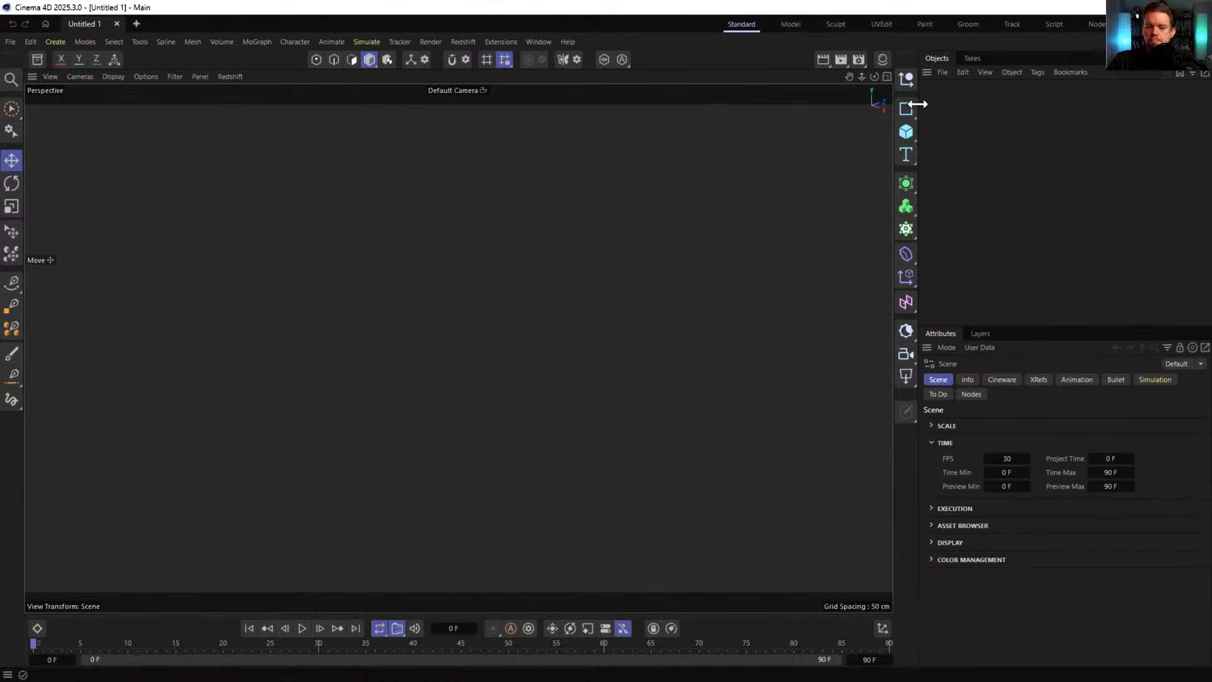
pyautogui.click(913, 132)
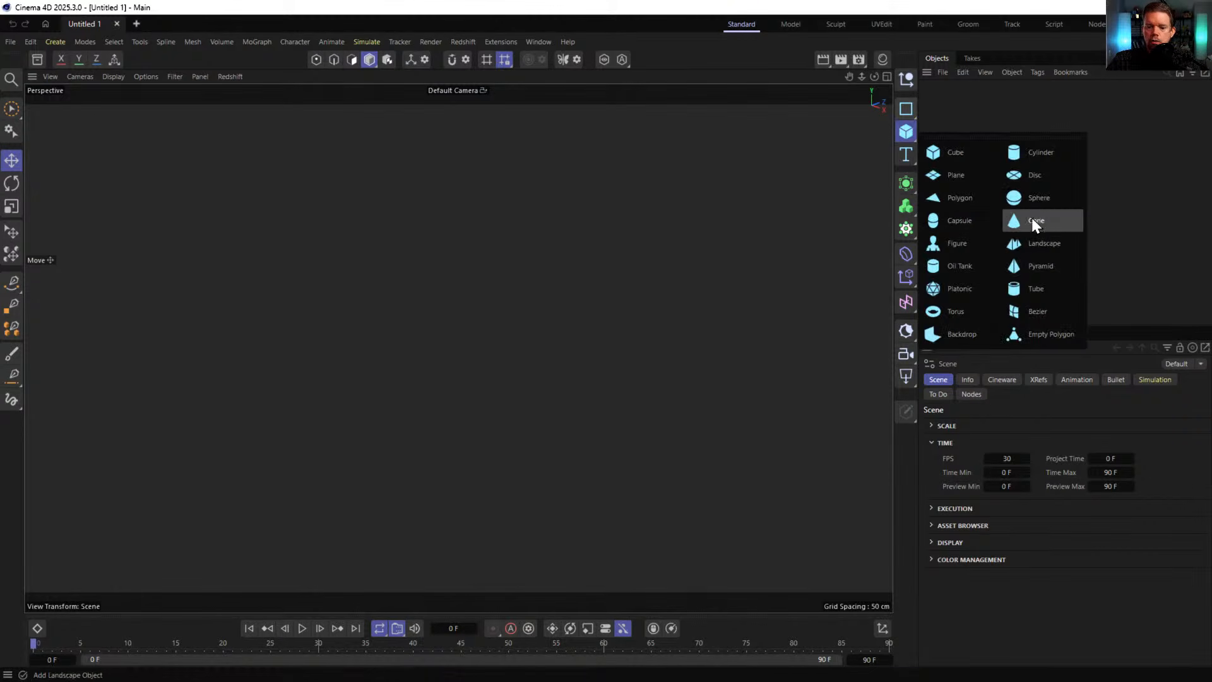
pyautogui.click(1043, 288)
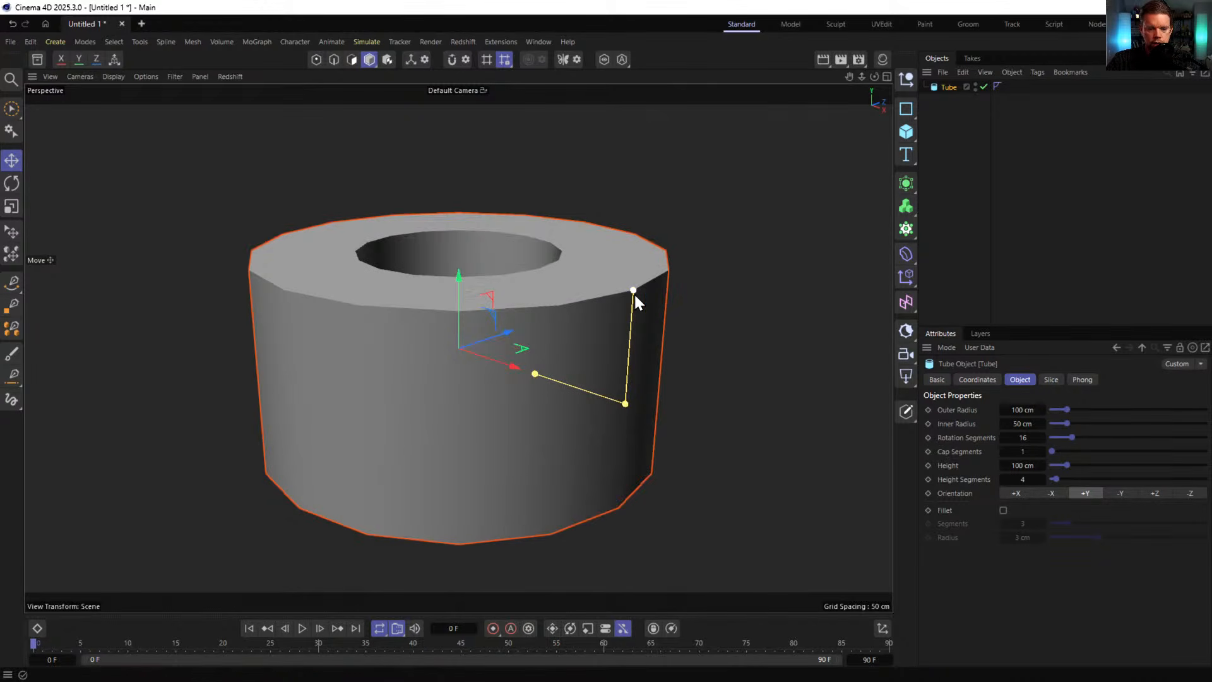
pyautogui.moveTo(633, 291); pyautogui.dragTo(644, 385)
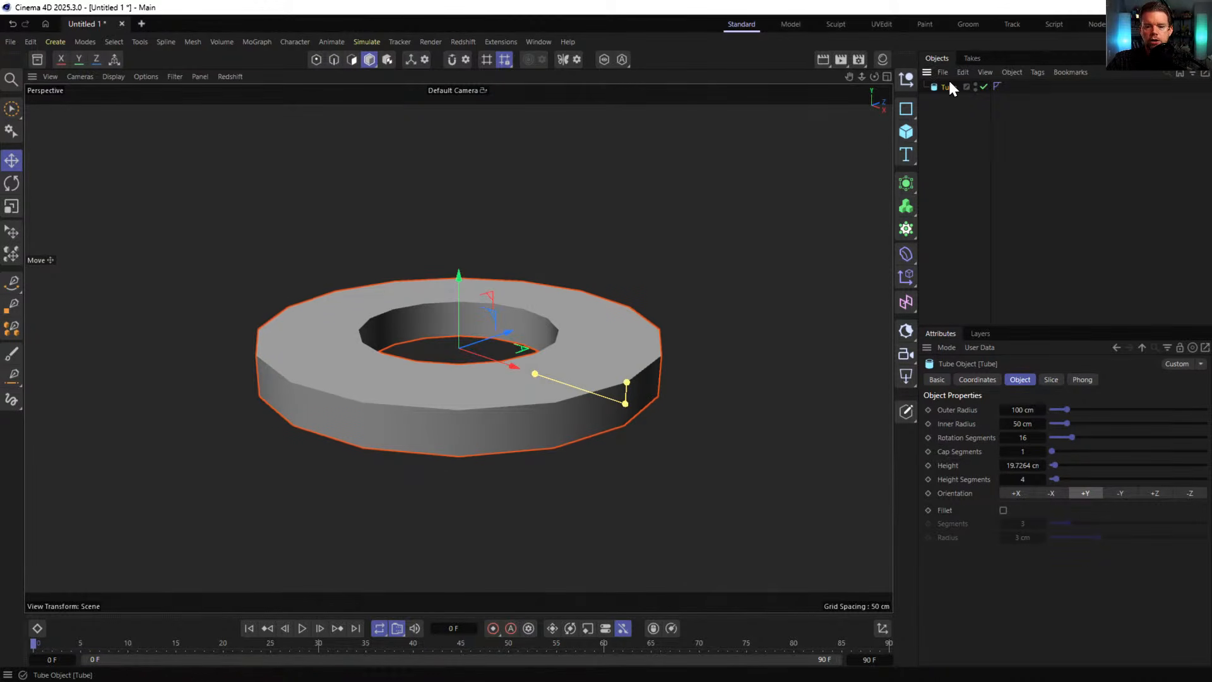
pyautogui.press('Delete')
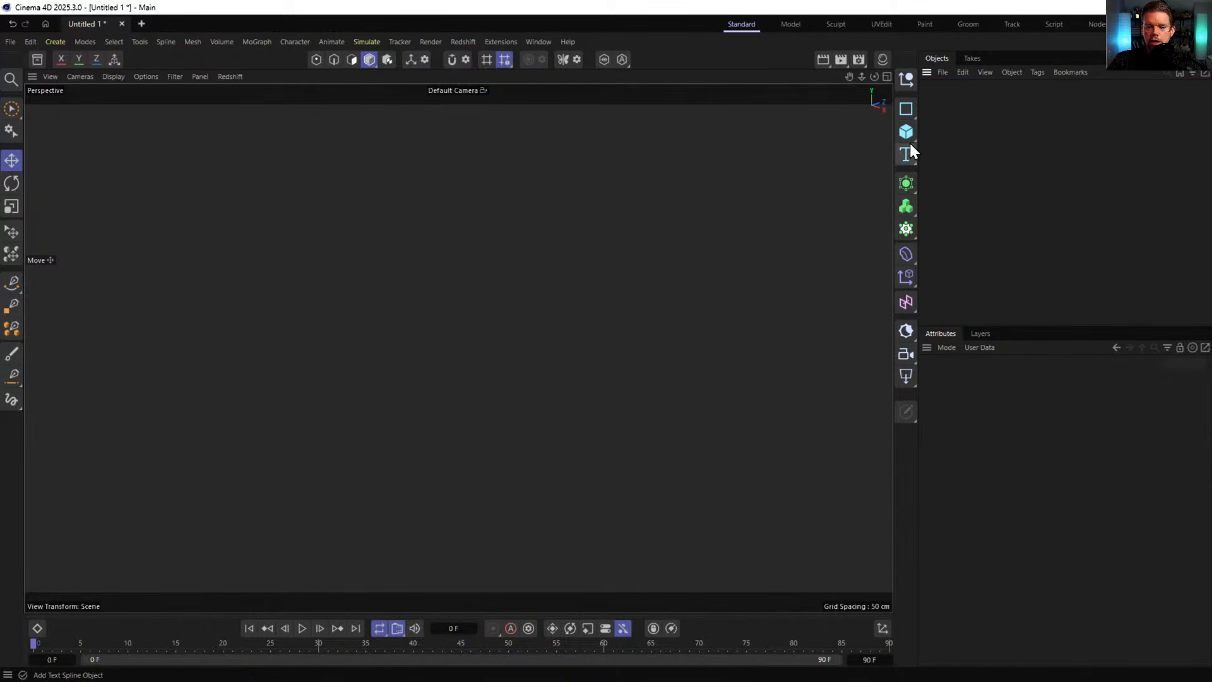
# - Add a Cogwheel spline and set its plane to XZ
pyautogui.click(906, 108)
pyautogui.click(938, 316)
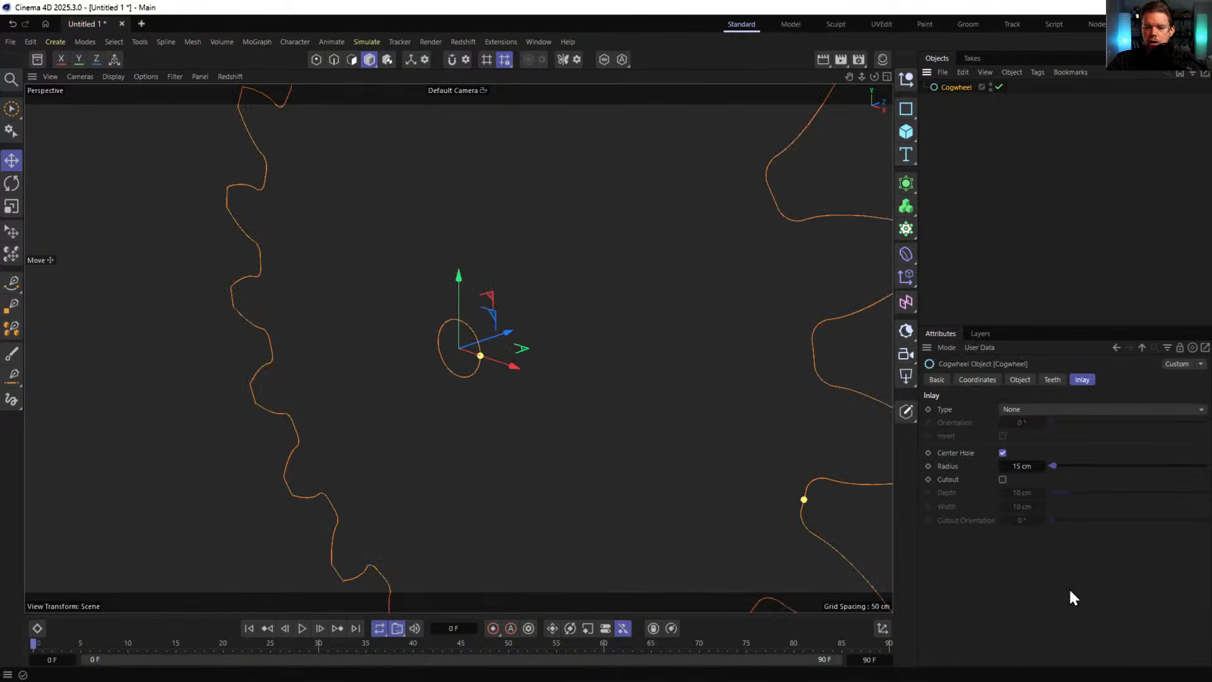
pyautogui.click(1020, 380)
pyautogui.click(1096, 448)
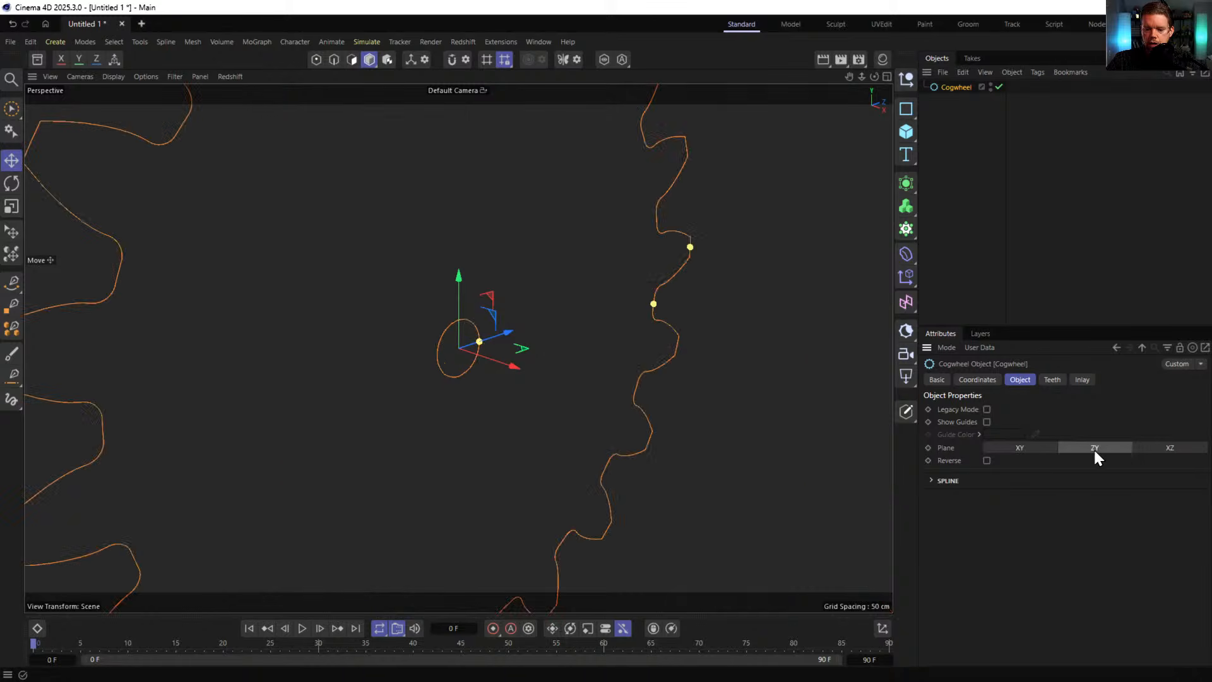
pyautogui.click(1155, 448)
# - Disable the cogwheel's center hole and set its inlay type to Spokes
pyautogui.click(1054, 380)
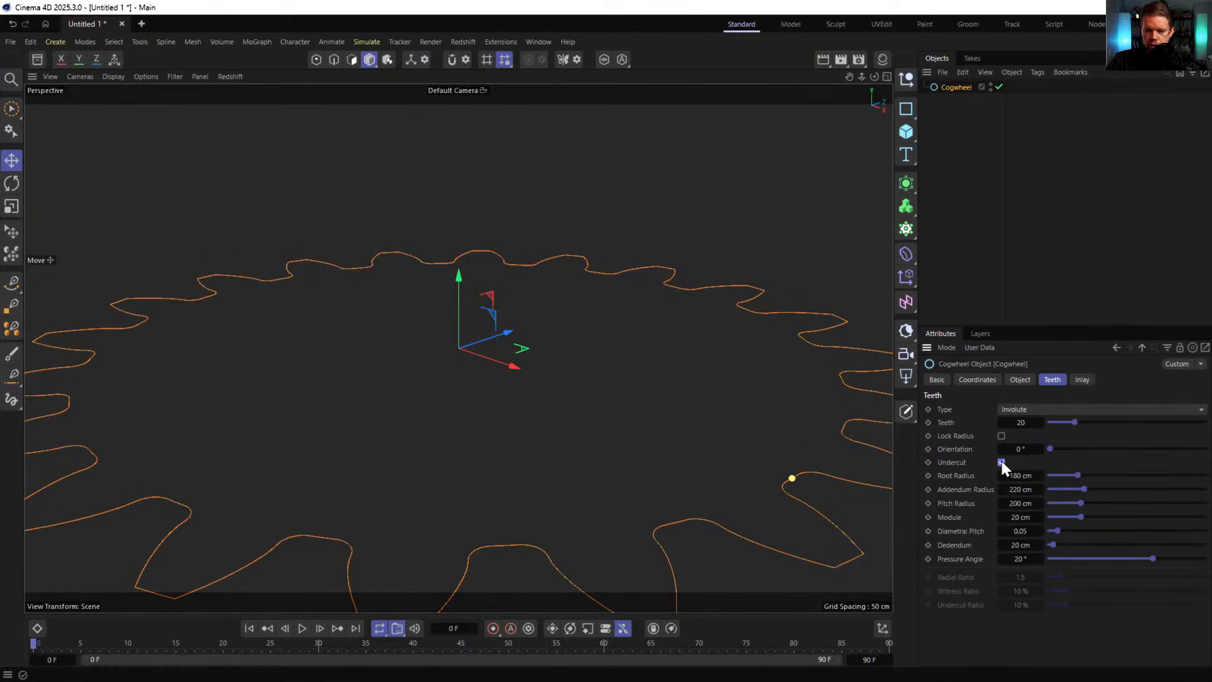
pyautogui.click(1082, 380)
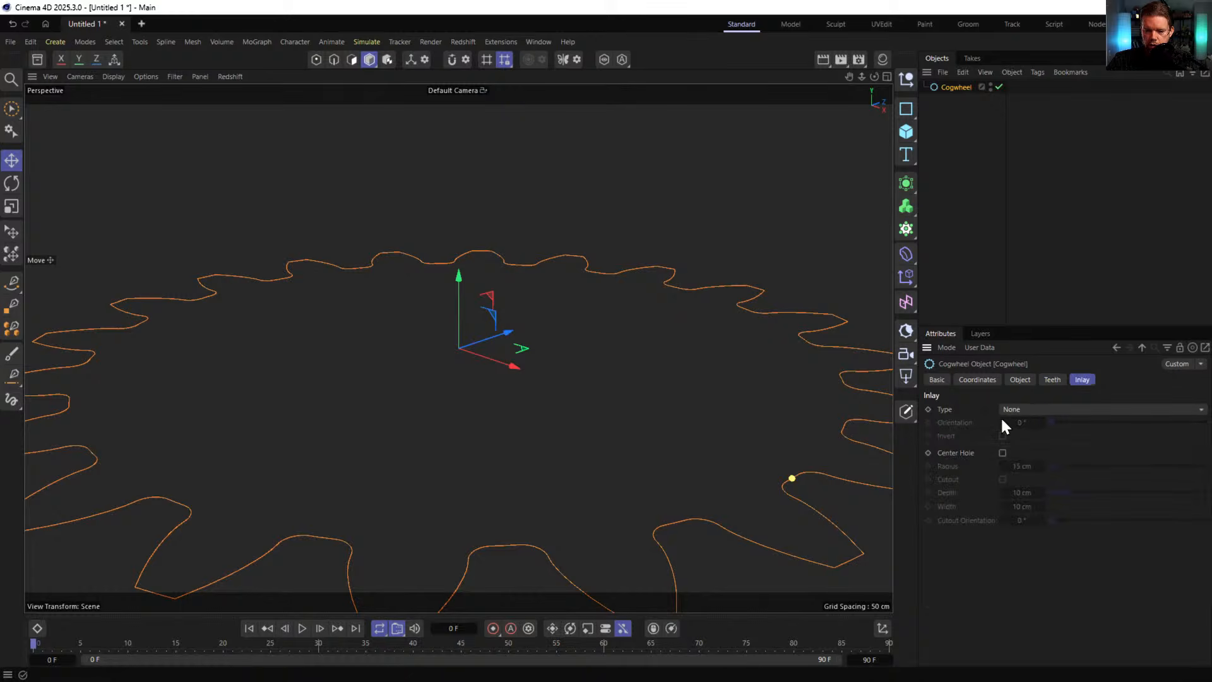
pyautogui.click(1017, 409)
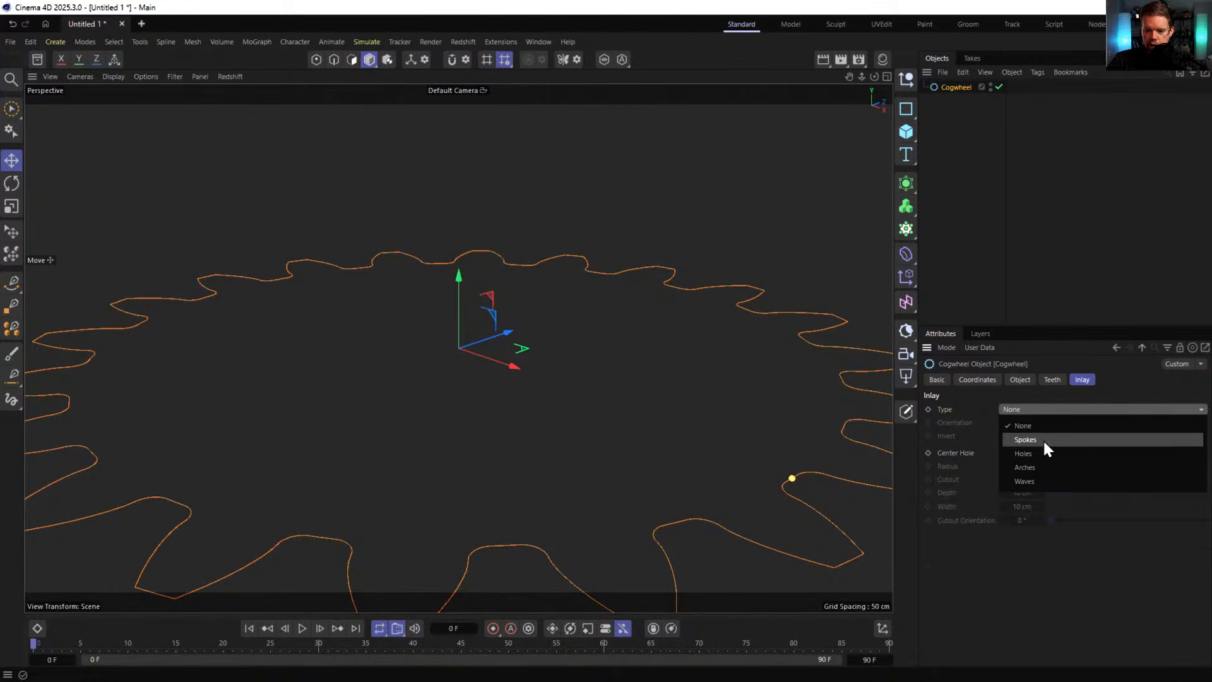
pyautogui.click(1043, 438)
pyautogui.click(1040, 412)
pyautogui.click(1039, 409)
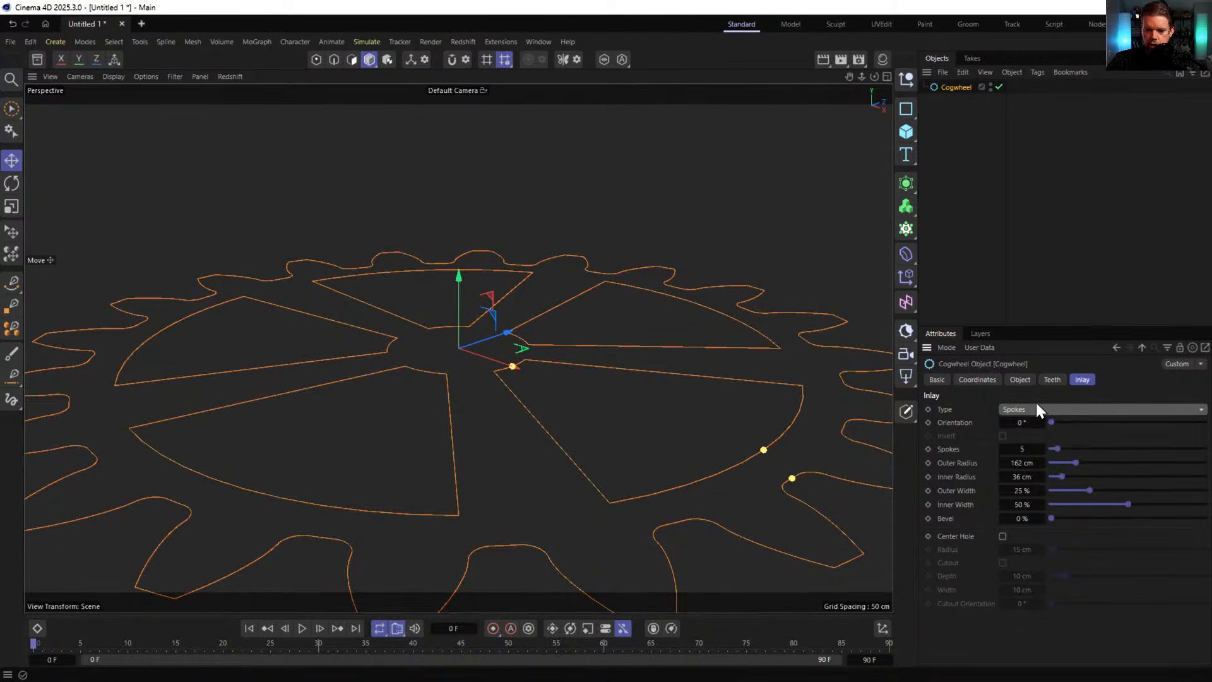
# - Try the Arches inlay type on the cogwheel, then return it to Spokes
pyautogui.click(1033, 410)
pyautogui.click(1032, 409)
pyautogui.click(1028, 407)
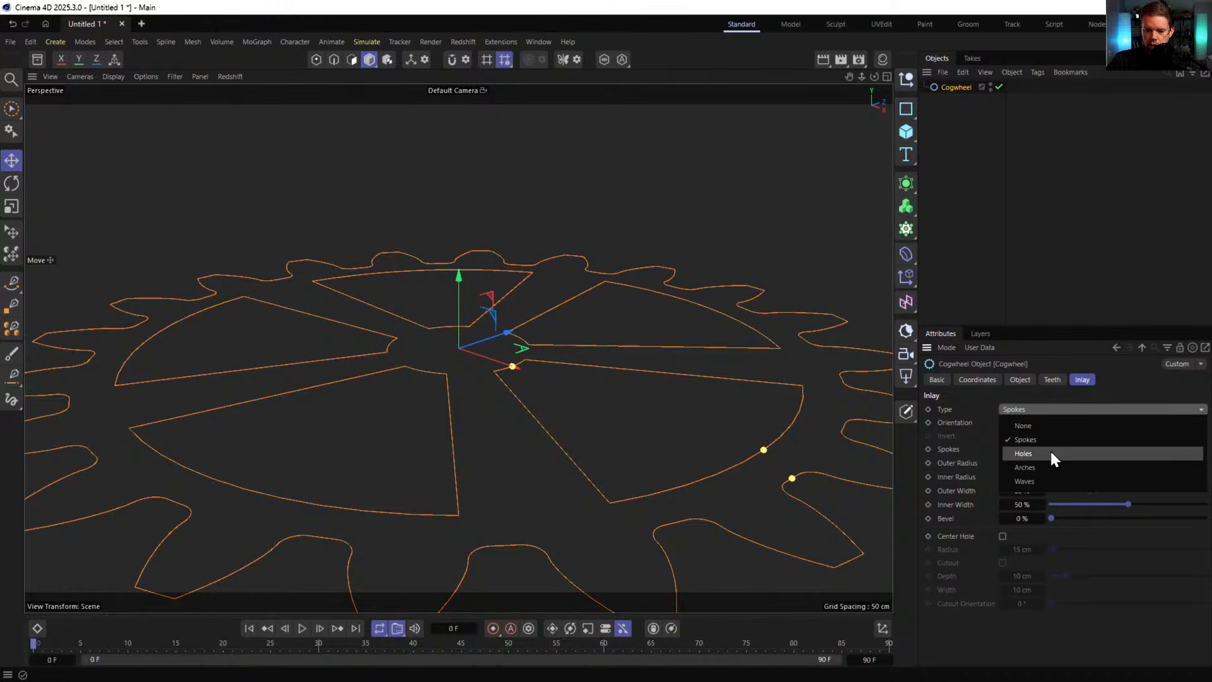
pyautogui.click(1054, 467)
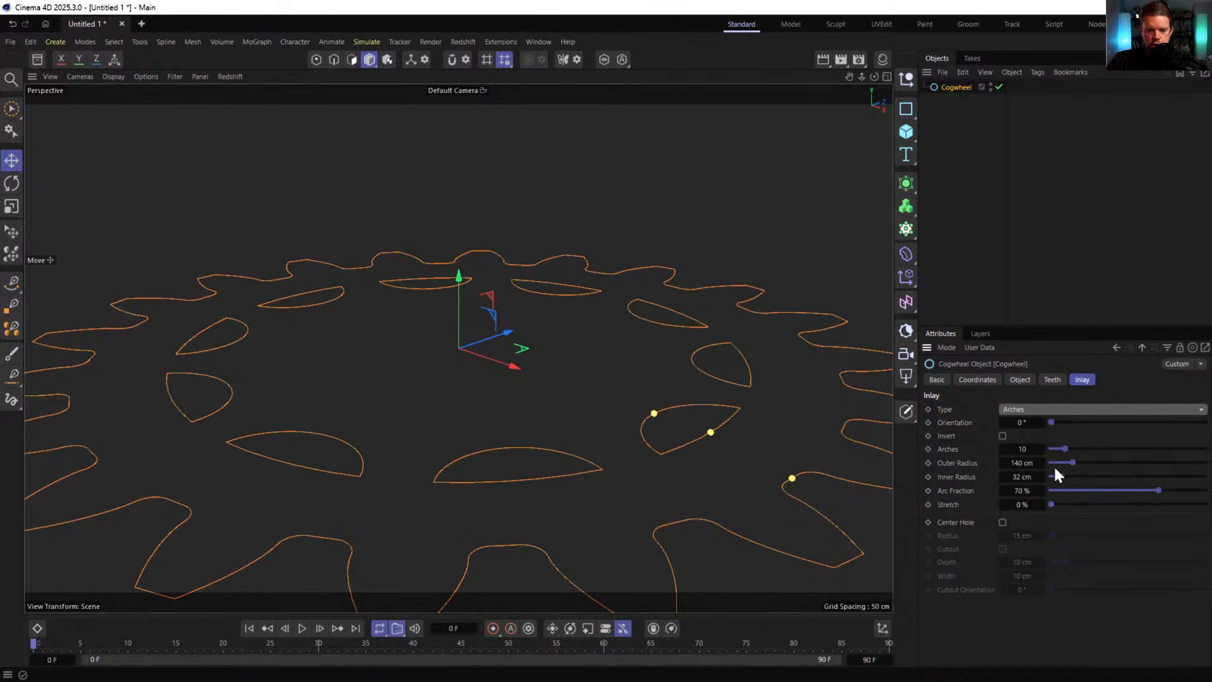
pyautogui.click(1032, 410)
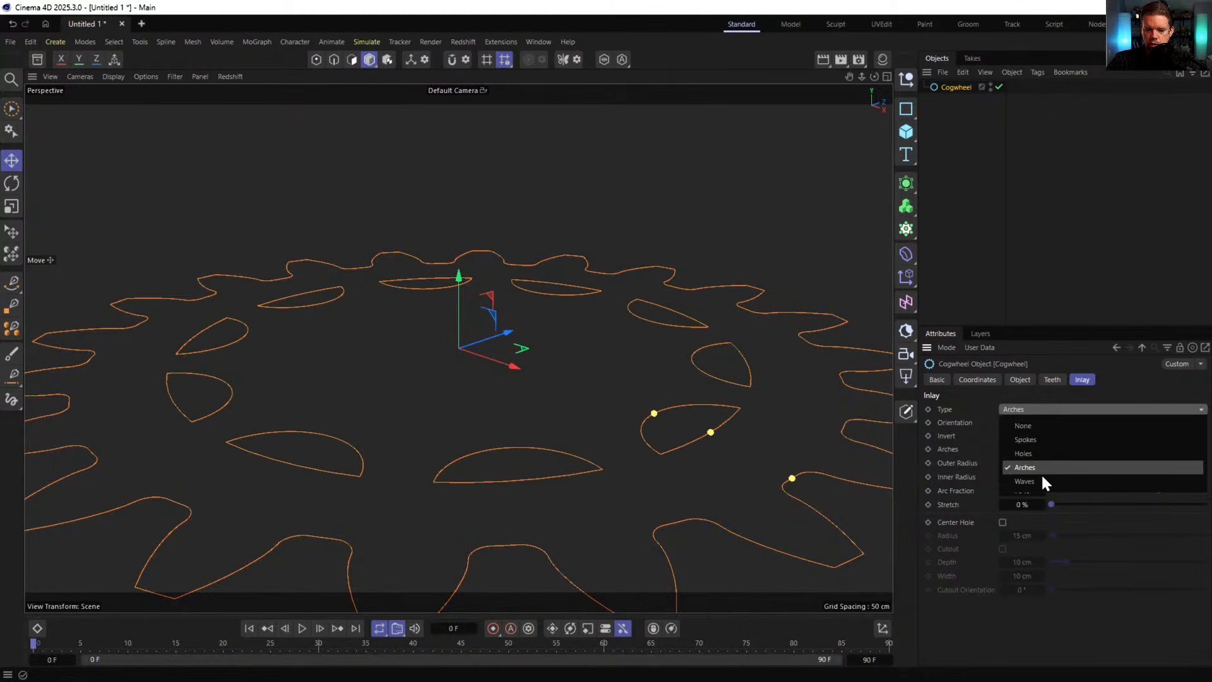
pyautogui.click(1040, 441)
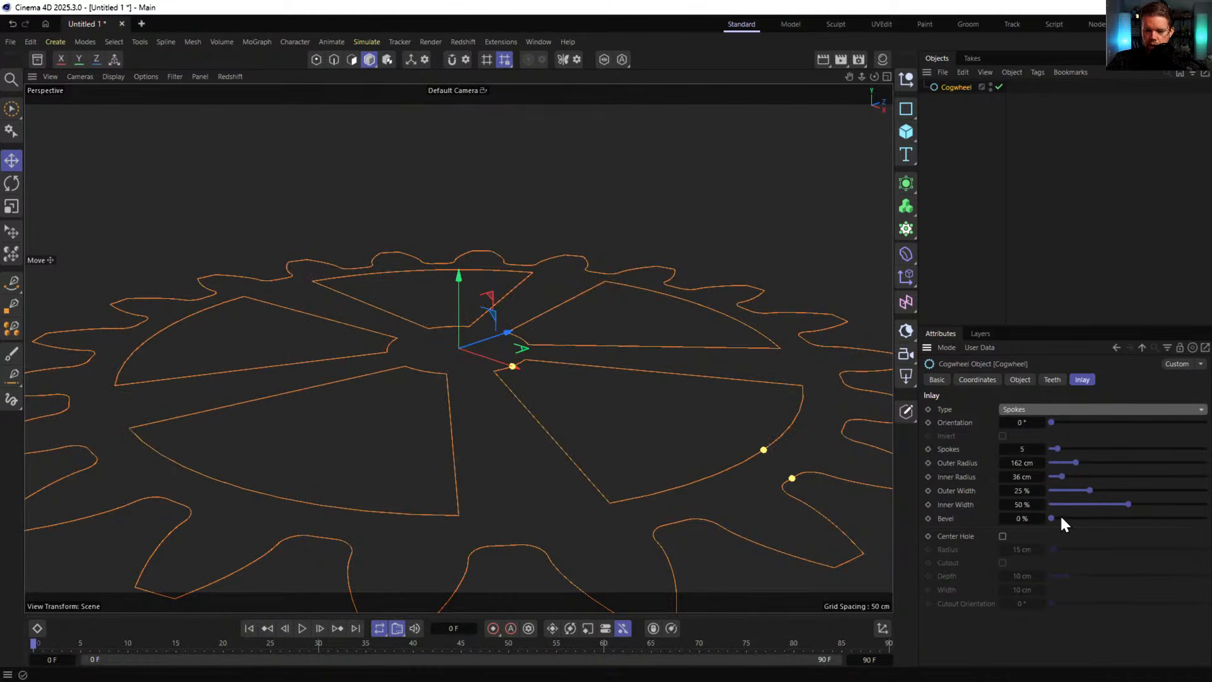
# - Round the spoke openings with a 71% bevel and reduce their outer width to about 10%
pyautogui.moveTo(1061, 518); pyautogui.dragTo(1161, 524)
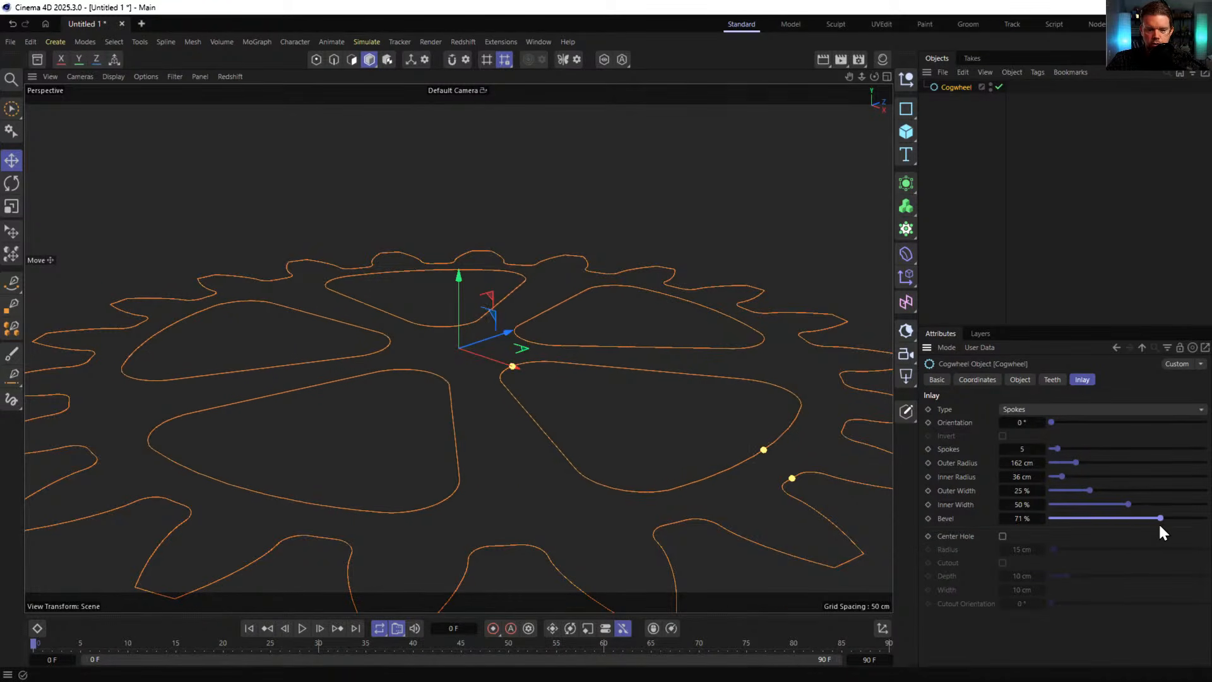
pyautogui.keyDown('alt'); pyautogui.moveTo(485, 349); pyautogui.dragTo(501, 404); pyautogui.keyUp('alt')
pyautogui.scroll(-3, 501, 404)
pyautogui.keyDown('alt'); pyautogui.moveTo(501, 404); pyautogui.dragTo(488, 333, button='middle'); pyautogui.keyUp('alt')
pyautogui.keyDown('alt'); pyautogui.moveTo(488, 333); pyautogui.dragTo(493, 353); pyautogui.keyUp('alt')
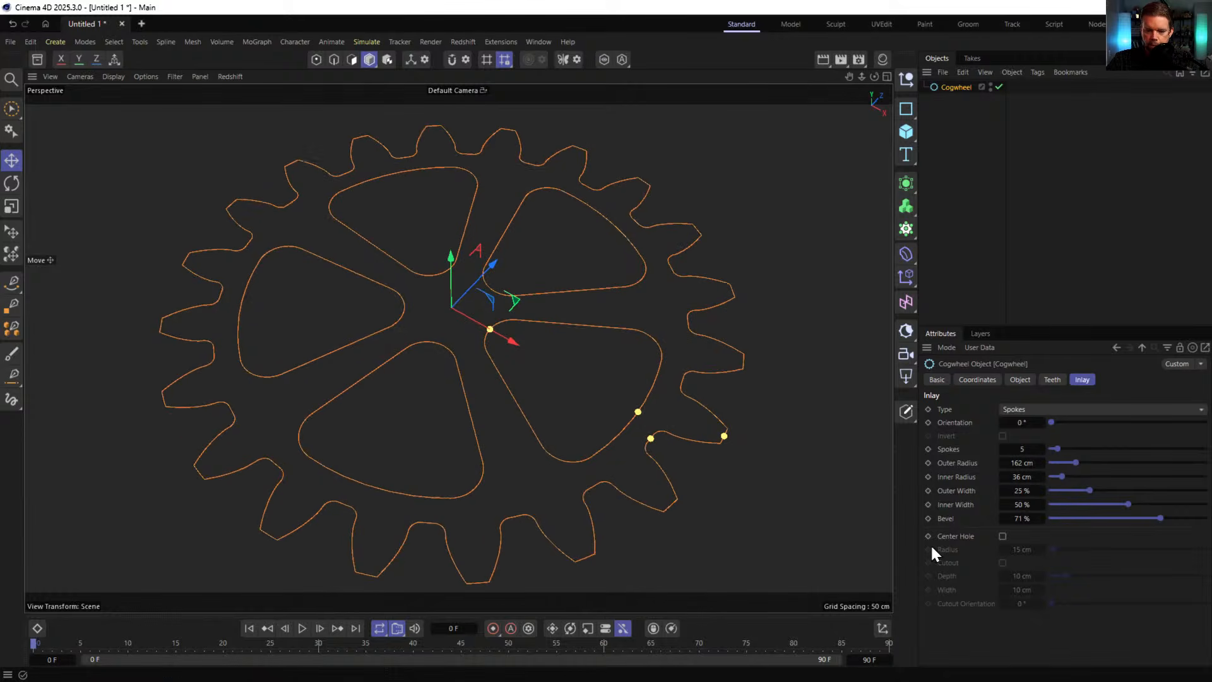
pyautogui.moveTo(1097, 493); pyautogui.dragTo(1063, 499)
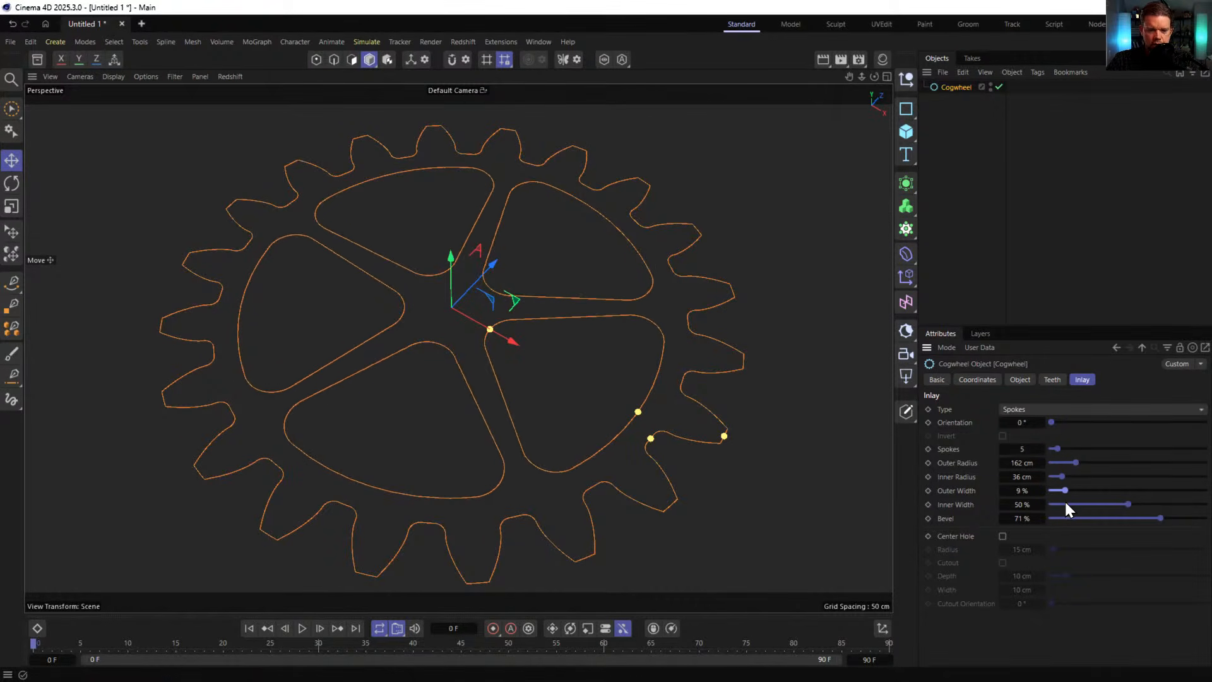
# - Set the cogwheel's teeth type to Flat and reduce its addendum radius to about 189 cm
pyautogui.click(1053, 381)
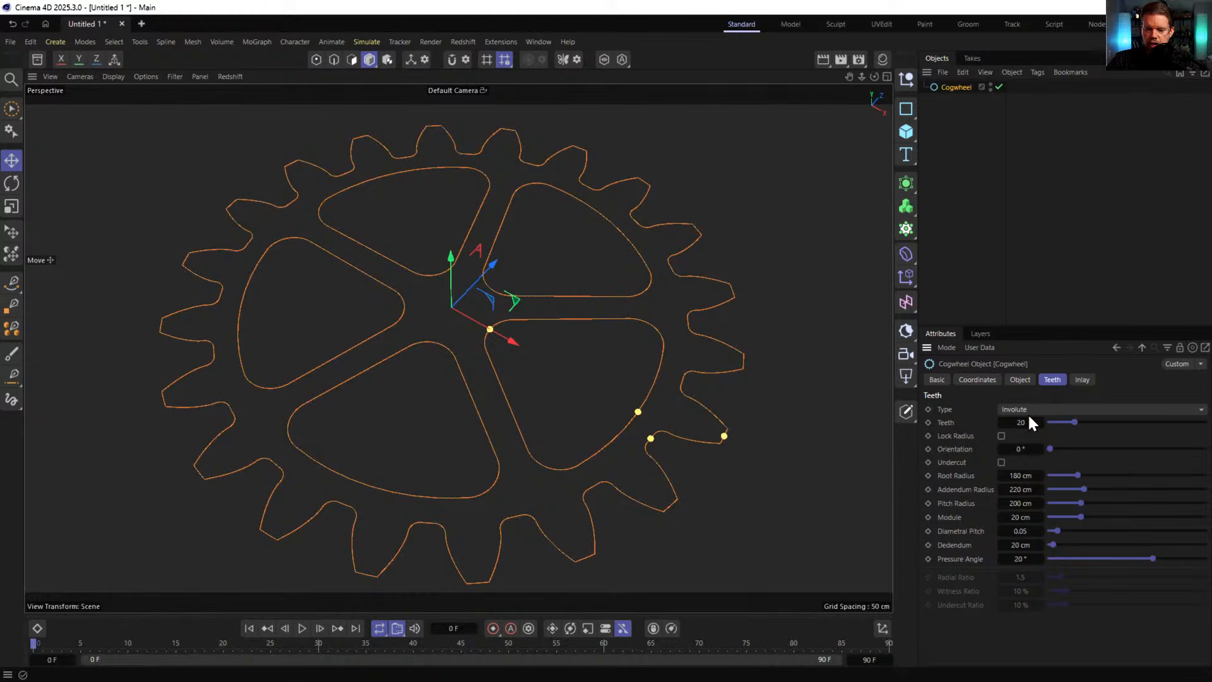
pyautogui.click(1029, 410)
pyautogui.click(1033, 425)
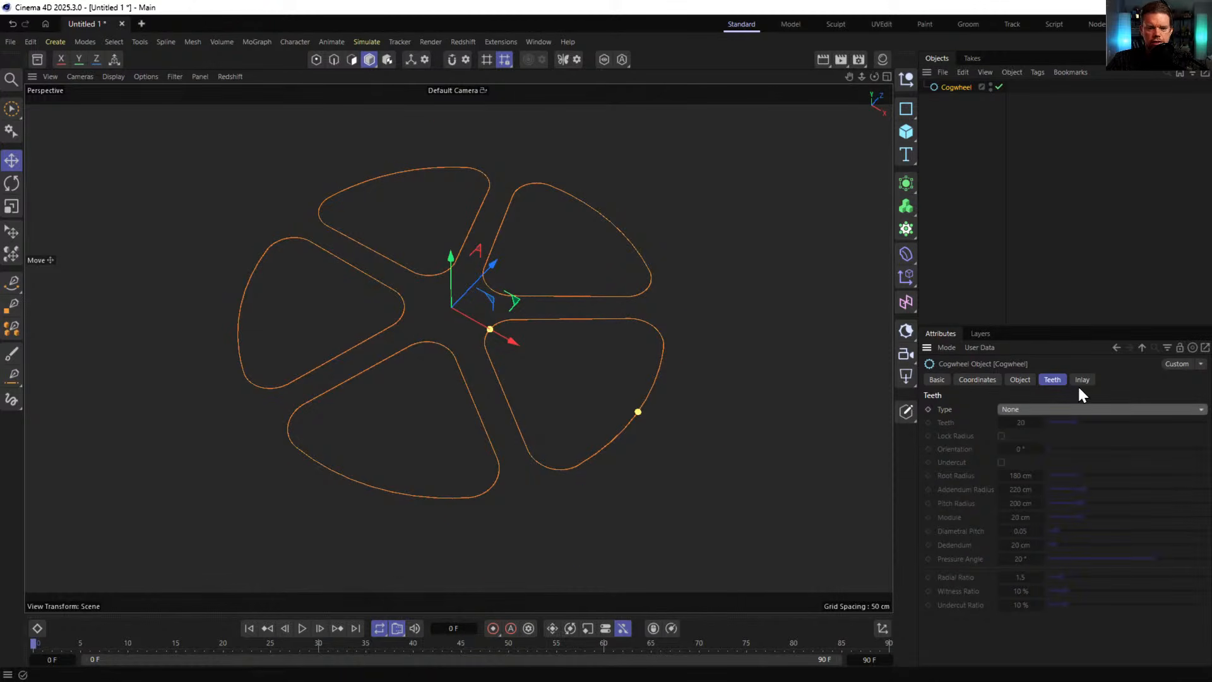
pyautogui.click(1062, 409)
pyautogui.click(1052, 466)
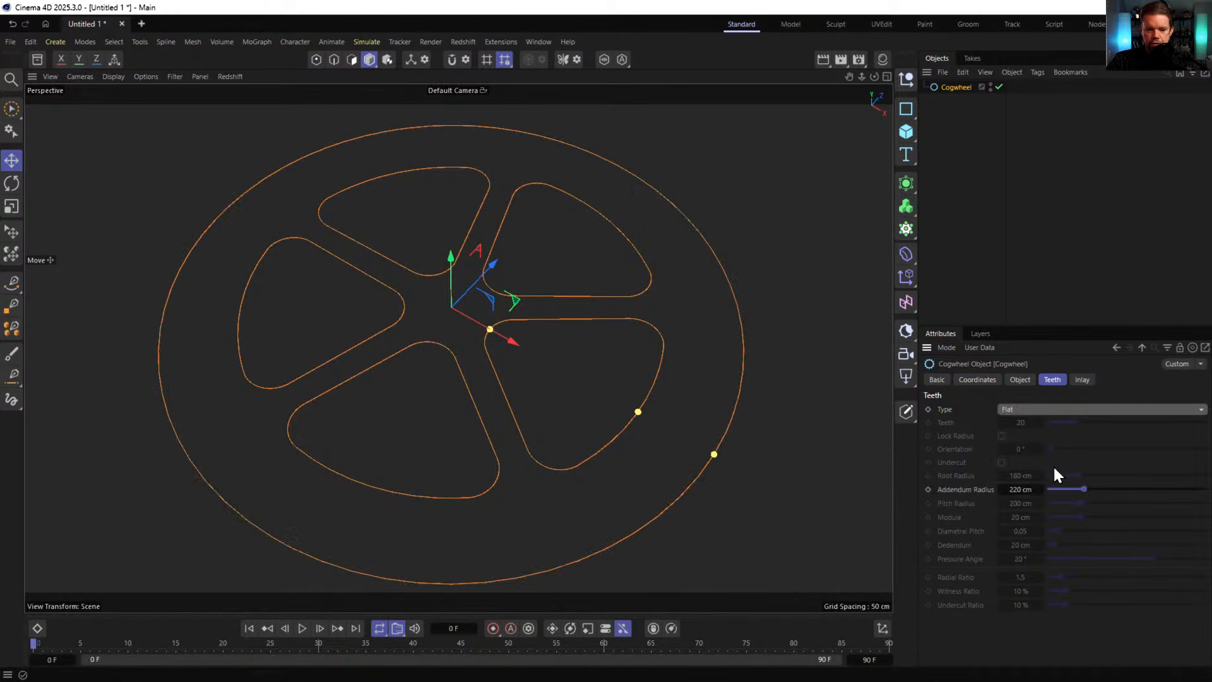
pyautogui.moveTo(720, 454); pyautogui.dragTo(672, 435)
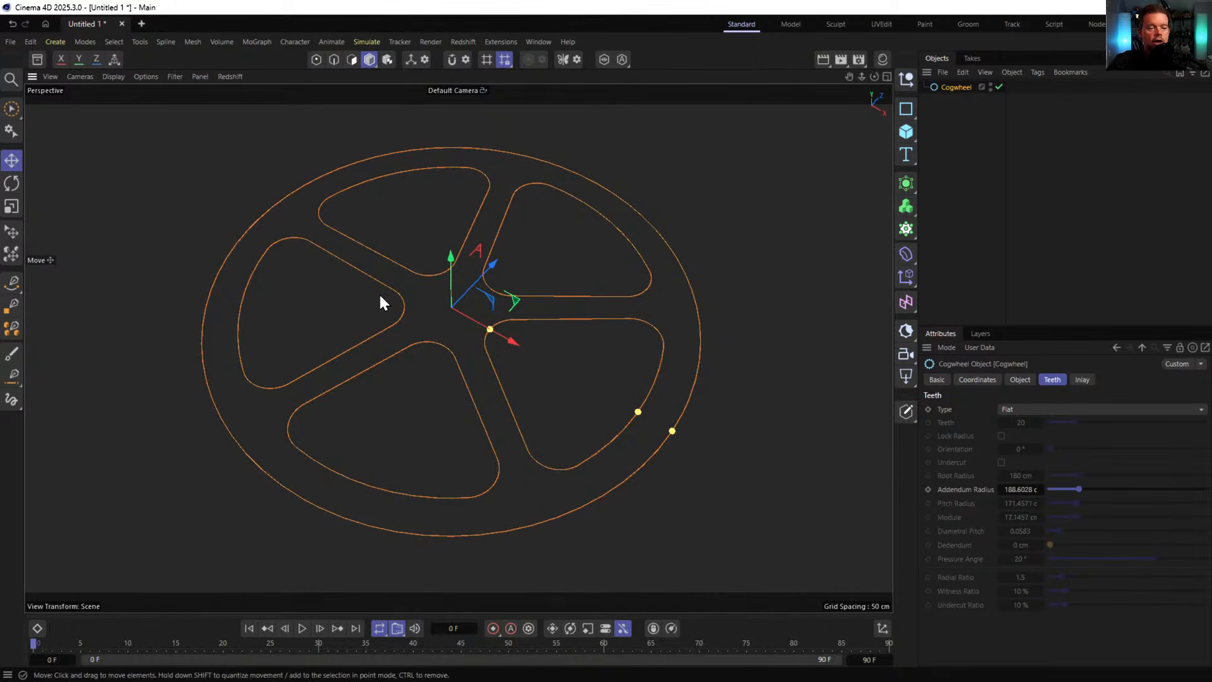
# - Add a Figure object at the wheel's center as a real-world size reference
pyautogui.keyDown('alt'); pyautogui.moveTo(476, 295); pyautogui.dragTo(465, 287); pyautogui.keyUp('alt')
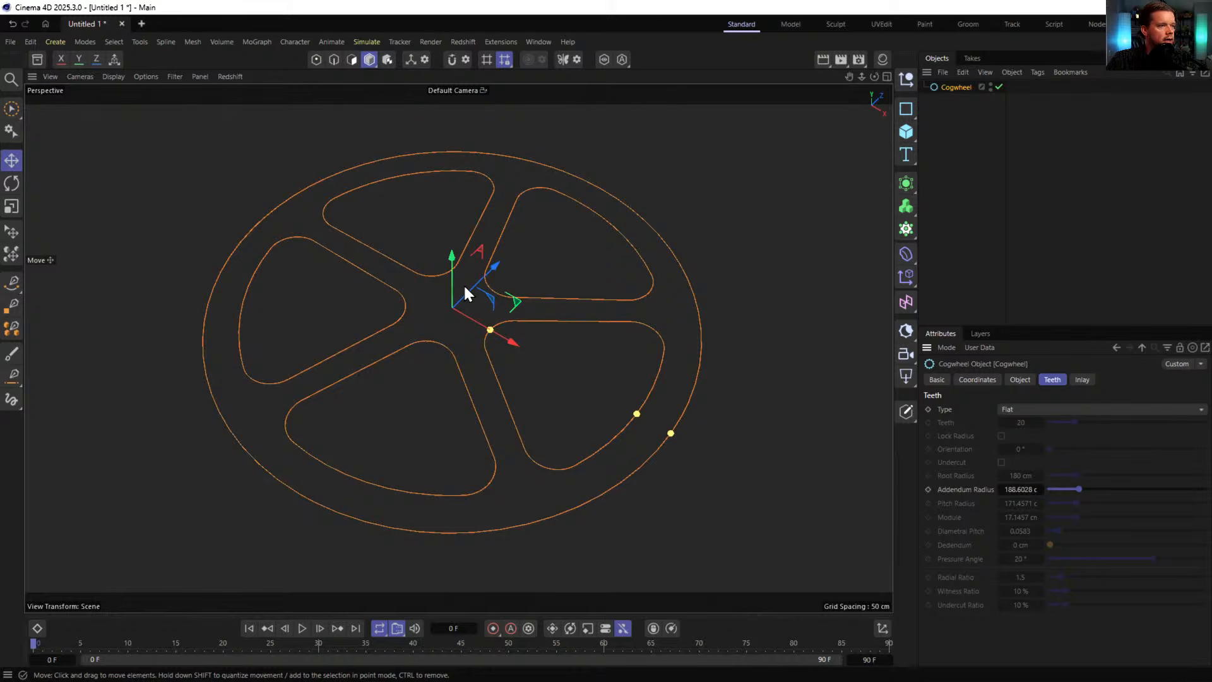
pyautogui.keyDown('alt'); pyautogui.moveTo(499, 337); pyautogui.dragTo(498, 305); pyautogui.keyUp('alt')
pyautogui.scroll(-3, 498, 305)
pyautogui.keyDown('alt'); pyautogui.moveTo(498, 304); pyautogui.dragTo(426, 339, button='middle'); pyautogui.keyUp('alt')
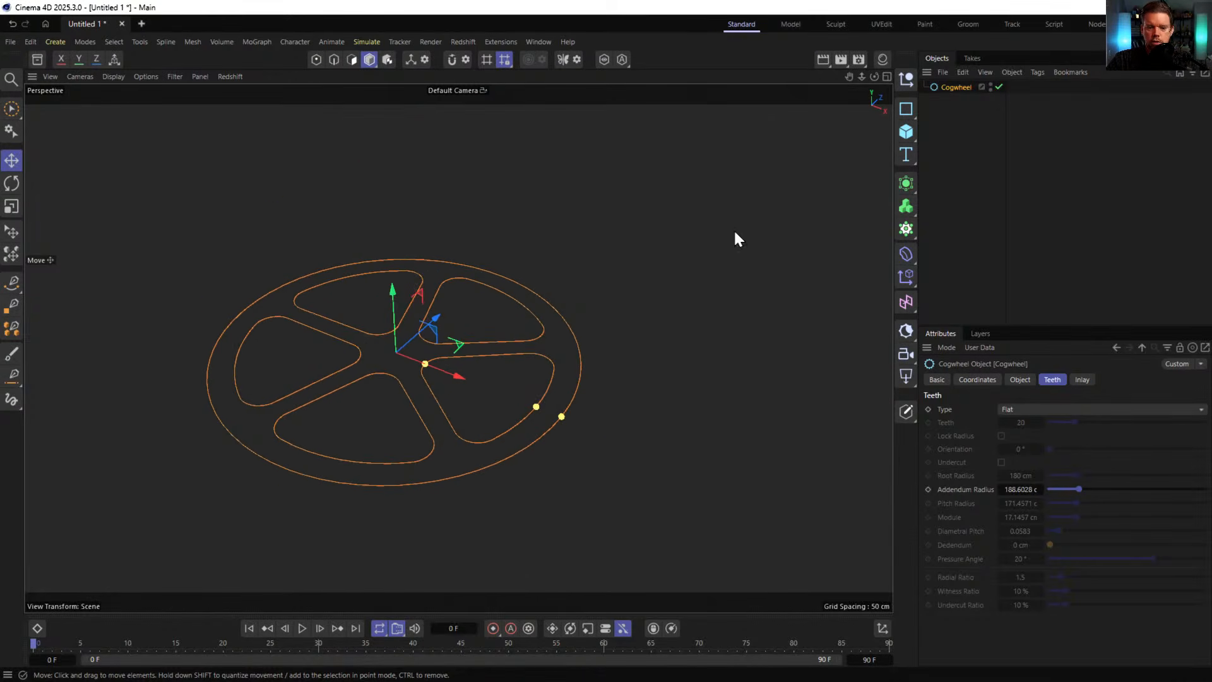
pyautogui.click(907, 132)
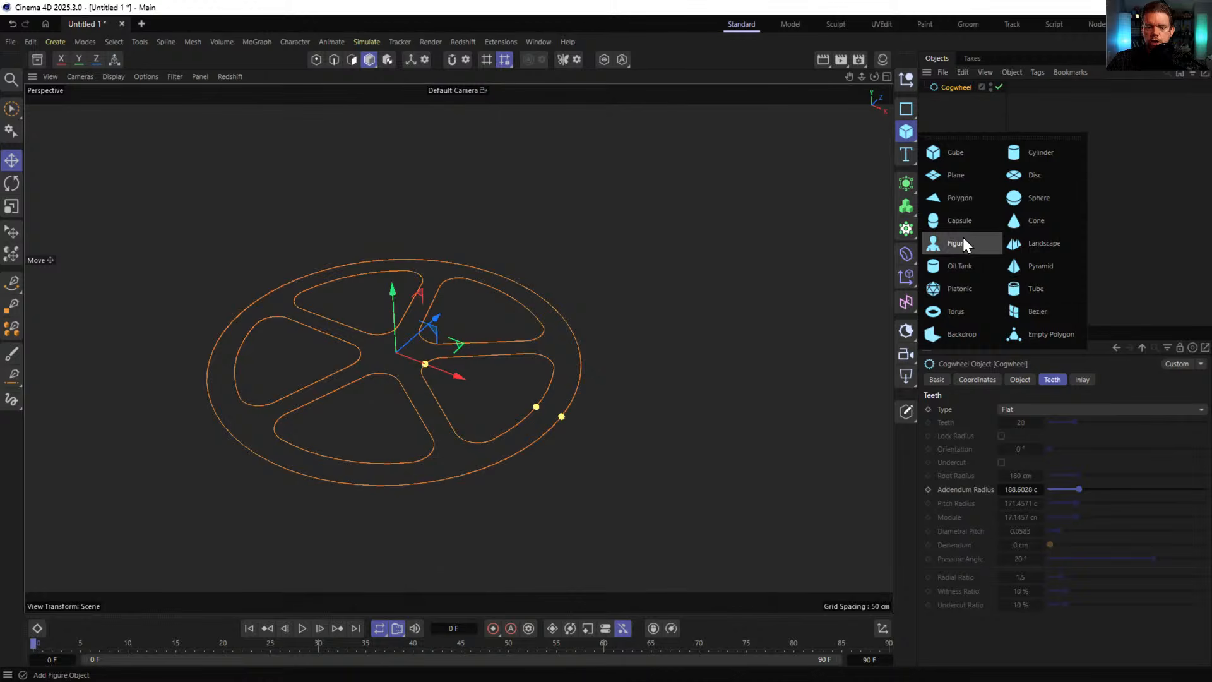
pyautogui.click(1030, 283)
pyautogui.keyDown('alt'); pyautogui.moveTo(534, 303); pyautogui.dragTo(528, 314); pyautogui.keyUp('alt')
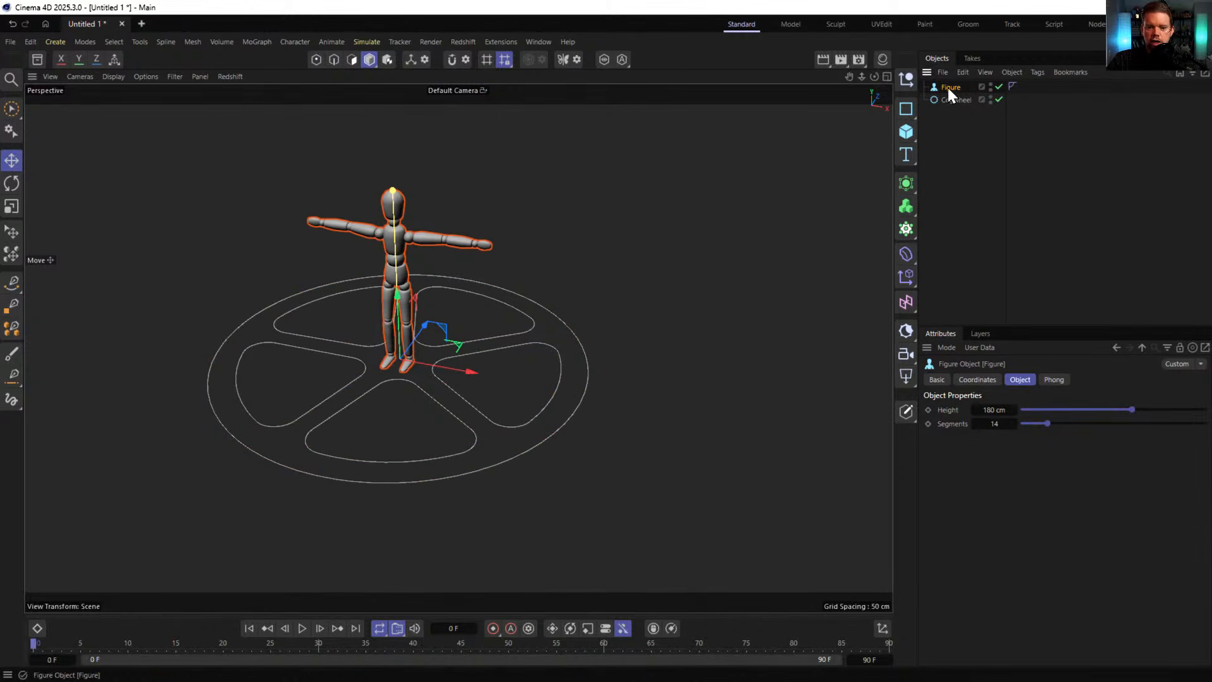
# - Scale the cogwheel spline down between the figure's feet to an addendum radius of about 6.6 cm
pyautogui.click(948, 101)
pyautogui.press('t')
pyautogui.moveTo(672, 243); pyautogui.dragTo(411, 369)
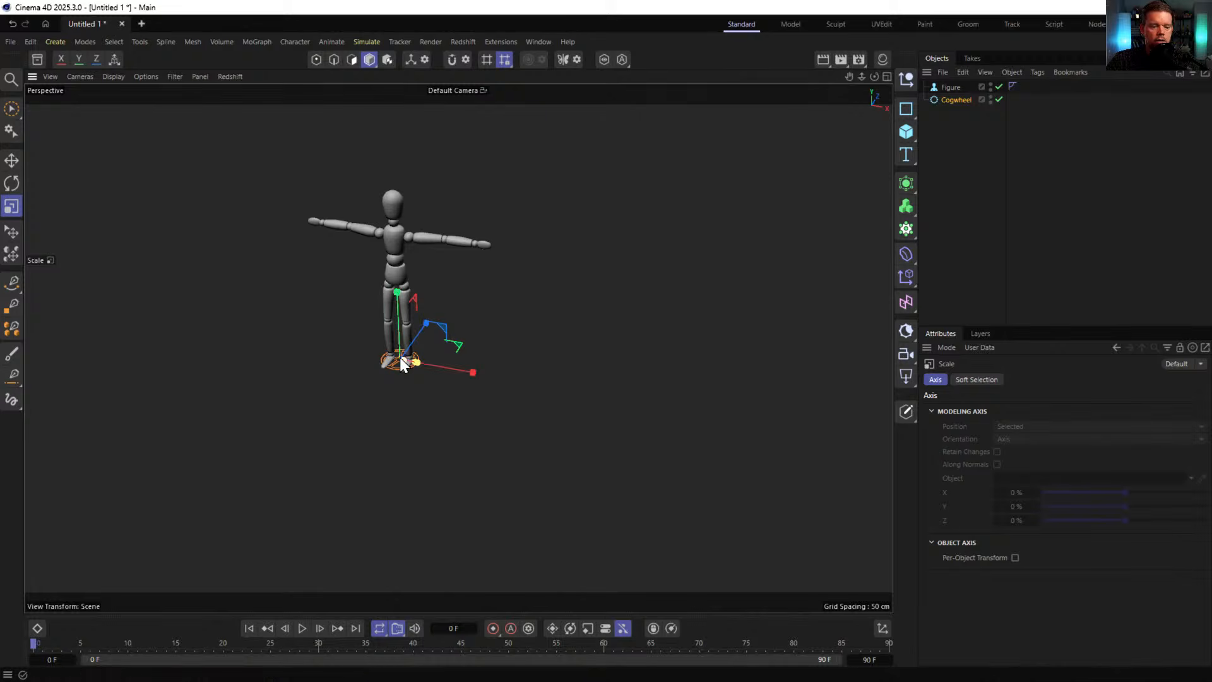
pyautogui.keyDown('alt'); pyautogui.moveTo(397, 356); pyautogui.dragTo(535, 366, button='right'); pyautogui.keyUp('alt')
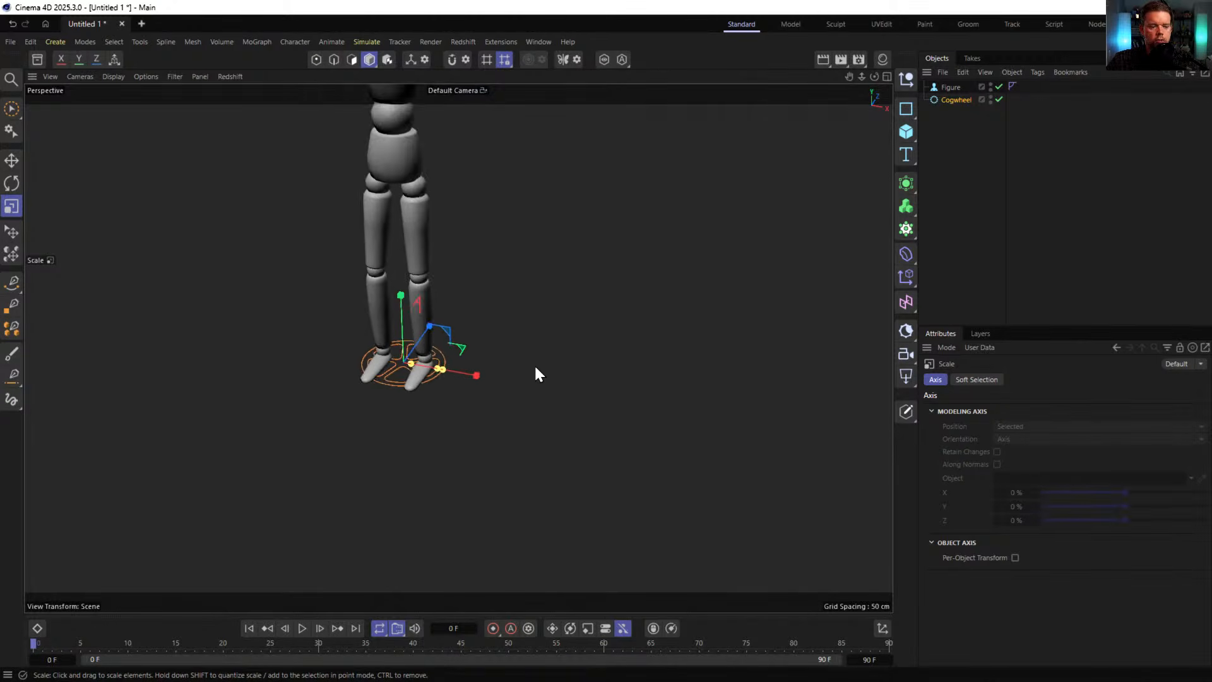
pyautogui.keyDown('alt'); pyautogui.moveTo(444, 338); pyautogui.dragTo(396, 298, button='middle'); pyautogui.keyUp('alt')
pyautogui.keyDown('alt'); pyautogui.moveTo(396, 298); pyautogui.dragTo(411, 318); pyautogui.keyUp('alt')
pyautogui.moveTo(531, 304); pyautogui.dragTo(260, 438)
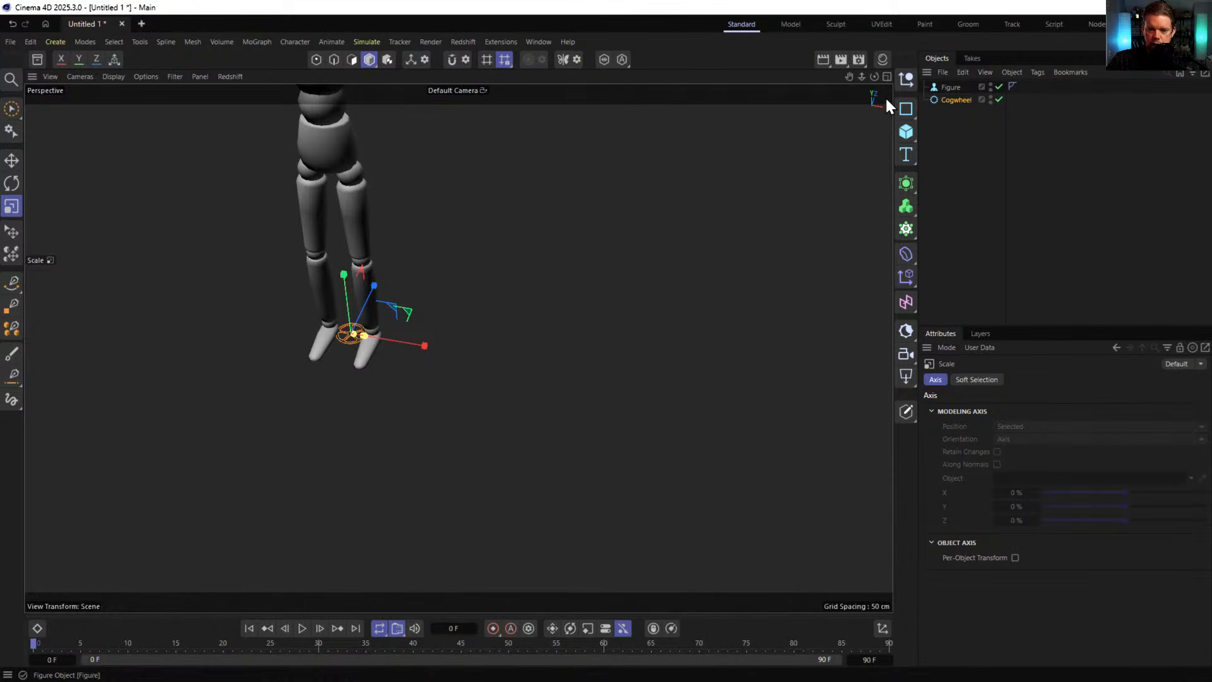
# - Delete the reference figure from the scene, leaving the cogwheel spline
pyautogui.click(951, 87)
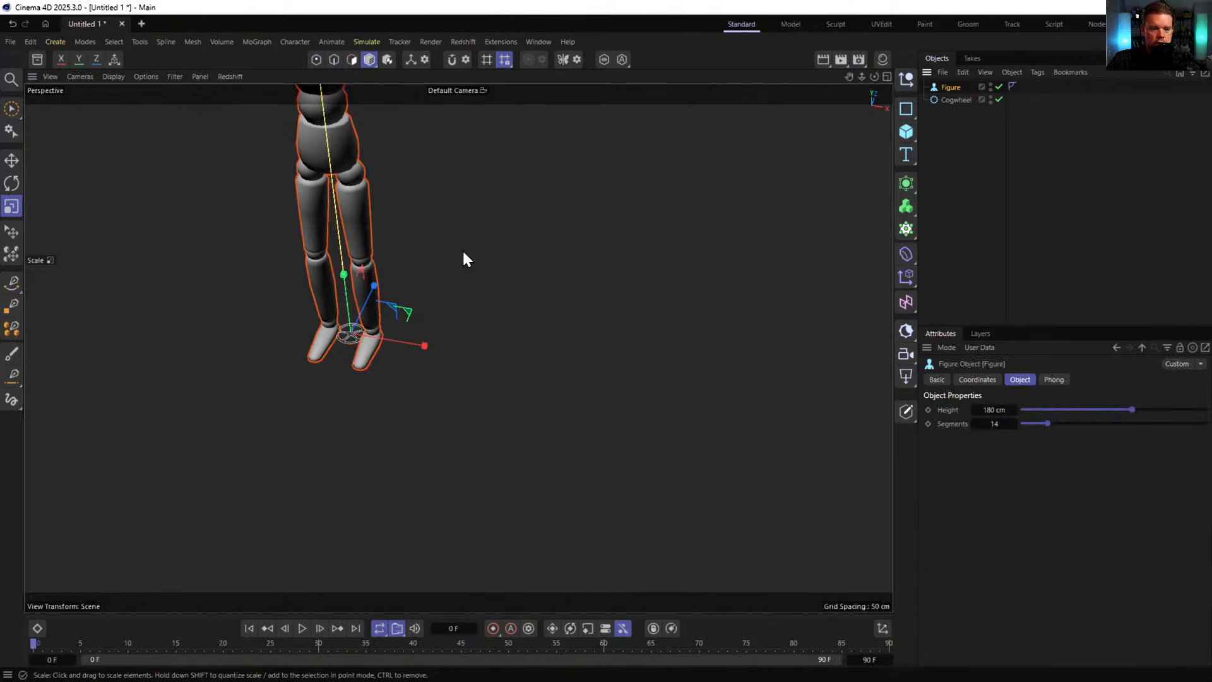
pyautogui.scroll(2, 407, 289)
pyautogui.press('Delete')
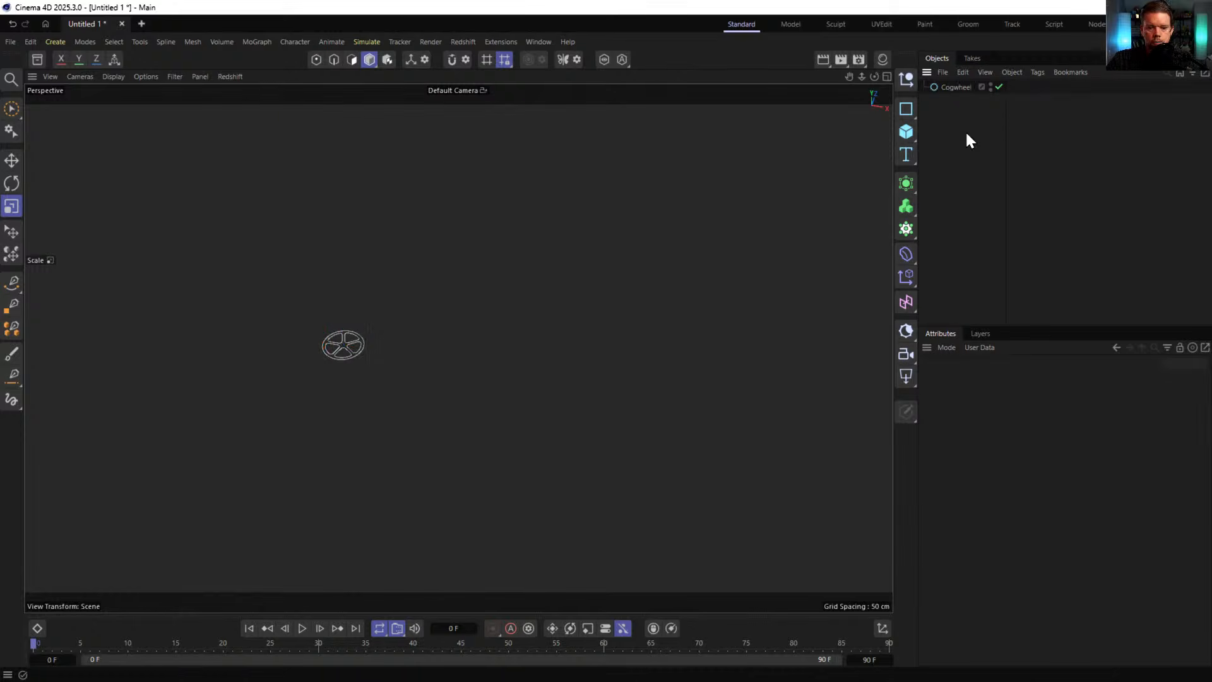
pyautogui.keyDown('alt'); pyautogui.moveTo(349, 356); pyautogui.dragTo(375, 404); pyautogui.keyUp('alt')
pyautogui.keyDown('alt'); pyautogui.moveTo(375, 403); pyautogui.dragTo(458, 297, button='right'); pyautogui.keyUp('alt')
pyautogui.keyDown('alt'); pyautogui.moveTo(459, 305); pyautogui.dragTo(476, 281); pyautogui.keyUp('alt')
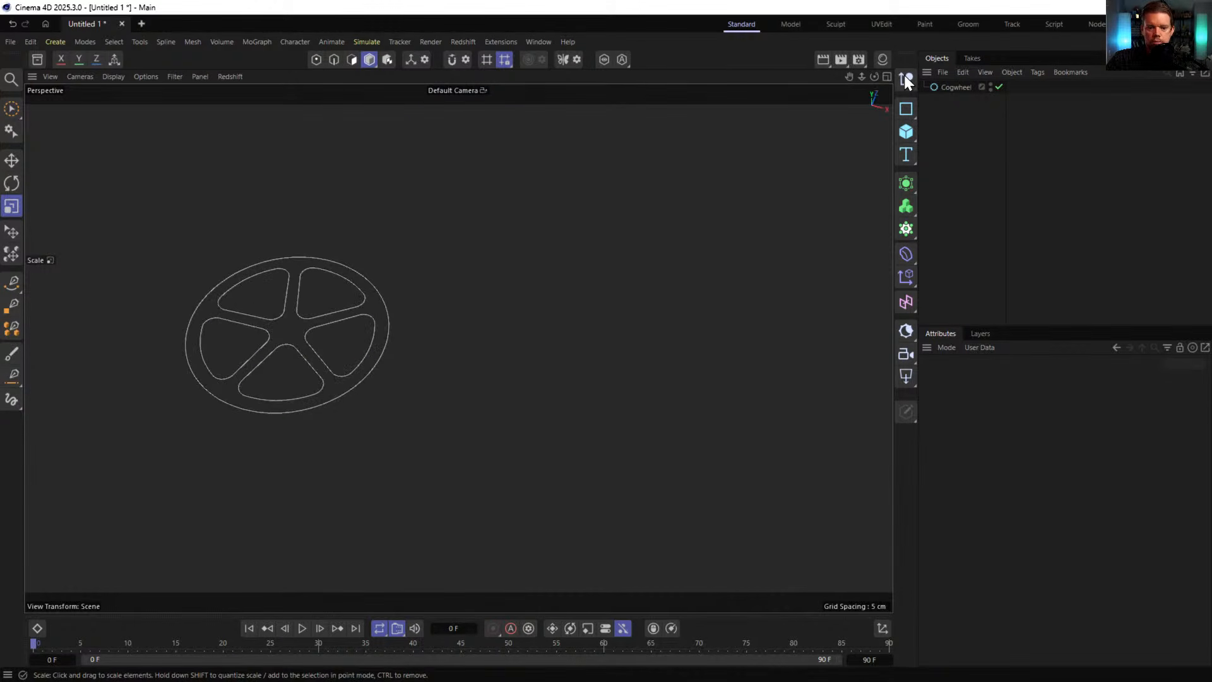
# - Add a Rectangle spline at the cogwheel's center and set its plane to XZ
pyautogui.click(955, 86)
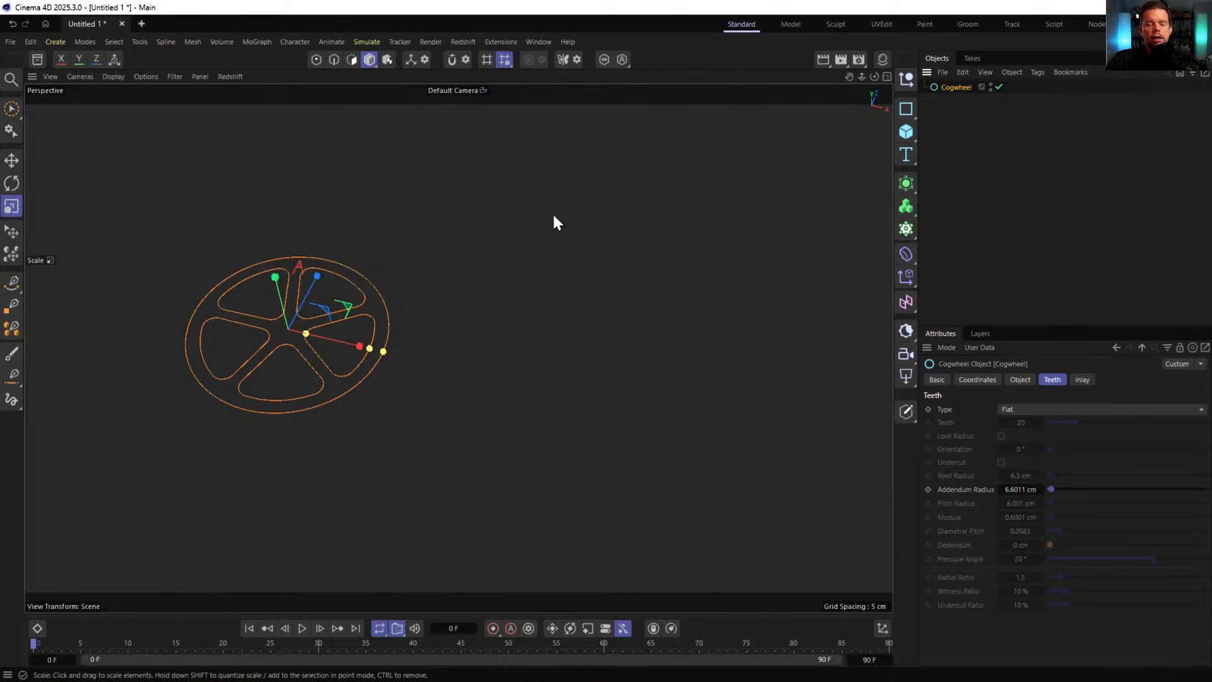
pyautogui.keyDown('alt'); pyautogui.moveTo(368, 270); pyautogui.dragTo(353, 344); pyautogui.keyUp('alt')
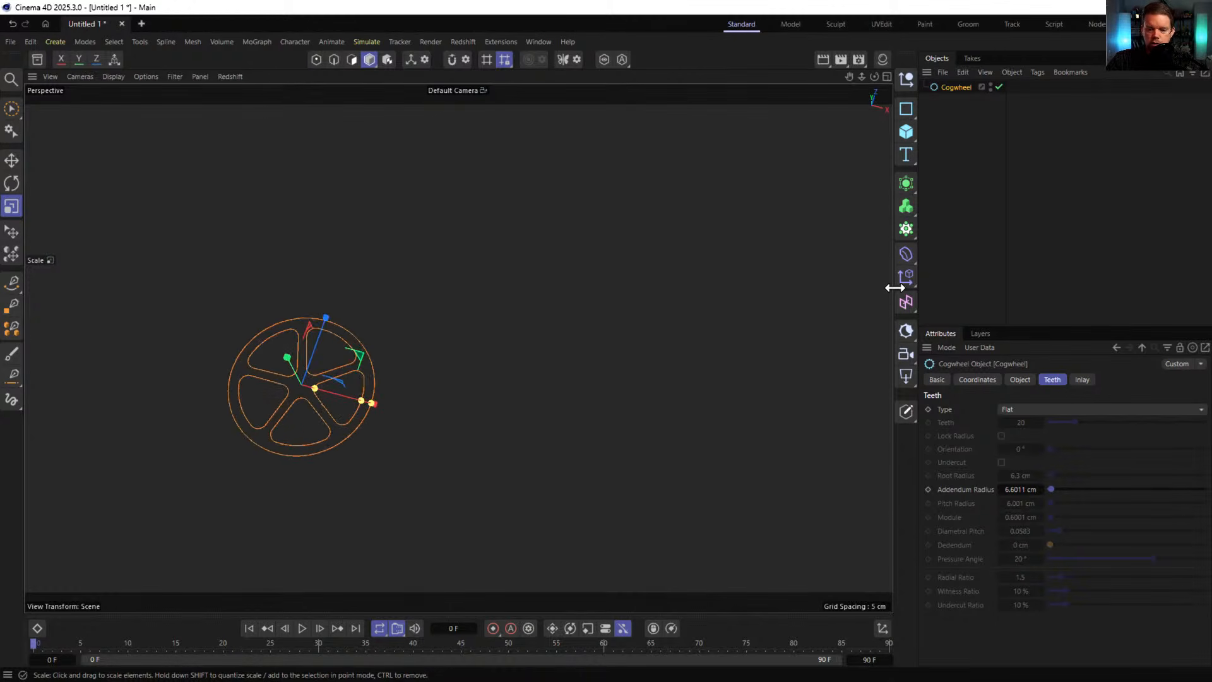
pyautogui.click(908, 109)
pyautogui.click(972, 228)
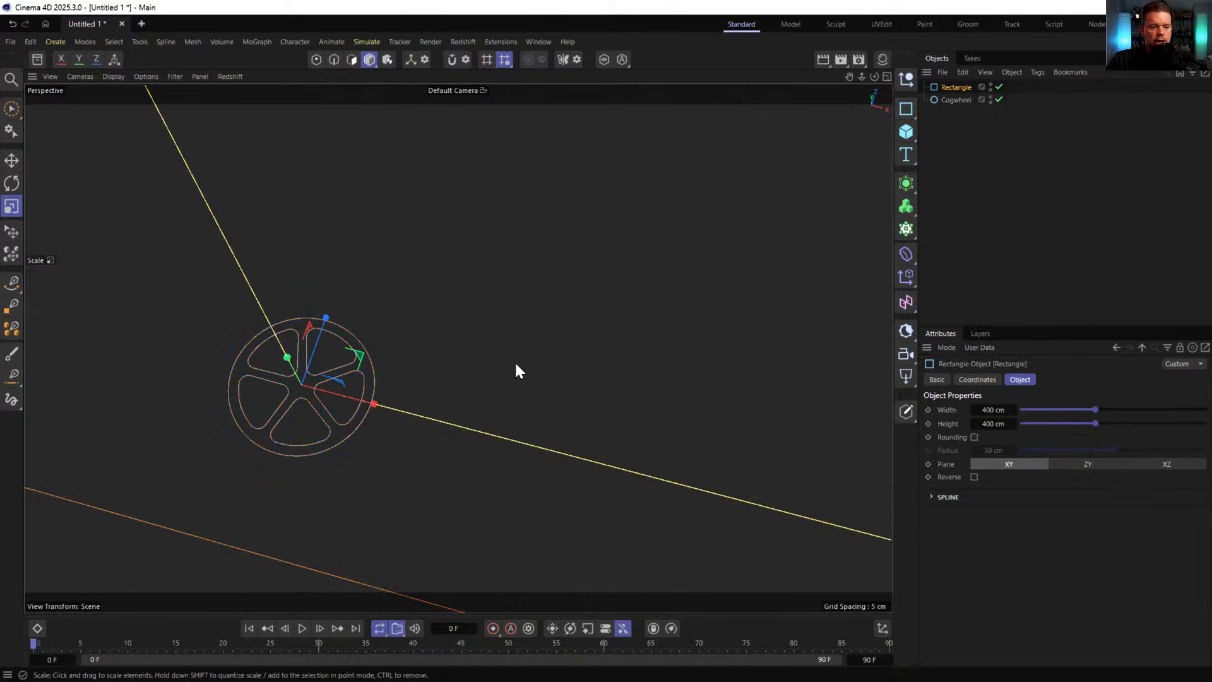
pyautogui.click(1162, 465)
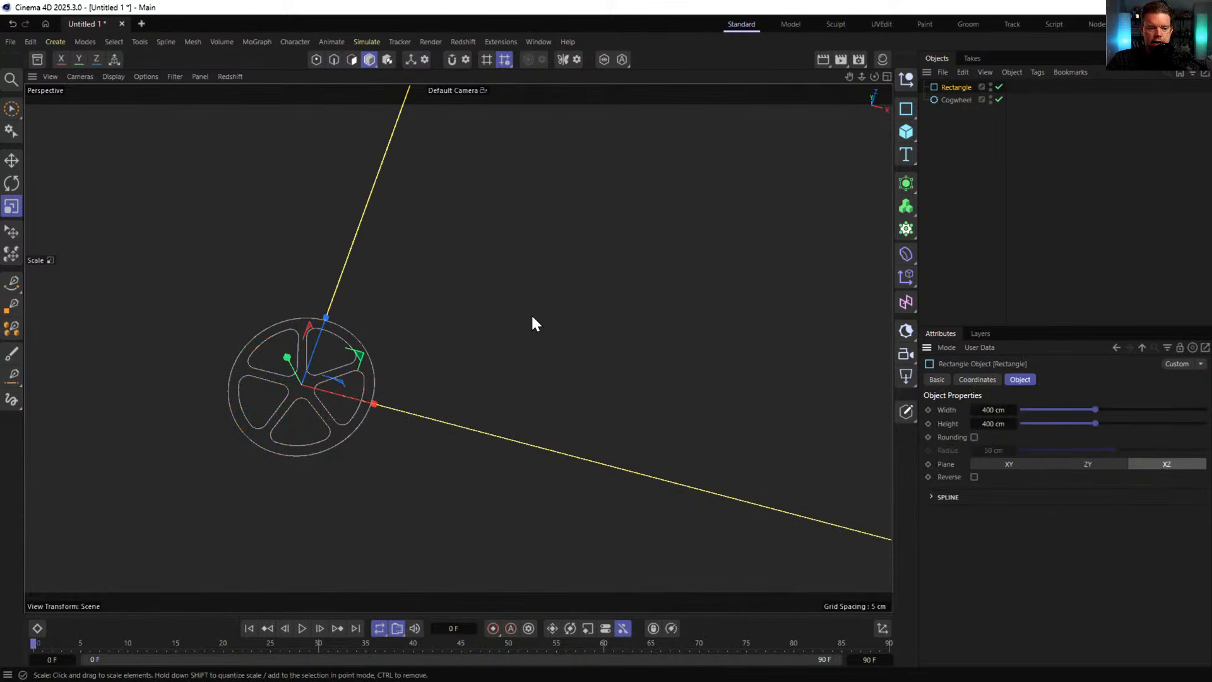
# - Resize the rectangle spline to a narrow strip about 1.47 cm wide and 28.27 cm high, and enable Rounding on it
pyautogui.moveTo(531, 312); pyautogui.dragTo(325, 411)
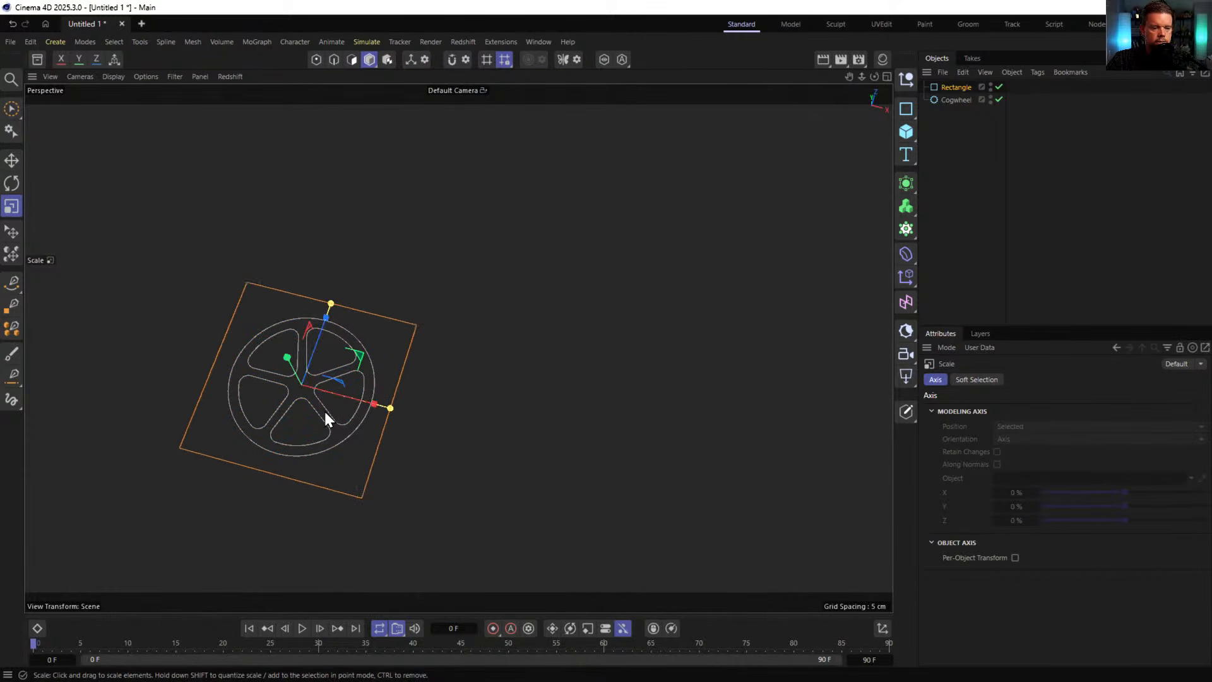
pyautogui.moveTo(331, 303); pyautogui.dragTo(470, 101)
pyautogui.moveTo(388, 407); pyautogui.dragTo(353, 404)
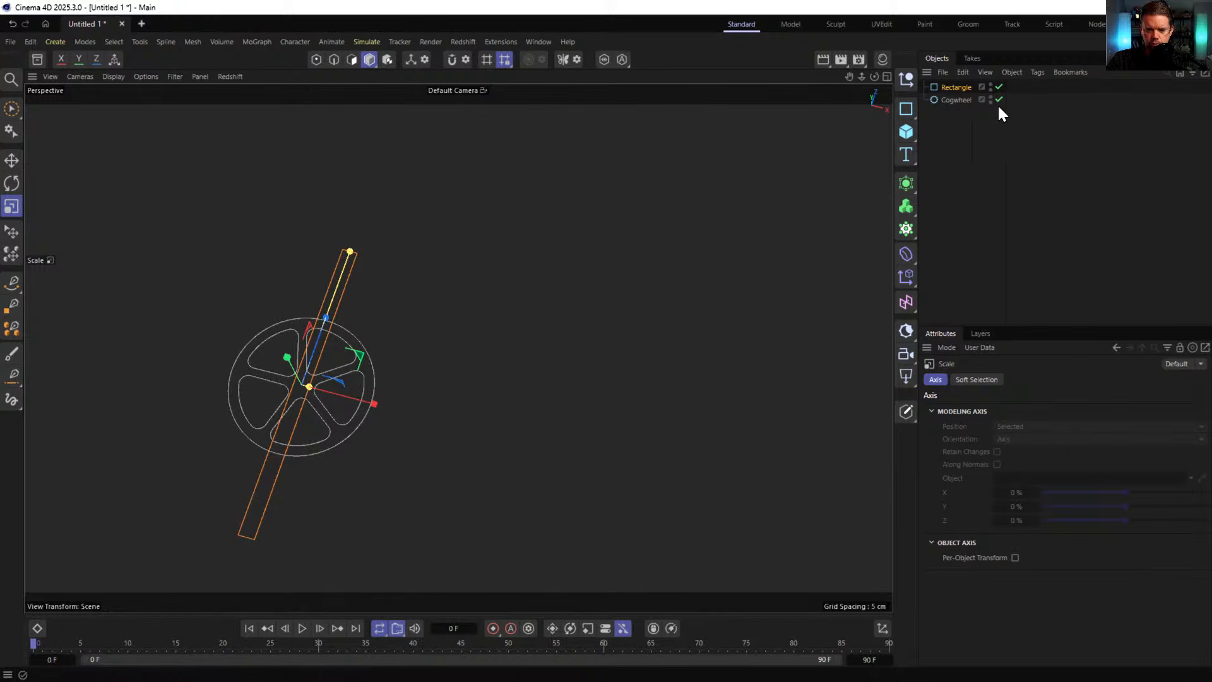
pyautogui.click(949, 89)
pyautogui.click(974, 437)
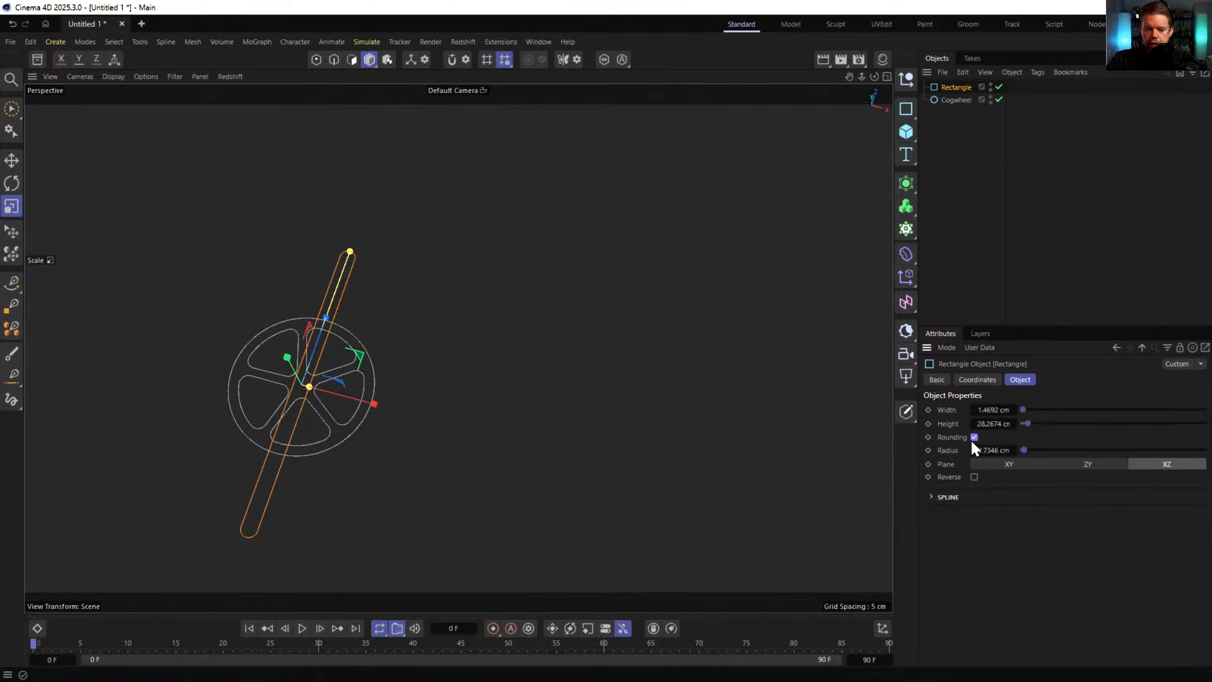
pyautogui.keyDown('alt'); pyautogui.moveTo(423, 400); pyautogui.dragTo(355, 449); pyautogui.keyUp('alt')
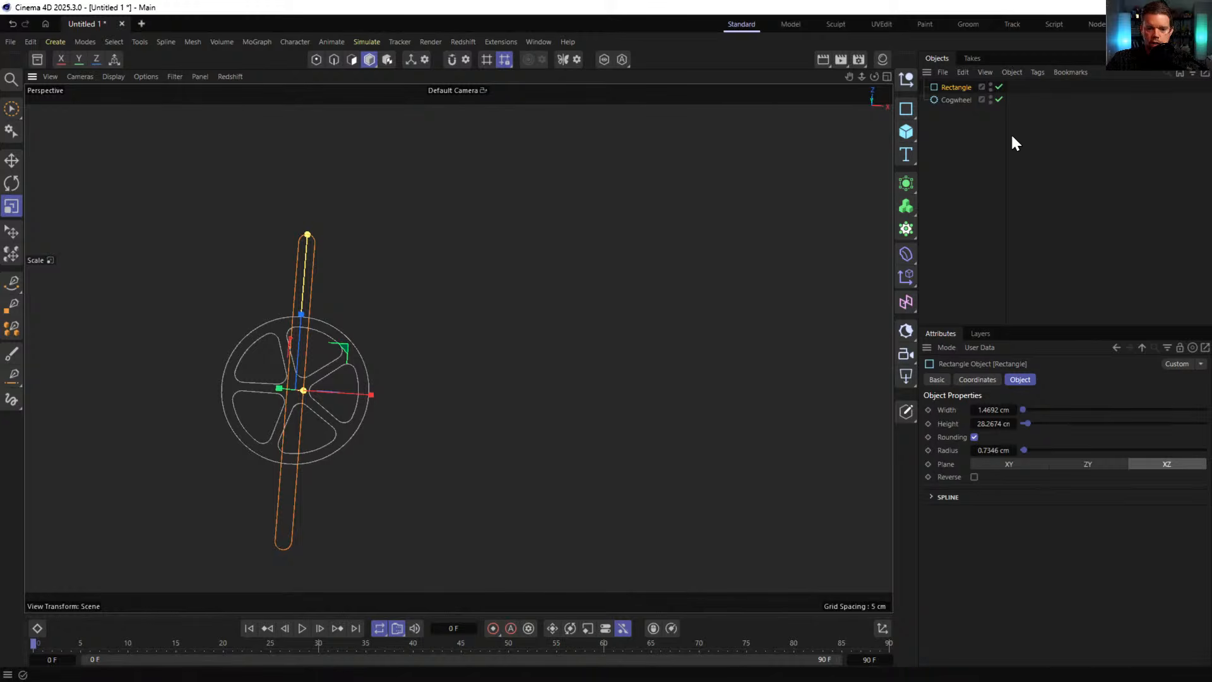
# - Set the cogwheel's inlay to 6 spokes, 2 cm inner radius, 21% outer width, 45% inner width and 64% bevel
pyautogui.click(957, 100)
pyautogui.click(1082, 379)
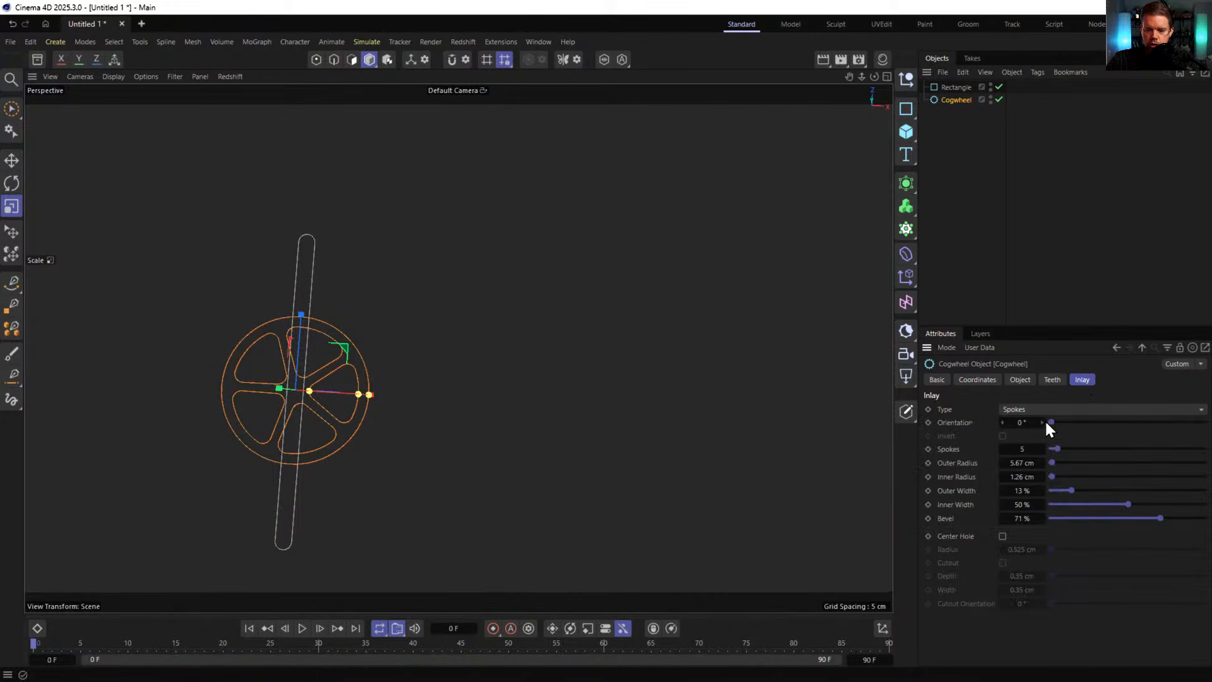
pyautogui.click(1041, 448)
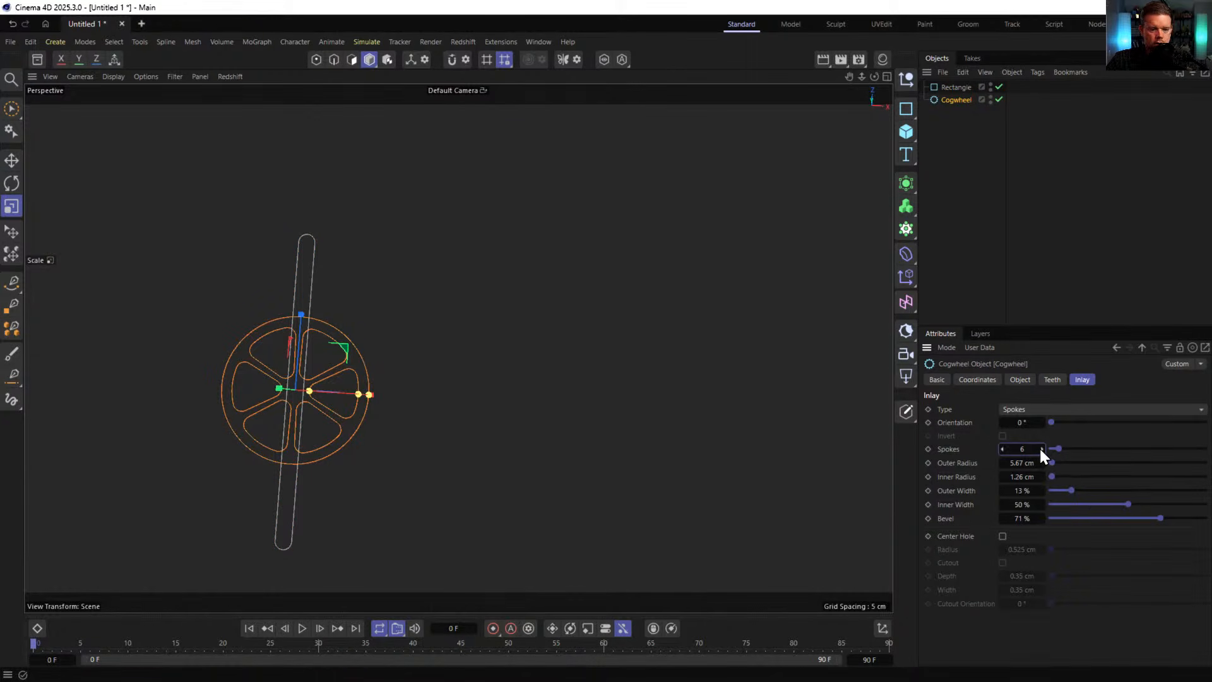
pyautogui.moveTo(1081, 491); pyautogui.dragTo(1116, 508)
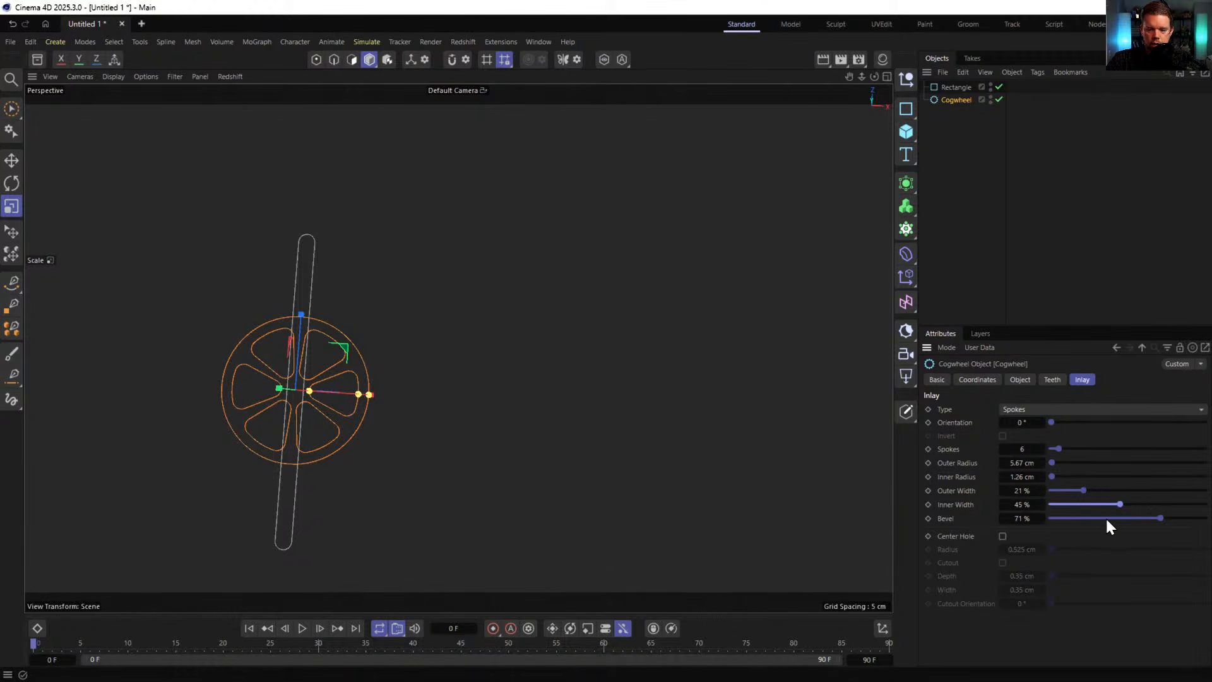
pyautogui.moveTo(1142, 514); pyautogui.dragTo(1150, 515)
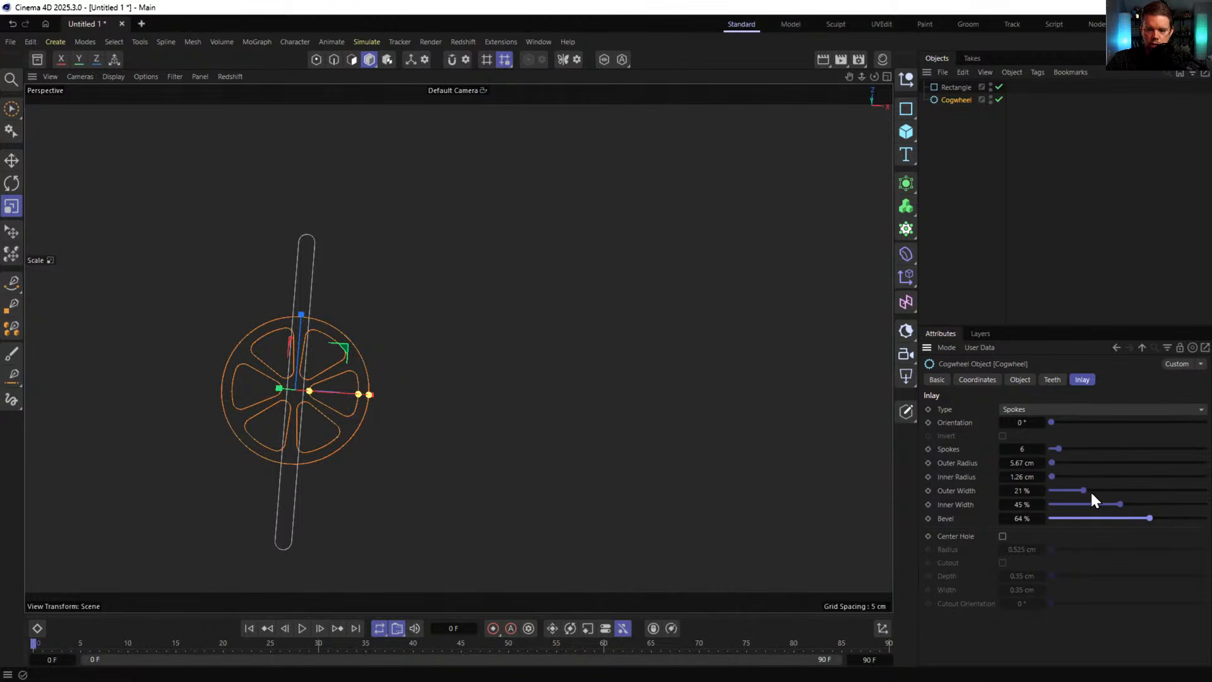
pyautogui.moveTo(1089, 492); pyautogui.dragTo(1051, 478)
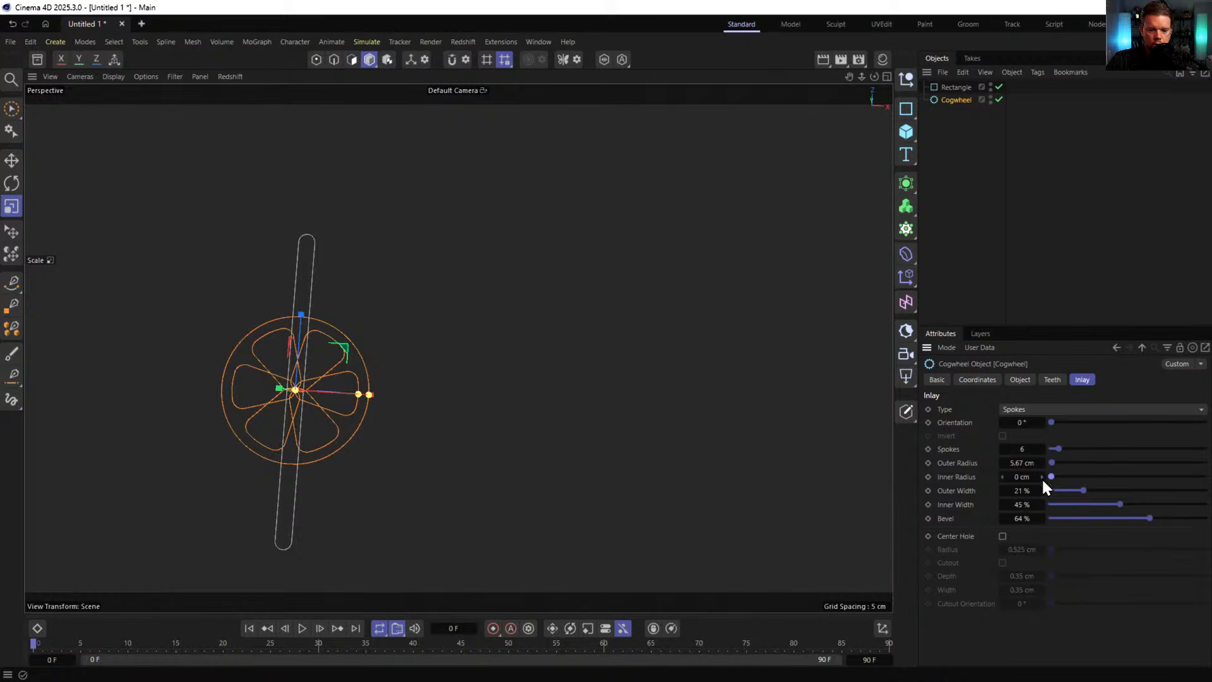
pyautogui.click(1042, 477)
pyautogui.click(1042, 477)
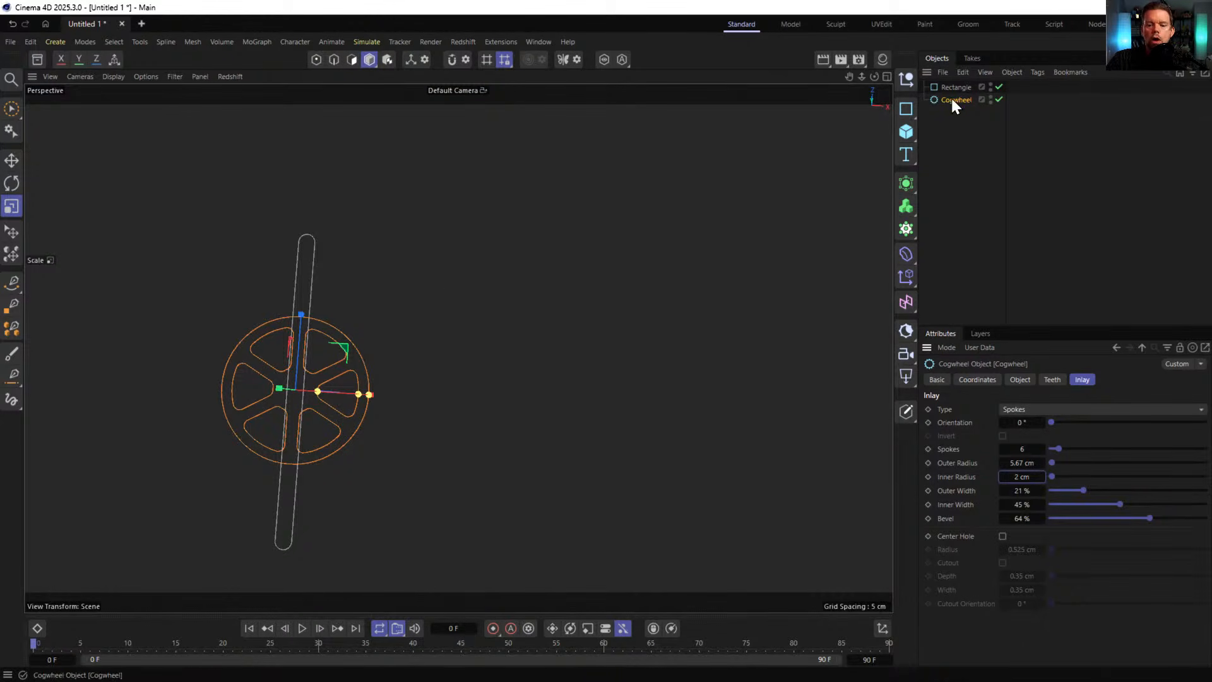
# - Add a Null at the cogwheel's center and make the rectangle its child
pyautogui.keyDown('alt'); pyautogui.moveTo(285, 329); pyautogui.dragTo(326, 313); pyautogui.keyUp('alt')
pyautogui.keyDown('alt'); pyautogui.moveTo(327, 319); pyautogui.dragTo(384, 292, button='right'); pyautogui.keyUp('alt')
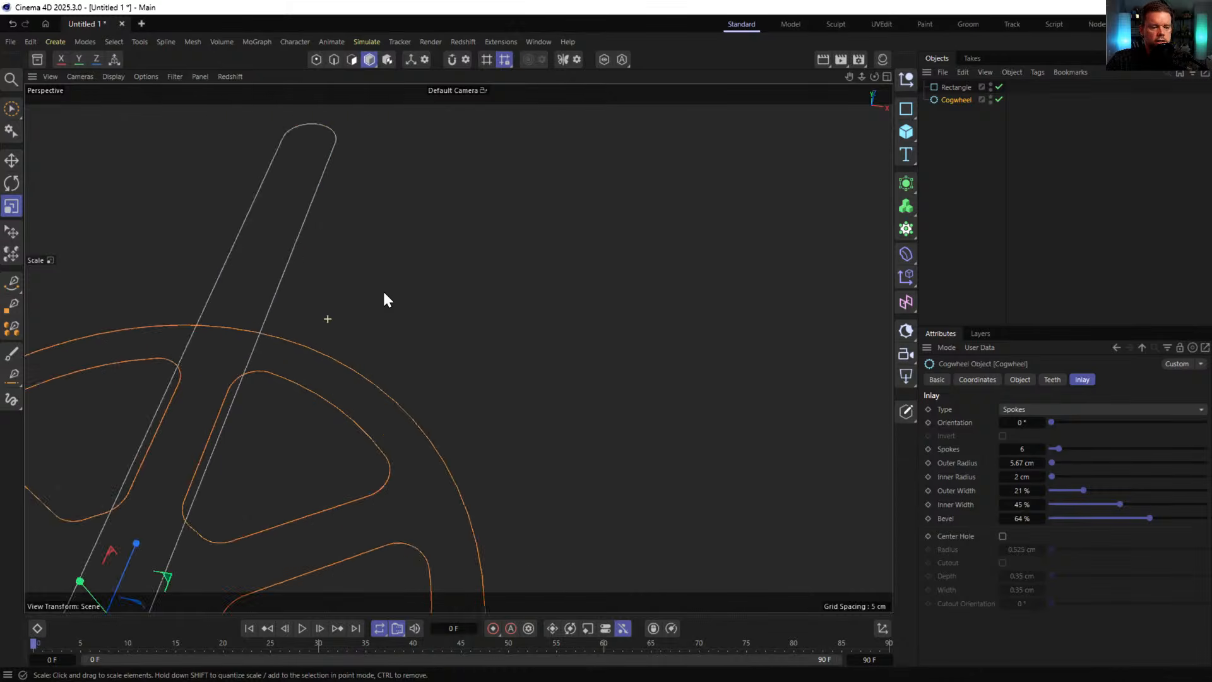
pyautogui.keyDown('alt'); pyautogui.moveTo(383, 292); pyautogui.dragTo(406, 269, button='middle'); pyautogui.keyUp('alt')
pyautogui.keyDown('alt'); pyautogui.moveTo(406, 269); pyautogui.dragTo(411, 295, button='right'); pyautogui.keyUp('alt')
pyautogui.keyDown('alt'); pyautogui.moveTo(412, 294); pyautogui.dragTo(400, 317, button='middle'); pyautogui.keyUp('alt')
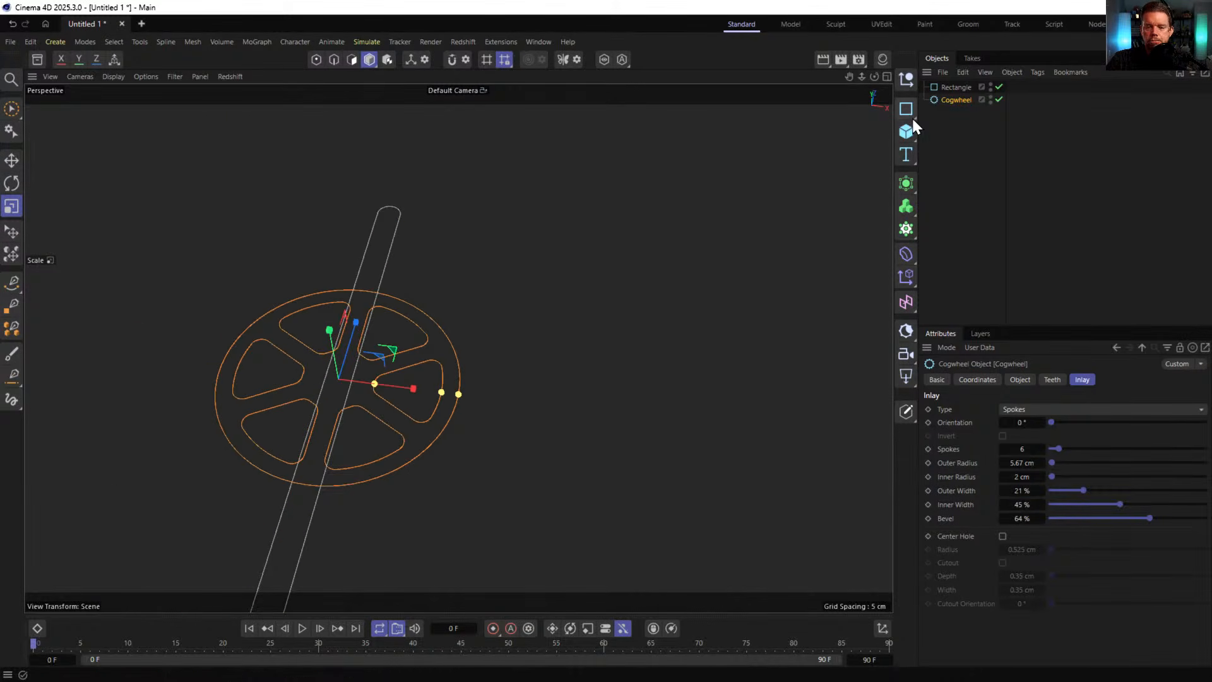
pyautogui.click(906, 80)
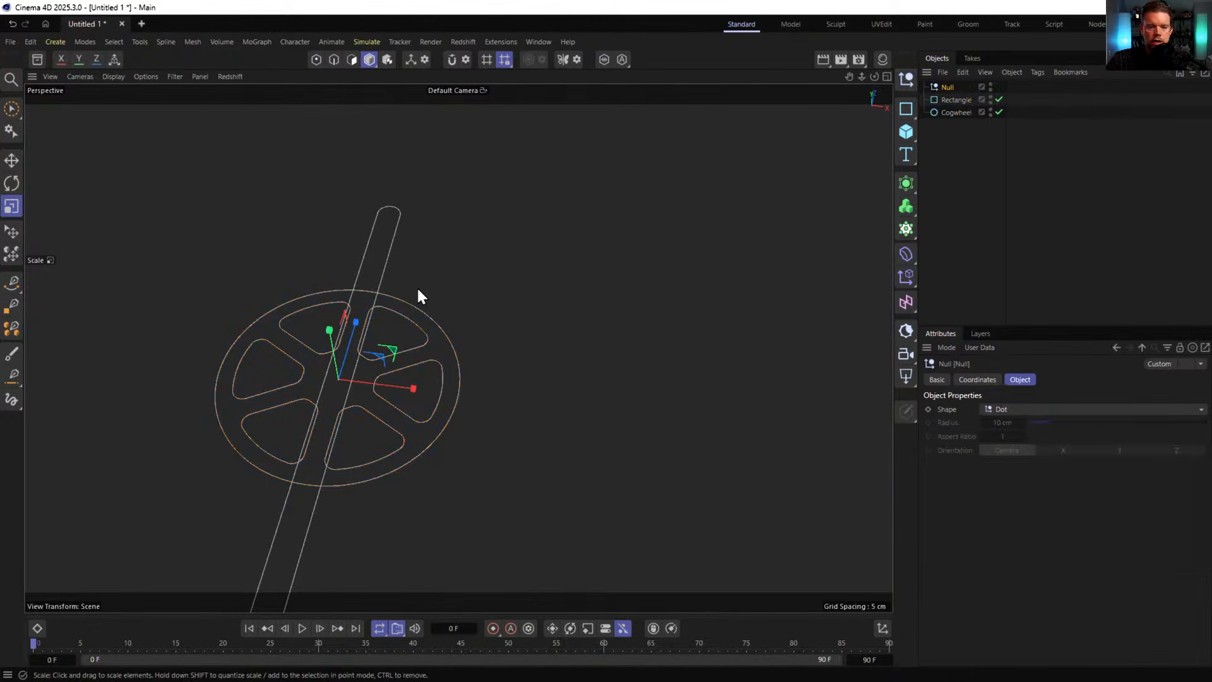
pyautogui.moveTo(956, 99); pyautogui.dragTo(947, 87)
# - Set the rectangle's height to 30 cm and move it along Z until its near rounded end meets the null's axis
pyautogui.click(950, 100)
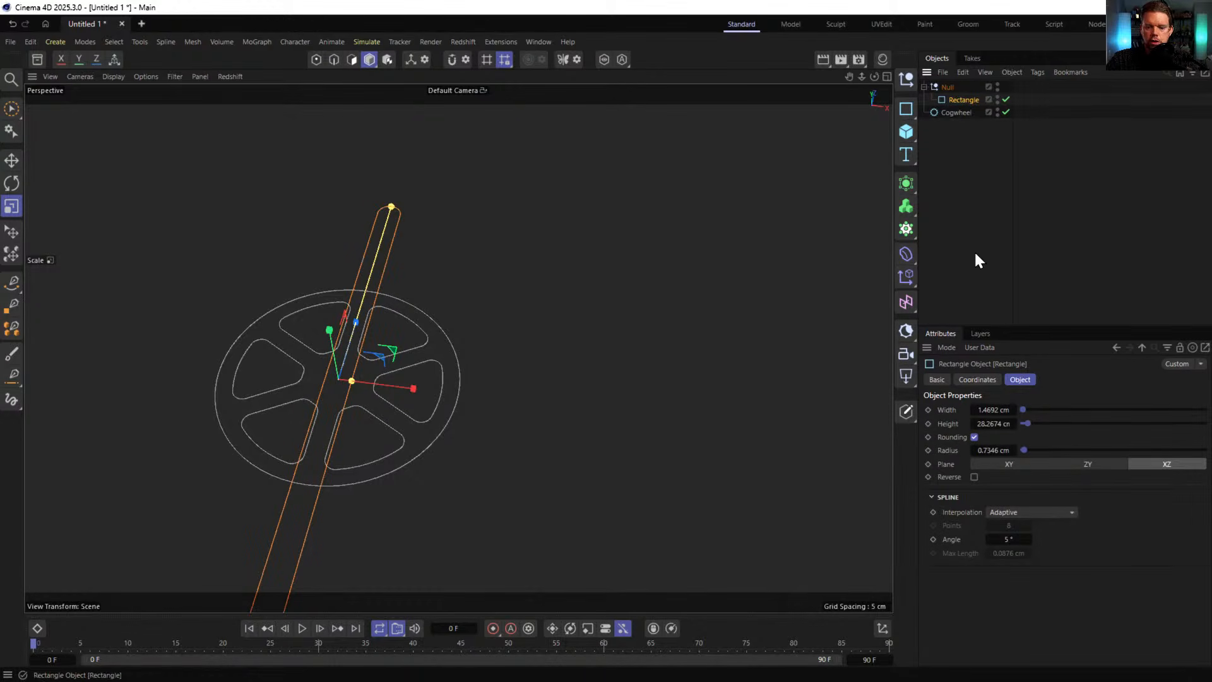
pyautogui.click(1000, 427)
pyautogui.write('30')
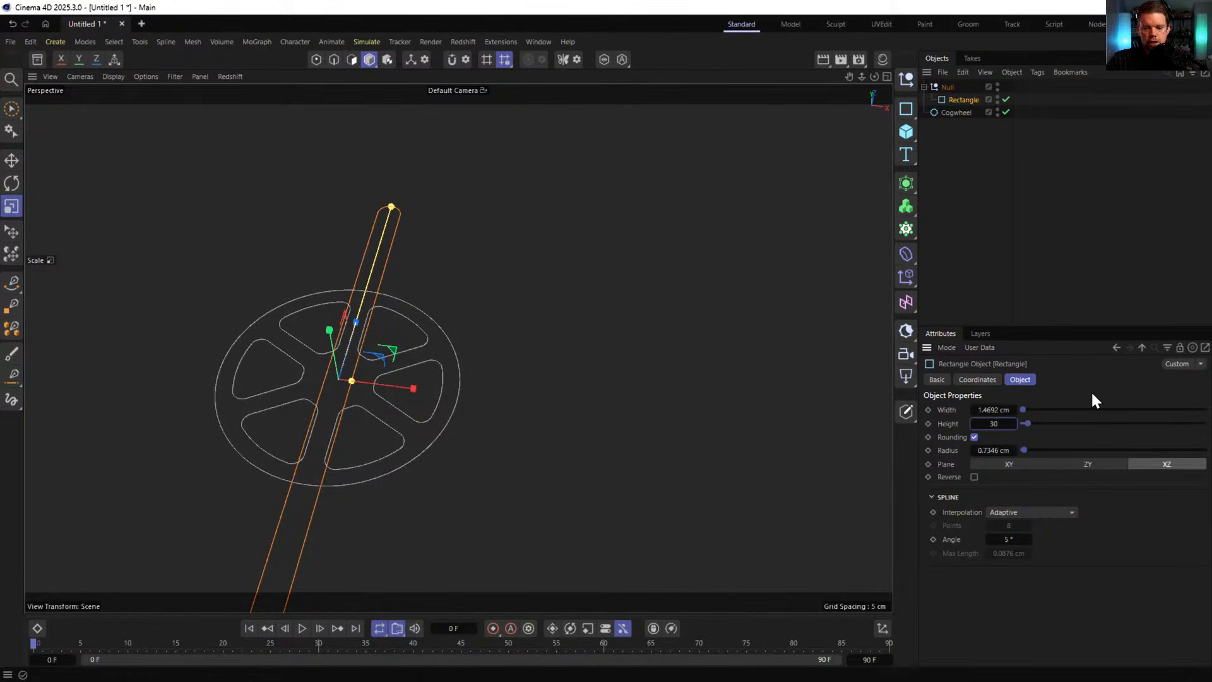
pyautogui.press('Return')
pyautogui.press('e')
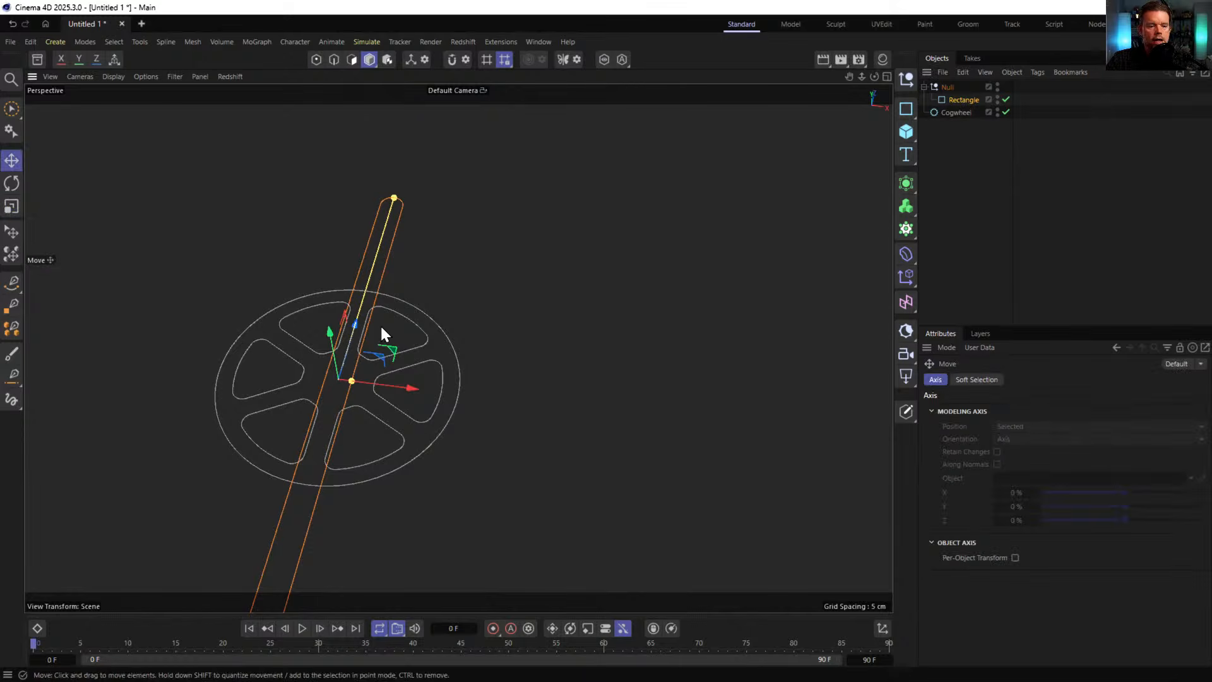
pyautogui.moveTo(354, 331); pyautogui.dragTo(476, 154)
# - Move the null with its rectangle along Z to the inner edge of the cogwheel's rim
pyautogui.click(947, 86)
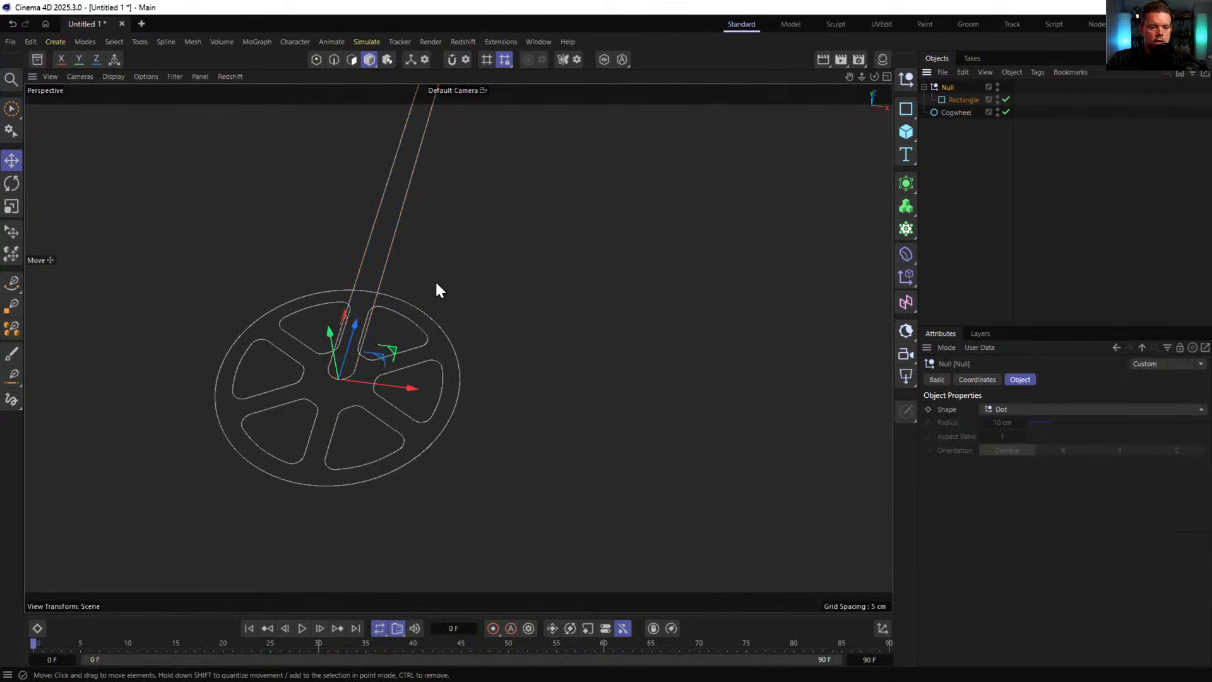
pyautogui.moveTo(351, 330); pyautogui.dragTo(361, 303)
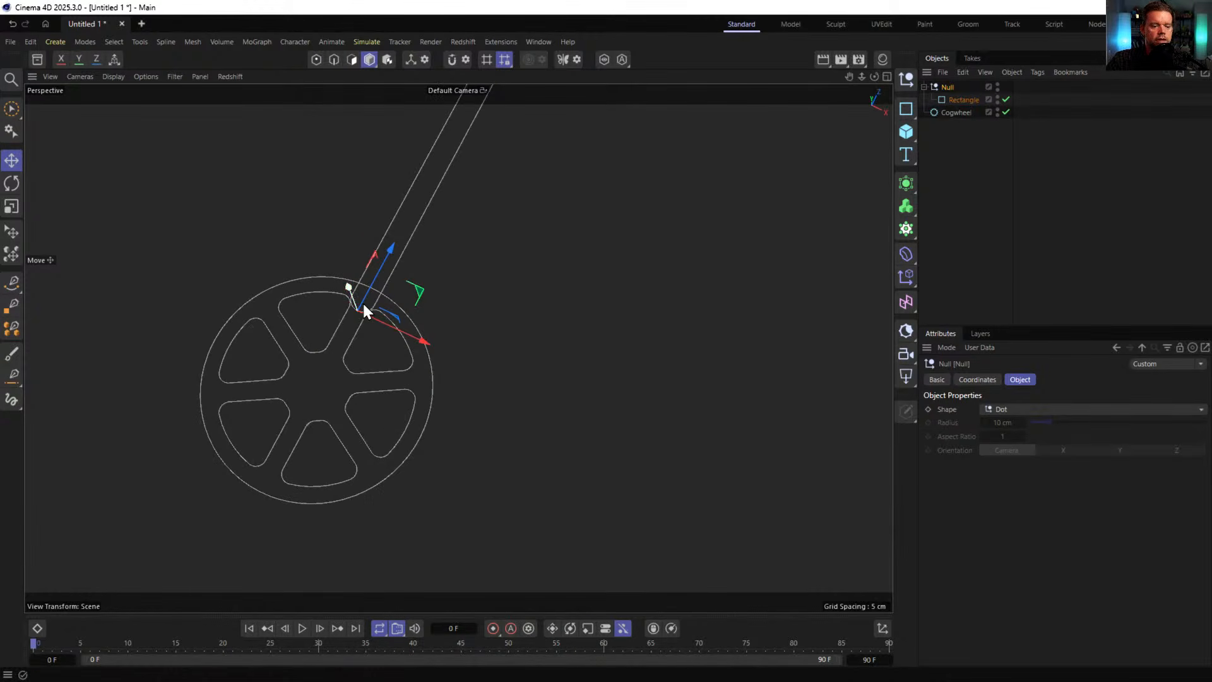
pyautogui.click(964, 100)
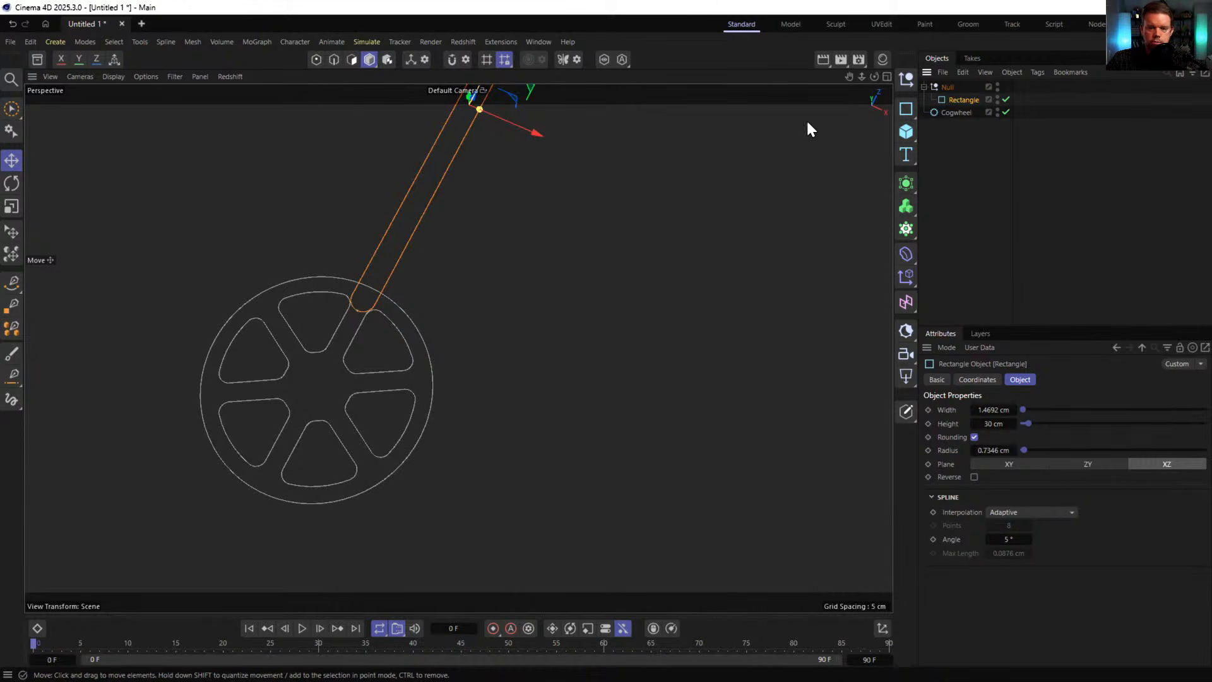
# - Set only the null's Z position to 6 cm by unparenting the rectangle first and nesting it back under the null
pyautogui.click(947, 88)
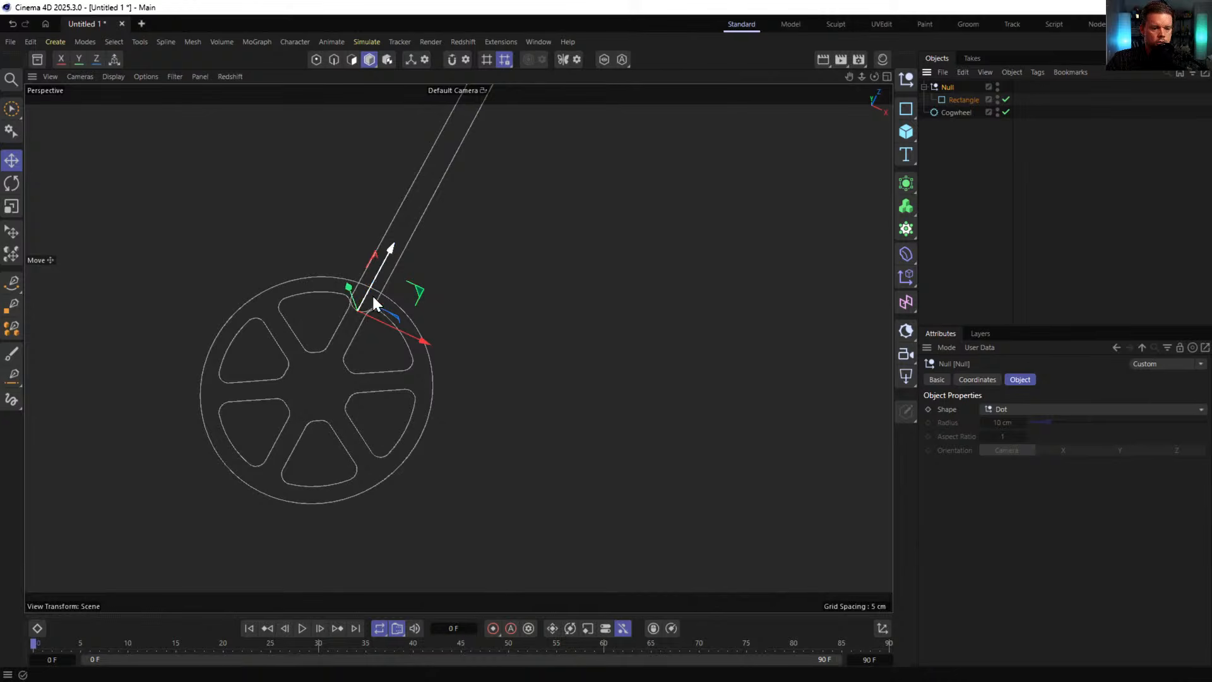
pyautogui.click(411, 59)
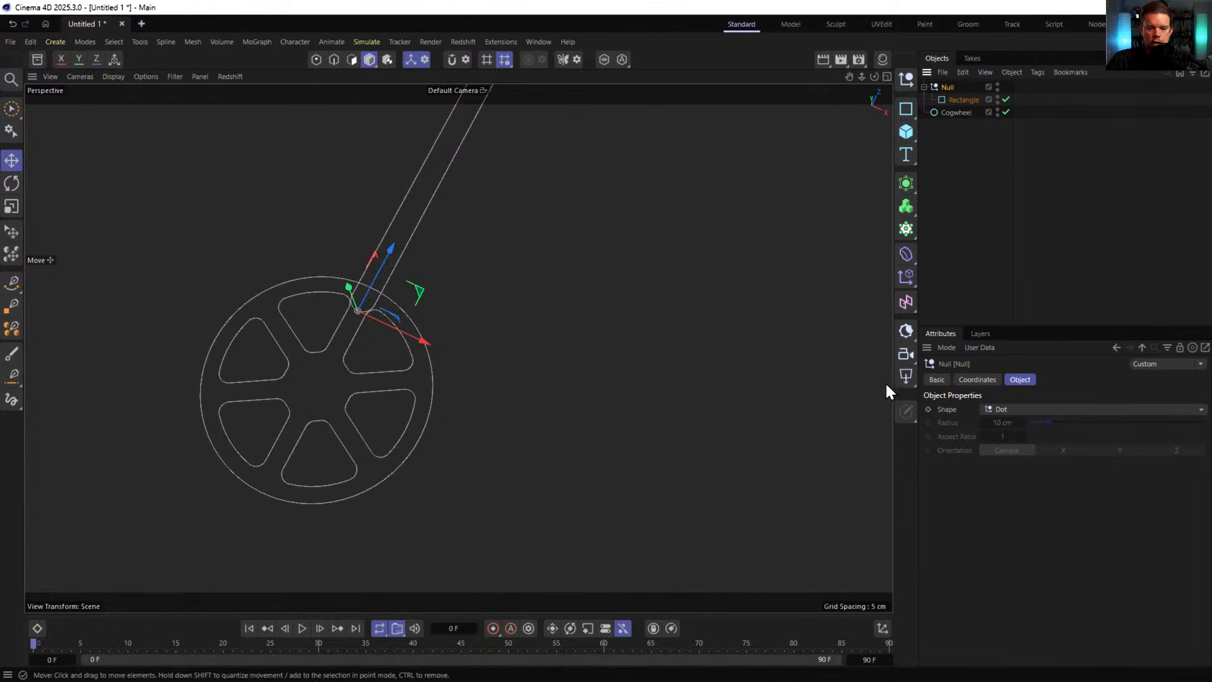
pyautogui.click(977, 379)
pyautogui.click(957, 101)
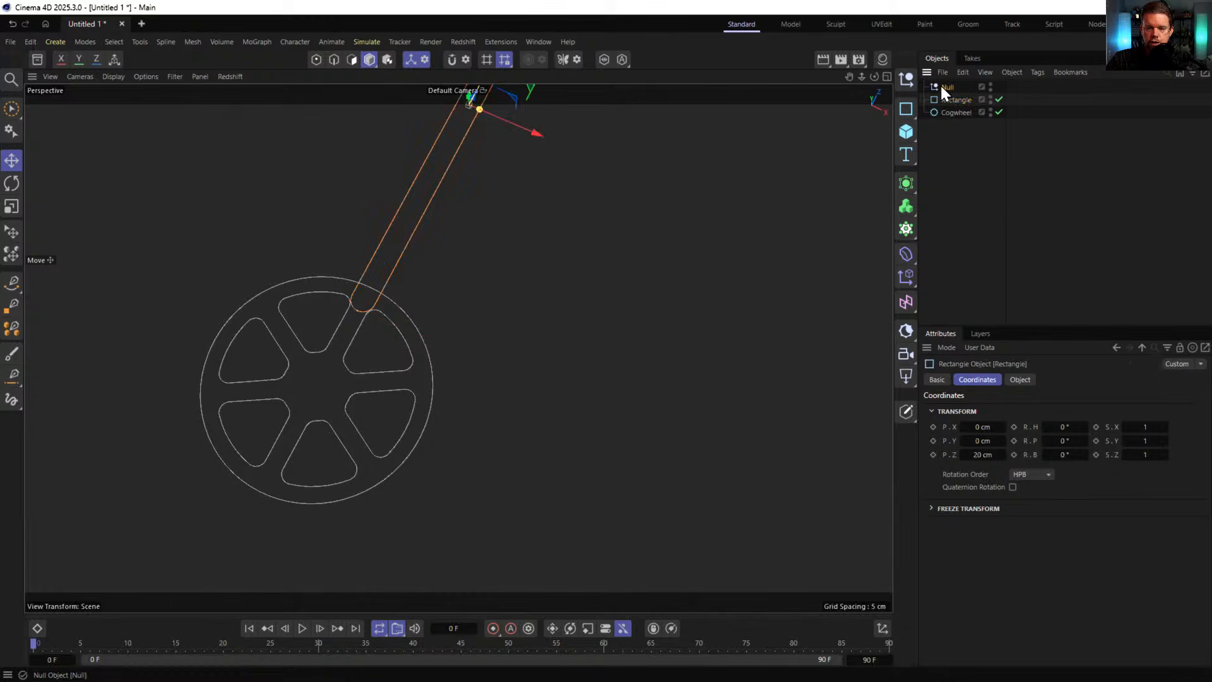
pyautogui.click(944, 88)
pyautogui.doubleClick(990, 455)
pyautogui.write('6')
pyautogui.press('Return')
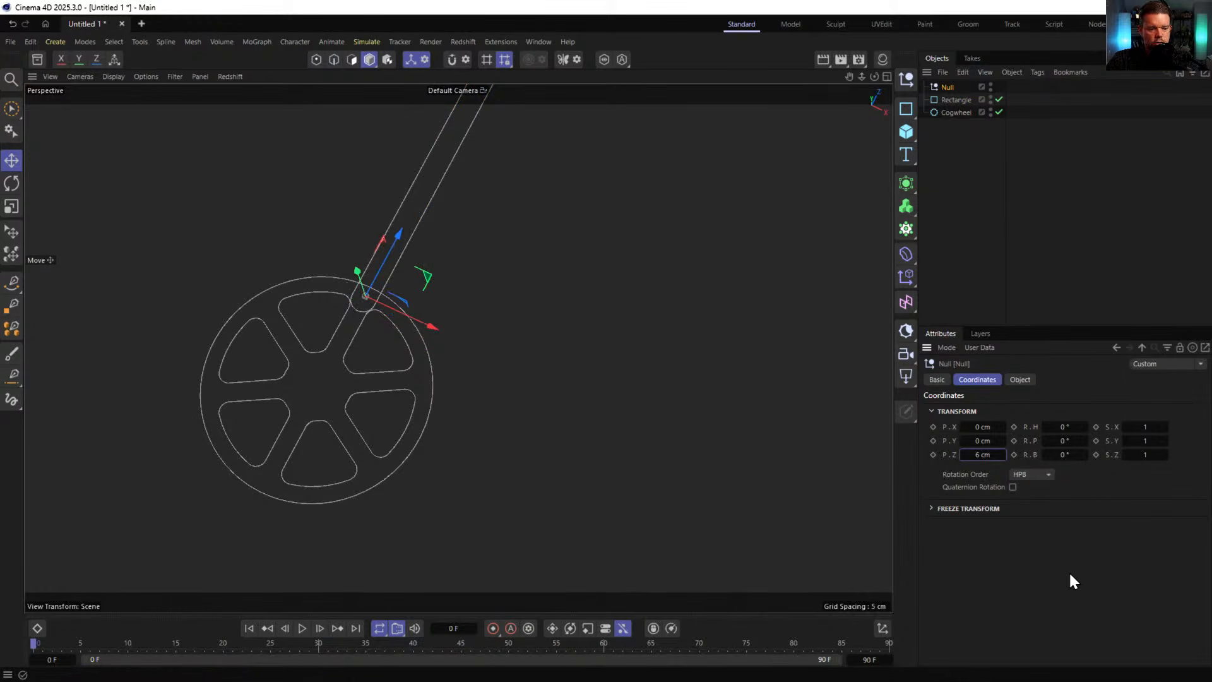
pyautogui.moveTo(949, 102); pyautogui.dragTo(949, 87)
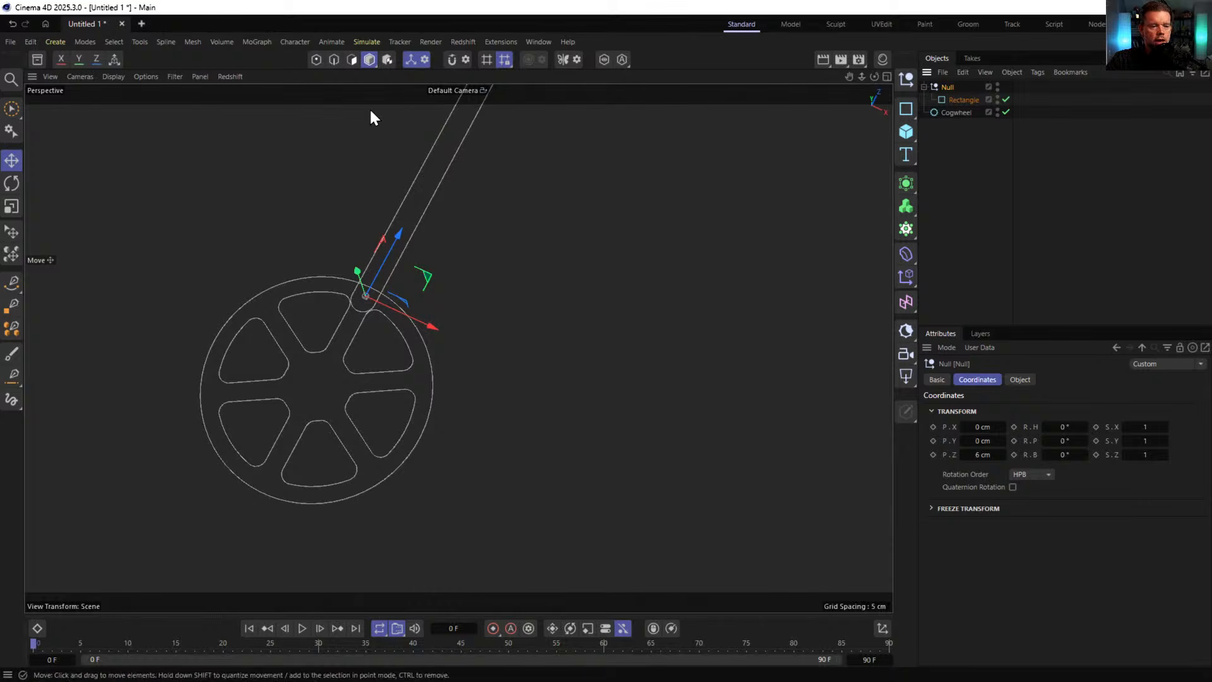
# - Try moving the null along its Y axis and undo the move
pyautogui.keyDown('alt'); pyautogui.moveTo(543, 286); pyautogui.dragTo(394, 363, button='right'); pyautogui.keyUp('alt')
pyautogui.keyDown('alt'); pyautogui.moveTo(406, 390); pyautogui.dragTo(382, 434, button='middle'); pyautogui.keyUp('alt')
pyautogui.keyDown('alt'); pyautogui.moveTo(467, 388); pyautogui.dragTo(523, 404); pyautogui.keyUp('alt')
pyautogui.keyDown('alt'); pyautogui.moveTo(502, 369); pyautogui.dragTo(455, 419, button='middle'); pyautogui.keyUp('alt')
pyautogui.keyDown('alt'); pyautogui.moveTo(454, 419); pyautogui.dragTo(487, 393, button='right'); pyautogui.keyUp('alt')
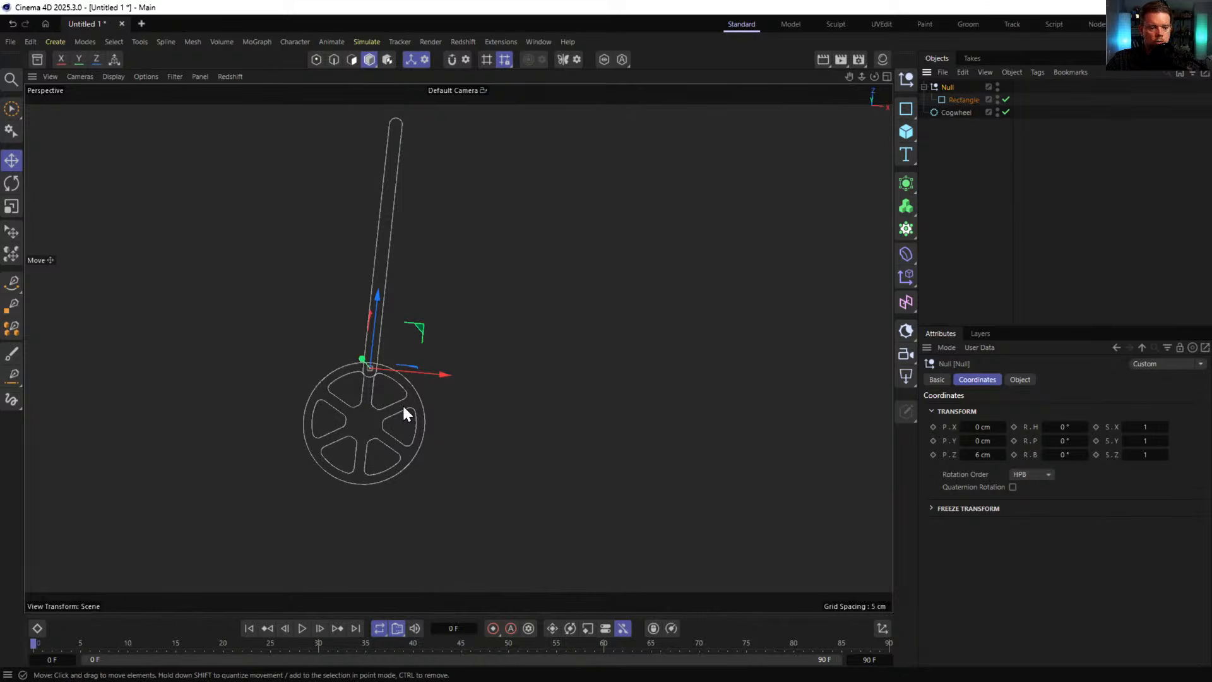
pyautogui.keyDown('alt'); pyautogui.moveTo(404, 414); pyautogui.dragTo(569, 210); pyautogui.keyUp('alt')
pyautogui.scroll(3, 436, 376)
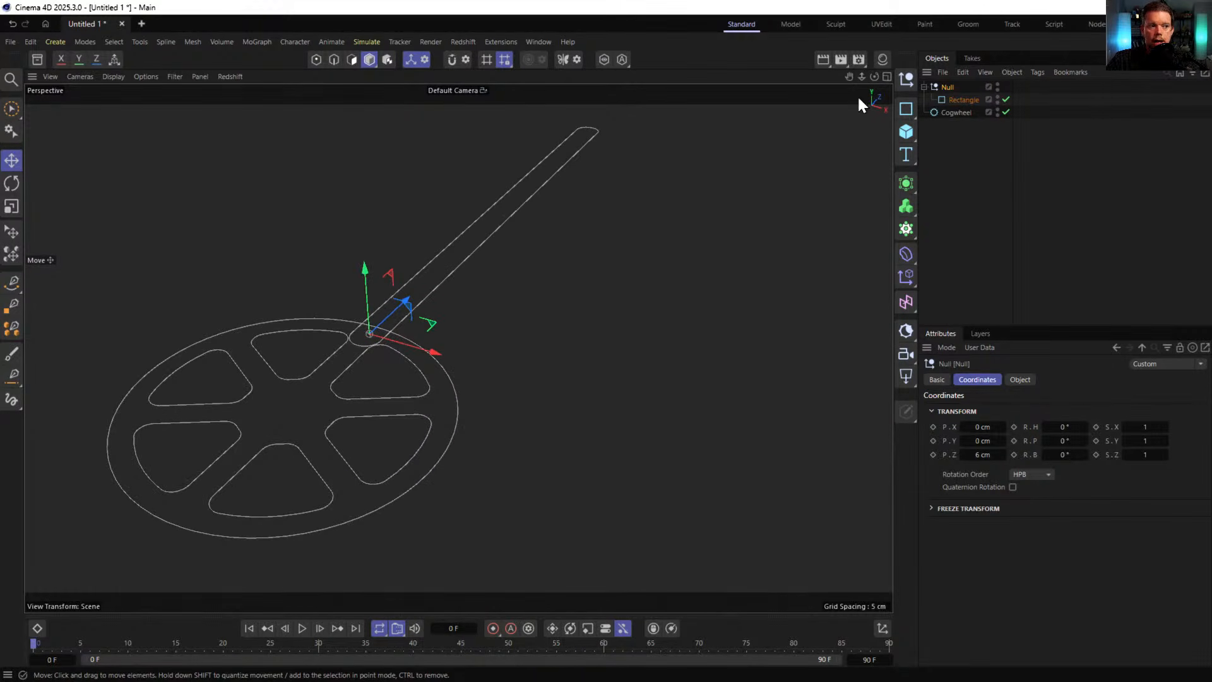
pyautogui.moveTo(368, 278); pyautogui.dragTo(367, 268)
pyautogui.hotkey('ctrl', 'z')
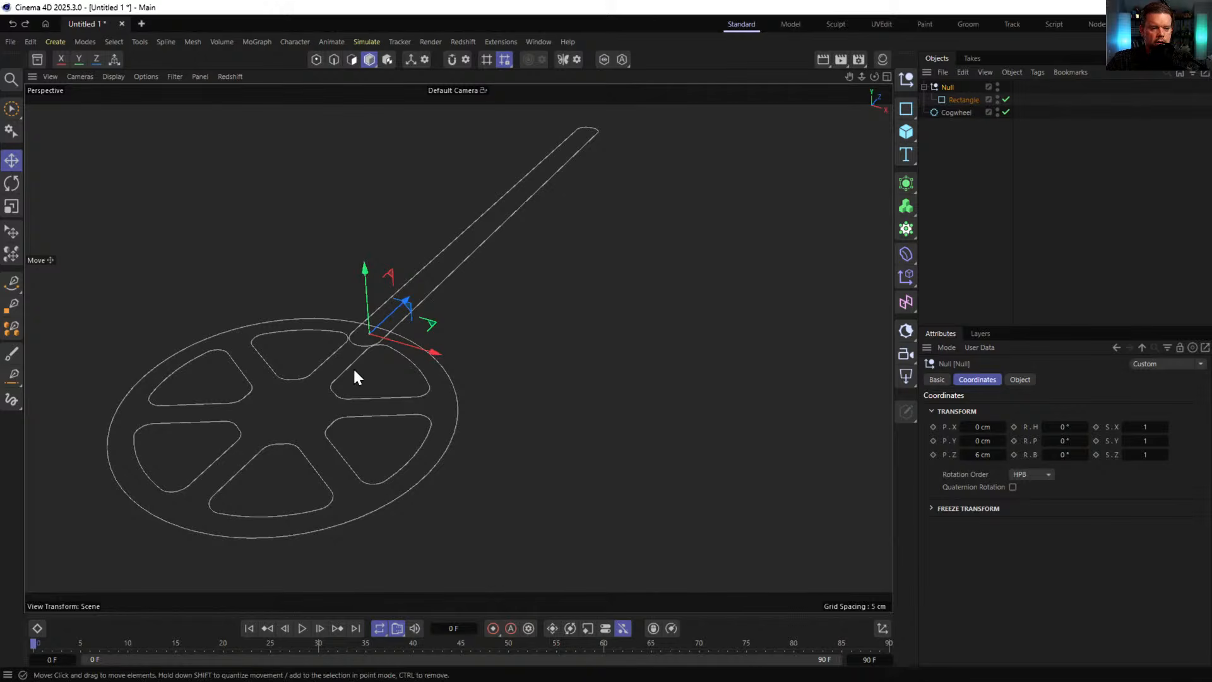
# - Make the null with its rectangle a child of the cogwheel and select the cogwheel
pyautogui.moveTo(944, 87); pyautogui.dragTo(955, 117)
pyautogui.click(956, 88)
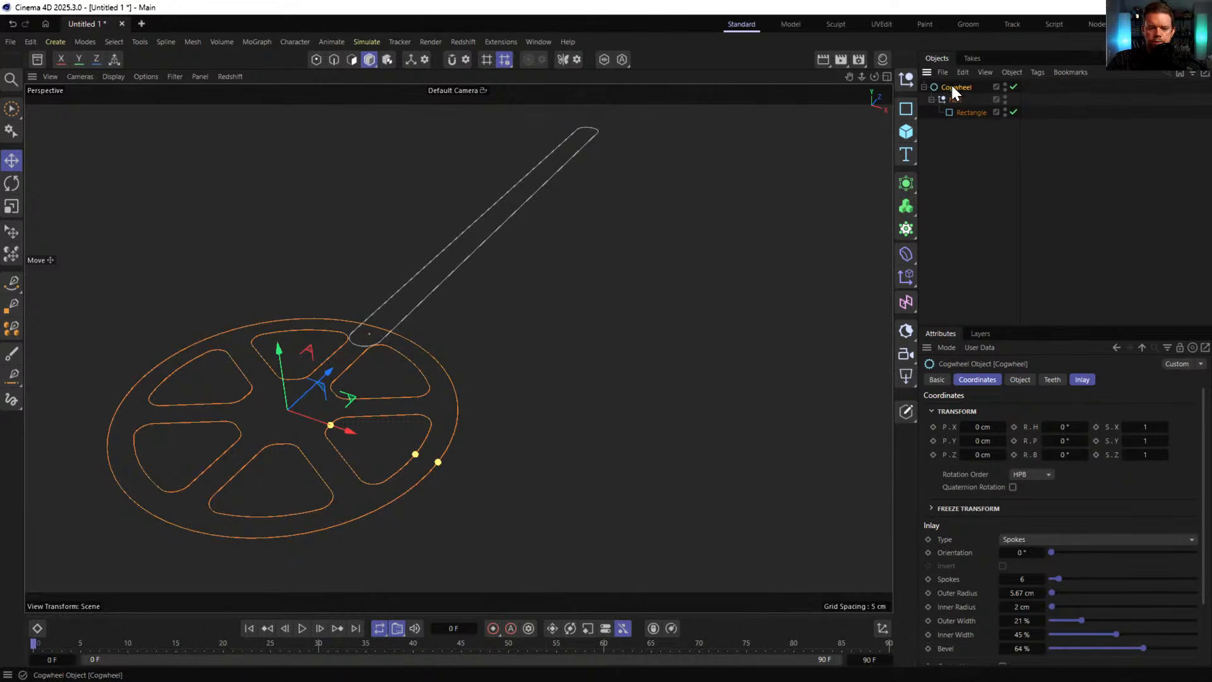
pyautogui.moveTo(336, 400)
pyautogui.keyDown('alt'); pyautogui.mouseDown()
pyautogui.moveTo(324, 426)
pyautogui.moveTo(330, 416)
pyautogui.mouseUp(); pyautogui.keyUp('alt')
pyautogui.scroll(-5, 339, 419)
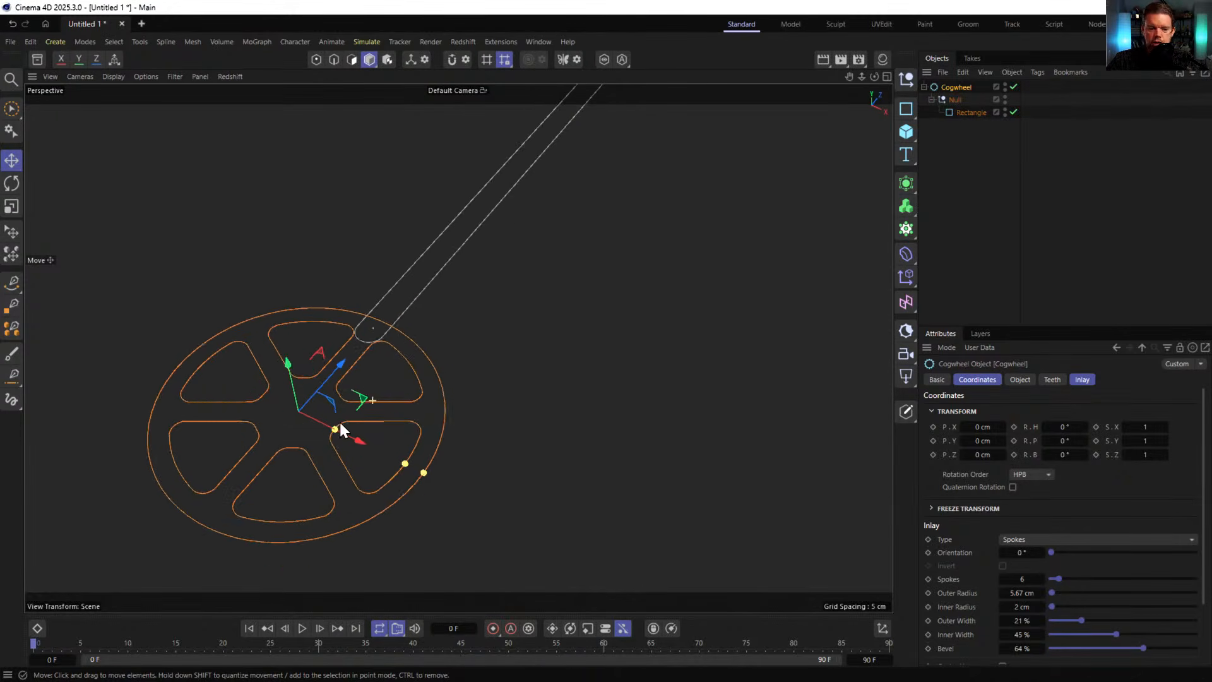
pyautogui.click(955, 103)
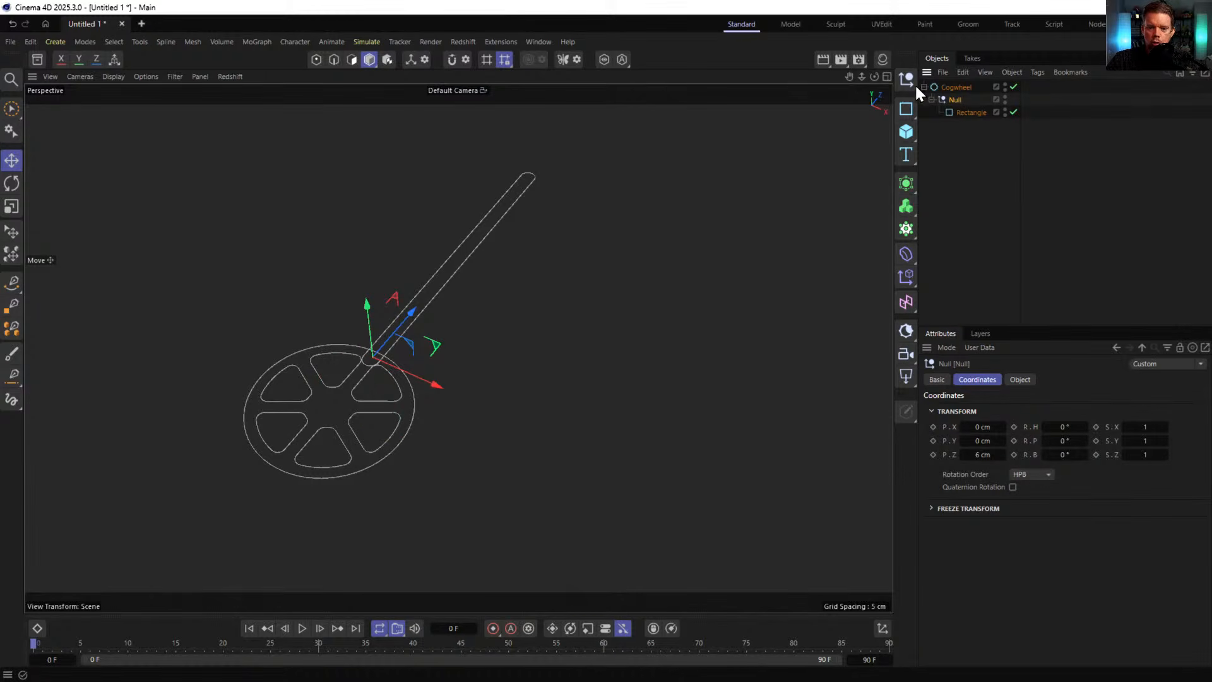
pyautogui.click(909, 81)
pyautogui.click(942, 76)
pyautogui.click(941, 77)
pyautogui.moveTo(946, 87); pyautogui.dragTo(954, 100)
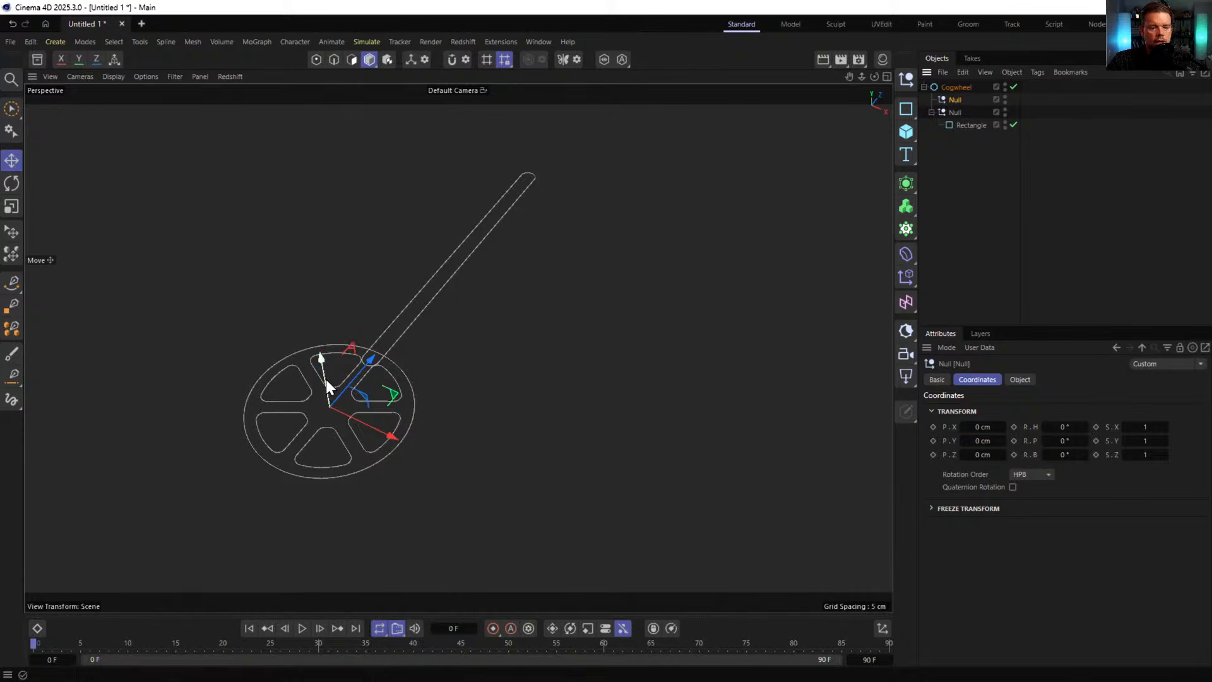
pyautogui.press('Delete')
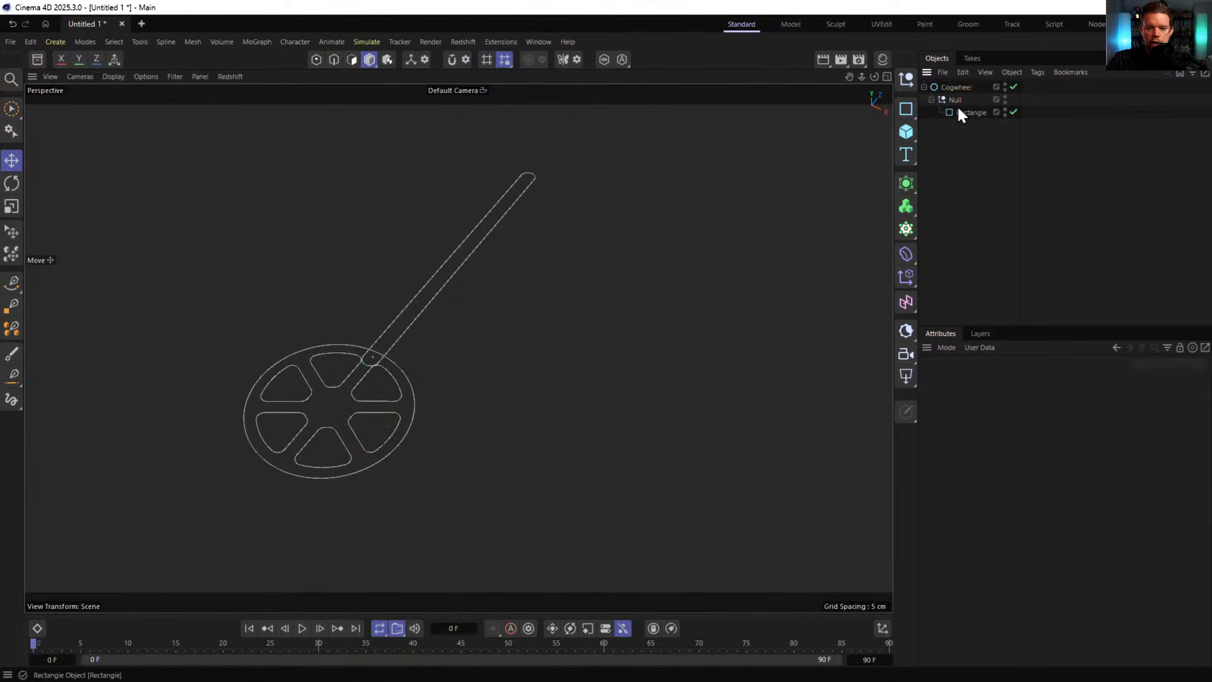
# - Duplicate the null inside the cogwheel without its rectangle child and name the copy UpVector
pyautogui.keyDown('ctrl'); pyautogui.moveTo(966, 92); pyautogui.dragTo(966, 94); pyautogui.keyUp('ctrl')
pyautogui.click(959, 114)
pyautogui.press('Delete')
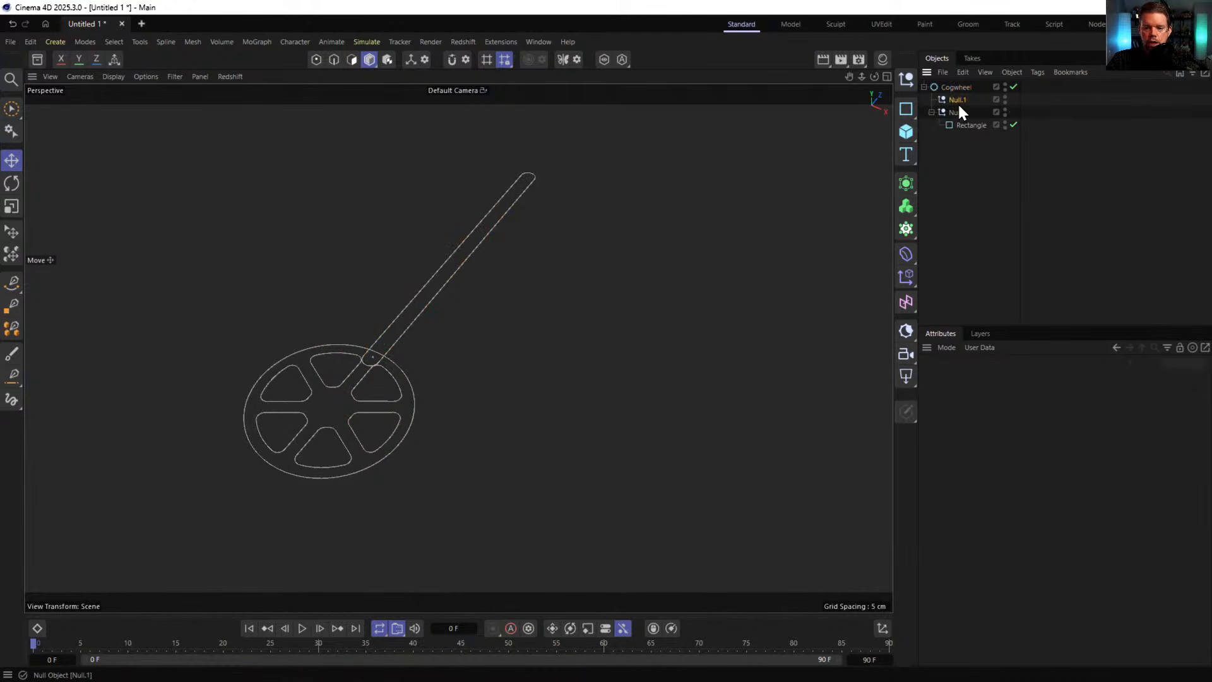
pyautogui.doubleClick(959, 102)
pyautogui.write('UpVector')
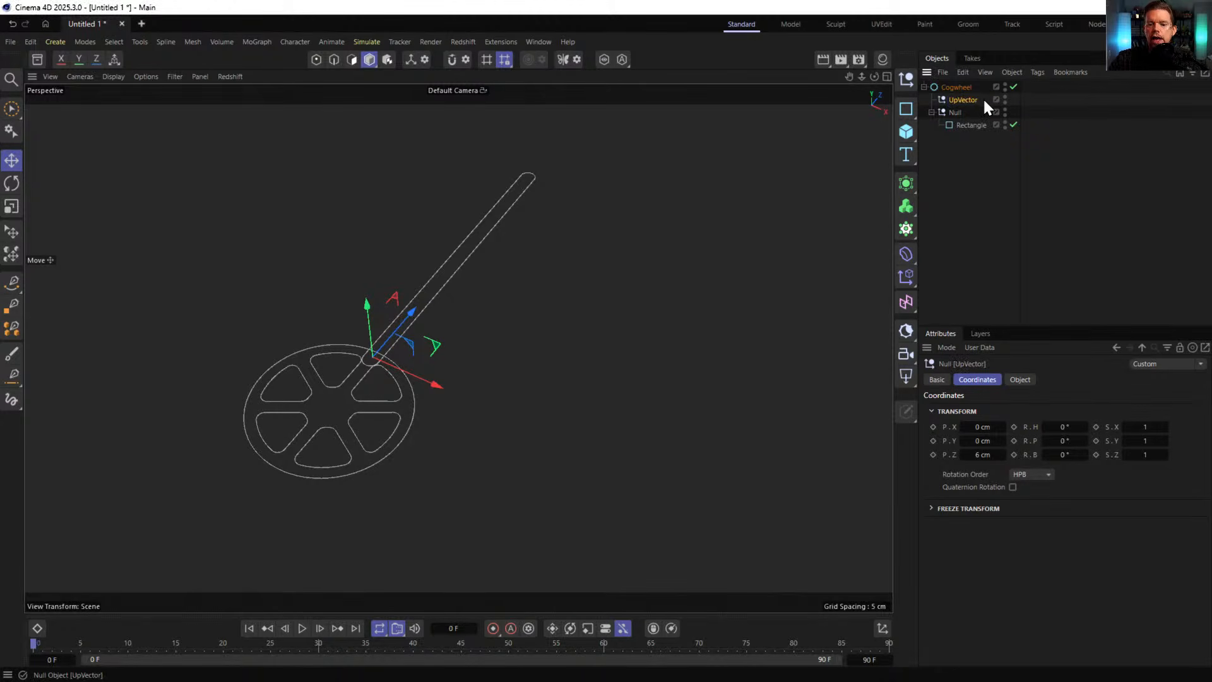
pyautogui.press('Return')
pyautogui.click(955, 112)
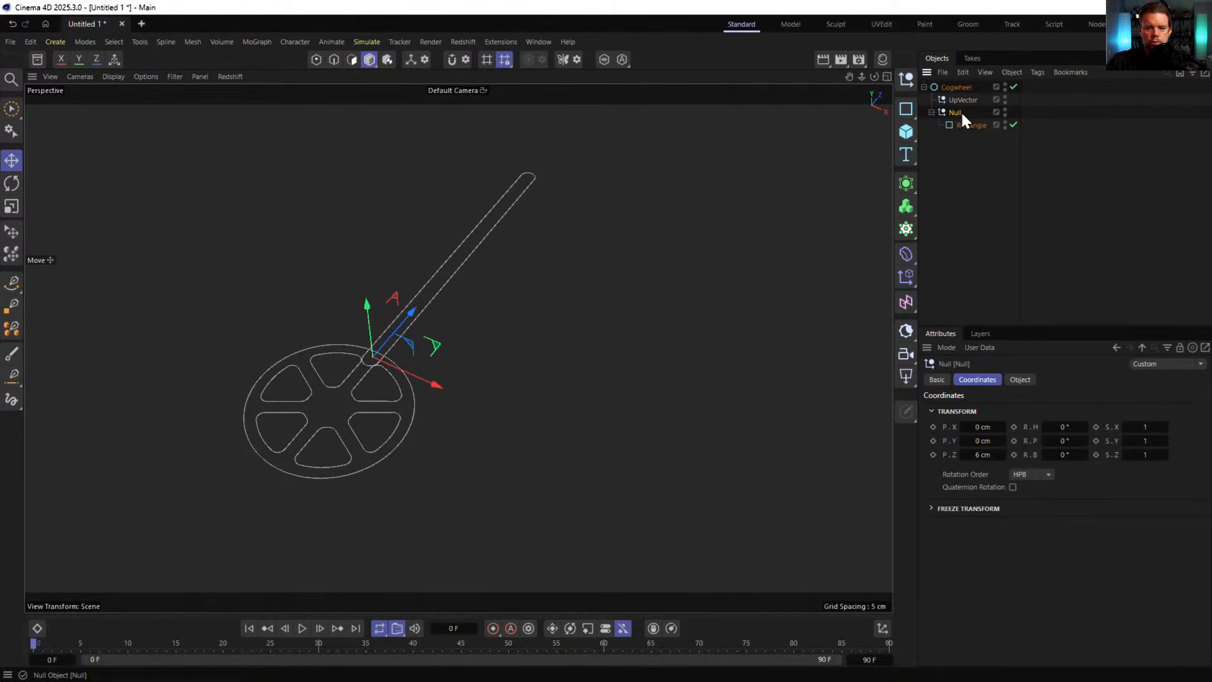
# - Rename the null that holds the rectangle as ArmL_Pivot
pyautogui.doubleClick(950, 112)
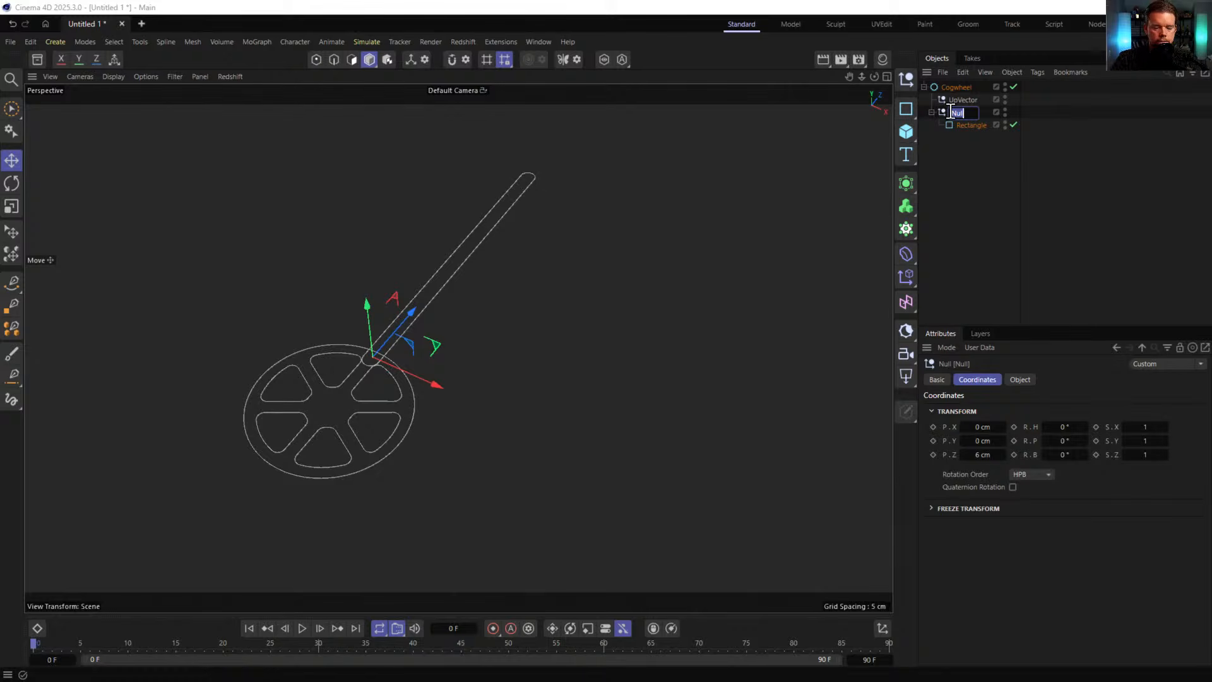
pyautogui.write('Arm')
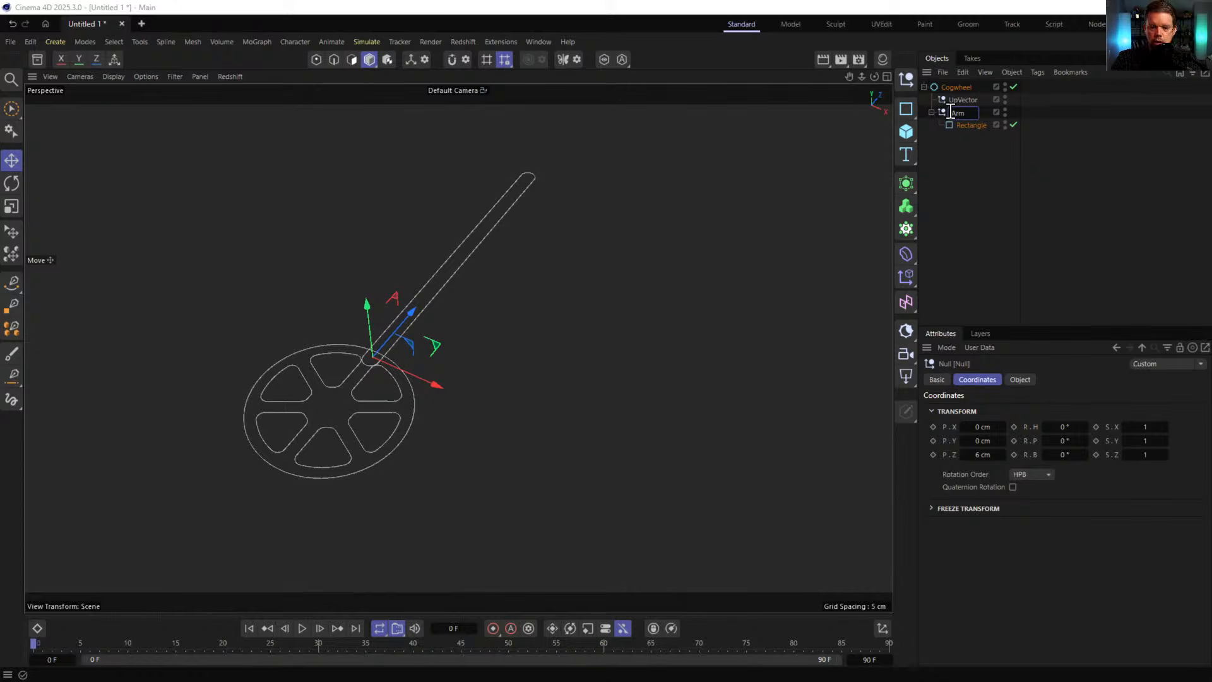
pyautogui.write('1_Pivot')
pyautogui.press('Return')
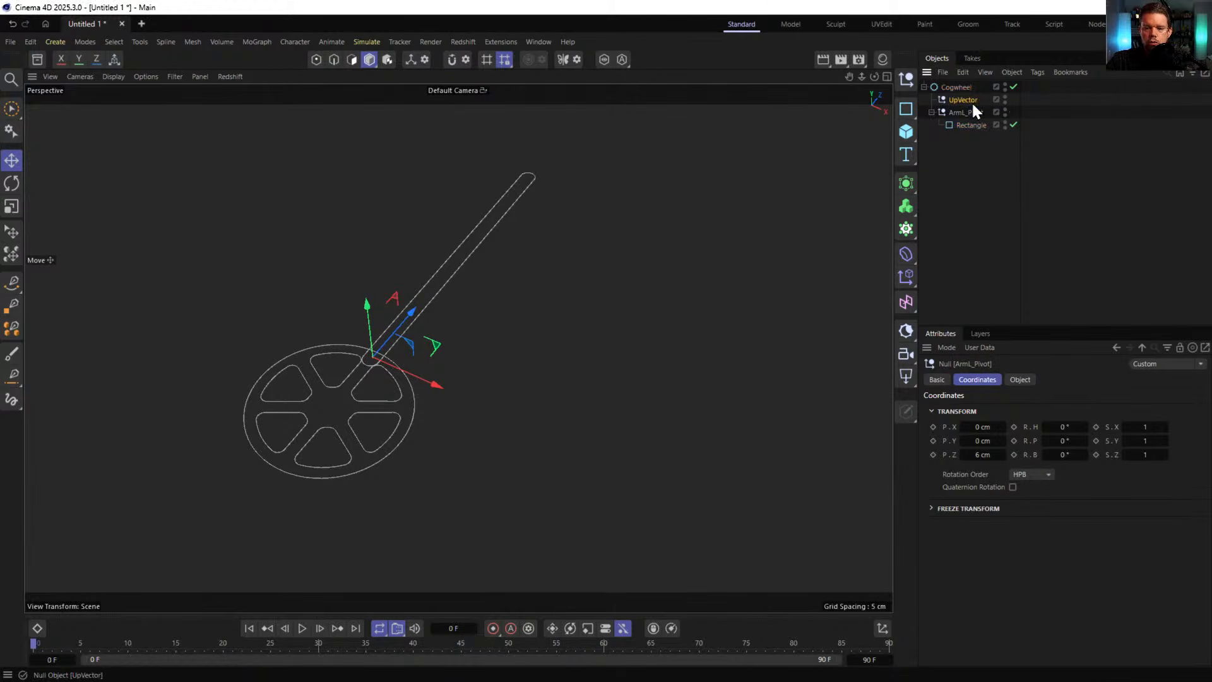
# - Rename the UpVector null under the cogwheel as ArmL_Pivot_UpVector
pyautogui.doubleClick(970, 100)
pyautogui.write('ArmL_Pivot')
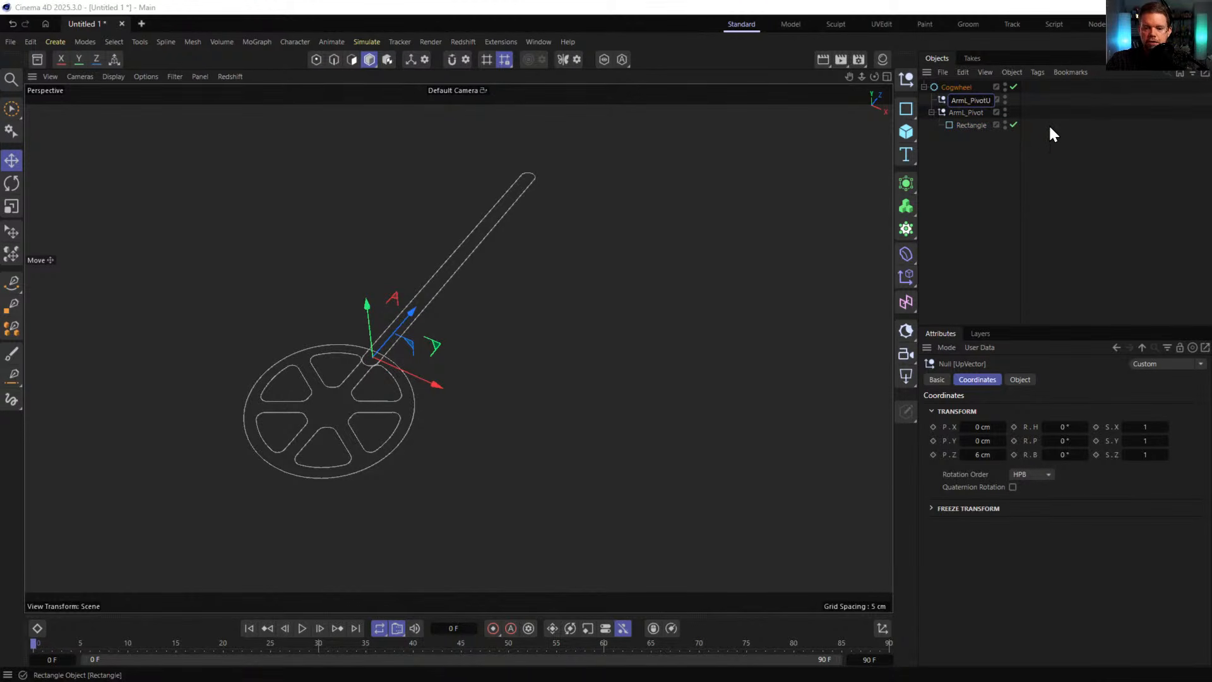
pyautogui.press('Escape')
pyautogui.click(1089, 121)
pyautogui.click(993, 101)
pyautogui.click(979, 113)
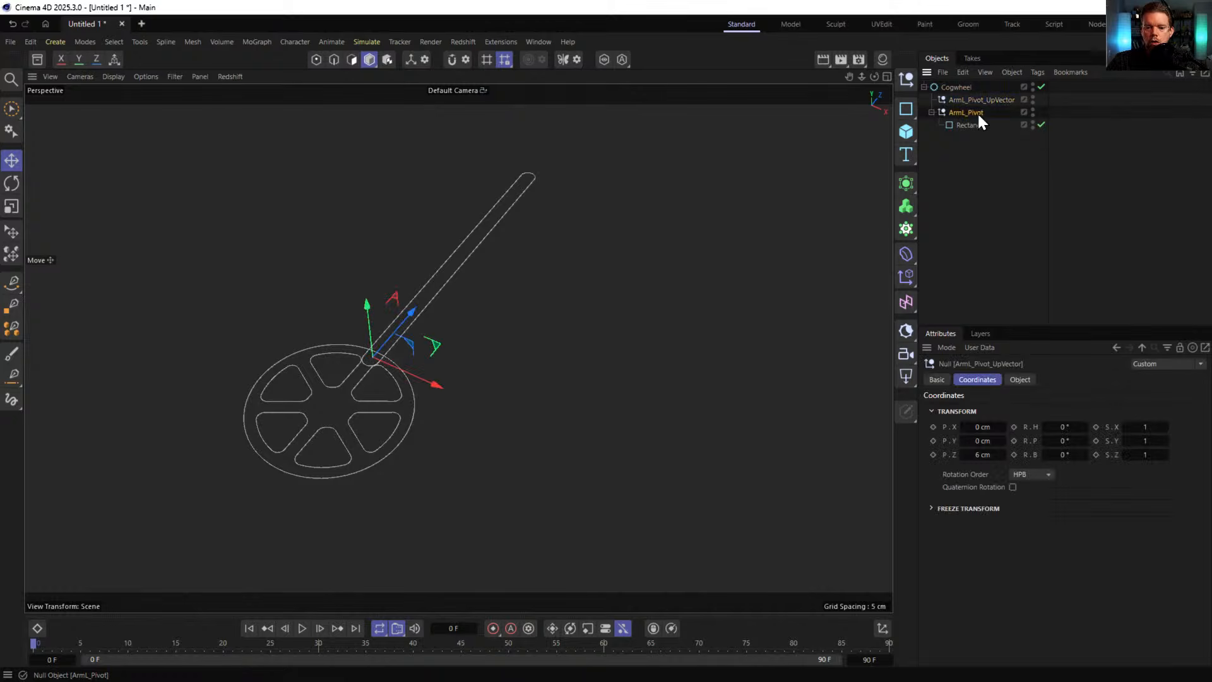
# - Move the ArmL_Pivot_UpVector null up along its Y axis to 10 cm above the wheel's rim
pyautogui.click(973, 100)
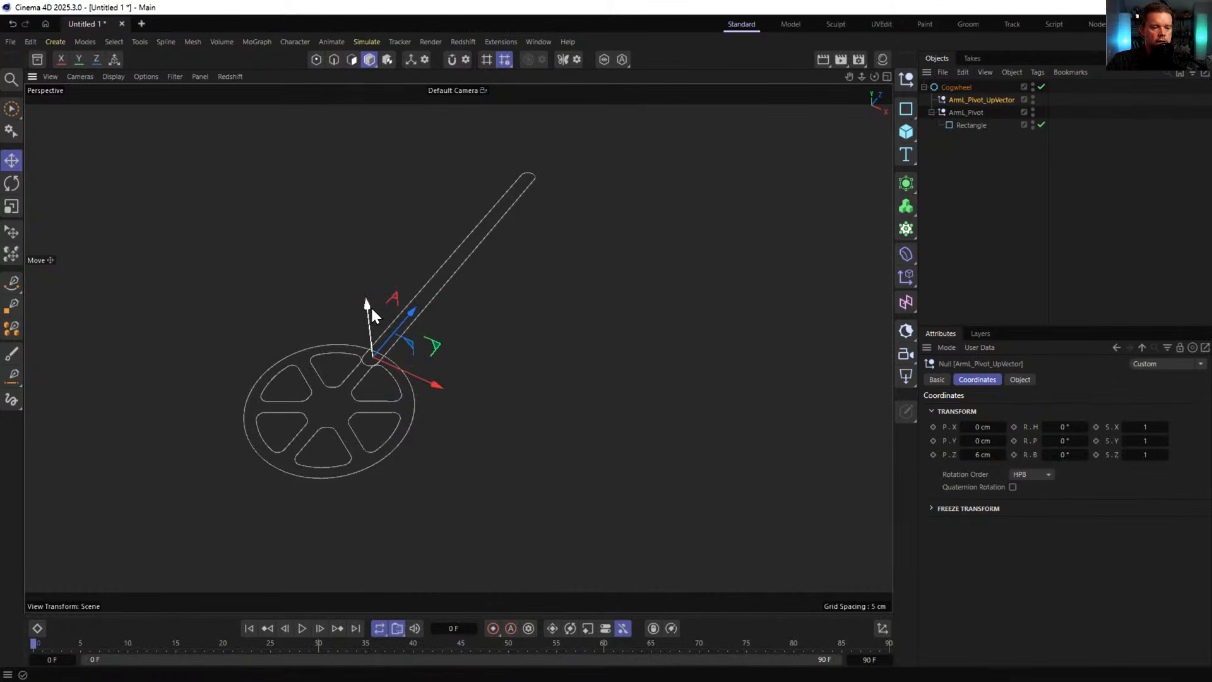
pyautogui.moveTo(368, 307); pyautogui.dragTo(380, 225)
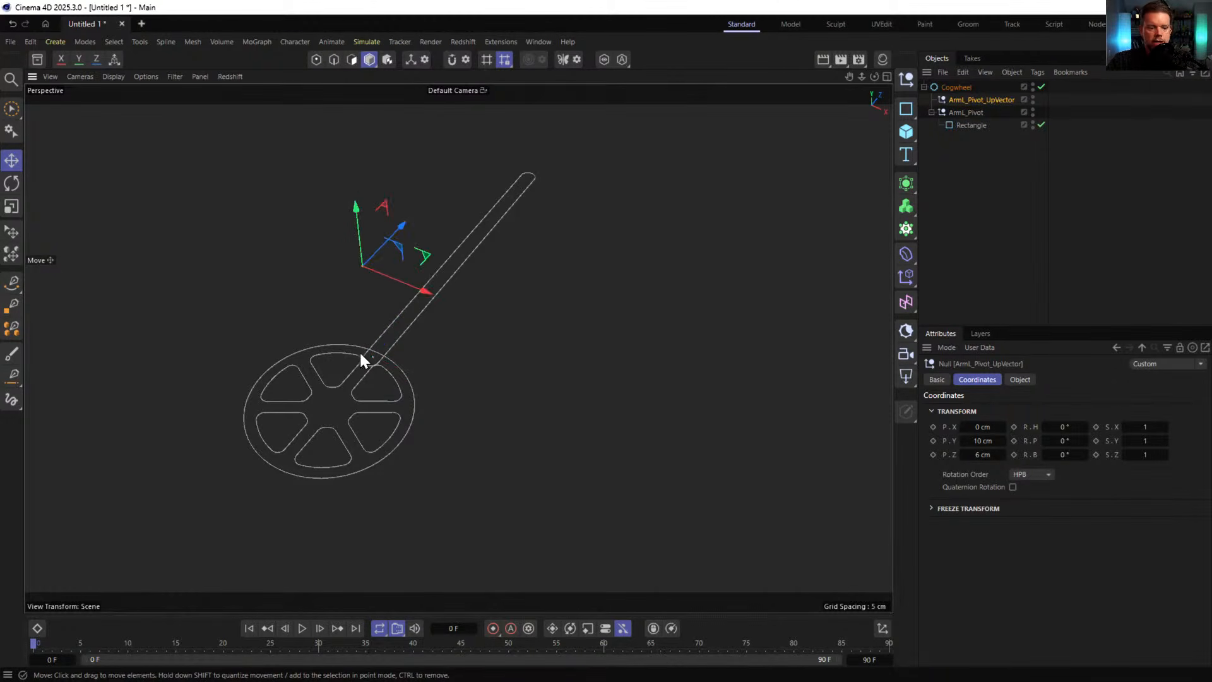
pyautogui.keyDown('alt'); pyautogui.moveTo(360, 357); pyautogui.dragTo(370, 326); pyautogui.keyUp('alt')
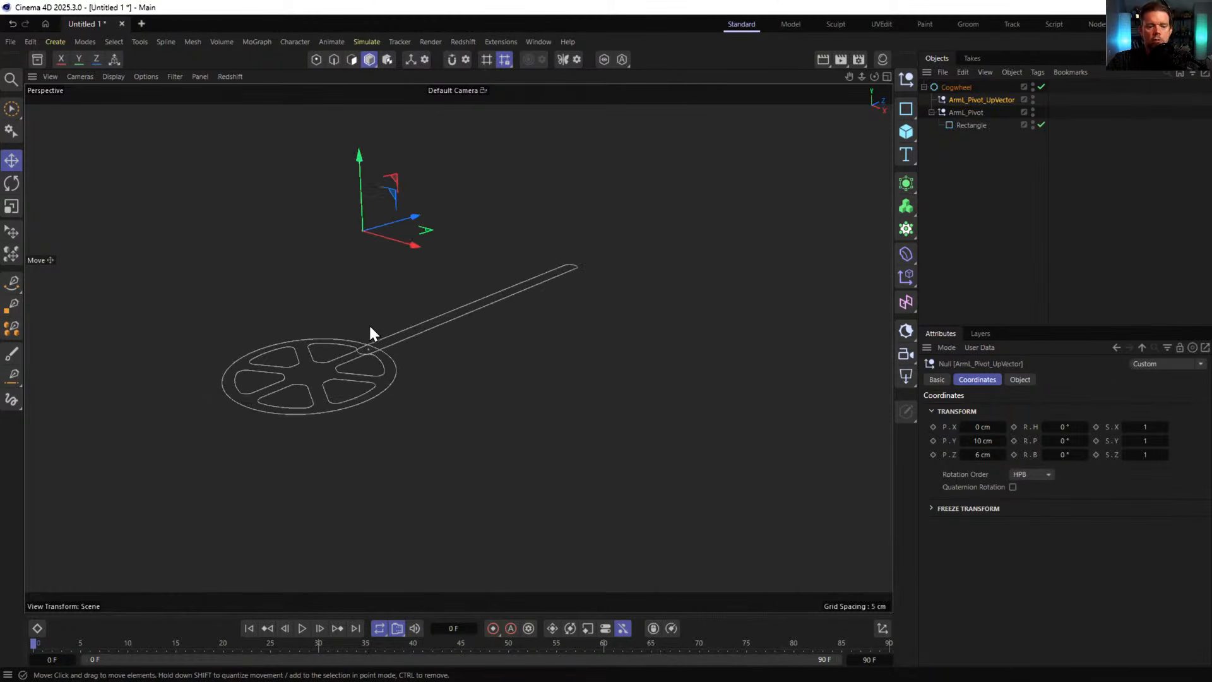
# - Add a Constraint tag to ArmL_Pivot and enable its Aim constraint
pyautogui.click(966, 112)
pyautogui.rightClick(955, 114)
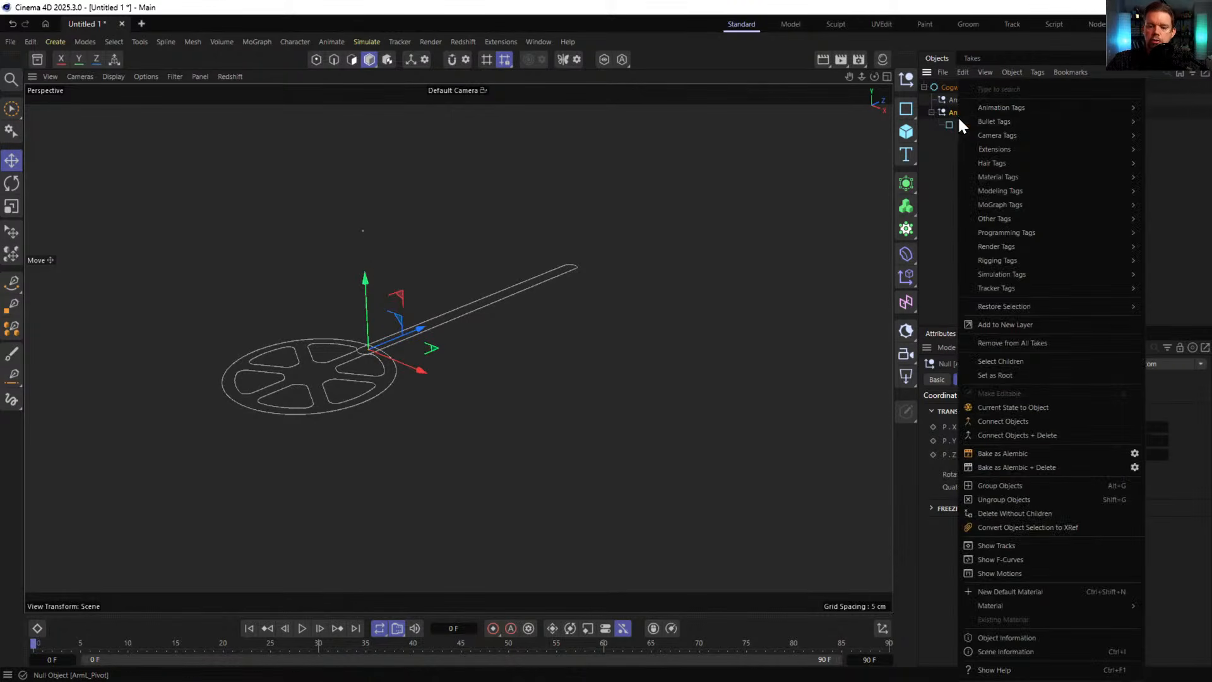
pyautogui.moveTo(983, 106)
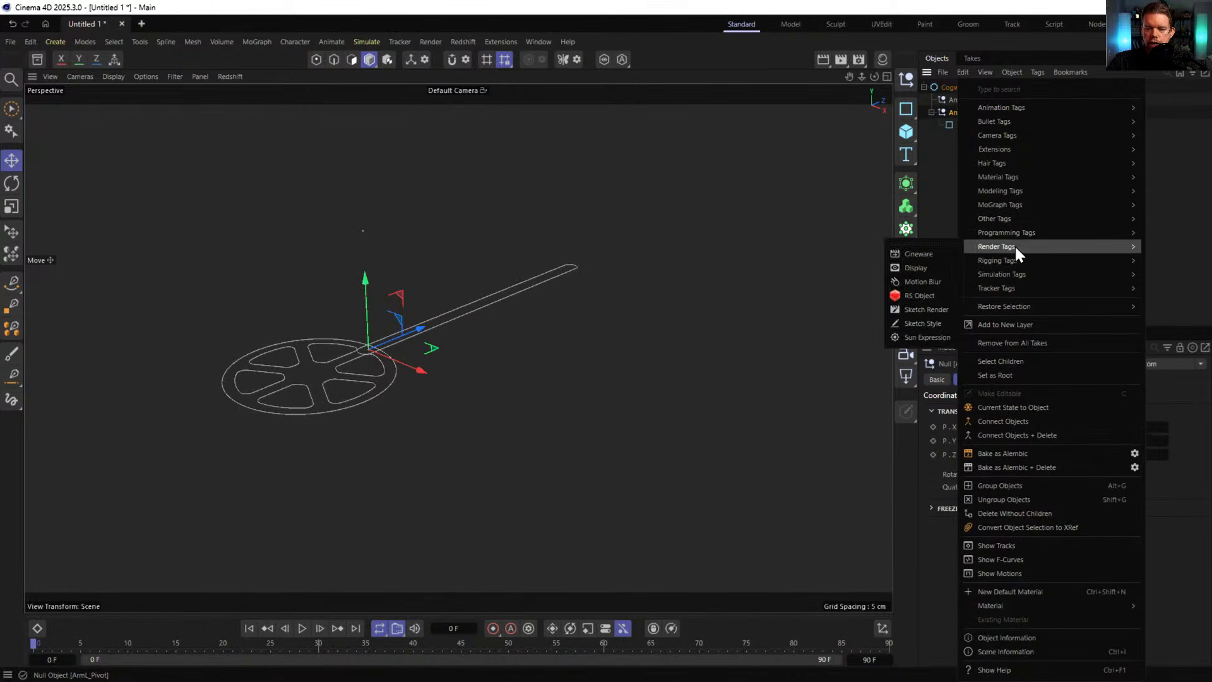
pyautogui.moveTo(1010, 260)
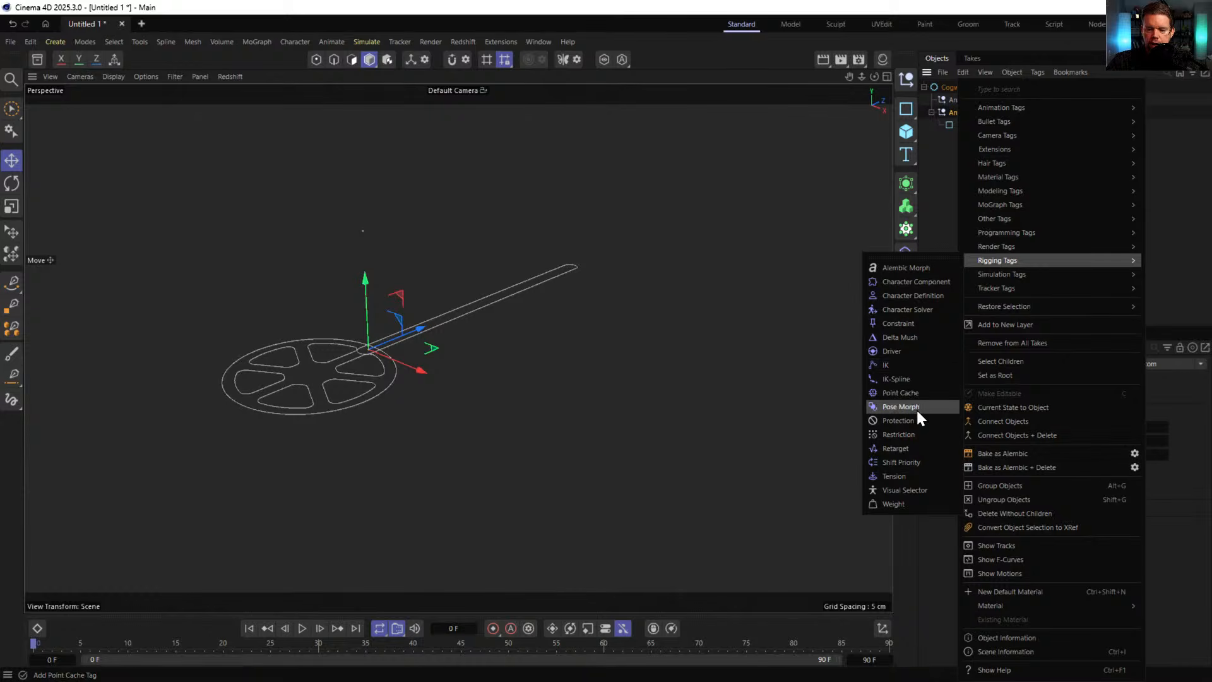
pyautogui.click(895, 326)
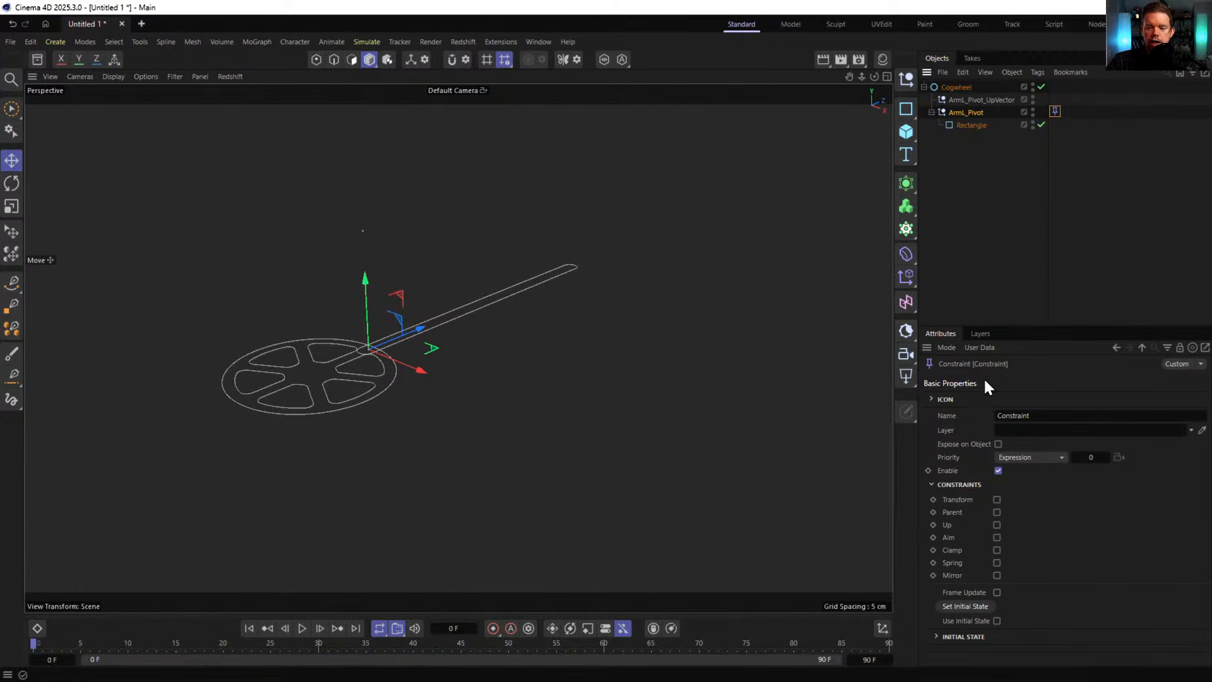
pyautogui.click(997, 536)
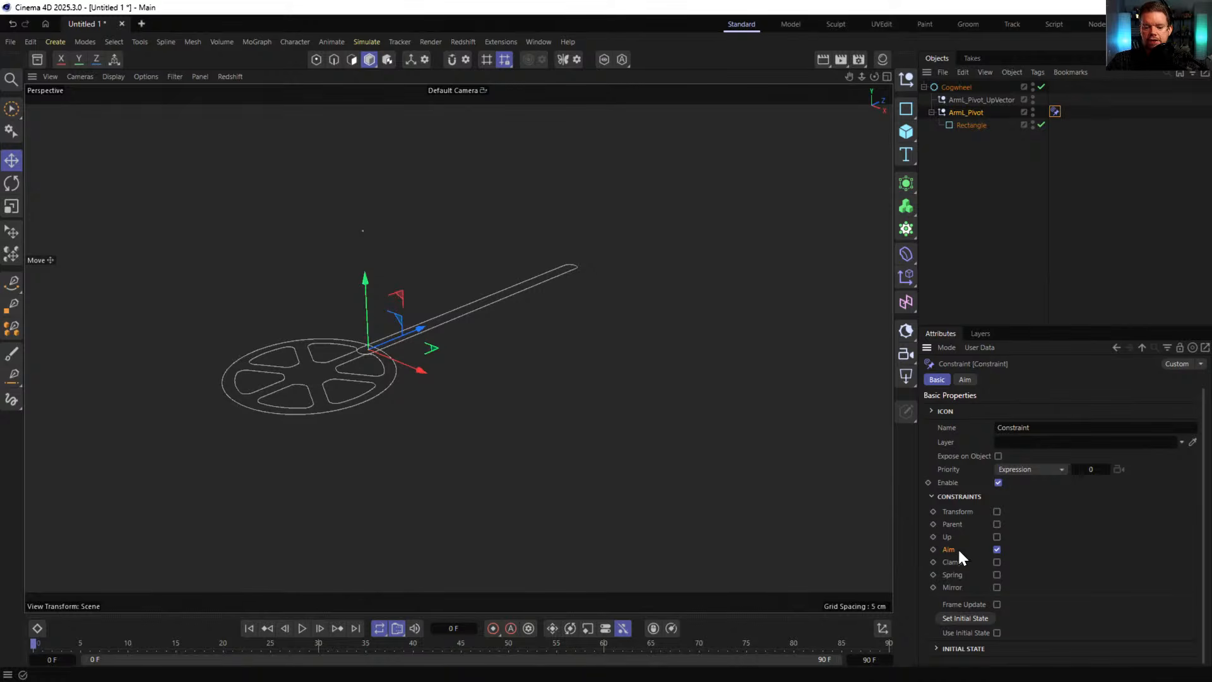
# - Set the Aim constraint's axis to +Y and assign ArmL_Pivot_UpVector as its target
pyautogui.click(966, 380)
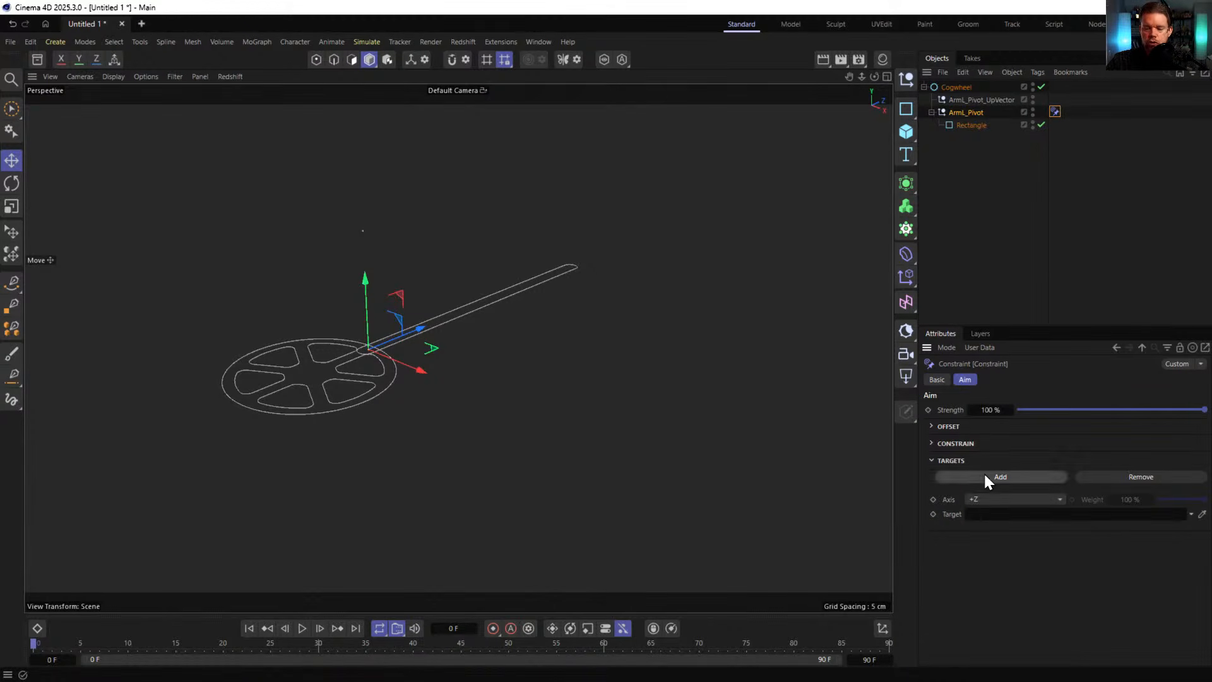
pyautogui.click(988, 499)
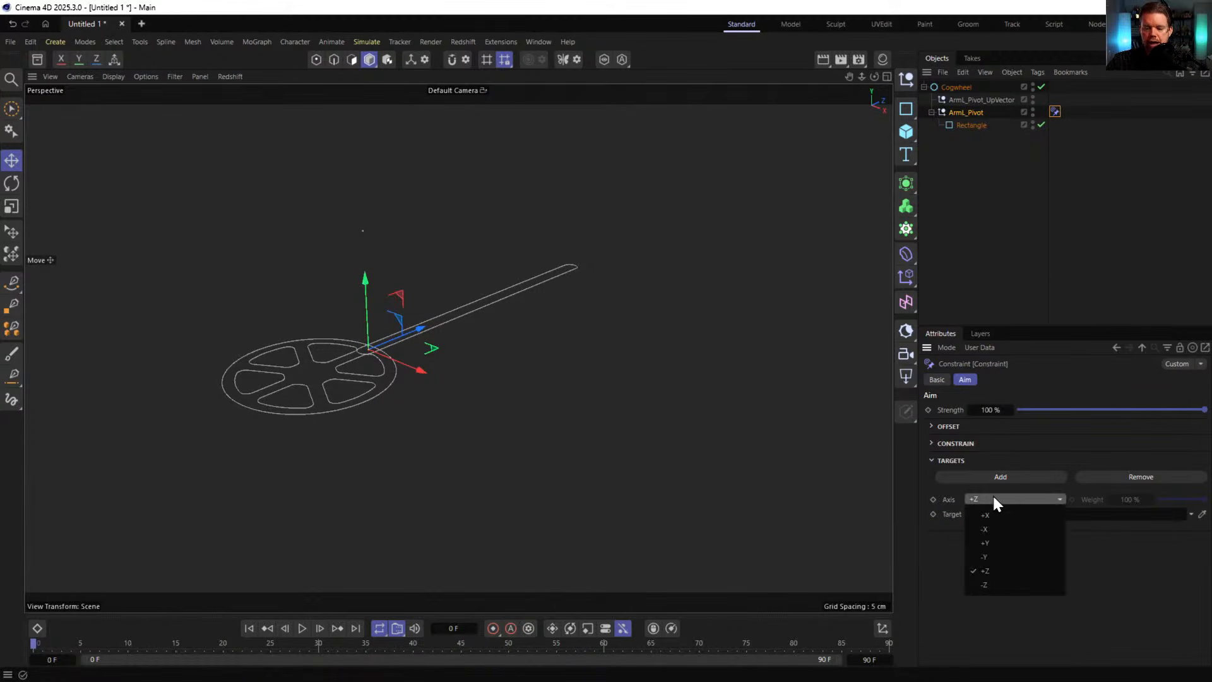
pyautogui.click(1004, 541)
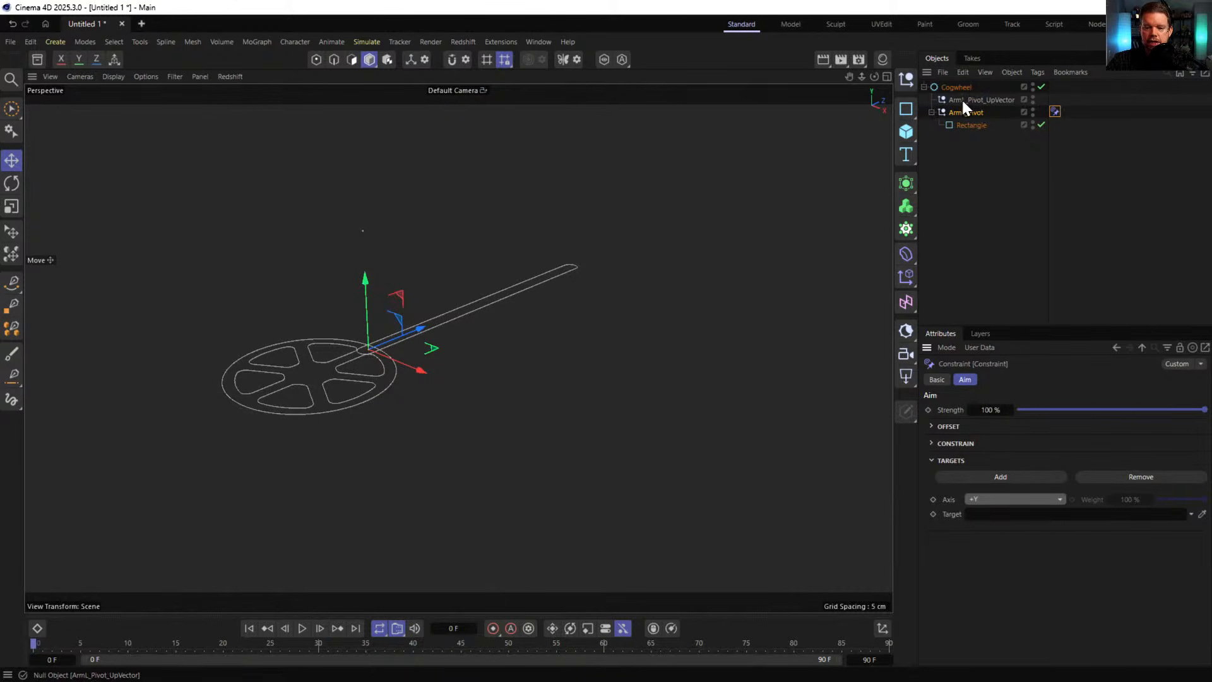
pyautogui.moveTo(961, 98); pyautogui.dragTo(1008, 519)
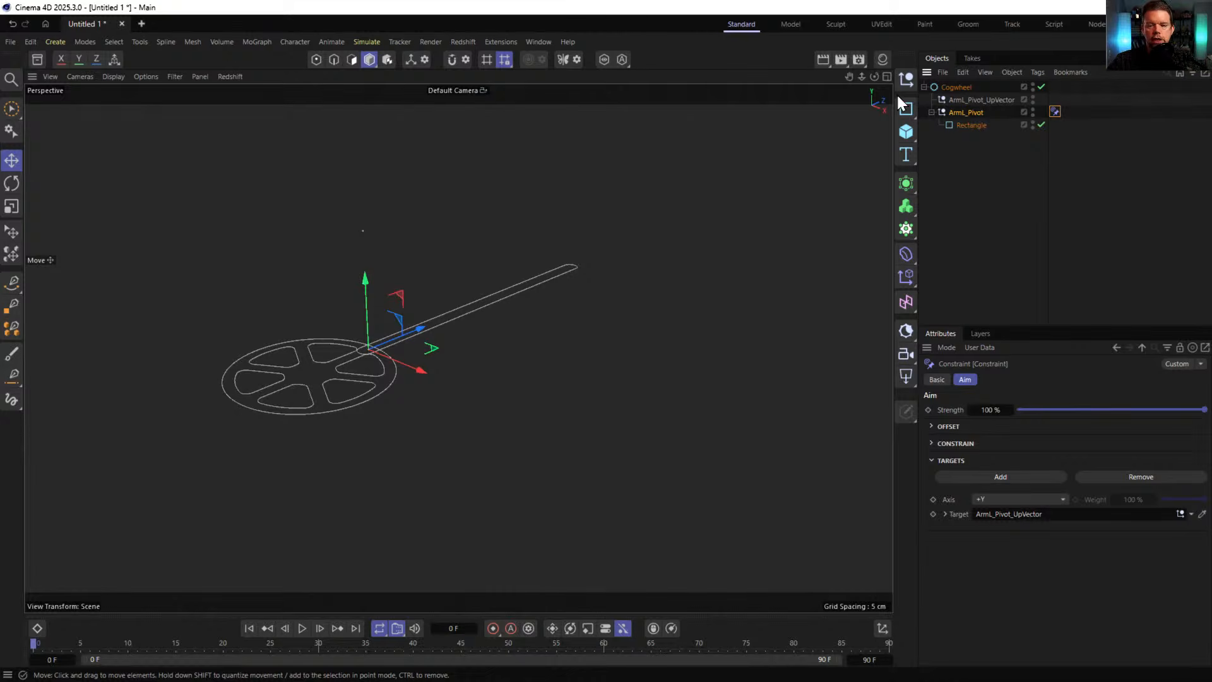
# - Try moving the ArmL_Pivot_UpVector null sideways to test the Aim constraint and undo the move
pyautogui.click(972, 100)
pyautogui.moveTo(415, 244); pyautogui.dragTo(352, 267)
pyautogui.hotkey('ctrl', 'z')
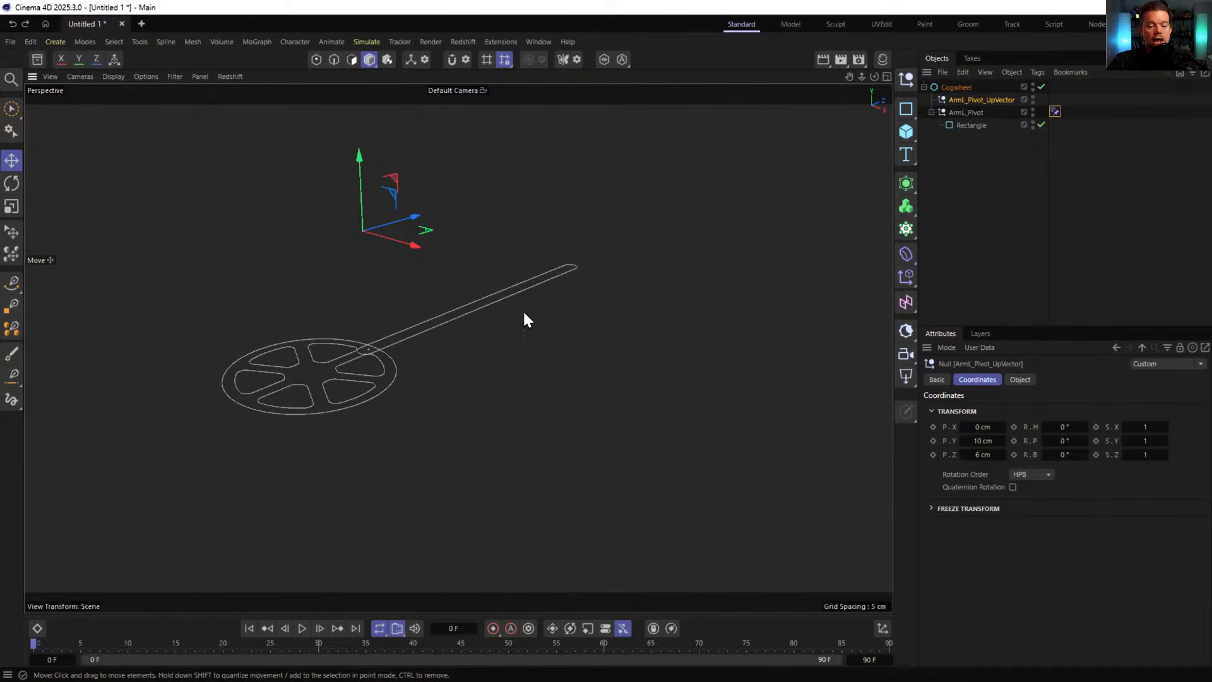
# - Add a Star spline to the scene and set its plane to XZ
pyautogui.keyDown('alt'); pyautogui.moveTo(657, 273); pyautogui.dragTo(482, 289); pyautogui.keyUp('alt')
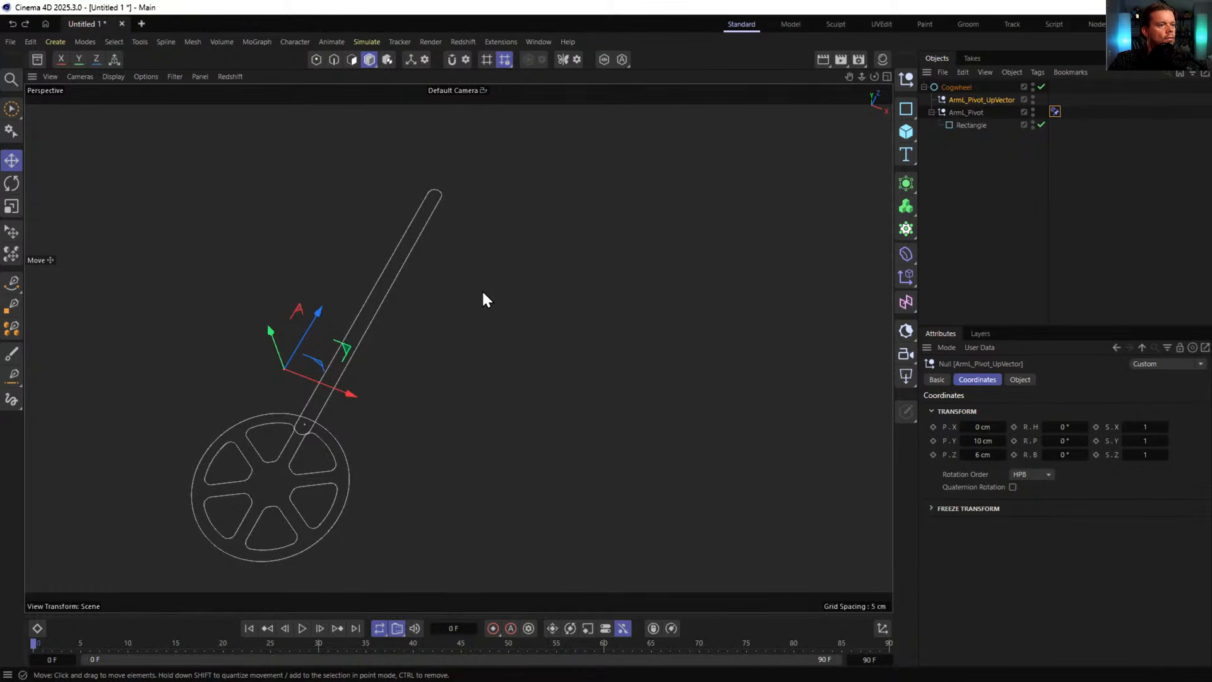
pyautogui.keyDown('alt'); pyautogui.moveTo(404, 392); pyautogui.dragTo(698, 273); pyautogui.keyUp('alt')
pyautogui.keyDown('alt'); pyautogui.moveTo(405, 338); pyautogui.dragTo(695, 237); pyautogui.keyUp('alt')
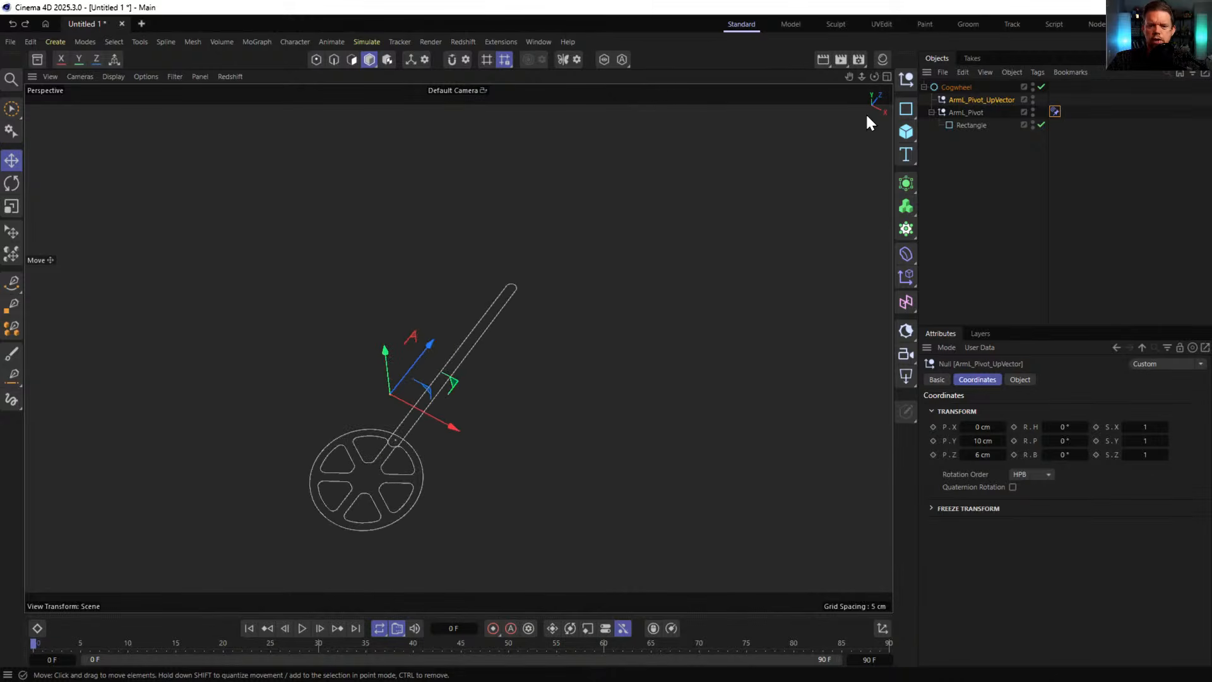
pyautogui.click(908, 108)
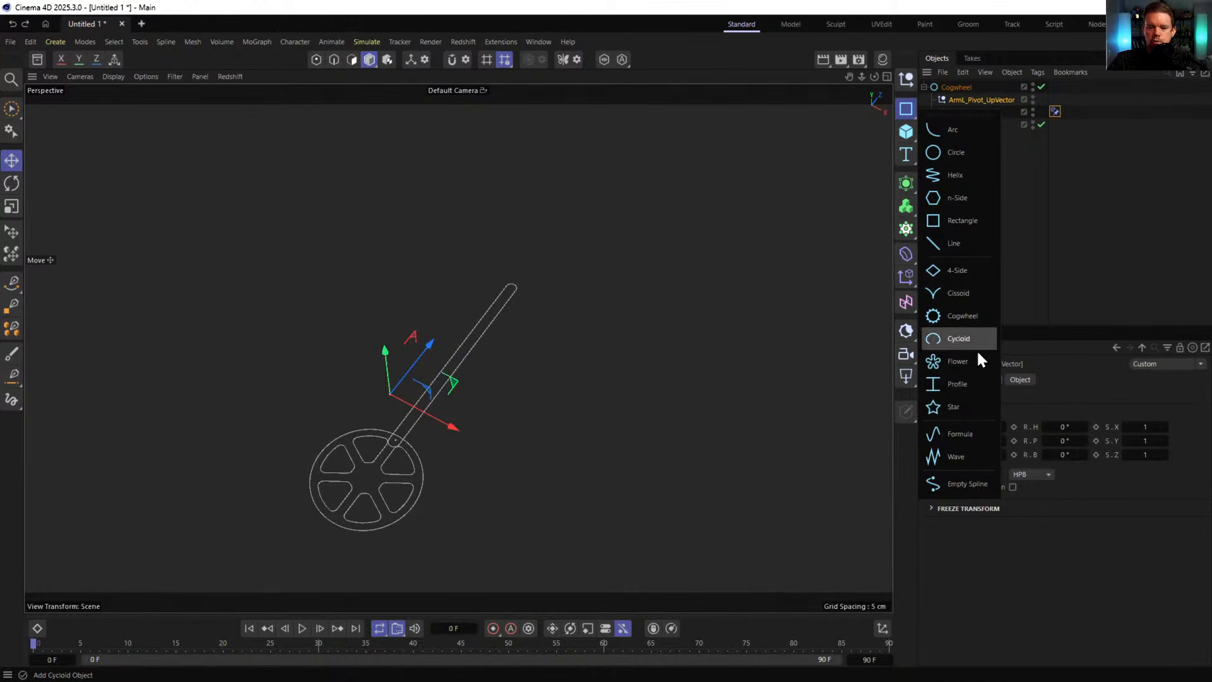
pyautogui.click(964, 407)
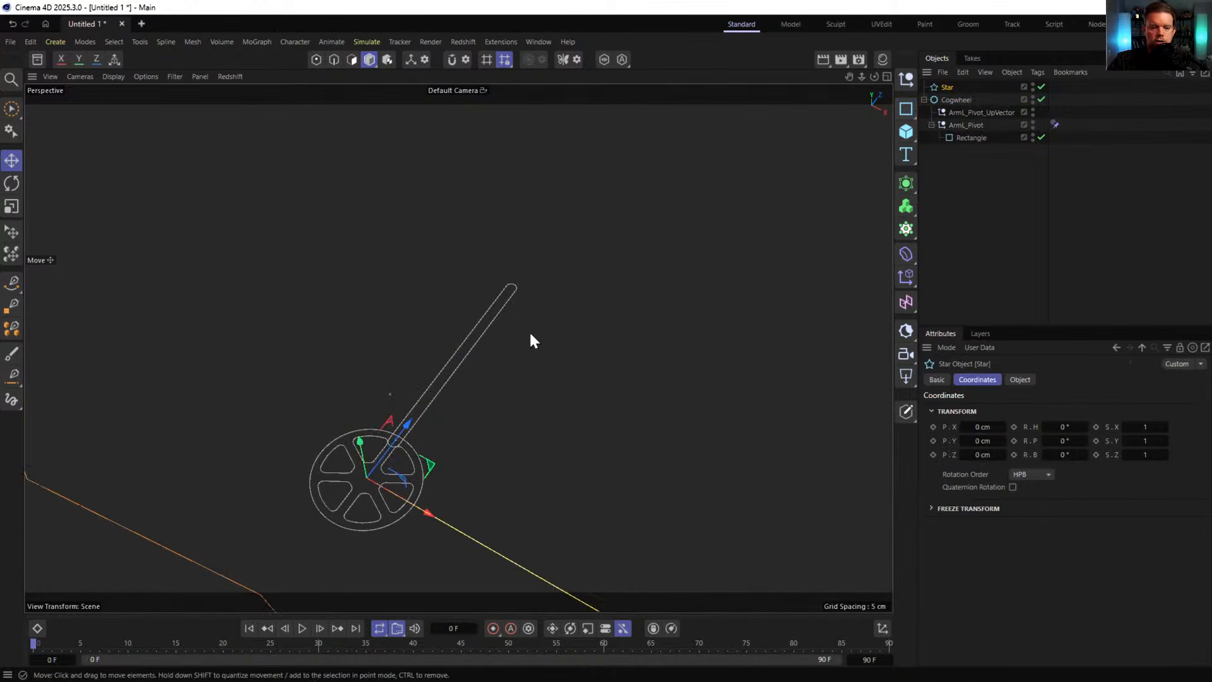
pyautogui.click(1020, 380)
pyautogui.click(1135, 464)
# - Scale the star down to roughly the wheel's size and place it beyond the arm's free end
pyautogui.press('t')
pyautogui.moveTo(636, 315); pyautogui.dragTo(325, 487)
pyautogui.keyDown('alt'); pyautogui.moveTo(459, 457); pyautogui.dragTo(595, 165); pyautogui.keyUp('alt')
pyautogui.press('e')
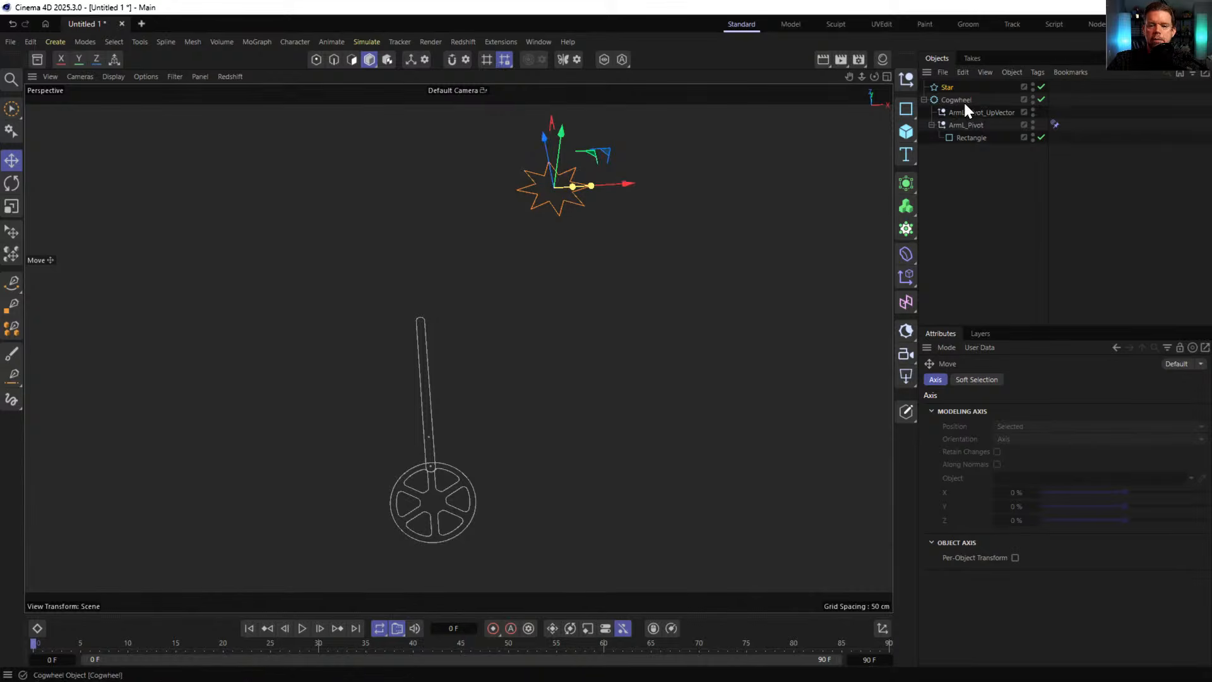
# - Enable the Up constraint on ArmL_Pivot's Constraint tag and open its Up-Vector settings
pyautogui.click(1055, 124)
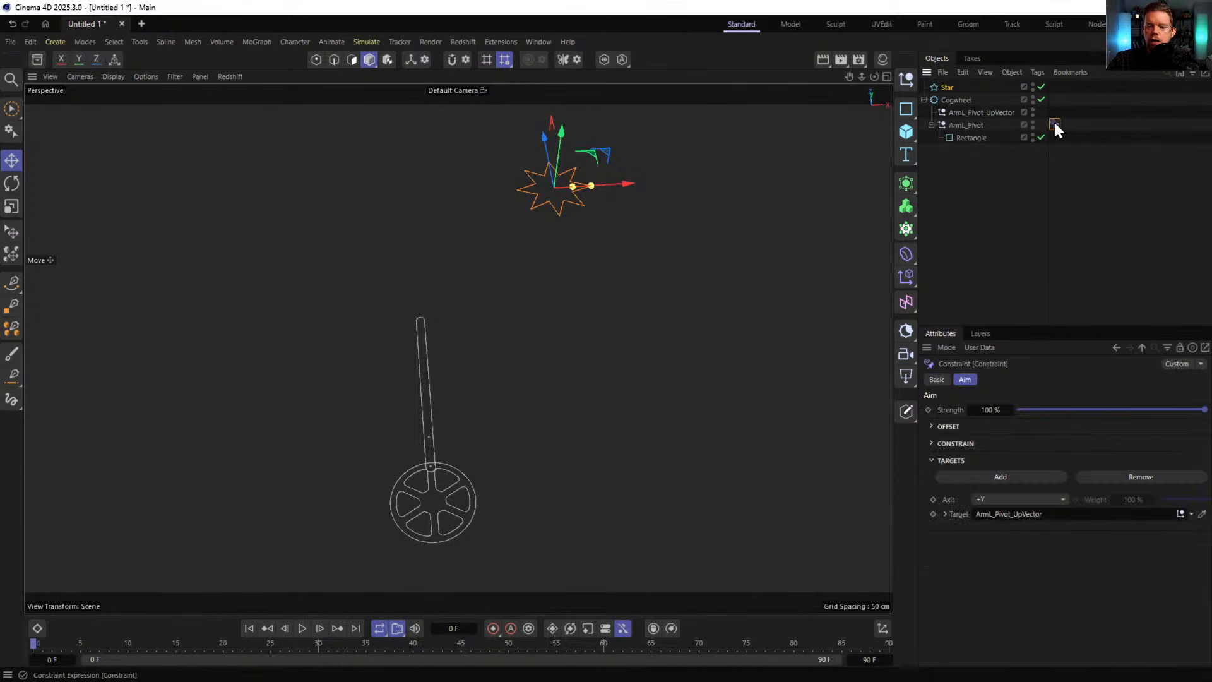
pyautogui.click(937, 379)
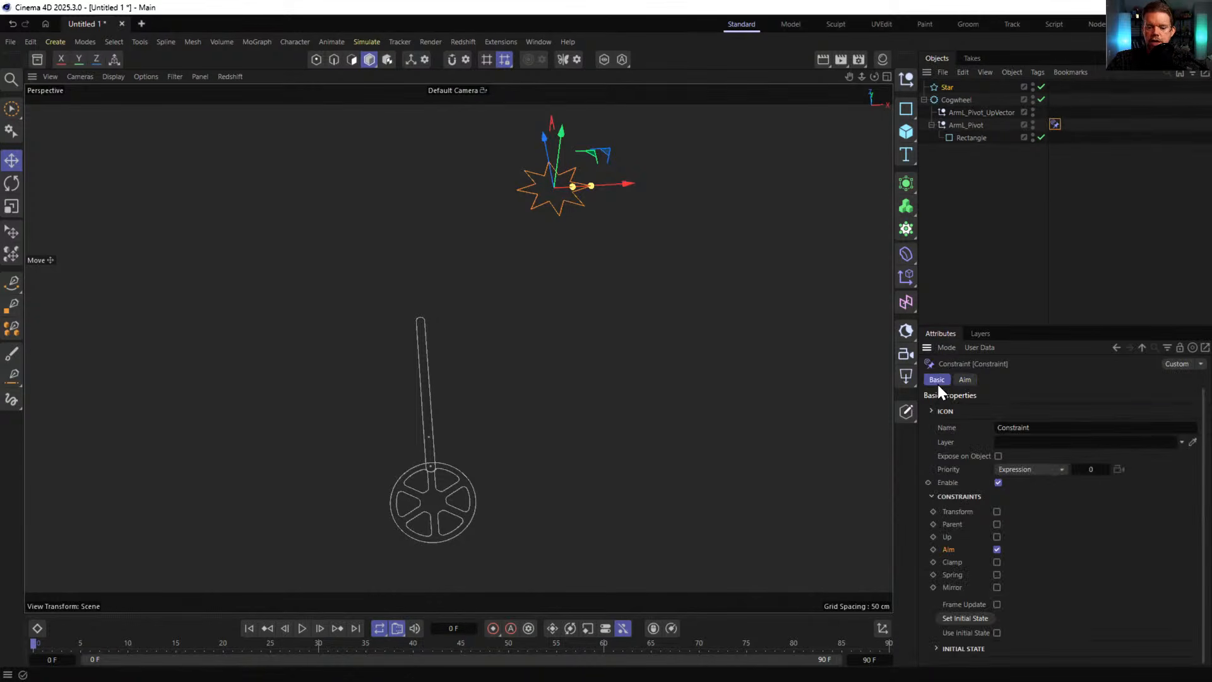
pyautogui.click(996, 536)
pyautogui.click(998, 379)
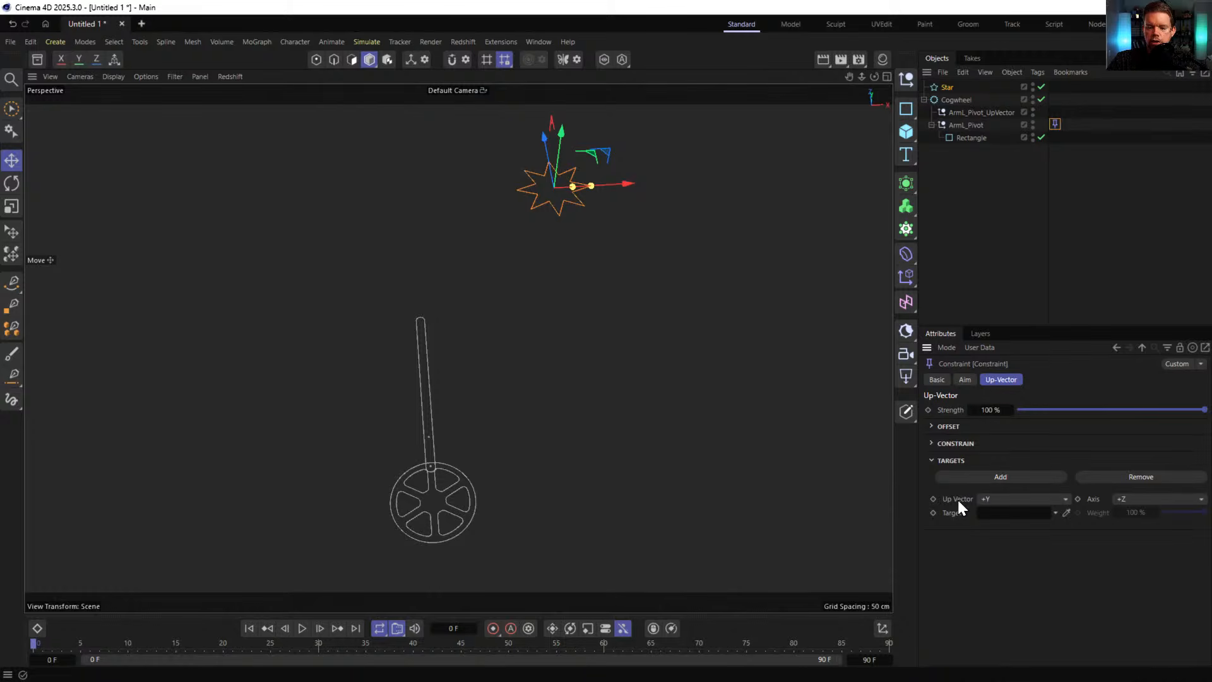
# - Set the Up-Vector constraint's axis to +Y and its up vector to +Z, with the Star as target
pyautogui.click(1131, 498)
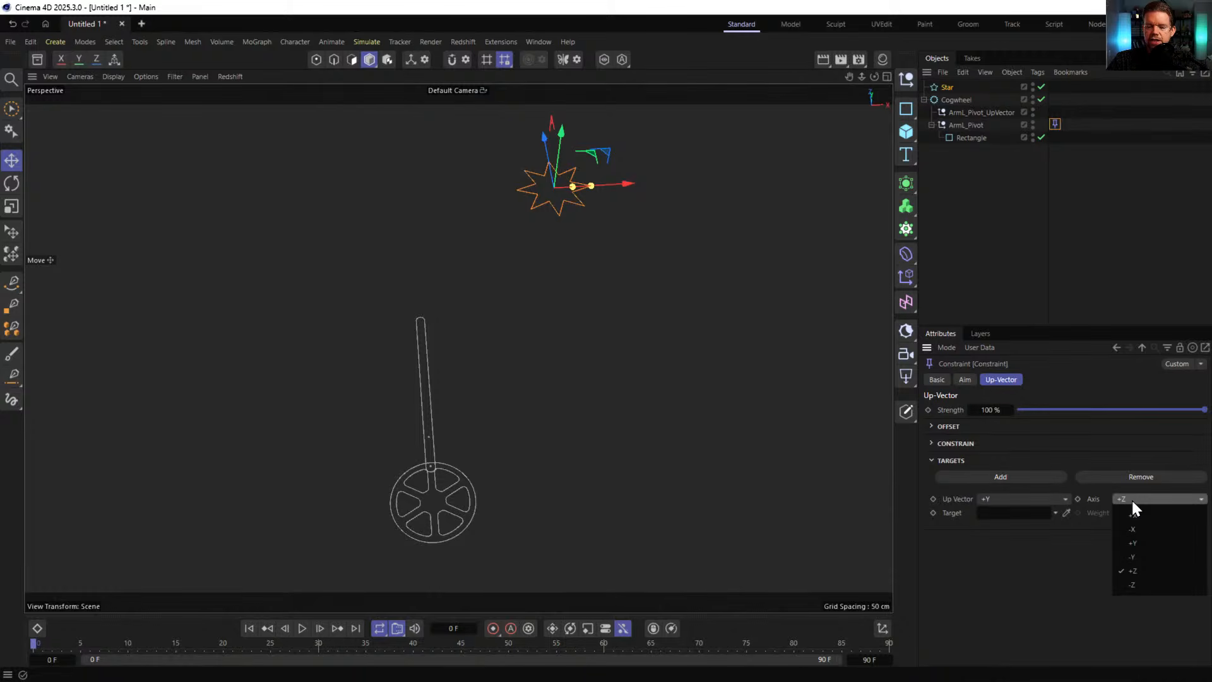
pyautogui.click(1143, 543)
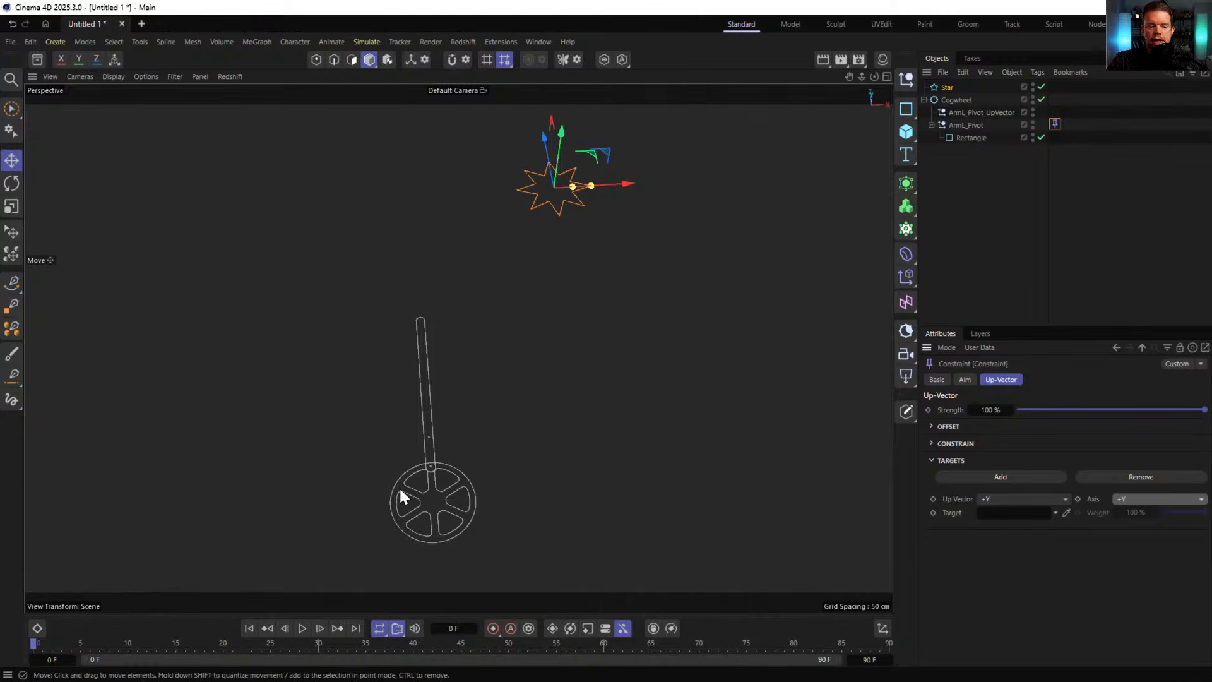
pyautogui.click(1002, 499)
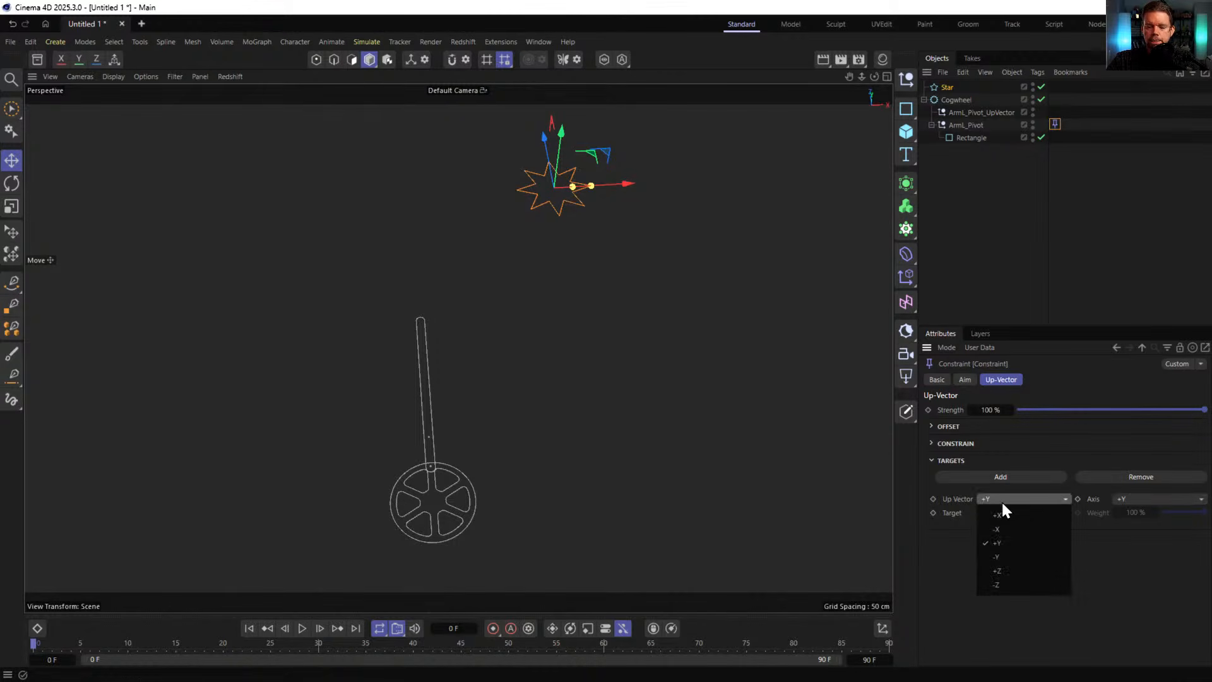
pyautogui.click(1032, 570)
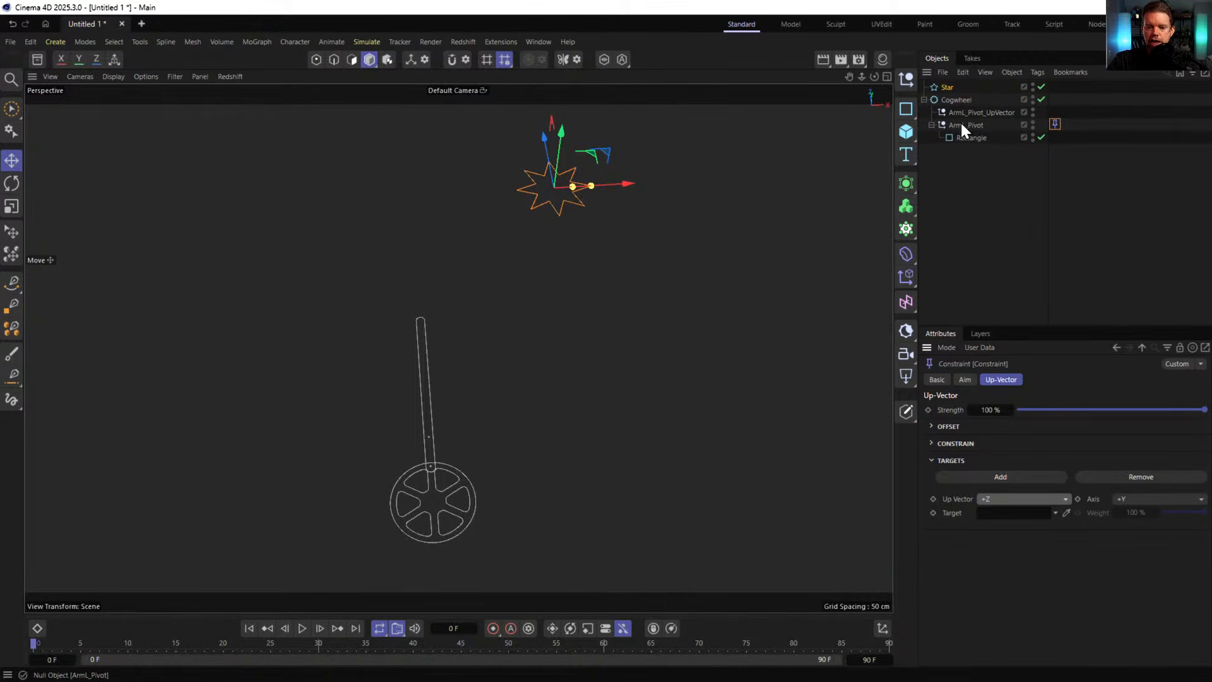
pyautogui.moveTo(950, 86); pyautogui.dragTo(1013, 512)
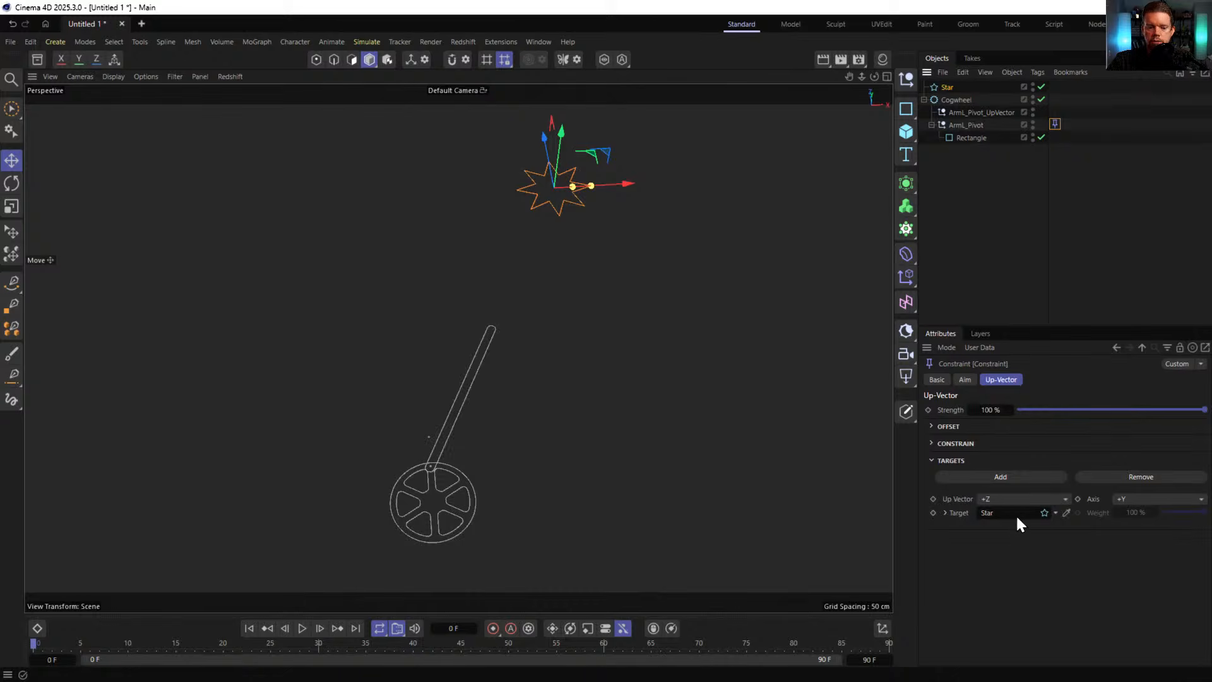
# - Try rotating the cogwheel about its Y axis to test the arm's constraints, keeping the cogwheel selected
pyautogui.click(964, 98)
pyautogui.press('r')
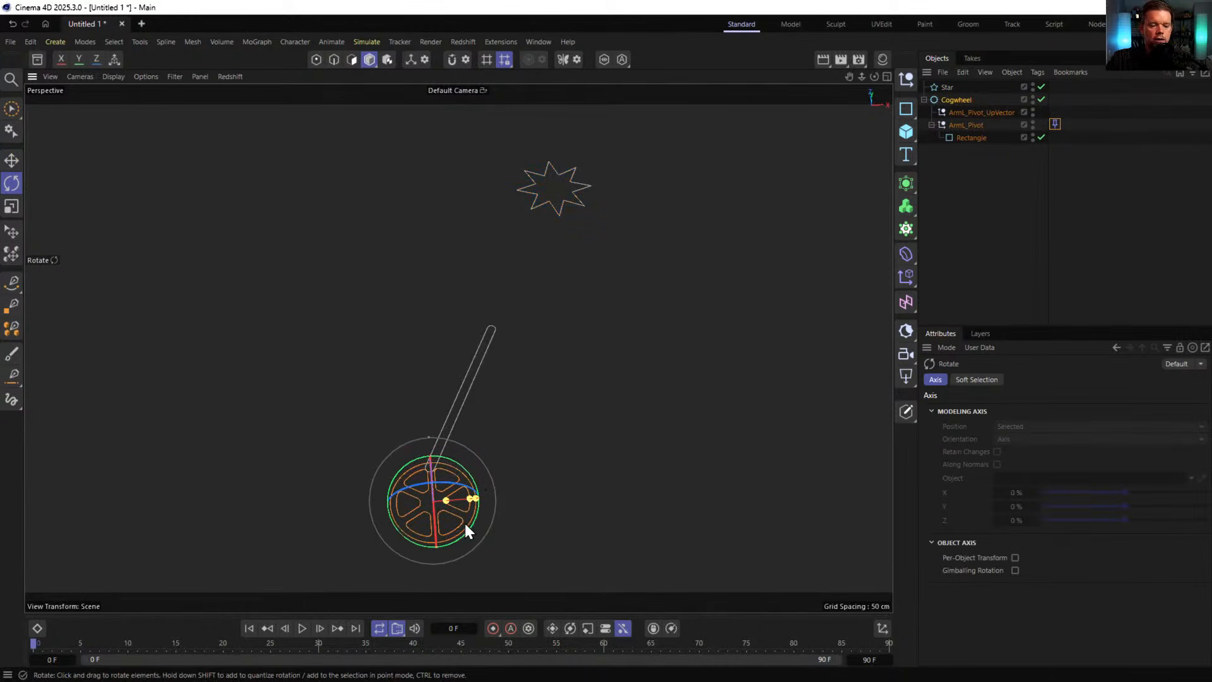
pyautogui.keyDown('alt'); pyautogui.moveTo(464, 520); pyautogui.dragTo(450, 506); pyautogui.keyUp('alt')
pyautogui.keyDown('alt'); pyautogui.moveTo(449, 506); pyautogui.dragTo(430, 436, button='middle'); pyautogui.keyUp('alt')
pyautogui.scroll(5, 430, 430)
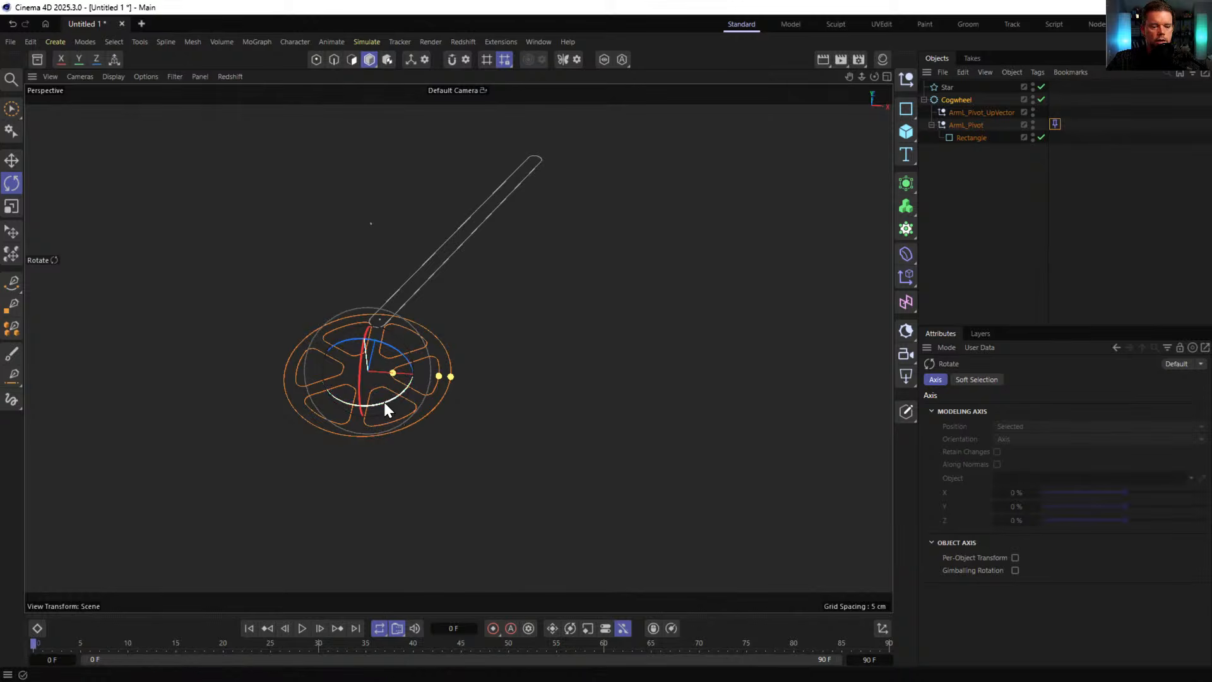
pyautogui.moveTo(382, 401); pyautogui.dragTo(441, 388)
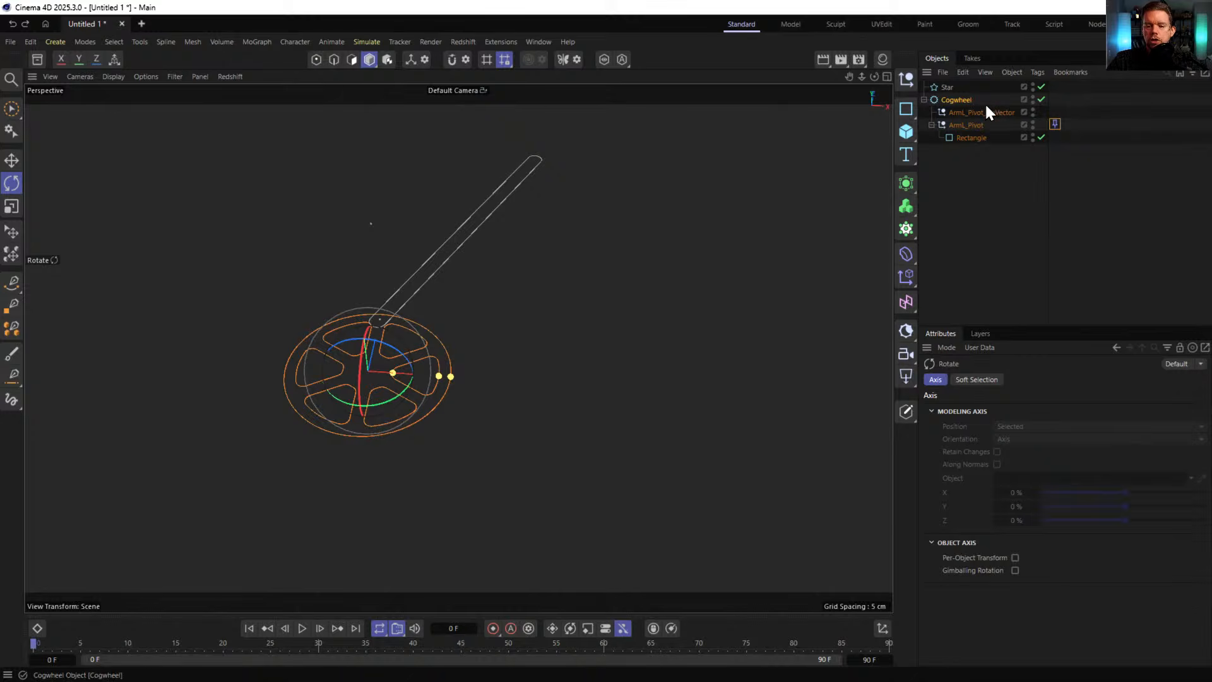
pyautogui.click(961, 101)
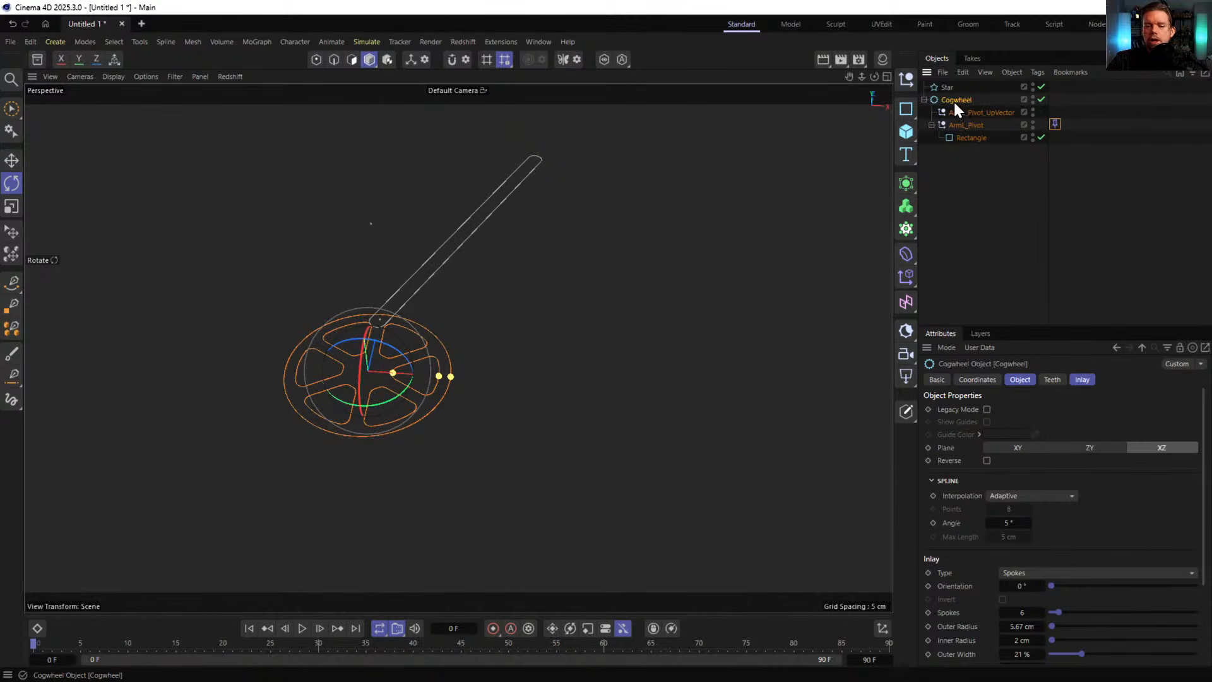
# - Add a Field Driver to the Cogwheel's R.H heading rotation
pyautogui.rightClick(953, 99)
pyautogui.moveTo(1008, 107)
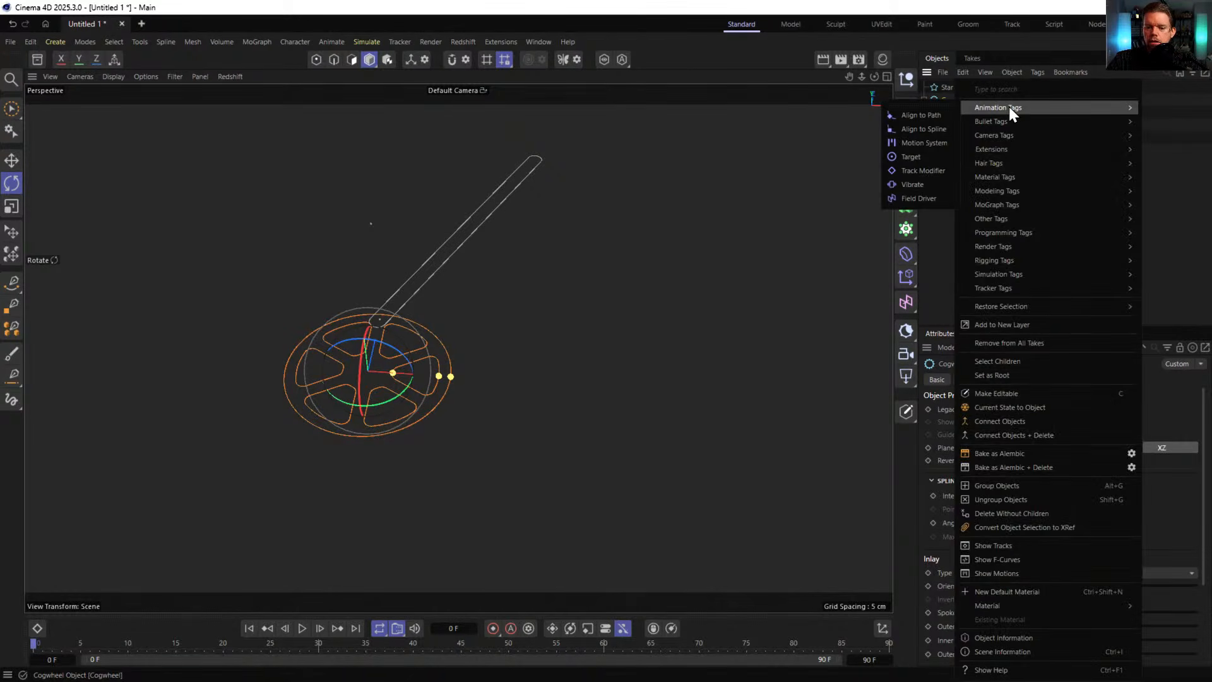
pyautogui.click(956, 100)
pyautogui.click(977, 380)
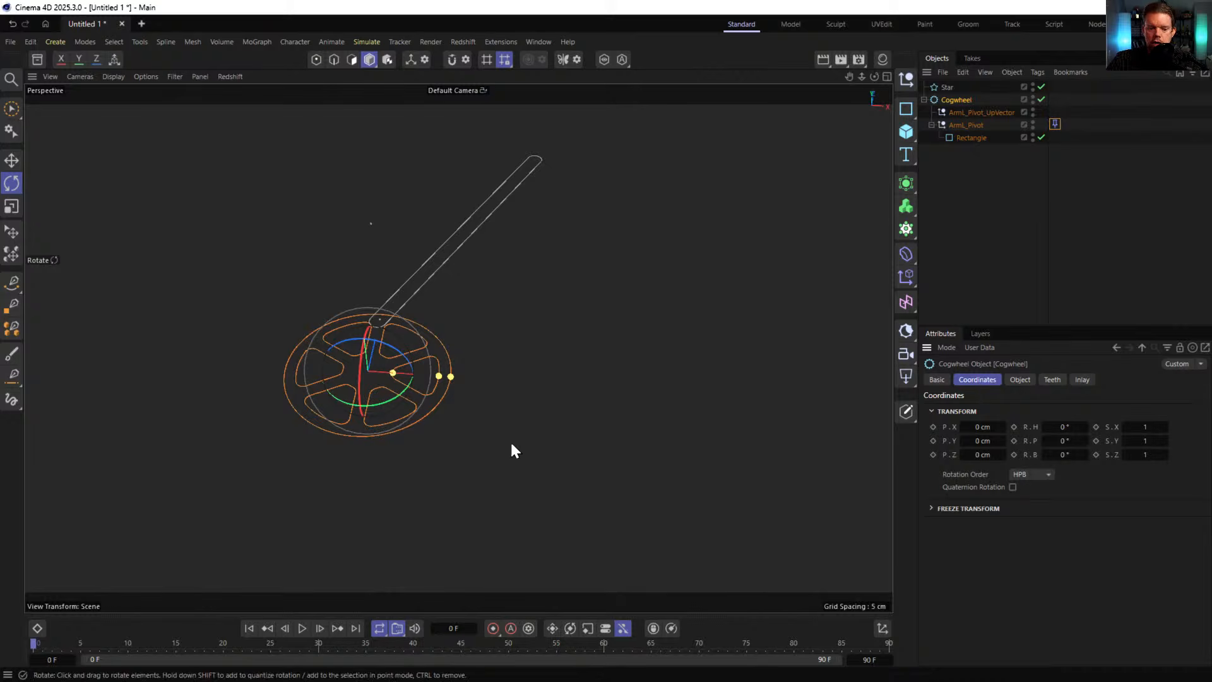
pyautogui.moveTo(384, 402); pyautogui.dragTo(414, 397)
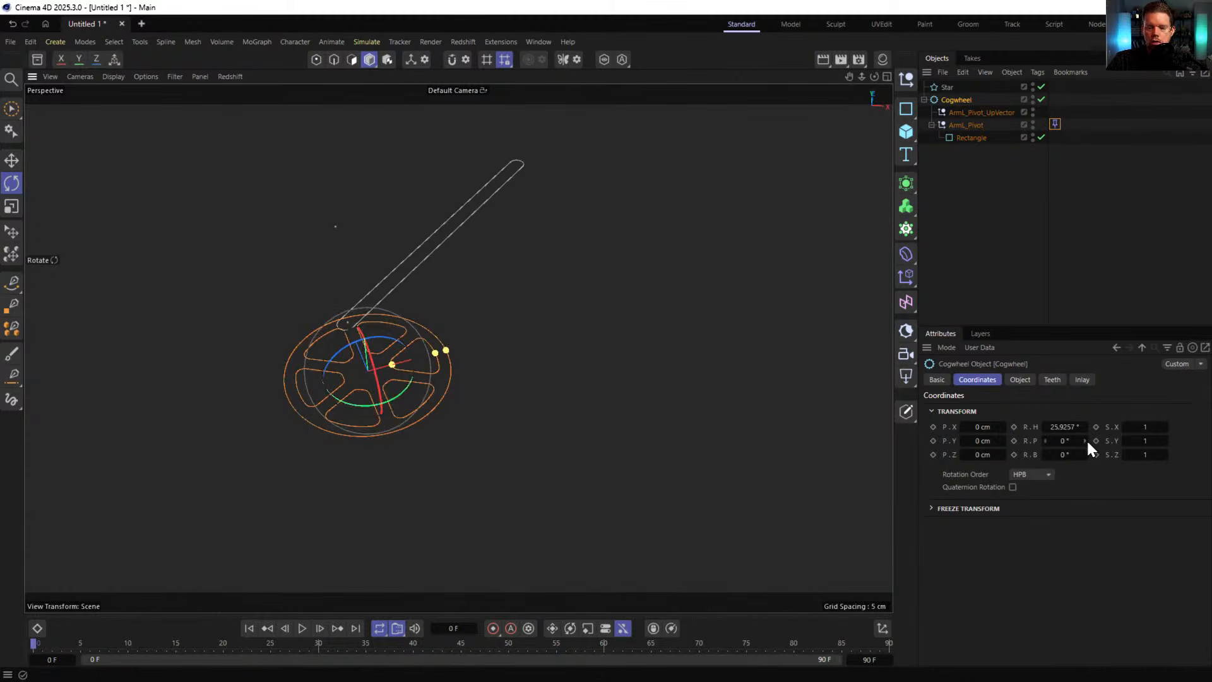
pyautogui.rightClick(1036, 427)
pyautogui.moveTo(1090, 431)
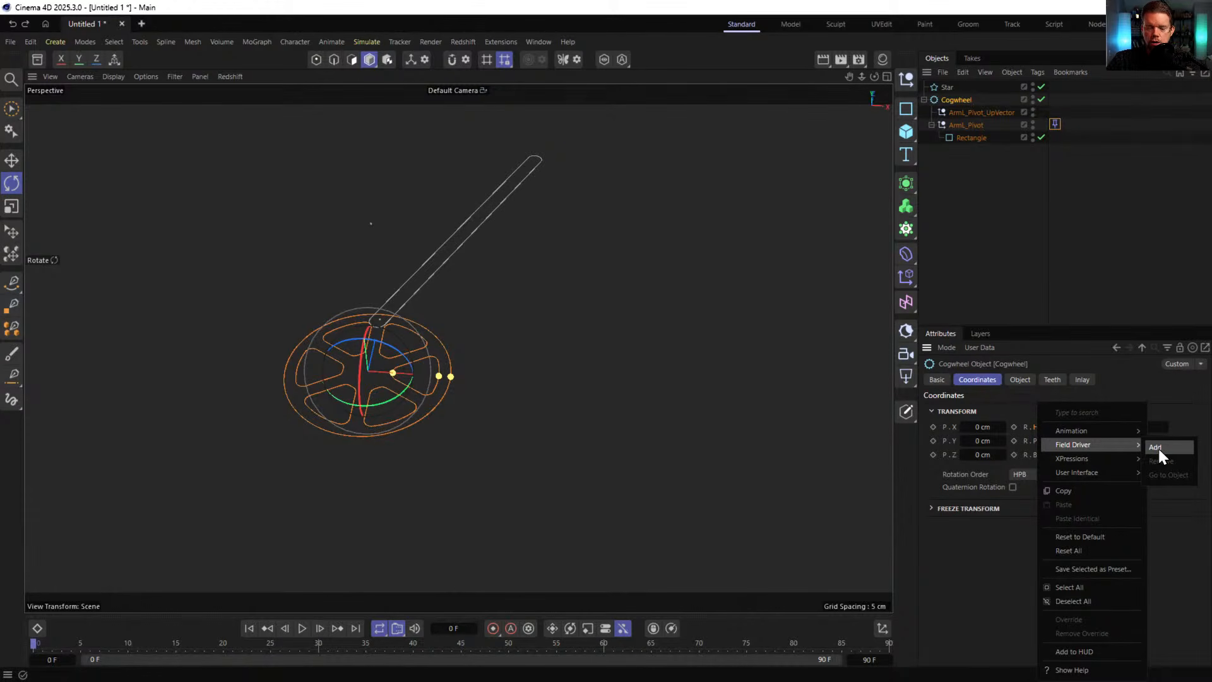
pyautogui.click(1157, 447)
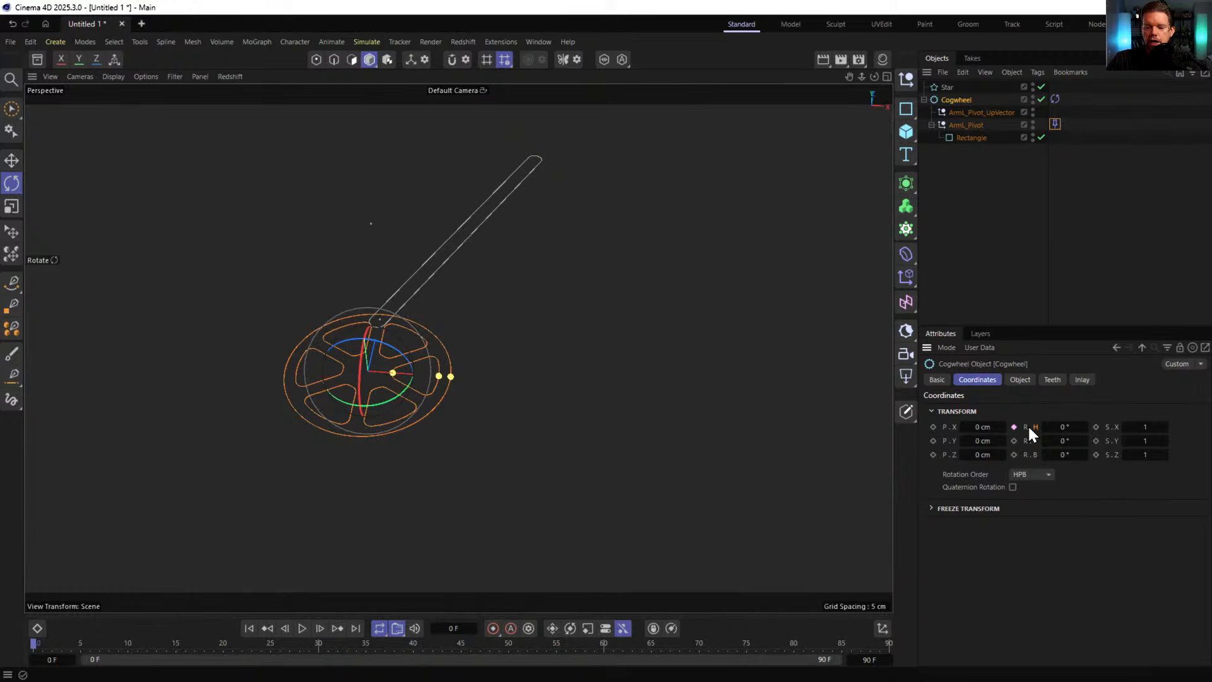
# - Add an RKT Timer field to the Cogwheel's Field Driver, with value clamping off and cumulative looping on
pyautogui.click(1056, 98)
pyautogui.click(1000, 379)
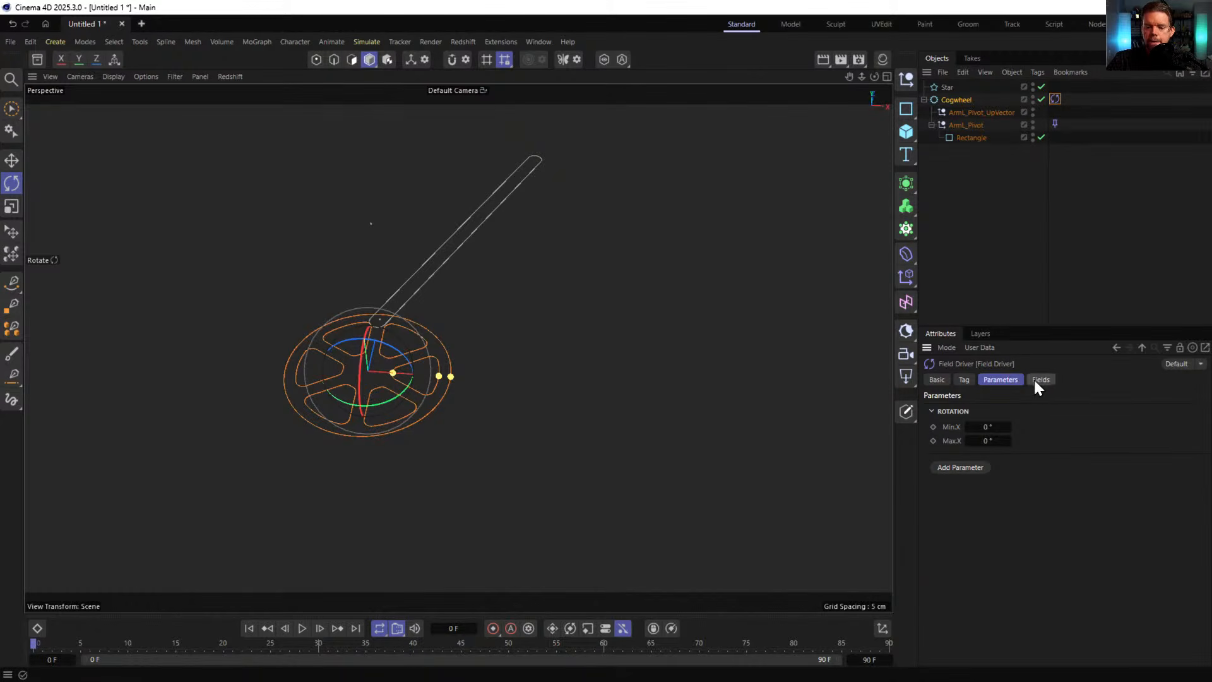
pyautogui.click(1040, 379)
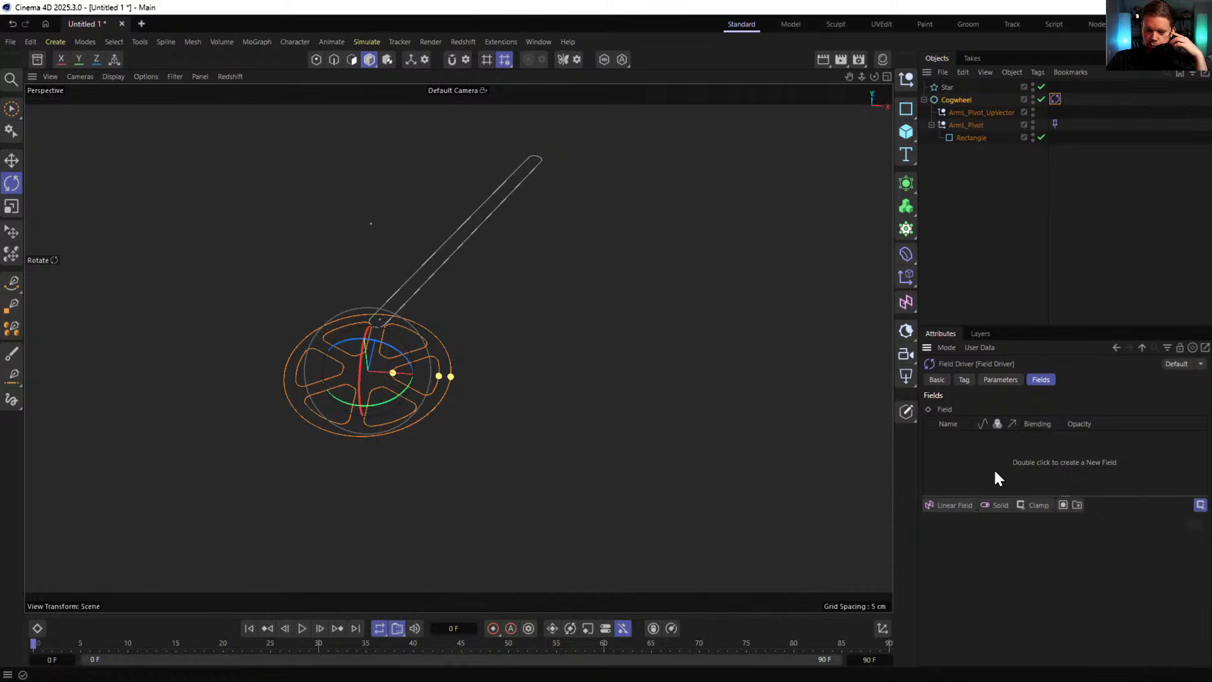
pyautogui.click(958, 509)
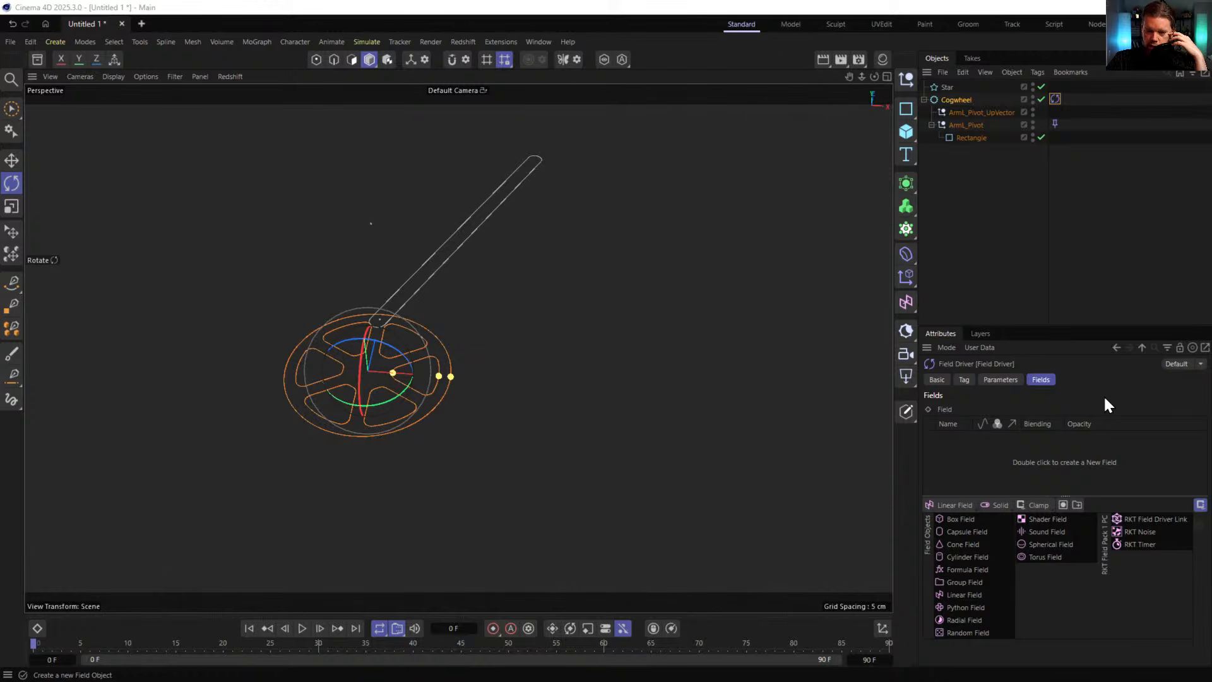
pyautogui.click(1143, 543)
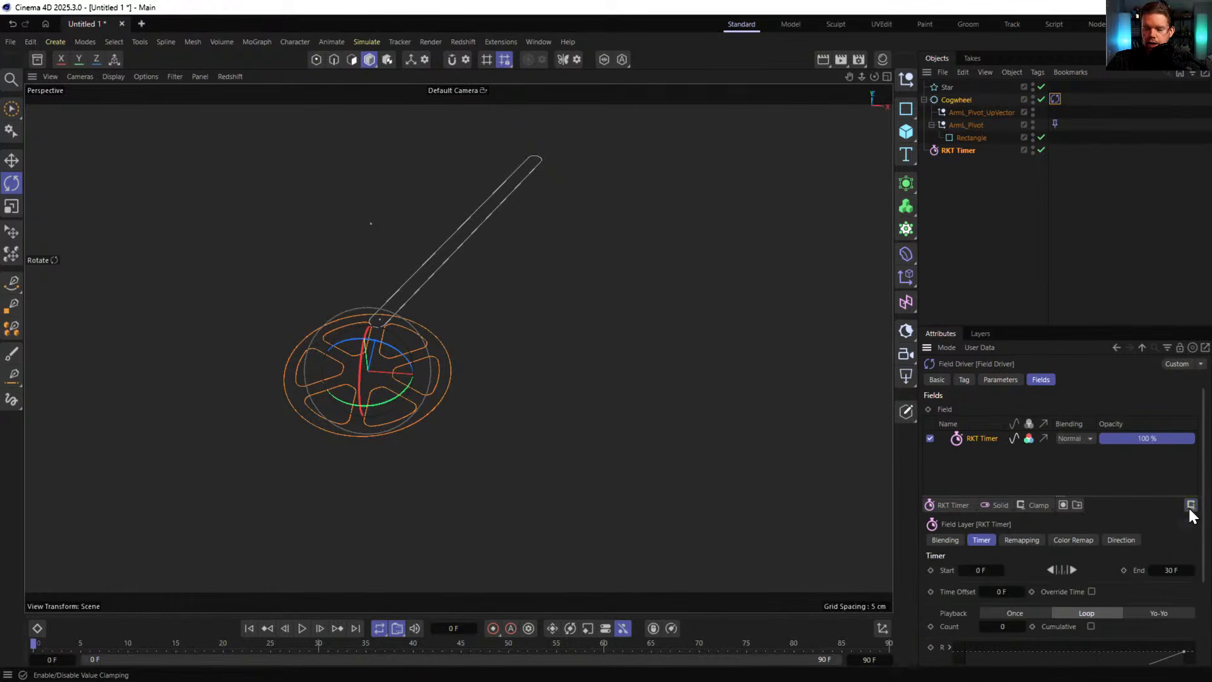
pyautogui.scroll(-2, 1114, 532)
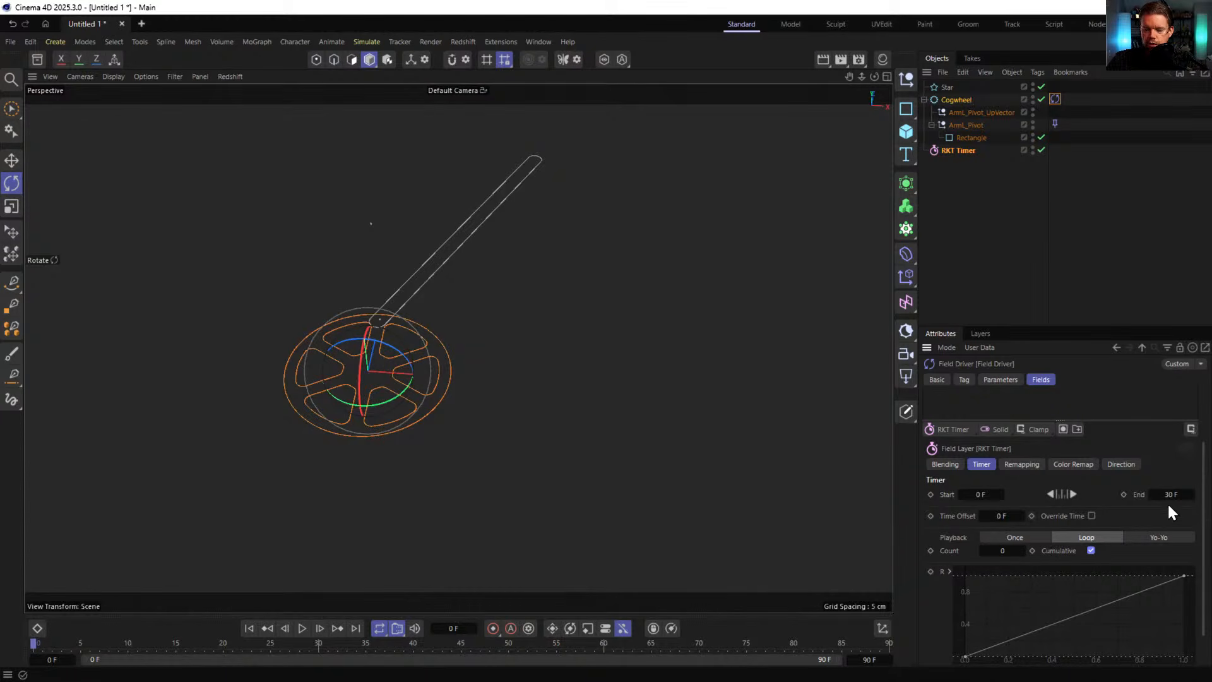
pyautogui.scroll(2, 961, 538)
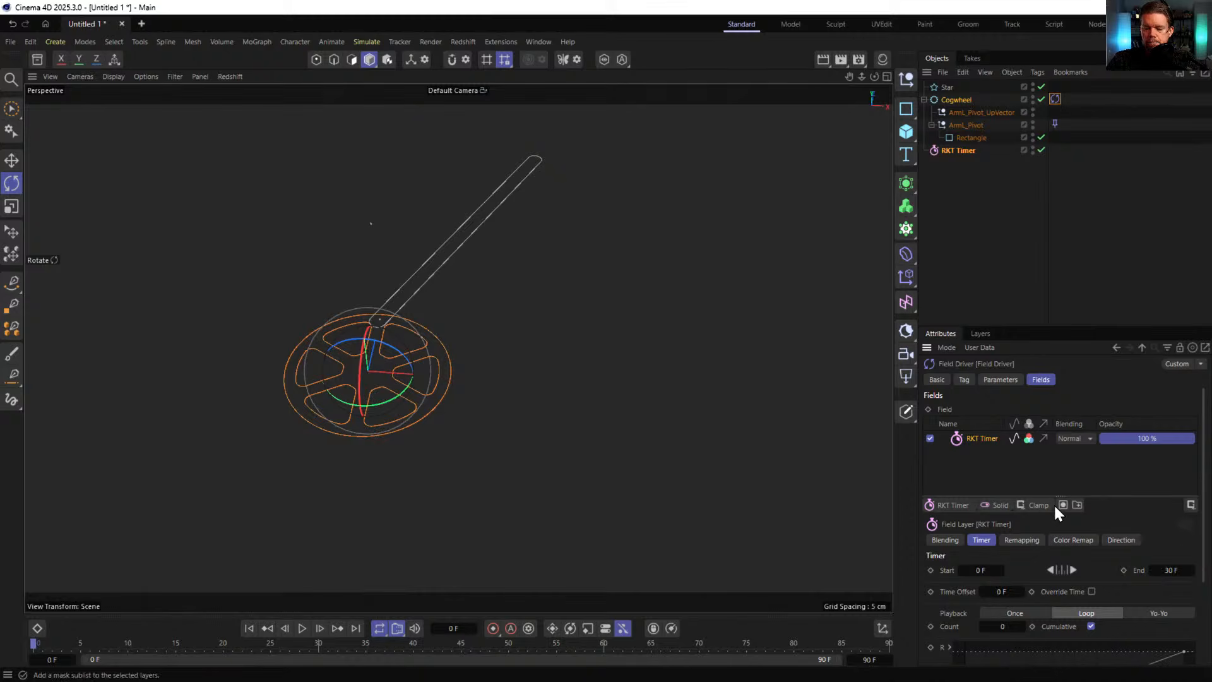
# - Set the Field Driver's Max.X rotation to 90° and play the animation to test the wheel's speed
pyautogui.click(996, 379)
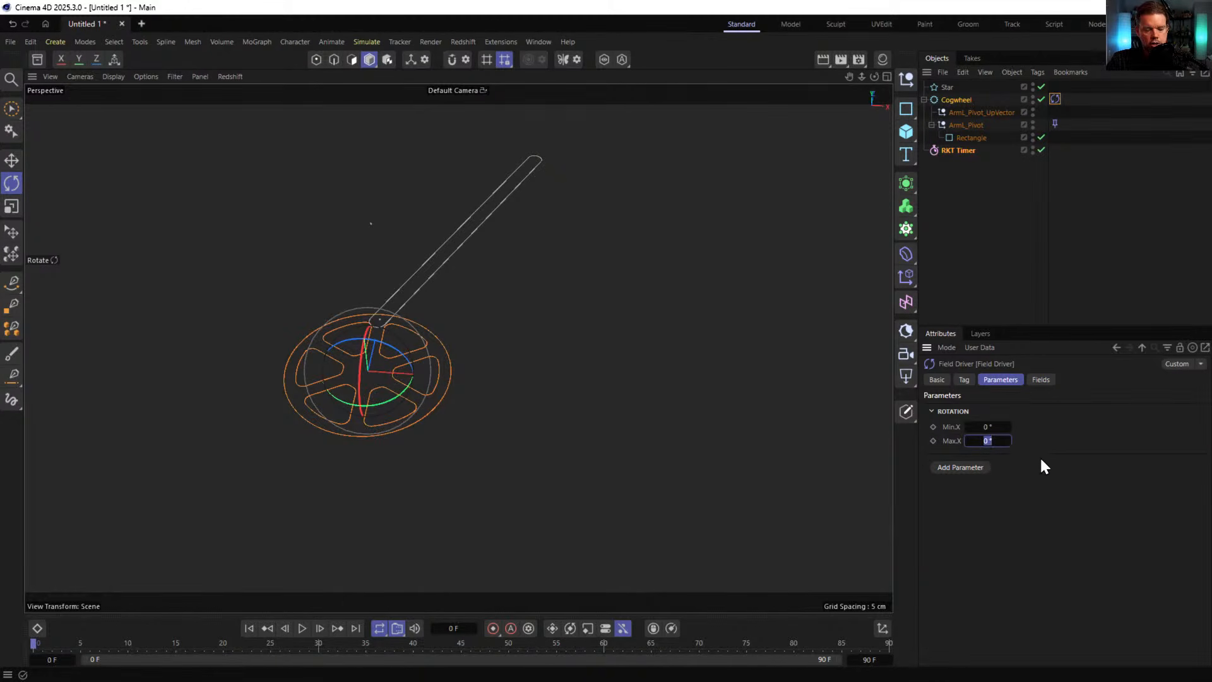
pyautogui.write('89')
pyautogui.press('Return')
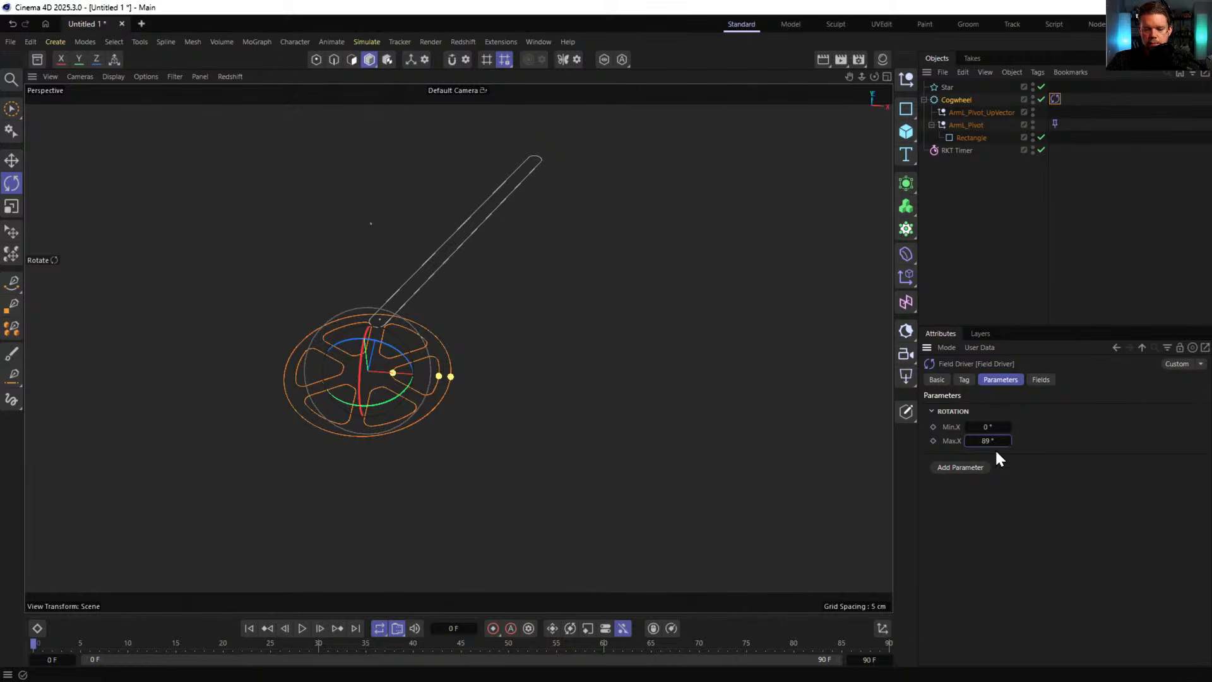
pyautogui.write('90')
pyautogui.press('Return')
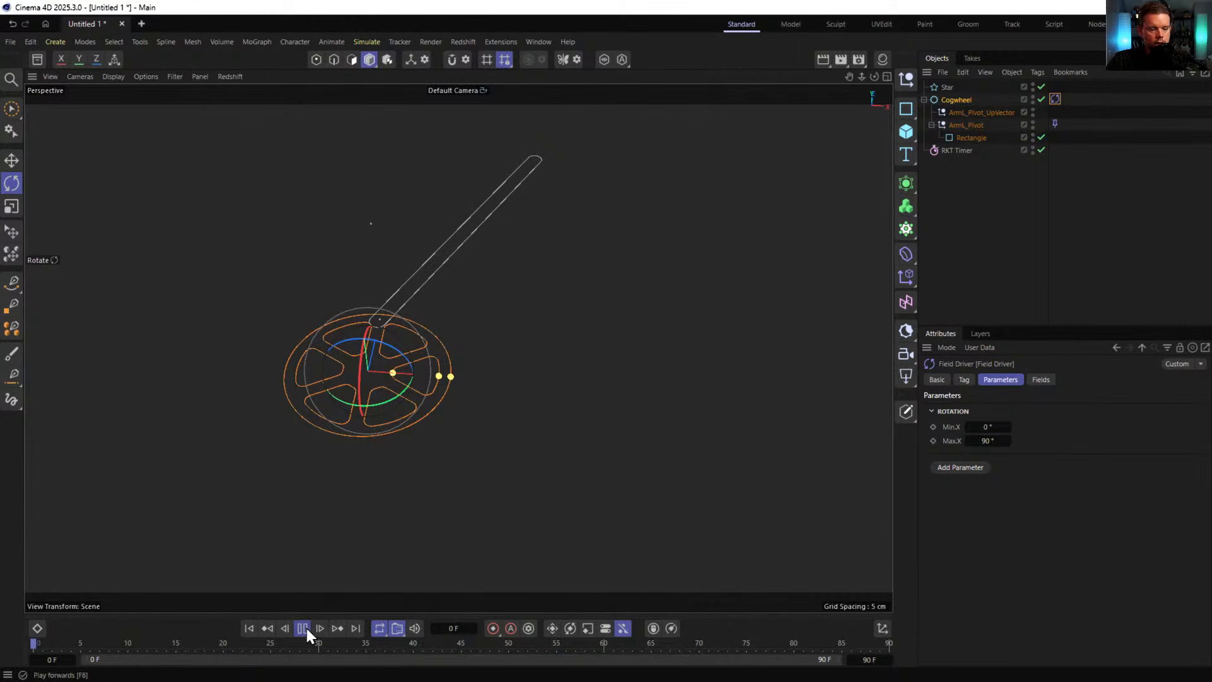
pyautogui.click(303, 628)
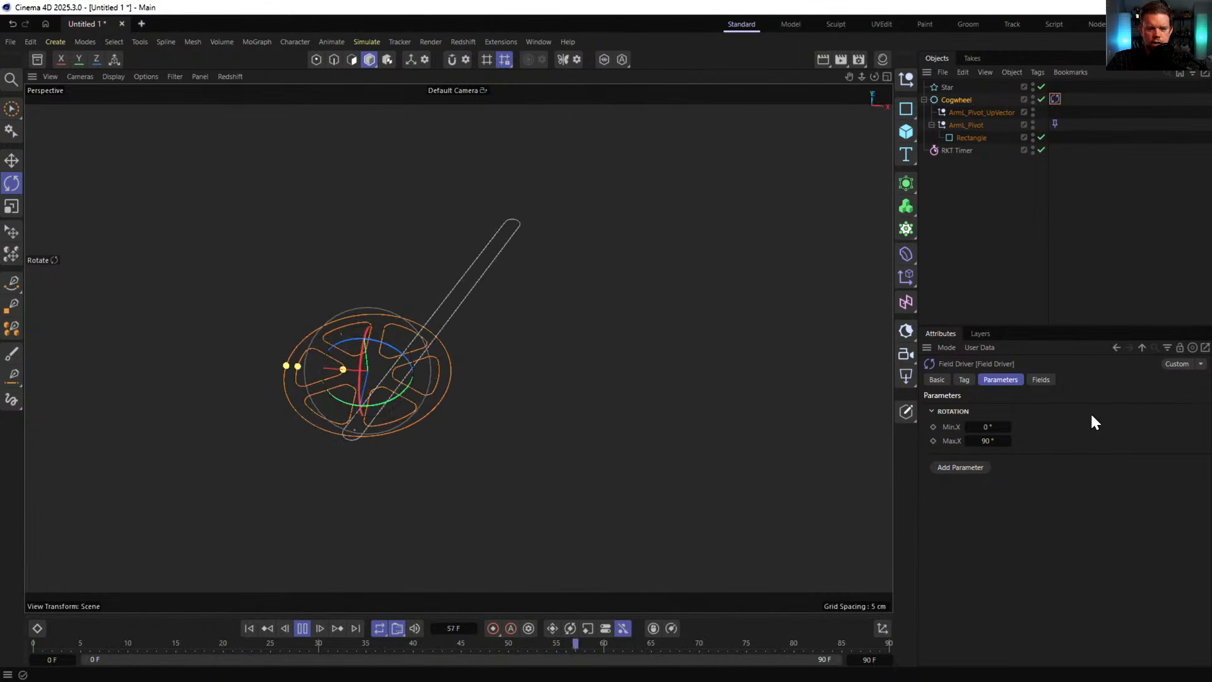
# - Set the Field Driver's Max.X rotation to 180°, stop playback and return to frame 0
pyautogui.doubleClick(999, 436)
pyautogui.write('180')
pyautogui.press('Return')
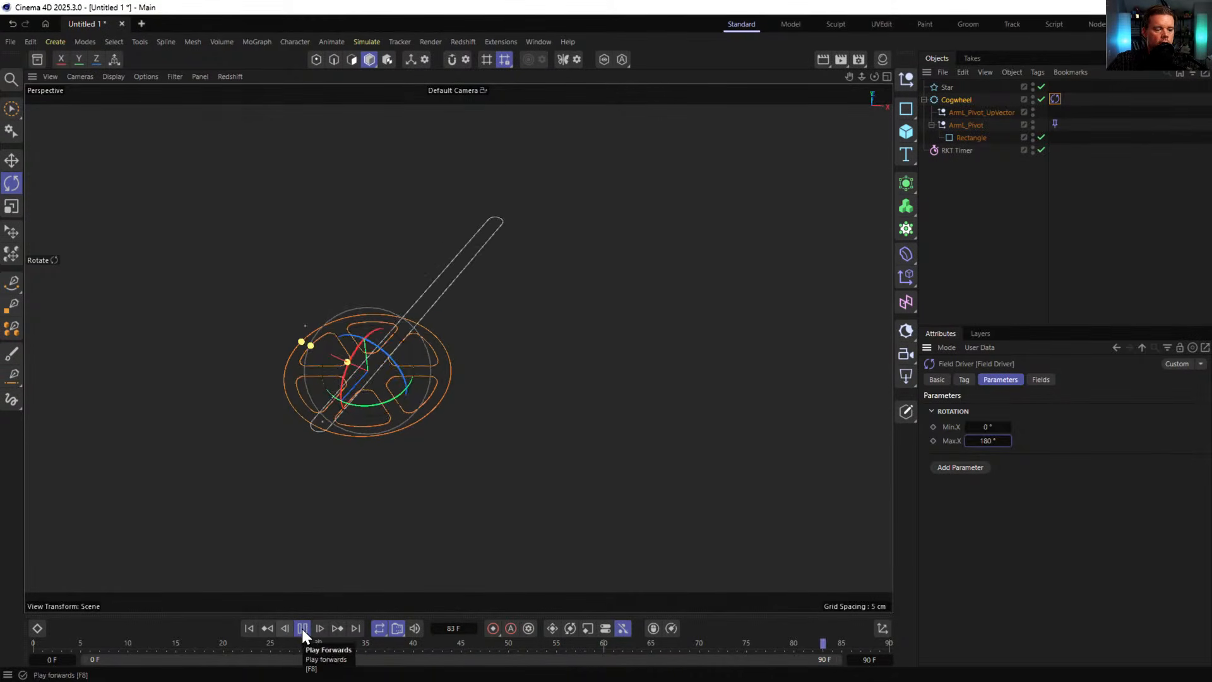
pyautogui.click(302, 628)
pyautogui.click(248, 627)
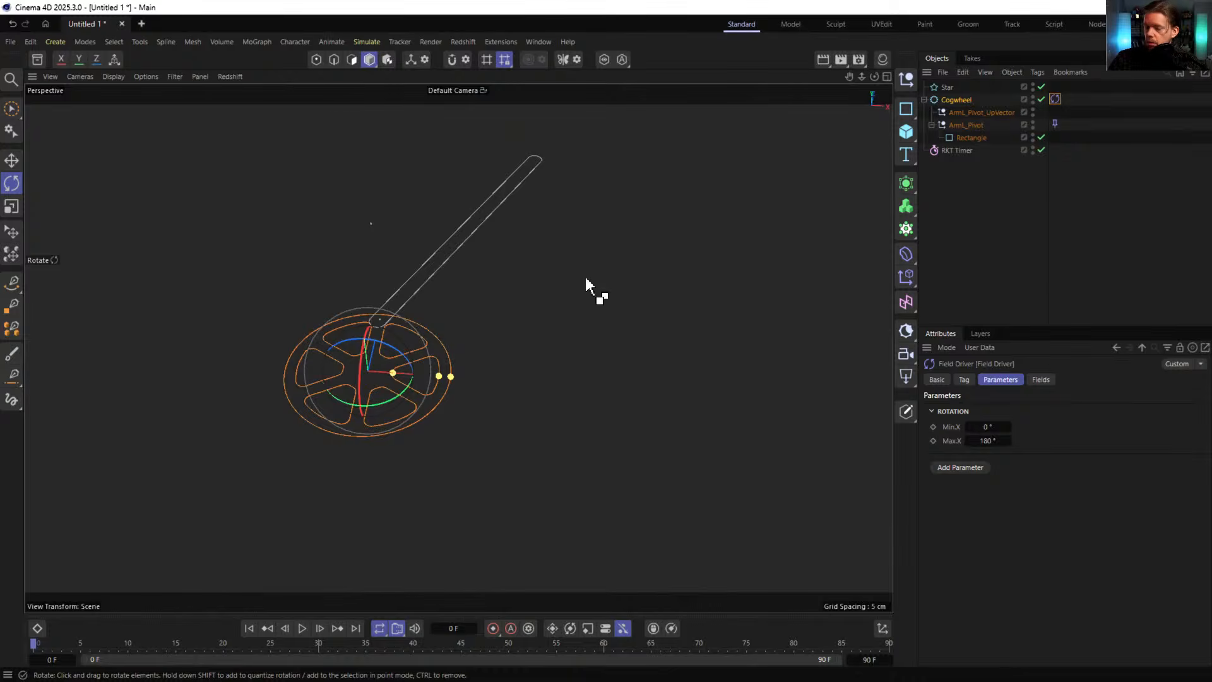
# - Start saving the scene and go to the Rocket Lasso Live S7 folder's Episode 11 > SceneFiles subfolder
pyautogui.hotkey('ctrl', 's')
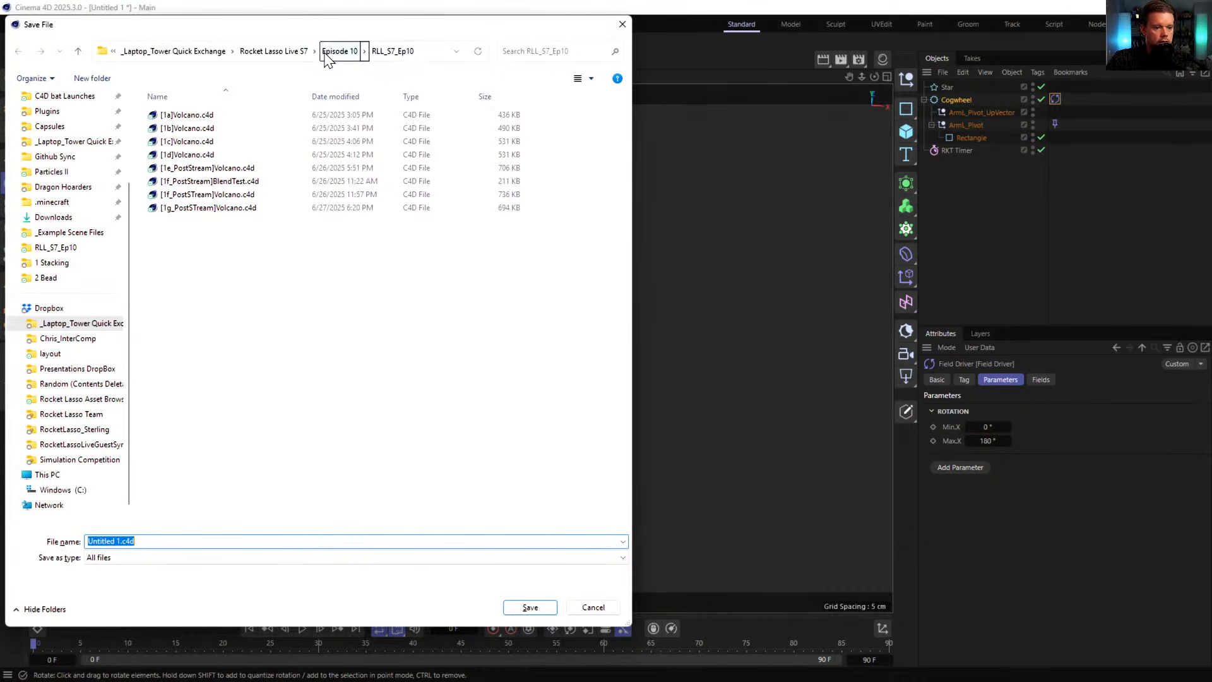
pyautogui.click(273, 51)
pyautogui.click(197, 261)
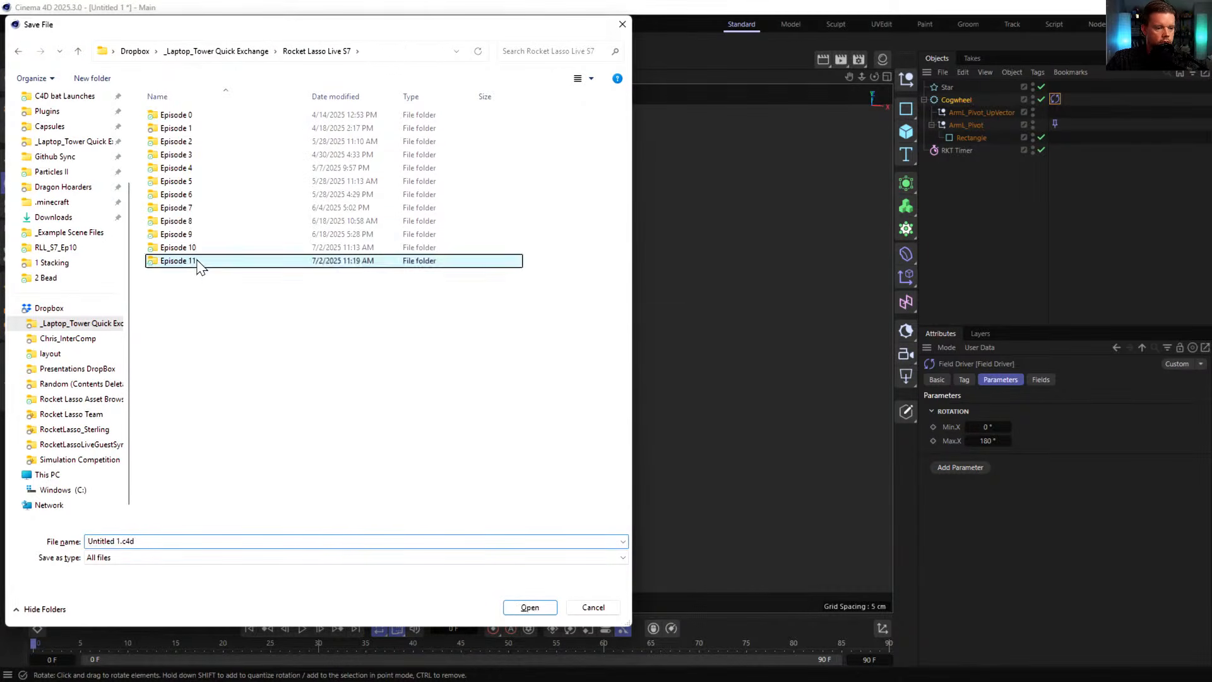
pyautogui.doubleClick(197, 262)
pyautogui.doubleClick(189, 158)
# - Name the scene file [11a]PenDrawingMechanicalRig.c4d and save it
pyautogui.click(141, 542)
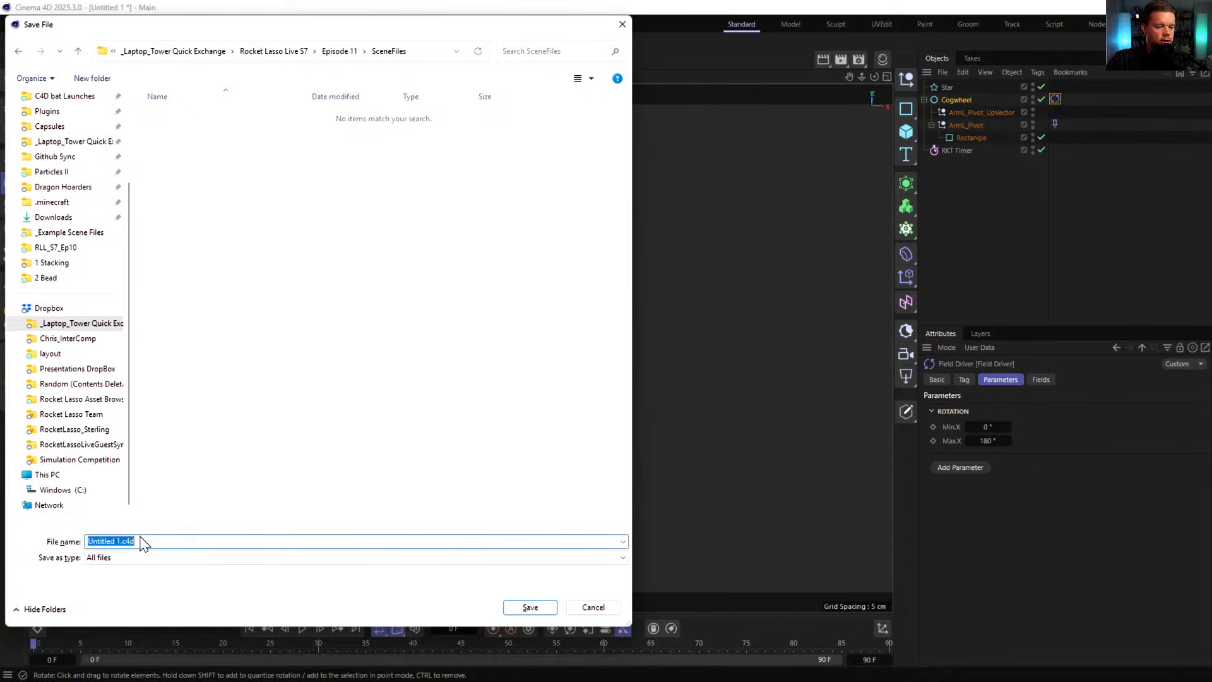
pyautogui.hotkey('shift', 'Left')
pyautogui.hotkey('shift', 'Left')
pyautogui.hotkey('shift', 'Left')
pyautogui.hotkey('shift', 'Left')
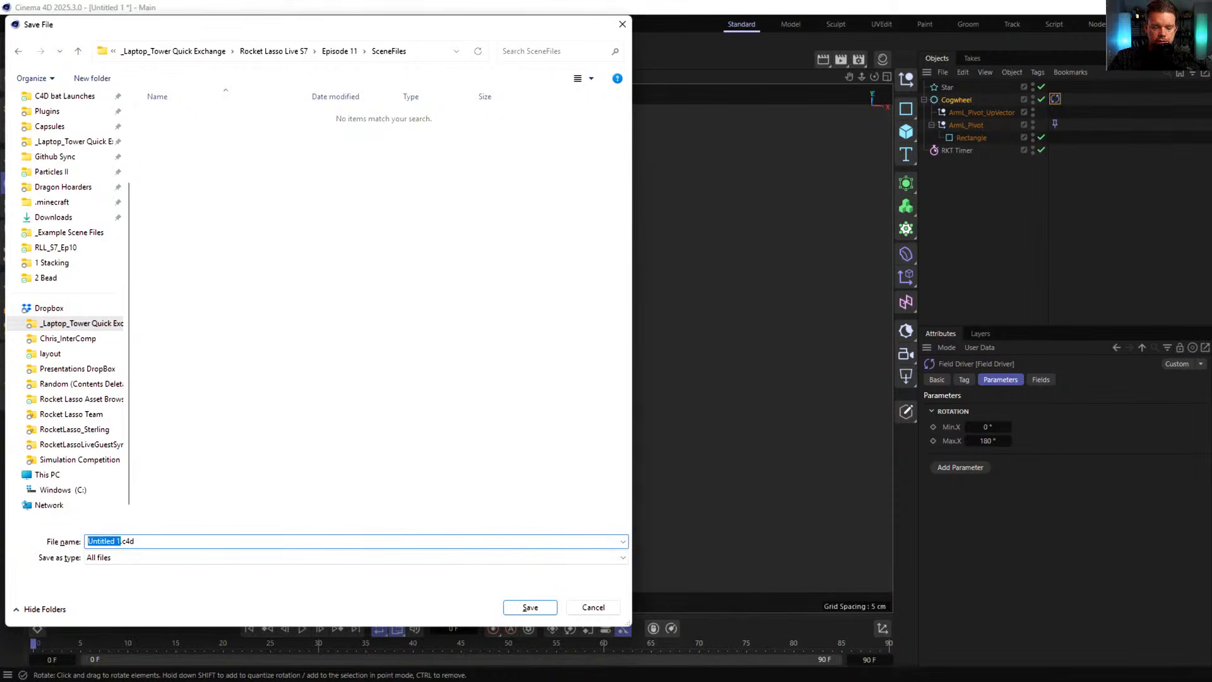
pyautogui.write('[11a]')
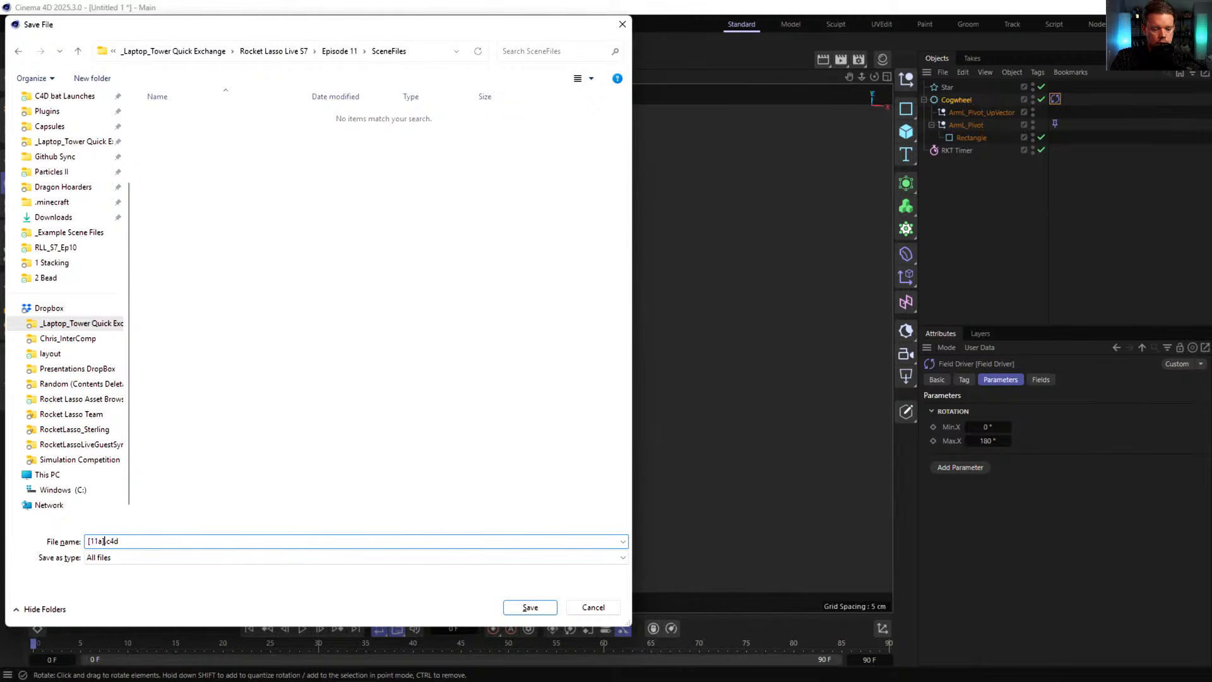
pyautogui.write('PenDrawing')
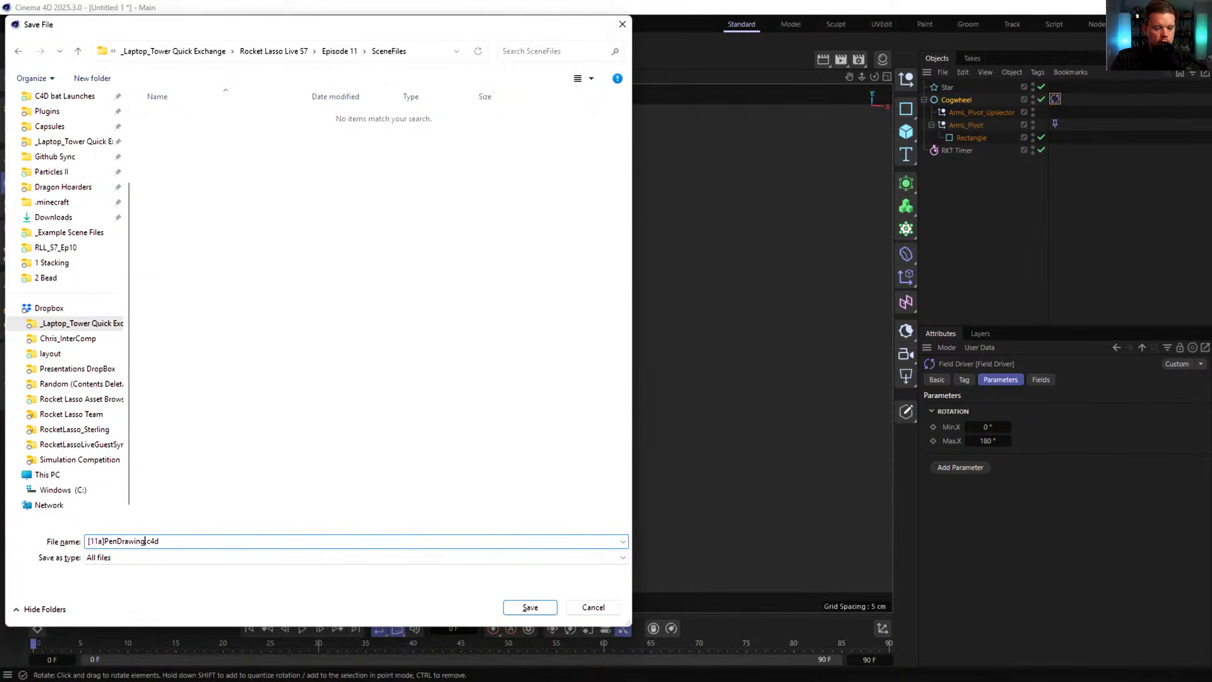
pyautogui.write('MechanicalRi')
pyautogui.write('g')
pyautogui.press('Return')
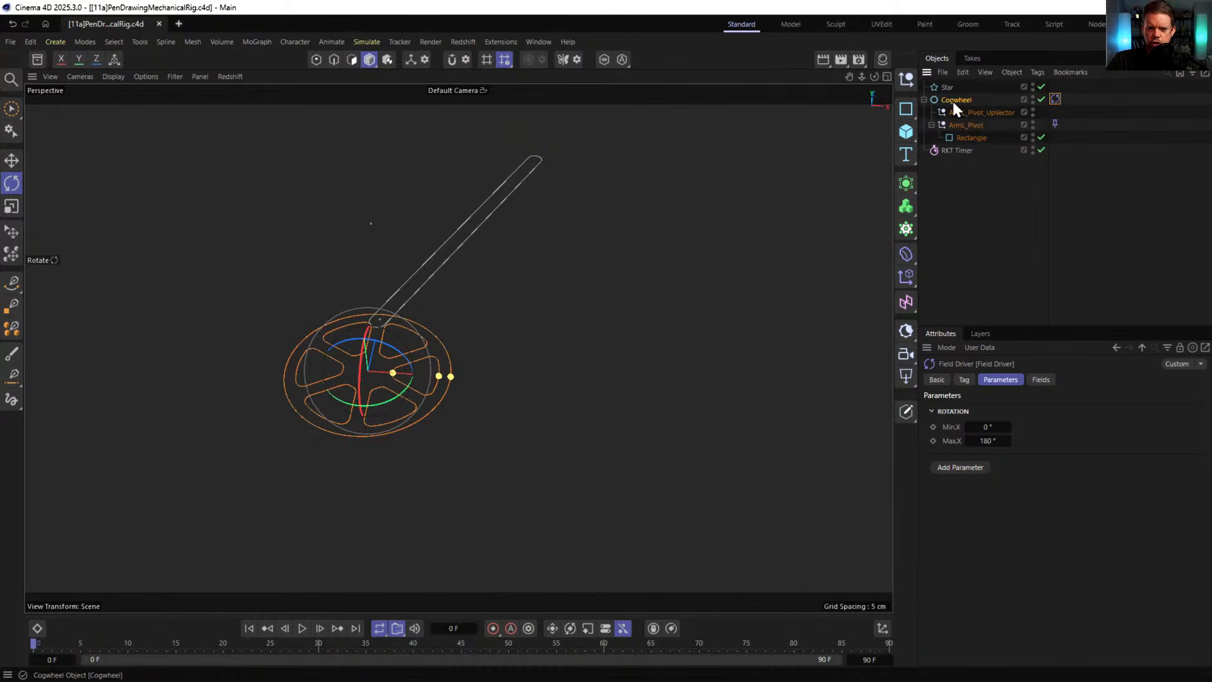
# - Duplicate the Cogwheel hierarchy below RKT Timer and move the copy along X, well clear of the original wheel
pyautogui.moveTo(953, 104)
pyautogui.mouseDown()
pyautogui.moveTo(961, 93)
pyautogui.moveTo(967, 155)
pyautogui.mouseUp()
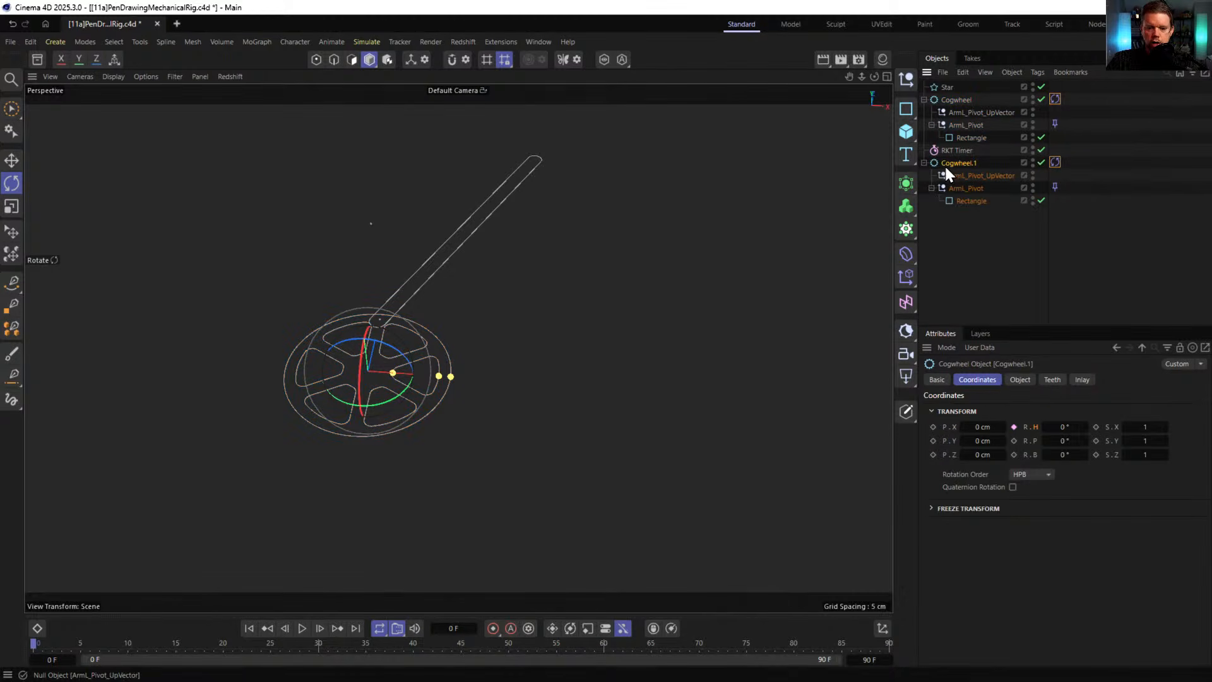
pyautogui.press('e')
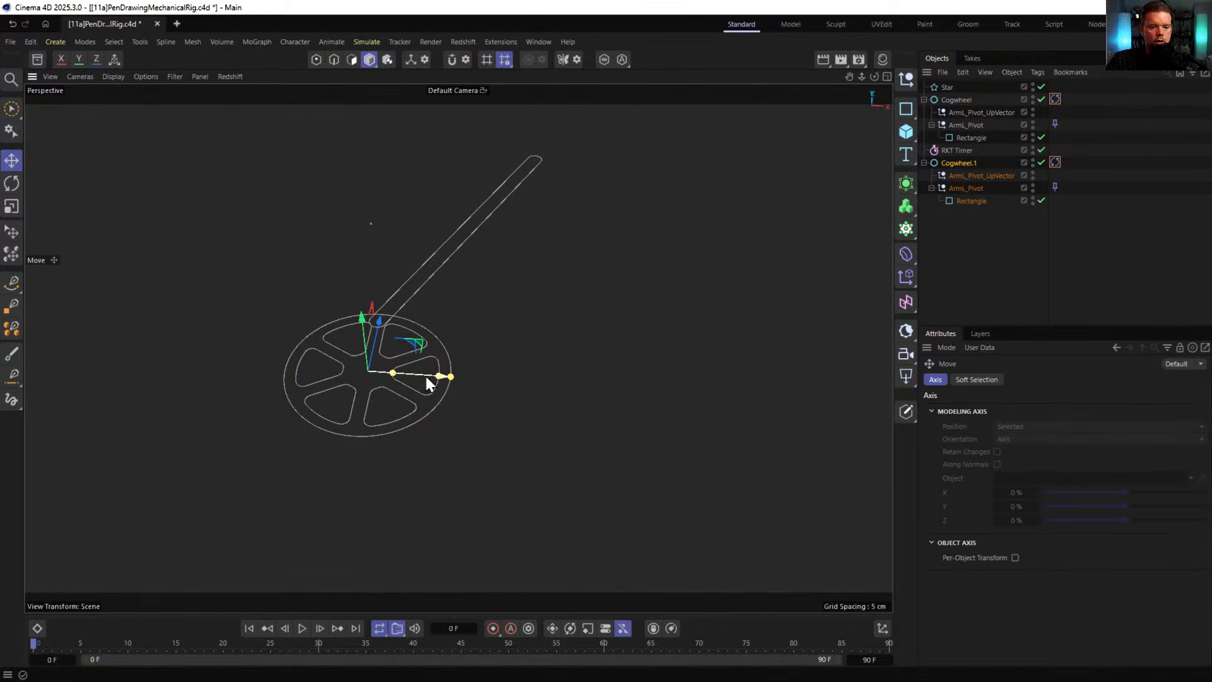
pyautogui.moveTo(425, 376); pyautogui.dragTo(805, 396)
pyautogui.moveTo(816, 386); pyautogui.dragTo(820, 386)
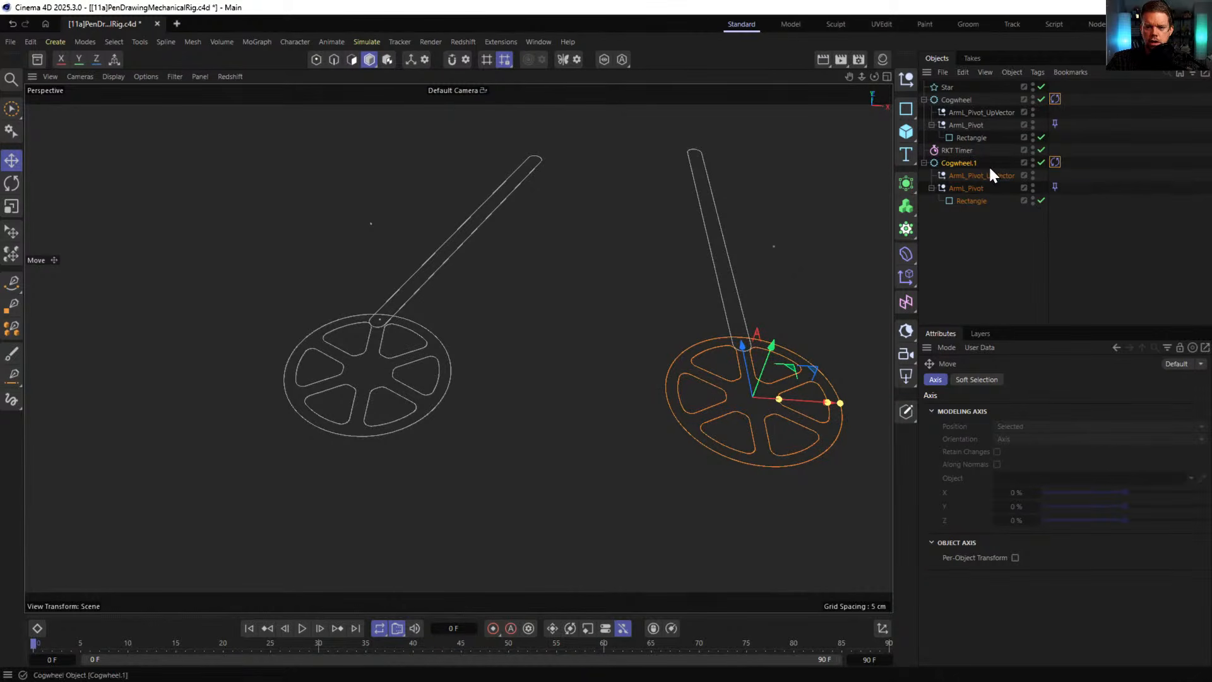
# - Move the Star between the two arms' free ends, to about X 17.4, Y -15.6, Z 47.2 cm
pyautogui.click(947, 87)
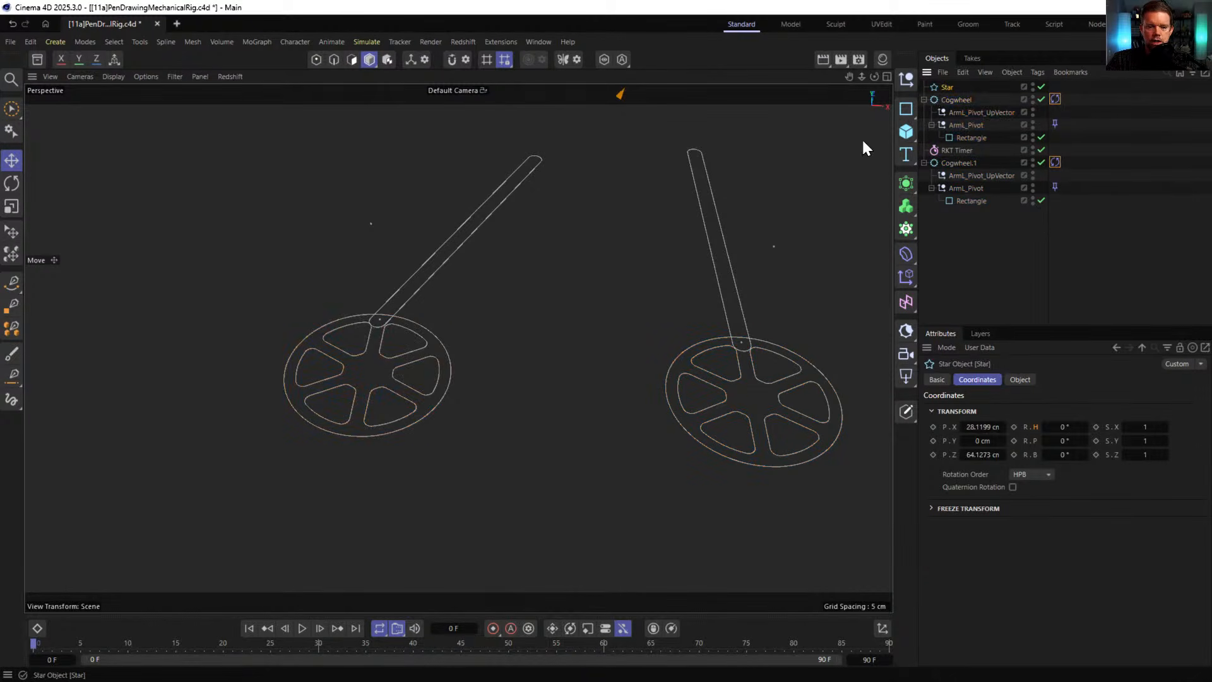
pyautogui.scroll(-6, 586, 262)
pyautogui.moveTo(690, 116); pyautogui.dragTo(653, 187)
pyautogui.scroll(6, 690, 218)
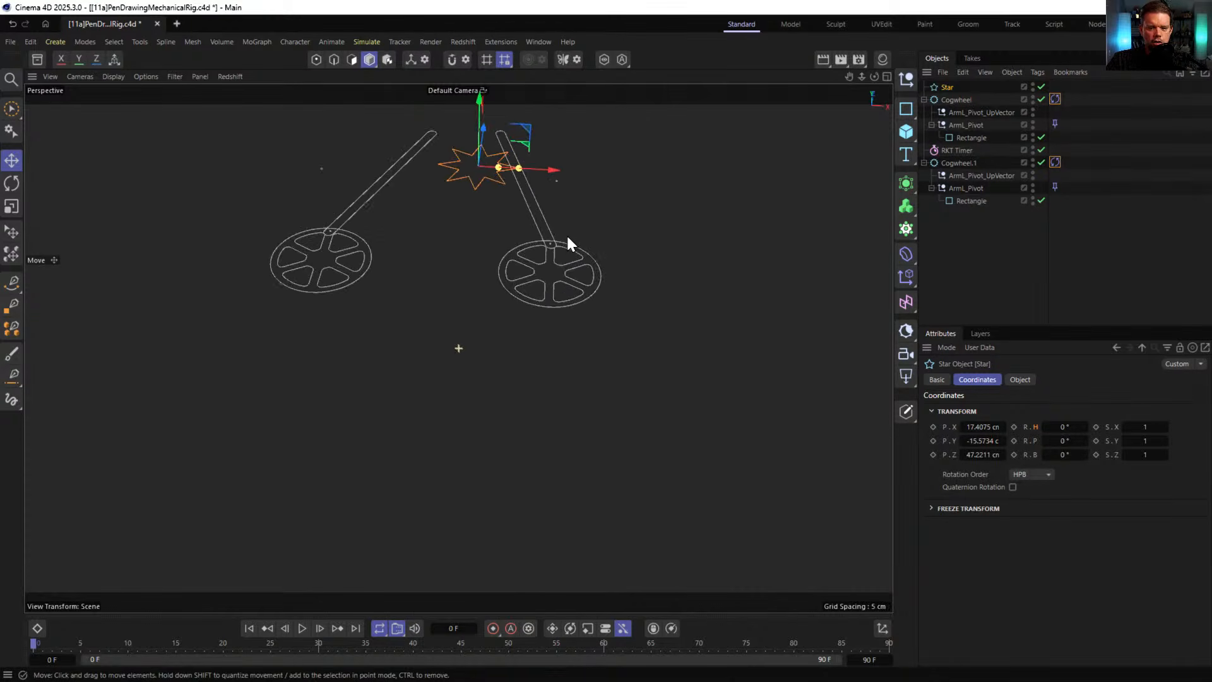
# - Check Cogwheel.1's Field Driver and play the animation to examine both rotating wheels and arms, ending back at frame 0
pyautogui.click(1057, 162)
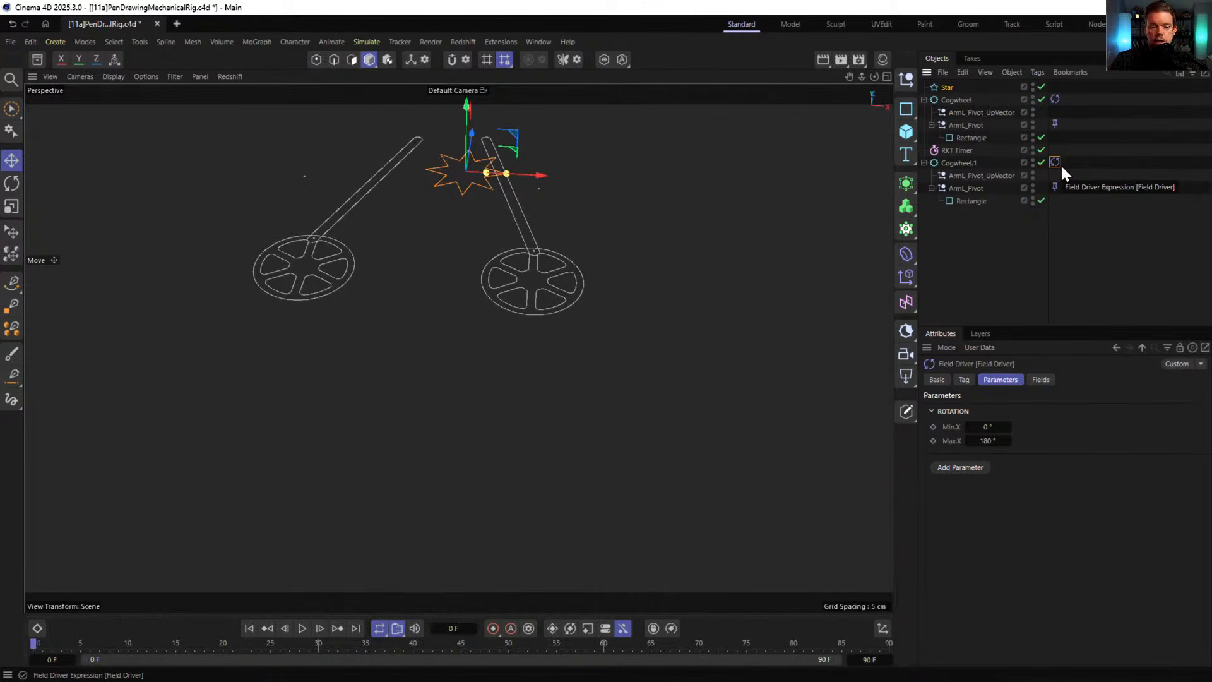
pyautogui.click(302, 628)
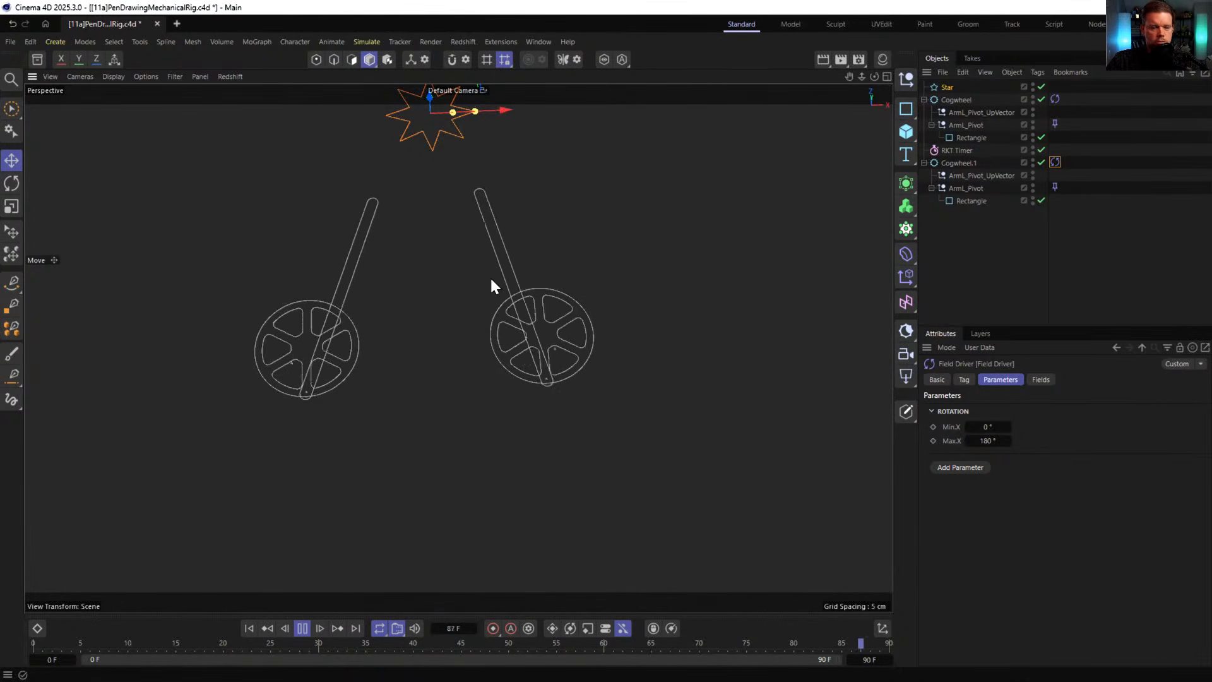
pyautogui.click(301, 626)
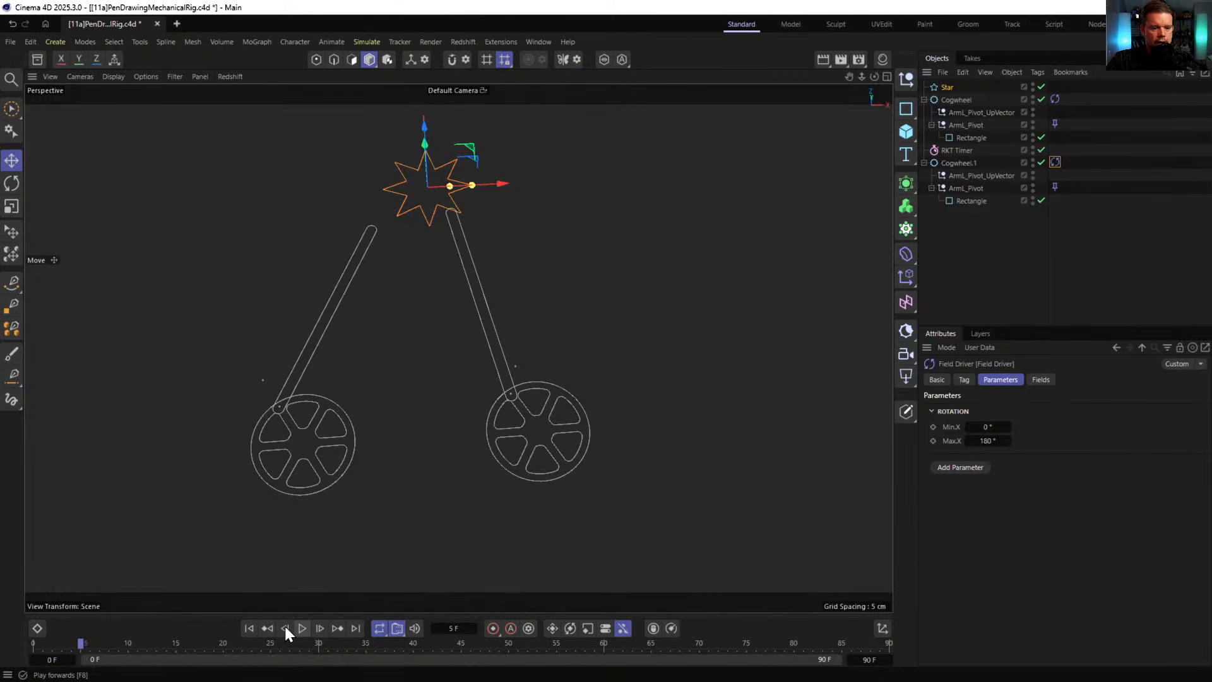
pyautogui.click(250, 628)
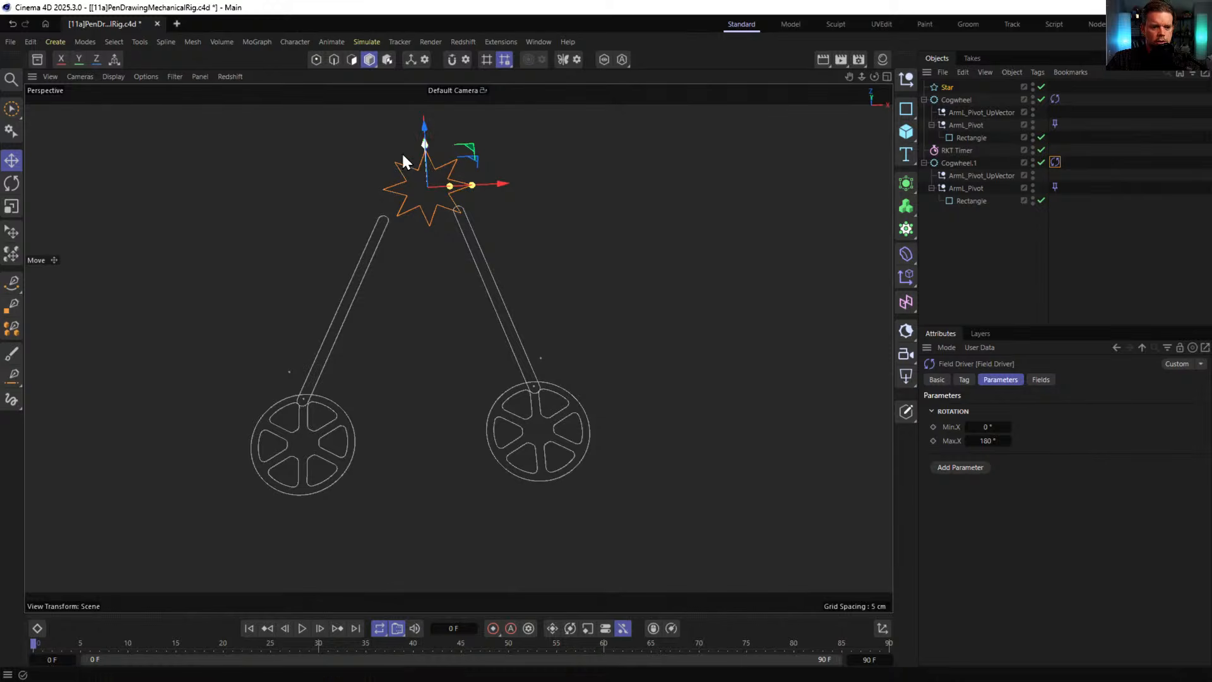
# - Create a joint at the origin and place a duplicate as its child, moved to Z 30 cm
pyautogui.click(366, 41)
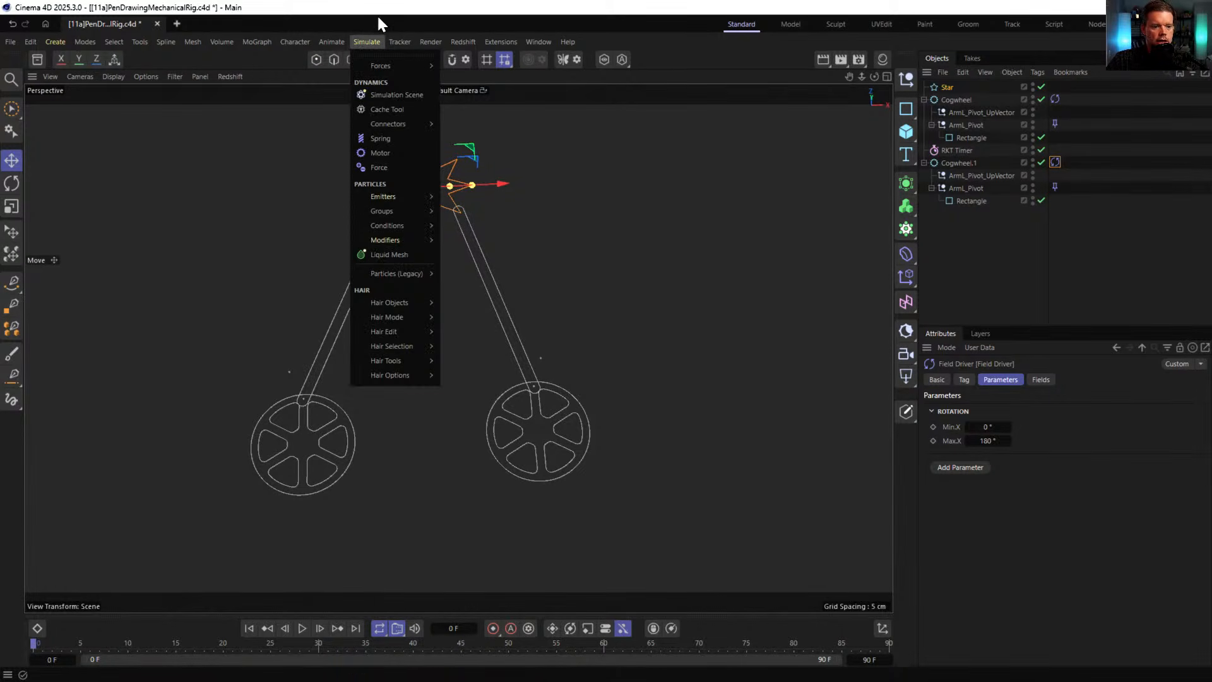
pyautogui.click(378, 17)
pyautogui.click(295, 42)
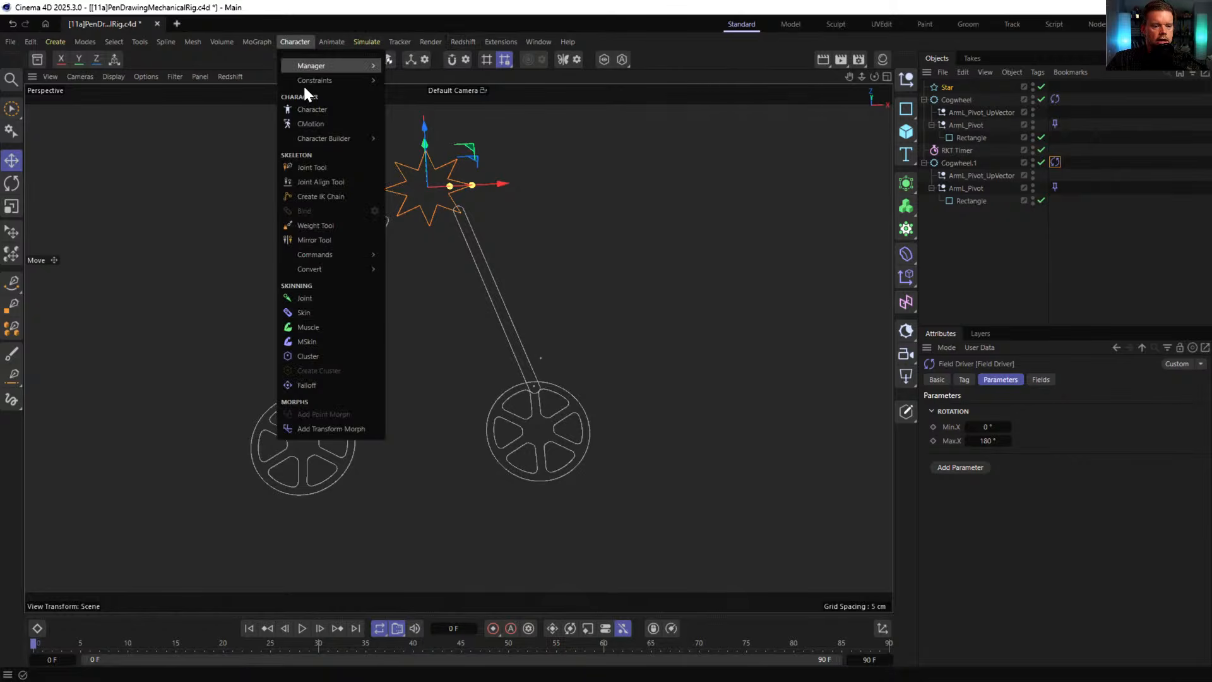
pyautogui.click(325, 293)
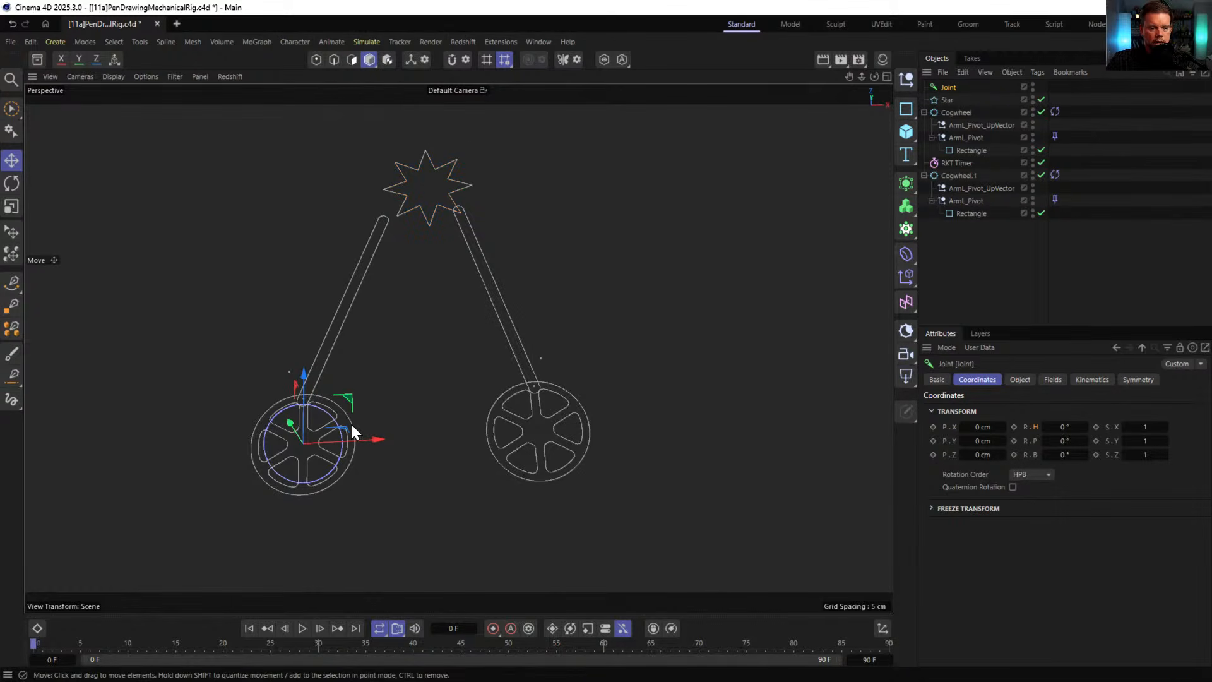
pyautogui.moveTo(948, 86); pyautogui.dragTo(956, 94)
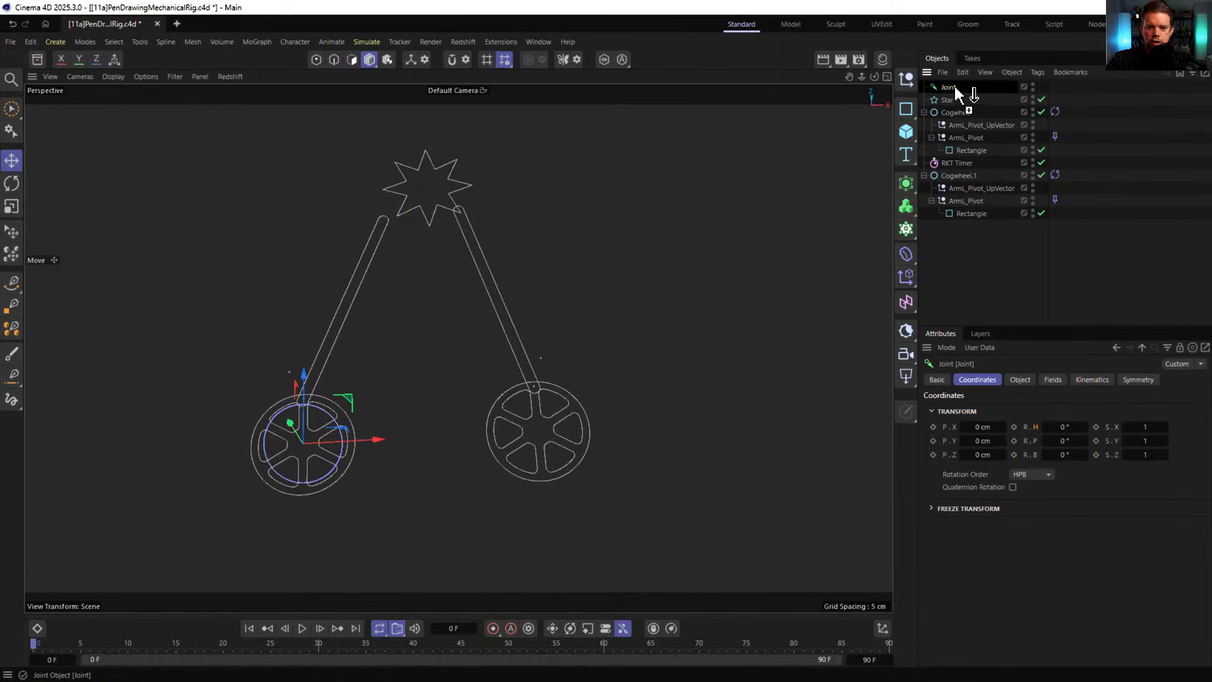
pyautogui.moveTo(304, 375); pyautogui.dragTo(308, 166)
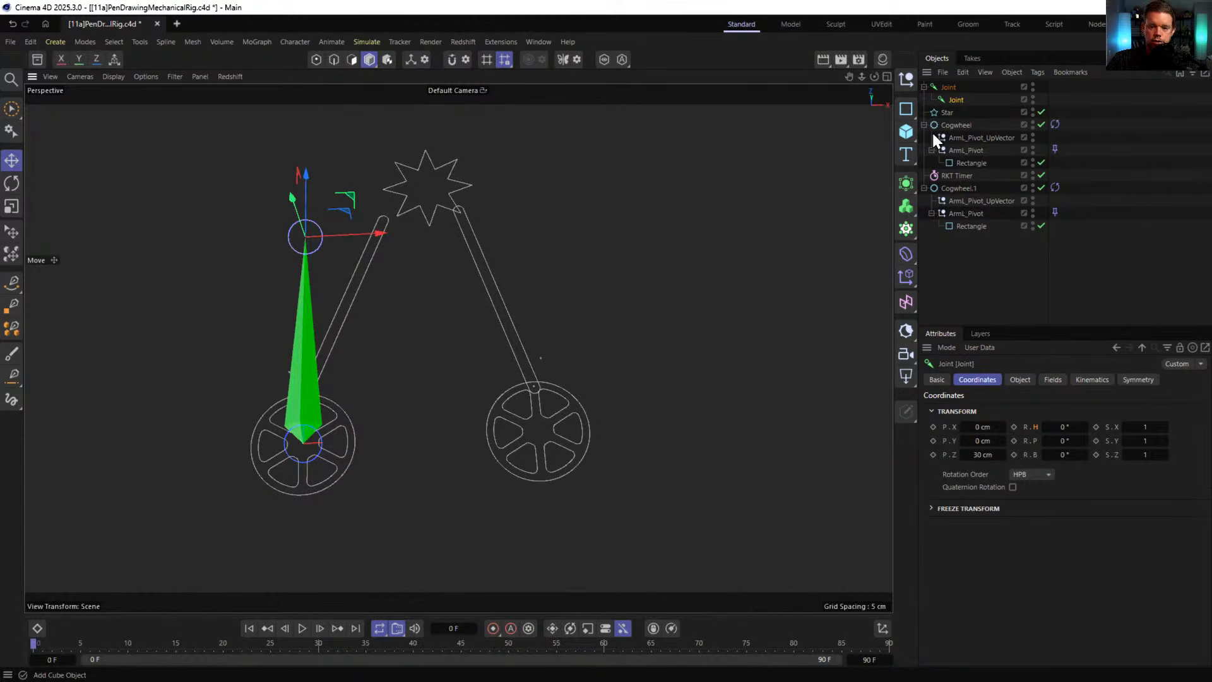
# - Duplicate the child joint, move the copy 30 cm along X and nest it under the middle joint to form a three-joint chain
pyautogui.keyDown('ctrl'); pyautogui.moveTo(956, 97); pyautogui.dragTo(960, 111); pyautogui.keyUp('ctrl')
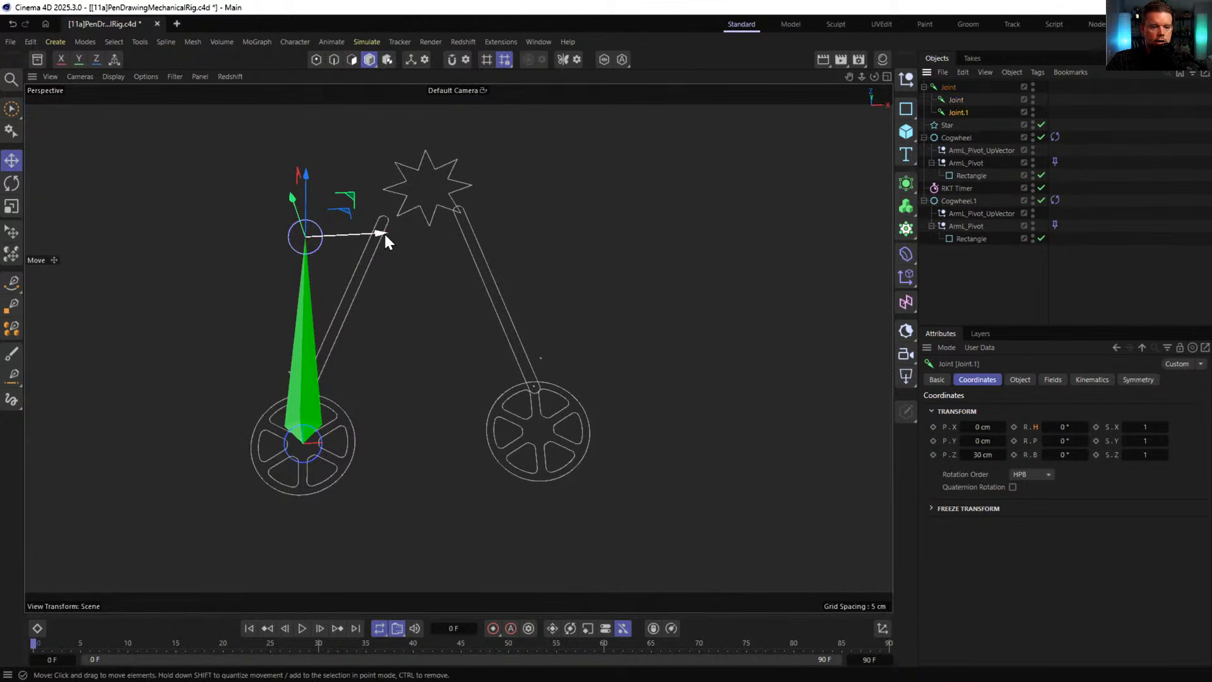
pyautogui.moveTo(306, 175); pyautogui.dragTo(306, 179)
pyautogui.moveTo(386, 232); pyautogui.dragTo(550, 233)
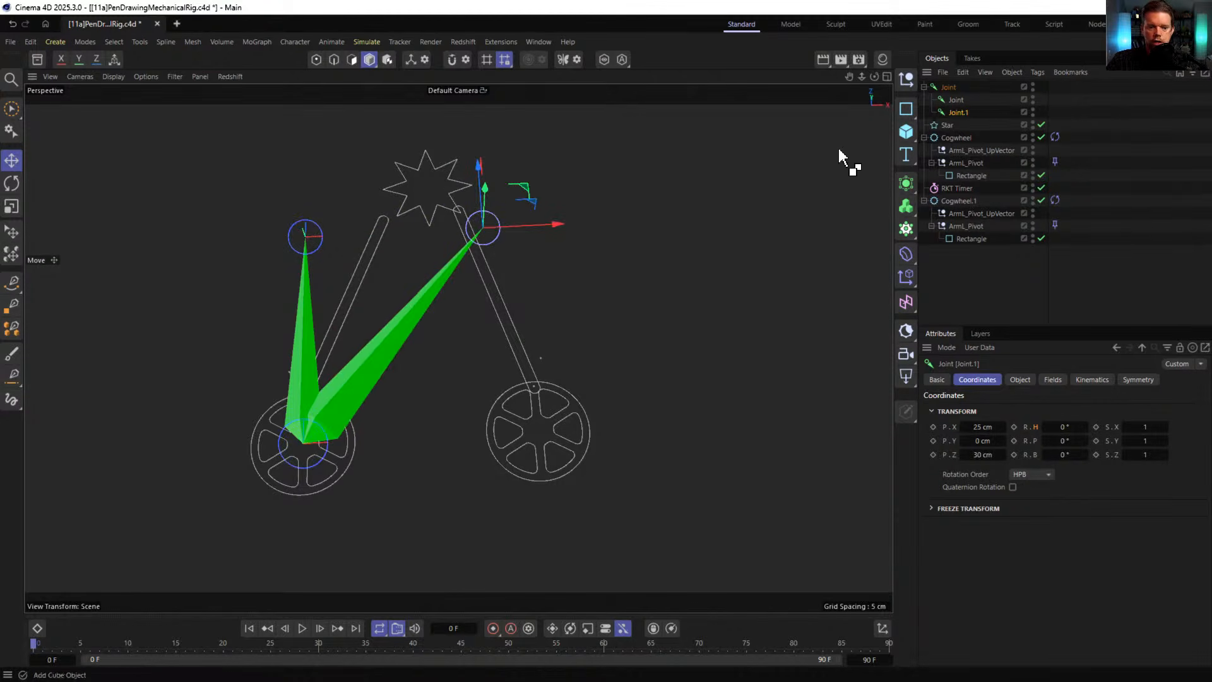
pyautogui.hotkey('ctrl', 'z')
pyautogui.moveTo(375, 234); pyautogui.dragTo(585, 222)
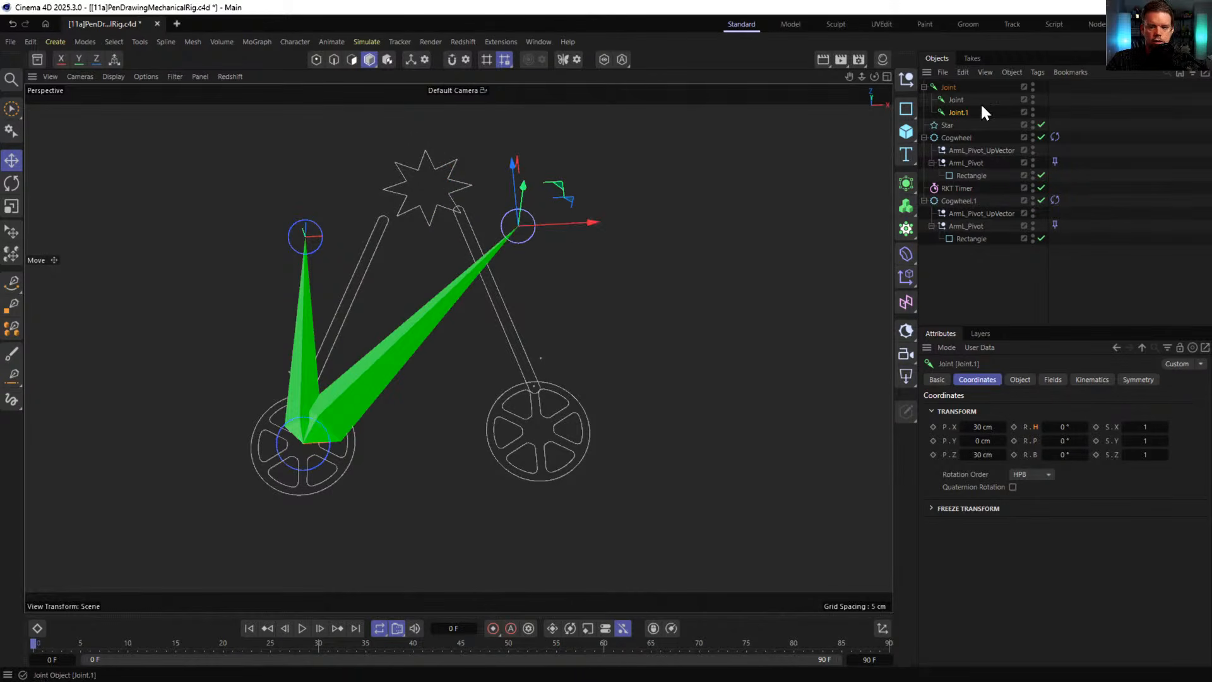
pyautogui.moveTo(960, 112); pyautogui.dragTo(960, 101)
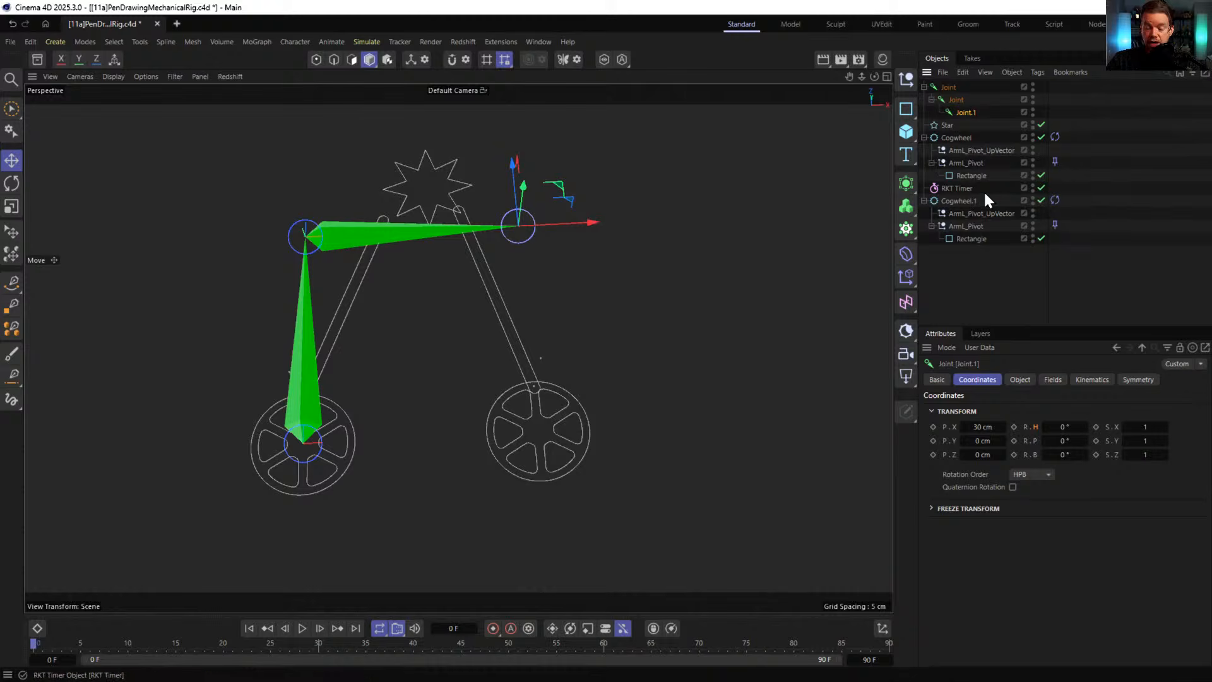
# - Add an IK tag to the root joint with Joint.1 as its end and Cogwheel.1's ArmL_Pivot as its goal
pyautogui.rightClick(943, 87)
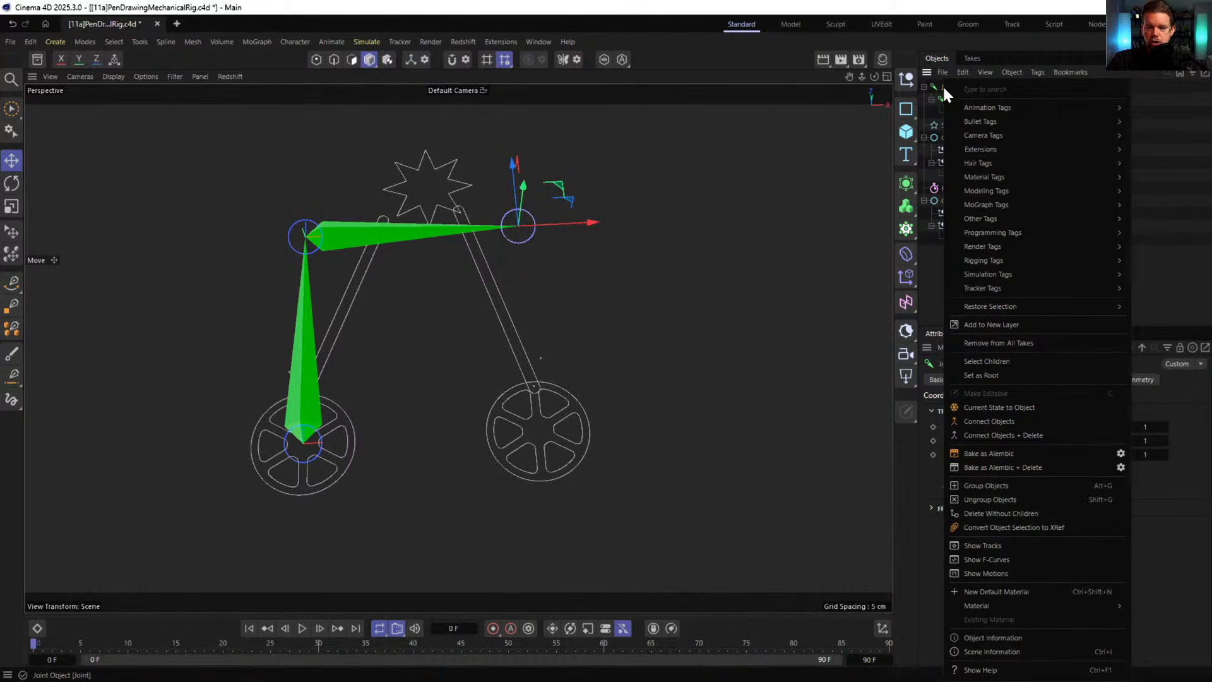
pyautogui.moveTo(1001, 106)
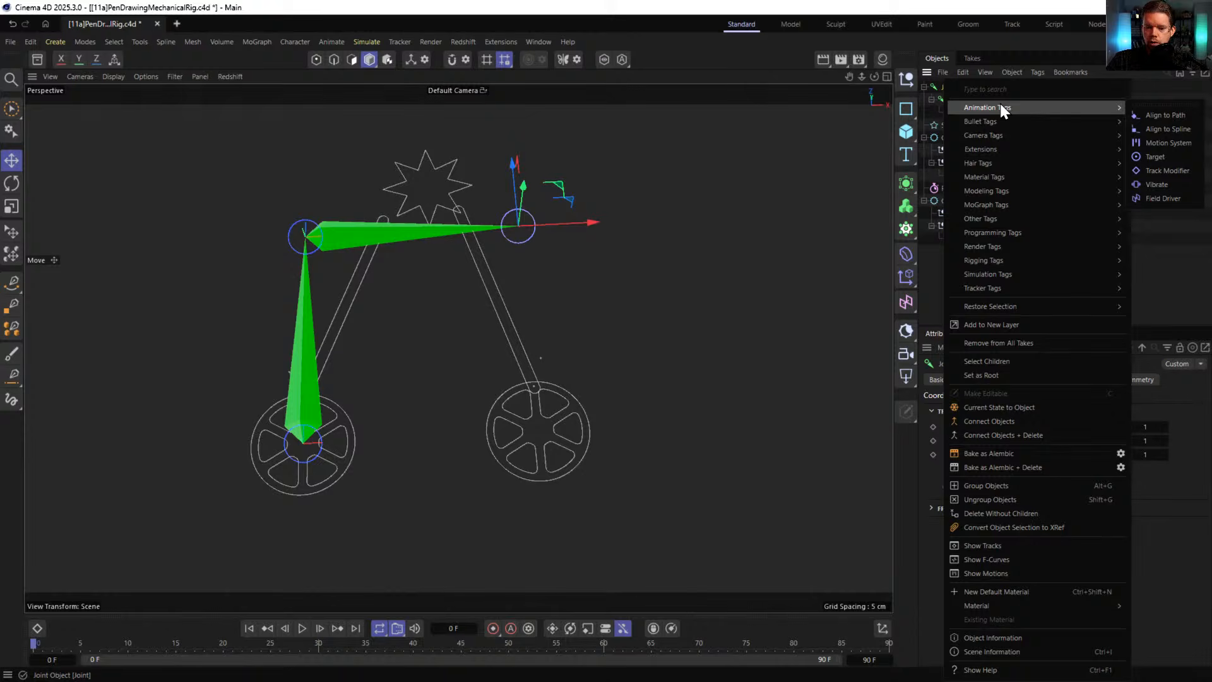
pyautogui.moveTo(1004, 260)
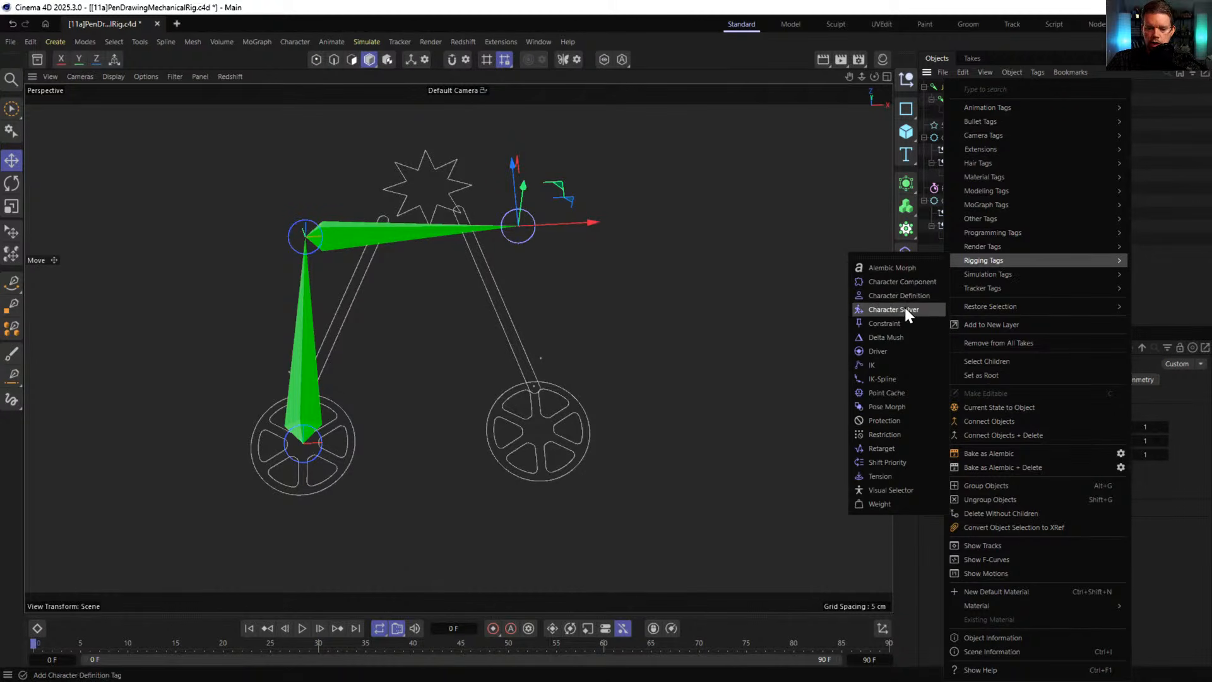
pyautogui.click(876, 366)
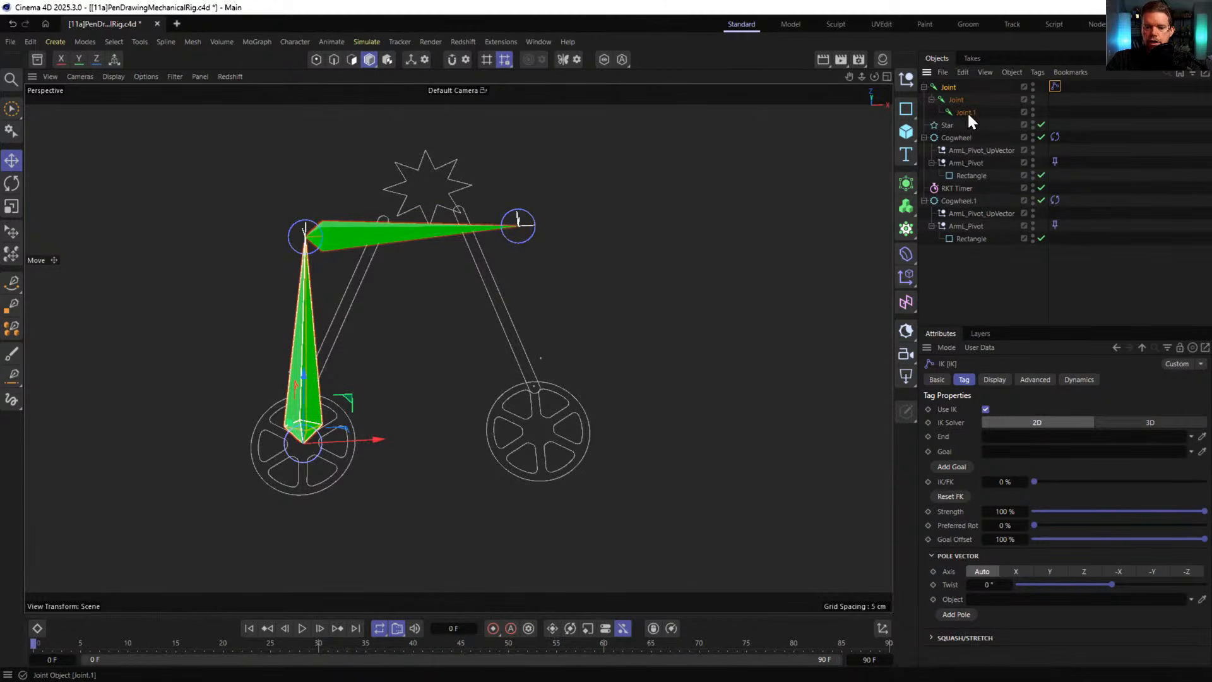
pyautogui.moveTo(967, 113); pyautogui.dragTo(994, 437)
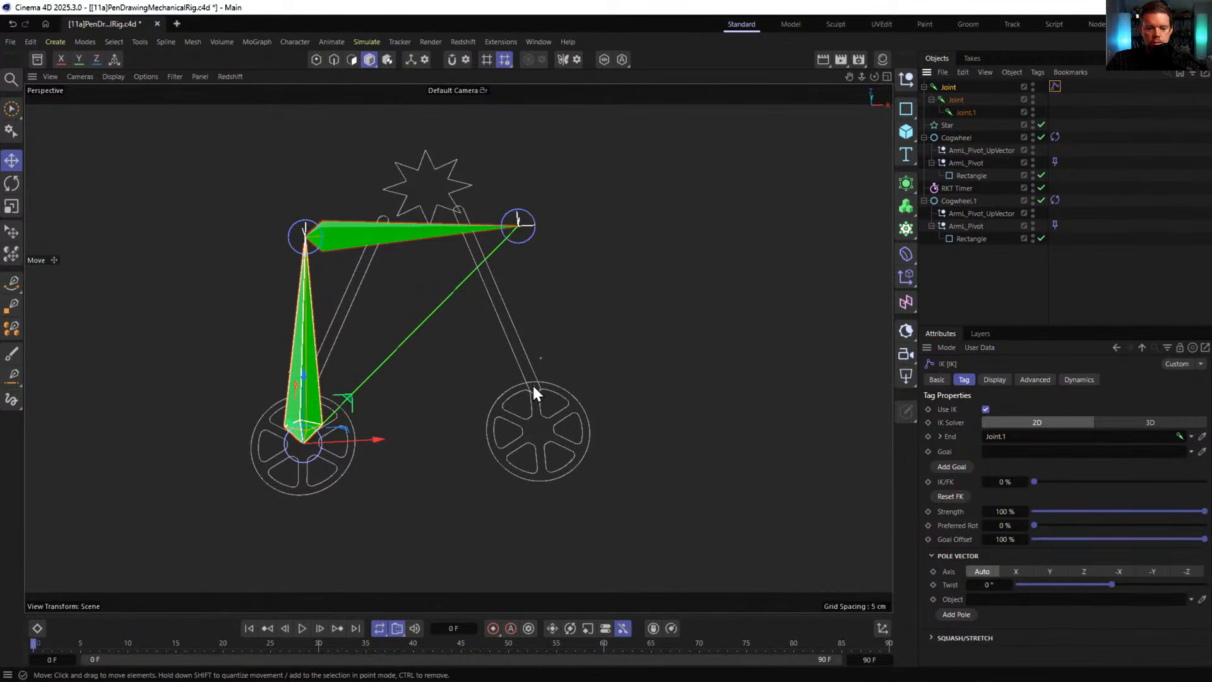
pyautogui.click(956, 225)
pyautogui.click(1055, 86)
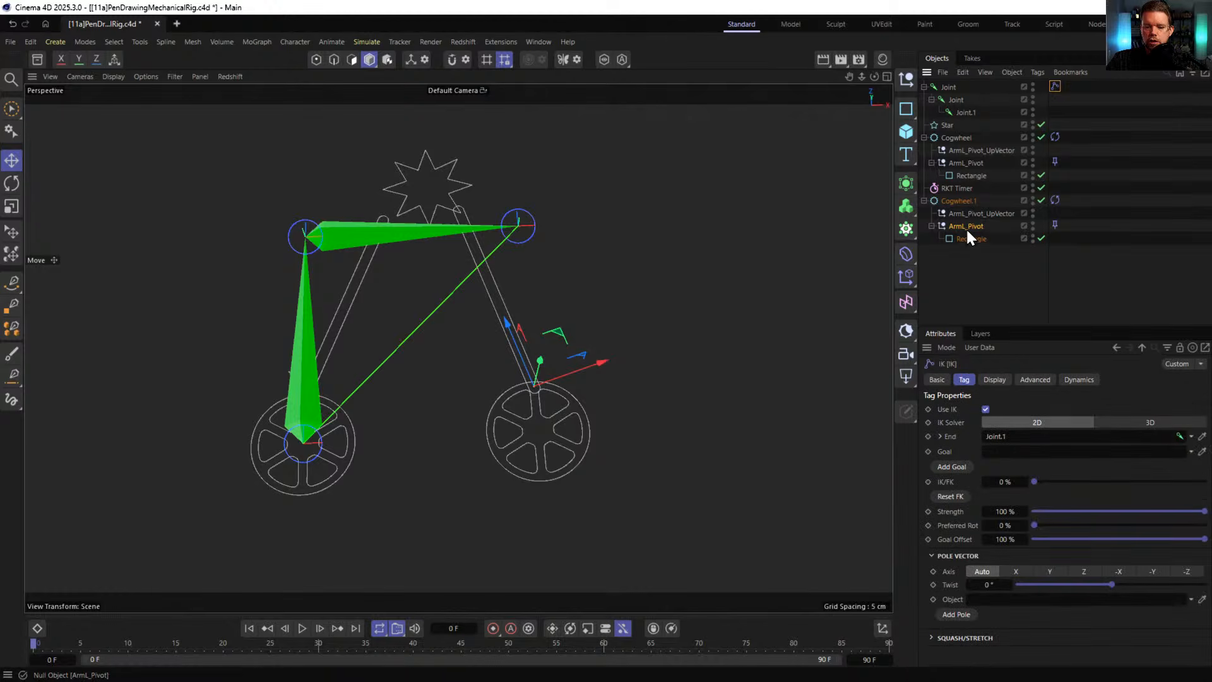
pyautogui.moveTo(967, 228); pyautogui.dragTo(1018, 454)
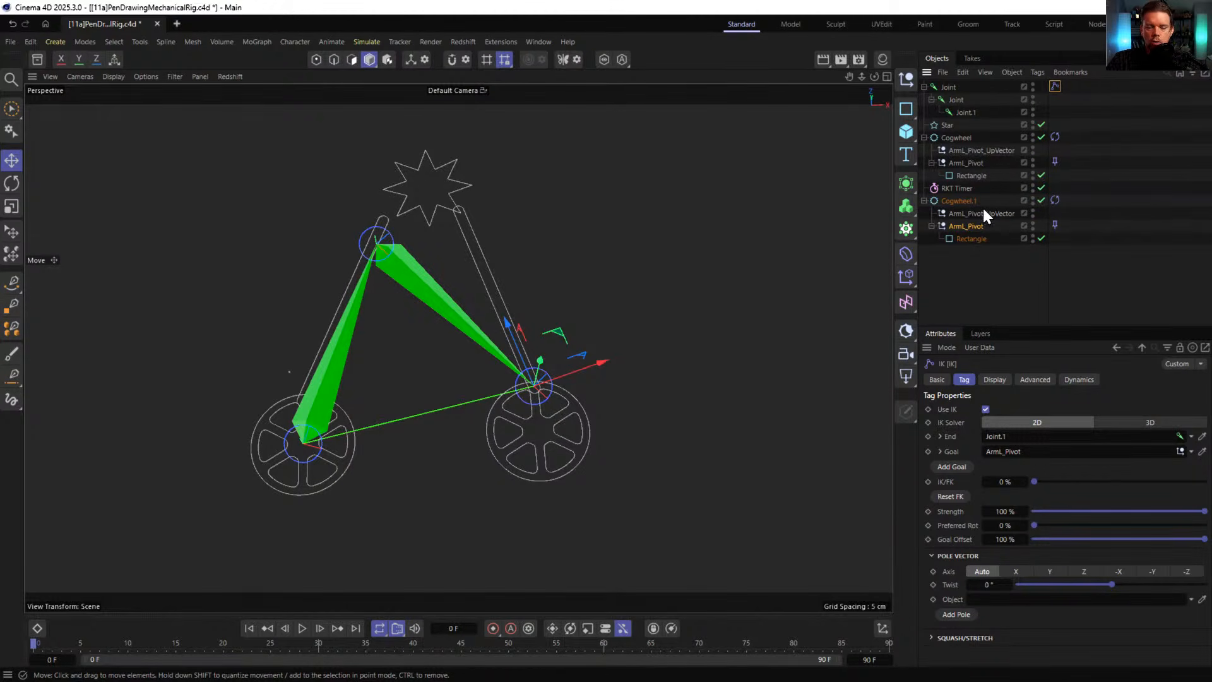
# - Assign the Star as the IK chain's pole vector object and set the Star's Y position to 0 cm
pyautogui.click(947, 126)
pyautogui.moveTo(947, 179); pyautogui.dragTo(1006, 599)
pyautogui.keyDown('alt'); pyautogui.moveTo(452, 317); pyautogui.dragTo(382, 400); pyautogui.keyUp('alt')
pyautogui.click(536, 346)
pyautogui.rightClick(1001, 442)
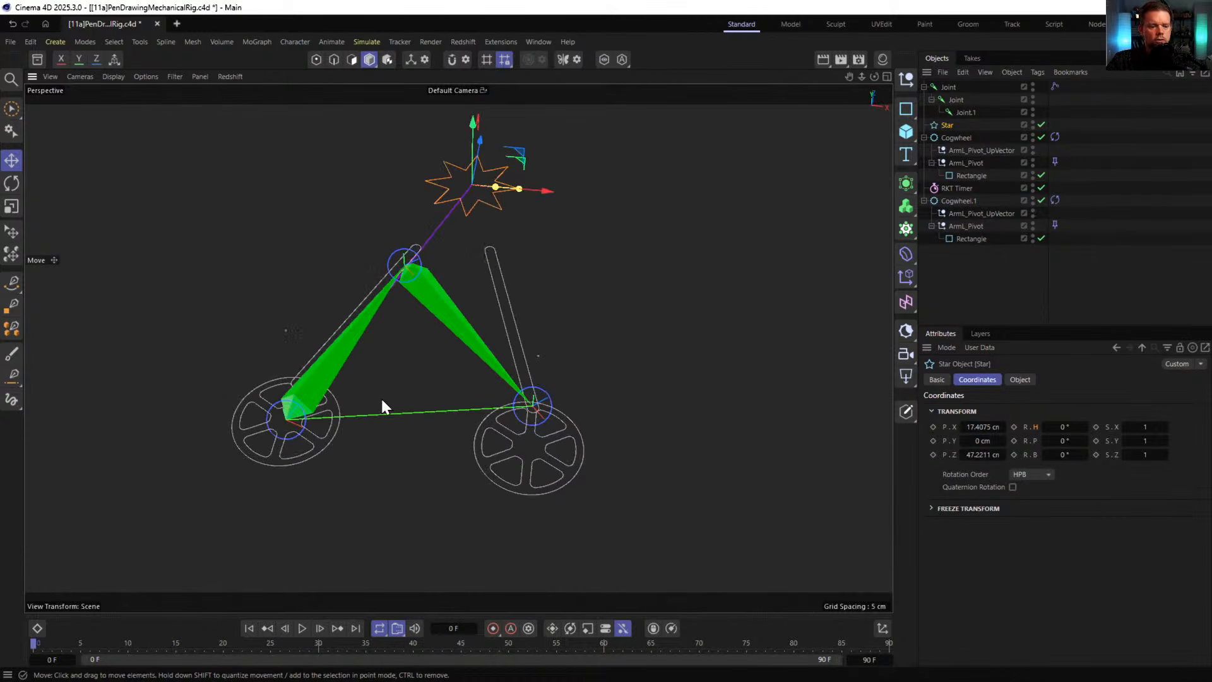
pyautogui.keyDown('alt'); pyautogui.moveTo(499, 319); pyautogui.dragTo(498, 339); pyautogui.keyUp('alt')
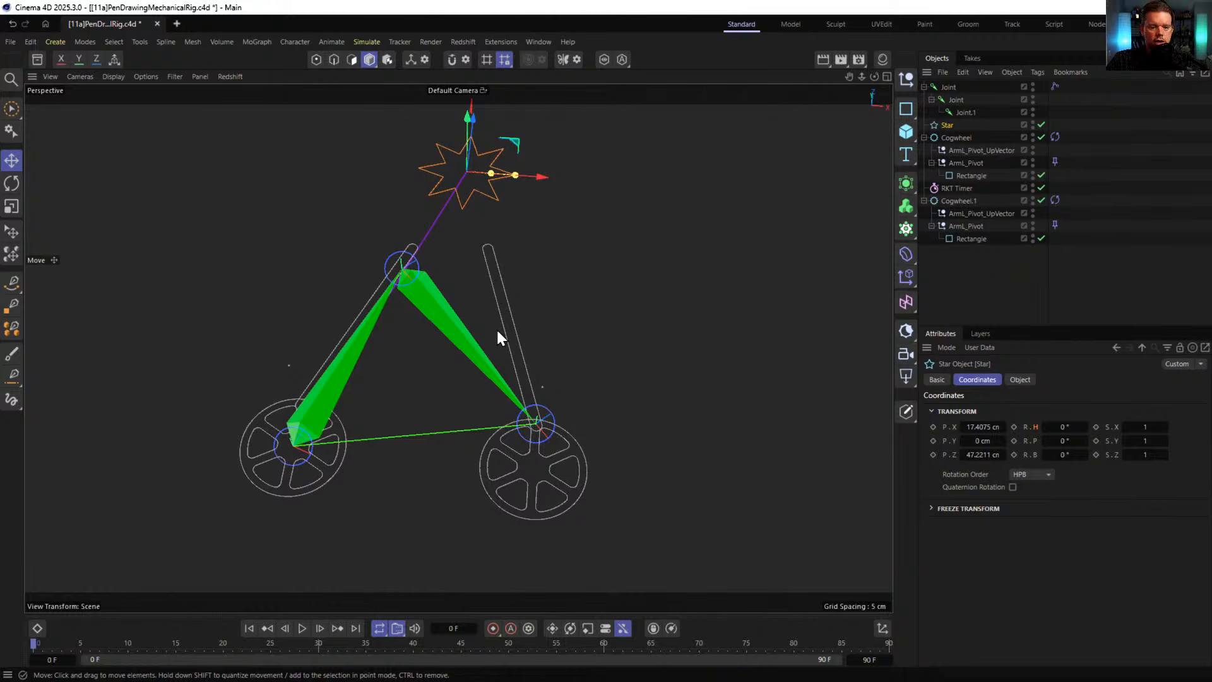
# - Play the animation to examine how the IK joint chain follows the second wheel's pivot, ending back at frame 0
pyautogui.click(301, 629)
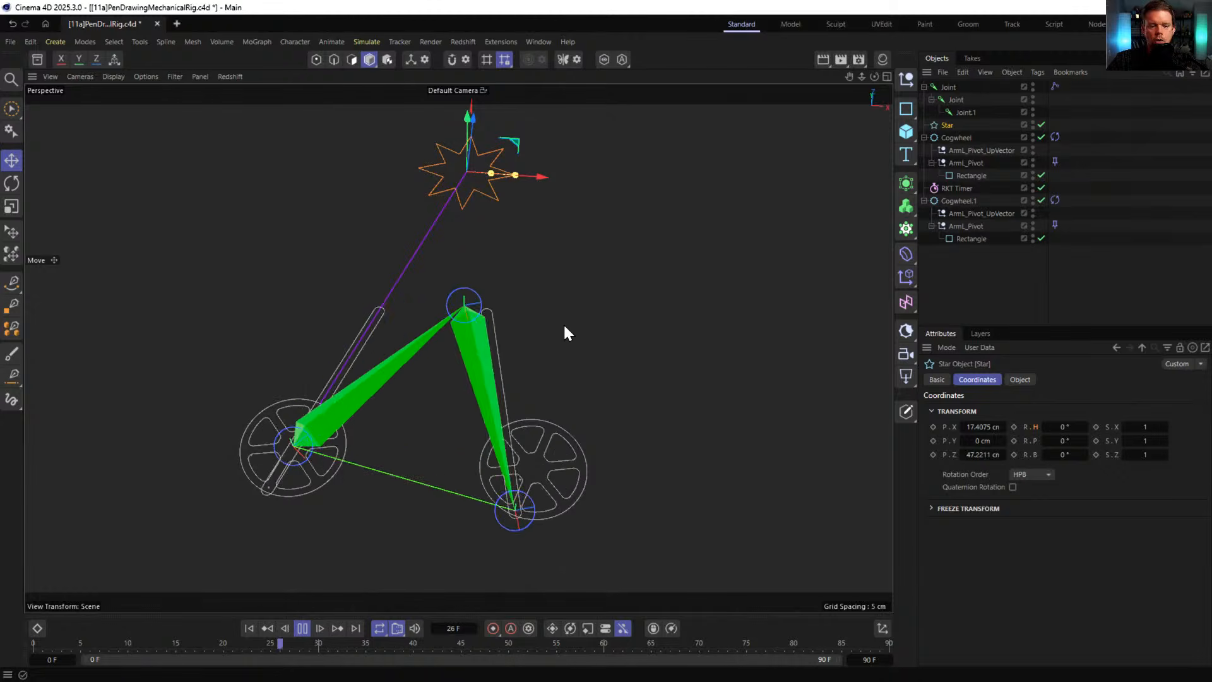
pyautogui.click(304, 627)
pyautogui.click(249, 627)
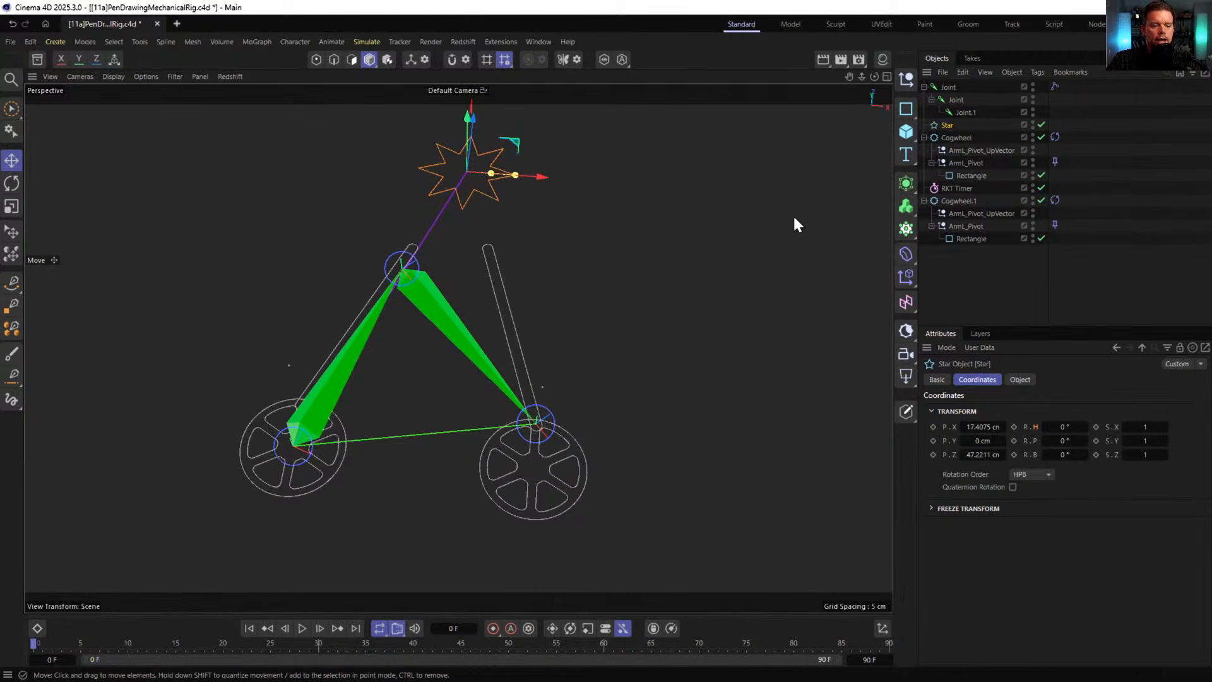
# - Parent the joint chain directly under Cogwheel and position its root at X 0, Y 0, Z 6 cm
pyautogui.click(952, 87)
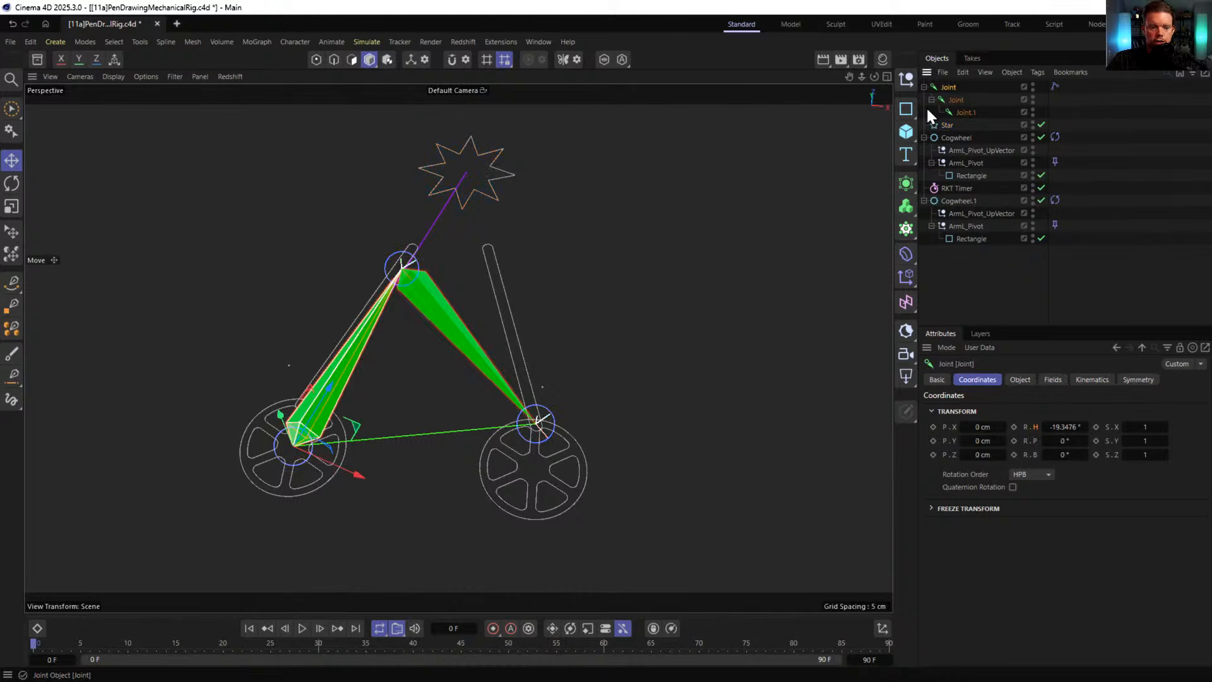
pyautogui.moveTo(948, 88); pyautogui.dragTo(975, 146)
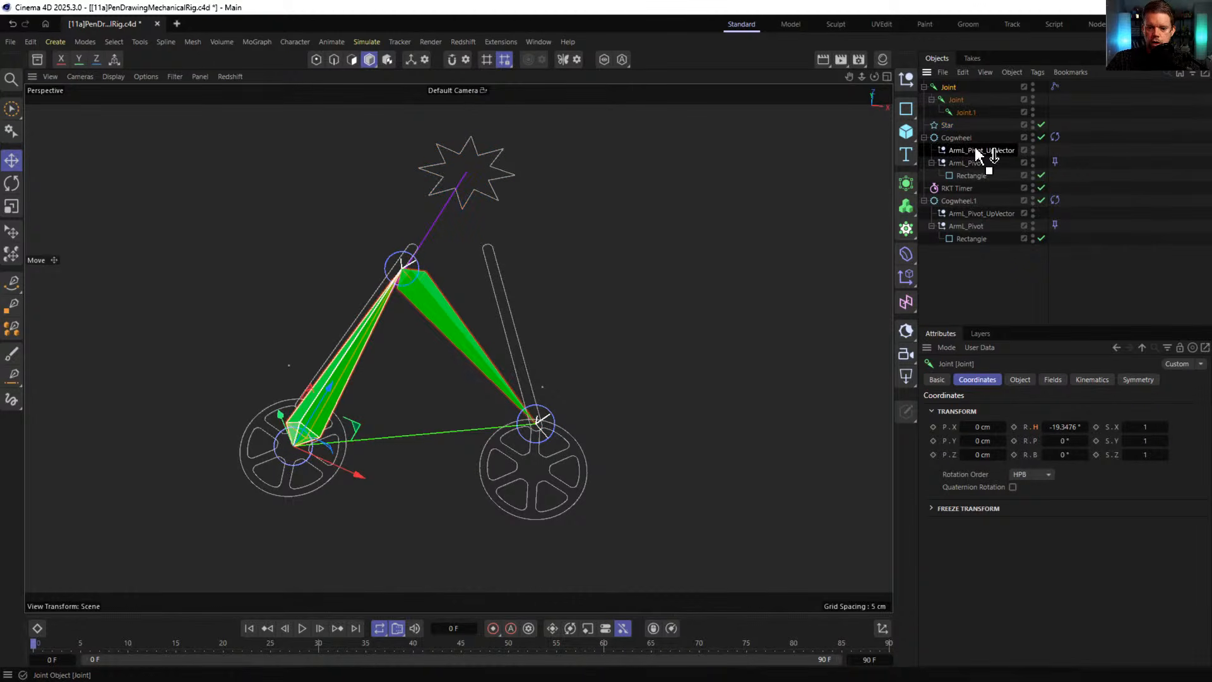
pyautogui.rightClick(1002, 440)
pyautogui.rightClick(1002, 453)
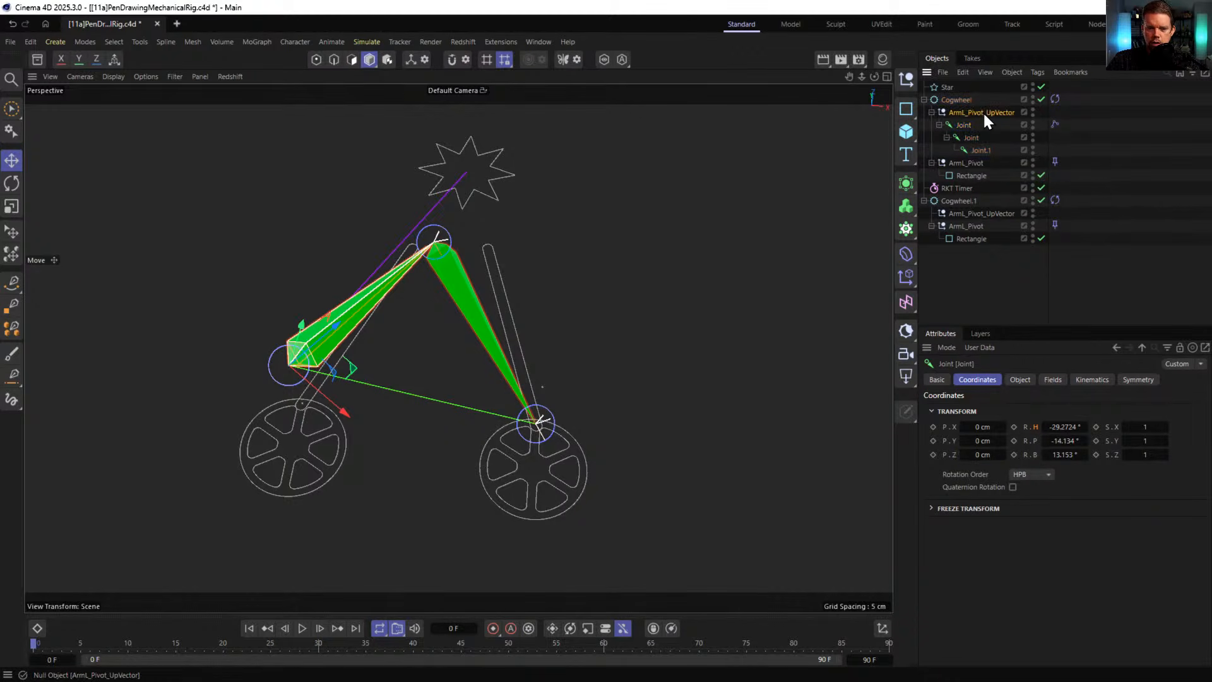
pyautogui.moveTo(983, 113)
pyautogui.mouseDown()
pyautogui.moveTo(966, 121)
pyautogui.moveTo(965, 165)
pyautogui.moveTo(963, 100)
pyautogui.moveTo(970, 121)
pyautogui.moveTo(968, 110)
pyautogui.mouseUp()
pyautogui.rightClick(1002, 442)
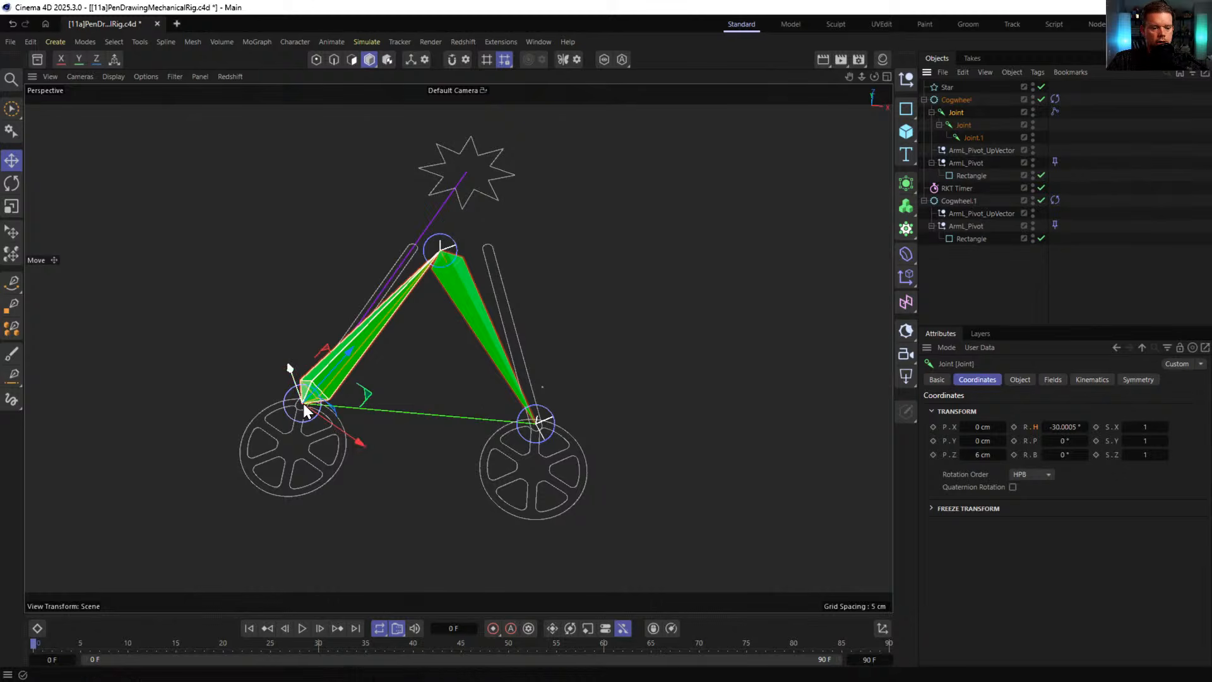
# - Move the first wheel's arm Rectangle from ArmL_Pivot into the root joint and zero its heading rotation and X and Z positions
pyautogui.click(967, 175)
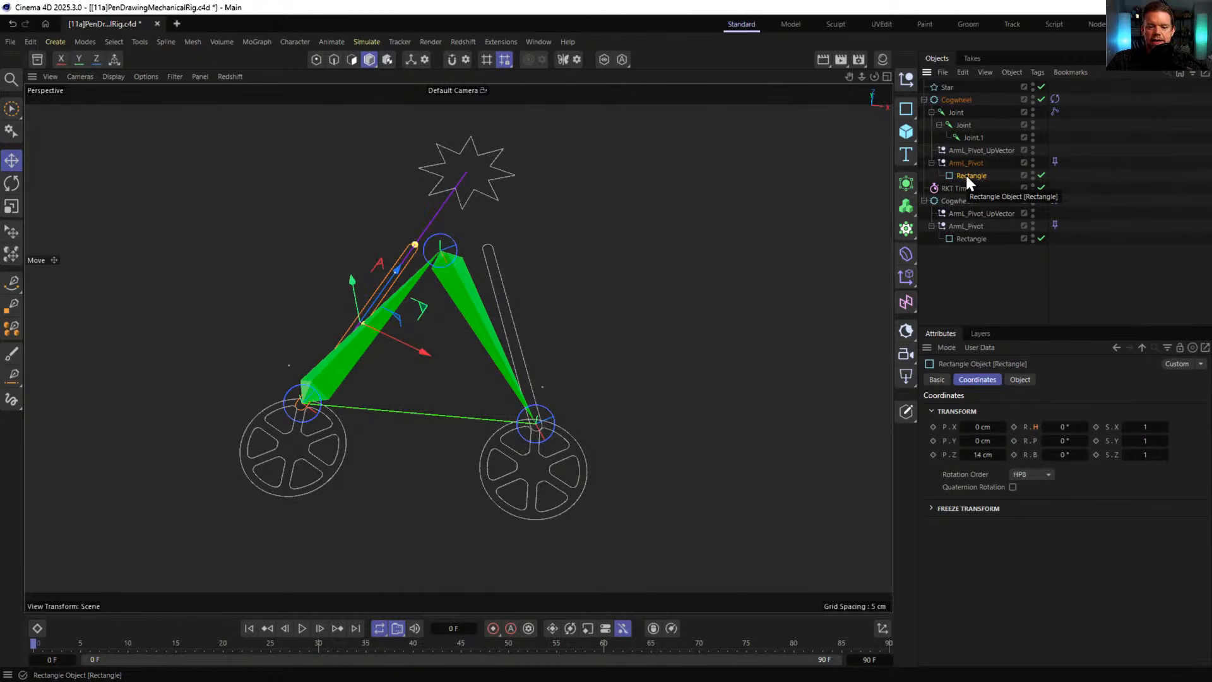
pyautogui.moveTo(967, 176); pyautogui.dragTo(970, 123)
pyautogui.moveTo(970, 123)
pyautogui.mouseDown()
pyautogui.moveTo(988, 165)
pyautogui.moveTo(969, 121)
pyautogui.mouseUp()
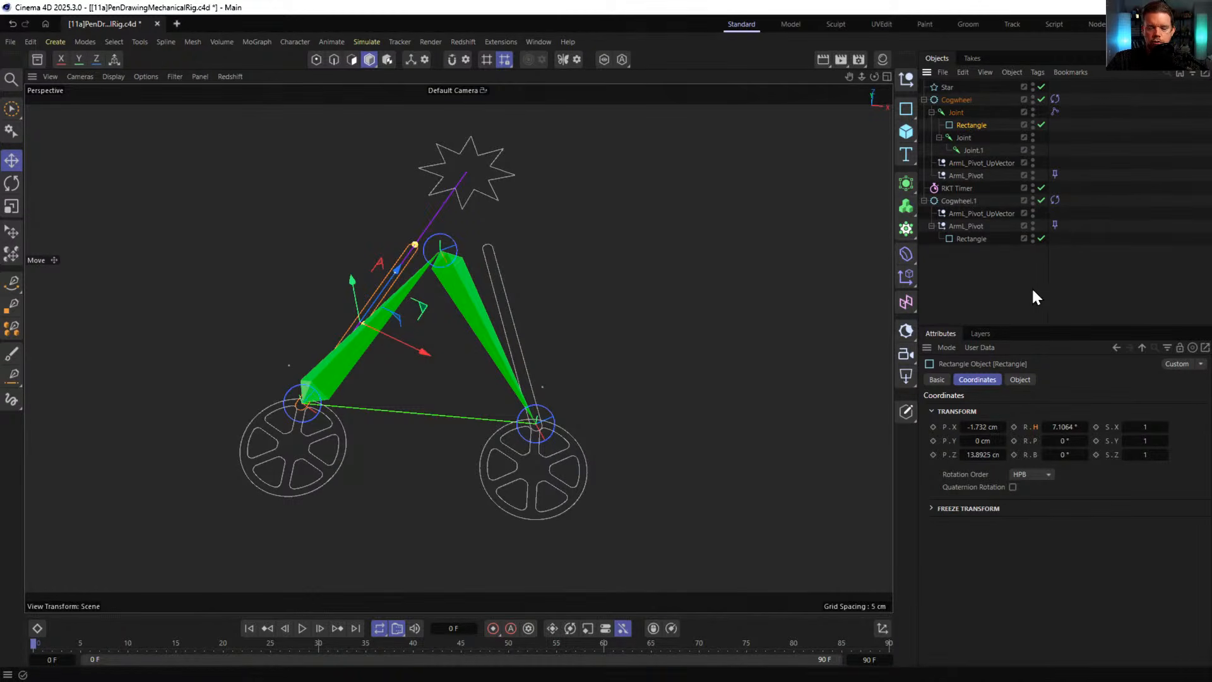
pyautogui.rightClick(1086, 425)
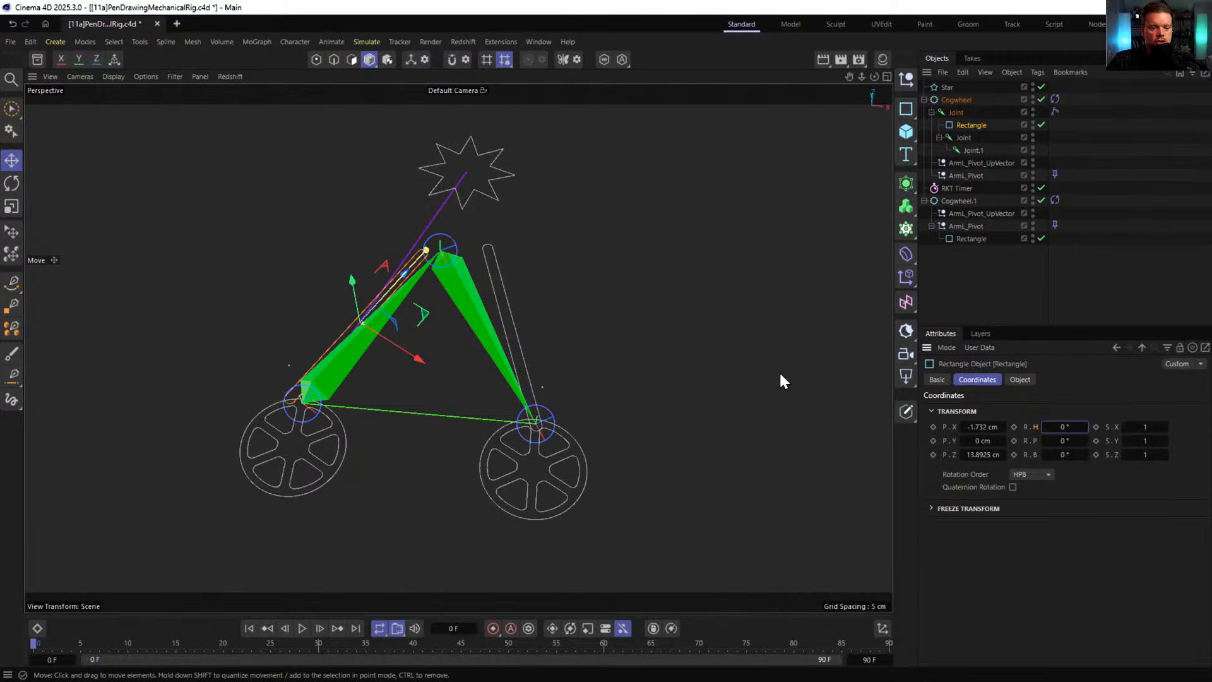
pyautogui.rightClick(999, 454)
pyautogui.rightClick(999, 426)
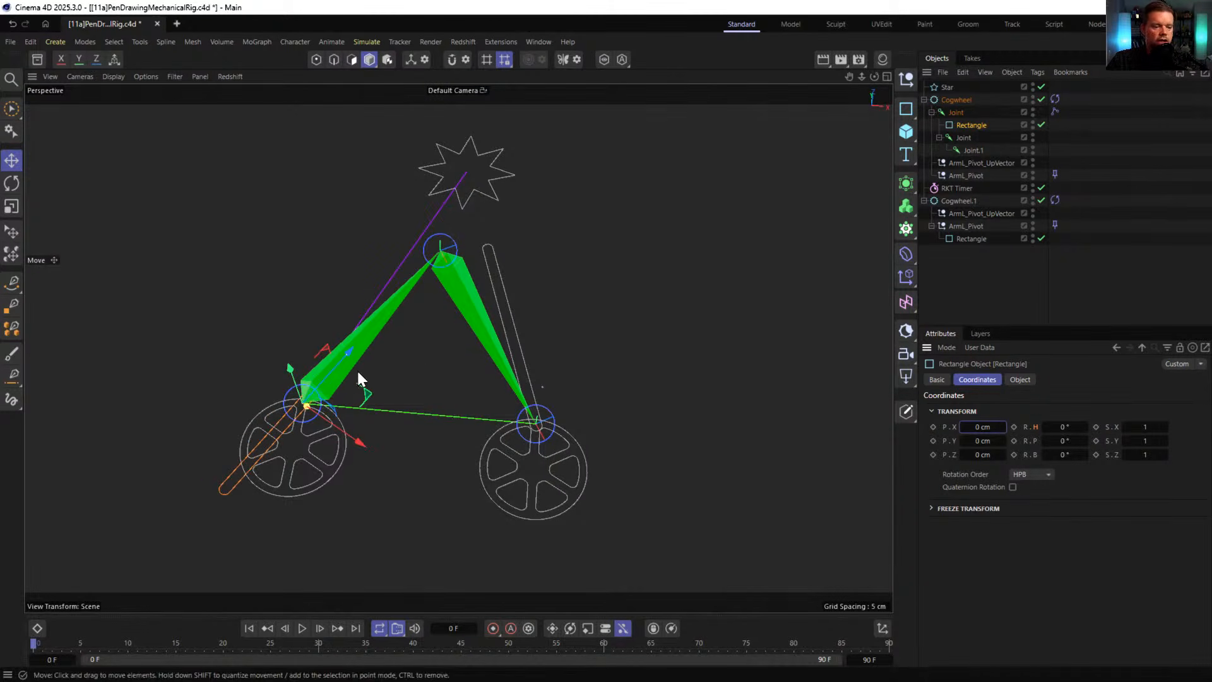
# - Slide the arm Rectangle along the root joint to about Z 22.4 cm and set its height to 47 cm
pyautogui.moveTo(332, 369); pyautogui.dragTo(465, 280)
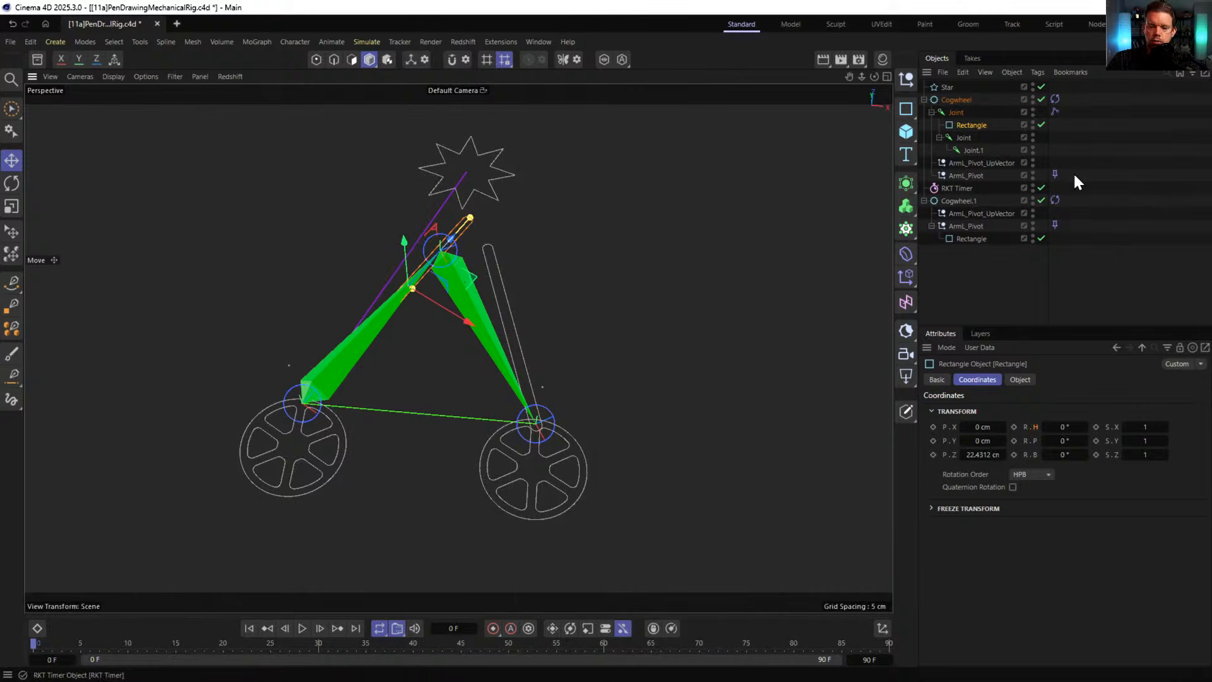
pyautogui.click(1020, 379)
pyautogui.moveTo(993, 424); pyautogui.dragTo(1029, 424)
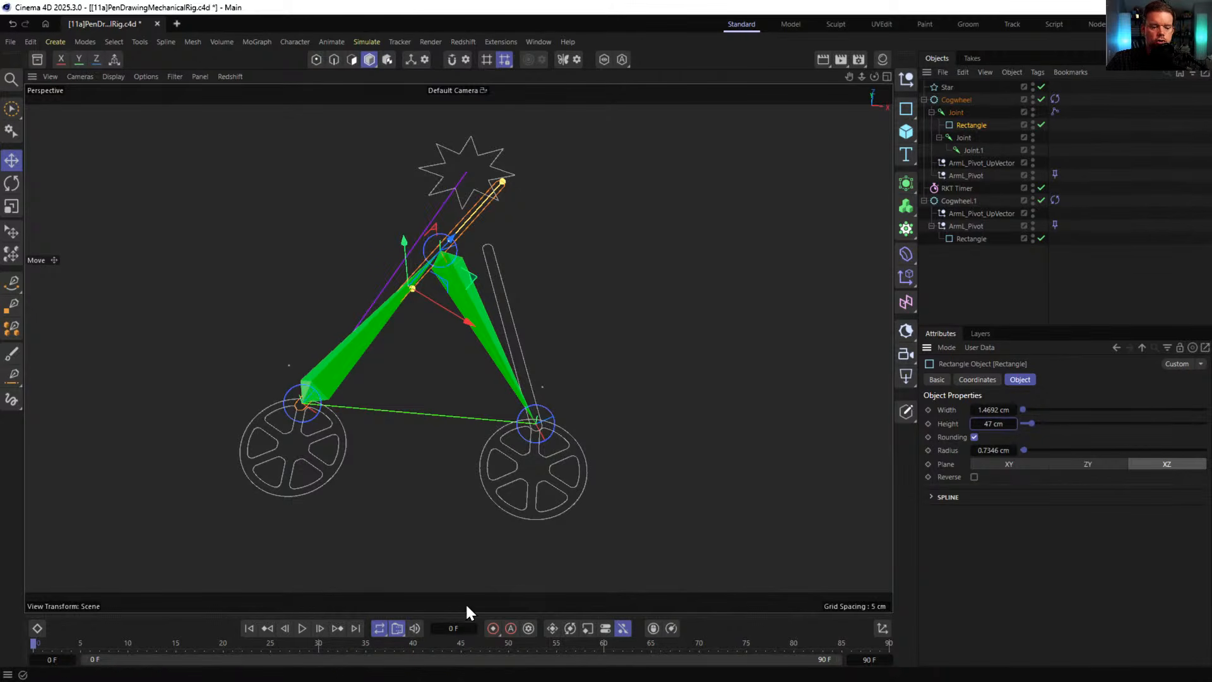
# - Play the animation, restarting from frame 0, to examine the lengthened arm's motion with the joint chain
pyautogui.click(302, 628)
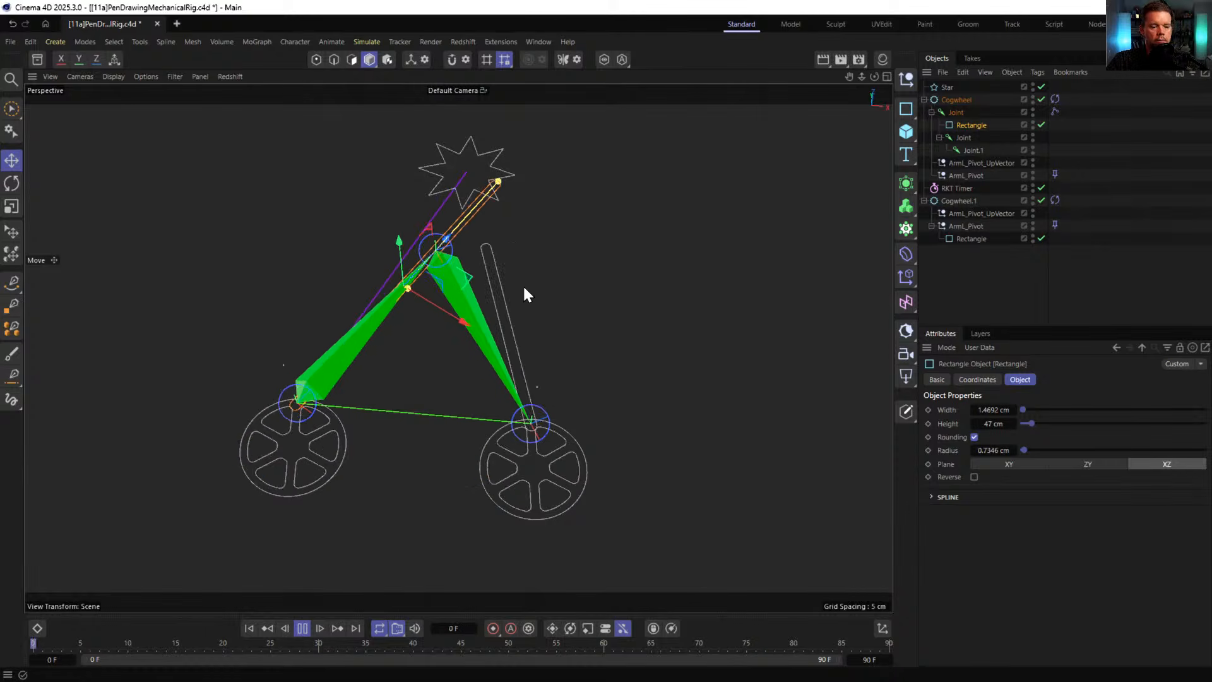
pyautogui.click(301, 628)
pyautogui.click(248, 628)
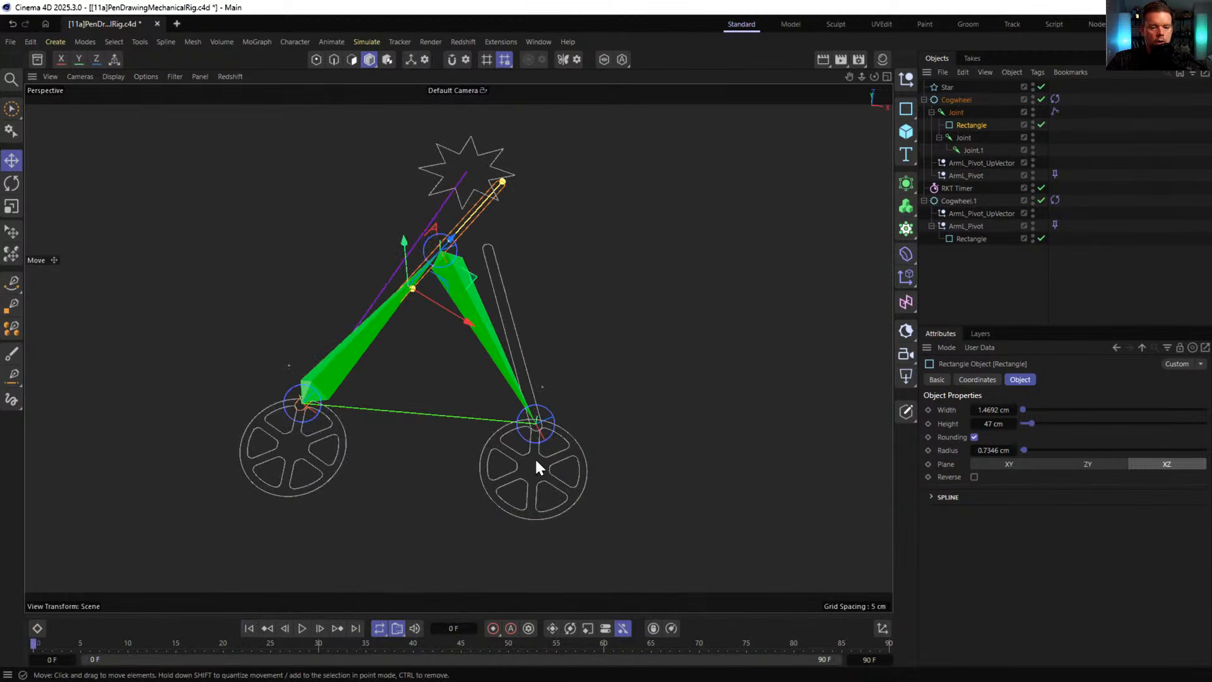
pyautogui.click(301, 628)
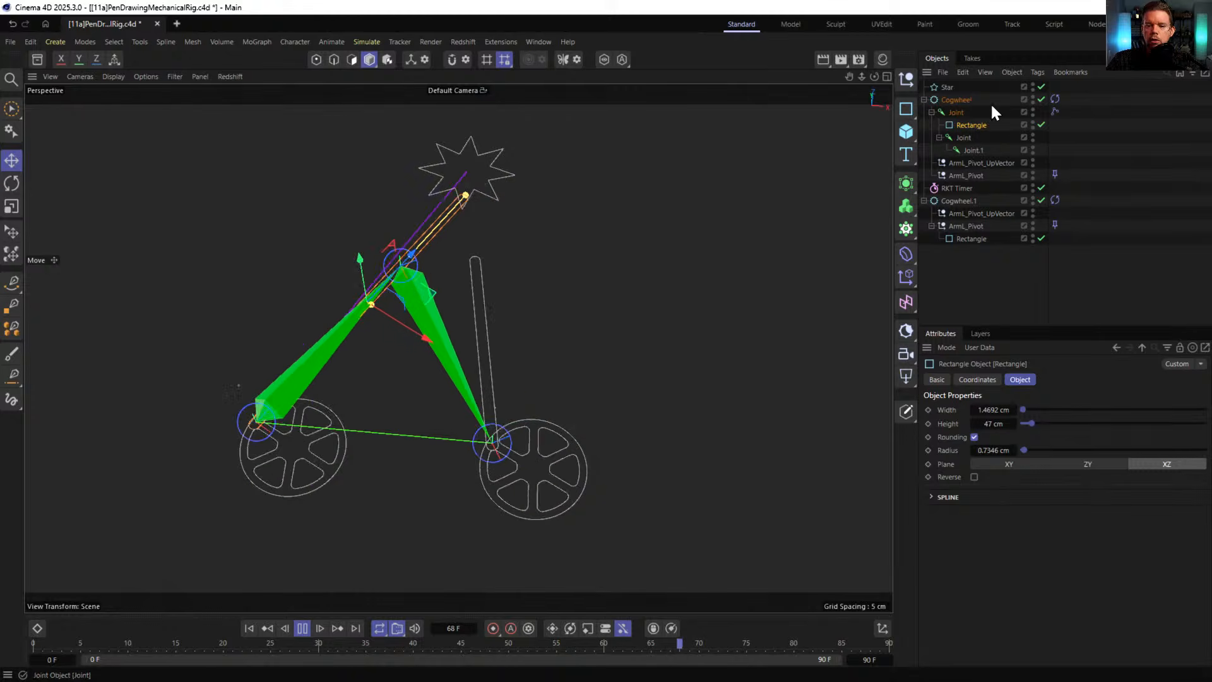
# - Set the maximum X rotation in Cogwheel.1's Field Driver to 90°
pyautogui.click(1055, 199)
pyautogui.doubleClick(988, 440)
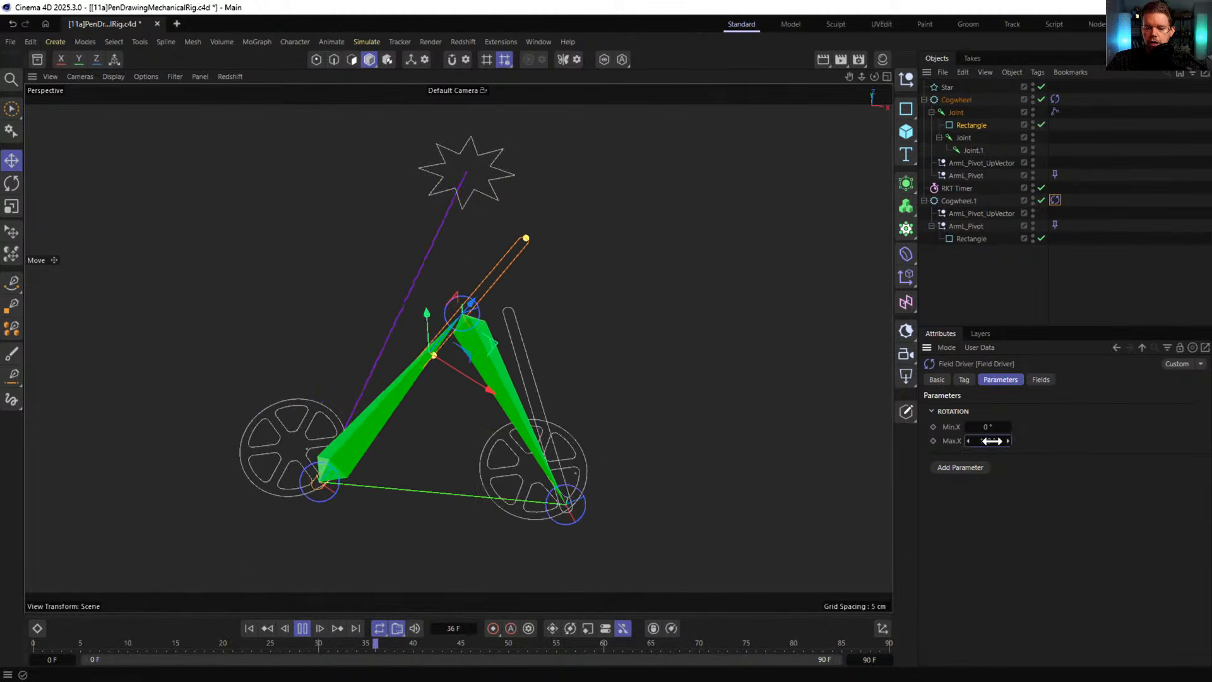
pyautogui.write('90')
pyautogui.press('Return')
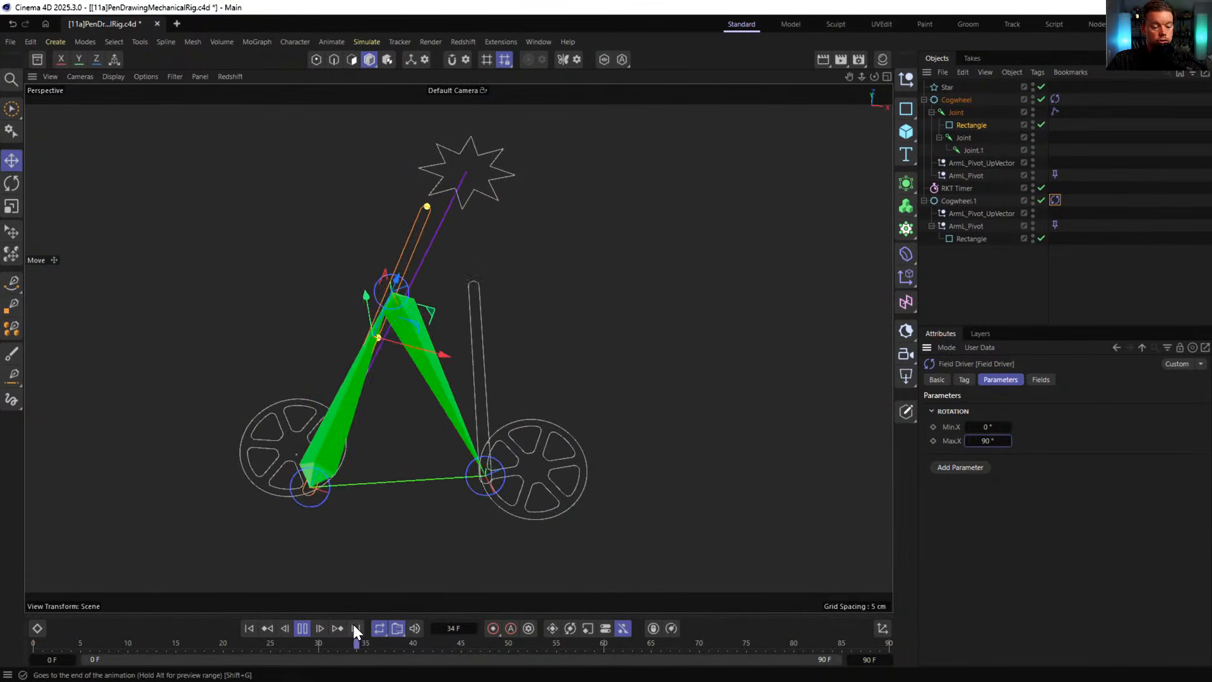
# - Set the Z position of the arm Rectangle under the root joint to 20 cm
pyautogui.click(976, 125)
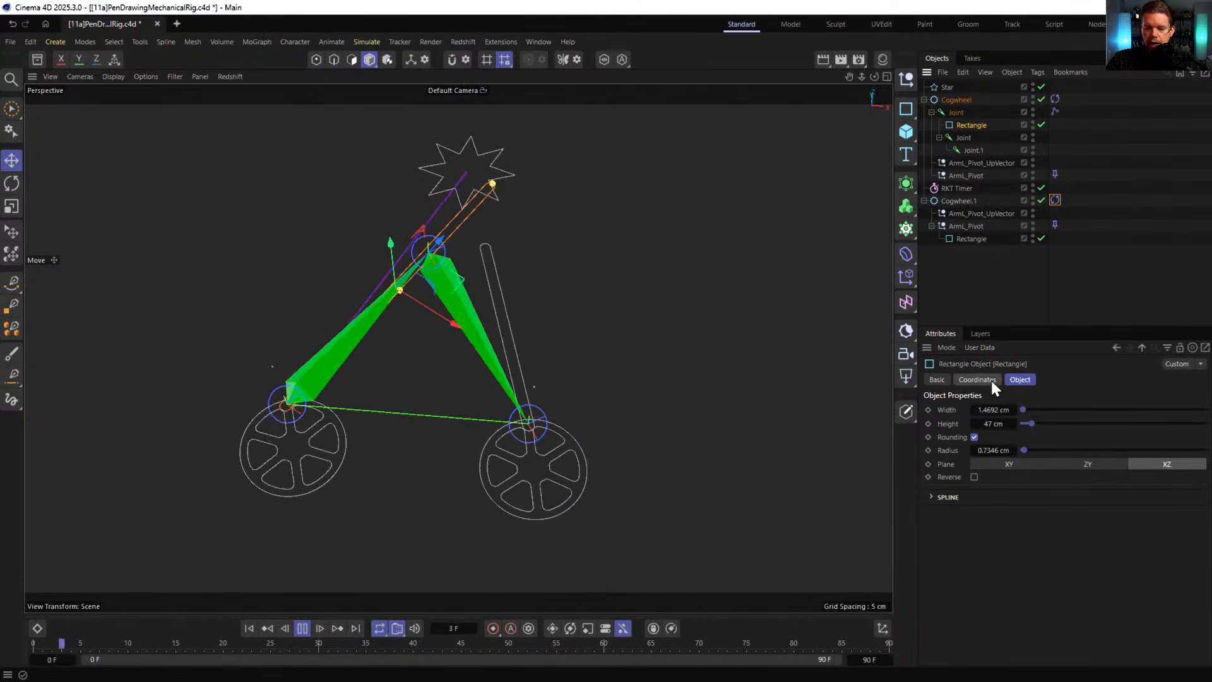
pyautogui.click(988, 379)
pyautogui.click(982, 455)
pyautogui.write('20')
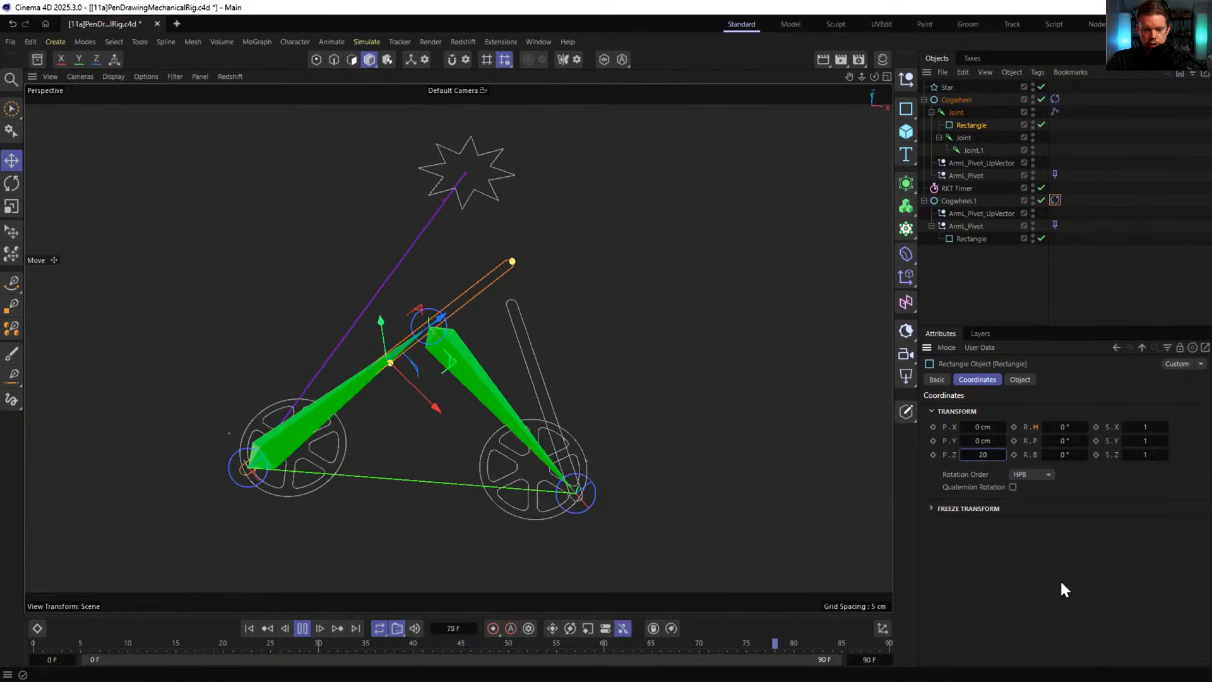
pyautogui.press('Return')
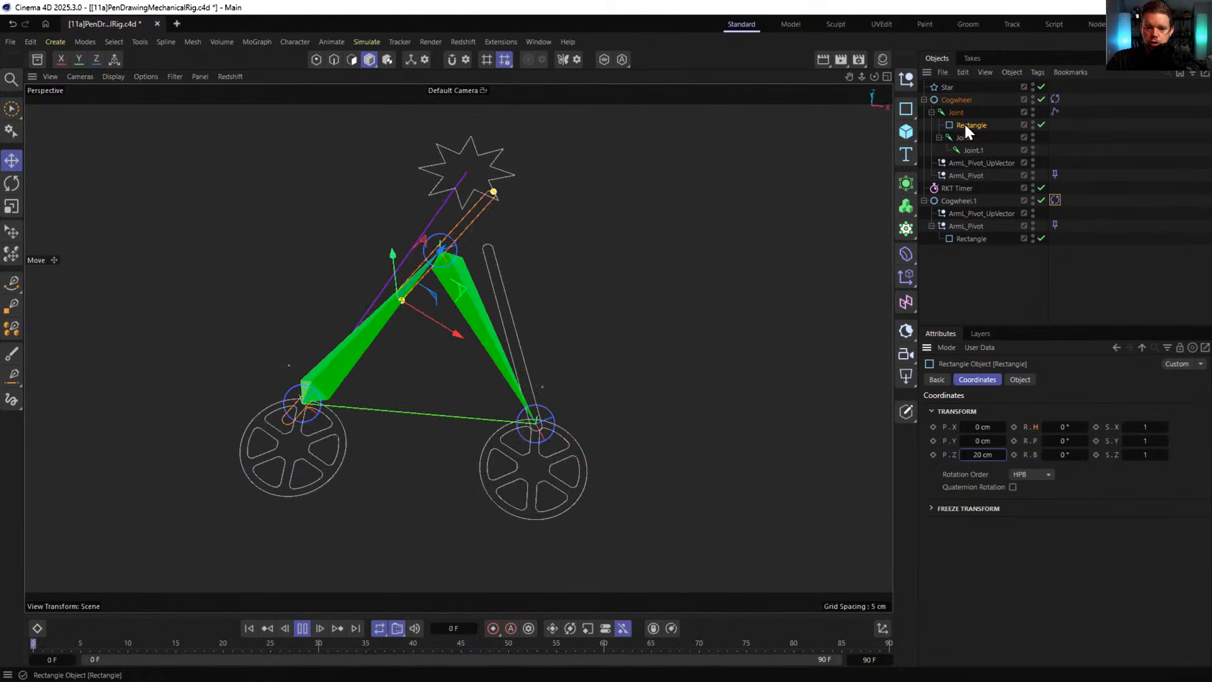
# - Copy the arm Rectangle into the middle joint and zero its X and Z positions and heading rotation
pyautogui.keyDown('ctrl'); pyautogui.moveTo(964, 122); pyautogui.dragTo(972, 146); pyautogui.keyUp('ctrl')
pyautogui.rightClick(1004, 455)
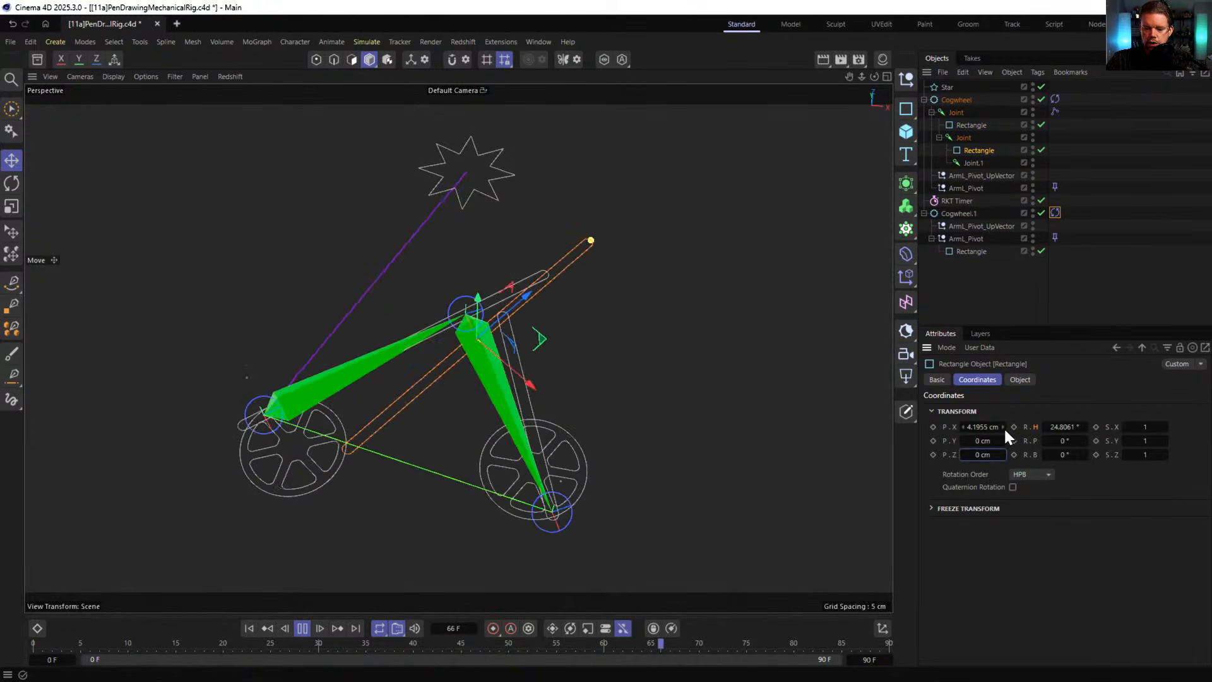
pyautogui.rightClick(1004, 428)
pyautogui.rightClick(1083, 424)
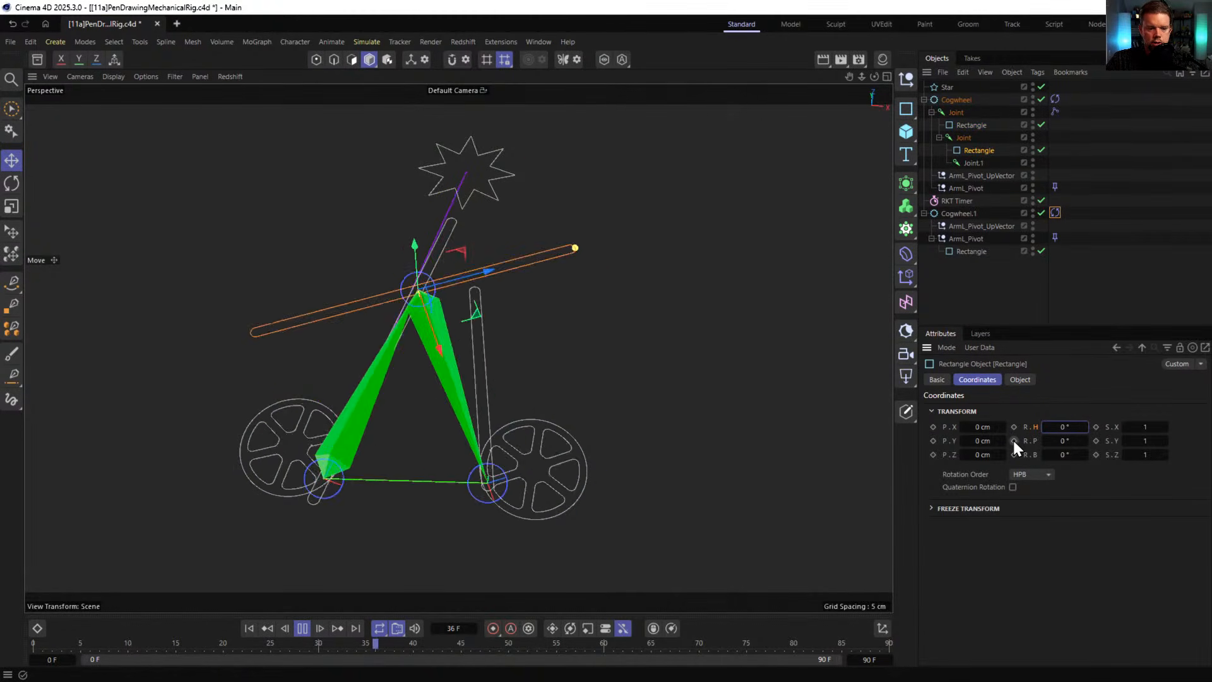
# - Make the copied Rectangle a child of Joint.1, stop playback and zero the Rectangle's X position
pyautogui.click(969, 163)
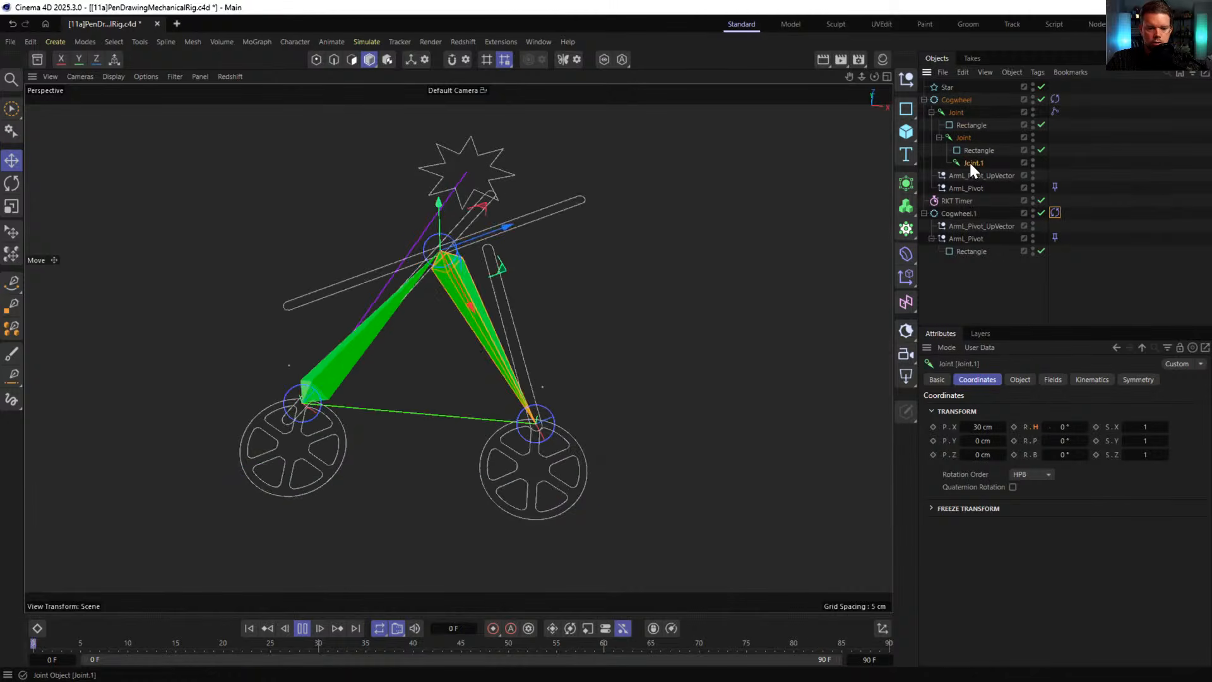
pyautogui.moveTo(976, 151)
pyautogui.mouseDown()
pyautogui.moveTo(984, 139)
pyautogui.moveTo(972, 158)
pyautogui.mouseUp()
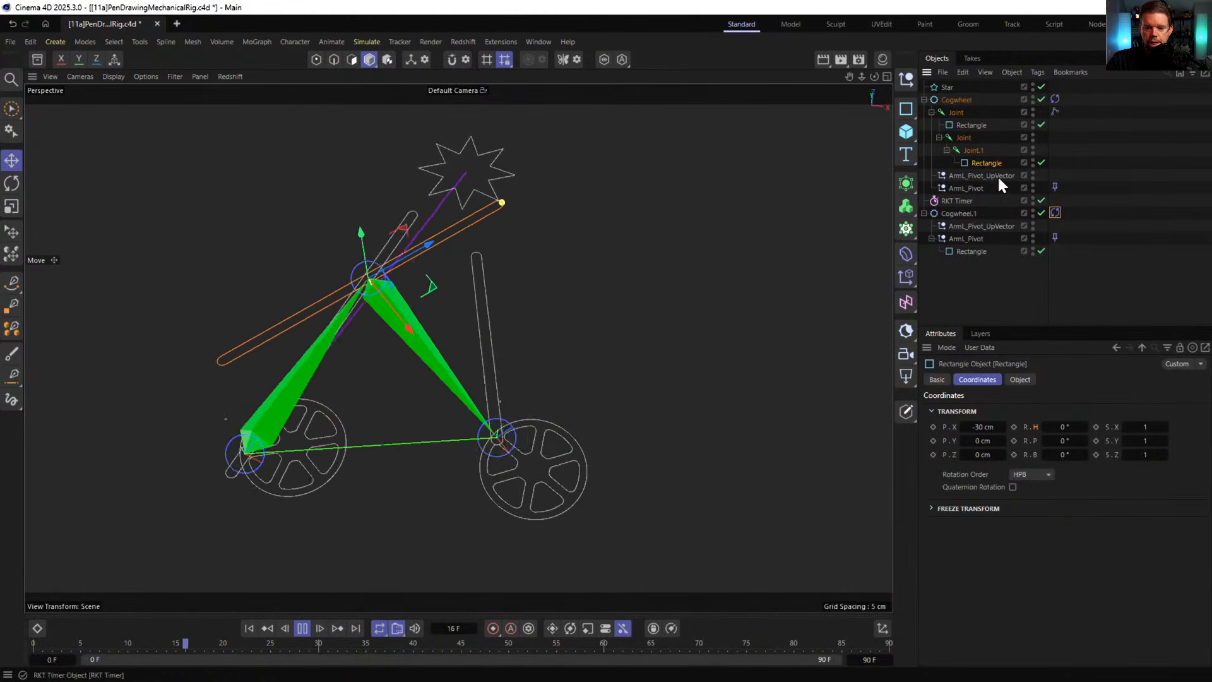
pyautogui.doubleClick(972, 151)
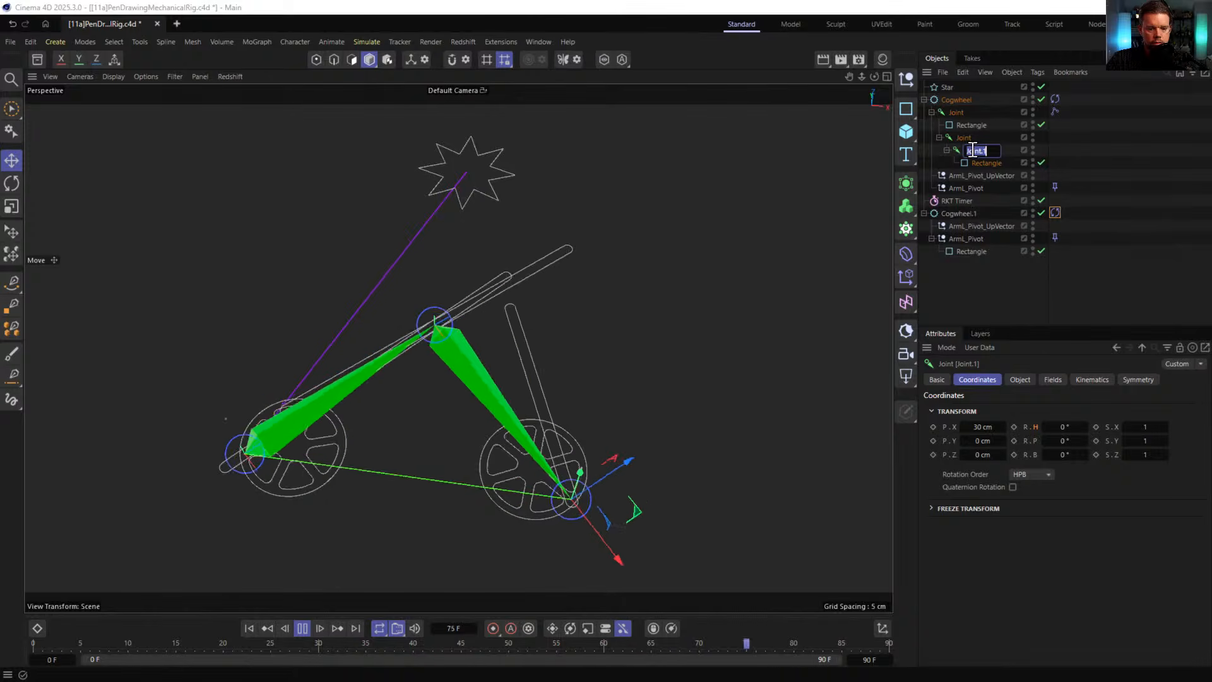
pyautogui.click(983, 163)
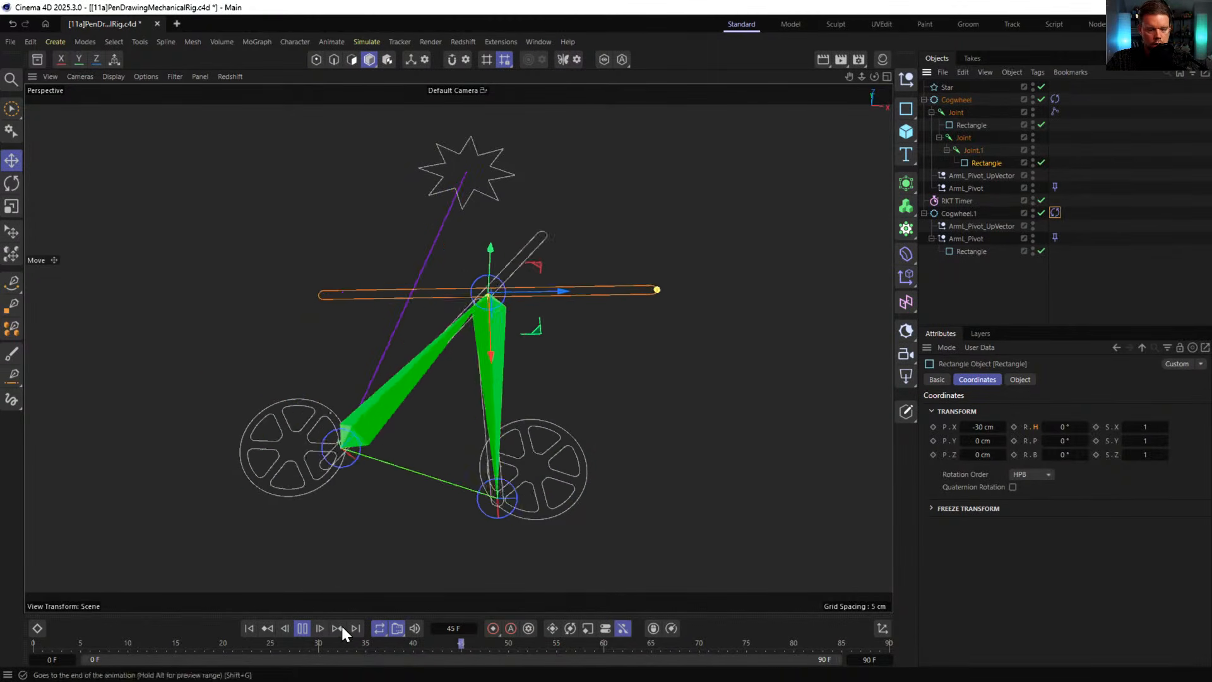
pyautogui.click(302, 628)
pyautogui.rightClick(1003, 428)
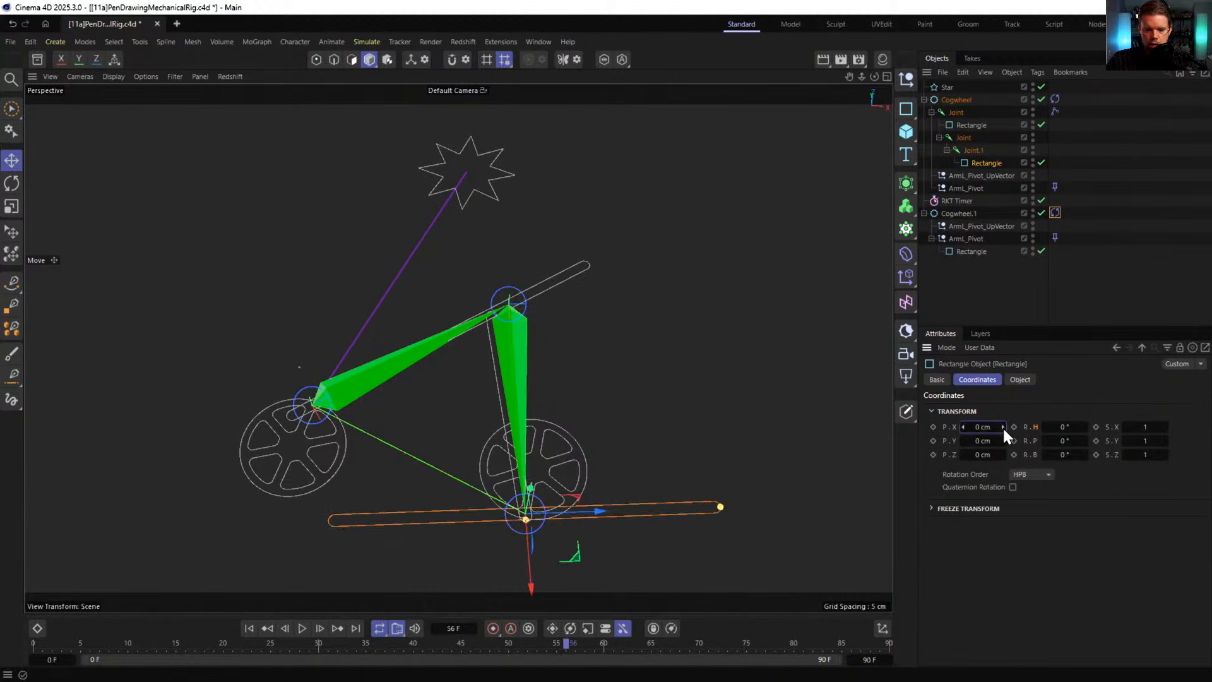
# - Align the copied Rectangle with the second bone at heading -90° and X -20 cm, and play the animation to check its motion
pyautogui.keyDown('alt'); pyautogui.moveTo(537, 486); pyautogui.dragTo(572, 548); pyautogui.keyUp('alt')
pyautogui.press('r')
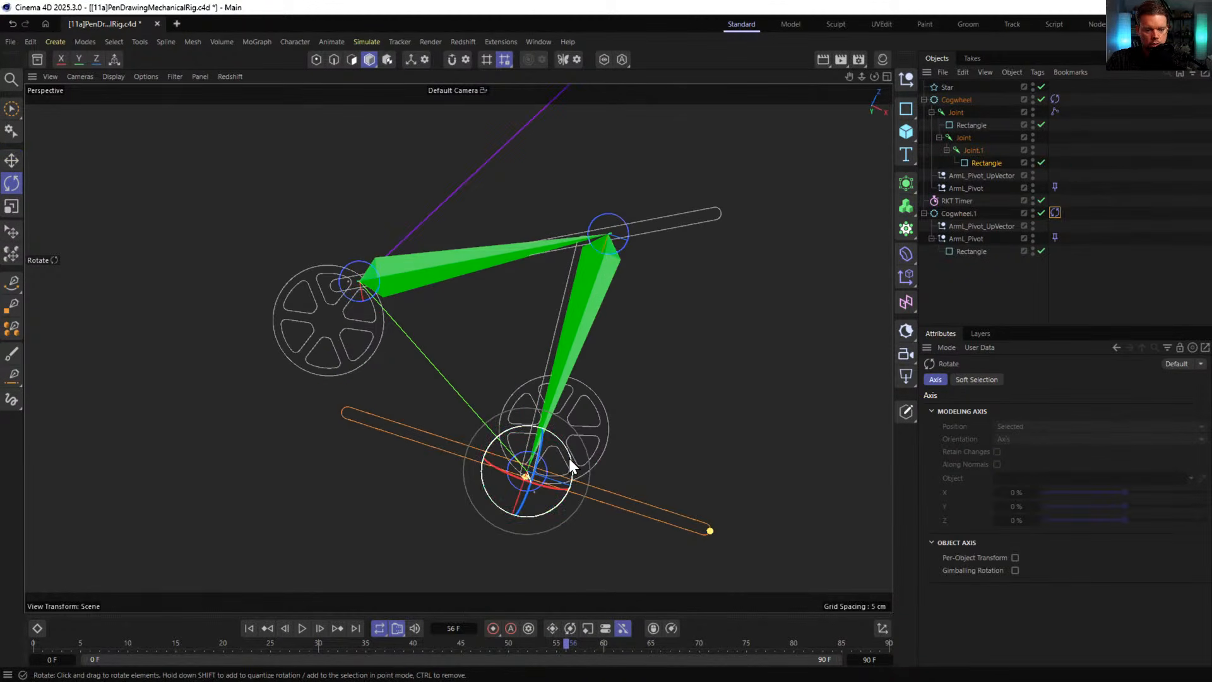
pyautogui.moveTo(570, 458); pyautogui.dragTo(548, 538)
pyautogui.keyDown('alt'); pyautogui.moveTo(562, 487); pyautogui.dragTo(611, 427); pyautogui.keyUp('alt')
pyautogui.press('e')
pyautogui.moveTo(486, 509); pyautogui.dragTo(604, 414)
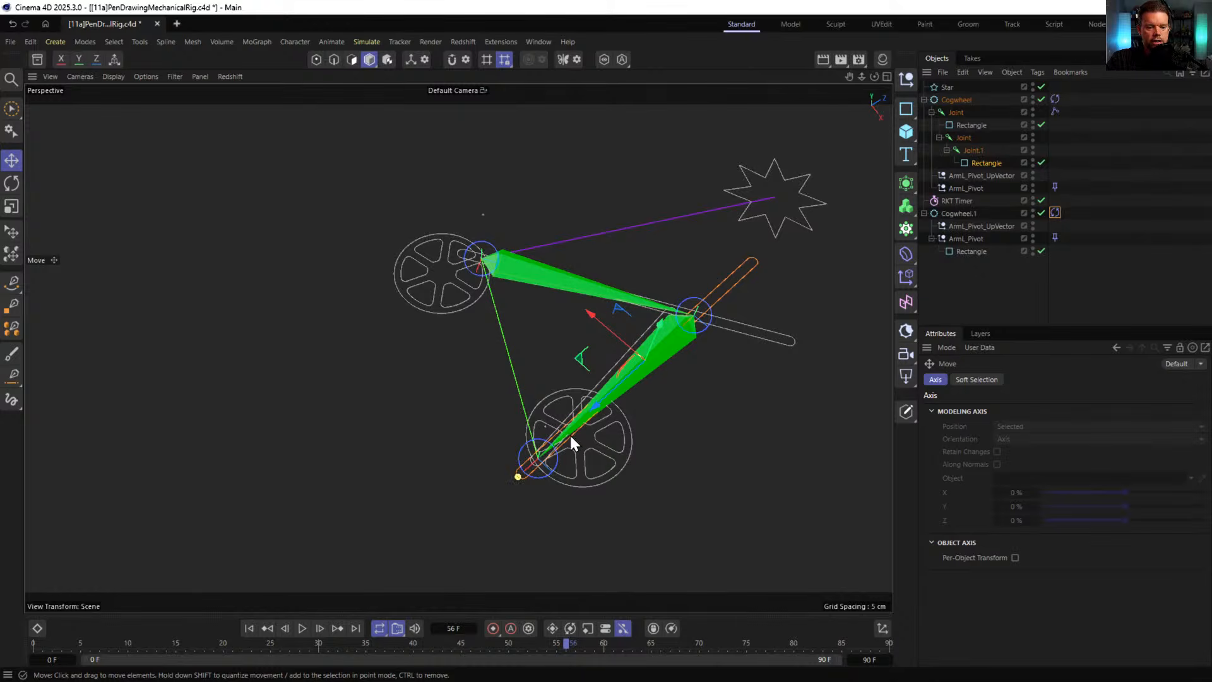
pyautogui.keyDown('alt'); pyautogui.moveTo(710, 319); pyautogui.dragTo(507, 289); pyautogui.keyUp('alt')
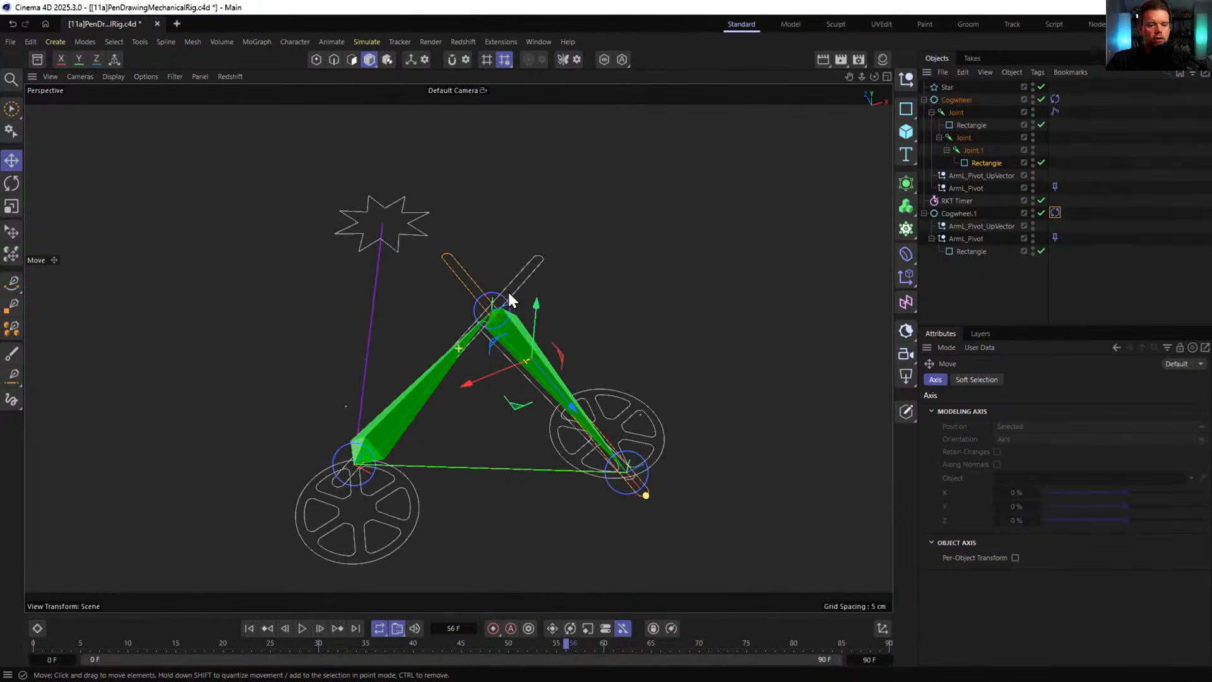
pyautogui.click(302, 629)
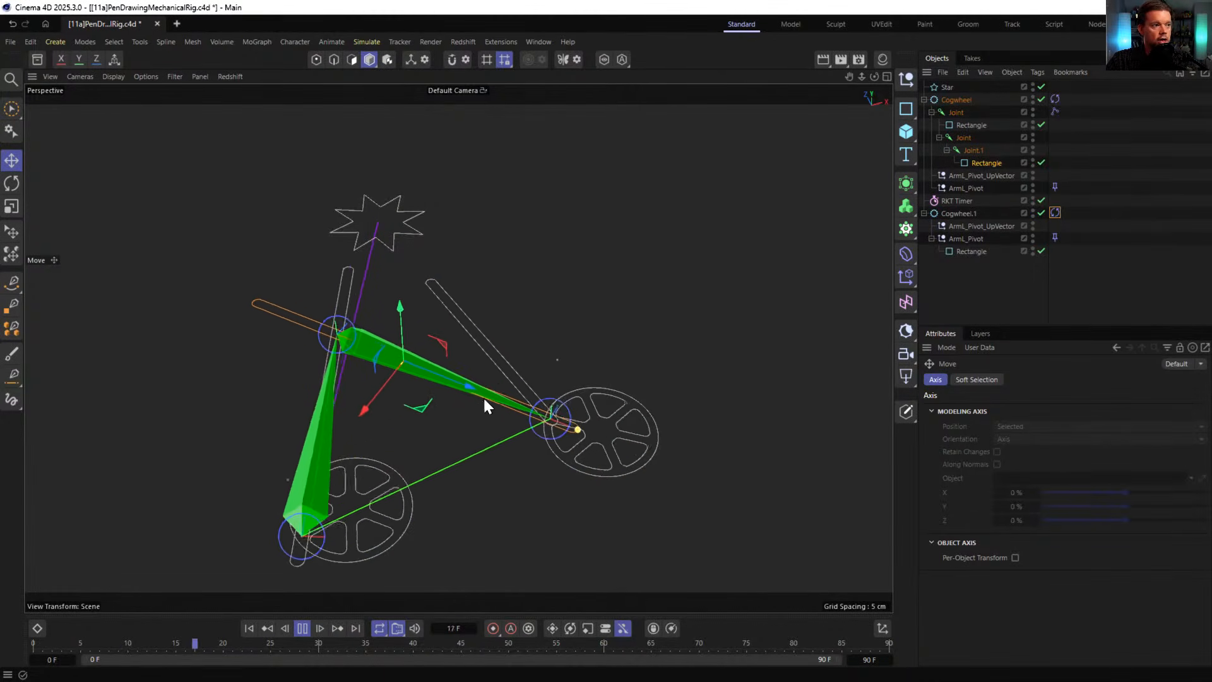
pyautogui.click(302, 628)
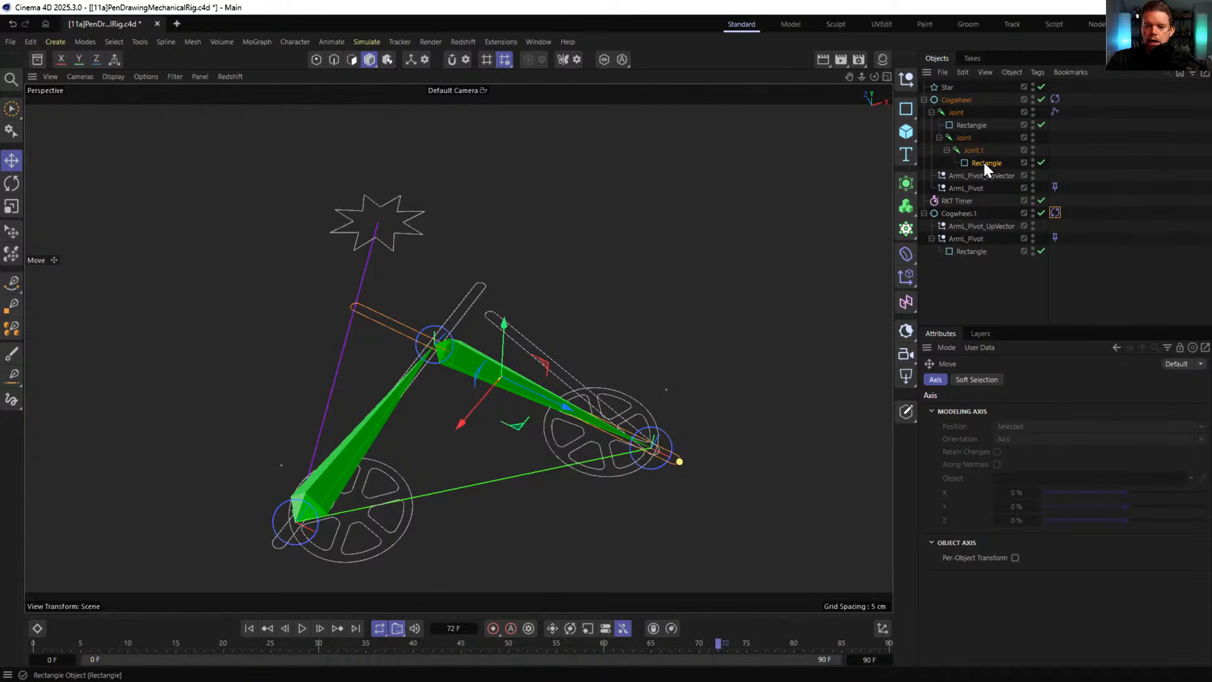
# - Add a Null as a child of the first arm Rectangle and set its Z position to 20 cm
pyautogui.click(964, 138)
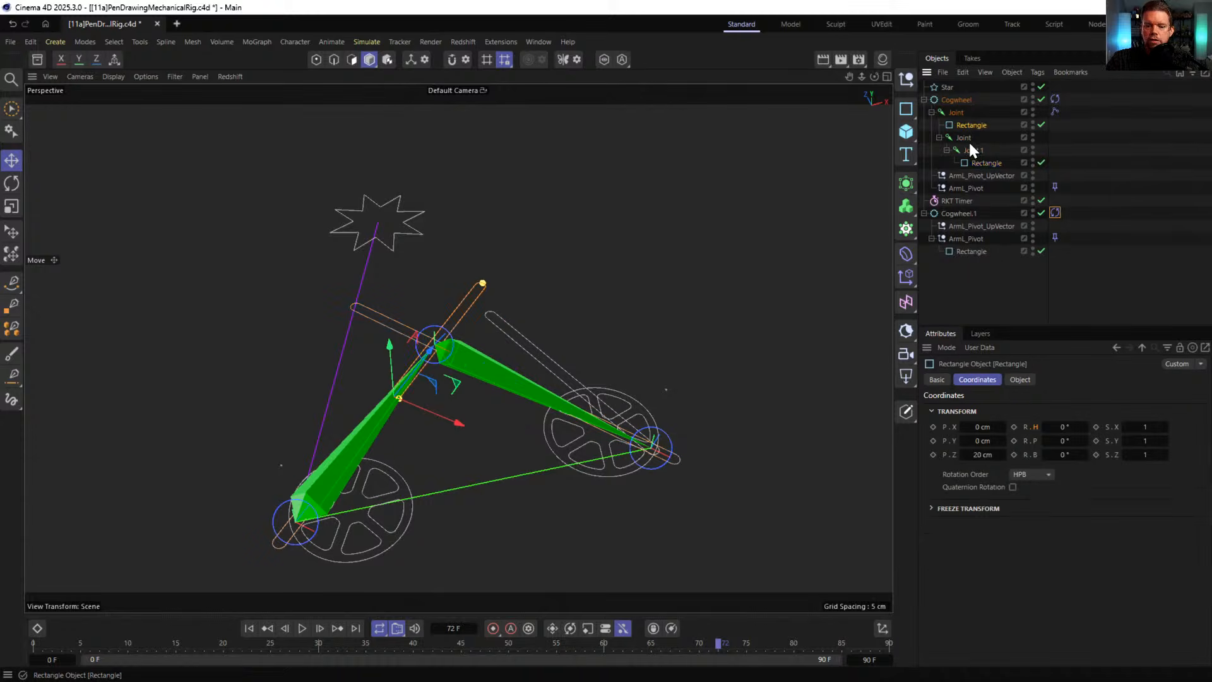
pyautogui.click(908, 79)
pyautogui.moveTo(962, 138); pyautogui.dragTo(972, 125)
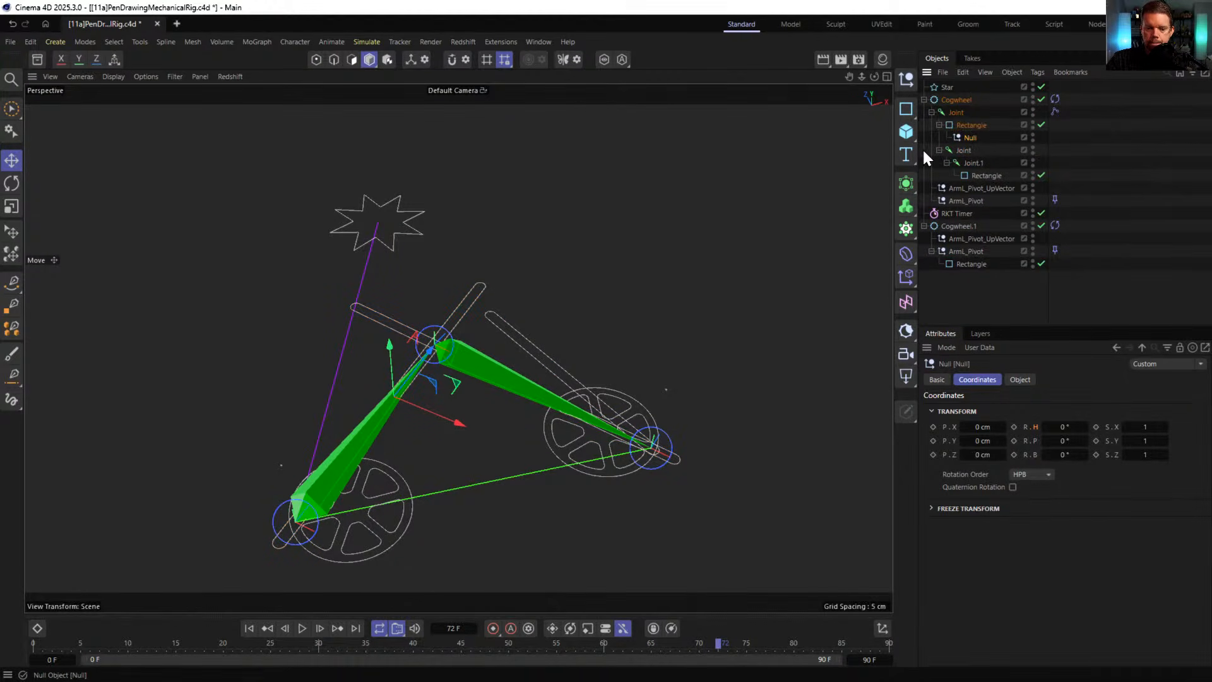
pyautogui.moveTo(457, 328); pyautogui.dragTo(512, 273)
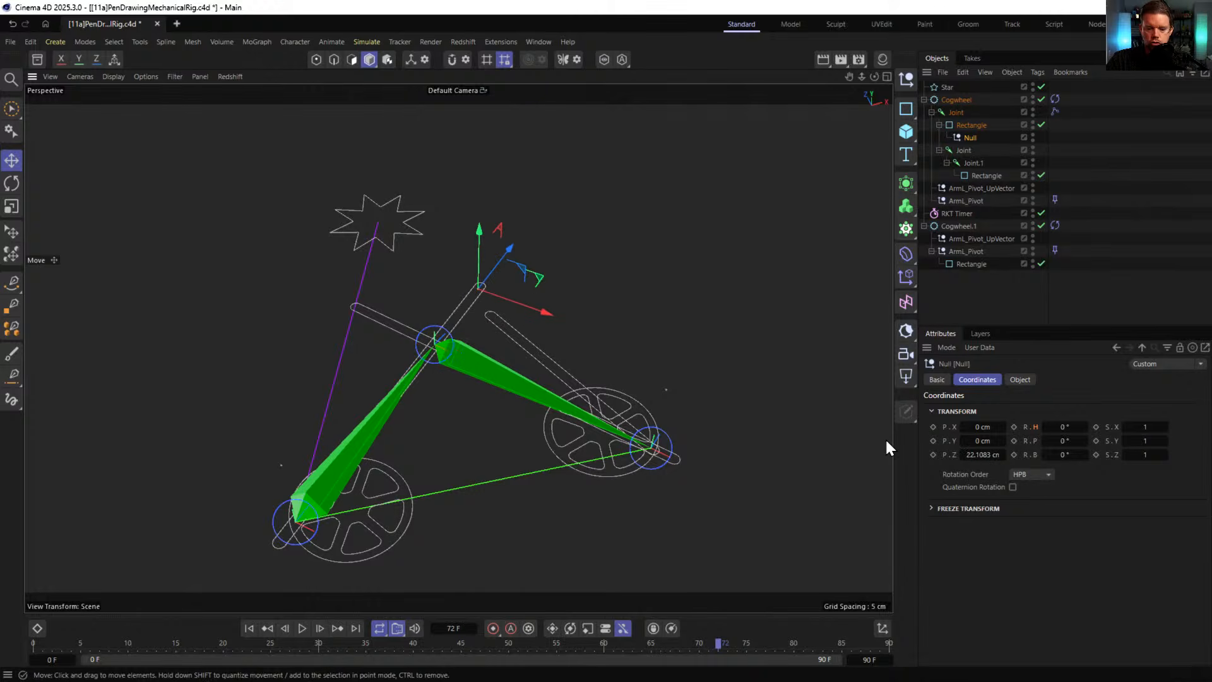
pyautogui.click(971, 455)
pyautogui.write('20')
pyautogui.press('Return')
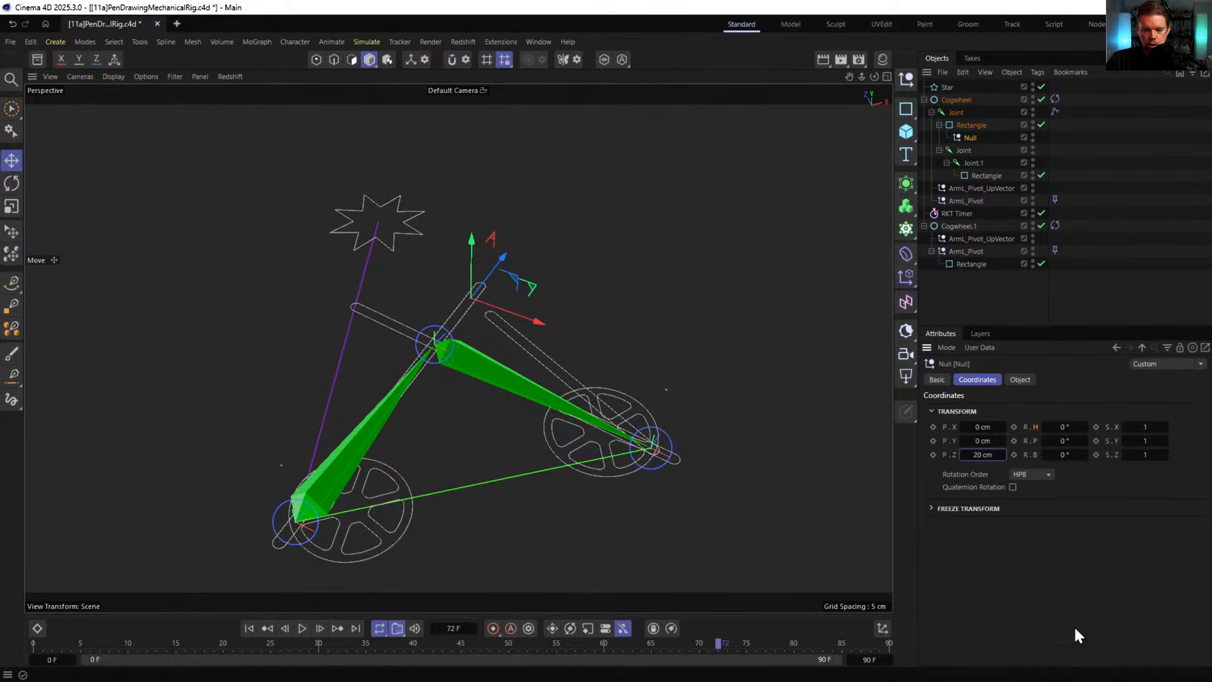
# - Copy the Null into the Rectangle under Joint.1, zero its heading and X position, and set Z to 20 cm
pyautogui.doubleClick(971, 137)
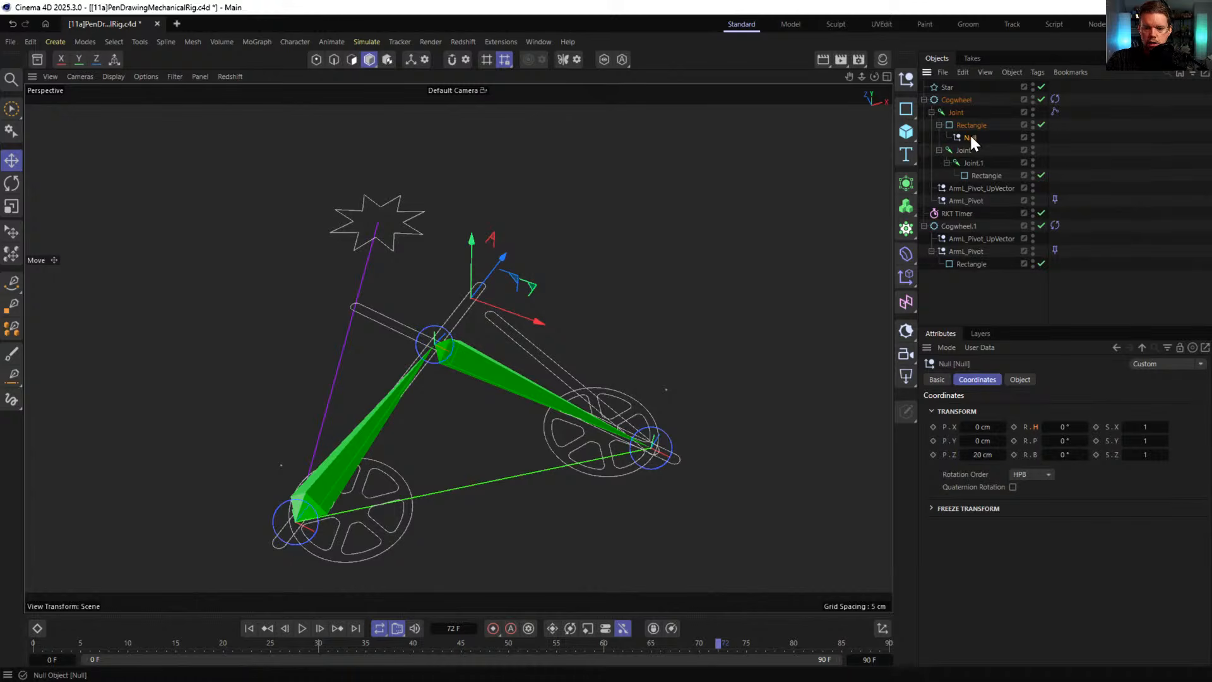
pyautogui.moveTo(961, 135); pyautogui.dragTo(981, 180)
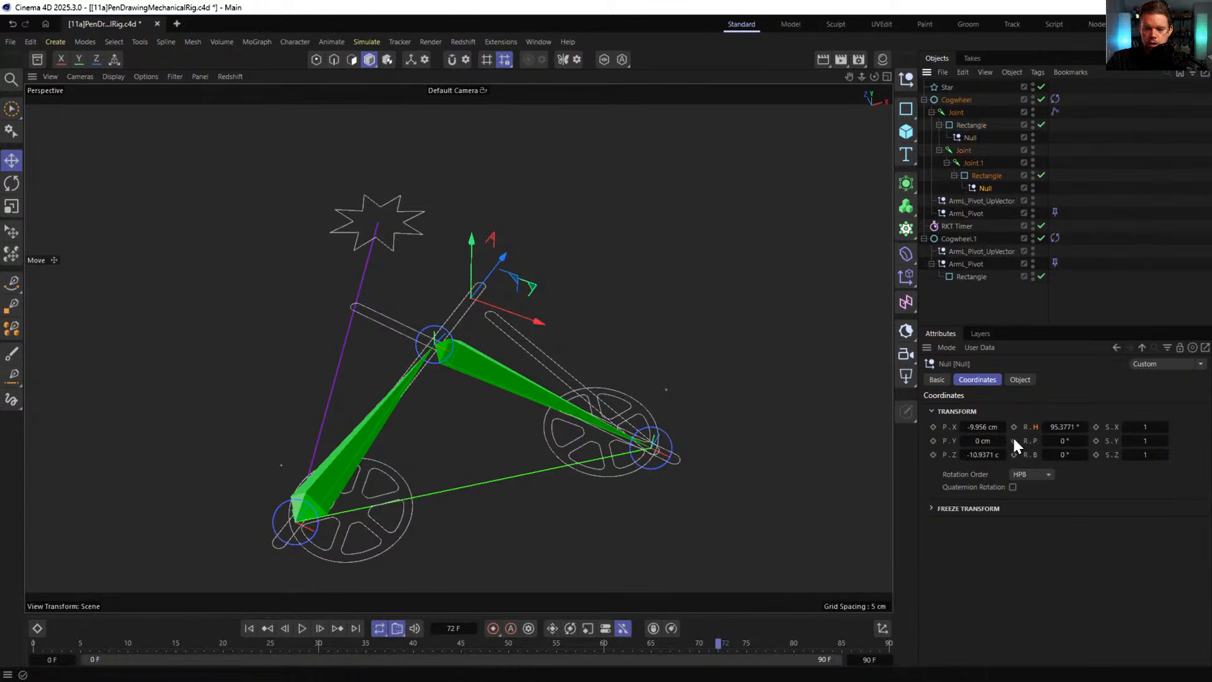
pyautogui.rightClick(1084, 428)
pyautogui.doubleClick(984, 455)
pyautogui.write('20')
pyautogui.press('Return')
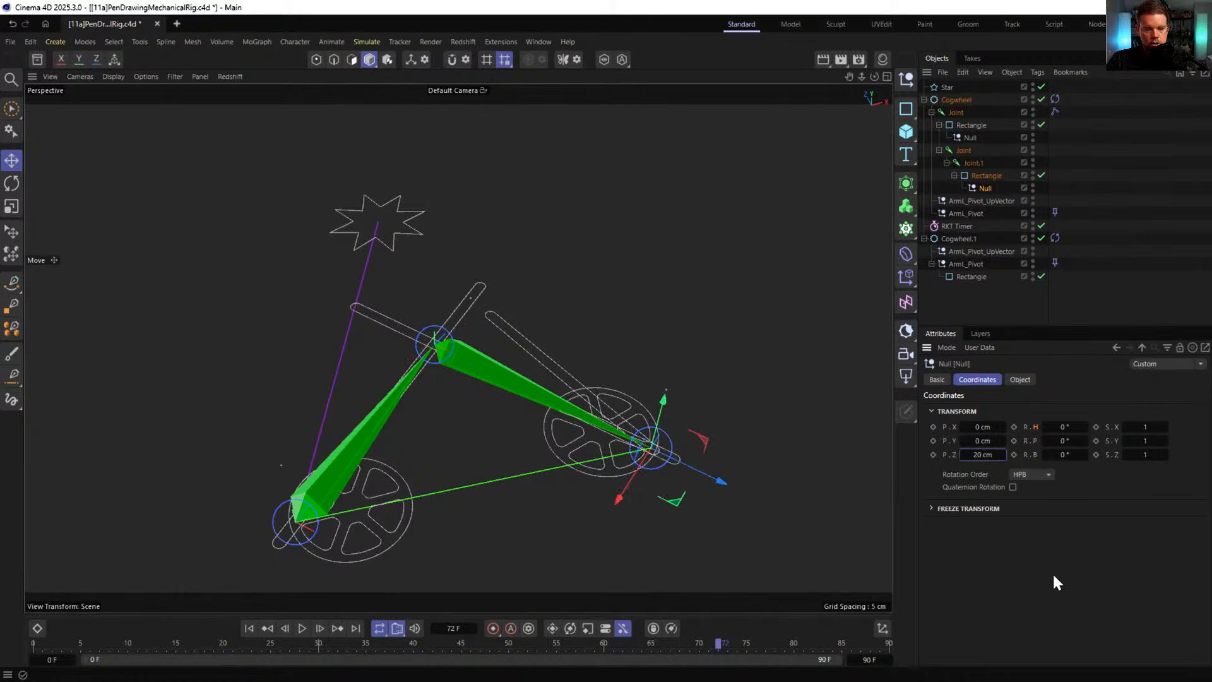
# - Set the heading rotation of the Rectangle under Joint.1 to 90° to flip it end for end
pyautogui.click(985, 175)
pyautogui.doubleClick(1066, 427)
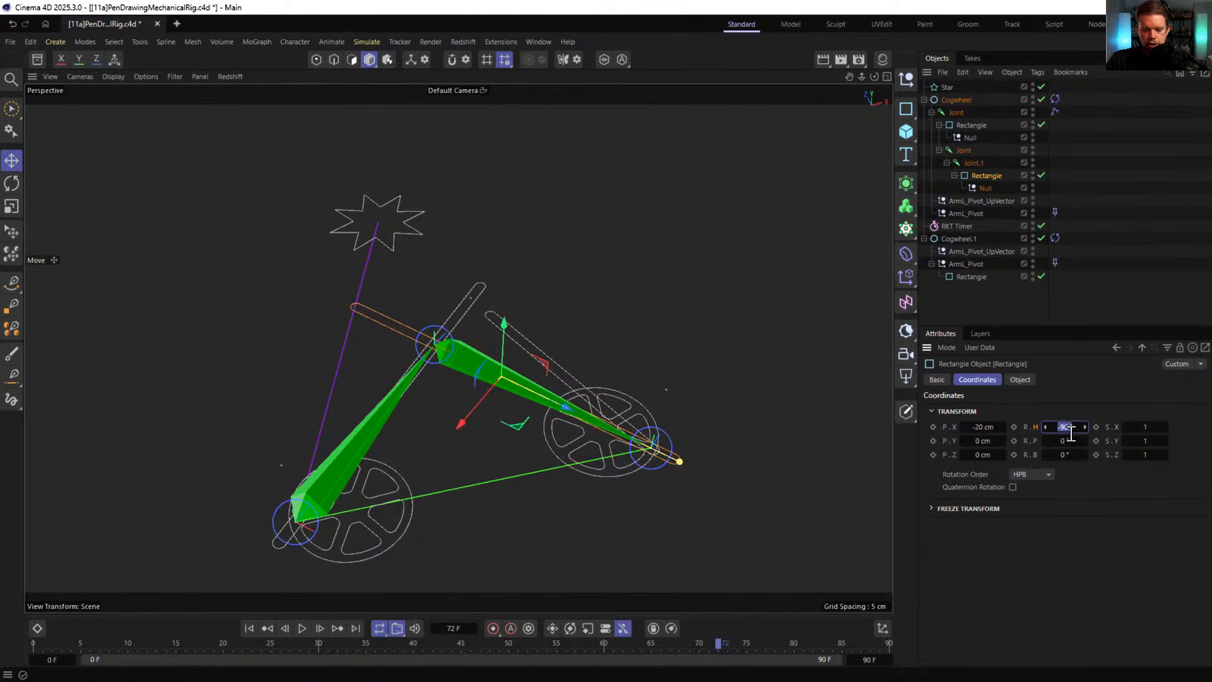
pyautogui.write('90')
pyautogui.press('Return')
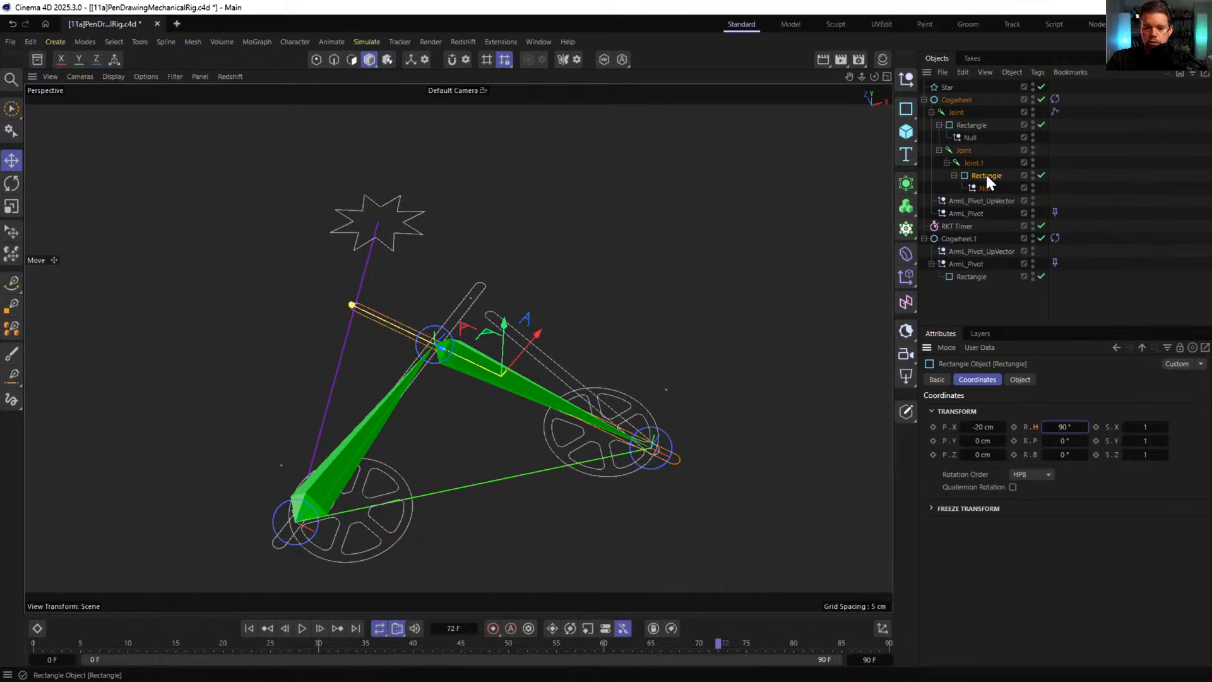
# - Set the height of both joint-mounted arm Rectangles to 40 cm
pyautogui.keyDown('ctrl'); pyautogui.click(971, 125); pyautogui.keyUp('ctrl')
pyautogui.click(1020, 380)
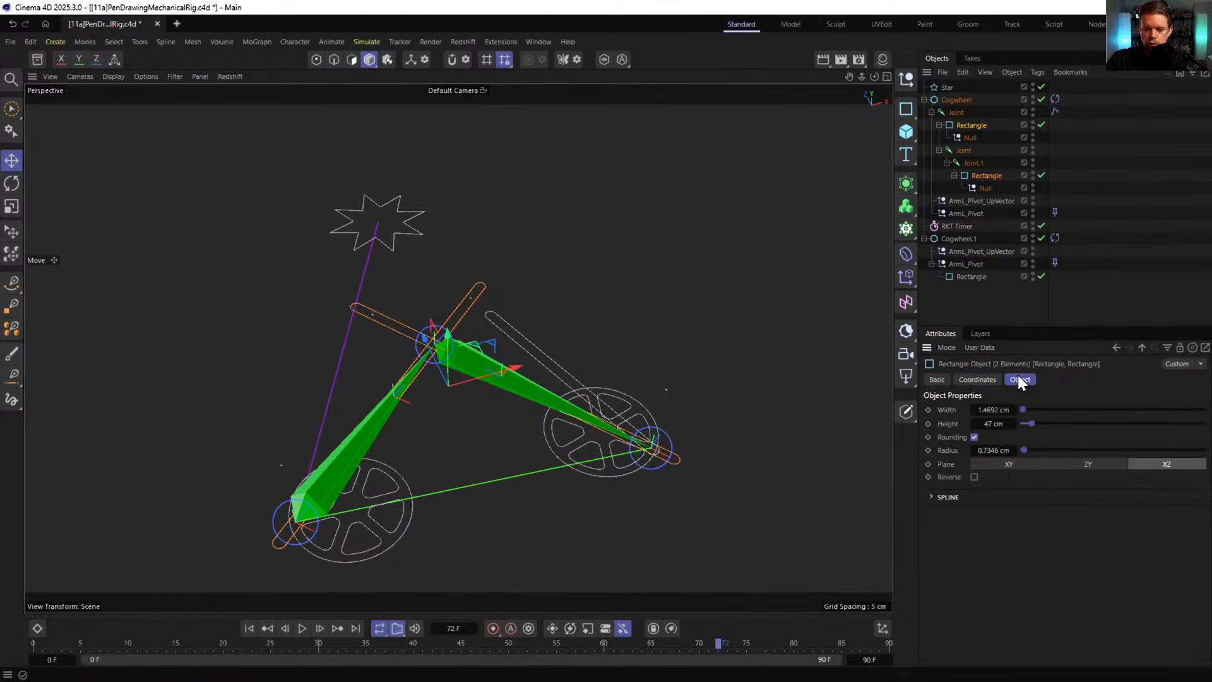
pyautogui.doubleClick(1004, 423)
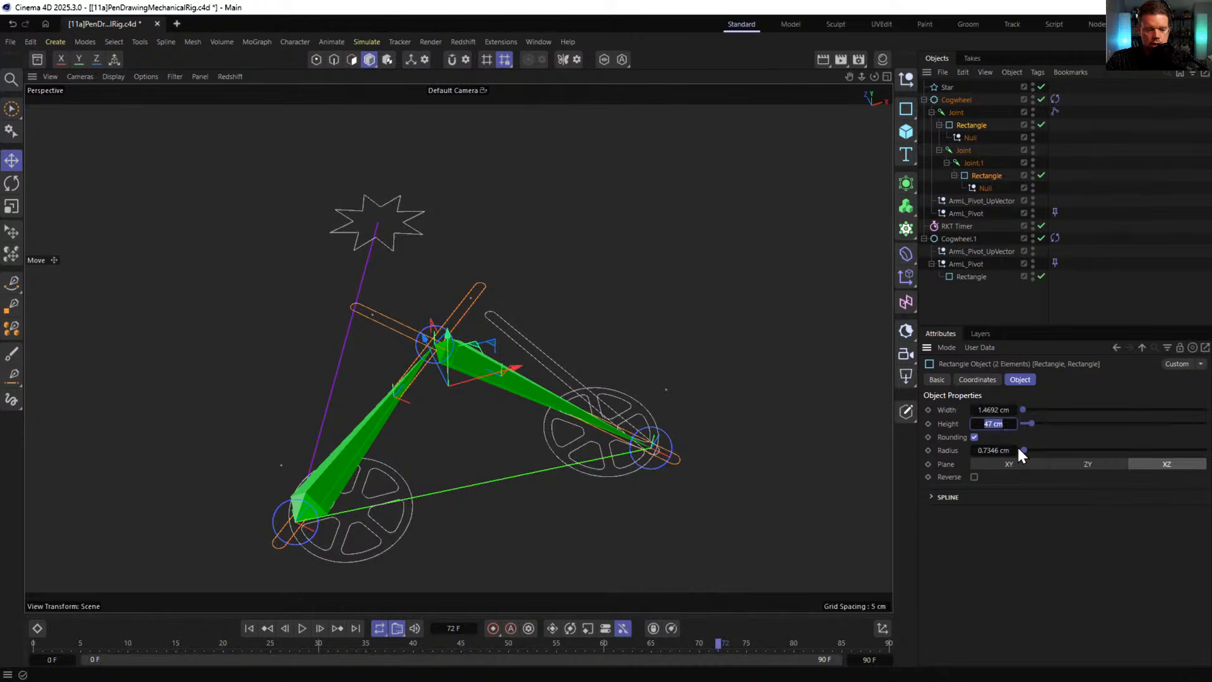
pyautogui.write('40')
pyautogui.press('Return')
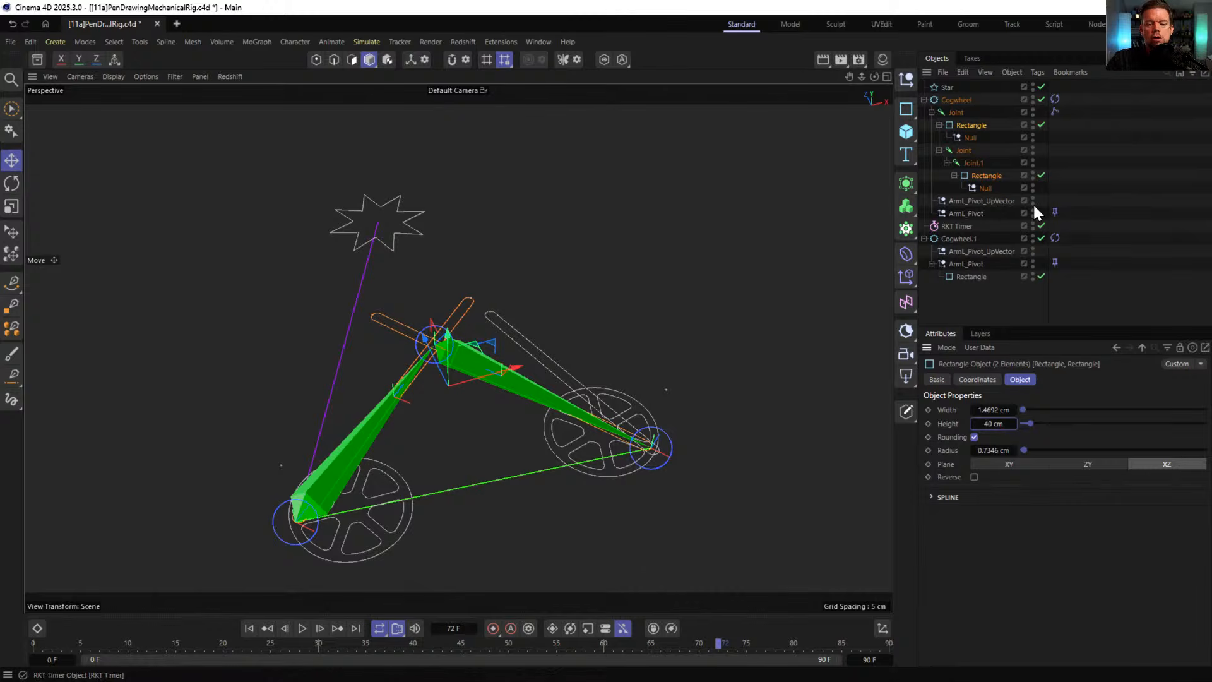
pyautogui.click(1085, 208)
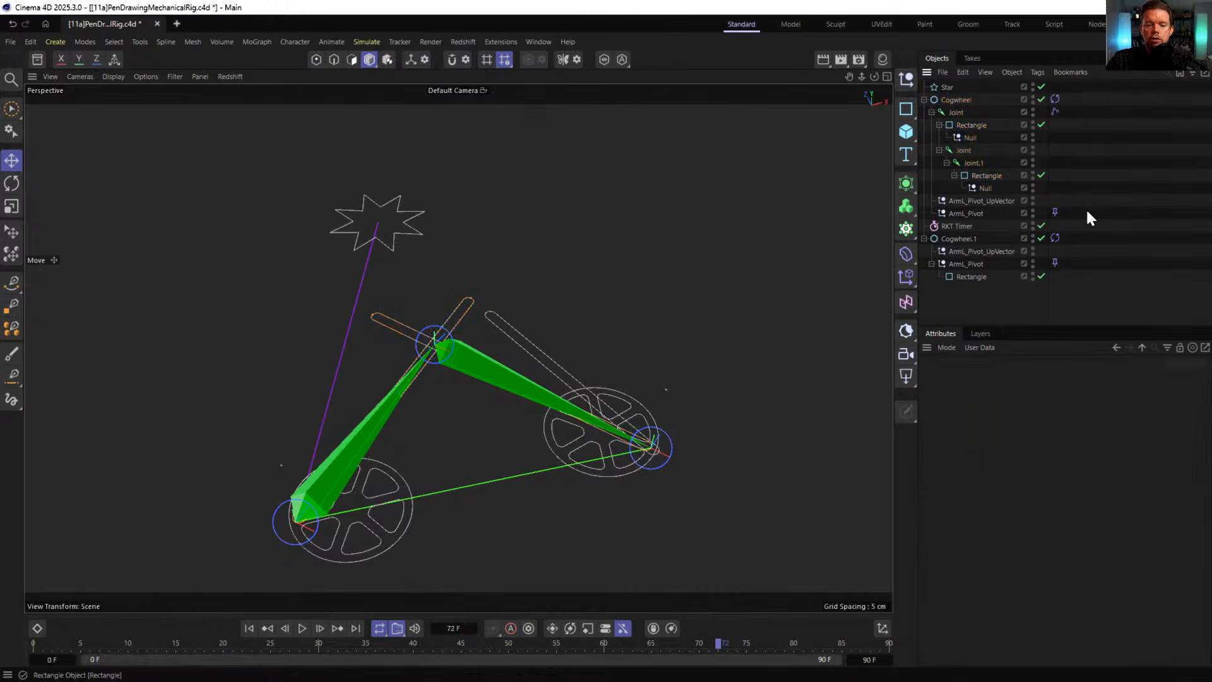
# - Check the Null against the first arm's rounded tip and increase both joint-mounted arm Rectangles' height to 42 cm
pyautogui.click(968, 137)
pyautogui.scroll(5, 559, 266)
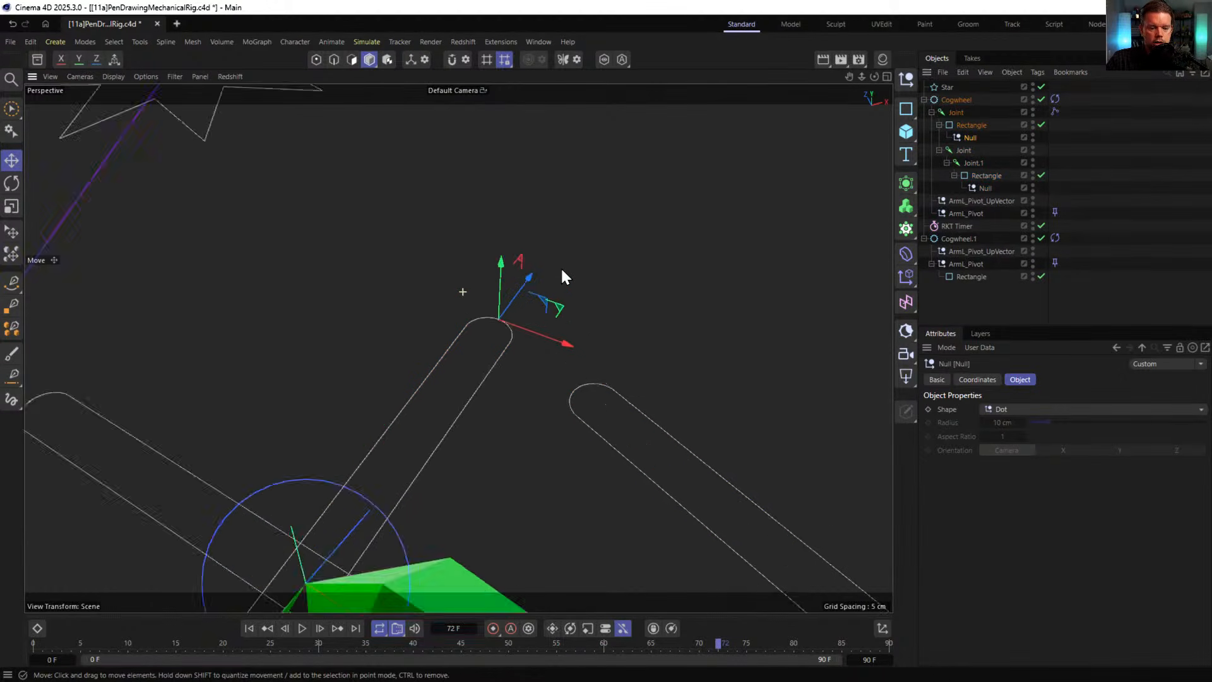
pyautogui.scroll(-2, 555, 270)
pyautogui.click(986, 176)
pyautogui.keyDown('ctrl'); pyautogui.click(971, 125); pyautogui.keyUp('ctrl')
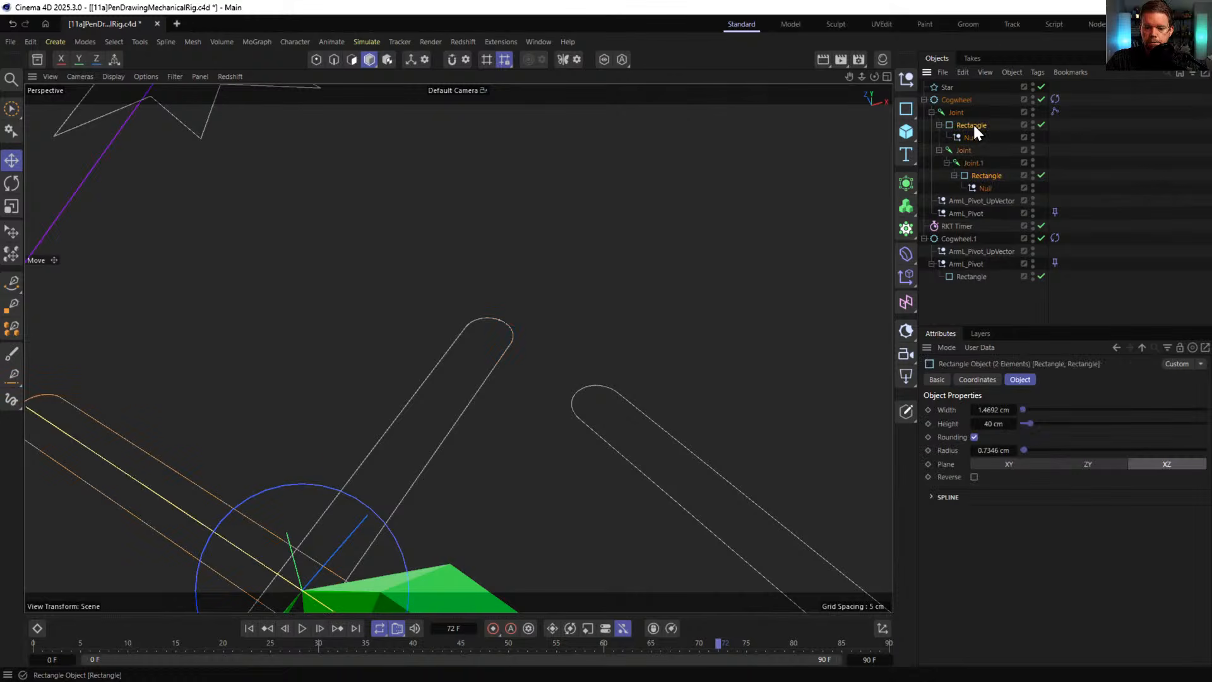
pyautogui.click(1013, 422)
pyautogui.click(1013, 423)
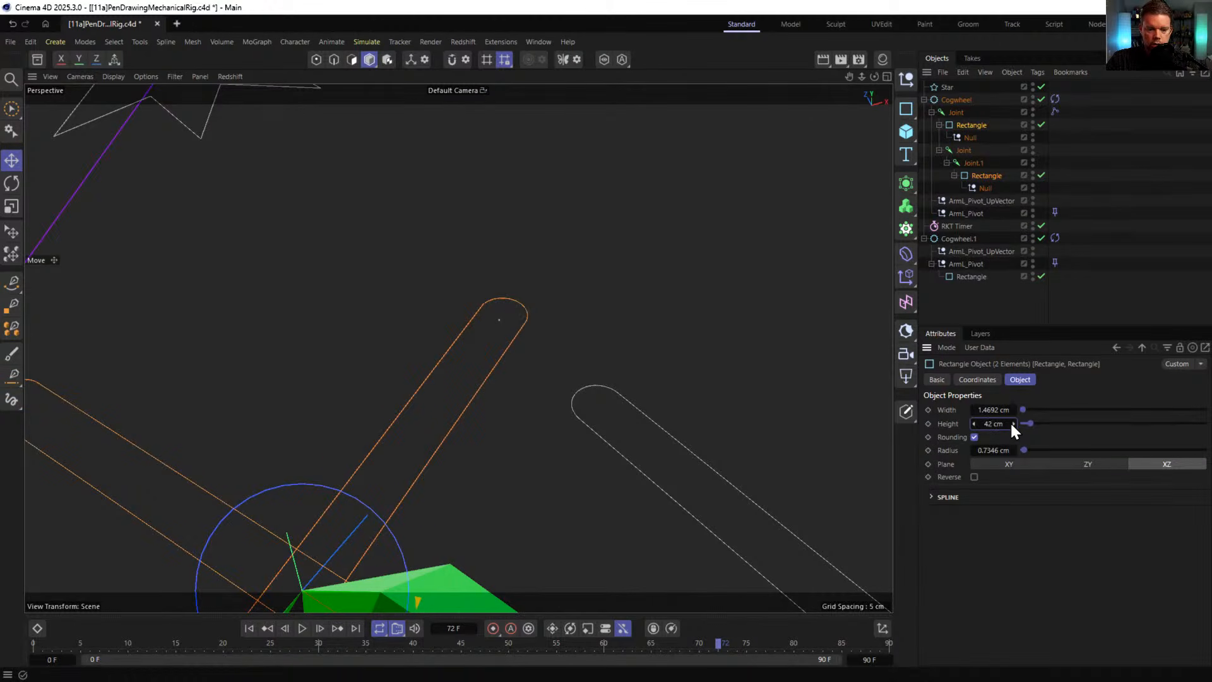
pyautogui.scroll(-6, 442, 357)
pyautogui.scroll(5, 509, 341)
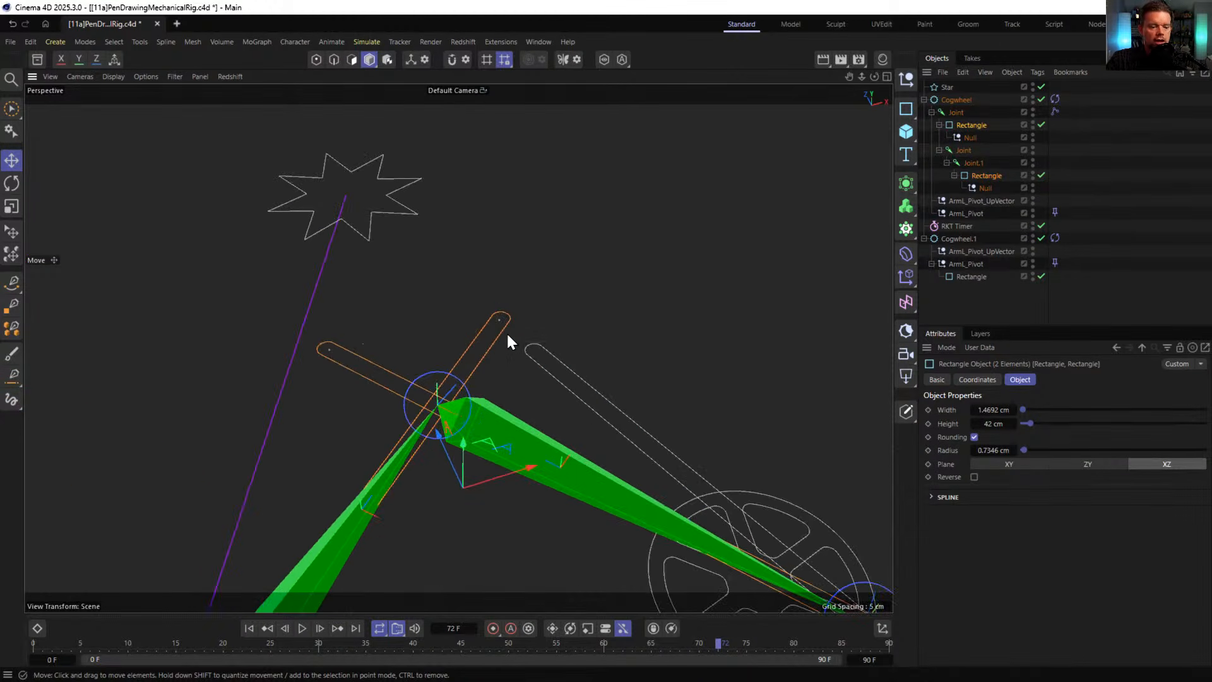
pyautogui.scroll(-5, 494, 341)
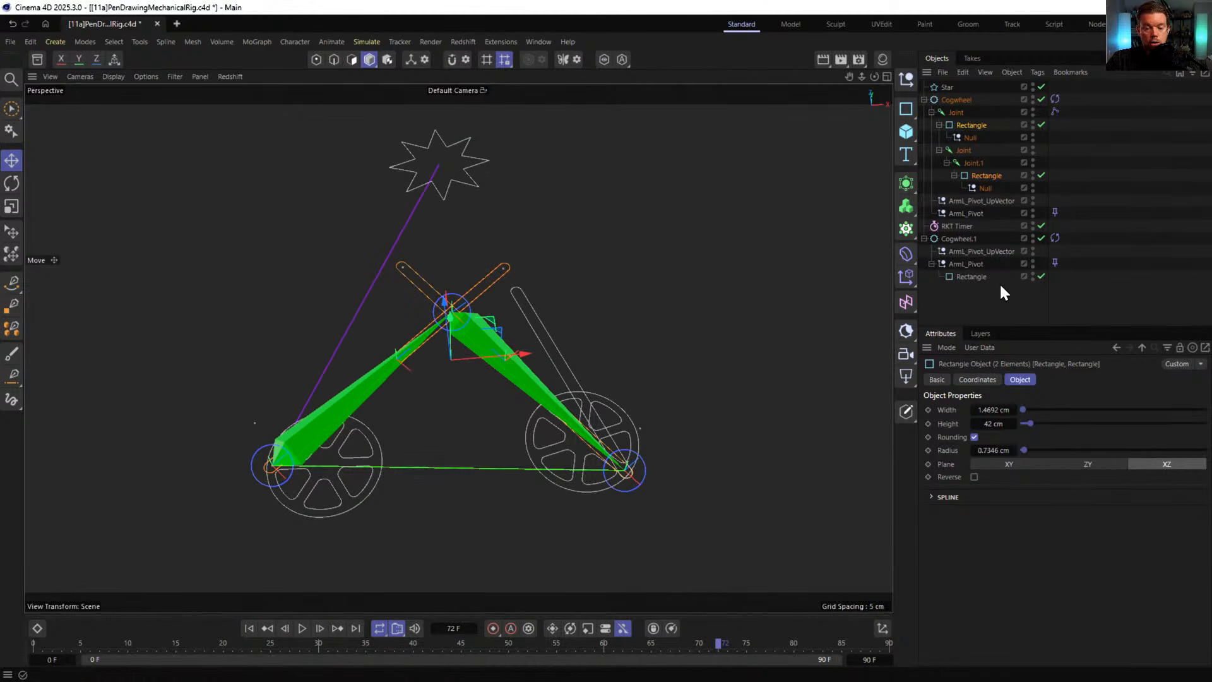
# - Duplicate the joint chain under Cogwheel as a separate chain at the root level of the object hierarchy
pyautogui.click(933, 112)
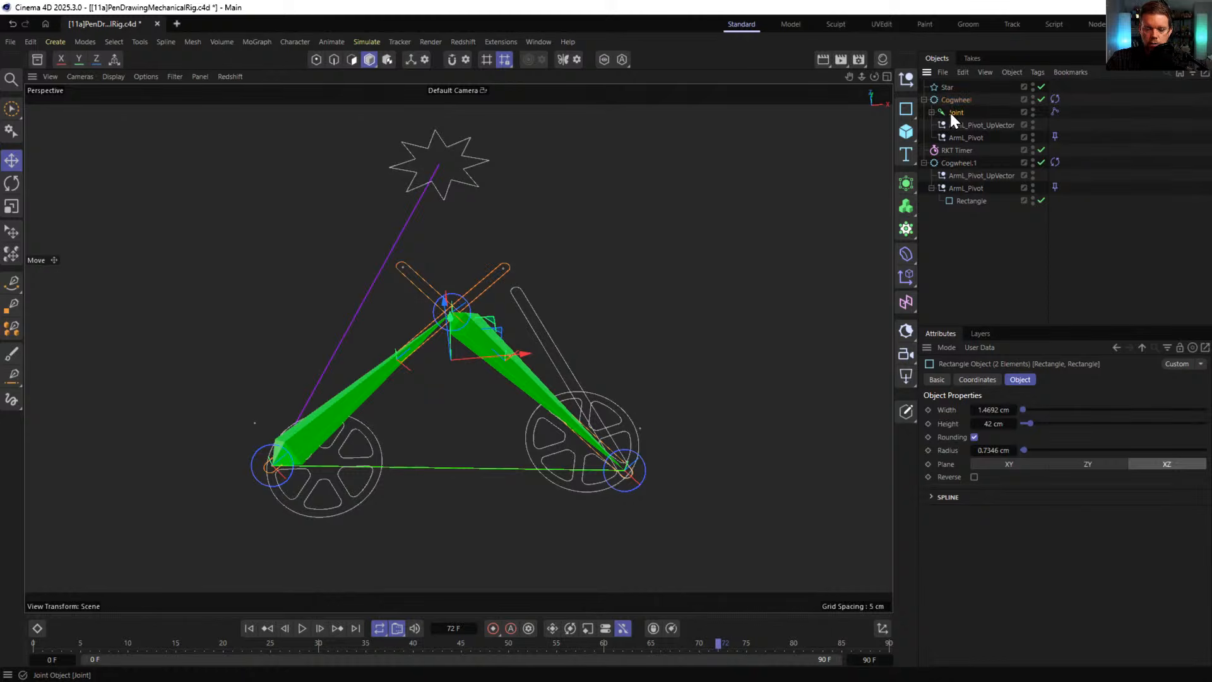
pyautogui.click(957, 113)
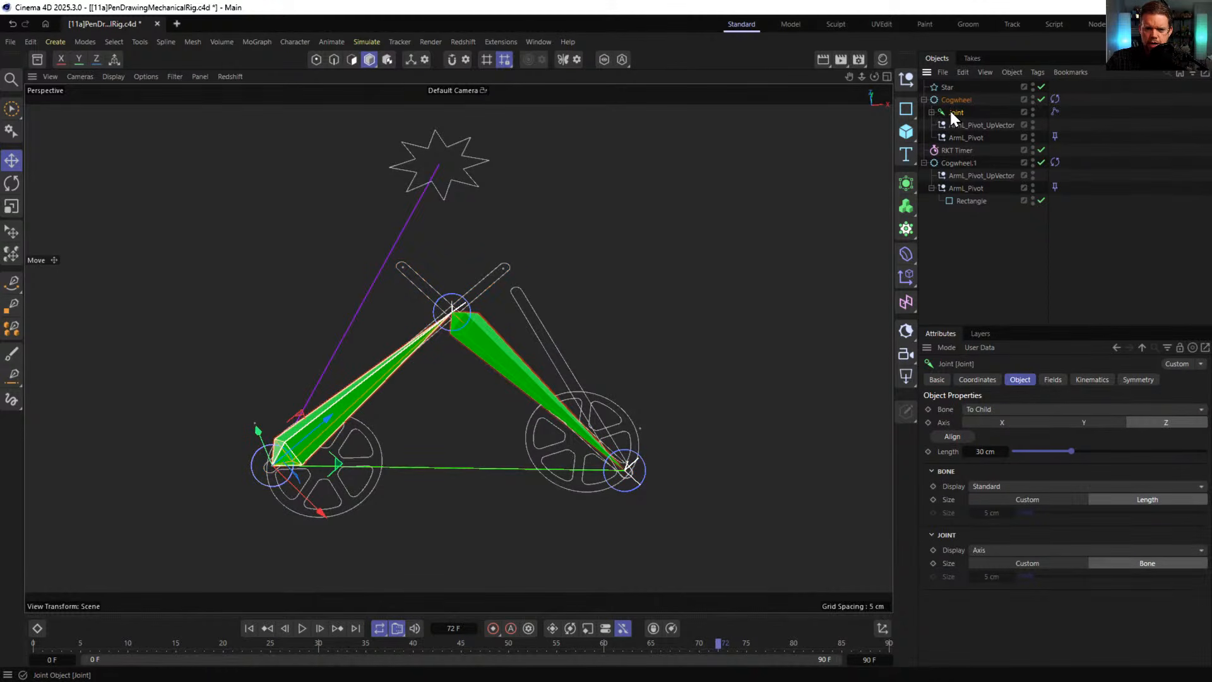
pyautogui.moveTo(950, 113); pyautogui.dragTo(967, 152)
pyautogui.press('Escape')
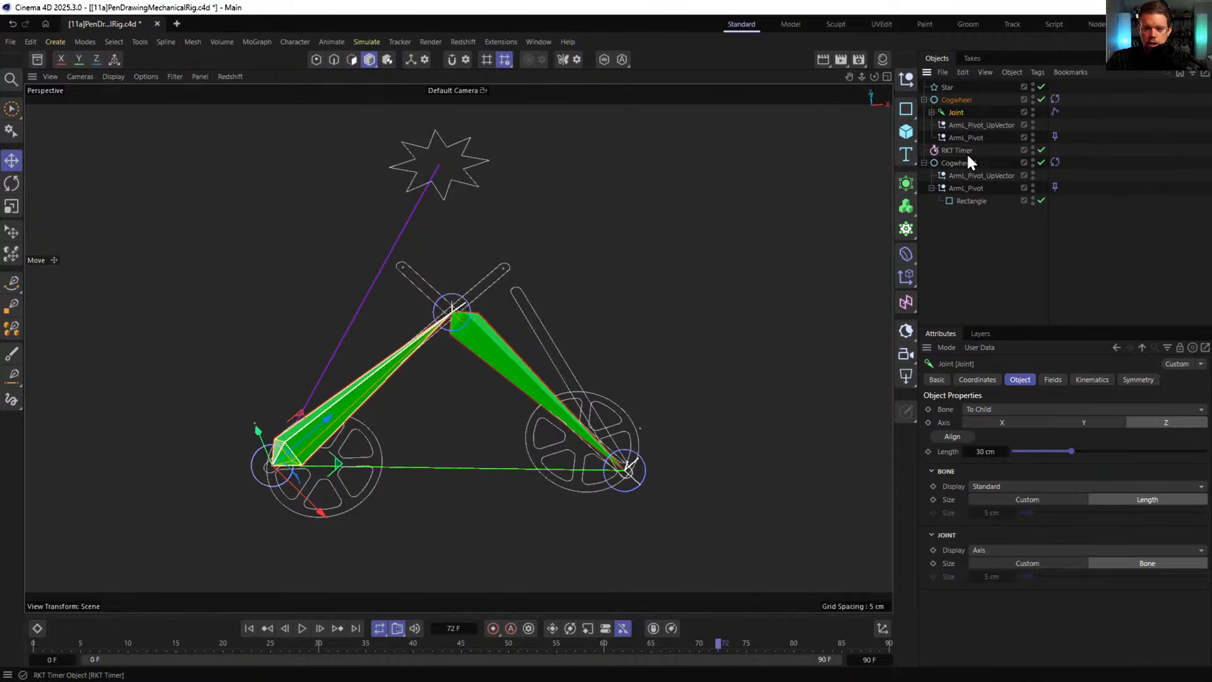
pyautogui.click(967, 152)
pyautogui.click(931, 112)
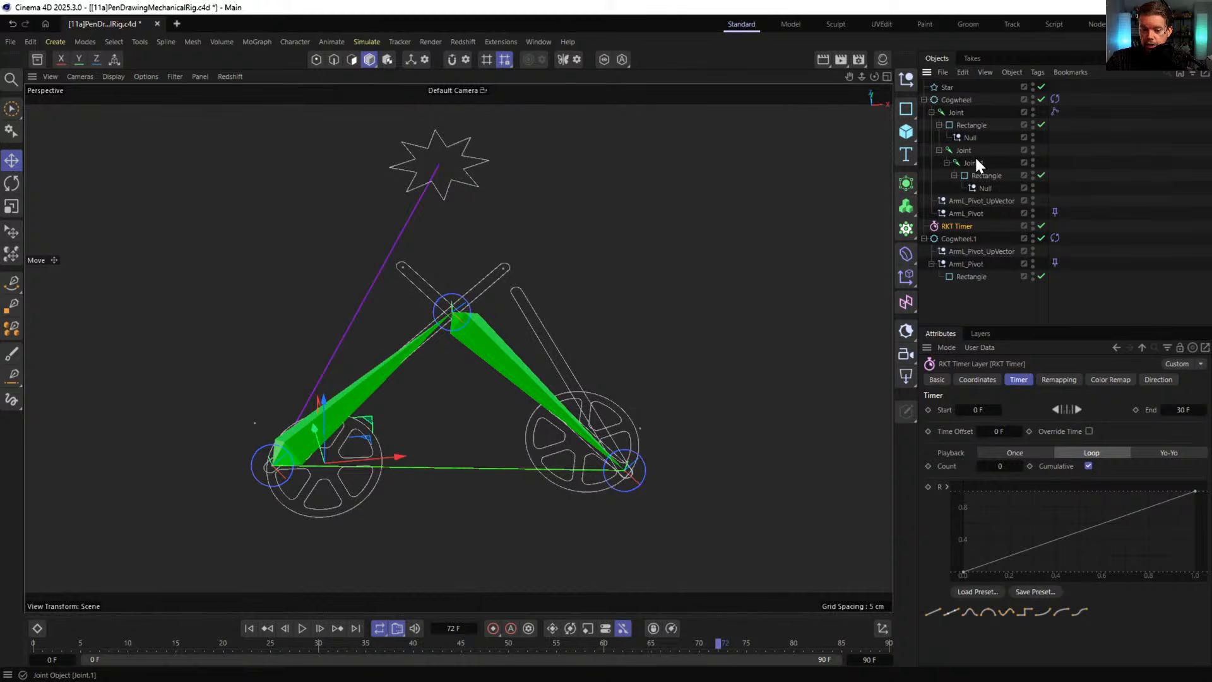
pyautogui.click(932, 112)
pyautogui.click(946, 111)
pyautogui.keyDown('ctrl'); pyautogui.moveTo(945, 111); pyautogui.dragTo(978, 255); pyautogui.keyUp('ctrl')
# - Delete both Nulls from the duplicated joint chain and move its root Joint up, away from the original chain
pyautogui.click(924, 214)
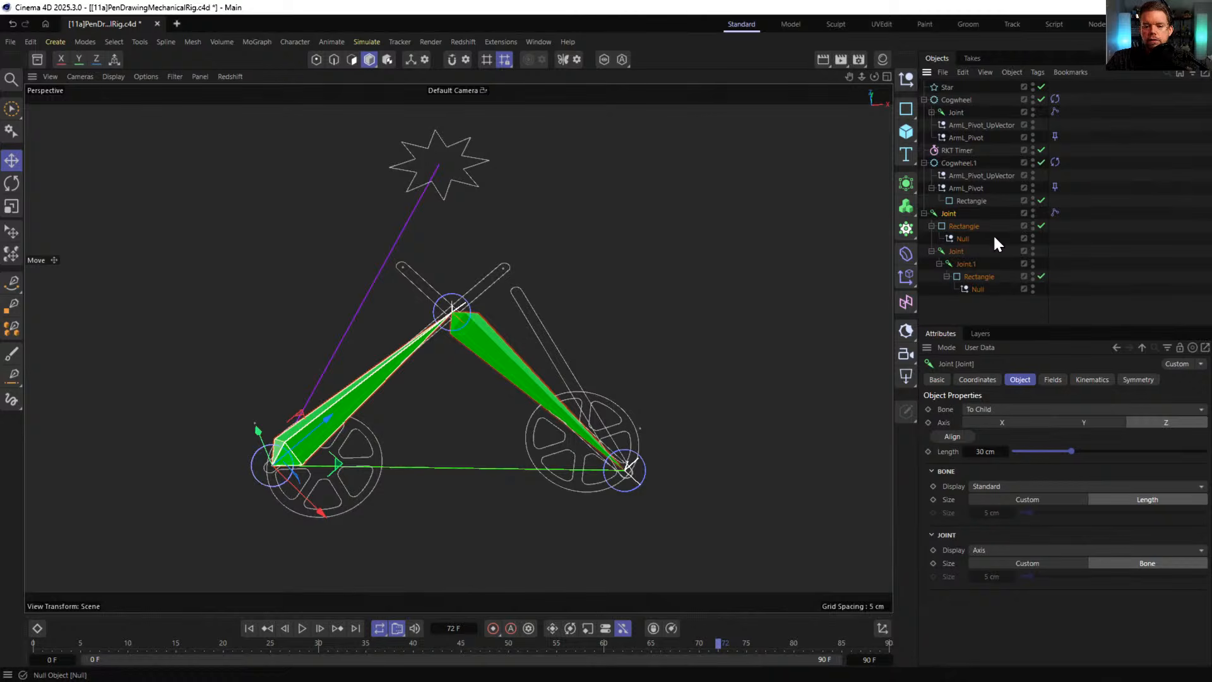
pyautogui.click(963, 239)
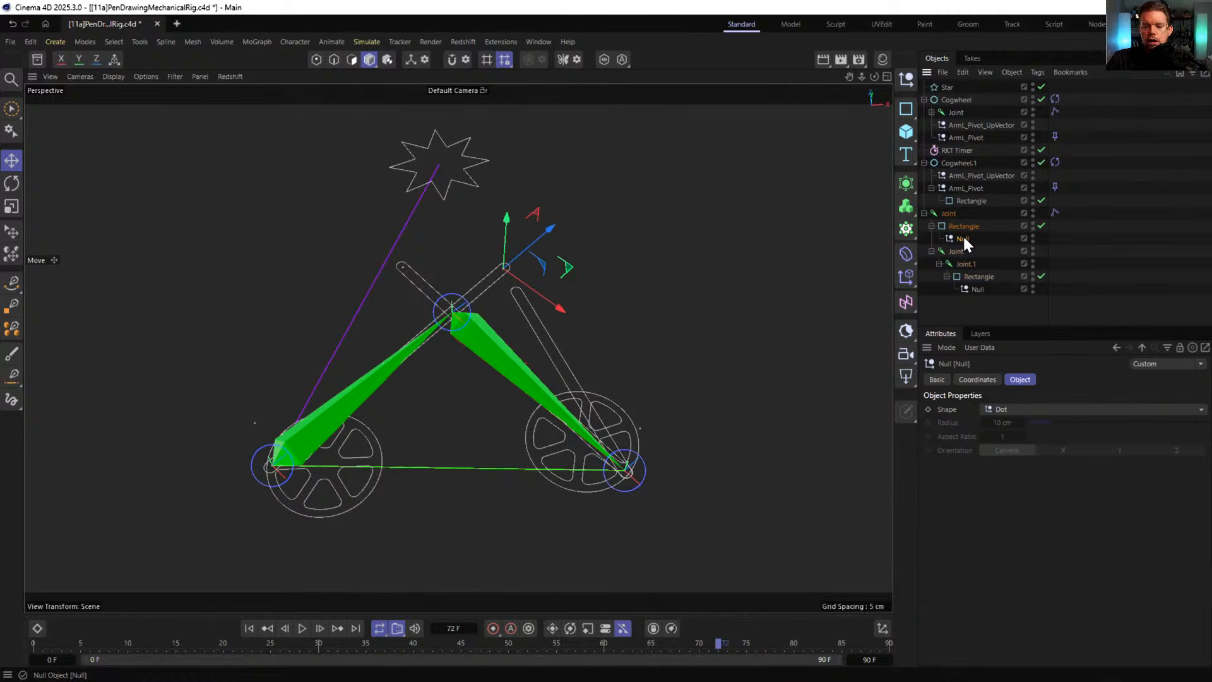
pyautogui.keyDown('ctrl'); pyautogui.click(977, 291); pyautogui.keyUp('ctrl')
pyautogui.press('Delete')
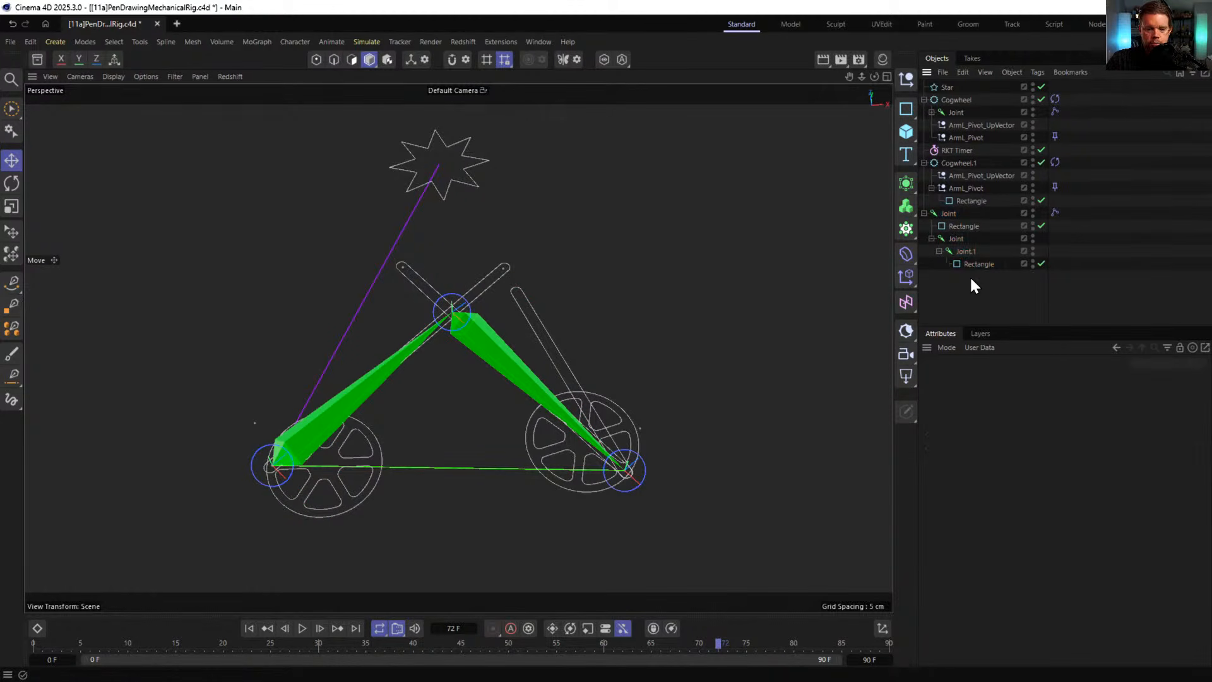
pyautogui.click(946, 214)
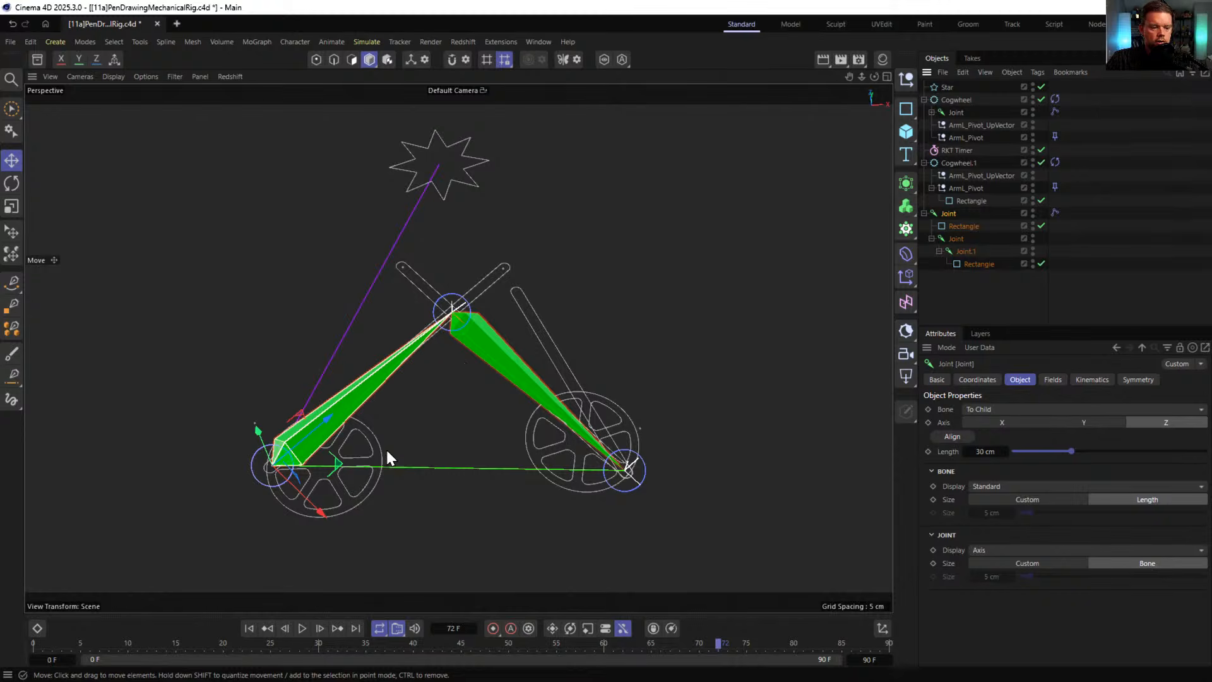
pyautogui.moveTo(336, 466); pyautogui.dragTo(429, 271)
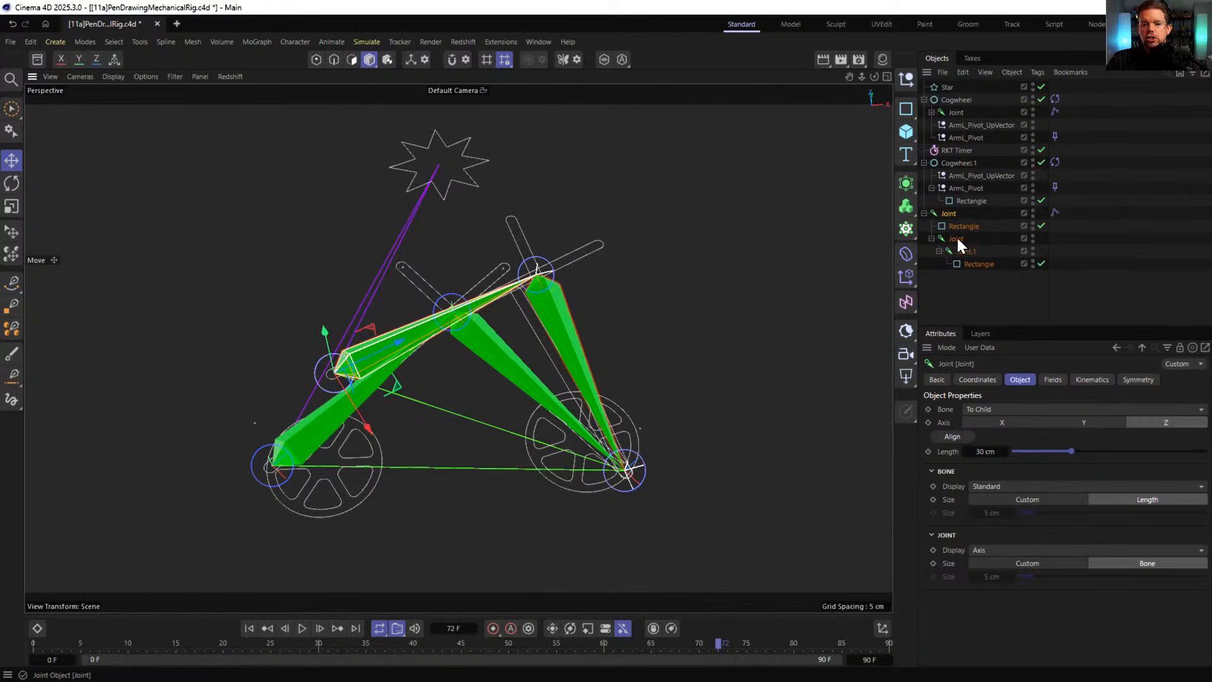
# - Add a Constraint tag to the duplicated root Joint and enable a Transform constraint that affects position only
pyautogui.rightClick(953, 213)
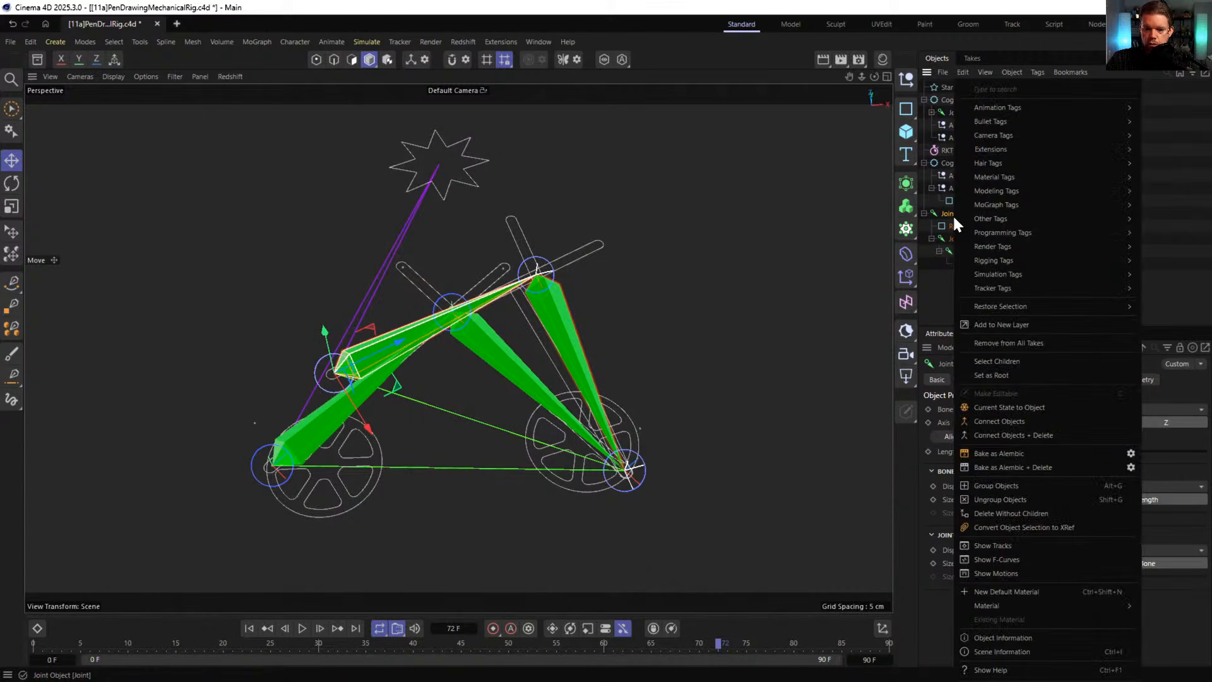
pyautogui.moveTo(1009, 258)
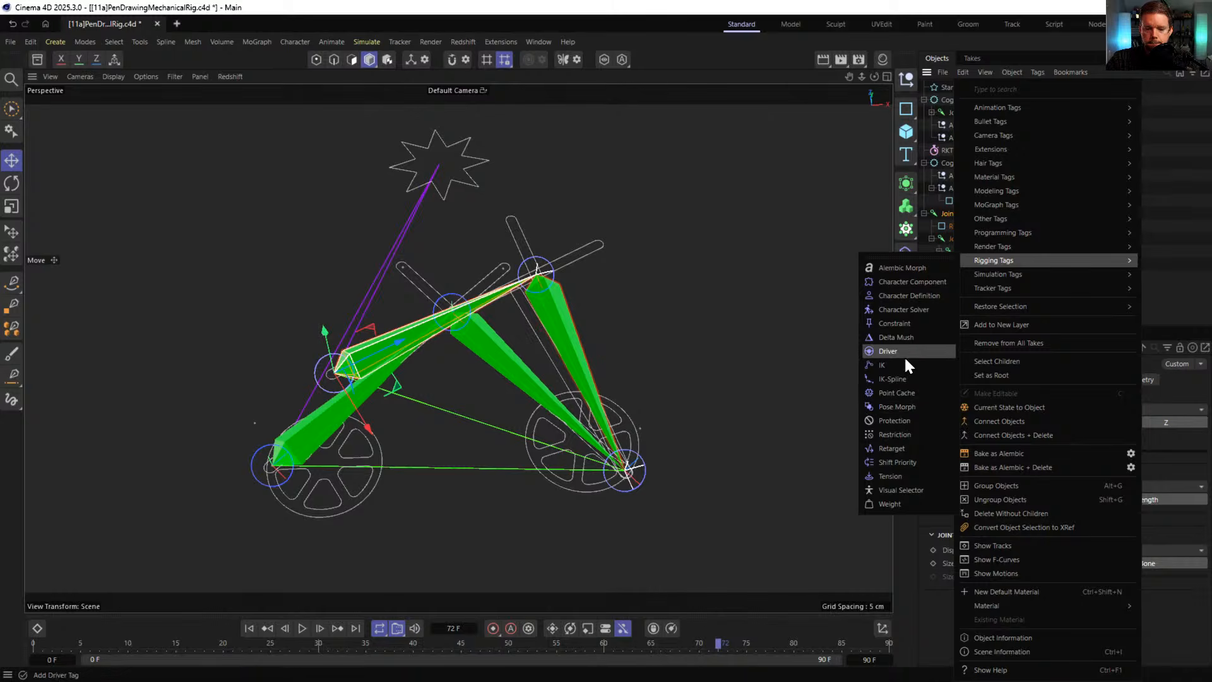
pyautogui.click(898, 324)
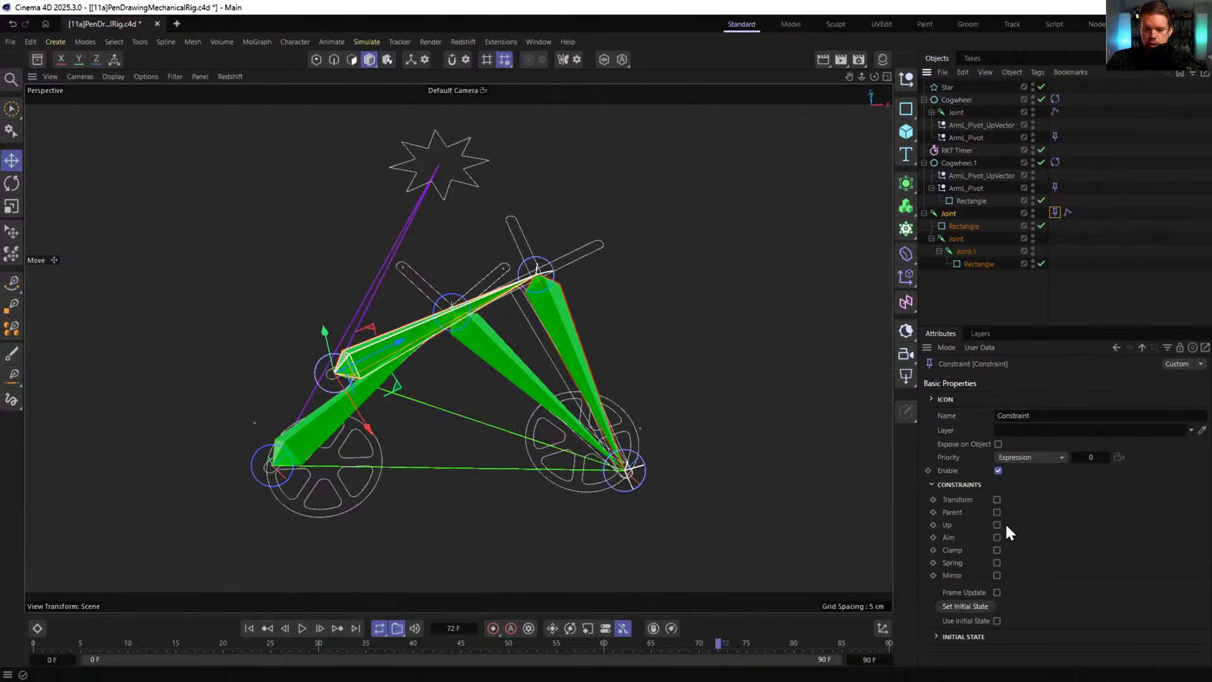
pyautogui.click(996, 500)
pyautogui.click(977, 379)
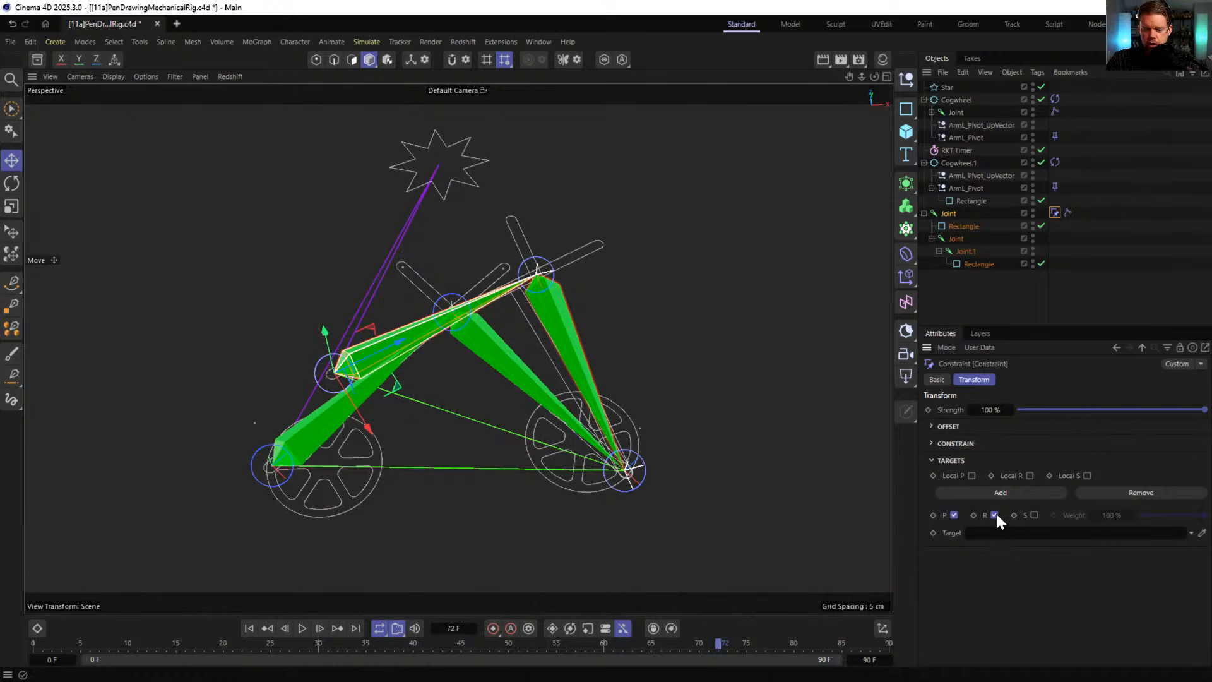
pyautogui.click(954, 515)
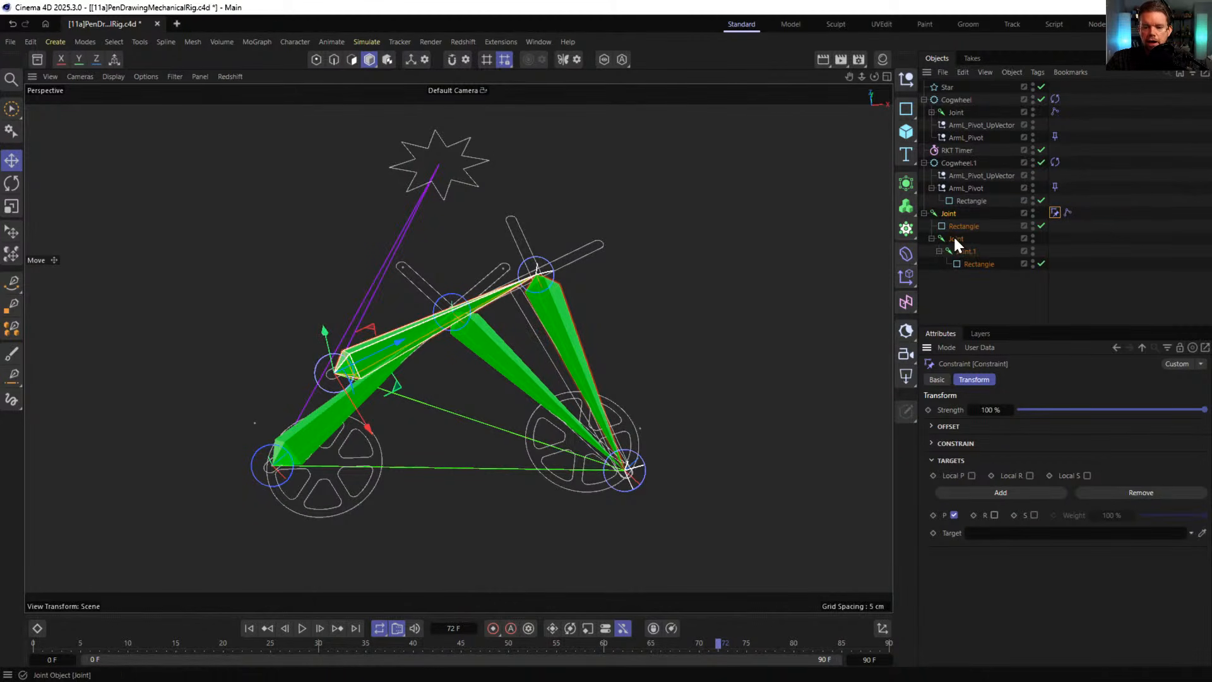
# - Try the first arm's tip Null as the constraint target and replace it with the Null inside the original Joint.1's Rectangle
pyautogui.click(932, 112)
pyautogui.doubleClick(970, 138)
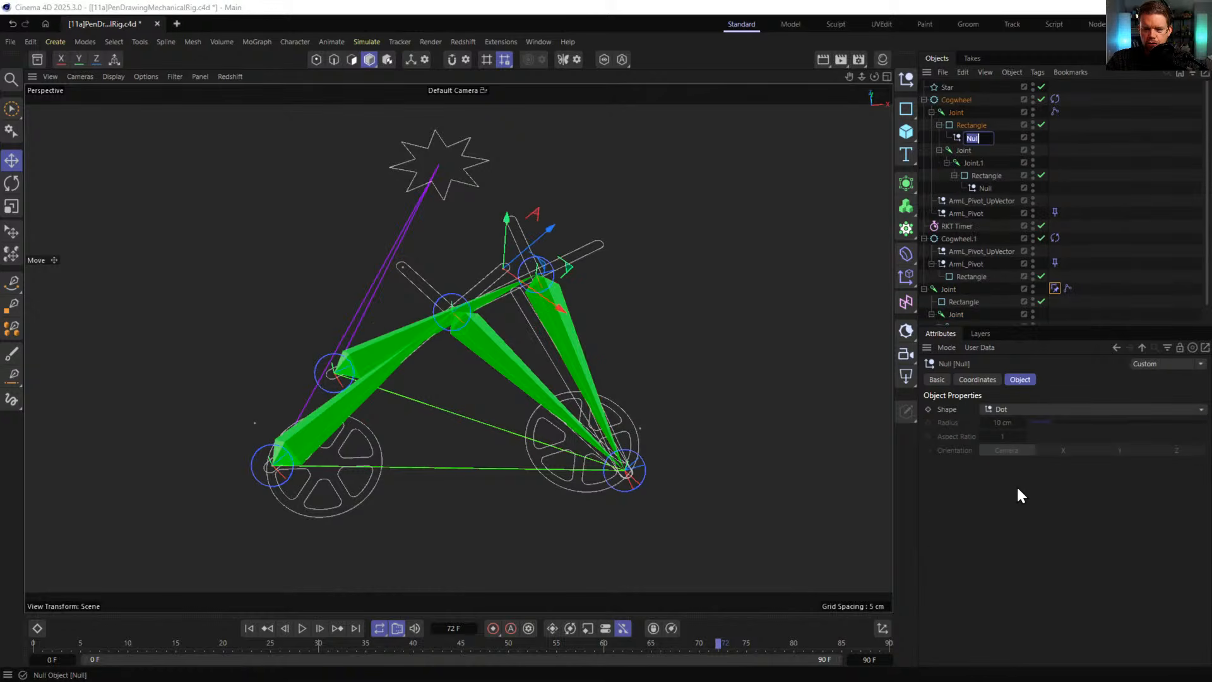
pyautogui.click(1011, 289)
pyautogui.click(956, 301)
pyautogui.click(1055, 289)
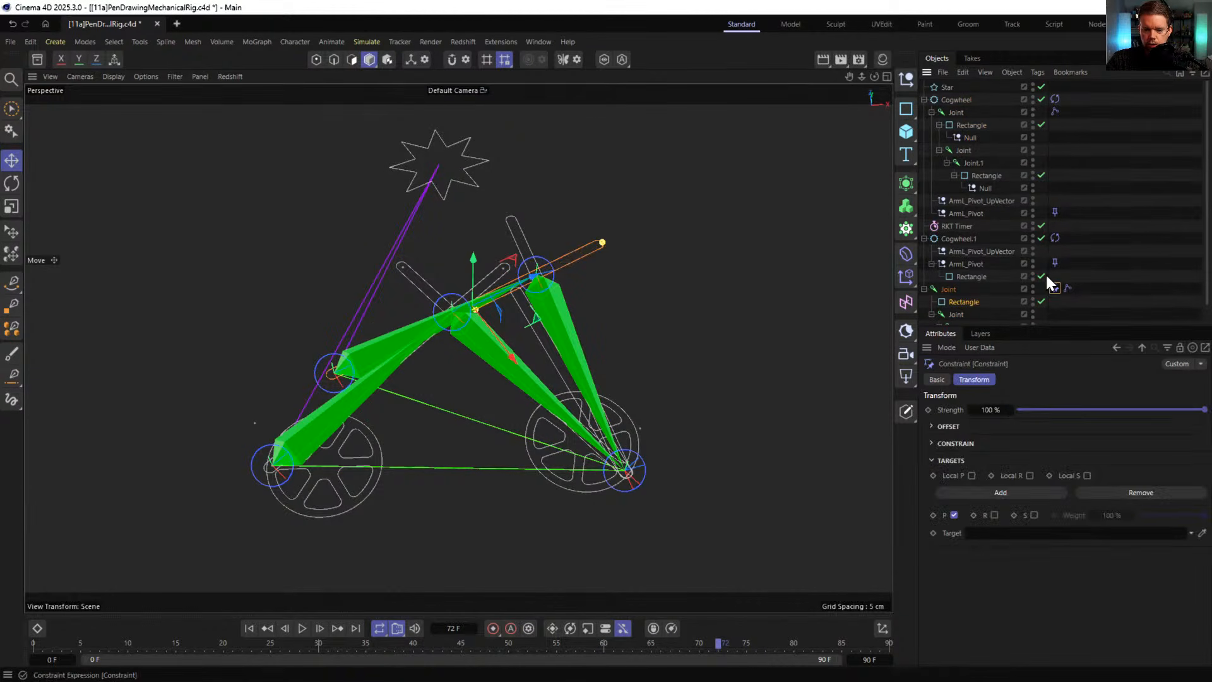
pyautogui.moveTo(967, 137); pyautogui.dragTo(1010, 534)
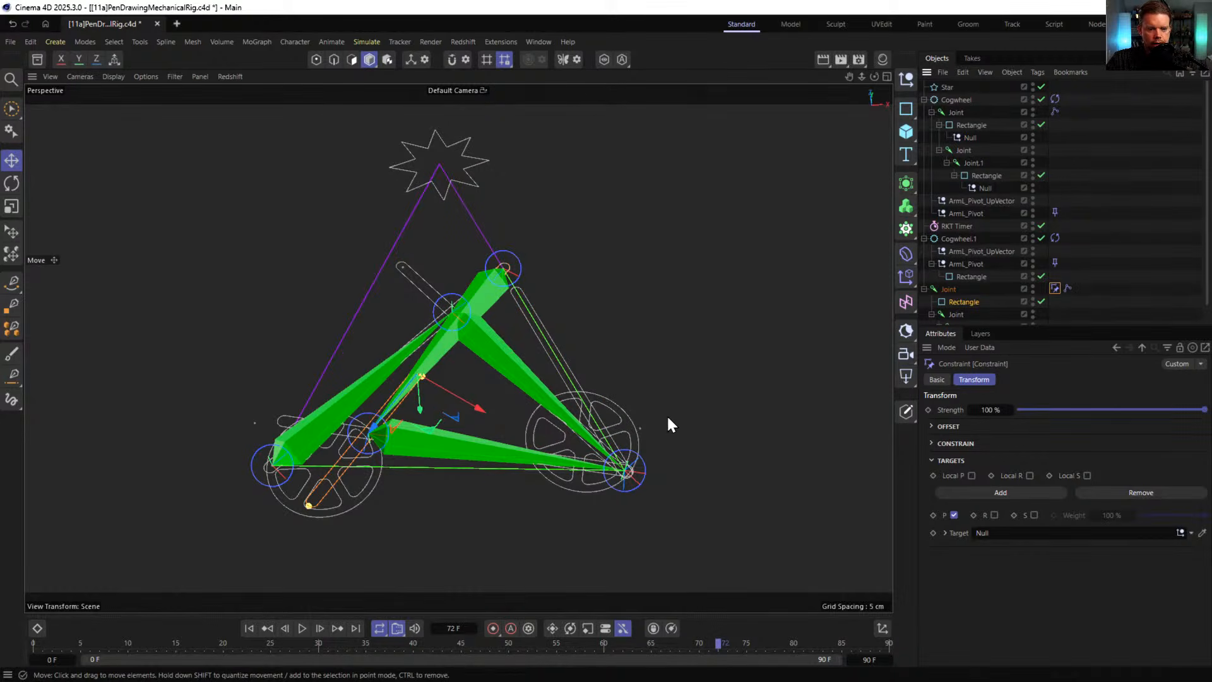
pyautogui.click(978, 188)
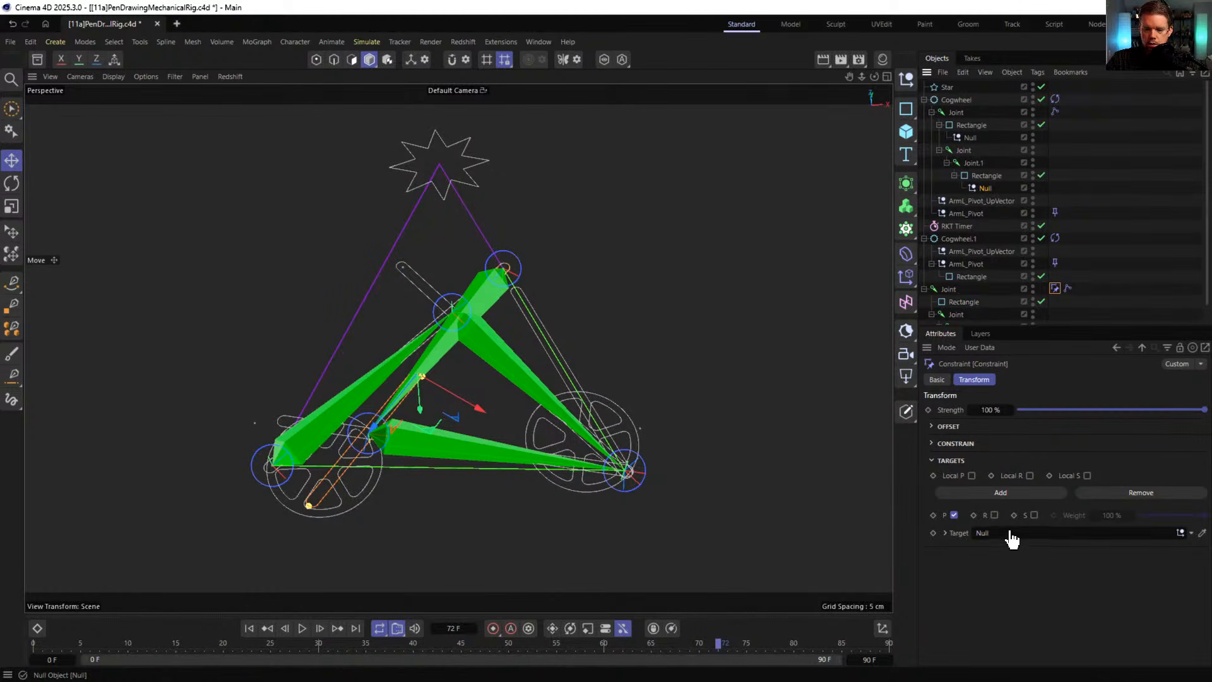
pyautogui.moveTo(1011, 535); pyautogui.dragTo(1010, 533)
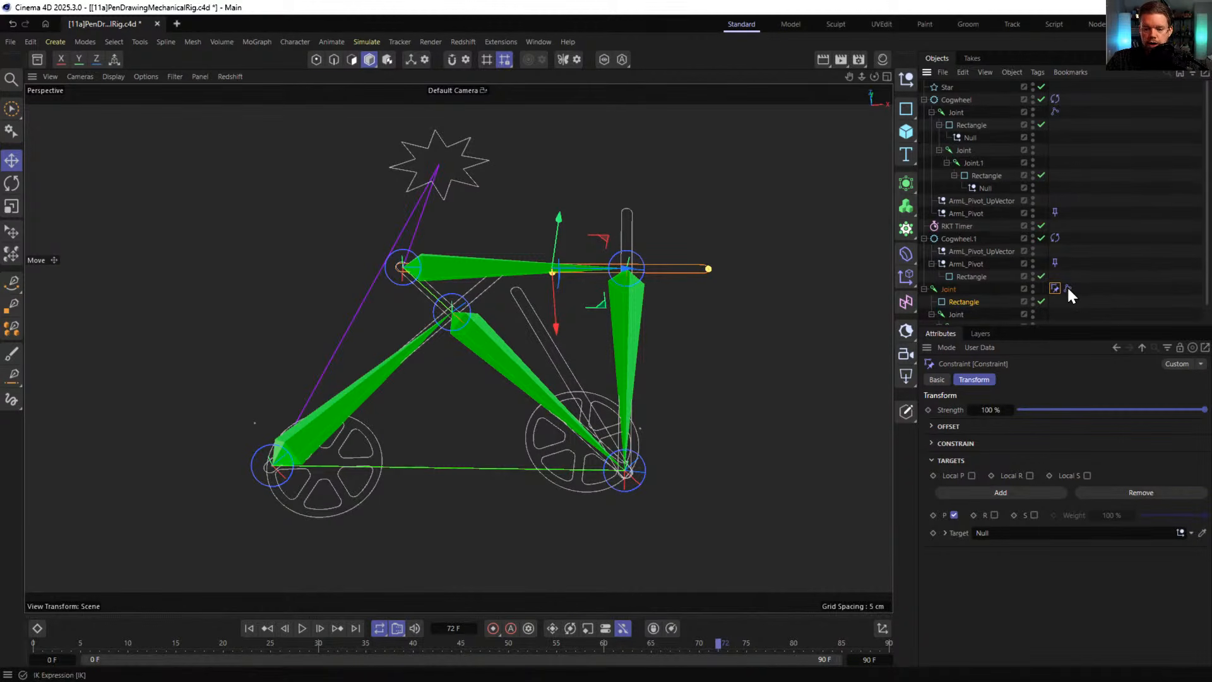
# - Set the goal of the duplicated chain's IK tag to the Null under the original root Joint's Rectangle, keeping Star as pole object
pyautogui.click(940, 379)
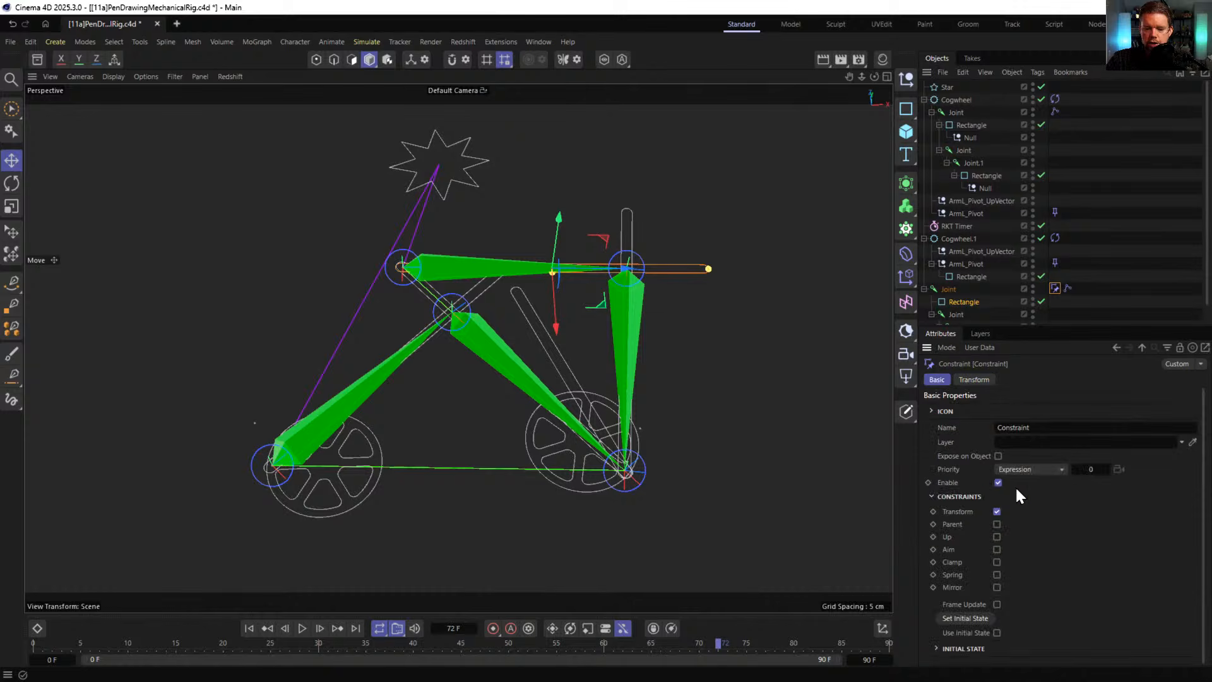
pyautogui.click(1067, 288)
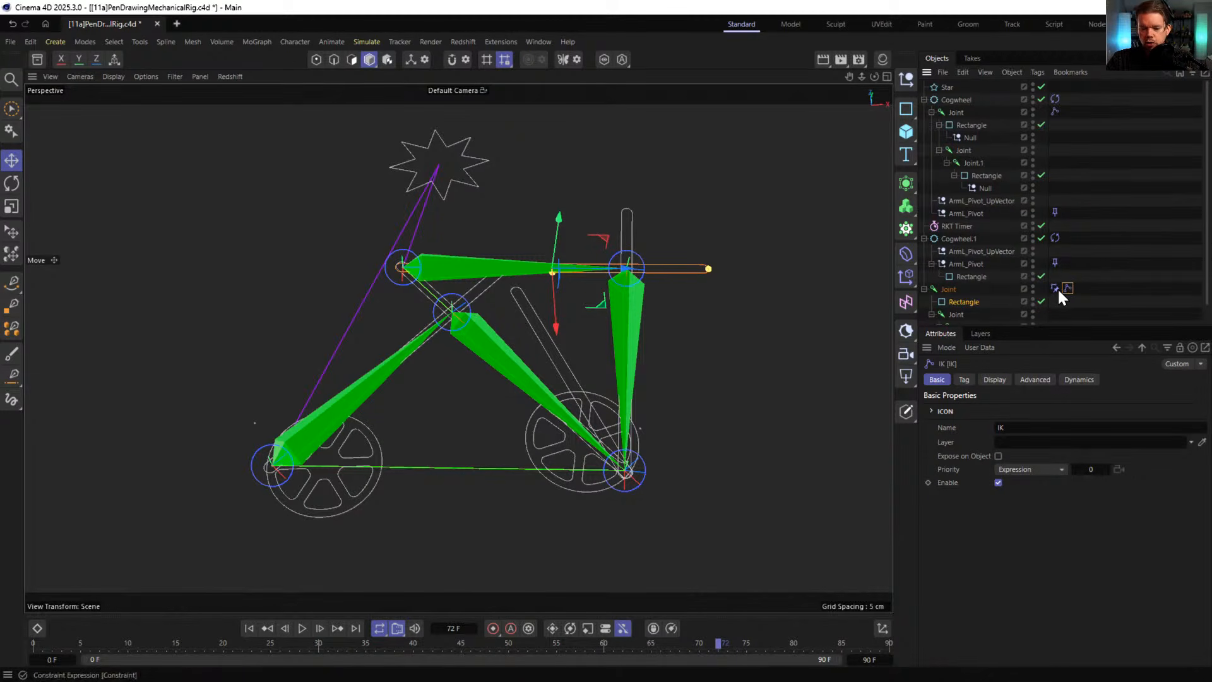
pyautogui.click(1058, 284)
pyautogui.click(1067, 285)
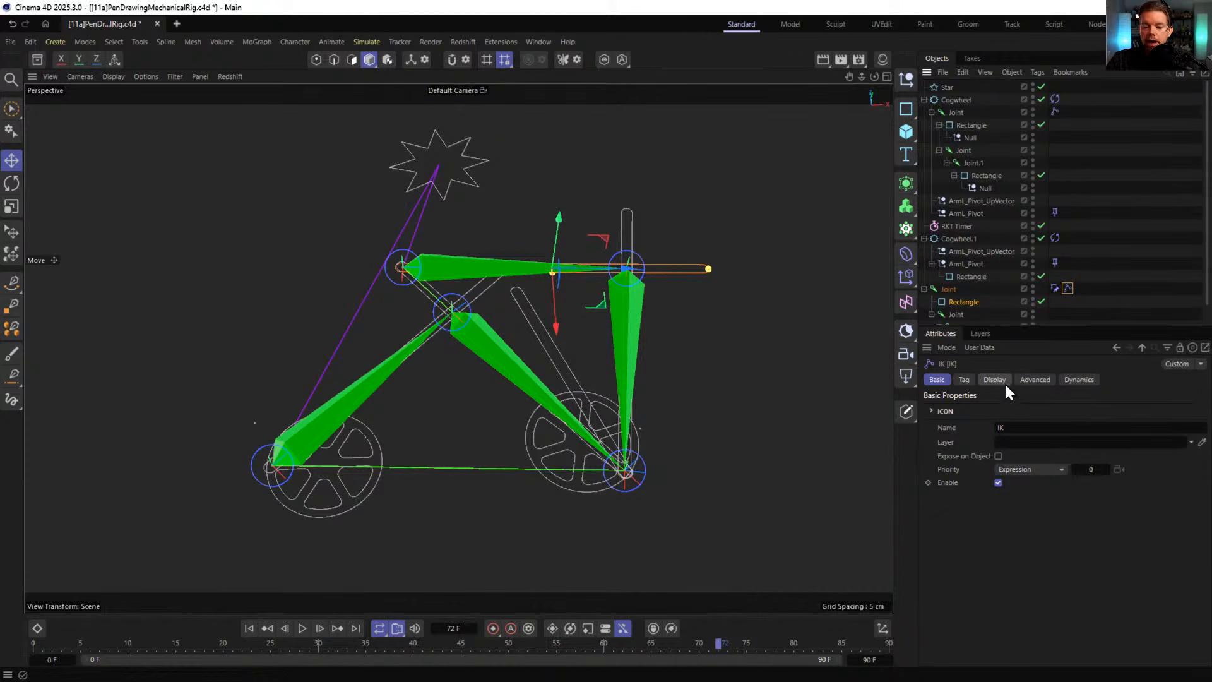
pyautogui.click(964, 379)
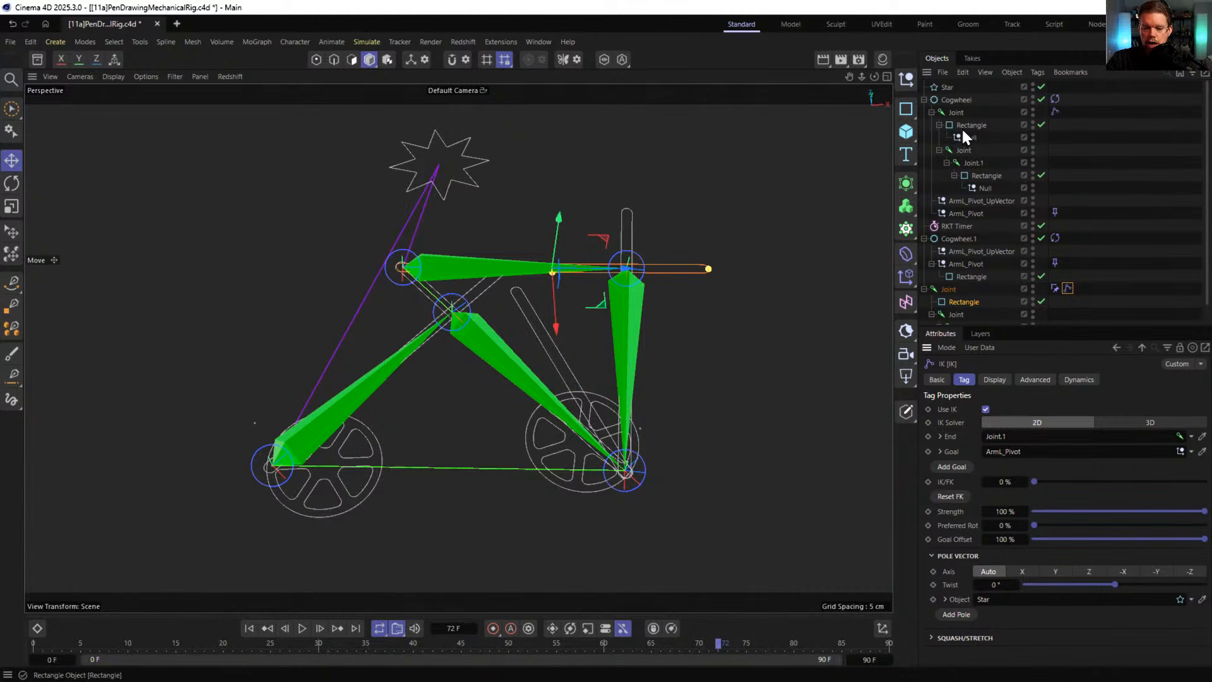
pyautogui.moveTo(962, 137); pyautogui.dragTo(1028, 599)
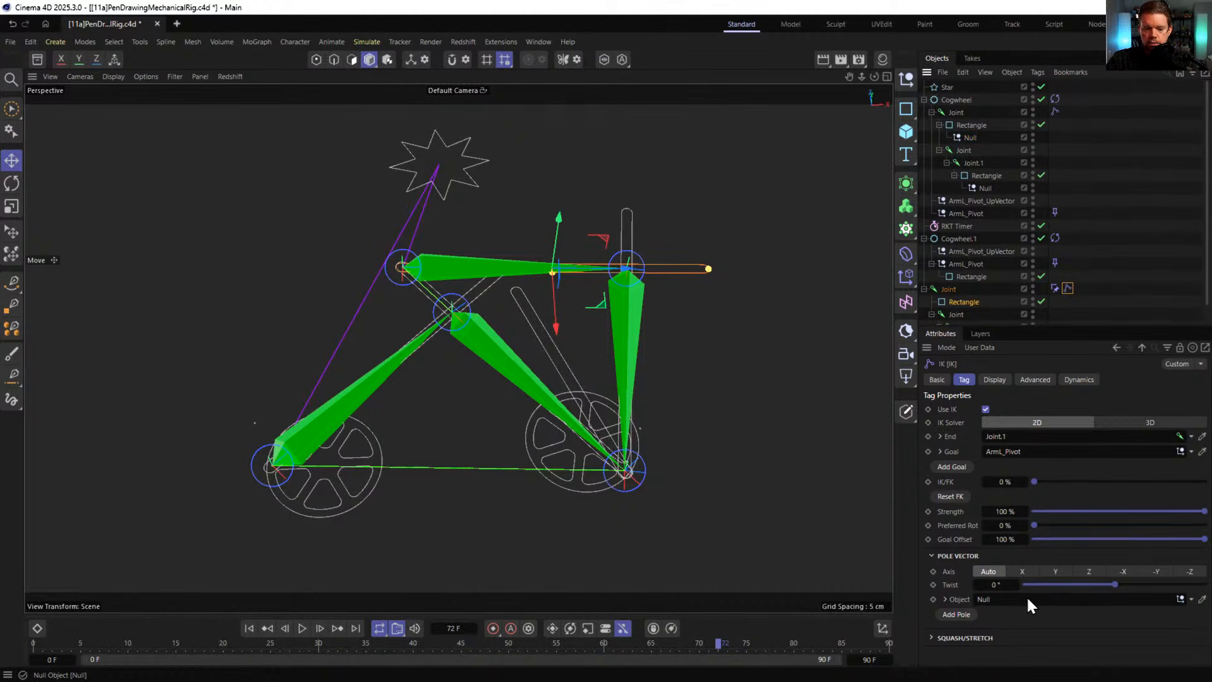
pyautogui.hotkey('ctrl', 'z')
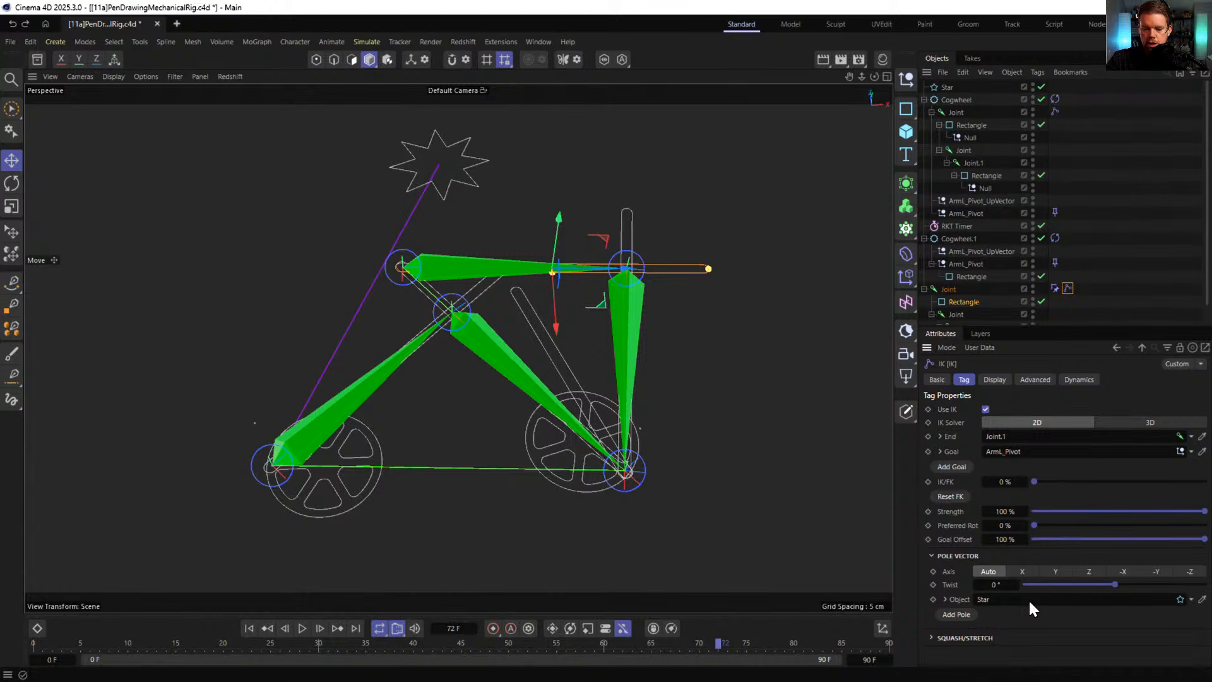
pyautogui.moveTo(966, 137); pyautogui.dragTo(1008, 450)
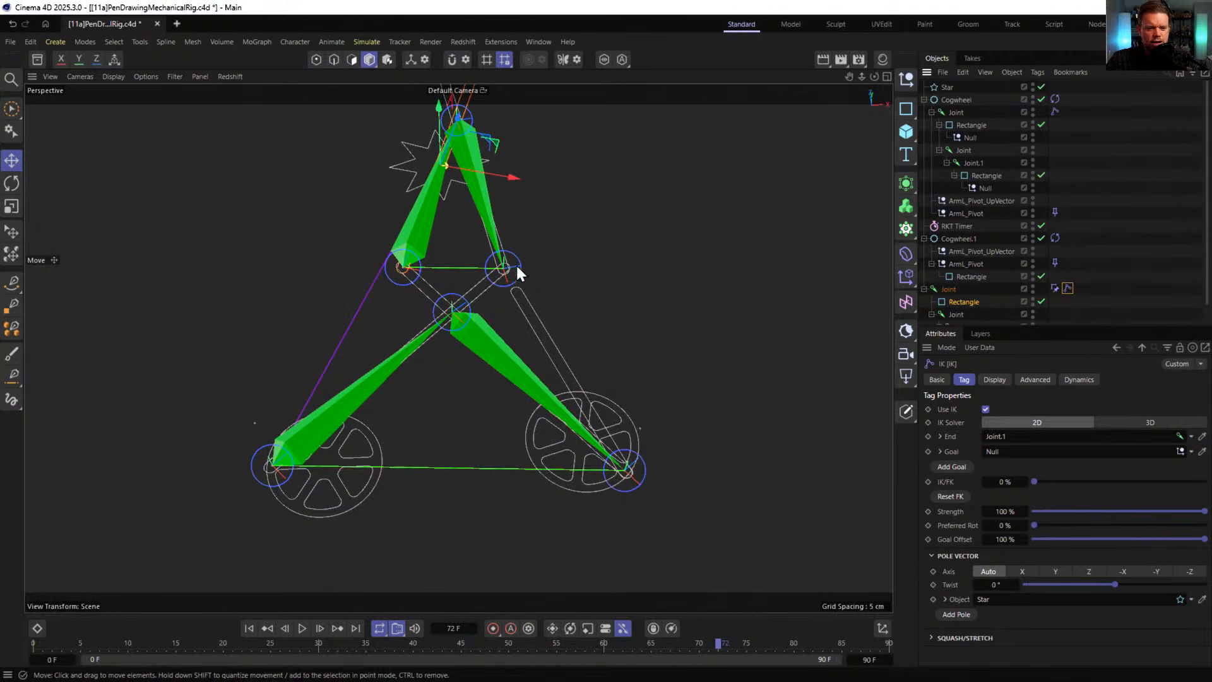
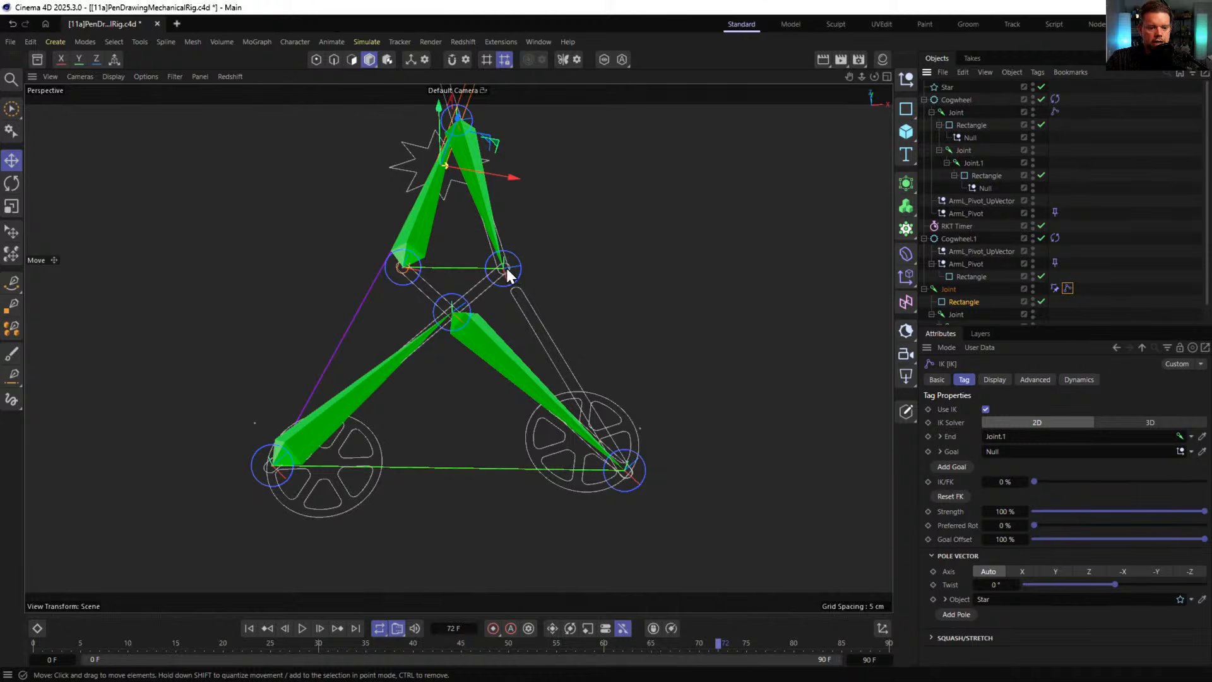
# - Set the bone length of the duplicated chain's root Joint and its child Joint to 10 cm
pyautogui.scroll(-1, 998, 289)
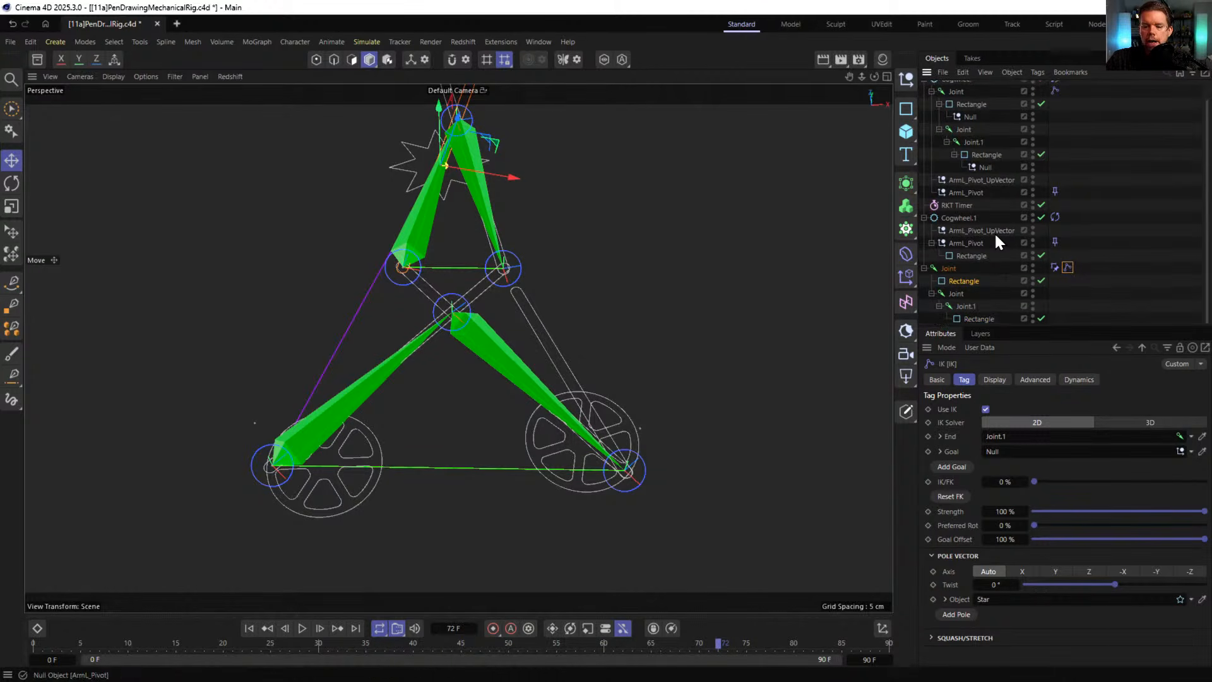
pyautogui.click(958, 294)
pyautogui.keyDown('ctrl'); pyautogui.click(959, 294); pyautogui.keyUp('ctrl')
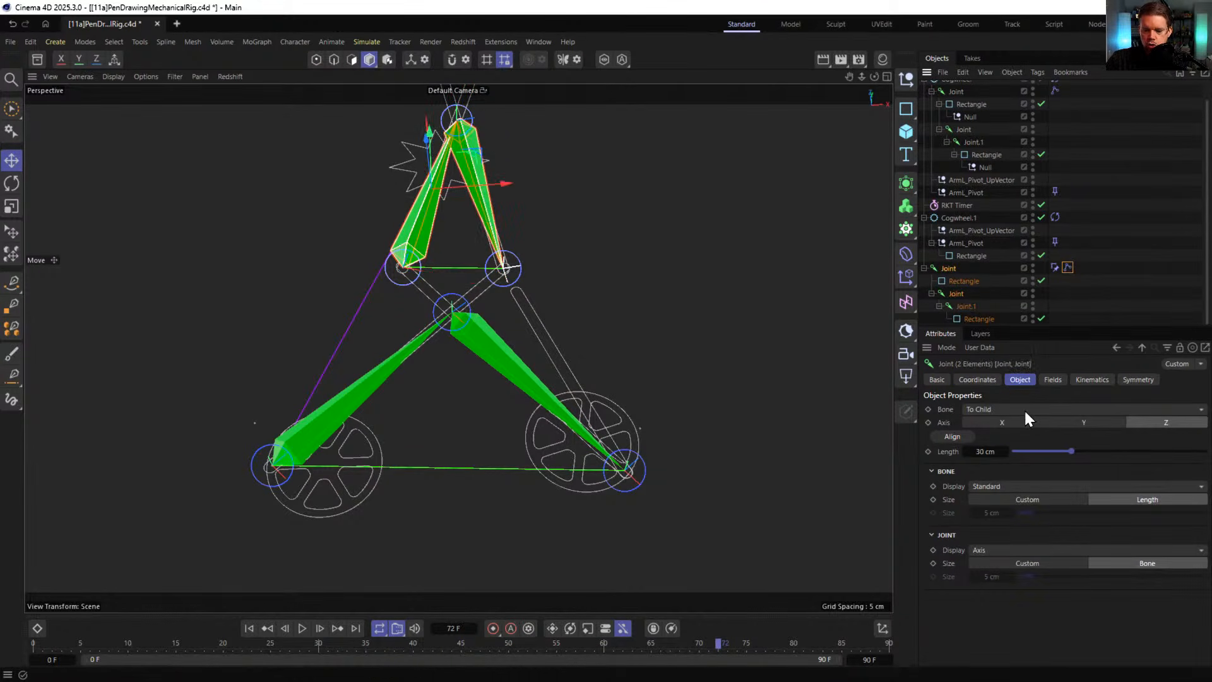
pyautogui.doubleClick(985, 452)
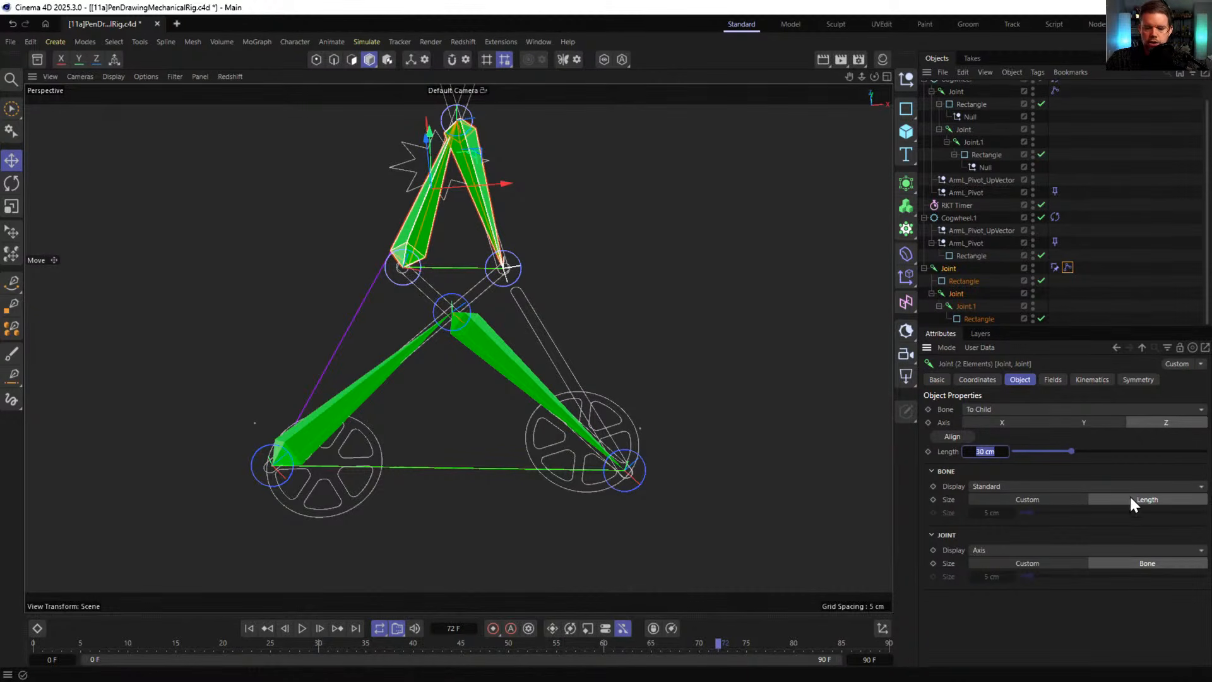
pyautogui.write('10')
pyautogui.press('Return')
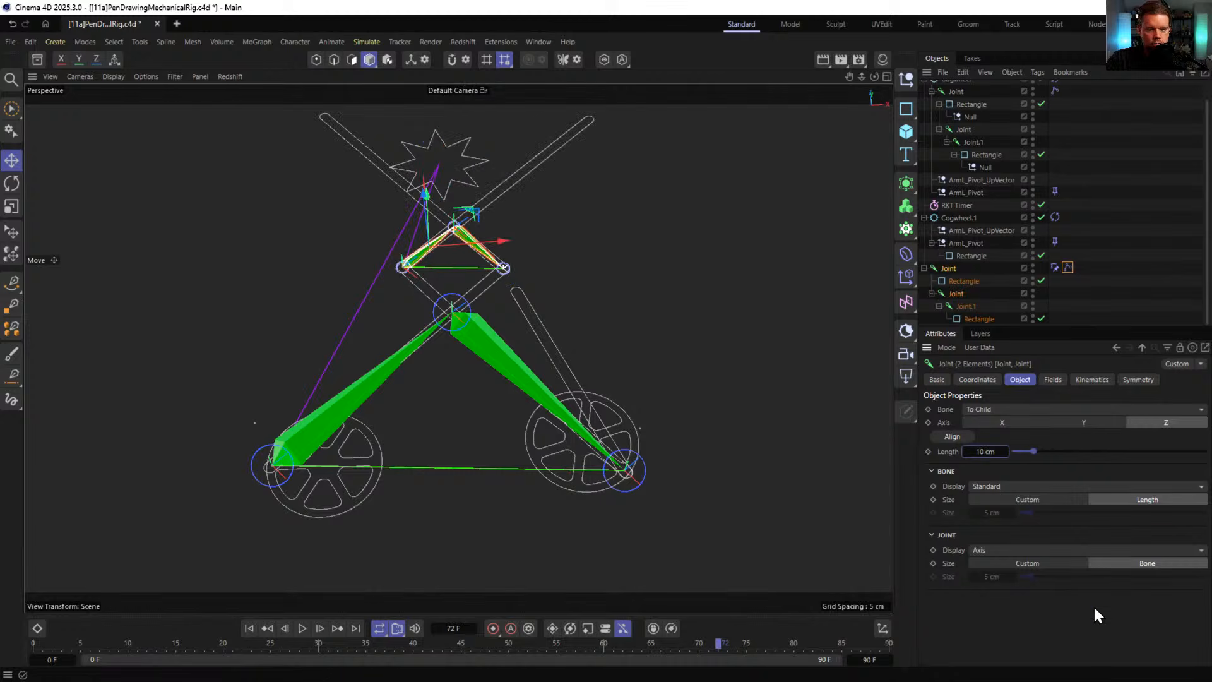
# - Increase the length of both selected Joints to 15 cm and inspect the duplicated chain's apex up close
pyautogui.doubleClick(972, 451)
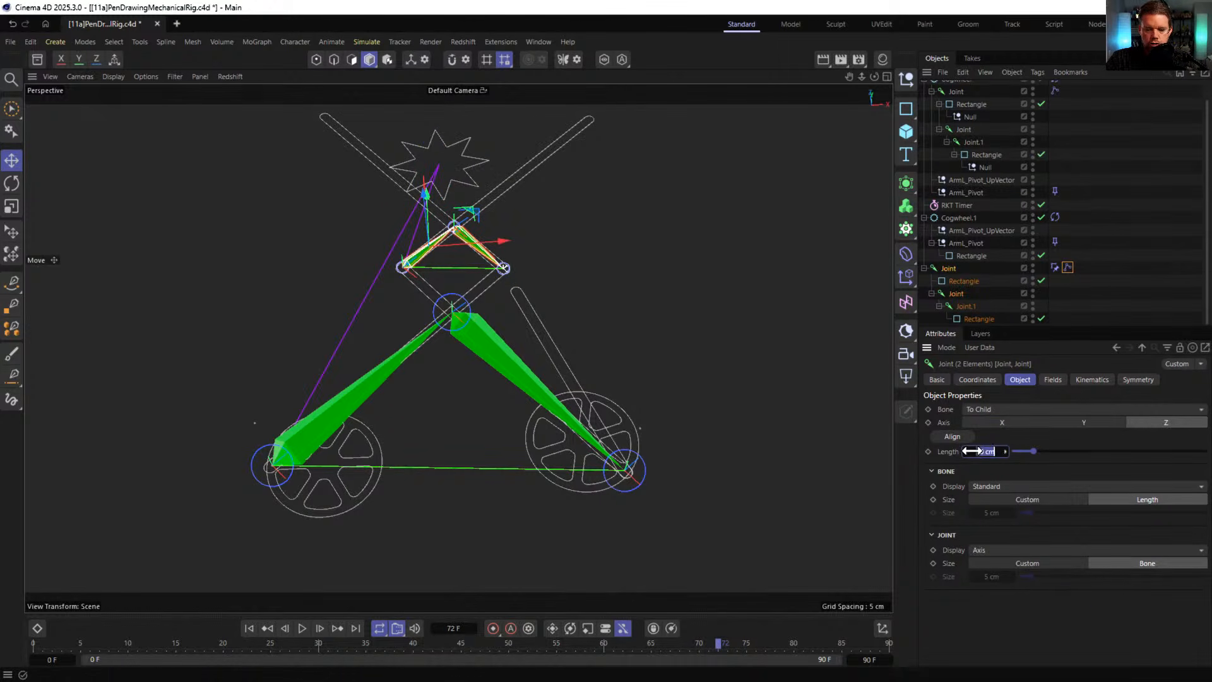
pyautogui.write('15')
pyautogui.press('Return')
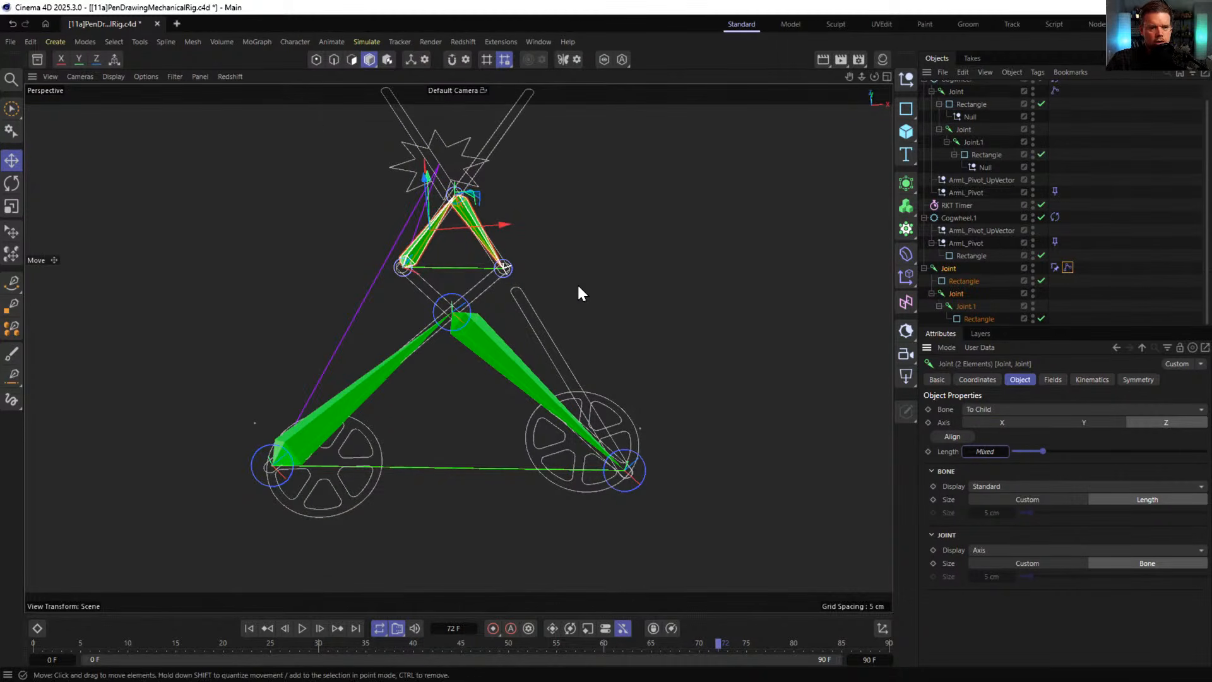
pyautogui.keyDown('alt'); pyautogui.moveTo(490, 253); pyautogui.dragTo(573, 255, button='right'); pyautogui.keyUp('alt')
pyautogui.keyDown('alt'); pyautogui.moveTo(512, 218); pyautogui.dragTo(604, 422, button='middle'); pyautogui.keyUp('alt')
pyautogui.keyDown('alt'); pyautogui.moveTo(524, 336); pyautogui.dragTo(529, 385); pyautogui.keyUp('alt')
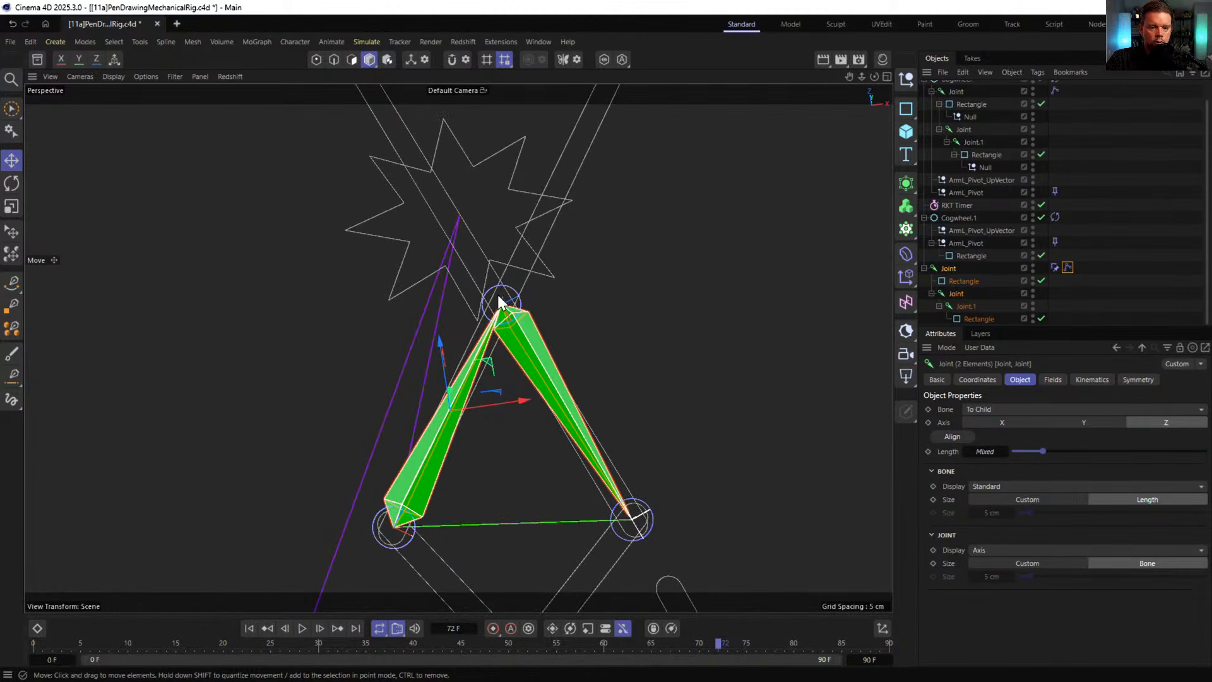
pyautogui.keyDown('alt'); pyautogui.moveTo(525, 253); pyautogui.dragTo(444, 212, button='right'); pyautogui.keyUp('alt')
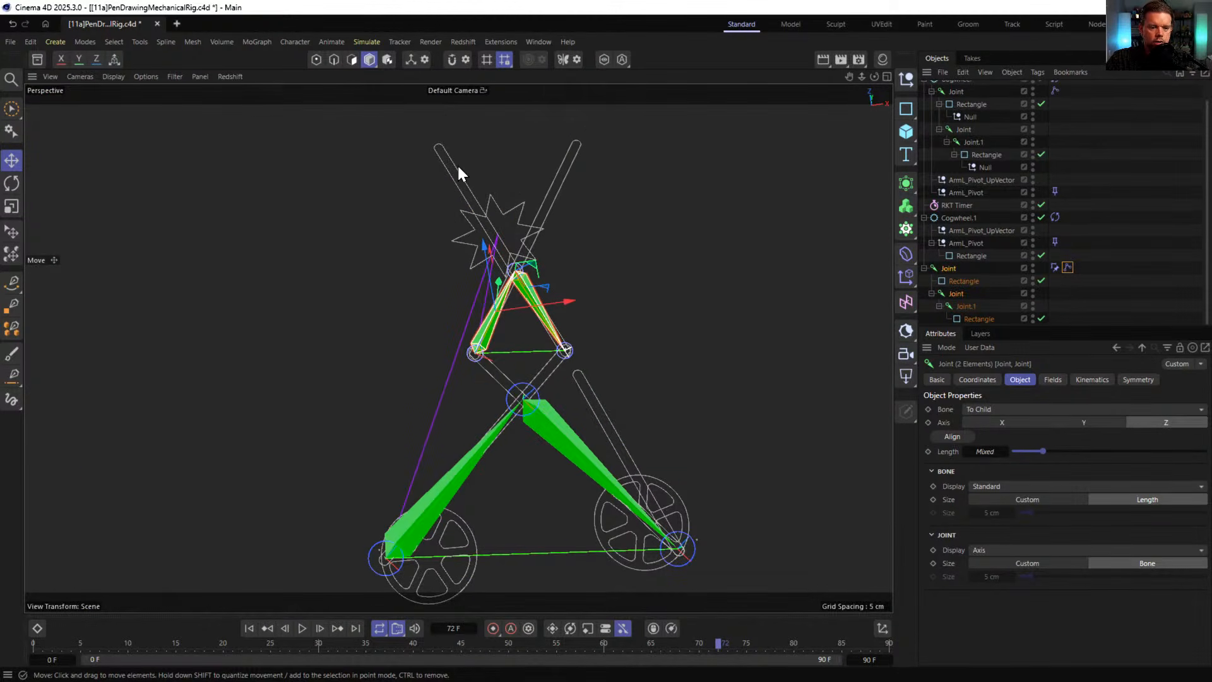
# - Set the height of the two Rectangles in the duplicated Joint chain to 20 cm
pyautogui.click(952, 281)
pyautogui.keyDown('ctrl'); pyautogui.click(971, 319); pyautogui.keyUp('ctrl')
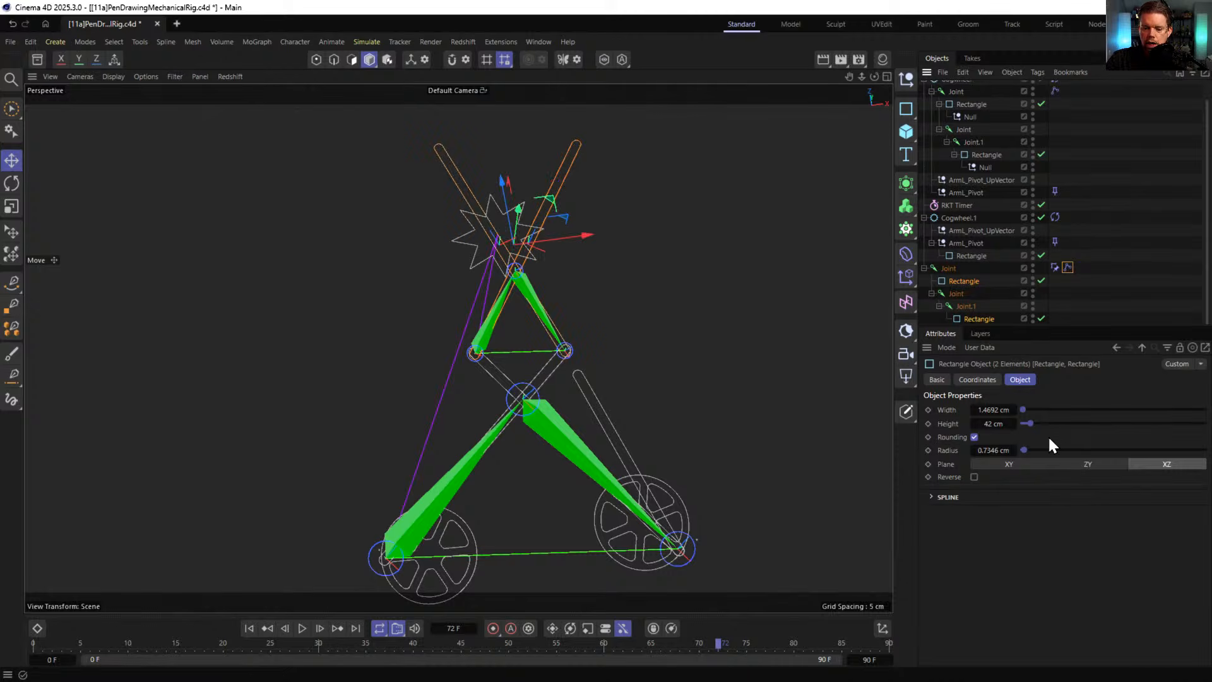
pyautogui.click(995, 424)
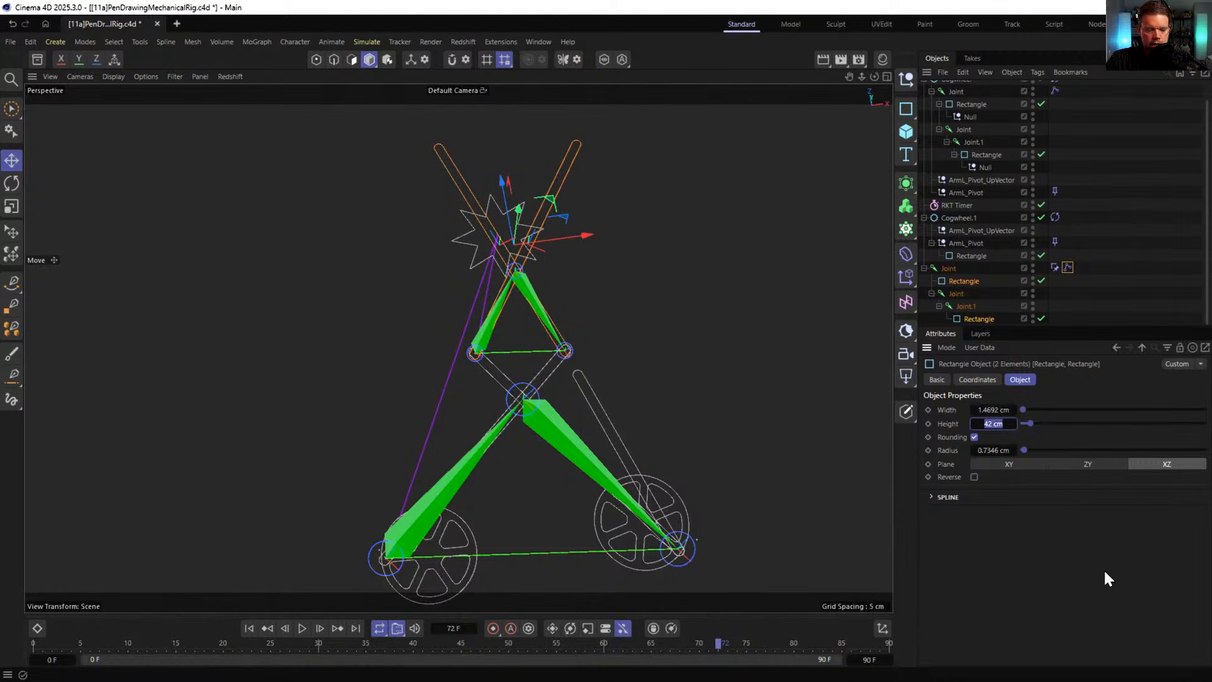
pyautogui.write('20')
pyautogui.press('Return')
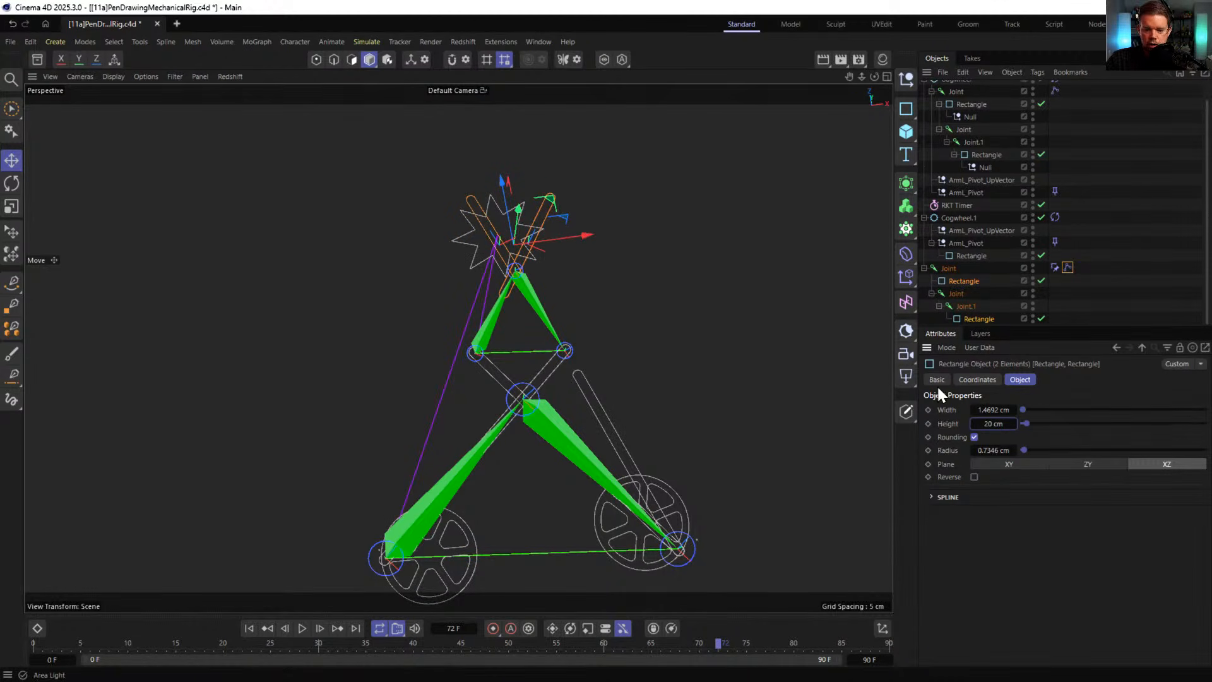
# - Set the Z position of the Rectangle directly under the duplicated chain's root Joint to 10 cm
pyautogui.click(977, 379)
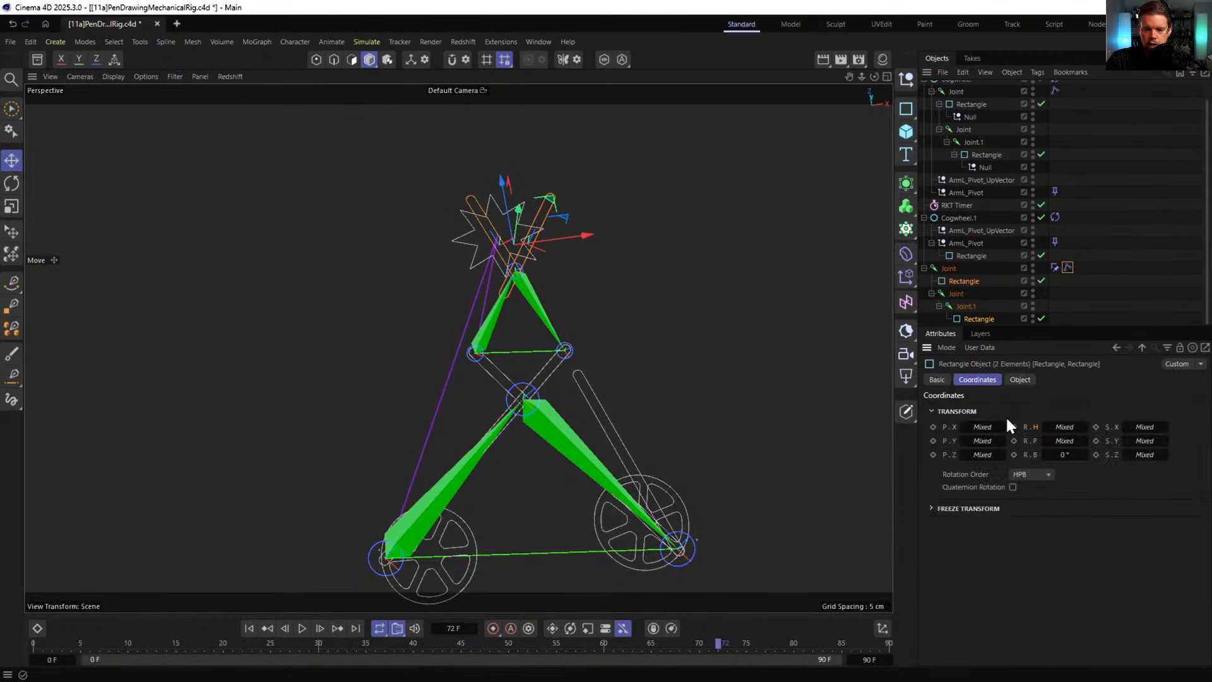
pyautogui.click(961, 281)
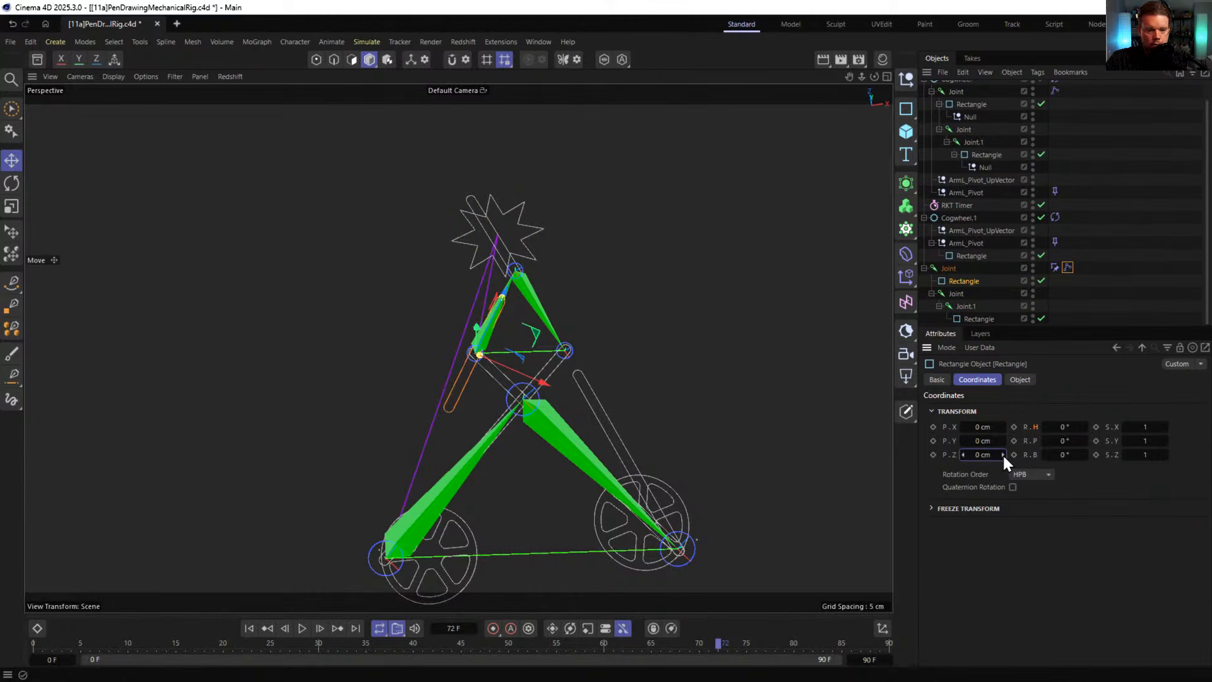
pyautogui.write('10')
pyautogui.press('Return')
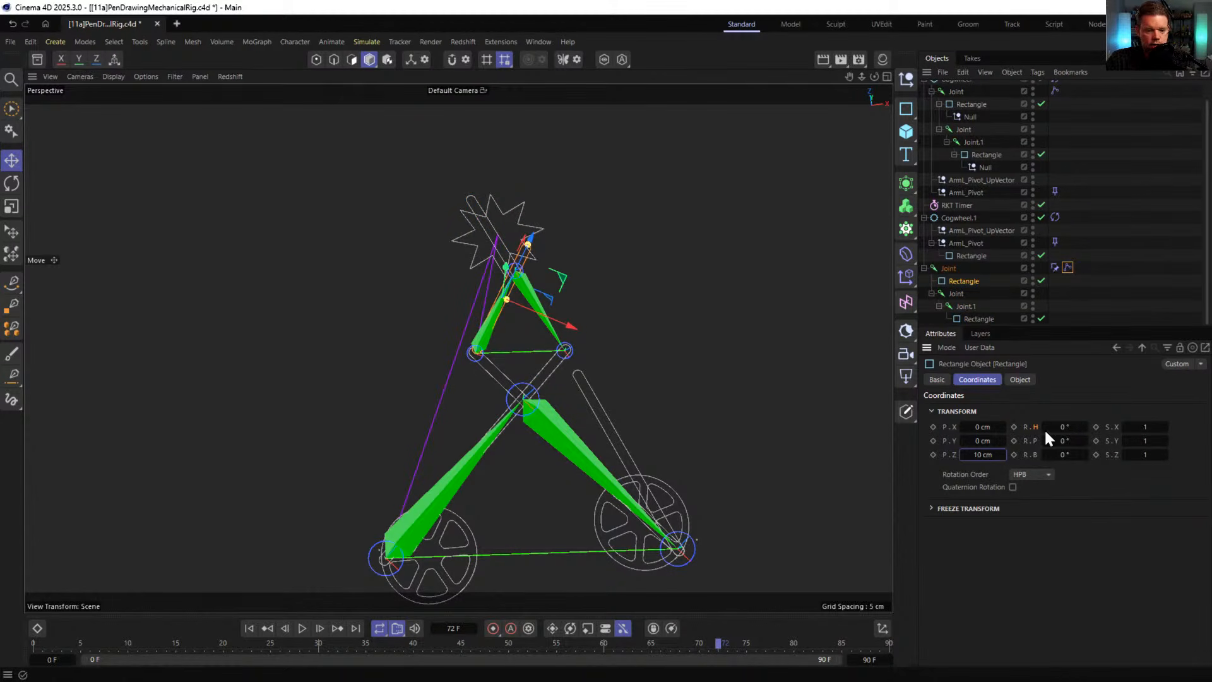
# - Set the X position of the Rectangle under the duplicated chain's Joint.1 to -10 cm
pyautogui.click(978, 318)
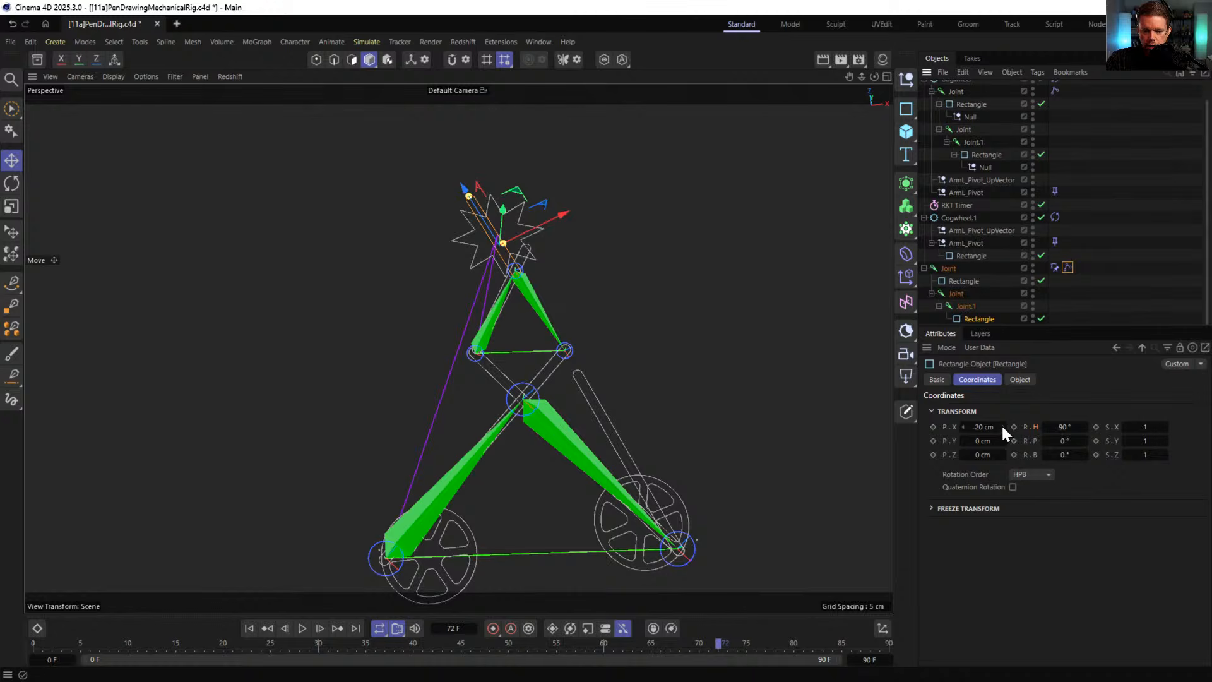
pyautogui.rightClick(1002, 426)
pyautogui.doubleClick(988, 427)
pyautogui.write('10')
pyautogui.press('Return')
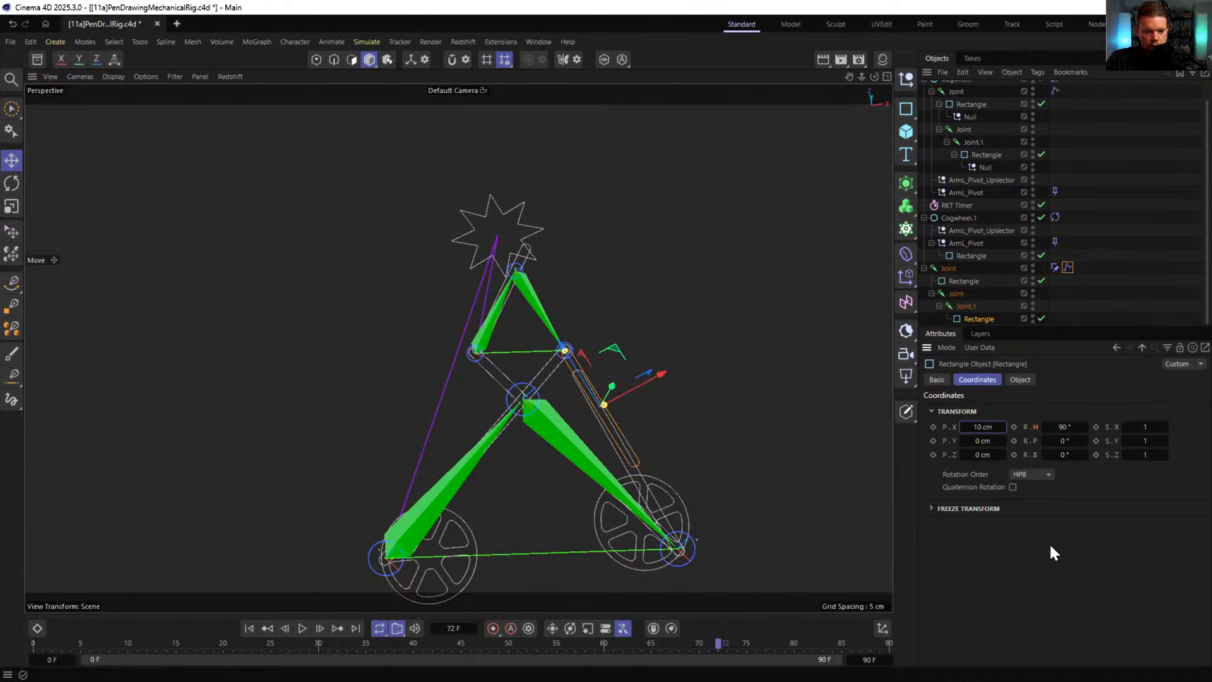
pyautogui.doubleClick(983, 430)
pyautogui.write('-10')
pyautogui.press('Return')
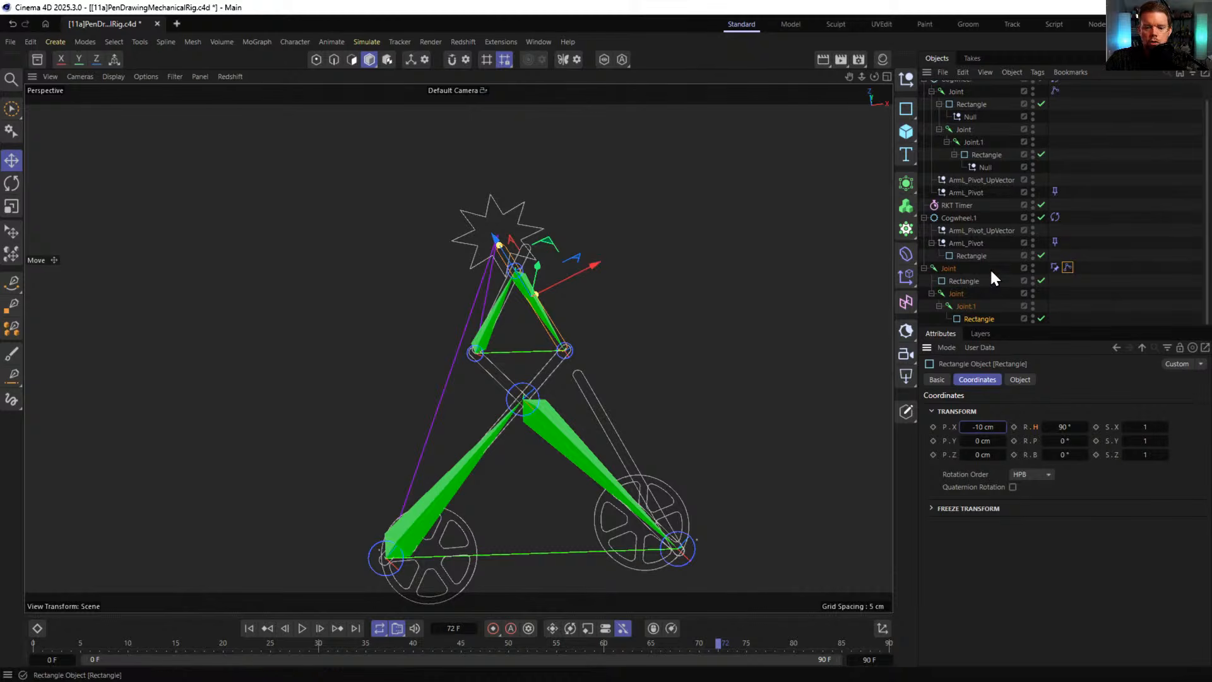
# - Select both Rectangles of the duplicated chain and examine how they line up with the bones and cross at the apex
pyautogui.keyDown('ctrl'); pyautogui.click(962, 281); pyautogui.keyUp('ctrl')
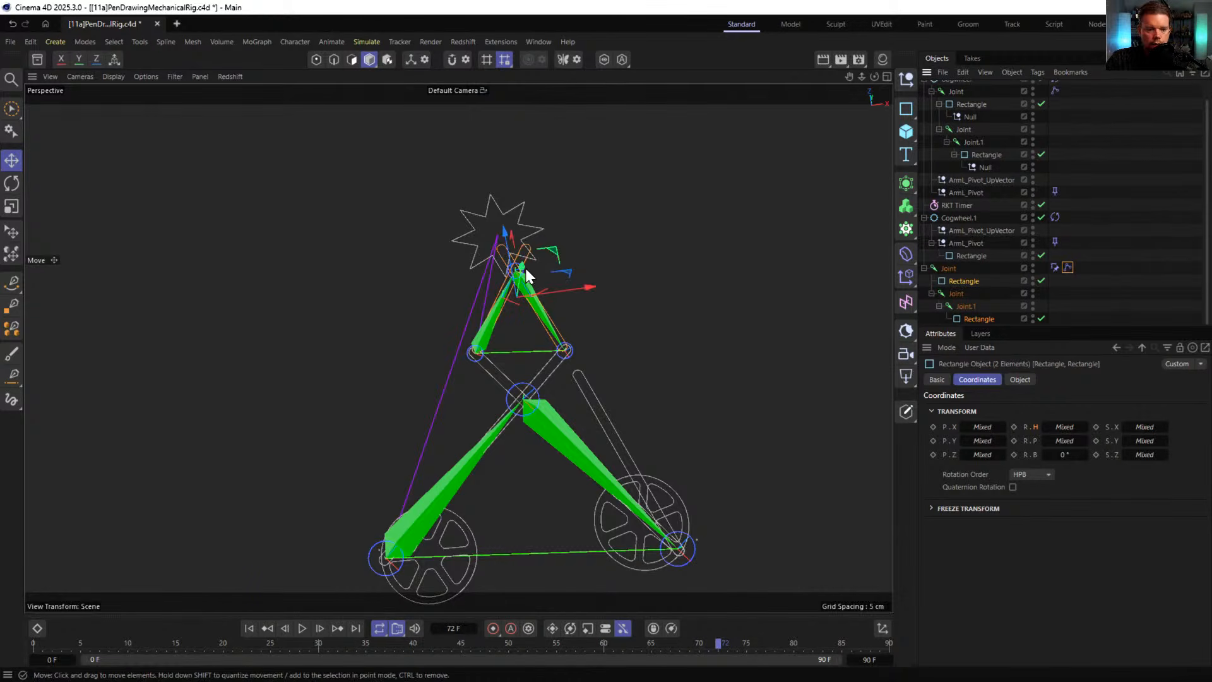
pyautogui.scroll(5, 526, 268)
pyautogui.keyDown('alt'); pyautogui.moveTo(608, 321); pyautogui.dragTo(554, 345, button='right'); pyautogui.keyUp('alt')
pyautogui.keyDown('alt'); pyautogui.moveTo(572, 346); pyautogui.dragTo(552, 294, button='middle'); pyautogui.keyUp('alt')
pyautogui.keyDown('alt'); pyautogui.moveTo(552, 294); pyautogui.dragTo(529, 252); pyautogui.keyUp('alt')
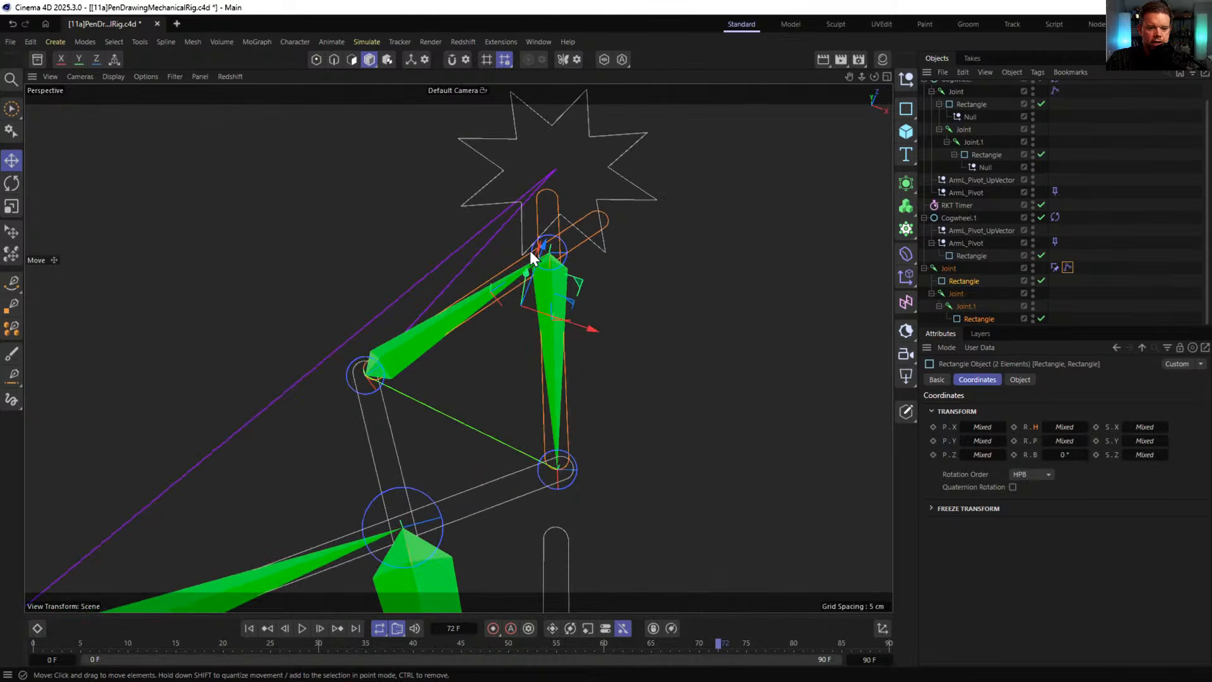
pyautogui.keyDown('alt'); pyautogui.moveTo(589, 336); pyautogui.dragTo(494, 365, button='right'); pyautogui.keyUp('alt')
pyautogui.keyDown('alt'); pyautogui.moveTo(529, 447); pyautogui.dragTo(458, 348, button='middle'); pyautogui.keyUp('alt')
pyautogui.keyDown('alt'); pyautogui.moveTo(458, 348); pyautogui.dragTo(675, 228); pyautogui.keyUp('alt')
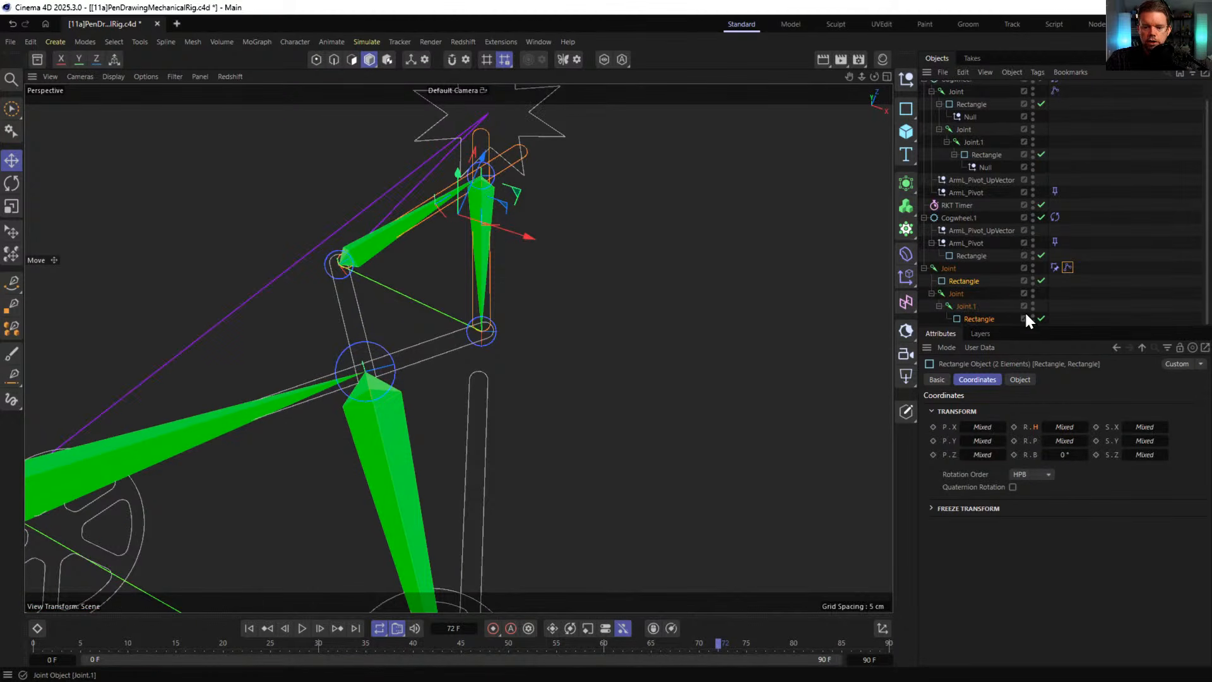
# - Enlarge the object list, play the animation to check the linked arms, and return to frame 0
pyautogui.moveTo(1040, 326); pyautogui.dragTo(1061, 468)
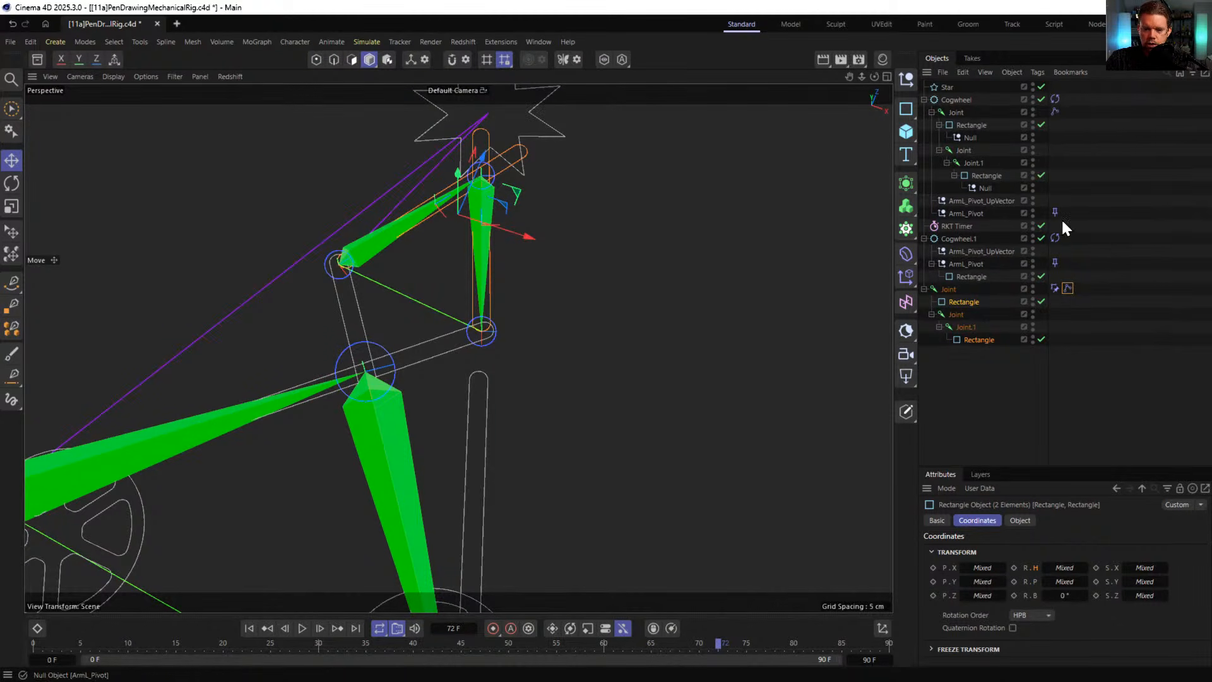
pyautogui.scroll(-5, 505, 403)
pyautogui.moveTo(505, 403)
pyautogui.keyDown('alt'); pyautogui.mouseDown()
pyautogui.moveTo(470, 415)
pyautogui.moveTo(527, 398)
pyautogui.mouseUp(); pyautogui.keyUp('alt')
pyautogui.keyDown('alt'); pyautogui.moveTo(555, 387); pyautogui.dragTo(560, 346, button='middle'); pyautogui.keyUp('alt')
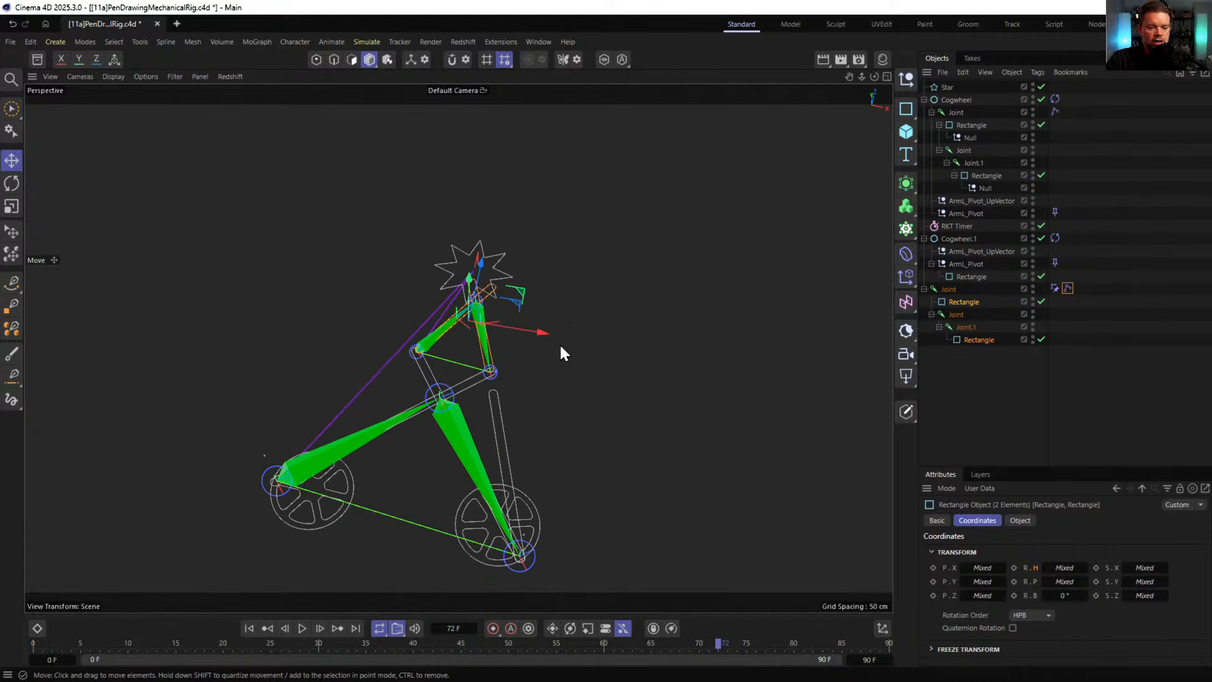
pyautogui.click(306, 628)
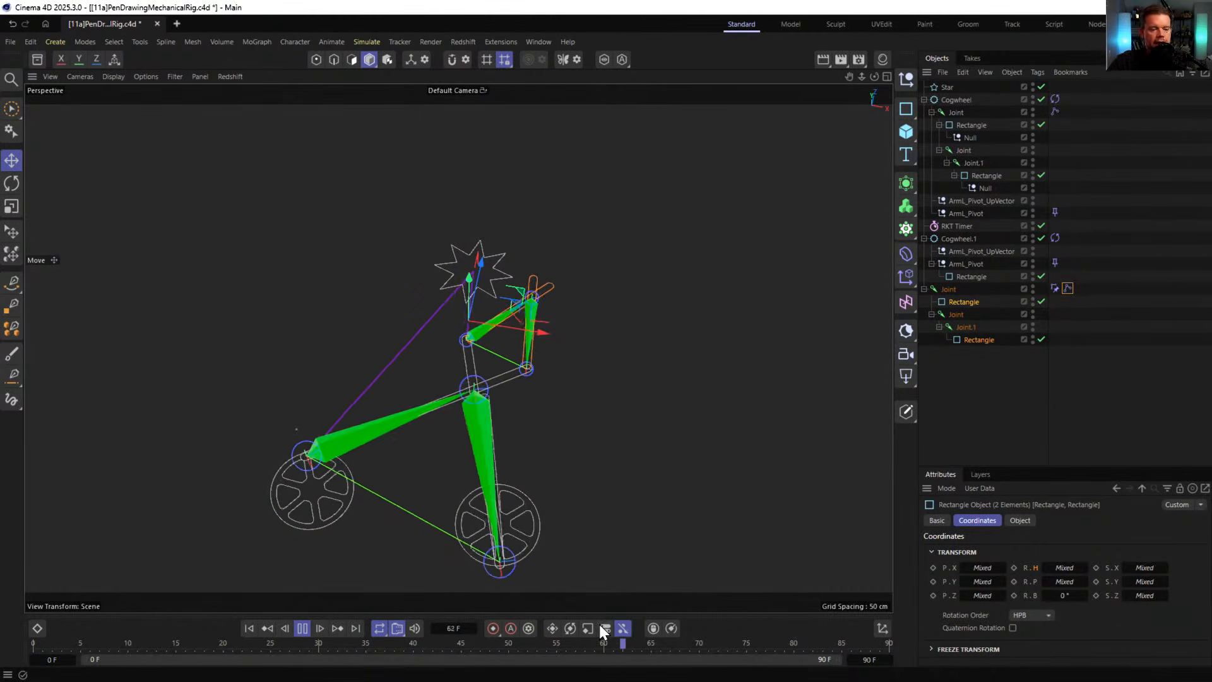
pyautogui.click(303, 628)
pyautogui.click(249, 628)
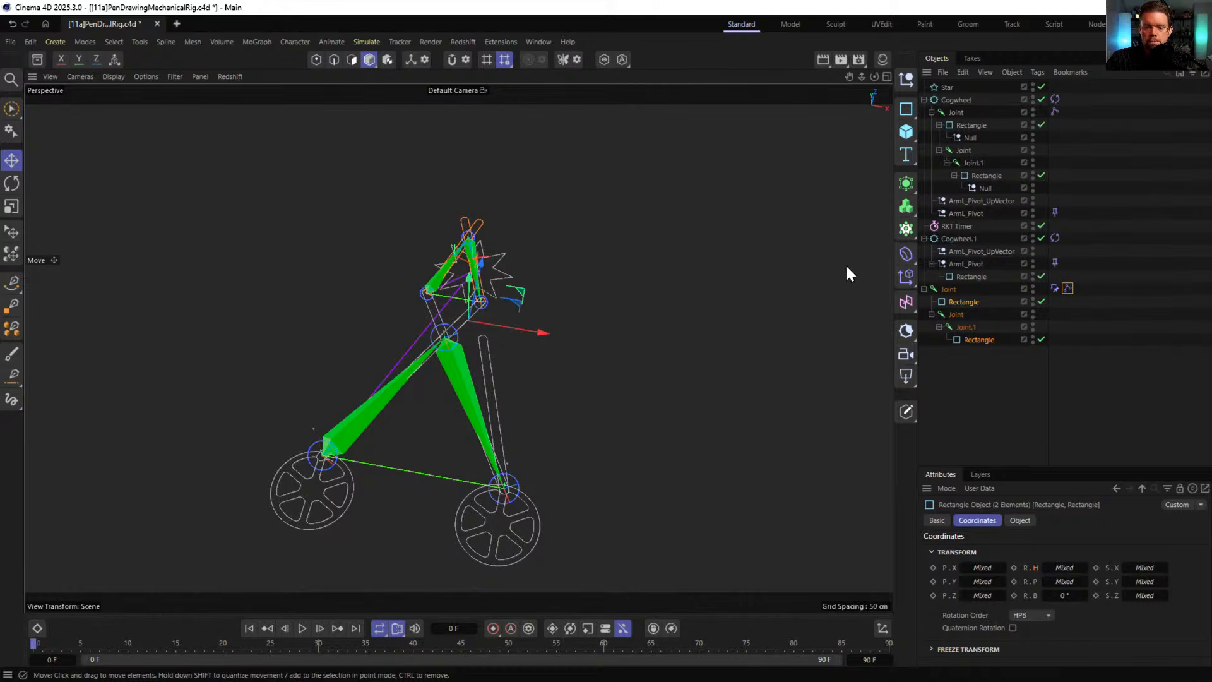
# - Reduce the height of both selected Rectangles to 17 cm
pyautogui.scroll(6, 498, 273)
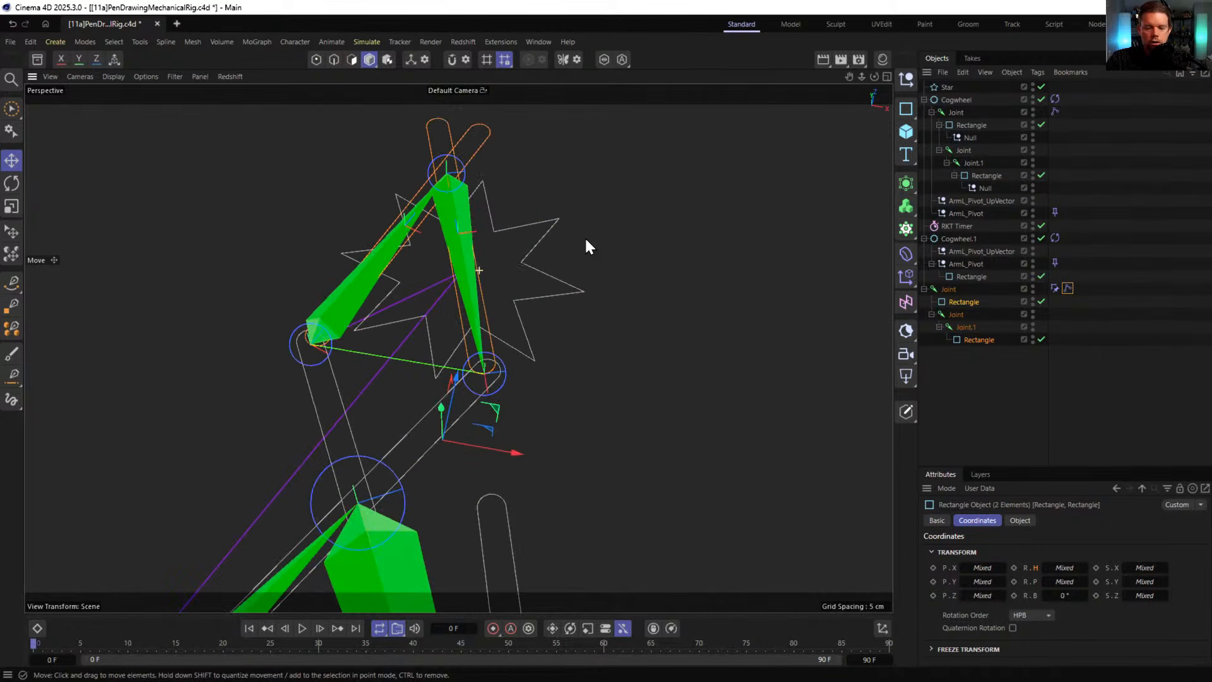
pyautogui.click(1020, 520)
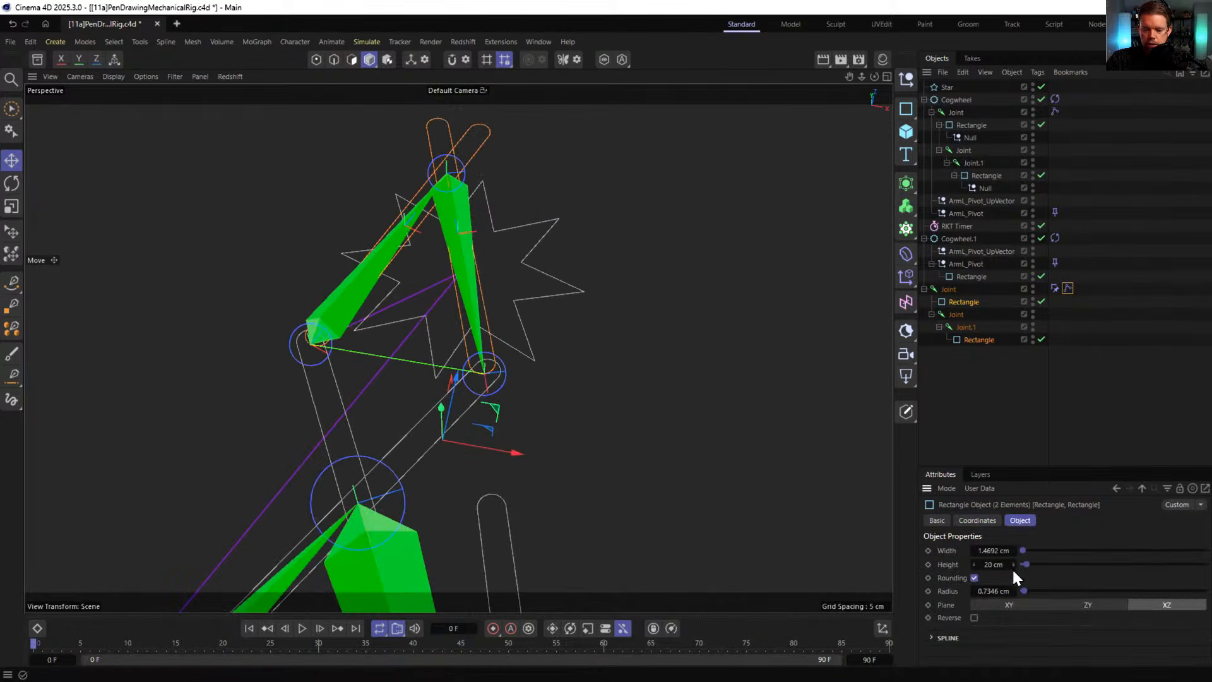
pyautogui.click(974, 564)
pyautogui.click(975, 564)
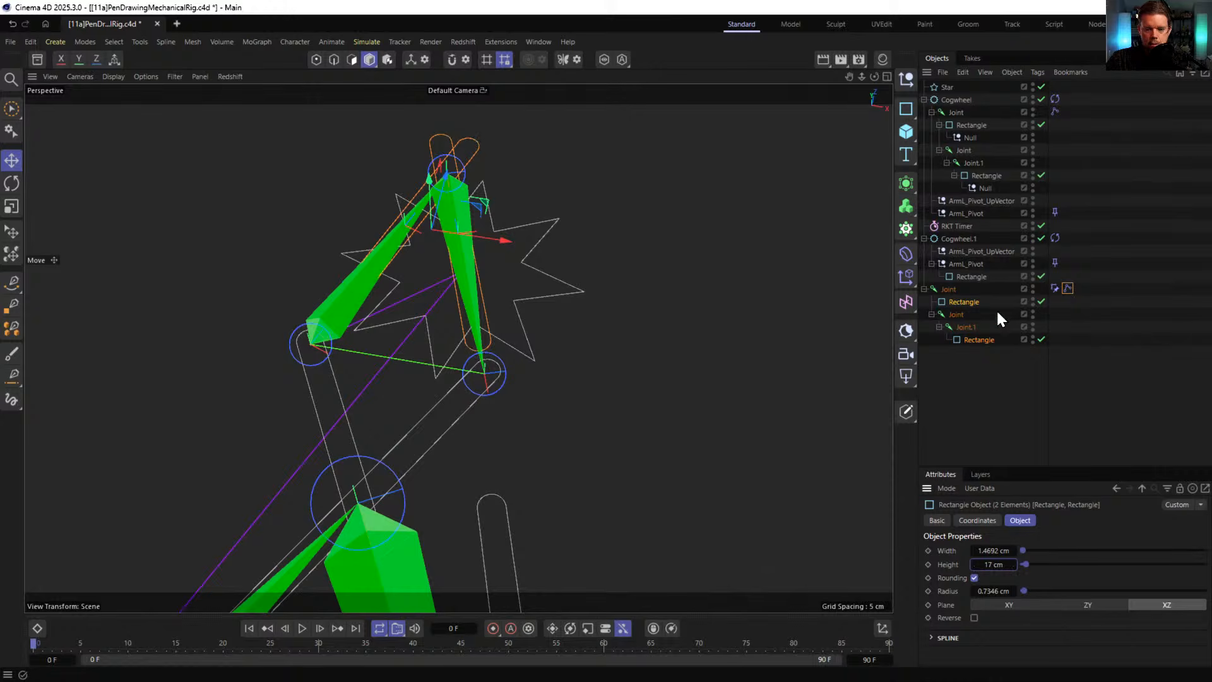
# - Set the root Joint's Rectangle to Z position 8 cm and Joint.1's Rectangle to X position -8 cm
pyautogui.click(964, 302)
pyautogui.click(977, 521)
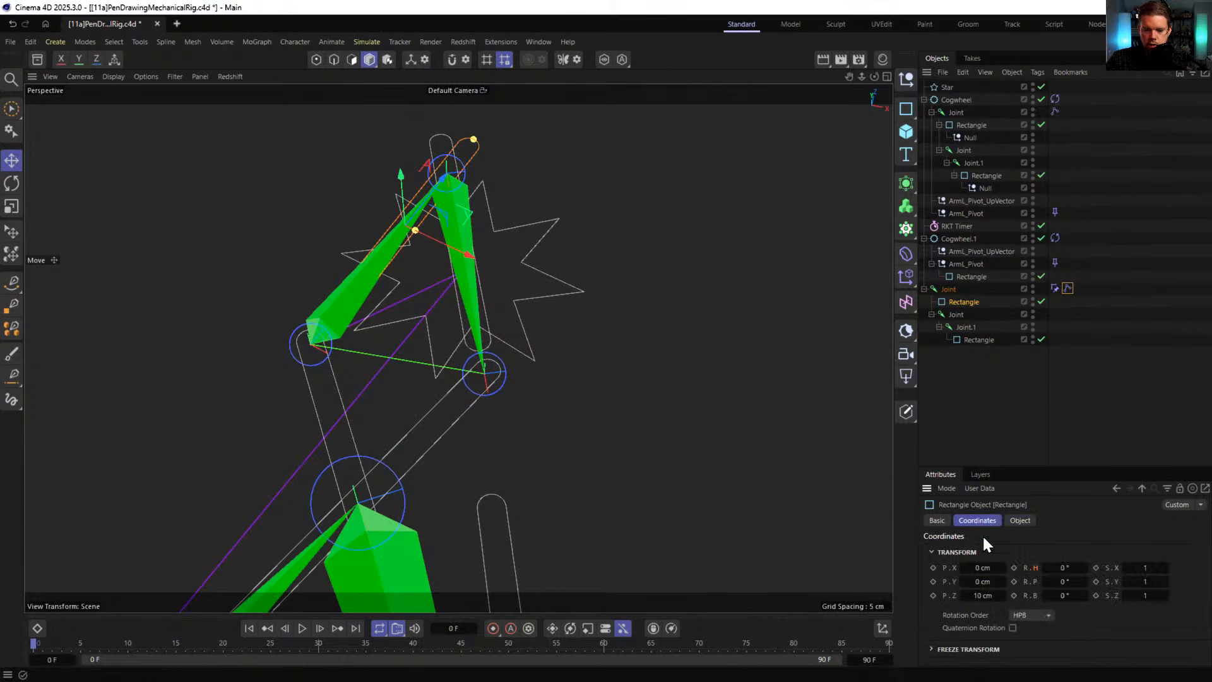
pyautogui.moveTo(970, 594); pyautogui.dragTo(964, 604)
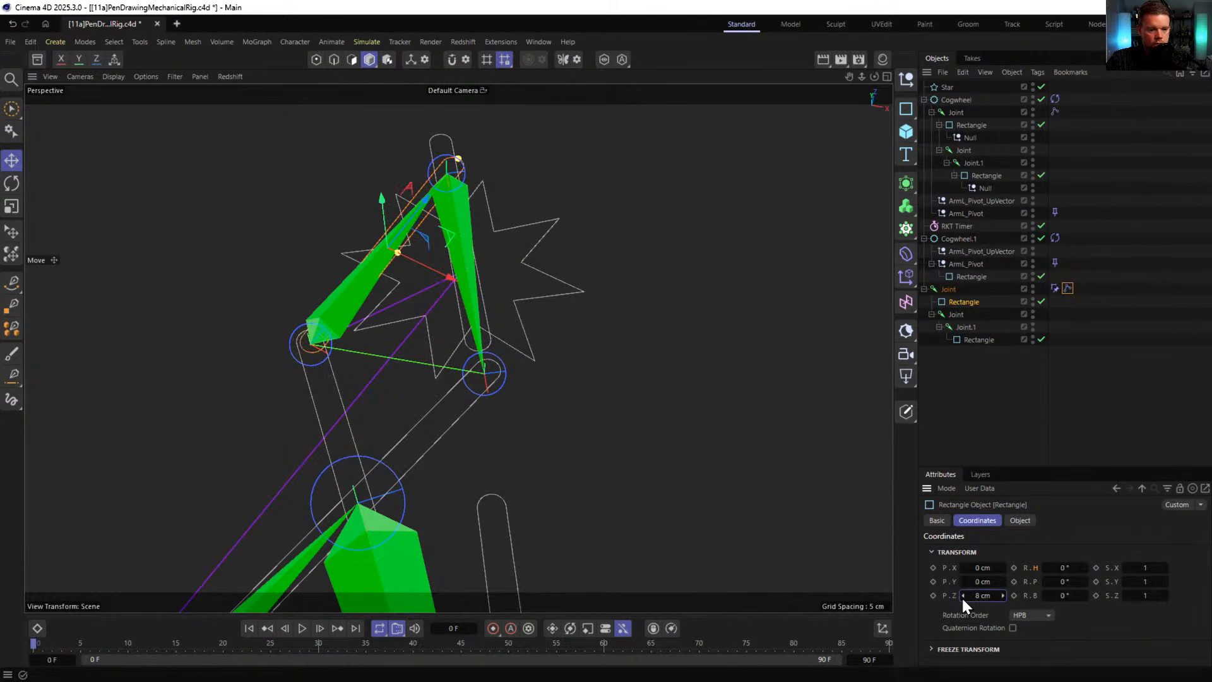
pyautogui.click(976, 339)
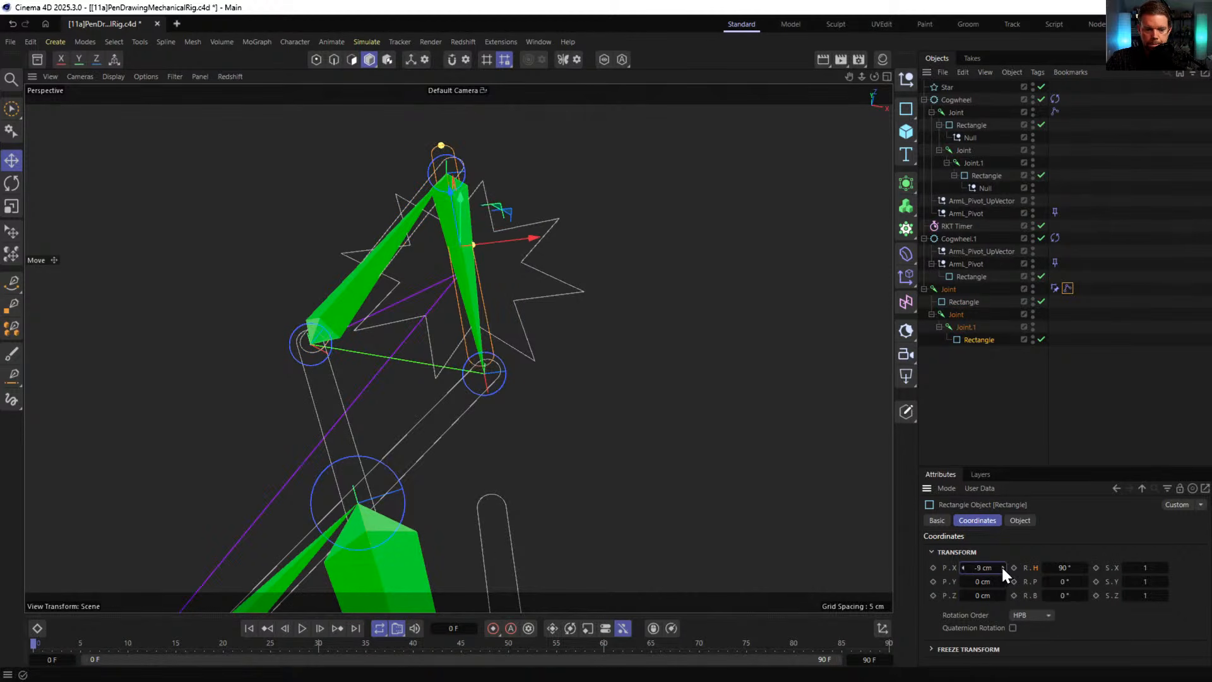
pyautogui.click(1111, 294)
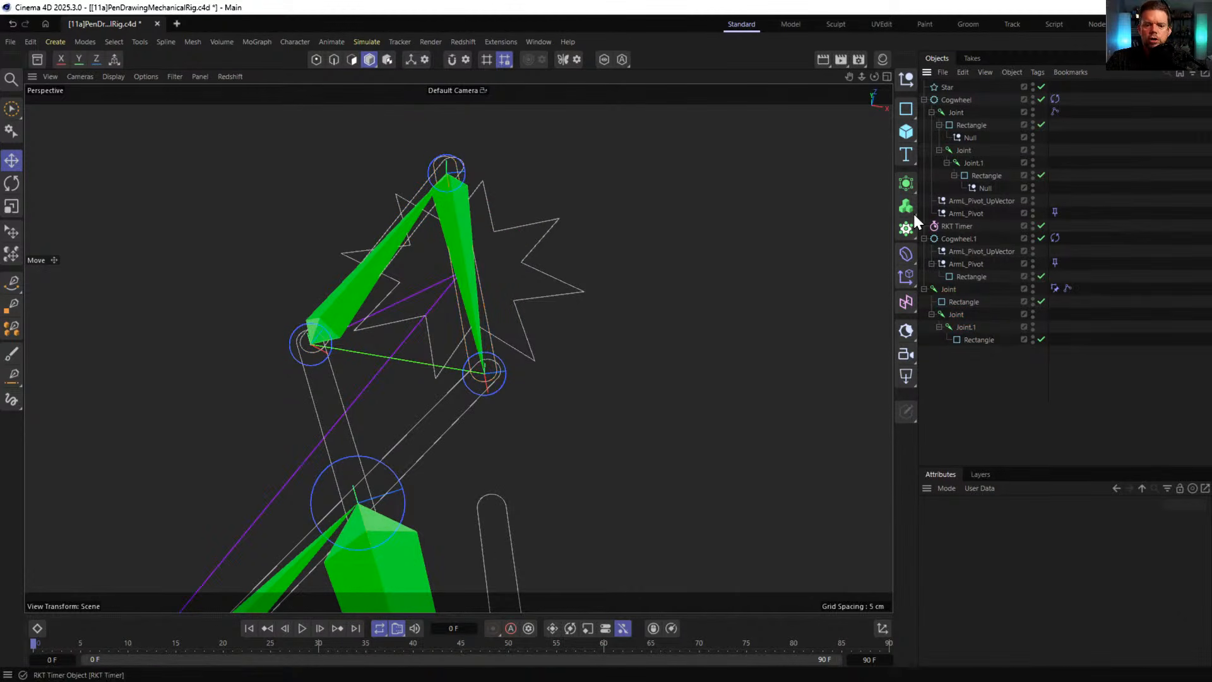
# - Group the duplicated chain's middle Joint into a Null, then move the Joint back out, leaving the Null at the apex under the root Joint
pyautogui.click(979, 339)
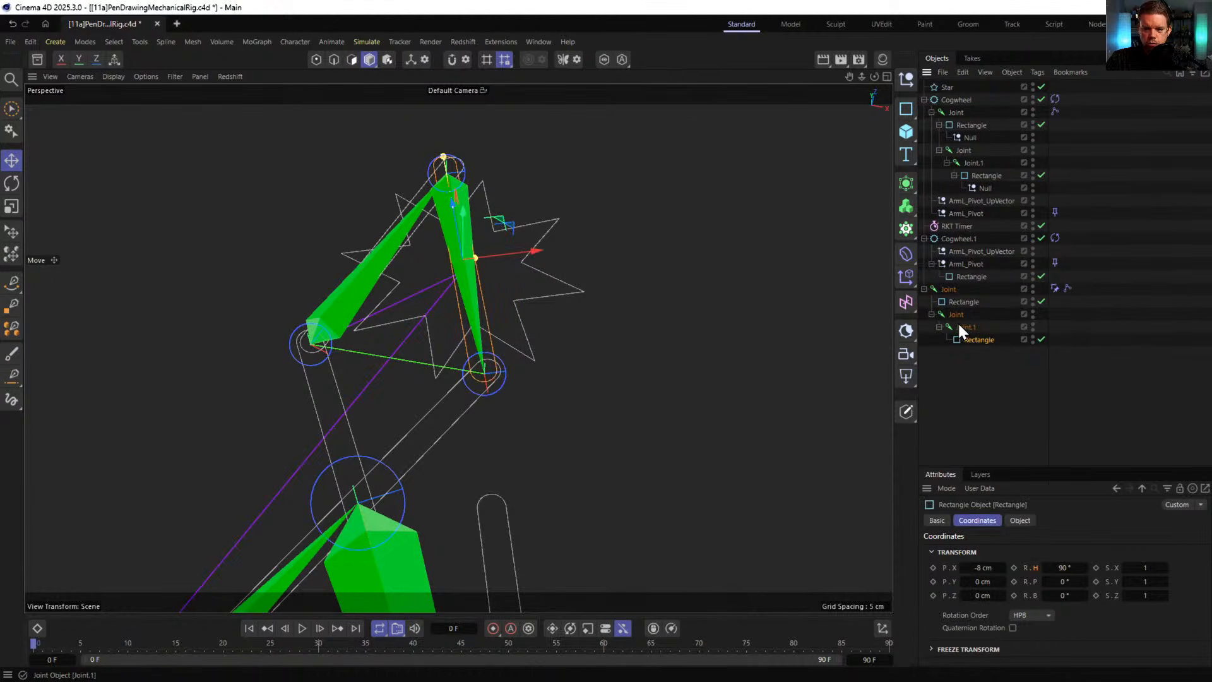
pyautogui.click(952, 315)
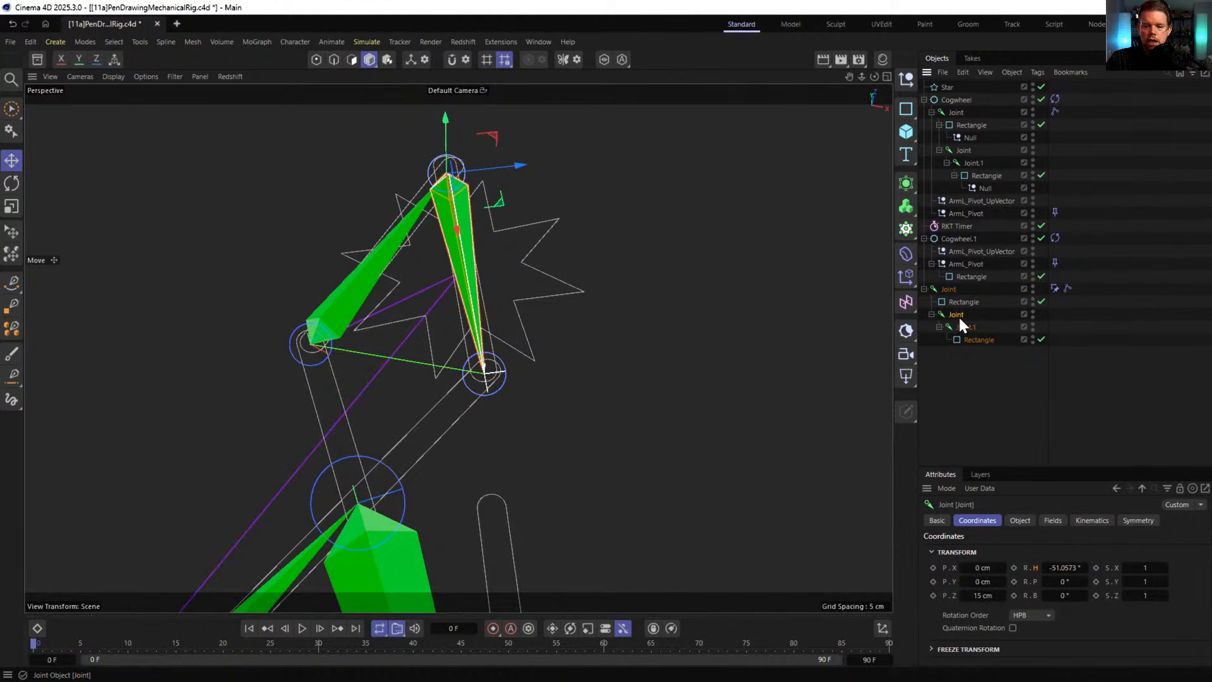
pyautogui.hotkey('alt', 'g')
pyautogui.click(931, 314)
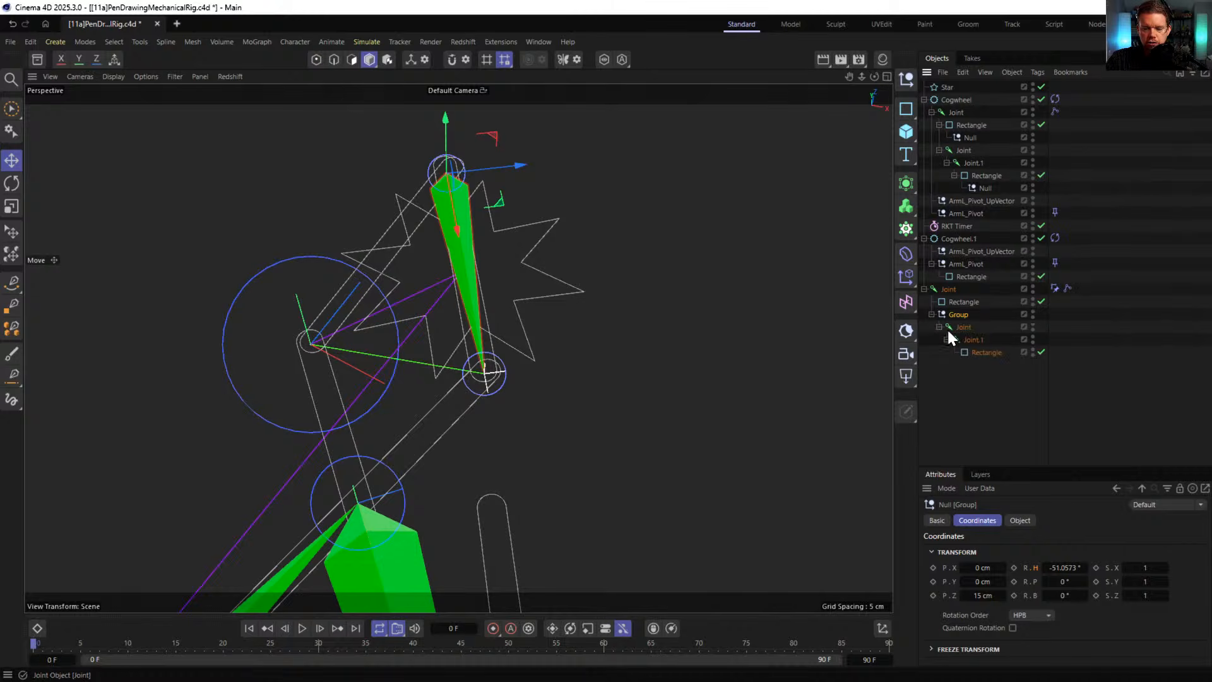
pyautogui.moveTo(945, 328); pyautogui.dragTo(959, 310)
pyautogui.click(958, 352)
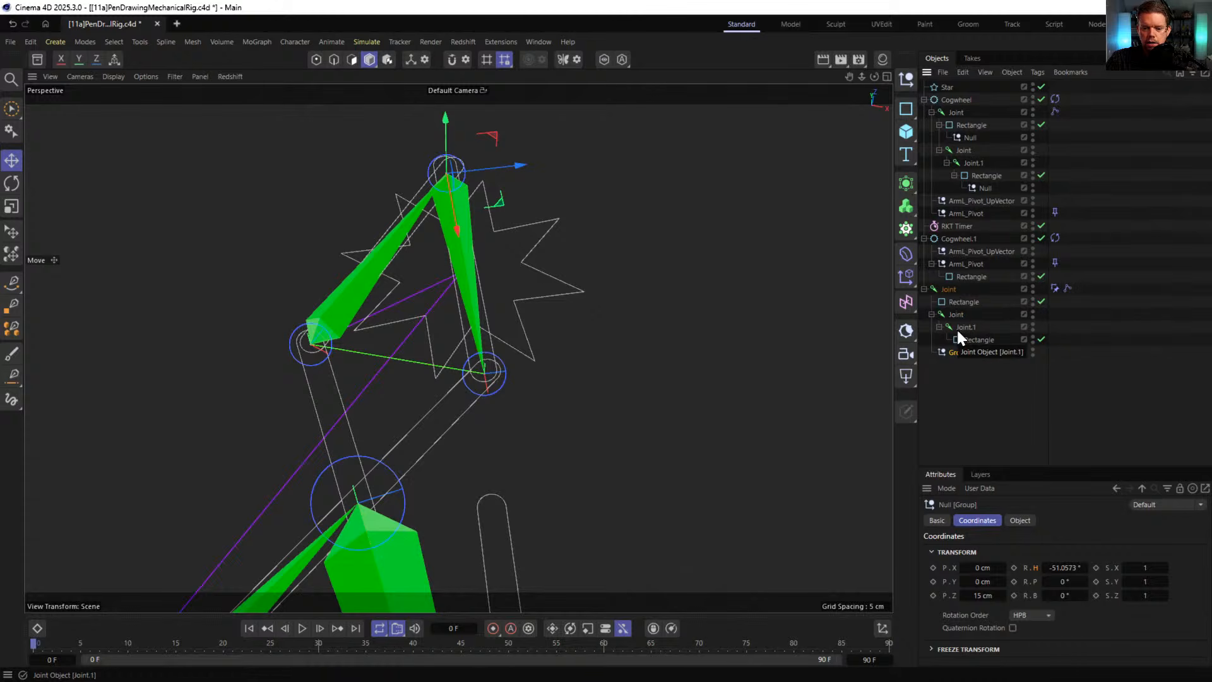
# - Rename the apex Null under the duplicated chain's root Joint as Pen
pyautogui.keyDown('shift'); pyautogui.click(942, 286); pyautogui.keyUp('shift')
pyautogui.doubleClick(958, 352)
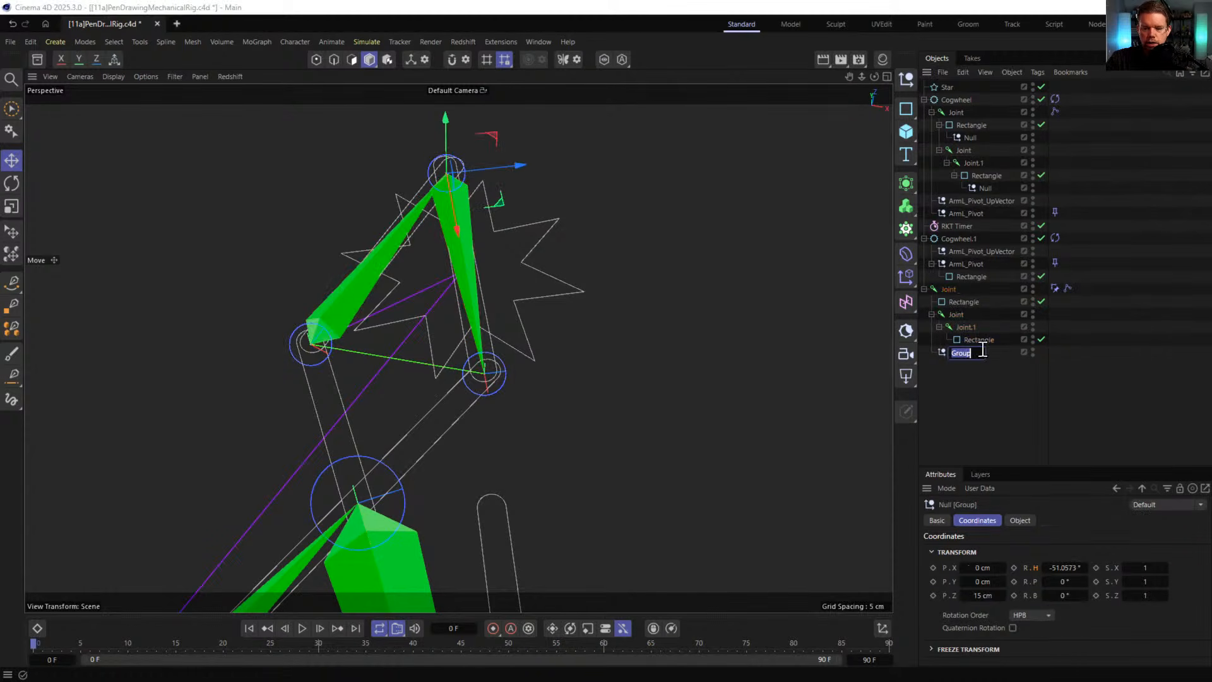
pyautogui.write('Pen')
pyautogui.press('Return')
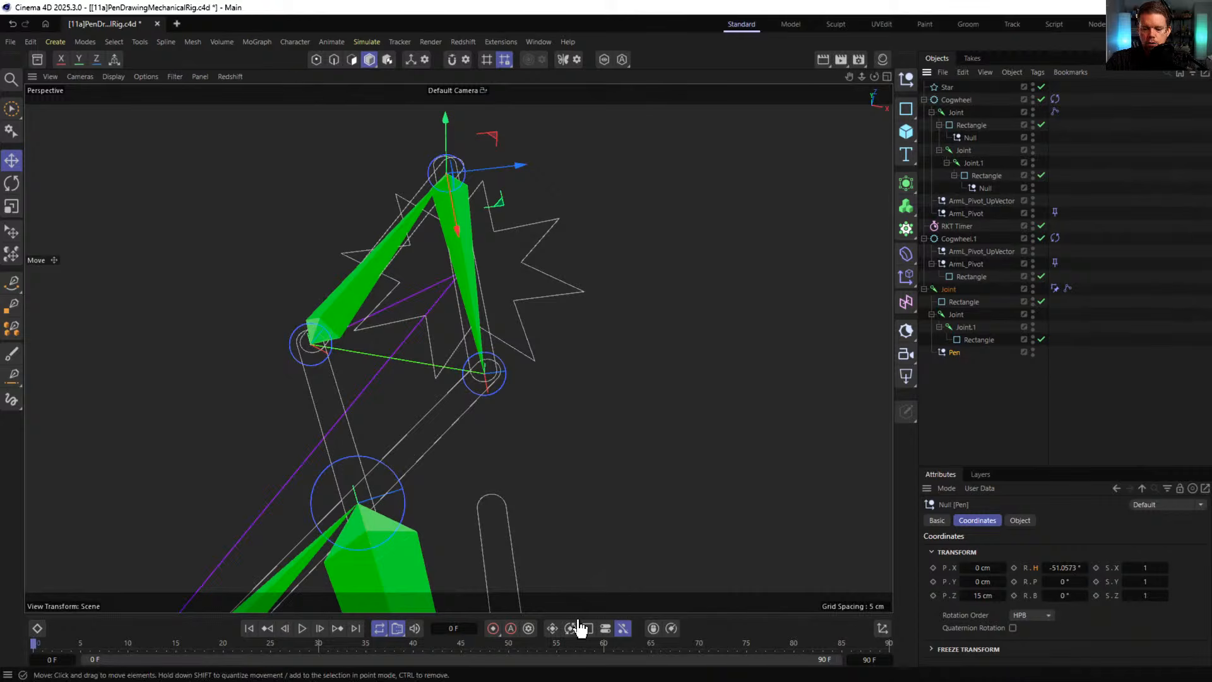
# - Play the animation to review the whole rig and save the project
pyautogui.click(302, 629)
pyautogui.moveTo(492, 340)
pyautogui.keyDown('alt'); pyautogui.mouseDown(button='right')
pyautogui.moveTo(412, 377)
pyautogui.moveTo(342, 452)
pyautogui.moveTo(459, 398)
pyautogui.moveTo(522, 400)
pyautogui.moveTo(490, 346)
pyautogui.mouseUp(button='right'); pyautogui.keyUp('alt')
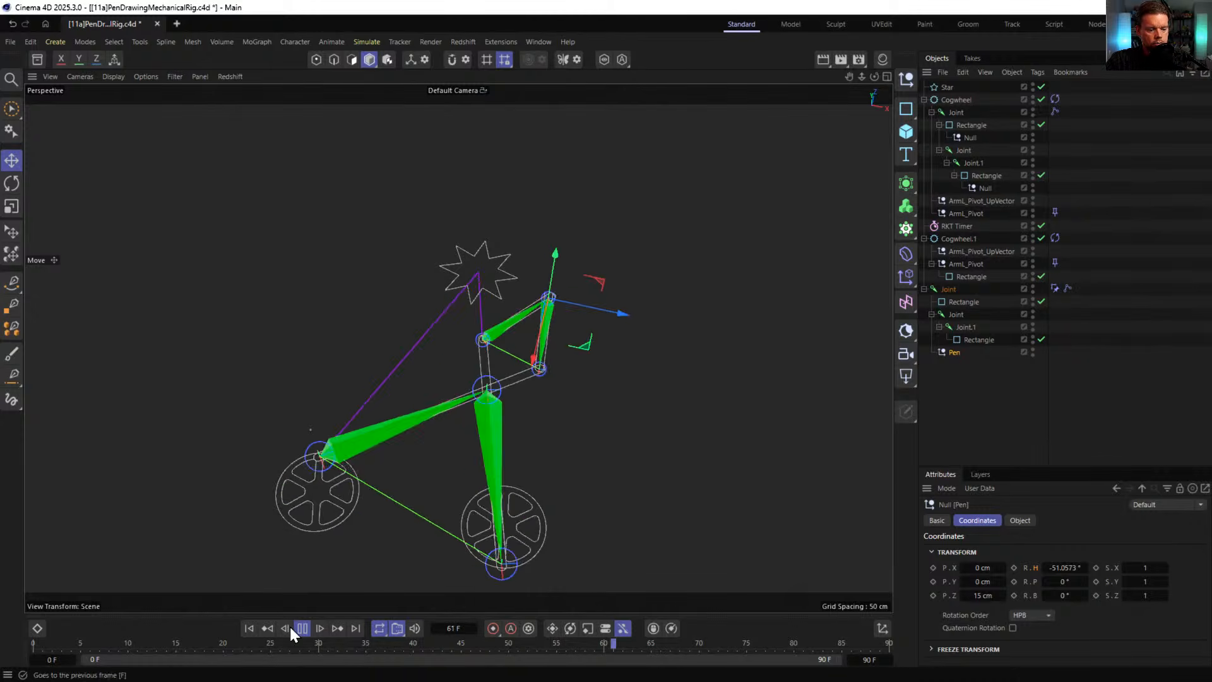
pyautogui.hotkey('ctrl', 's')
# - Search the asset library for "Penci", add the Pencil - Colorful 02 model to the scene, and close the Asset Browser
pyautogui.click(39, 63)
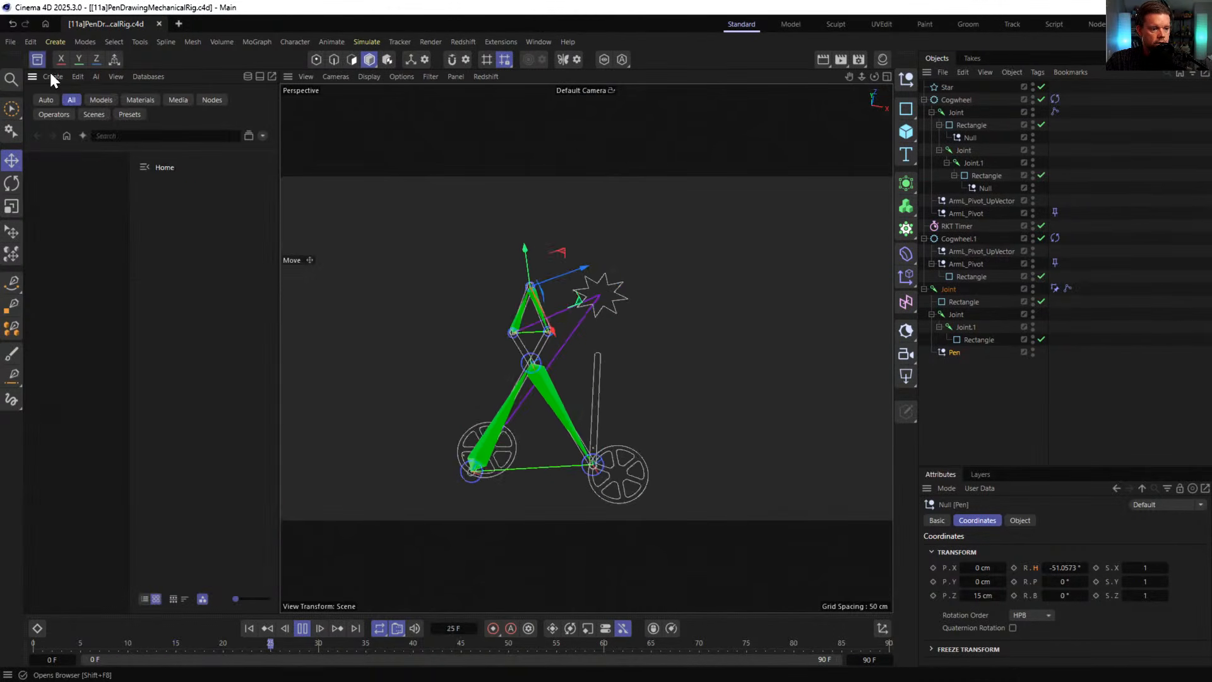
pyautogui.click(171, 136)
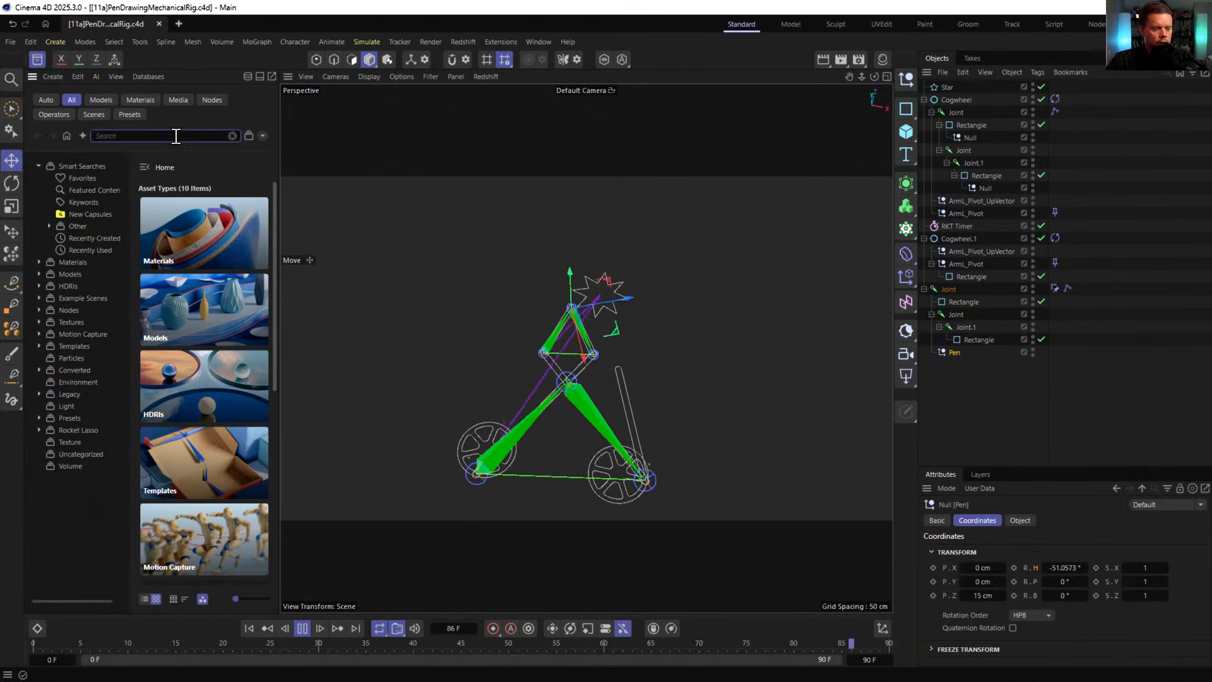
pyautogui.write('Penci')
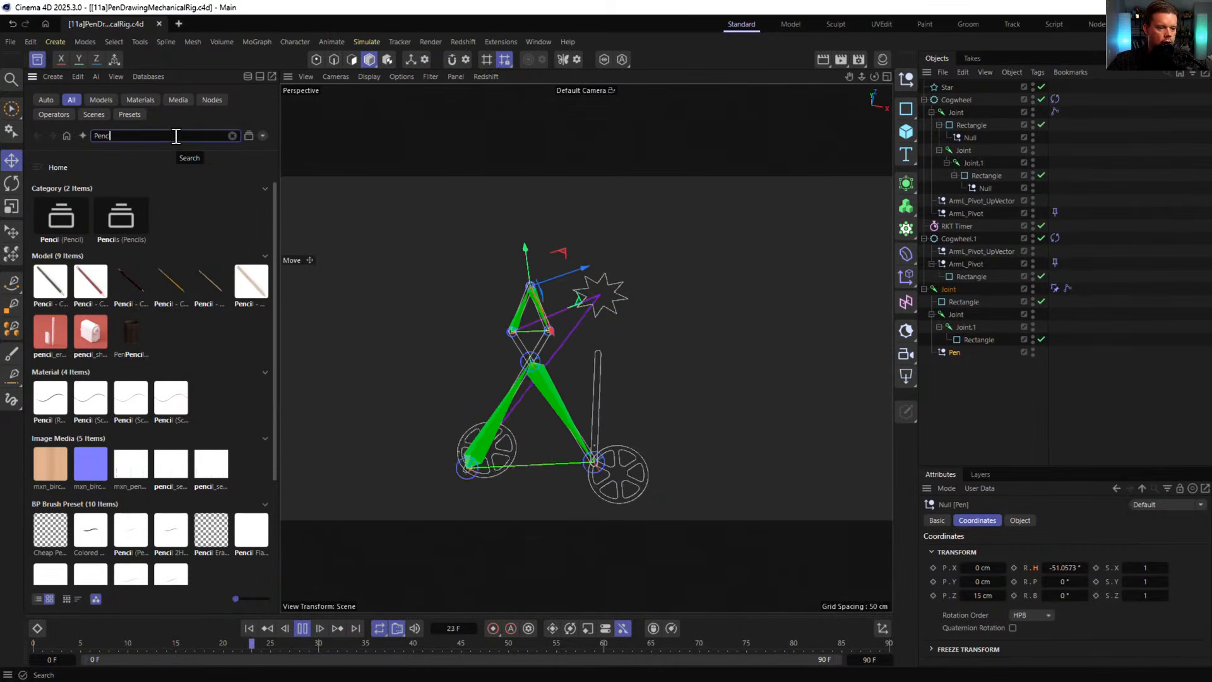
pyautogui.doubleClick(168, 283)
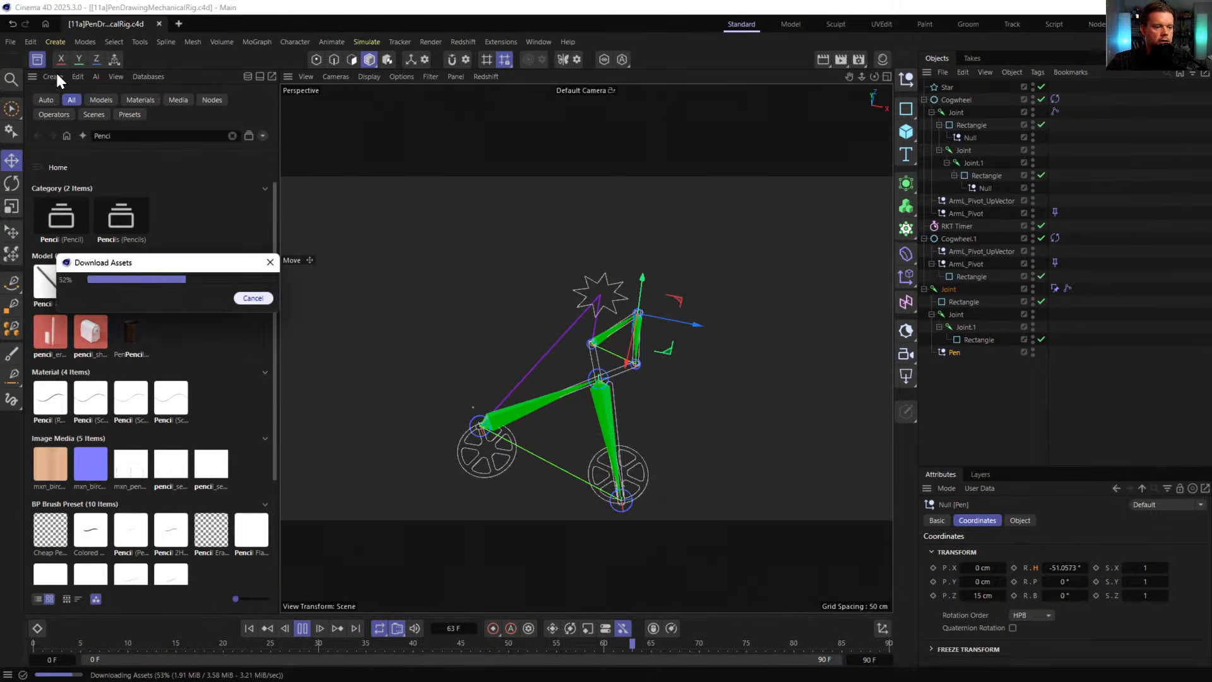
pyautogui.click(38, 58)
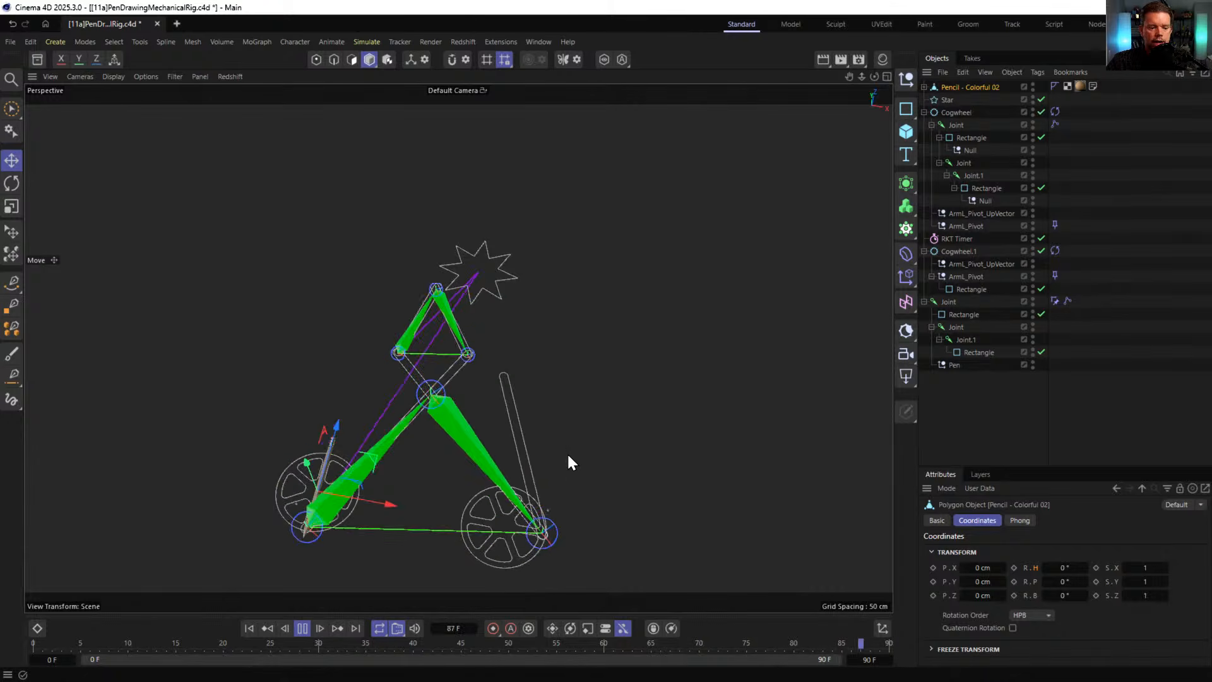
# - Rotate the Pencil - Colorful 02 model into an upright position
pyautogui.keyDown('alt'); pyautogui.moveTo(567, 455); pyautogui.dragTo(401, 449); pyautogui.keyUp('alt')
pyautogui.keyDown('alt'); pyautogui.moveTo(391, 450); pyautogui.dragTo(418, 426, button='right'); pyautogui.keyUp('alt')
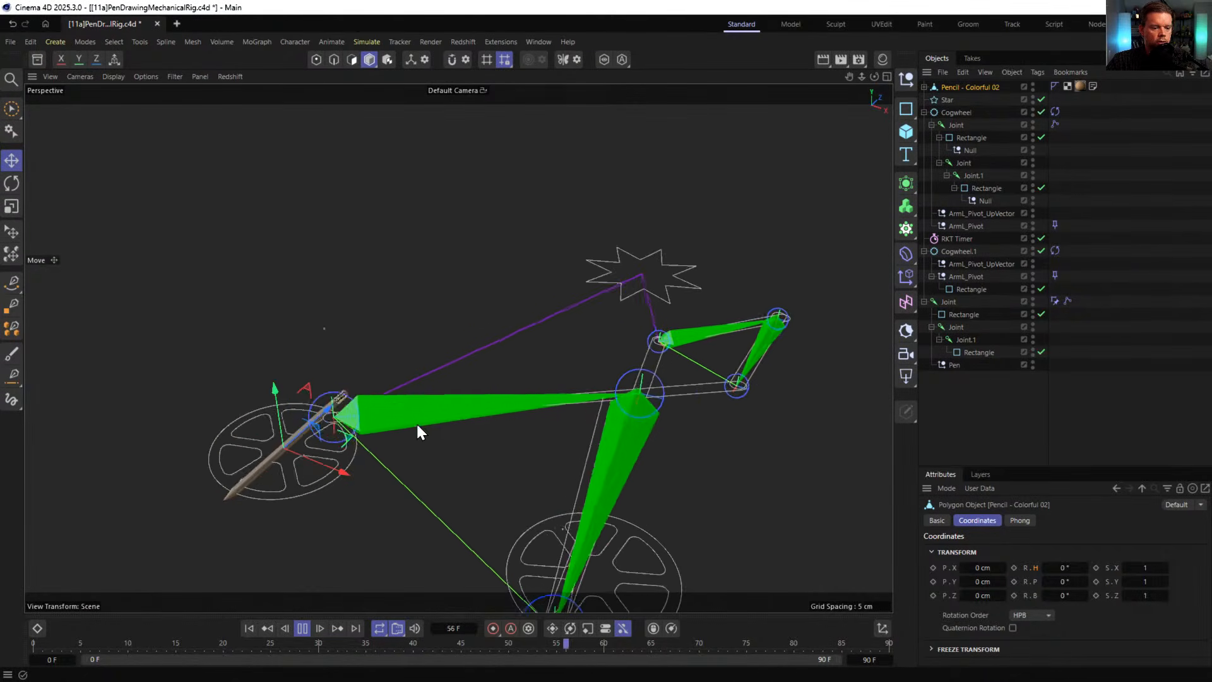
pyautogui.keyDown('alt'); pyautogui.moveTo(322, 409); pyautogui.dragTo(383, 400, button='right'); pyautogui.keyUp('alt')
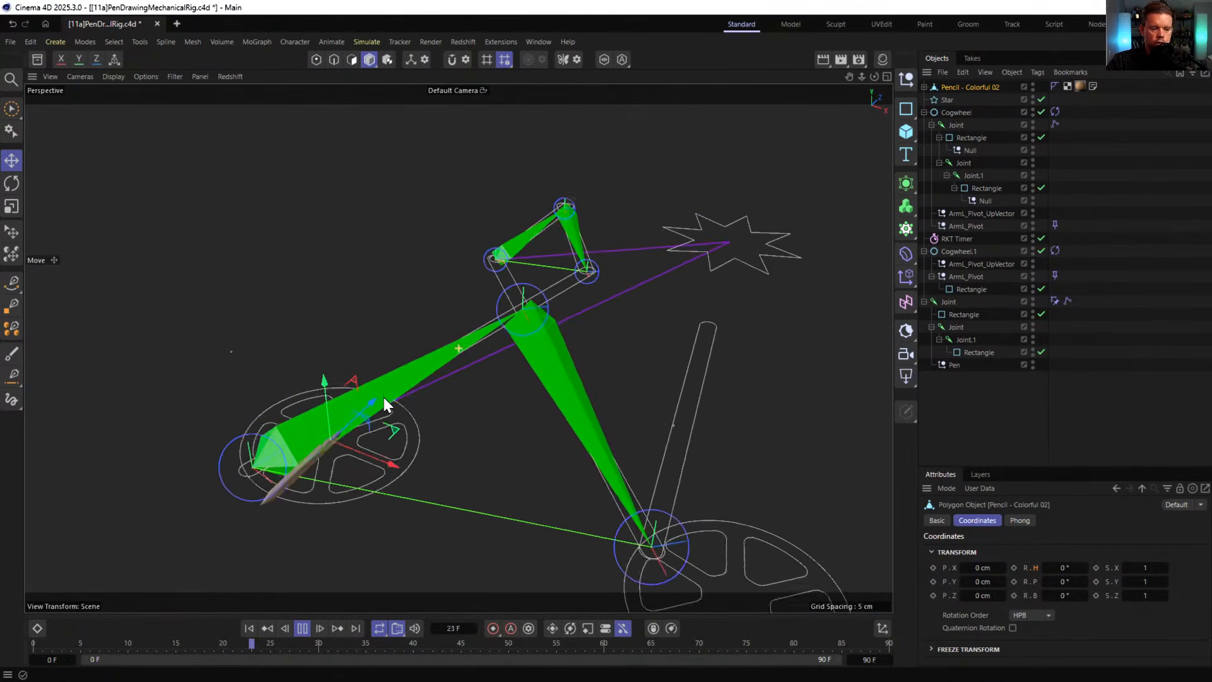
pyautogui.press('r')
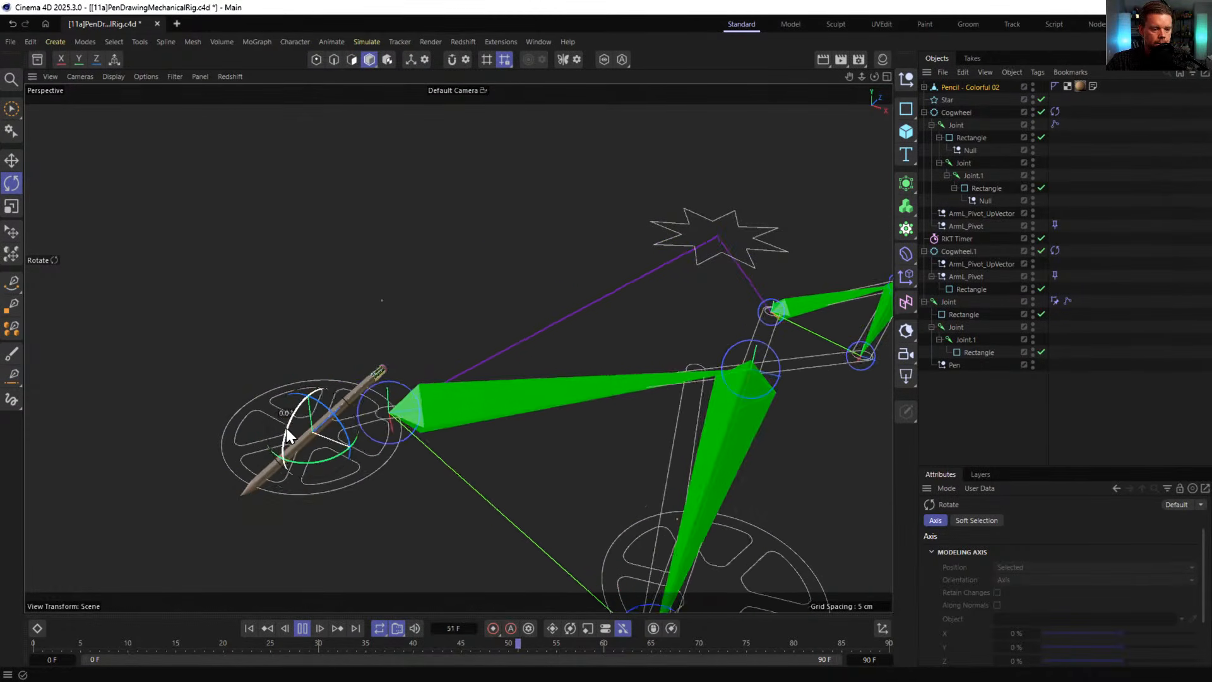
pyautogui.moveTo(288, 430); pyautogui.dragTo(283, 510)
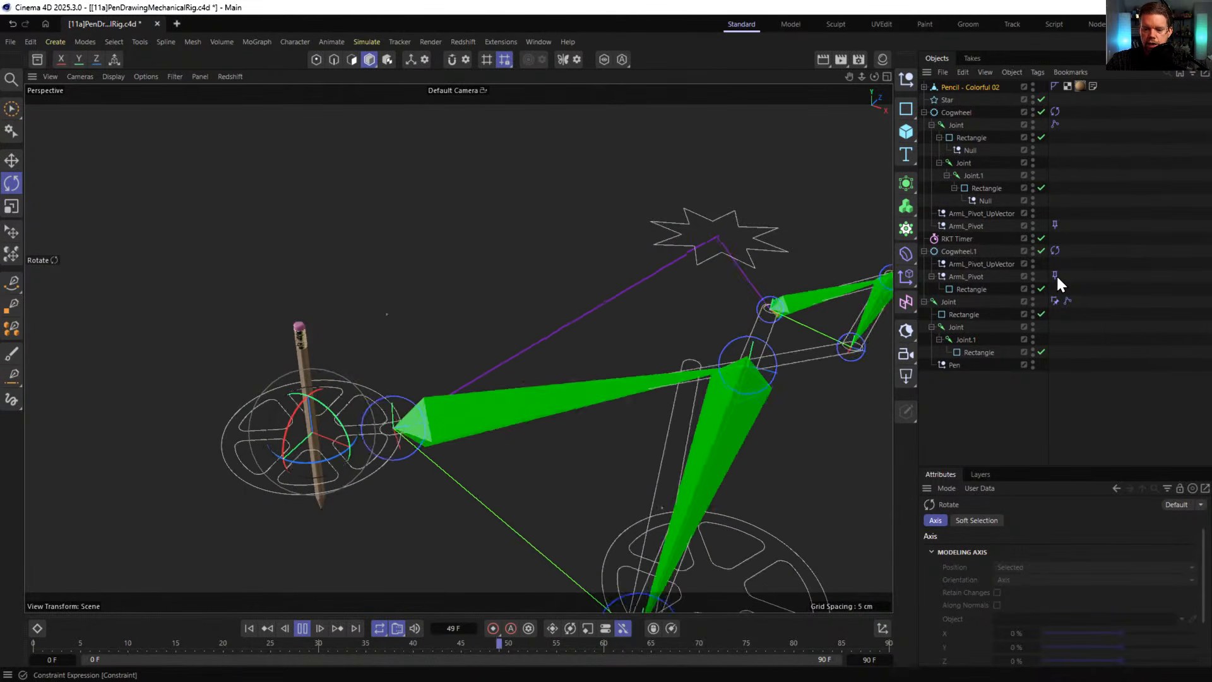
# - Move the pencil below the last Joint hierarchy and delete the Constraint tag copied onto it from ArmL_Pivot
pyautogui.keyDown('ctrl'); pyautogui.moveTo(1055, 275); pyautogui.dragTo(1121, 88); pyautogui.keyUp('ctrl')
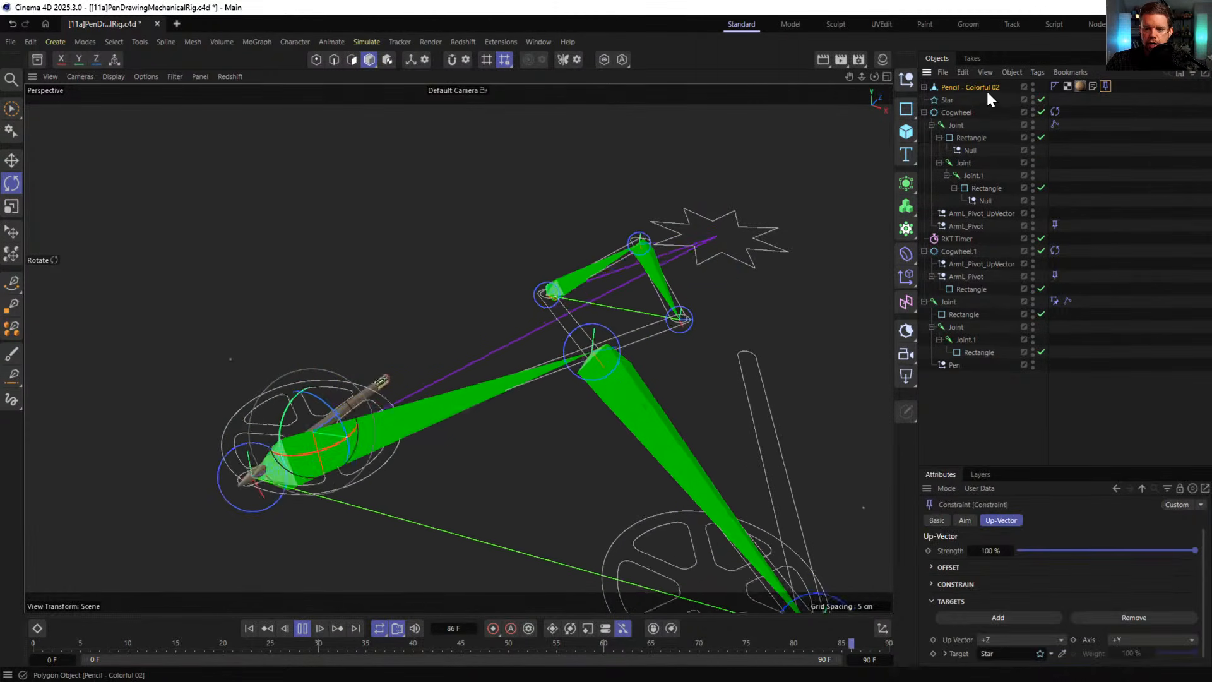
pyautogui.moveTo(986, 89)
pyautogui.mouseDown()
pyautogui.moveTo(988, 410)
pyautogui.moveTo(969, 374)
pyautogui.mouseUp()
pyautogui.click(1102, 365)
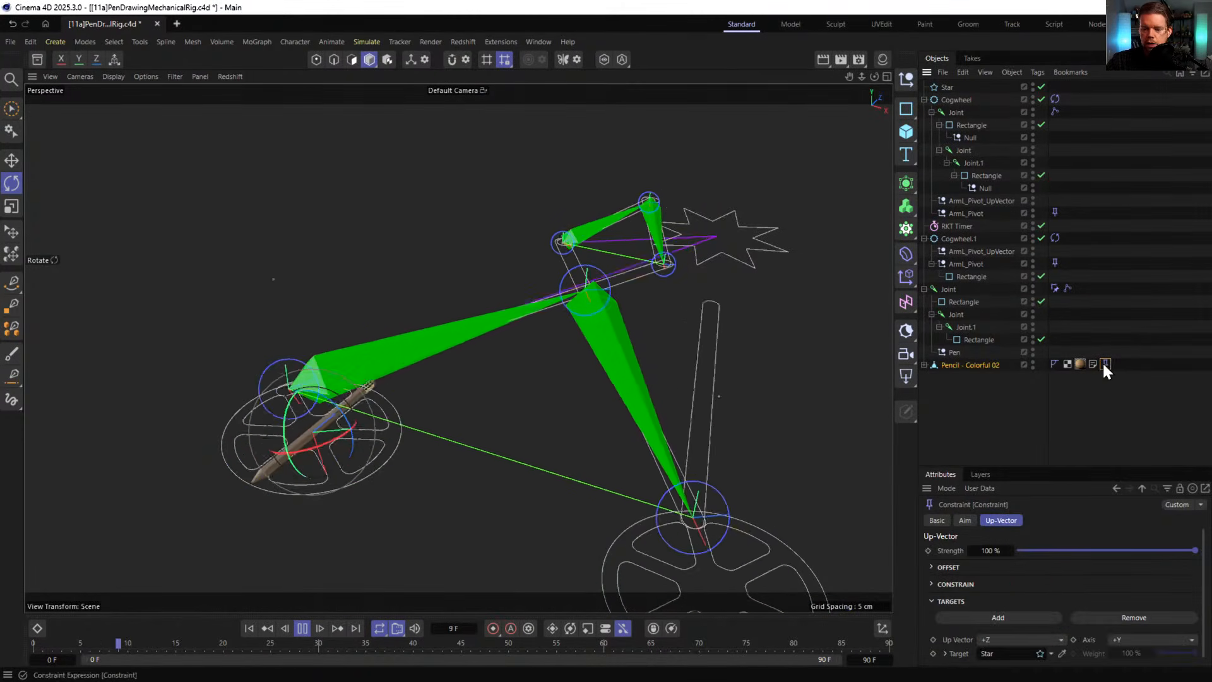
pyautogui.press('Delete')
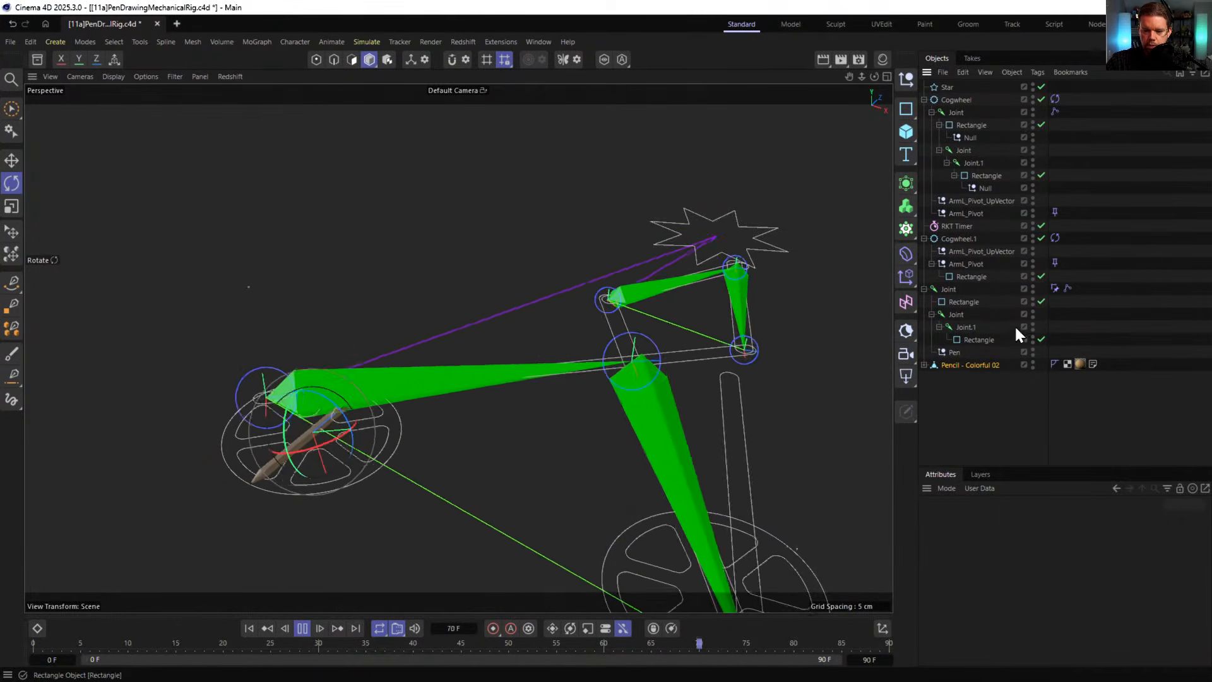
# - Copy the root Joint's Transform Constraint tag onto the pencil and set its target to the Pen null
pyautogui.keyDown('ctrl'); pyautogui.moveTo(1053, 289); pyautogui.dragTo(1118, 375); pyautogui.keyUp('ctrl')
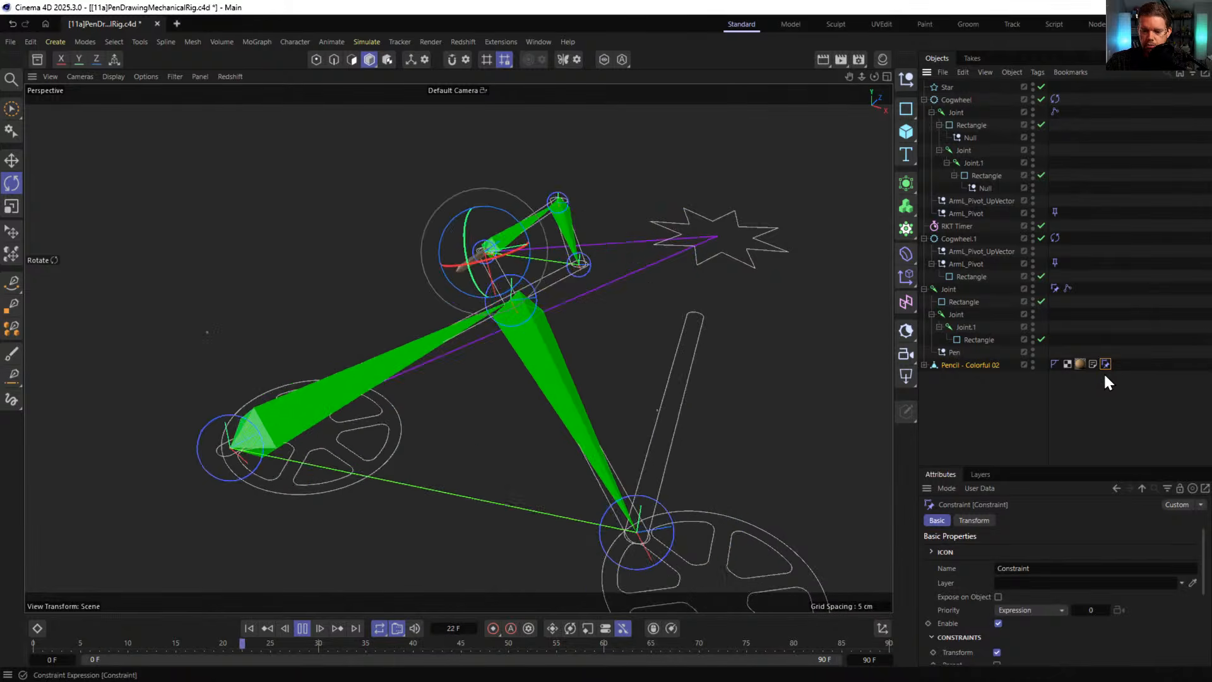
pyautogui.click(974, 521)
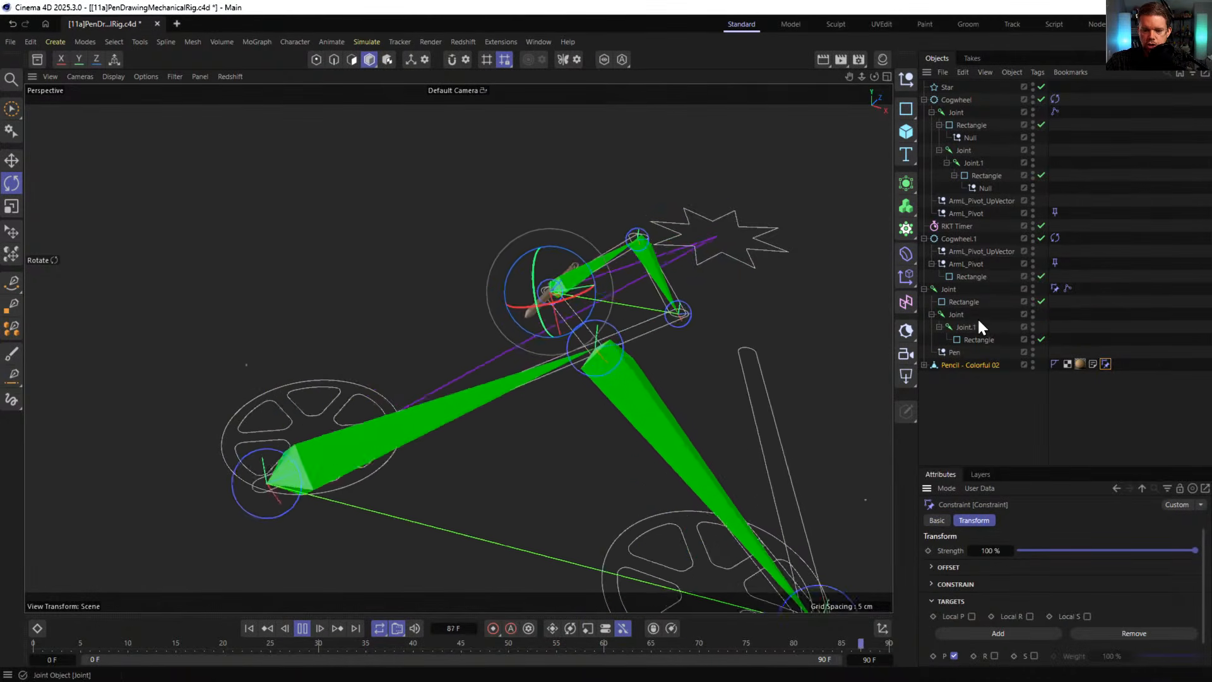
pyautogui.press('space')
pyautogui.click(998, 633)
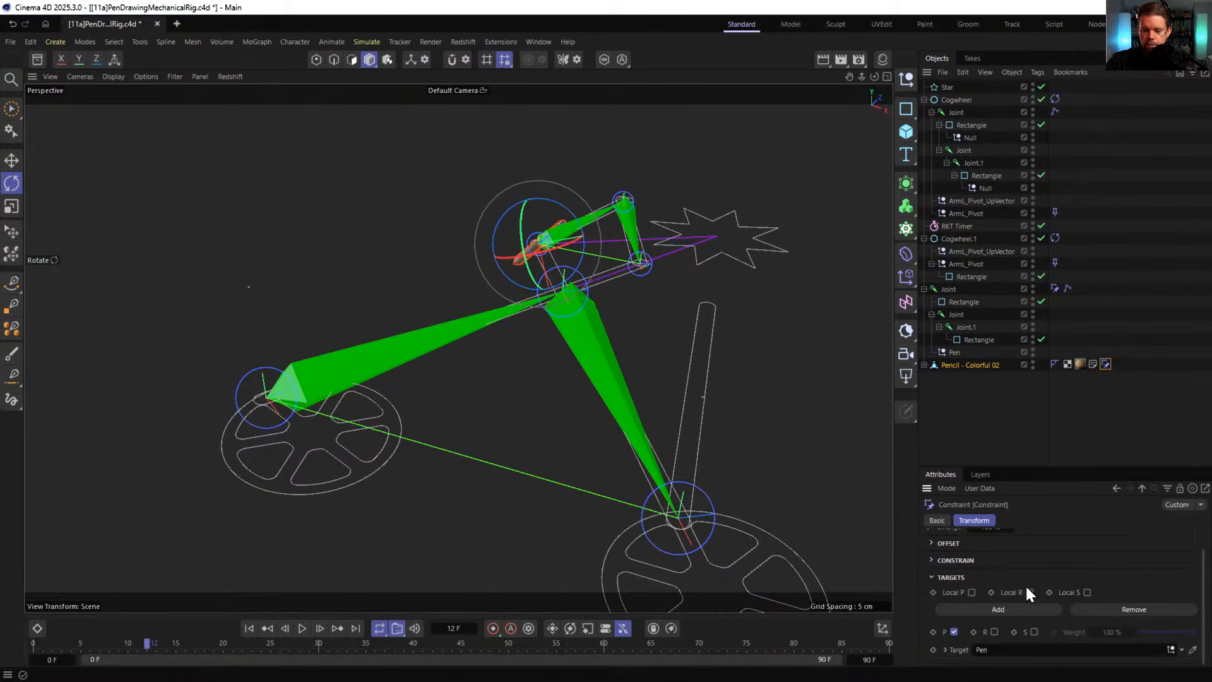
pyautogui.moveTo(950, 352); pyautogui.dragTo(1002, 659)
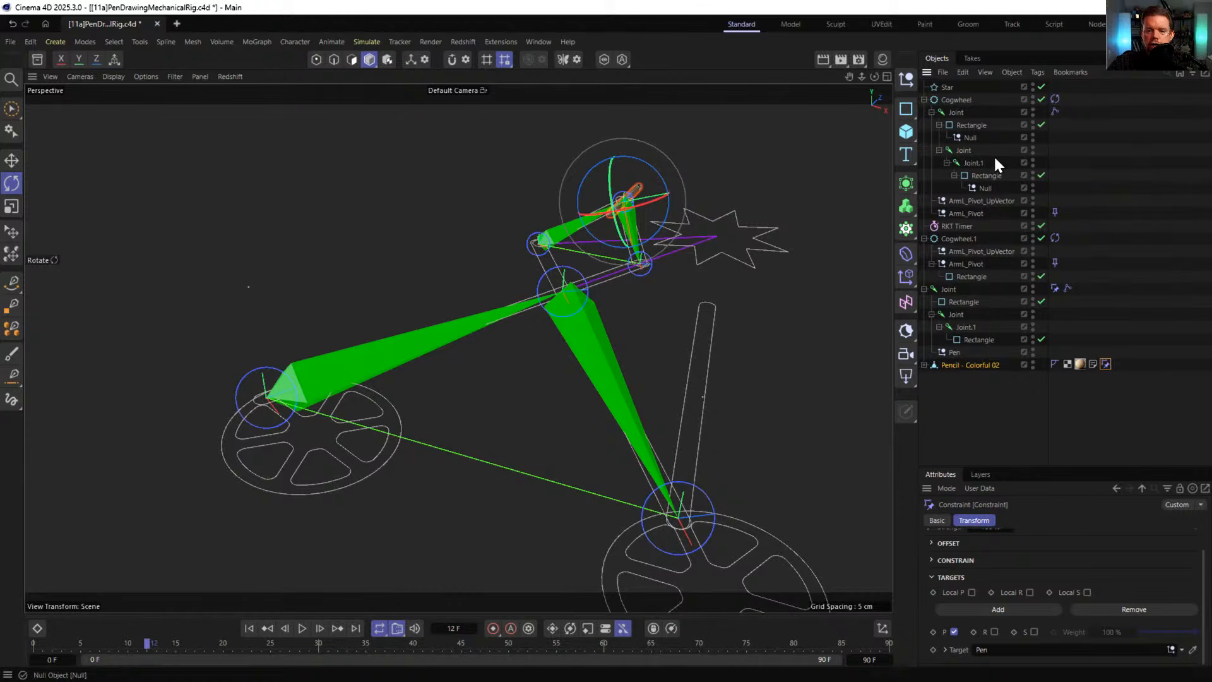
# - Collapse the Cogwheel, Cogwheel.1 and Joint hierarchies in the object list
pyautogui.click(924, 99)
pyautogui.click(924, 125)
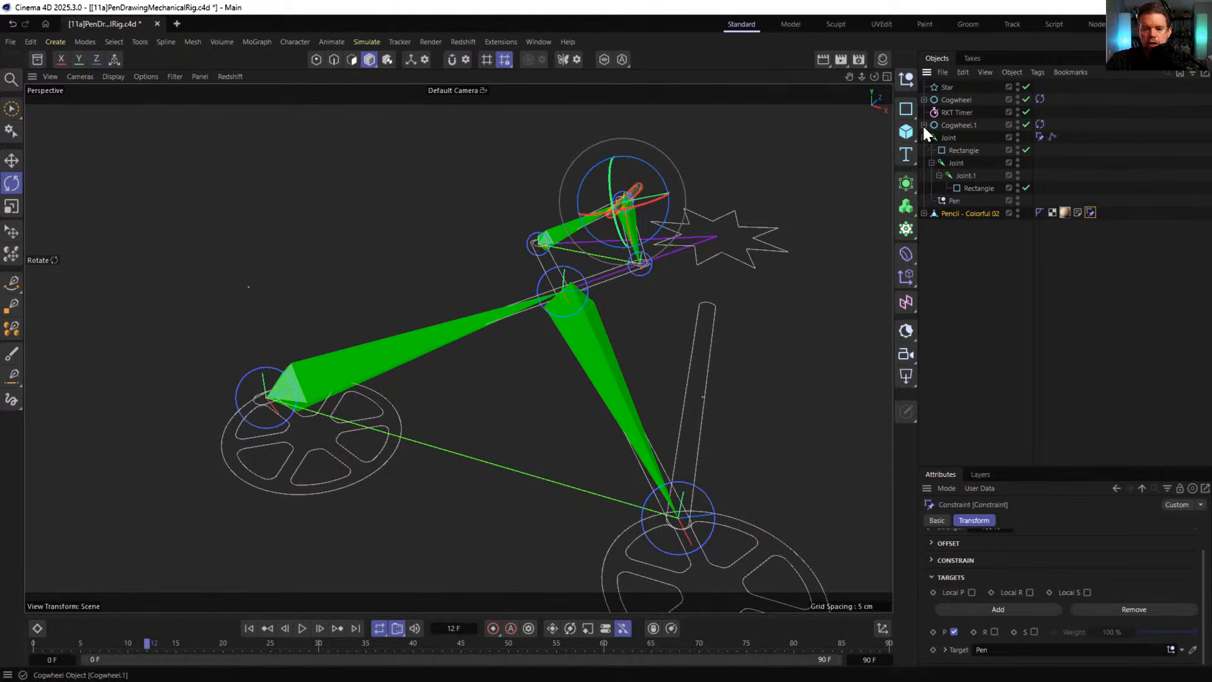
pyautogui.click(923, 136)
pyautogui.click(924, 125)
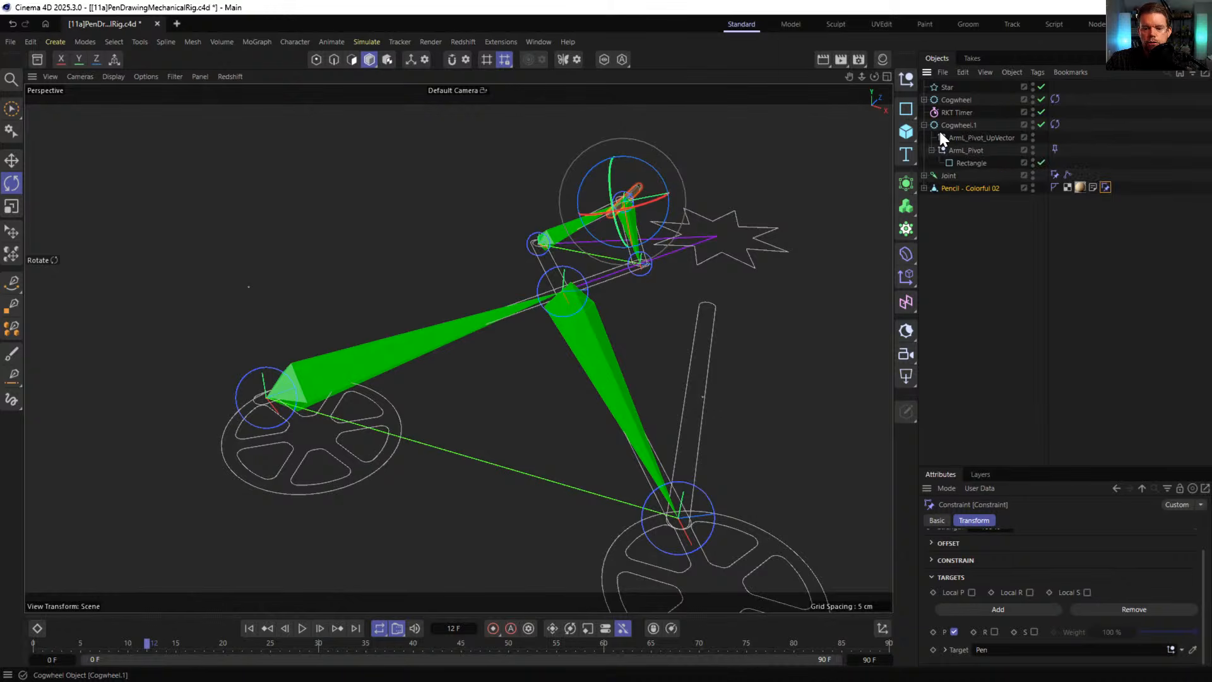
pyautogui.click(923, 124)
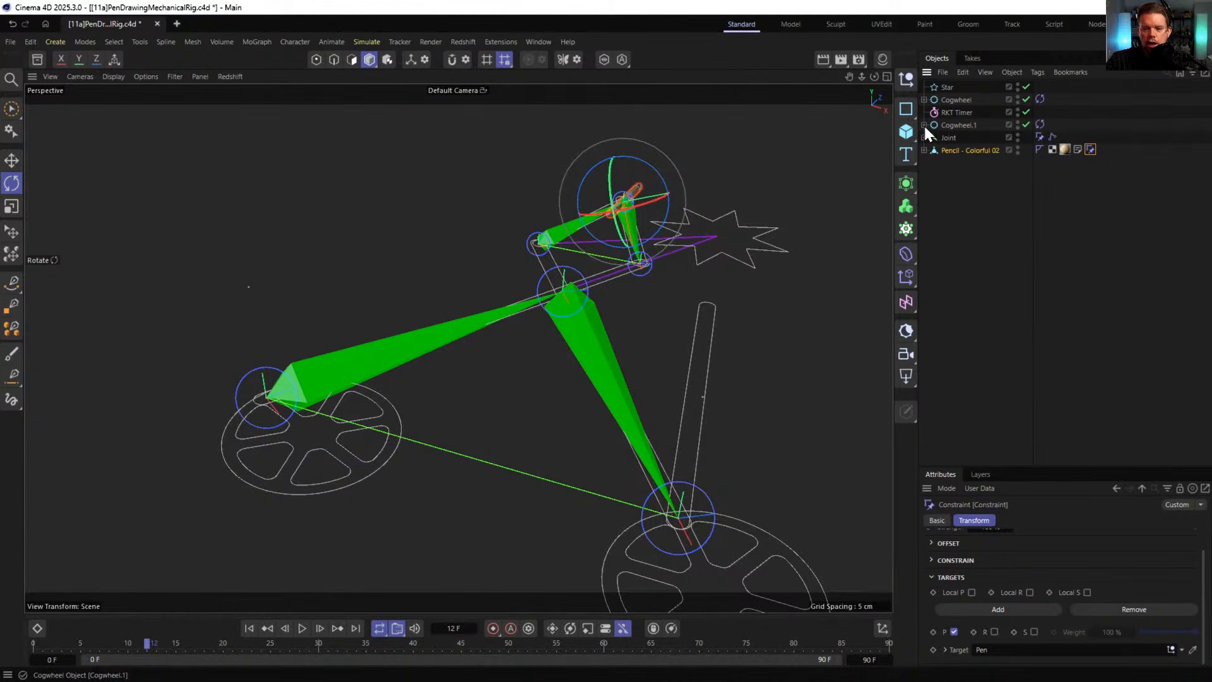
# - Set the pencil's rotation to H 0°, P 90° and B 0° so it stands upright
pyautogui.click(964, 151)
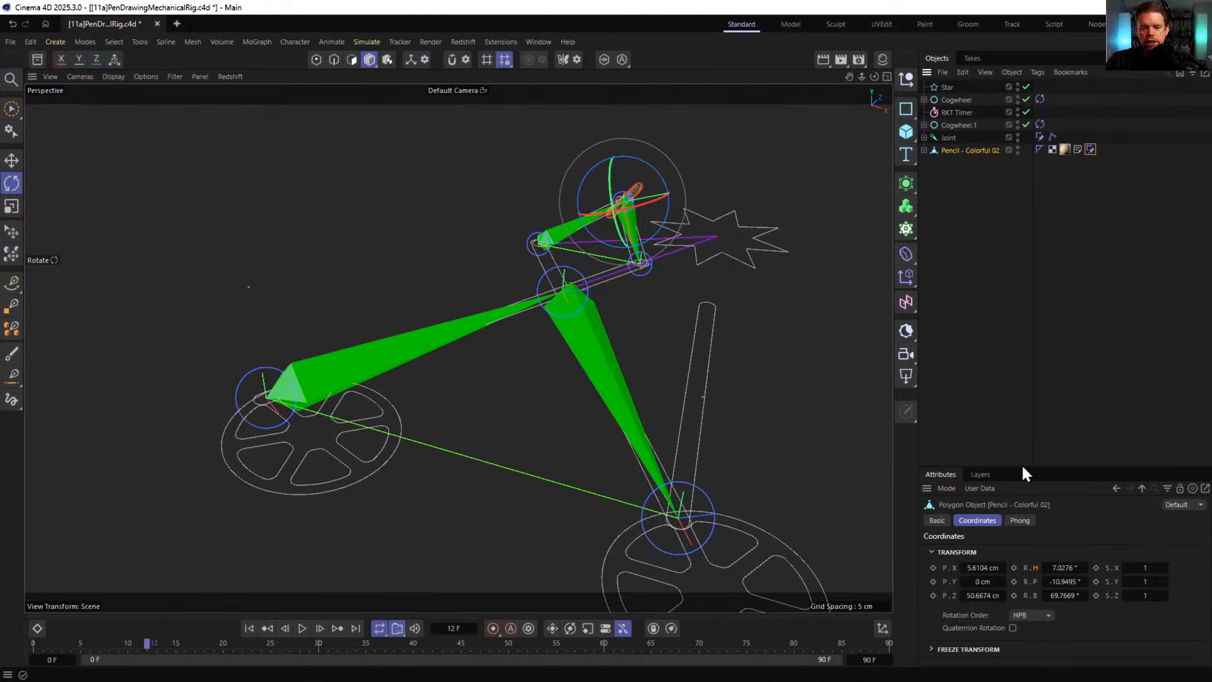
pyautogui.rightClick(1084, 570)
pyautogui.rightClick(1084, 582)
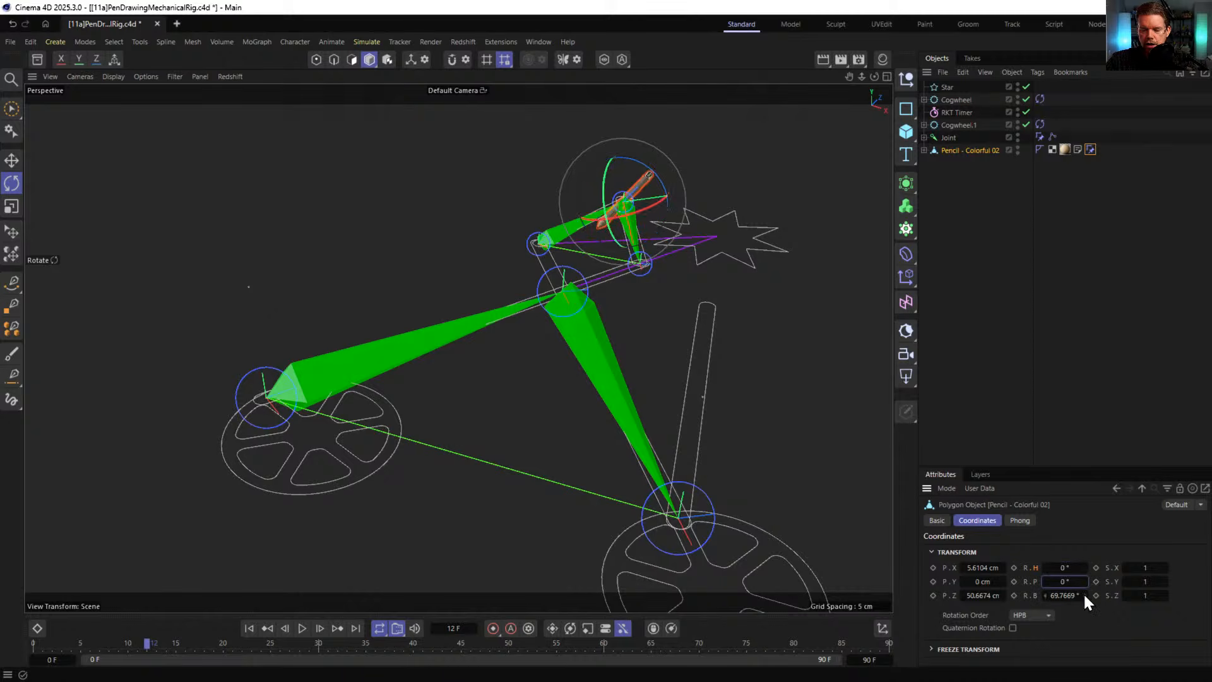
pyautogui.rightClick(1085, 594)
pyautogui.moveTo(1080, 591)
pyautogui.mouseDown()
pyautogui.moveTo(1124, 592)
pyautogui.moveTo(1057, 570)
pyautogui.moveTo(1061, 584)
pyautogui.moveTo(1094, 584)
pyautogui.mouseUp()
pyautogui.hotkey('ctrl', 'z')
pyautogui.rightClick(1084, 595)
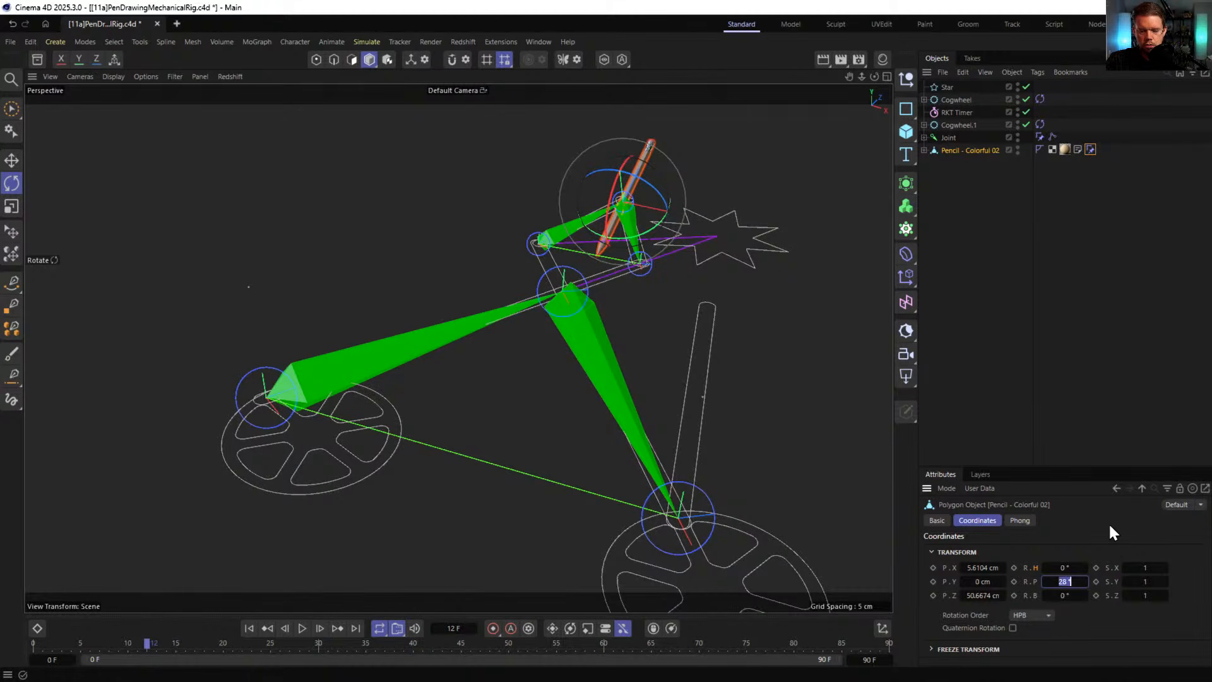
pyautogui.write('90')
pyautogui.press('Return')
pyautogui.moveTo(627, 241)
pyautogui.keyDown('alt'); pyautogui.mouseDown()
pyautogui.moveTo(501, 192)
pyautogui.moveTo(553, 231)
pyautogui.moveTo(594, 229)
pyautogui.moveTo(625, 268)
pyautogui.mouseUp(); pyautogui.keyUp('alt')
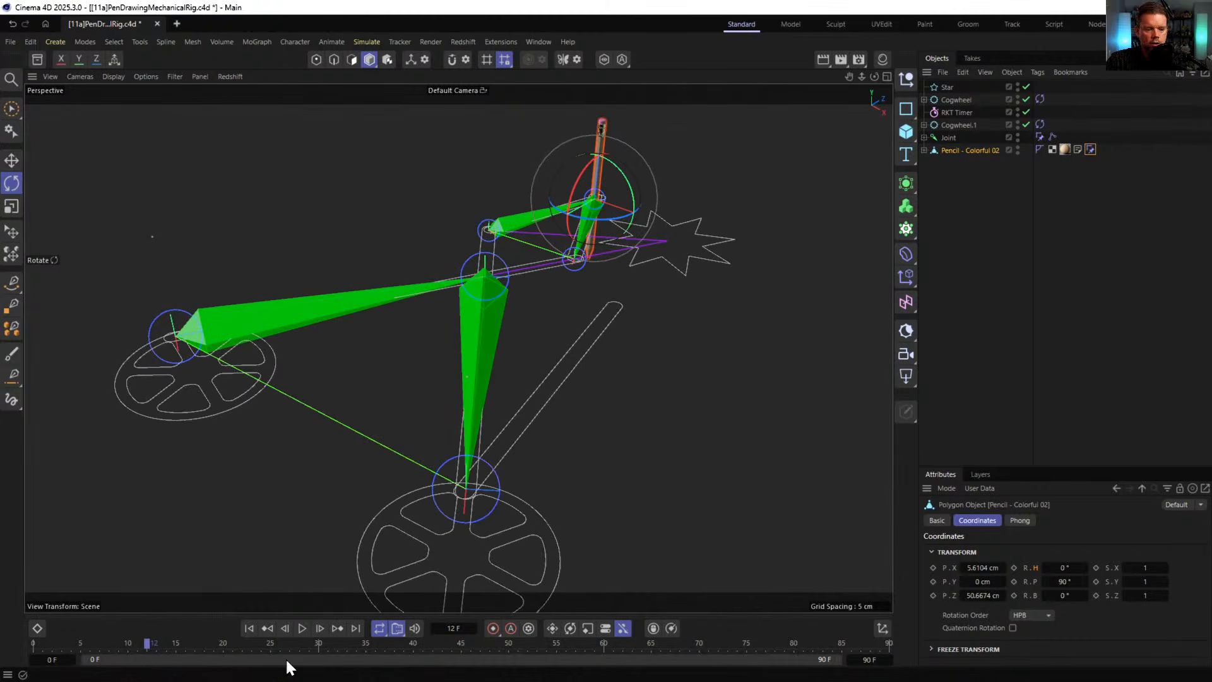
# - Inspect the pencil's Constraint settings and play the animation from the first frame to check how it follows the rig
pyautogui.click(1091, 151)
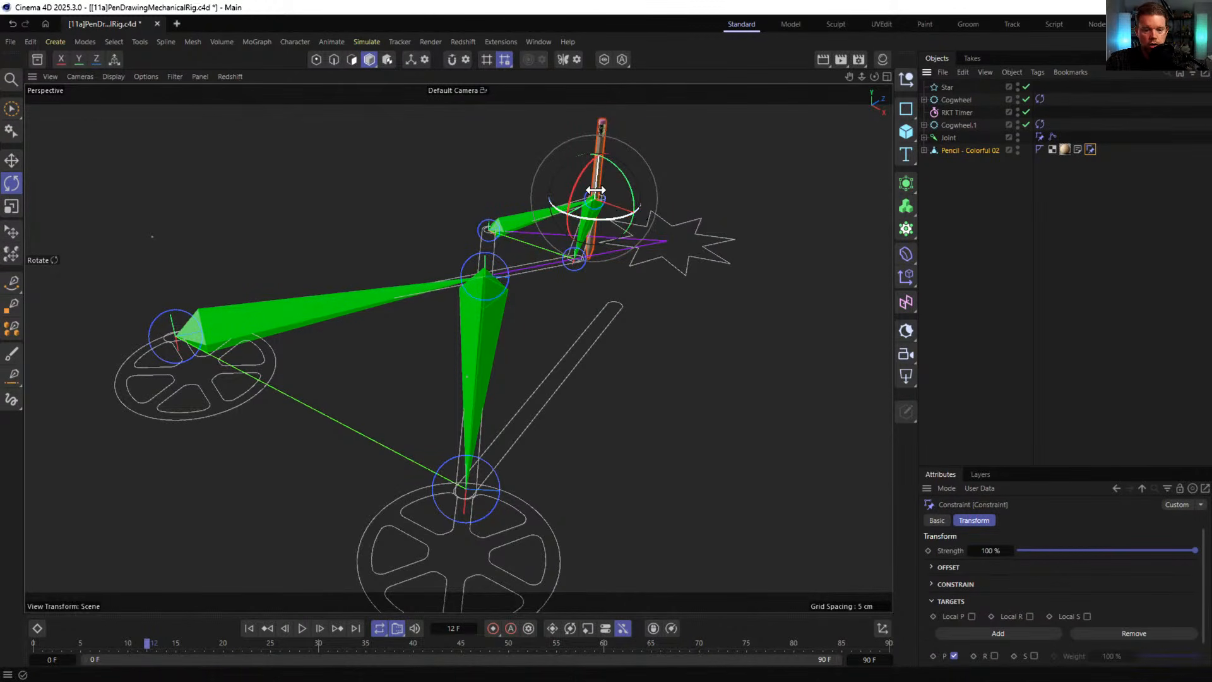
pyautogui.click(248, 627)
pyautogui.click(302, 627)
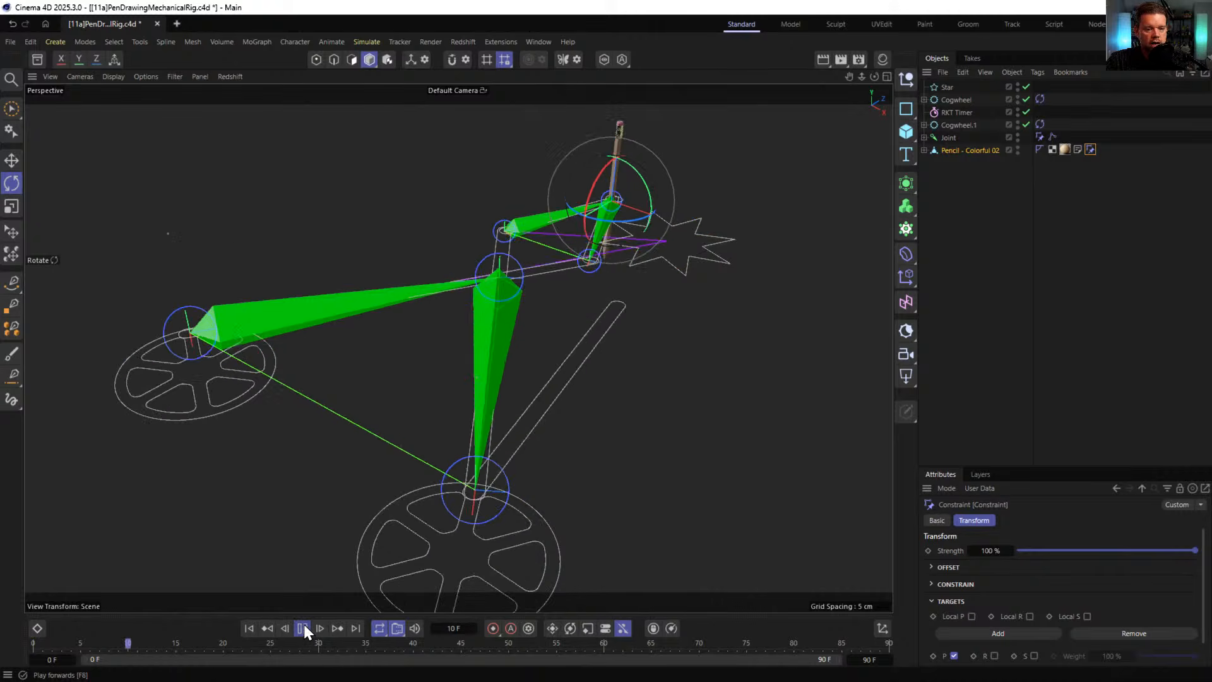
pyautogui.keyDown('alt'); pyautogui.moveTo(558, 237); pyautogui.dragTo(553, 187); pyautogui.keyUp('alt')
# - Move the Star up-vector target horizontally, well away from the rig, while the animation plays
pyautogui.click(552, 184)
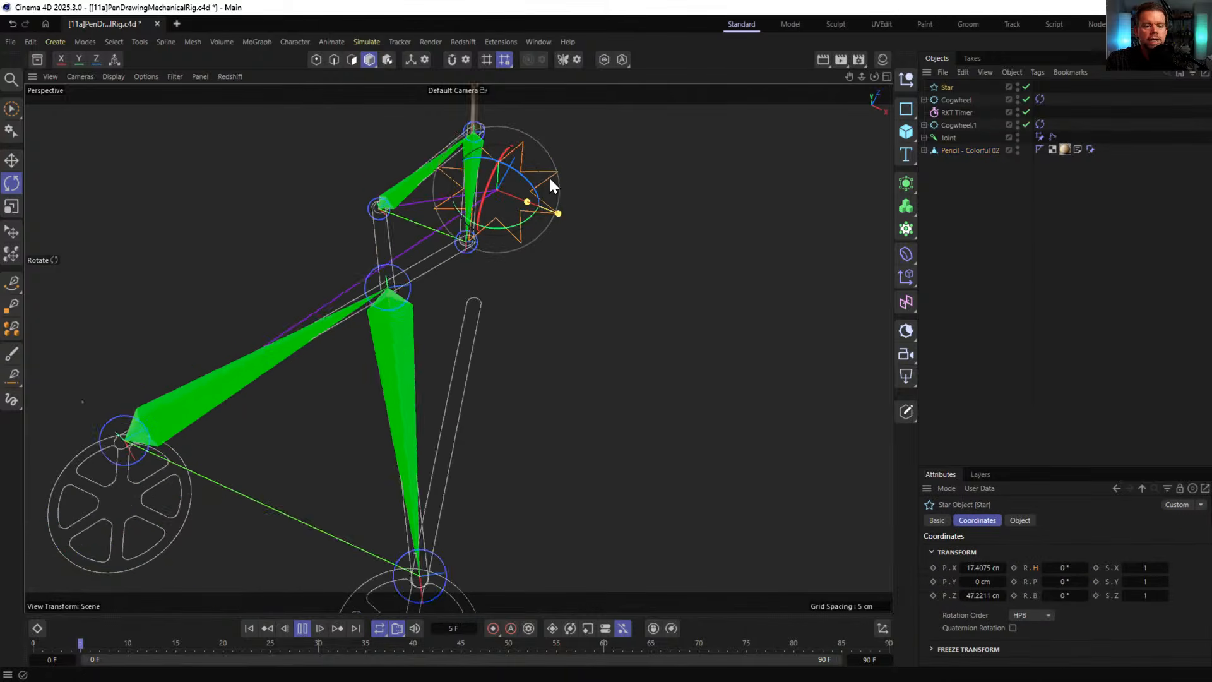
pyautogui.keyDown('alt'); pyautogui.moveTo(639, 183); pyautogui.dragTo(549, 179); pyautogui.keyUp('alt')
pyautogui.keyDown('alt'); pyautogui.moveTo(549, 180); pyautogui.dragTo(499, 233, button='right'); pyautogui.keyUp('alt')
pyautogui.keyDown('alt'); pyautogui.moveTo(498, 234); pyautogui.dragTo(459, 328, button='middle'); pyautogui.keyUp('alt')
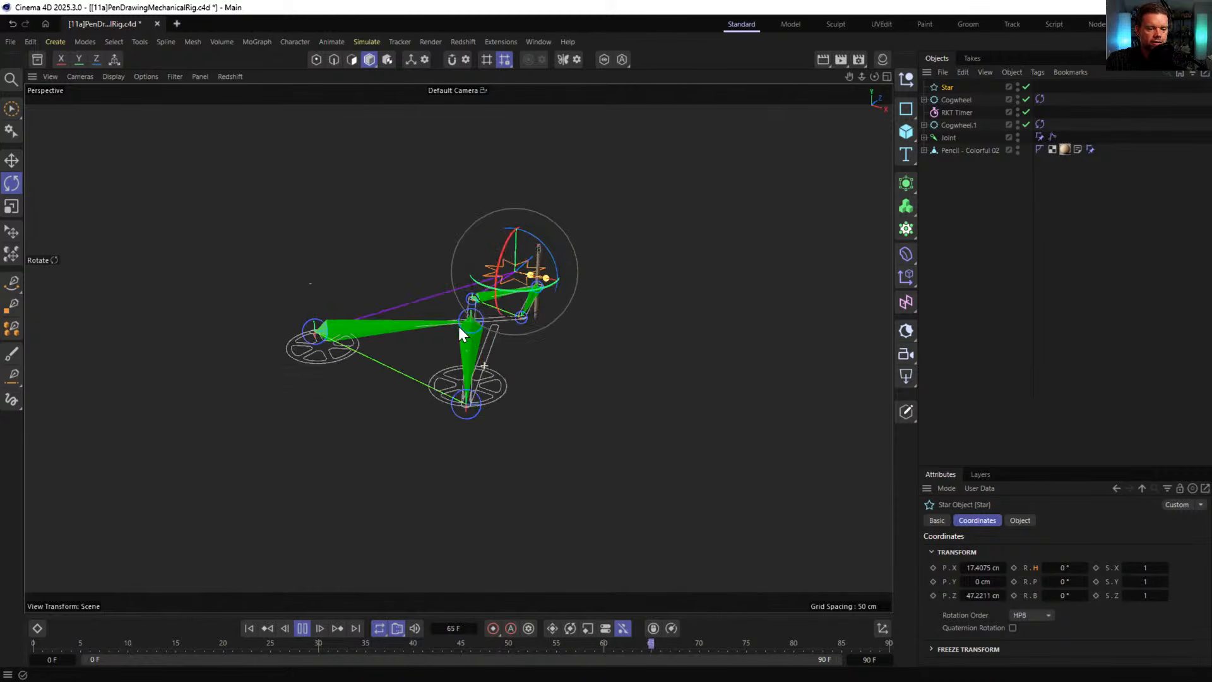
pyautogui.keyDown('alt'); pyautogui.moveTo(458, 327); pyautogui.dragTo(395, 342); pyautogui.keyUp('alt')
pyautogui.press('e')
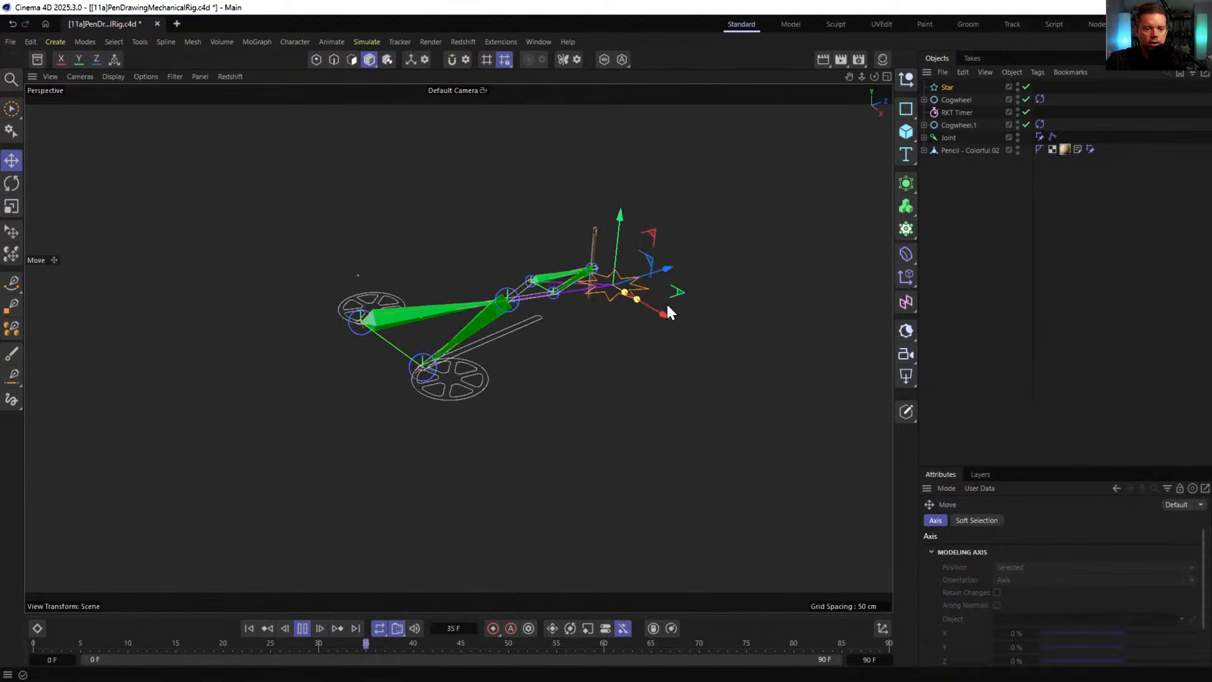
pyautogui.moveTo(679, 293); pyautogui.dragTo(885, 173)
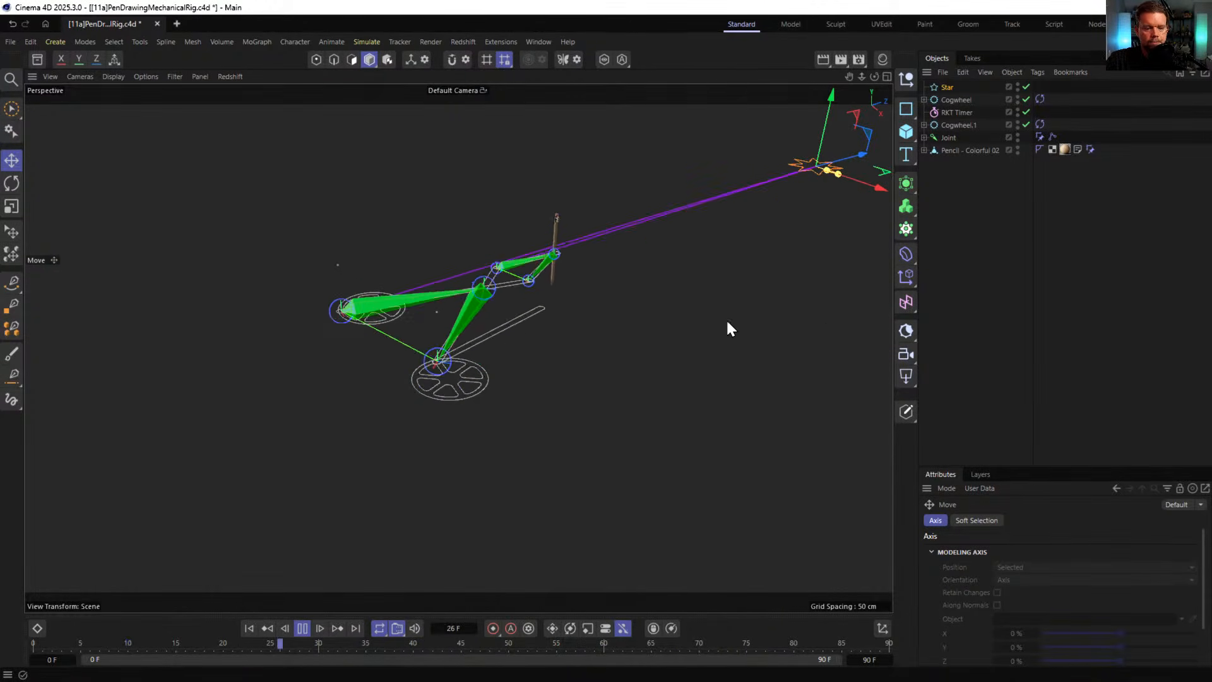
# - Stop playback, hide joints in the viewport, and delete the Rectangle under Cogwheel.1's ArmL_Pivot
pyautogui.click(303, 628)
pyautogui.click(547, 336)
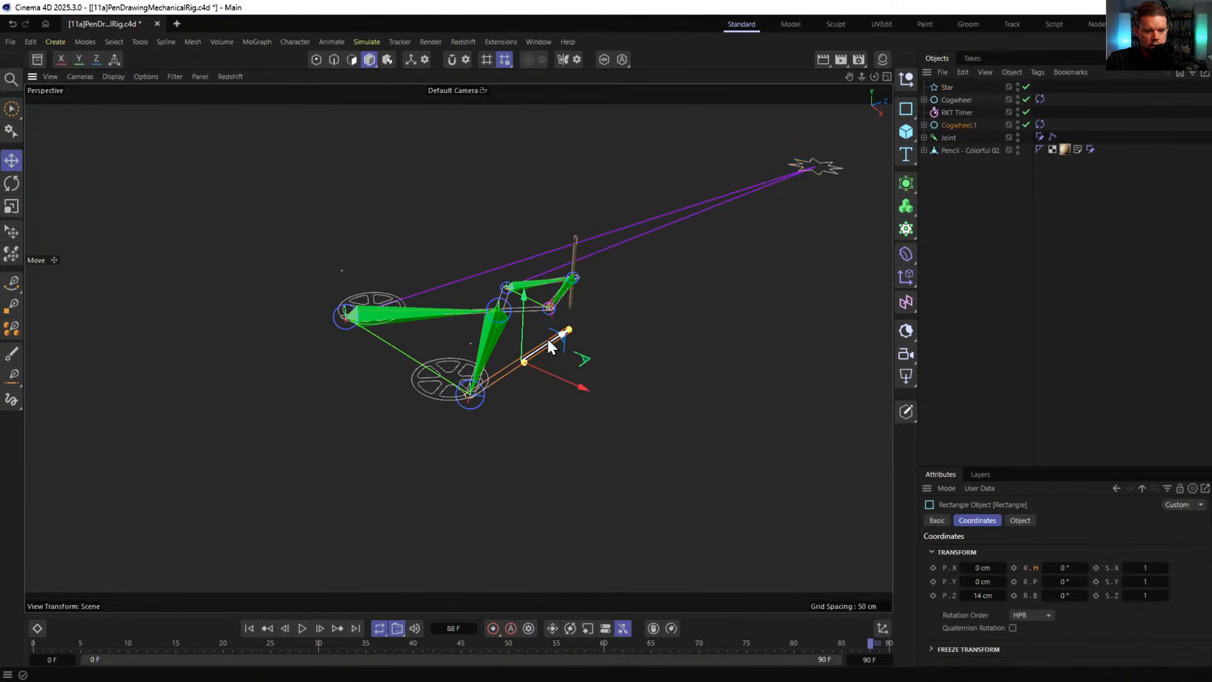
pyautogui.click(925, 126)
pyautogui.keyDown('alt'); pyautogui.moveTo(635, 297); pyautogui.dragTo(587, 341); pyautogui.keyUp('alt')
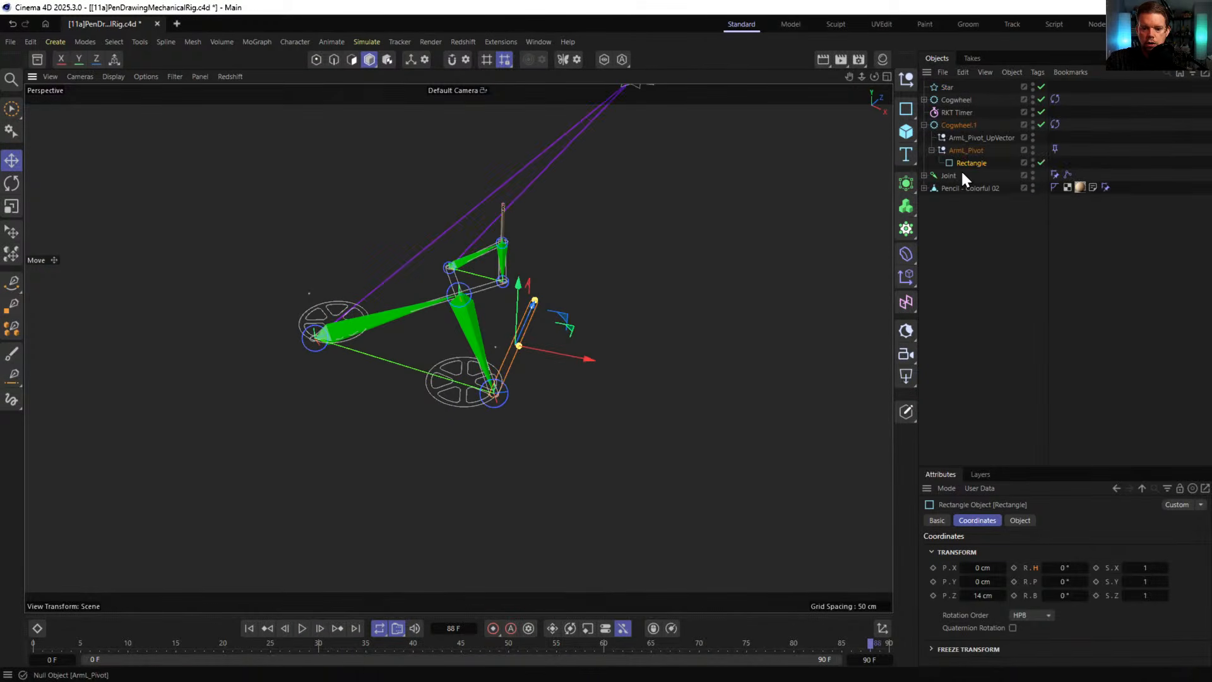
pyautogui.click(924, 176)
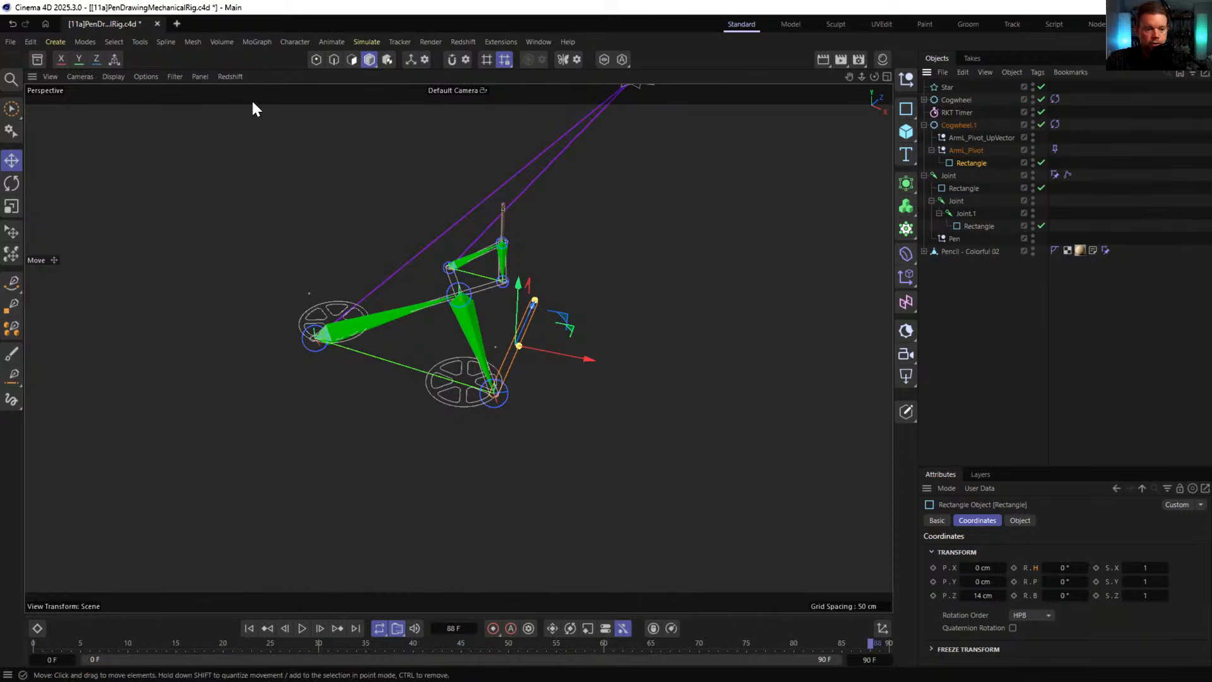
pyautogui.click(173, 76)
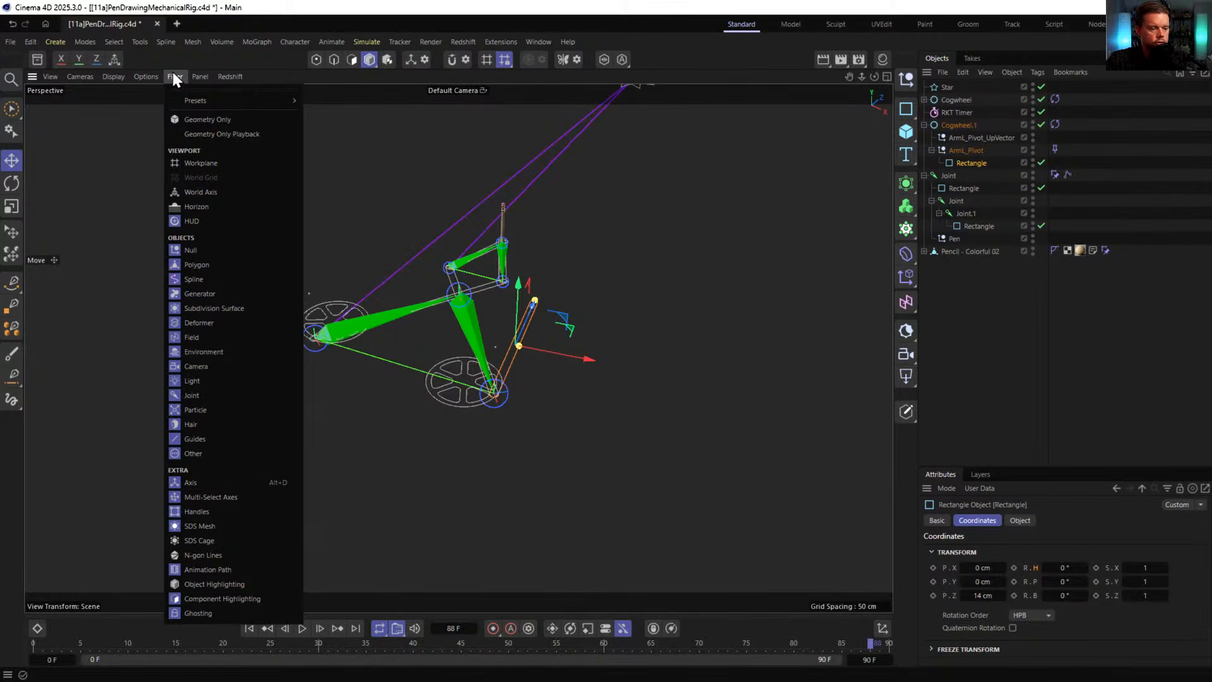
pyautogui.click(218, 392)
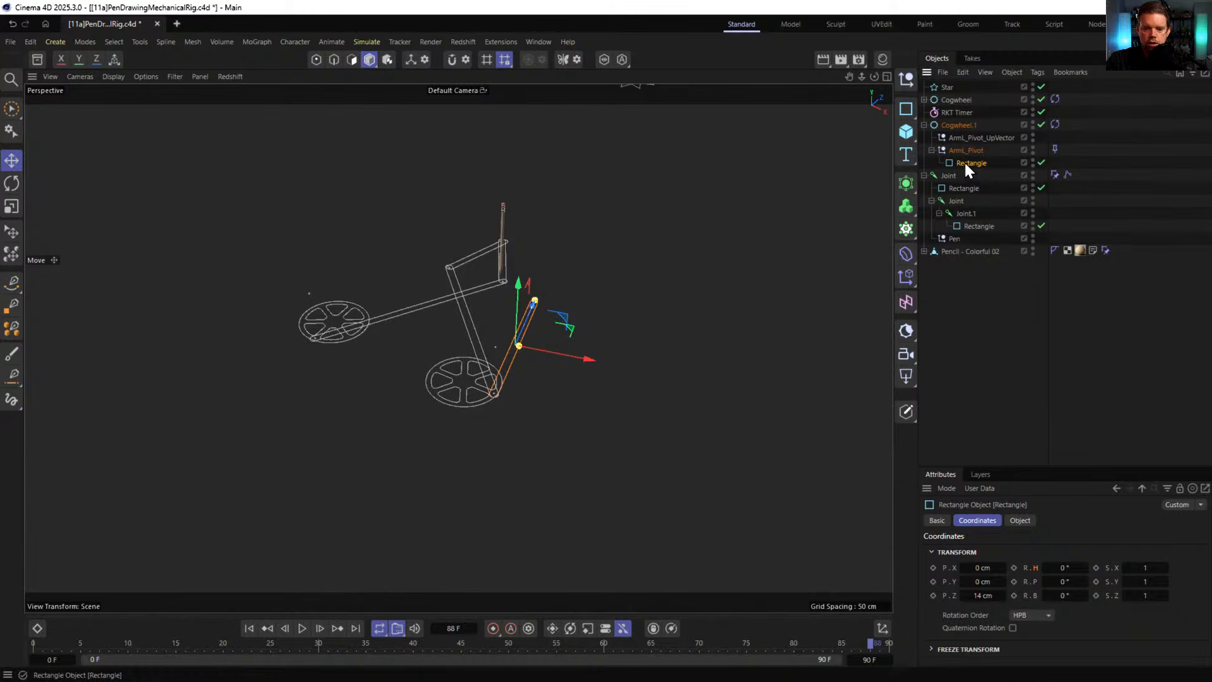
pyautogui.press('Delete')
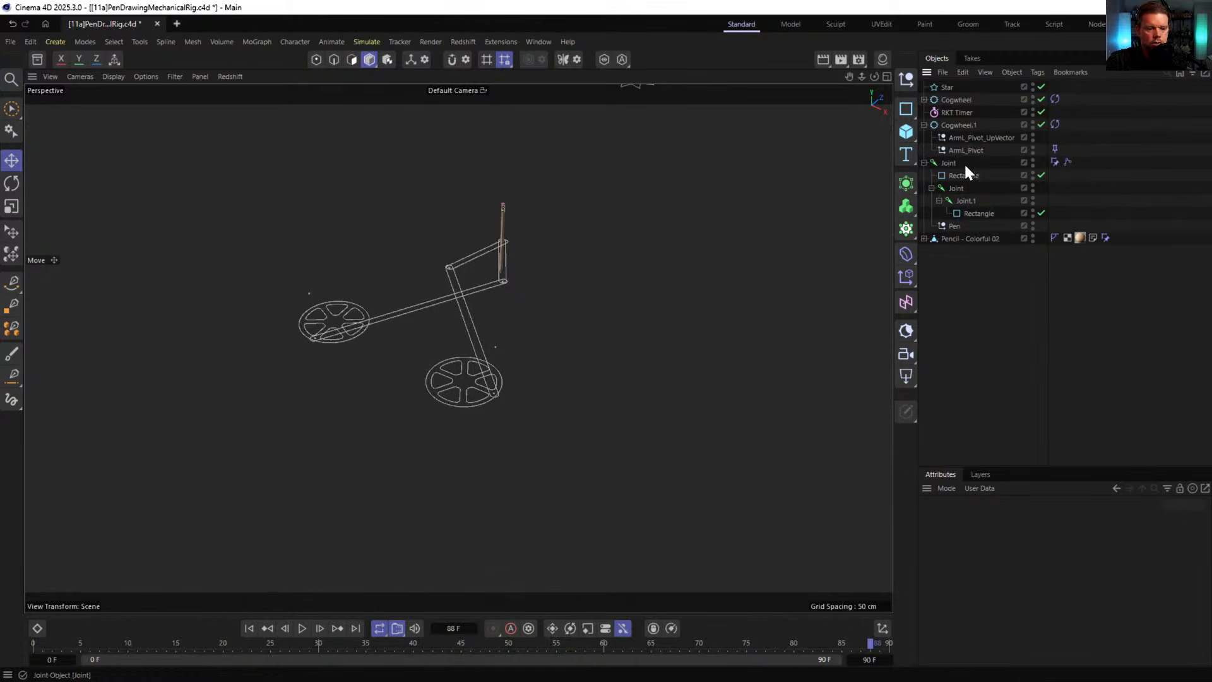
# - Play the animation and examine the cleaned-up rig and its pencil from several angles
pyautogui.click(301, 628)
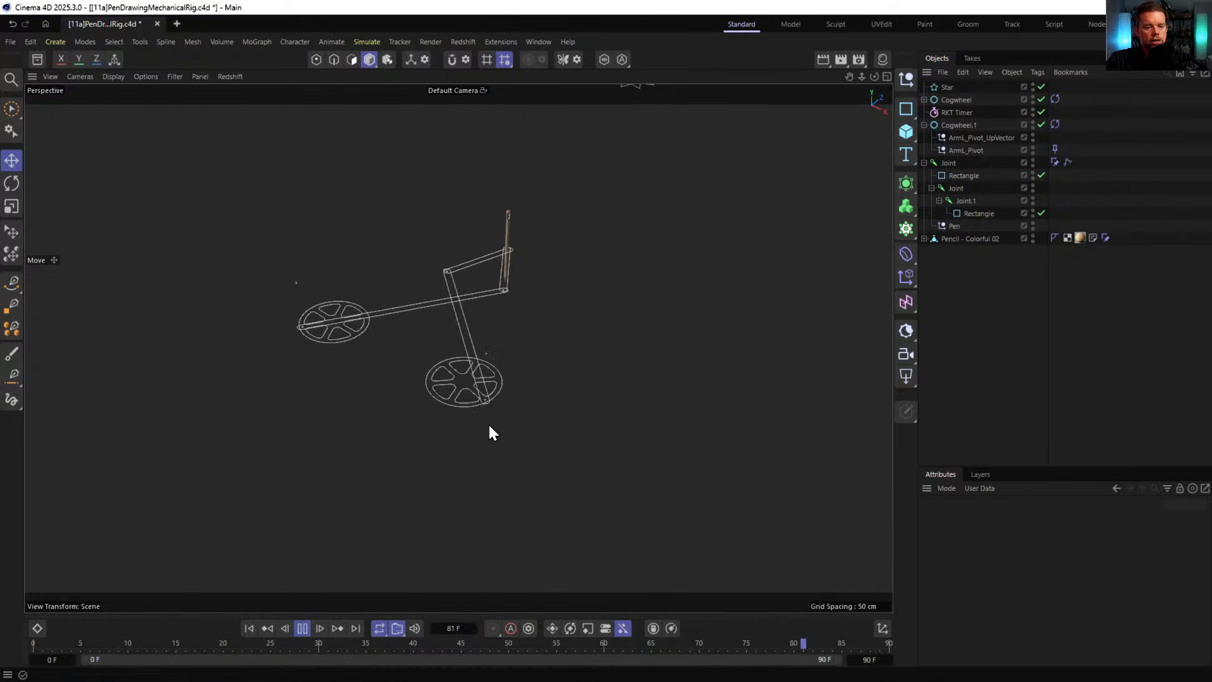
pyautogui.keyDown('alt'); pyautogui.moveTo(475, 345); pyautogui.dragTo(519, 320); pyautogui.keyUp('alt')
pyautogui.scroll(5, 514, 330)
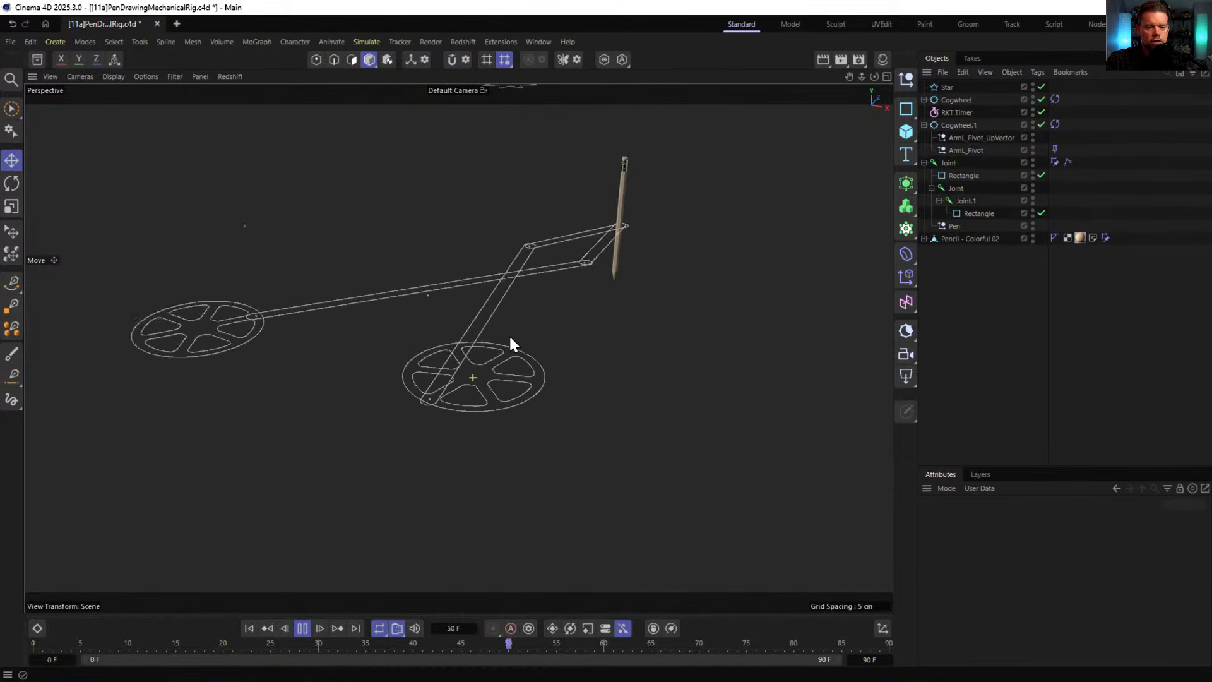
pyautogui.keyDown('alt'); pyautogui.moveTo(510, 339); pyautogui.dragTo(484, 386, button='middle'); pyautogui.keyUp('alt')
pyautogui.scroll(-1, 484, 387)
pyautogui.keyDown('alt'); pyautogui.moveTo(546, 319); pyautogui.dragTo(464, 336); pyautogui.keyUp('alt')
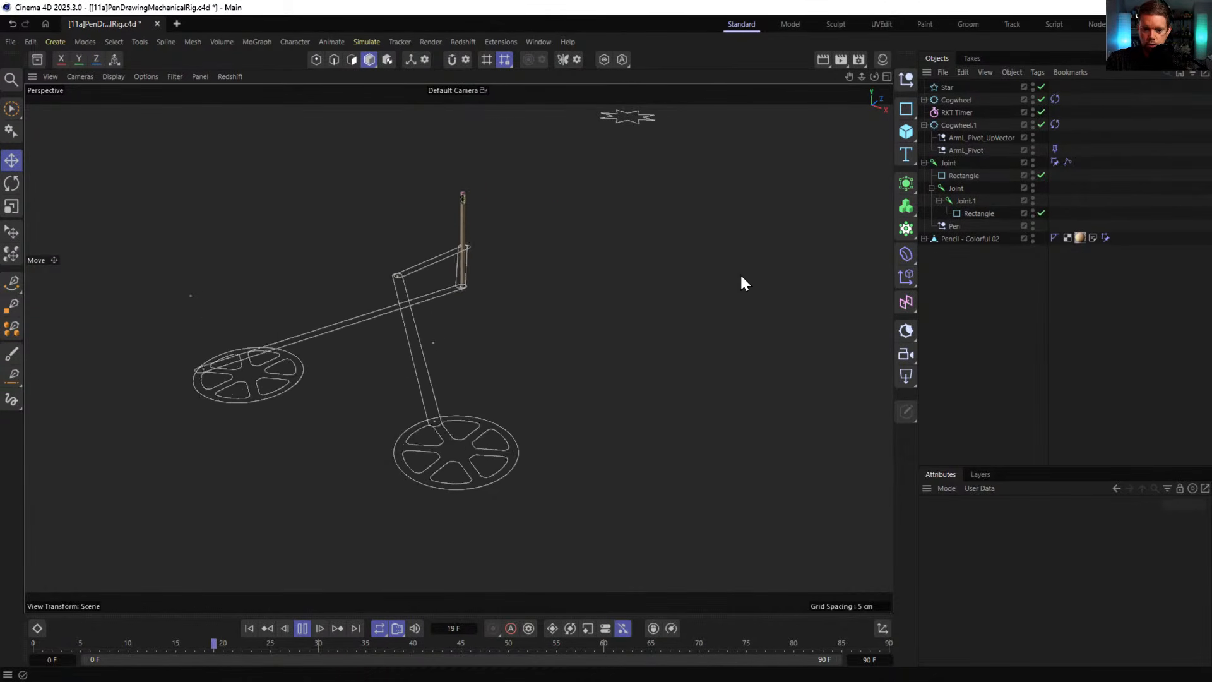
# - Select the Pen null, stop playback, and add a Cloner to the scene
pyautogui.click(954, 227)
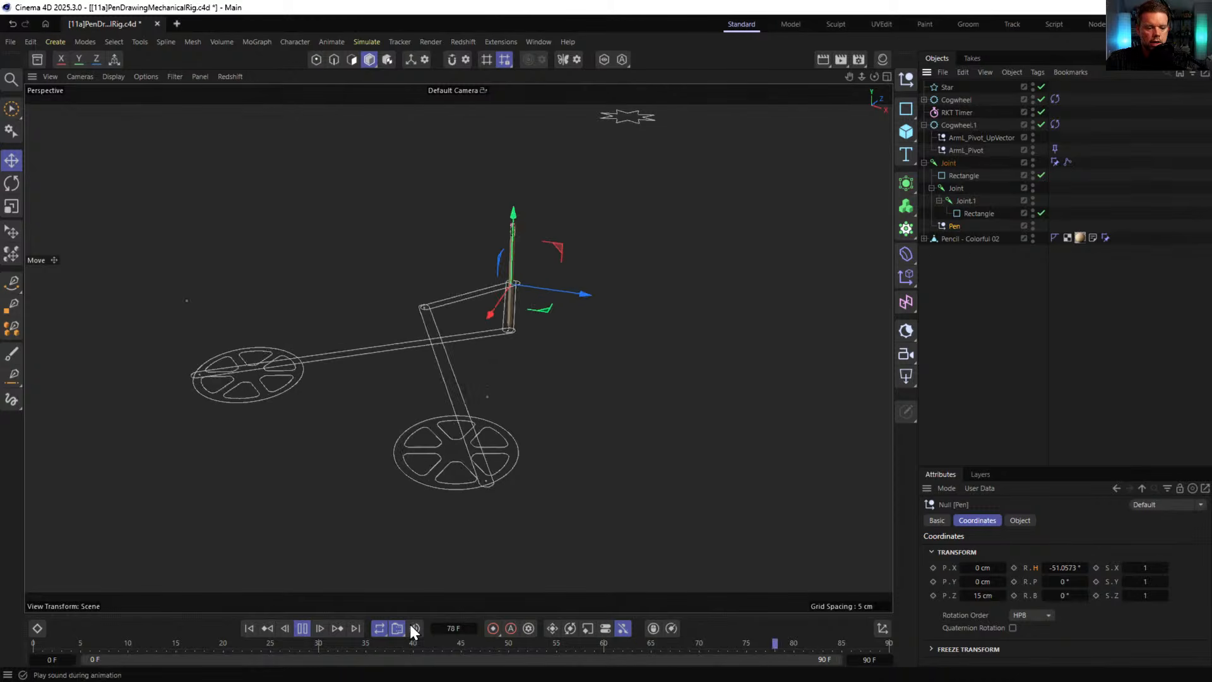
pyautogui.click(303, 628)
pyautogui.click(909, 230)
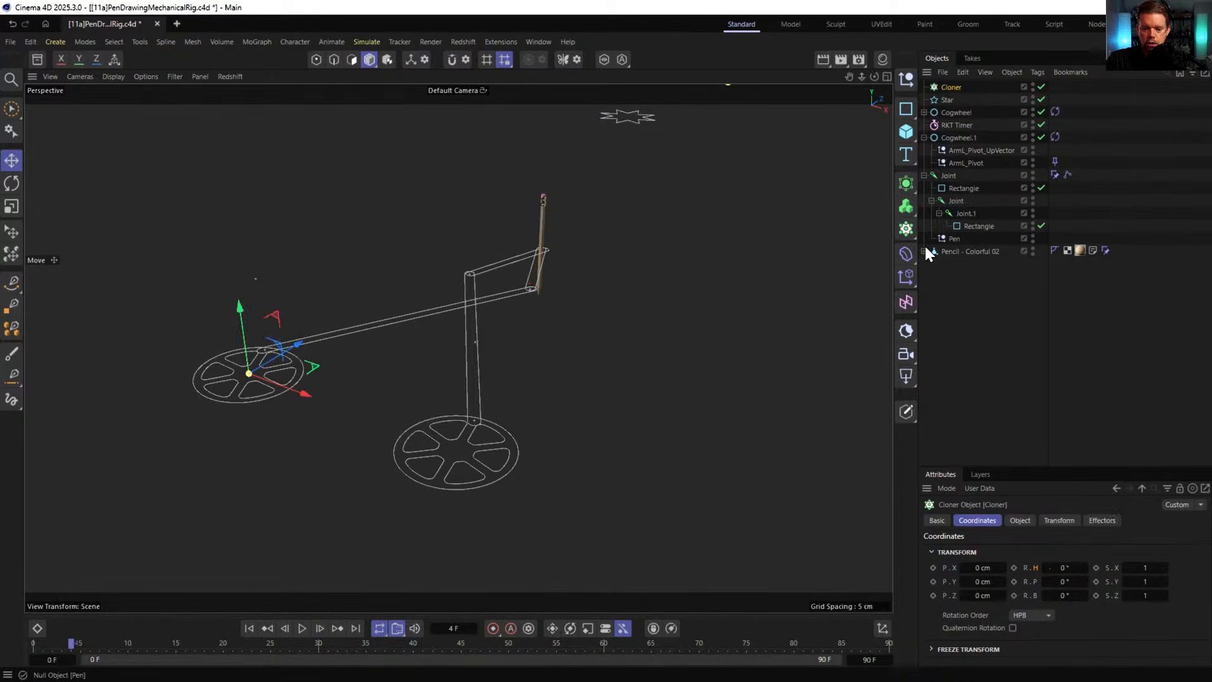
# - Undo adding the Cloner and place a copy of the Pen null inside the Pencil - Colorful 02 hierarchy
pyautogui.hotkey('ctrl', 'z')
pyautogui.click(924, 239)
pyautogui.click(950, 238)
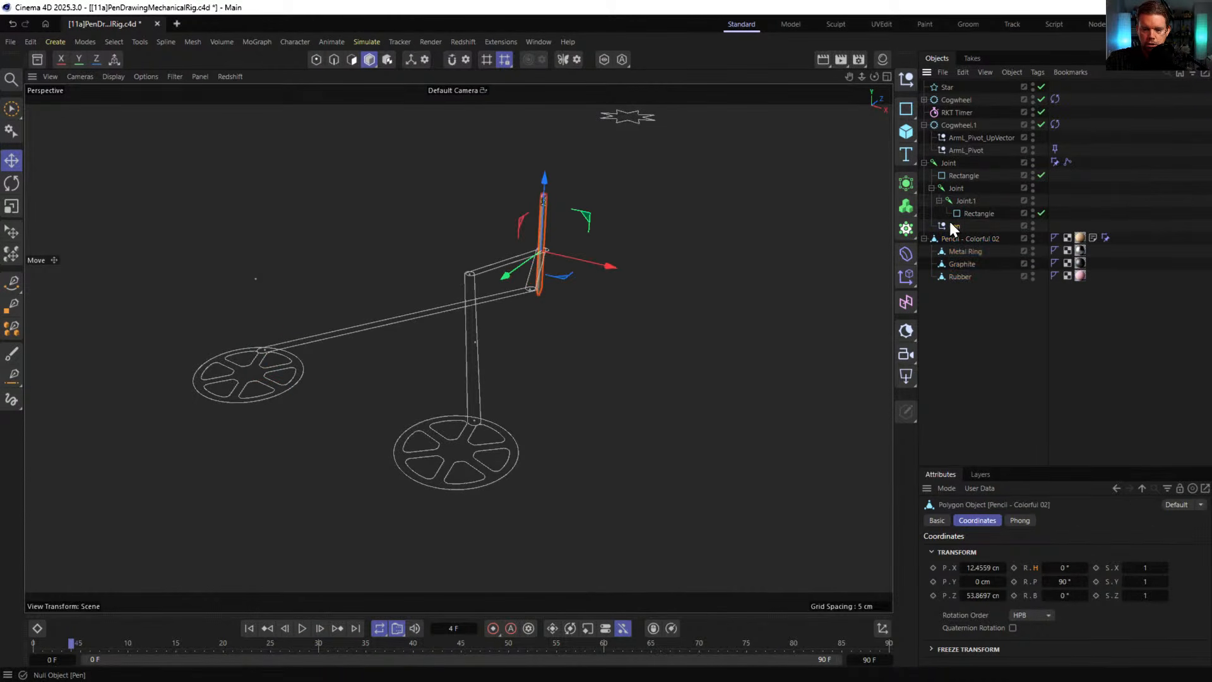
pyautogui.moveTo(952, 227); pyautogui.dragTo(962, 291)
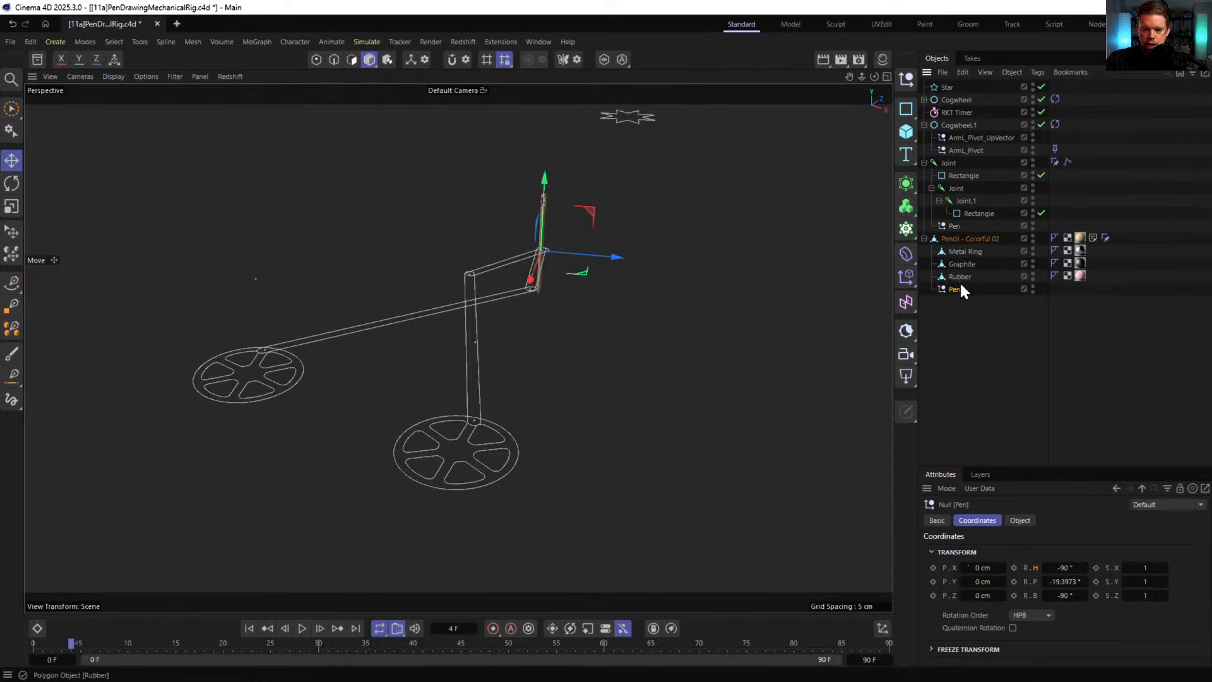
# - Move the copied null about 7.74 cm down the pencil to its drawing point and rename it Tip
pyautogui.keyDown('alt'); pyautogui.moveTo(551, 268); pyautogui.dragTo(659, 310); pyautogui.keyUp('alt')
pyautogui.moveTo(733, 341); pyautogui.dragTo(733, 391)
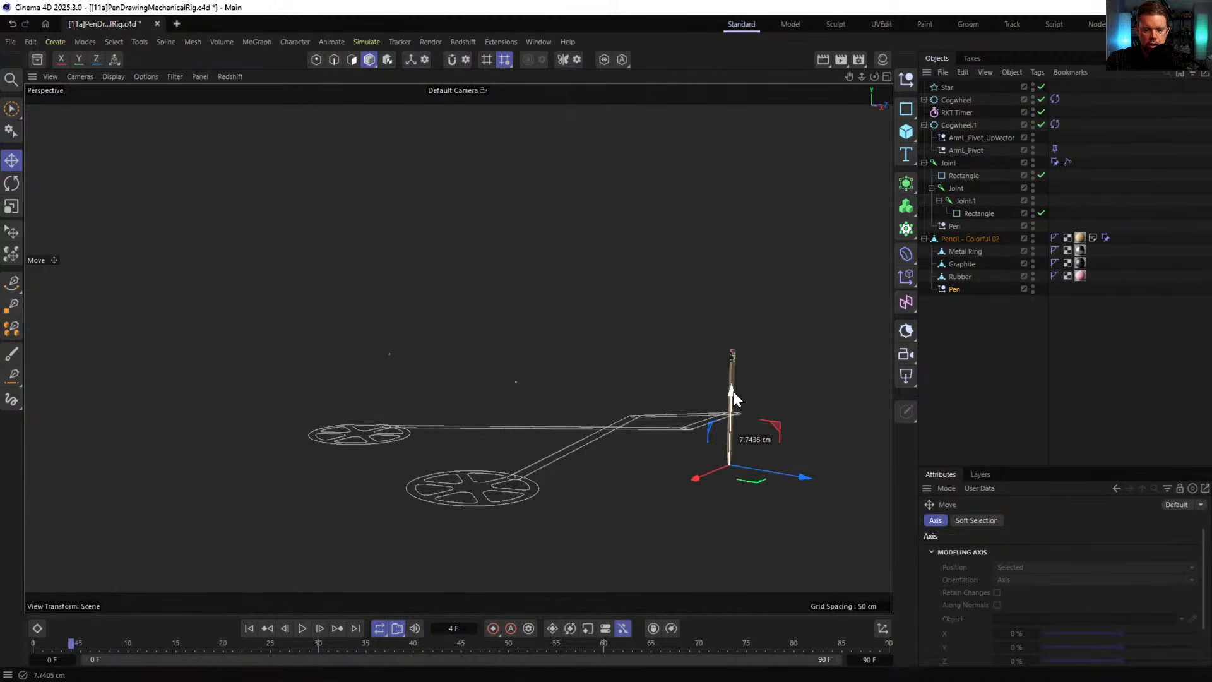
pyautogui.keyDown('alt'); pyautogui.moveTo(731, 445); pyautogui.dragTo(880, 389); pyautogui.keyUp('alt')
pyautogui.doubleClick(954, 289)
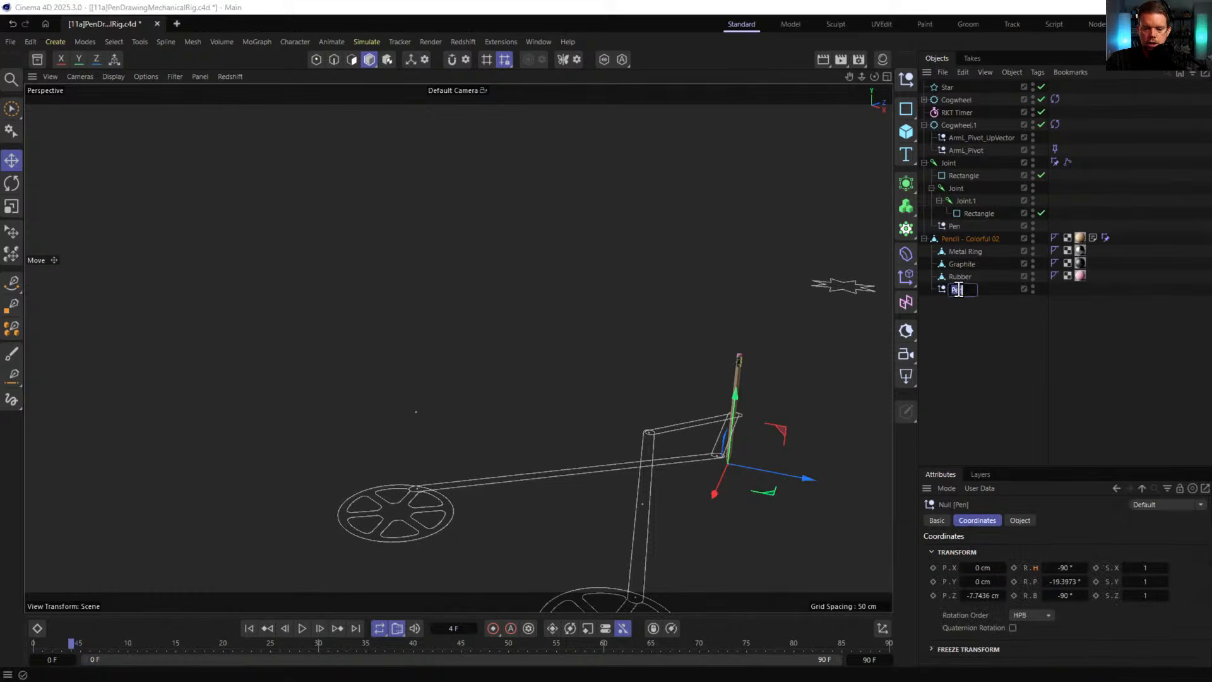
pyautogui.press('BackSpace')
pyautogui.press('BackSpace')
pyautogui.press('BackSpace')
pyautogui.write('Tip')
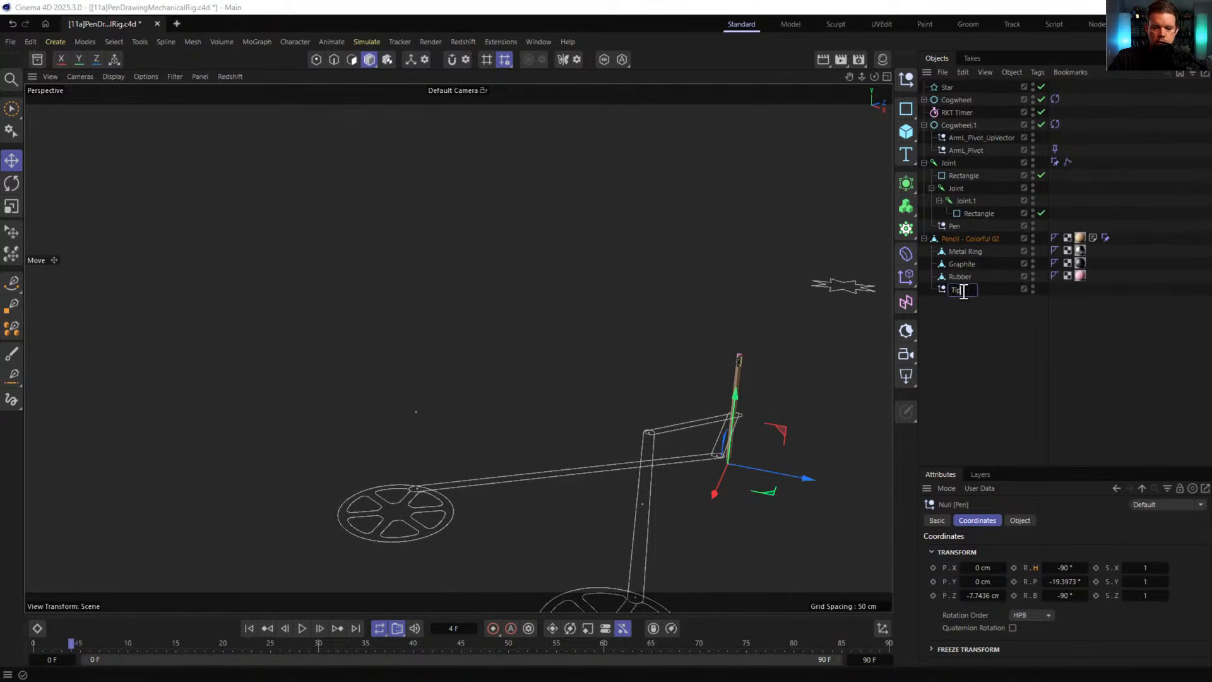
pyautogui.press('Return')
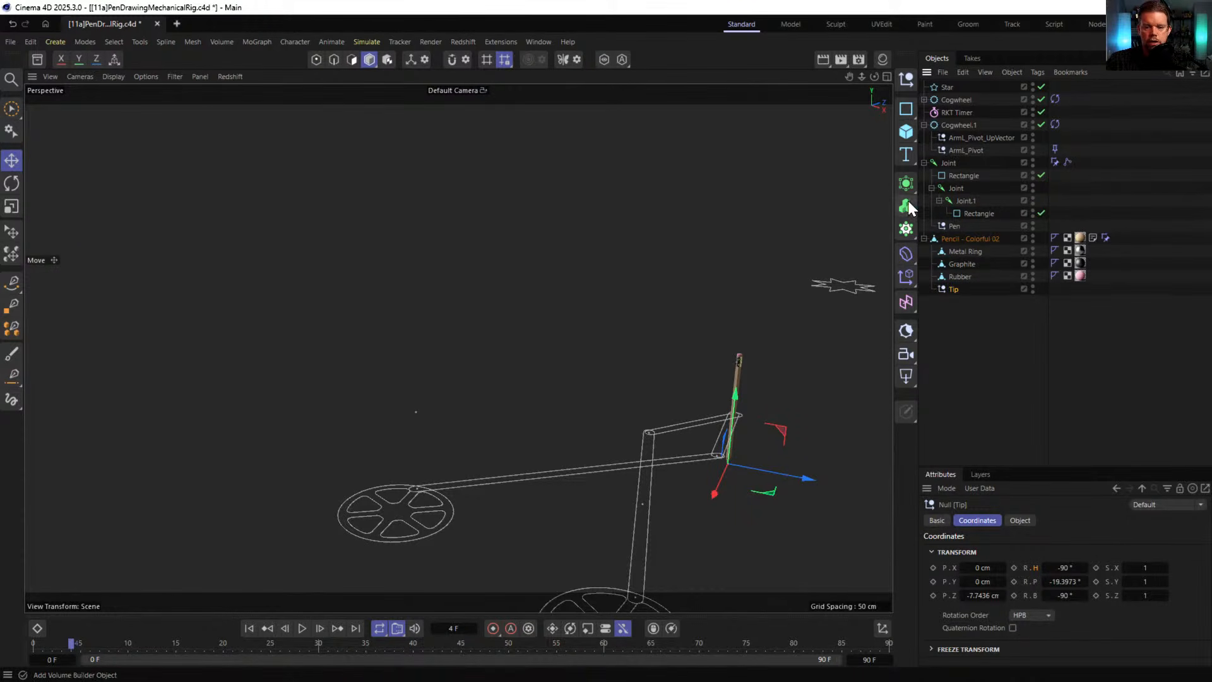
# - Add a Tracer for the Tip null and place it below the pencil hierarchy in the object list
pyautogui.click(906, 229)
pyautogui.click(948, 365)
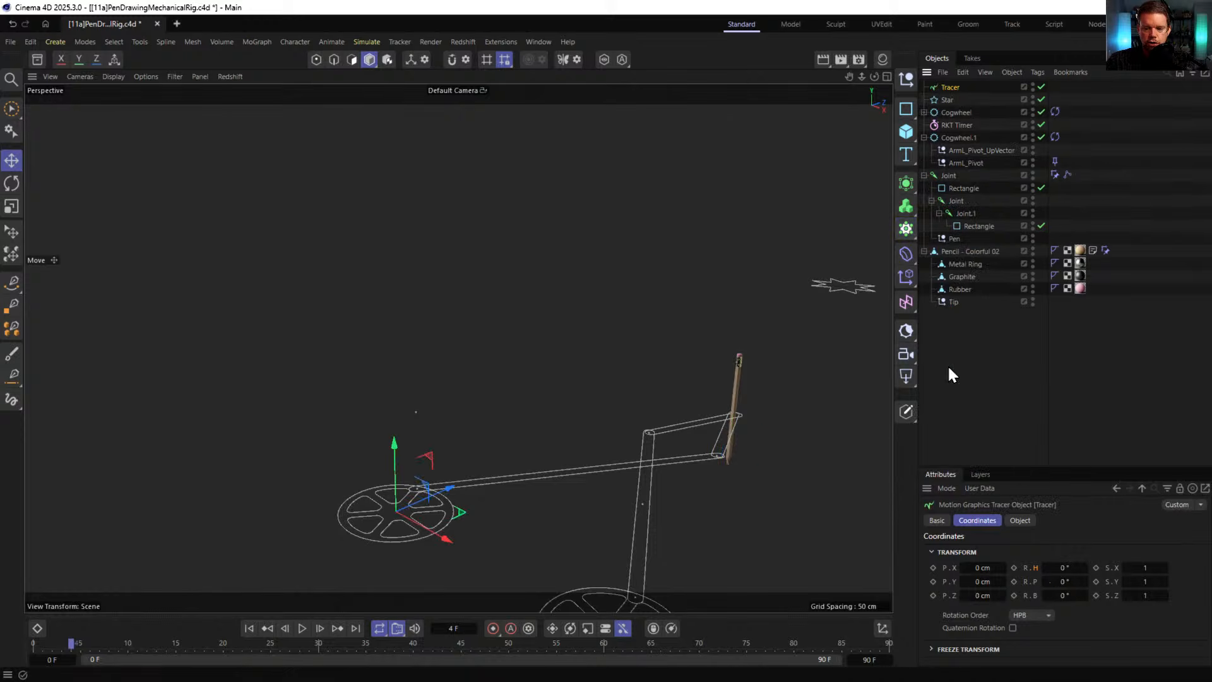
pyautogui.moveTo(948, 87); pyautogui.dragTo(959, 308)
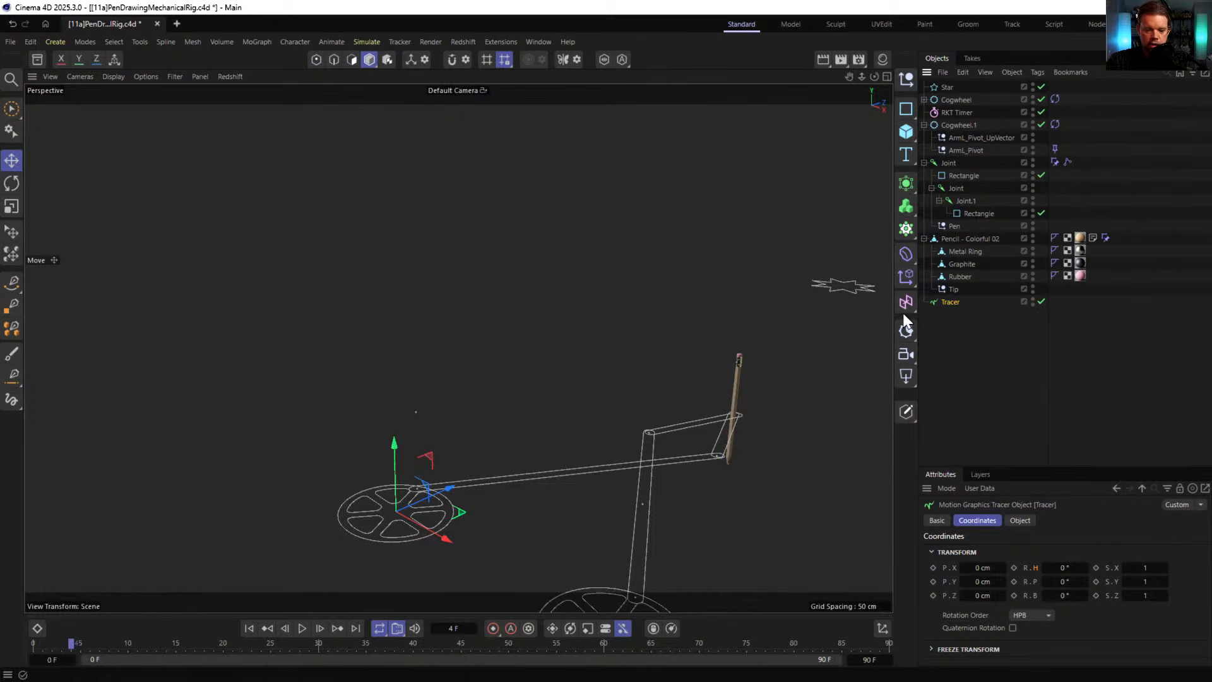
pyautogui.keyDown('alt'); pyautogui.moveTo(710, 407); pyautogui.dragTo(695, 284); pyautogui.keyUp('alt')
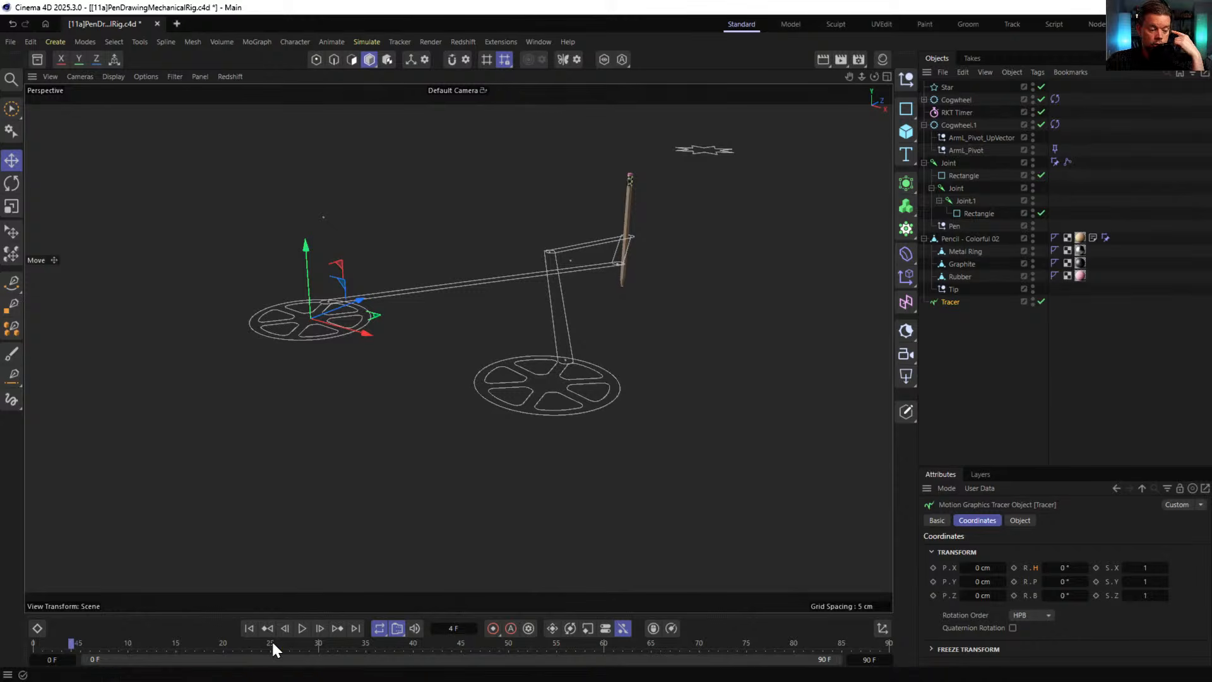
# - Play the animation from the first frame with the Tracer drawing, and extend the timeline's end to 9999 frames
pyautogui.click(248, 629)
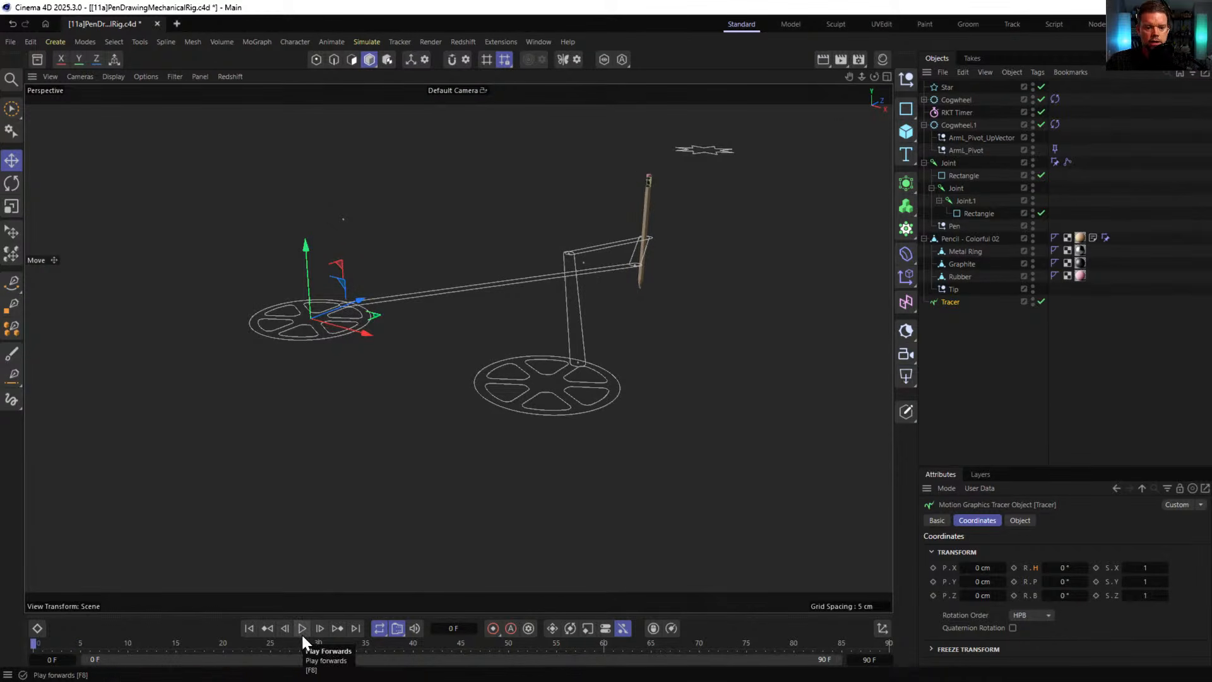
pyautogui.click(303, 628)
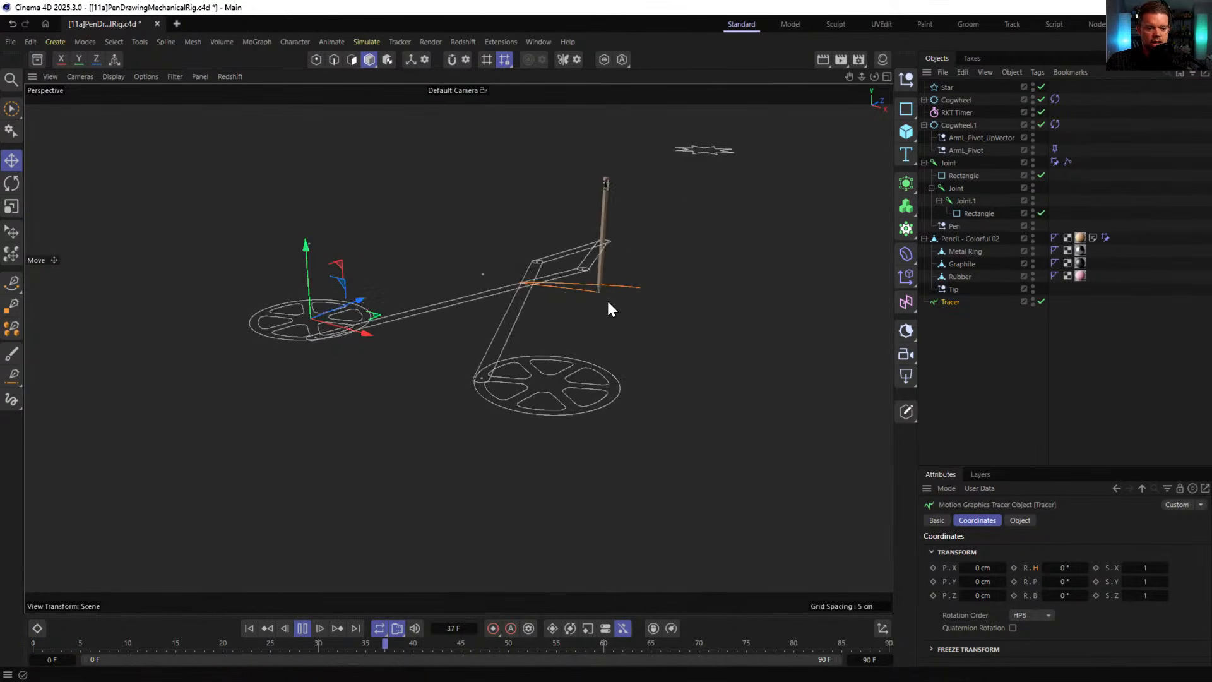
pyautogui.keyDown('alt'); pyautogui.moveTo(596, 296); pyautogui.dragTo(612, 360); pyautogui.keyUp('alt')
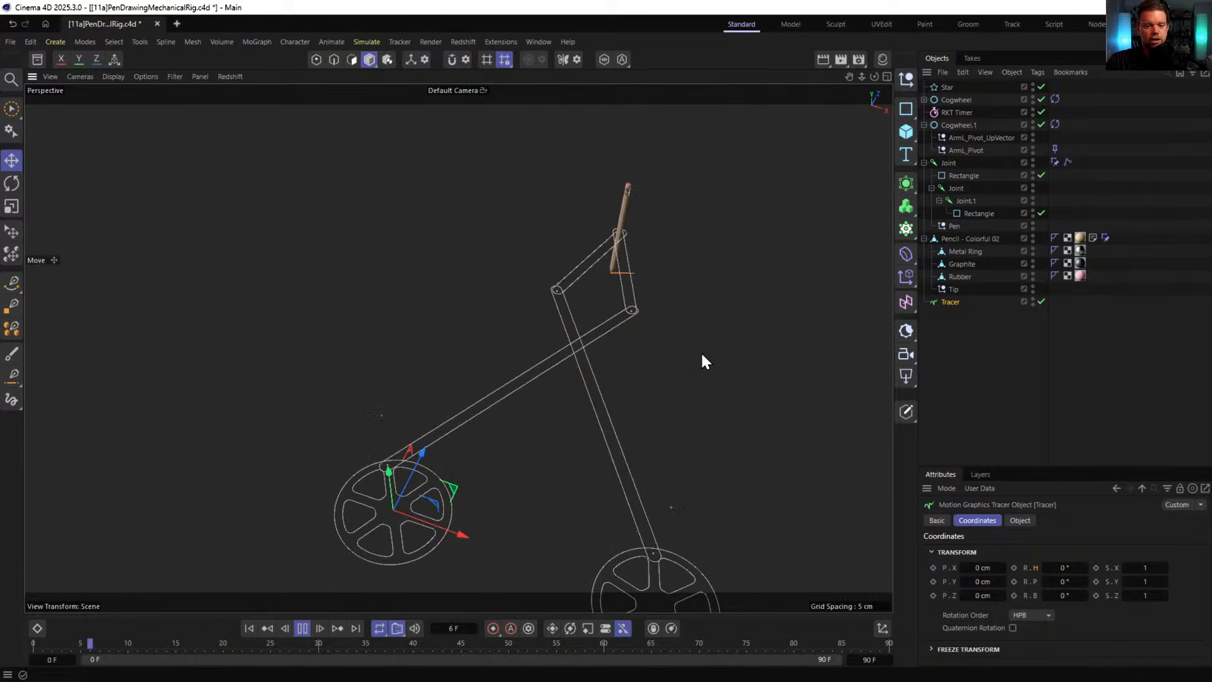
pyautogui.moveTo(869, 659); pyautogui.dragTo(891, 659)
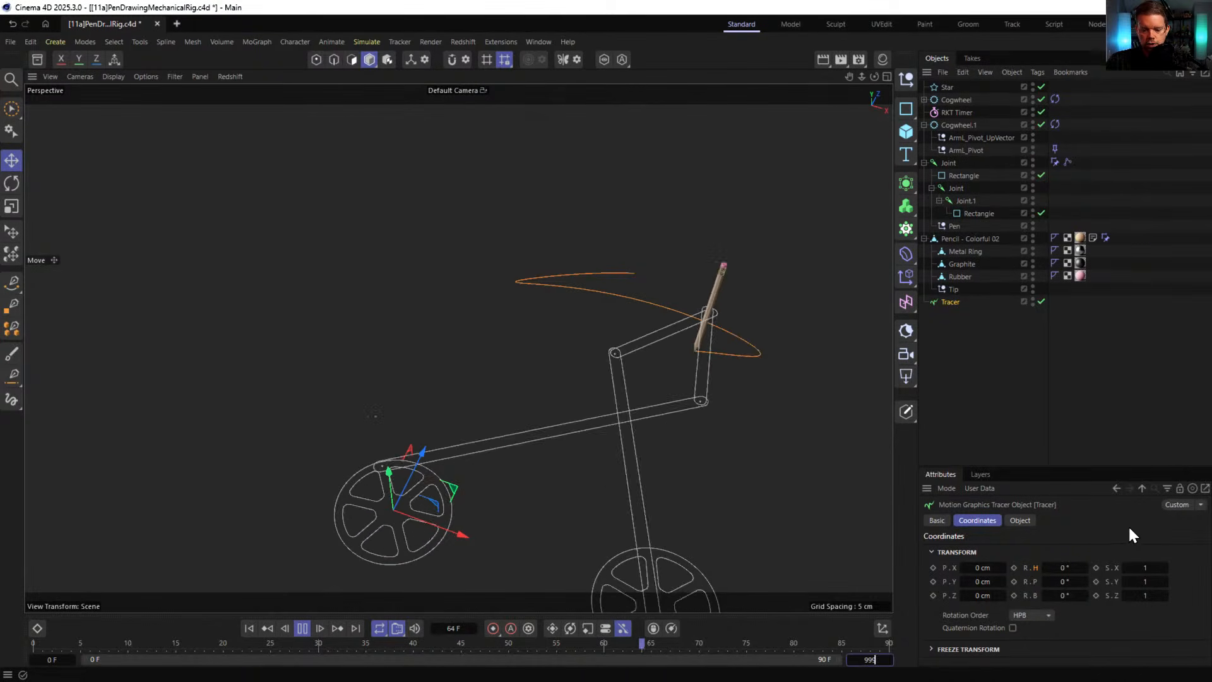
pyautogui.keyDown('alt'); pyautogui.moveTo(656, 391); pyautogui.dragTo(542, 354); pyautogui.keyUp('alt')
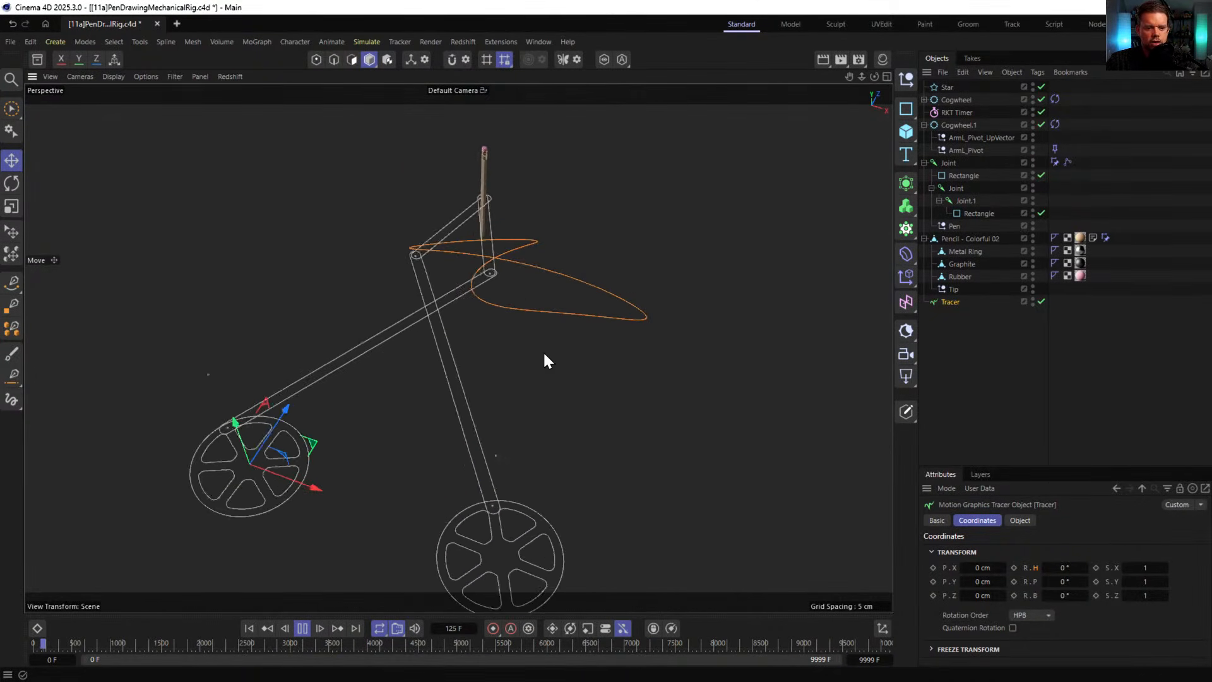
pyautogui.keyDown('alt'); pyautogui.moveTo(514, 286); pyautogui.dragTo(528, 395); pyautogui.keyUp('alt')
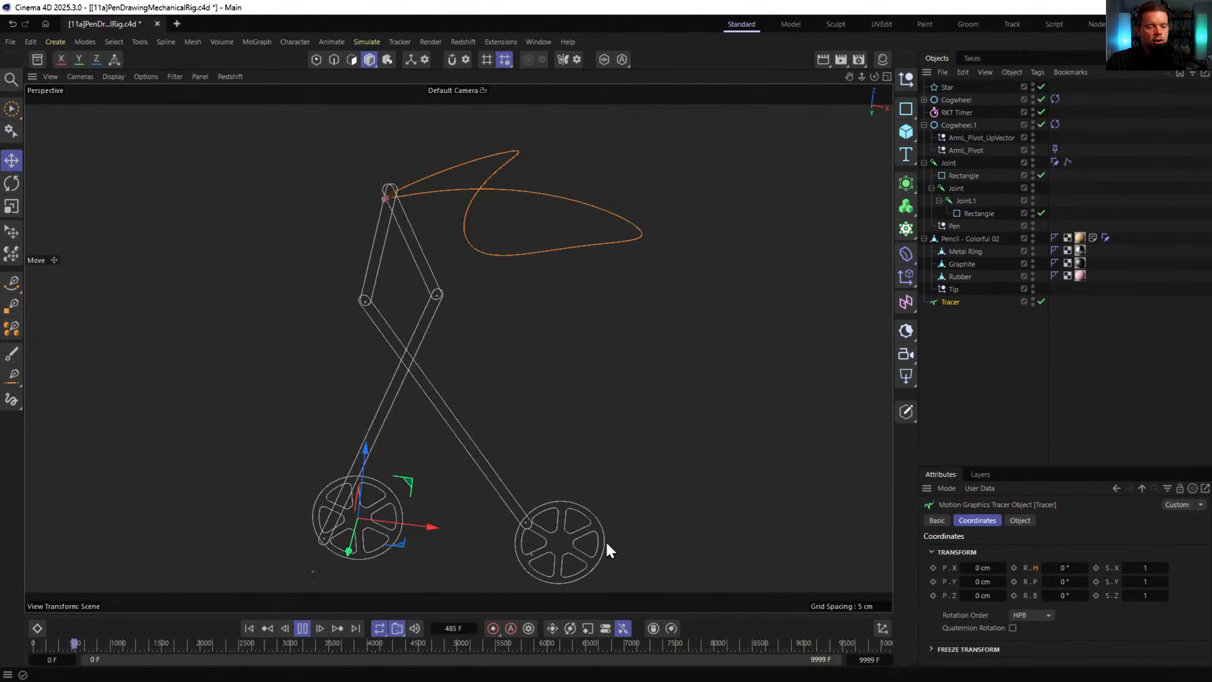
# - Stop and rewind the animation, and move Cogwheel.1 horizontally away from the other wheel to about 46.9 cm on X
pyautogui.click(304, 628)
pyautogui.click(249, 628)
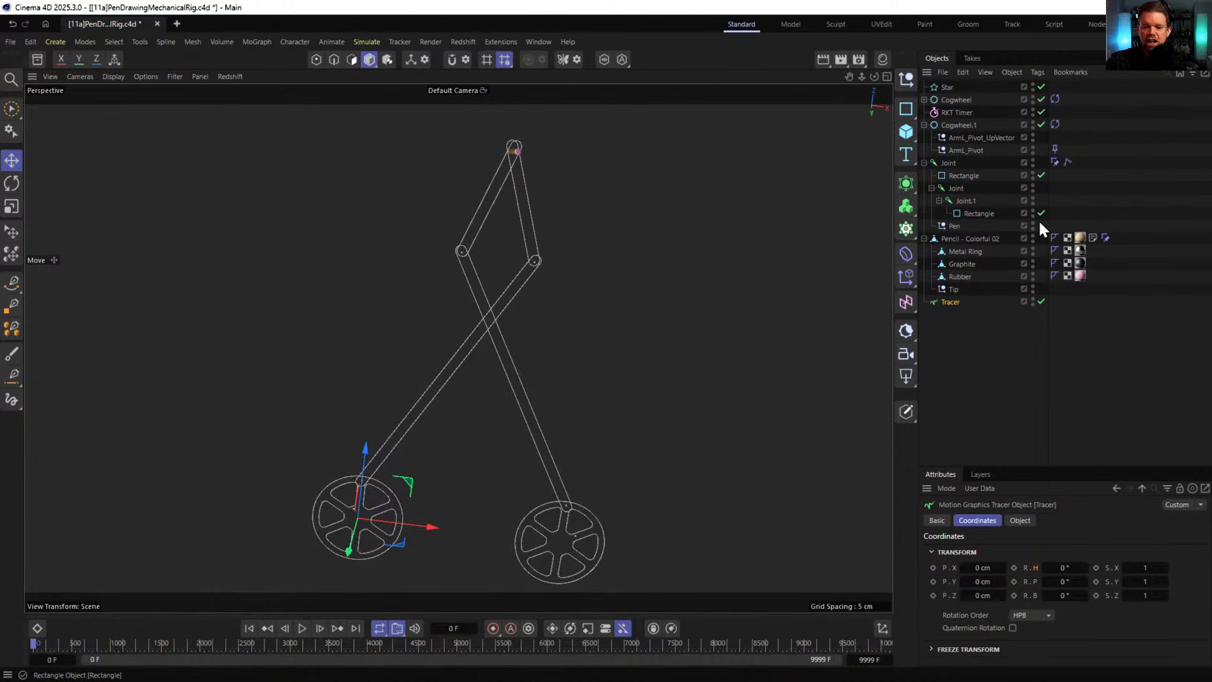
pyautogui.click(959, 125)
pyautogui.moveTo(581, 525)
pyautogui.keyDown('alt'); pyautogui.mouseDown()
pyautogui.moveTo(576, 452)
pyautogui.moveTo(588, 424)
pyautogui.mouseUp(); pyautogui.keyUp('alt')
pyautogui.moveTo(625, 521); pyautogui.dragTo(740, 542)
# - Replay the animation from the first frame and examine the path the pencil tip draws with the wider wheel spacing
pyautogui.click(303, 628)
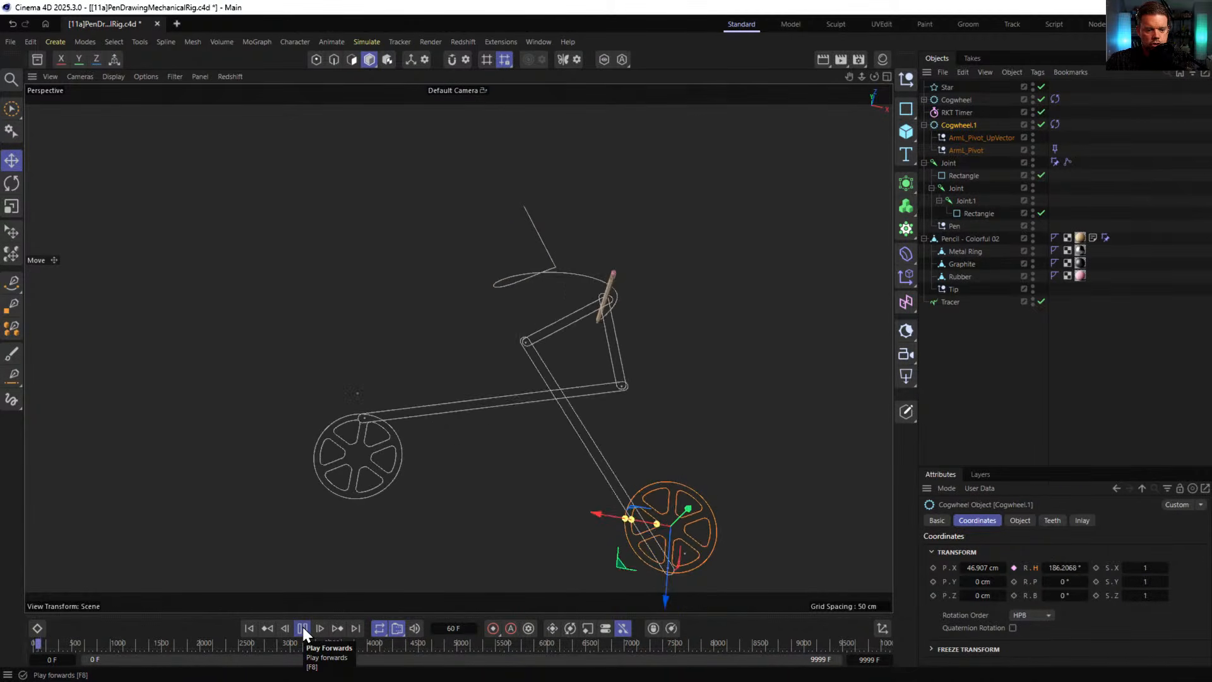
pyautogui.click(302, 629)
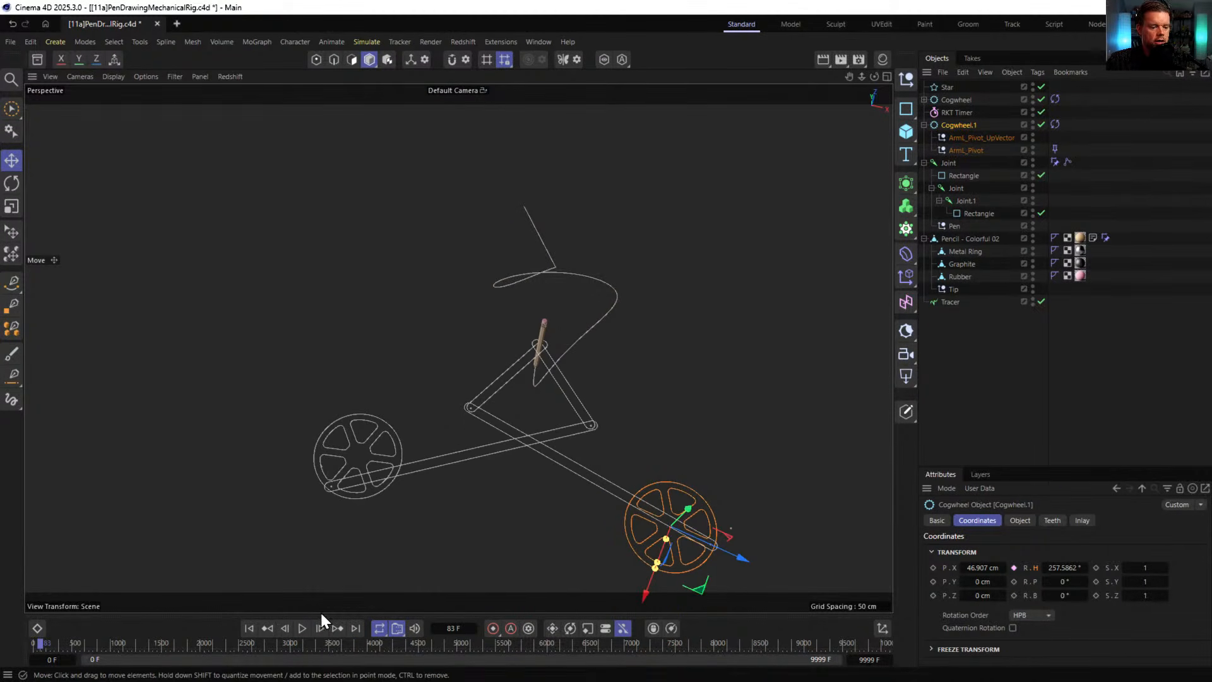
pyautogui.click(302, 628)
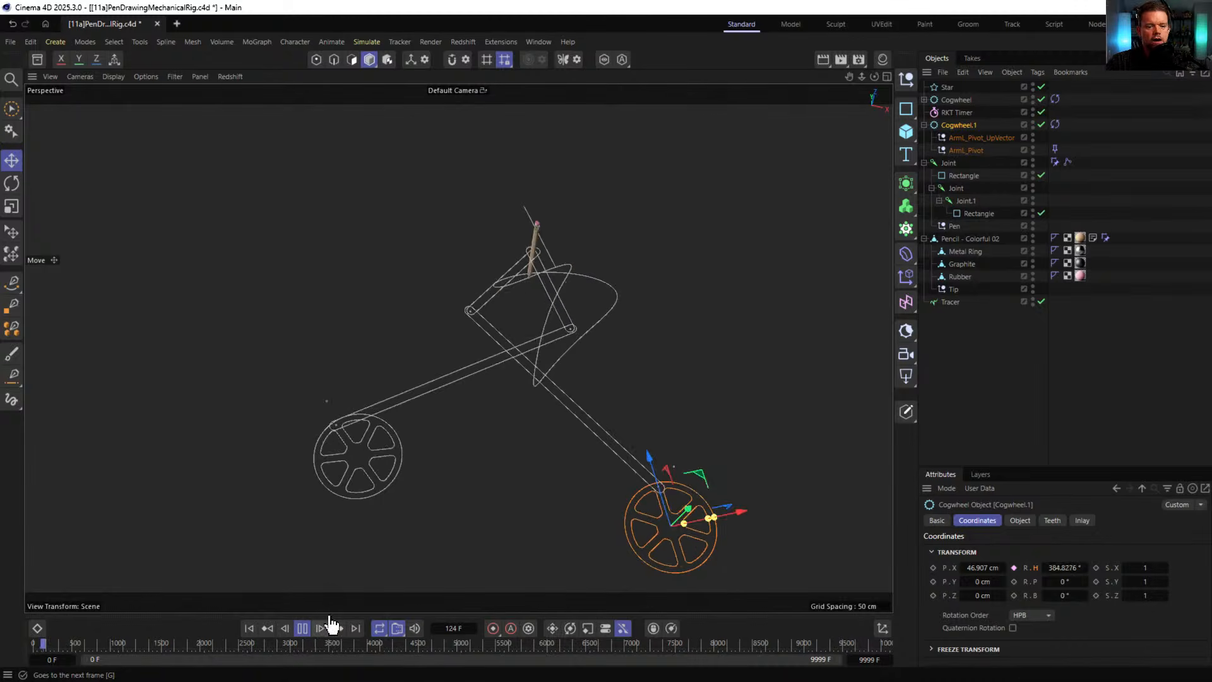
pyautogui.click(248, 628)
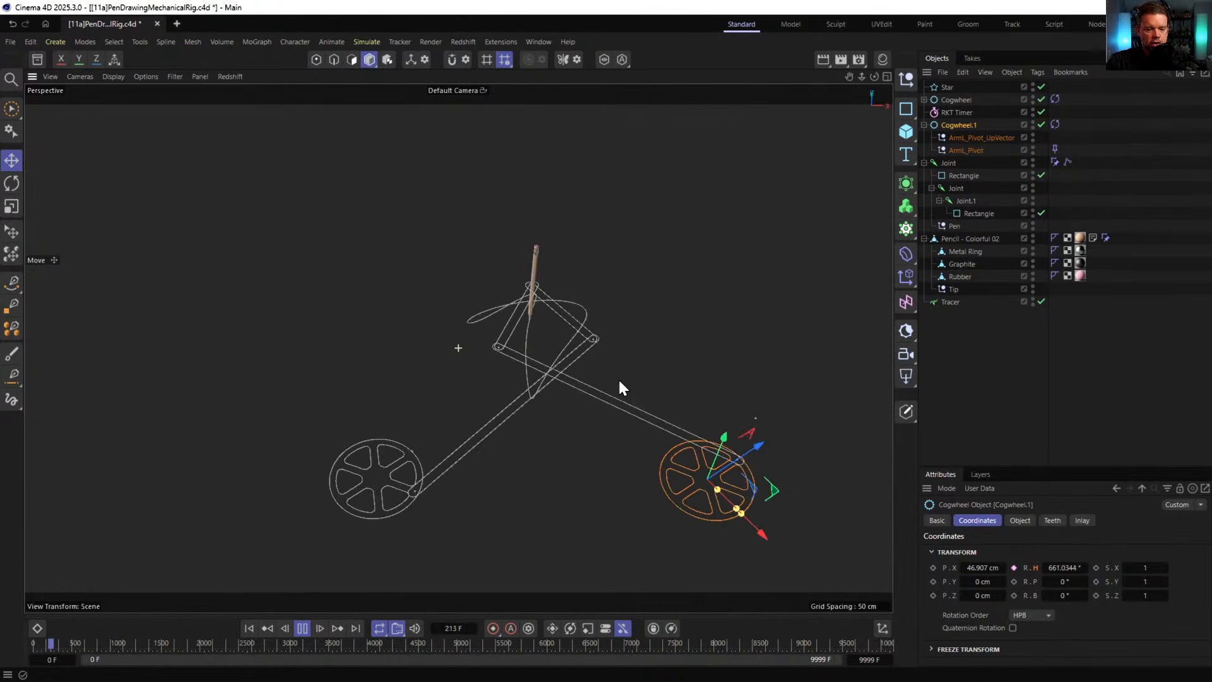
pyautogui.keyDown('alt'); pyautogui.moveTo(620, 381); pyautogui.dragTo(614, 377); pyautogui.keyUp('alt')
pyautogui.keyDown('alt'); pyautogui.moveTo(614, 377); pyautogui.dragTo(531, 332, button='middle'); pyautogui.keyUp('alt')
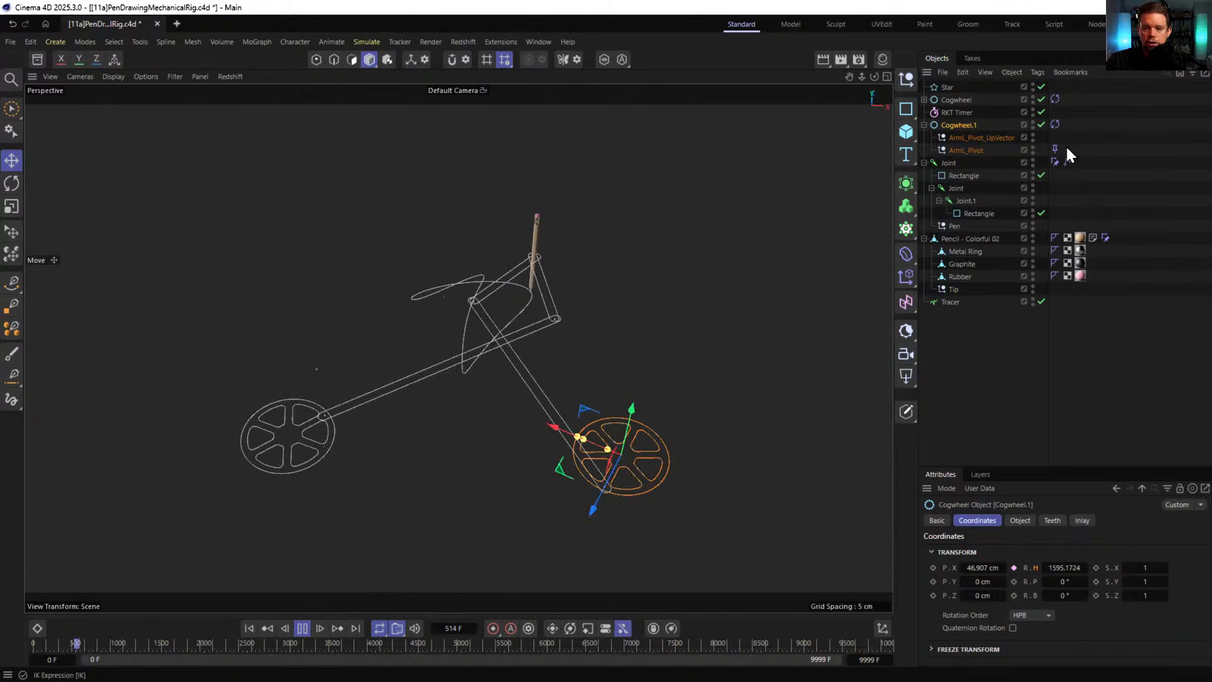
# - Collapse the Cogwheel.1 and Joint hierarchies and compare the rotation parameters of both cogwheels' Field Driver tags
pyautogui.click(1054, 98)
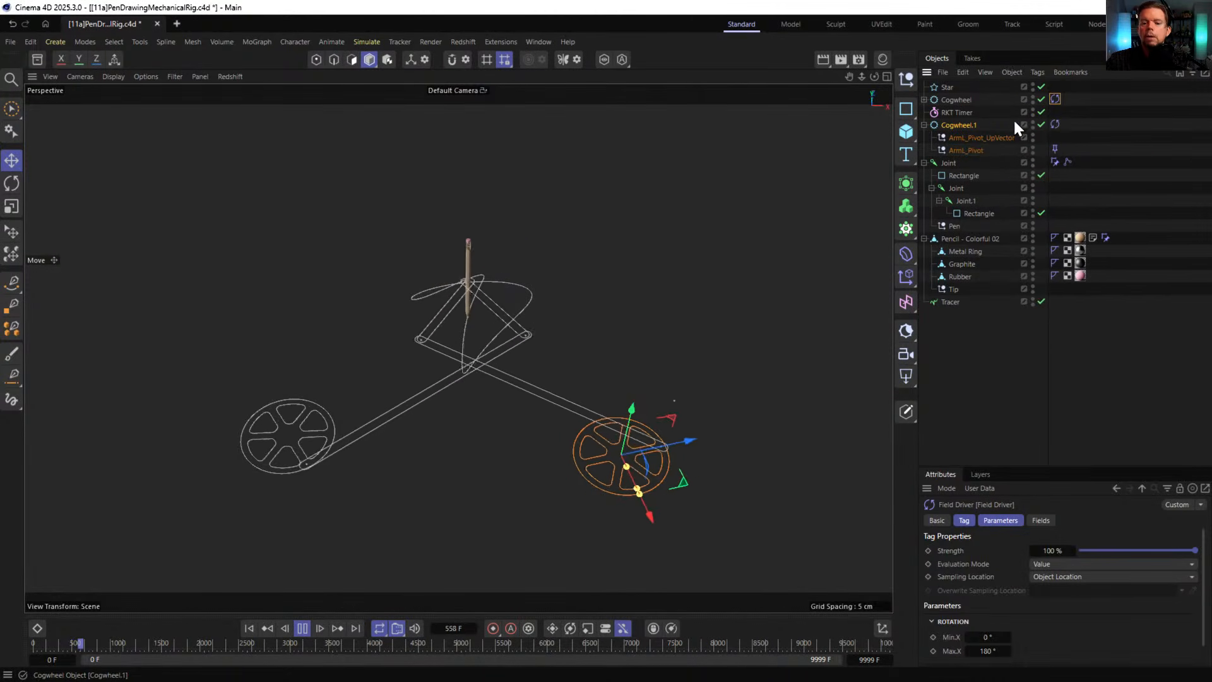
pyautogui.click(924, 125)
pyautogui.click(924, 137)
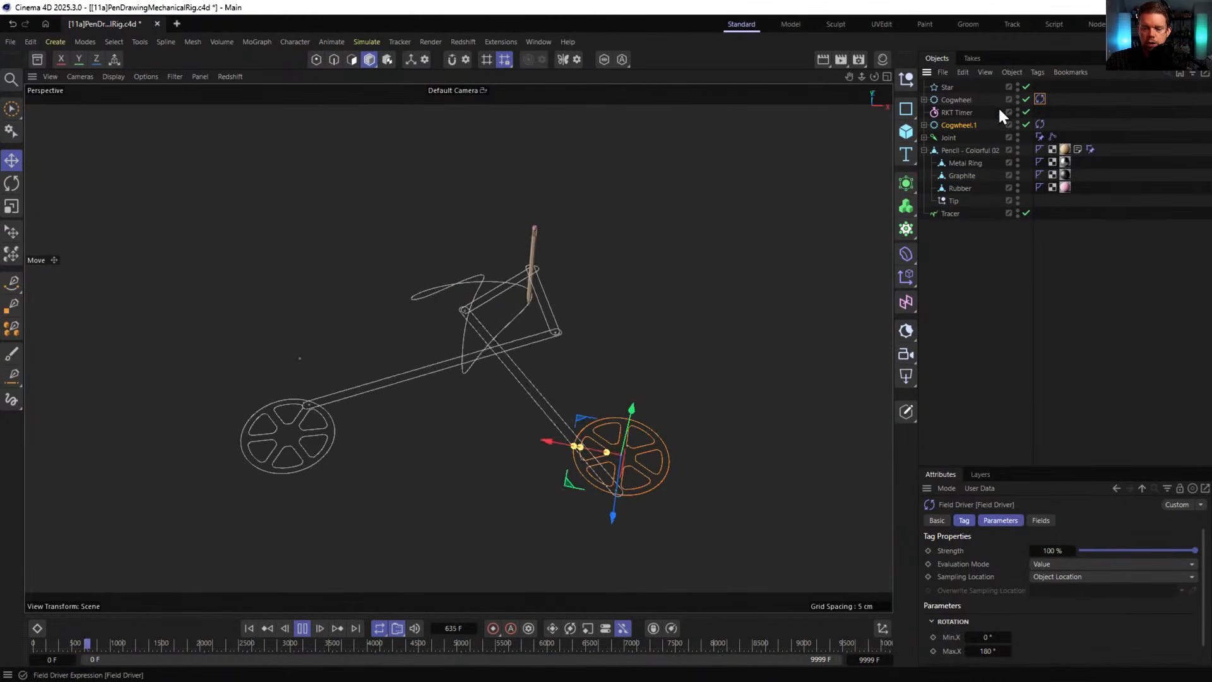
pyautogui.click(1040, 124)
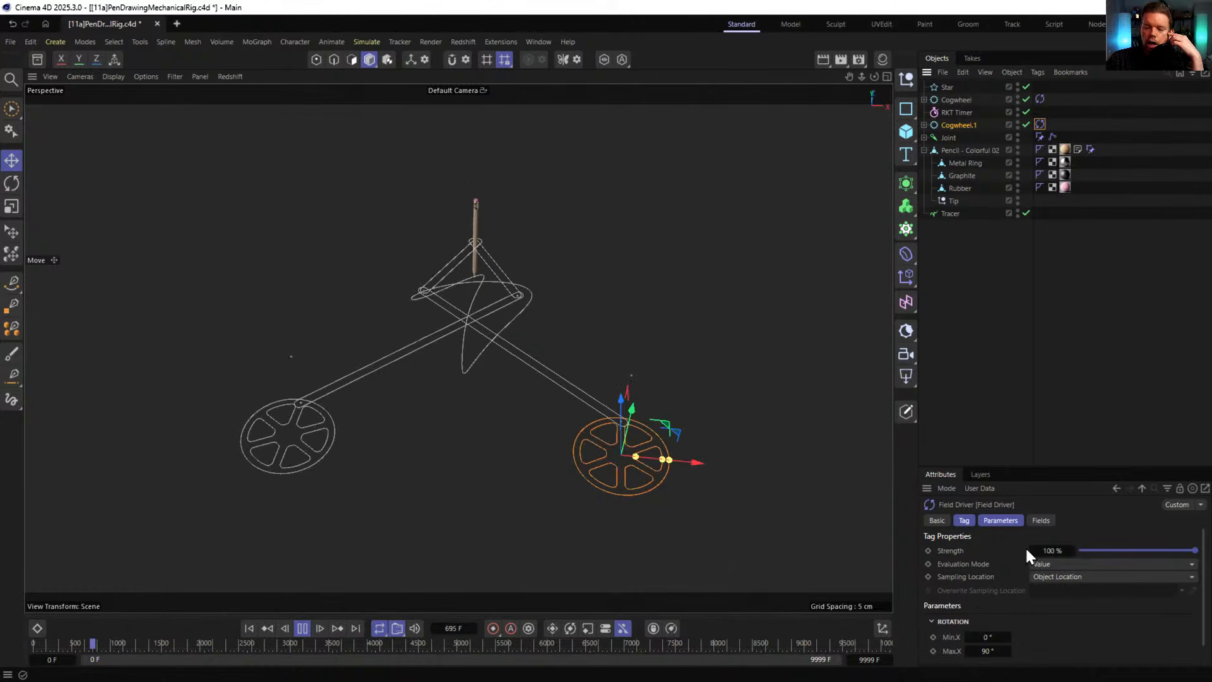
pyautogui.moveTo(1038, 466); pyautogui.dragTo(1061, 277)
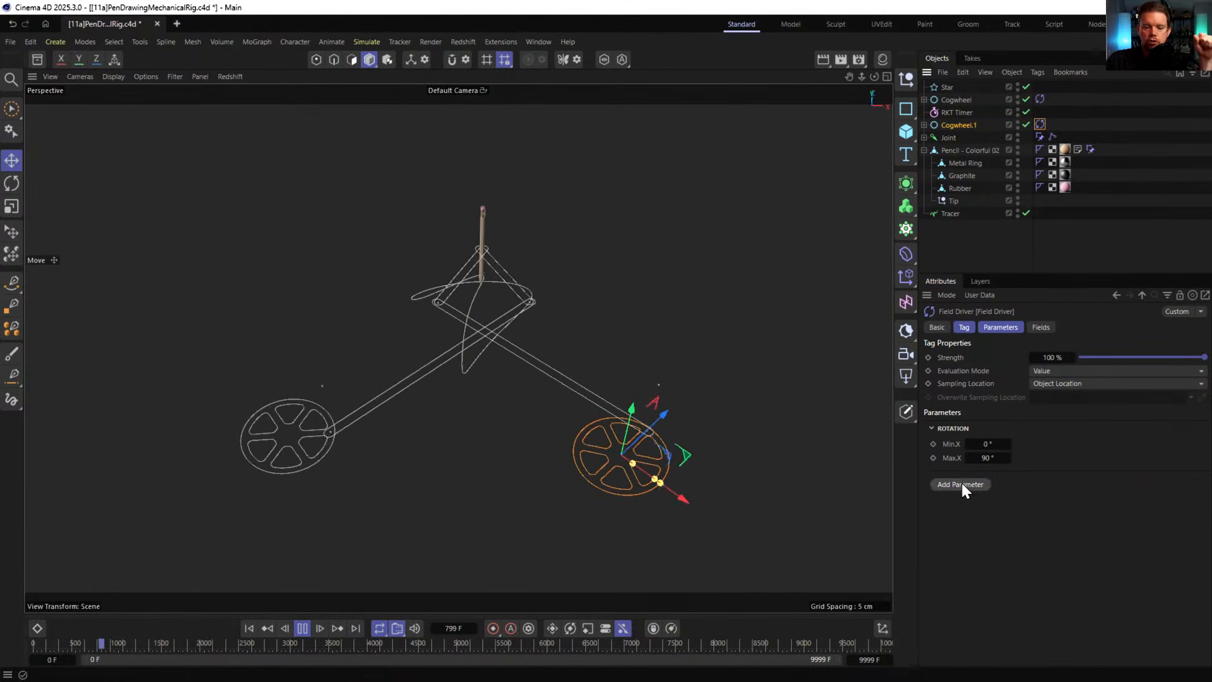
pyautogui.click(950, 456)
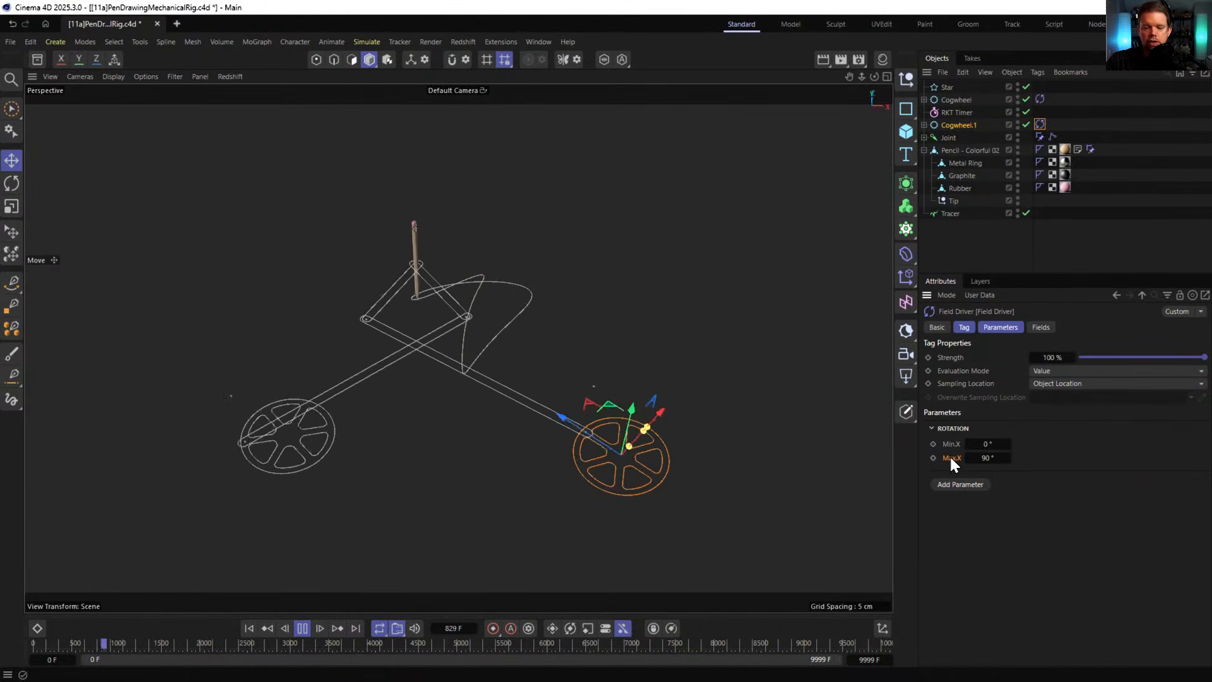
pyautogui.click(1039, 99)
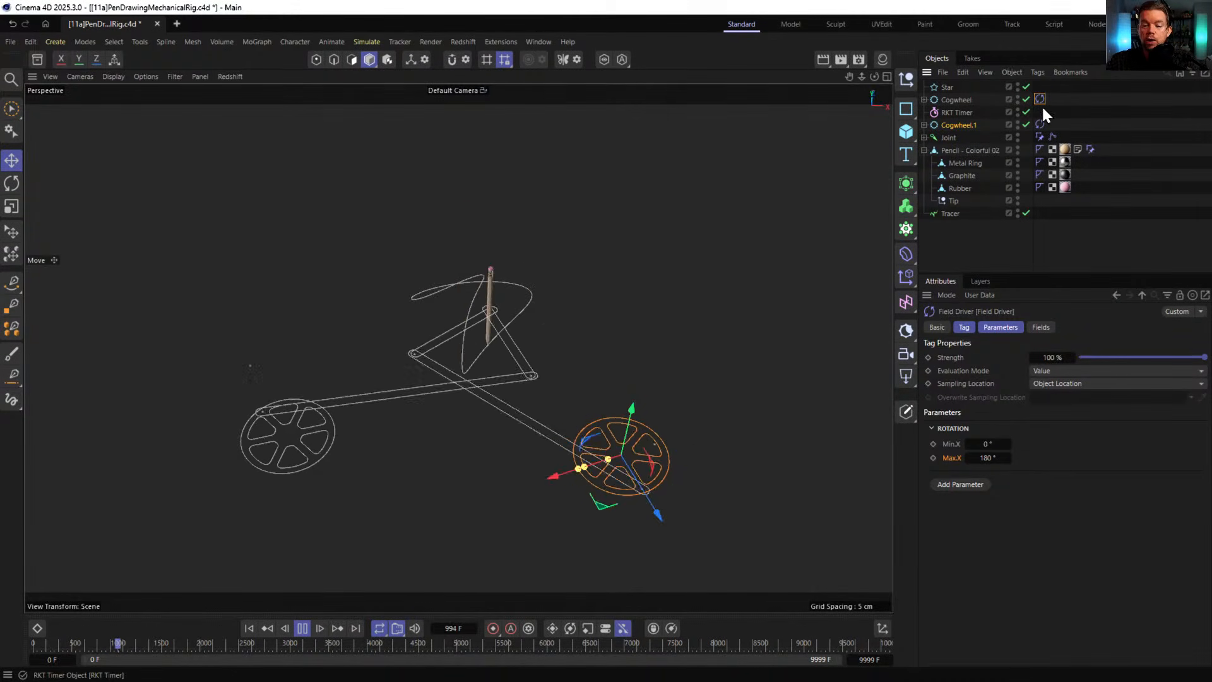
pyautogui.click(1040, 123)
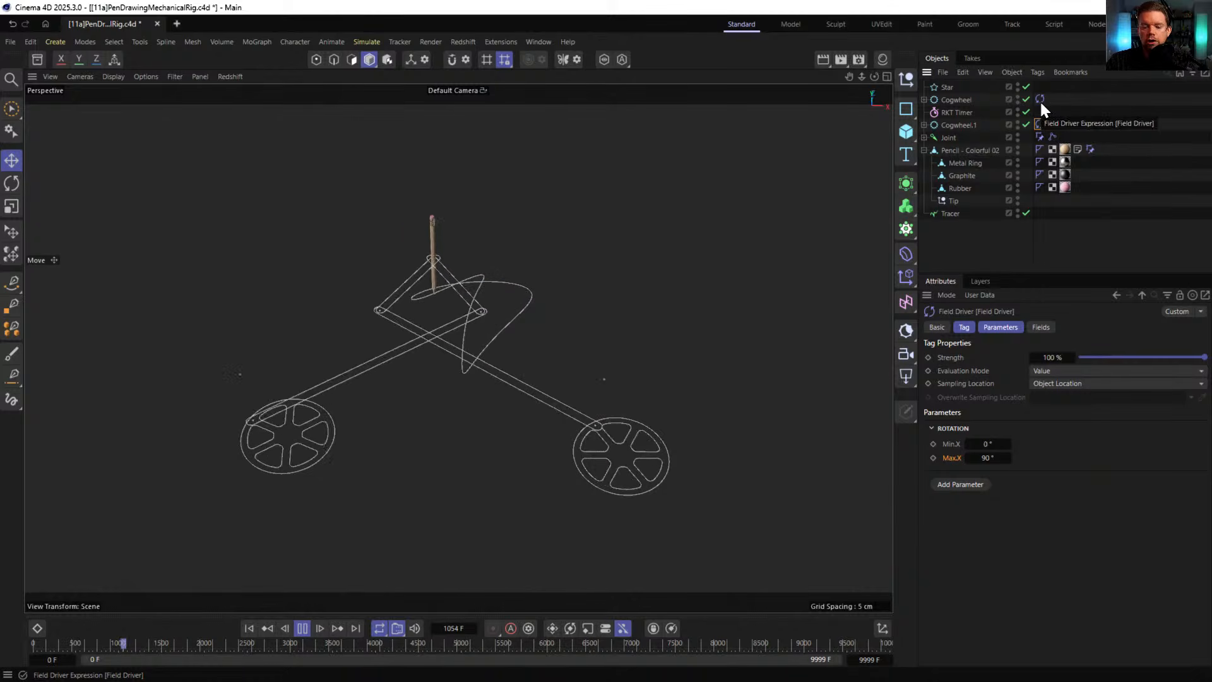
pyautogui.click(1039, 99)
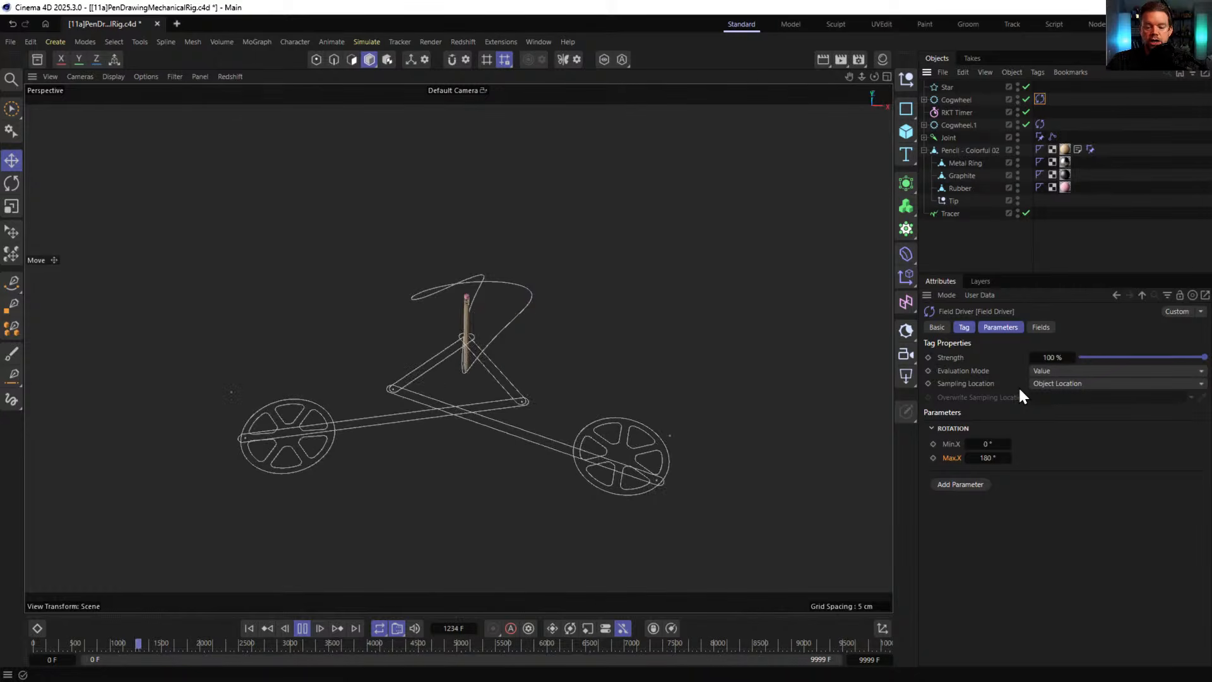
# - Set the Max.X rotation of Cogwheel.1's Field Driver to 60° and restart the animation from the first frame
pyautogui.click(1041, 124)
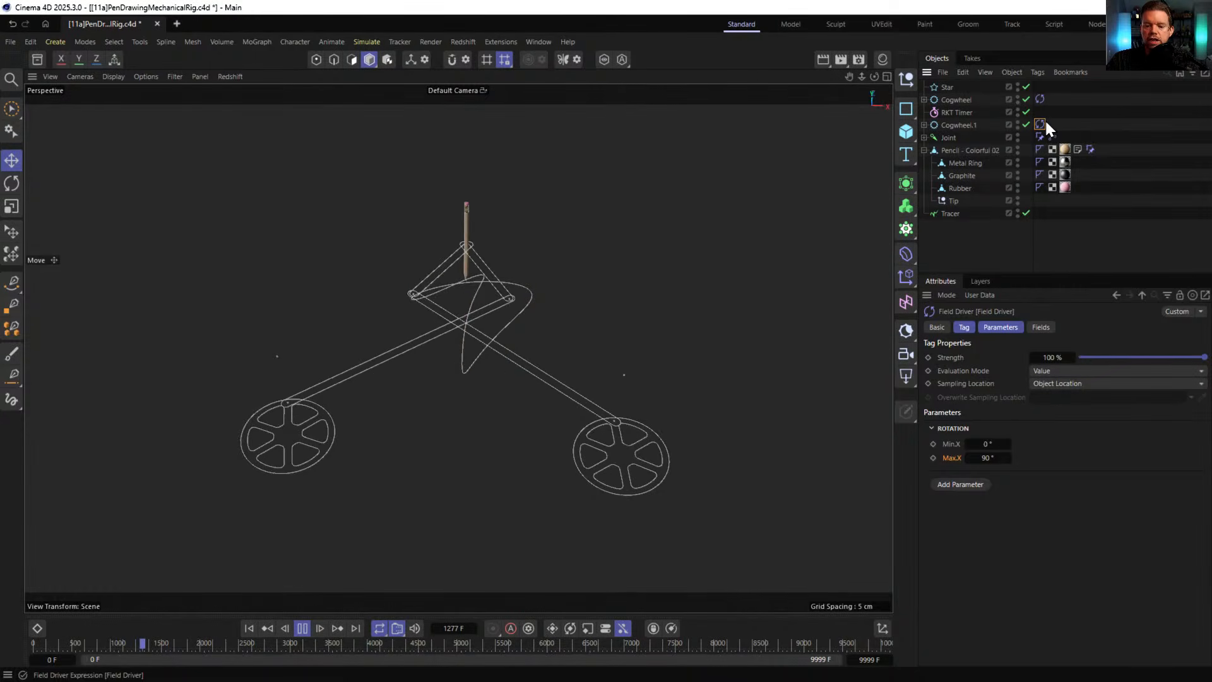
pyautogui.click(991, 458)
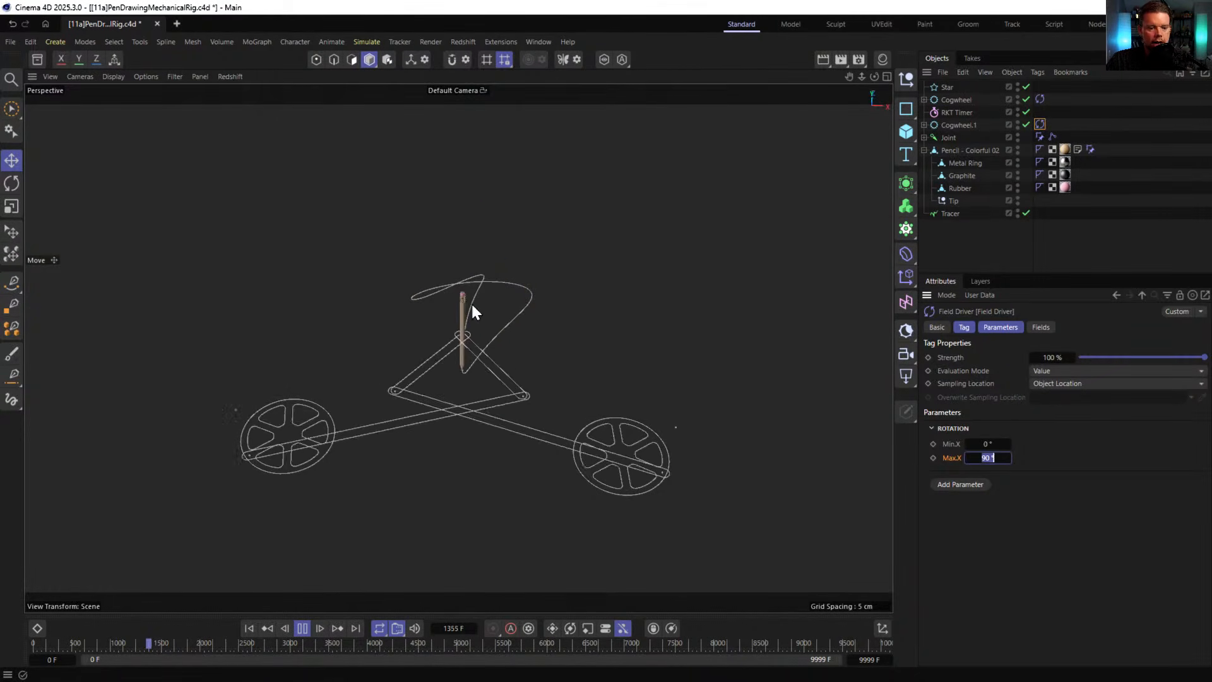
pyautogui.write('6')
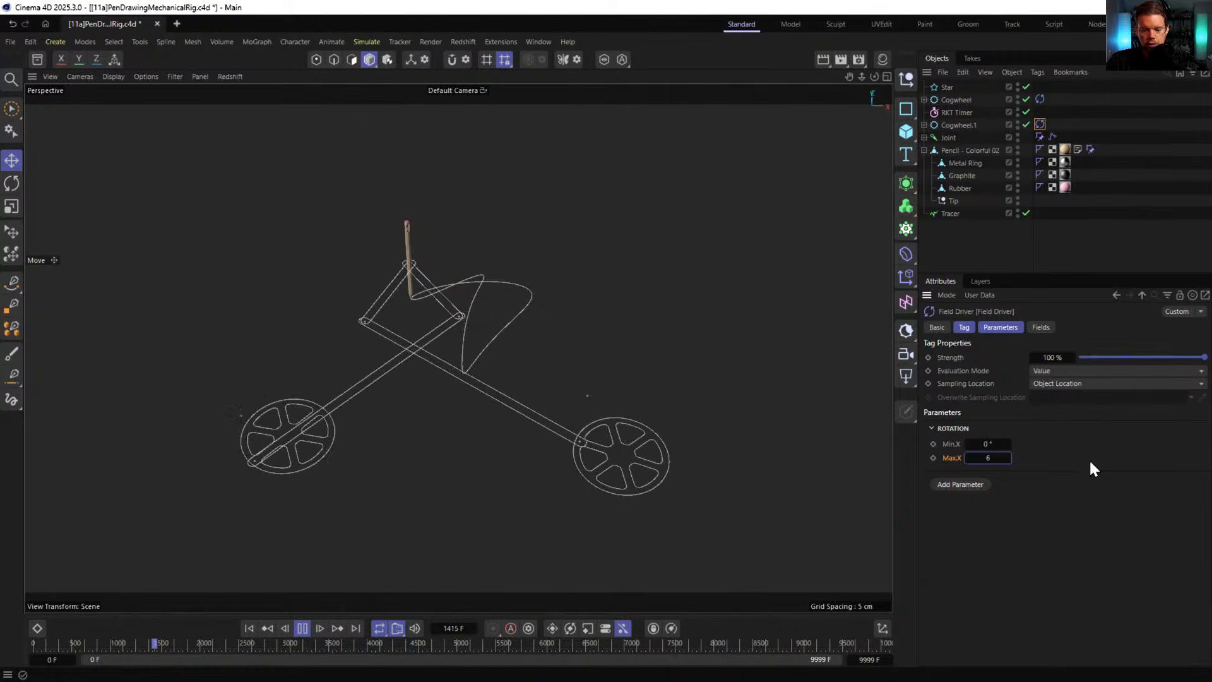
pyautogui.write('0')
pyautogui.press('Return')
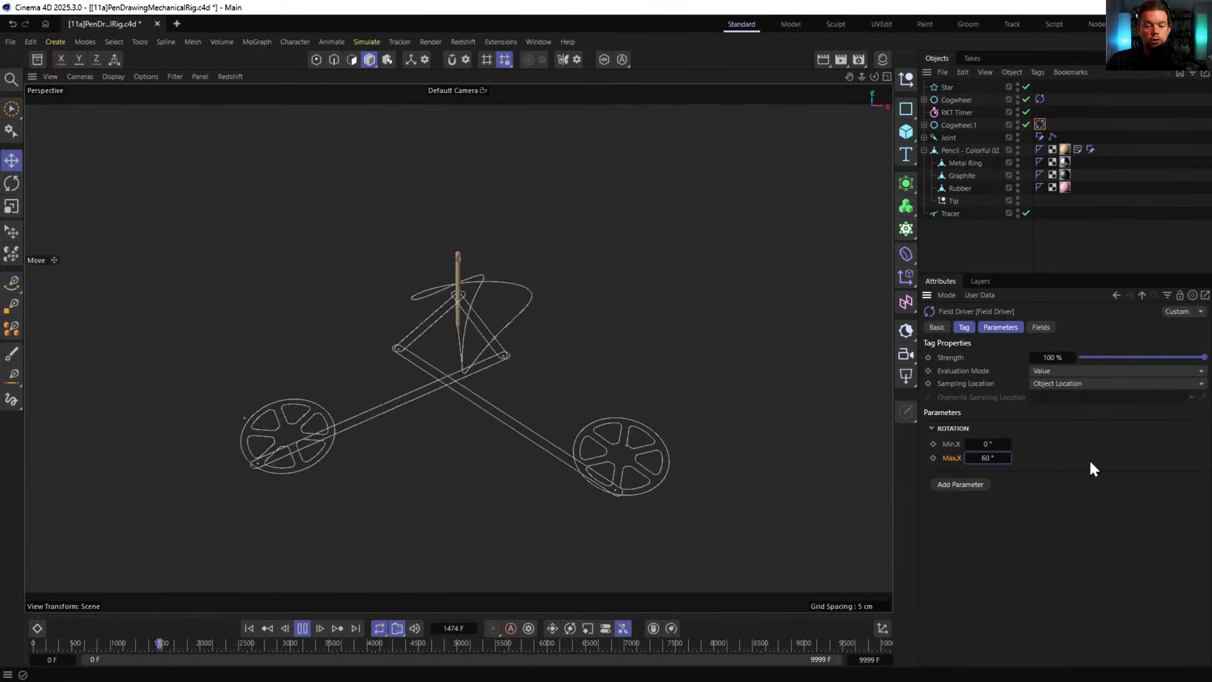
pyautogui.click(249, 629)
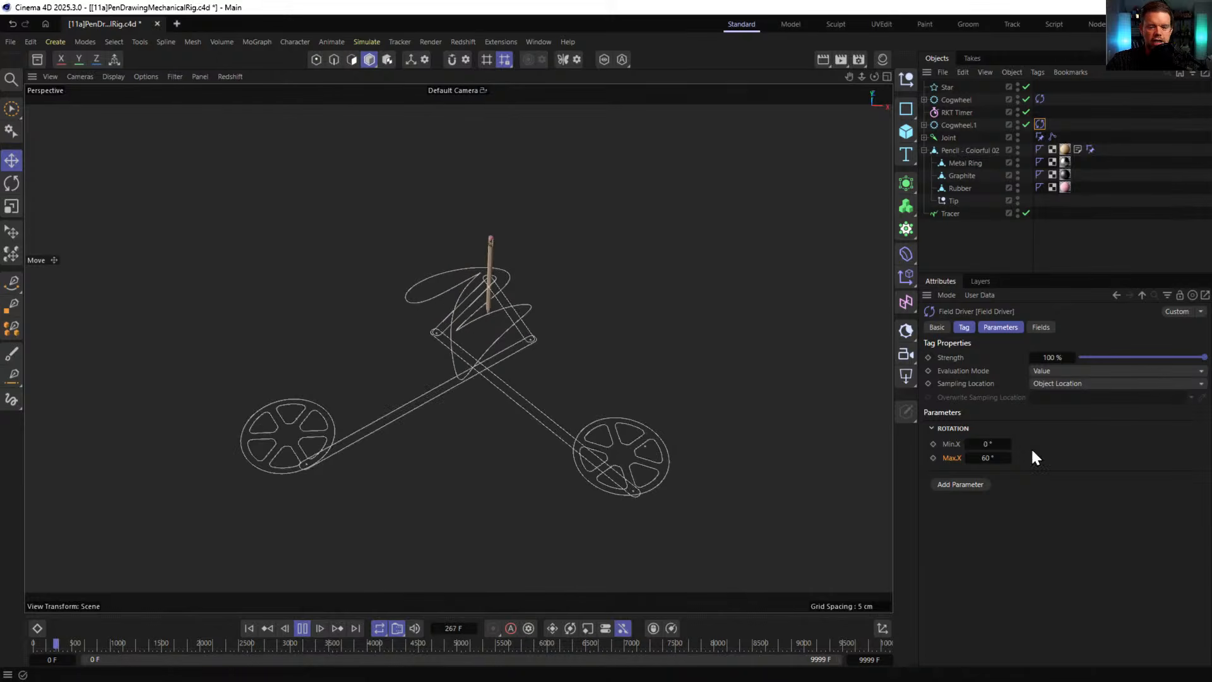
# - Set the Max.X rotation of Cogwheel.1's Field Driver to 30° and replay the animation from the first frame to examine the traced path
pyautogui.click(988, 458)
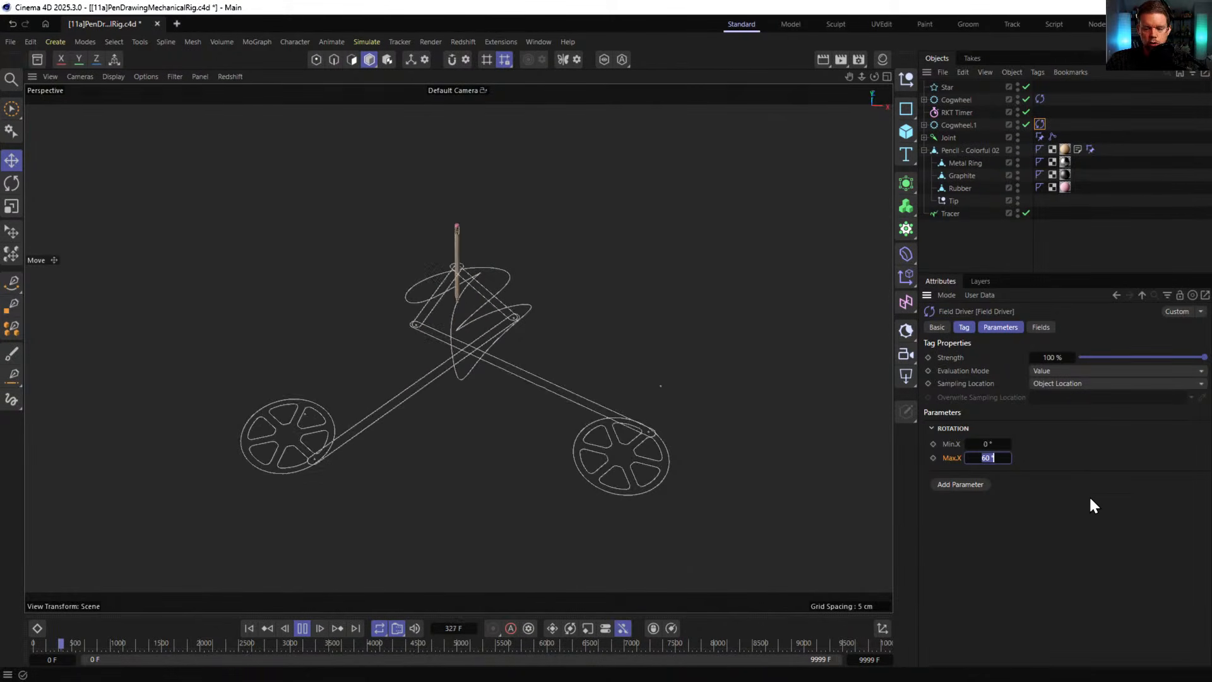
pyautogui.write('30')
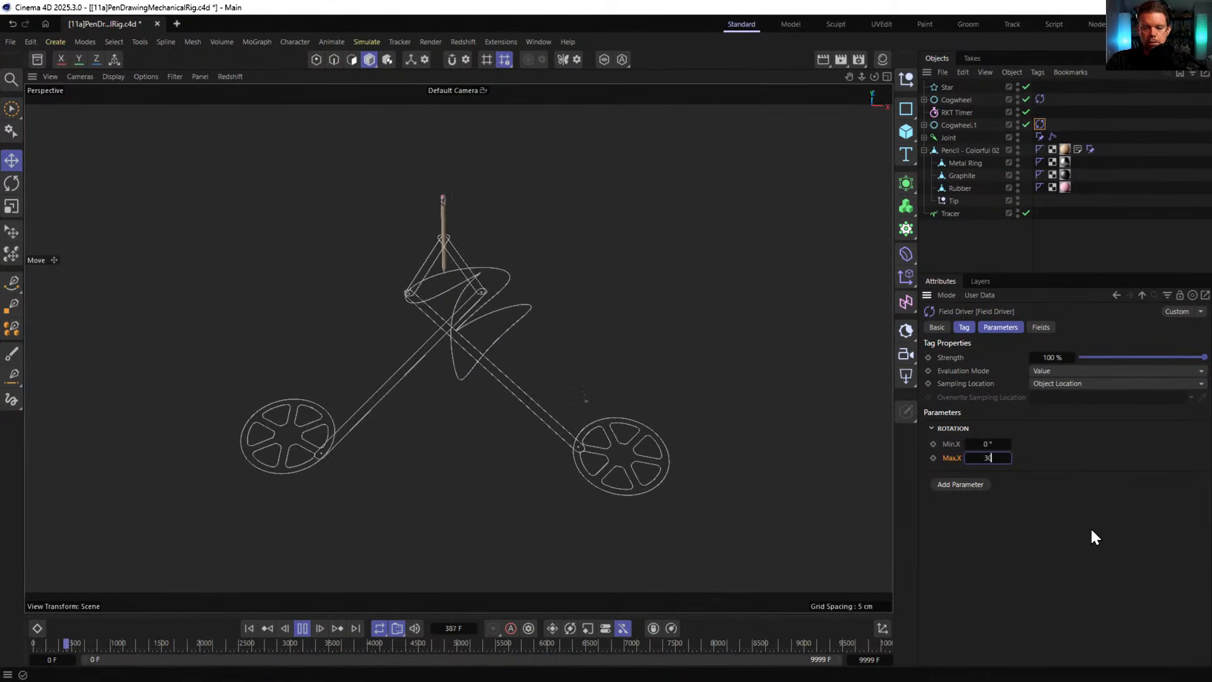
pyautogui.press('Return')
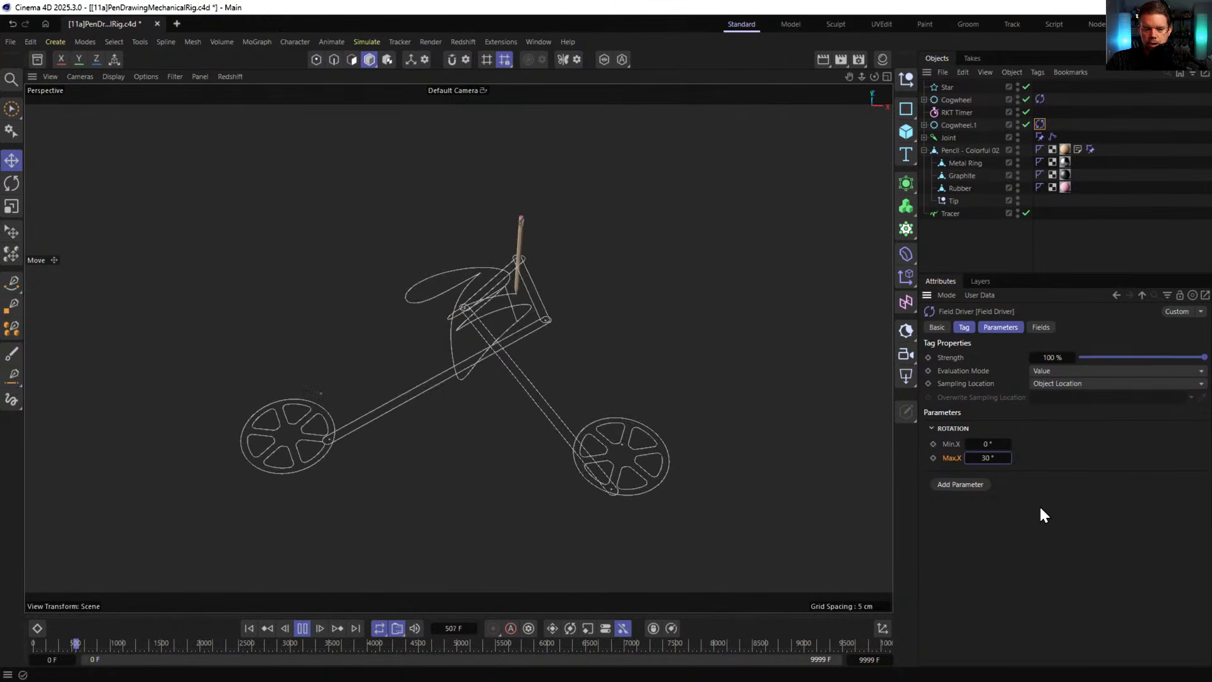
pyautogui.click(249, 627)
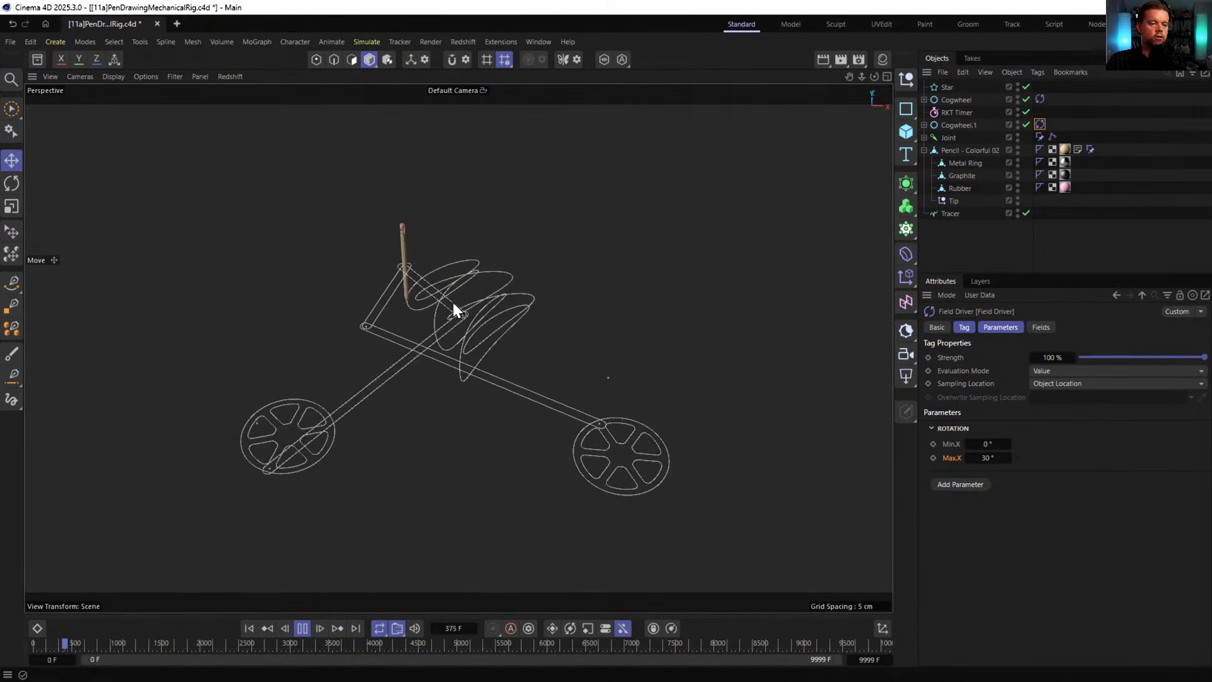
pyautogui.moveTo(480, 346)
pyautogui.keyDown('alt'); pyautogui.mouseDown()
pyautogui.moveTo(438, 204)
pyautogui.moveTo(422, 341)
pyautogui.moveTo(448, 431)
pyautogui.moveTo(513, 296)
pyautogui.moveTo(483, 312)
pyautogui.moveTo(484, 343)
pyautogui.moveTo(475, 325)
pyautogui.moveTo(466, 341)
pyautogui.mouseUp(); pyautogui.keyUp('alt')
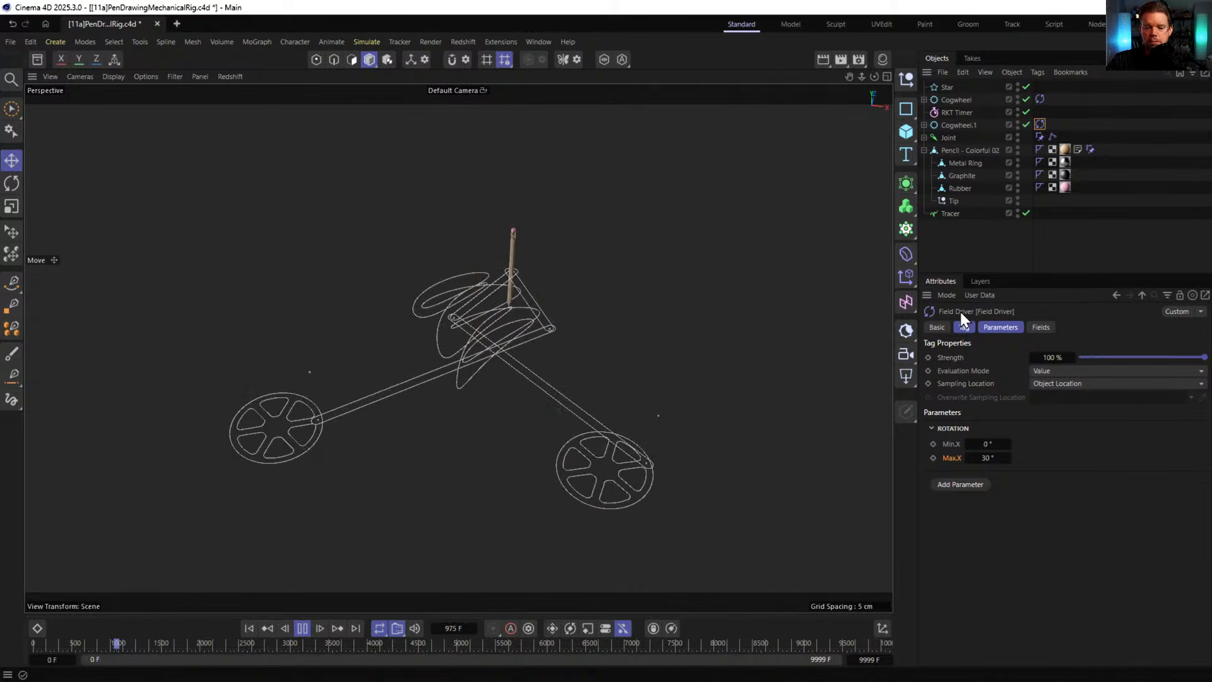
# - Check Cogwheel's Field Driver rotation, set Cogwheel.1's Max.X to 160°, and replay from the first frame to examine the traced pattern
pyautogui.click(1040, 100)
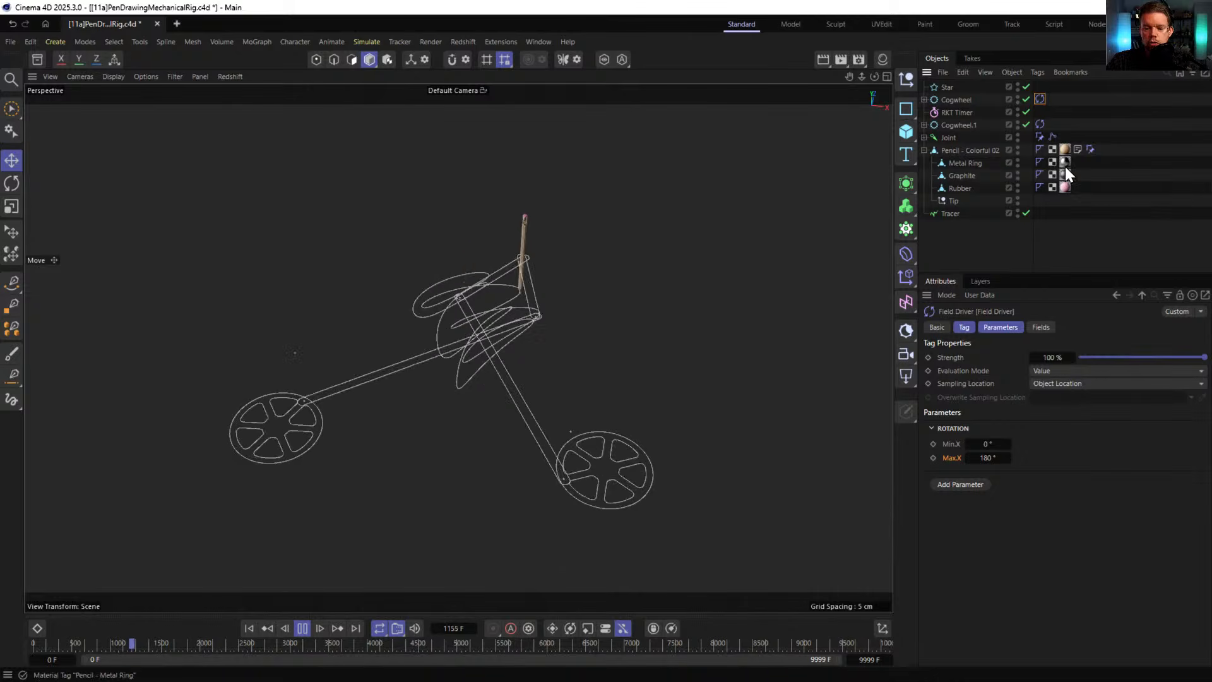
pyautogui.click(994, 458)
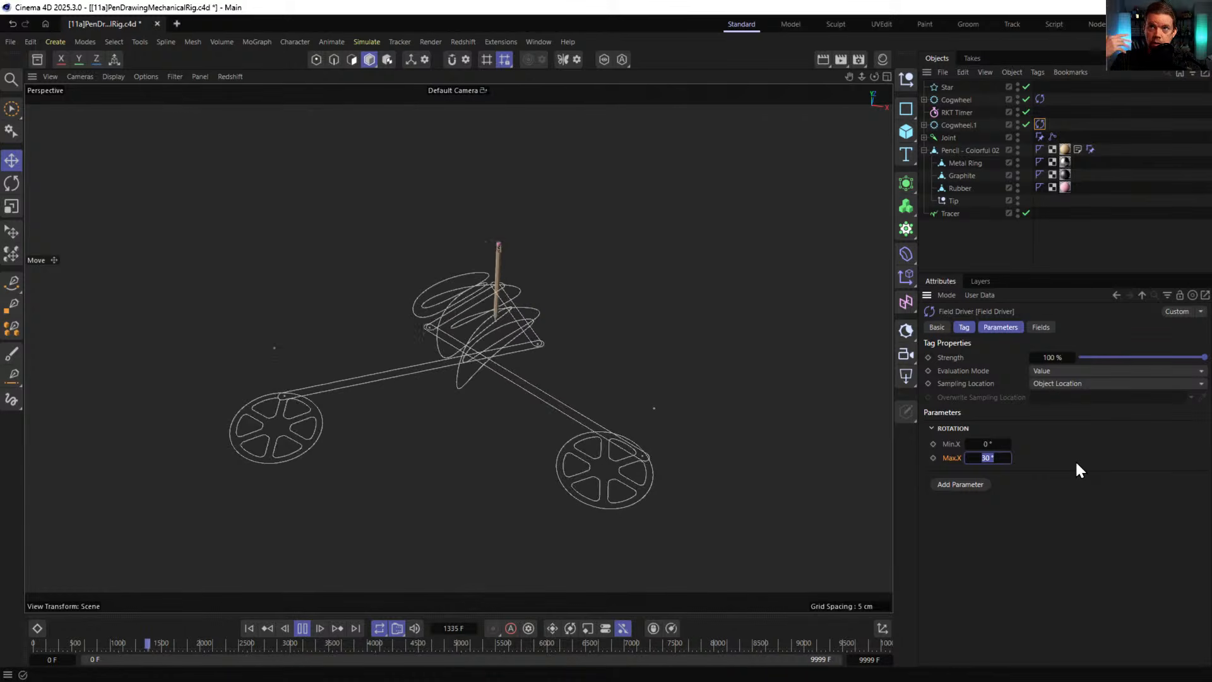
pyautogui.write('160')
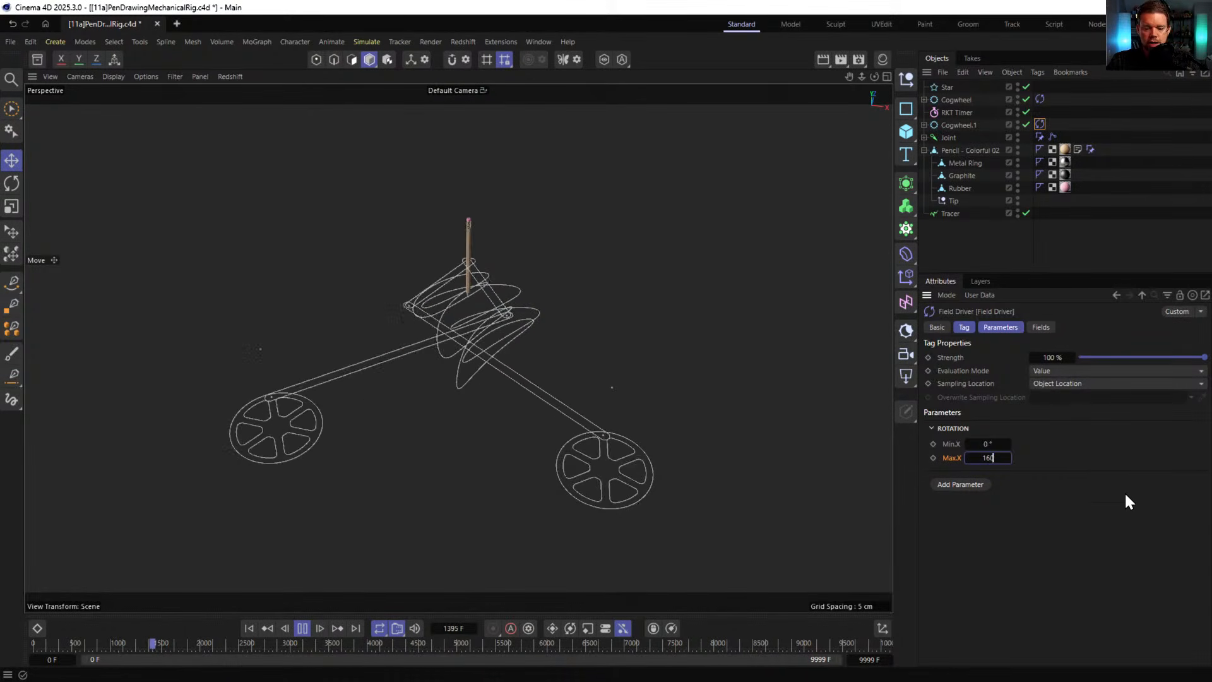
pyautogui.click(247, 628)
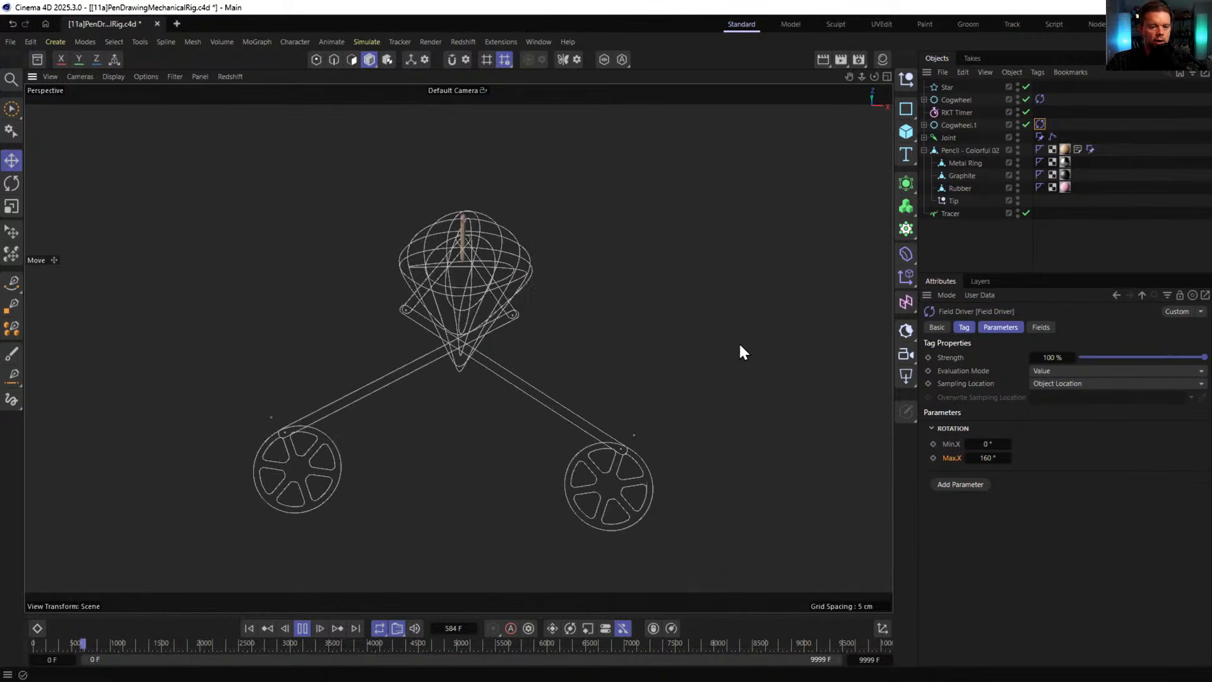
pyautogui.keyDown('alt'); pyautogui.moveTo(443, 227); pyautogui.dragTo(502, 354); pyautogui.keyUp('alt')
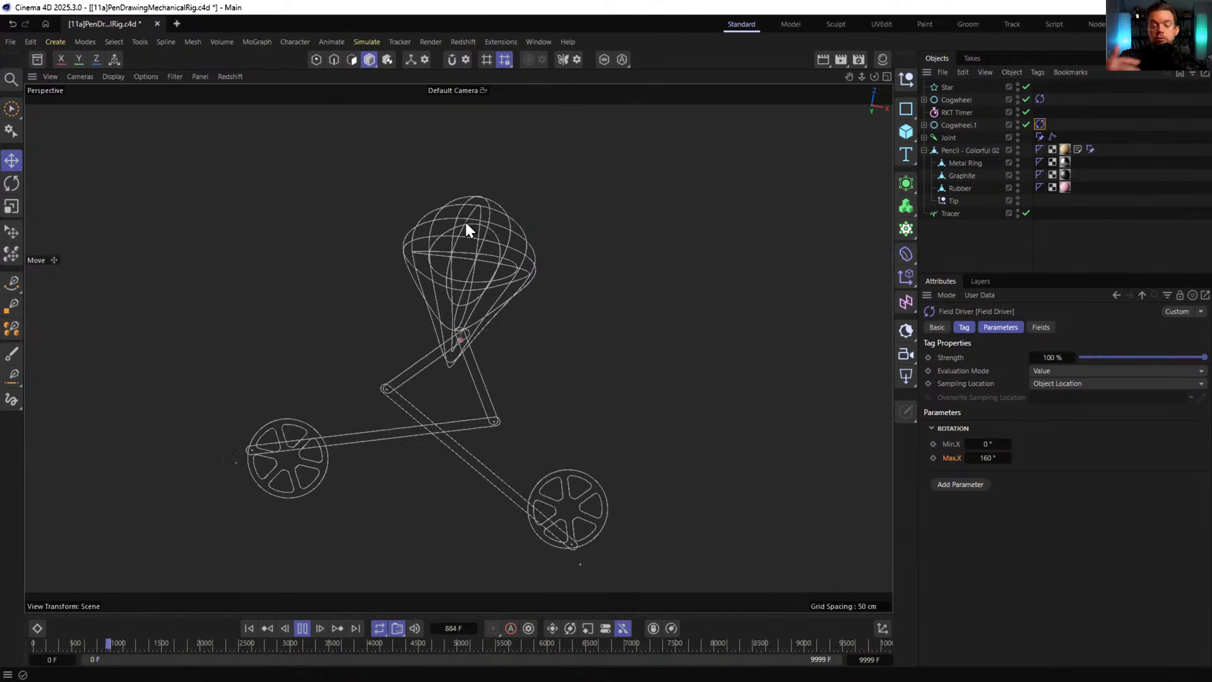
pyautogui.keyDown('alt'); pyautogui.moveTo(495, 307); pyautogui.dragTo(479, 338); pyautogui.keyUp('alt')
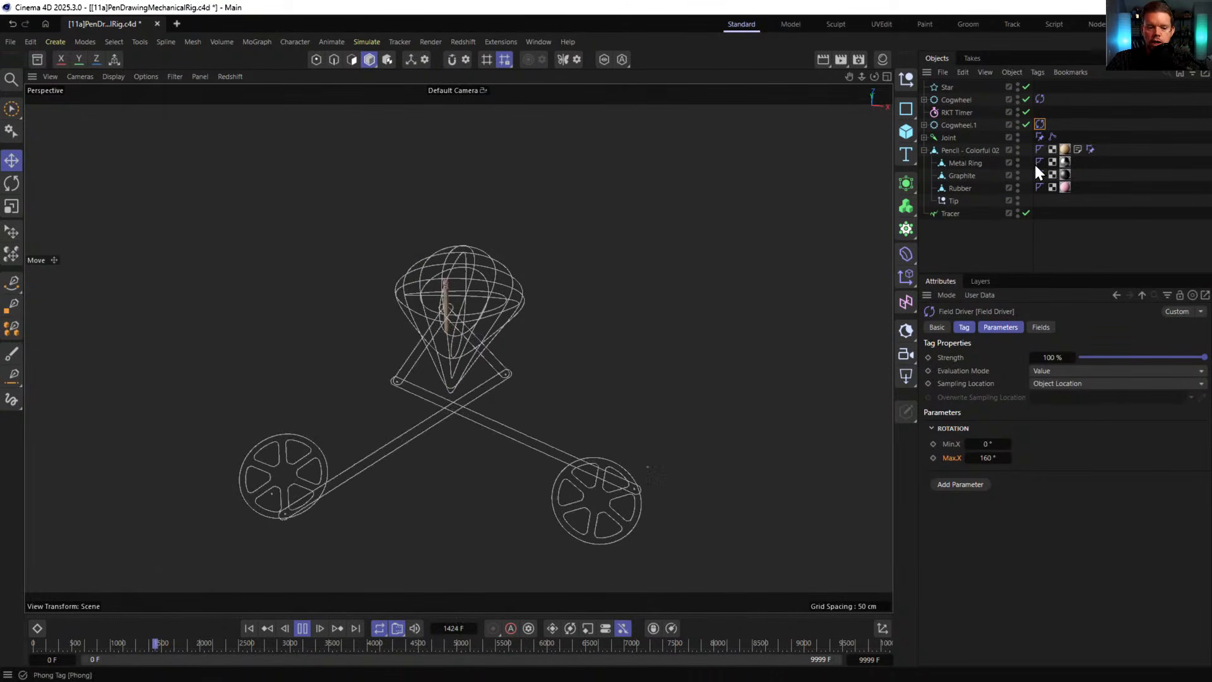
# - Set the Max.X rotation of Cogwheel.1's Field Driver to 133°, replay from the first frame, and inspect the pattern's pointed lower end up close
pyautogui.click(988, 458)
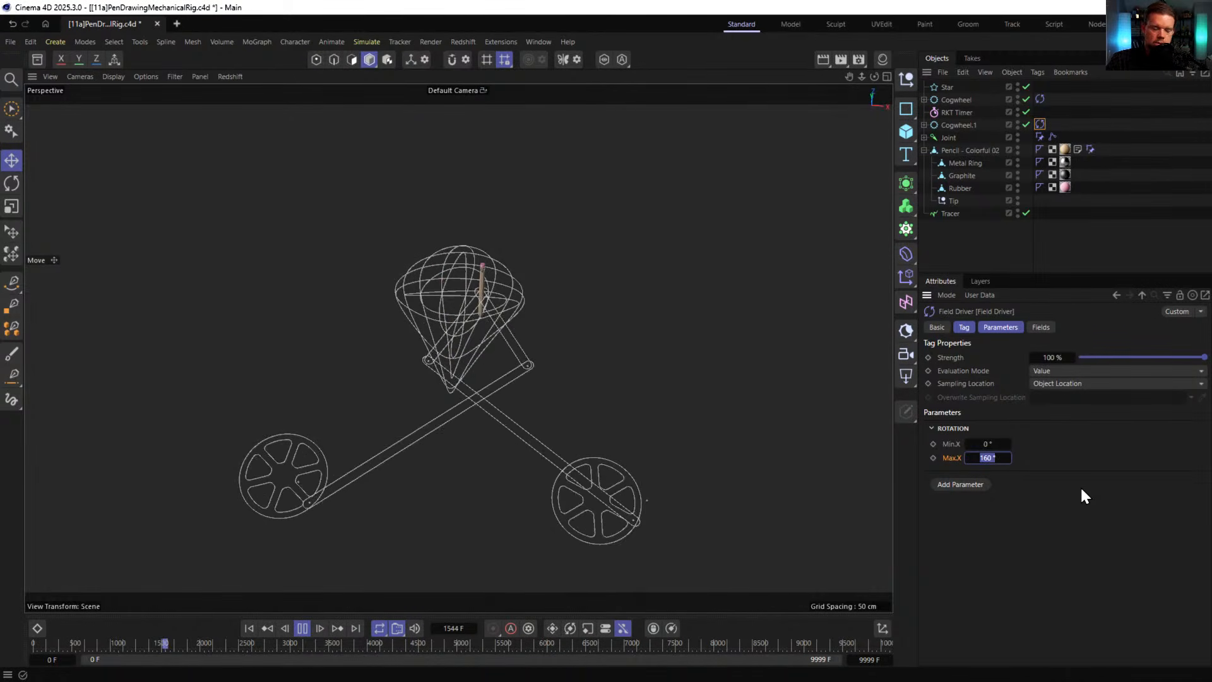
pyautogui.write('13')
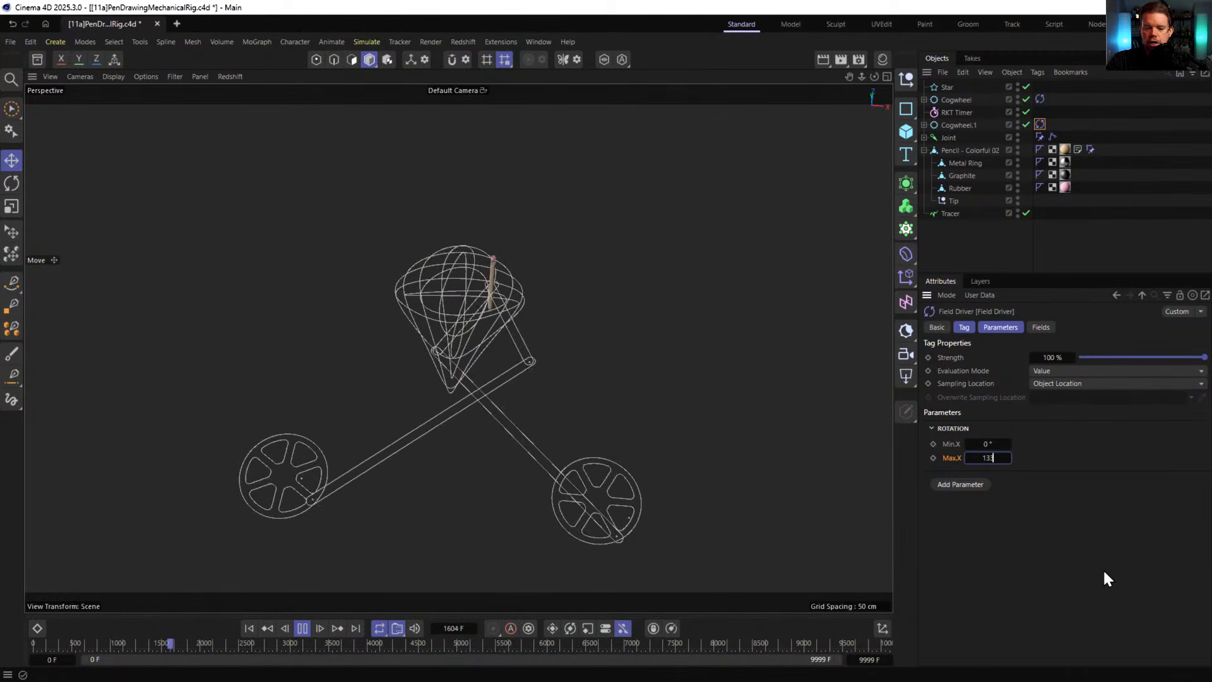
pyautogui.write('3')
pyautogui.press('Return')
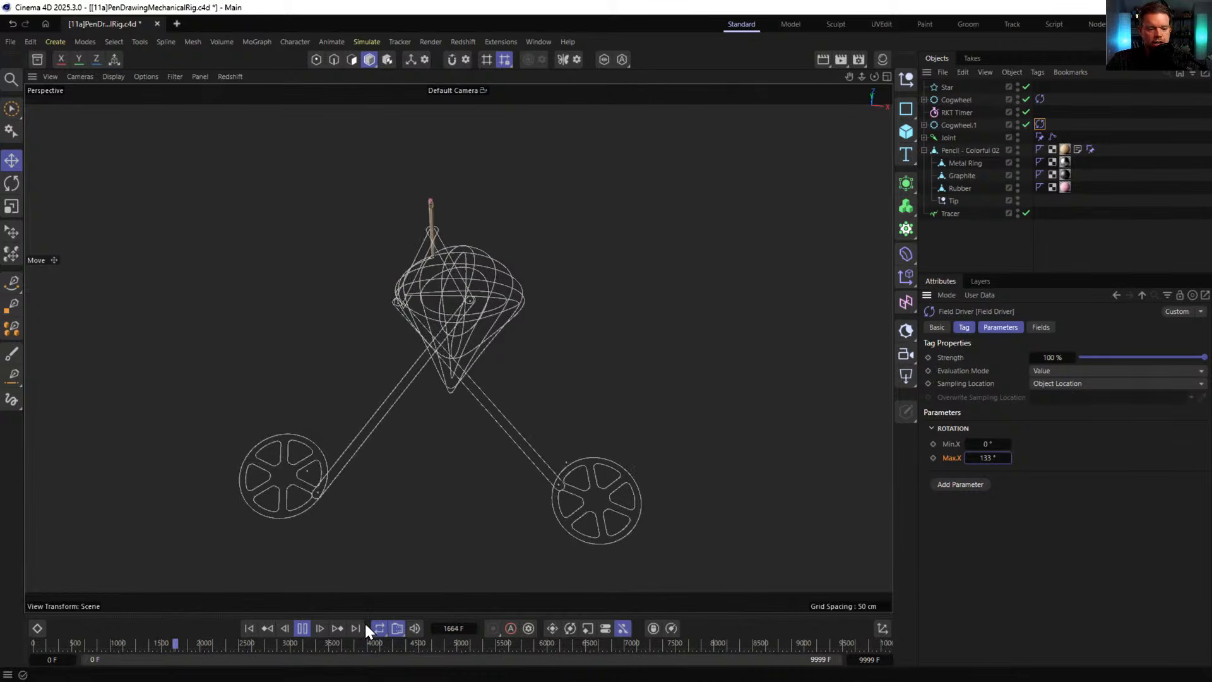
pyautogui.click(248, 628)
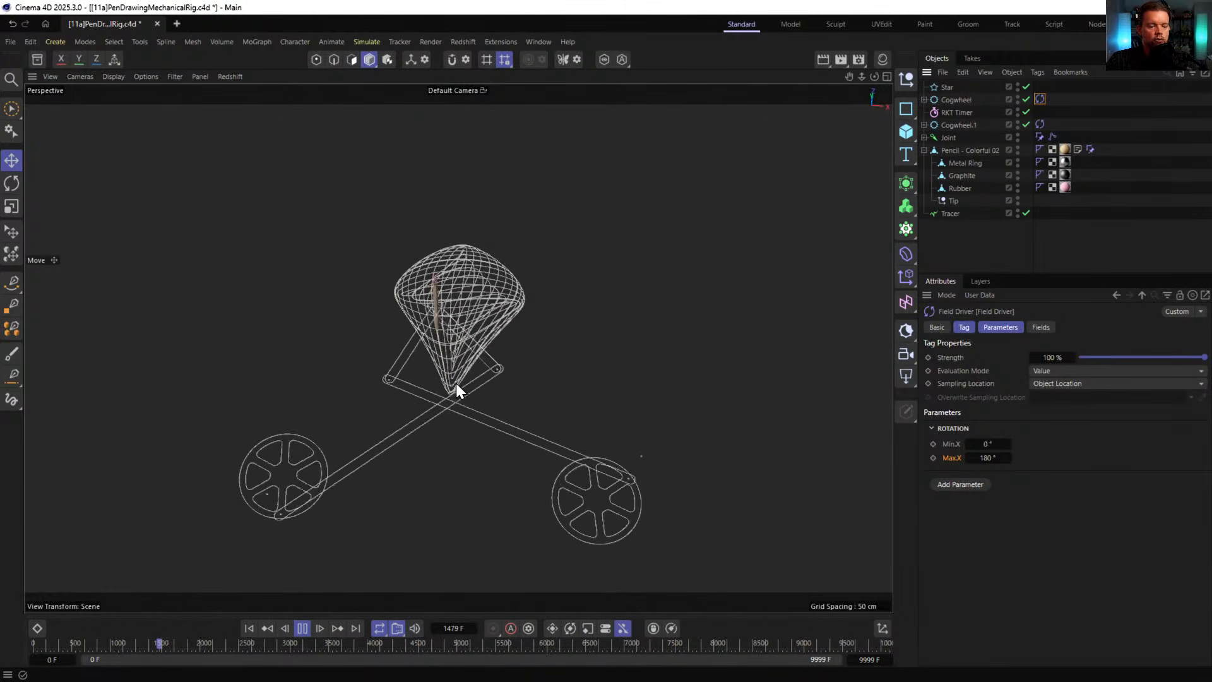
pyautogui.moveTo(456, 383)
pyautogui.keyDown('alt'); pyautogui.mouseDown(button='right')
pyautogui.moveTo(710, 324)
pyautogui.moveTo(690, 340)
pyautogui.mouseUp(button='right'); pyautogui.keyUp('alt')
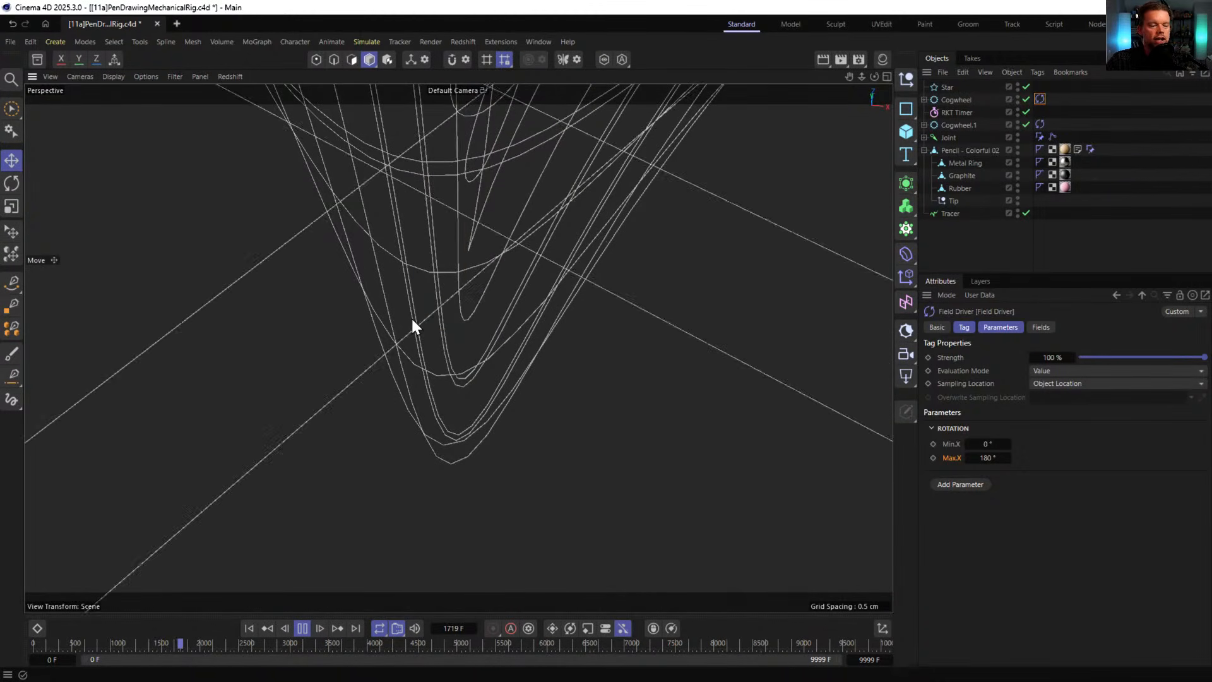
# - Examine the traced line pattern, the pencil and the moving cogwheel arms from several angles while the animation plays
pyautogui.keyDown('alt'); pyautogui.moveTo(526, 218); pyautogui.dragTo(373, 284, button='right'); pyautogui.keyUp('alt')
pyautogui.keyDown('alt'); pyautogui.moveTo(494, 197); pyautogui.dragTo(442, 327, button='middle'); pyautogui.keyUp('alt')
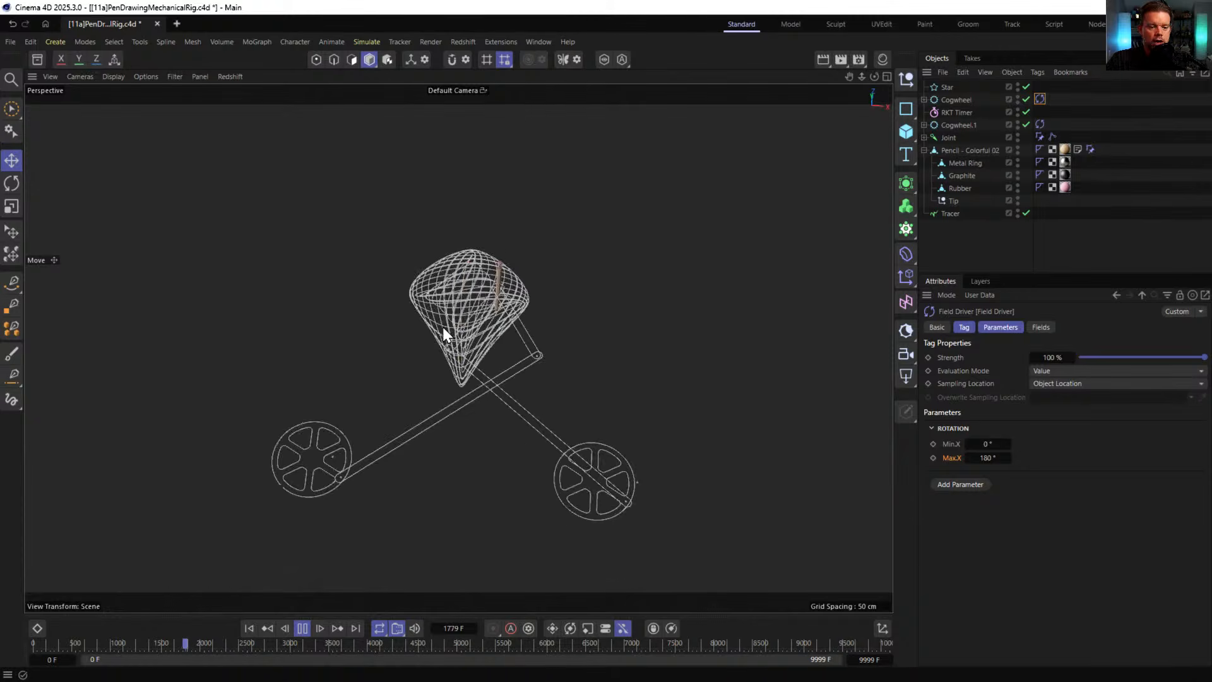
pyautogui.keyDown('alt'); pyautogui.moveTo(480, 286); pyautogui.dragTo(562, 251, button='right'); pyautogui.keyUp('alt')
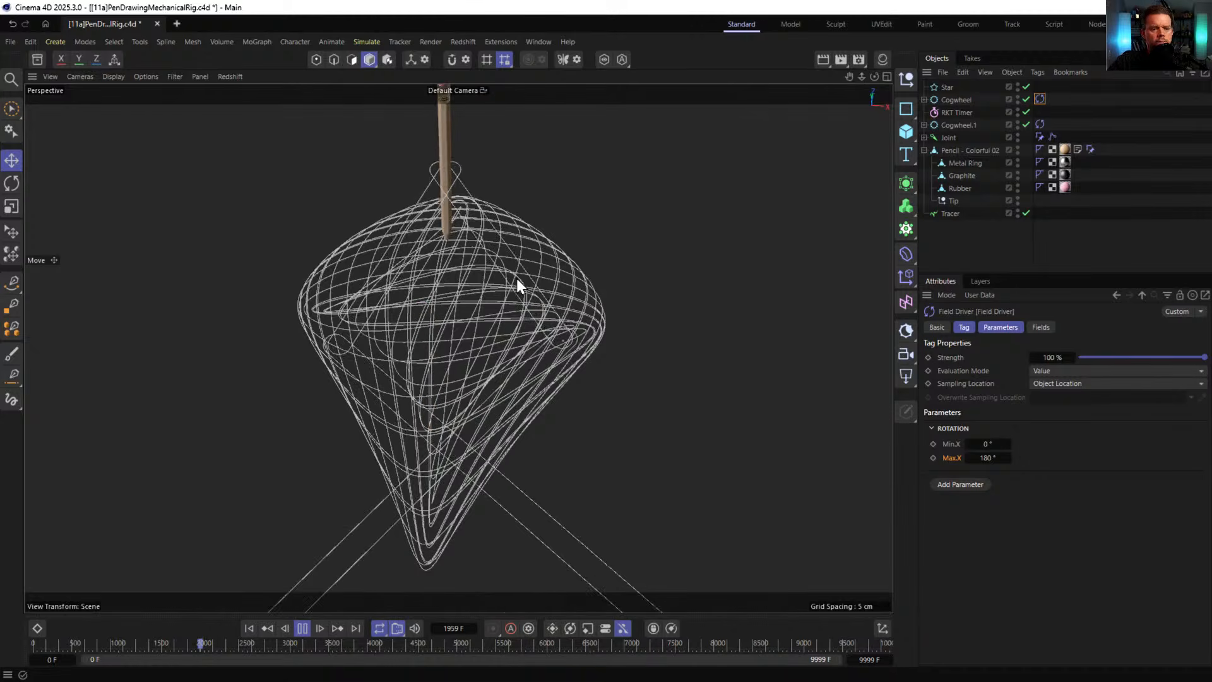
pyautogui.keyDown('alt'); pyautogui.moveTo(508, 416); pyautogui.dragTo(493, 372); pyautogui.keyUp('alt')
pyautogui.keyDown('alt'); pyautogui.moveTo(494, 372); pyautogui.dragTo(616, 314, button='right'); pyautogui.keyUp('alt')
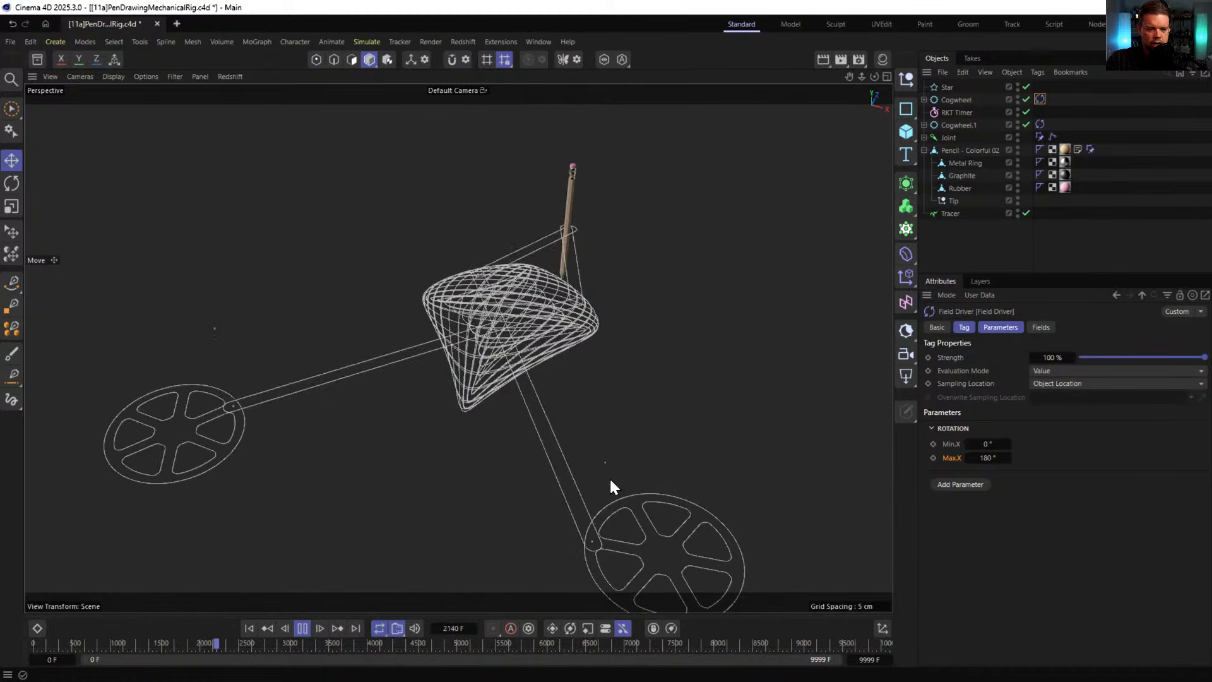
pyautogui.keyDown('alt'); pyautogui.moveTo(644, 551); pyautogui.dragTo(427, 323); pyautogui.keyUp('alt')
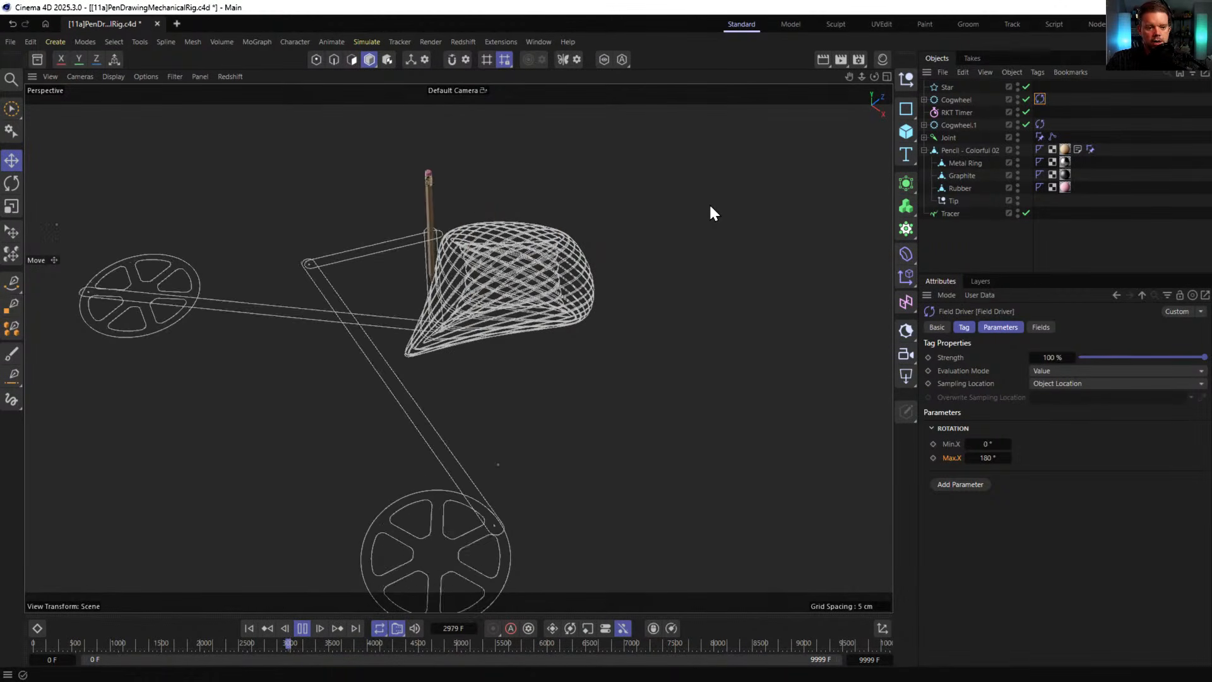
pyautogui.moveTo(526, 296)
pyautogui.keyDown('alt'); pyautogui.mouseDown()
pyautogui.moveTo(495, 200)
pyautogui.moveTo(525, 308)
pyautogui.mouseUp(); pyautogui.keyUp('alt')
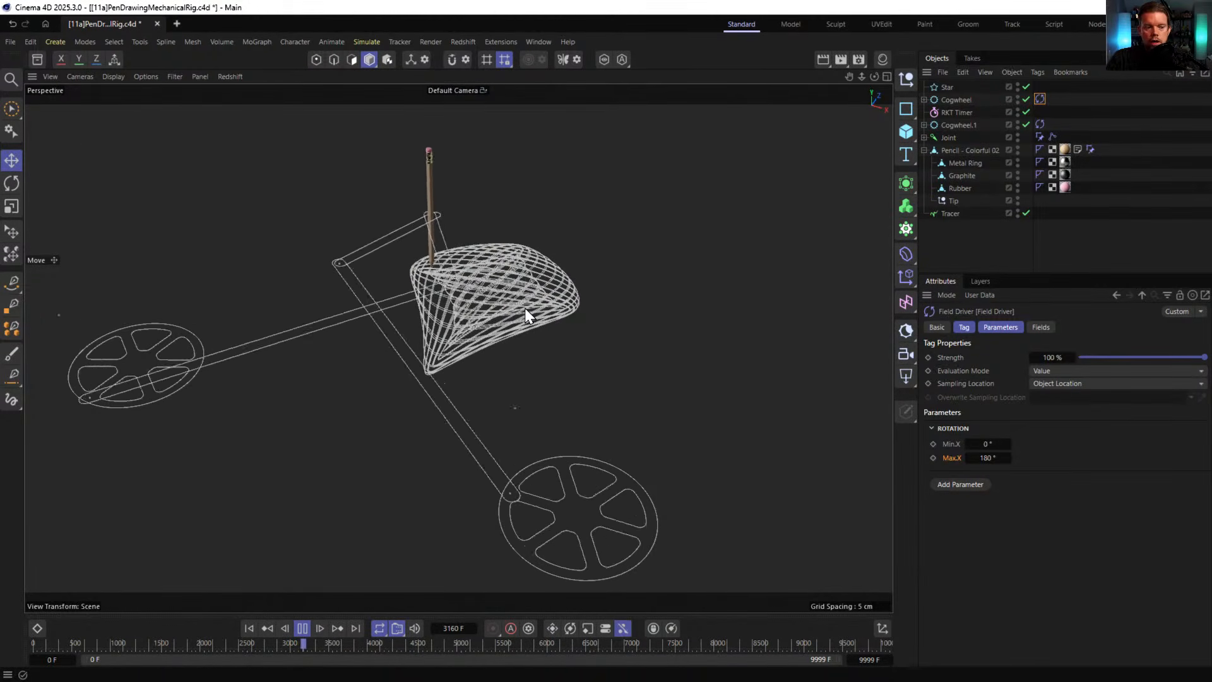
pyautogui.keyDown('alt'); pyautogui.moveTo(590, 278); pyautogui.dragTo(521, 358); pyautogui.keyUp('alt')
pyautogui.moveTo(521, 357)
pyautogui.keyDown('alt'); pyautogui.mouseDown(button='right')
pyautogui.moveTo(599, 320)
pyautogui.moveTo(565, 354)
pyautogui.moveTo(543, 329)
pyautogui.mouseUp(button='right'); pyautogui.keyUp('alt')
pyautogui.keyDown('alt'); pyautogui.moveTo(545, 334); pyautogui.dragTo(593, 300, button='middle'); pyautogui.keyUp('alt')
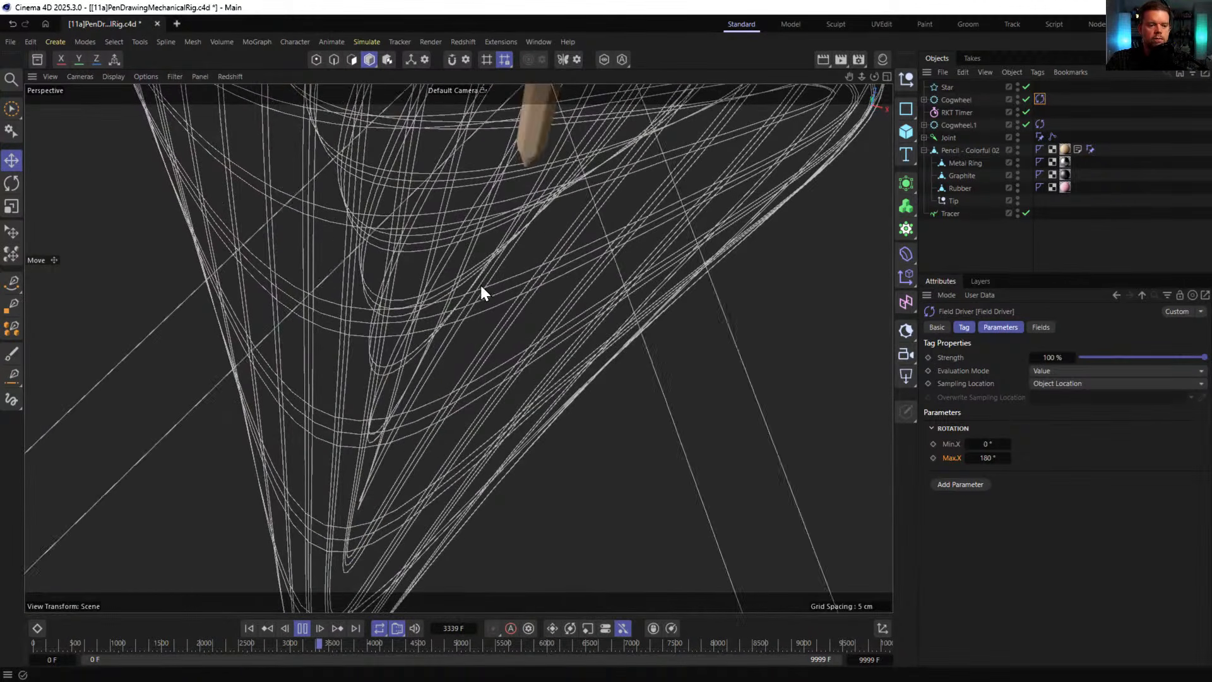
pyautogui.keyDown('alt'); pyautogui.moveTo(573, 298); pyautogui.dragTo(393, 365, button='right'); pyautogui.keyUp('alt')
pyautogui.keyDown('alt'); pyautogui.moveTo(527, 314); pyautogui.dragTo(475, 313); pyautogui.keyUp('alt')
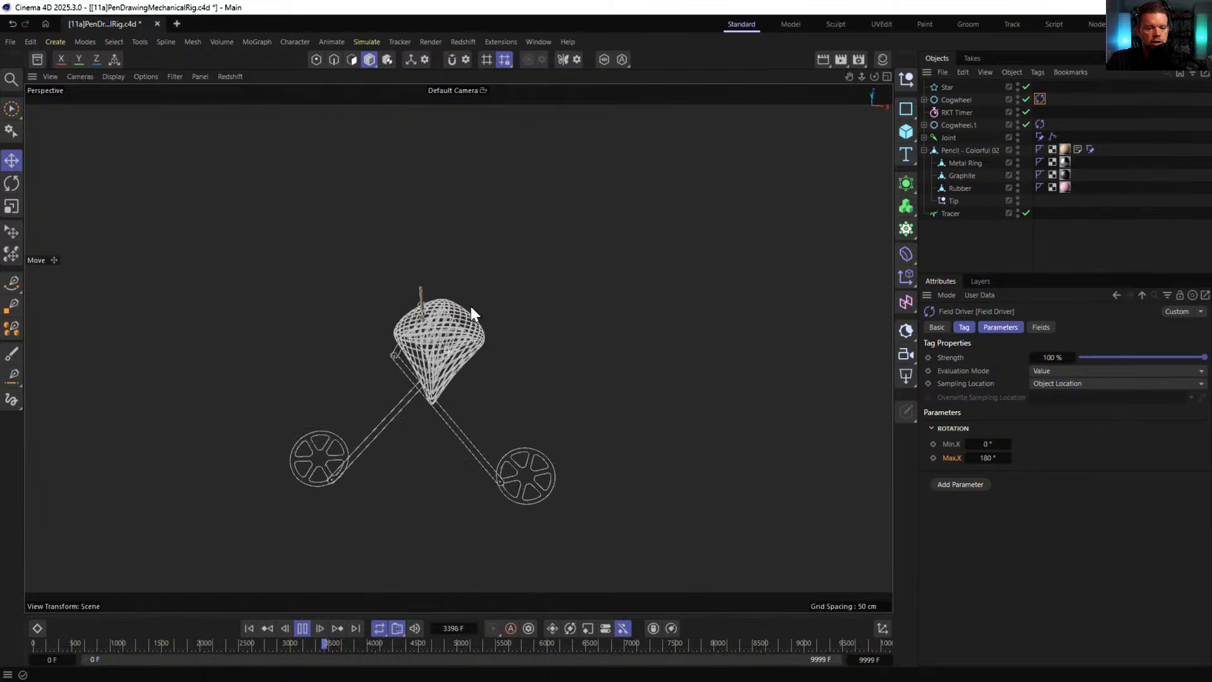
pyautogui.keyDown('alt'); pyautogui.moveTo(450, 381); pyautogui.dragTo(425, 323, button='middle'); pyautogui.keyUp('alt')
pyautogui.keyDown('alt'); pyautogui.moveTo(426, 324); pyautogui.dragTo(411, 296, button='right'); pyautogui.keyUp('alt')
pyautogui.moveTo(445, 299)
pyautogui.keyDown('alt'); pyautogui.mouseDown()
pyautogui.moveTo(452, 219)
pyautogui.moveTo(454, 295)
pyautogui.mouseUp(); pyautogui.keyUp('alt')
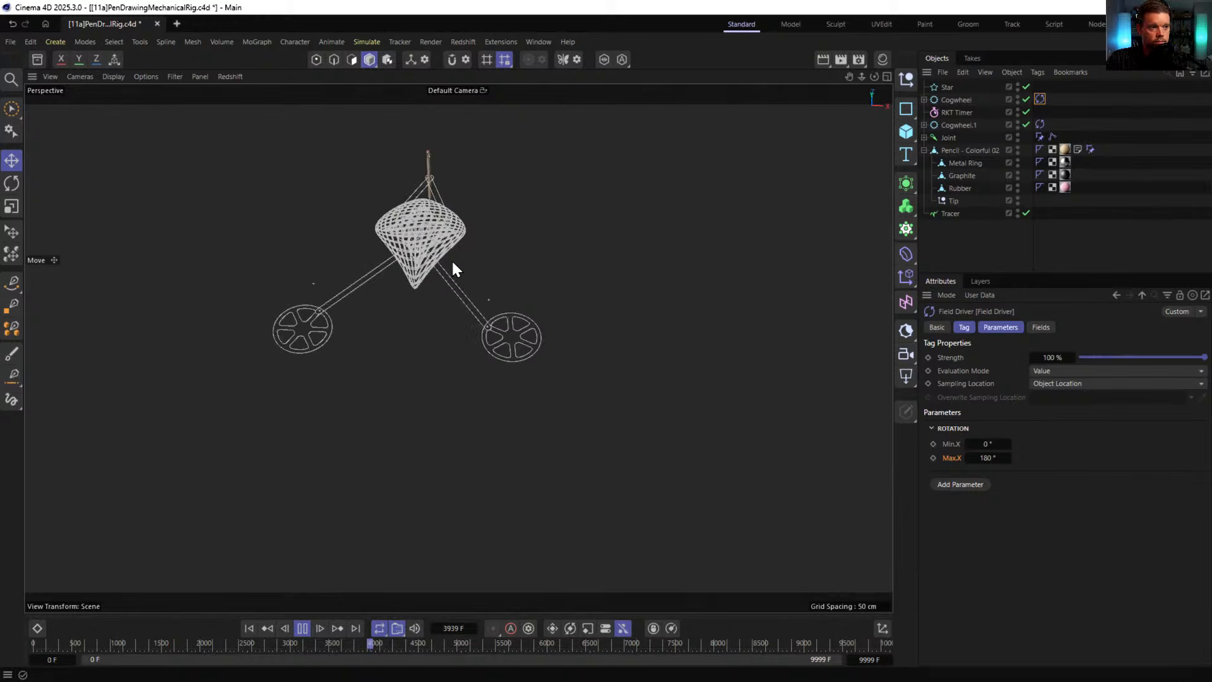
pyautogui.keyDown('alt'); pyautogui.moveTo(459, 251); pyautogui.dragTo(414, 265); pyautogui.keyUp('alt')
pyautogui.keyDown('alt'); pyautogui.moveTo(414, 264); pyautogui.dragTo(492, 209, button='right'); pyautogui.keyUp('alt')
pyautogui.keyDown('alt'); pyautogui.moveTo(451, 242); pyautogui.dragTo(453, 217); pyautogui.keyUp('alt')
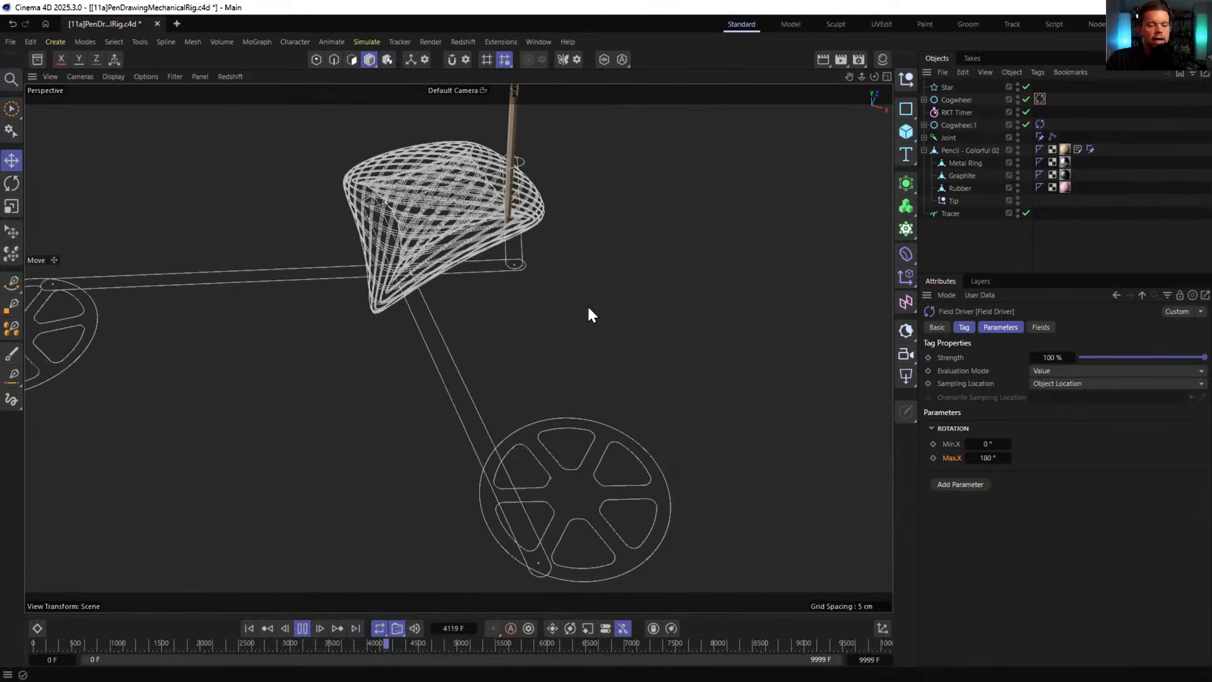
pyautogui.keyDown('alt'); pyautogui.moveTo(450, 257); pyautogui.dragTo(459, 301, button='right'); pyautogui.keyUp('alt')
pyautogui.moveTo(459, 301)
pyautogui.keyDown('alt'); pyautogui.mouseDown()
pyautogui.moveTo(450, 207)
pyautogui.moveTo(463, 273)
pyautogui.moveTo(452, 293)
pyautogui.moveTo(463, 299)
pyautogui.moveTo(438, 312)
pyautogui.mouseUp(); pyautogui.keyUp('alt')
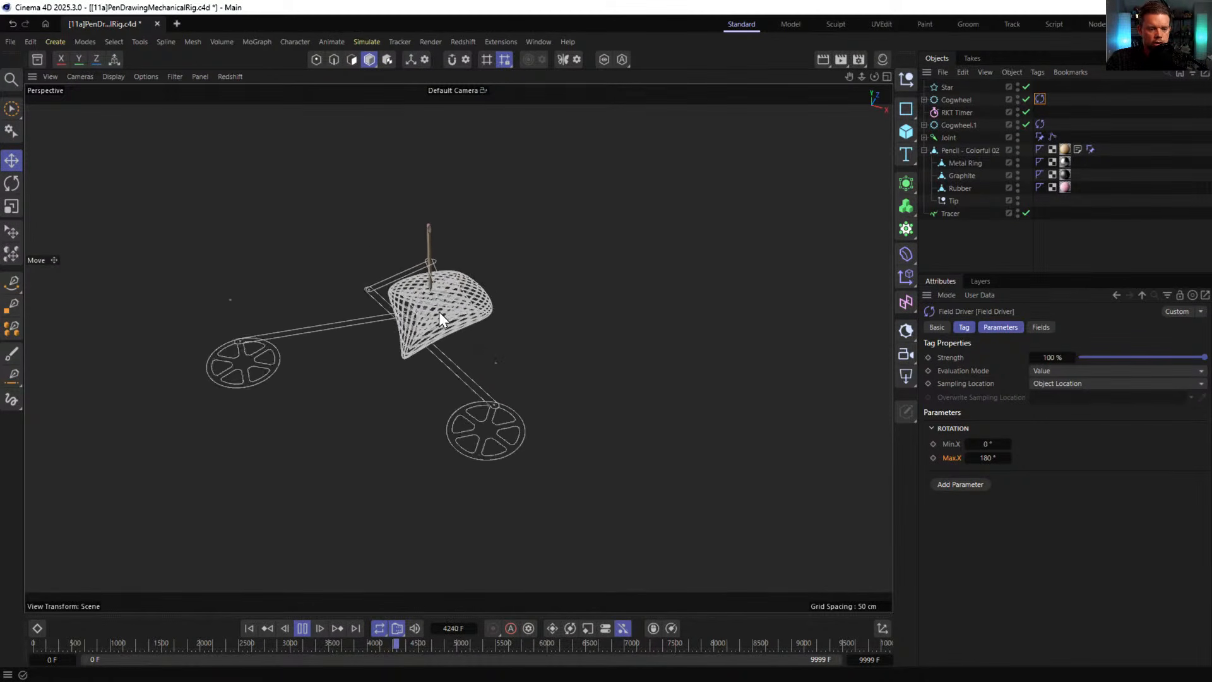
pyautogui.keyDown('alt'); pyautogui.moveTo(439, 312); pyautogui.dragTo(525, 282, button='right'); pyautogui.keyUp('alt')
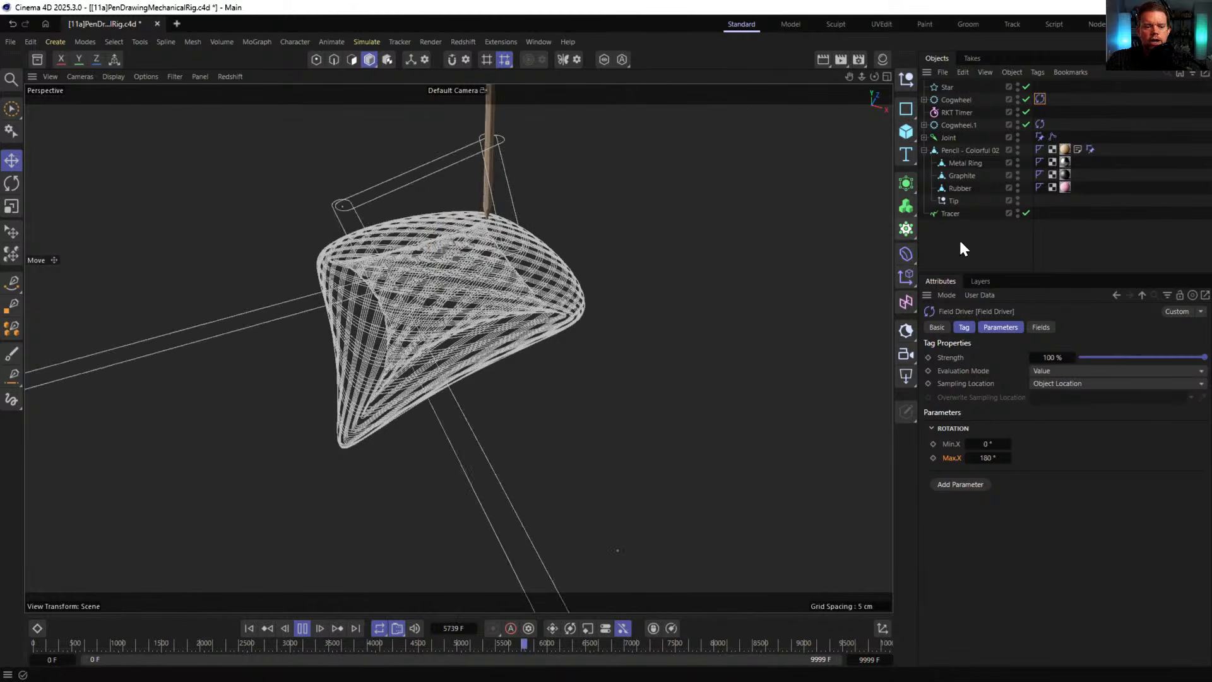
# - Try moving the Tracer object along its Y axis while the animation plays
pyautogui.click(950, 212)
pyautogui.keyDown('alt'); pyautogui.moveTo(566, 288); pyautogui.dragTo(533, 241); pyautogui.keyUp('alt')
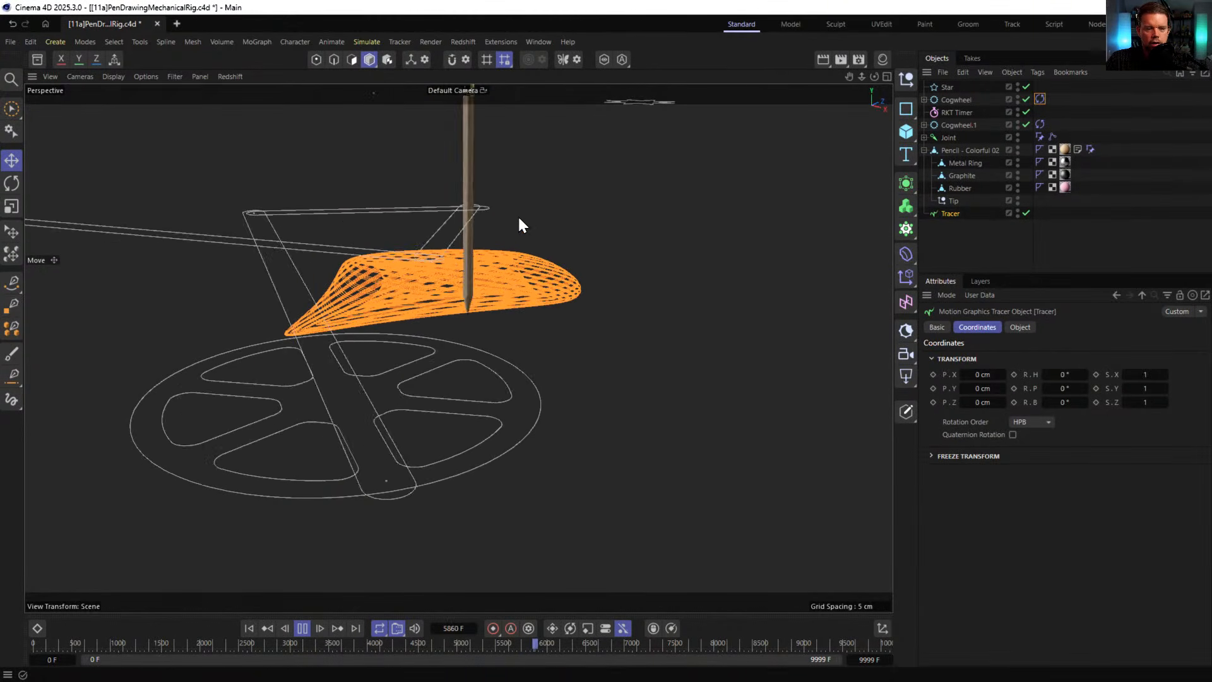
pyautogui.press('e')
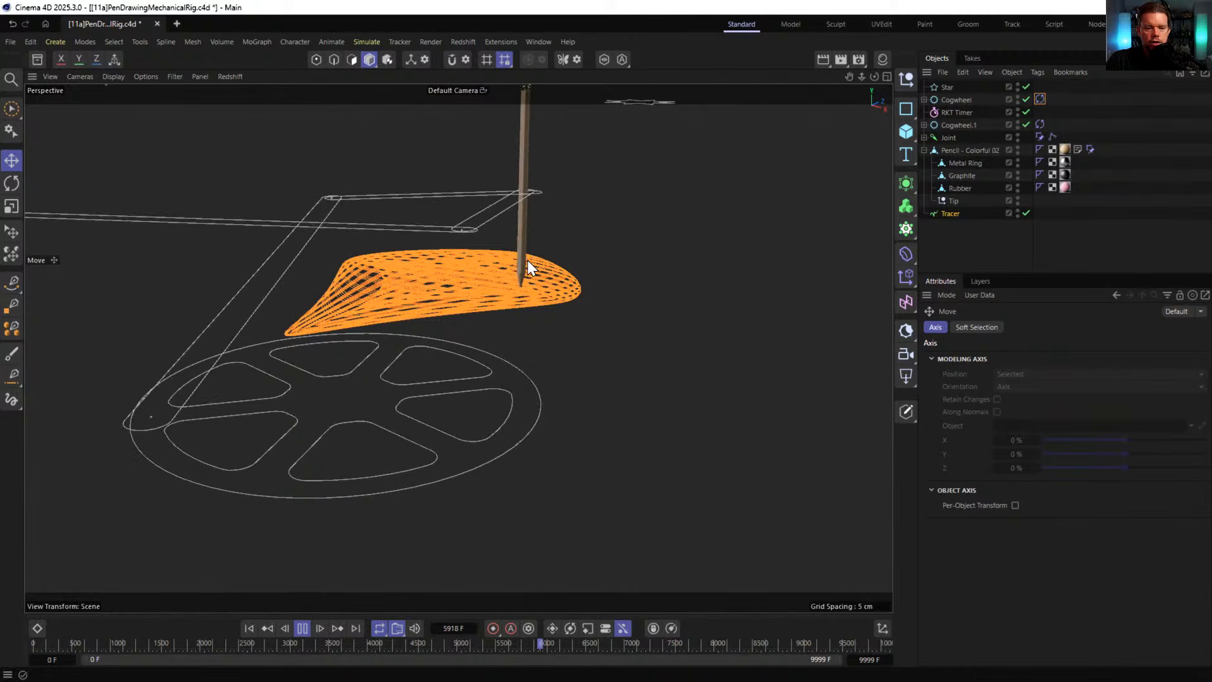
pyautogui.click(951, 213)
pyautogui.keyDown('alt'); pyautogui.moveTo(613, 251); pyautogui.dragTo(450, 268, button='right'); pyautogui.keyUp('alt')
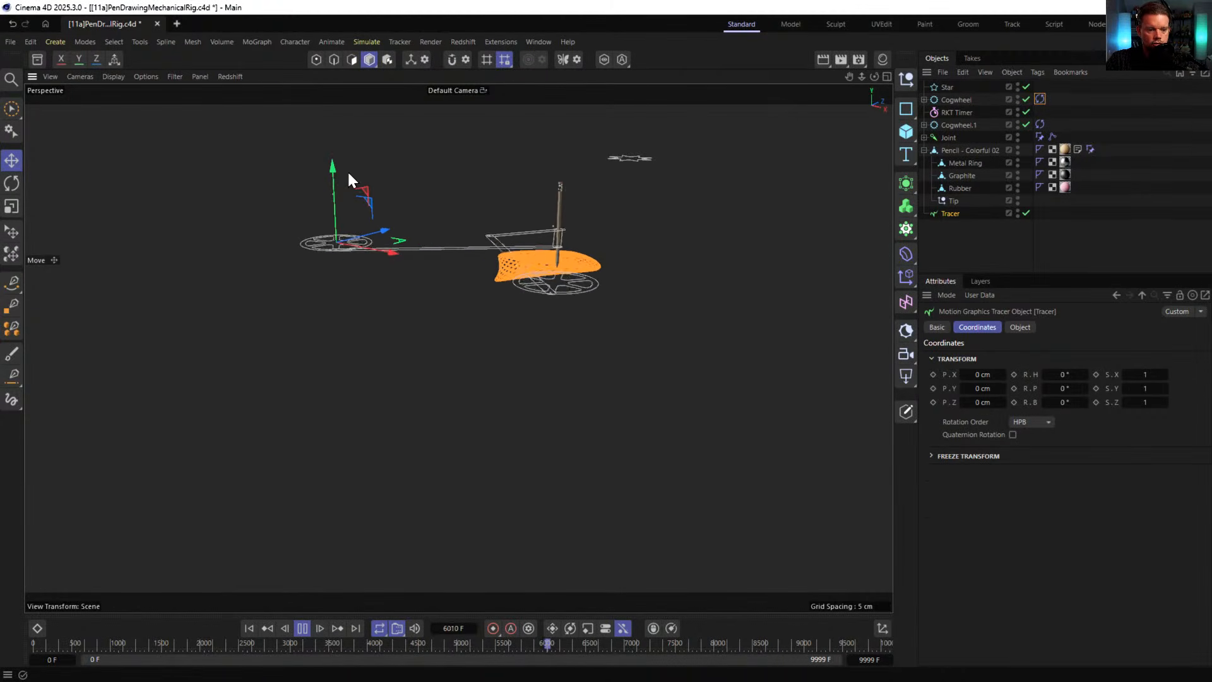
pyautogui.moveTo(335, 166); pyautogui.dragTo(317, 344)
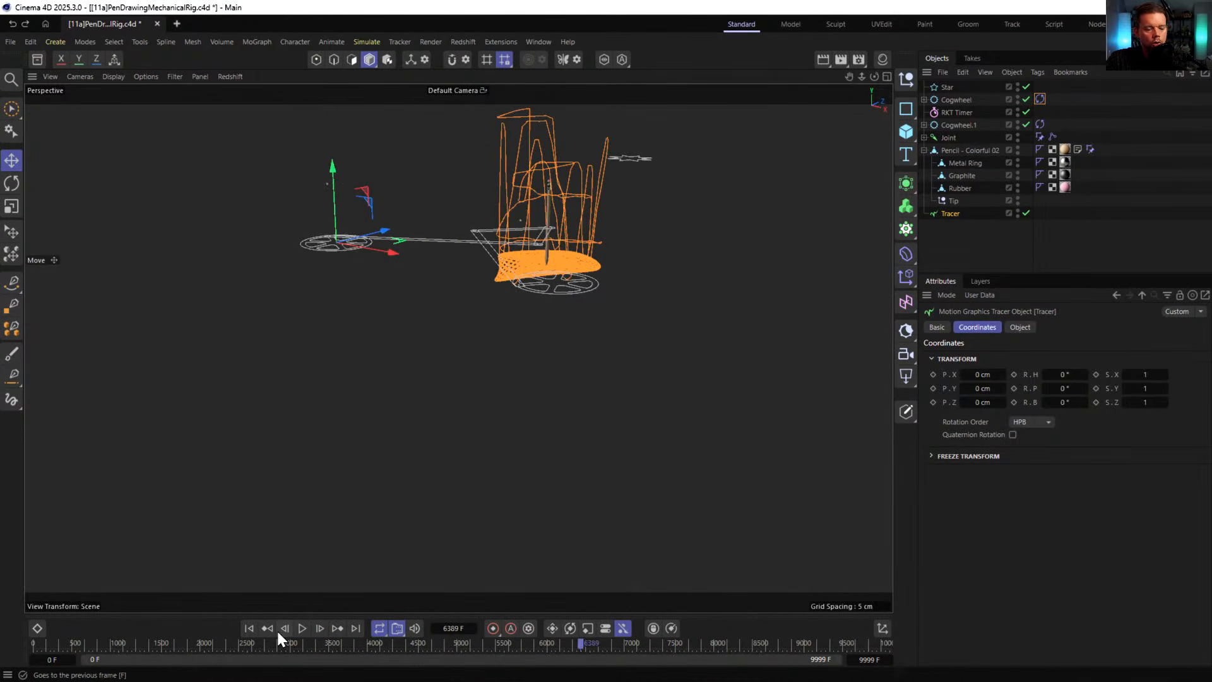
# - Return the animation to frame 0, delete the Tracer object and switch to the layout with the particle simulation tools
pyautogui.click(249, 629)
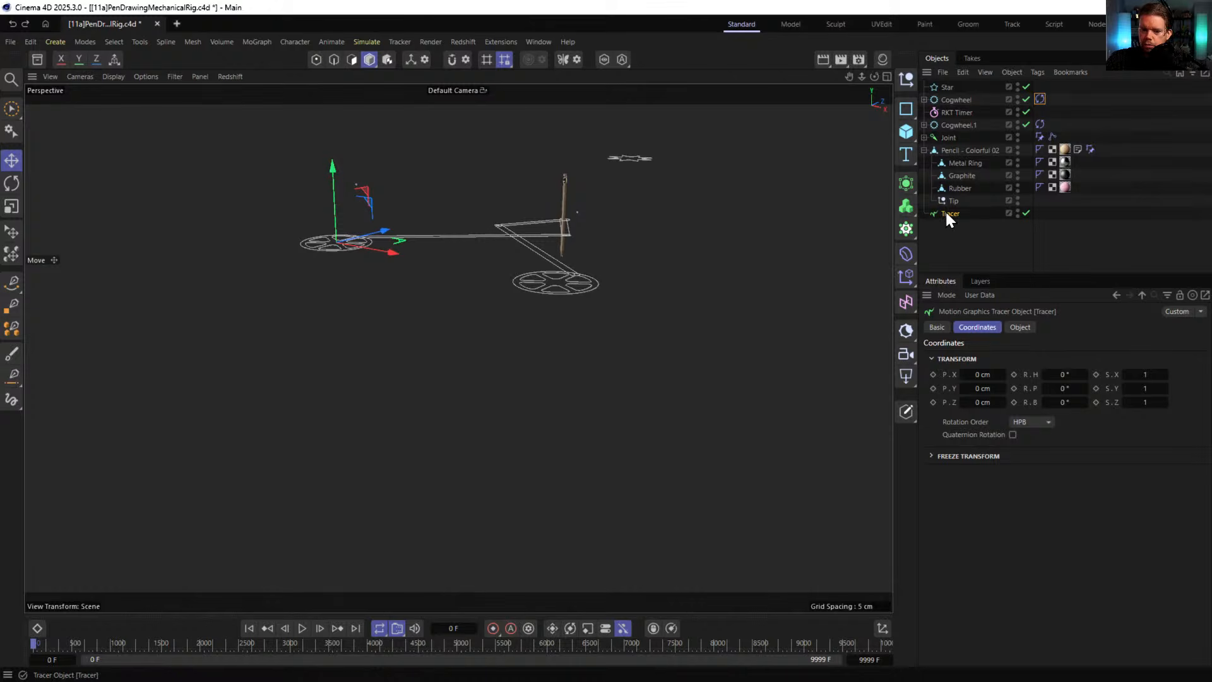
pyautogui.press('Delete')
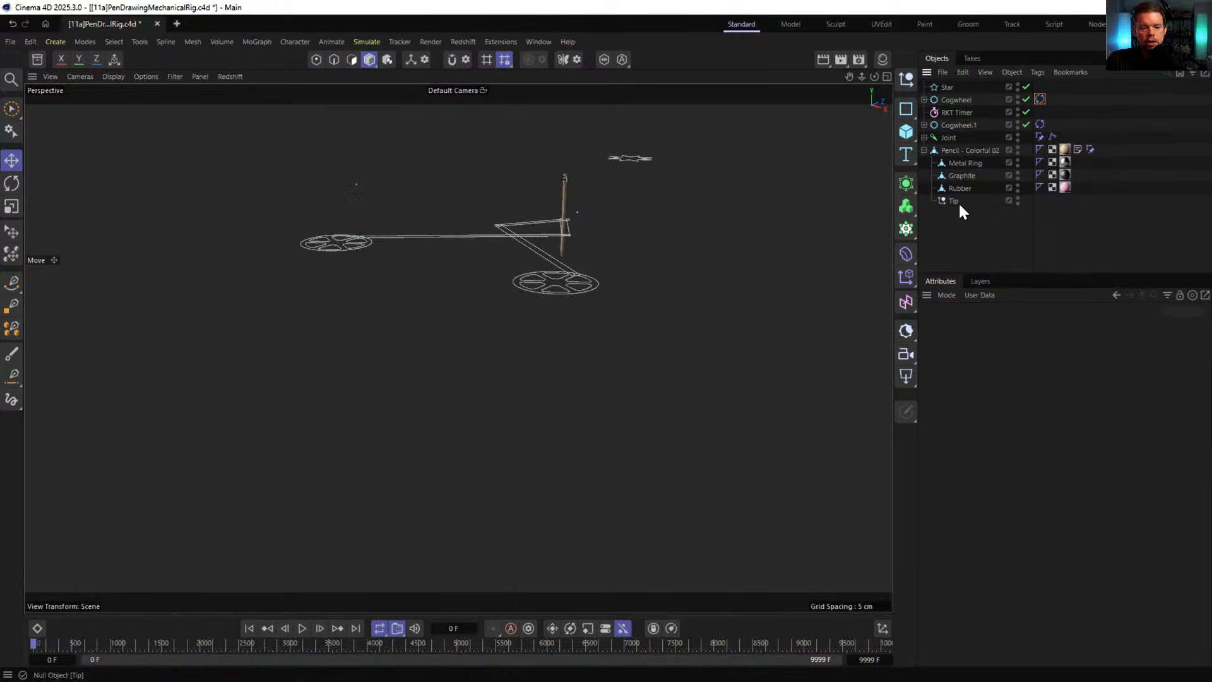
pyautogui.click(1136, 24)
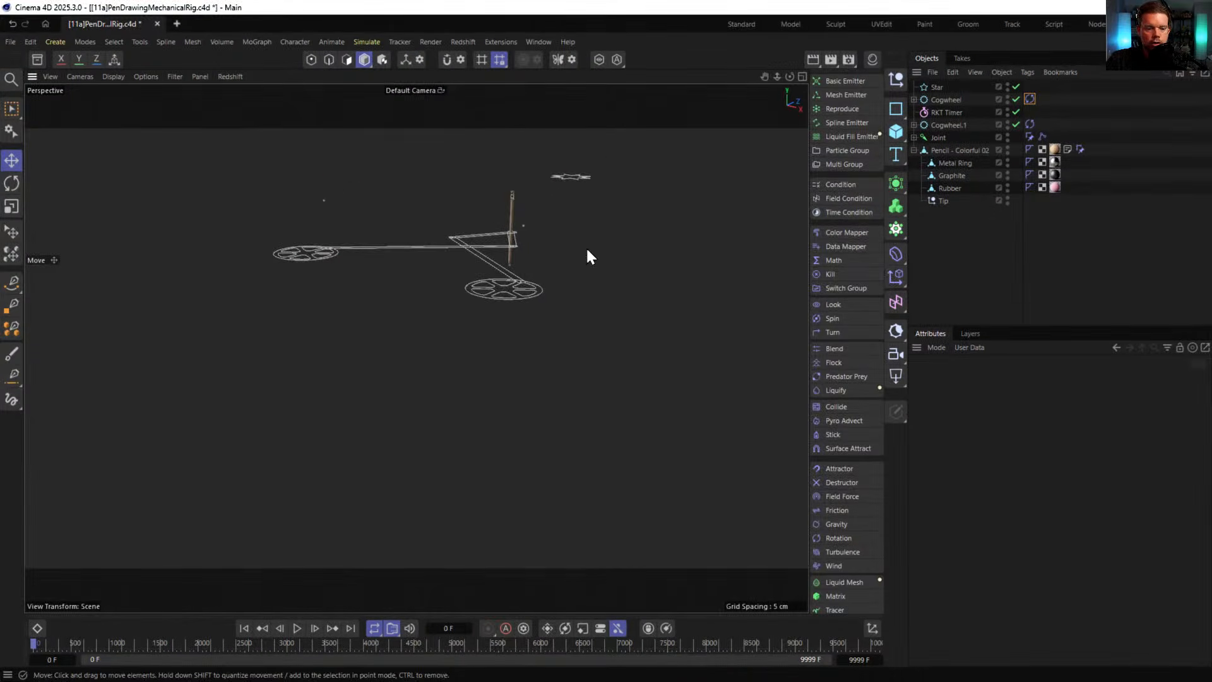
pyautogui.scroll(6, 522, 259)
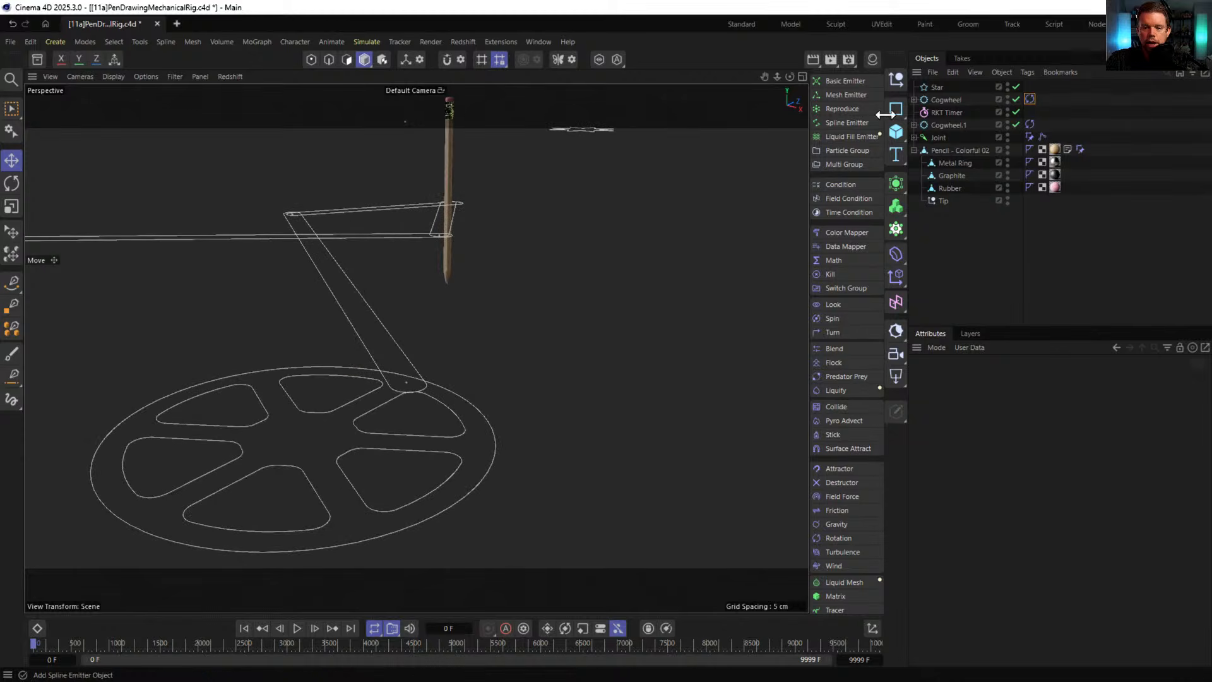
pyautogui.click(846, 82)
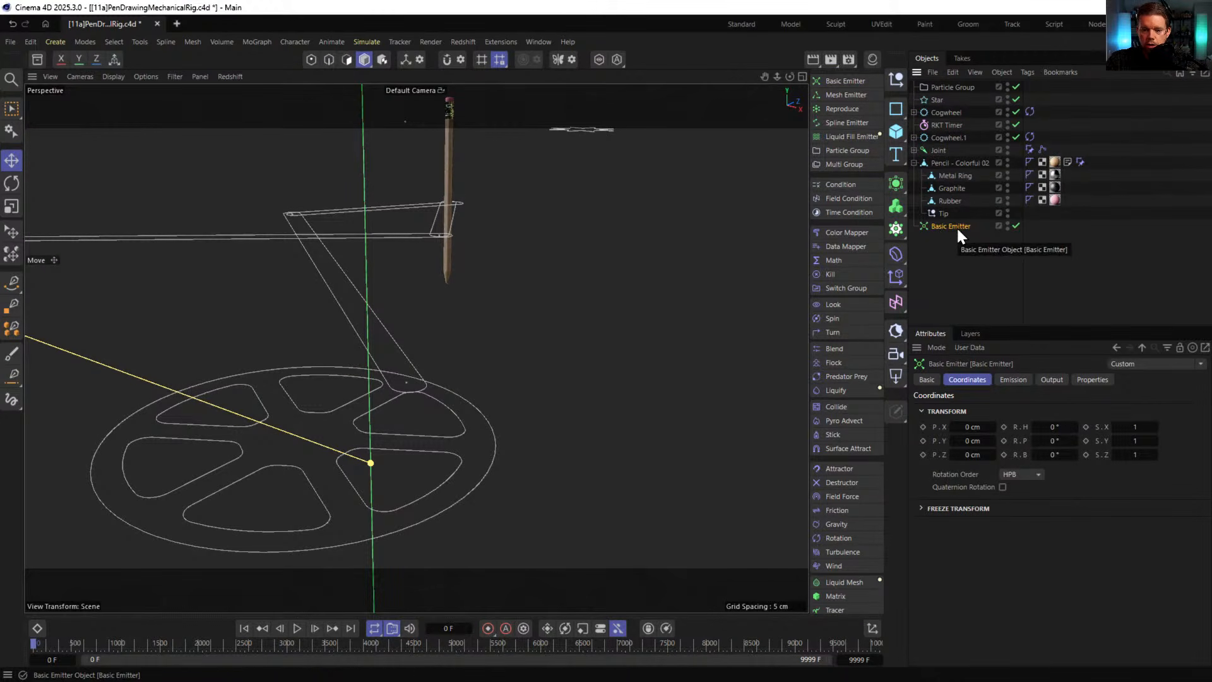
pyautogui.rightClick(947, 226)
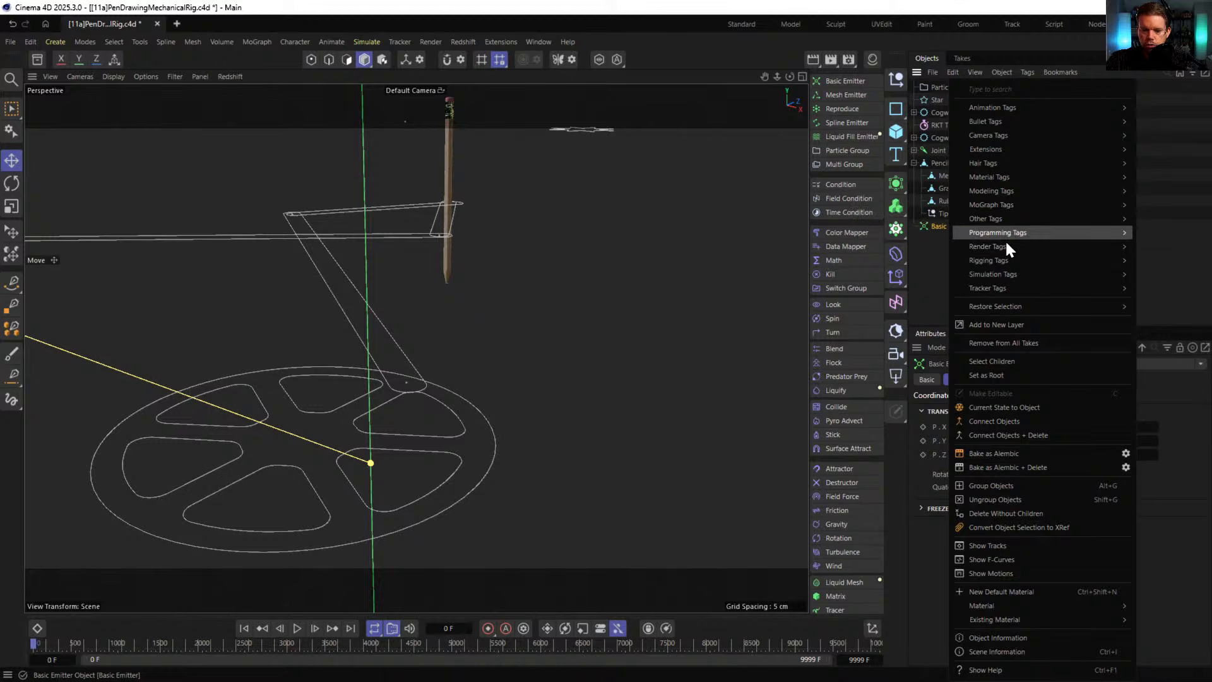
pyautogui.click(1165, 198)
pyautogui.hotkey('ctrl', 'z')
pyautogui.hotkey('ctrl', 'z')
pyautogui.hotkey('ctrl', 'z')
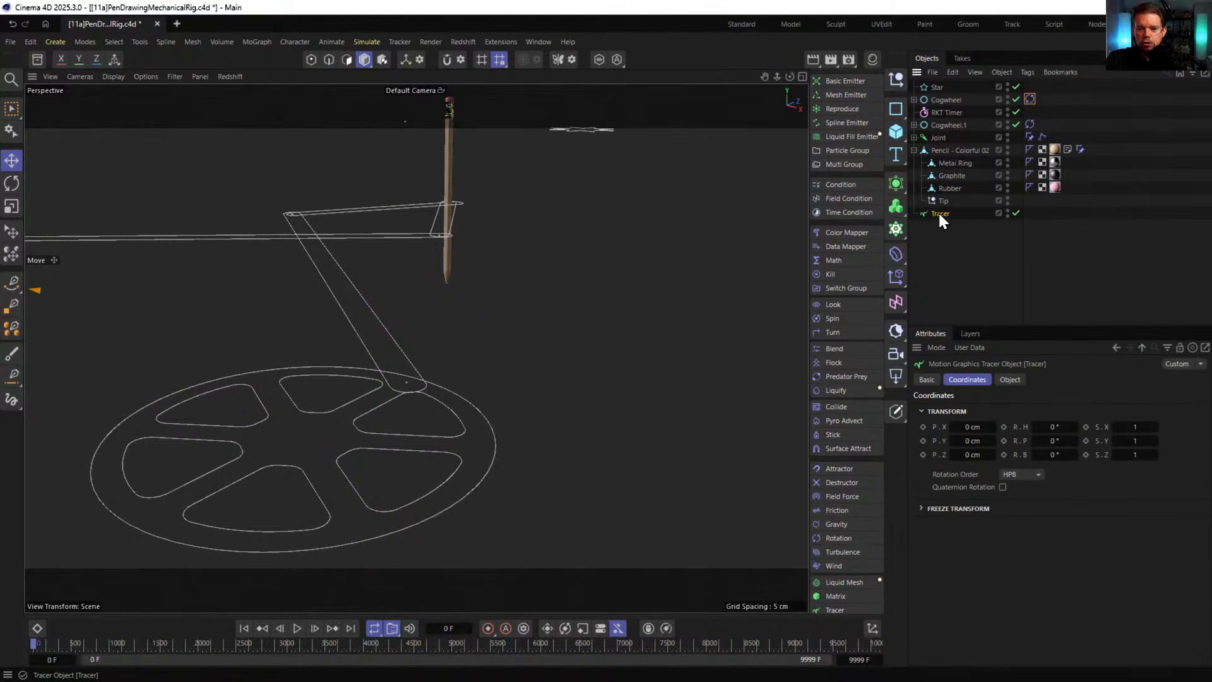
pyautogui.hotkey('ctrl', 'z')
# - Add a Basic Emitter outside the pencil hierarchy with a 0 by 0 cm rectangle shape and a constant rate of 1 per frame
pyautogui.click(943, 201)
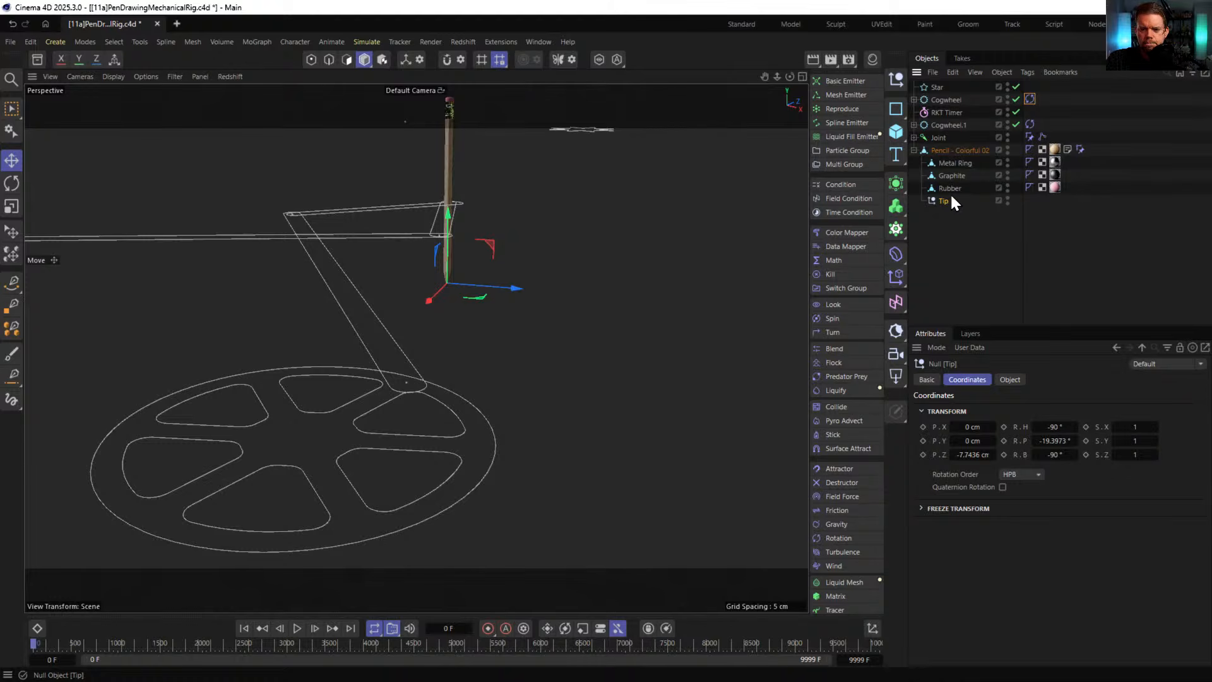
pyautogui.click(846, 80)
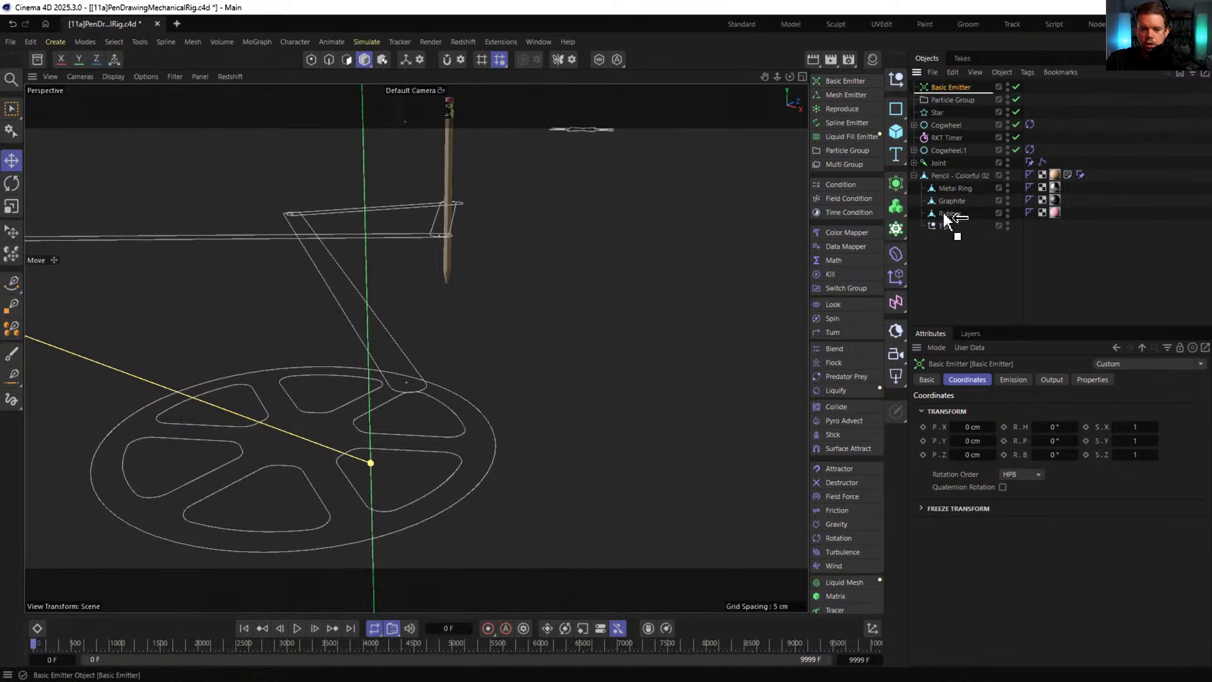
pyautogui.click(1014, 378)
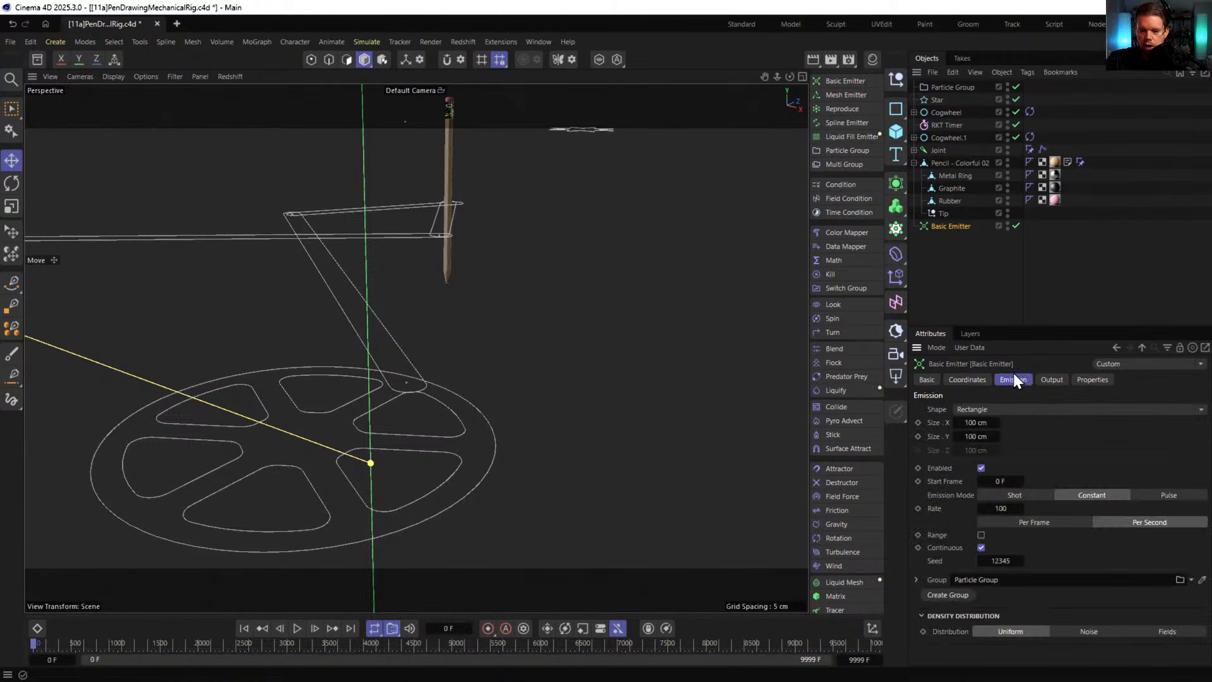
pyautogui.click(981, 409)
pyautogui.click(995, 409)
pyautogui.click(976, 422)
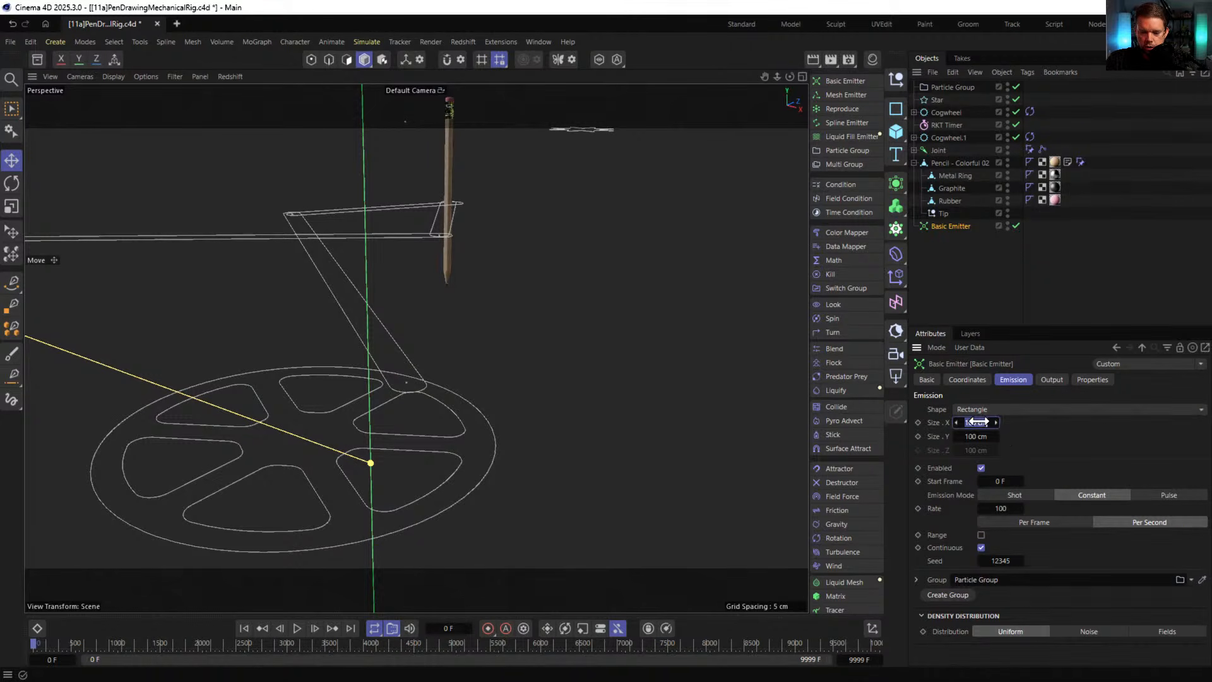
pyautogui.click(1034, 522)
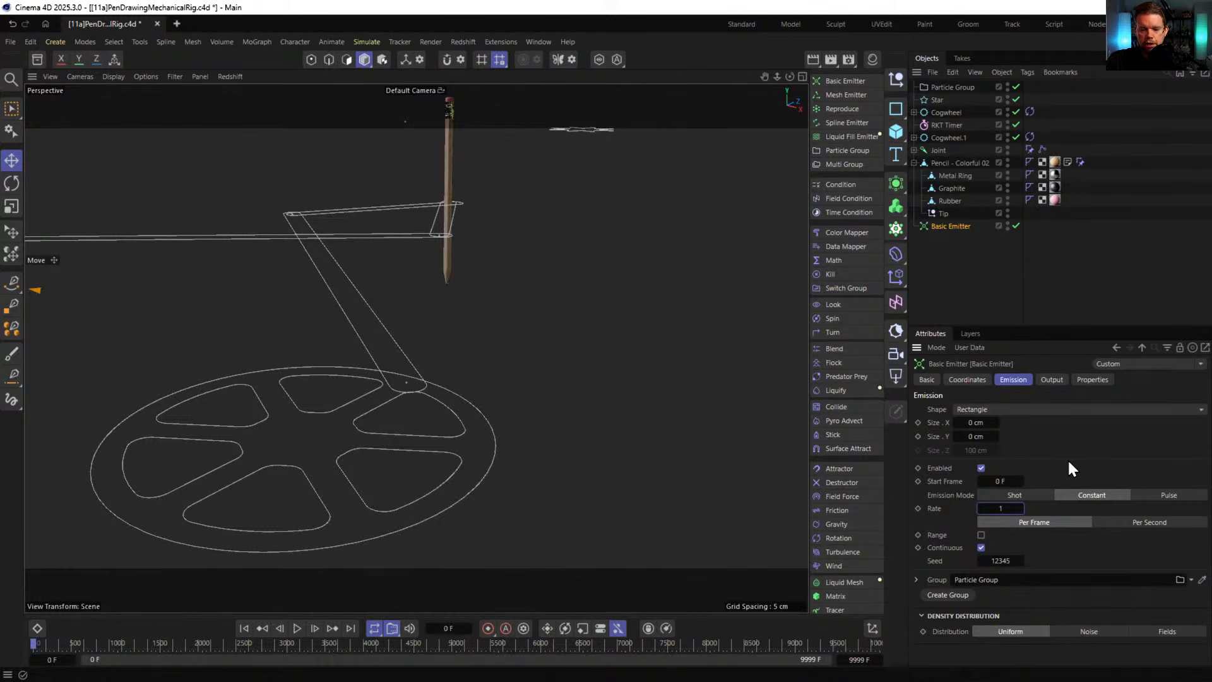
# - Add a Constraint tag to the Basic Emitter and enable a position-only Transform constraint targeting the Tip null
pyautogui.rightClick(949, 227)
pyautogui.moveTo(1010, 151)
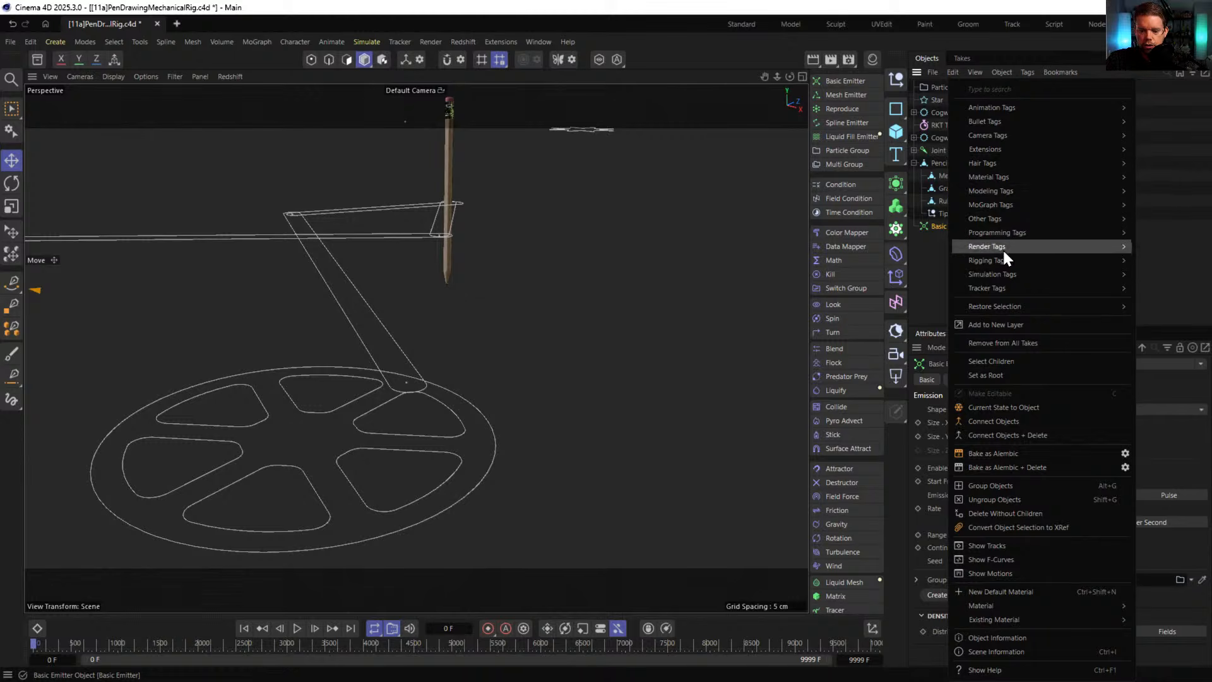
pyautogui.moveTo(1001, 260)
pyautogui.click(889, 323)
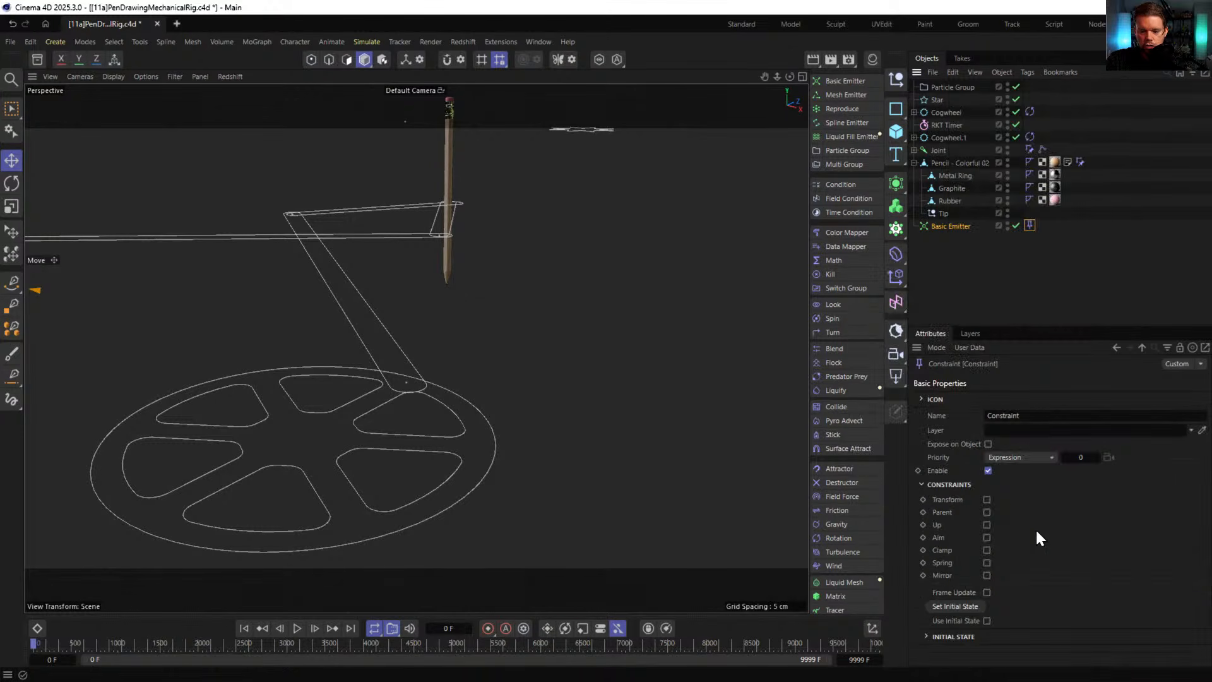
pyautogui.click(986, 499)
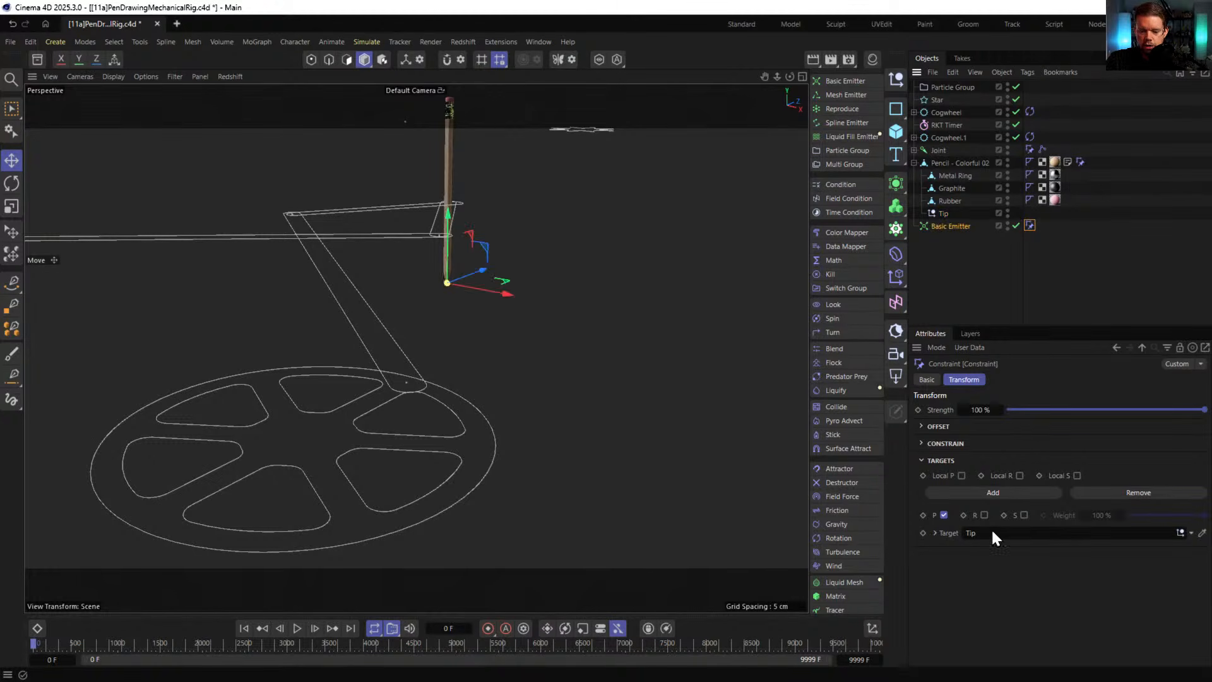
# - Set the Basic Emitter's particle speed to 0 cm in its velocity properties
pyautogui.click(986, 228)
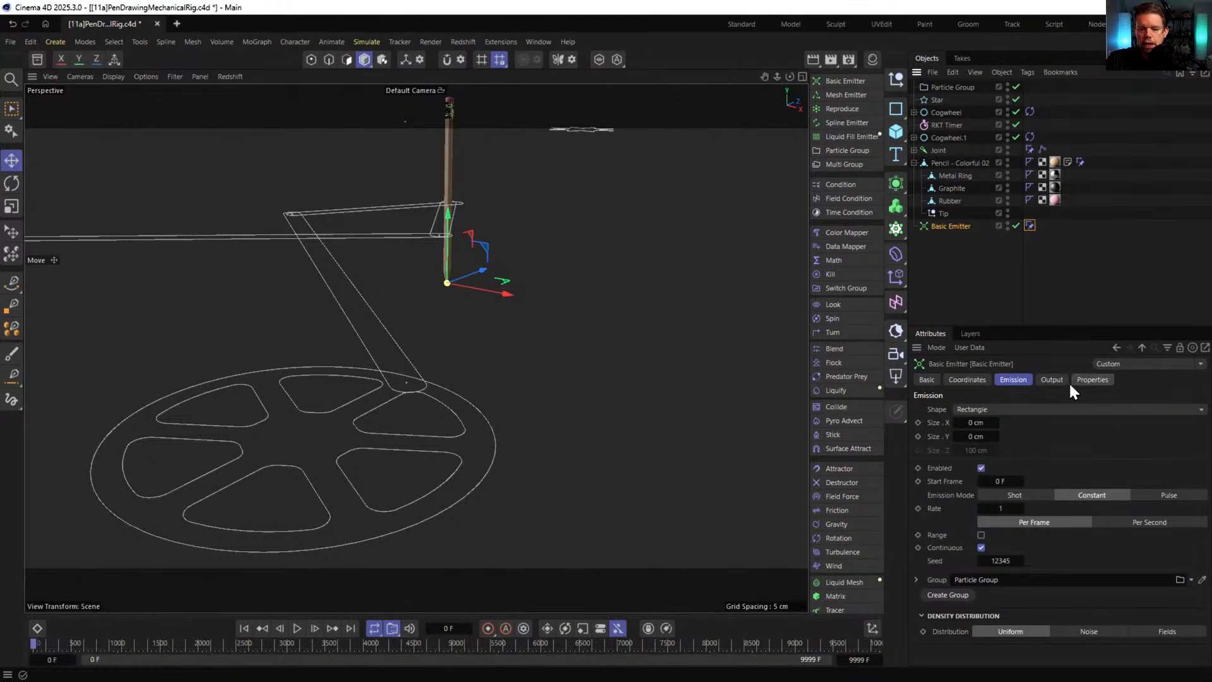
pyautogui.click(1091, 380)
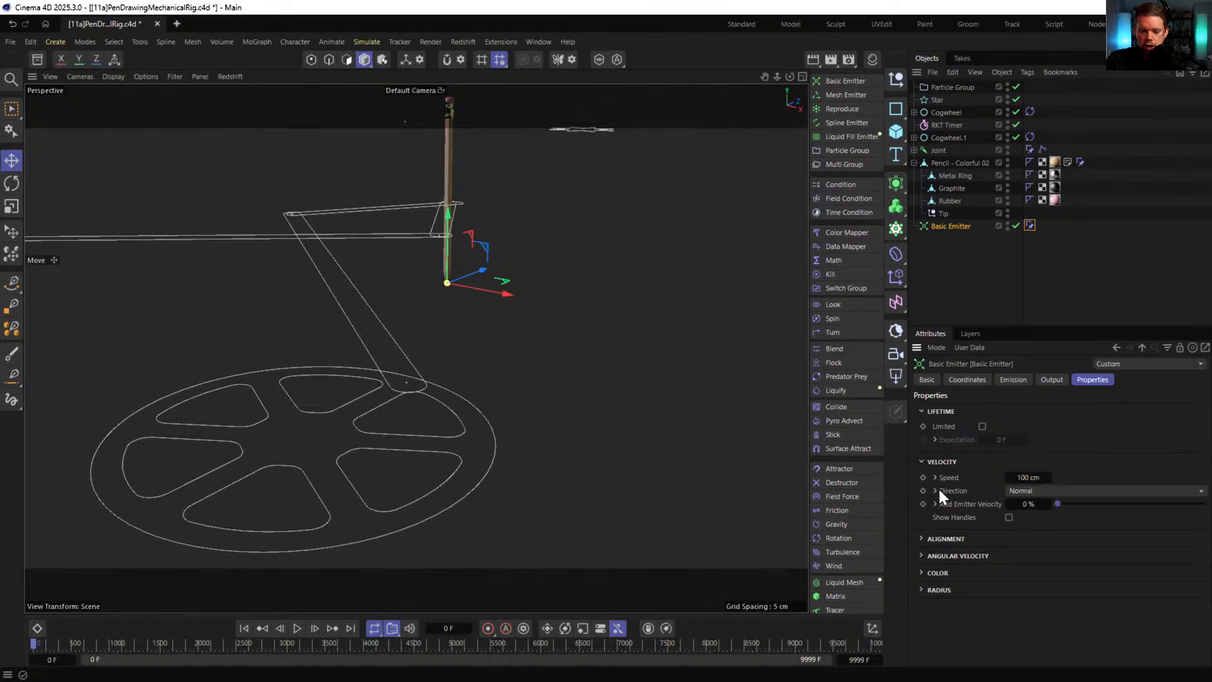
pyautogui.click(935, 477)
pyautogui.doubleClick(1044, 477)
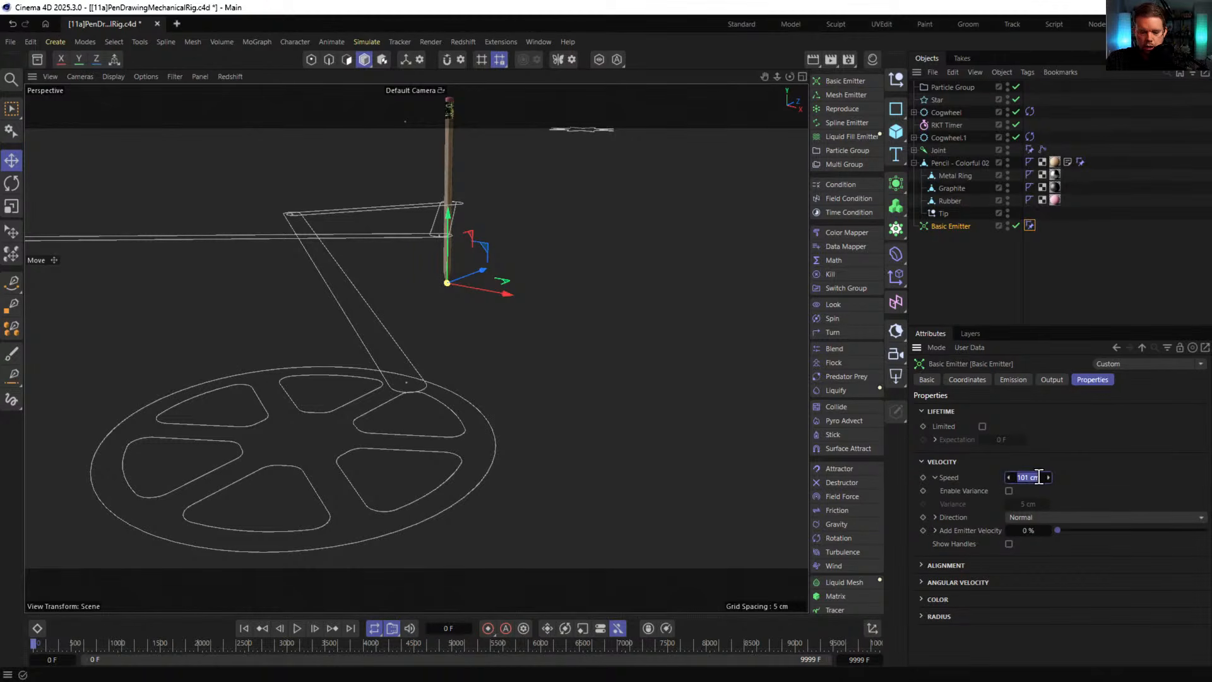
pyautogui.write('0')
pyautogui.press('Return')
pyautogui.moveTo(1024, 478); pyautogui.dragTo(1041, 478)
pyautogui.rightClick(1042, 477)
pyautogui.rightClick(1044, 476)
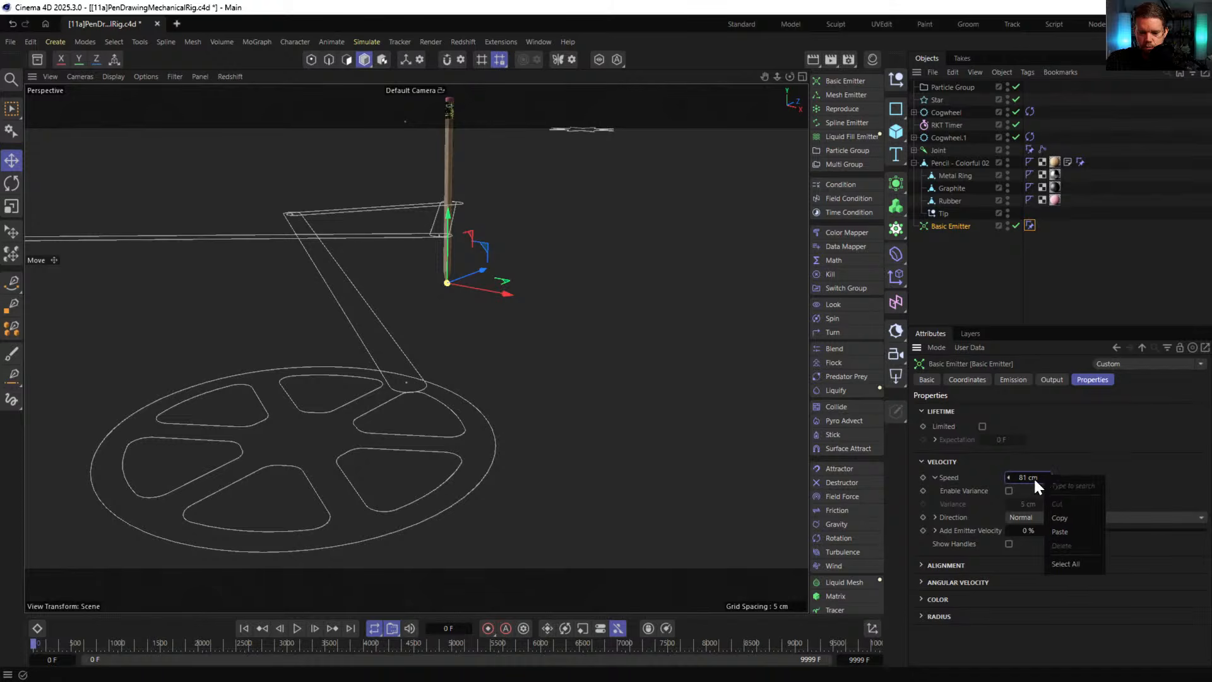
pyautogui.click(1004, 493)
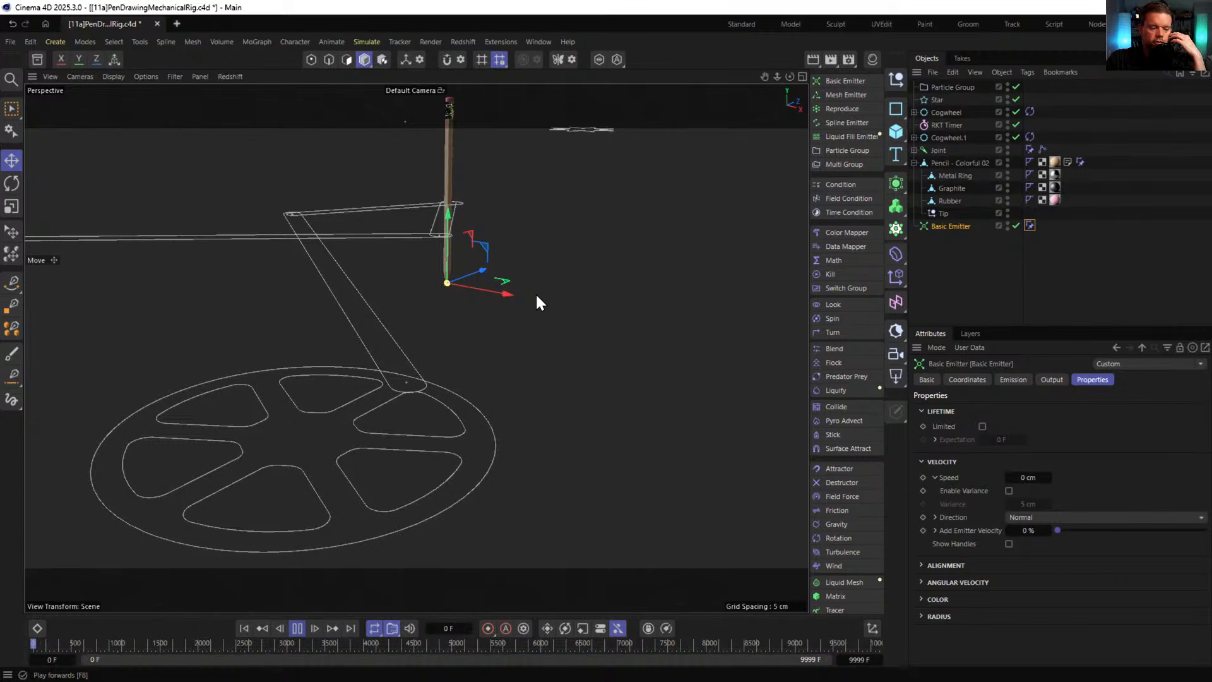
# - Move the Particle Group below the Basic Emitter in the object hierarchy and set its dot draw size to 3
pyautogui.click(551, 346)
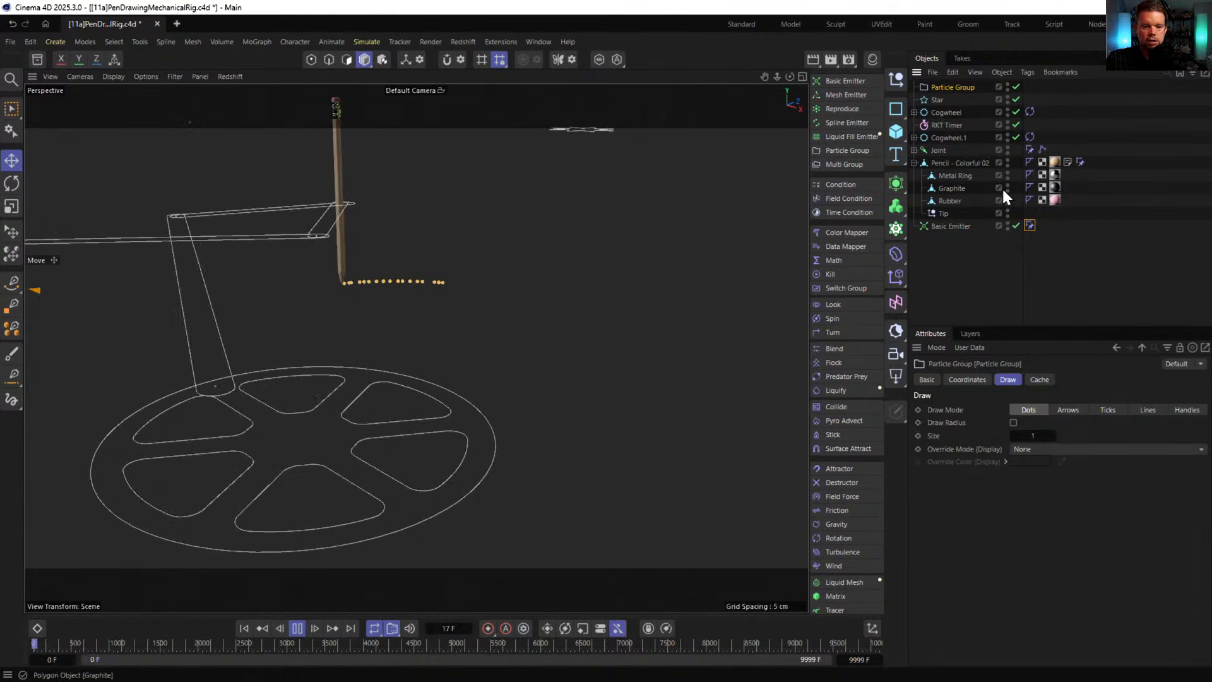
pyautogui.moveTo(960, 86); pyautogui.dragTo(948, 235)
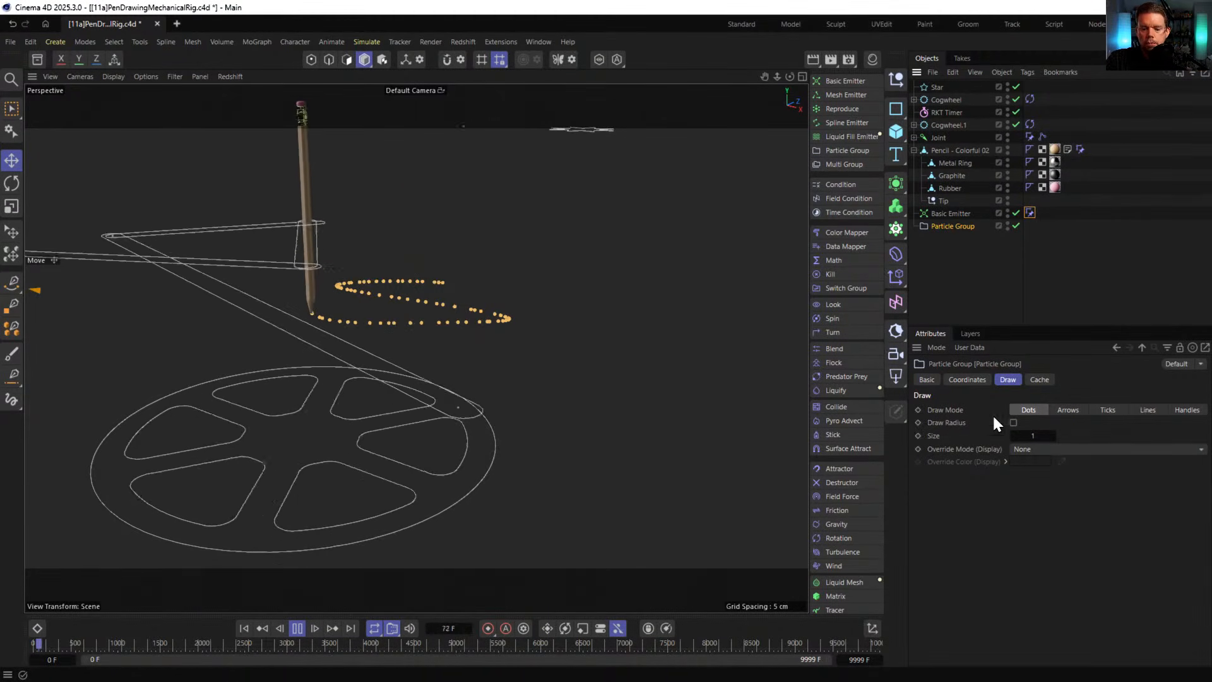
pyautogui.click(1044, 449)
pyautogui.click(970, 460)
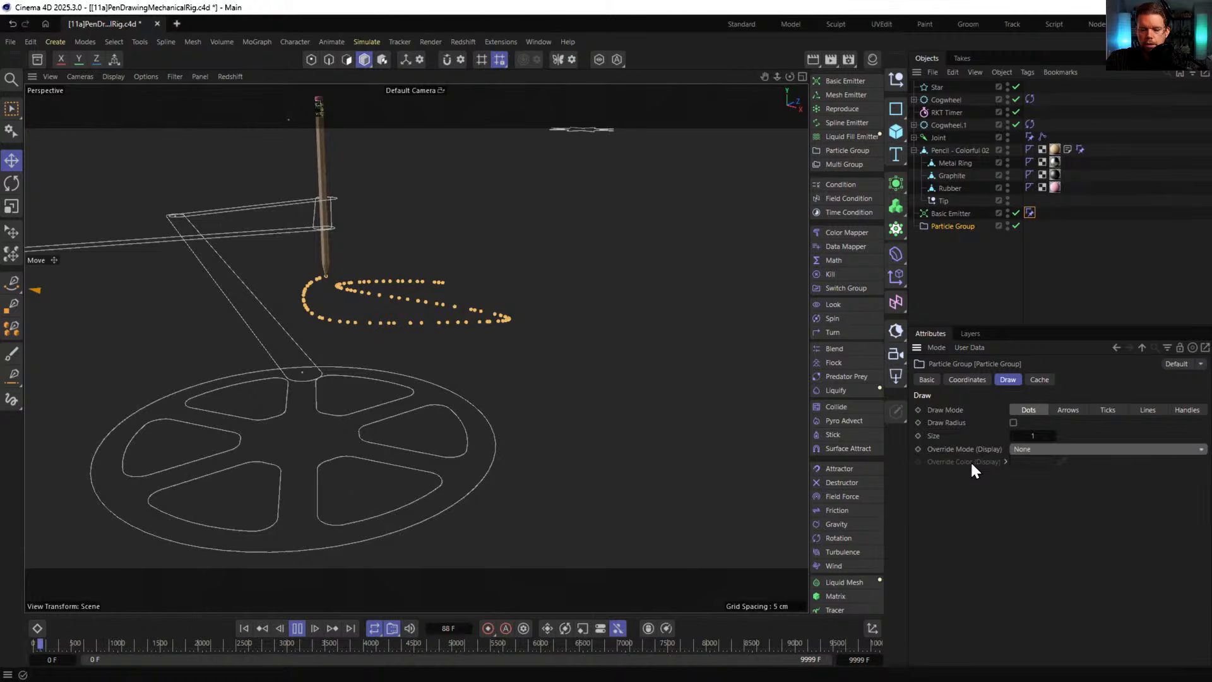
pyautogui.doubleClick(1041, 434)
pyautogui.write('3')
pyautogui.press('Return')
pyautogui.click(1108, 298)
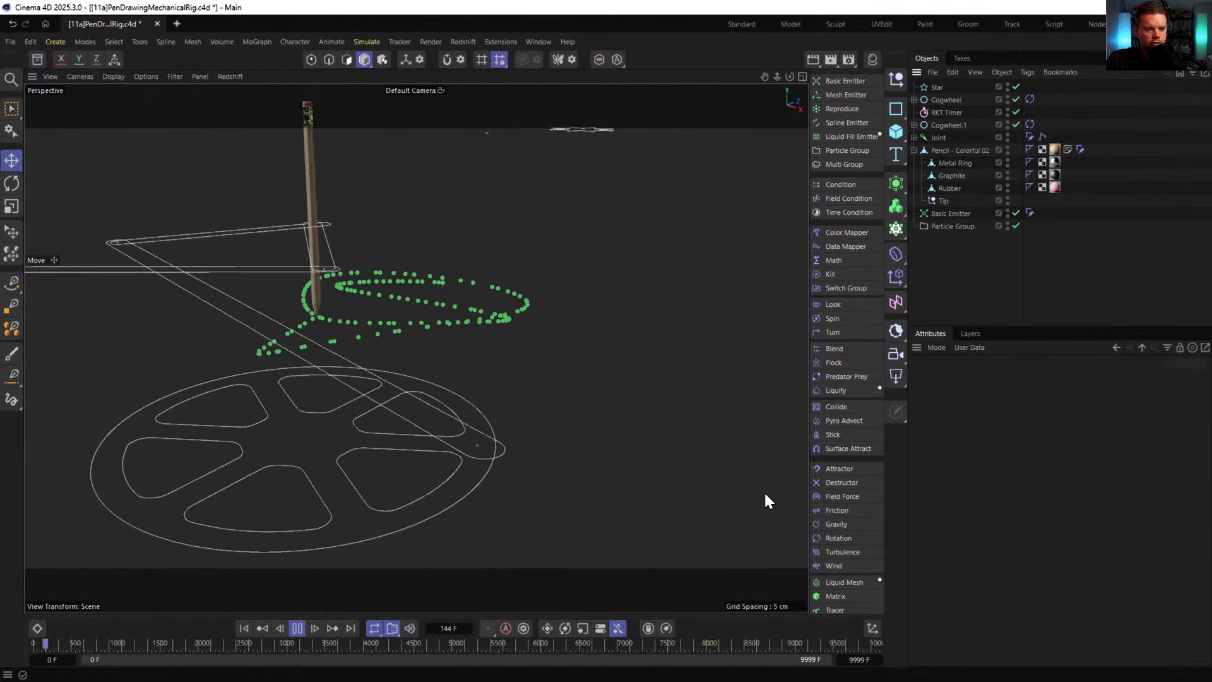
# - Add a Tracer linked to the Particle Group and set its tracing mode to Connect All Objects
pyautogui.keyDown('alt'); pyautogui.moveTo(575, 384); pyautogui.dragTo(483, 415); pyautogui.keyUp('alt')
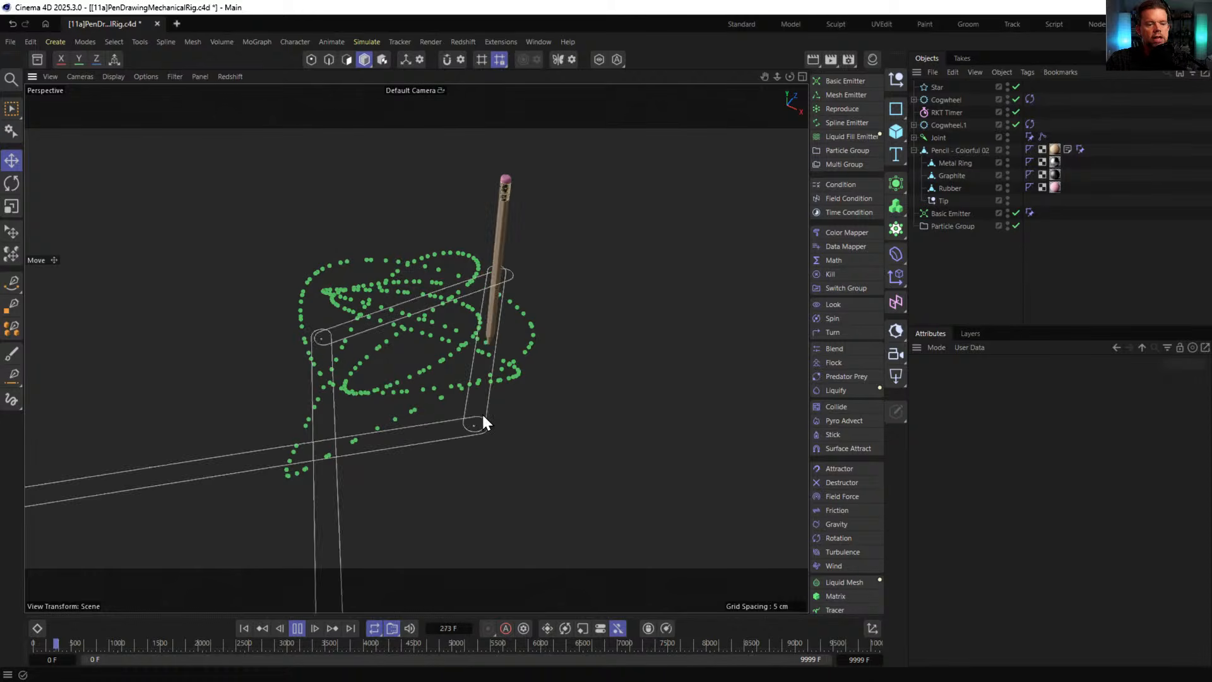
pyautogui.click(943, 214)
pyautogui.click(945, 226)
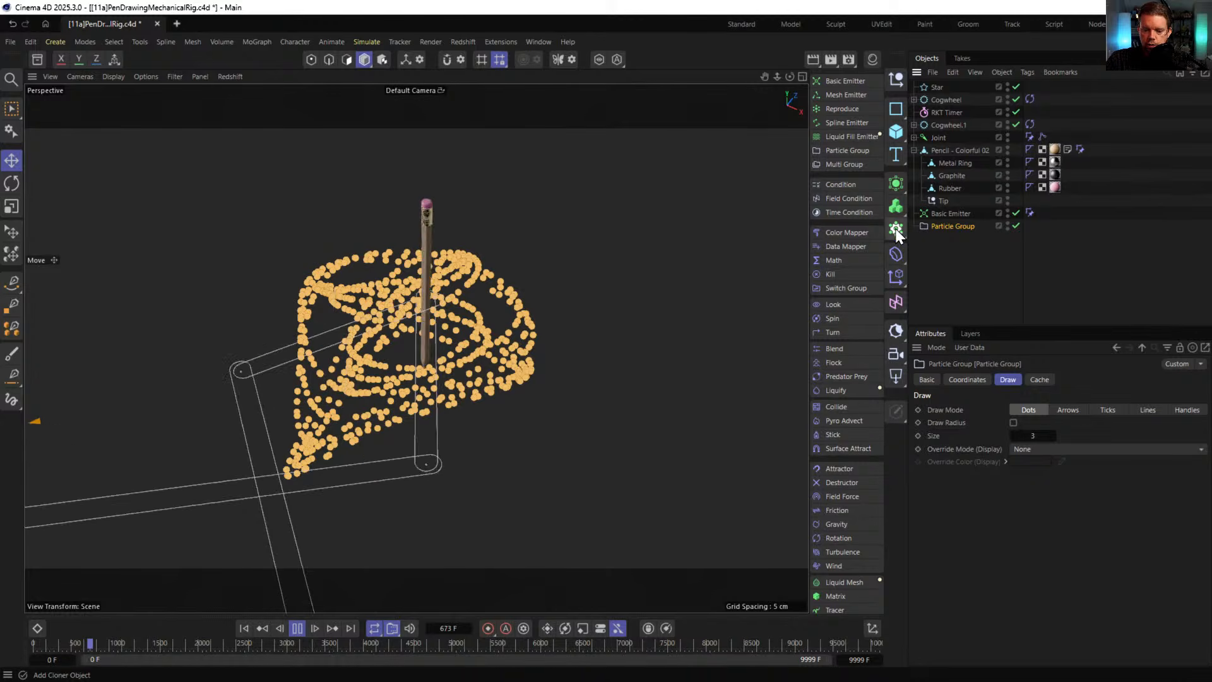
pyautogui.click(840, 610)
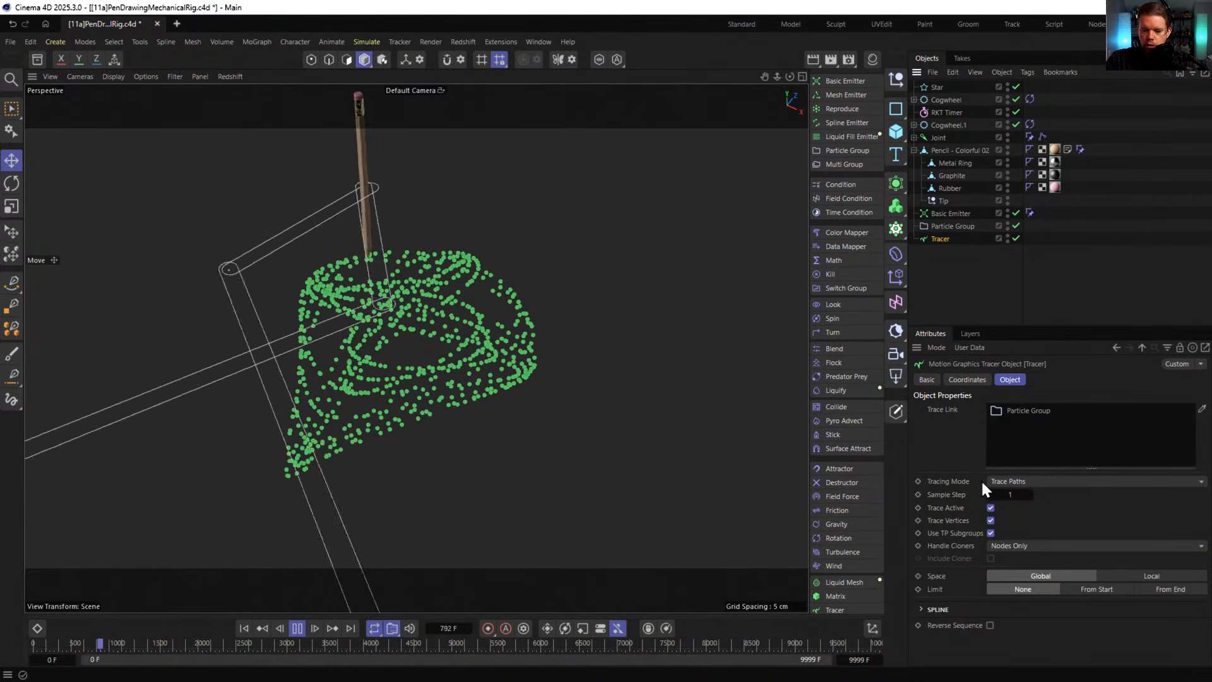
pyautogui.click(1002, 481)
pyautogui.click(1074, 512)
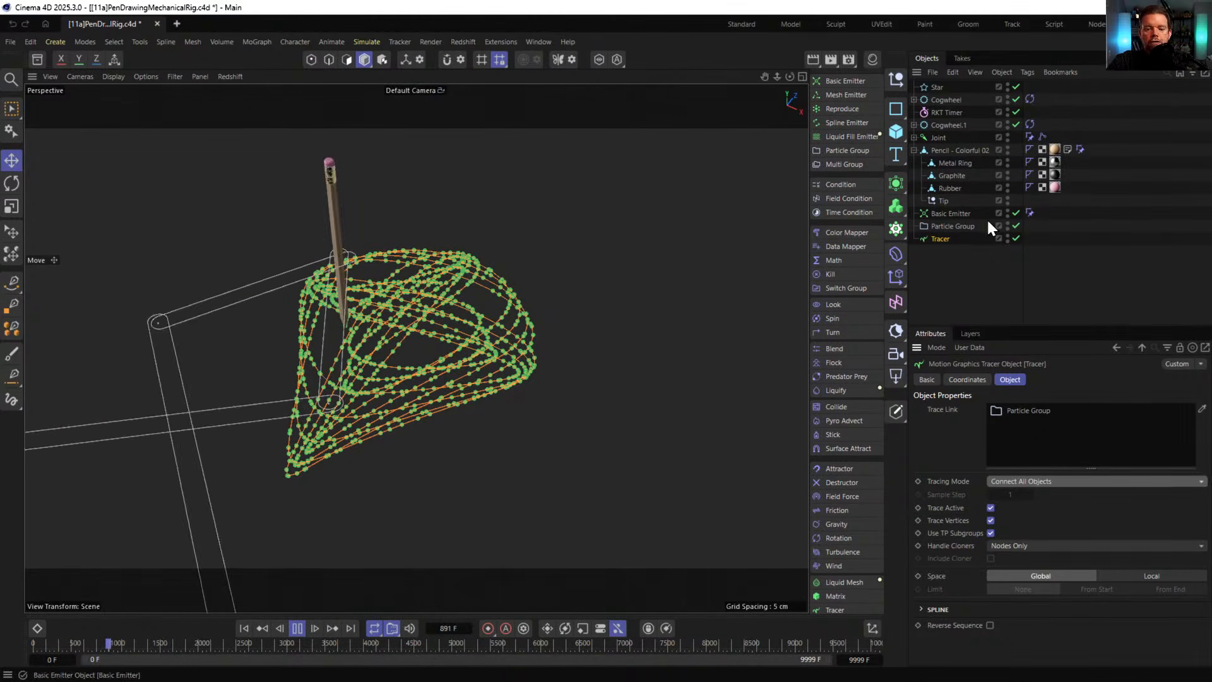
# - Hide the Particle Group in the viewport to inspect the traced spline alone, and show the particles again
pyautogui.click(1008, 225)
pyautogui.click(1103, 272)
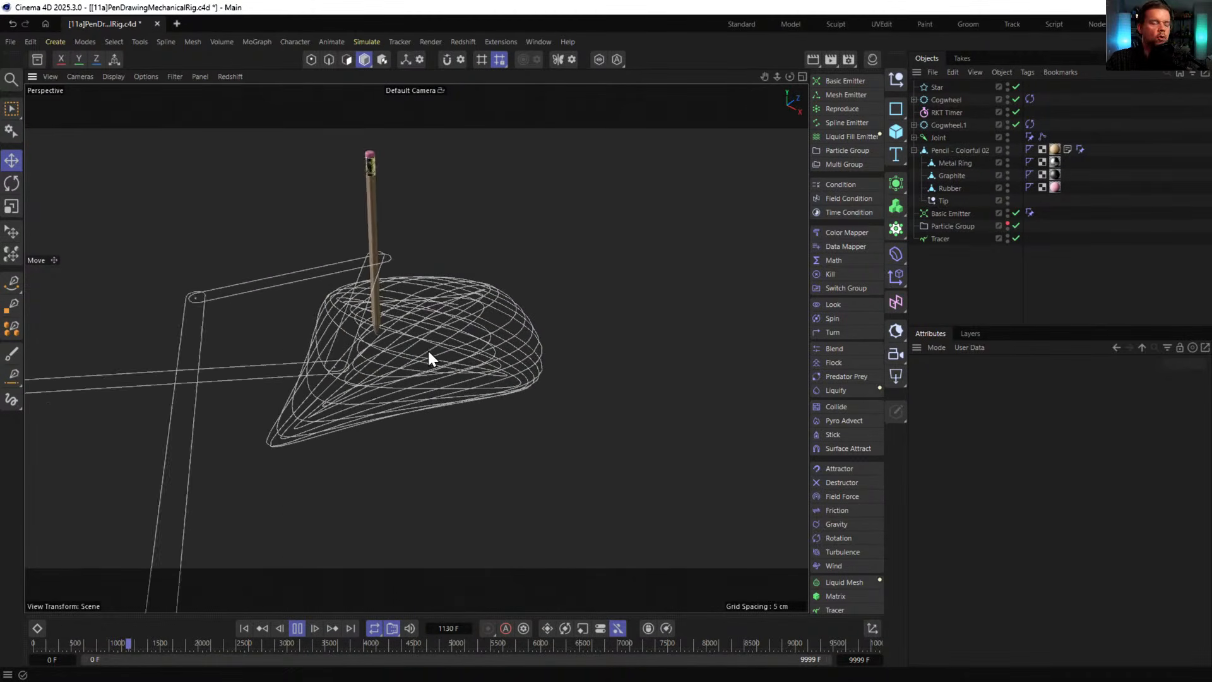
pyautogui.click(1008, 224)
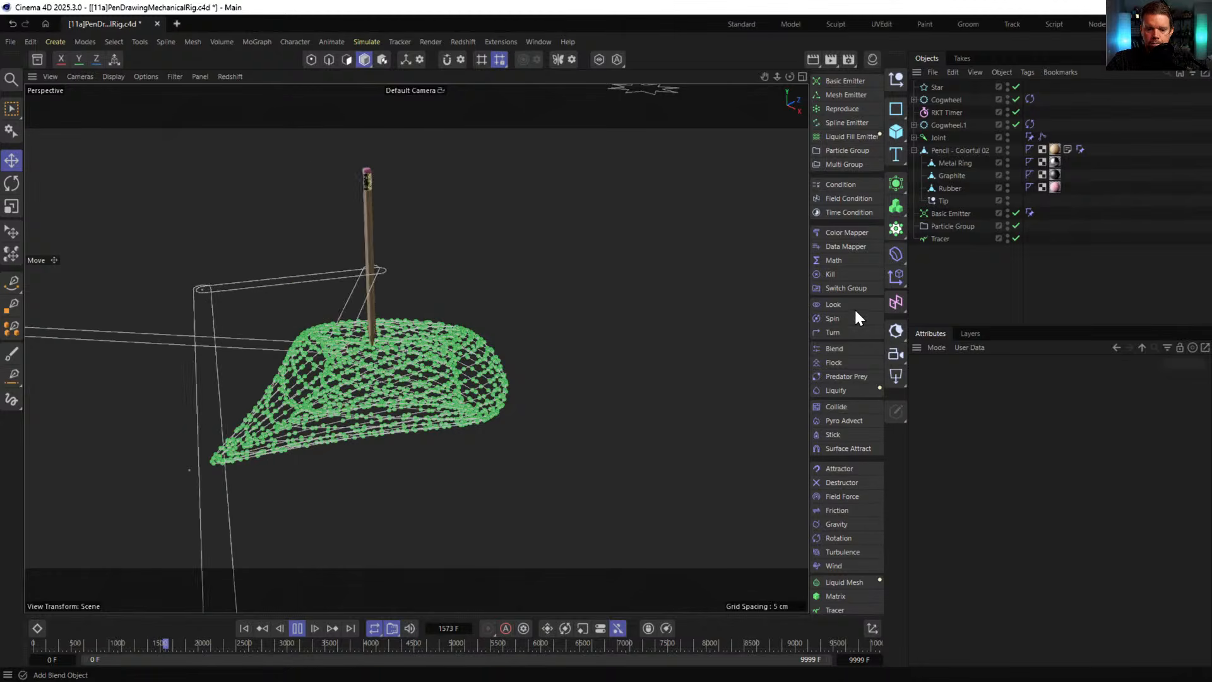
# - Add a Data Mapper inside the Particle Group that maps particle Age to the Y channel of Position
pyautogui.click(846, 247)
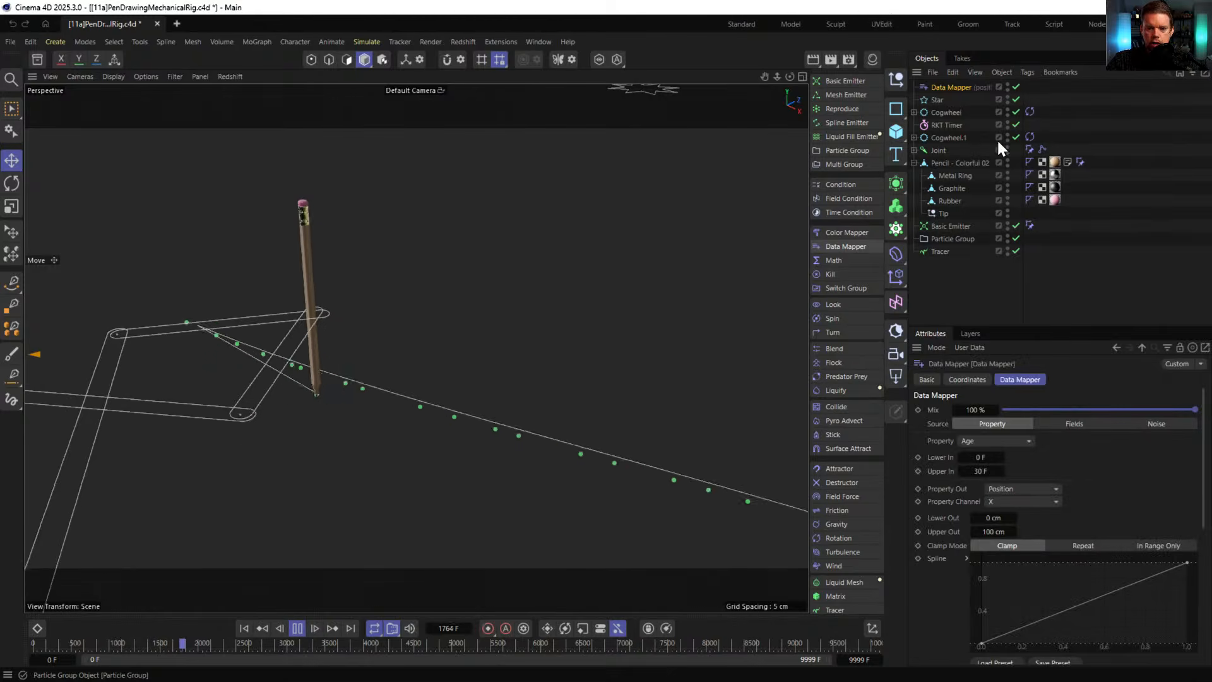
pyautogui.moveTo(946, 85); pyautogui.dragTo(949, 238)
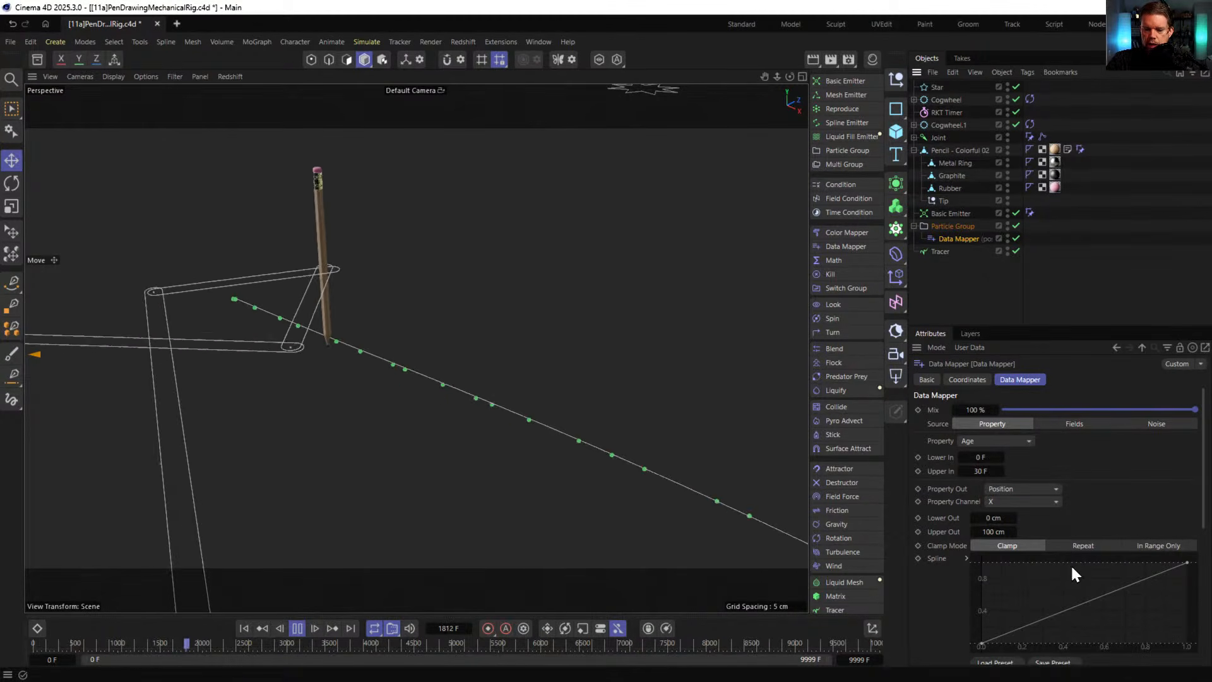
pyautogui.click(1008, 500)
pyautogui.click(1015, 532)
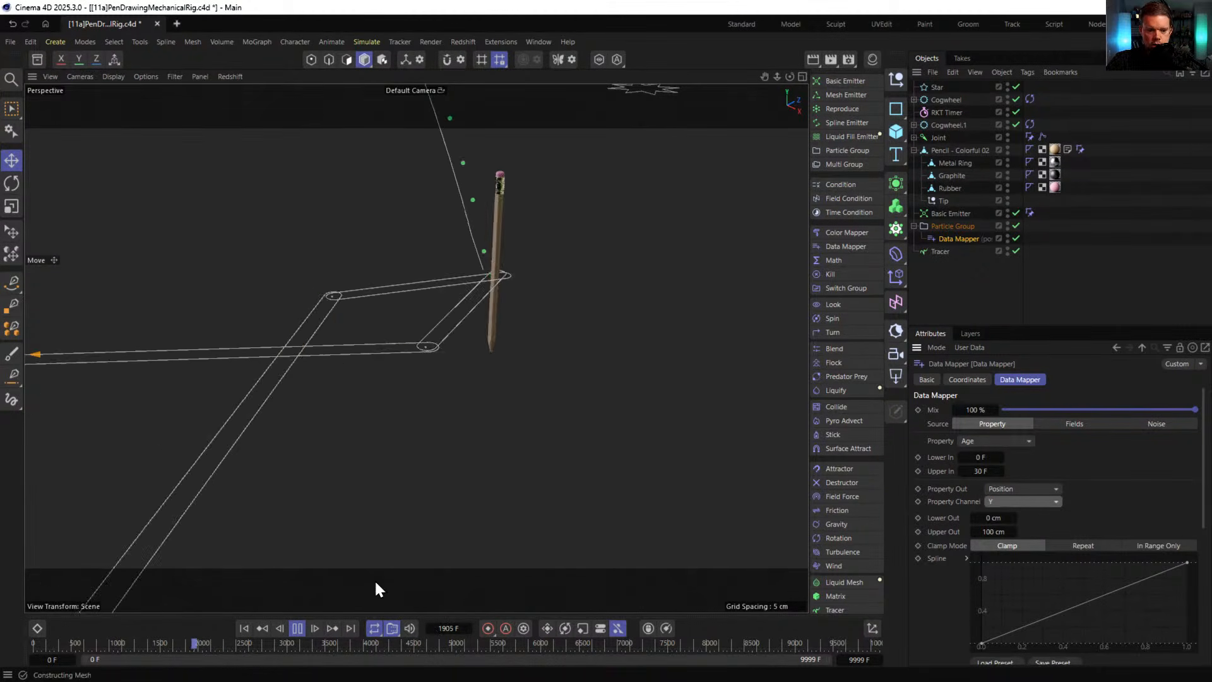
# - Set the Data Mapper's Upper In to 1111 F and its Upper Out to 555 cm
pyautogui.click(980, 471)
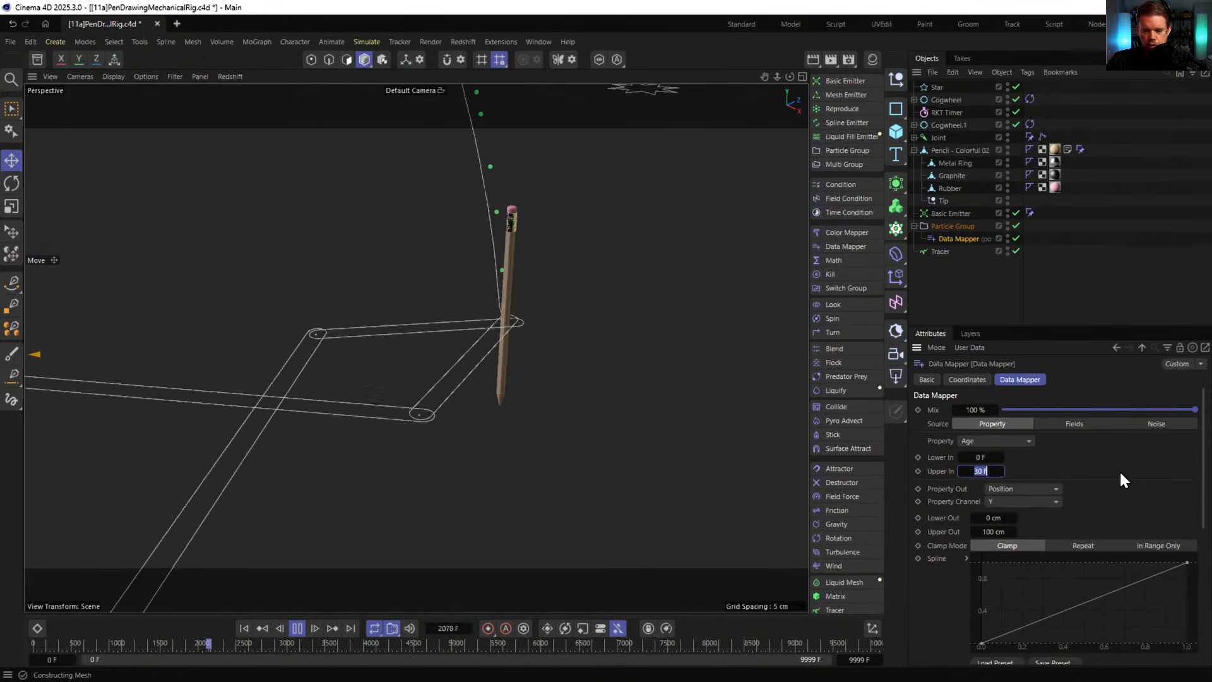
pyautogui.write('1111')
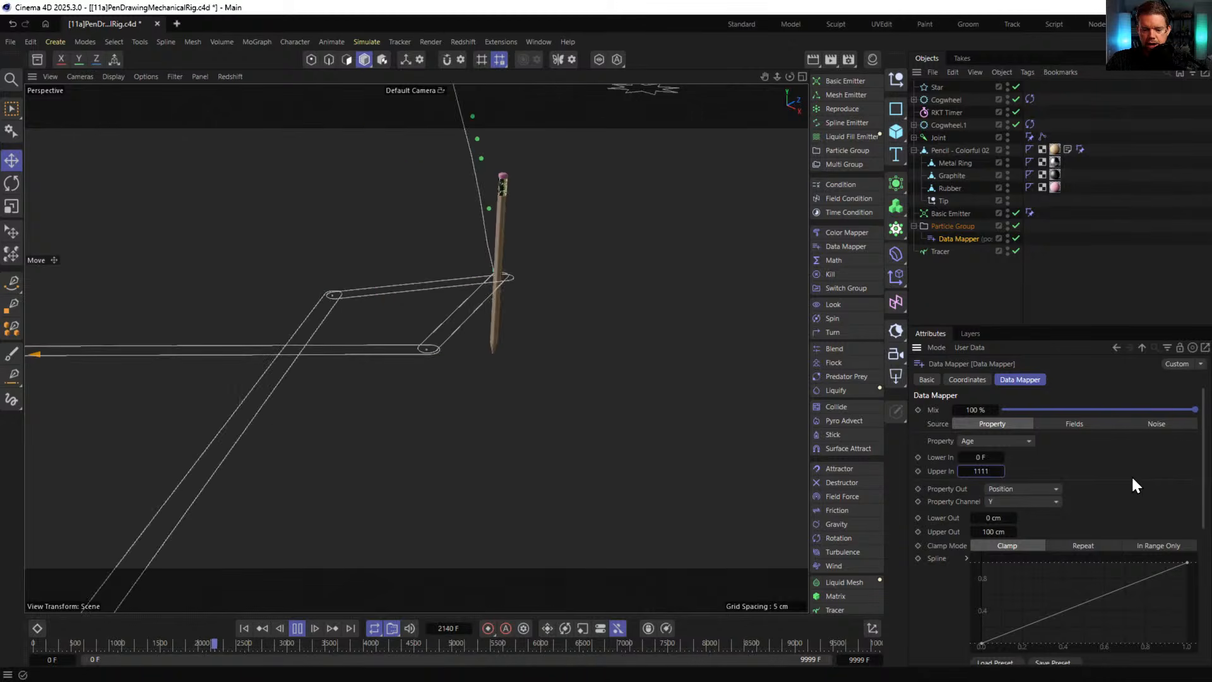
pyautogui.press('Return')
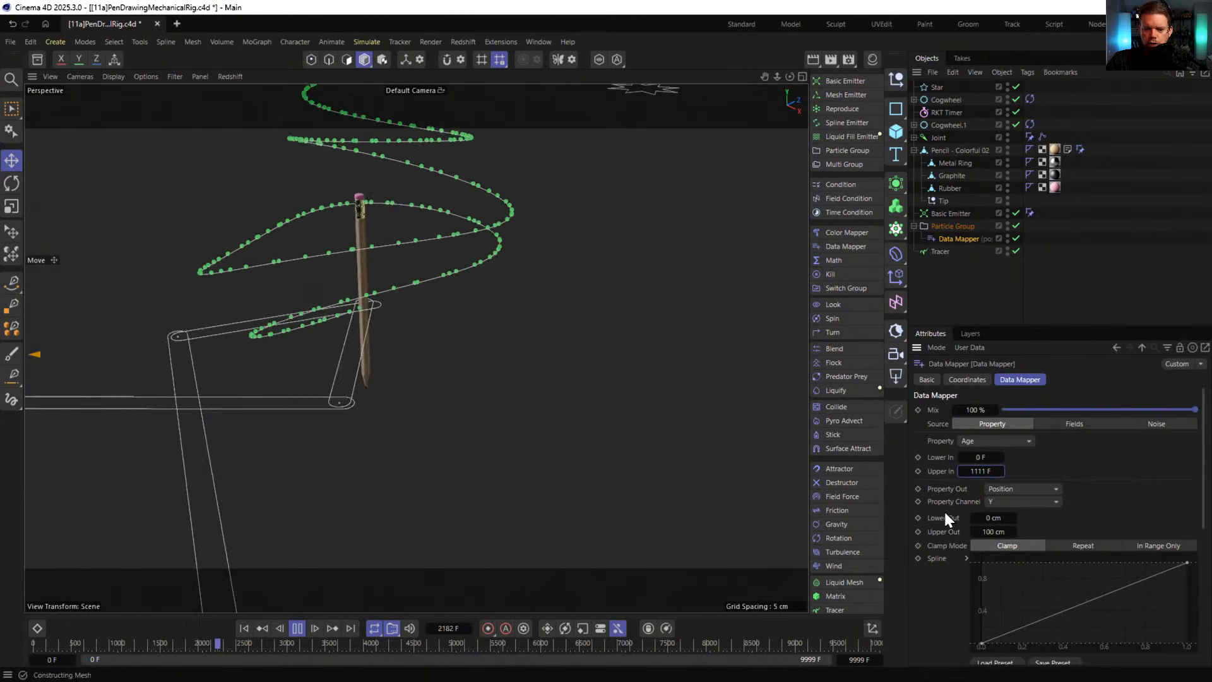
pyautogui.click(993, 531)
pyautogui.write('555')
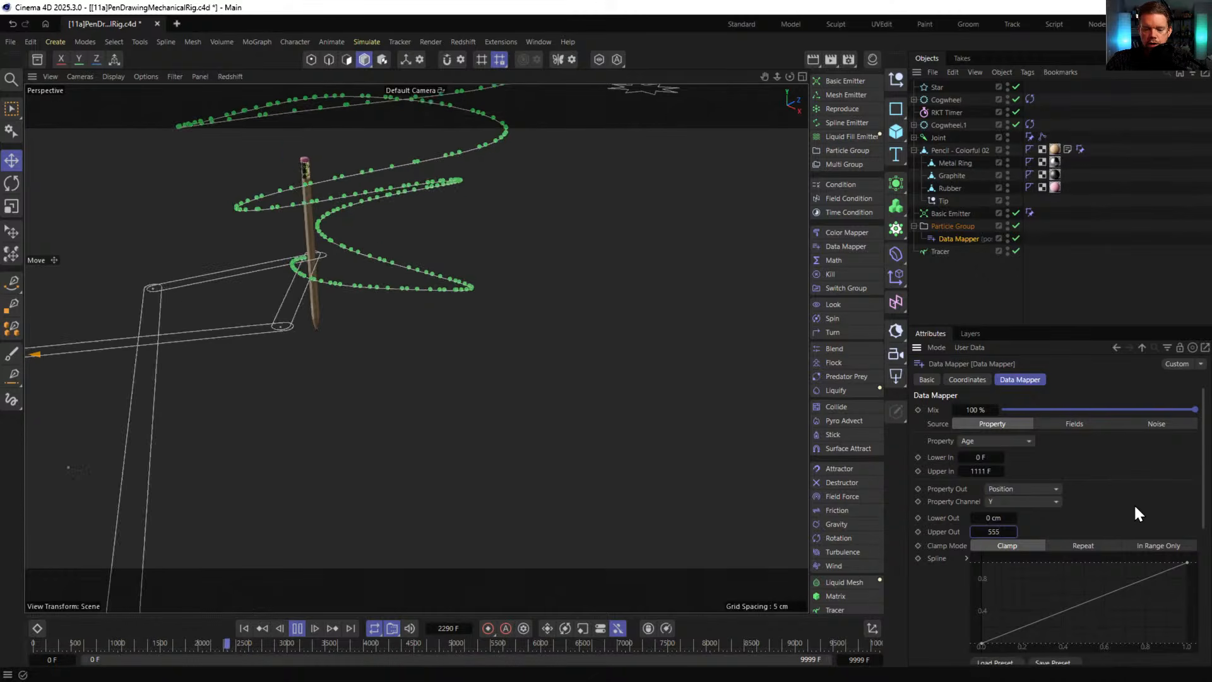
pyautogui.press('Return')
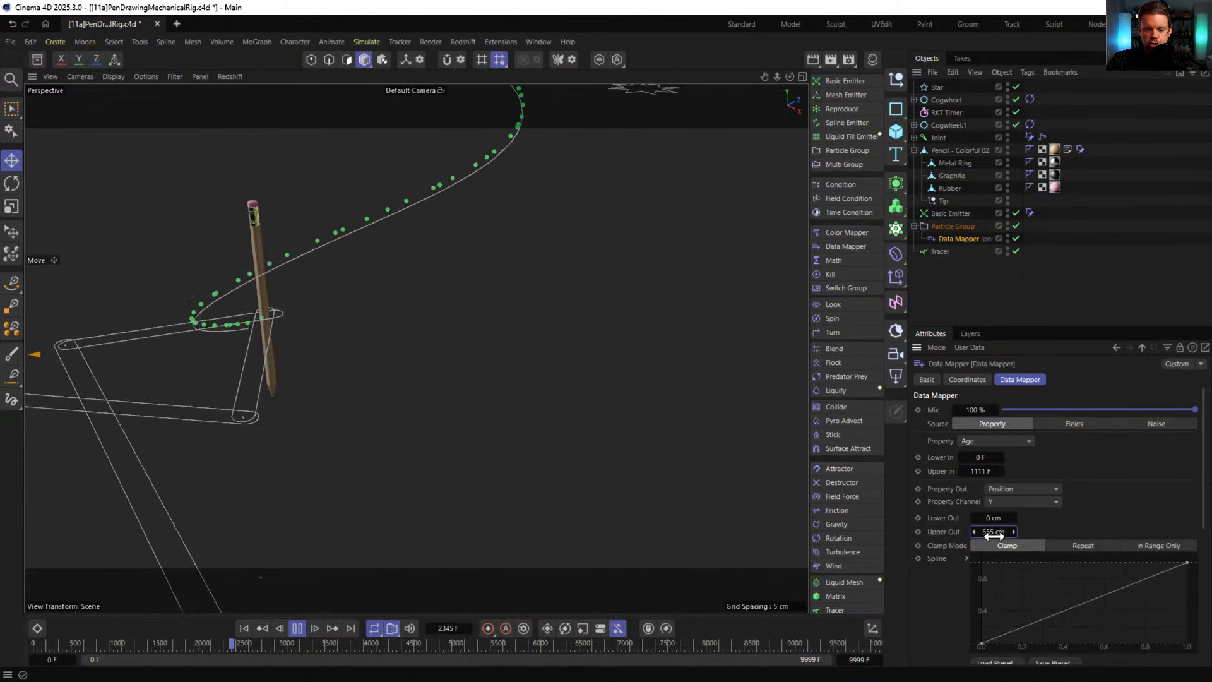
# - Set the Data Mapper's Upper Out to 200 cm
pyautogui.click(999, 532)
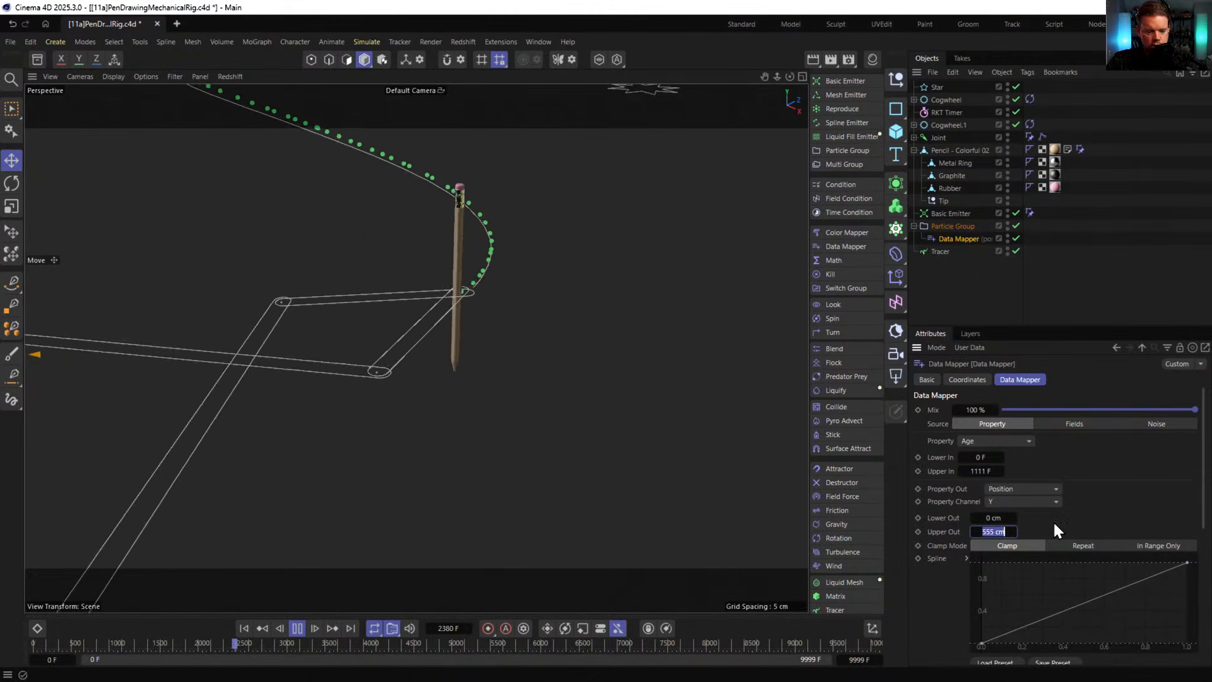
pyautogui.write('200')
pyautogui.press('Return')
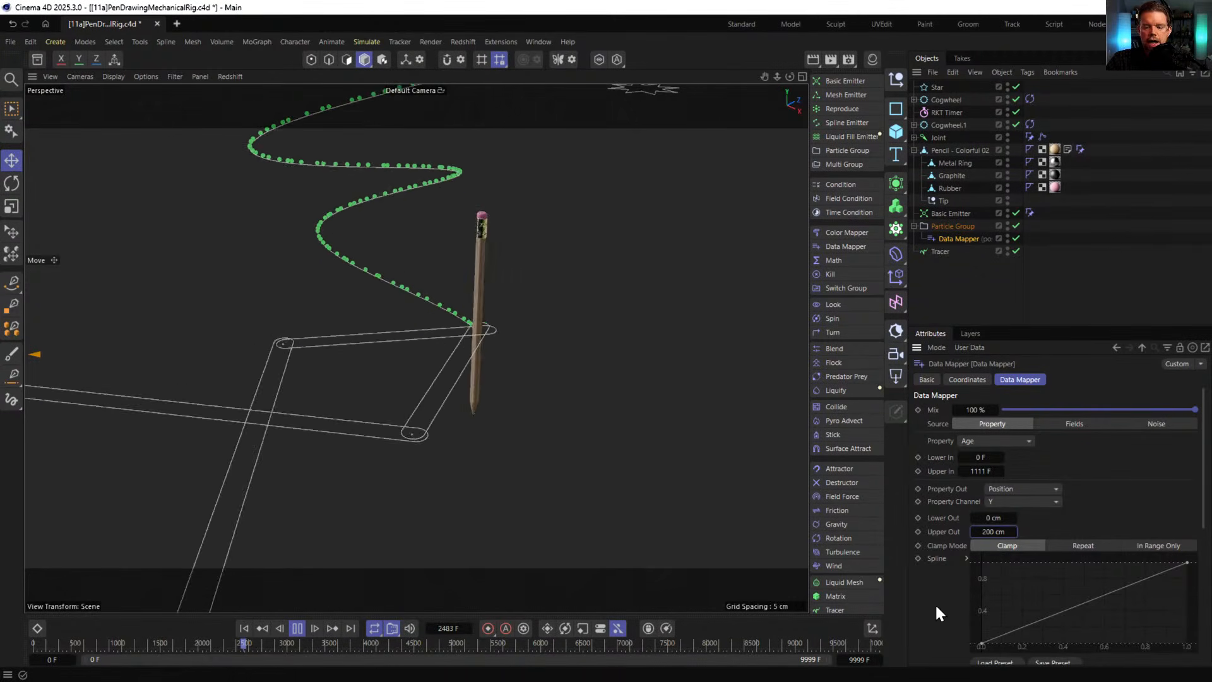
# - Make the Data Mapper's spline points Soft, bend the curve into a gradual ease-in, and replay the animation from frame 0
pyautogui.rightClick(1028, 604)
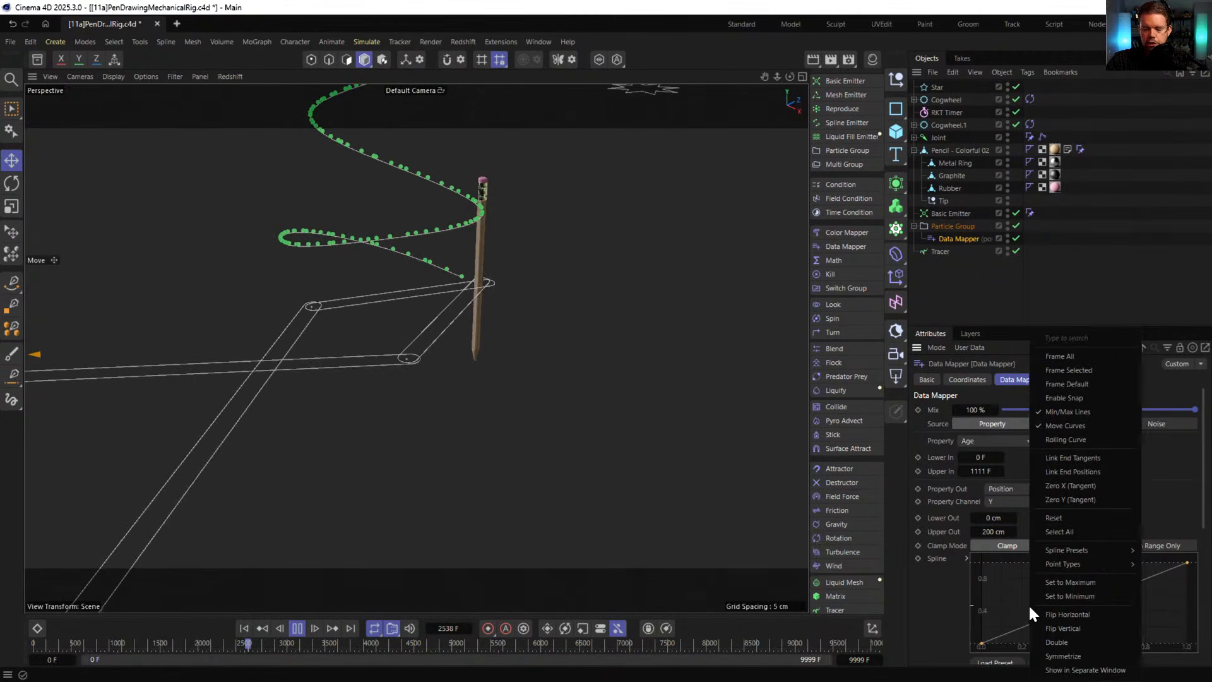
pyautogui.moveTo(1068, 565)
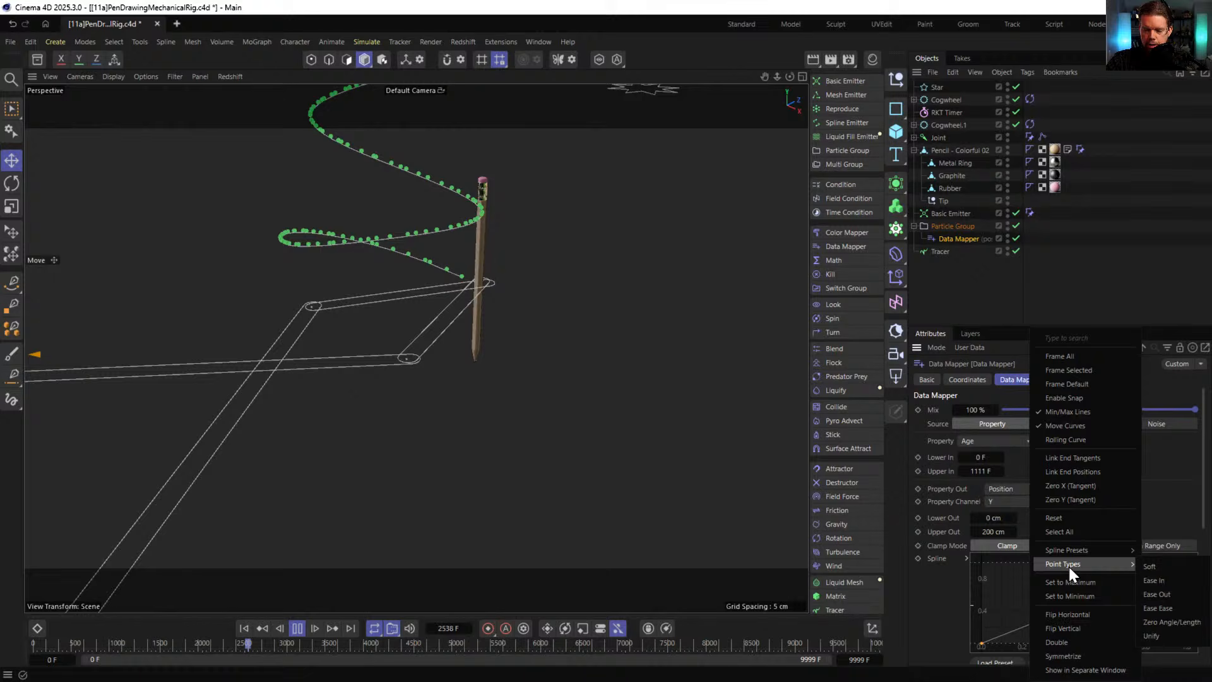
pyautogui.click(1152, 567)
pyautogui.moveTo(1033, 624); pyautogui.dragTo(1155, 592)
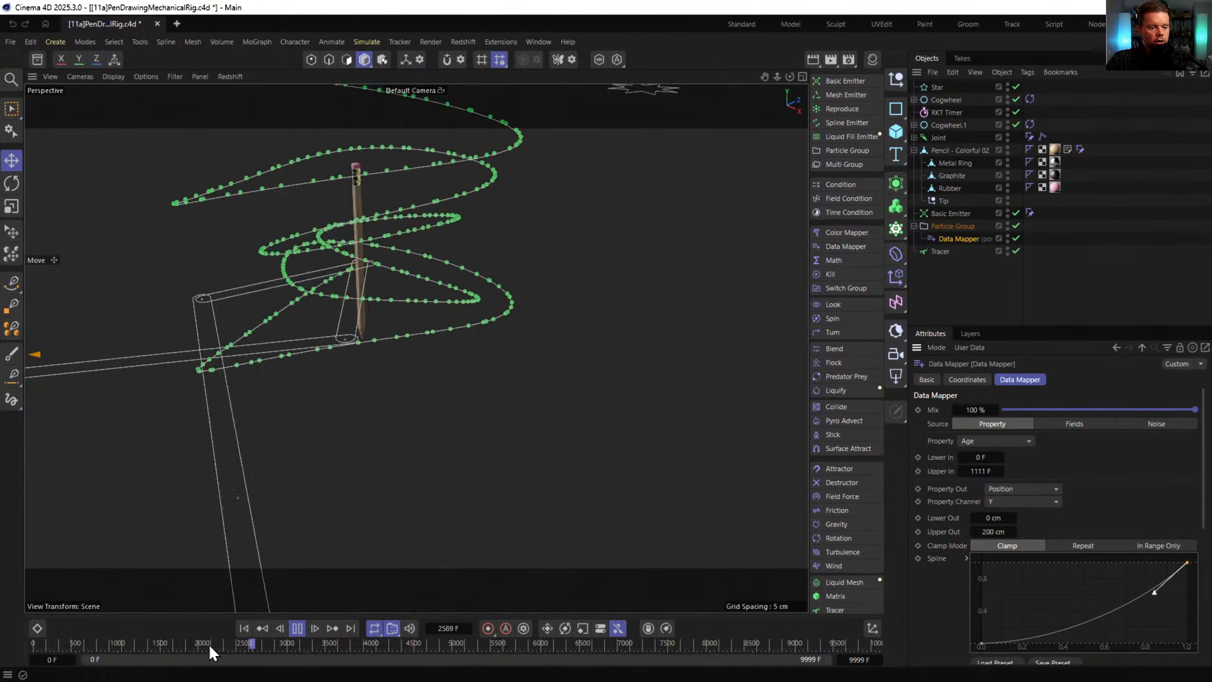
pyautogui.click(240, 623)
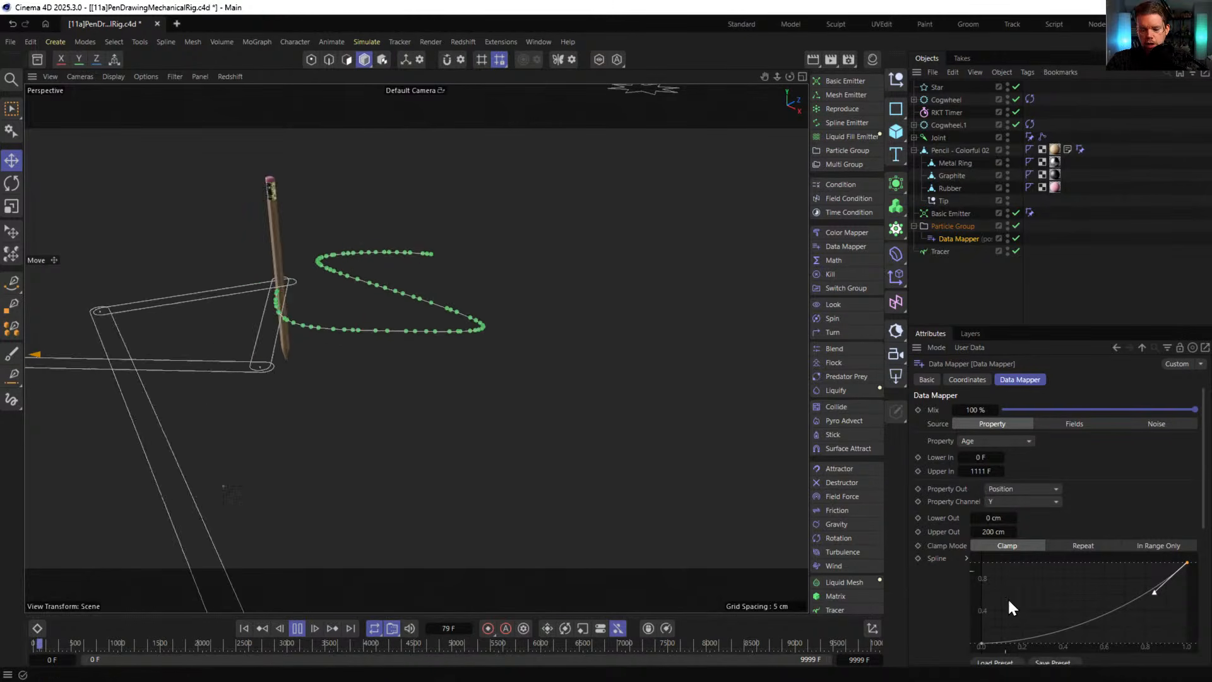
# - Set the Data Mapper's Upper In to 2222 F, shift the spline's start point to about 0.2 along the horizontal axis, and replay from frame 0
pyautogui.doubleClick(985, 471)
pyautogui.write('222')
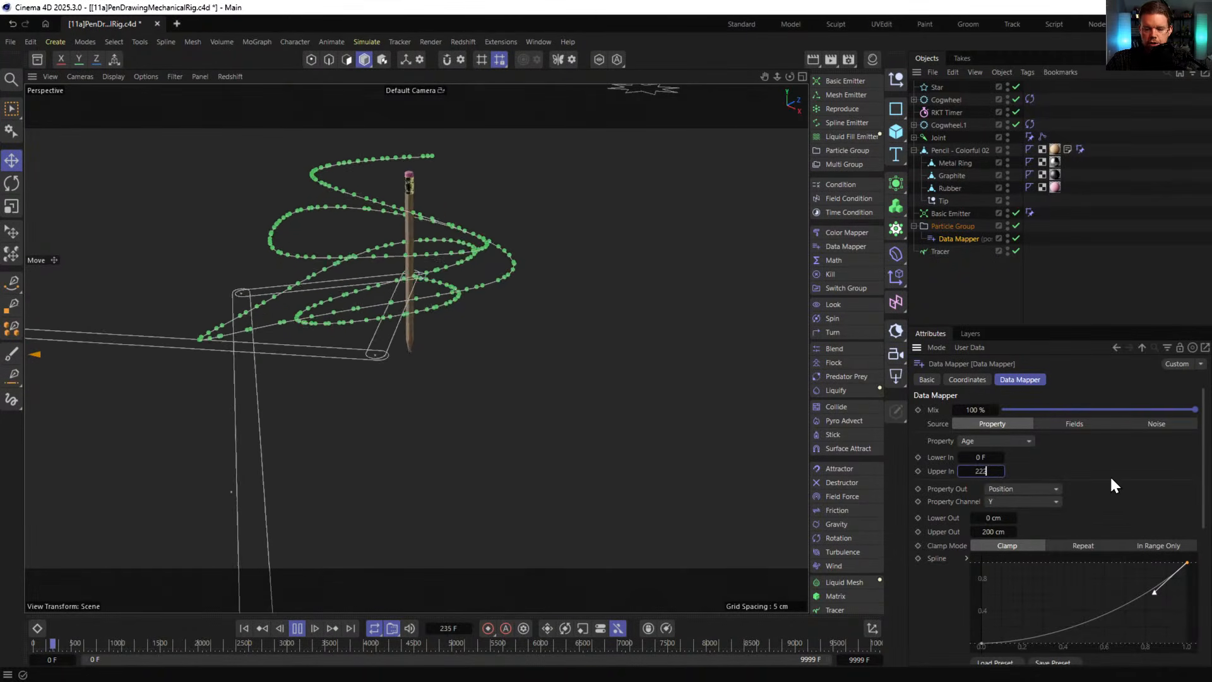
pyautogui.write('2')
pyautogui.press('Return')
pyautogui.click(994, 644)
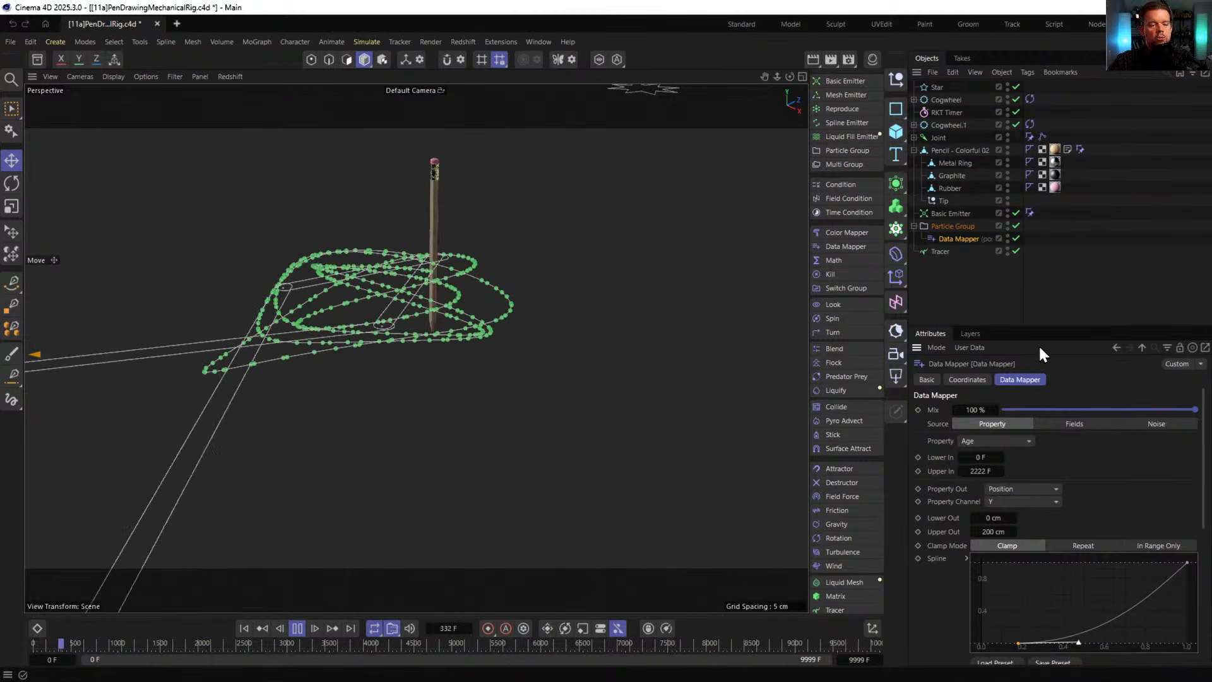
pyautogui.click(1024, 298)
pyautogui.click(243, 628)
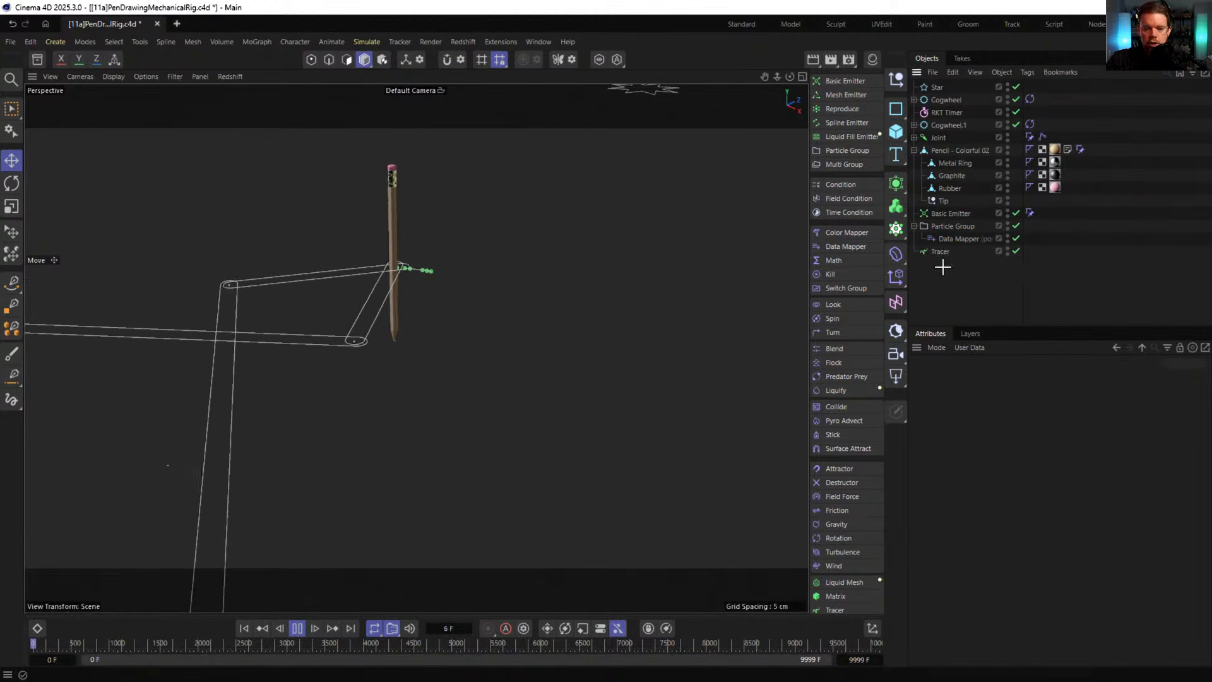
# - Hide the Particle Group in the viewport to leave only the traced spline, and select the Data Mapper
pyautogui.click(1006, 223)
pyautogui.moveTo(446, 286)
pyautogui.keyDown('alt'); pyautogui.mouseDown()
pyautogui.moveTo(442, 366)
pyautogui.moveTo(486, 333)
pyautogui.moveTo(465, 353)
pyautogui.mouseUp(); pyautogui.keyUp('alt')
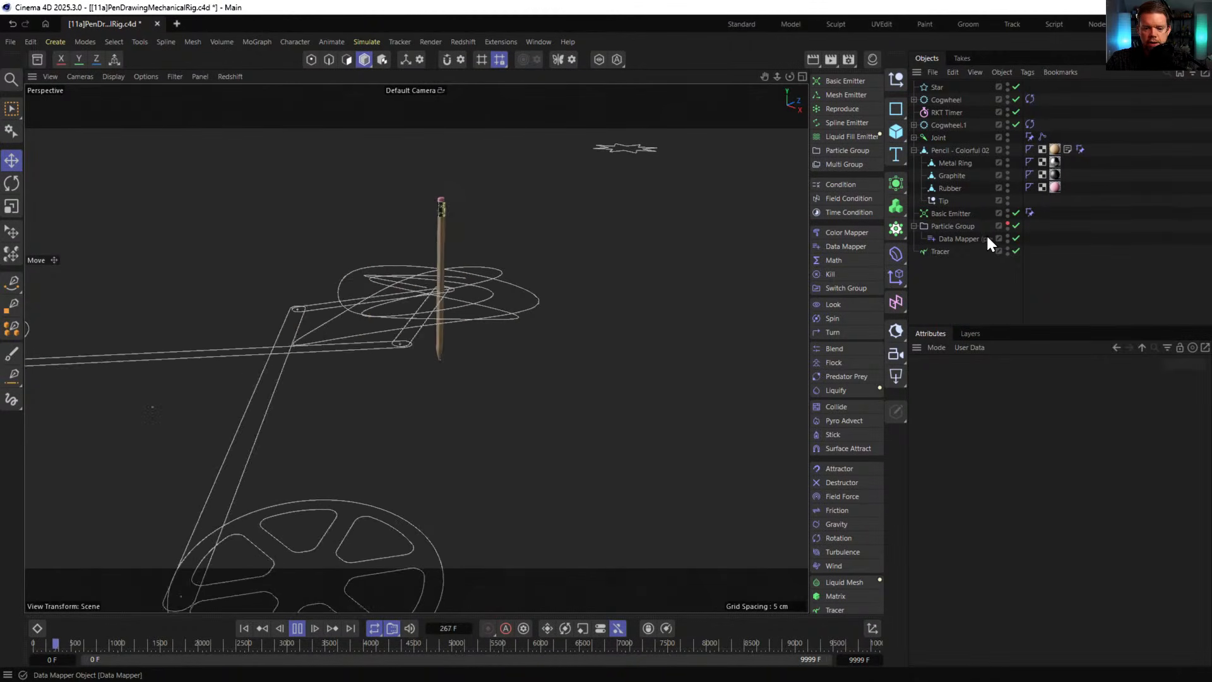
pyautogui.click(951, 238)
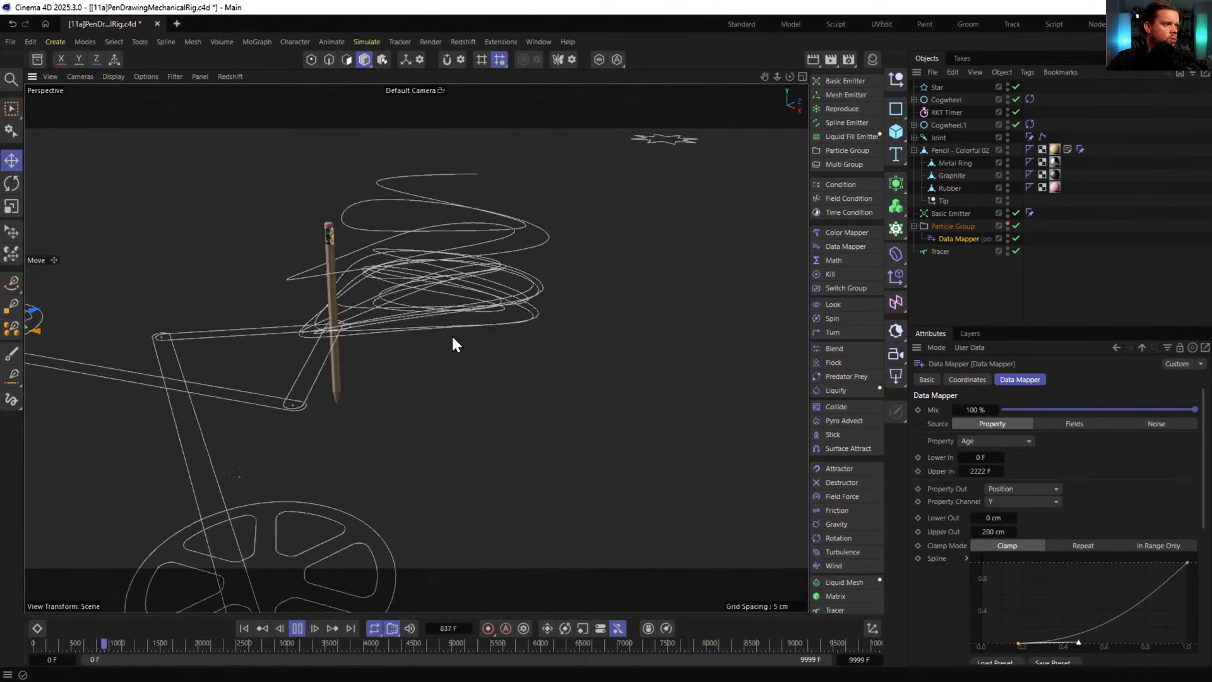
# - Save the scene as a new version named [11b]PenDrawingMechanicalRig.c4d
pyautogui.hotkey('ctrl', 'shift', 's')
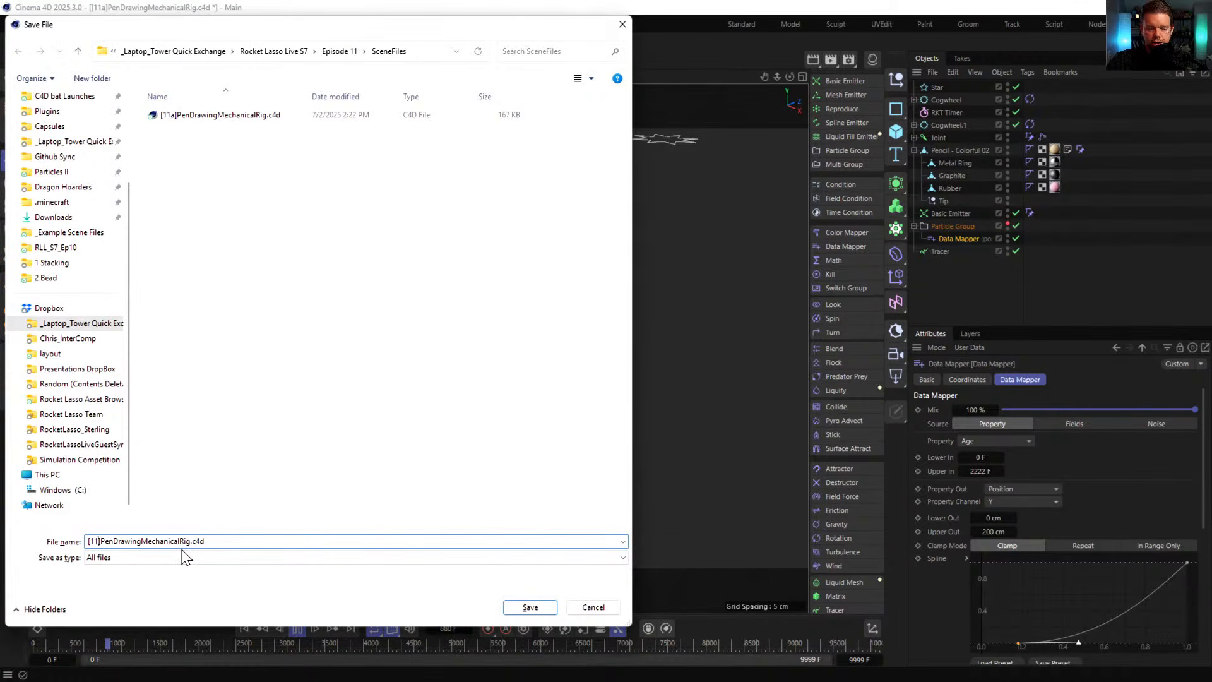
pyautogui.write('b')
pyautogui.press('Return')
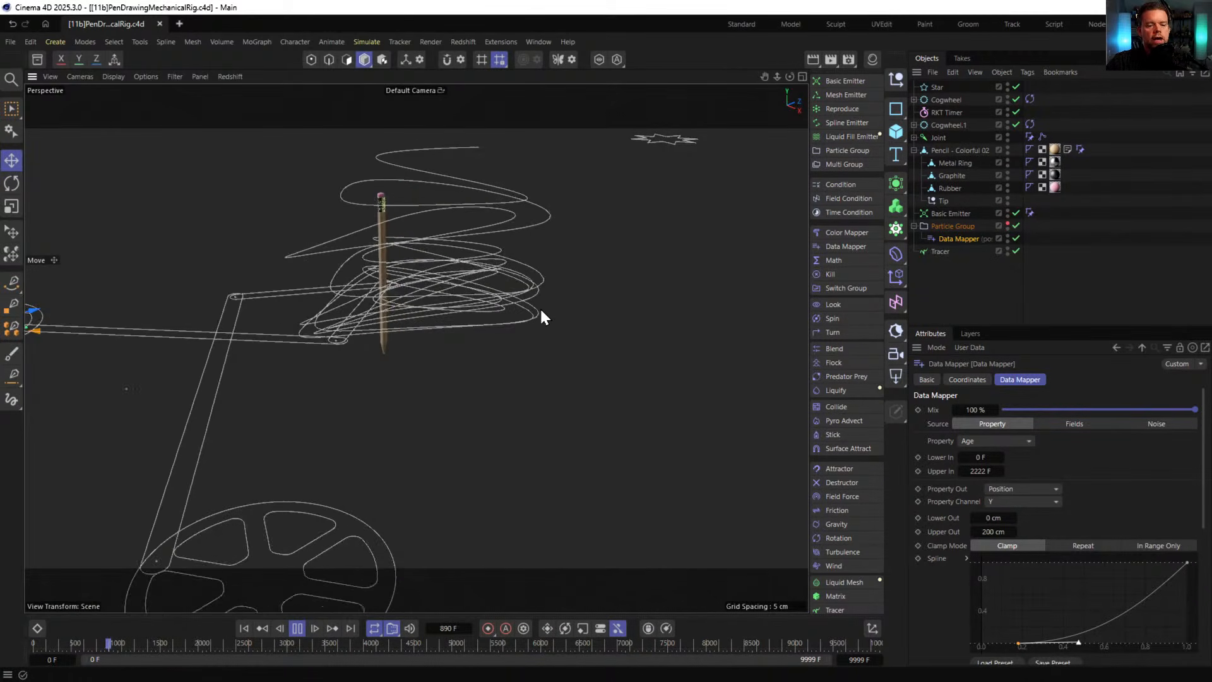
# - Stop the playback, return the animation to frame 0 and select the Basic Emitter
pyautogui.moveTo(551, 337)
pyautogui.keyDown('alt'); pyautogui.mouseDown()
pyautogui.moveTo(444, 284)
pyautogui.moveTo(441, 228)
pyautogui.moveTo(464, 304)
pyautogui.mouseUp(); pyautogui.keyUp('alt')
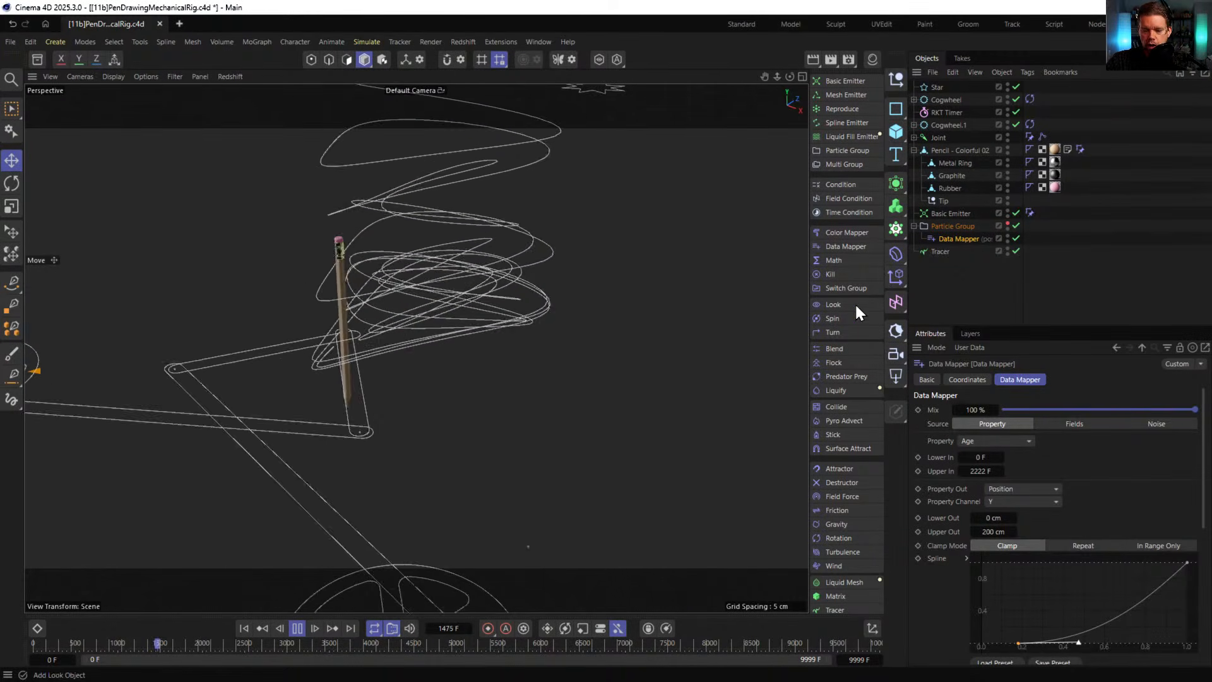
pyautogui.click(298, 629)
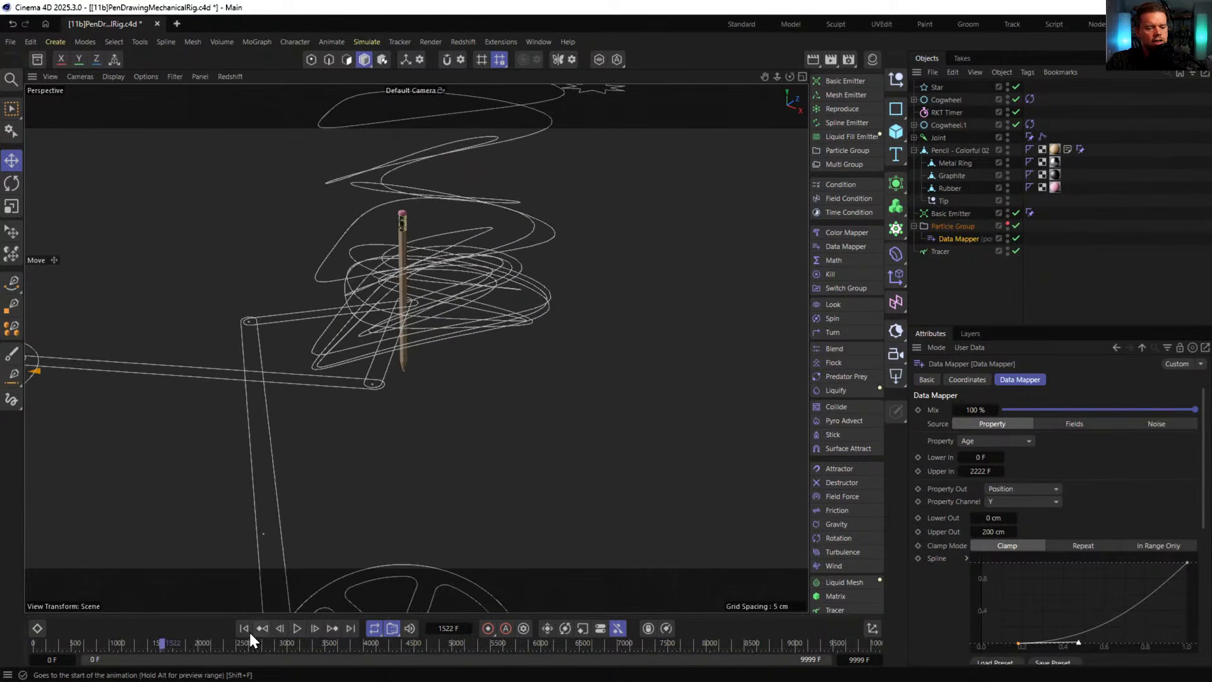
pyautogui.click(245, 629)
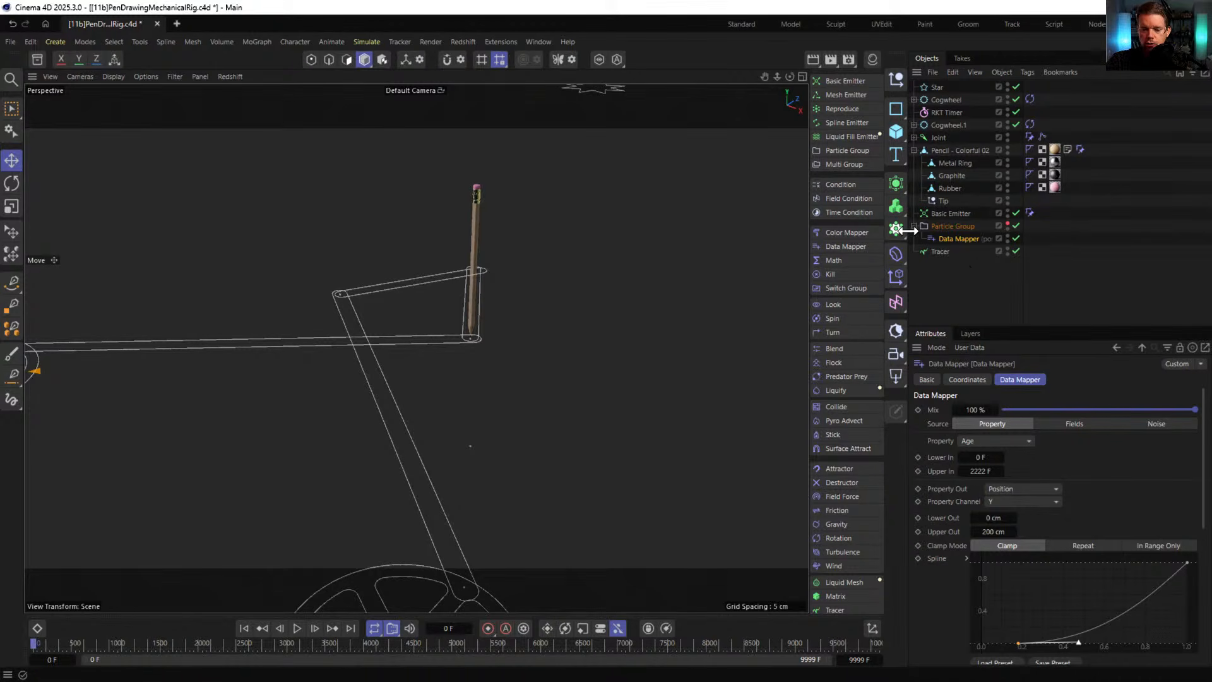
pyautogui.click(943, 214)
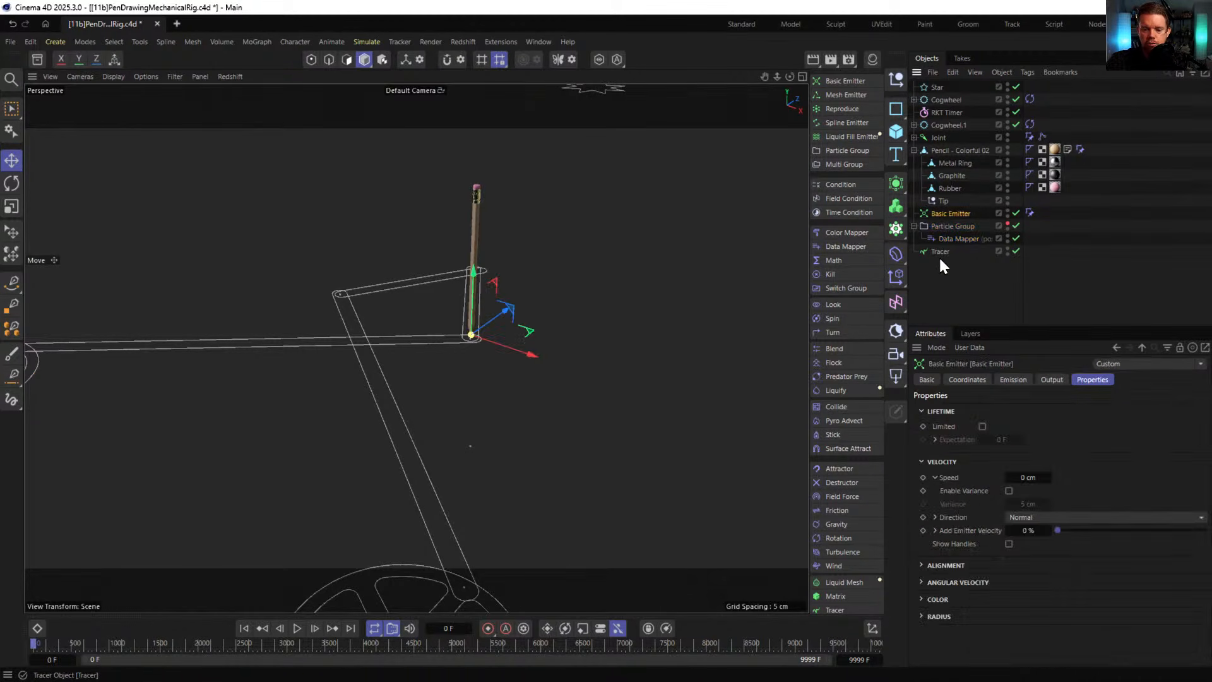
# - Duplicate the Basic Emitter, Particle Group, Data Mapper and Tracer, placing the copies at the end of the object list
pyautogui.keyDown('shift'); pyautogui.click(938, 251); pyautogui.keyUp('shift')
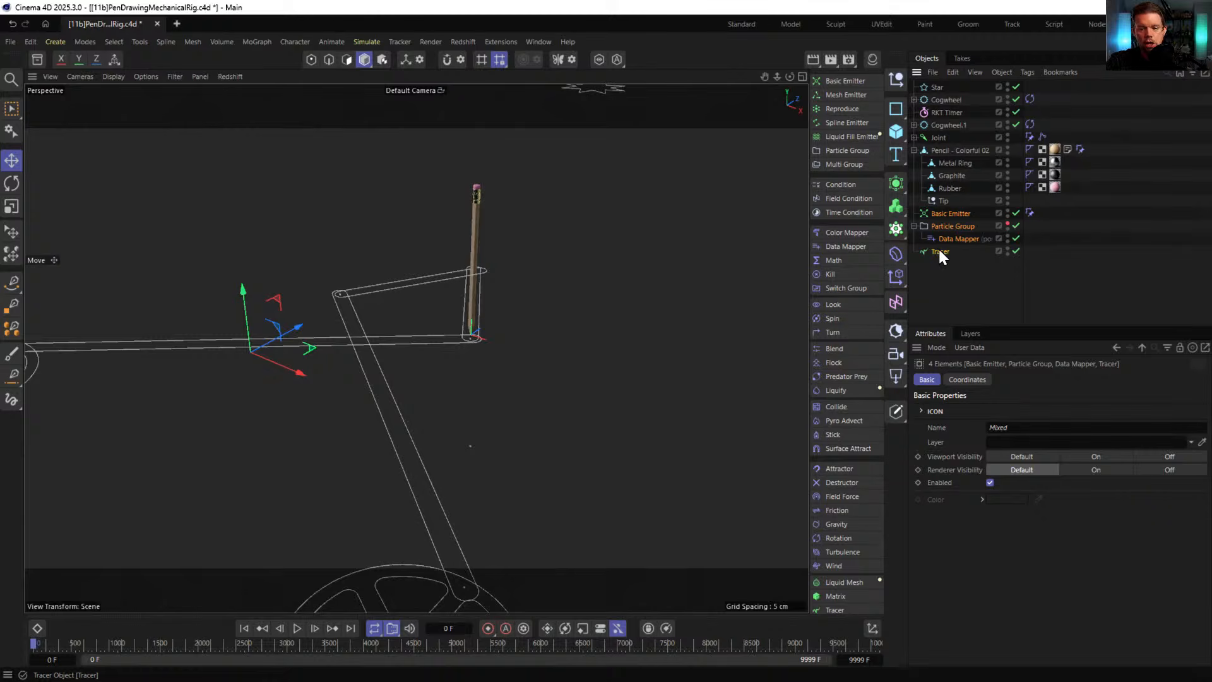
pyautogui.hotkey('ctrl', 'c')
pyautogui.hotkey('ctrl', 'v')
pyautogui.moveTo(947, 104); pyautogui.dragTo(947, 313)
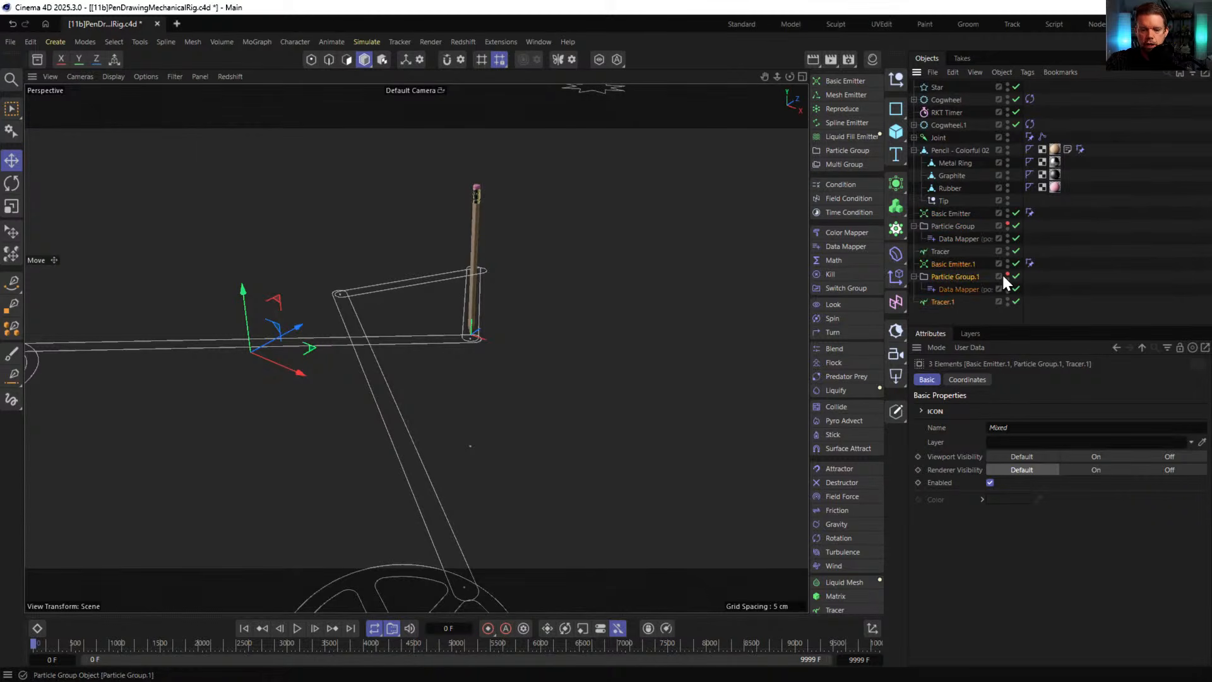
# - Set the particle color of Basic Emitter.1 to light orange (R 255, G 201, B 119)
pyautogui.click(944, 263)
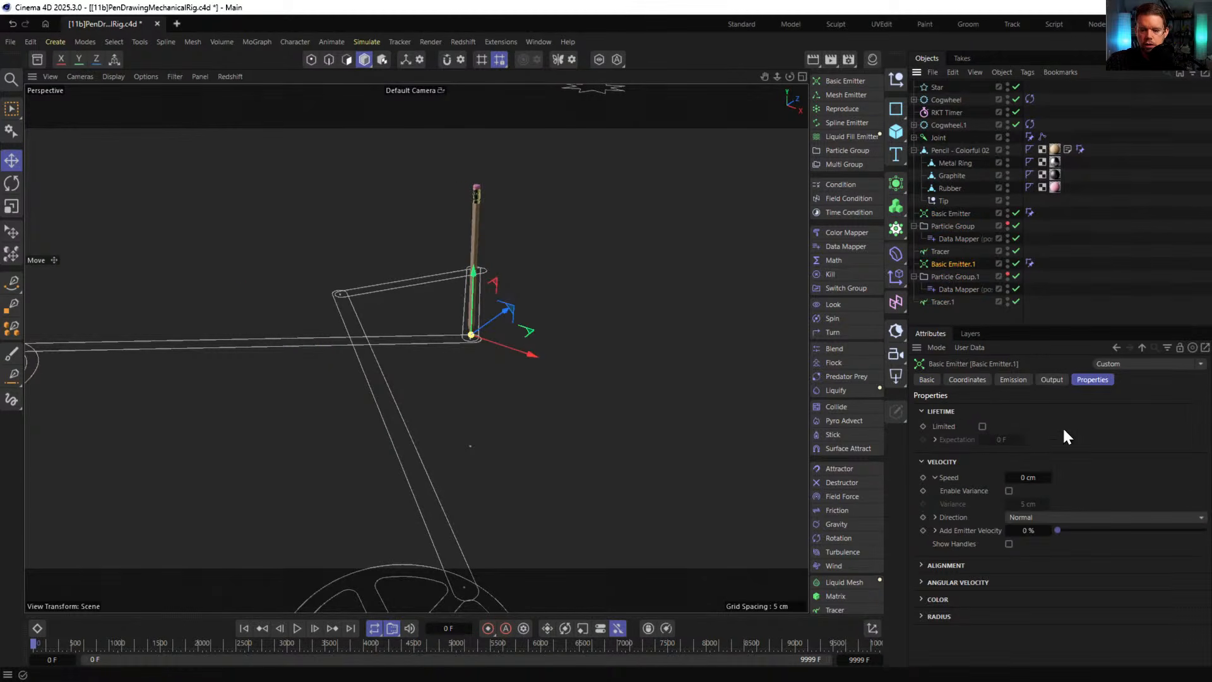
pyautogui.click(941, 600)
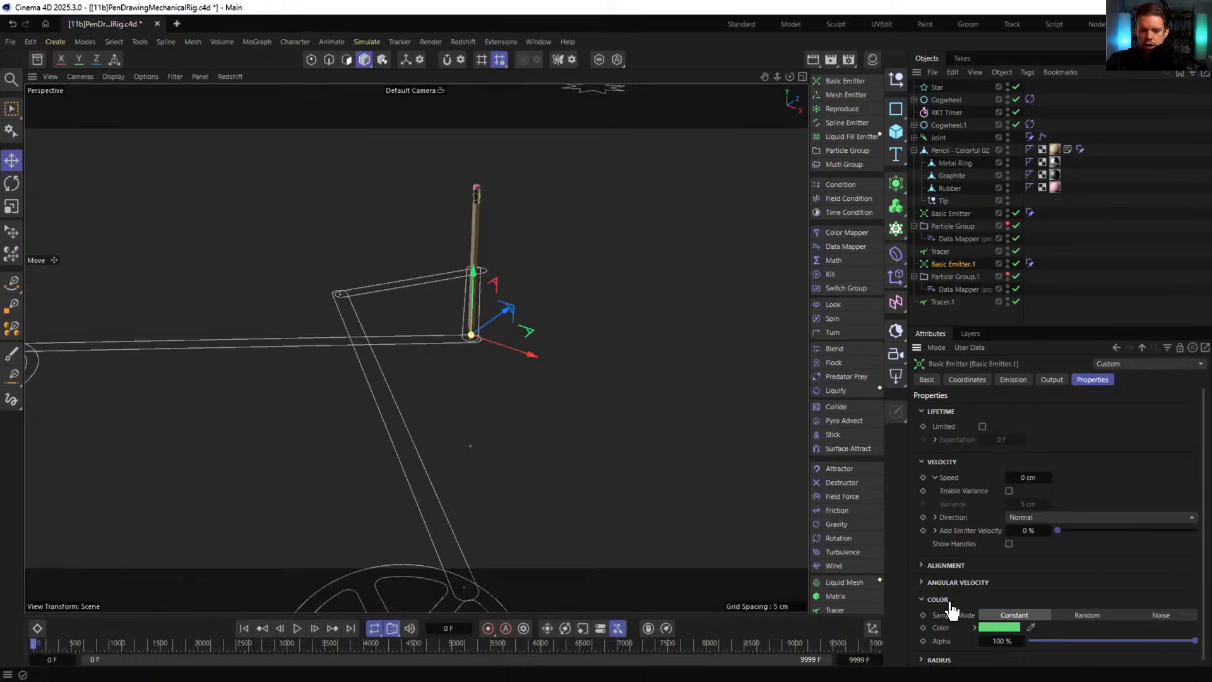
pyautogui.click(1006, 629)
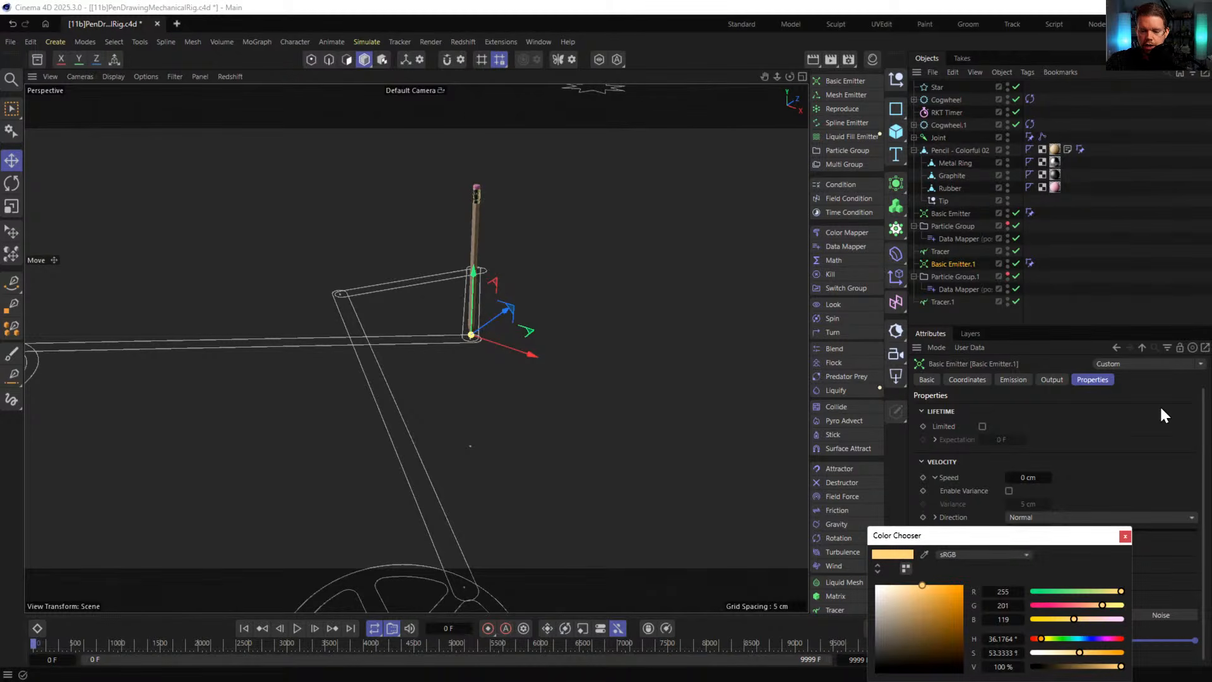
pyautogui.click(1134, 285)
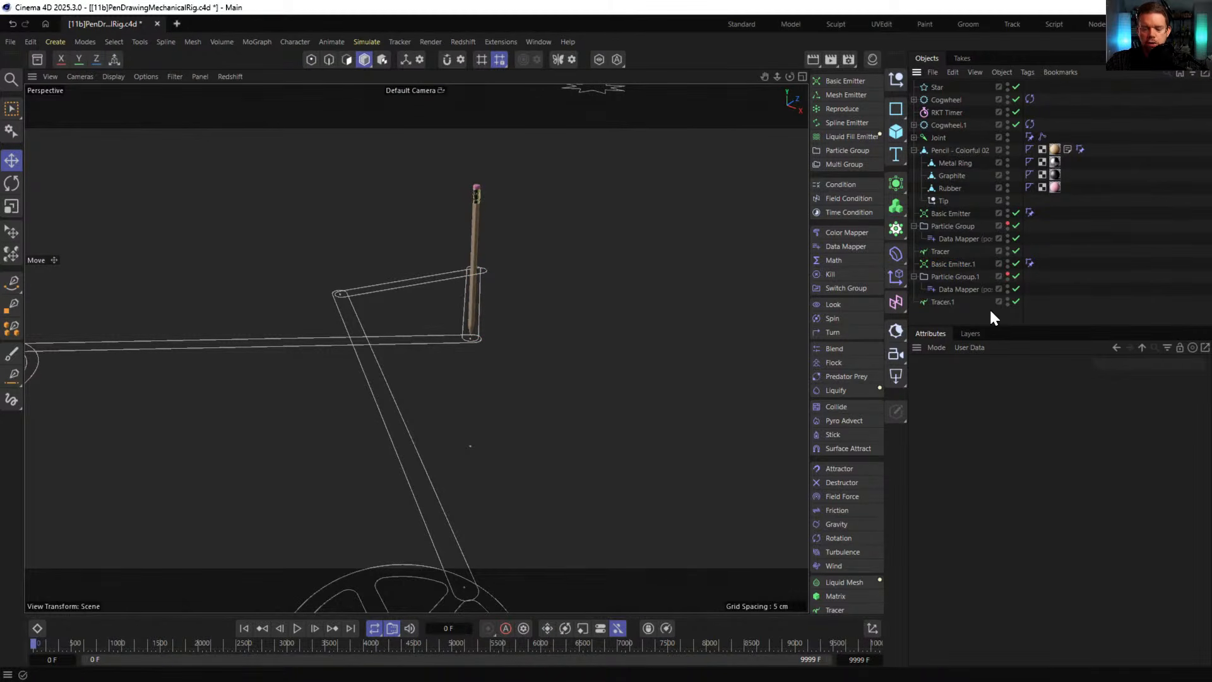
# - Disable the Data Mapper under Particle Group.1 and move the original Tracer directly above Tracer.1
pyautogui.click(963, 287)
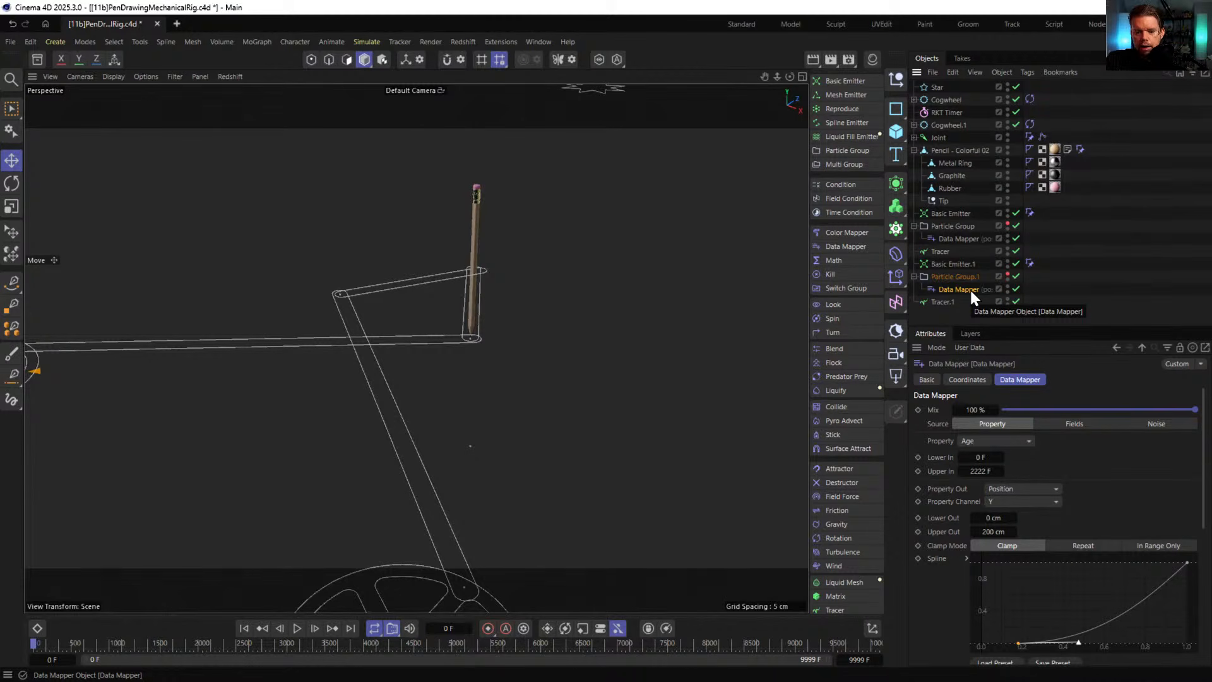
pyautogui.click(1014, 287)
pyautogui.moveTo(943, 249); pyautogui.dragTo(942, 295)
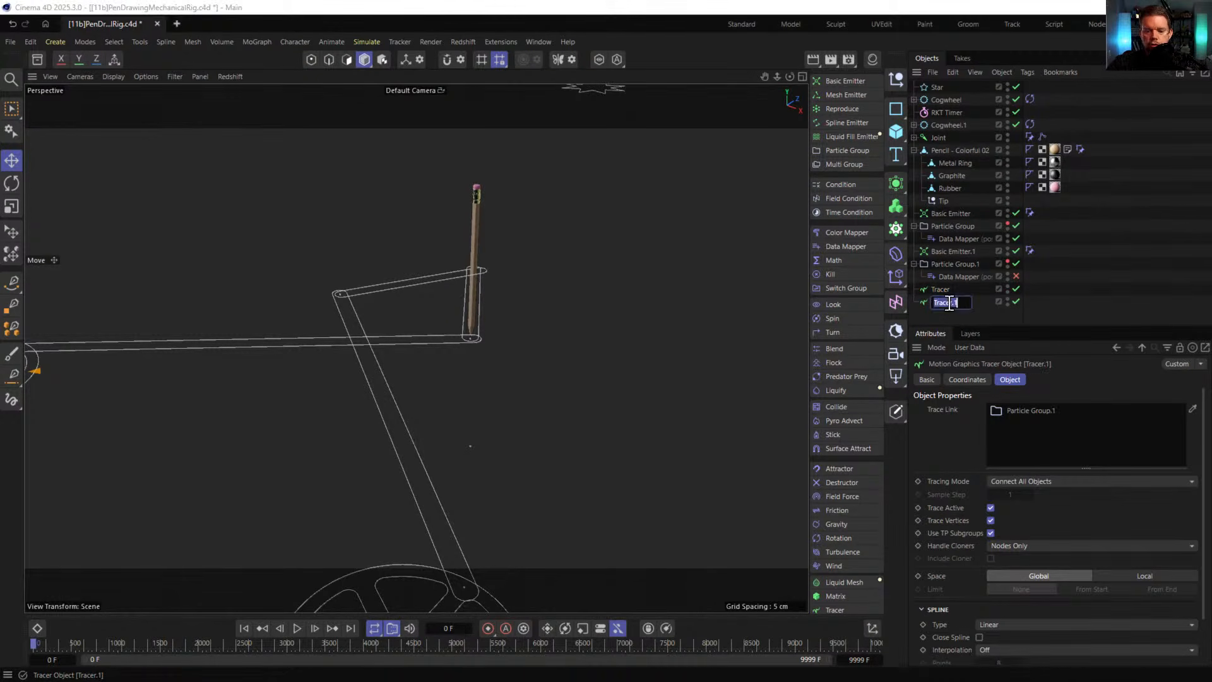
# - Rename Tracer.1 as Tracer.Static
pyautogui.doubleClick(947, 301)
pyautogui.press('BackSpace')
pyautogui.write('sTATIC')
pyautogui.press('Return')
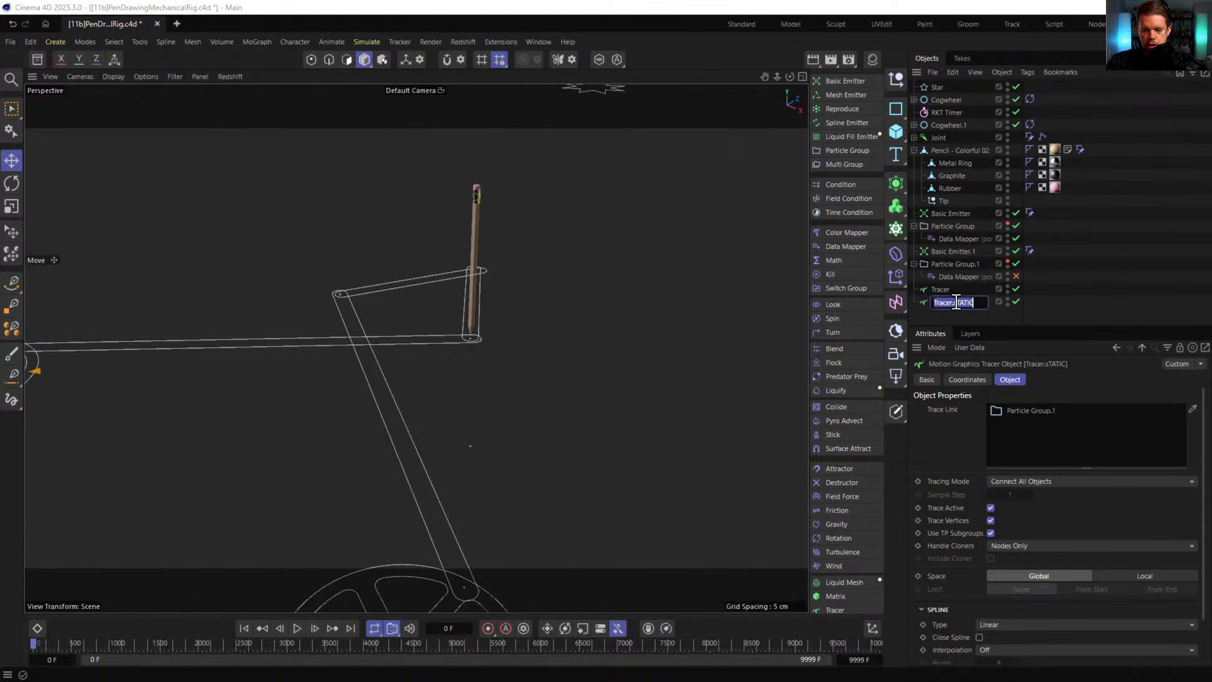
pyautogui.doubleClick(955, 301)
pyautogui.press('BackSpace')
pyautogui.press('BackSpace')
pyautogui.press('BackSpace')
pyautogui.press('BackSpace')
pyautogui.press('BackSpace')
pyautogui.press('BackSpace')
pyautogui.write('Static')
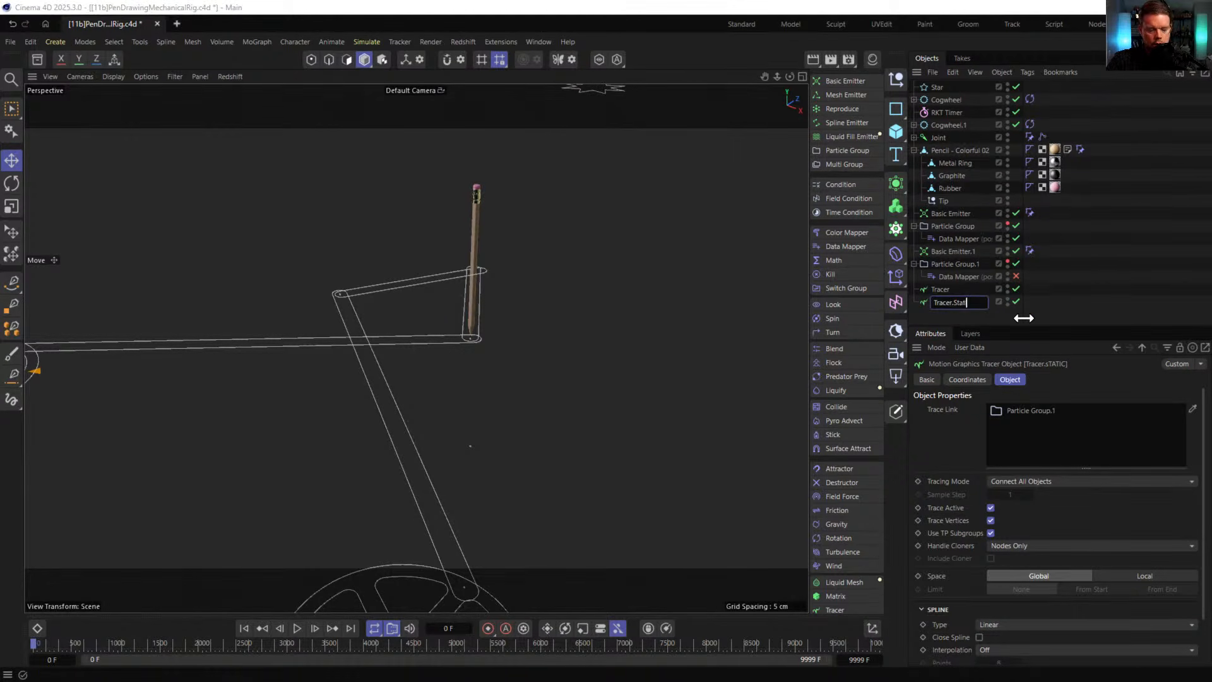
pyautogui.press('Return')
# - Rename the original Tracer as Tracer.Moving
pyautogui.click(942, 289)
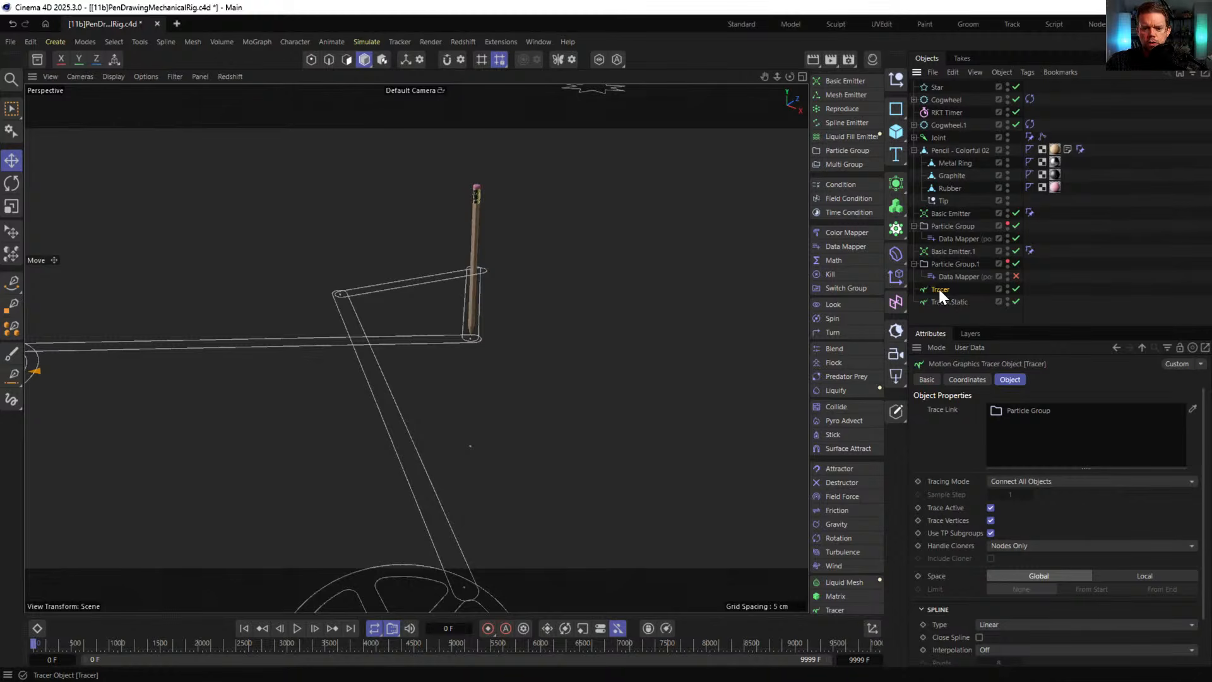
pyautogui.doubleClick(940, 289)
pyautogui.write('.Mov')
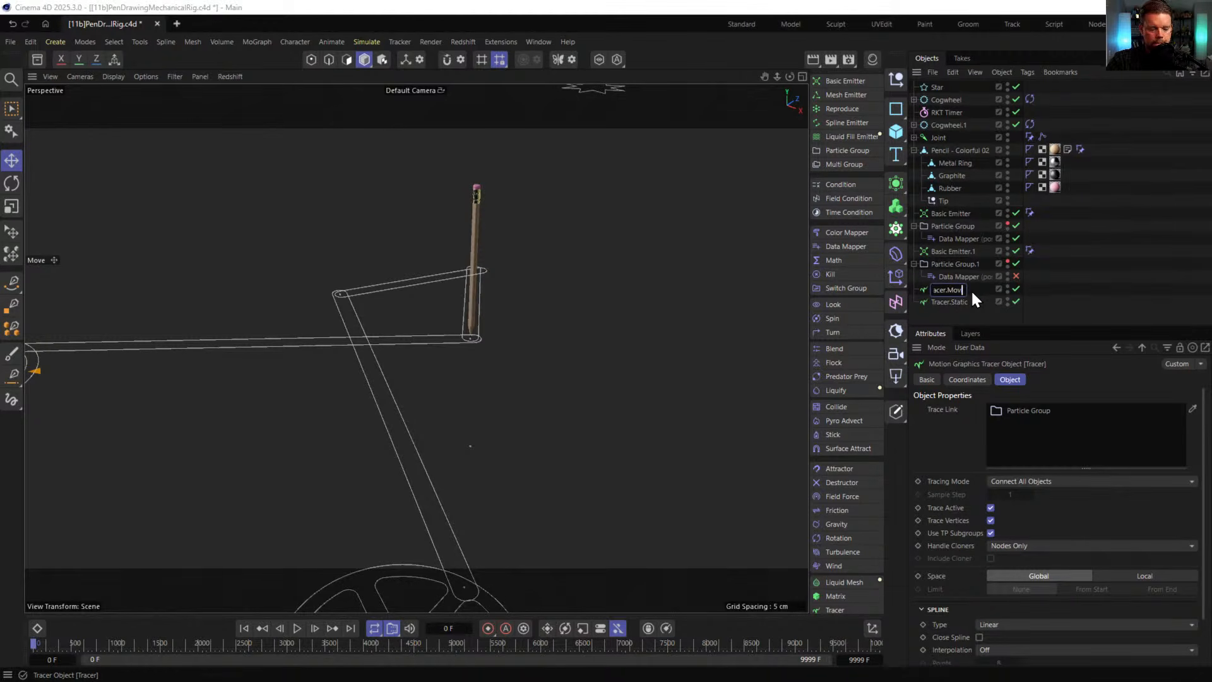
pyautogui.write('ing')
pyautogui.press('Return')
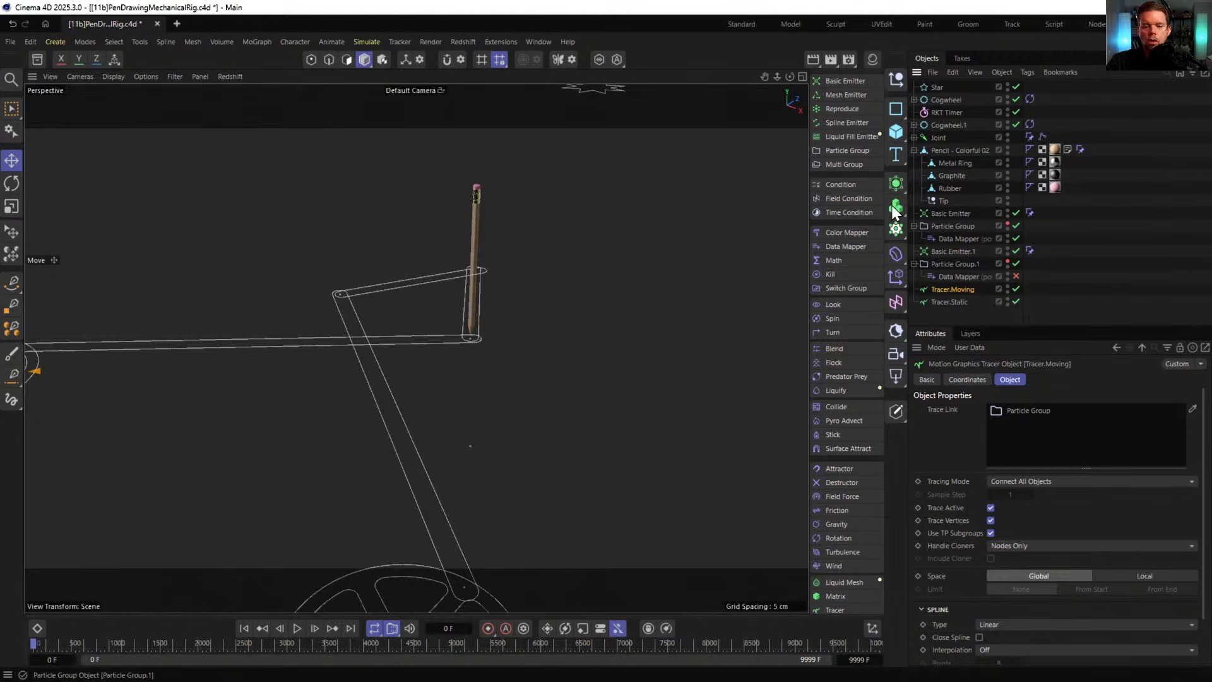
# - Add a Loft, nest Tracer.Moving and Tracer.Static inside it, and play the animation to check the surface
pyautogui.click(895, 183)
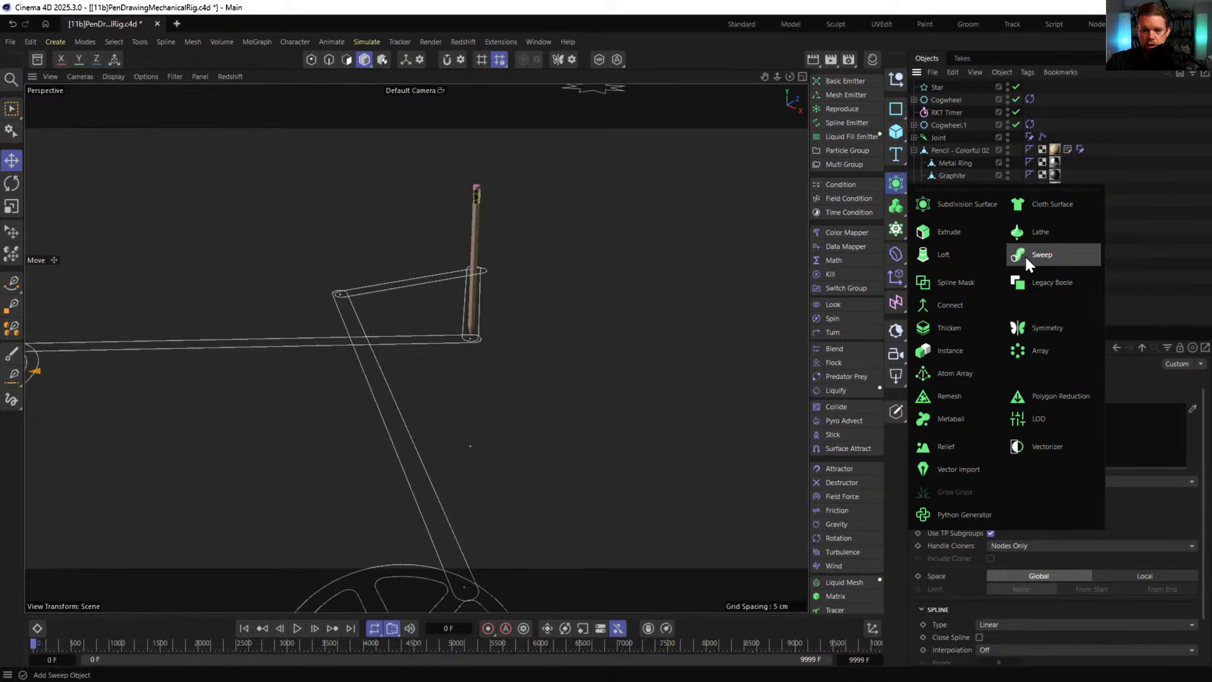
pyautogui.click(968, 253)
pyautogui.moveTo(952, 305)
pyautogui.mouseDown()
pyautogui.moveTo(937, 285)
pyautogui.moveTo(948, 289)
pyautogui.mouseUp()
pyautogui.click(950, 313)
pyautogui.keyDown('shift'); pyautogui.click(945, 300); pyautogui.keyUp('shift')
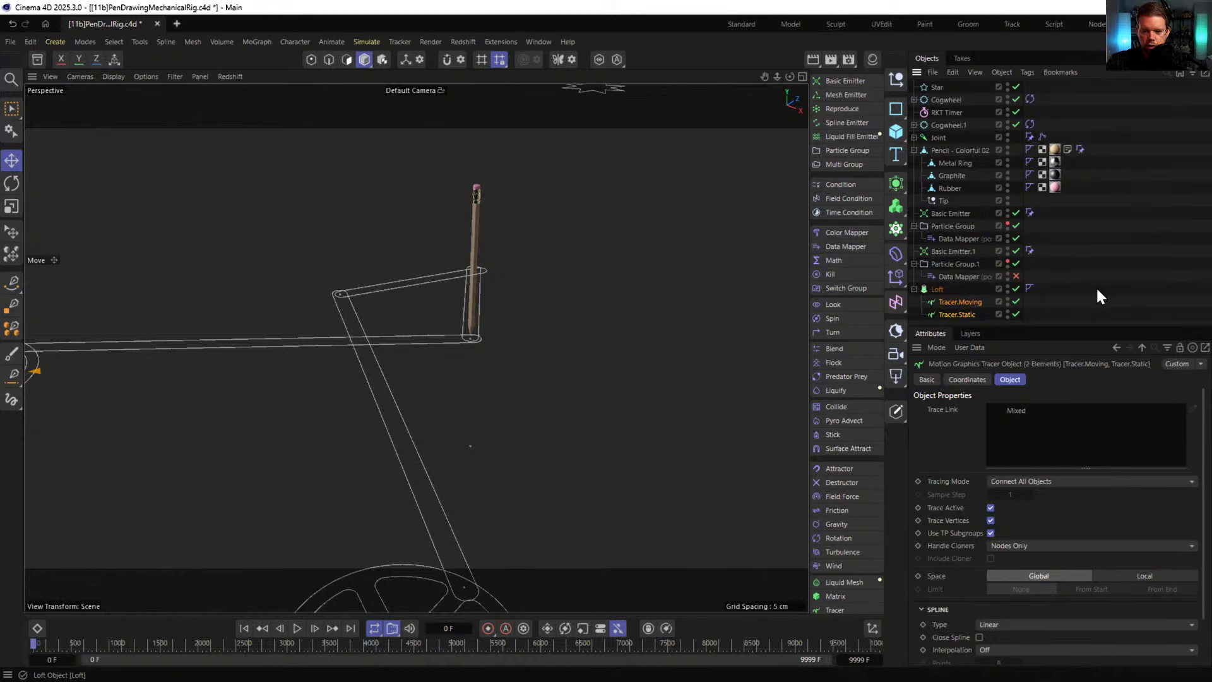
pyautogui.click(1097, 290)
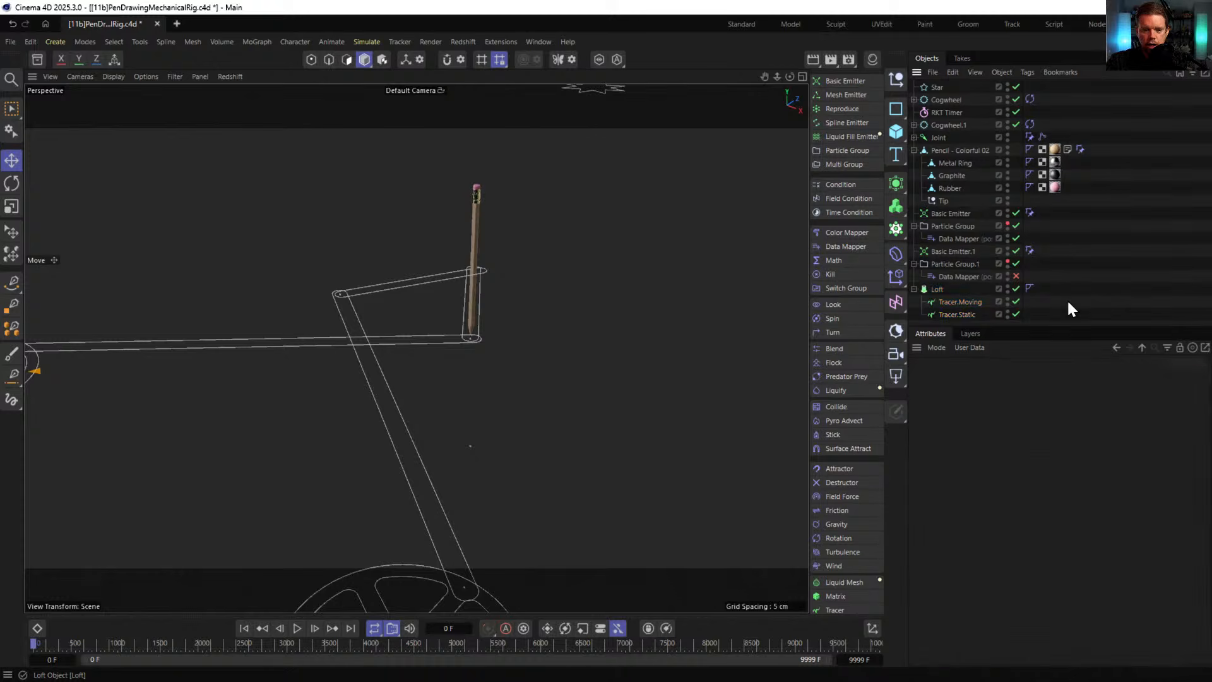
pyautogui.click(300, 626)
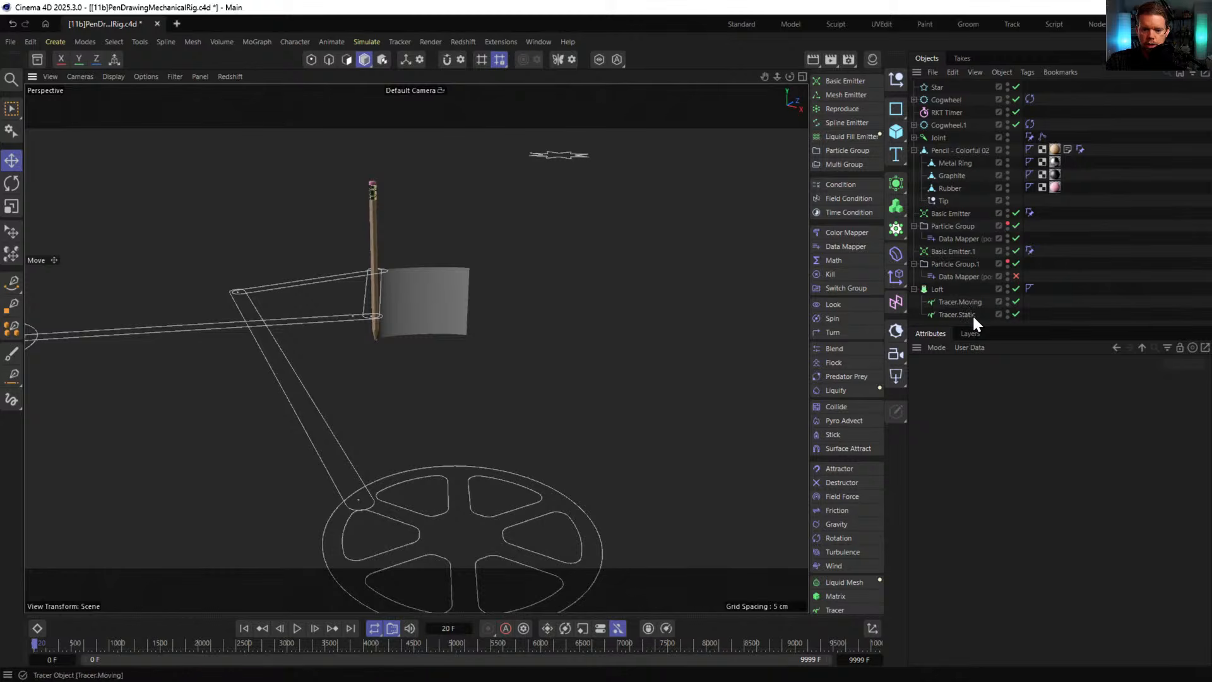
pyautogui.moveTo(996, 324); pyautogui.dragTo(1003, 416)
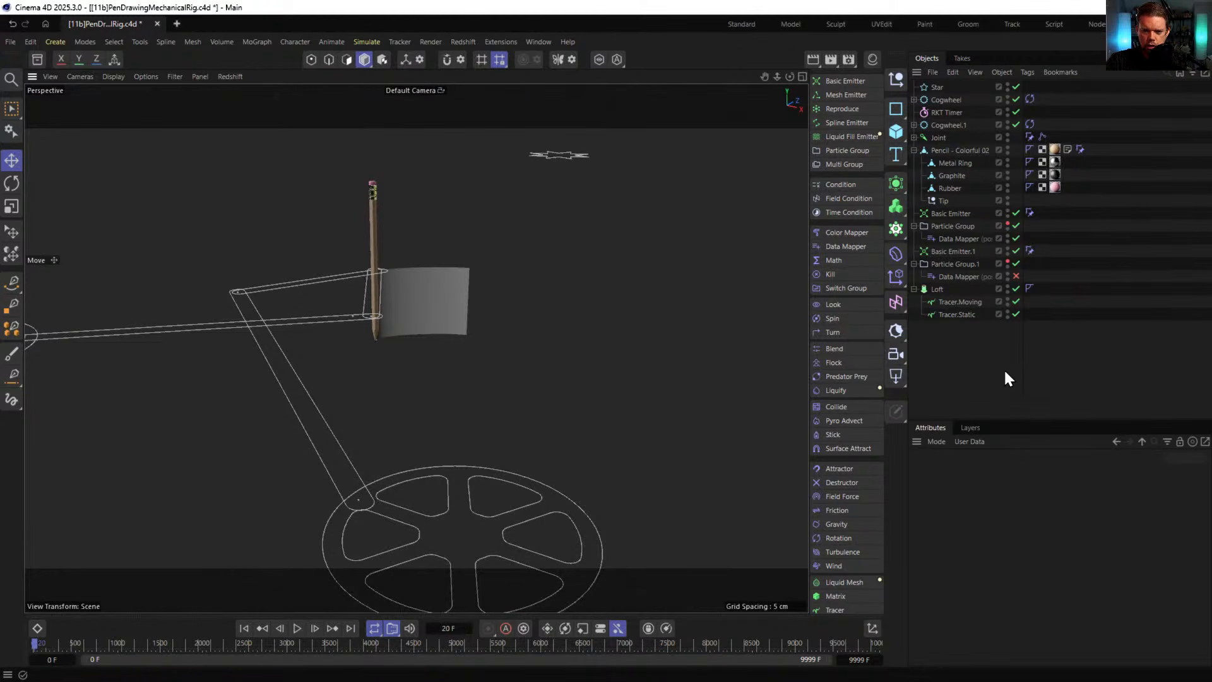
# - Take the Tip null out of the pencil hierarchy, copy its P.Y position value, and undo the move
pyautogui.click(952, 277)
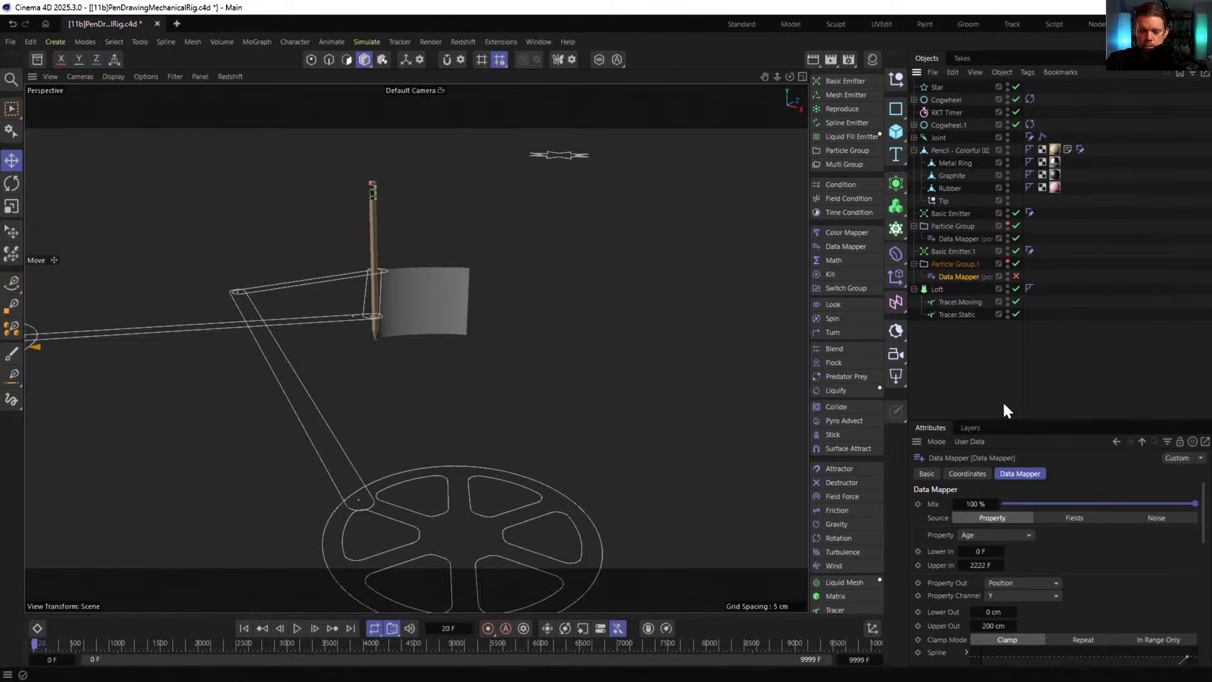
pyautogui.click(941, 201)
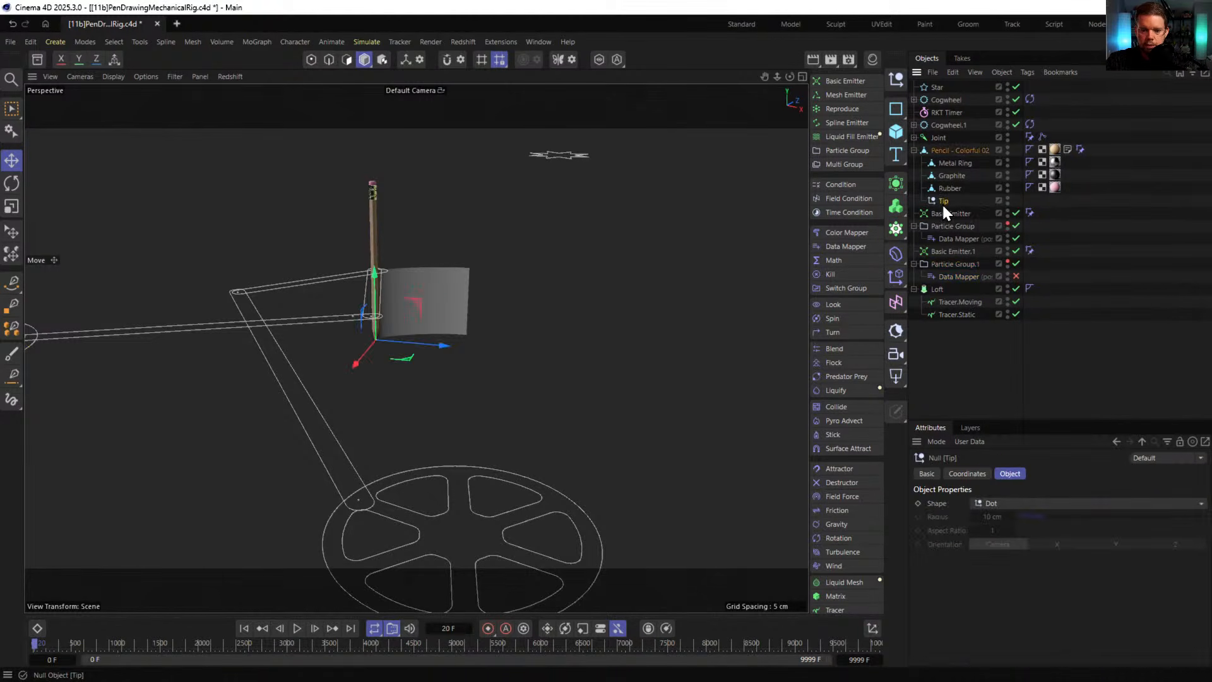
pyautogui.moveTo(941, 201); pyautogui.dragTo(937, 206)
pyautogui.click(969, 476)
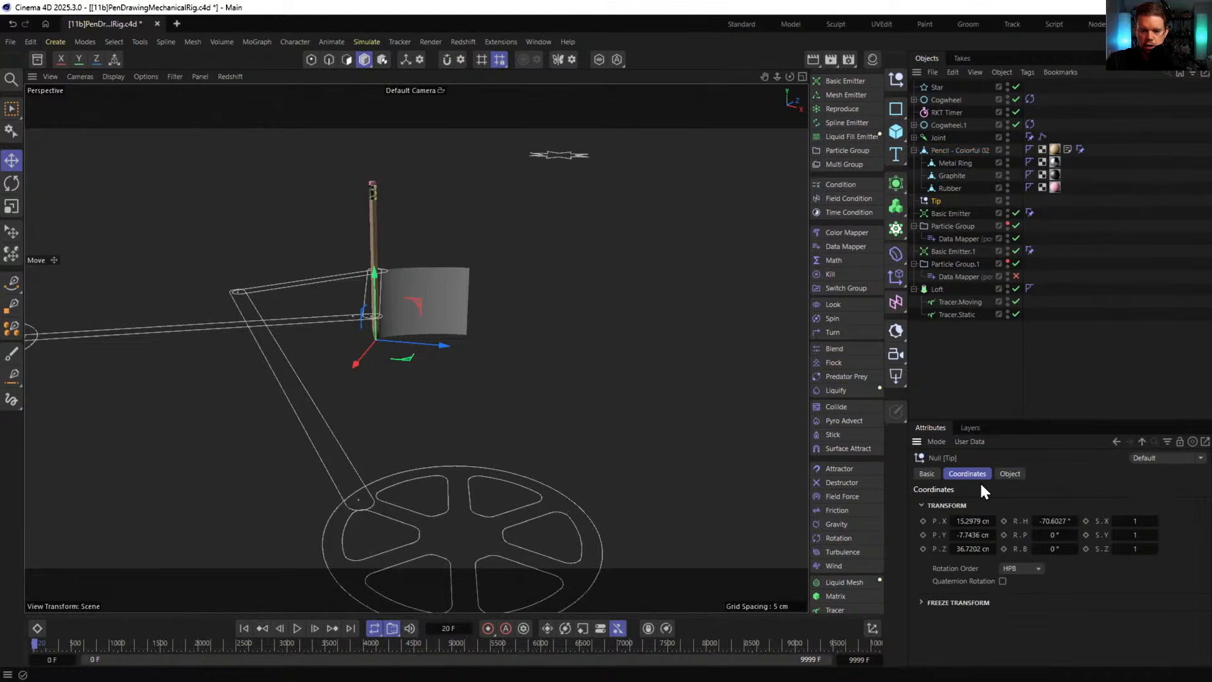
pyautogui.click(972, 534)
pyautogui.hotkey('ctrl', 'c')
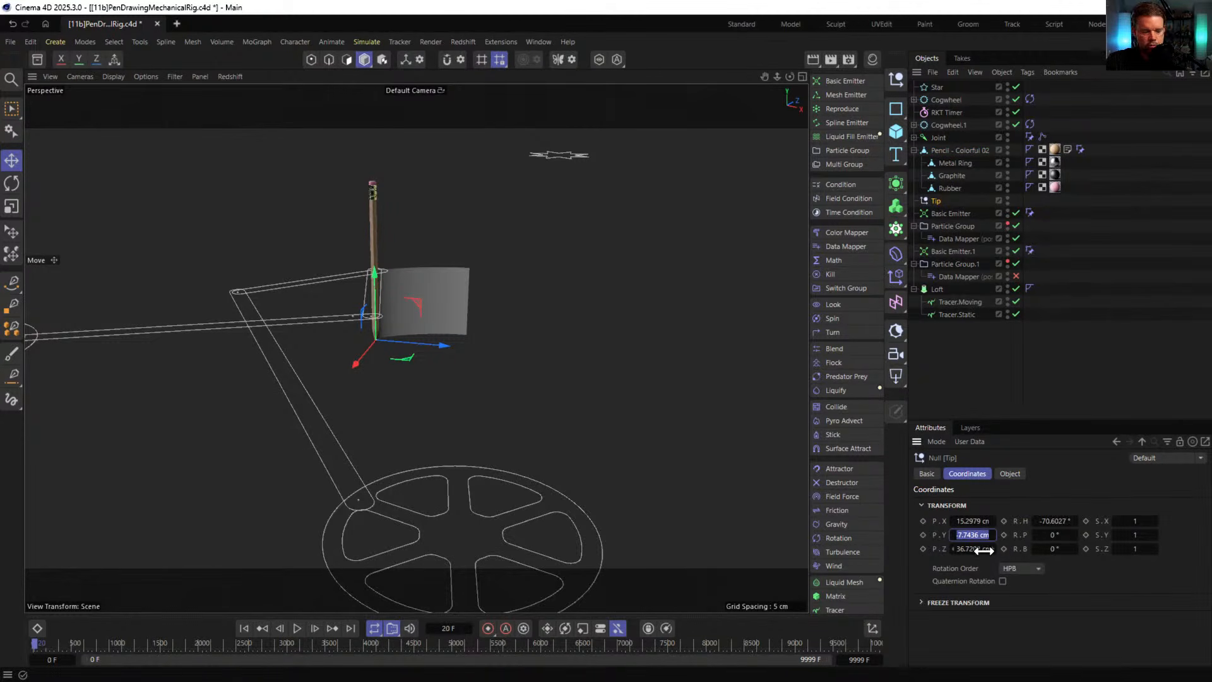
pyautogui.hotkey('ctrl', 'z')
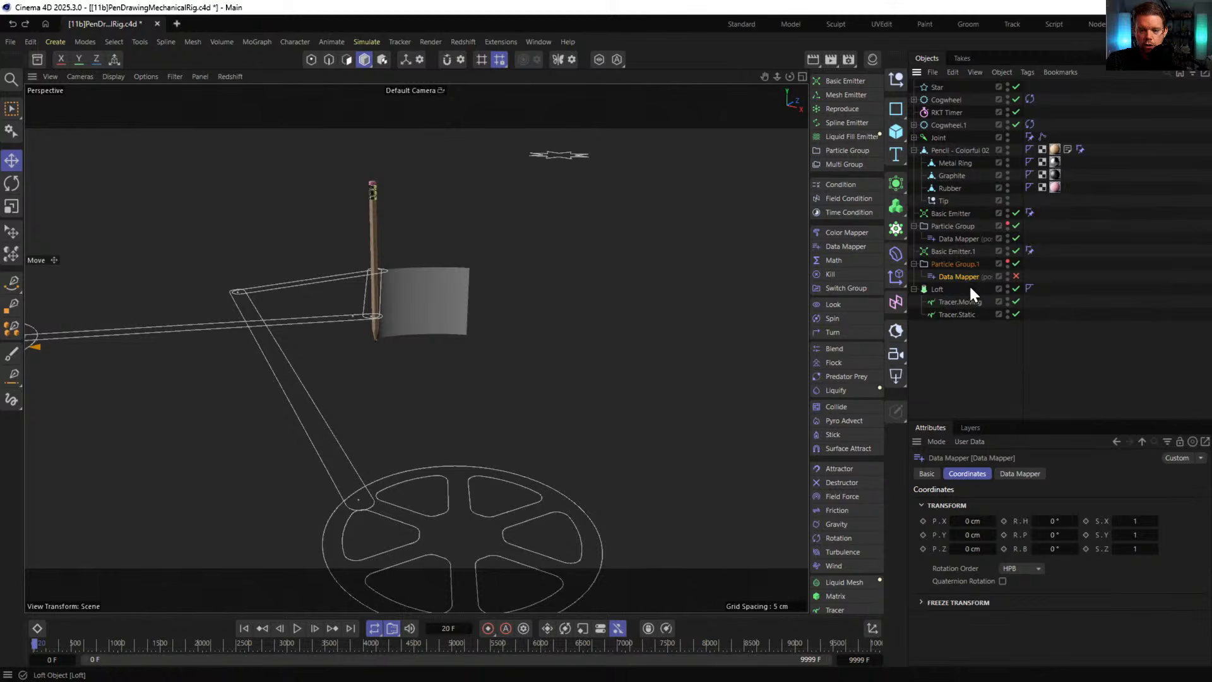
# - Set Lower Out of the Data Mapper under Particle Group.1 to the copied -7.7436 cm
pyautogui.click(1020, 474)
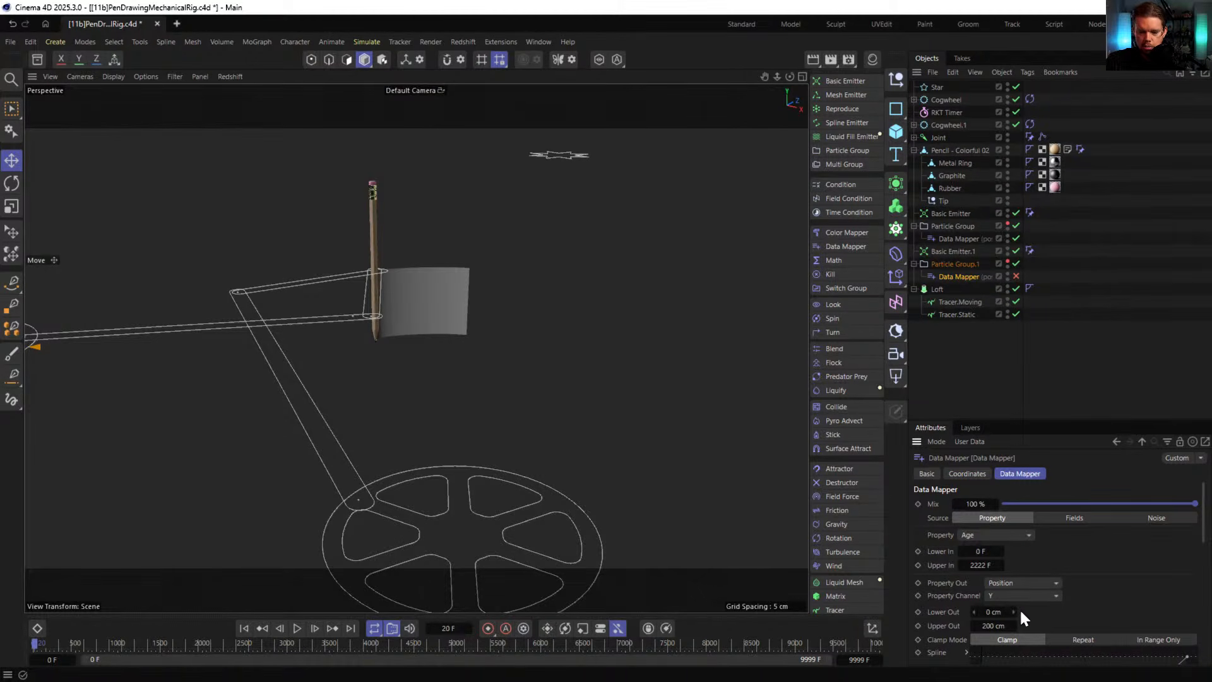
pyautogui.doubleClick(999, 612)
pyautogui.hotkey('ctrl', 'v')
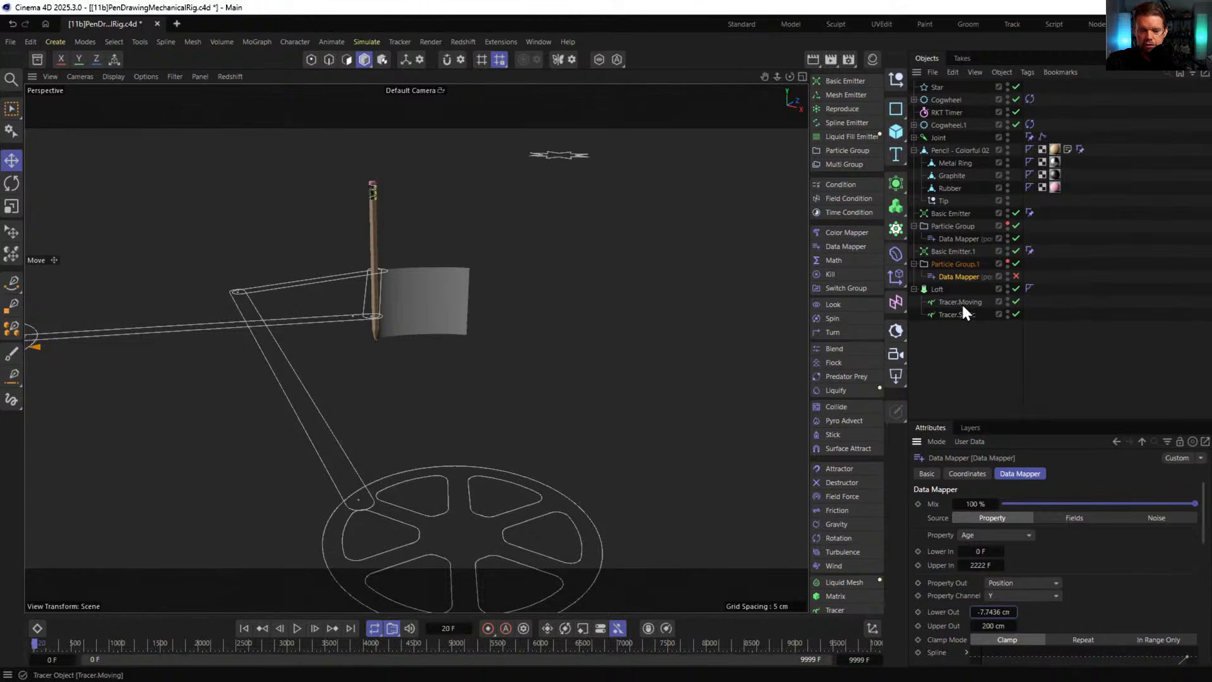
# - Set Lower Out and Upper Out of the original Particle Group's Data Mapper to -7.7436 cm and replay from frame 0
pyautogui.click(967, 238)
pyautogui.doubleClick(990, 612)
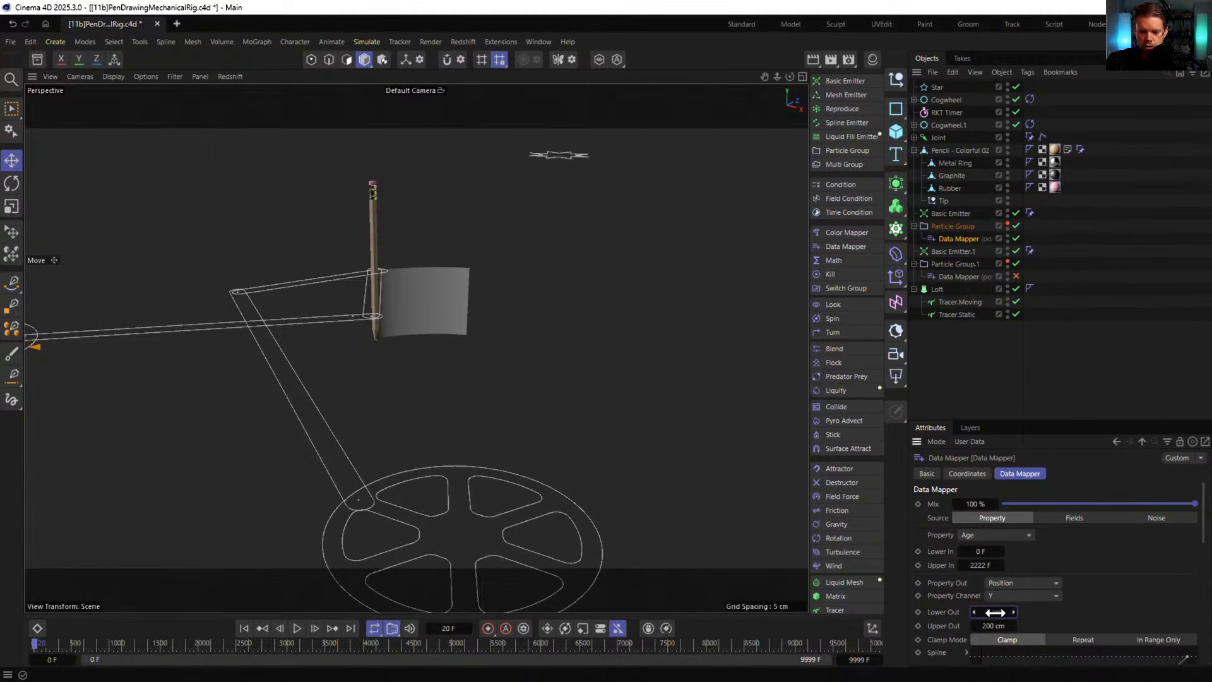
pyautogui.hotkey('ctrl', 'v')
pyautogui.press('Tab')
pyautogui.hotkey('ctrl', 'v')
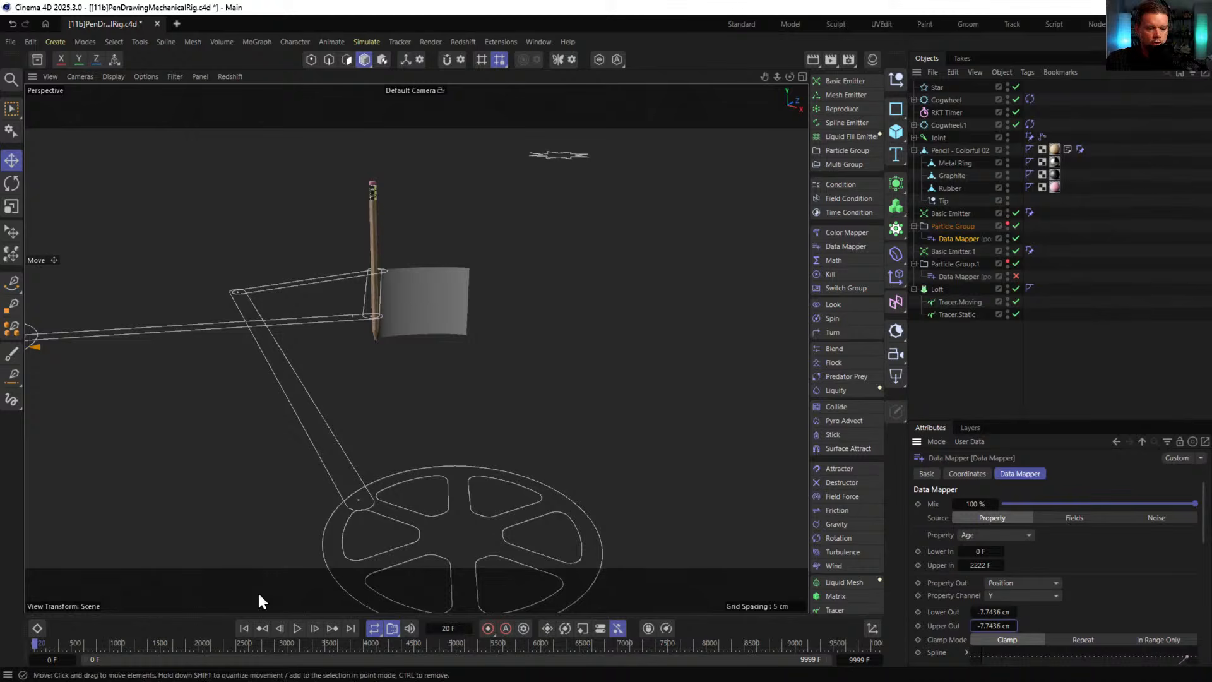
pyautogui.click(244, 628)
pyautogui.click(298, 628)
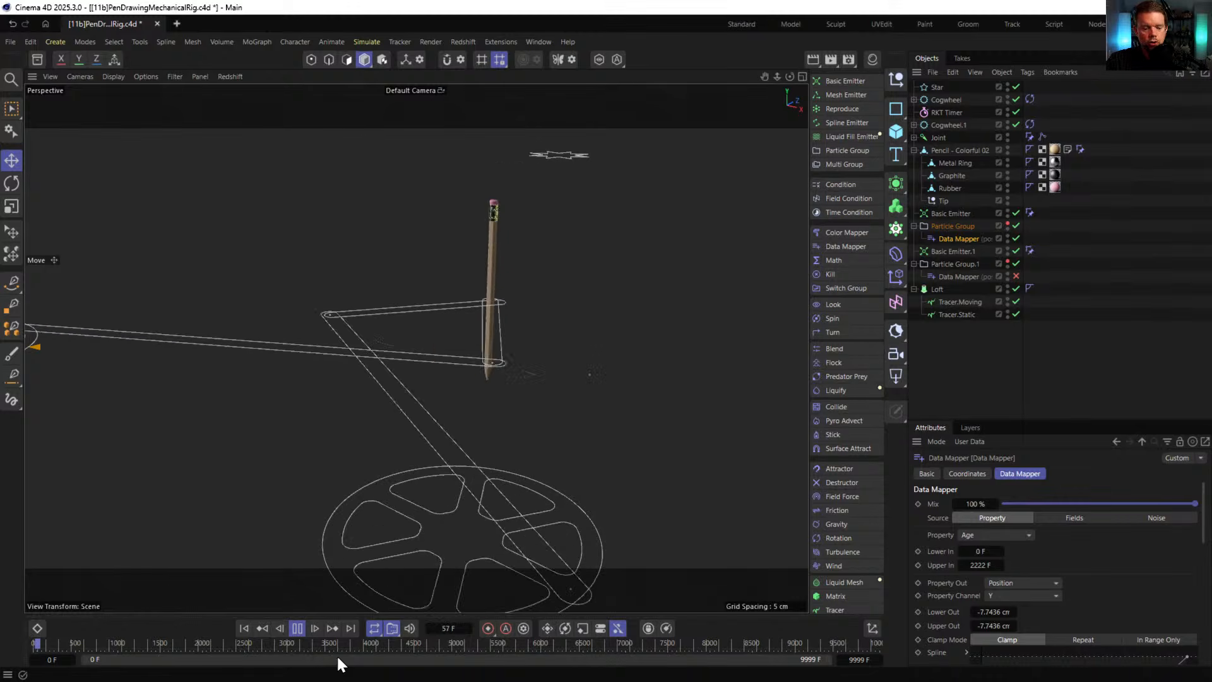
pyautogui.click(294, 628)
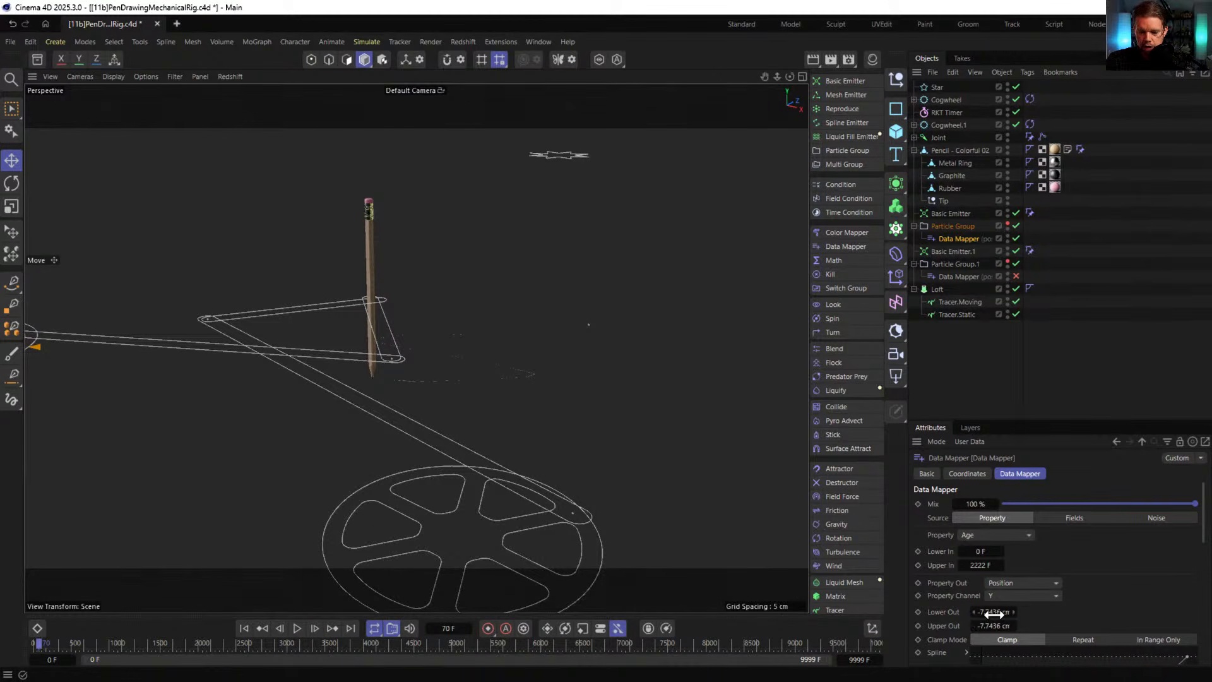
# - Set both Lower Out and Upper Out of the original Particle Group's Data Mapper to -7.9 cm
pyautogui.click(985, 612)
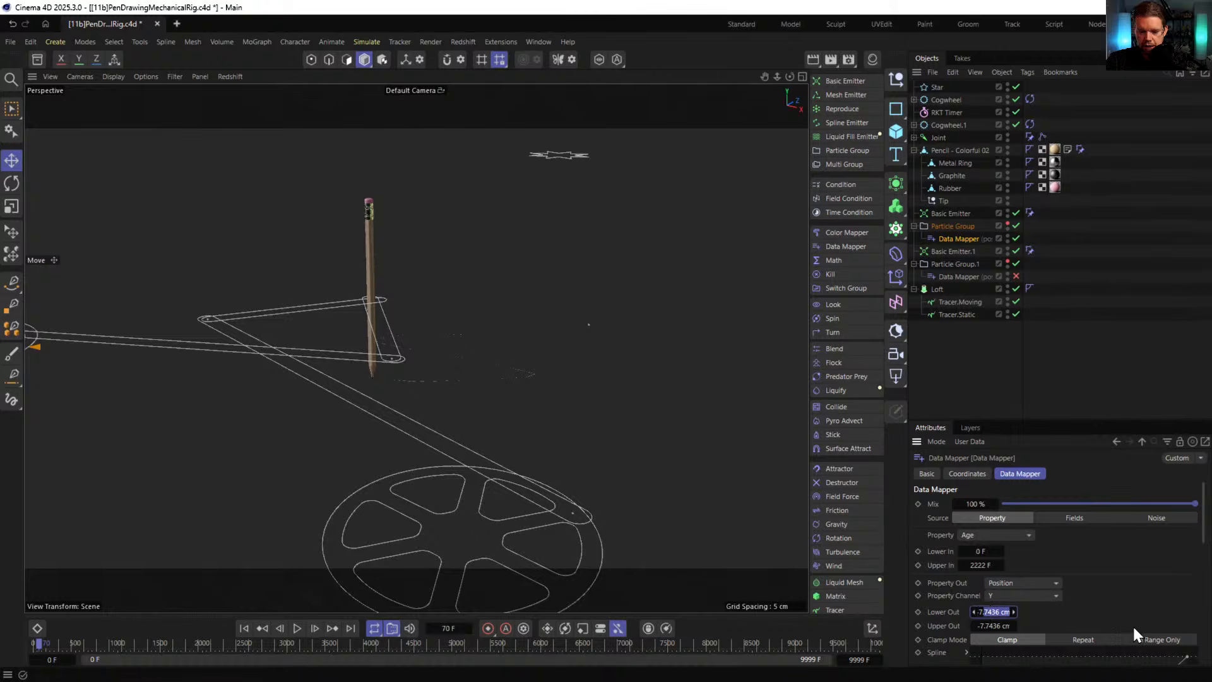
pyautogui.write('-7.5')
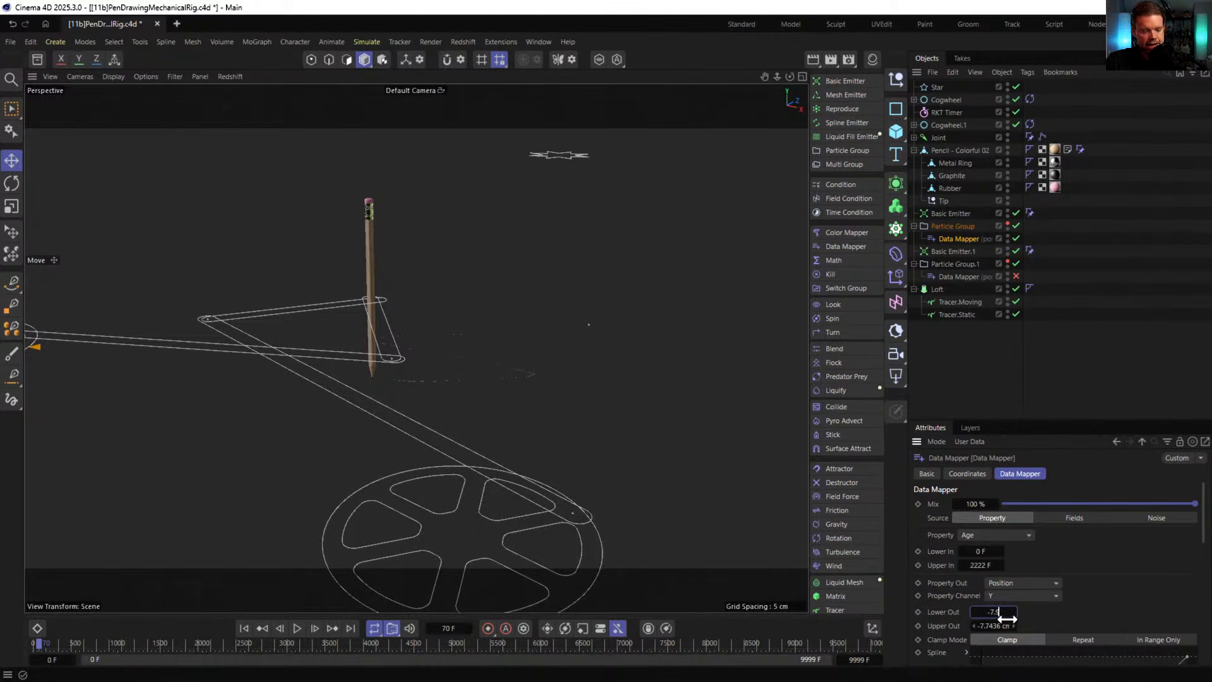
pyautogui.press('Tab')
pyautogui.write('-7.9')
pyautogui.press('Return')
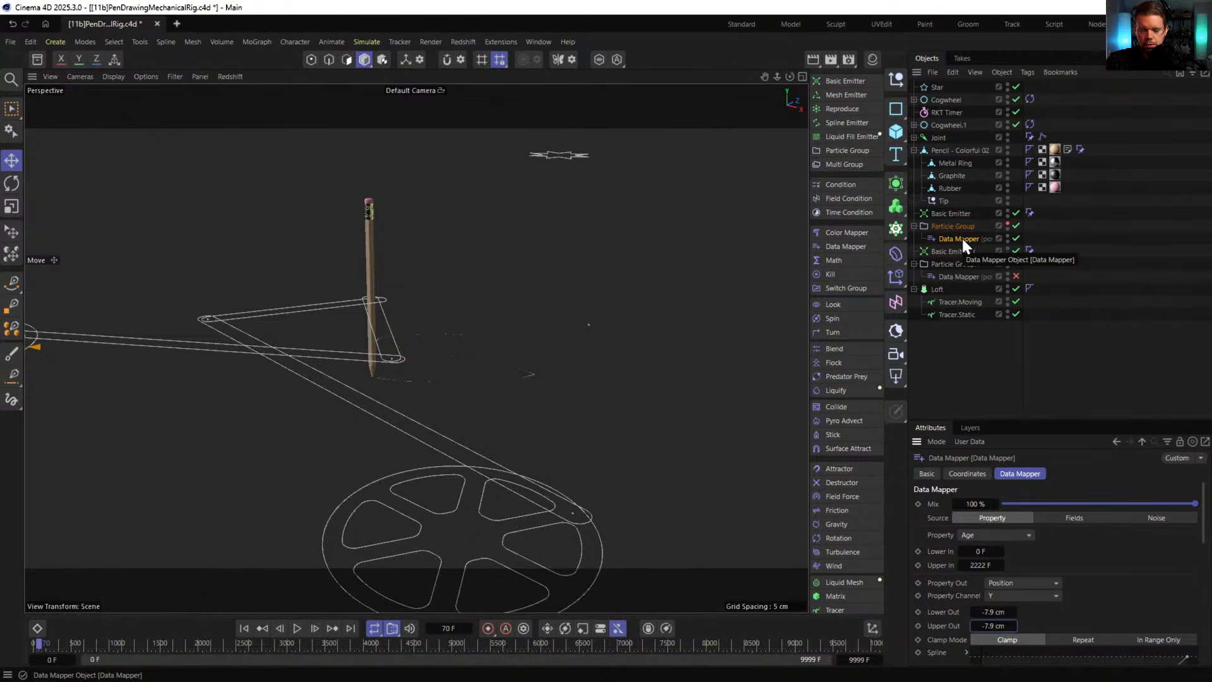
# - Set the original Particle Group's Data Mapper to Lower Out -7.7436 cm and Upper Out 200 cm, matching the mapper under Particle Group.1
pyautogui.click(961, 277)
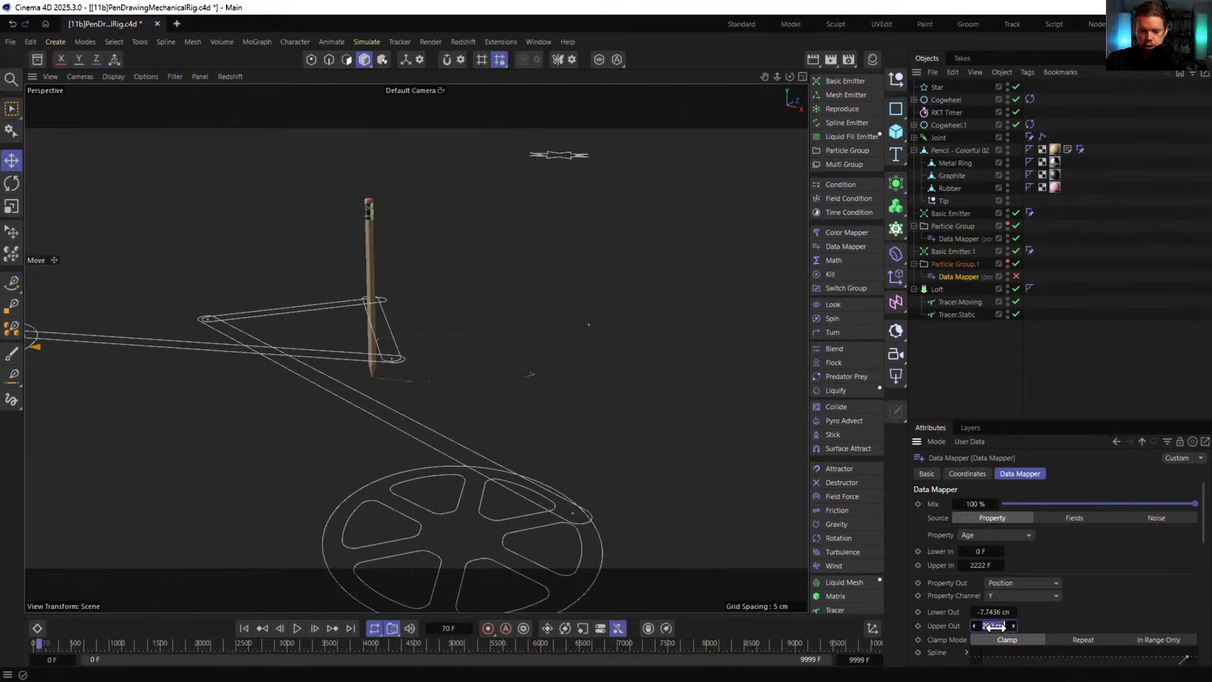
pyautogui.click(960, 239)
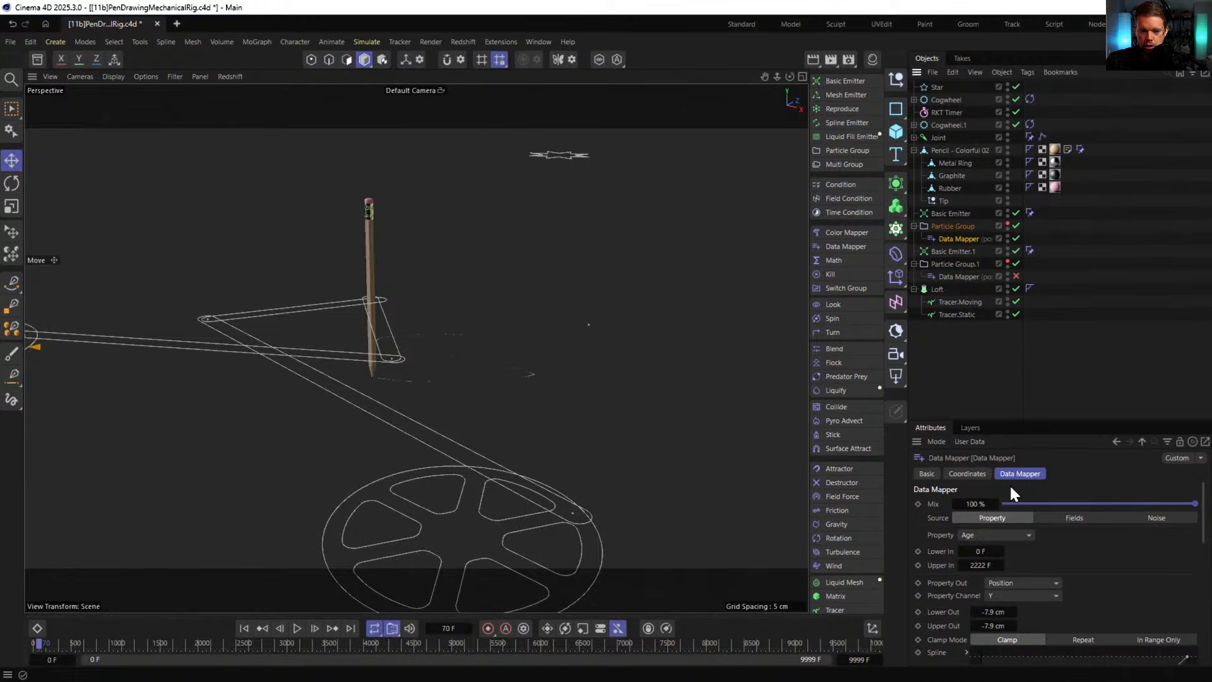
pyautogui.doubleClick(994, 626)
pyautogui.write('200')
pyautogui.doubleClick(991, 611)
pyautogui.click(962, 278)
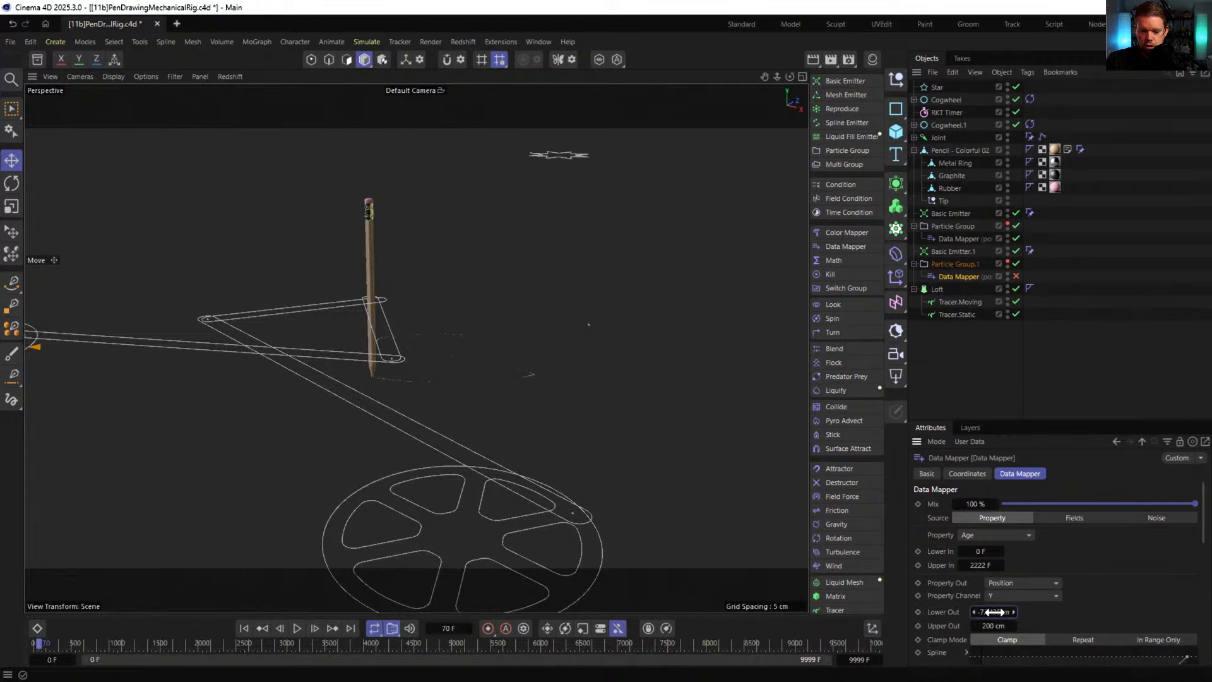
pyautogui.doubleClick(994, 611)
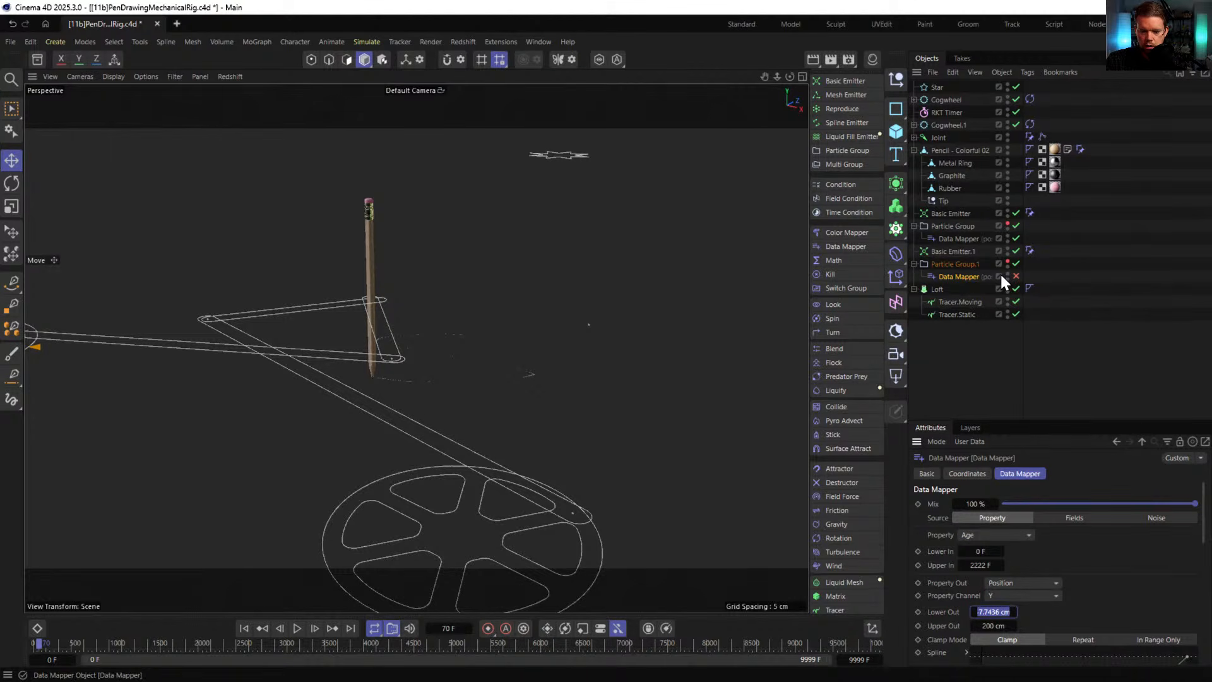
pyautogui.click(961, 238)
pyautogui.doubleClick(995, 611)
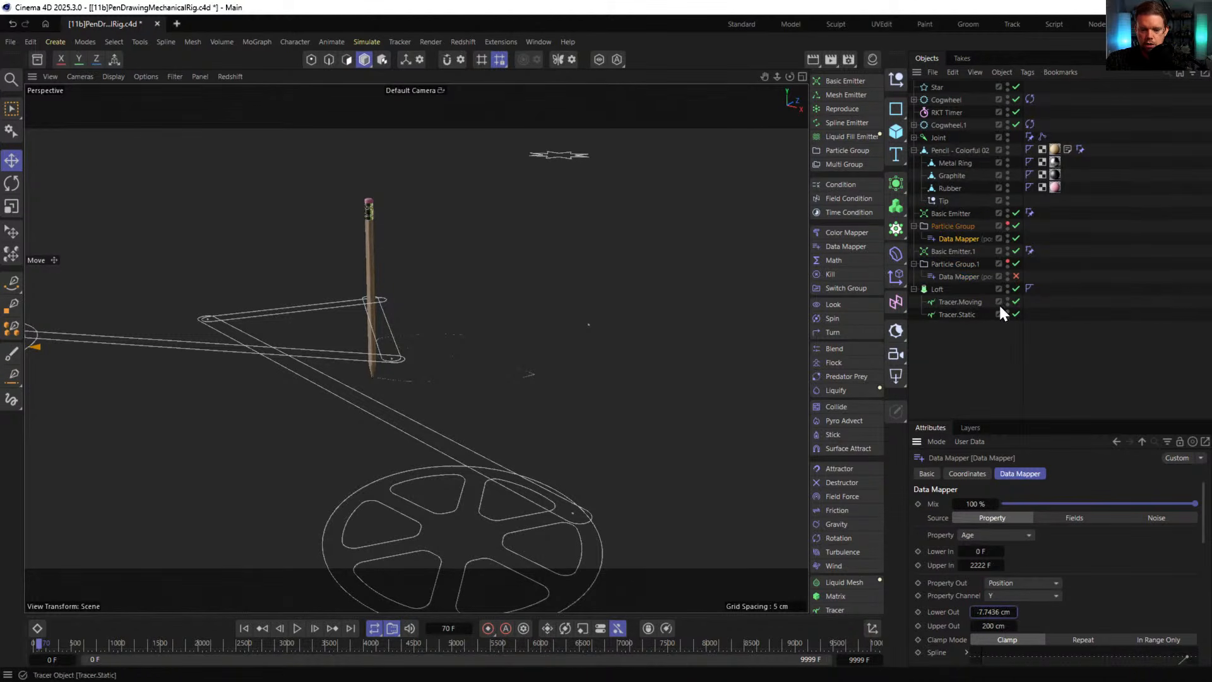
# - Enable the Data Mapper under Particle Group.1 and set both its Lower Out and Upper Out to -7.9 cm
pyautogui.click(961, 275)
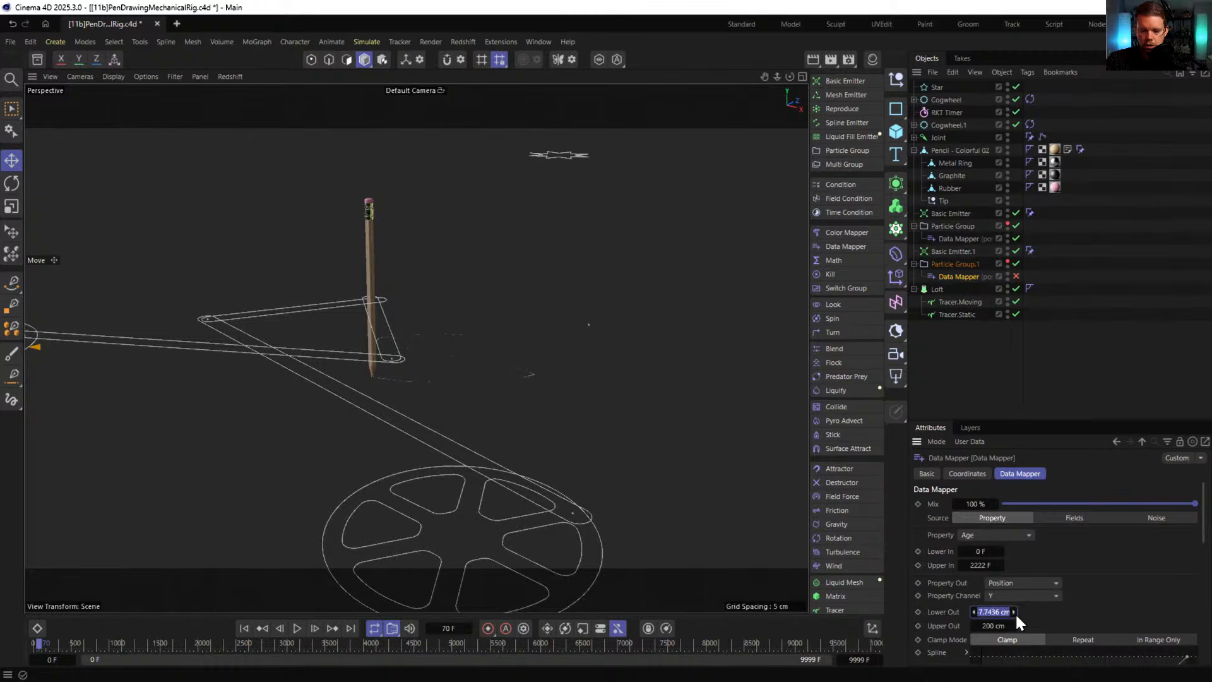
pyautogui.click(1016, 276)
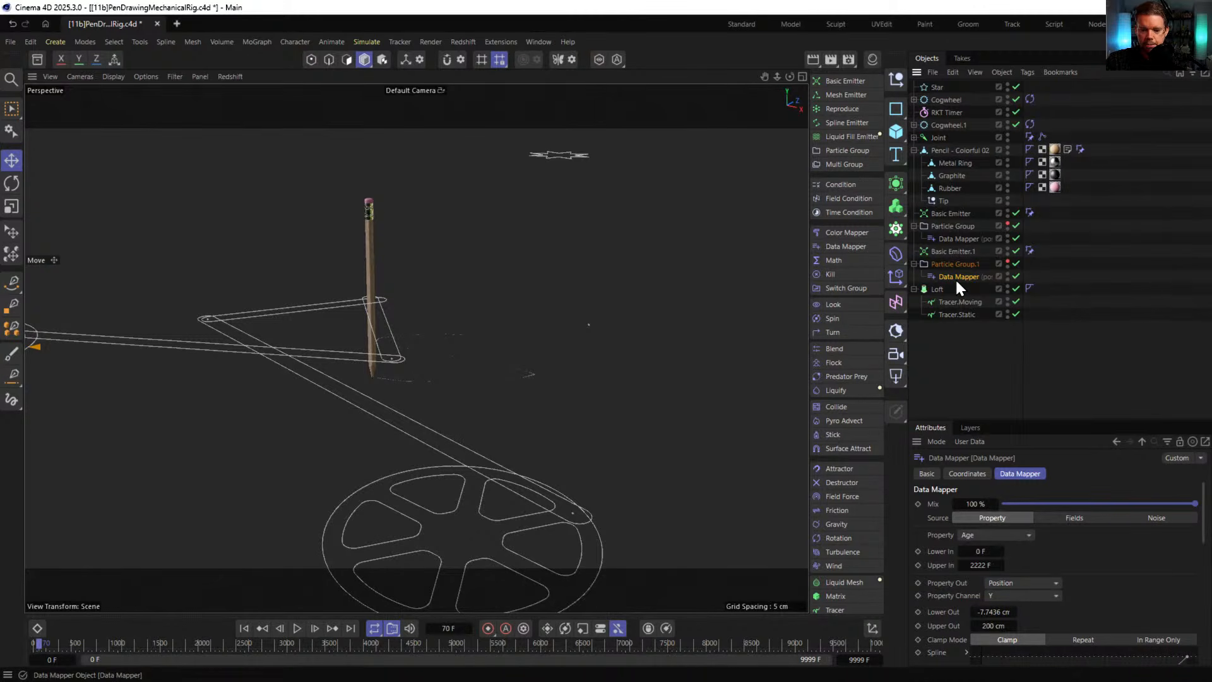
pyautogui.click(996, 611)
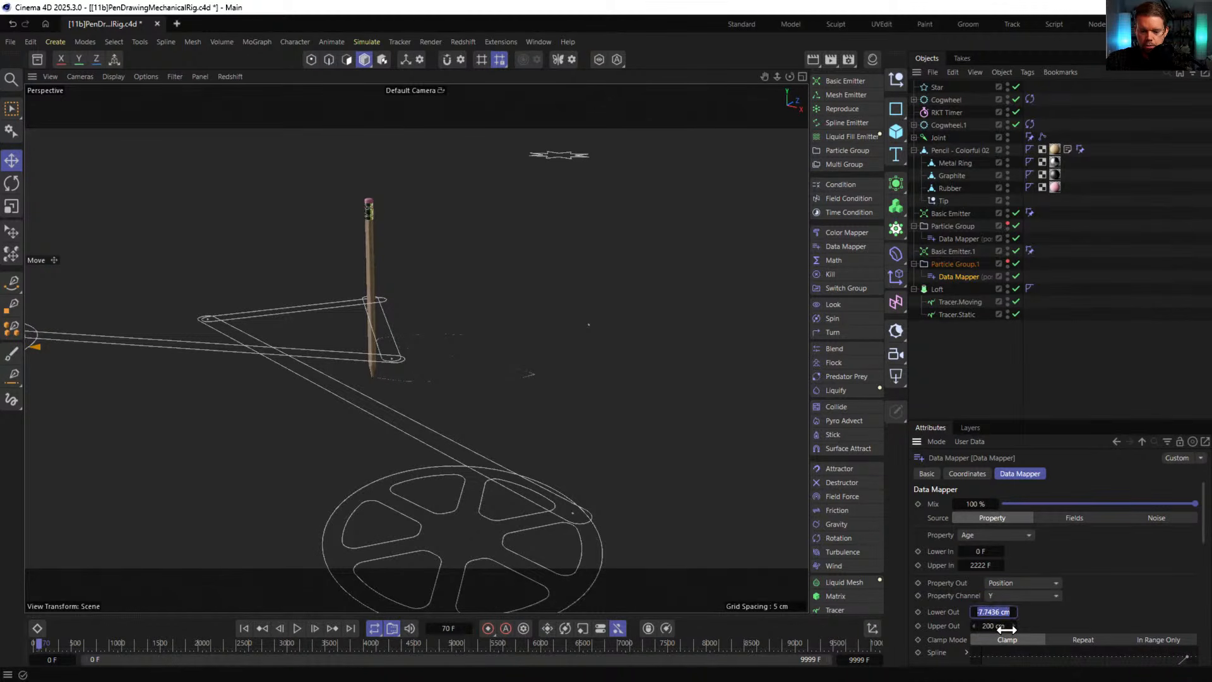
pyautogui.write('-')
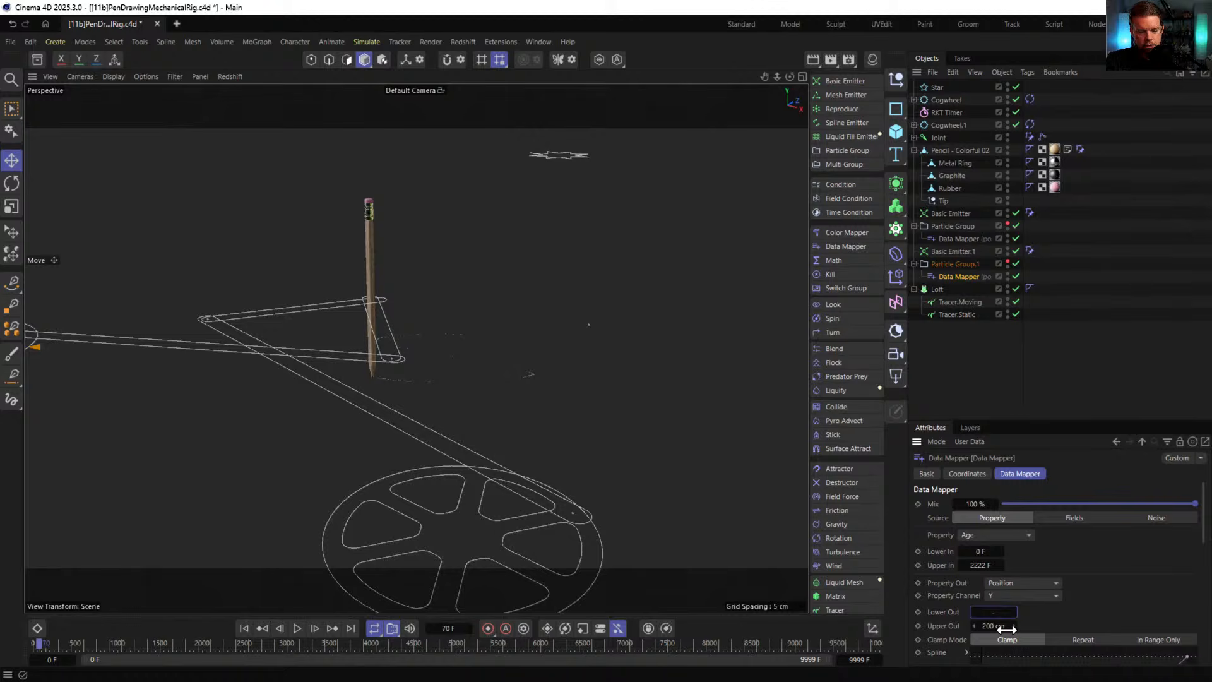
pyautogui.write('7.9')
pyautogui.hotkey('ctrl', 'a')
pyautogui.hotkey('ctrl', 'c')
pyautogui.press('Tab')
pyautogui.hotkey('ctrl', 'v')
pyautogui.press('Return')
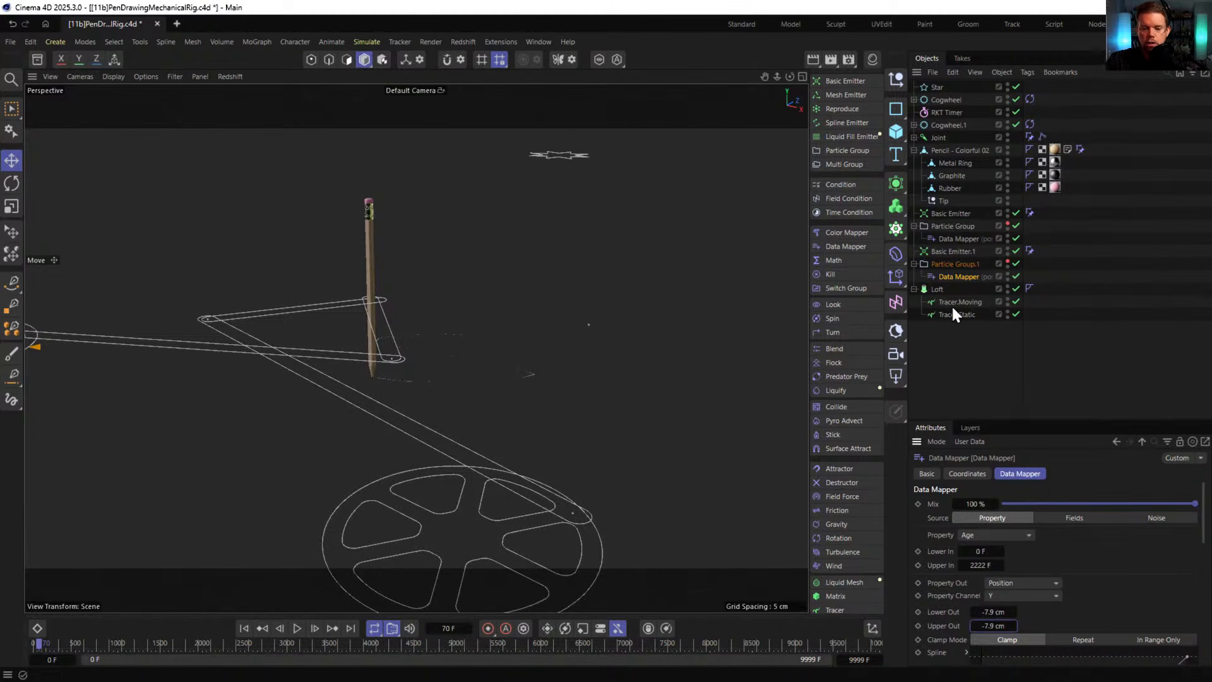
# - Replay the animation from frame 0 to about frame 108 and inspect the lofted ribbon up close
pyautogui.click(244, 627)
pyautogui.click(297, 628)
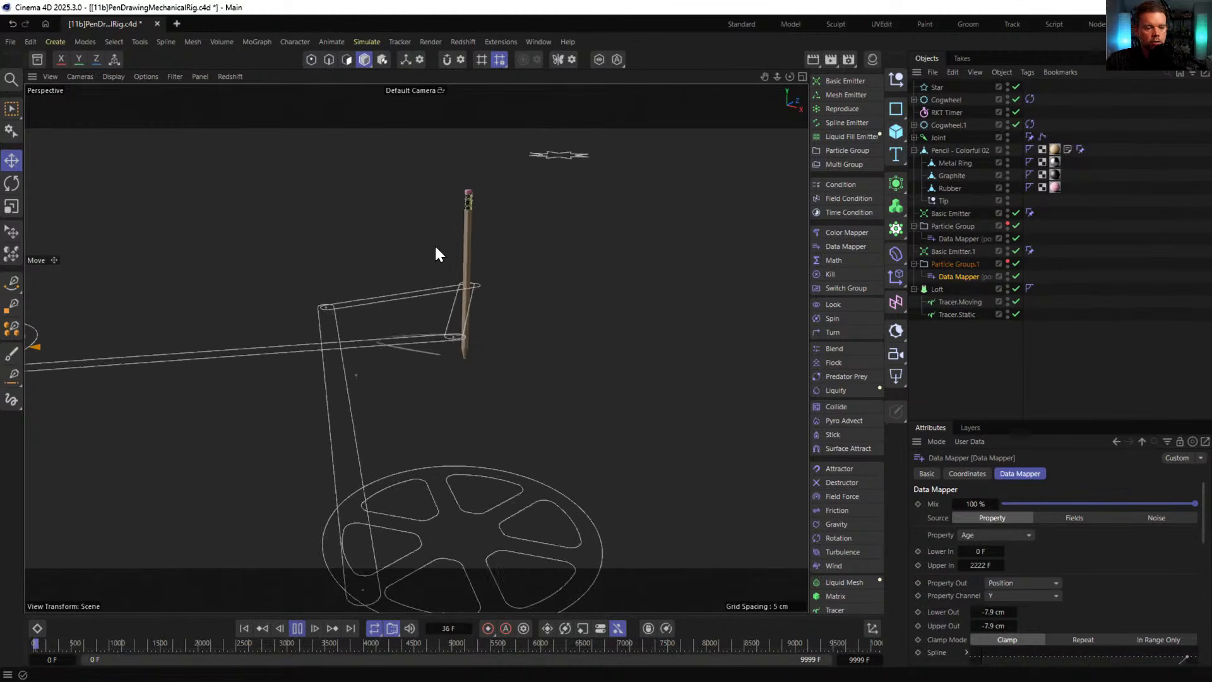
pyautogui.keyDown('alt'); pyautogui.moveTo(457, 334); pyautogui.dragTo(437, 359); pyautogui.keyUp('alt')
pyautogui.keyDown('alt'); pyautogui.moveTo(437, 358); pyautogui.dragTo(539, 380, button='right'); pyautogui.keyUp('alt')
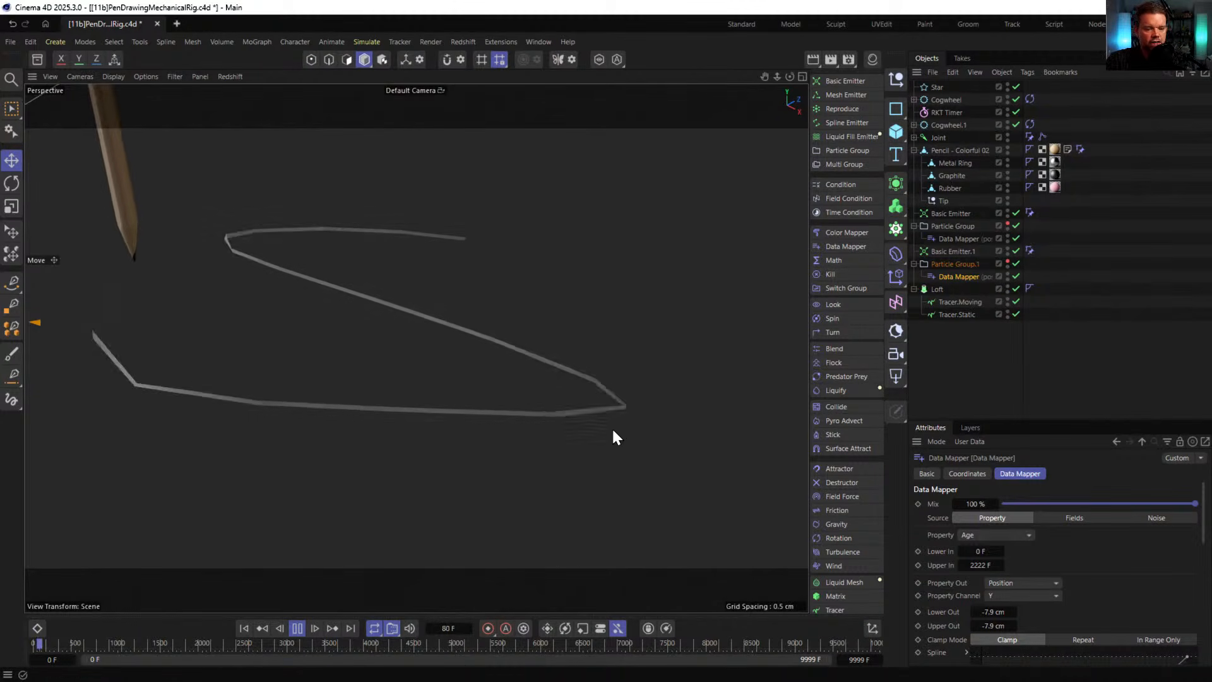
pyautogui.click(296, 628)
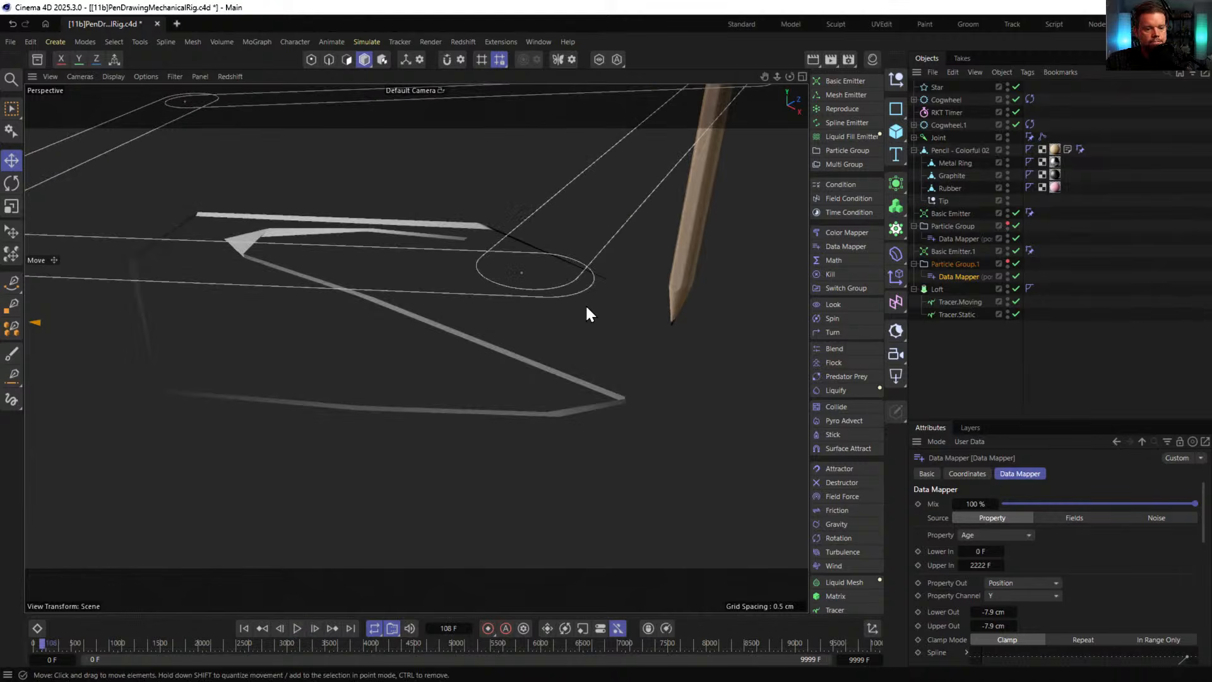
# - Select the Loft and display the viewport shading with wireframe lines to show its subdivisions
pyautogui.click(940, 289)
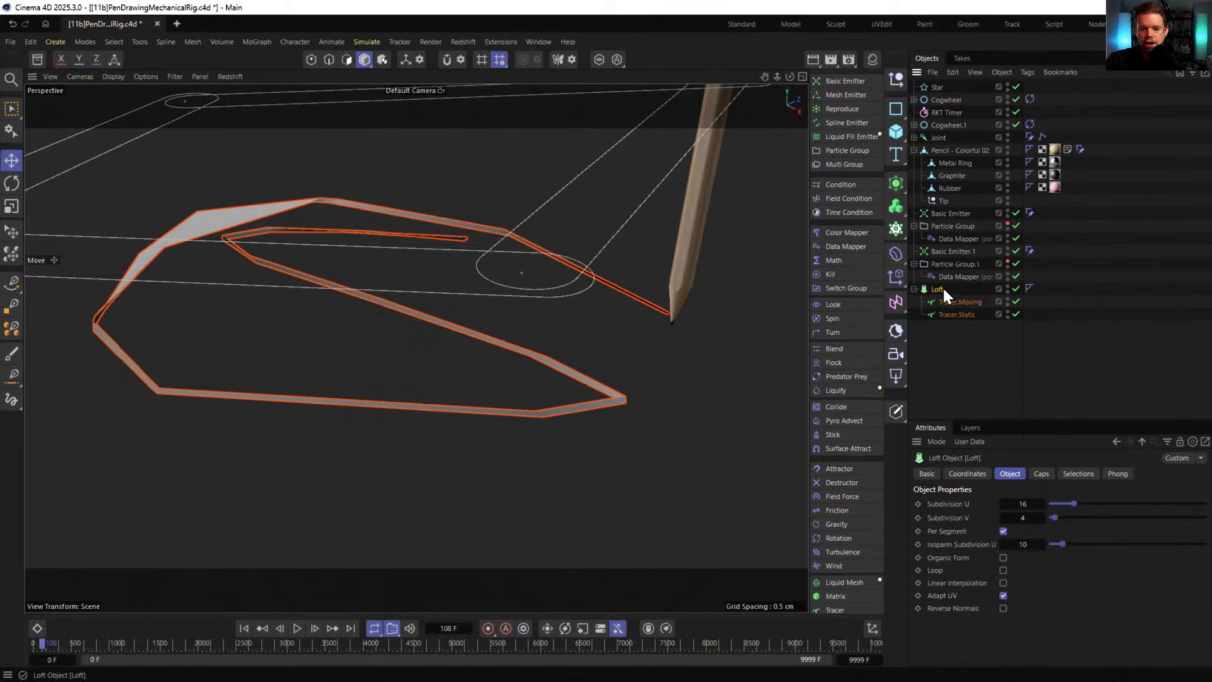
pyautogui.moveTo(506, 283)
pyautogui.keyDown('alt'); pyautogui.mouseDown(button='right')
pyautogui.moveTo(456, 323)
pyautogui.moveTo(716, 301)
pyautogui.mouseUp(button='right'); pyautogui.keyUp('alt')
pyautogui.press('n')
pyautogui.press('b')
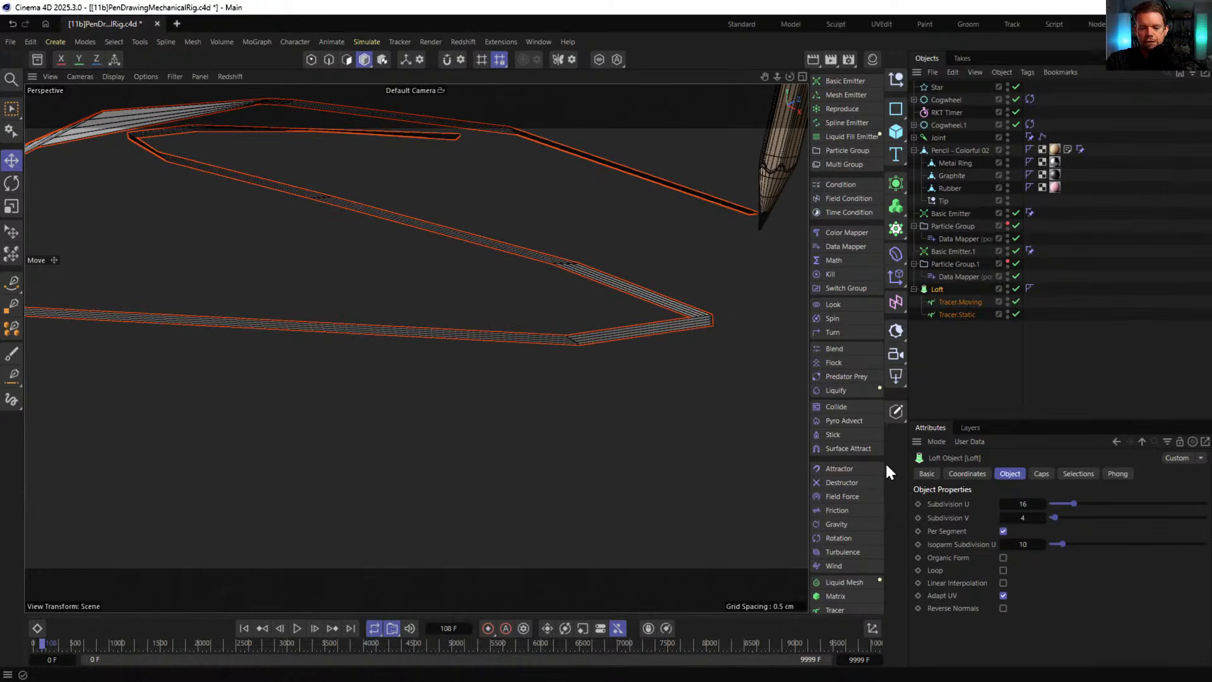
pyautogui.click(903, 187)
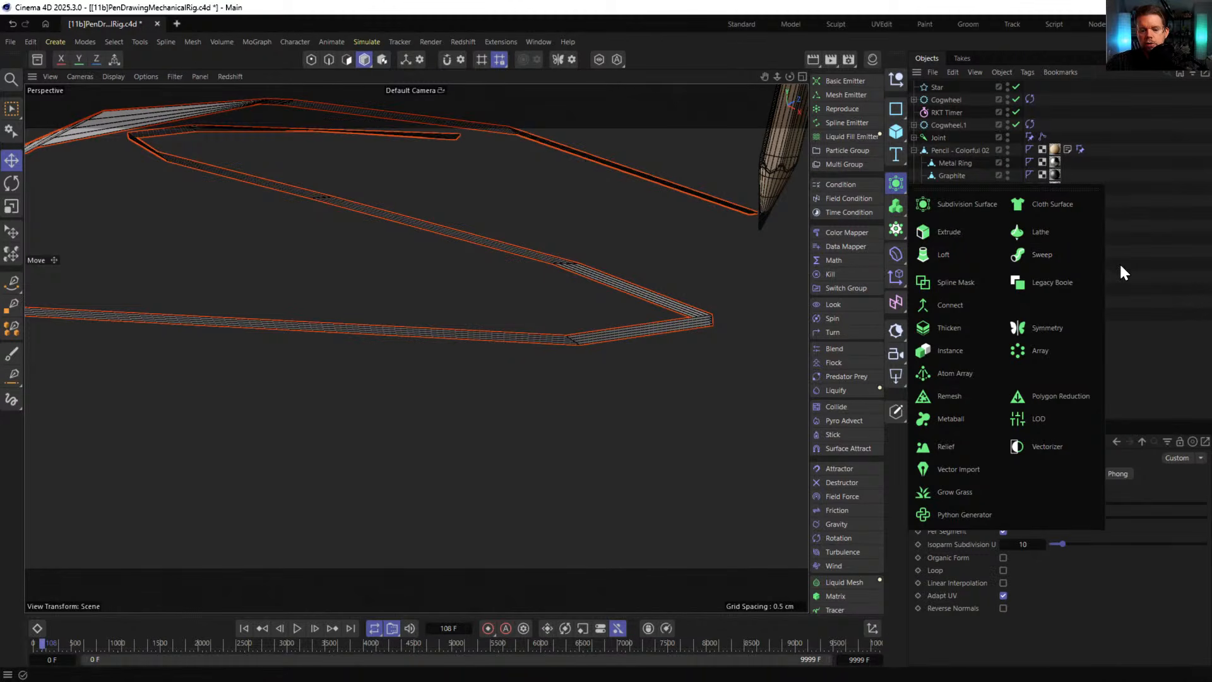
pyautogui.click(1146, 284)
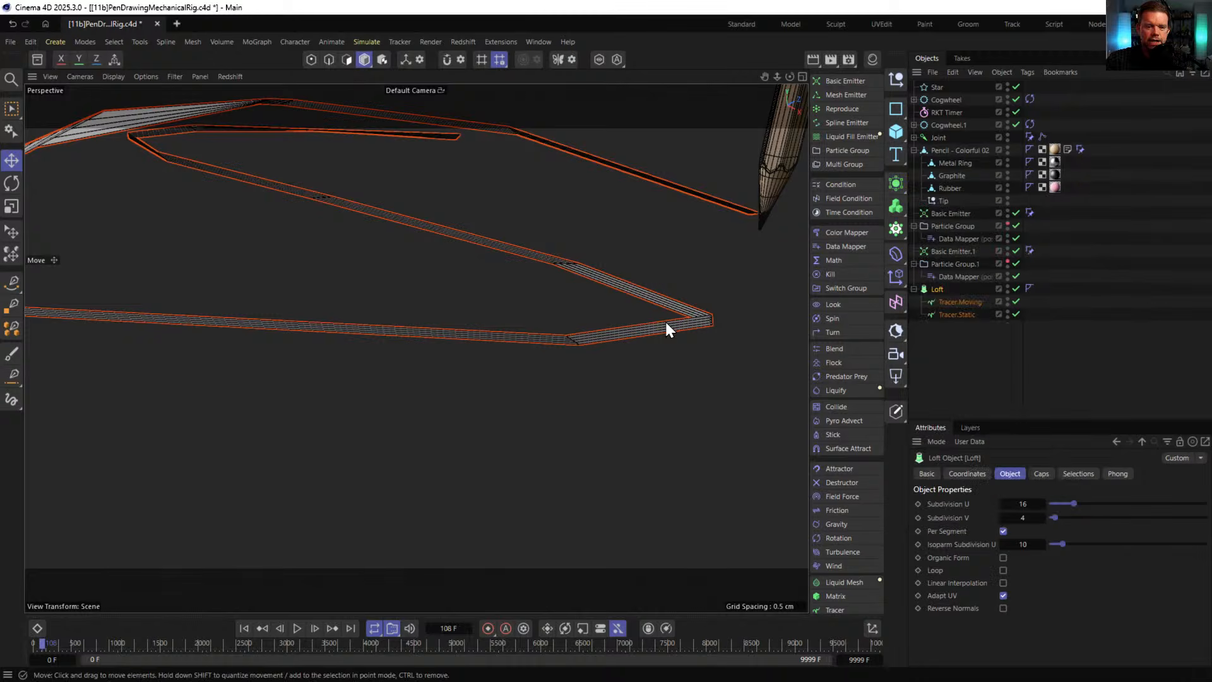
# - Turn off Per Segment and Adapt UV on the Loft, leave Organic Form off, and set Subdivision V to 2
pyautogui.click(1004, 531)
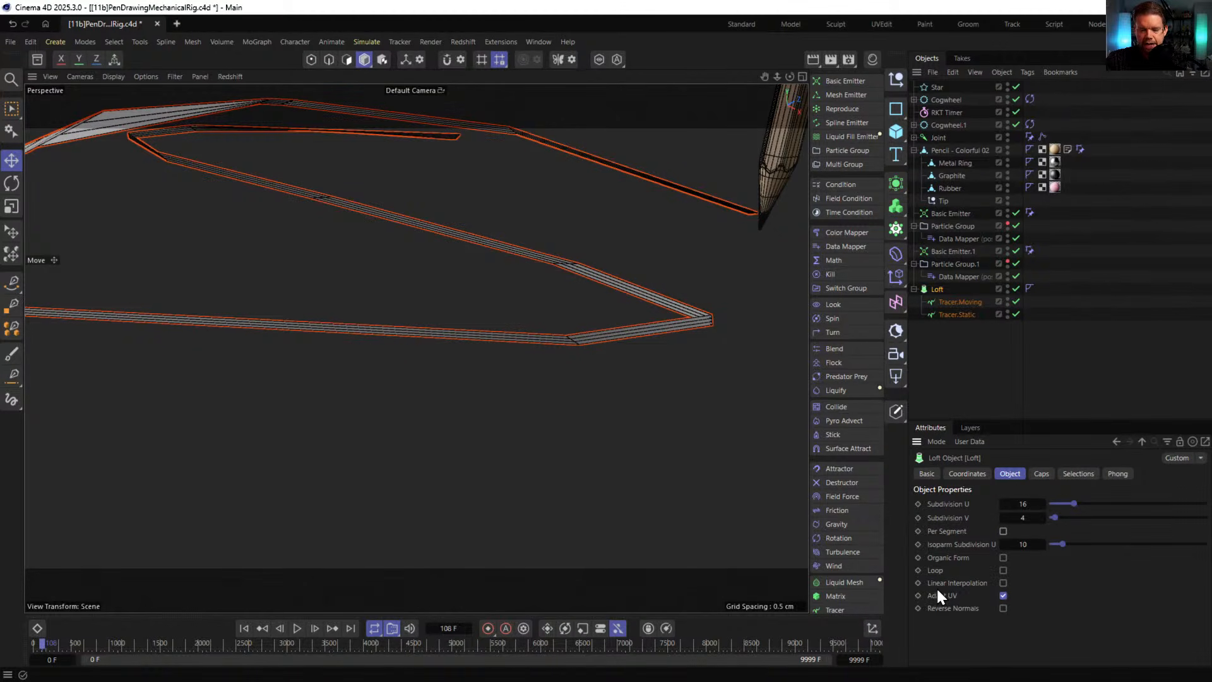
pyautogui.click(1004, 595)
pyautogui.click(1003, 558)
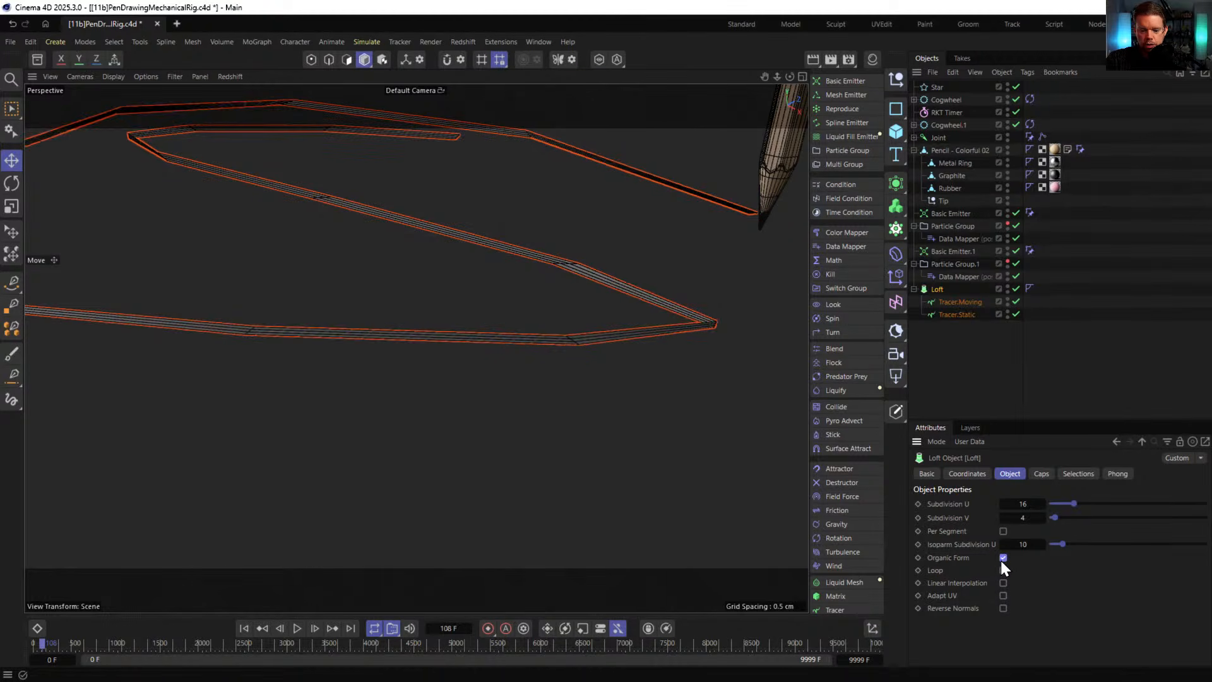
pyautogui.click(1003, 557)
pyautogui.moveTo(1052, 518); pyautogui.dragTo(1010, 534)
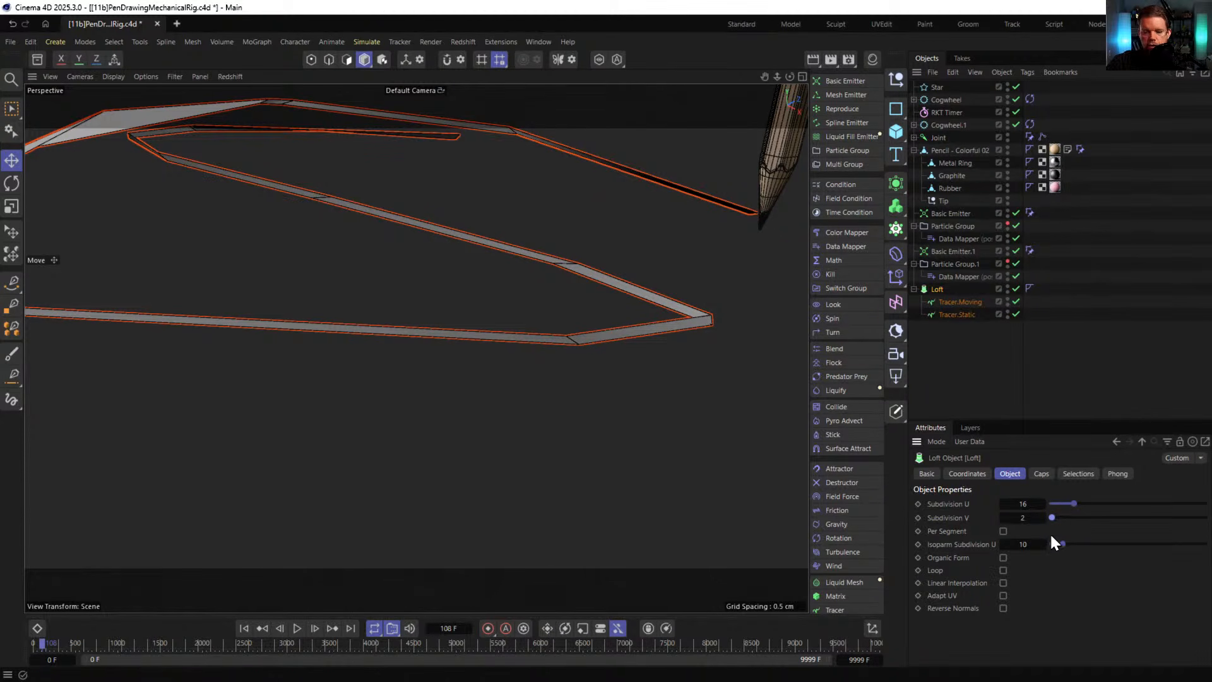
# - Set the Loft's Subdivision U to 4000
pyautogui.moveTo(1072, 505); pyautogui.dragTo(1203, 504)
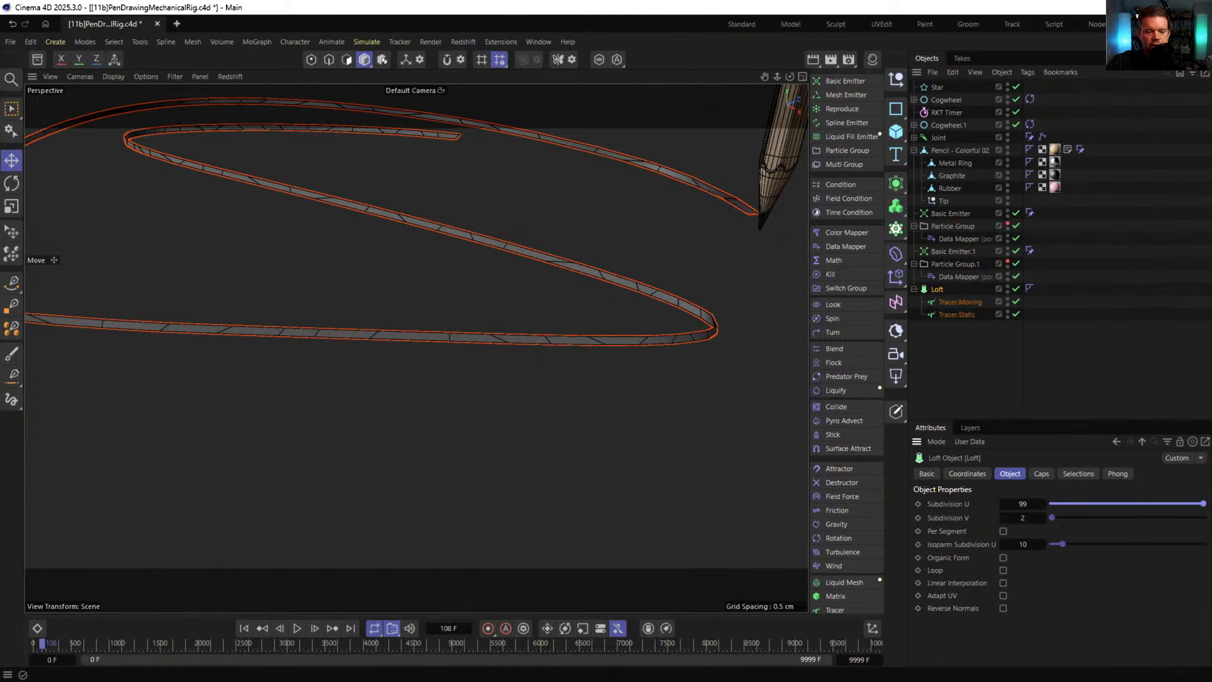
pyautogui.moveTo(1042, 504); pyautogui.dragTo(1042, 127)
pyautogui.keyDown('alt'); pyautogui.moveTo(638, 283); pyautogui.dragTo(657, 326, button='right'); pyautogui.keyUp('alt')
pyautogui.keyDown('alt'); pyautogui.moveTo(657, 325); pyautogui.dragTo(632, 333); pyautogui.keyUp('alt')
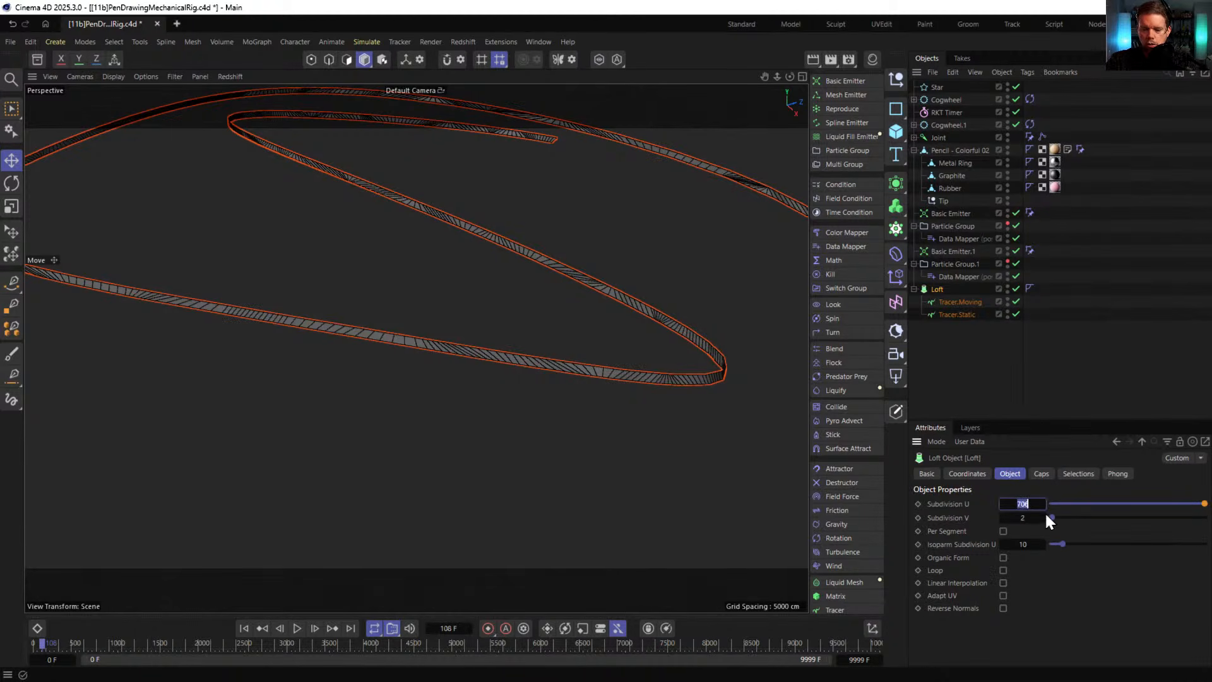
pyautogui.write('4000')
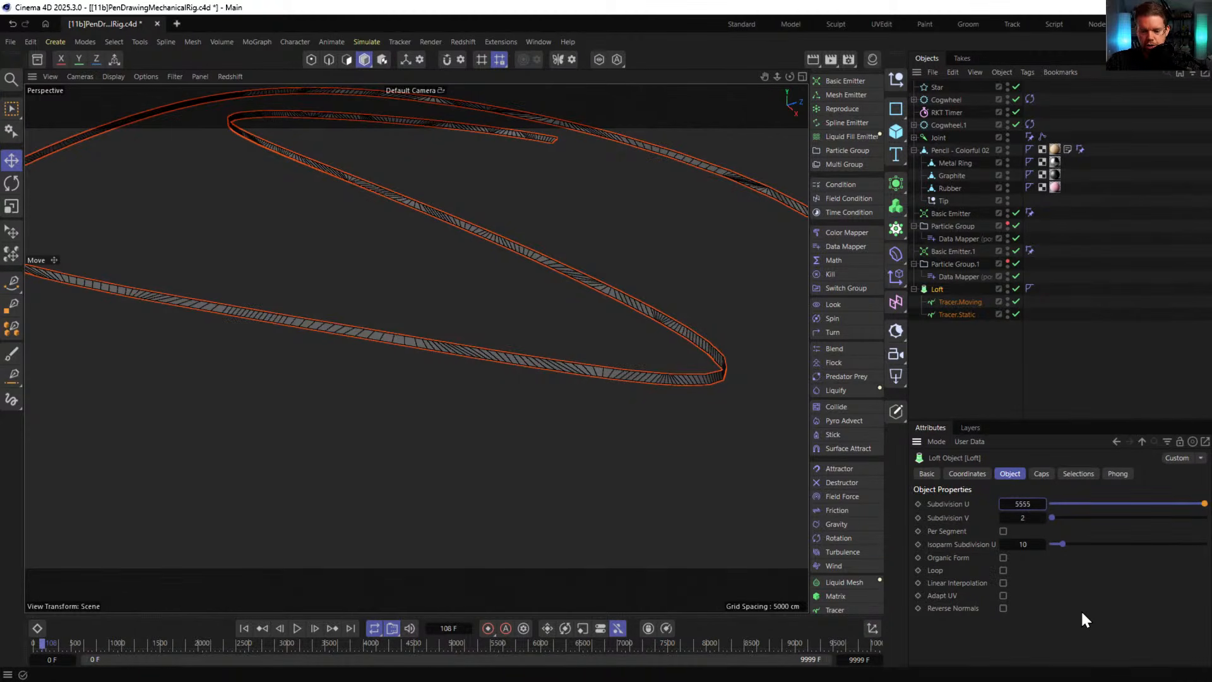
pyautogui.press('Return')
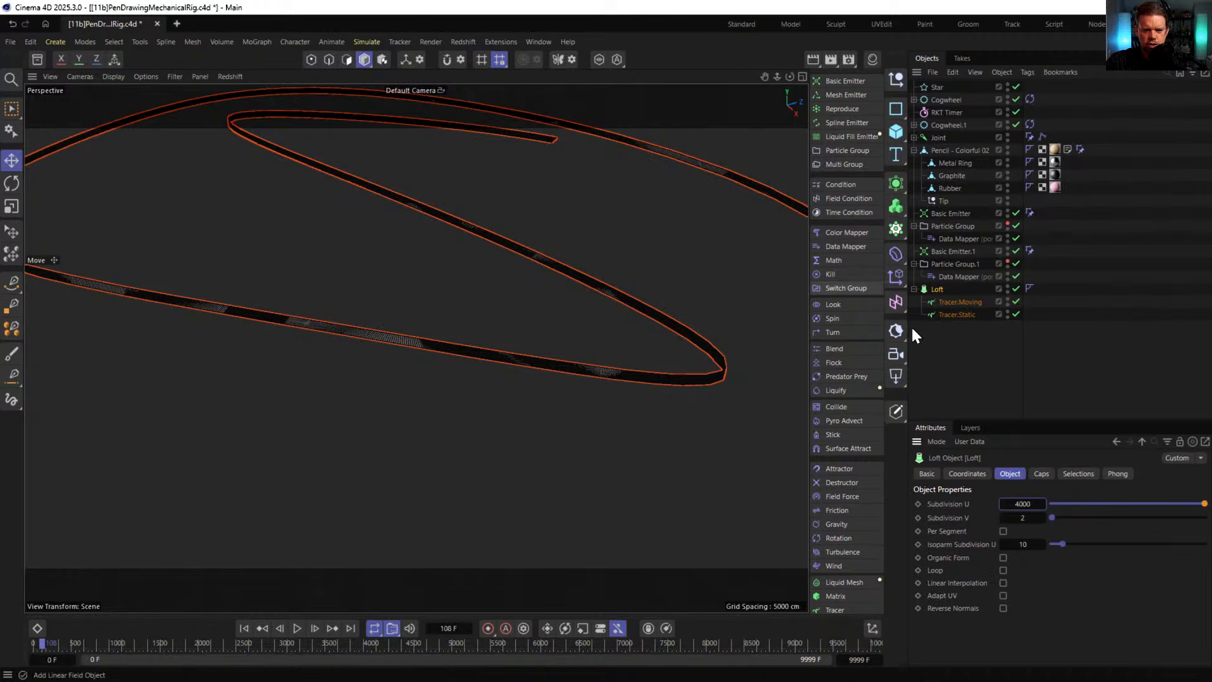
# - Resume playback and examine the spline settings of Tracer.Moving and Tracer.Static together
pyautogui.click(296, 630)
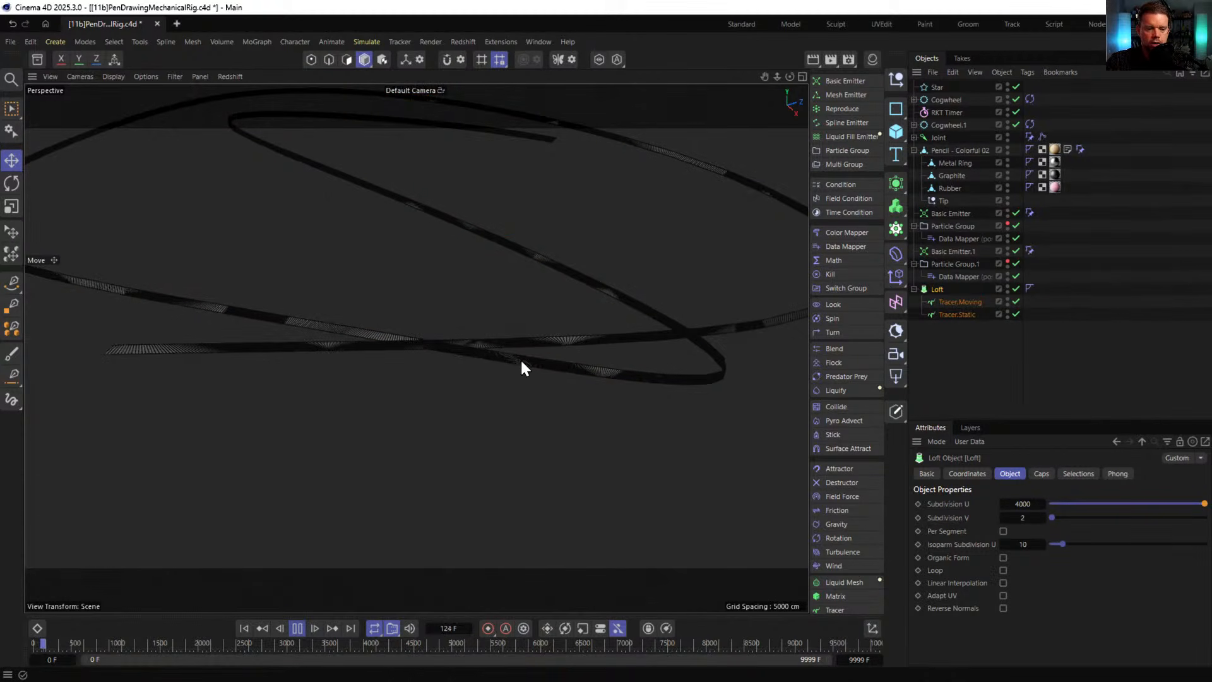
pyautogui.moveTo(589, 347)
pyautogui.keyDown('alt'); pyautogui.mouseDown(button='right')
pyautogui.moveTo(462, 381)
pyautogui.moveTo(503, 367)
pyautogui.mouseUp(button='right'); pyautogui.keyUp('alt')
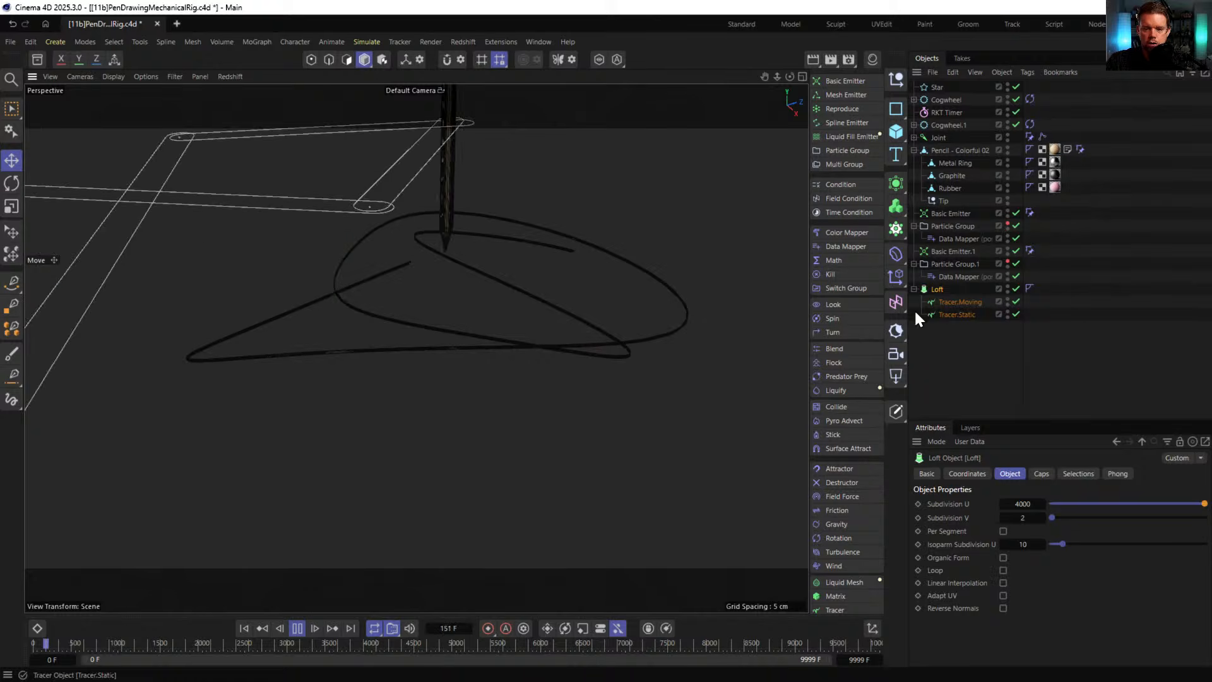
pyautogui.click(960, 366)
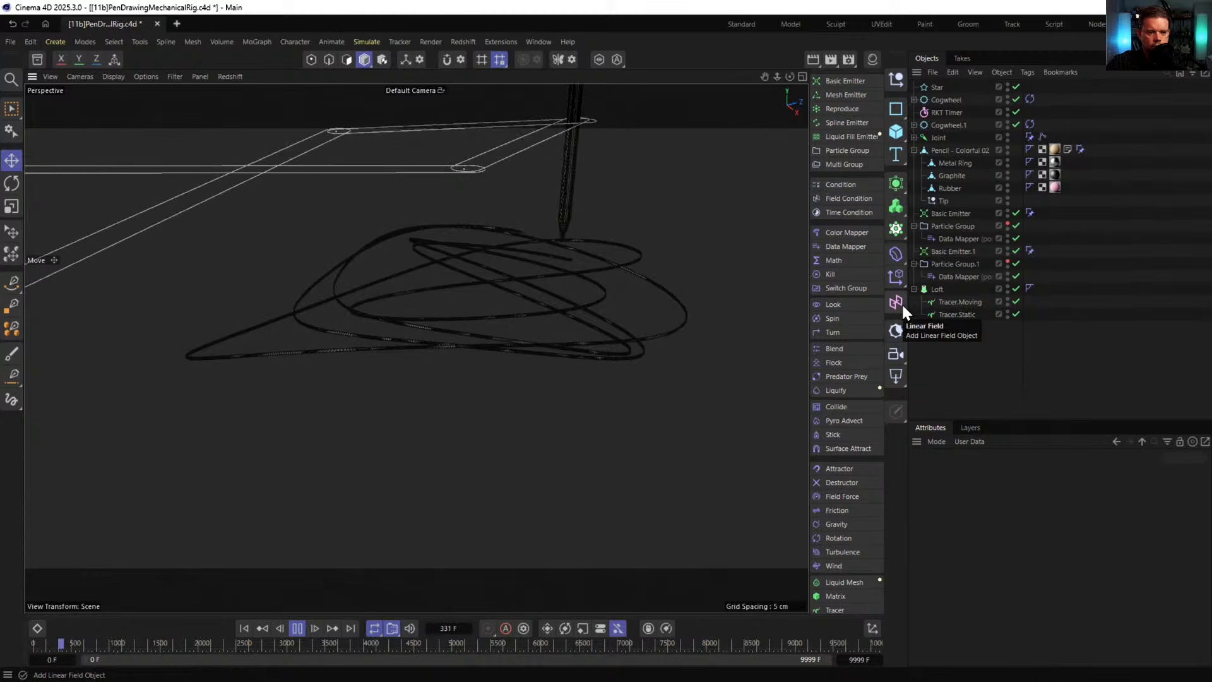
pyautogui.click(952, 302)
pyautogui.keyDown('ctrl'); pyautogui.click(955, 314); pyautogui.keyUp('ctrl')
pyautogui.scroll(-3, 955, 603)
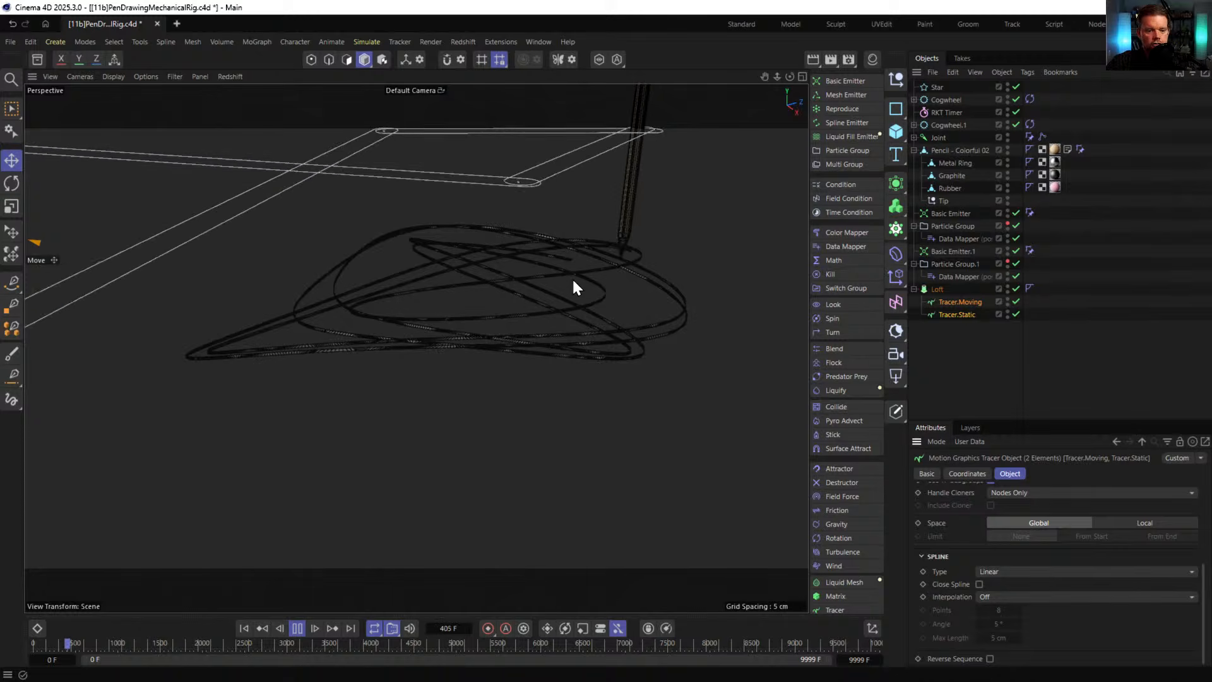
# - With everything deselected and wireframe lines hidden, let the animation play to frame 665, pause it and save the project
pyautogui.click(1074, 308)
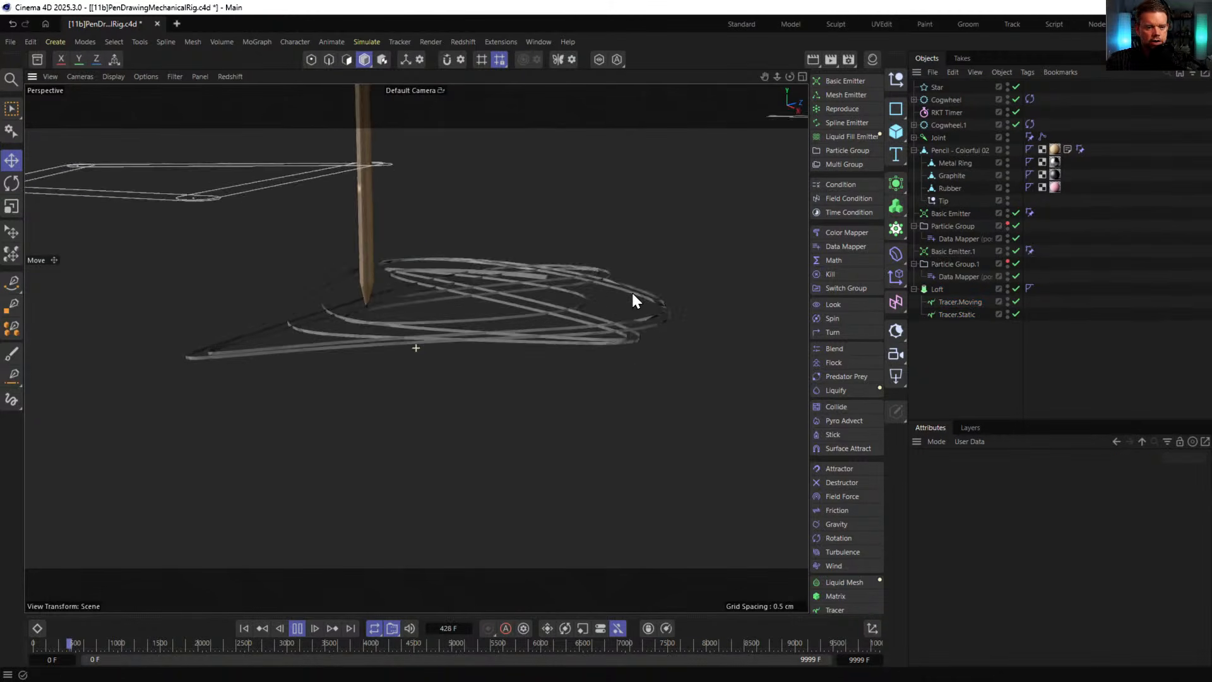
pyautogui.keyDown('alt'); pyautogui.moveTo(632, 293); pyautogui.dragTo(626, 297); pyautogui.keyUp('alt')
pyautogui.keyDown('alt'); pyautogui.moveTo(626, 297); pyautogui.dragTo(584, 314, button='right'); pyautogui.keyUp('alt')
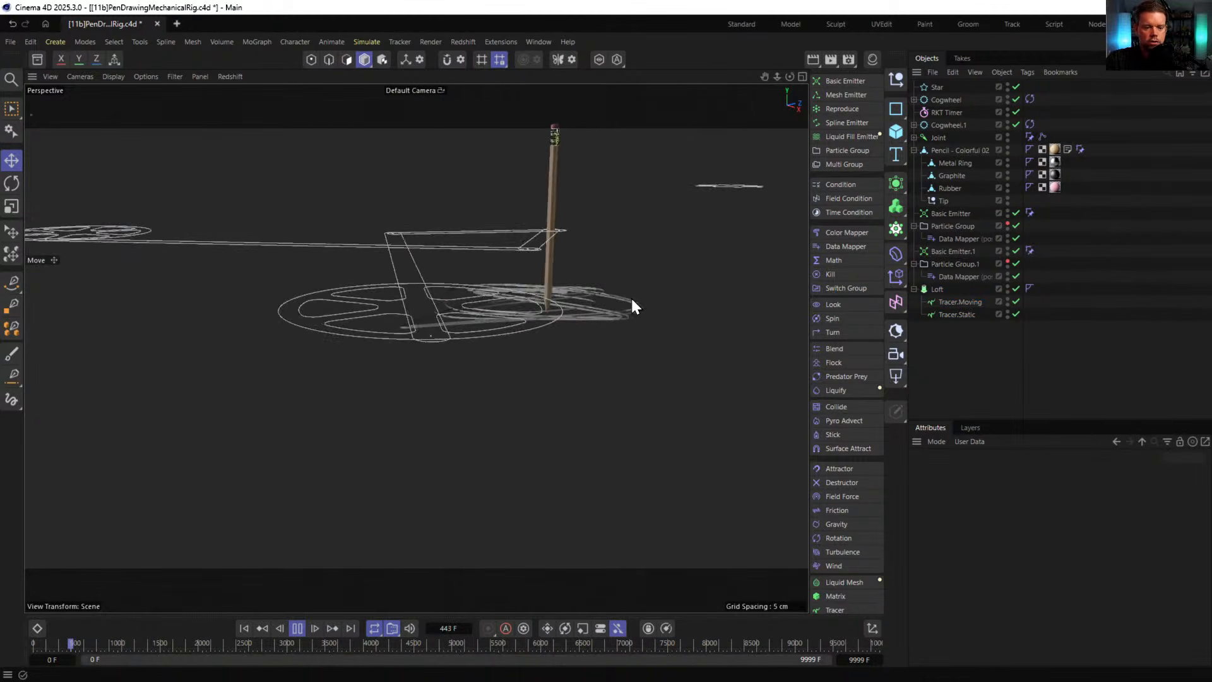
pyautogui.scroll(5, 633, 298)
pyautogui.keyDown('alt'); pyautogui.moveTo(600, 321); pyautogui.dragTo(532, 336); pyautogui.keyUp('alt')
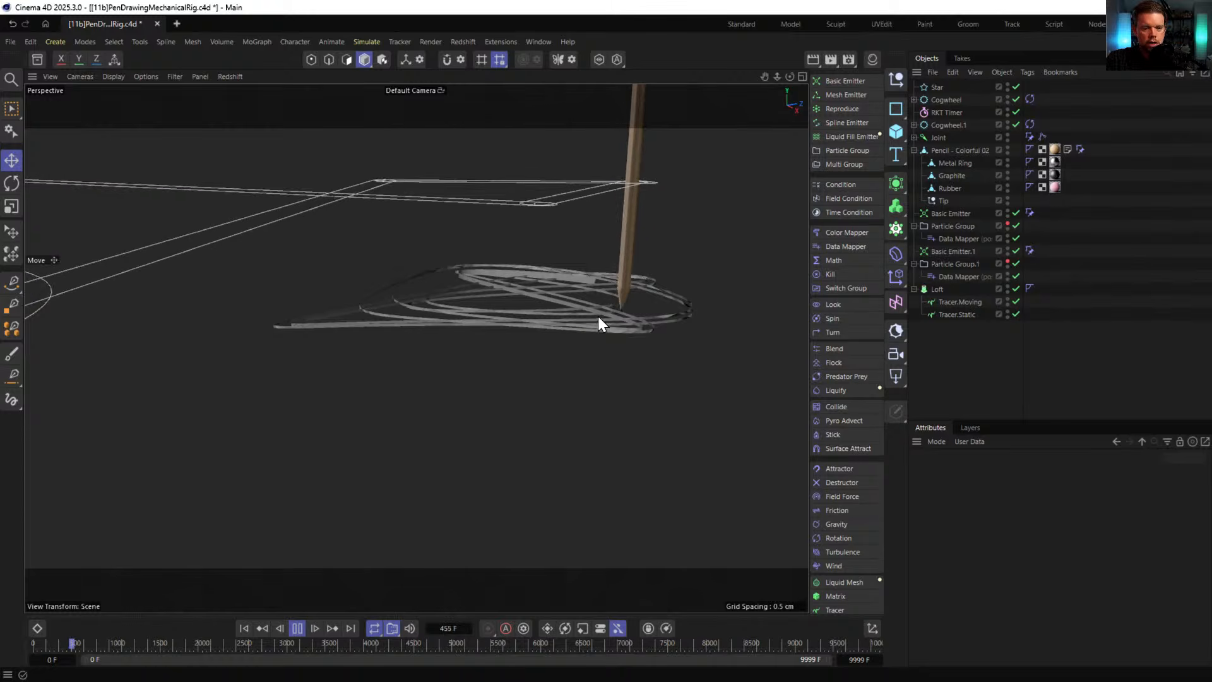
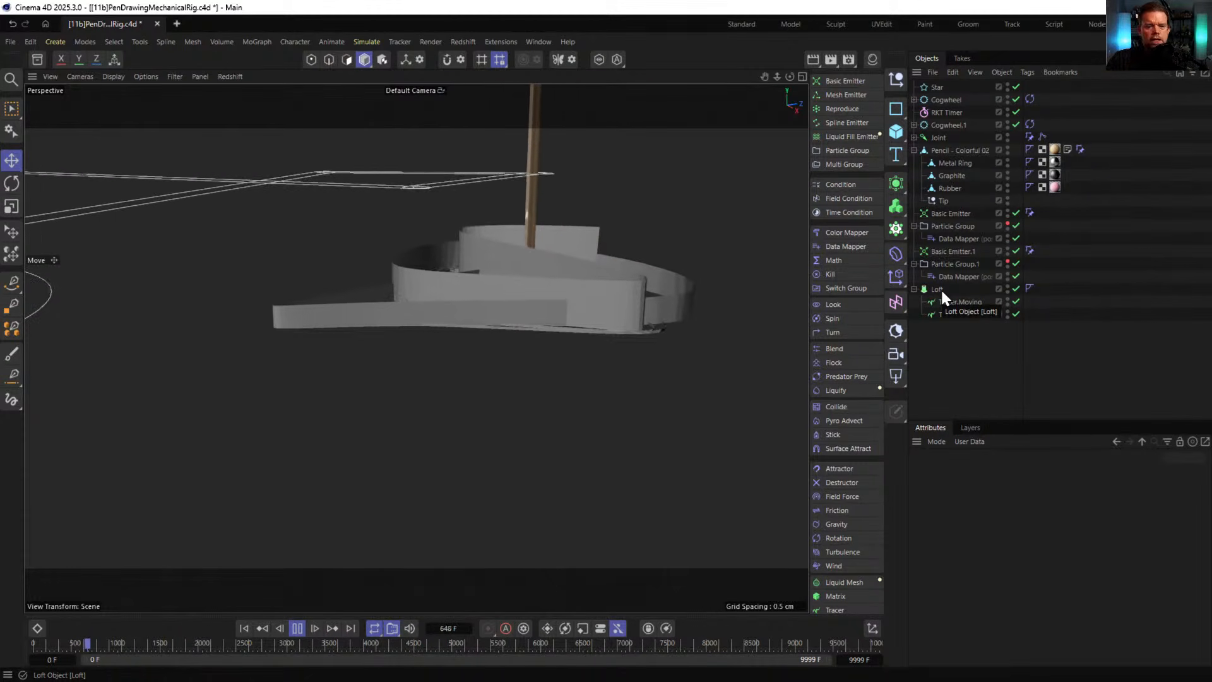
pyautogui.click(297, 628)
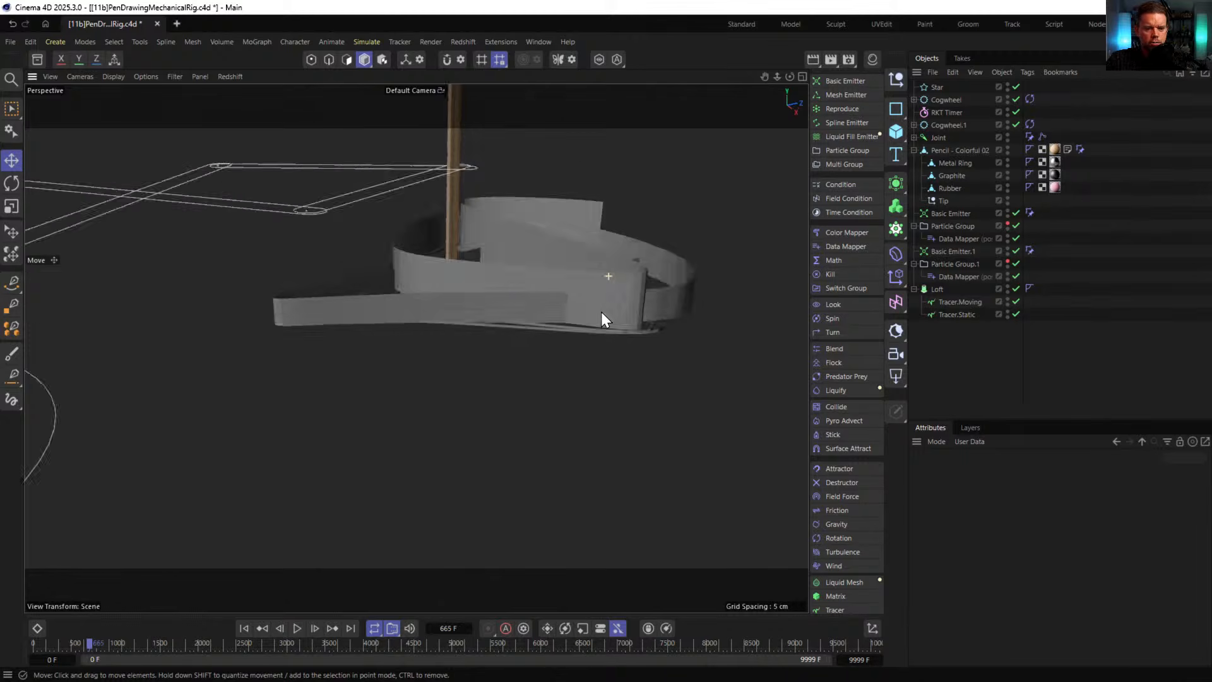
pyautogui.keyDown('alt'); pyautogui.moveTo(601, 312); pyautogui.dragTo(604, 284); pyautogui.keyUp('alt')
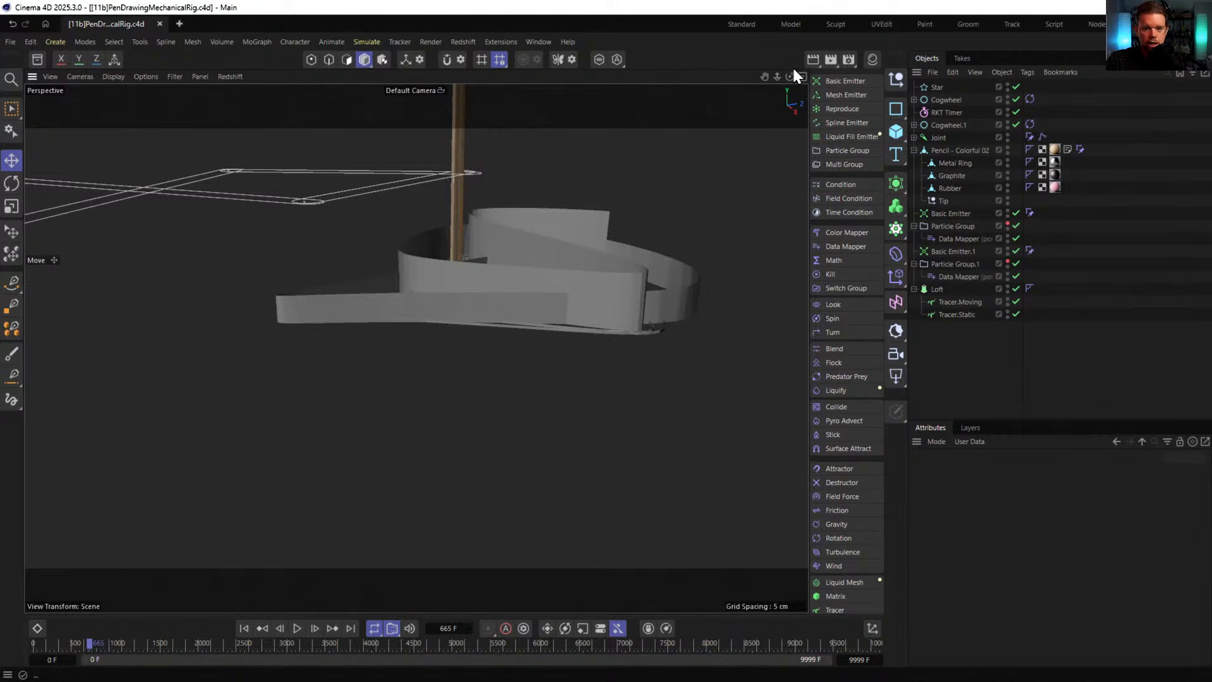
# - Create a new material and apply it to the Loft object
pyautogui.click(831, 55)
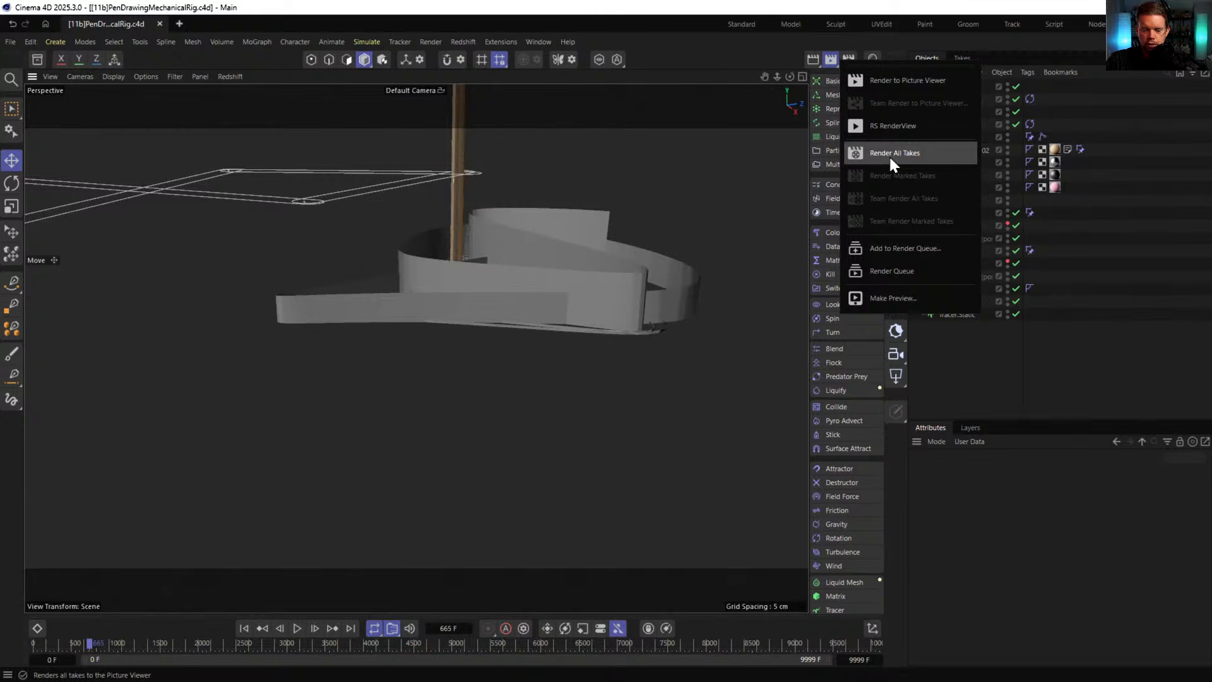
pyautogui.click(871, 57)
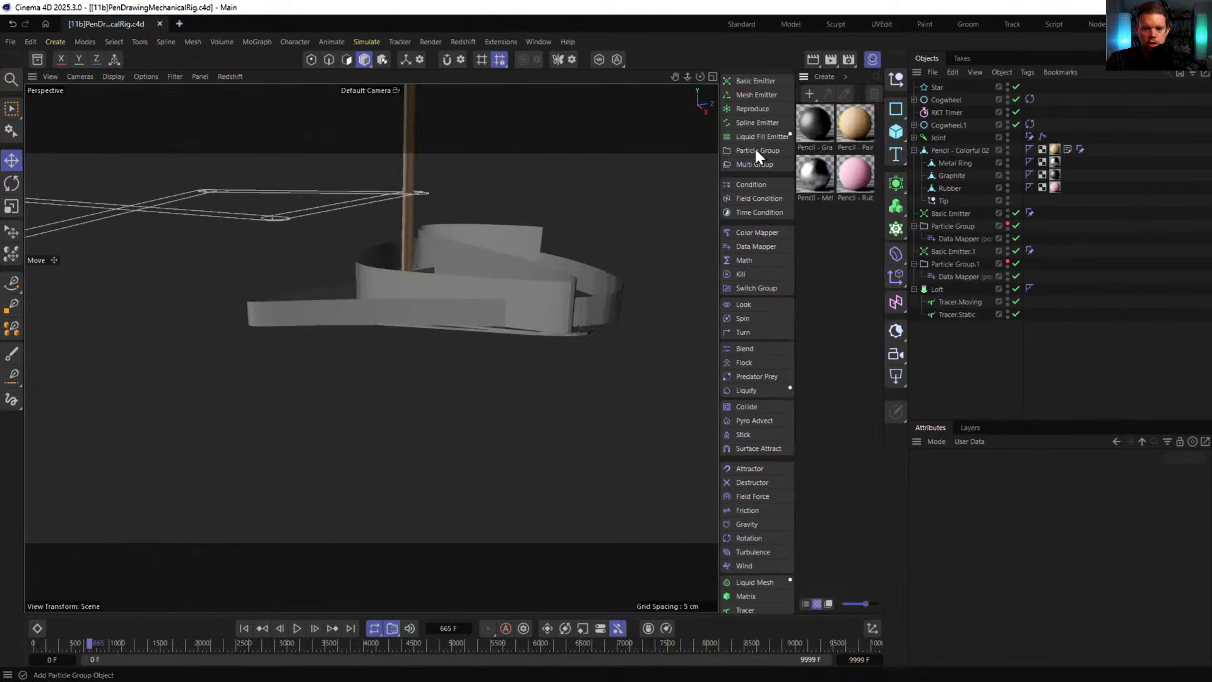
pyautogui.doubleClick(845, 240)
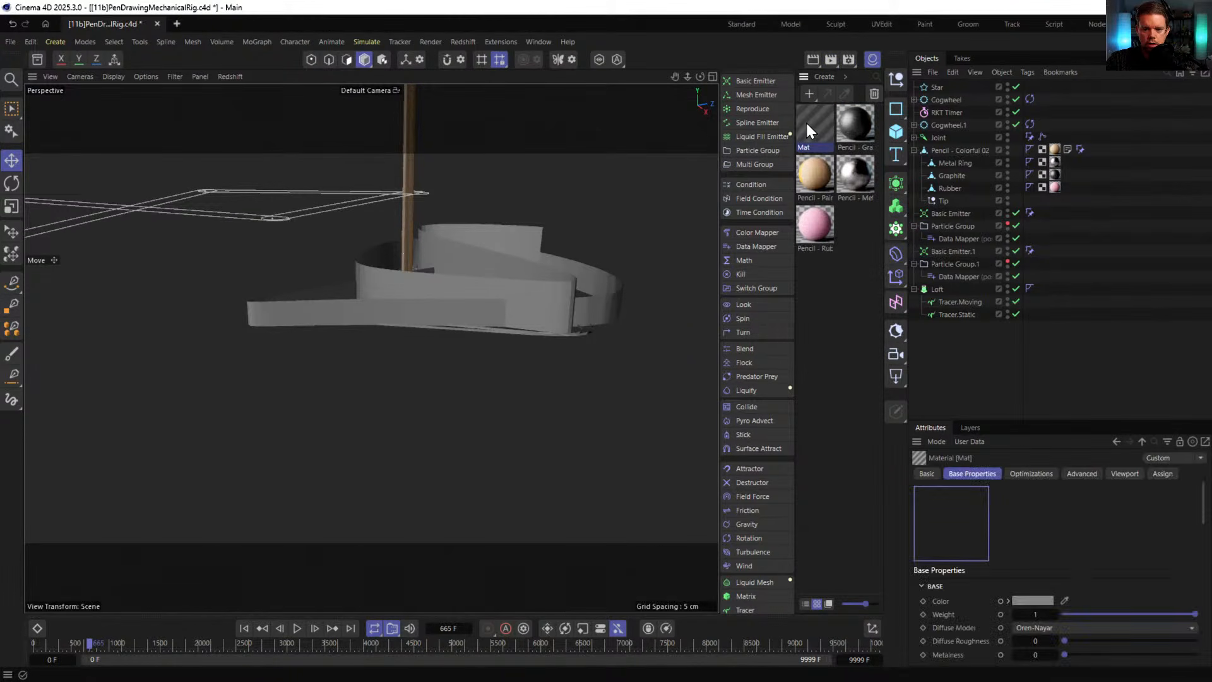
pyautogui.moveTo(813, 120)
pyautogui.mouseDown()
pyautogui.moveTo(972, 155)
pyautogui.moveTo(938, 288)
pyautogui.mouseUp()
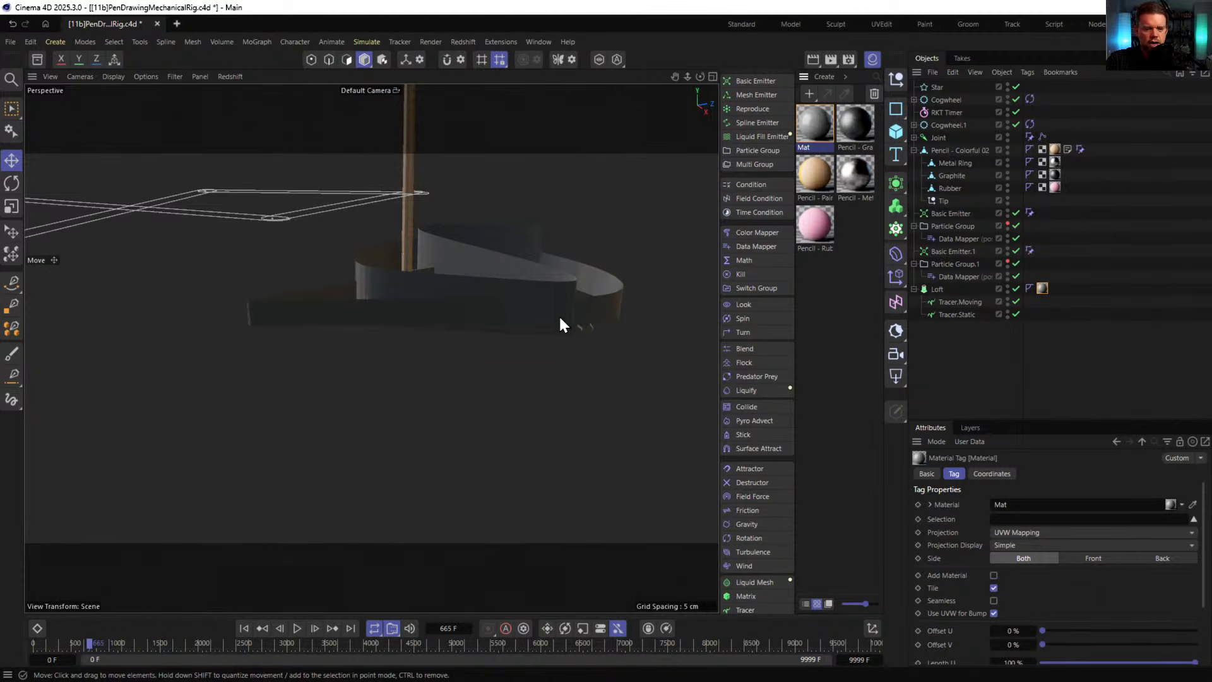
# - Examine the loft's wireframe density together with both tracers' spline settings and both Basic Emitters' emission settings
pyautogui.scroll(5, 519, 315)
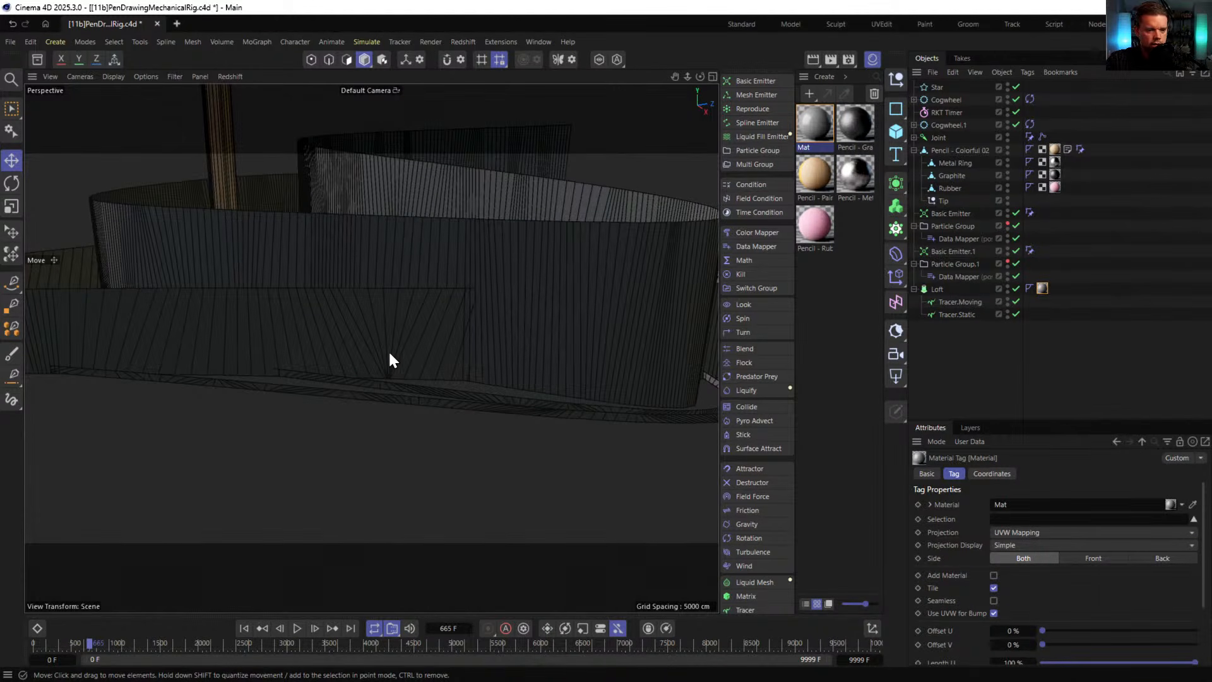
pyautogui.click(961, 303)
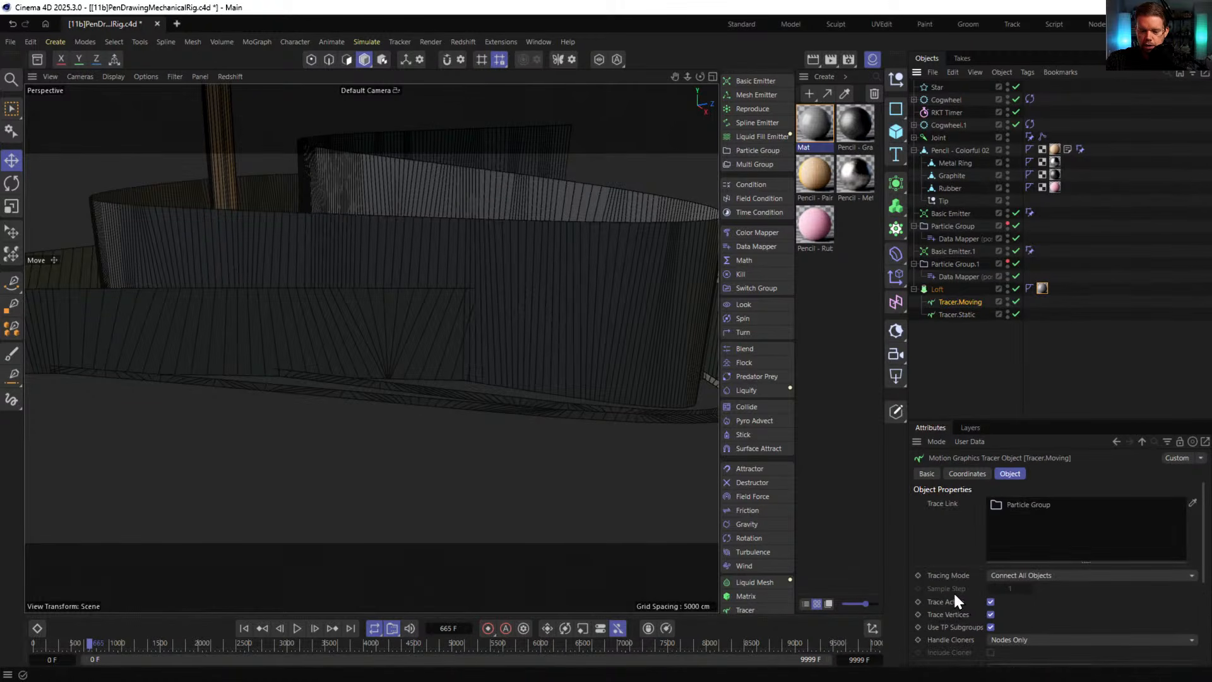
pyautogui.scroll(-5, 952, 591)
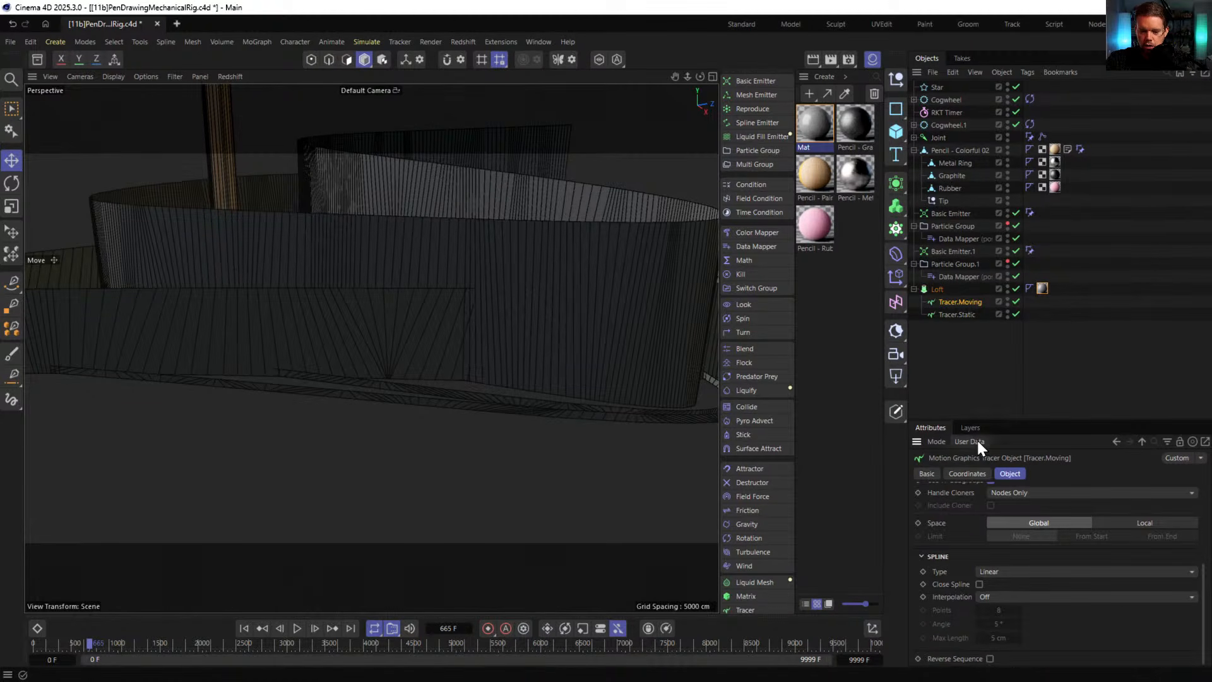
pyautogui.keyDown('ctrl'); pyautogui.click(952, 314); pyautogui.keyUp('ctrl')
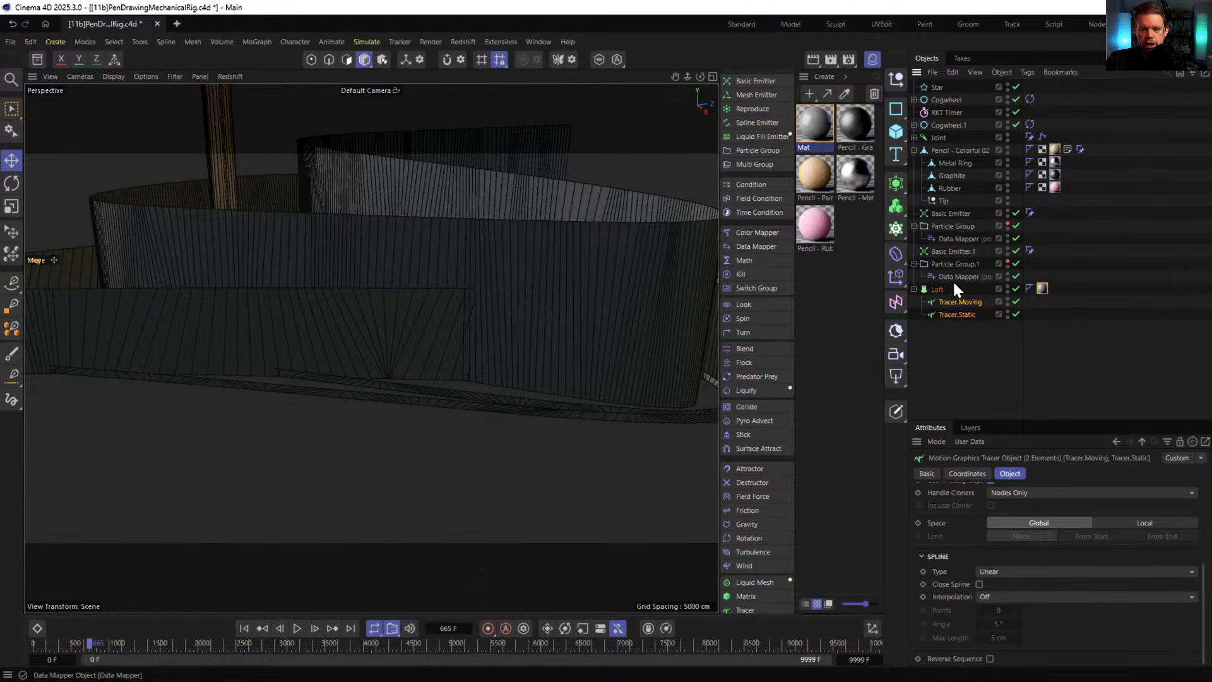
pyautogui.click(954, 251)
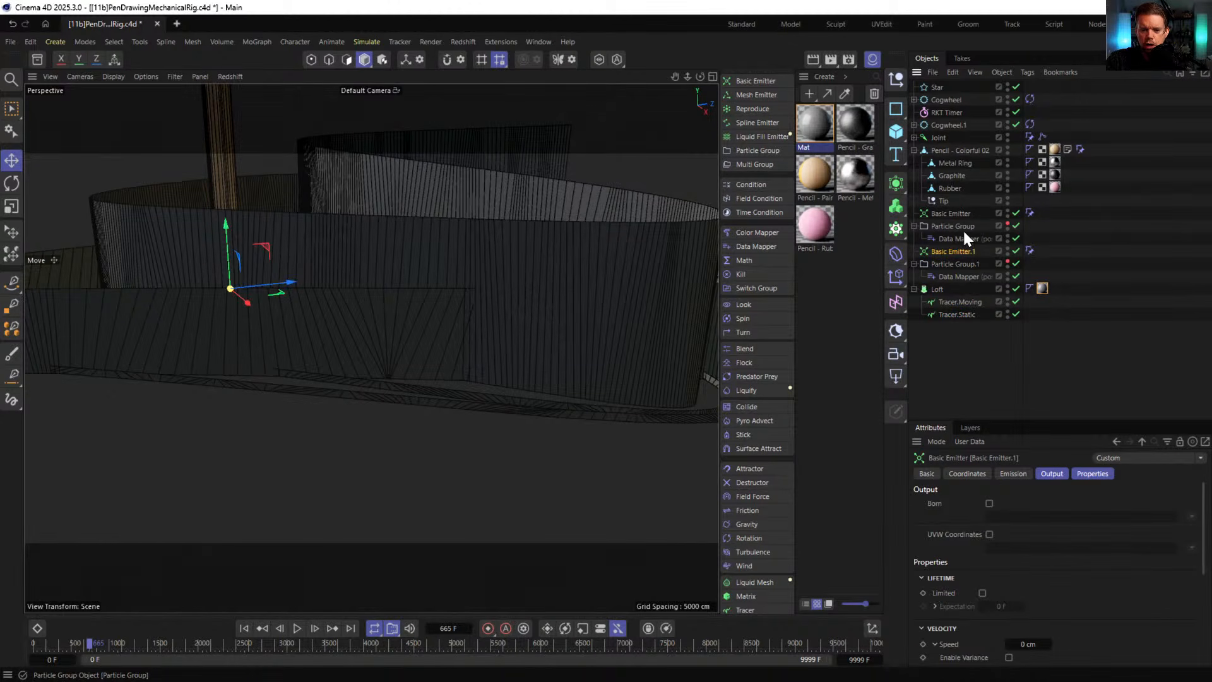
pyautogui.keyDown('ctrl'); pyautogui.click(952, 214); pyautogui.keyUp('ctrl')
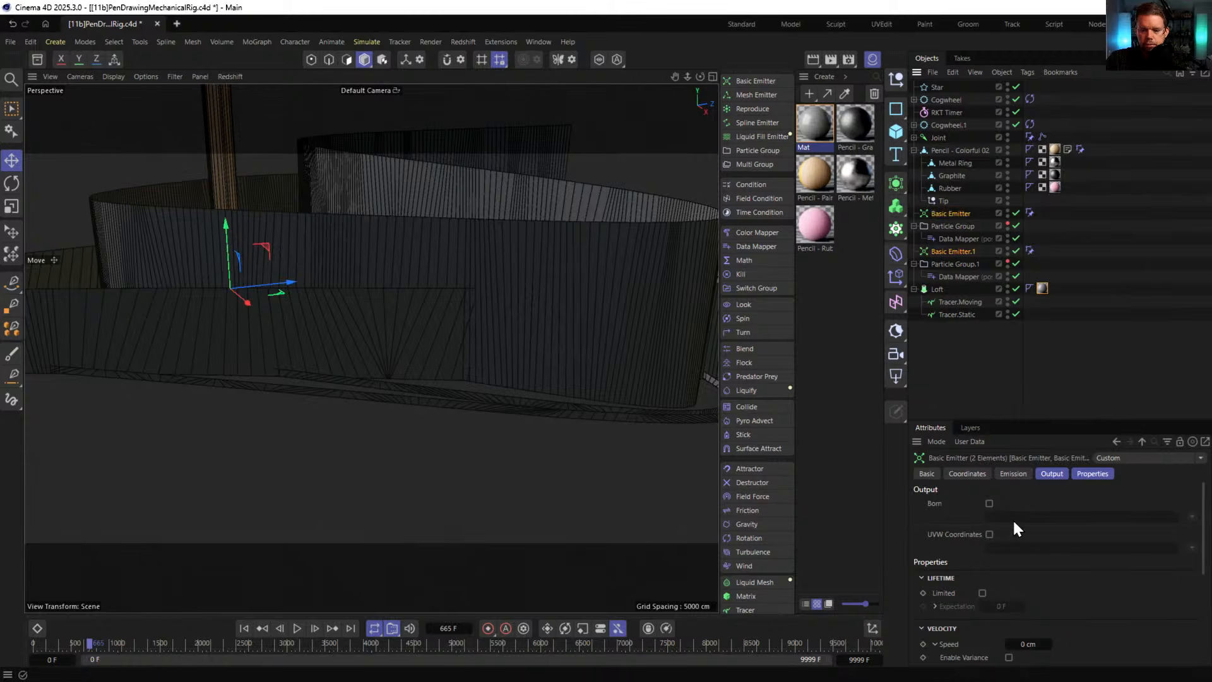
pyautogui.click(1010, 474)
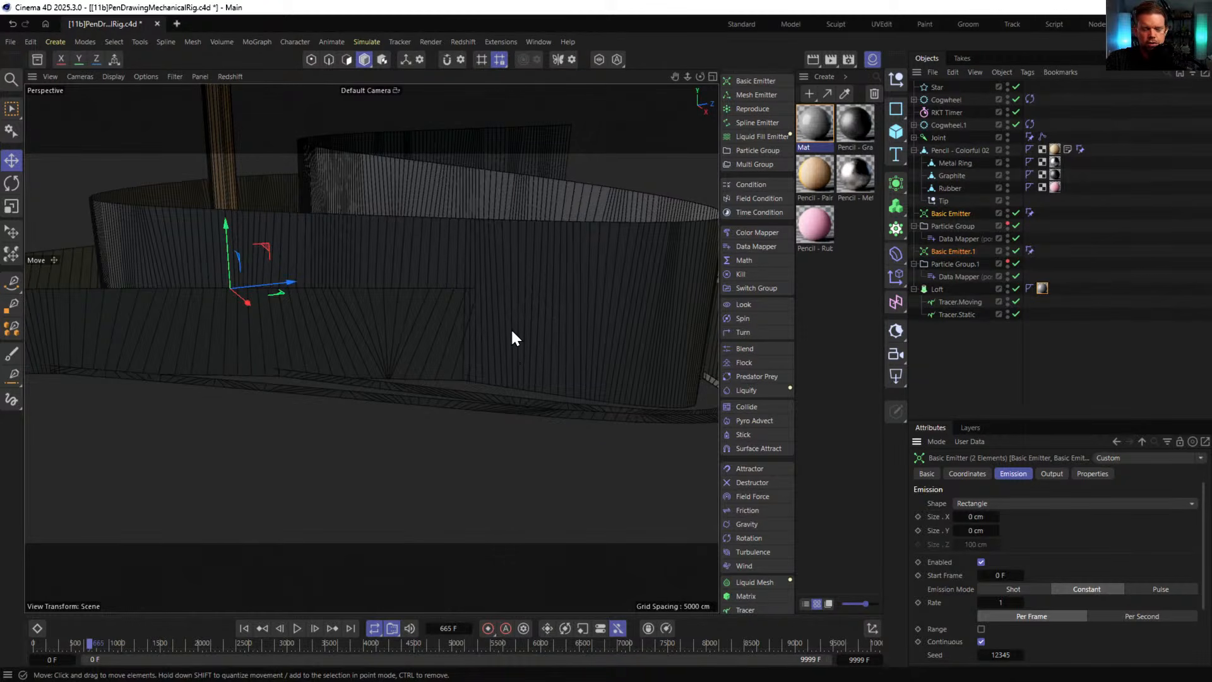
pyautogui.scroll(-5, 531, 245)
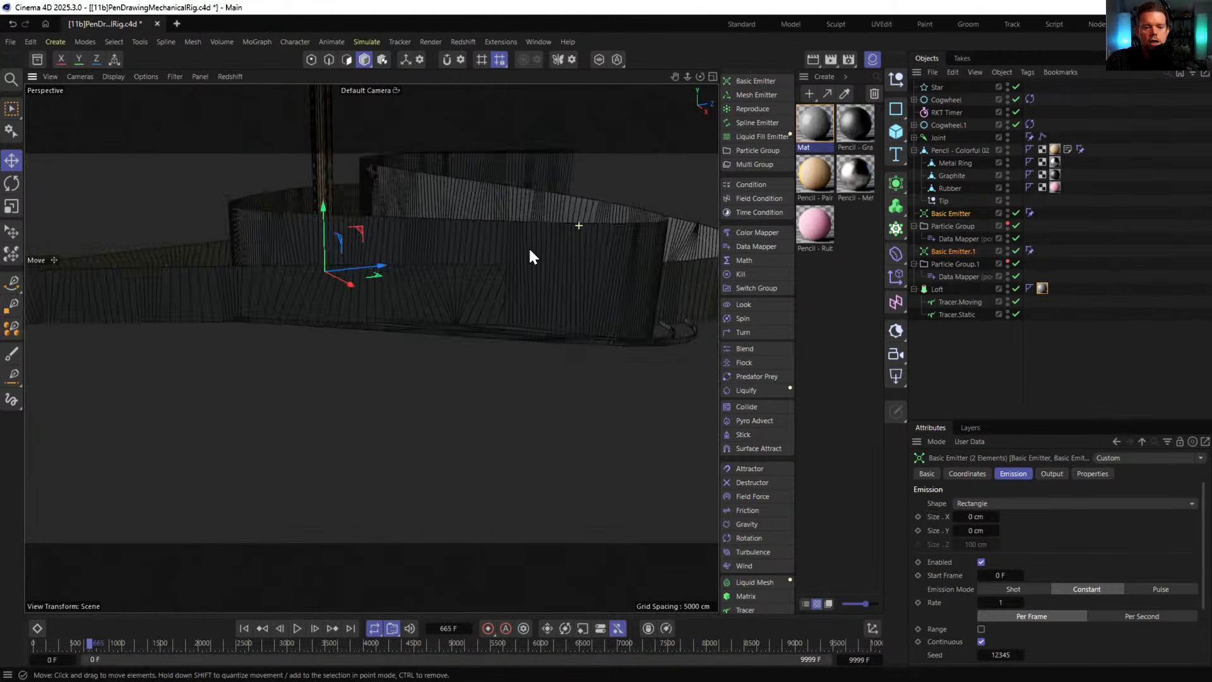
pyautogui.scroll(4, 581, 243)
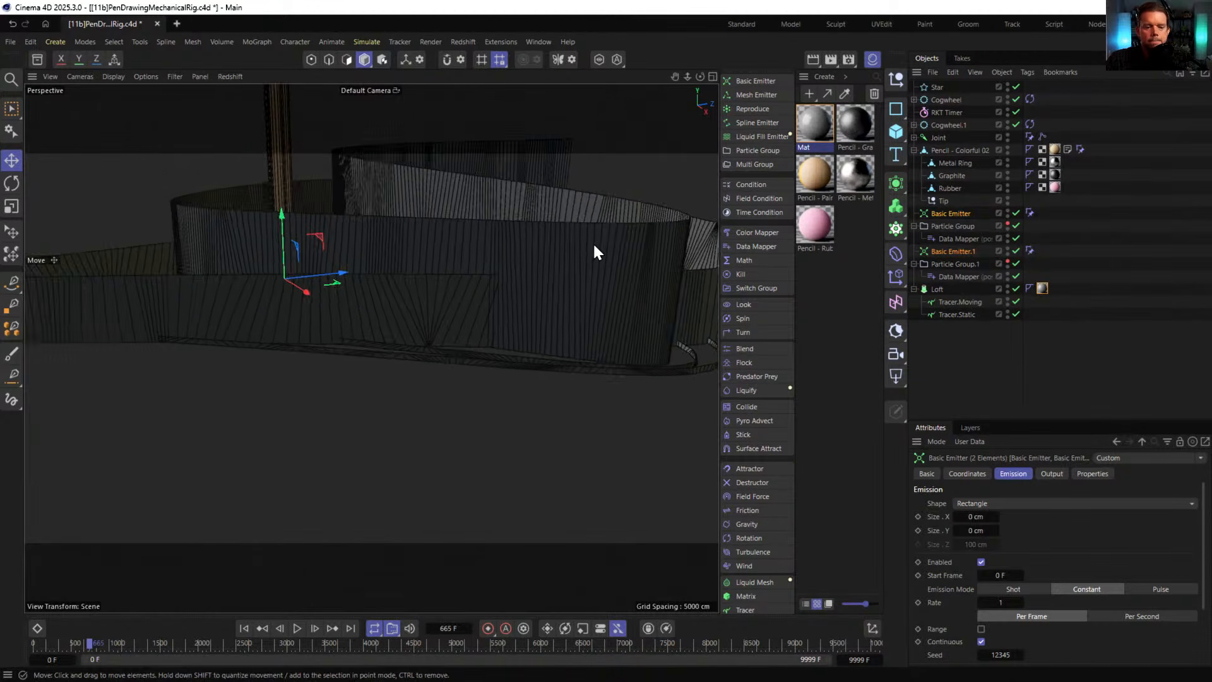
# - Add a Ramp node to the Mat material and connect its outColor to the Output's Surface
pyautogui.doubleClick(806, 129)
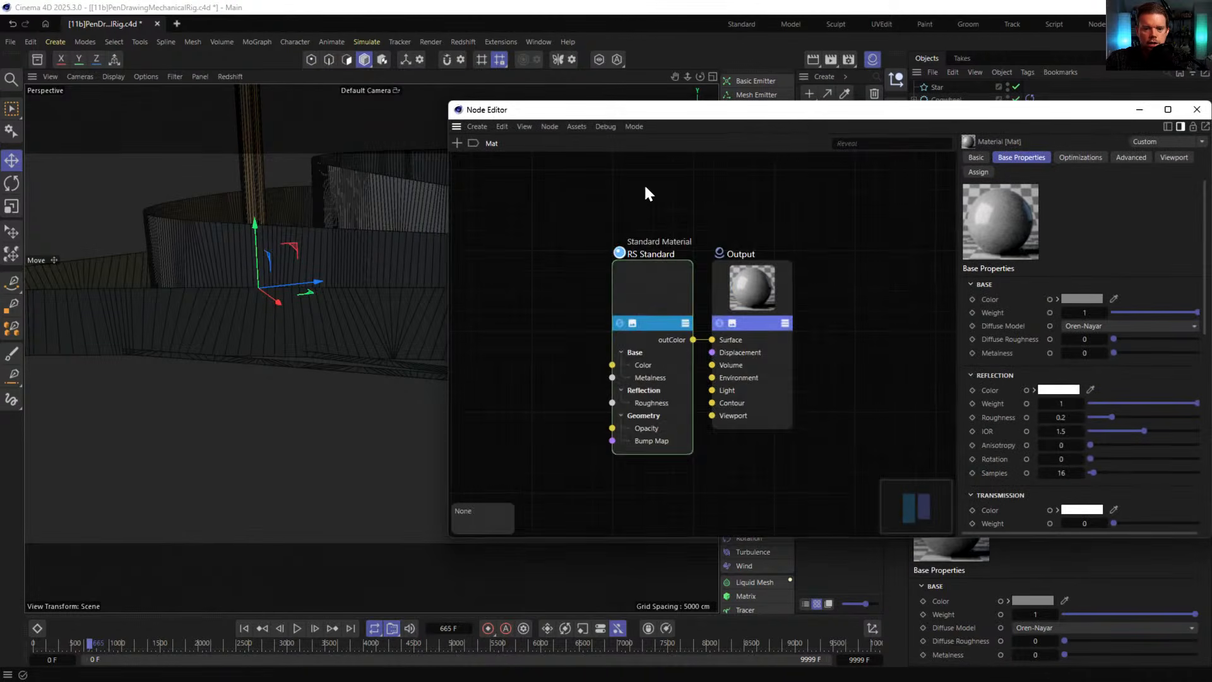
pyautogui.hotkey('shift', 'c')
pyautogui.write('ramp')
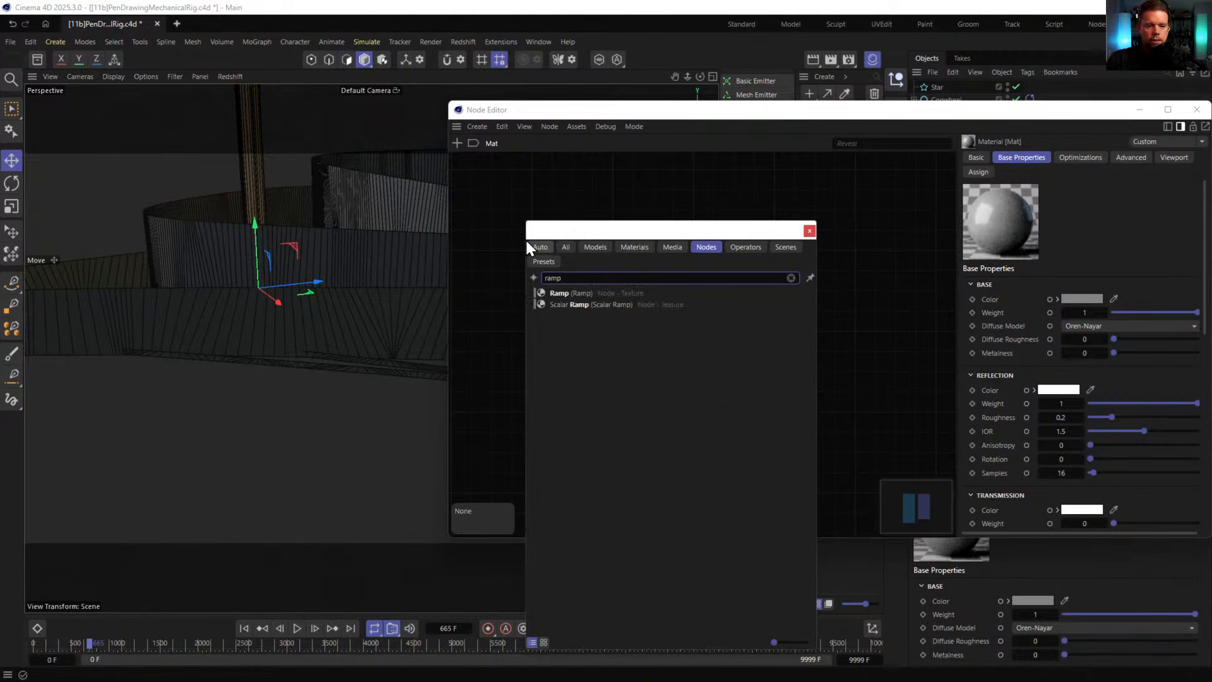
pyautogui.moveTo(558, 293); pyautogui.dragTo(509, 350)
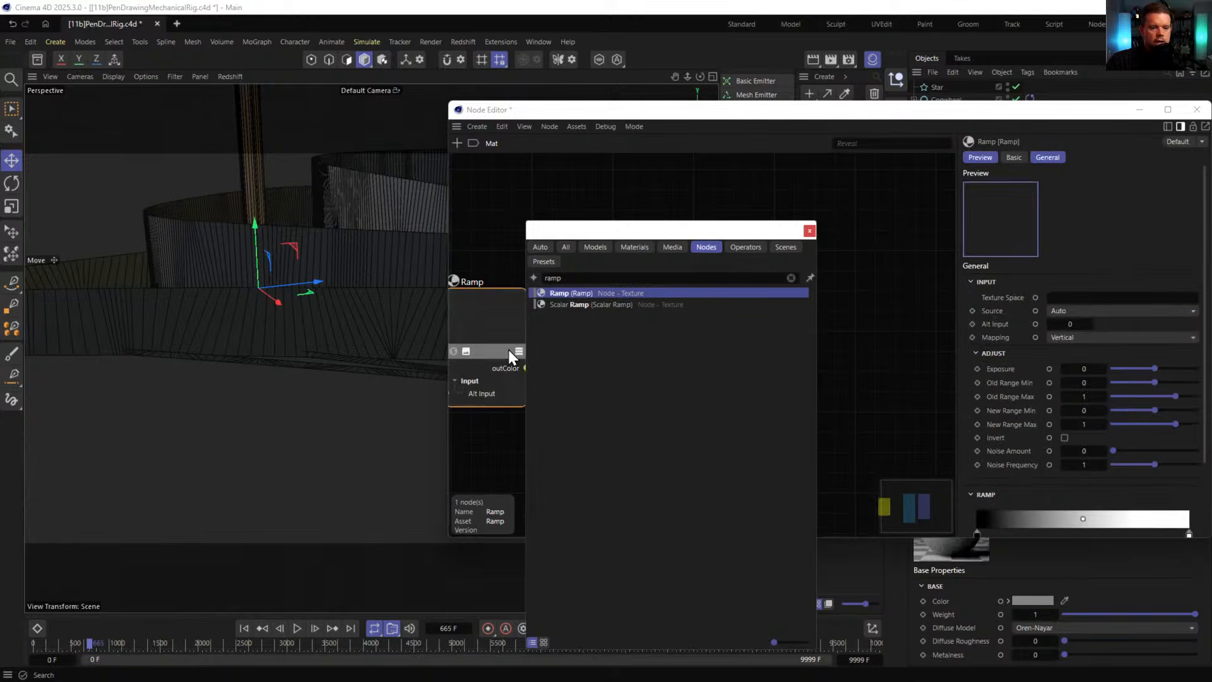
pyautogui.click(809, 231)
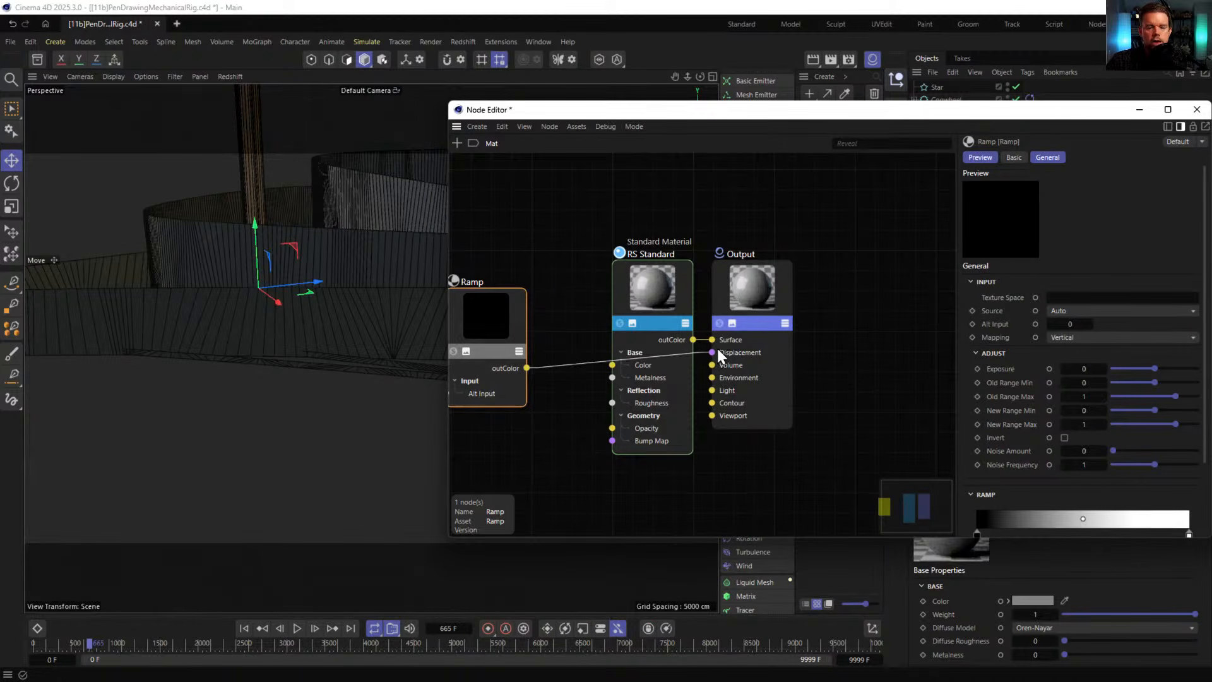
pyautogui.moveTo(718, 349); pyautogui.dragTo(712, 339)
# - Open the Redshift RenderView, start an interactive render, and place its window beside the node graph
pyautogui.click(467, 40)
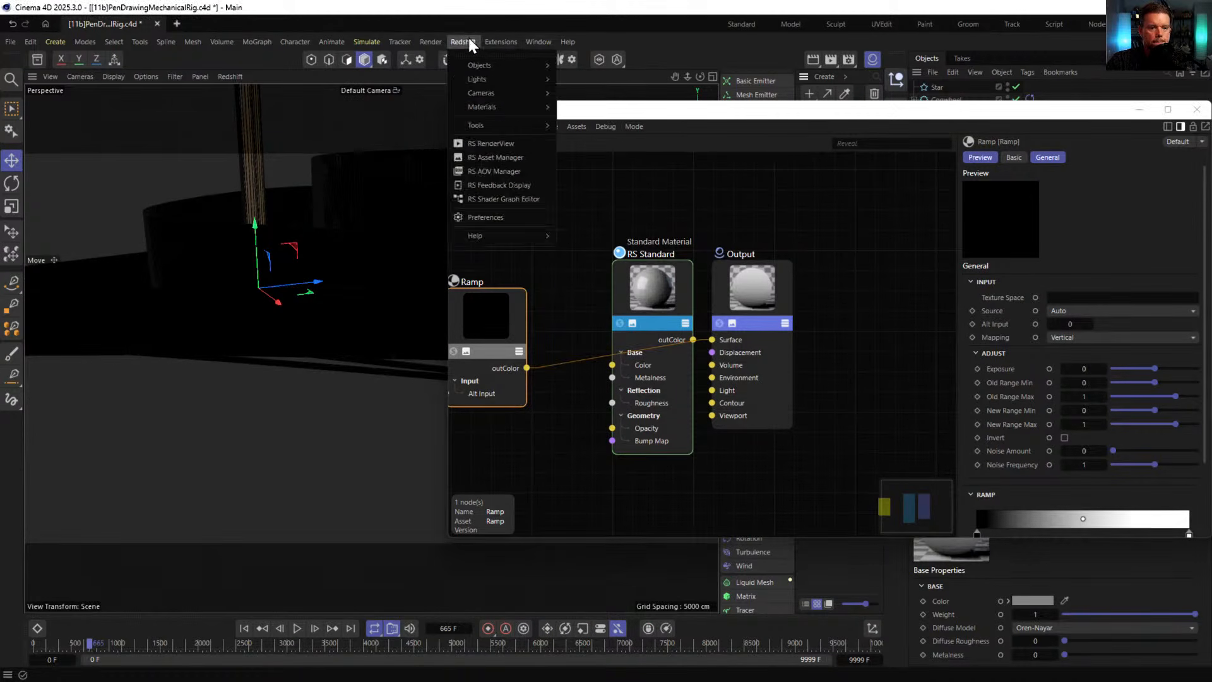
pyautogui.click(506, 143)
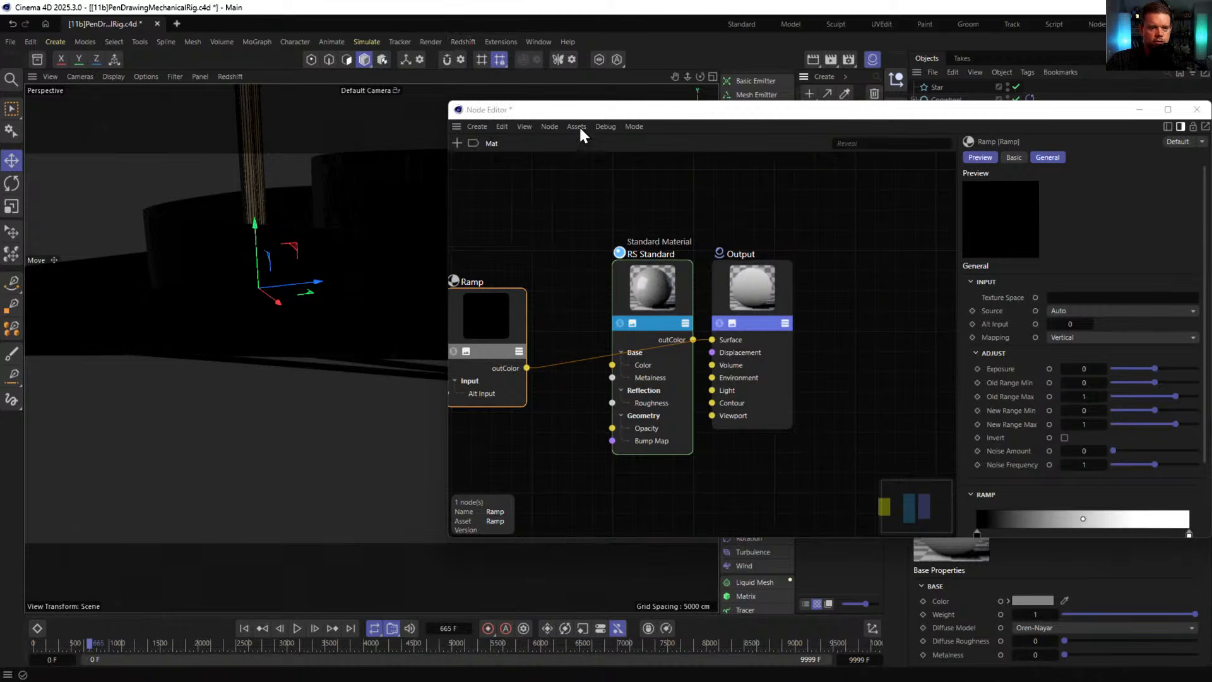
pyautogui.moveTo(622, 119); pyautogui.dragTo(135, 135)
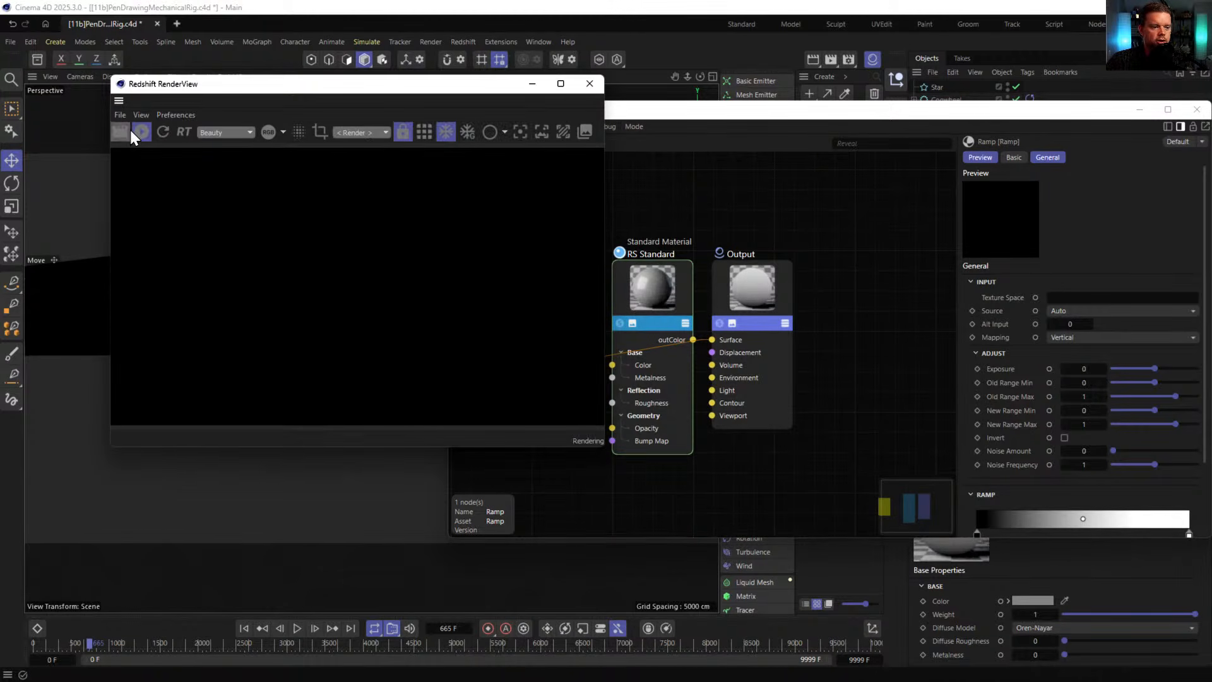
pyautogui.moveTo(278, 91); pyautogui.dragTo(246, 241)
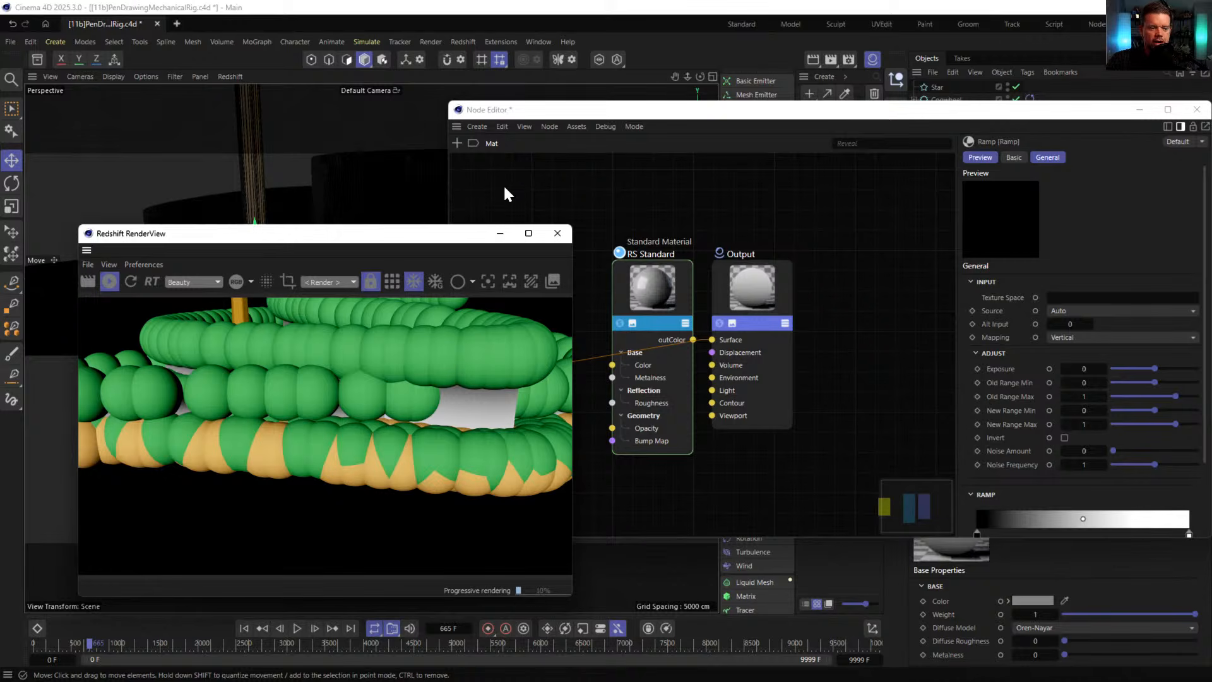
# - Hide Particle Group and Particle Group.1 from rendering, keeping the ramp's node graph beside the render
pyautogui.moveTo(1015, 110); pyautogui.dragTo(693, 289)
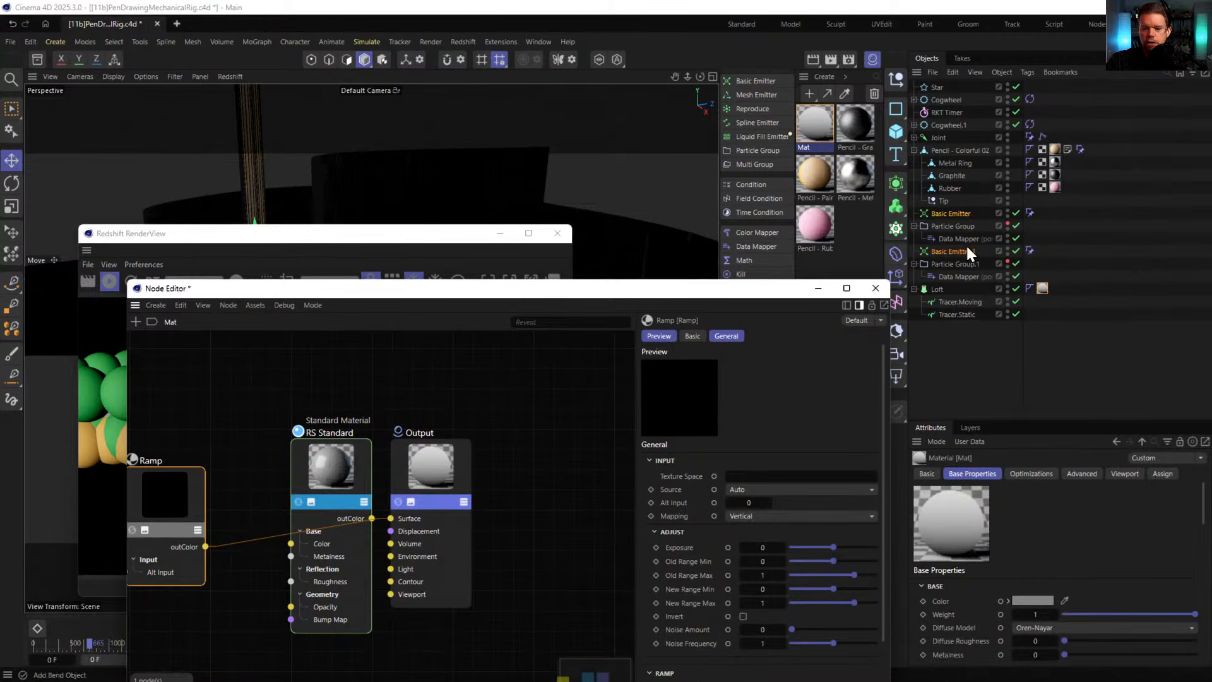
pyautogui.doubleClick(1008, 230)
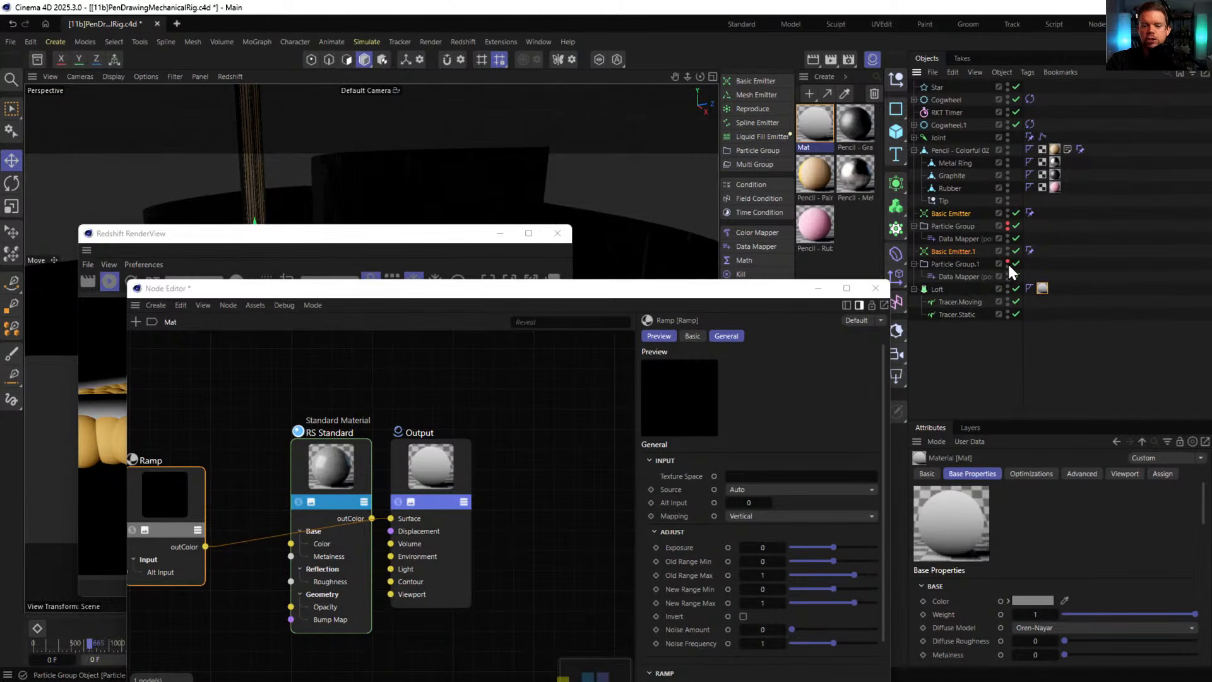
pyautogui.moveTo(573, 289); pyautogui.dragTo(946, 131)
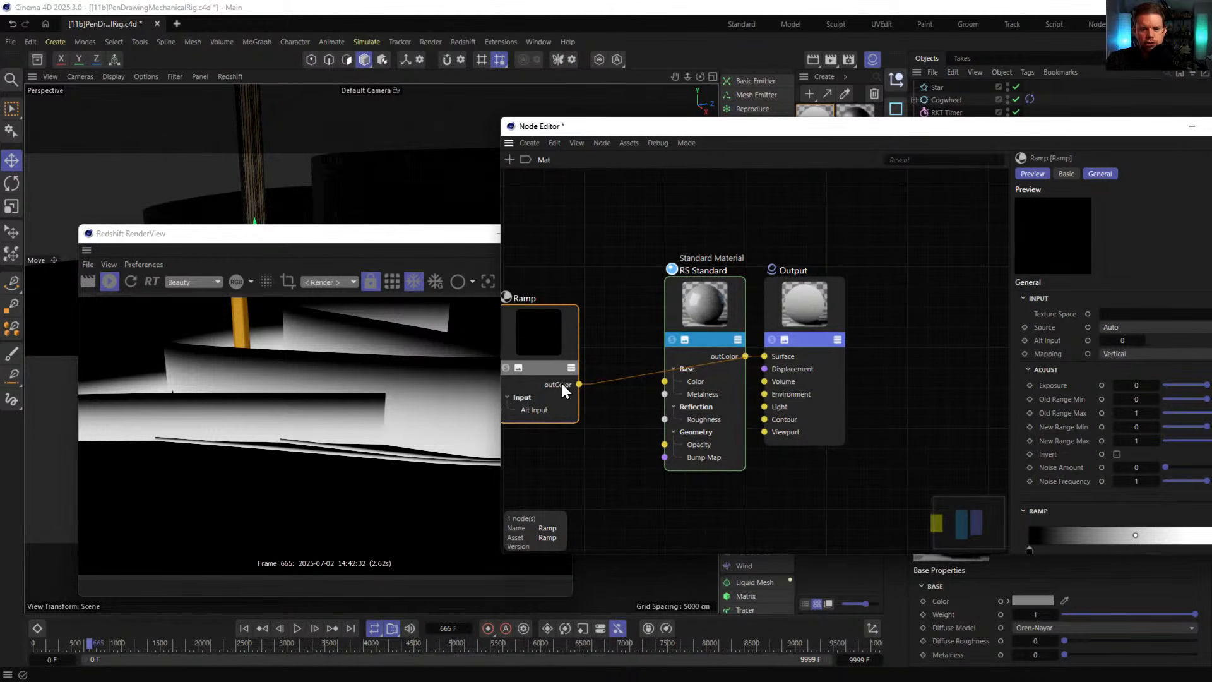
# - Close the Node Editor and the Redshift RenderView
pyautogui.moveTo(807, 134); pyautogui.dragTo(624, 129)
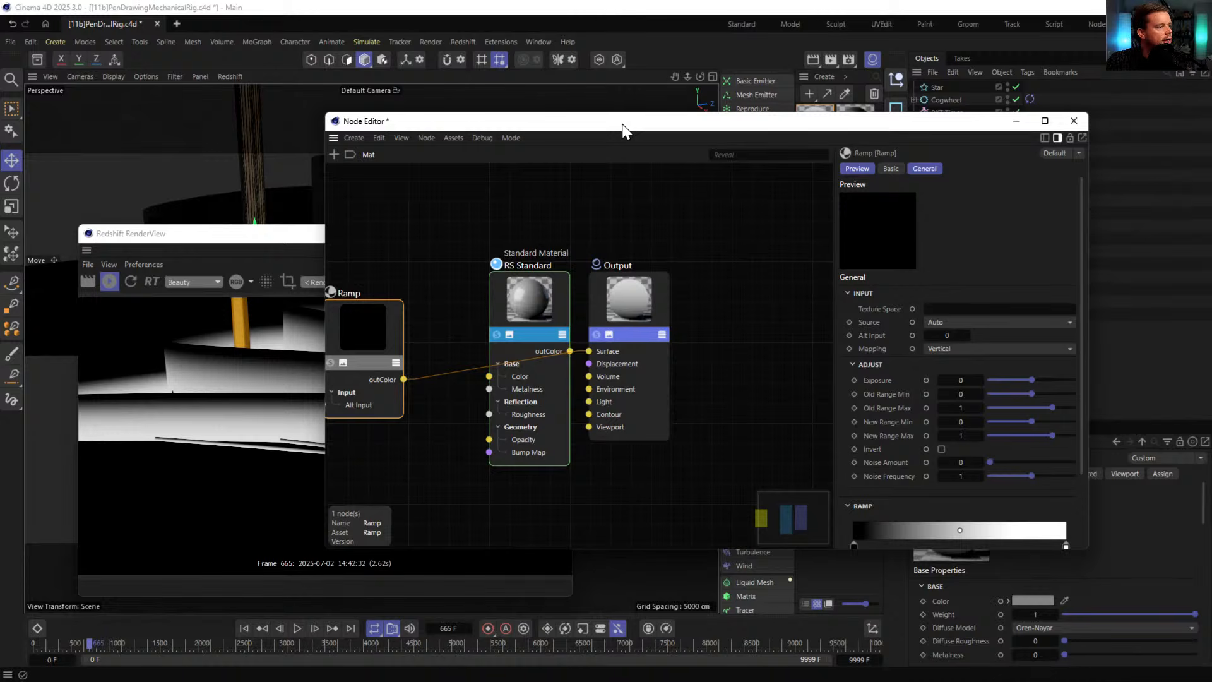
pyautogui.click(1072, 123)
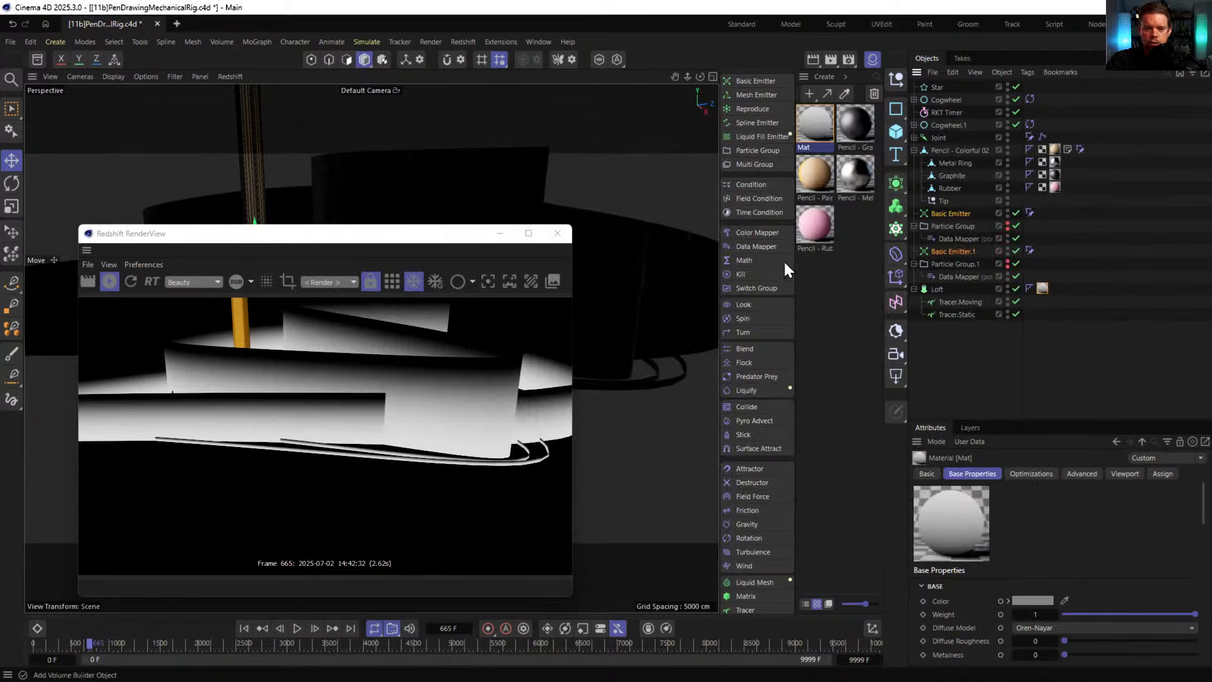
pyautogui.click(560, 233)
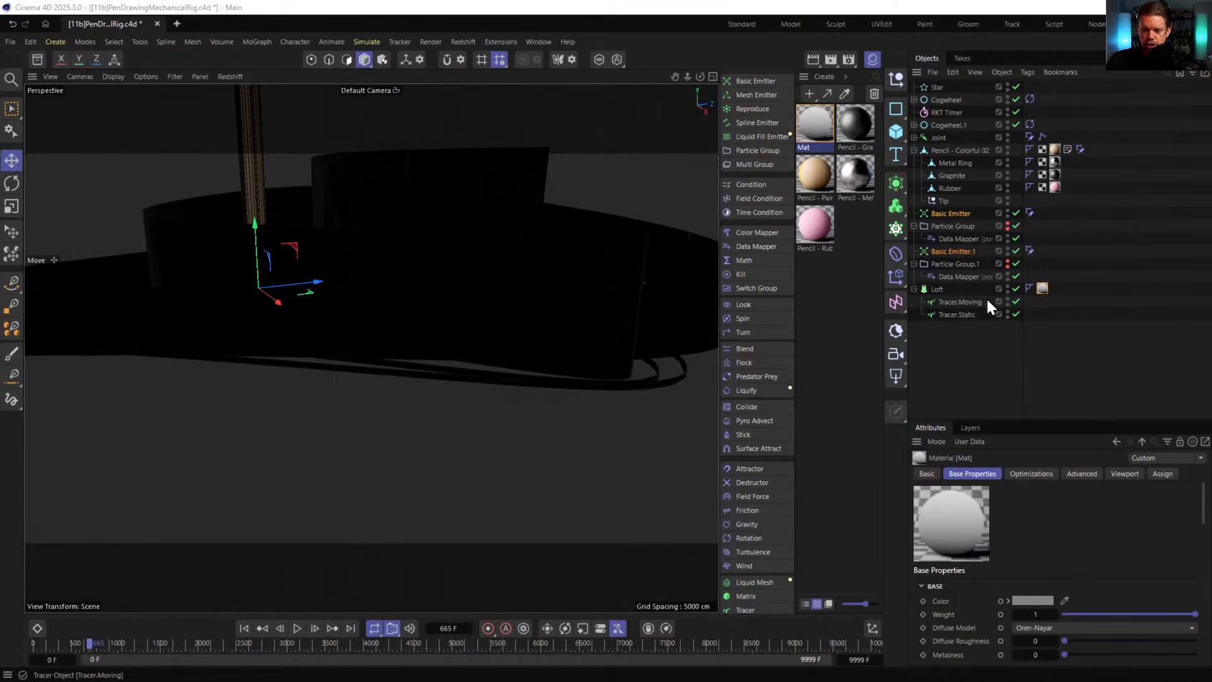
# - Move Tracer.Moving and Tracer.Static out of the Loft to the top level of the object hierarchy
pyautogui.click(954, 301)
pyautogui.keyDown('shift'); pyautogui.click(965, 315); pyautogui.keyUp('shift')
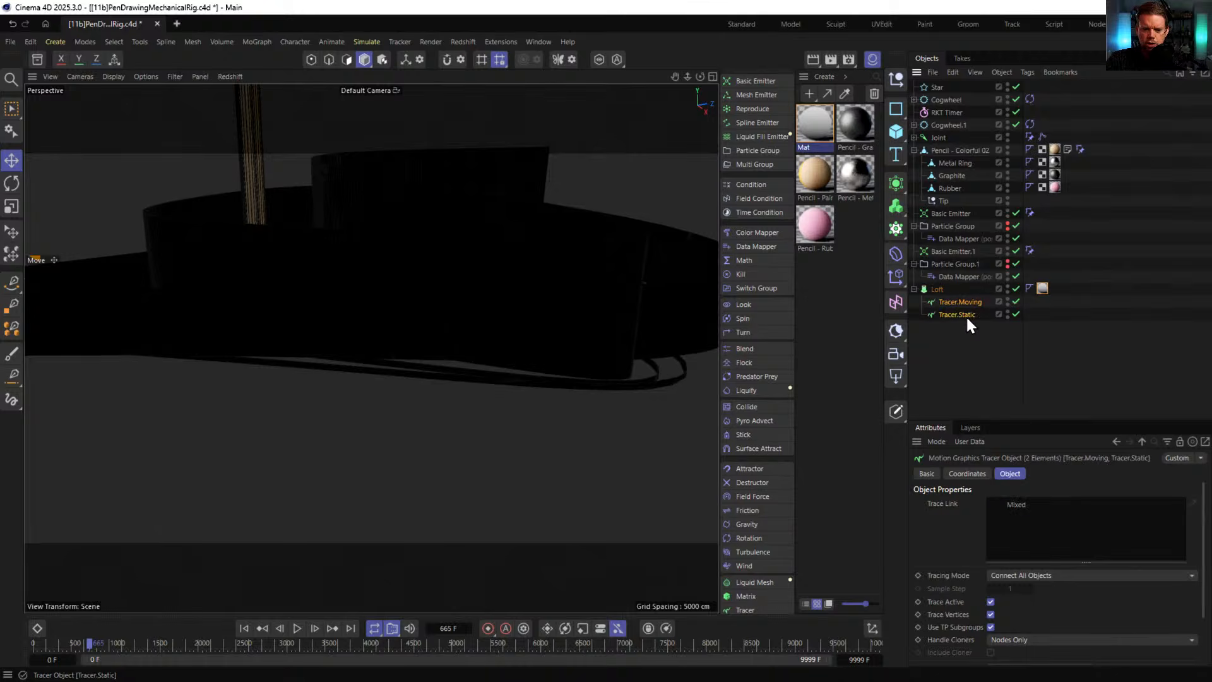
pyautogui.click(942, 303)
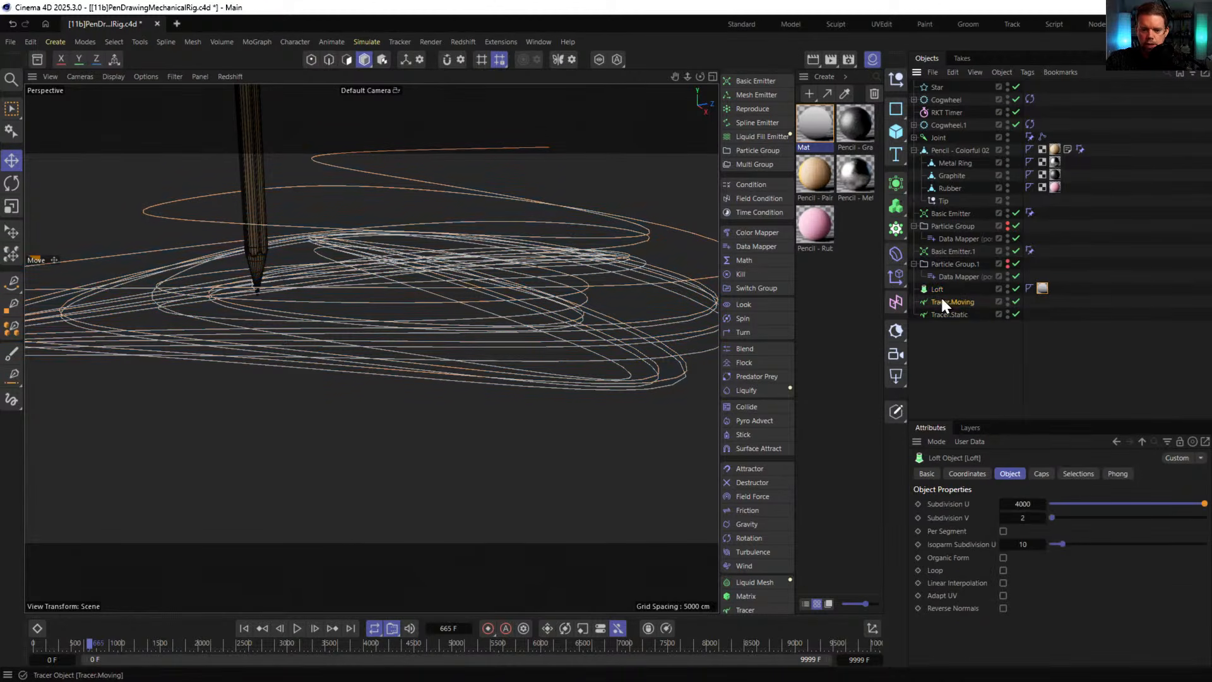
# - Put Tracer.Static inside a new Sweep and add a Line above it as the sweep profile
pyautogui.click(897, 191)
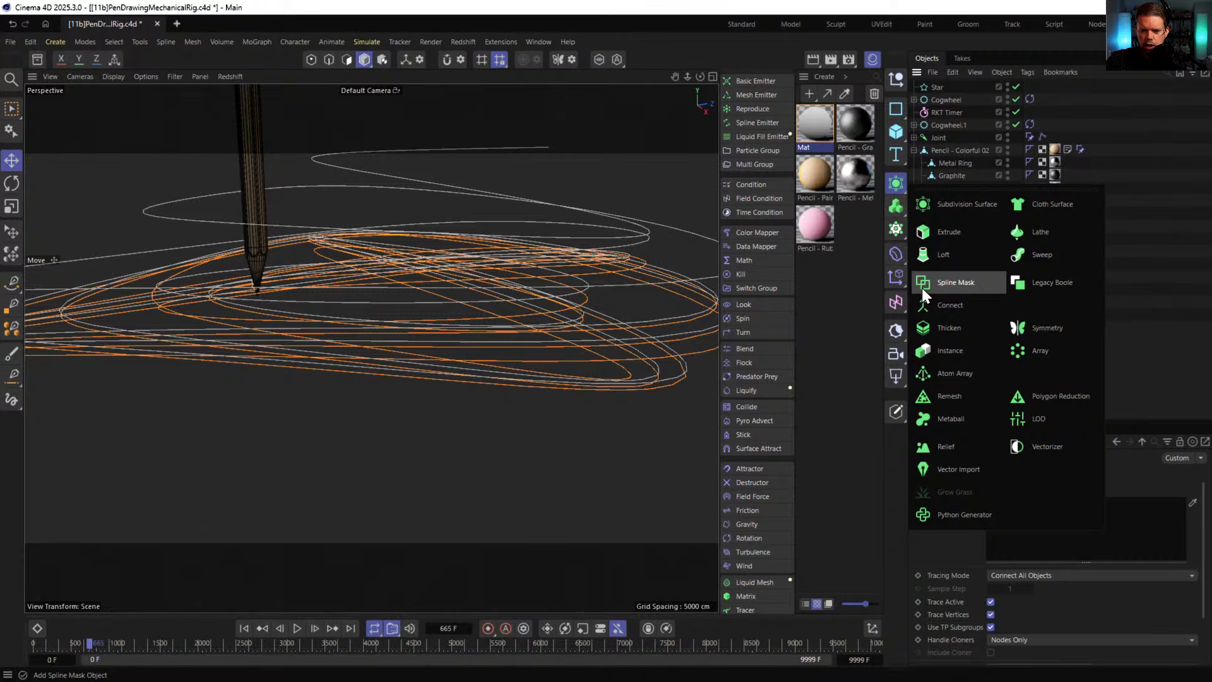
pyautogui.keyDown('alt'); pyautogui.click(1060, 255); pyautogui.keyUp('alt')
pyautogui.hotkey('shift', 'c')
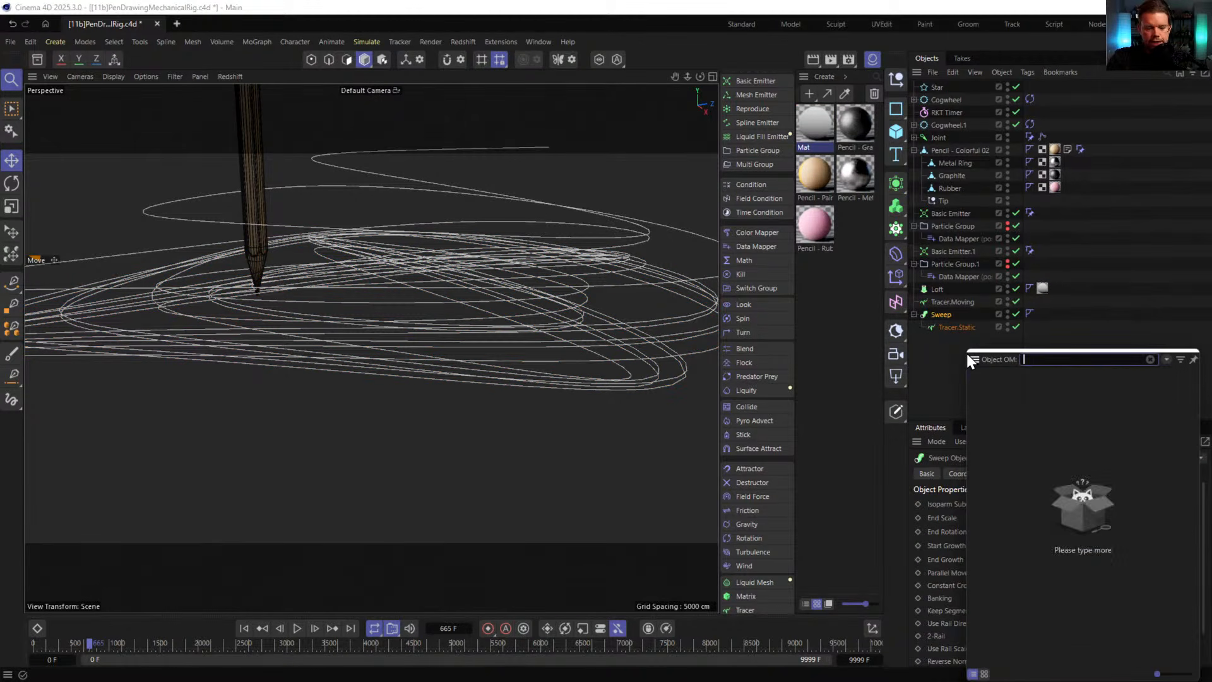
pyautogui.write('line')
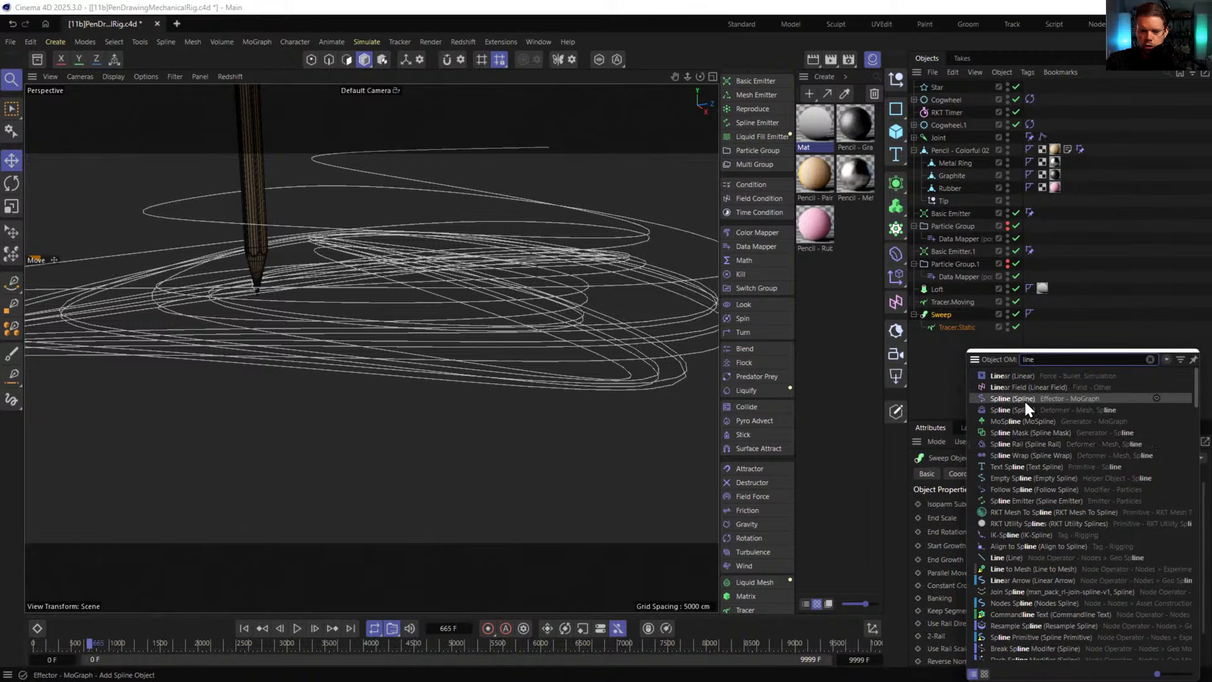
pyautogui.moveTo(1025, 558); pyautogui.dragTo(952, 327)
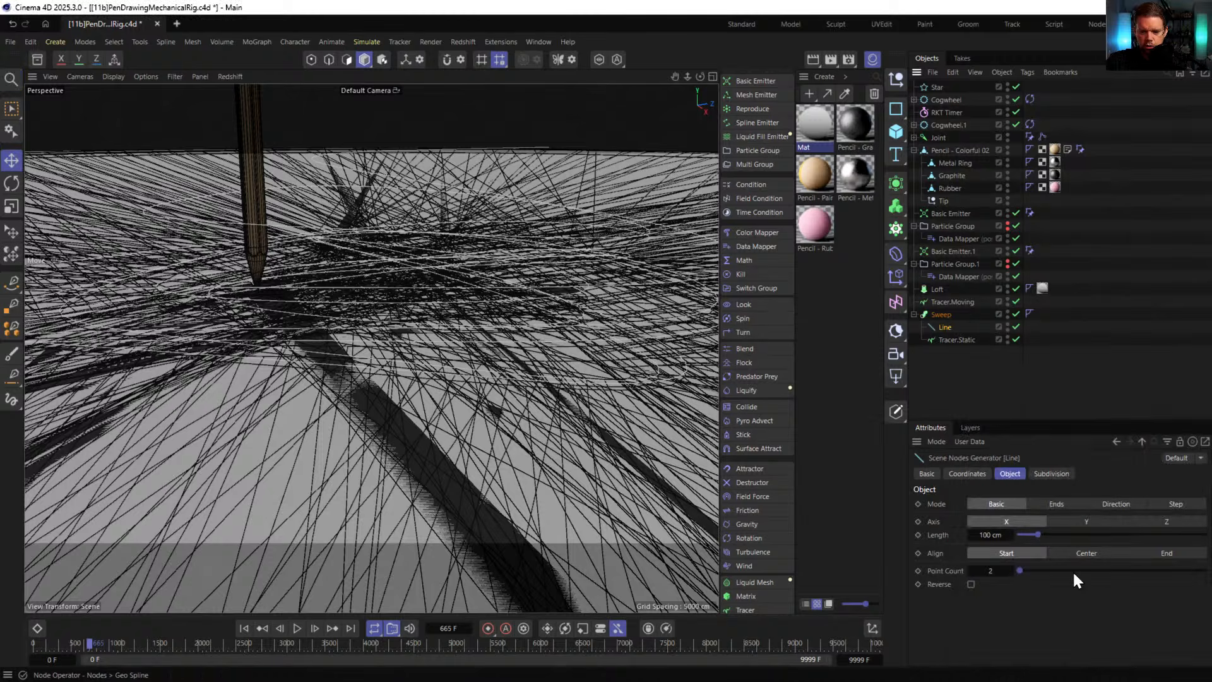
# - Align the Line profile with the Y axis and set its length to 0.1 cm
pyautogui.click(1085, 521)
pyautogui.click(984, 534)
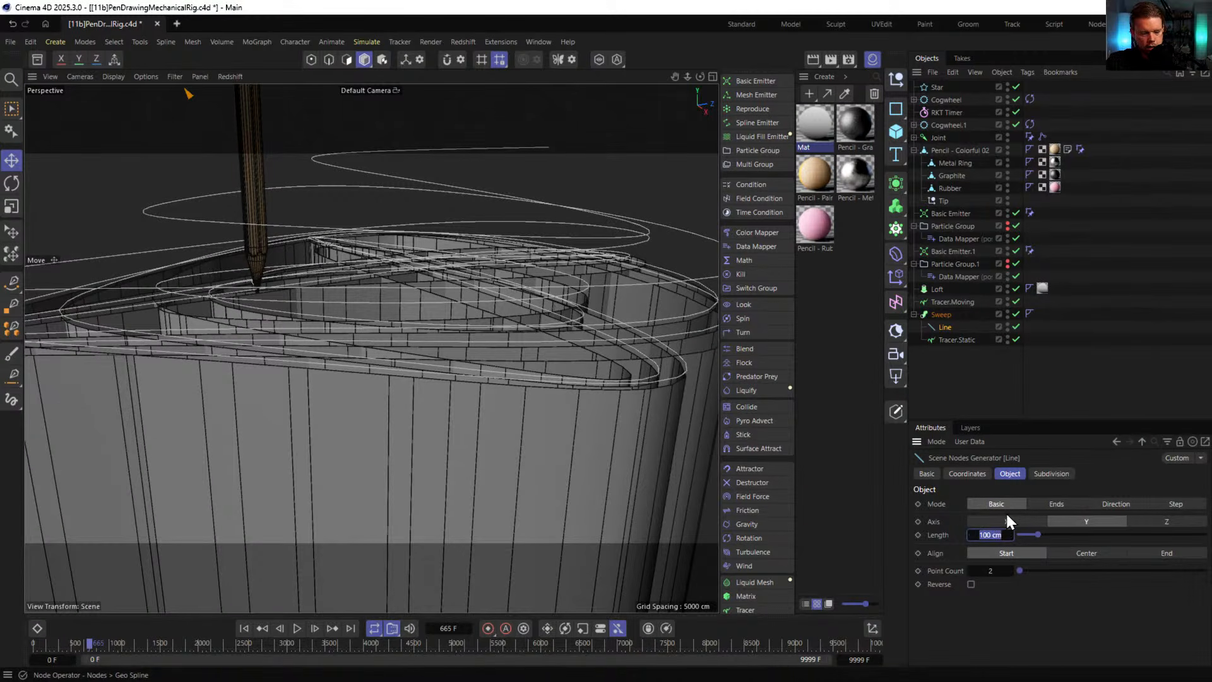
pyautogui.write('1')
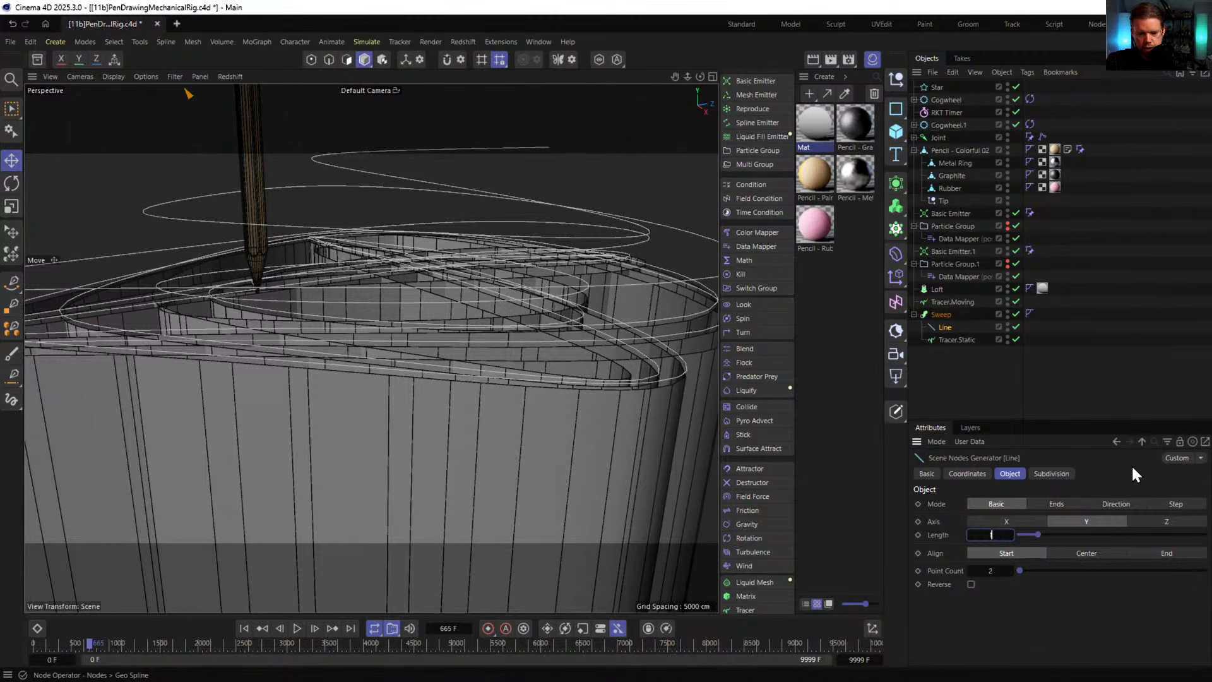
pyautogui.press('Return')
pyautogui.click(1006, 535)
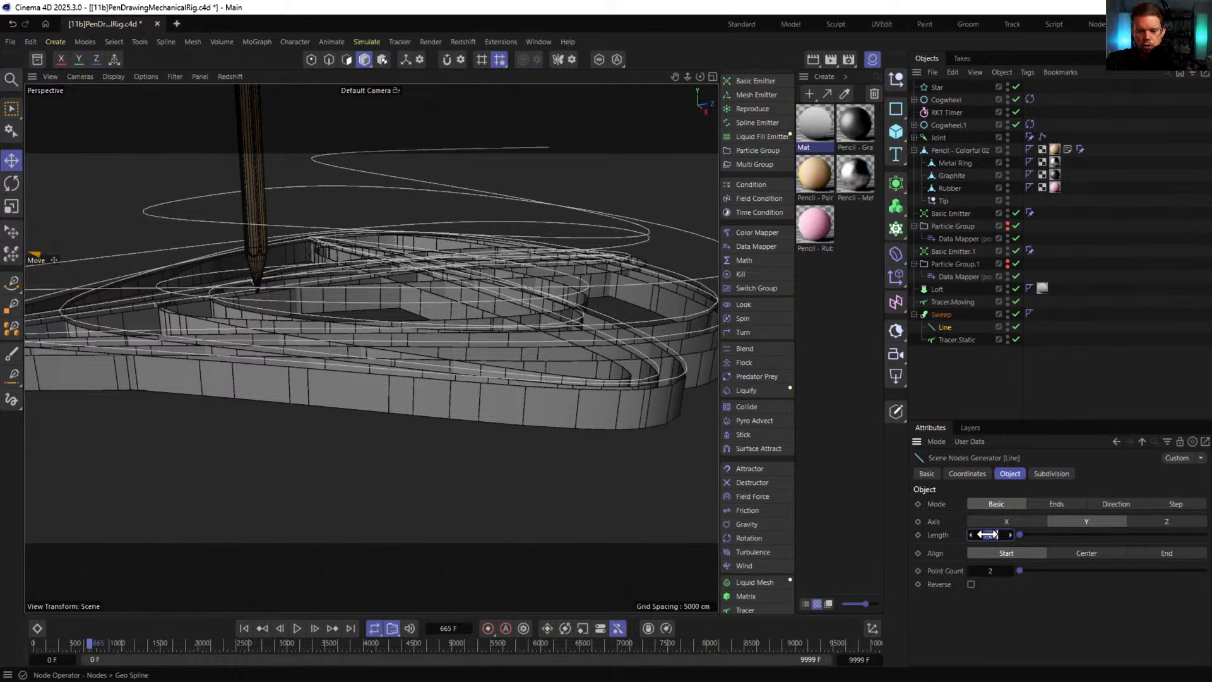
pyautogui.write('0.1')
pyautogui.press('Return')
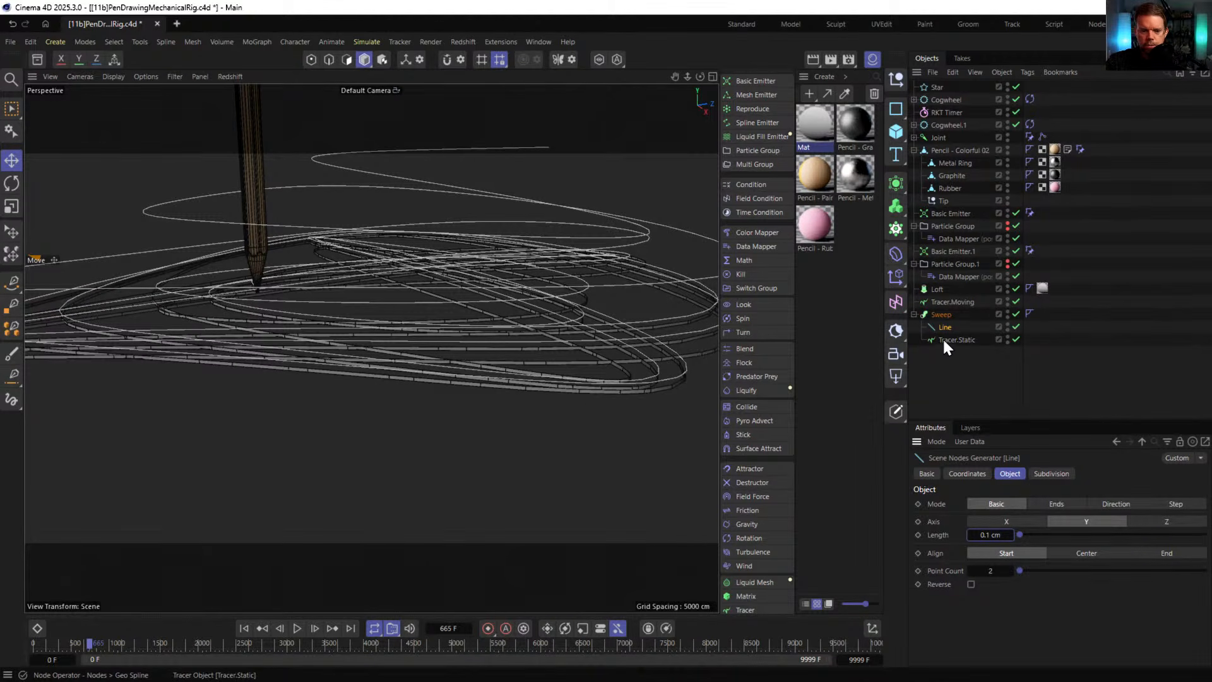
# - Put Tracer.Moving inside the Sweep below Tracer.Static as the second rail, review the rail options and play the animation briefly
pyautogui.moveTo(951, 301); pyautogui.dragTo(953, 339)
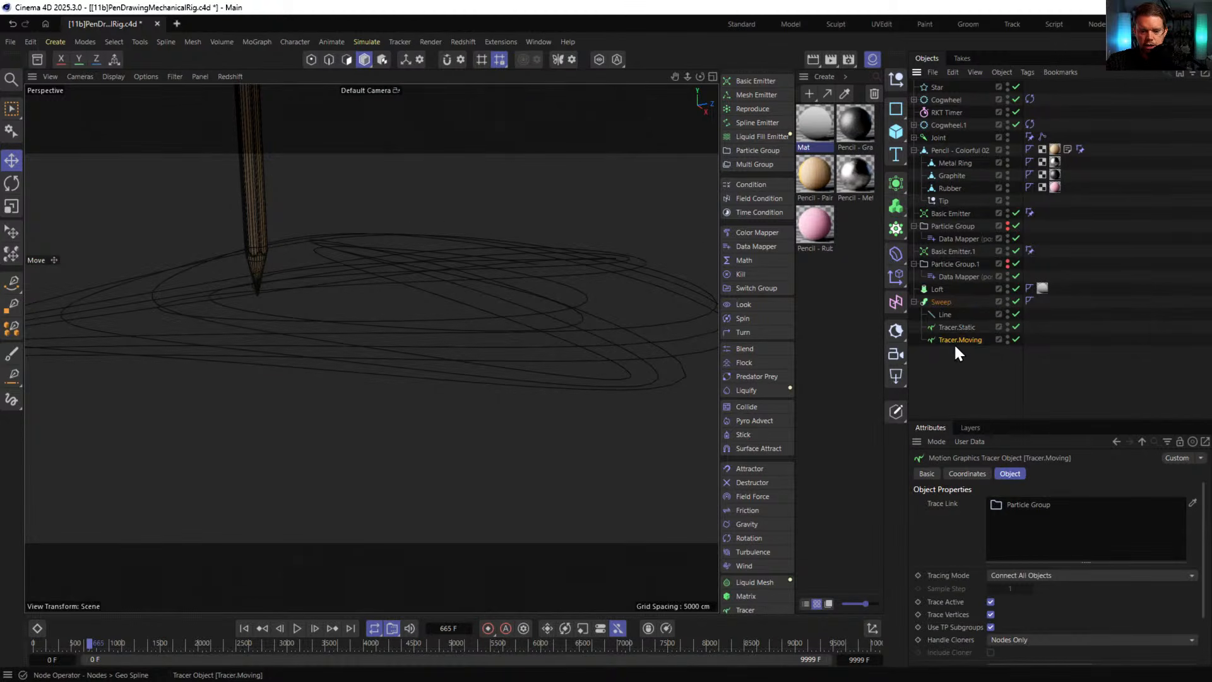
pyautogui.click(939, 303)
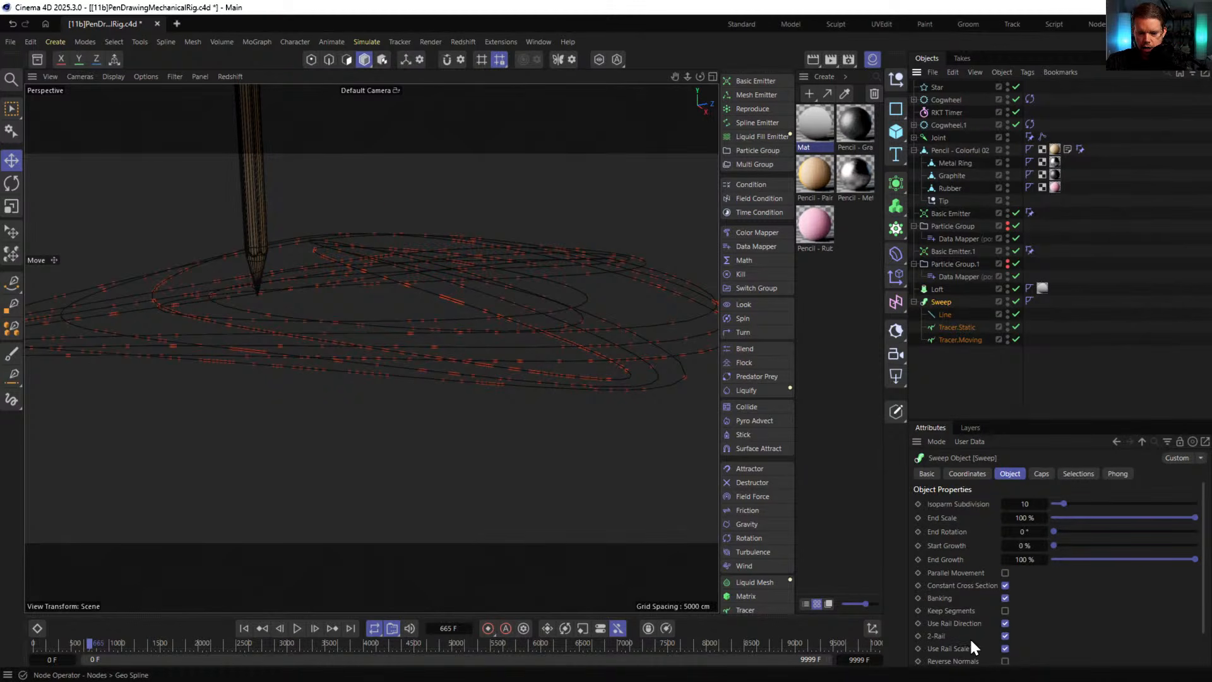
pyautogui.scroll(-2, 1083, 604)
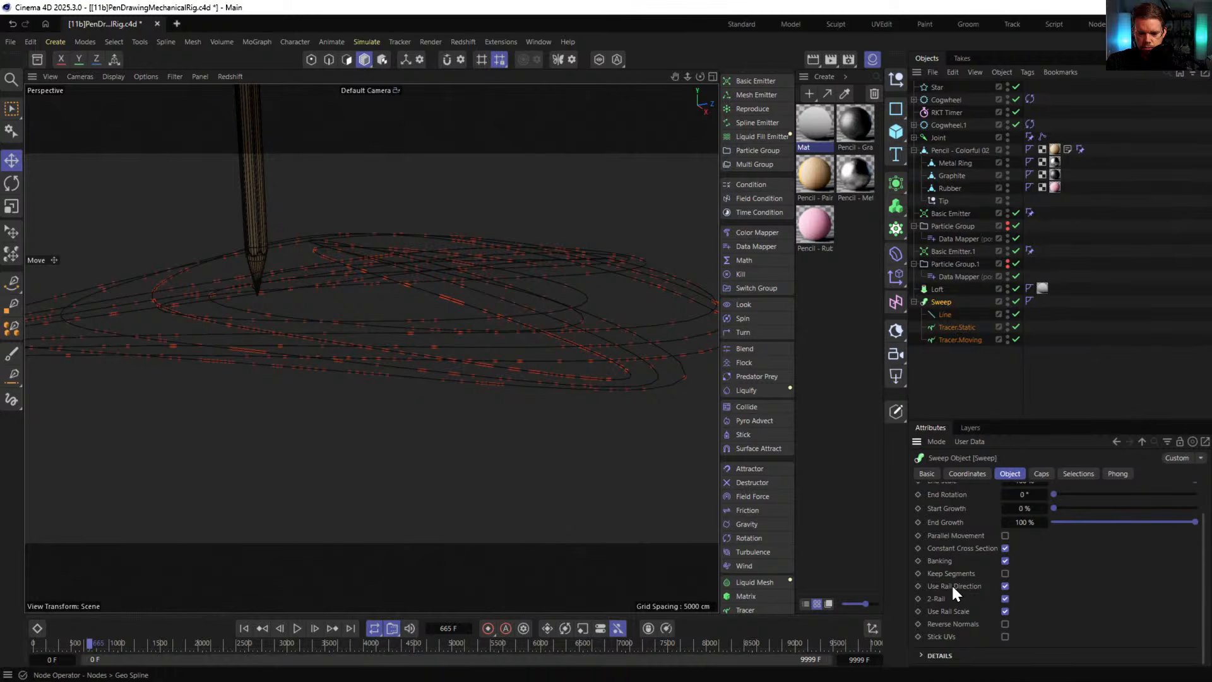
pyautogui.click(947, 611)
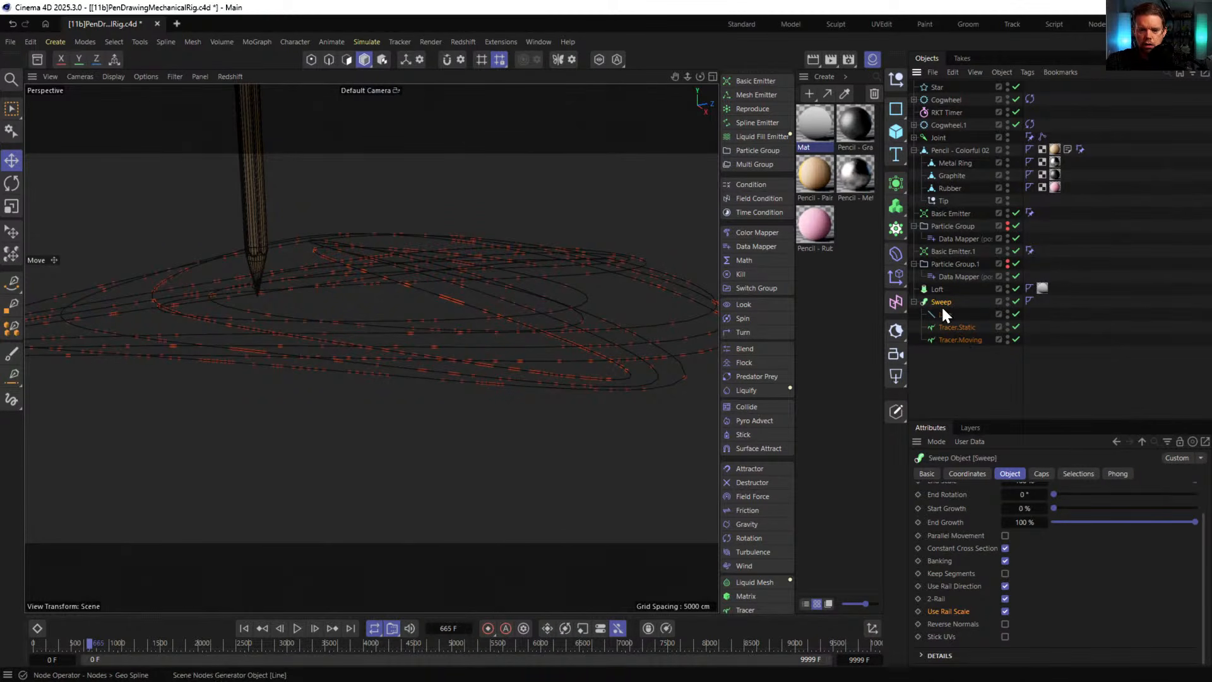
pyautogui.click(297, 628)
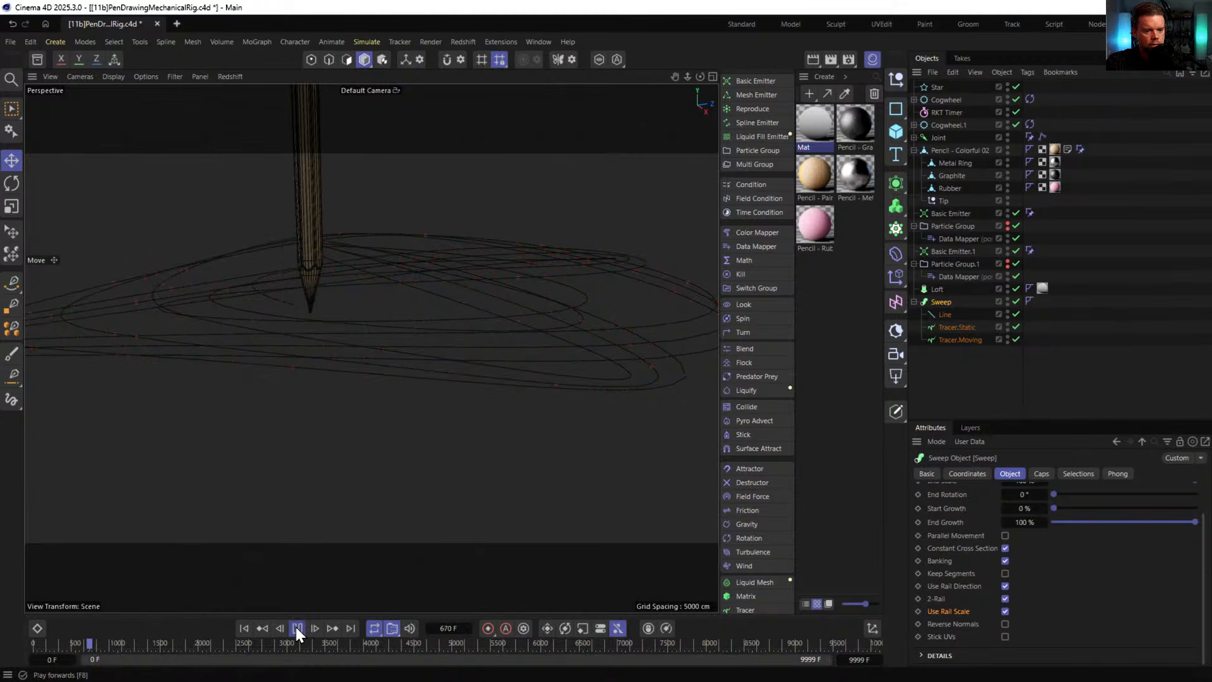
# - Try the Z axis for the Line profile, set it to X and check the swept ribbon
pyautogui.click(945, 314)
pyautogui.click(1142, 521)
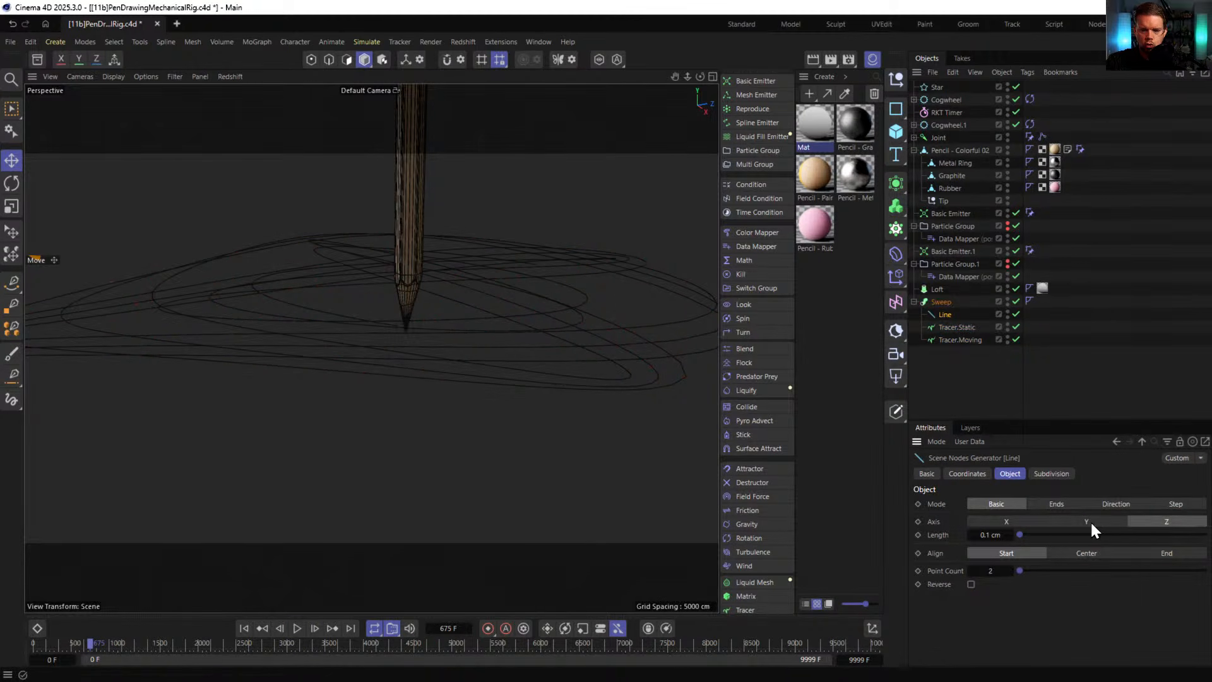
pyautogui.click(1027, 522)
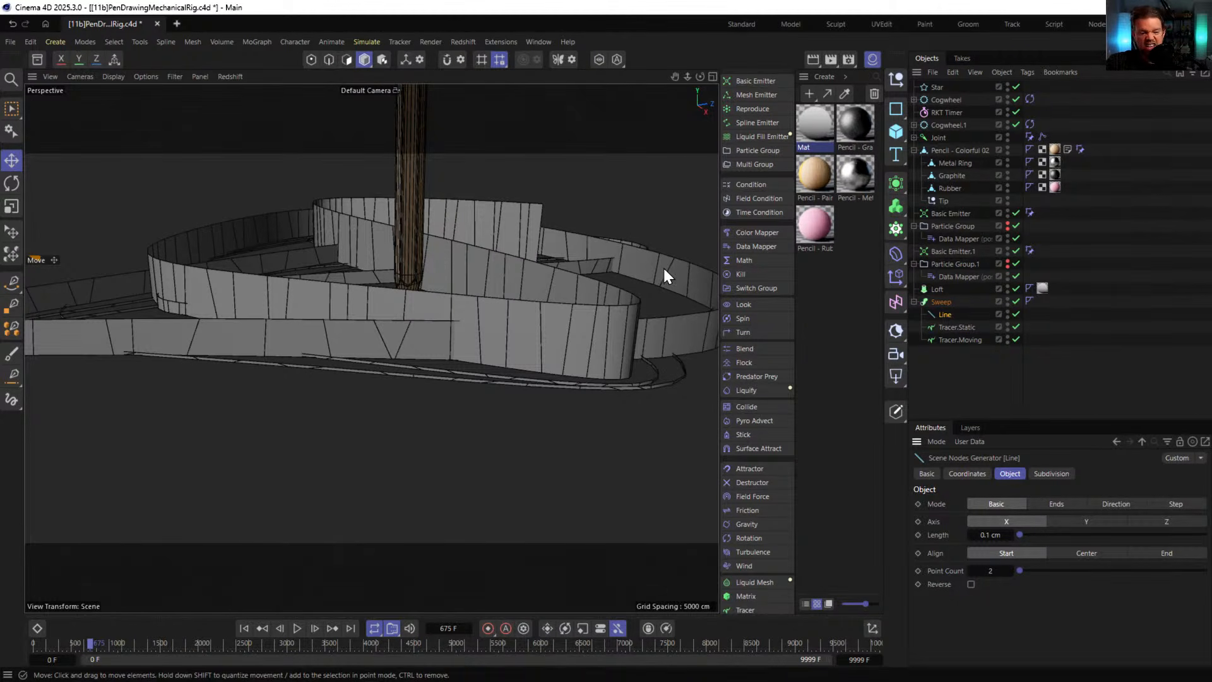
pyautogui.moveTo(451, 313)
pyautogui.keyDown('alt'); pyautogui.mouseDown()
pyautogui.moveTo(341, 322)
pyautogui.moveTo(381, 366)
pyautogui.moveTo(454, 319)
pyautogui.moveTo(493, 269)
pyautogui.moveTo(434, 318)
pyautogui.moveTo(451, 293)
pyautogui.mouseUp(); pyautogui.keyUp('alt')
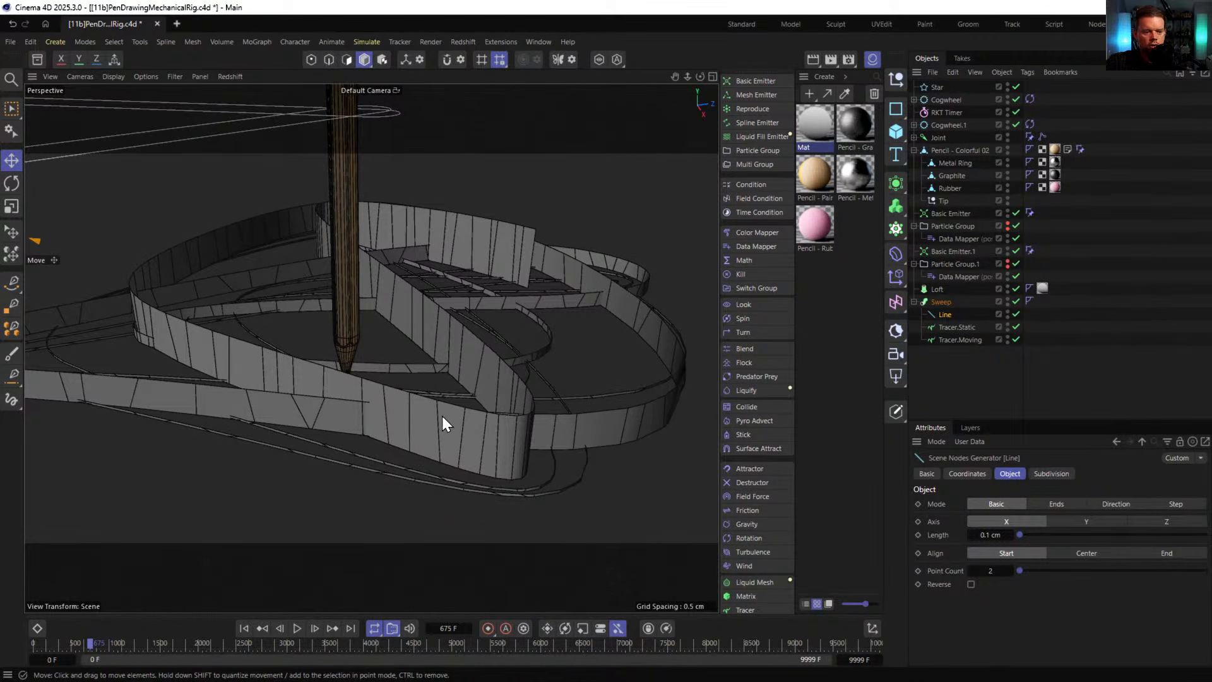
pyautogui.click(959, 327)
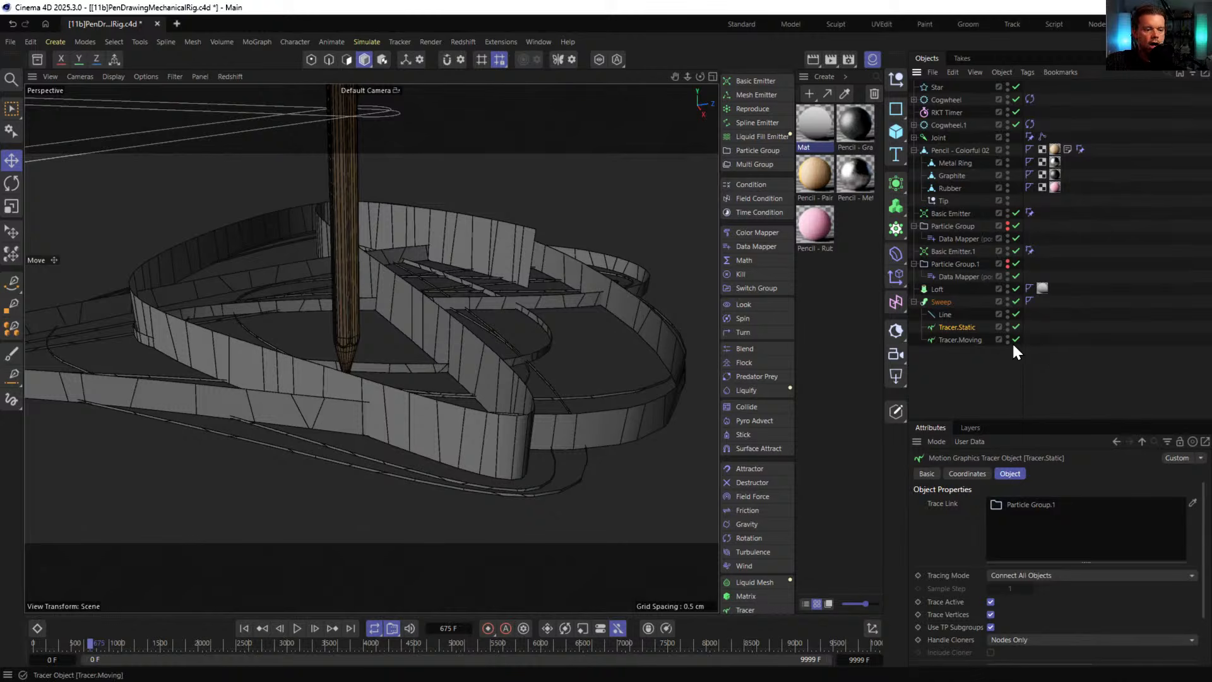
pyautogui.keyDown('alt'); pyautogui.moveTo(460, 361); pyautogui.dragTo(502, 316); pyautogui.keyUp('alt')
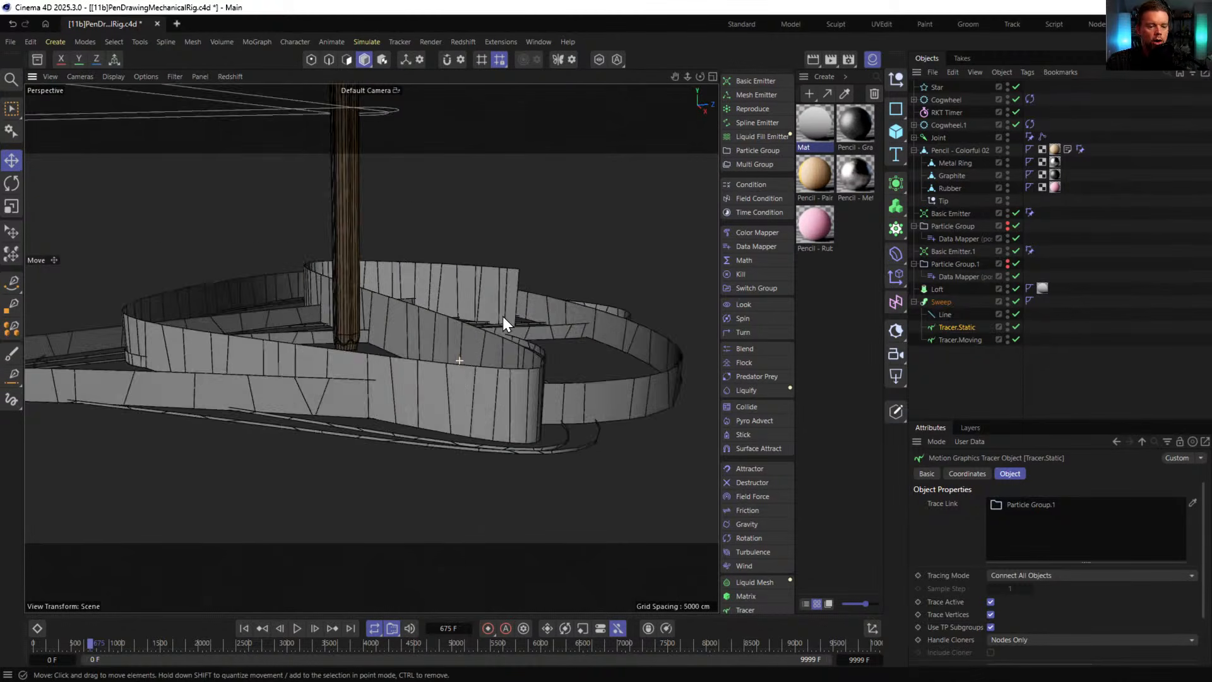
pyautogui.keyDown('alt'); pyautogui.moveTo(503, 316); pyautogui.dragTo(498, 342, button='right'); pyautogui.keyUp('alt')
pyautogui.keyDown('alt'); pyautogui.moveTo(498, 342); pyautogui.dragTo(457, 366, button='middle'); pyautogui.keyUp('alt')
# - Transfer the Loft's material to the Sweep and delete the Loft
pyautogui.click(937, 379)
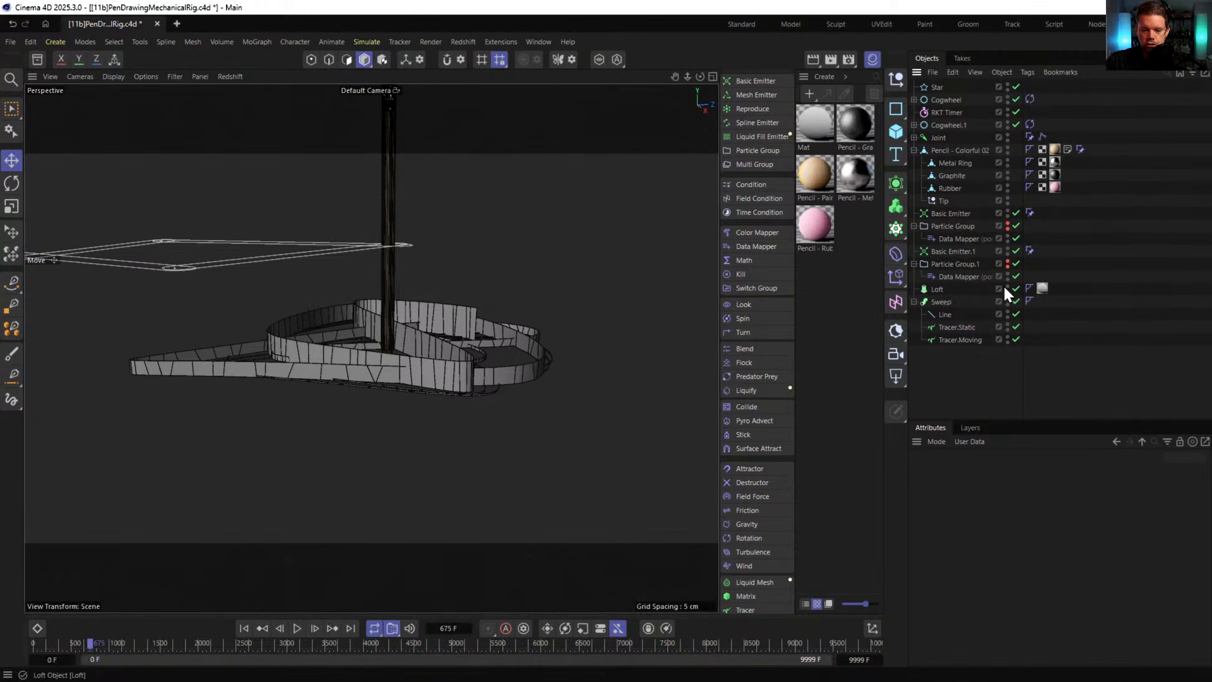
pyautogui.moveTo(1041, 289); pyautogui.dragTo(966, 302)
pyautogui.click(919, 290)
pyautogui.press('Delete')
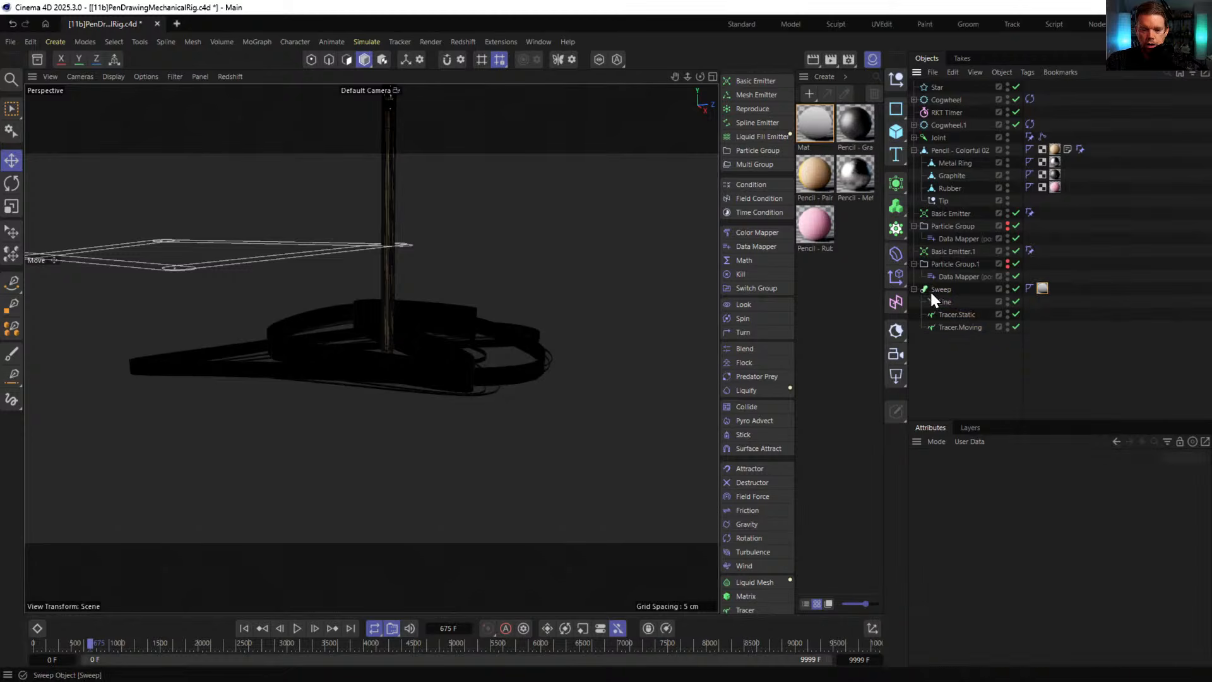
pyautogui.click(930, 290)
# - Open the Redshift RenderView to preview the swept ribbon
pyautogui.click(464, 42)
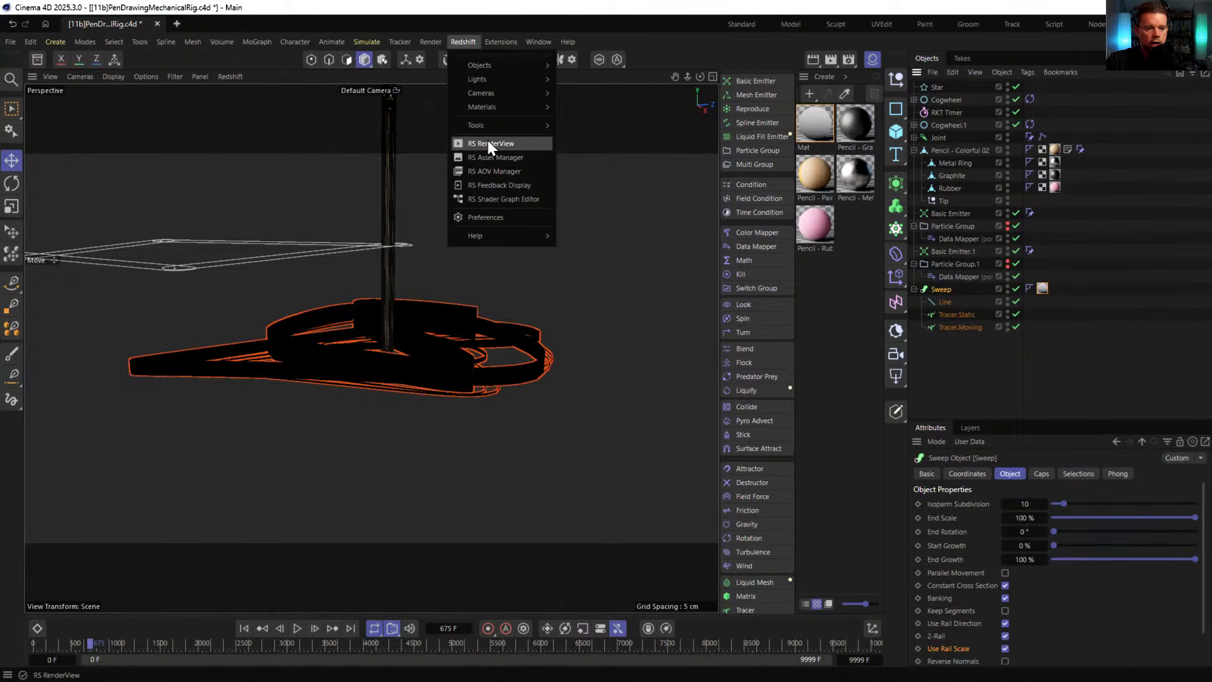
pyautogui.click(491, 143)
pyautogui.moveTo(625, 130); pyautogui.dragTo(310, 117)
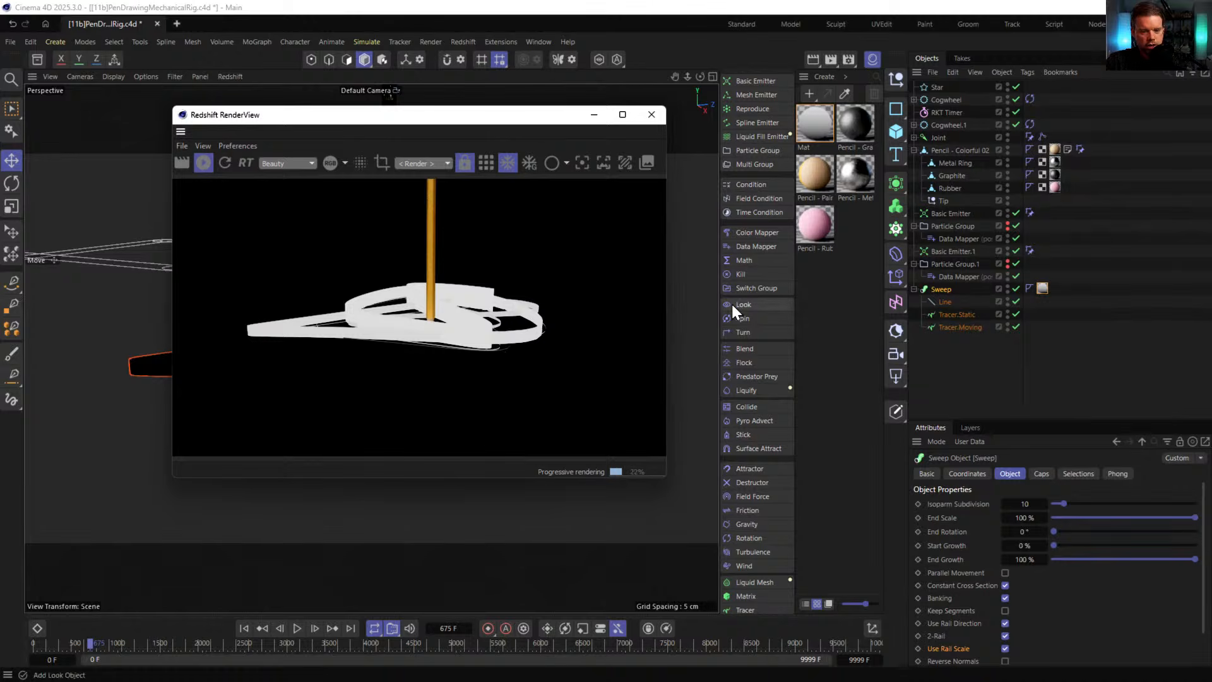
# - Open the node graph of material Mat and set the Ramp's mapping to Horizontal
pyautogui.click(818, 130)
pyautogui.doubleClick(816, 127)
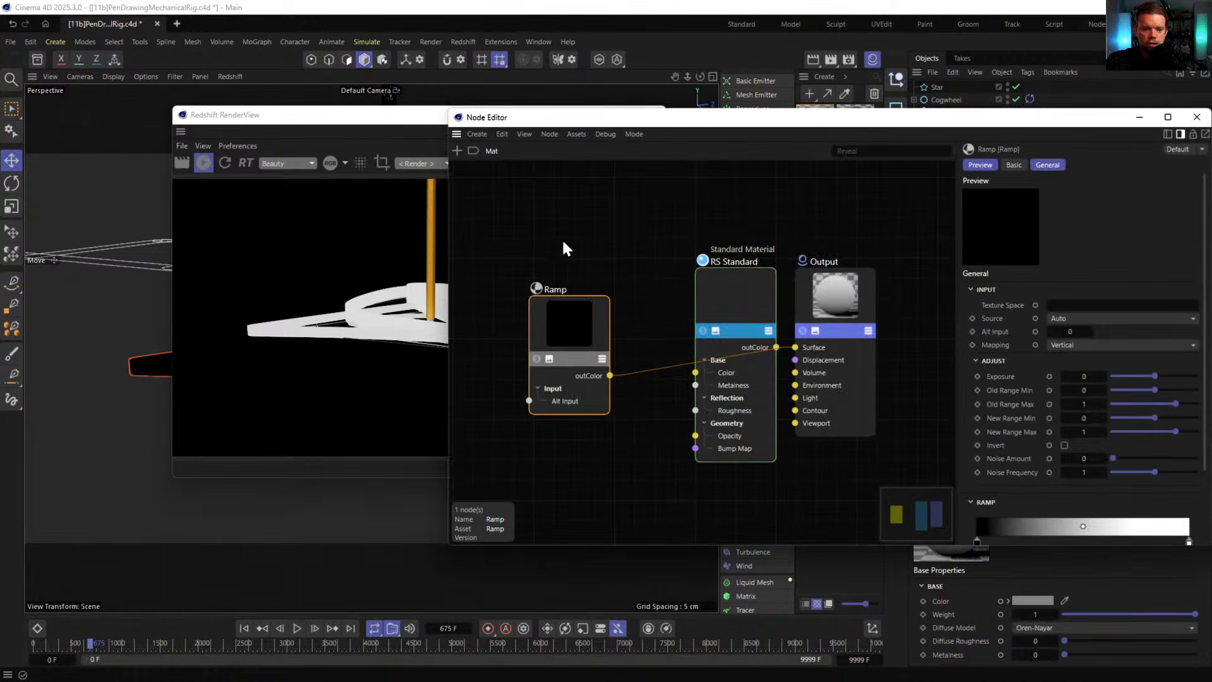
pyautogui.click(1077, 346)
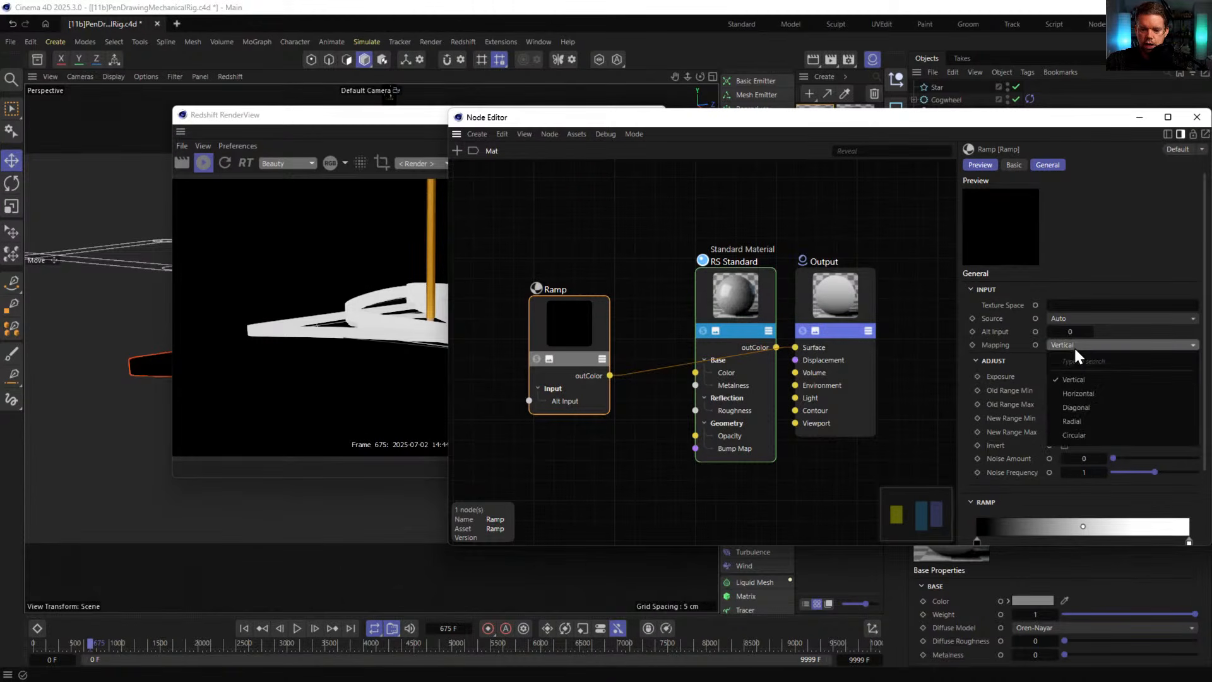
pyautogui.click(1081, 394)
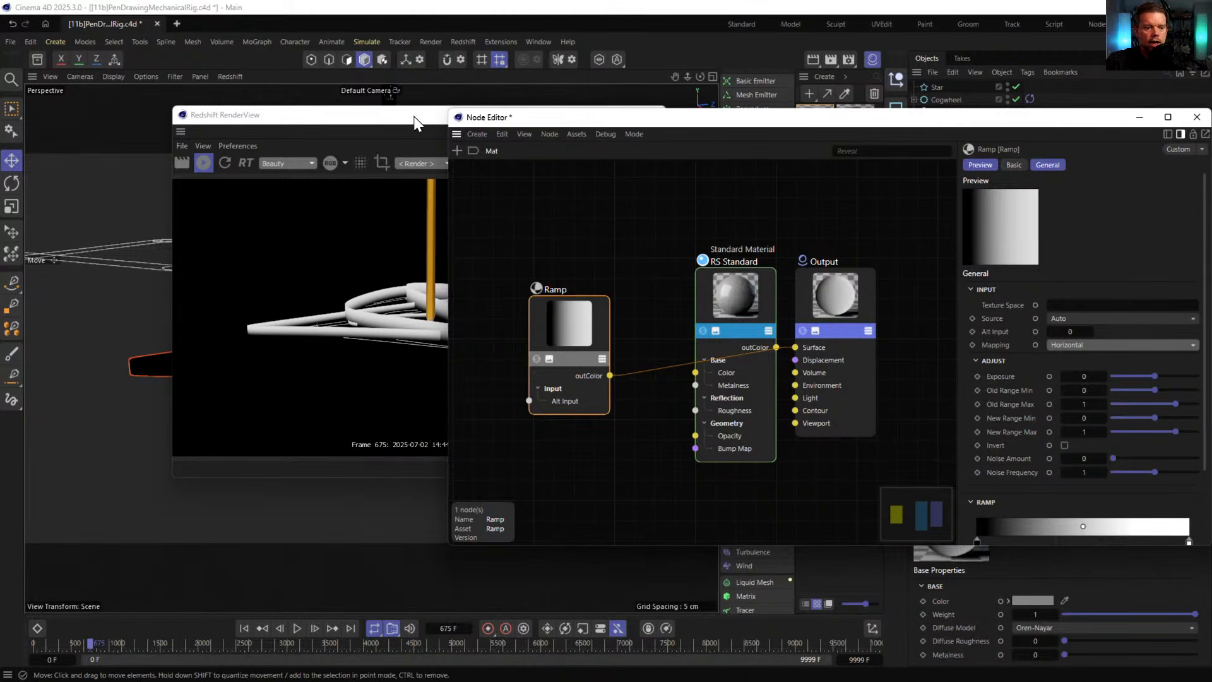
# - Connect the Ramp to the RS Standard opacity and the RS Standard outColor to the Output surface, keeping the graph beside the render
pyautogui.moveTo(425, 117); pyautogui.dragTo(304, 45)
pyautogui.moveTo(770, 122); pyautogui.dragTo(507, 144)
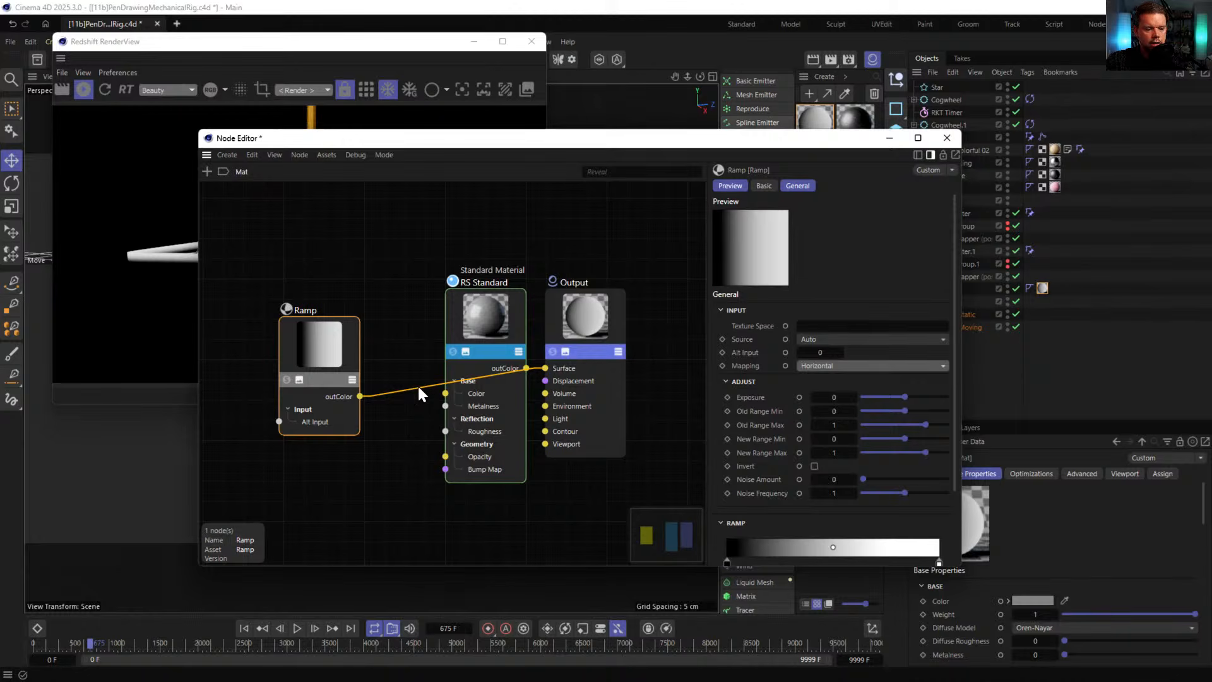
pyautogui.moveTo(358, 396); pyautogui.dragTo(444, 456)
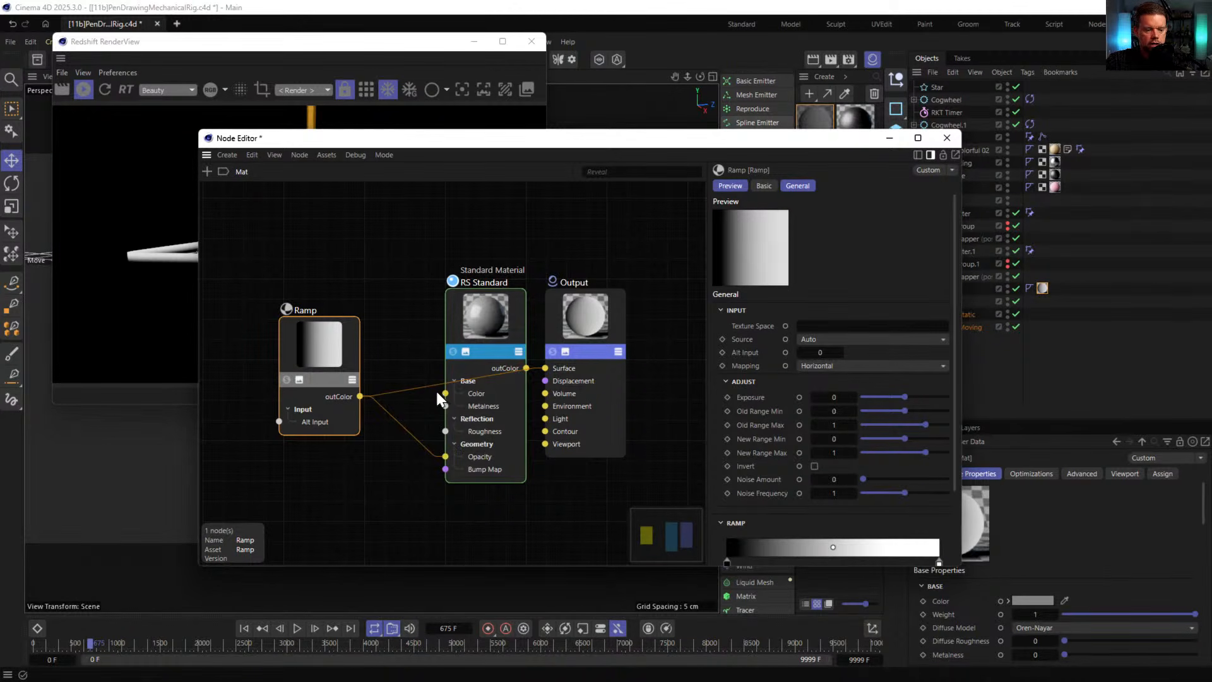
pyautogui.moveTo(526, 368); pyautogui.dragTo(544, 369)
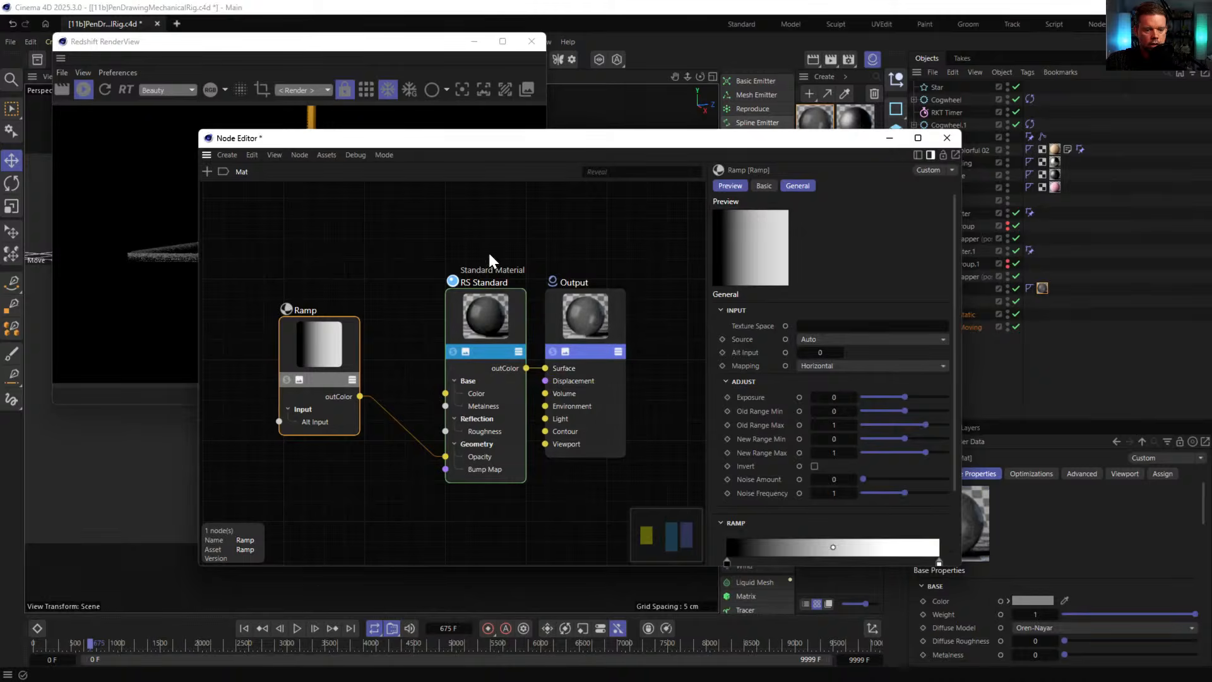
# - Set the RS Standard material's base and reflection weights to 0 and its emission weight to 15
pyautogui.click(486, 281)
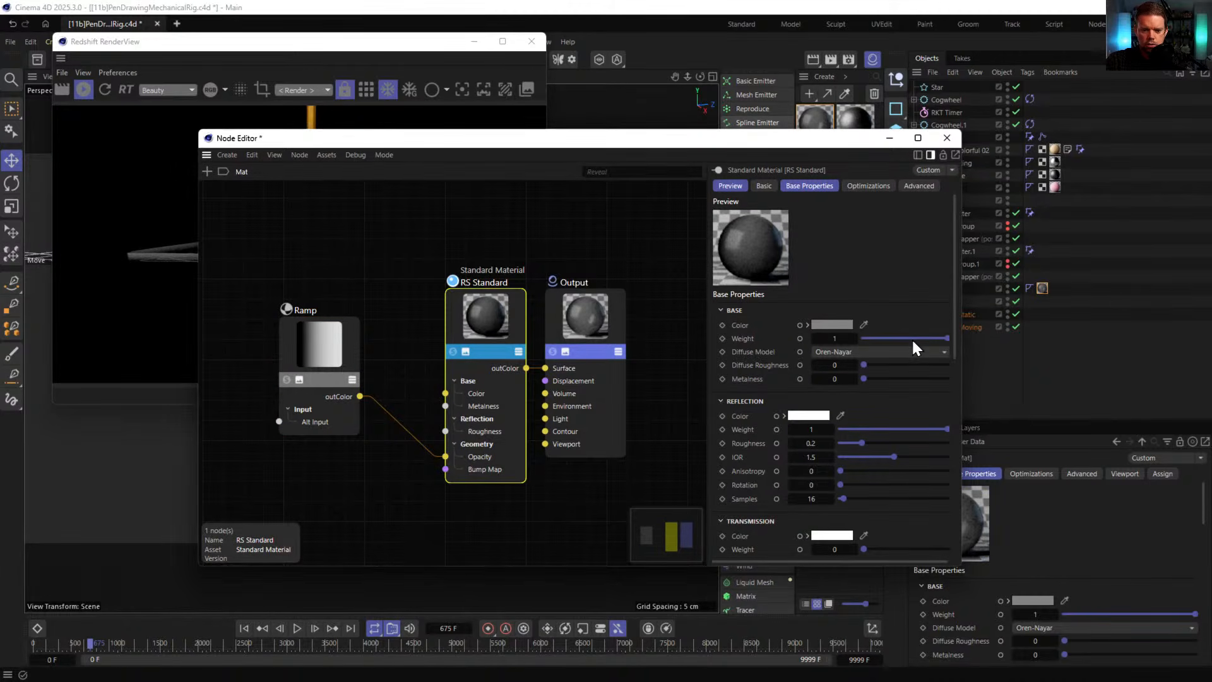
pyautogui.scroll(-6, 753, 442)
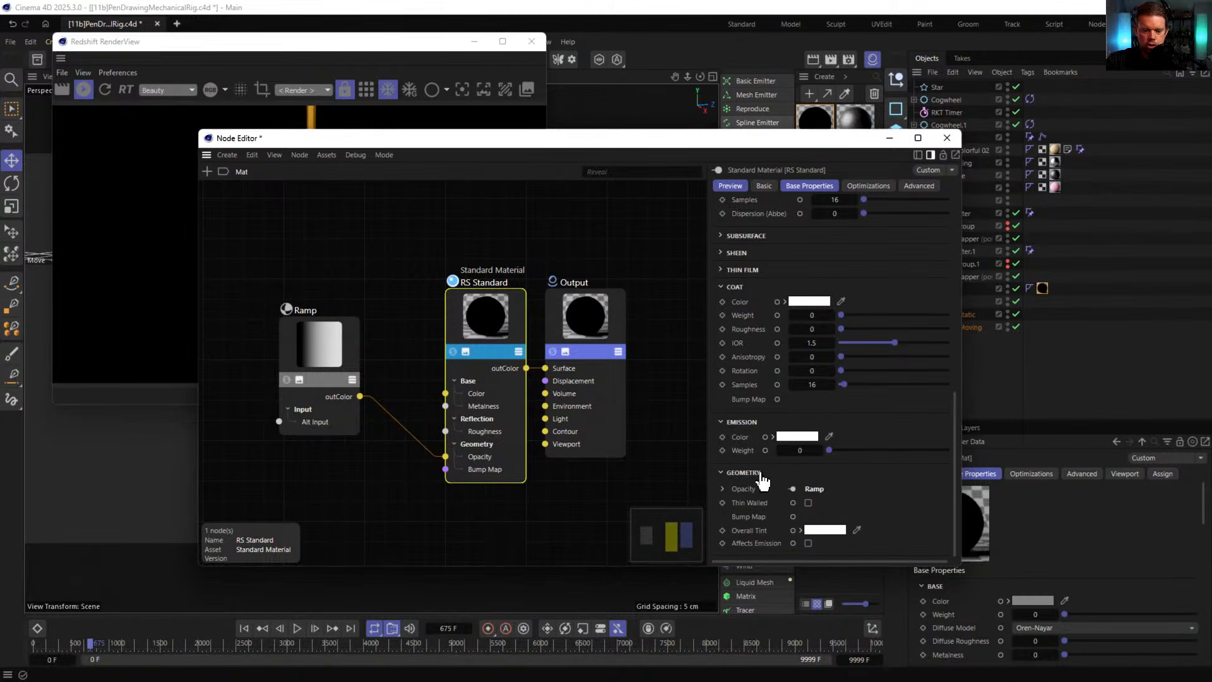
pyautogui.scroll(5, 884, 485)
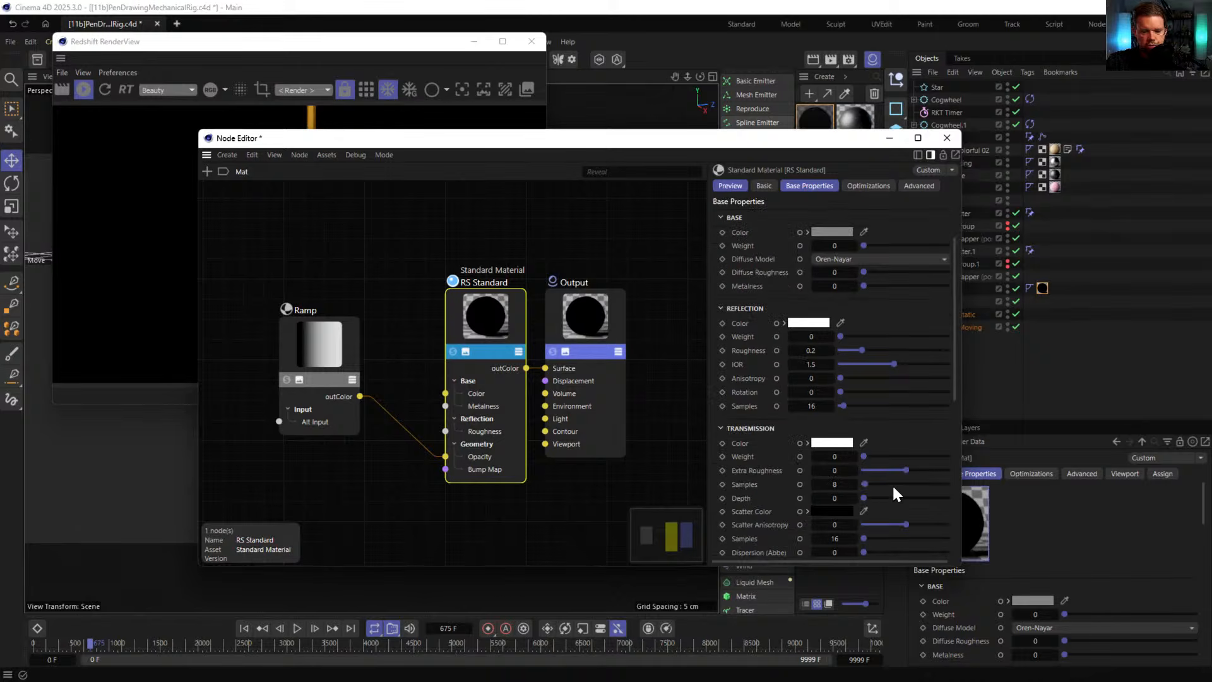
pyautogui.scroll(-6, 786, 440)
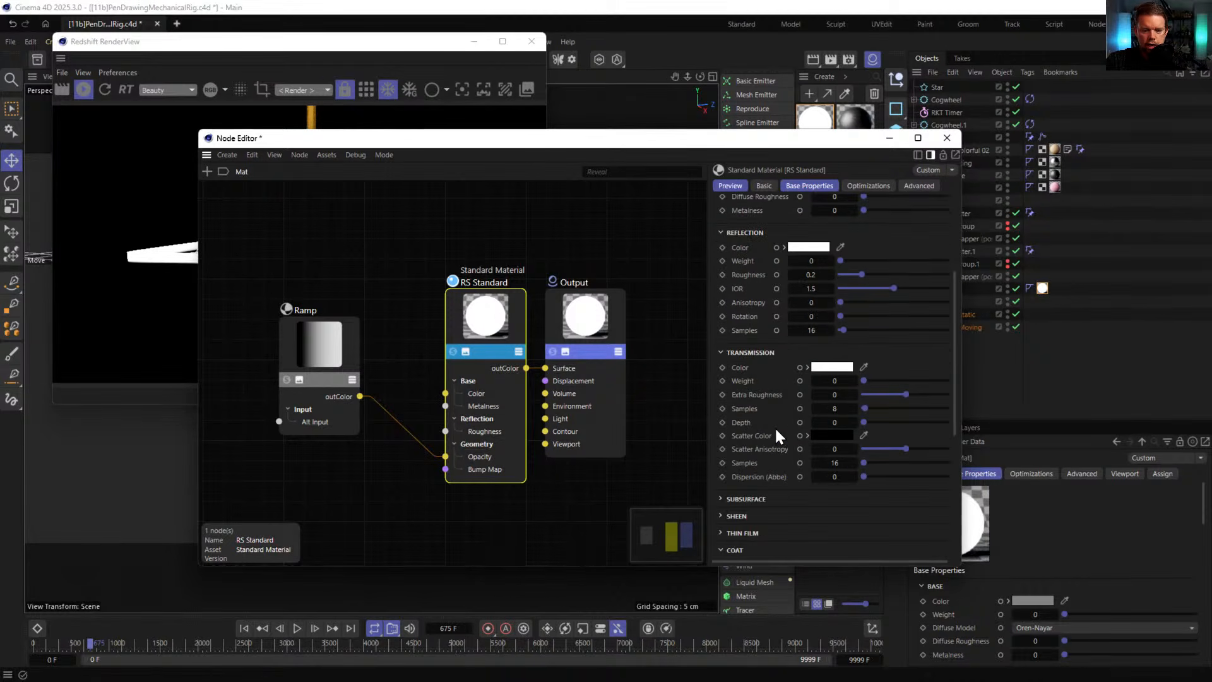
# - Set the emission color to a light green with hue 127°, saturation 61% and value 100%
pyautogui.click(801, 438)
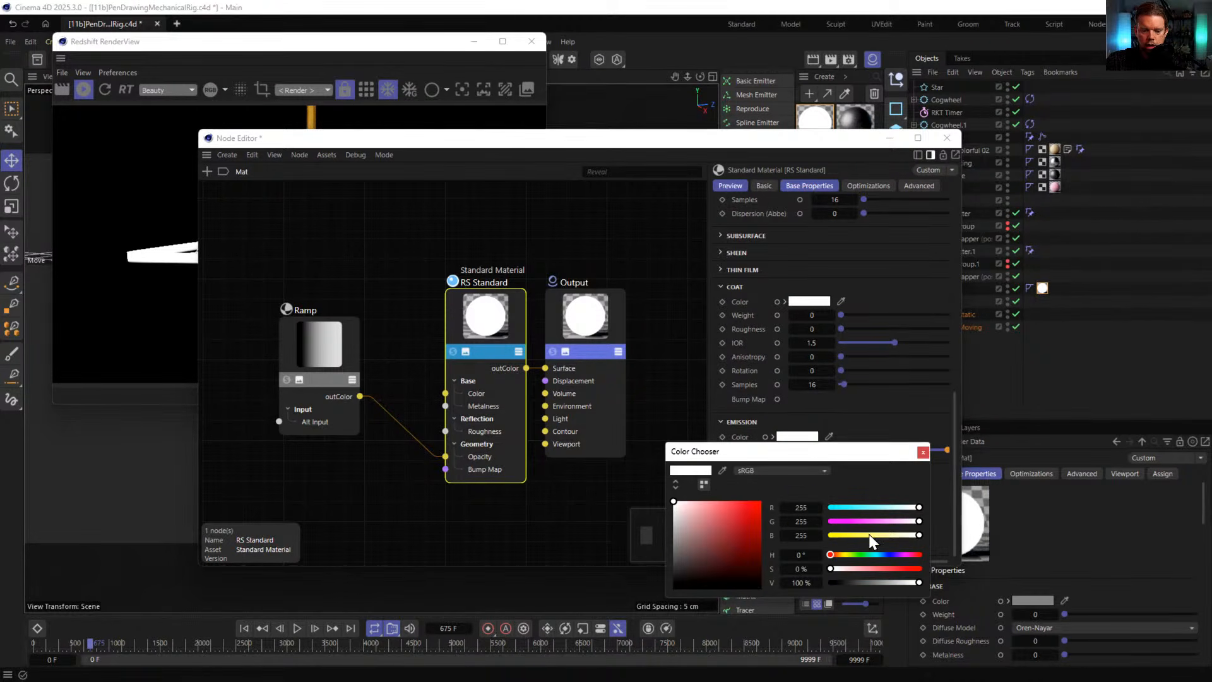
pyautogui.click(862, 556)
pyautogui.click(902, 570)
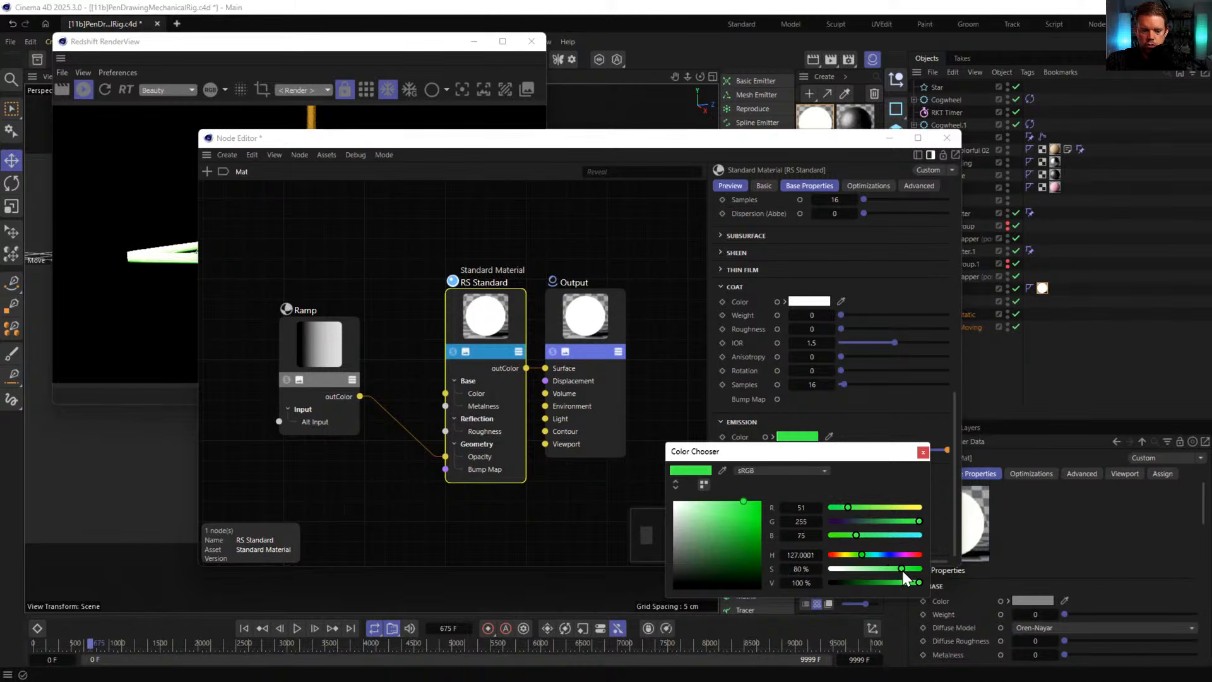
pyautogui.moveTo(903, 571); pyautogui.dragTo(885, 570)
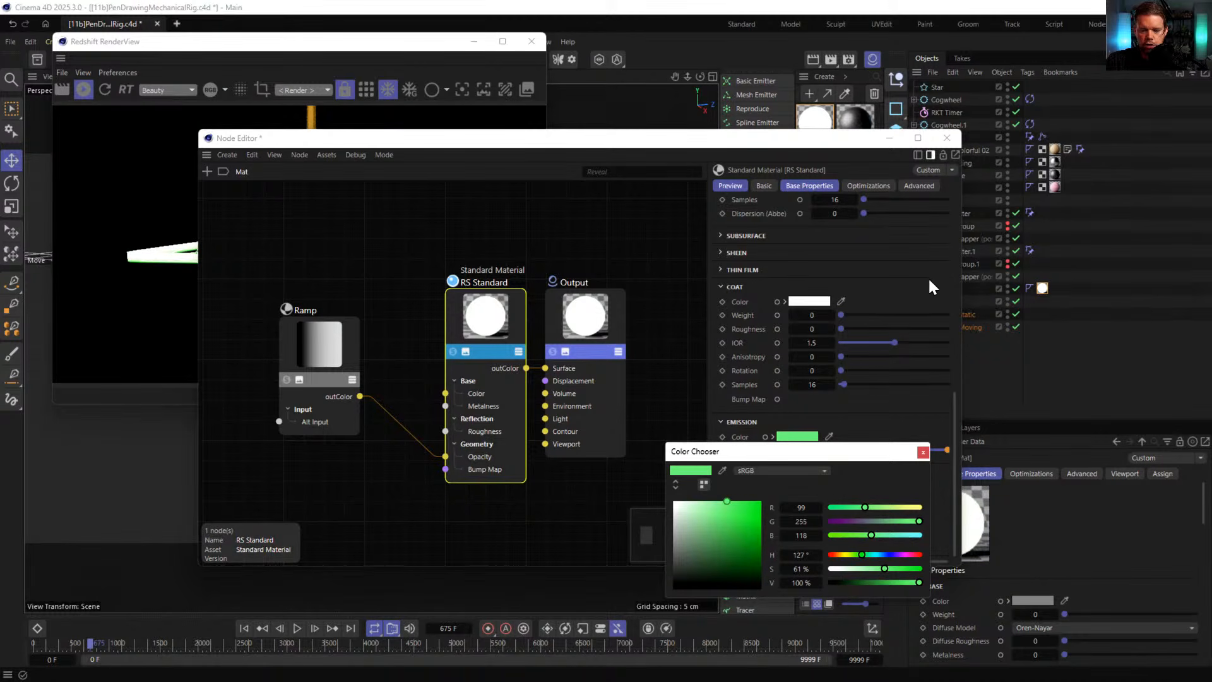
pyautogui.click(924, 296)
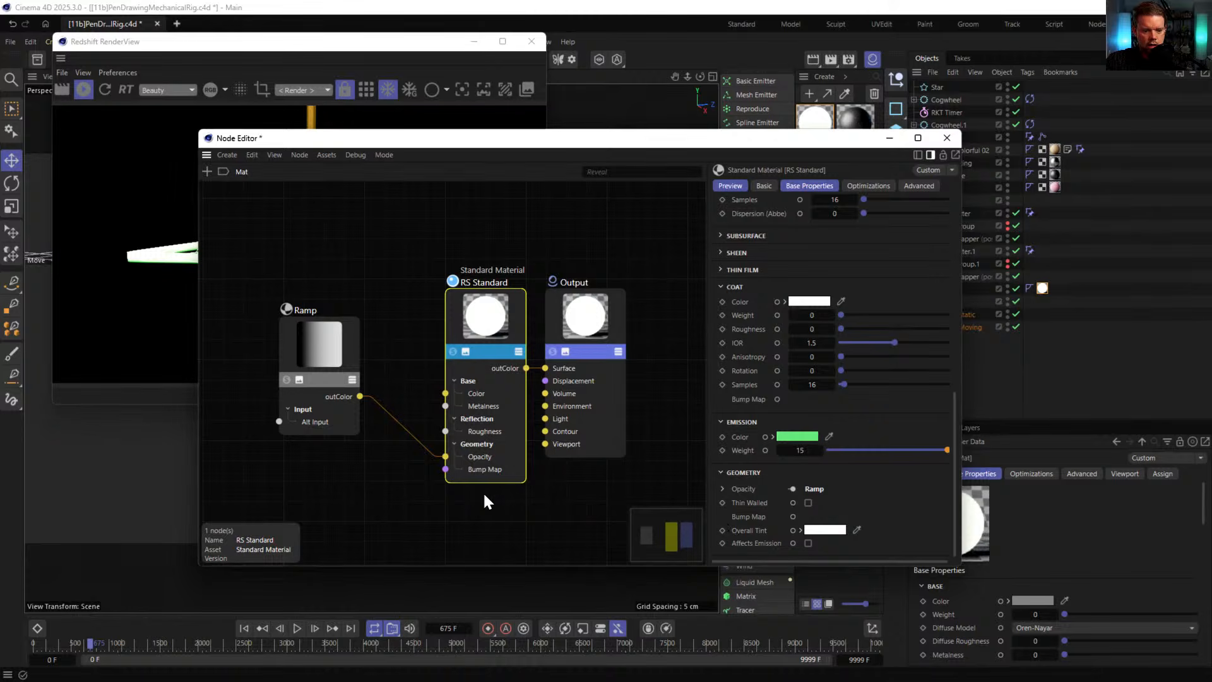
# - Invert the Ramp's gradient so it runs from white to black
pyautogui.click(350, 339)
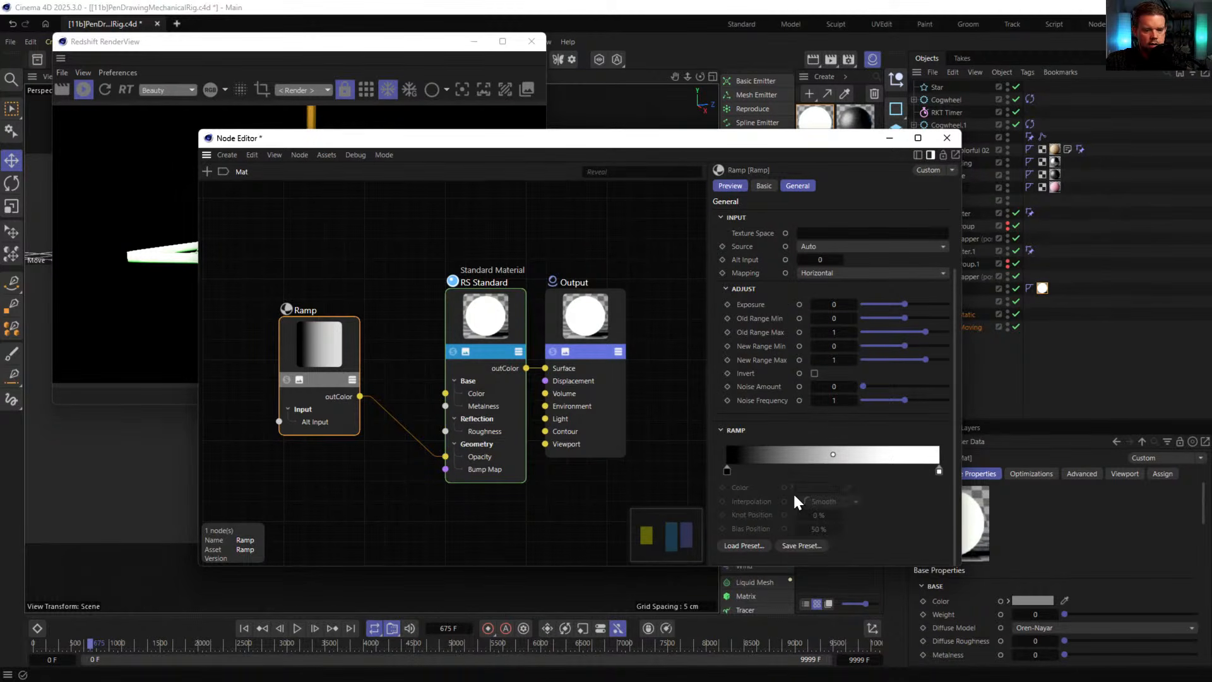
pyautogui.rightClick(790, 457)
pyautogui.click(832, 485)
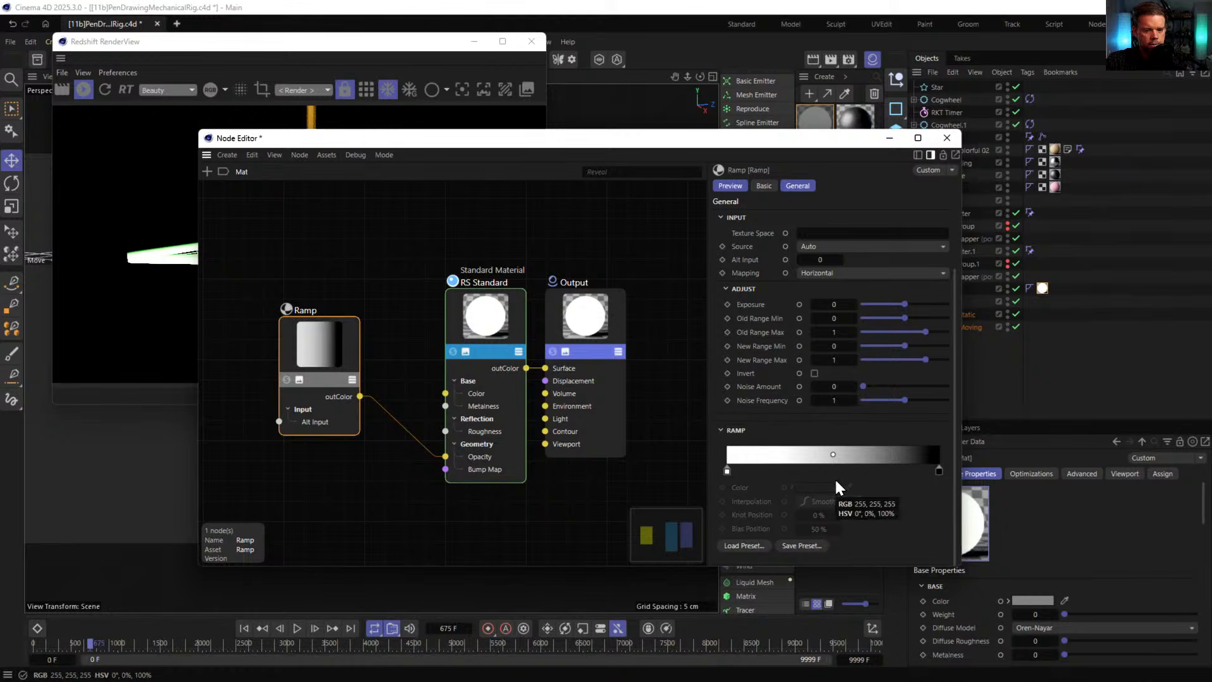
pyautogui.click(910, 471)
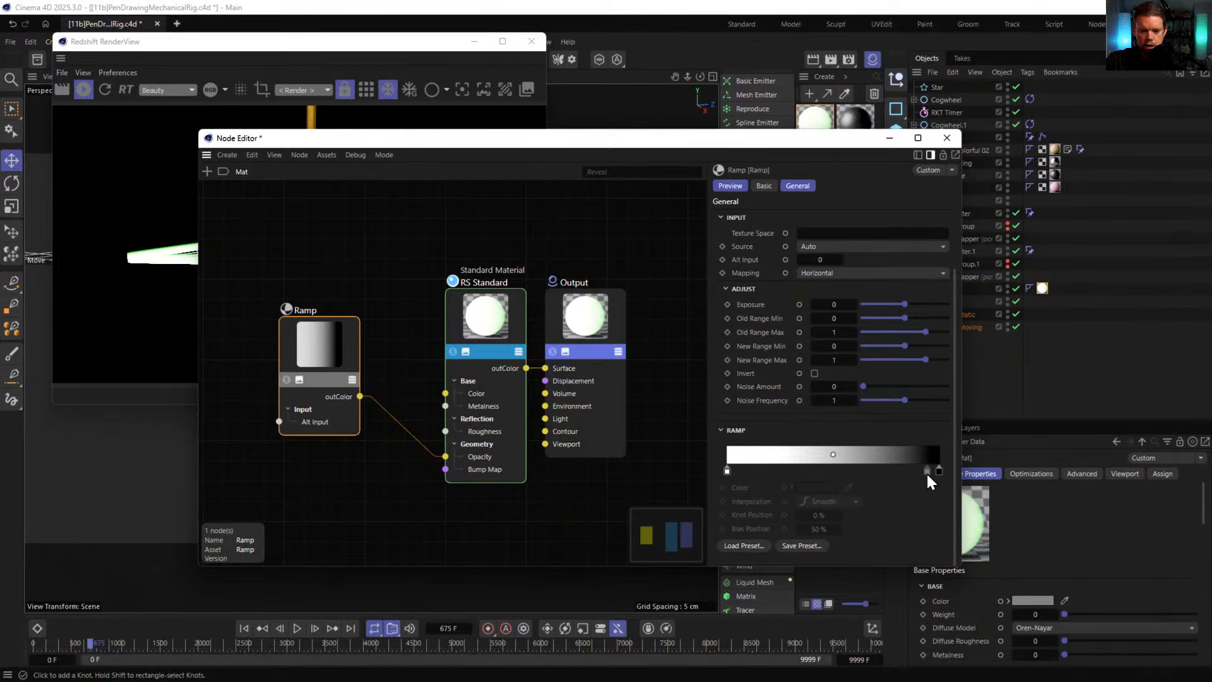
# - Tighten the Ramp's fade toward its white end with a bias of about 8% and an extra black knot at about 17%
pyautogui.moveTo(833, 456); pyautogui.dragTo(747, 458)
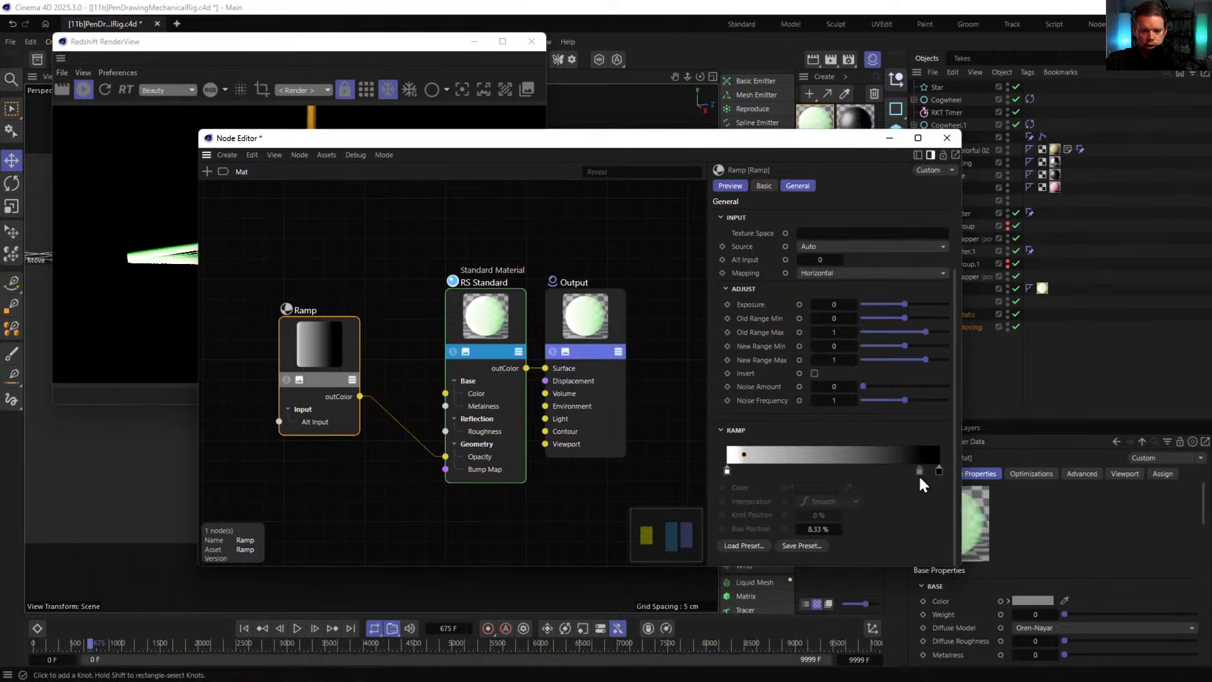
pyautogui.moveTo(918, 471); pyautogui.dragTo(765, 472)
pyautogui.click(755, 471)
pyautogui.moveTo(939, 475); pyautogui.dragTo(719, 473)
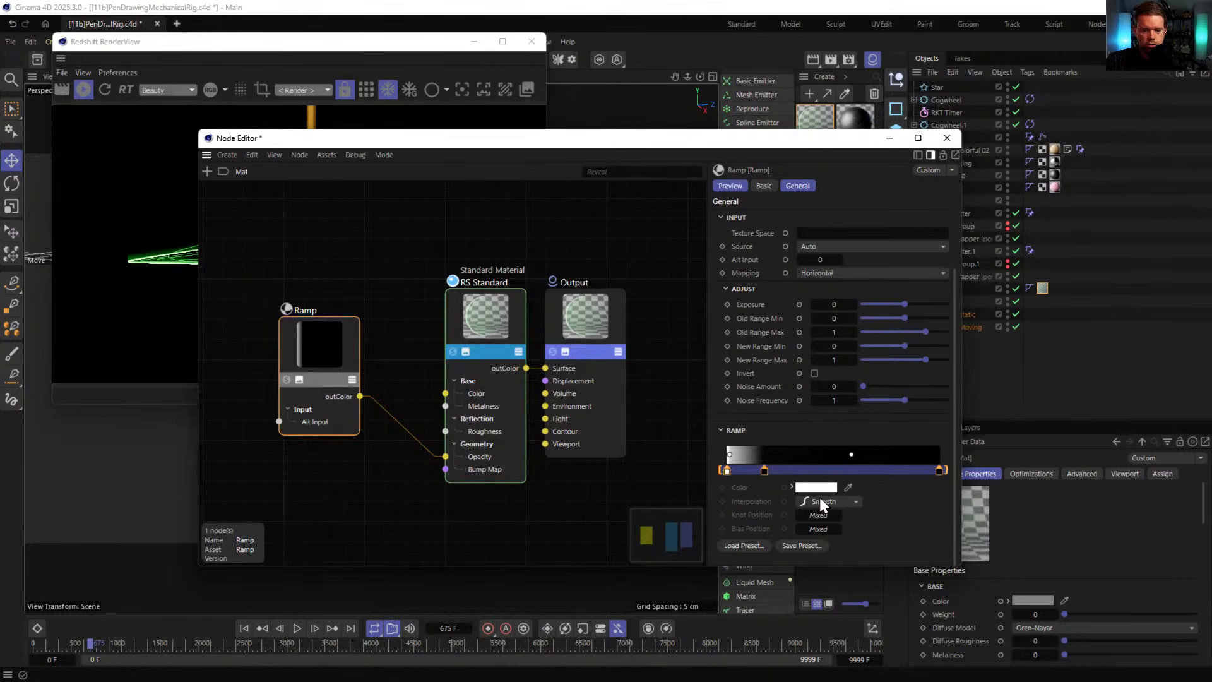
pyautogui.moveTo(465, 140); pyautogui.dragTo(543, 381)
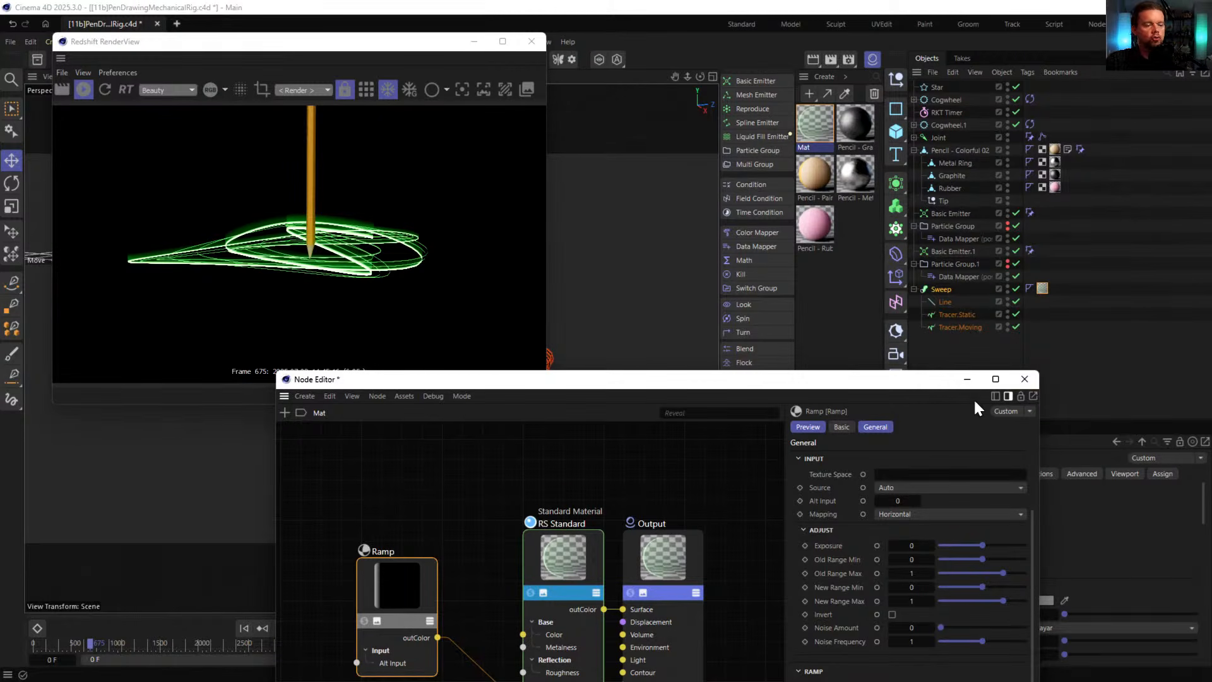
pyautogui.click(1024, 379)
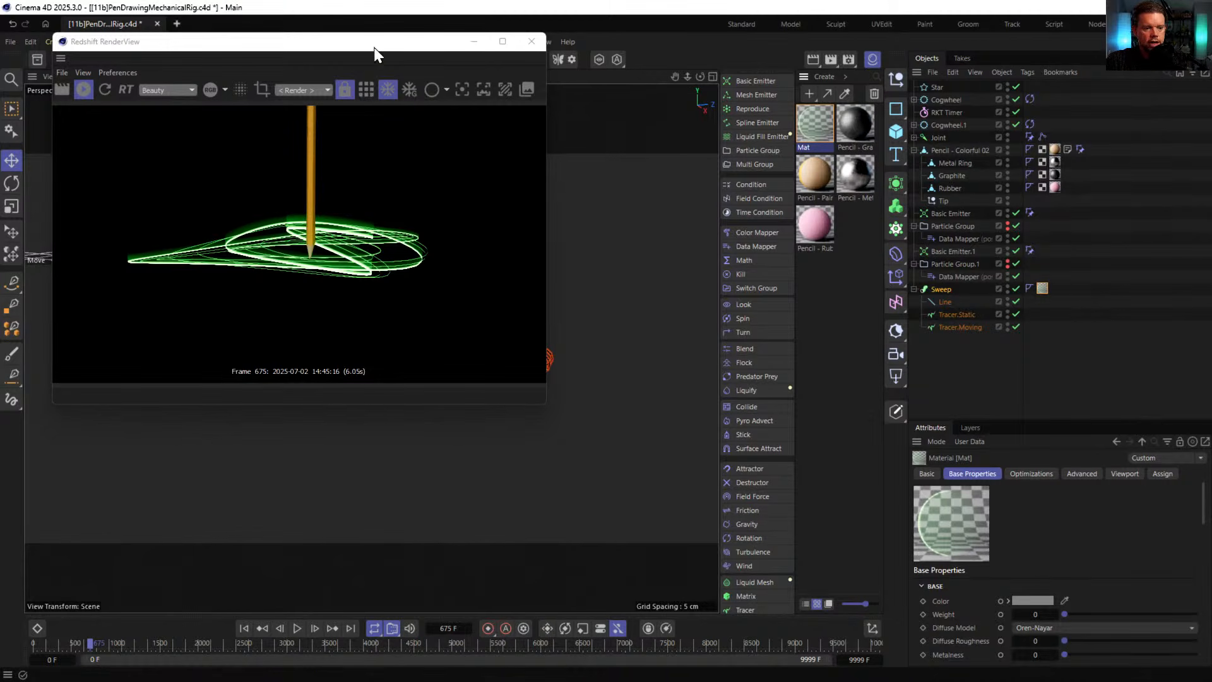
# - Play the animation on to frame 960 and check the glowing ribbon in an enlarged Redshift RenderView
pyautogui.moveTo(374, 47); pyautogui.dragTo(435, 198)
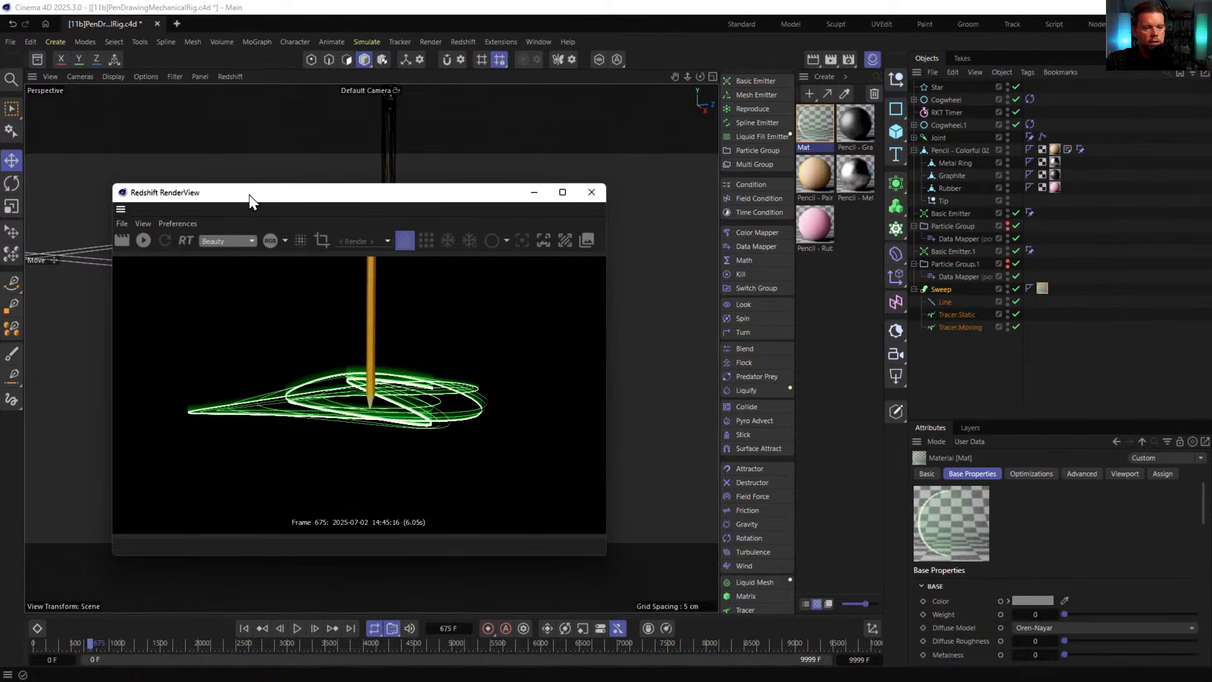
pyautogui.moveTo(247, 193); pyautogui.dragTo(846, 561)
pyautogui.click(304, 630)
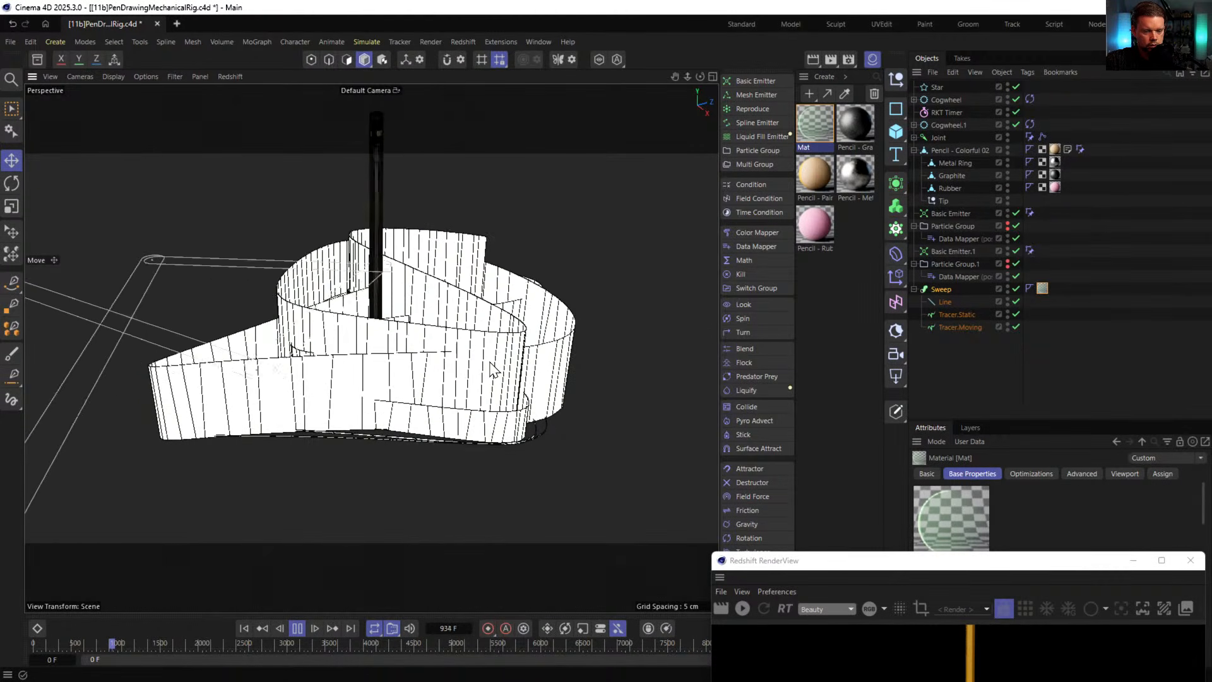
pyautogui.moveTo(822, 564); pyautogui.dragTo(122, 60)
pyautogui.click(297, 627)
pyautogui.click(255, 194)
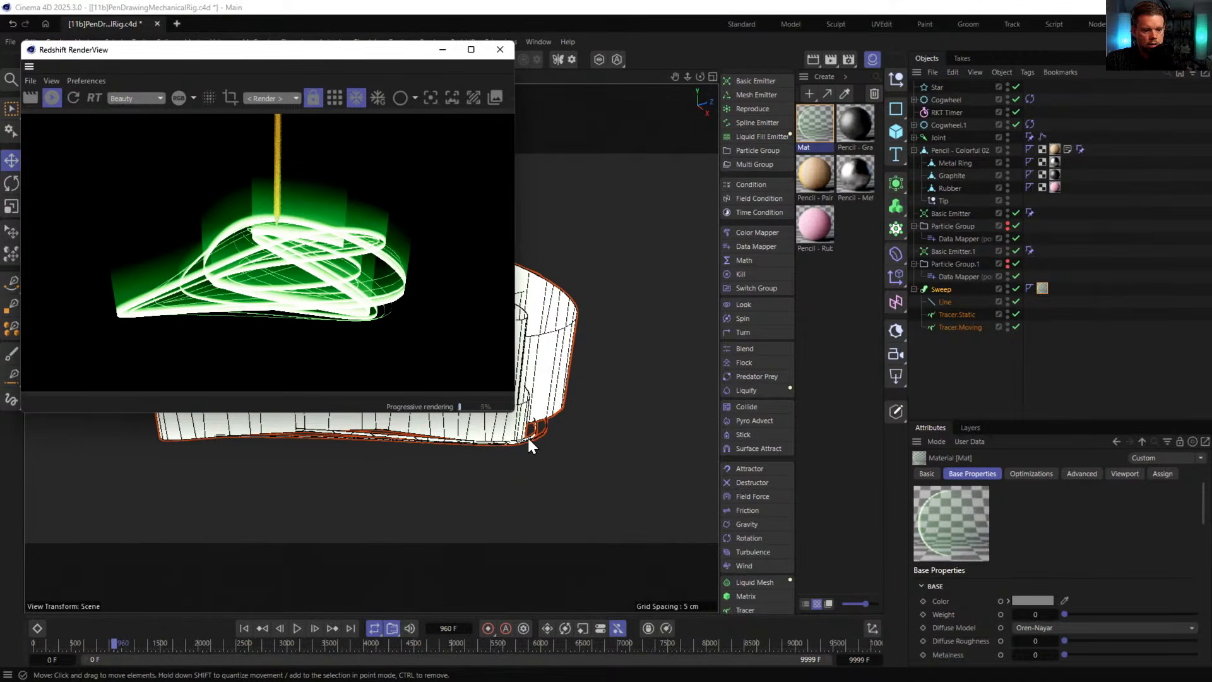
pyautogui.moveTo(514, 410); pyautogui.dragTo(774, 600)
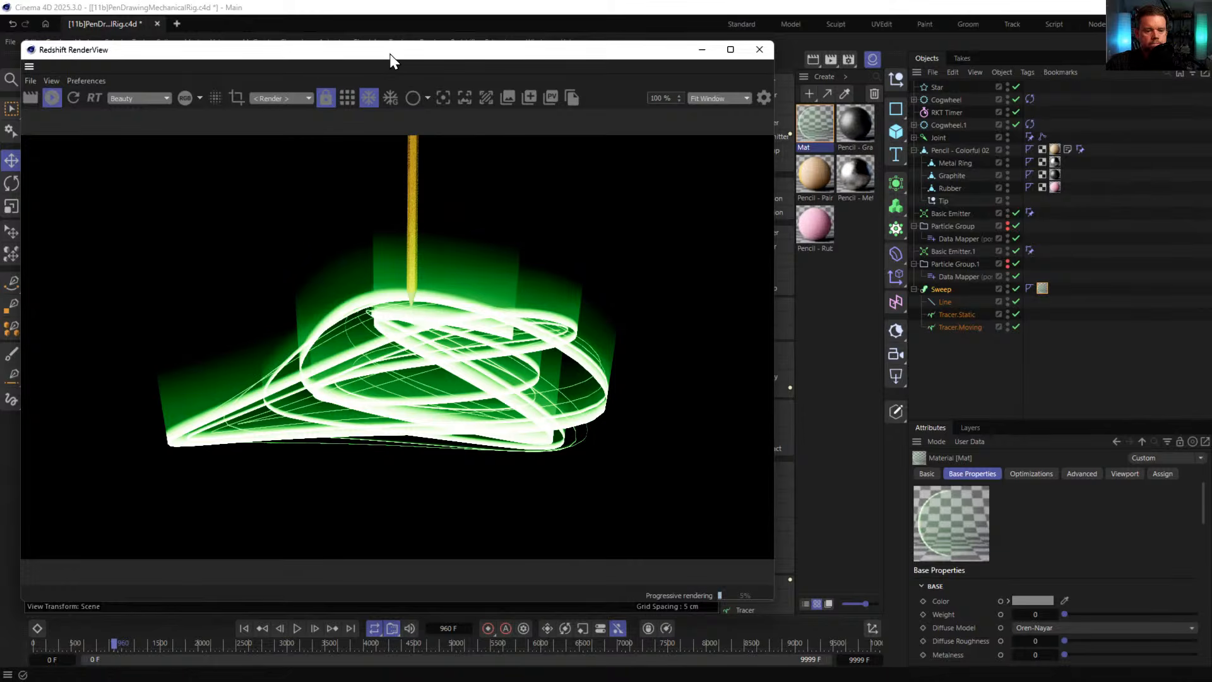
# - Play the animation on to frame 1473 so the ribbon grows taller, with the whole rig in view
pyautogui.moveTo(391, 54); pyautogui.dragTo(713, 78)
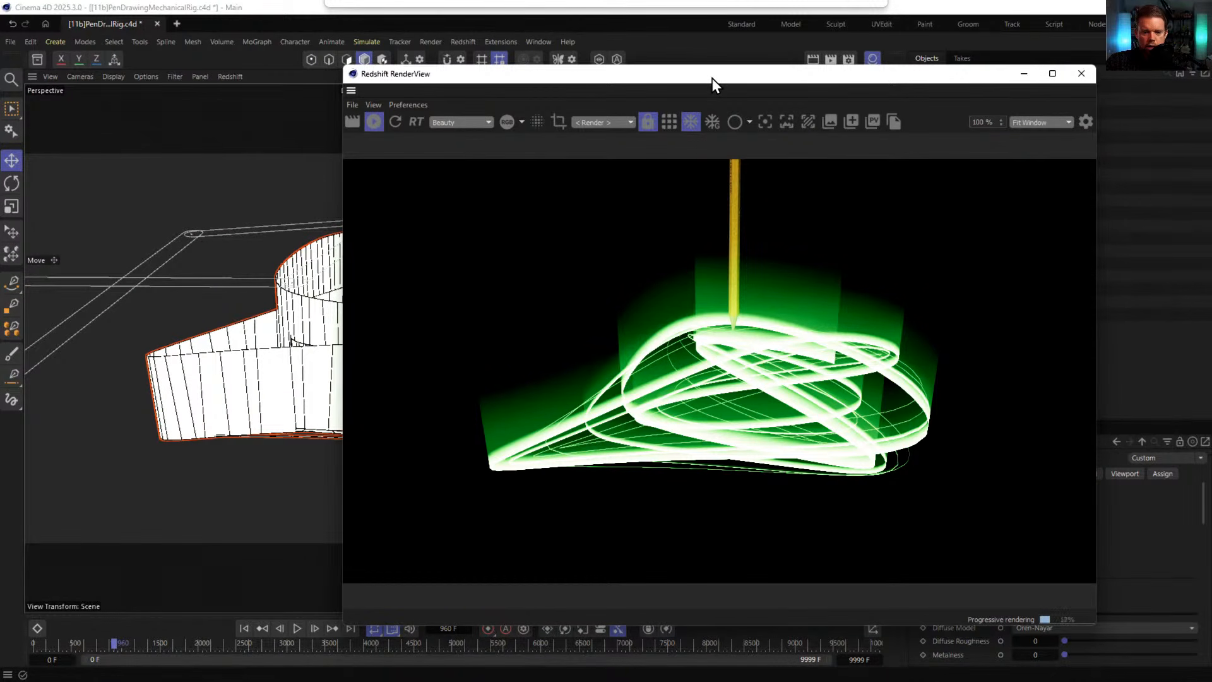
pyautogui.moveTo(712, 78); pyautogui.dragTo(959, 592)
pyautogui.click(297, 628)
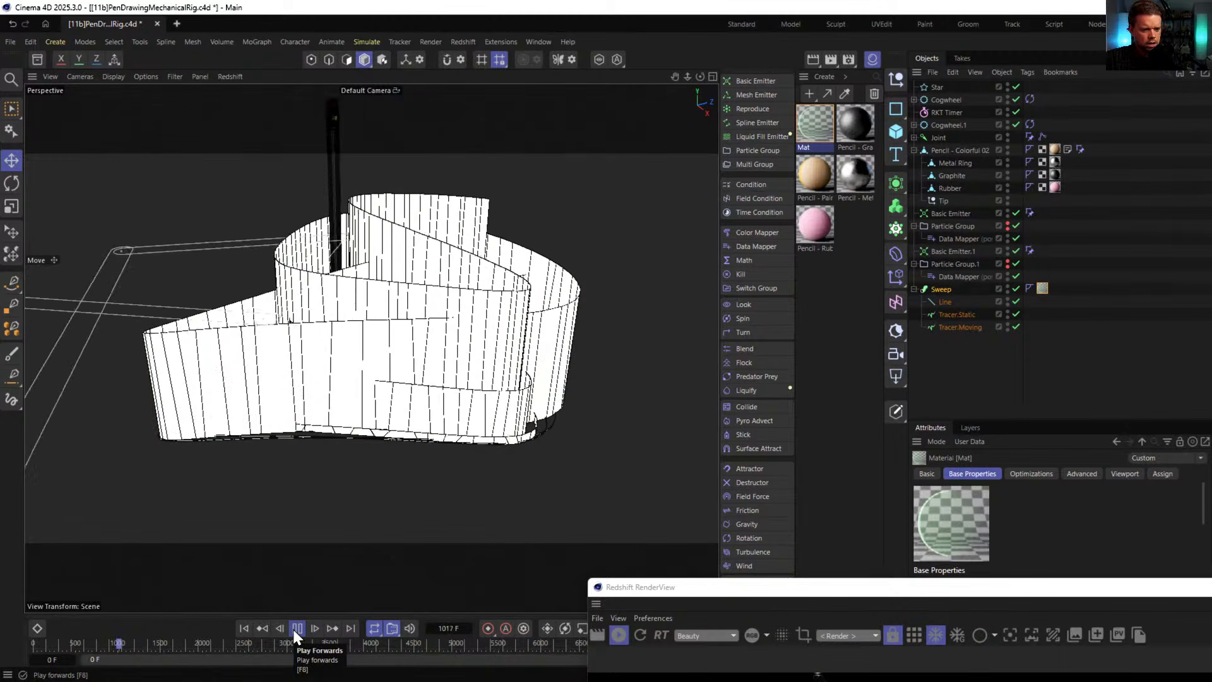
pyautogui.moveTo(803, 598); pyautogui.dragTo(595, 101)
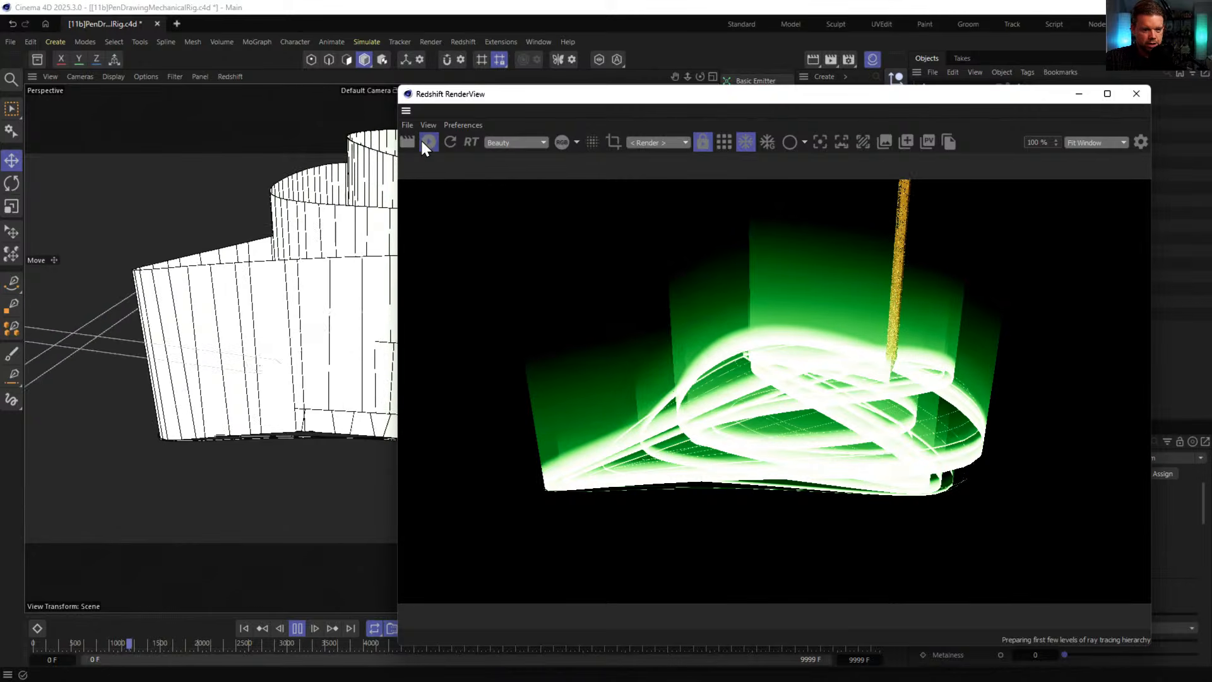
pyautogui.moveTo(479, 104); pyautogui.dragTo(574, 501)
pyautogui.scroll(-7, 448, 331)
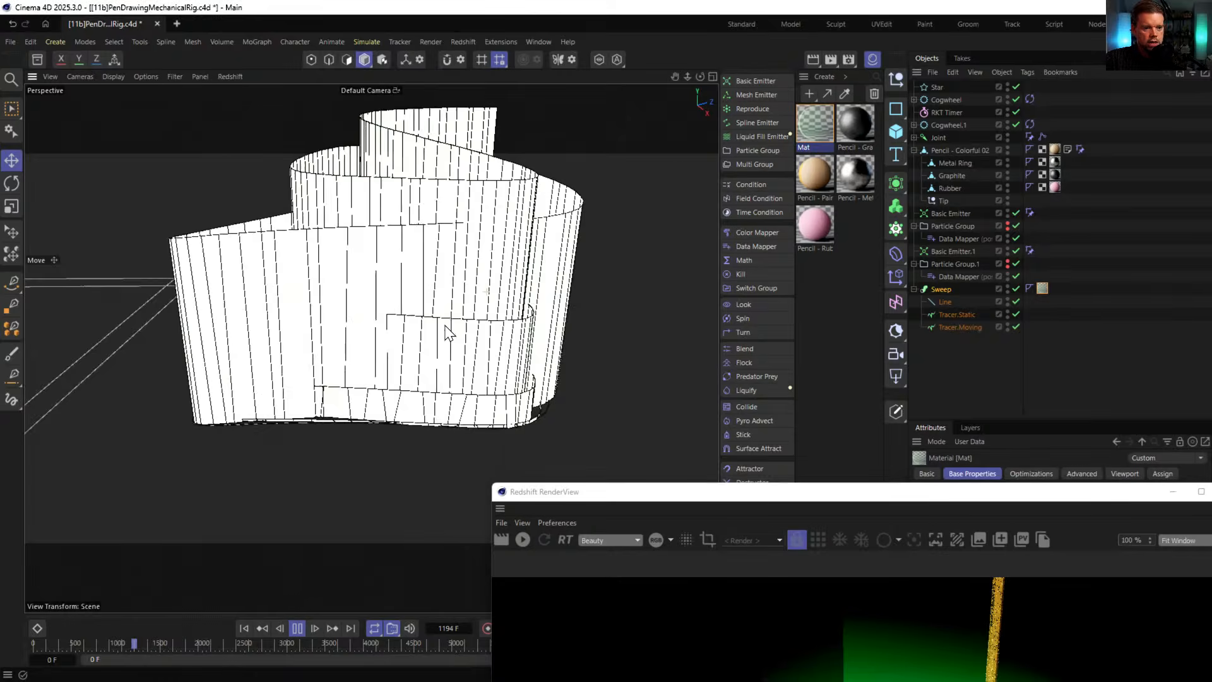
pyautogui.keyDown('alt'); pyautogui.moveTo(449, 334); pyautogui.dragTo(451, 399); pyautogui.keyUp('alt')
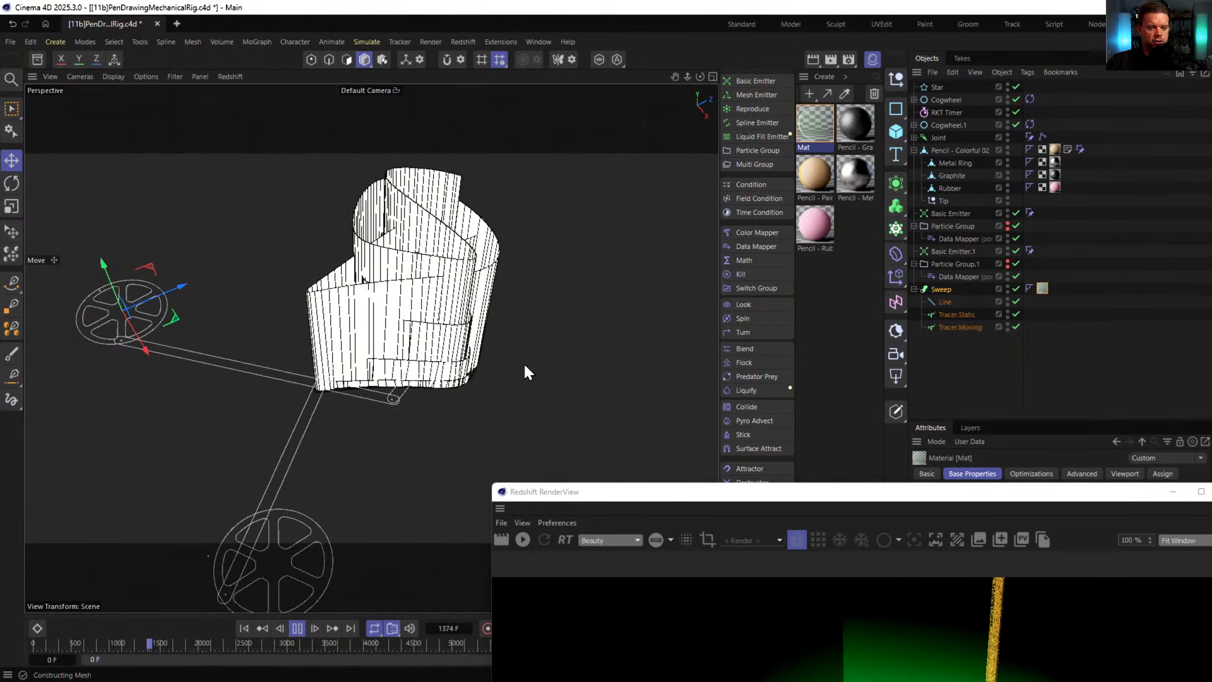
pyautogui.moveTo(627, 493); pyautogui.dragTo(347, 125)
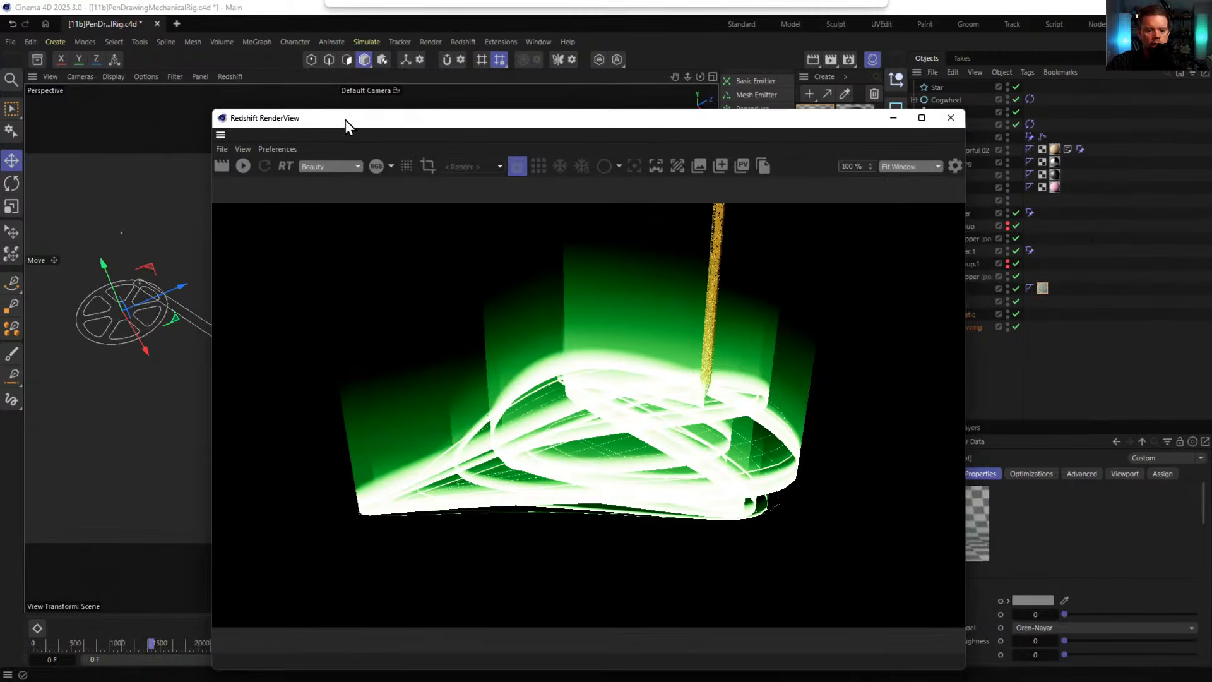
pyautogui.moveTo(565, 130); pyautogui.dragTo(654, 47)
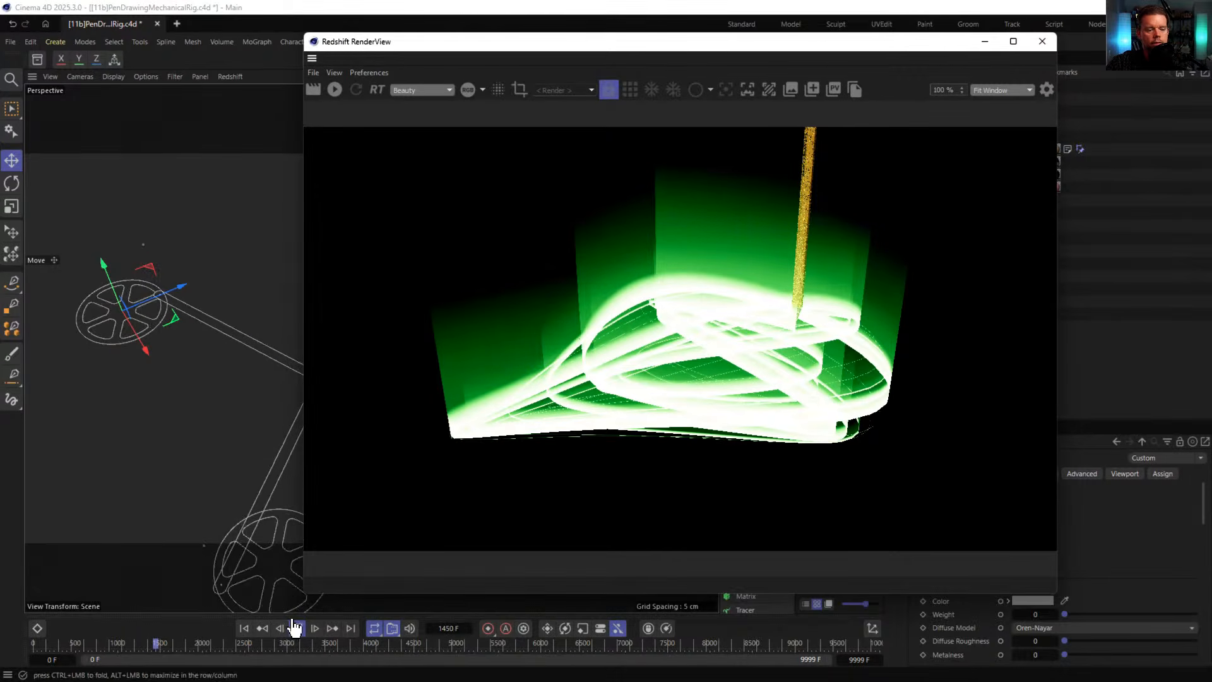
pyautogui.click(295, 628)
pyautogui.click(296, 627)
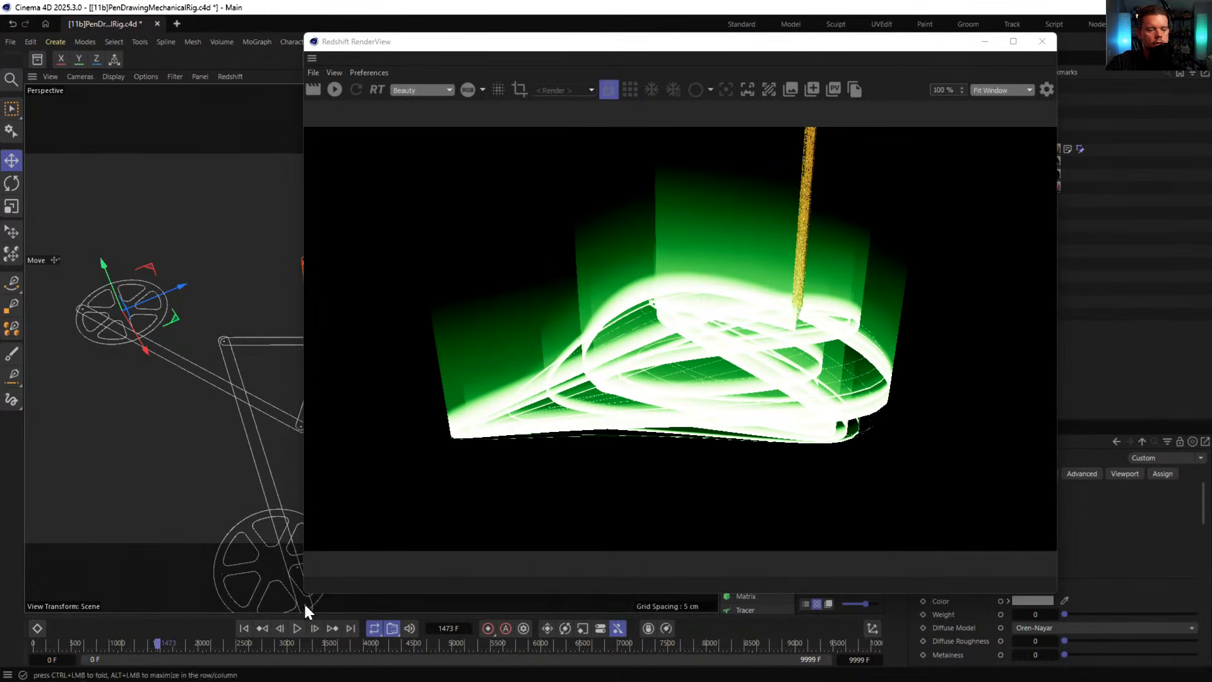
# - Render the ribbon at frame 1473, inspect its fade from the side, and close the RenderView
pyautogui.click(335, 89)
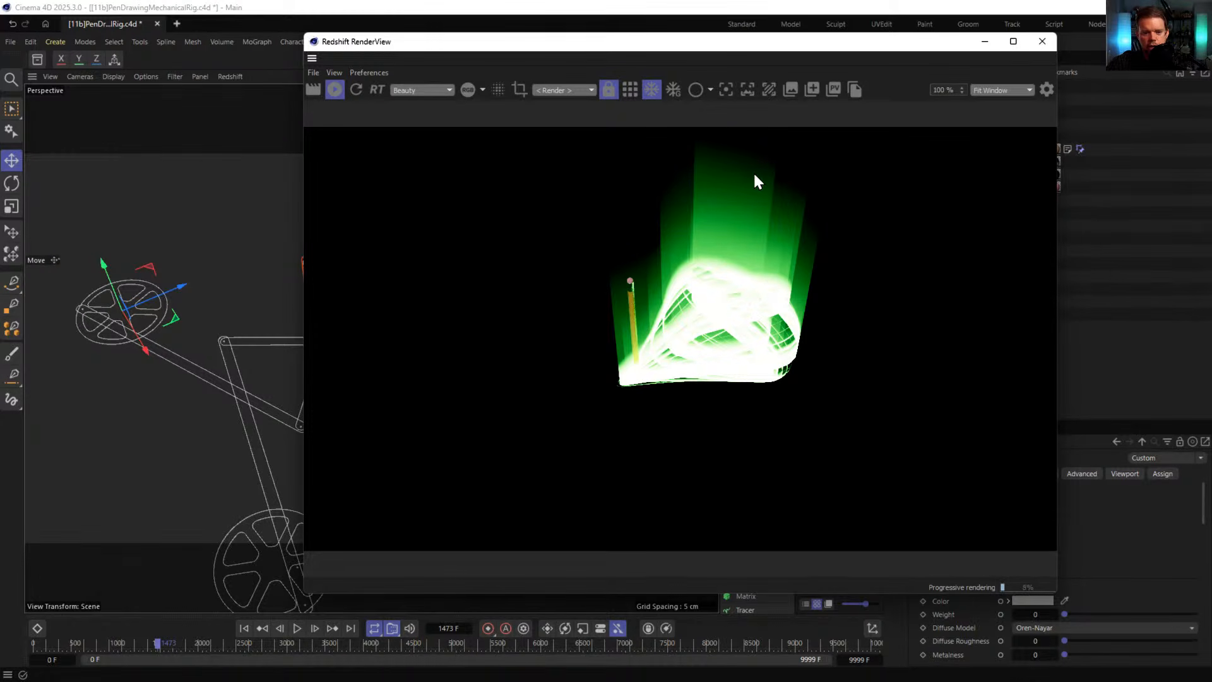
pyautogui.moveTo(741, 49); pyautogui.dragTo(766, 61)
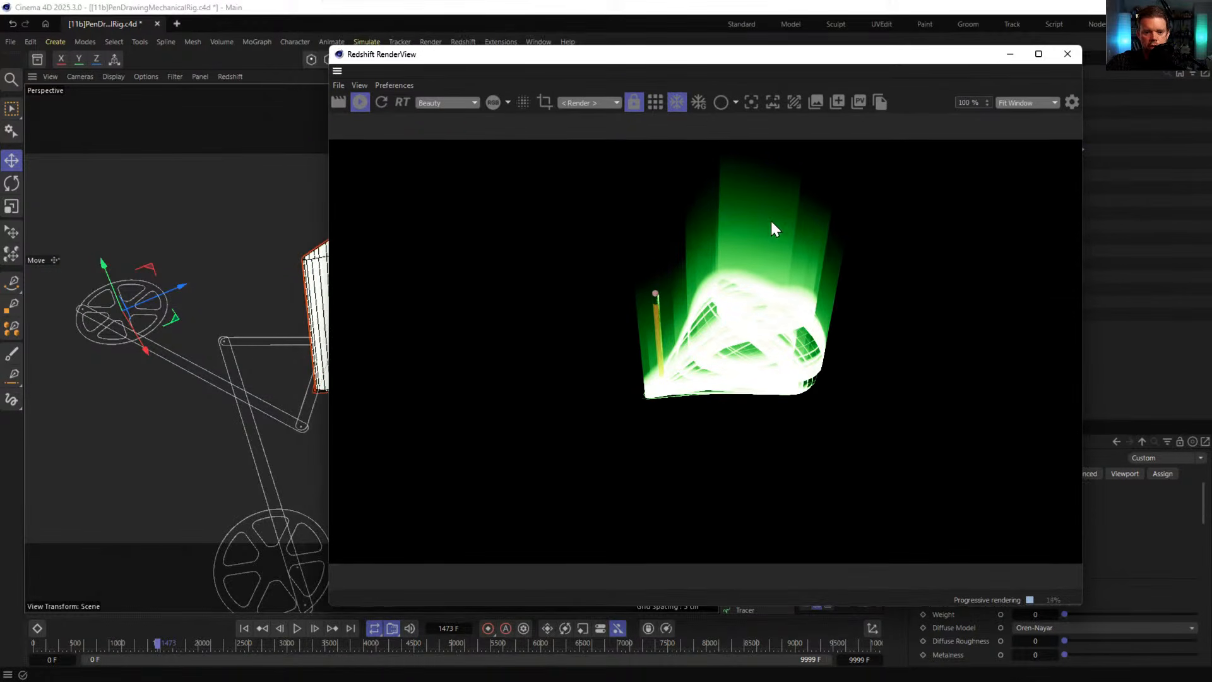
pyautogui.keyDown('alt'); pyautogui.moveTo(305, 300); pyautogui.dragTo(296, 219); pyautogui.keyUp('alt')
pyautogui.keyDown('alt'); pyautogui.moveTo(315, 339); pyautogui.dragTo(283, 285, button='middle'); pyautogui.keyUp('alt')
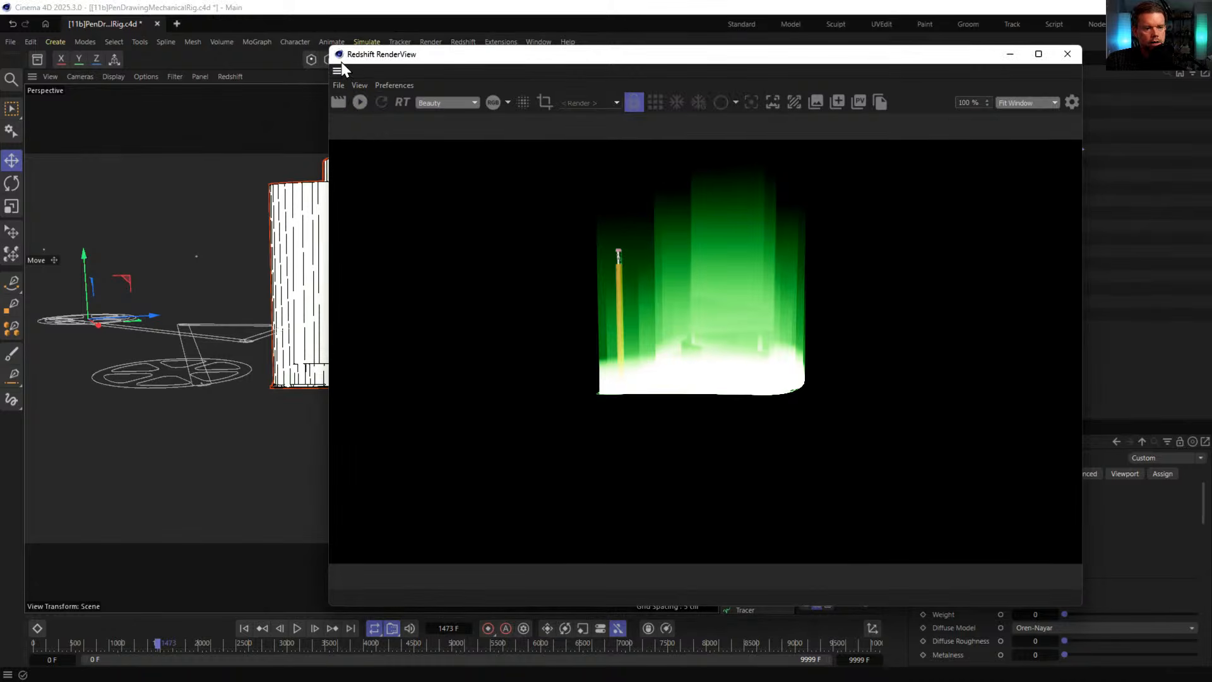
pyautogui.click(1066, 54)
pyautogui.keyDown('alt'); pyautogui.moveTo(385, 297); pyautogui.dragTo(431, 388); pyautogui.keyUp('alt')
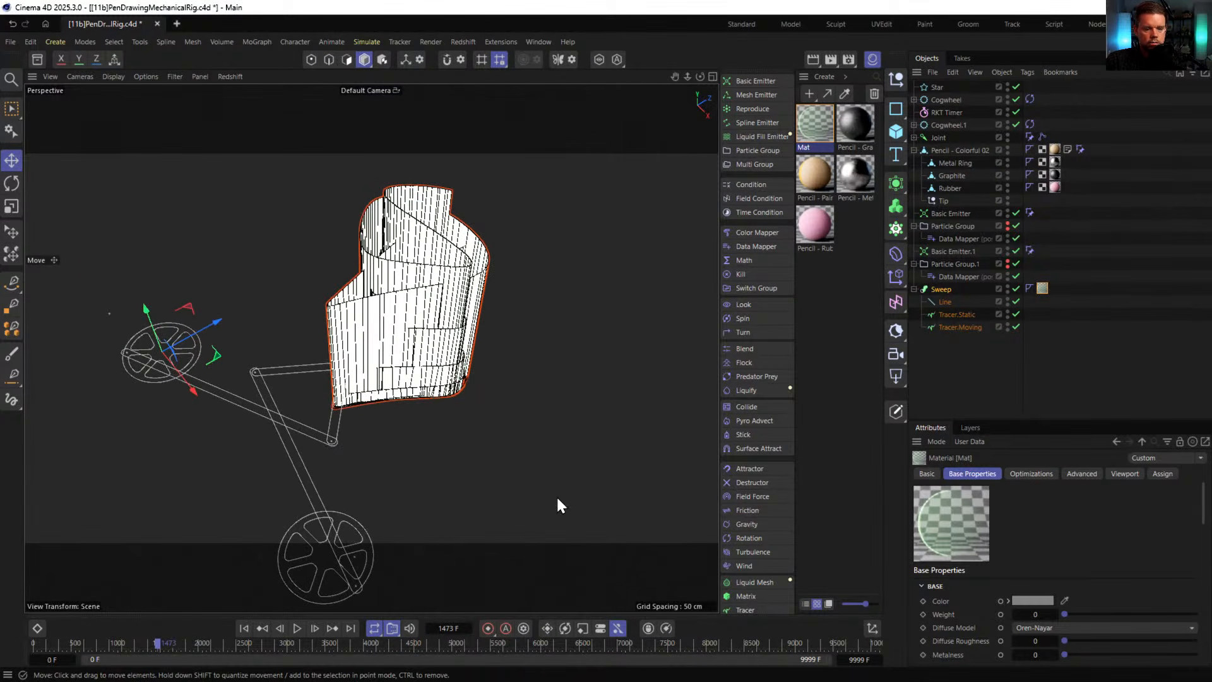
# - Return the timeline to frame 0 and save the scene as [11c]PenDrawingMechanicalRig.c4d
pyautogui.click(266, 629)
pyautogui.hotkey('ctrl', 'shift', 's')
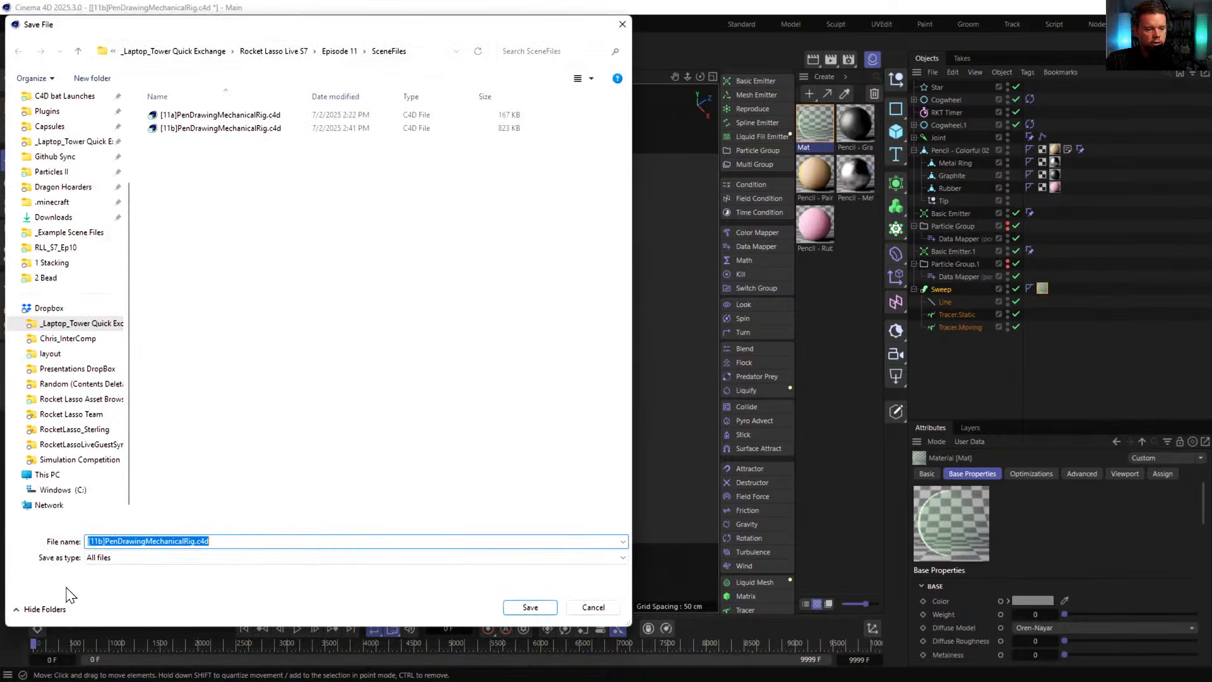
pyautogui.click(221, 533)
pyautogui.press('BackSpace')
pyautogui.write('c')
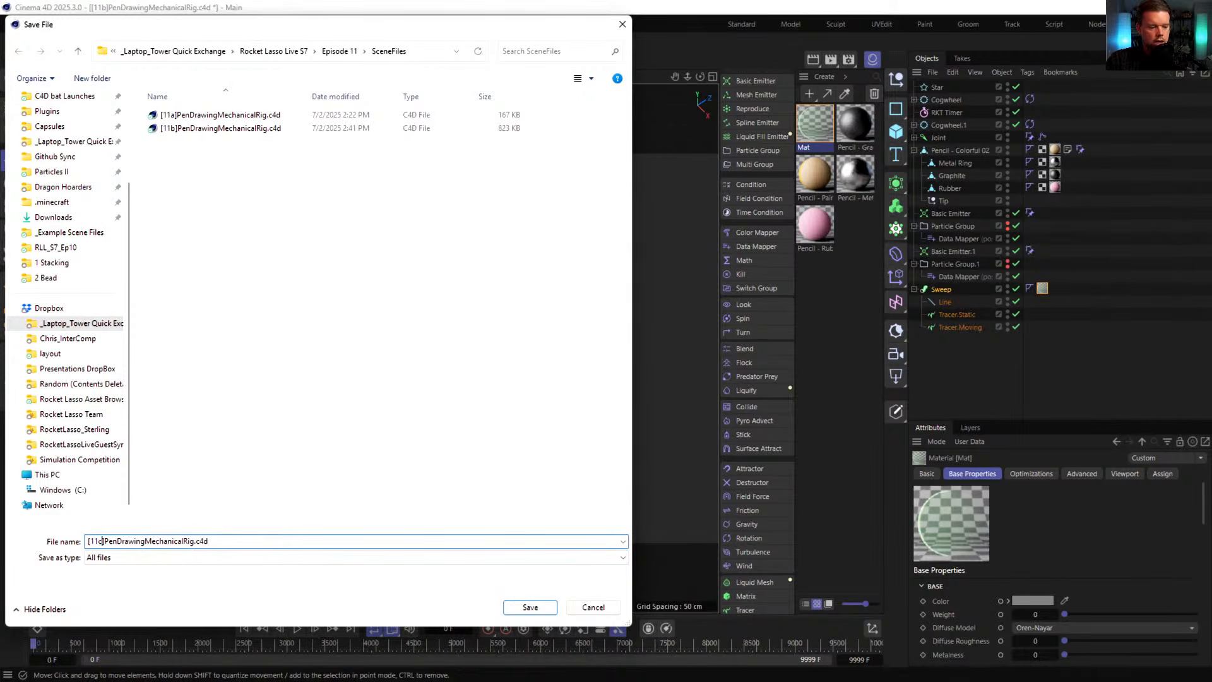
pyautogui.press('Return')
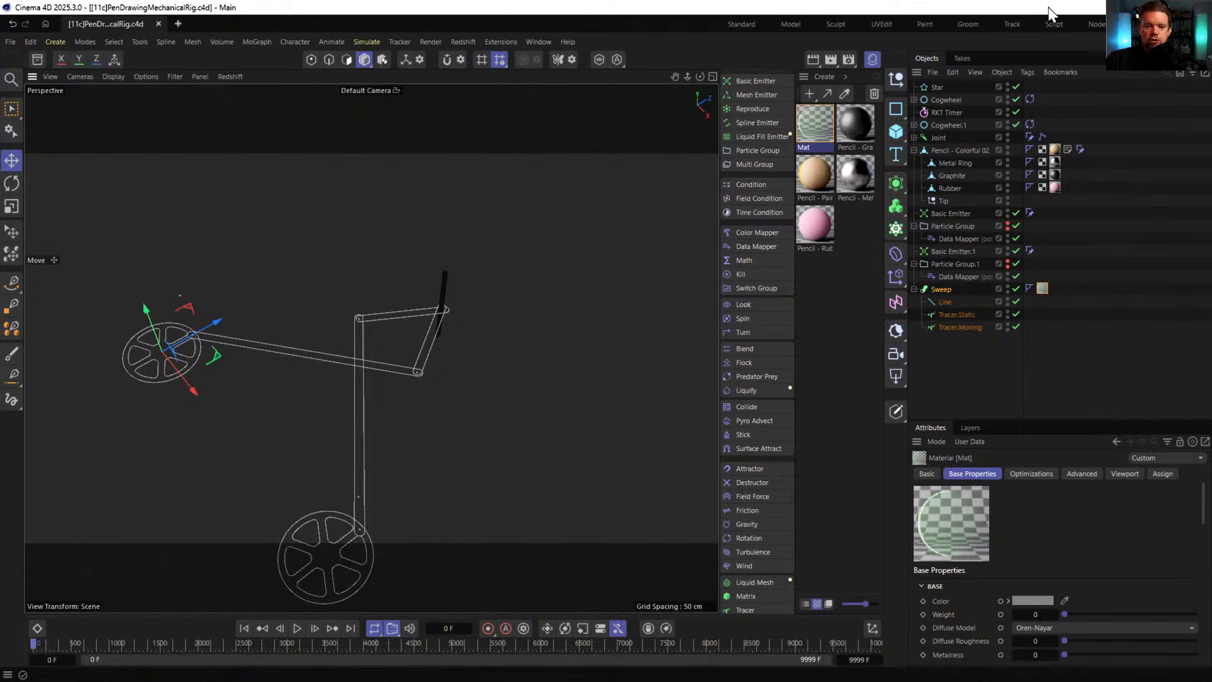
# - Hide the material list to widen the viewport around the mechanical rig
pyautogui.click(870, 58)
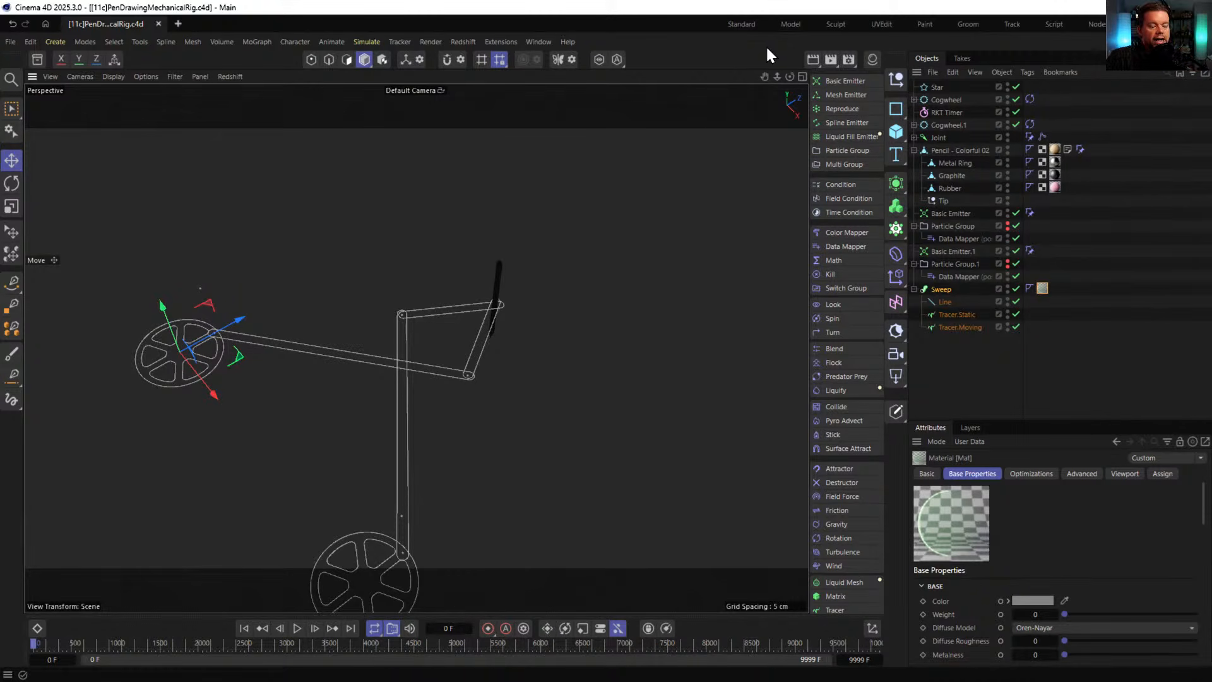
pyautogui.moveTo(486, 373)
pyautogui.mouseDown()
pyautogui.moveTo(398, 301)
pyautogui.moveTo(441, 382)
pyautogui.moveTo(484, 374)
pyautogui.moveTo(446, 351)
pyautogui.moveTo(462, 387)
pyautogui.moveTo(567, 401)
pyautogui.moveTo(441, 363)
pyautogui.moveTo(491, 406)
pyautogui.moveTo(568, 379)
pyautogui.moveTo(505, 343)
pyautogui.moveTo(482, 379)
pyautogui.moveTo(433, 315)
pyautogui.moveTo(376, 410)
pyautogui.moveTo(343, 399)
pyautogui.mouseUp()
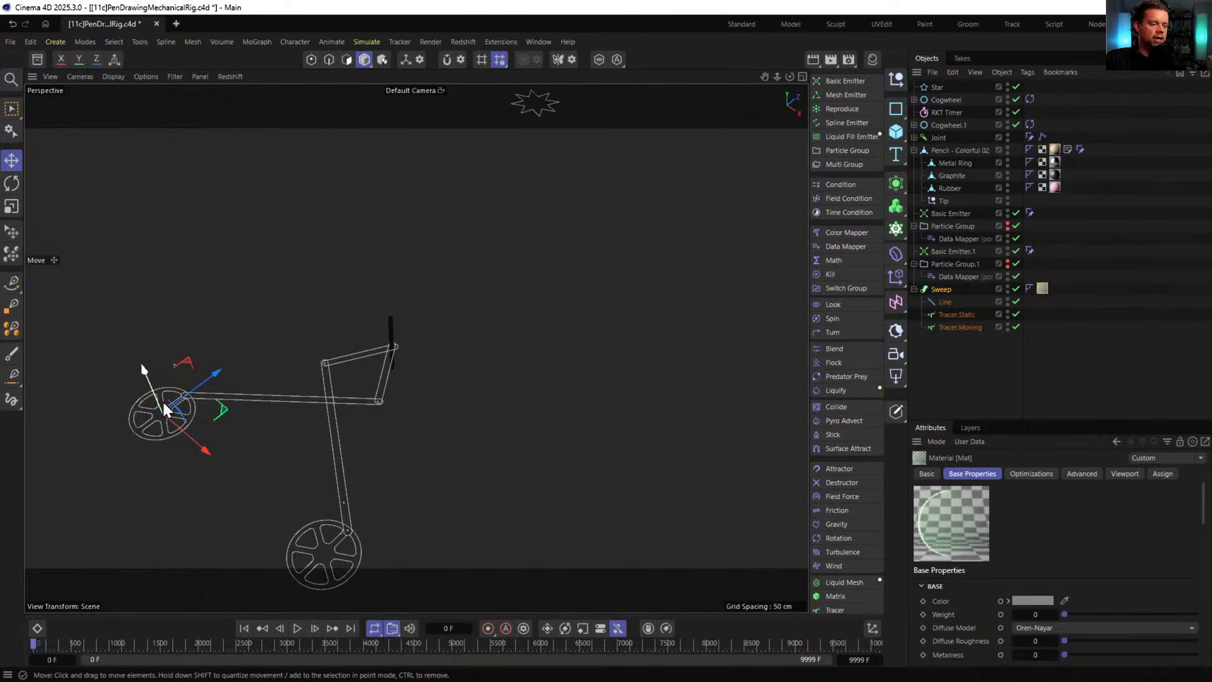
pyautogui.keyDown('alt'); pyautogui.moveTo(350, 544); pyautogui.dragTo(492, 446); pyautogui.keyUp('alt')
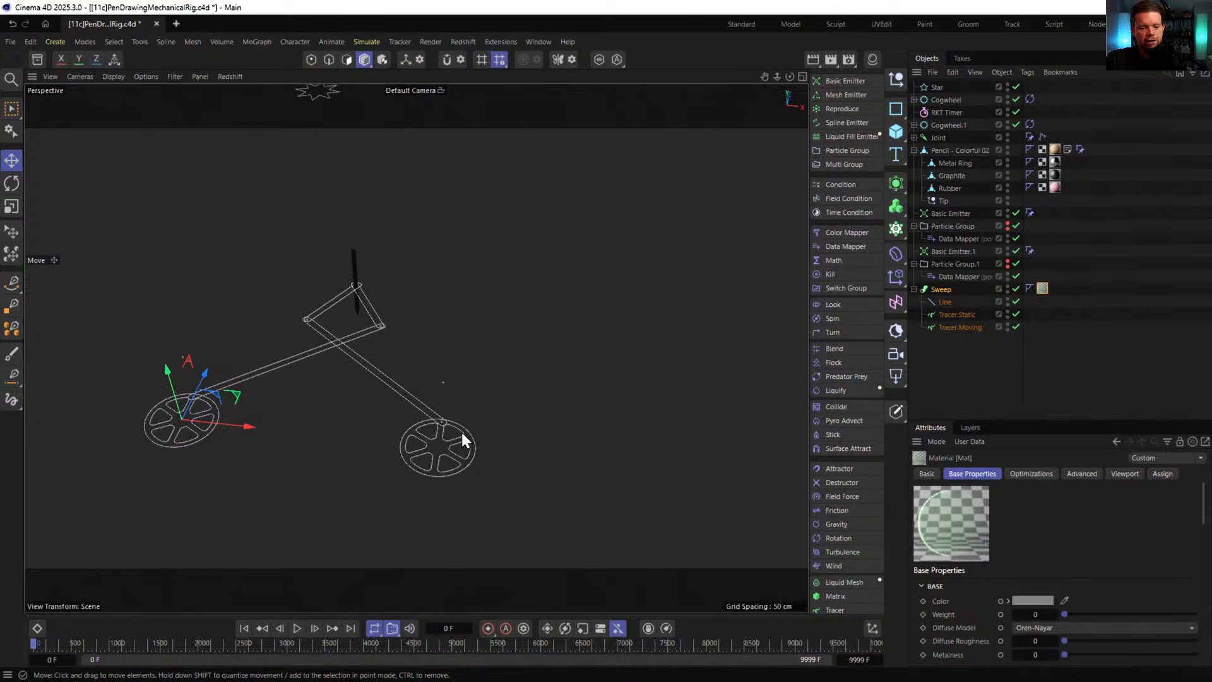
pyautogui.keyDown('alt'); pyautogui.moveTo(329, 434); pyautogui.dragTo(327, 405); pyautogui.keyUp('alt')
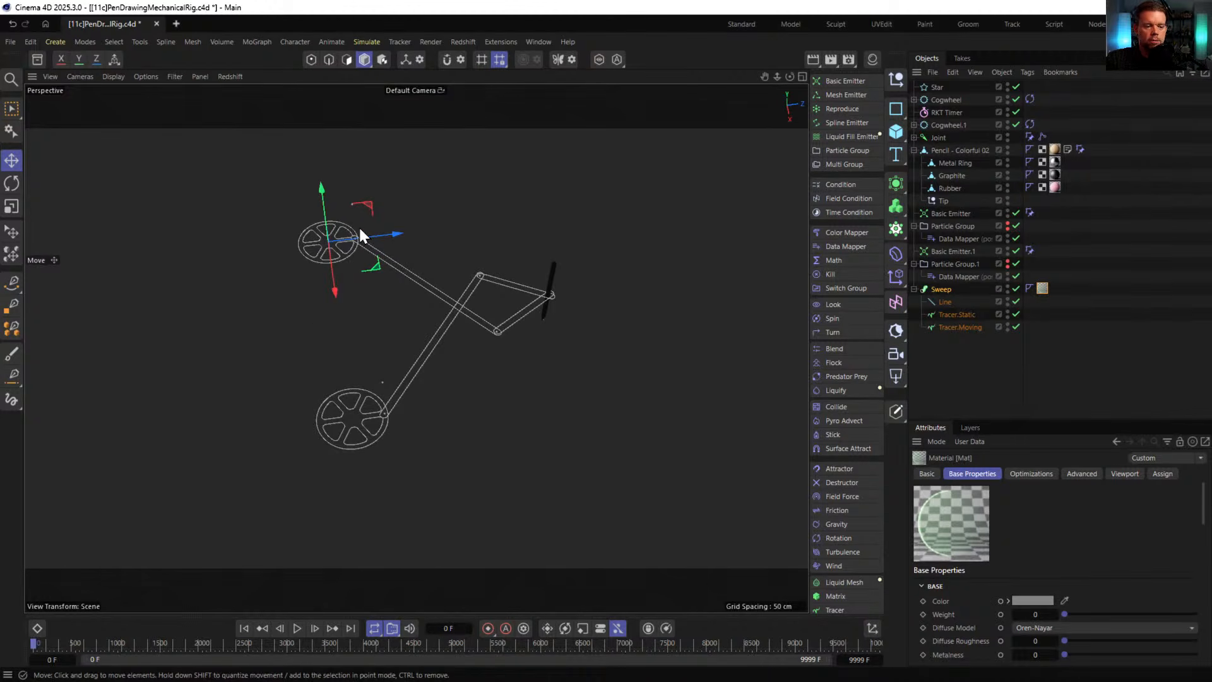
# - Try placing a rotated duplicate of the complete pencil rig beside the original, and delete the duplicate
pyautogui.moveTo(982, 365); pyautogui.dragTo(911, 58)
pyautogui.keyDown('ctrl'); pyautogui.moveTo(940, 98); pyautogui.dragTo(943, 373); pyautogui.keyUp('ctrl')
pyautogui.press('r')
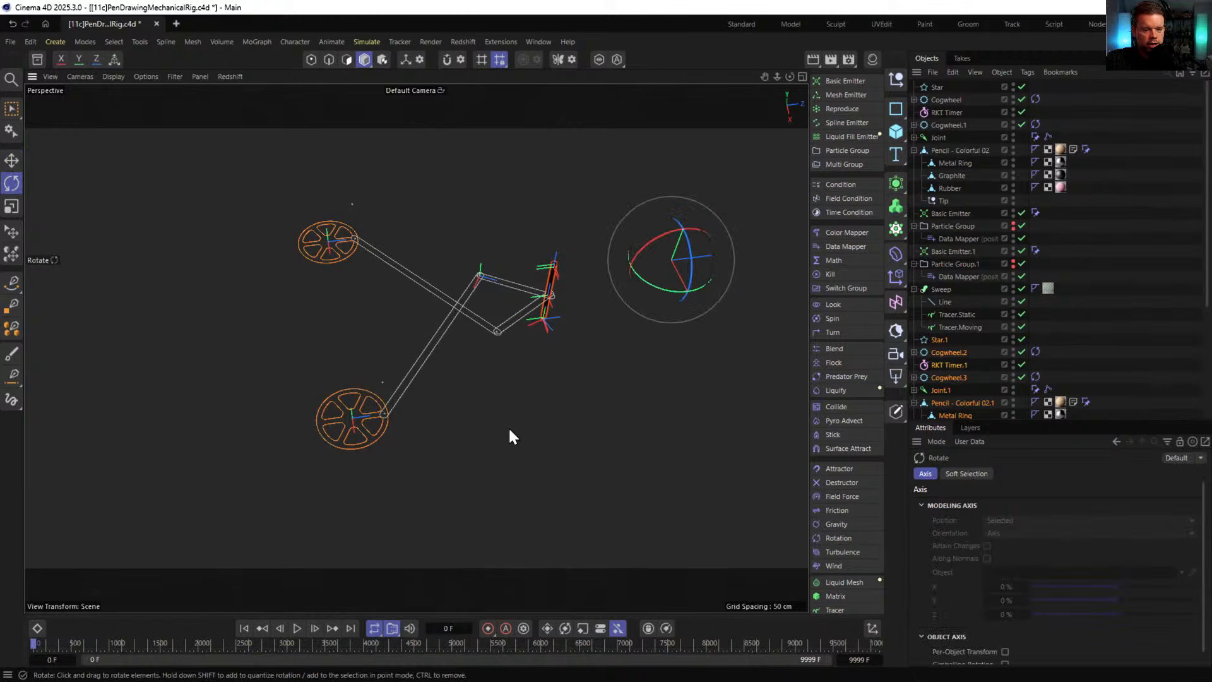
pyautogui.keyDown('shift'); pyautogui.moveTo(671, 293); pyautogui.dragTo(537, 418); pyautogui.keyUp('shift')
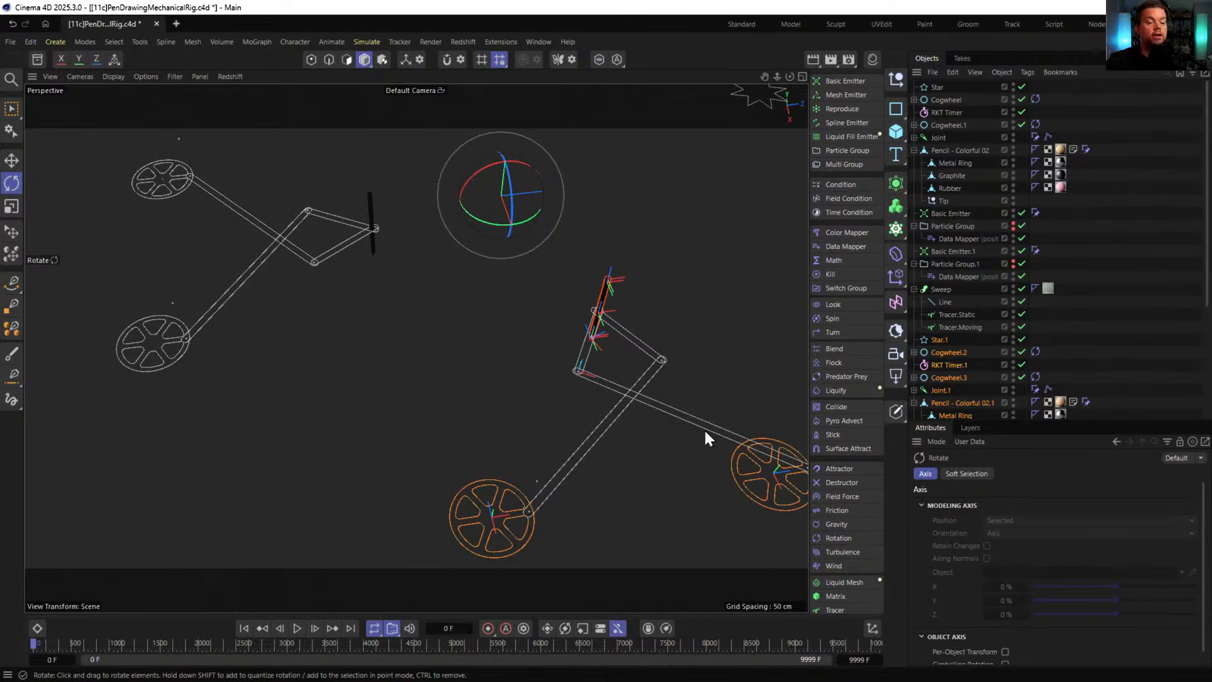
pyautogui.keyDown('alt'); pyautogui.moveTo(365, 361); pyautogui.dragTo(413, 385); pyautogui.keyUp('alt')
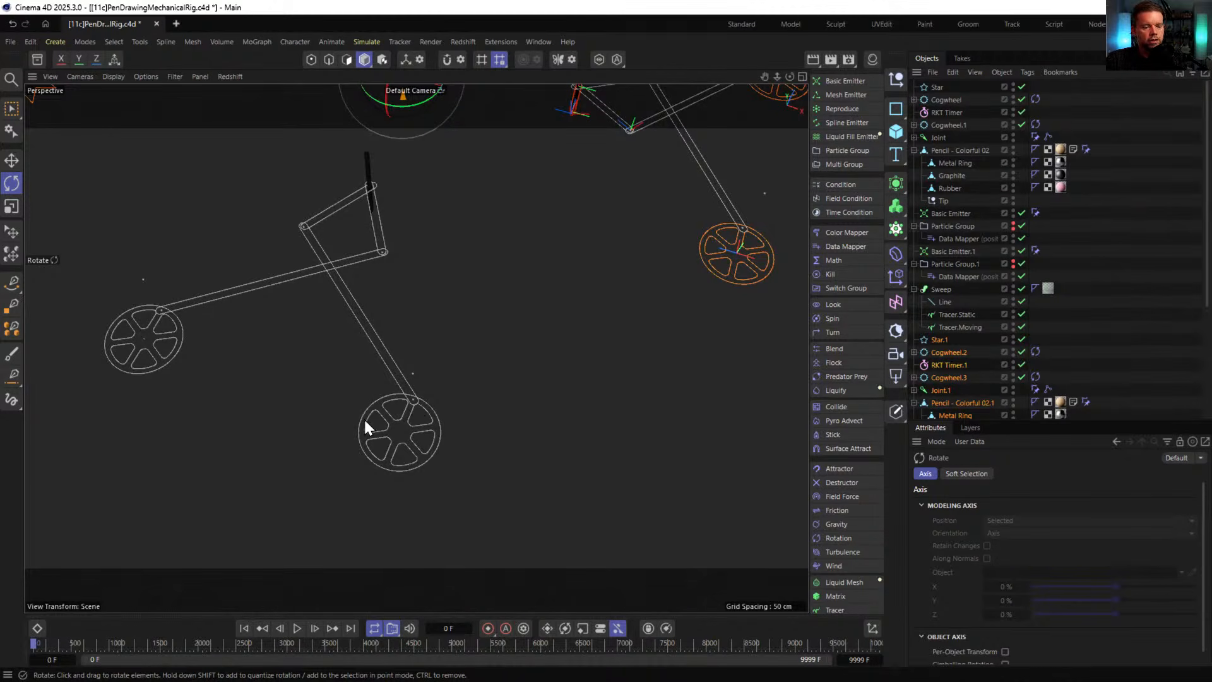
pyautogui.press('Delete')
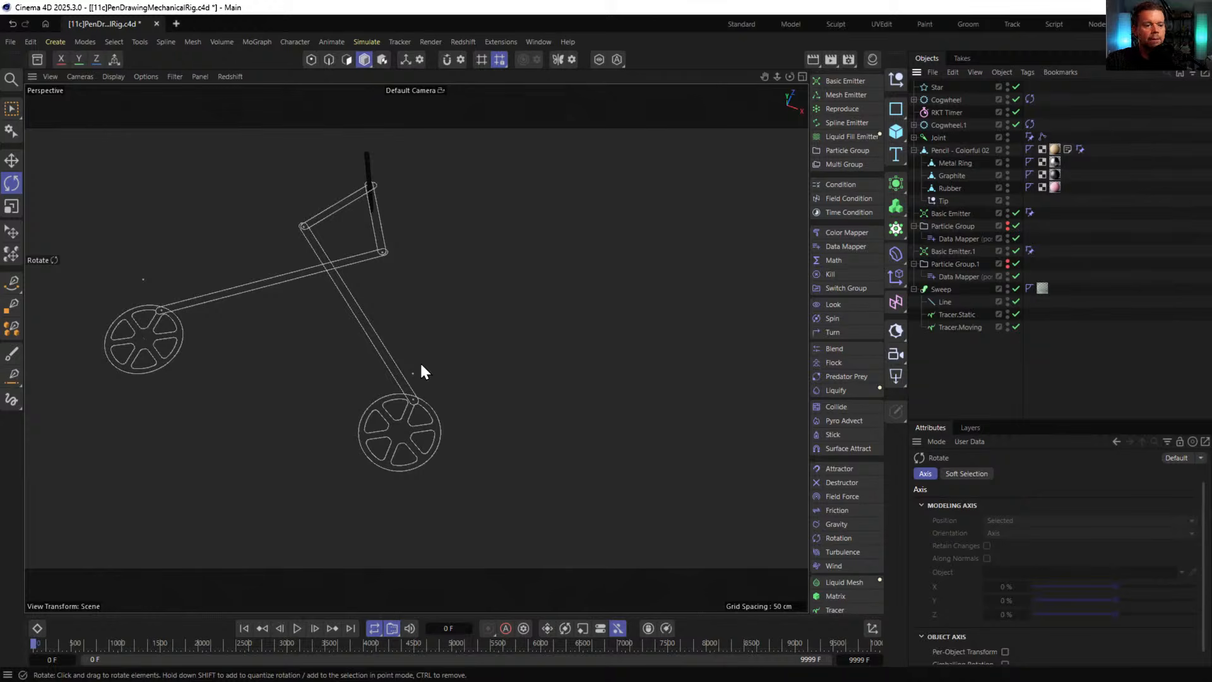
pyautogui.keyDown('alt'); pyautogui.moveTo(270, 320); pyautogui.dragTo(496, 336); pyautogui.keyUp('alt')
pyautogui.keyDown('alt'); pyautogui.moveTo(552, 310); pyautogui.dragTo(446, 357, button='middle'); pyautogui.keyUp('alt')
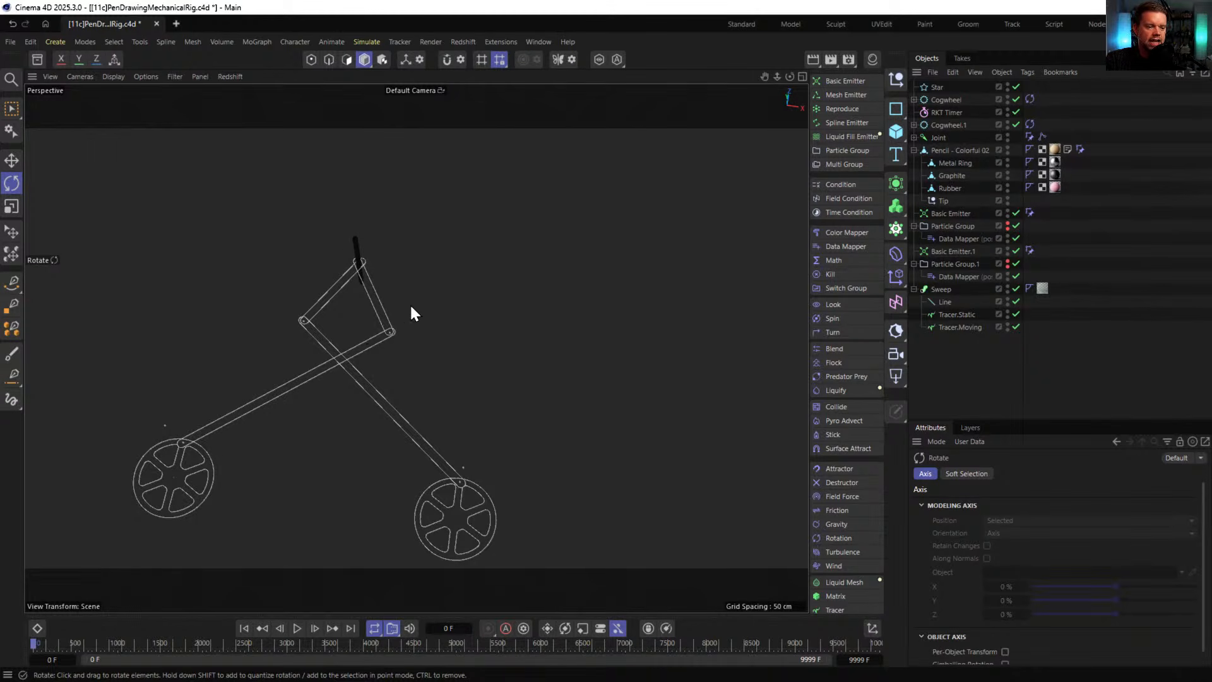
pyautogui.keyDown('alt'); pyautogui.moveTo(373, 389); pyautogui.dragTo(355, 322); pyautogui.keyUp('alt')
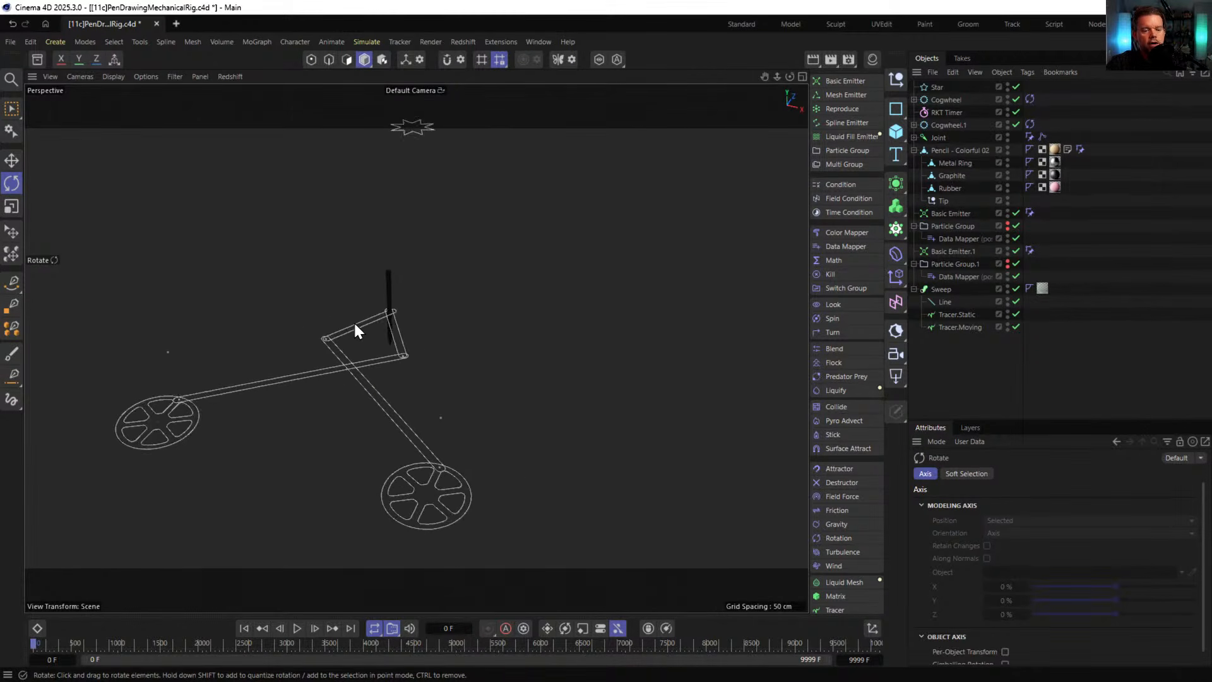
pyautogui.keyDown('alt'); pyautogui.moveTo(354, 322); pyautogui.dragTo(483, 303, button='middle'); pyautogui.keyUp('alt')
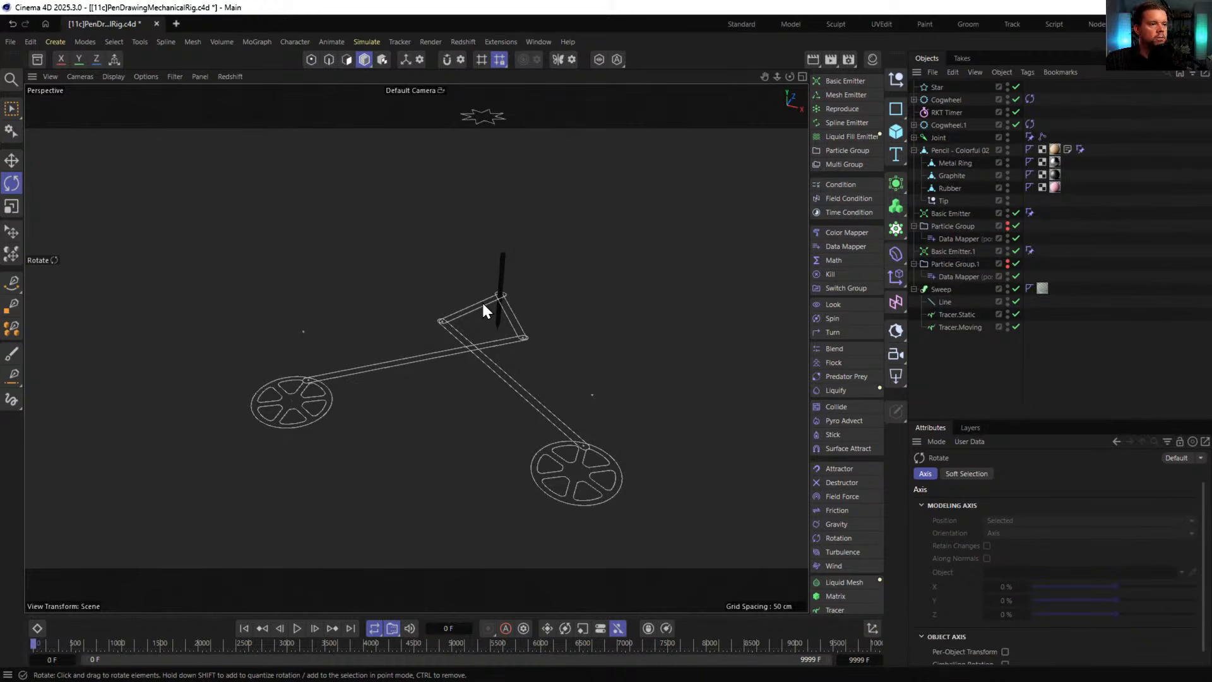
pyautogui.keyDown('alt'); pyautogui.moveTo(483, 304); pyautogui.dragTo(474, 263); pyautogui.keyUp('alt')
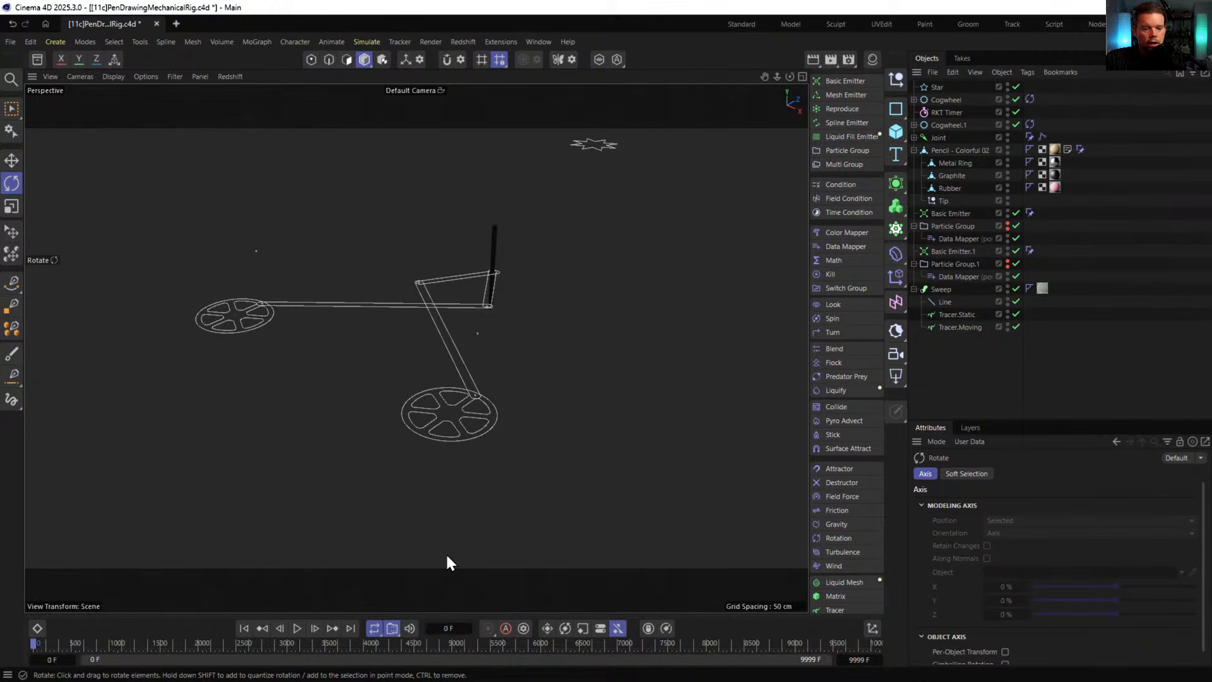
# - Play the mechanical rig's animation briefly, stop it, and save the scene
pyautogui.click(297, 628)
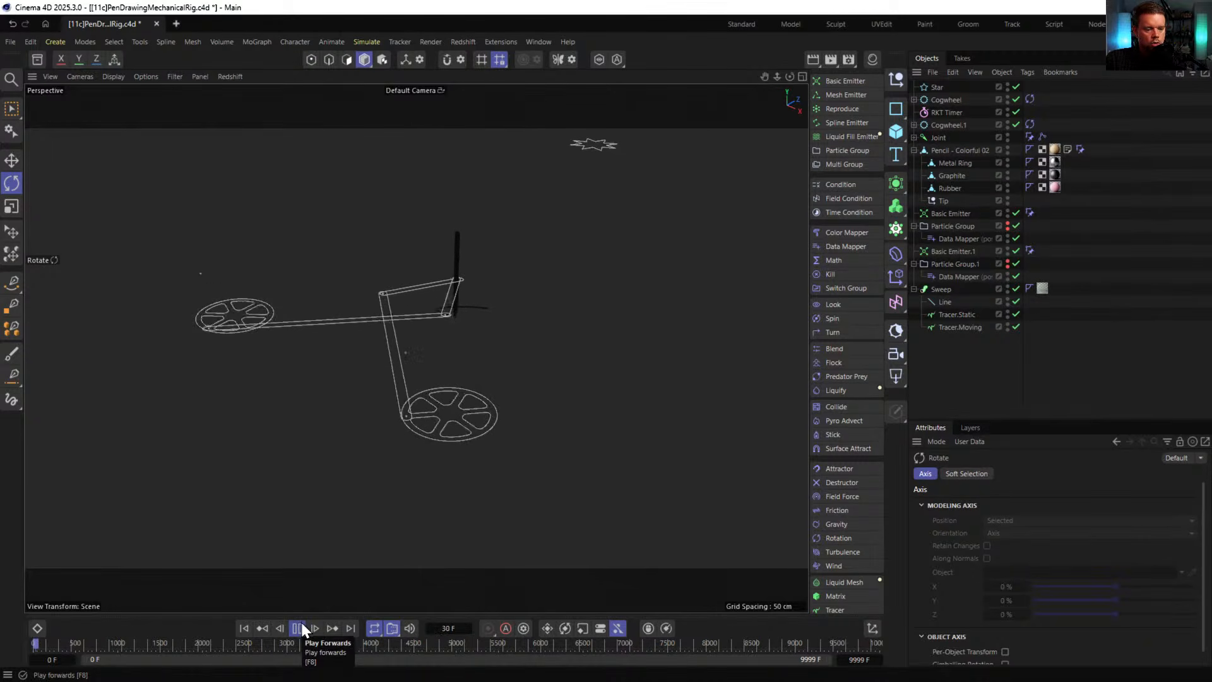
pyautogui.click(298, 628)
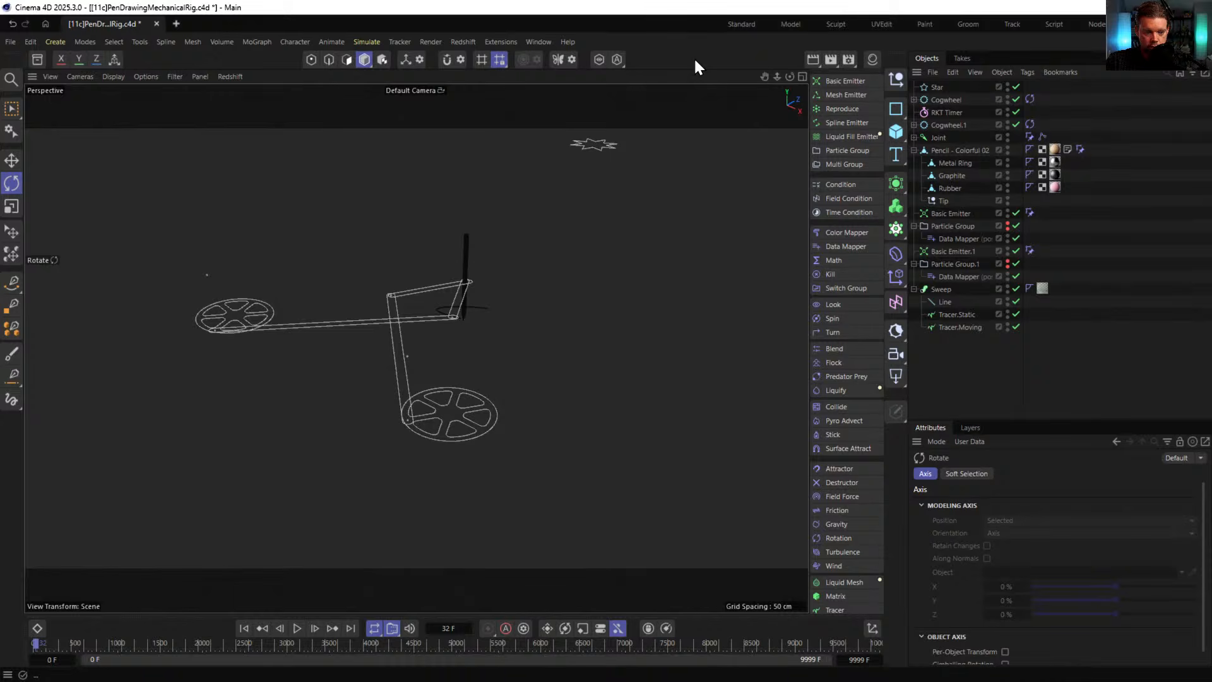
pyautogui.hotkey('ctrl', 's')
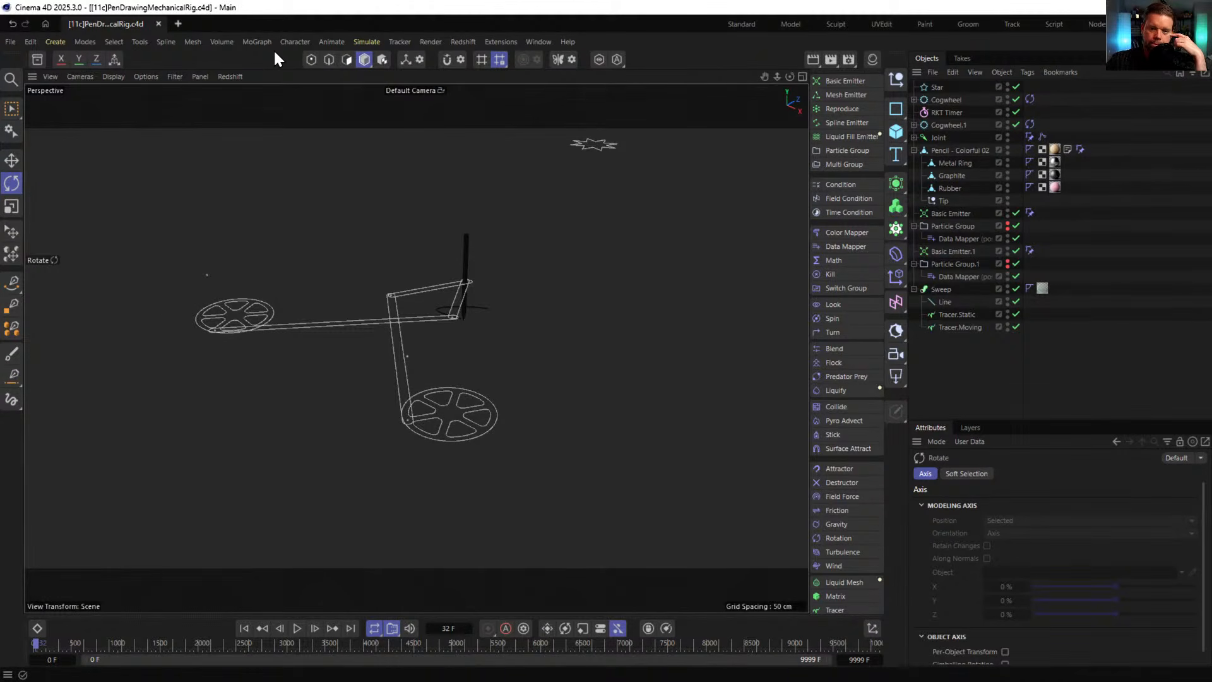
# - Create a new empty project and switch the interface to the Standard layout
pyautogui.click(180, 24)
pyautogui.click(896, 186)
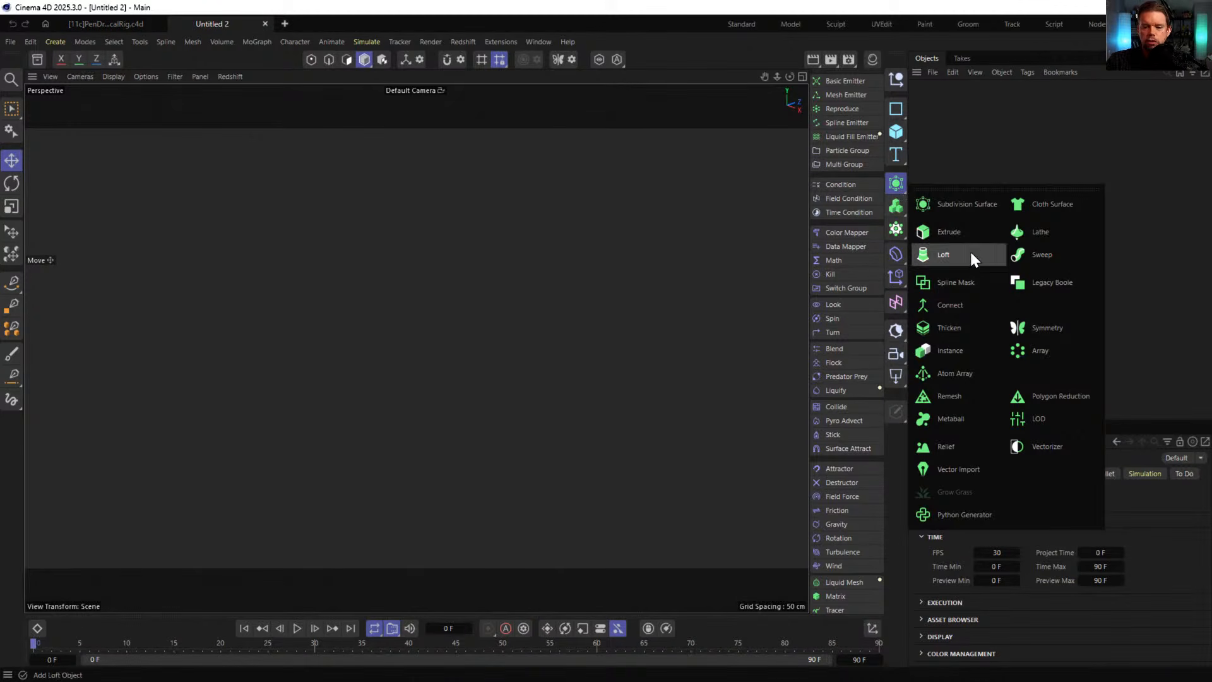
pyautogui.click(732, 26)
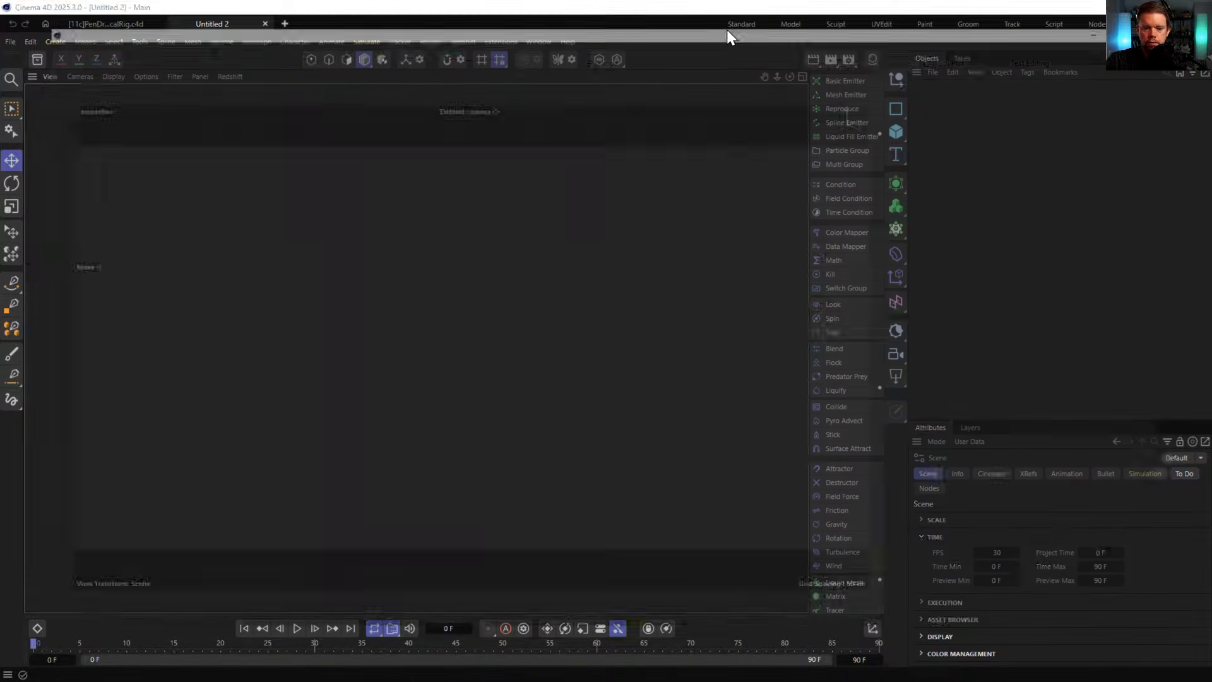
# - Add a 3D Text object to the empty scene
pyautogui.click(901, 113)
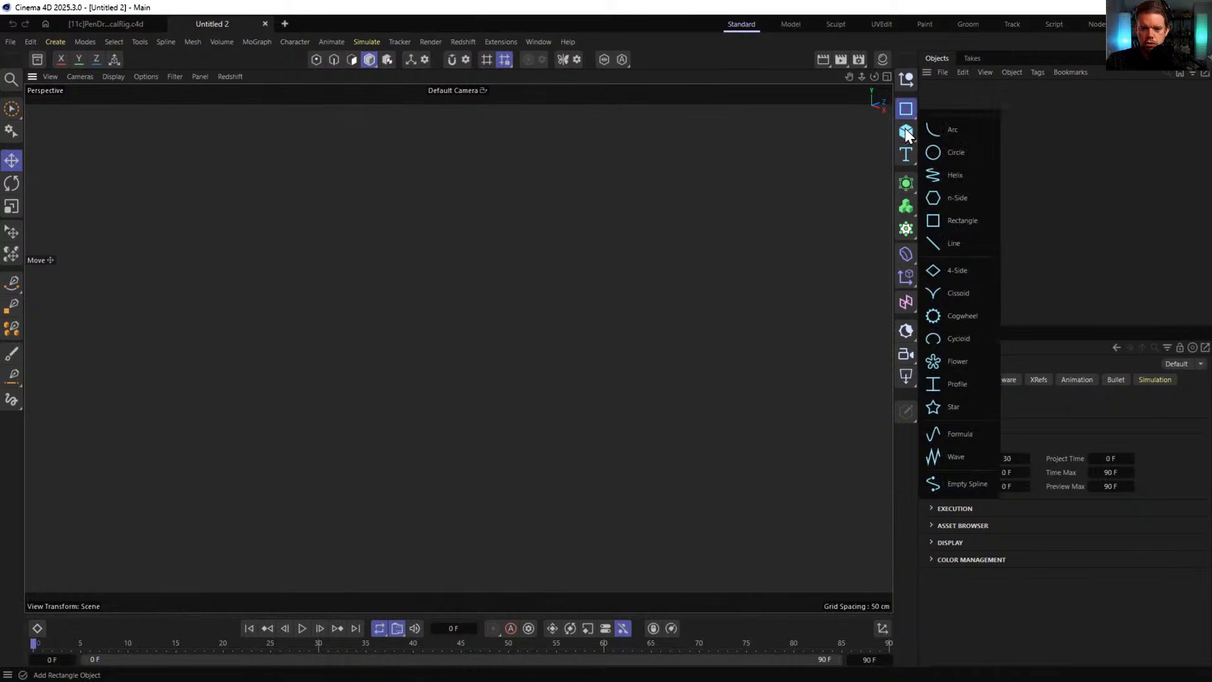
pyautogui.click(906, 134)
pyautogui.click(903, 155)
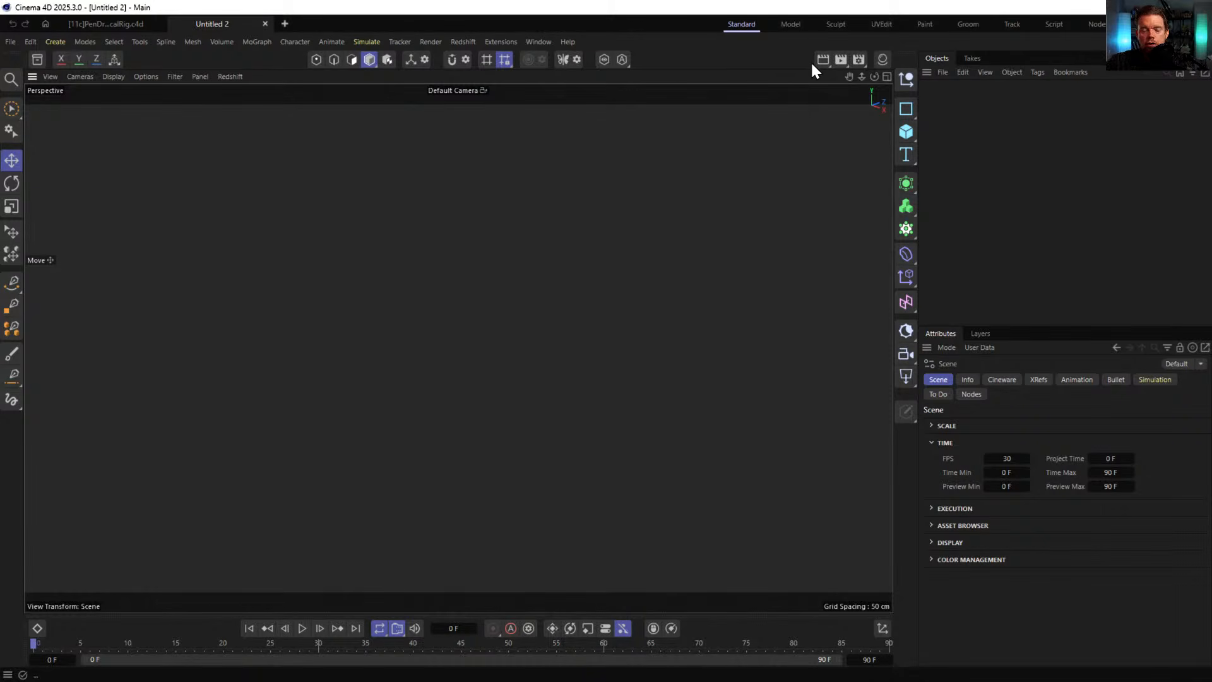
pyautogui.click(912, 140)
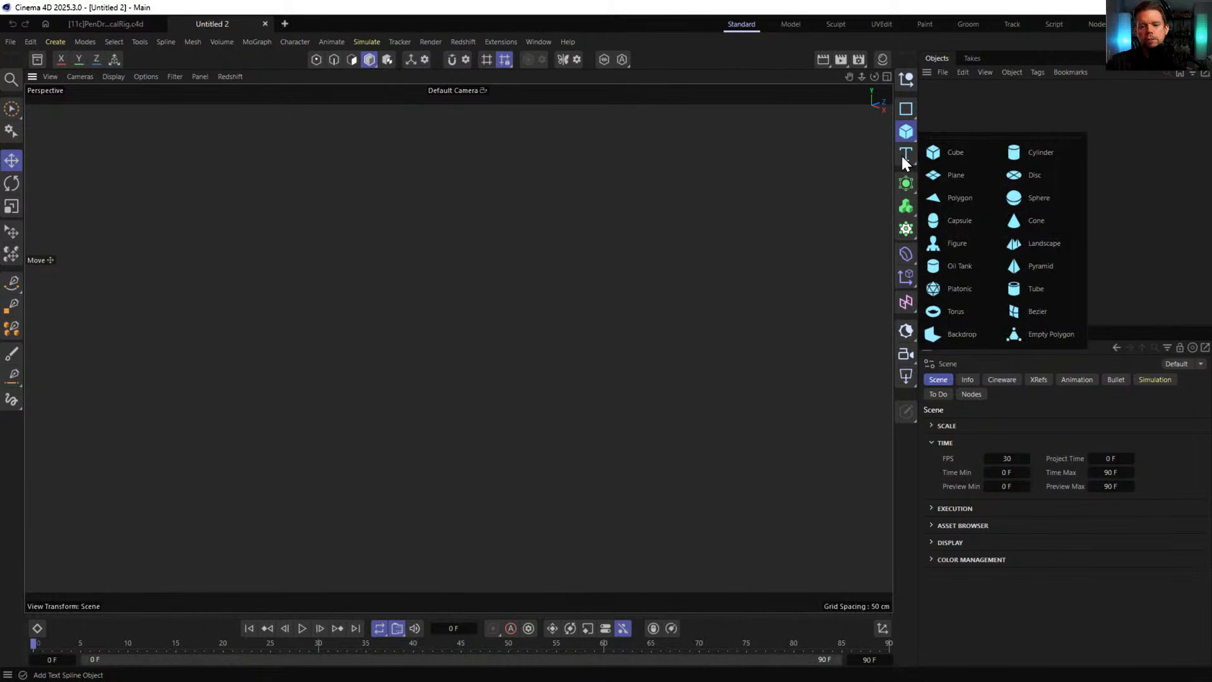
pyautogui.click(905, 158)
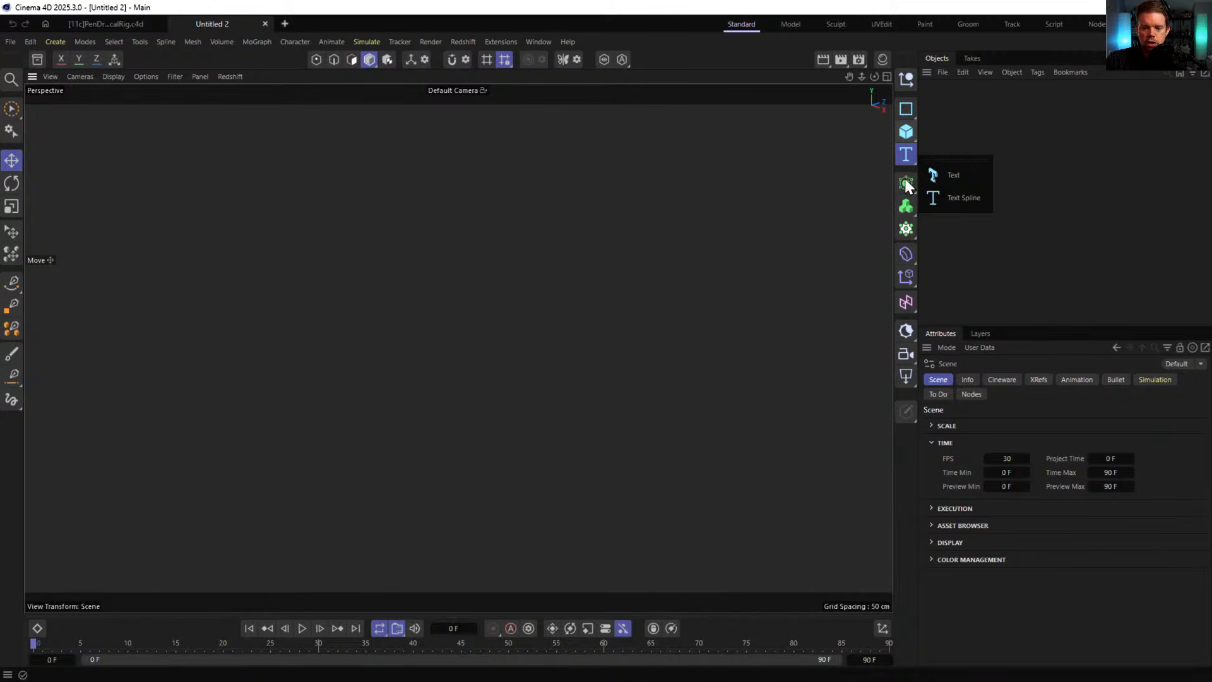
pyautogui.click(950, 174)
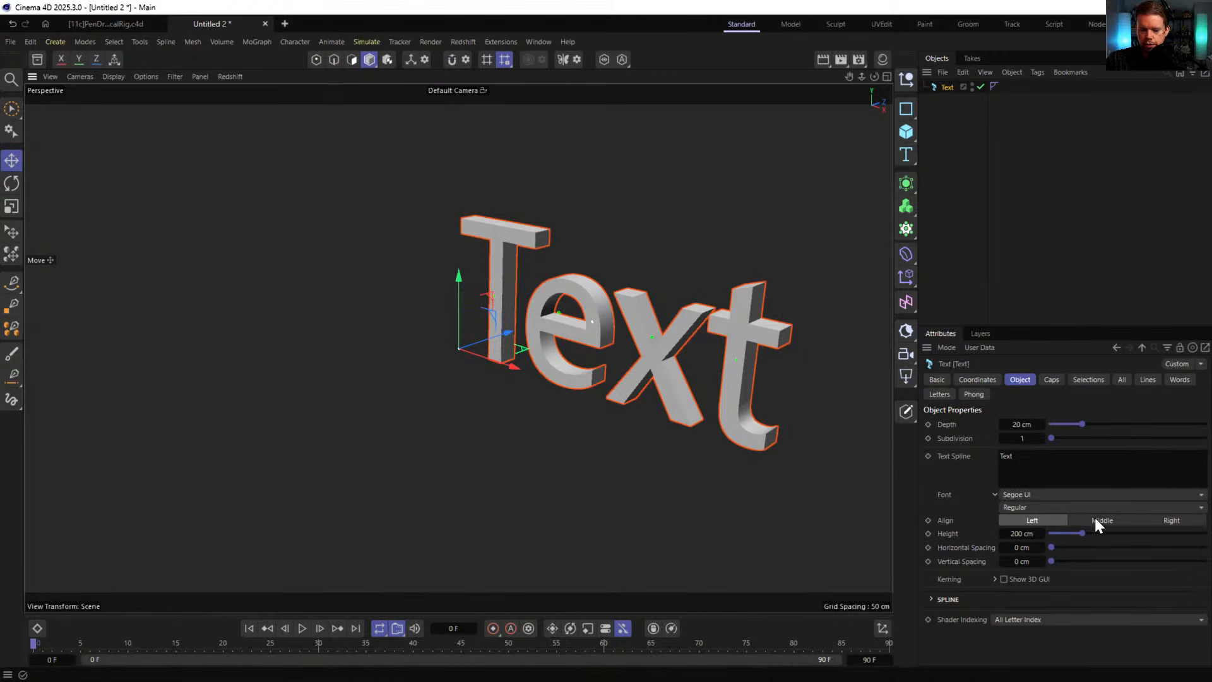
# - Filter the font list for "ar" and set the Text object's font to Arial Black
pyautogui.click(1044, 491)
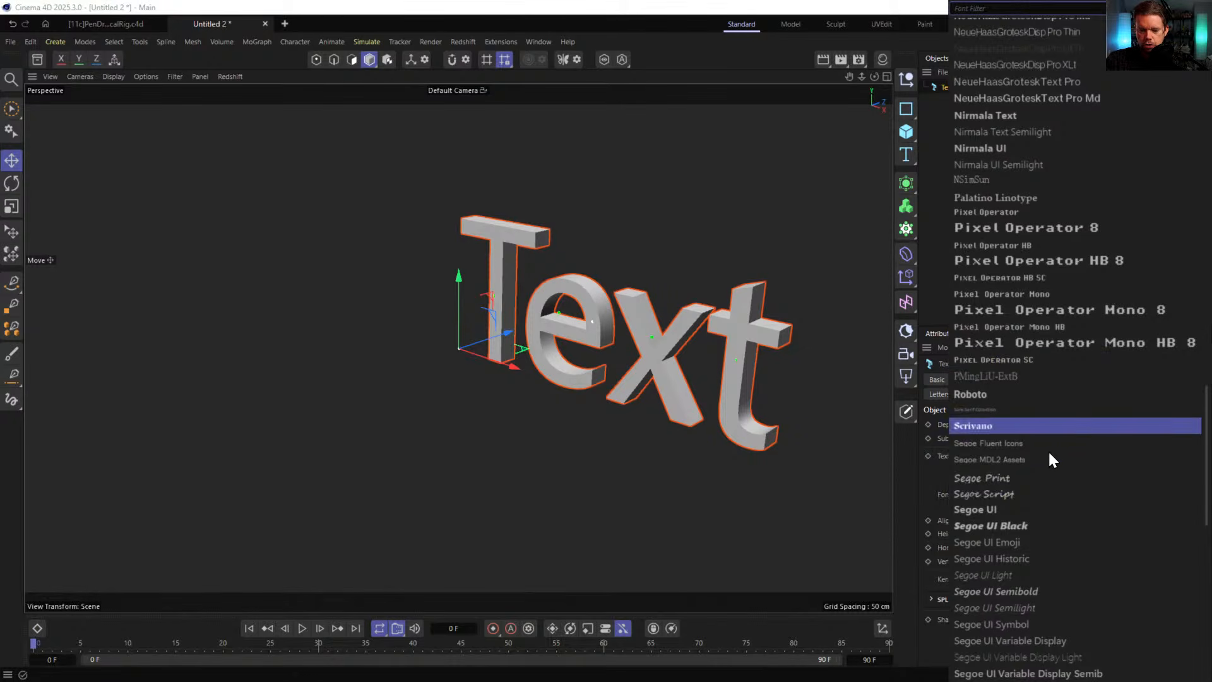
pyautogui.click(1055, 117)
pyautogui.click(1026, 496)
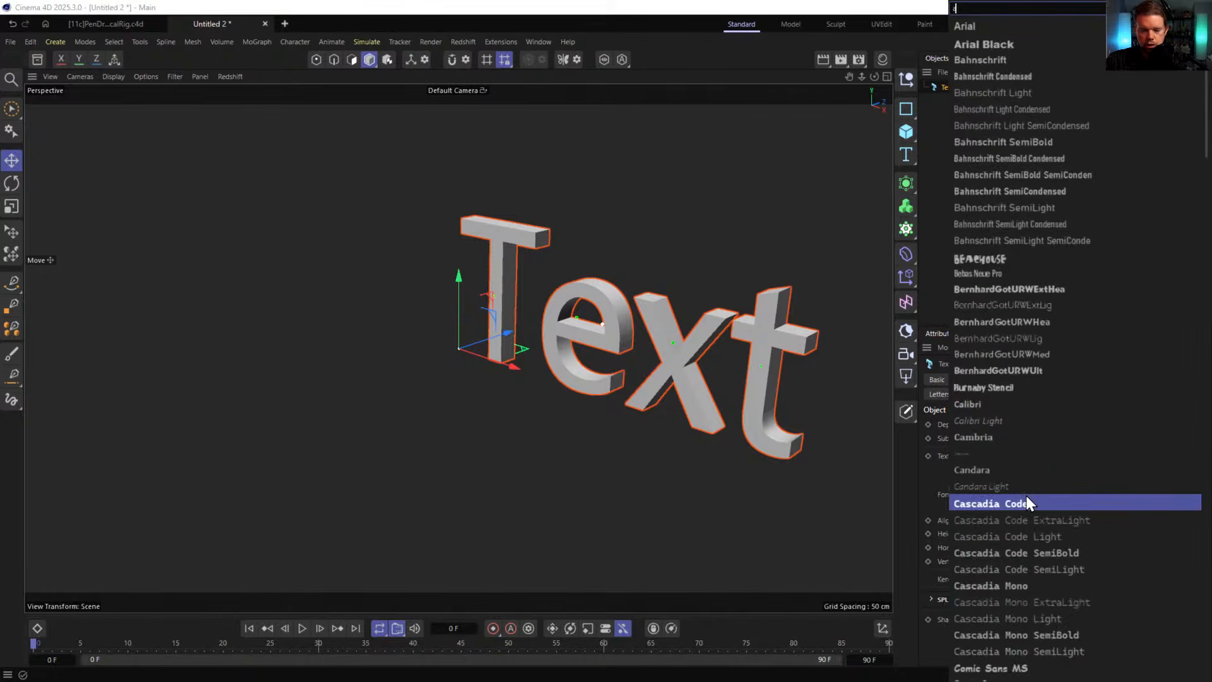
pyautogui.write('ar')
pyautogui.click(1021, 44)
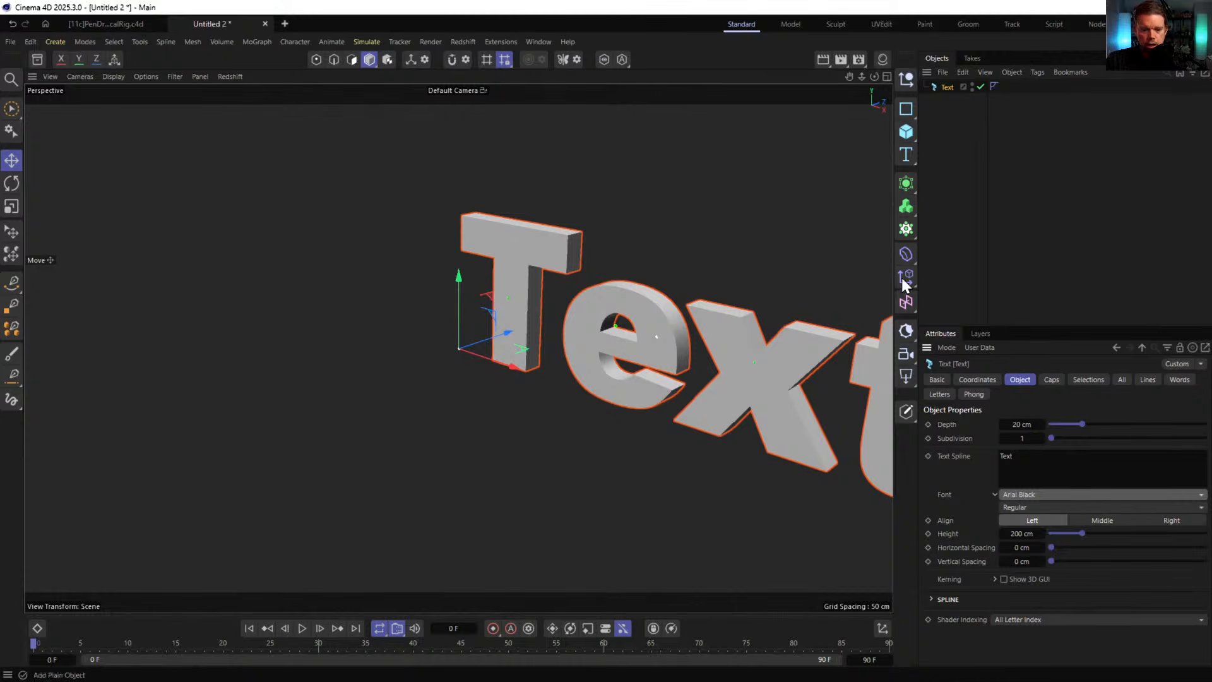
# - Flatten the Text object by setting its depth to 0 cm
pyautogui.keyDown('alt'); pyautogui.moveTo(875, 404); pyautogui.dragTo(723, 377, button='middle'); pyautogui.keyUp('alt')
pyautogui.moveTo(1082, 424); pyautogui.dragTo(753, 405)
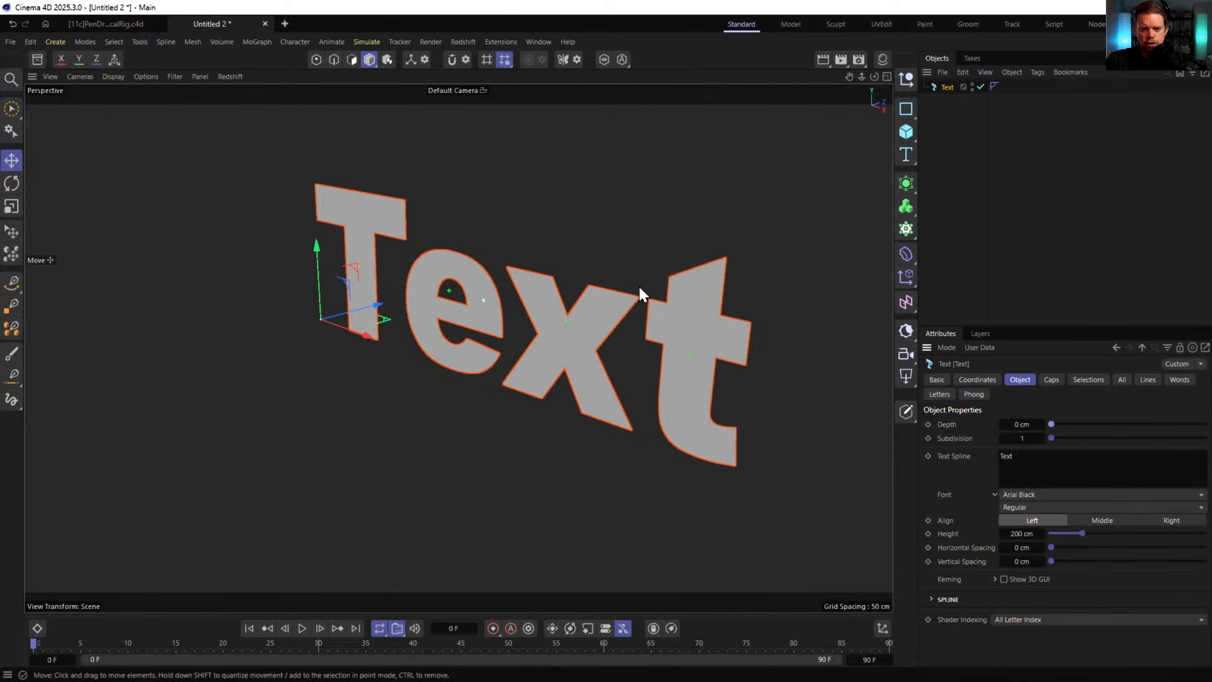
pyautogui.keyDown('alt'); pyautogui.moveTo(639, 287); pyautogui.dragTo(616, 300); pyautogui.keyUp('alt')
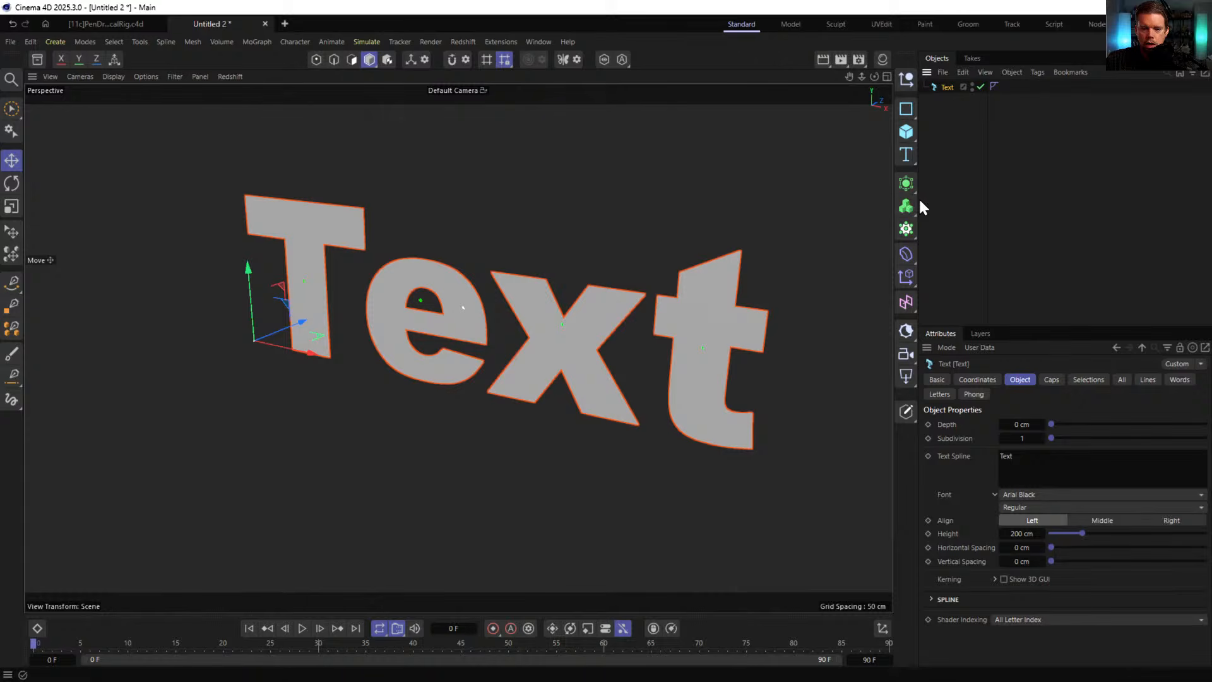
# - Wrap the flat text in a Thicken generator and set its thickness to 62 cm
pyautogui.click(905, 185)
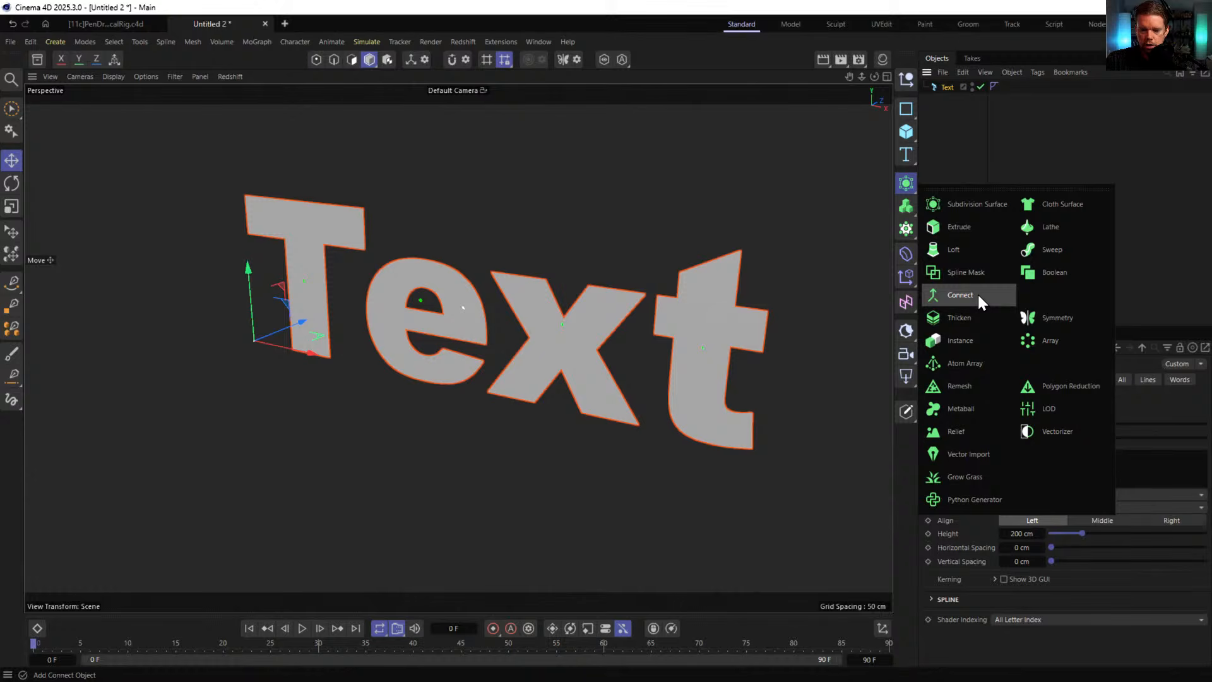
pyautogui.click(960, 321)
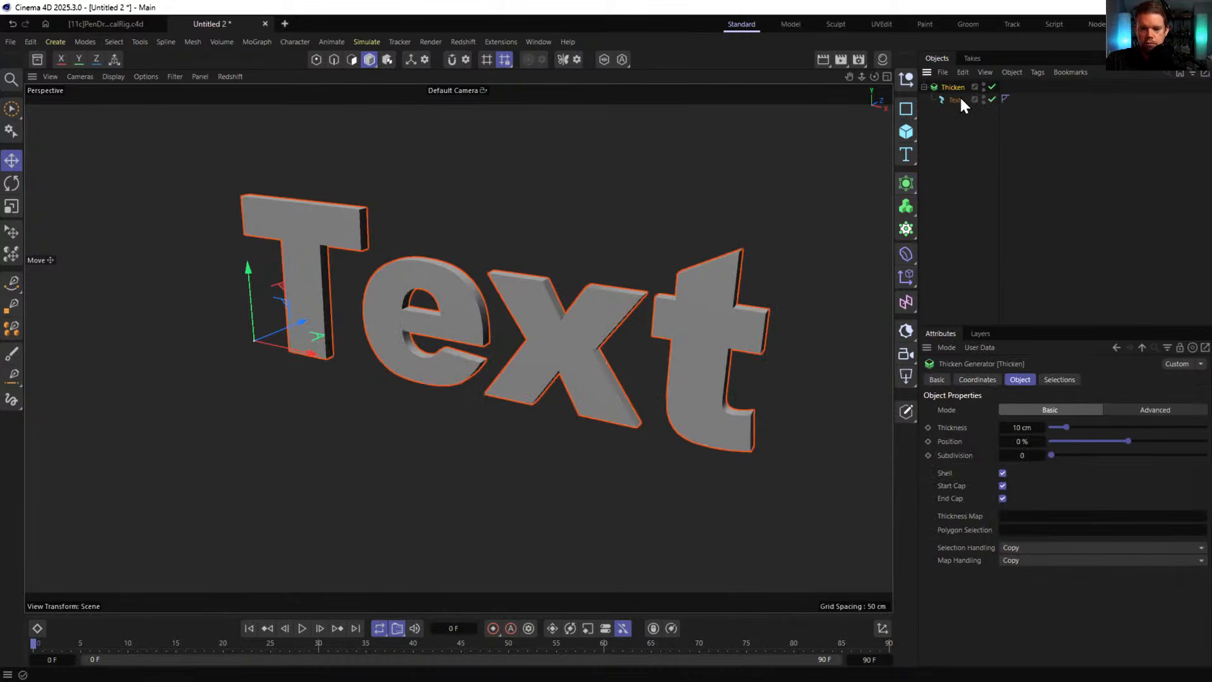
pyautogui.keyDown('alt'); pyautogui.moveTo(706, 301); pyautogui.dragTo(701, 352); pyautogui.keyUp('alt')
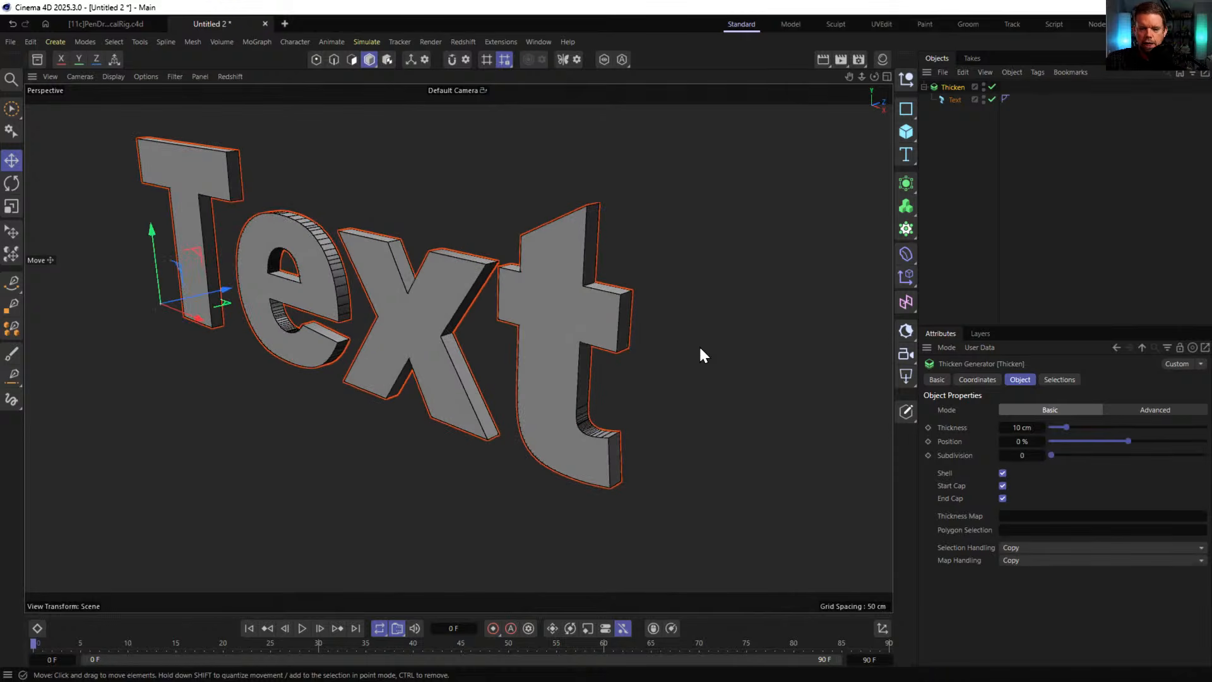
pyautogui.moveTo(1070, 430); pyautogui.dragTo(1147, 418)
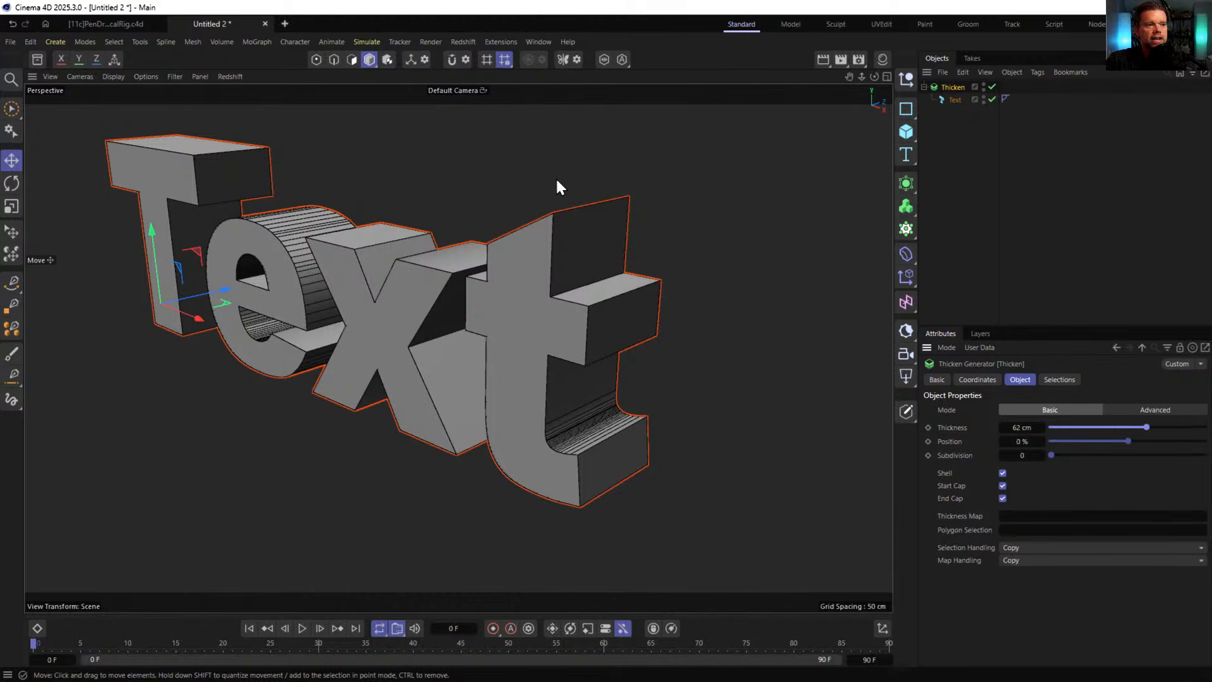
# - Disable the Thicken generator and set the Text object's own depth to 40 cm
pyautogui.click(992, 86)
pyautogui.click(955, 101)
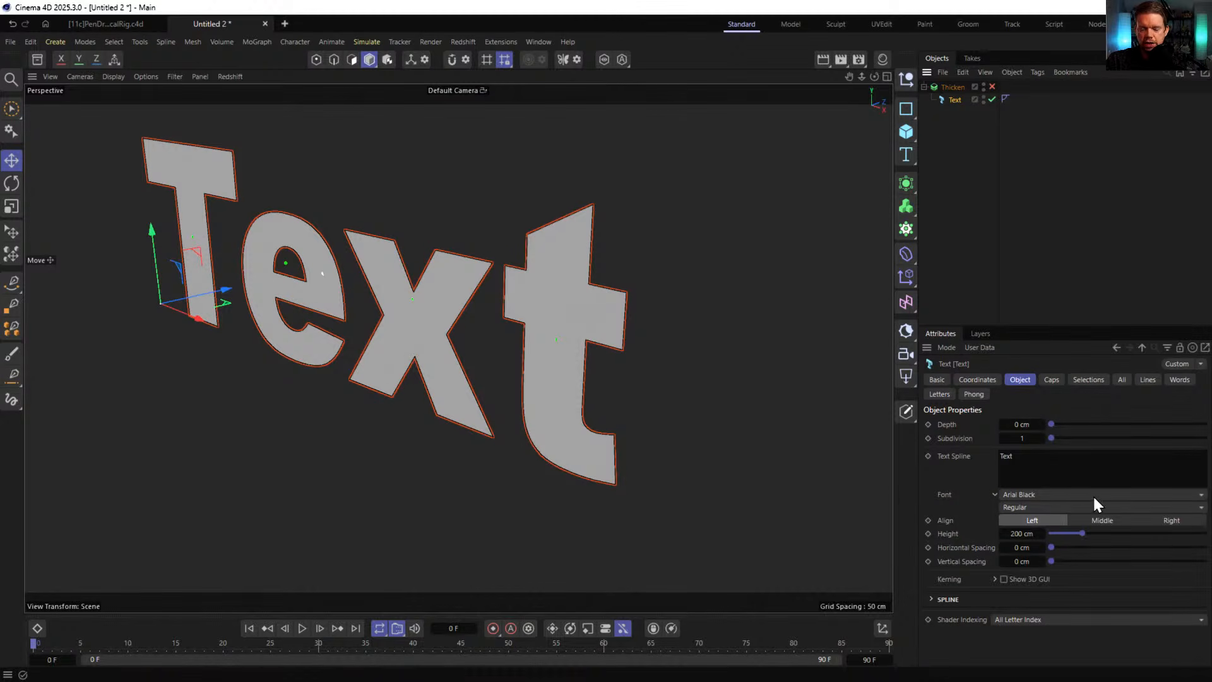
pyautogui.moveTo(1060, 423); pyautogui.dragTo(1114, 436)
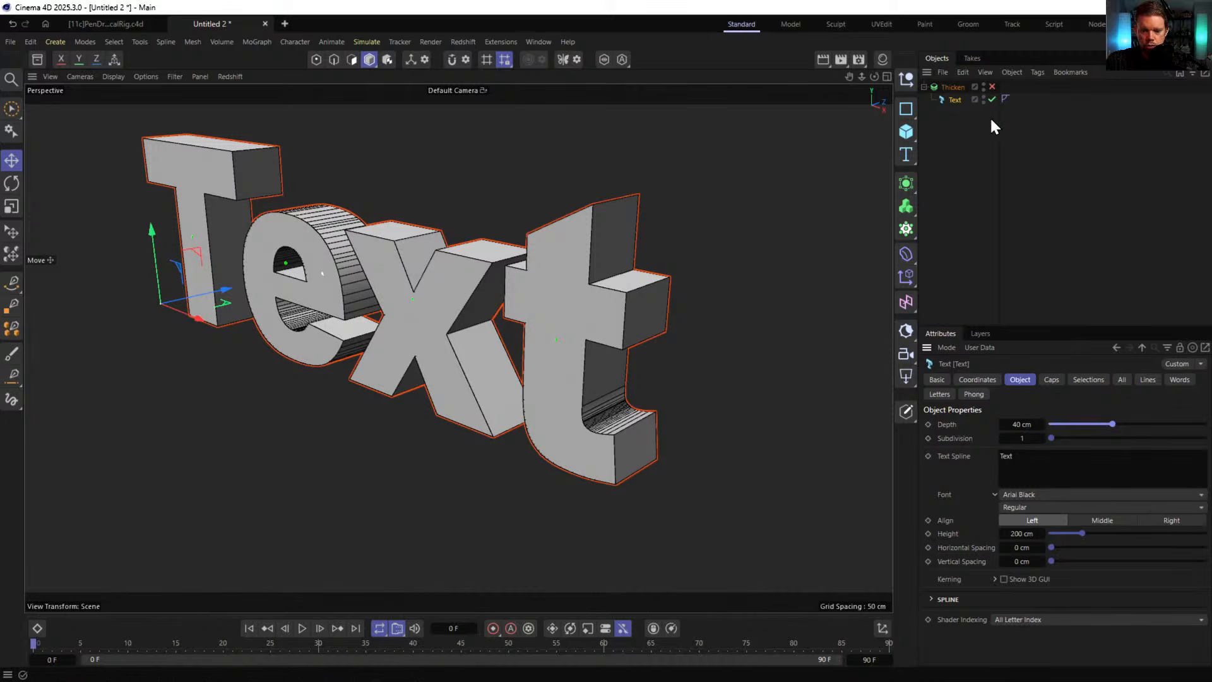
# - Examine the polygon edges on the inner curve of the extruded t and the neighbouring letters
pyautogui.keyDown('alt'); pyautogui.moveTo(633, 419); pyautogui.dragTo(820, 379, button='right'); pyautogui.keyUp('alt')
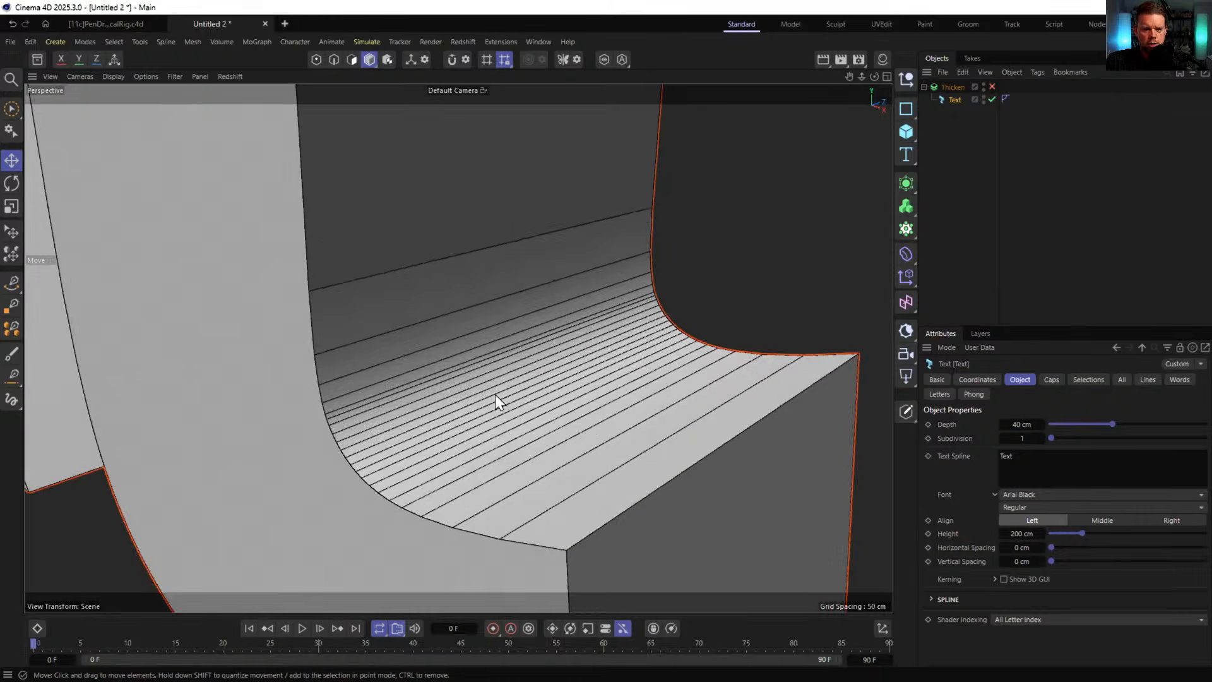
pyautogui.keyDown('alt'); pyautogui.moveTo(494, 396); pyautogui.dragTo(376, 339); pyautogui.keyUp('alt')
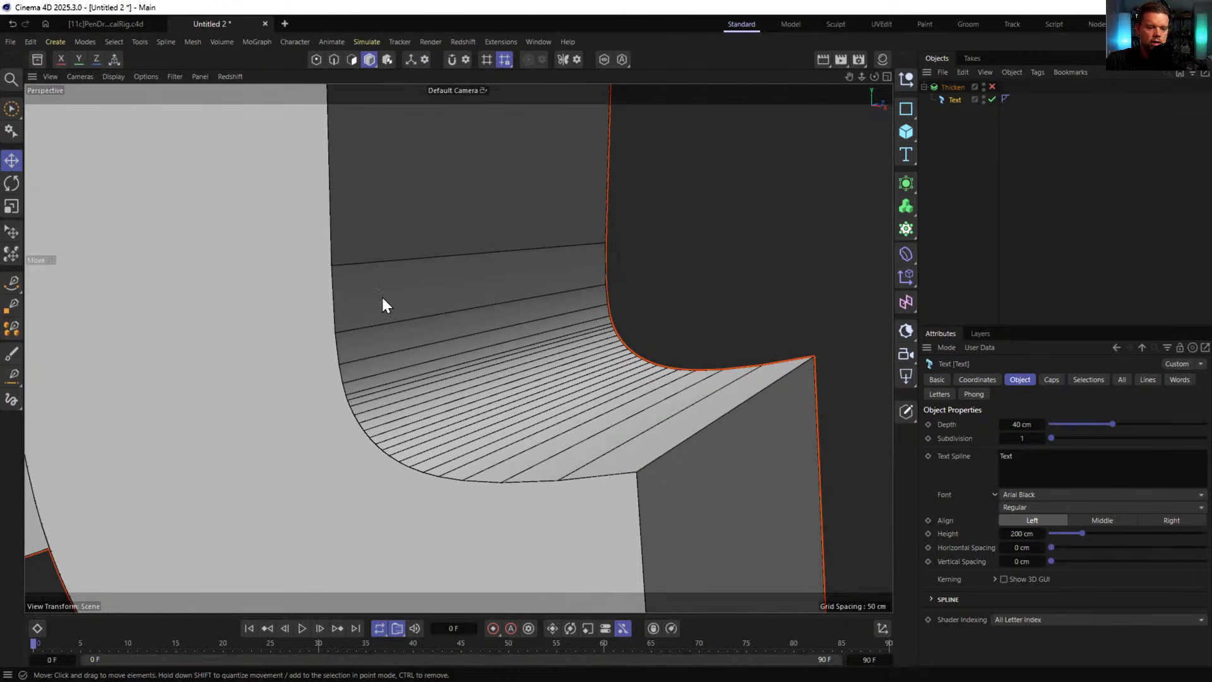
pyautogui.keyDown('alt'); pyautogui.moveTo(541, 311); pyautogui.dragTo(334, 335, button='right'); pyautogui.keyUp('alt')
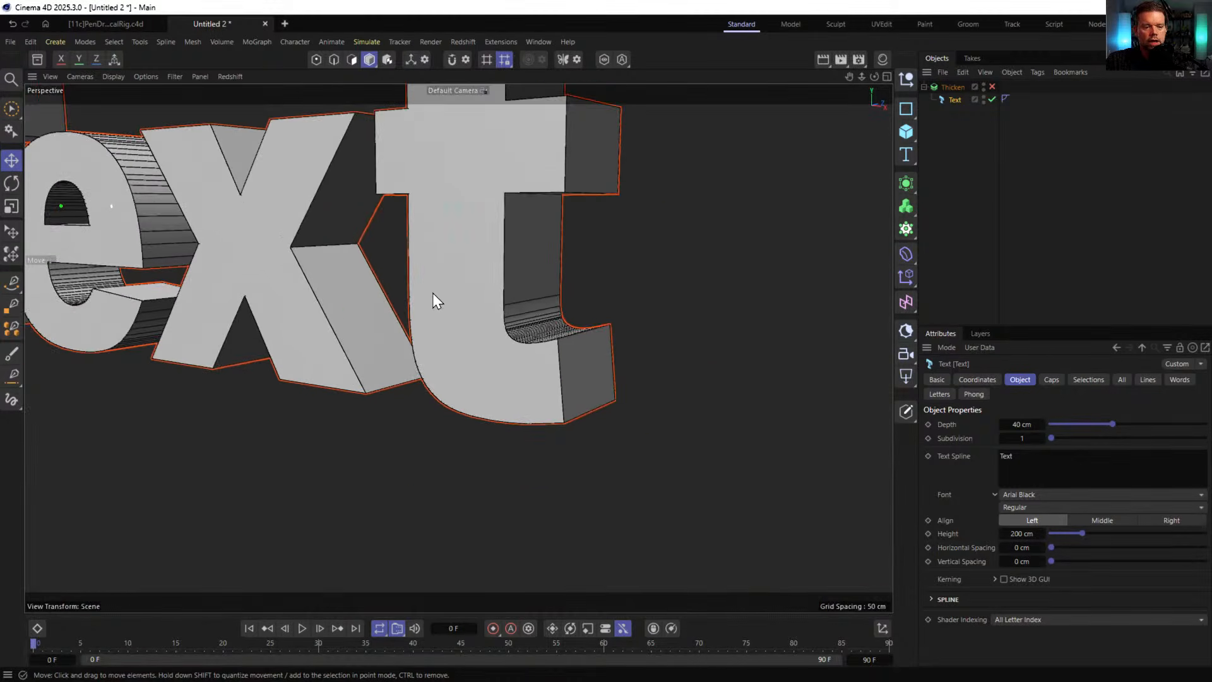
pyautogui.keyDown('alt'); pyautogui.moveTo(433, 293); pyautogui.dragTo(567, 408, button='middle'); pyautogui.keyUp('alt')
pyautogui.keyDown('alt'); pyautogui.moveTo(567, 408); pyautogui.dragTo(589, 422); pyautogui.keyUp('alt')
pyautogui.keyDown('alt'); pyautogui.moveTo(589, 423); pyautogui.dragTo(533, 338, button='right'); pyautogui.keyUp('alt')
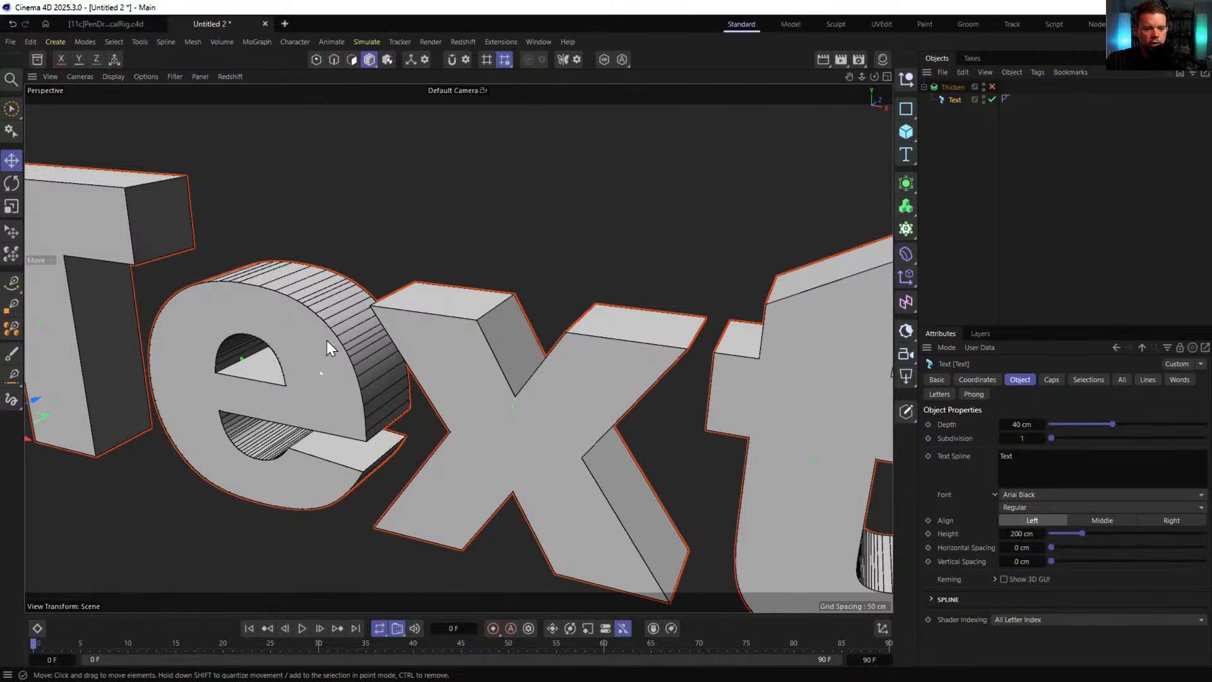
pyautogui.keyDown('alt'); pyautogui.moveTo(354, 348); pyautogui.dragTo(686, 323, button='right'); pyautogui.keyUp('alt')
# - Re-enable the Thicken generator over the extruded text and inspect the letters from the side
pyautogui.click(972, 87)
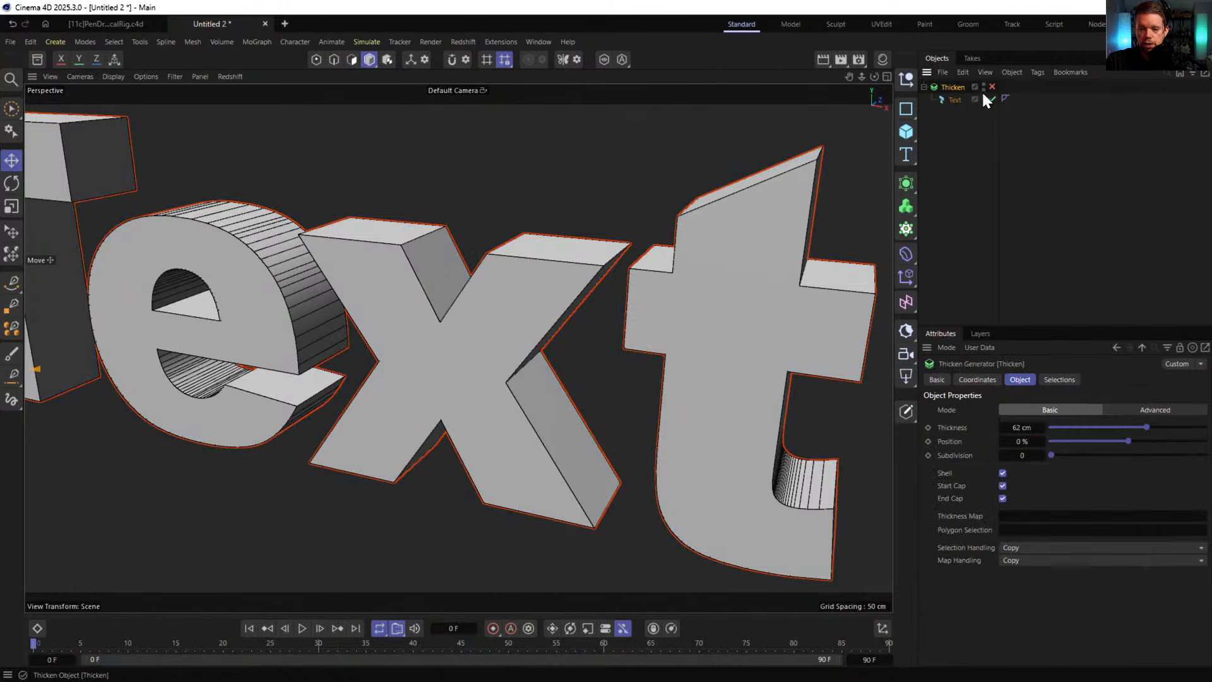
pyautogui.click(991, 86)
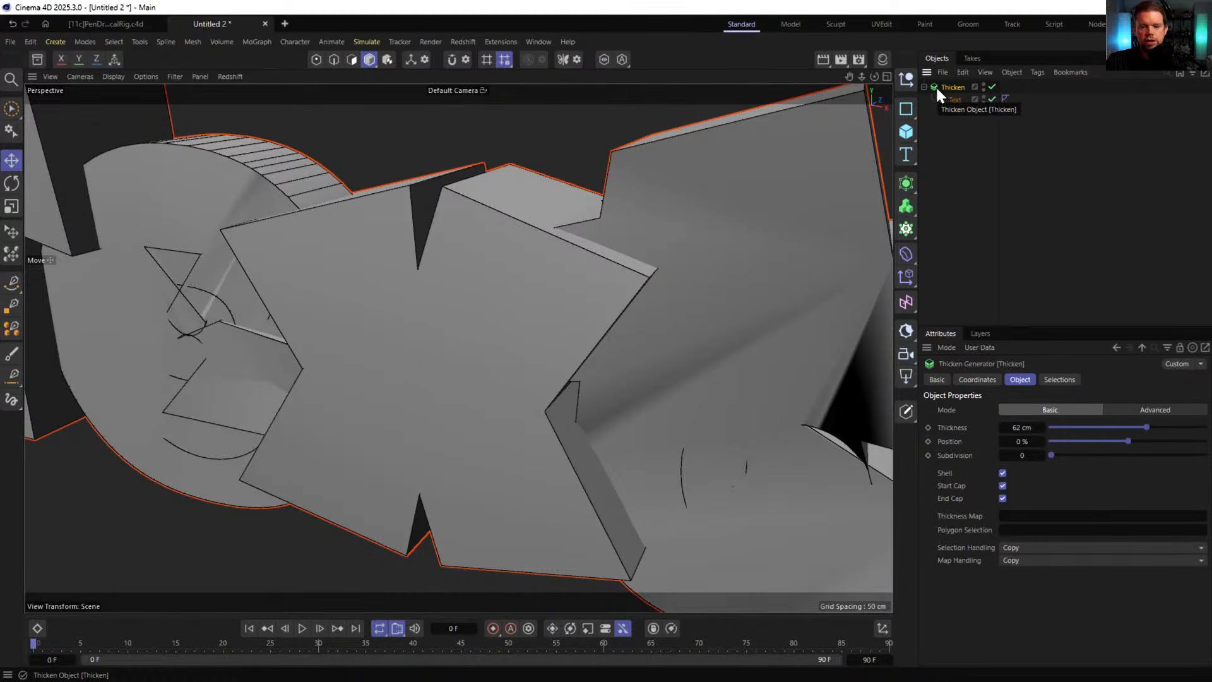
pyautogui.keyDown('alt'); pyautogui.moveTo(601, 297); pyautogui.dragTo(452, 252); pyautogui.keyUp('alt')
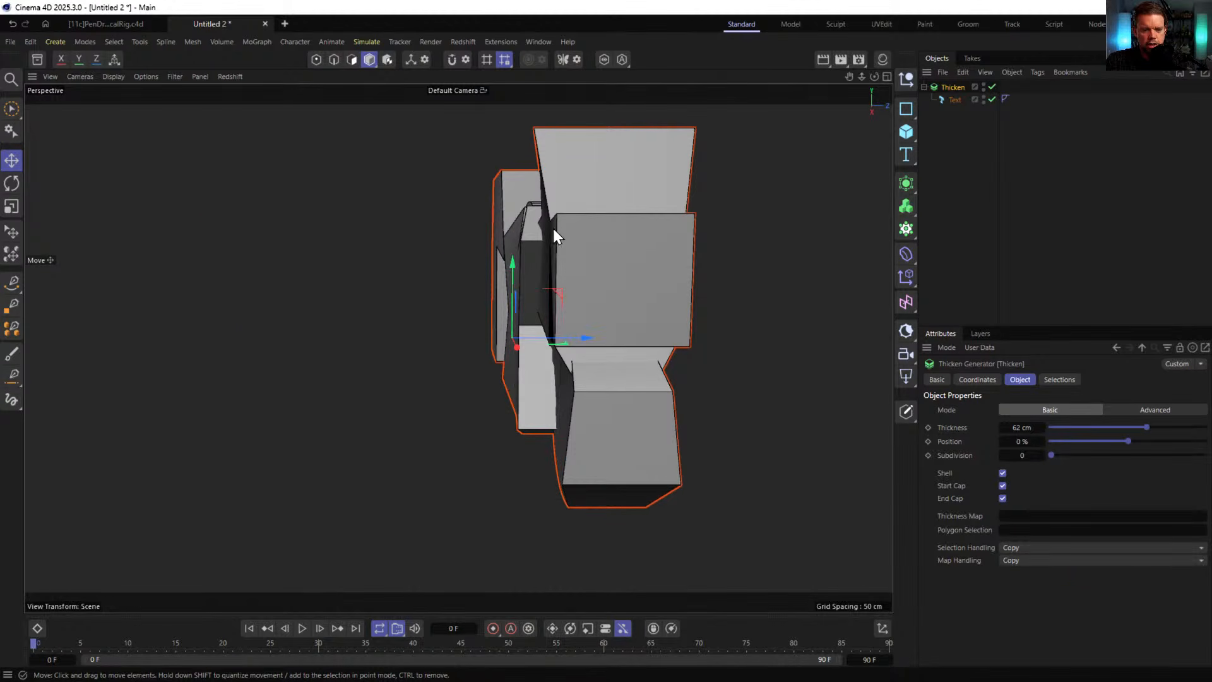
pyautogui.keyDown('alt'); pyautogui.moveTo(554, 231); pyautogui.dragTo(593, 250); pyautogui.keyUp('alt')
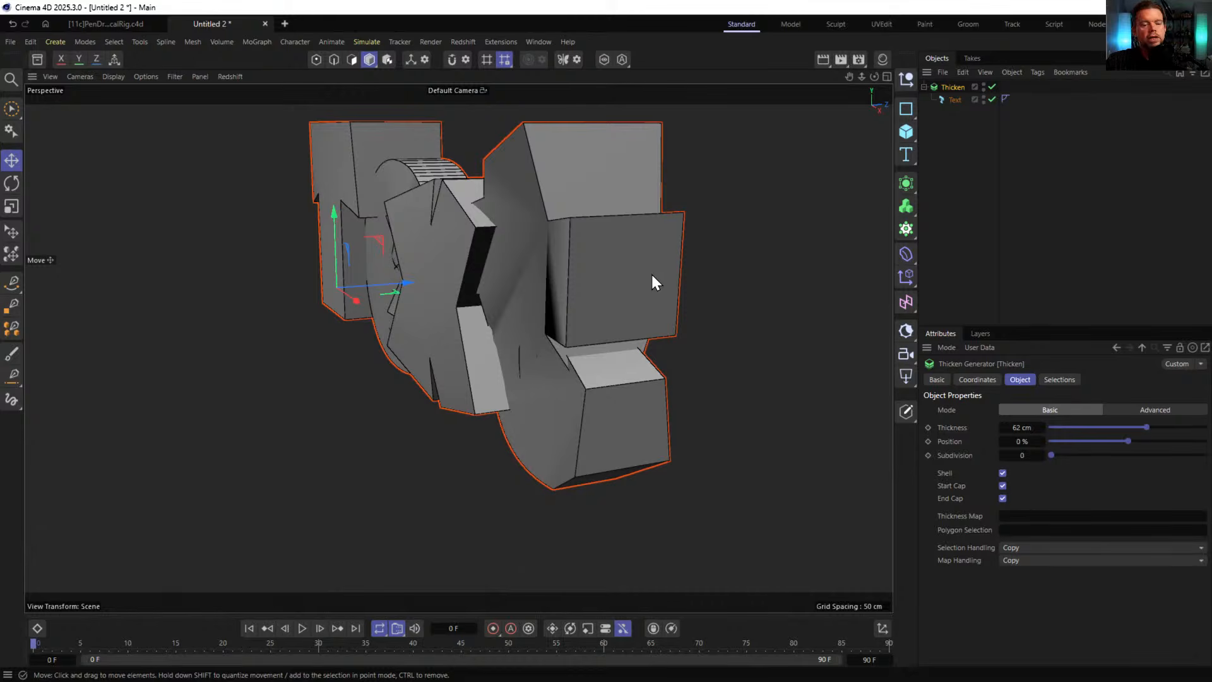
# - Switch the Thicken generator to Advanced mode and set its thickness to 3 cm
pyautogui.click(1119, 411)
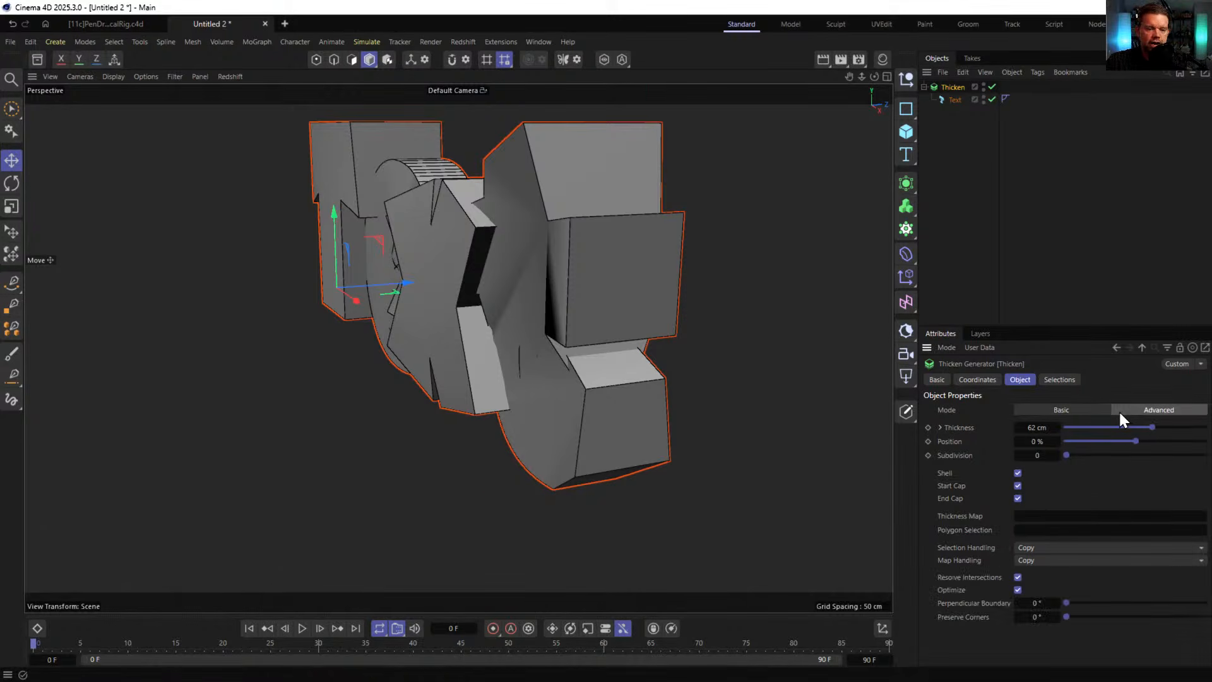
pyautogui.keyDown('alt'); pyautogui.moveTo(489, 283); pyautogui.dragTo(569, 286); pyautogui.keyUp('alt')
pyautogui.moveTo(1153, 429); pyautogui.dragTo(1069, 428)
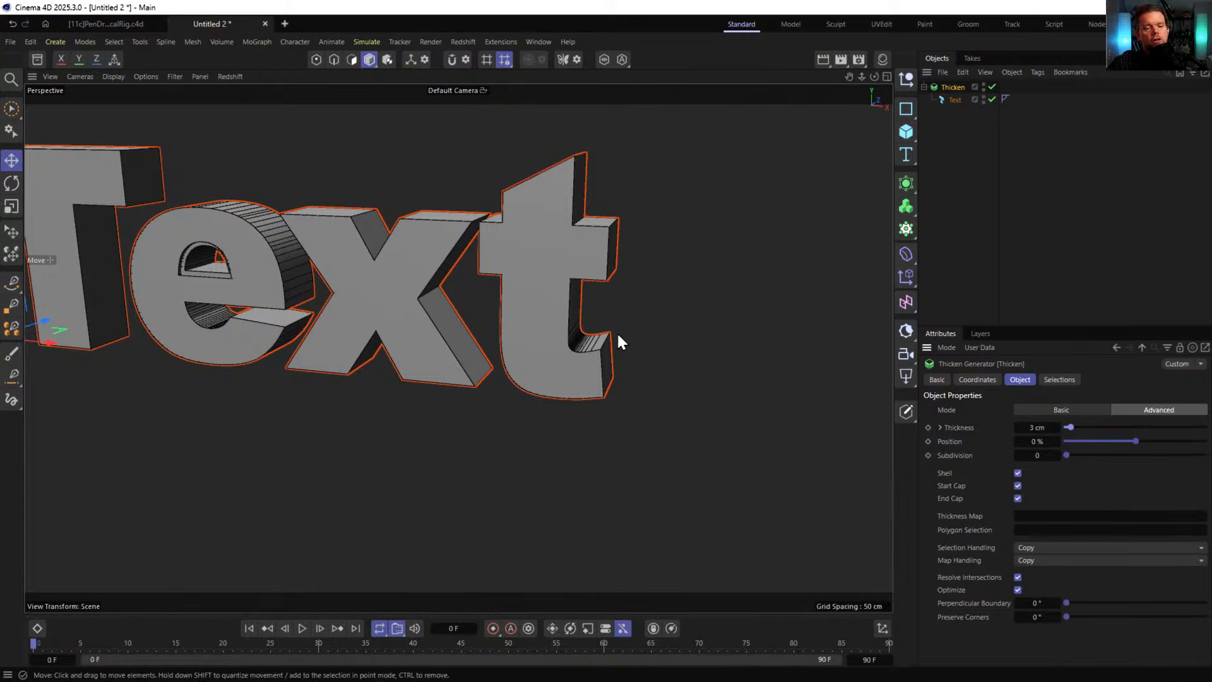
# - Compare the letter e with Thicken thickness at 0 cm, set the thickness to 9 cm, and inspect the whole word
pyautogui.press('h')
pyautogui.scroll(6, 449, 289)
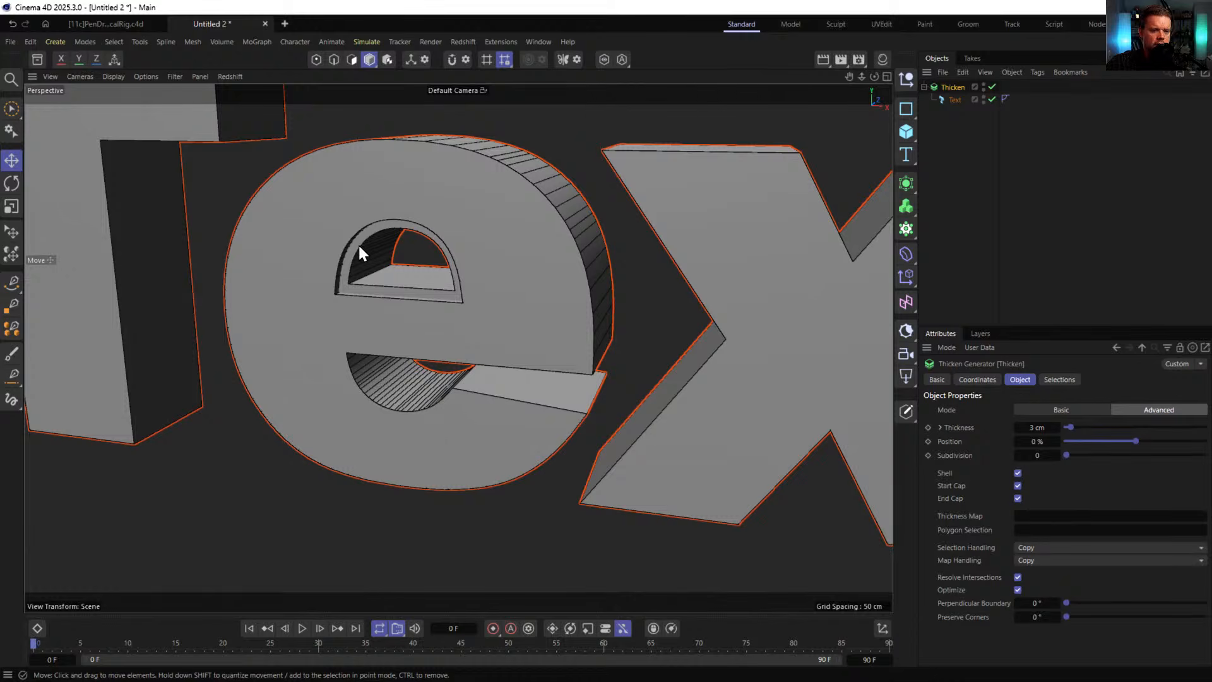
pyautogui.moveTo(1070, 428); pyautogui.dragTo(1008, 392)
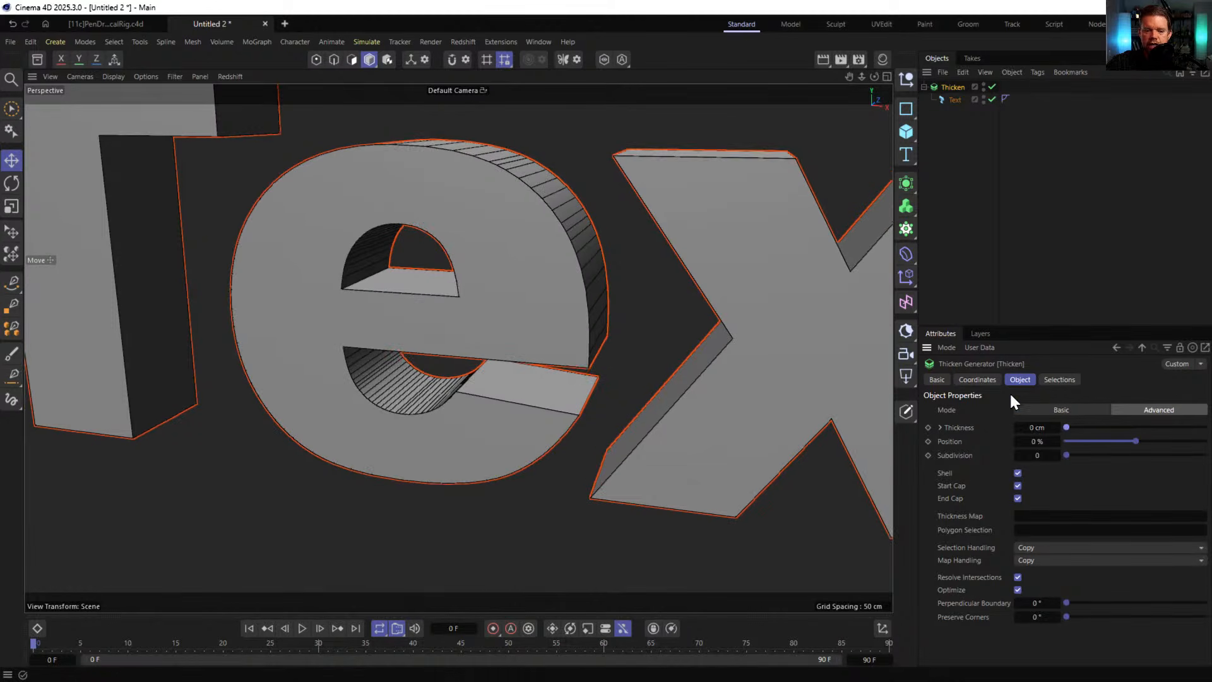
pyautogui.moveTo(1068, 427); pyautogui.dragTo(1079, 427)
pyautogui.keyDown('alt'); pyautogui.moveTo(494, 293); pyautogui.dragTo(684, 227); pyautogui.keyUp('alt')
pyautogui.keyDown('alt'); pyautogui.moveTo(684, 227); pyautogui.dragTo(614, 263, button='right'); pyautogui.keyUp('alt')
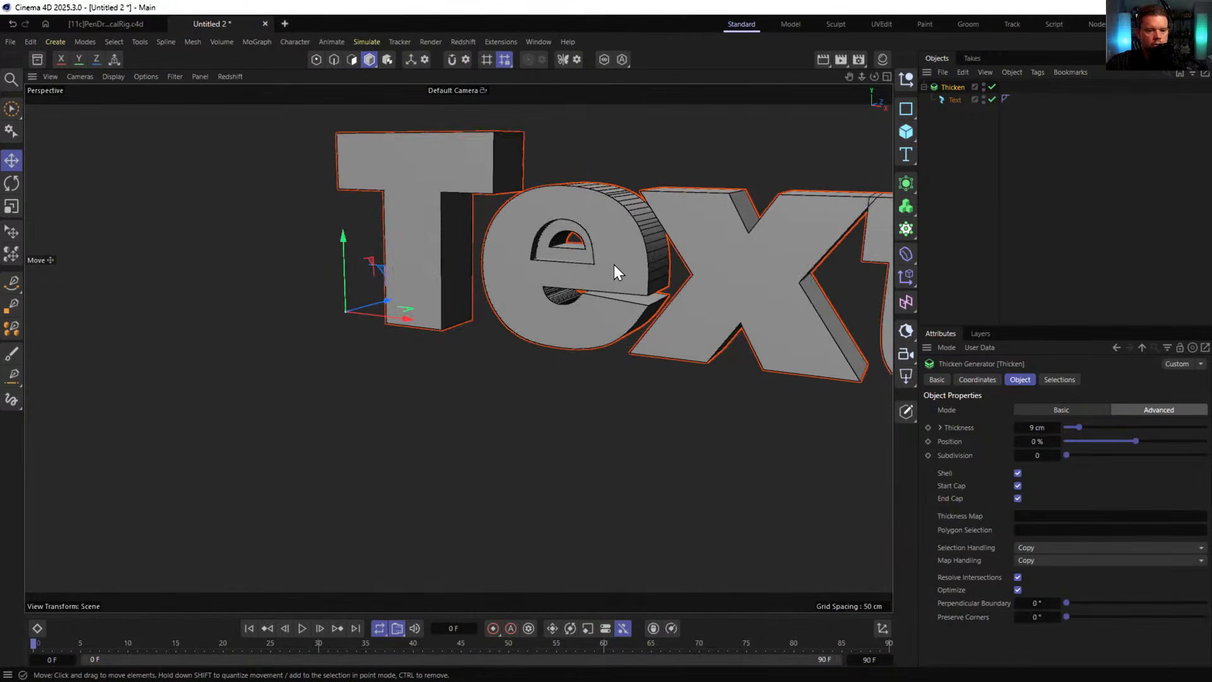
pyautogui.keyDown('alt'); pyautogui.moveTo(614, 264); pyautogui.dragTo(543, 255, button='middle'); pyautogui.keyUp('alt')
pyautogui.keyDown('alt'); pyautogui.moveTo(574, 268); pyautogui.dragTo(435, 256); pyautogui.keyUp('alt')
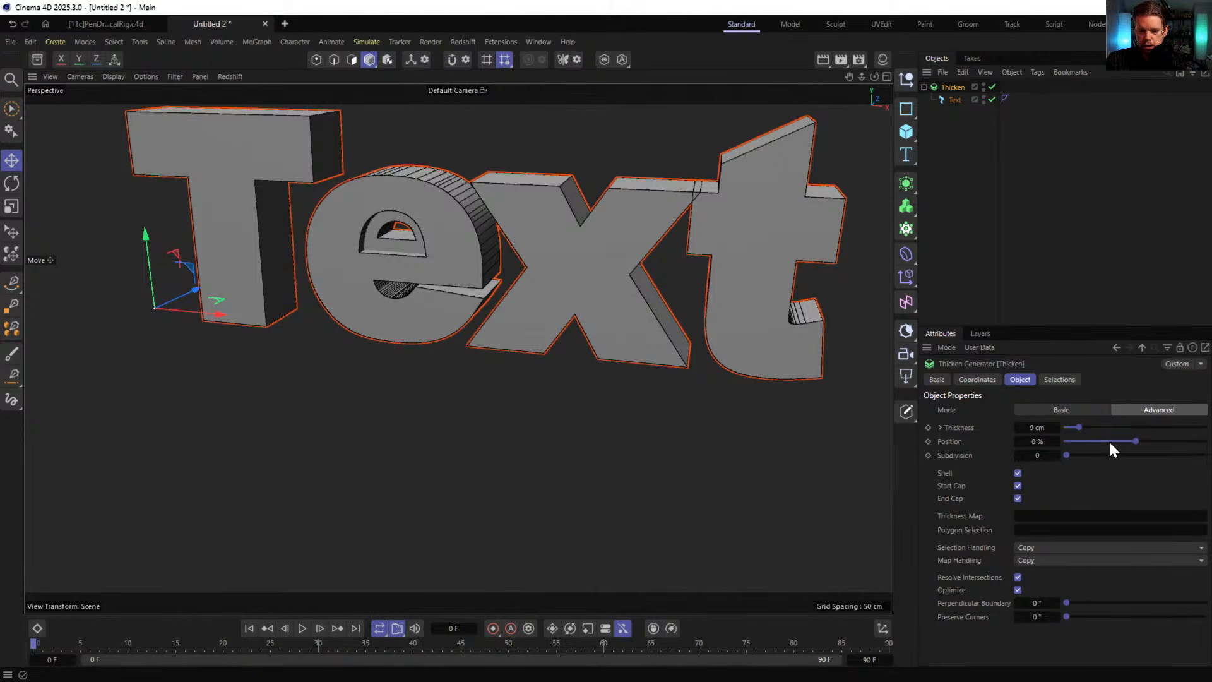
# - Set the Thicken generator's thickness to 14 cm and its position to 100 %, and inspect the resulting letters
pyautogui.moveTo(1110, 441); pyautogui.dragTo(1206, 472)
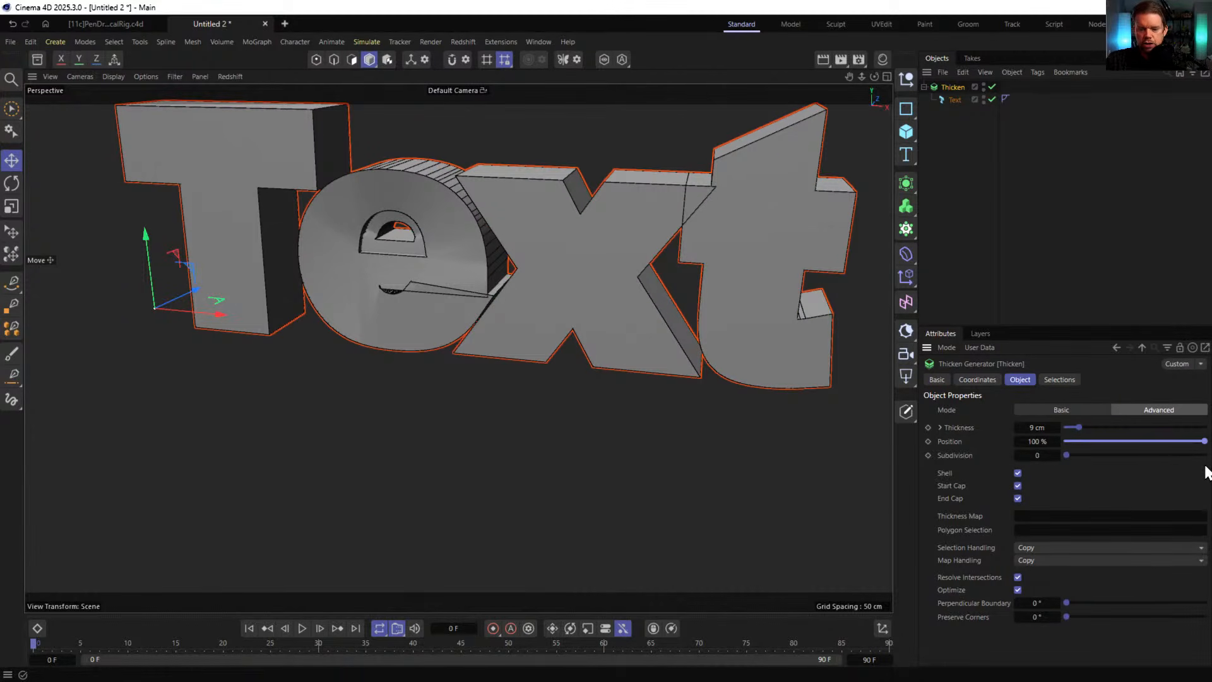
pyautogui.hotkey('ctrl', 'z')
pyautogui.keyDown('alt'); pyautogui.moveTo(633, 264); pyautogui.dragTo(605, 293); pyautogui.keyUp('alt')
pyautogui.click(1086, 427)
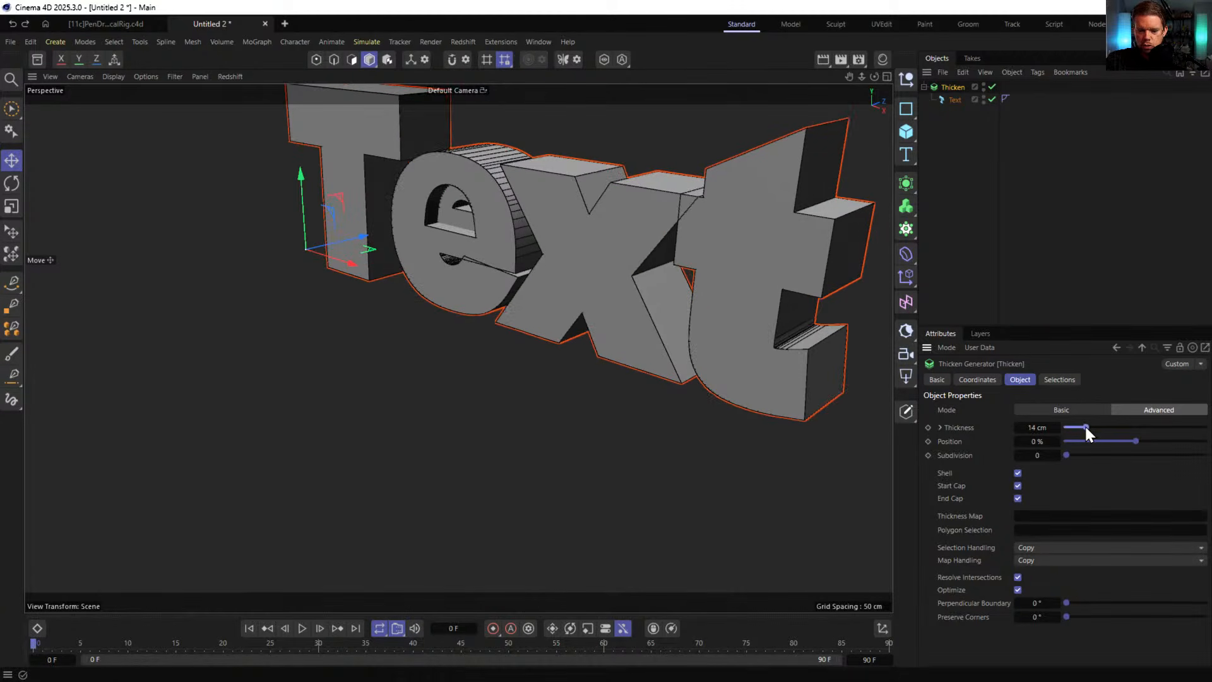
pyautogui.click(940, 427)
pyautogui.click(941, 426)
pyautogui.moveTo(1136, 442); pyautogui.dragTo(1208, 444)
pyautogui.keyDown('alt'); pyautogui.moveTo(555, 250); pyautogui.dragTo(610, 239); pyautogui.keyUp('alt')
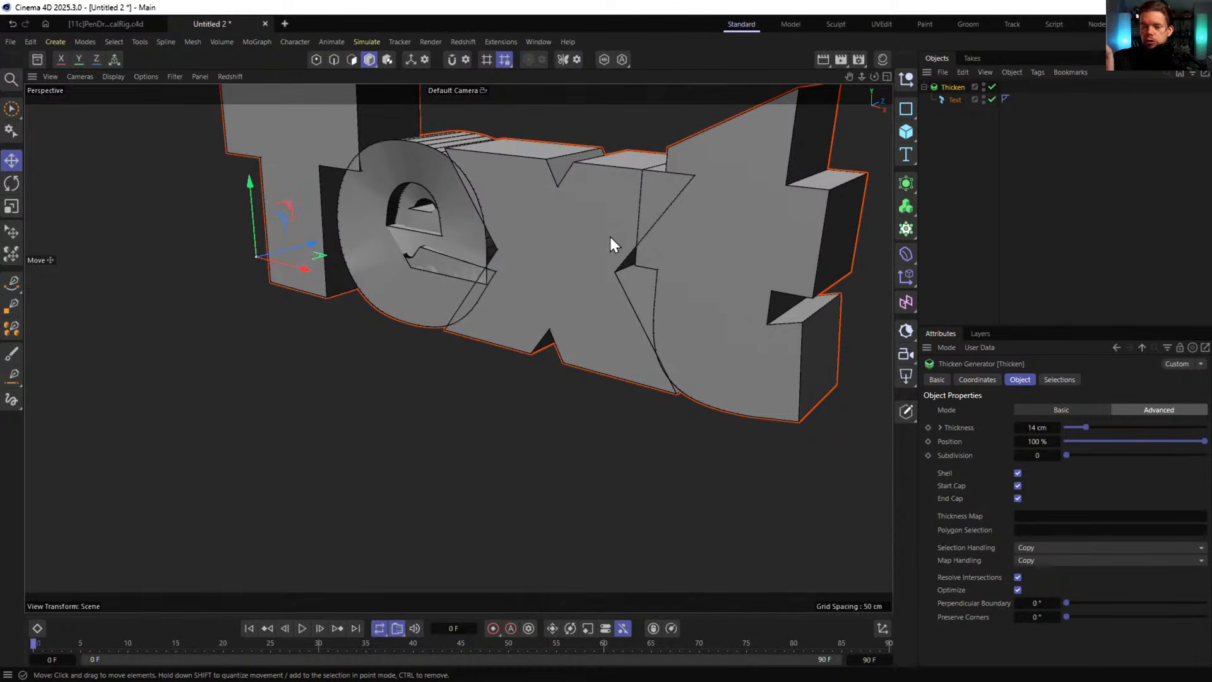
pyautogui.keyDown('alt'); pyautogui.moveTo(381, 220); pyautogui.dragTo(344, 325, button='middle'); pyautogui.keyUp('alt')
pyautogui.keyDown('alt'); pyautogui.moveTo(411, 265); pyautogui.dragTo(376, 283, button='right'); pyautogui.keyUp('alt')
pyautogui.keyDown('alt'); pyautogui.moveTo(394, 280); pyautogui.dragTo(422, 291); pyautogui.keyUp('alt')
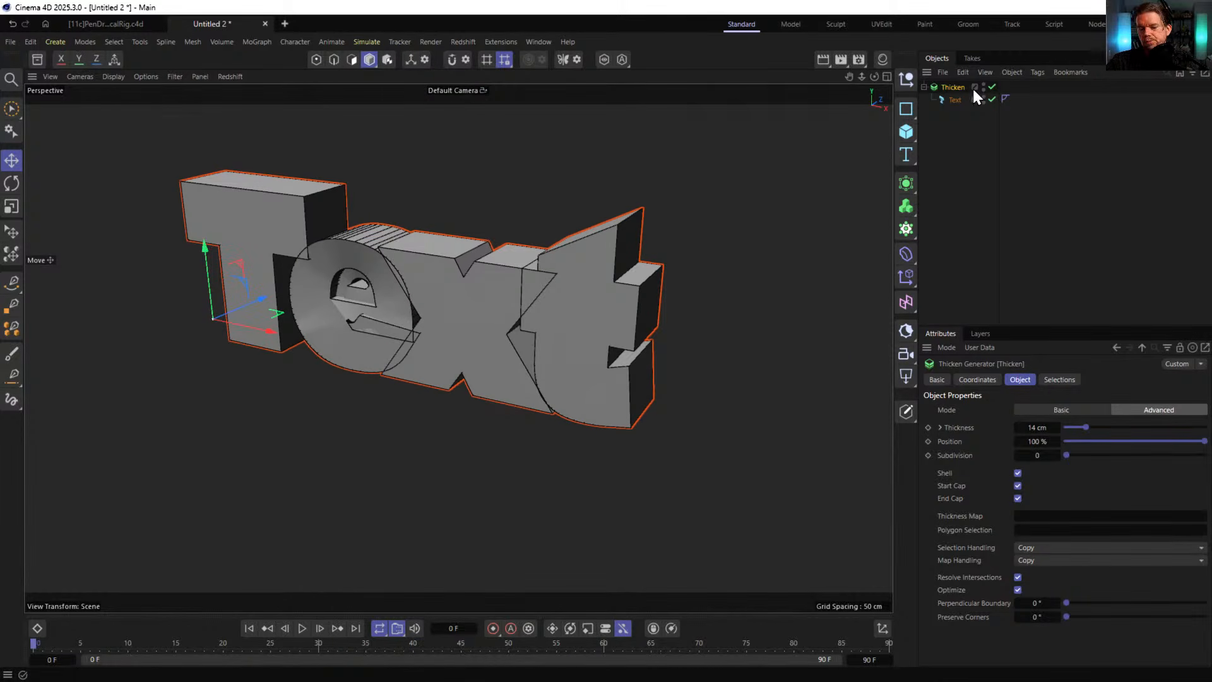
# - Change the Text object's text to "Txt" and set its horizontal spacing to 64 cm
pyautogui.click(955, 100)
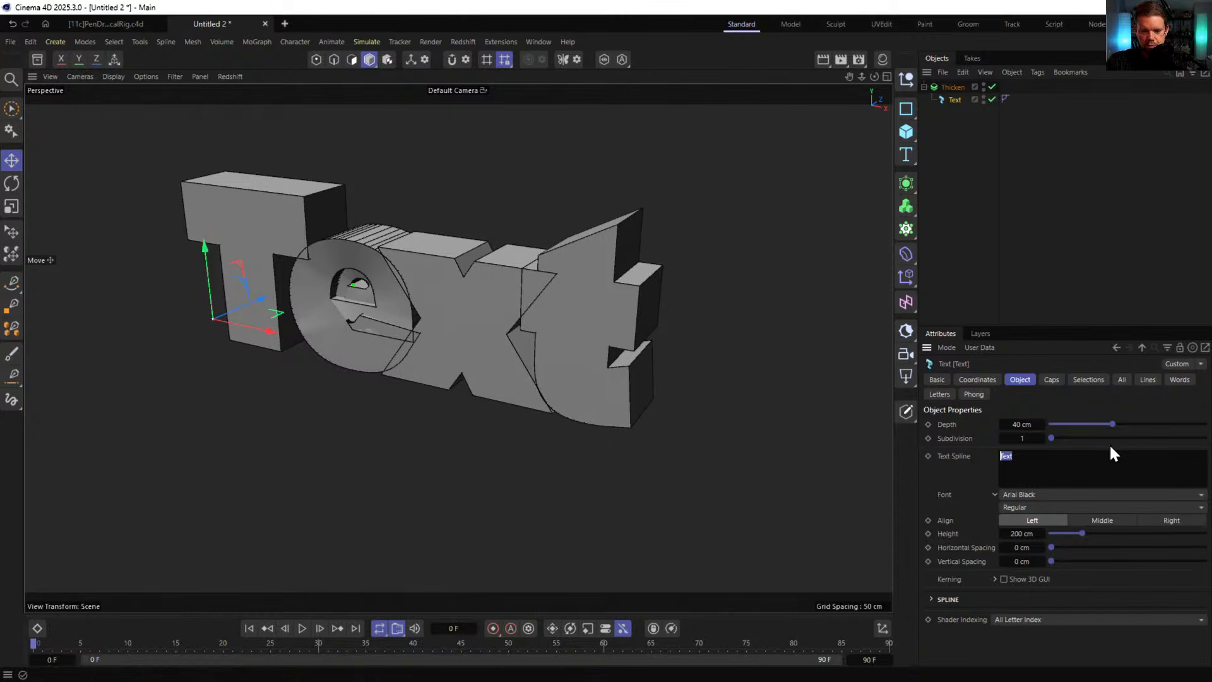
pyautogui.click(1009, 458)
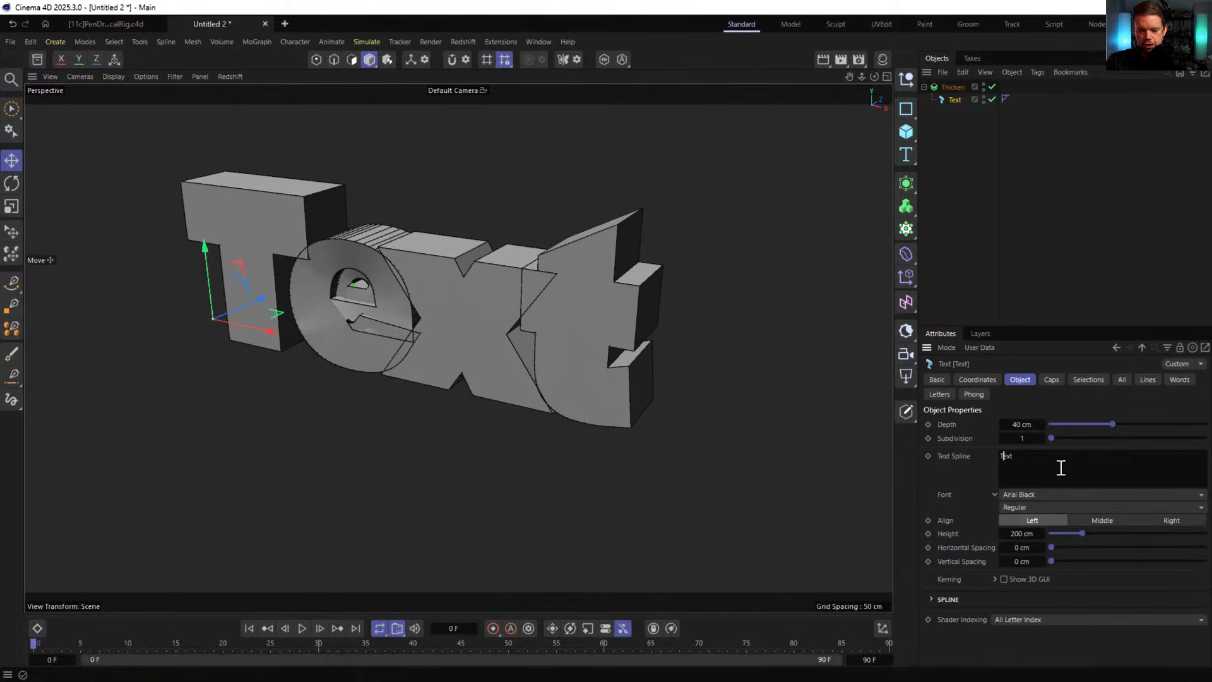
pyautogui.press('BackSpace')
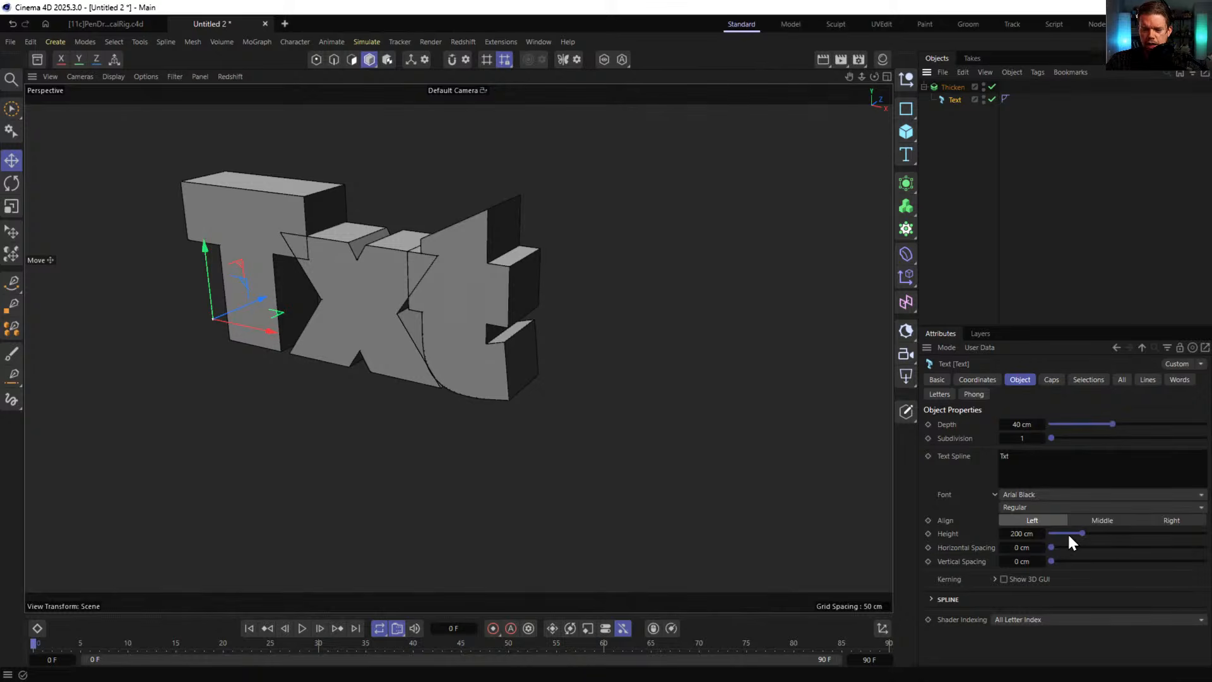
pyautogui.moveTo(1079, 548); pyautogui.dragTo(1149, 547)
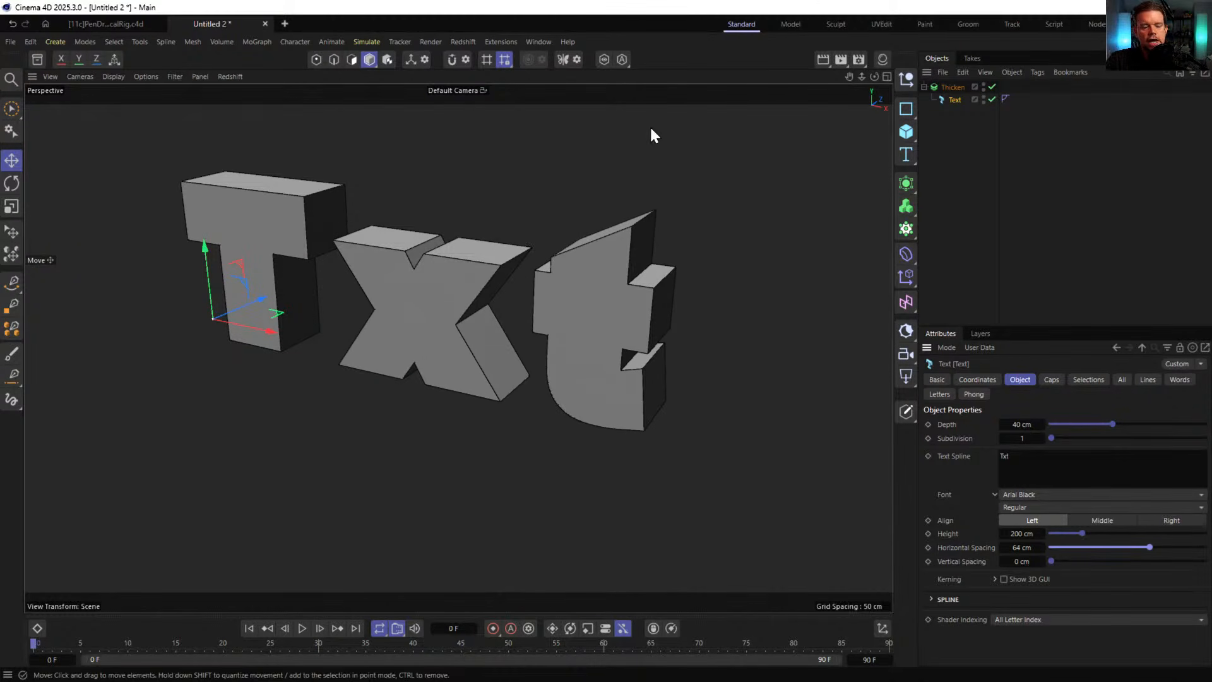
pyautogui.keyDown('alt'); pyautogui.moveTo(603, 294); pyautogui.dragTo(682, 223); pyautogui.keyUp('alt')
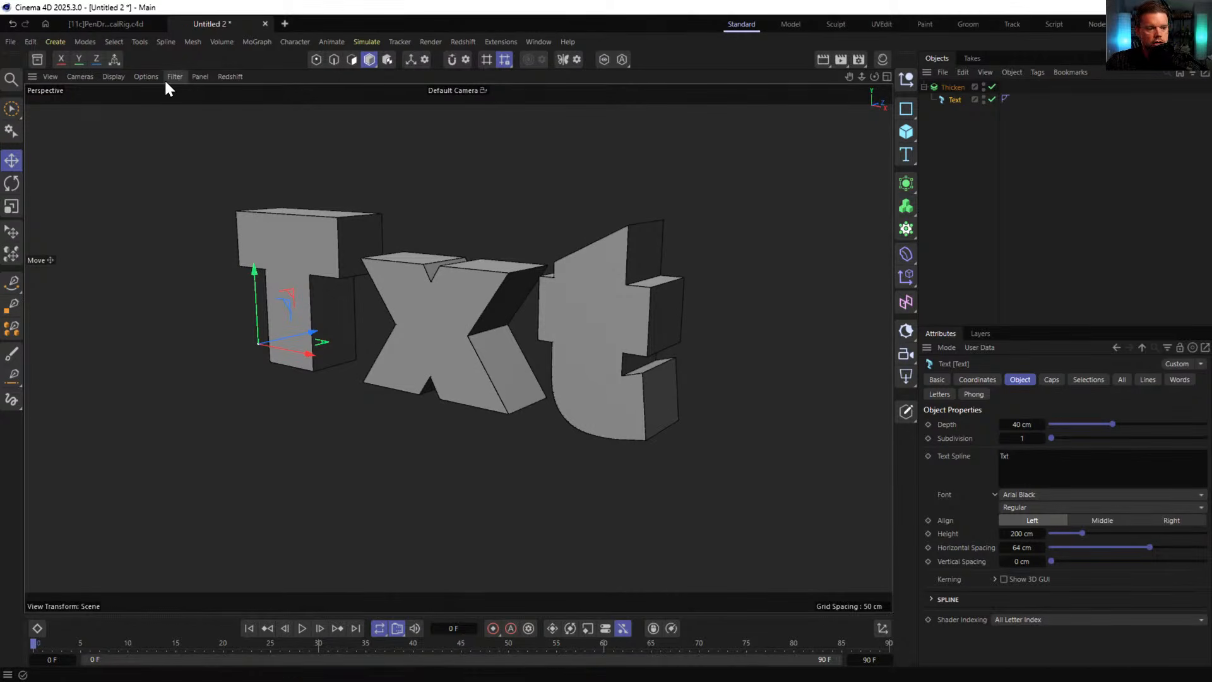
# - Display the scene in wireframe lines only and inspect the inner and outer shells of the x and t
pyautogui.click(145, 77)
pyautogui.moveTo(117, 77)
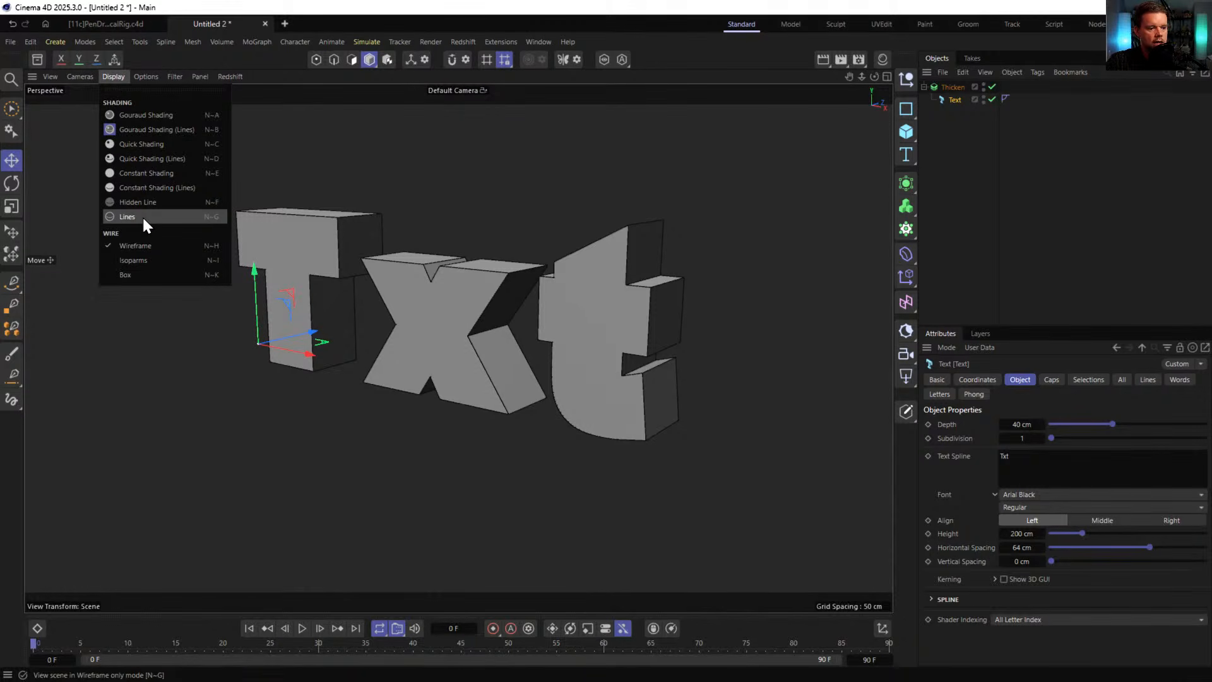
pyautogui.press('Escape')
pyautogui.press('n')
pyautogui.press('f')
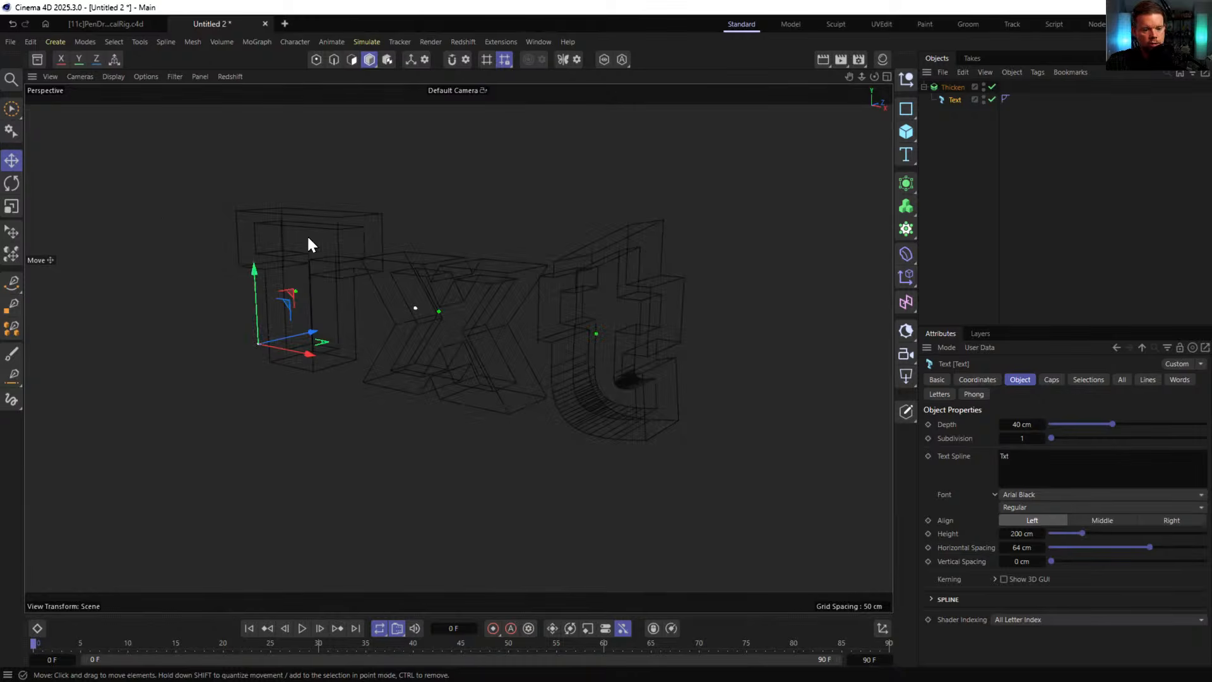
pyautogui.keyDown('alt'); pyautogui.moveTo(468, 287); pyautogui.dragTo(515, 289); pyautogui.keyUp('alt')
pyautogui.keyDown('alt'); pyautogui.moveTo(557, 287); pyautogui.dragTo(634, 275, button='right'); pyautogui.keyUp('alt')
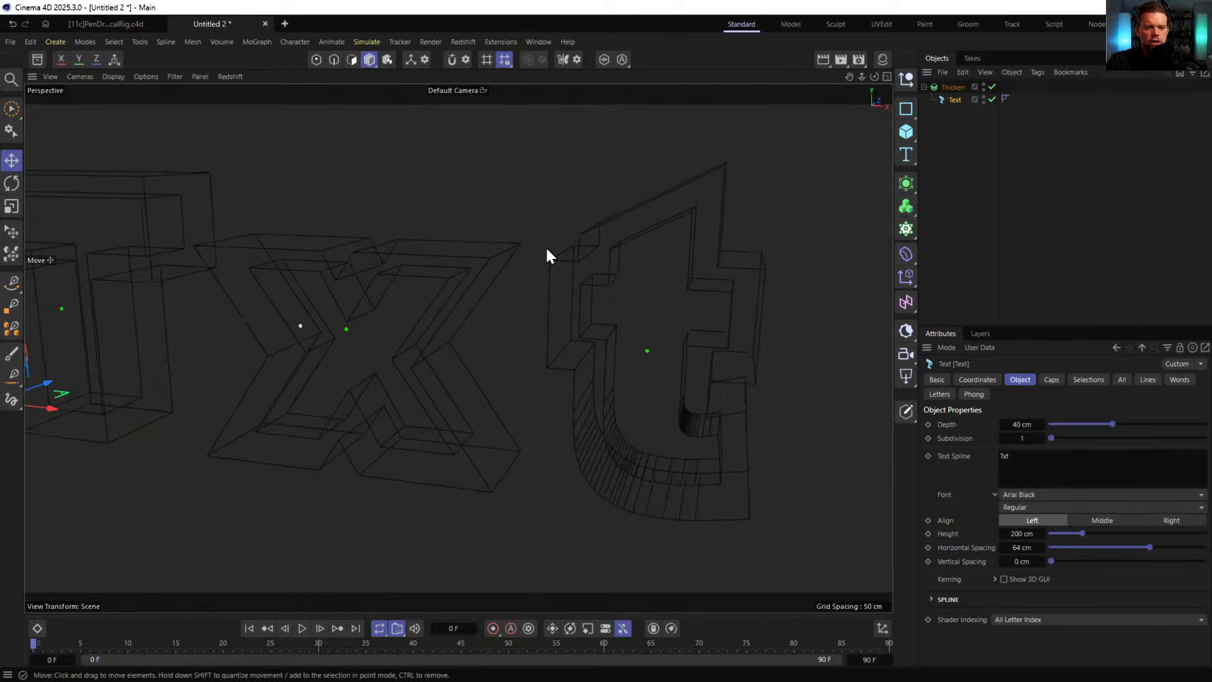
pyautogui.moveTo(254, 284)
pyautogui.keyDown('alt'); pyautogui.mouseDown()
pyautogui.moveTo(263, 272)
pyautogui.moveTo(256, 292)
pyautogui.mouseUp(); pyautogui.keyUp('alt')
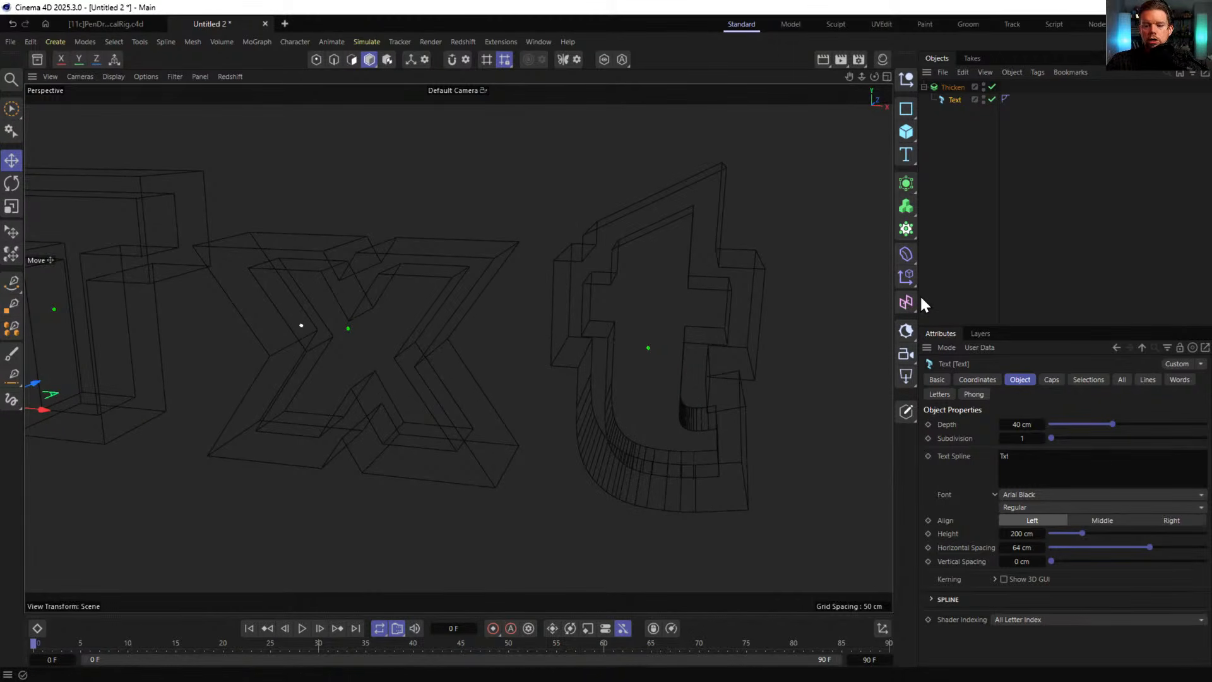
# - Add a Bevel deformer and place it under the Thicken generator, below the Text object
pyautogui.click(906, 277)
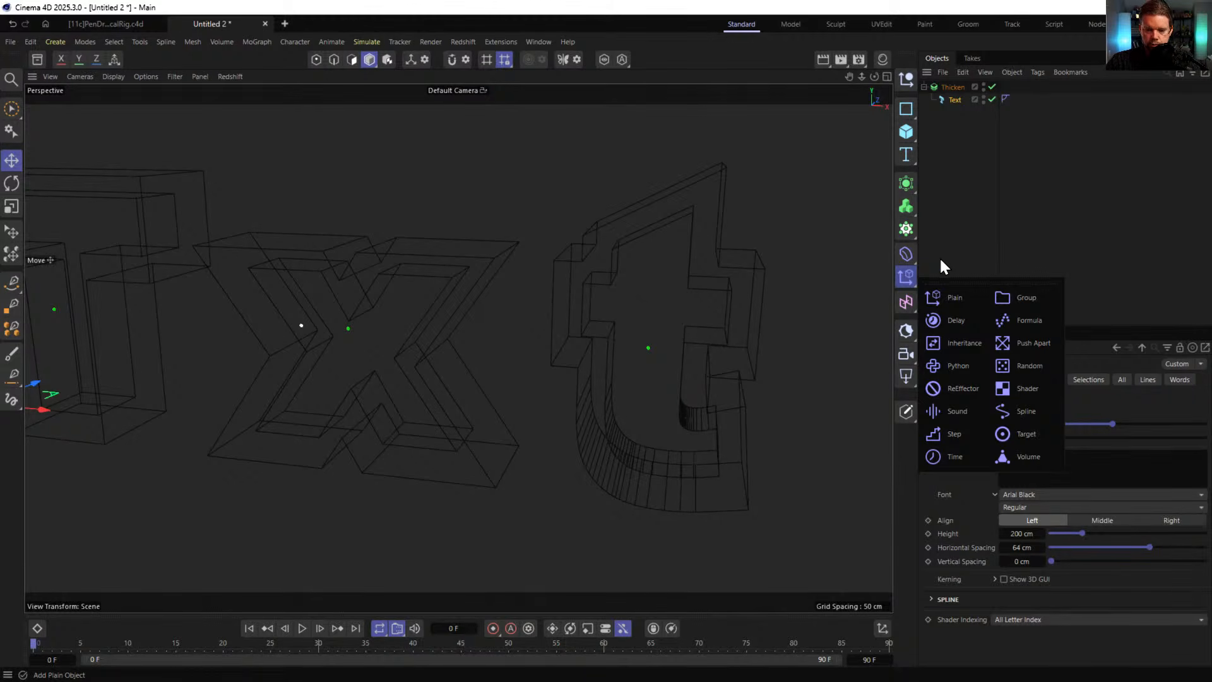
pyautogui.click(910, 257)
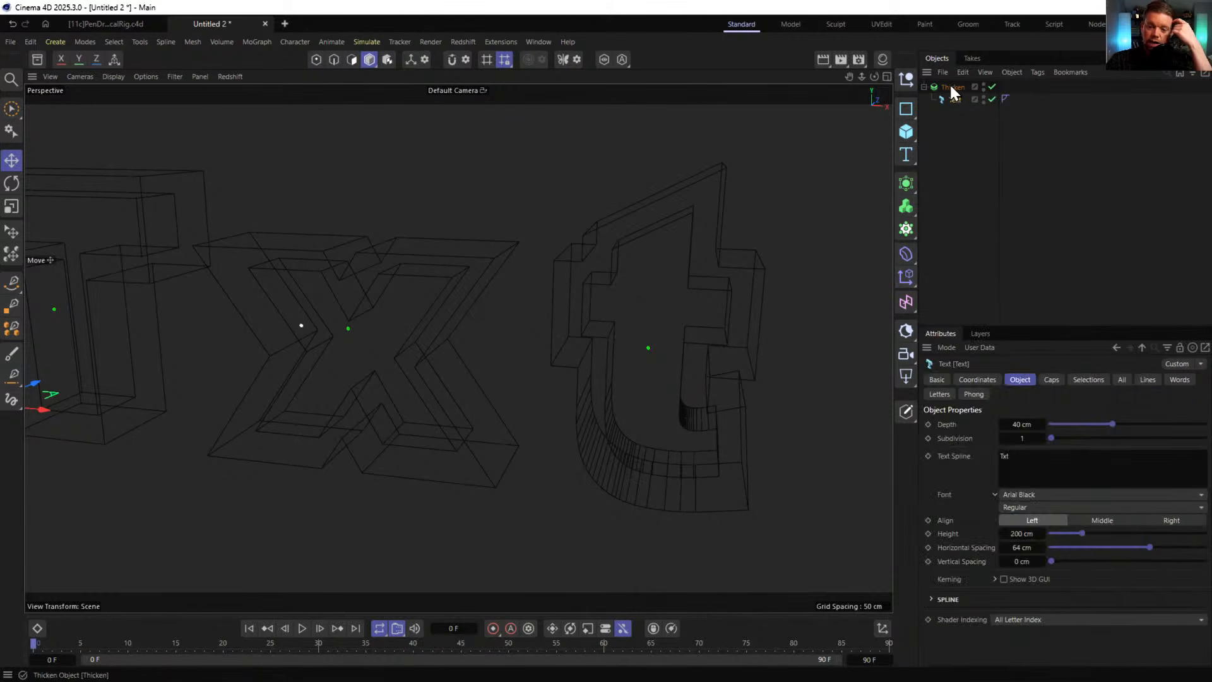
pyautogui.click(951, 88)
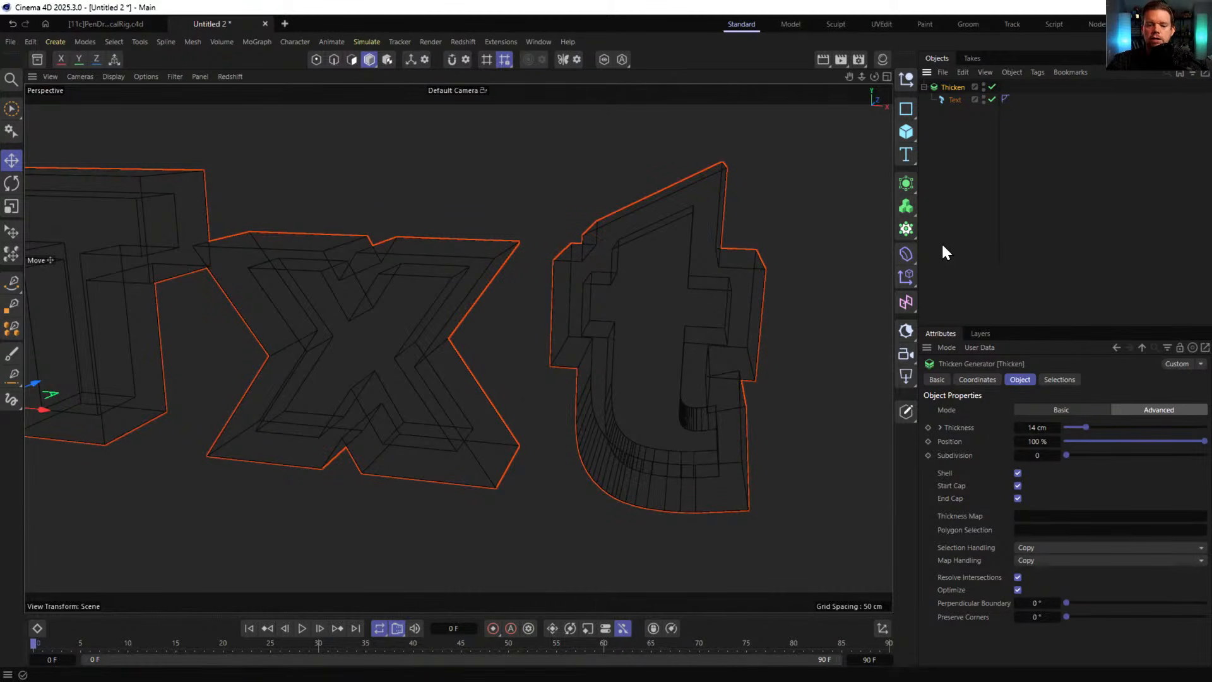
pyautogui.click(907, 254)
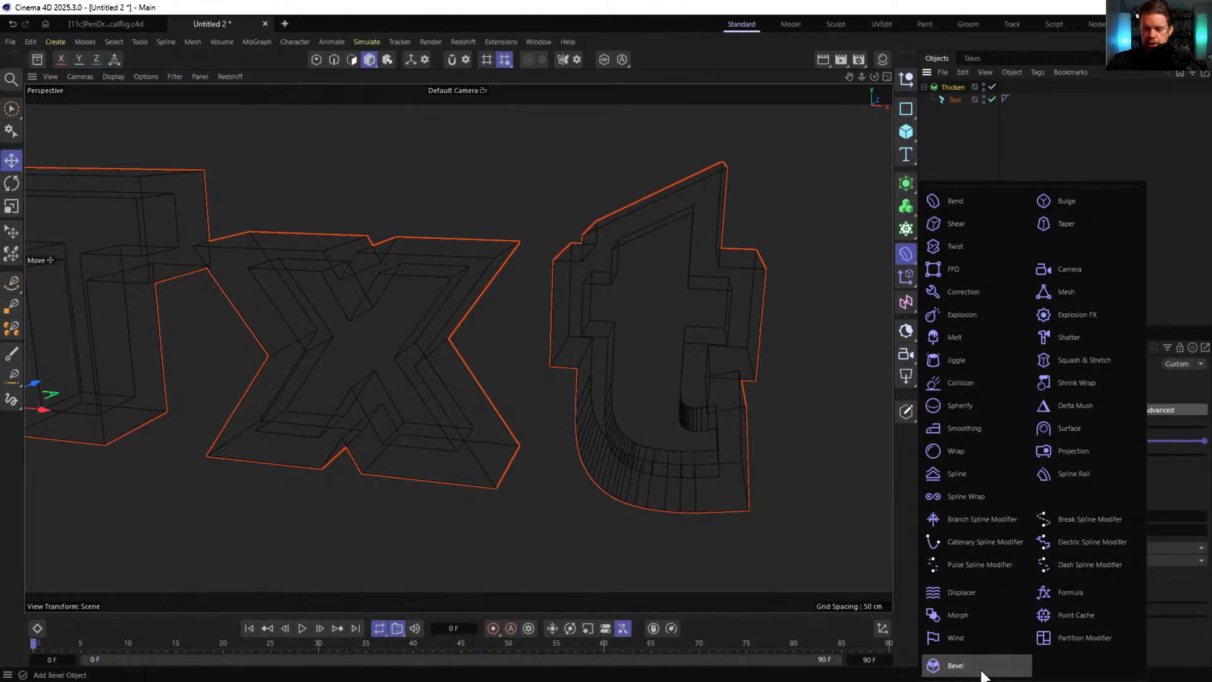
pyautogui.click(956, 665)
pyautogui.moveTo(950, 88); pyautogui.dragTo(957, 114)
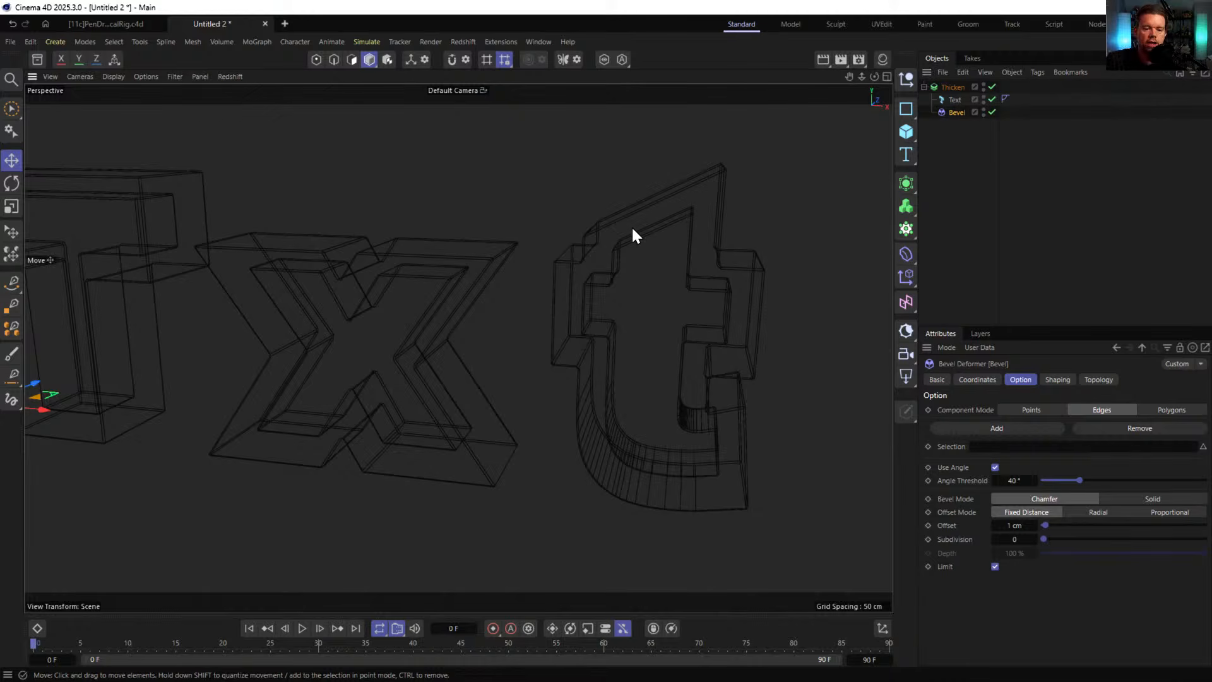
# - Examine the bevelled edges on the inner and outer shells of the letter t in the wireframe view
pyautogui.moveTo(610, 236)
pyautogui.keyDown('alt'); pyautogui.mouseDown(button='right')
pyautogui.moveTo(706, 200)
pyautogui.moveTo(614, 247)
pyautogui.mouseUp(button='right'); pyautogui.keyUp('alt')
pyautogui.keyDown('alt'); pyautogui.moveTo(615, 248); pyautogui.dragTo(528, 261, button='middle'); pyautogui.keyUp('alt')
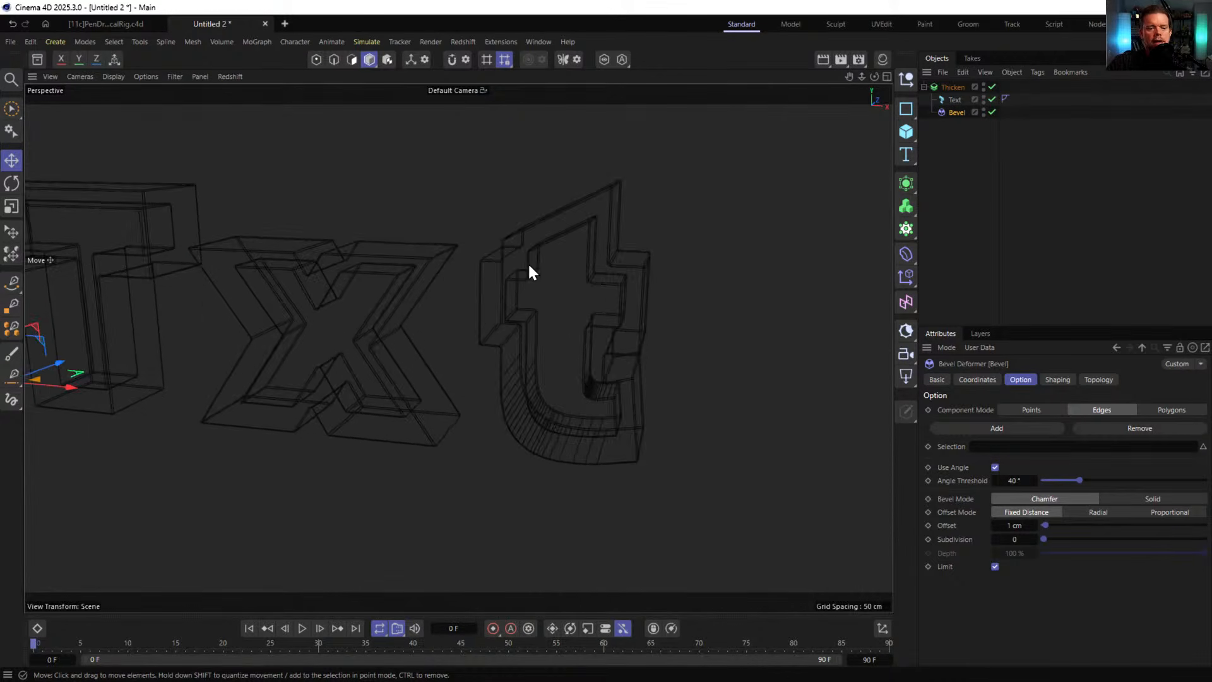
pyautogui.moveTo(528, 261)
pyautogui.keyDown('alt'); pyautogui.mouseDown()
pyautogui.moveTo(506, 282)
pyautogui.moveTo(536, 257)
pyautogui.mouseUp(); pyautogui.keyUp('alt')
pyautogui.keyDown('alt'); pyautogui.moveTo(536, 257); pyautogui.dragTo(611, 205, button='right'); pyautogui.keyUp('alt')
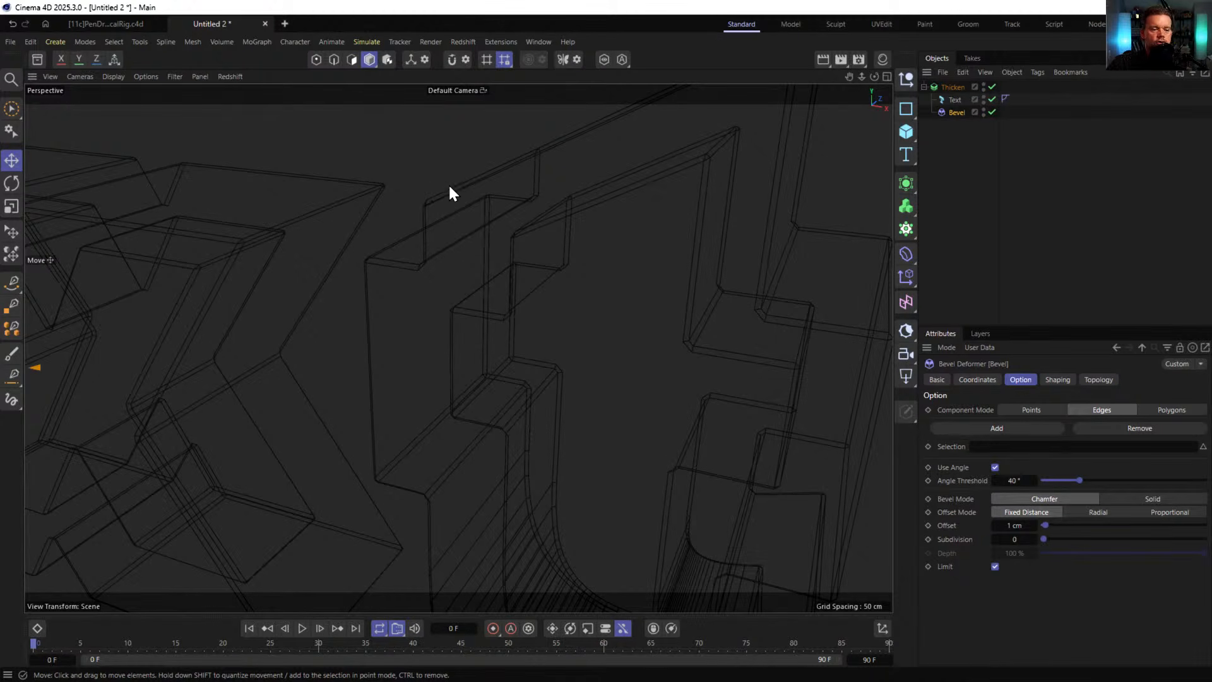
pyautogui.keyDown('alt'); pyautogui.moveTo(606, 260); pyautogui.dragTo(588, 256, button='middle'); pyautogui.keyUp('alt')
pyautogui.keyDown('alt'); pyautogui.moveTo(588, 255); pyautogui.dragTo(556, 272, button='right'); pyautogui.keyUp('alt')
pyautogui.keyDown('alt'); pyautogui.moveTo(556, 271); pyautogui.dragTo(579, 284); pyautogui.keyUp('alt')
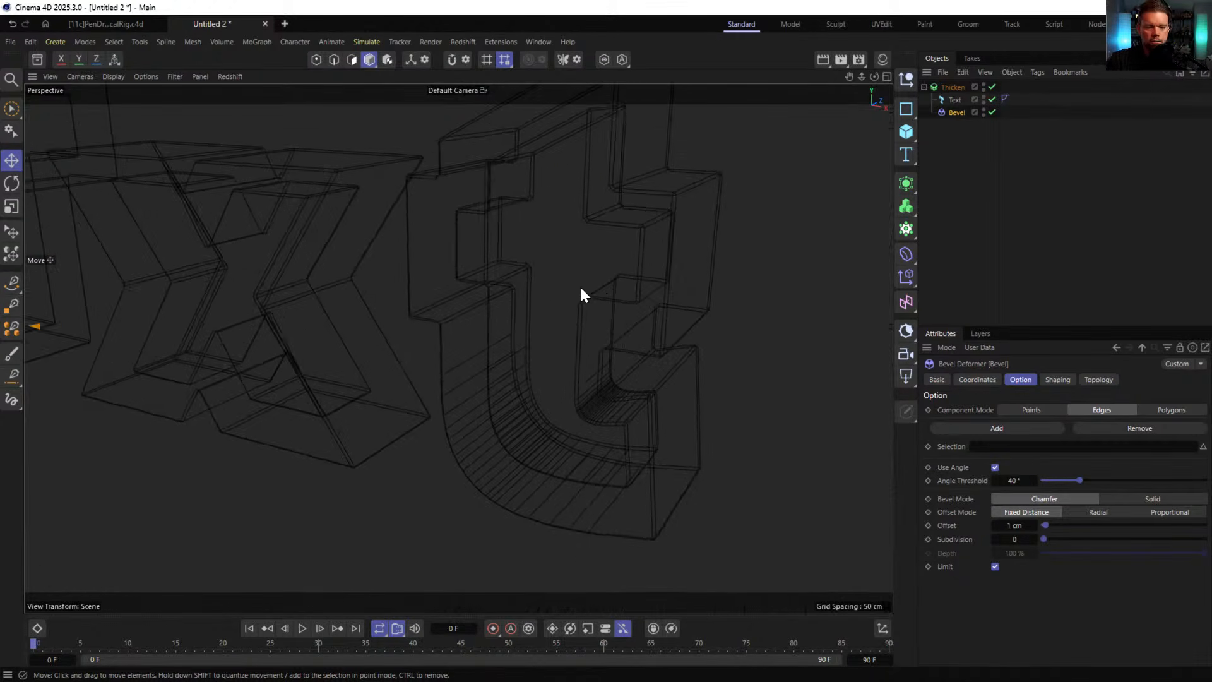
pyautogui.keyDown('alt'); pyautogui.moveTo(598, 332); pyautogui.dragTo(567, 349, button='middle'); pyautogui.keyUp('alt')
pyautogui.keyDown('alt'); pyautogui.moveTo(567, 349); pyautogui.dragTo(607, 382, button='right'); pyautogui.keyUp('alt')
pyautogui.keyDown('alt'); pyautogui.moveTo(607, 381); pyautogui.dragTo(625, 373); pyautogui.keyUp('alt')
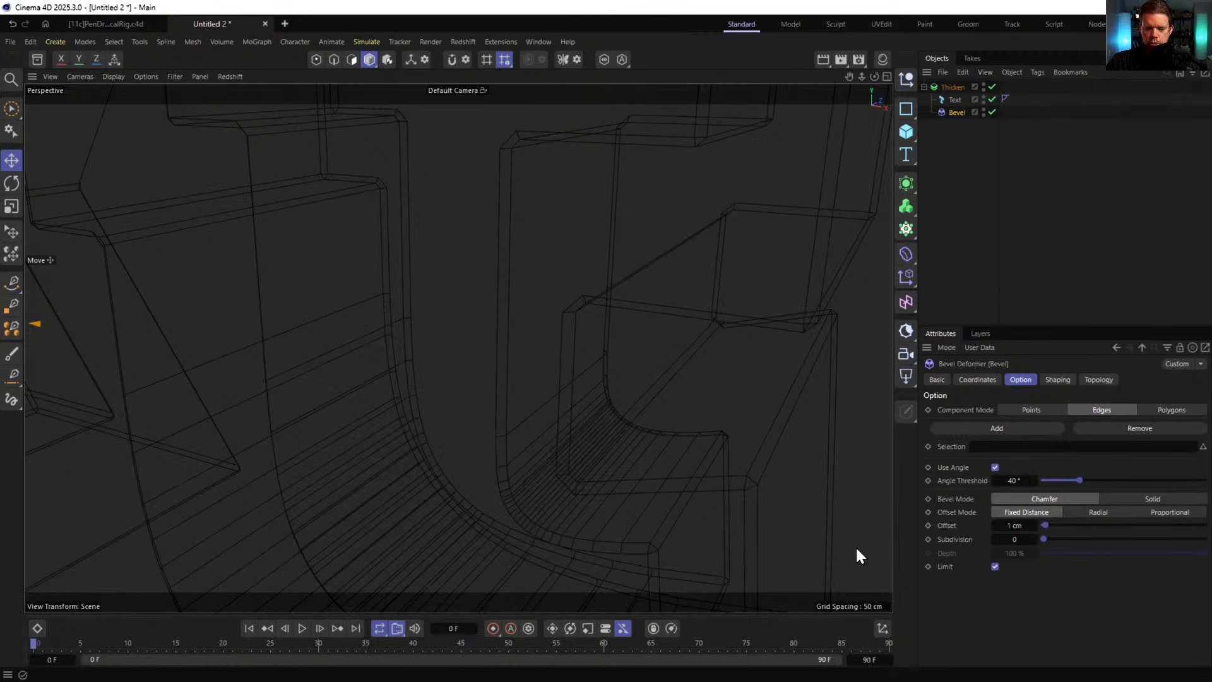
# - Set the Bevel deformer's offset to 5 cm and check the edges around the inner curve of the t
pyautogui.moveTo(701, 436)
pyautogui.keyDown('alt'); pyautogui.mouseDown()
pyautogui.moveTo(648, 414)
pyautogui.moveTo(562, 421)
pyautogui.mouseUp(); pyautogui.keyUp('alt')
pyautogui.keyDown('alt'); pyautogui.moveTo(562, 422); pyautogui.dragTo(615, 419, button='right'); pyautogui.keyUp('alt')
pyautogui.moveTo(614, 419)
pyautogui.keyDown('alt'); pyautogui.mouseDown()
pyautogui.moveTo(567, 380)
pyautogui.moveTo(595, 346)
pyautogui.mouseUp(); pyautogui.keyUp('alt')
pyautogui.moveTo(1032, 521); pyautogui.dragTo(1034, 526)
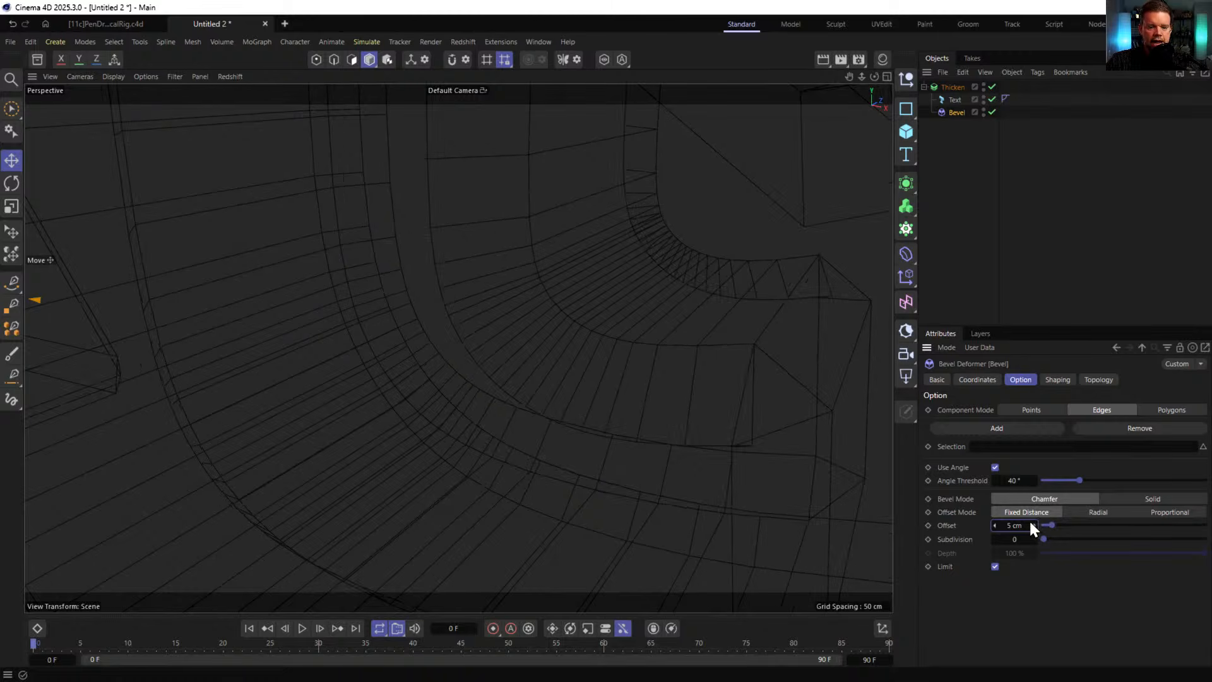
pyautogui.keyDown('alt'); pyautogui.moveTo(558, 325); pyautogui.dragTo(525, 335); pyautogui.keyUp('alt')
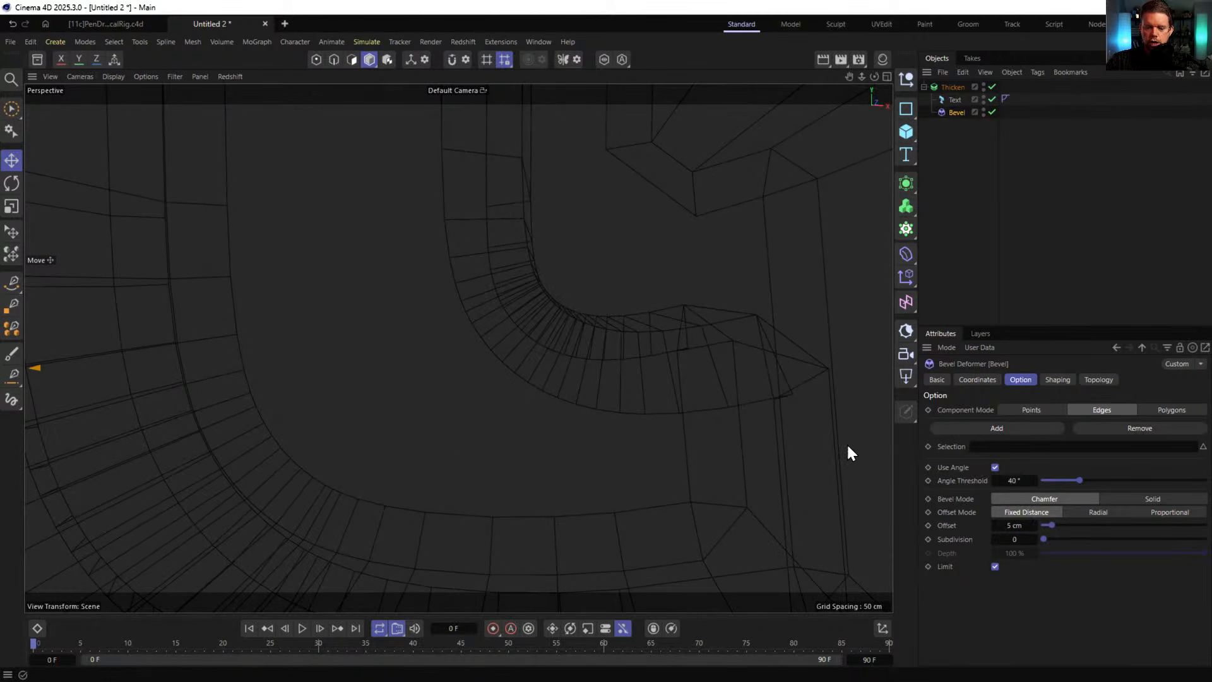
pyautogui.keyDown('alt'); pyautogui.moveTo(600, 323); pyautogui.dragTo(728, 401); pyautogui.keyUp('alt')
pyautogui.keyDown('alt'); pyautogui.moveTo(734, 347); pyautogui.dragTo(672, 168); pyautogui.keyUp('alt')
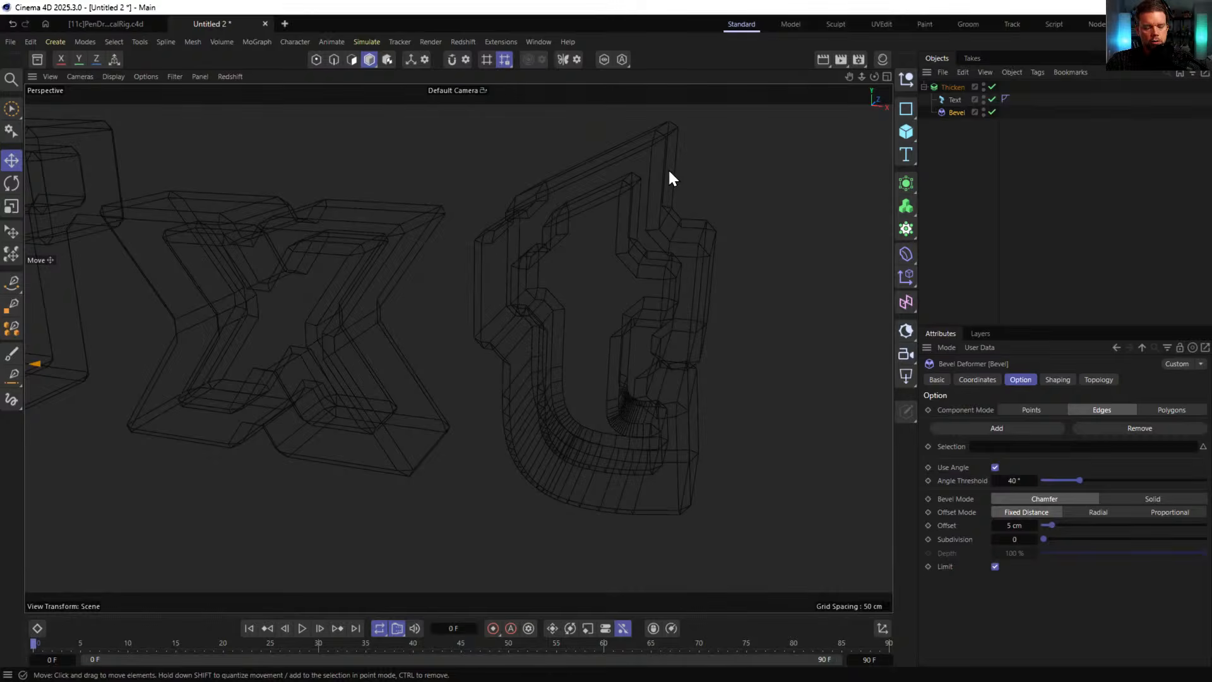
# - Display the letters with Gouraud Shading and set the Text object's Phong tag style to Square Area Weighted
pyautogui.press('n')
pyautogui.press('a')
pyautogui.keyDown('alt'); pyautogui.moveTo(634, 225); pyautogui.dragTo(617, 257); pyautogui.keyUp('alt')
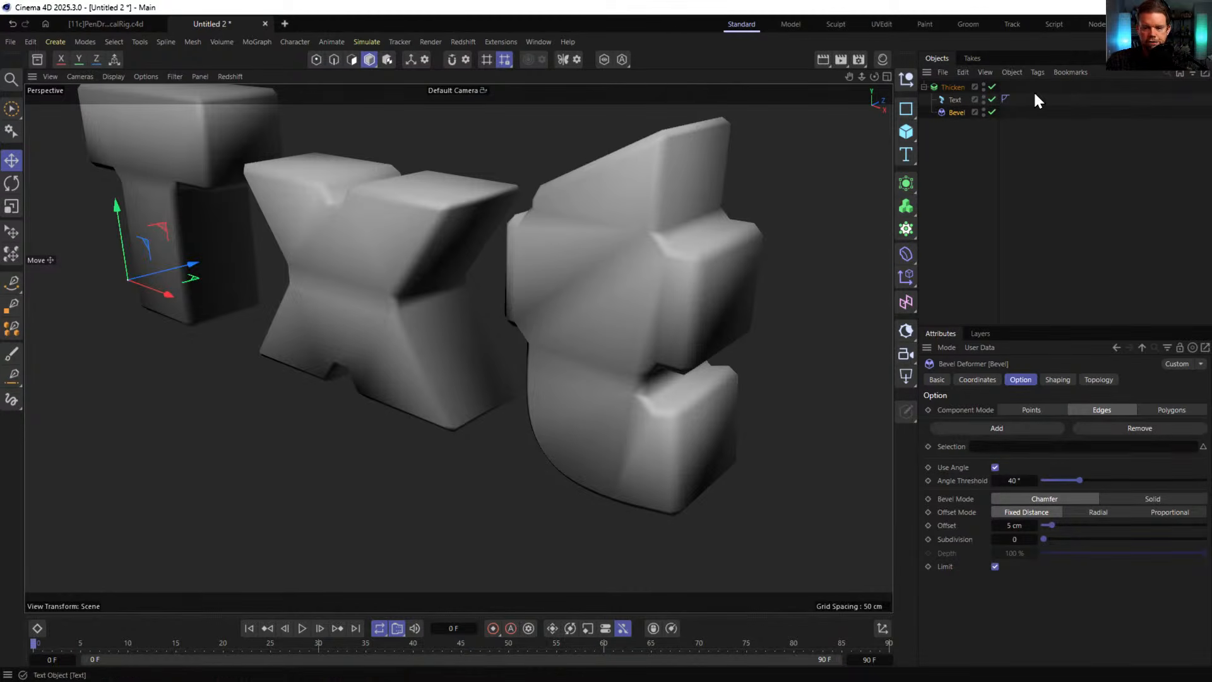
pyautogui.click(1006, 99)
pyautogui.click(1029, 449)
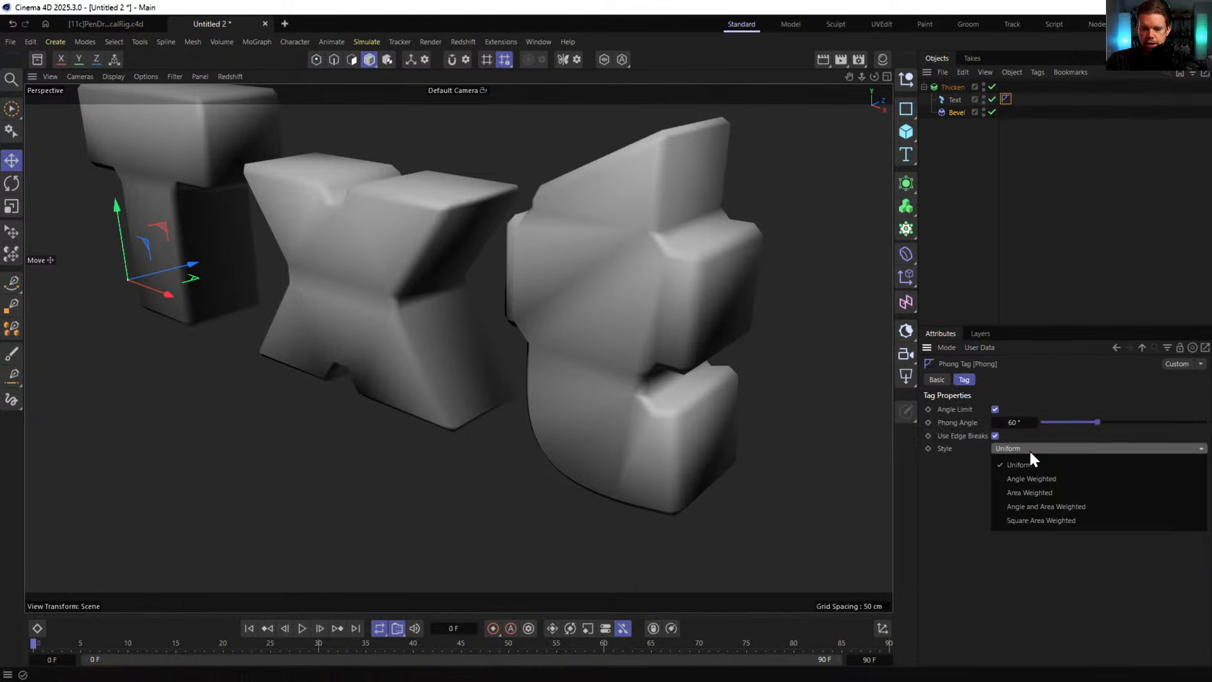
pyautogui.click(1035, 525)
pyautogui.moveTo(794, 369)
pyautogui.keyDown('alt'); pyautogui.mouseDown()
pyautogui.moveTo(725, 205)
pyautogui.moveTo(635, 268)
pyautogui.moveTo(604, 263)
pyautogui.mouseUp(); pyautogui.keyUp('alt')
# - Show polygon lines over the shaded letters and set the Phong tag's angle to 26°
pyautogui.press('n')
pyautogui.press('b')
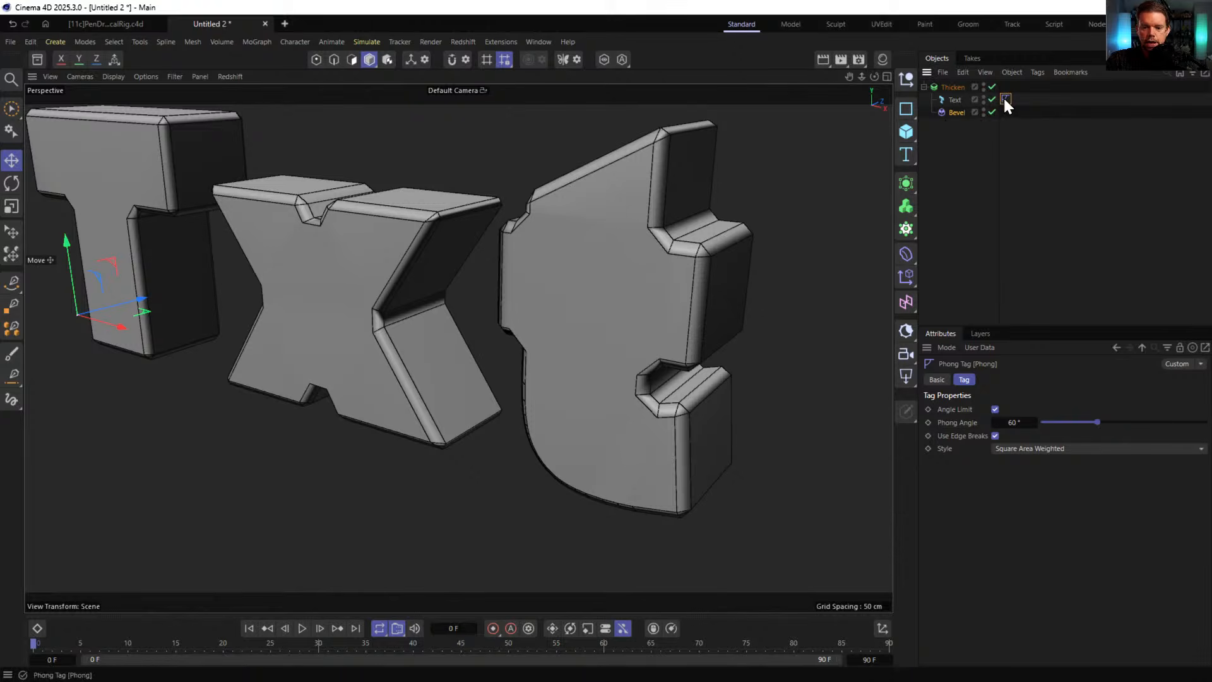
pyautogui.moveTo(1097, 422); pyautogui.dragTo(1067, 423)
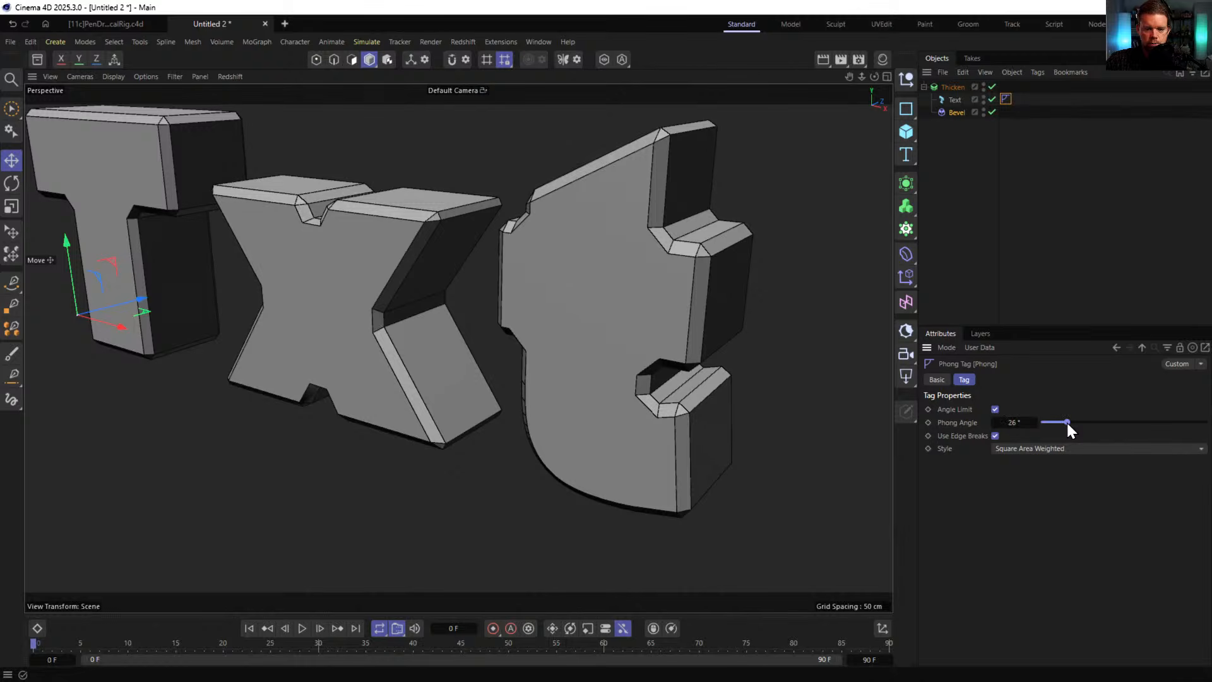
pyautogui.keyDown('alt'); pyautogui.moveTo(631, 341); pyautogui.dragTo(483, 316); pyautogui.keyUp('alt')
pyautogui.click(985, 258)
pyautogui.moveTo(692, 263)
pyautogui.keyDown('alt'); pyautogui.mouseDown()
pyautogui.moveTo(611, 226)
pyautogui.moveTo(699, 251)
pyautogui.mouseUp(); pyautogui.keyUp('alt')
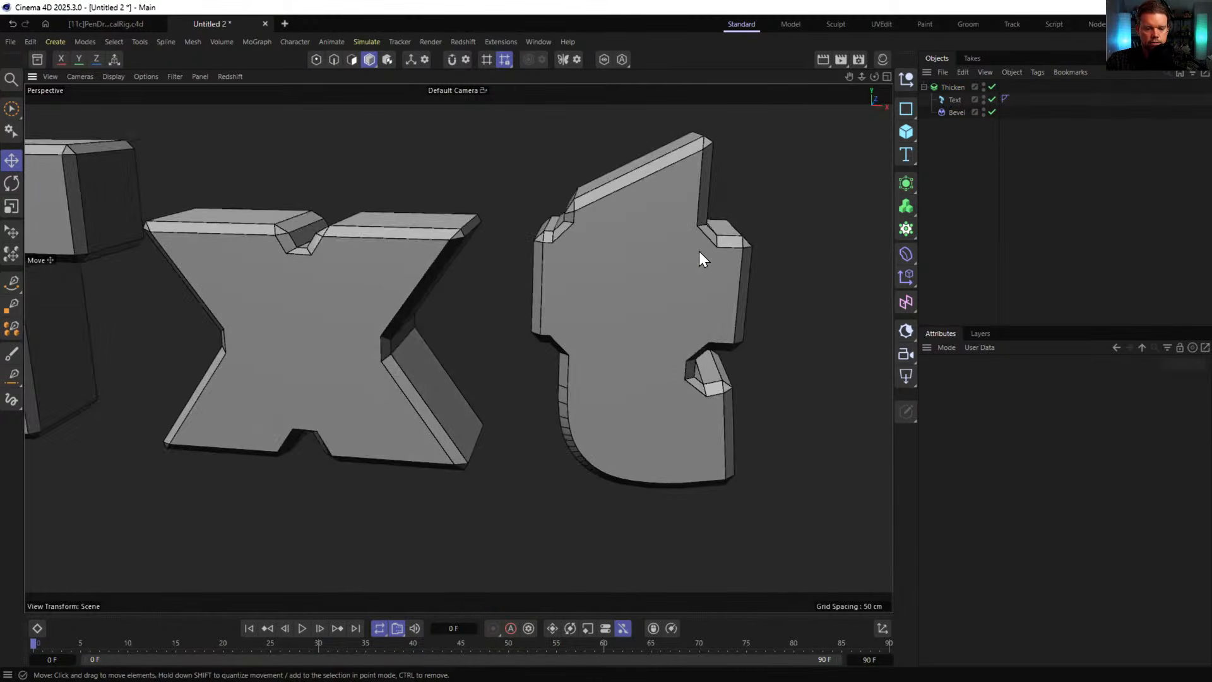
# - Inspect the bevelled letters in Gouraud Shading without lines and delete the Bevel deformer
pyautogui.press('n')
pyautogui.press('a')
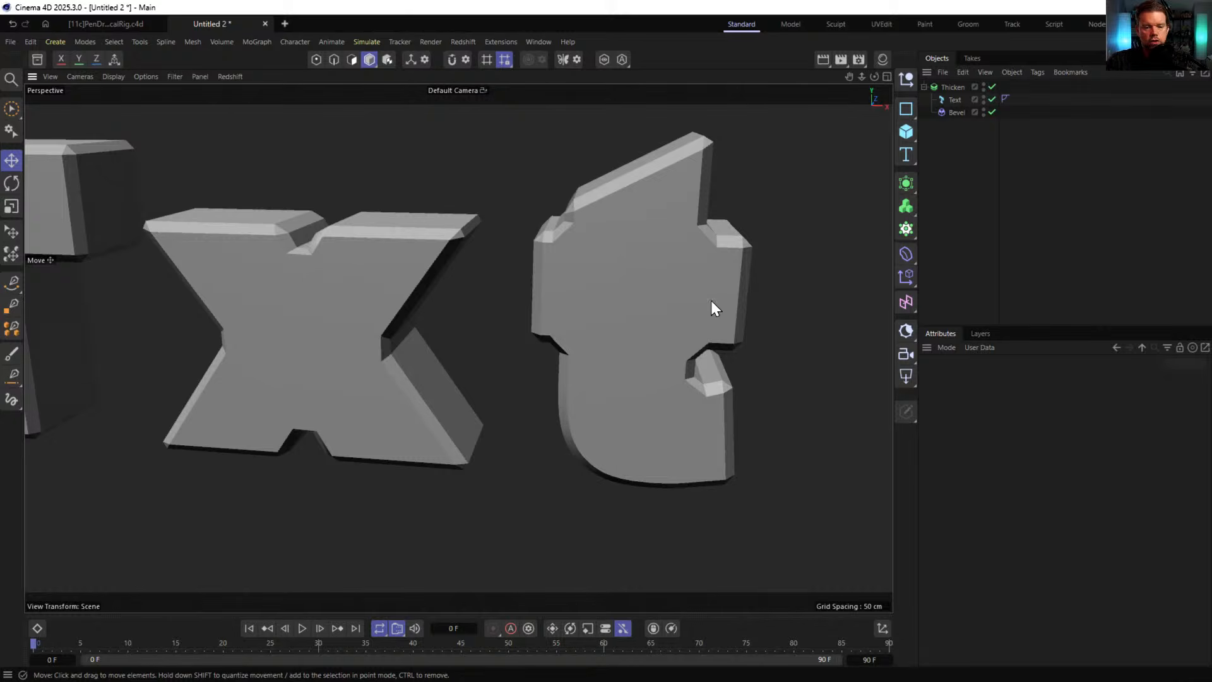
pyautogui.keyDown('alt'); pyautogui.moveTo(711, 308); pyautogui.dragTo(630, 280); pyautogui.keyUp('alt')
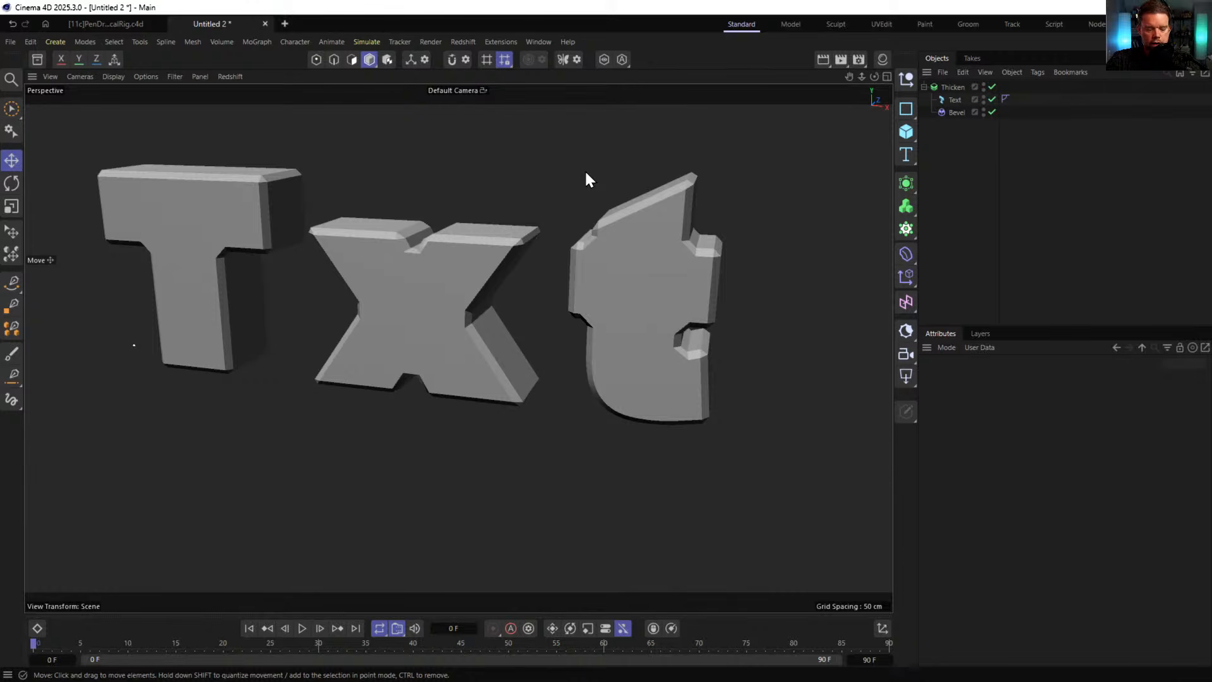
pyautogui.moveTo(657, 252)
pyautogui.keyDown('alt'); pyautogui.mouseDown()
pyautogui.moveTo(609, 251)
pyautogui.moveTo(647, 264)
pyautogui.mouseUp(); pyautogui.keyUp('alt')
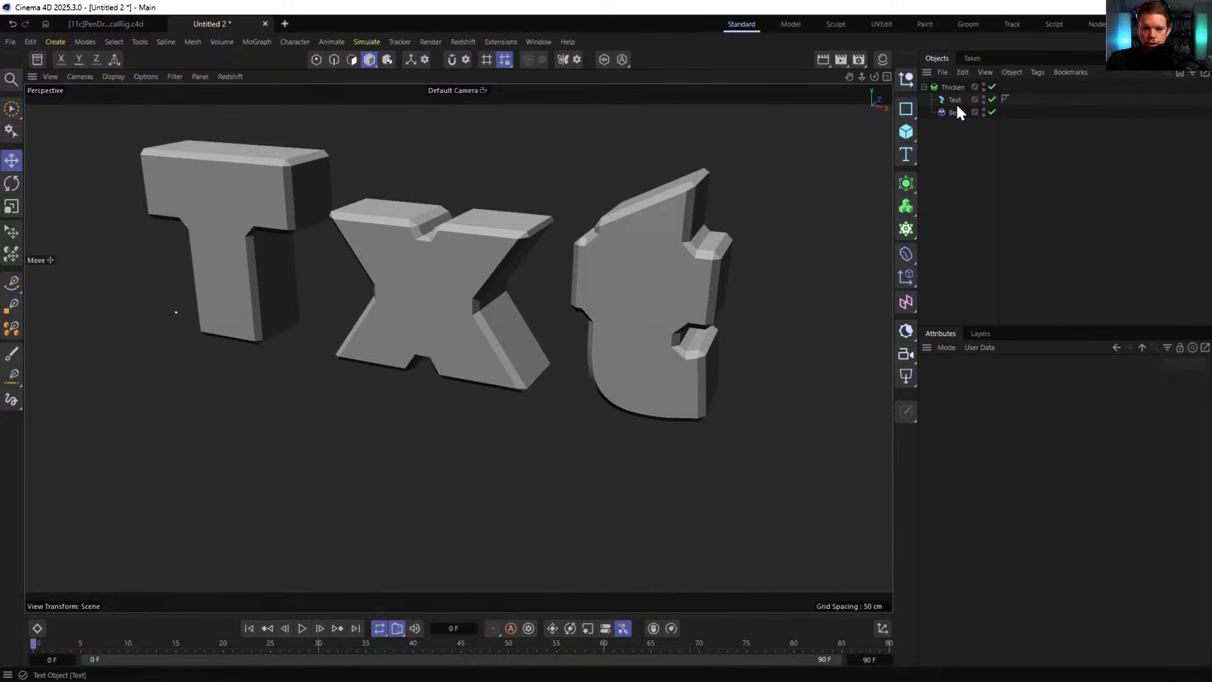
pyautogui.click(938, 113)
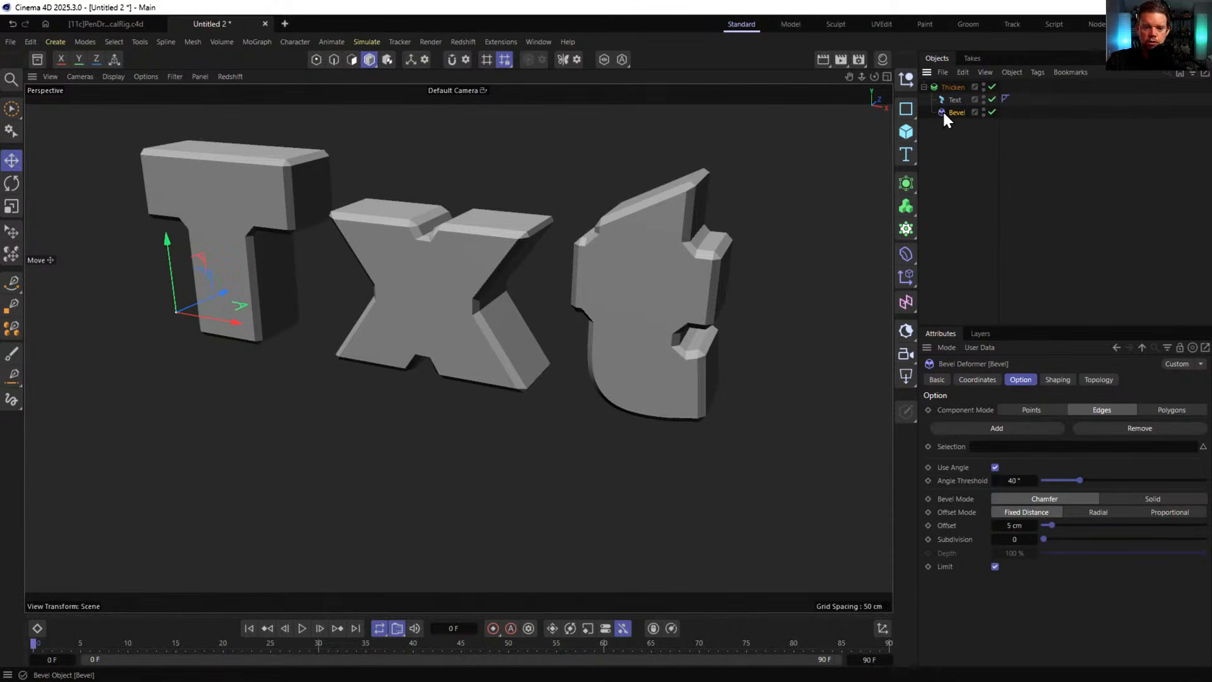
pyautogui.press('Delete')
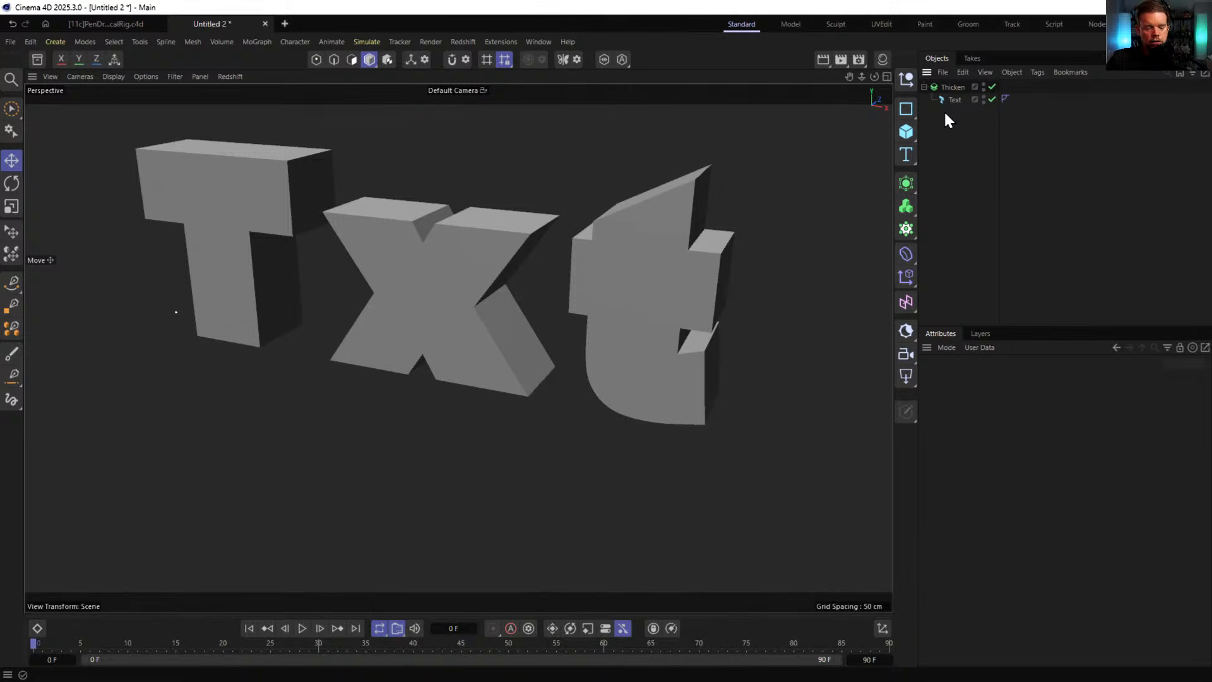
# - Add a Chamfer modifier under Thicken, set its selection type to Edges and show polygon lines over the shaded letters
pyautogui.hotkey('shift', 'c')
pyautogui.write('ch')
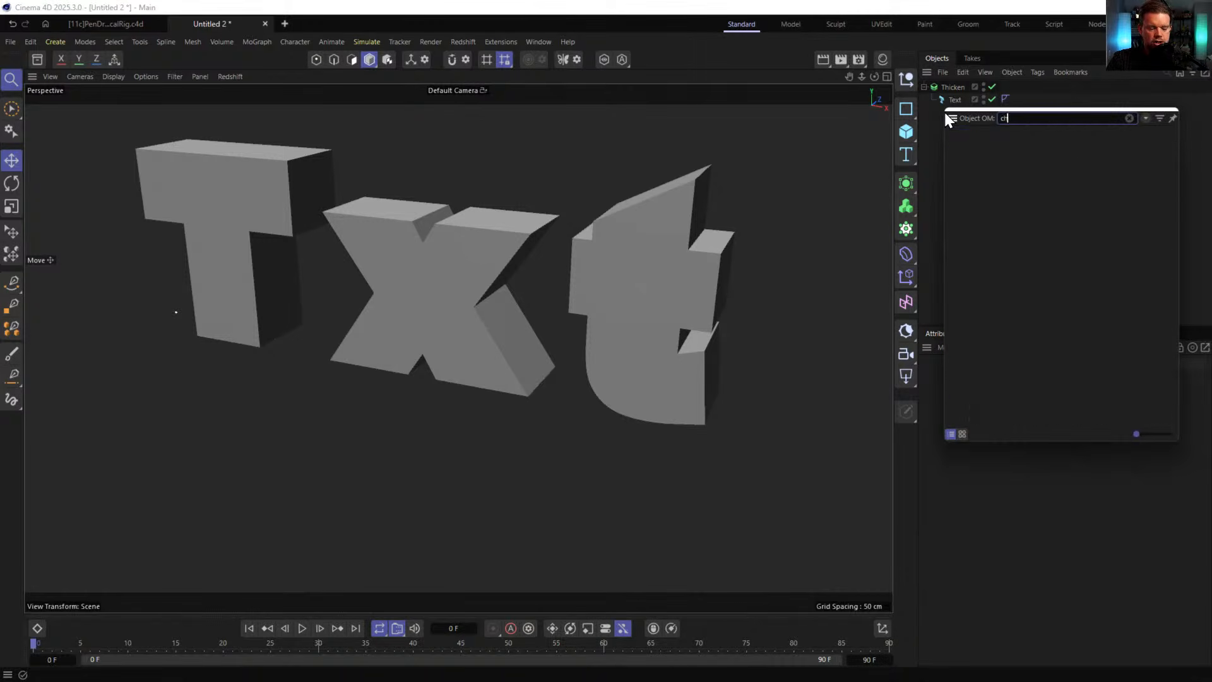
pyautogui.write('amf')
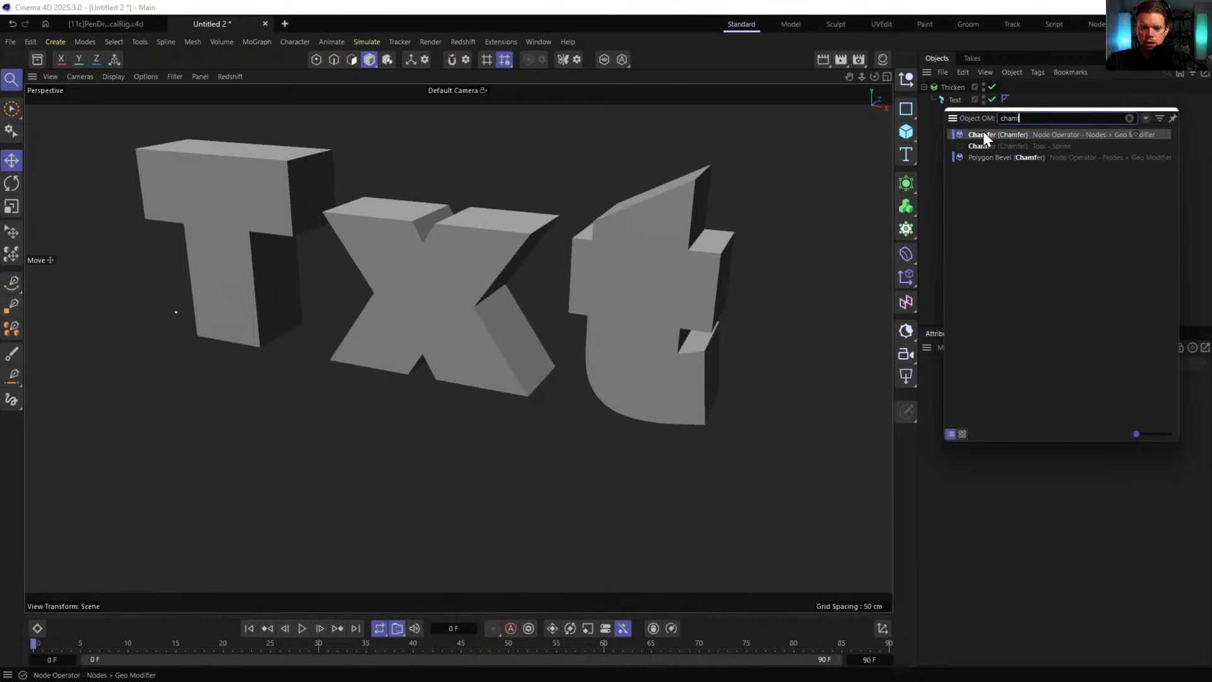
pyautogui.moveTo(983, 133); pyautogui.dragTo(941, 105)
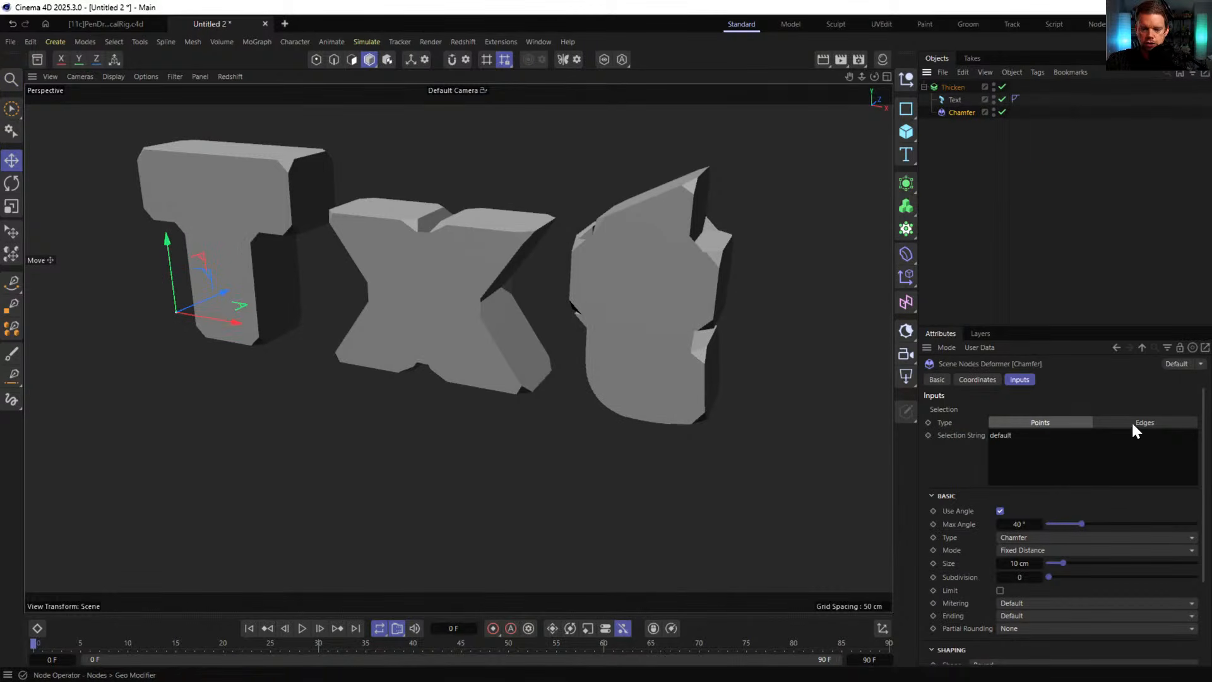
pyautogui.click(1144, 422)
pyautogui.press('m')
pyautogui.press('b')
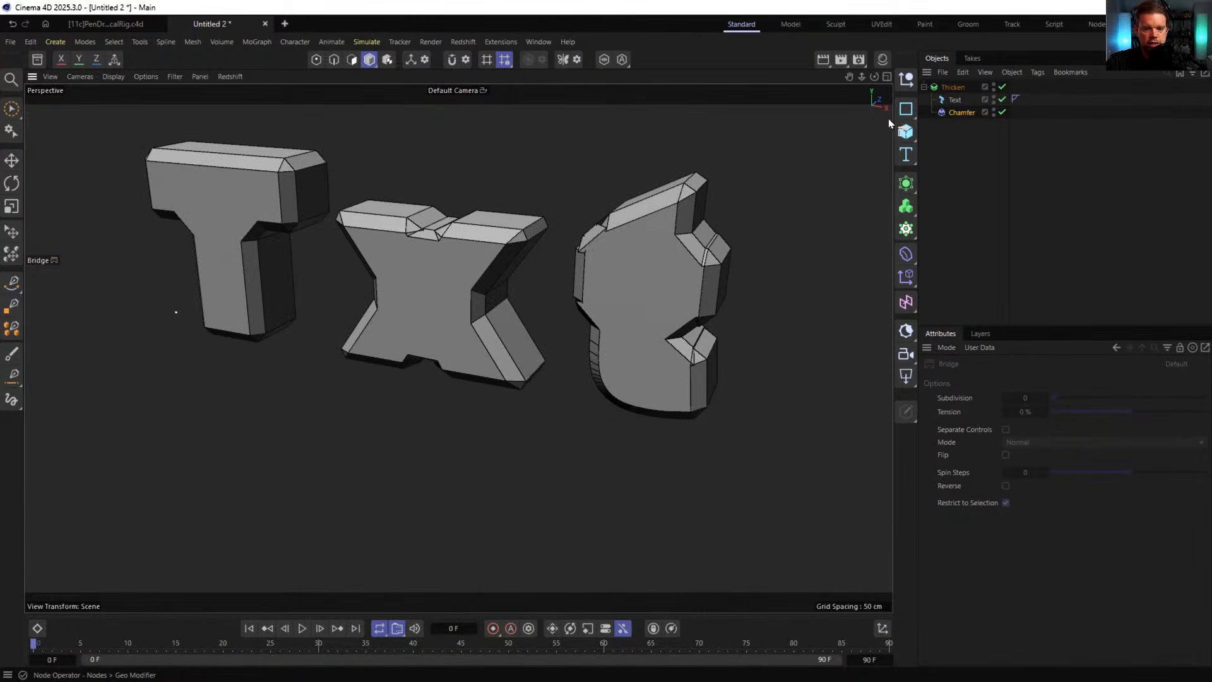
# - Set the Chamfer modifier's size to 5 cm, check the bevelled letters and disable the modifier
pyautogui.click(955, 112)
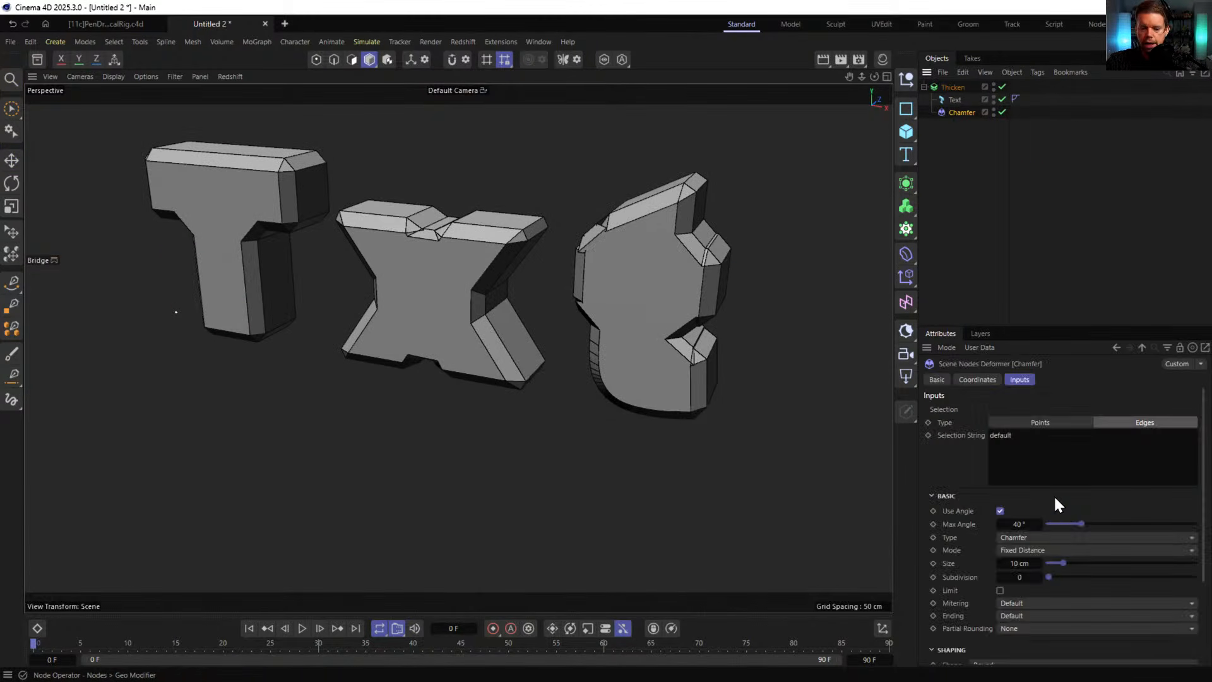
pyautogui.doubleClick(1028, 566)
pyautogui.write('5')
pyautogui.press('Return')
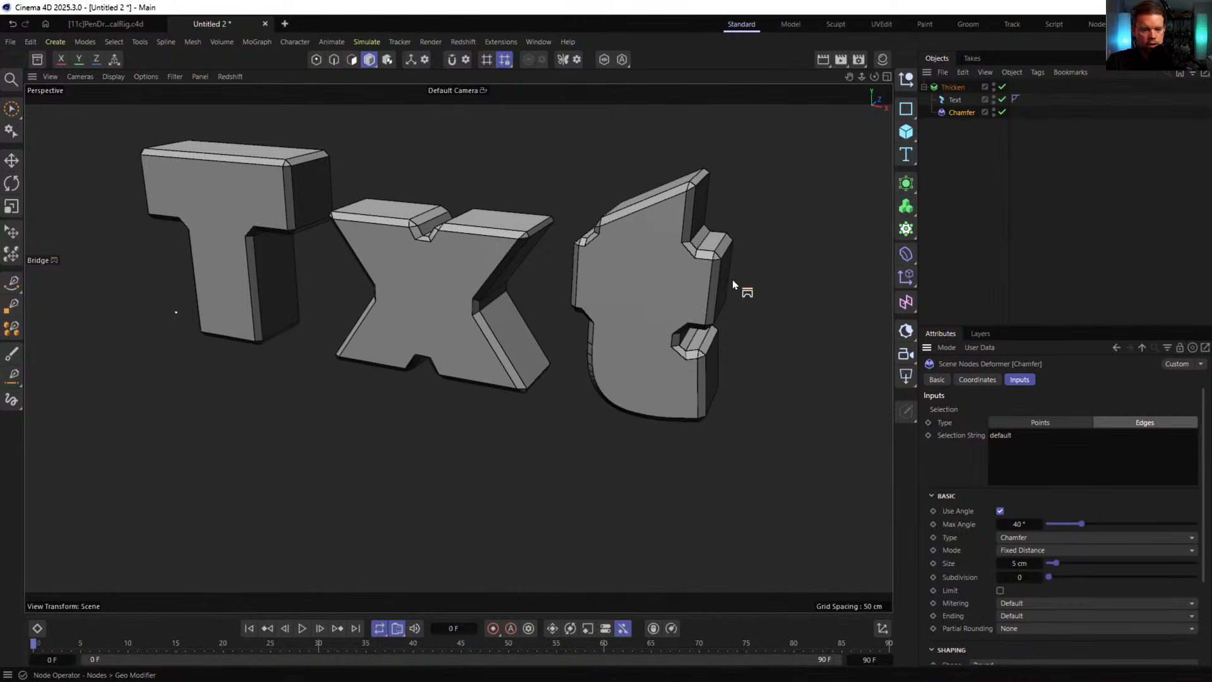
pyautogui.moveTo(603, 270)
pyautogui.keyDown('alt'); pyautogui.mouseDown()
pyautogui.moveTo(729, 264)
pyautogui.moveTo(619, 282)
pyautogui.moveTo(594, 274)
pyautogui.mouseUp(); pyautogui.keyUp('alt')
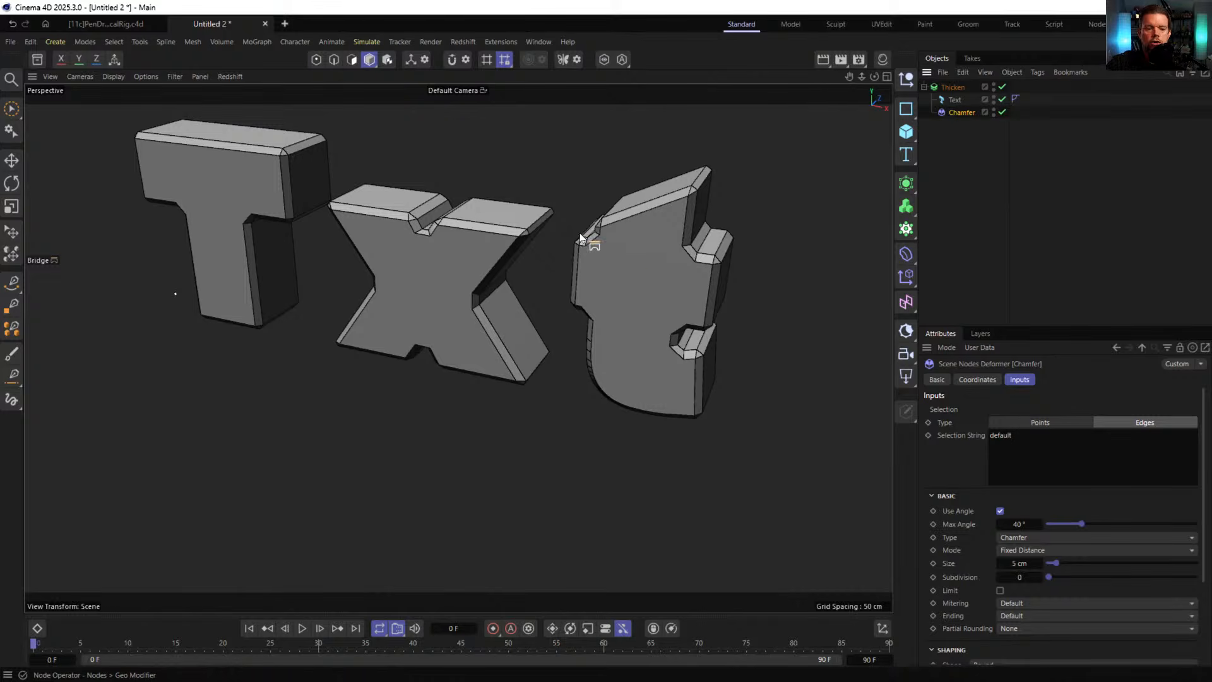
pyautogui.click(1002, 112)
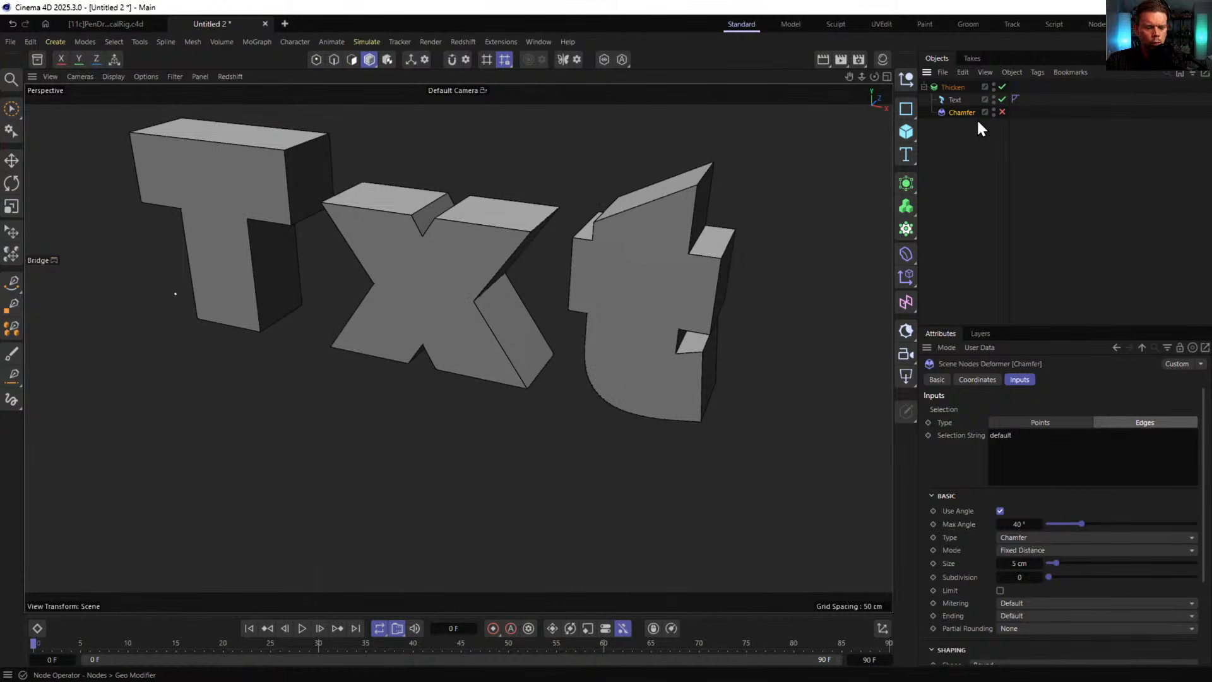
# - Add a Select node modifier between Text and Chamfer and set its polygon selection string to "all"
pyautogui.hotkey('shift', 'c')
pyautogui.write('selec')
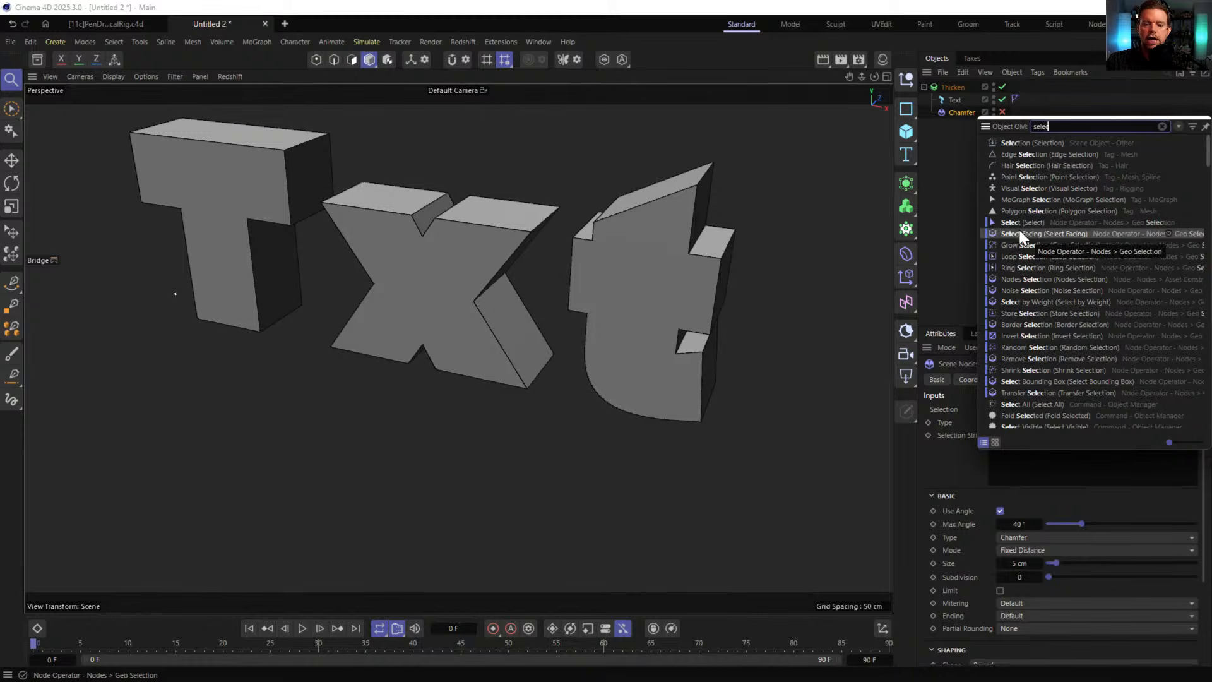
pyautogui.moveTo(1010, 224); pyautogui.dragTo(959, 106)
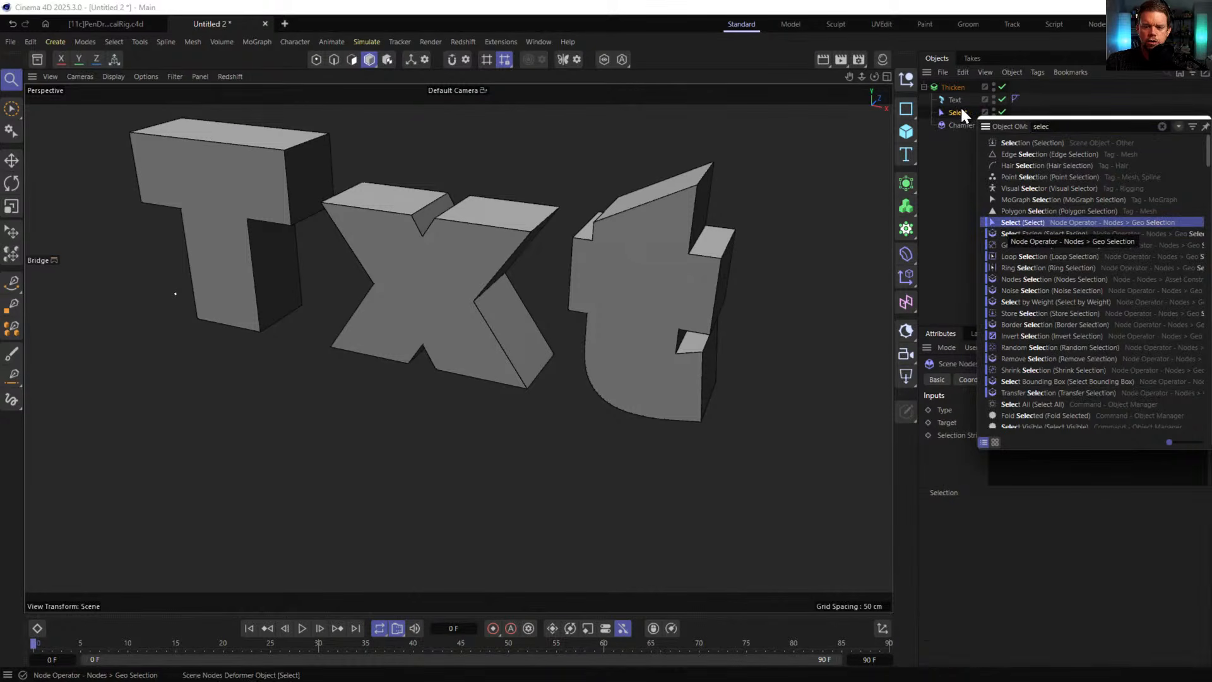
pyautogui.click(1080, 461)
pyautogui.write('all')
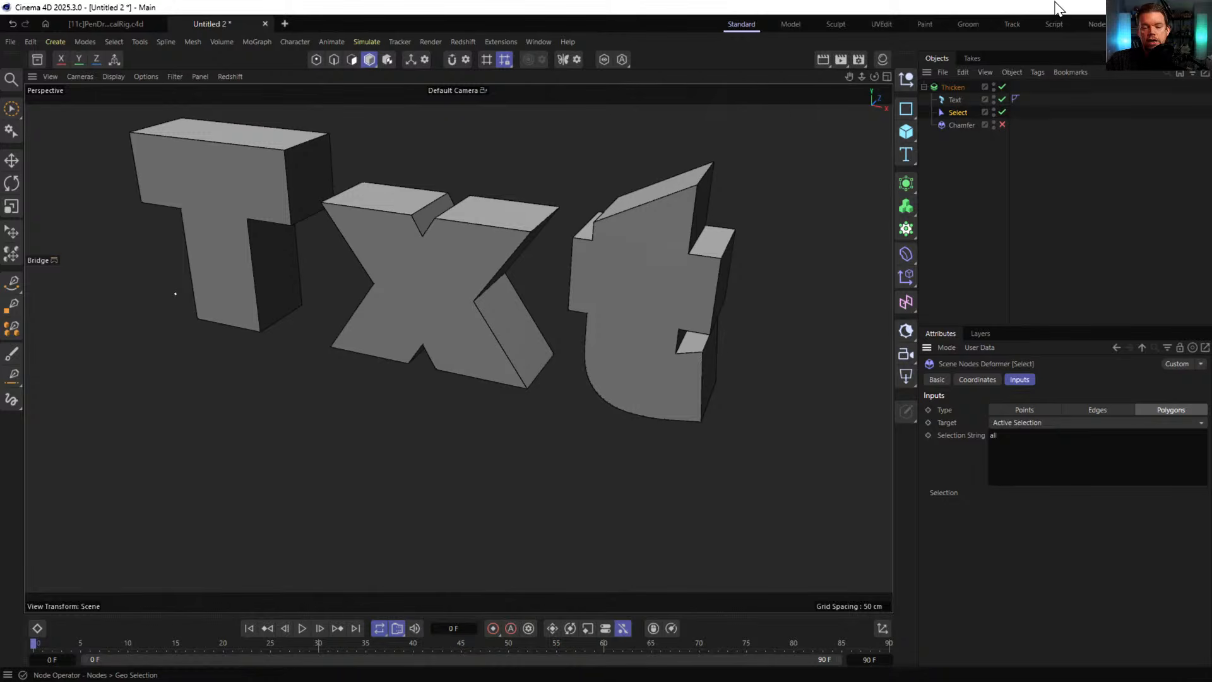
# - Add a Store Selection modifier between Select and Chamfer
pyautogui.hotkey('shift', 'c')
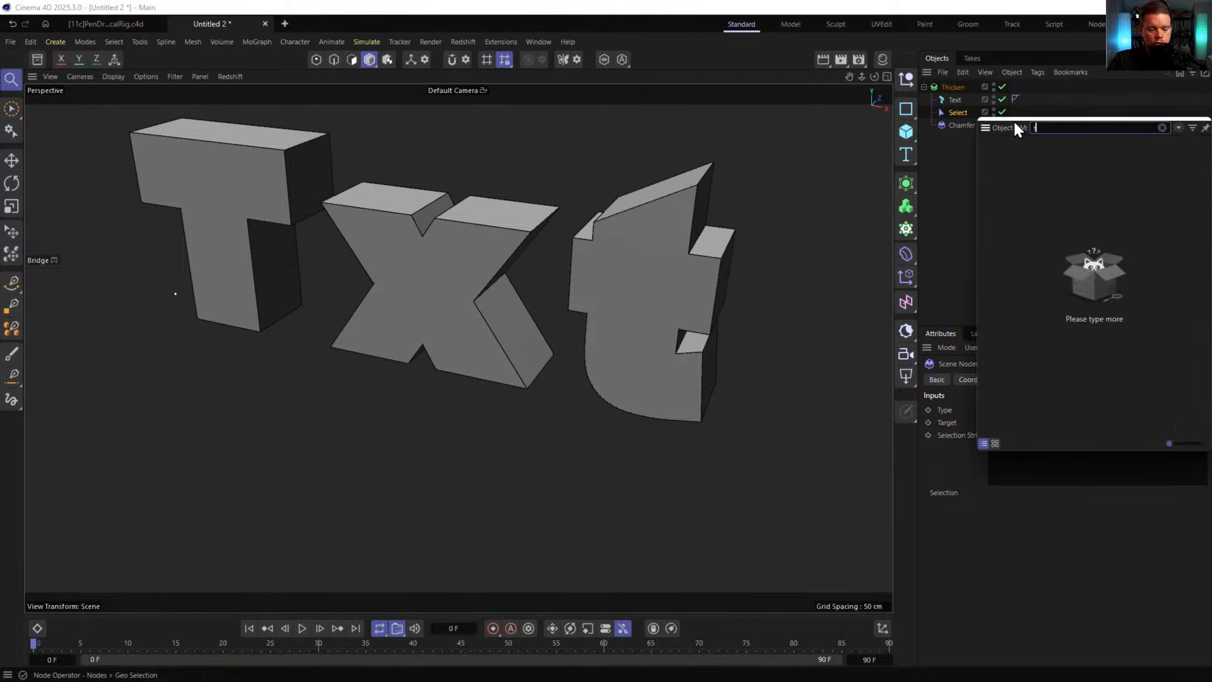
pyautogui.write('store')
pyautogui.moveTo(1010, 143); pyautogui.dragTo(955, 122)
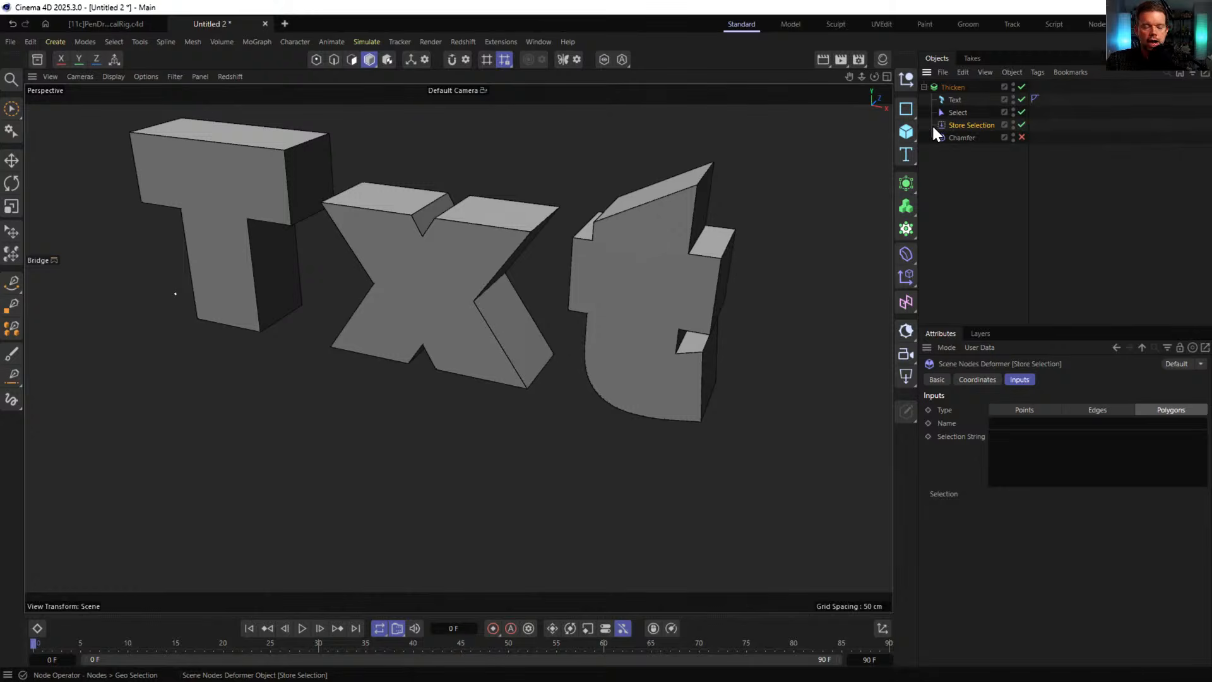
pyautogui.click(113, 41)
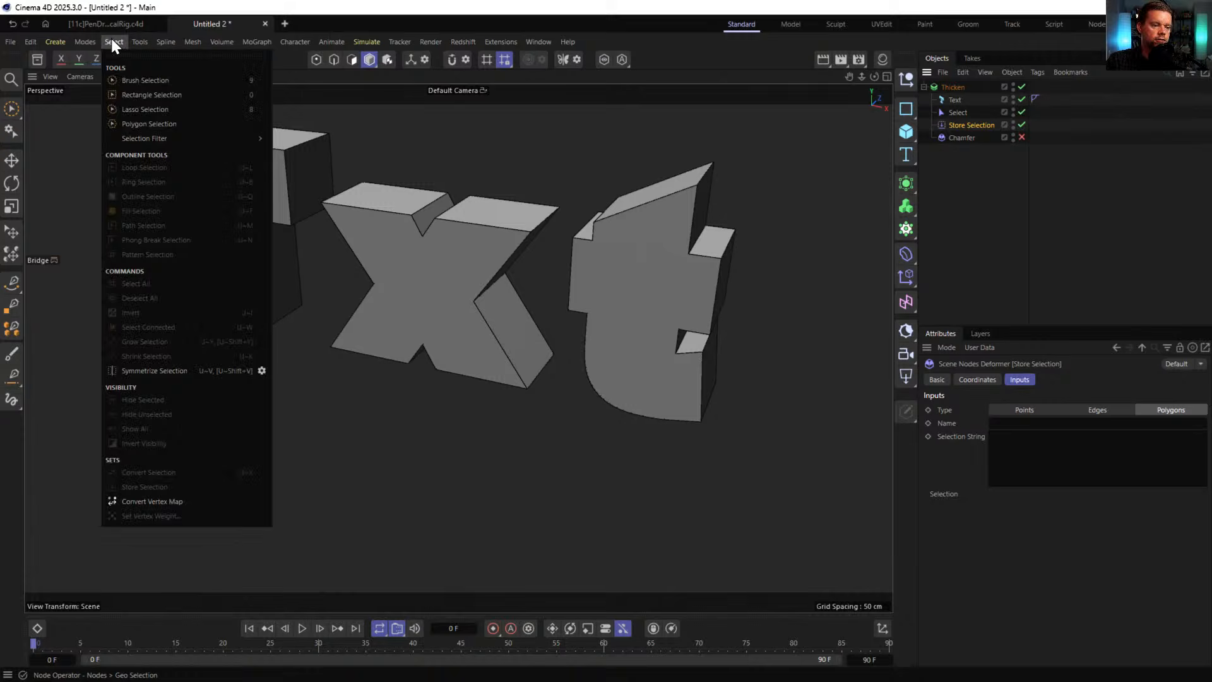
pyautogui.click(1094, 221)
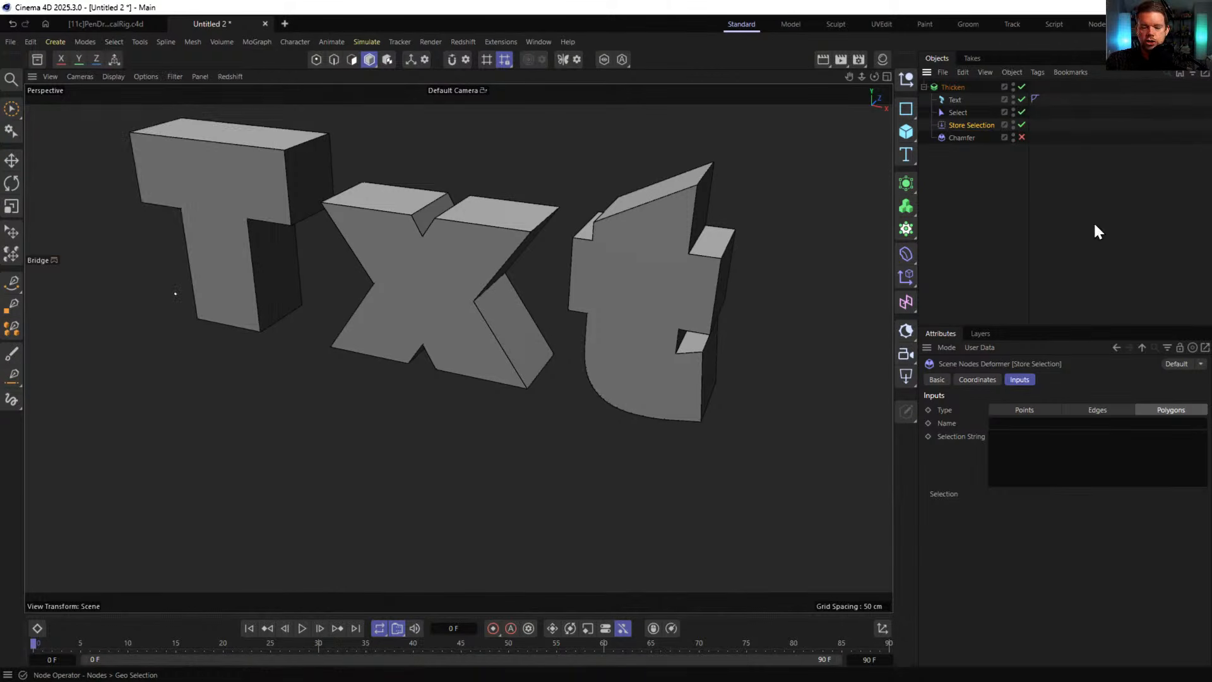
# - Set the Store Selection modifier's selection string to "active" and its name to "Prebevel"
pyautogui.click(1022, 458)
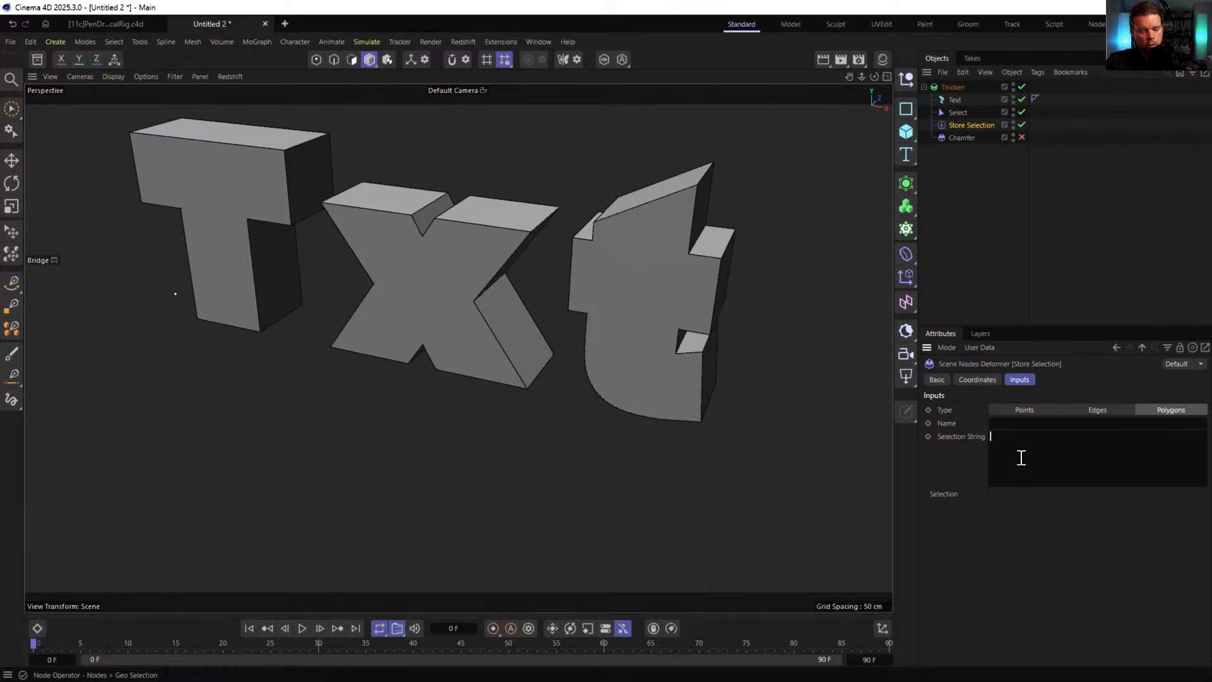
pyautogui.write('active')
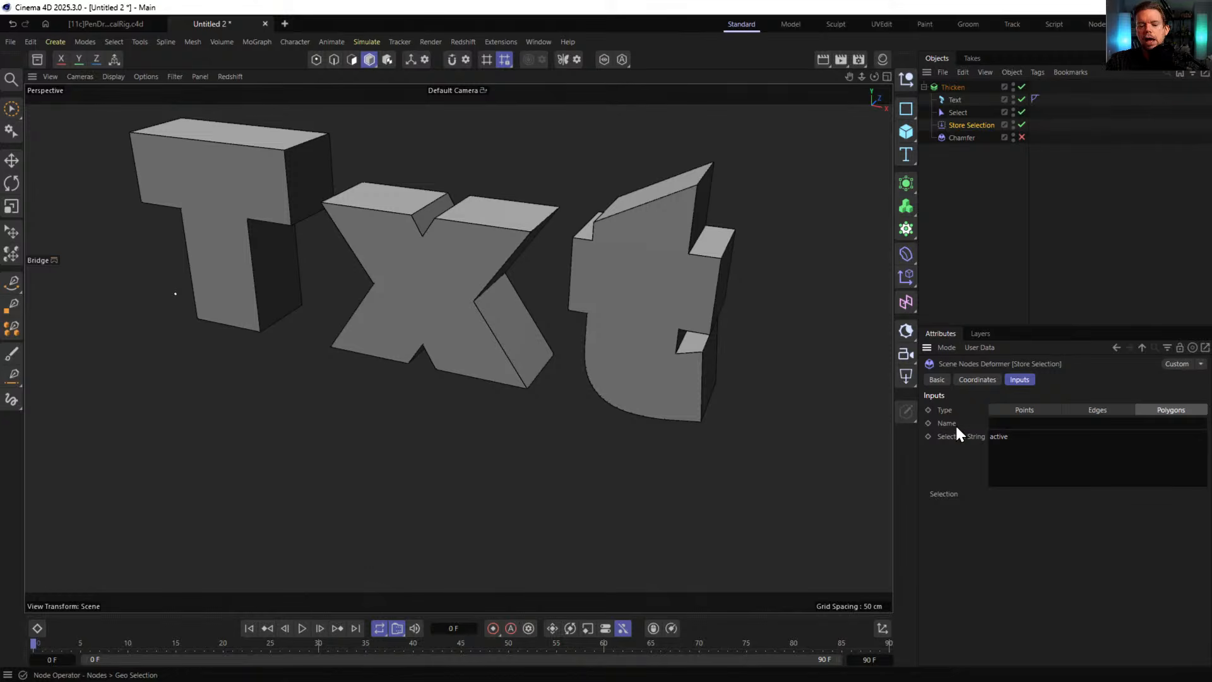
pyautogui.click(993, 423)
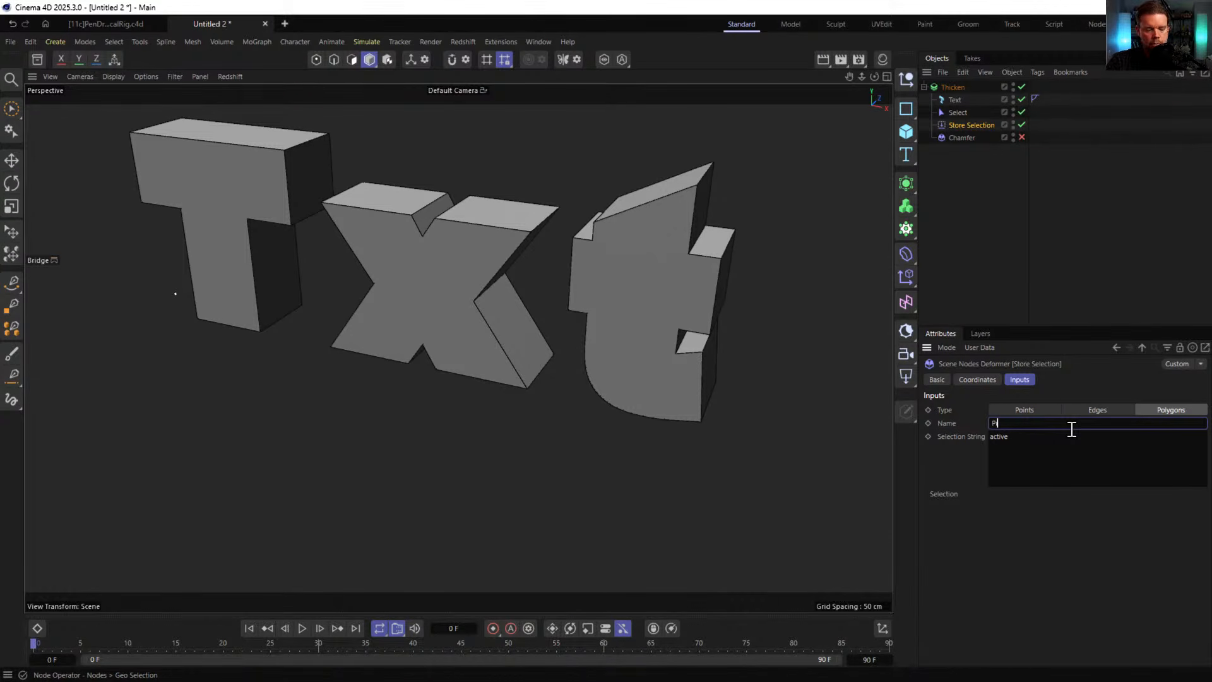
pyautogui.write('Prebevel')
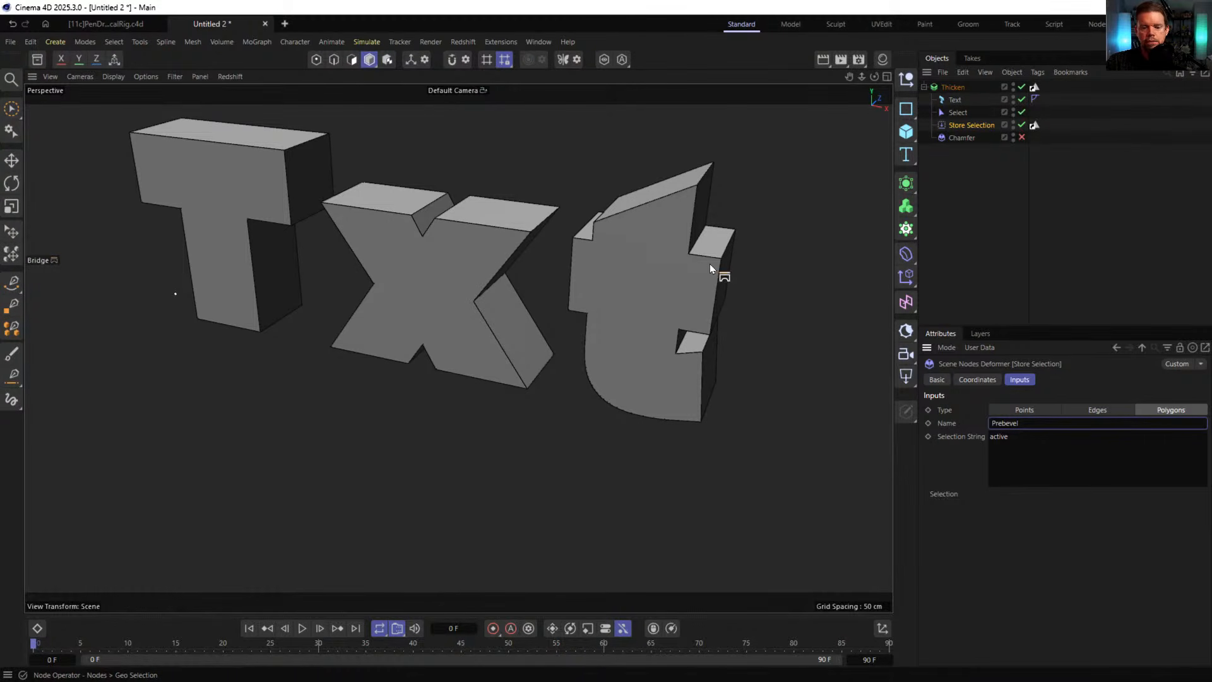
# - Create a new material, apply it to Thicken and set its base color to a light red with RGB 255, 128, 128
pyautogui.click(882, 60)
pyautogui.doubleClick(809, 169)
pyautogui.moveTo(956, 85); pyautogui.dragTo(953, 87)
pyautogui.click(737, 119)
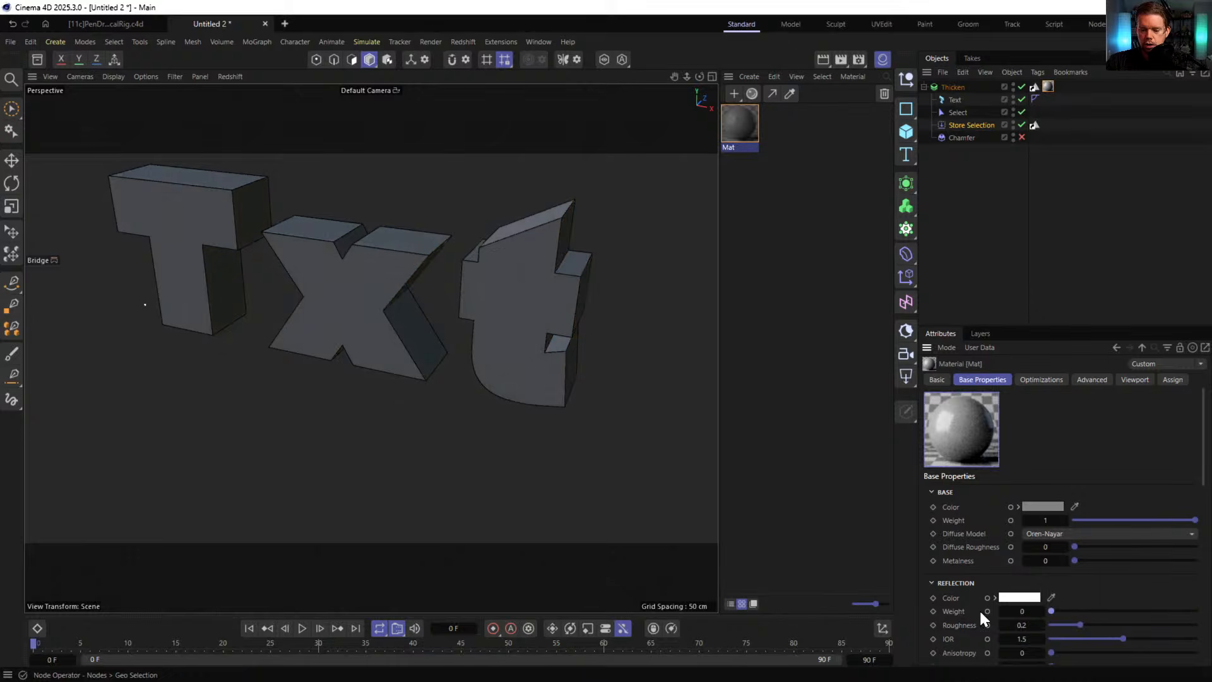
pyautogui.click(1043, 506)
pyautogui.moveTo(1146, 579); pyautogui.dragTo(1166, 577)
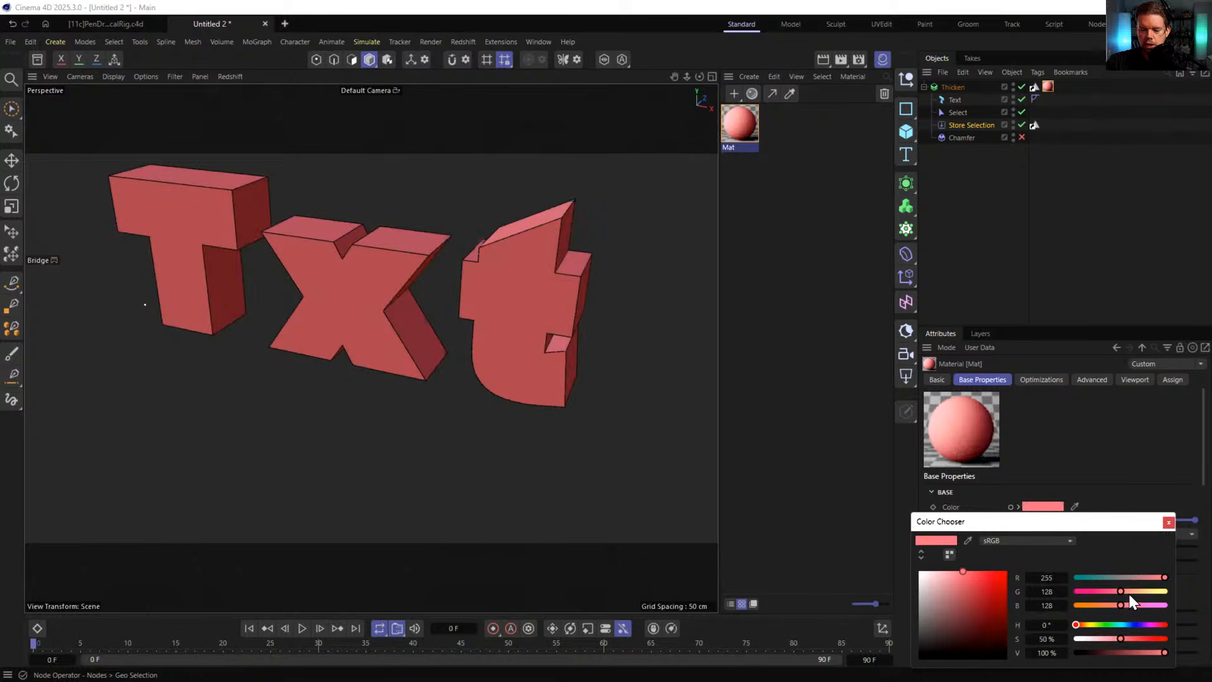
# - Restrict the material tag on Thicken to the Prebevel polygon selection
pyautogui.click(1071, 265)
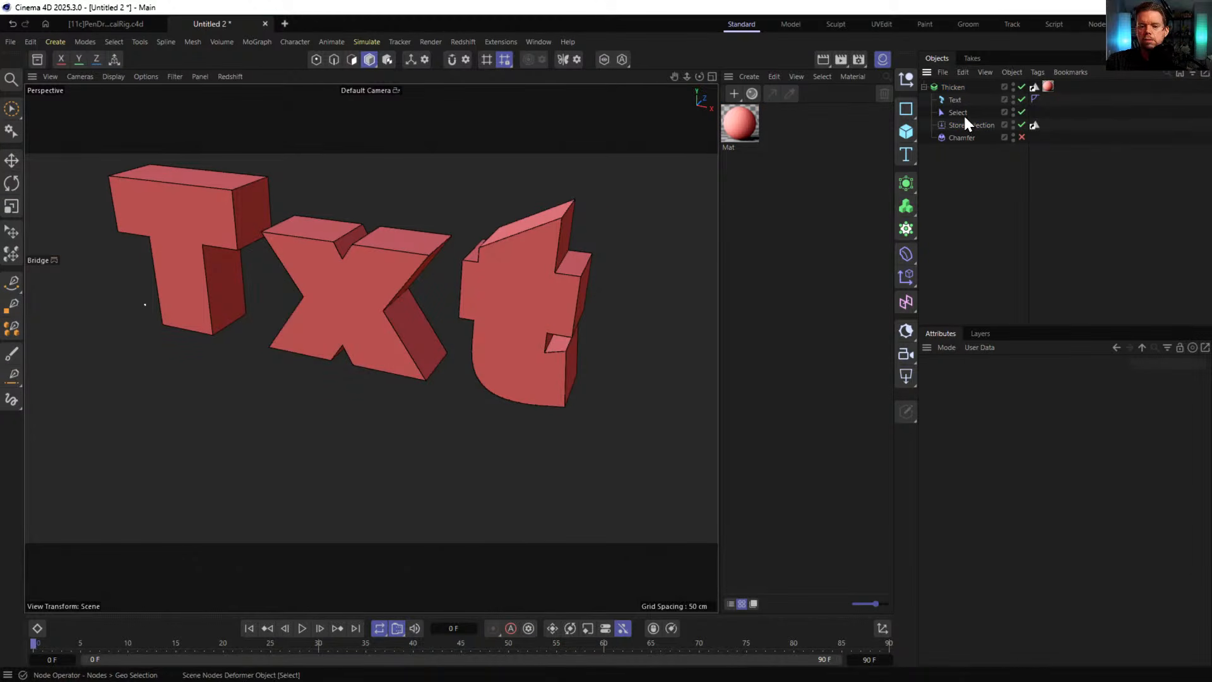
pyautogui.click(1048, 86)
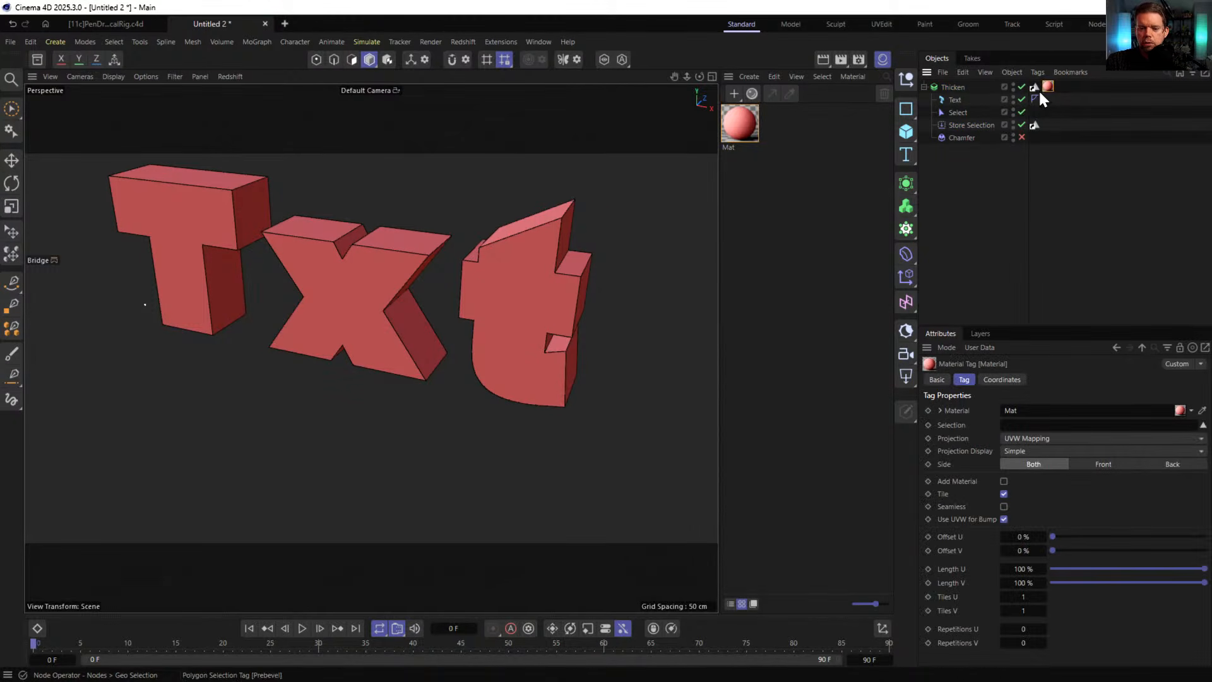
pyautogui.moveTo(1036, 87); pyautogui.dragTo(1026, 428)
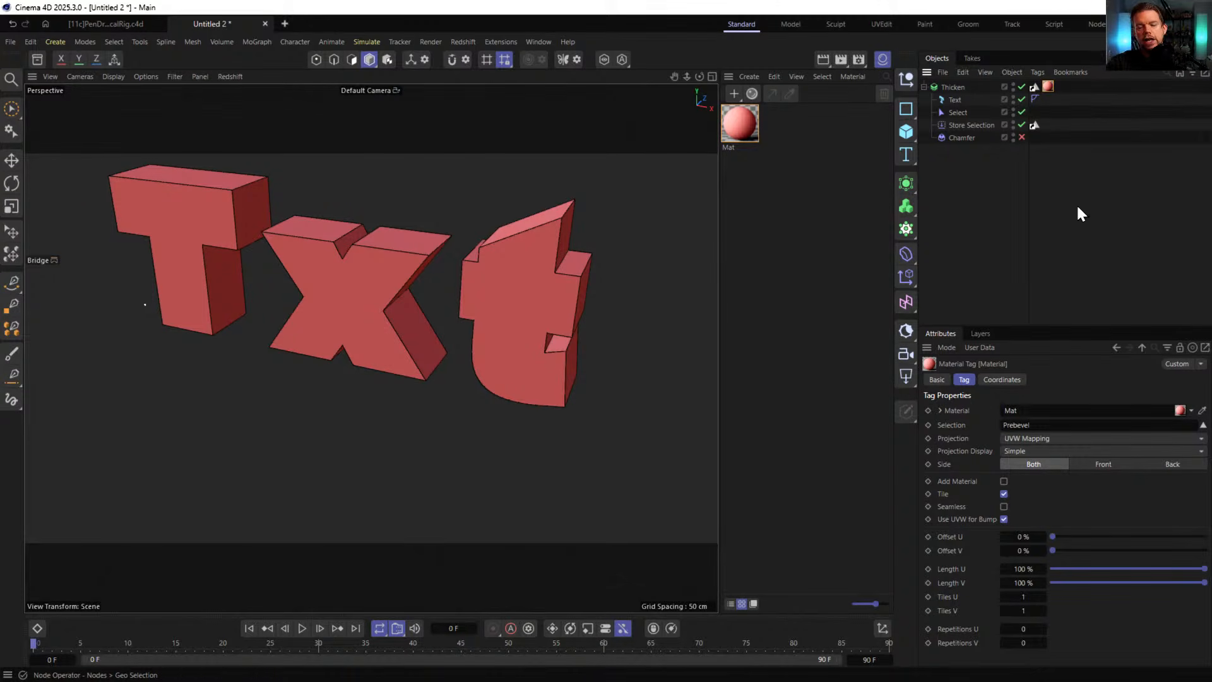
# - Test the selection string "even" on the Select modifier, inspect the coloured faces and restore "all"
pyautogui.click(956, 112)
pyautogui.write('even')
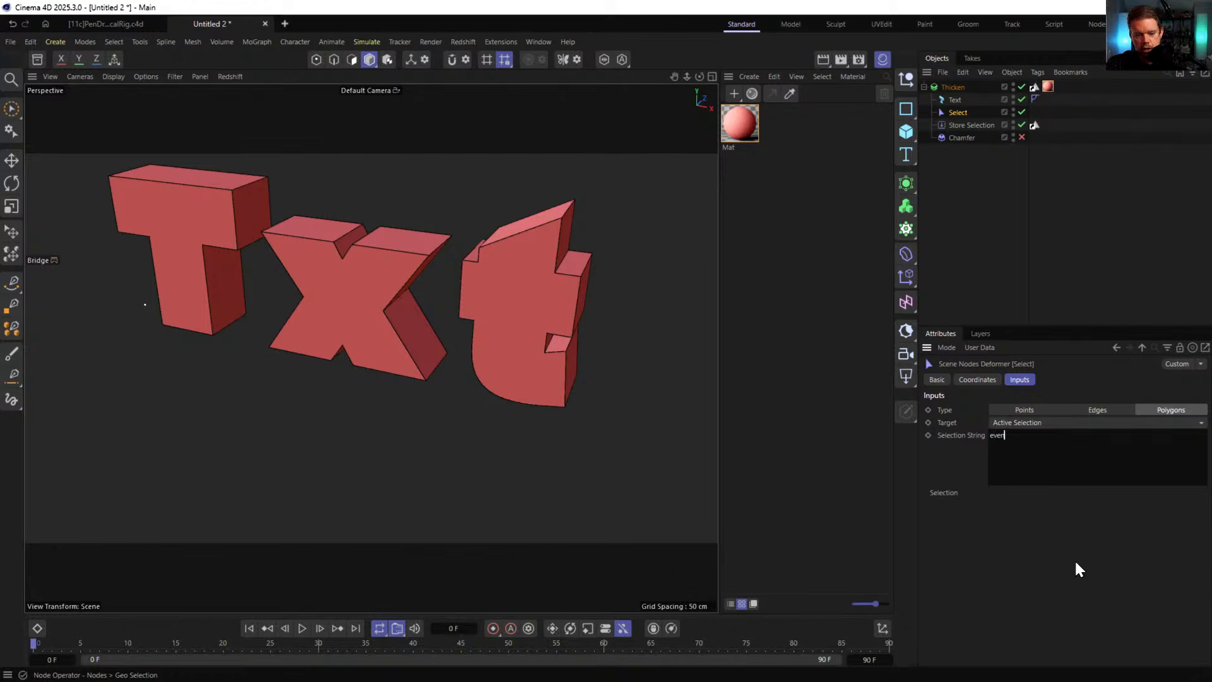
pyautogui.press('Return')
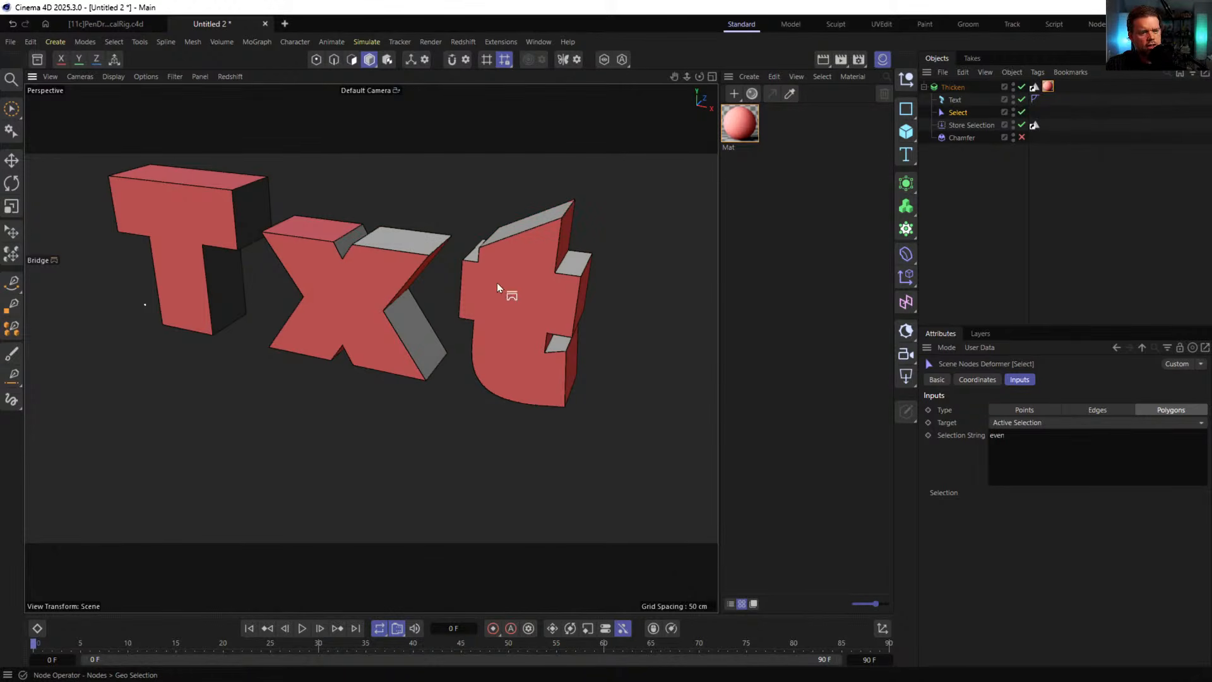
pyautogui.keyDown('alt'); pyautogui.moveTo(498, 282); pyautogui.dragTo(518, 313); pyautogui.keyUp('alt')
pyautogui.click(1060, 452)
pyautogui.write('o')
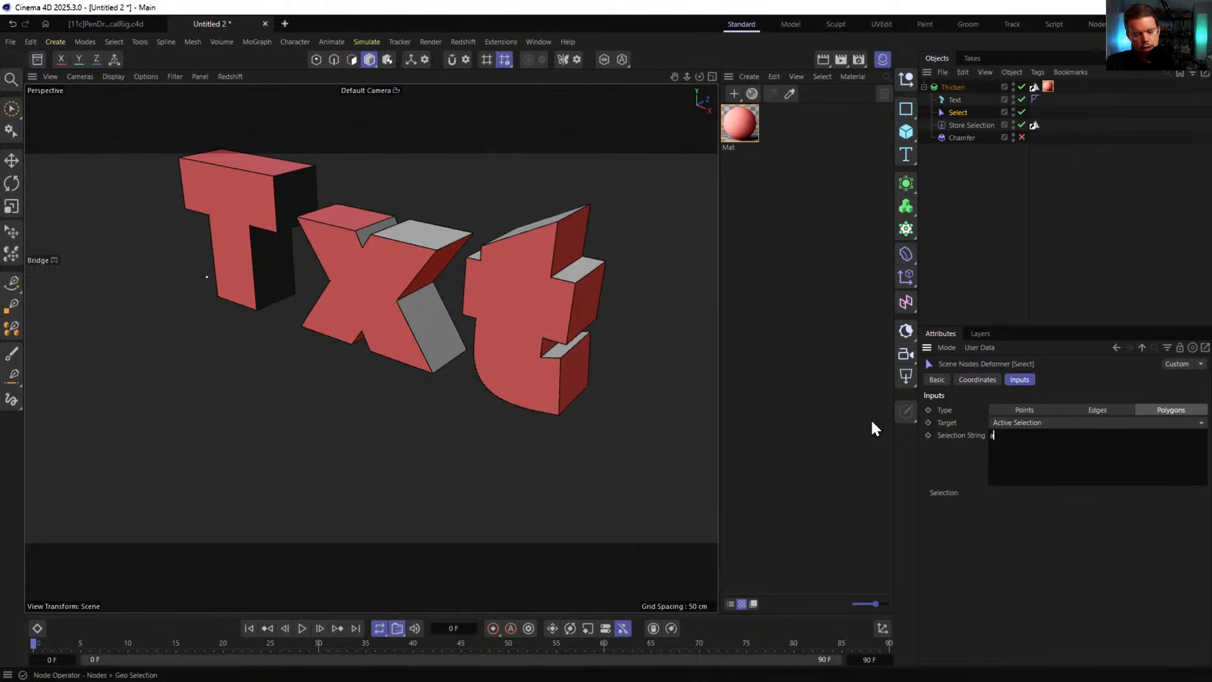
pyautogui.write('ll')
pyautogui.press('Return')
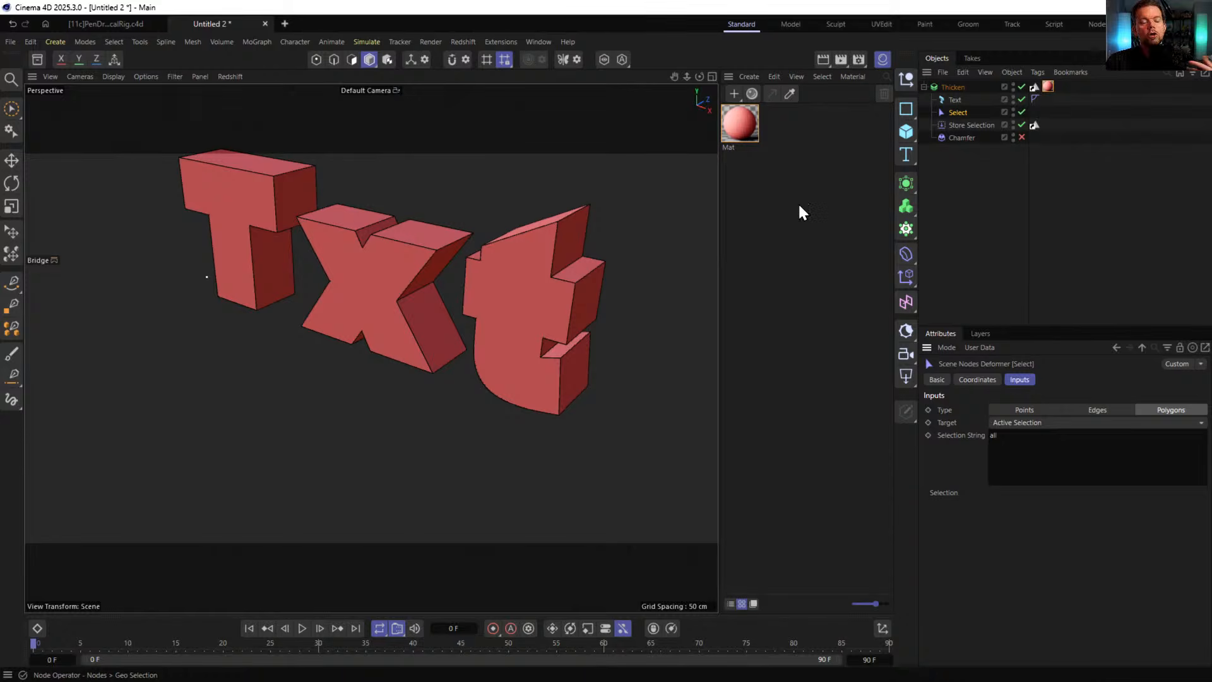
# - Enable the Chamfer modifier and inspect where the material covers the faces and bevelled edges
pyautogui.keyDown('alt'); pyautogui.moveTo(562, 249); pyautogui.dragTo(536, 271); pyautogui.keyUp('alt')
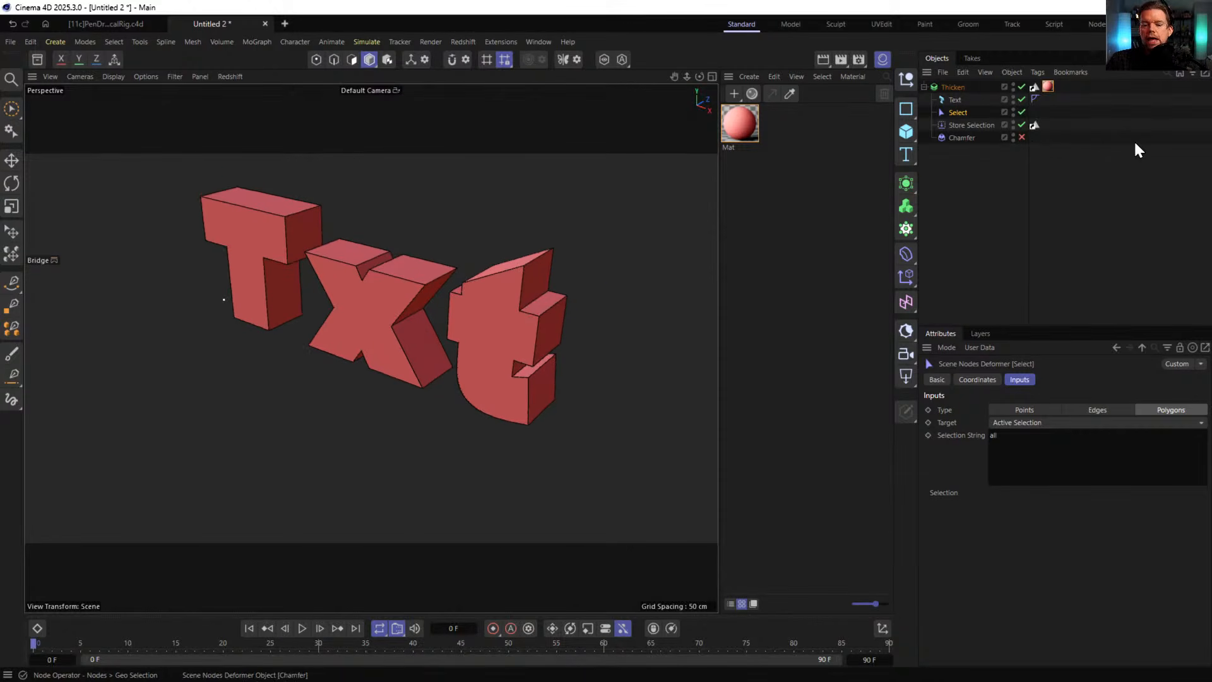
pyautogui.click(1022, 137)
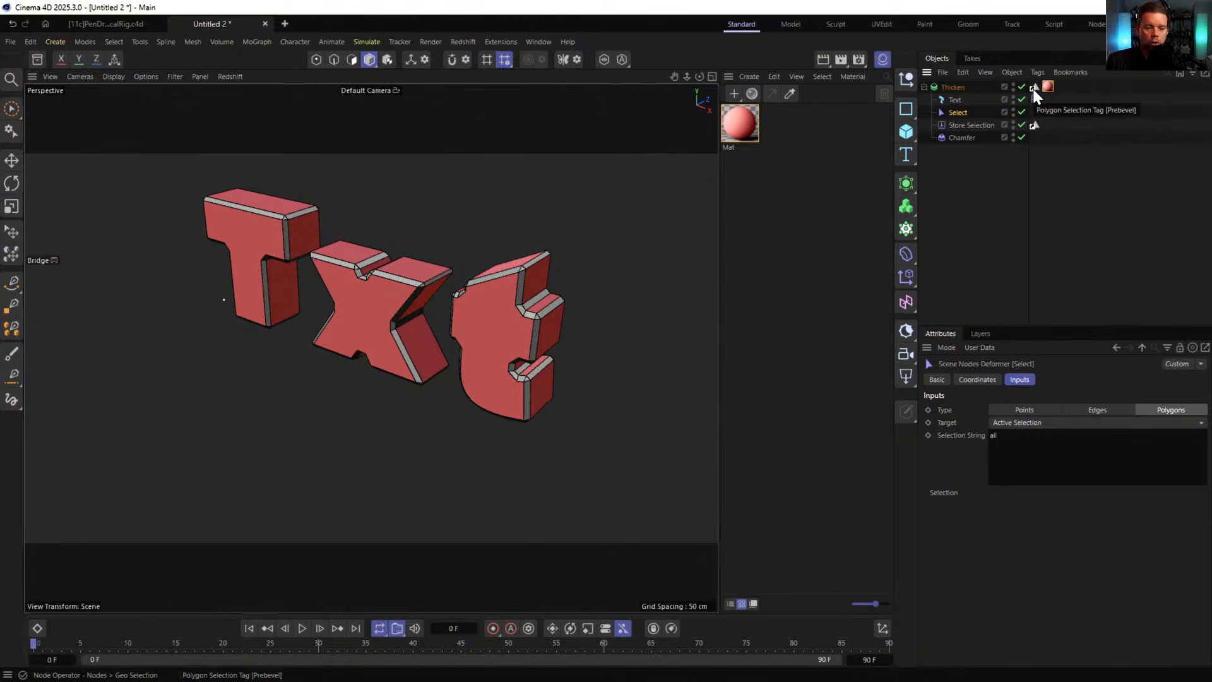
pyautogui.moveTo(1033, 89); pyautogui.dragTo(523, 272)
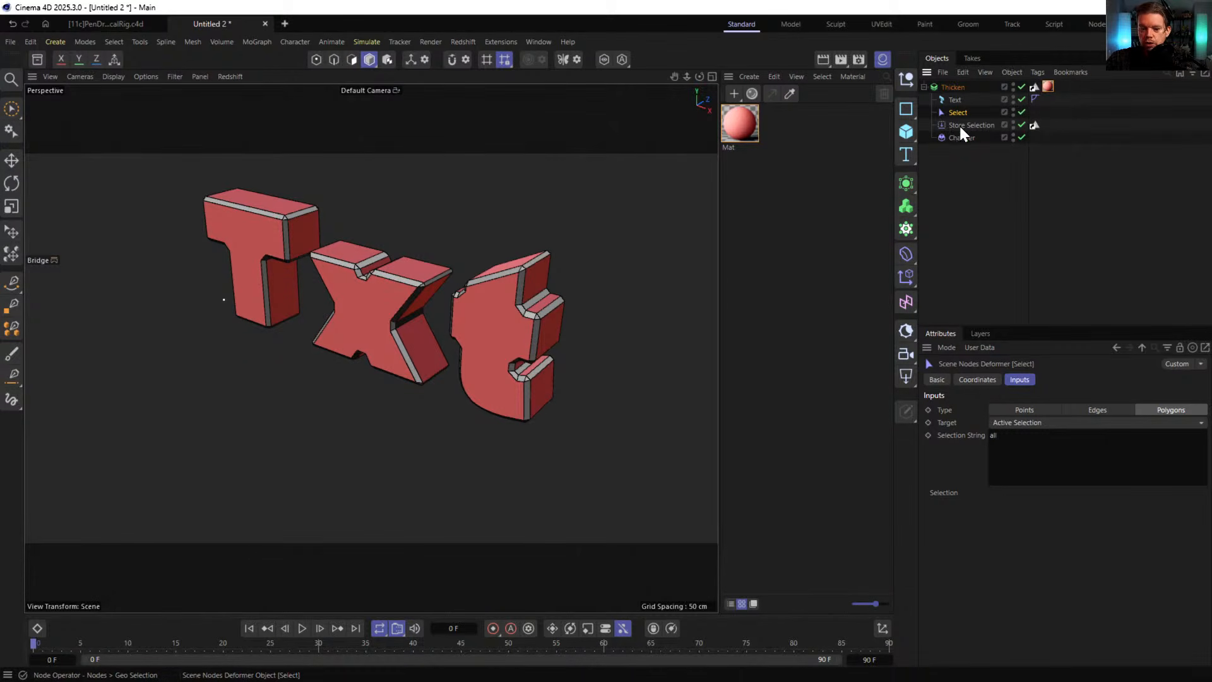
pyautogui.scroll(8, 574, 257)
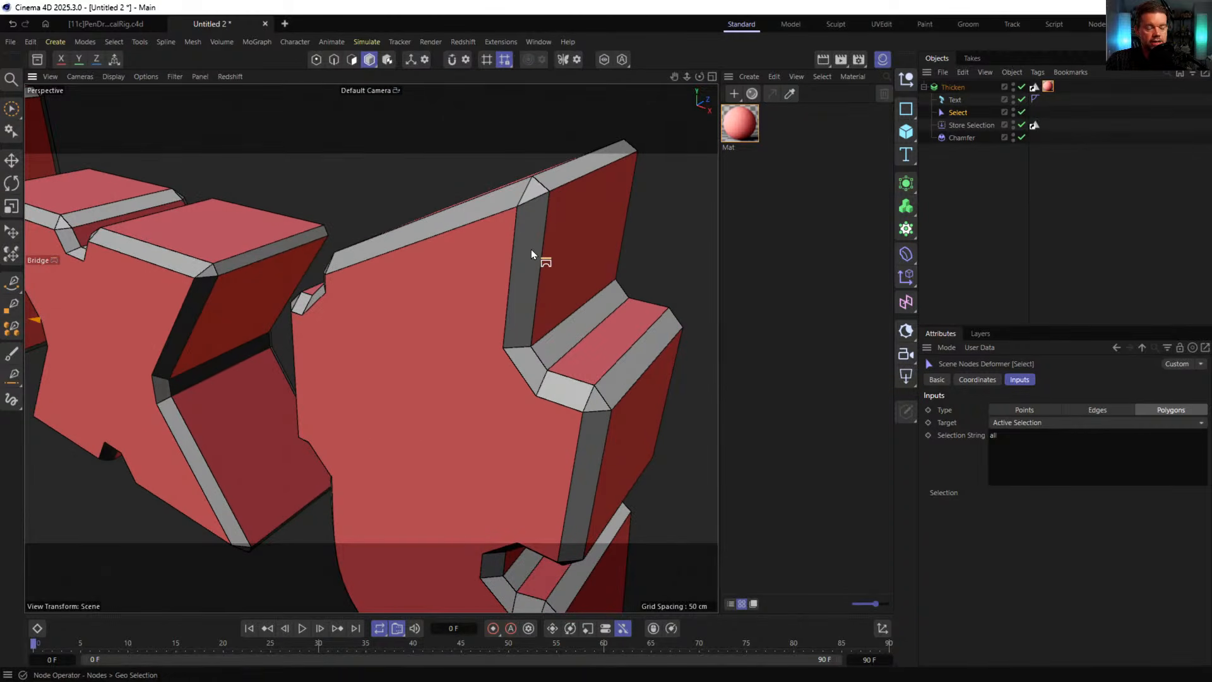
pyautogui.scroll(-8, 585, 279)
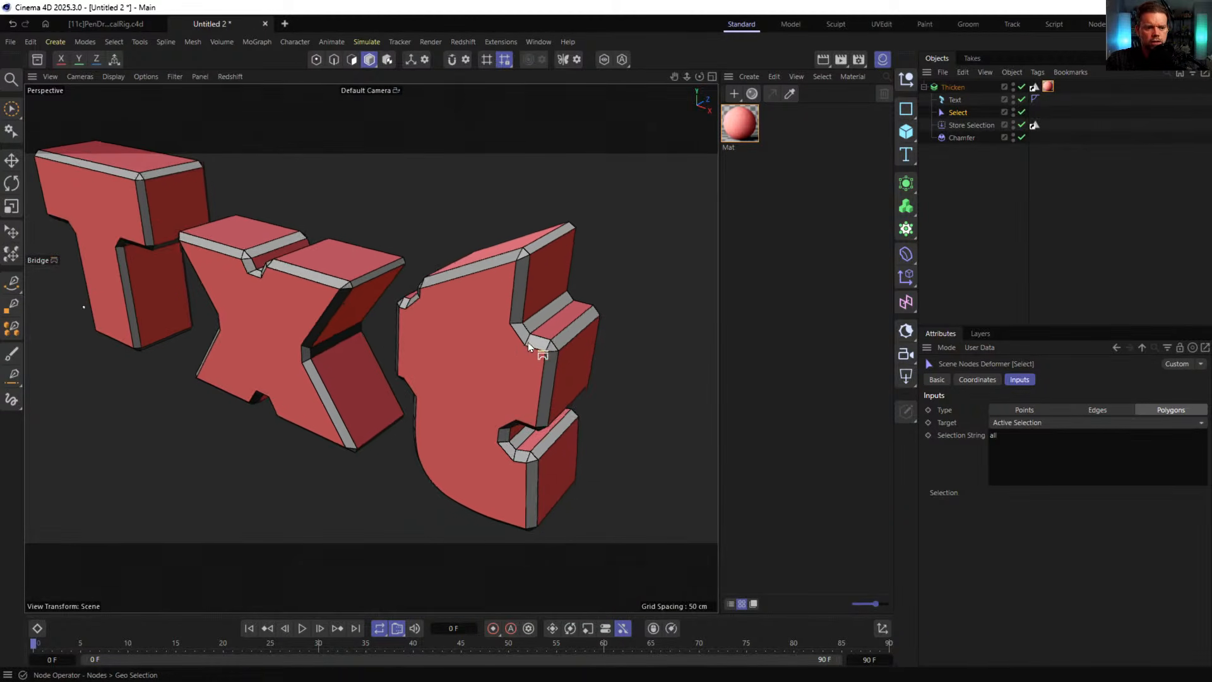
pyautogui.keyDown('alt'); pyautogui.moveTo(529, 347); pyautogui.dragTo(585, 358); pyautogui.keyUp('alt')
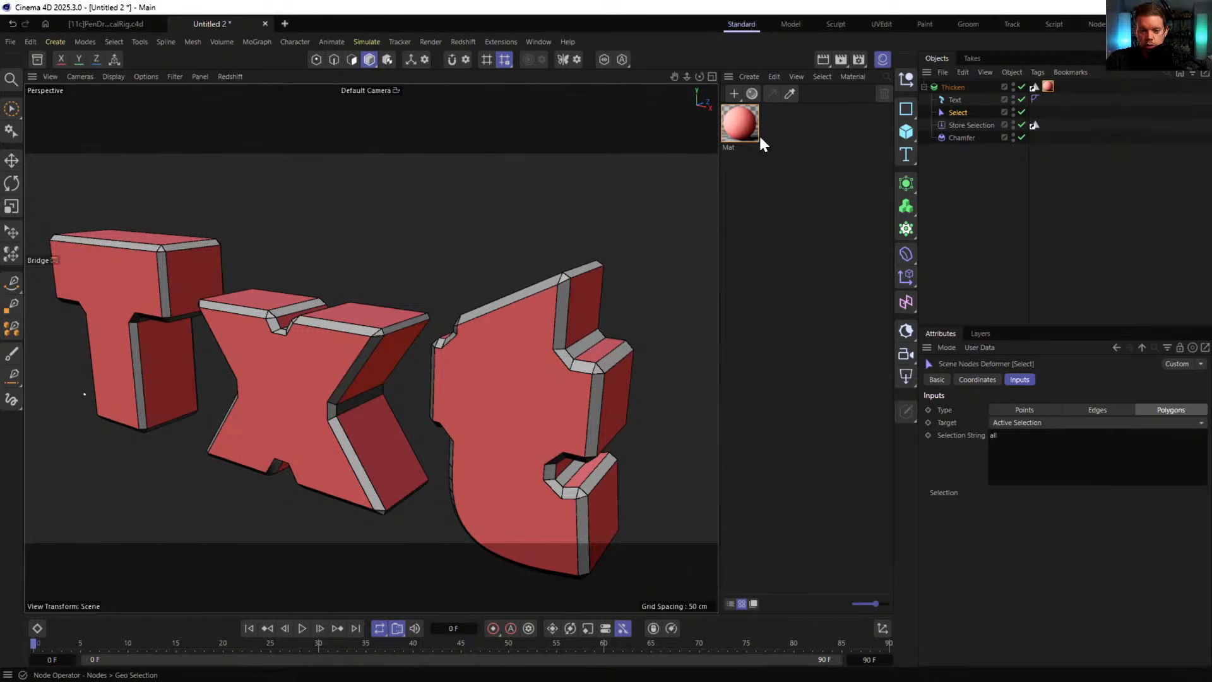
# - Duplicate the light red material and change the copy's base color to teal by reducing its red channel to the minimum
pyautogui.moveTo(740, 123); pyautogui.dragTo(794, 126)
pyautogui.click(1038, 506)
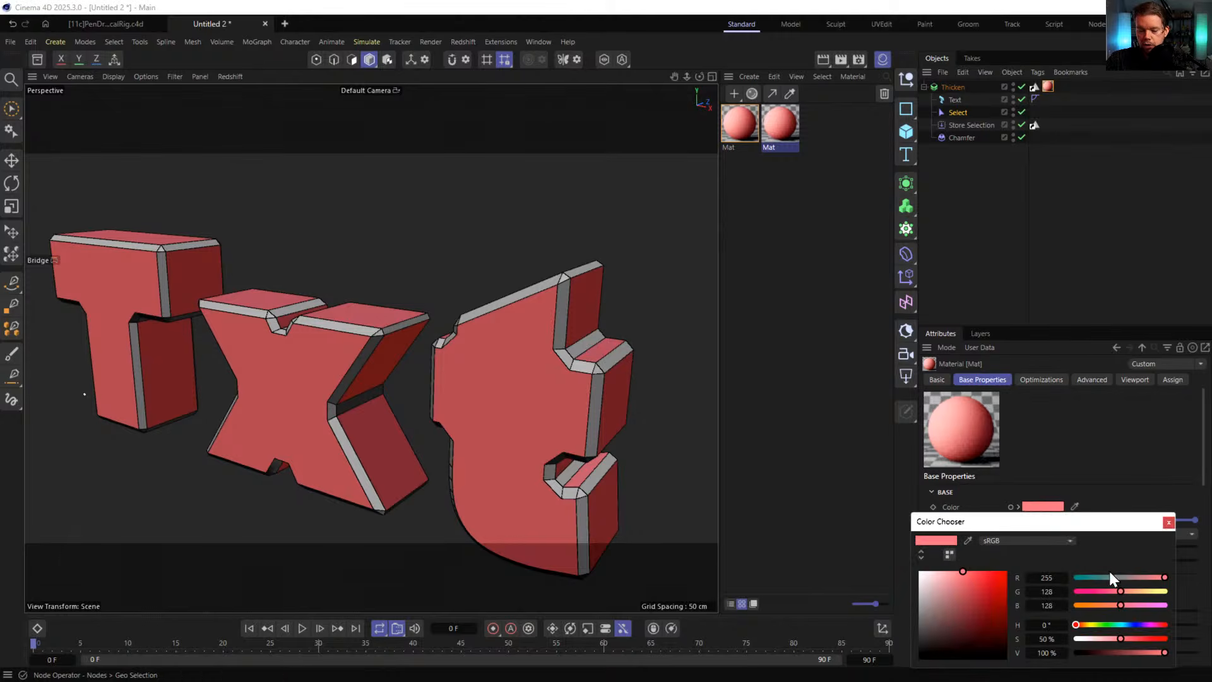
pyautogui.moveTo(1108, 577); pyautogui.dragTo(1010, 585)
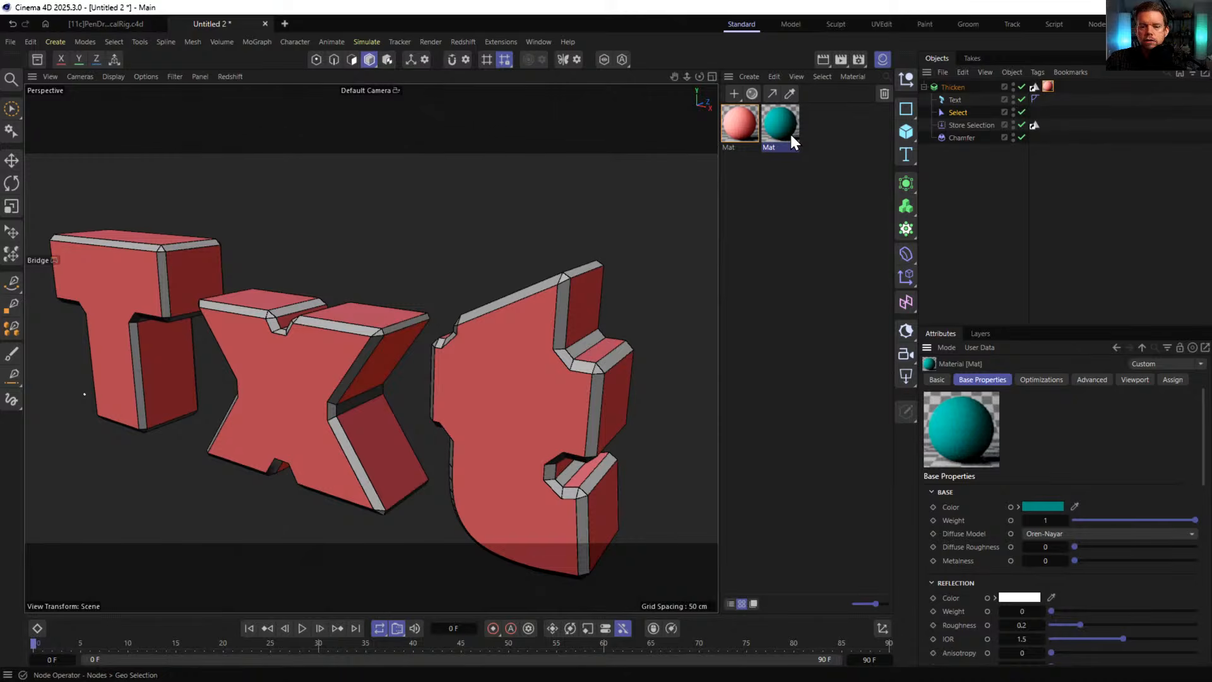
# - Apply the teal material to Thicken and order its tag before the red Prebevel material tag so it covers only the bevels
pyautogui.moveTo(790, 131); pyautogui.dragTo(969, 89)
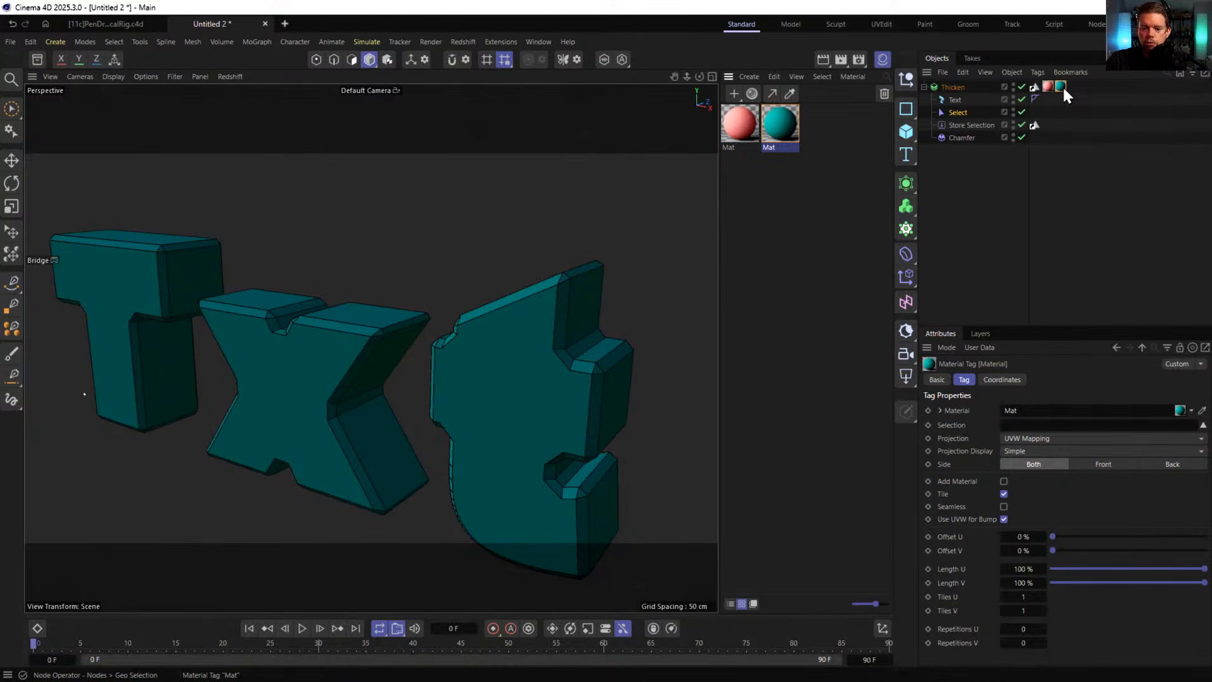
pyautogui.moveTo(1048, 86); pyautogui.dragTo(1069, 82)
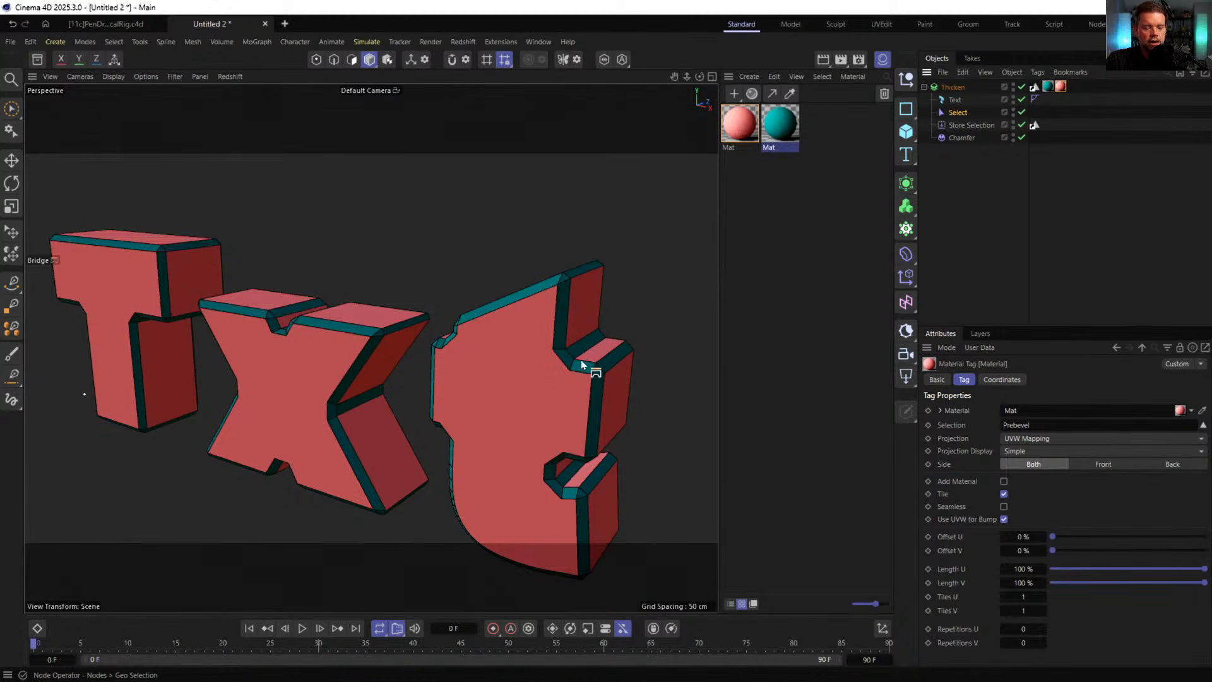
pyautogui.keyDown('alt'); pyautogui.moveTo(559, 342); pyautogui.dragTo(606, 328); pyautogui.keyUp('alt')
pyautogui.click(1048, 86)
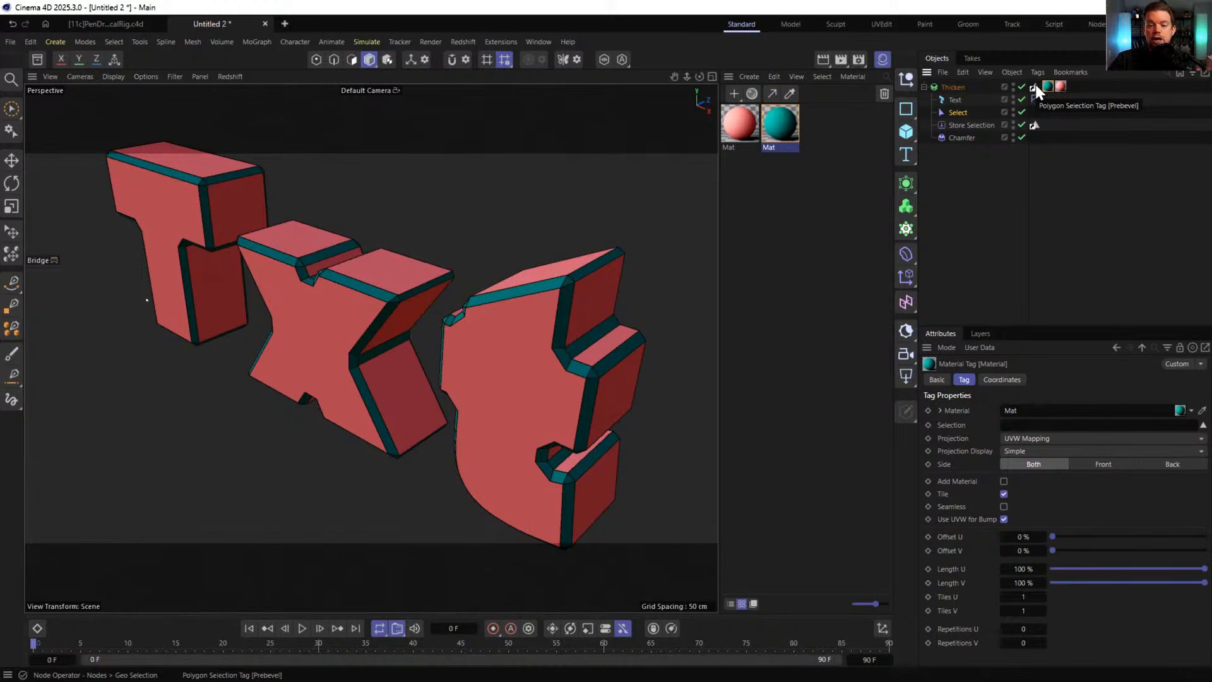
pyautogui.moveTo(1035, 84)
pyautogui.mouseDown()
pyautogui.moveTo(1072, 96)
pyautogui.moveTo(1063, 87)
pyautogui.moveTo(1052, 109)
pyautogui.moveTo(1059, 88)
pyautogui.mouseUp()
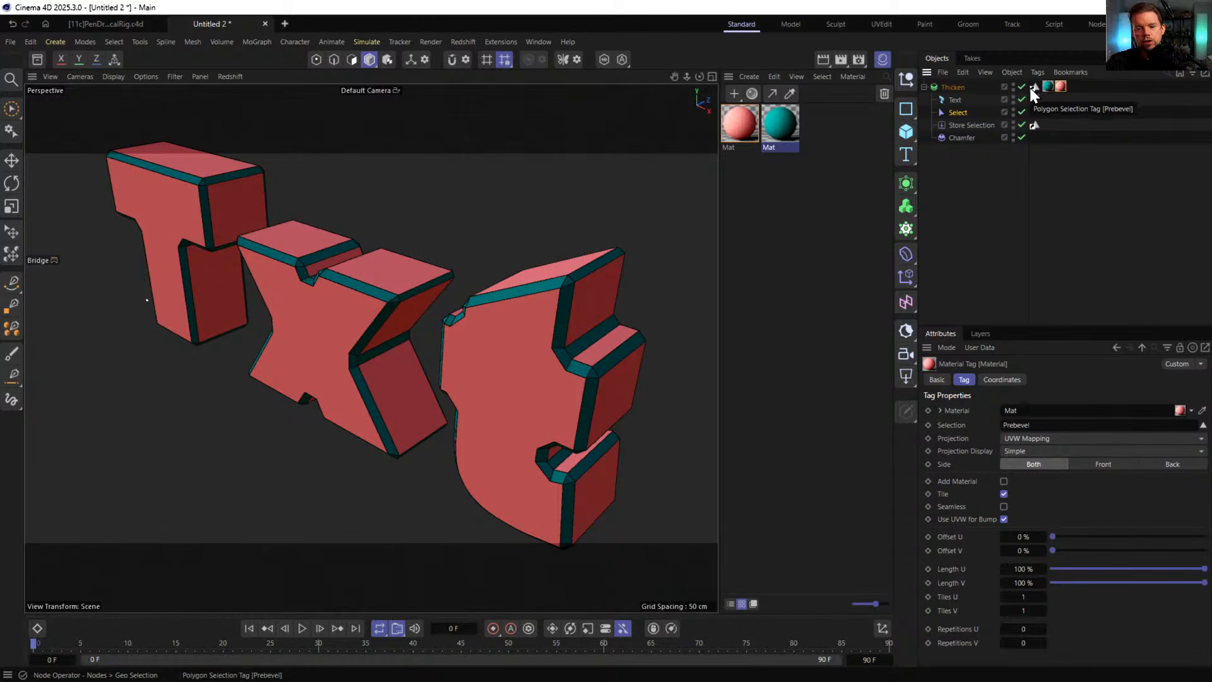
# - Review the Chamfer and Select modifier settings and delete the teal material tag from Thicken
pyautogui.click(981, 138)
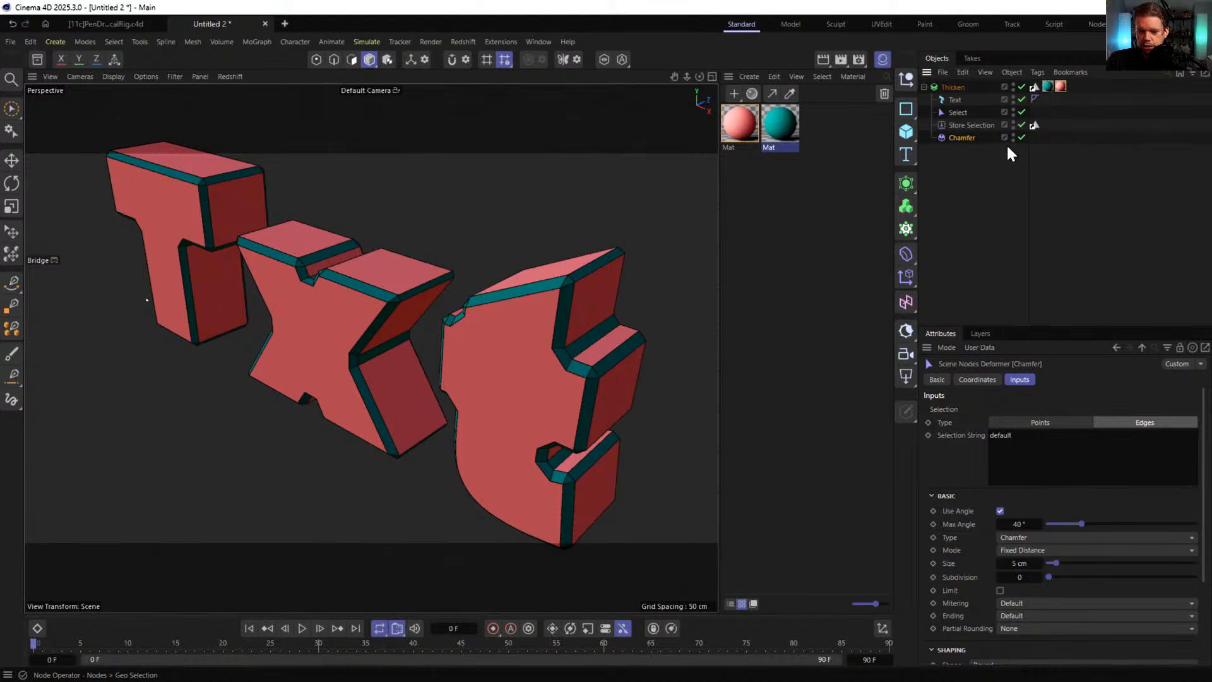
pyautogui.click(958, 111)
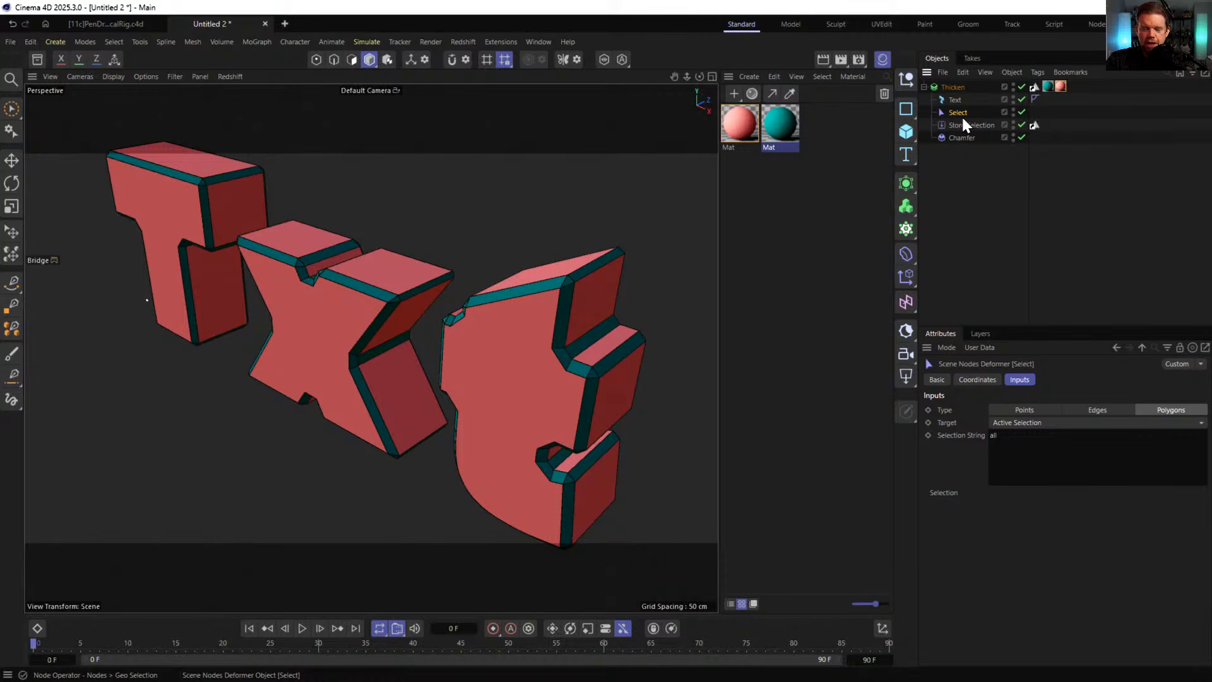
pyautogui.click(1048, 86)
pyautogui.press('Delete')
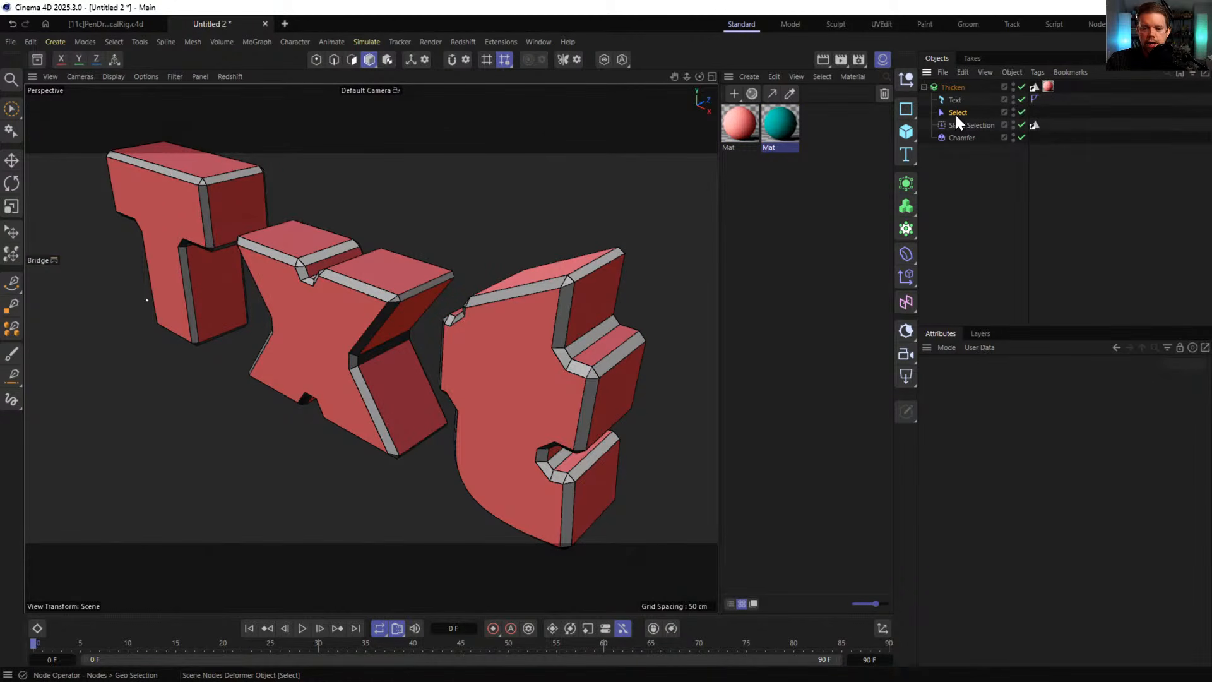
# - Duplicate the Select modifier below Chamfer and set its selection string to all-"Prebevel" using the stored polygon selection
pyautogui.moveTo(955, 112); pyautogui.dragTo(960, 139)
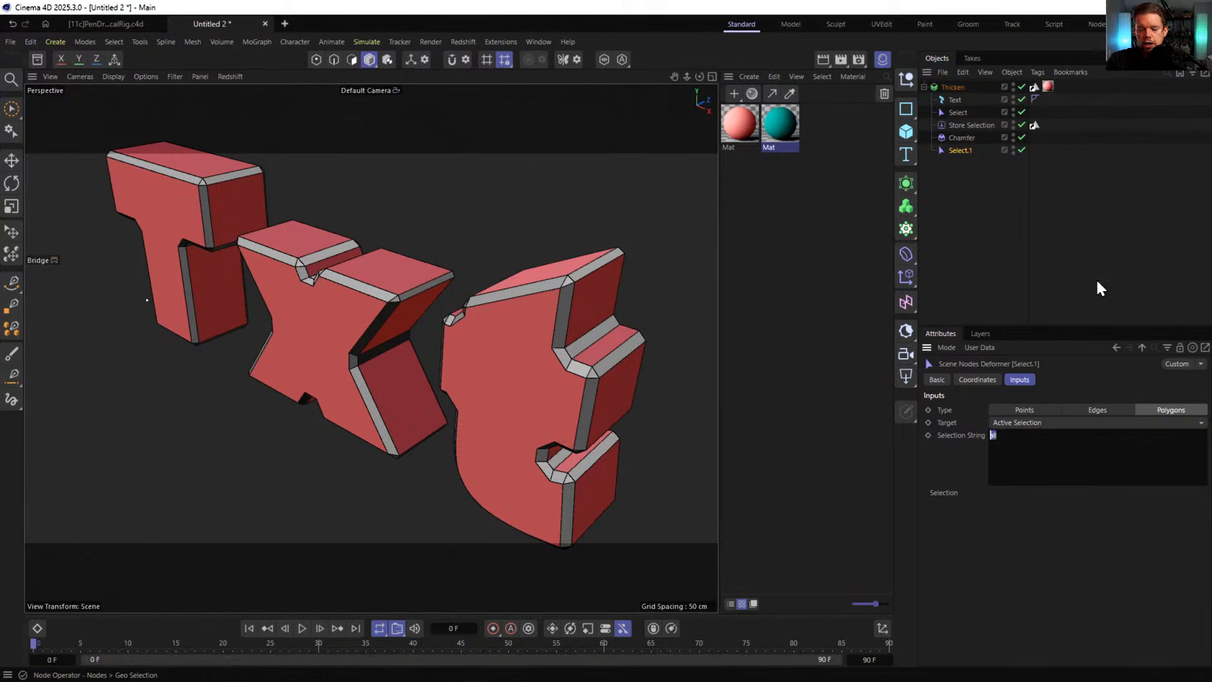
pyautogui.moveTo(1036, 89); pyautogui.dragTo(1008, 450)
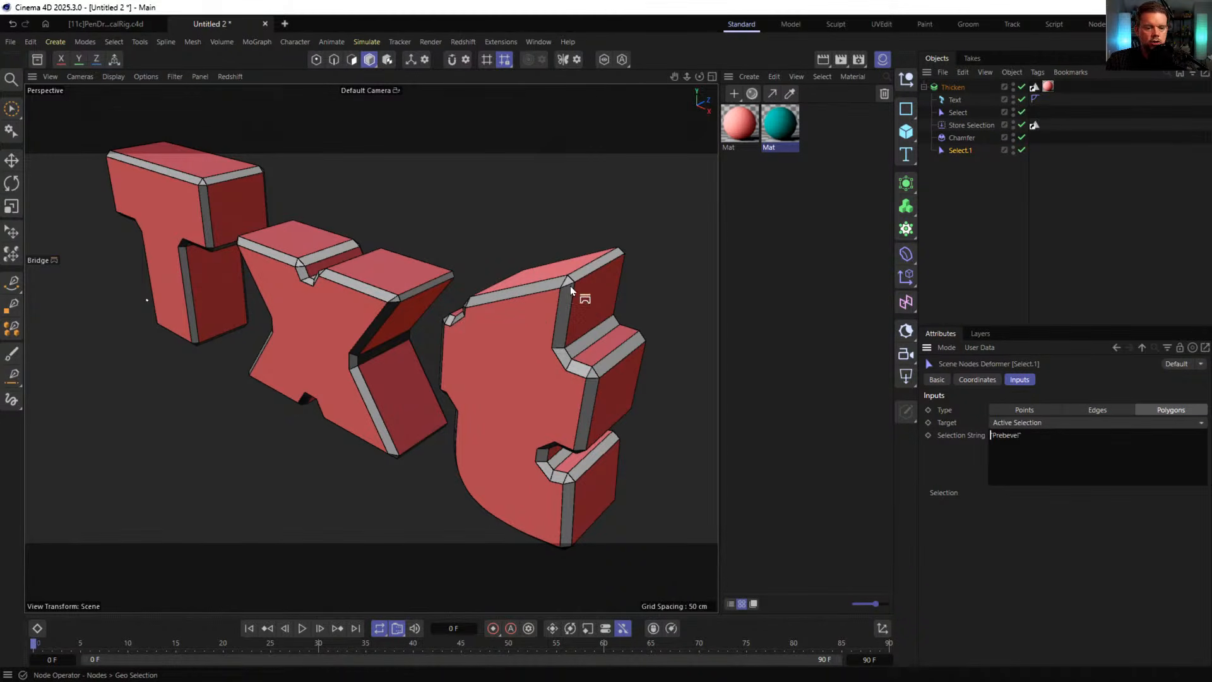
pyautogui.moveTo(1098, 440); pyautogui.dragTo(926, 428)
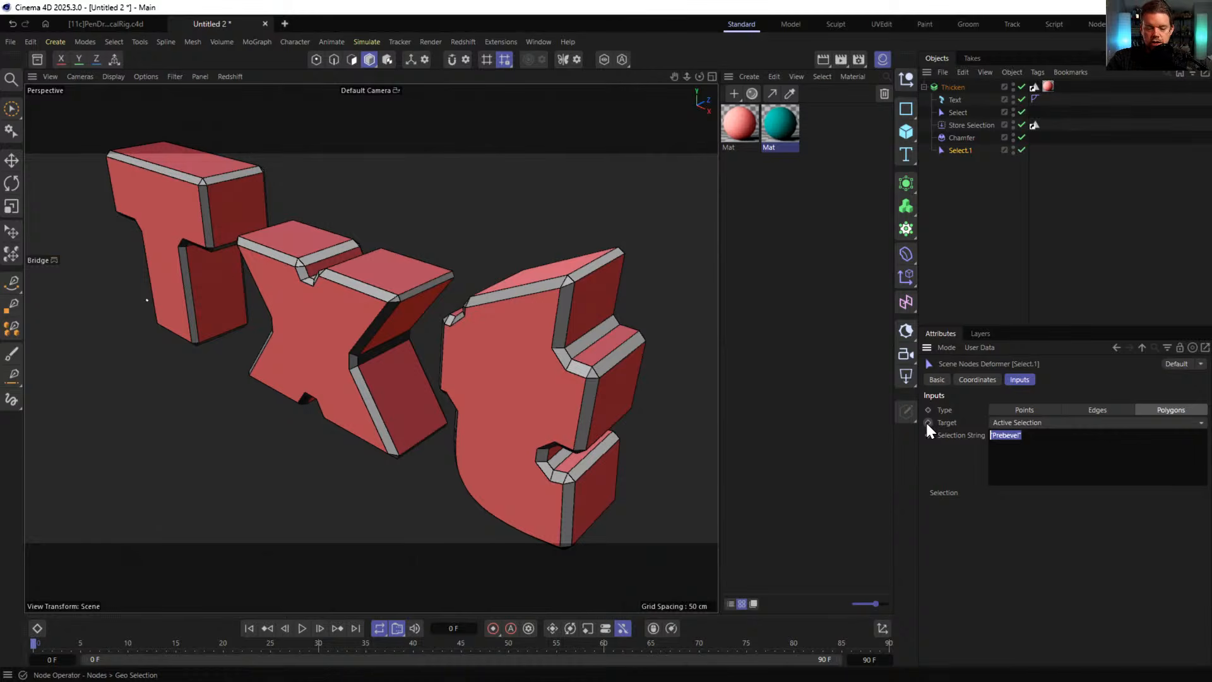
pyautogui.write('all-')
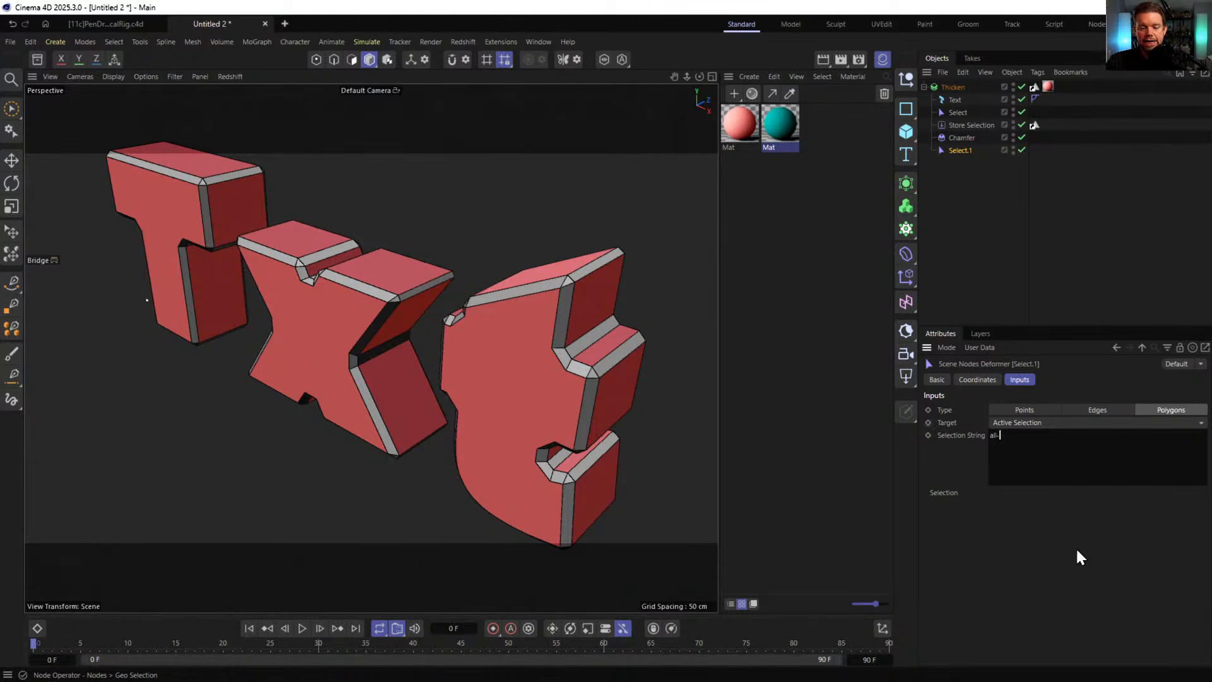
pyautogui.moveTo(1039, 87); pyautogui.dragTo(1063, 465)
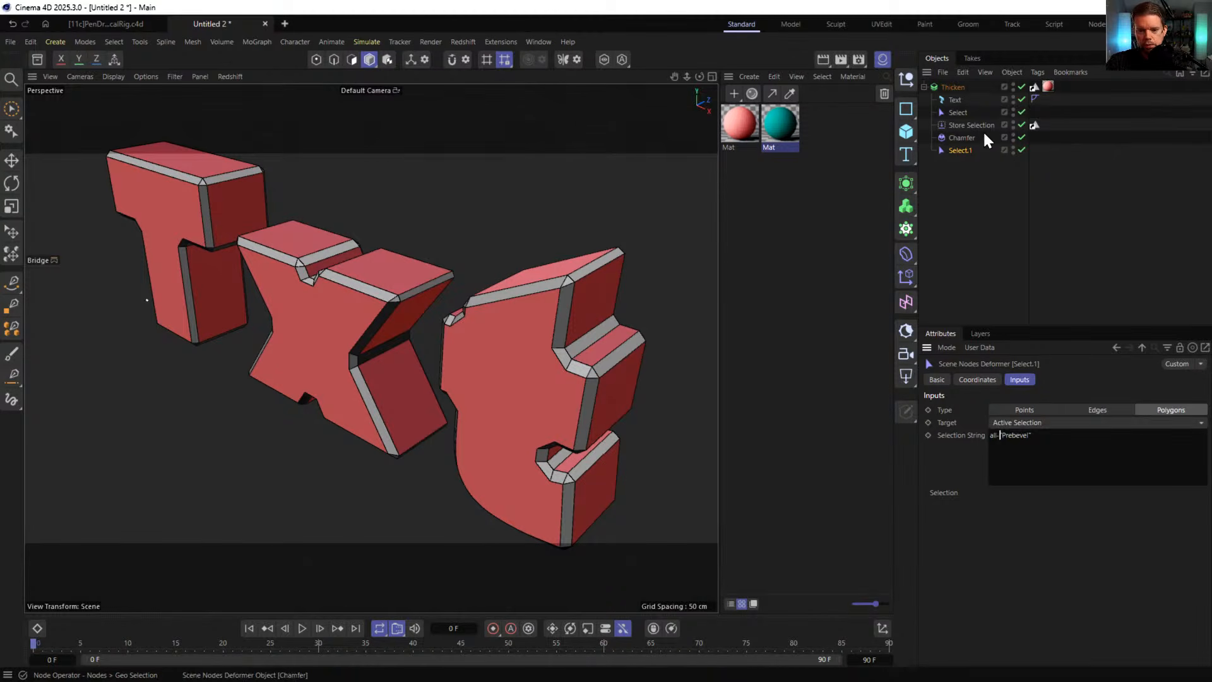
# - Compare the Store Selection settings with the duplicated Select modifier's string, and delete that duplicate below Chamfer
pyautogui.click(961, 124)
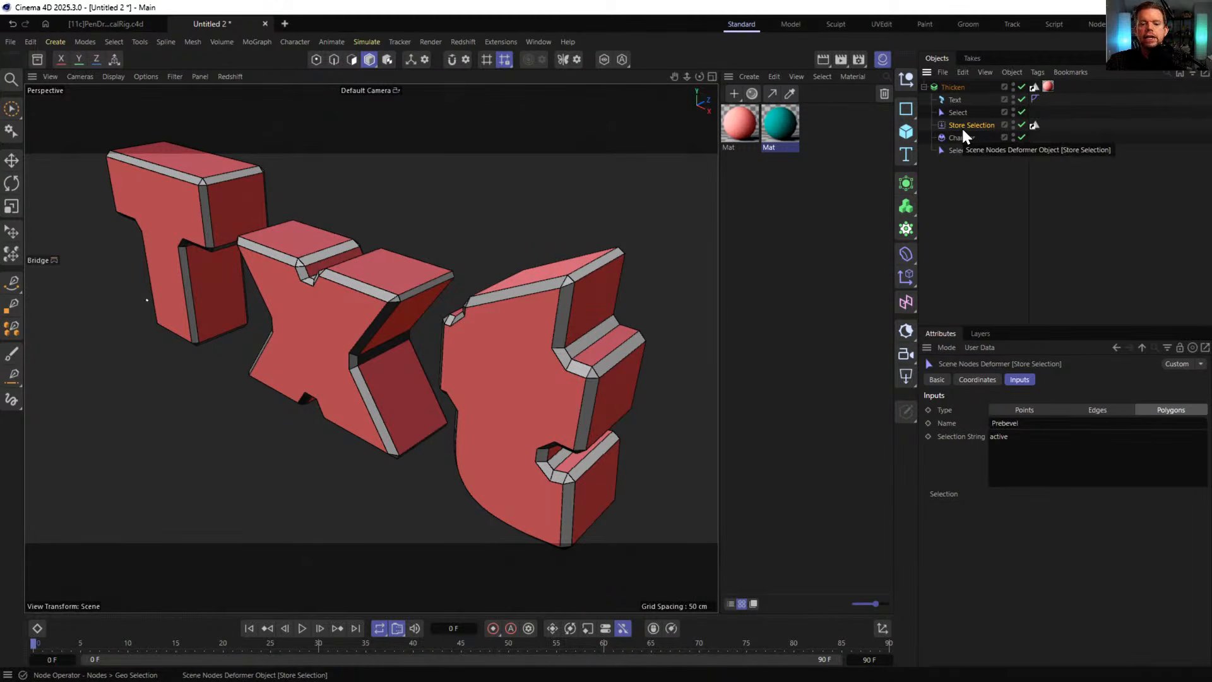
pyautogui.click(961, 151)
pyautogui.moveTo(1102, 481); pyautogui.dragTo(877, 436)
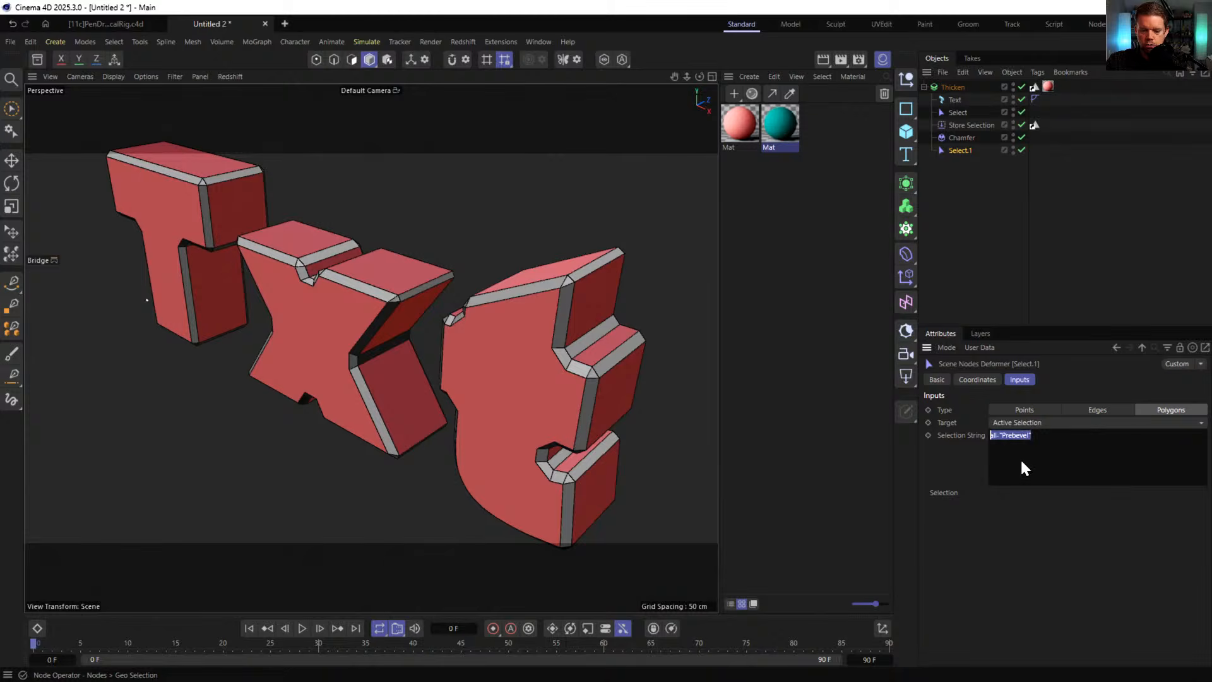
pyautogui.click(952, 146)
pyautogui.press('Delete')
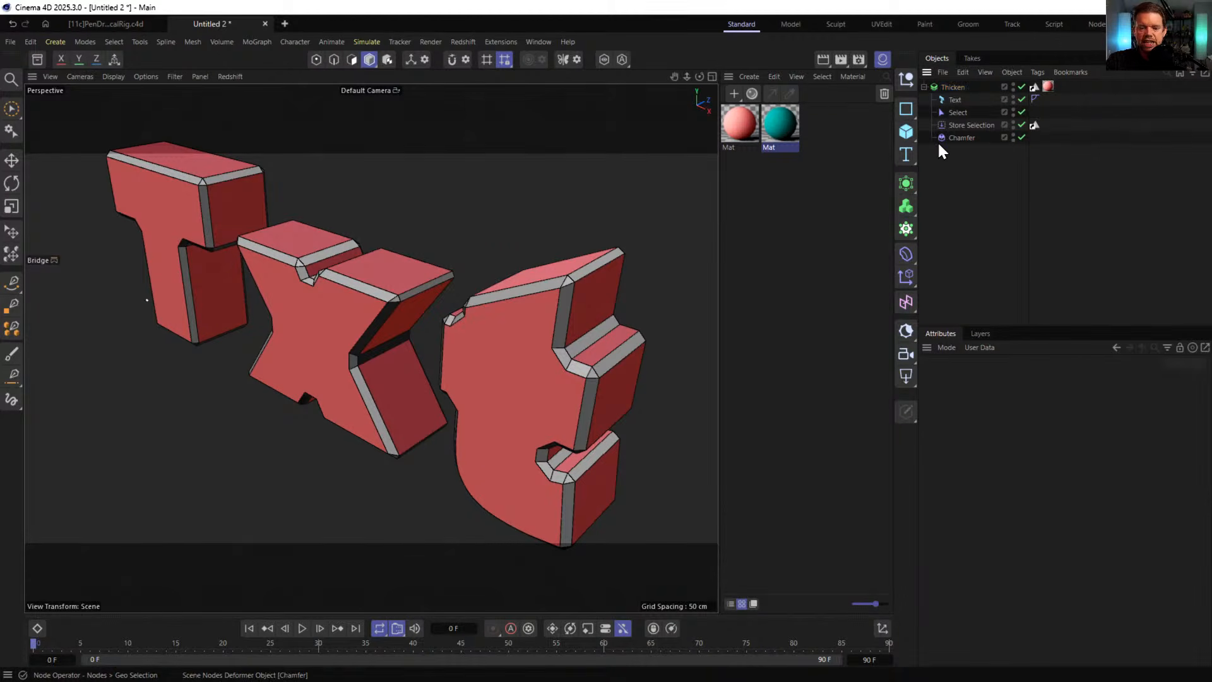
# - Select the Store Selection modifier under Thicken that holds the Prebevel polygons
pyautogui.click(952, 124)
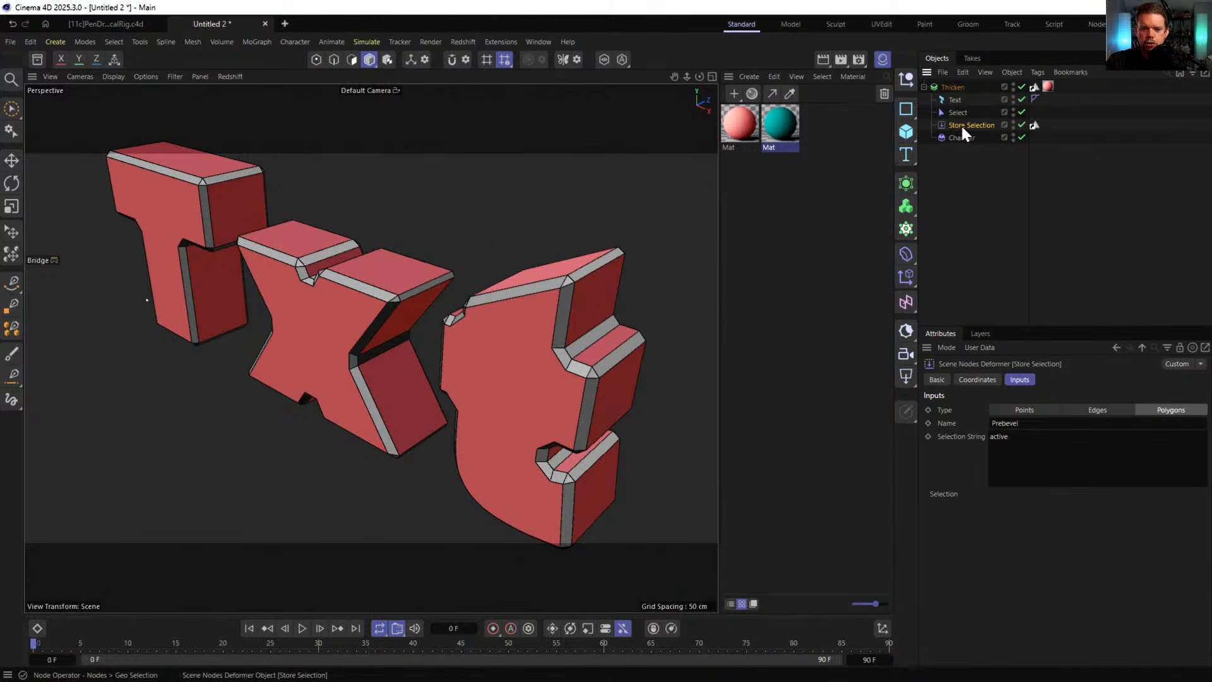
# - Delete the Select modifier and set the Prebevel Store Selection's selection string to all
pyautogui.click(956, 112)
pyautogui.press('Delete')
pyautogui.click(956, 113)
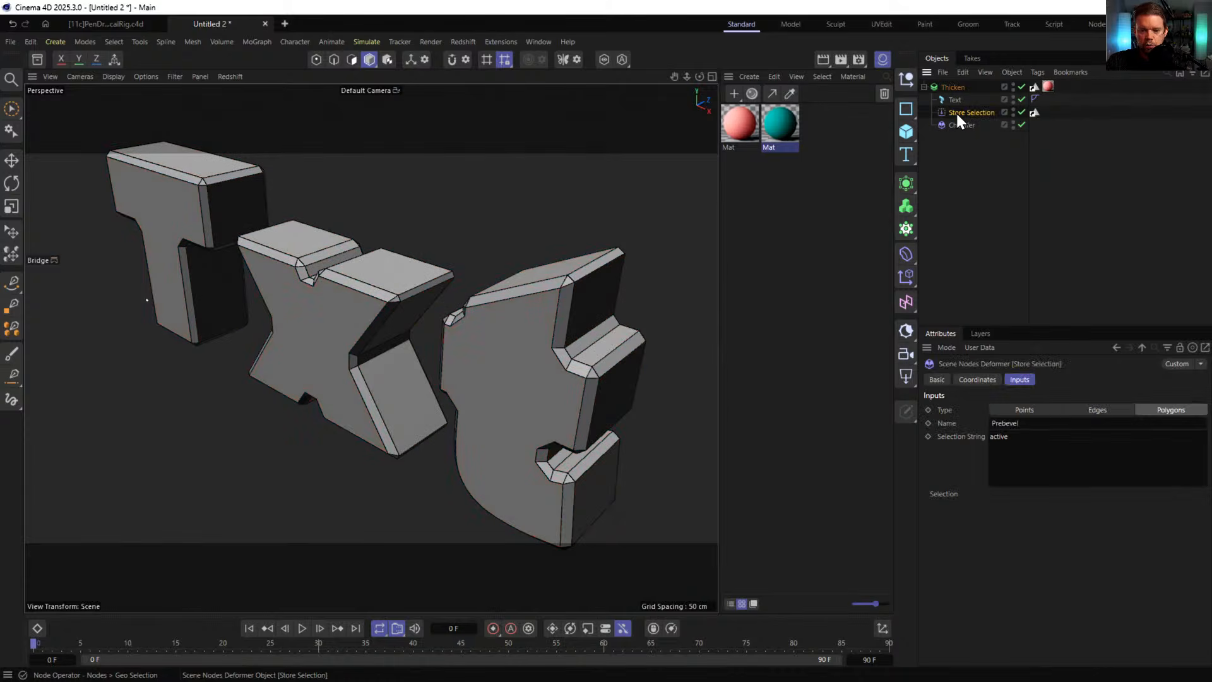
pyautogui.doubleClick(993, 436)
pyautogui.write('all')
pyautogui.press('Return')
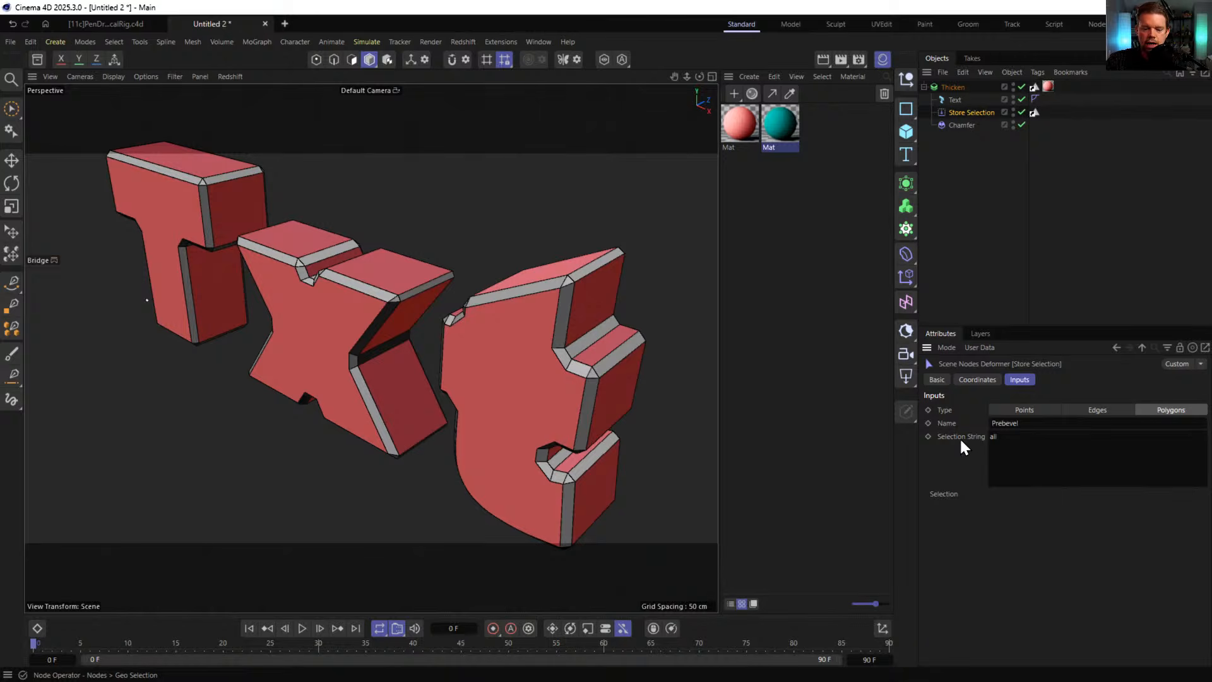
# - Duplicate the Store Selection modifier below Chamfer and set the copy's selection string to all-"Prebevel"
pyautogui.keyDown('ctrl'); pyautogui.moveTo(952, 113); pyautogui.dragTo(961, 131); pyautogui.keyUp('ctrl')
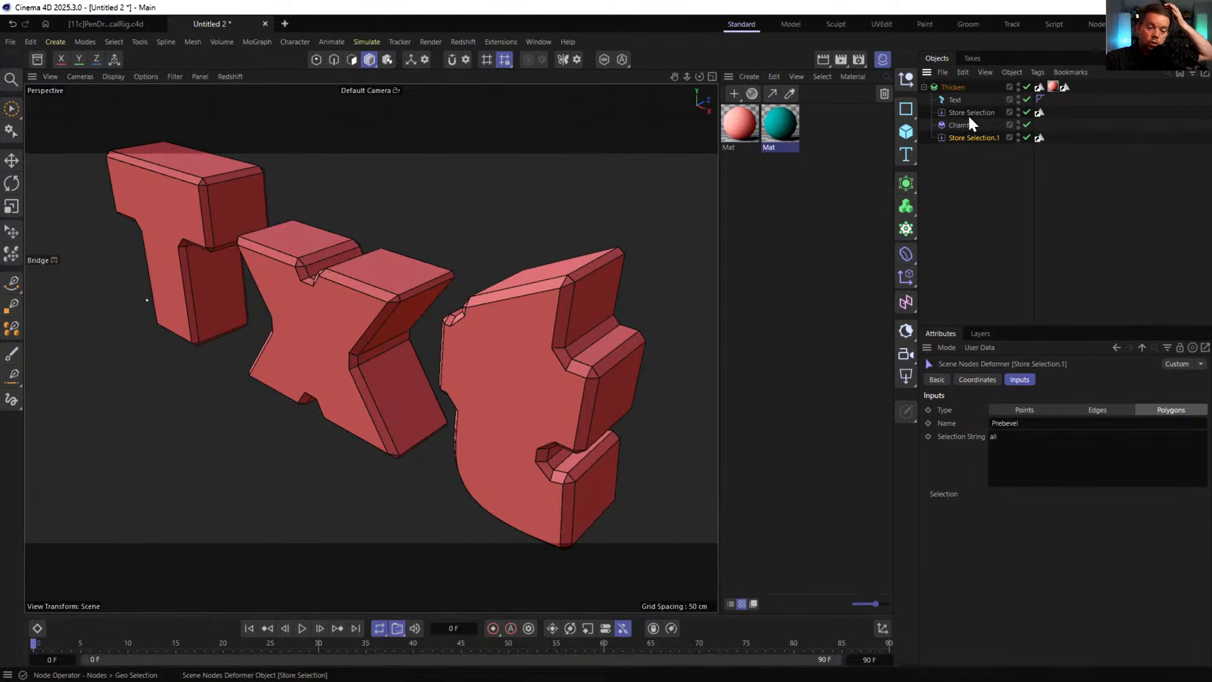
pyautogui.click(1010, 437)
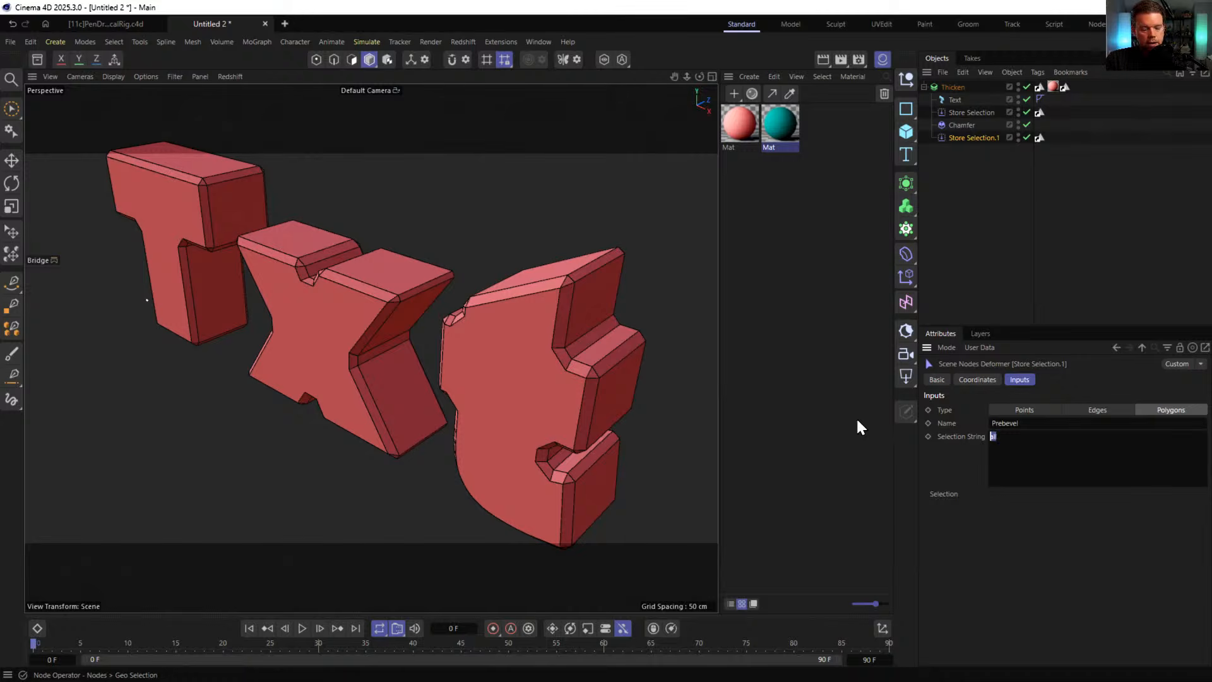
pyautogui.write('-"Prebevel"')
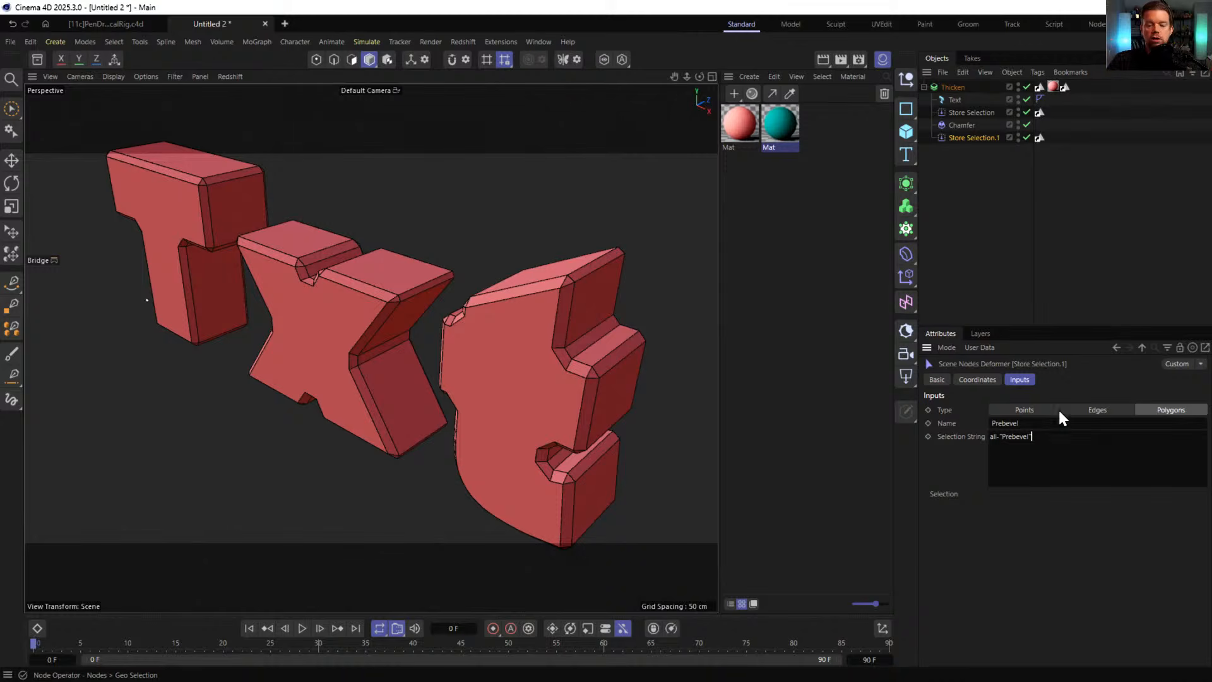
pyautogui.click(1097, 384)
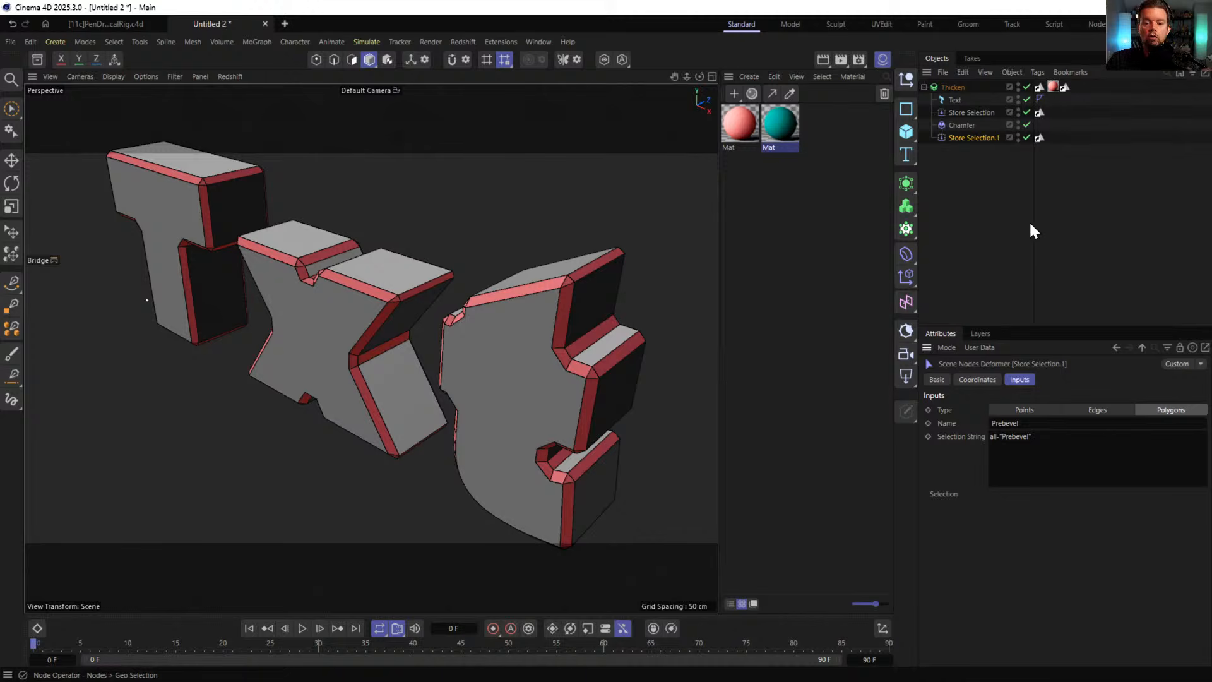
# - Name the duplicated Store Selection's selection Bevel and check the two selection tags on it
pyautogui.doubleClick(1035, 423)
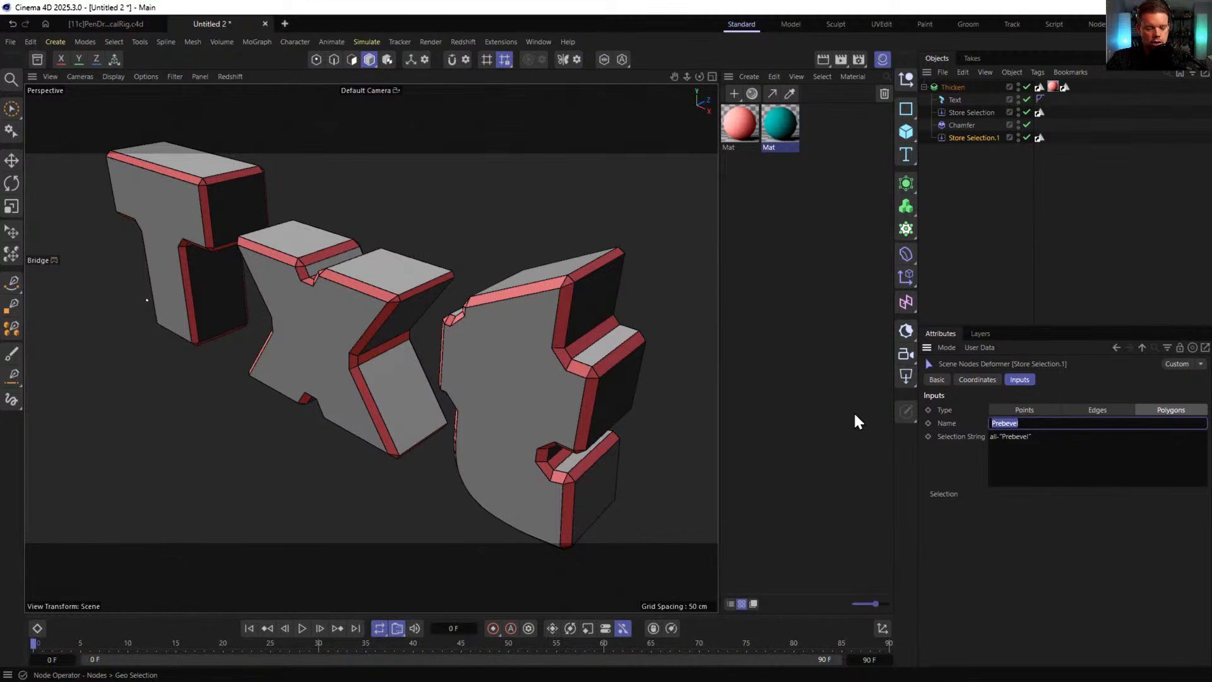
pyautogui.write('Bevel')
pyautogui.press('Return')
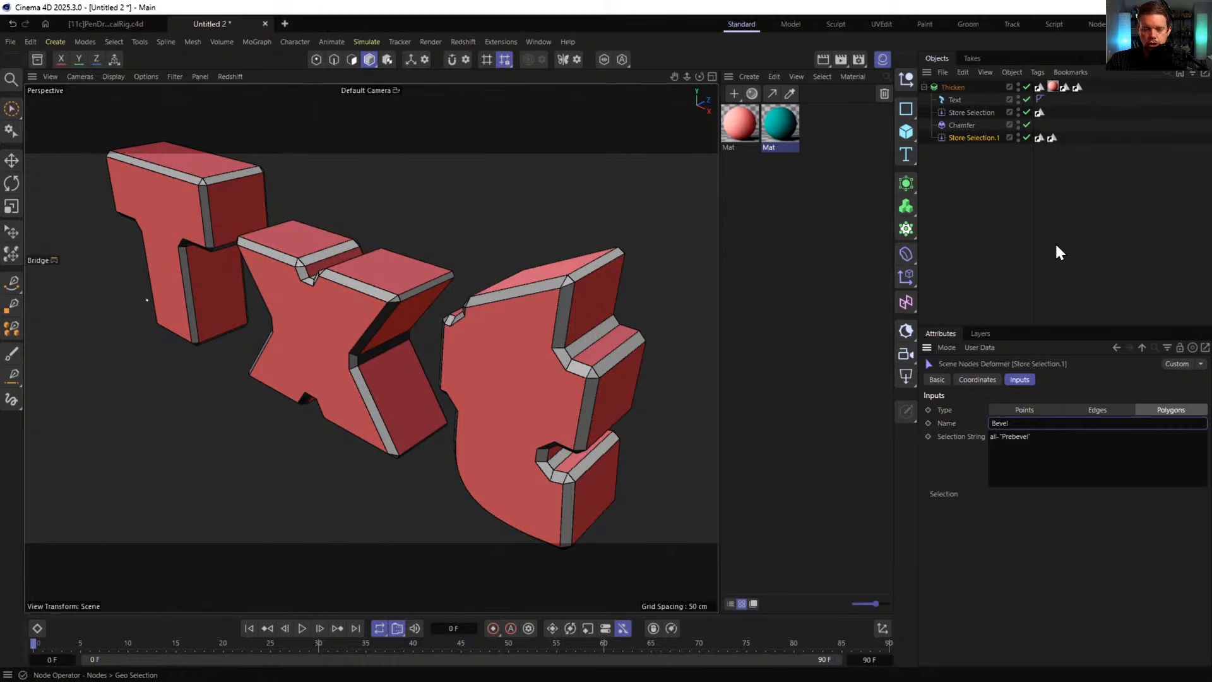
pyautogui.click(1053, 137)
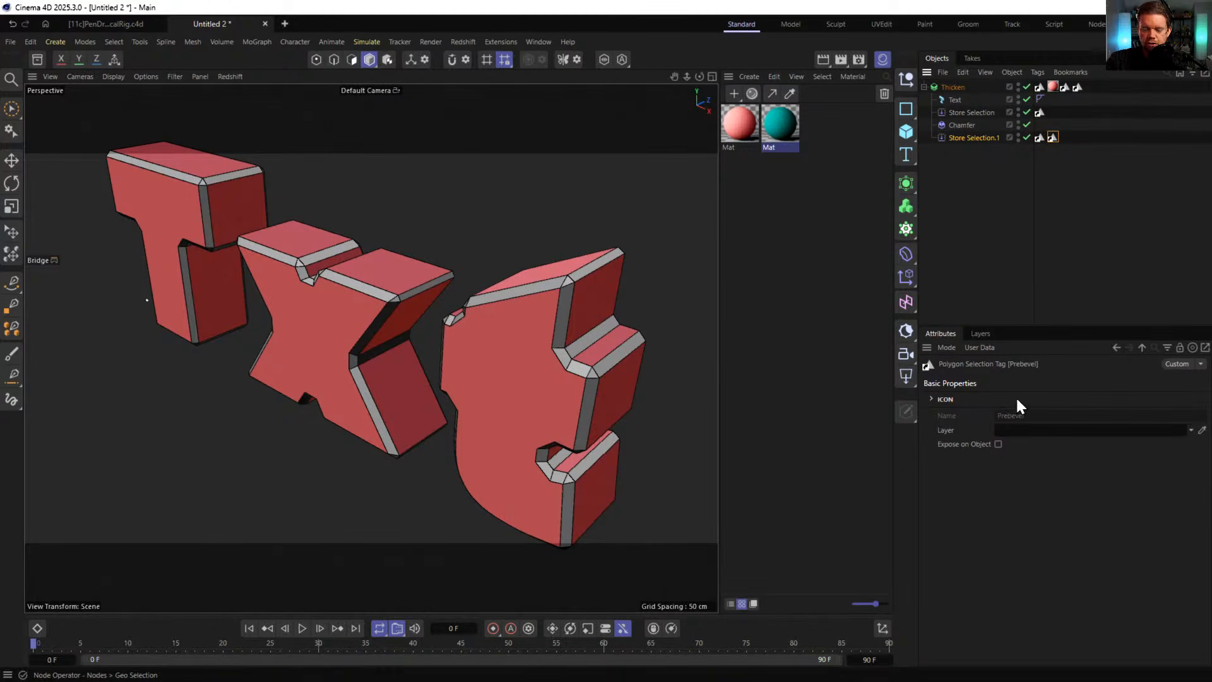
pyautogui.click(1040, 138)
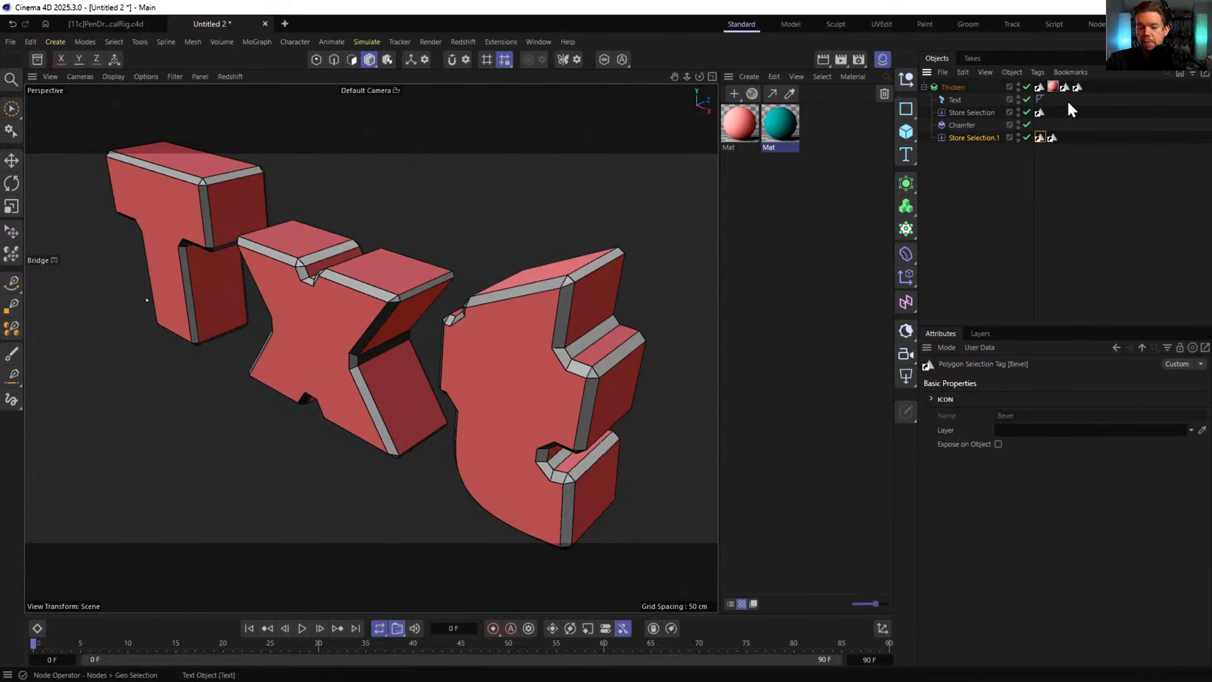
# - Remove the red material from the Thicken object and apply the teal material instead
pyautogui.click(1052, 87)
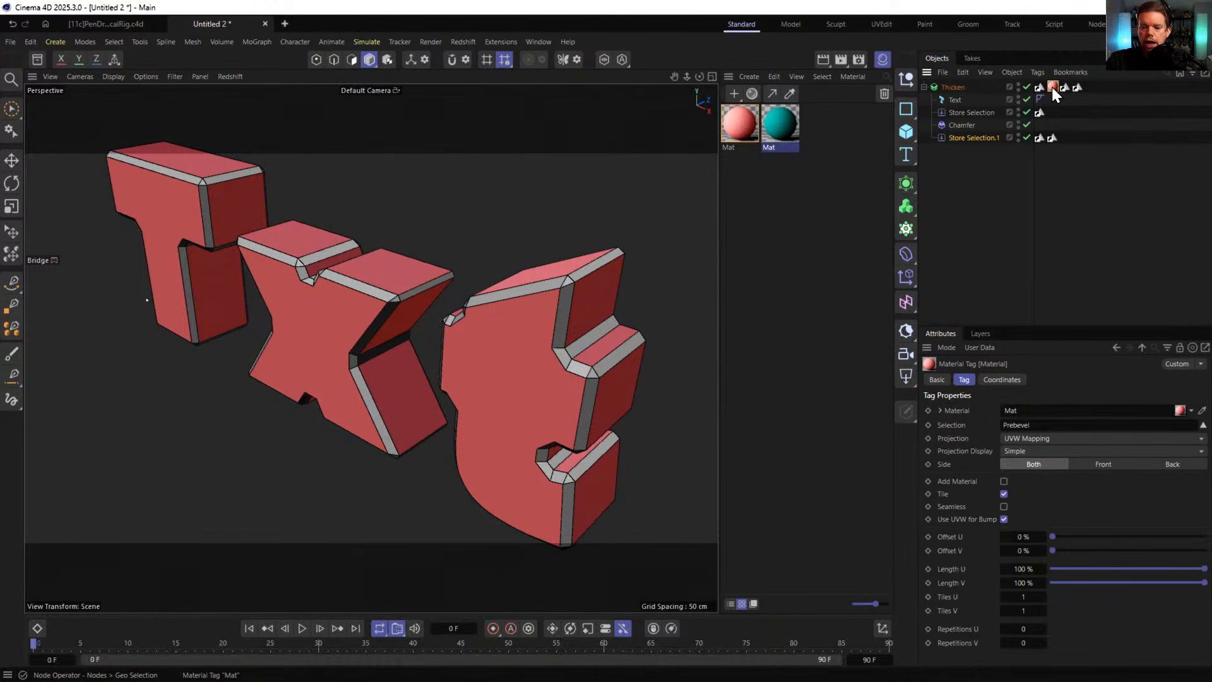
pyautogui.press('Delete')
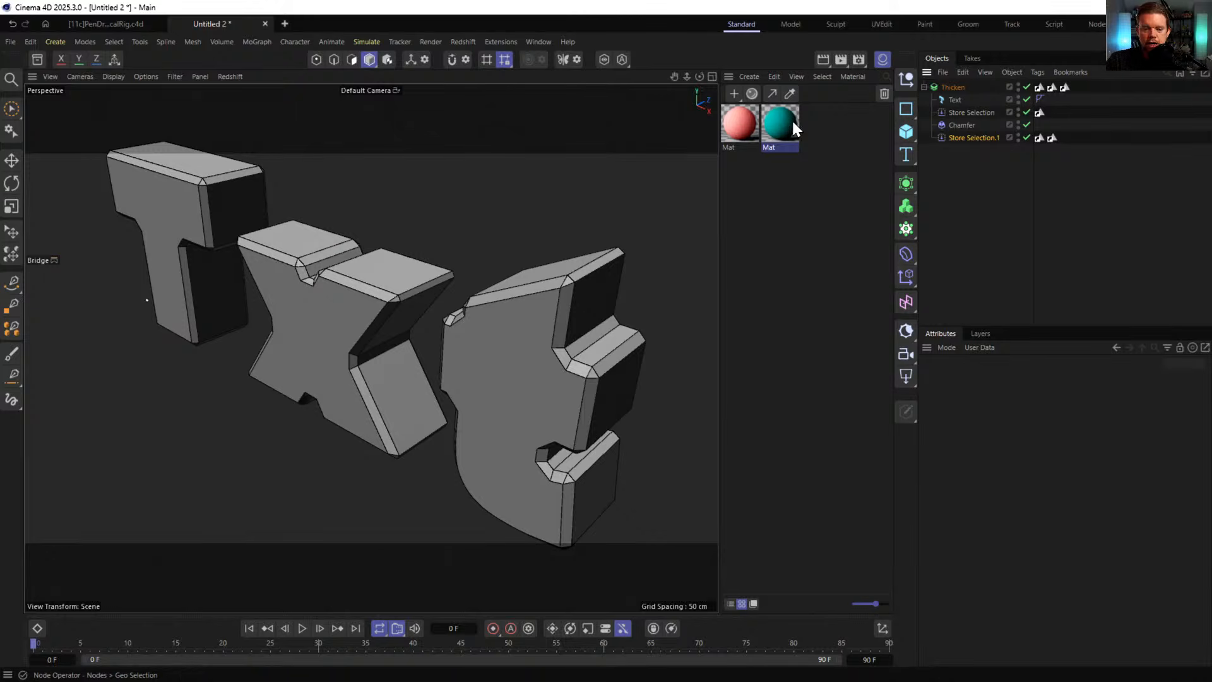
pyautogui.moveTo(790, 123); pyautogui.dragTo(956, 89)
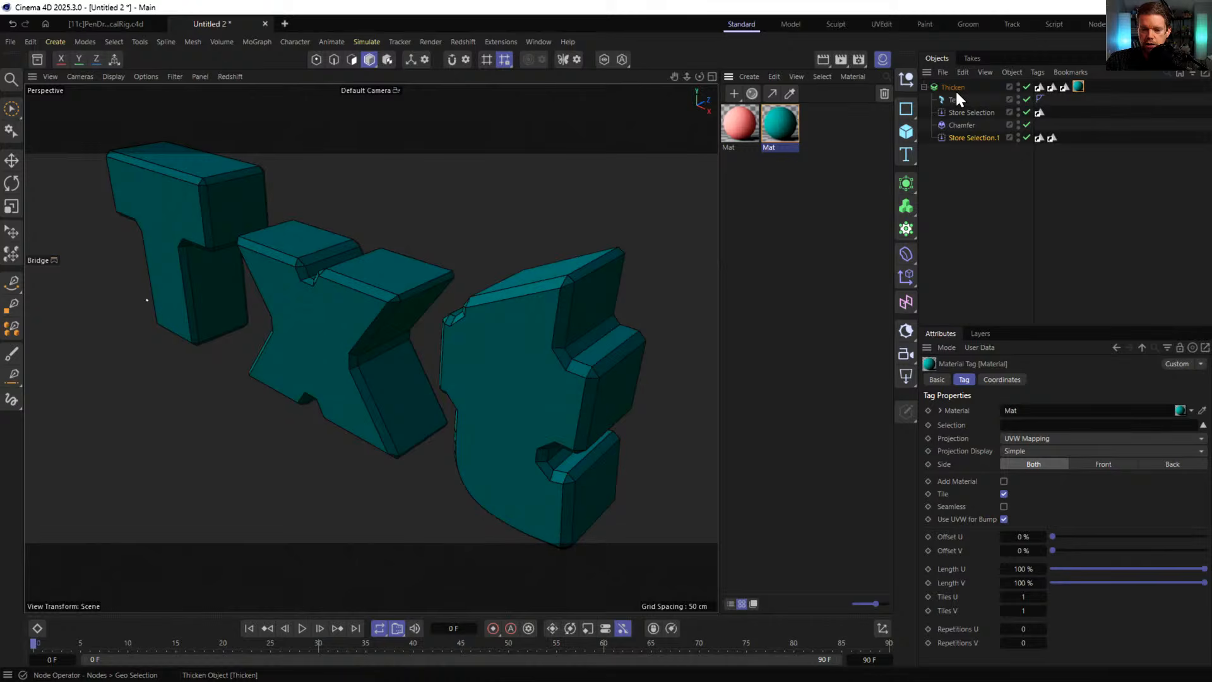
# - Restrict the teal material on Thicken to the Bevel polygon selection
pyautogui.click(1052, 137)
pyautogui.click(1077, 87)
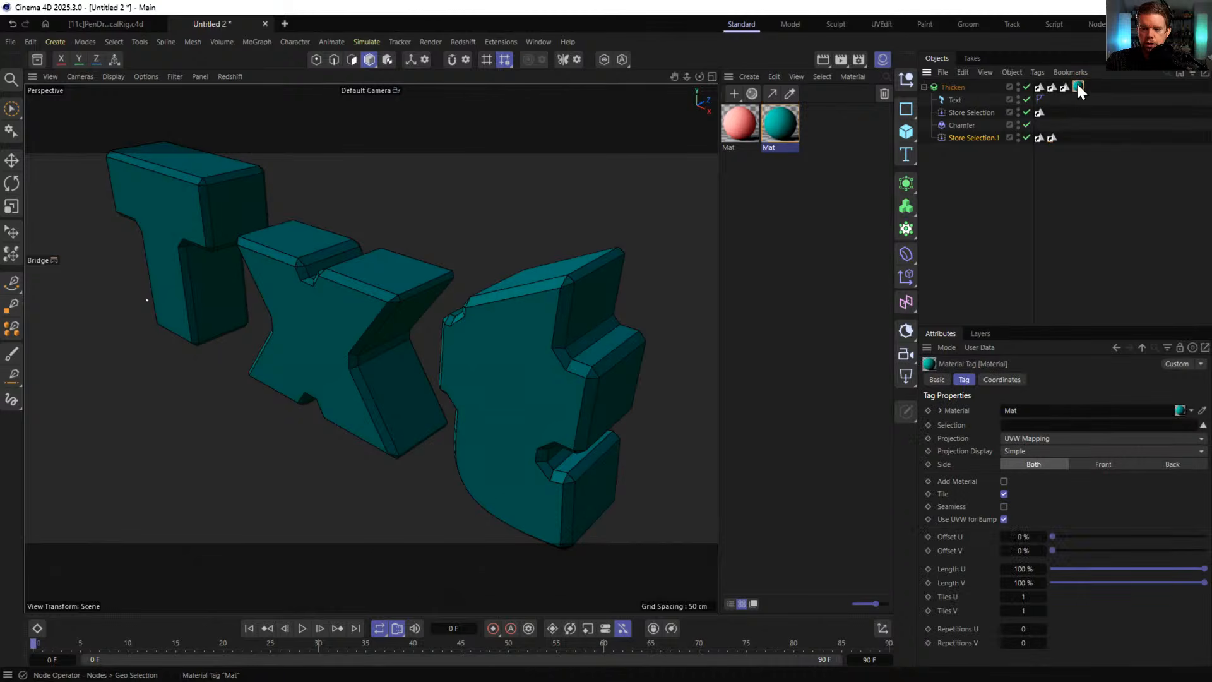
pyautogui.moveTo(1039, 138); pyautogui.dragTo(1035, 427)
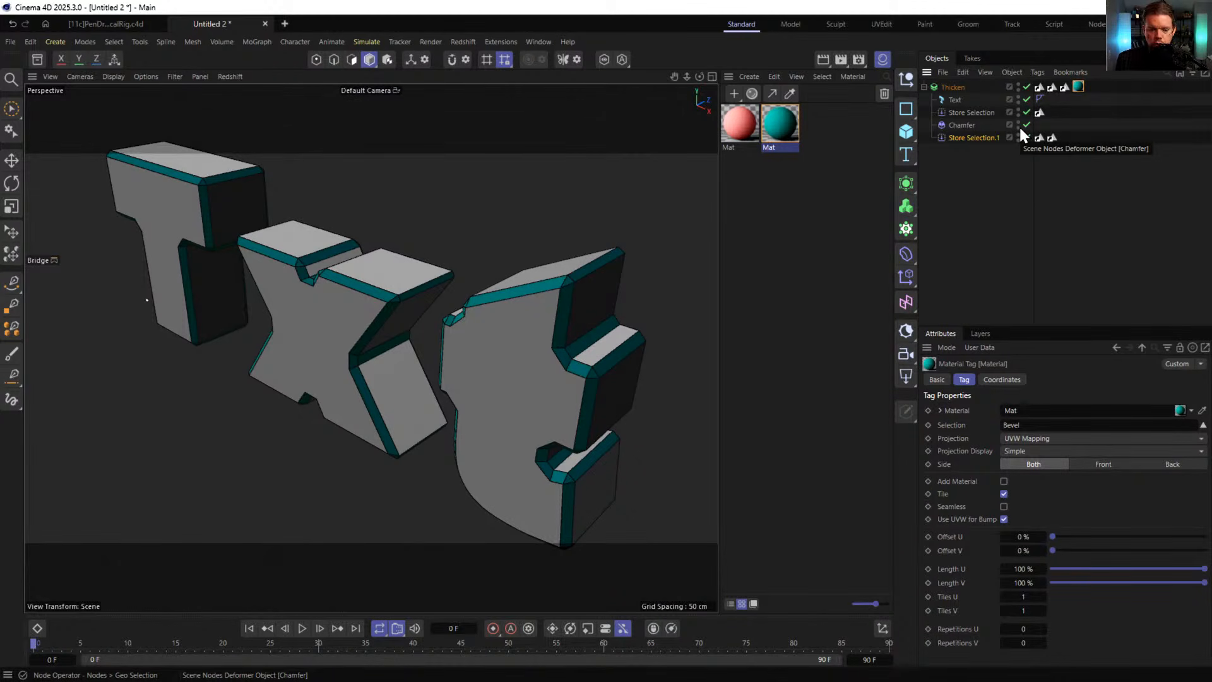
# - Hide the material manager, examine the teal bevels on the letters, and show the Thicken generator's selection options
pyautogui.click(991, 138)
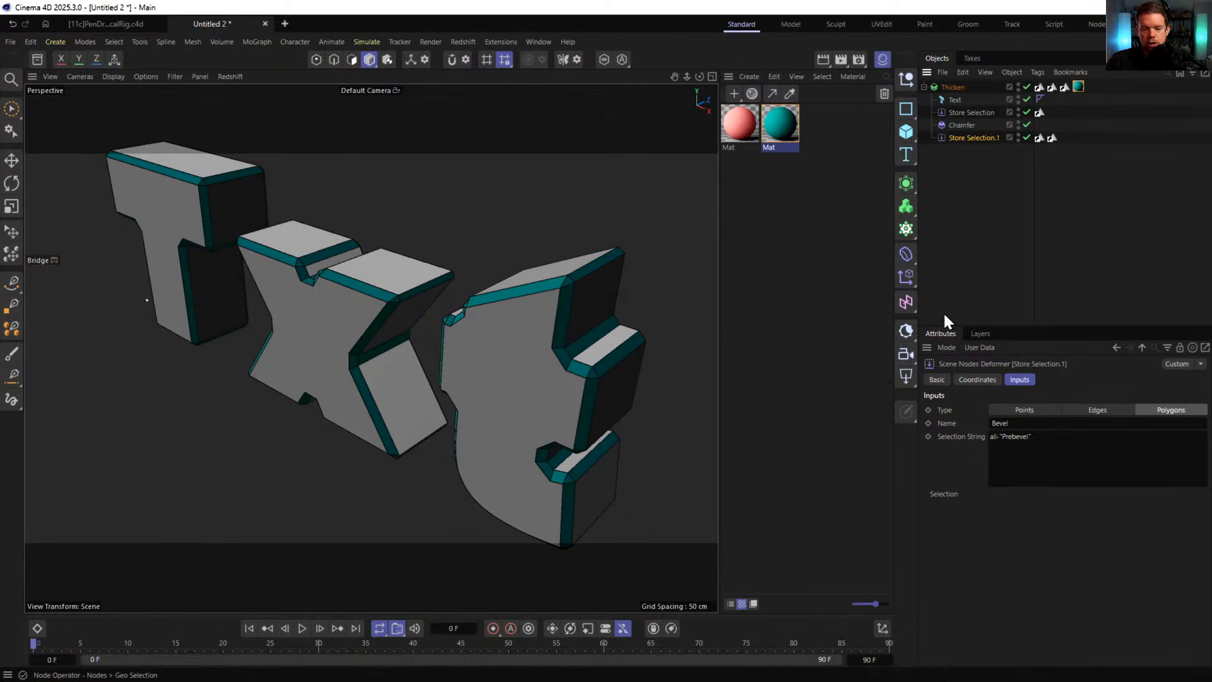
pyautogui.moveTo(609, 304)
pyautogui.keyDown('alt'); pyautogui.mouseDown()
pyautogui.moveTo(565, 300)
pyautogui.moveTo(561, 330)
pyautogui.moveTo(659, 310)
pyautogui.moveTo(598, 322)
pyautogui.mouseUp(); pyautogui.keyUp('alt')
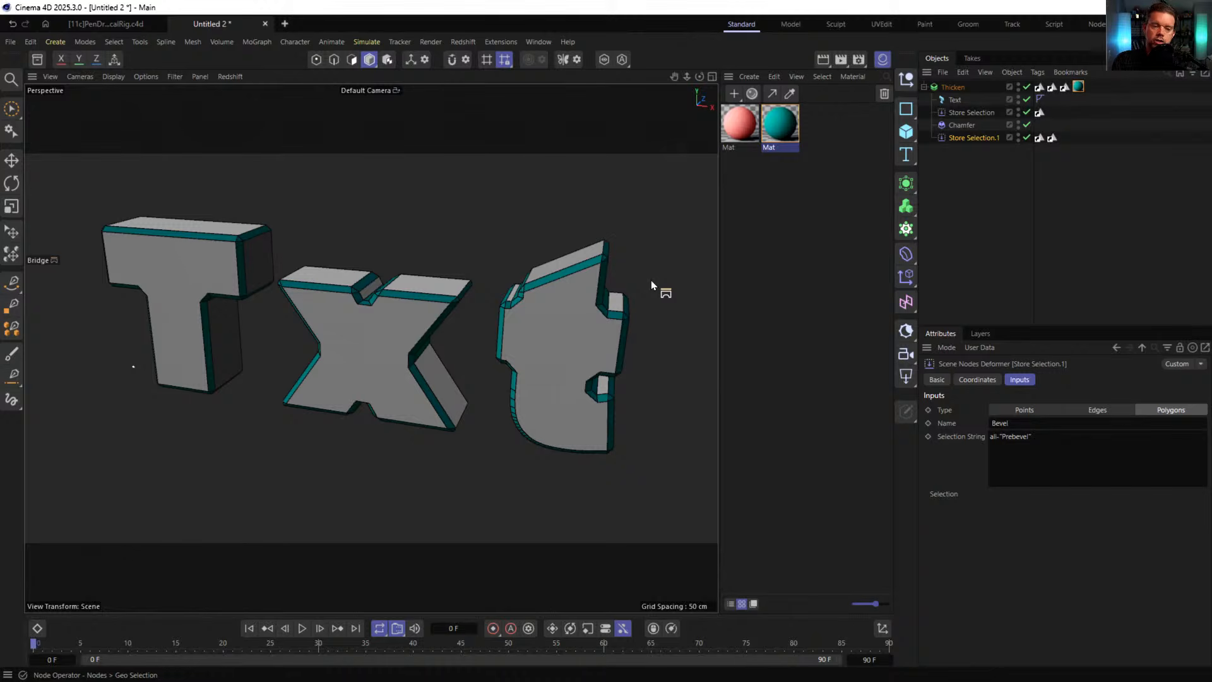
pyautogui.keyDown('alt'); pyautogui.moveTo(510, 389); pyautogui.dragTo(570, 352); pyautogui.keyUp('alt')
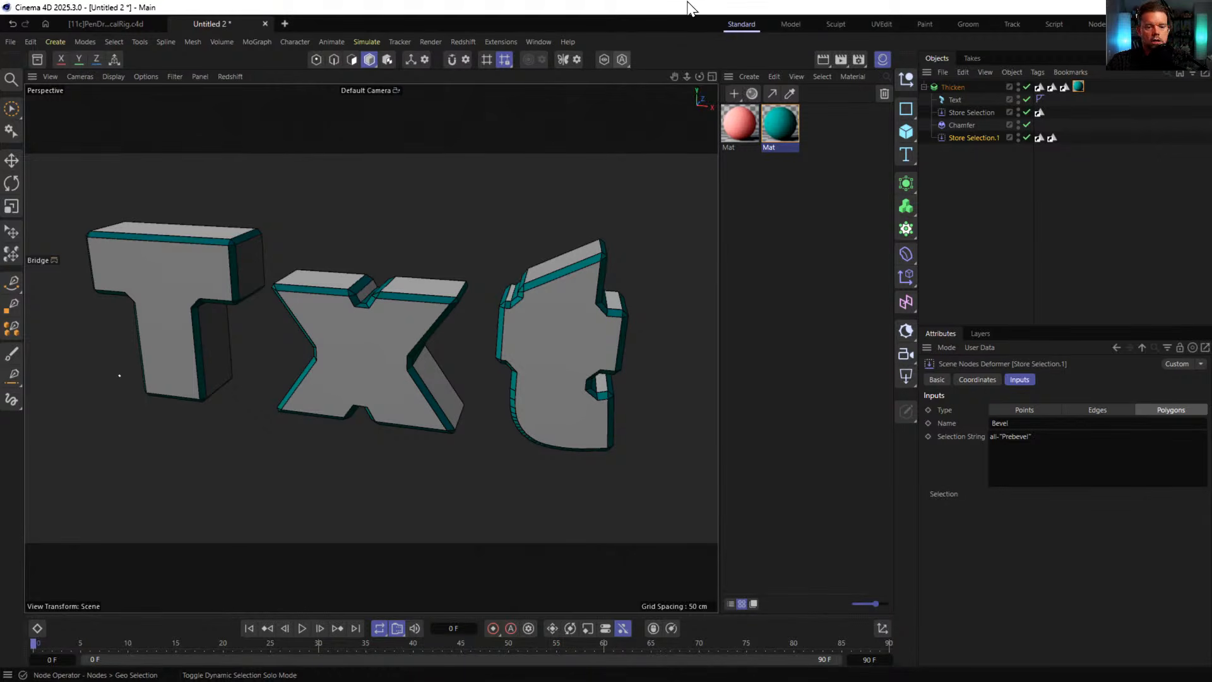
pyautogui.click(885, 61)
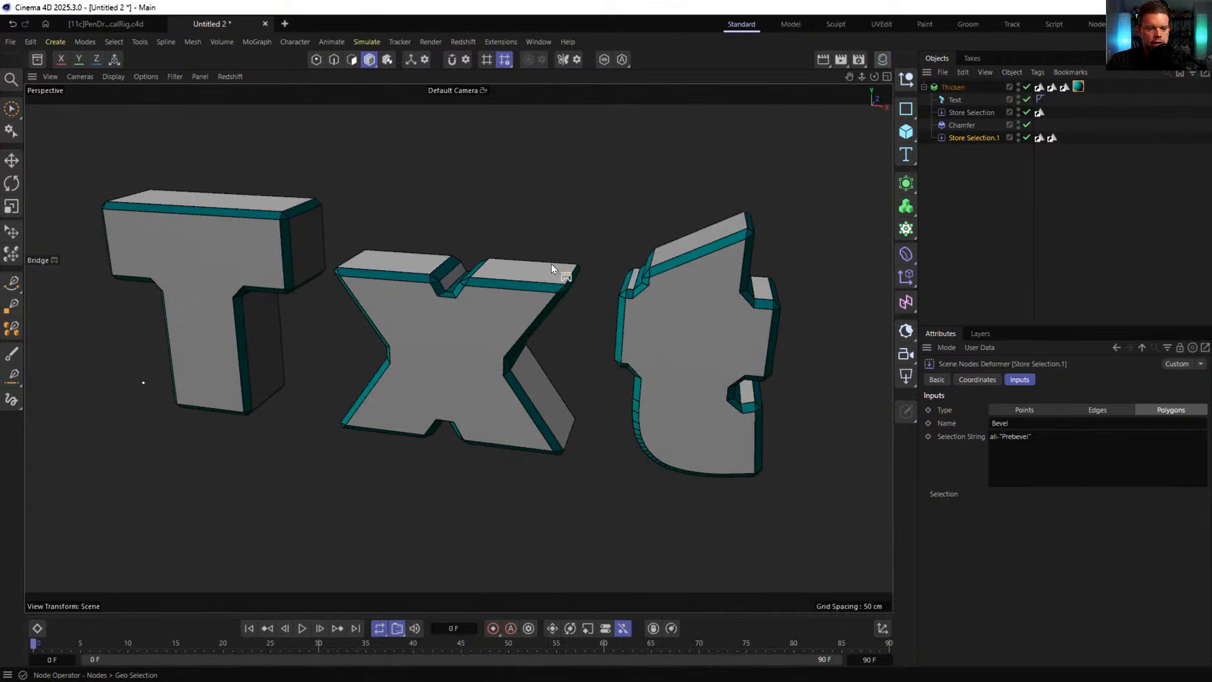
pyautogui.keyDown('alt'); pyautogui.moveTo(529, 355); pyautogui.dragTo(536, 290); pyautogui.keyUp('alt')
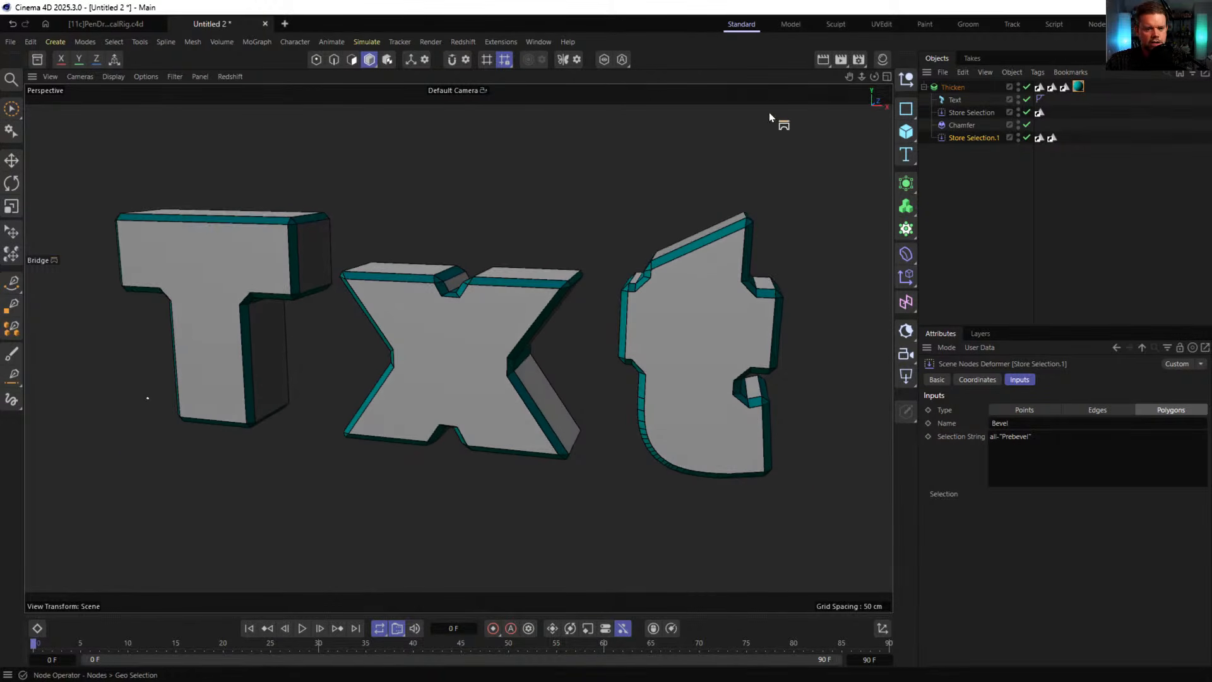
pyautogui.click(954, 86)
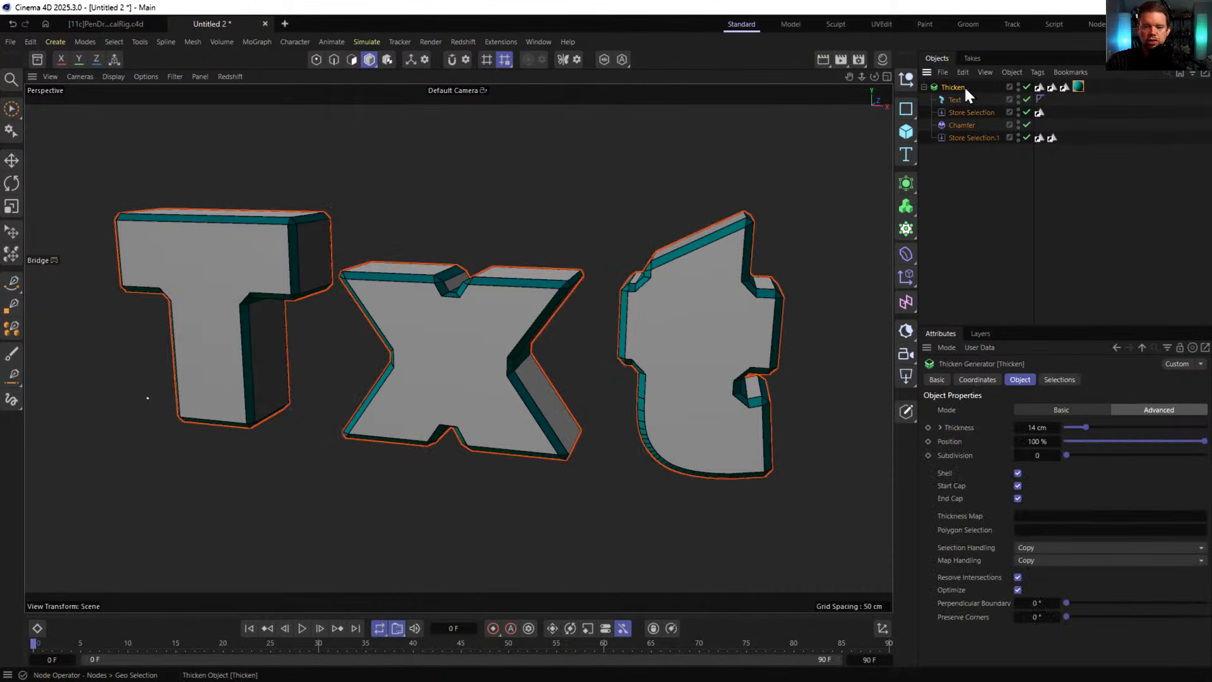
pyautogui.click(1058, 379)
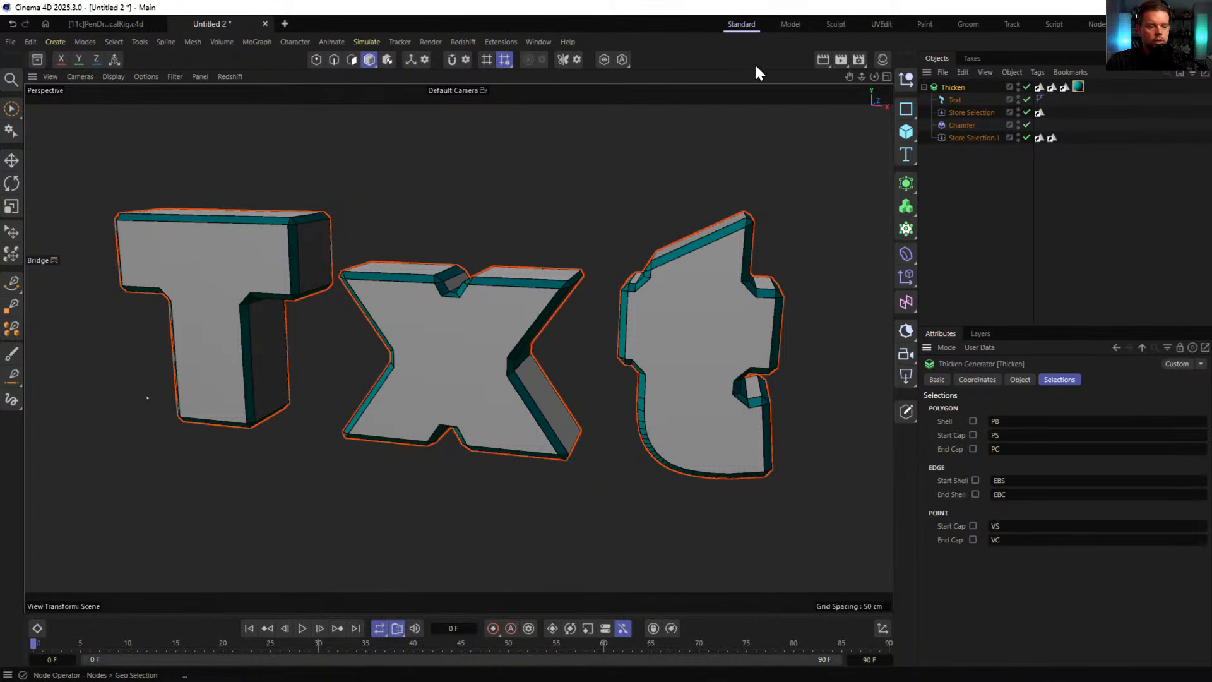
# - Save the scene as [2a]SelectBevelsWithNodalCapsules.c4d in the Episode 11 SceneFiles folder
pyautogui.hotkey('ctrl', 's')
pyautogui.click(118, 541)
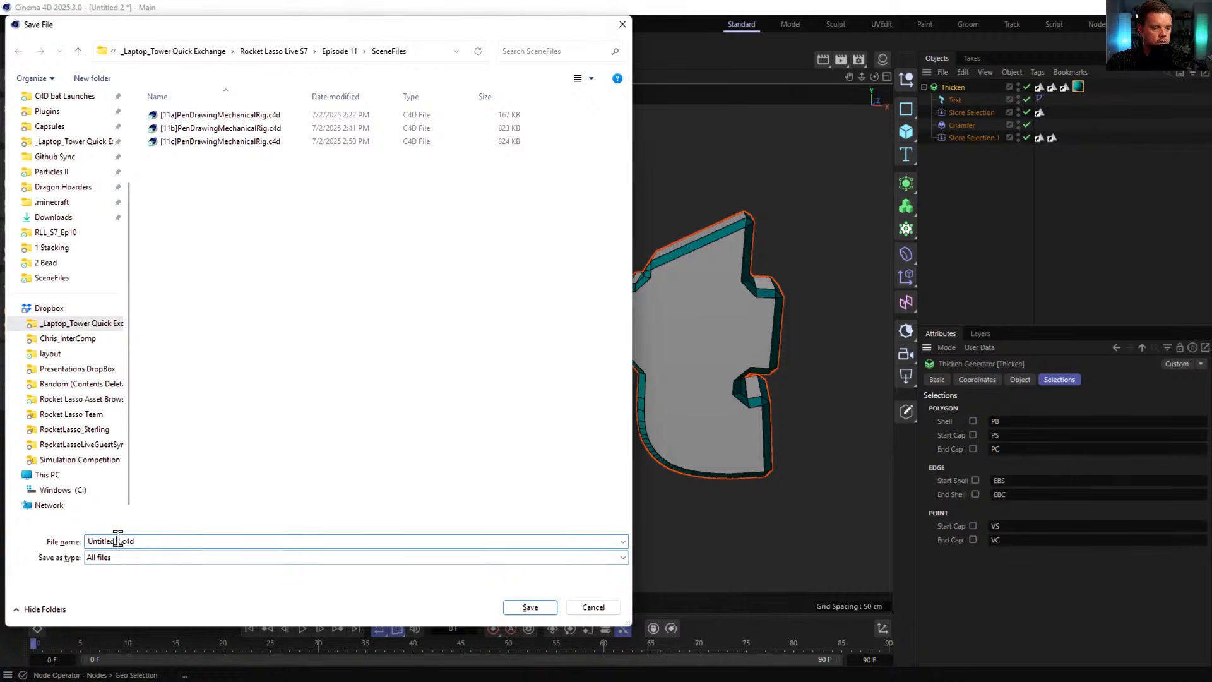
pyautogui.moveTo(118, 541); pyautogui.dragTo(40, 544)
pyautogui.press('BackSpace')
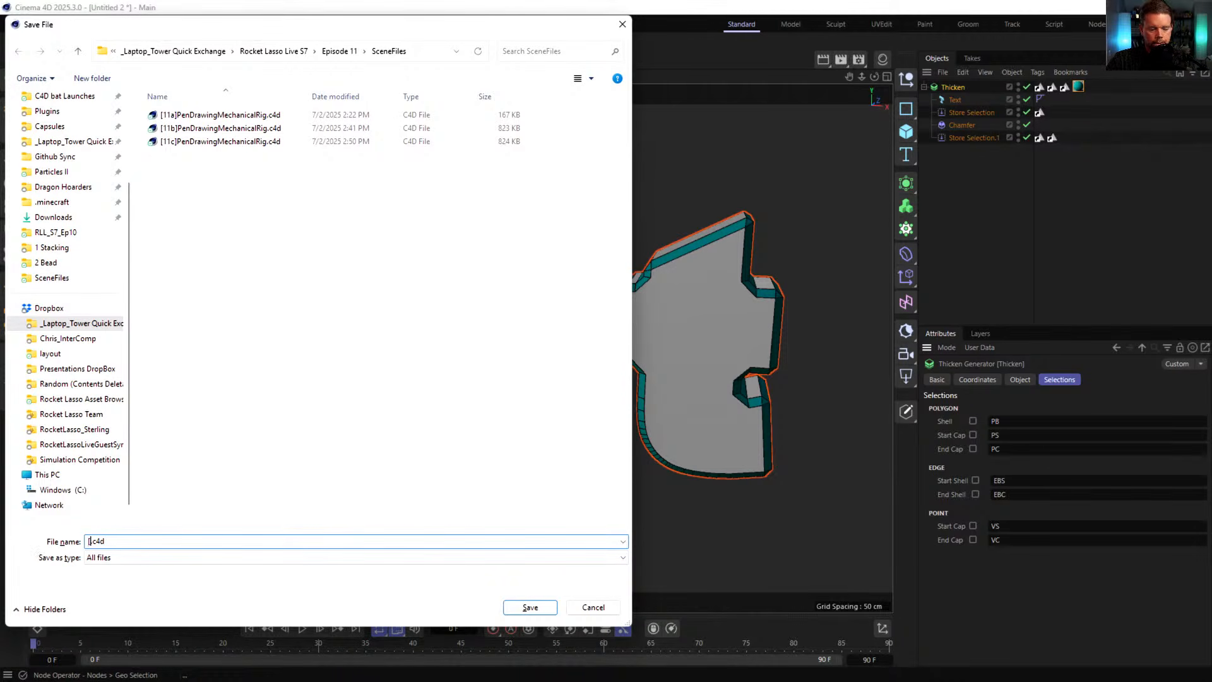
pyautogui.write('[2a]')
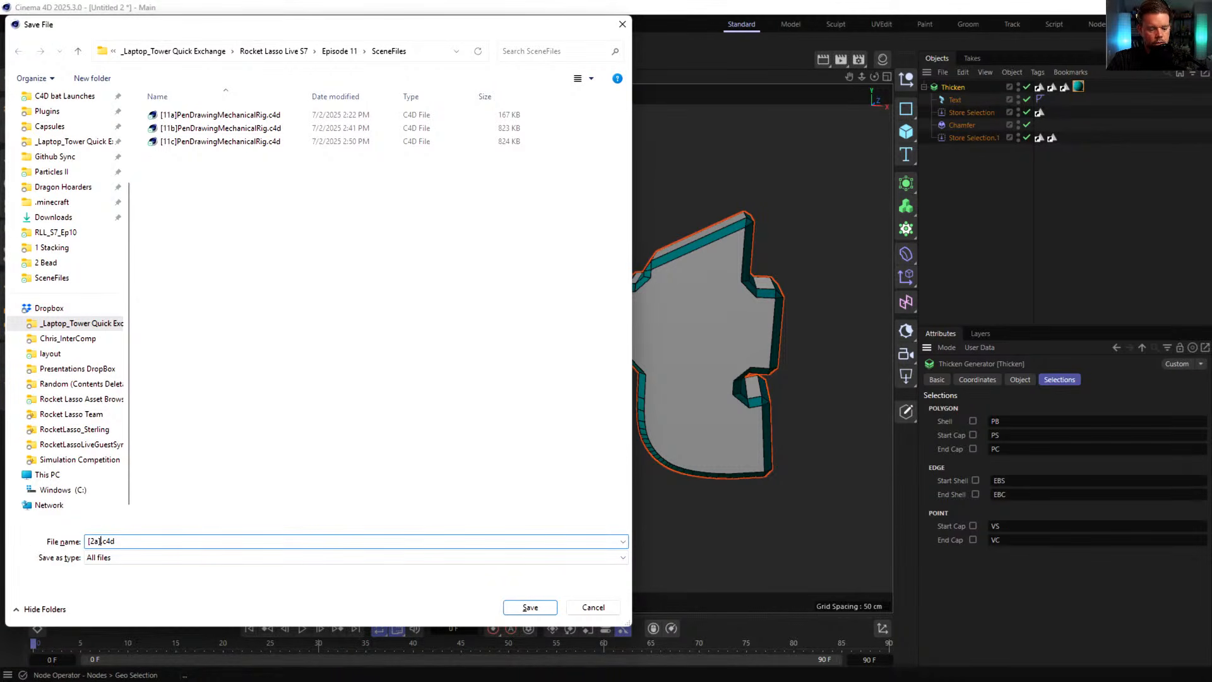
pyautogui.write('SelectB')
pyautogui.write('eve')
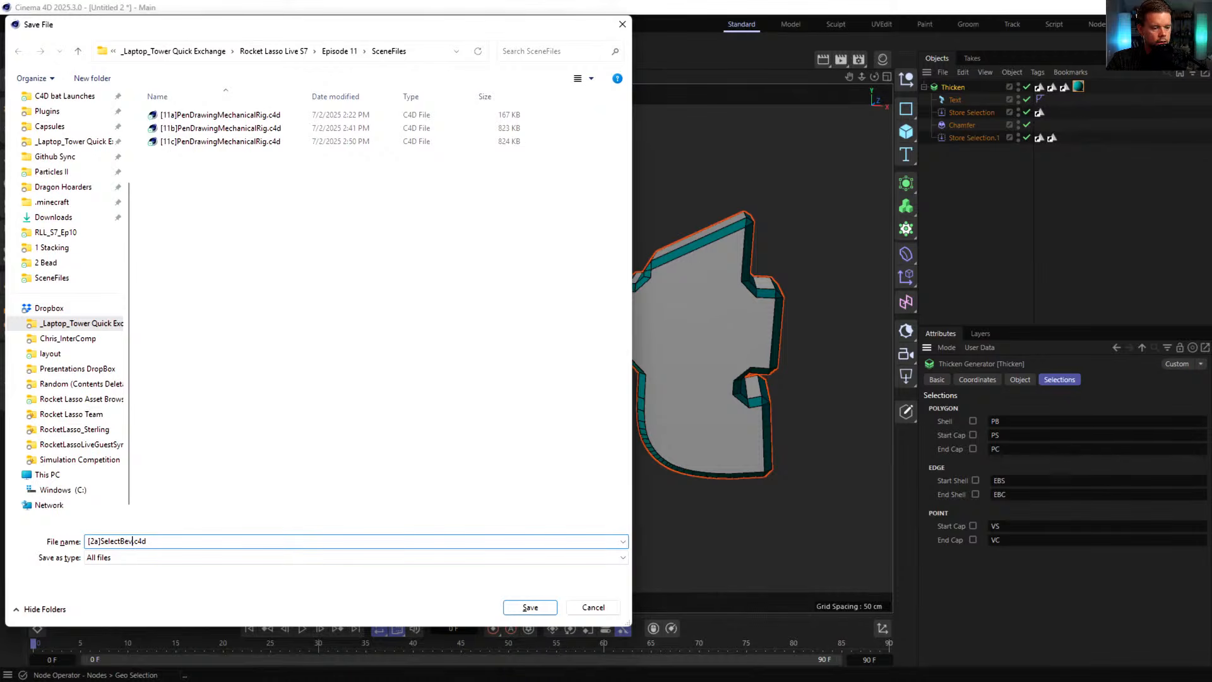
pyautogui.write('lsW')
pyautogui.write('ith')
pyautogui.write('NodalCapsul')
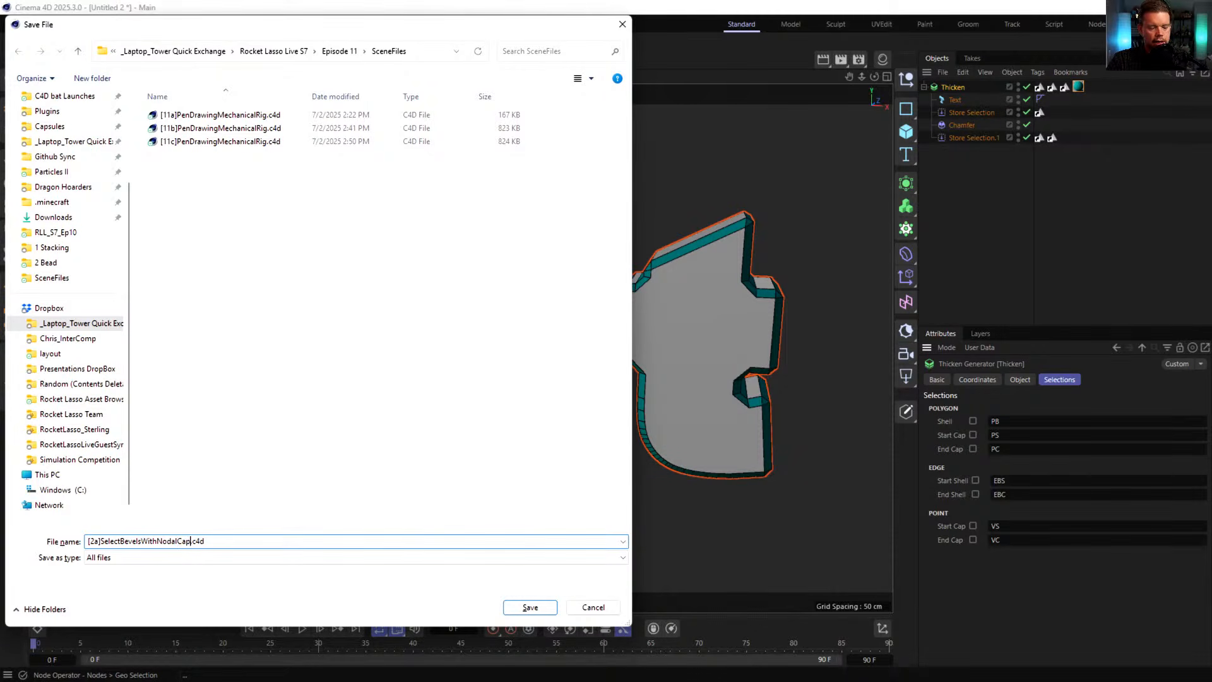
pyautogui.write('es')
pyautogui.press('Return')
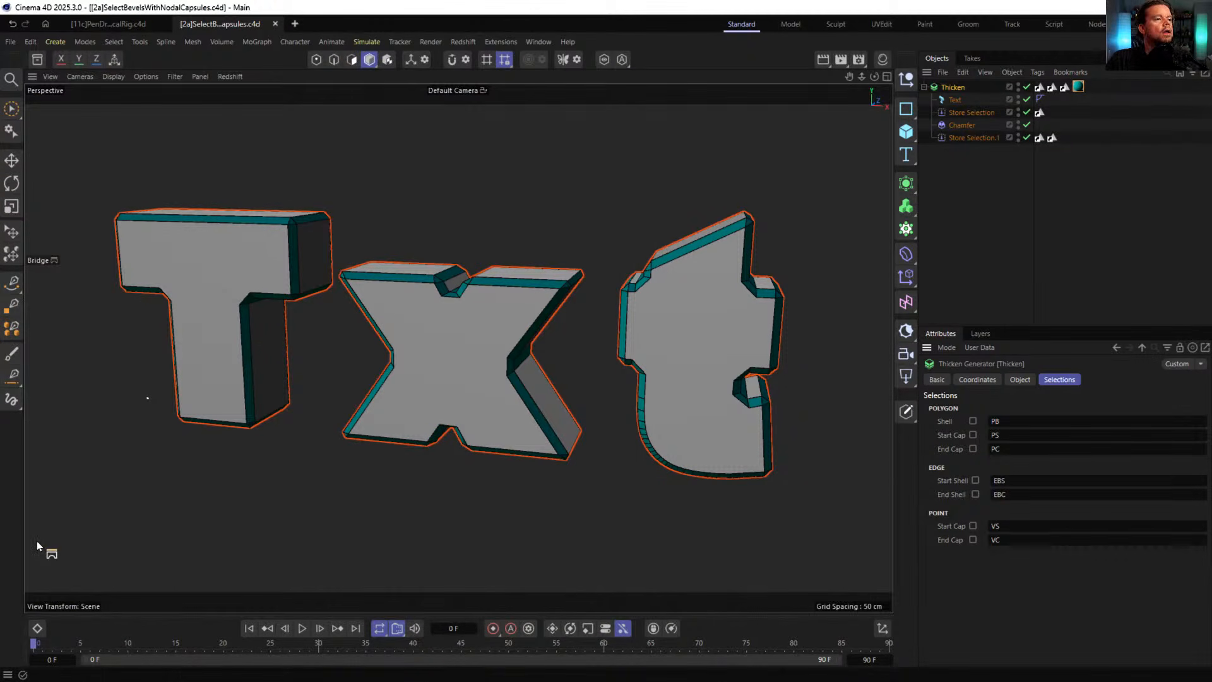
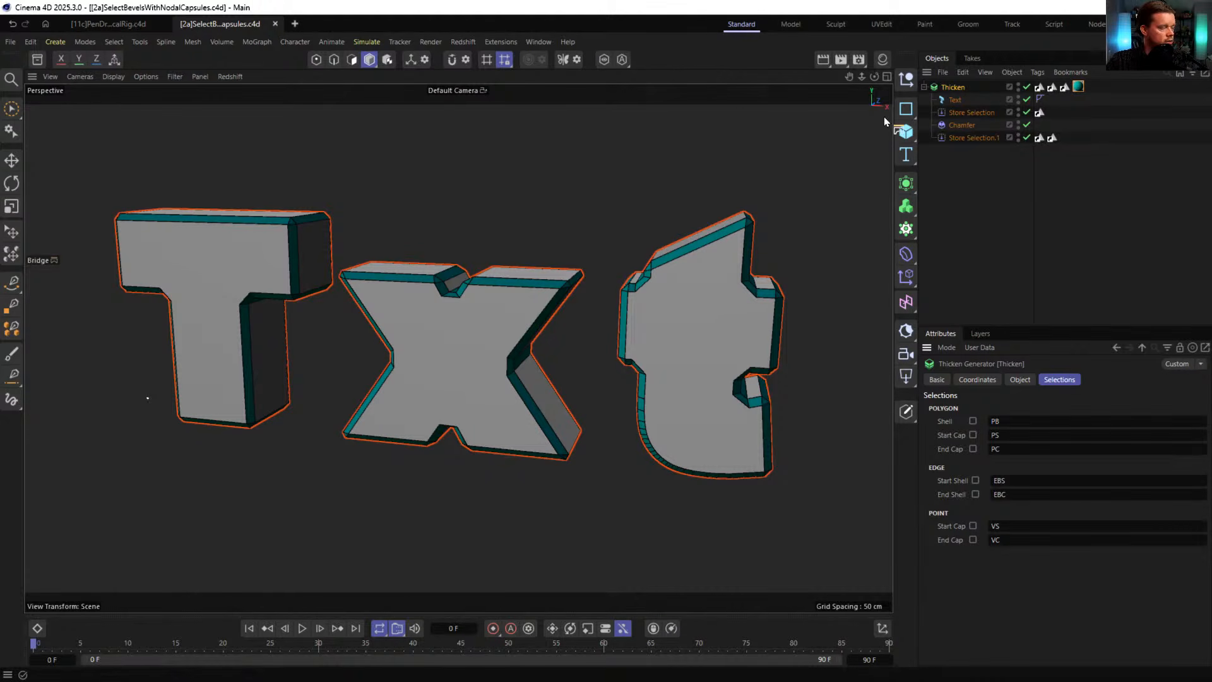
# - Change the Chamfer modifier's type to Solid
pyautogui.click(965, 125)
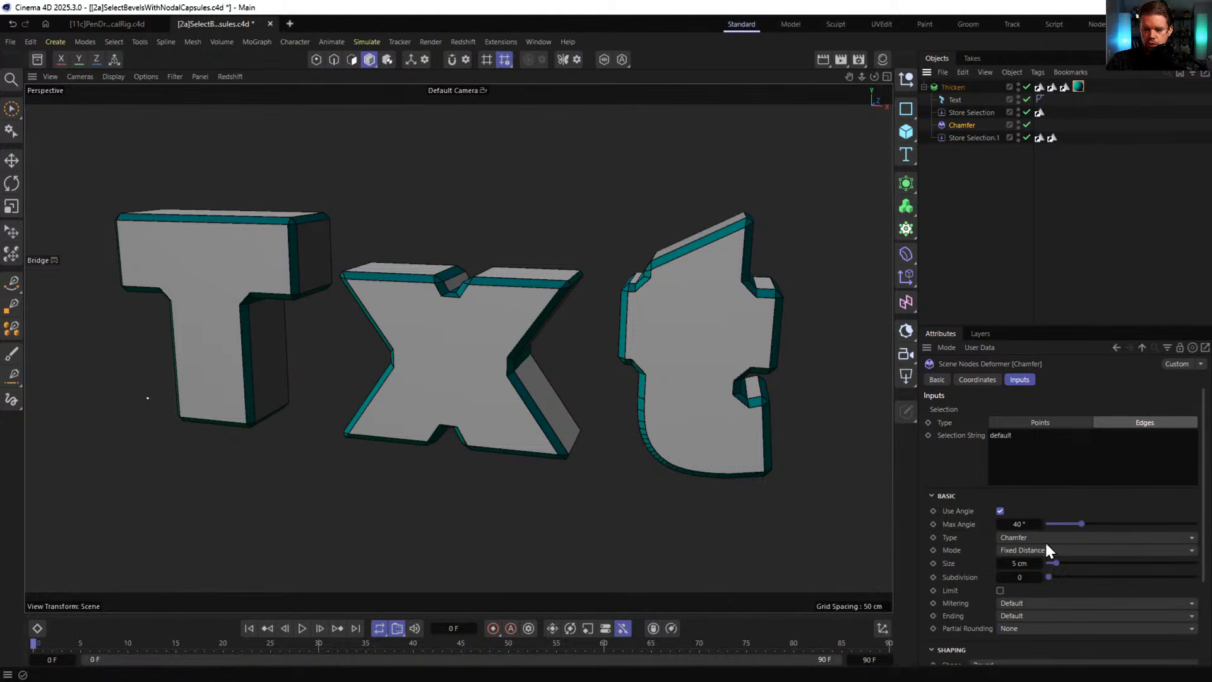
pyautogui.click(1042, 538)
pyautogui.click(1035, 566)
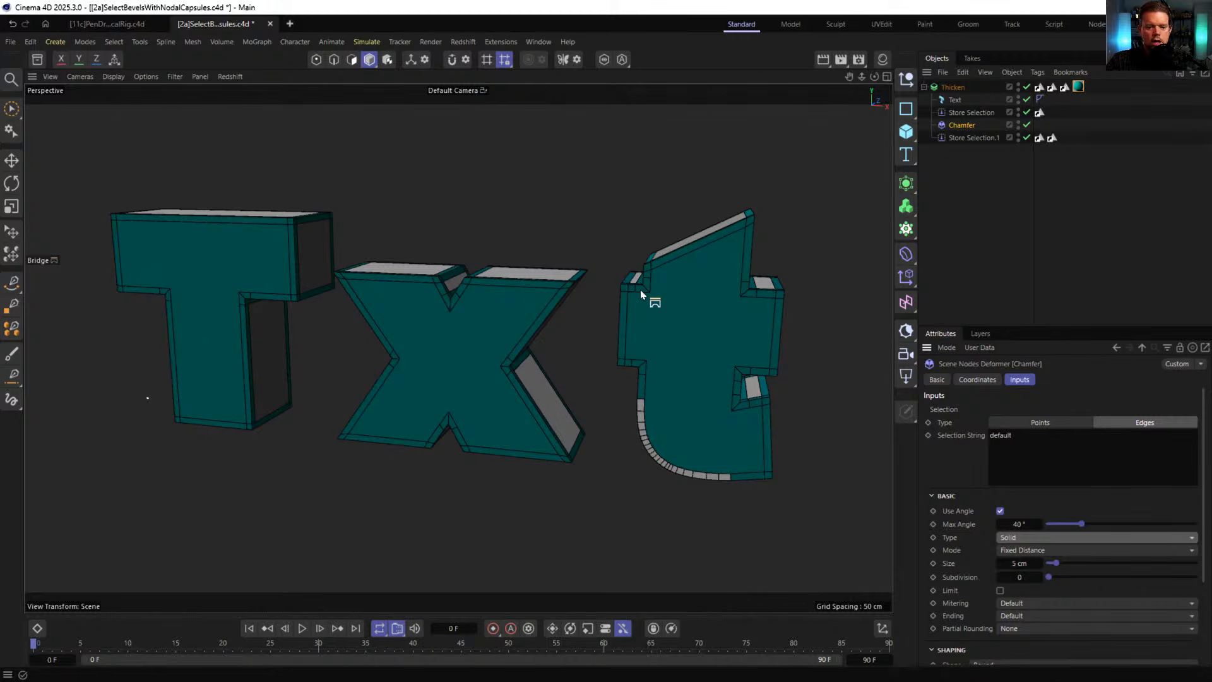
pyautogui.click(985, 137)
pyautogui.click(971, 126)
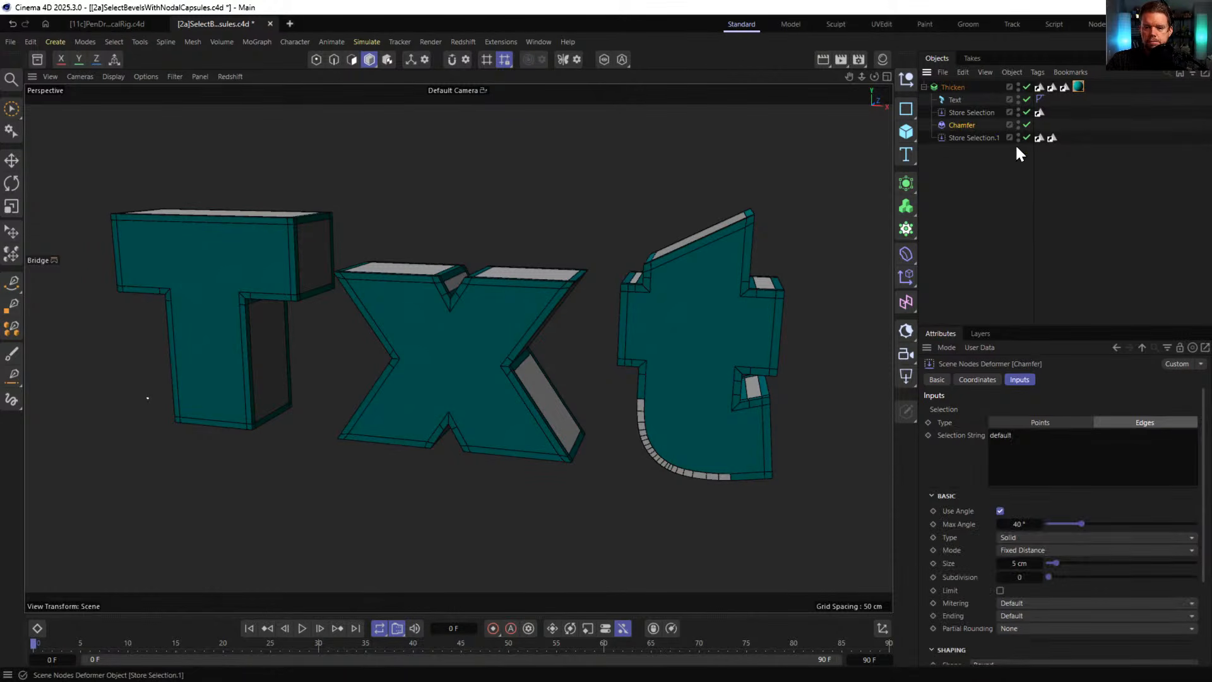
# - Toggle the Chamfer and the Bevel Store Selection to examine how the solid bevel affects the stored polygons on the letters
pyautogui.click(1025, 125)
pyautogui.click(1026, 125)
pyautogui.click(1026, 138)
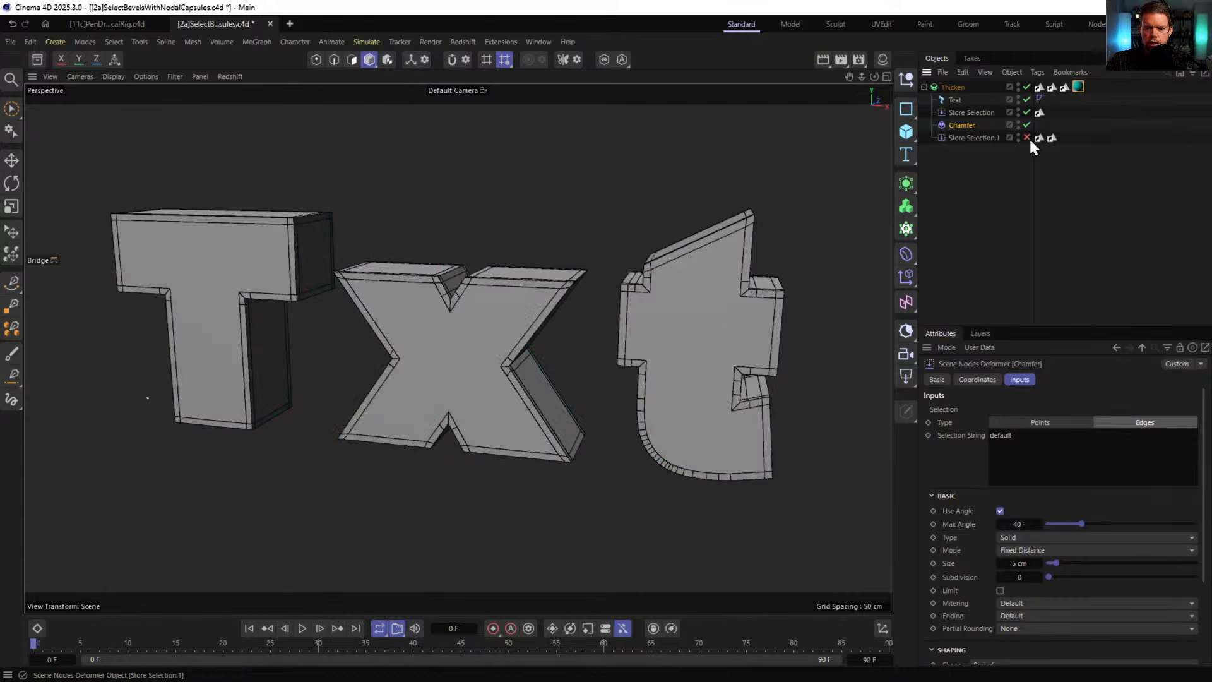
pyautogui.click(1028, 137)
pyautogui.scroll(5, 760, 275)
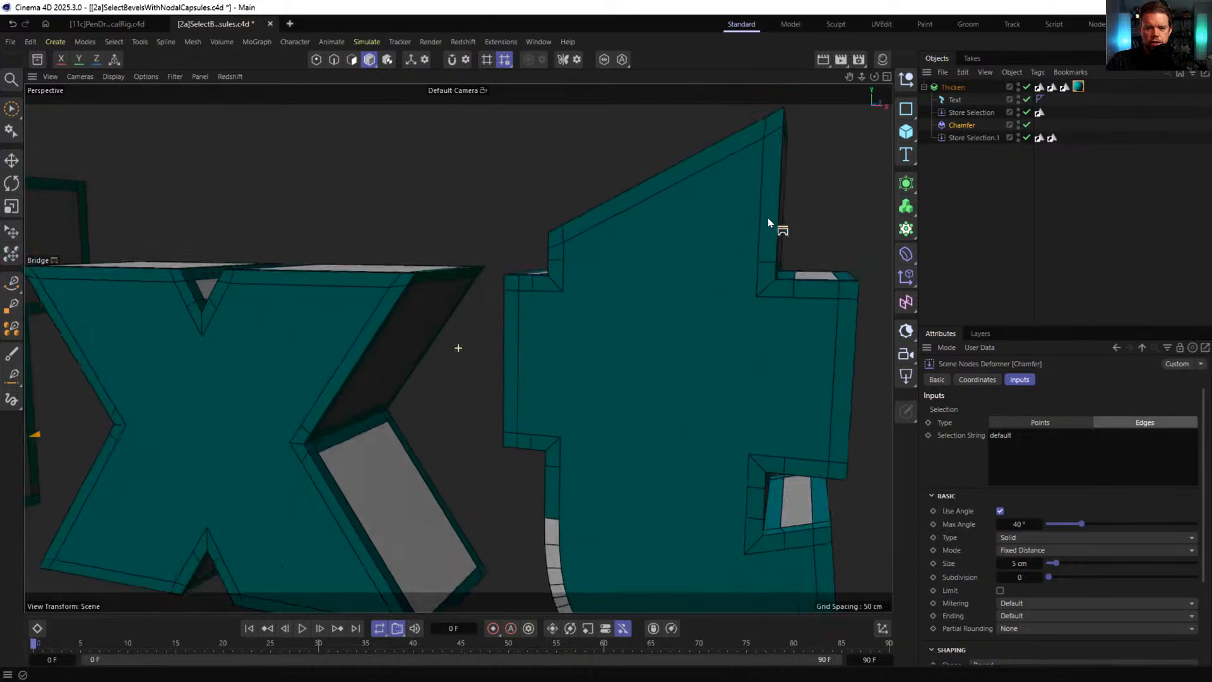
pyautogui.keyDown('alt'); pyautogui.moveTo(768, 218); pyautogui.dragTo(1047, 135); pyautogui.keyUp('alt')
pyautogui.click(991, 137)
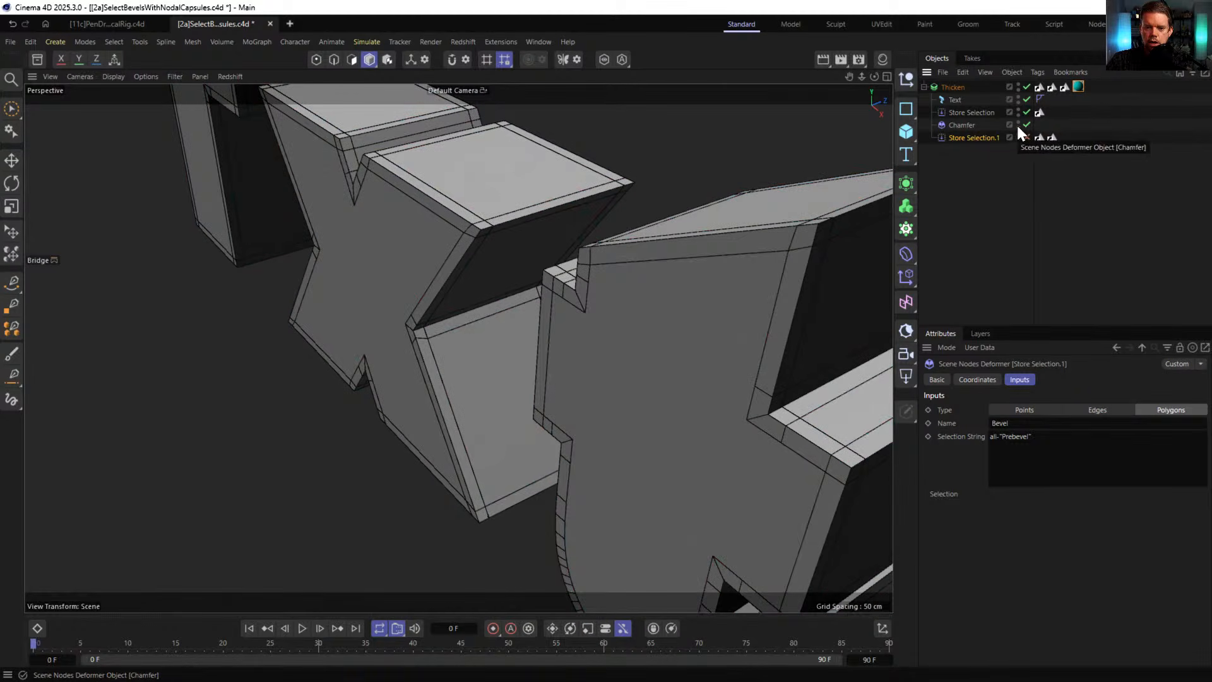
# - Toggle the Chamfer off and on, and re-enable the Bevel Store Selection modifier below it
pyautogui.click(1025, 124)
pyautogui.click(1026, 125)
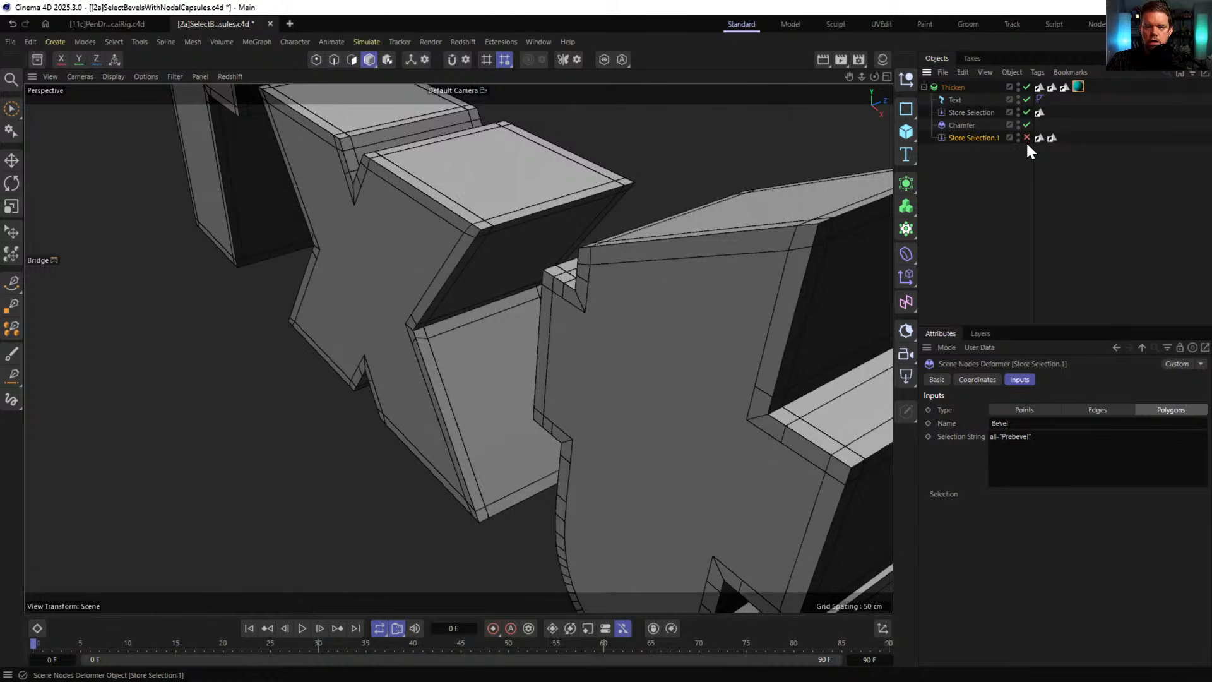
pyautogui.click(1026, 138)
# - Examine the stored bevel polygons around the edges, inner corners and front faces of the T, x and t letters
pyautogui.keyDown('alt'); pyautogui.moveTo(700, 316); pyautogui.dragTo(763, 308); pyautogui.keyUp('alt')
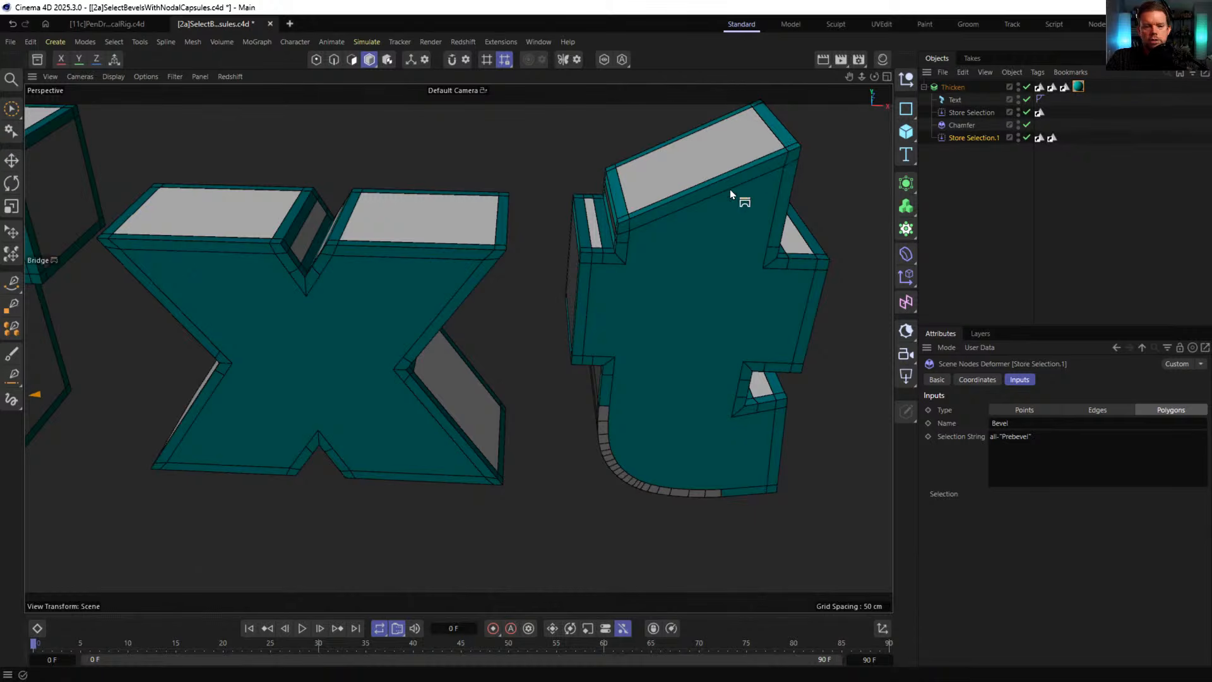
pyautogui.keyDown('alt'); pyautogui.moveTo(640, 180); pyautogui.dragTo(953, 96, button='middle'); pyautogui.keyUp('alt')
pyautogui.keyDown('alt'); pyautogui.moveTo(569, 213); pyautogui.dragTo(659, 347, button='middle'); pyautogui.keyUp('alt')
pyautogui.keyDown('alt'); pyautogui.moveTo(413, 342); pyautogui.dragTo(388, 295, button='right'); pyautogui.keyUp('alt')
pyautogui.keyDown('alt'); pyautogui.moveTo(387, 295); pyautogui.dragTo(361, 250); pyautogui.keyUp('alt')
pyautogui.keyDown('alt'); pyautogui.moveTo(399, 284); pyautogui.dragTo(413, 184, button='middle'); pyautogui.keyUp('alt')
pyautogui.keyDown('alt'); pyautogui.moveTo(398, 259); pyautogui.dragTo(355, 222, button='right'); pyautogui.keyUp('alt')
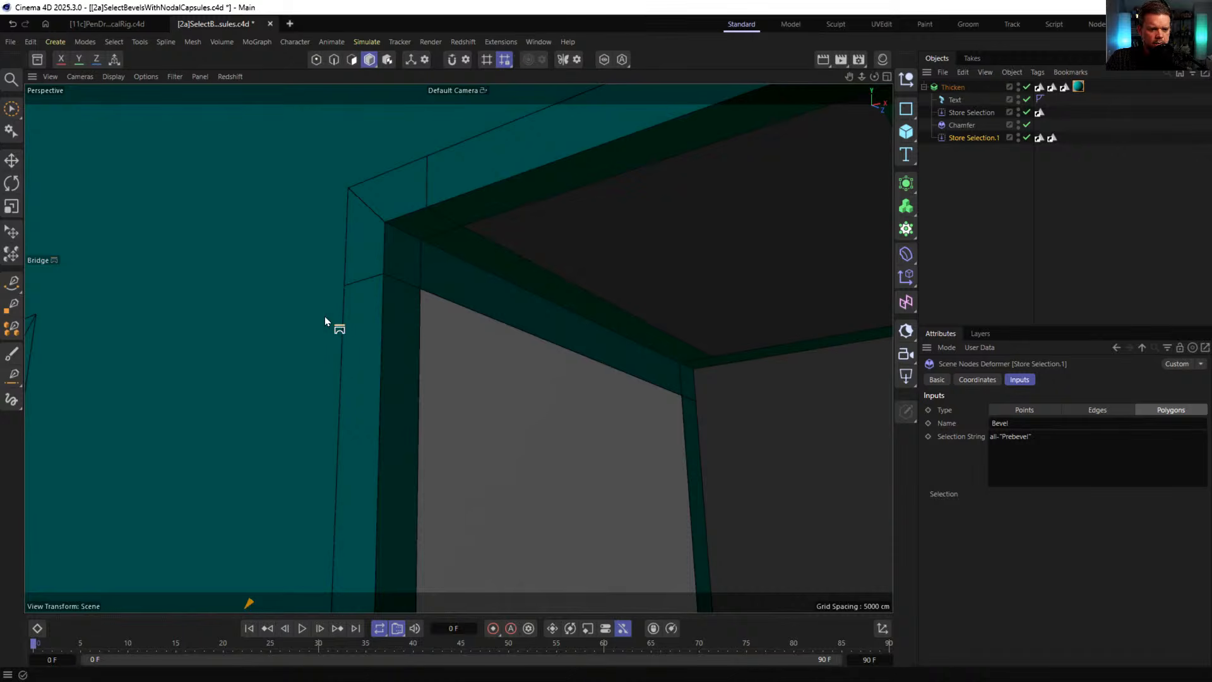
pyautogui.keyDown('alt'); pyautogui.moveTo(541, 289); pyautogui.dragTo(513, 296, button='right'); pyautogui.keyUp('alt')
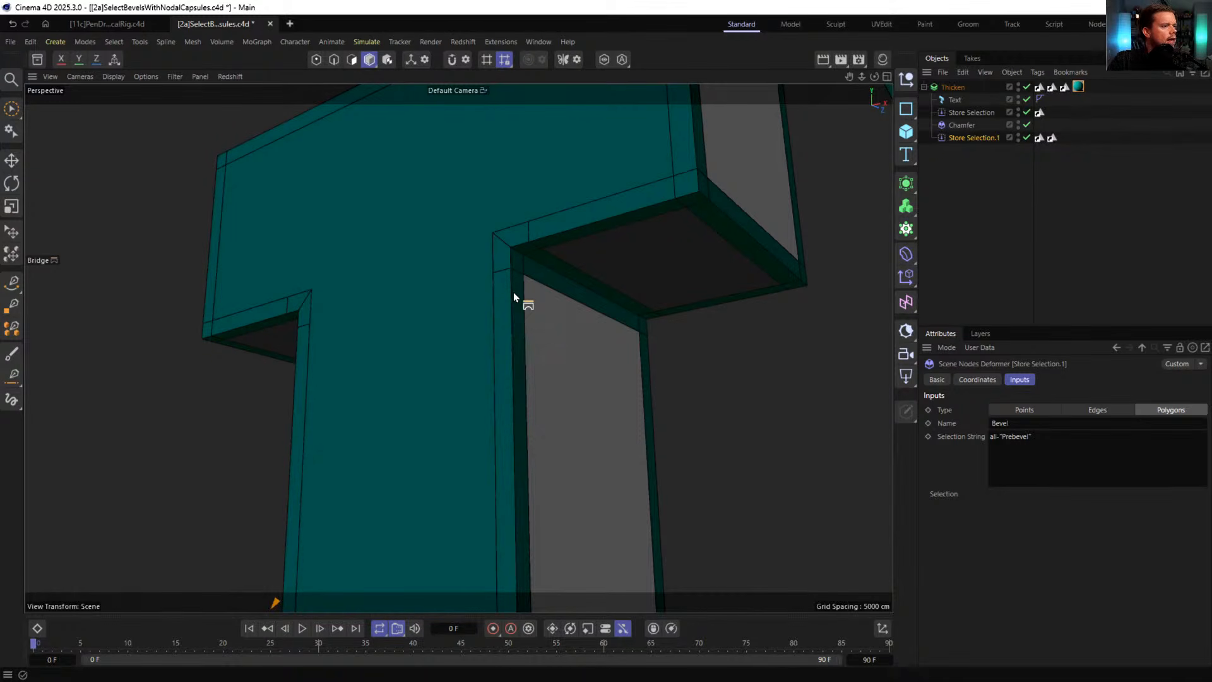
pyautogui.keyDown('alt'); pyautogui.moveTo(535, 252); pyautogui.dragTo(630, 270); pyautogui.keyUp('alt')
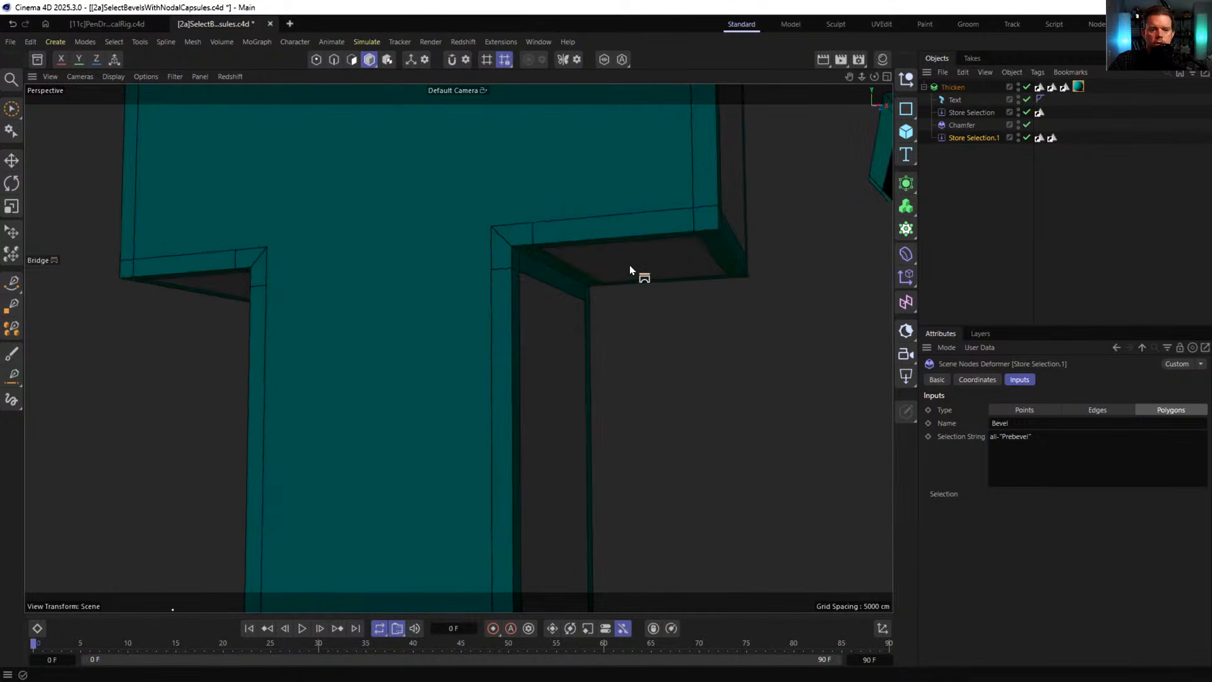
pyautogui.keyDown('alt'); pyautogui.moveTo(630, 270); pyautogui.dragTo(494, 309, button='right'); pyautogui.keyUp('alt')
pyautogui.keyDown('alt'); pyautogui.moveTo(498, 265); pyautogui.dragTo(507, 323); pyautogui.keyUp('alt')
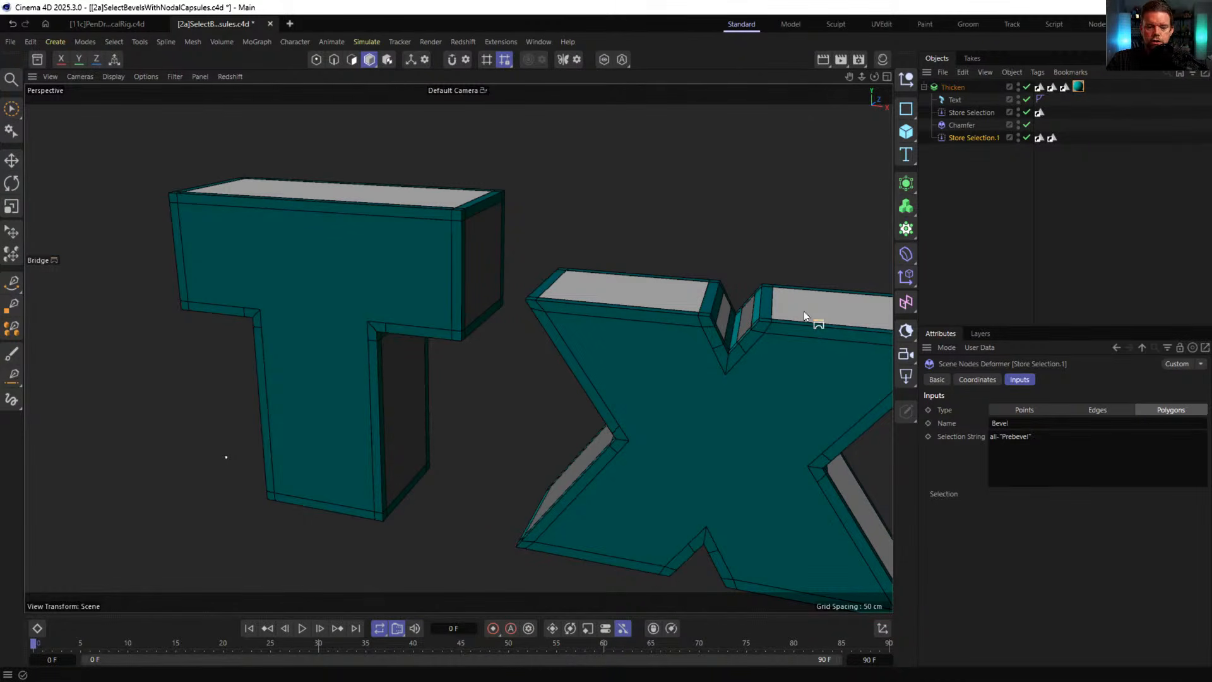
pyautogui.keyDown('alt'); pyautogui.moveTo(806, 353); pyautogui.dragTo(655, 265, button='middle'); pyautogui.keyUp('alt')
pyautogui.moveTo(655, 266)
pyautogui.keyDown('alt'); pyautogui.mouseDown()
pyautogui.moveTo(516, 196)
pyautogui.moveTo(555, 104)
pyautogui.moveTo(590, 265)
pyautogui.moveTo(649, 298)
pyautogui.moveTo(593, 251)
pyautogui.moveTo(374, 232)
pyautogui.moveTo(553, 284)
pyautogui.moveTo(533, 225)
pyautogui.moveTo(560, 354)
pyautogui.mouseUp(); pyautogui.keyUp('alt')
pyautogui.scroll(5, 568, 322)
pyautogui.keyDown('alt'); pyautogui.moveTo(458, 348); pyautogui.dragTo(566, 257); pyautogui.keyUp('alt')
pyautogui.keyDown('alt'); pyautogui.moveTo(573, 384); pyautogui.dragTo(566, 250); pyautogui.keyUp('alt')
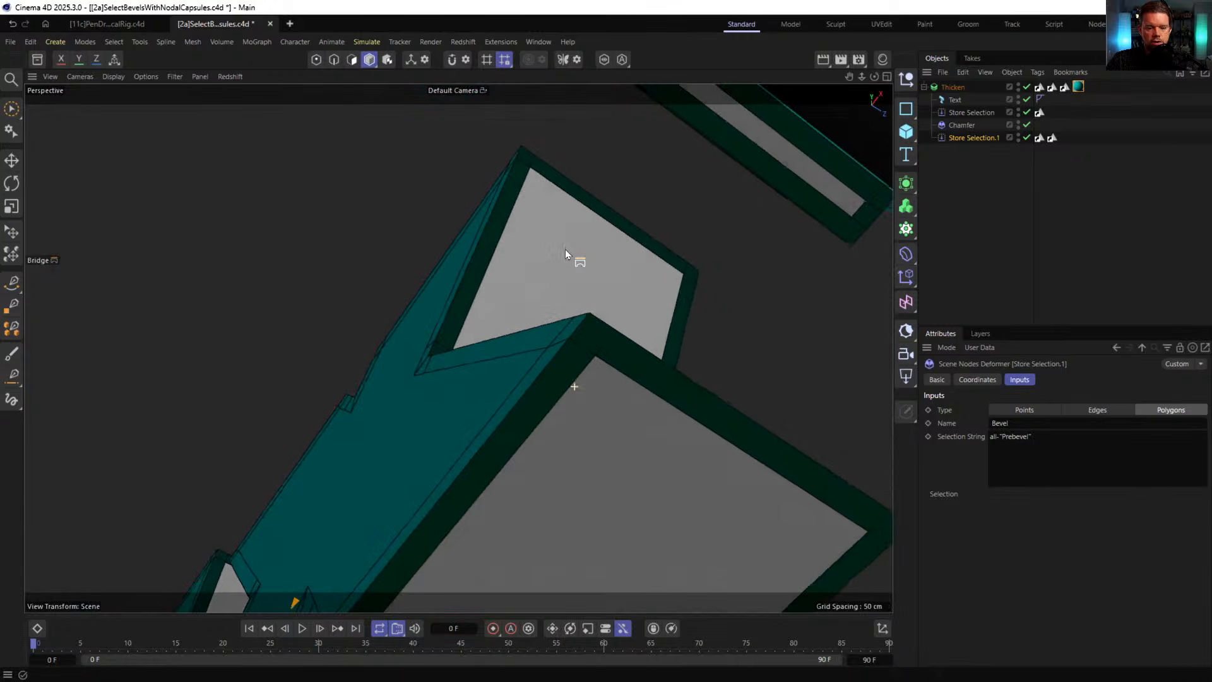
pyautogui.scroll(-5, 611, 387)
pyautogui.keyDown('alt'); pyautogui.moveTo(514, 395); pyautogui.dragTo(536, 505); pyautogui.keyUp('alt')
pyautogui.keyDown('alt'); pyautogui.moveTo(533, 413); pyautogui.dragTo(547, 303); pyautogui.keyUp('alt')
pyautogui.scroll(3, 558, 429)
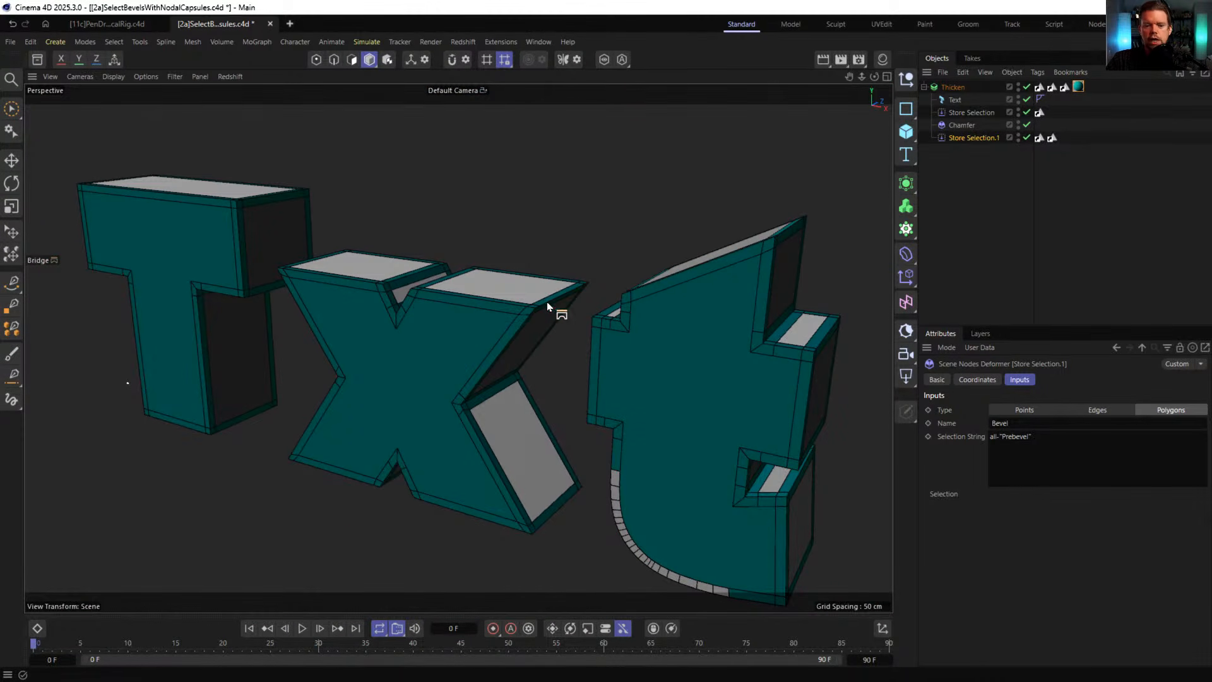
# - Show the Chamfer modifier's input settings and compare them with the beveled letters
pyautogui.click(971, 124)
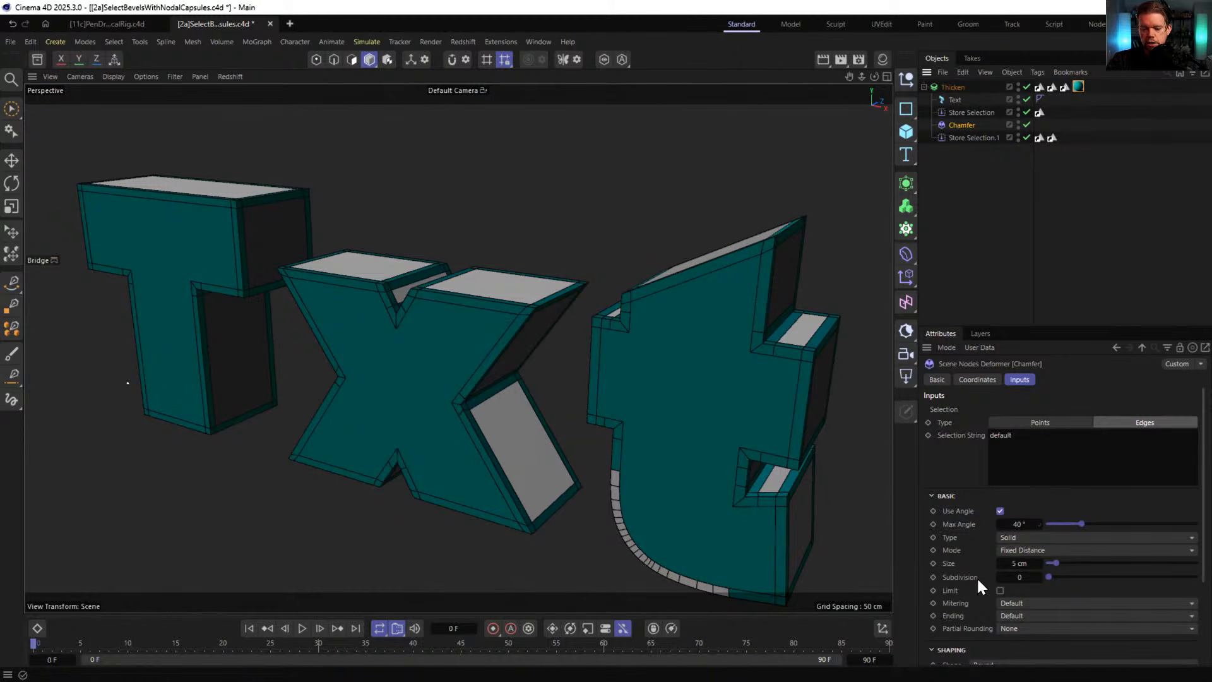
pyautogui.moveTo(668, 362)
pyautogui.keyDown('alt'); pyautogui.mouseDown()
pyautogui.moveTo(726, 392)
pyautogui.moveTo(682, 377)
pyautogui.mouseUp(); pyautogui.keyUp('alt')
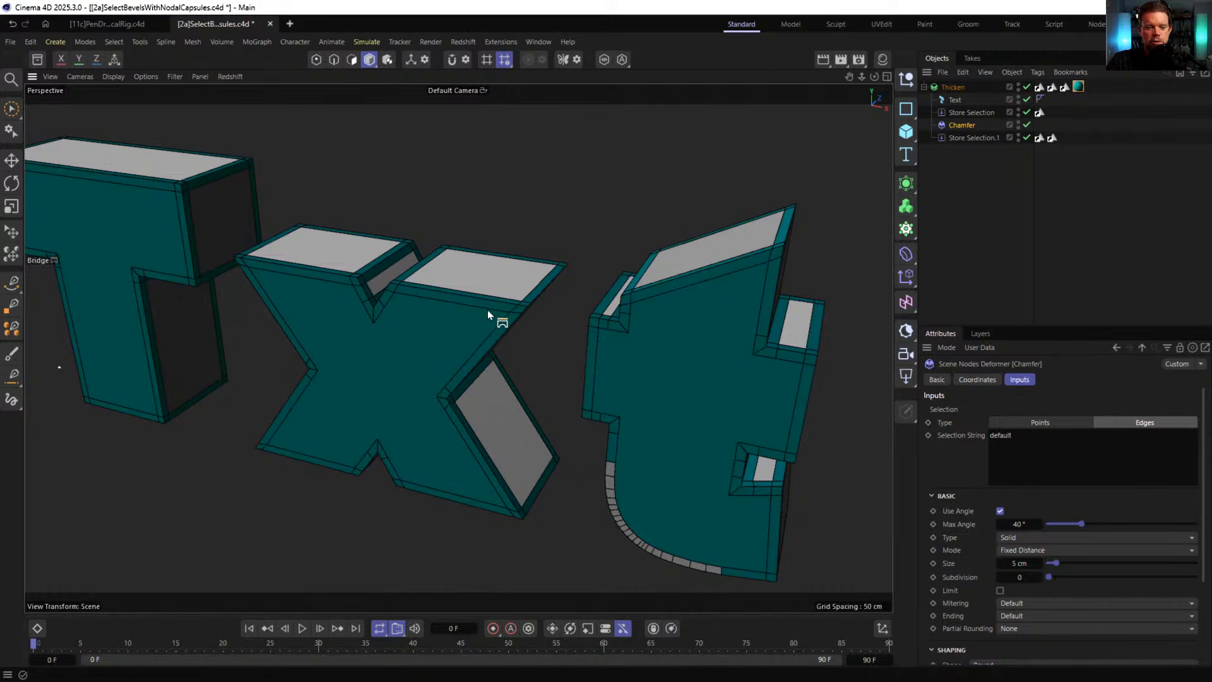
pyautogui.keyDown('alt'); pyautogui.moveTo(488, 310); pyautogui.dragTo(455, 287); pyautogui.keyUp('alt')
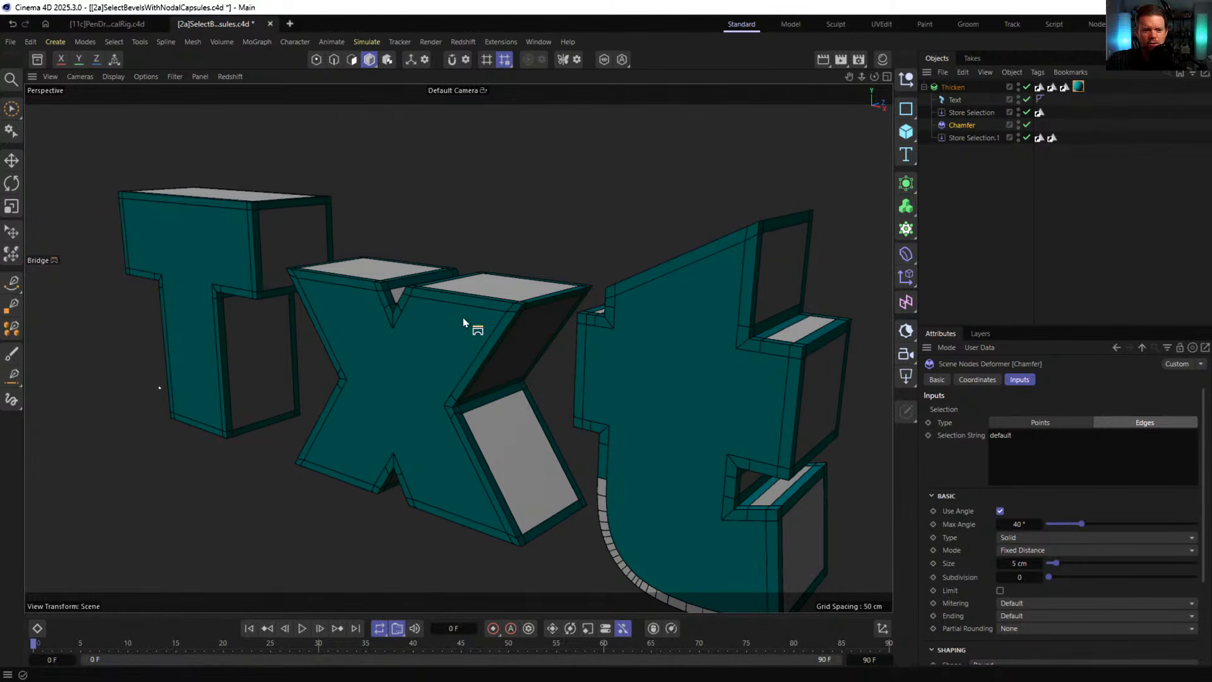
pyautogui.keyDown('alt'); pyautogui.moveTo(511, 343); pyautogui.dragTo(467, 300); pyautogui.keyUp('alt')
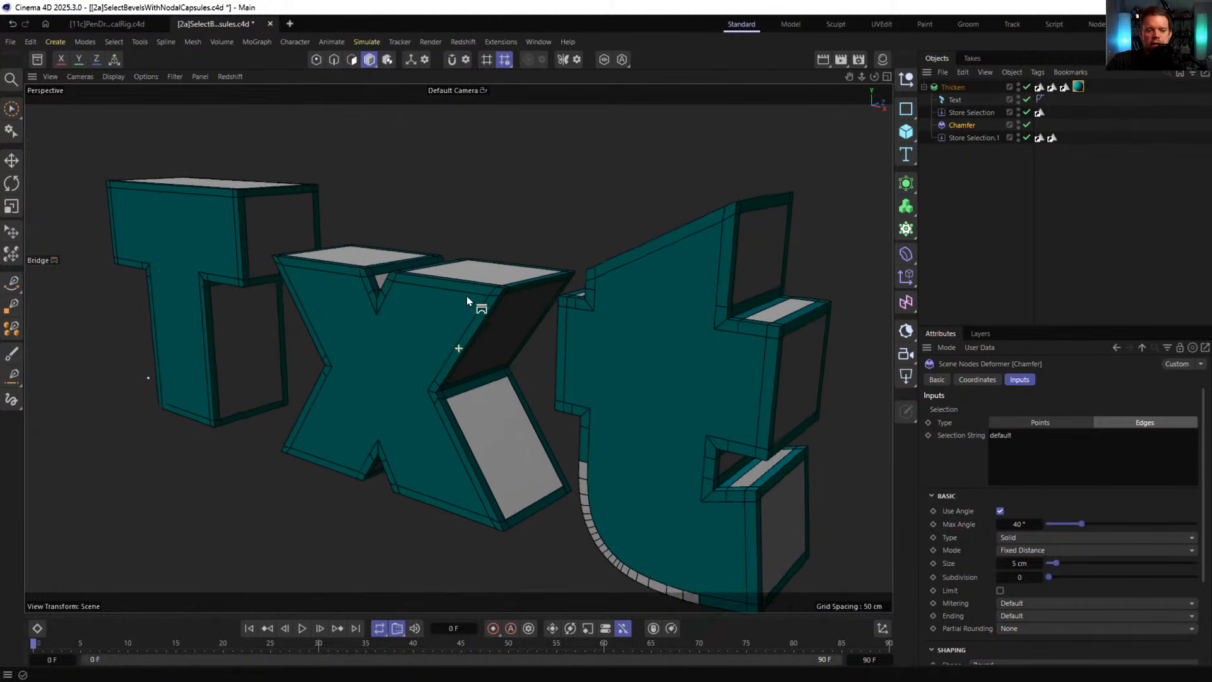
pyautogui.keyDown('alt'); pyautogui.moveTo(467, 297); pyautogui.dragTo(443, 281, button='middle'); pyautogui.keyUp('alt')
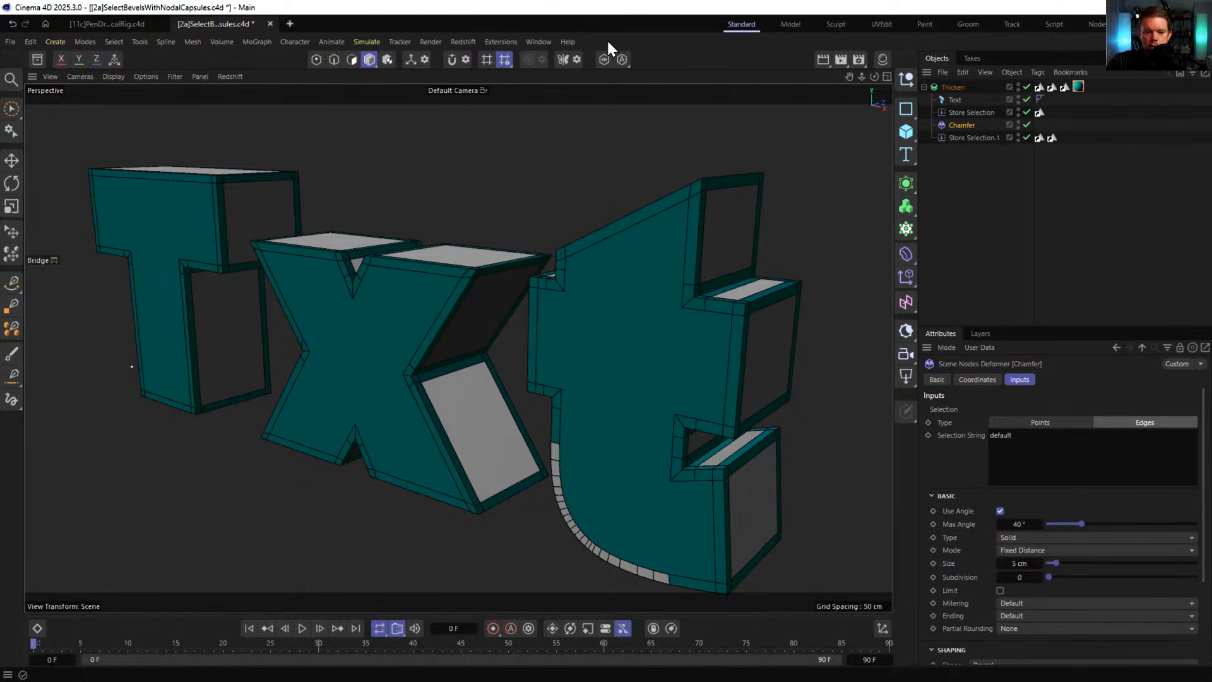
# - Open the Structure Manager in a floating window and place it over the viewport
pyautogui.click(536, 43)
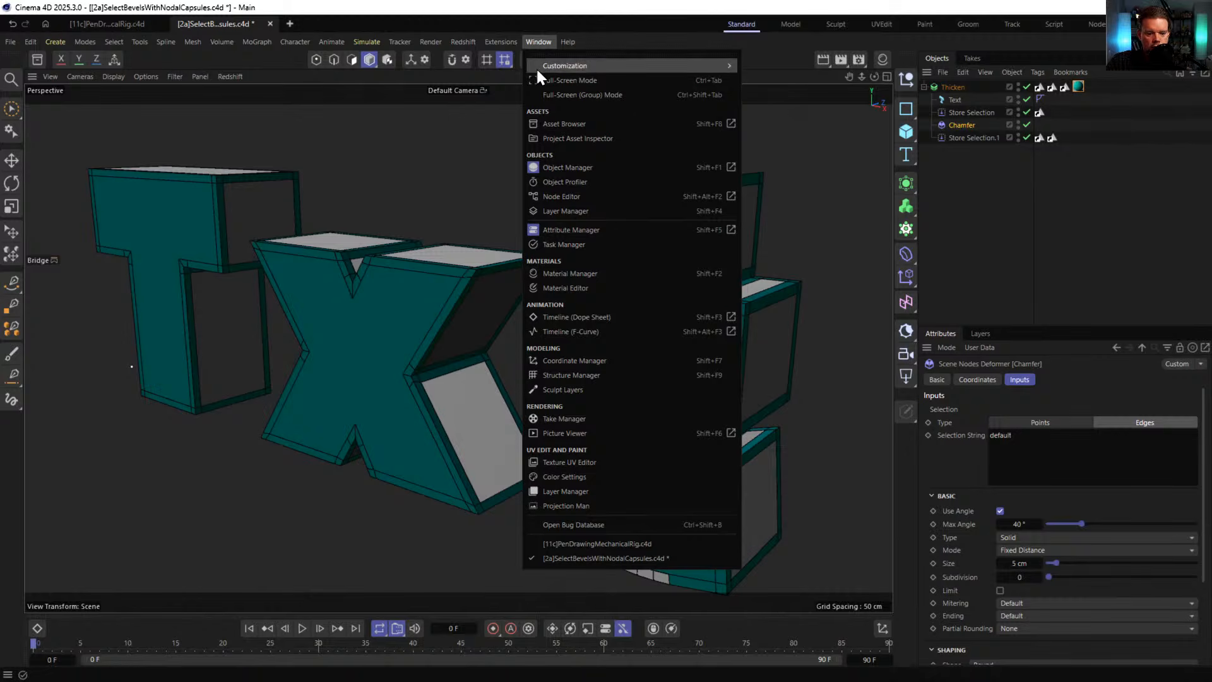
pyautogui.moveTo(537, 68)
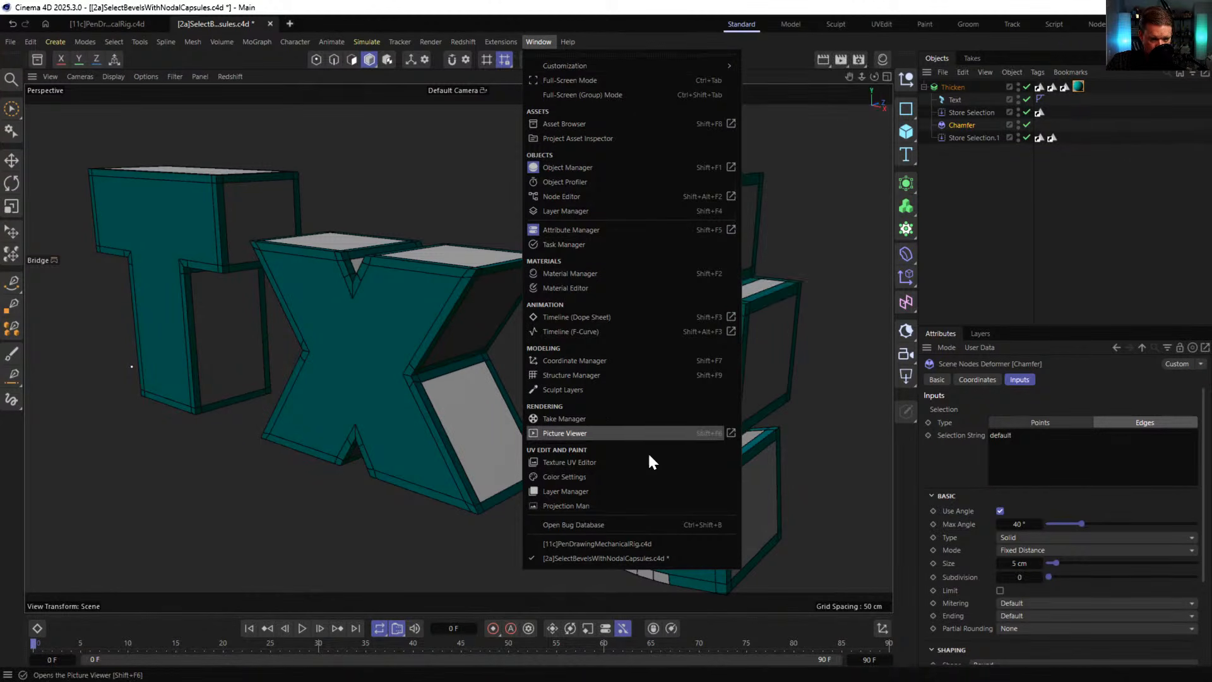
pyautogui.click(580, 376)
pyautogui.moveTo(950, 247); pyautogui.dragTo(442, 62)
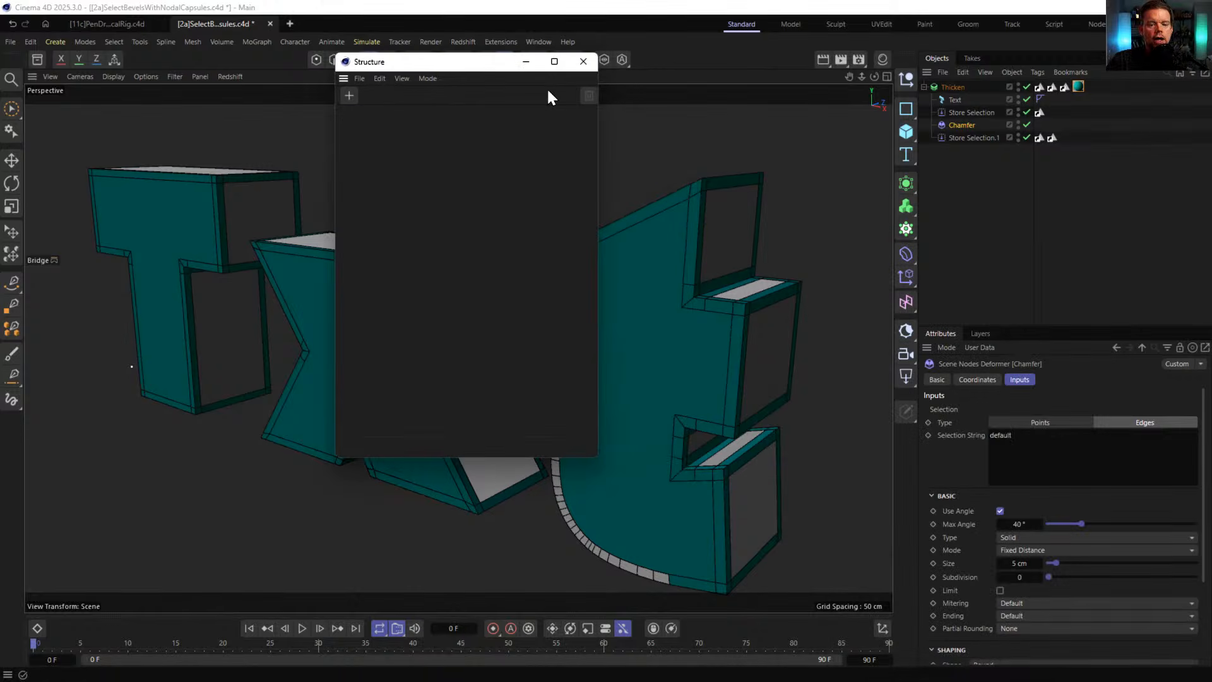
# - Add a cube and convert it to an editable polygon object to list its structure
pyautogui.click(906, 131)
pyautogui.click(949, 155)
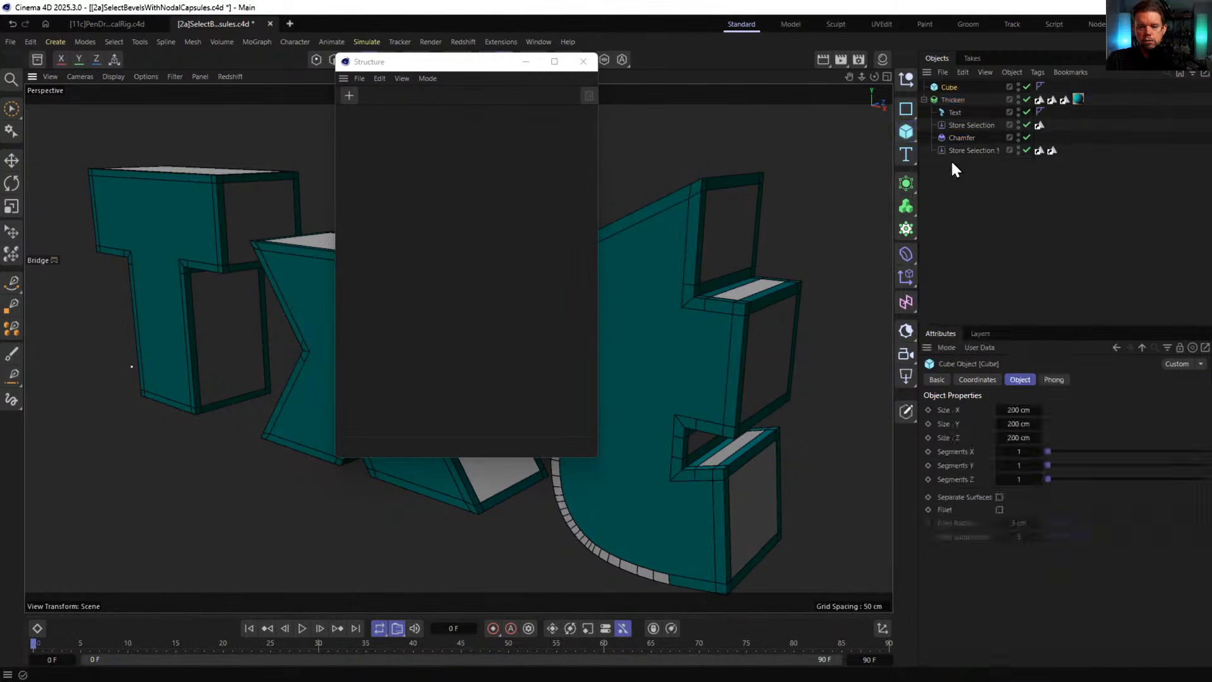
pyautogui.press('c')
pyautogui.moveTo(408, 61); pyautogui.dragTo(482, 122)
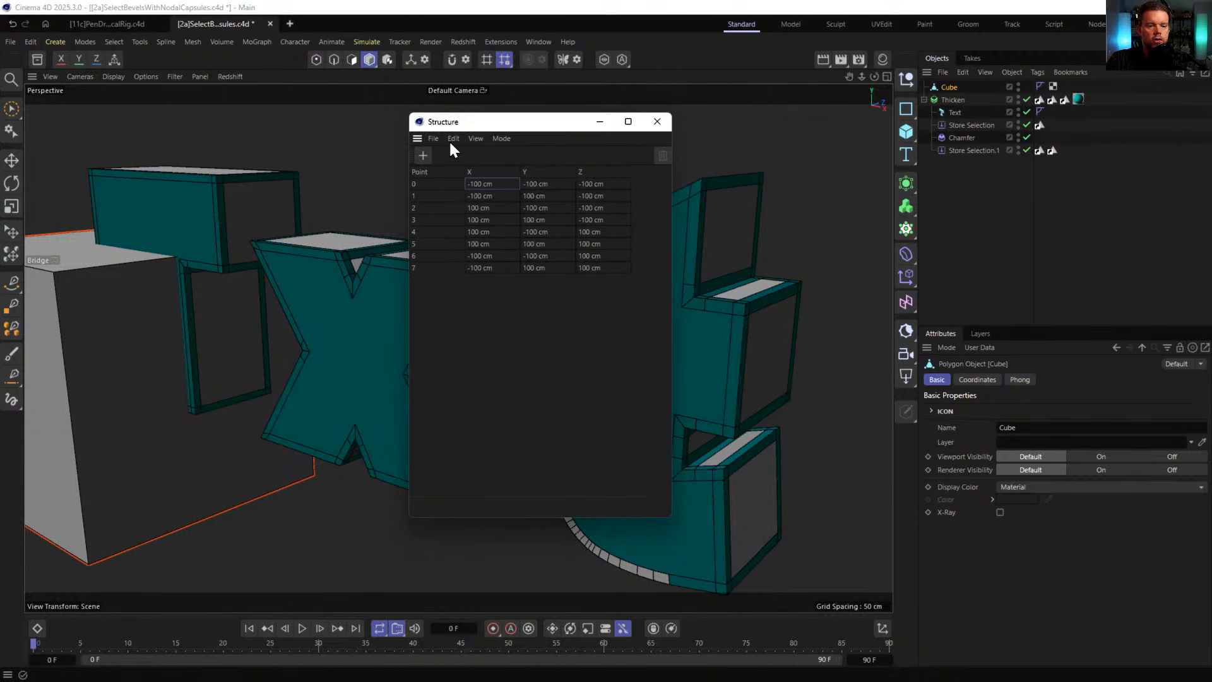
# - List the cube's polygons in the Structure Manager and select polygon 0 to locate it on the cube
pyautogui.click(475, 138)
pyautogui.click(501, 136)
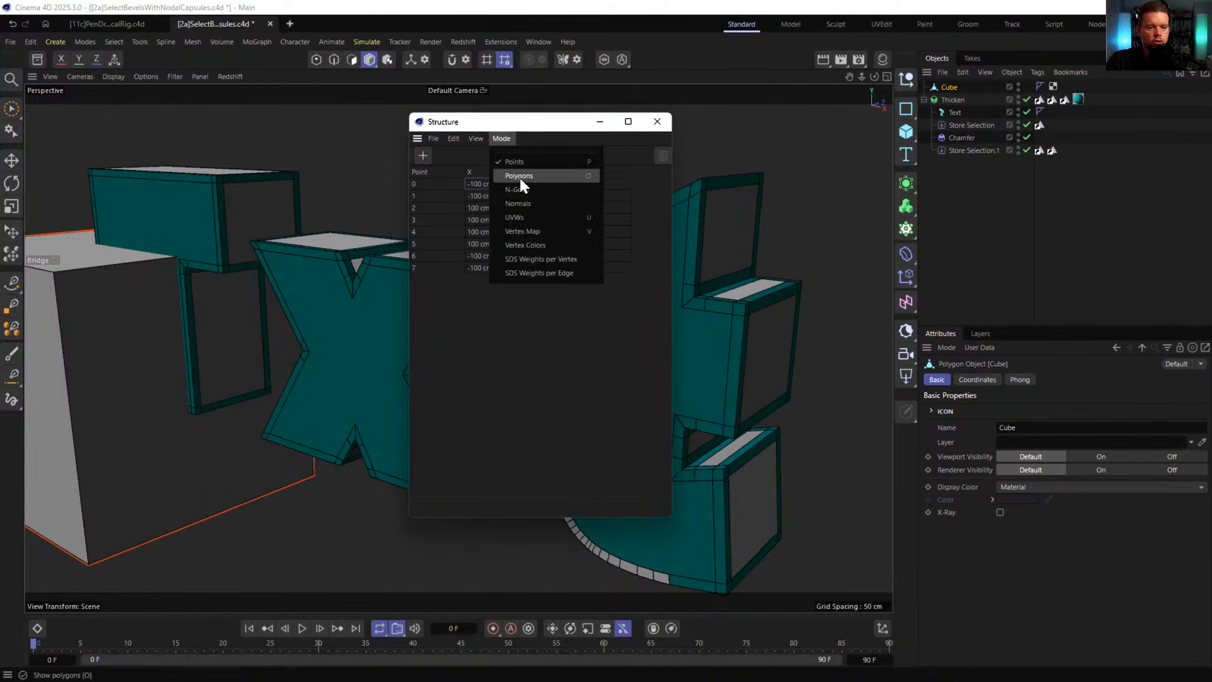
pyautogui.click(518, 177)
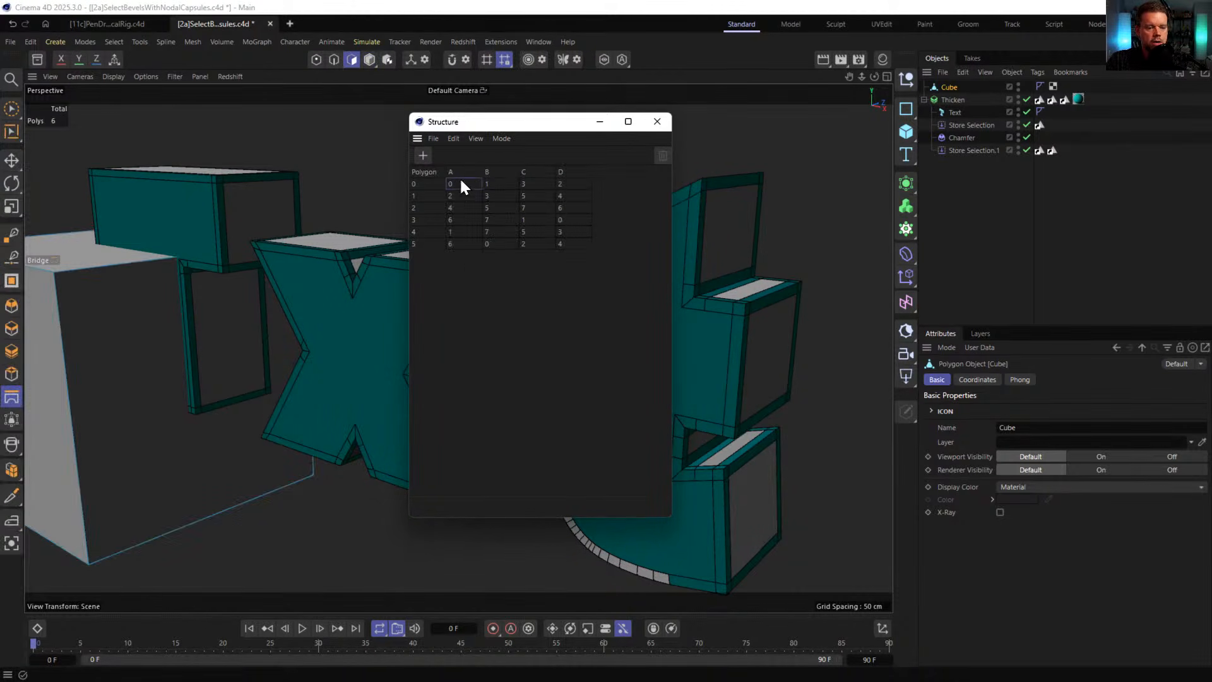
pyautogui.click(423, 185)
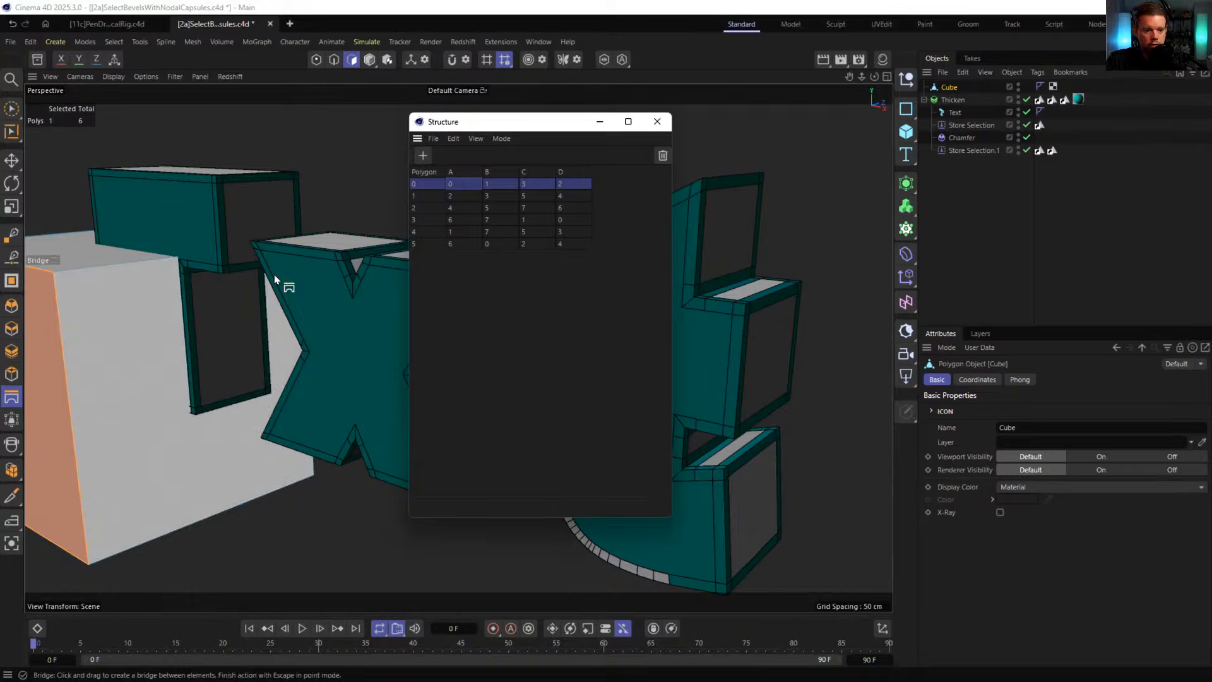
pyautogui.keyDown('alt'); pyautogui.moveTo(274, 276); pyautogui.dragTo(414, 262); pyautogui.keyUp('alt')
pyautogui.scroll(-3, 278, 312)
pyautogui.keyDown('alt'); pyautogui.moveTo(278, 312); pyautogui.dragTo(345, 346, button='middle'); pyautogui.keyUp('alt')
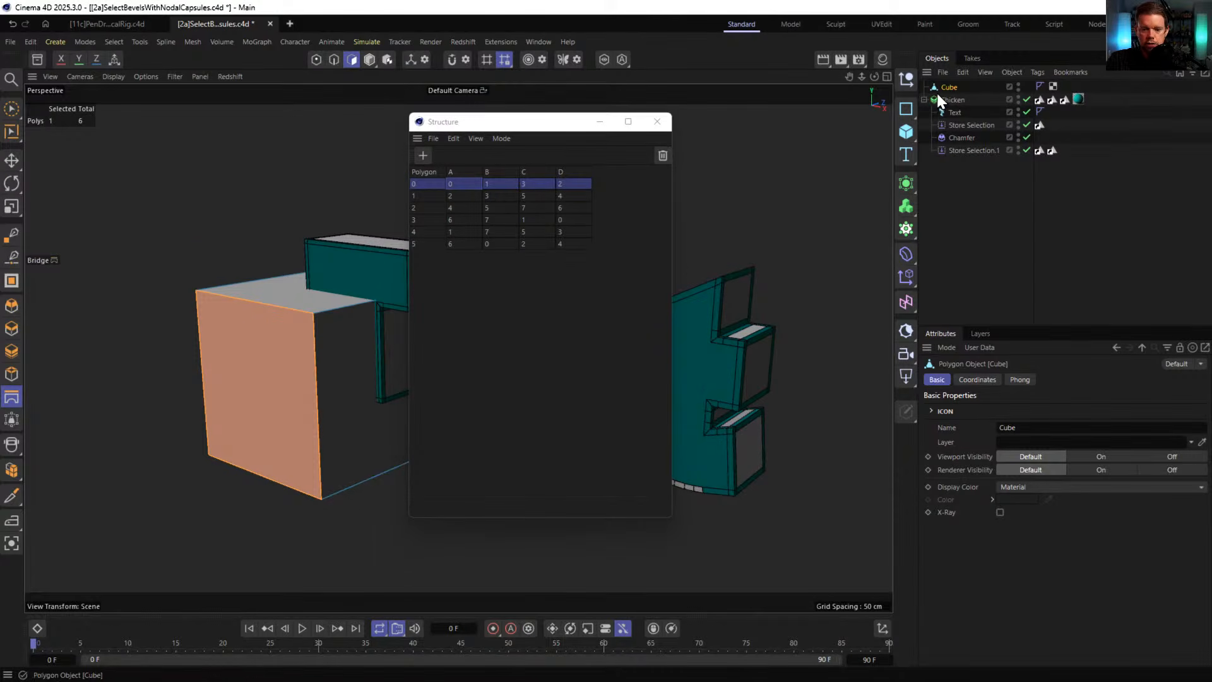
# - Copy the editable cube into a new project
pyautogui.click(372, 59)
pyautogui.hotkey('ctrl', 'c')
pyautogui.hotkey('ctrl', 'n')
pyautogui.hotkey('ctrl', 'v')
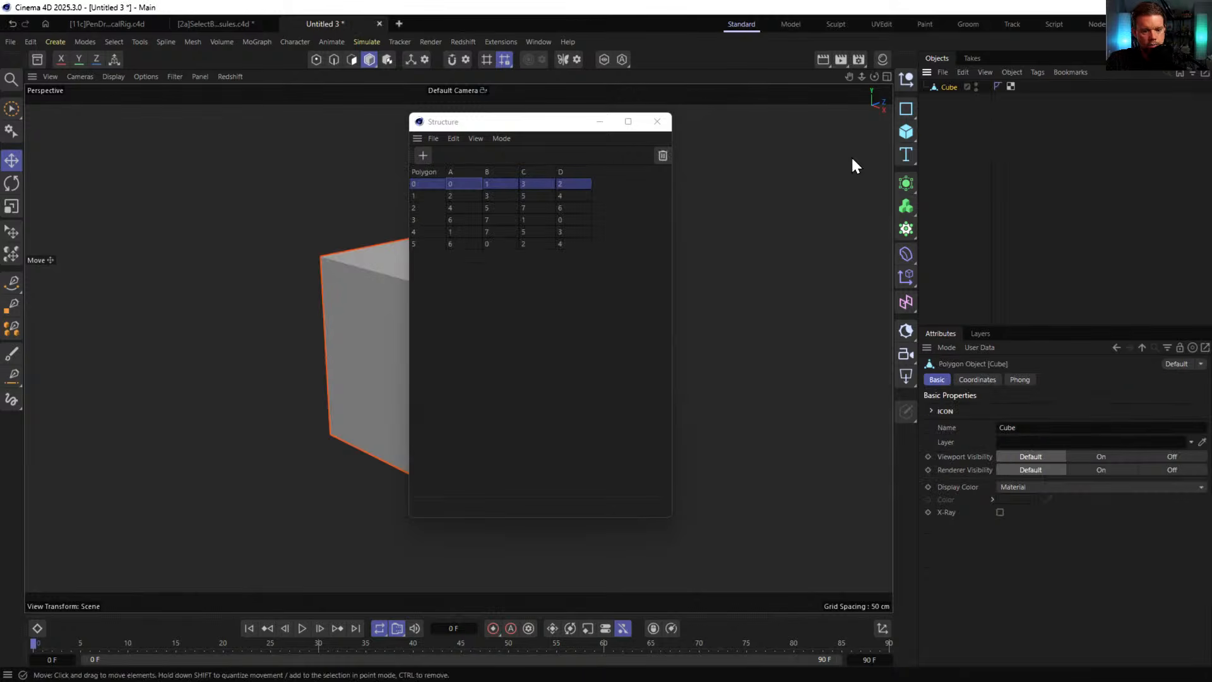
# - Place the Structure window beside the cube and select polygons 0 to 5 in its list
pyautogui.moveTo(546, 125); pyautogui.dragTo(765, 123)
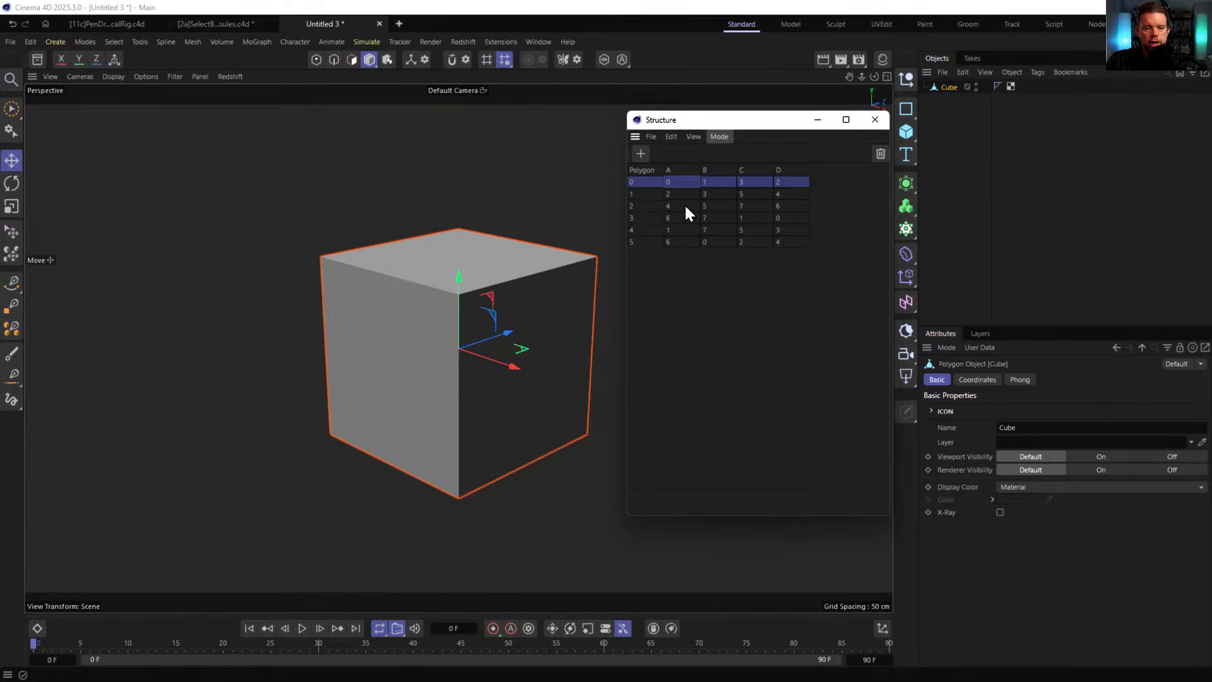
pyautogui.moveTo(635, 182); pyautogui.dragTo(639, 244)
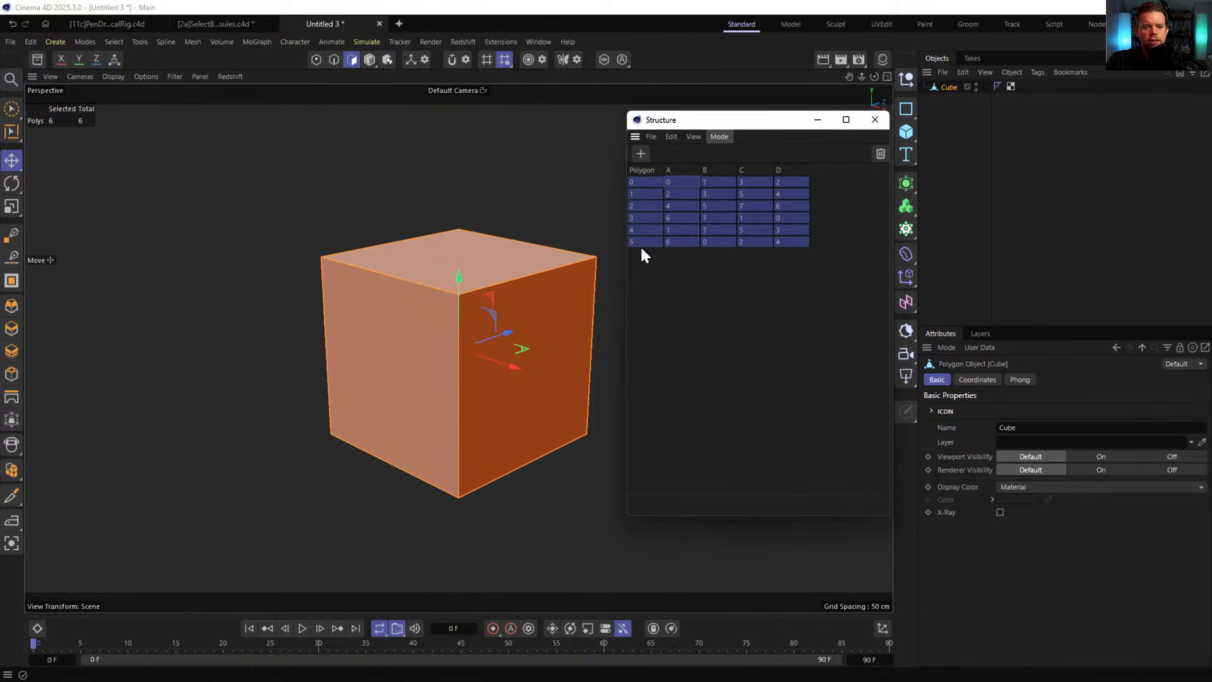
pyautogui.keyDown('alt'); pyautogui.moveTo(549, 352); pyautogui.dragTo(547, 394); pyautogui.keyUp('alt')
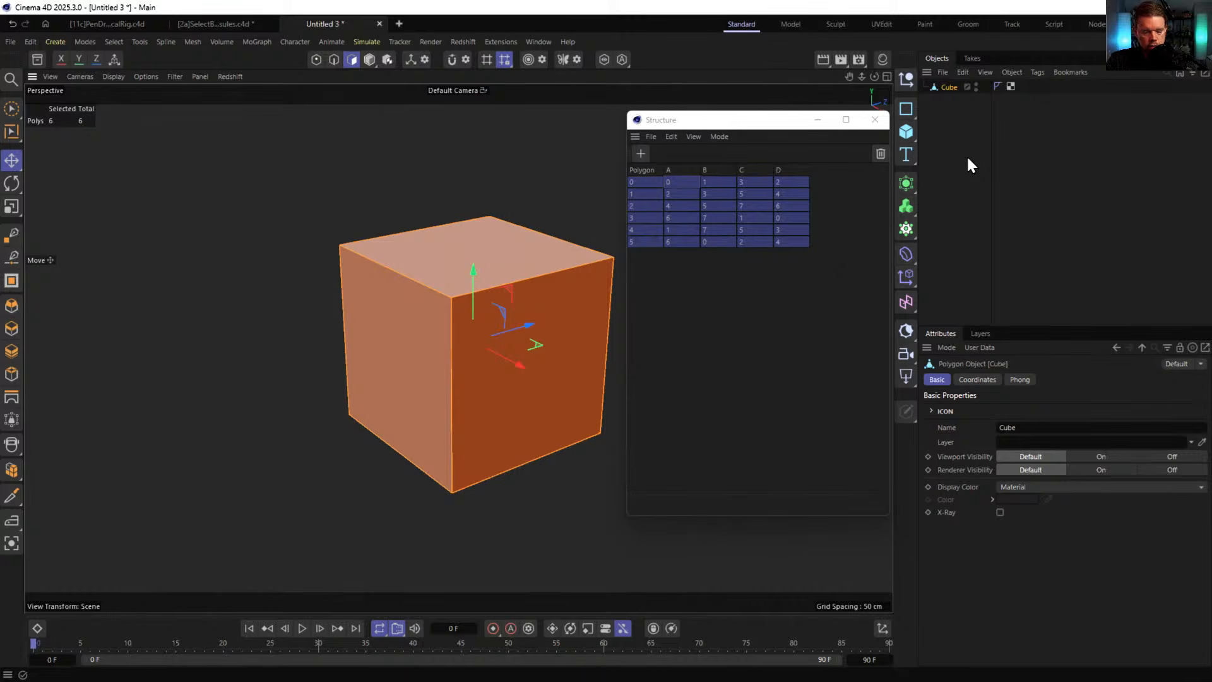
pyautogui.hotkey('shift', 'c')
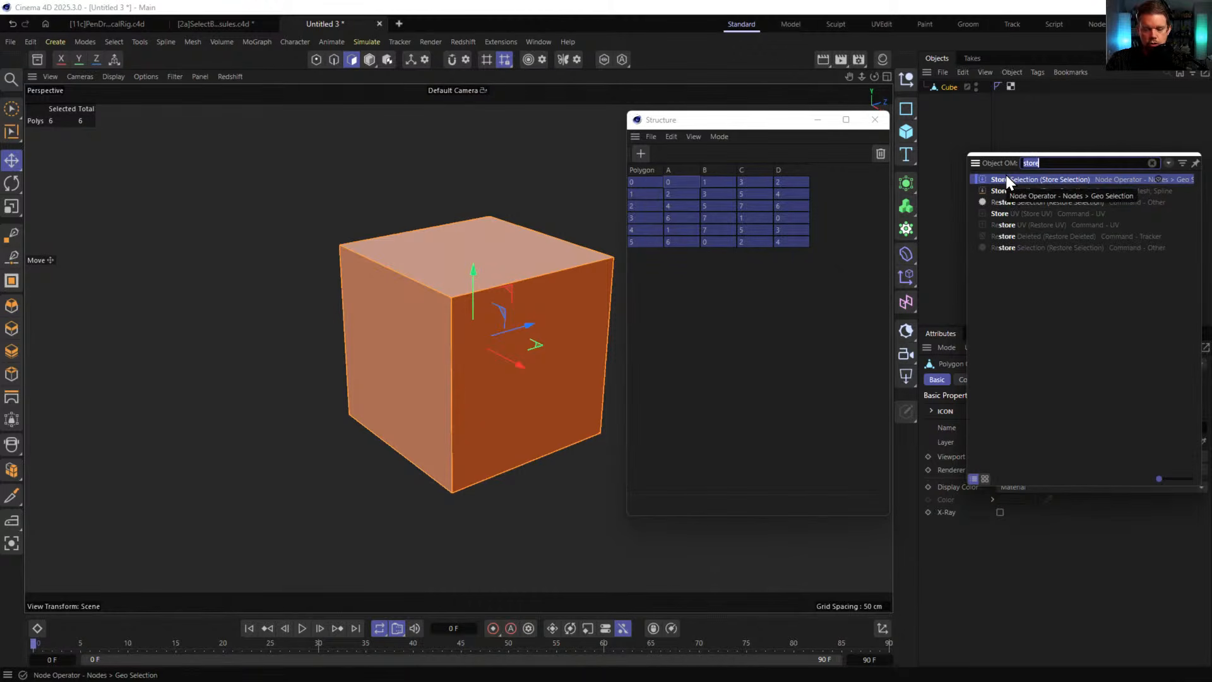
pyautogui.write('bevel')
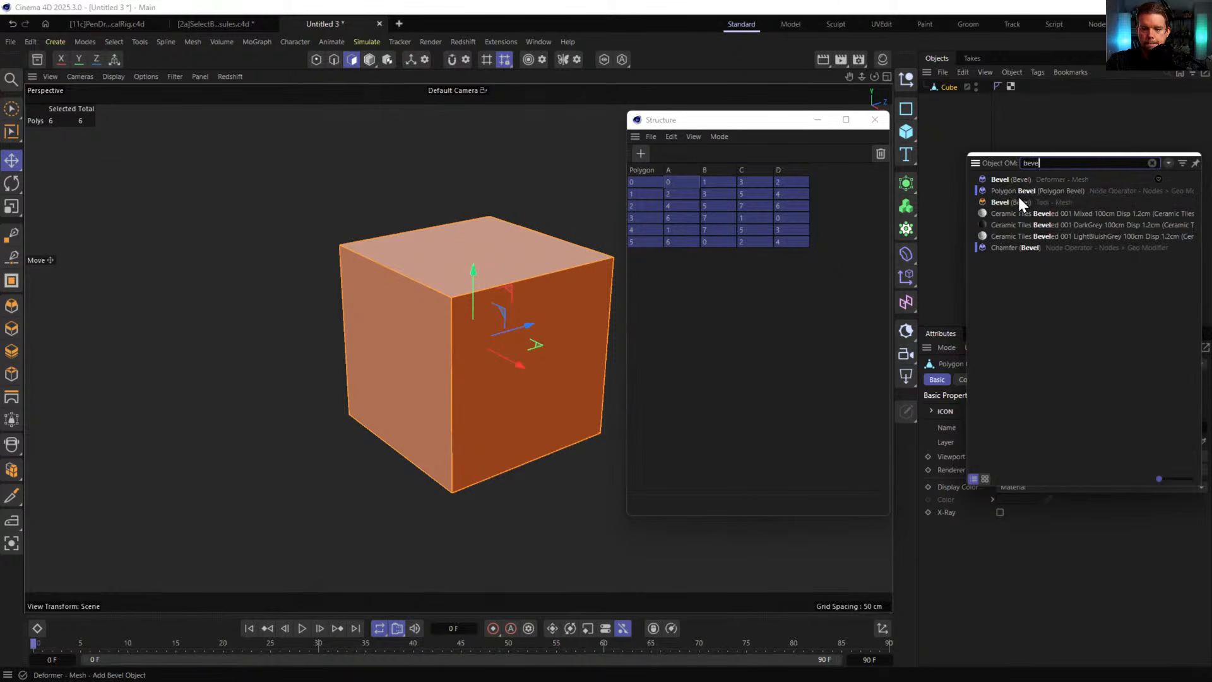
pyautogui.press('BackSpace')
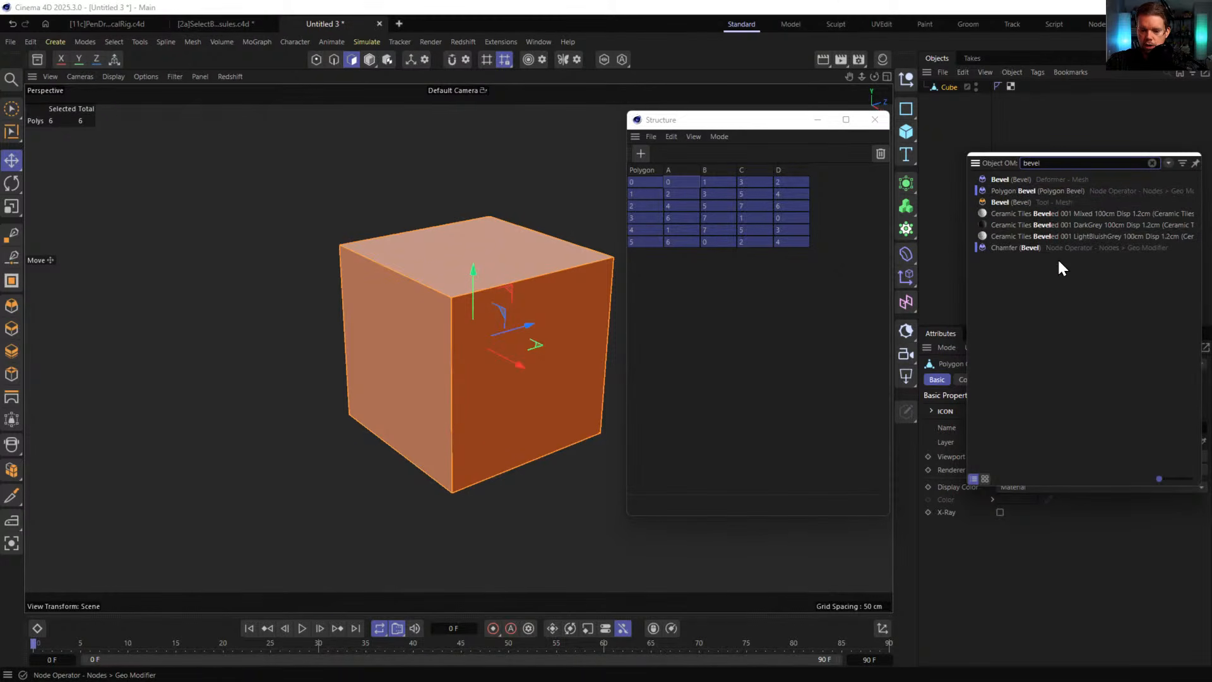
pyautogui.write('l')
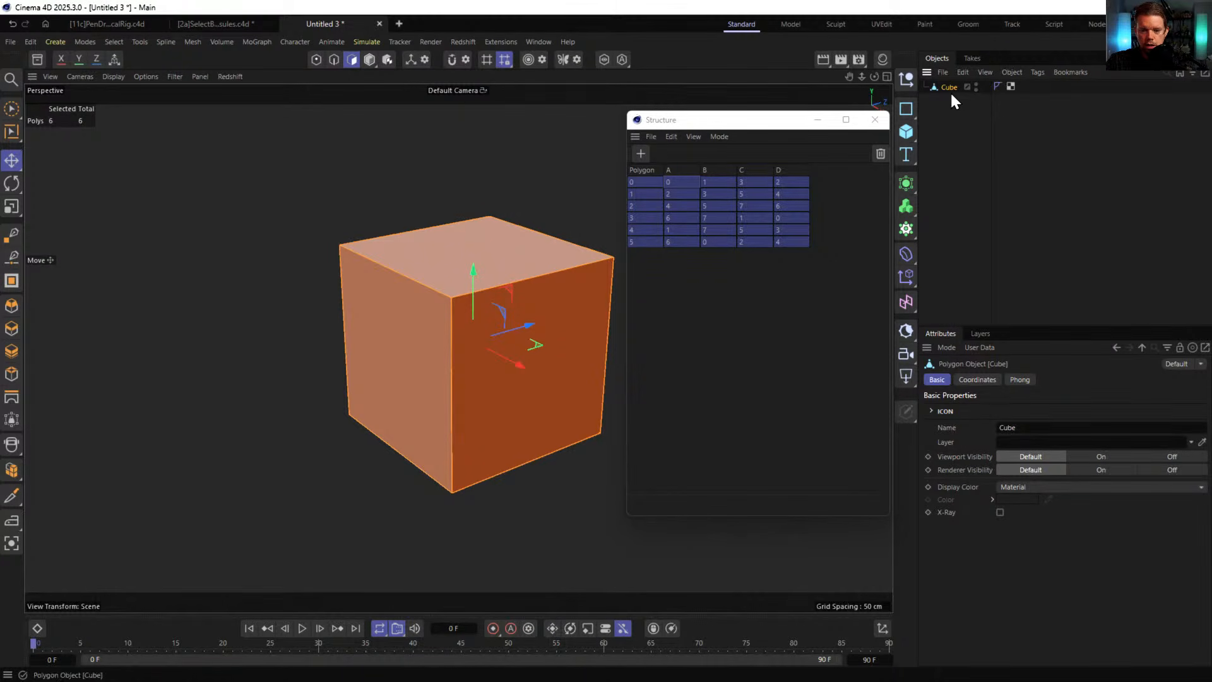
pyautogui.click(193, 43)
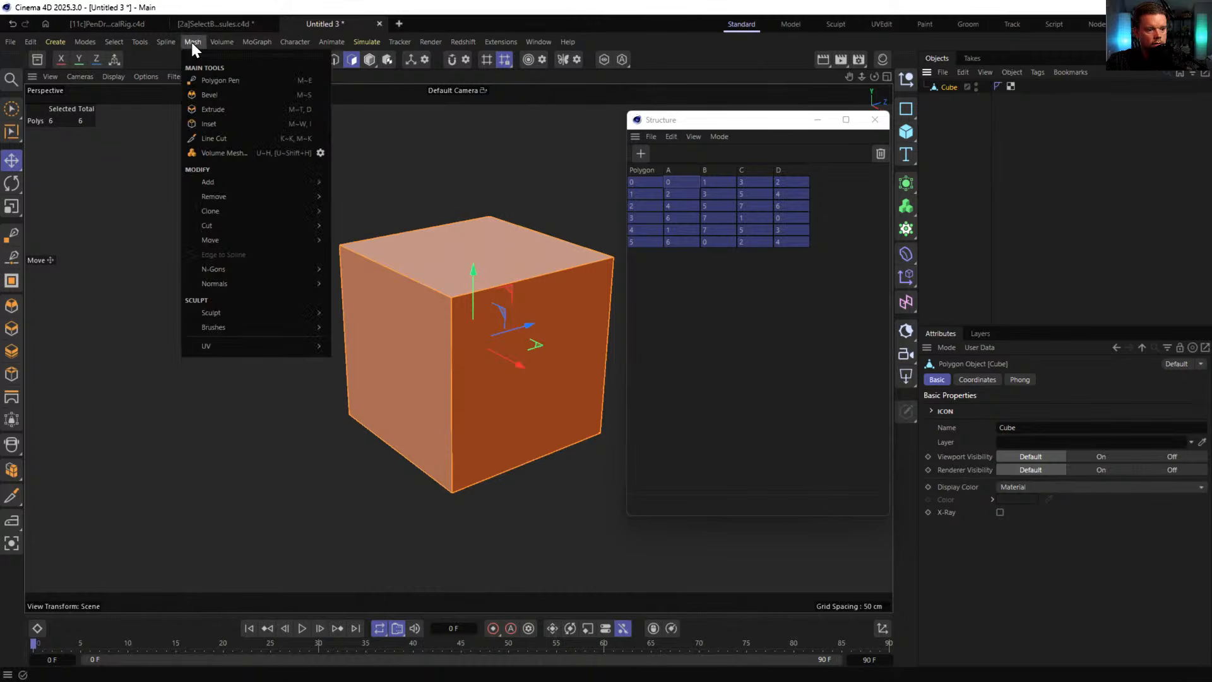
pyautogui.press('Escape')
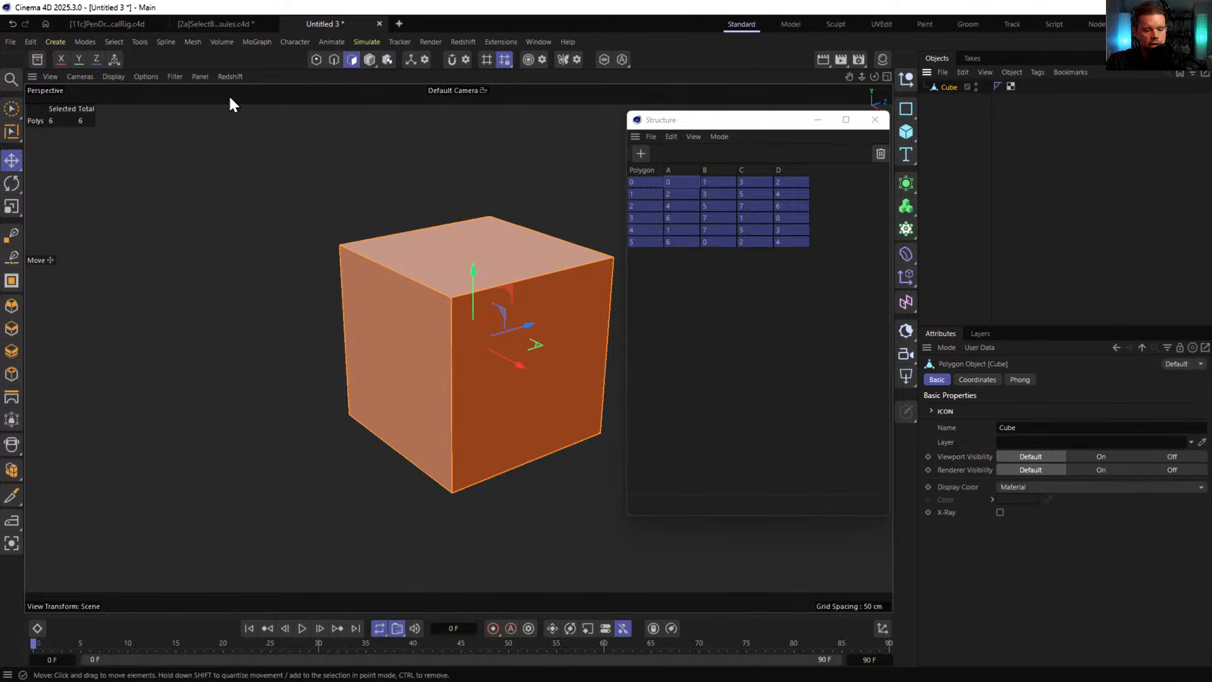
# - Try the Bevel tool on the six selected cube polygons with about 17 cm of extrusion, and undo it
pyautogui.moveTo(521, 322); pyautogui.dragTo(521, 294)
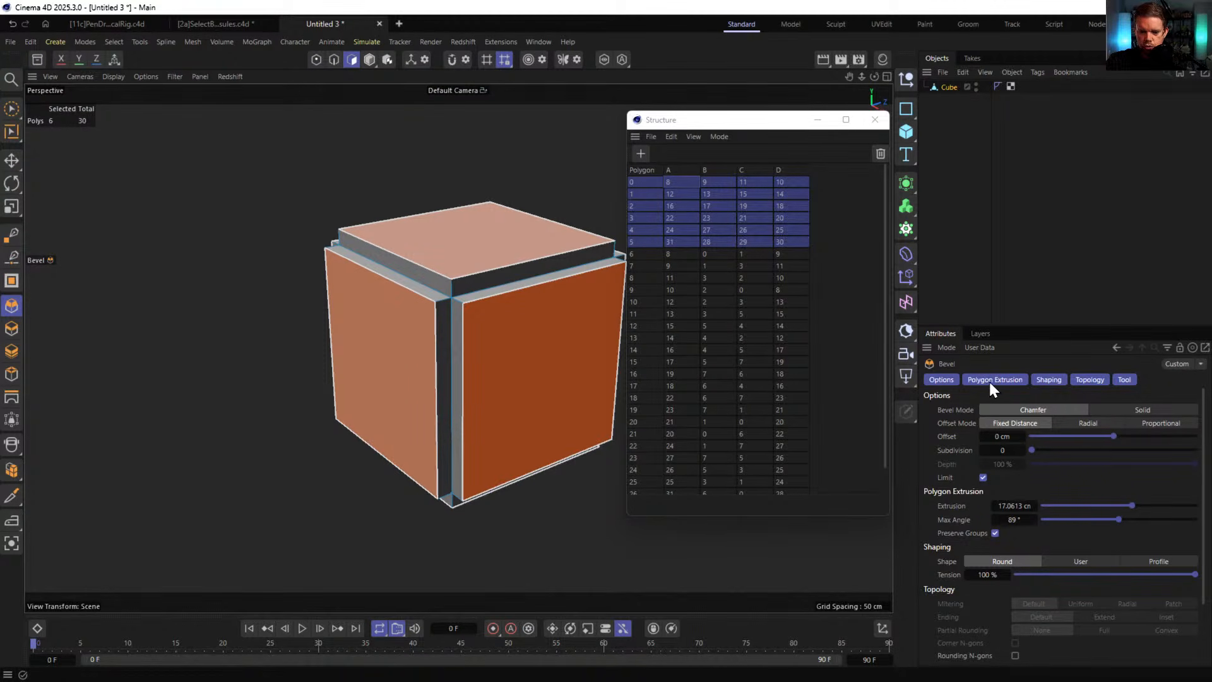
pyautogui.click(950, 381)
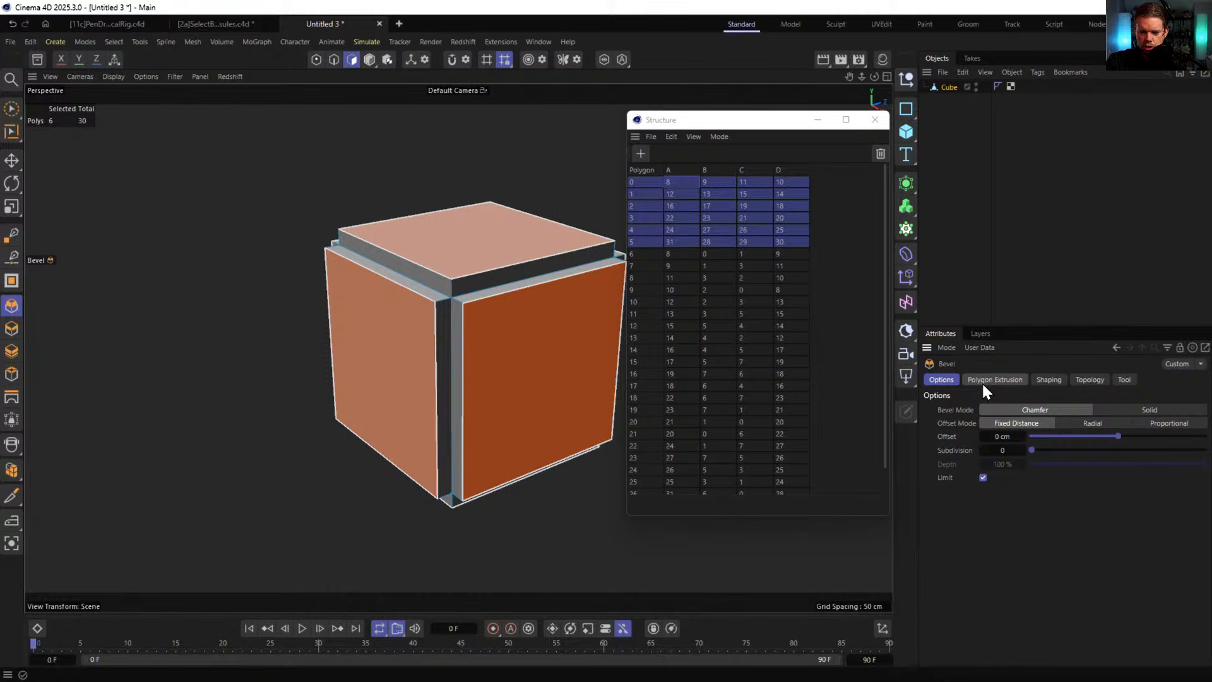
pyautogui.hotkey('ctrl', 'z')
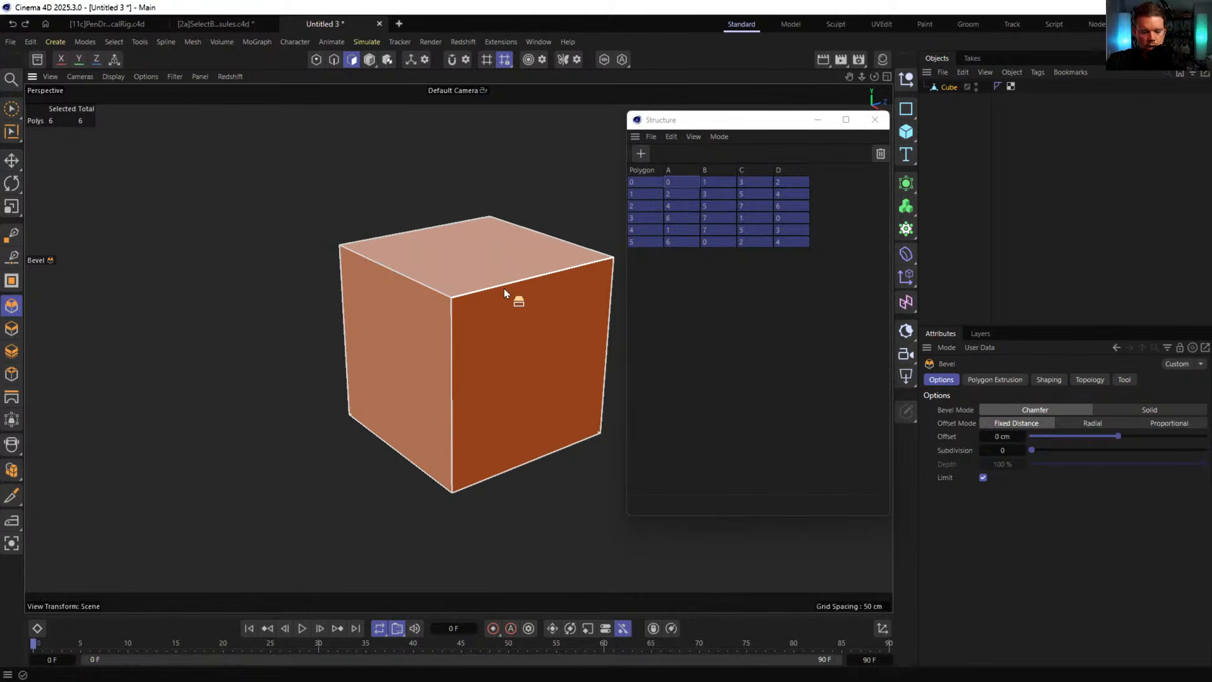
# - Bevel all twelve edges of the cube in Chamfer mode with an offset of about 12.4 cm
pyautogui.click(335, 59)
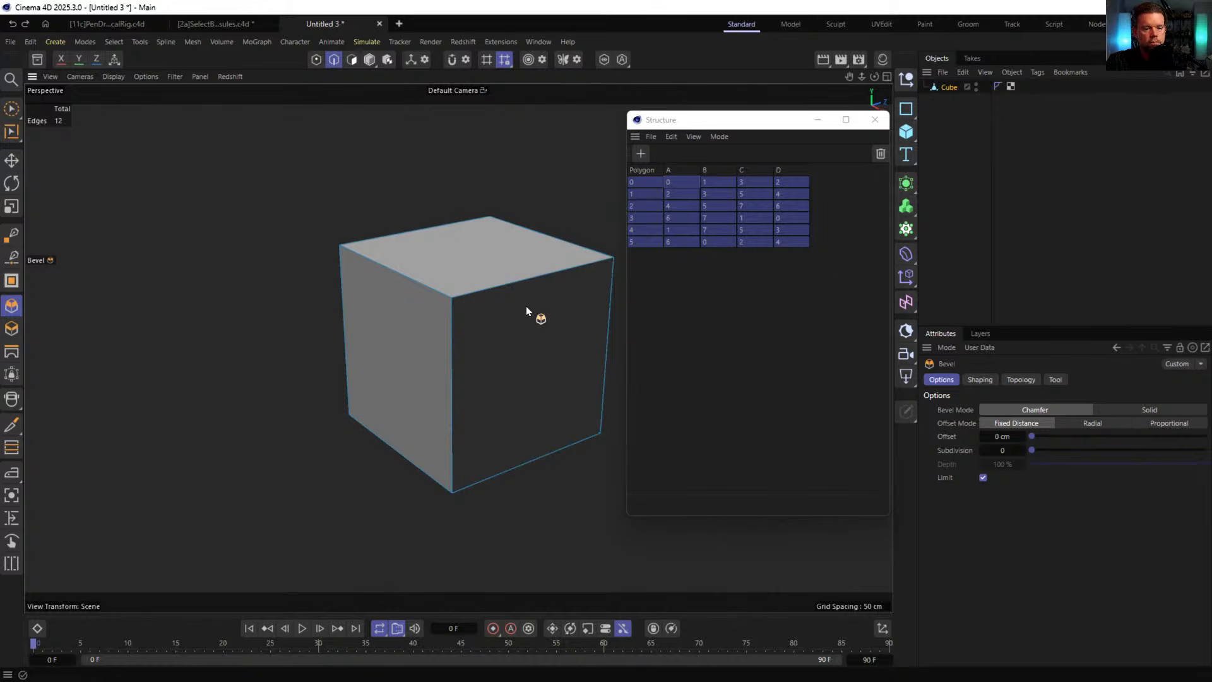
pyautogui.hotkey('ctrl', 'a')
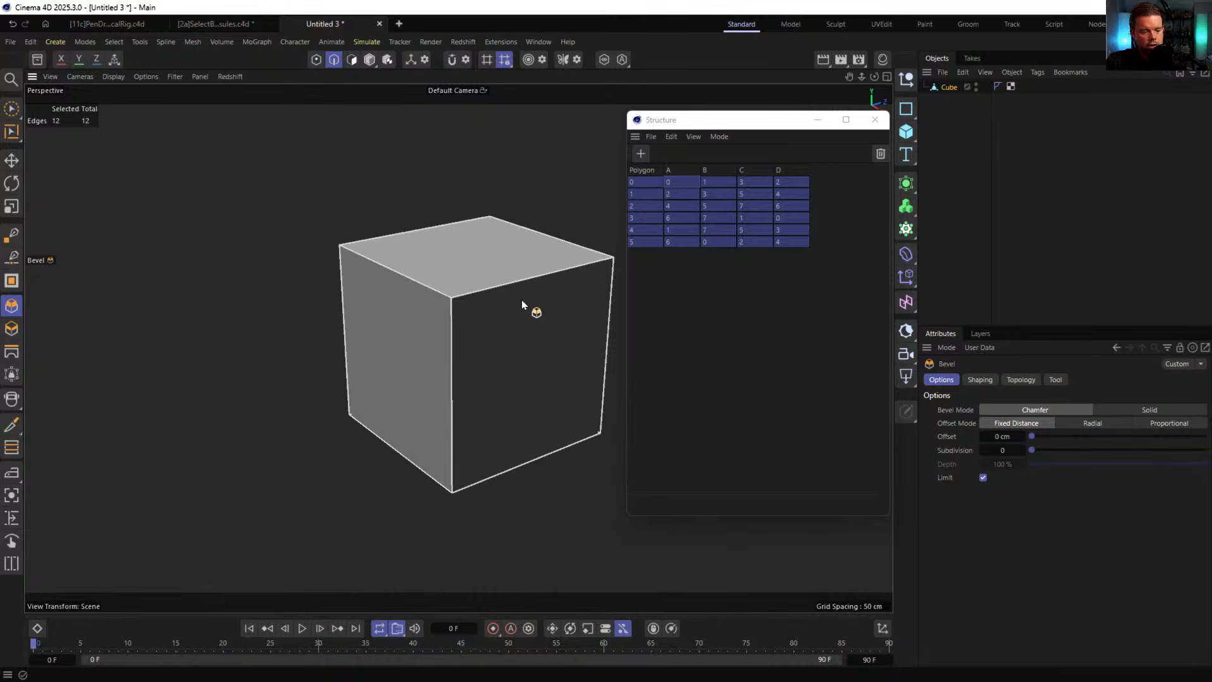
pyautogui.moveTo(521, 299); pyautogui.dragTo(544, 255)
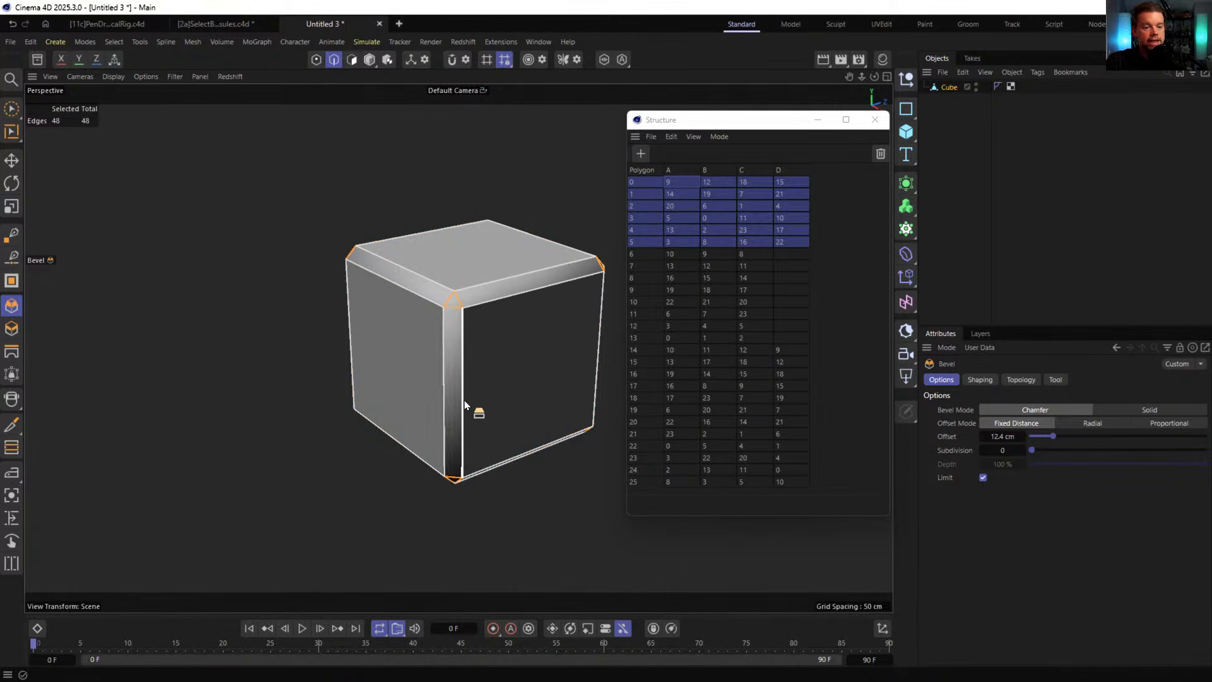
# - Select the bevel polygons 6 to 25 in the cube's Structure list to locate them, and undo the edge bevel
pyautogui.click(351, 59)
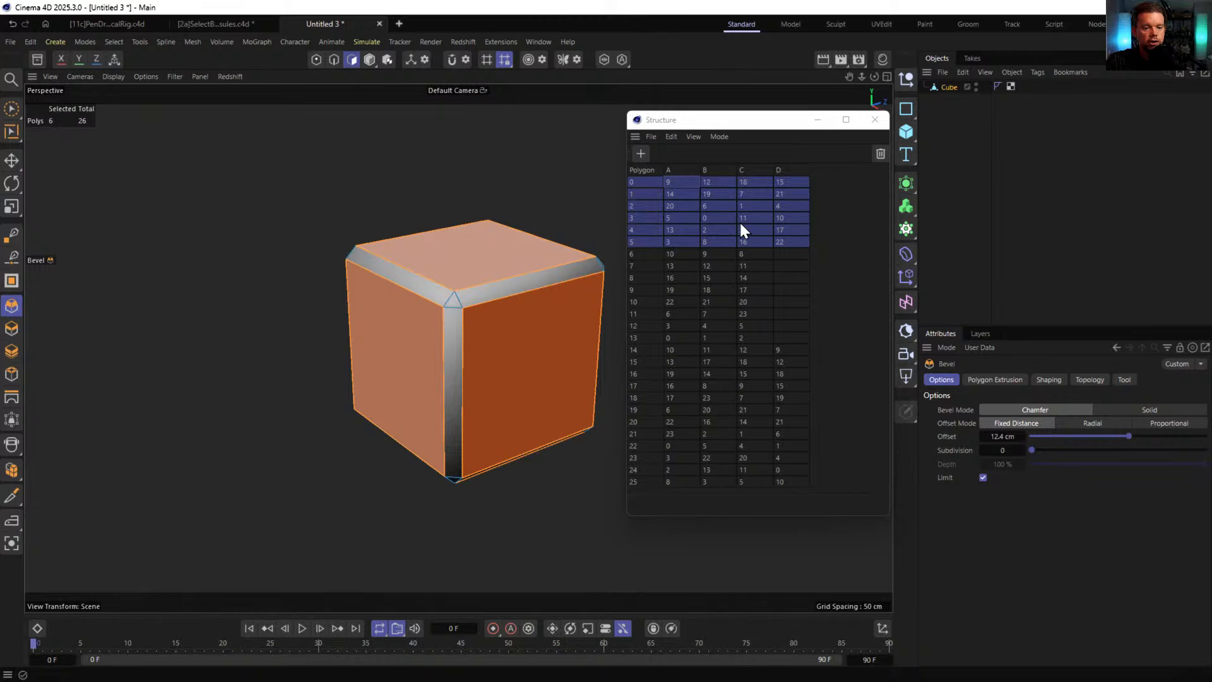
pyautogui.click(723, 278)
pyautogui.hotkey('ctrl', 'z')
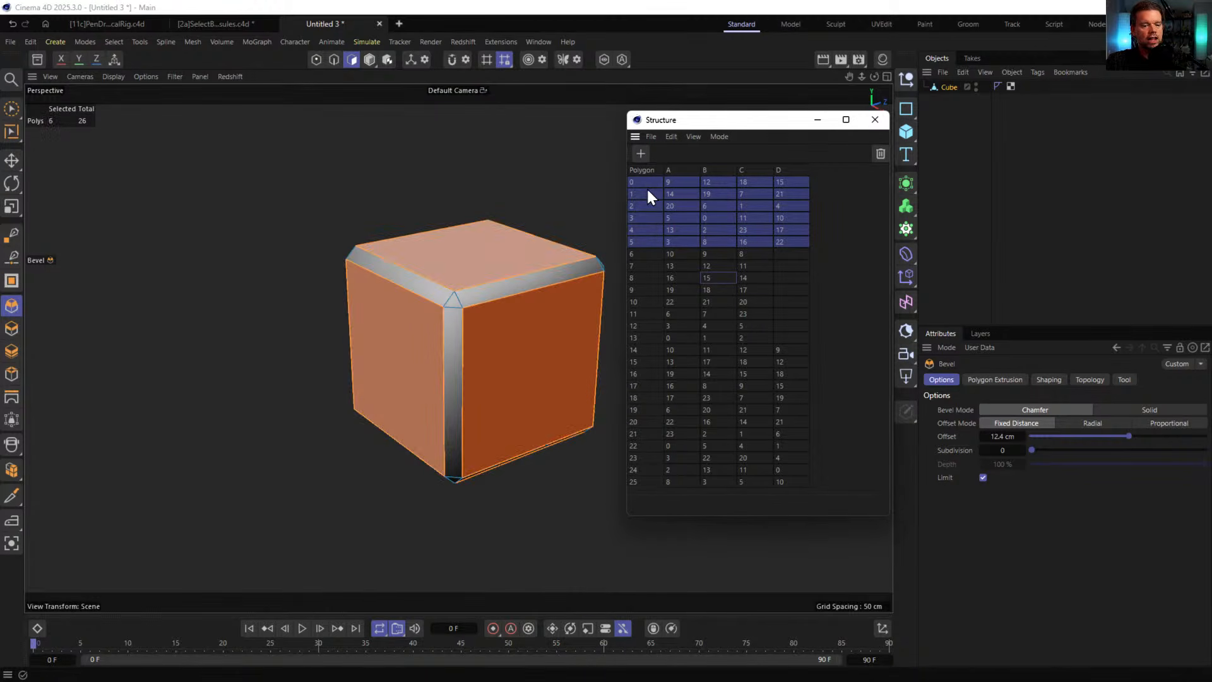
pyautogui.keyDown('alt'); pyautogui.moveTo(521, 305); pyautogui.dragTo(541, 433); pyautogui.keyUp('alt')
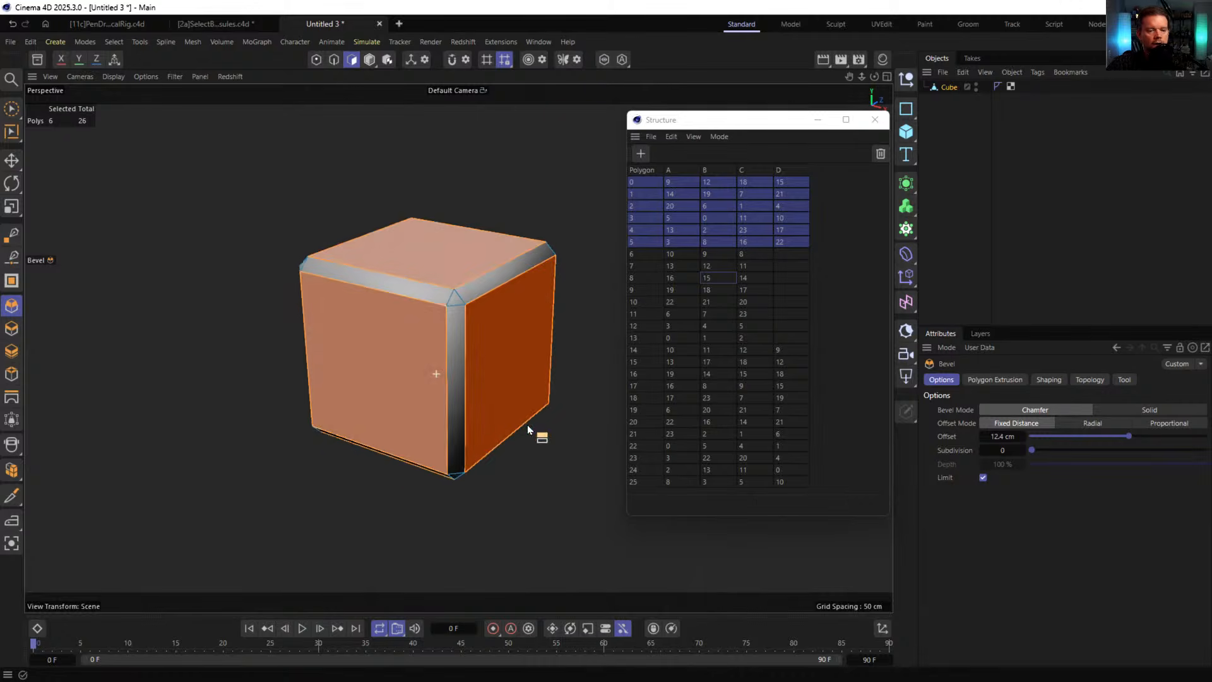
pyautogui.click(633, 253)
pyautogui.keyDown('shift'); pyautogui.click(638, 480); pyautogui.keyUp('shift')
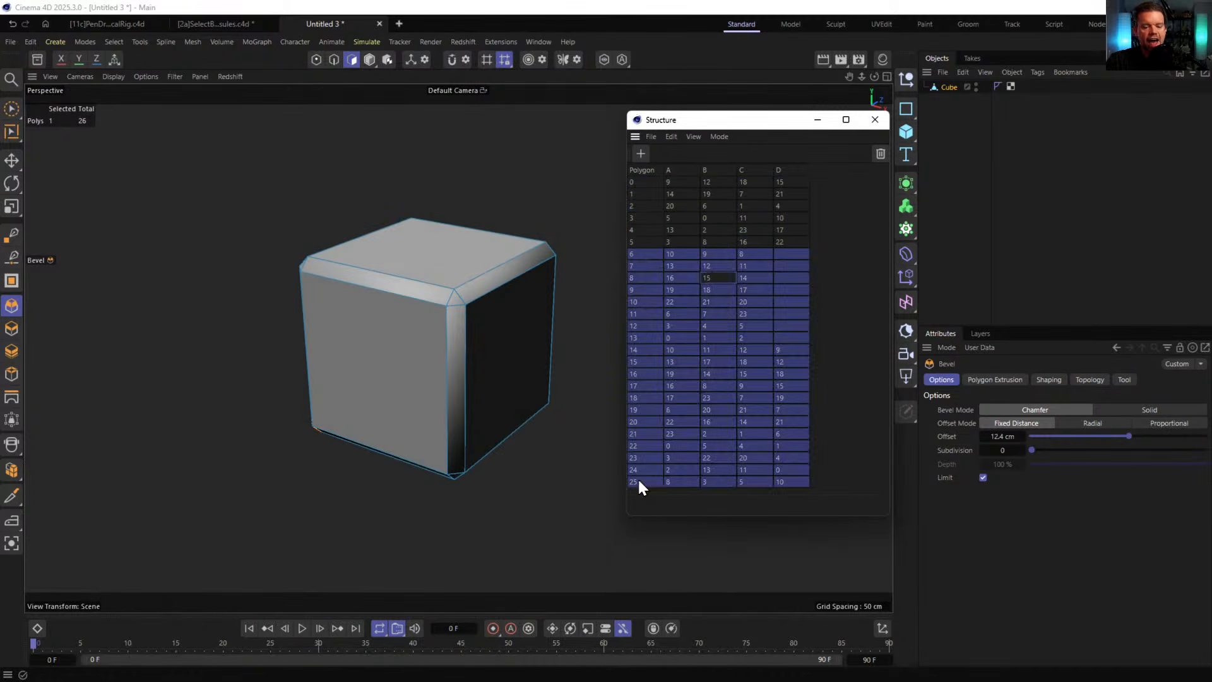
pyautogui.keyDown('alt'); pyautogui.moveTo(404, 298); pyautogui.dragTo(587, 294); pyautogui.keyUp('alt')
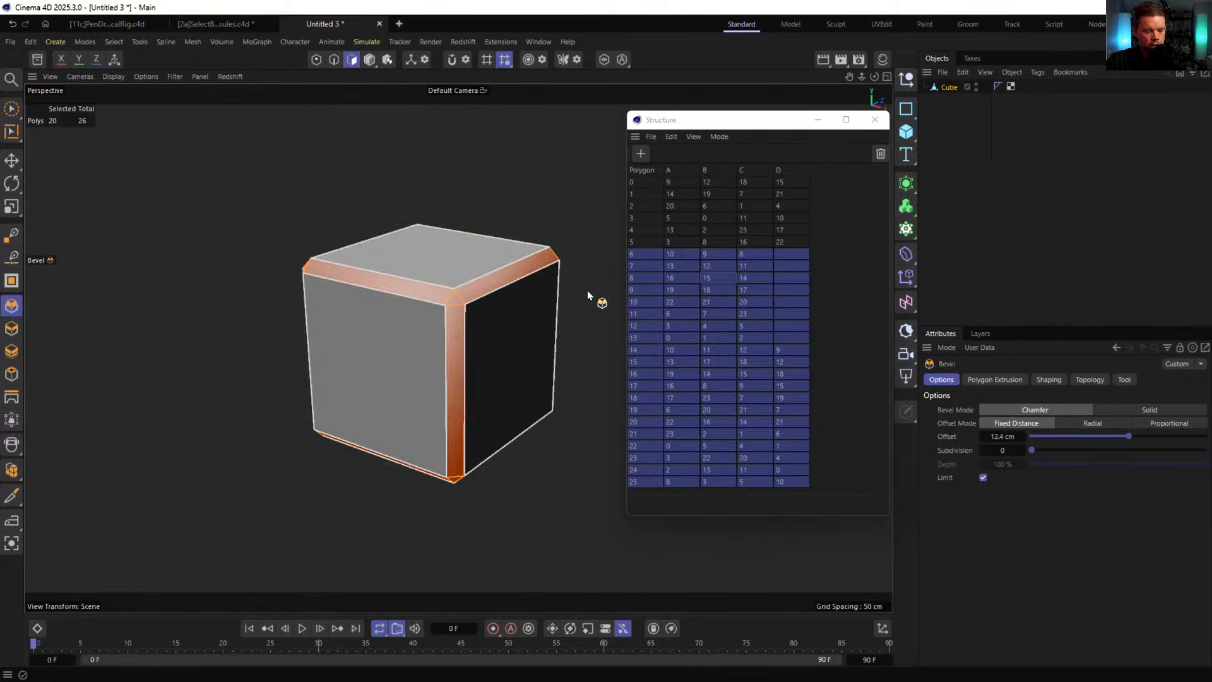
pyautogui.hotkey('ctrl', 'z')
pyautogui.hotkey('ctrl', 'z')
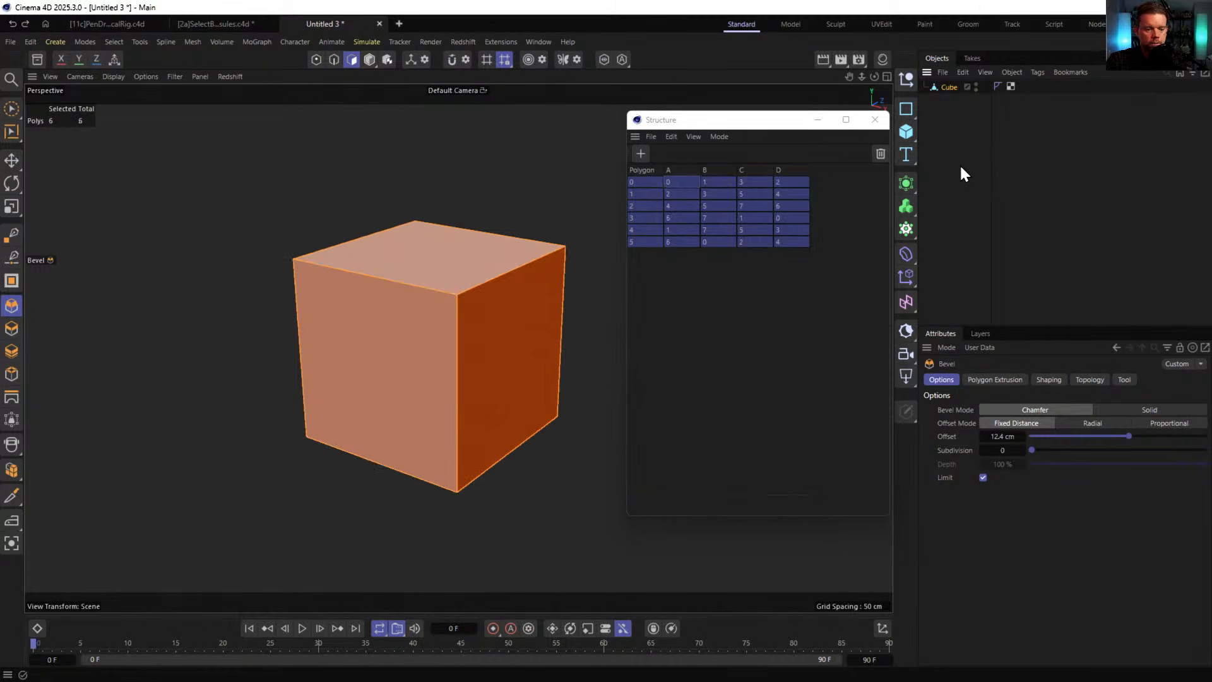
# - Bevel all cube edges in Solid mode with an offset of about 17 cm and inspect the polygon selection
pyautogui.click(334, 59)
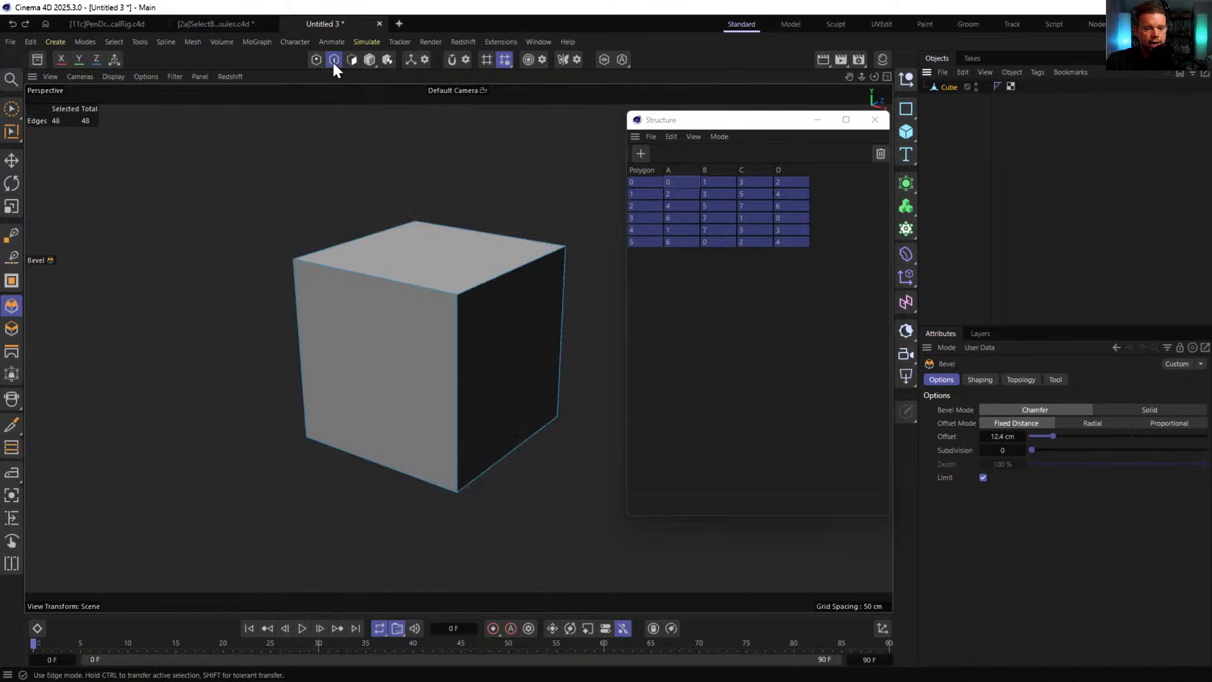
pyautogui.click(1126, 409)
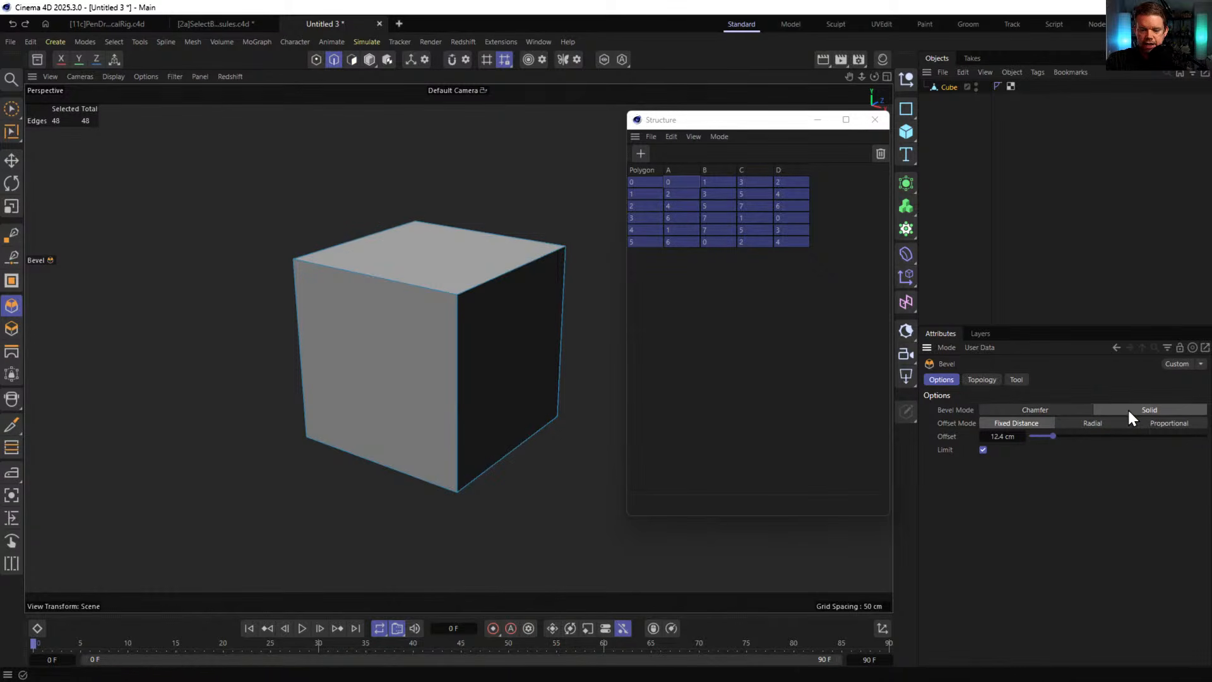
pyautogui.hotkey('ctrl', 'a')
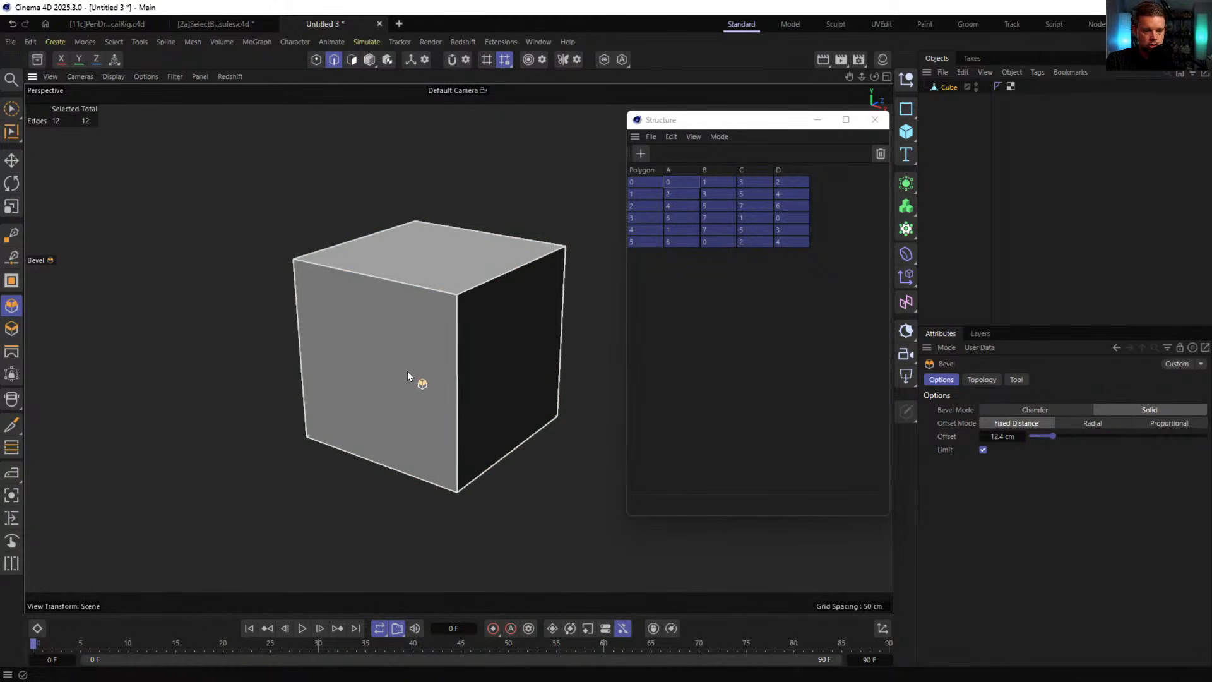
pyautogui.moveTo(407, 370); pyautogui.dragTo(437, 370)
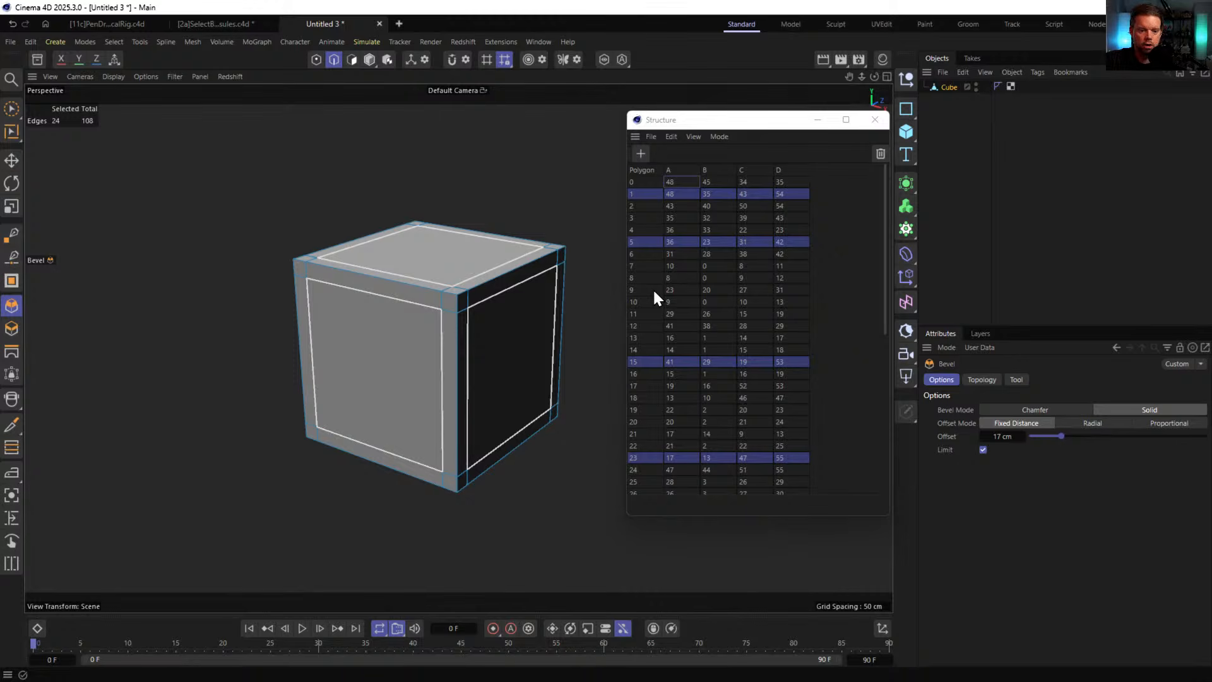
pyautogui.click(656, 218)
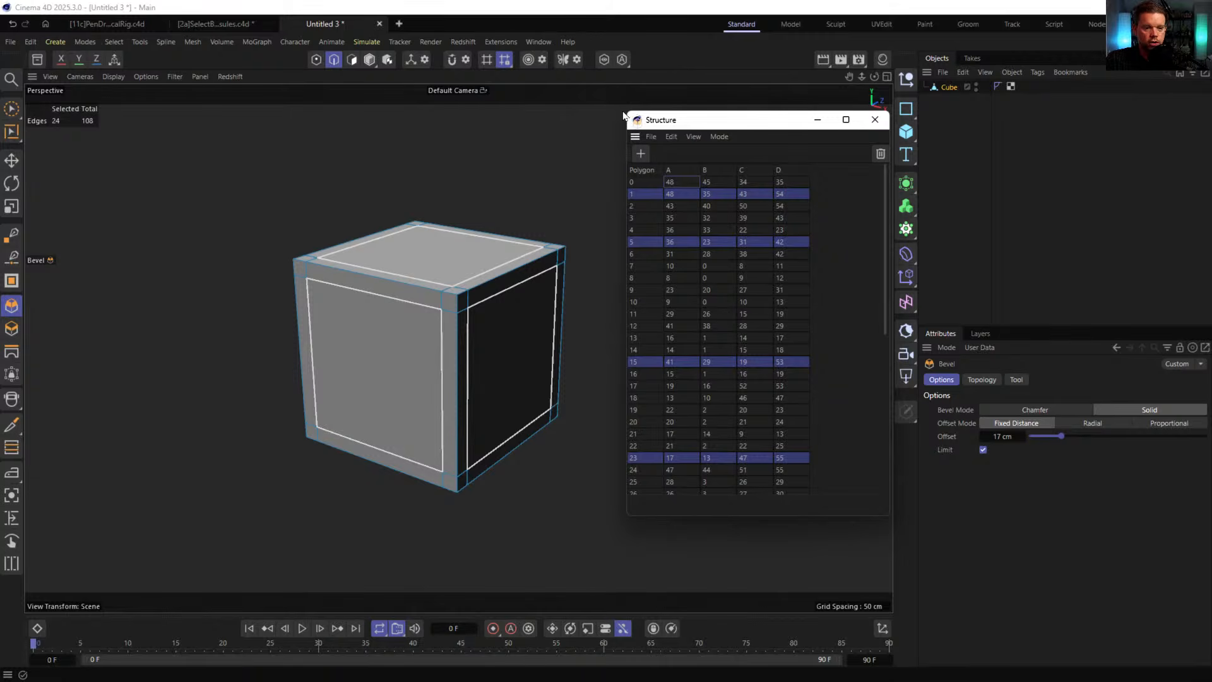
pyautogui.click(664, 82)
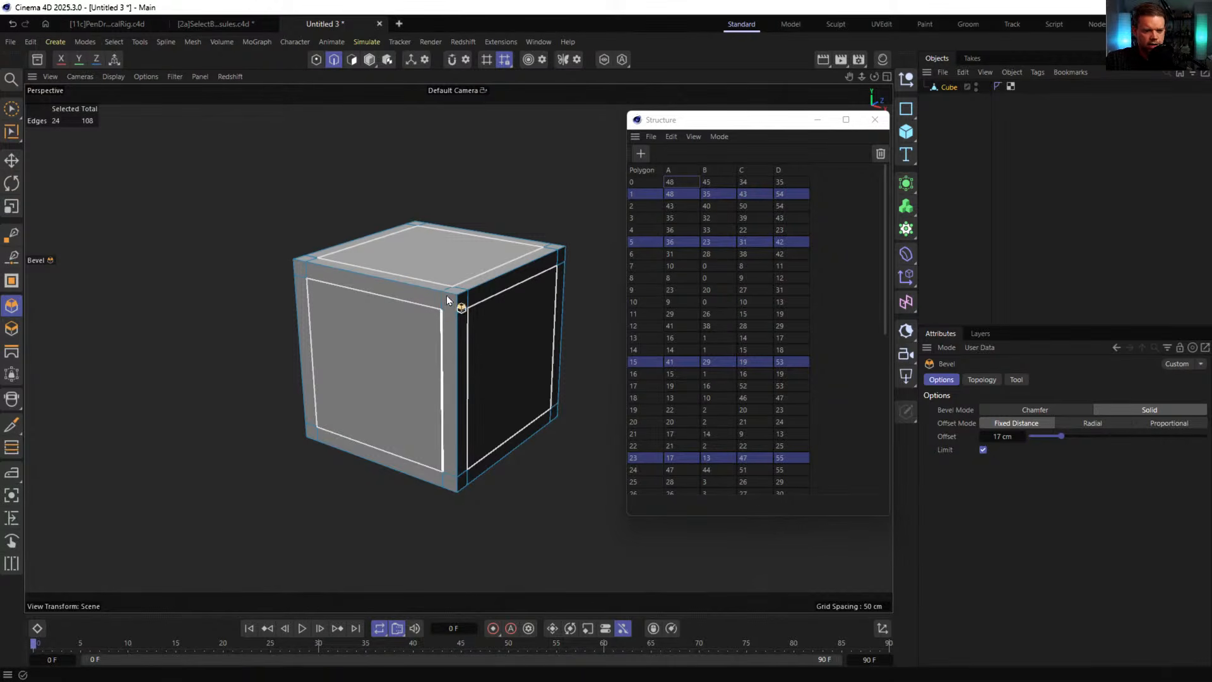
pyautogui.click(351, 59)
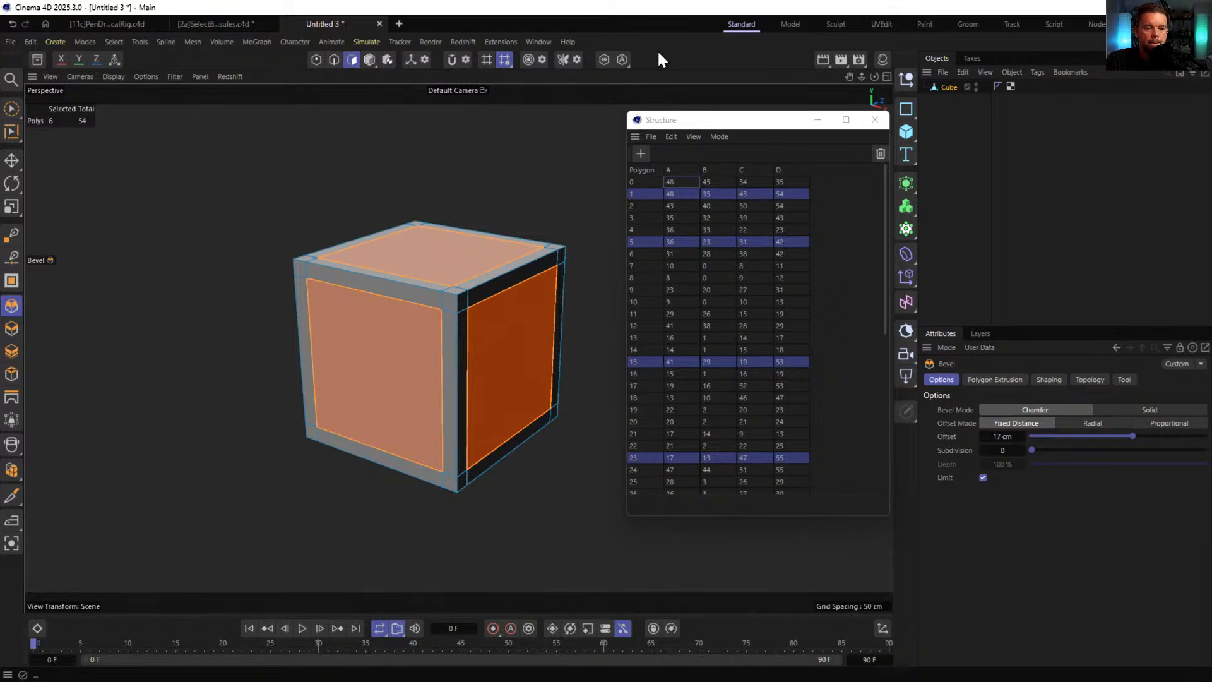
# - Close the Structure window and delete the cube from the SelectBevelsWithNodalCapsules project
pyautogui.click(874, 120)
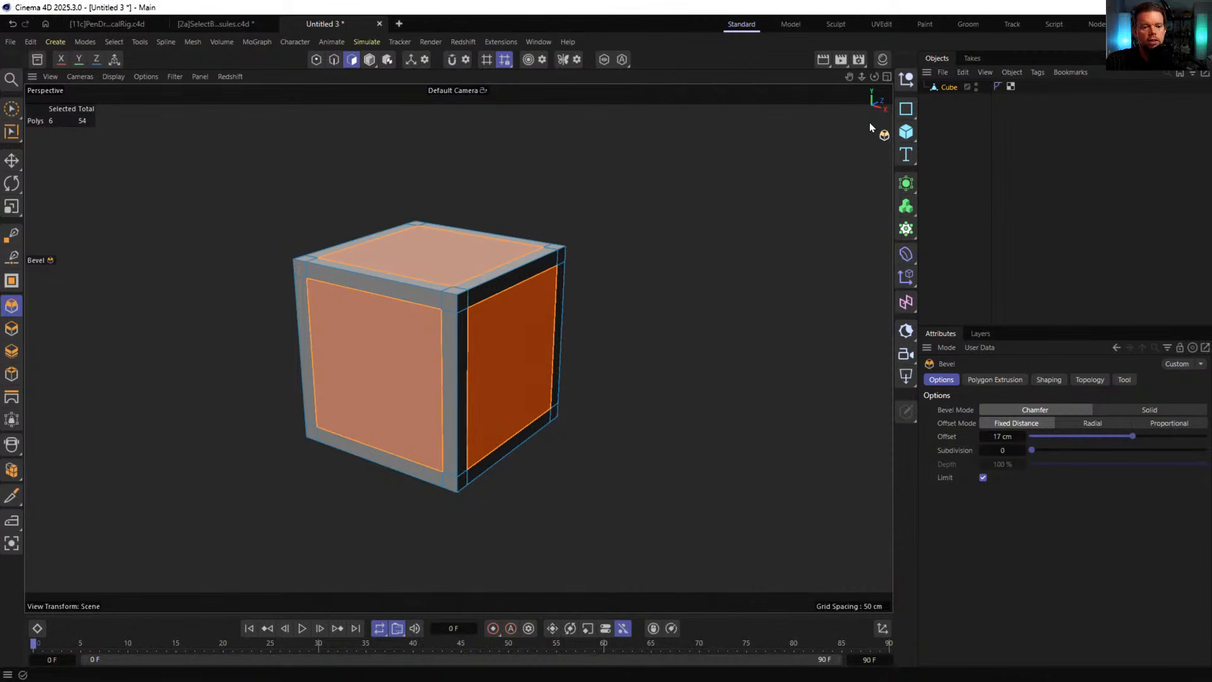
pyautogui.click(217, 24)
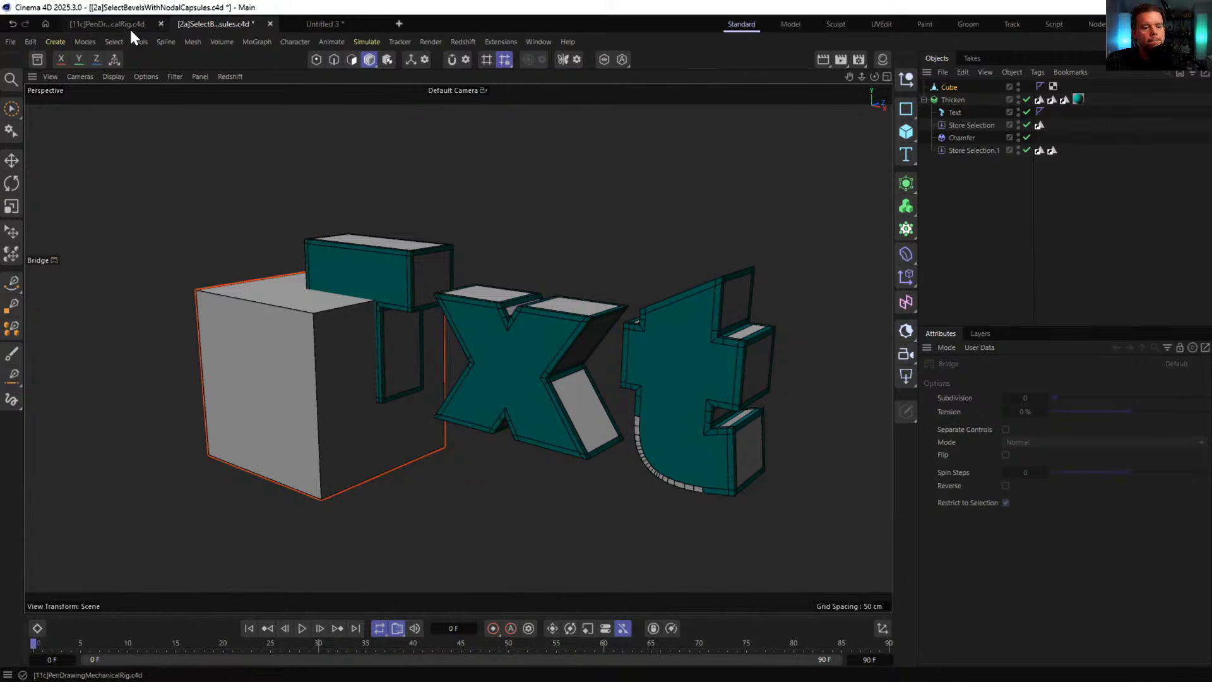
pyautogui.click(938, 80)
pyautogui.press('Delete')
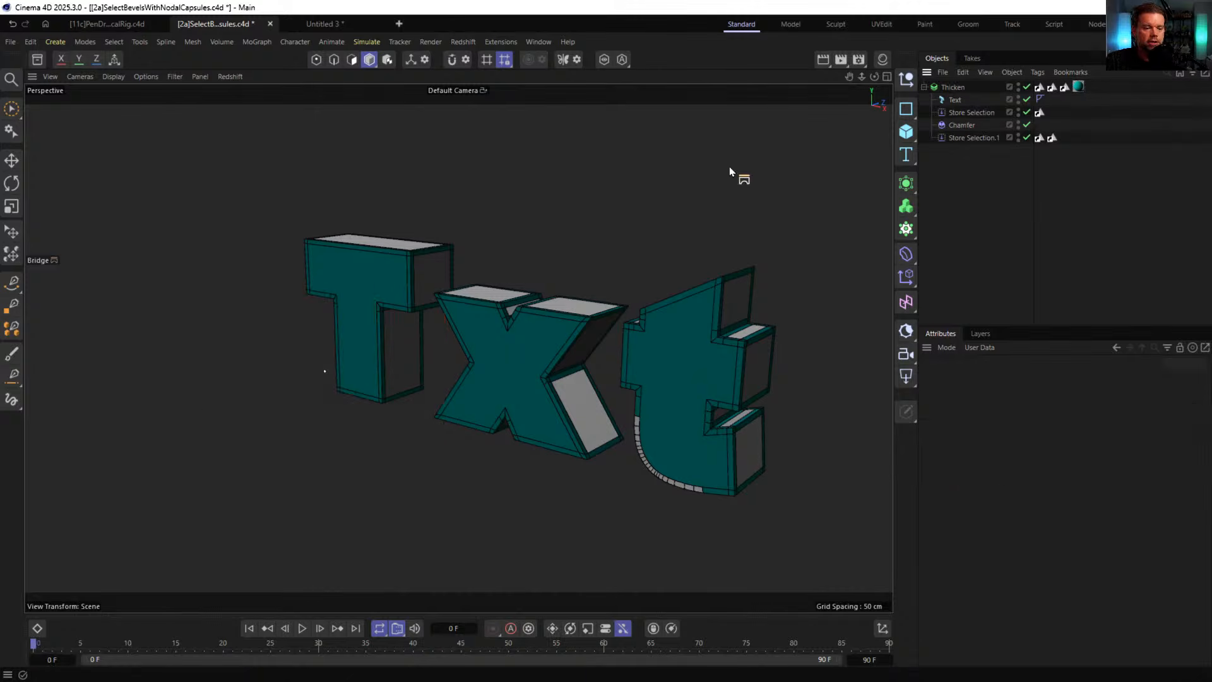
# - Delete both Store Selection modifiers under the Thicken object
pyautogui.scroll(2, 666, 374)
pyautogui.keyDown('alt'); pyautogui.moveTo(665, 374); pyautogui.dragTo(616, 354); pyautogui.keyUp('alt')
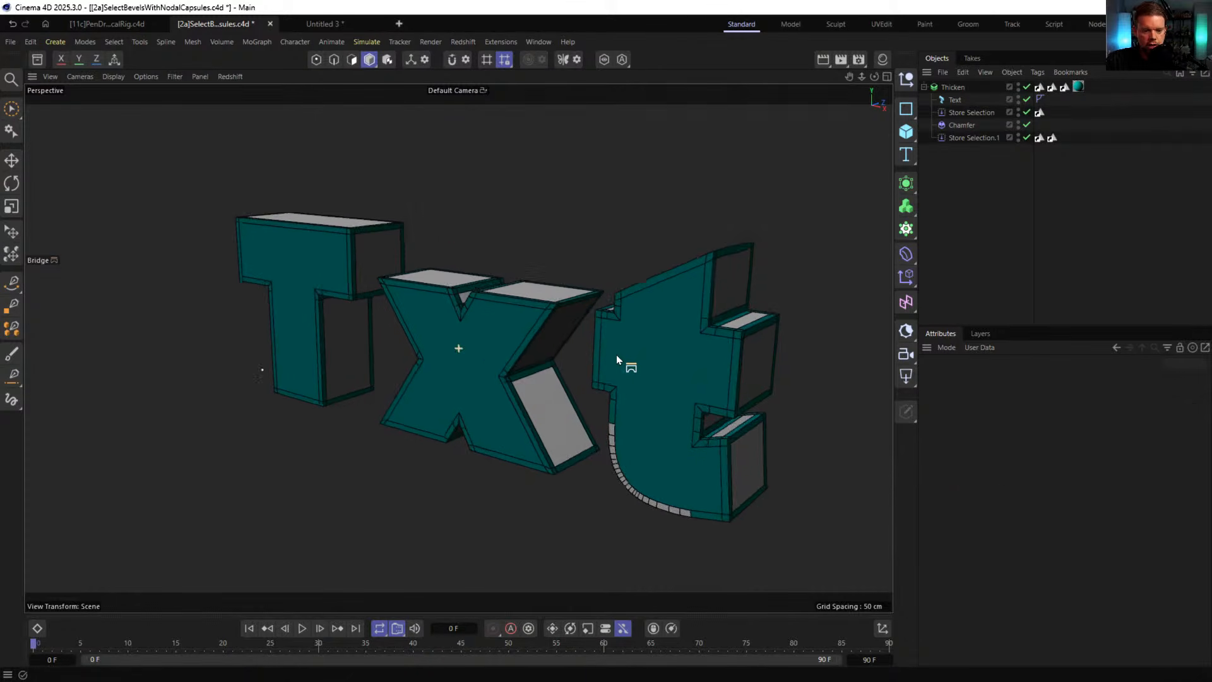
pyautogui.keyDown('alt'); pyautogui.moveTo(616, 354); pyautogui.dragTo(491, 332, button='middle'); pyautogui.keyUp('alt')
pyautogui.keyDown('alt'); pyautogui.moveTo(491, 332); pyautogui.dragTo(512, 336); pyautogui.keyUp('alt')
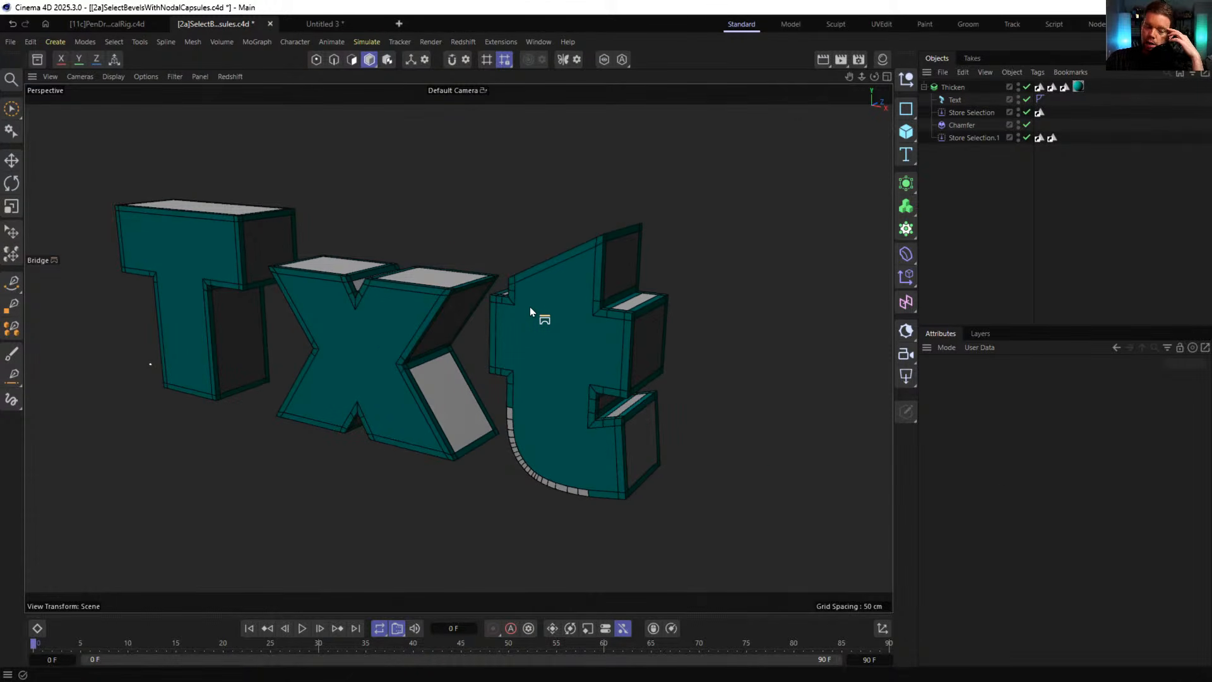
pyautogui.click(963, 111)
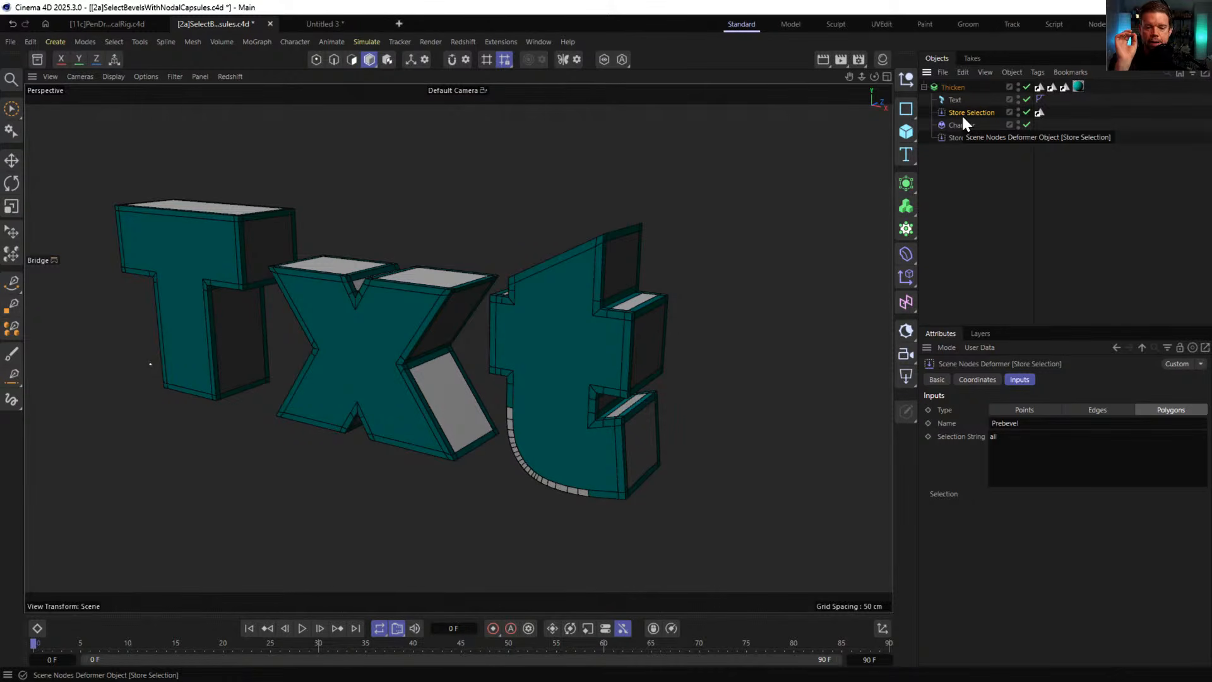
pyautogui.press('Delete')
pyautogui.click(967, 125)
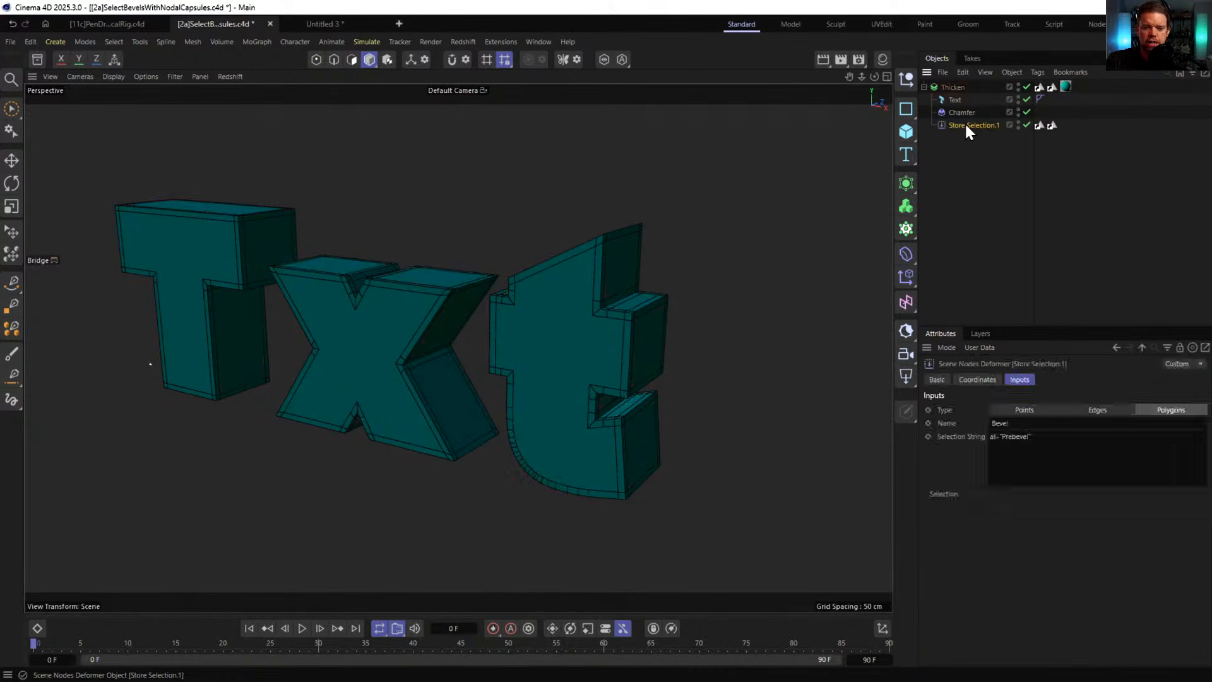
pyautogui.press('Delete')
# - Disable the Chamfer and add a Select modifier above it with the polygon selection string all
pyautogui.click(940, 112)
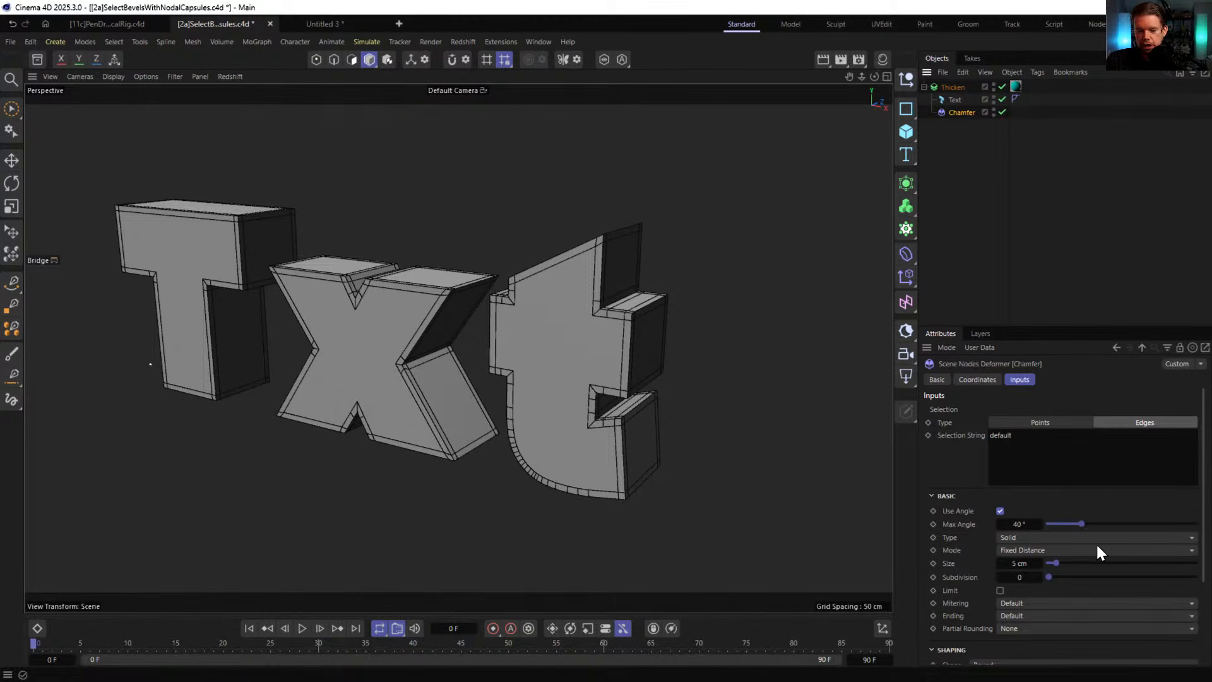
pyautogui.click(1002, 112)
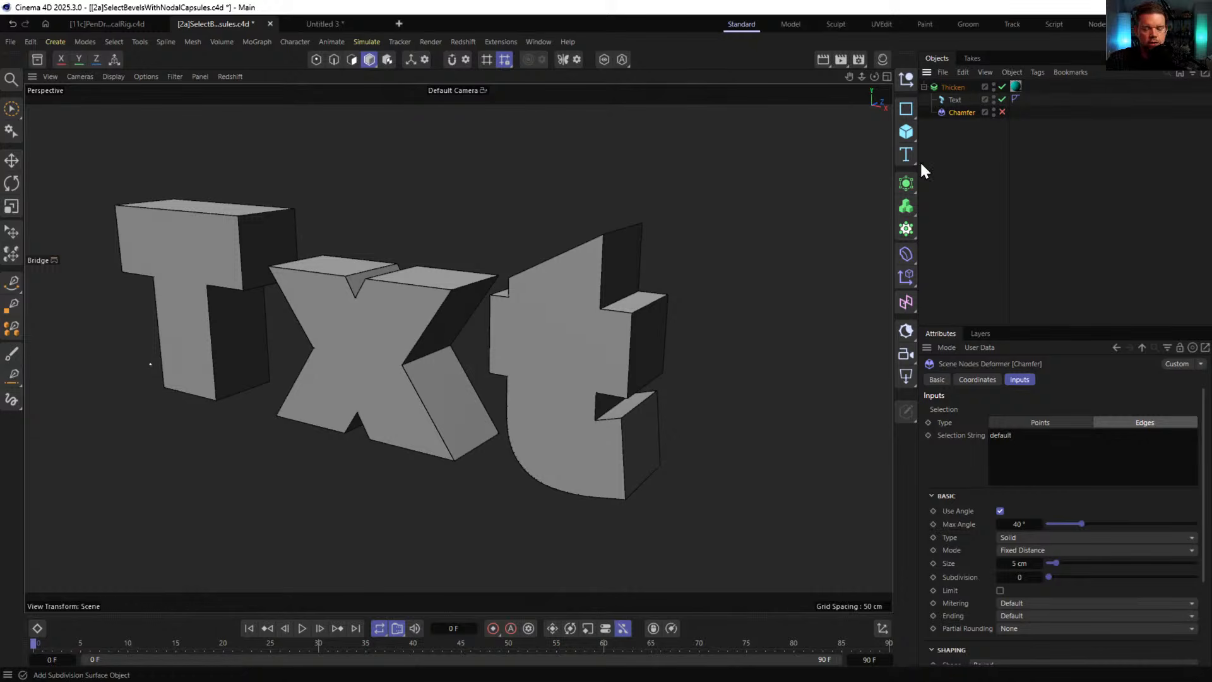
pyautogui.hotkey('shift', 'c')
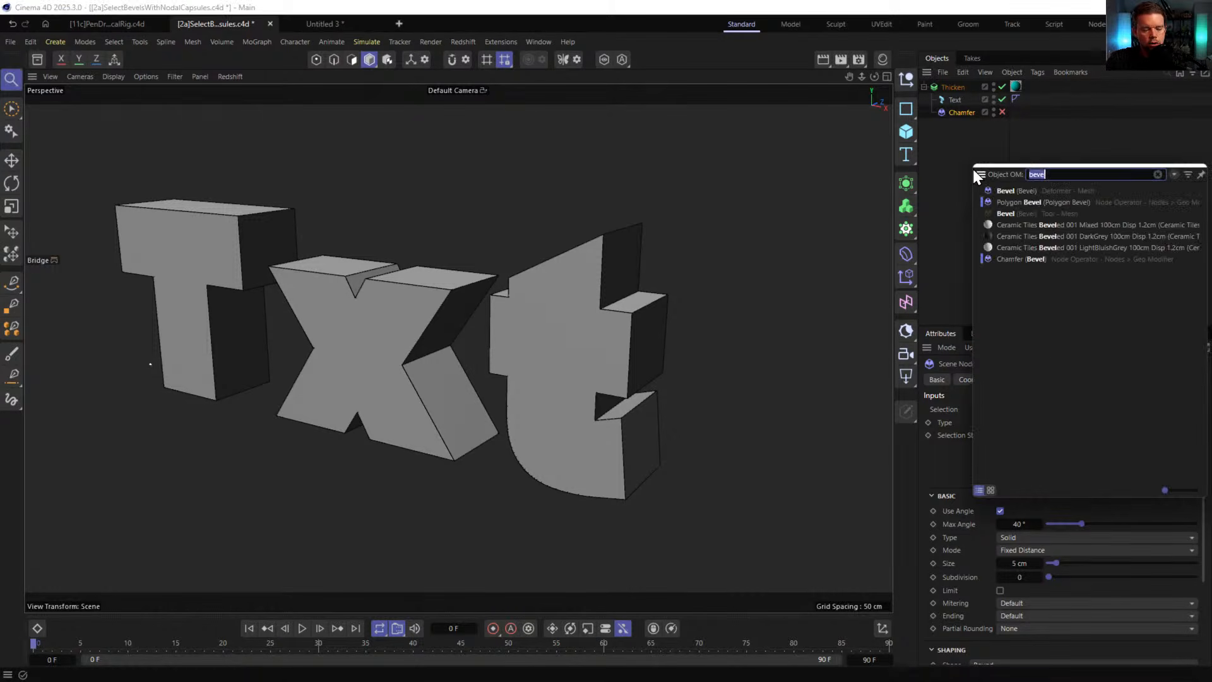
pyautogui.write('selec')
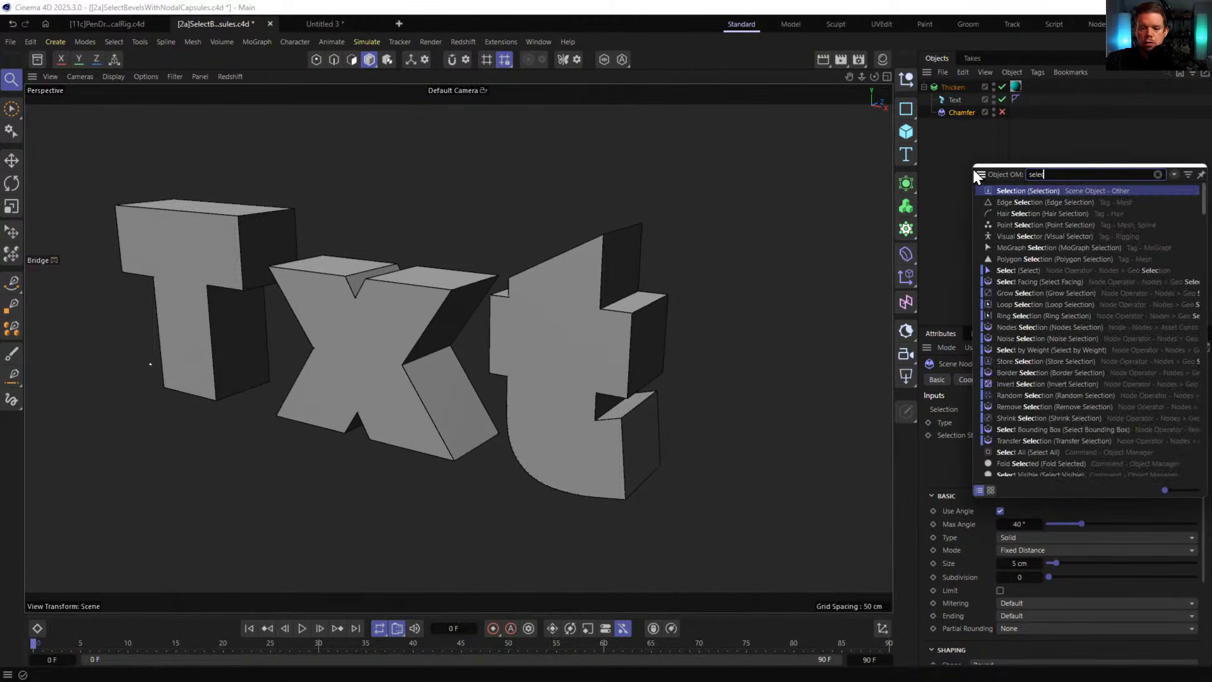
pyautogui.moveTo(1008, 270); pyautogui.dragTo(956, 102)
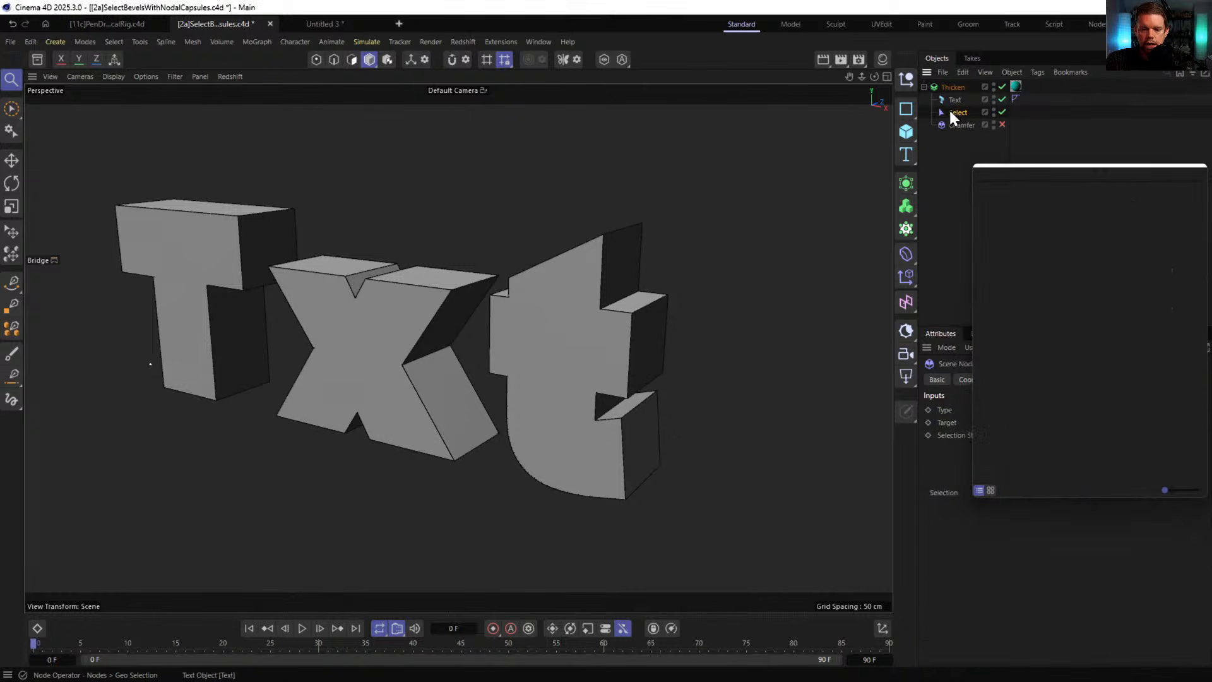
pyautogui.click(1051, 452)
pyautogui.write('all')
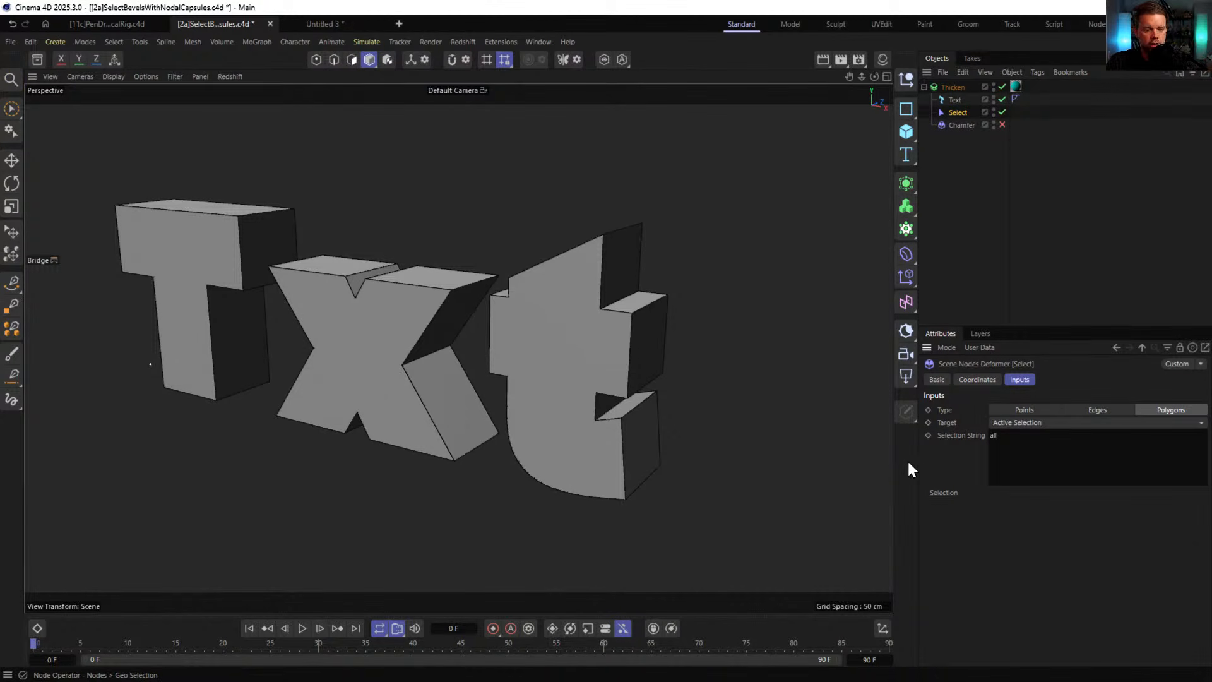
# - Enable the Chamfer again and set its selection string to active
pyautogui.click(960, 125)
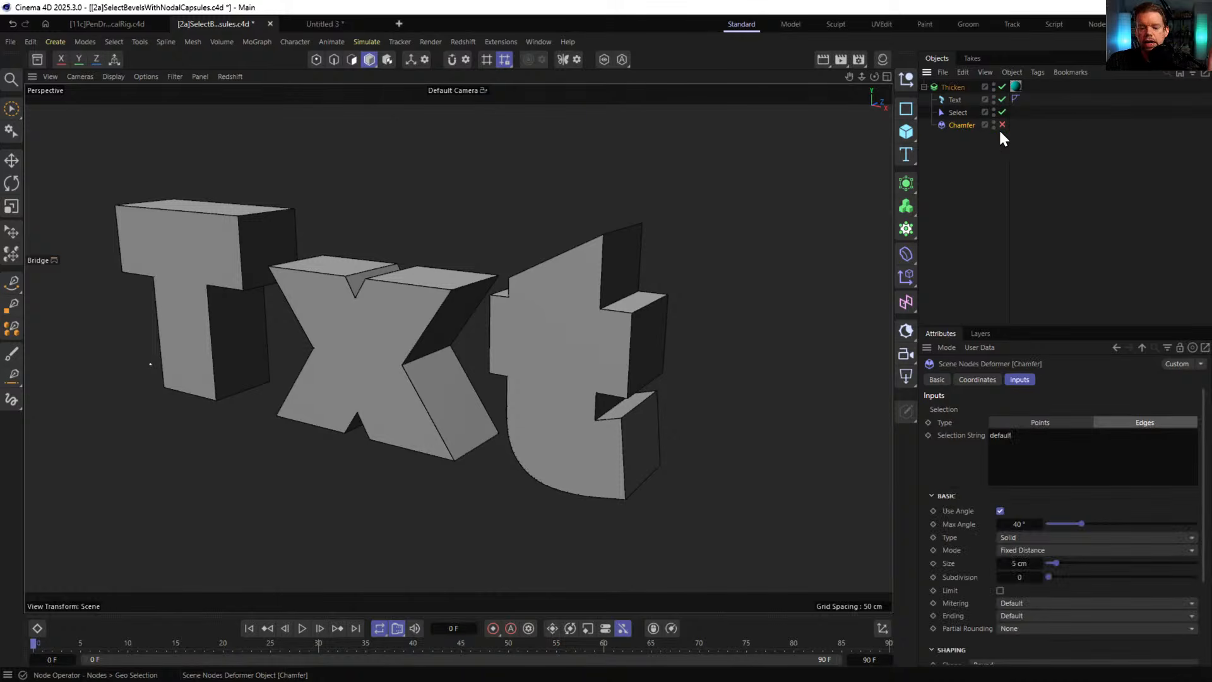
pyautogui.click(1001, 124)
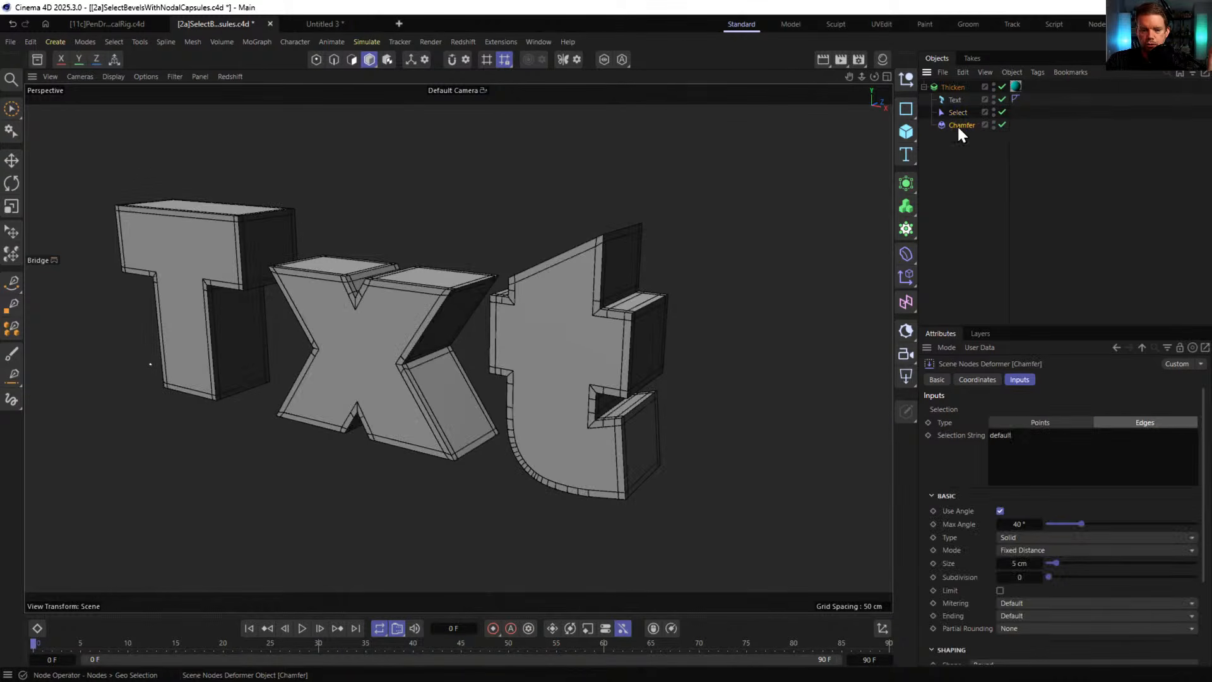
pyautogui.doubleClick(1102, 445)
pyautogui.write('active')
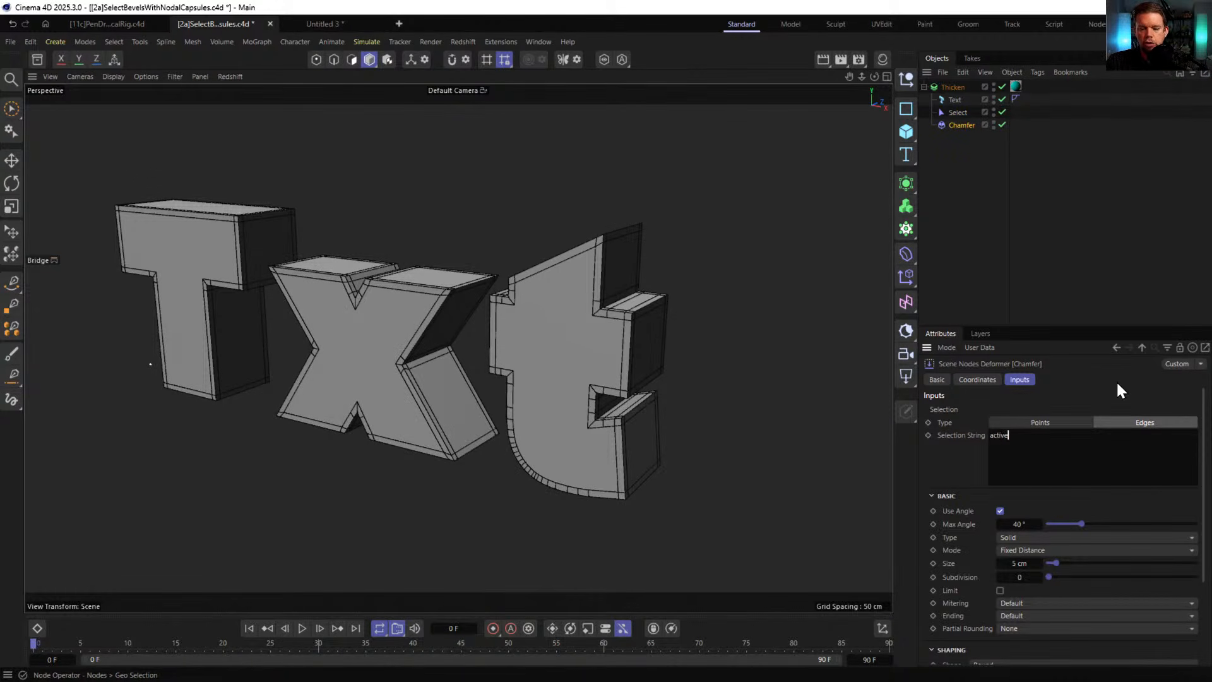
pyautogui.press('Return')
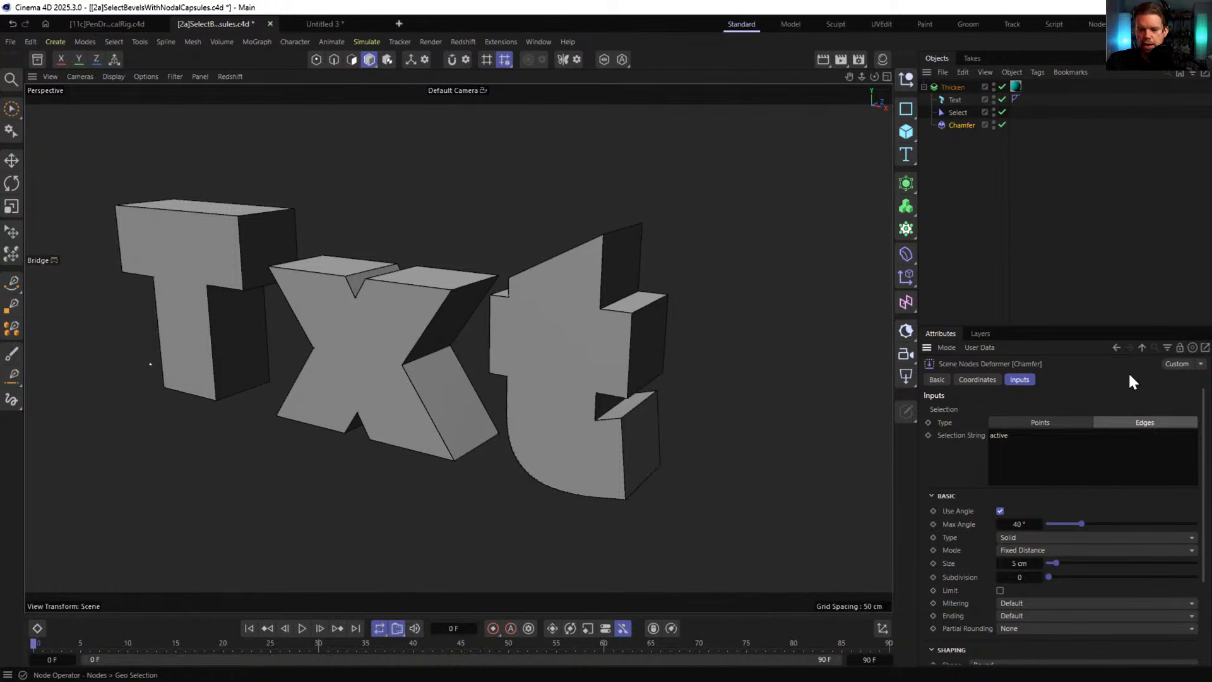
# - Try the Edges type on the Select modifier and return it to Polygons
pyautogui.click(957, 112)
pyautogui.click(1095, 409)
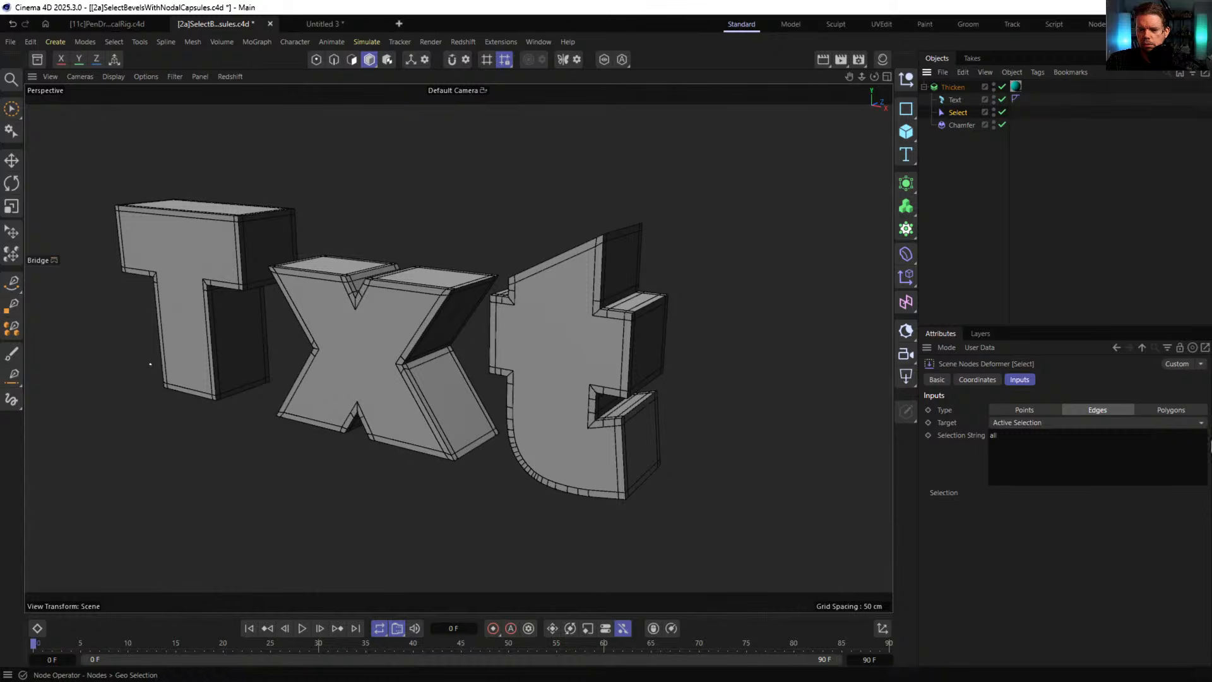
pyautogui.click(1171, 410)
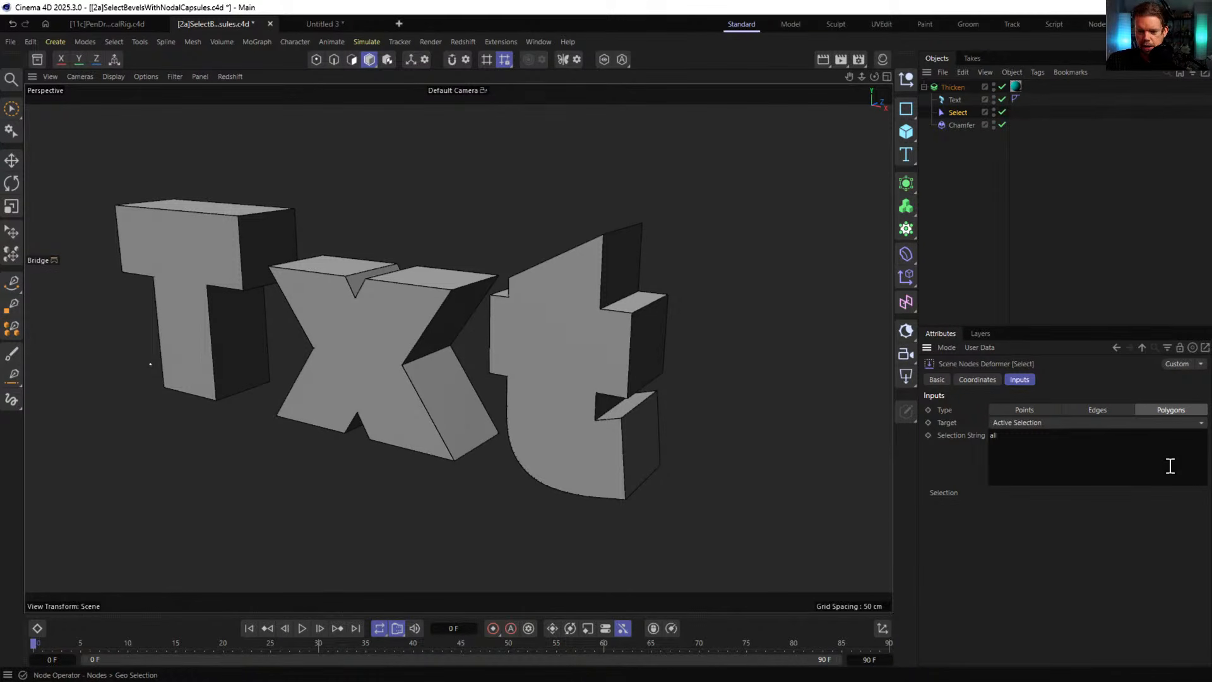
# - Replace the Chamfer's edge selection string with default
pyautogui.click(959, 124)
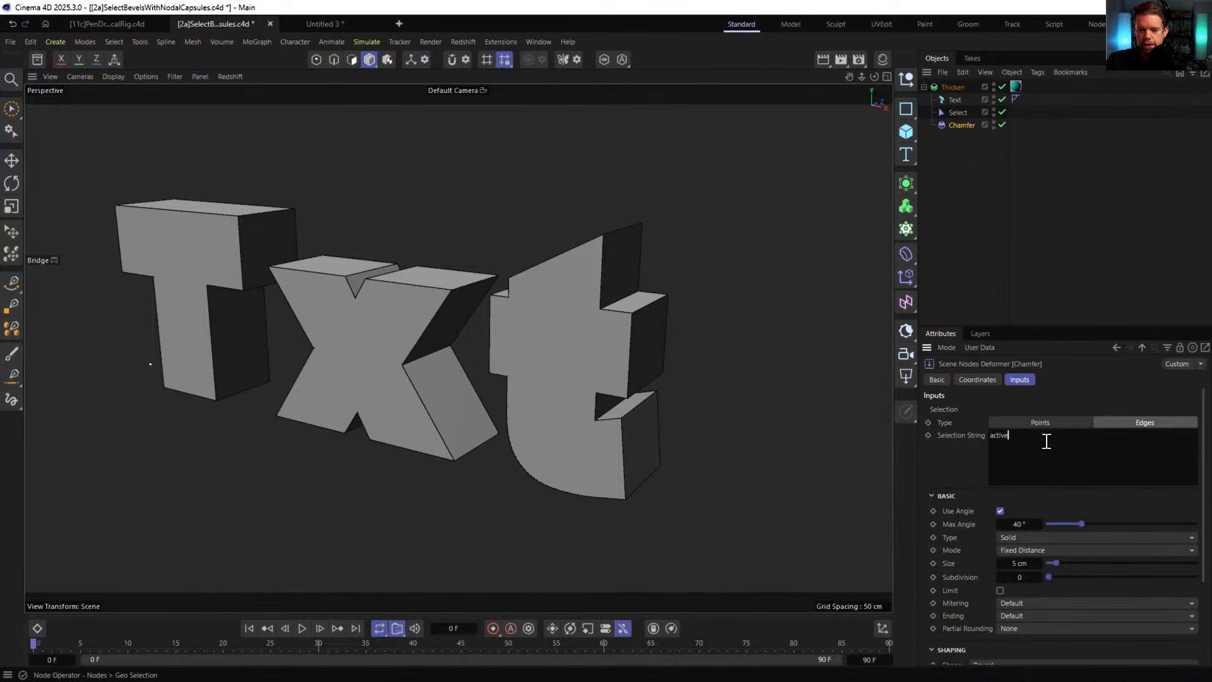
pyautogui.doubleClick(1000, 435)
pyautogui.press('BackSpace')
pyautogui.write('default')
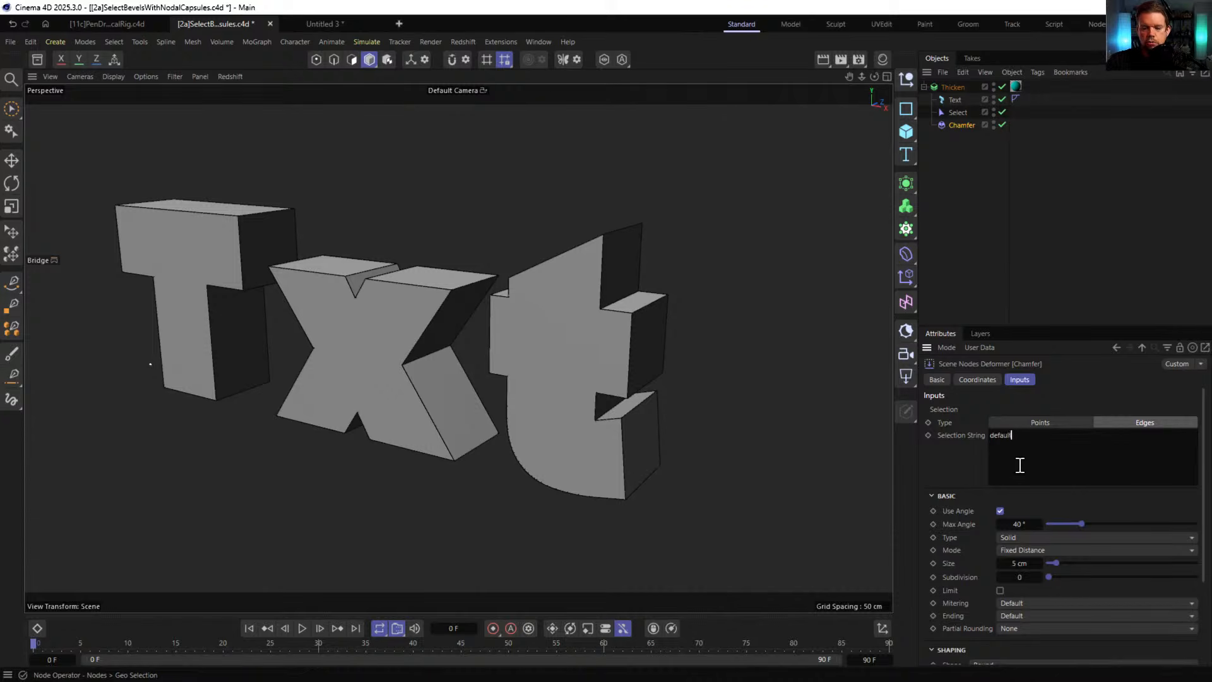
pyautogui.click(1101, 391)
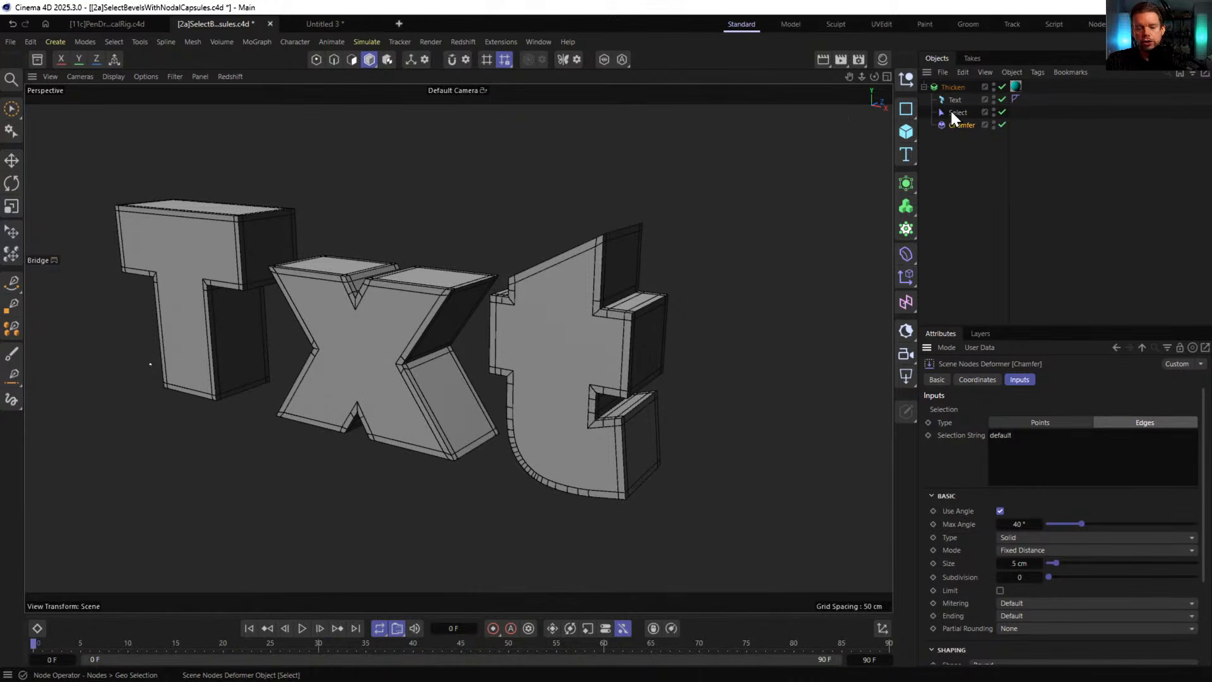
# - Add a Store Selection modifier directly below the Chamfer under the Thicken object
pyautogui.hotkey('shift', 'c')
pyautogui.write('st')
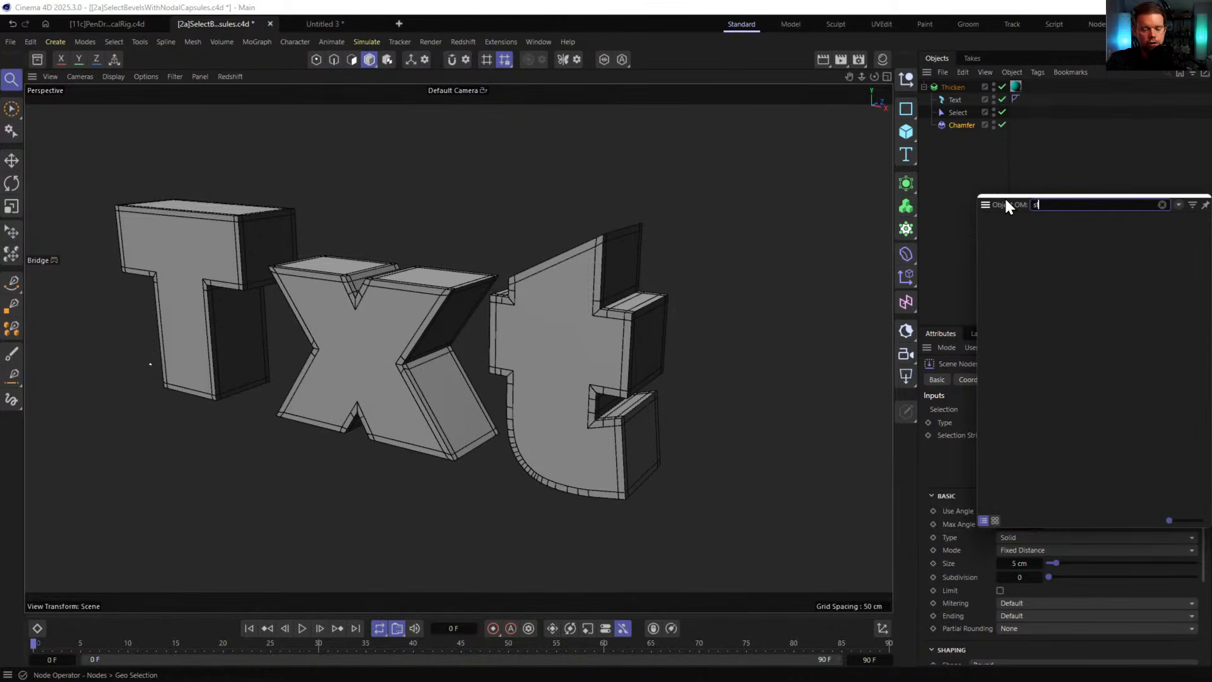
pyautogui.press('BackSpace')
pyautogui.press('BackSpace')
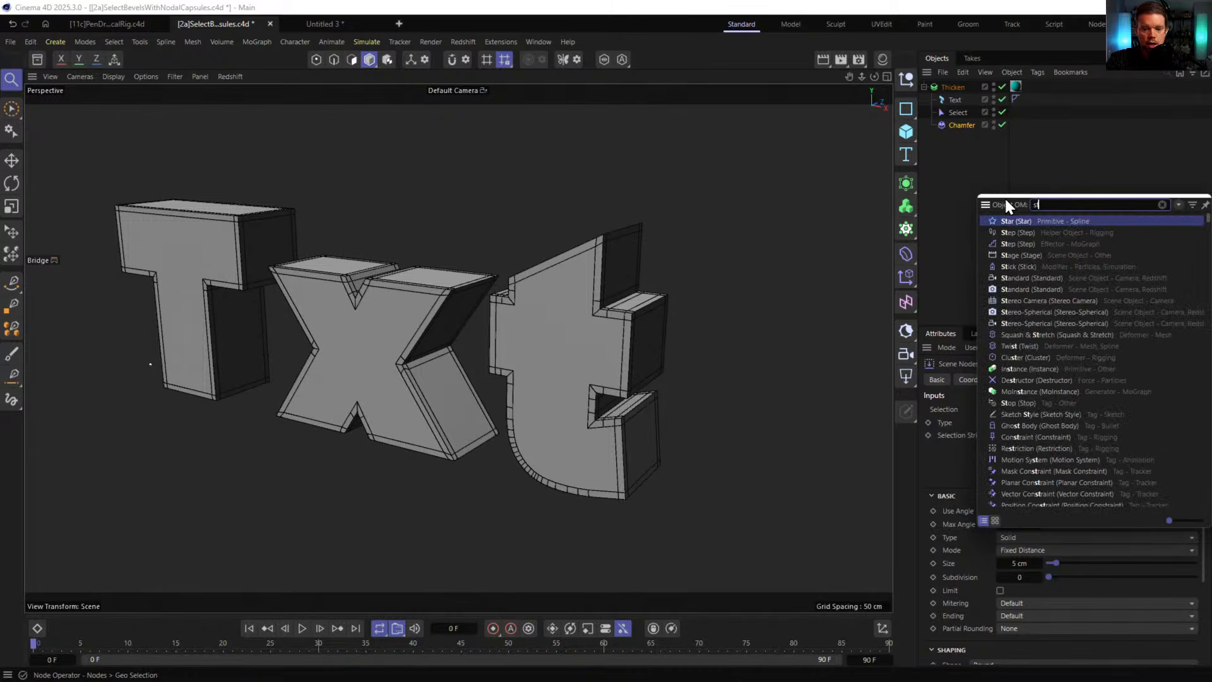
pyautogui.write('tore')
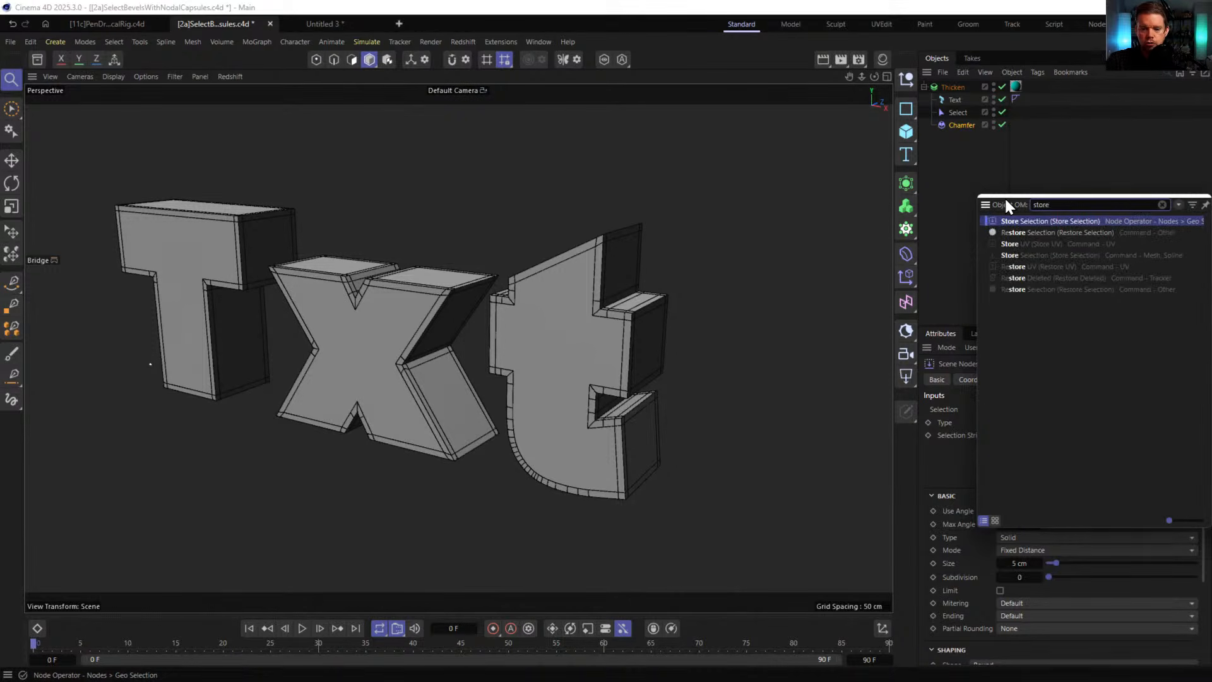
pyautogui.moveTo(1002, 221); pyautogui.dragTo(960, 130)
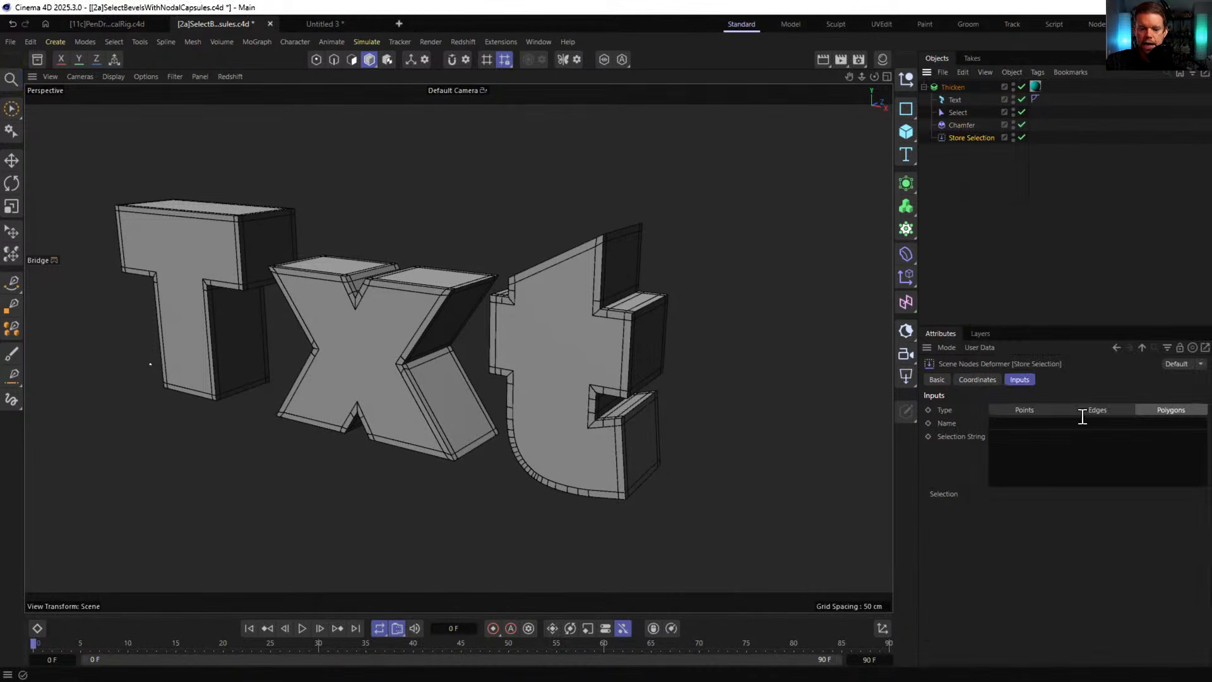
# - Set the Store Selection's polygon selection string to active and name the stored selection inner
pyautogui.click(1033, 440)
pyautogui.write('active')
pyautogui.click(1021, 425)
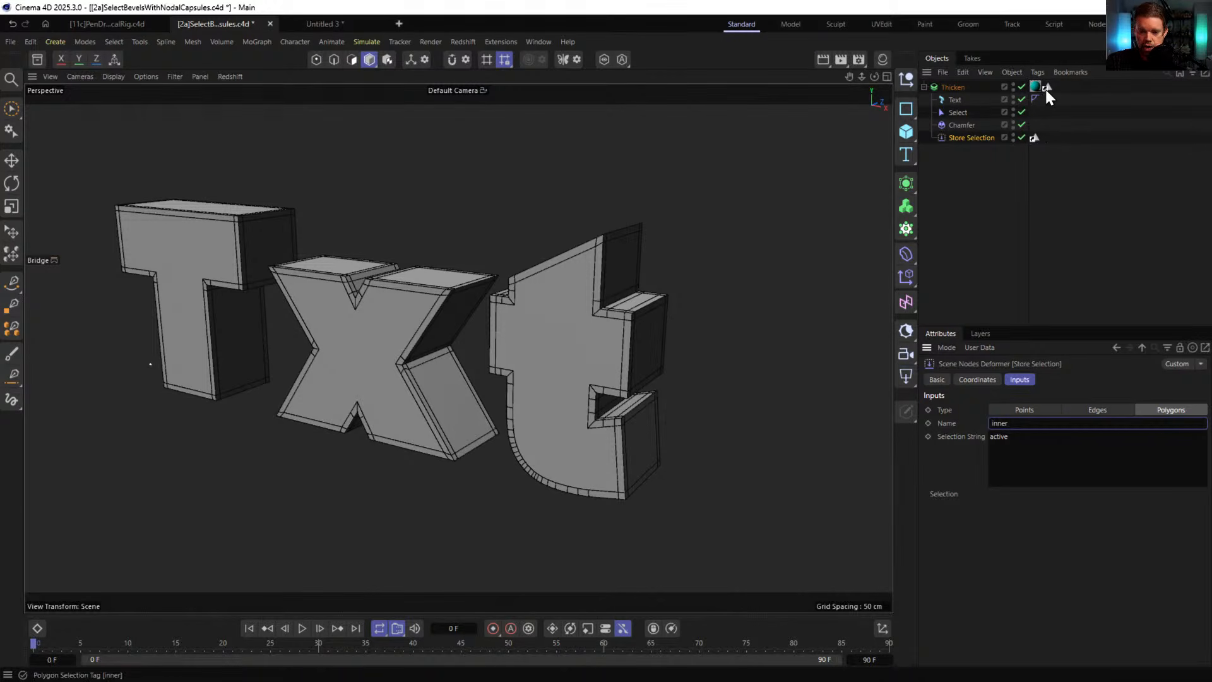
# - Place the material tag after the stored polygon selection tag on Thicken and restrict the material to the inner selection
pyautogui.moveTo(1040, 84); pyautogui.dragTo(1056, 87)
pyautogui.click(1027, 425)
pyautogui.press('BackSpace')
pyautogui.press('BackSpace')
pyautogui.press('BackSpace')
pyautogui.press('BackSpace')
pyautogui.press('BackSpace')
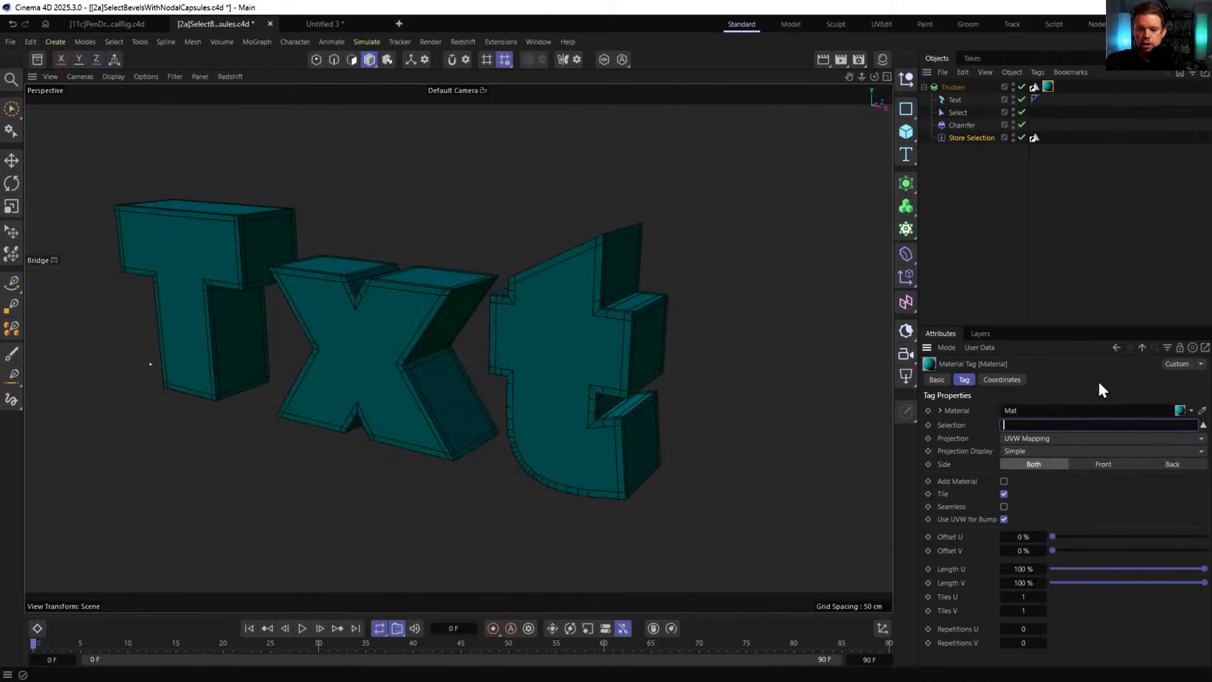
pyautogui.moveTo(1033, 86); pyautogui.dragTo(1080, 430)
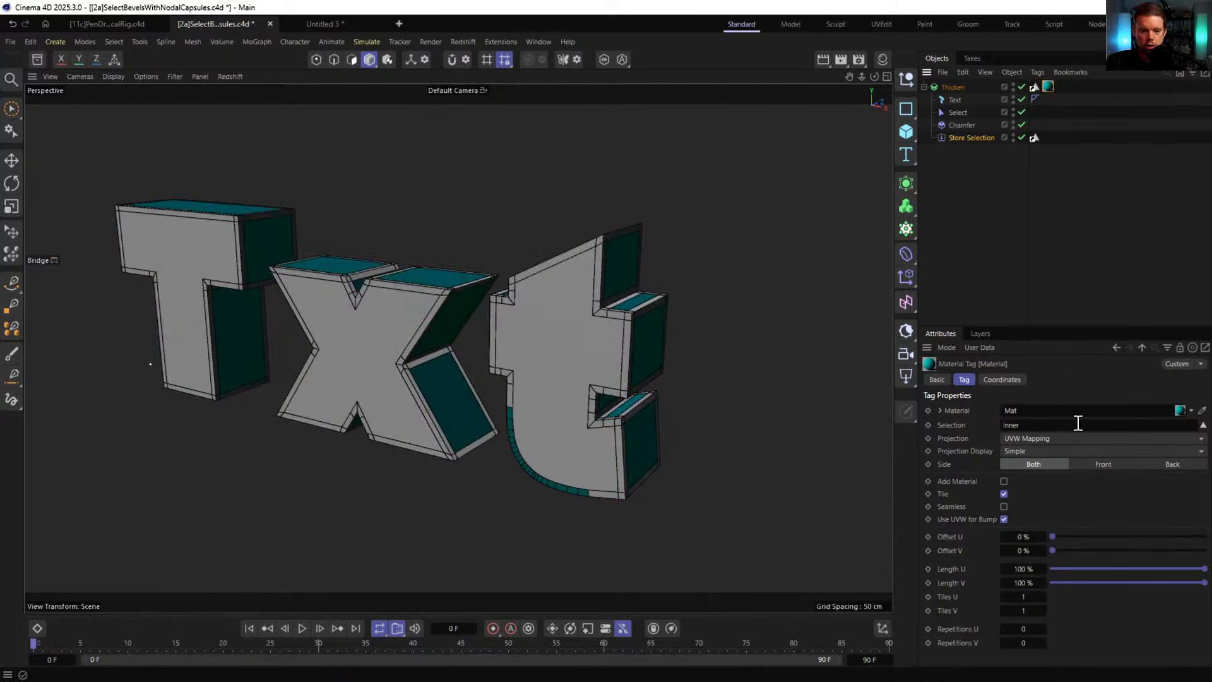
pyautogui.keyDown('alt'); pyautogui.moveTo(652, 346); pyautogui.dragTo(387, 176); pyautogui.keyUp('alt')
pyautogui.scroll(2, 568, 328)
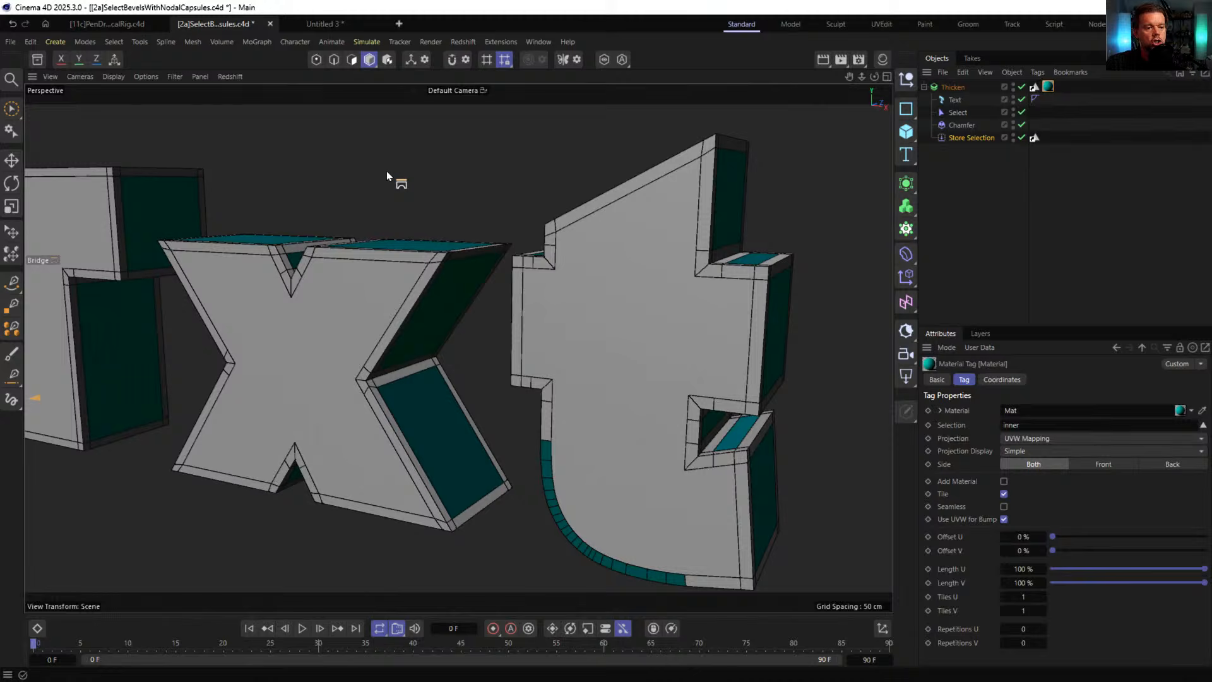
# - In the Untitled 3 scene, undo the cube's bevel, bevel all its edges again by about 17.5 cm, and show its polygon selection
pyautogui.click(311, 24)
pyautogui.hotkey('ctrl', 'z')
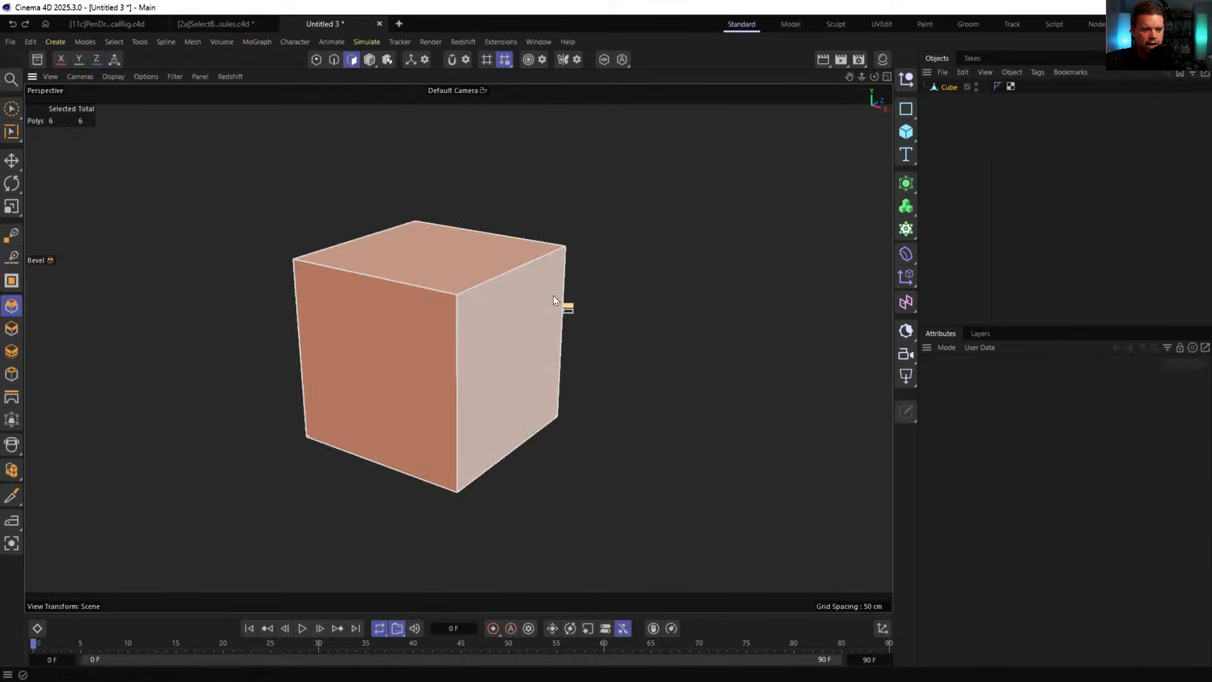
pyautogui.click(369, 60)
pyautogui.click(351, 60)
pyautogui.click(334, 60)
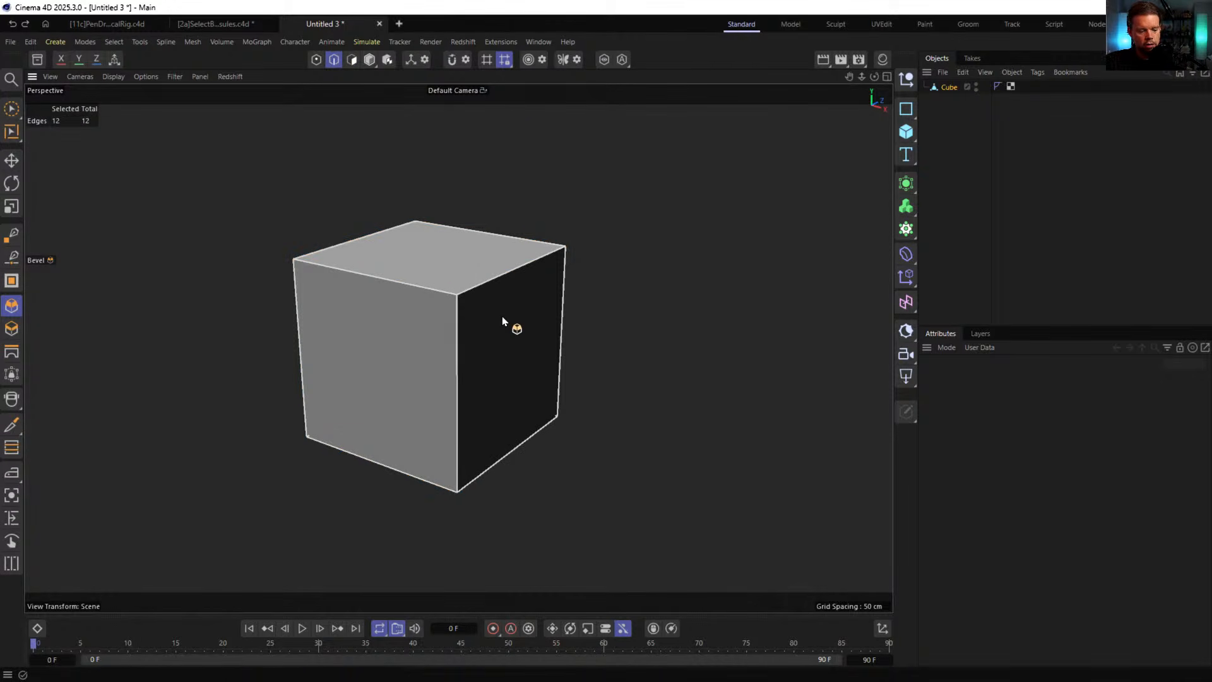
pyautogui.moveTo(406, 329); pyautogui.dragTo(541, 320)
pyautogui.click(356, 60)
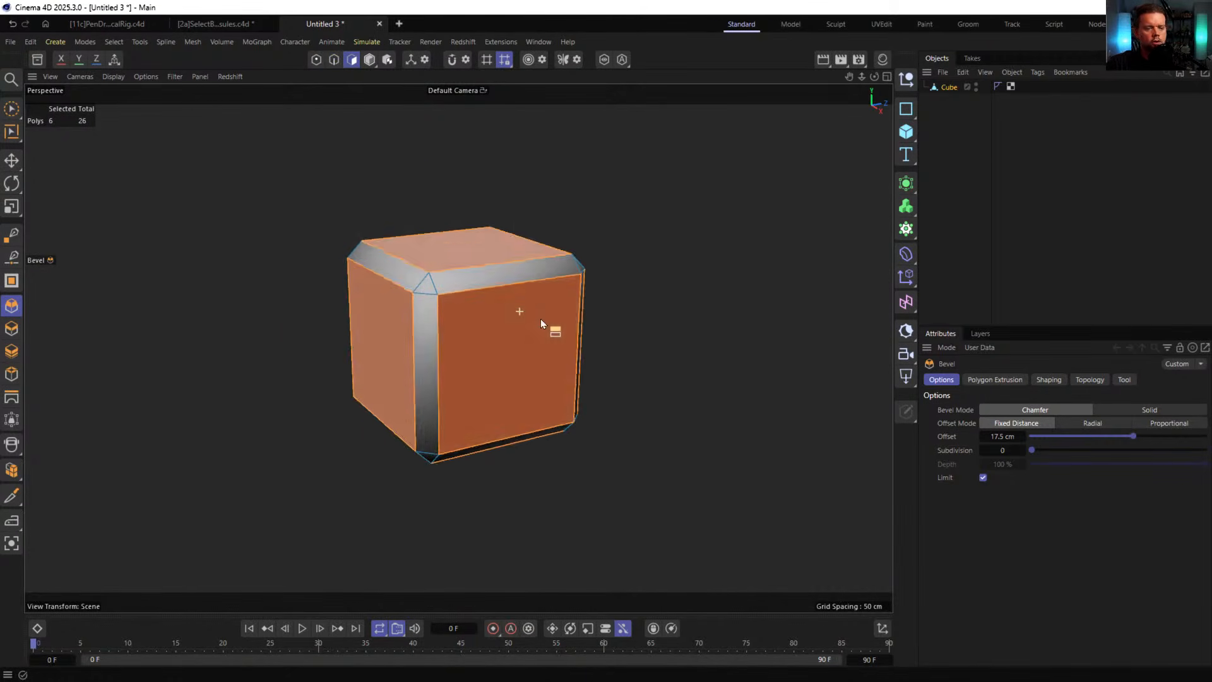
# - Return to the text scene and examine the Store Selection and Chamfer settings against the material on the letters
pyautogui.click(210, 23)
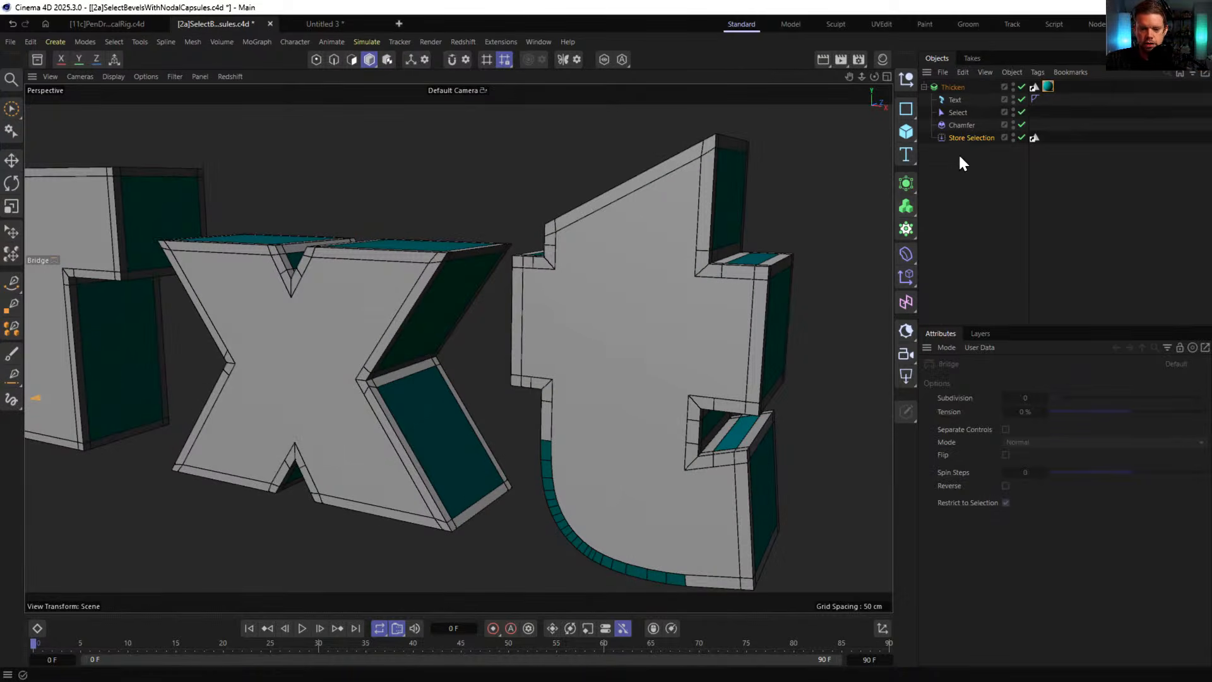
pyautogui.click(960, 136)
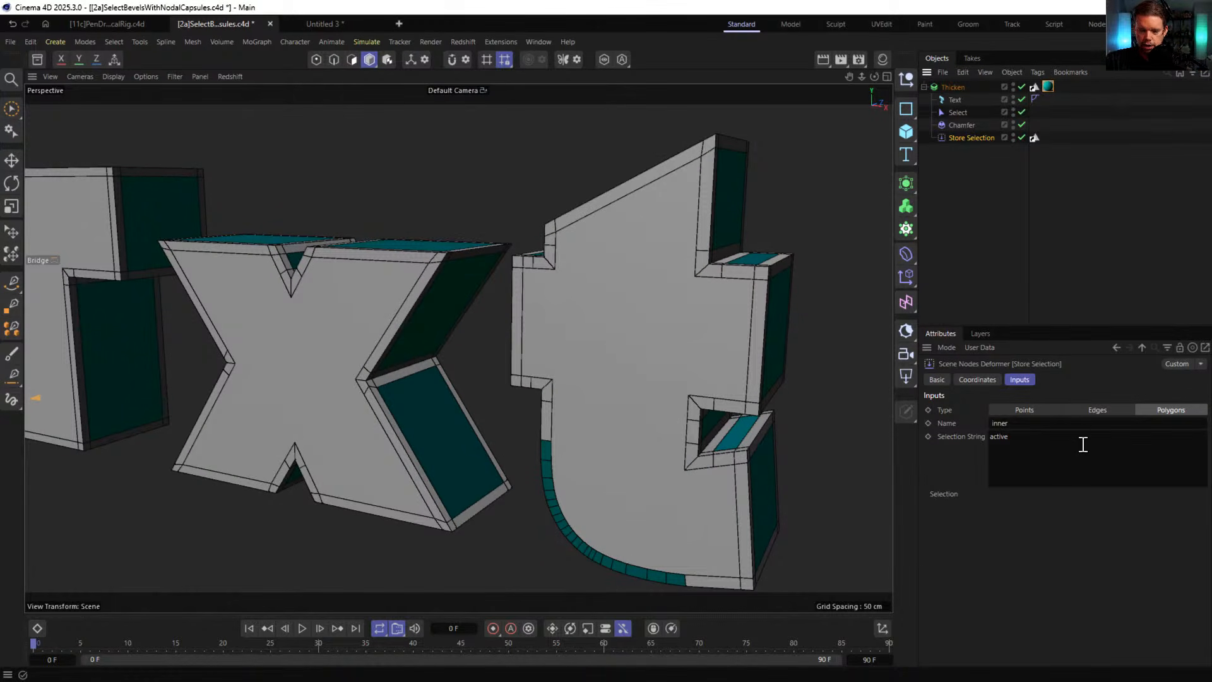
pyautogui.moveTo(658, 279)
pyautogui.keyDown('alt'); pyautogui.mouseDown()
pyautogui.moveTo(642, 297)
pyautogui.moveTo(645, 287)
pyautogui.mouseUp(); pyautogui.keyUp('alt')
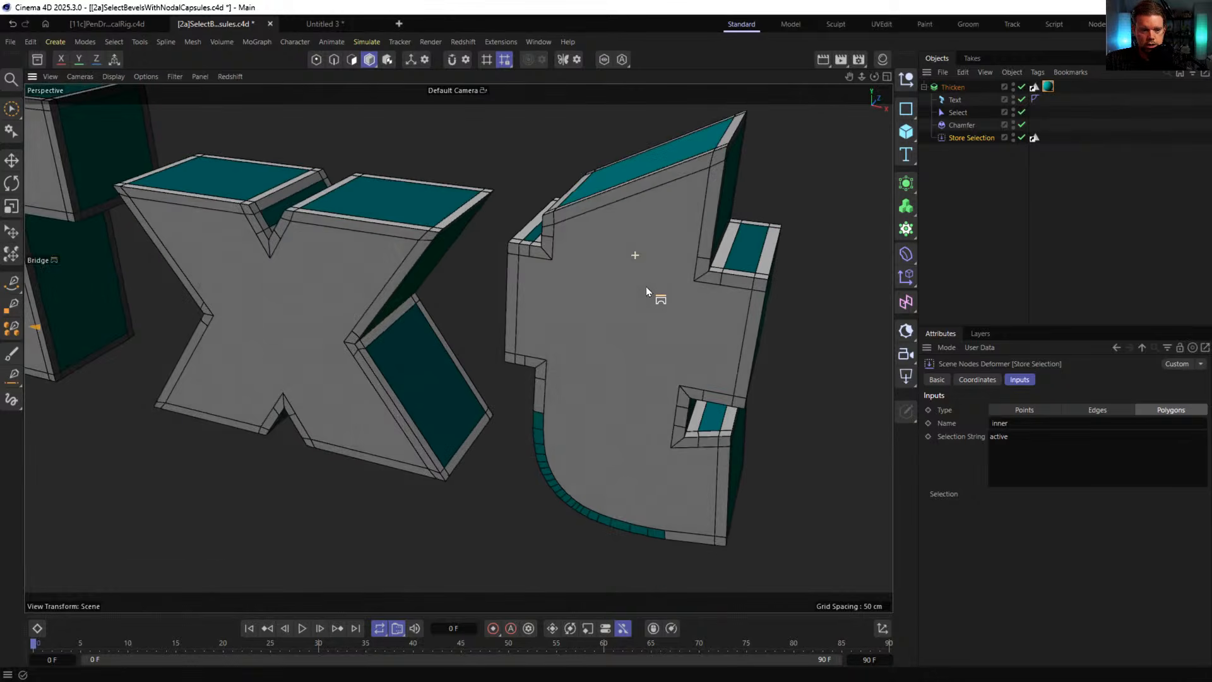
pyautogui.click(955, 123)
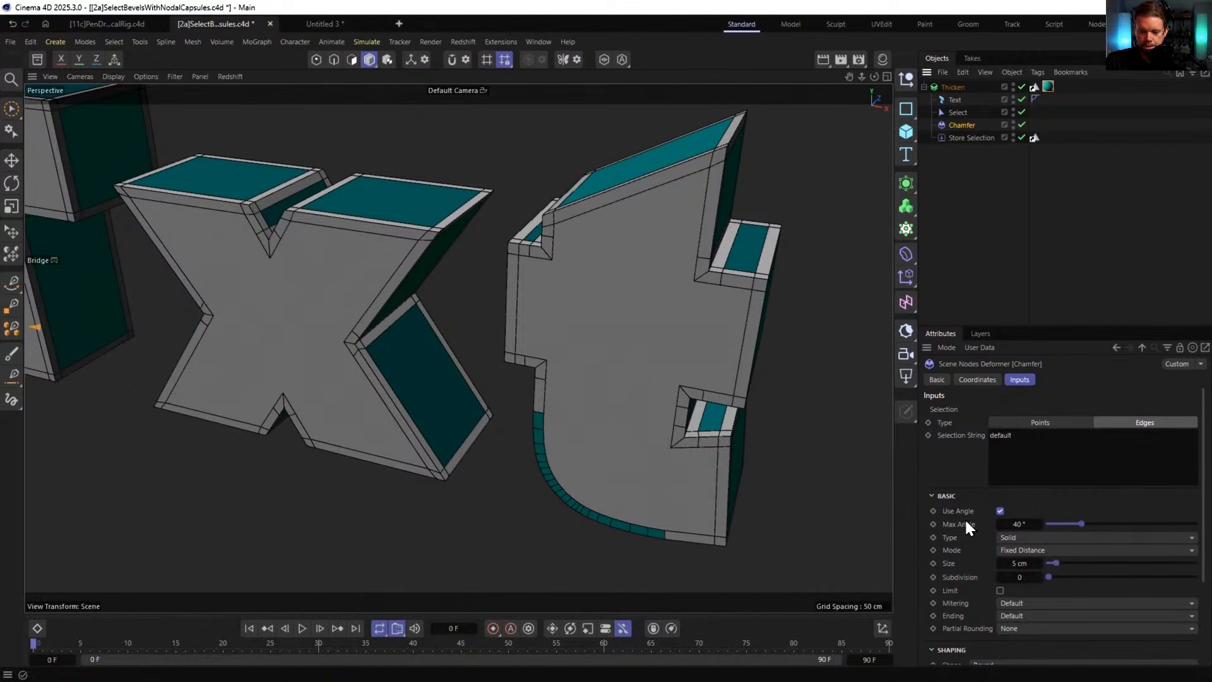
pyautogui.scroll(-3, 961, 530)
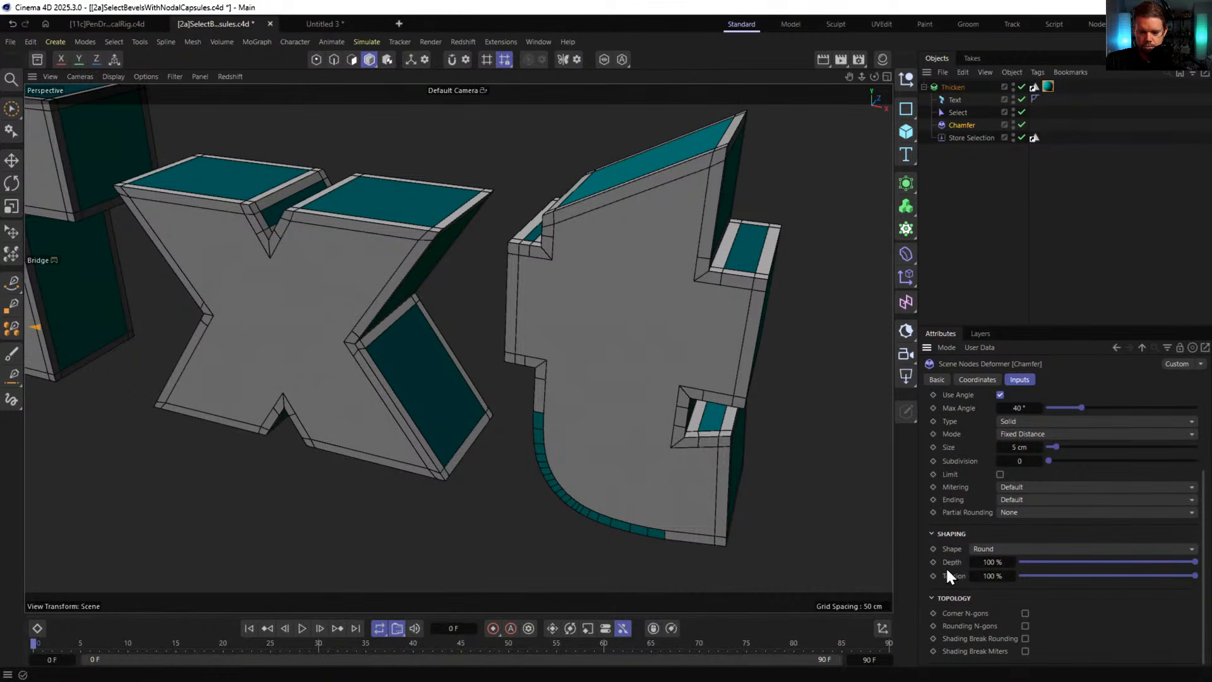
pyautogui.scroll(3, 947, 574)
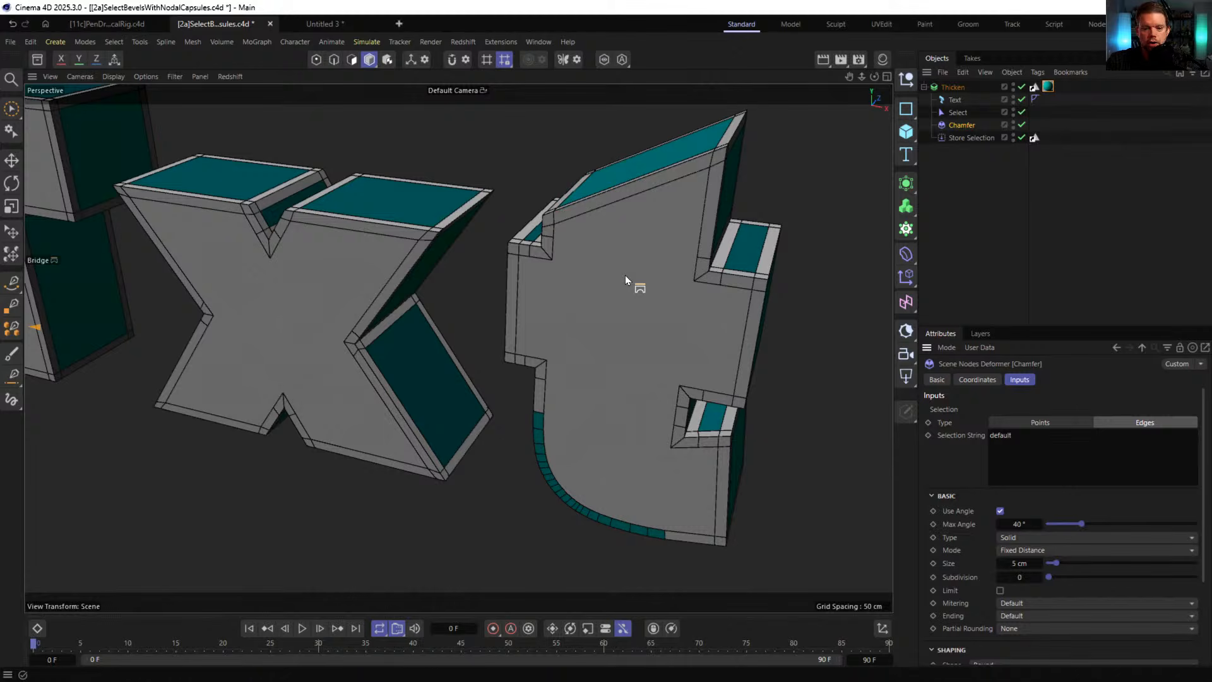
pyautogui.scroll(-1, 690, 277)
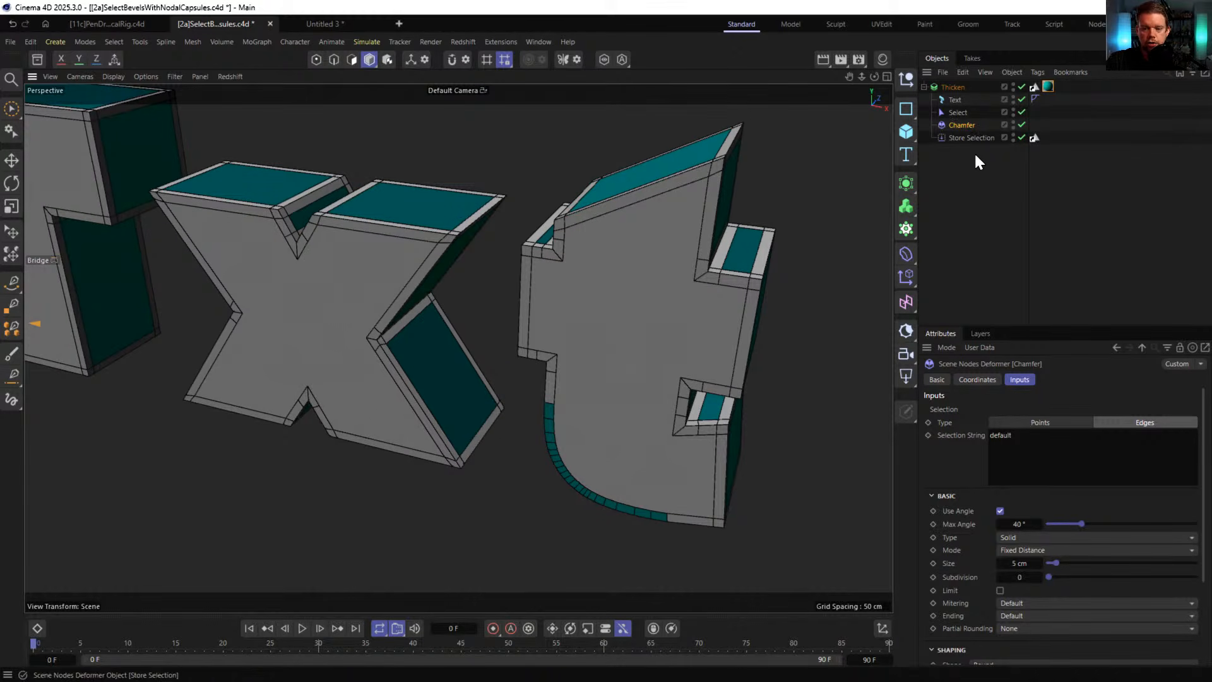
# - Delete the Store Selection, Chamfer and Select modifiers under the Thicken object
pyautogui.click(965, 137)
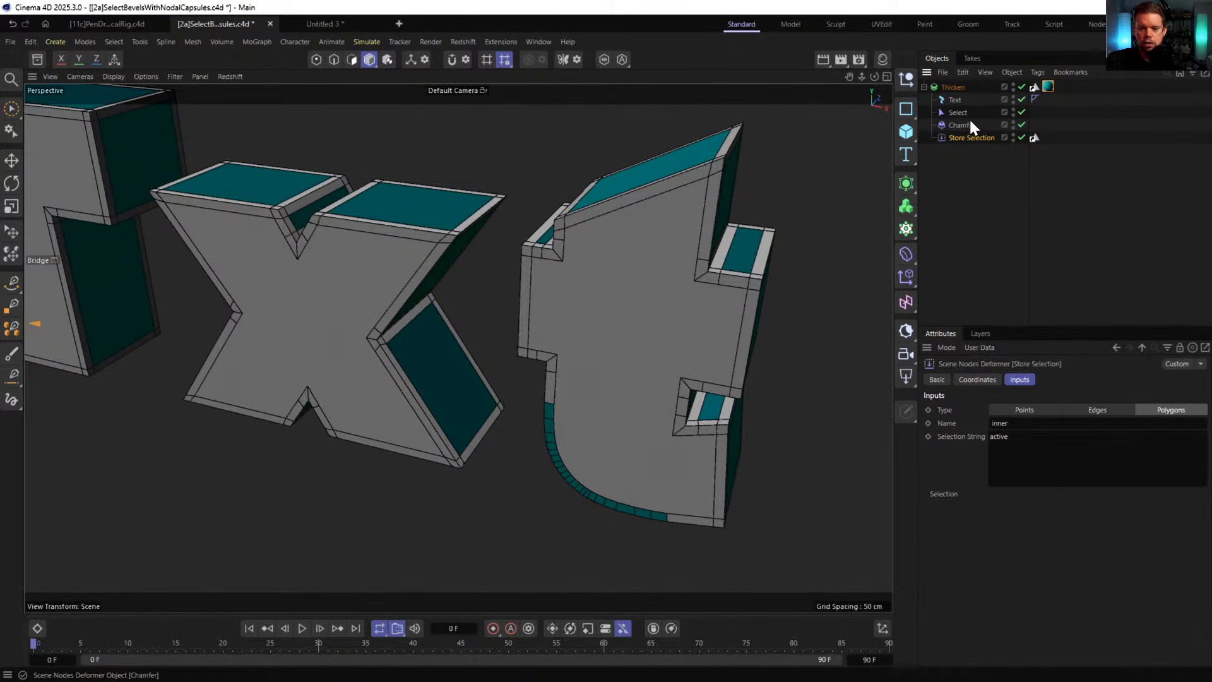
pyautogui.press('Delete')
pyautogui.click(960, 117)
pyautogui.press('Delete')
pyautogui.click(957, 114)
pyautogui.press('Delete')
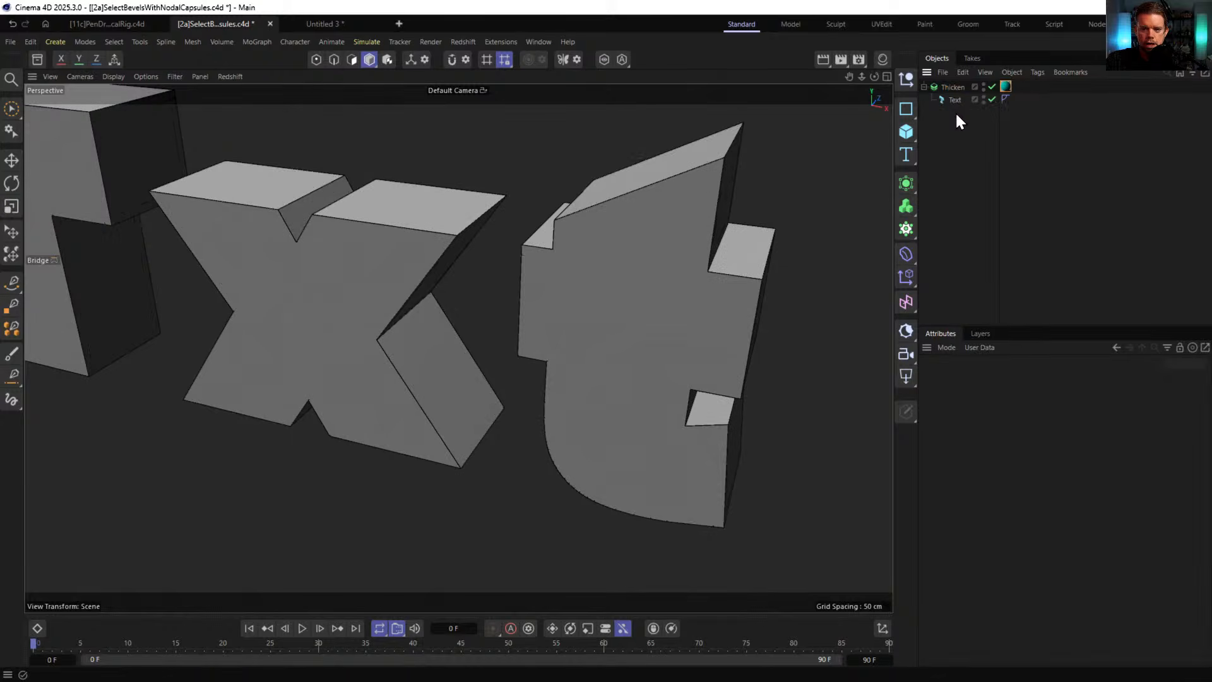
# - Add a Select Facing modifier and make it a child of the Text object
pyautogui.hotkey('shift', 'c')
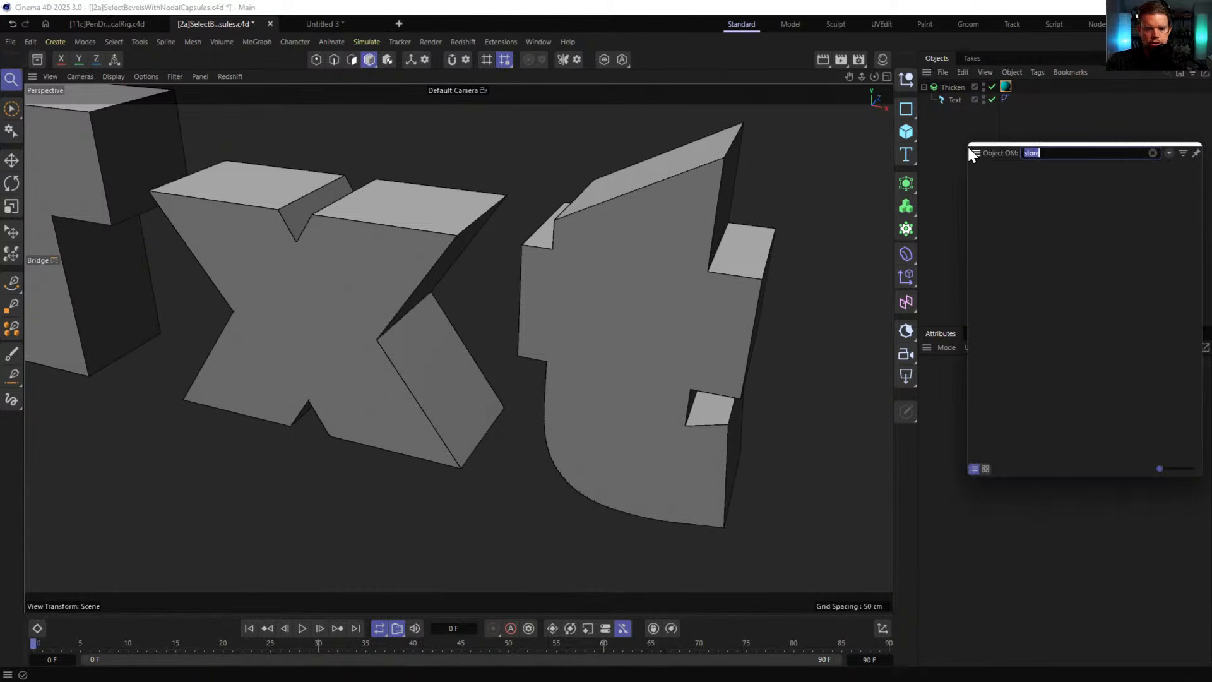
pyautogui.write('facing')
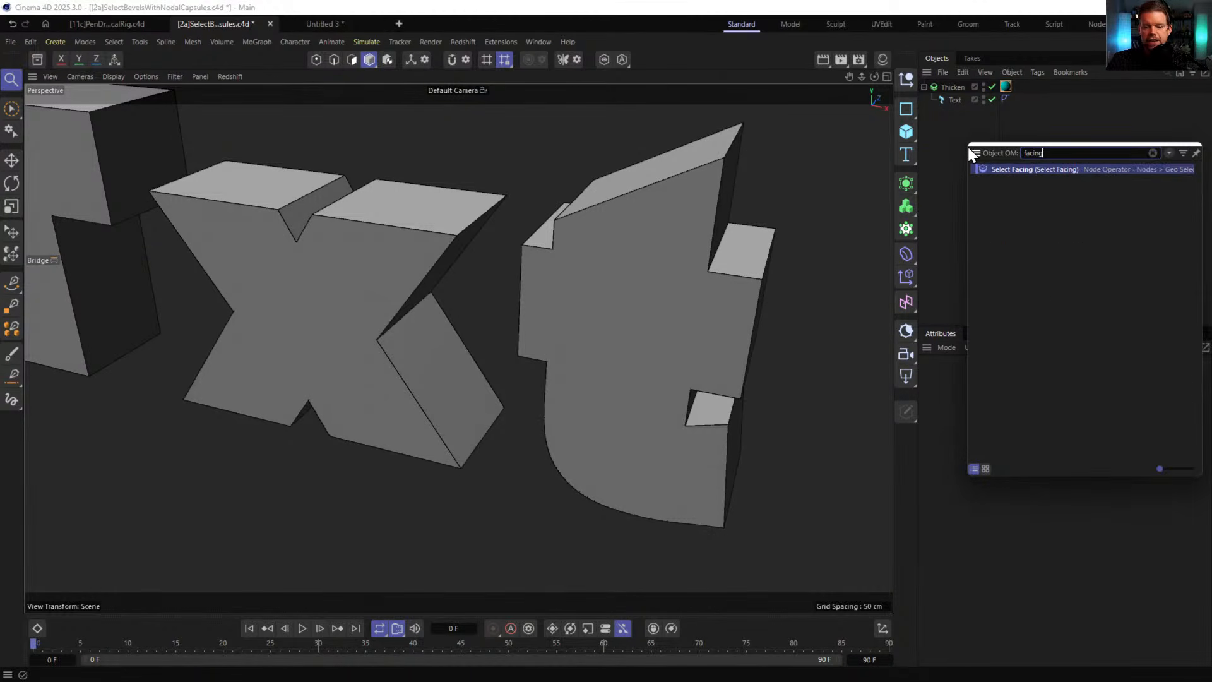
pyautogui.moveTo(1018, 167); pyautogui.dragTo(954, 144)
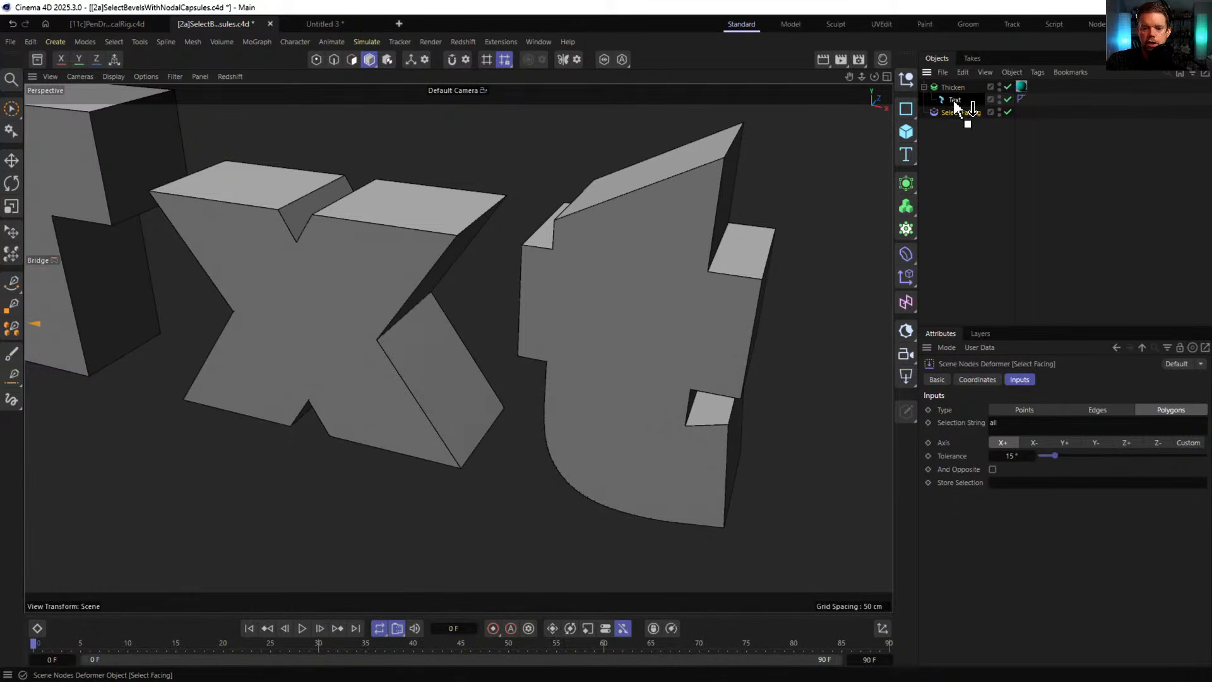
pyautogui.moveTo(953, 100); pyautogui.dragTo(954, 101)
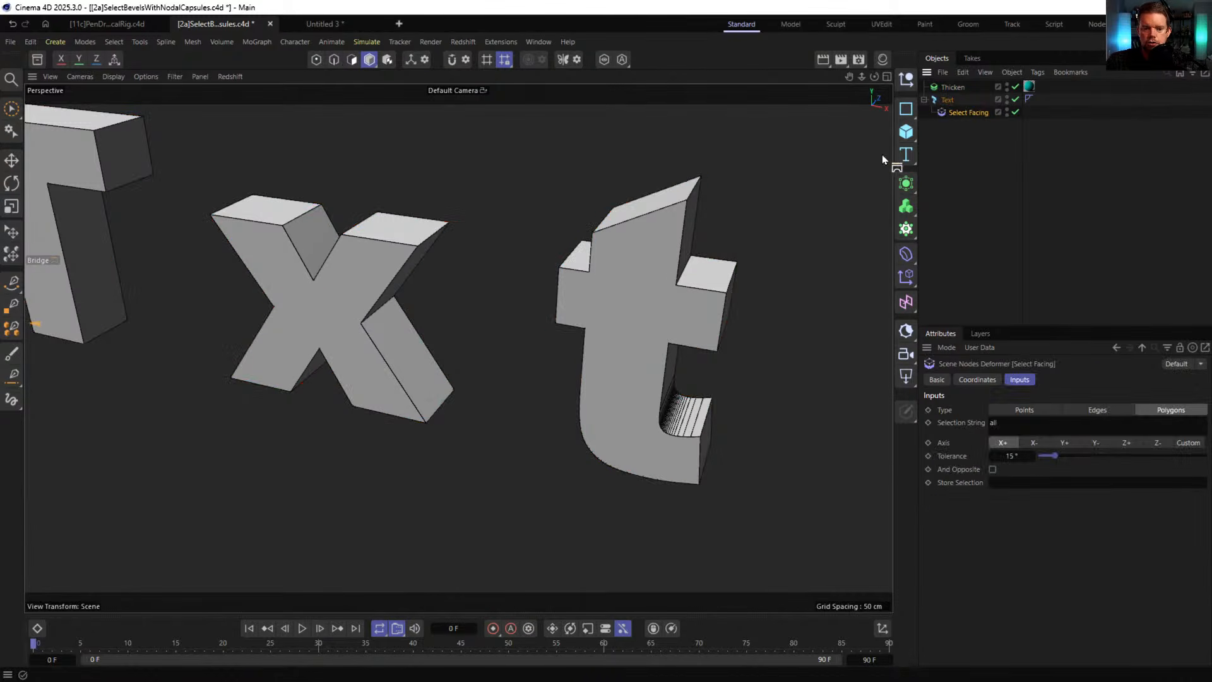
# - Move the material tag from Thicken to the Text object and delete Thicken
pyautogui.click(954, 87)
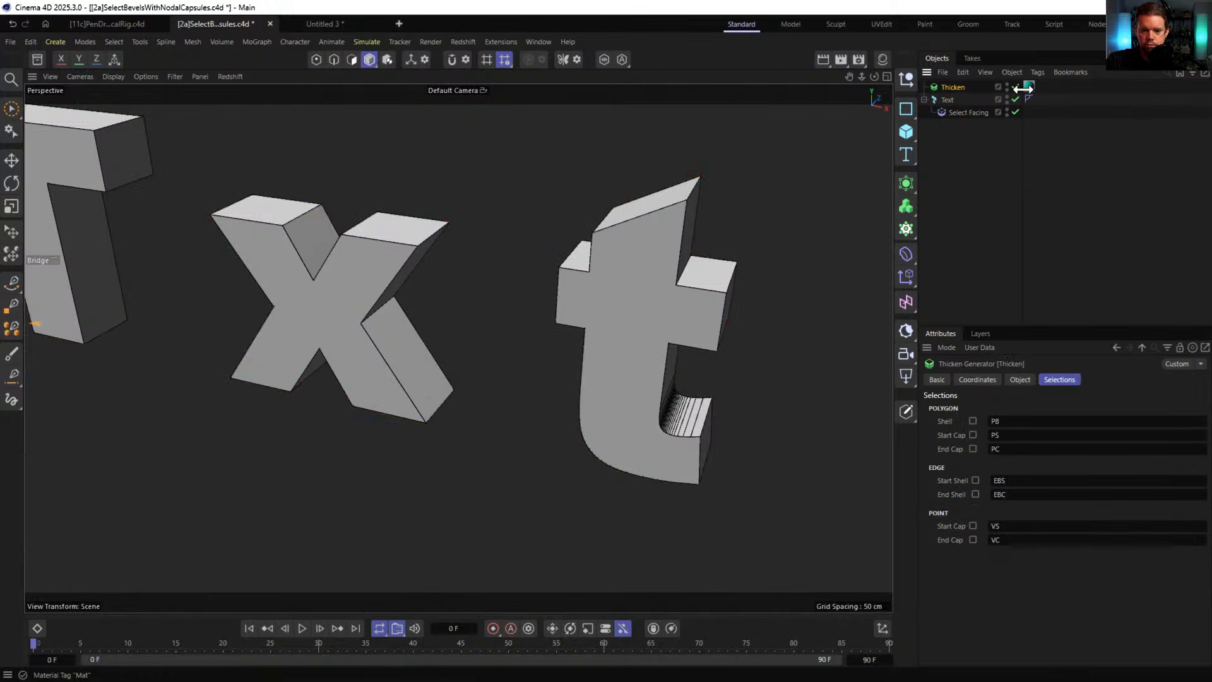
pyautogui.moveTo(1023, 89); pyautogui.dragTo(1048, 99)
pyautogui.click(950, 89)
pyautogui.press('Delete')
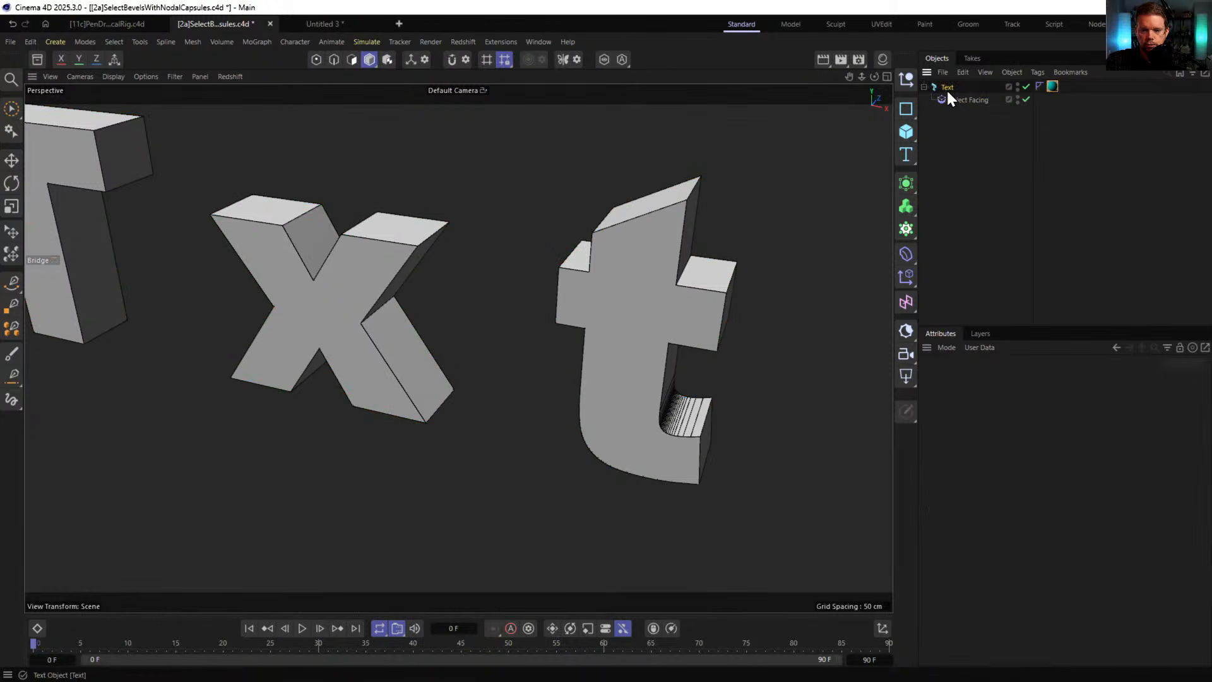
# - Wrap the Text in a Connect object, place Select Facing below the Text inside it, and move the material tag onto Connect
pyautogui.click(947, 88)
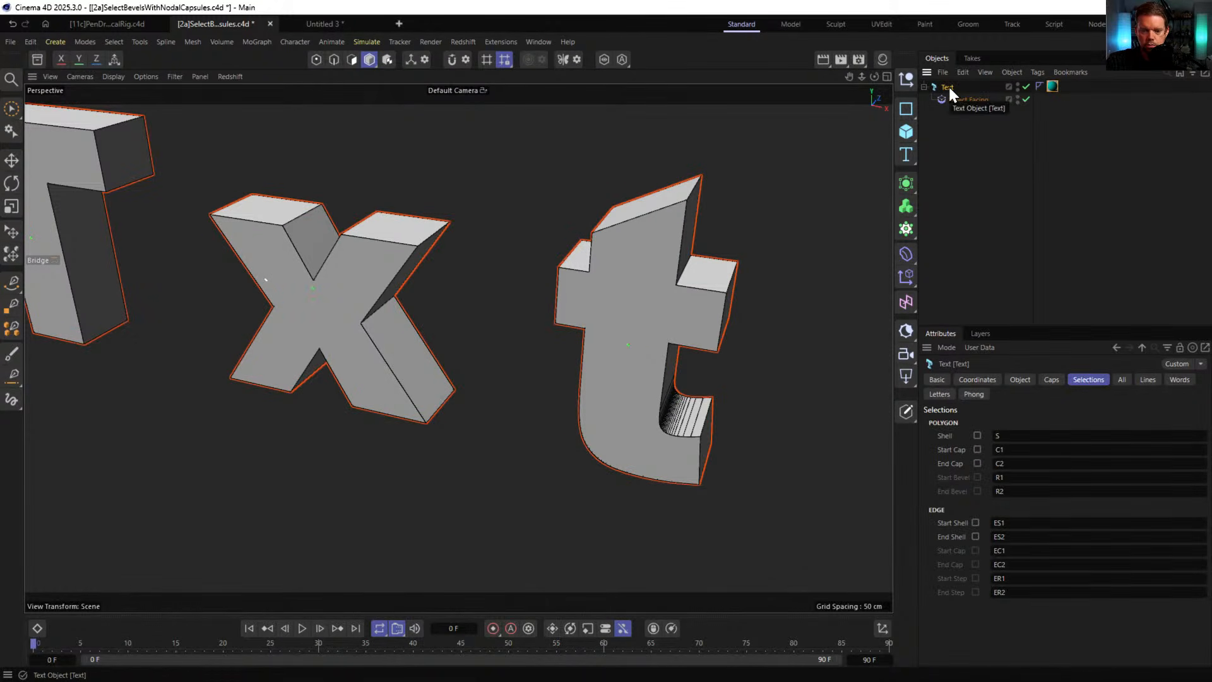
pyautogui.click(906, 183)
pyautogui.keyDown('alt'); pyautogui.click(976, 303); pyautogui.keyUp('alt')
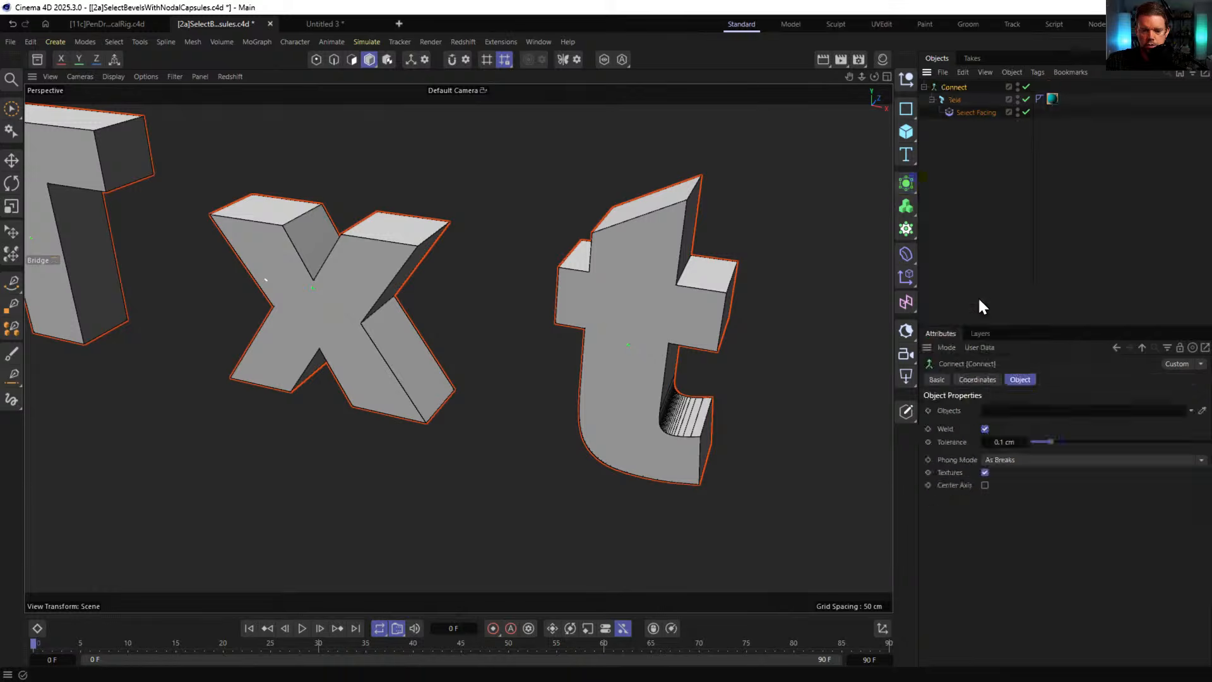
pyautogui.moveTo(955, 112); pyautogui.dragTo(960, 93)
pyautogui.moveTo(1053, 99); pyautogui.dragTo(1057, 89)
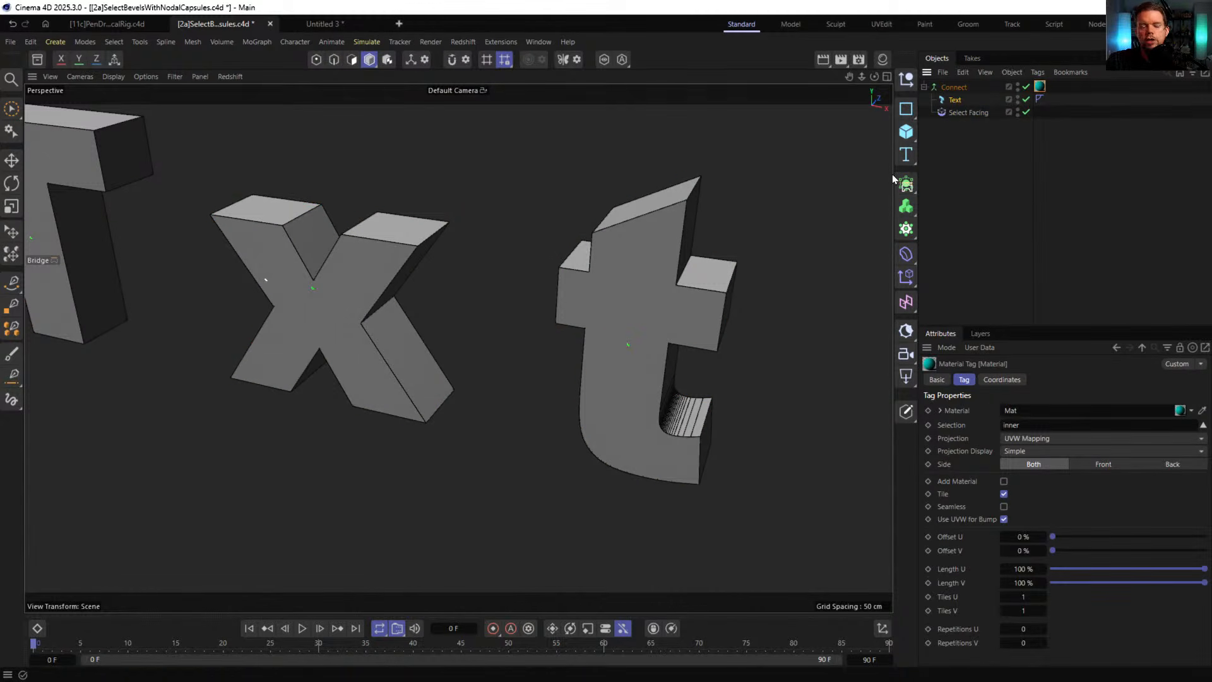
# - Set Select Facing to the Y+ axis with stored selection name "Y+", and limit Connect's material tag to that selection
pyautogui.click(950, 112)
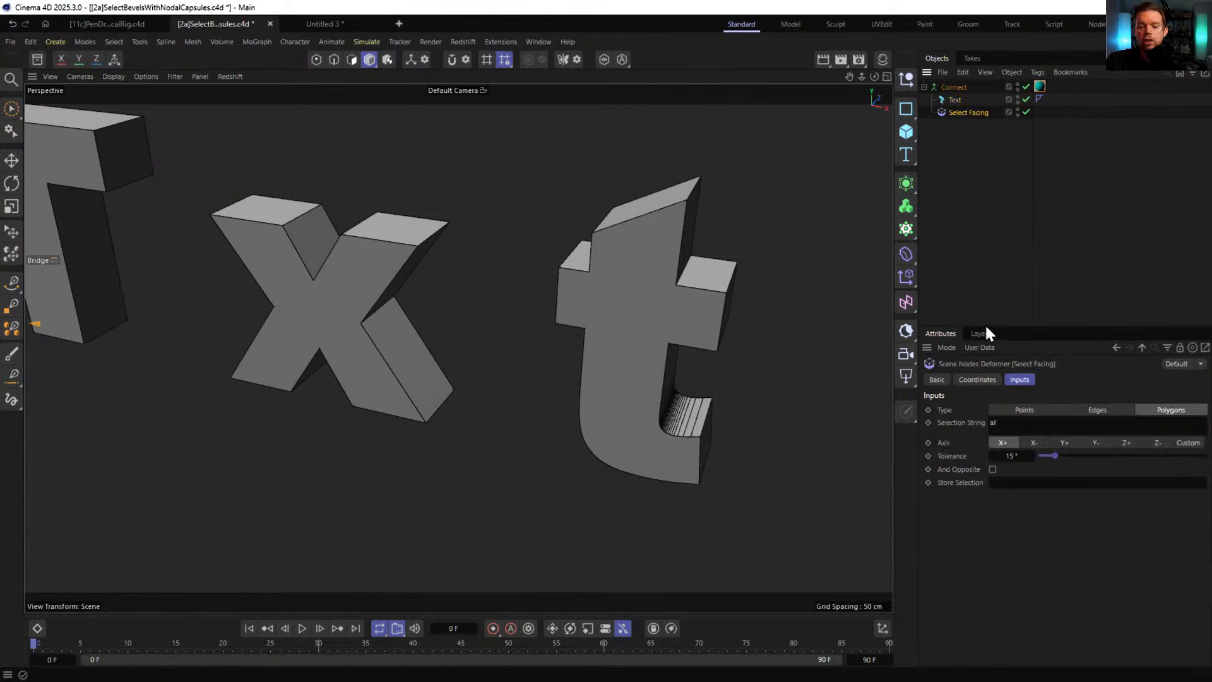
pyautogui.click(1063, 445)
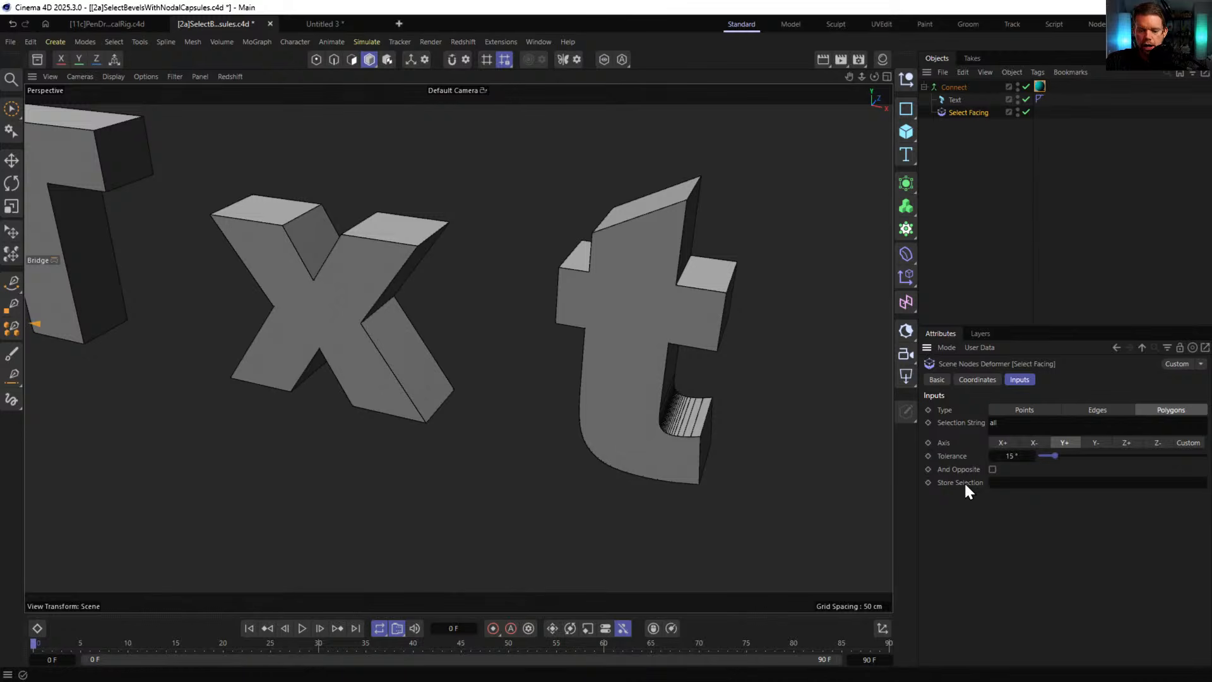
pyautogui.click(1019, 482)
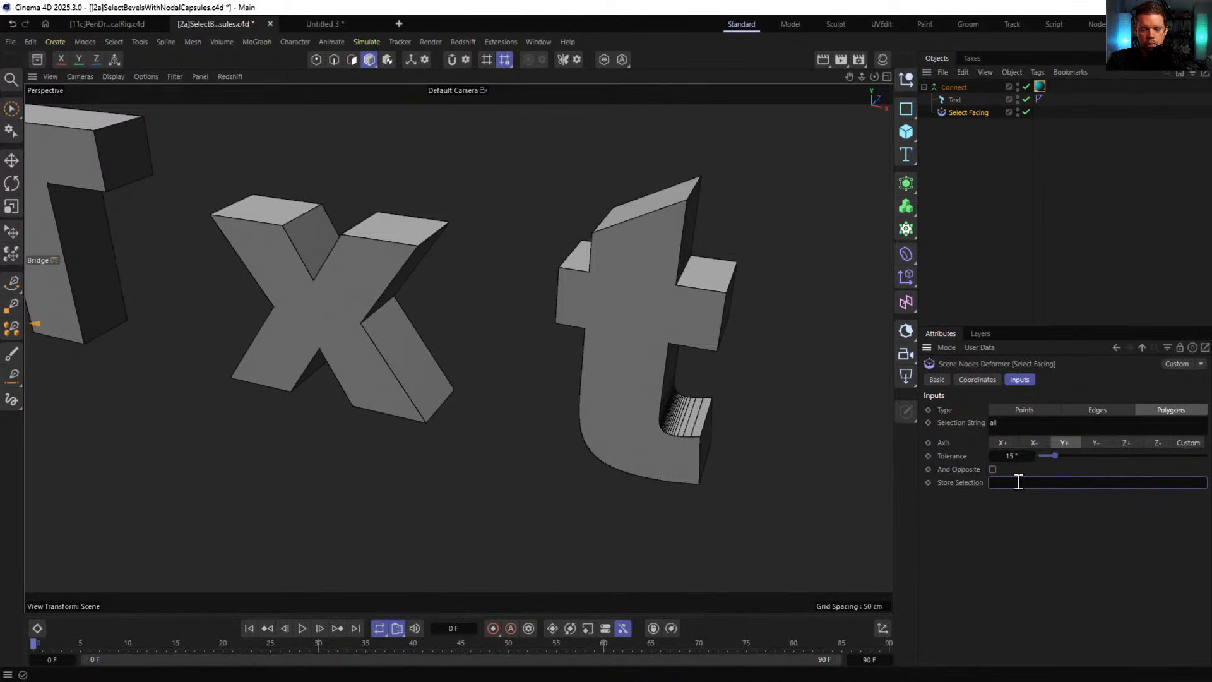
pyautogui.write('Y+')
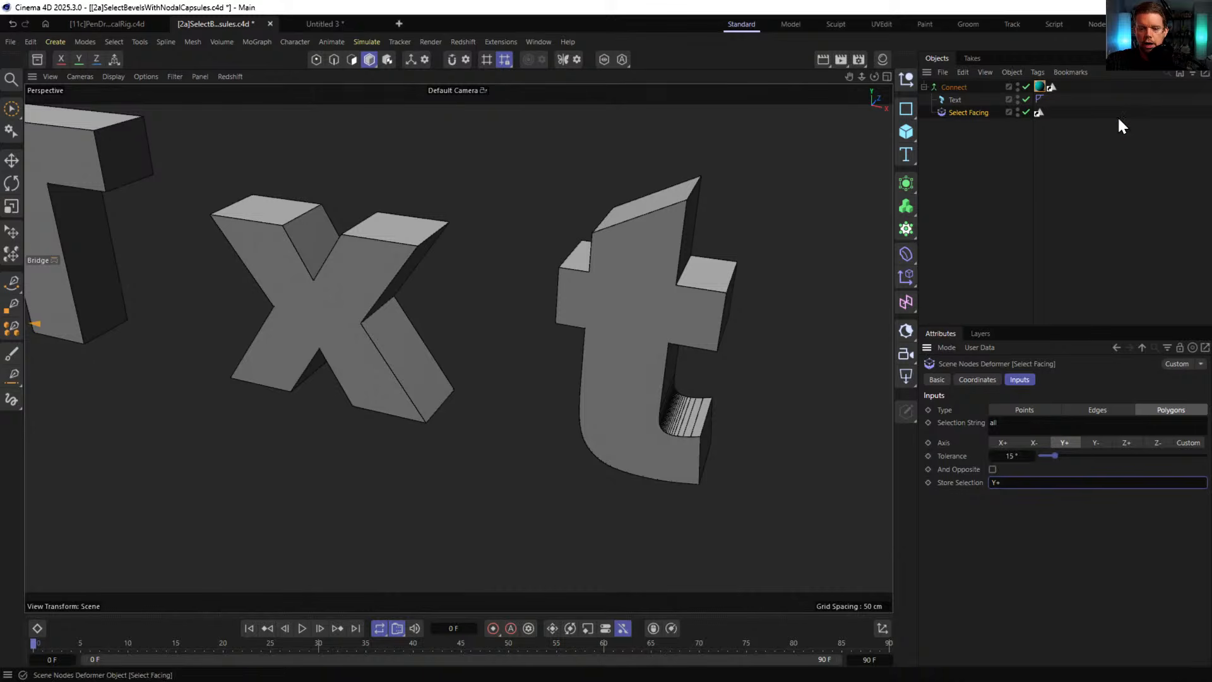
pyautogui.moveTo(1040, 88); pyautogui.dragTo(1026, 425)
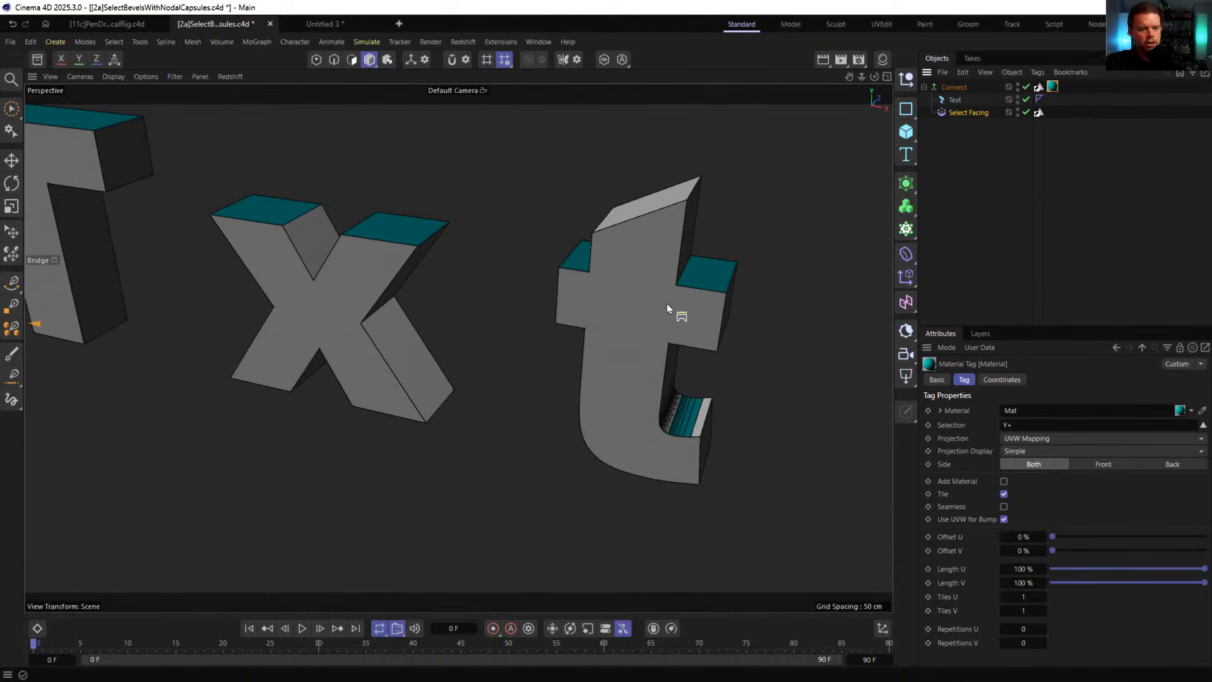
pyautogui.keyDown('alt'); pyautogui.moveTo(662, 282); pyautogui.dragTo(463, 288); pyautogui.keyUp('alt')
# - Raise the Select Facing tolerance to 40° and check the result around the letters
pyautogui.click(954, 113)
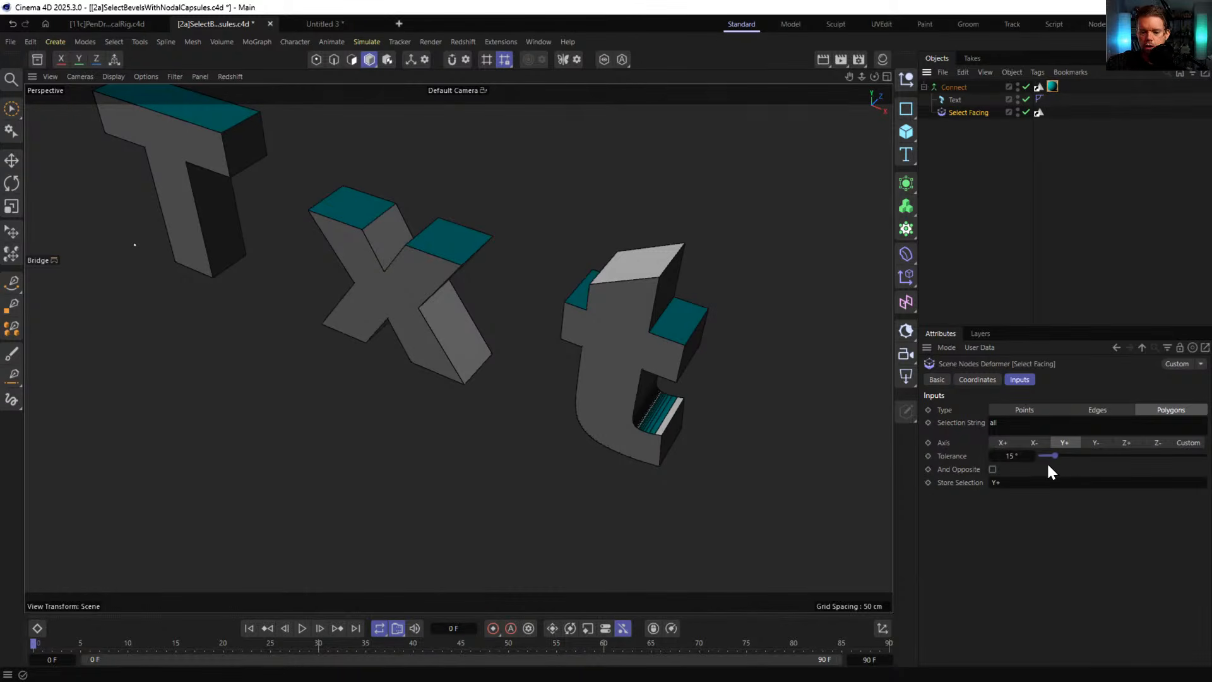
pyautogui.moveTo(1053, 456)
pyautogui.mouseDown()
pyautogui.moveTo(1081, 456)
pyautogui.moveTo(1044, 460)
pyautogui.moveTo(1070, 460)
pyautogui.mouseUp()
pyautogui.keyDown('alt'); pyautogui.moveTo(586, 322); pyautogui.dragTo(543, 216); pyautogui.keyUp('alt')
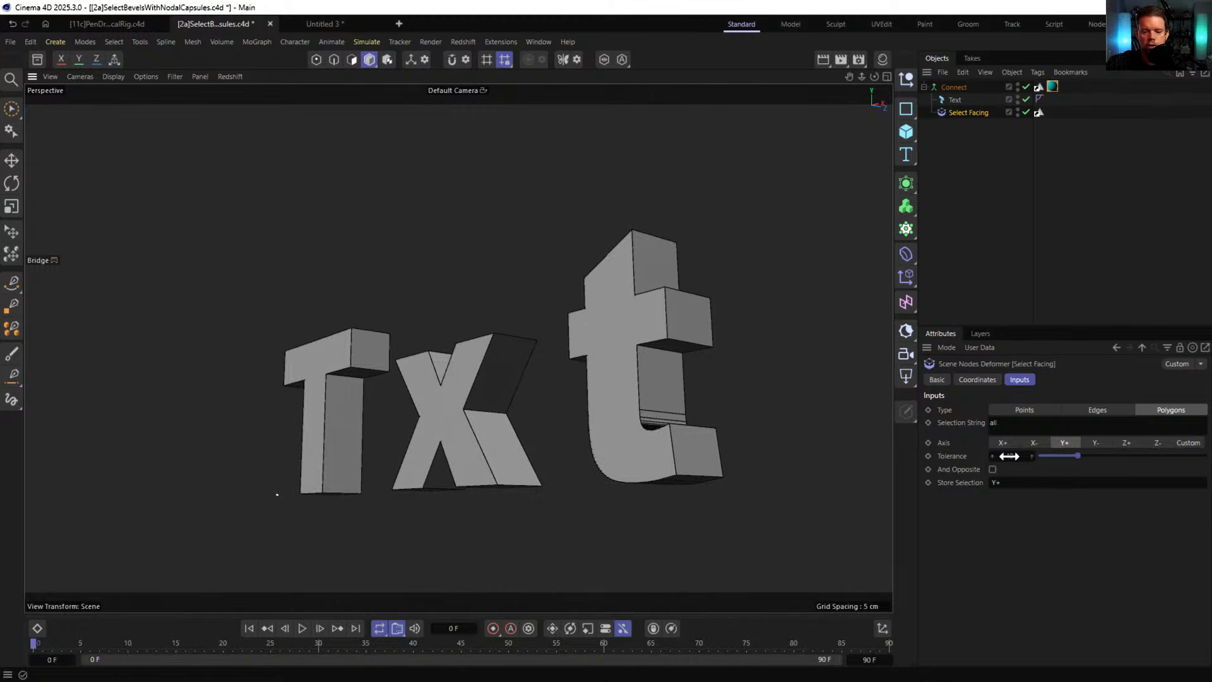
pyautogui.keyDown('alt'); pyautogui.moveTo(654, 316); pyautogui.dragTo(666, 411); pyautogui.keyUp('alt')
# - Try the Y- and X+ axes in Select Facing on the text
pyautogui.click(1096, 442)
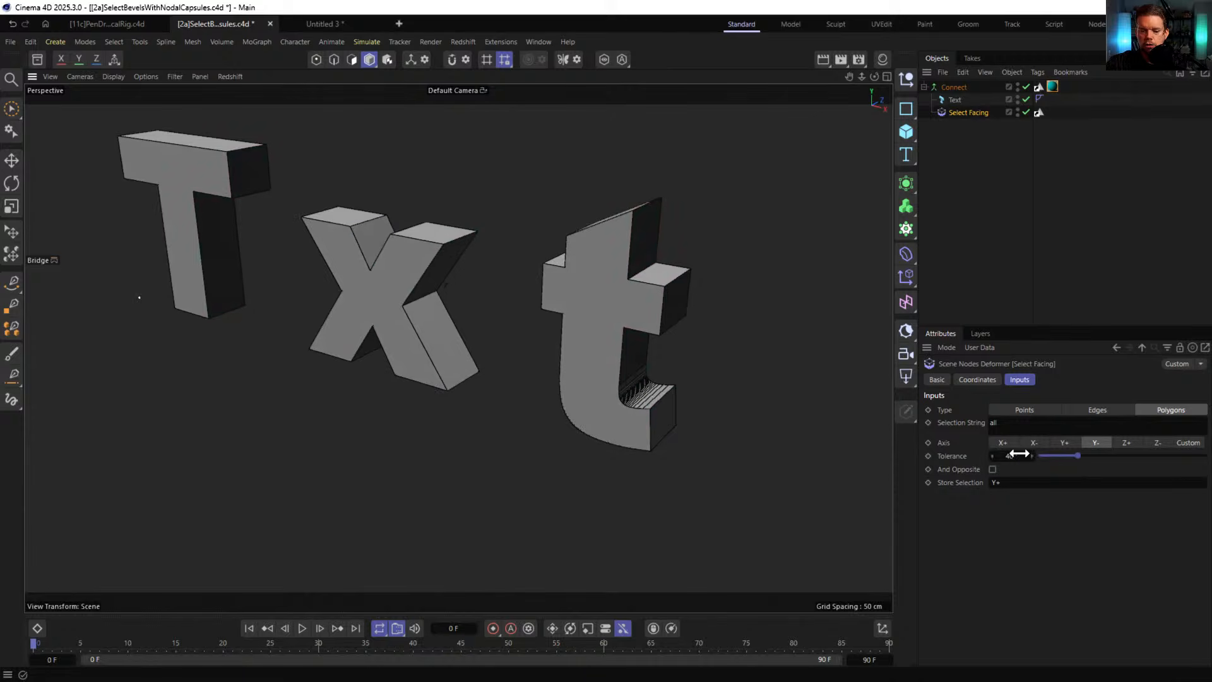
pyautogui.click(1003, 443)
pyautogui.keyDown('alt'); pyautogui.moveTo(505, 312); pyautogui.dragTo(622, 354); pyautogui.keyUp('alt')
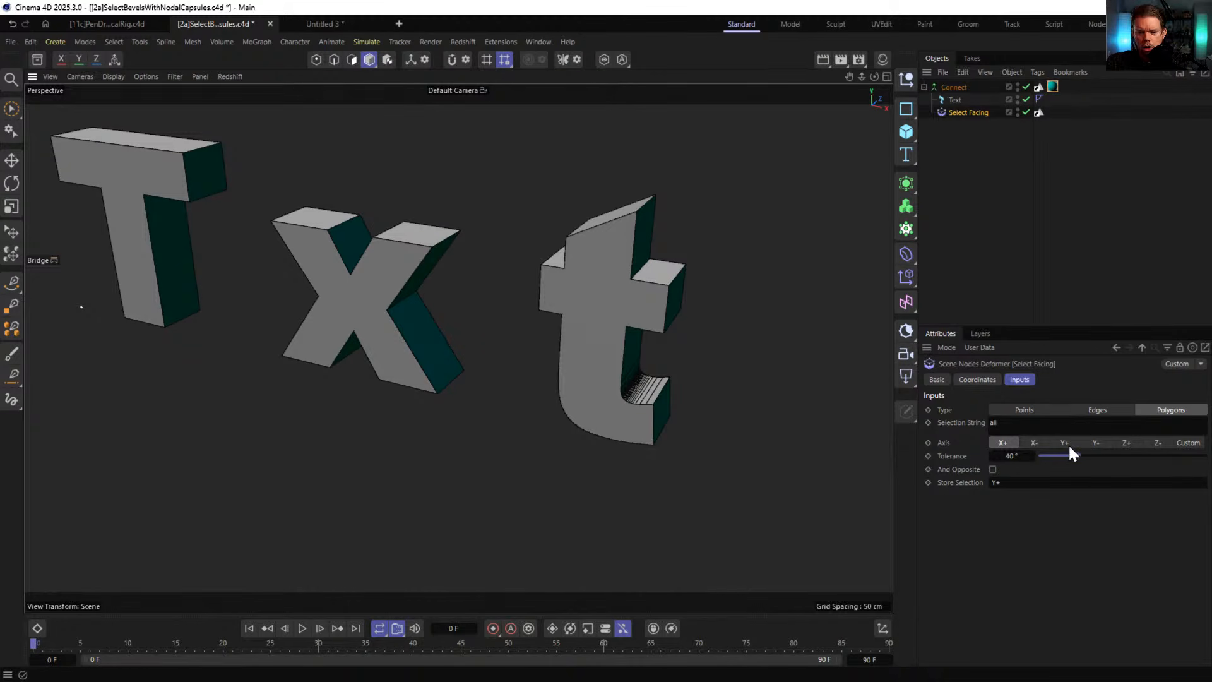
# - Switch the Select Facing axis to Custom and set its direction to 1, 1, 1
pyautogui.click(1189, 443)
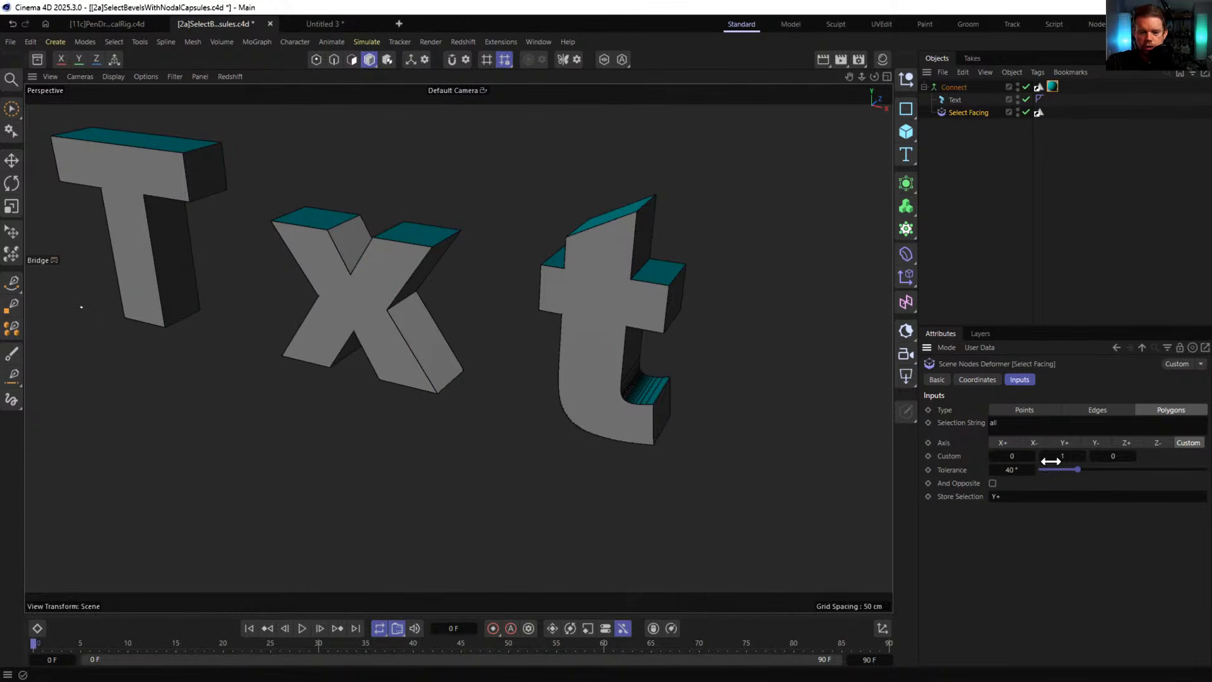
pyautogui.doubleClick(1020, 454)
pyautogui.write('1')
pyautogui.press('Return')
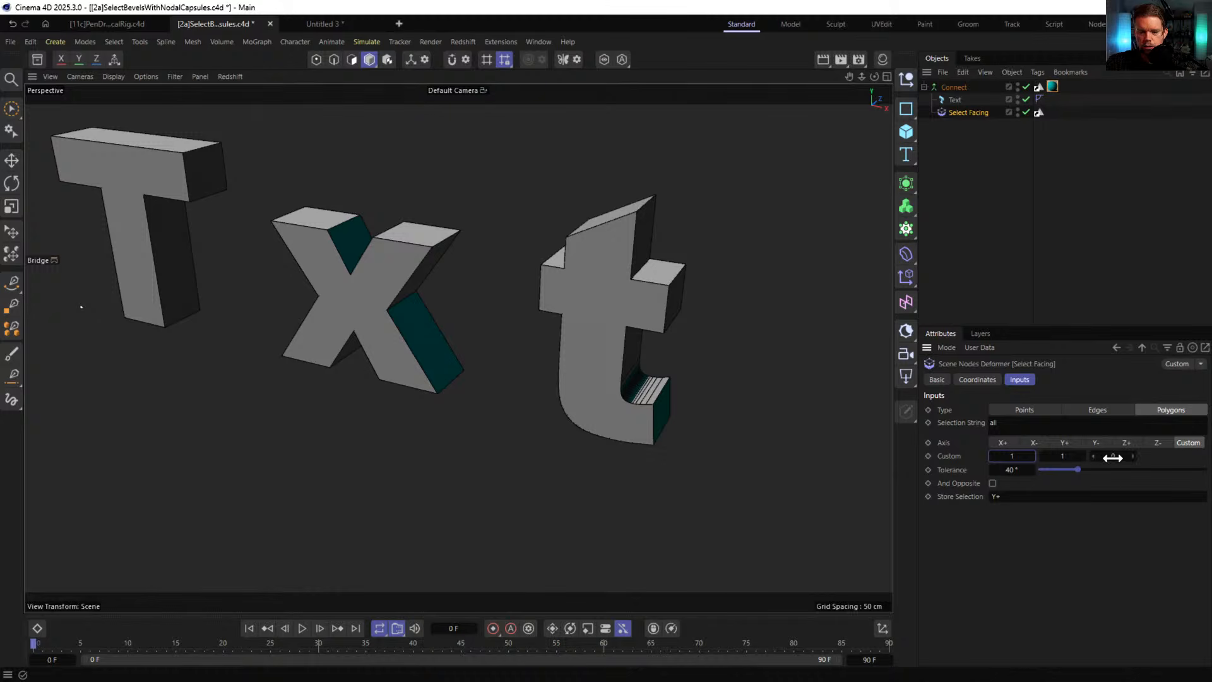
pyautogui.moveTo(650, 304)
pyautogui.keyDown('alt'); pyautogui.mouseDown()
pyautogui.moveTo(722, 266)
pyautogui.moveTo(648, 299)
pyautogui.mouseUp(); pyautogui.keyUp('alt')
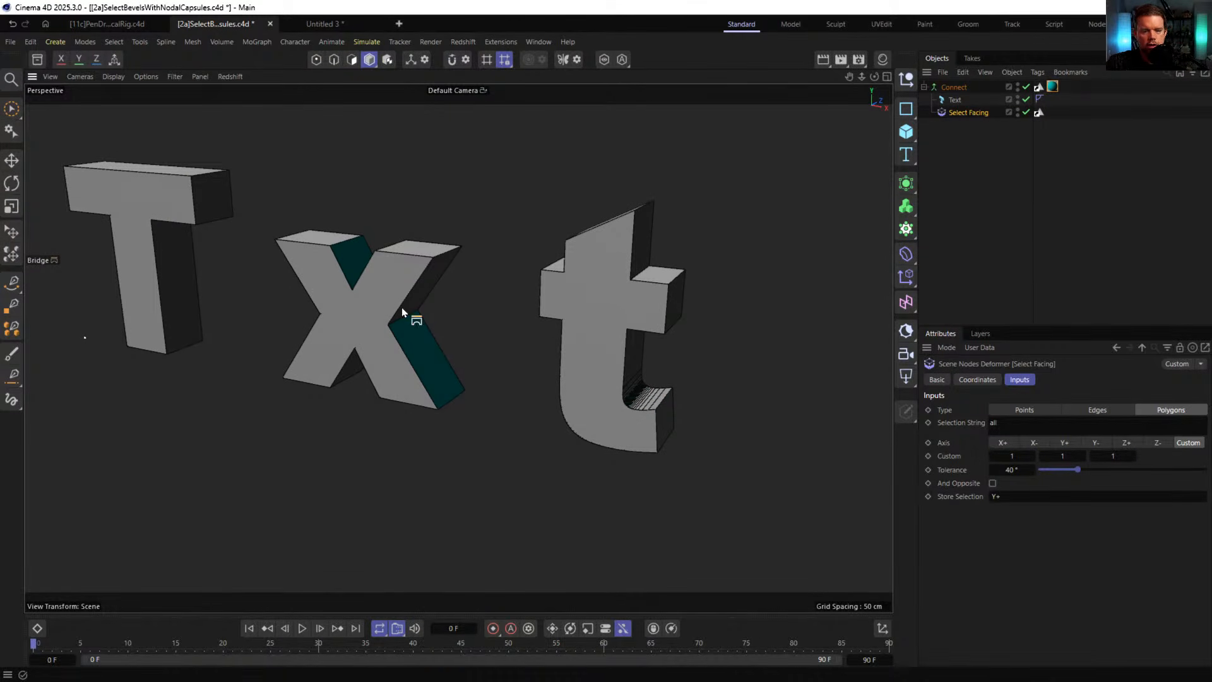
pyautogui.moveTo(632, 399)
pyautogui.keyDown('alt'); pyautogui.mouseDown(button='right')
pyautogui.moveTo(798, 406)
pyautogui.moveTo(640, 413)
pyautogui.mouseUp(button='right'); pyautogui.keyUp('alt')
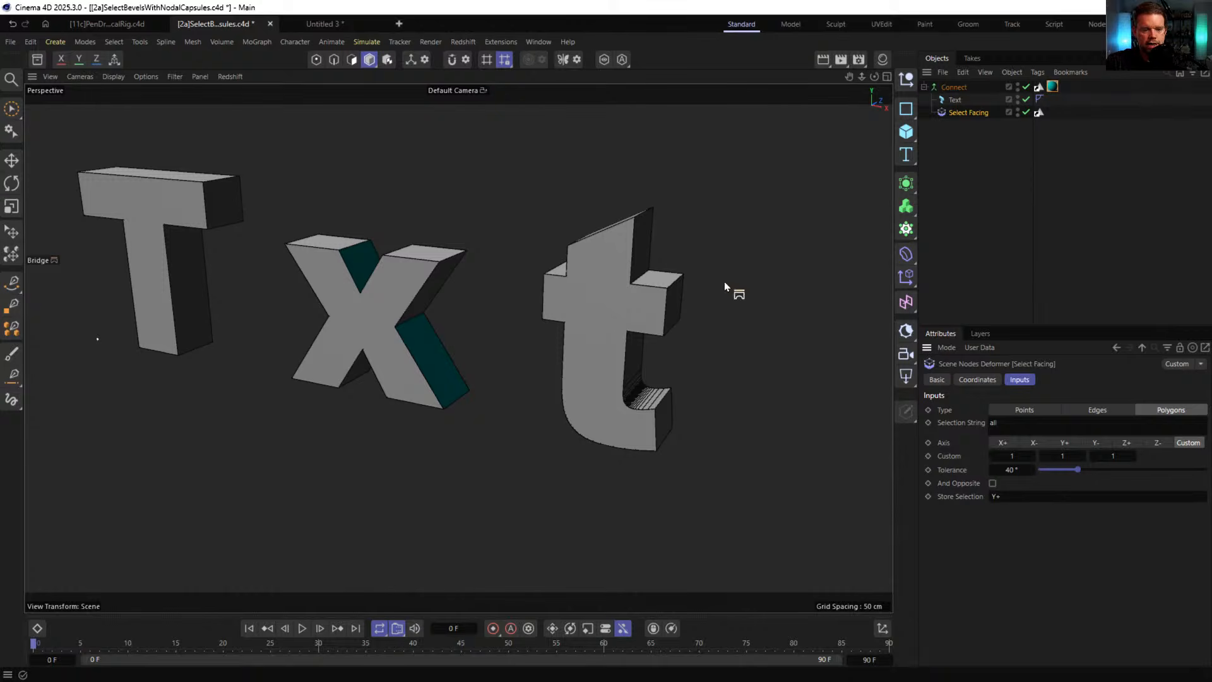
pyautogui.keyDown('alt'); pyautogui.moveTo(725, 282); pyautogui.dragTo(408, 208); pyautogui.keyUp('alt')
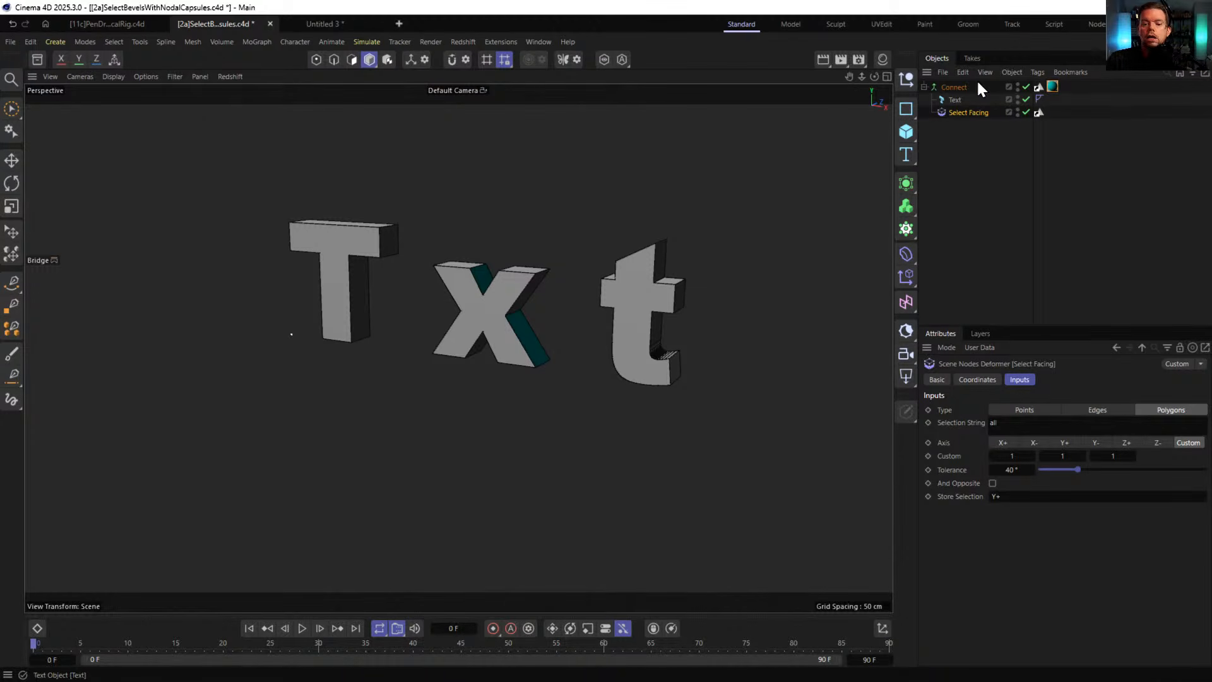
pyautogui.click(963, 114)
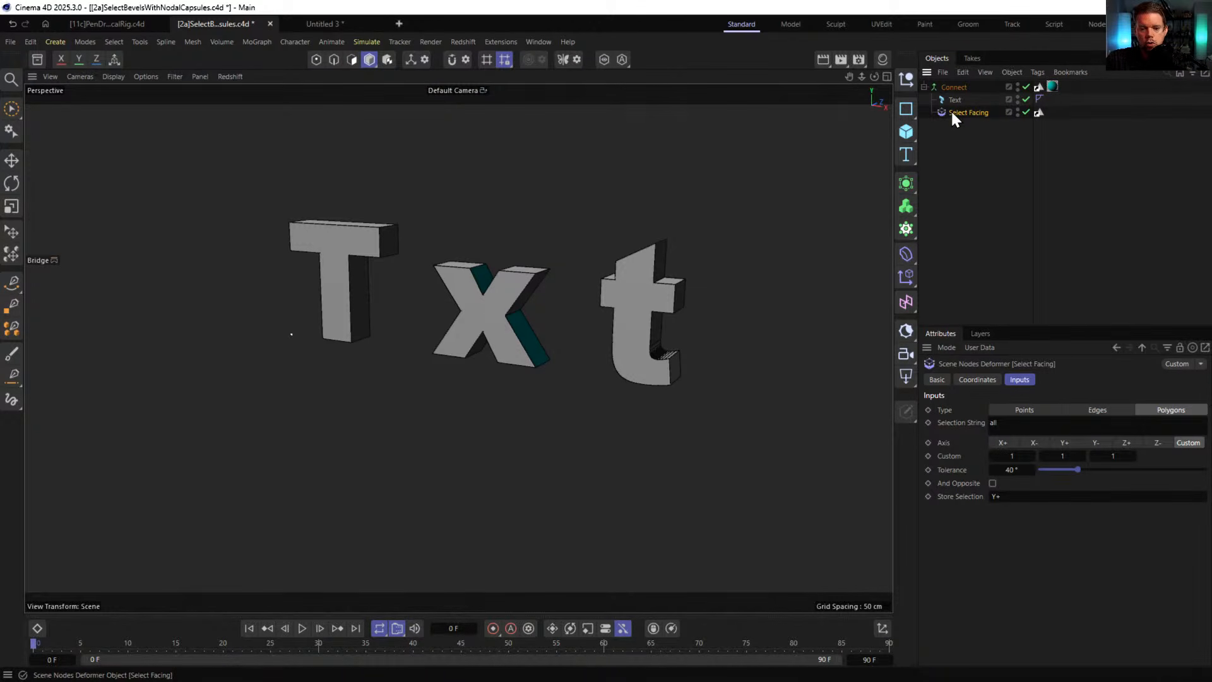
pyautogui.click(149, 42)
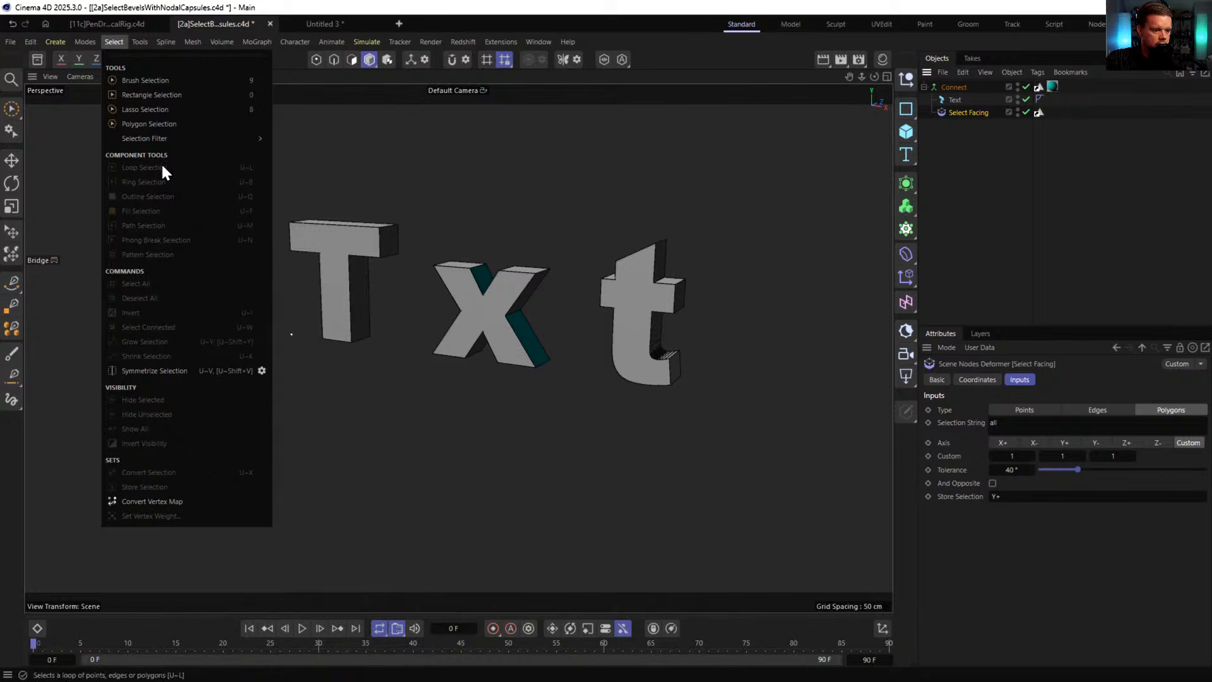
pyautogui.moveTo(169, 138)
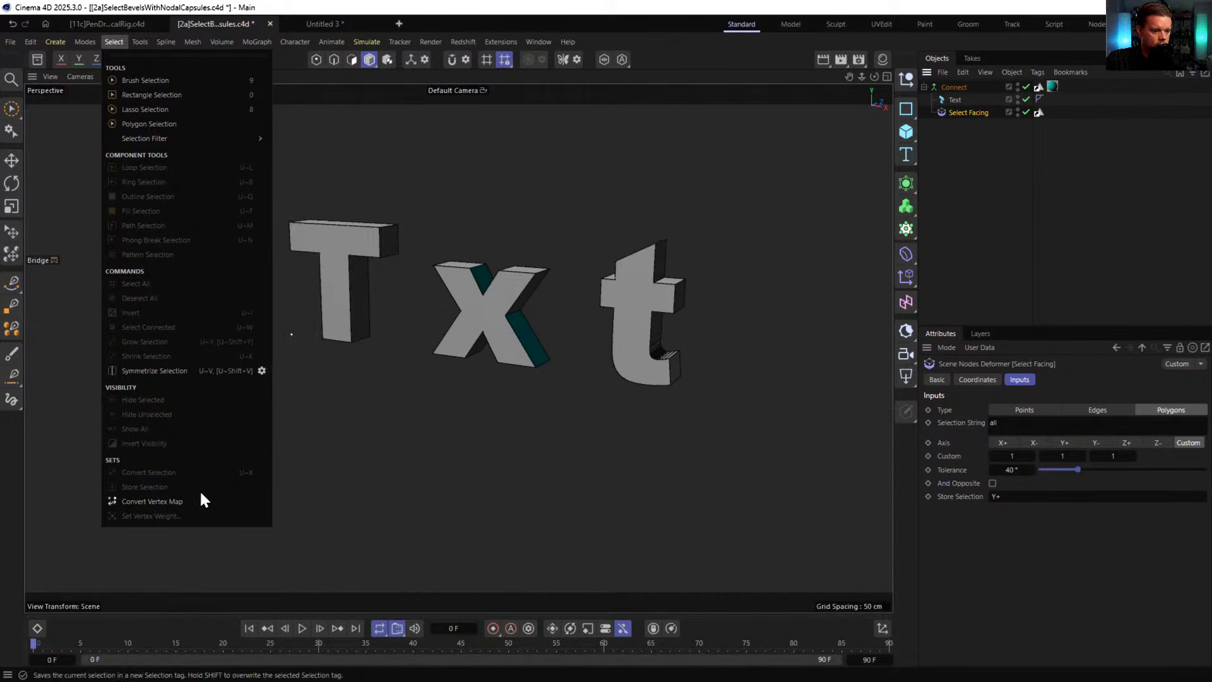
pyautogui.click(794, 64)
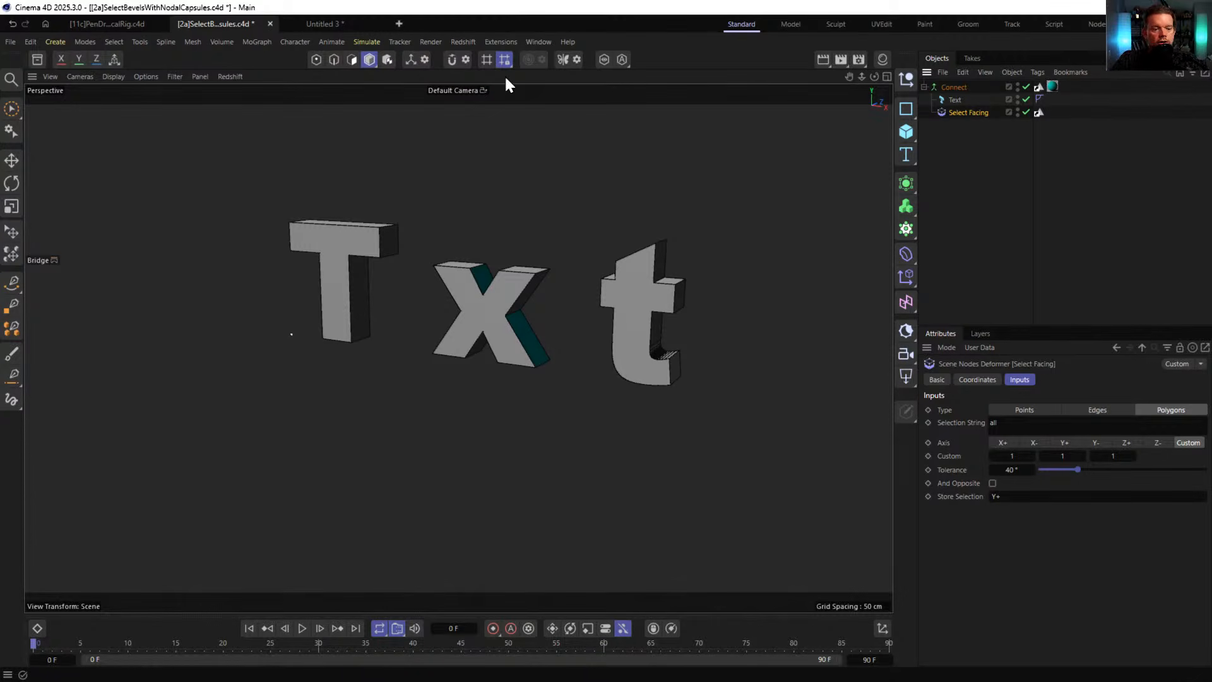
# - Create a new scene and add a Plane with 1 width segment and 1 height segment
pyautogui.click(399, 24)
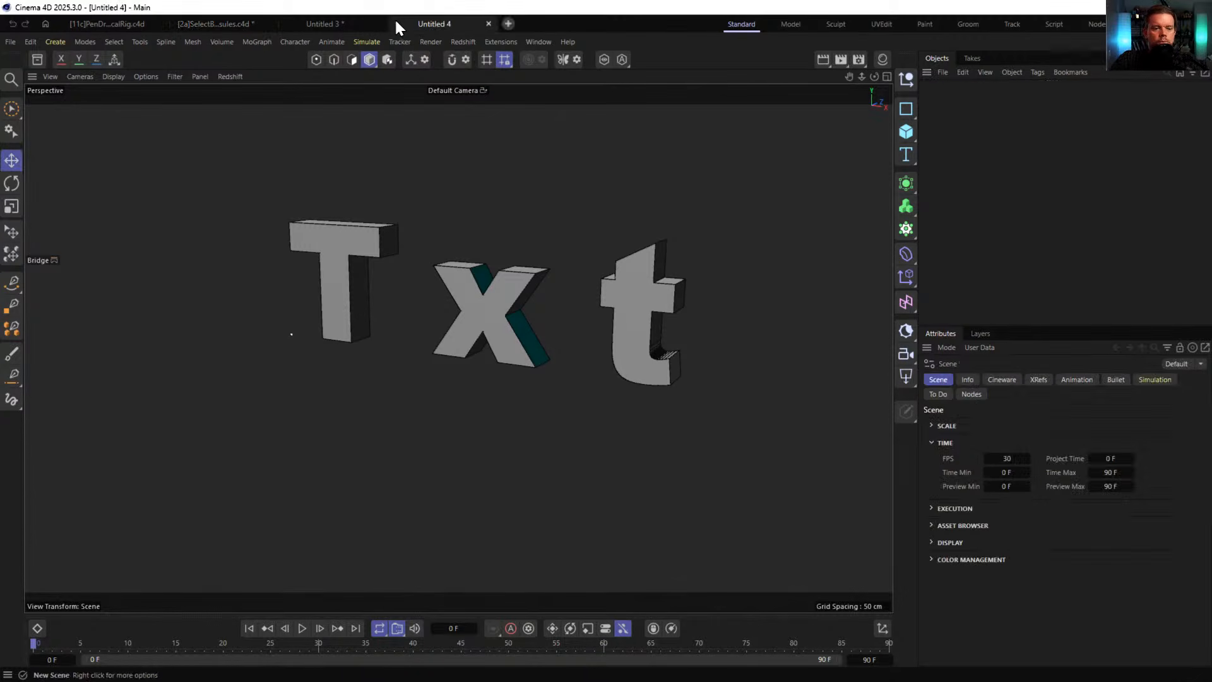
pyautogui.click(903, 133)
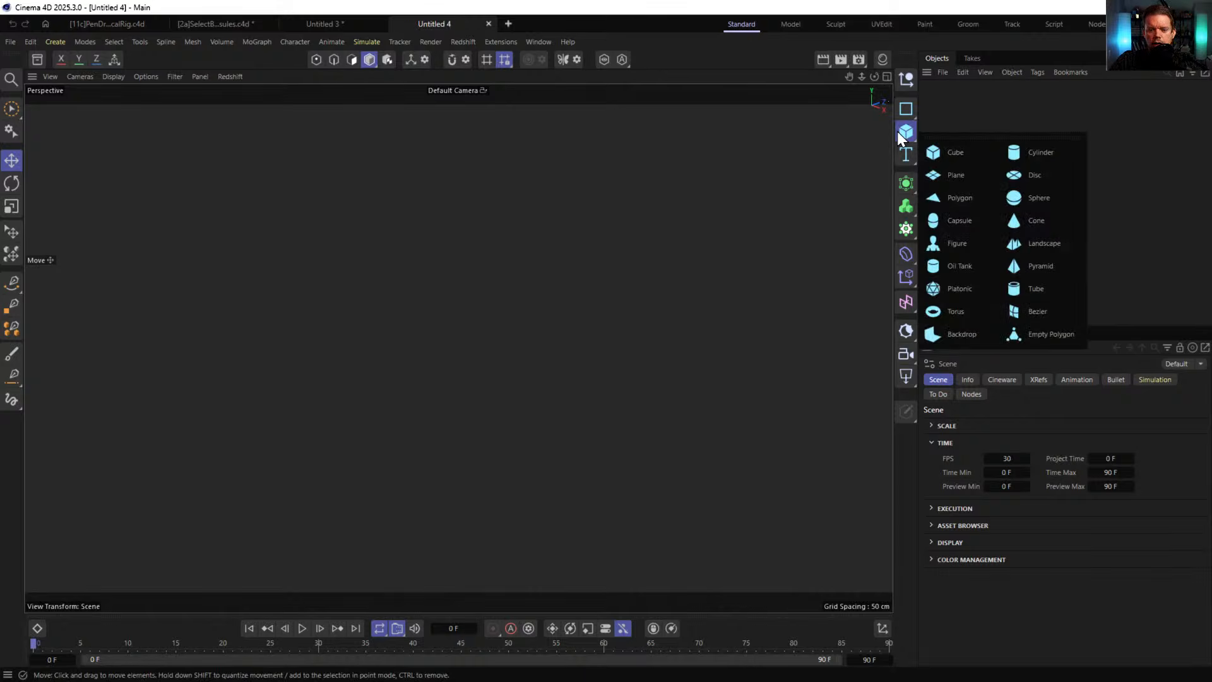
pyautogui.click(957, 174)
pyautogui.doubleClick(1017, 438)
pyautogui.write('1')
pyautogui.press('Tab')
pyautogui.write('1')
pyautogui.press('Return')
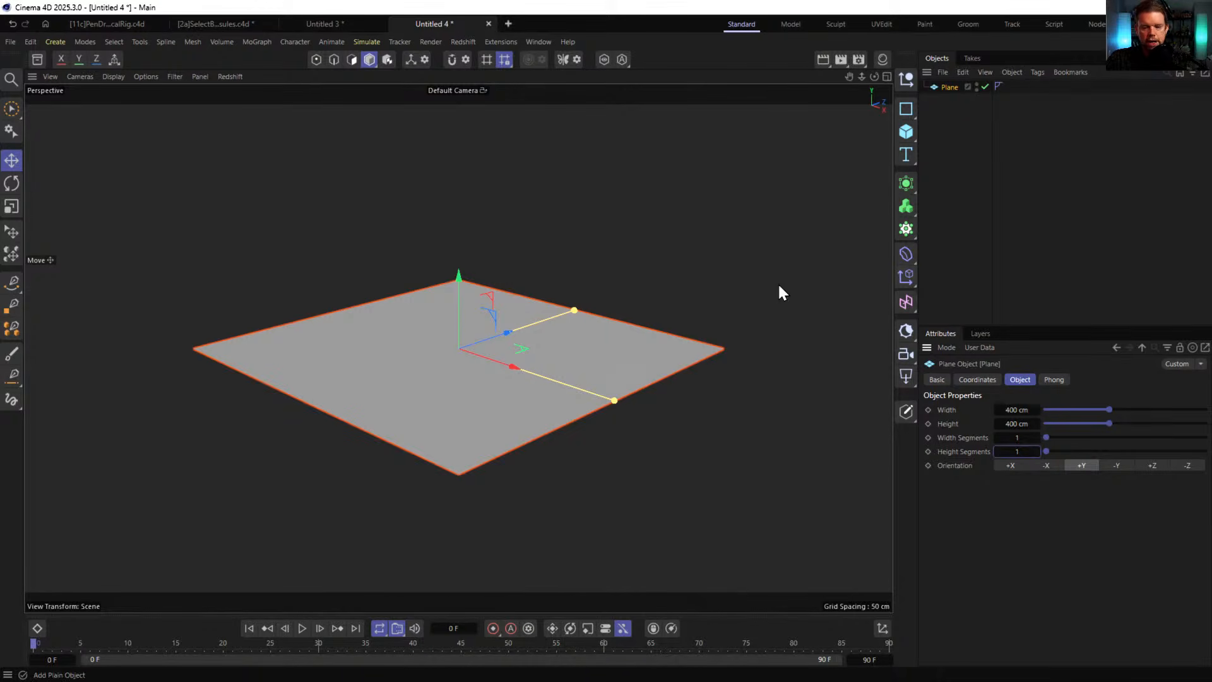
pyautogui.keyDown('alt'); pyautogui.moveTo(779, 290); pyautogui.dragTo(623, 351); pyautogui.keyUp('alt')
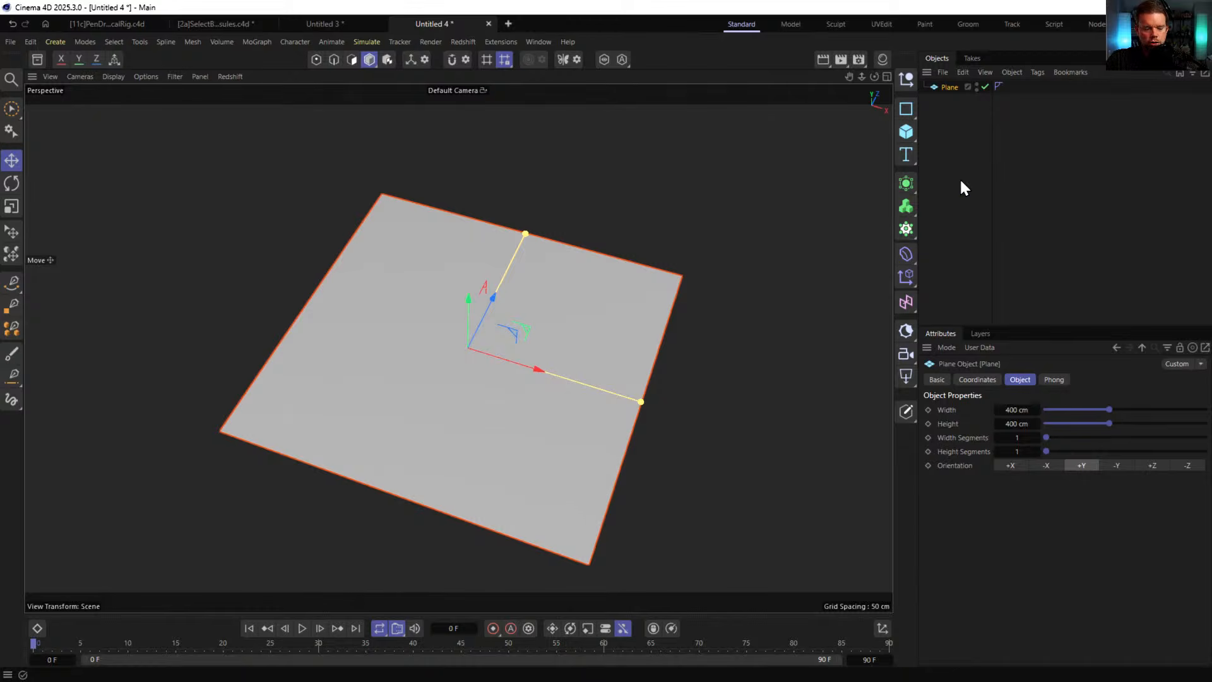
# - Add a Chamfer modifier as a child of the Plane
pyautogui.hotkey('shift', 'c')
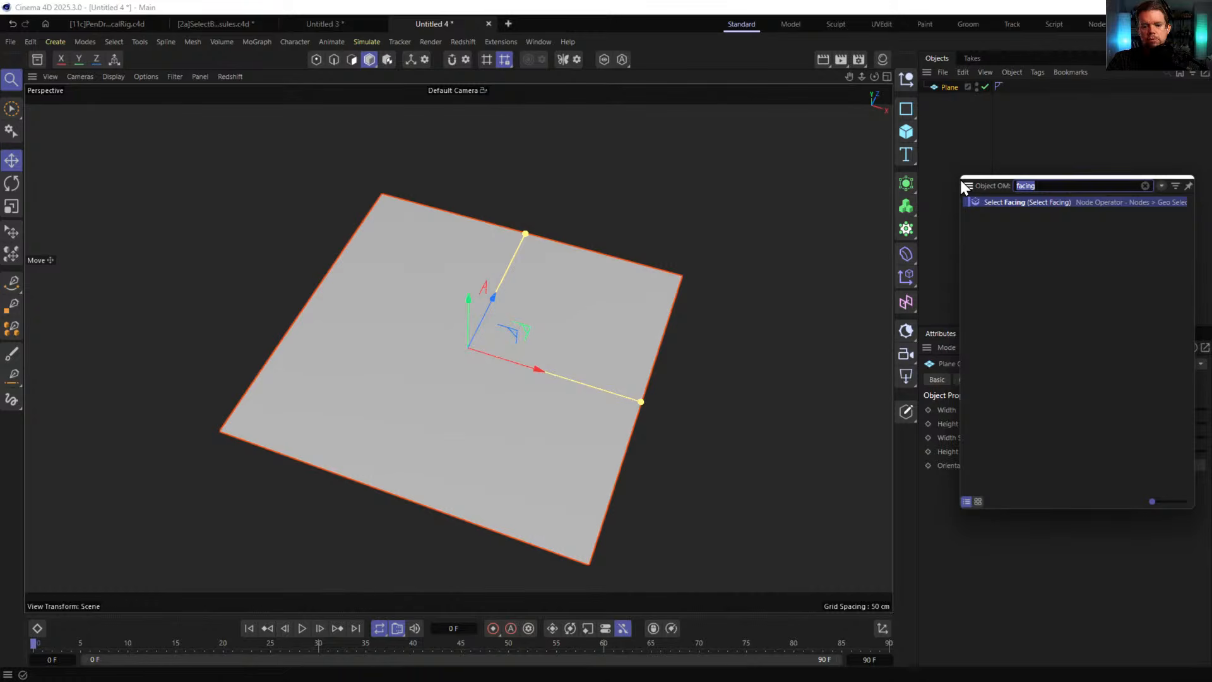
pyautogui.write('chan')
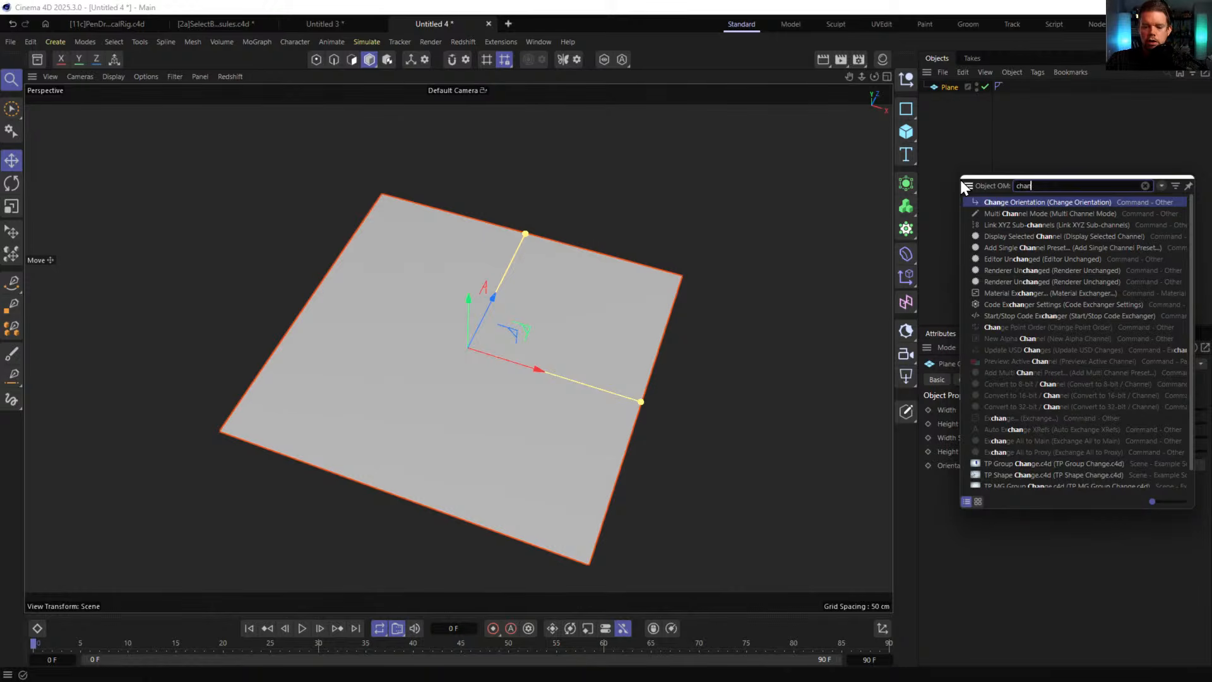
pyautogui.press('BackSpace')
pyautogui.write('m')
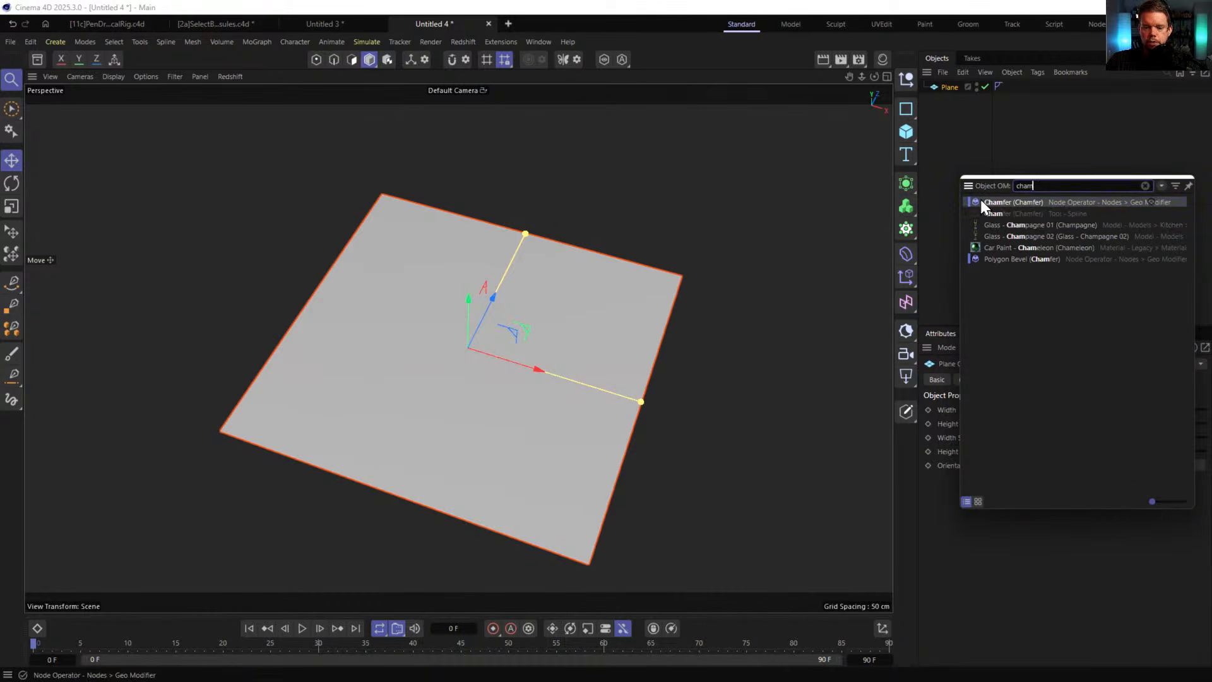
pyautogui.moveTo(980, 200); pyautogui.dragTo(948, 94)
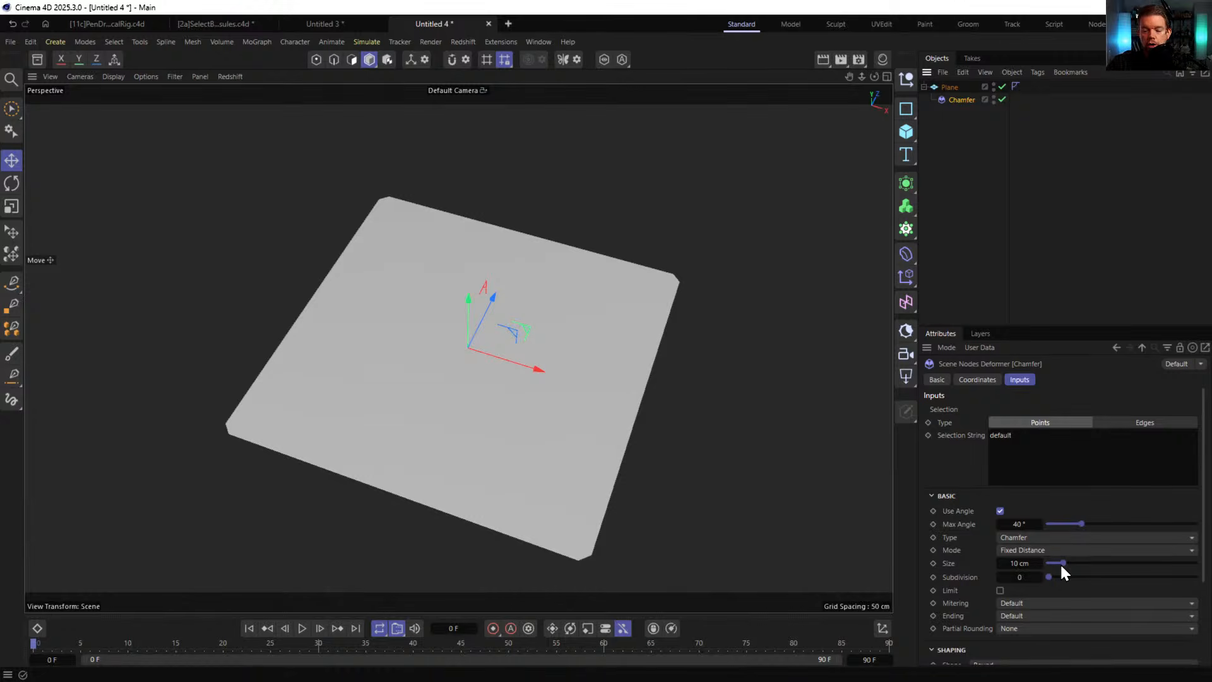
# - Increase the Chamfer size on the Plane's corners to 70.6 cm
pyautogui.moveTo(1061, 566); pyautogui.dragTo(1174, 565)
pyautogui.keyDown('alt'); pyautogui.moveTo(513, 424); pyautogui.dragTo(483, 379); pyautogui.keyUp('alt')
pyautogui.scroll(-1, 1112, 582)
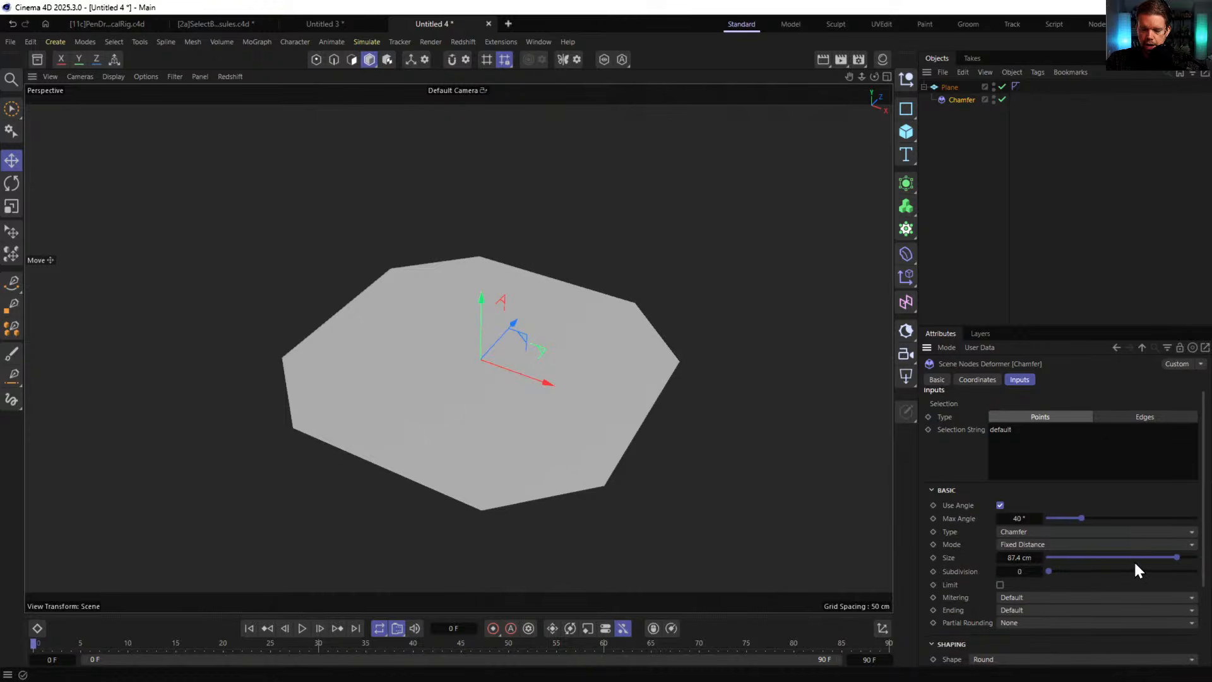
pyautogui.moveTo(1134, 559)
pyautogui.mouseDown()
pyautogui.moveTo(1082, 557)
pyautogui.moveTo(1152, 557)
pyautogui.mouseUp()
pyautogui.scroll(-4, 982, 574)
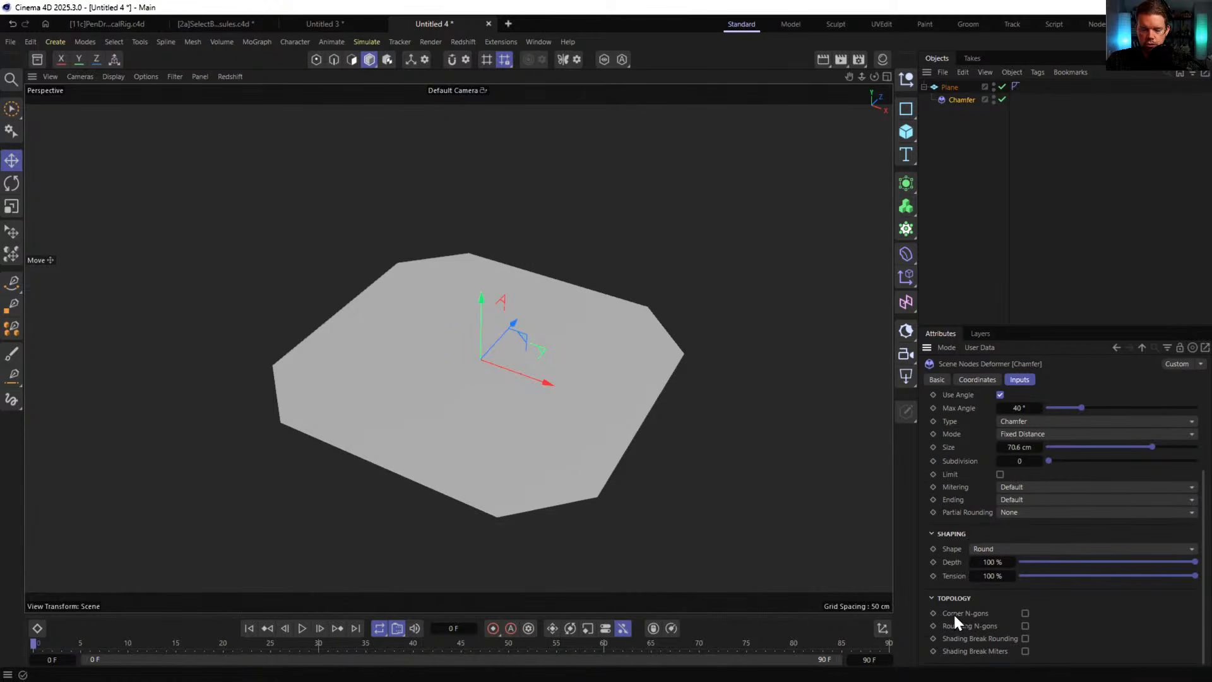
pyautogui.scroll(3, 956, 473)
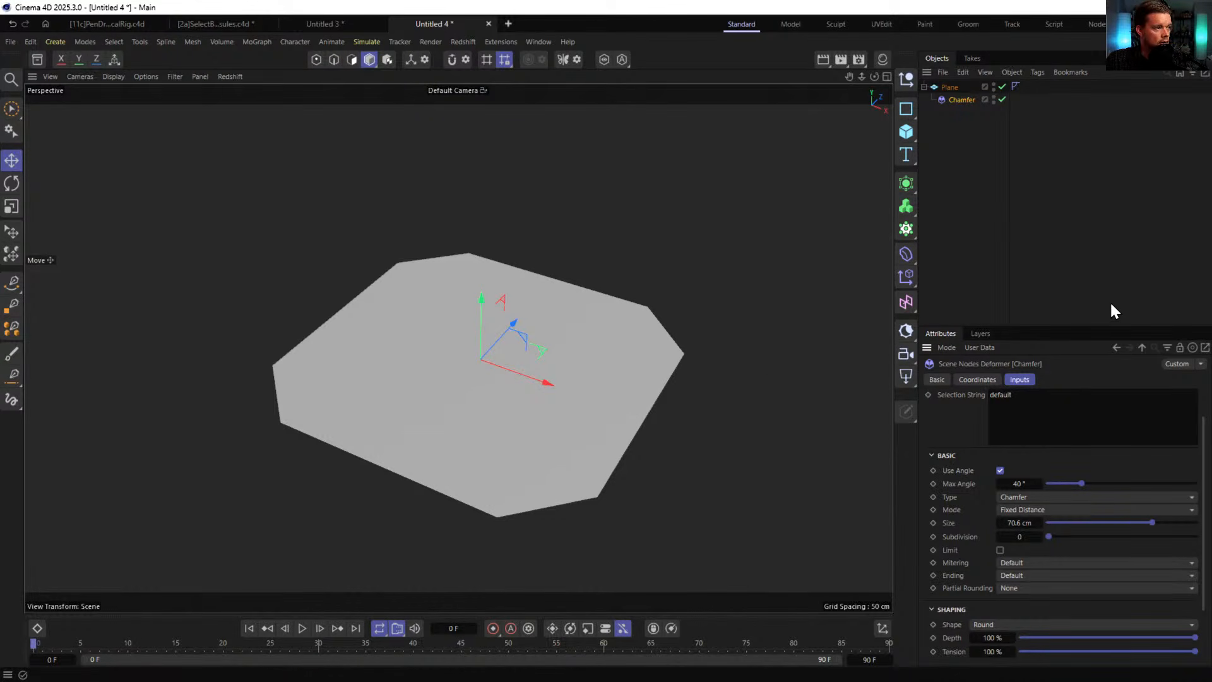
# - Add a Bevel deformer to check its component options, and delete it
pyautogui.click(906, 275)
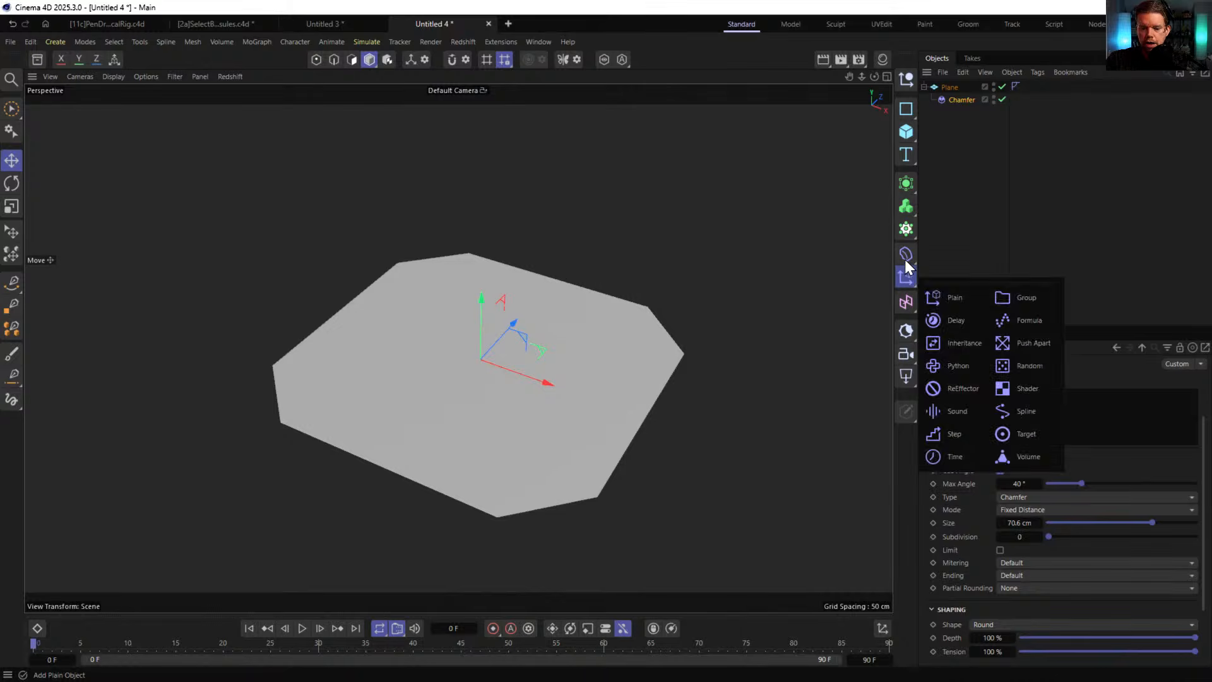
pyautogui.click(900, 255)
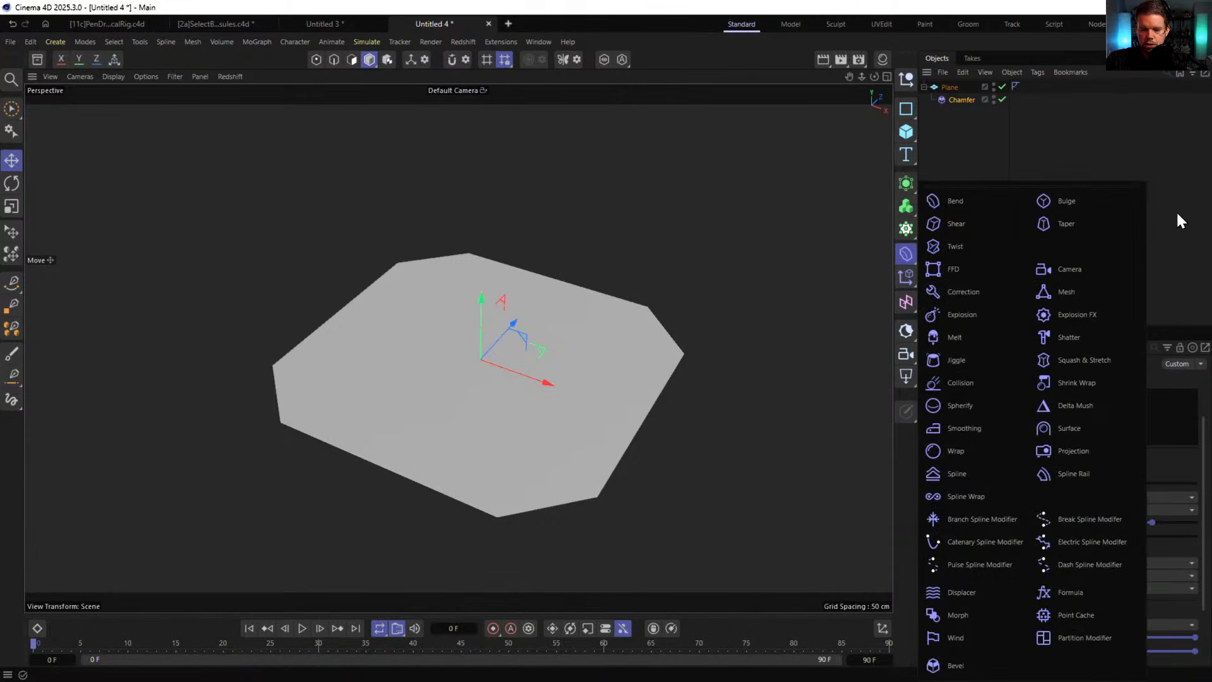
pyautogui.hotkey('shift', 'c')
pyautogui.write('bevel')
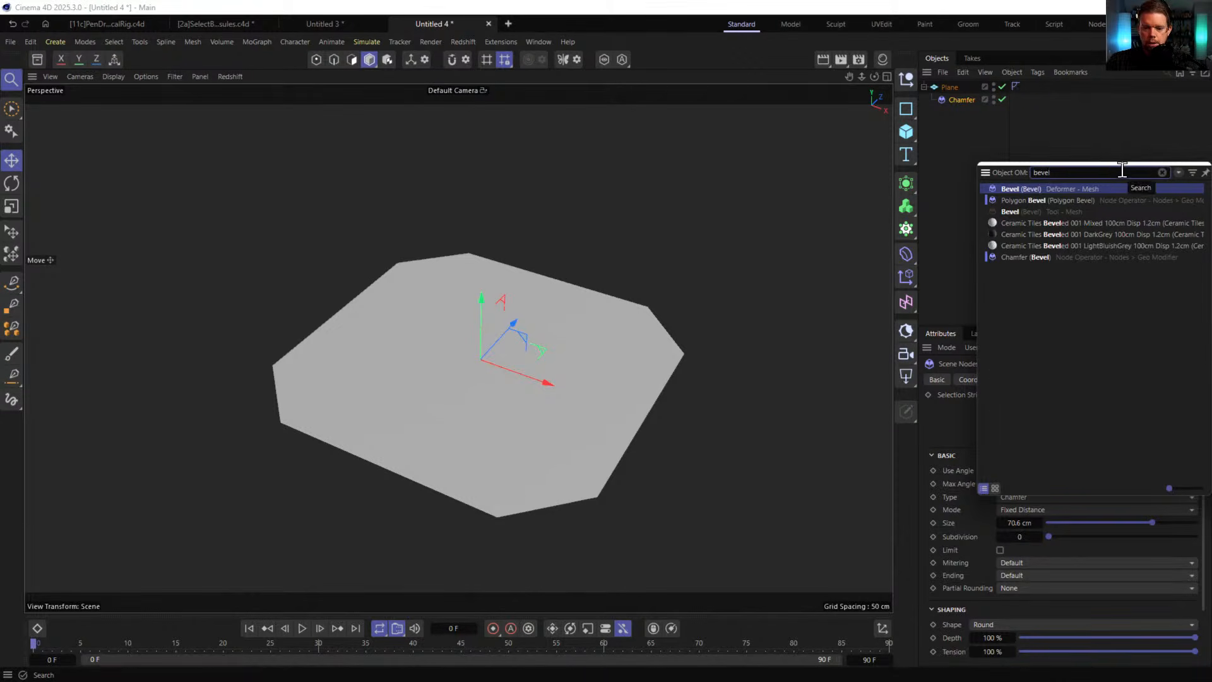
pyautogui.click(1024, 187)
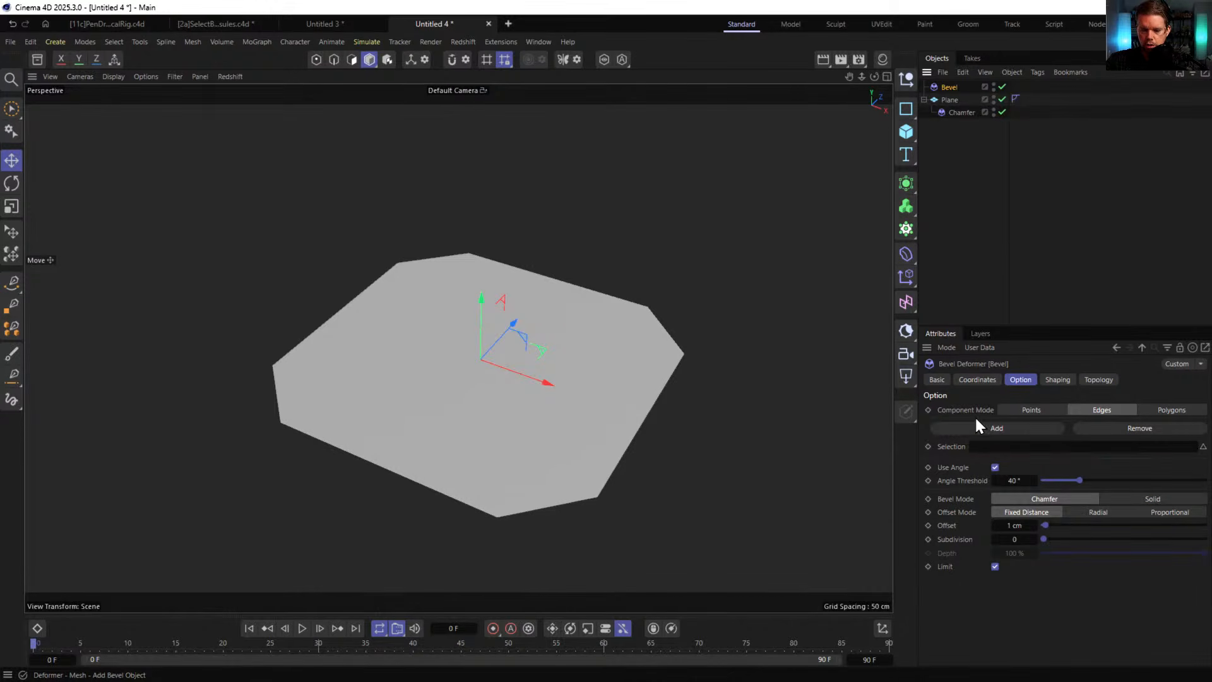
pyautogui.press('Delete')
# - Wrap the chamfered Plane in a new Cloner and set the Cloner's mode to Linear
pyautogui.click(959, 100)
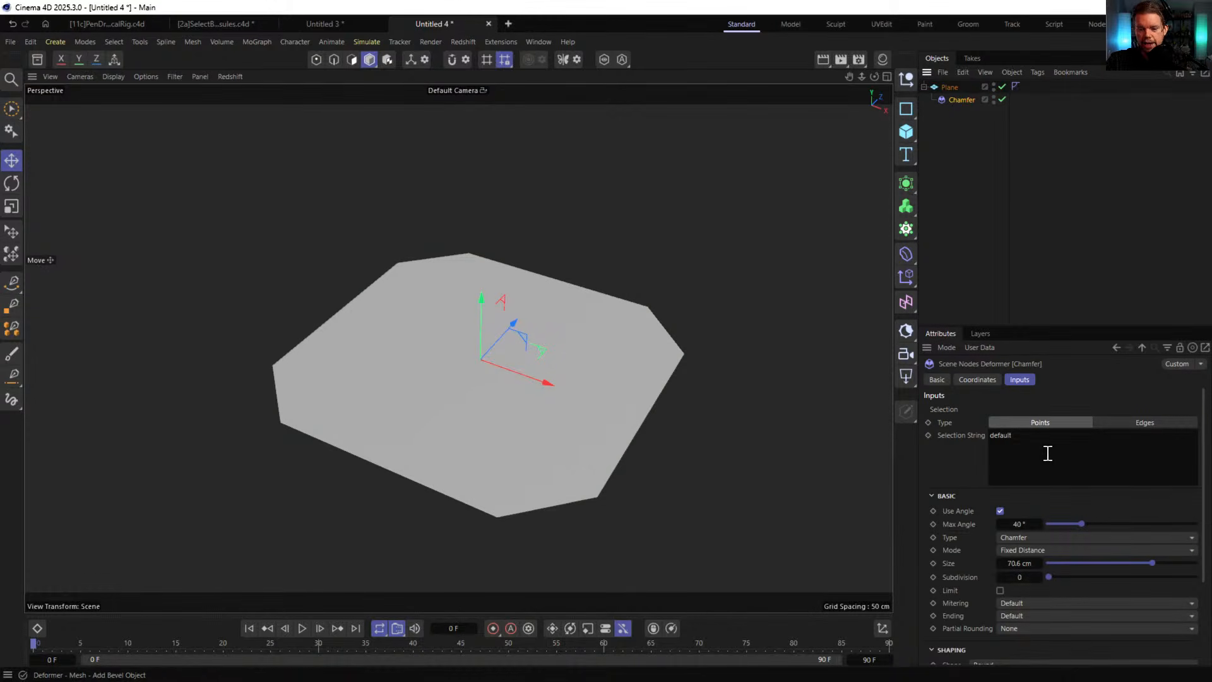
pyautogui.click(945, 87)
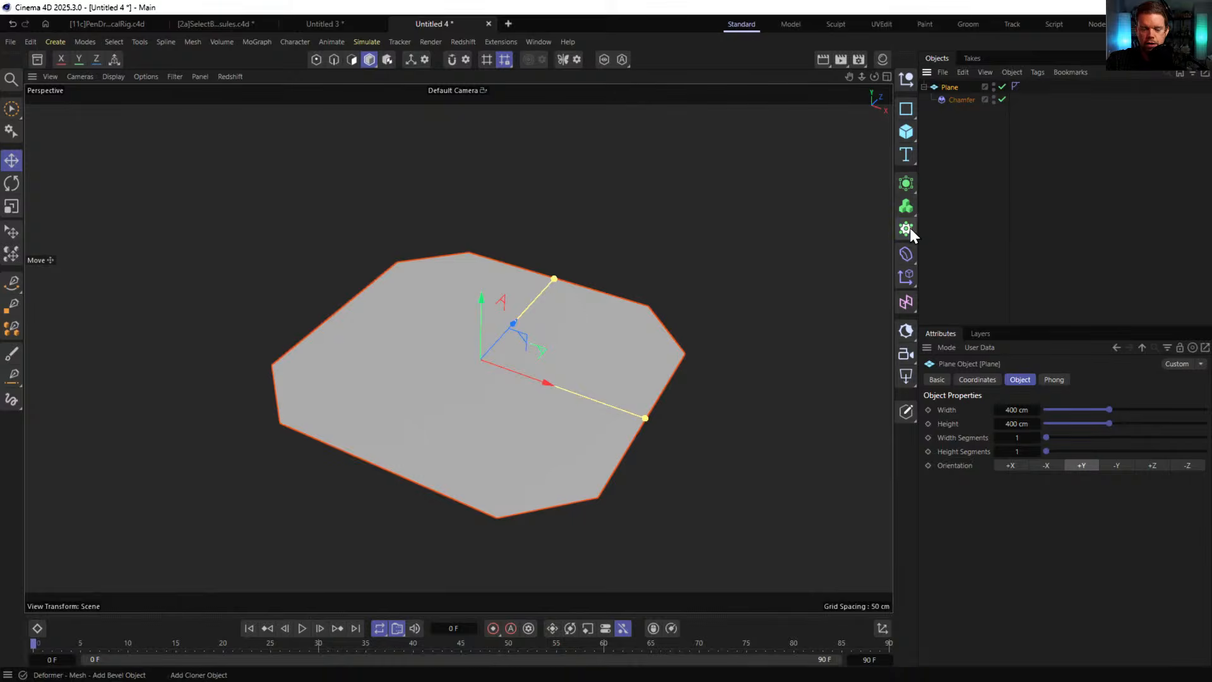
pyautogui.keyDown('alt'); pyautogui.click(906, 229); pyautogui.keyUp('alt')
pyautogui.scroll(-4, 631, 360)
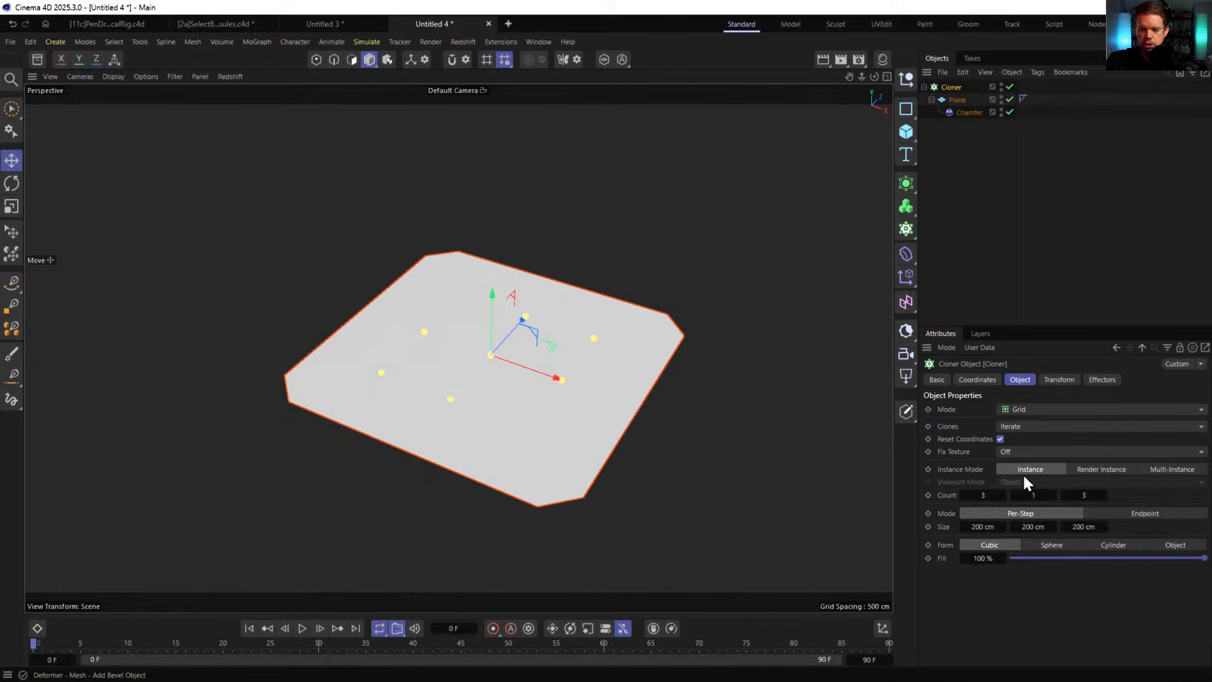
pyautogui.click(1024, 409)
pyautogui.click(1014, 436)
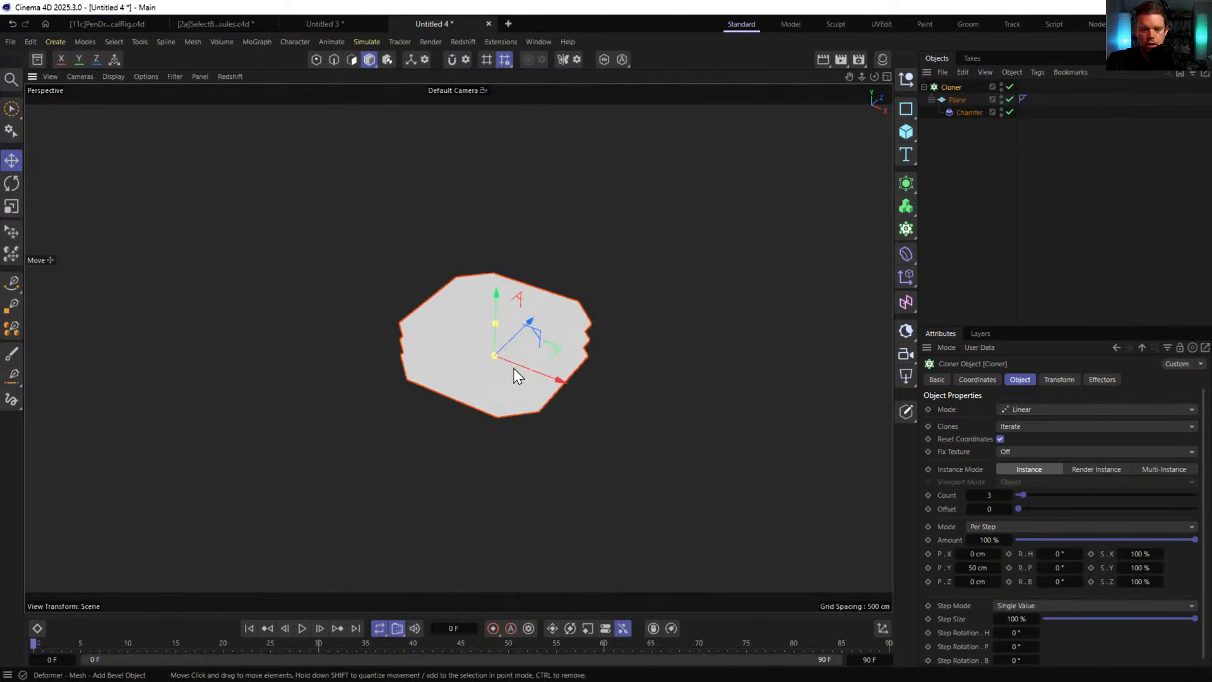
# - Set the Cloner's per-step offset to 0 cm in Y and 455 cm in Z
pyautogui.doubleClick(985, 567)
pyautogui.write('0')
pyautogui.press('Return')
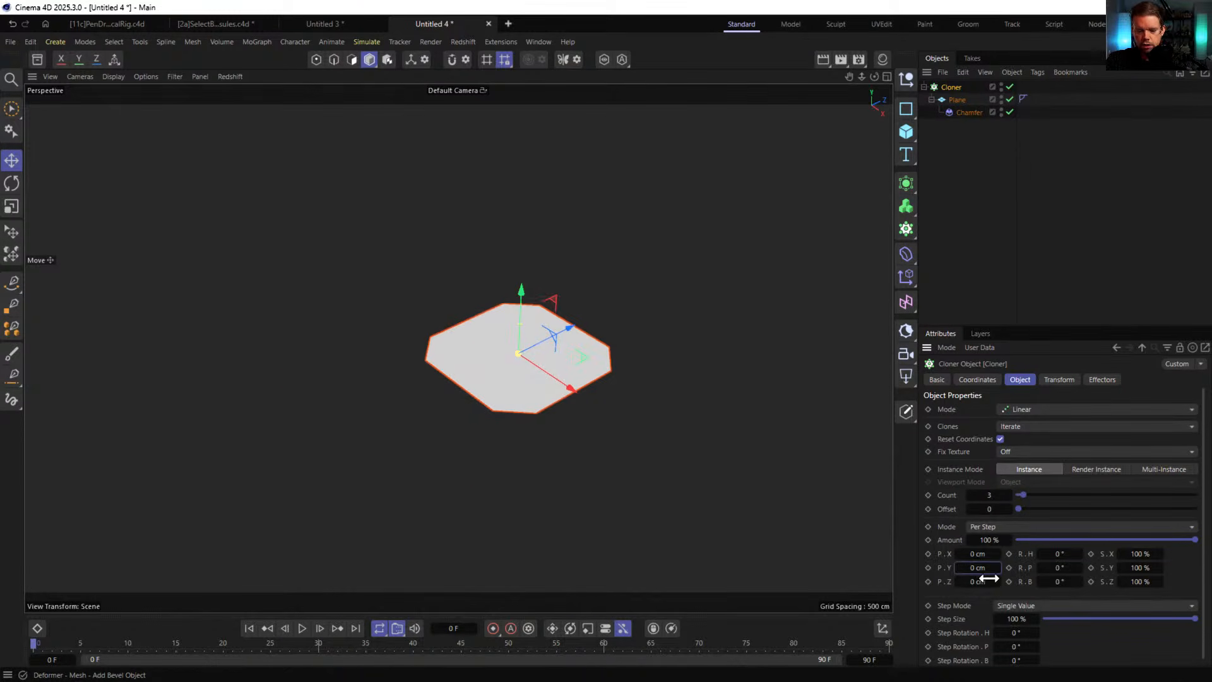
pyautogui.moveTo(979, 580); pyautogui.dragTo(1136, 580)
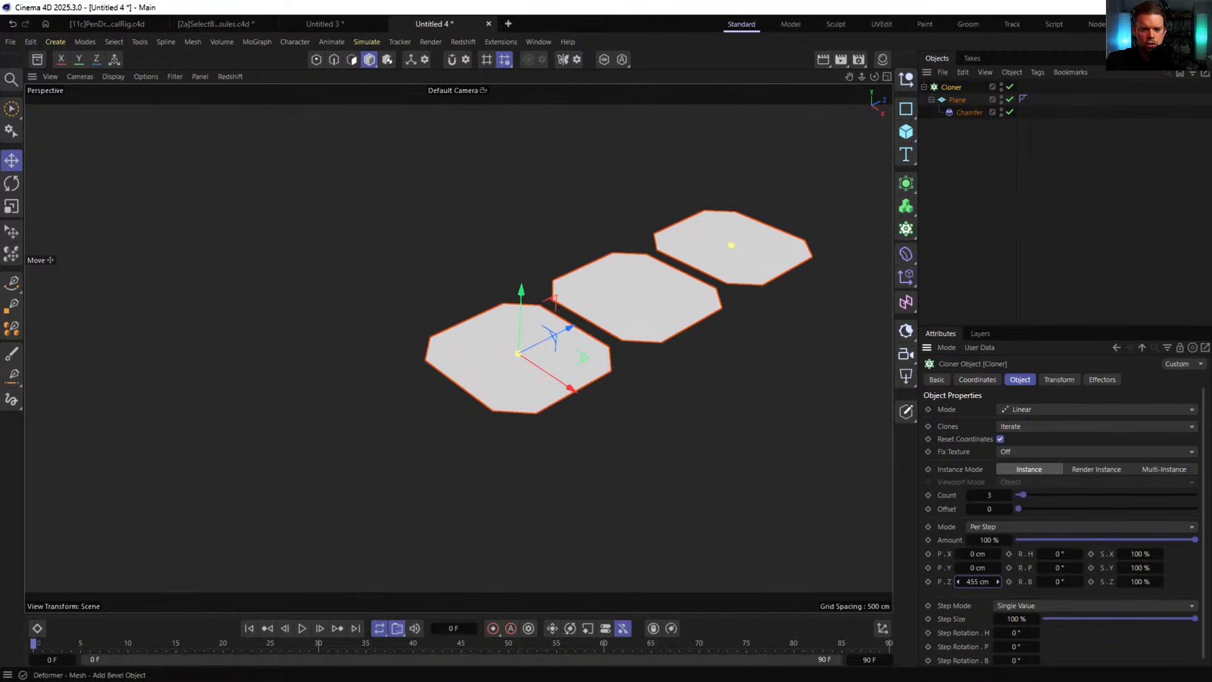
# - Duplicate the Plane with its Chamfer inside the Cloner and raise the duplicate's Chamfer size to 191.1 cm
pyautogui.keyDown('ctrl'); pyautogui.moveTo(954, 100); pyautogui.dragTo(957, 94); pyautogui.keyUp('ctrl')
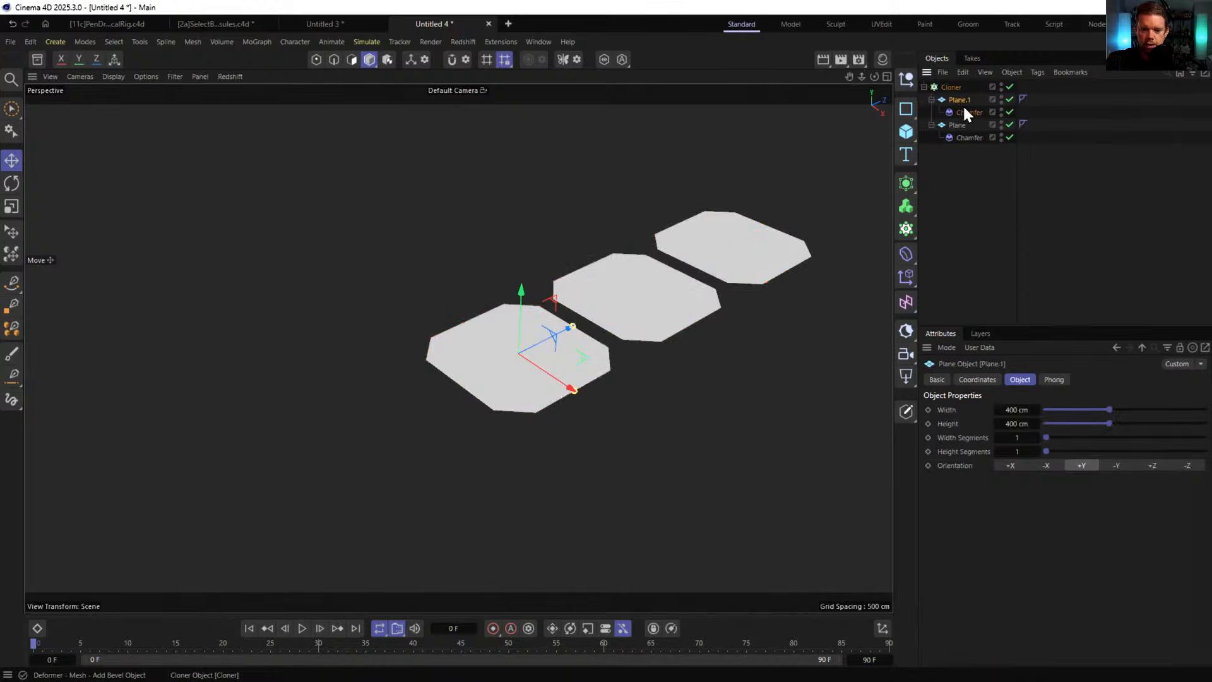
pyautogui.click(968, 113)
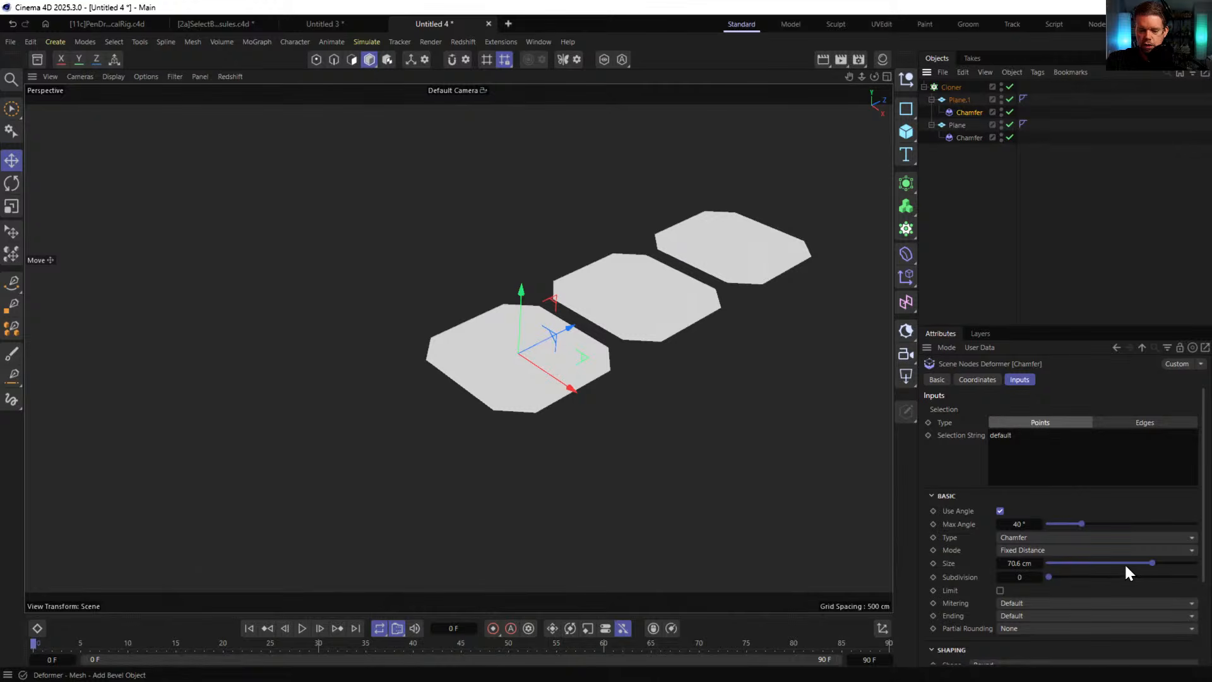
pyautogui.moveTo(1019, 564); pyautogui.dragTo(1128, 563)
# - Set the Cloner's Clones option to Blend
pyautogui.click(951, 87)
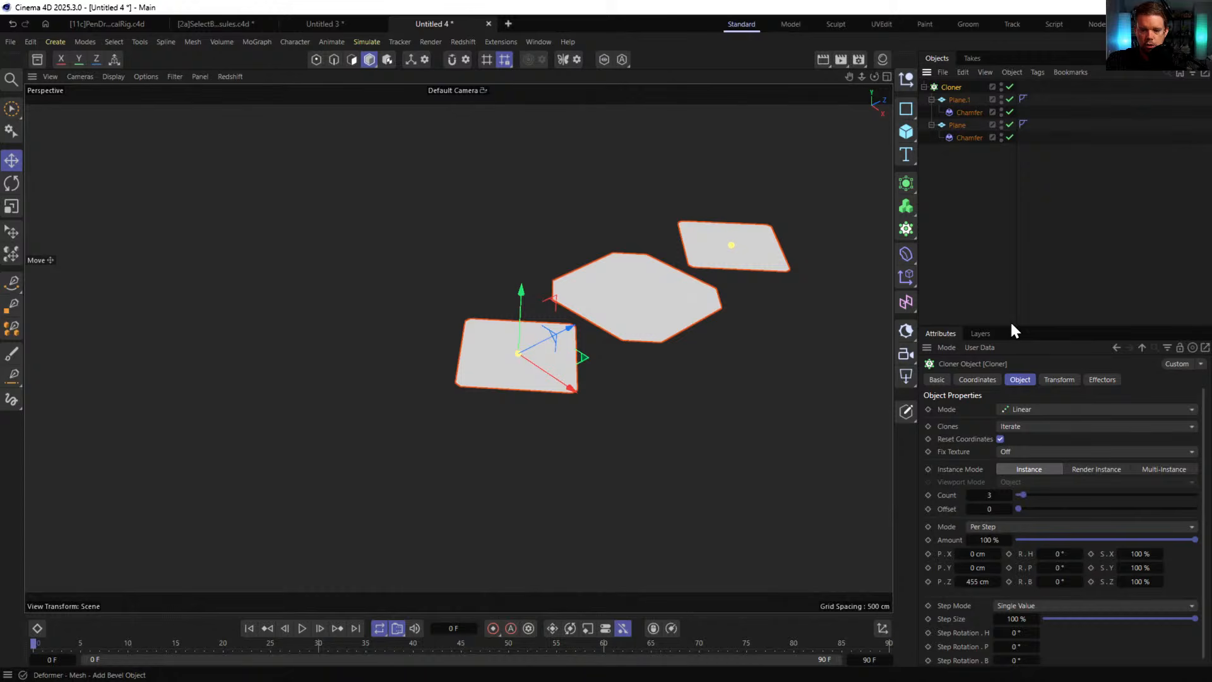
pyautogui.click(1040, 409)
pyautogui.click(1014, 439)
pyautogui.click(1018, 427)
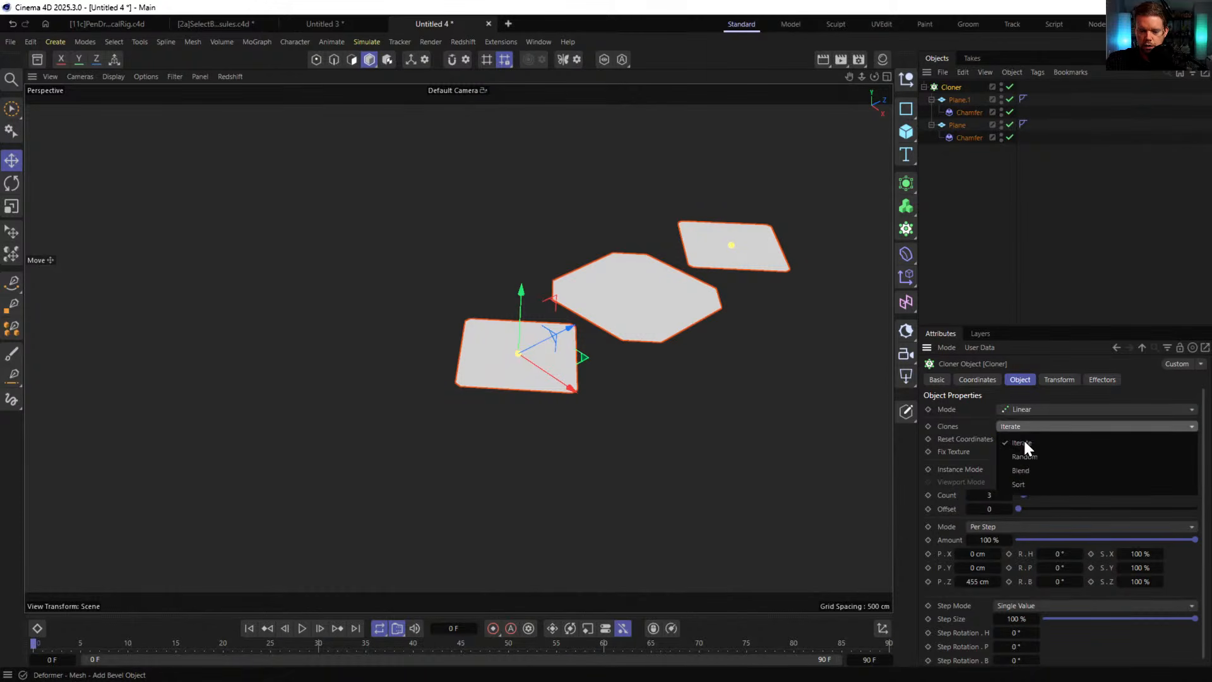
pyautogui.click(1039, 470)
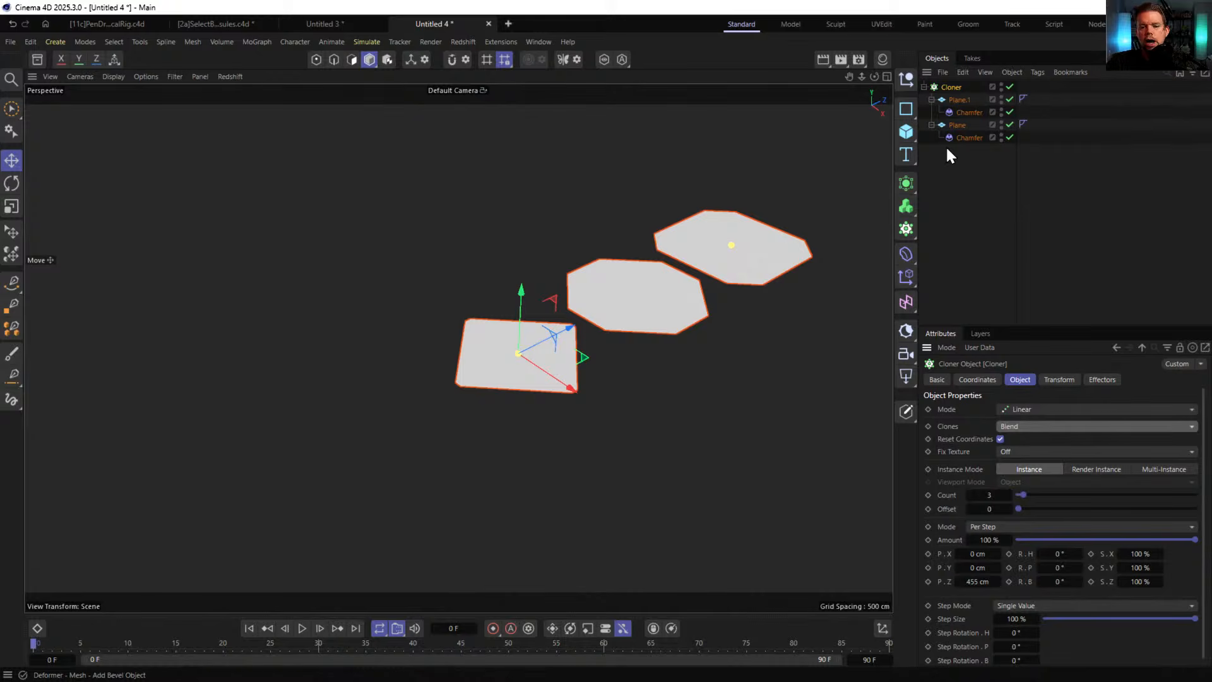
# - Increase the Cloner's count to 7 and frame the whole row of clones
pyautogui.moveTo(1024, 495); pyautogui.dragTo(1035, 496)
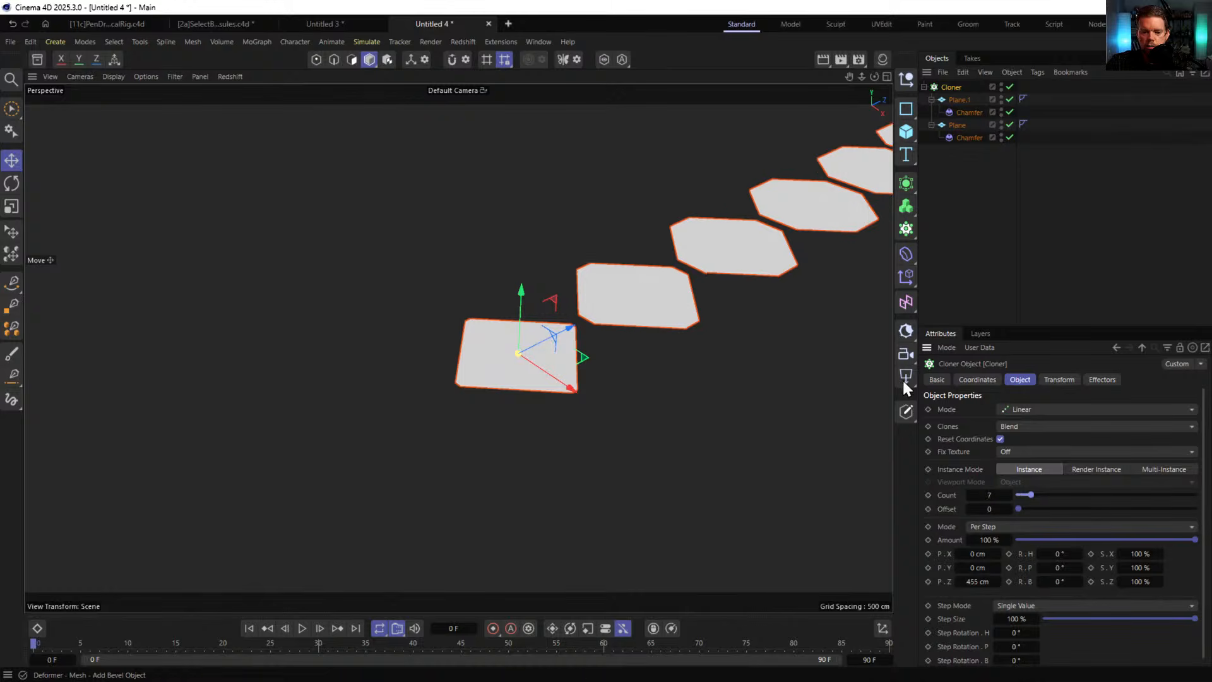
pyautogui.scroll(-5, 799, 272)
pyautogui.keyDown('alt'); pyautogui.moveTo(799, 271); pyautogui.dragTo(457, 321, button='middle'); pyautogui.keyUp('alt')
pyautogui.keyDown('alt'); pyautogui.moveTo(458, 321); pyautogui.dragTo(390, 341); pyautogui.keyUp('alt')
pyautogui.keyDown('alt'); pyautogui.moveTo(389, 342); pyautogui.dragTo(532, 327, button='middle'); pyautogui.keyUp('alt')
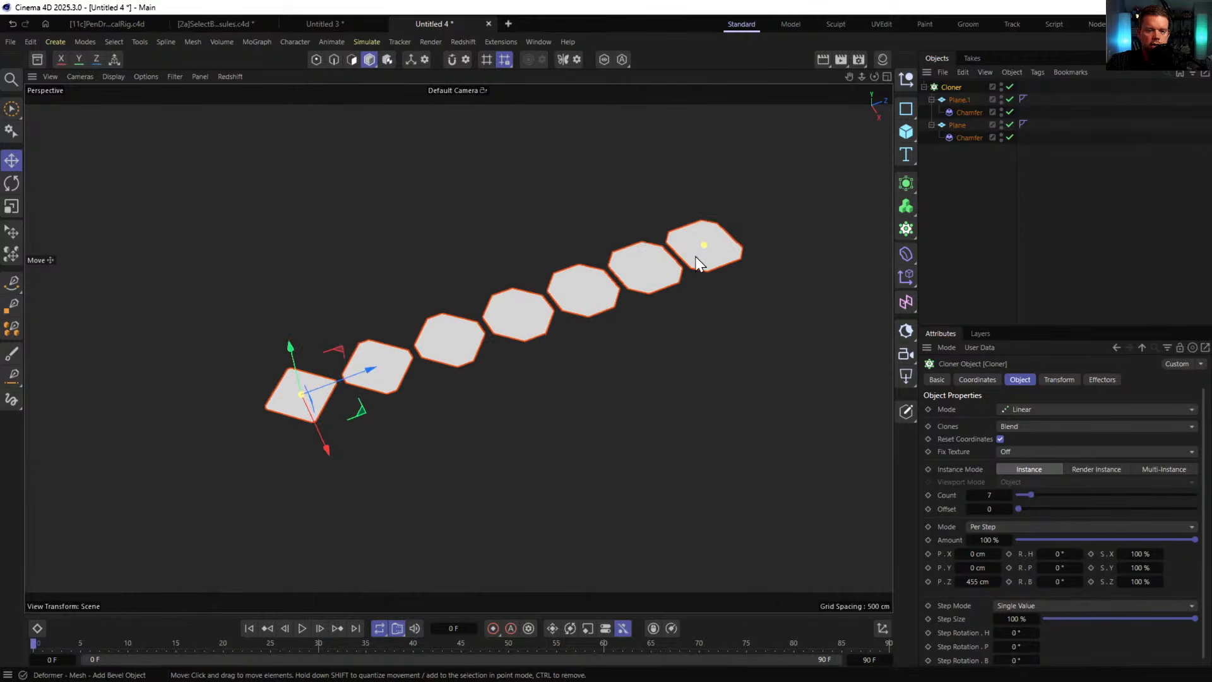
# - Set the Selection String of both Planes' Chamfer modifiers to 0, keeping the Points type
pyautogui.click(969, 113)
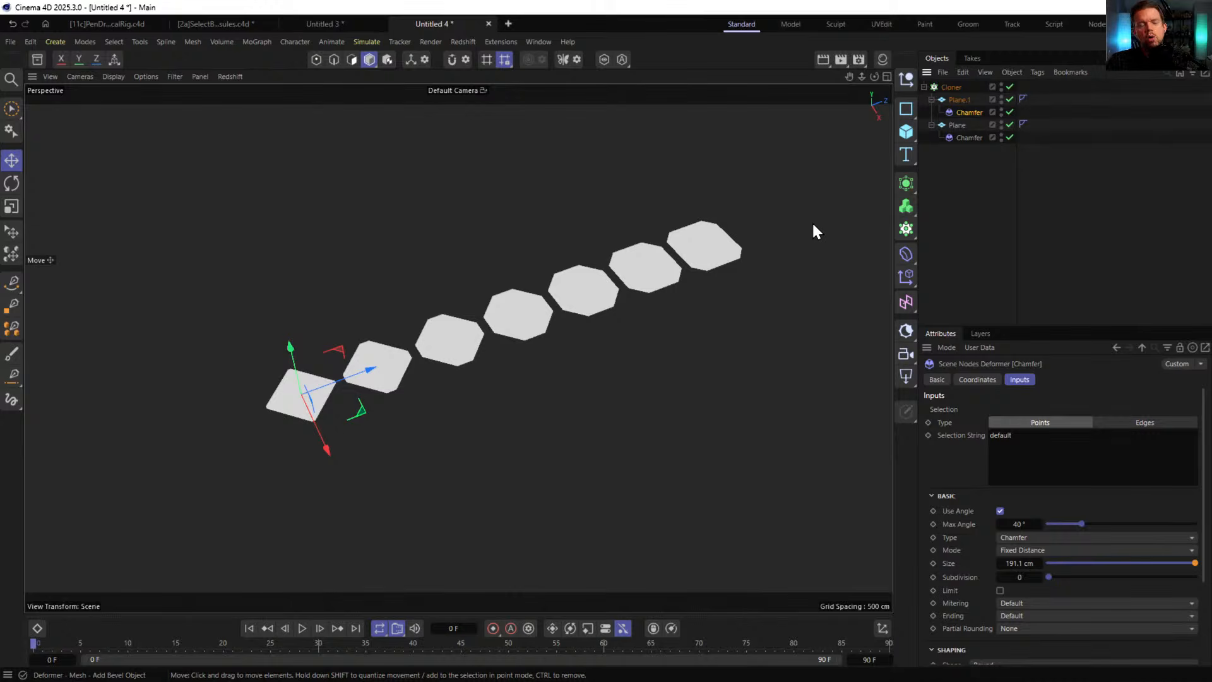
pyautogui.moveTo(509, 326)
pyautogui.keyDown('alt'); pyautogui.mouseDown()
pyautogui.moveTo(487, 298)
pyautogui.moveTo(514, 315)
pyautogui.mouseUp(); pyautogui.keyUp('alt')
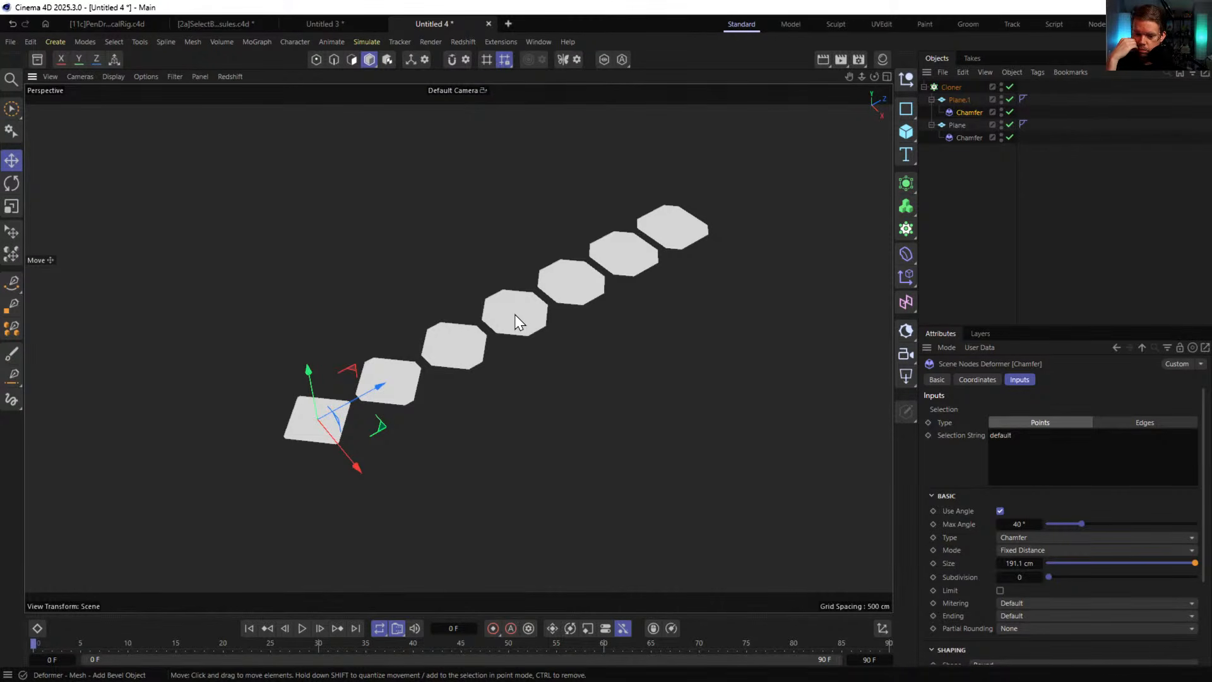
pyautogui.scroll(-2, 969, 537)
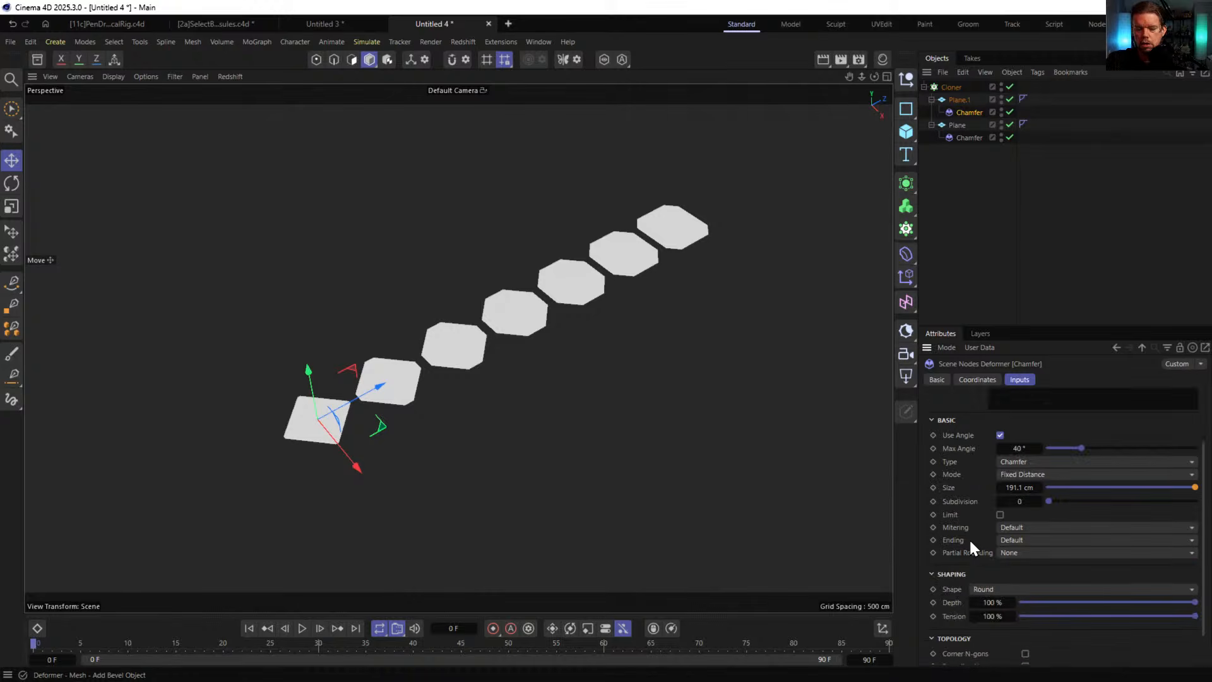
pyautogui.scroll(-1, 970, 547)
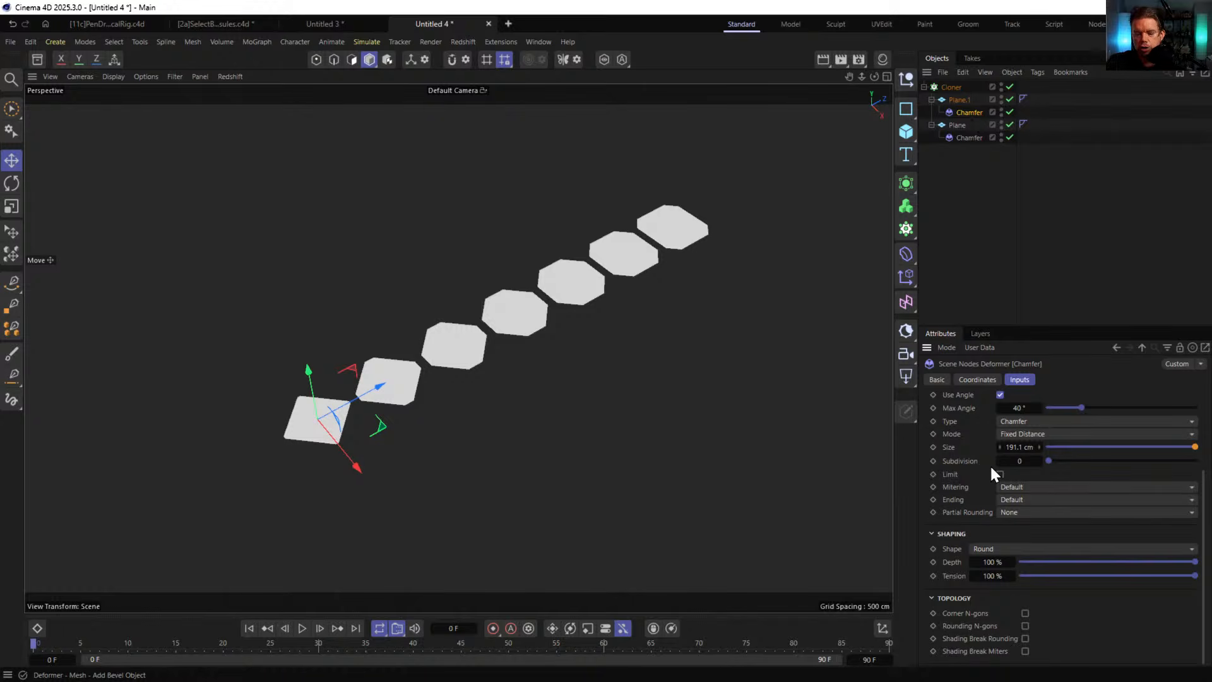
pyautogui.scroll(3, 990, 463)
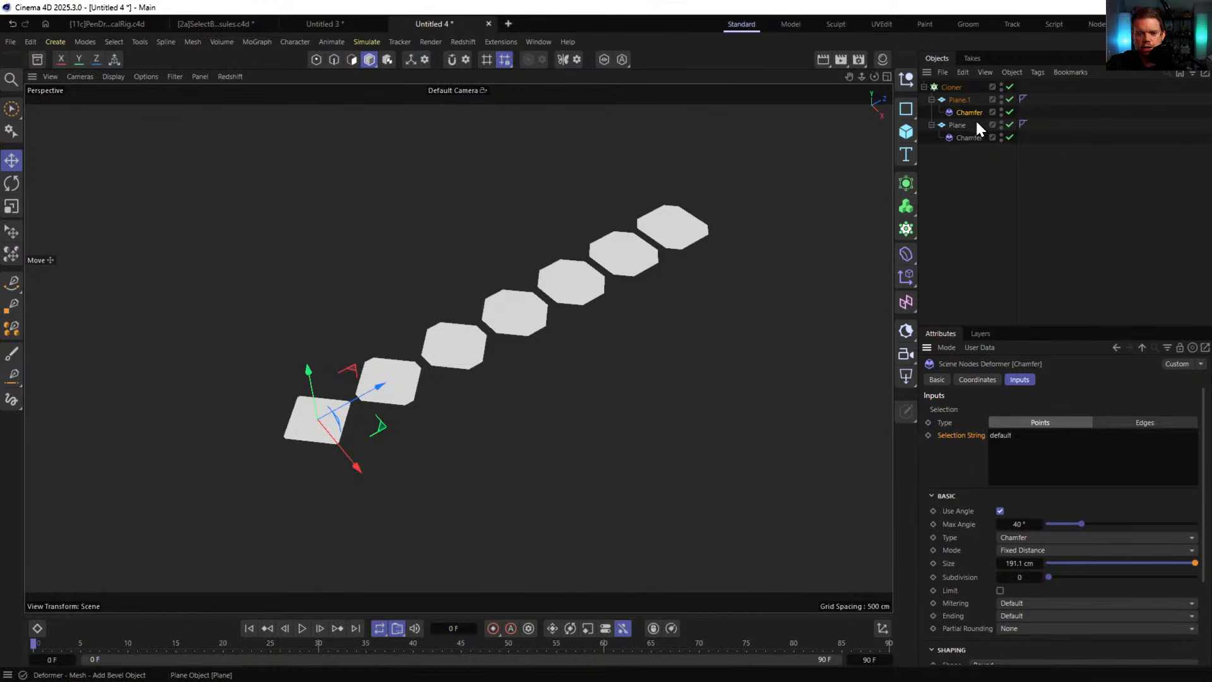
pyautogui.keyDown('ctrl'); pyautogui.click(968, 137); pyautogui.keyUp('ctrl')
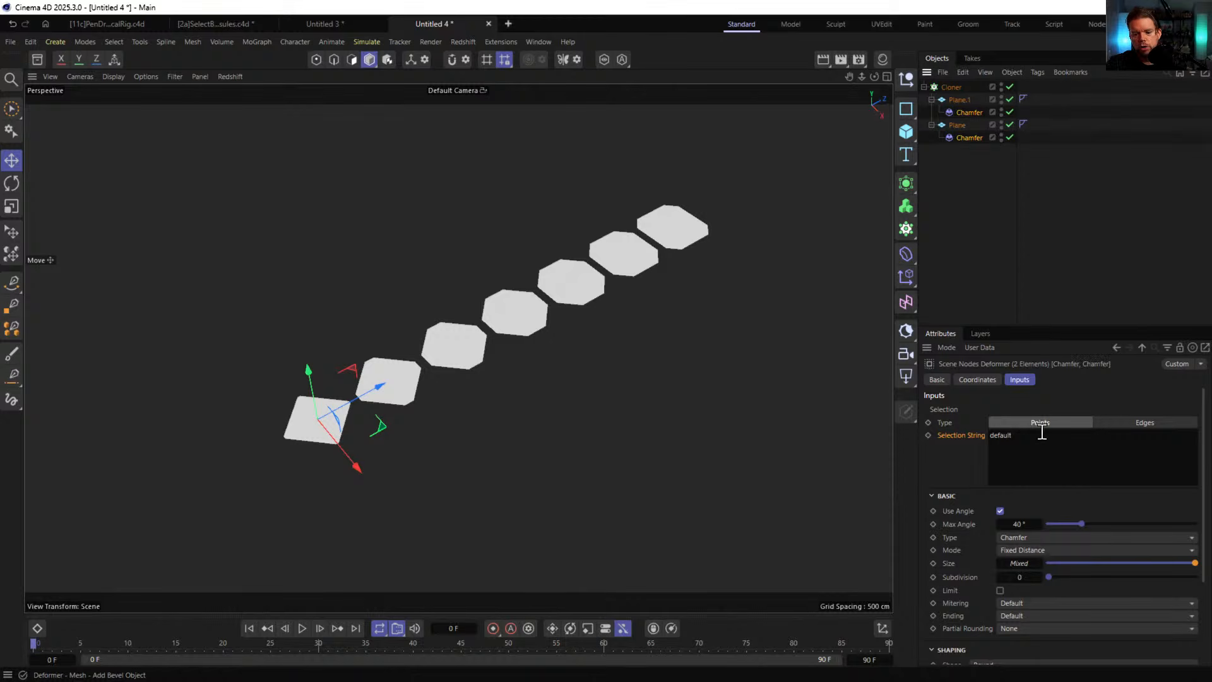
pyautogui.moveTo(1042, 435); pyautogui.dragTo(882, 422)
pyautogui.write('0')
pyautogui.click(1083, 398)
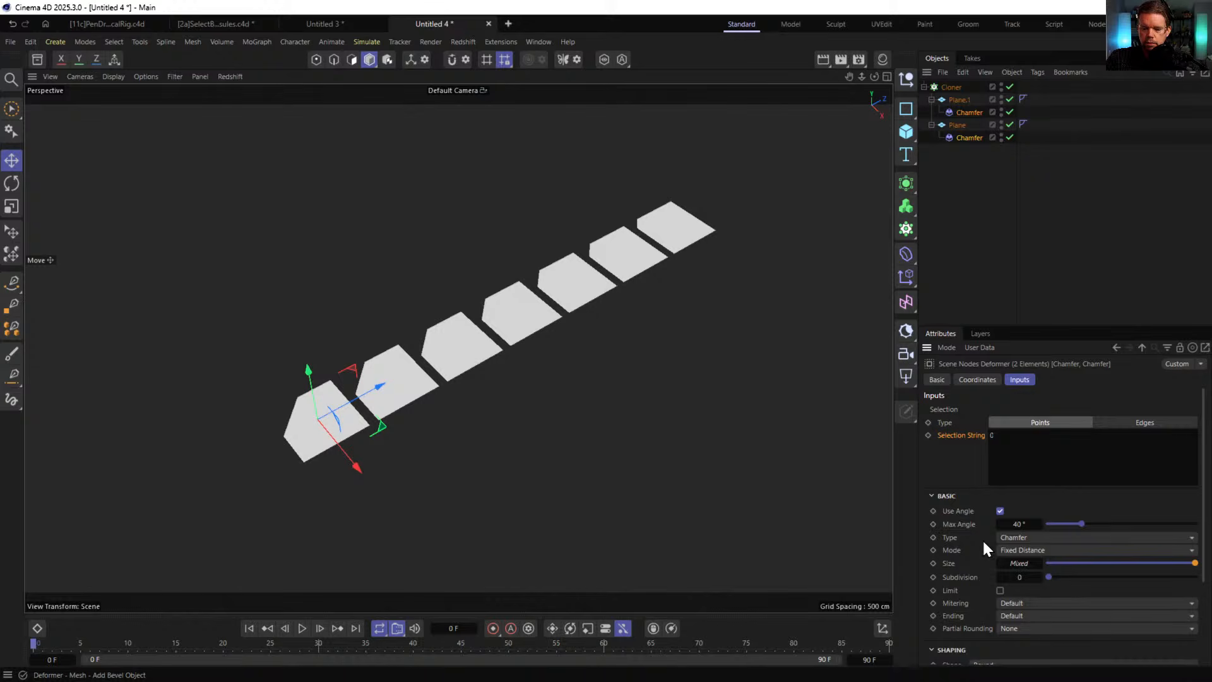
# - Add a Field Driver to the Size parameter of the duplicated Plane's Chamfer, and delete the original Plane from the Cloner
pyautogui.scroll(-4, 971, 542)
pyautogui.scroll(4, 955, 511)
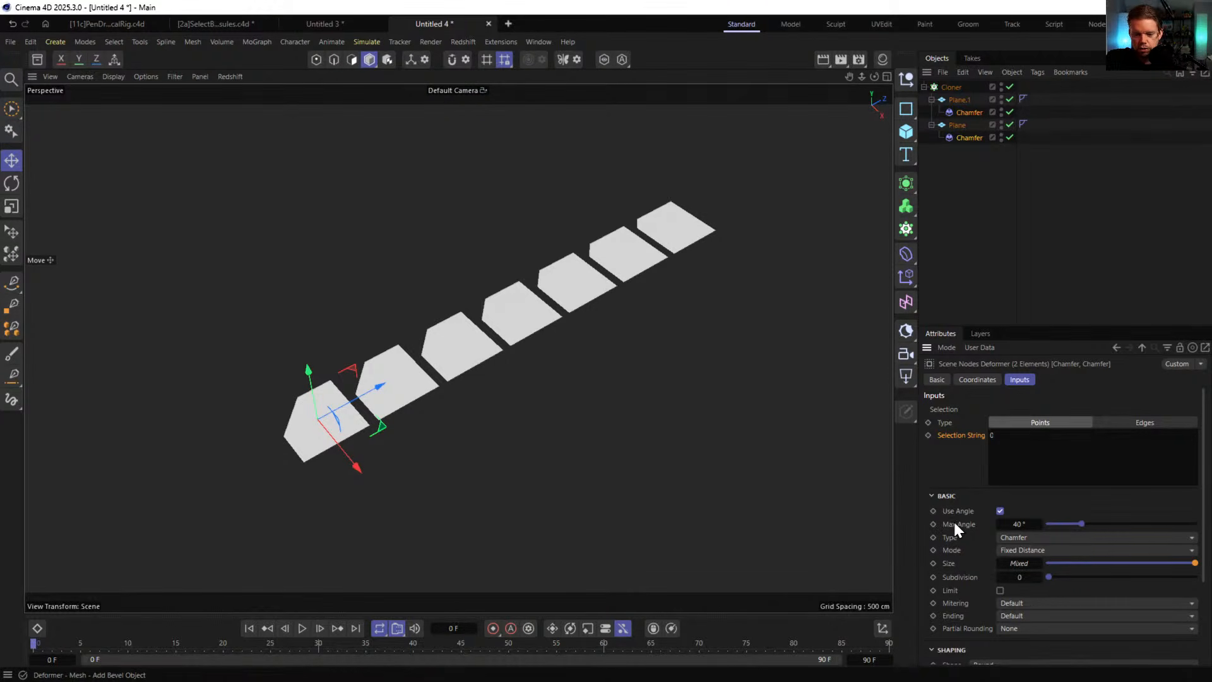
pyautogui.scroll(-3, 953, 520)
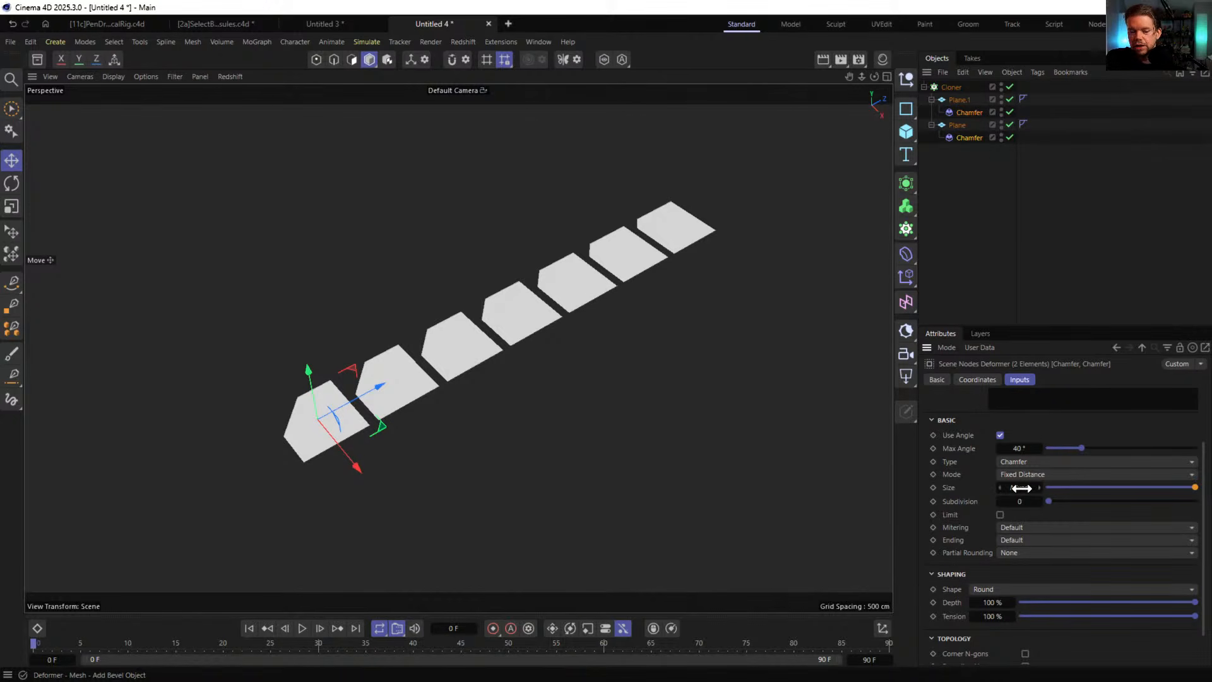
pyautogui.click(979, 112)
pyautogui.rightClick(963, 111)
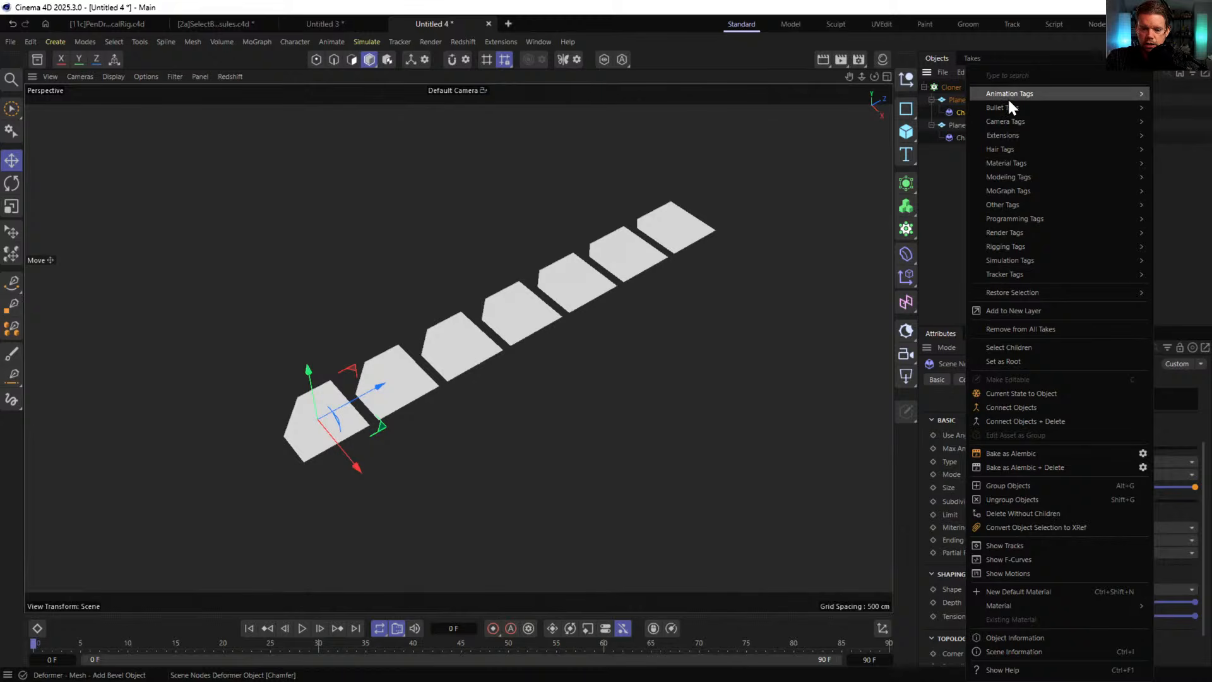
pyautogui.press('Escape')
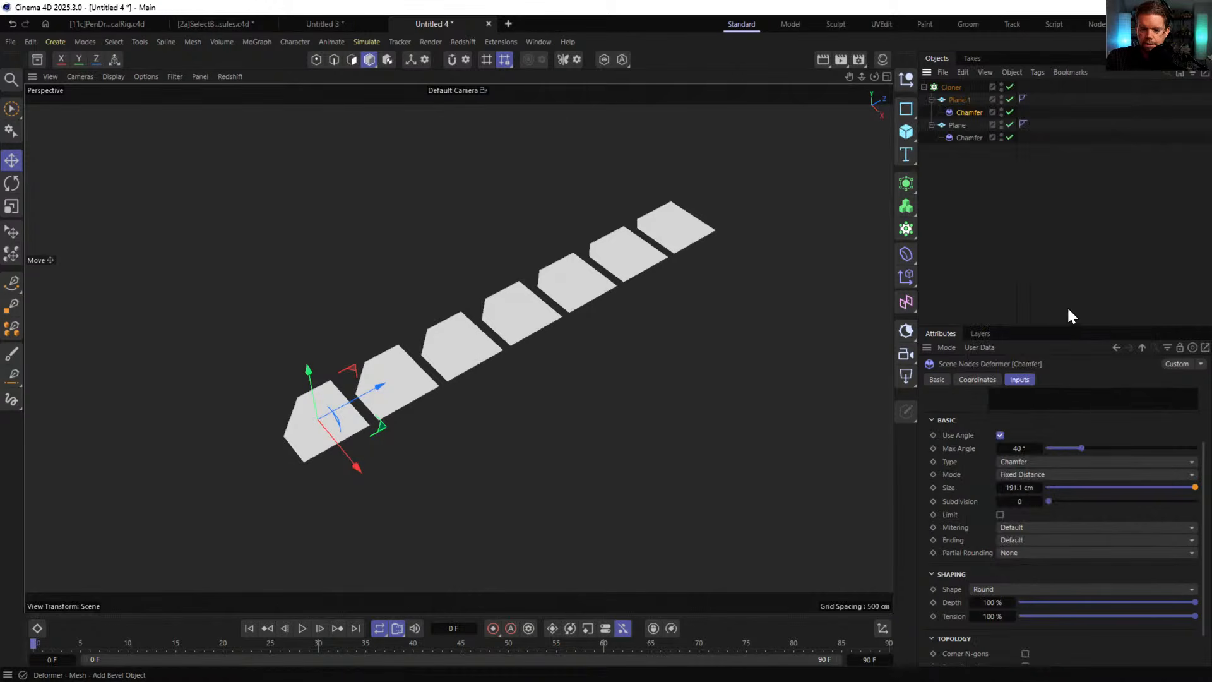
pyautogui.rightClick(952, 487)
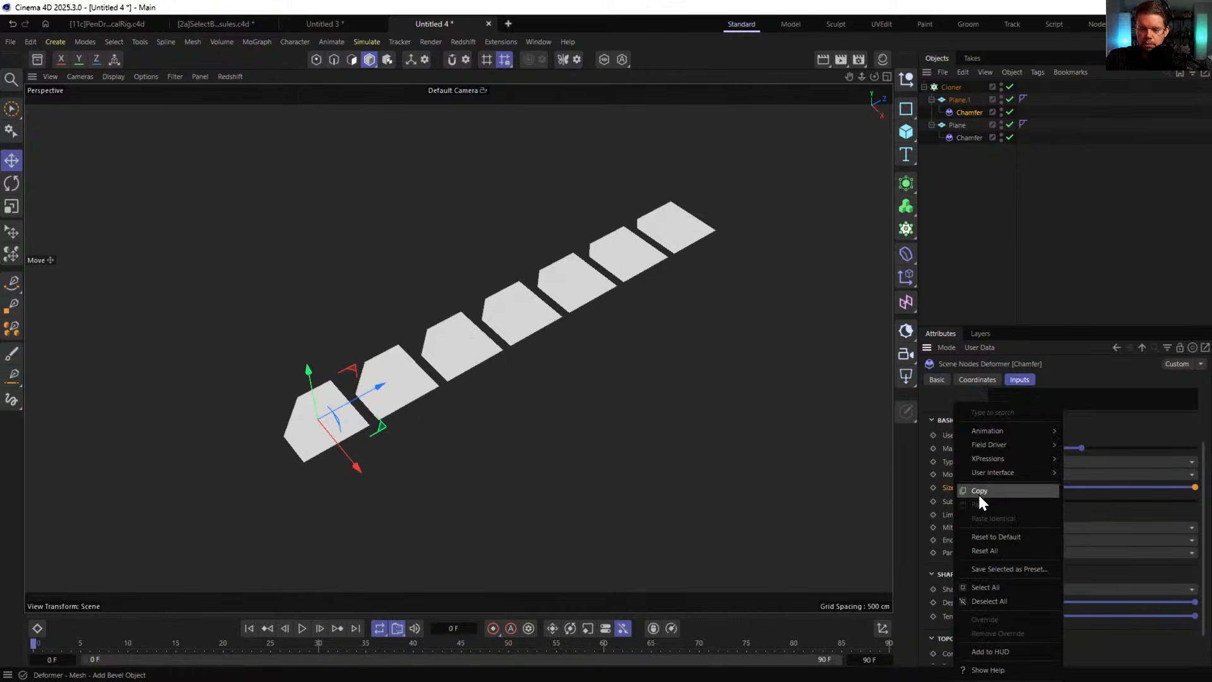
pyautogui.moveTo(1010, 447)
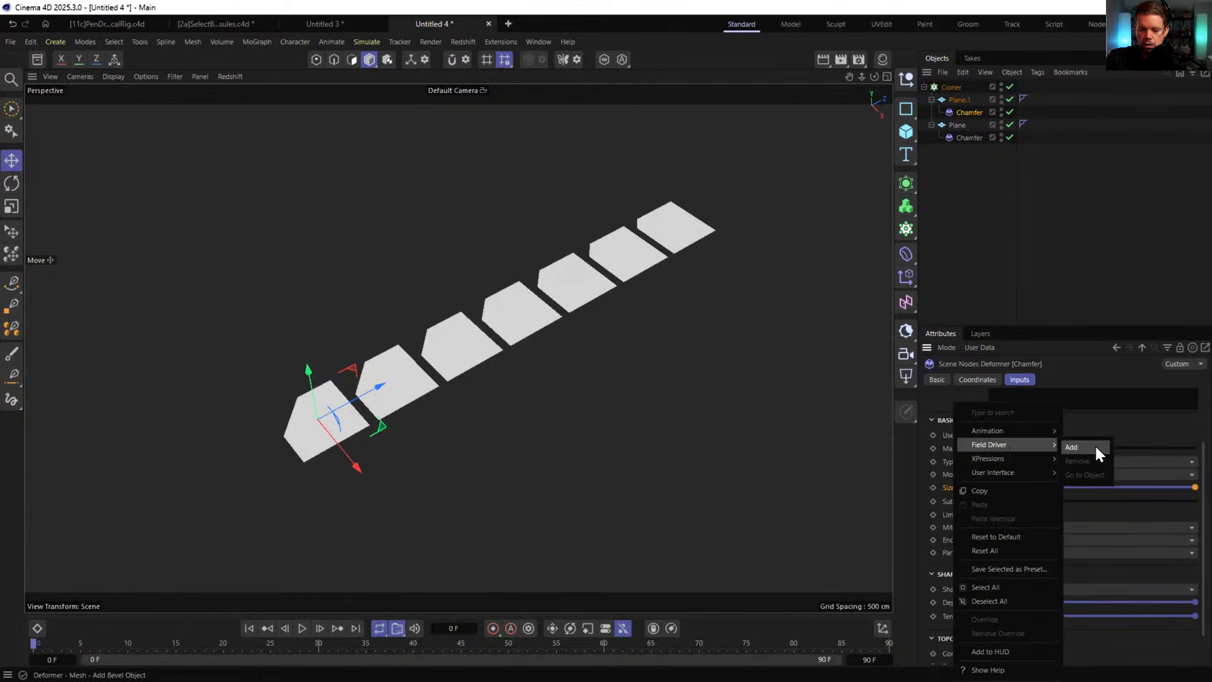
pyautogui.click(1071, 447)
pyautogui.click(960, 126)
pyautogui.press('Delete')
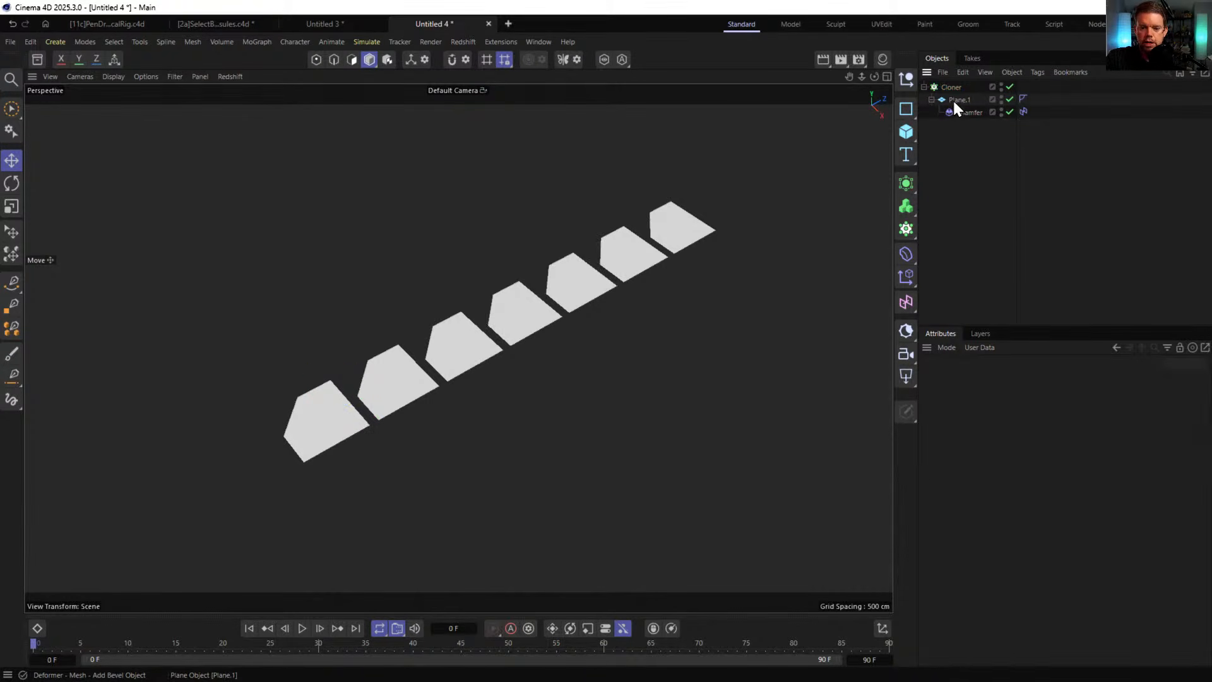
# - Set the Chamfer Field Driver's Size range to a minimum of 0 cm and a maximum of 200 cm
pyautogui.click(971, 112)
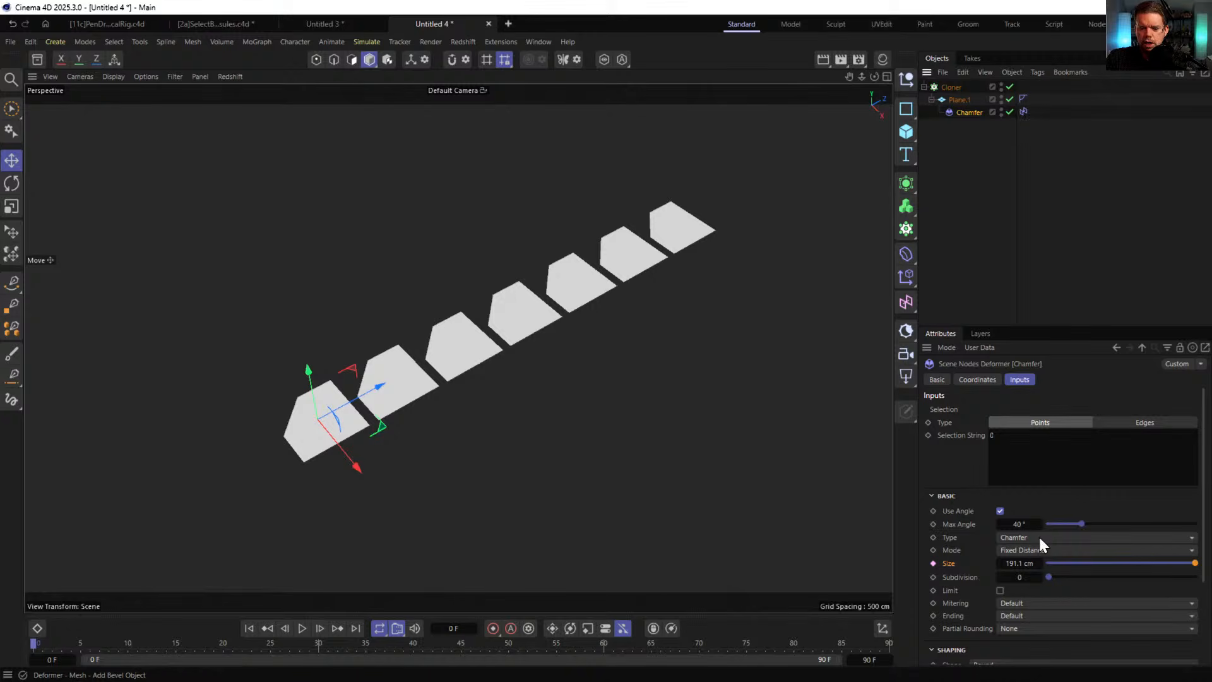
pyautogui.click(1024, 112)
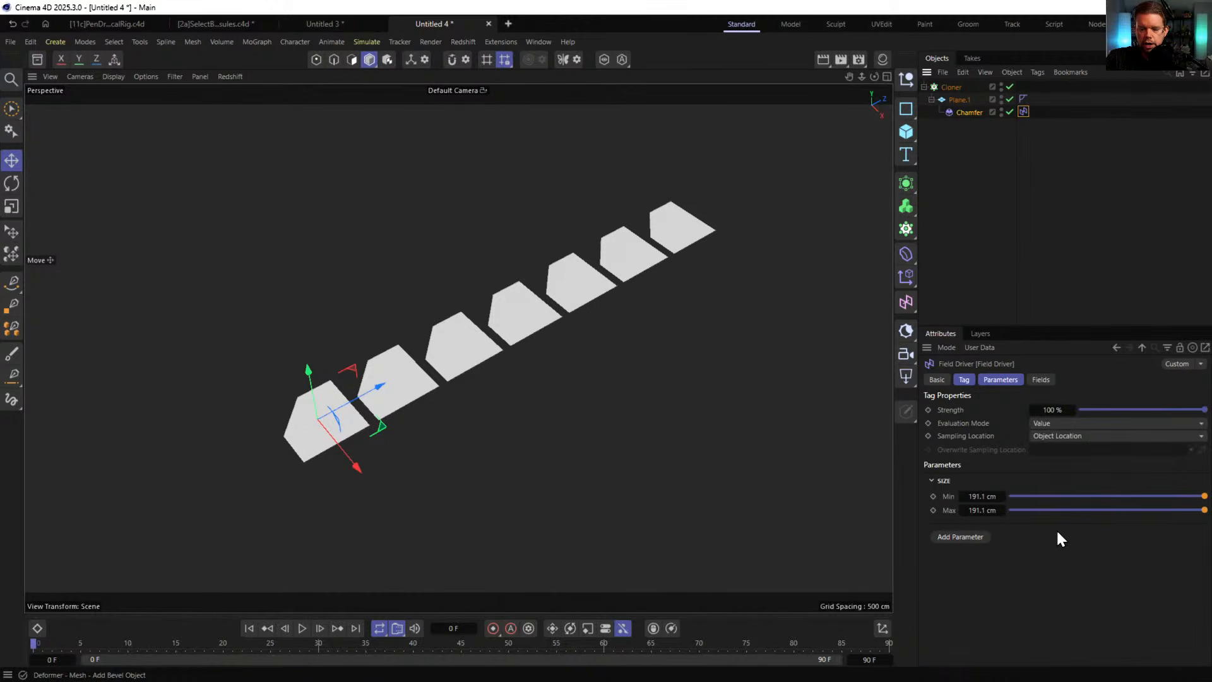
pyautogui.click(983, 495)
pyautogui.write('0')
pyautogui.press('Return')
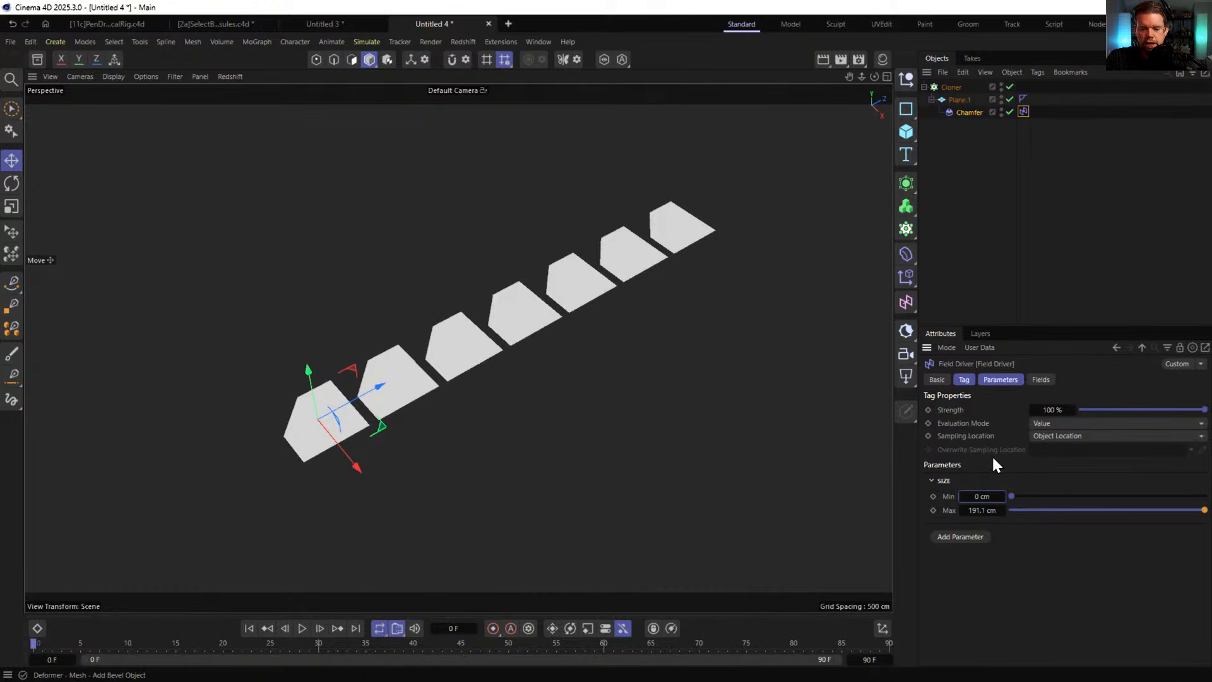
pyautogui.click(982, 510)
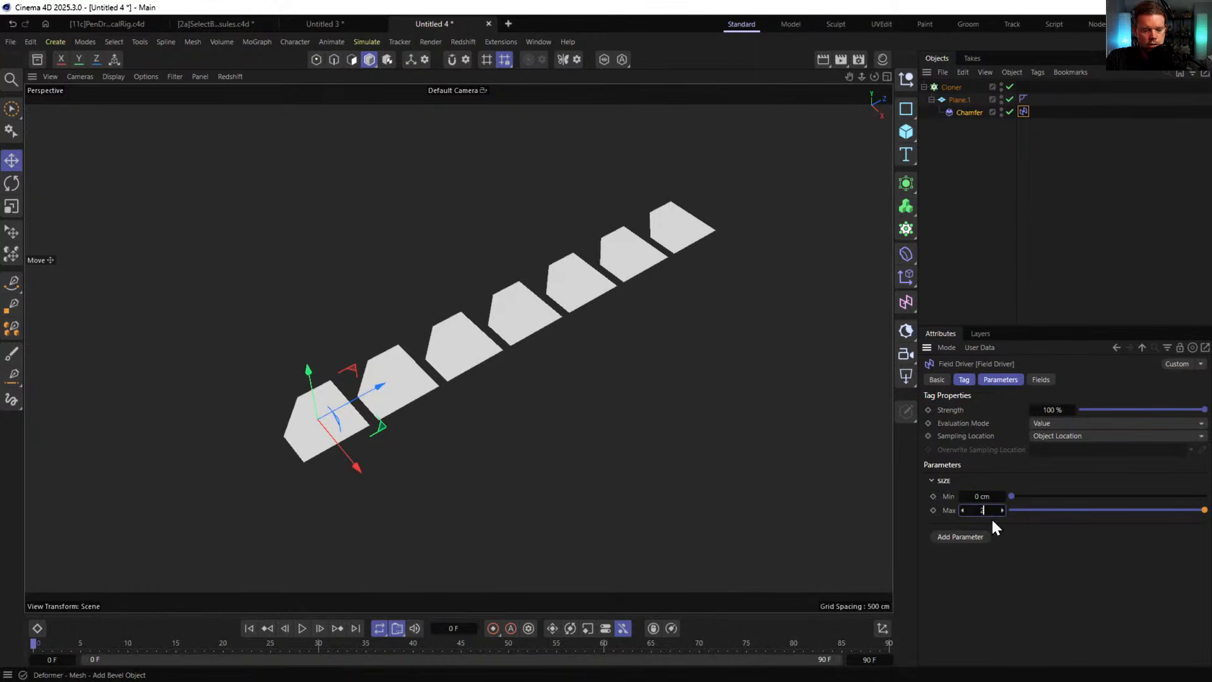
pyautogui.write('200')
pyautogui.press('Return')
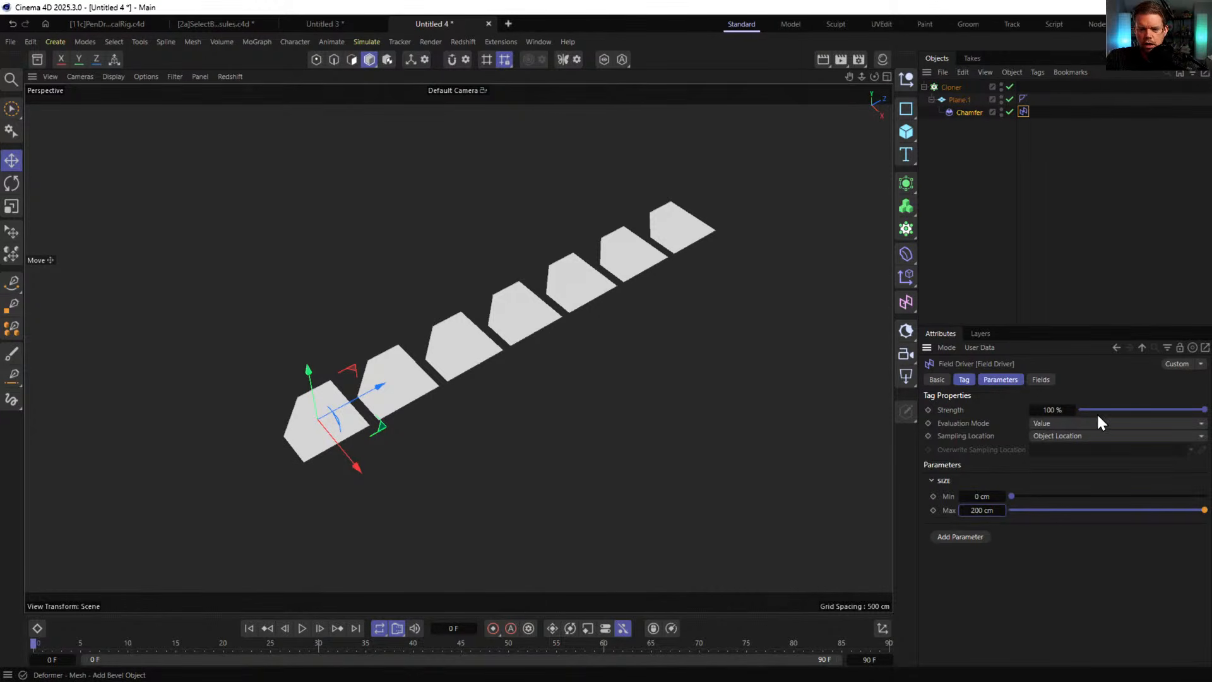
# - Add a Linear Field to the Chamfer's Field Driver
pyautogui.click(1040, 379)
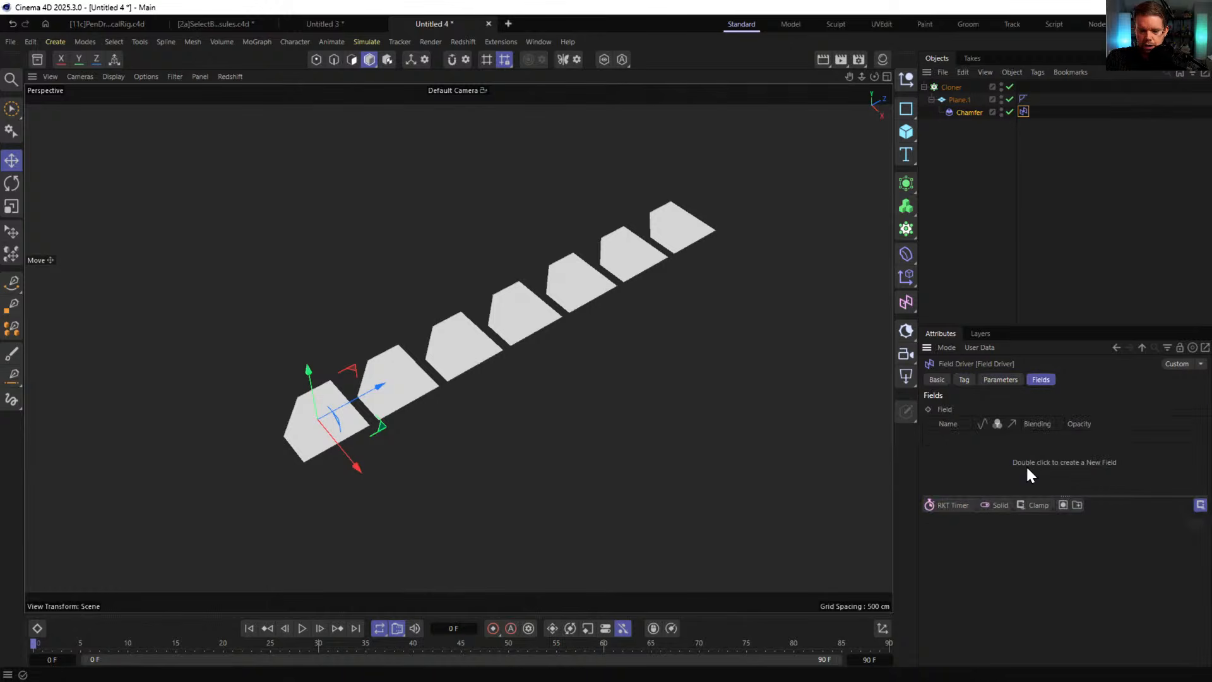
pyautogui.click(953, 506)
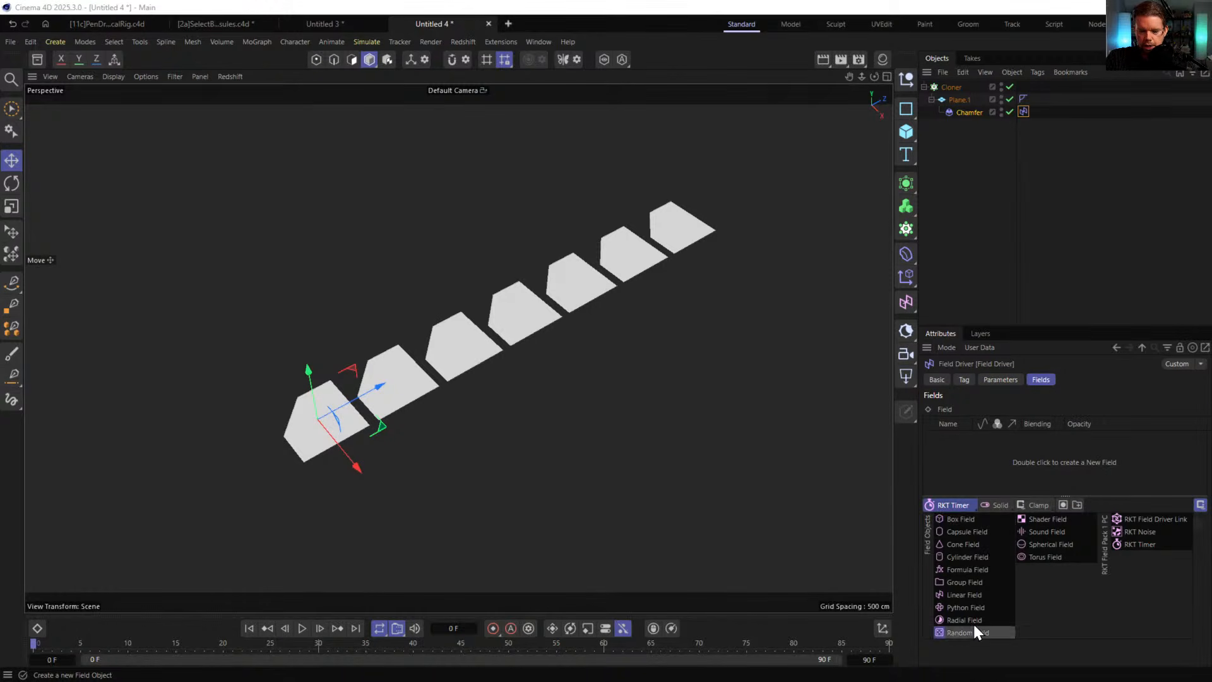
pyautogui.click(970, 594)
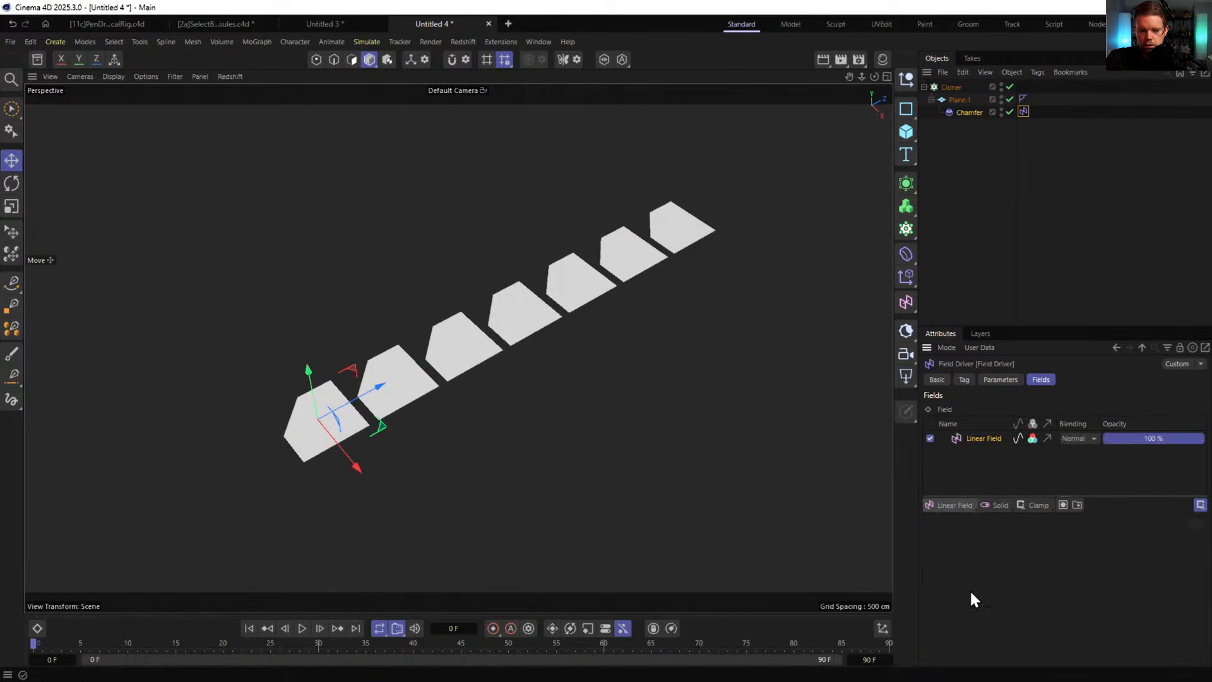
# - Place the Linear Field outside the Cloner hierarchy, point it along +Z, and stretch it across the row of clones to a length of about 933 cm
pyautogui.moveTo(985, 125); pyautogui.dragTo(979, 221)
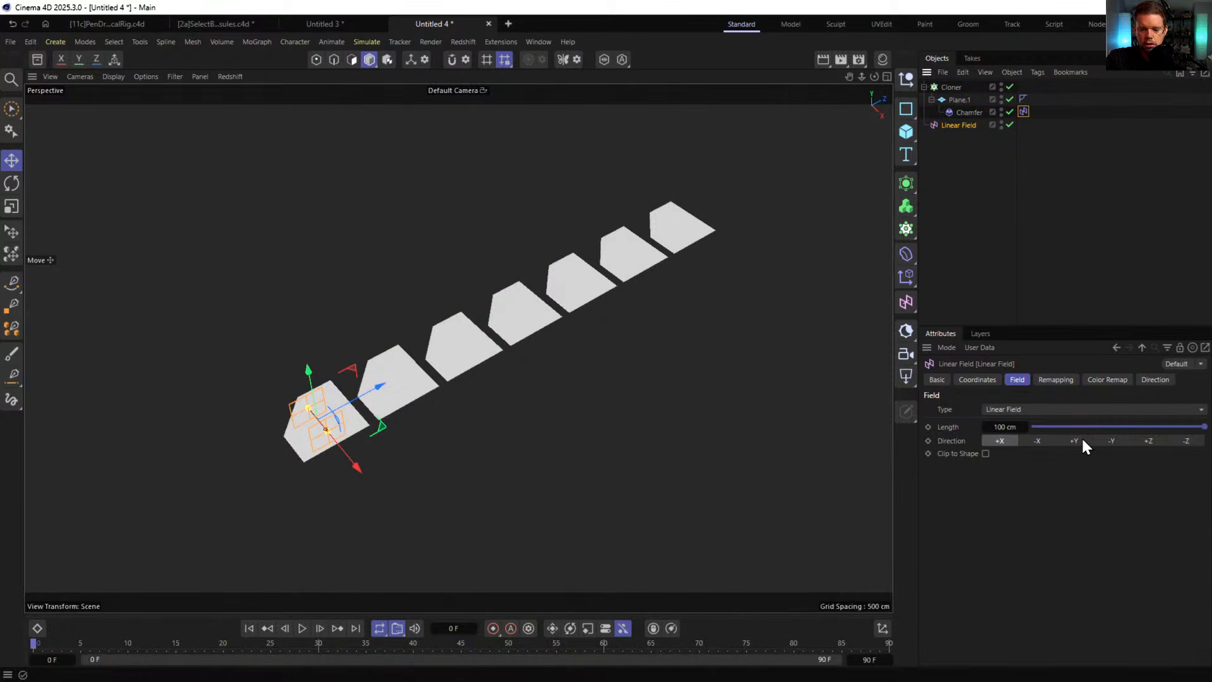
pyautogui.click(1147, 442)
pyautogui.moveTo(332, 420); pyautogui.dragTo(478, 385)
pyautogui.moveTo(374, 387)
pyautogui.mouseDown()
pyautogui.moveTo(563, 326)
pyautogui.moveTo(502, 365)
pyautogui.moveTo(633, 334)
pyautogui.mouseUp()
# - Set the Chamfer's Size manually to about 98.3 cm while checking its Field Driver
pyautogui.click(1023, 112)
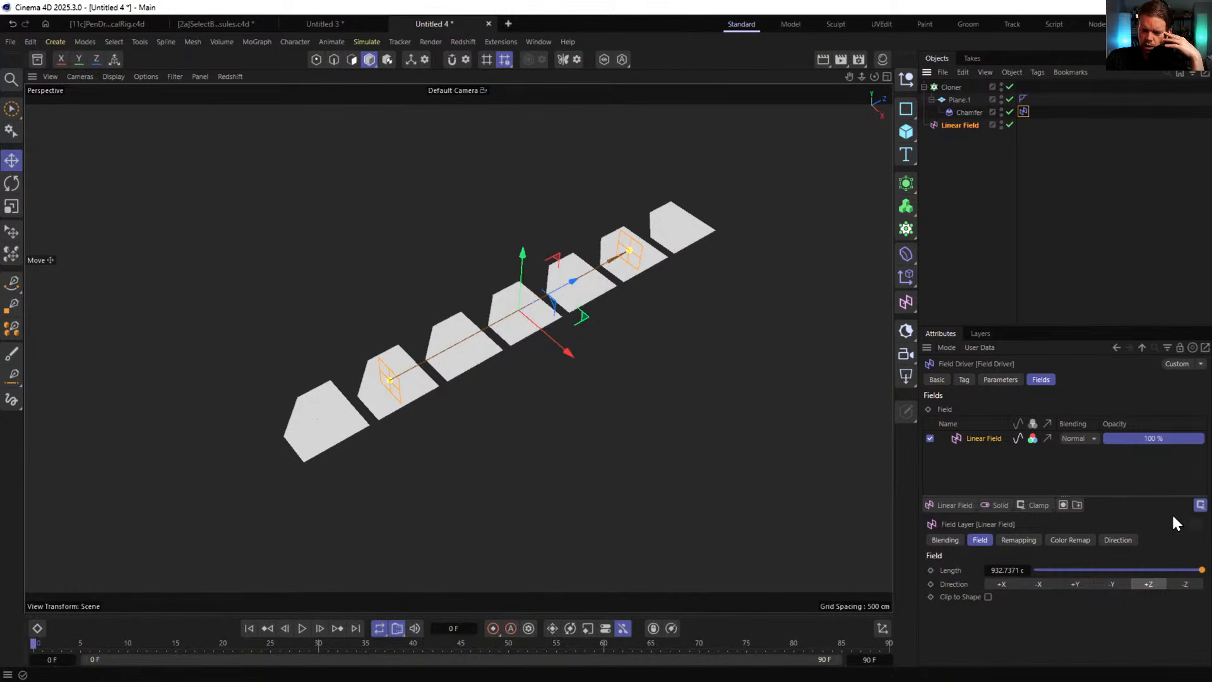
pyautogui.click(961, 110)
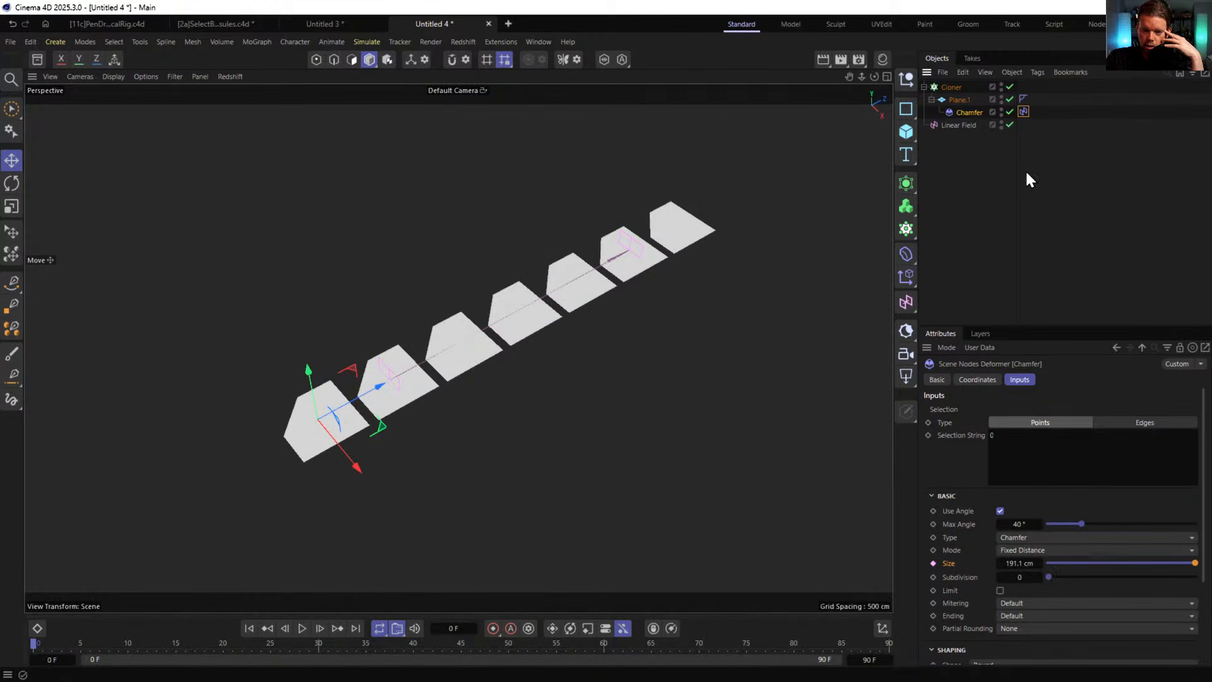
pyautogui.click(1022, 109)
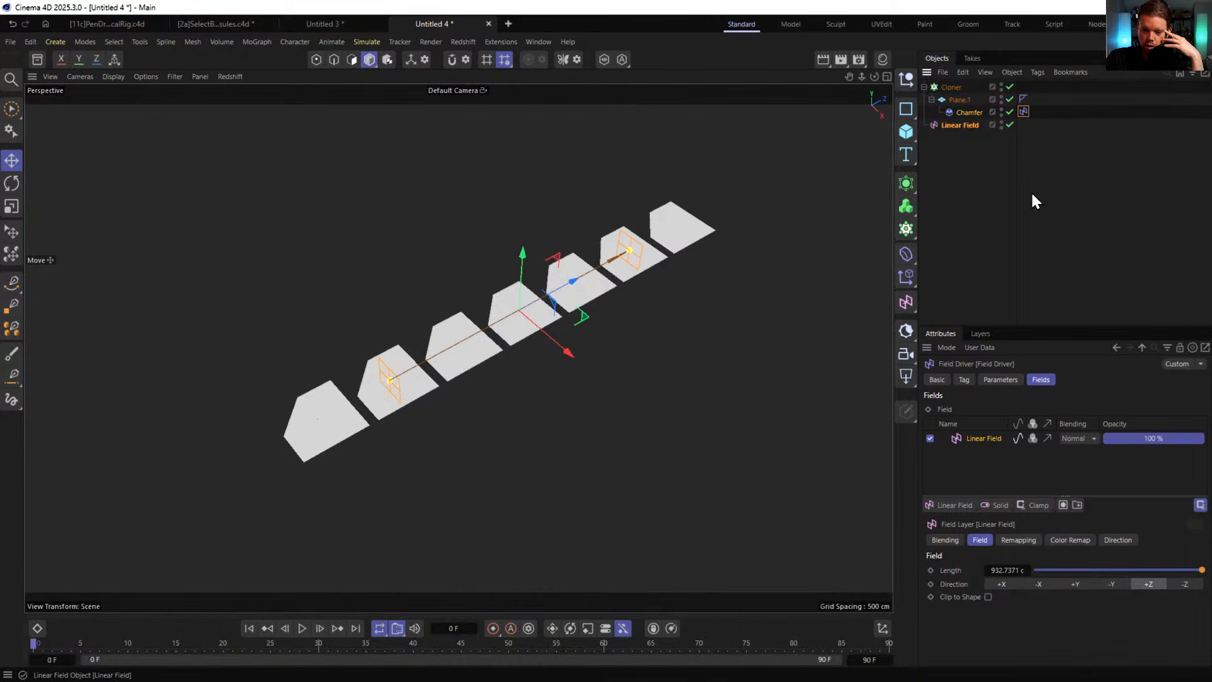
pyautogui.click(979, 112)
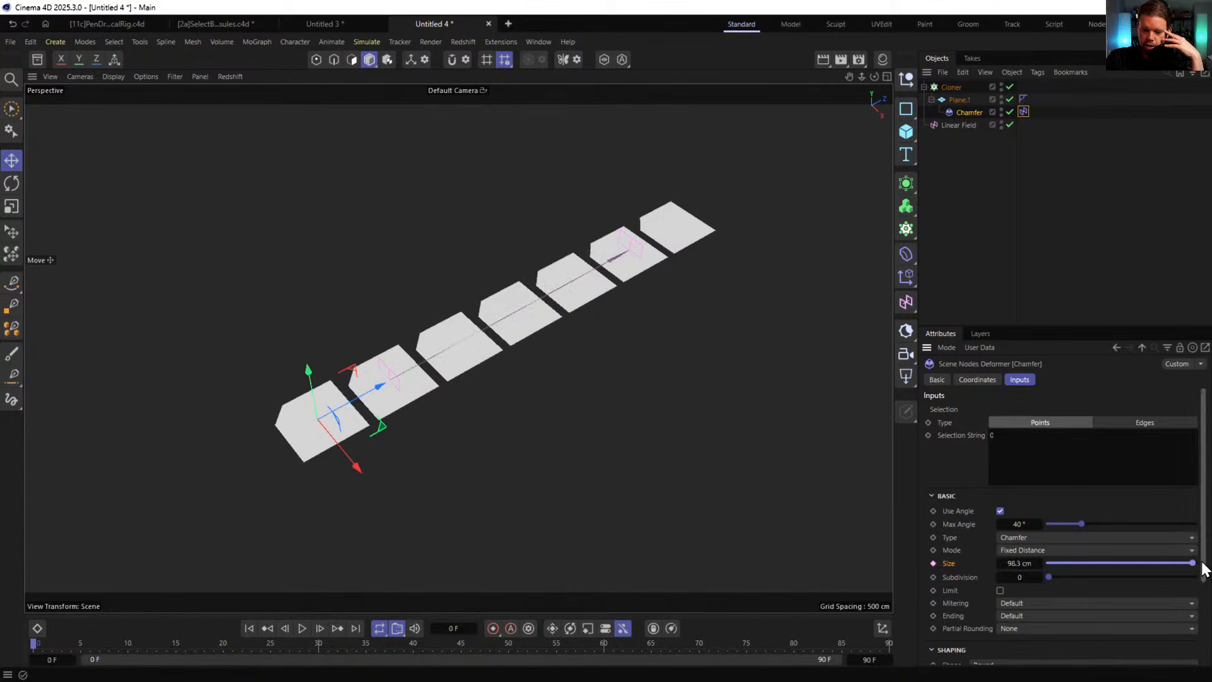
# - Inspect the Linear Field layer's field, remapping and blending settings in the Chamfer's Field Driver
pyautogui.click(1023, 112)
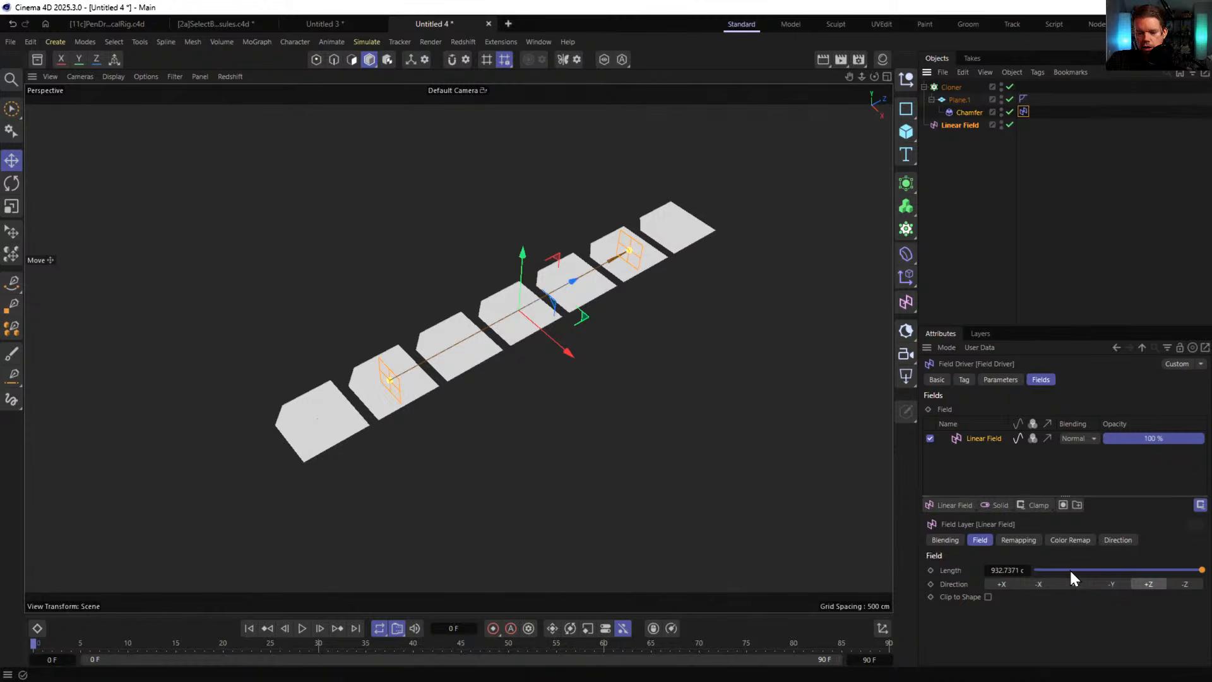
pyautogui.click(1017, 540)
pyautogui.click(955, 540)
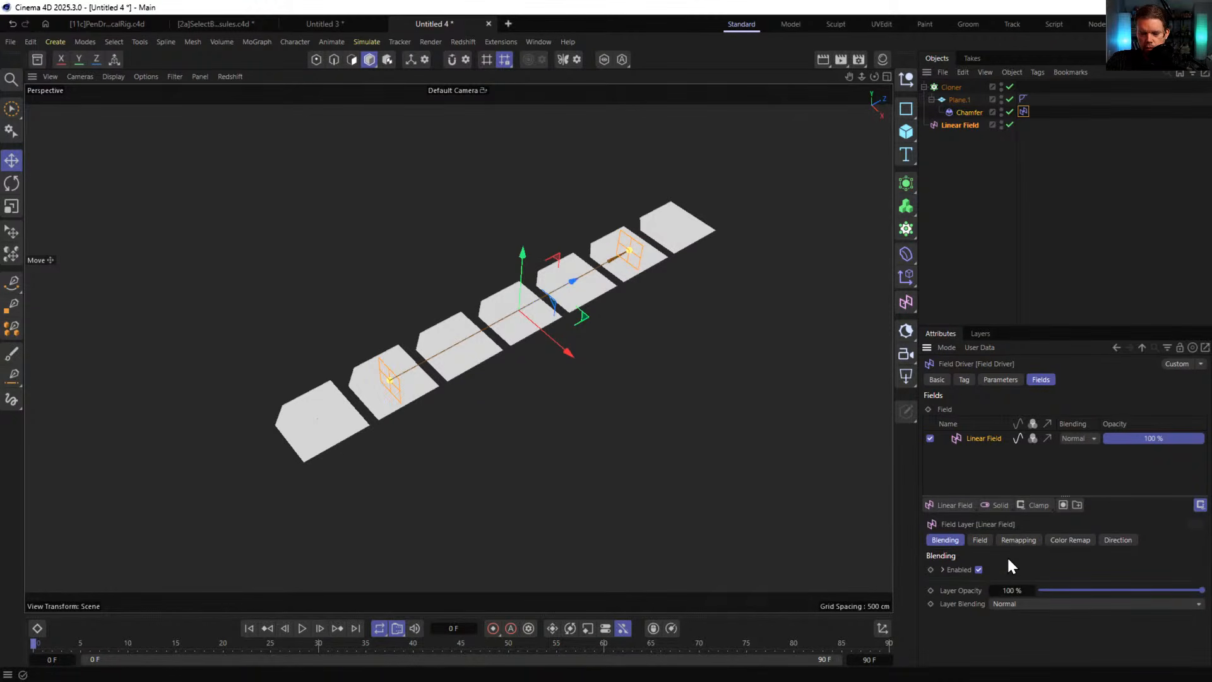
pyautogui.click(981, 541)
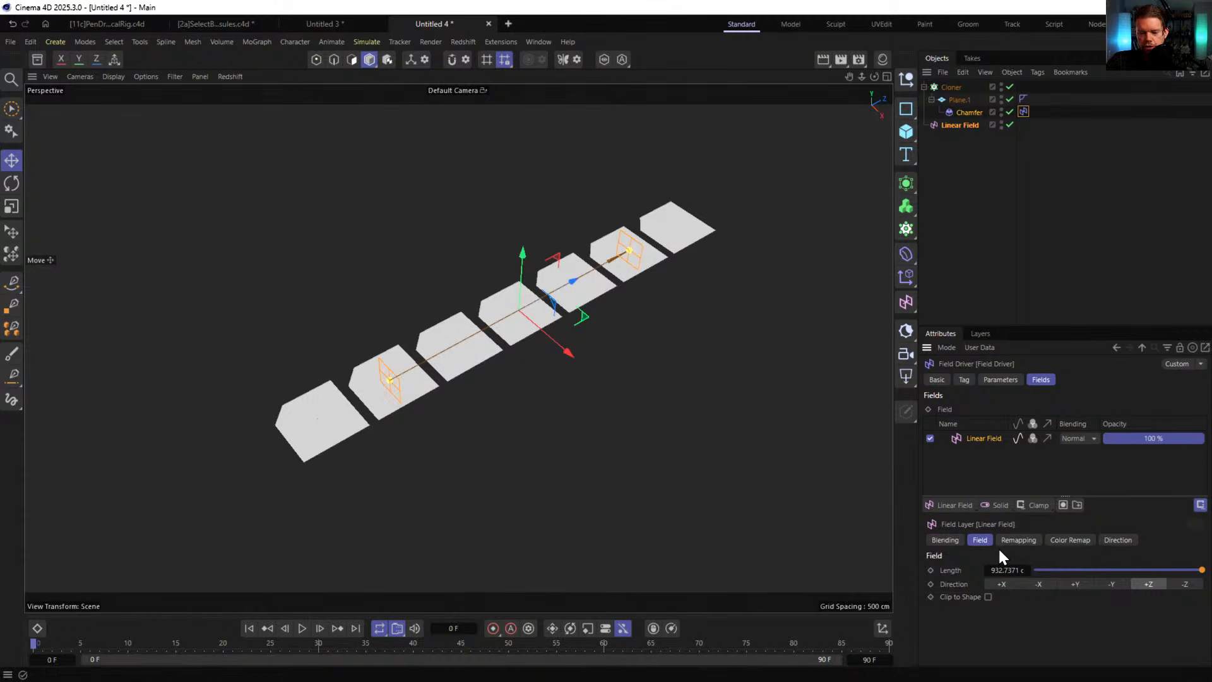
pyautogui.click(970, 111)
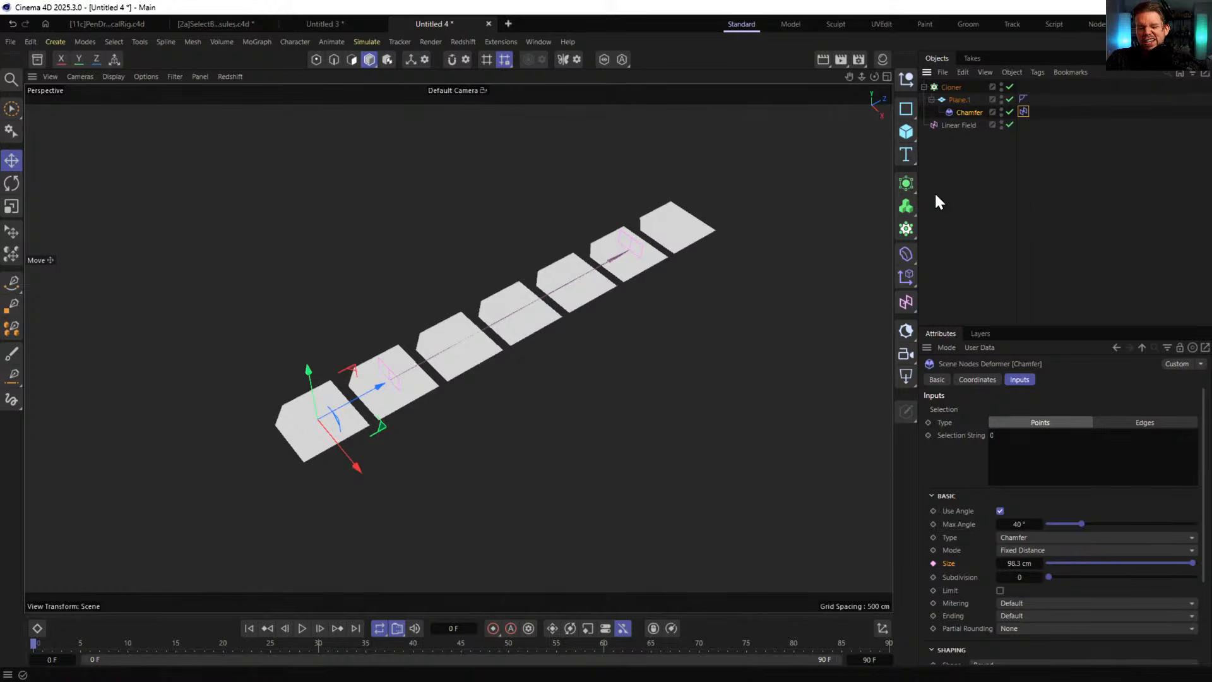
# - Add a Bevel deformer as a child of Plane.1 and set its Component Mode to Points
pyautogui.click(906, 255)
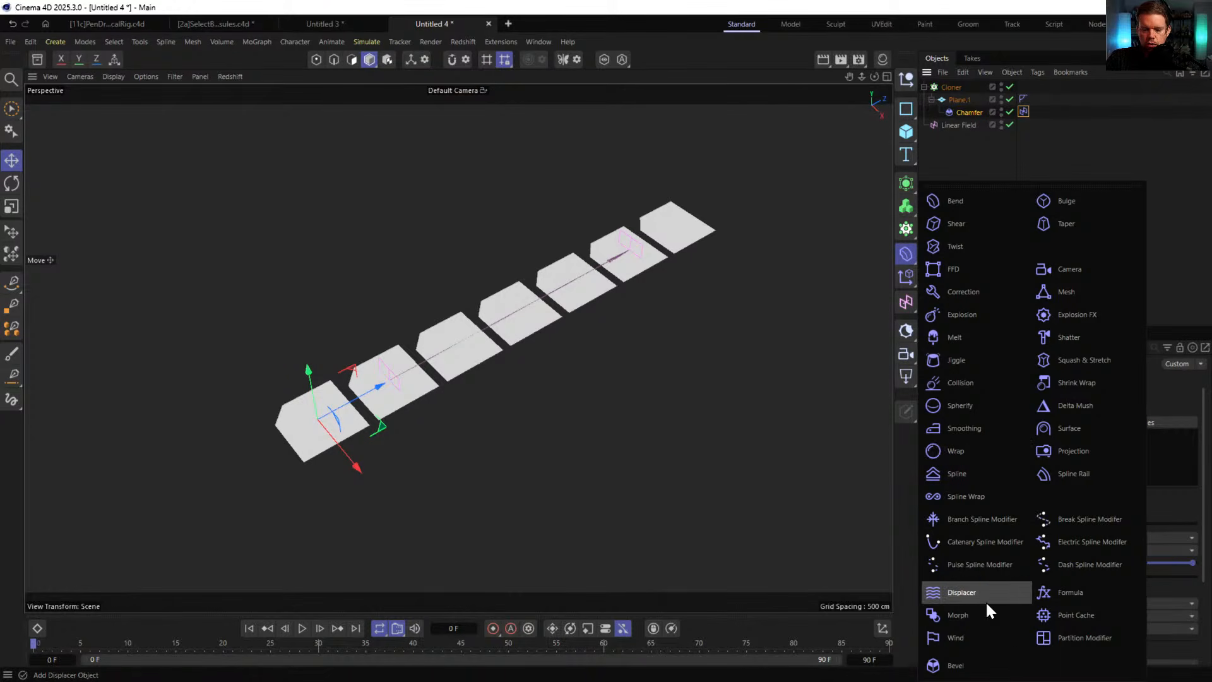
pyautogui.click(987, 665)
pyautogui.moveTo(948, 89); pyautogui.dragTo(960, 113)
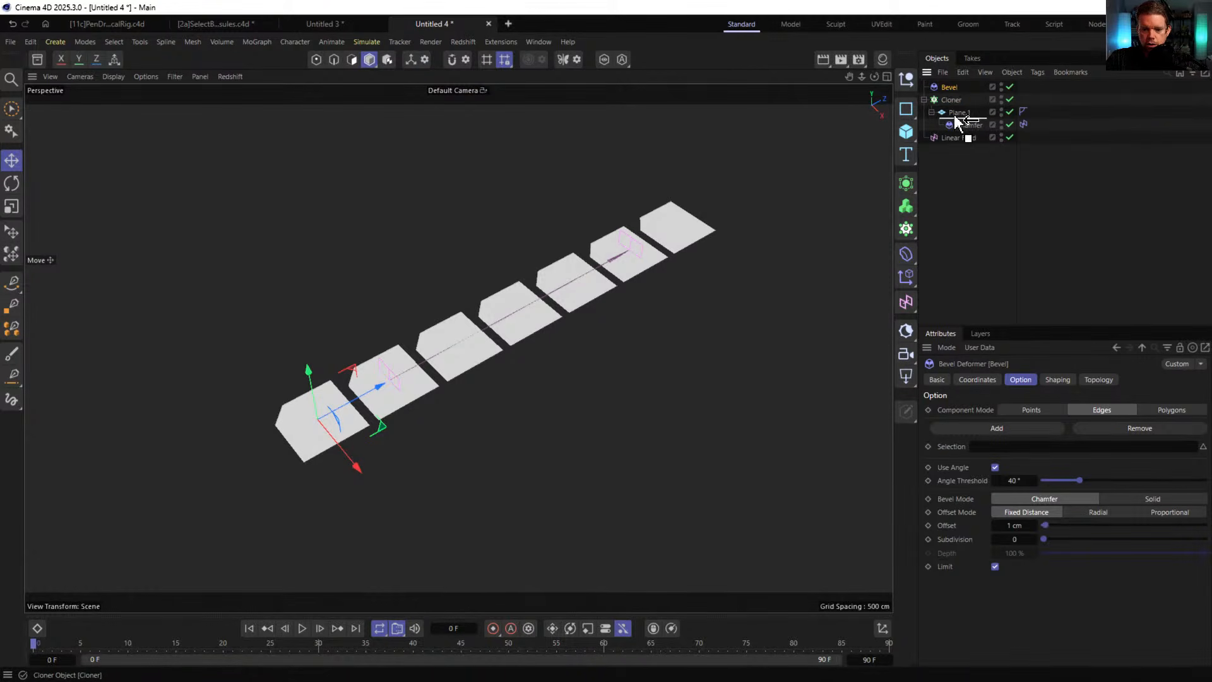
pyautogui.click(1033, 411)
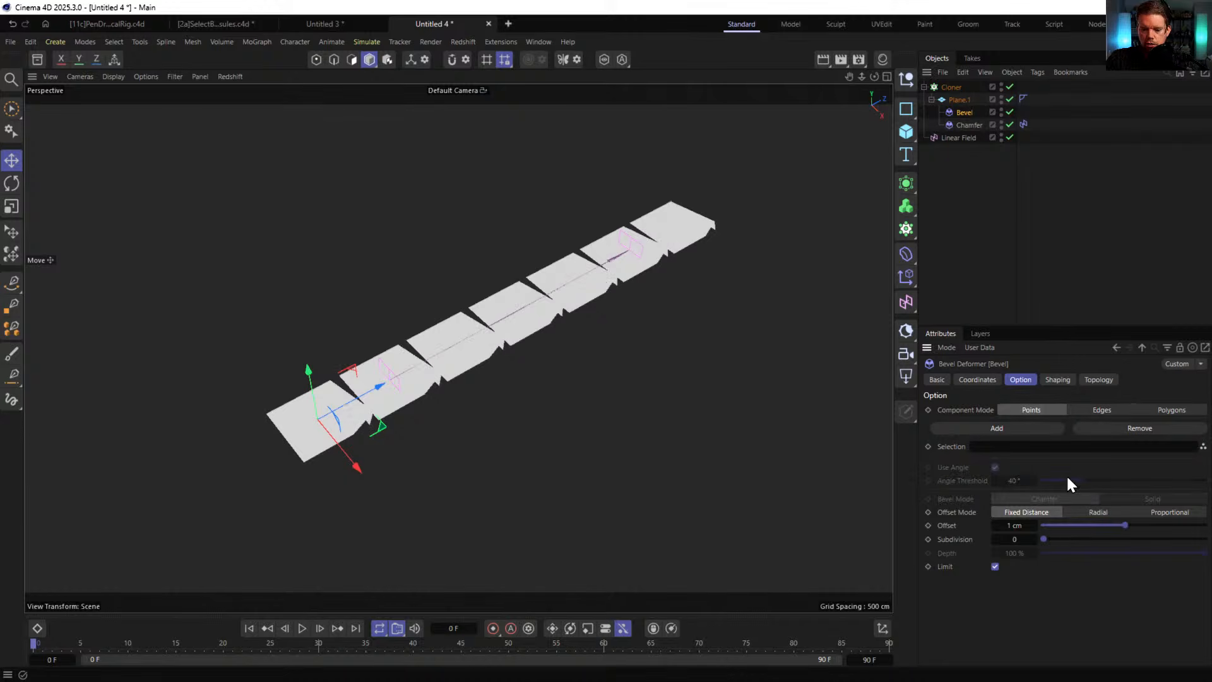
# - Transfer the Field Driver tag from the Chamfer to the Bevel deformer and delete the Chamfer
pyautogui.click(1009, 124)
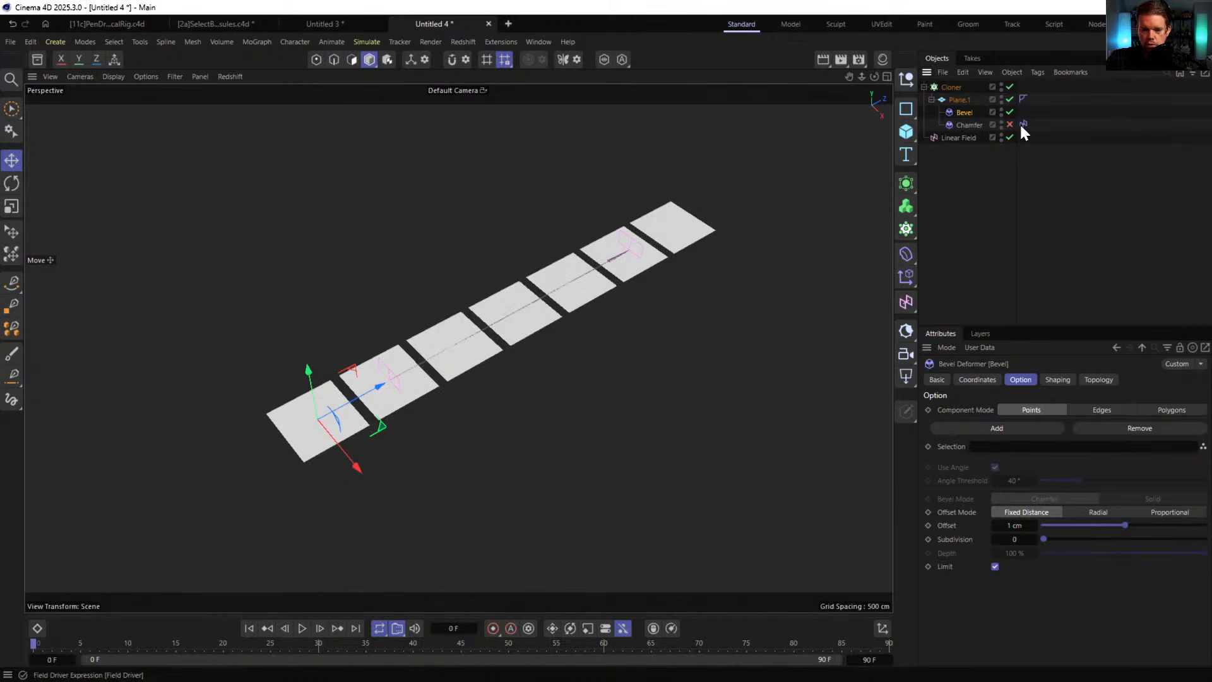
pyautogui.moveTo(1022, 124); pyautogui.dragTo(1024, 112)
pyautogui.click(975, 123)
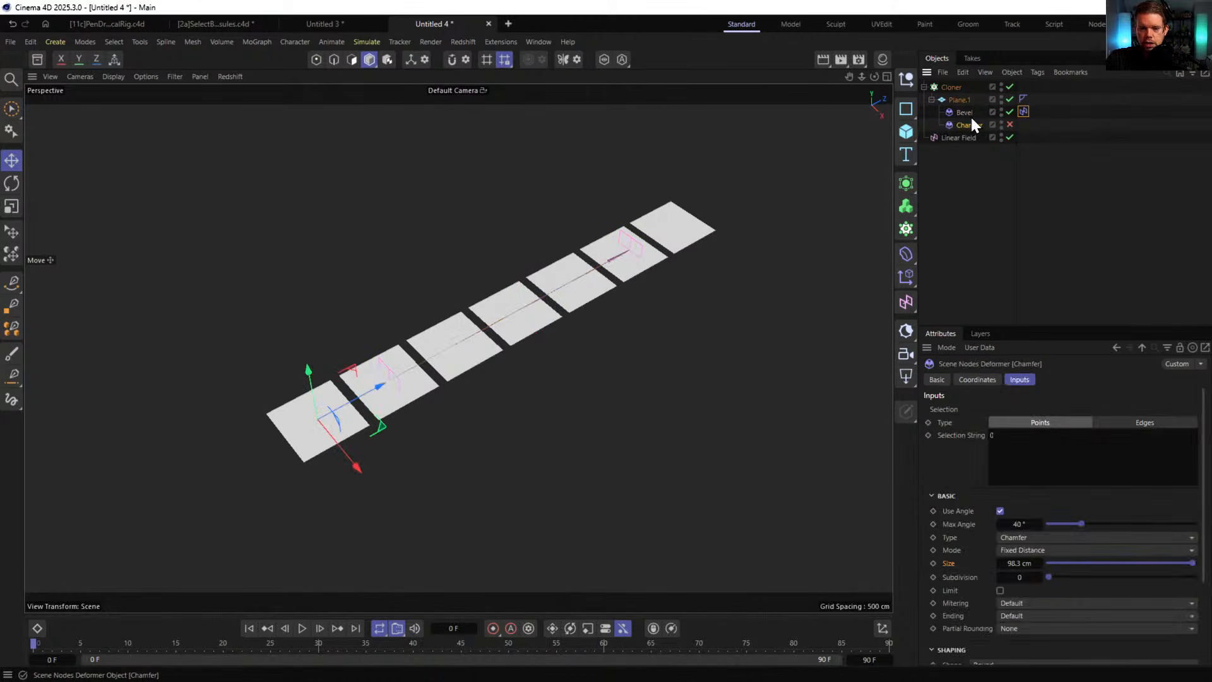
pyautogui.press('Delete')
# - Drive the Bevel's Offset with the Field Driver, setting the parameter's maximum to 100 cm
pyautogui.click(959, 111)
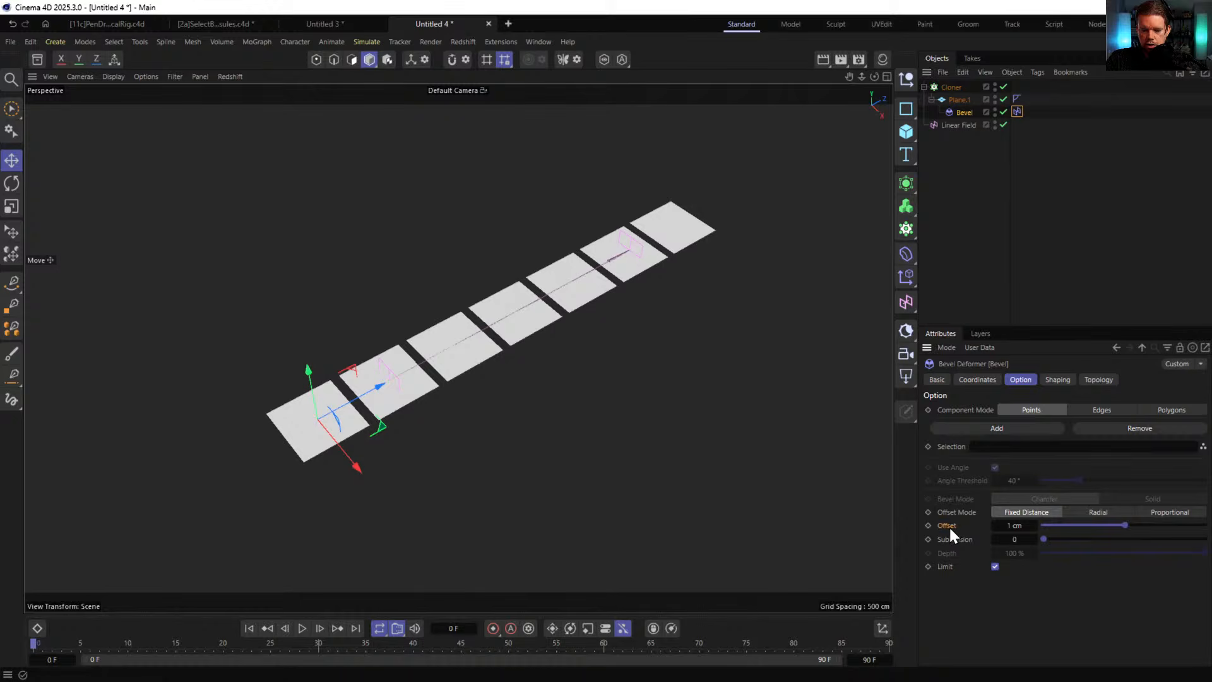
pyautogui.click(1015, 111)
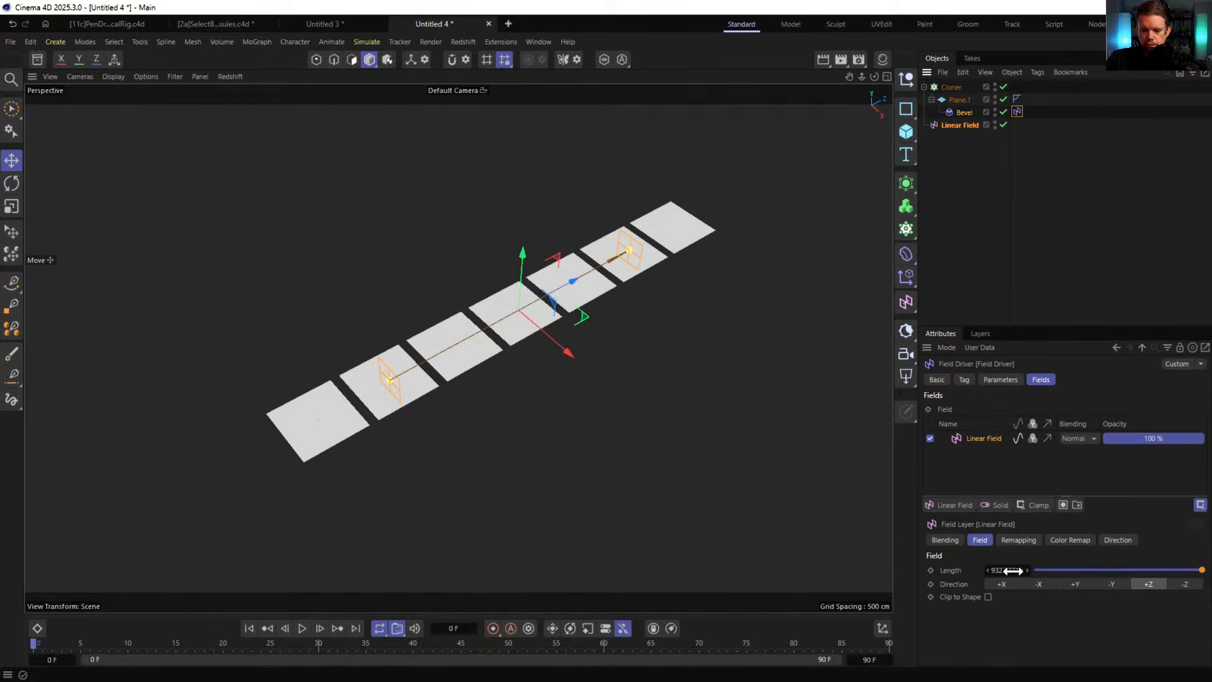
pyautogui.click(1002, 380)
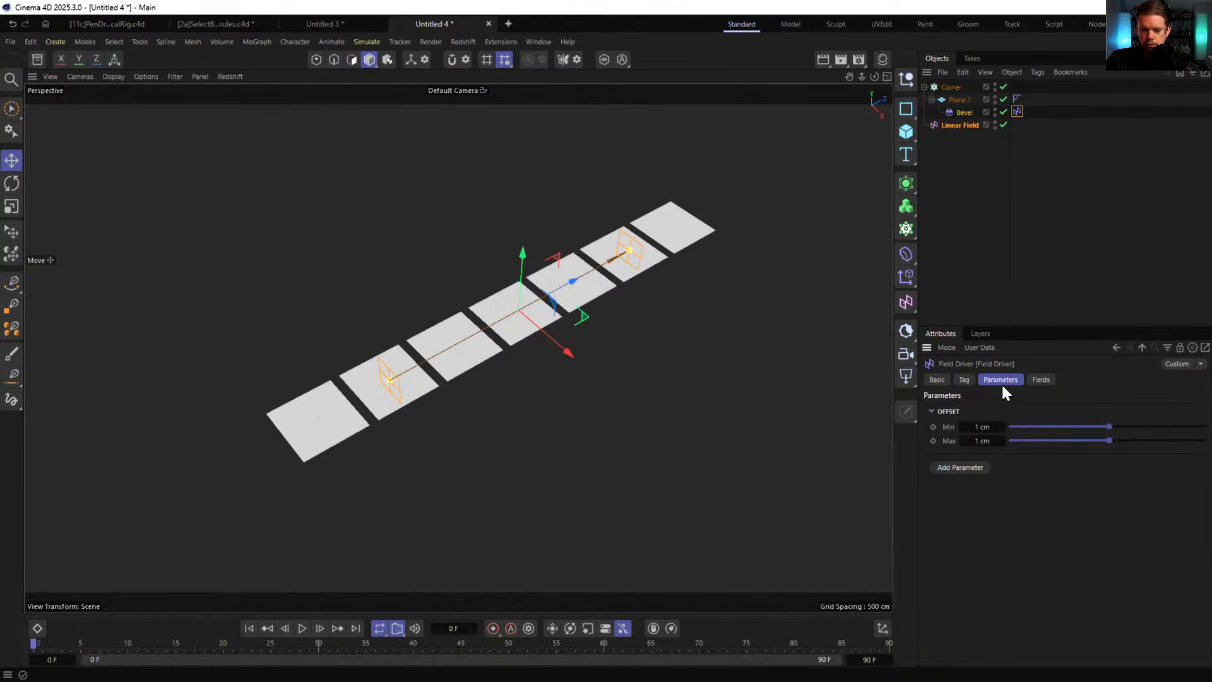
pyautogui.doubleClick(989, 430)
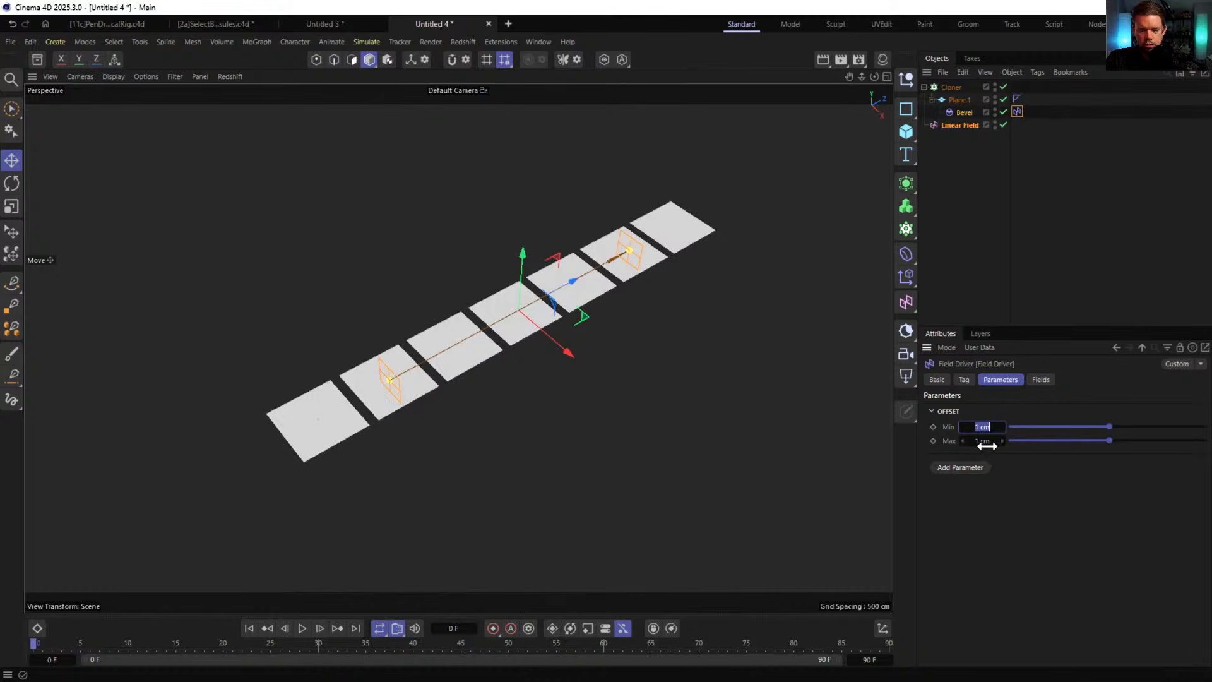
pyautogui.doubleClick(987, 445)
pyautogui.write('100')
pyautogui.press('Return')
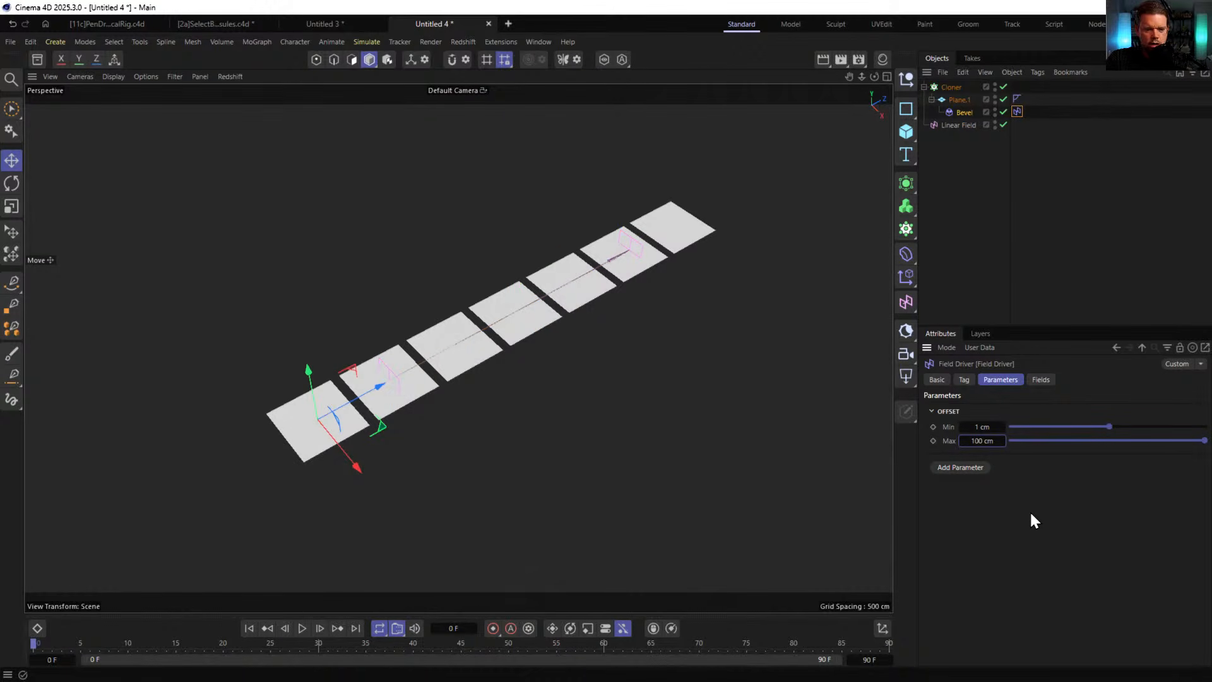
# - Increase the Bevel's Offset manually and review the Field Driver's Offset range and Linear Field layer
pyautogui.click(959, 112)
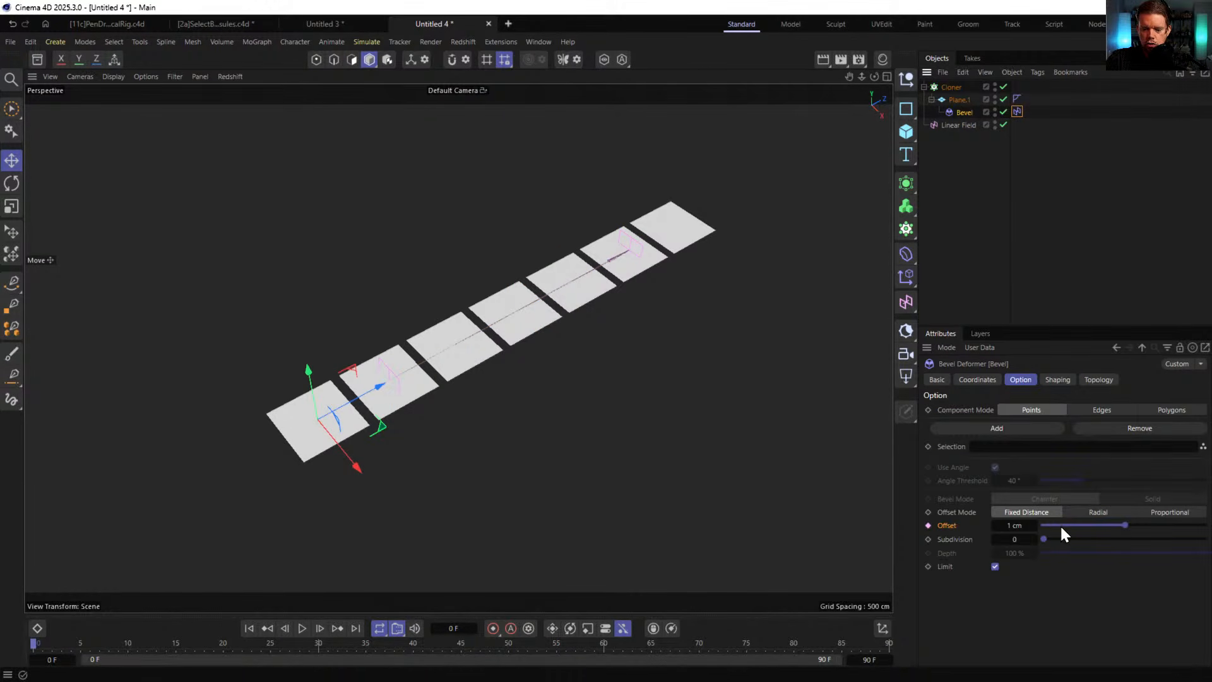
pyautogui.moveTo(1062, 527); pyautogui.dragTo(1103, 526)
pyautogui.click(1015, 111)
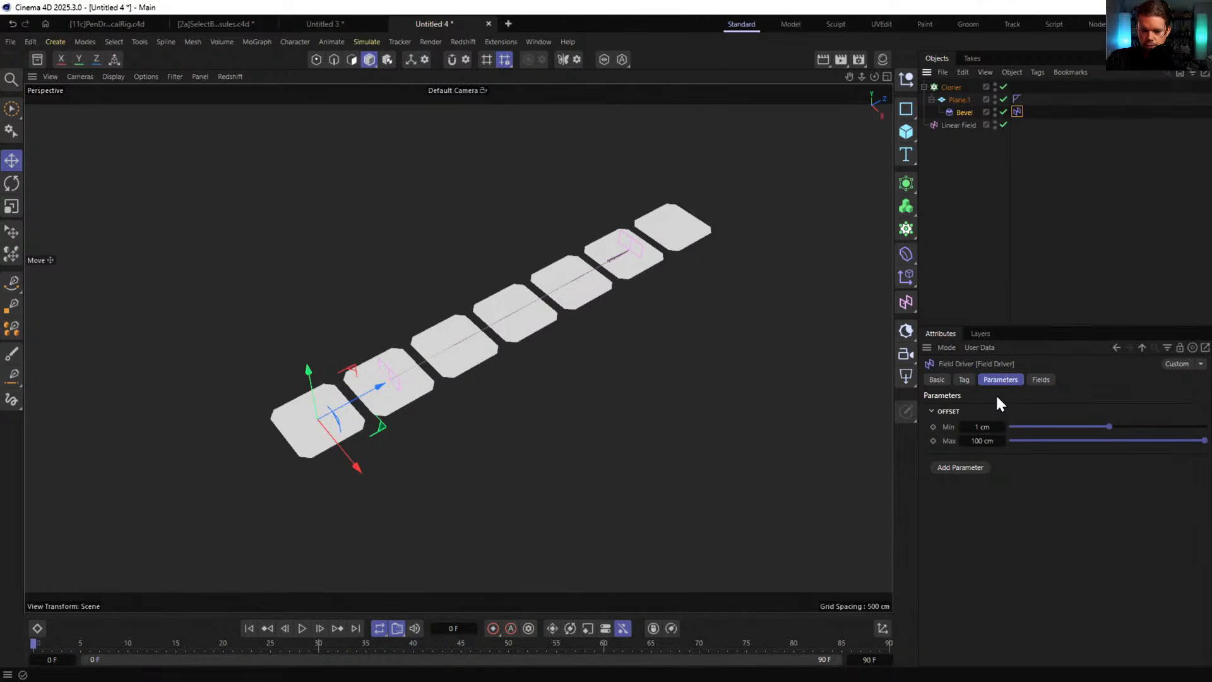
pyautogui.click(1040, 379)
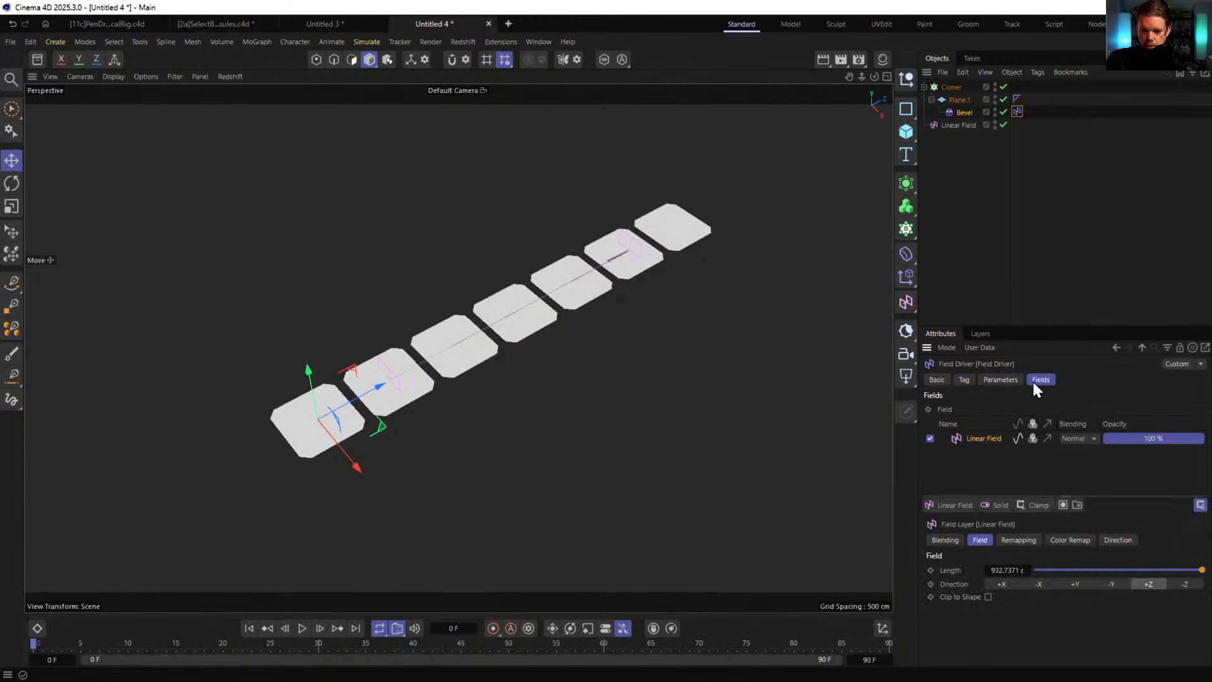
pyautogui.click(1023, 435)
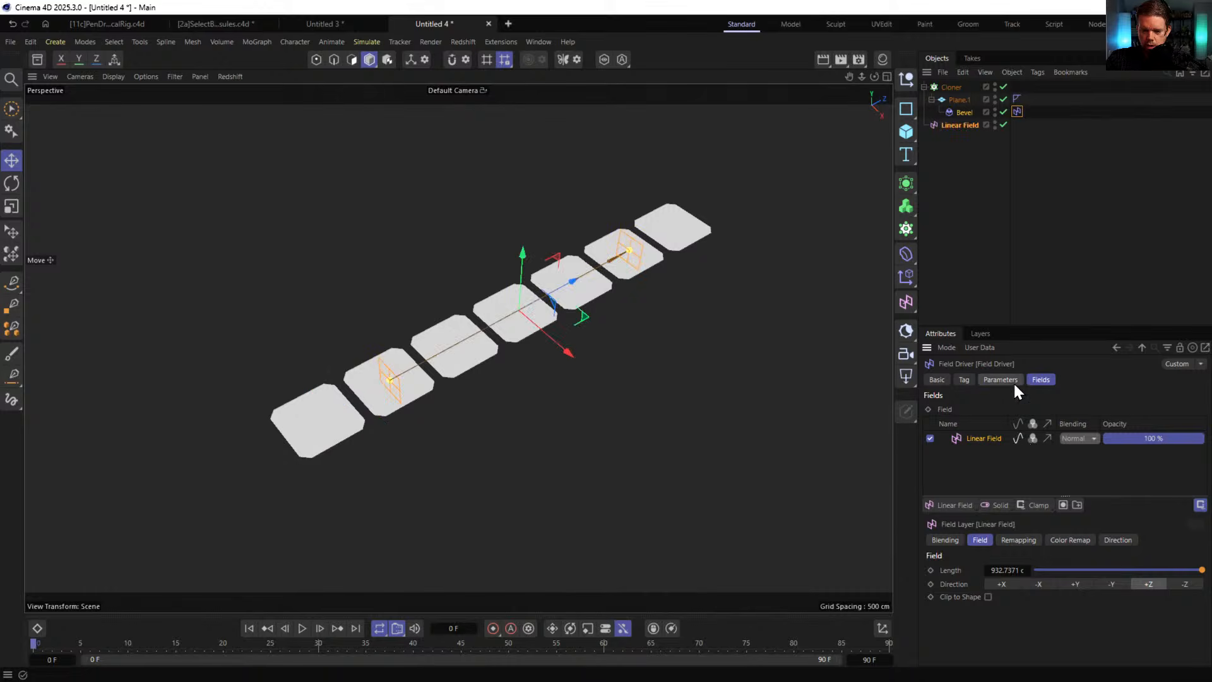
pyautogui.click(1010, 380)
# - Take Plane.1 out of the Cloner, shift the Linear Field slightly along +Z, and return Plane.1 to the Cloner
pyautogui.moveTo(964, 105); pyautogui.dragTo(963, 137)
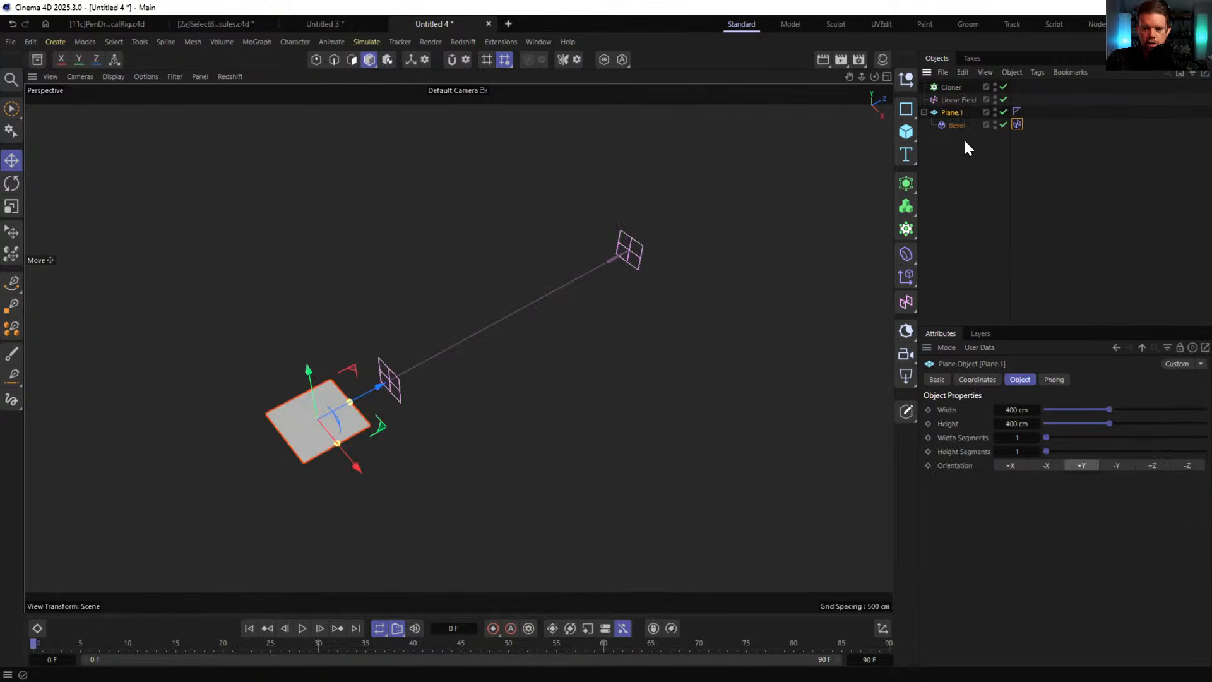
pyautogui.click(951, 101)
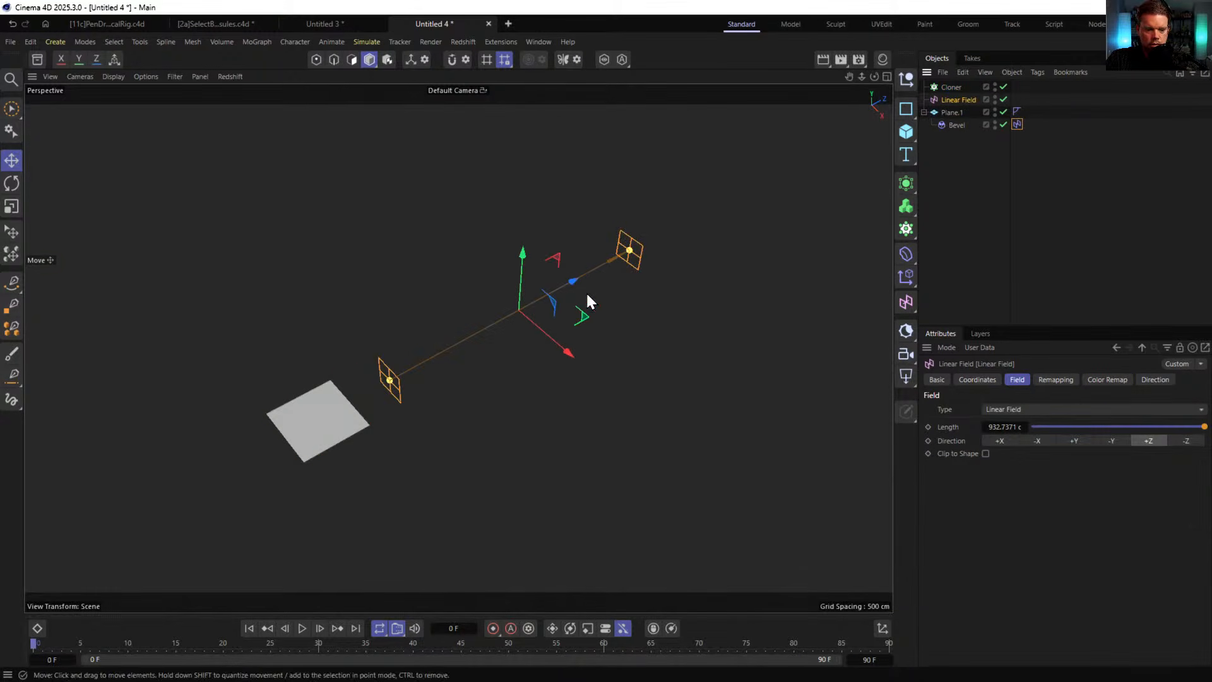
pyautogui.moveTo(586, 290)
pyautogui.mouseDown()
pyautogui.moveTo(270, 462)
pyautogui.moveTo(636, 341)
pyautogui.moveTo(214, 513)
pyautogui.moveTo(564, 395)
pyautogui.moveTo(607, 288)
pyautogui.mouseUp()
pyautogui.moveTo(955, 112); pyautogui.dragTo(957, 83)
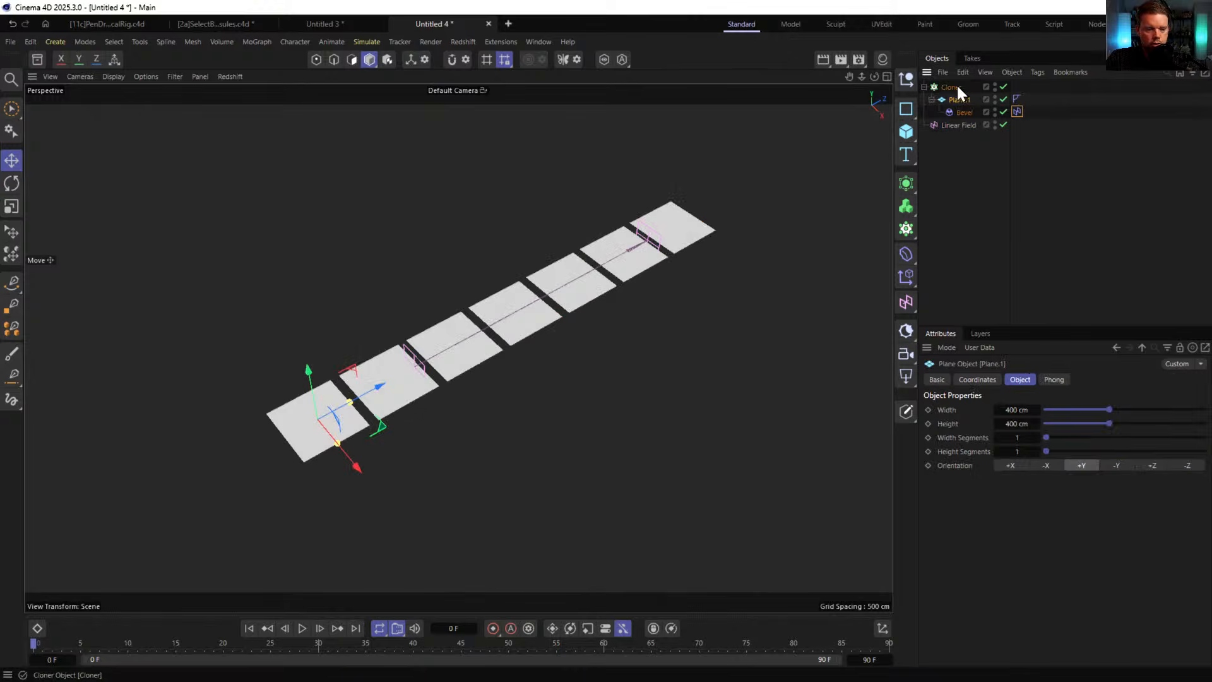
# - Reposition the Linear Field along the row of clones and extend its length to about 1937 cm, reaching past the first plane
pyautogui.click(957, 124)
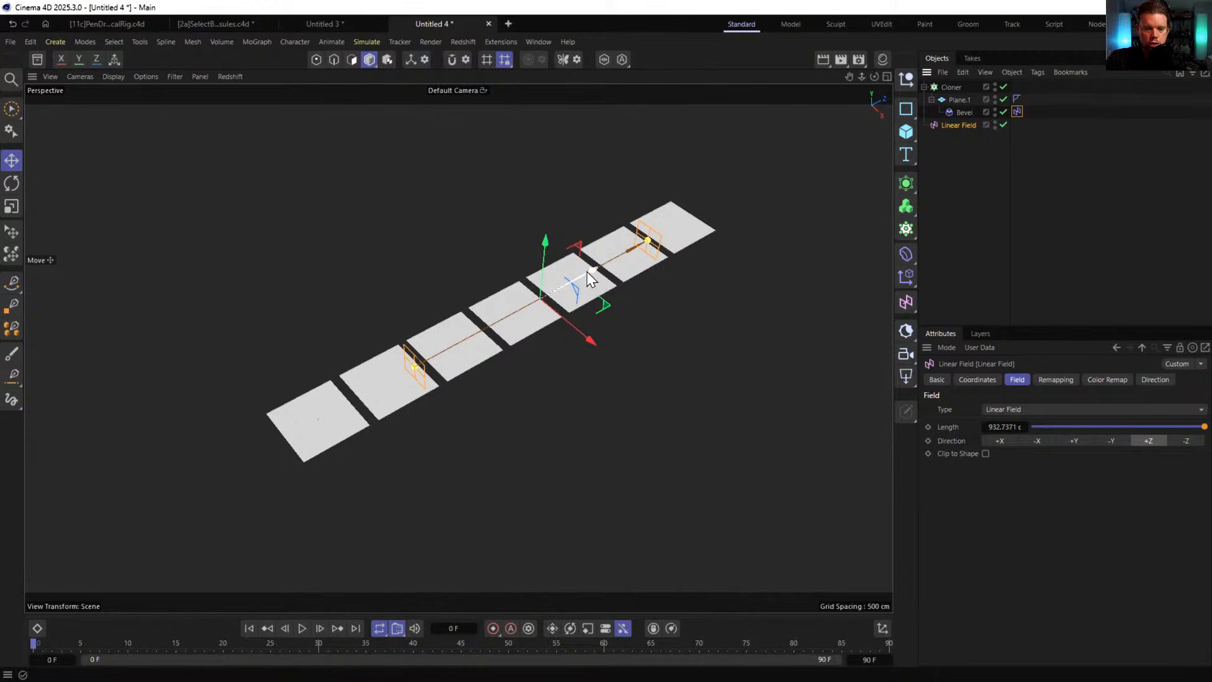
pyautogui.moveTo(573, 274); pyautogui.dragTo(485, 327)
pyautogui.moveTo(514, 447); pyautogui.dragTo(745, 260)
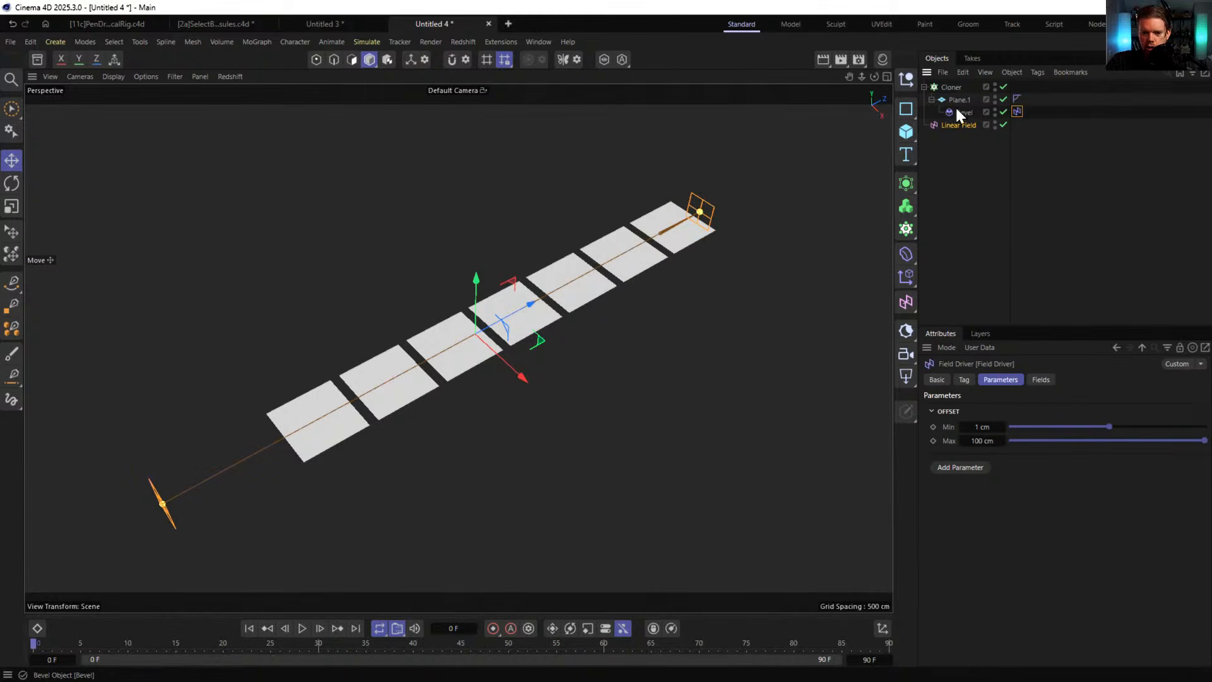
# - Set the Cloner's Clones mode to Iterate and shift the Linear Field about 347 cm along +Z
pyautogui.click(936, 87)
pyautogui.click(1025, 427)
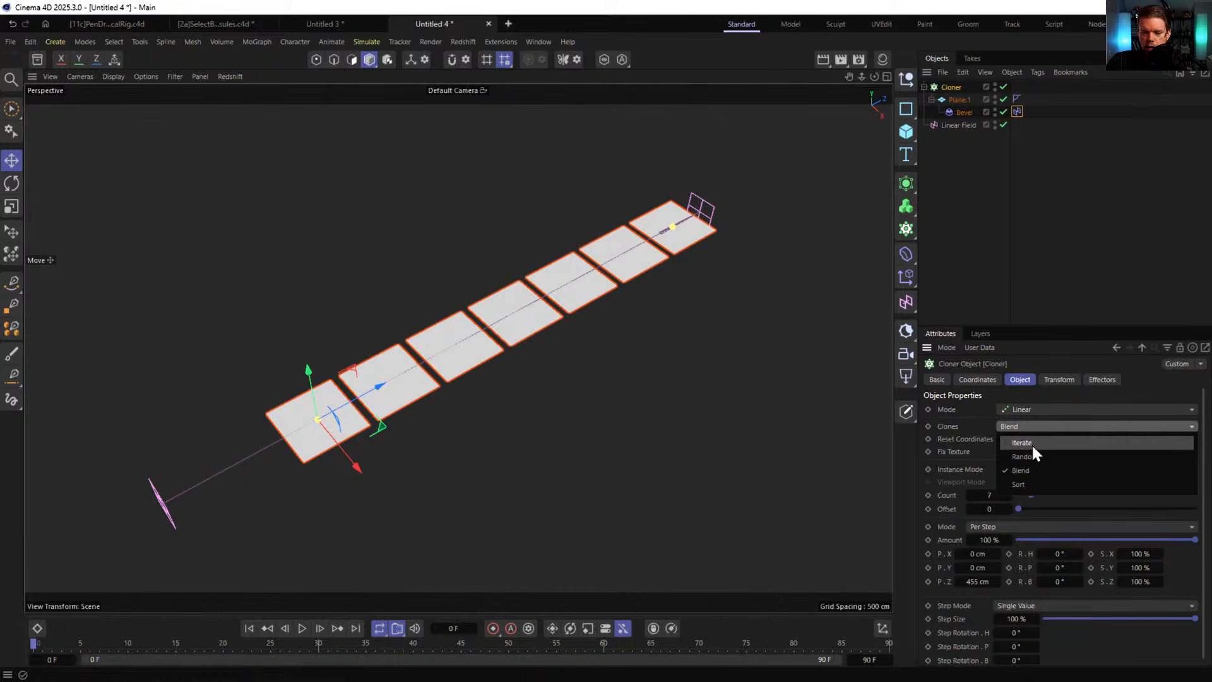
pyautogui.click(1033, 442)
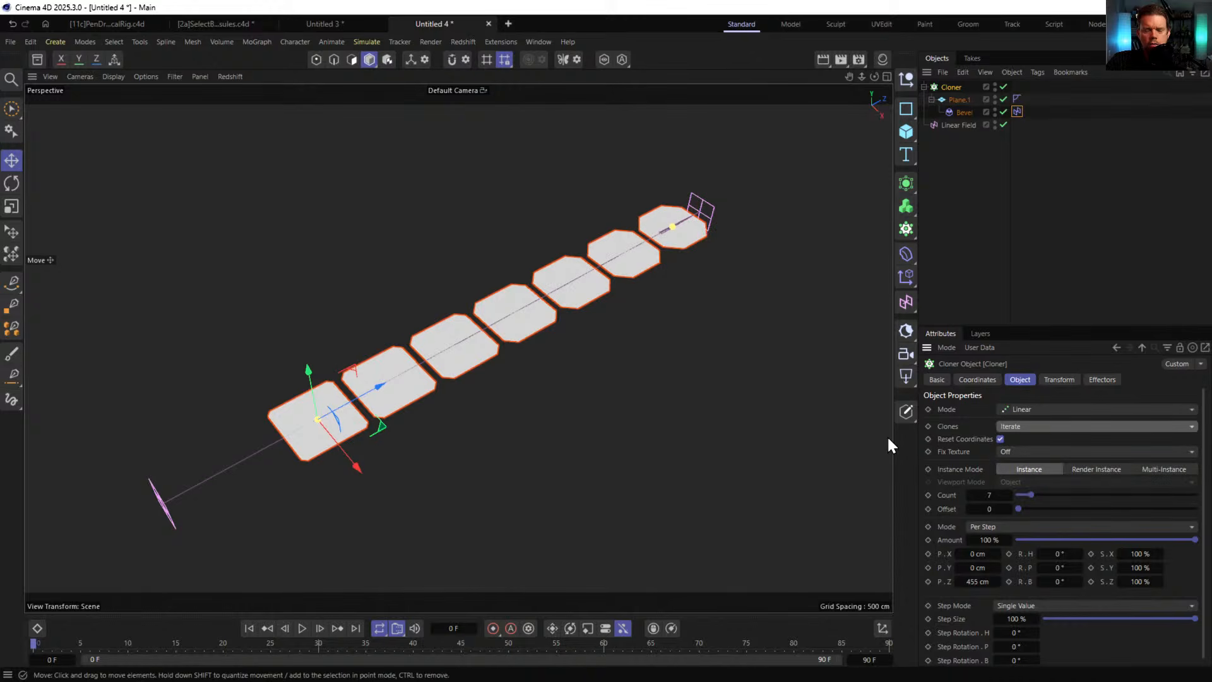
pyautogui.click(1030, 424)
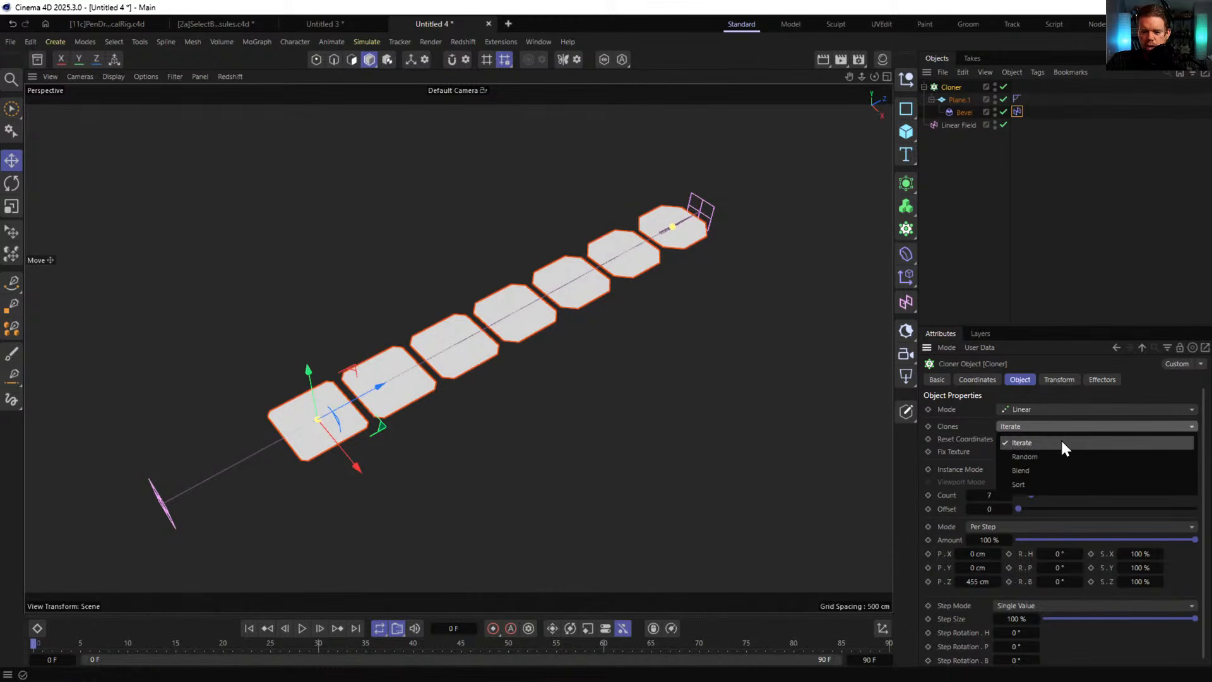
pyautogui.click(947, 124)
pyautogui.moveTo(535, 309); pyautogui.dragTo(589, 284)
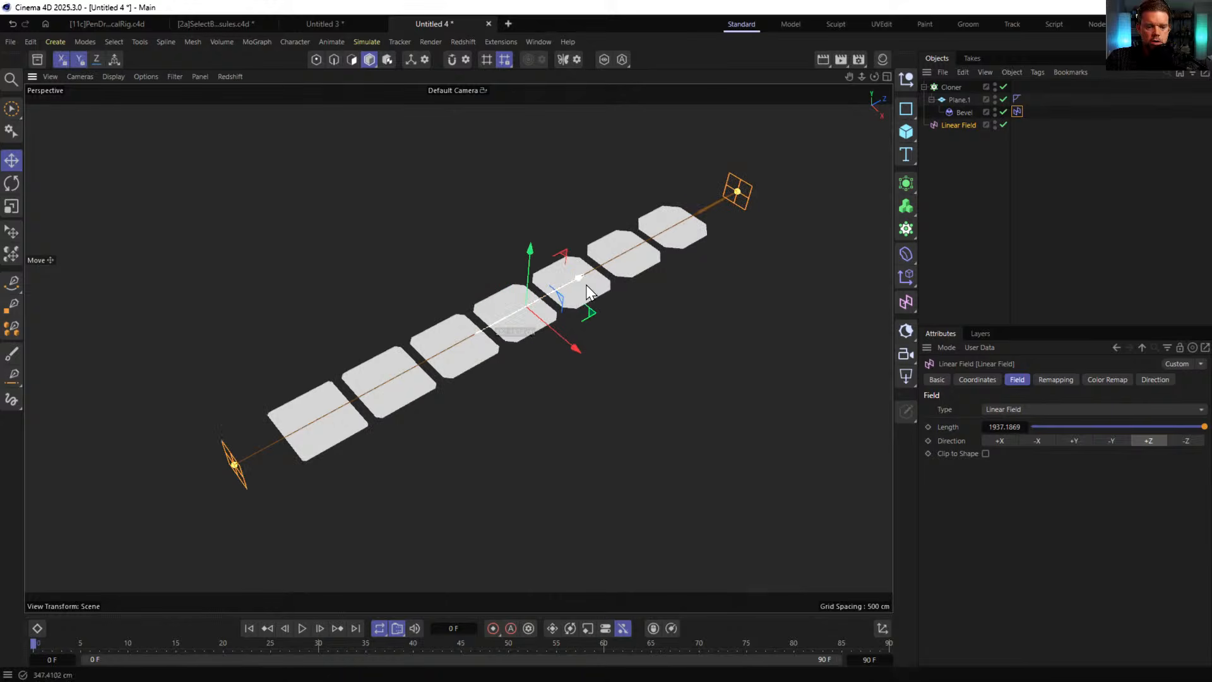
# - Undo the recent edits and redo them up to the Linear Field's last shift
pyautogui.hotkey('ctrl', 'z')
pyautogui.hotkey('ctrl', 'z')
pyautogui.hotkey('ctrl', 'z')
pyautogui.hotkey('ctrl', 'z')
pyautogui.hotkey('ctrl', 'z')
pyautogui.hotkey('ctrl', 'z')
pyautogui.hotkey('ctrl', 'z')
pyautogui.hotkey('ctrl', 'z')
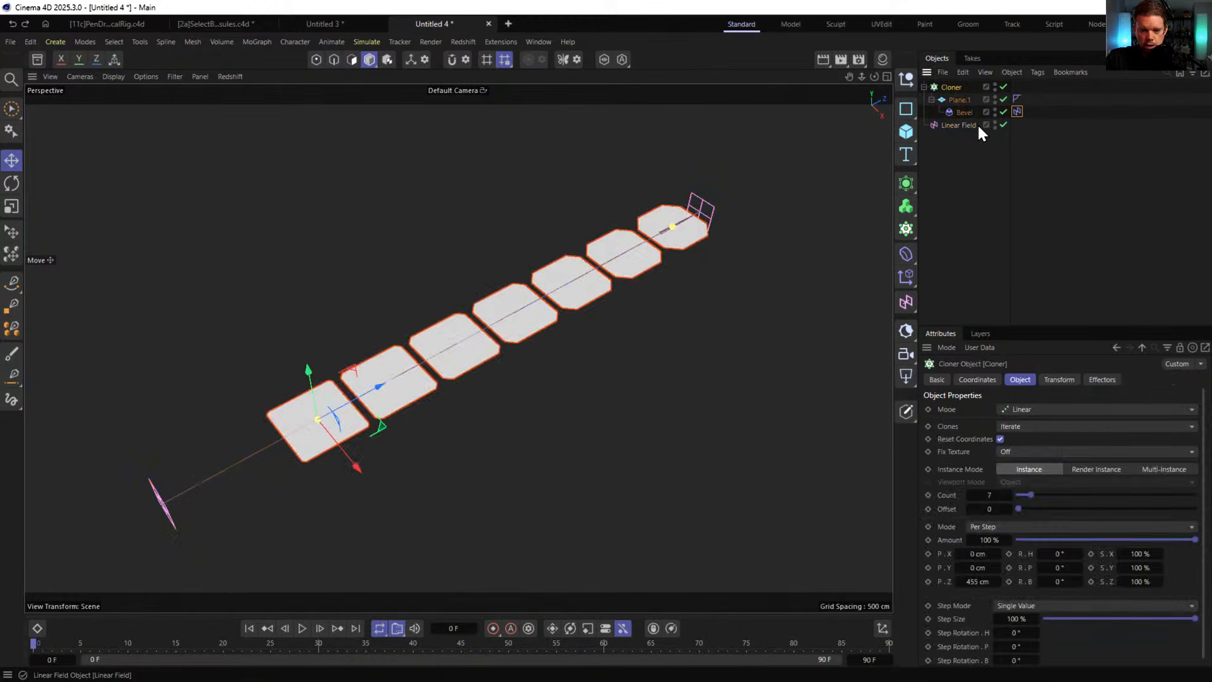
pyautogui.click(24, 28)
pyautogui.click(25, 28)
pyautogui.click(24, 28)
pyautogui.click(25, 27)
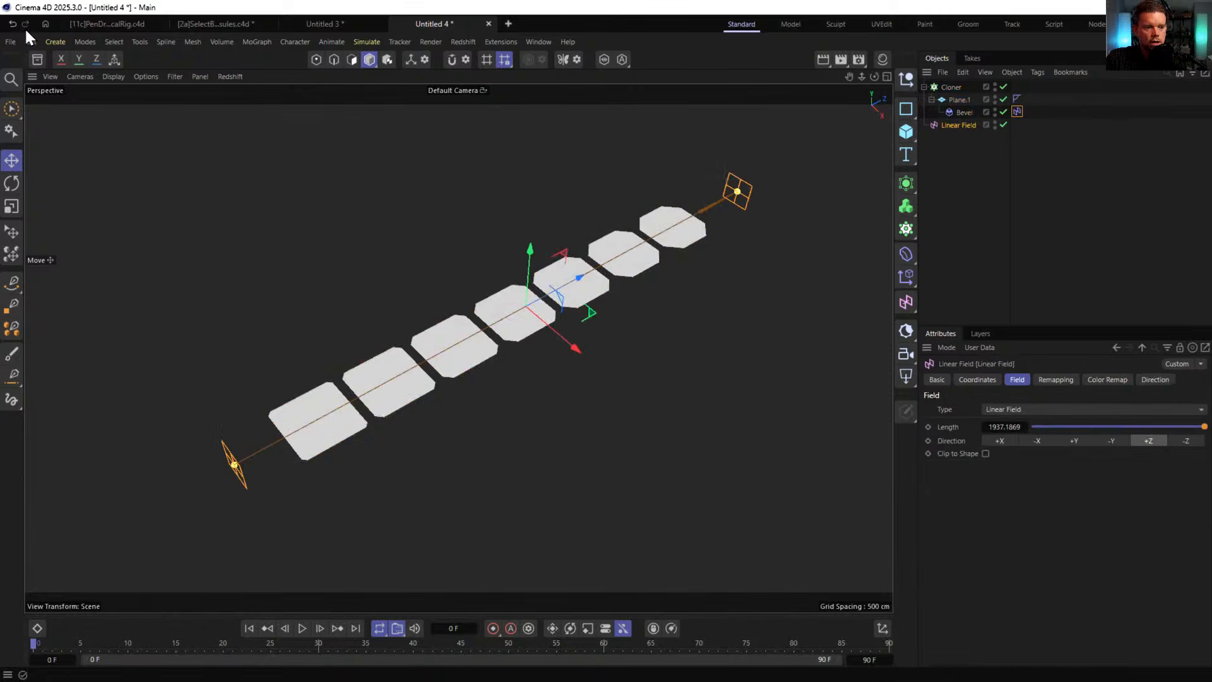
pyautogui.click(25, 28)
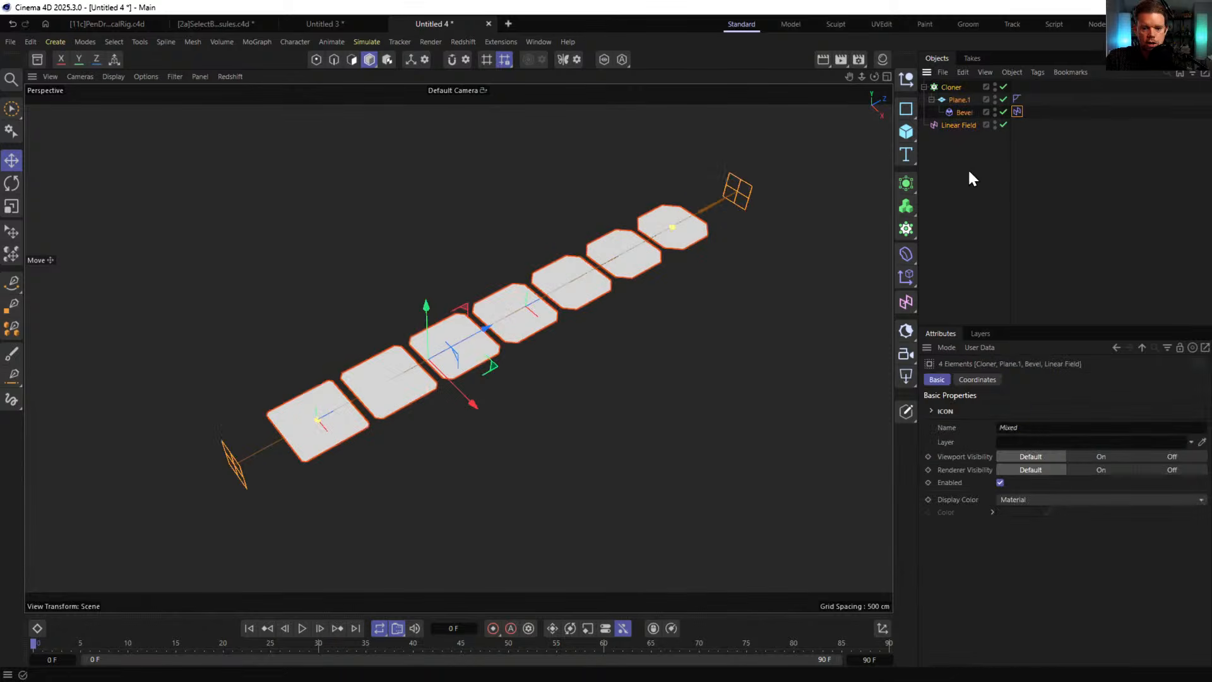
# - Undo the recent edits back to the state where Plane.1 still holds both the Bevel and the disabled Chamfer deformer
pyautogui.click(12, 23)
pyautogui.click(12, 24)
pyautogui.click(12, 24)
pyautogui.click(12, 24)
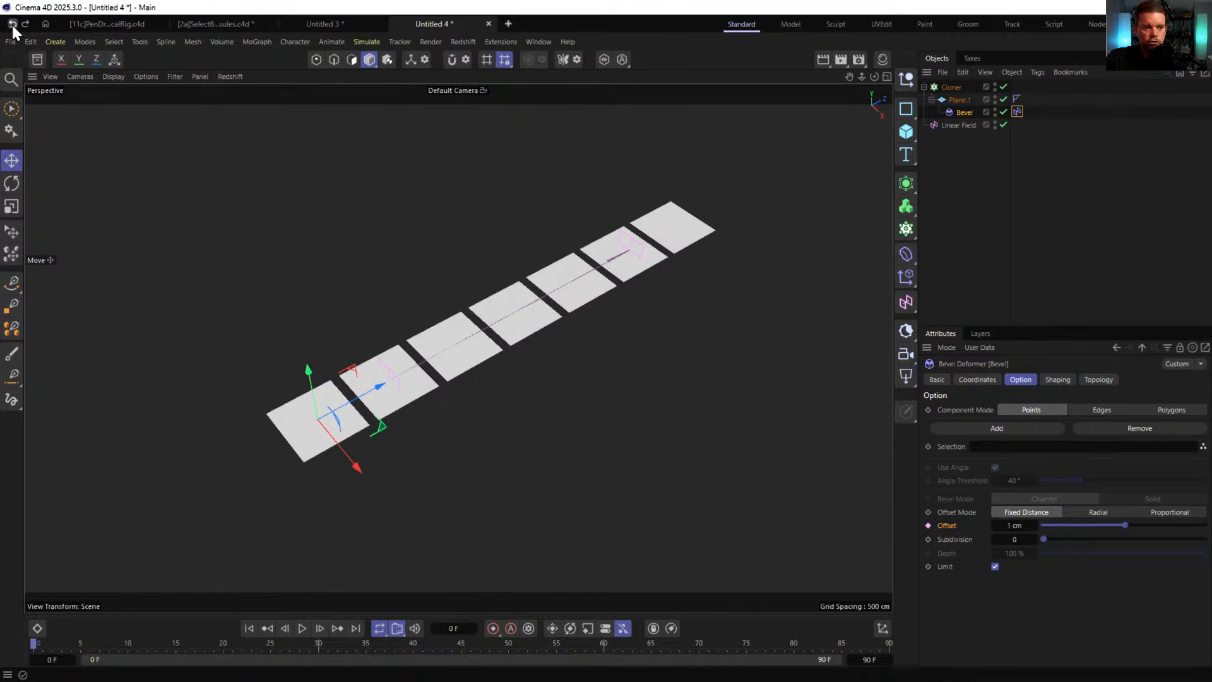
pyautogui.click(12, 23)
pyautogui.click(12, 24)
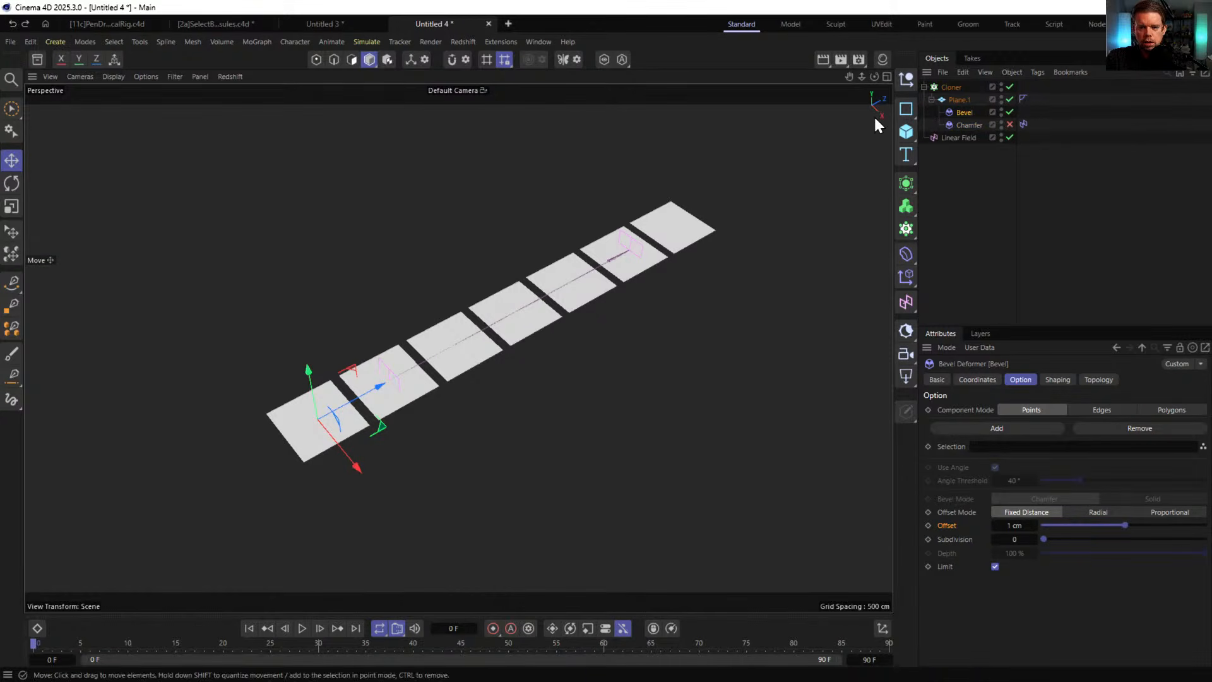
# - Delete the Bevel deformer and enable the Chamfer deformer under Plane.1
pyautogui.press('Delete')
pyautogui.click(1010, 112)
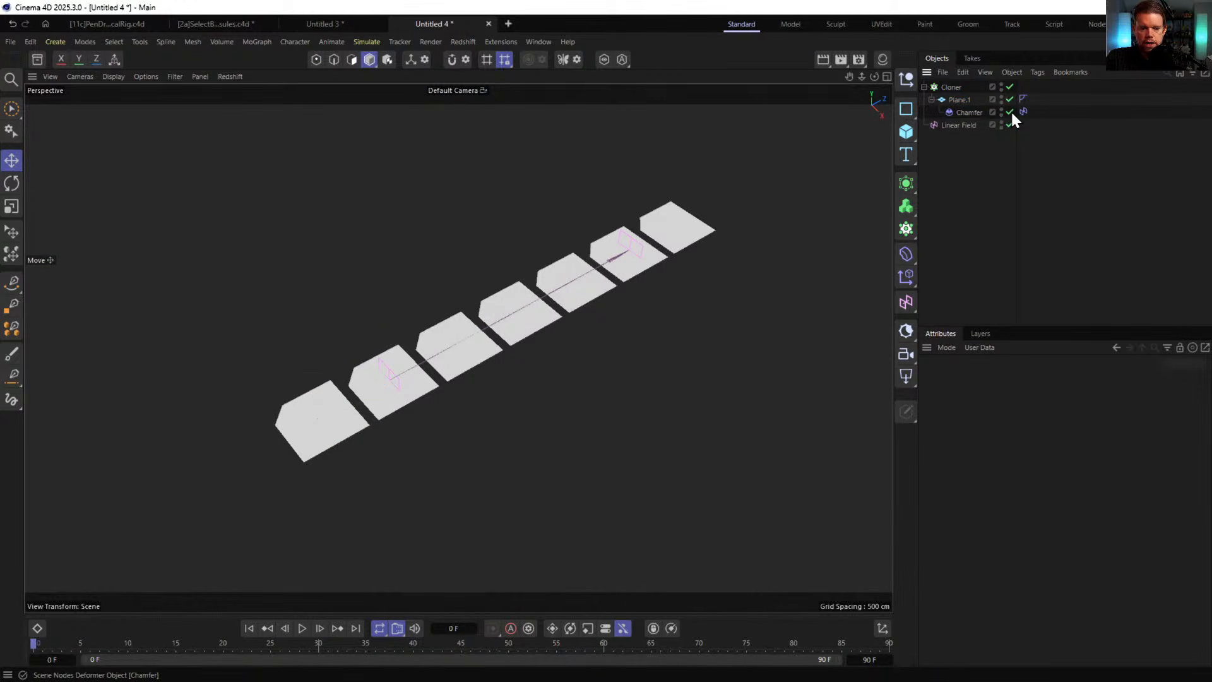
pyautogui.click(966, 112)
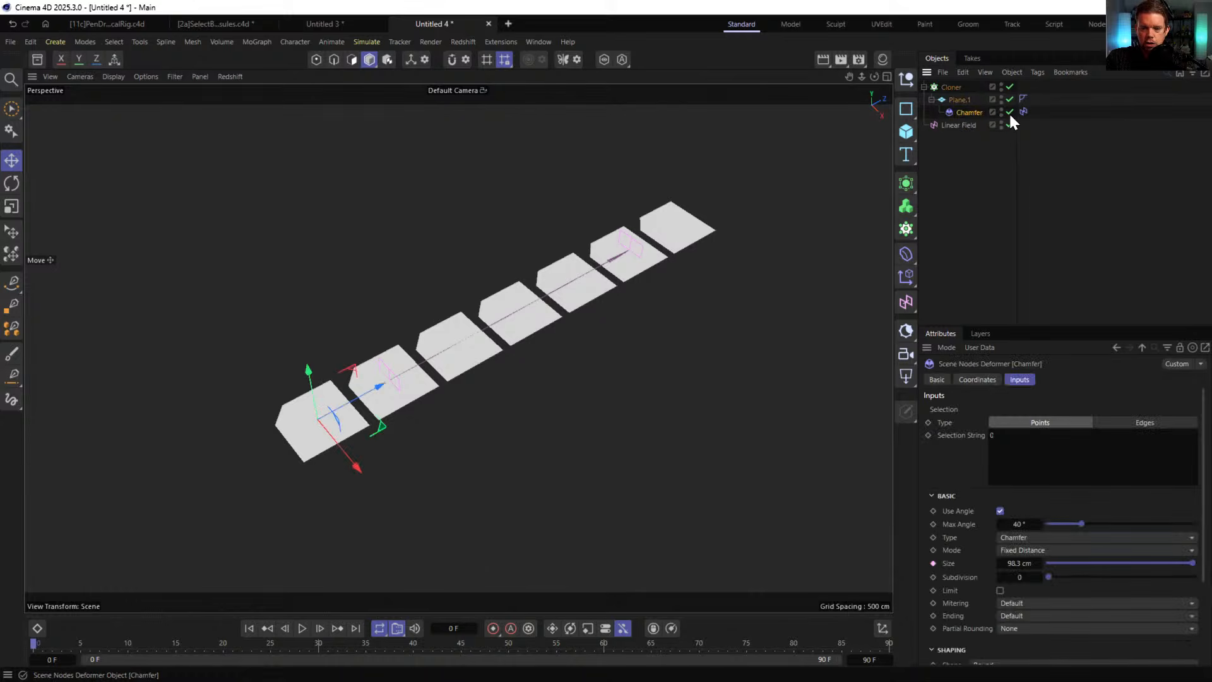
# - Set the Cloner's Clones mode to Iterate and extend the Linear Field to about 1471 cm, spanning the row of planes
pyautogui.click(985, 88)
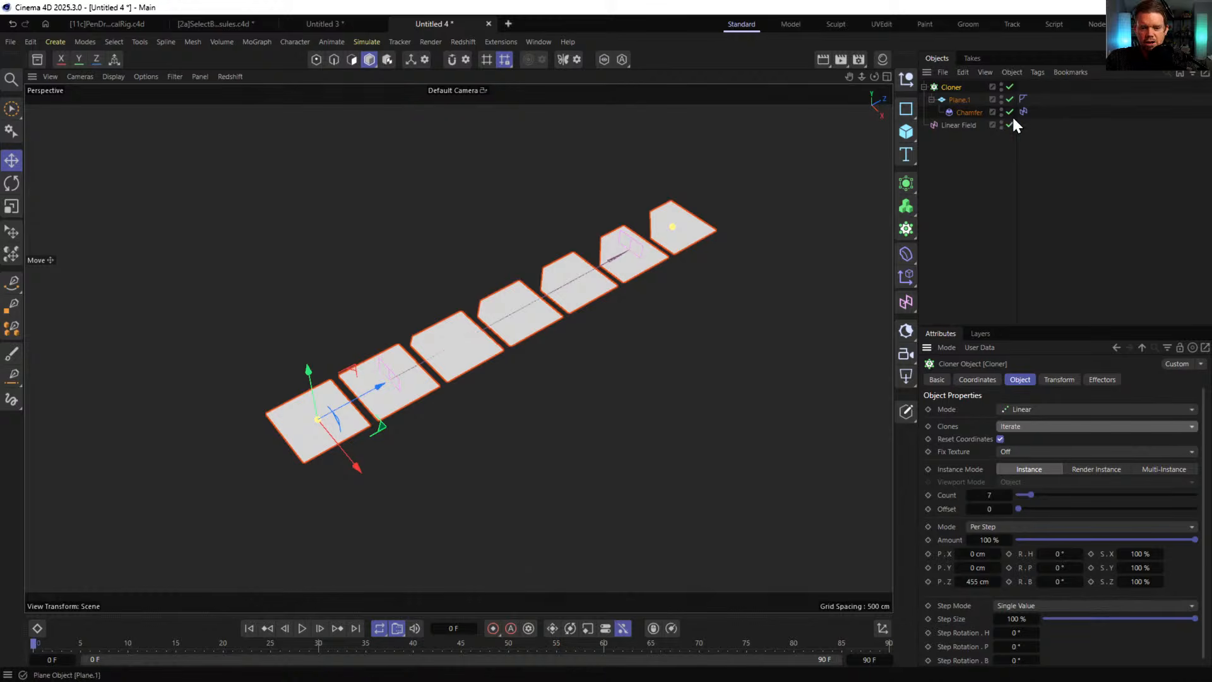
pyautogui.click(965, 124)
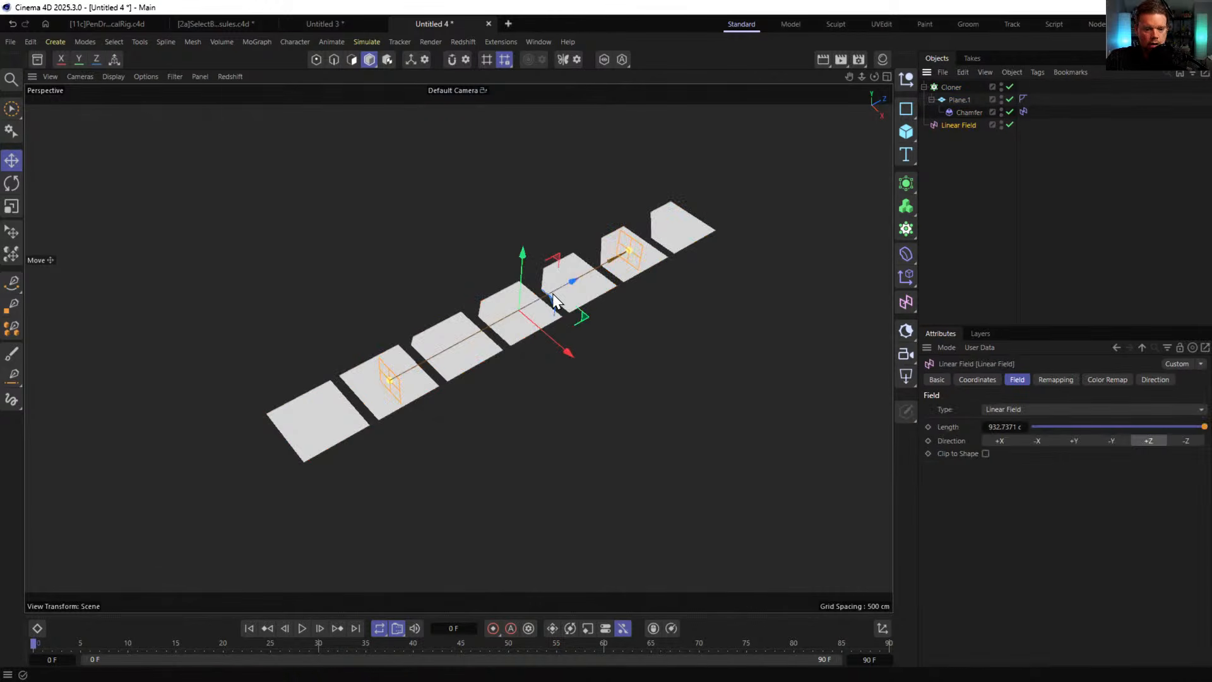
pyautogui.moveTo(552, 293)
pyautogui.mouseDown()
pyautogui.moveTo(628, 274)
pyautogui.moveTo(590, 294)
pyautogui.mouseUp()
pyautogui.moveTo(646, 240); pyautogui.dragTo(705, 211)
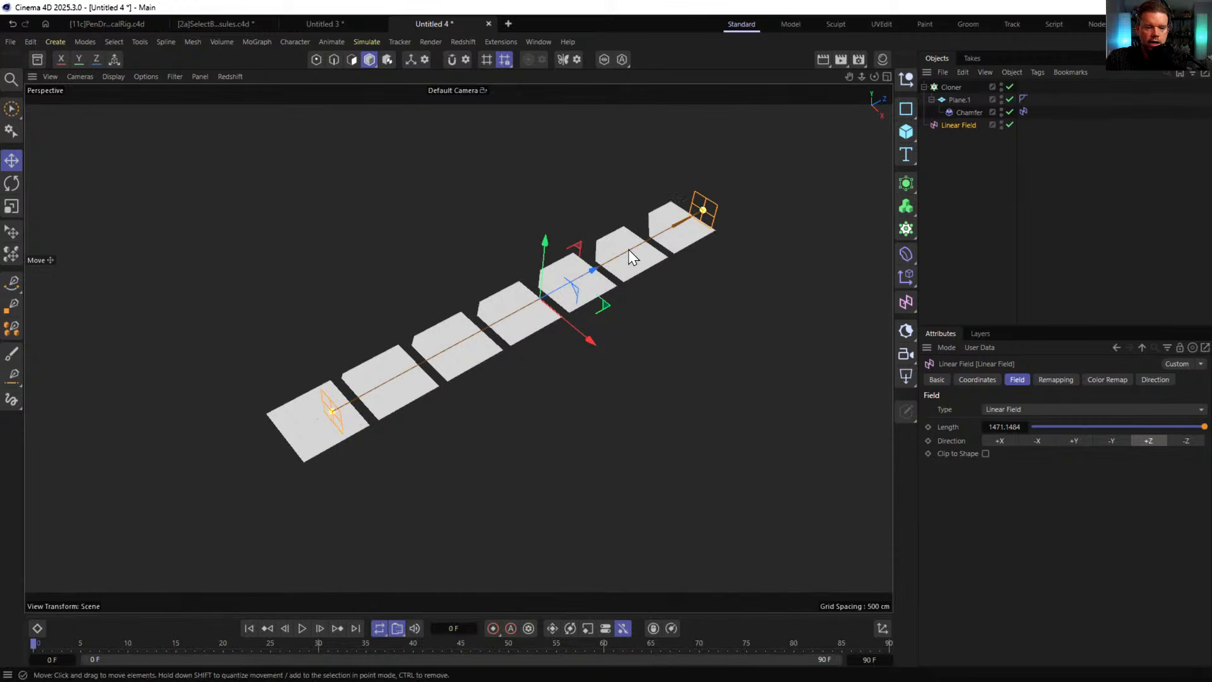
pyautogui.moveTo(593, 270); pyautogui.dragTo(560, 259)
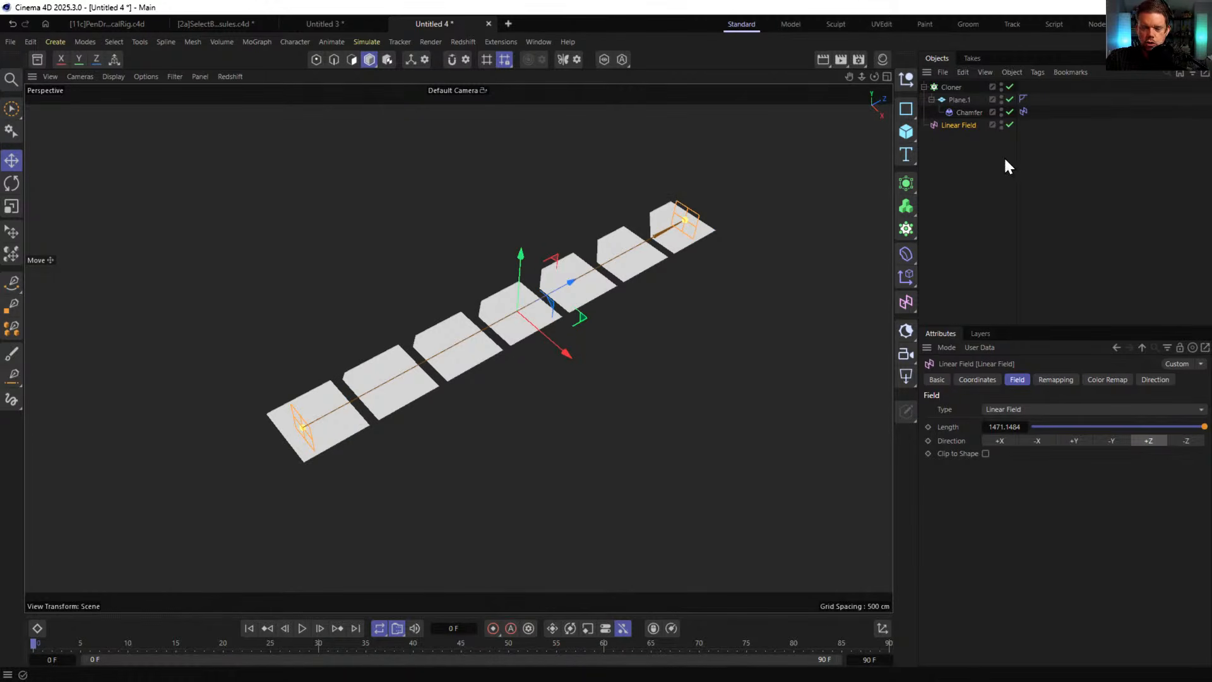
# - Duplicate the Chamfer deformer with its Field Driver under Plane.1 and set the copy's point Selection String to 1
pyautogui.click(968, 112)
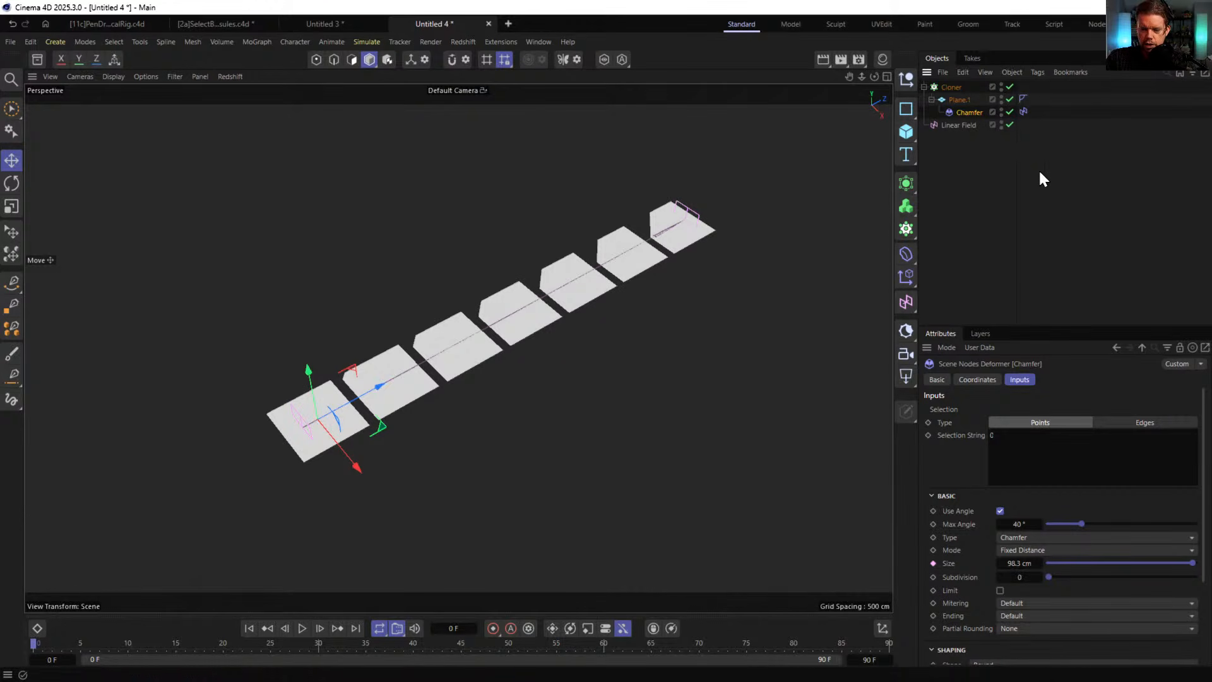
pyautogui.click(1023, 111)
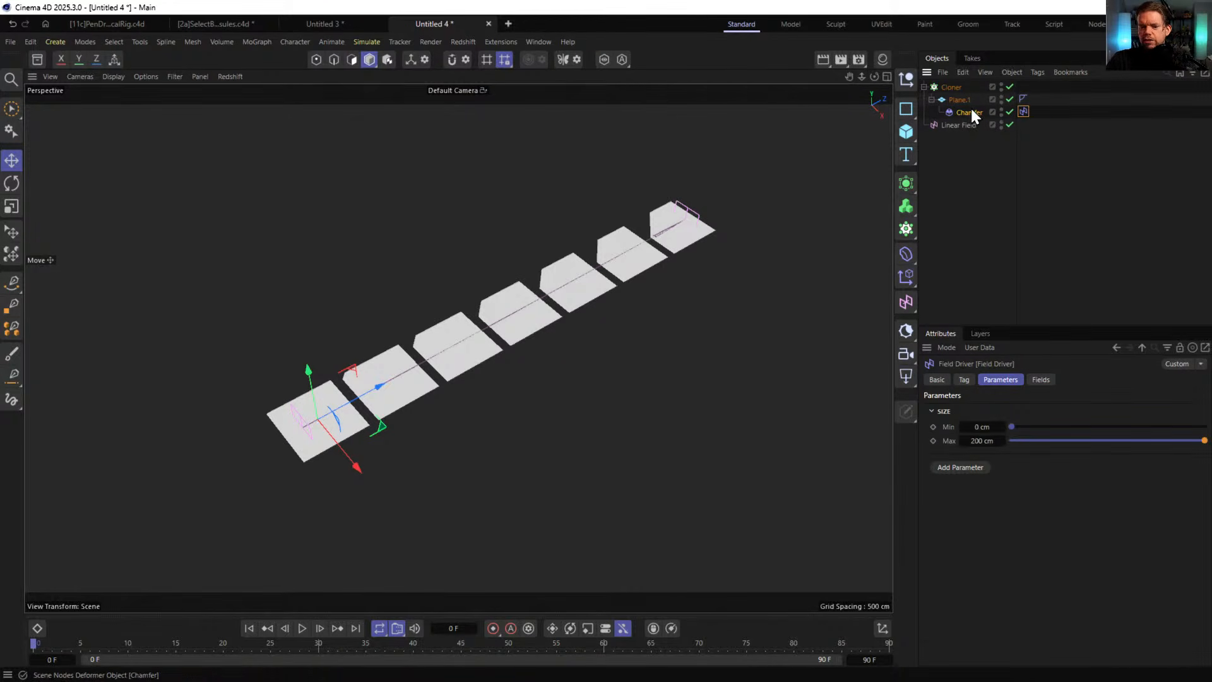
pyautogui.moveTo(969, 108); pyautogui.dragTo(961, 120)
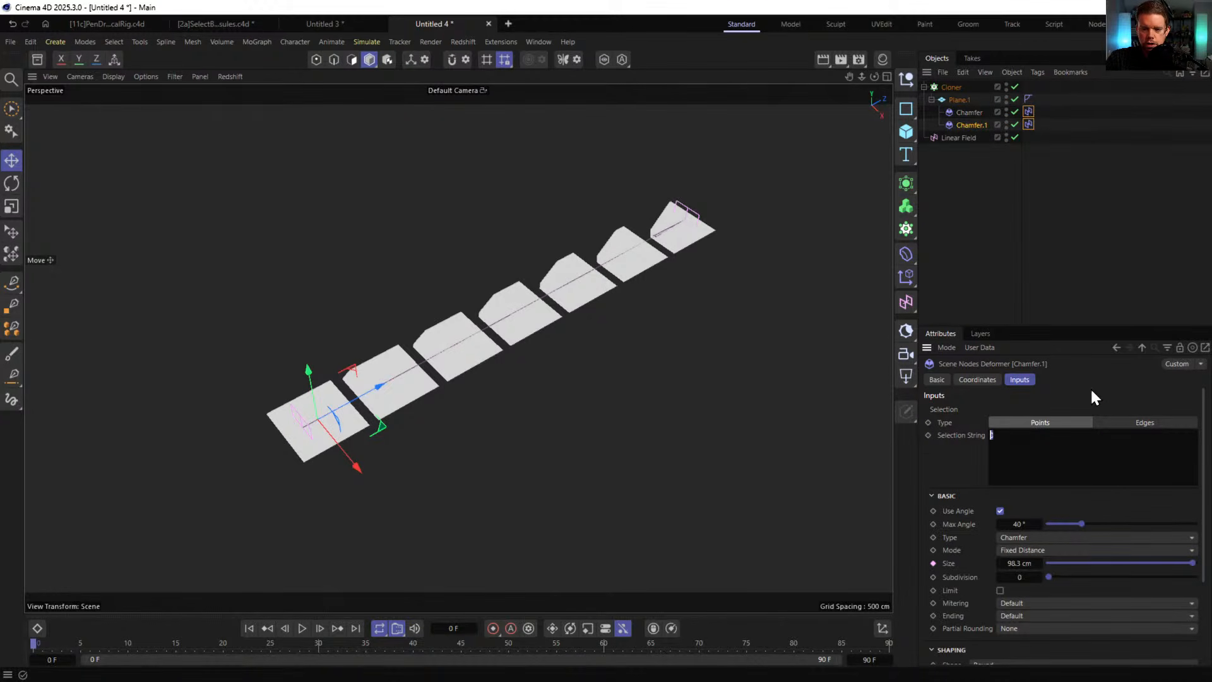
pyautogui.write('1')
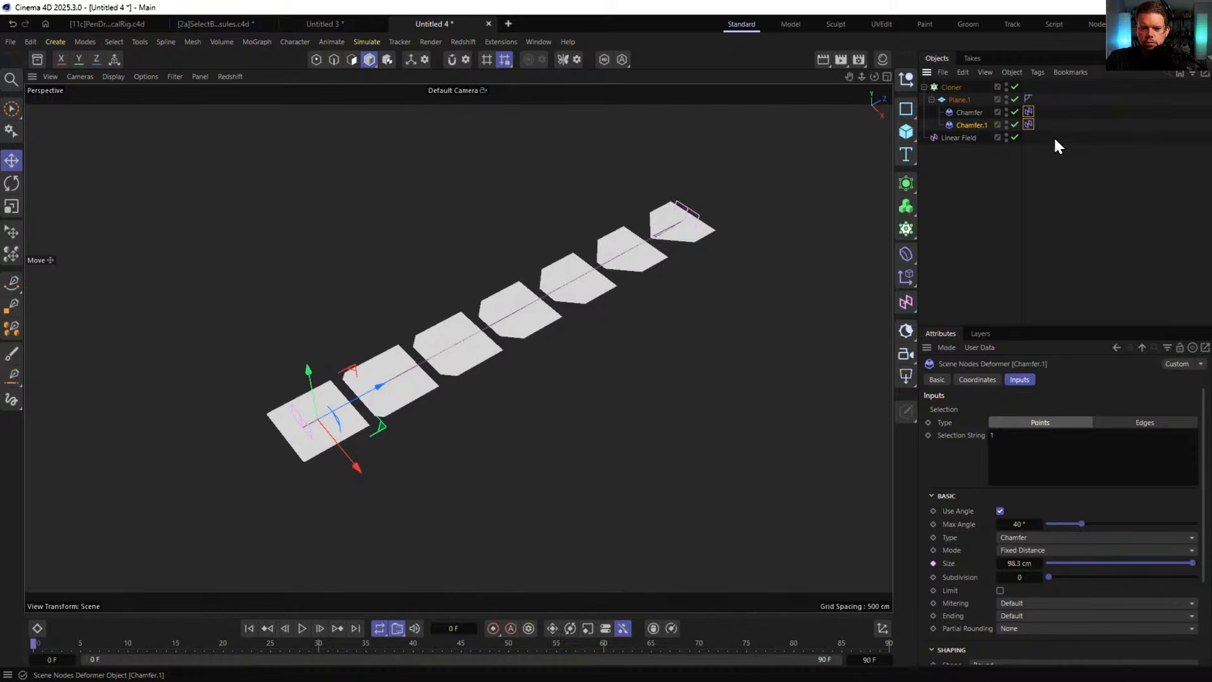
# - Make two more copies of the Chamfer deformer with point Selection Strings 2 and 3, covering the plane's remaining corners
pyautogui.keyDown('ctrl'); pyautogui.moveTo(968, 122); pyautogui.dragTo(969, 137); pyautogui.keyUp('ctrl')
pyautogui.moveTo(1030, 447); pyautogui.dragTo(939, 426)
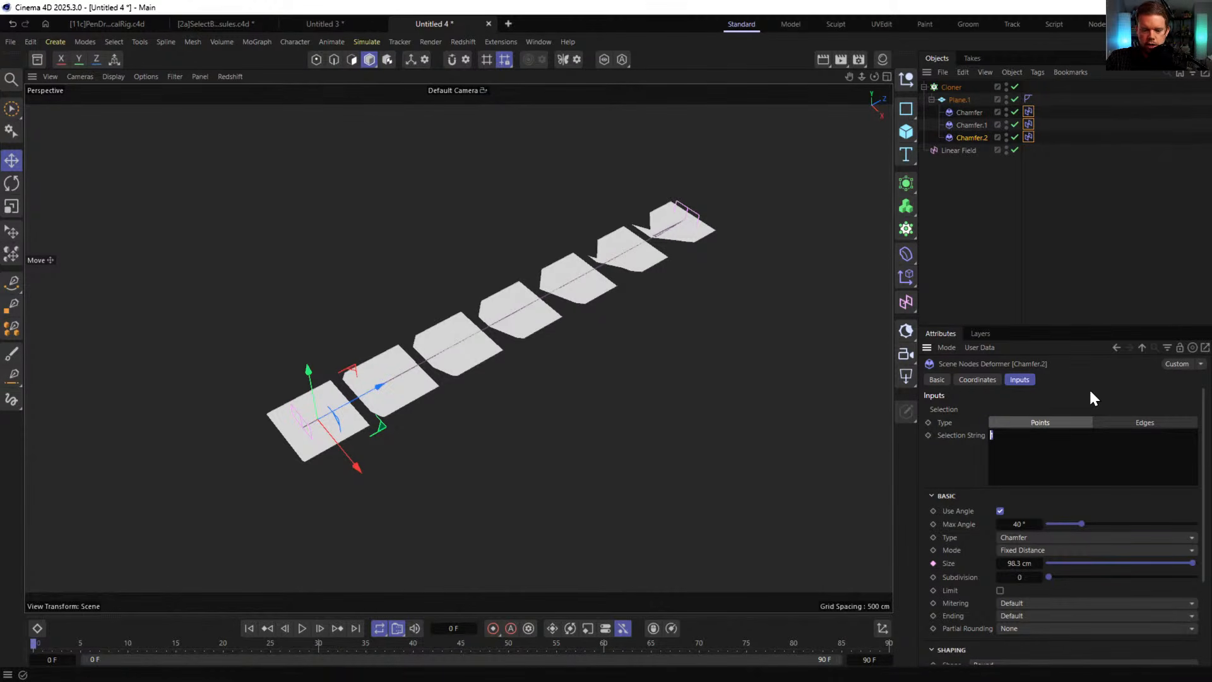
pyautogui.write('2')
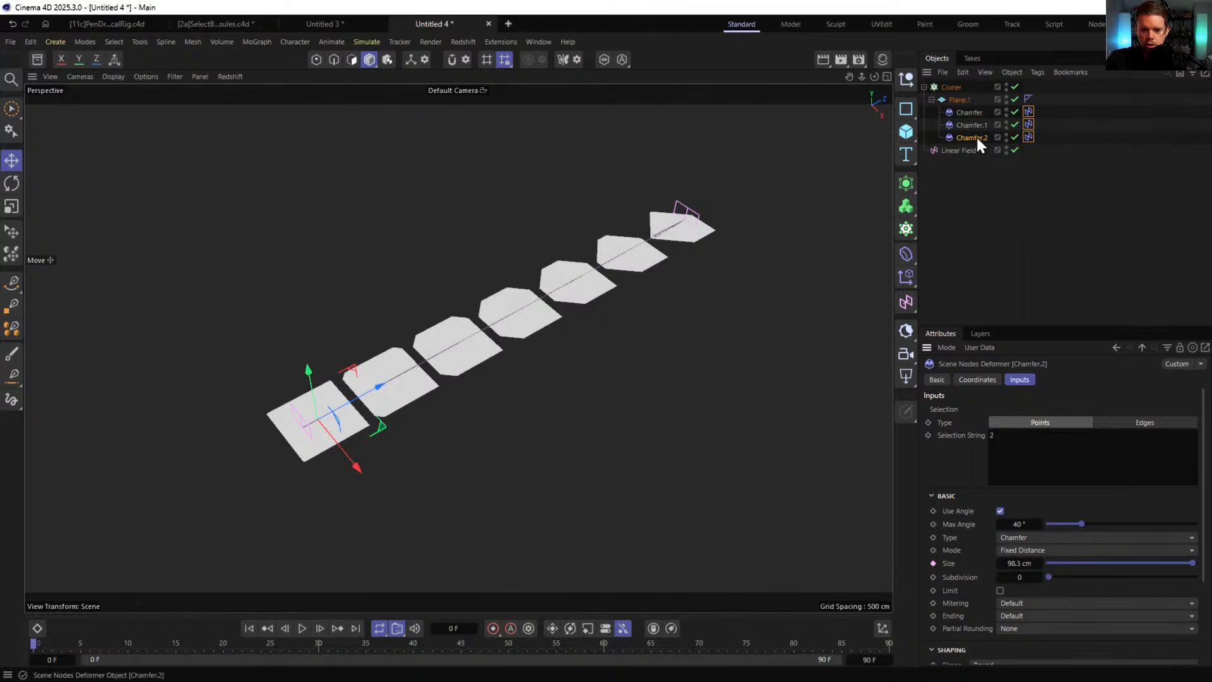
pyautogui.keyDown('ctrl'); pyautogui.moveTo(976, 136); pyautogui.dragTo(966, 142); pyautogui.keyUp('ctrl')
pyautogui.moveTo(1079, 477); pyautogui.dragTo(962, 434)
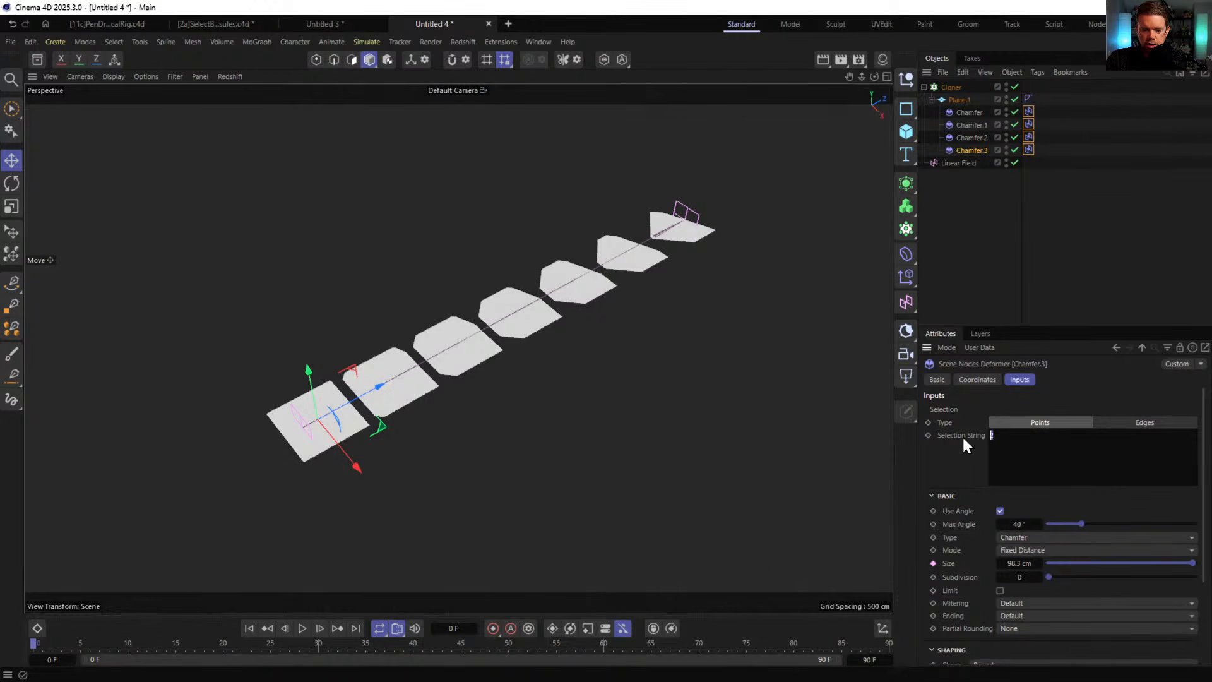
pyautogui.write('3')
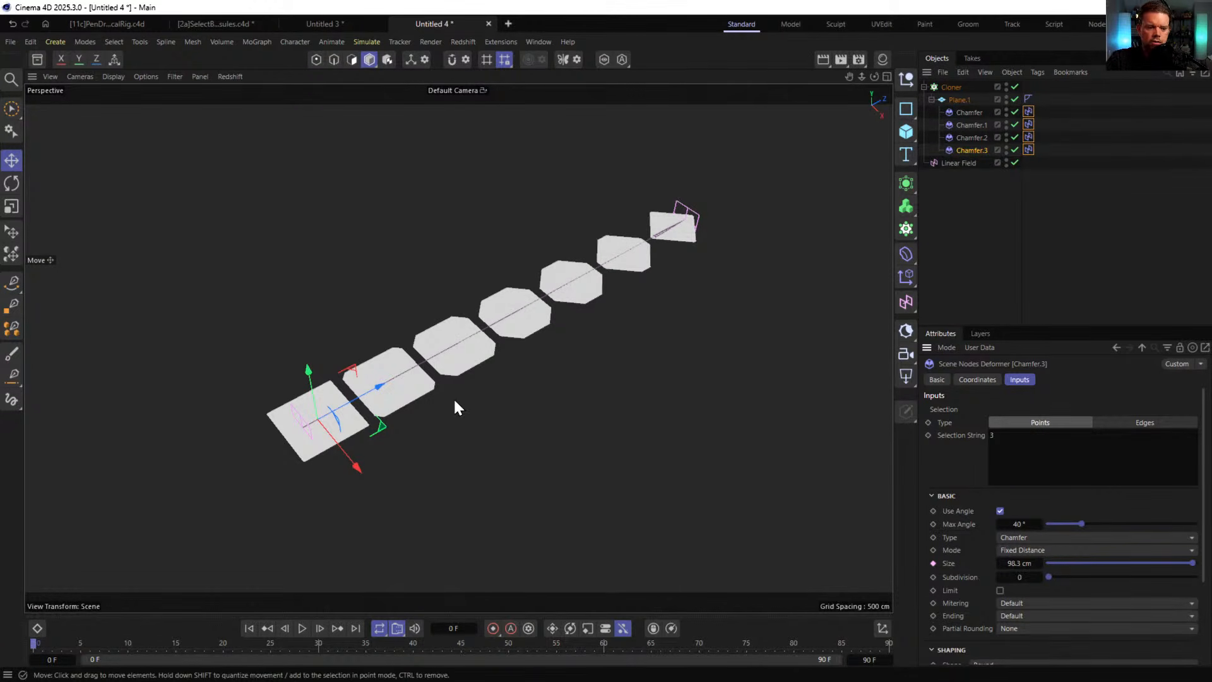
# - Test the four chamfers by shifting the Linear Field along the row of clones
pyautogui.click(944, 164)
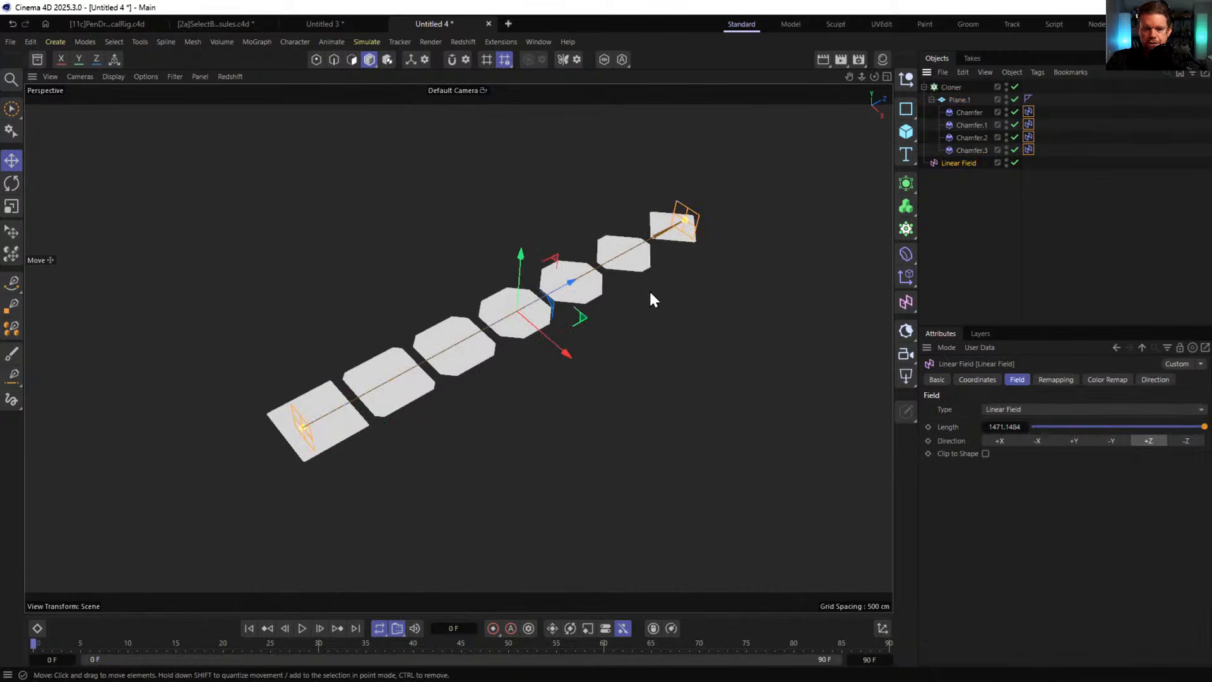
pyautogui.moveTo(571, 283); pyautogui.dragTo(267, 328)
pyautogui.moveTo(681, 236)
pyautogui.mouseDown()
pyautogui.moveTo(823, 203)
pyautogui.moveTo(632, 227)
pyautogui.moveTo(536, 290)
pyautogui.moveTo(657, 213)
pyautogui.mouseUp()
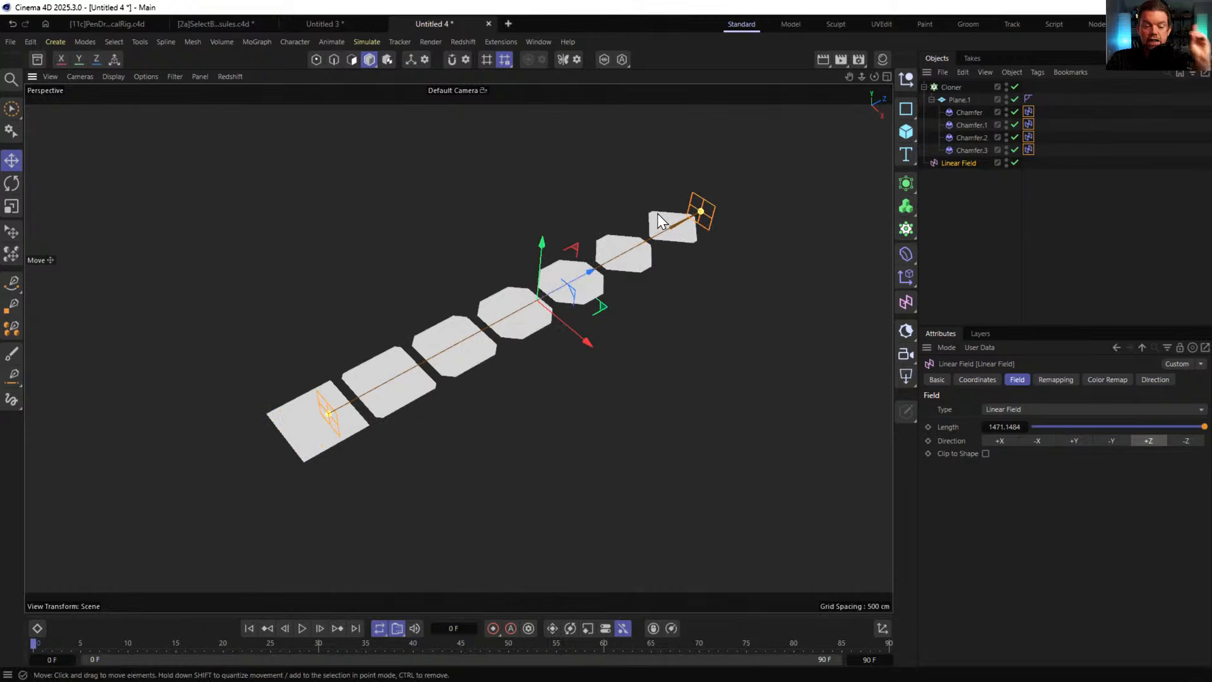
# - Replace the Linear Field with one Random Field shared by all four Chamfer Field Drivers, placed outside the Cloner
pyautogui.press('Delete')
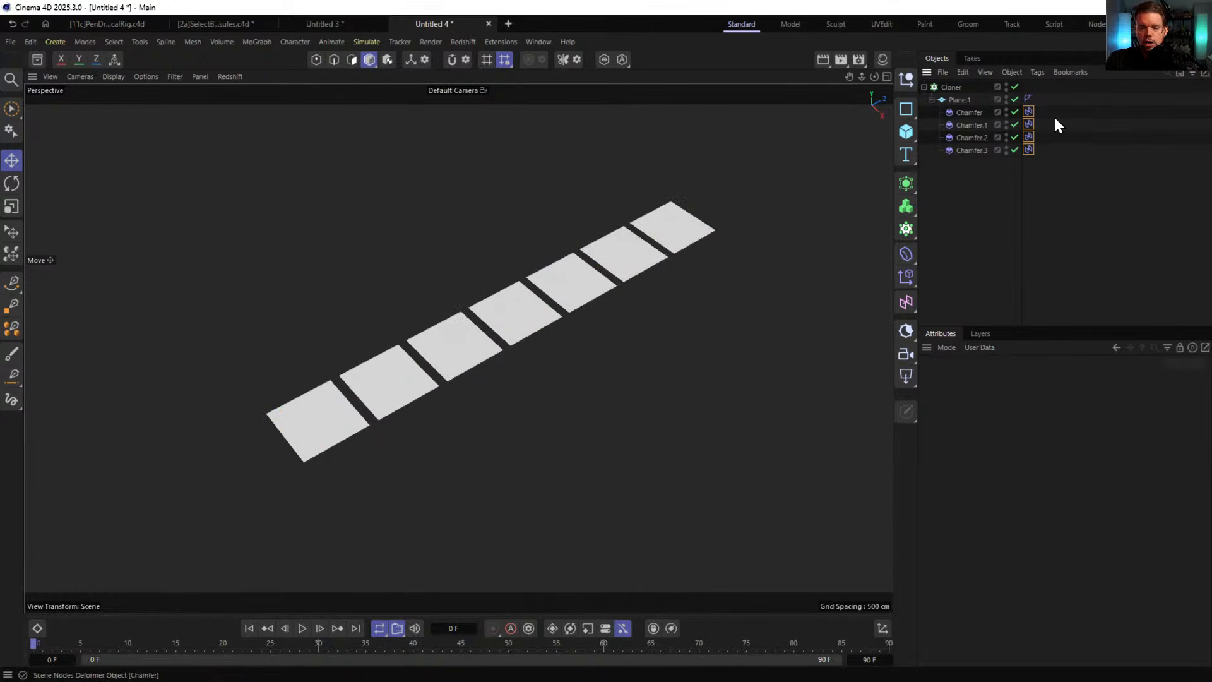
pyautogui.click(1028, 149)
pyautogui.click(1040, 379)
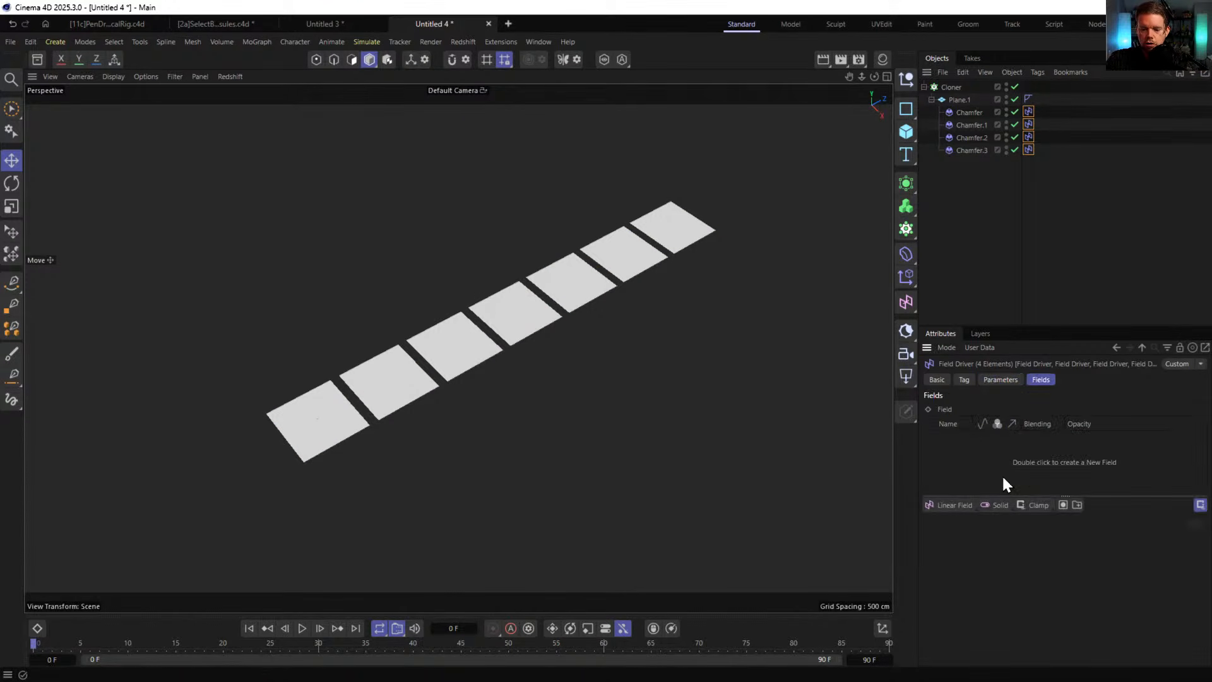
pyautogui.click(963, 507)
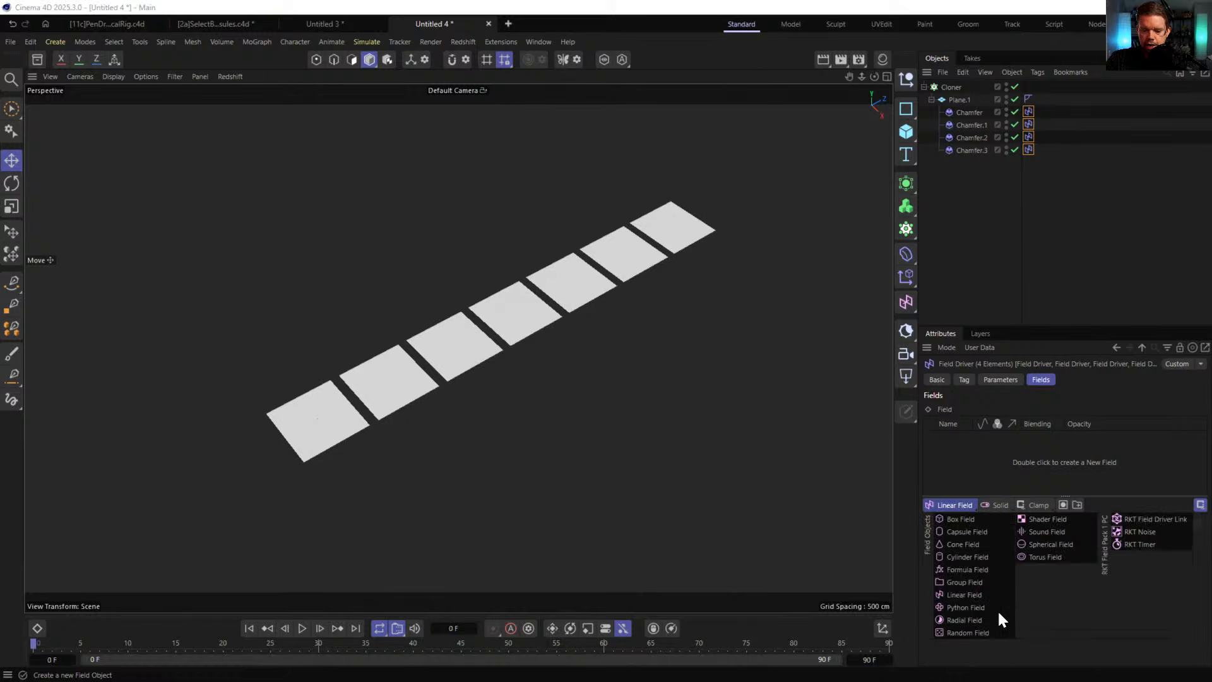
pyautogui.click(976, 632)
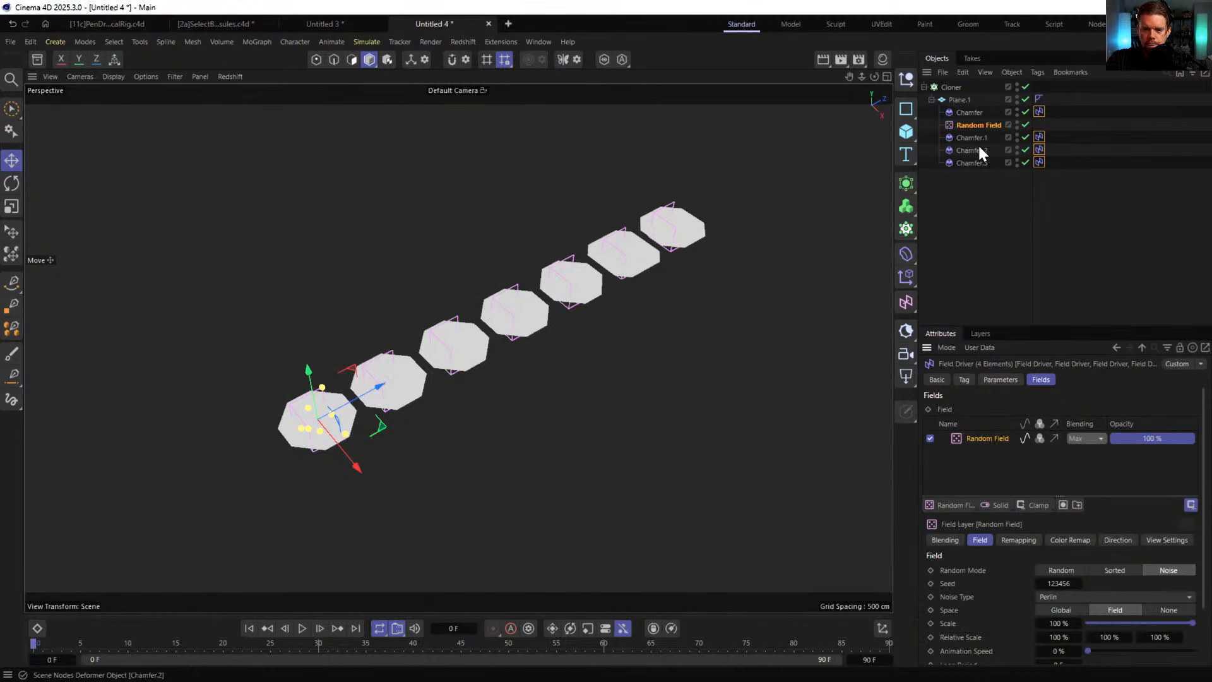
pyautogui.click(978, 125)
pyautogui.moveTo(988, 142); pyautogui.dragTo(984, 237)
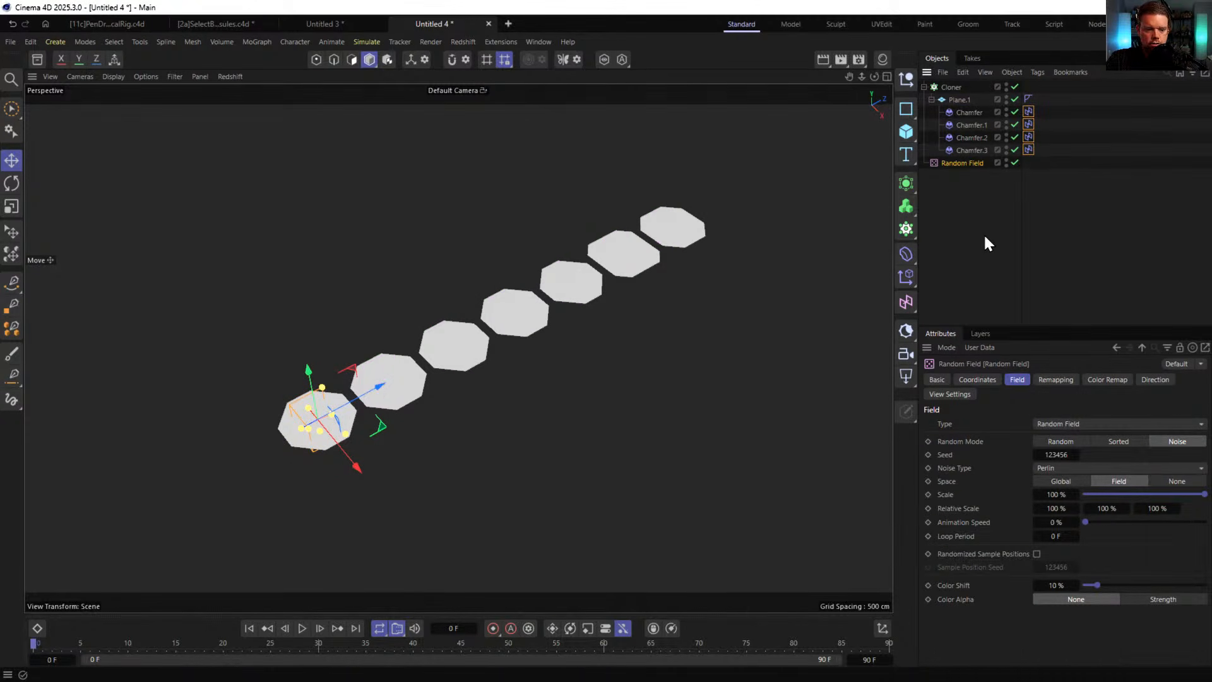
# - Set the Random Field's Scale to 15 % and try out Randomized Sample Positions
pyautogui.click(1028, 112)
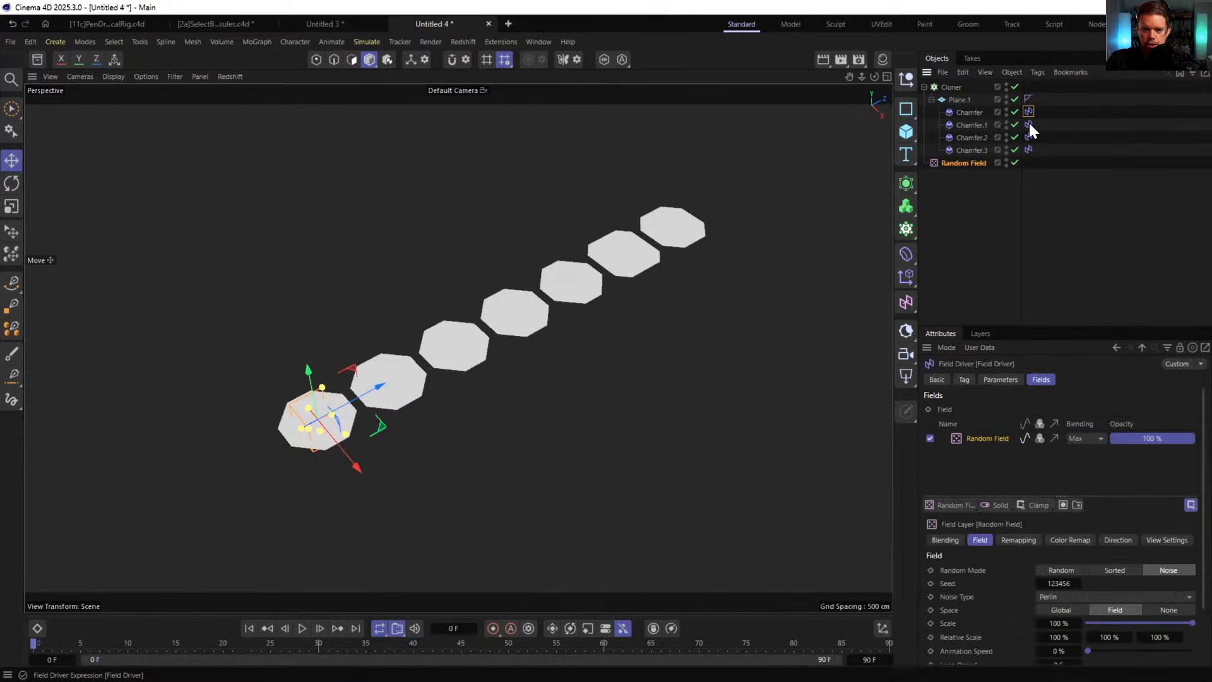
pyautogui.click(1031, 158)
pyautogui.click(966, 166)
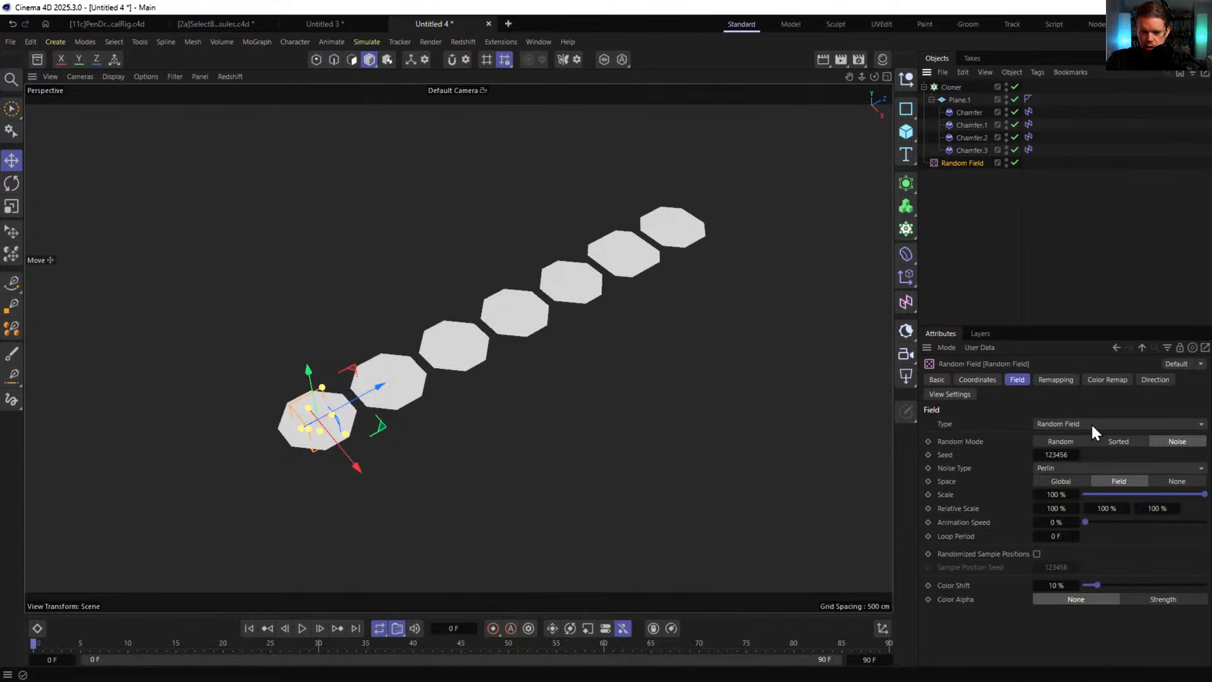
pyautogui.moveTo(1151, 496); pyautogui.dragTo(1104, 495)
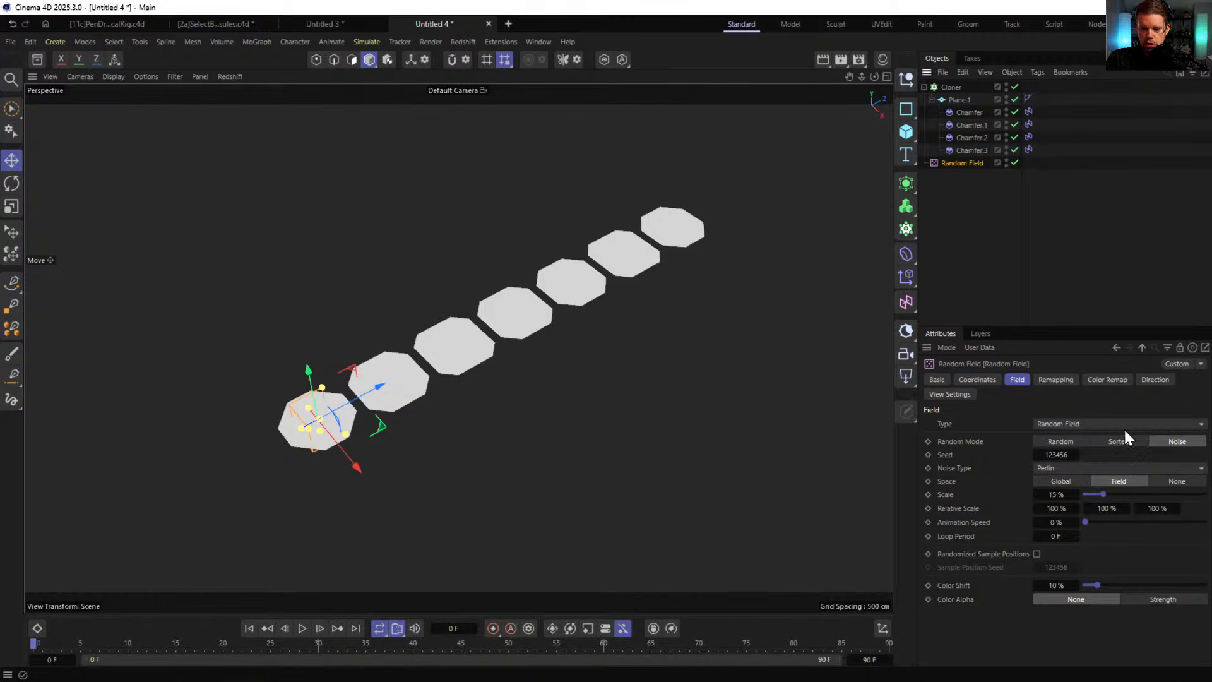
pyautogui.click(977, 379)
pyautogui.click(1017, 379)
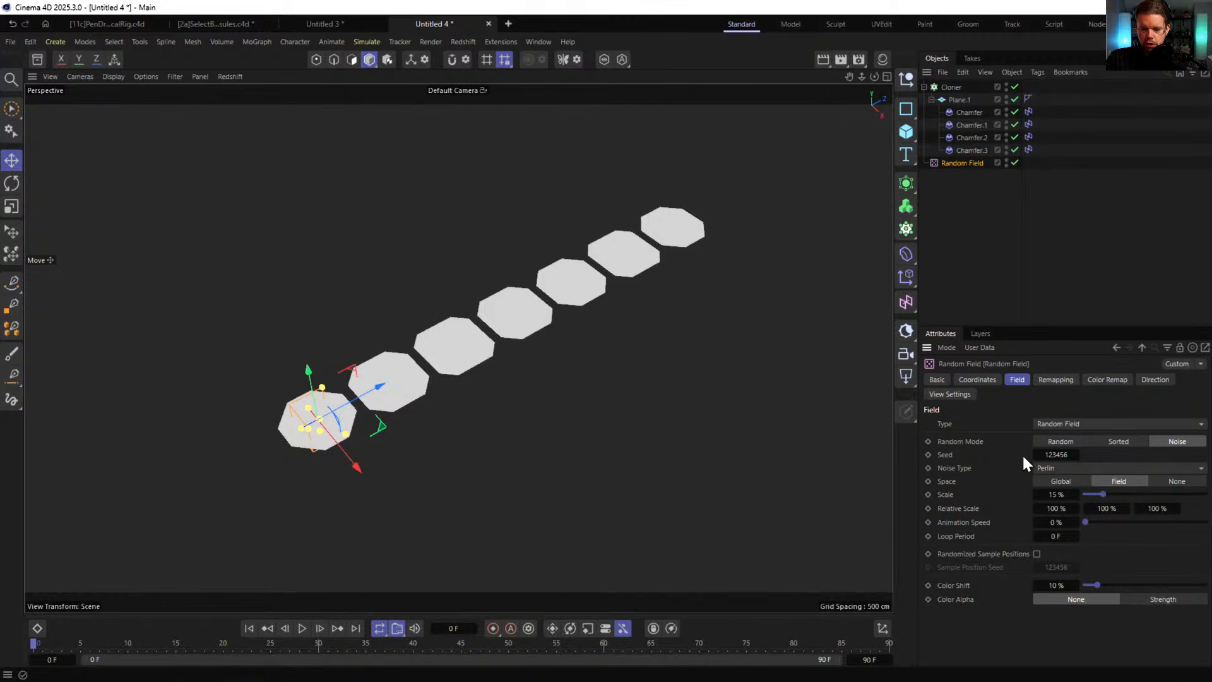
pyautogui.click(1037, 555)
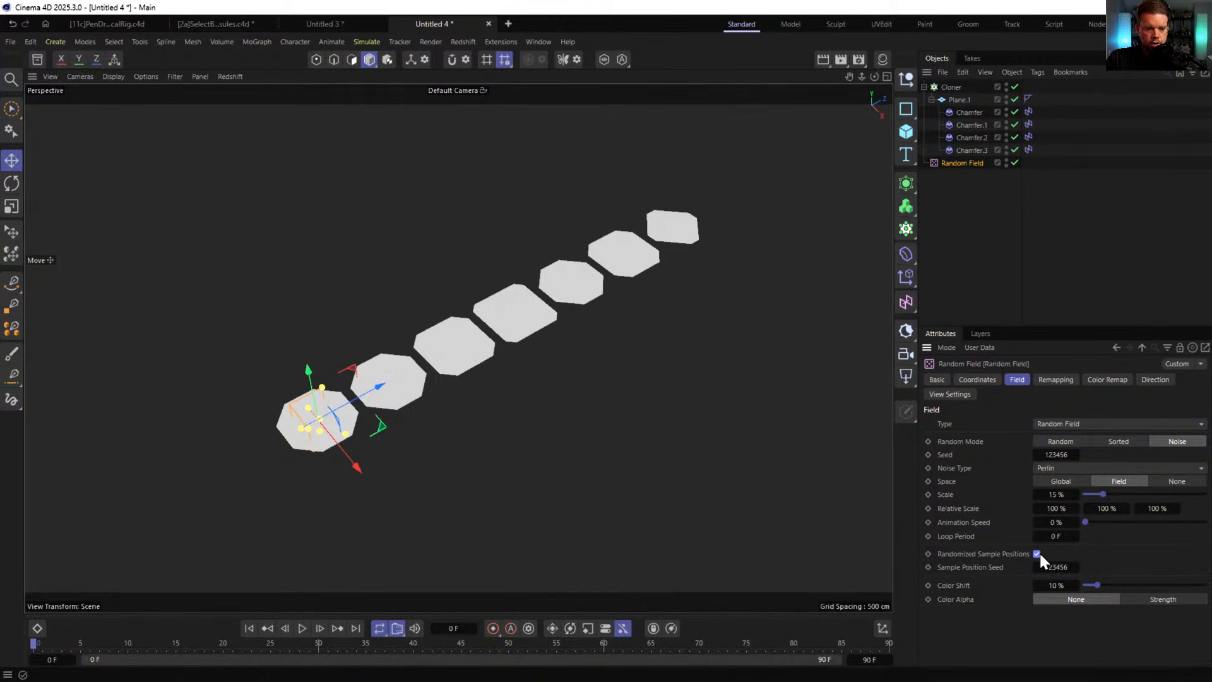
# - Delete the shared Random Field and give the first Chamfer's Field Driver its own Random Field
pyautogui.click(1028, 111)
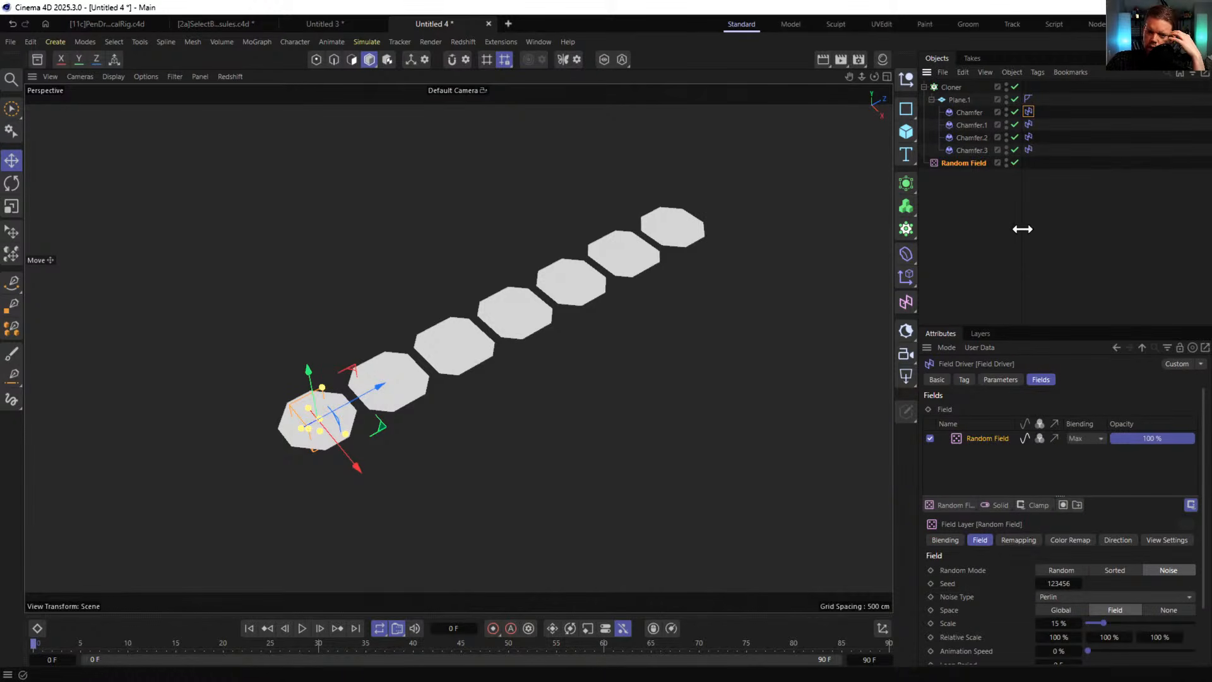
pyautogui.scroll(-2, 991, 581)
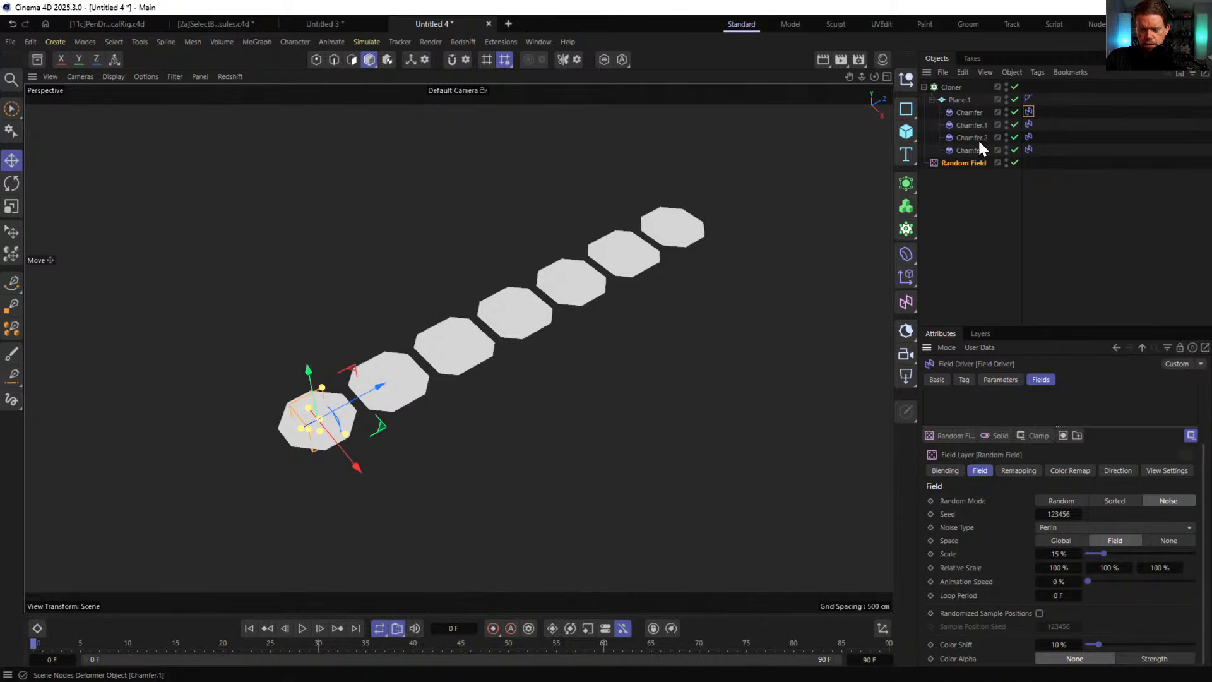
pyautogui.click(964, 164)
pyautogui.moveTo(963, 163); pyautogui.dragTo(1027, 112)
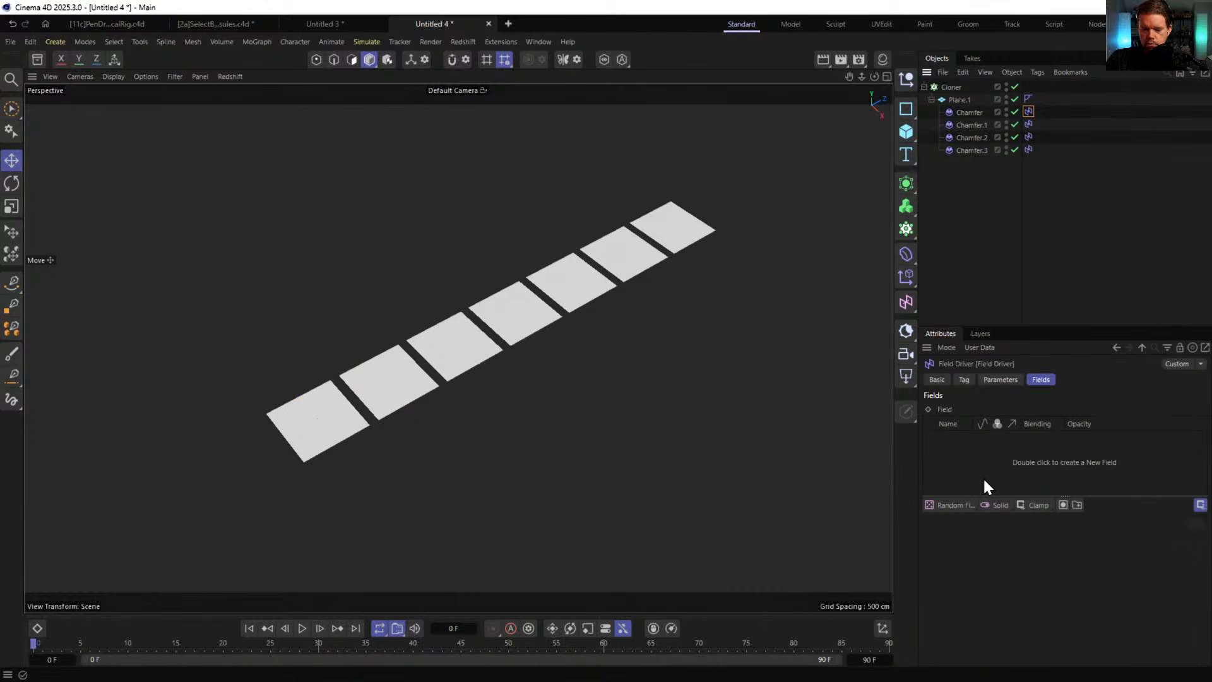
pyautogui.click(953, 503)
# - Add a separate Random Field to each Field Driver of Chamfer.1, Chamfer.2 and Chamfer.3
pyautogui.click(1029, 125)
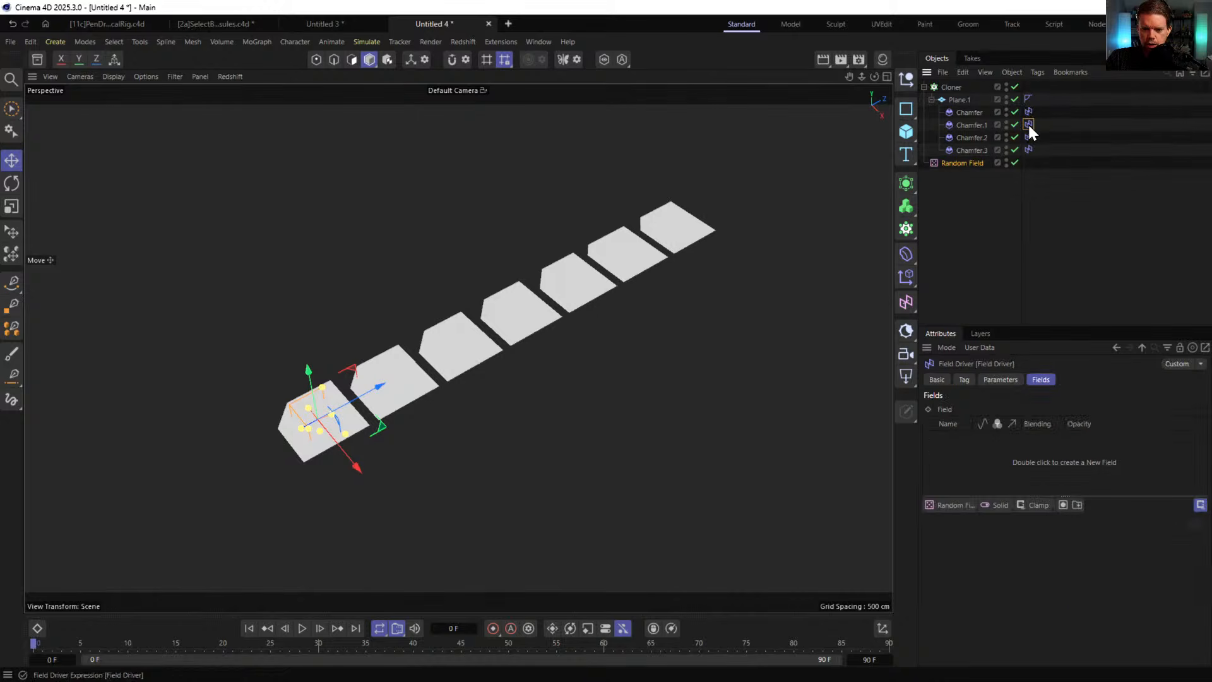
pyautogui.click(956, 505)
pyautogui.click(1040, 150)
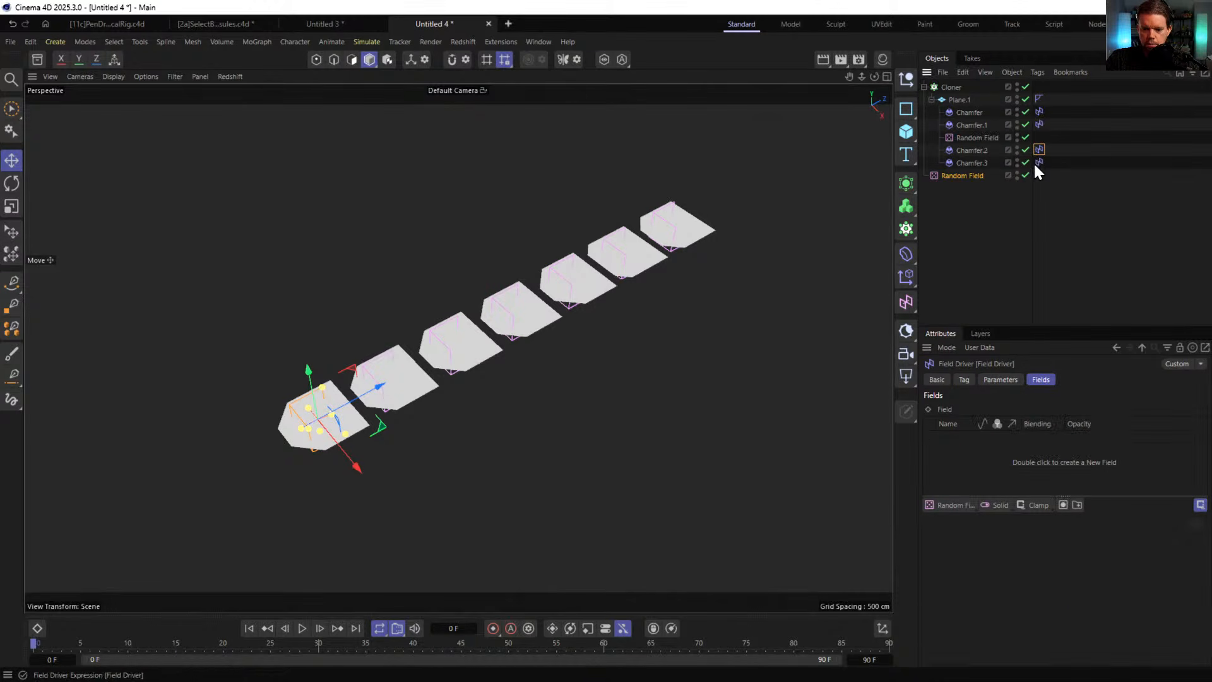
pyautogui.click(958, 503)
pyautogui.click(1045, 175)
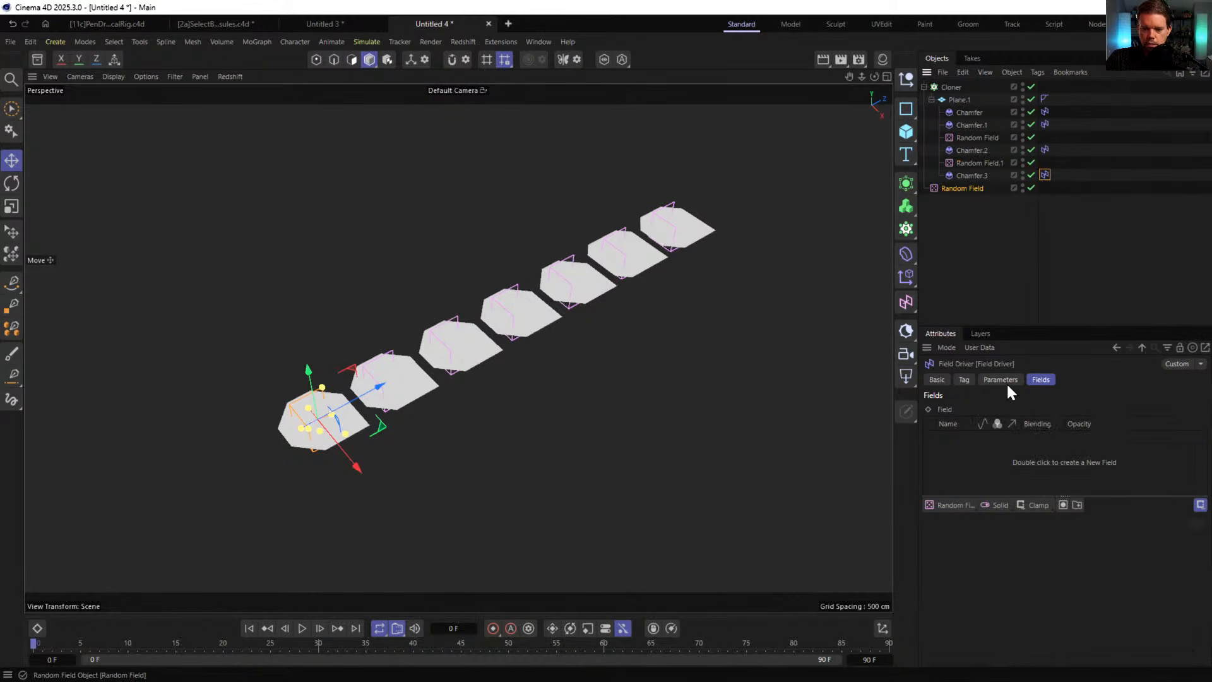
pyautogui.click(956, 503)
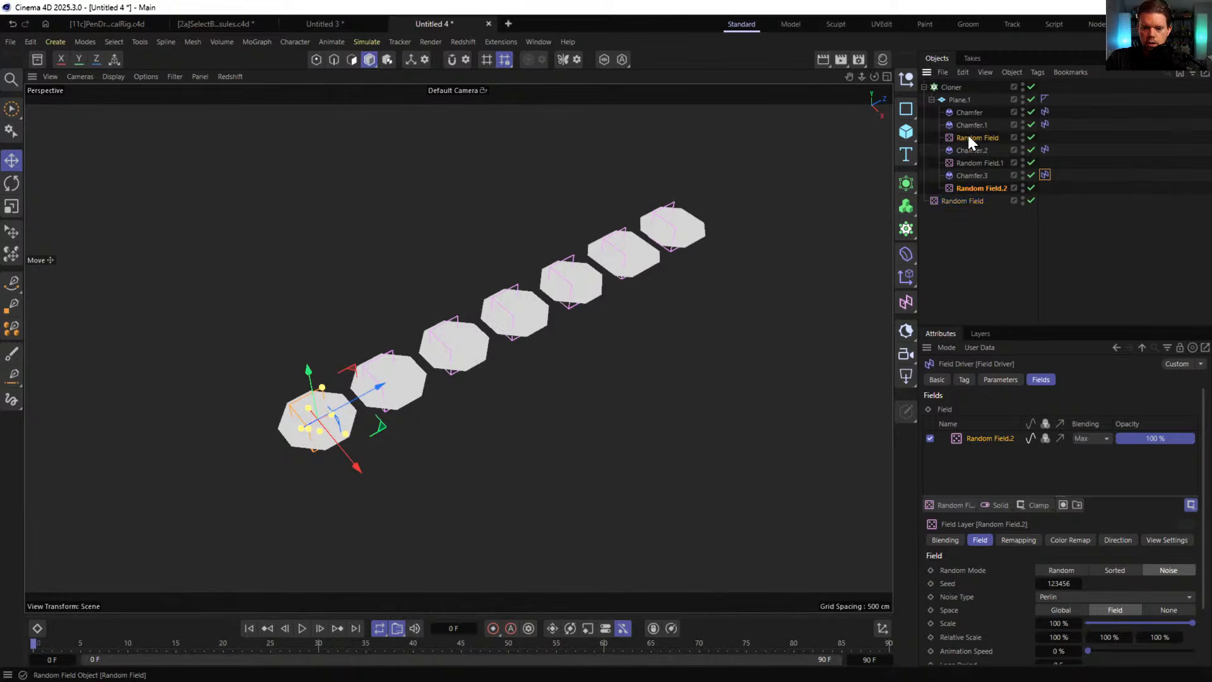
# - Move the remaining Random Fields out of the Plane.1 hierarchy to the root level of the scene, below the Cloner
pyautogui.moveTo(972, 137); pyautogui.dragTo(982, 290)
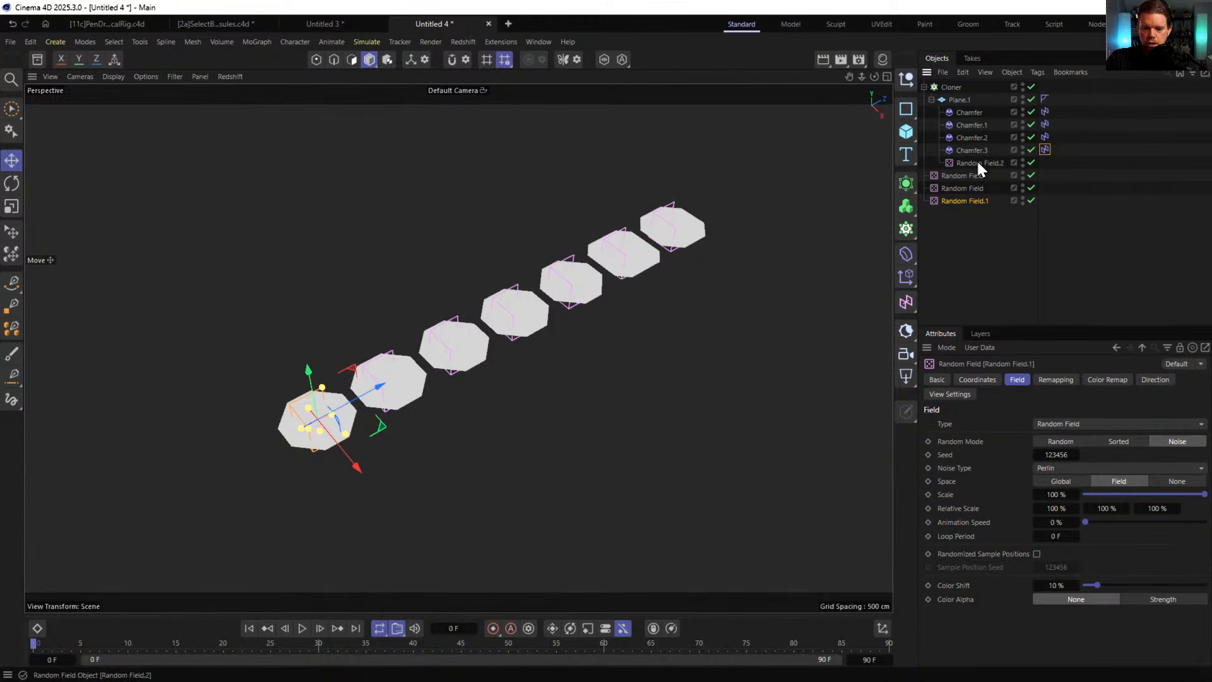
pyautogui.moveTo(976, 161); pyautogui.dragTo(974, 308)
pyautogui.click(962, 172)
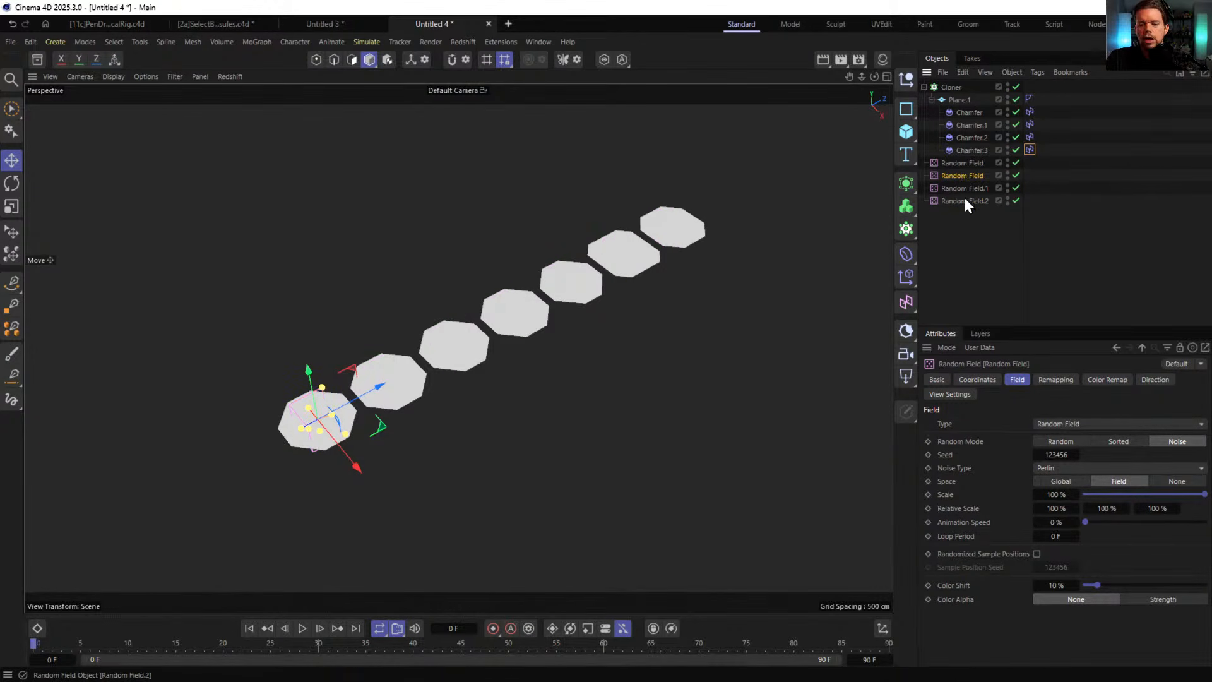
# - Give the lower three Random Fields differing Seeds: 125 for the second Random Field, 52714 for Random Field.1 and 821 for Random Field.2
pyautogui.moveTo(971, 222); pyautogui.dragTo(958, 179)
pyautogui.doubleClick(1057, 452)
pyautogui.write('125')
pyautogui.press('Return')
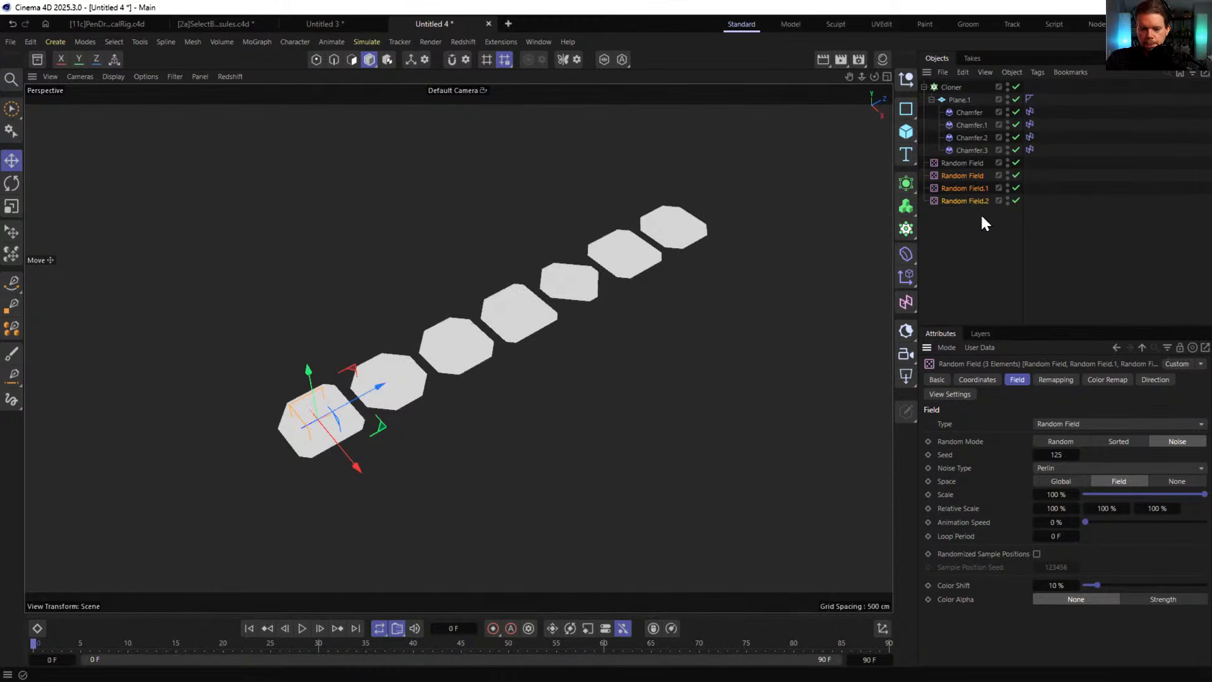
pyautogui.keyDown('ctrl'); pyautogui.click(968, 175); pyautogui.keyUp('ctrl')
pyautogui.doubleClick(1056, 455)
pyautogui.write('52')
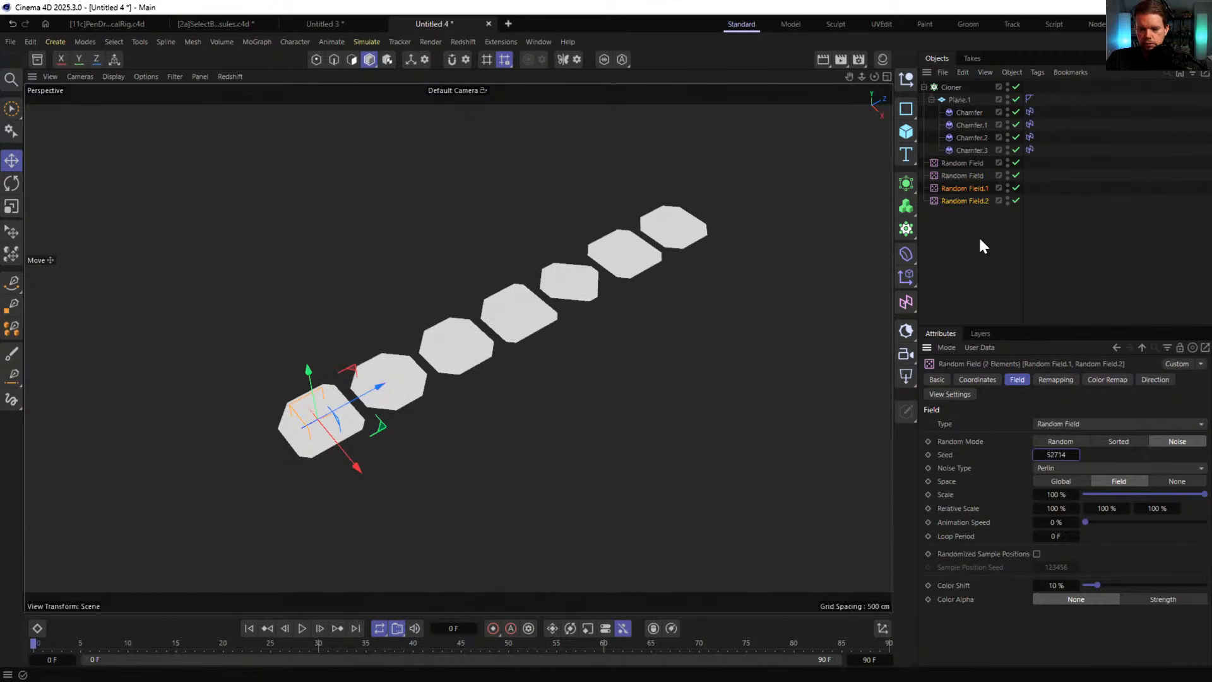
pyautogui.write('714')
pyautogui.press('Return')
pyautogui.keyDown('ctrl'); pyautogui.click(975, 188); pyautogui.keyUp('ctrl')
pyautogui.doubleClick(1052, 455)
pyautogui.write('821')
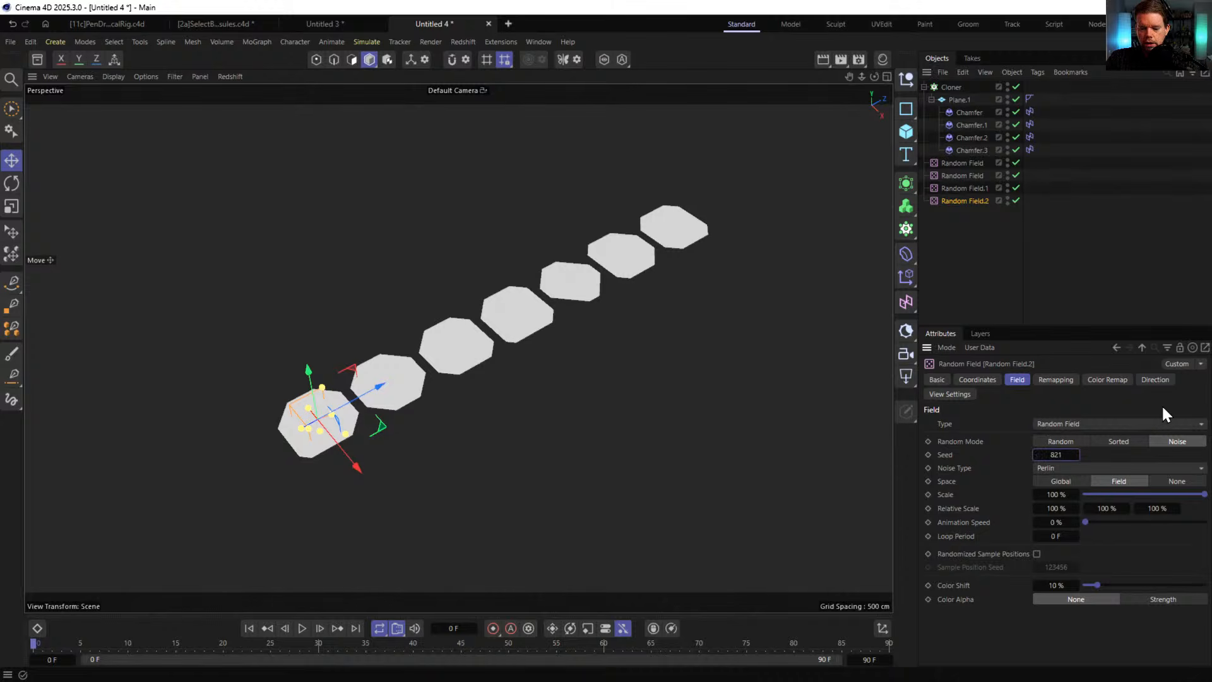
pyautogui.press('Return')
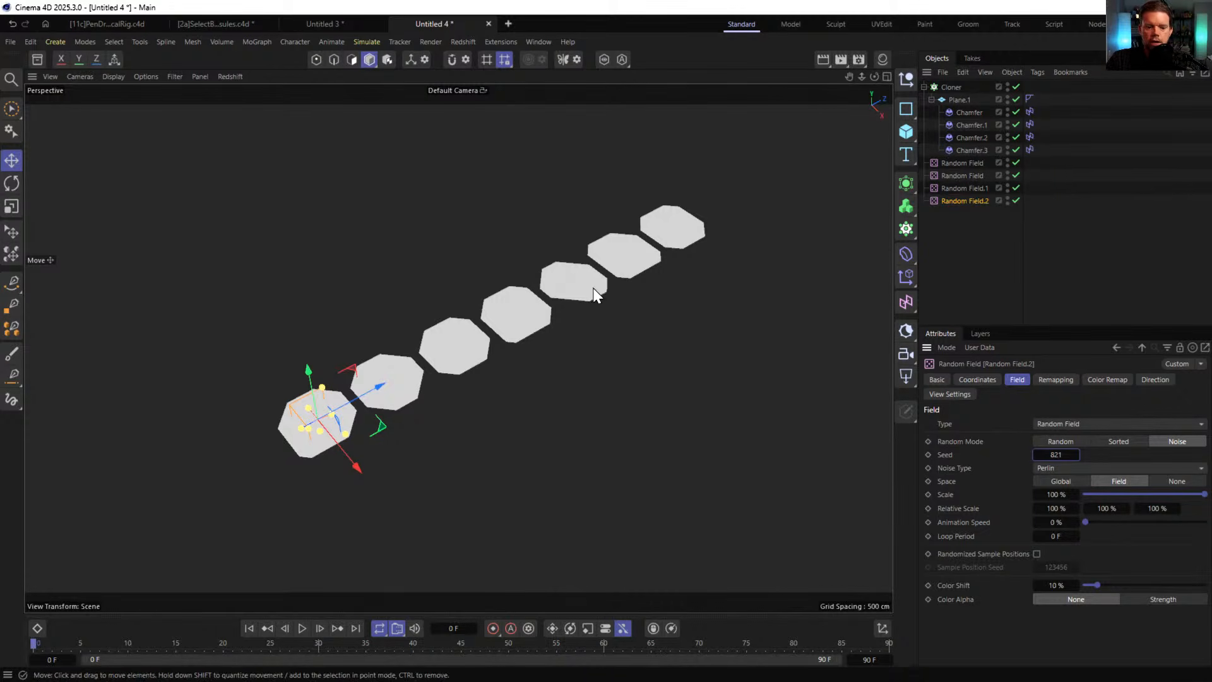
# - Try out other Scale values such as 70 % on all four Random Fields and return the Scale to 100 %
pyautogui.keyDown('alt'); pyautogui.moveTo(592, 288); pyautogui.dragTo(553, 377); pyautogui.keyUp('alt')
pyautogui.moveTo(709, 230)
pyautogui.keyDown('alt'); pyautogui.mouseDown()
pyautogui.moveTo(642, 249)
pyautogui.moveTo(631, 290)
pyautogui.moveTo(630, 222)
pyautogui.moveTo(619, 214)
pyautogui.moveTo(599, 248)
pyautogui.moveTo(588, 218)
pyautogui.moveTo(619, 246)
pyautogui.moveTo(572, 275)
pyautogui.moveTo(562, 240)
pyautogui.moveTo(568, 259)
pyautogui.mouseUp(); pyautogui.keyUp('alt')
pyautogui.moveTo(972, 238); pyautogui.dragTo(945, 166)
pyautogui.click(1044, 377)
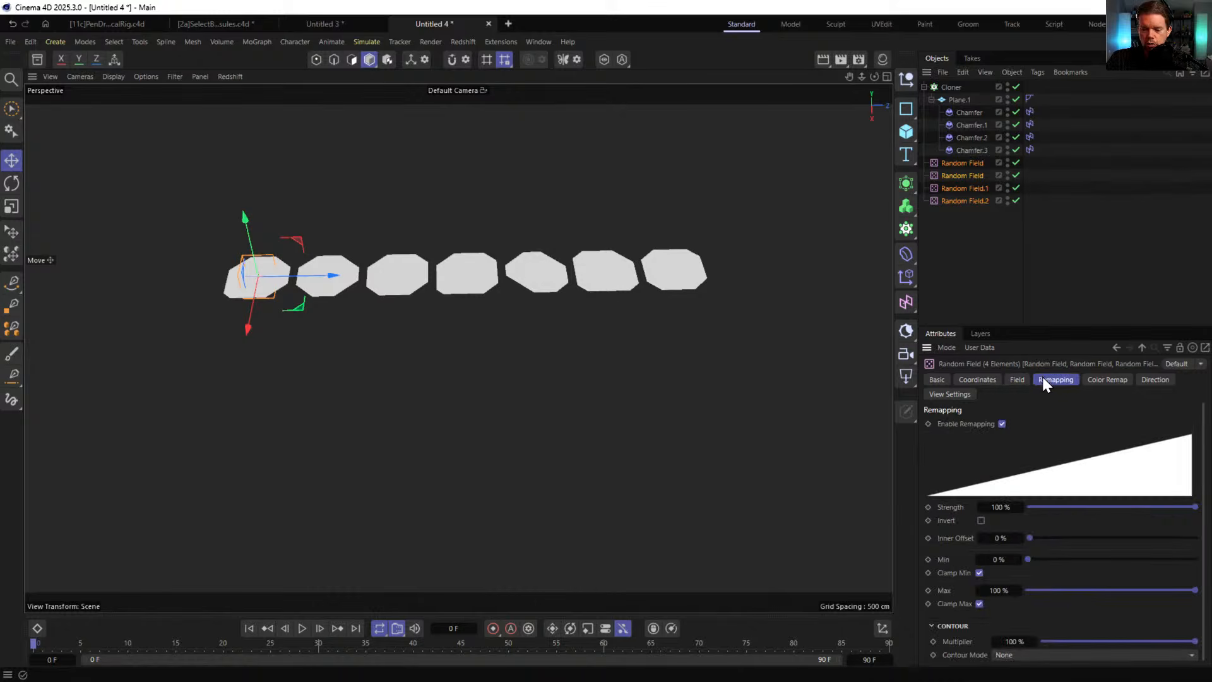
pyautogui.click(1019, 379)
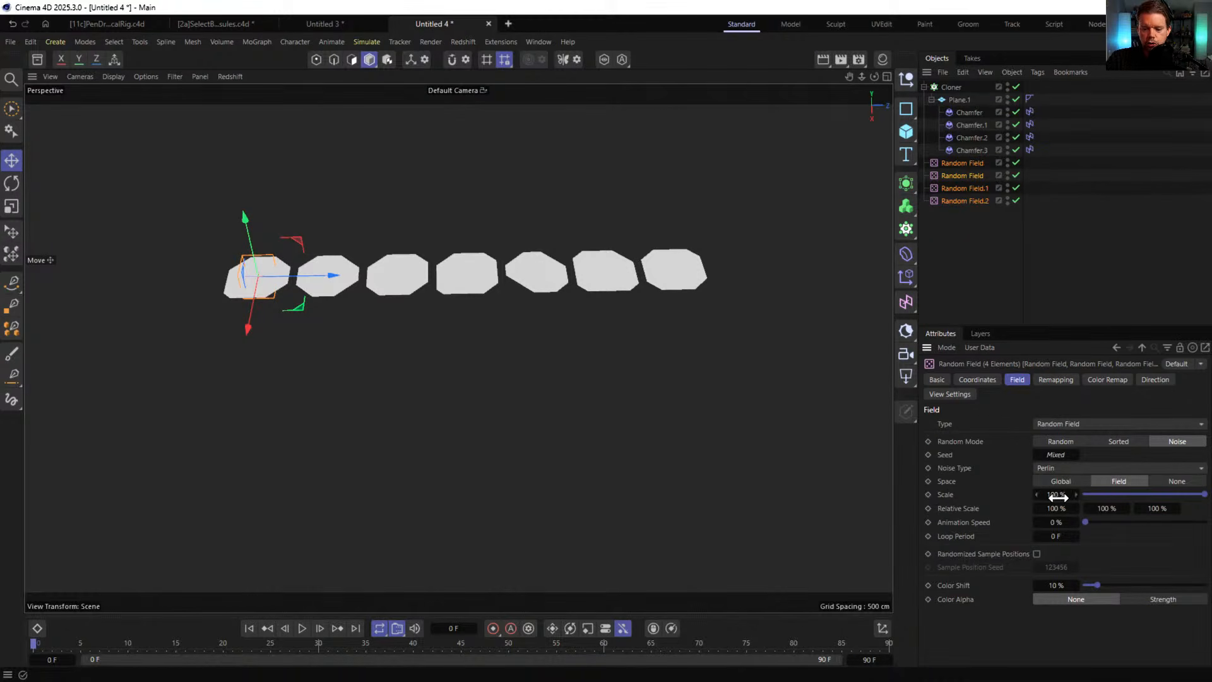
pyautogui.moveTo(1058, 498); pyautogui.dragTo(1168, 495)
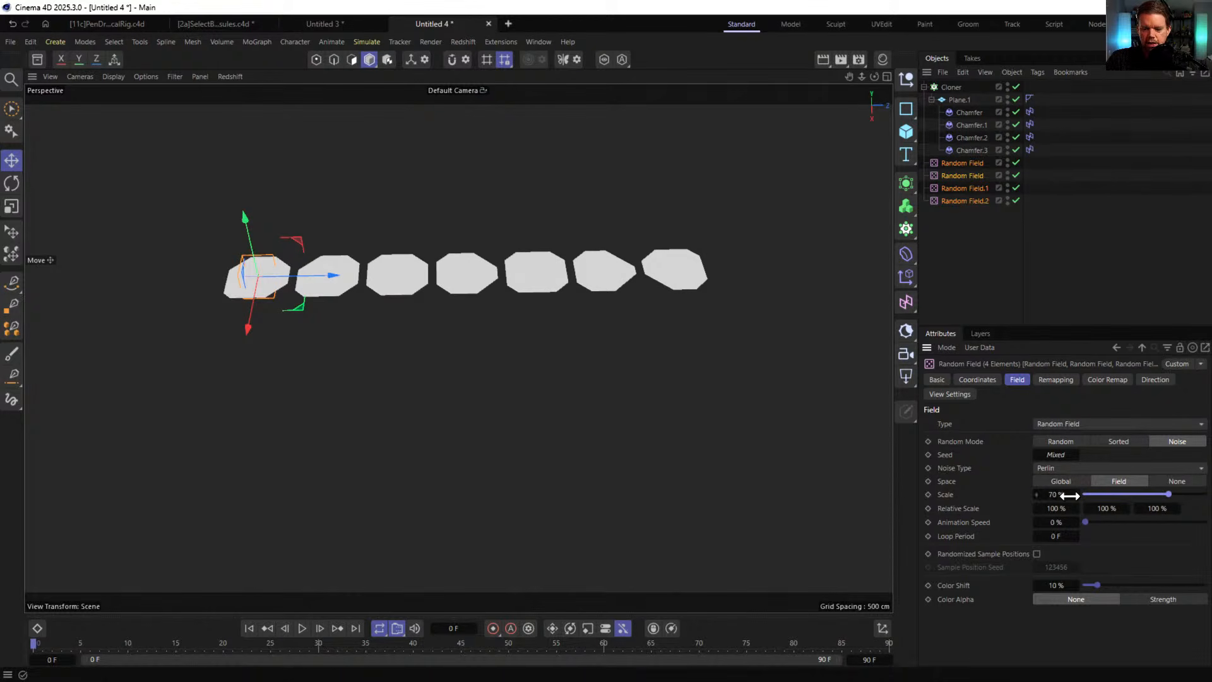
pyautogui.moveTo(1070, 497); pyautogui.dragTo(1074, 492)
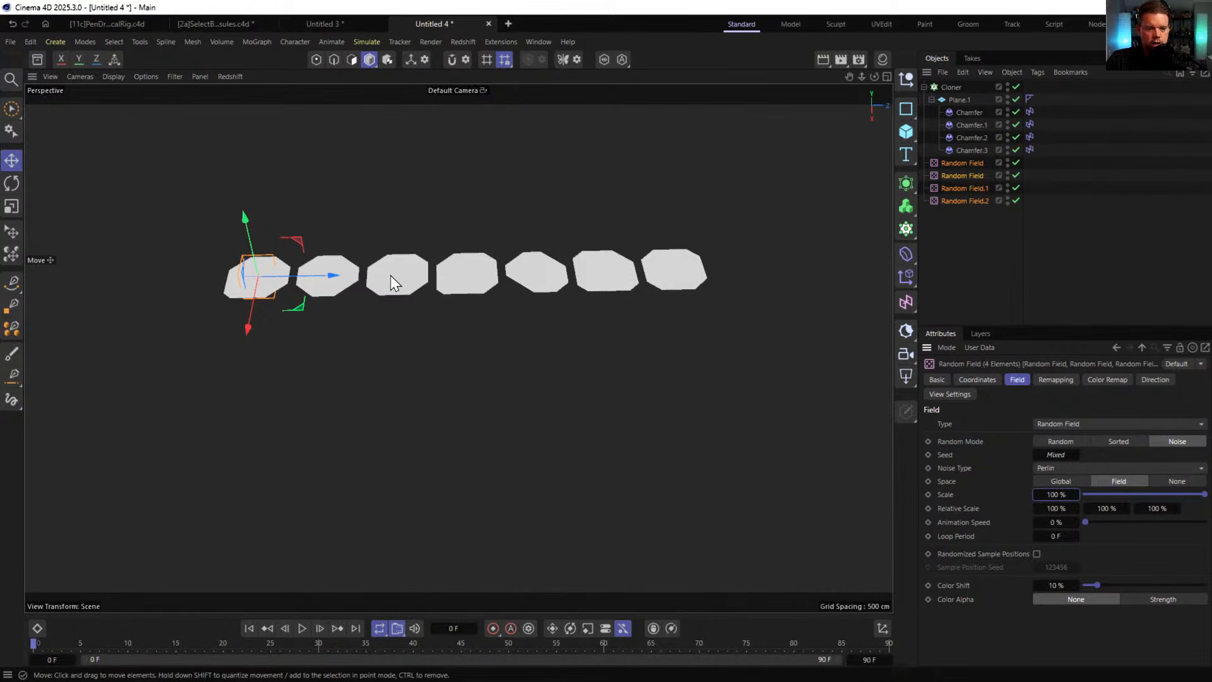
# - Switch the Cloner to Grid mode and set its per-step Size to 450 cm in X and Z
pyautogui.click(951, 84)
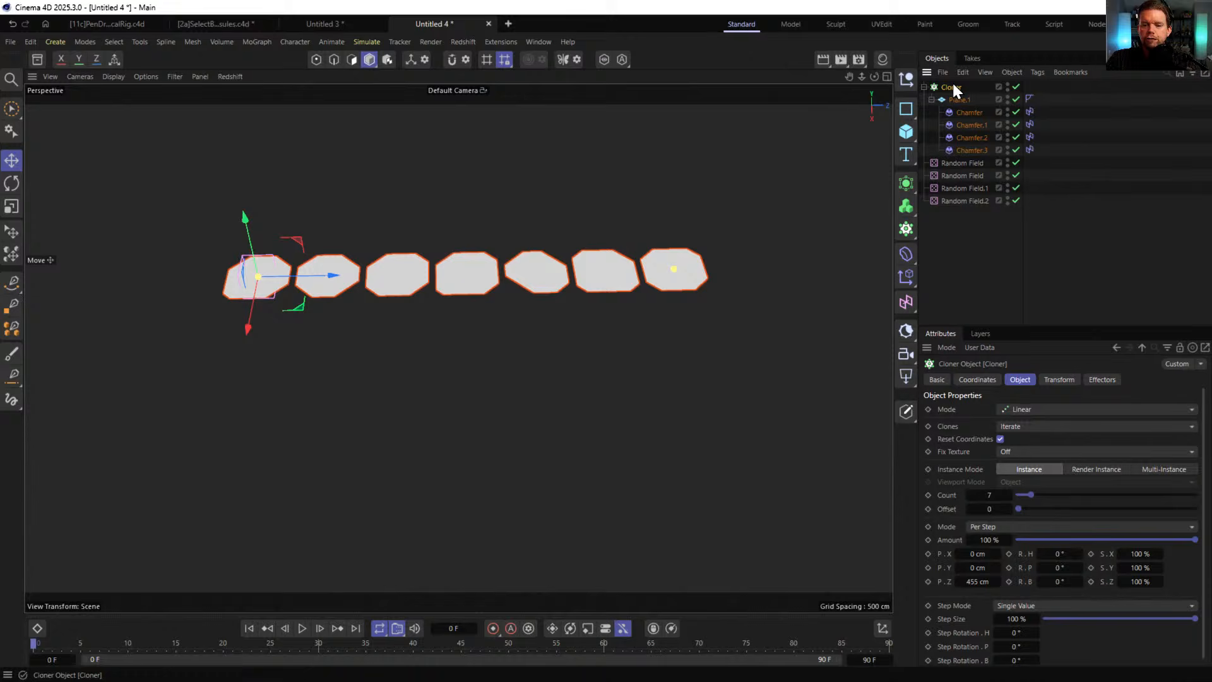
pyautogui.click(1035, 409)
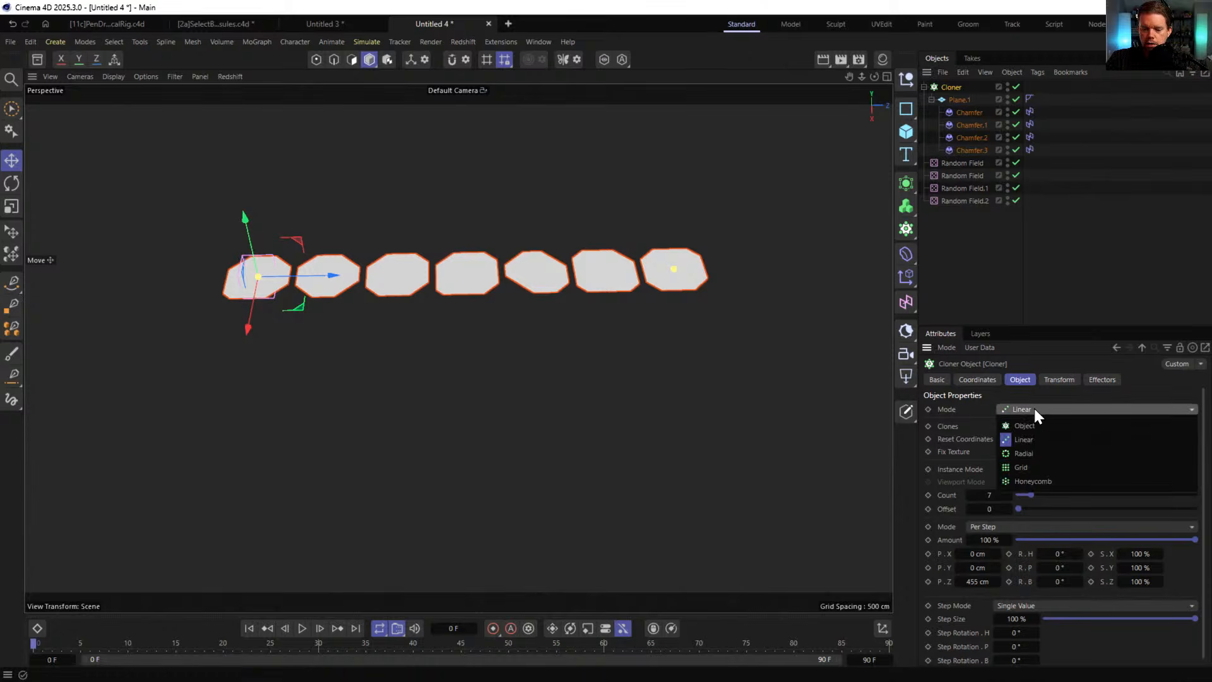
pyautogui.click(1047, 468)
pyautogui.scroll(-2, 419, 350)
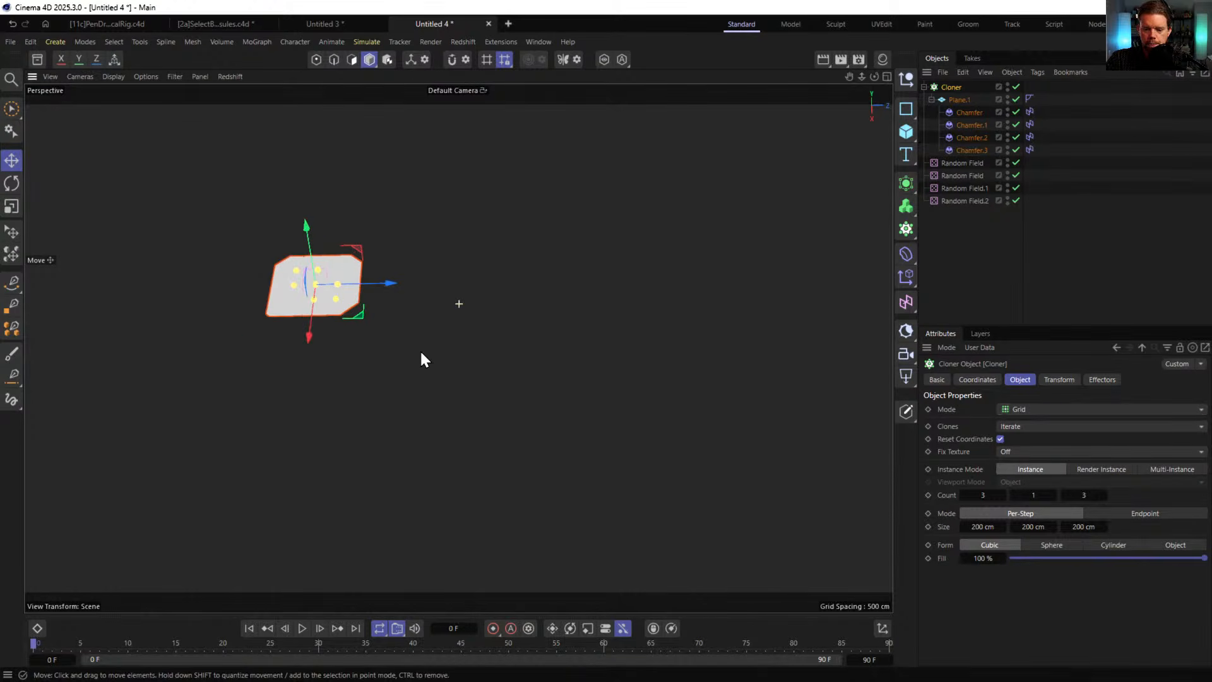
pyautogui.moveTo(990, 522); pyautogui.dragTo(1029, 522)
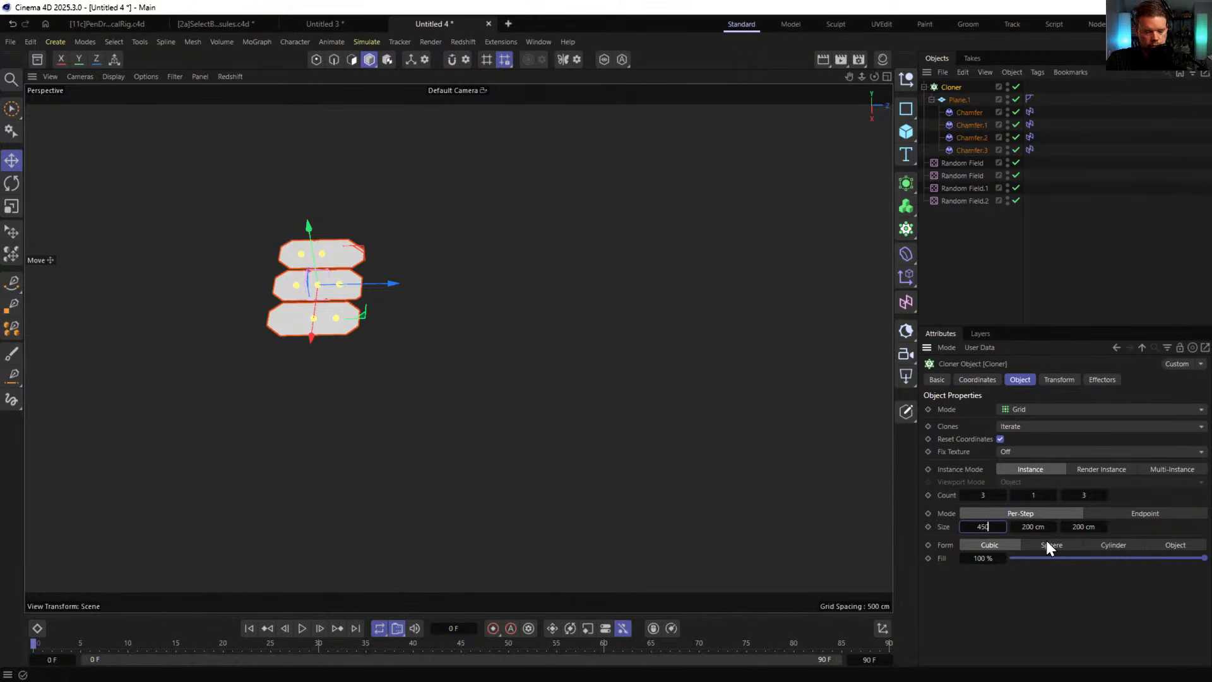
pyautogui.hotkey('ctrl', 'a')
pyautogui.hotkey('ctrl', 'c')
pyautogui.doubleClick(1098, 530)
pyautogui.hotkey('ctrl', 'v')
pyautogui.press('Return')
# - Raise the Cloner's grid Count to 12 by 1 by 12 clones
pyautogui.click(1101, 496)
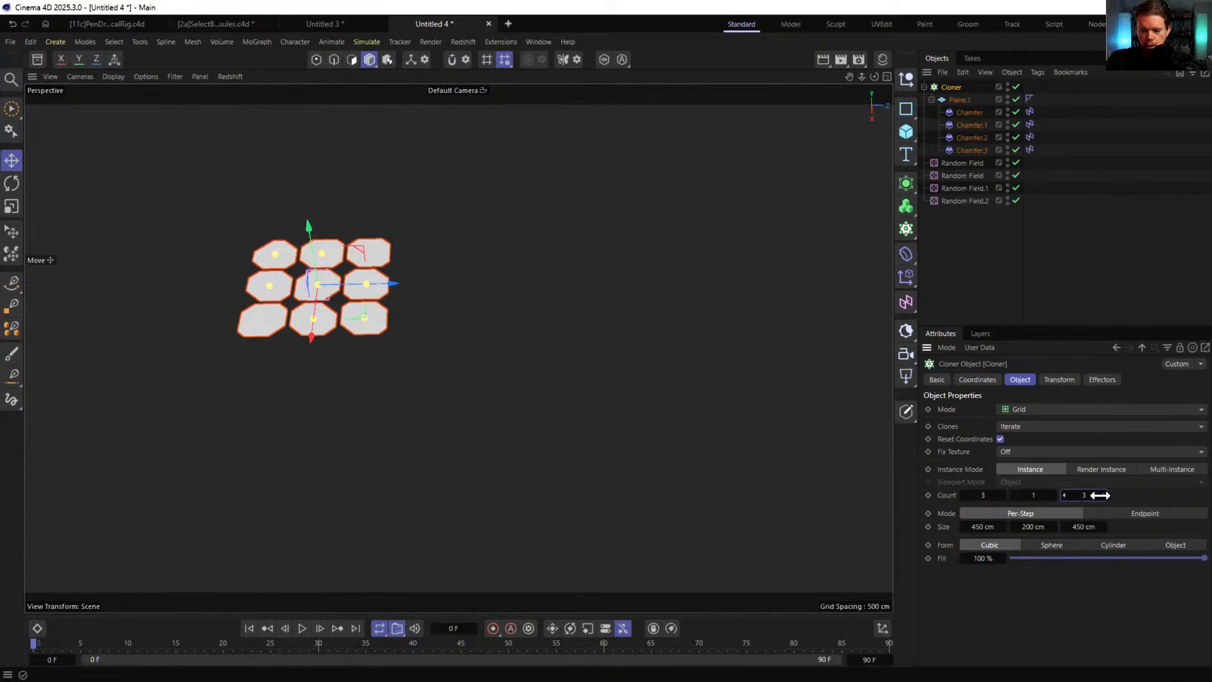
pyautogui.moveTo(1104, 495); pyautogui.dragTo(1103, 495)
pyautogui.moveTo(1002, 495); pyautogui.dragTo(1002, 495)
pyautogui.keyDown('alt'); pyautogui.moveTo(339, 344); pyautogui.dragTo(604, 331, button='middle'); pyautogui.keyUp('alt')
pyautogui.keyDown('alt'); pyautogui.moveTo(569, 344); pyautogui.dragTo(540, 365); pyautogui.keyUp('alt')
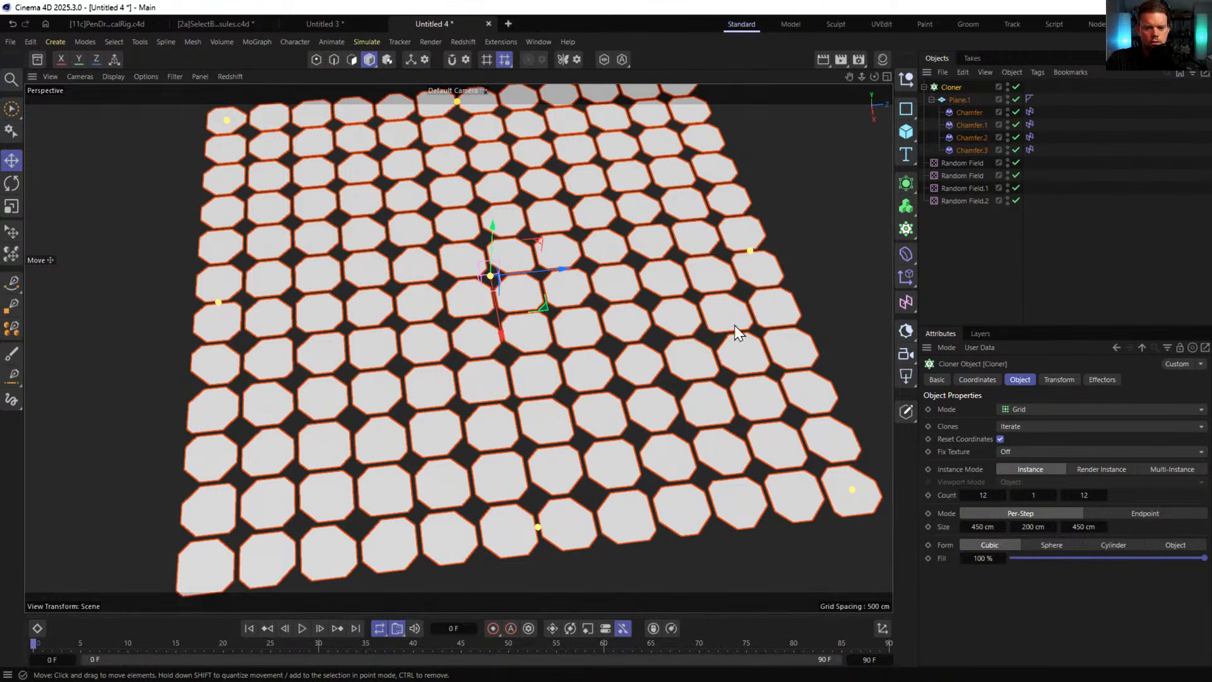
# - Check the Size Min and Max parameters of the Field Drivers on all four Chamfer deformers
pyautogui.click(962, 165)
pyautogui.keyDown('shift'); pyautogui.click(971, 201); pyautogui.keyUp('shift')
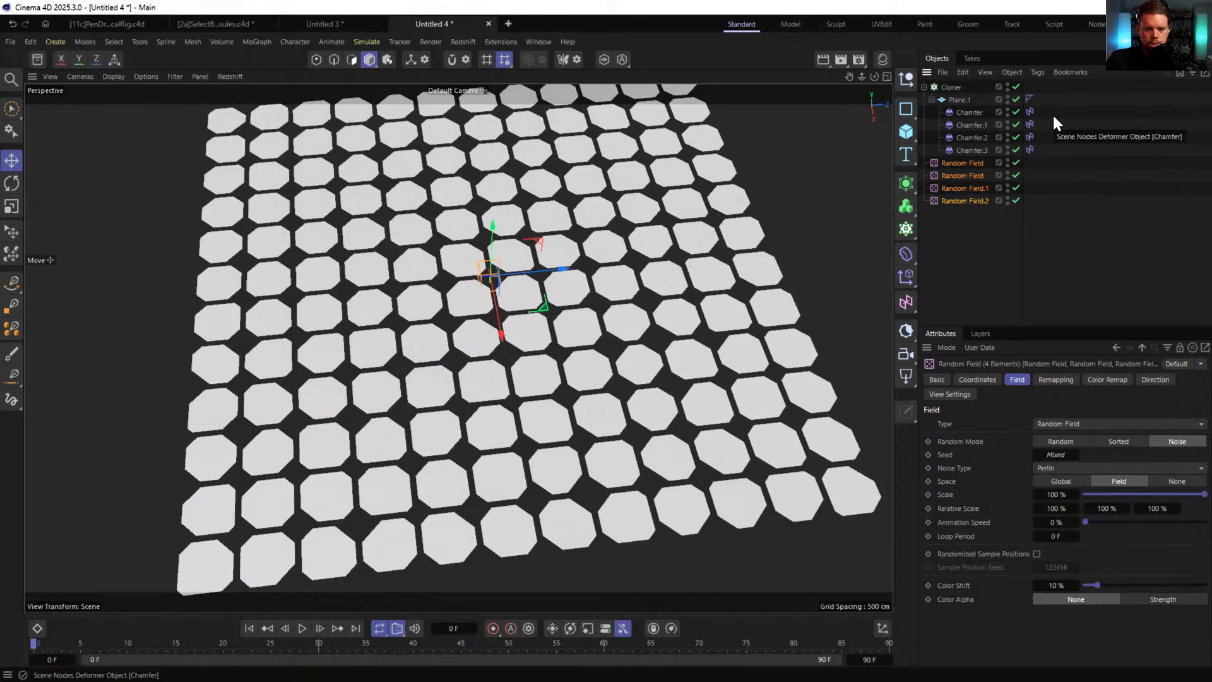
pyautogui.moveTo(1053, 114); pyautogui.dragTo(1024, 186)
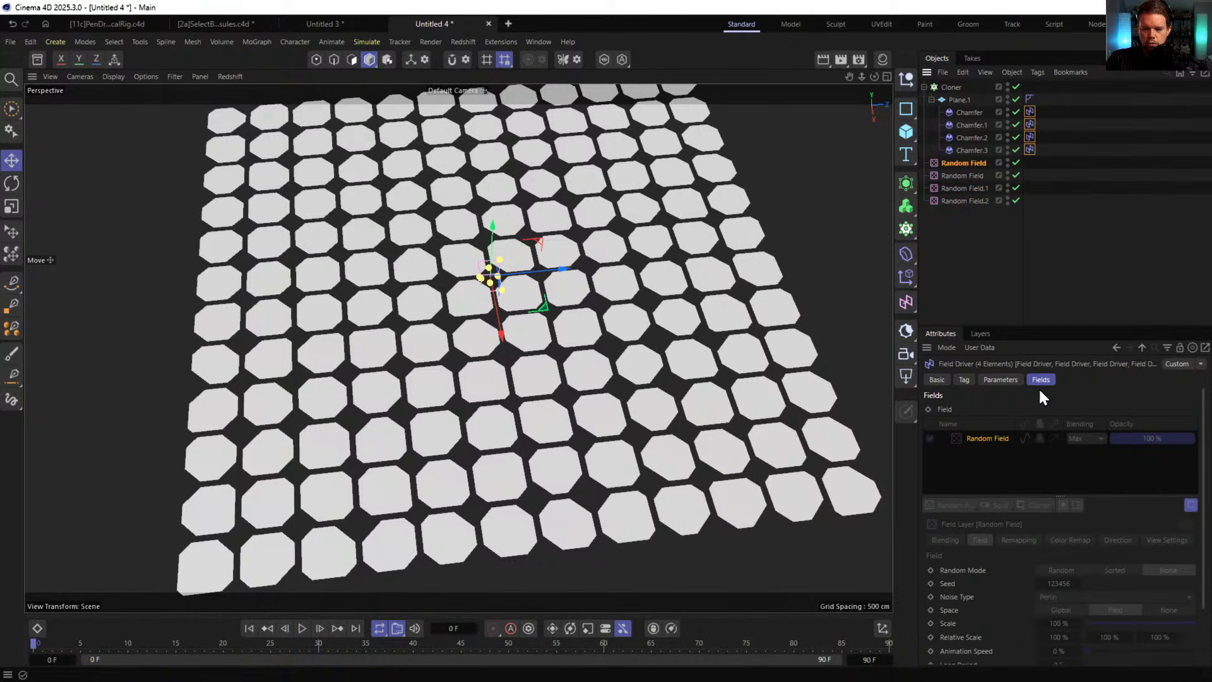
pyautogui.click(1001, 380)
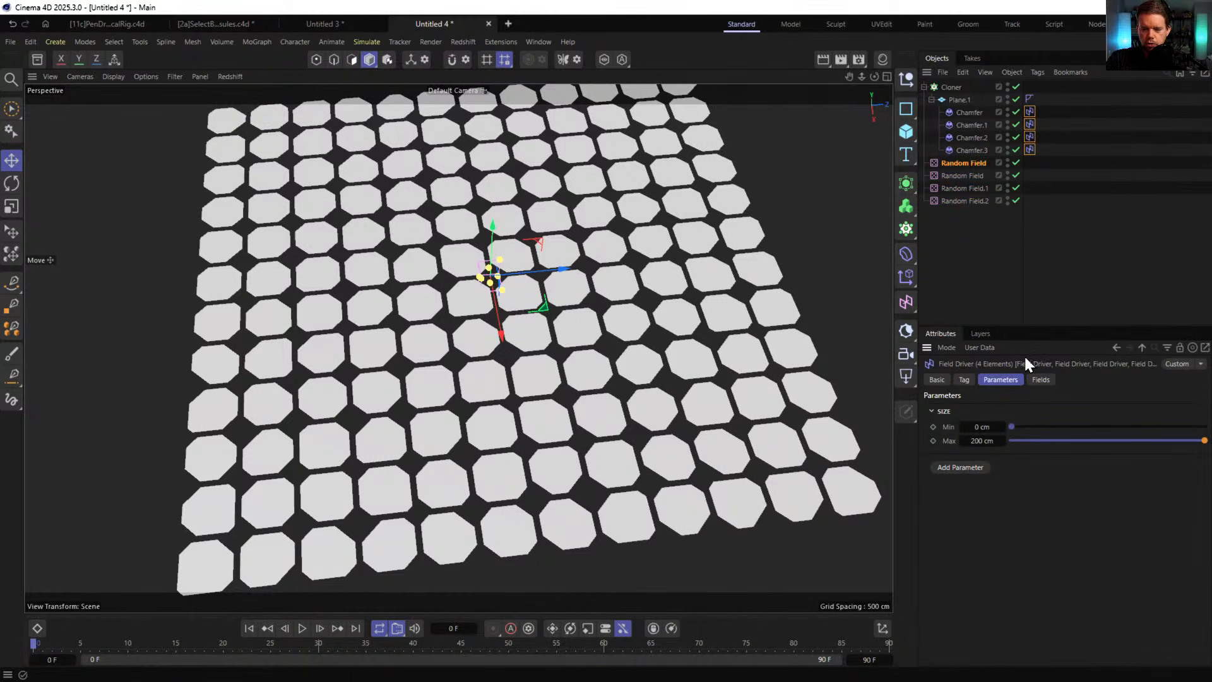
# - Lower the Scale of all four Random Fields to 4 %
pyautogui.moveTo(953, 246); pyautogui.dragTo(943, 159)
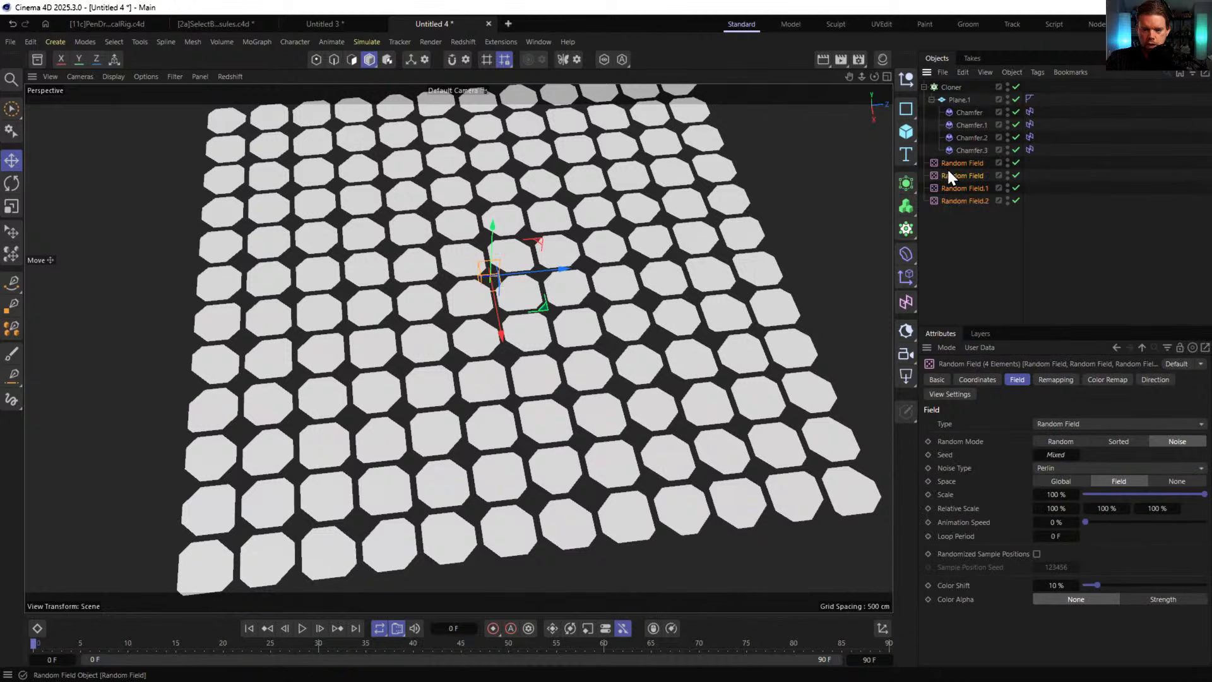
pyautogui.click(1102, 495)
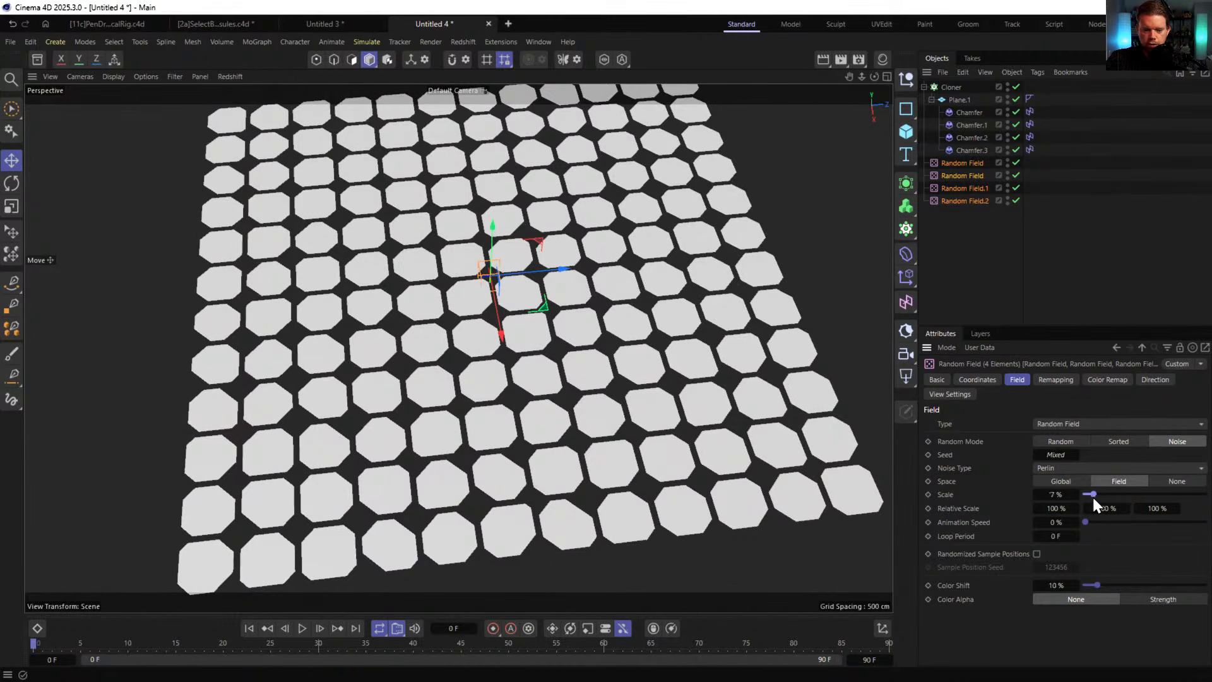
pyautogui.moveTo(1094, 499); pyautogui.dragTo(1090, 495)
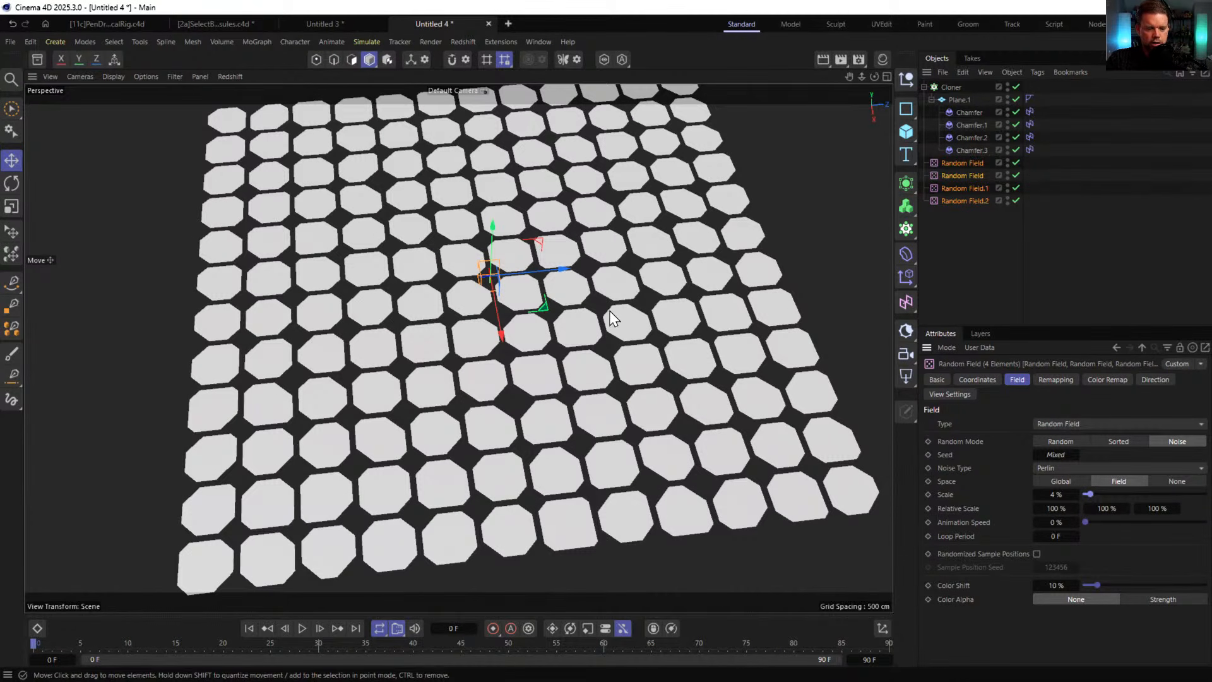
# - Set the Remapping Contour Mode of all four Random Fields to Curve and shape its spline into a steeper S-curve
pyautogui.click(1065, 382)
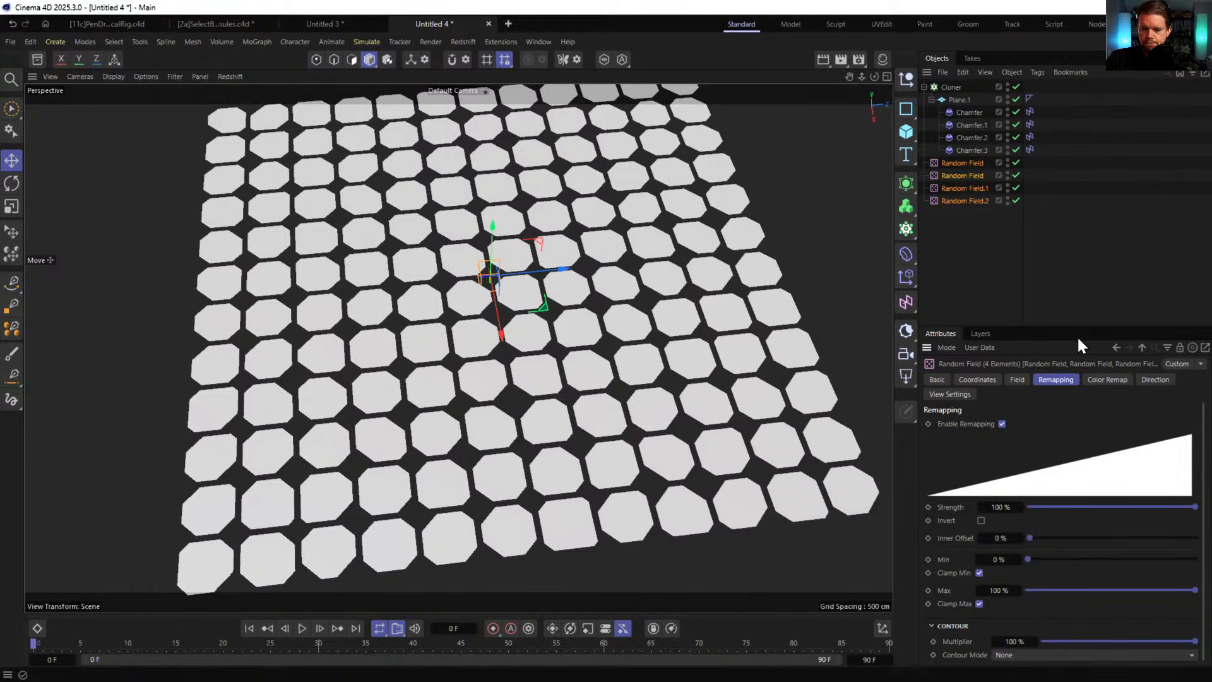
pyautogui.click(1106, 381)
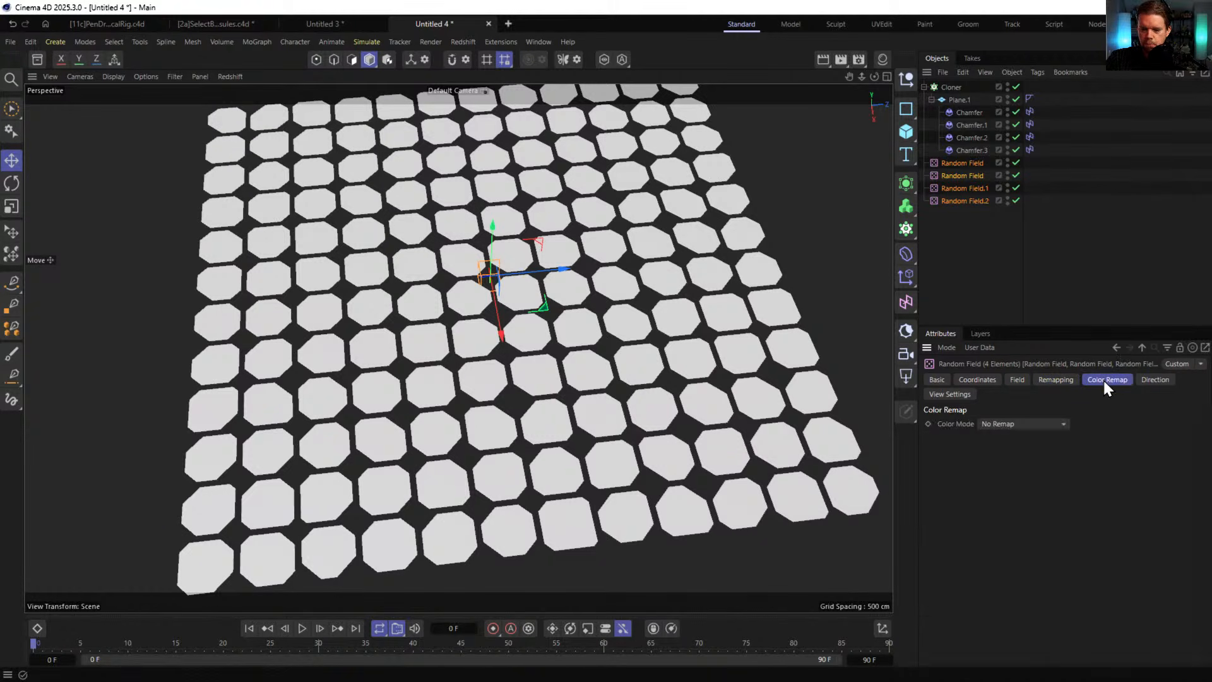
pyautogui.click(1066, 379)
pyautogui.click(1025, 651)
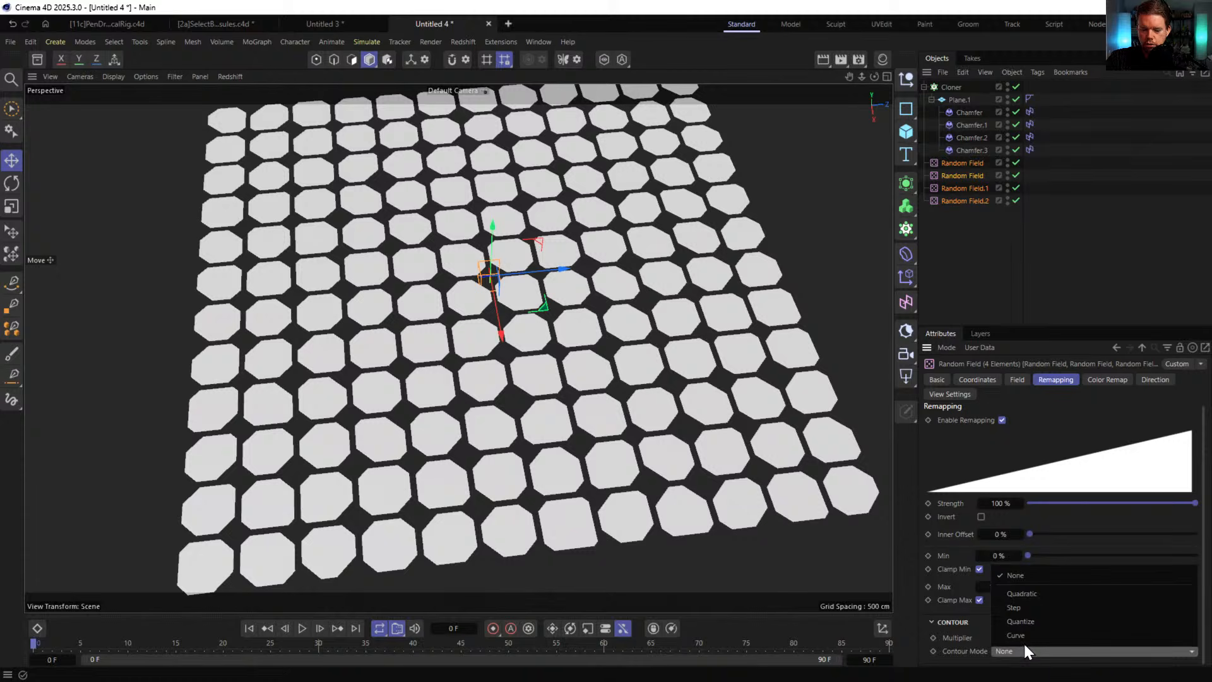
pyautogui.click(1017, 635)
pyautogui.scroll(-3, 933, 586)
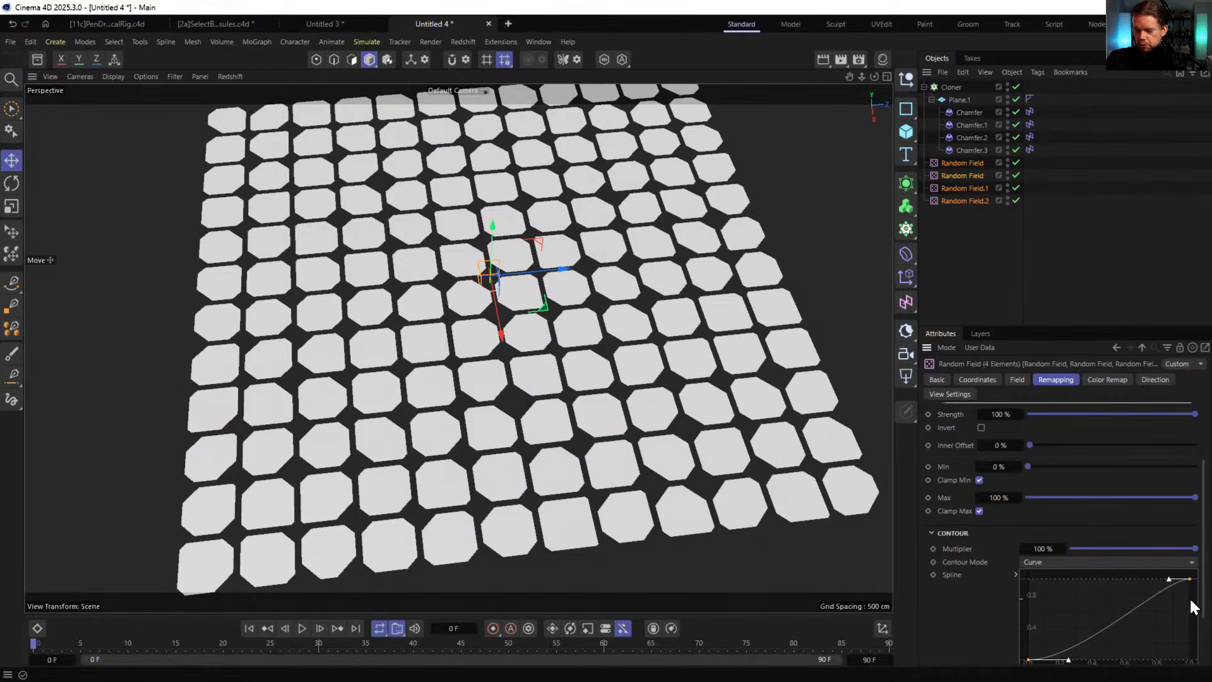
pyautogui.moveTo(1169, 583); pyautogui.dragTo(1155, 583)
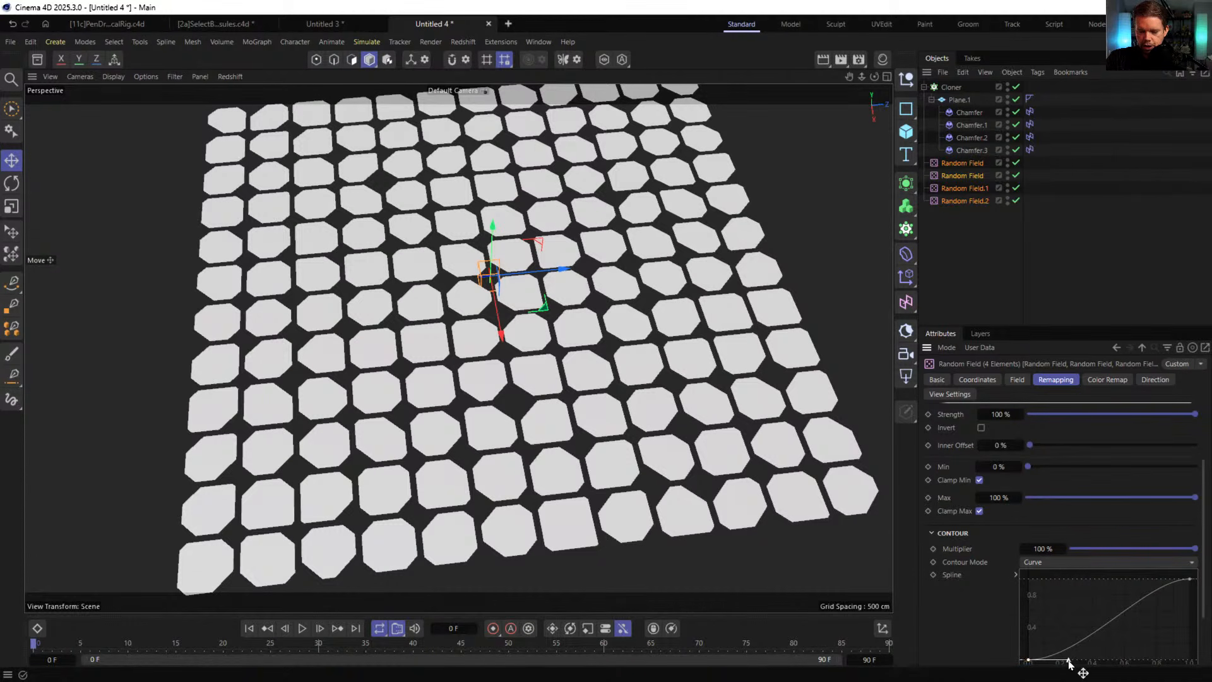
pyautogui.moveTo(1069, 660); pyautogui.dragTo(1093, 660)
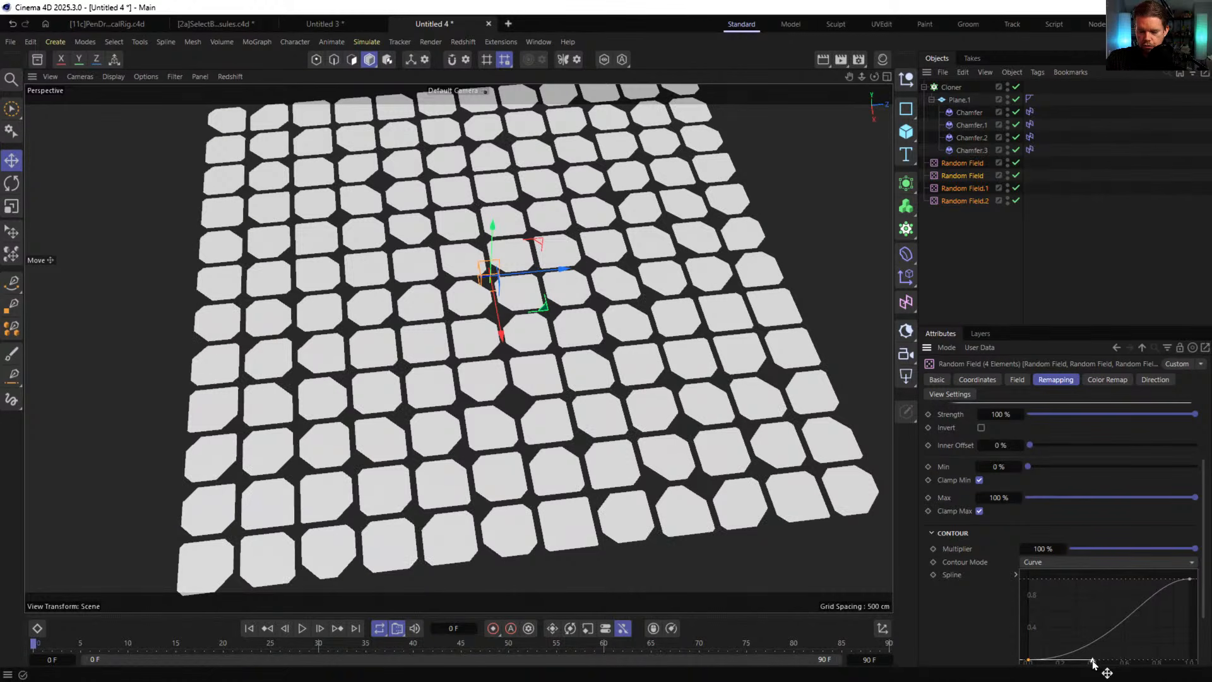
pyautogui.click(1161, 582)
pyautogui.moveTo(1154, 583); pyautogui.dragTo(1123, 586)
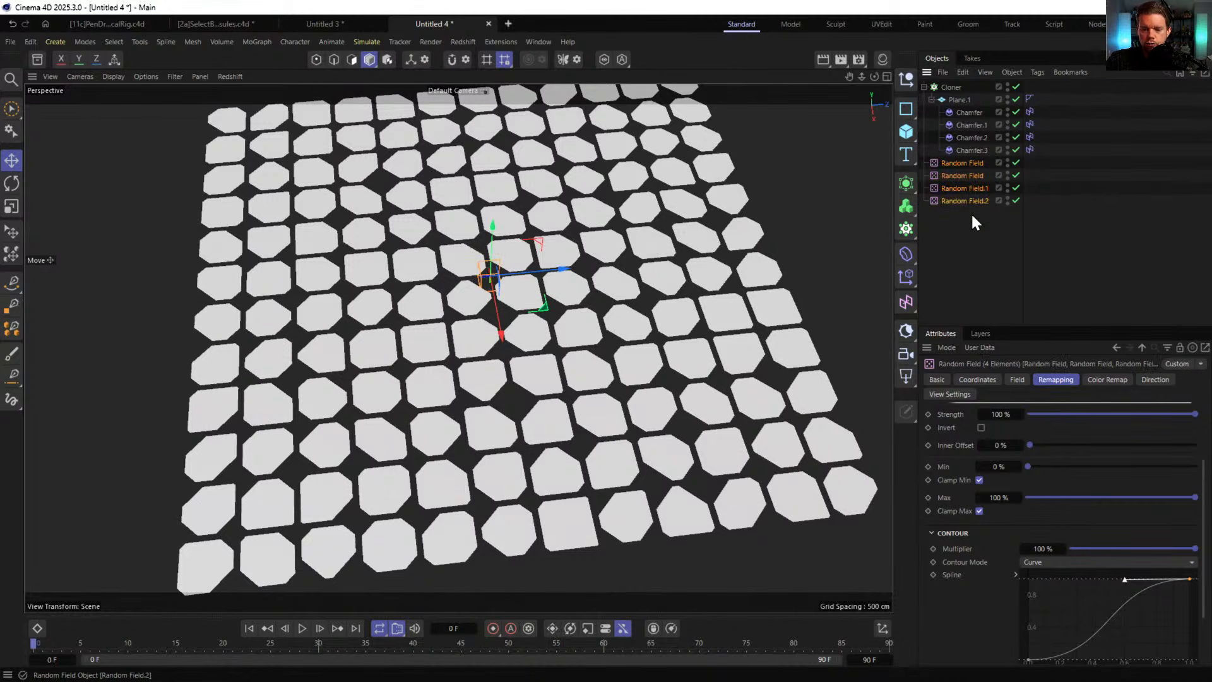
# - Try much larger Scale values on all four Random Fields and settle on 10000 %
pyautogui.click(1017, 378)
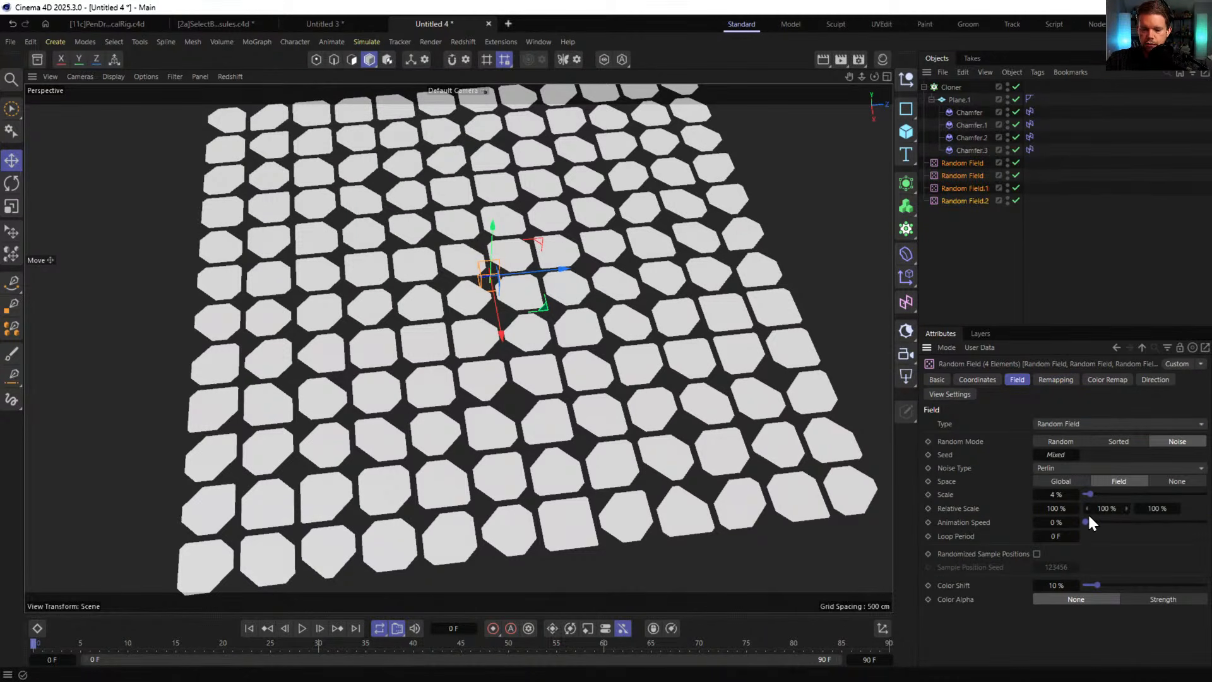
pyautogui.moveTo(1065, 498)
pyautogui.mouseDown()
pyautogui.moveTo(1095, 509)
pyautogui.moveTo(1207, 495)
pyautogui.mouseUp()
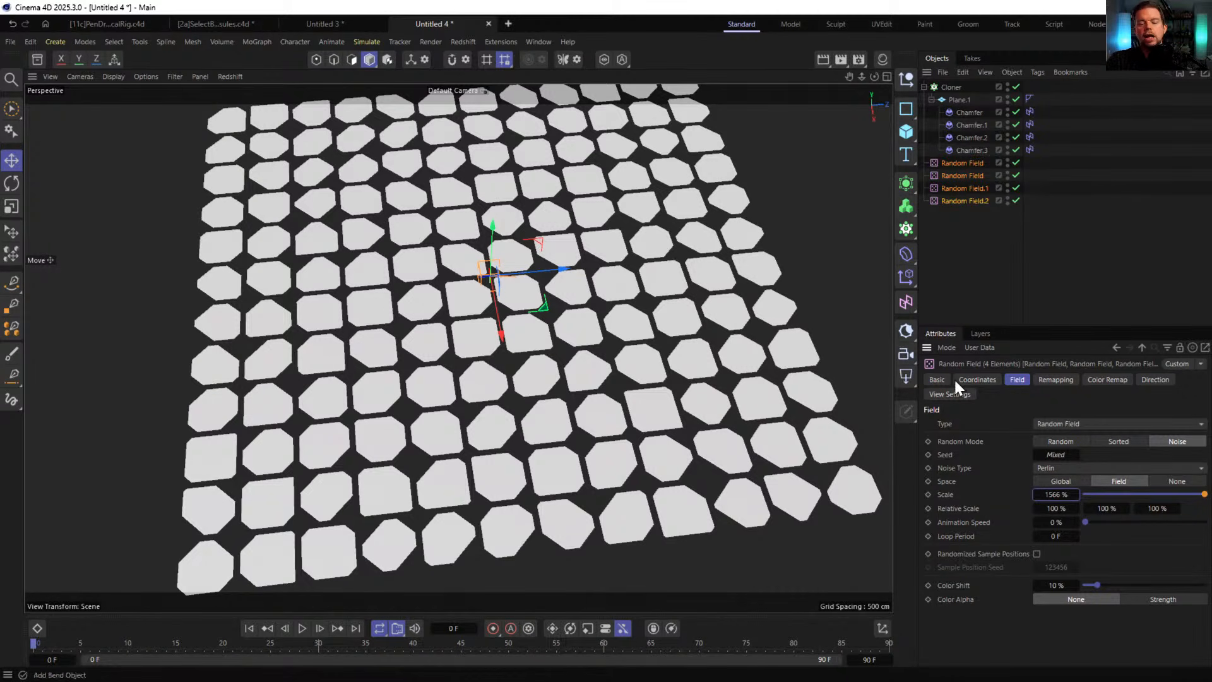
pyautogui.moveTo(1058, 497); pyautogui.dragTo(1098, 496)
pyautogui.moveTo(1066, 494)
pyautogui.mouseDown()
pyautogui.moveTo(1084, 495)
pyautogui.moveTo(1067, 499)
pyautogui.mouseUp()
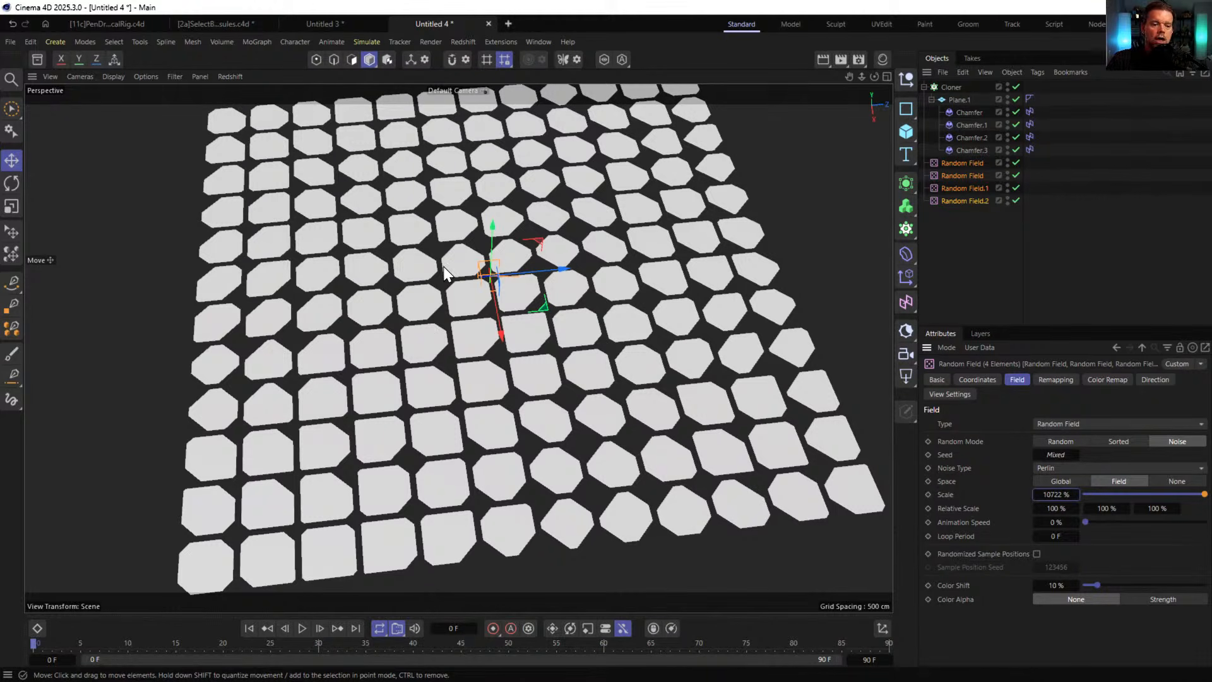
pyautogui.keyDown('alt'); pyautogui.moveTo(485, 272); pyautogui.dragTo(544, 247); pyautogui.keyUp('alt')
pyautogui.keyDown('alt'); pyautogui.moveTo(545, 248); pyautogui.dragTo(518, 303, button='right'); pyautogui.keyUp('alt')
pyautogui.keyDown('alt'); pyautogui.moveTo(517, 303); pyautogui.dragTo(493, 316, button='middle'); pyautogui.keyUp('alt')
pyautogui.keyDown('alt'); pyautogui.moveTo(492, 316); pyautogui.dragTo(584, 314); pyautogui.keyUp('alt')
pyautogui.moveTo(429, 290)
pyautogui.keyDown('alt'); pyautogui.mouseDown()
pyautogui.moveTo(431, 253)
pyautogui.moveTo(442, 297)
pyautogui.mouseUp(); pyautogui.keyUp('alt')
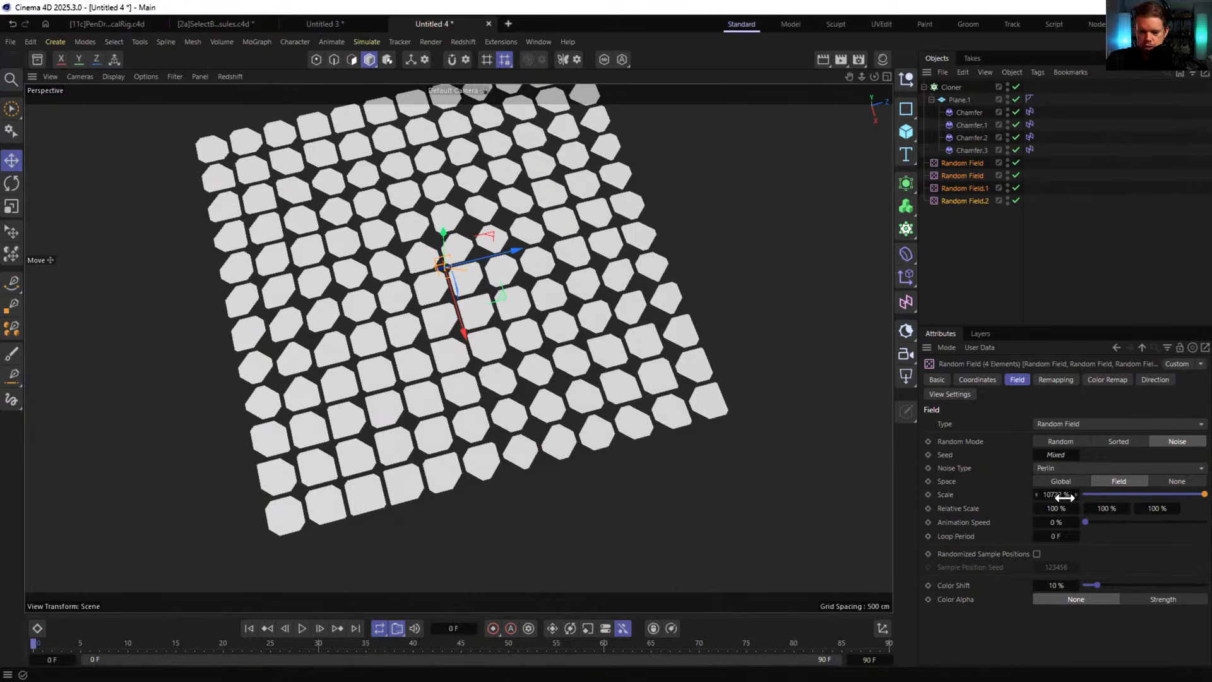
pyautogui.click(1057, 497)
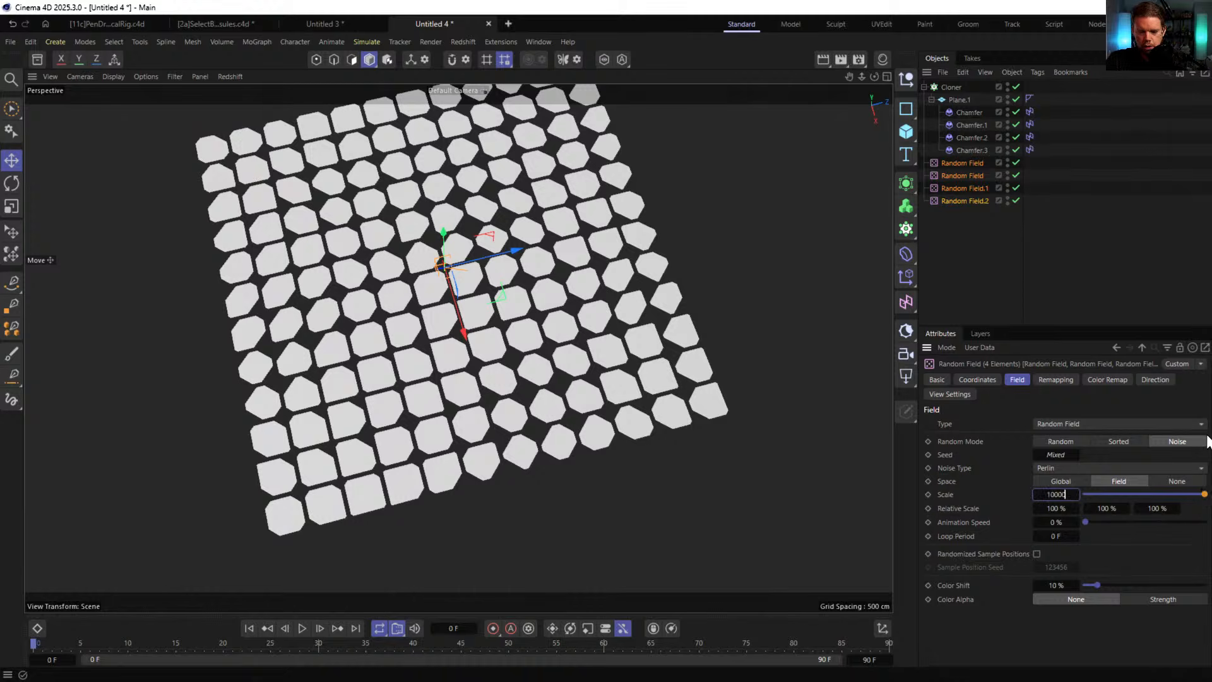
pyautogui.press('Return')
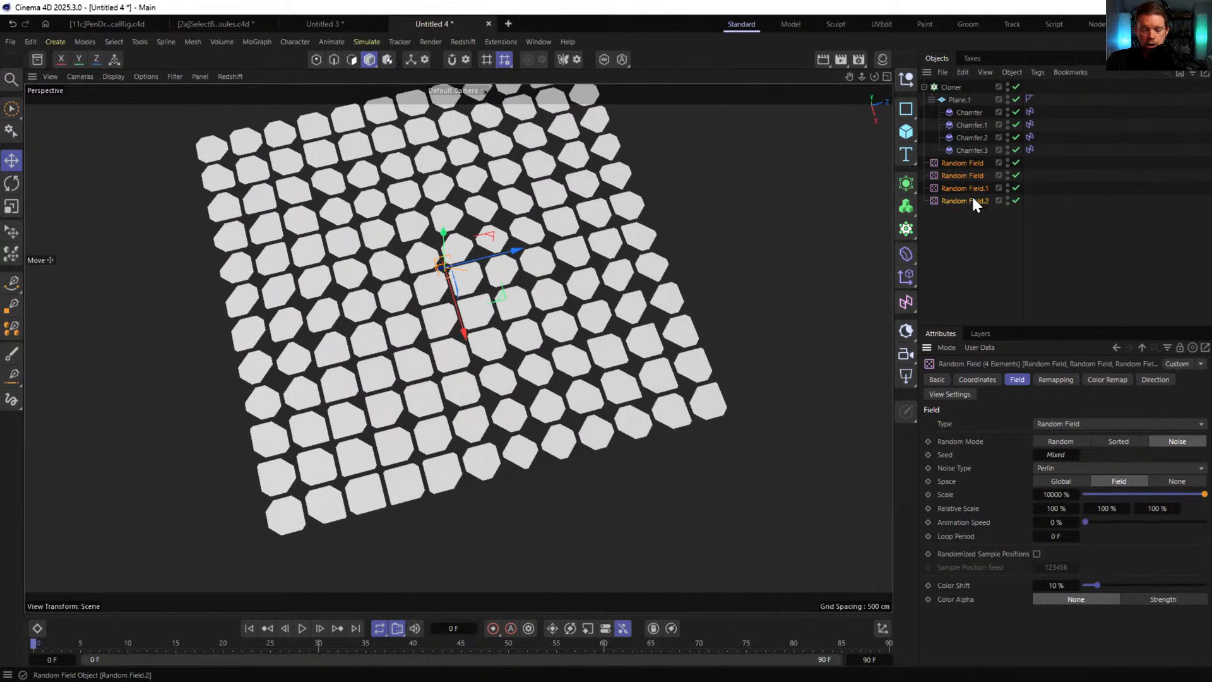
# - Save the scene as [3a]BevelPerPoint.c4d in the SceneFiles folder
pyautogui.keyDown('alt'); pyautogui.moveTo(519, 295); pyautogui.dragTo(522, 252); pyautogui.keyUp('alt')
pyautogui.keyDown('alt'); pyautogui.moveTo(522, 253); pyautogui.dragTo(569, 303, button='middle'); pyautogui.keyUp('alt')
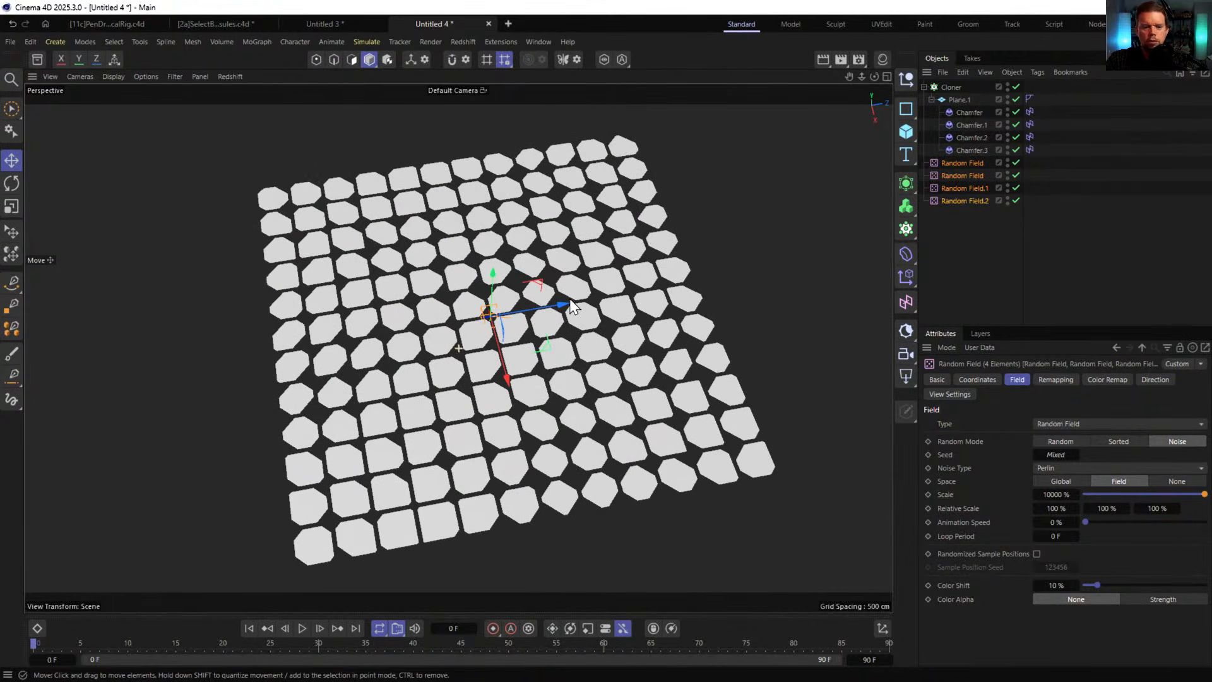
pyautogui.click(1029, 112)
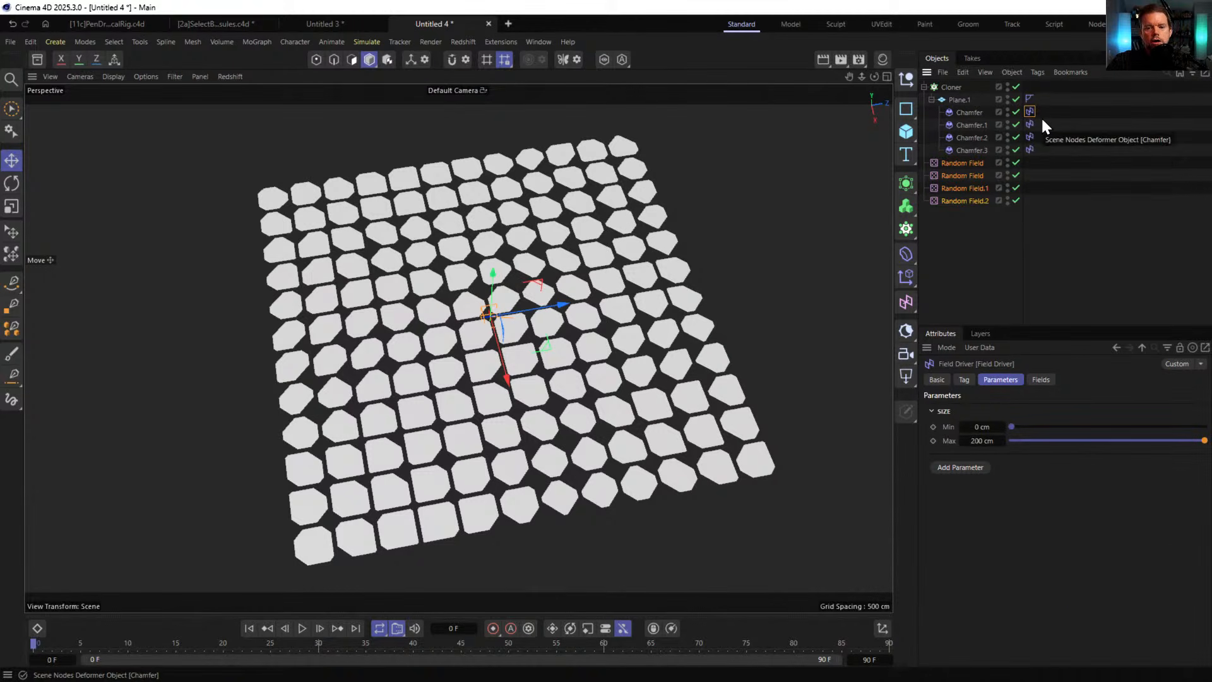
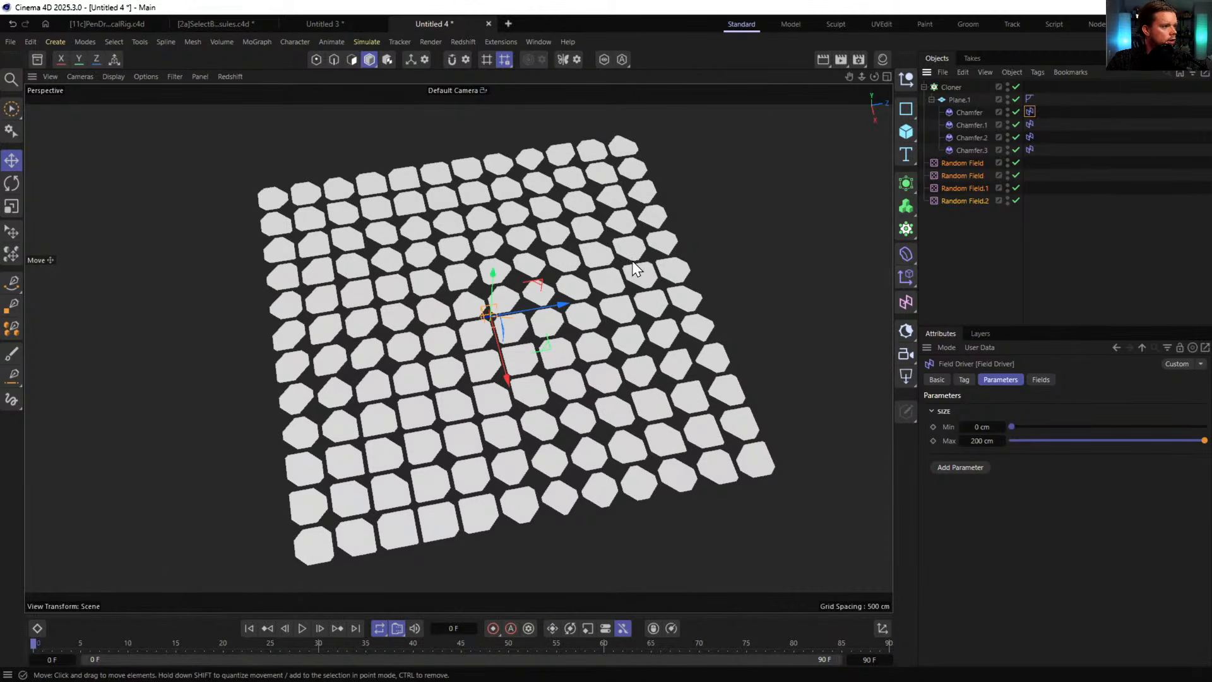
pyautogui.moveTo(512, 266)
pyautogui.keyDown('alt'); pyautogui.mouseDown()
pyautogui.moveTo(492, 290)
pyautogui.moveTo(514, 297)
pyautogui.mouseUp(); pyautogui.keyUp('alt')
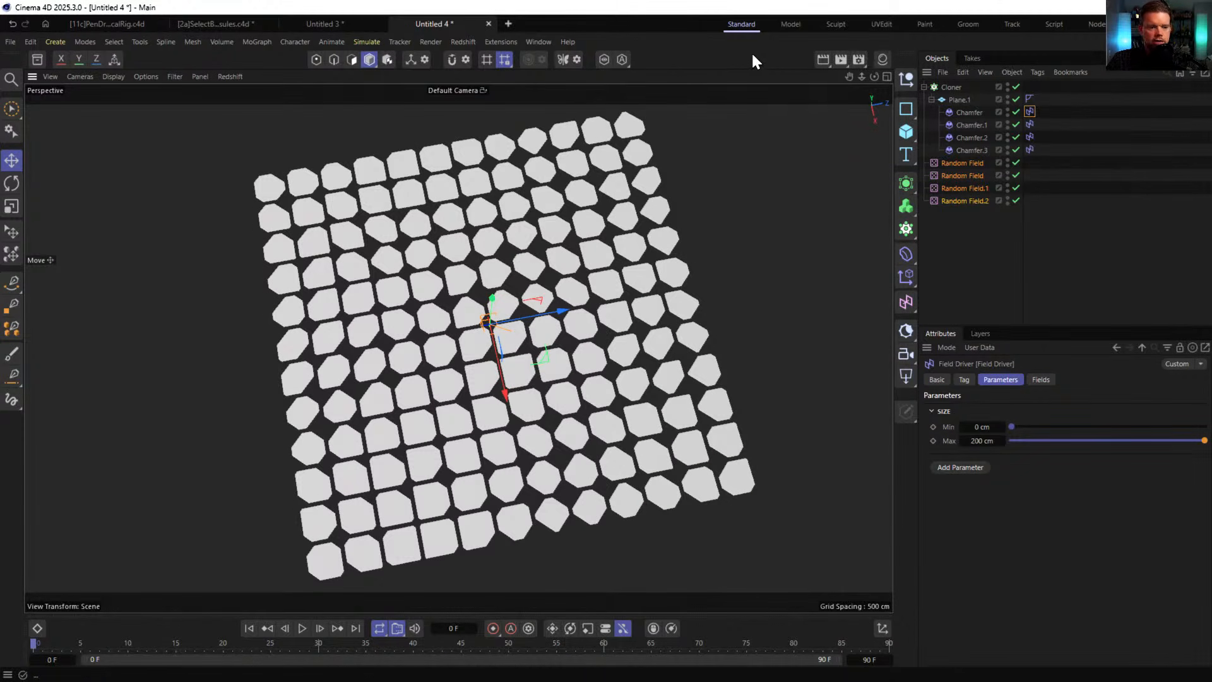
pyautogui.hotkey('ctrl', 's')
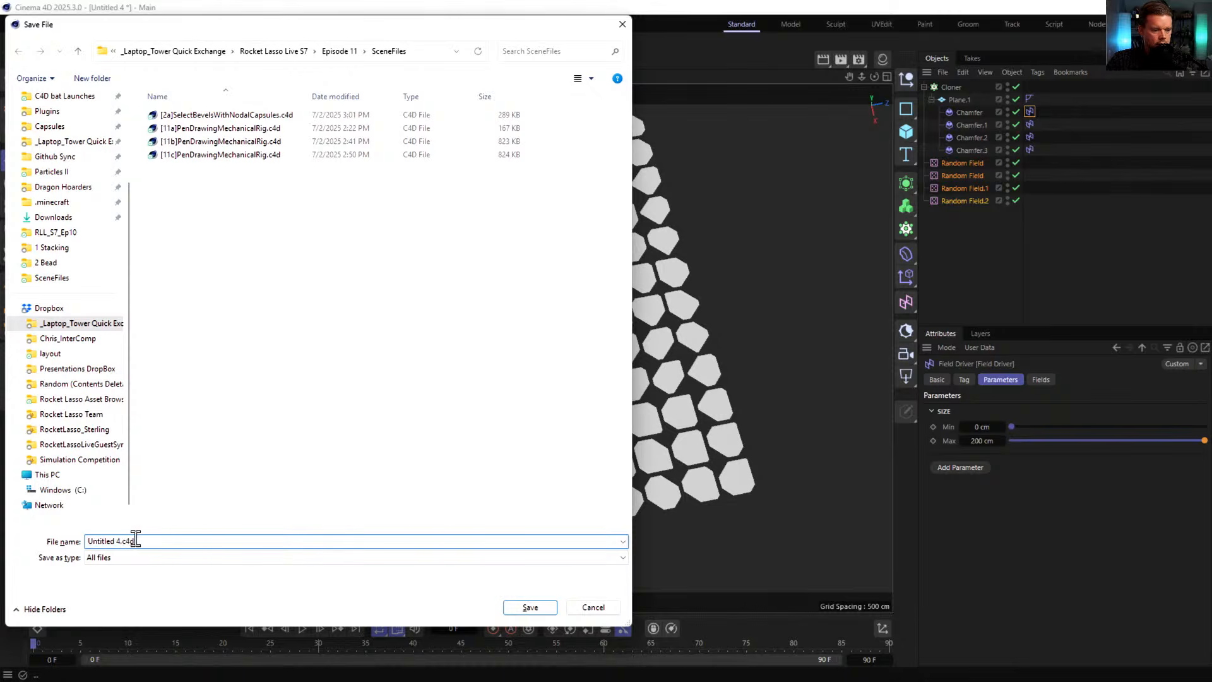
pyautogui.moveTo(117, 542); pyautogui.dragTo(47, 546)
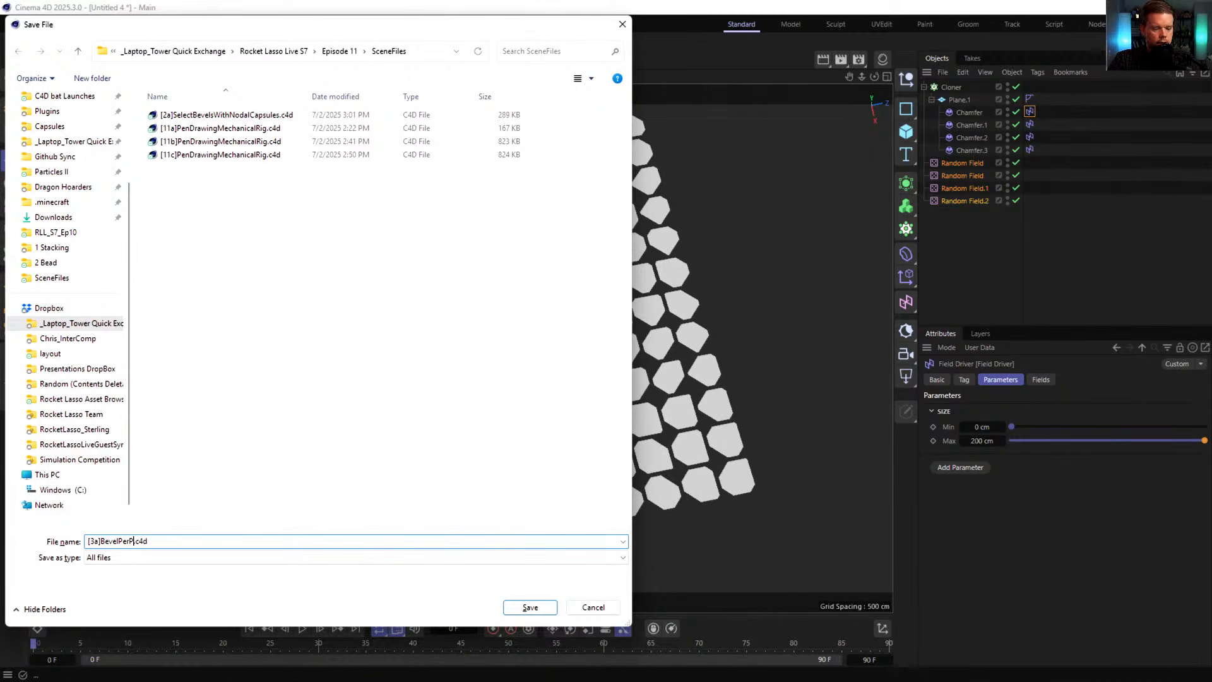
pyautogui.press('Return')
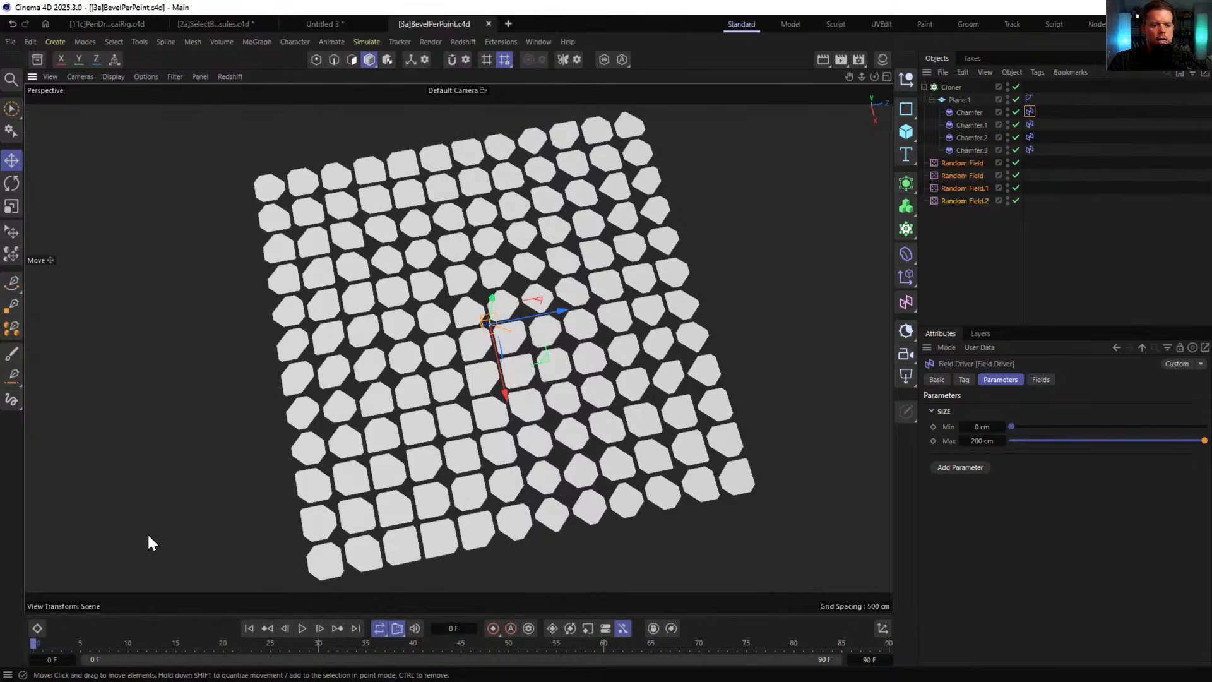
# - Try a Size Max of 400 cm on the Field Drivers of all four Chamfer deformers and return it to 200 cm
pyautogui.moveTo(519, 322)
pyautogui.keyDown('alt'); pyautogui.mouseDown()
pyautogui.moveTo(538, 255)
pyautogui.moveTo(544, 316)
pyautogui.moveTo(517, 222)
pyautogui.moveTo(513, 104)
pyautogui.moveTo(541, 288)
pyautogui.mouseUp(); pyautogui.keyUp('alt')
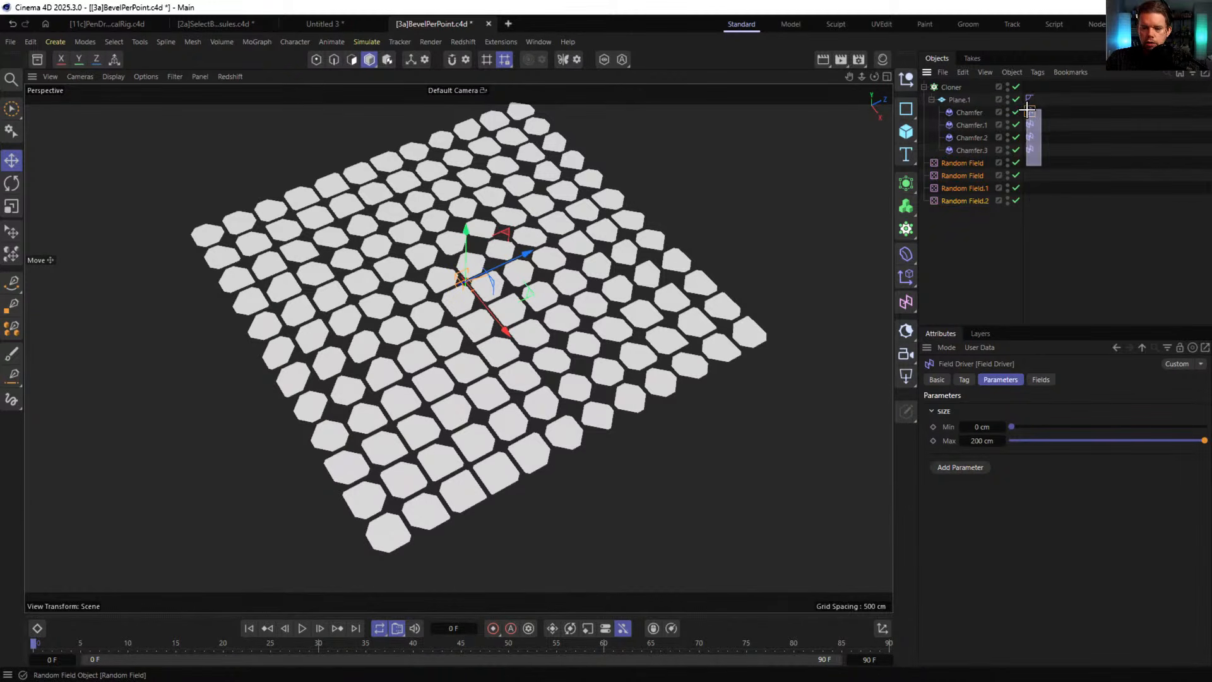
pyautogui.keyDown('shift'); pyautogui.click(1030, 150); pyautogui.keyUp('shift')
pyautogui.doubleClick(975, 440)
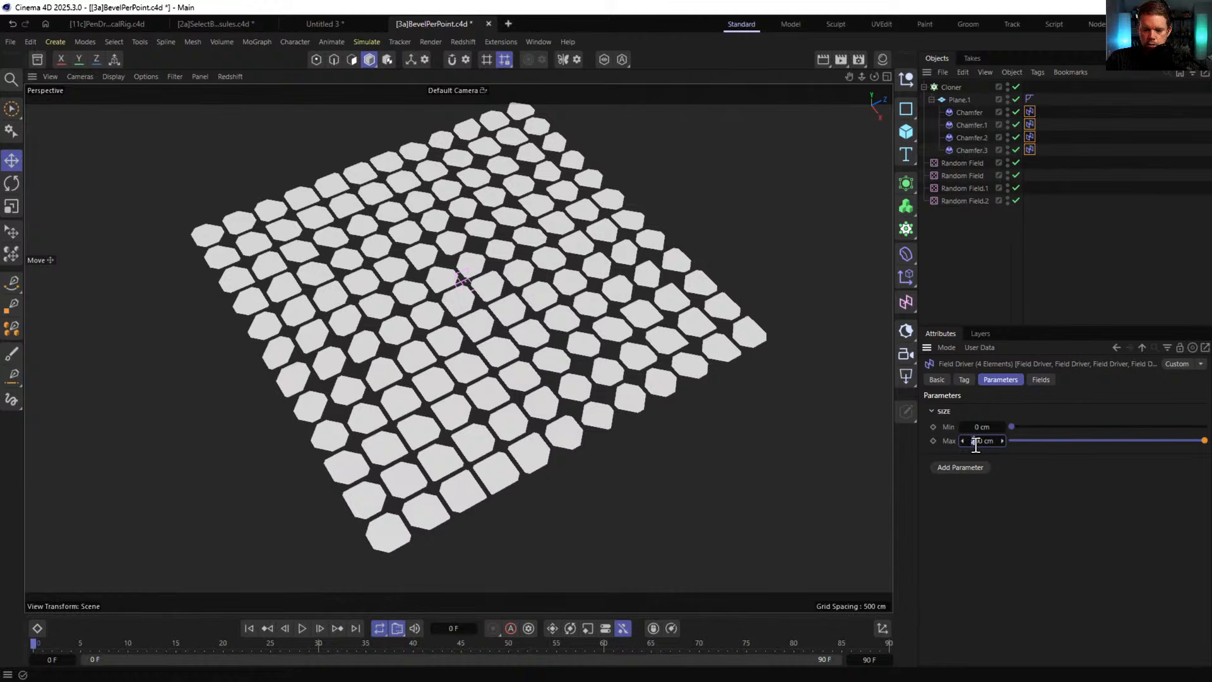
pyautogui.write('4')
pyautogui.press('Return')
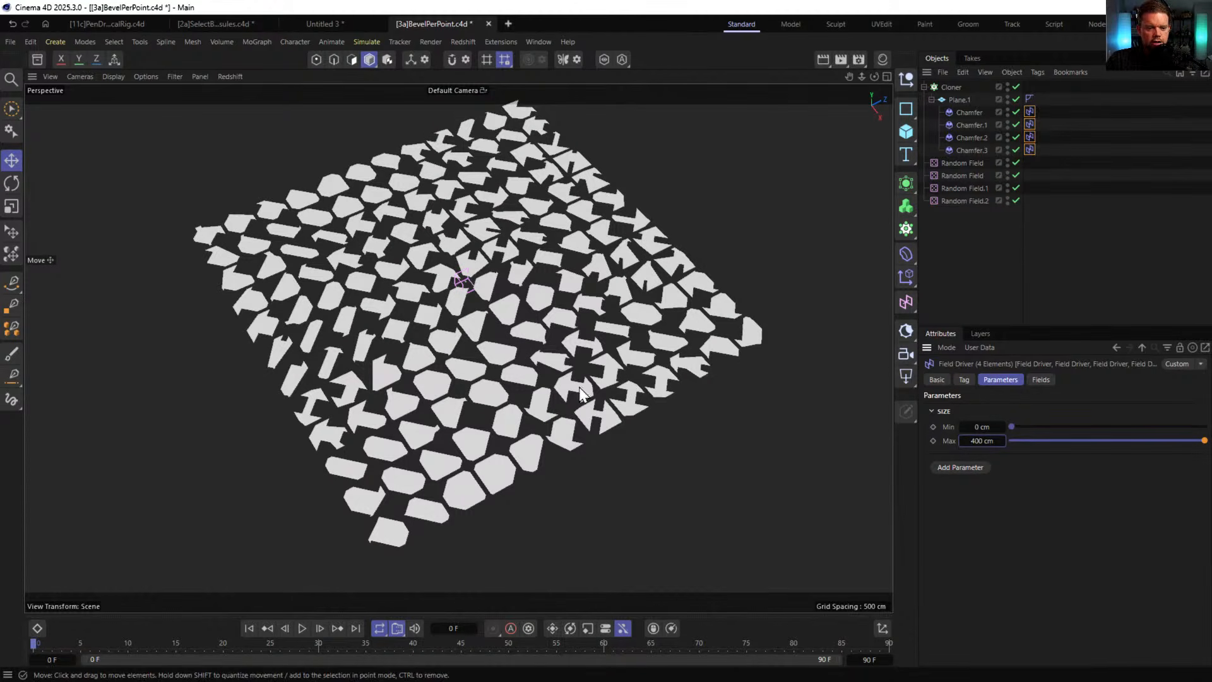
pyautogui.scroll(5, 597, 375)
pyautogui.doubleClick(976, 441)
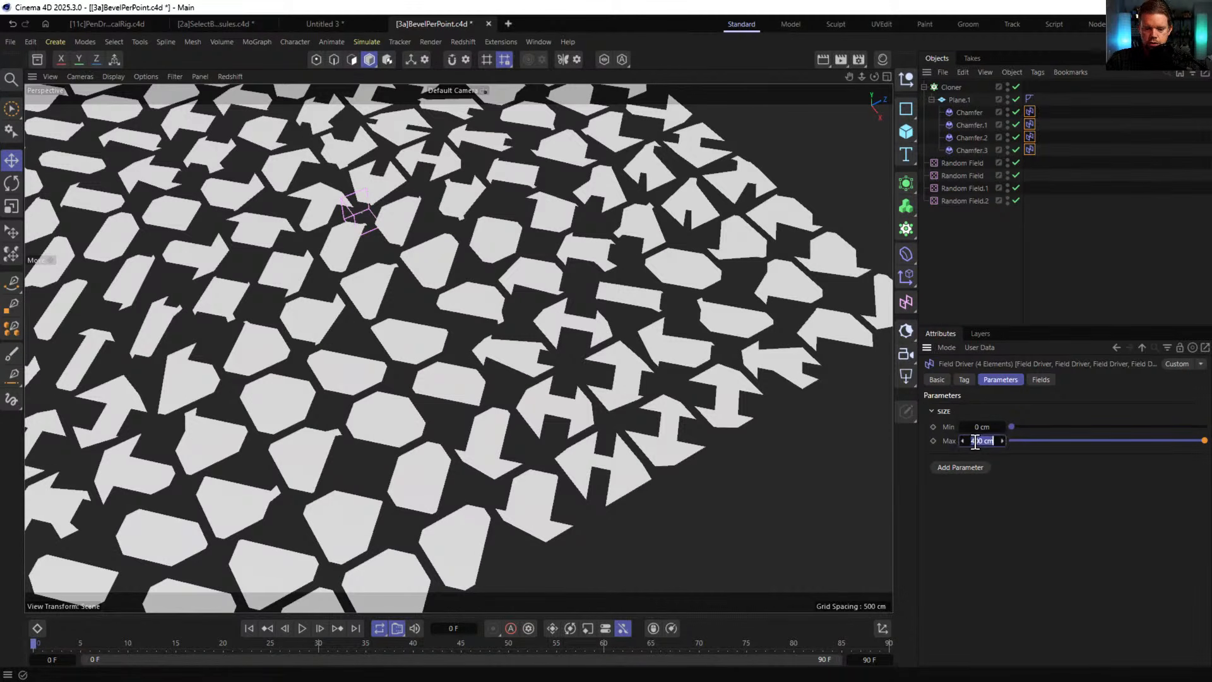
pyautogui.press('Return')
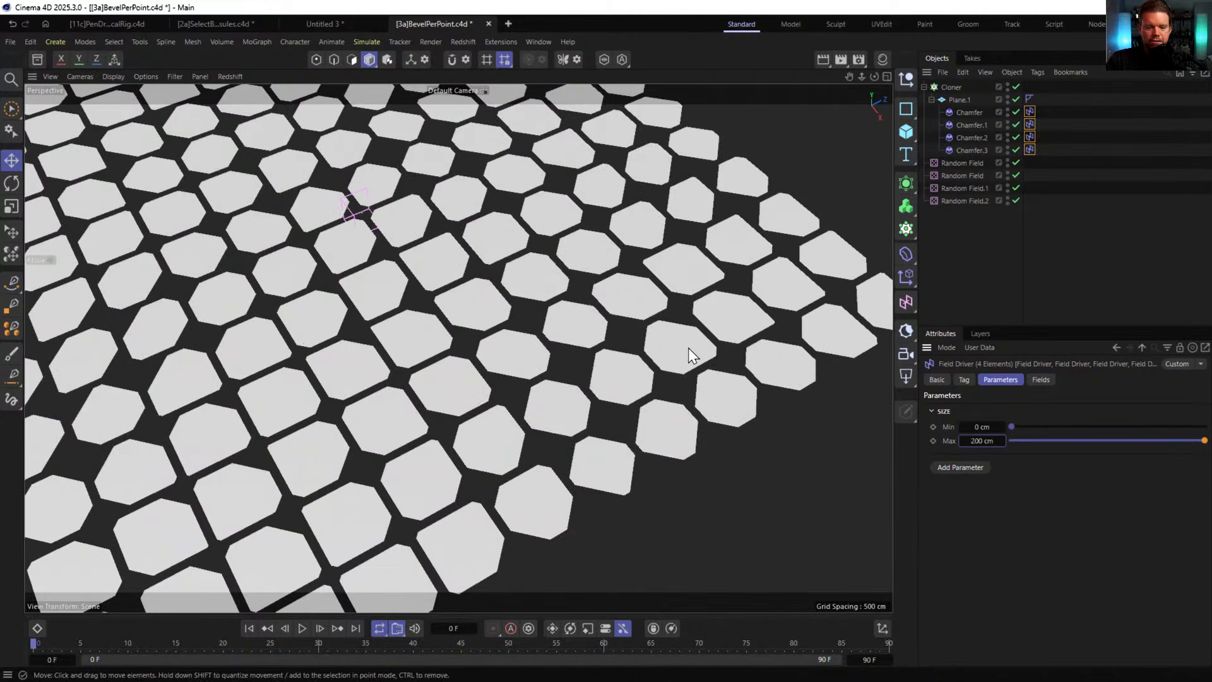
pyautogui.scroll(-10, 576, 351)
pyautogui.scroll(4, 528, 334)
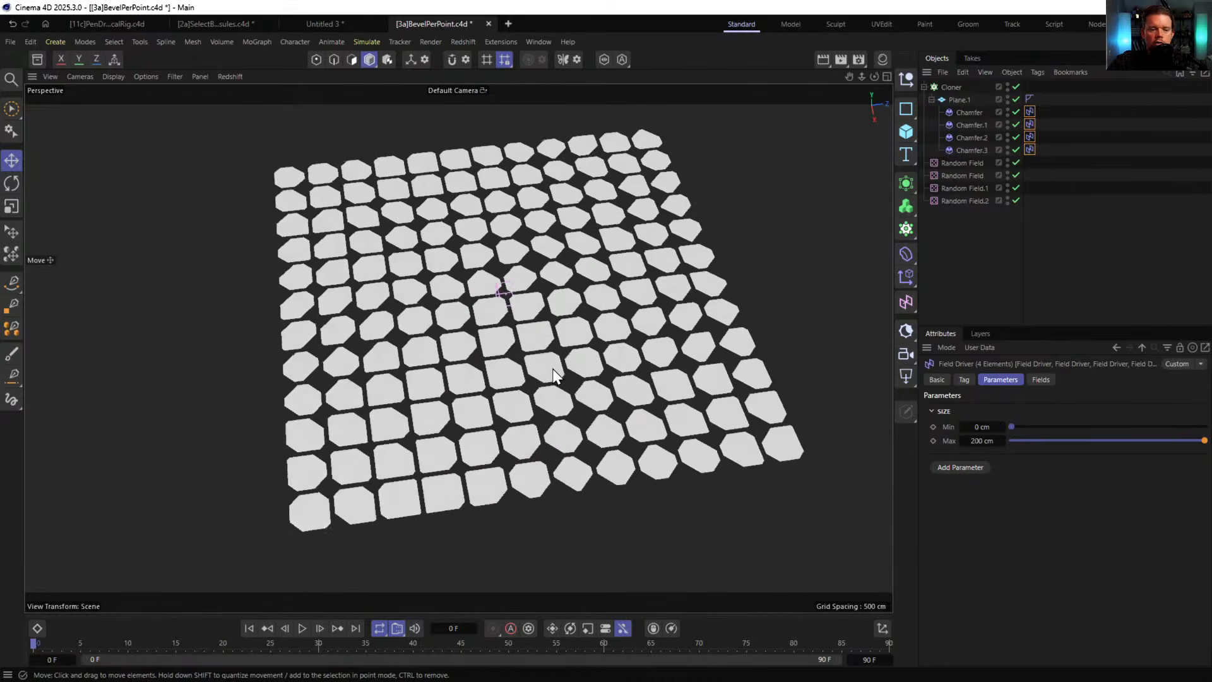
# - Reset the Seed of all four Random Fields to the default 123456
pyautogui.click(950, 163)
pyautogui.keyDown('shift'); pyautogui.click(963, 200); pyautogui.keyUp('shift')
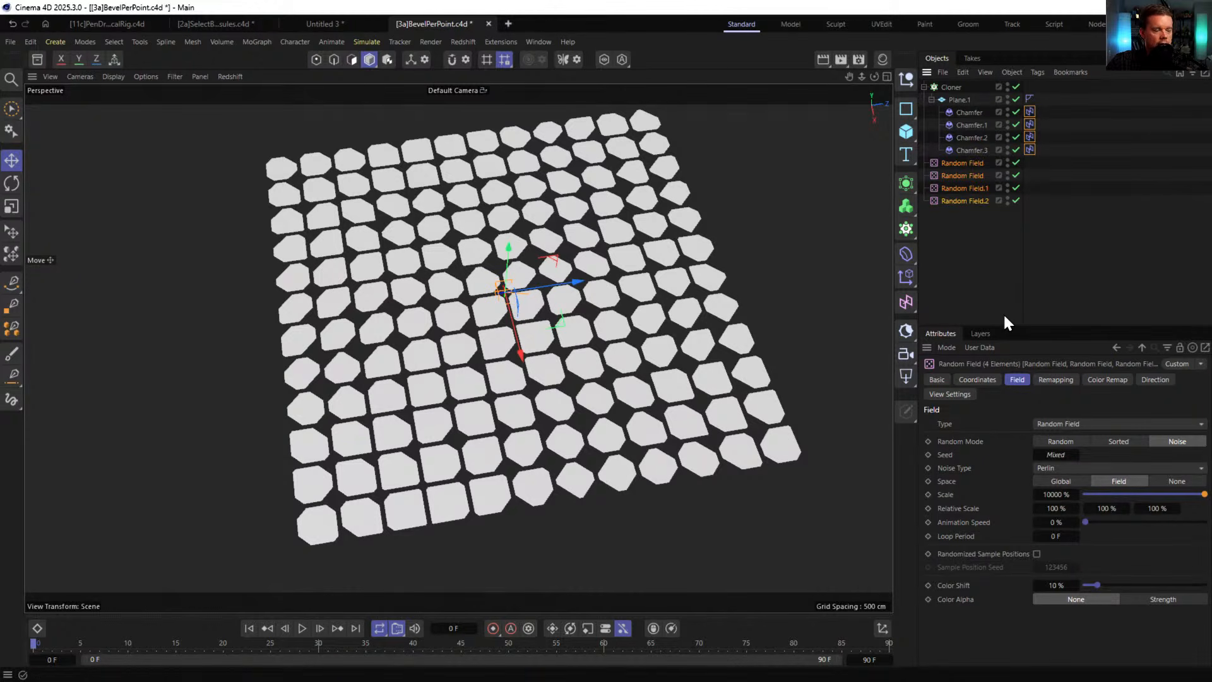
pyautogui.rightClick(1074, 454)
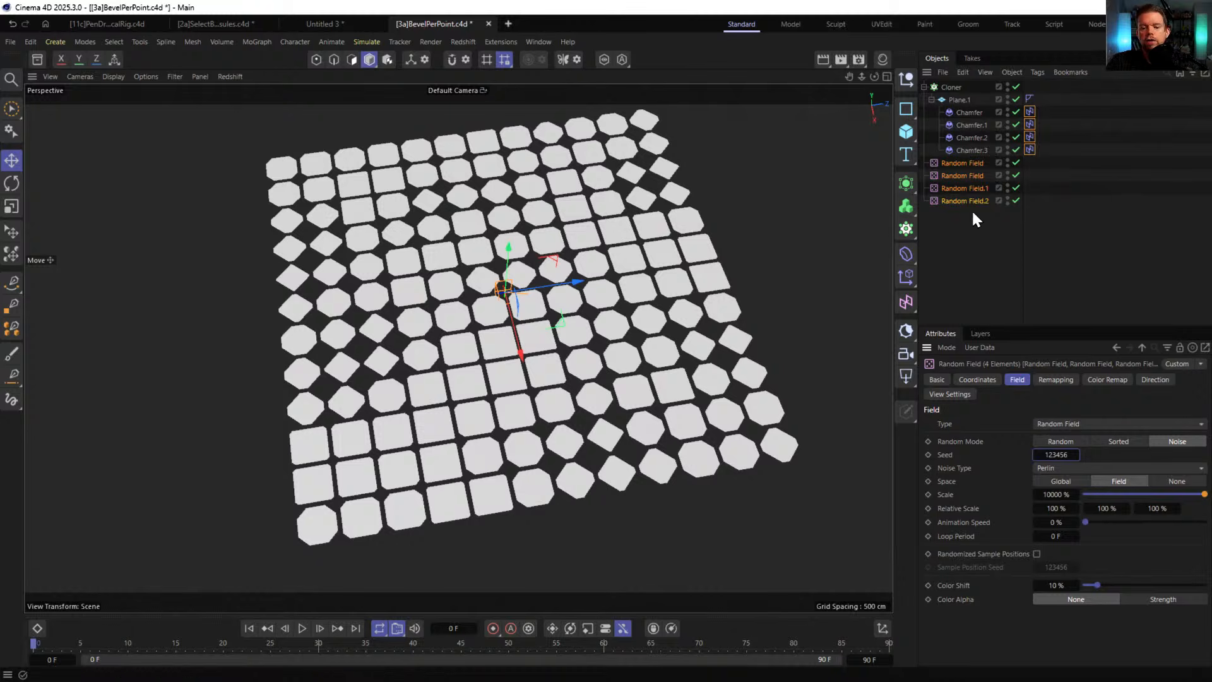
# - Spread the Random Fields apart, moving the first along Z to the grid's edge and Random Field.1 and Random Field.2 in opposite directions along X
pyautogui.click(959, 163)
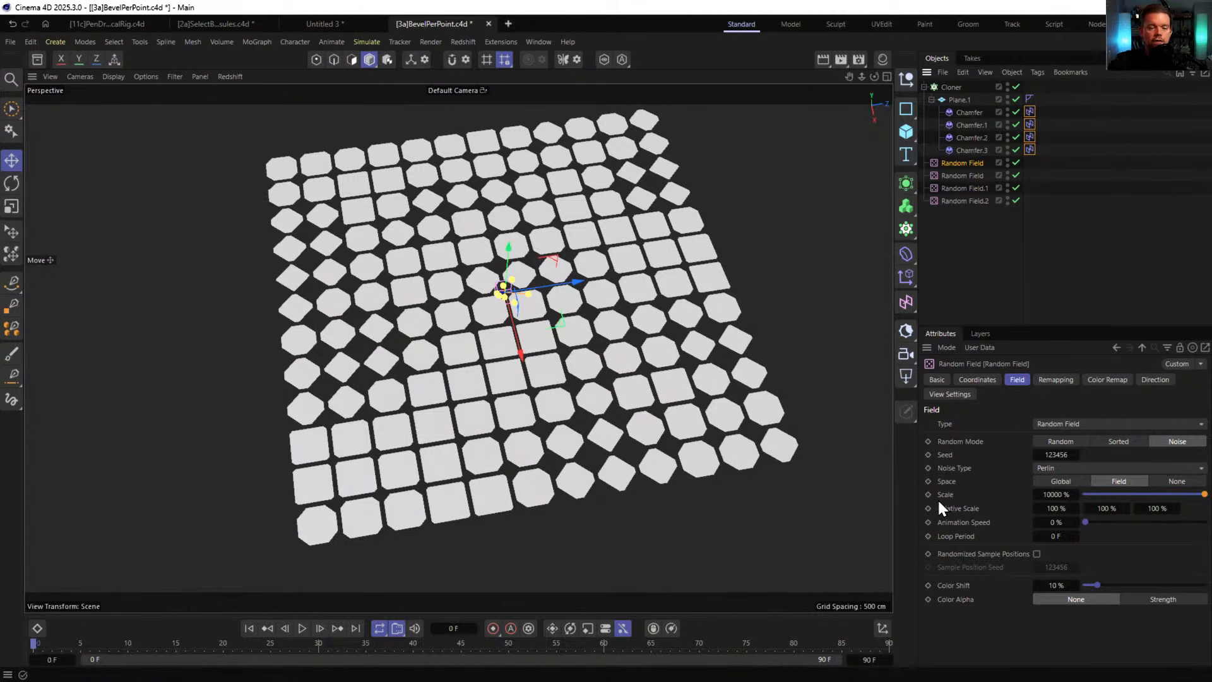
pyautogui.moveTo(579, 282); pyautogui.dragTo(816, 320)
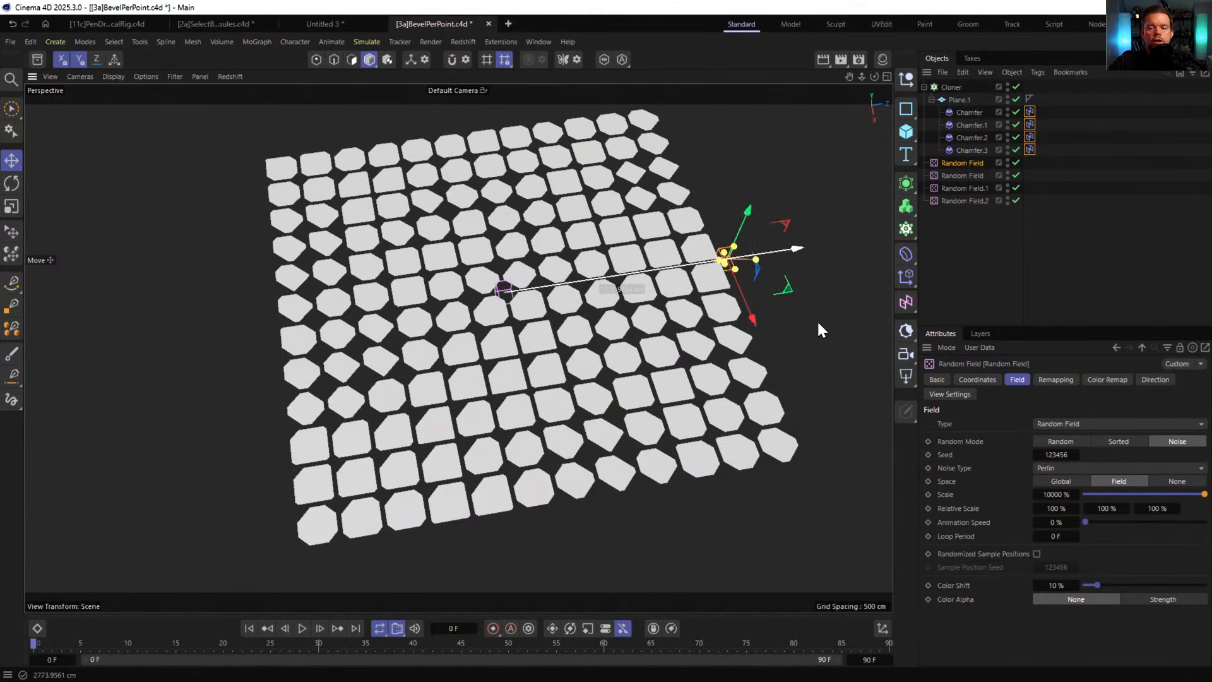
pyautogui.click(966, 186)
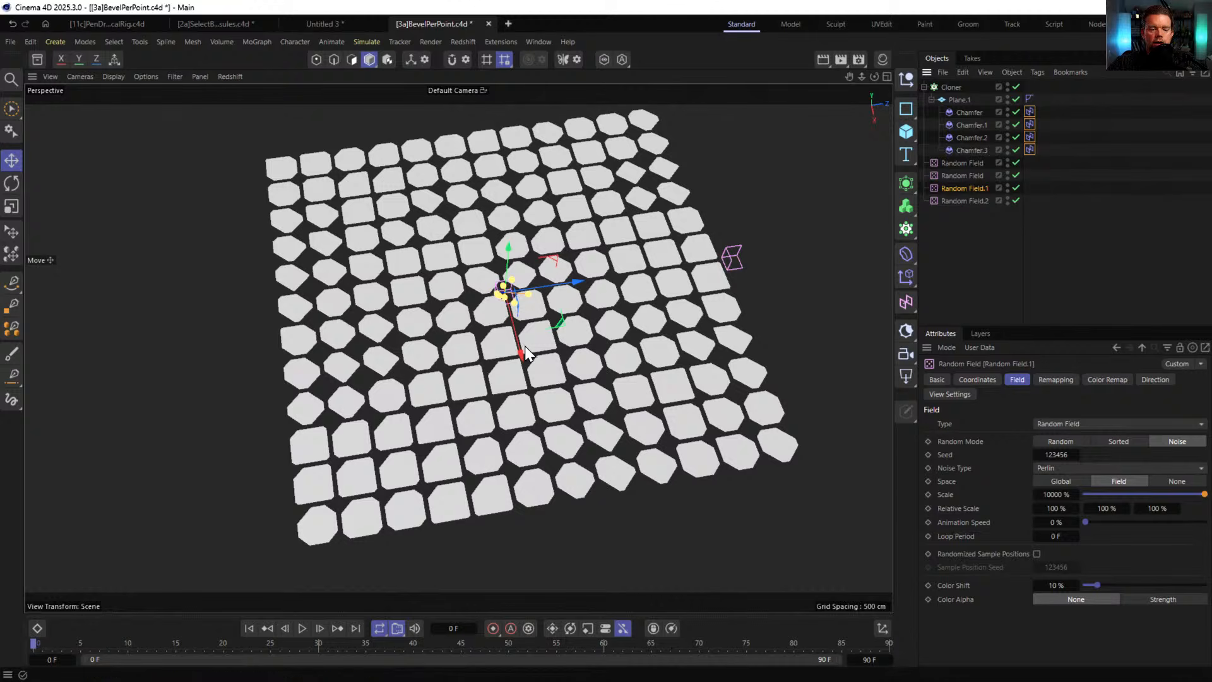
pyautogui.moveTo(522, 362); pyautogui.dragTo(625, 548)
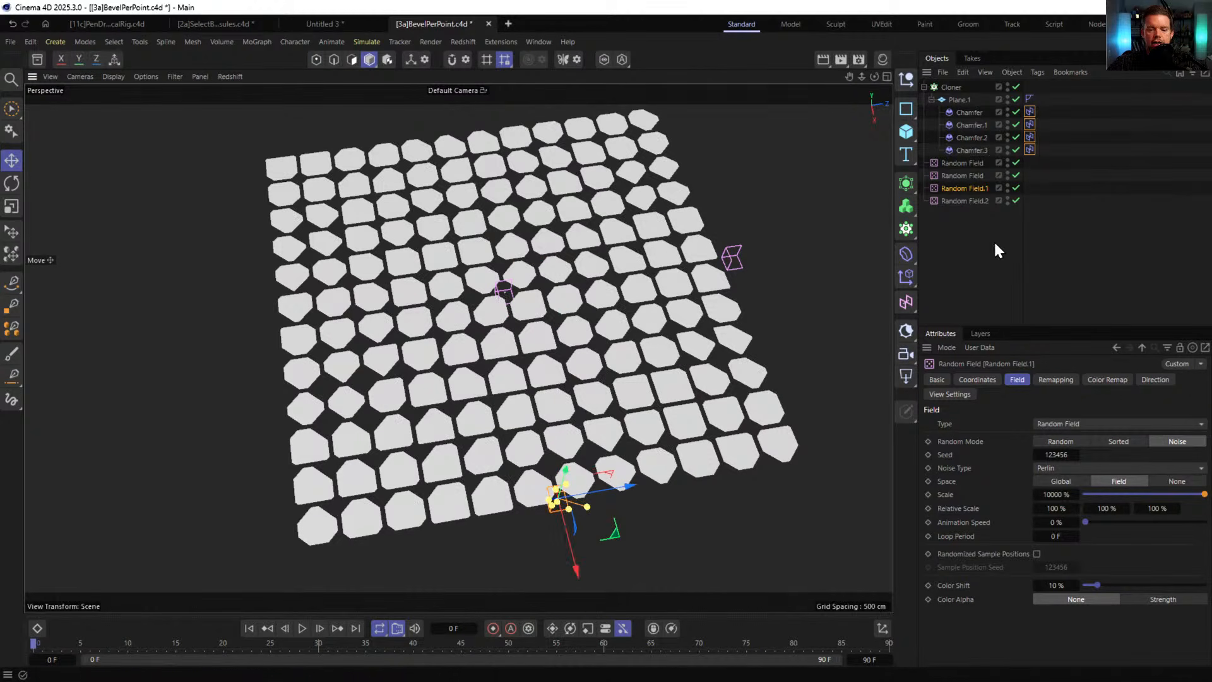
pyautogui.click(965, 200)
pyautogui.moveTo(521, 353); pyautogui.dragTo(482, 195)
# - Raise the noise Scale of all four Random Fields to 26254 %
pyautogui.click(943, 163)
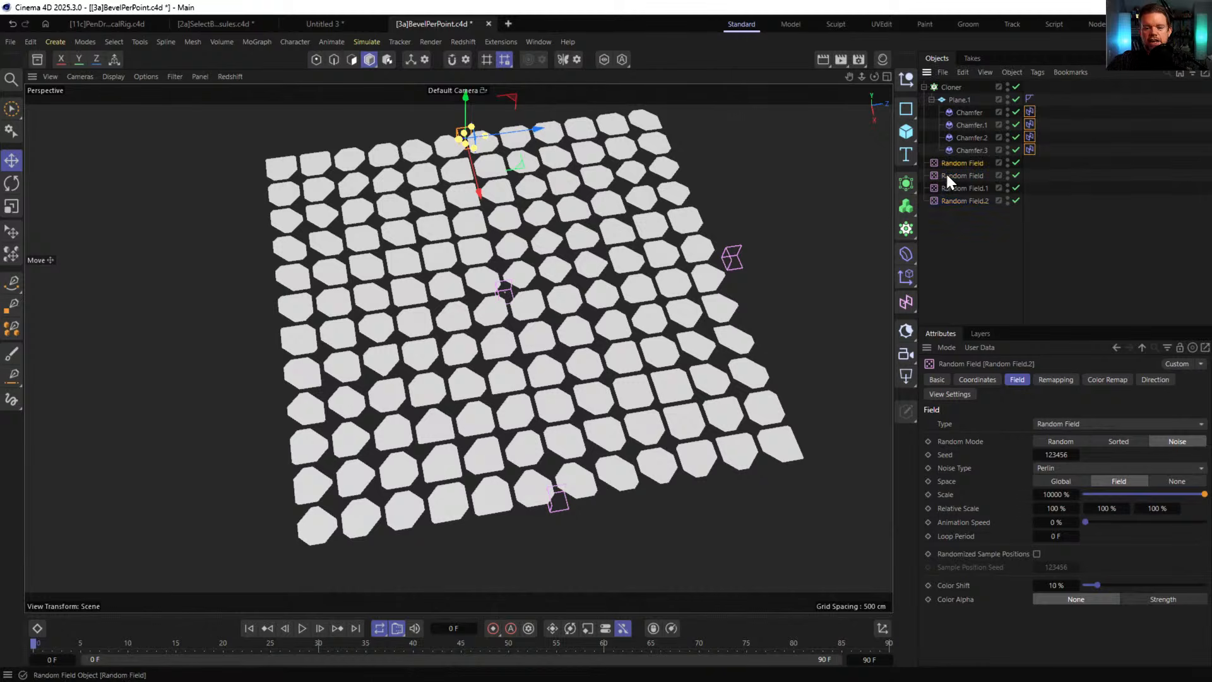
pyautogui.keyDown('shift'); pyautogui.click(954, 203); pyautogui.keyUp('shift')
pyautogui.moveTo(1077, 494); pyautogui.dragTo(1180, 494)
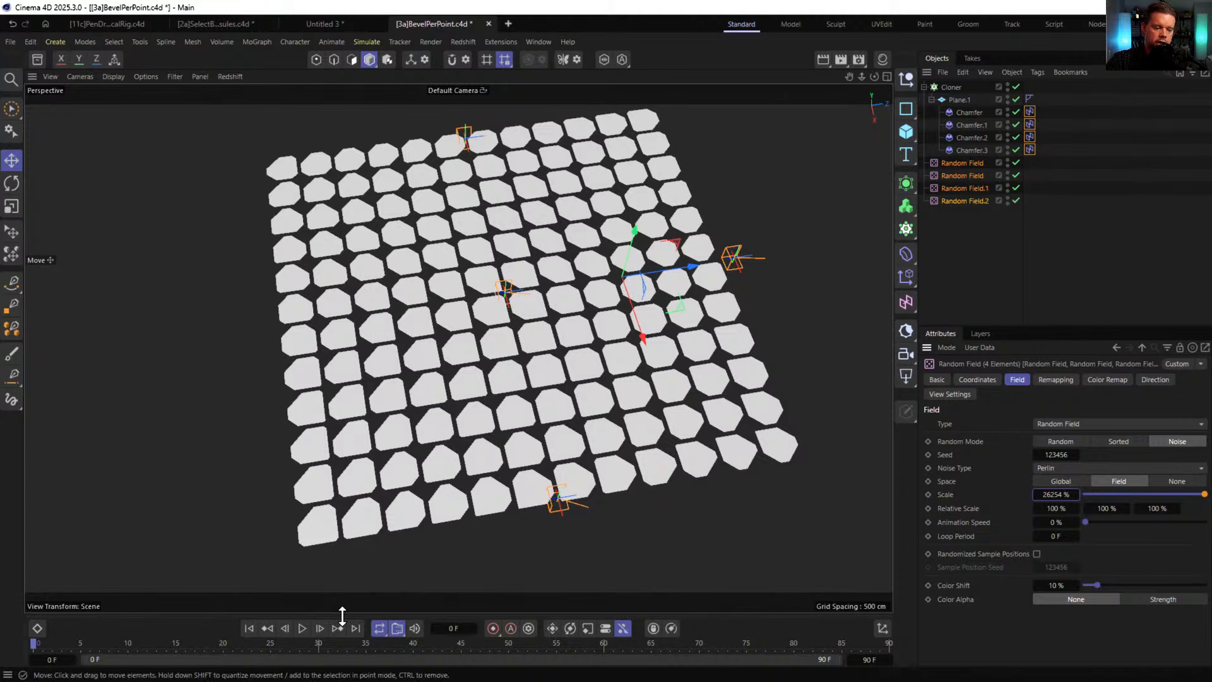
# - Play the animation and set the Animation Speed of all four Random Fields to 333 %
pyautogui.click(303, 628)
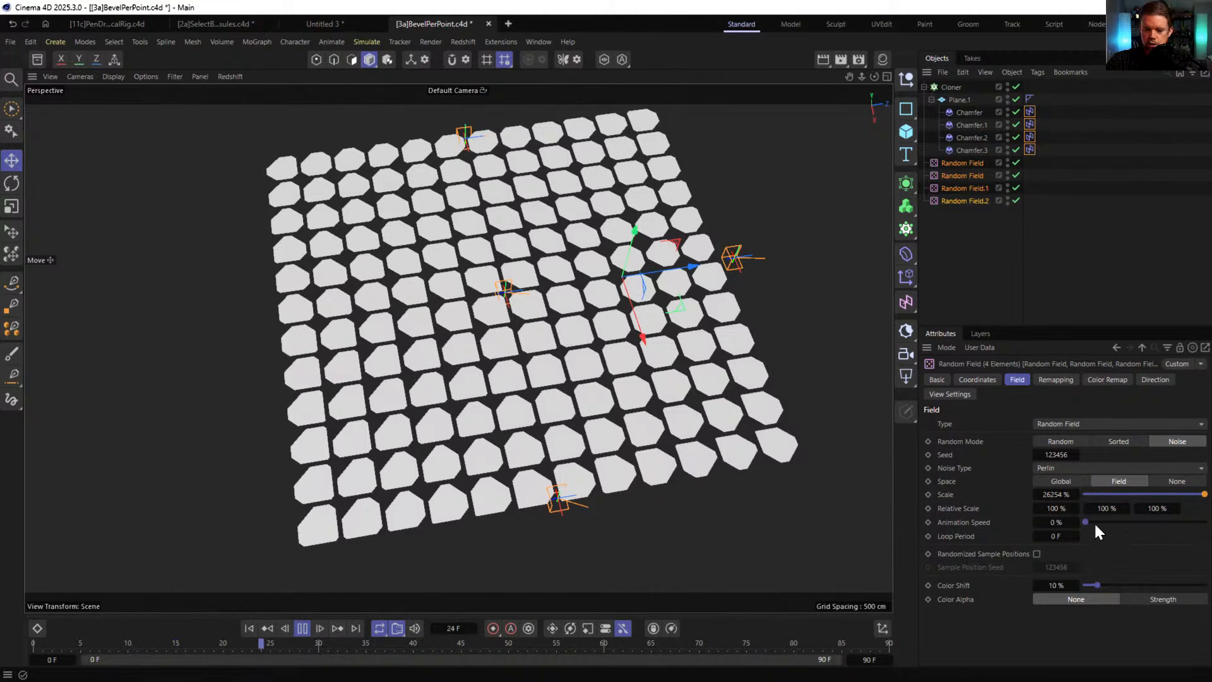
pyautogui.moveTo(1088, 522); pyautogui.dragTo(1204, 523)
pyautogui.doubleClick(1051, 522)
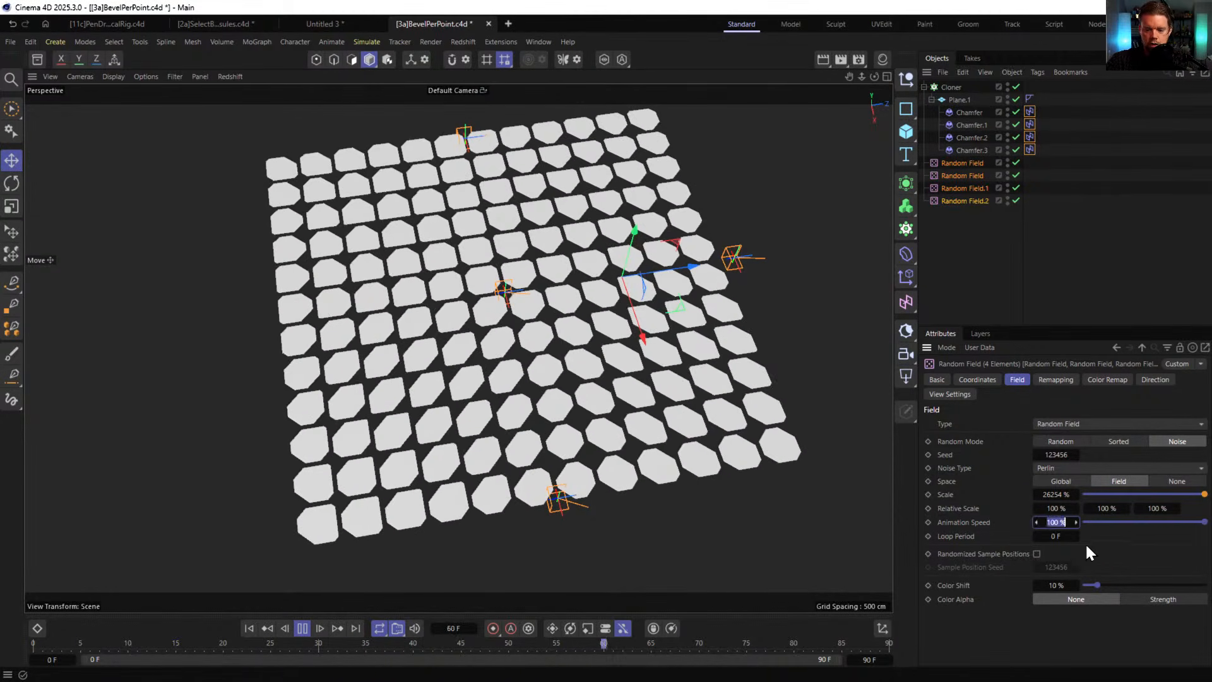
pyautogui.write('333')
pyautogui.press('Return')
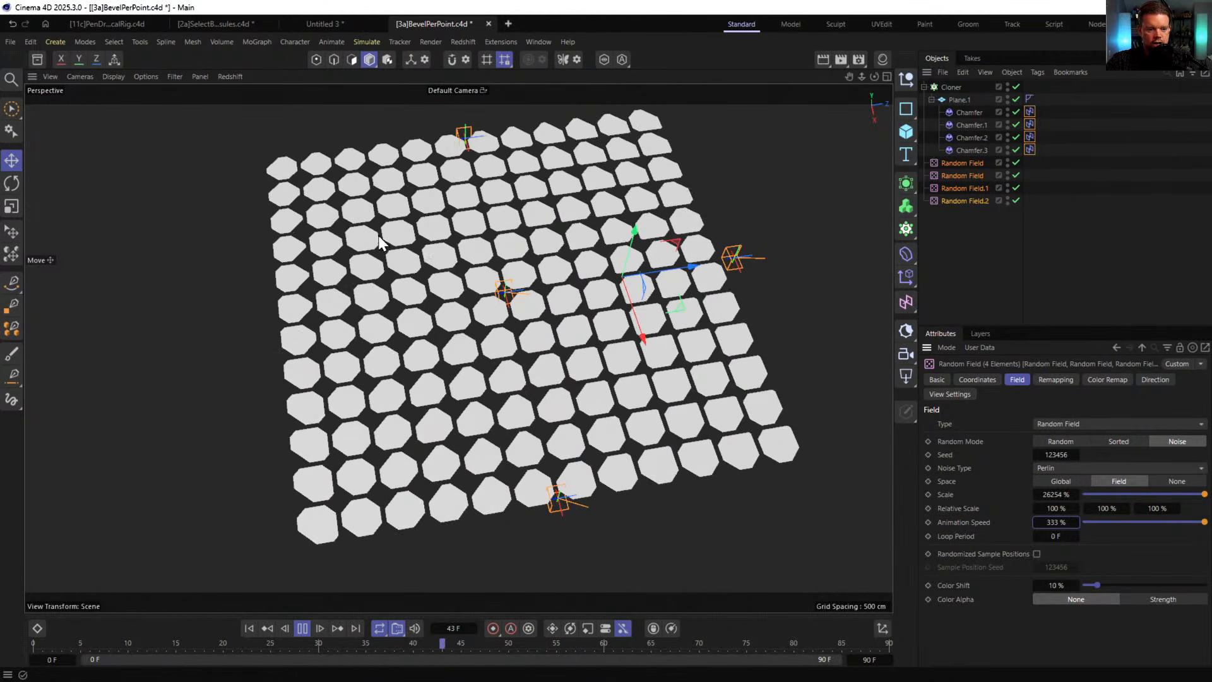
# - Give the first Random Field, Random Field.1 and Random Field.2 different seeds, using 1325 for the first and 7542 for Random Field.2
pyautogui.click(962, 163)
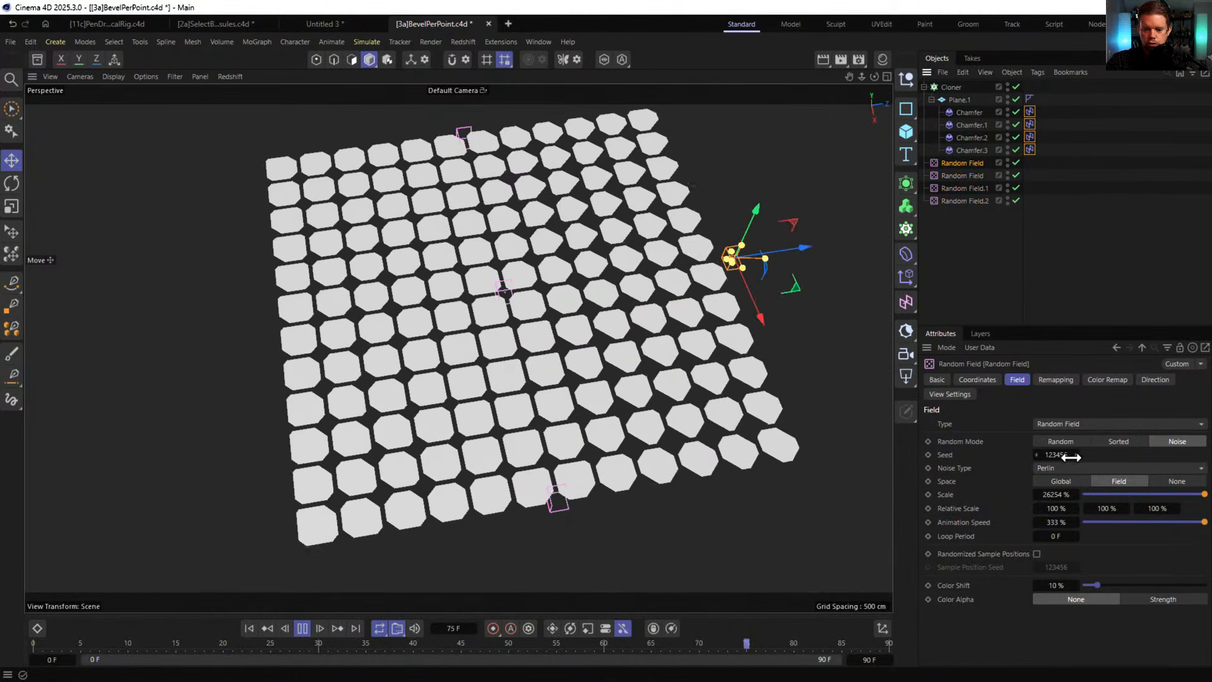
pyautogui.click(965, 188)
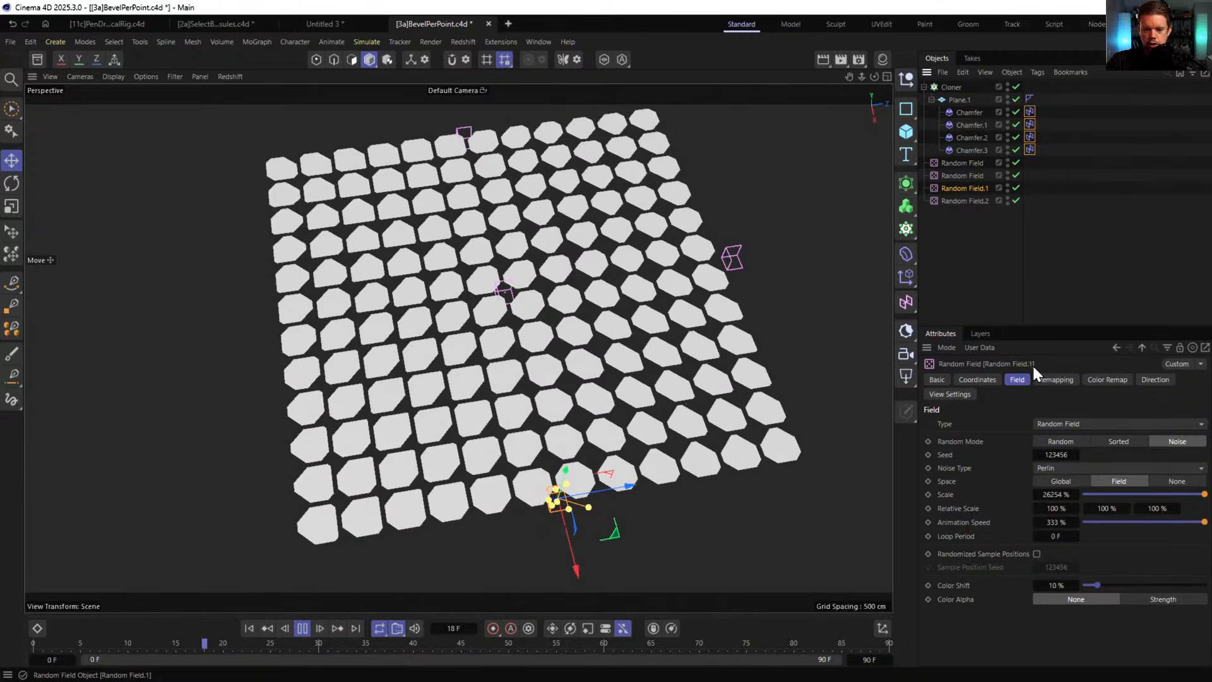
pyautogui.click(964, 201)
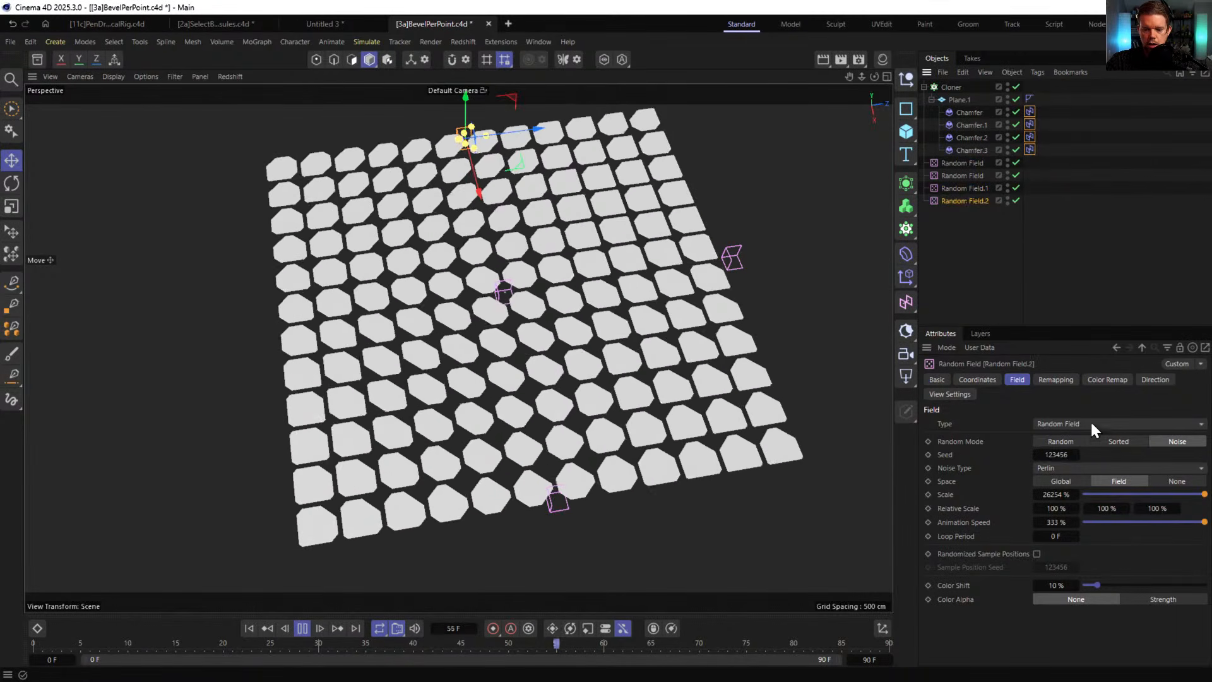
pyautogui.doubleClick(1057, 455)
pyautogui.write('7542')
pyautogui.press('Return')
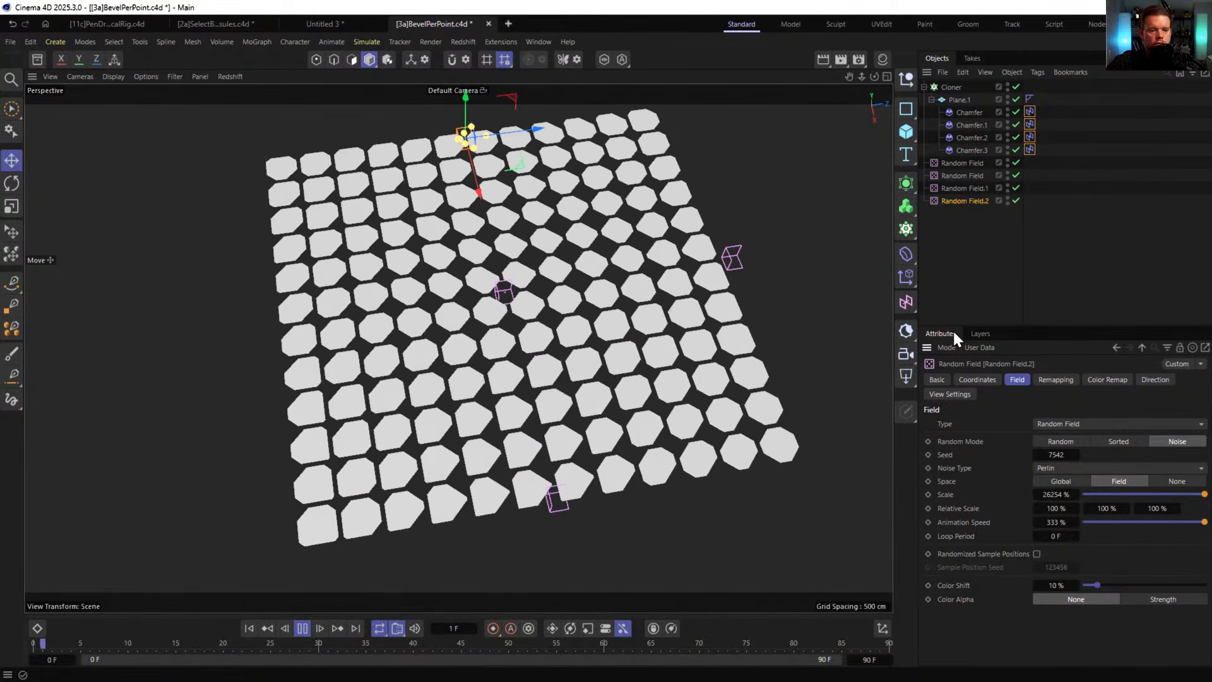
# - Enable Randomized Sample Positions on all four Random Fields
pyautogui.click(963, 163)
pyautogui.keyDown('shift'); pyautogui.click(960, 201); pyautogui.keyUp('shift')
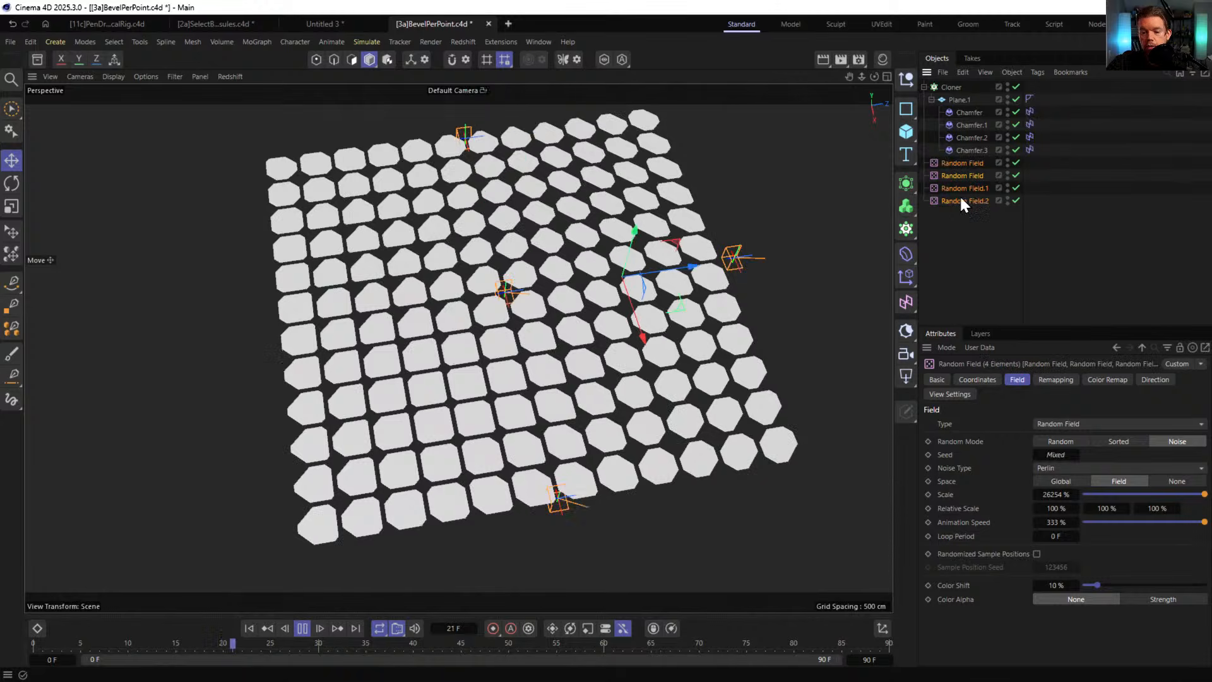
pyautogui.click(1036, 554)
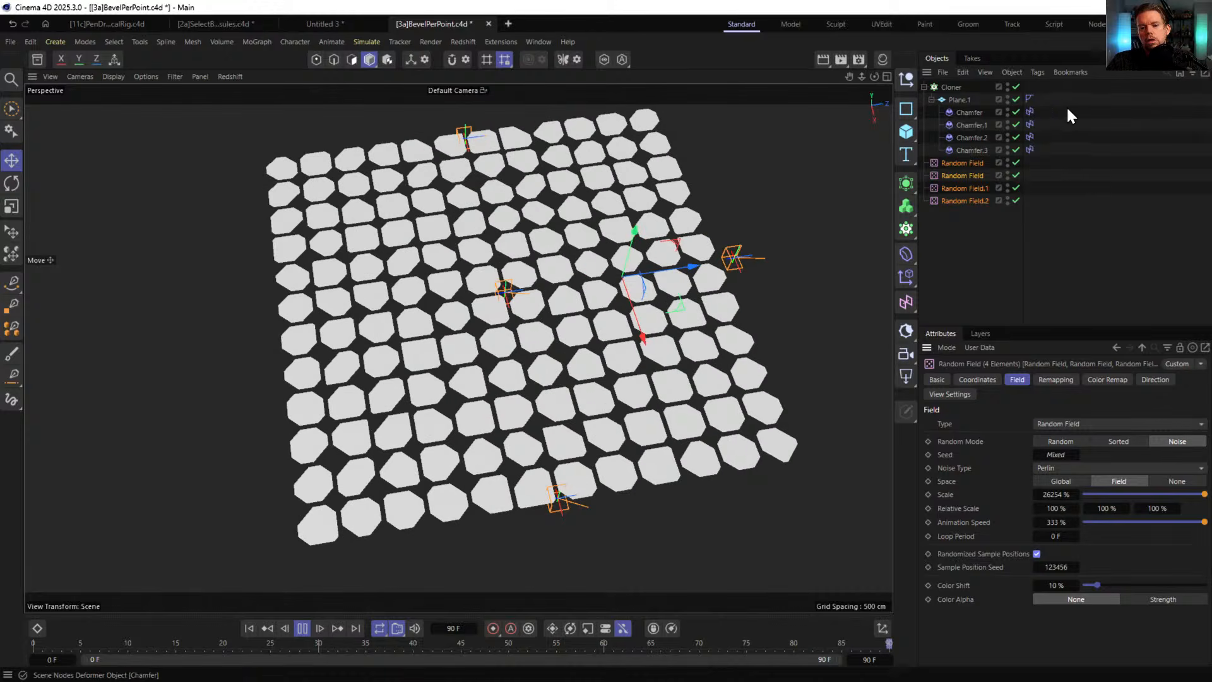
# - Examine the first Chamfer's Field Driver, including its field list and the Evaluation Mode and Sampling Location options
pyautogui.click(1029, 111)
pyautogui.click(1042, 380)
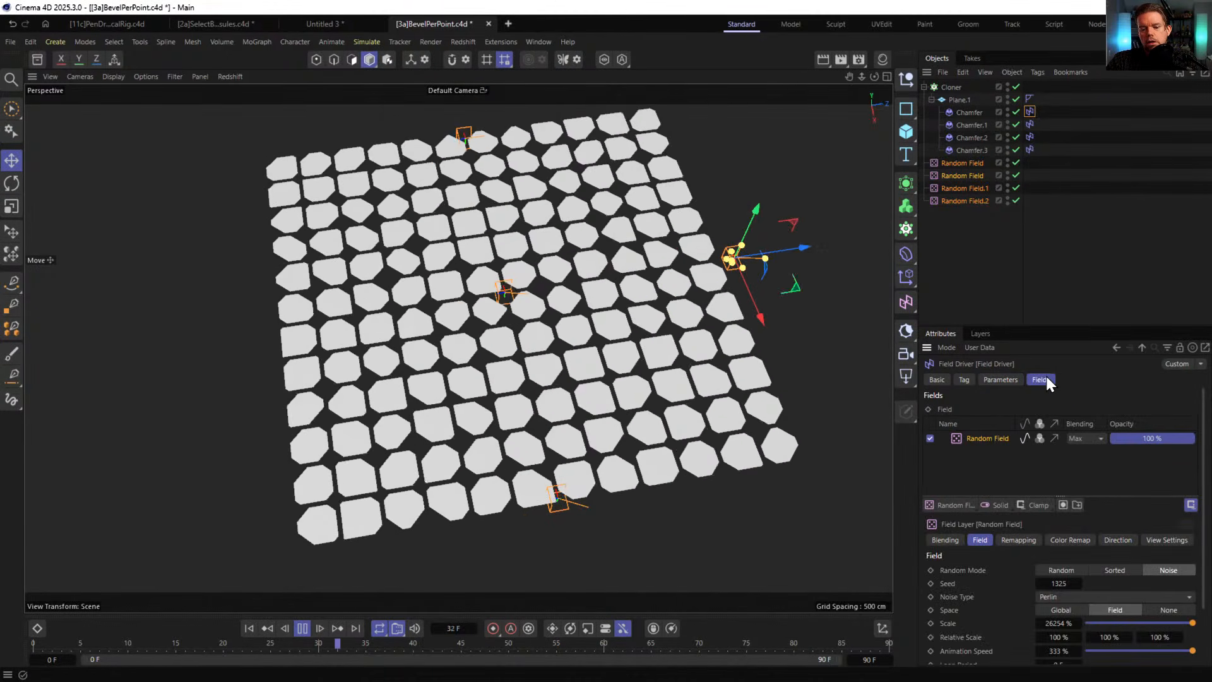
pyautogui.click(966, 379)
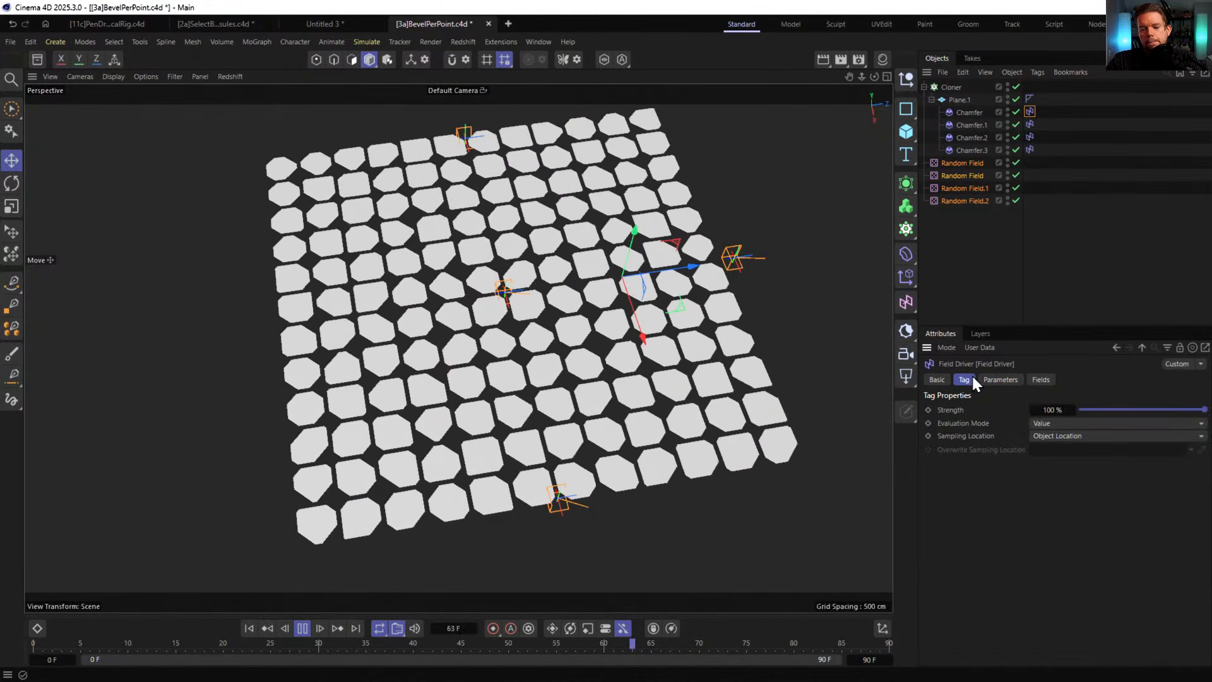
pyautogui.click(1061, 423)
pyautogui.click(1024, 443)
pyautogui.click(1048, 432)
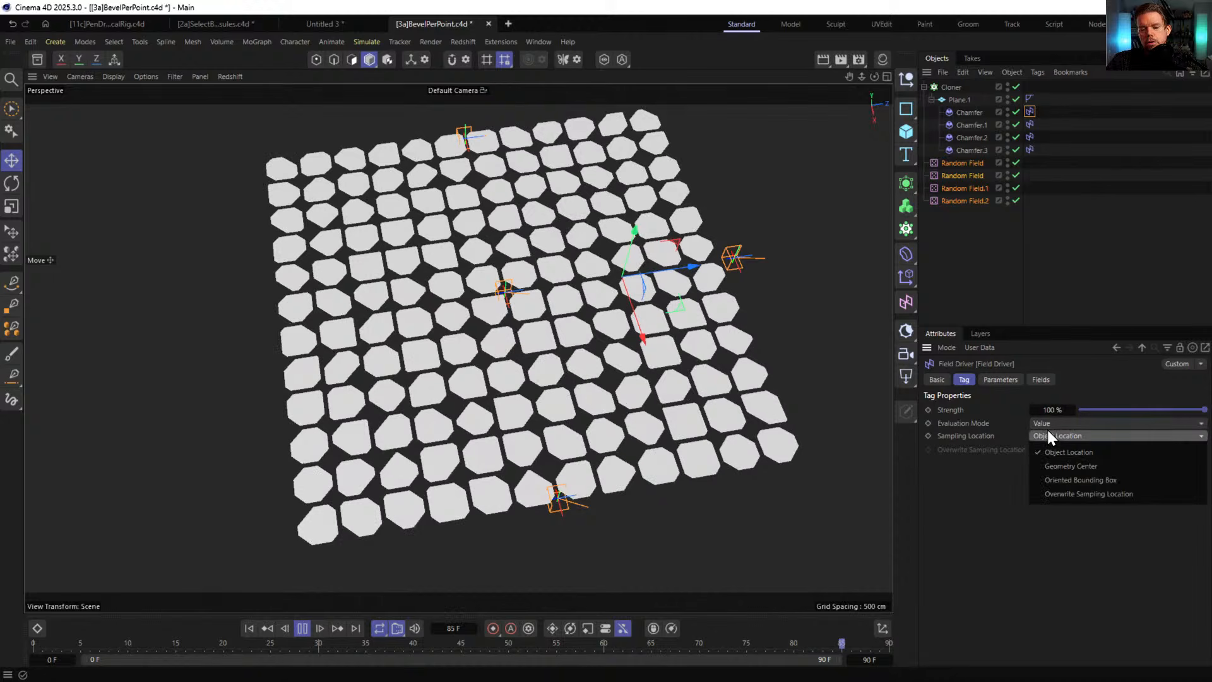
pyautogui.click(1000, 464)
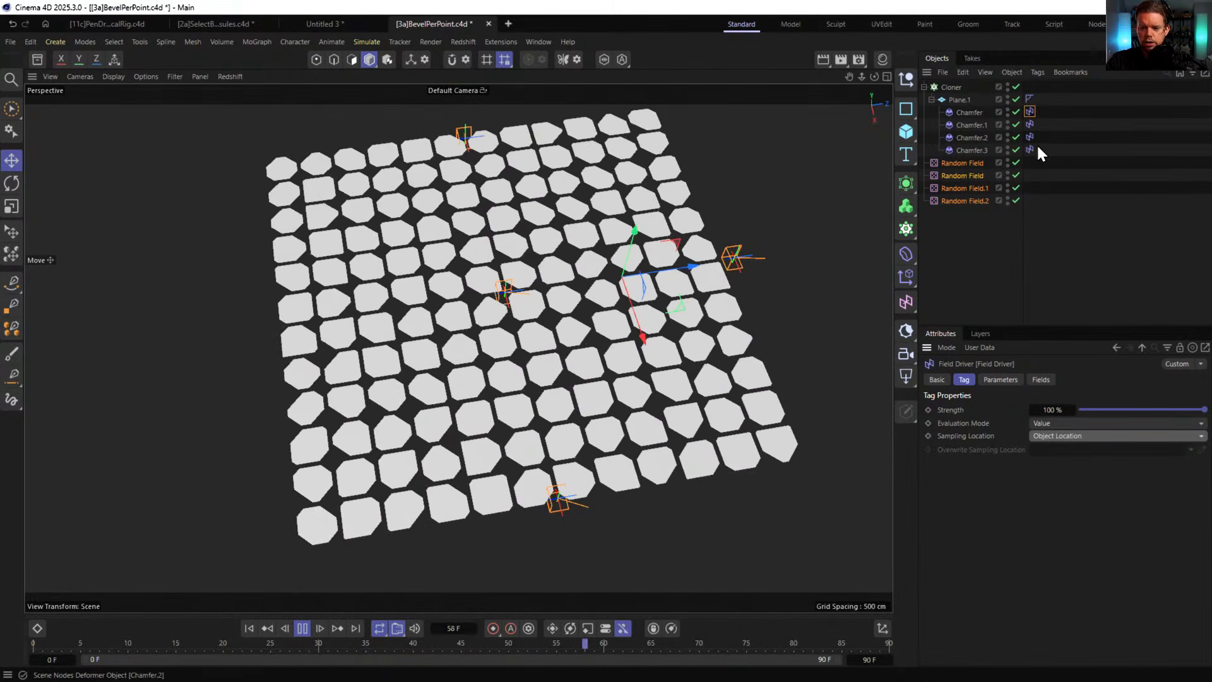
# - Delete the second Random Field, Random Field.1 and Random Field.2, keeping only the first Random Field
pyautogui.click(960, 175)
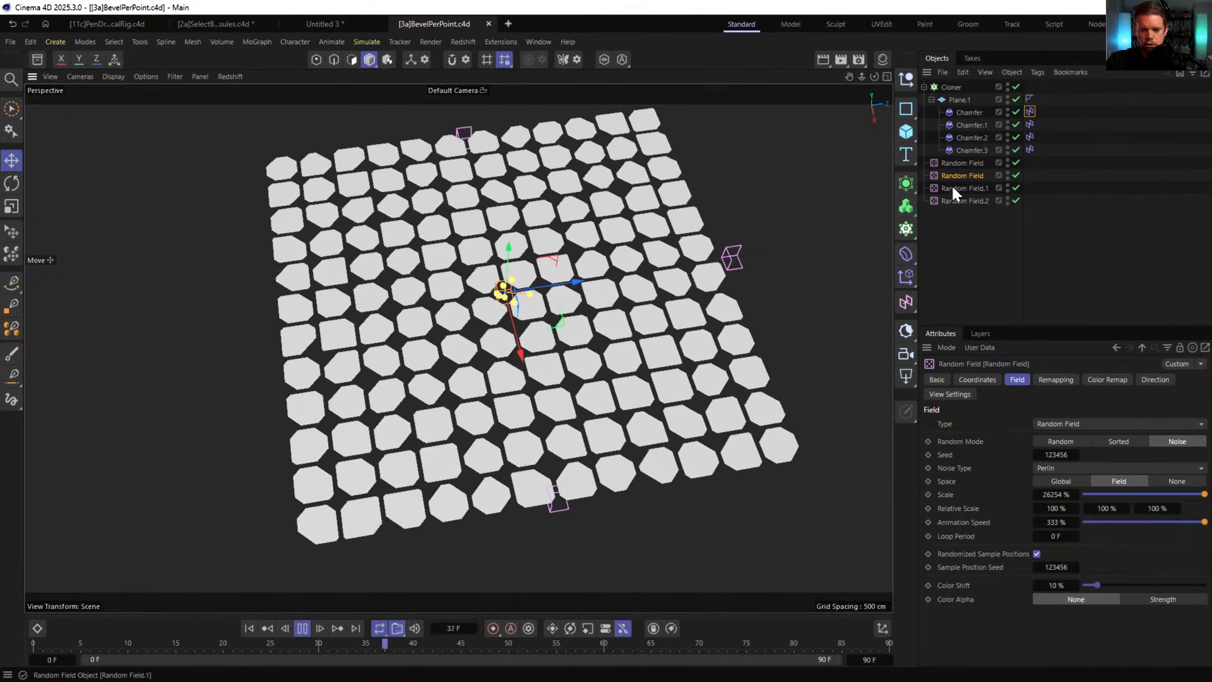
pyautogui.keyDown('ctrl'); pyautogui.click(964, 190); pyautogui.keyUp('ctrl')
pyautogui.keyDown('ctrl'); pyautogui.click(965, 199); pyautogui.keyUp('ctrl')
pyautogui.press('Delete')
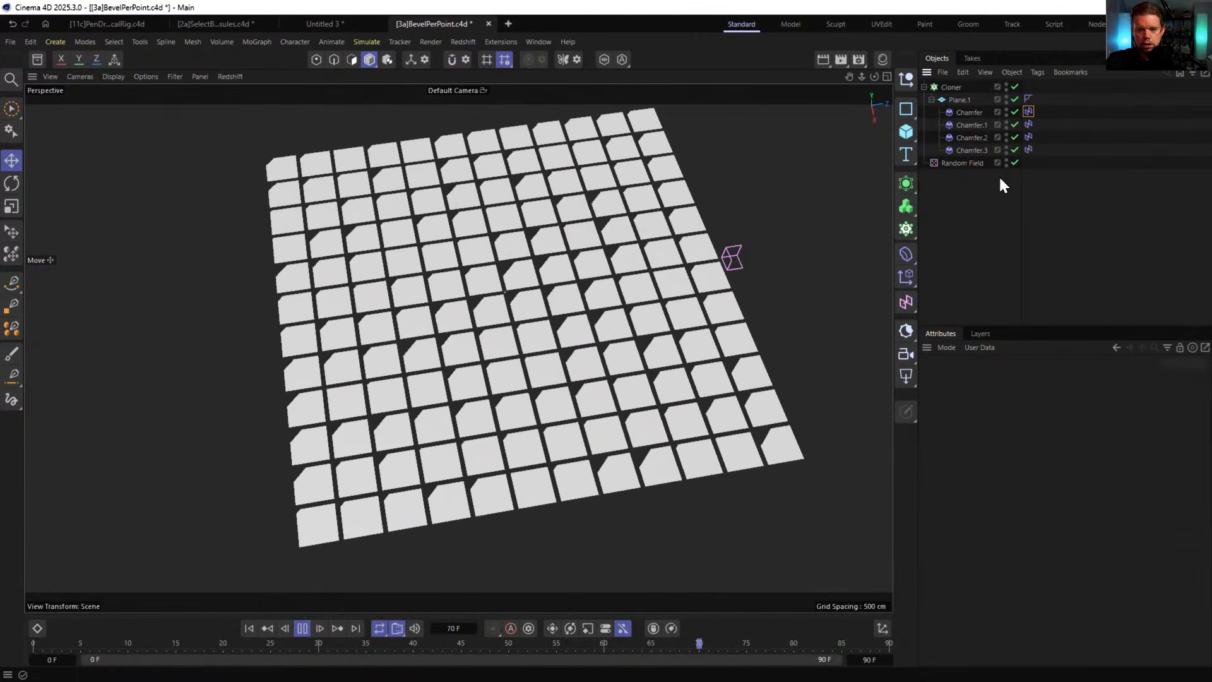
# - Reset the field lists of all four Chamfer Field Drivers to default and add the remaining Random Field to them
pyautogui.moveTo(1036, 164); pyautogui.dragTo(1028, 109)
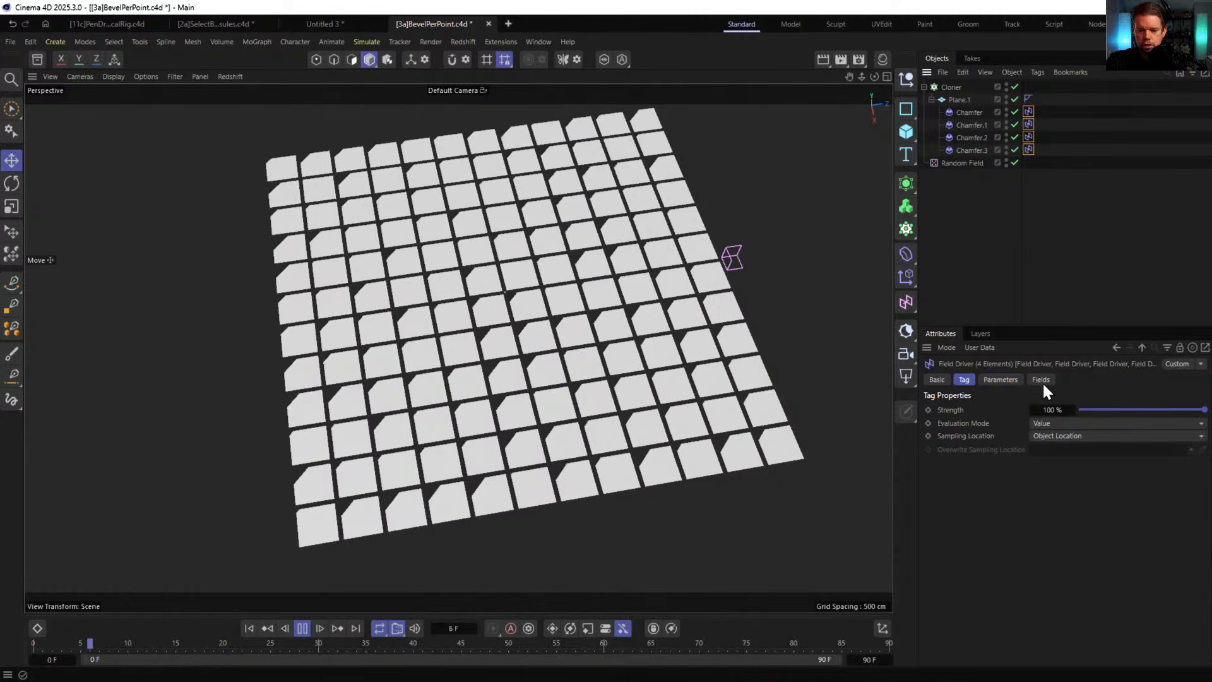
pyautogui.click(978, 438)
pyautogui.rightClick(948, 408)
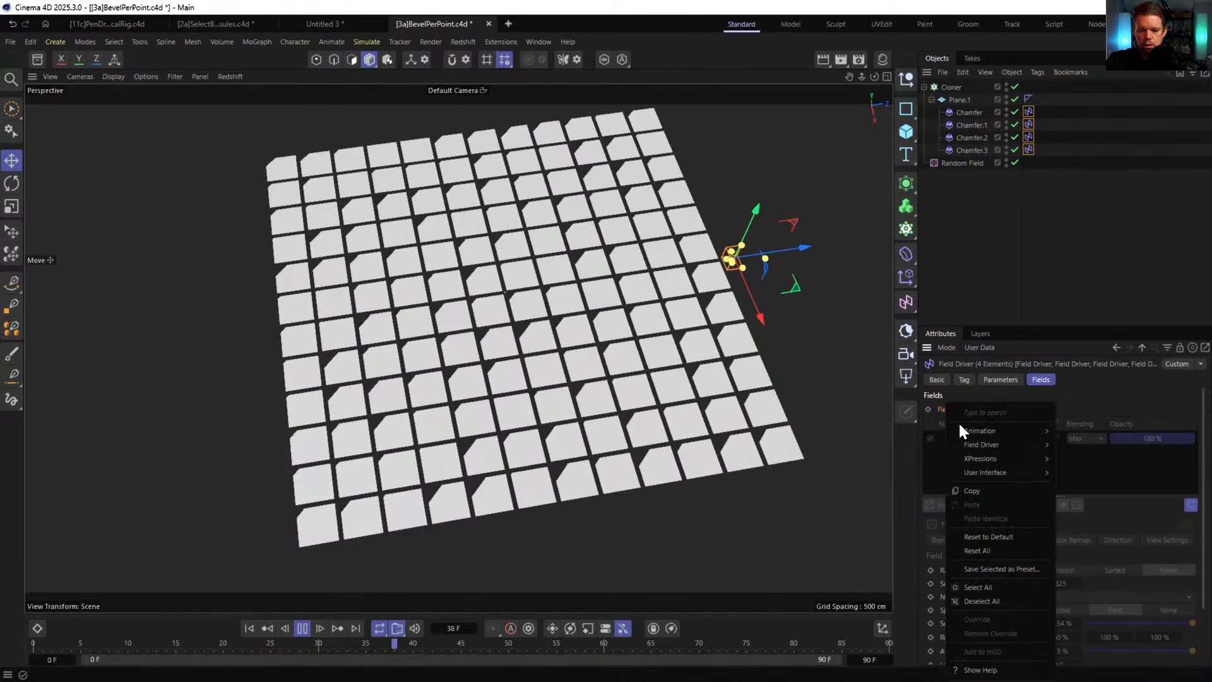
pyautogui.click(1003, 536)
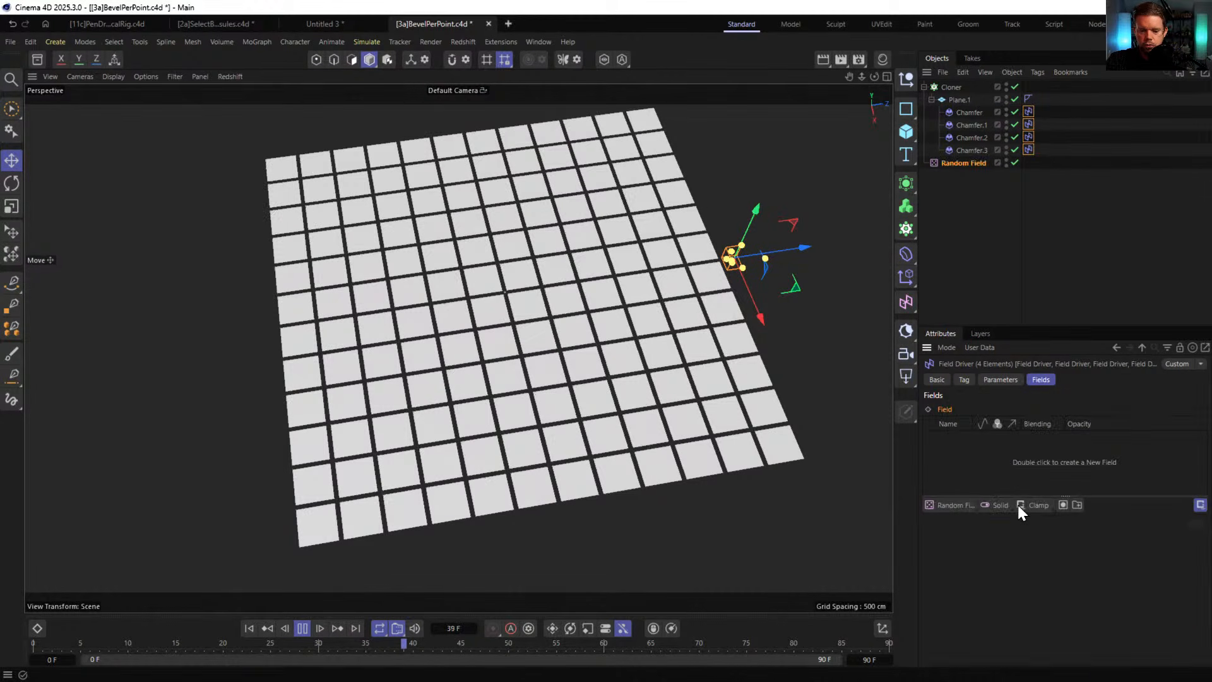
pyautogui.moveTo(977, 467); pyautogui.dragTo(981, 447)
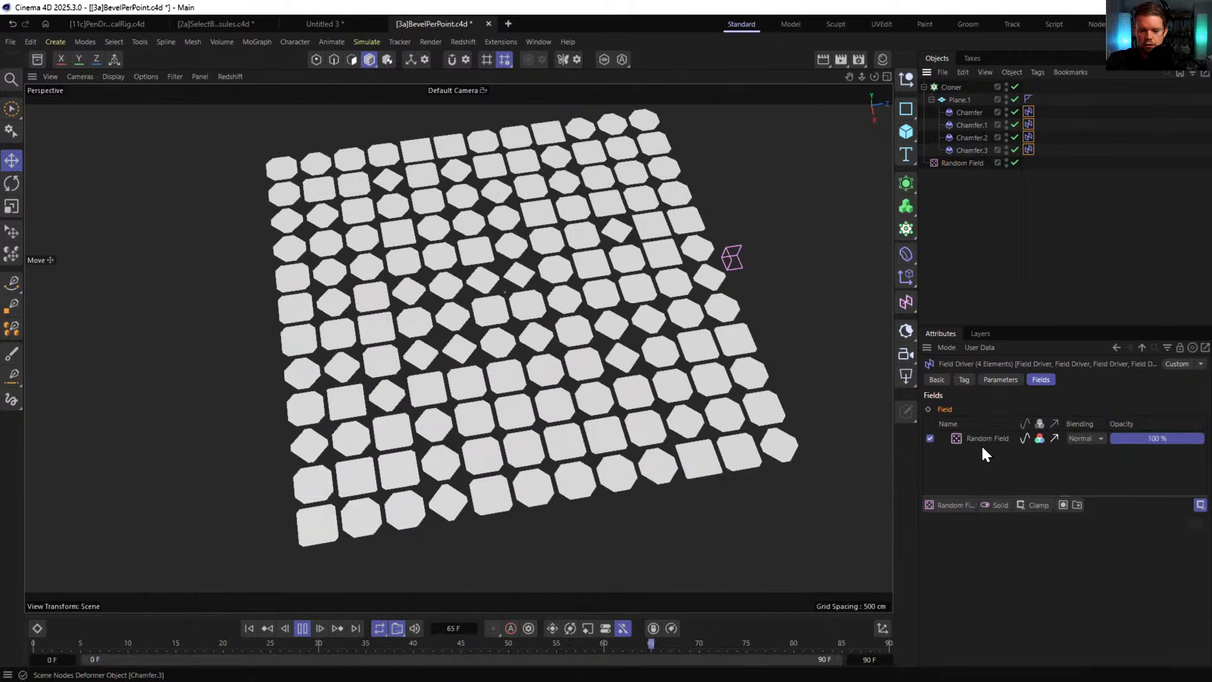
# - Review the field lists of the four Chamfer Field Drivers and the available field layer types
pyautogui.click(1027, 115)
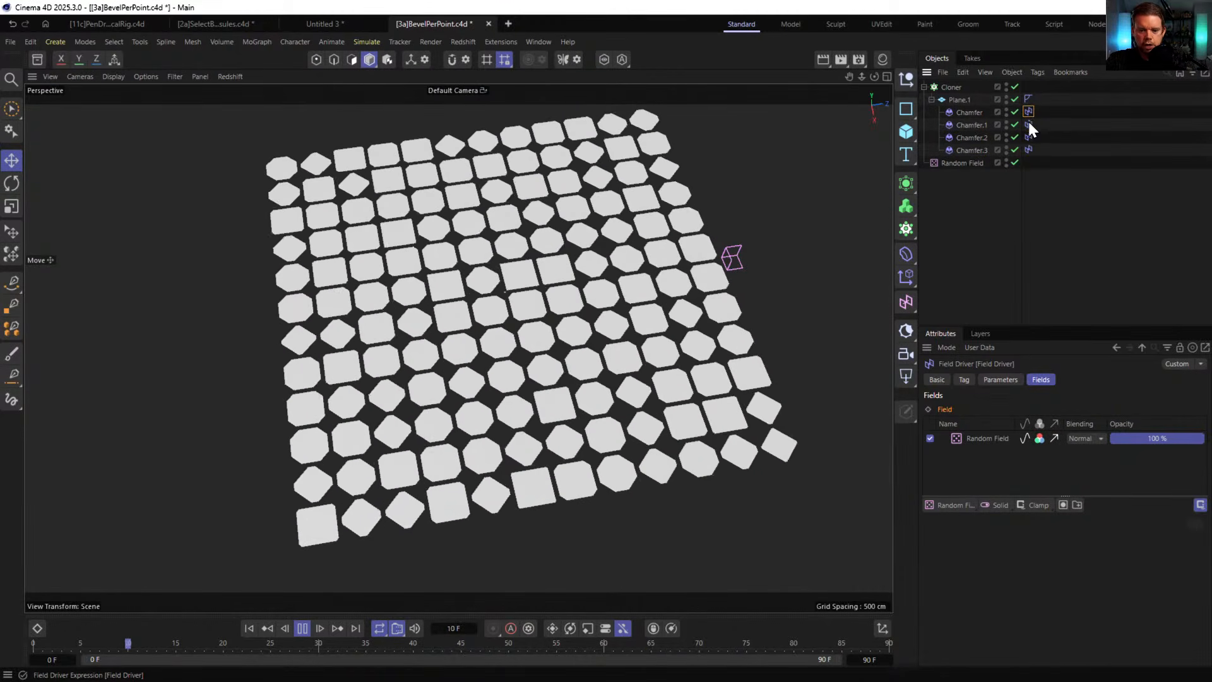
pyautogui.click(1033, 161)
pyautogui.click(1028, 112)
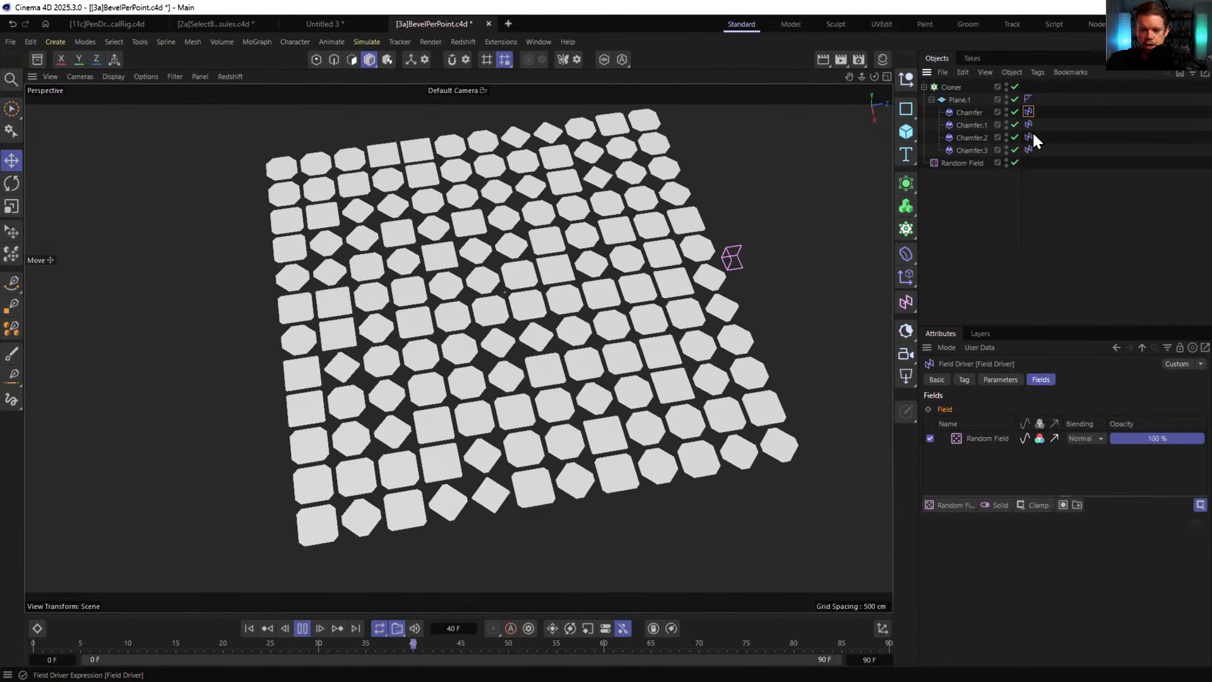
pyautogui.keyDown('shift'); pyautogui.click(1028, 136); pyautogui.keyUp('shift')
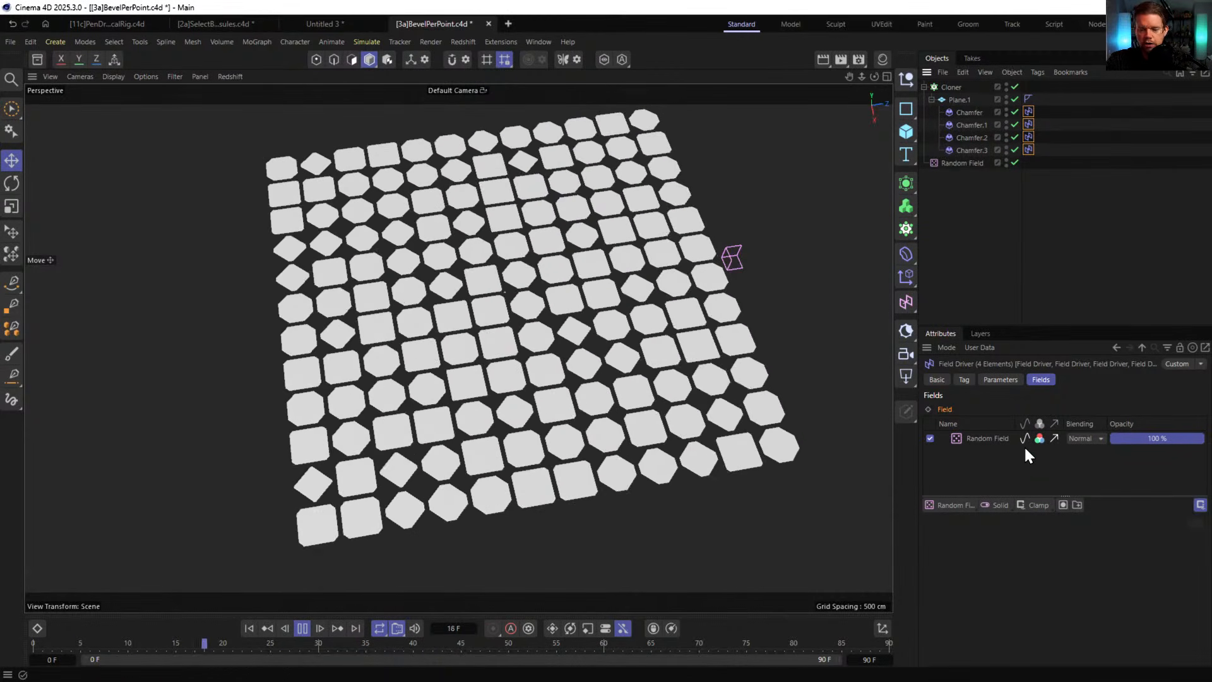
pyautogui.click(1010, 505)
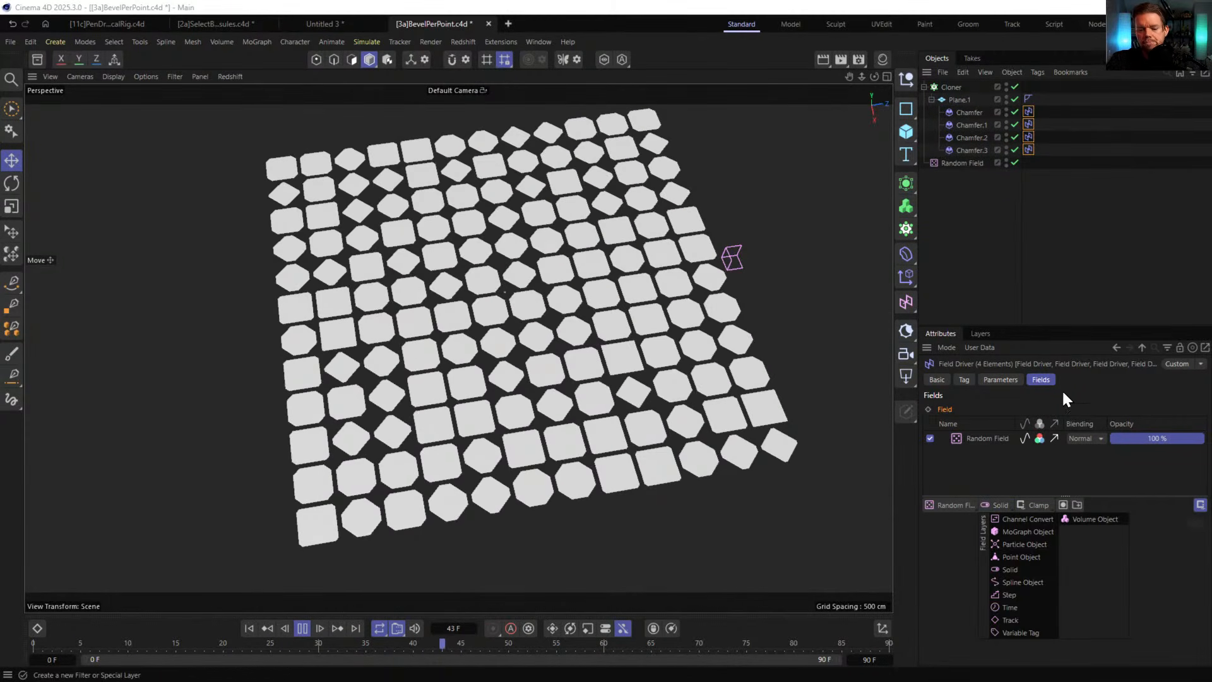
pyautogui.click(1011, 416)
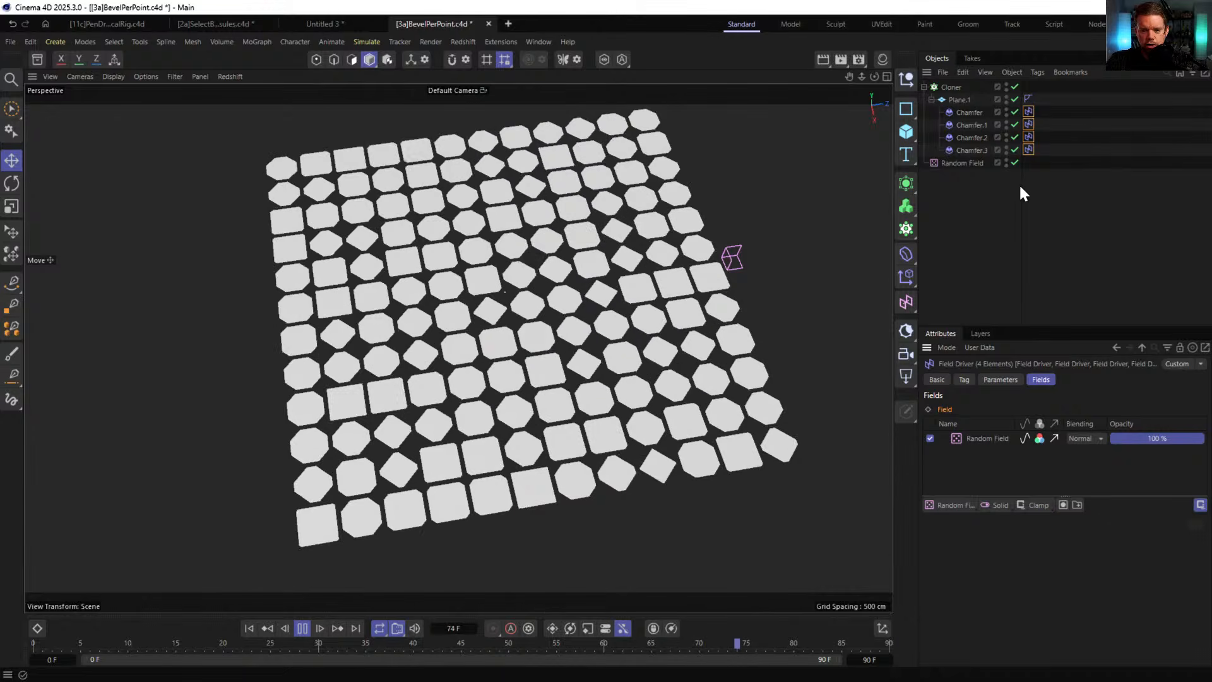
# - Set the Sampling Location of the first Chamfer's Field Driver to Overwrite Sampling Location
pyautogui.click(1028, 111)
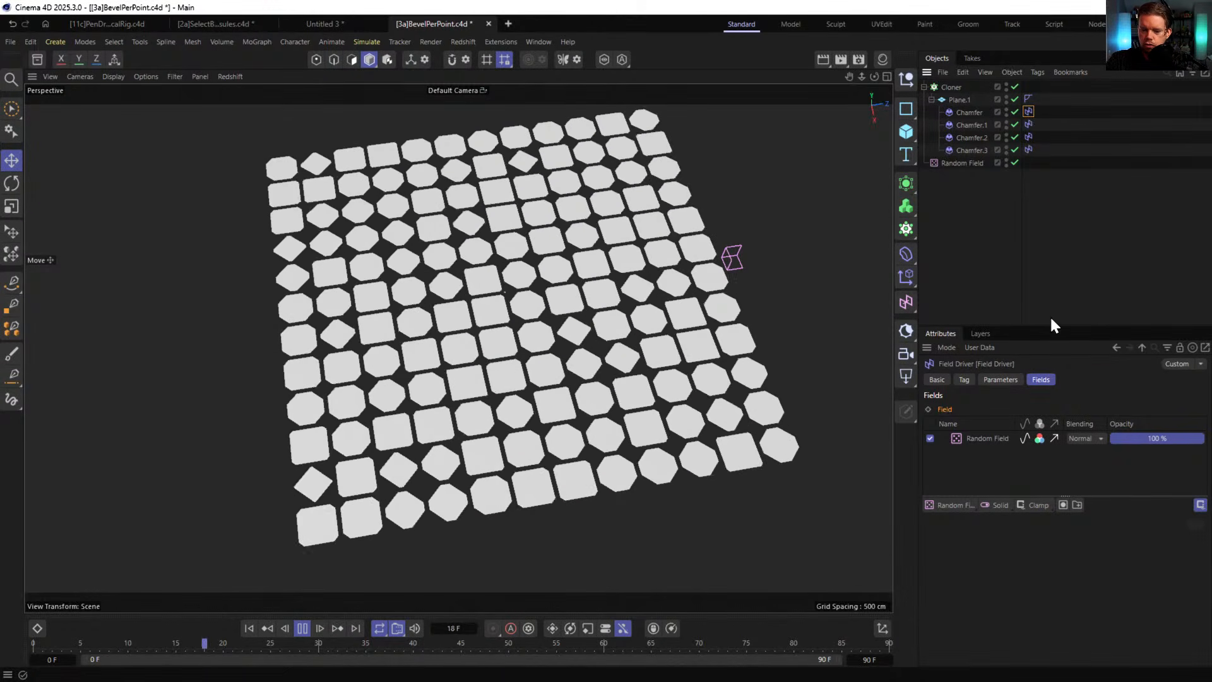
pyautogui.click(962, 380)
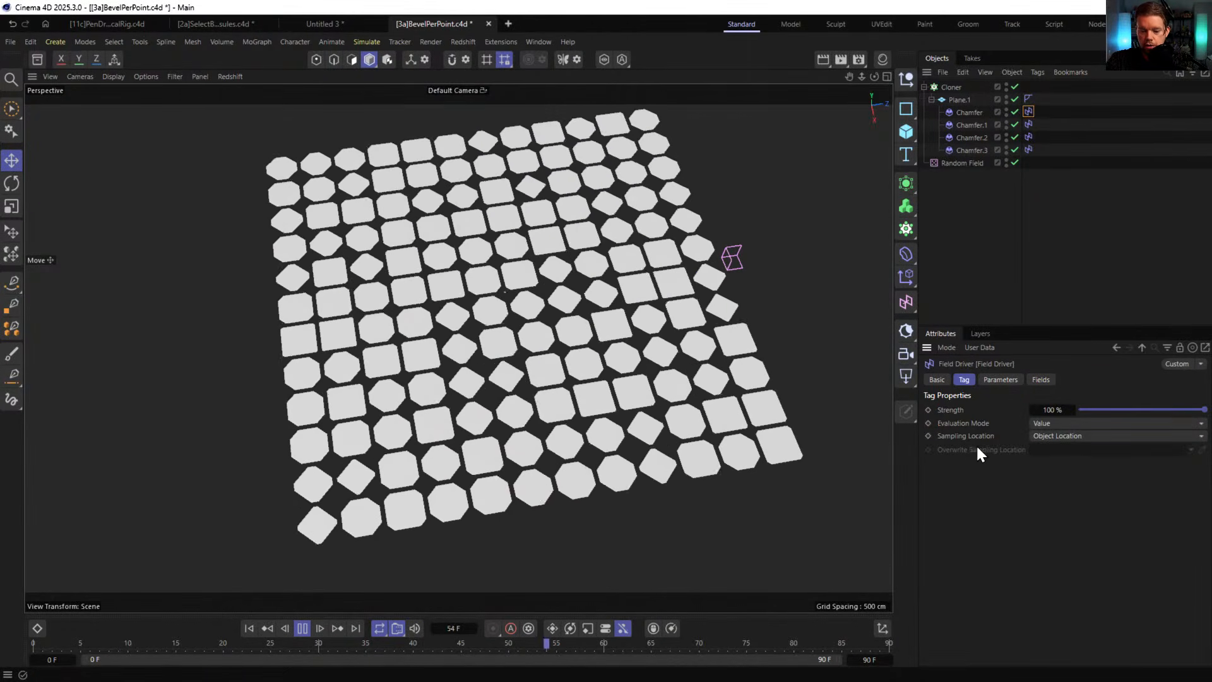
pyautogui.click(1053, 438)
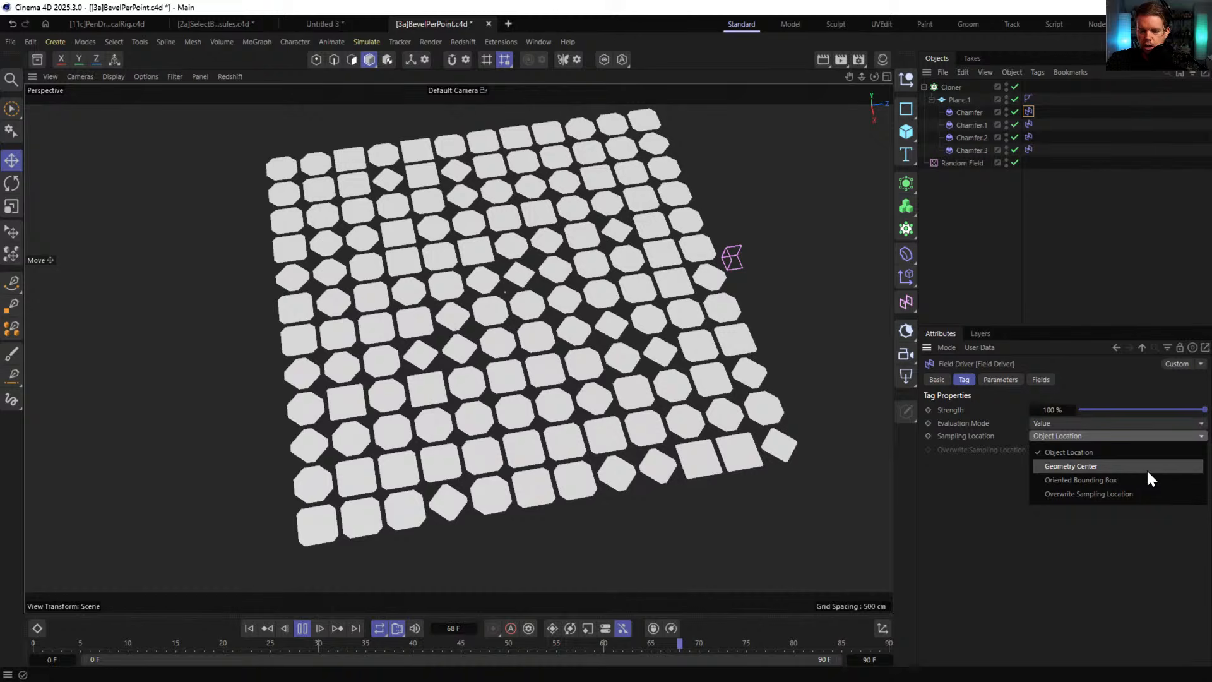
pyautogui.click(1145, 495)
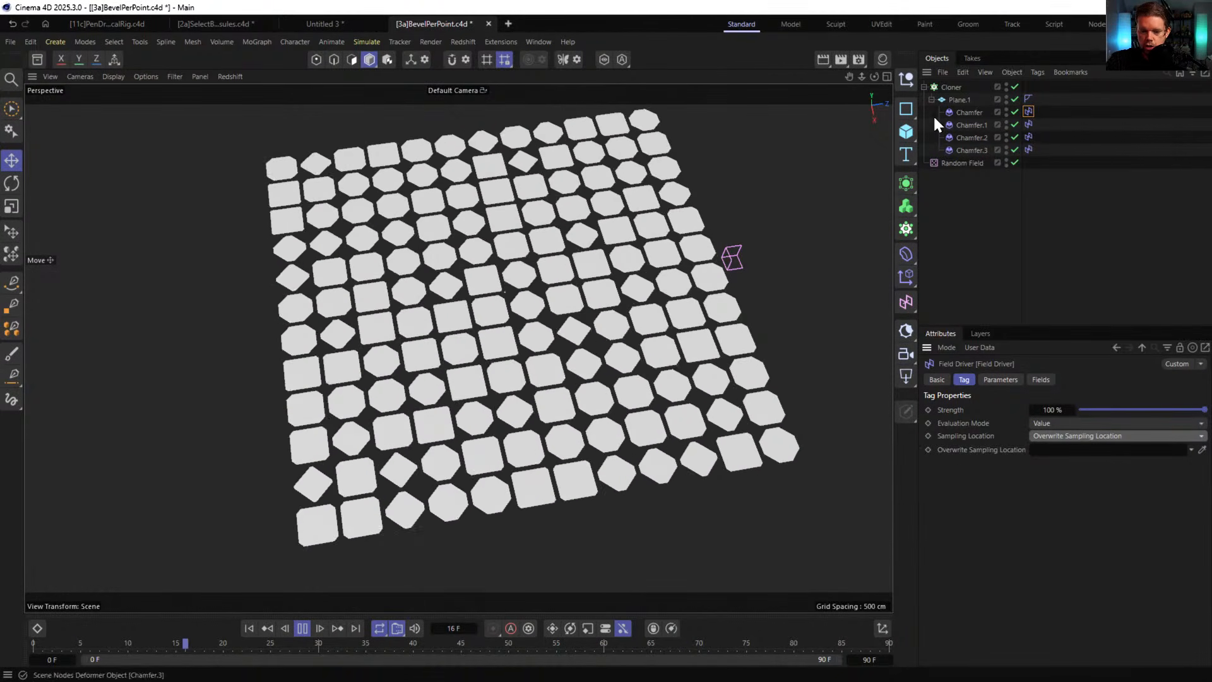
# - Create a Null and duplicate it three times, placing all four Nulls as children of the Random Field
pyautogui.click(906, 81)
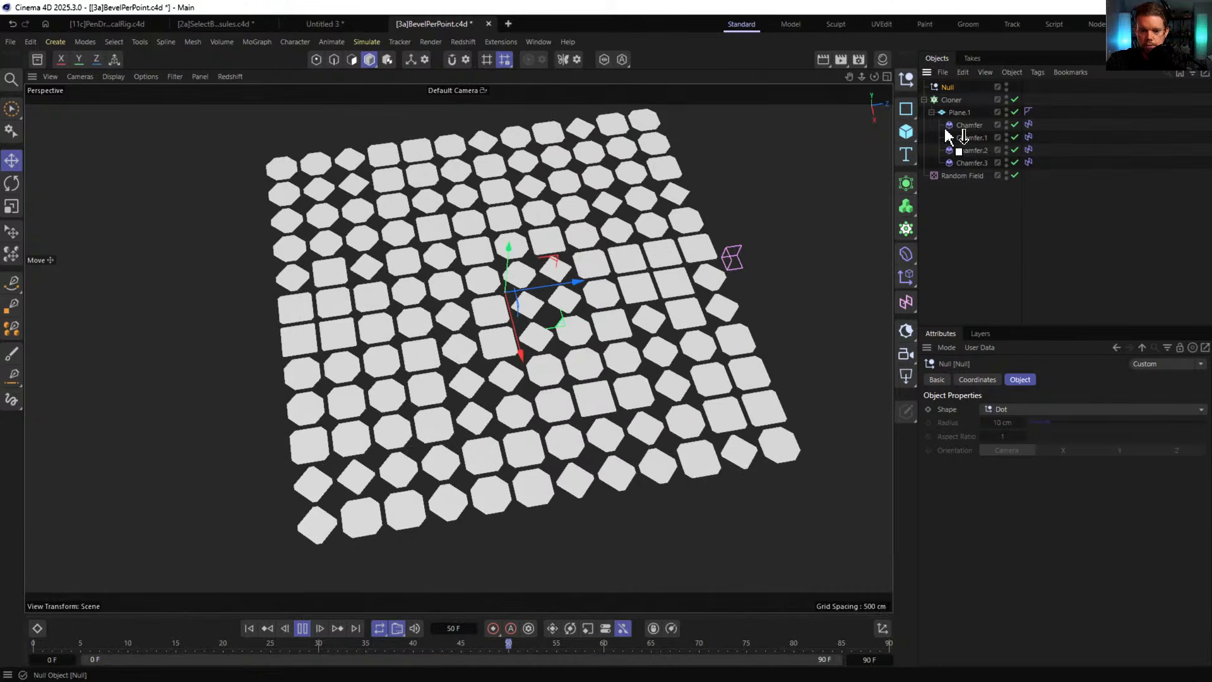
pyautogui.moveTo(945, 130); pyautogui.dragTo(965, 207)
pyautogui.click(946, 183)
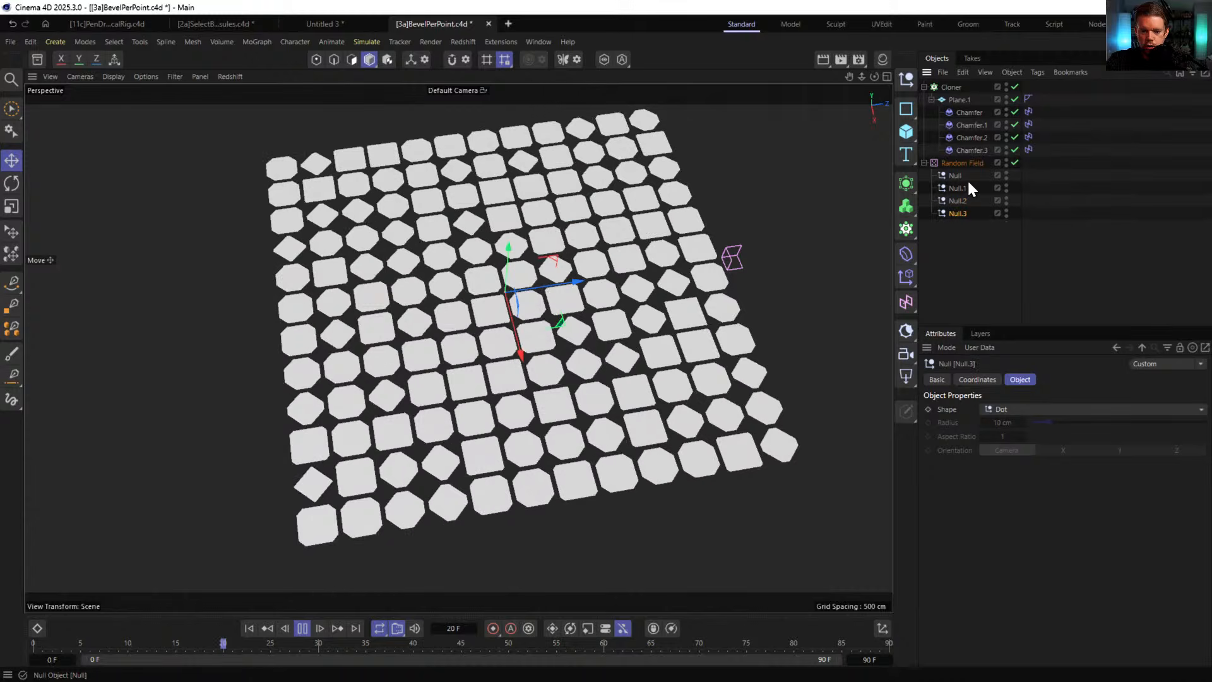
# - Open the tag properties of the first Chamfer's Field Driver
pyautogui.click(1029, 111)
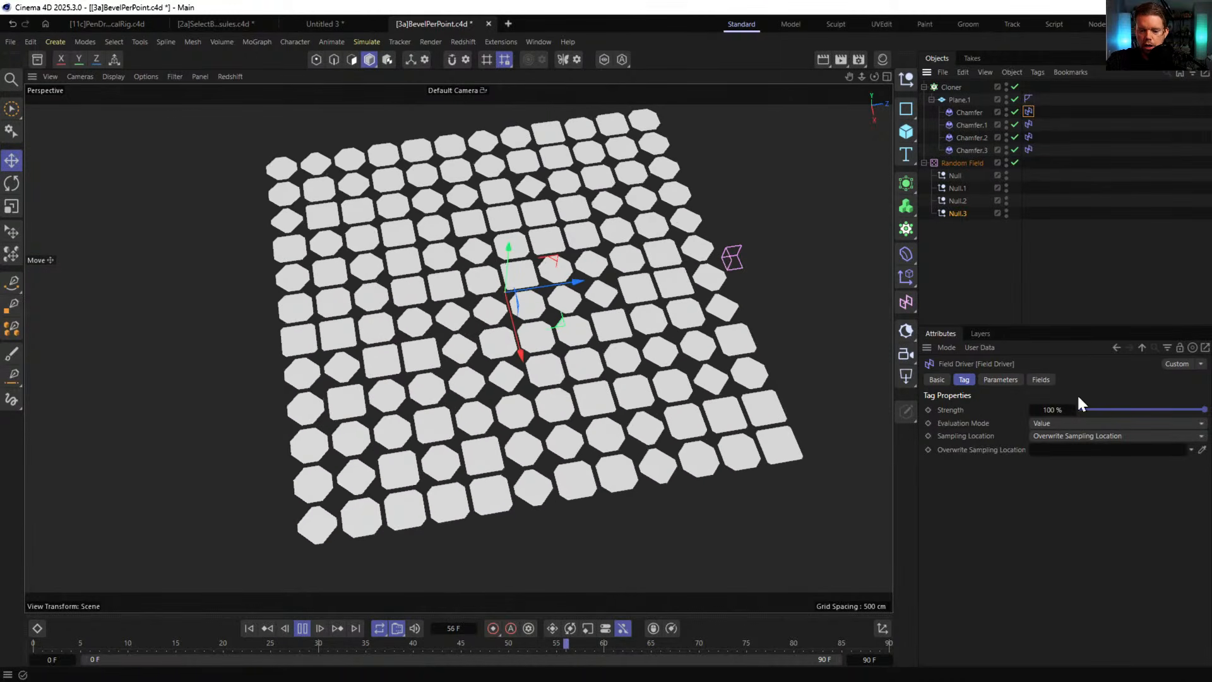
# - Set the sampling location of all four Chamfer Field Driver tags to Overwrite Sampling Location
pyautogui.keyDown('shift'); pyautogui.click(1029, 150); pyautogui.keyUp('shift')
pyautogui.click(1061, 436)
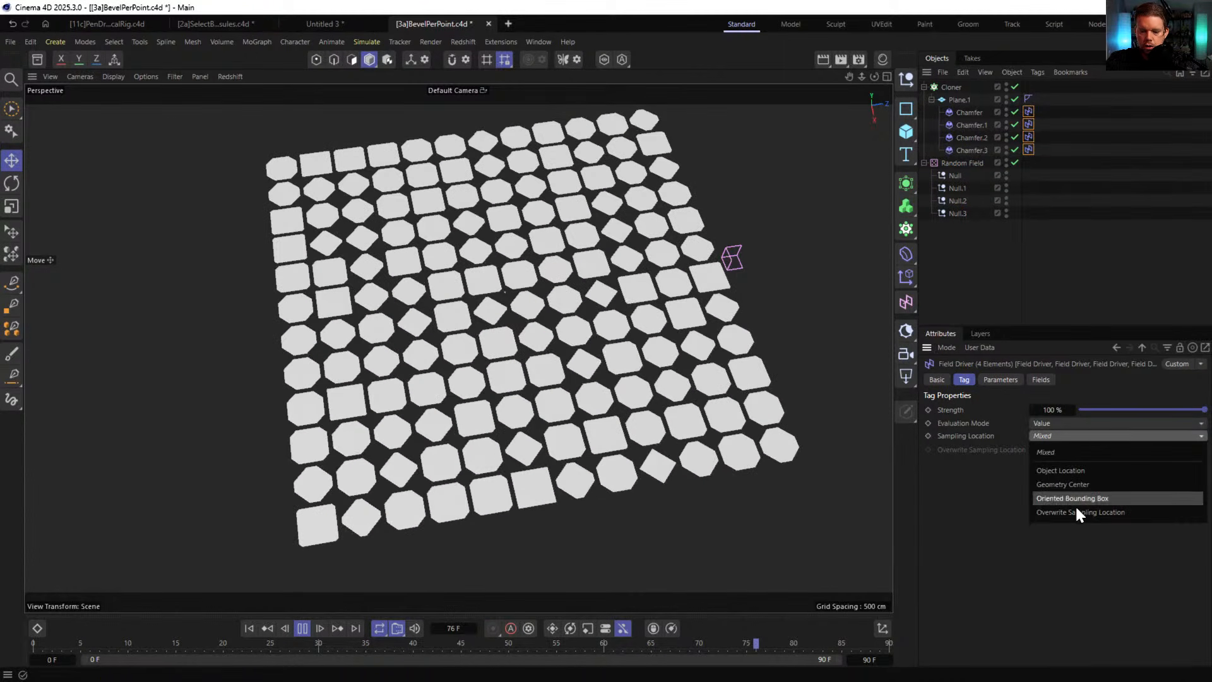
pyautogui.click(1078, 512)
pyautogui.click(1024, 173)
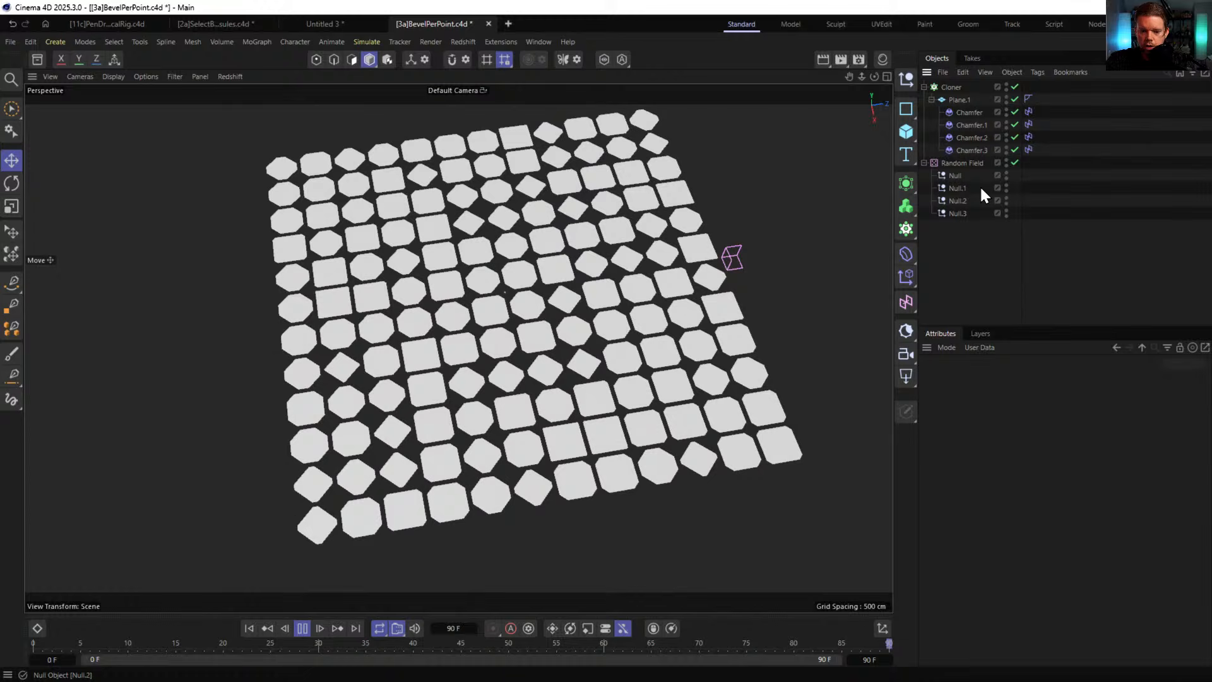
# - Assign Null, Null.1, Null.2 and Null.3 in order as the overwrite sampling locations of the four Chamfer Field Driver tags
pyautogui.click(1028, 112)
pyautogui.moveTo(966, 175); pyautogui.dragTo(1021, 402)
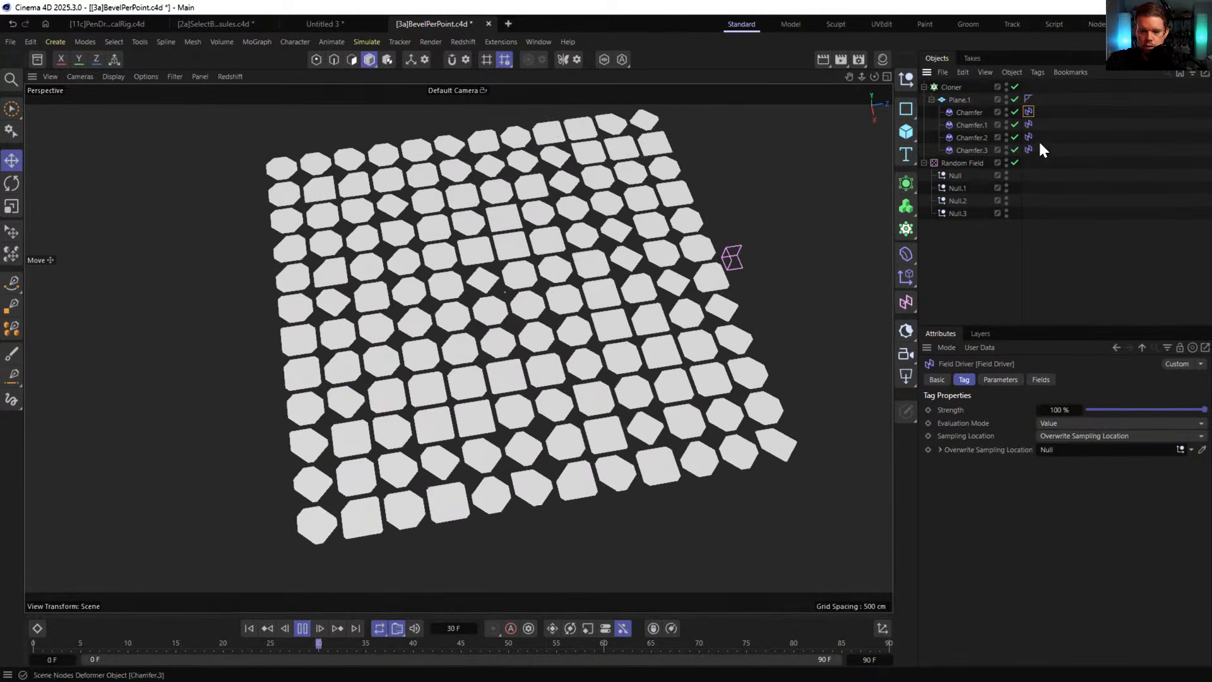
pyautogui.click(1028, 124)
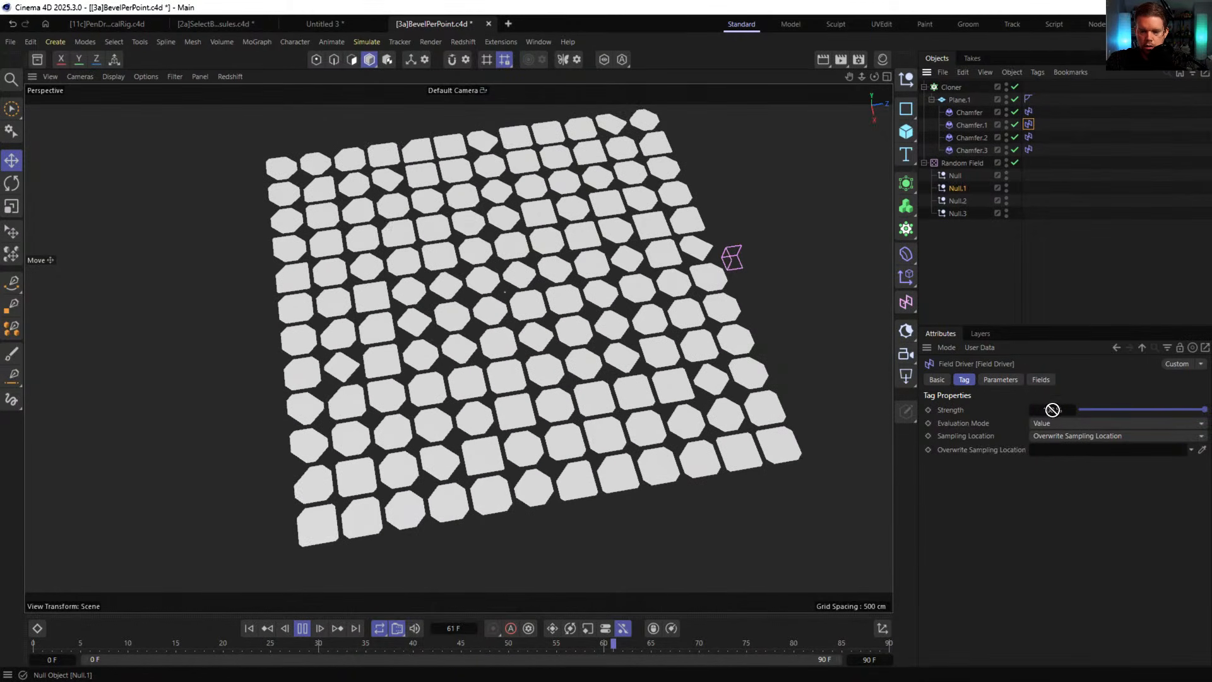
pyautogui.click(1029, 137)
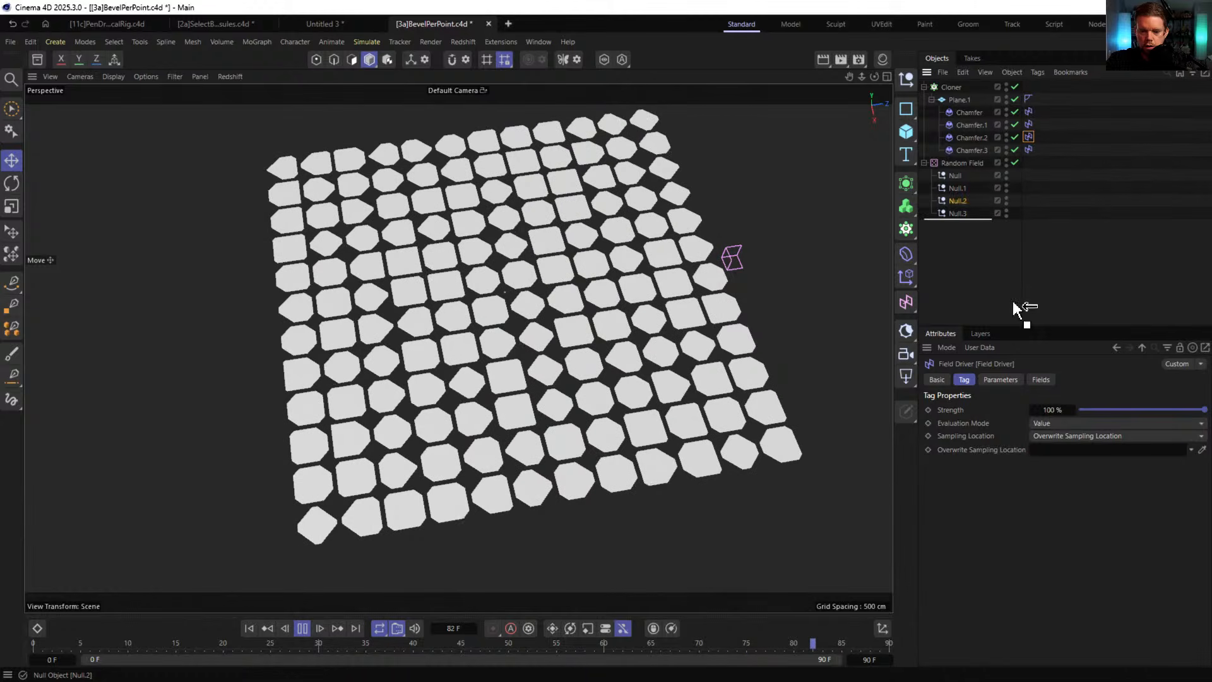
pyautogui.click(1029, 150)
pyautogui.moveTo(955, 213); pyautogui.dragTo(1060, 428)
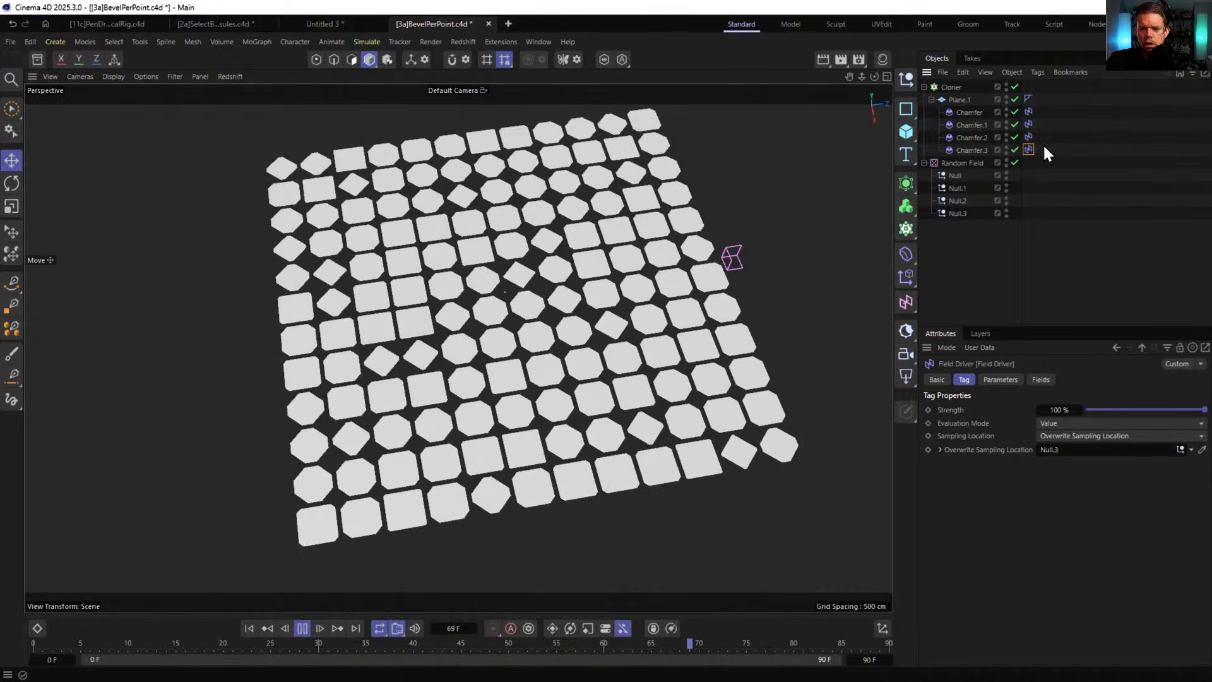
pyautogui.moveTo(1054, 172); pyautogui.dragTo(1022, 107)
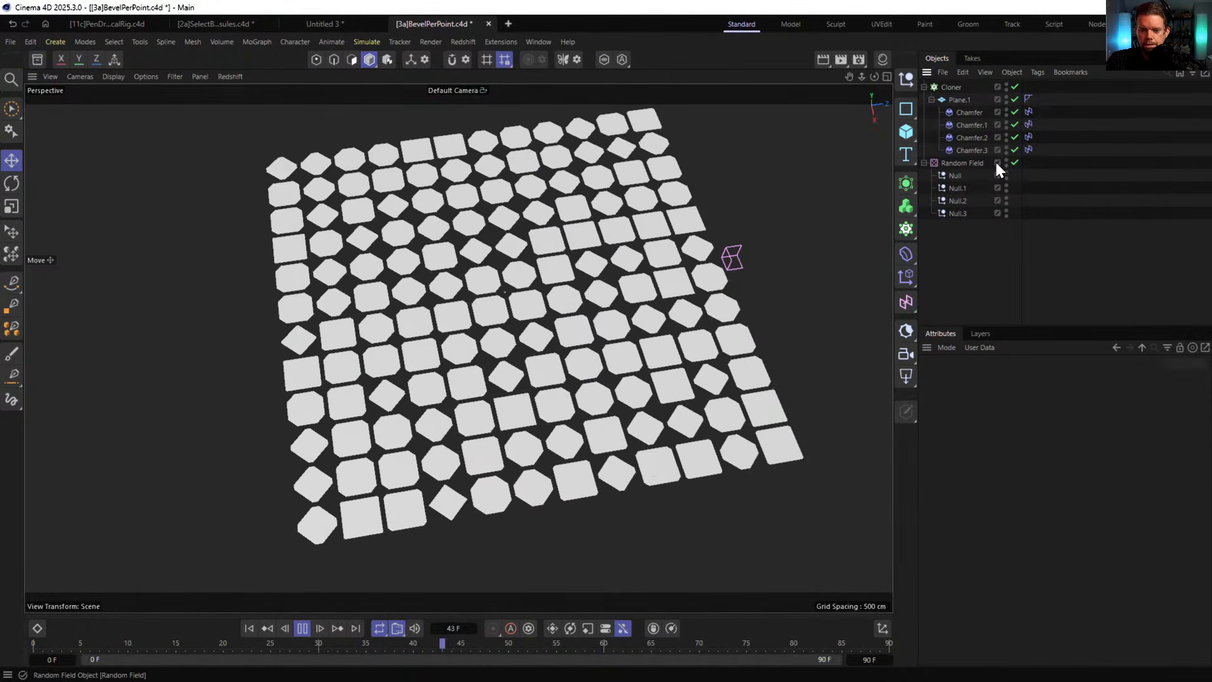
# - Turn off Randomized Sample Positions on the Random Field
pyautogui.click(955, 176)
pyautogui.click(956, 163)
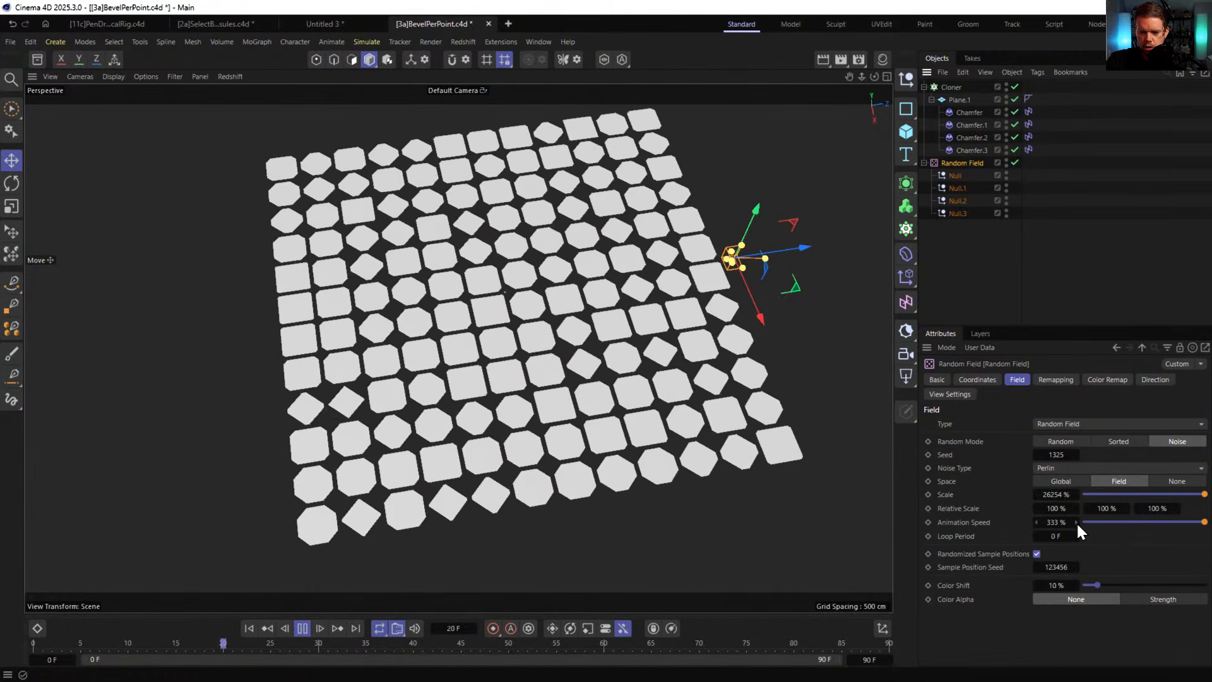
pyautogui.click(1037, 554)
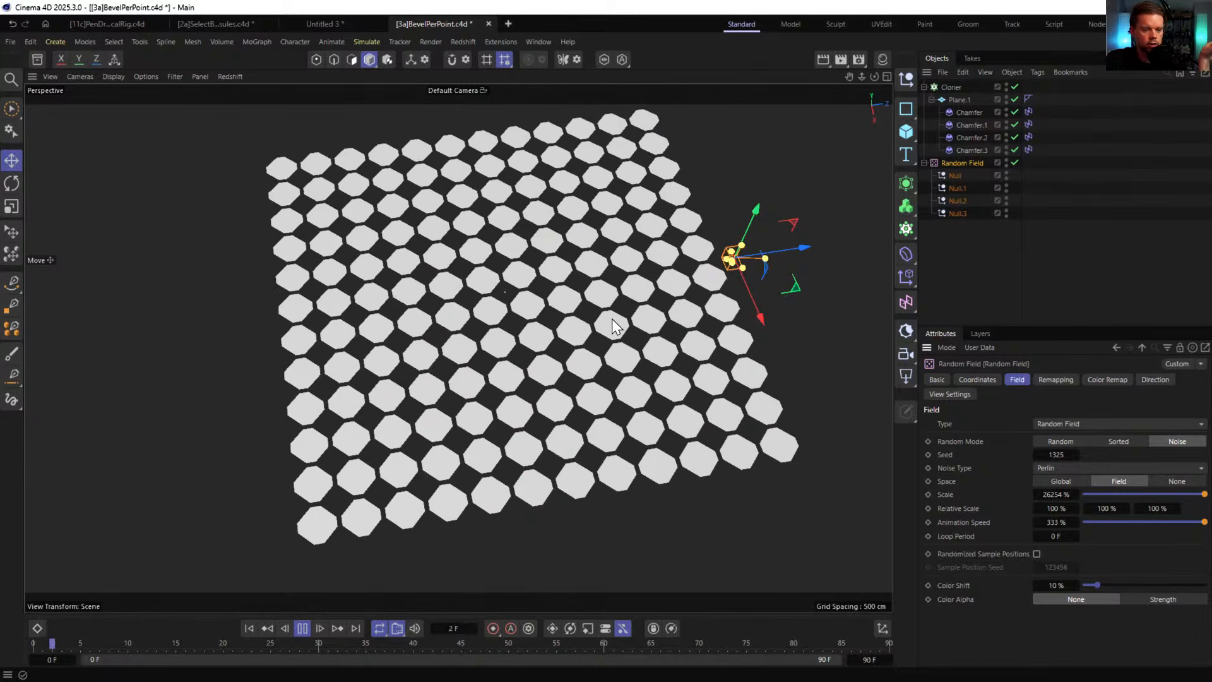
# - Try spreading Null.1, Null.2 and Null.3 far apart, and set Null.1's Z position to 66667773
pyautogui.click(956, 188)
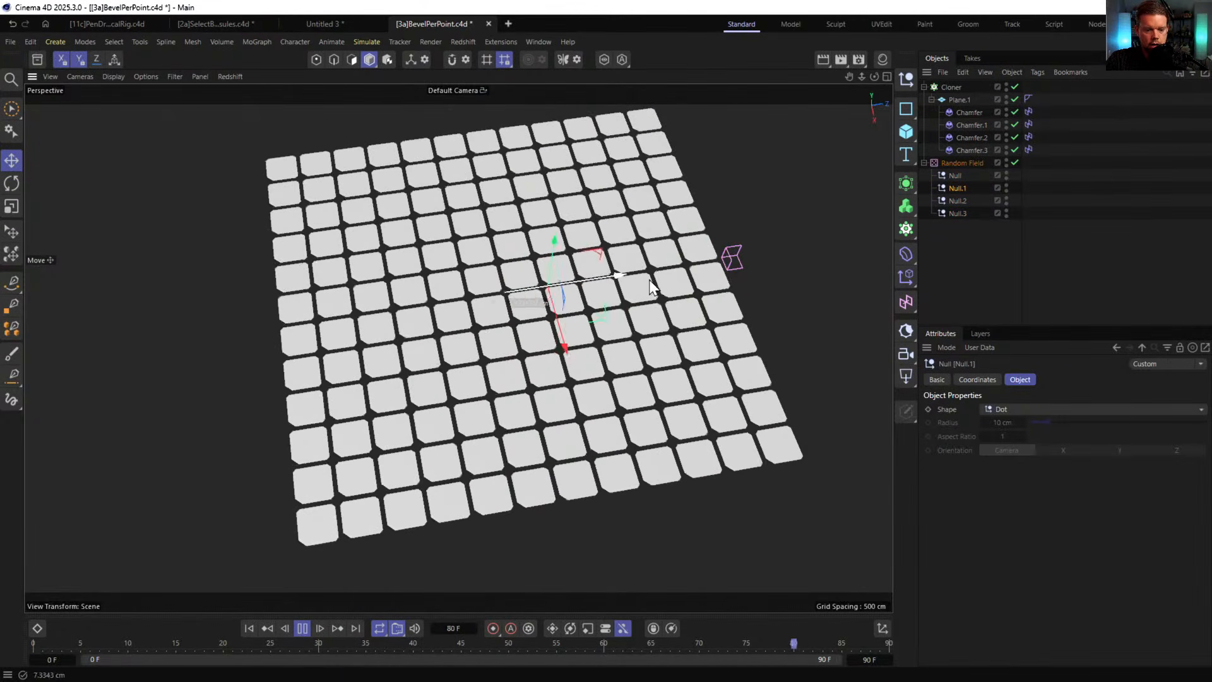
pyautogui.click(956, 199)
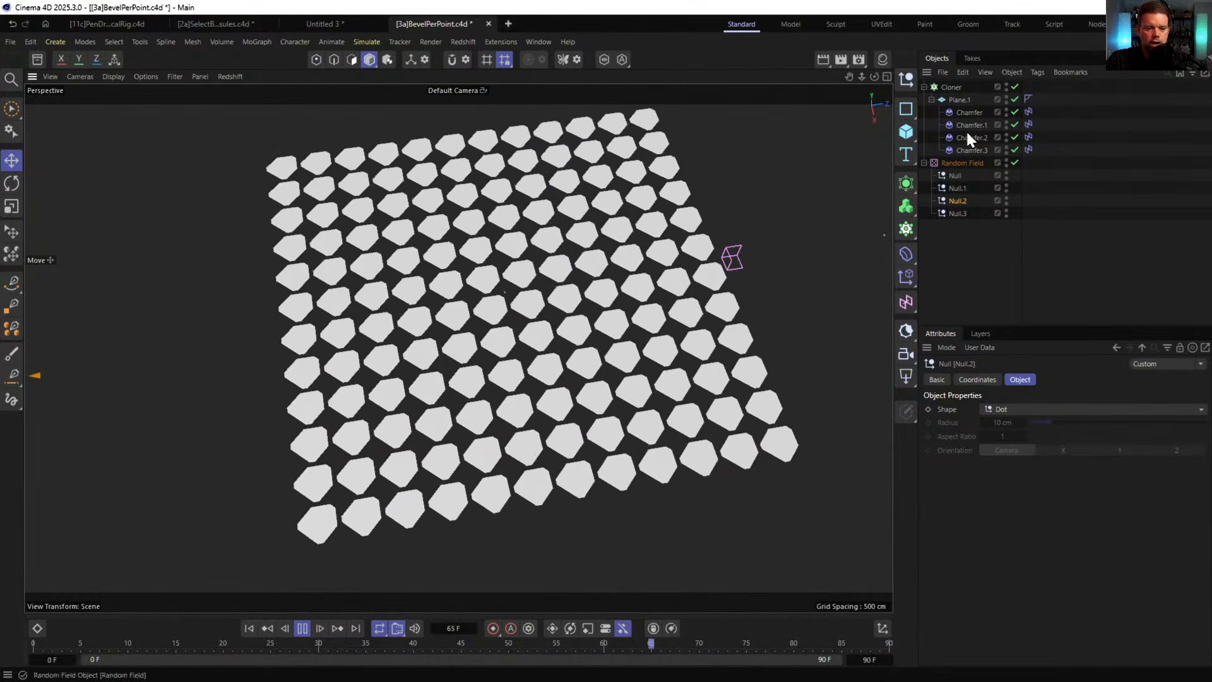
pyautogui.click(957, 212)
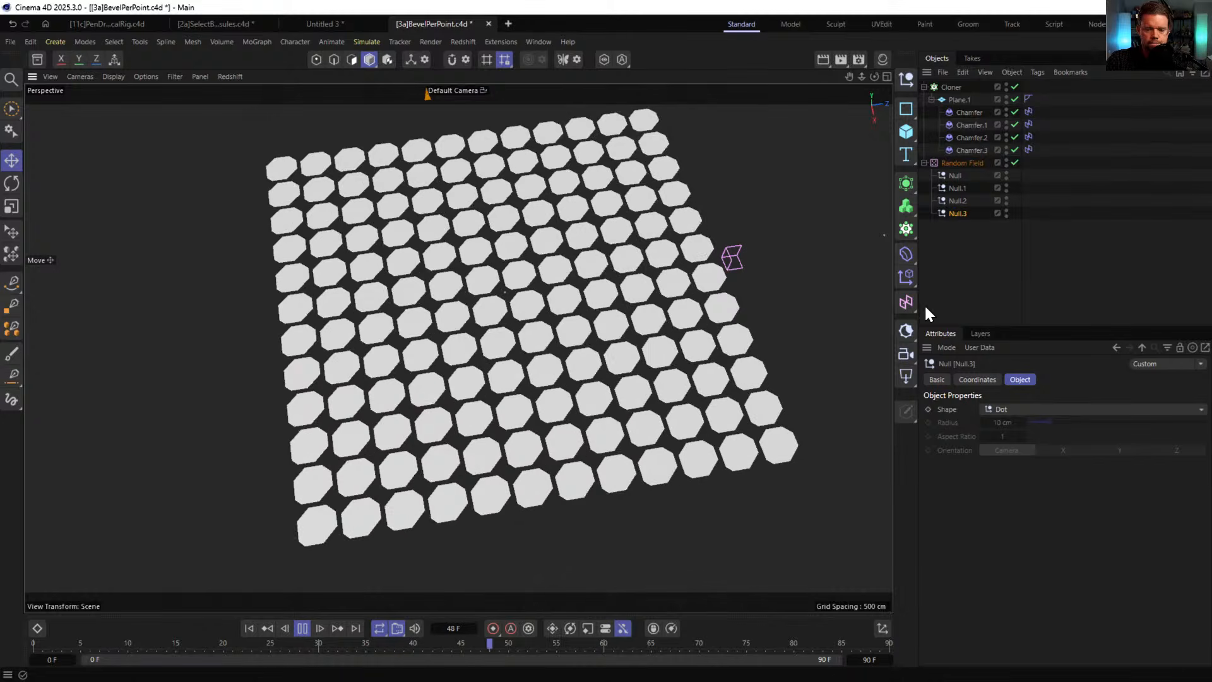
pyautogui.click(957, 188)
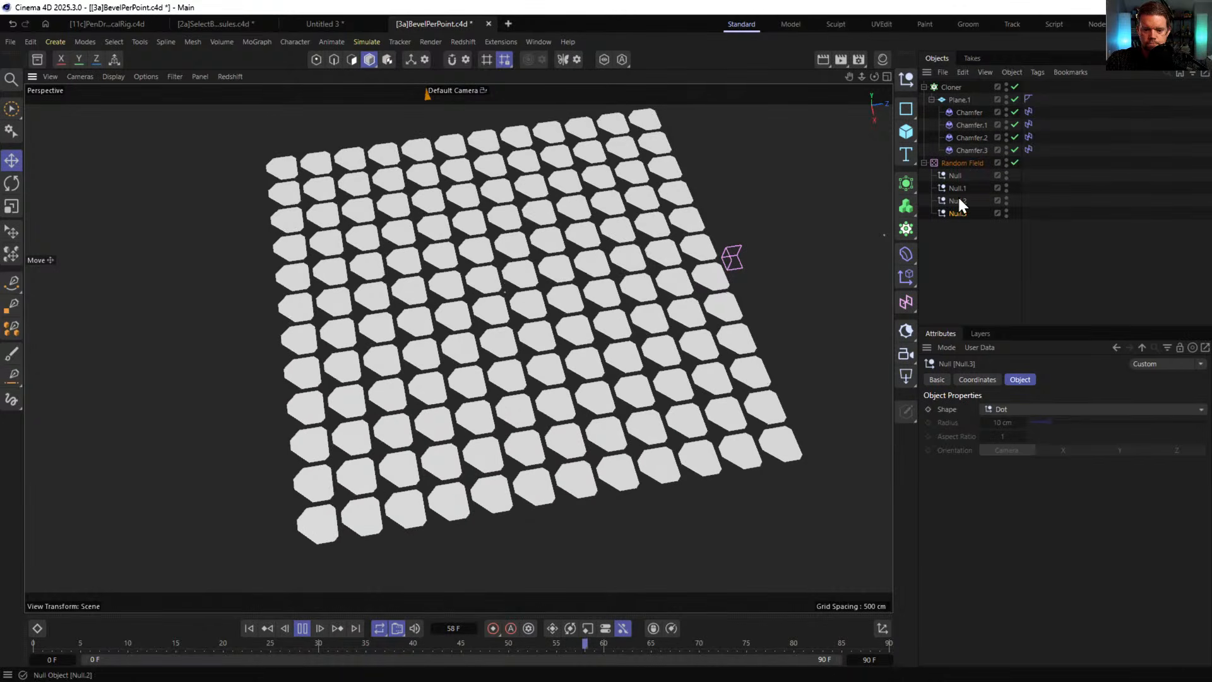
pyautogui.click(978, 379)
pyautogui.click(983, 455)
pyautogui.write('666')
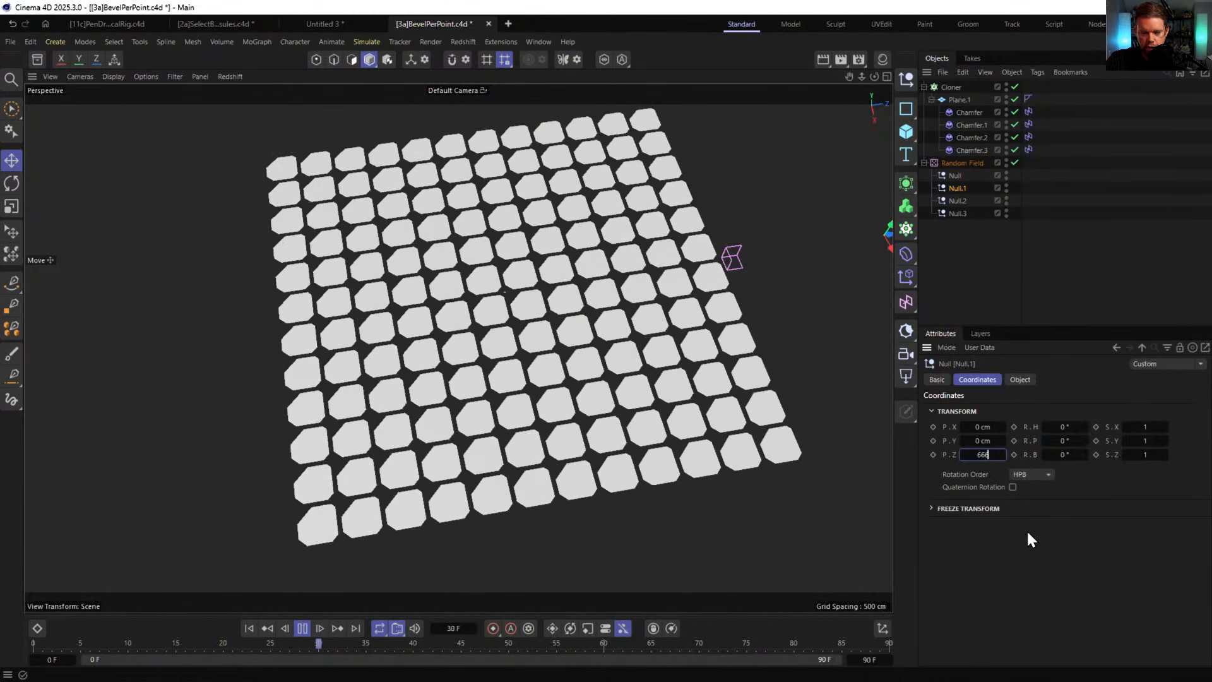
pyautogui.write('67773')
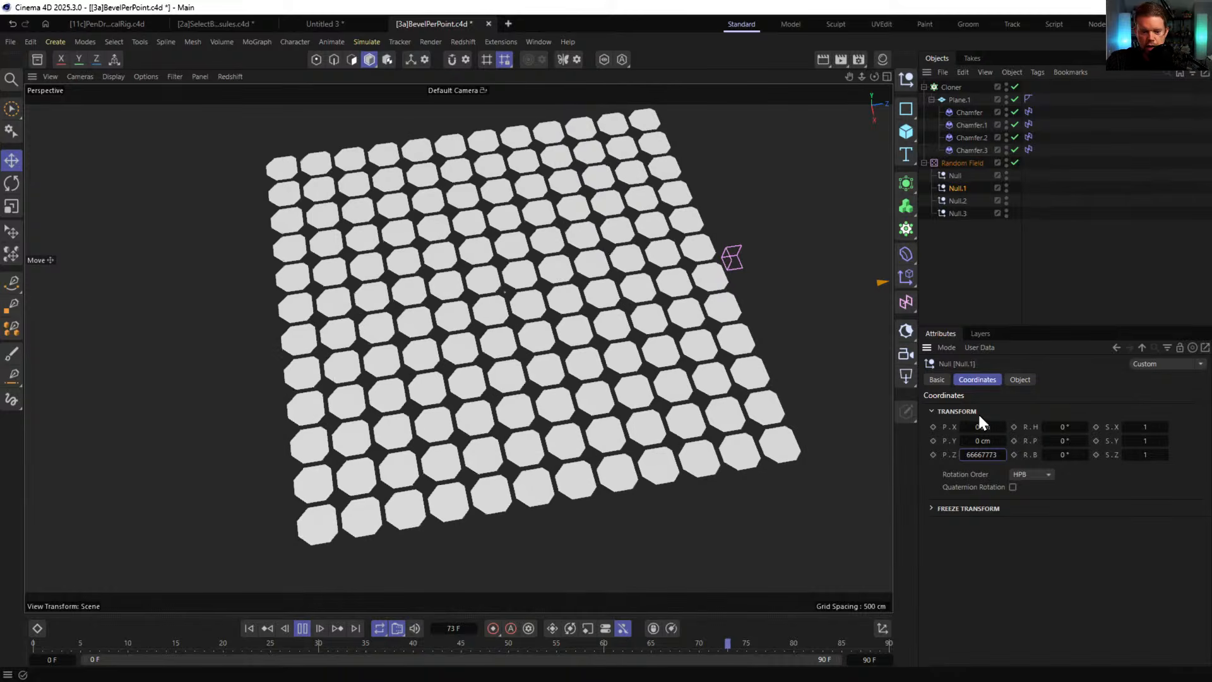
# - Try a Random Field scale of 555 %, reduce it to 31 %, and enable Randomized Sample Positions
pyautogui.click(961, 162)
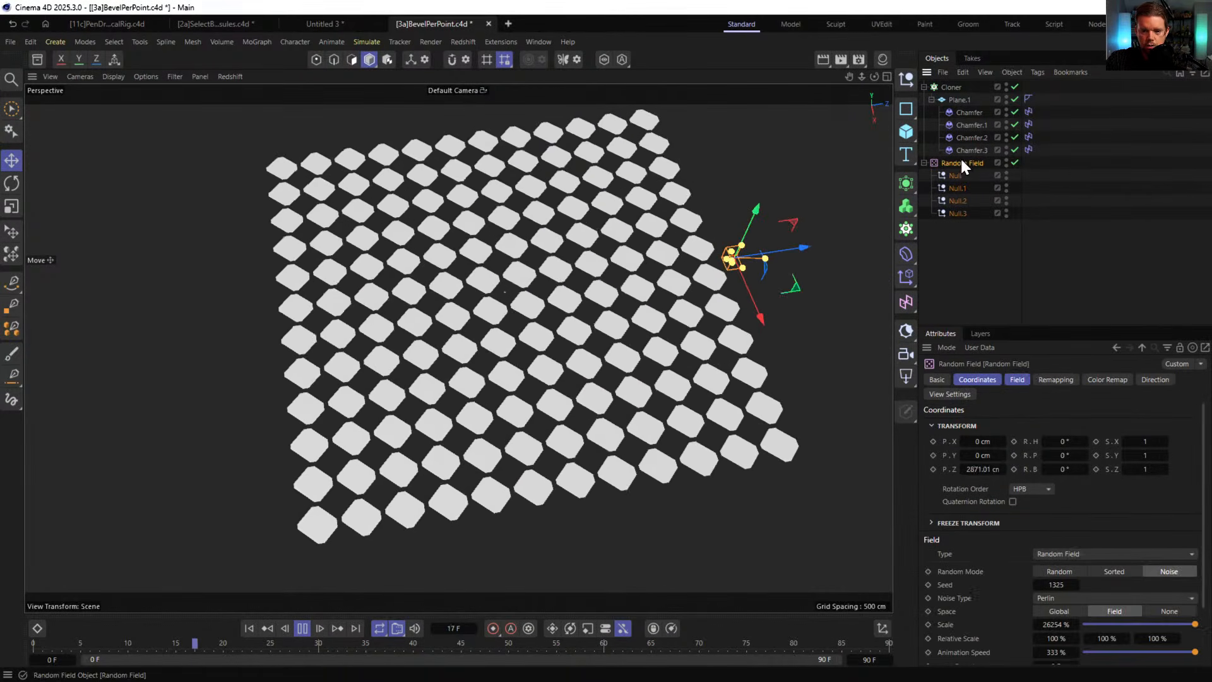
pyautogui.click(1017, 379)
pyautogui.click(1055, 494)
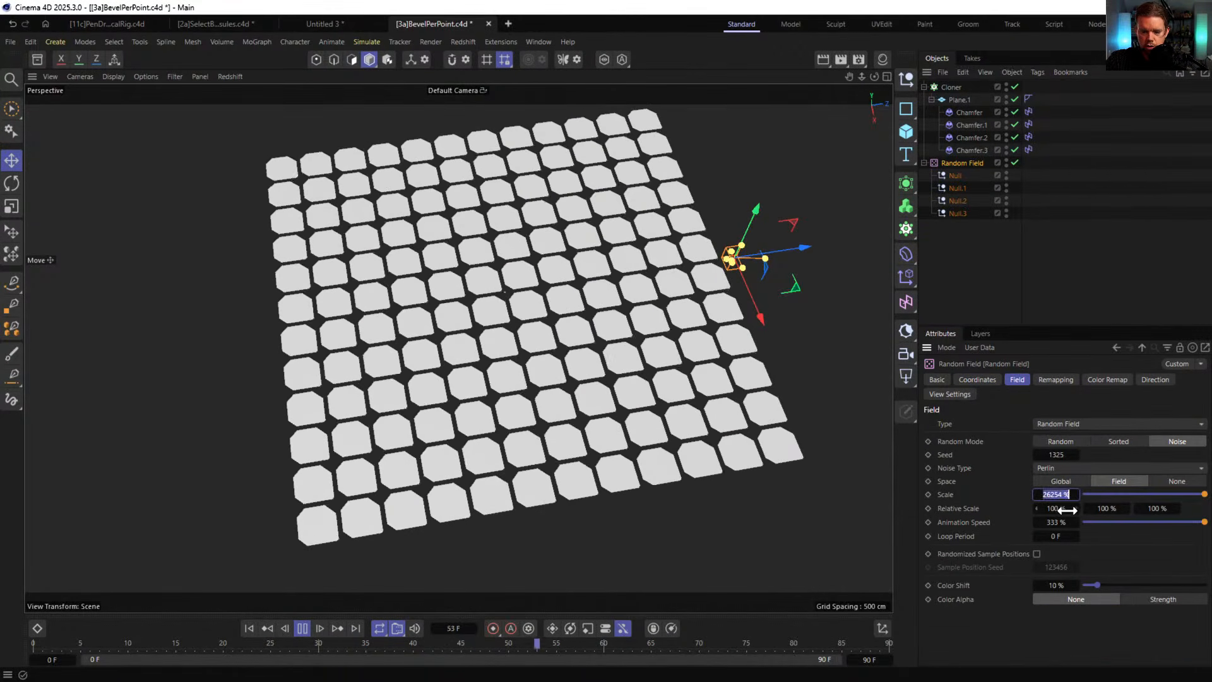
pyautogui.write('555')
pyautogui.press('Return')
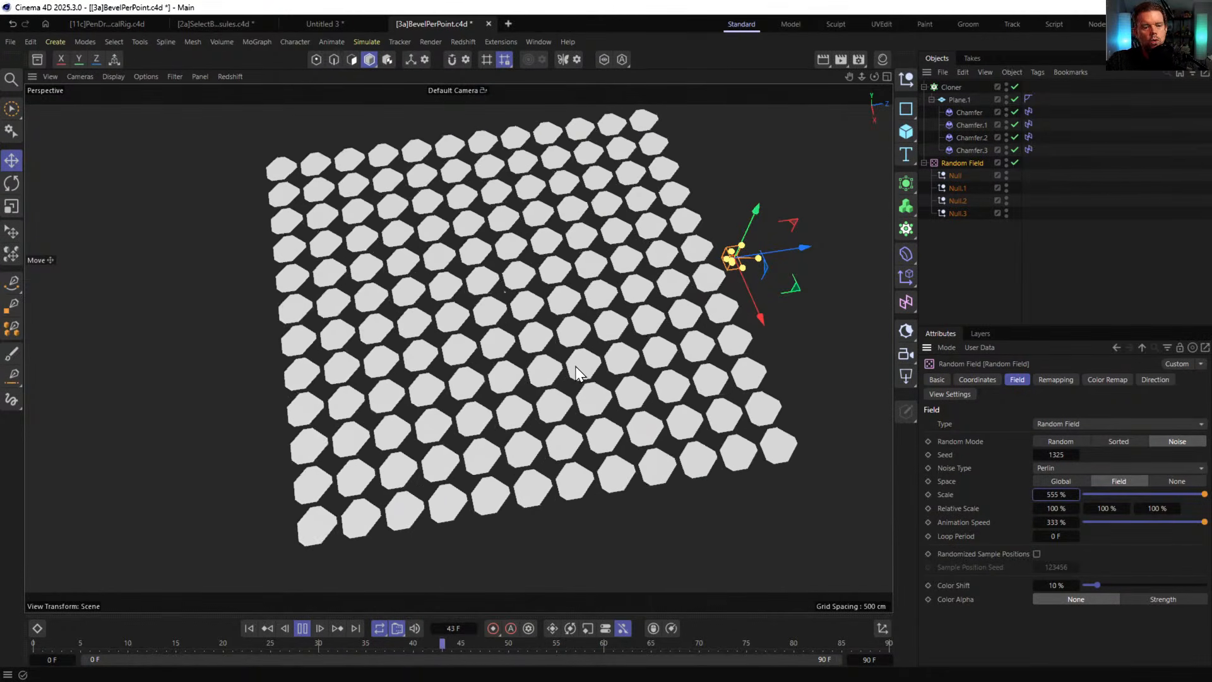
pyautogui.moveTo(1111, 490); pyautogui.dragTo(1121, 493)
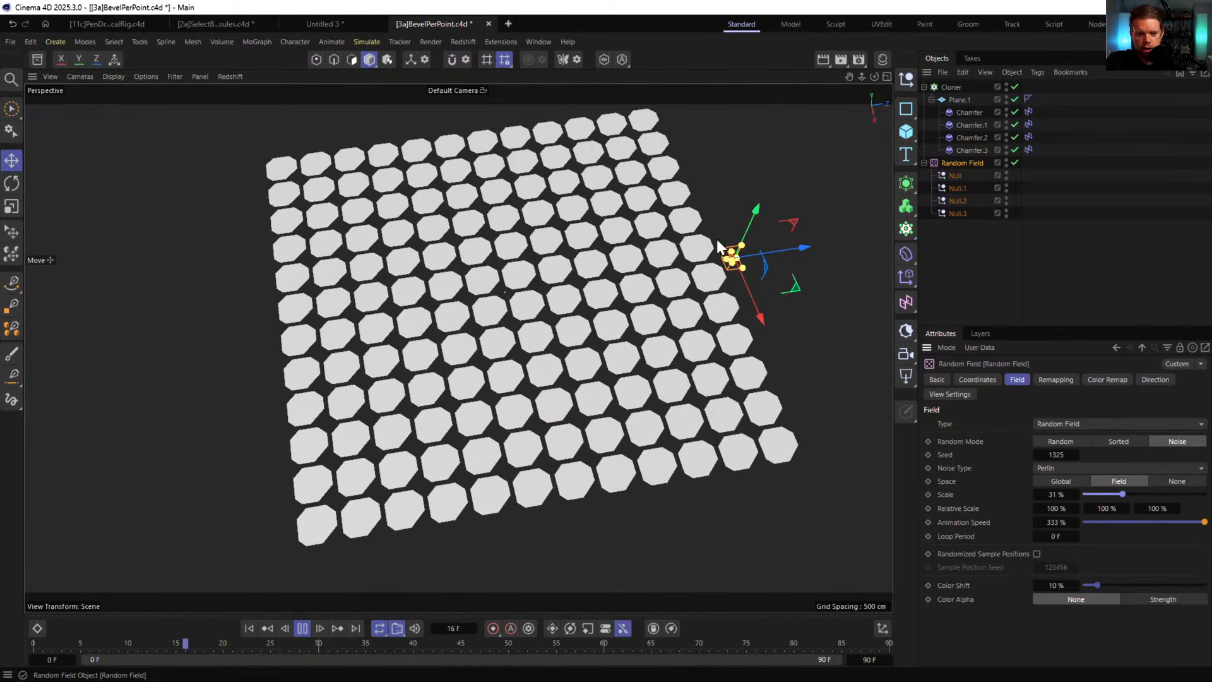
pyautogui.click(1037, 553)
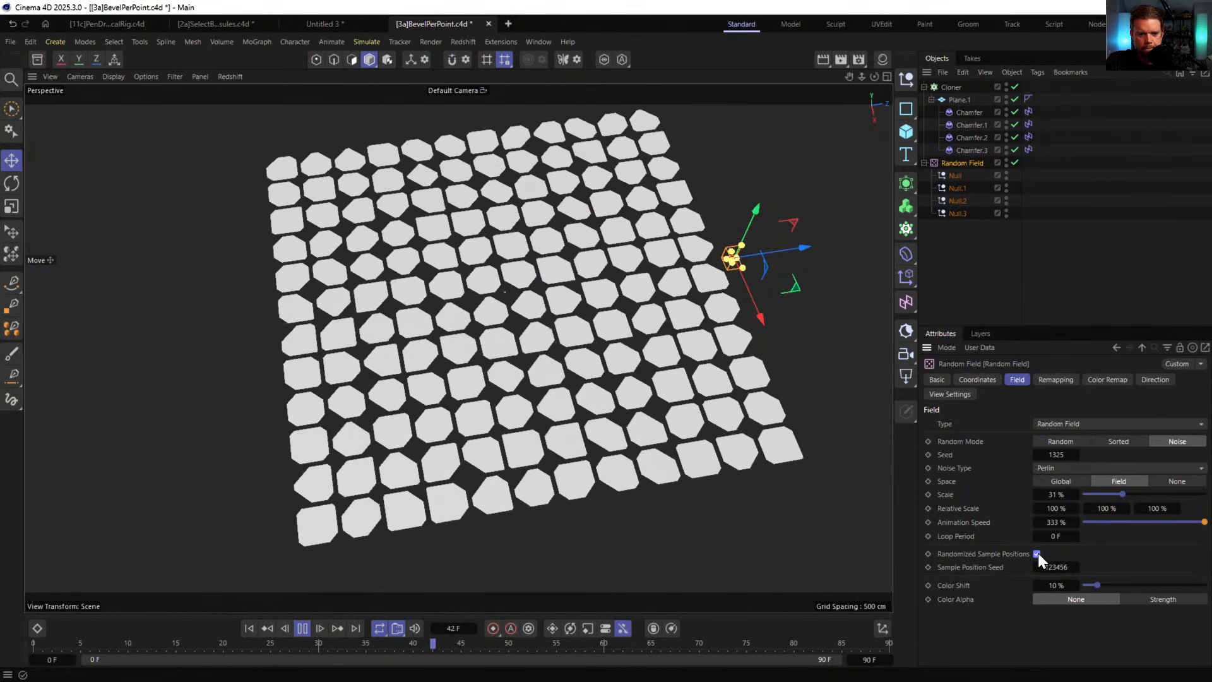
# - Reset the X, Y and Z positions of all four nulls to 0 cm
pyautogui.click(944, 175)
pyautogui.keyDown('shift'); pyautogui.click(956, 213); pyautogui.keyUp('shift')
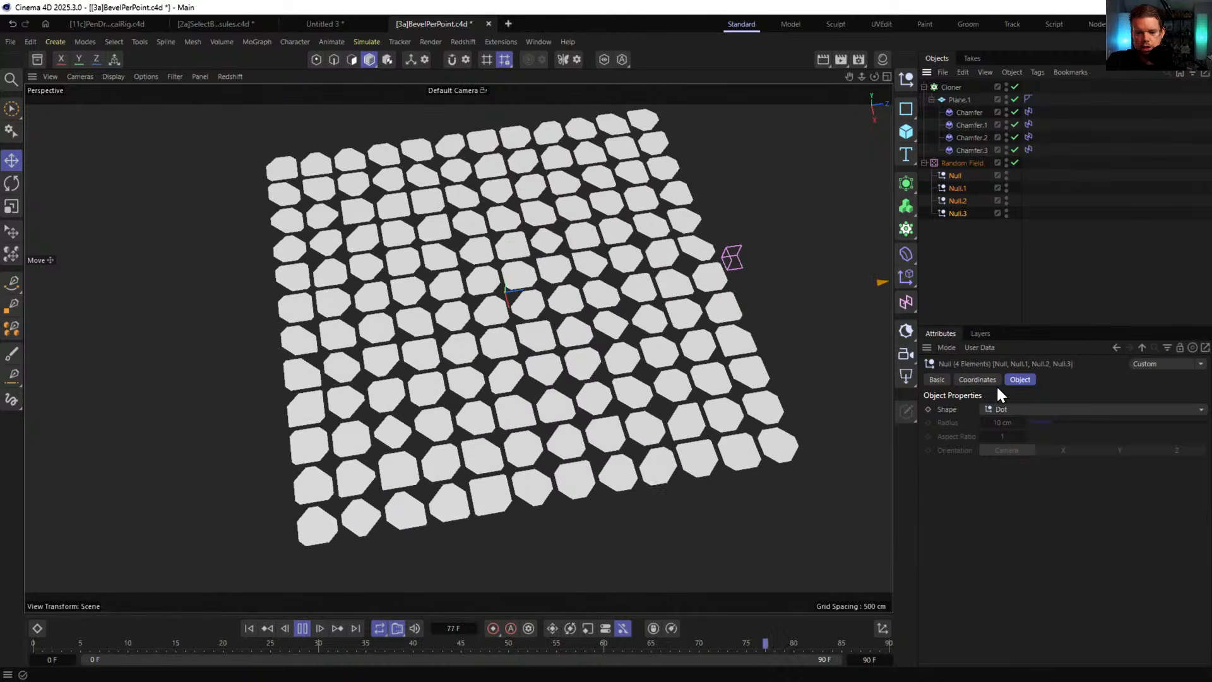
pyautogui.click(982, 379)
pyautogui.rightClick(1003, 455)
pyautogui.rightClick(1000, 422)
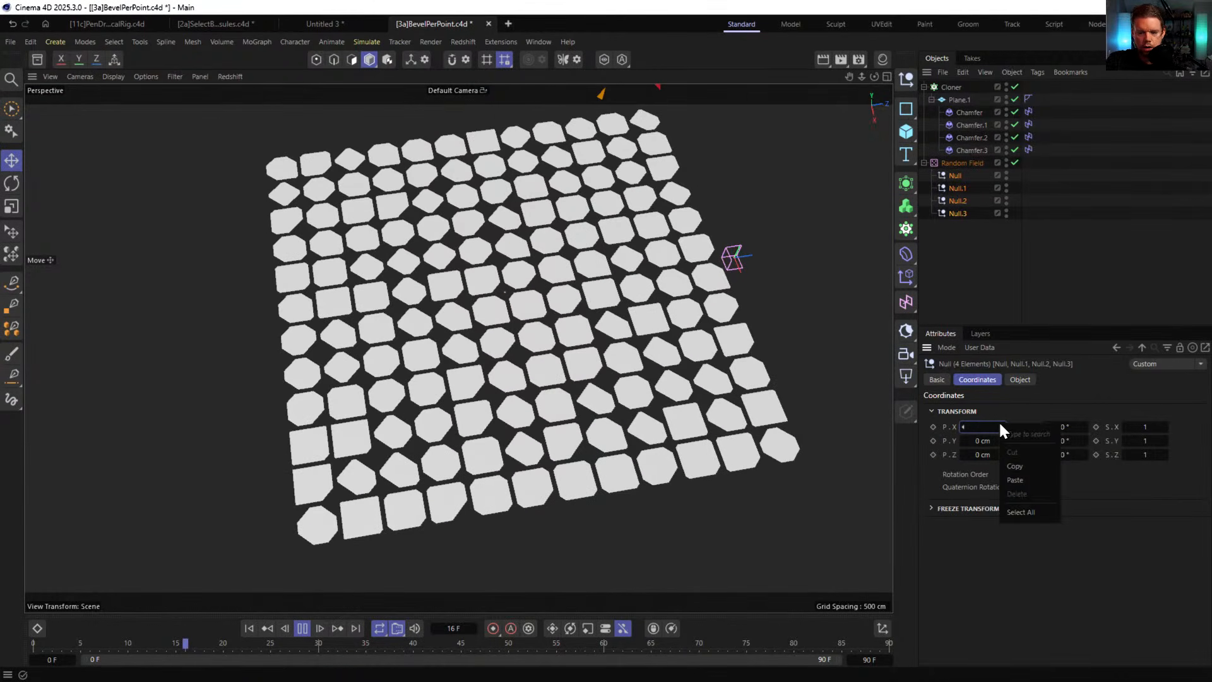
pyautogui.rightClick(1003, 425)
pyautogui.rightClick(1003, 425)
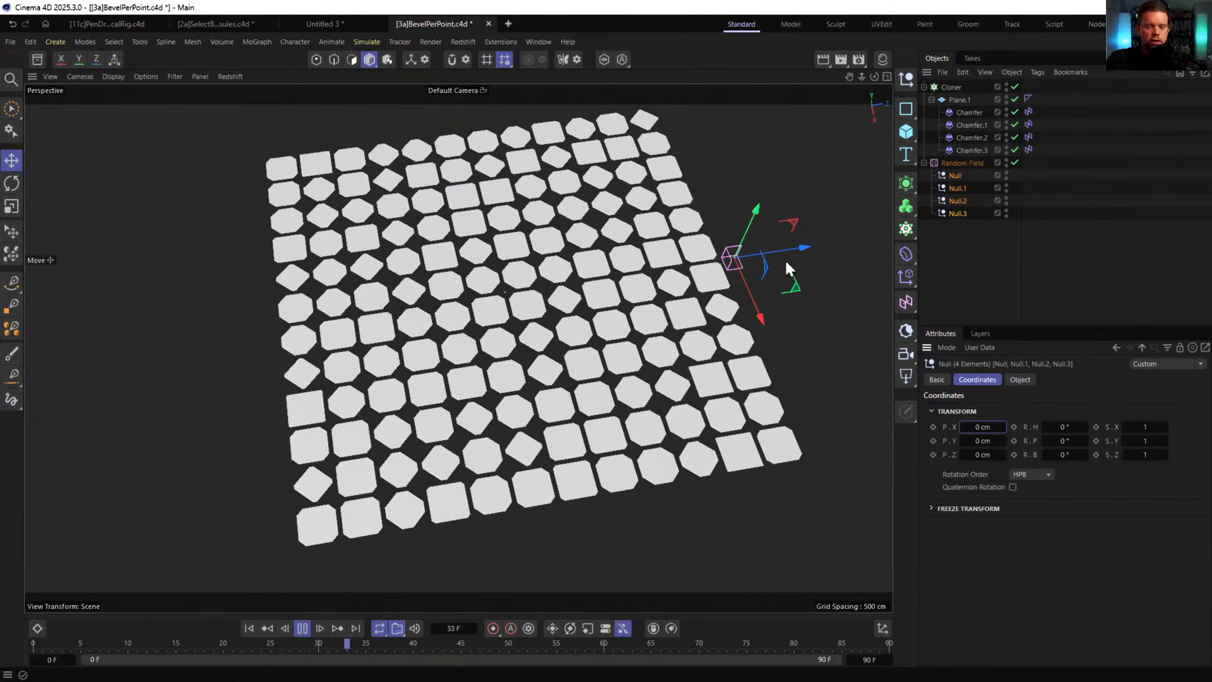
# - Spread the nulls apart, moving the first null far along negative Z and Null.3 about 7266 cm along X
pyautogui.click(950, 175)
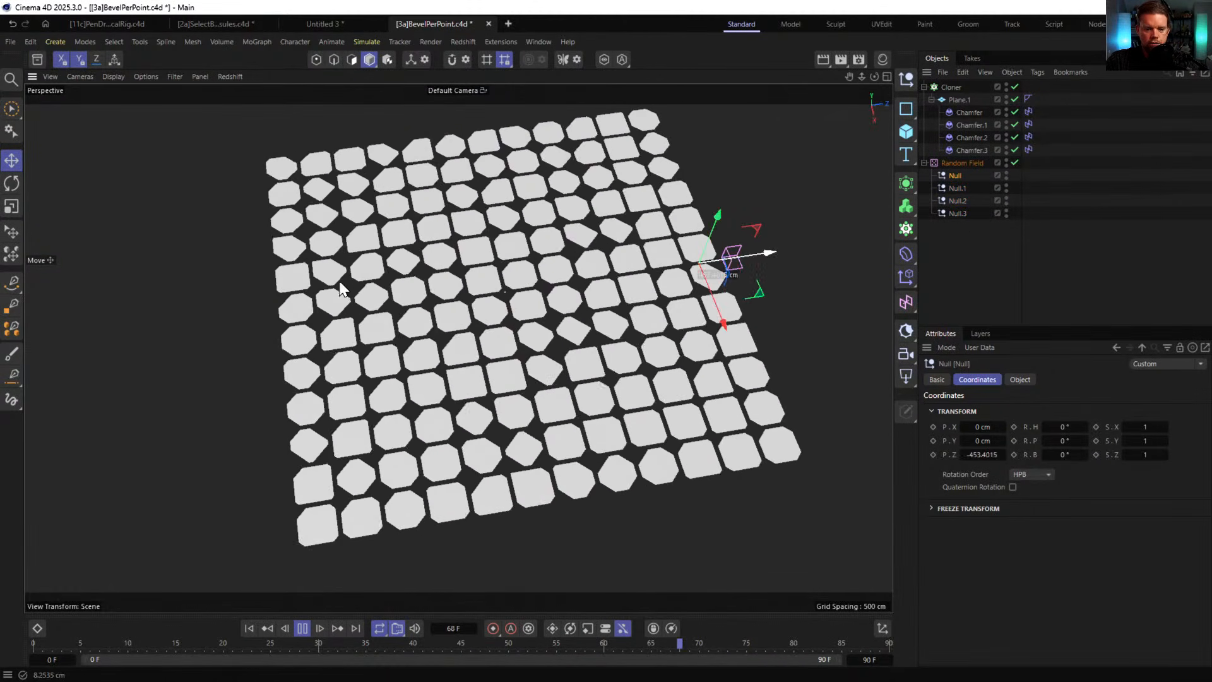
pyautogui.moveTo(789, 249); pyautogui.dragTo(260, 276)
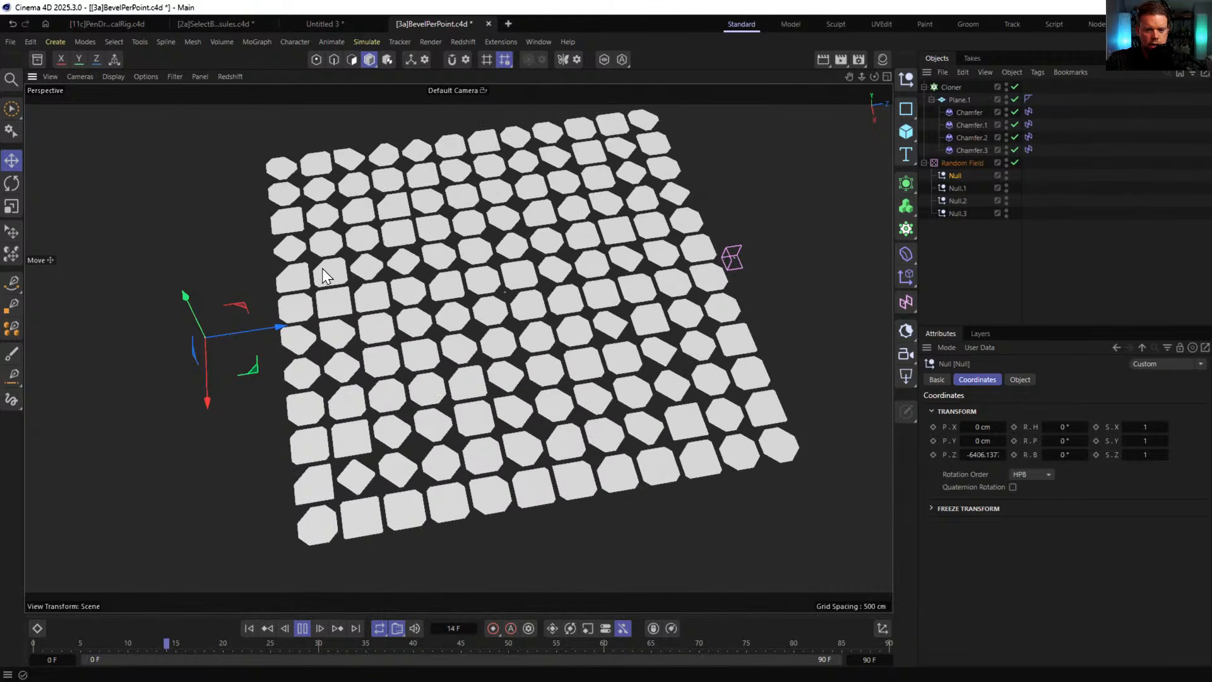
pyautogui.hotkey('ctrl', 'z')
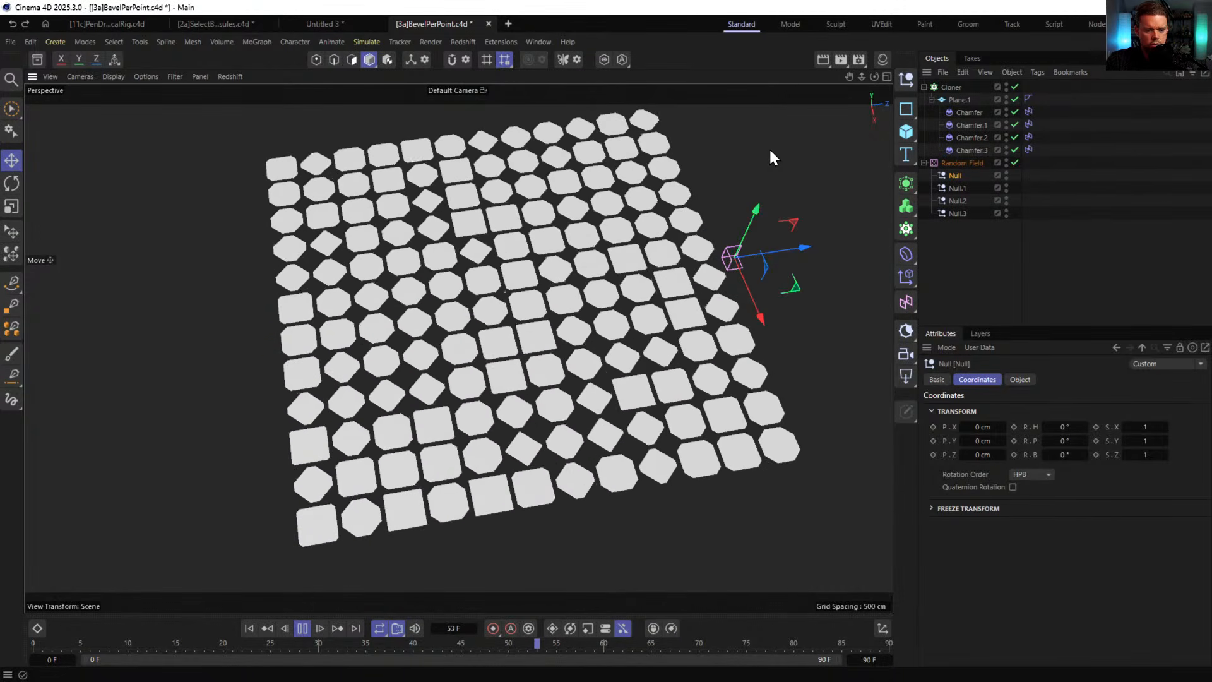
pyautogui.moveTo(791, 251); pyautogui.dragTo(149, 343)
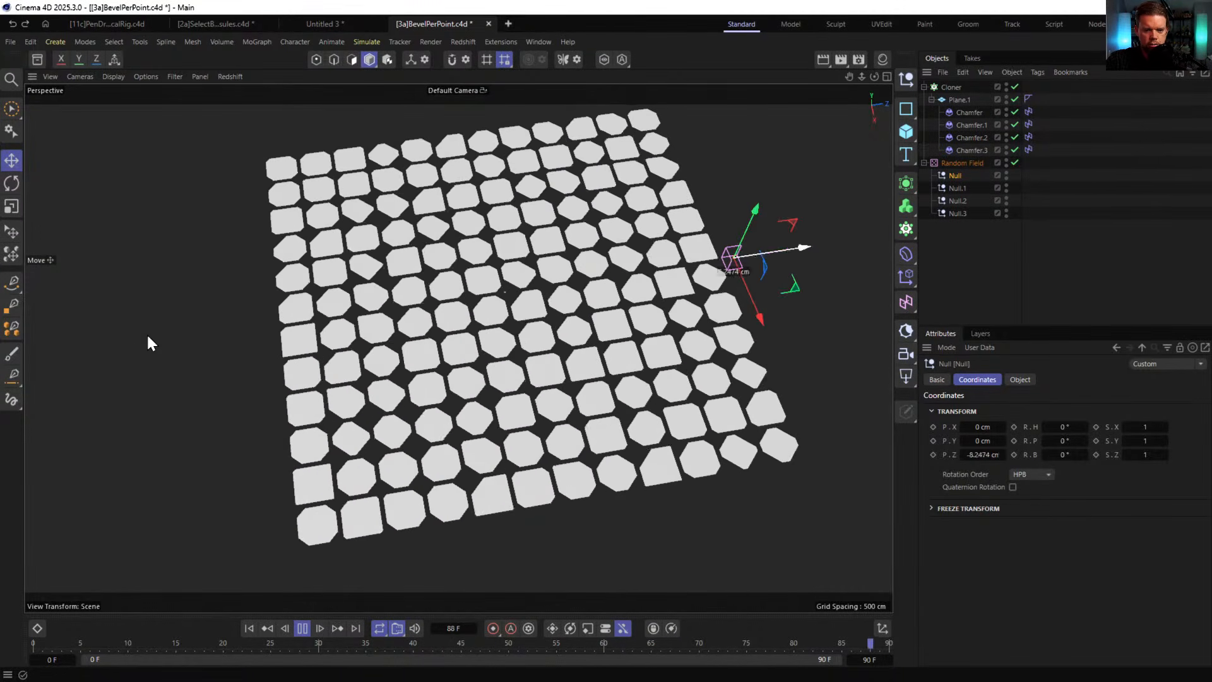
pyautogui.click(957, 187)
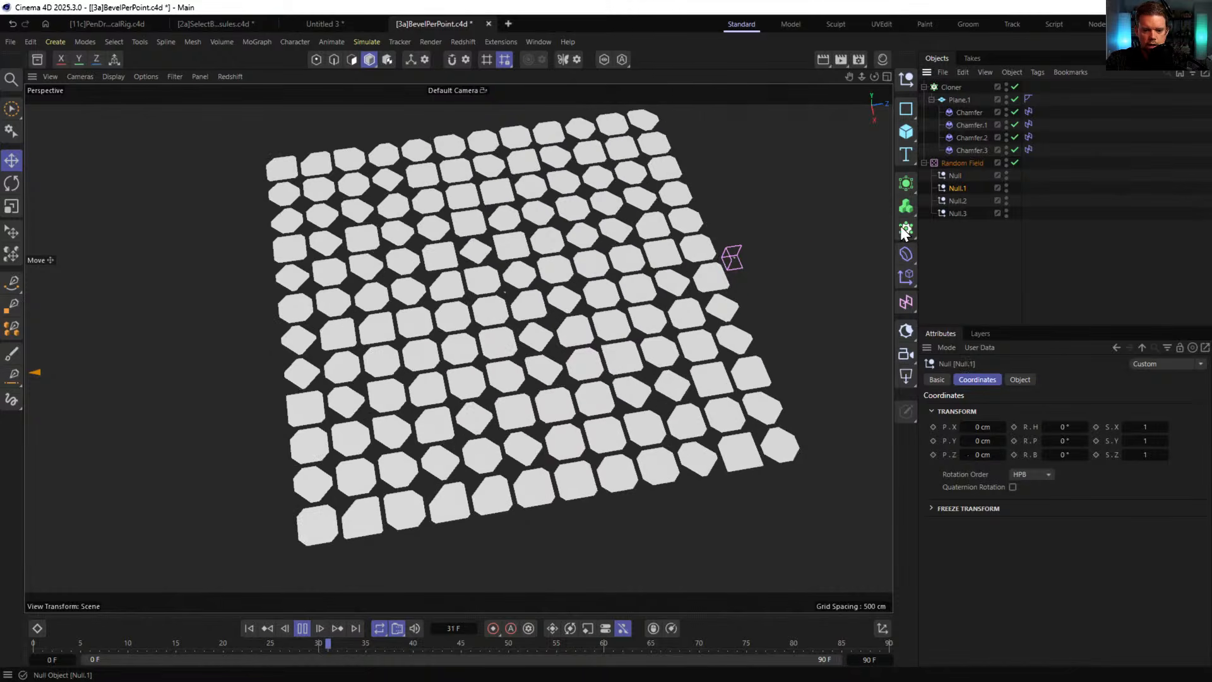
pyautogui.click(946, 212)
pyautogui.moveTo(760, 305); pyautogui.dragTo(821, 518)
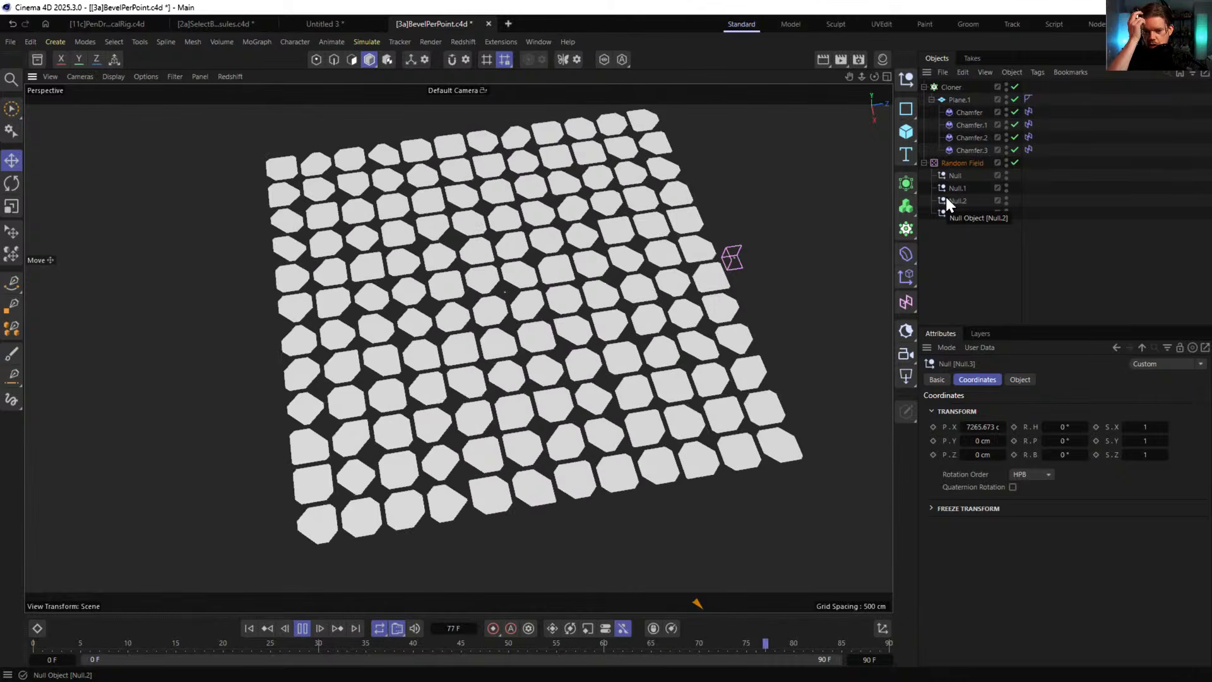
# - Stop the animation playback and return to frame 0
pyautogui.click(980, 164)
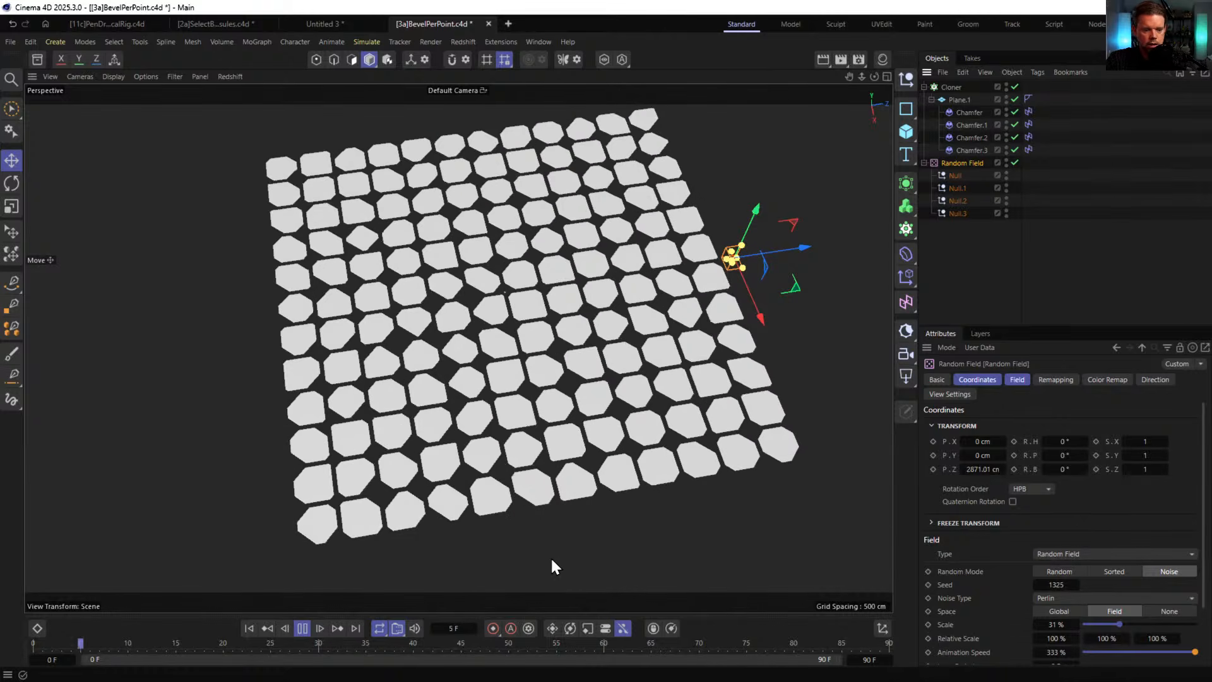
pyautogui.click(302, 628)
pyautogui.click(248, 629)
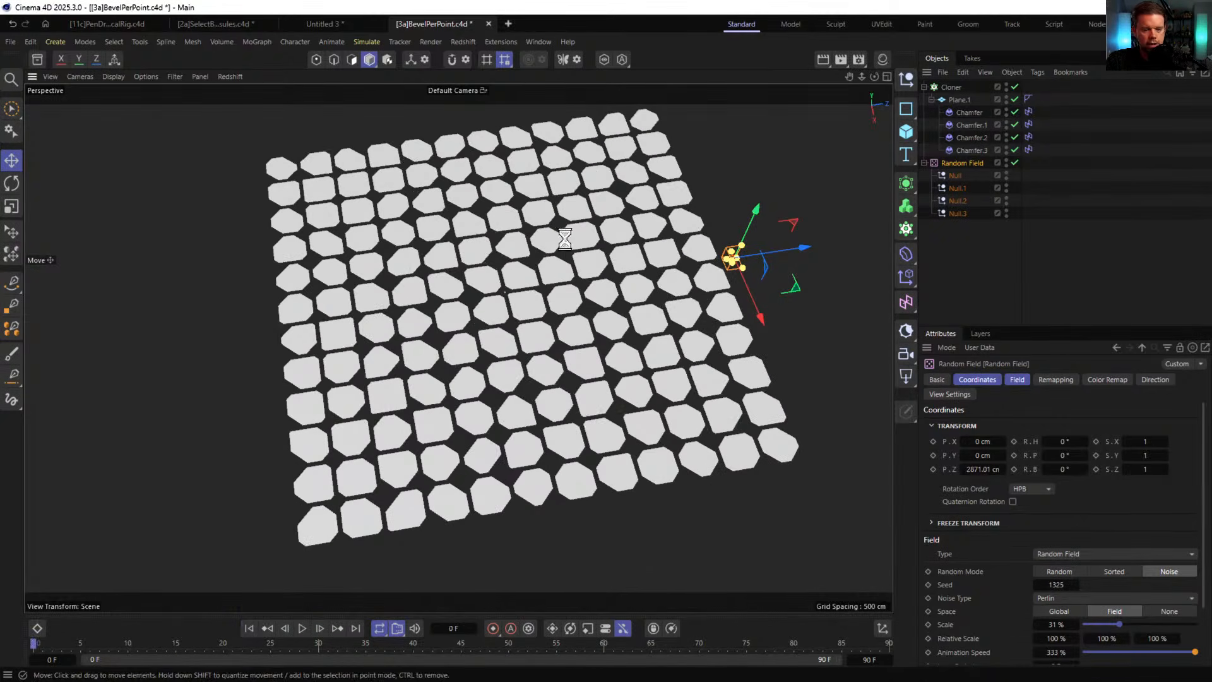
# - Save the scene as a new version named [3b]BevelPerPoint.c4d in the SceneFiles folder
pyautogui.hotkey('ctrl', 'shift', 's')
pyautogui.click(194, 131)
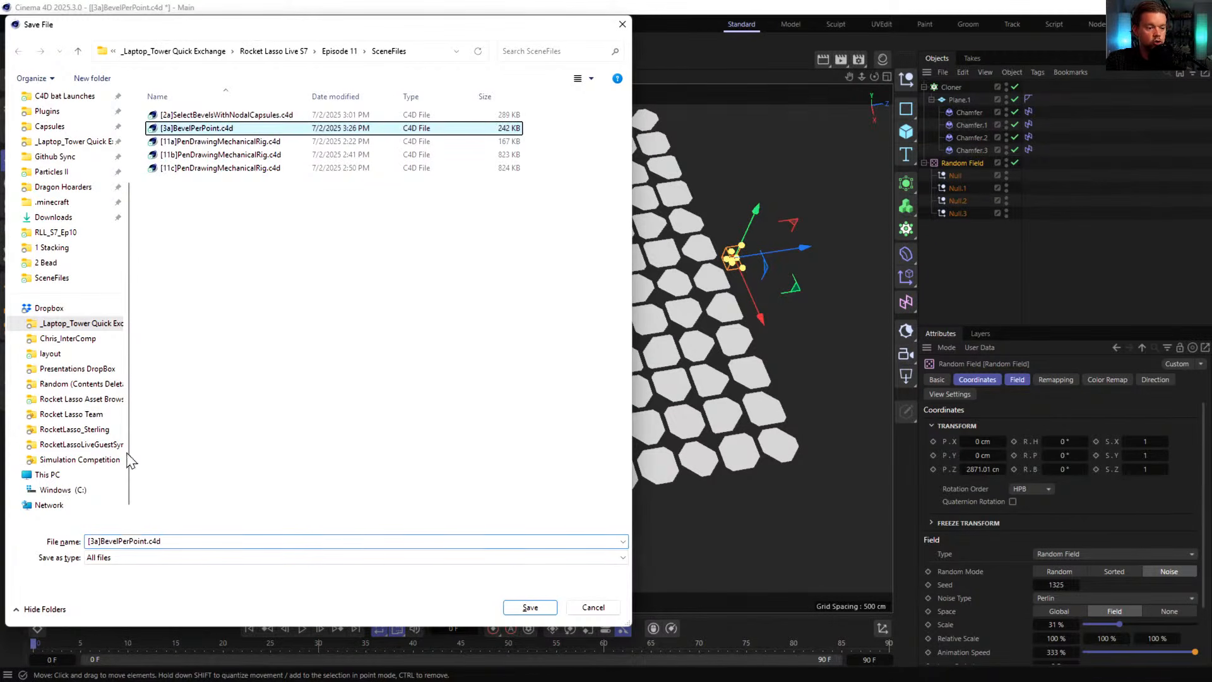
pyautogui.click(93, 547)
pyautogui.click(94, 544)
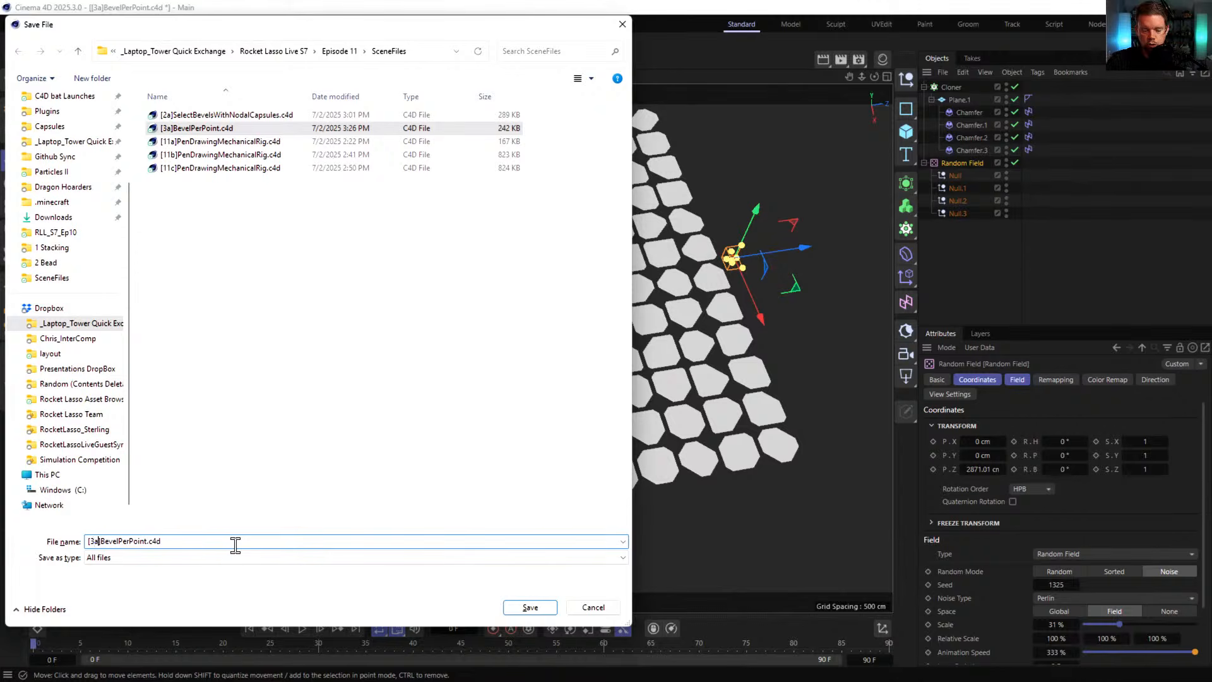
pyautogui.press('BackSpace')
pyautogui.press('Return')
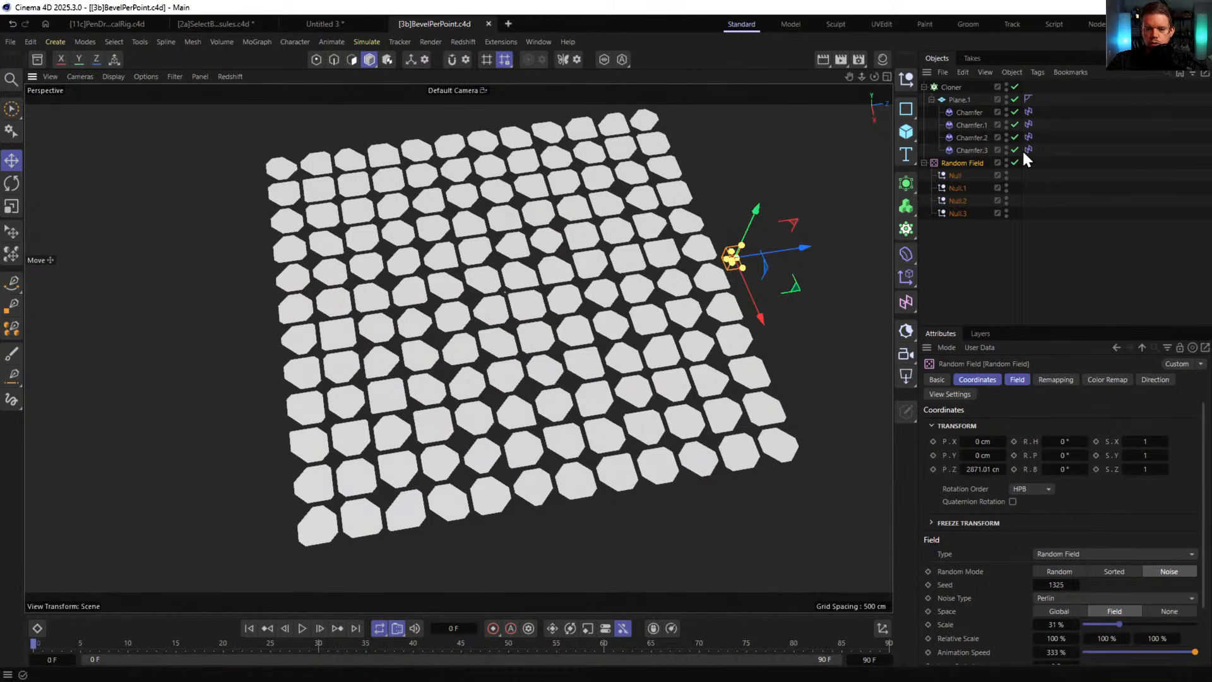
# - Delete the Random Field together with its four child nulls
pyautogui.moveTo(967, 229); pyautogui.dragTo(952, 175)
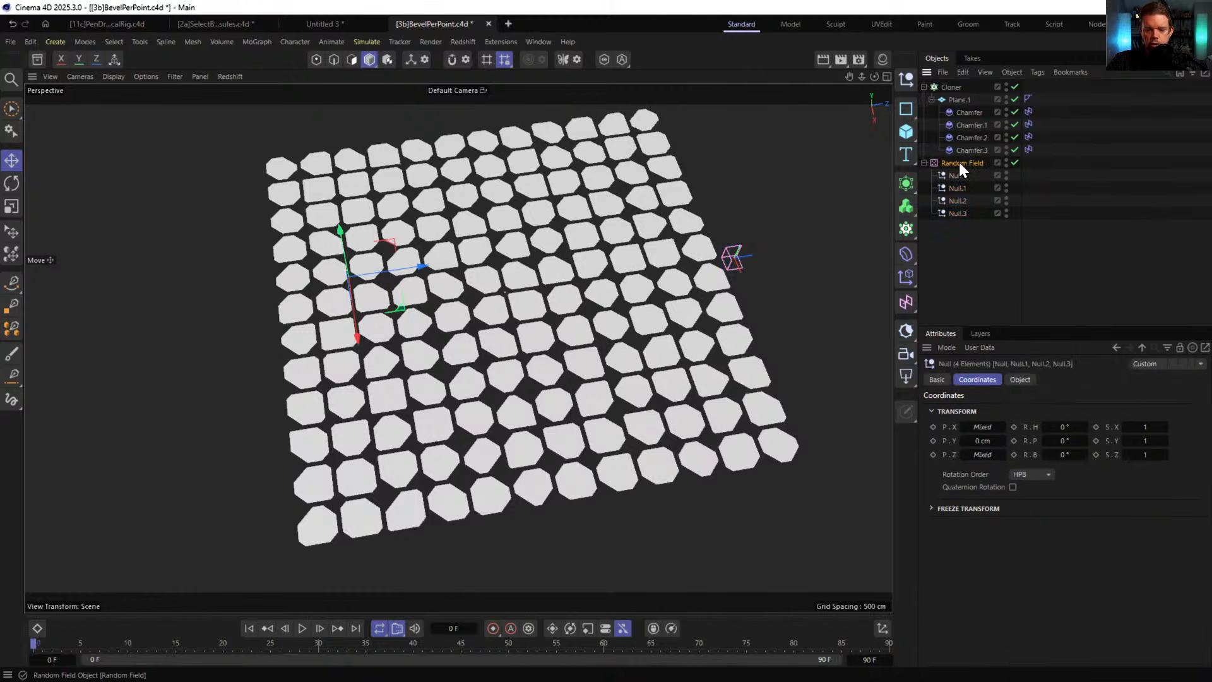
pyautogui.click(959, 163)
pyautogui.press('Delete')
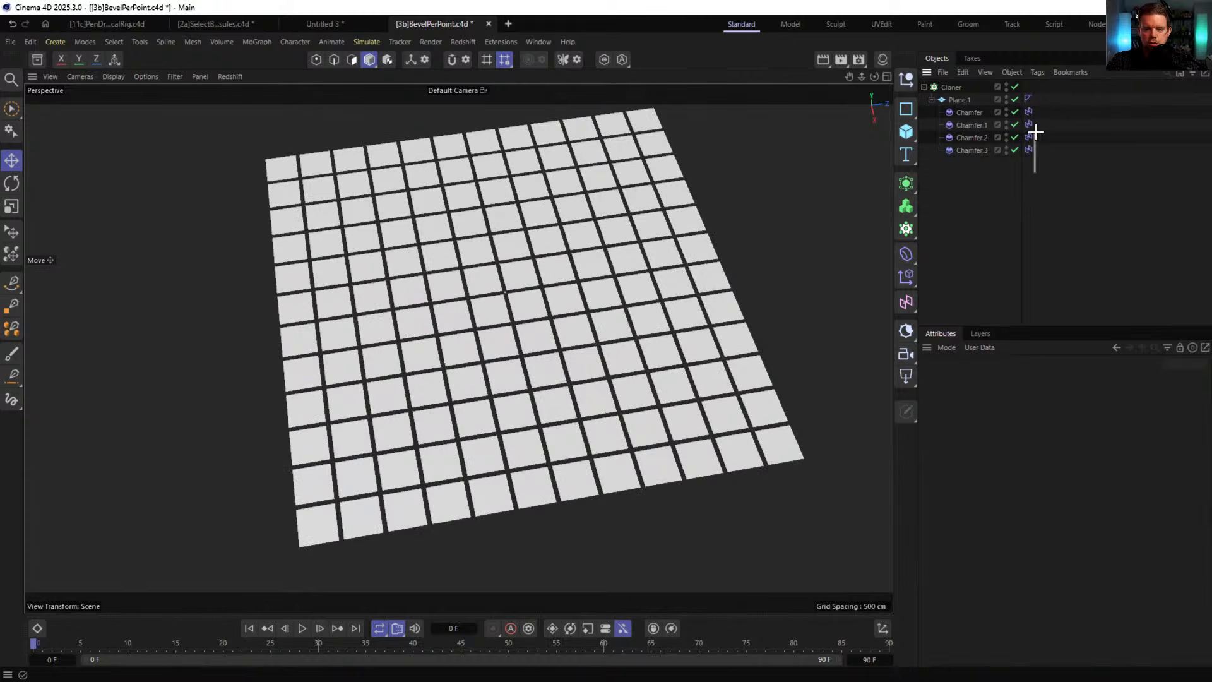
# - Set the sampling location of all four Chamfer Field Driver tags to Object Location
pyautogui.moveTo(1029, 112); pyautogui.dragTo(1029, 111)
pyautogui.click(1063, 436)
pyautogui.click(1074, 446)
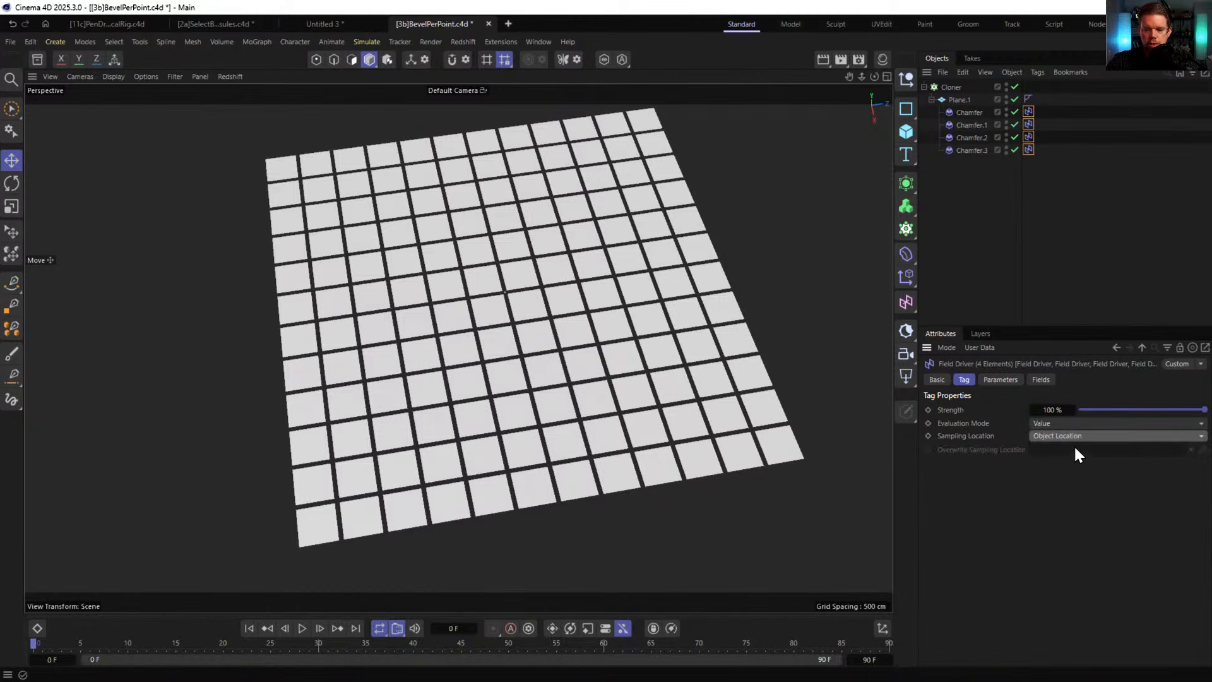
# - Add a Spherical Field to the four Field Driver tags and move it out of the Cloner hierarchy
pyautogui.click(1040, 380)
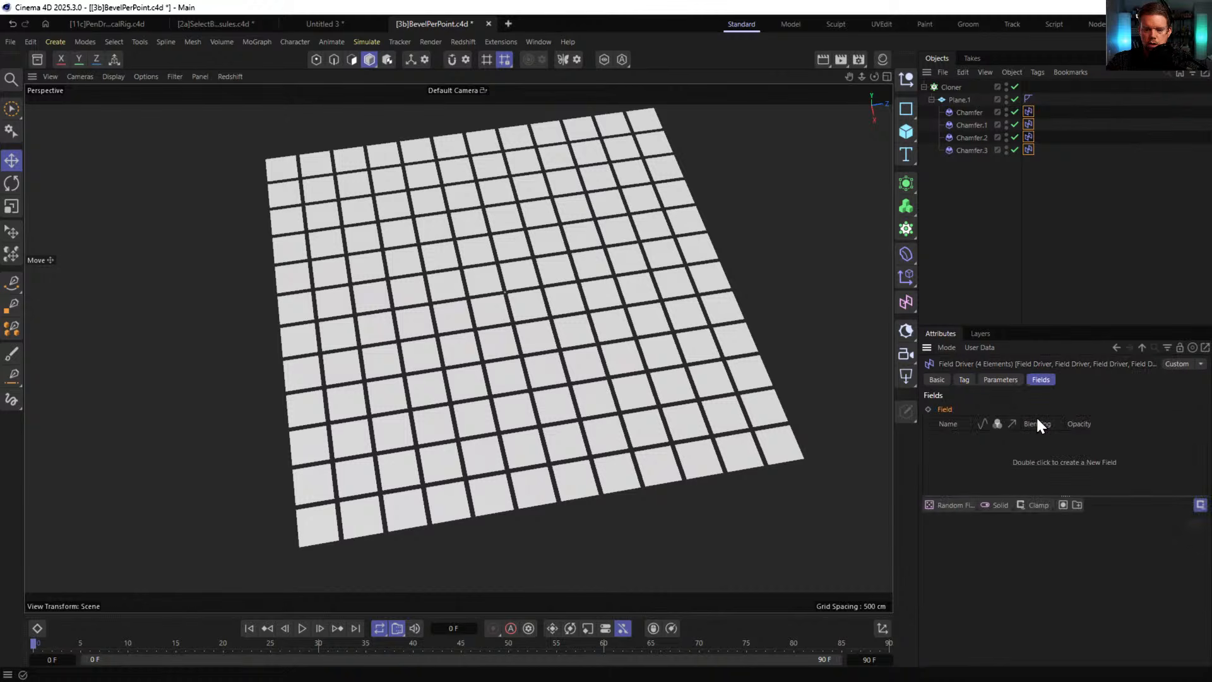
pyautogui.click(964, 509)
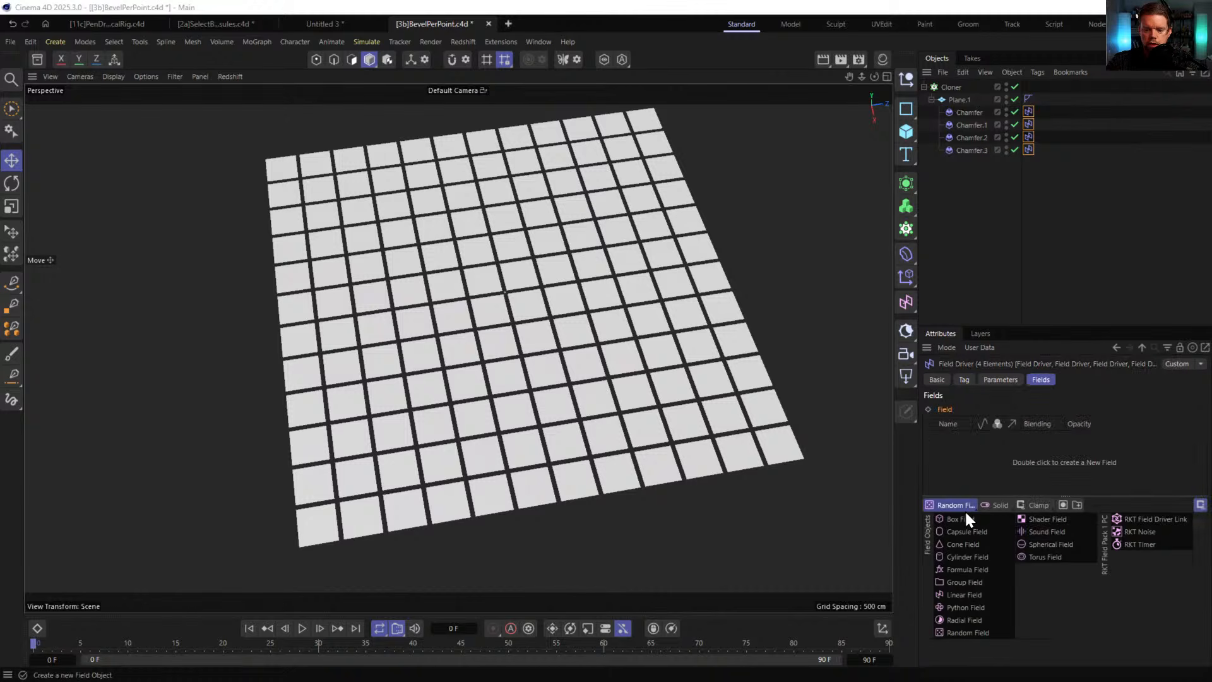
pyautogui.click(1050, 544)
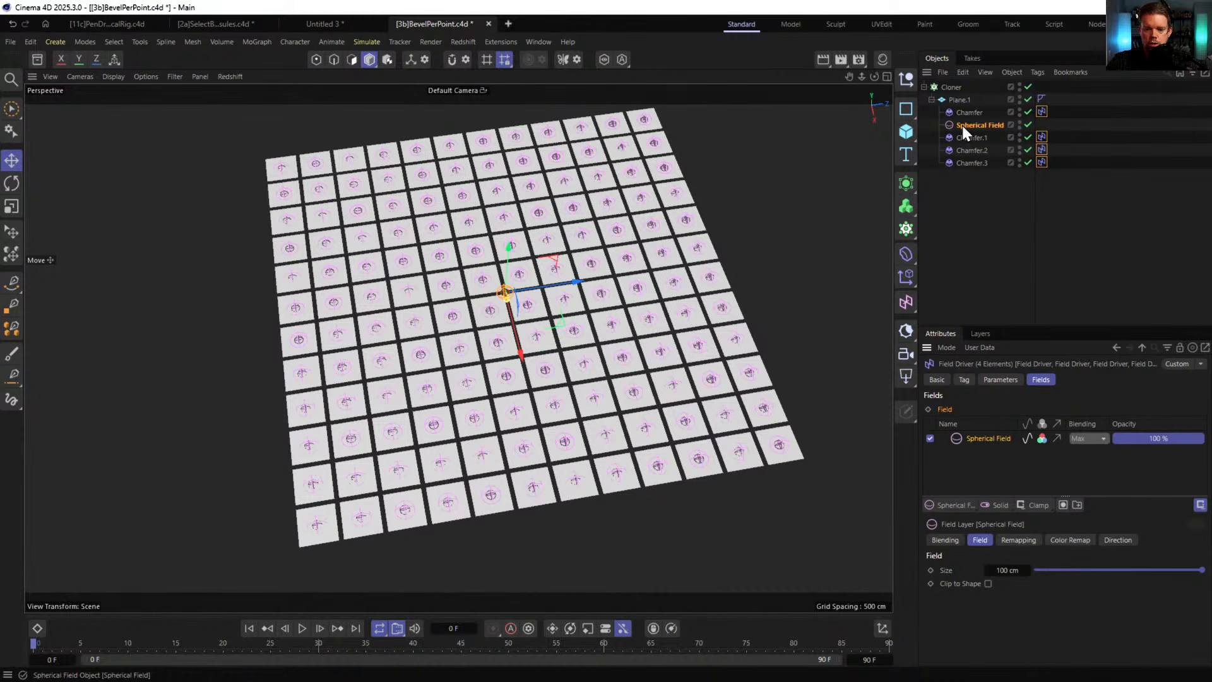
pyautogui.click(963, 163)
pyautogui.click(1032, 124)
pyautogui.click(1029, 137)
pyautogui.click(1033, 151)
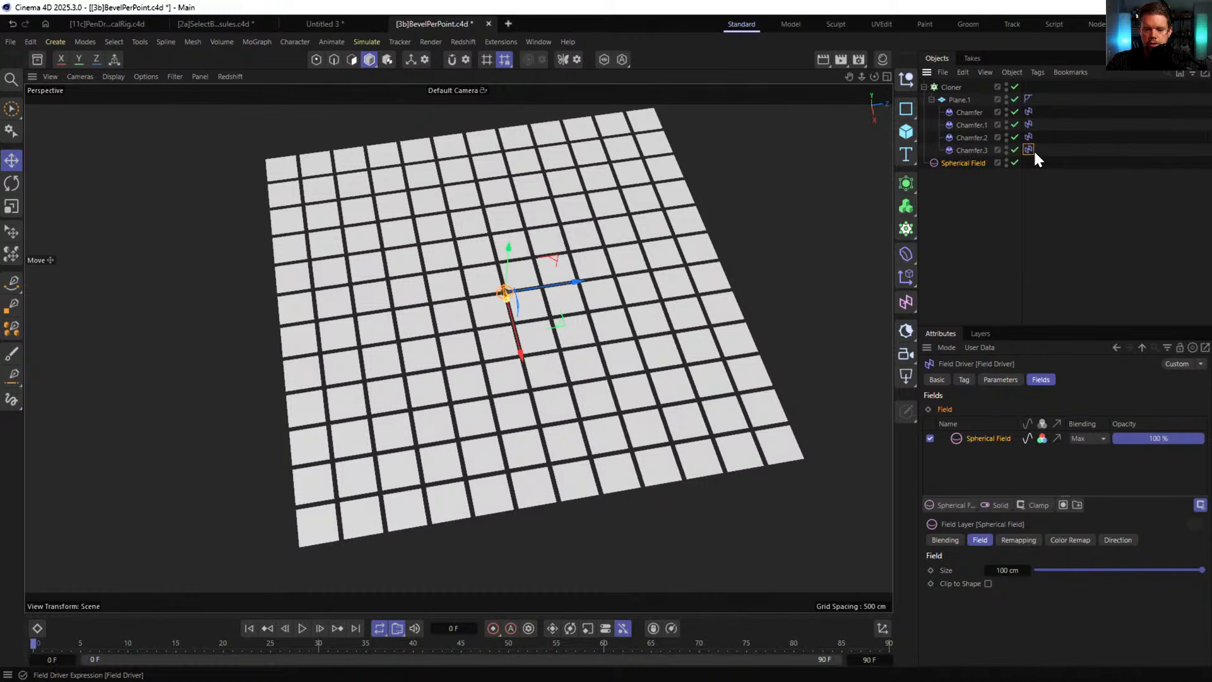
# - Enlarge the Spherical Field and move it across the cloned planes to test the chamfer falloff
pyautogui.click(981, 163)
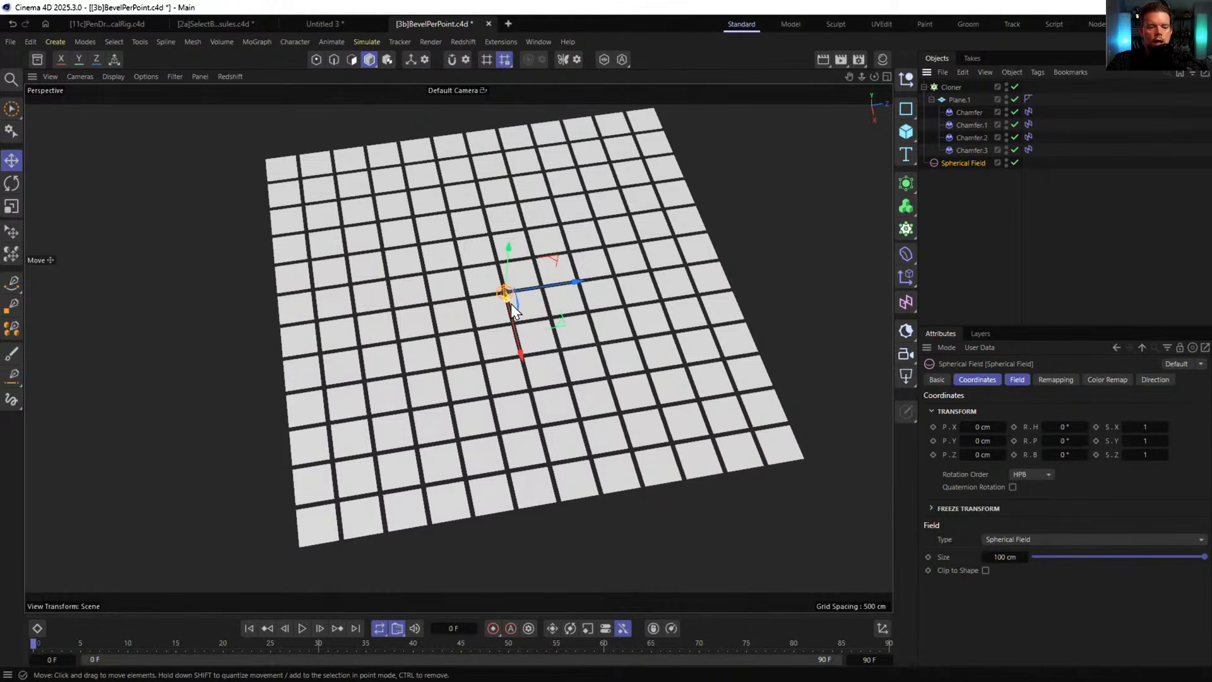
pyautogui.press('t')
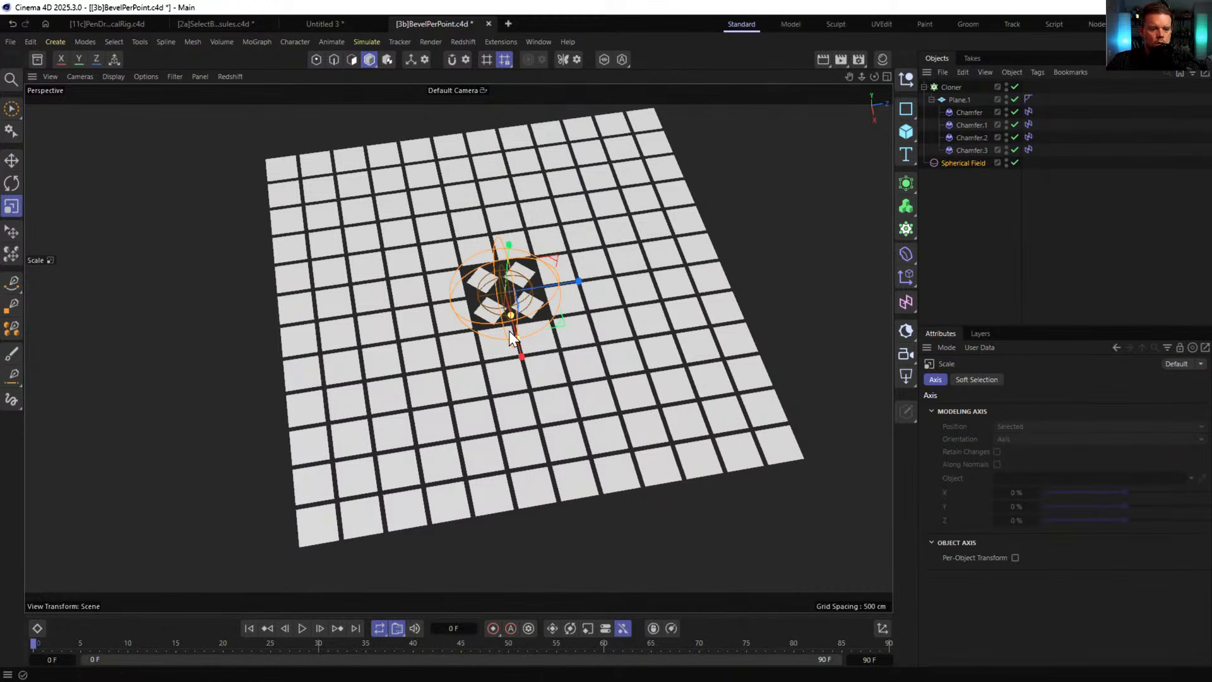
pyautogui.moveTo(783, 230); pyautogui.dragTo(178, 273)
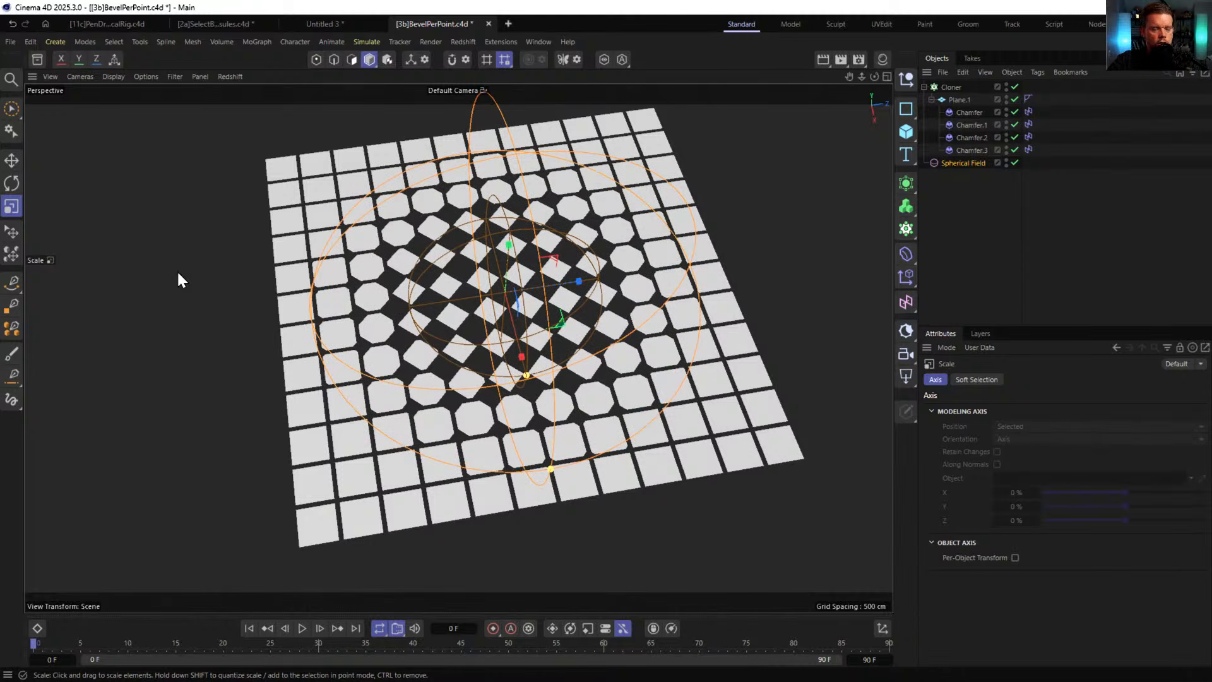
pyautogui.press('e')
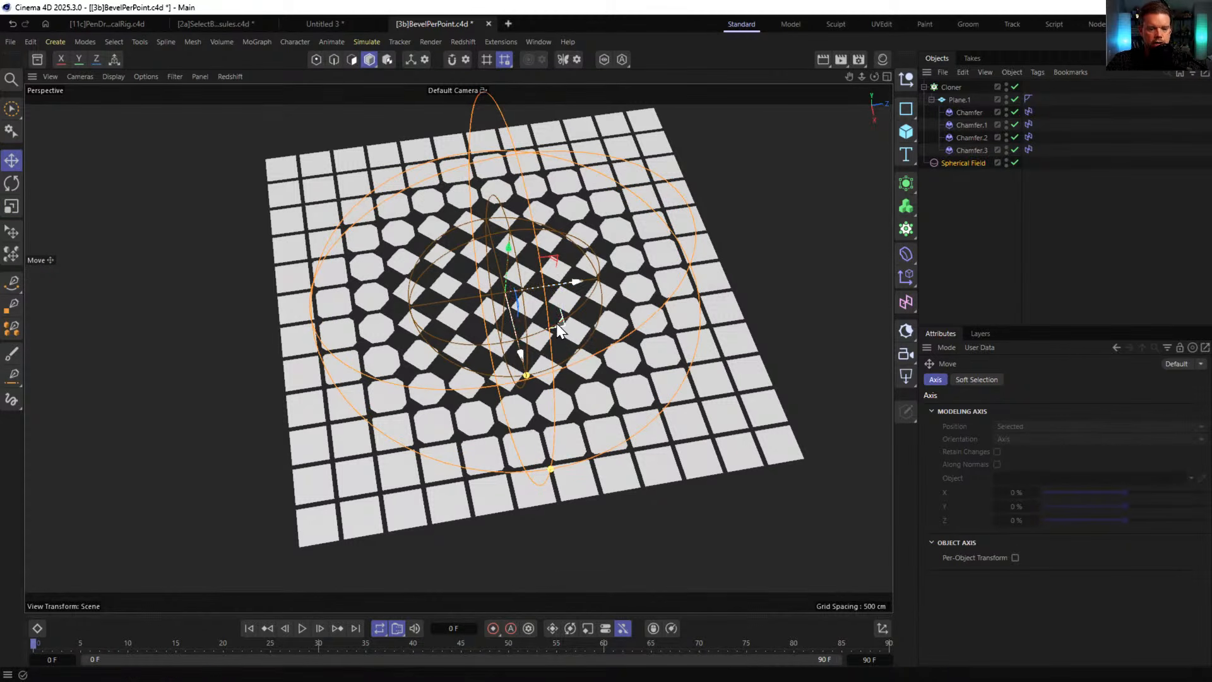
pyautogui.moveTo(566, 336); pyautogui.dragTo(619, 377)
pyautogui.moveTo(666, 384); pyautogui.dragTo(561, 346)
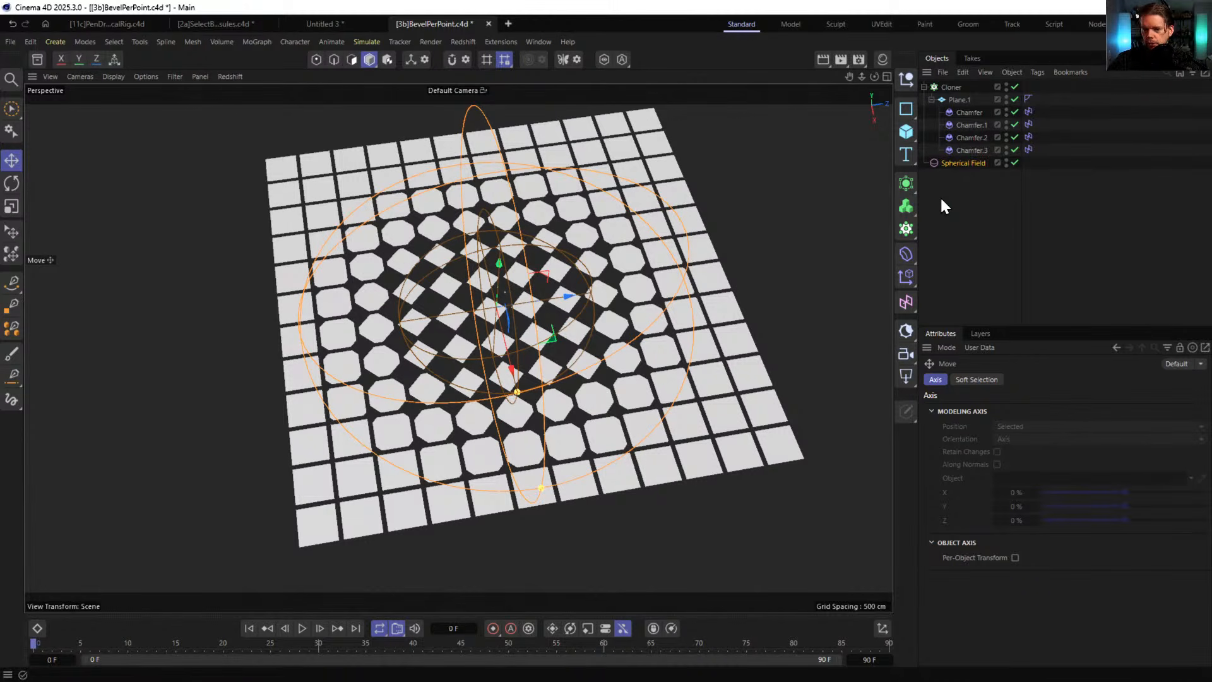
# - Undo the Spherical Field setup, the sampling location change and the deletion of the Random Field and its nulls
pyautogui.hotkey('ctrl', 'z')
pyautogui.hotkey('ctrl', 'z')
pyautogui.hotkey('ctrl', 'z')
pyautogui.hotkey('ctrl', 'z')
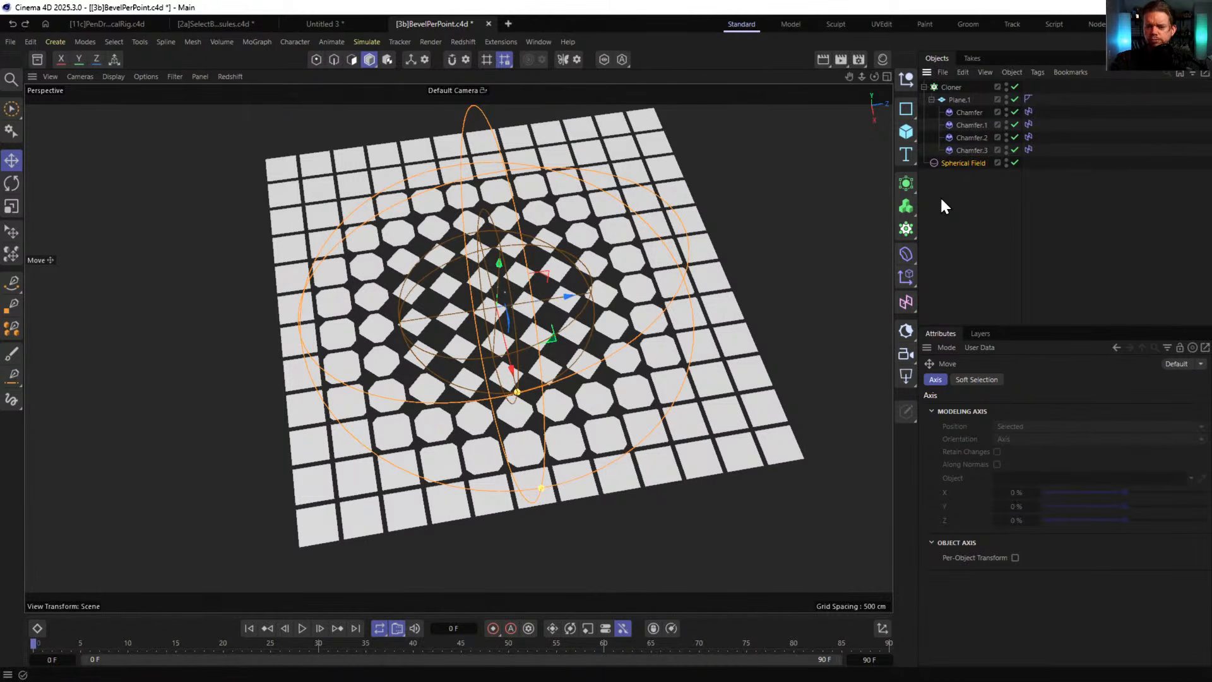
pyautogui.hotkey('ctrl', 'z')
pyautogui.hotkey('ctrl', 'z')
pyautogui.hotkey('ctrl', 'z')
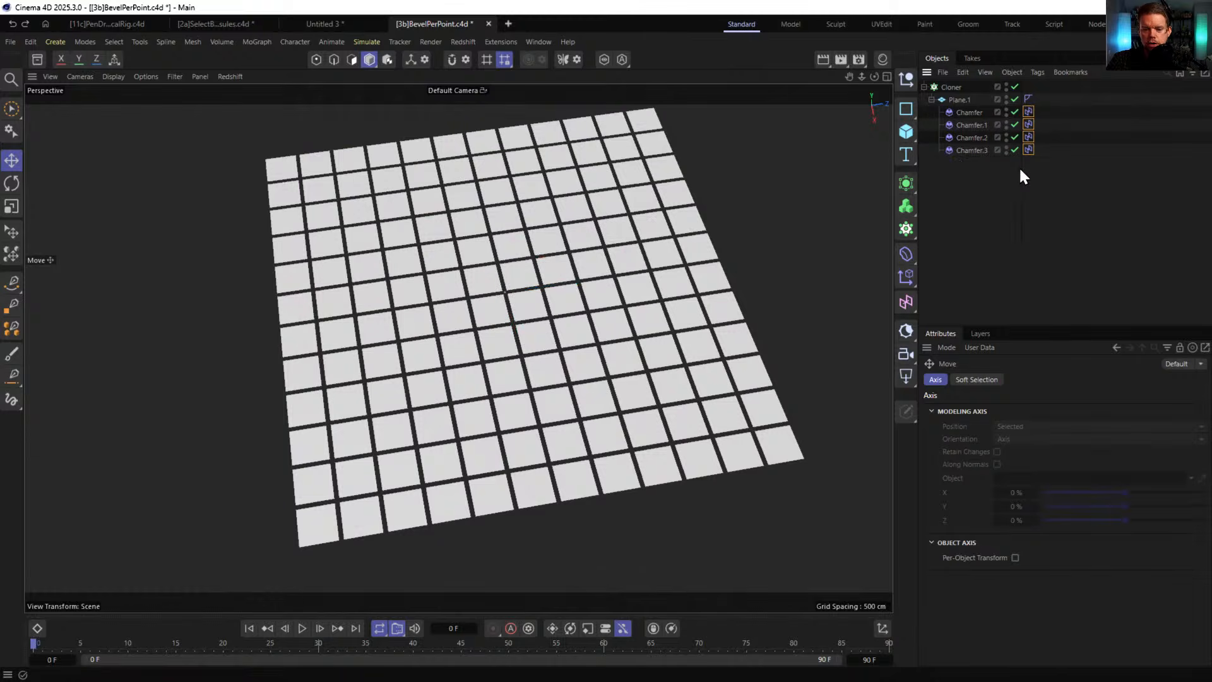
pyautogui.click(952, 176)
pyautogui.hotkey('ctrl', 'z')
pyautogui.hotkey('ctrl', 'z')
pyautogui.hotkey('ctrl', 'z')
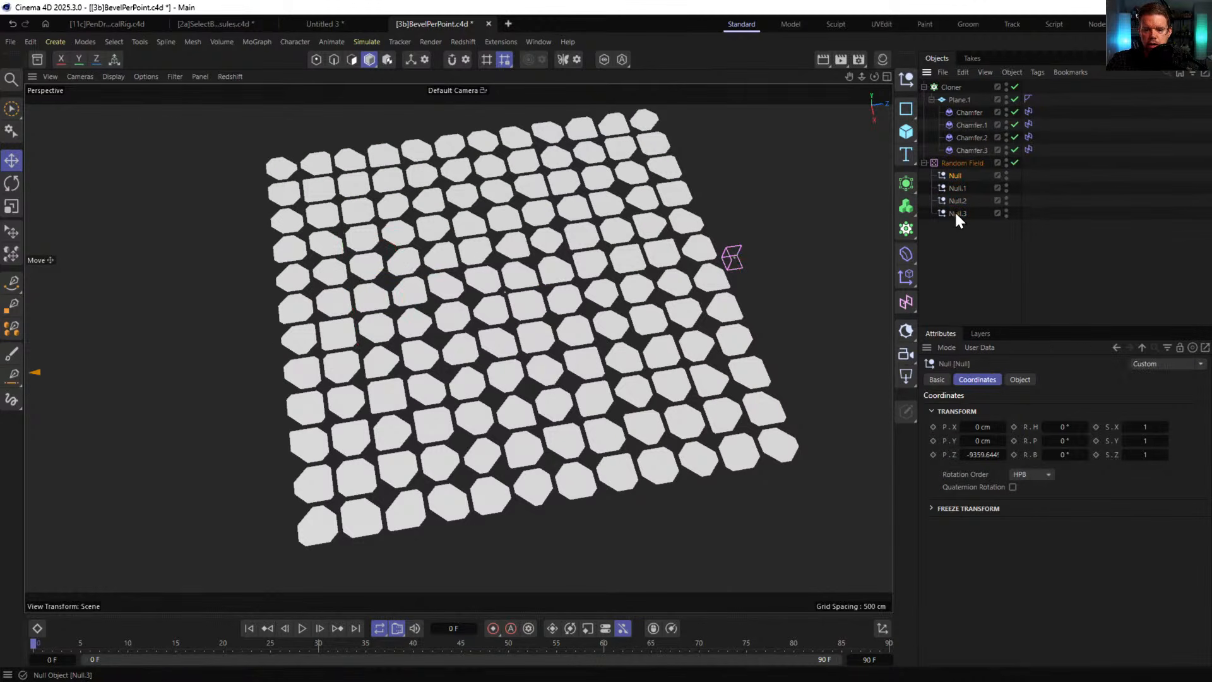
# - Take the four nulls out of the Random Field's hierarchy and delete the Random Field on its own
pyautogui.click(961, 162)
pyautogui.hotkey('ctrl', 'z')
pyautogui.hotkey('ctrl', 'z')
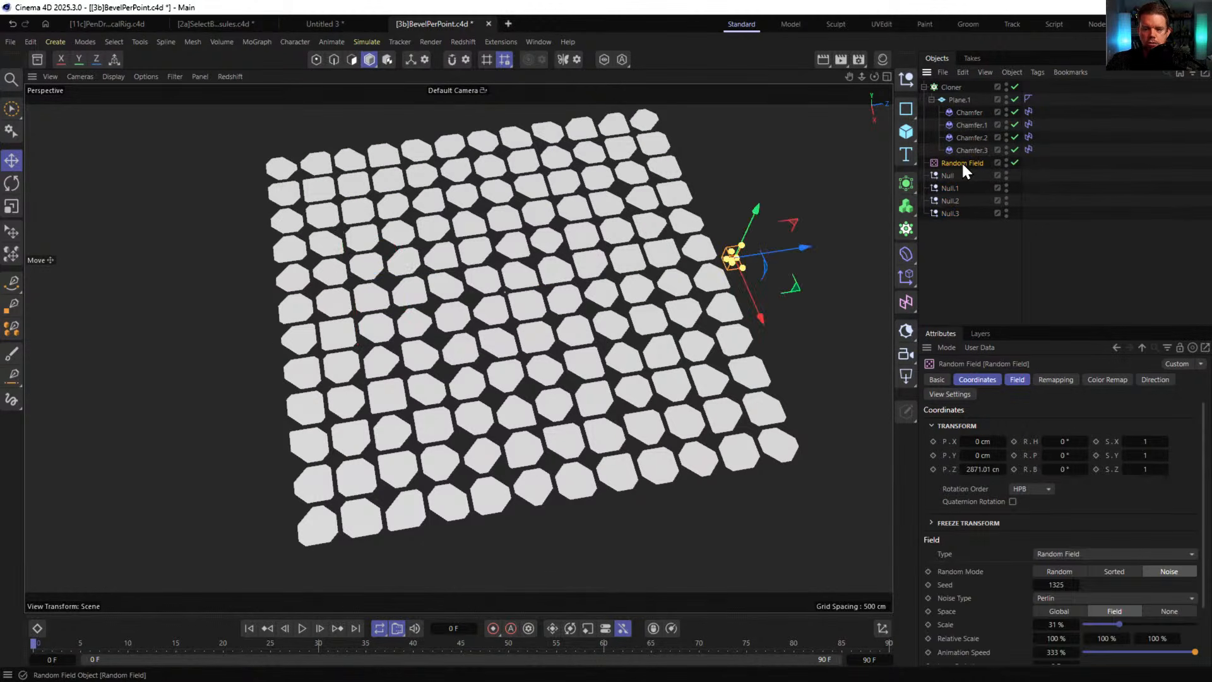
# - Add one shared Spherical Field to the Field Driver tags of all four Chamfer deformers
pyautogui.click(1028, 112)
pyautogui.keyDown('shift'); pyautogui.click(1029, 149); pyautogui.keyUp('shift')
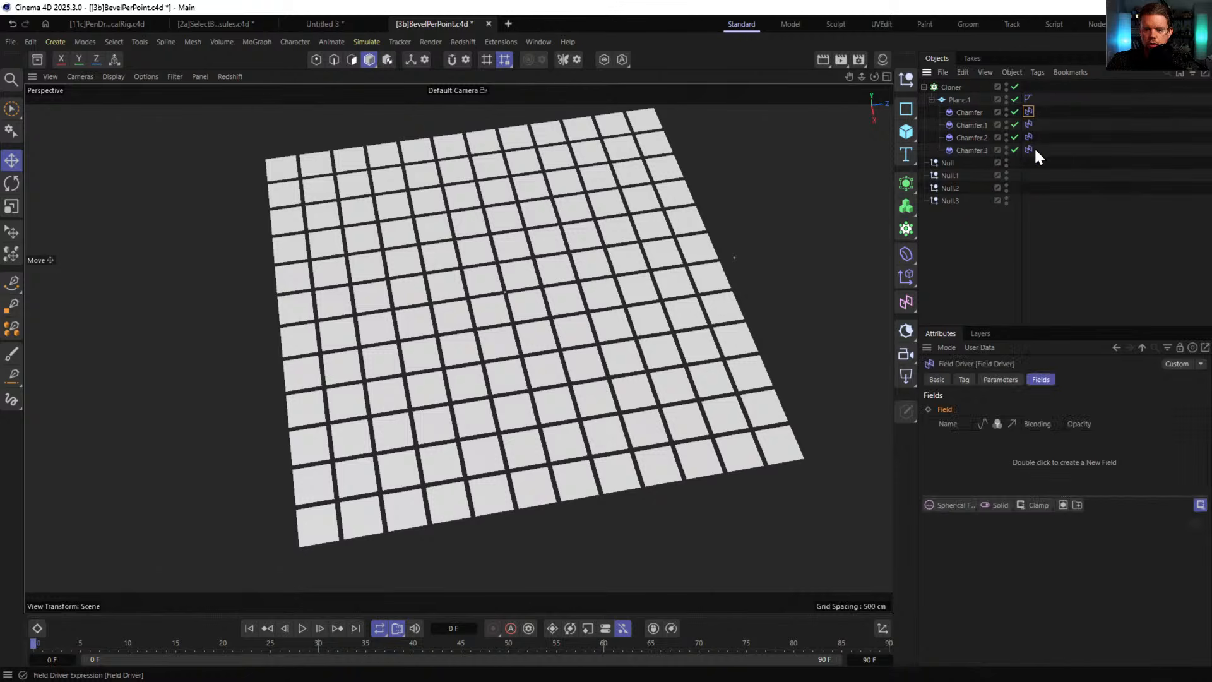
pyautogui.click(952, 504)
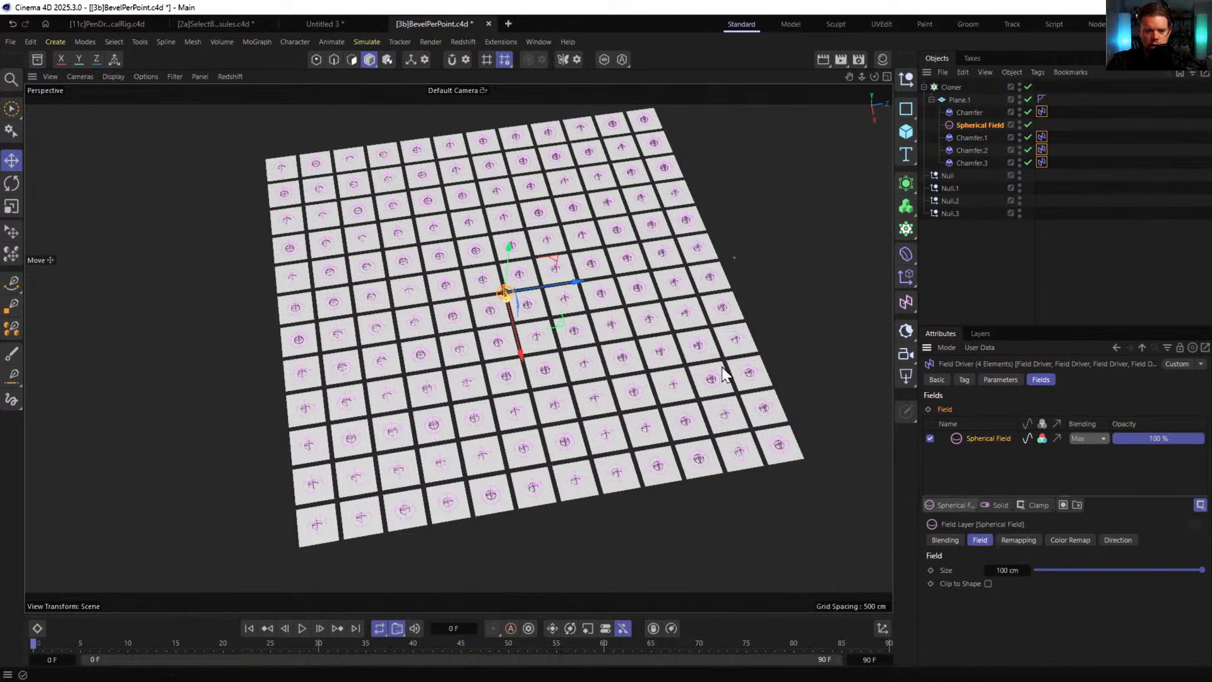
# - Move the Spherical Field out of the plane's hierarchy and scale it up to span most of the cloned grid
pyautogui.moveTo(984, 123); pyautogui.dragTo(948, 171)
pyautogui.press('t')
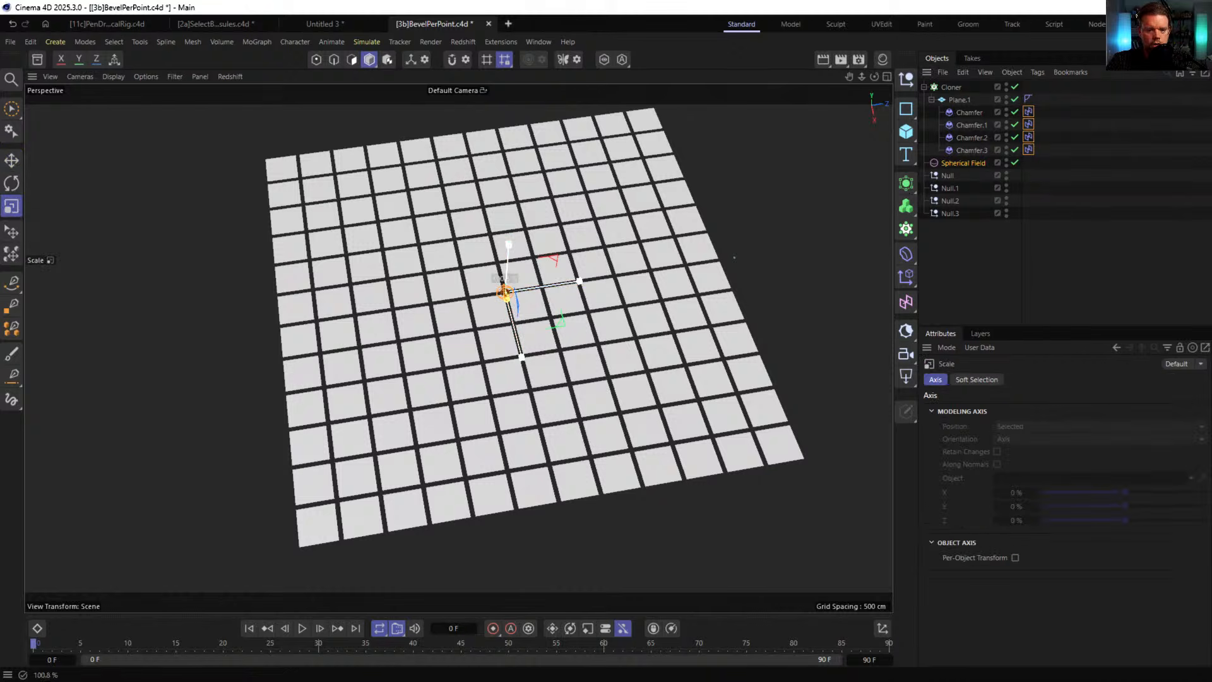
pyautogui.moveTo(274, 328); pyautogui.dragTo(470, 298)
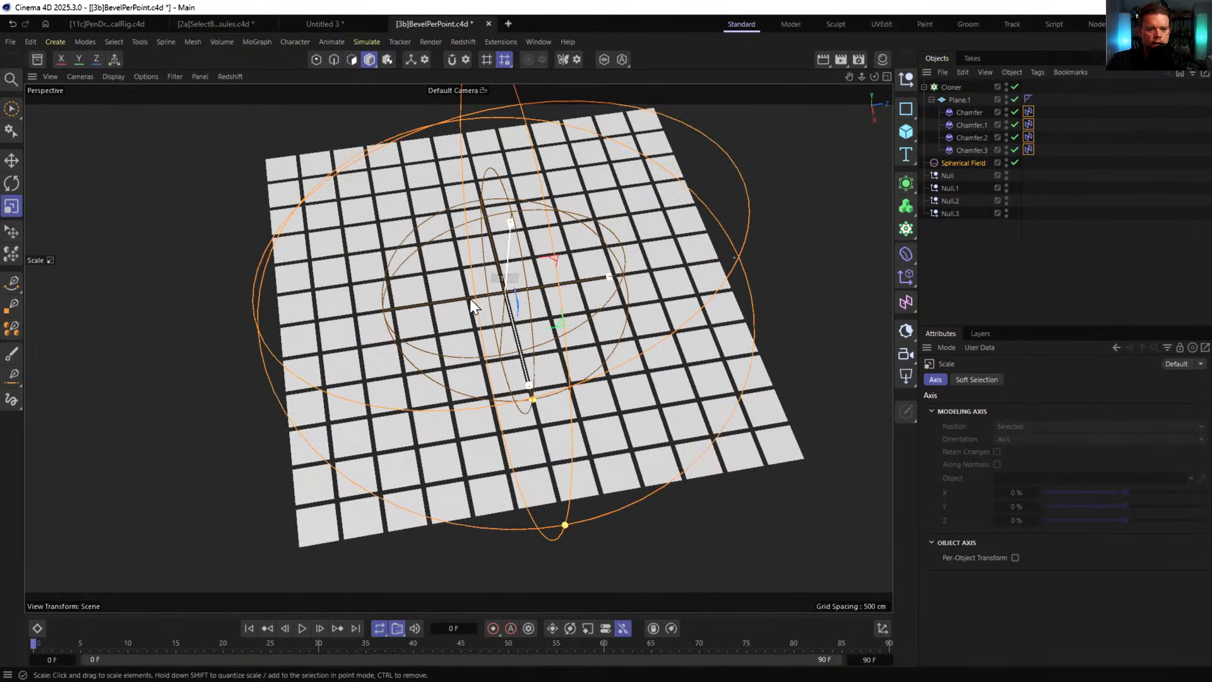
# - Reset the positions of all four nulls to 0 cm and clear the selection
pyautogui.click(945, 176)
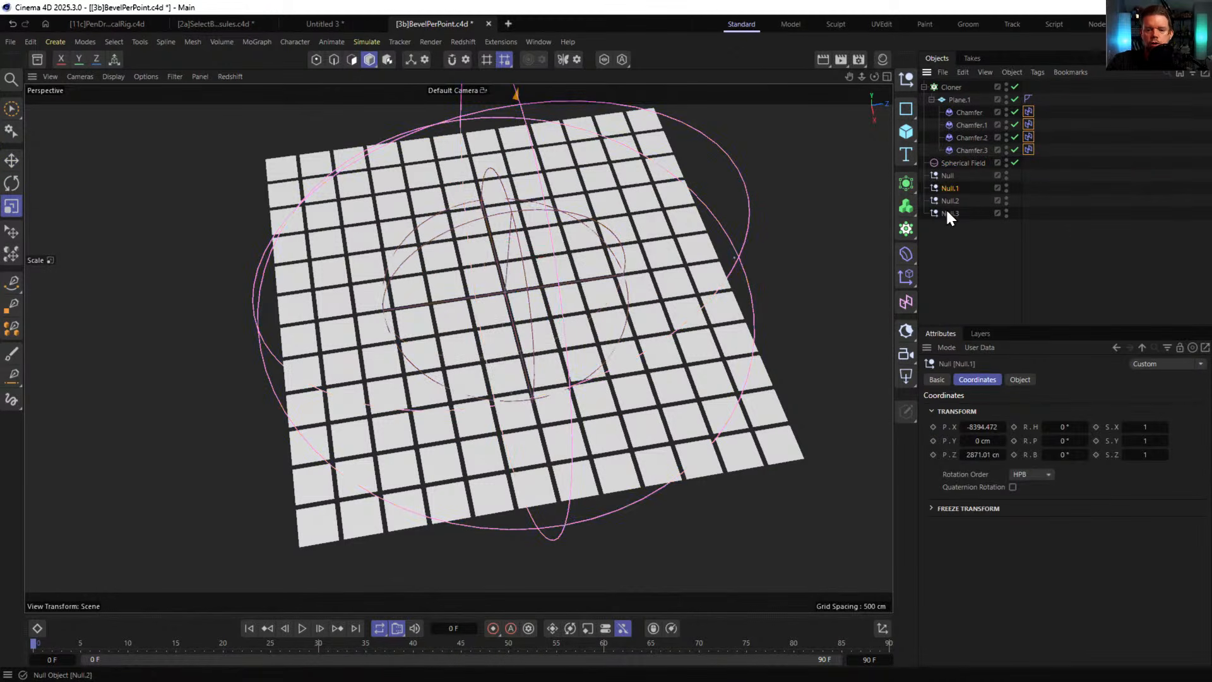
pyautogui.keyDown('shift'); pyautogui.click(950, 213); pyautogui.keyUp('shift')
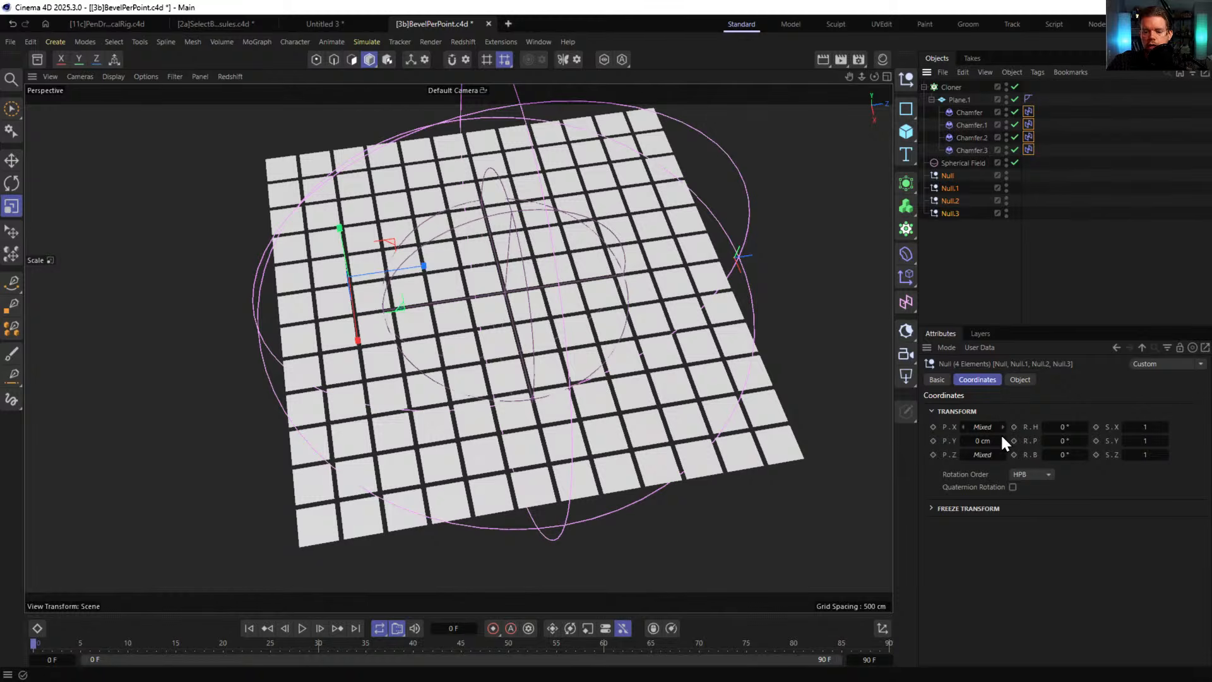
pyautogui.rightClick(1002, 427)
pyautogui.rightClick(1002, 455)
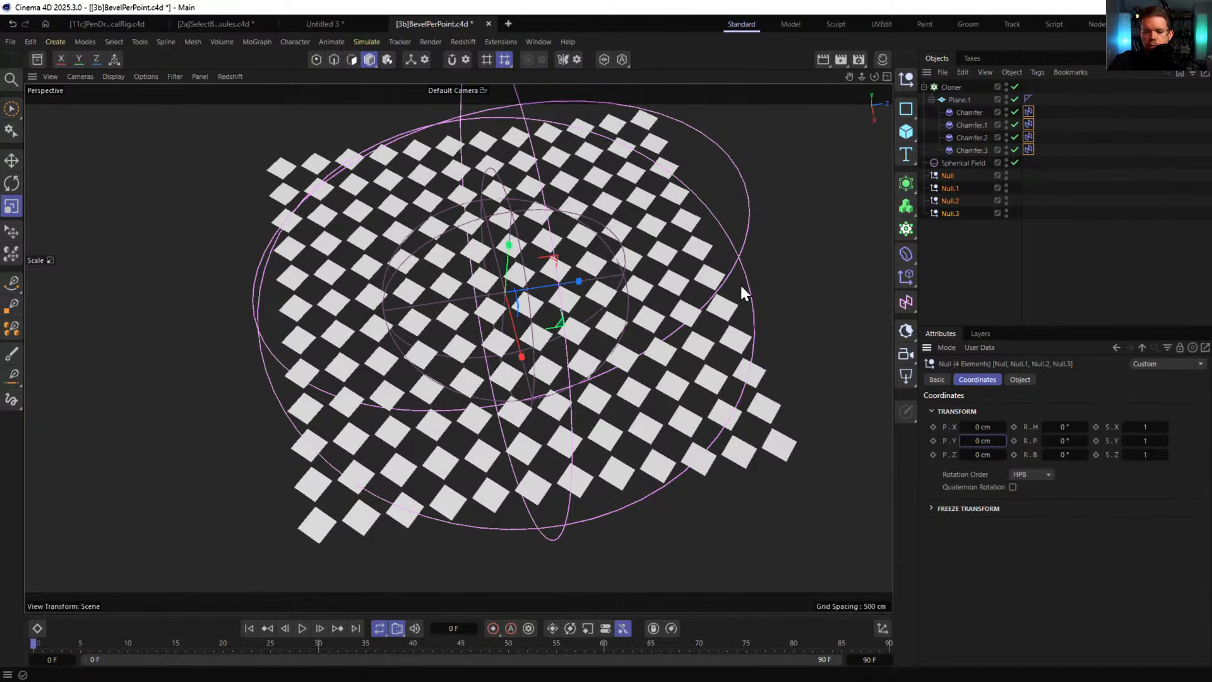
pyautogui.click(1061, 180)
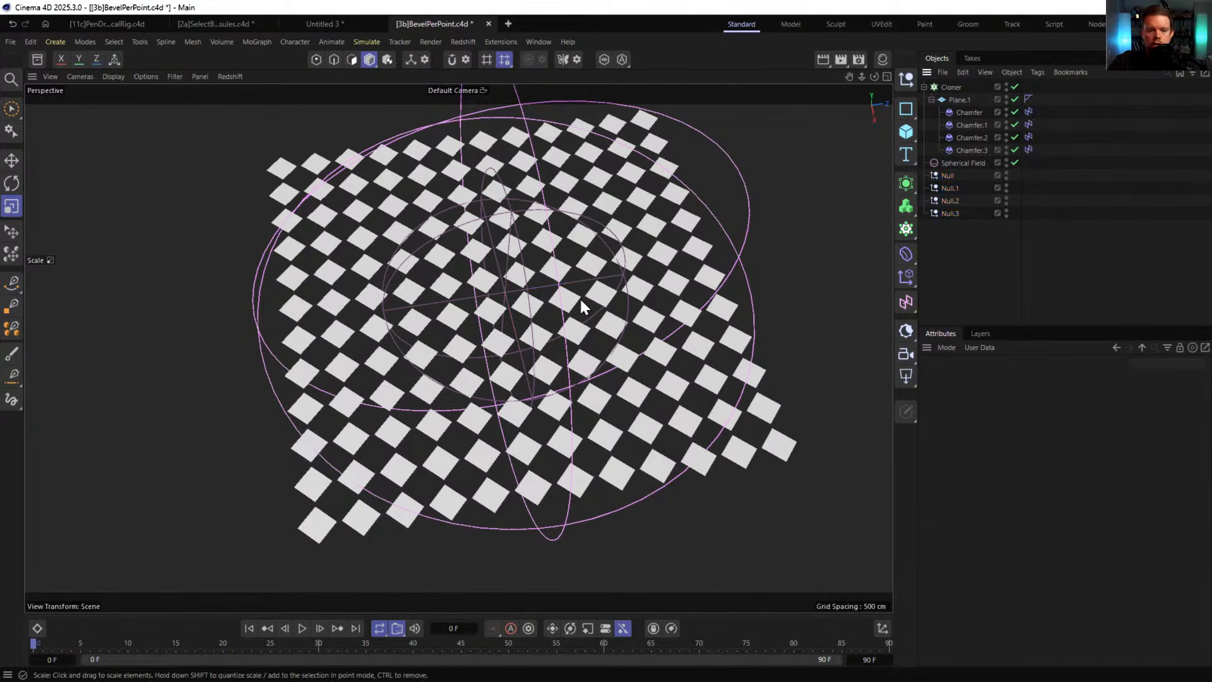
# - Disable the Cloner and all four Chamfer deformers so only the plain source plane is displayed
pyautogui.keyDown('alt'); pyautogui.moveTo(518, 297); pyautogui.dragTo(816, 182); pyautogui.keyUp('alt')
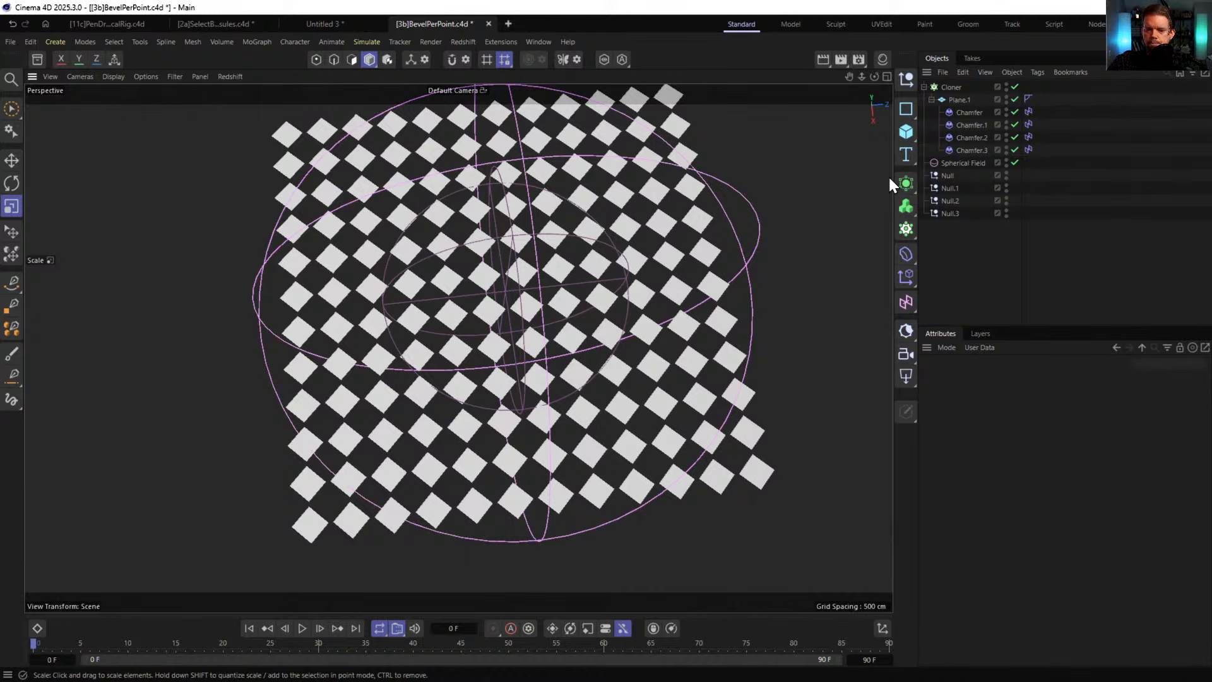
pyautogui.click(954, 103)
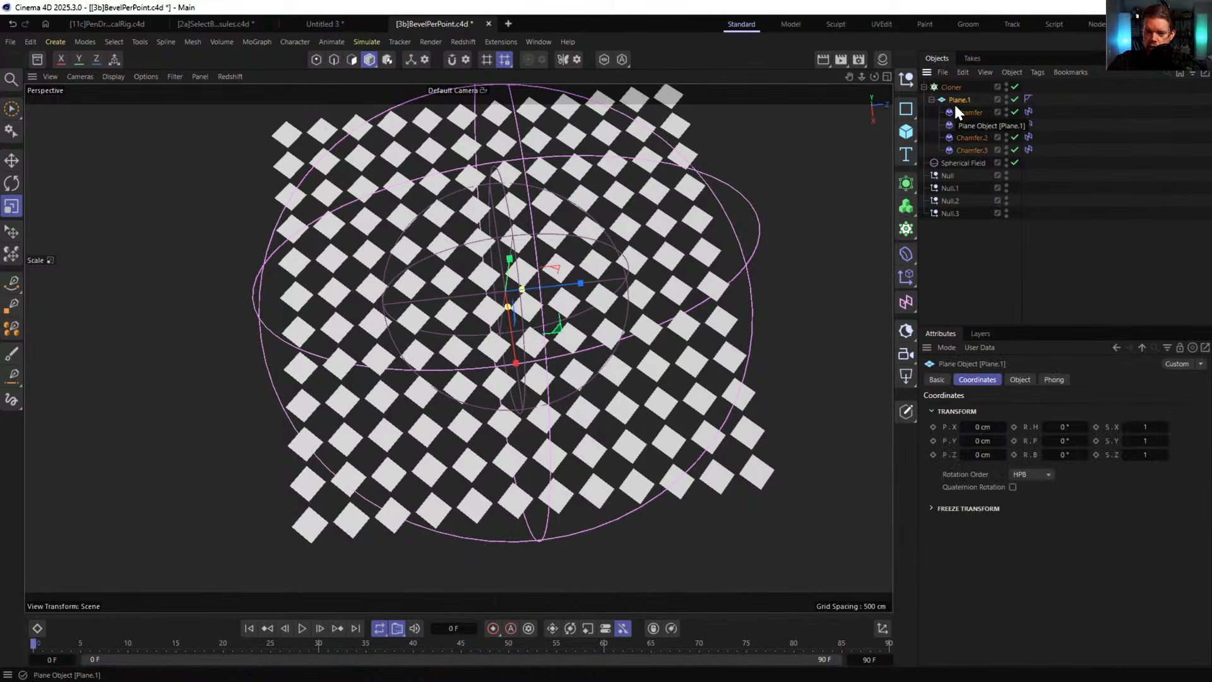
pyautogui.click(1015, 86)
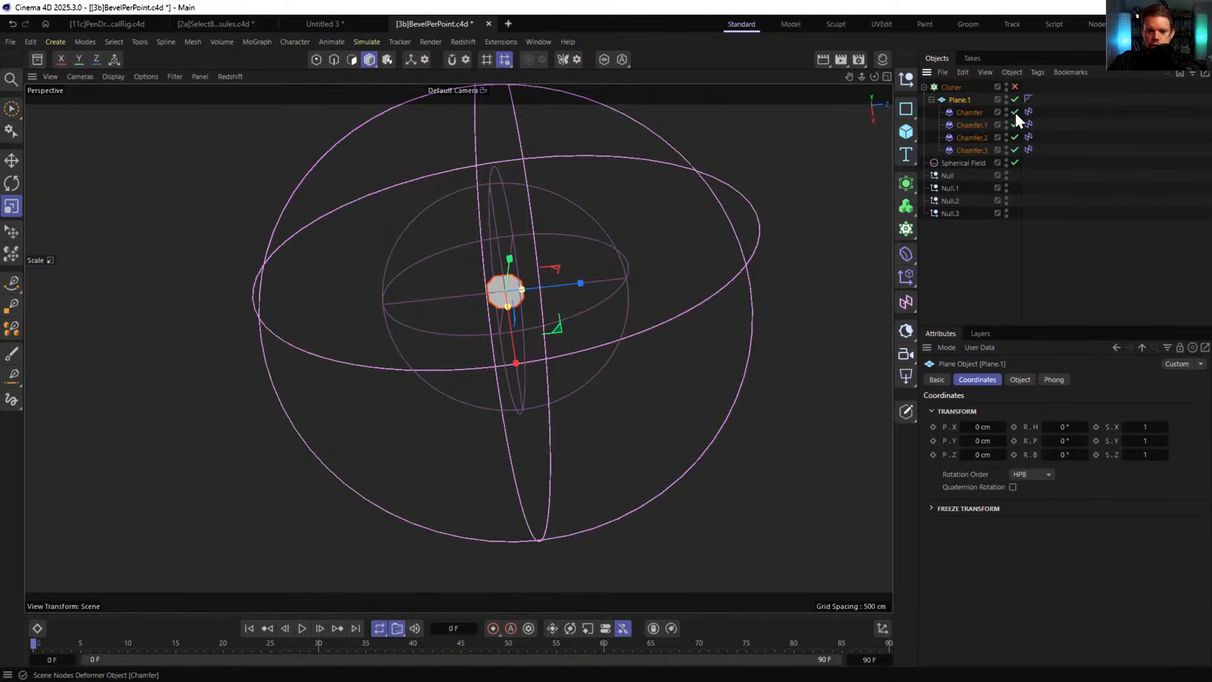
# - Enable snapping and move the first null onto the plane's corner point at negative X and negative Z
pyautogui.click(950, 177)
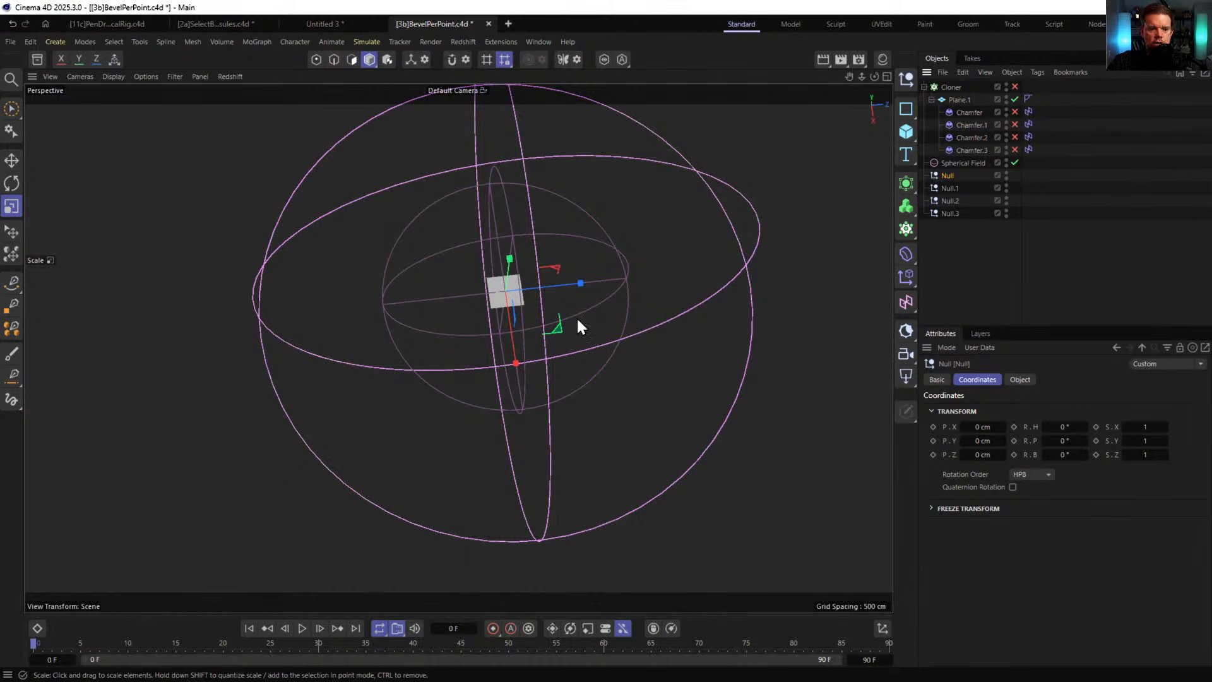
pyautogui.keyDown('alt'); pyautogui.moveTo(494, 297); pyautogui.dragTo(540, 323, button='right'); pyautogui.keyUp('alt')
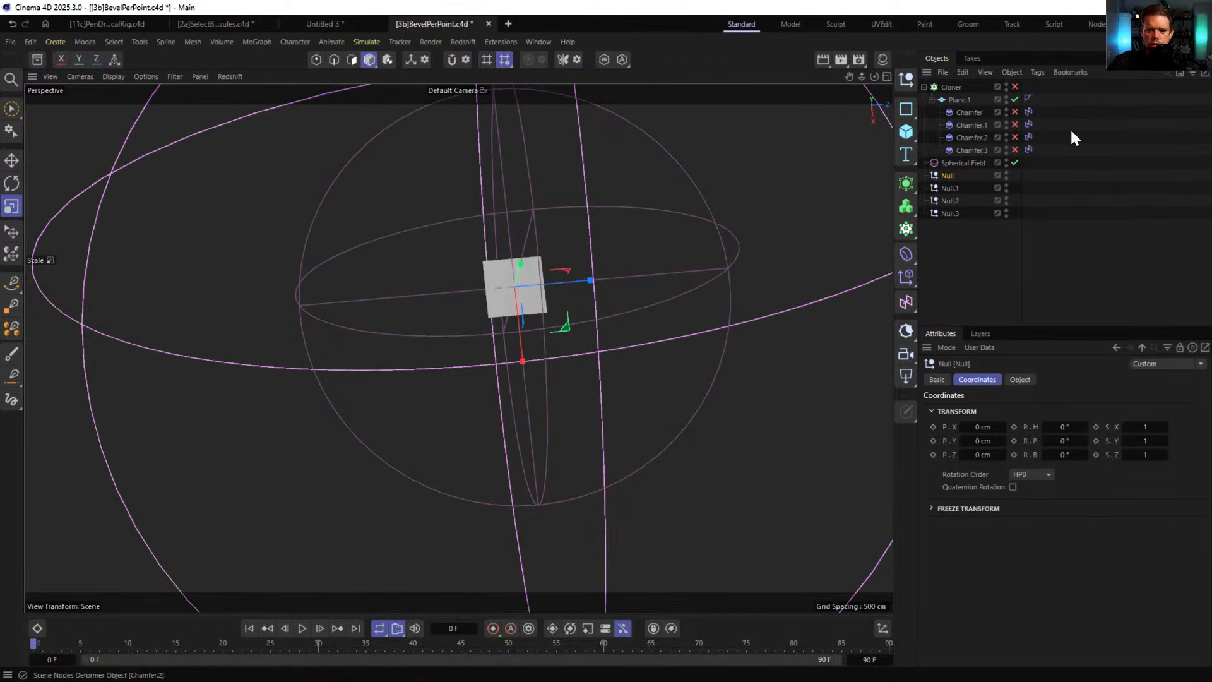
pyautogui.click(1015, 112)
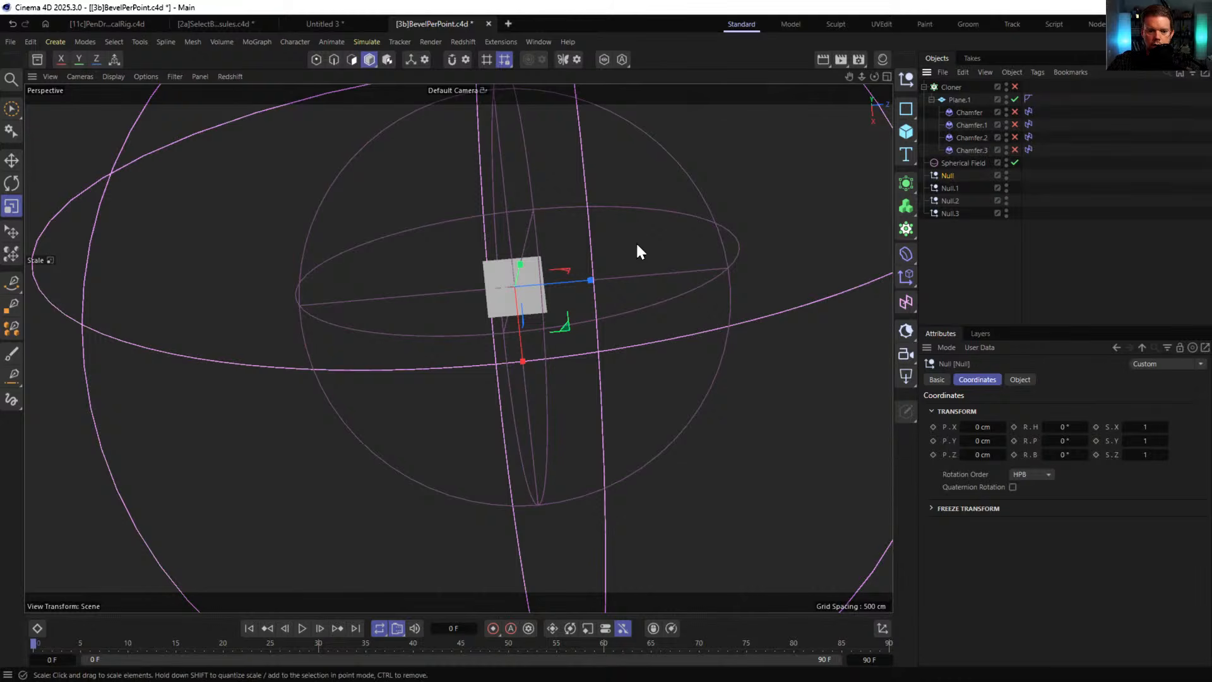
pyautogui.press('e')
pyautogui.hotkey('shift', 's')
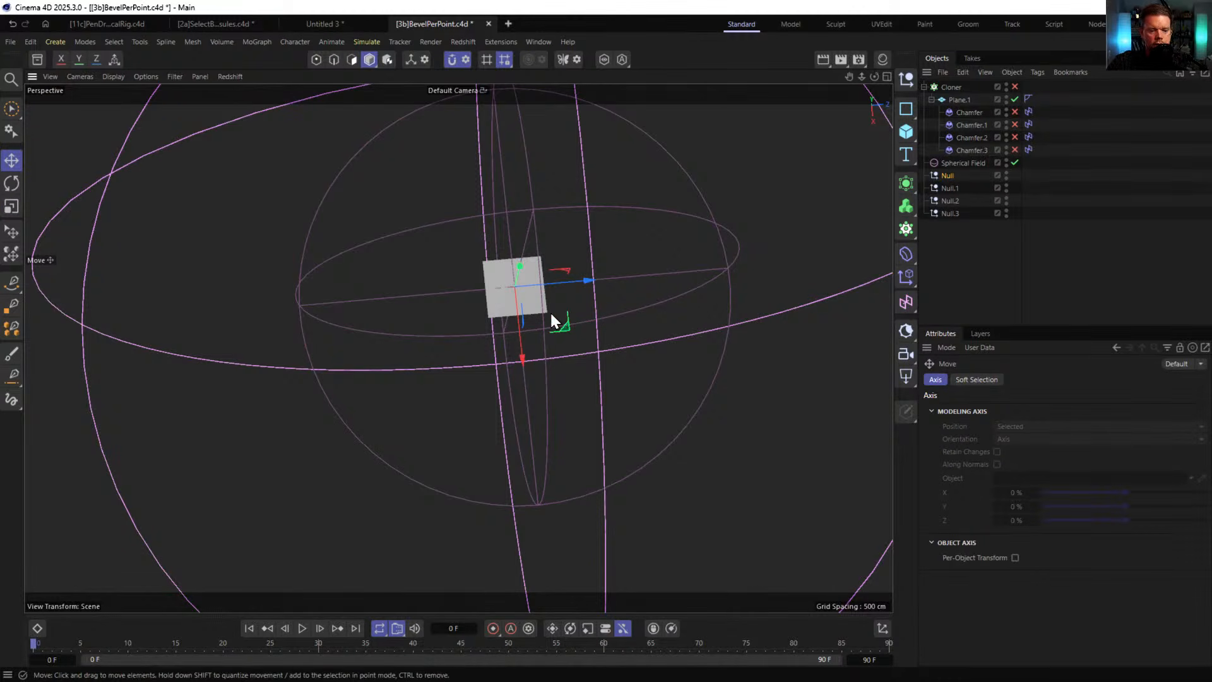
pyautogui.moveTo(508, 276); pyautogui.dragTo(485, 259)
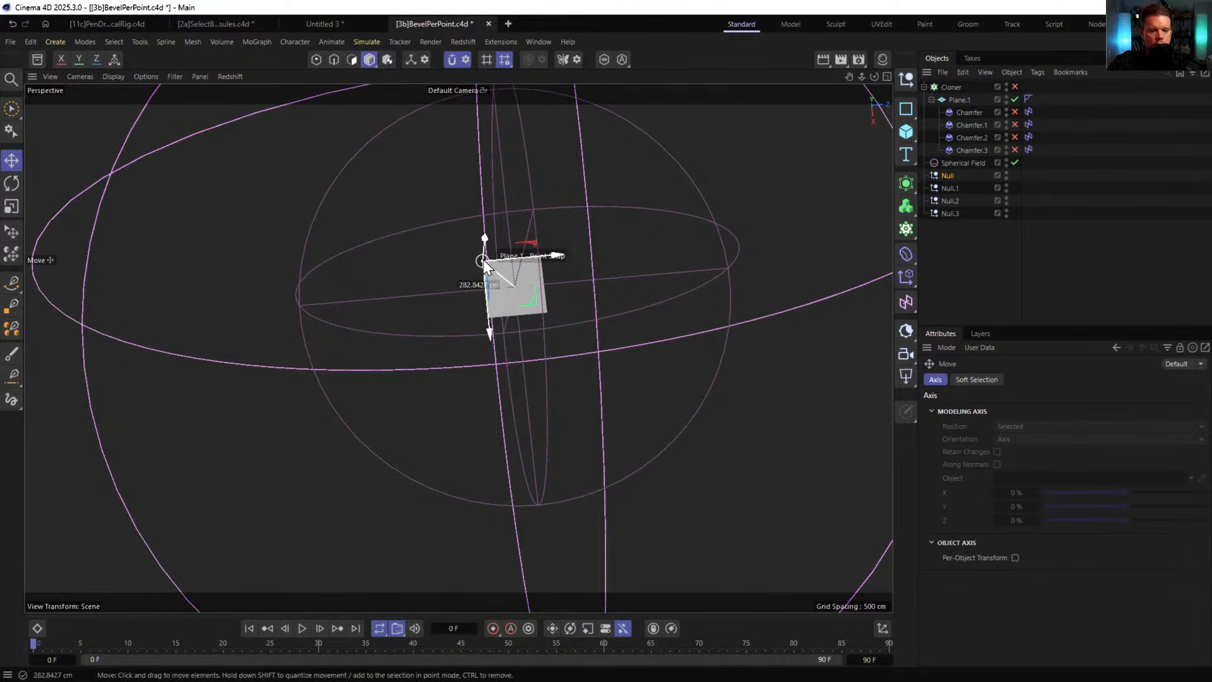
# - Snap Null.1 onto the plane's corner point at X 200 cm, Z -200 cm
pyautogui.click(950, 188)
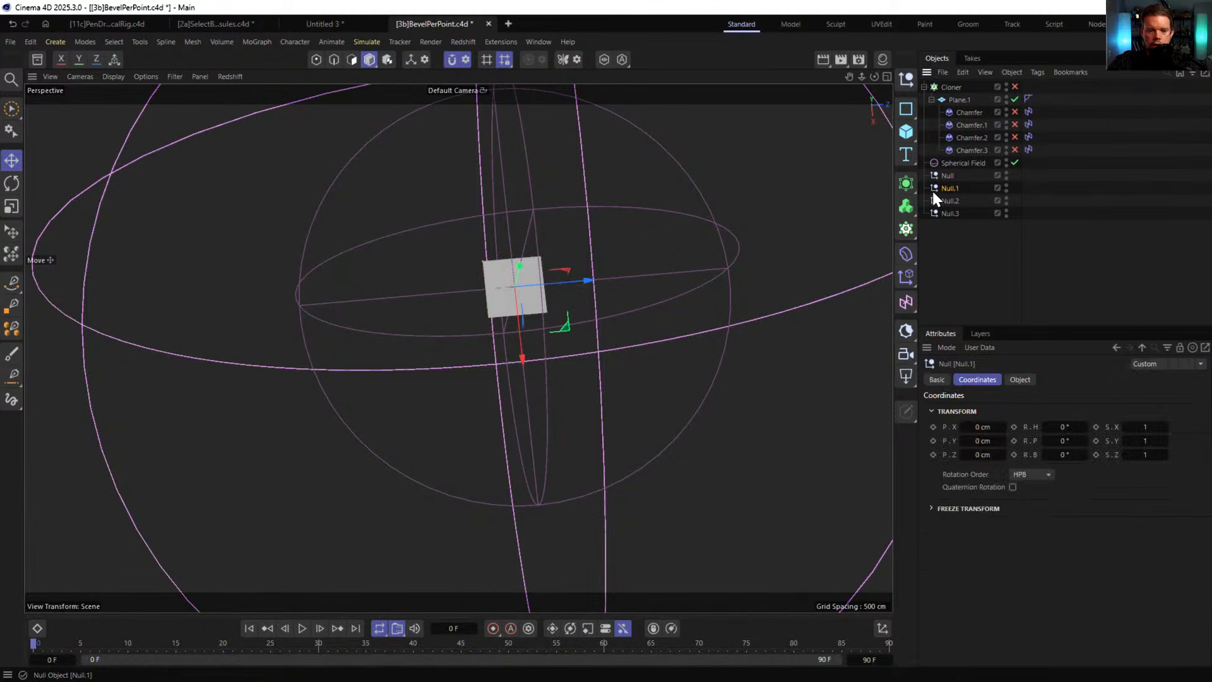
pyautogui.click(1015, 124)
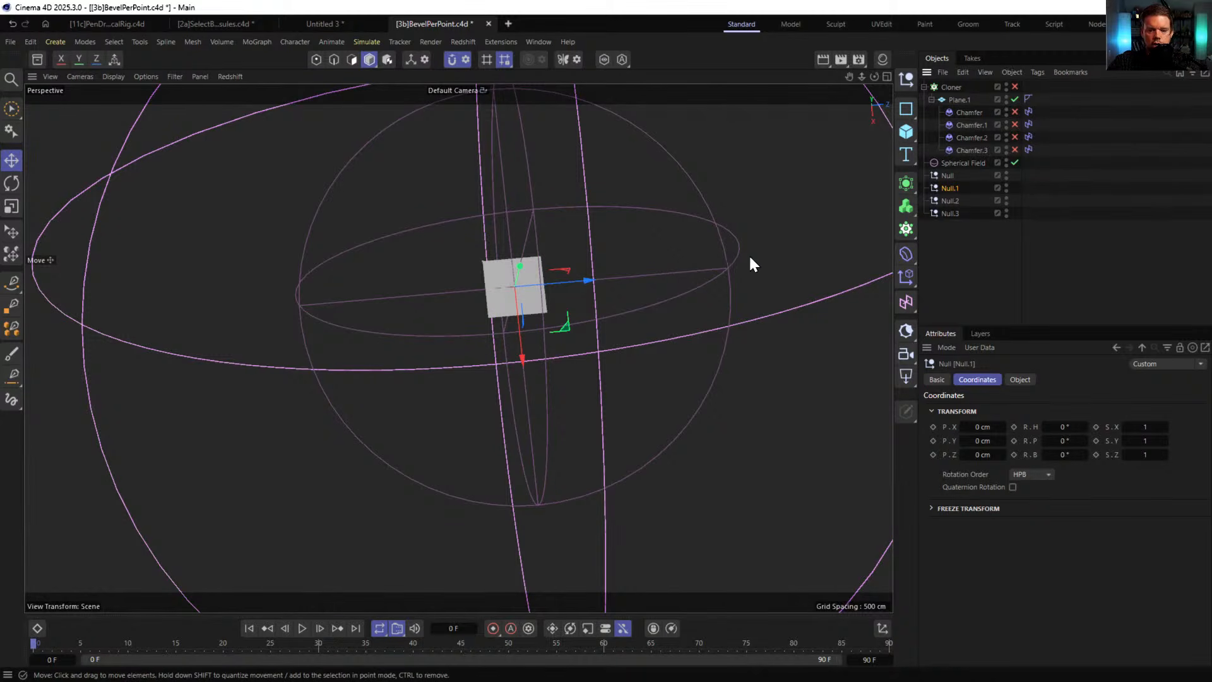
pyautogui.moveTo(522, 308); pyautogui.dragTo(495, 324)
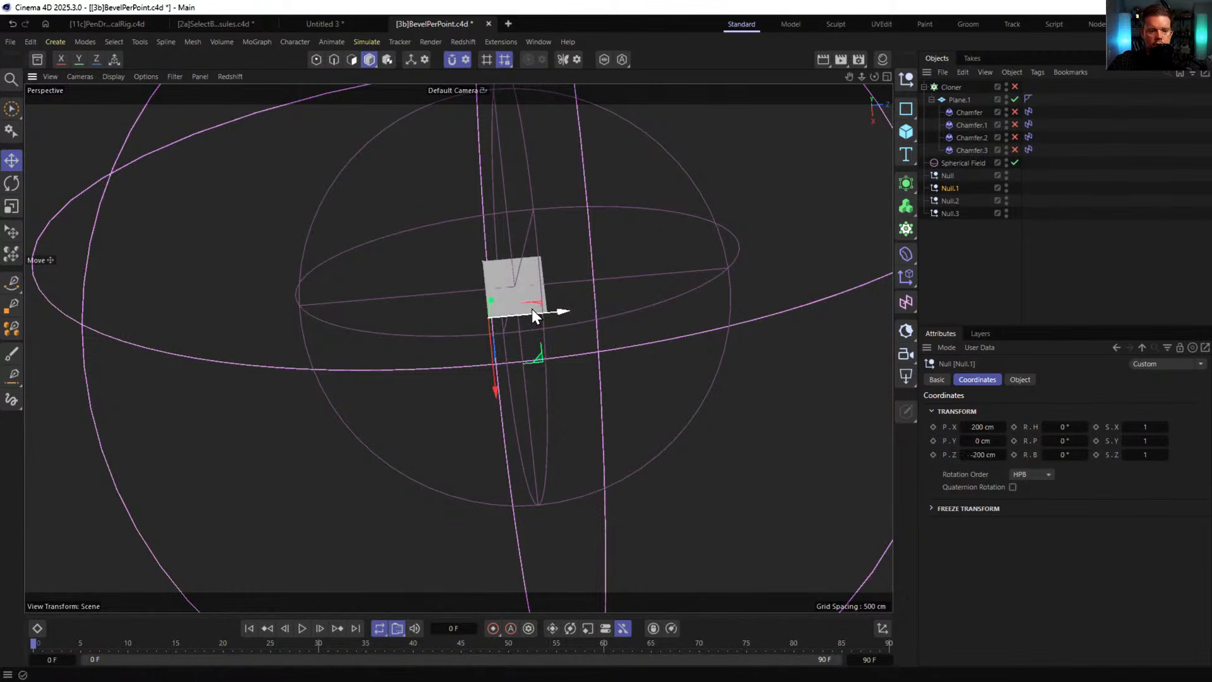
# - Snap Null.2 onto the plane's corner at X -200 cm, Z 200 cm and Null.3 onto the corner at X 200 cm, Z 200 cm
pyautogui.click(950, 201)
pyautogui.click(1014, 137)
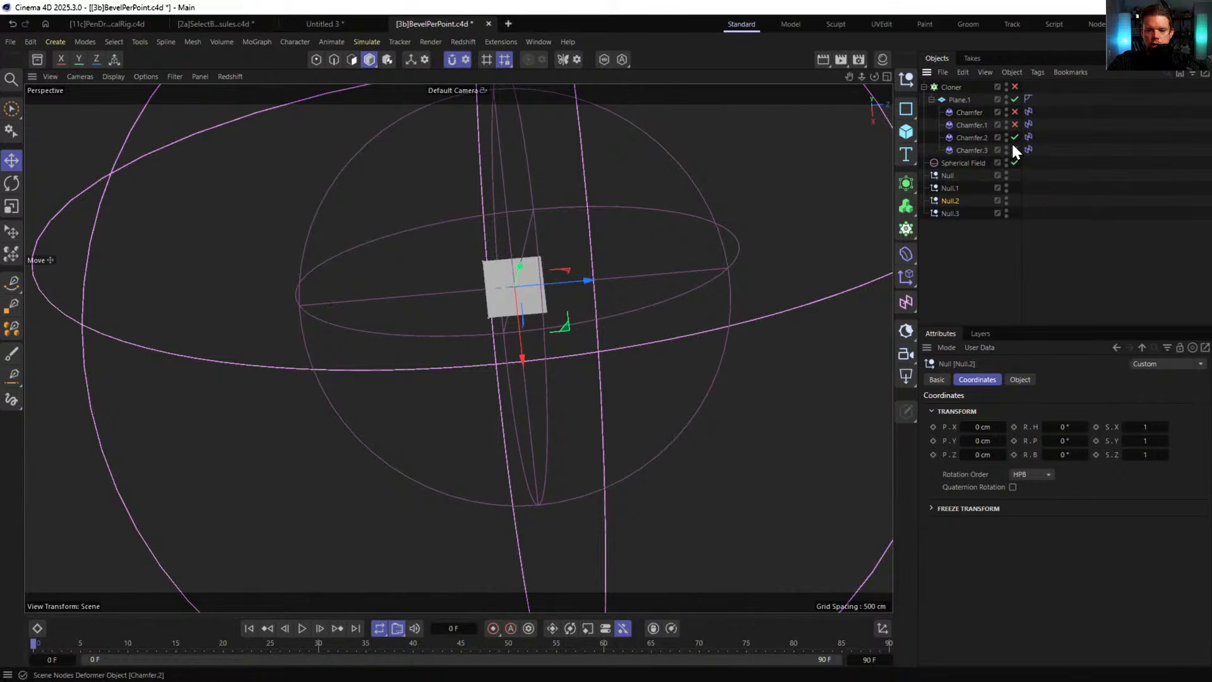
pyautogui.click(1015, 137)
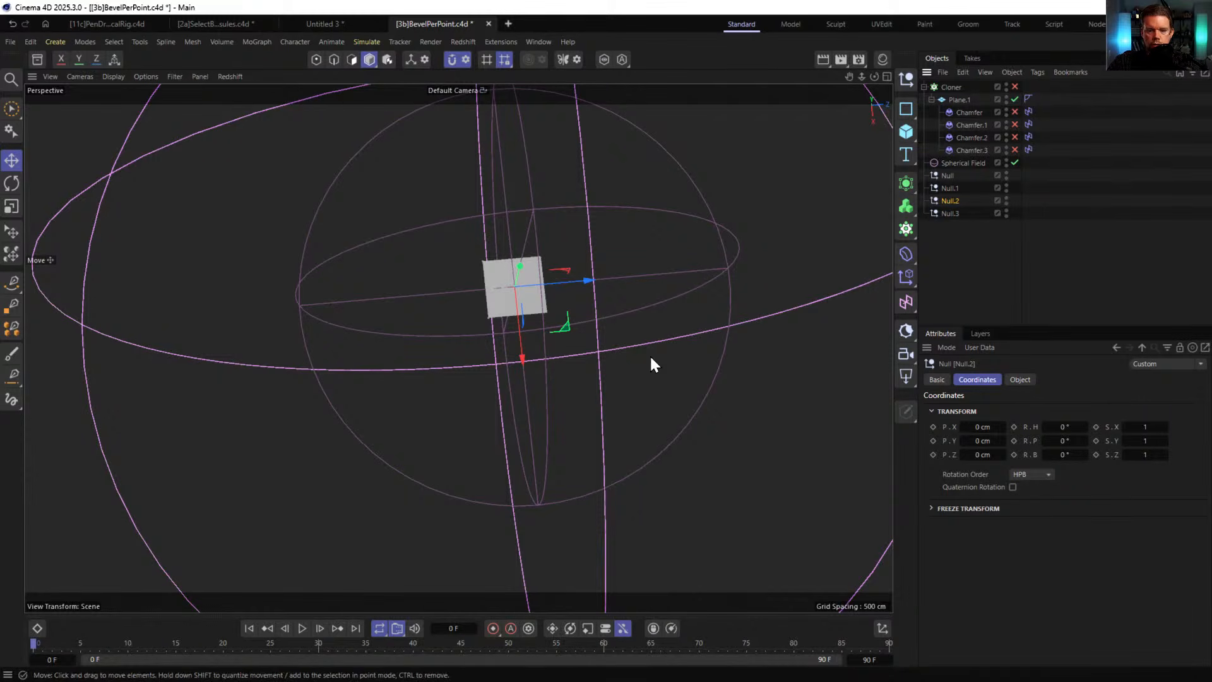
pyautogui.moveTo(649, 353); pyautogui.dragTo(541, 256)
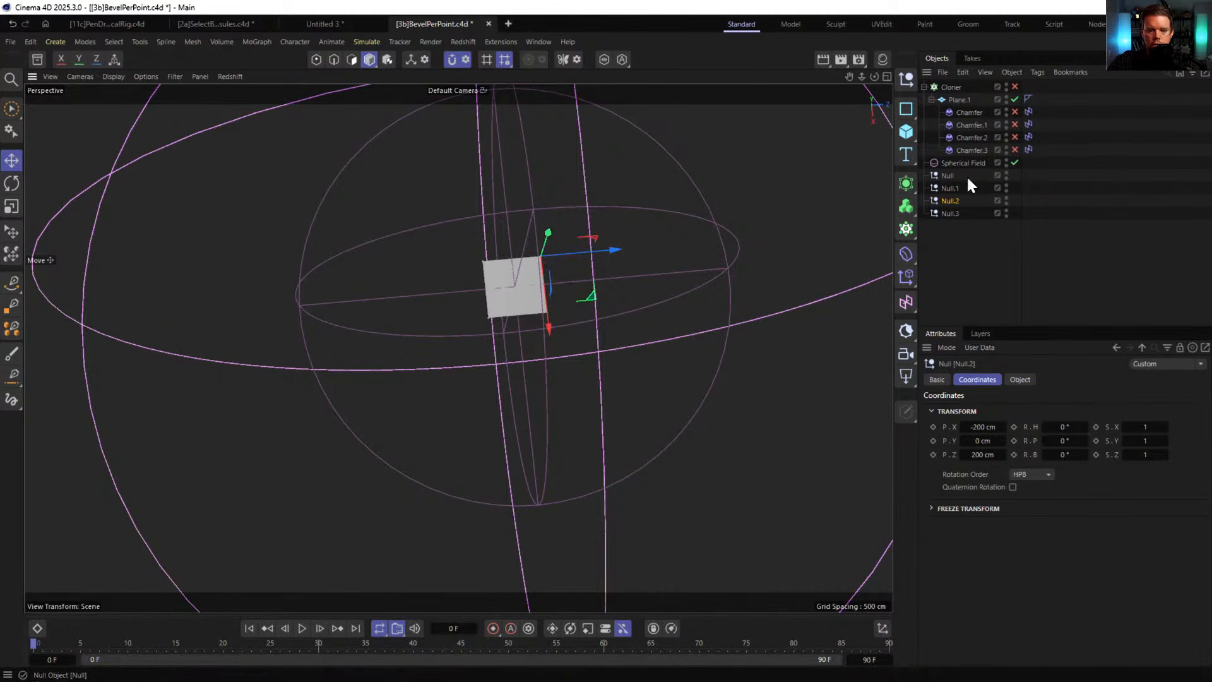
pyautogui.click(949, 213)
pyautogui.moveTo(607, 303); pyautogui.dragTo(550, 315)
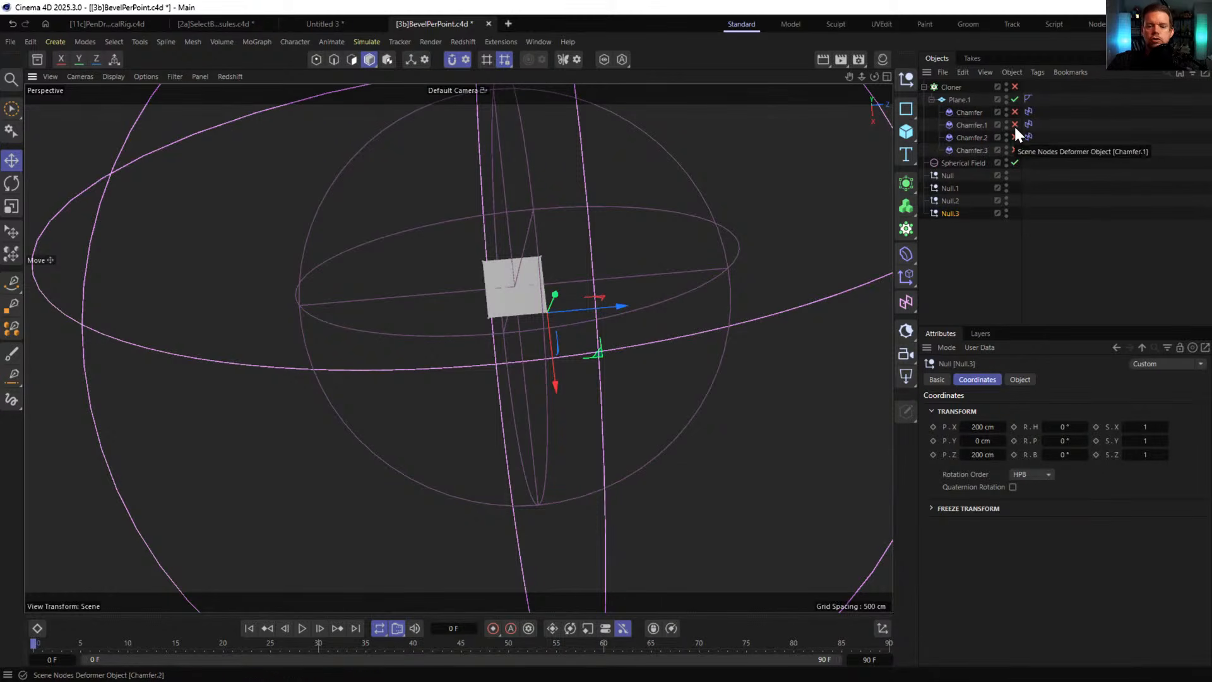
# - Re-enable the four Chamfer deformers and the Cloner to display the full grid of cloned planes
pyautogui.moveTo(1015, 112); pyautogui.dragTo(1015, 150)
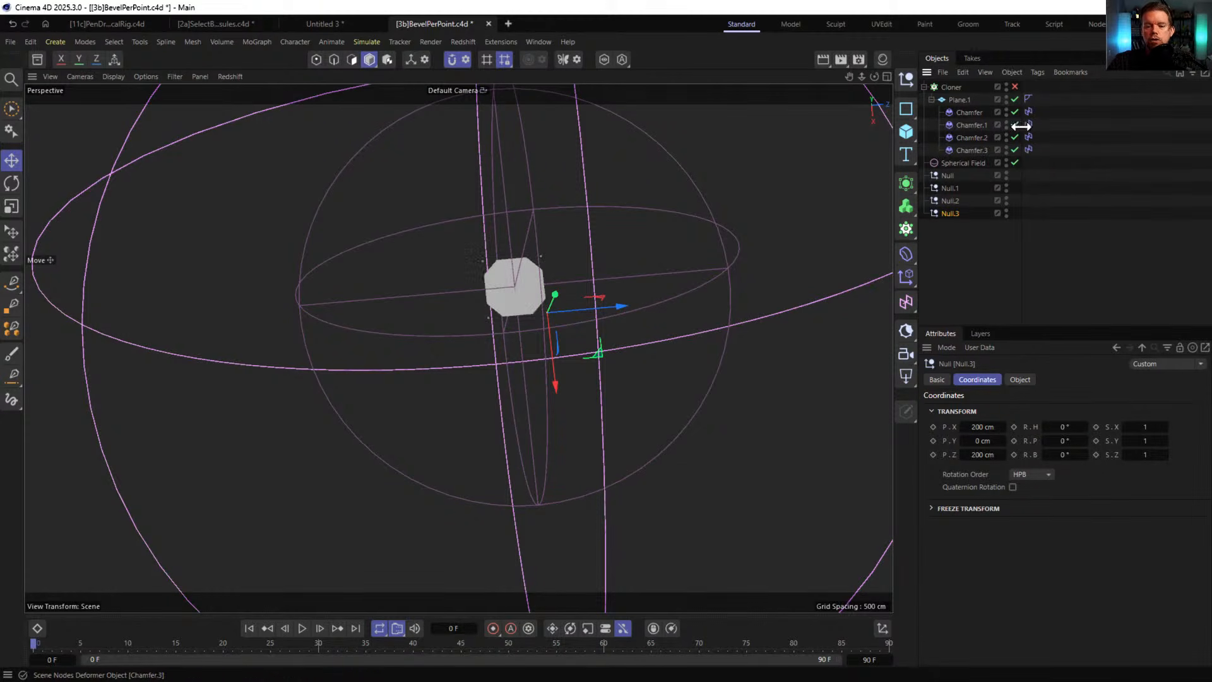
pyautogui.click(1016, 86)
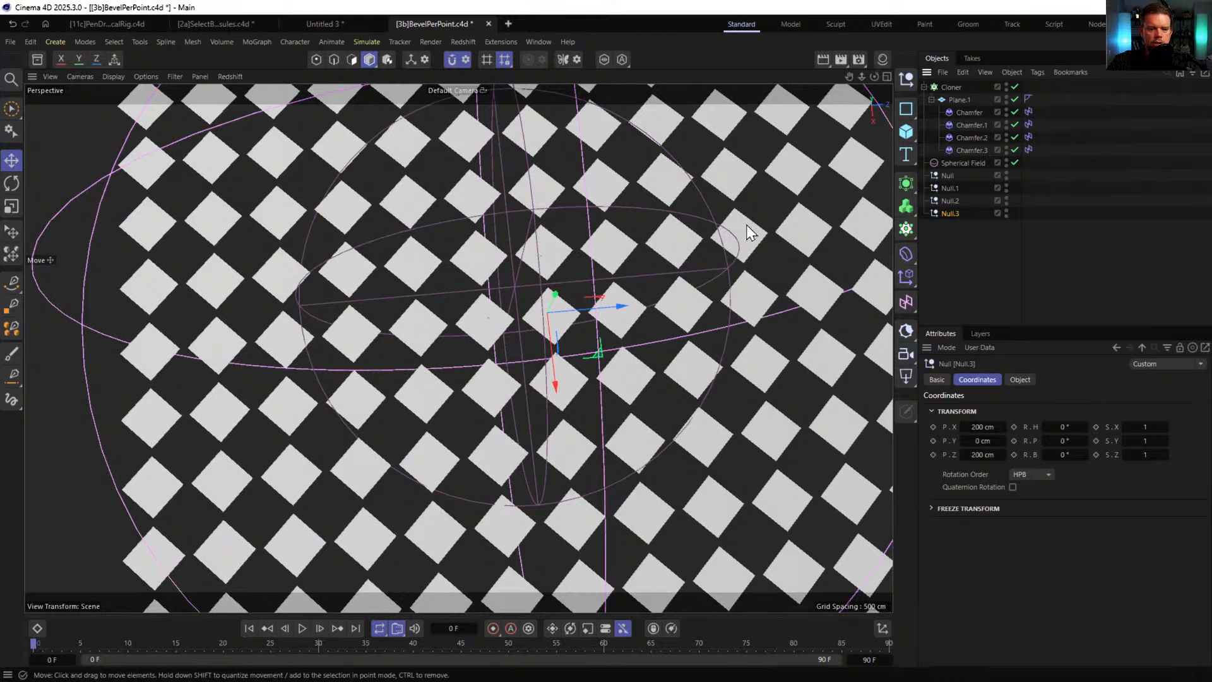
pyautogui.scroll(-3, 747, 225)
pyautogui.scroll(-3, 603, 270)
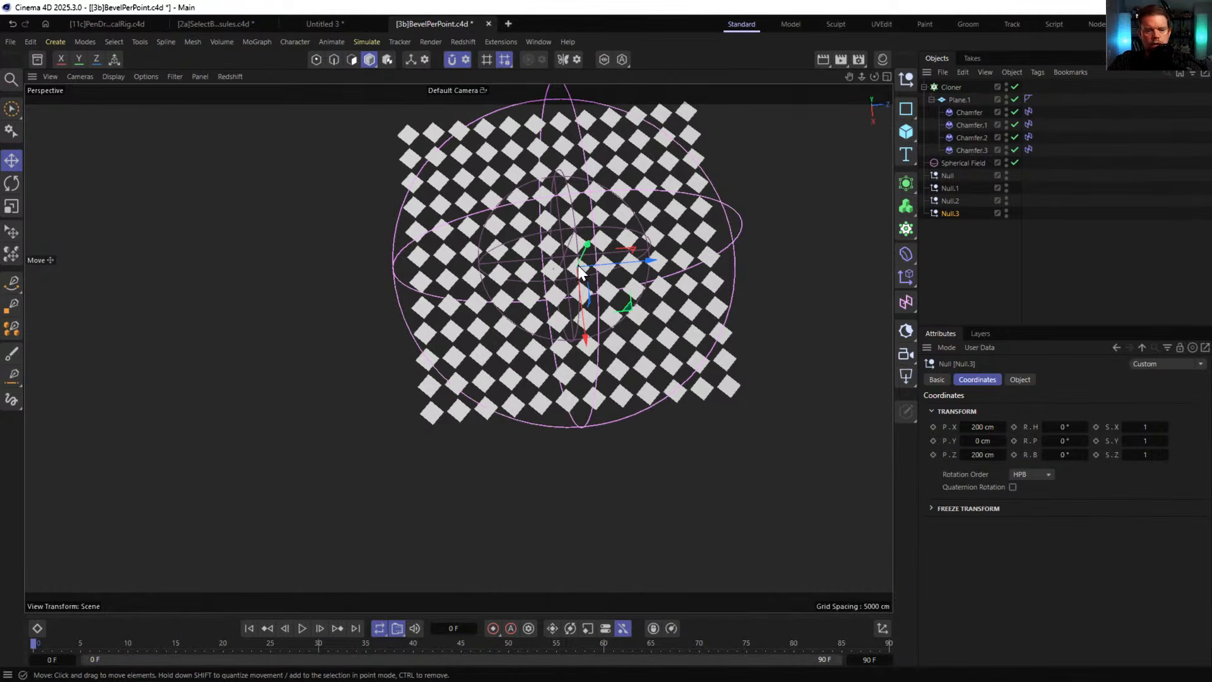
# - Scale the Spherical Field down to a size of about 1426 and move it to about X -1135 cm, Z 1035 cm
pyautogui.click(960, 163)
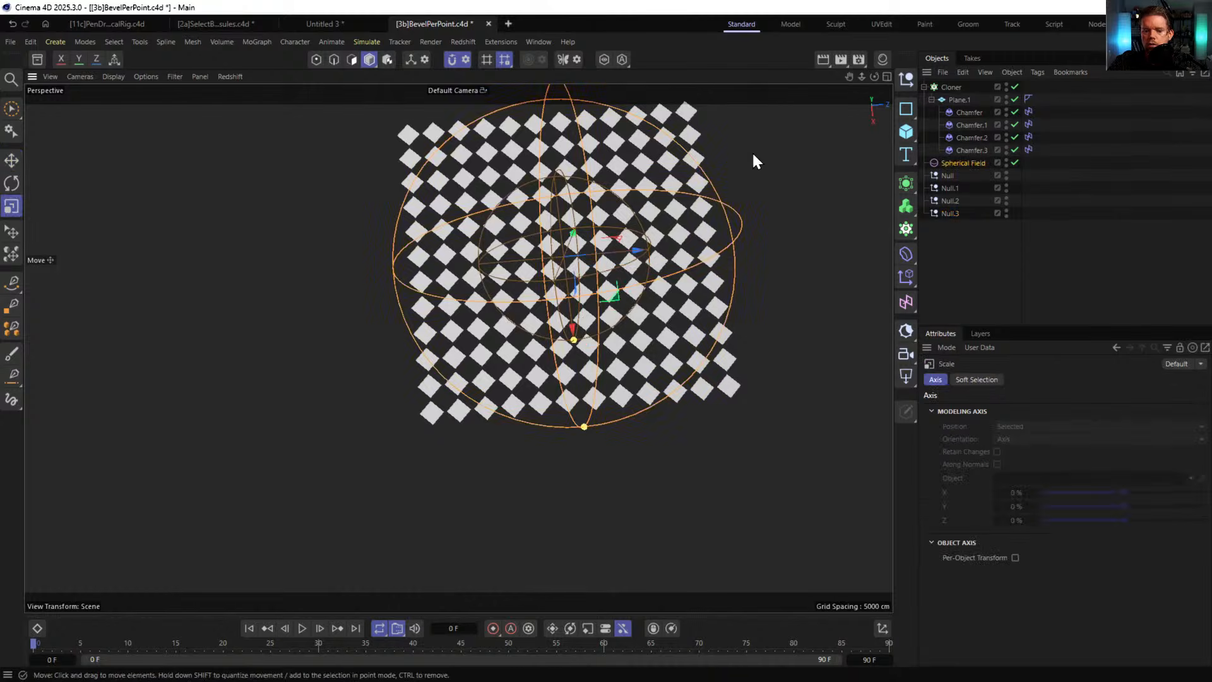
pyautogui.press('t')
pyautogui.moveTo(751, 150); pyautogui.dragTo(523, 290)
pyautogui.press('e')
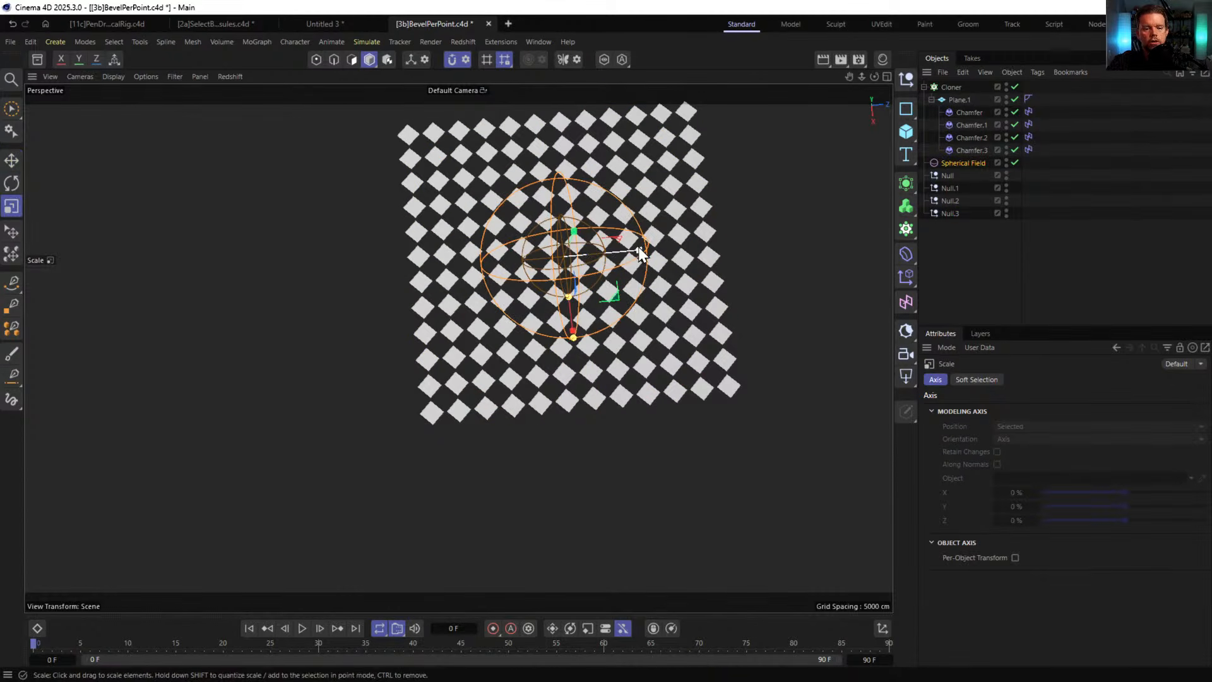
pyautogui.moveTo(634, 248); pyautogui.dragTo(656, 347)
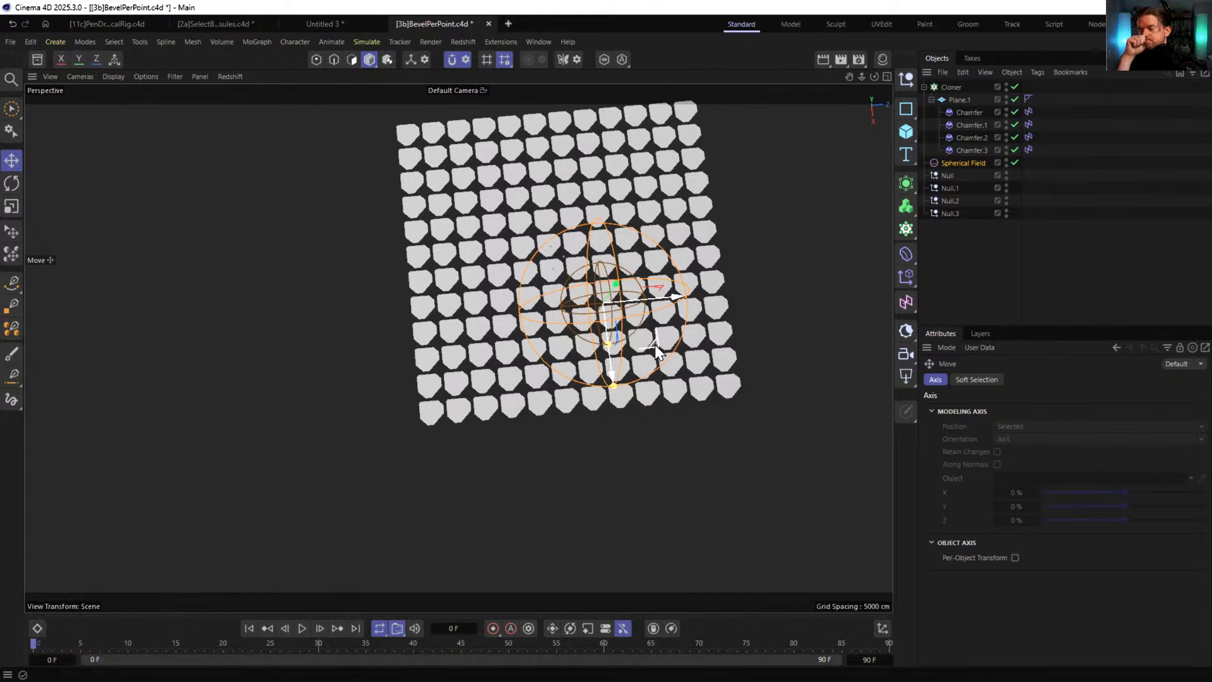
pyautogui.moveTo(654, 344); pyautogui.dragTo(654, 344)
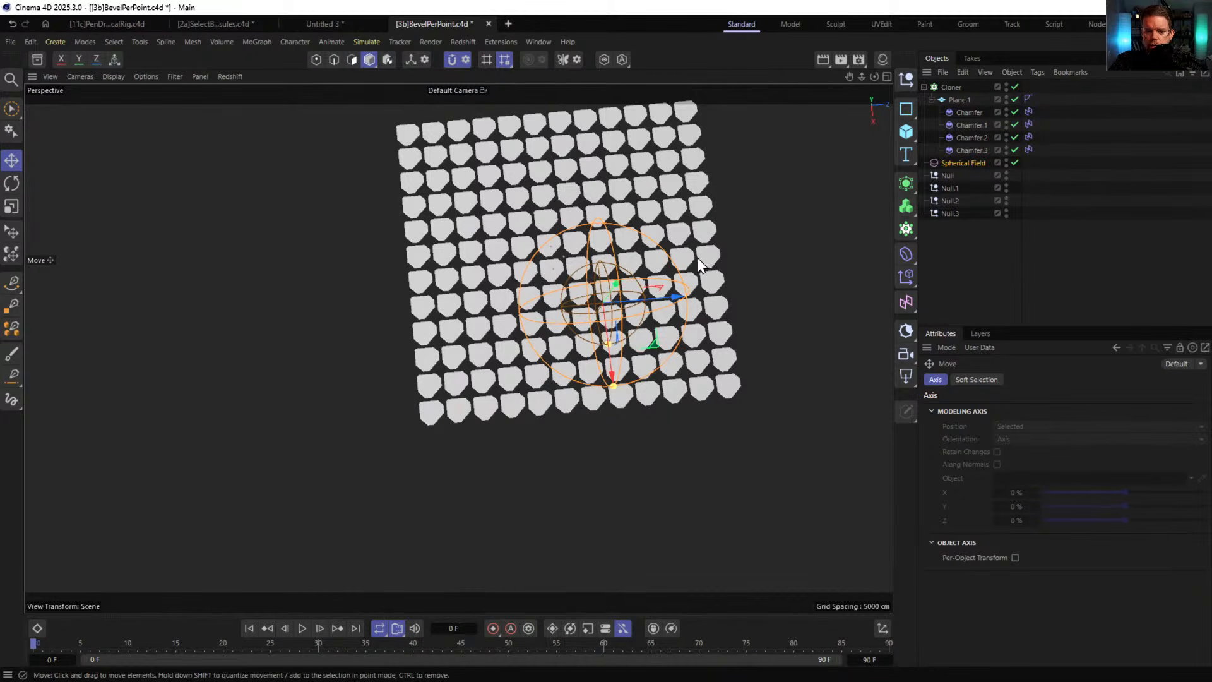
pyautogui.moveTo(656, 345); pyautogui.dragTo(660, 231)
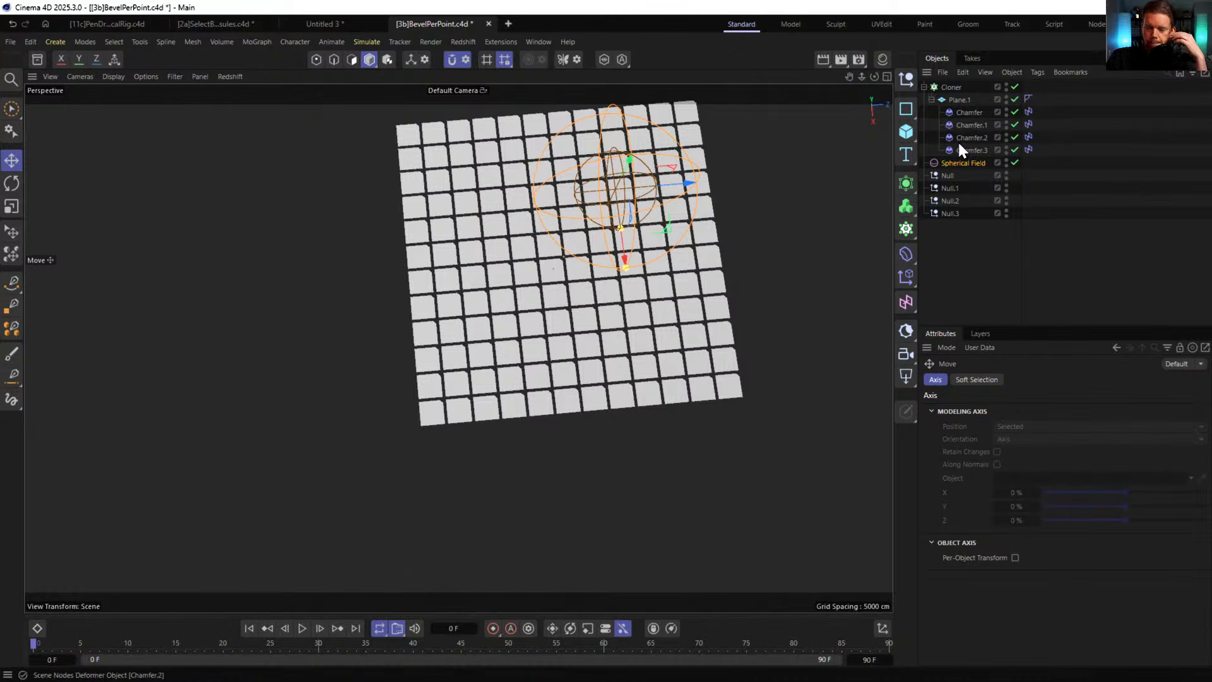
# - Examine the Sampling Location and Evaluation Mode options of Chamfer.3's Field Driver tag
pyautogui.click(1029, 150)
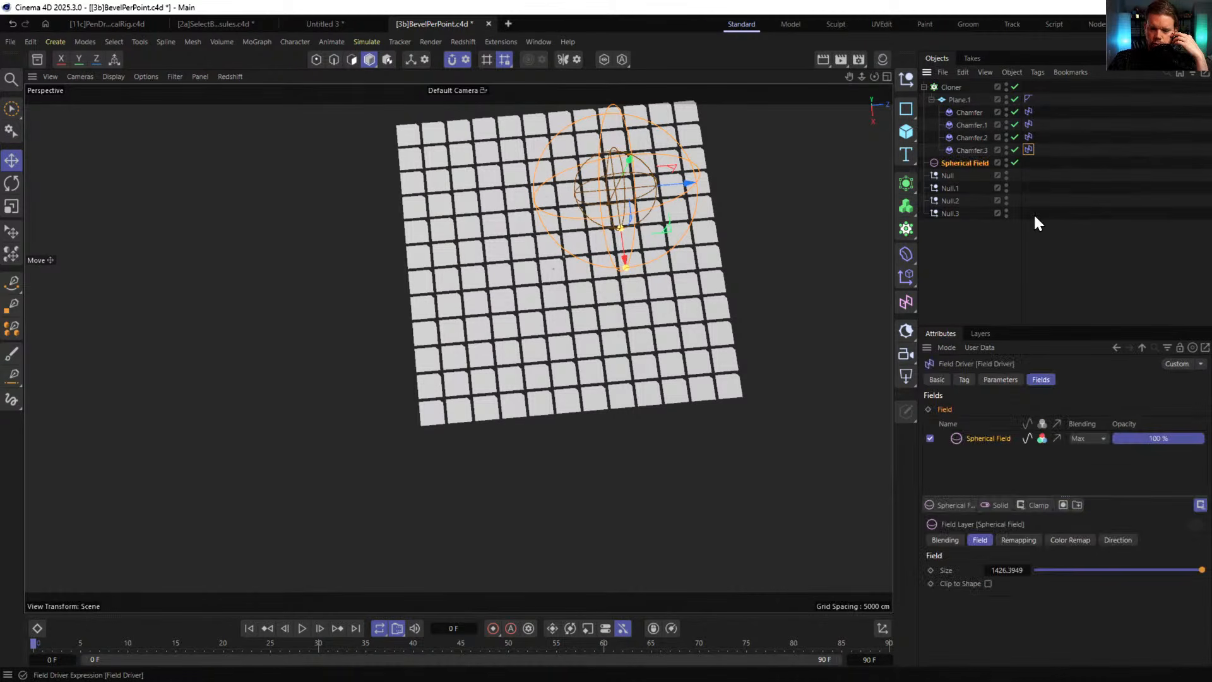
pyautogui.click(963, 379)
pyautogui.click(1096, 436)
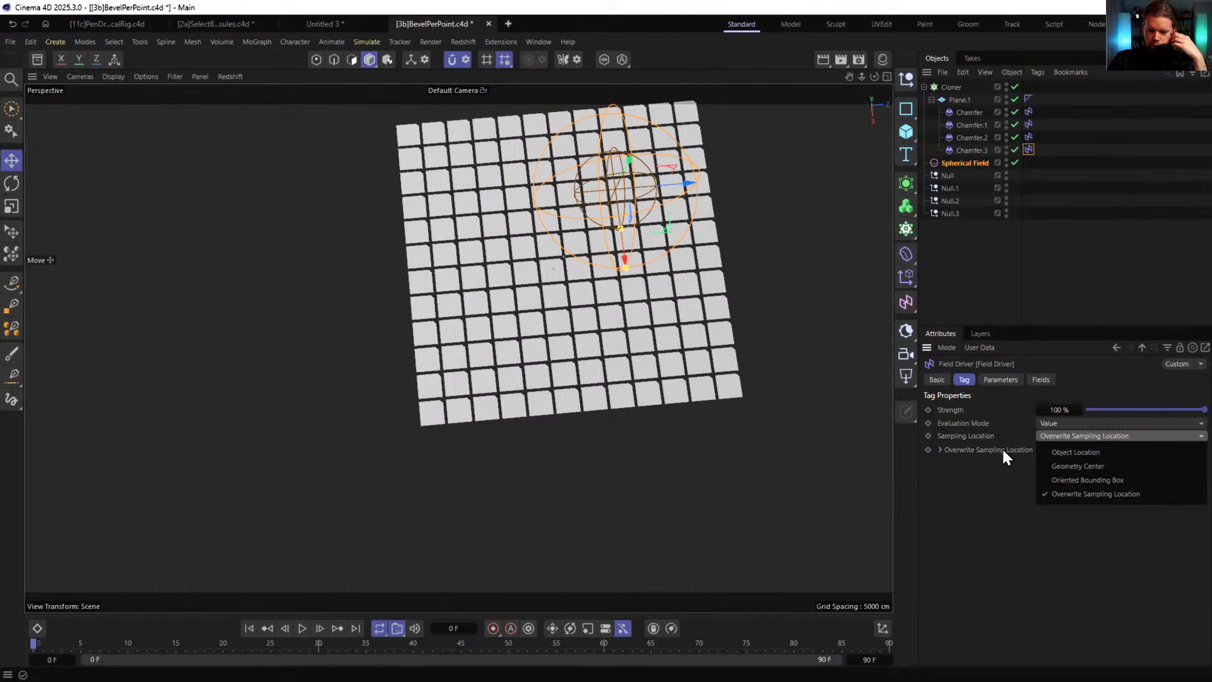
pyautogui.click(991, 483)
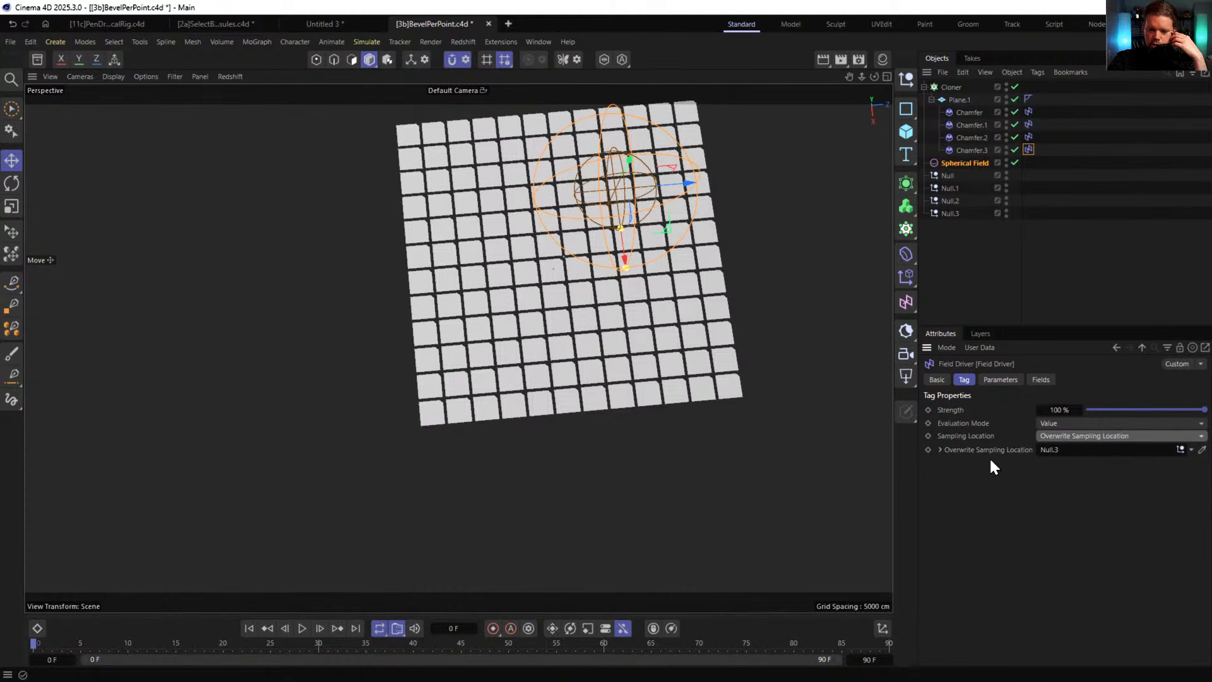
pyautogui.click(1043, 423)
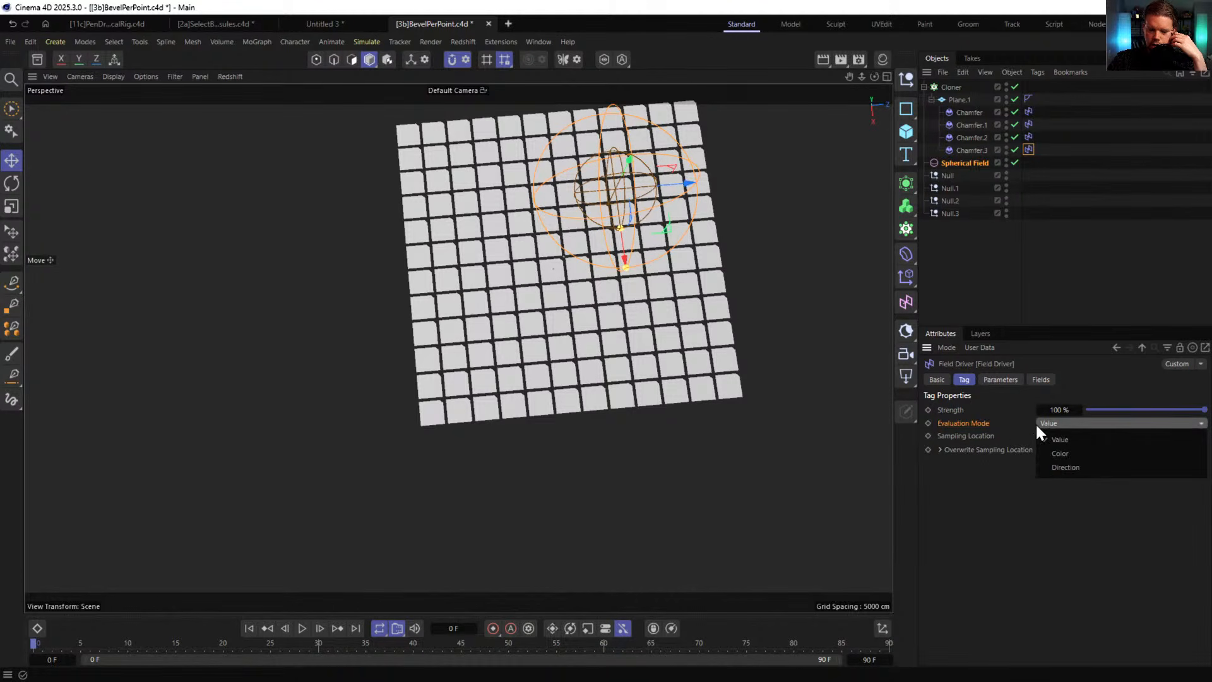
pyautogui.click(985, 468)
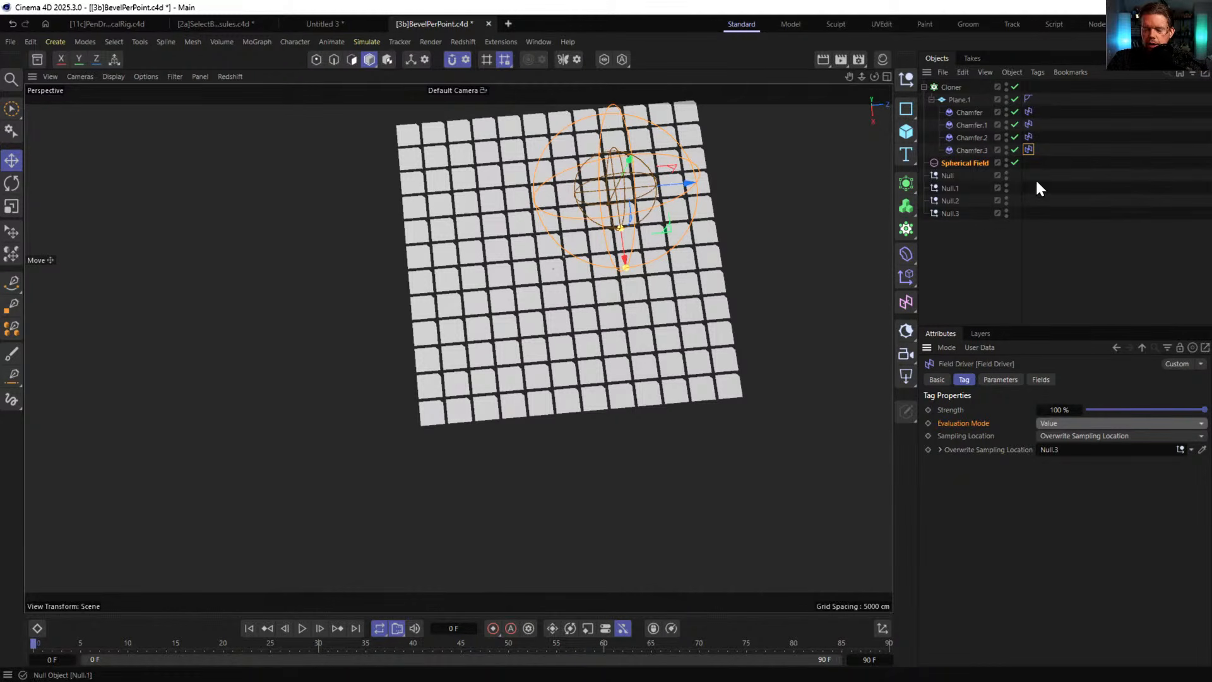
# - Move the Spherical Field to the grid's corner at about X -1417 cm, Z -1444 cm
pyautogui.click(960, 163)
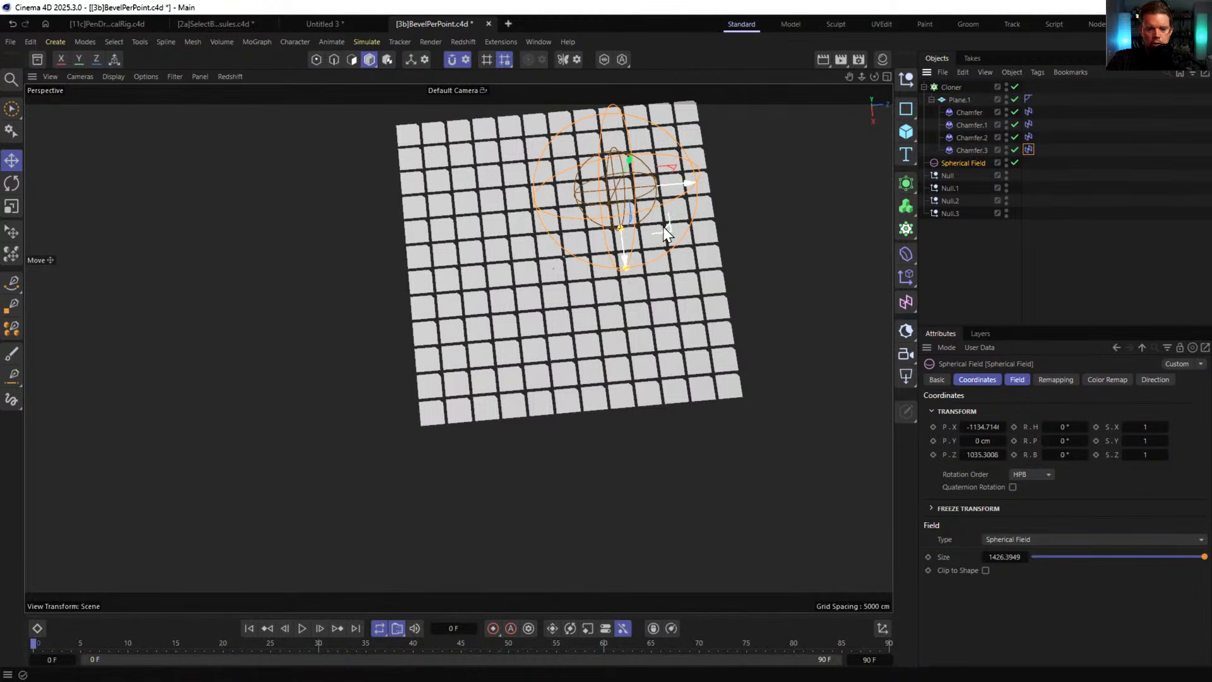
pyautogui.moveTo(664, 228)
pyautogui.mouseDown()
pyautogui.moveTo(592, 297)
pyautogui.moveTo(609, 296)
pyautogui.moveTo(619, 316)
pyautogui.moveTo(719, 277)
pyautogui.moveTo(698, 259)
pyautogui.moveTo(673, 277)
pyautogui.moveTo(631, 240)
pyautogui.moveTo(538, 198)
pyautogui.moveTo(542, 217)
pyautogui.moveTo(445, 271)
pyautogui.moveTo(552, 284)
pyautogui.moveTo(534, 314)
pyautogui.moveTo(622, 294)
pyautogui.moveTo(532, 271)
pyautogui.moveTo(518, 212)
pyautogui.mouseUp()
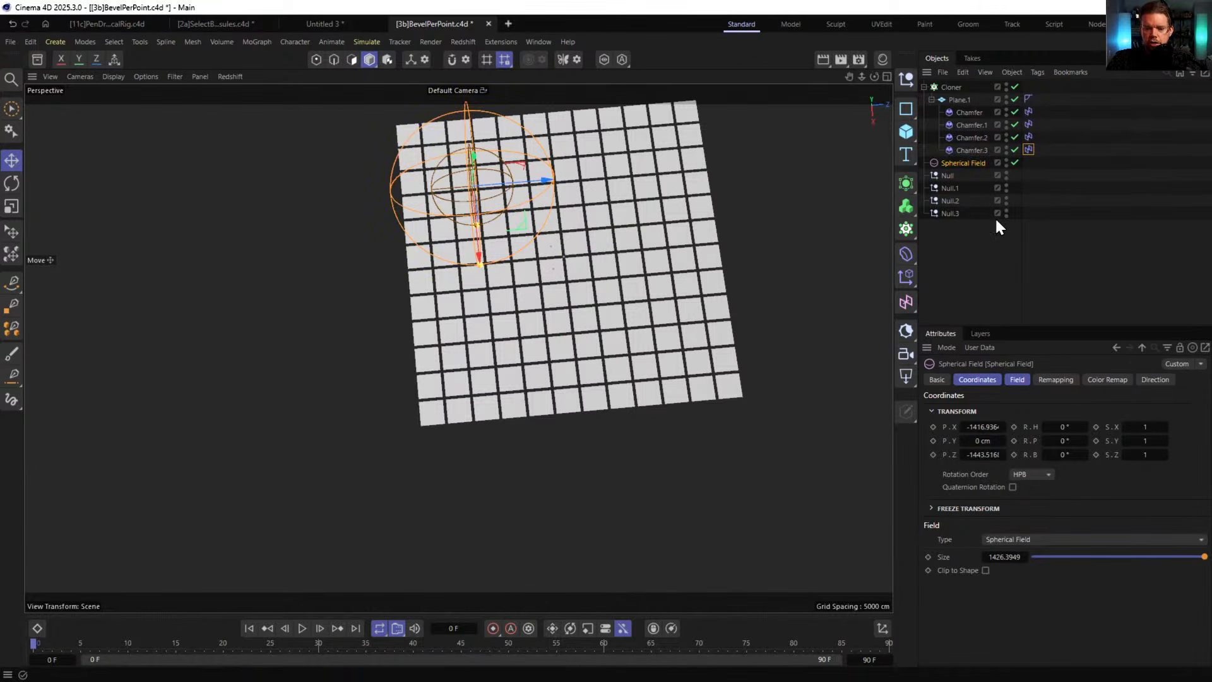
# - Parent all four nulls under Plane.1 and move the Spherical Field to about X 736 cm, Z 230 cm
pyautogui.click(949, 207)
pyautogui.keyDown('shift'); pyautogui.click(932, 177); pyautogui.keyUp('shift')
pyautogui.moveTo(937, 176); pyautogui.dragTo(965, 103)
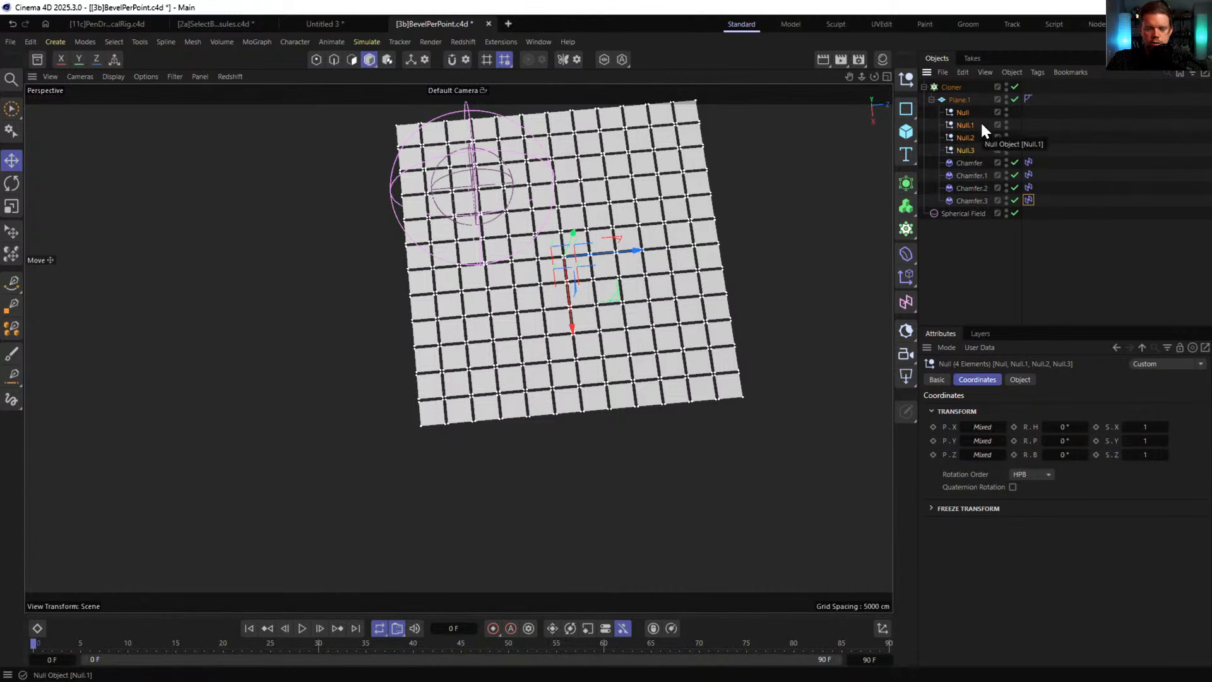
pyautogui.click(966, 214)
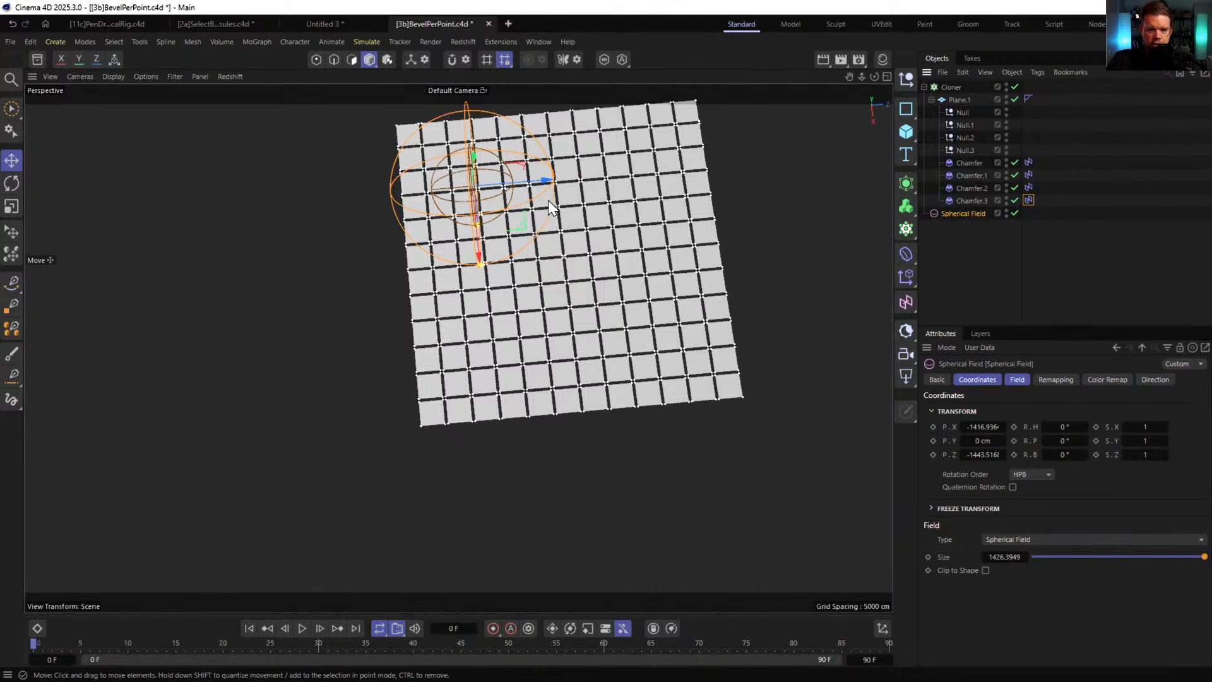
pyautogui.moveTo(522, 220); pyautogui.dragTo(642, 342)
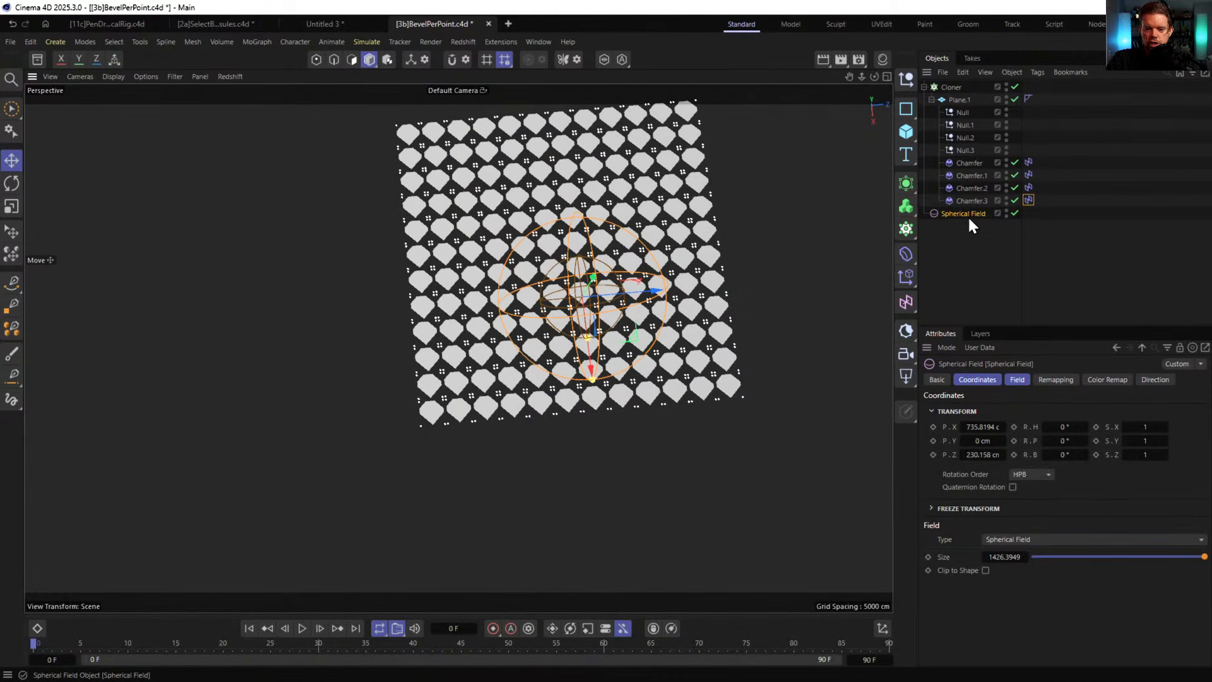
# - Review the sampling settings of the Field Driver tag on the first Chamfer deformer
pyautogui.click(1027, 162)
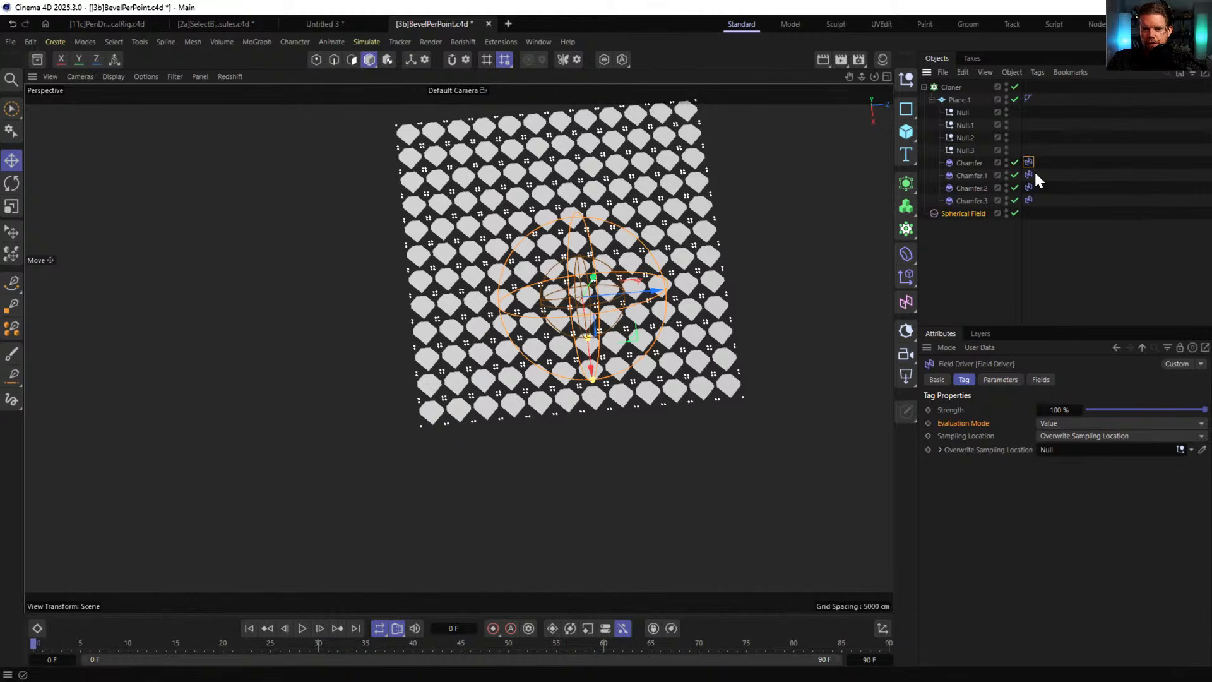
pyautogui.click(1070, 278)
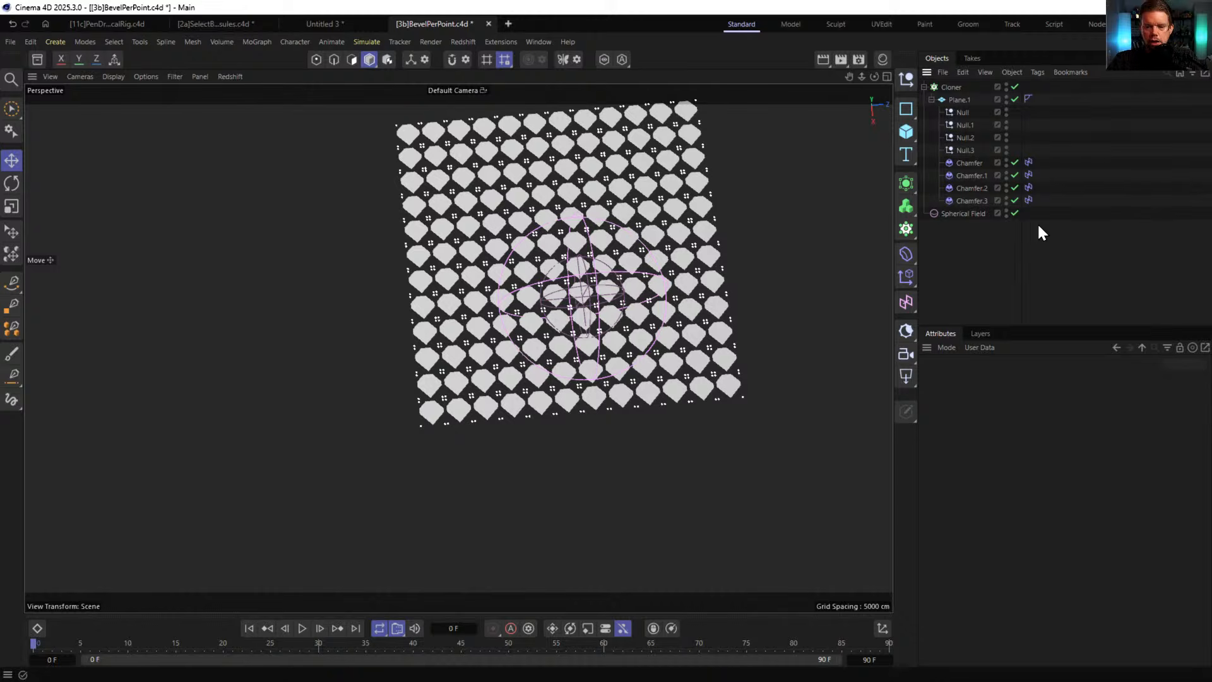
pyautogui.click(1029, 162)
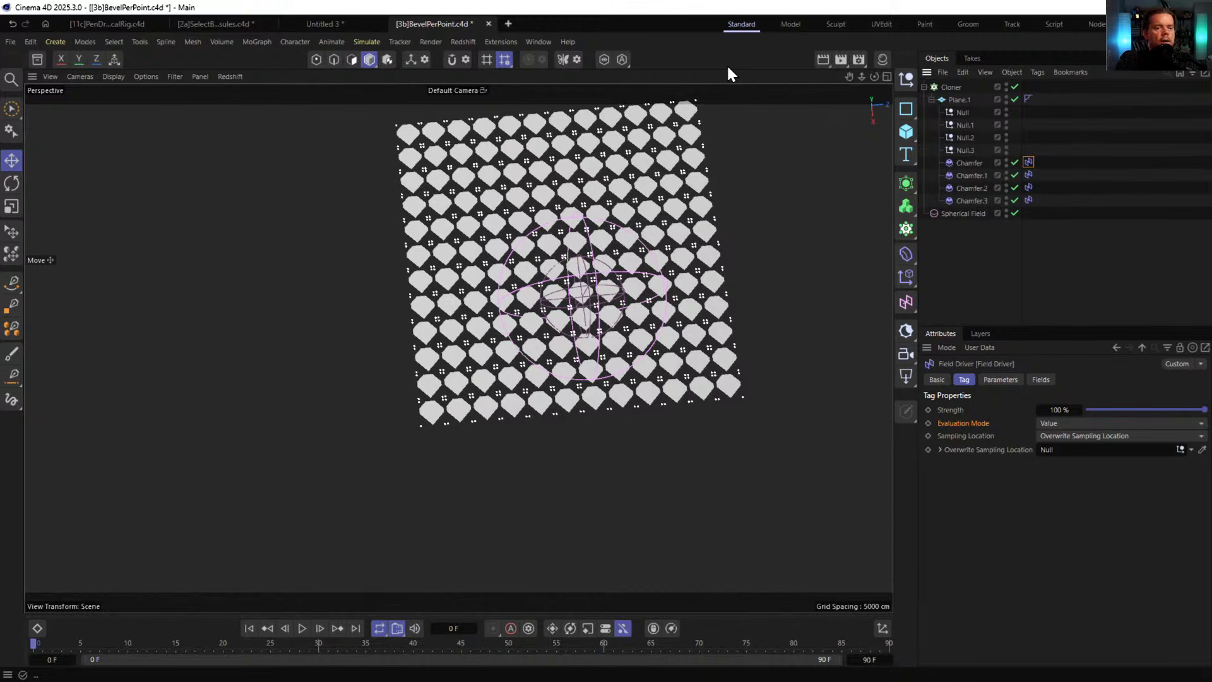
# - Revert the current project to its saved version and open the recent file [3a]BevelPerPoint.c4d
pyautogui.click(12, 41)
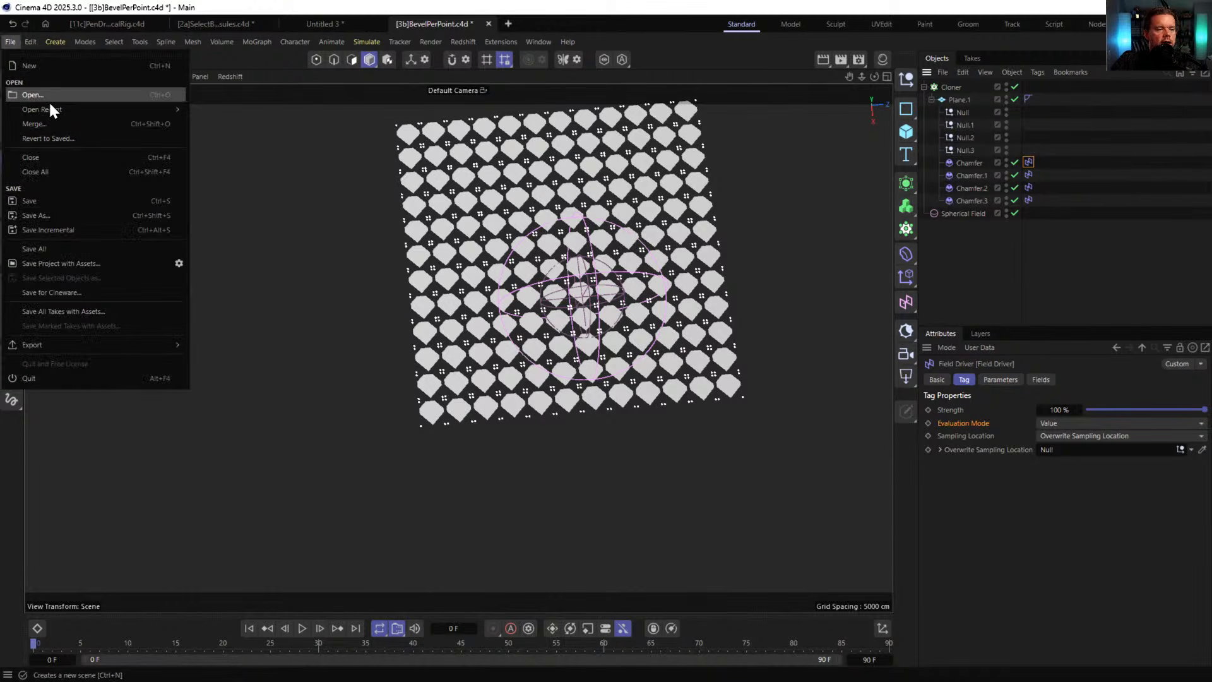
pyautogui.click(85, 138)
pyautogui.click(570, 395)
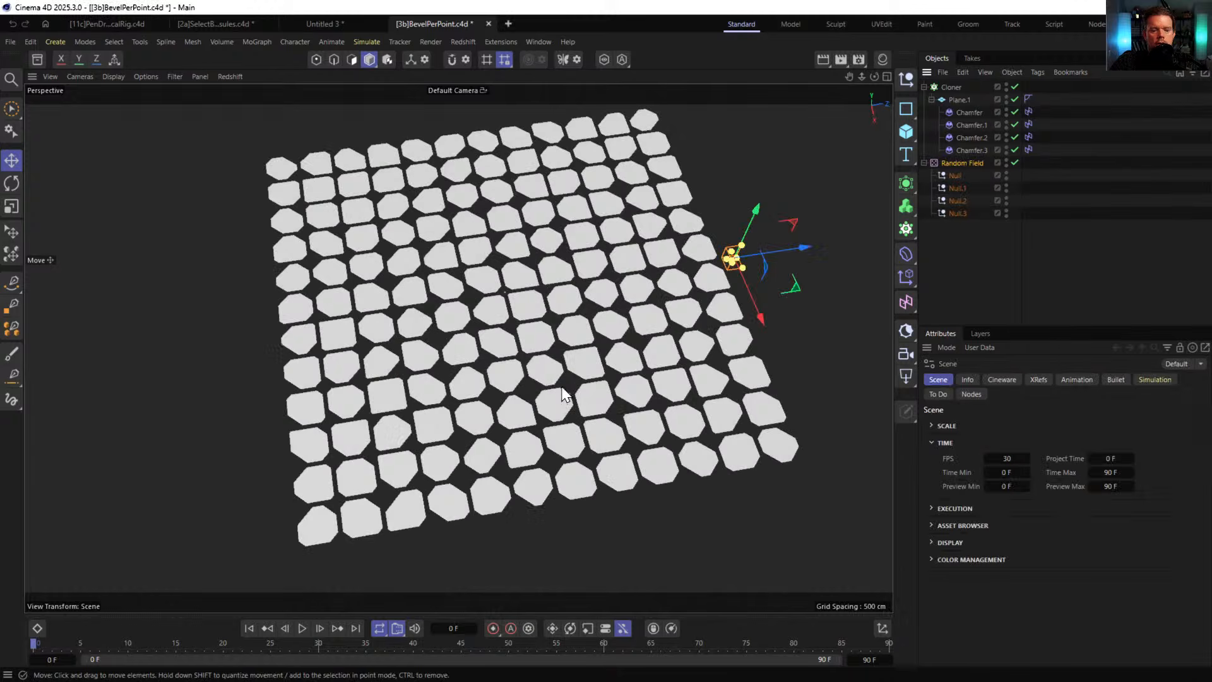
pyautogui.click(12, 42)
pyautogui.moveTo(89, 109)
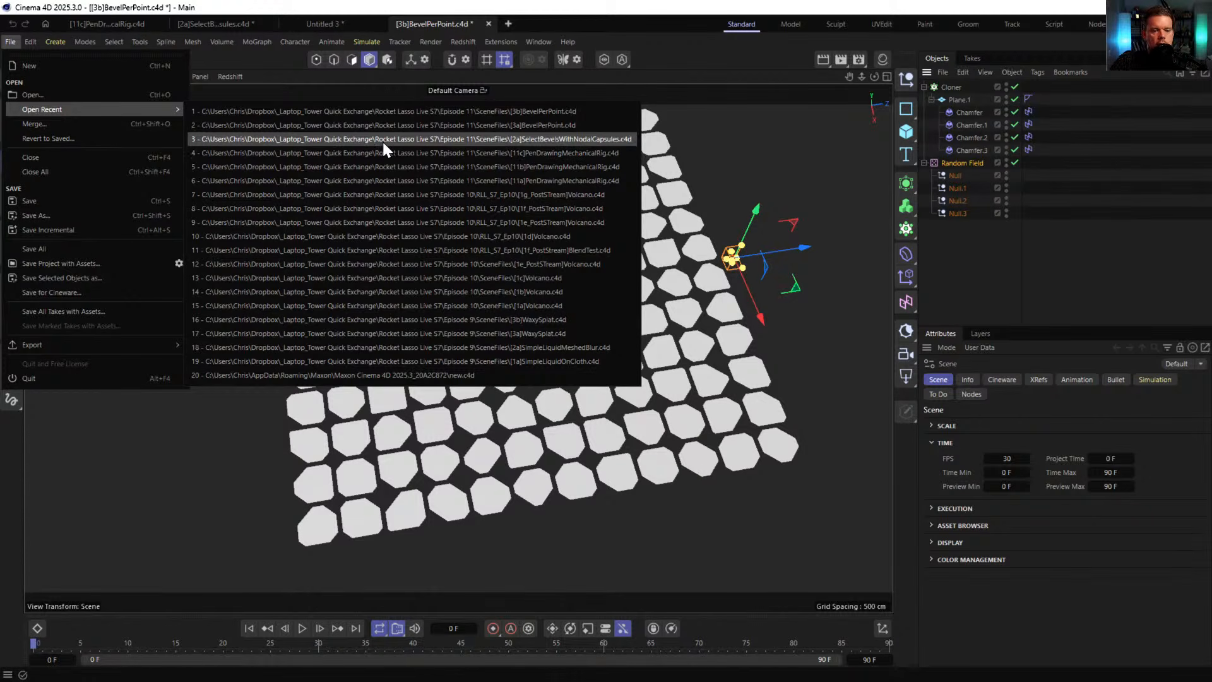
pyautogui.click(396, 126)
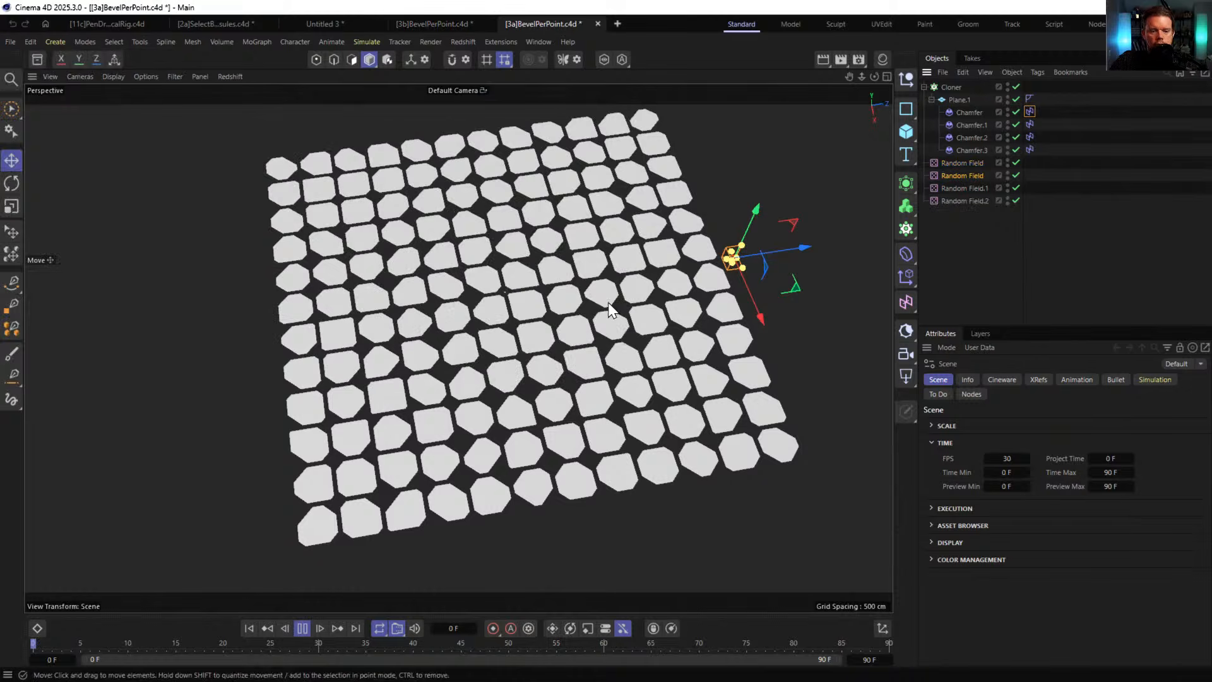
# - Play the animation of the randomly chamfered grid, check the first Random Field's settings, and stop playback
pyautogui.press('F8')
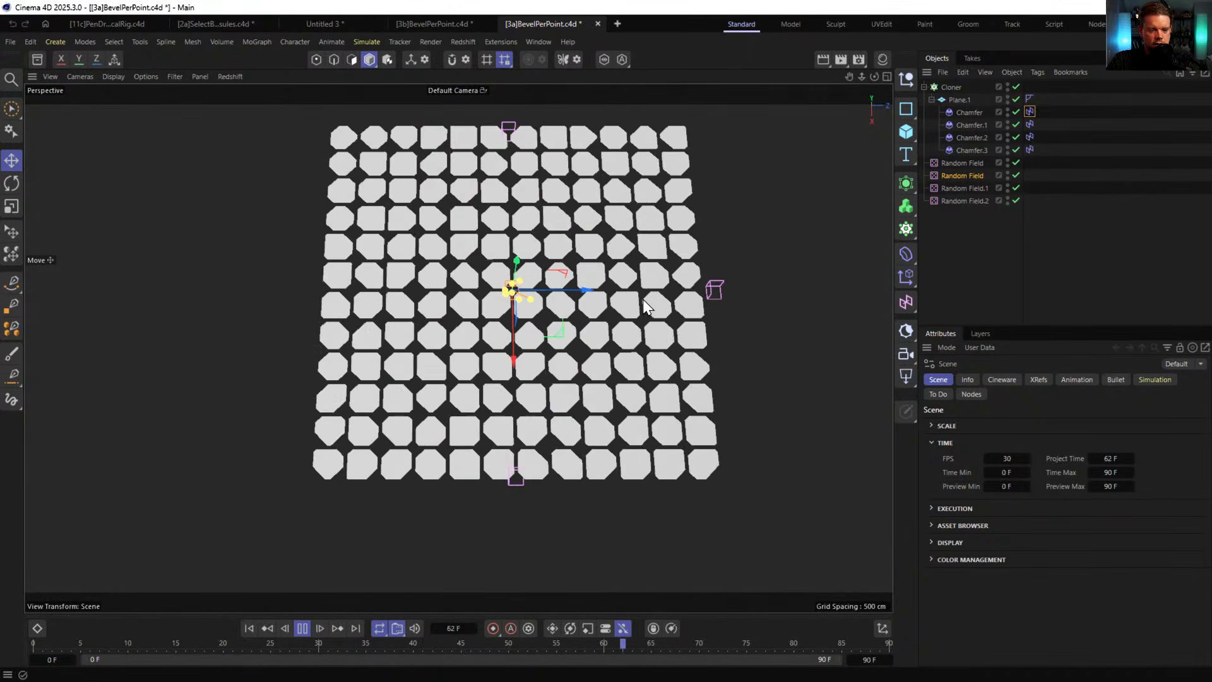
pyautogui.click(976, 166)
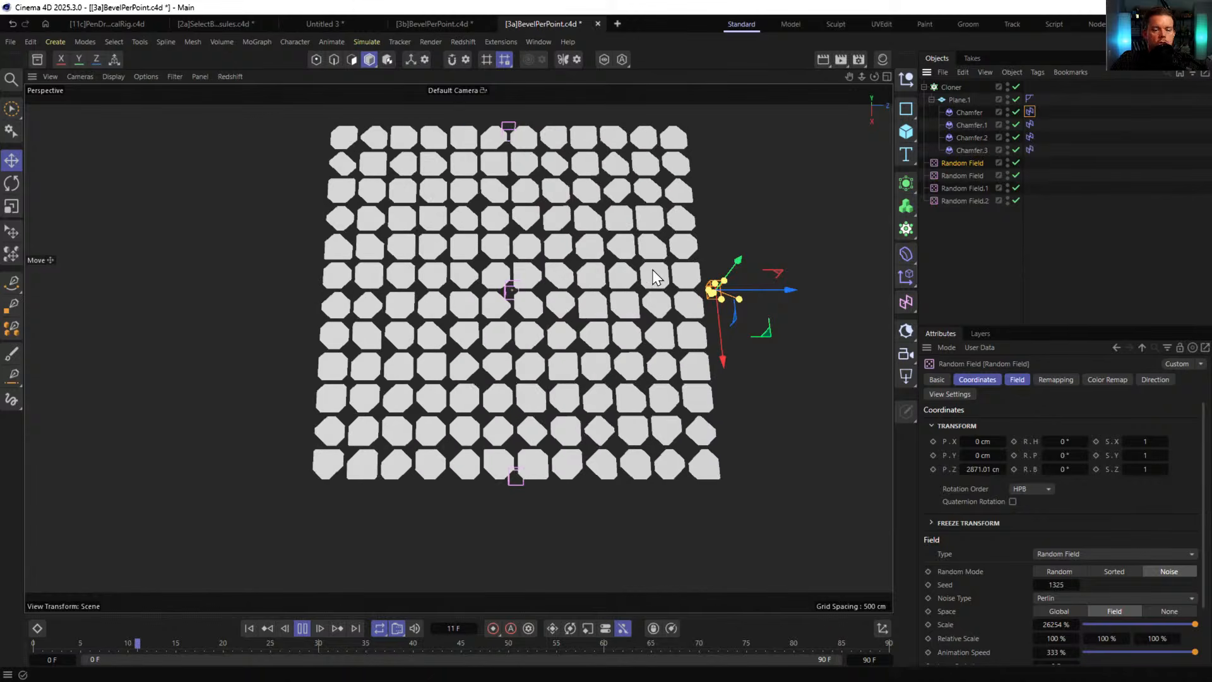
pyautogui.click(305, 627)
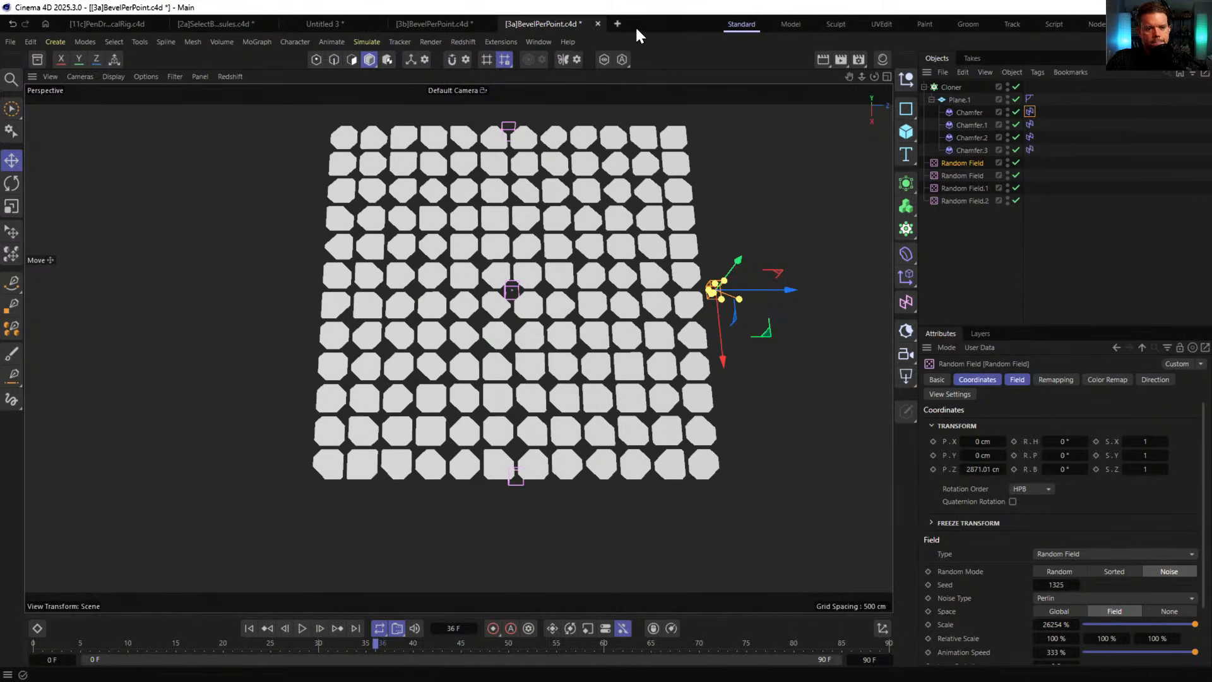
# - Create a new empty project and add a Plane primitive to it
pyautogui.click(618, 23)
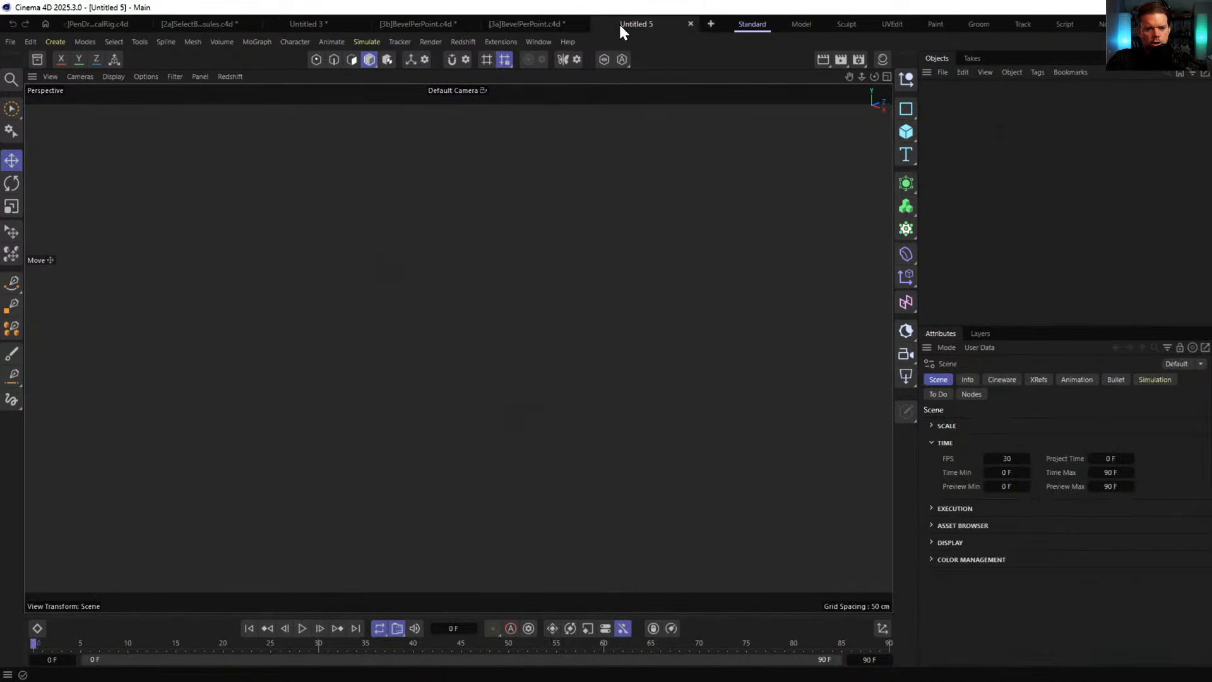
pyautogui.click(908, 140)
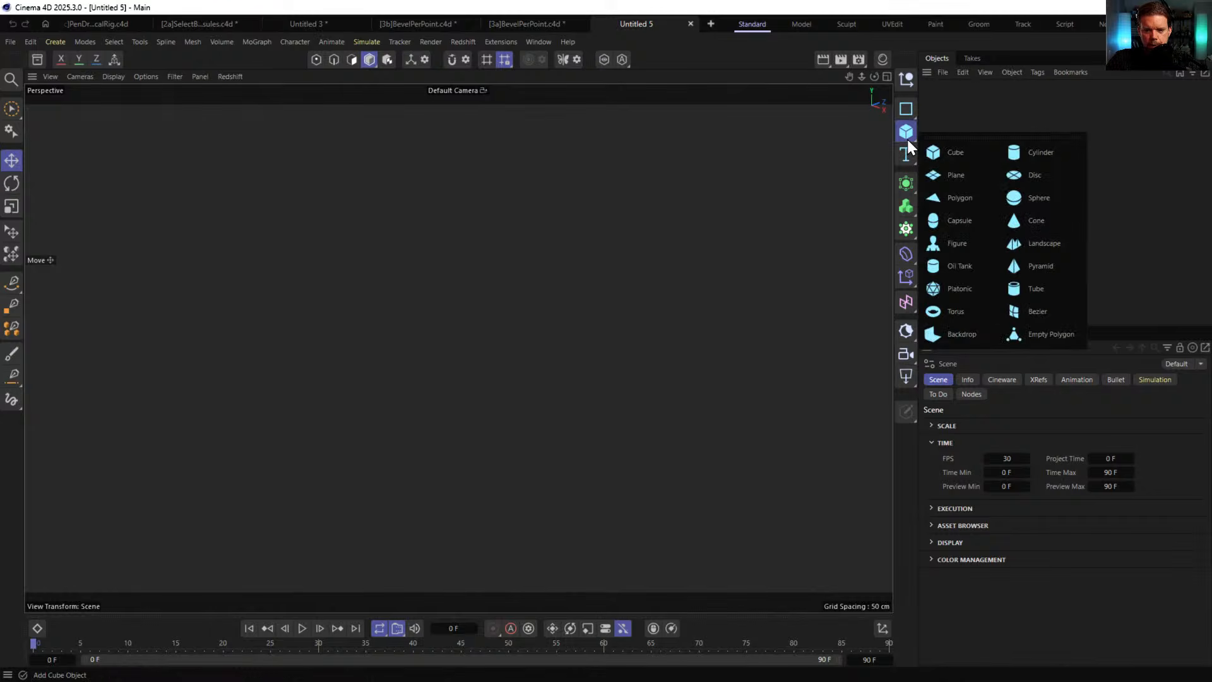
pyautogui.click(994, 176)
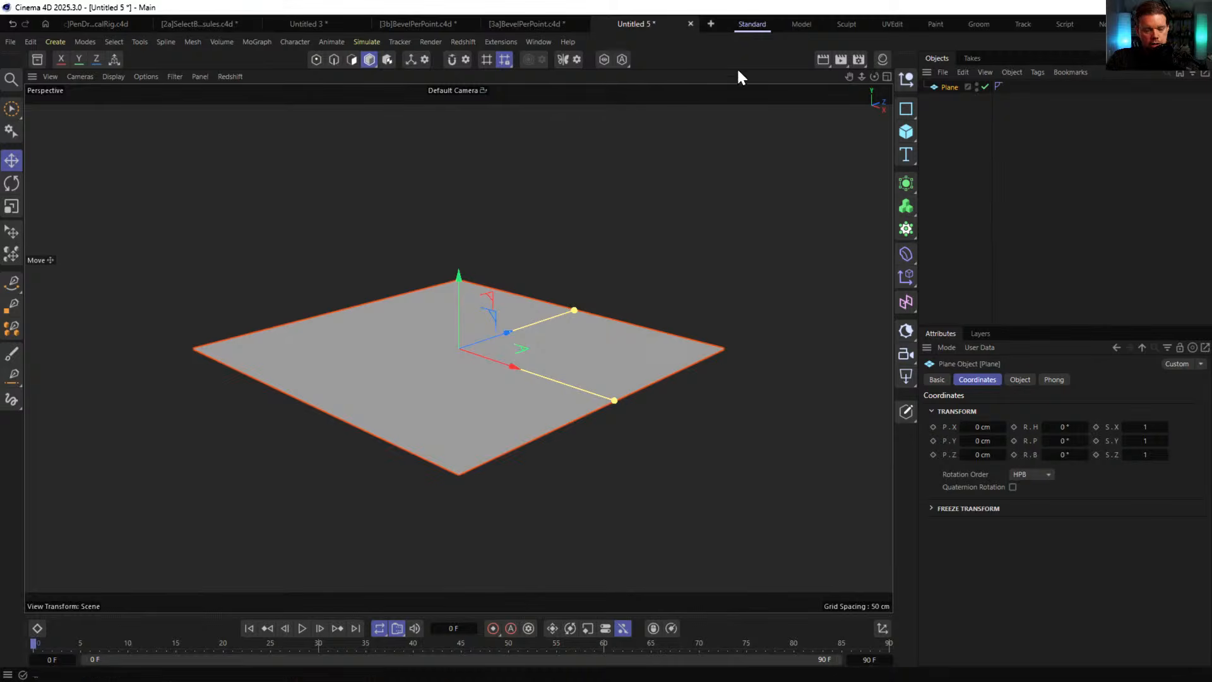
# - Reduce the plane to a single segment in width and height and show its Phong settings
pyautogui.keyDown('alt'); pyautogui.moveTo(506, 353); pyautogui.dragTo(516, 393); pyautogui.keyUp('alt')
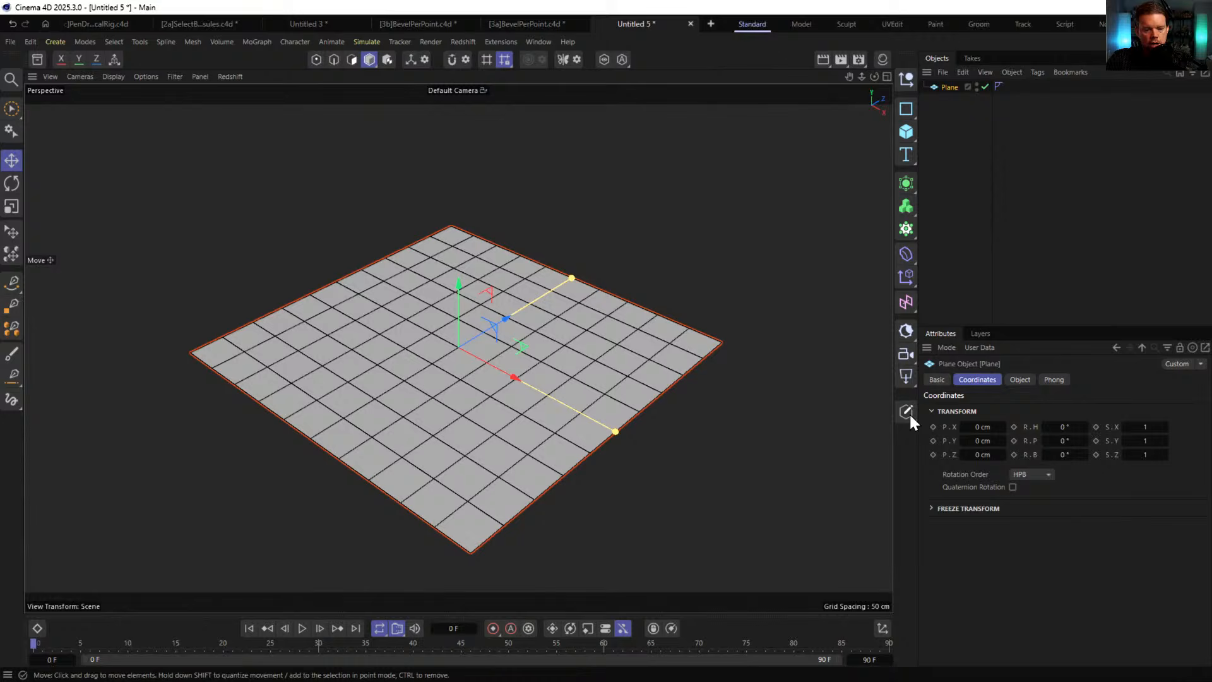
pyautogui.click(1019, 379)
pyautogui.doubleClick(1017, 438)
pyautogui.write('10')
pyautogui.press('Tab')
pyautogui.click(1062, 382)
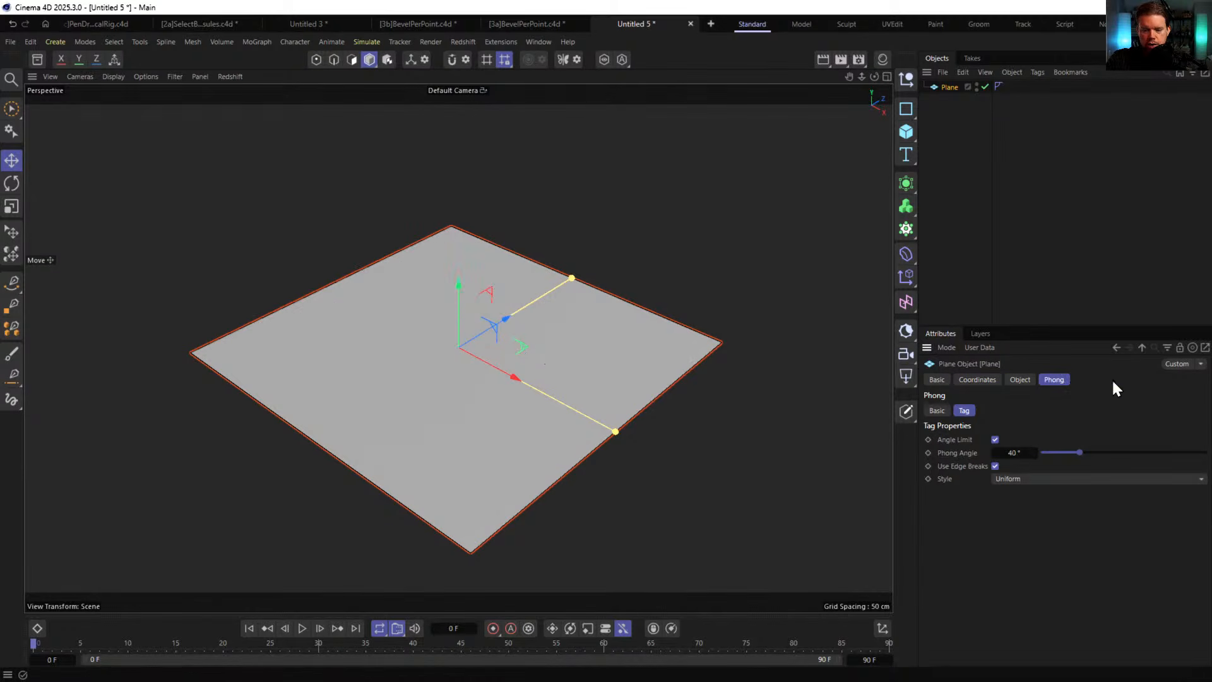
# - Add a Partition Modifier and place it as a child of the Plane
pyautogui.click(945, 89)
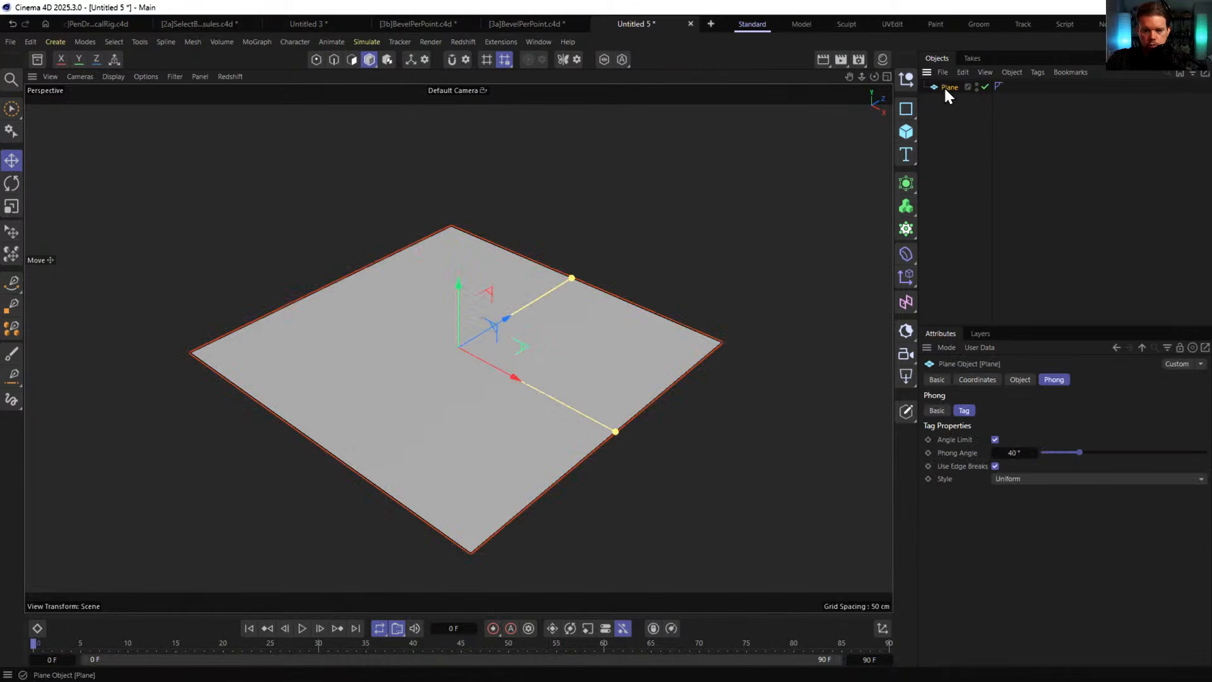
pyautogui.hotkey('shift', 'c')
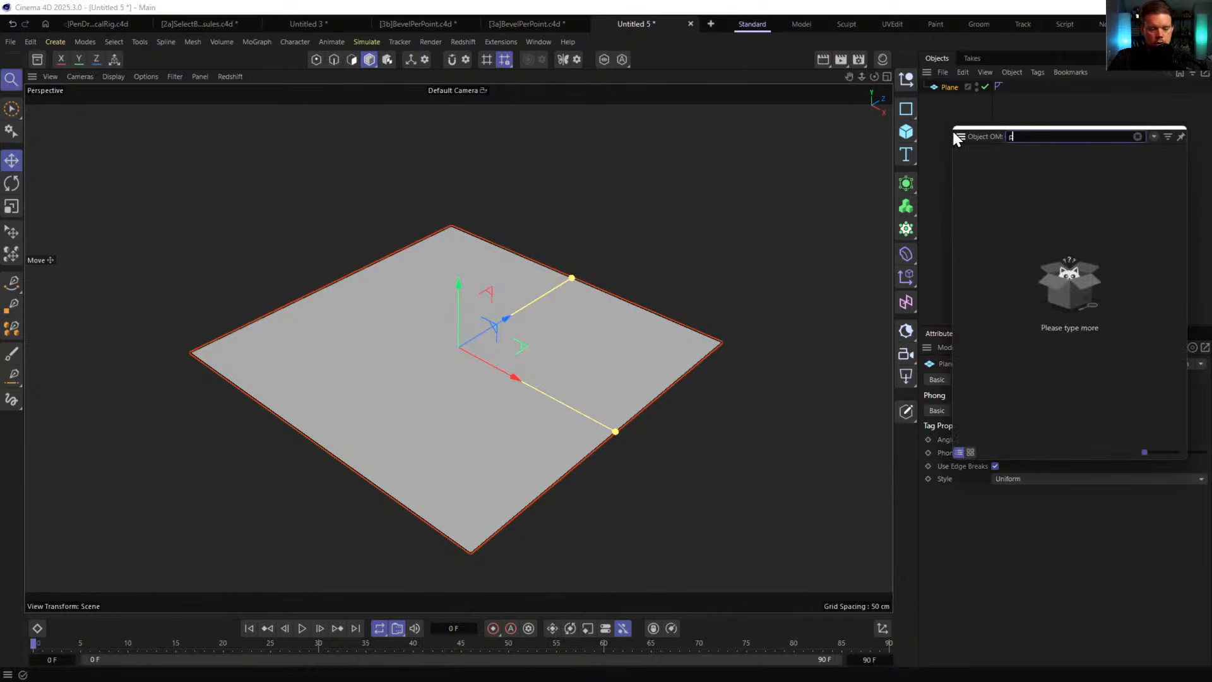
pyautogui.write('par')
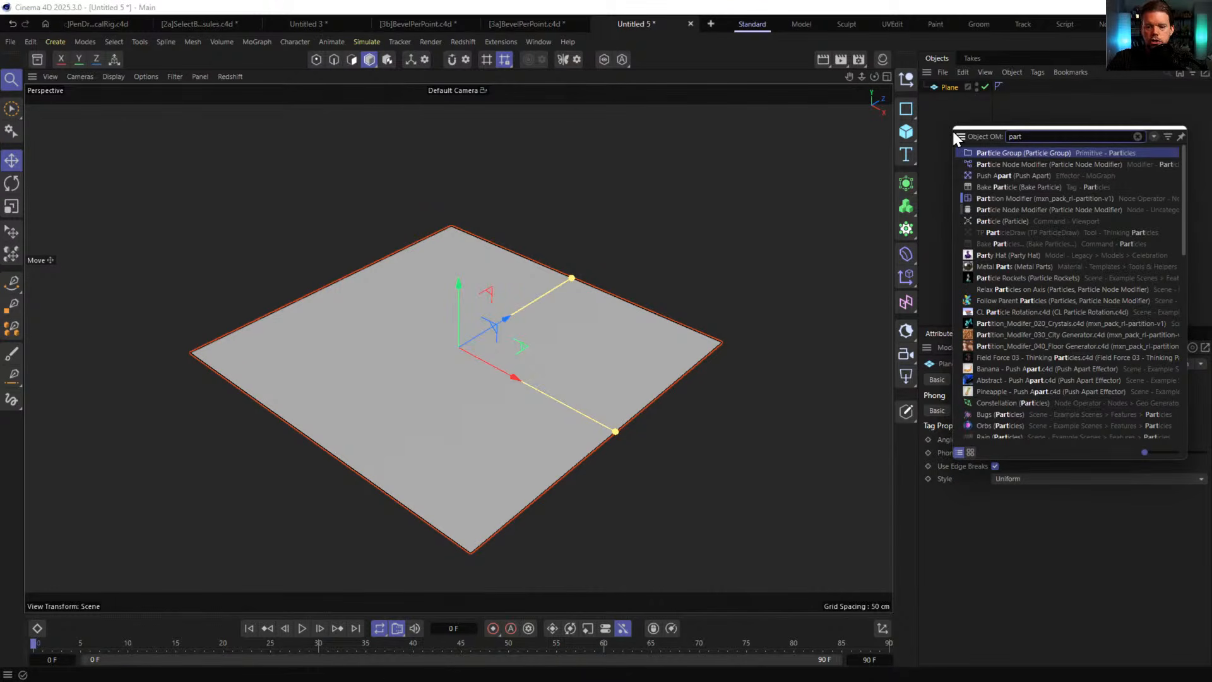
pyautogui.write('t')
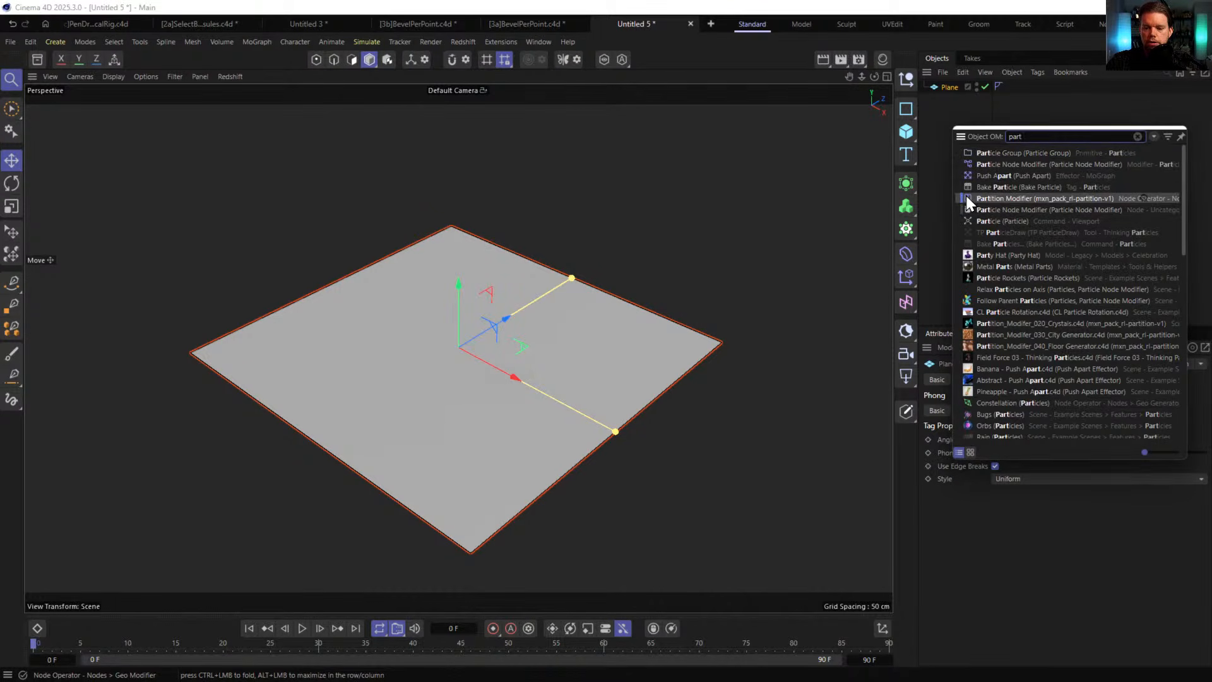
pyautogui.click(967, 198)
pyautogui.moveTo(945, 85); pyautogui.dragTo(944, 100)
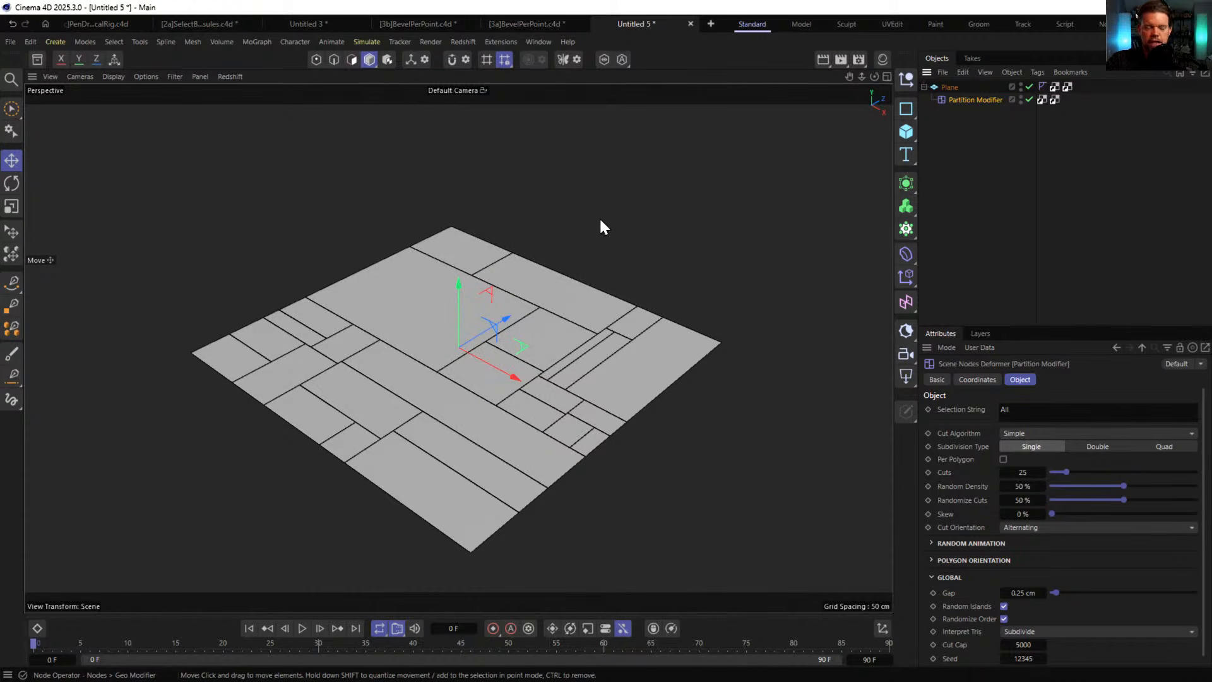
# - Set the Partition Modifier's Cut Orientation to Manual, Random Density to 0%, Cuts to 18 and Randomize Cuts to 20%
pyautogui.moveTo(544, 339); pyautogui.dragTo(539, 312, button='middle')
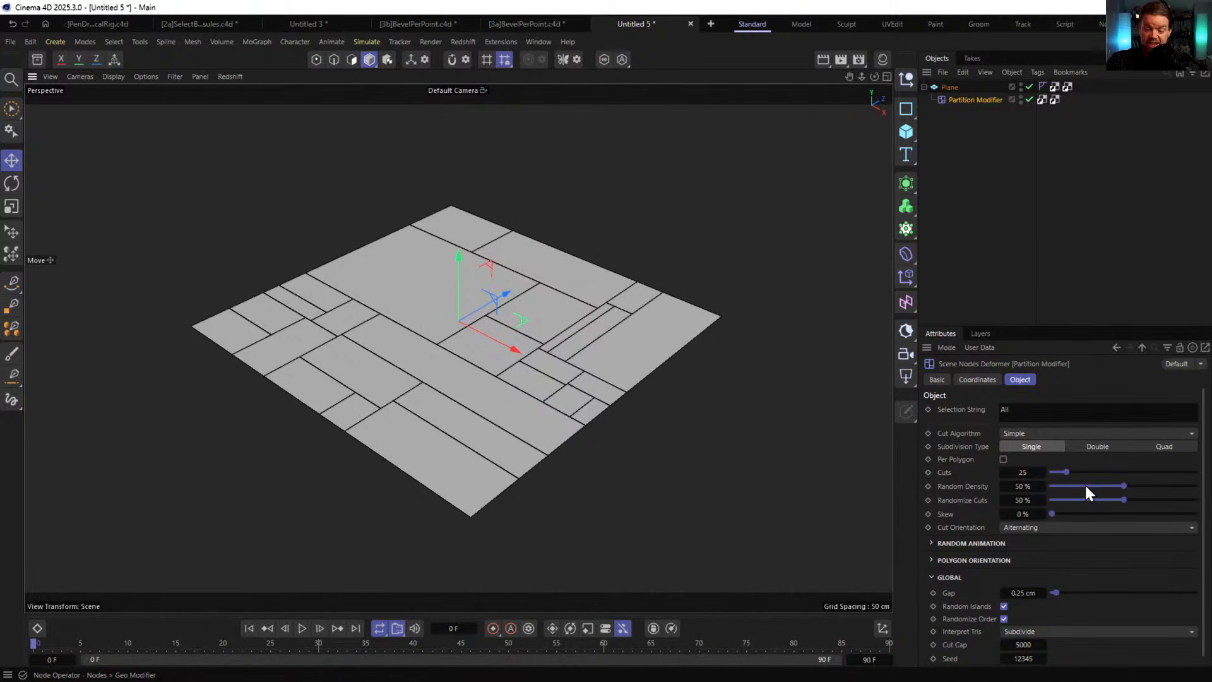
pyautogui.click(1025, 527)
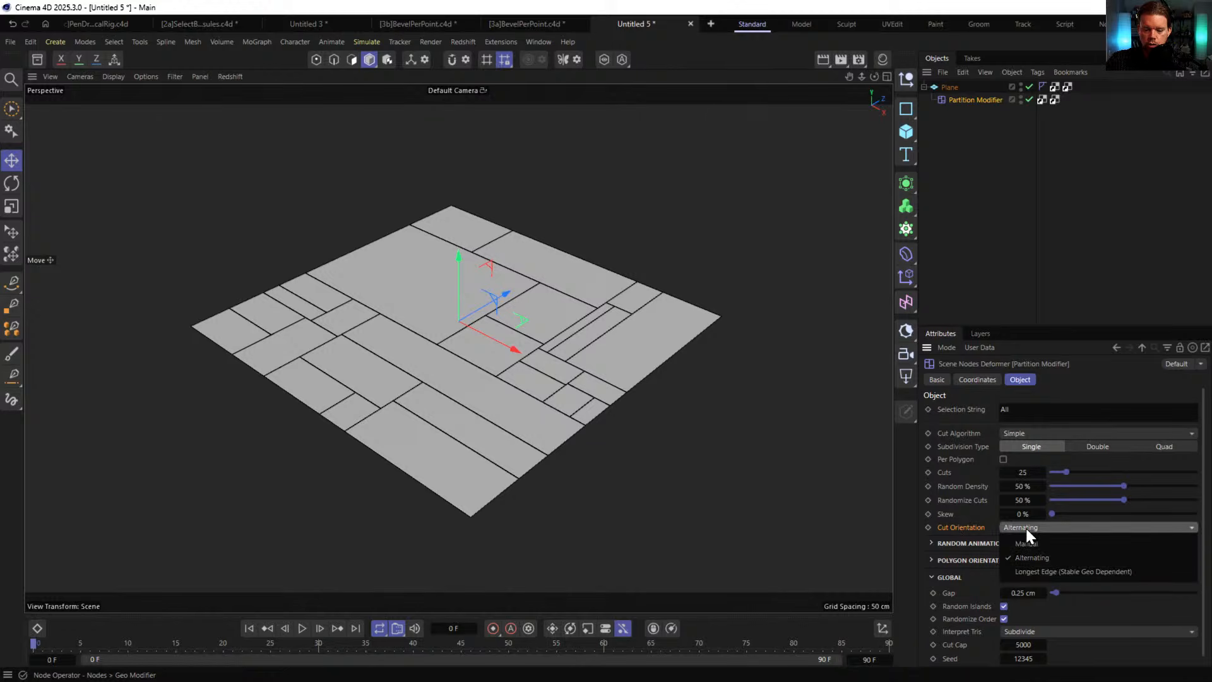
pyautogui.click(1058, 545)
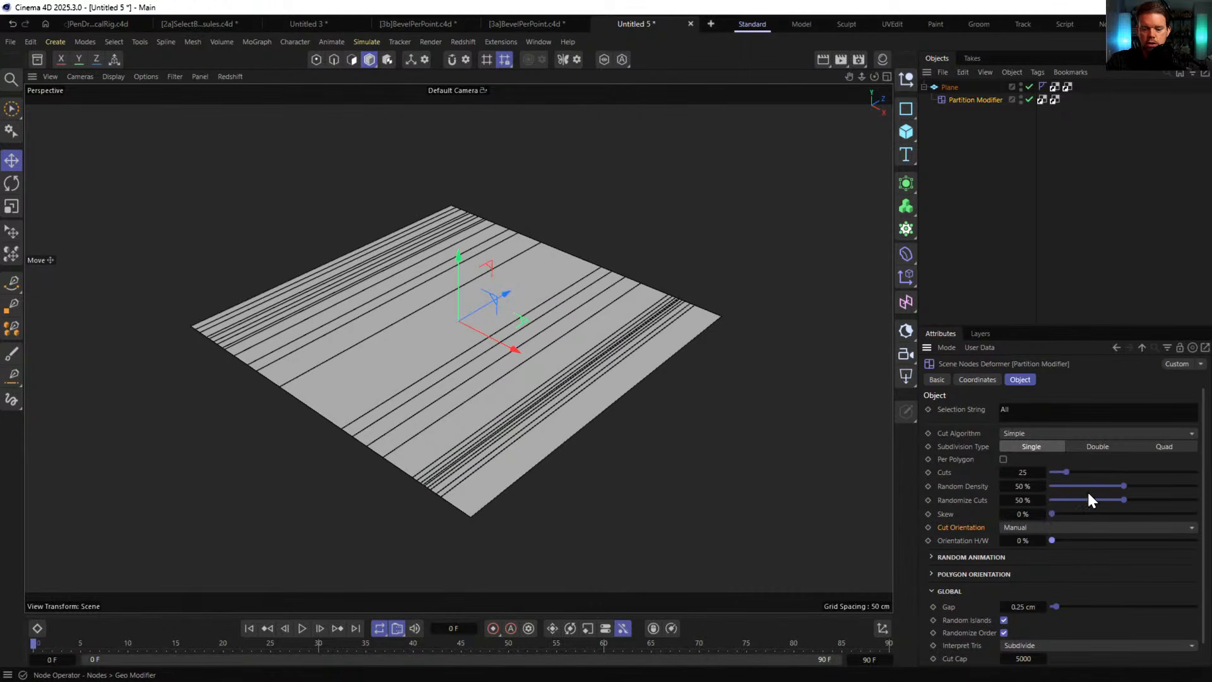
pyautogui.moveTo(1087, 488); pyautogui.dragTo(1012, 493)
pyautogui.moveTo(1086, 503); pyautogui.dragTo(987, 509)
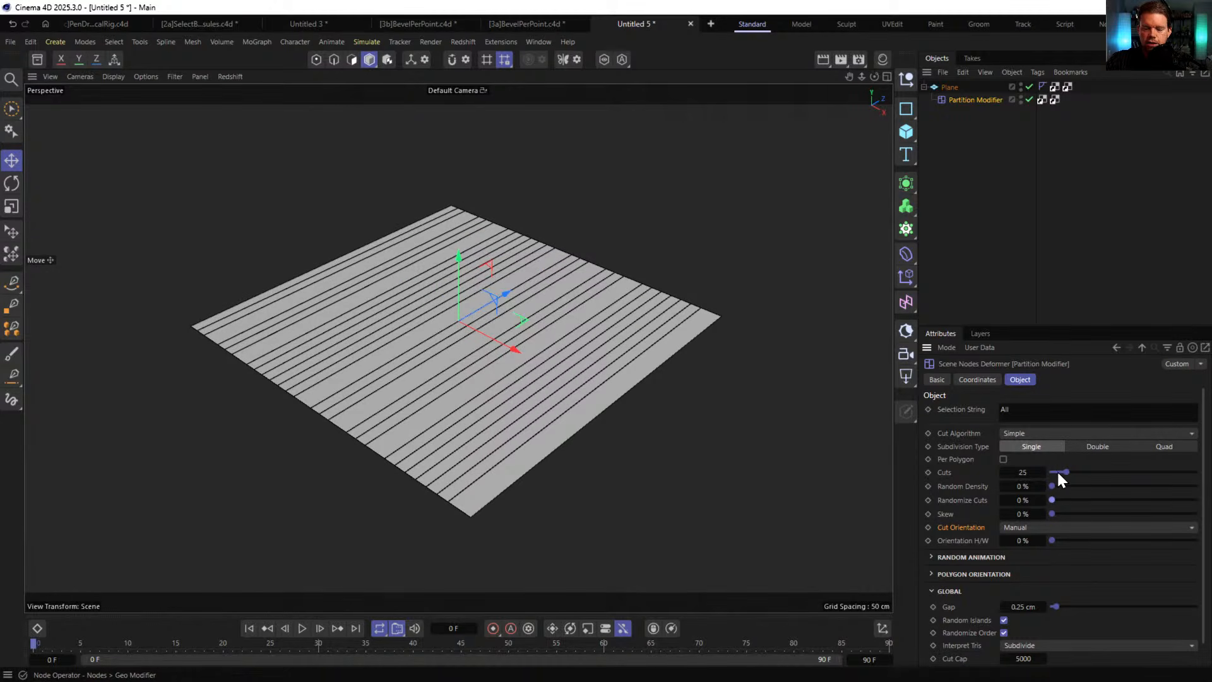
pyautogui.moveTo(1074, 471); pyautogui.dragTo(1047, 474)
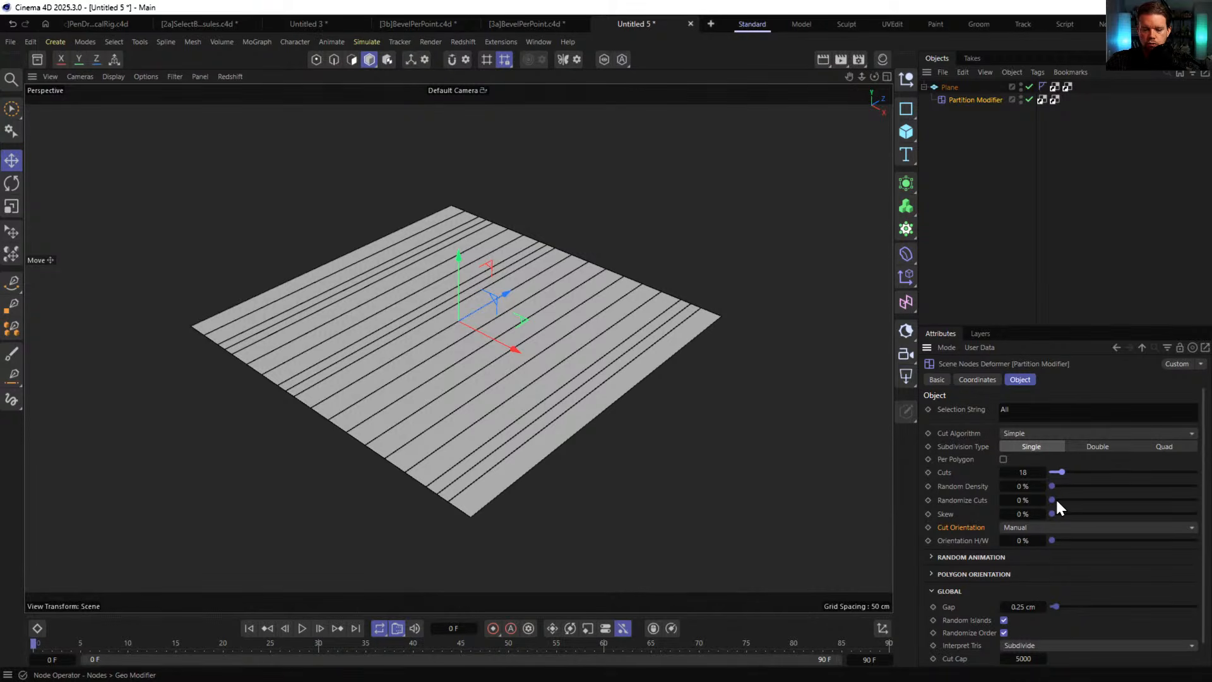
pyautogui.moveTo(1053, 499); pyautogui.dragTo(1080, 500)
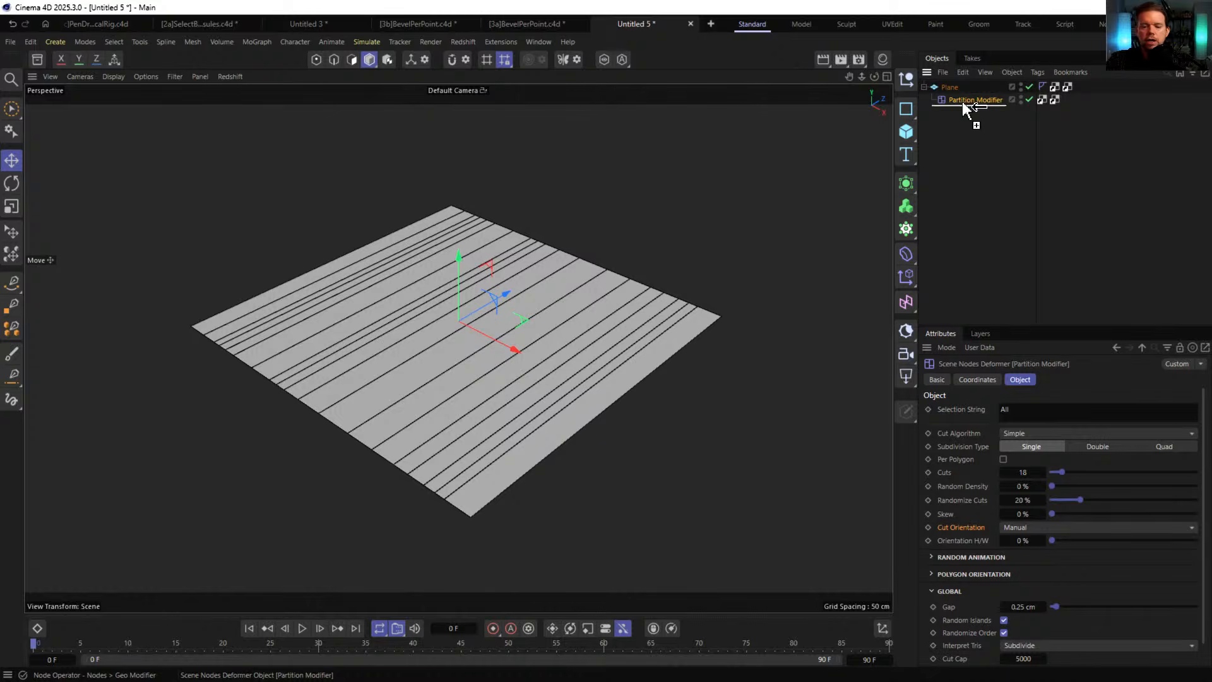
# - Duplicate the Partition Modifier under the Plane and set the copy's Orientation H/W to 100%, Randomize Cuts to 76% and Cuts to 41
pyautogui.keyDown('ctrl'); pyautogui.moveTo(964, 107); pyautogui.dragTo(961, 120); pyautogui.keyUp('ctrl')
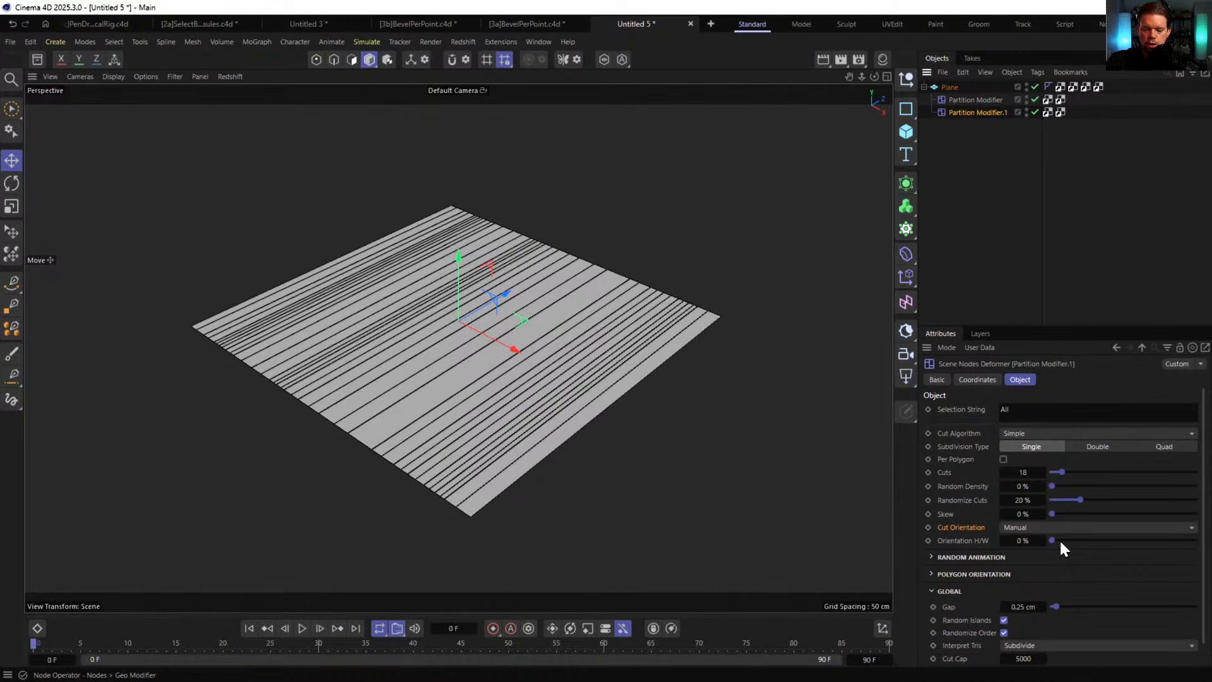
pyautogui.moveTo(1067, 542); pyautogui.dragTo(1149, 541)
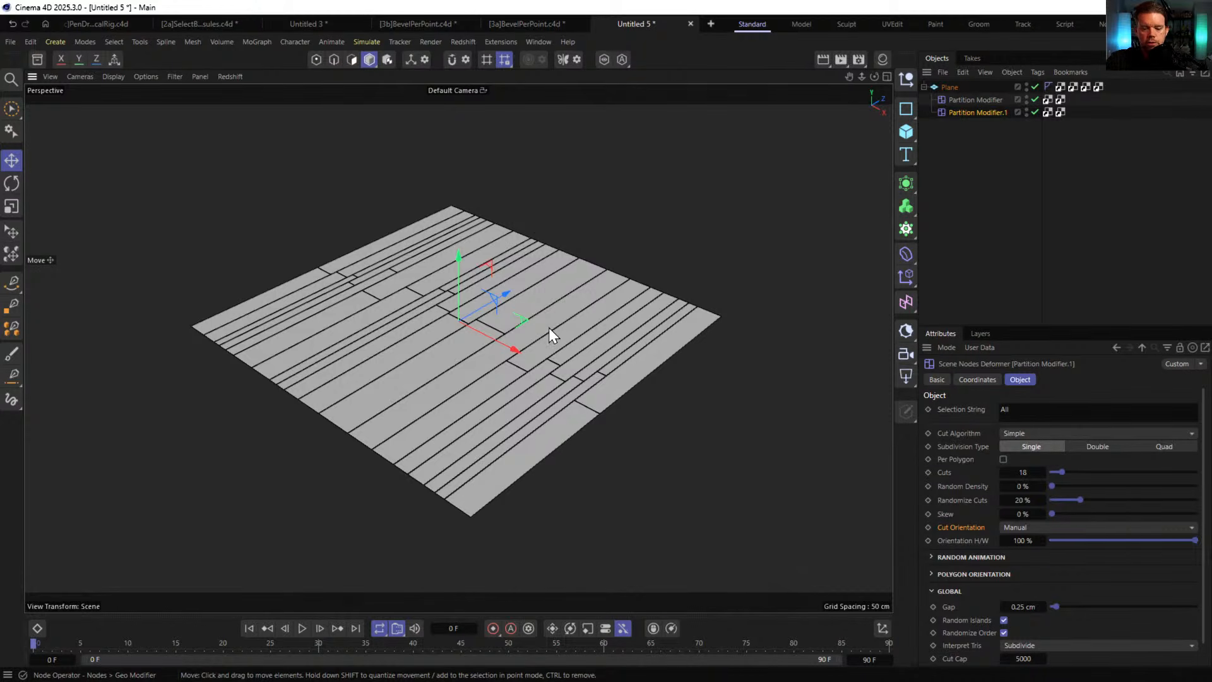
pyautogui.keyDown('alt'); pyautogui.moveTo(548, 328); pyautogui.dragTo(541, 346); pyautogui.keyUp('alt')
pyautogui.moveTo(1078, 498); pyautogui.dragTo(1158, 502)
pyautogui.moveTo(1063, 472)
pyautogui.mouseDown()
pyautogui.moveTo(1098, 472)
pyautogui.moveTo(1075, 472)
pyautogui.mouseUp()
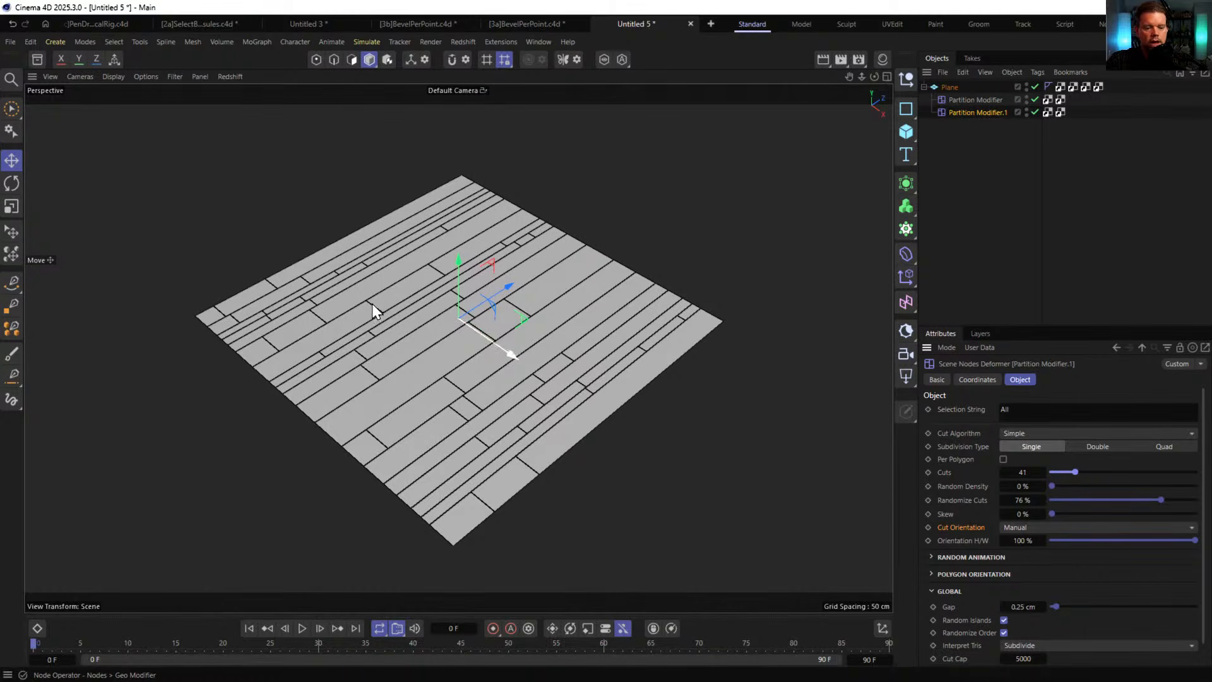
pyautogui.keyDown('alt'); pyautogui.moveTo(373, 304); pyautogui.dragTo(412, 345); pyautogui.keyUp('alt')
pyautogui.keyDown('alt'); pyautogui.moveTo(473, 334); pyautogui.dragTo(571, 325, button='right'); pyautogui.keyUp('alt')
pyautogui.keyDown('alt'); pyautogui.moveTo(524, 344); pyautogui.dragTo(531, 316); pyautogui.keyUp('alt')
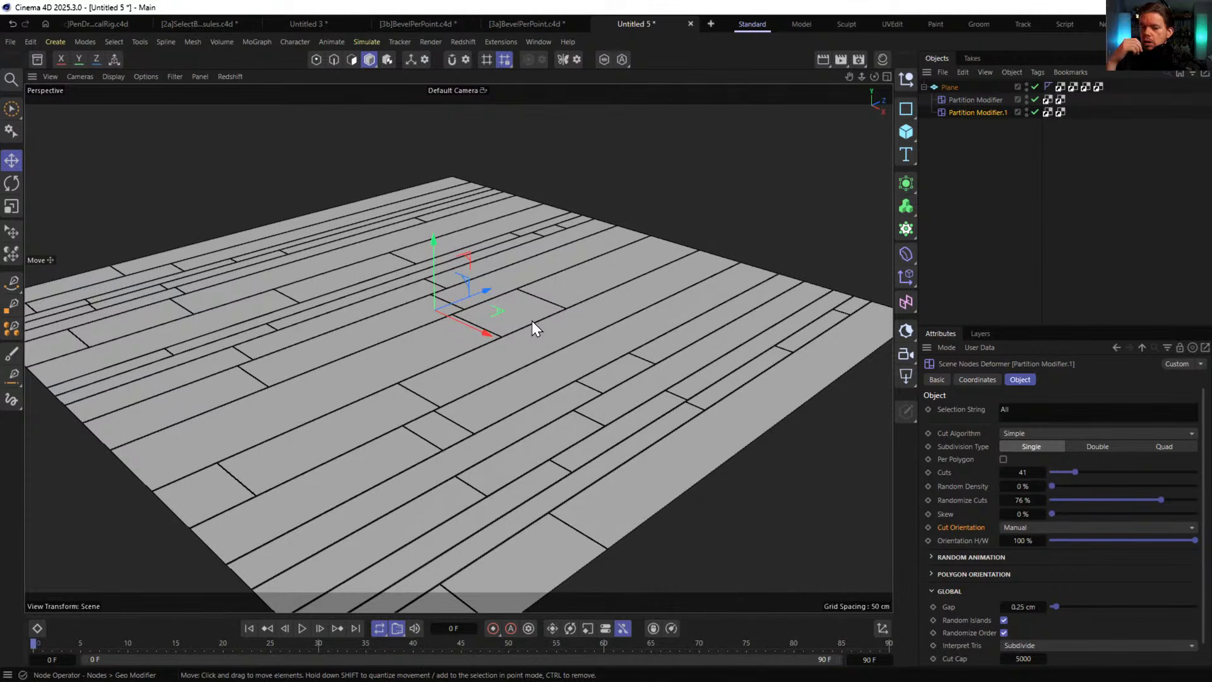
# - Delete the duplicated Partition Modifier, keeping the original on the plane
pyautogui.press('Delete')
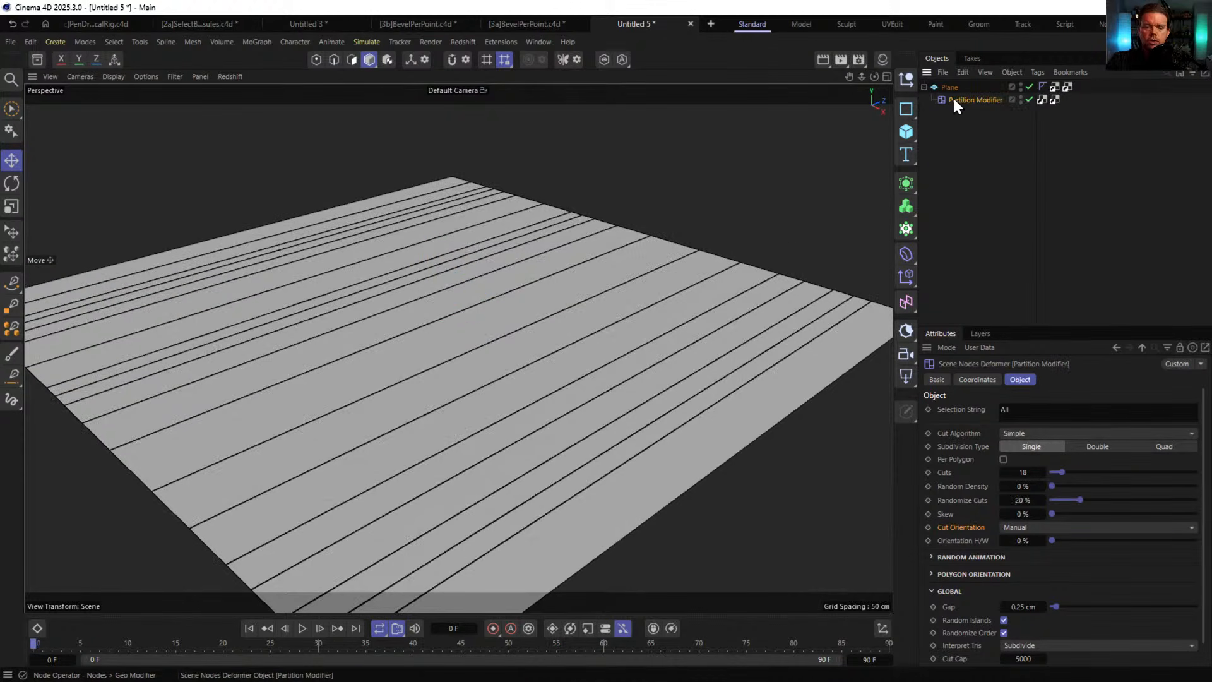
pyautogui.keyDown('alt'); pyautogui.moveTo(562, 297); pyautogui.dragTo(615, 321); pyautogui.keyUp('alt')
pyautogui.keyDown('alt'); pyautogui.moveTo(615, 321); pyautogui.dragTo(598, 308, button='right'); pyautogui.keyUp('alt')
pyautogui.keyDown('alt'); pyautogui.moveTo(597, 308); pyautogui.dragTo(595, 245, button='middle'); pyautogui.keyUp('alt')
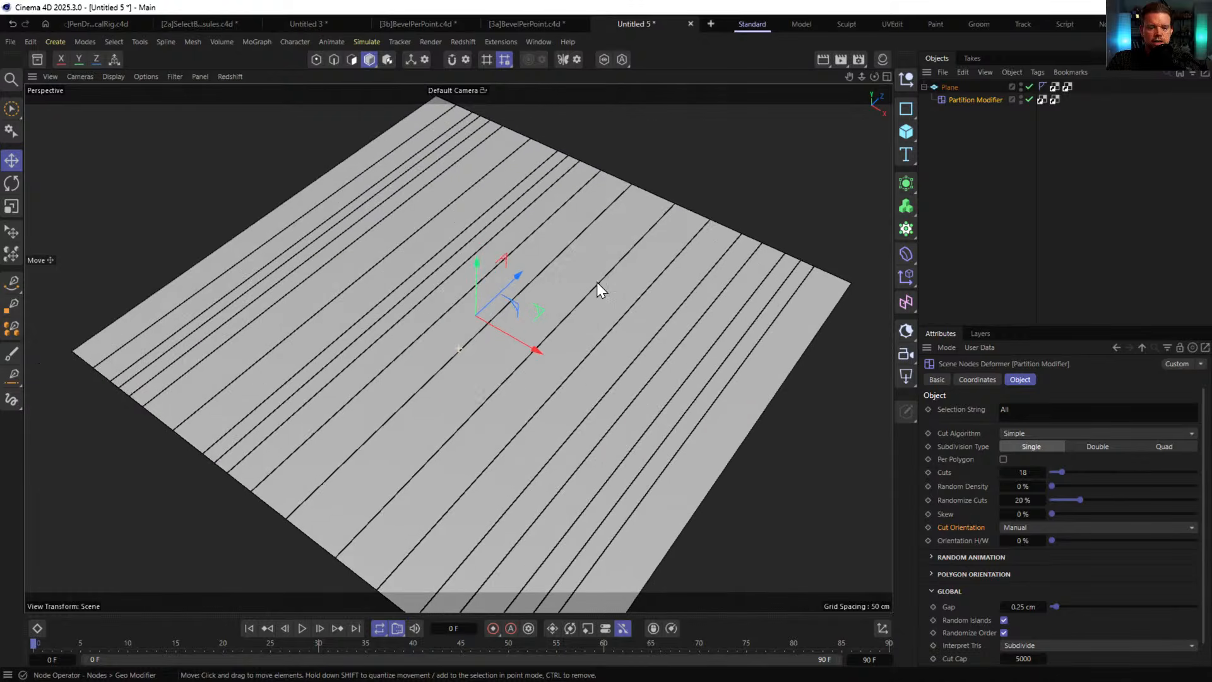
# - Set the Partition Modifier's Randomize Cuts to 0% and try Cuts values from 1 to 3, ending at 1
pyautogui.moveTo(1080, 499); pyautogui.dragTo(877, 499)
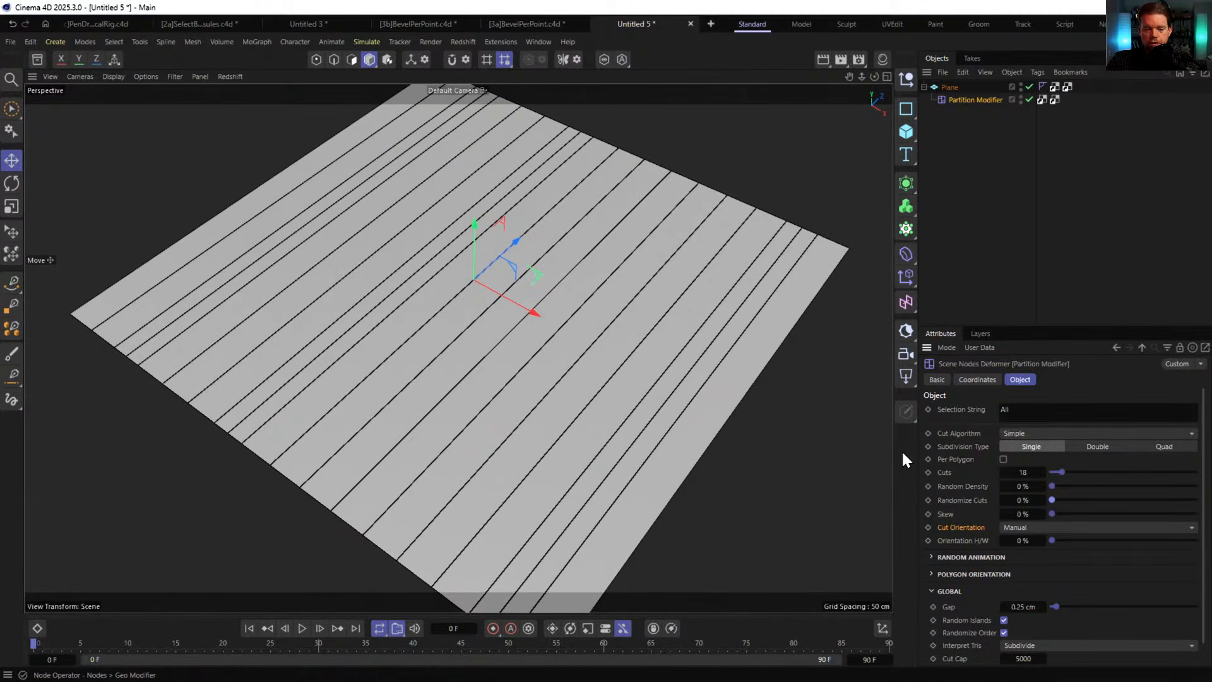
pyautogui.moveTo(1051, 474); pyautogui.dragTo(983, 480)
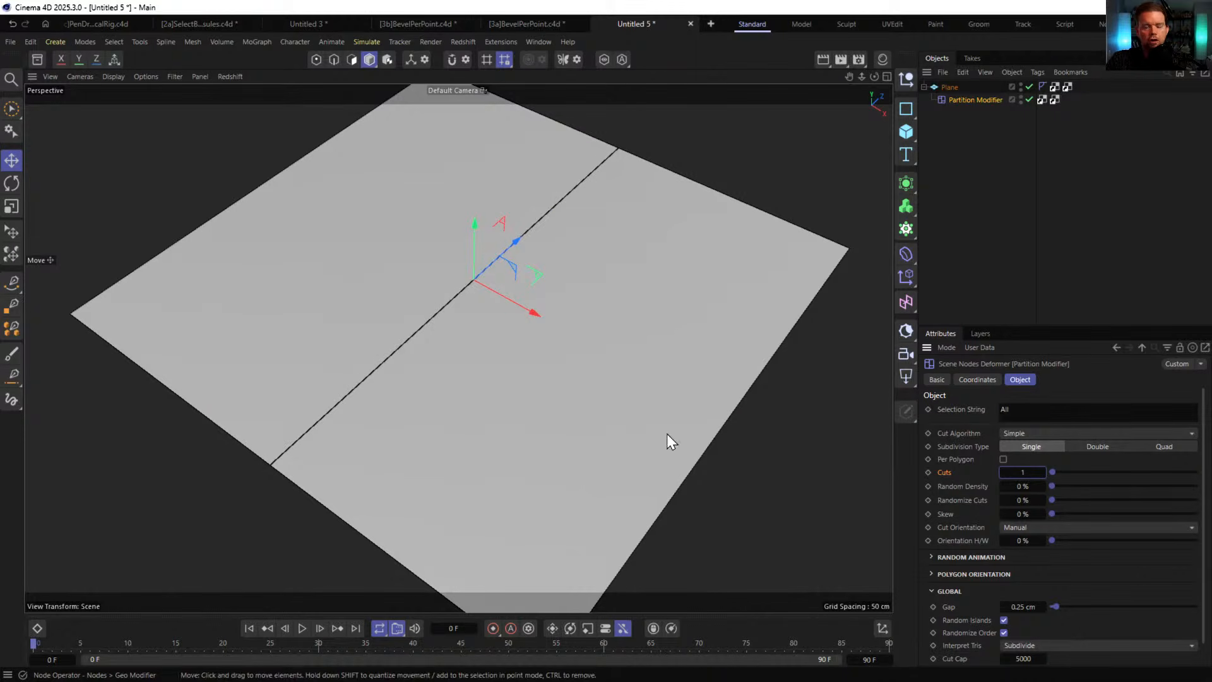
pyautogui.click(1042, 472)
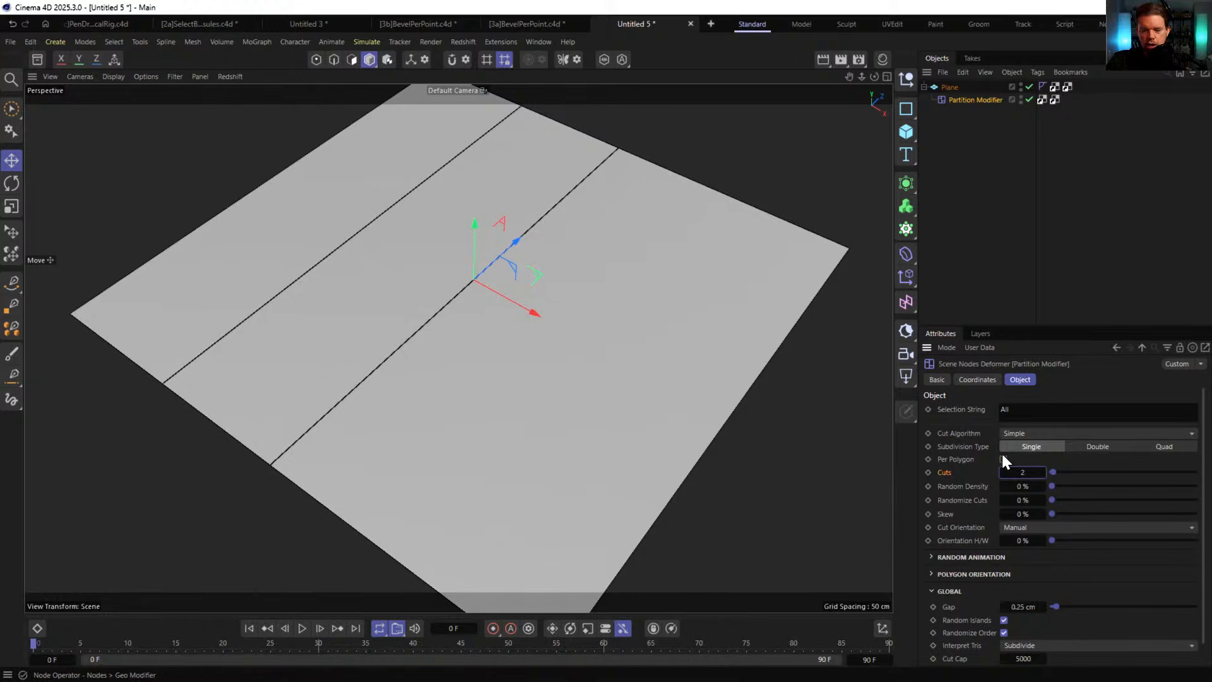
pyautogui.click(1041, 472)
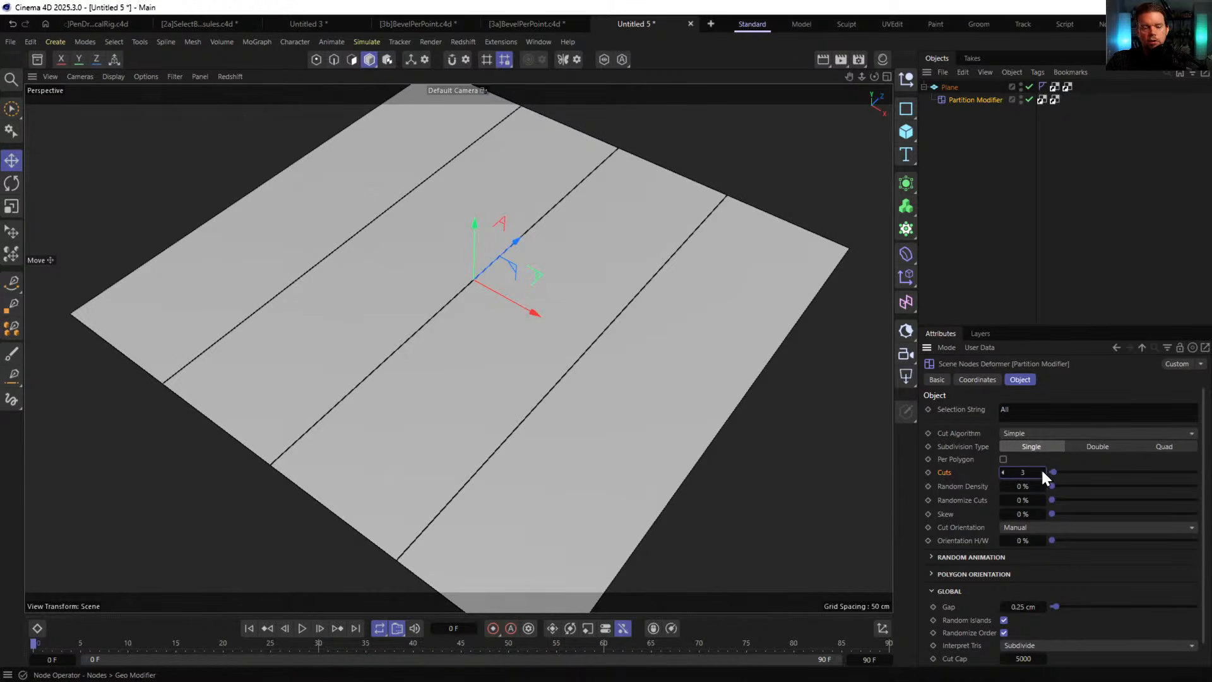
pyautogui.click(1003, 471)
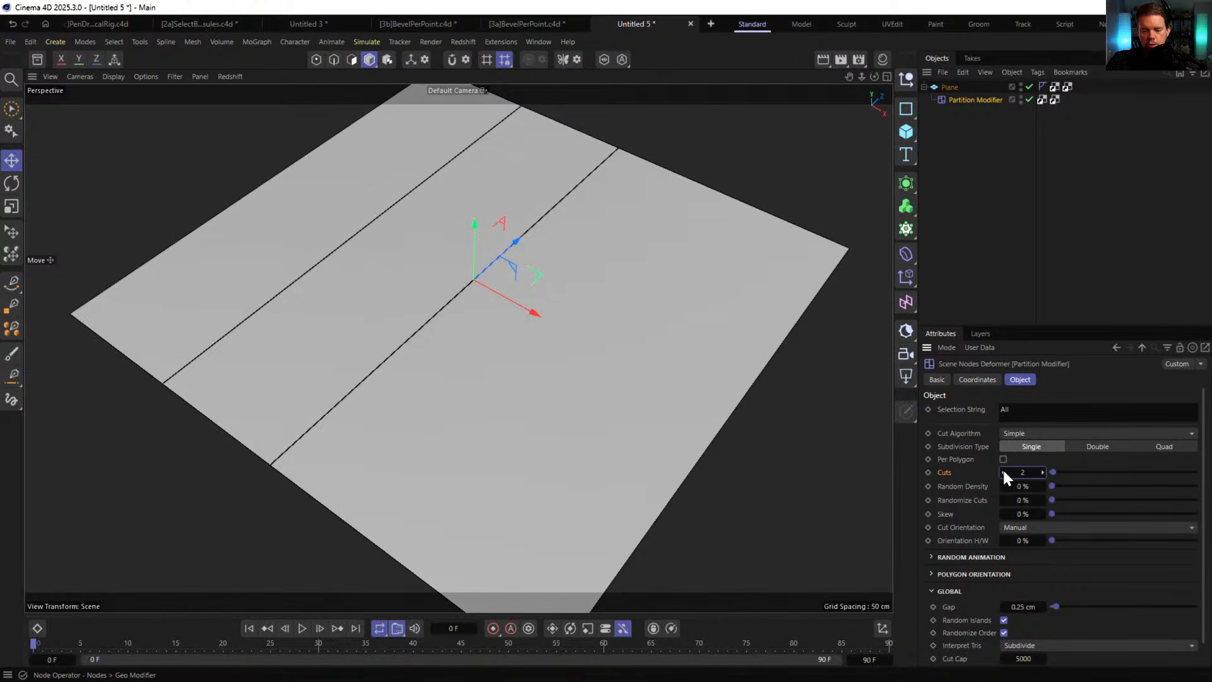
pyautogui.click(1003, 470)
pyautogui.click(1041, 472)
pyautogui.click(1041, 471)
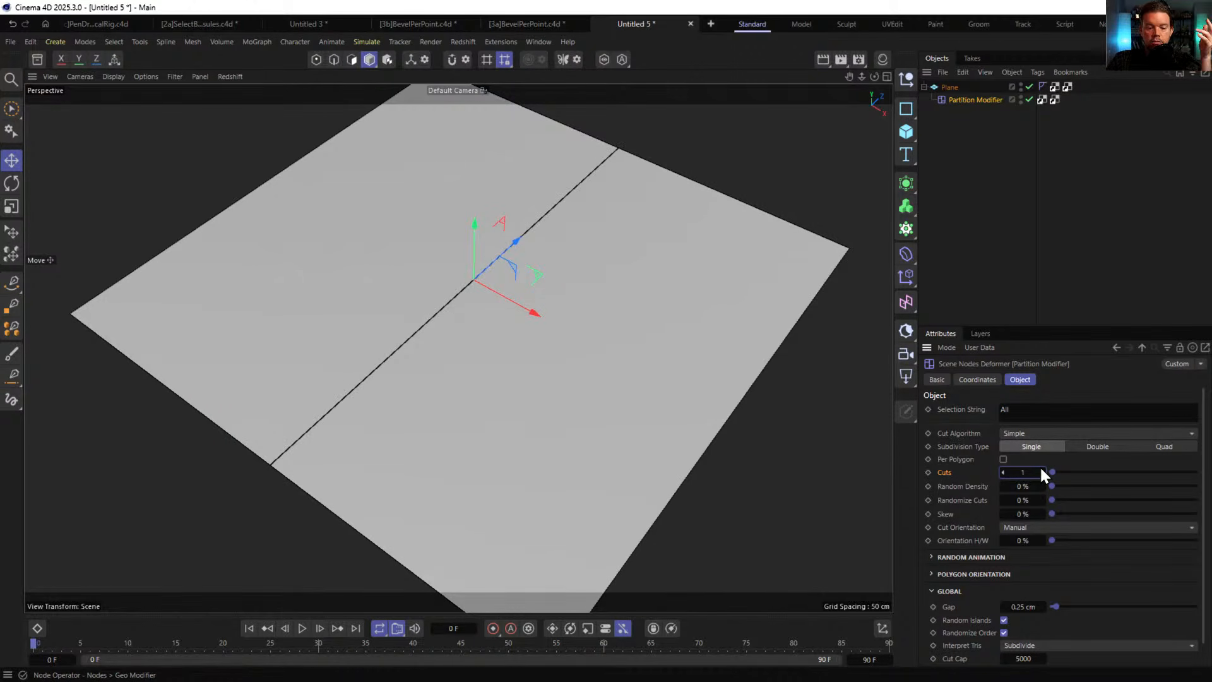
# - Raise the Partition Modifier's Cuts one at a time to 15 to compare the strip layouts
pyautogui.doubleClick(1040, 471)
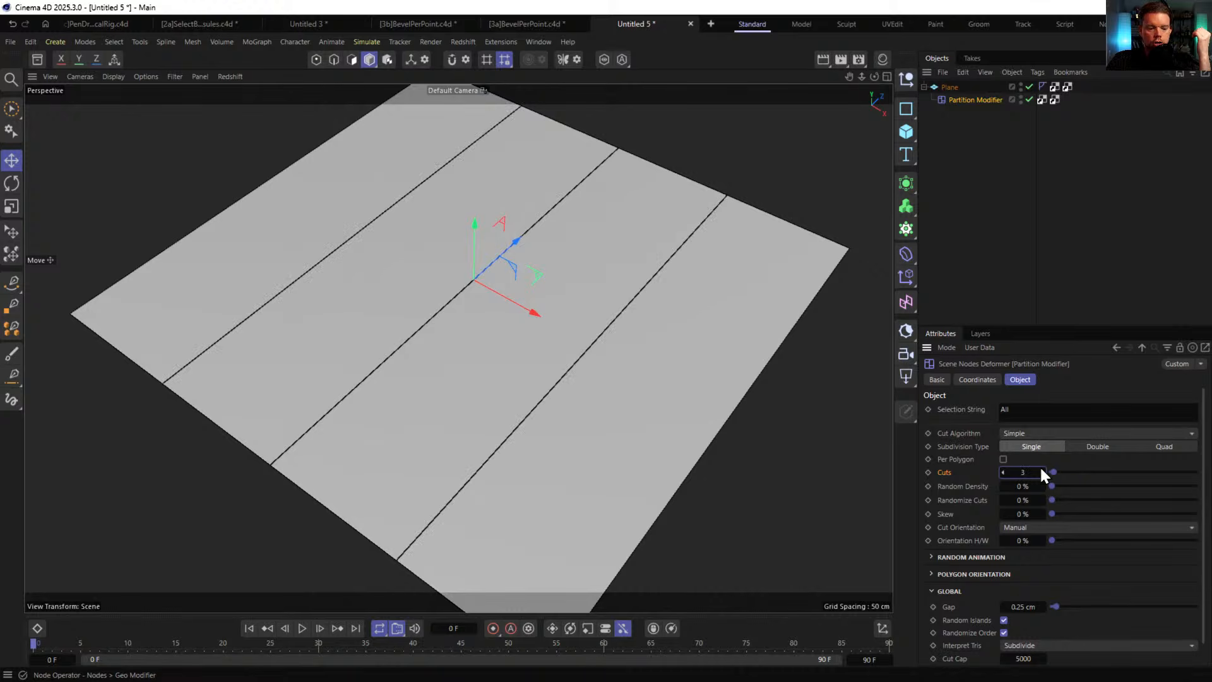
pyautogui.click(1041, 471)
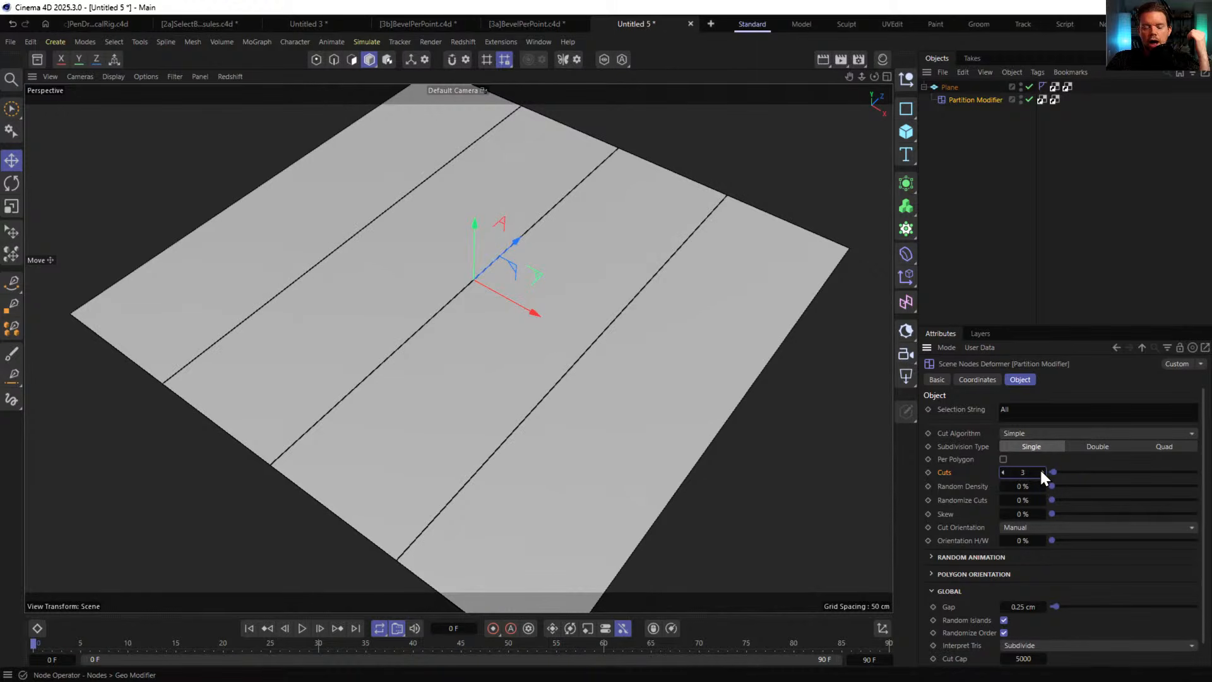
pyautogui.click(1041, 470)
pyautogui.click(1041, 470)
pyautogui.click(1041, 471)
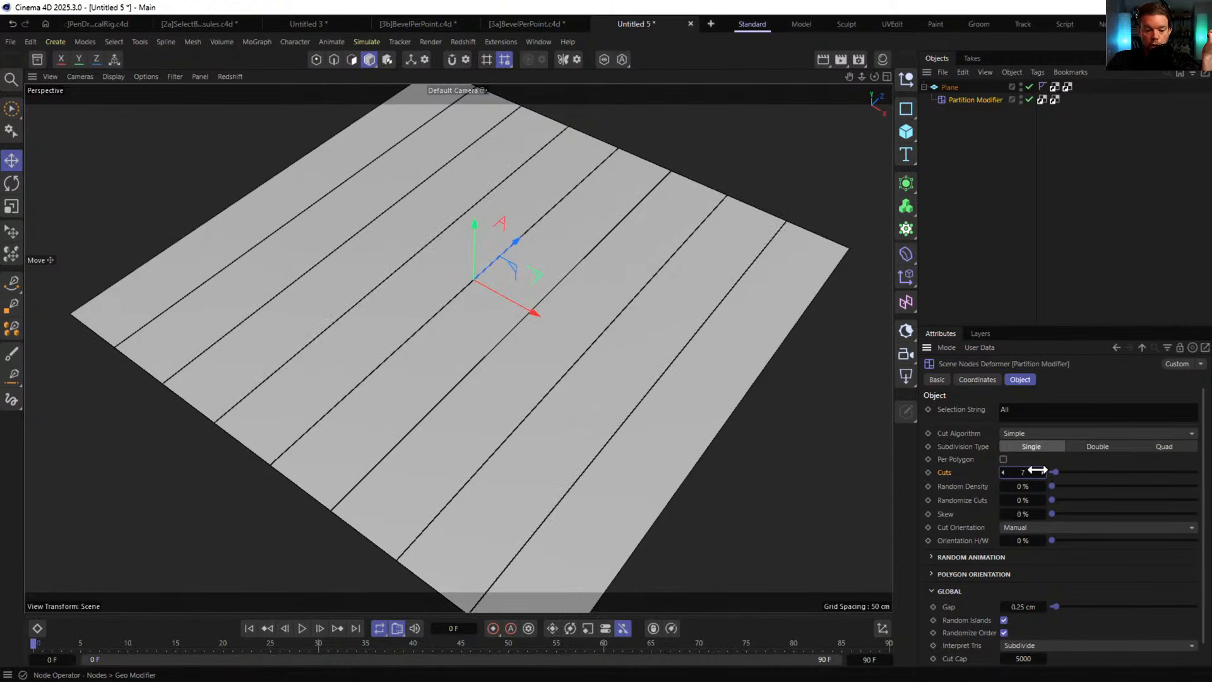
pyautogui.click(1040, 471)
pyautogui.click(1041, 471)
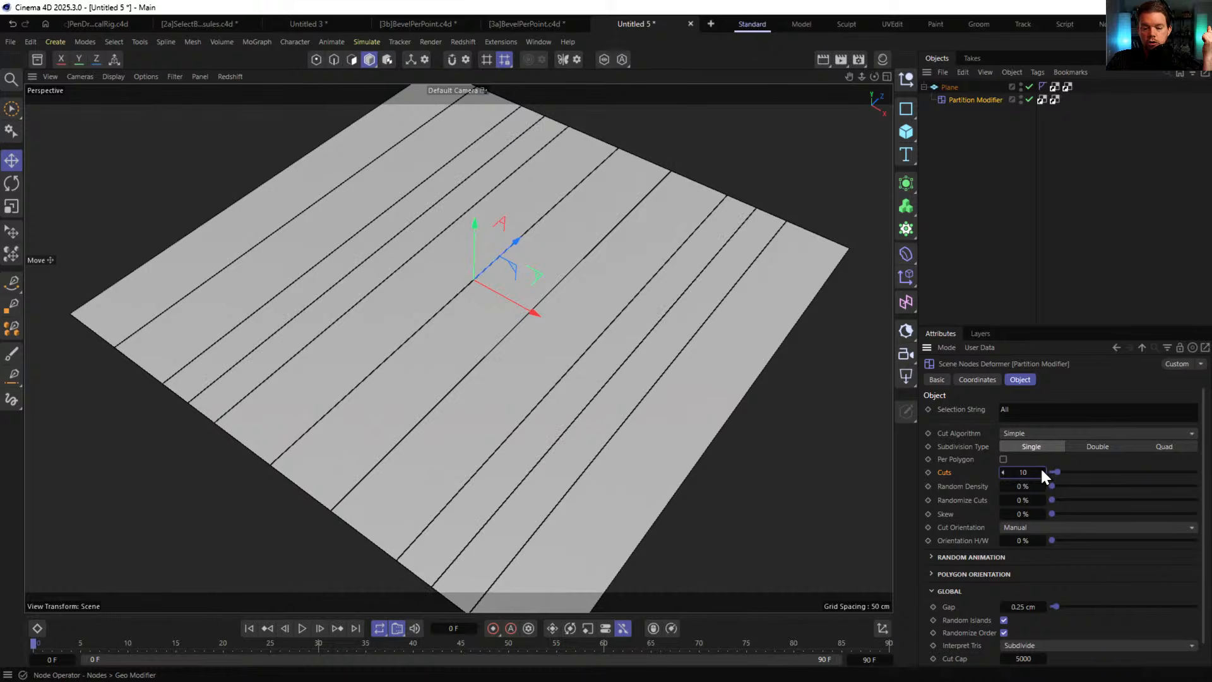
pyautogui.click(1041, 471)
pyautogui.click(1040, 471)
pyautogui.click(1040, 471)
pyautogui.click(1040, 471)
pyautogui.click(1040, 471)
pyautogui.click(1041, 471)
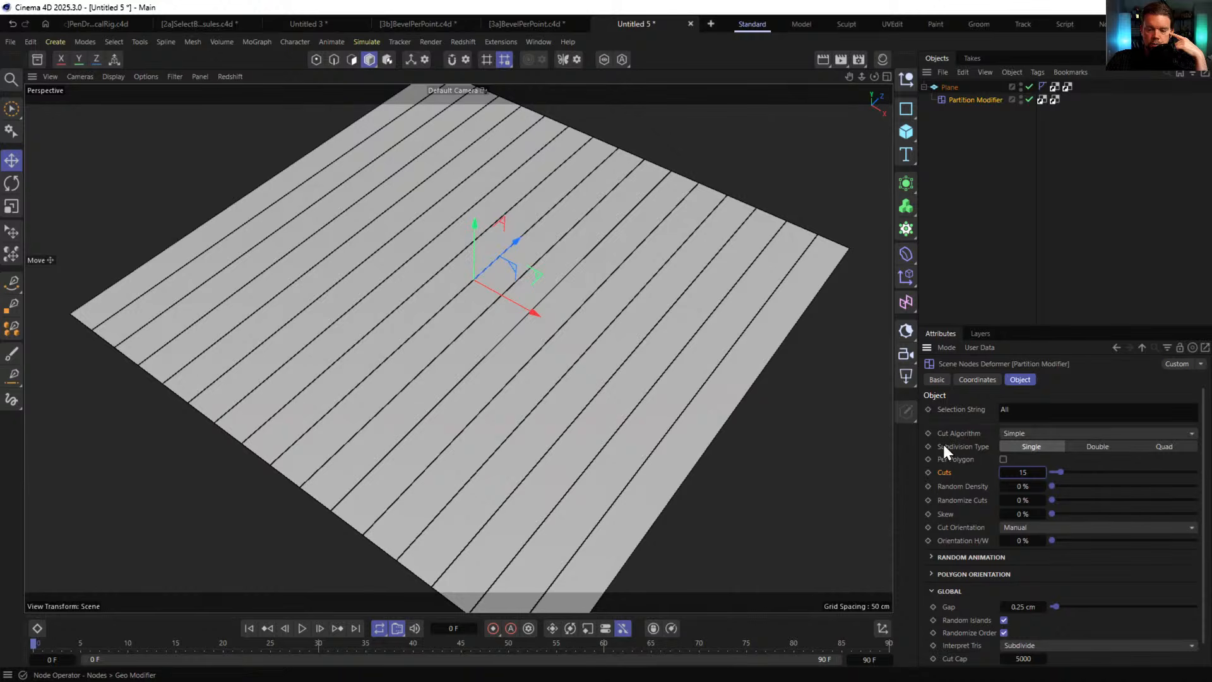
# - Switch the Subdivision Type to Double and raise Cut Iterations one at a time from 0 to 4
pyautogui.click(1097, 448)
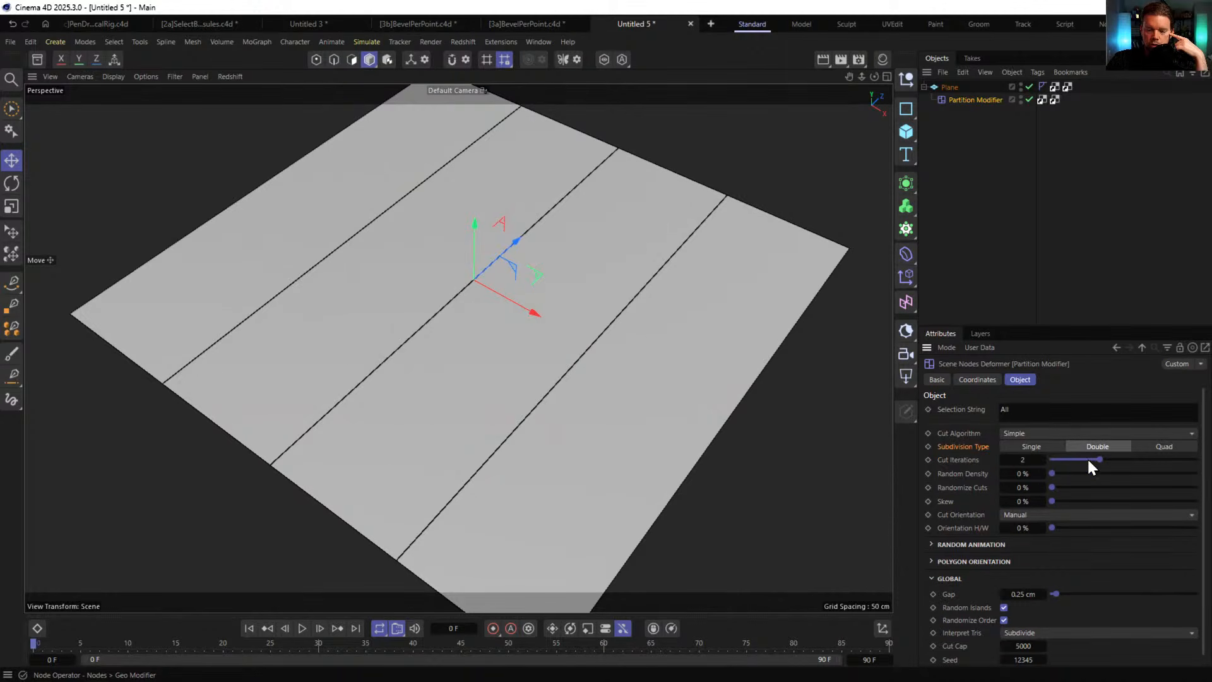
pyautogui.moveTo(1088, 462); pyautogui.dragTo(1035, 467)
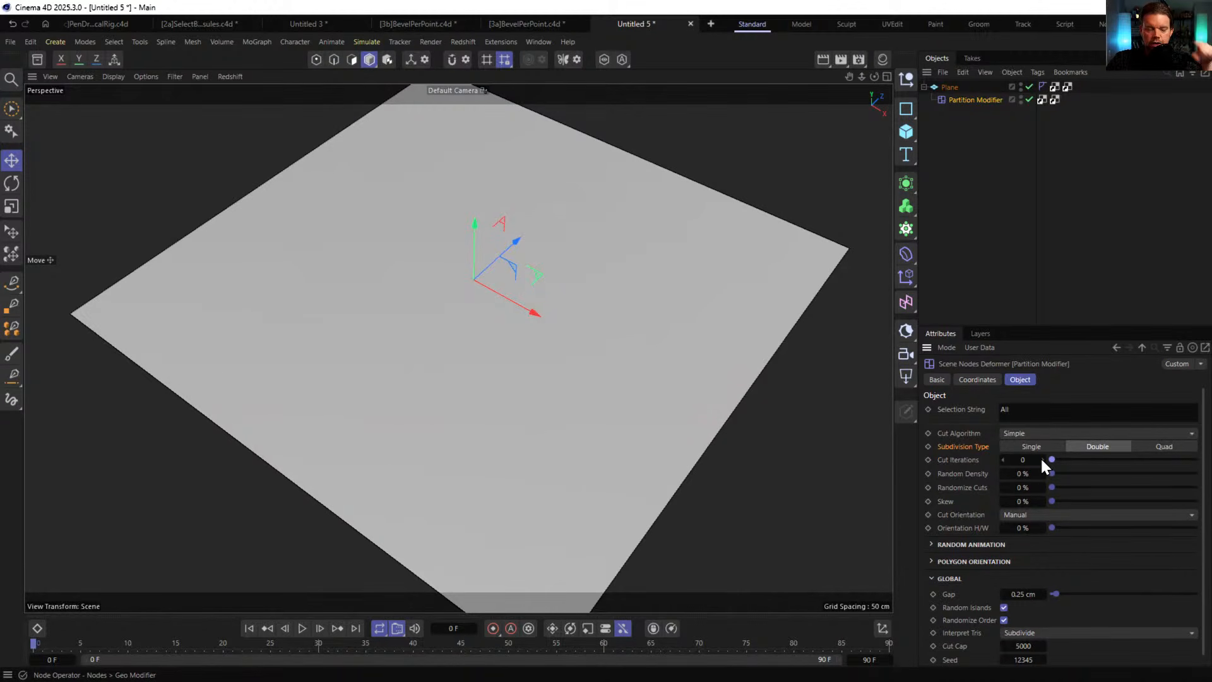
pyautogui.click(1042, 459)
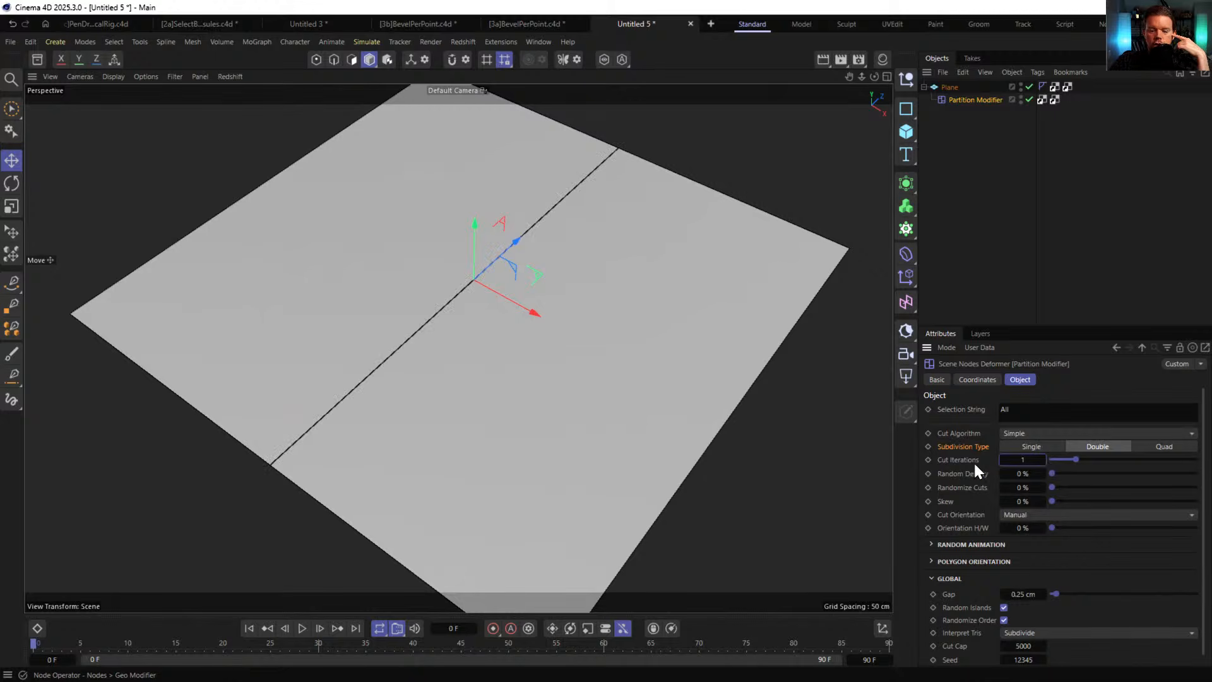
pyautogui.click(1042, 459)
pyautogui.click(1042, 459)
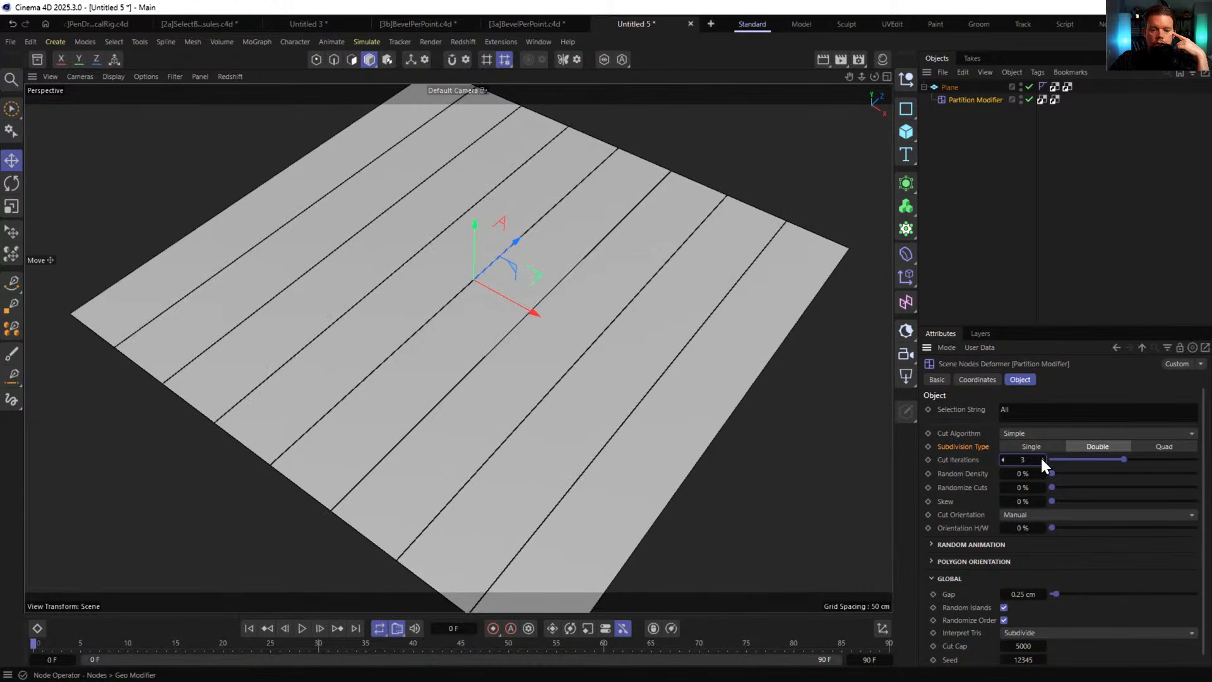
pyautogui.click(1042, 460)
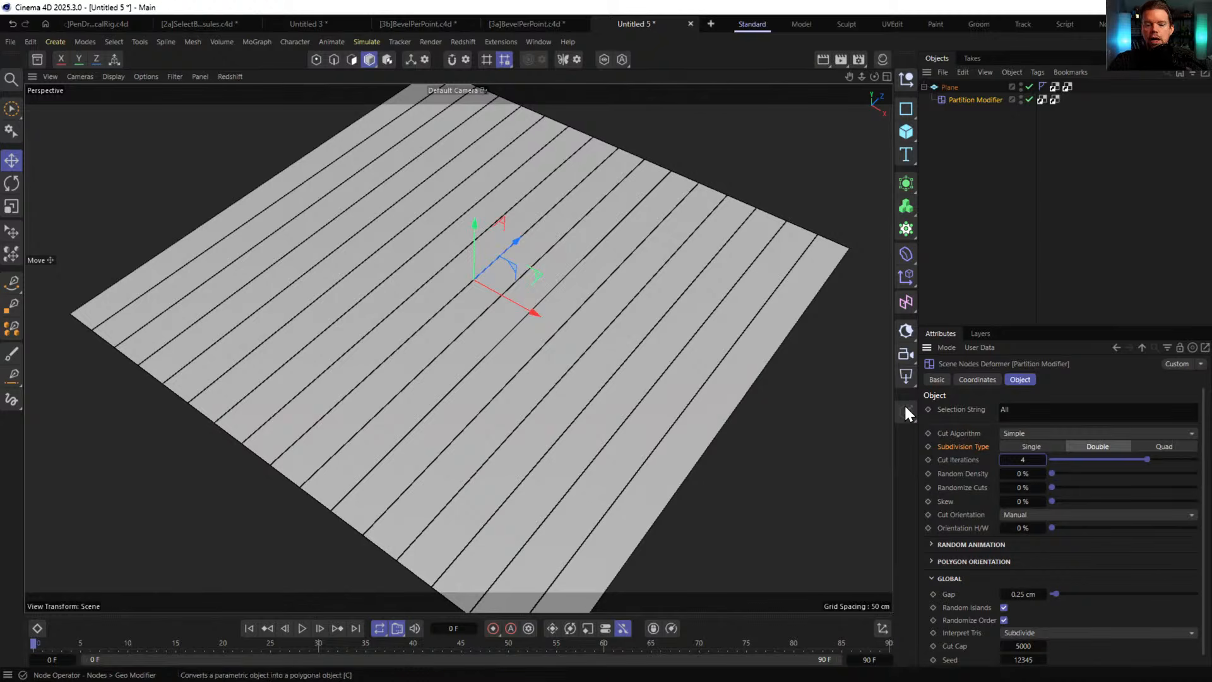
# - Raise the Partition Modifier's Cut Iterations to 5 and duplicate the modifier under the plane
pyautogui.click(1040, 461)
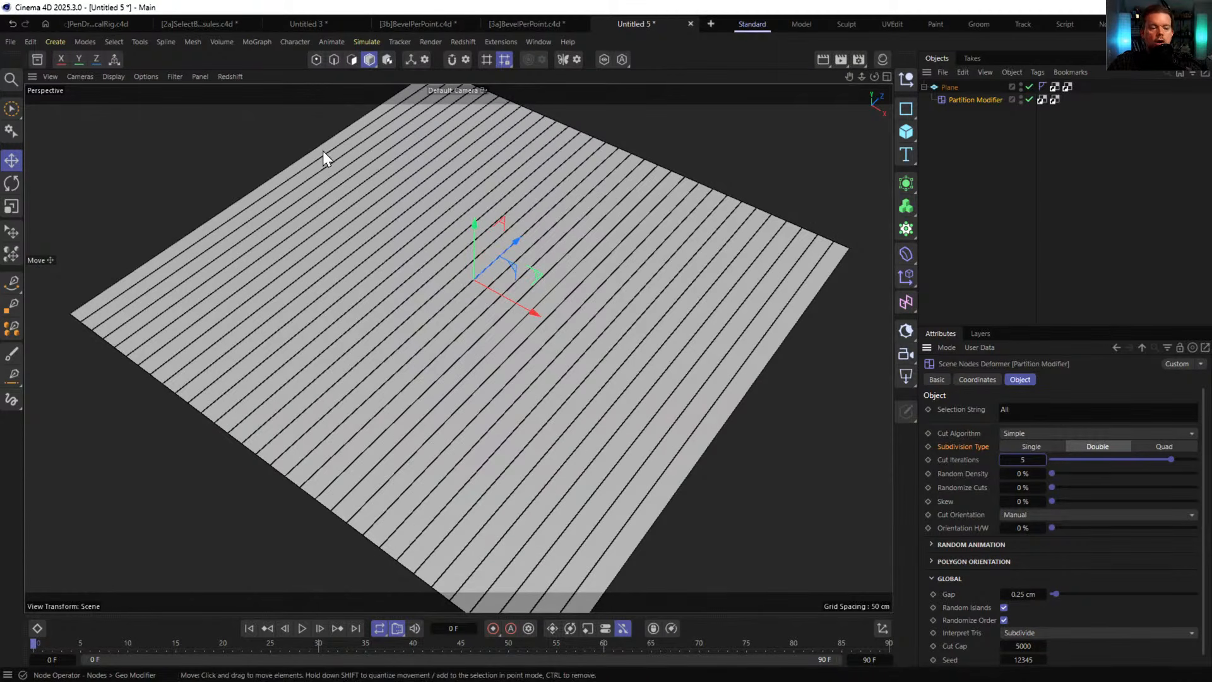
pyautogui.keyDown('alt'); pyautogui.moveTo(635, 309); pyautogui.dragTo(514, 334); pyautogui.keyUp('alt')
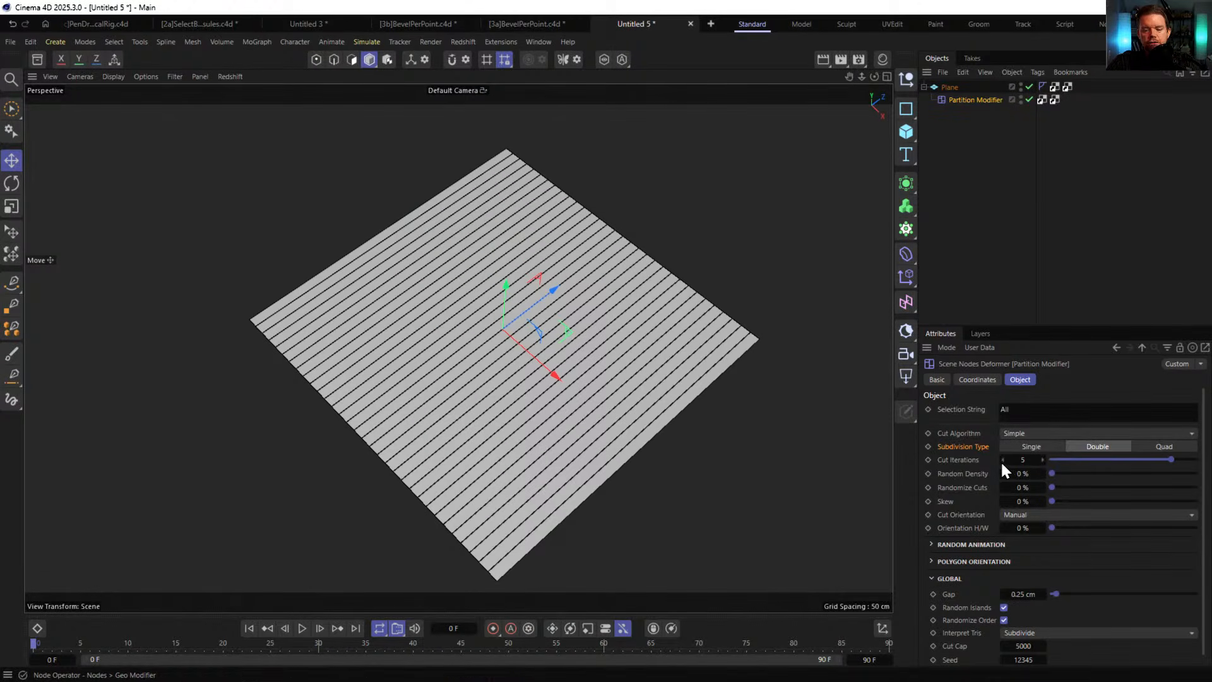
pyautogui.click(949, 87)
pyautogui.moveTo(627, 443)
pyautogui.mouseDown()
pyautogui.moveTo(575, 417)
pyautogui.moveTo(722, 492)
pyautogui.moveTo(611, 427)
pyautogui.moveTo(618, 418)
pyautogui.moveTo(596, 396)
pyautogui.moveTo(637, 445)
pyautogui.mouseUp()
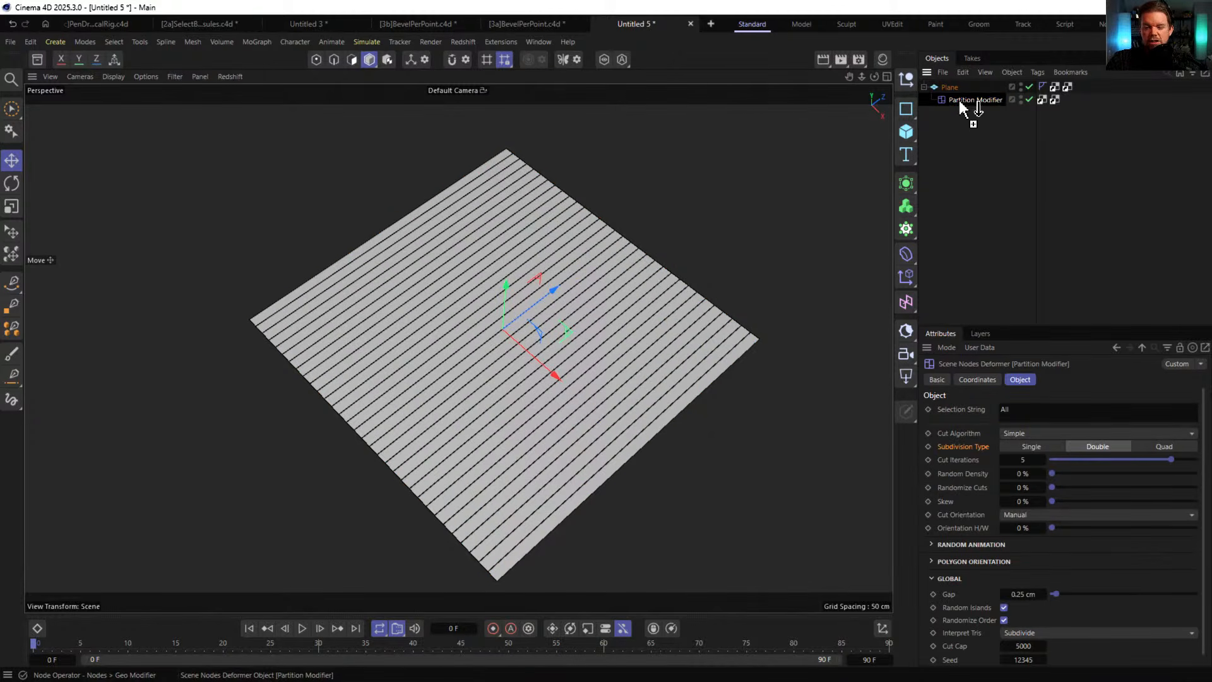
pyautogui.keyDown('ctrl'); pyautogui.moveTo(959, 100); pyautogui.dragTo(956, 111); pyautogui.keyUp('ctrl')
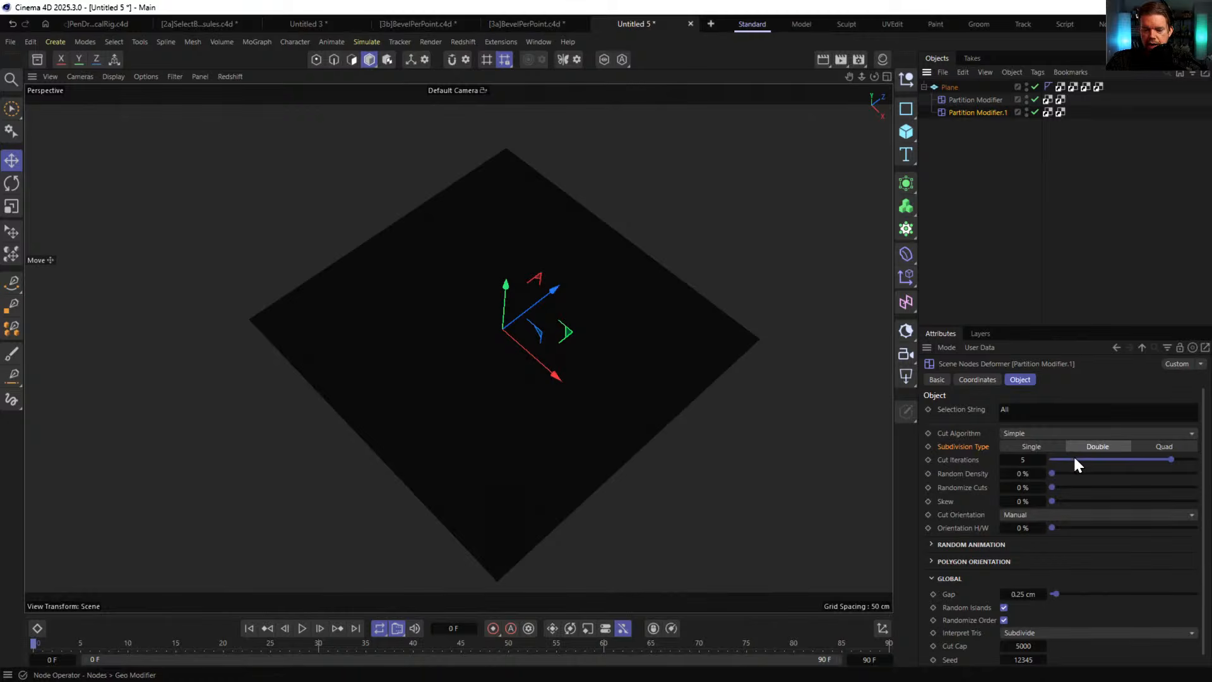
# - On the duplicated modifier, set Orientation H/W to 100%, Cut Iterations to 2 and Randomize Cuts to 50% for staggered planks
pyautogui.moveTo(1075, 459); pyautogui.dragTo(1065, 456)
pyautogui.moveTo(1053, 527); pyautogui.dragTo(1195, 528)
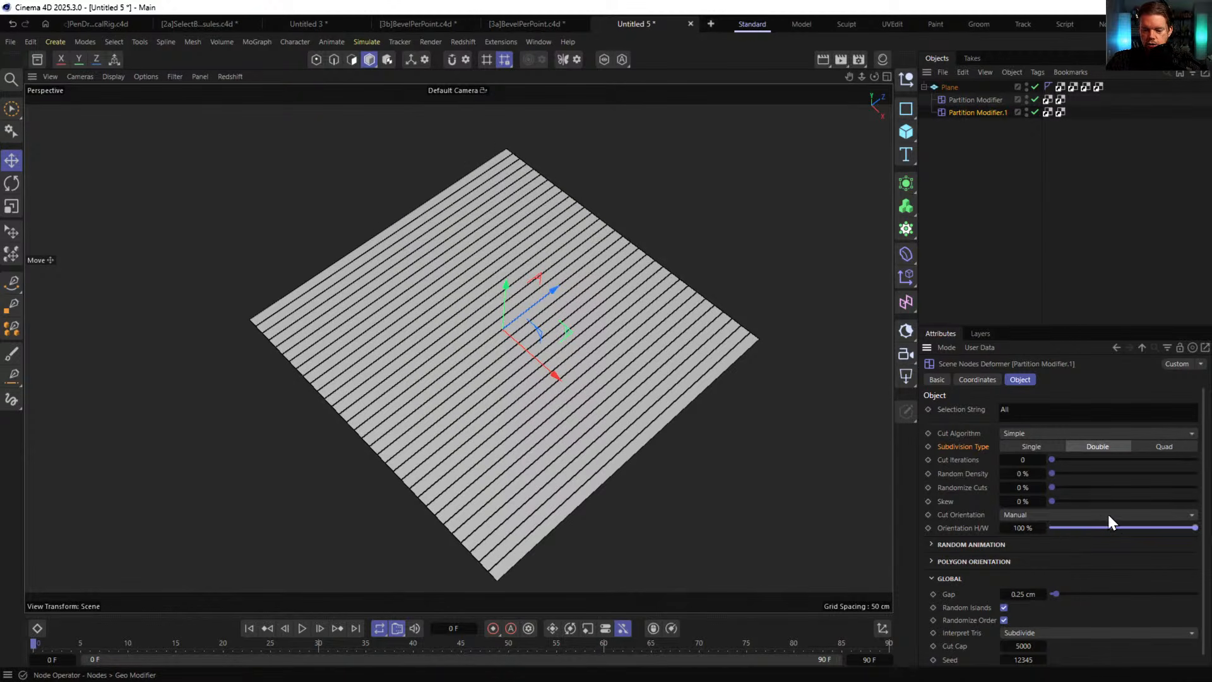
pyautogui.click(1041, 459)
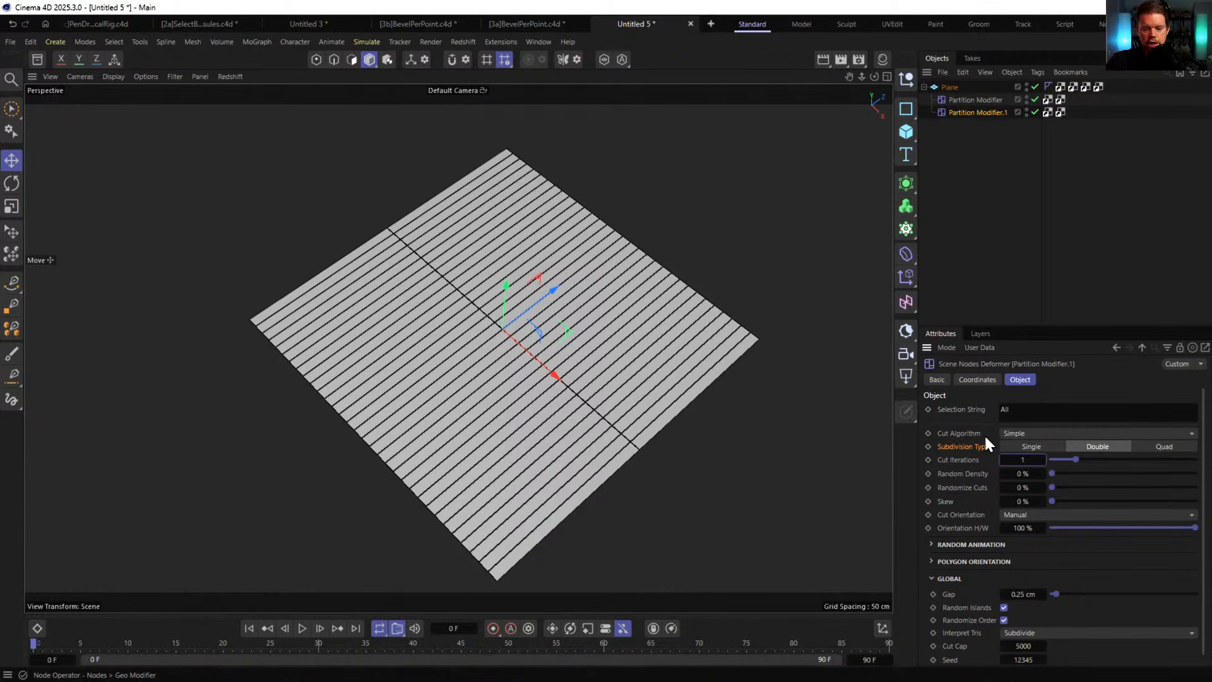
pyautogui.click(1043, 460)
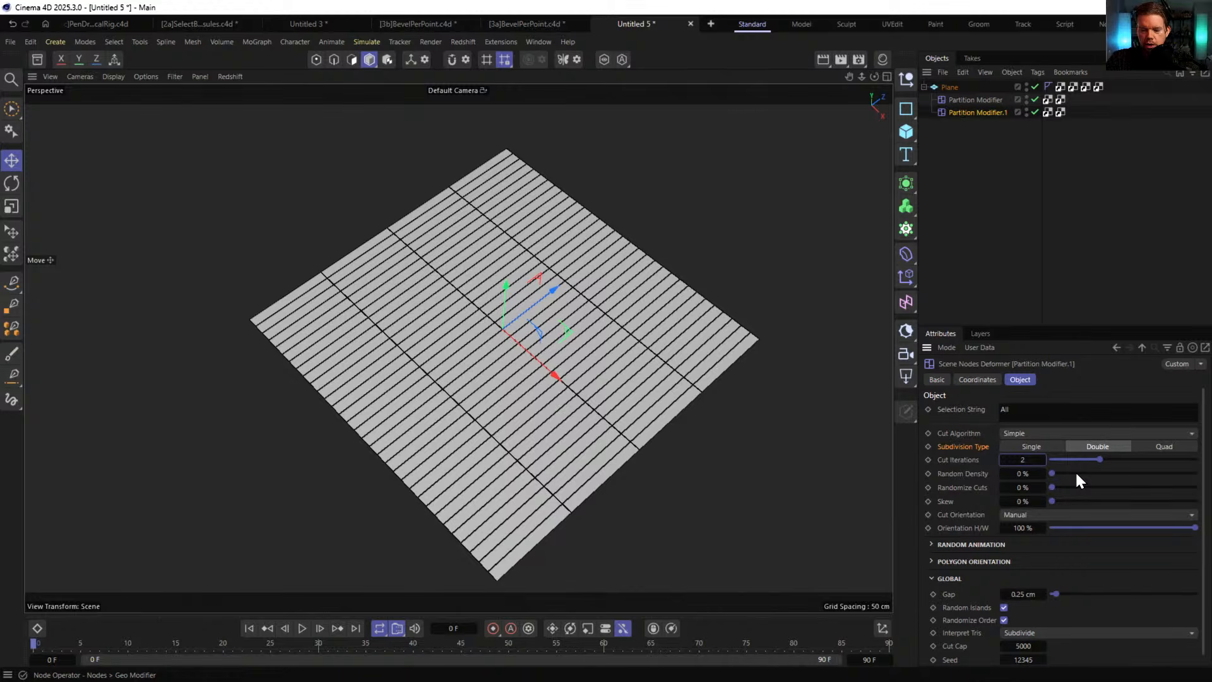
pyautogui.moveTo(1053, 488)
pyautogui.mouseDown()
pyautogui.moveTo(1084, 487)
pyautogui.moveTo(1029, 488)
pyautogui.moveTo(1067, 486)
pyautogui.mouseUp()
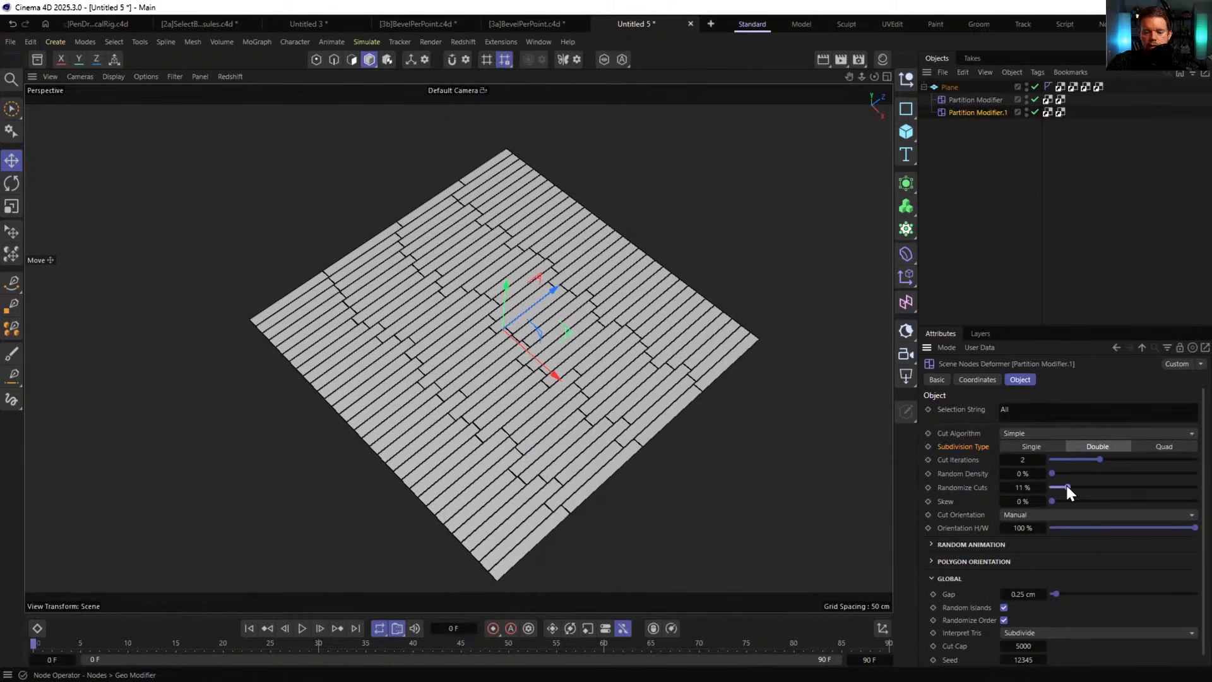
pyautogui.moveTo(1066, 488); pyautogui.dragTo(1119, 505)
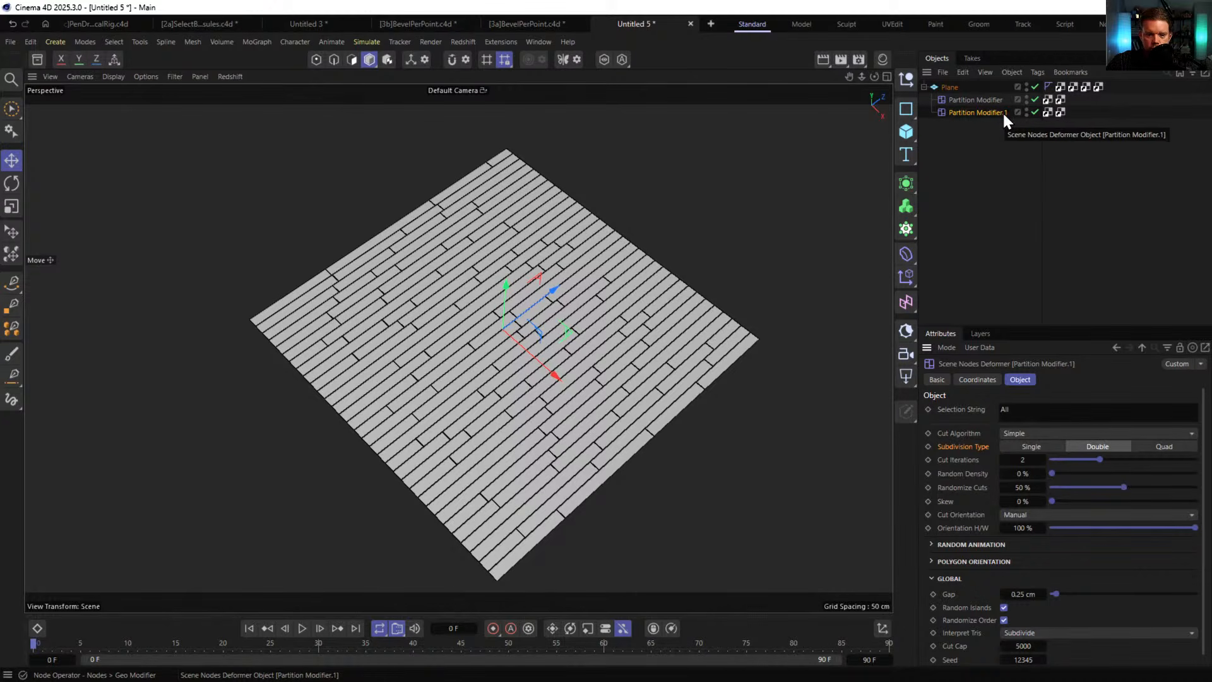
# - Delete both Partition Modifiers and narrow the plane along its X axis into a long, thin strip
pyautogui.moveTo(984, 157); pyautogui.dragTo(937, 101)
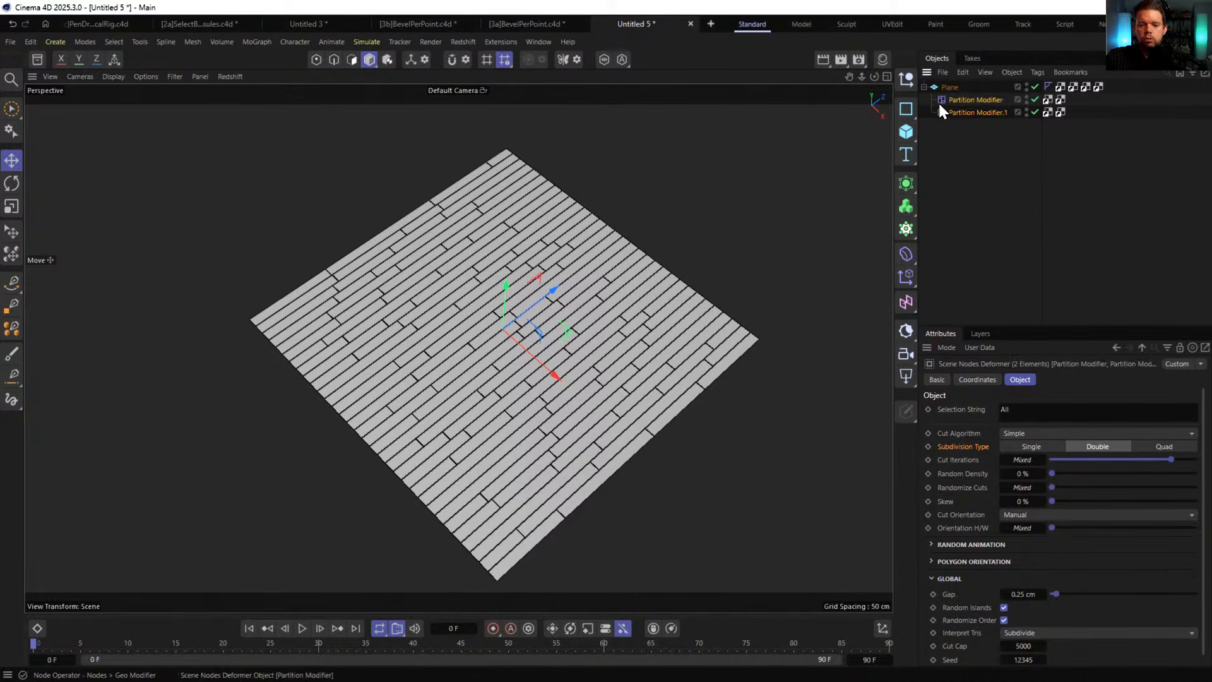
pyautogui.press('Delete')
pyautogui.click(937, 90)
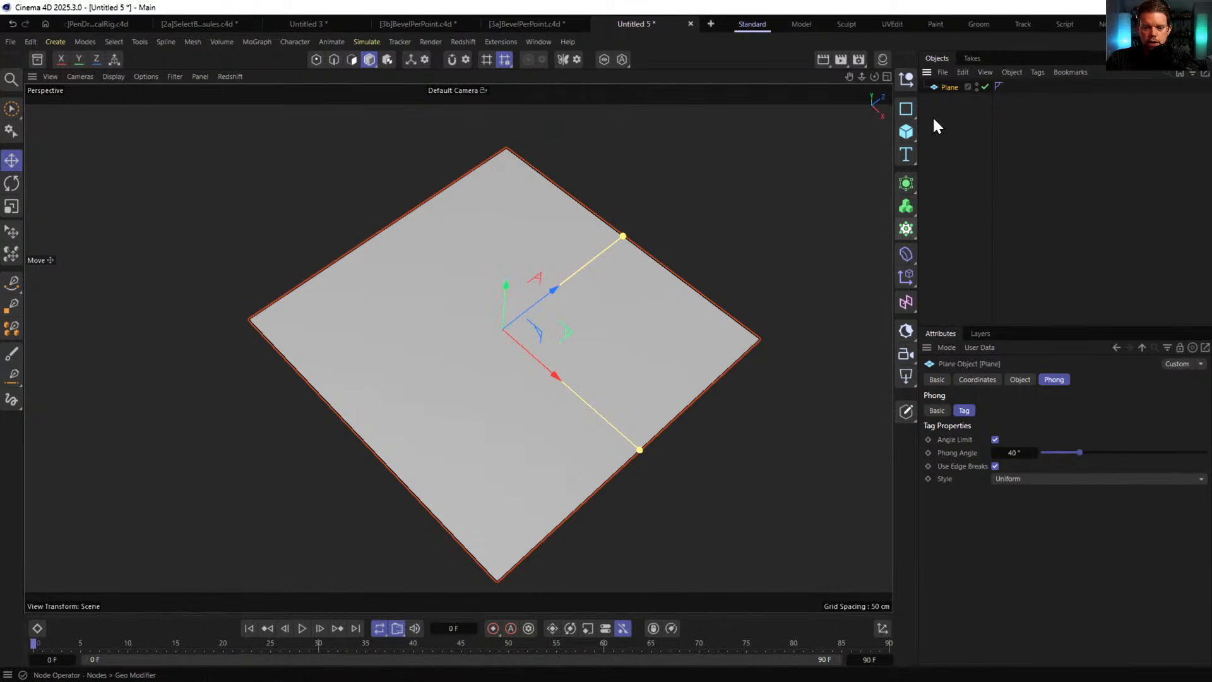
pyautogui.moveTo(641, 451); pyautogui.dragTo(518, 368)
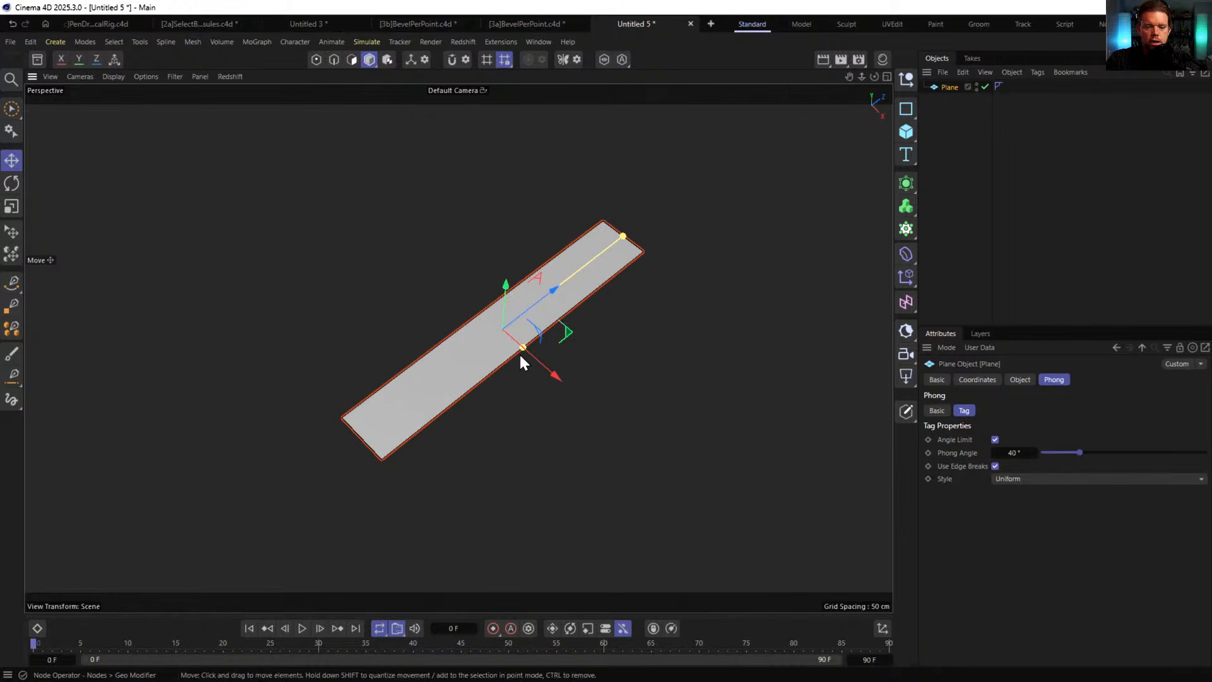
# - Add a Cloner and make the plane its child
pyautogui.click(906, 229)
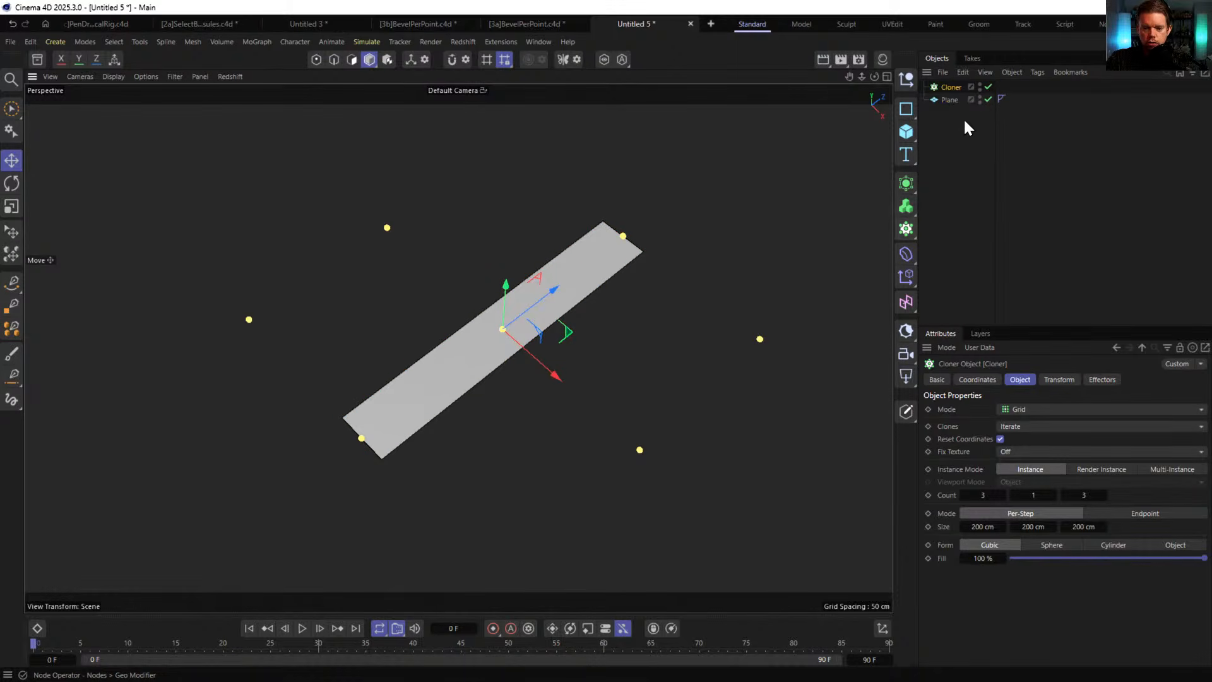
pyautogui.moveTo(949, 100); pyautogui.dragTo(941, 86)
pyautogui.click(941, 85)
# - Set the Cloner's Mode to Honeycomb and its Orientation to Y (XZ)
pyautogui.click(1025, 409)
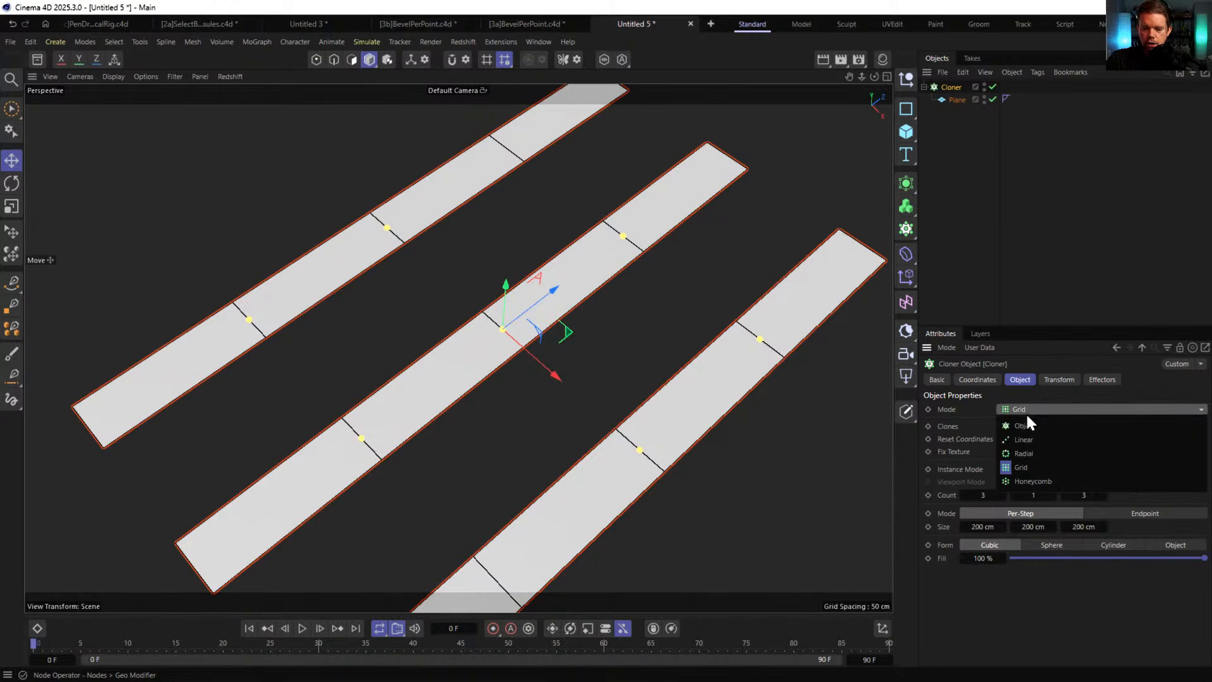
pyautogui.click(1059, 481)
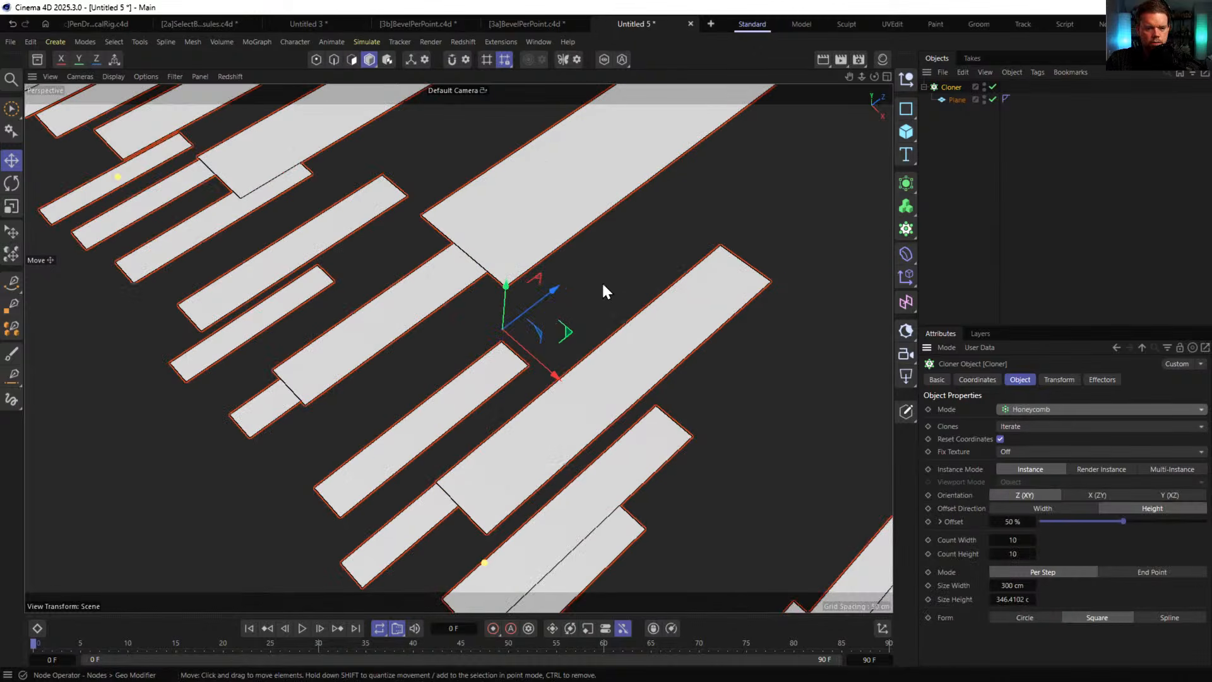
pyautogui.scroll(-5, 579, 274)
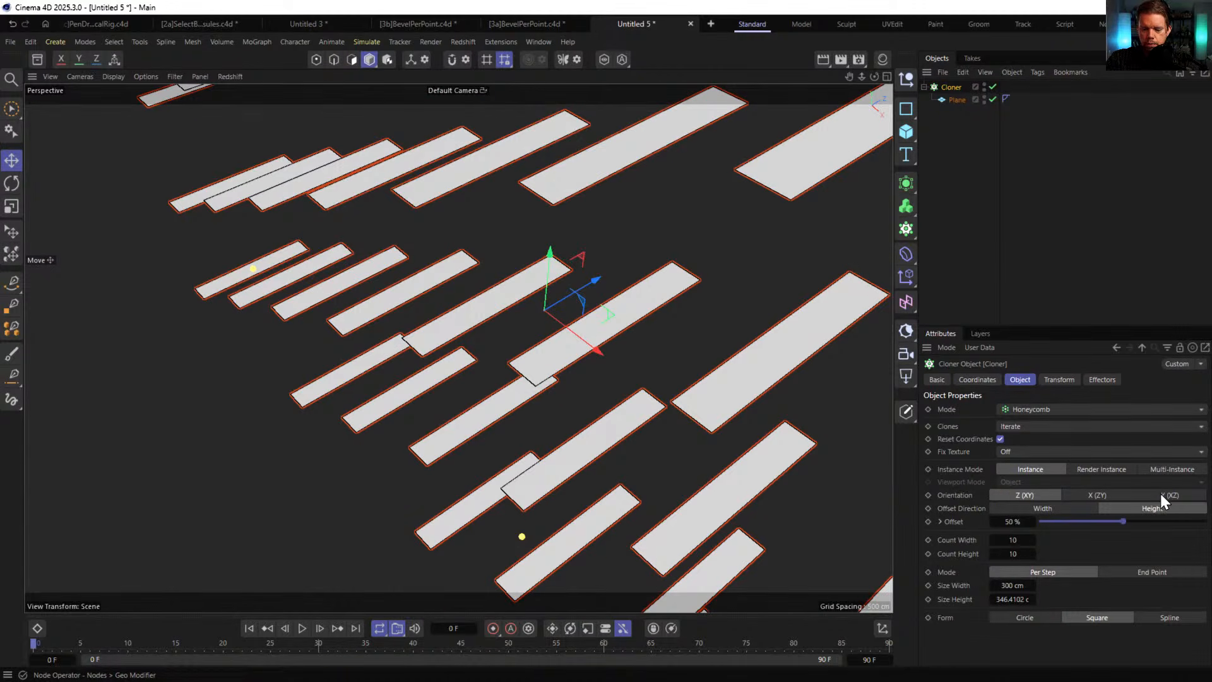
pyautogui.click(1169, 495)
pyautogui.scroll(-3, 641, 369)
pyautogui.scroll(3, 569, 401)
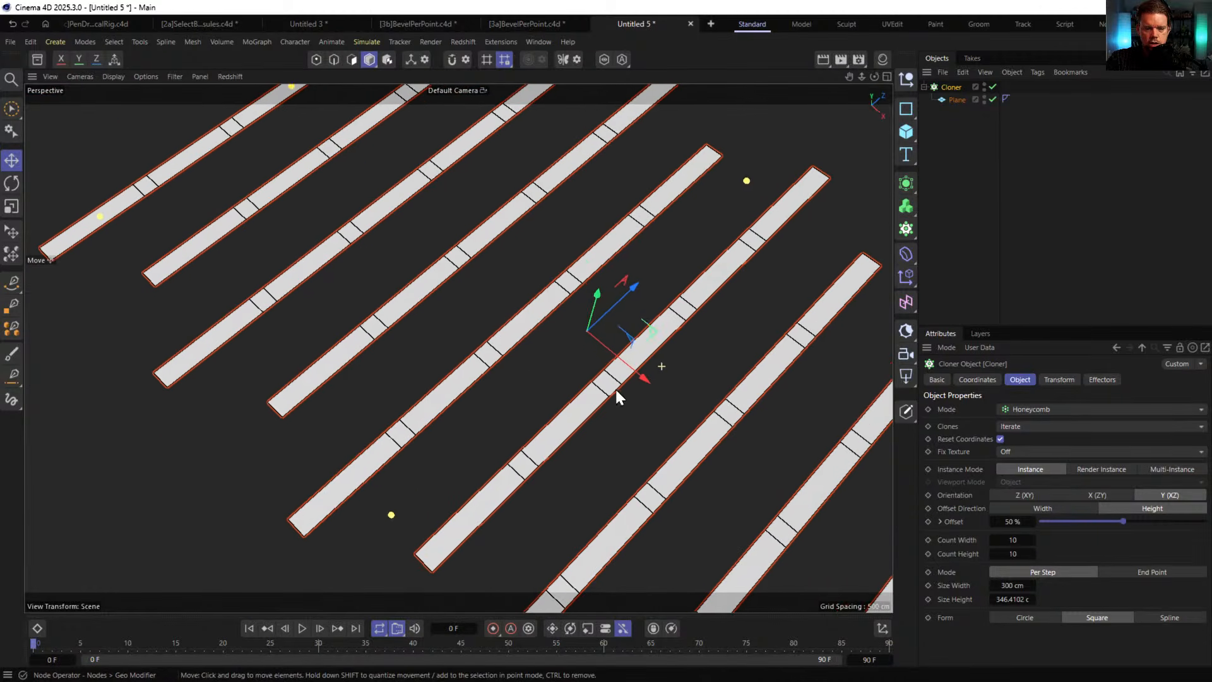
# - Scale the cloned plane down slightly so gaps separate the planks end to end
pyautogui.click(955, 100)
pyautogui.press('t')
pyautogui.moveTo(784, 198); pyautogui.dragTo(726, 243)
pyautogui.click(958, 101)
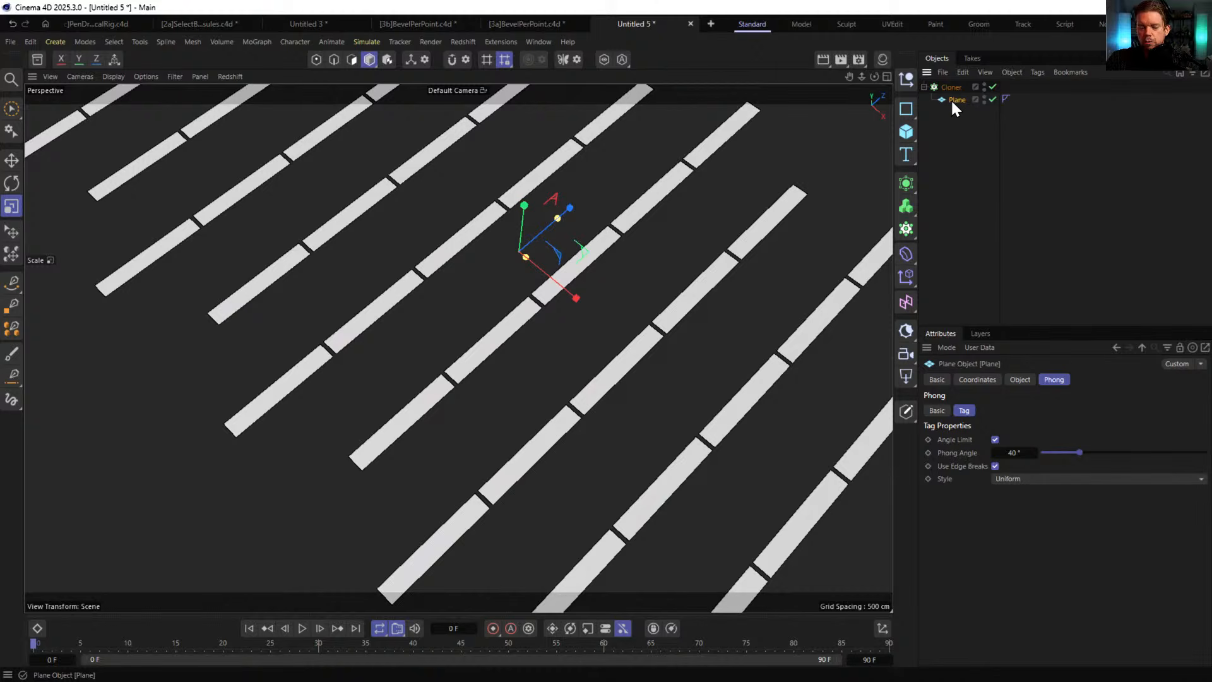
# - Reduce the Cloner's Size Width to 65 cm so the plank rows sit close together
pyautogui.click(948, 87)
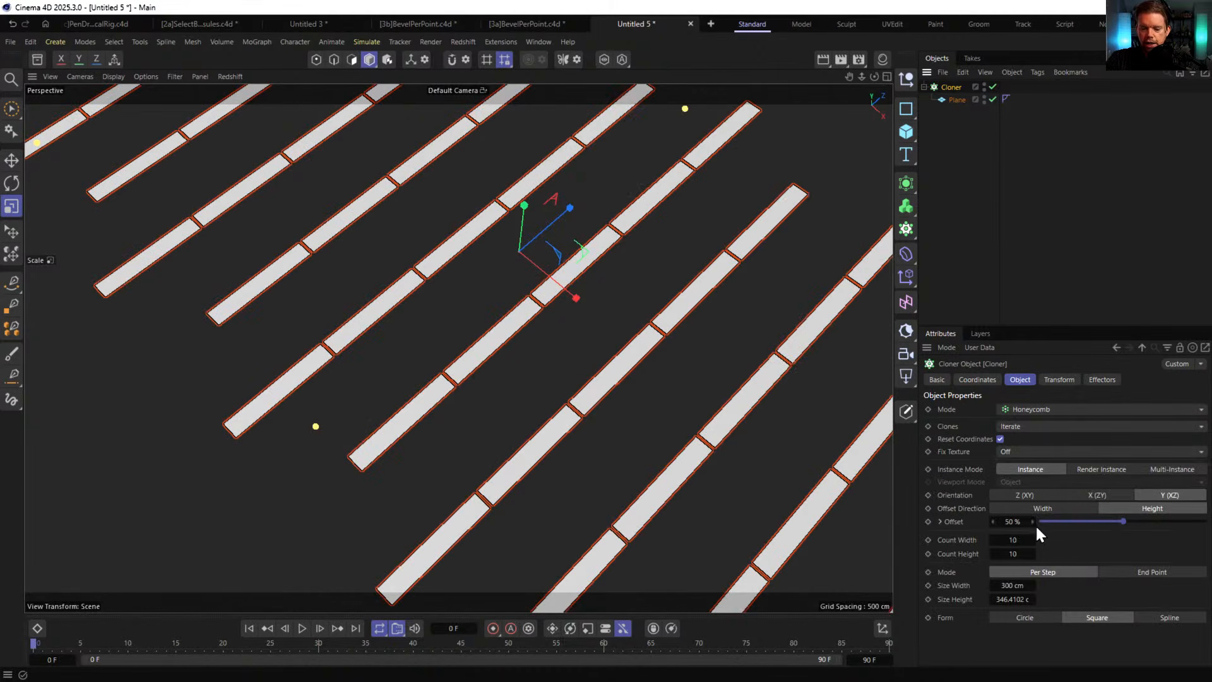
pyautogui.moveTo(1013, 543); pyautogui.dragTo(995, 543)
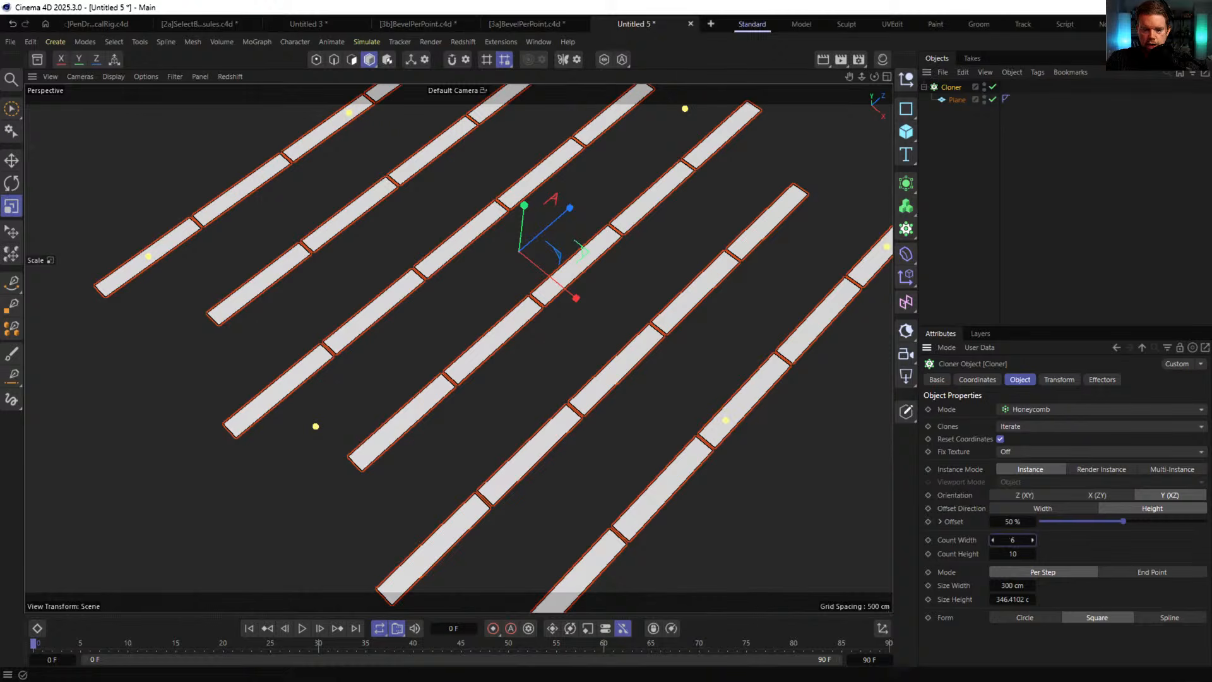
pyautogui.hotkey('ctrl', 'z')
pyautogui.moveTo(1011, 588); pyautogui.dragTo(874, 588)
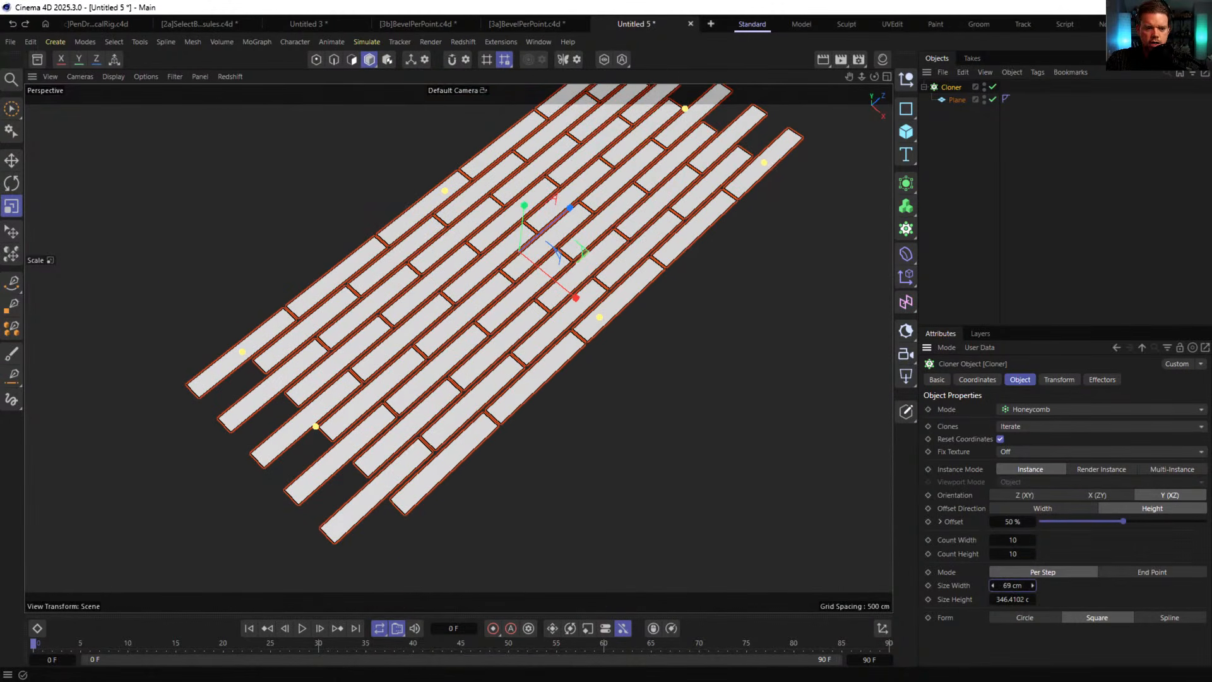
pyautogui.scroll(5, 737, 270)
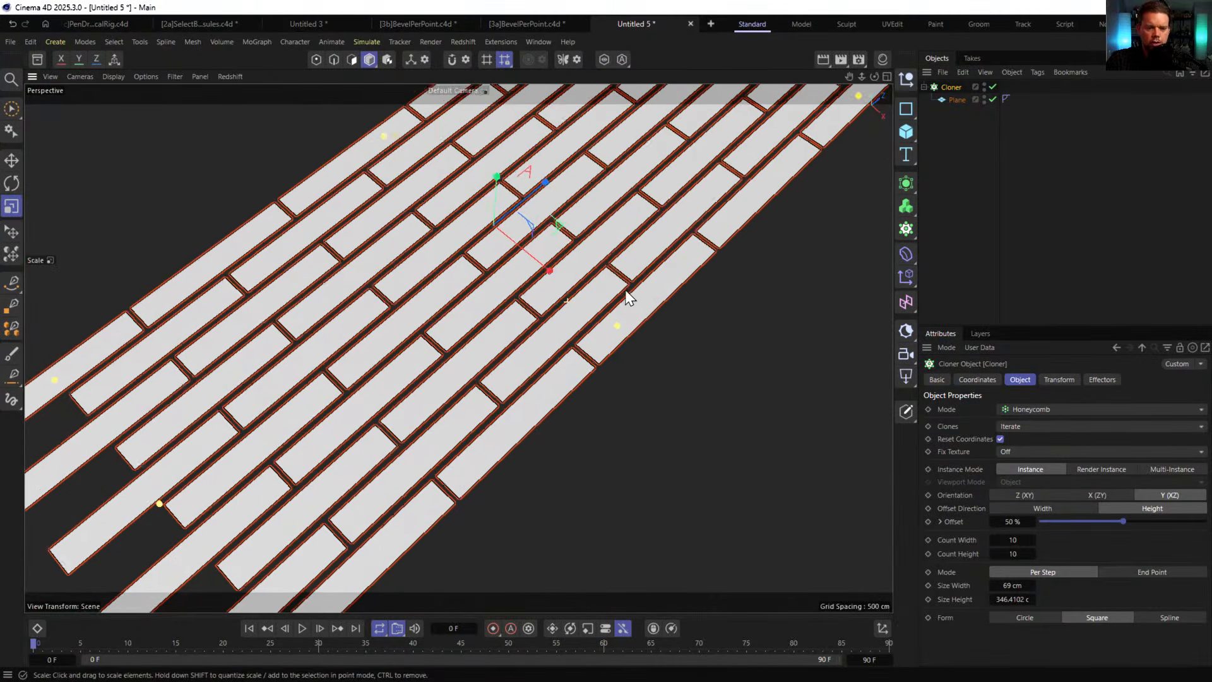
pyautogui.scroll(-1, 628, 297)
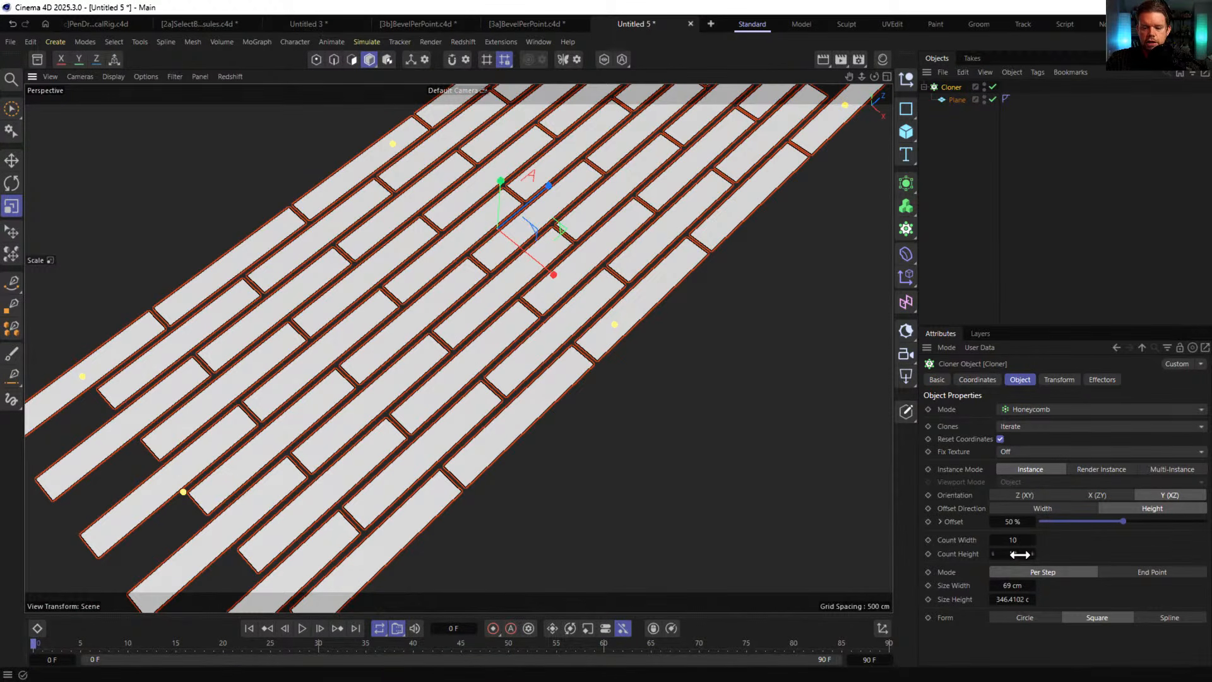
pyautogui.moveTo(1012, 587); pyautogui.dragTo(1008, 587)
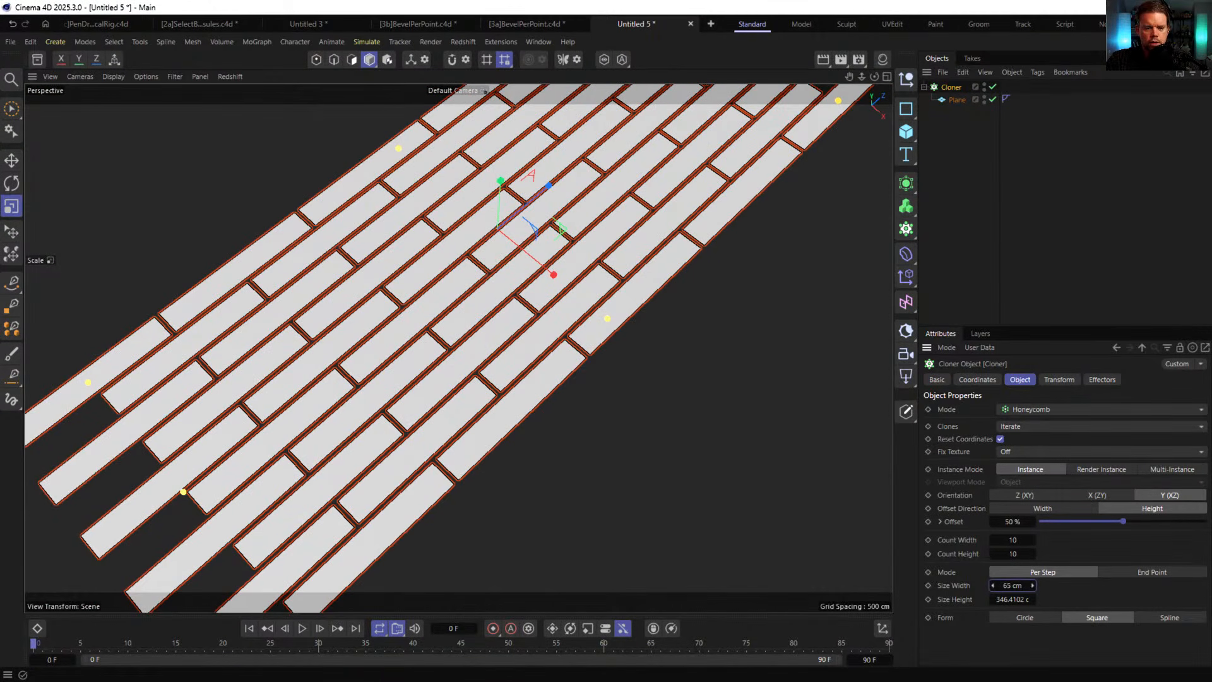
# - Set the Cloner's Count Width to 40 and Count Height to 22
pyautogui.moveTo(1018, 542); pyautogui.dragTo(1029, 556)
pyautogui.scroll(-10, 628, 425)
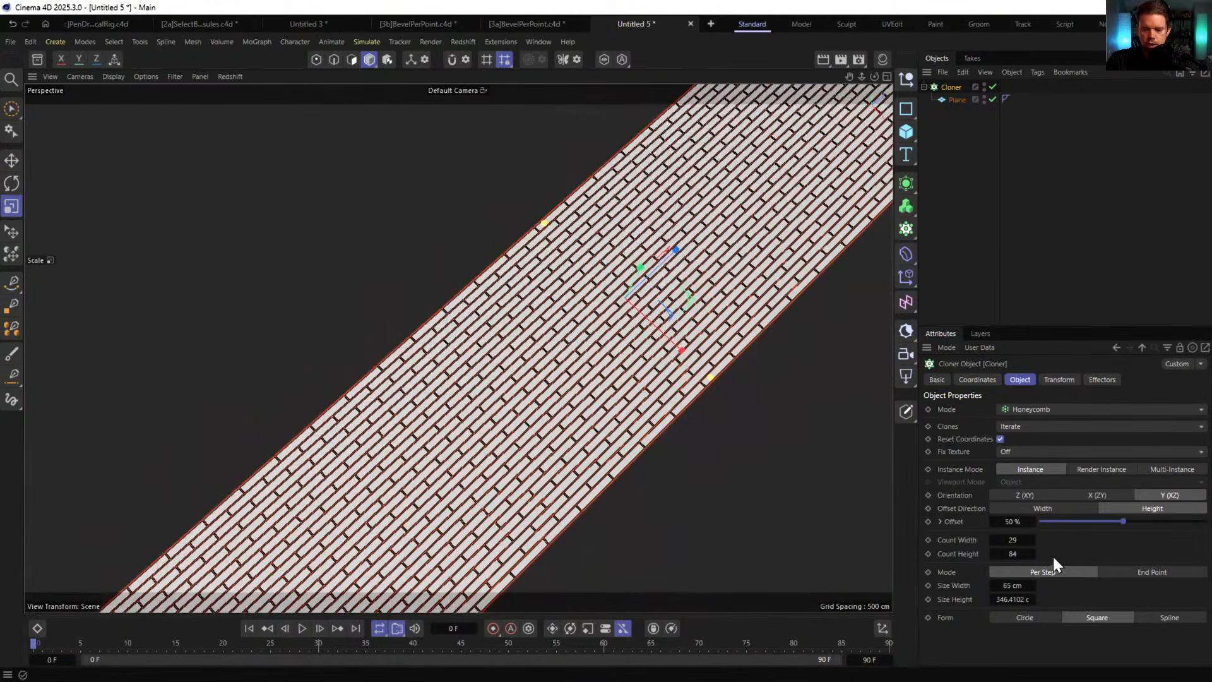
pyautogui.moveTo(1023, 555)
pyautogui.mouseDown()
pyautogui.moveTo(983, 555)
pyautogui.moveTo(1027, 541)
pyautogui.mouseUp()
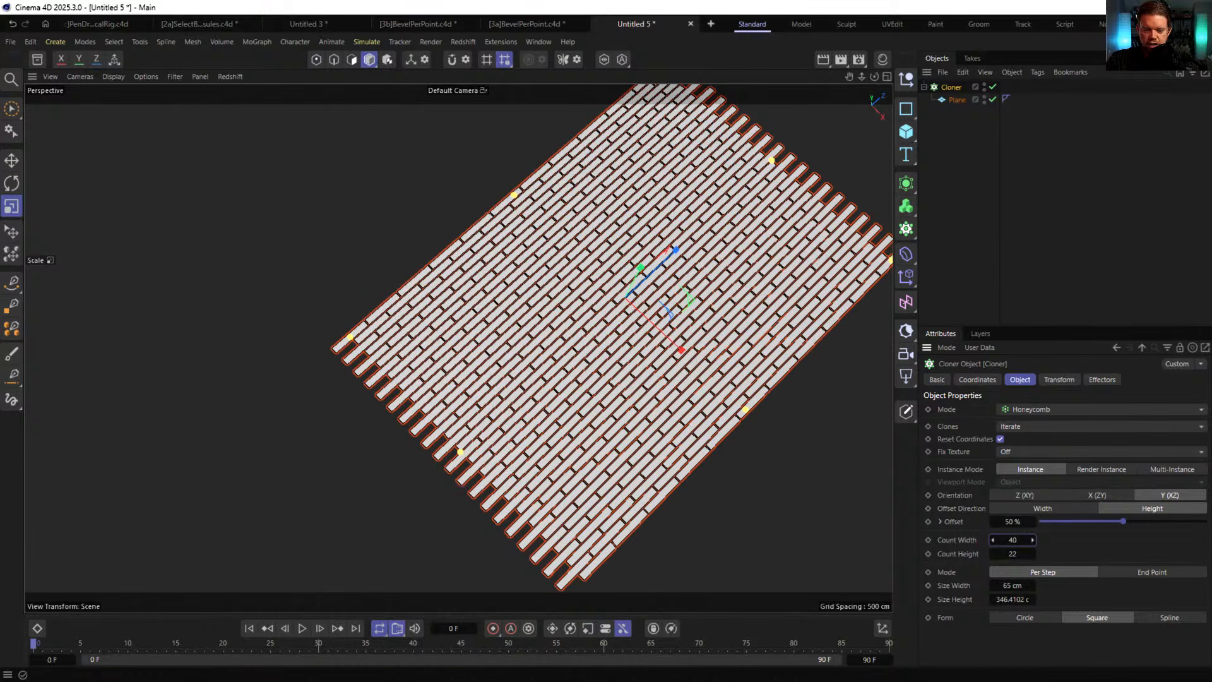
# - Add a cube at the centre of the cloned planks and enlarge it to enclose most of the layout
pyautogui.click(906, 131)
pyautogui.keyDown('alt'); pyautogui.moveTo(698, 262); pyautogui.dragTo(840, 284); pyautogui.keyUp('alt')
pyautogui.moveTo(918, 316); pyautogui.dragTo(1055, 311)
pyautogui.hotkey('ctrl', 'z')
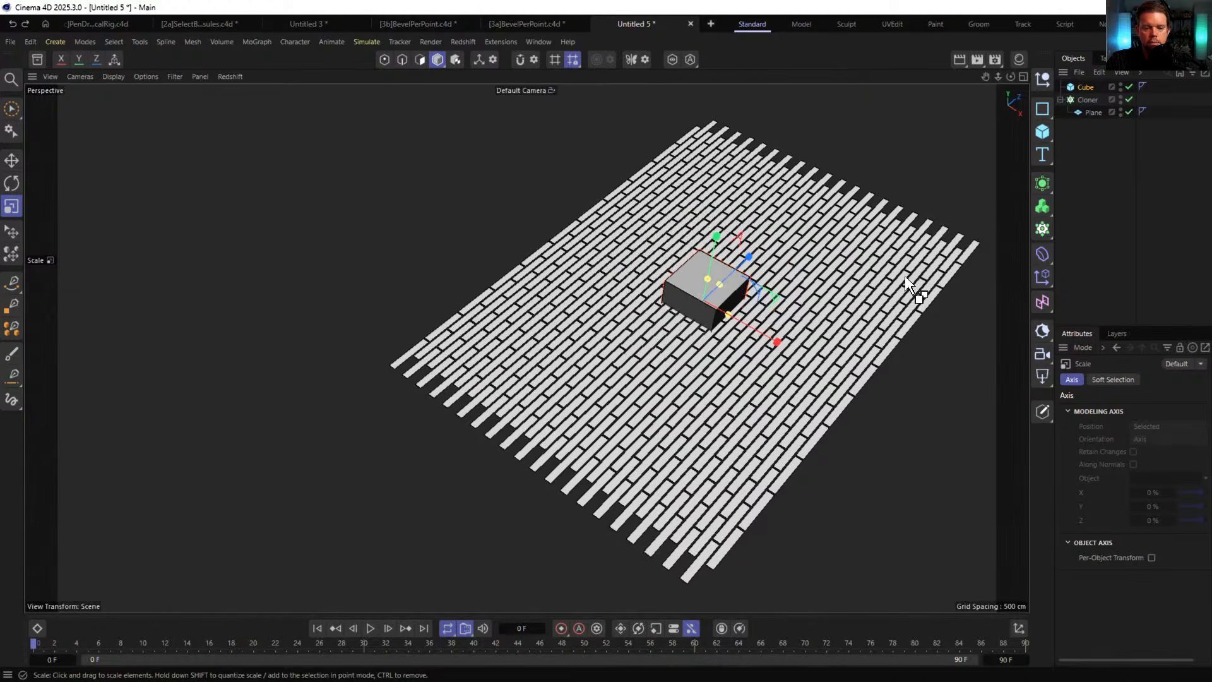
pyautogui.click(751, 21)
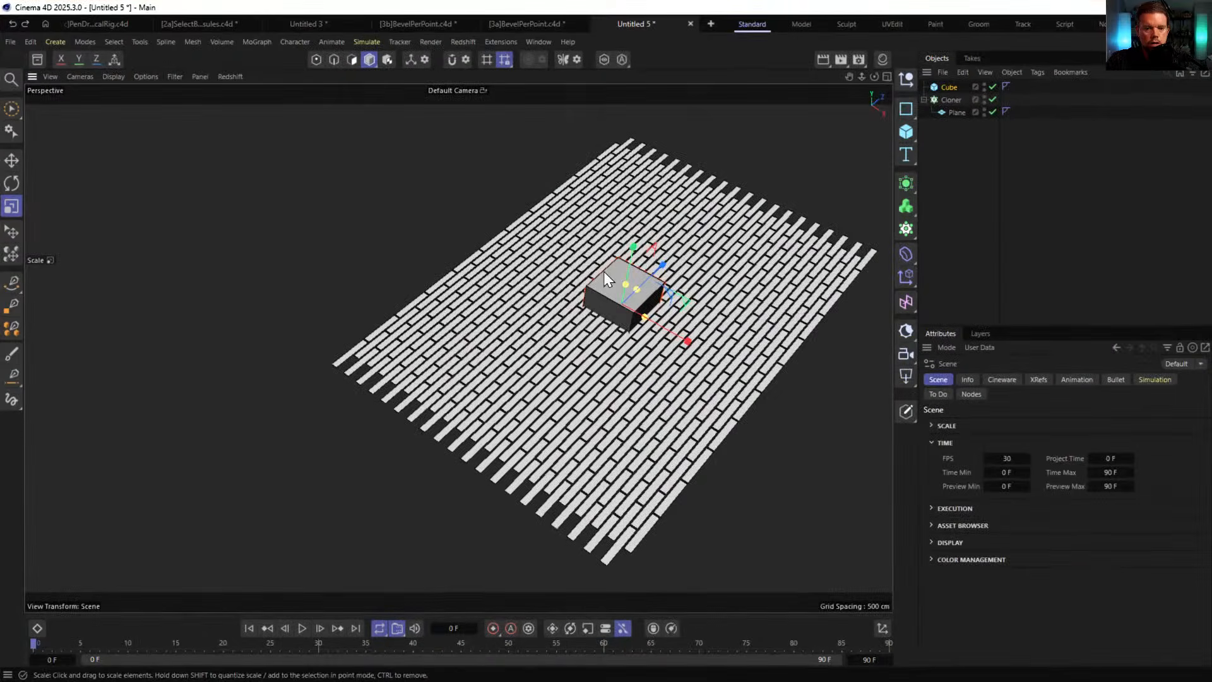
pyautogui.keyDown('alt'); pyautogui.moveTo(516, 351); pyautogui.dragTo(411, 391, button='middle'); pyautogui.keyUp('alt')
pyautogui.moveTo(412, 391); pyautogui.dragTo(604, 361)
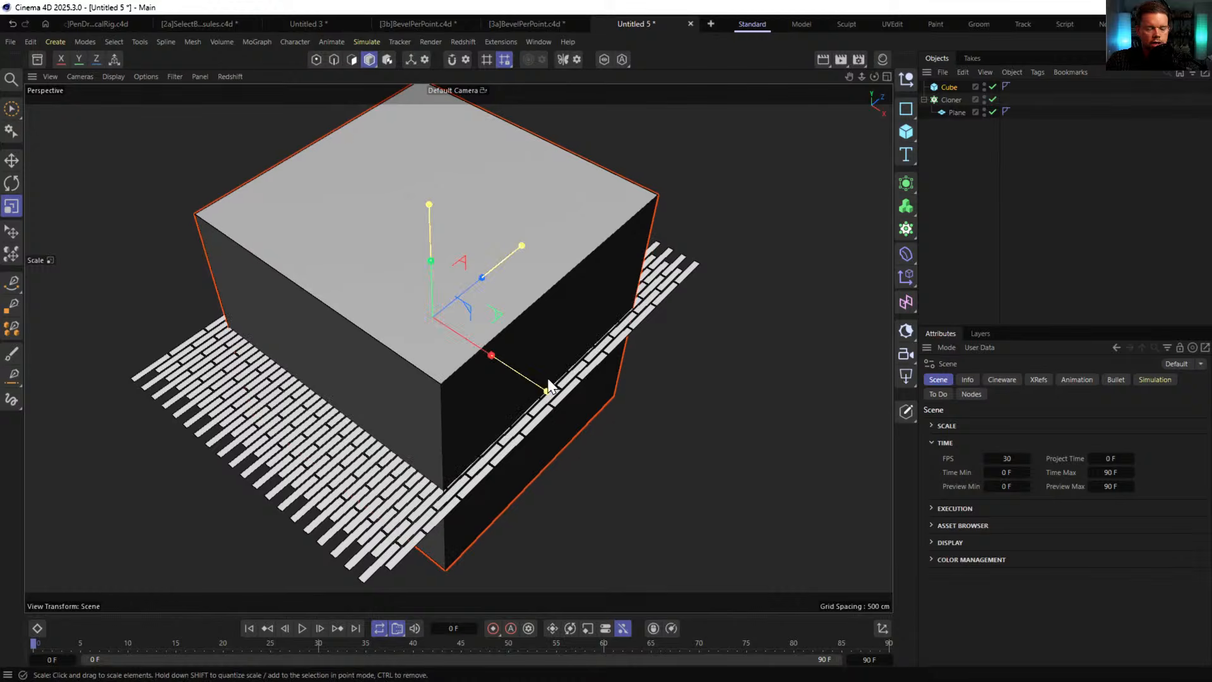
pyautogui.scroll(3, 587, 371)
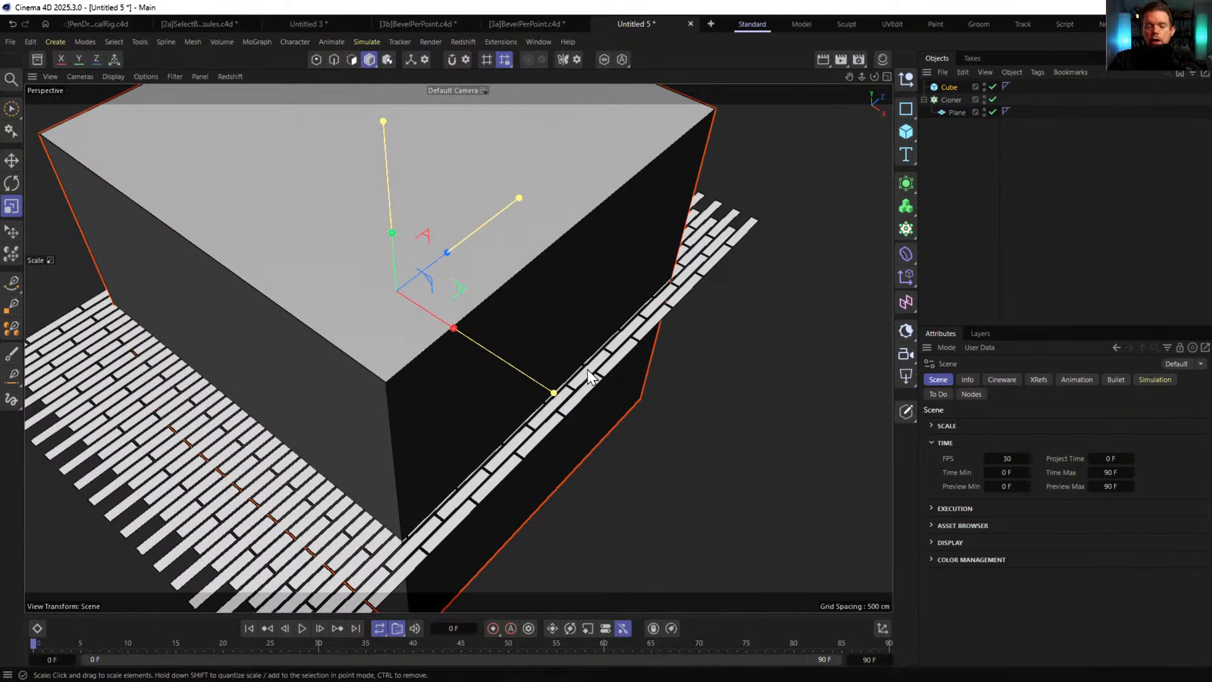
# - Add a Boolean generator, nest the Cloner above the Cube inside it, and set its Operation to Intersect
pyautogui.click(924, 100)
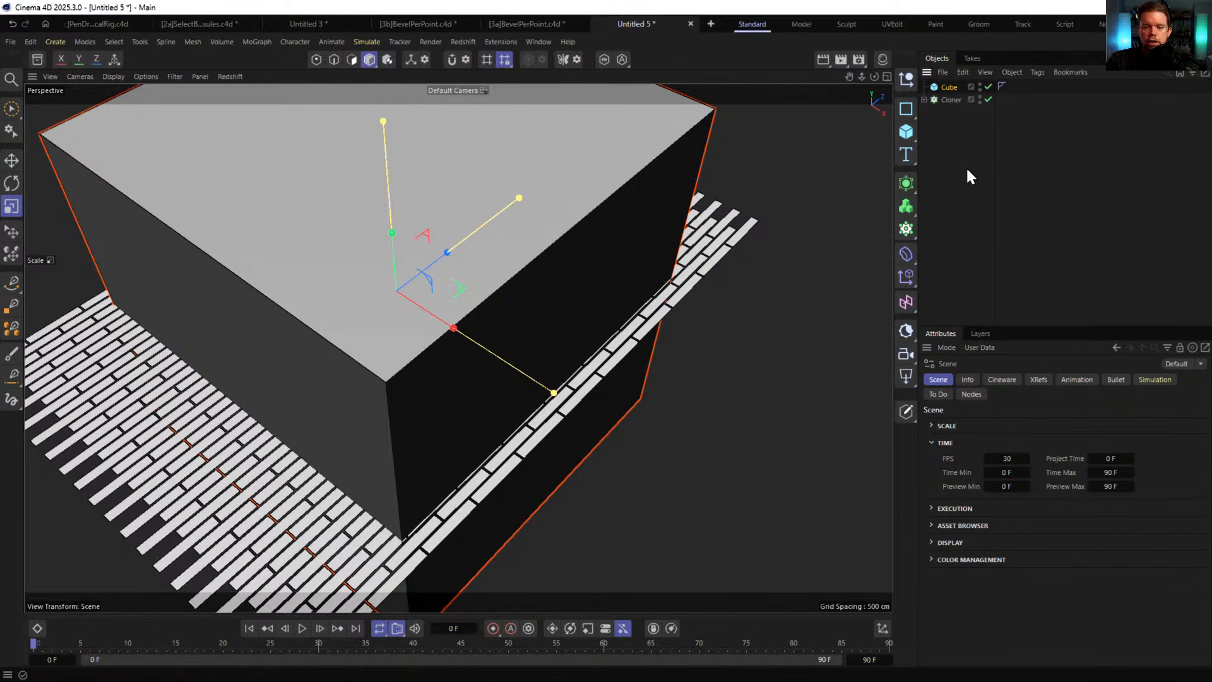
pyautogui.click(914, 187)
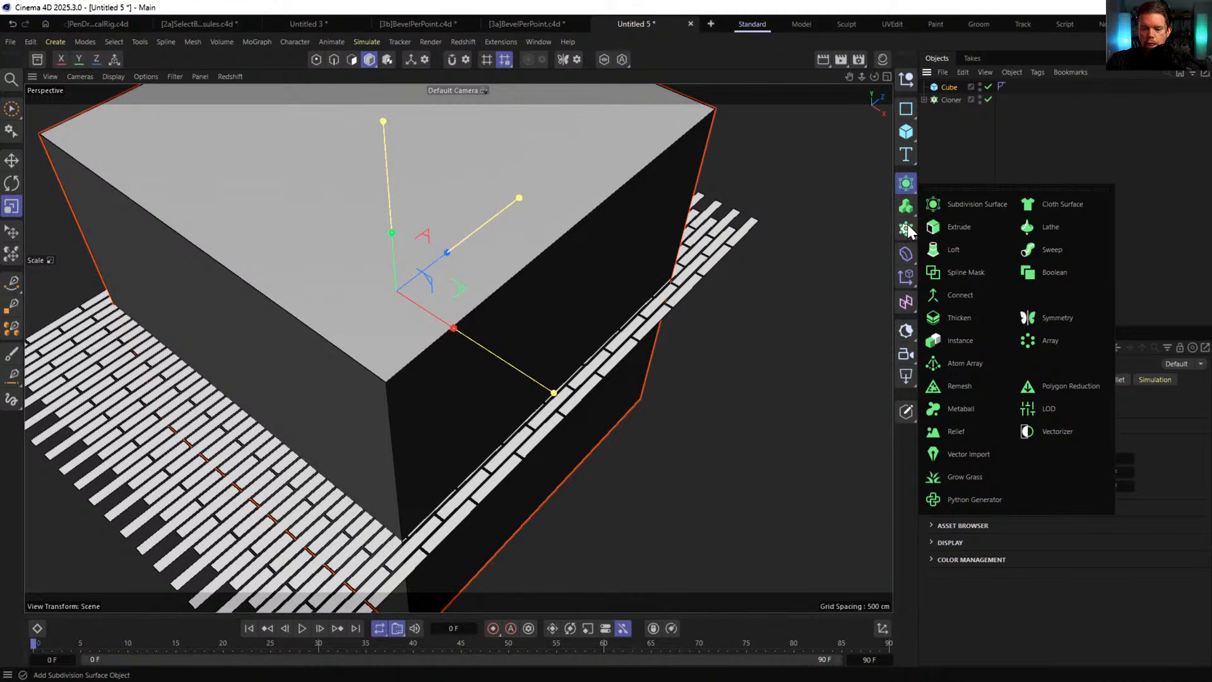
pyautogui.click(1067, 275)
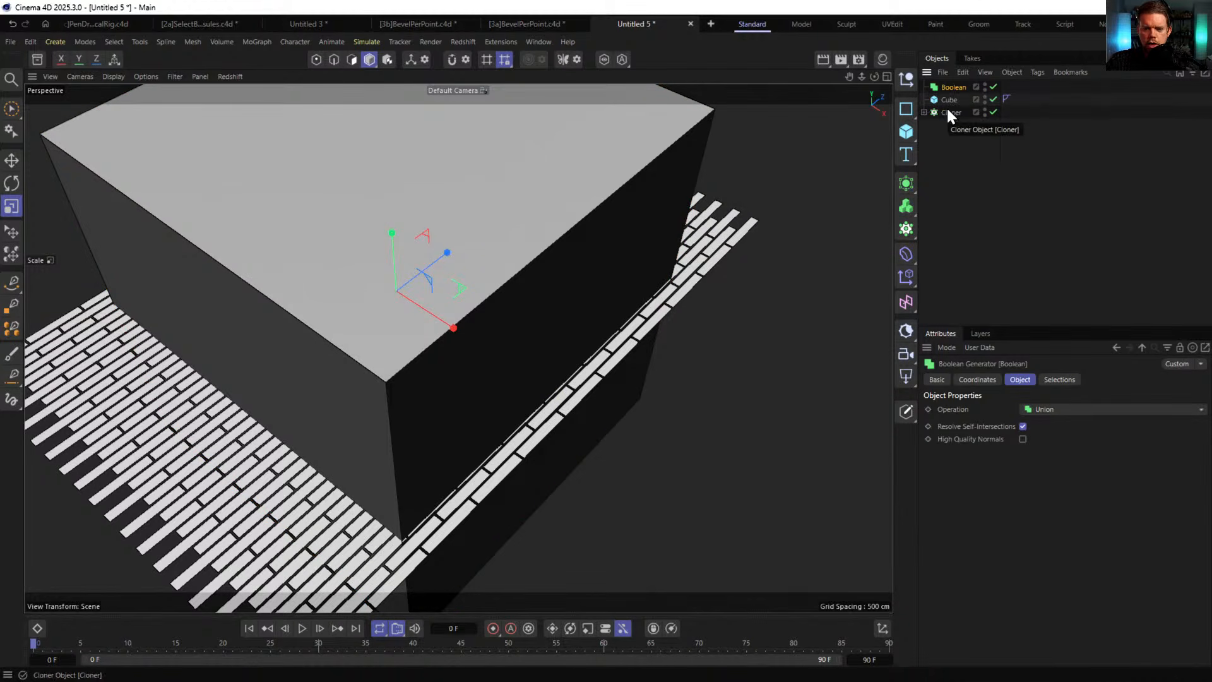
pyautogui.moveTo(946, 109)
pyautogui.mouseDown()
pyautogui.moveTo(951, 86)
pyautogui.moveTo(957, 97)
pyautogui.mouseUp()
pyautogui.click(952, 87)
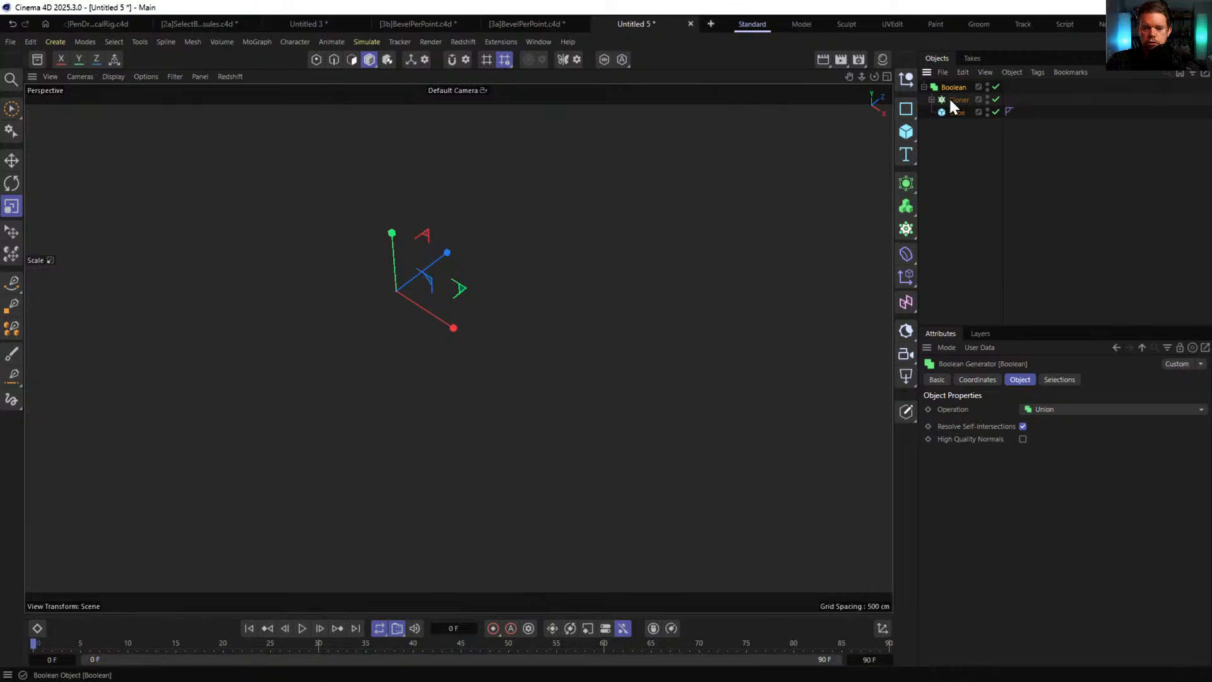
pyautogui.click(1055, 410)
pyautogui.click(1058, 453)
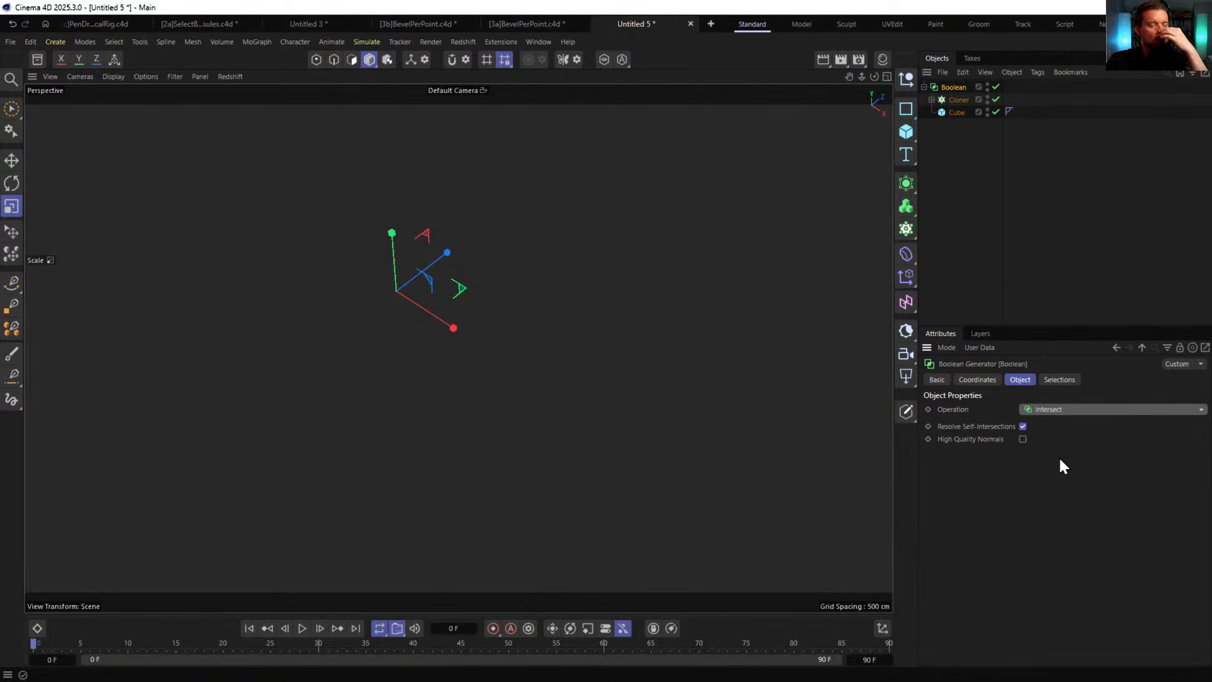
# - Wrap the Cloner in a Connect object inside the Boolean and turn off Weld
pyautogui.click(960, 101)
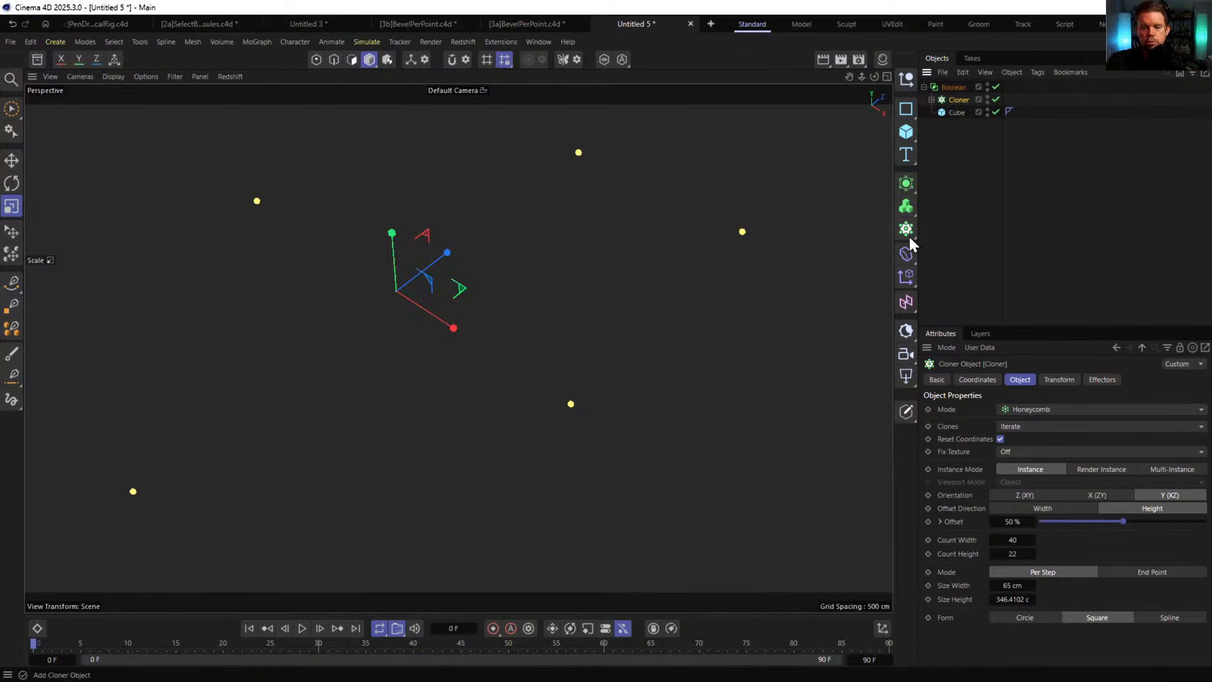
pyautogui.click(910, 214)
pyautogui.keyDown('alt'); pyautogui.click(972, 296); pyautogui.keyUp('alt')
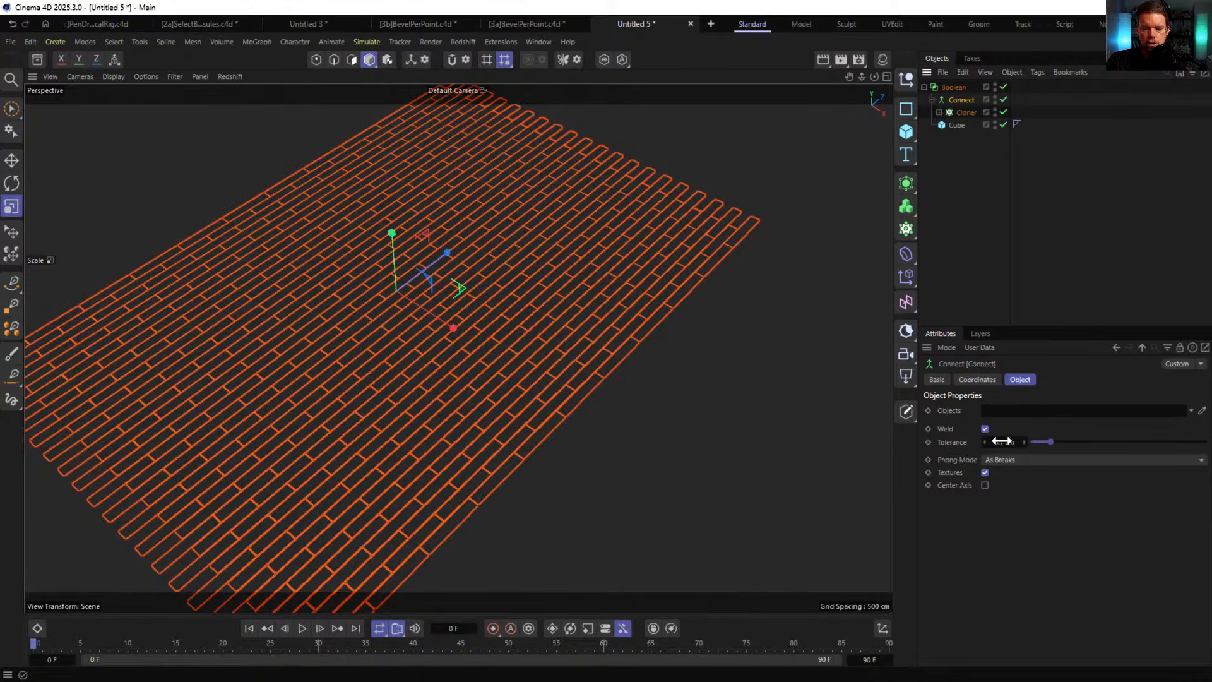
pyautogui.click(952, 224)
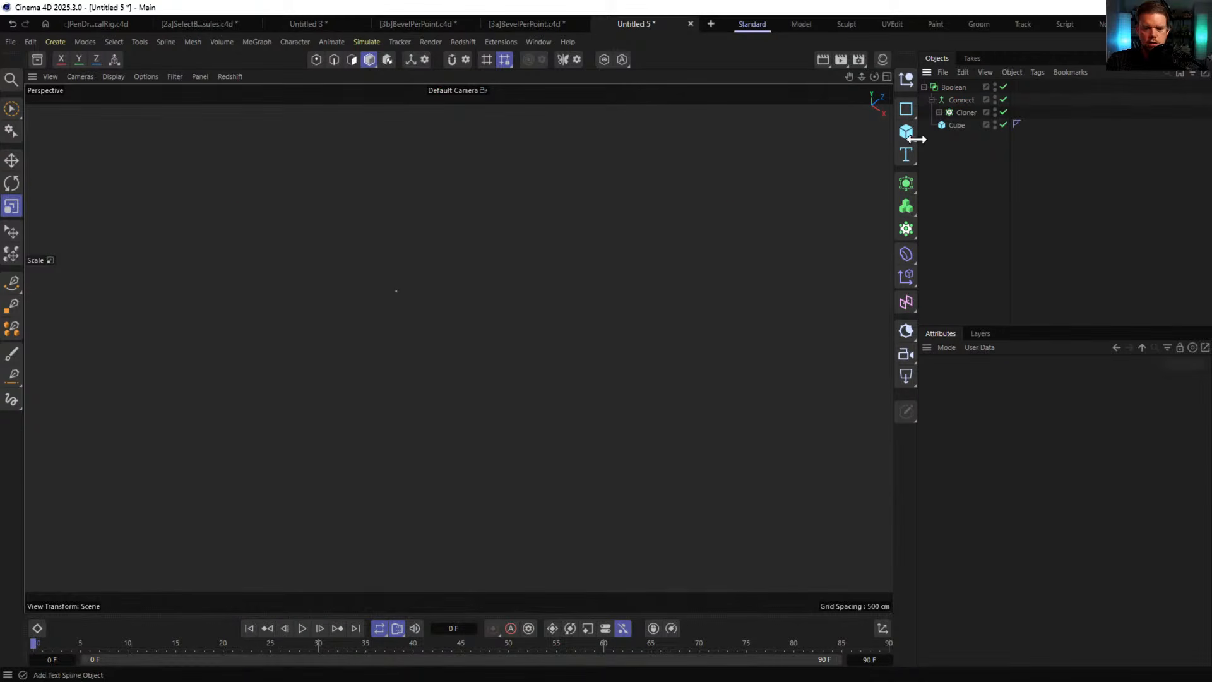
# - Turn off the Boolean's Resolve Self-Intersections and try the Without, Union and Subtract operations
pyautogui.click(954, 87)
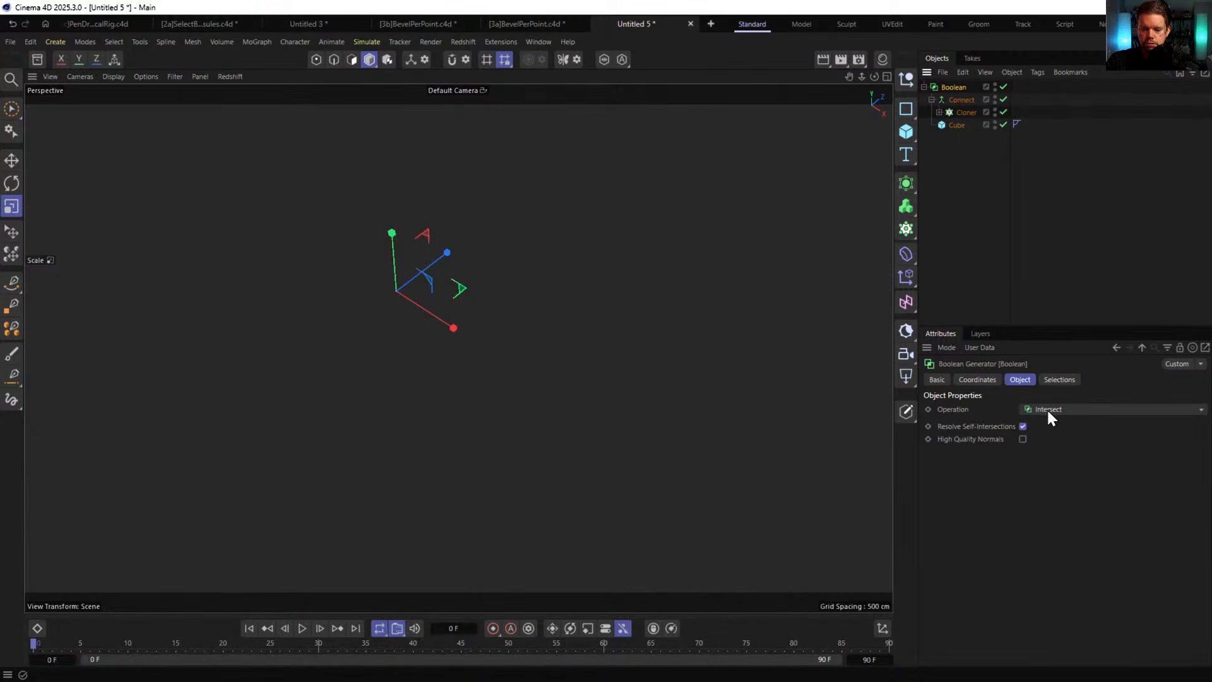
pyautogui.click(1022, 426)
pyautogui.click(1022, 439)
pyautogui.click(1023, 427)
pyautogui.click(1036, 409)
pyautogui.click(1062, 464)
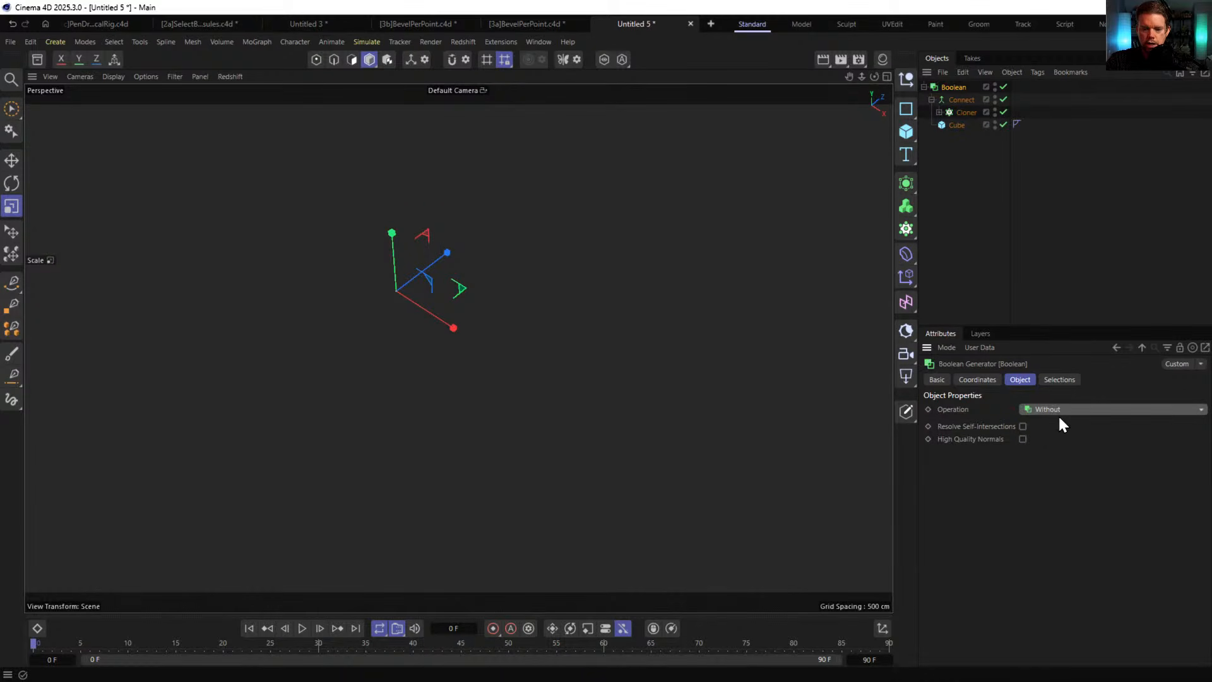
pyautogui.click(1058, 414)
pyautogui.click(1048, 426)
pyautogui.click(1056, 412)
pyautogui.click(1058, 441)
# - Move the Cube above the Connect object in the Boolean and try the Union, Intersect and Without operations
pyautogui.click(963, 189)
pyautogui.moveTo(951, 123); pyautogui.dragTo(960, 89)
pyautogui.click(963, 86)
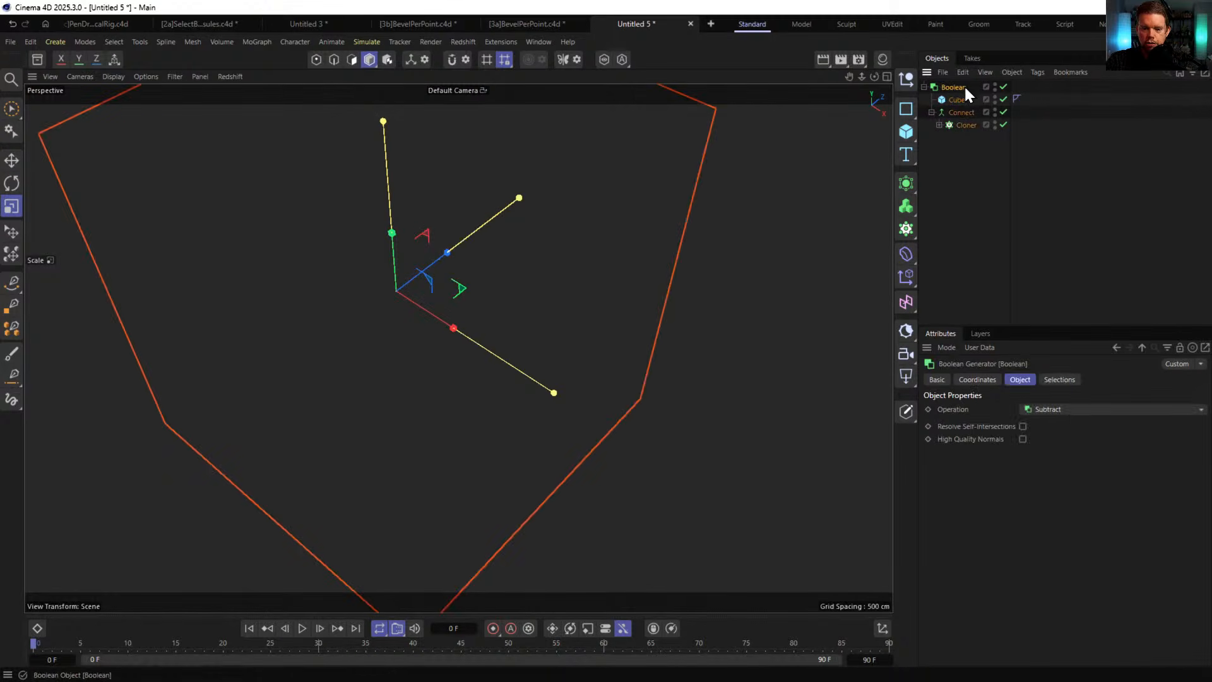
pyautogui.click(1065, 411)
pyautogui.click(1049, 411)
pyautogui.click(1050, 412)
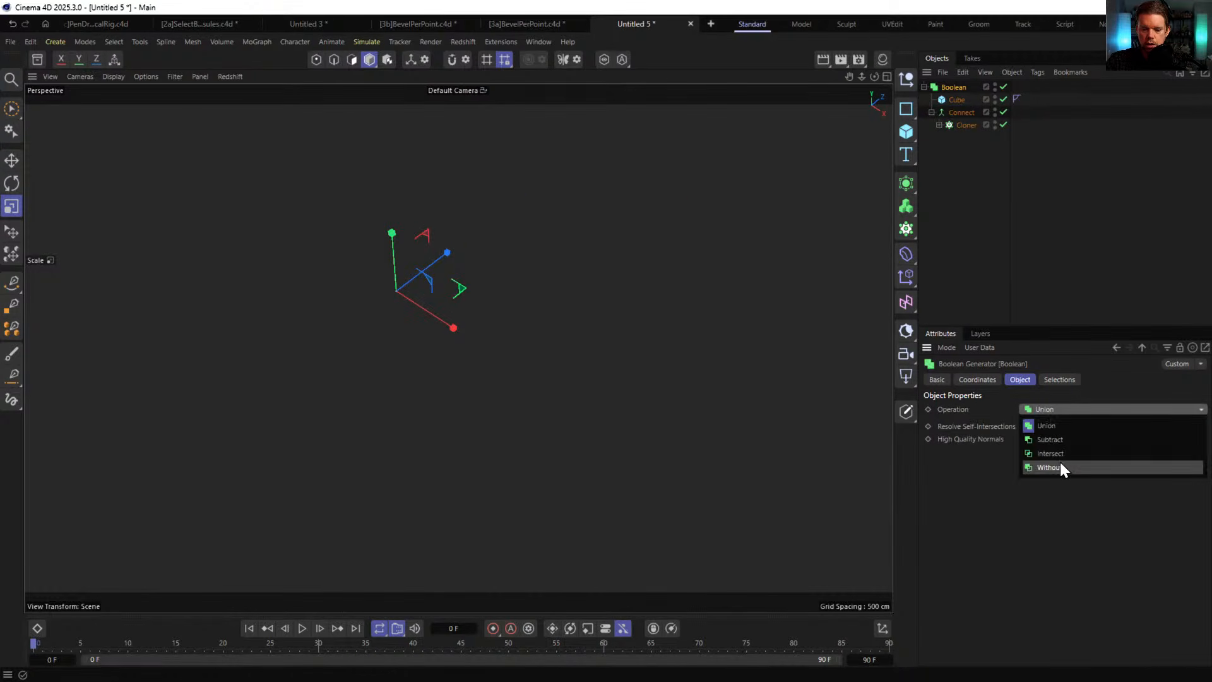
pyautogui.click(1059, 458)
pyautogui.click(1053, 411)
pyautogui.click(1050, 465)
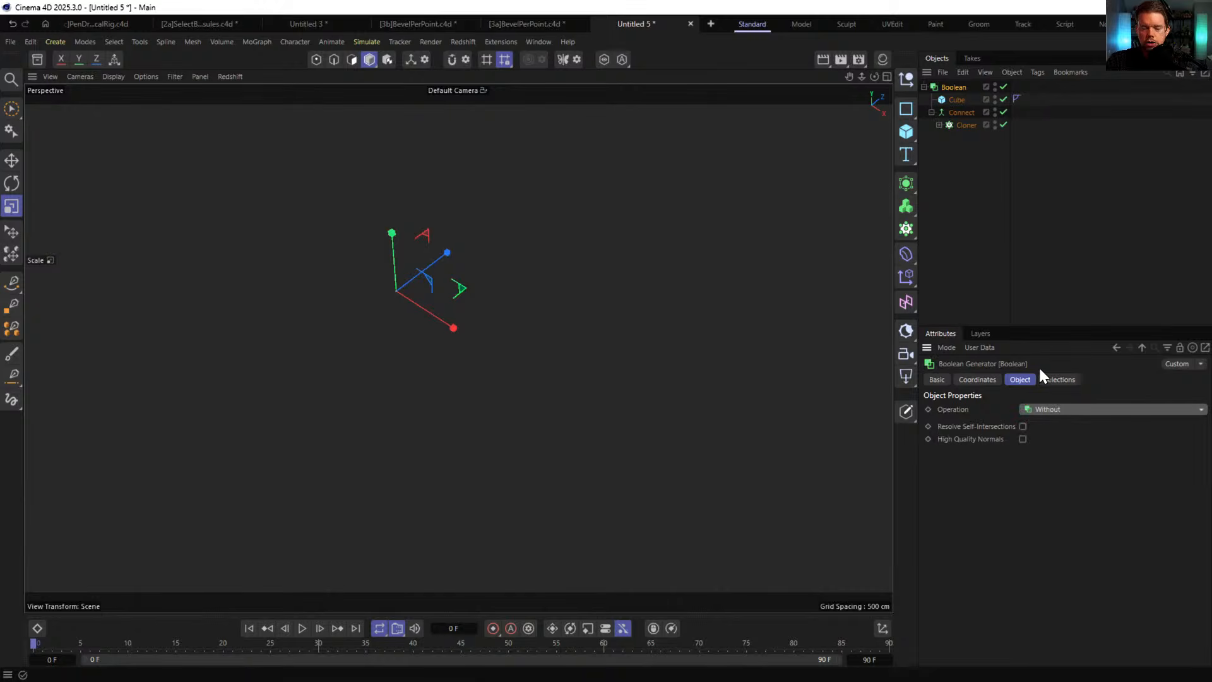
# - Inspect the Connect object, its Cloner and the Cube inside the Boolean
pyautogui.click(962, 112)
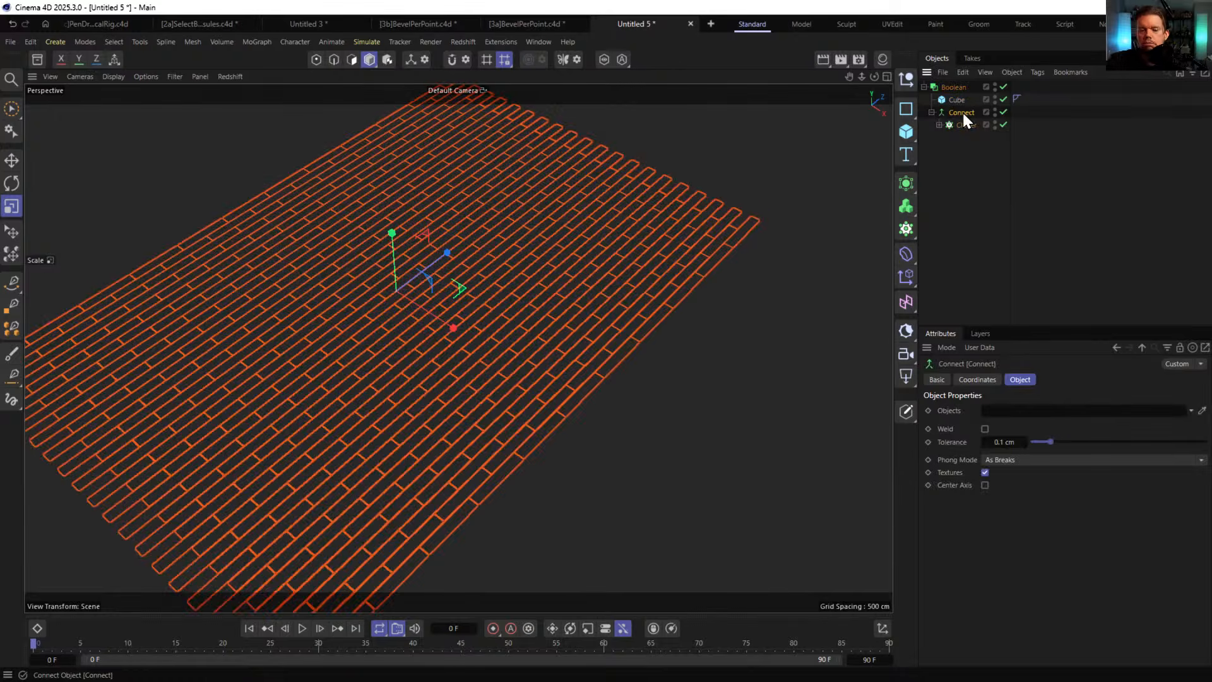
pyautogui.keyDown('alt'); pyautogui.moveTo(601, 252); pyautogui.dragTo(600, 278); pyautogui.keyUp('alt')
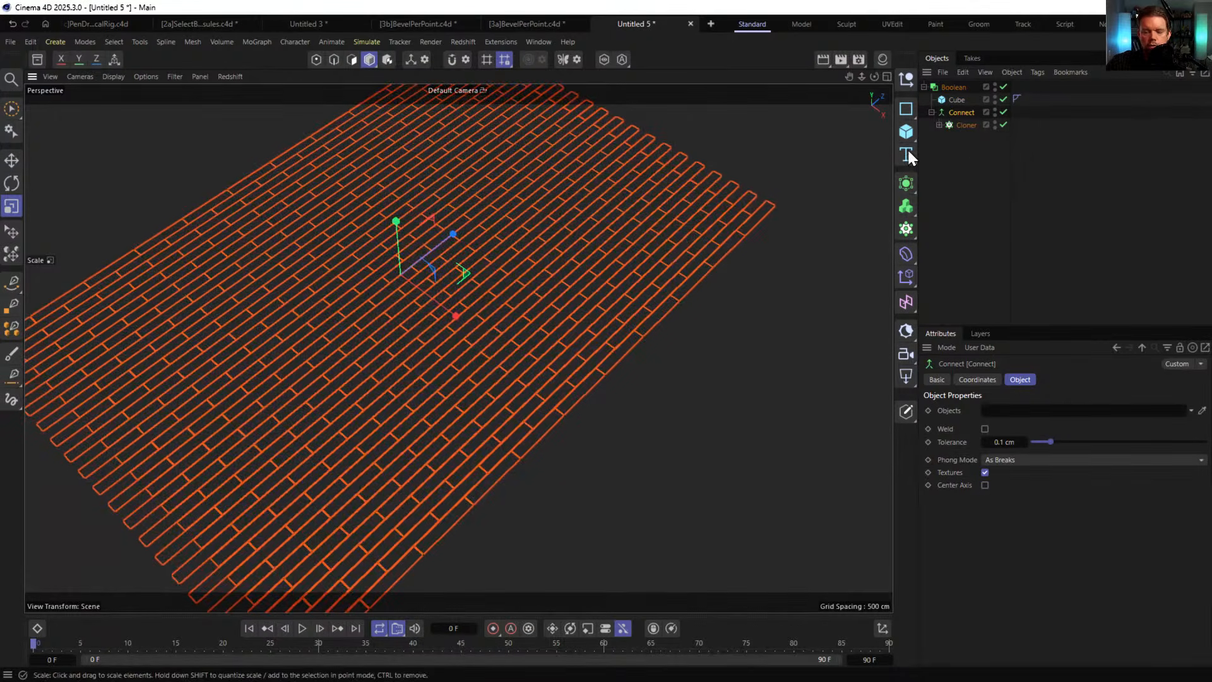
pyautogui.click(963, 124)
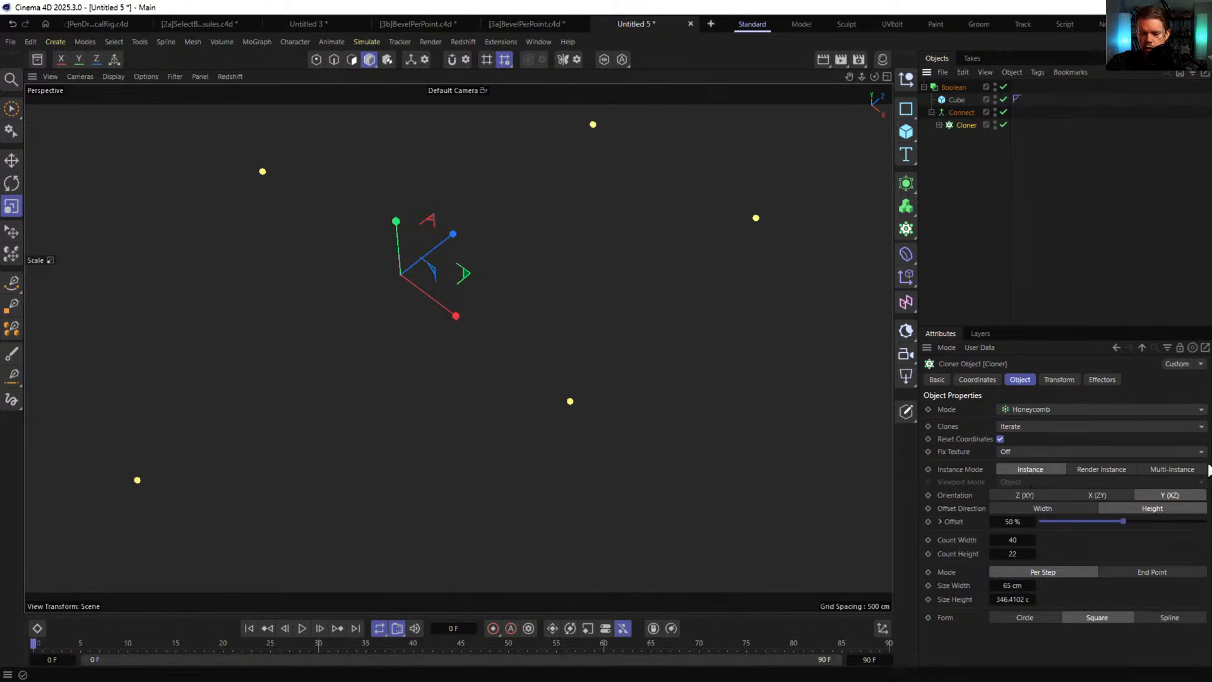
pyautogui.click(962, 112)
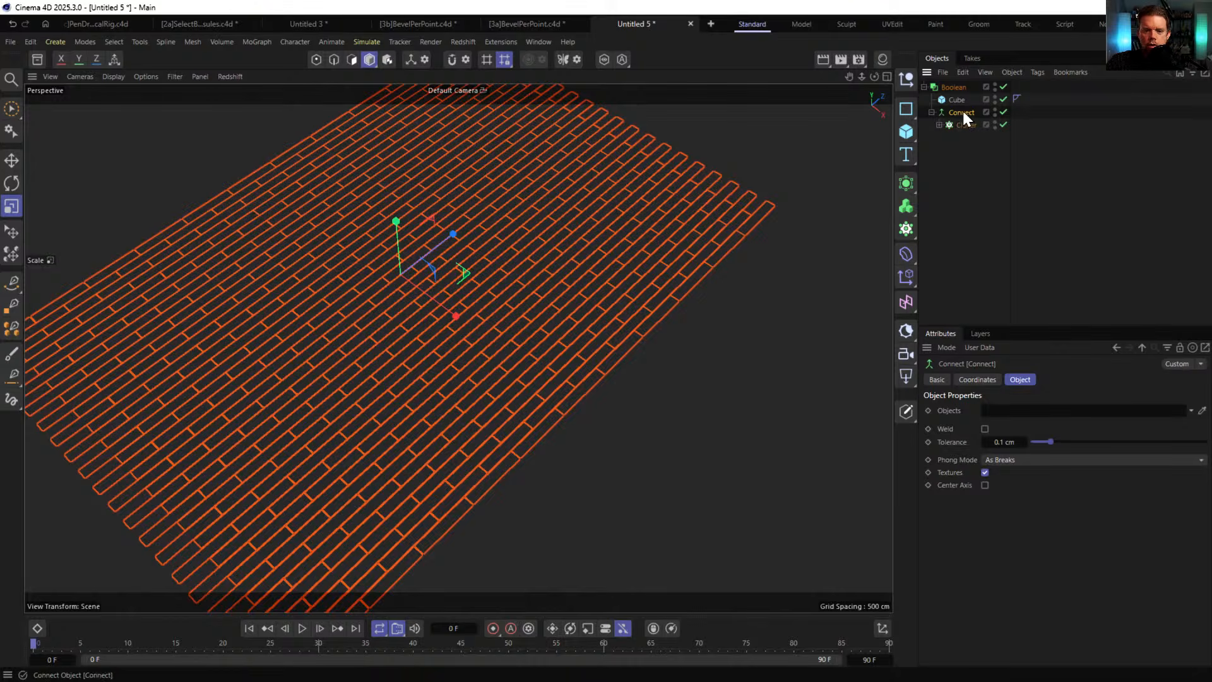
pyautogui.click(952, 99)
pyautogui.click(954, 113)
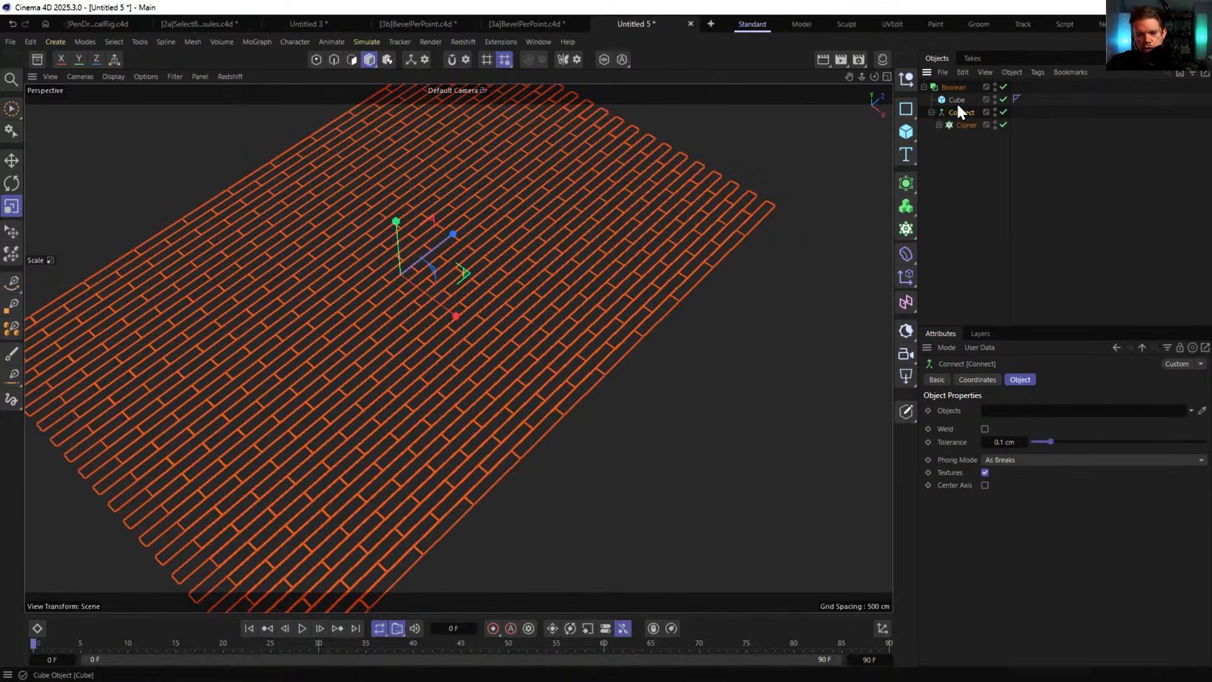
# - Re-enable the Boolean's Resolve Self-Intersections and cycle through the operations again, ending on Without
pyautogui.click(953, 86)
pyautogui.click(1059, 412)
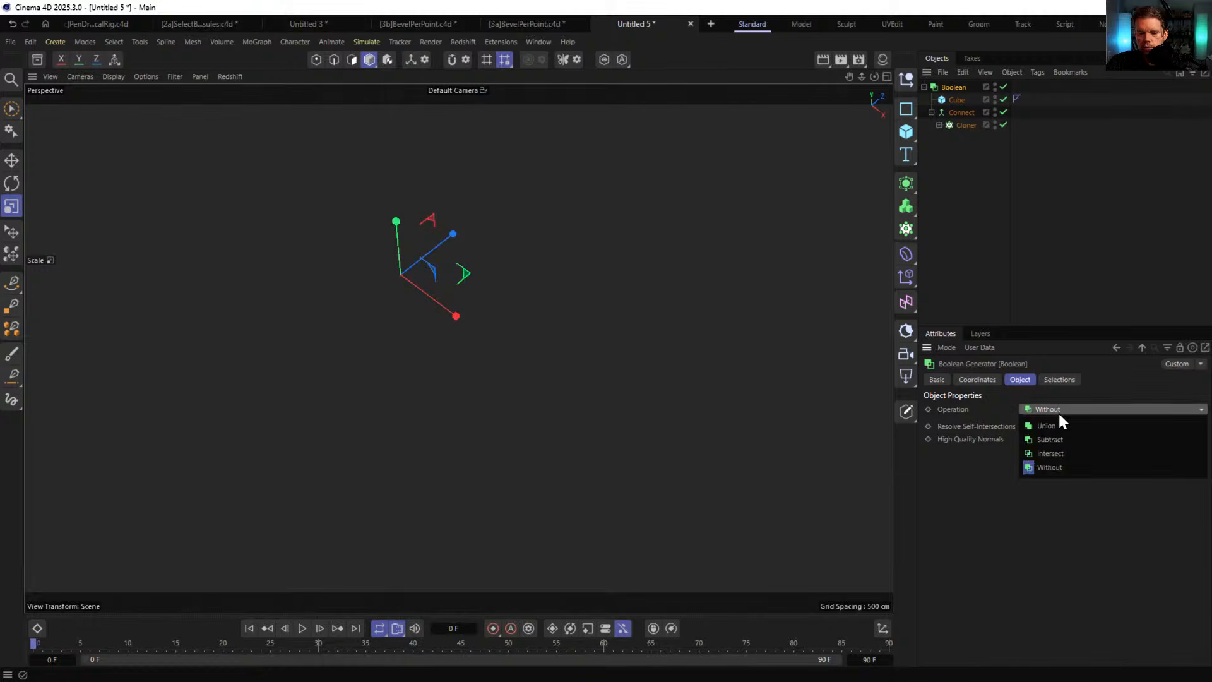
pyautogui.click(1008, 426)
pyautogui.click(1021, 427)
pyautogui.click(1042, 410)
pyautogui.click(1050, 440)
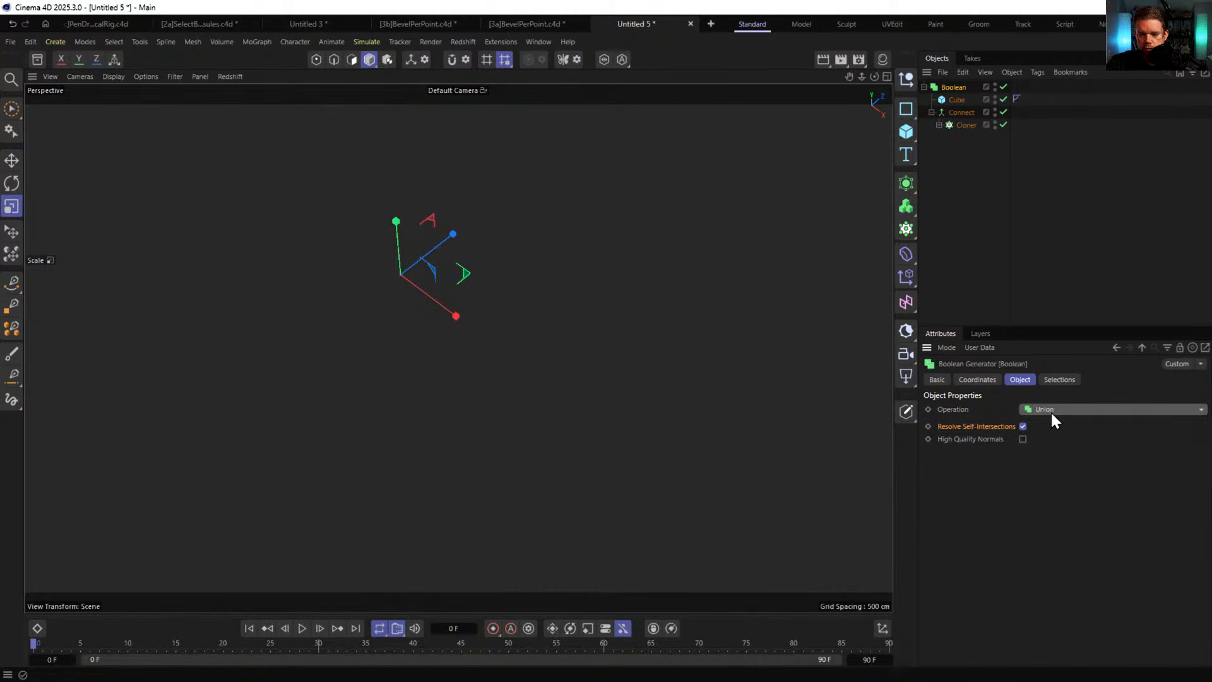
pyautogui.click(1051, 410)
pyautogui.click(1050, 453)
pyautogui.click(1048, 409)
pyautogui.click(1058, 467)
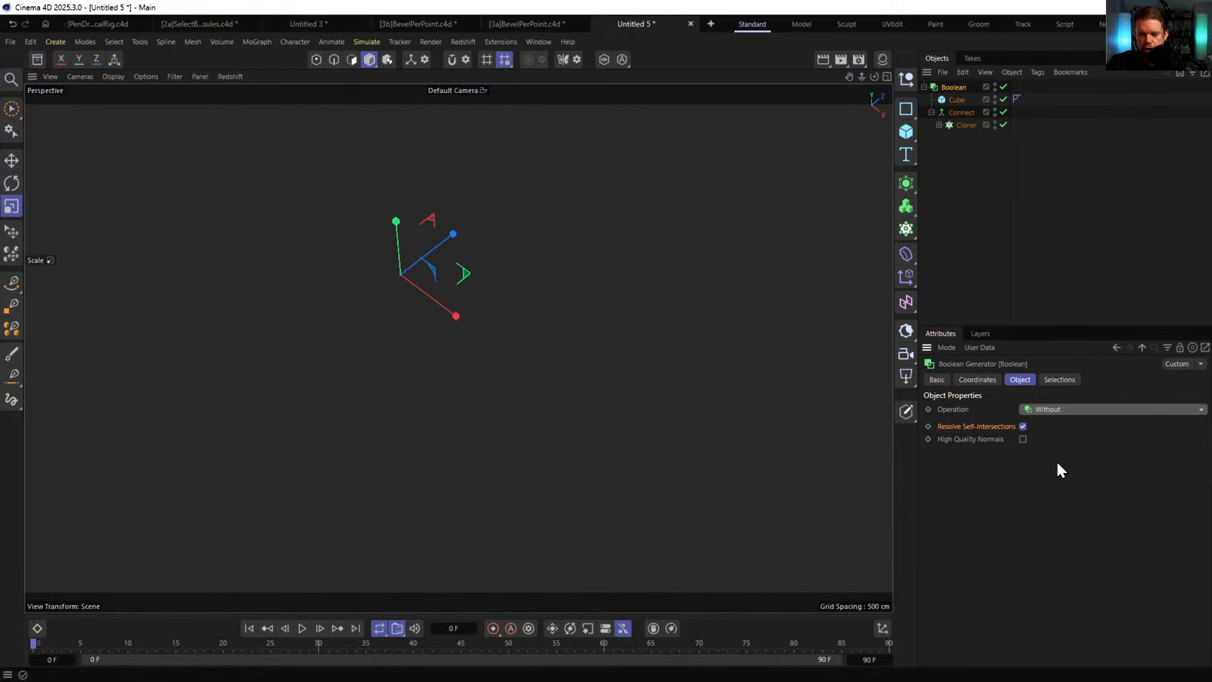
# - Take the Cube and the Connect object out of the Boolean to the top level of the hierarchy
pyautogui.click(952, 99)
pyautogui.moveTo(921, 193); pyautogui.dragTo(941, 166)
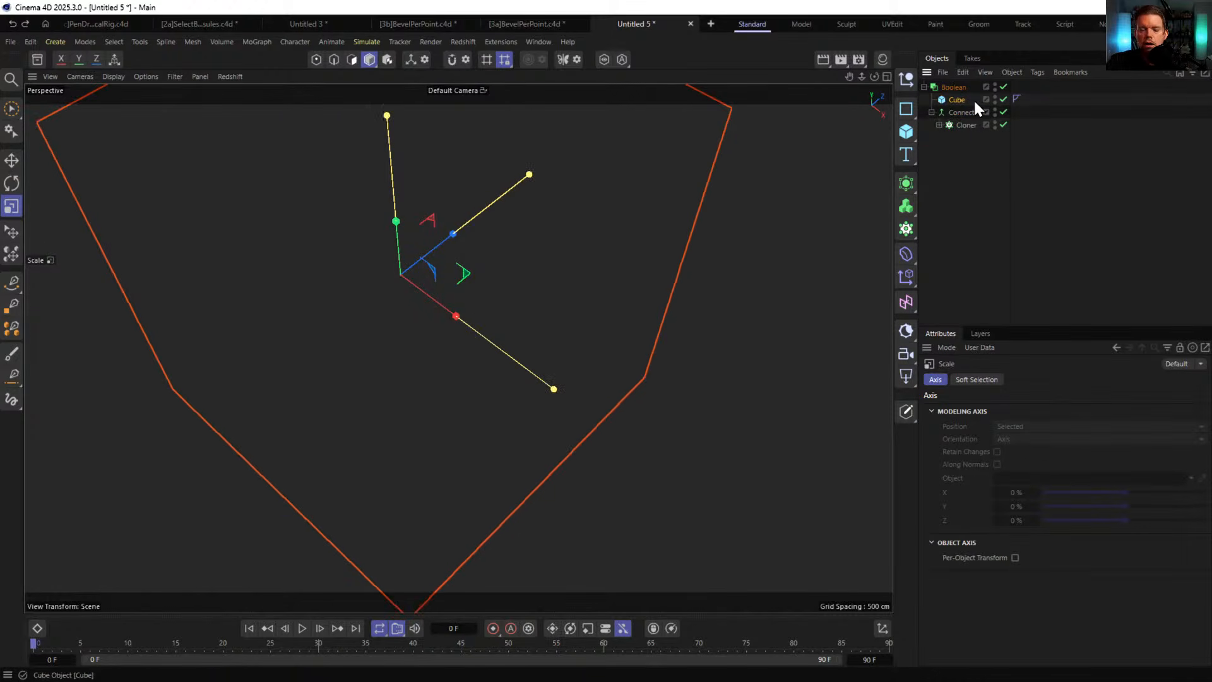
pyautogui.click(952, 101)
pyautogui.keyDown('shift'); pyautogui.click(957, 110); pyautogui.keyUp('shift')
pyautogui.moveTo(958, 109); pyautogui.dragTo(967, 208)
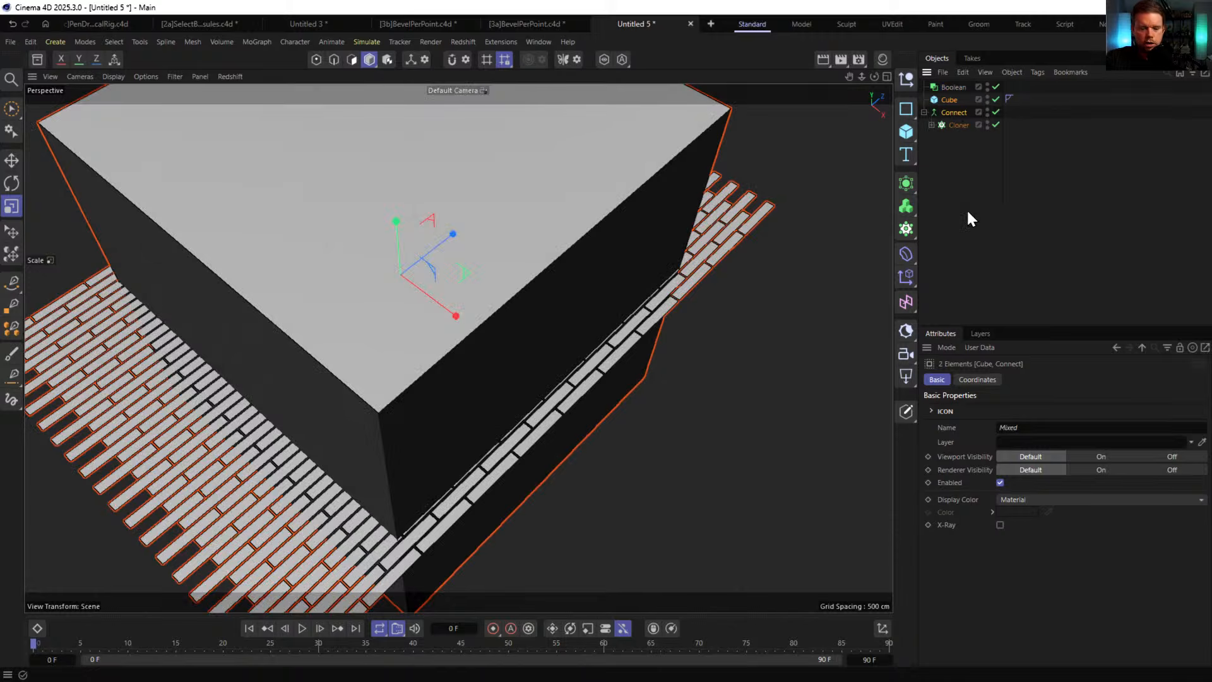
# - Replace the Boolean generator with a Legacy Boole and nest the Connect object above the Cube inside it
pyautogui.hotkey('shift', 'c')
pyautogui.write('bool')
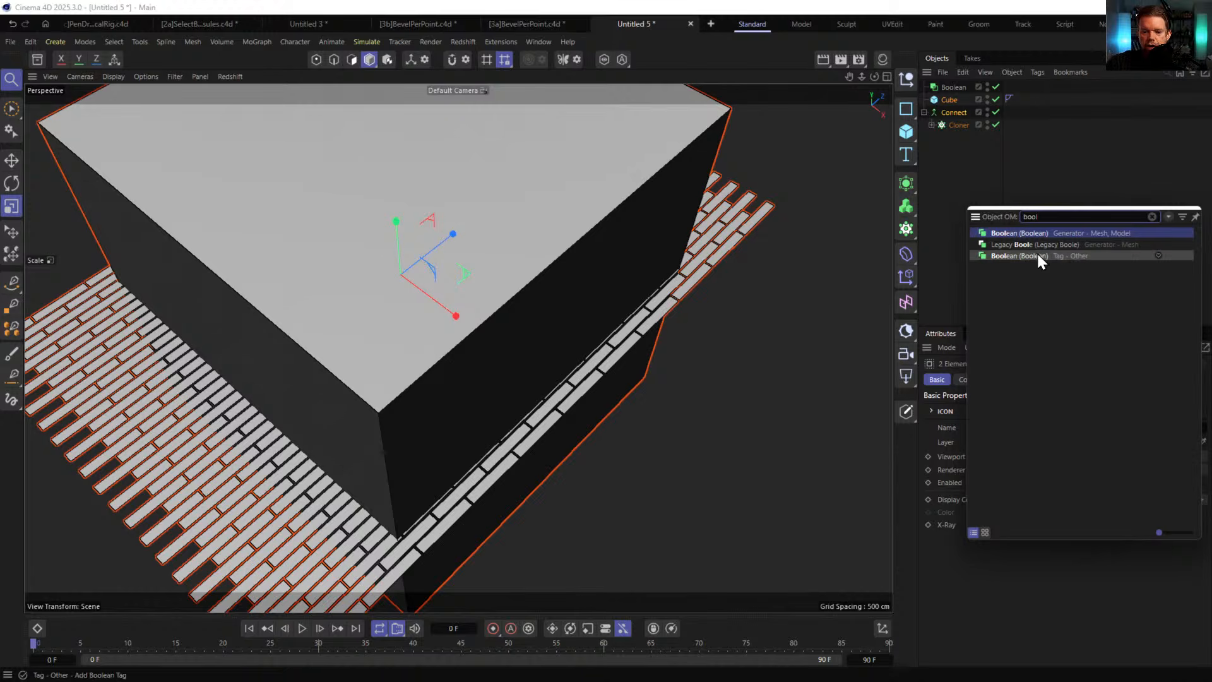
pyautogui.click(1027, 244)
pyautogui.click(943, 99)
pyautogui.press('Delete')
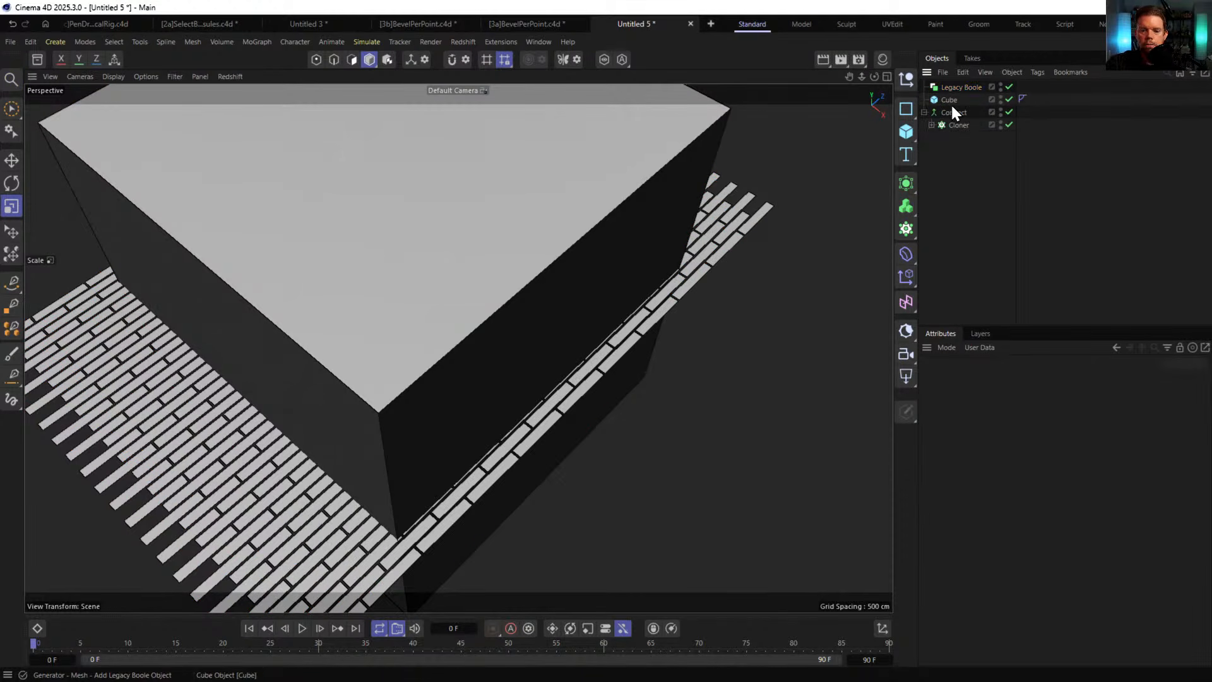
pyautogui.moveTo(957, 87); pyautogui.dragTo(959, 103)
pyautogui.click(932, 100)
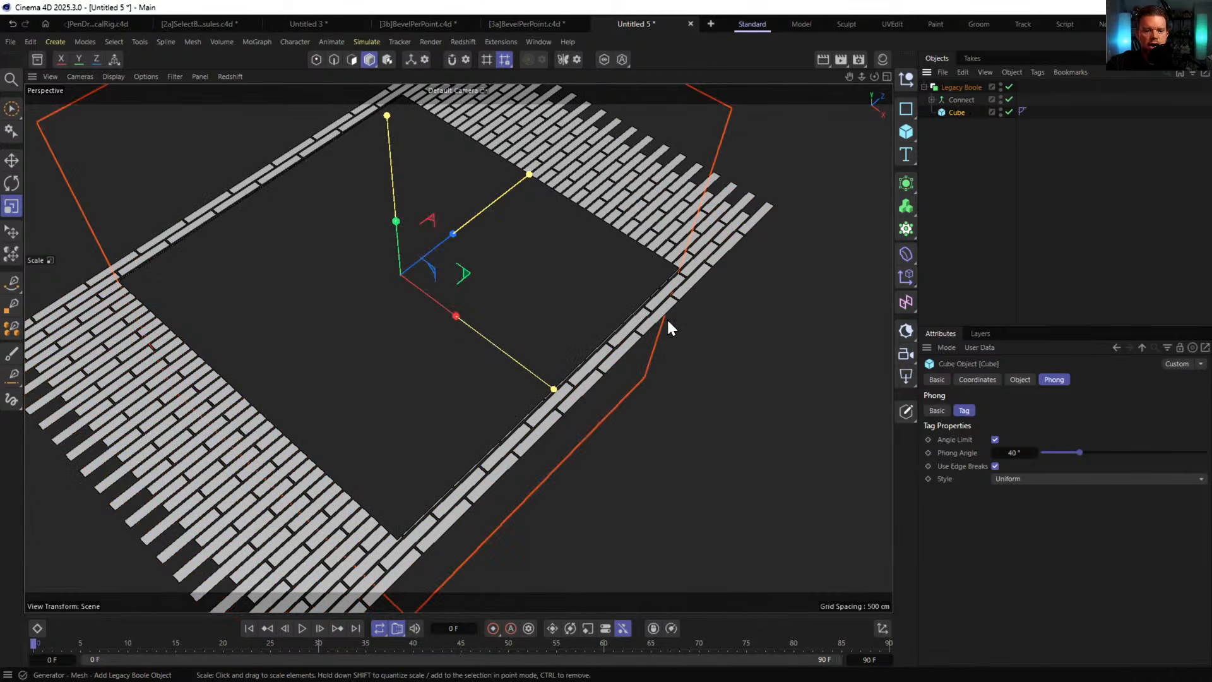
# - Enable Hide new edges on the Legacy Boole and set its Boolean Type to A intersect B
pyautogui.click(962, 87)
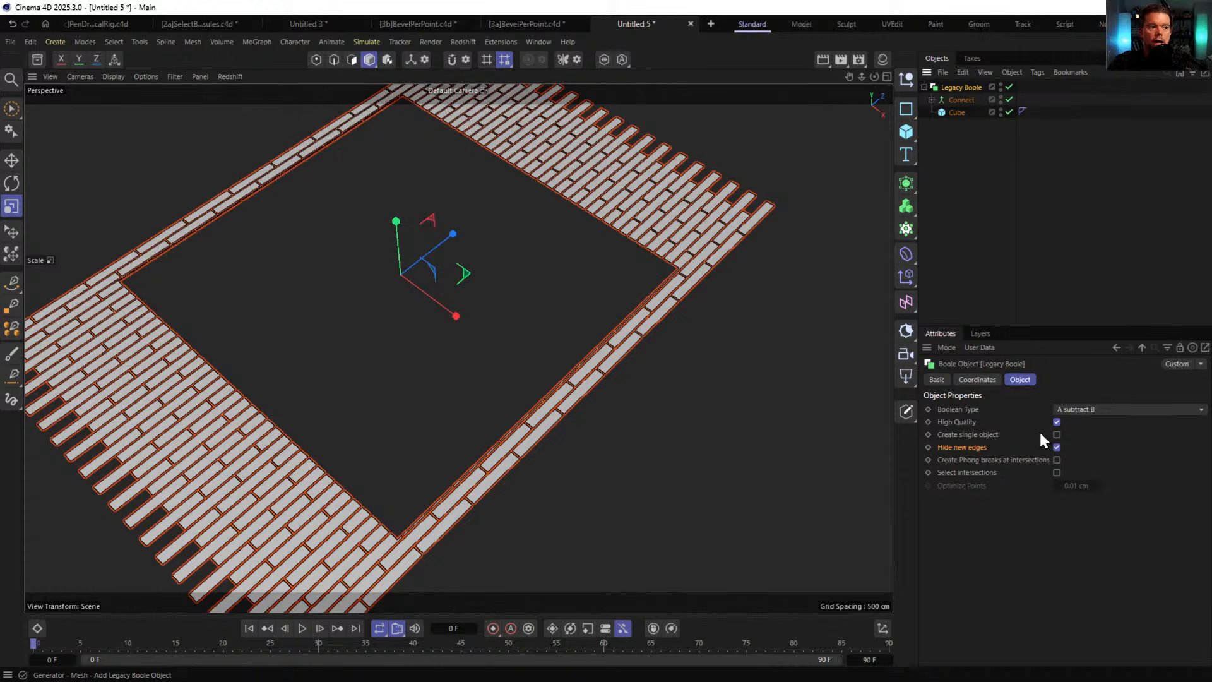
pyautogui.click(1097, 409)
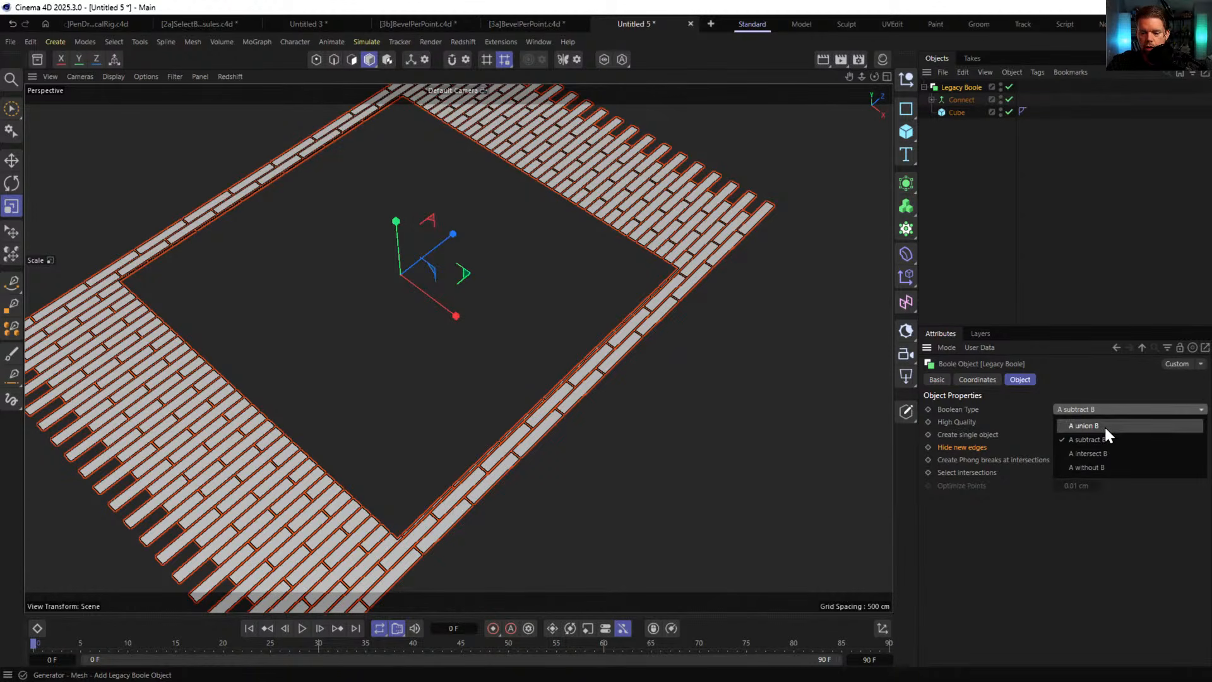
pyautogui.click(1112, 453)
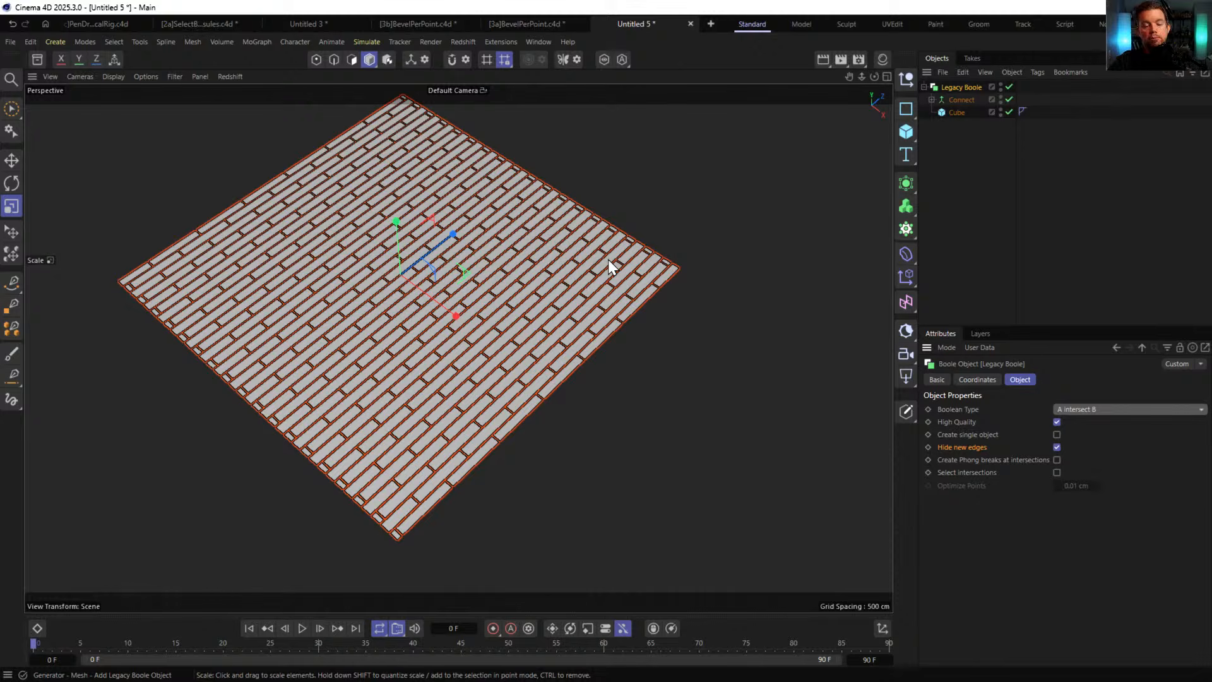
# - Widen the Cube slightly along X so the trimmed border ends on a full plank row
pyautogui.click(941, 112)
pyautogui.moveTo(676, 245); pyautogui.dragTo(947, 277)
pyautogui.scroll(5, 676, 259)
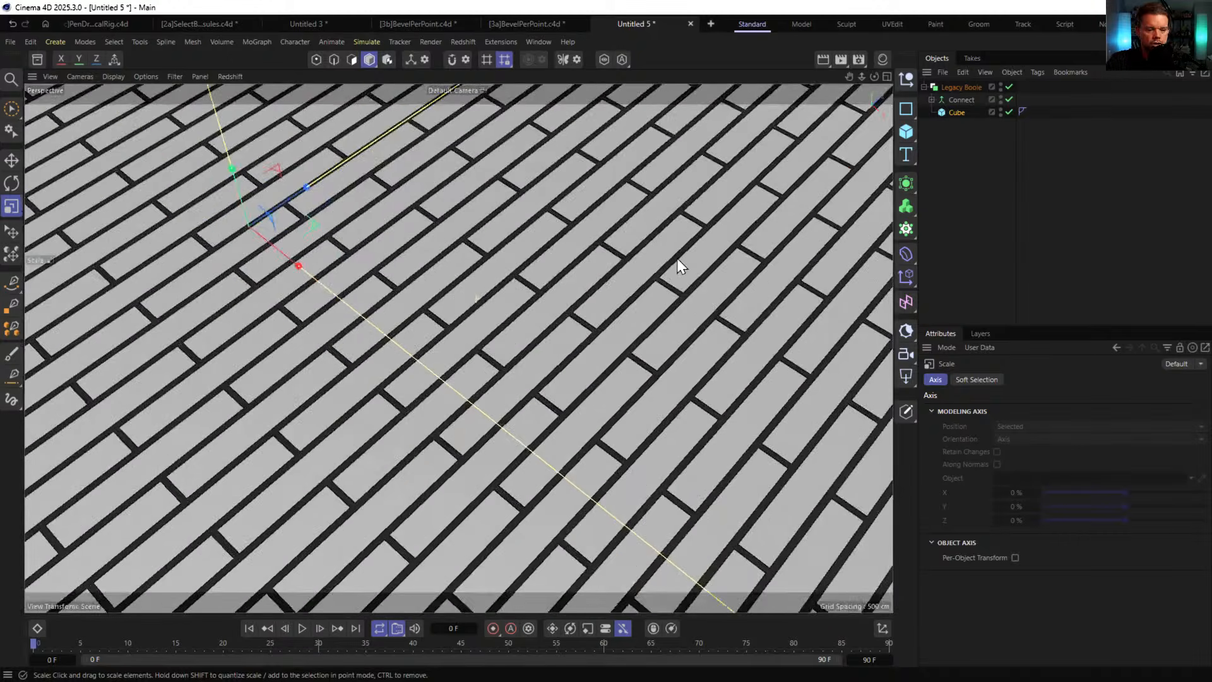
pyautogui.moveTo(732, 236); pyautogui.dragTo(498, 330)
pyautogui.scroll(-5, 468, 335)
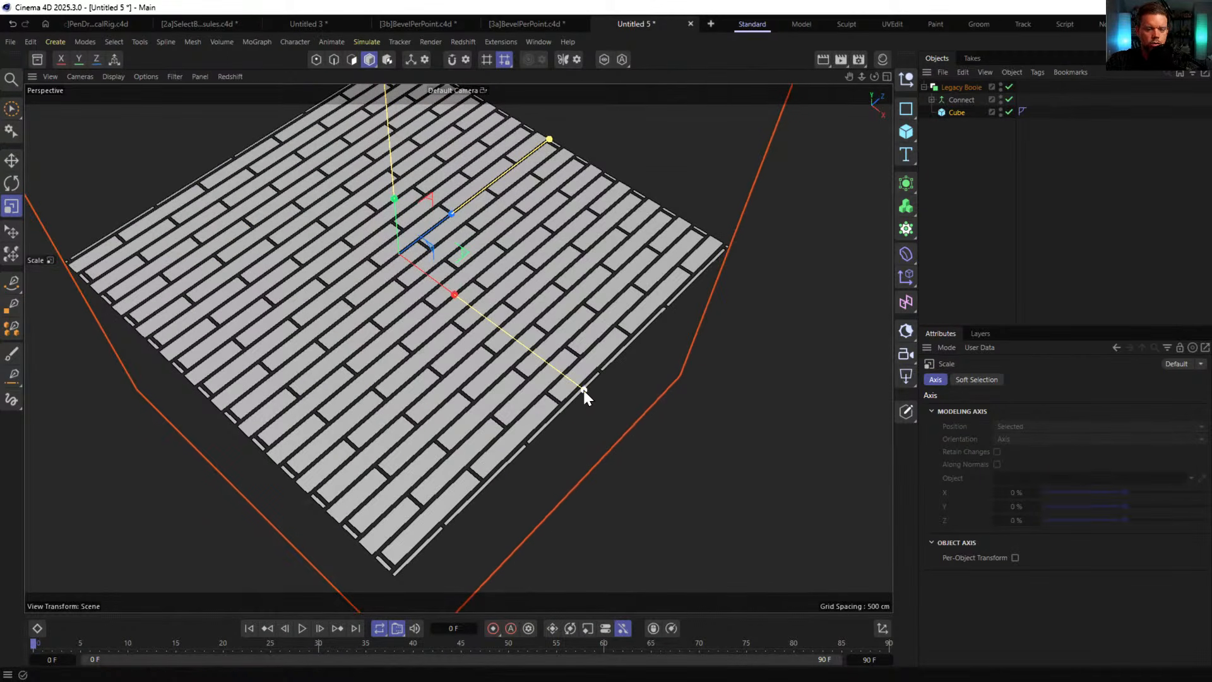
pyautogui.moveTo(583, 390)
pyautogui.mouseDown()
pyautogui.moveTo(625, 396)
pyautogui.moveTo(603, 393)
pyautogui.mouseUp()
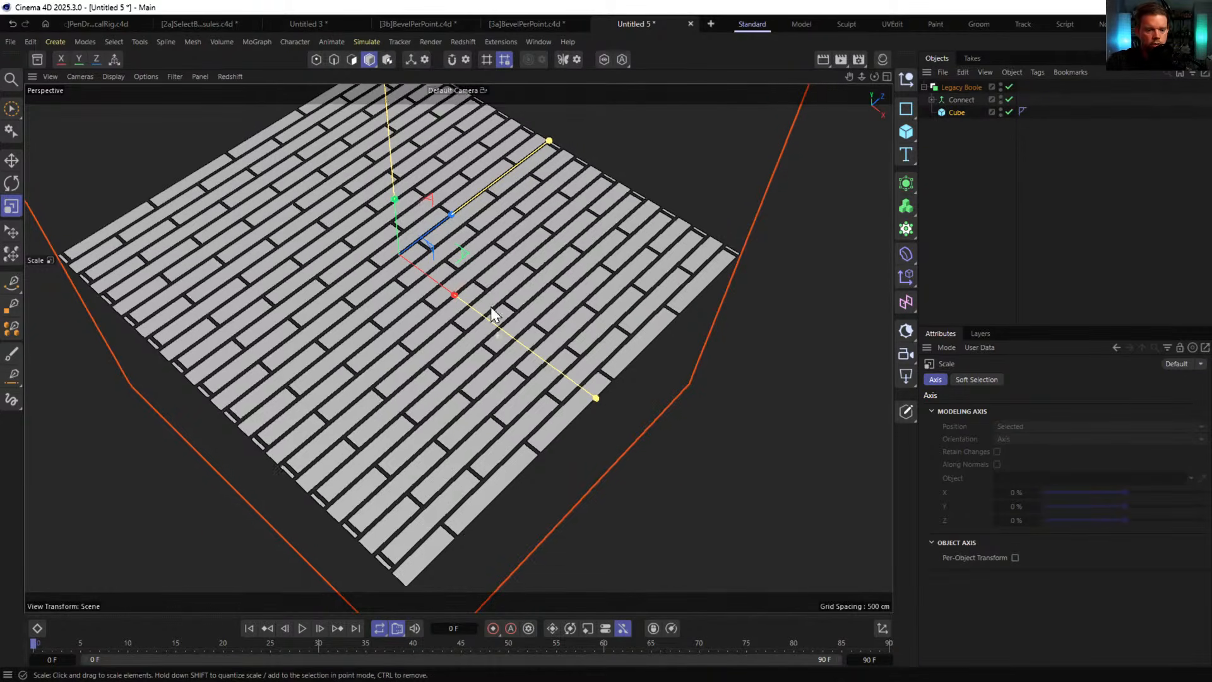
pyautogui.moveTo(491, 307)
pyautogui.keyDown('alt'); pyautogui.mouseDown()
pyautogui.moveTo(487, 229)
pyautogui.moveTo(497, 297)
pyautogui.mouseUp(); pyautogui.keyUp('alt')
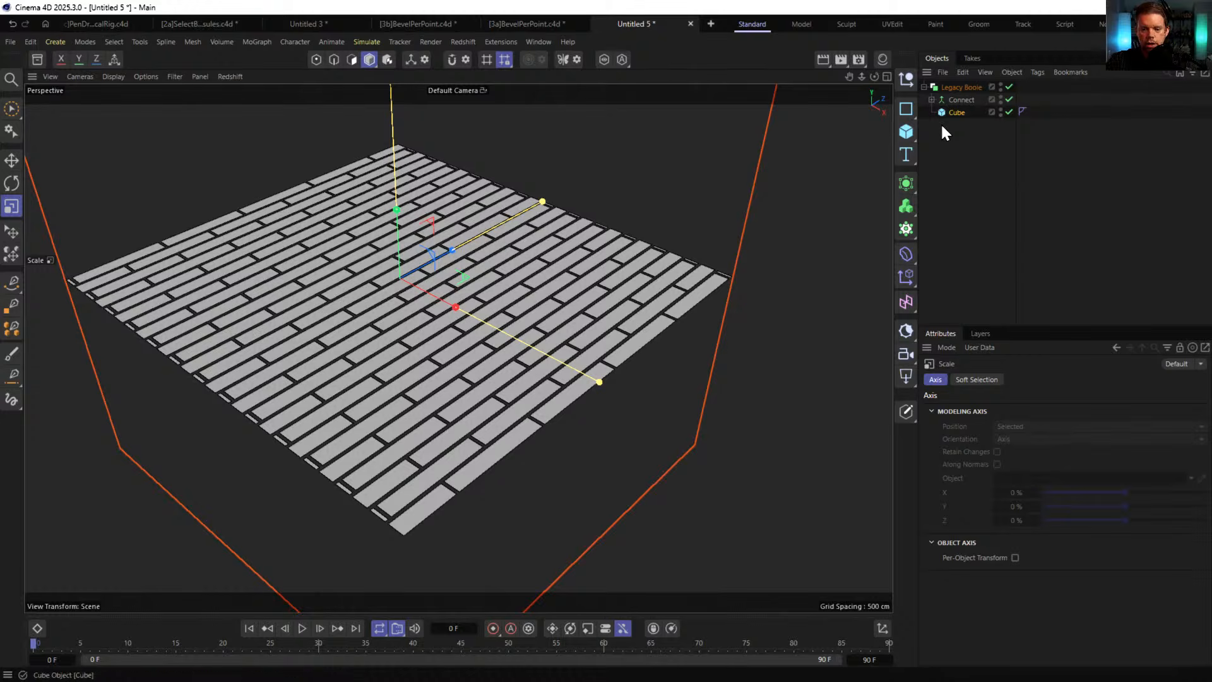
# - Review the Legacy Boole, Cube and Cloner settings of the trimmed plank setup
pyautogui.click(957, 88)
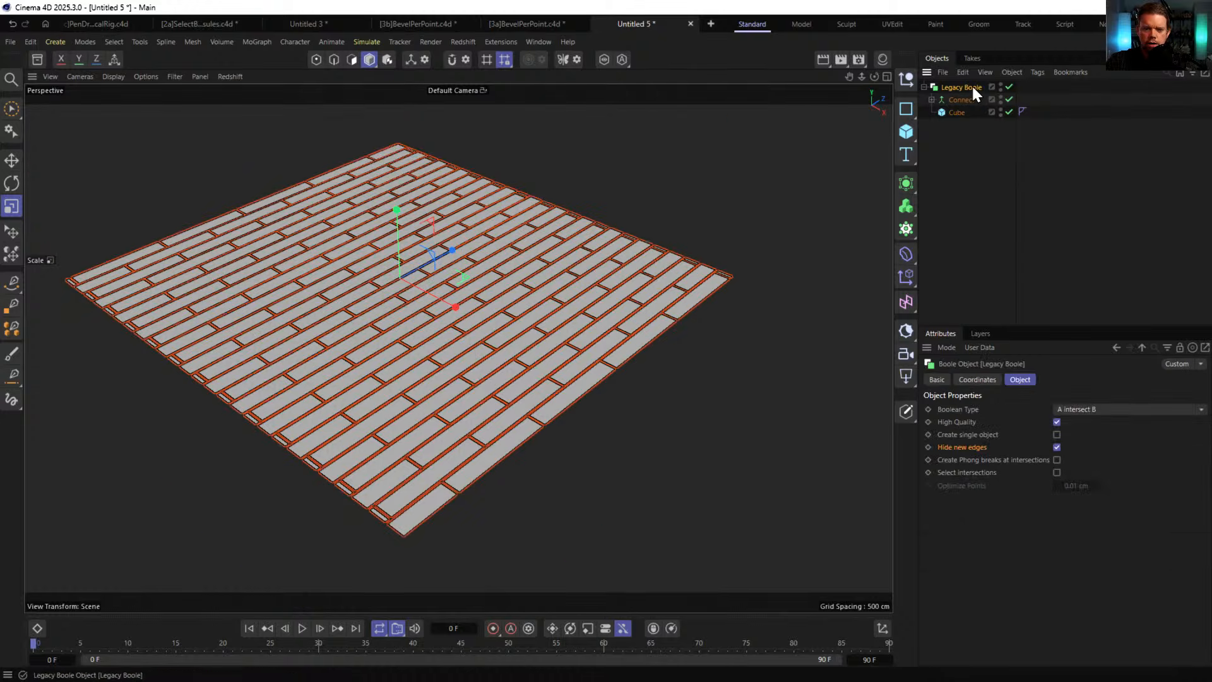
pyautogui.click(932, 100)
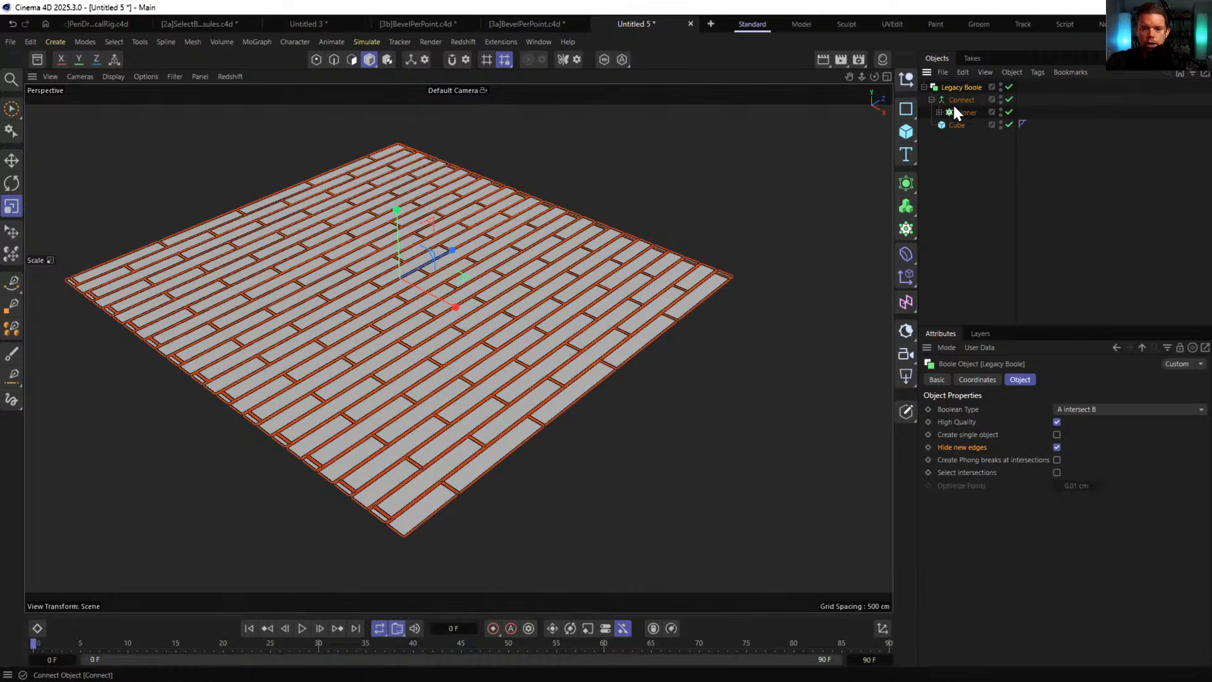
pyautogui.click(956, 123)
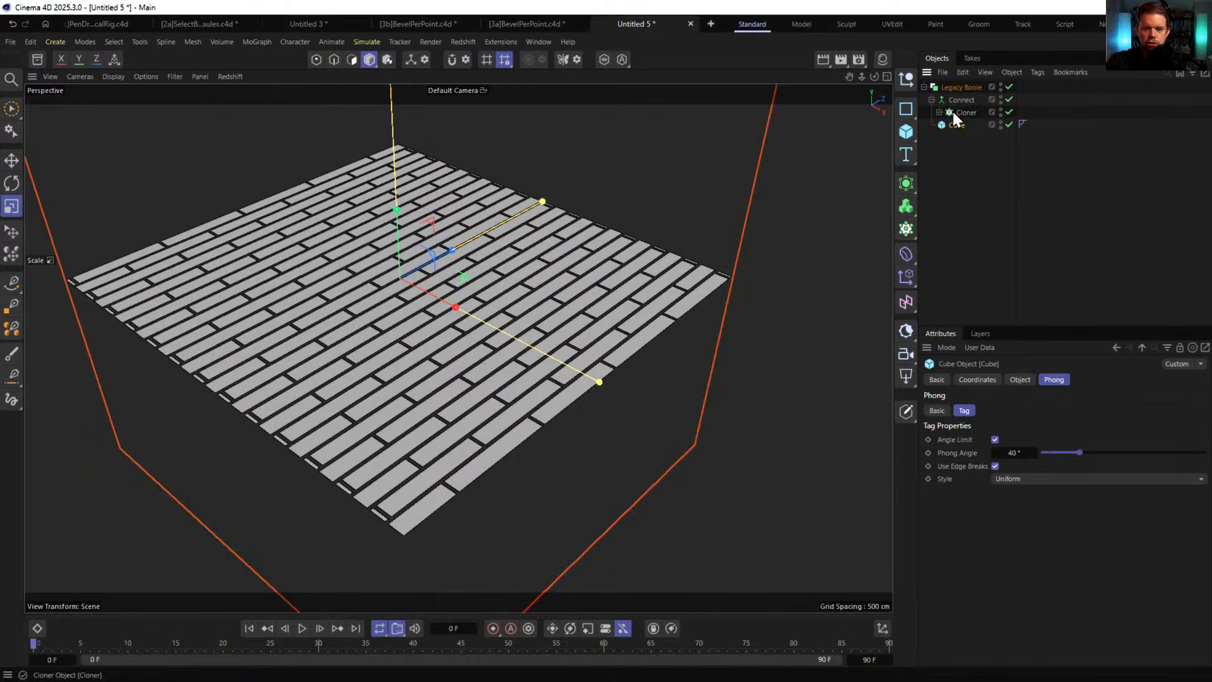
pyautogui.click(952, 112)
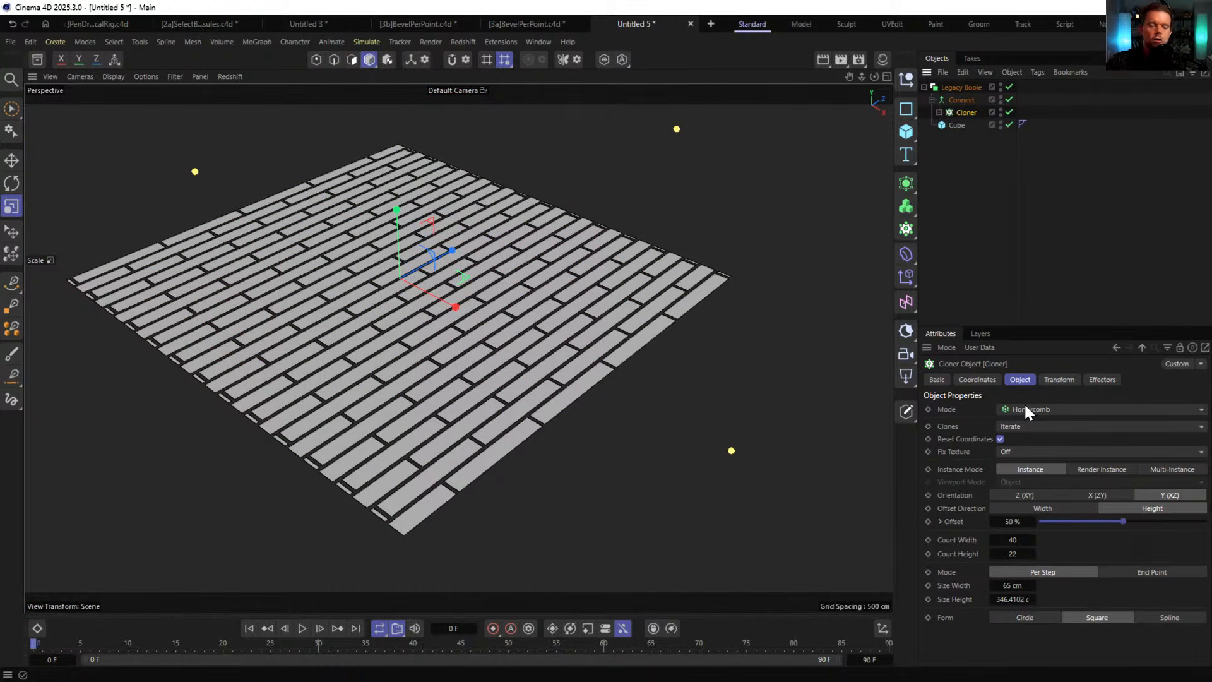
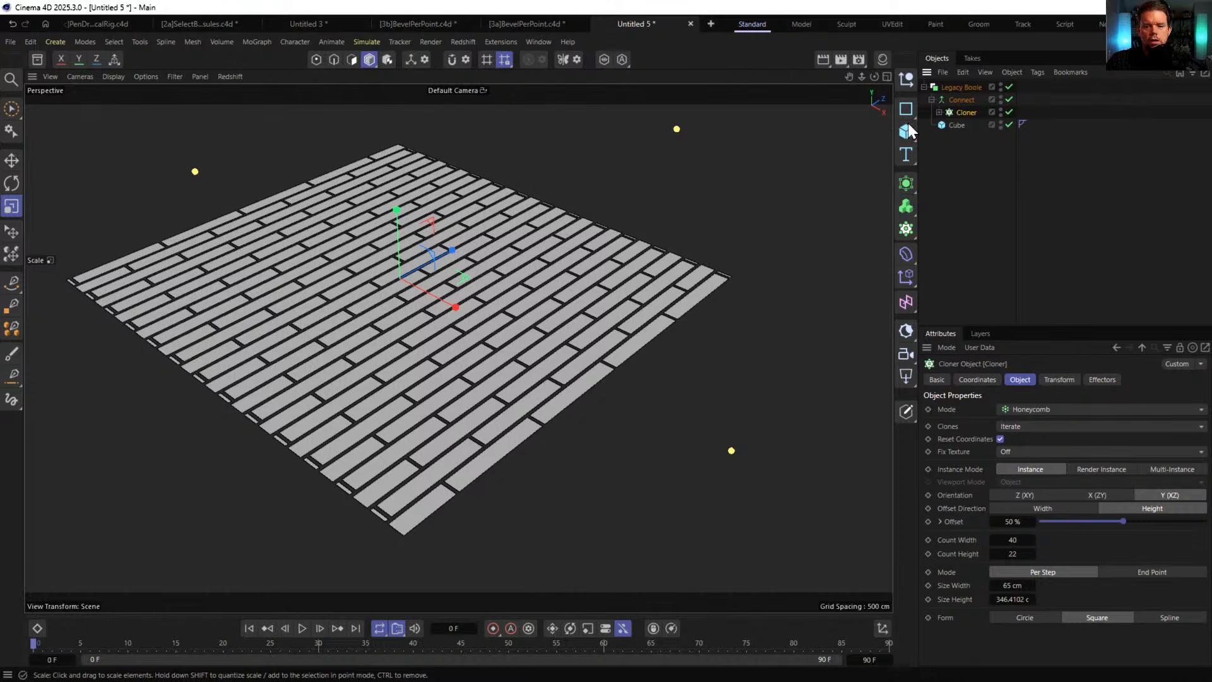
# - Create a new empty project and add a Plane
pyautogui.click(710, 24)
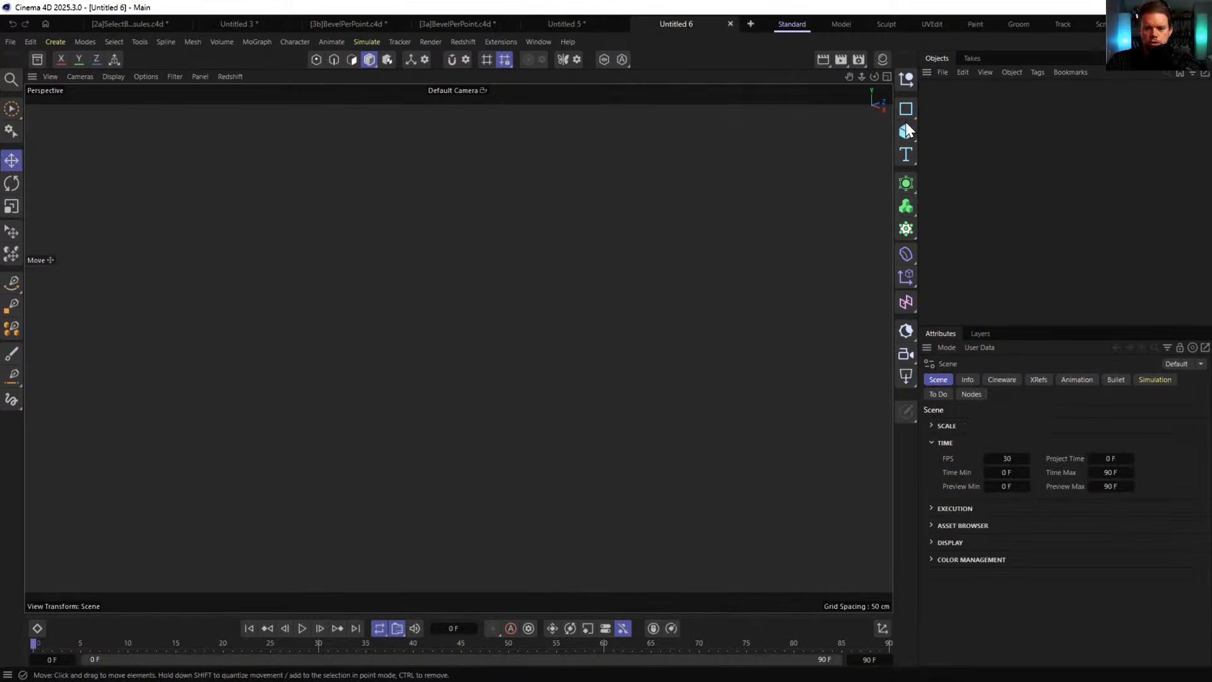
pyautogui.click(906, 132)
pyautogui.click(968, 180)
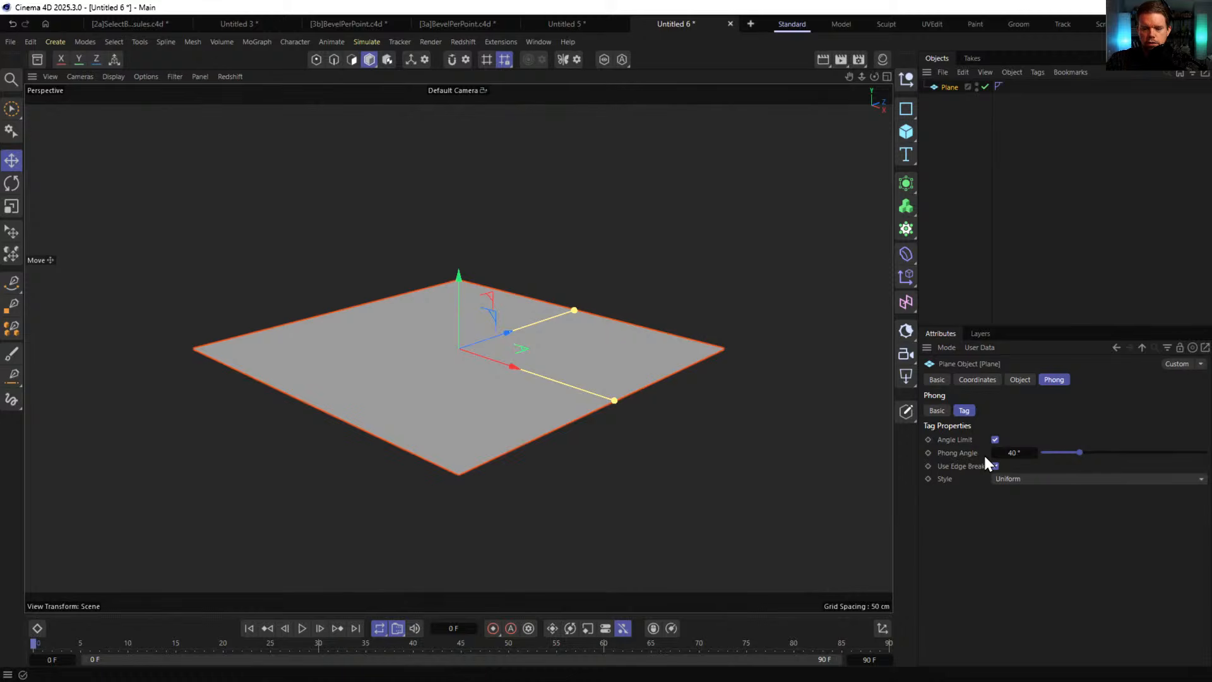
# - Find the Partition Modifier in the asset search and add it as a child of the Plane
pyautogui.click(1020, 380)
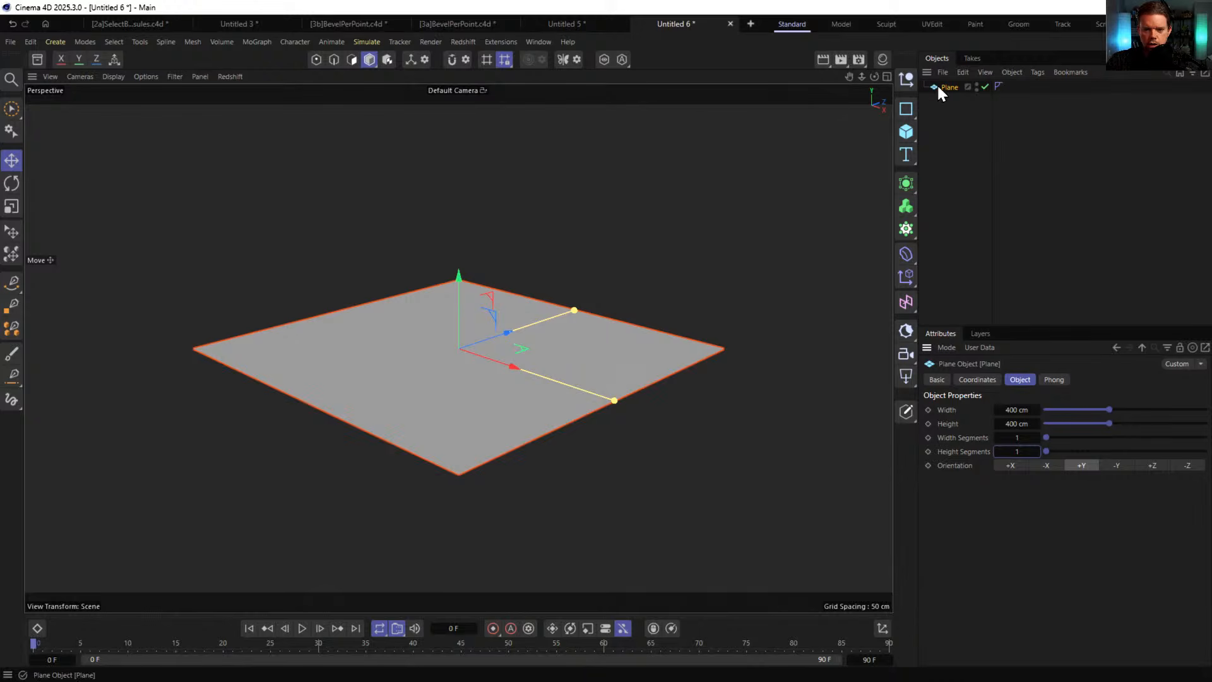
pyautogui.hotkey('shift', 'c')
pyautogui.write('par')
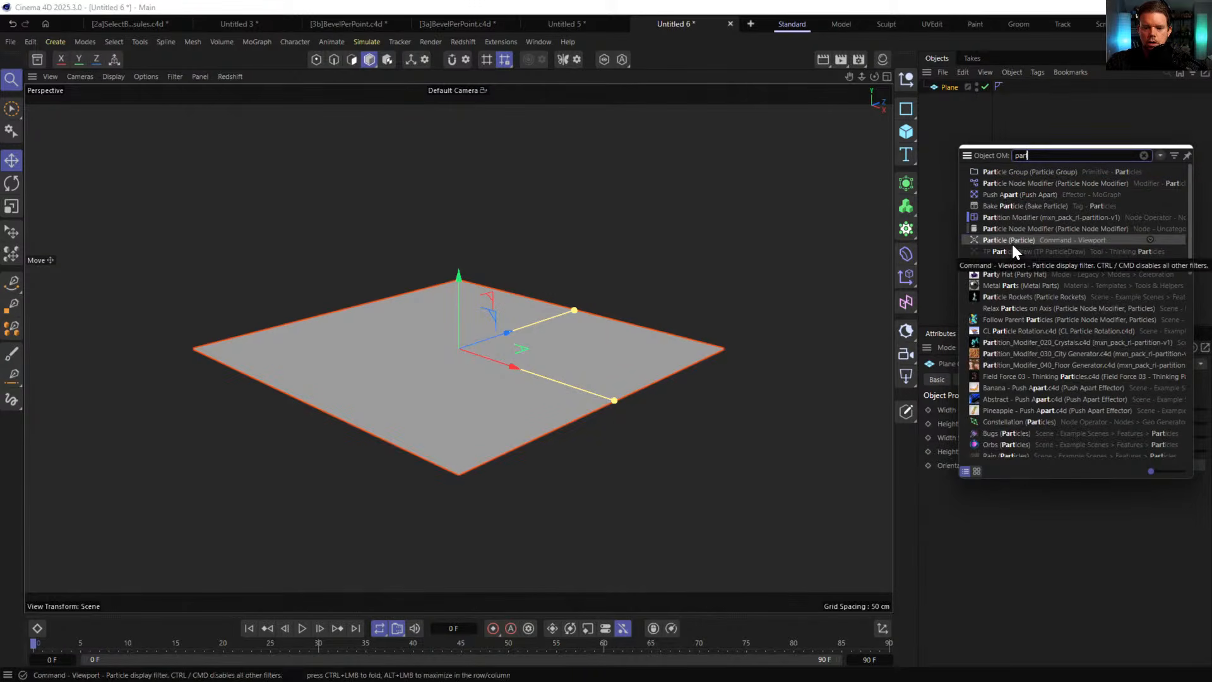
pyautogui.write('tt')
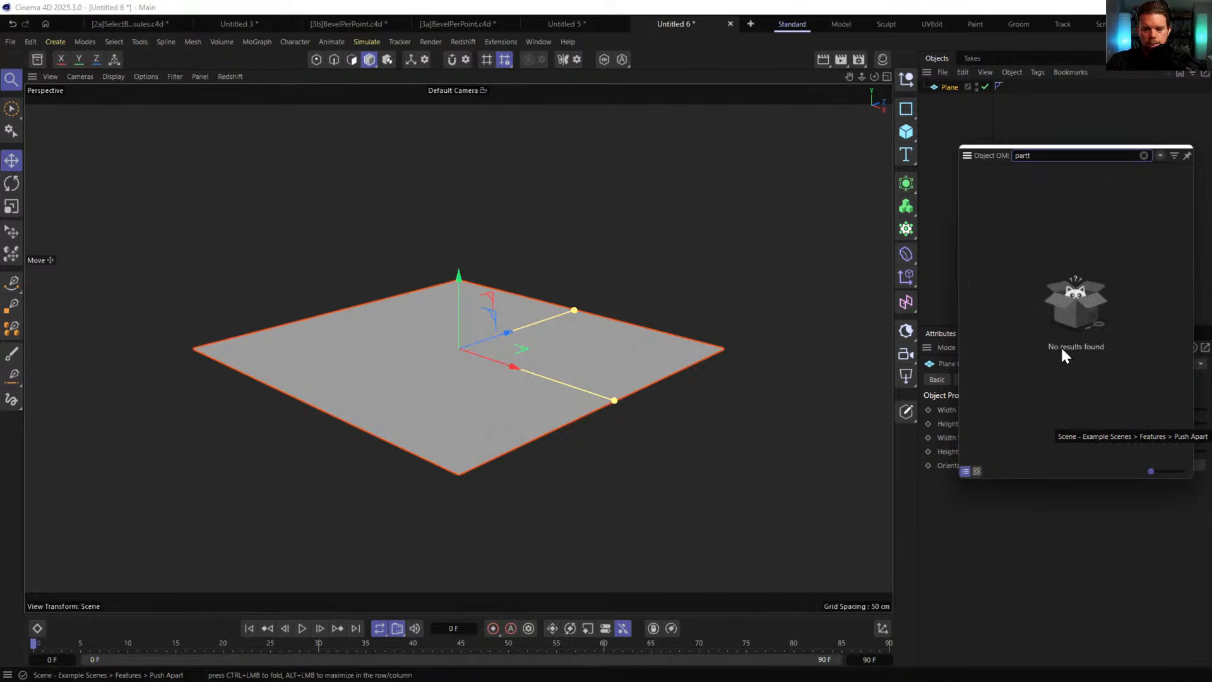
pyautogui.press('BackSpace')
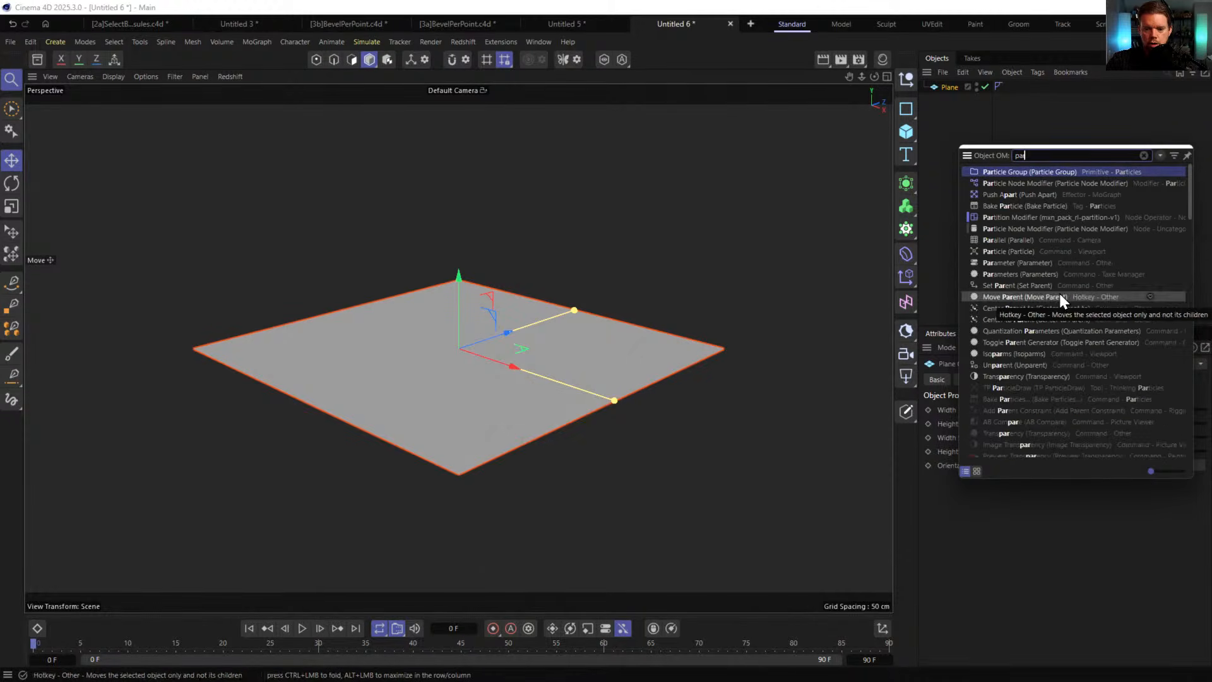
pyautogui.write('i')
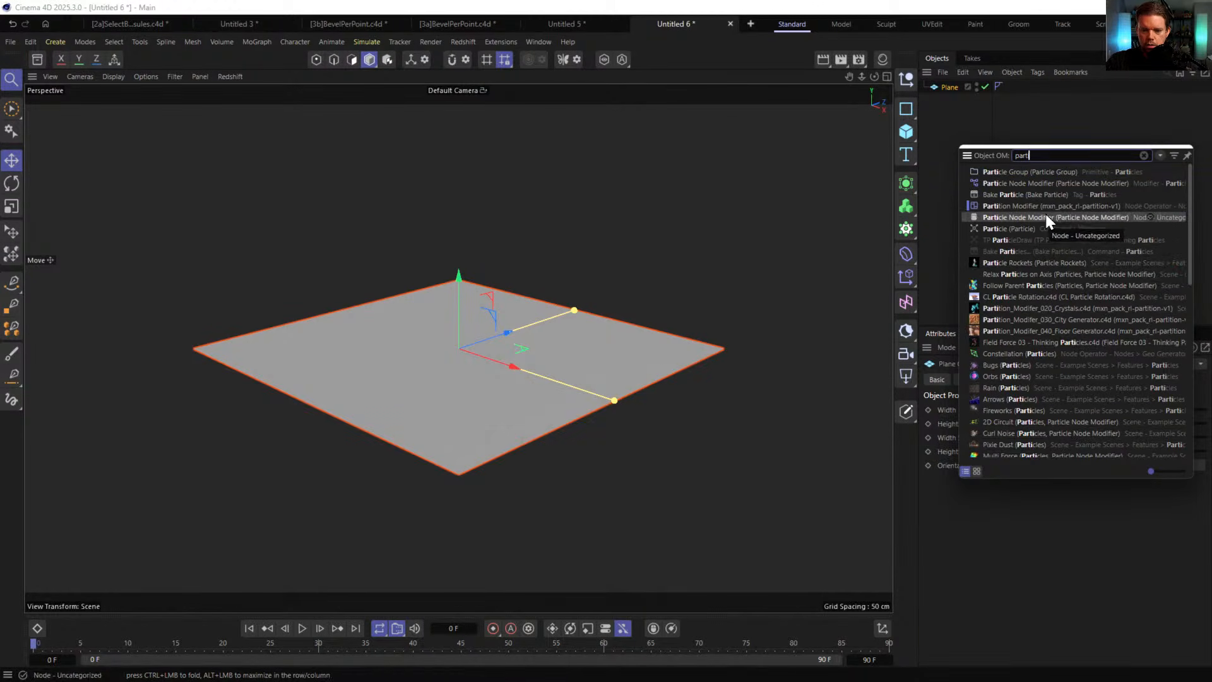
pyautogui.moveTo(1046, 207); pyautogui.dragTo(942, 96)
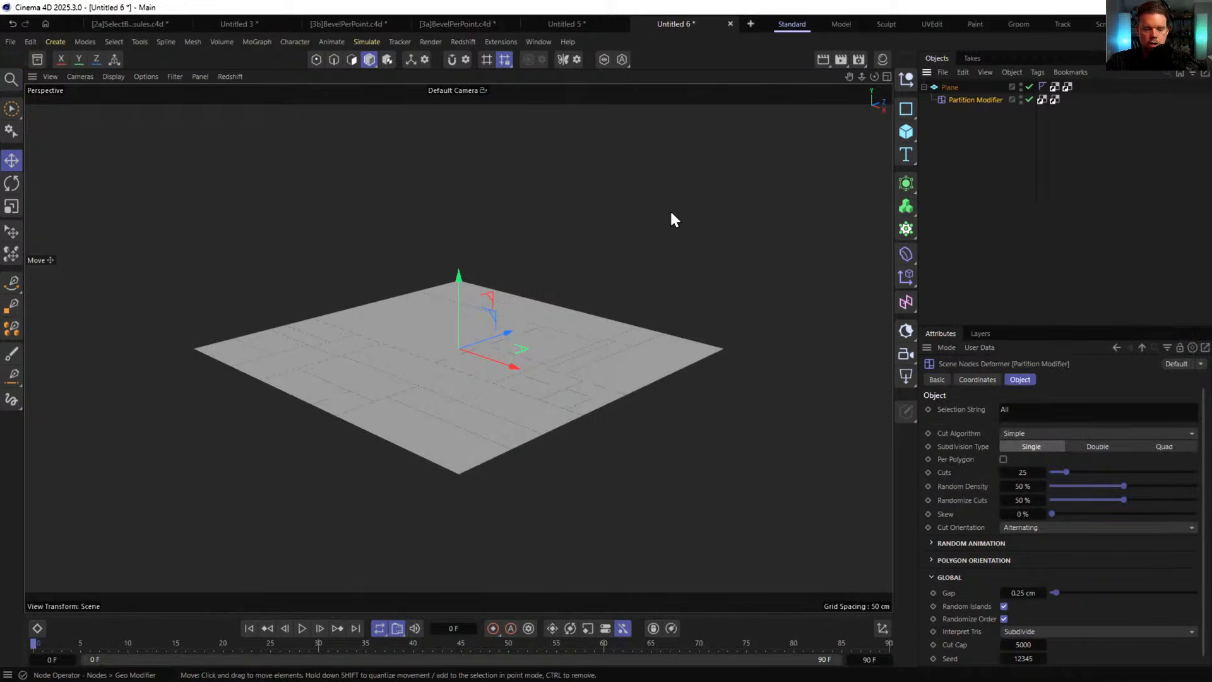
pyautogui.scroll(3, 494, 388)
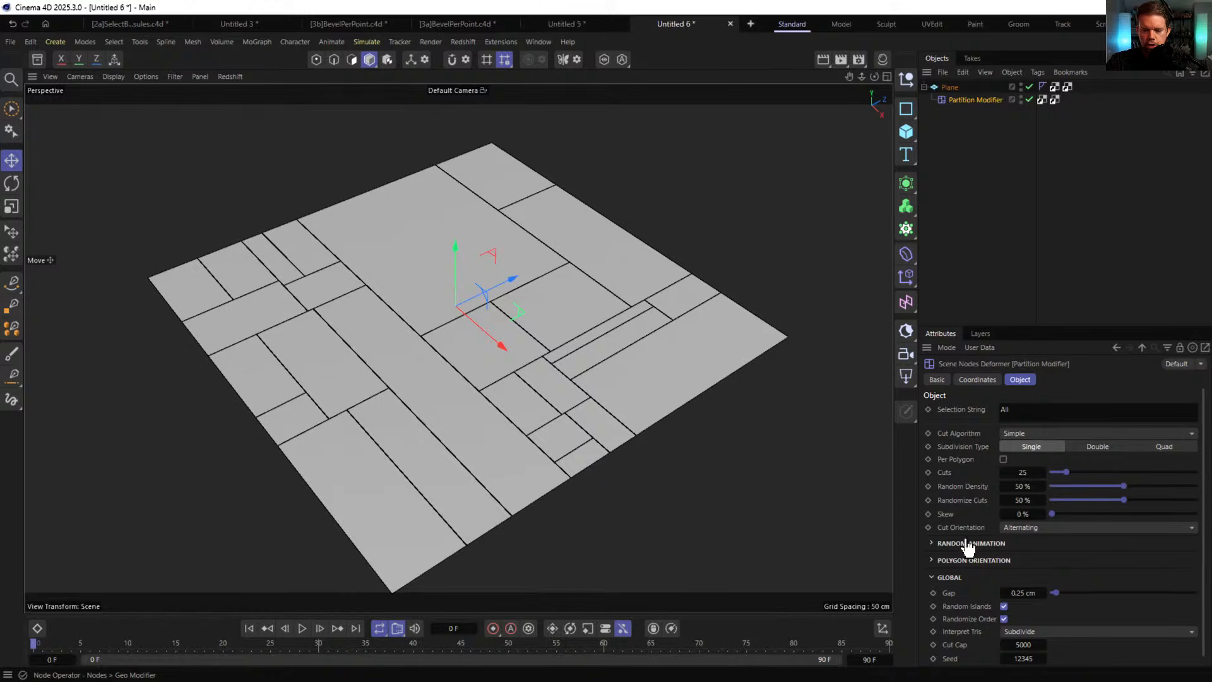
# - Examine the Partition Modifier's Random Animation and Polygon Orientation settings, including the UV Mapping options
pyautogui.scroll(-1, 972, 485)
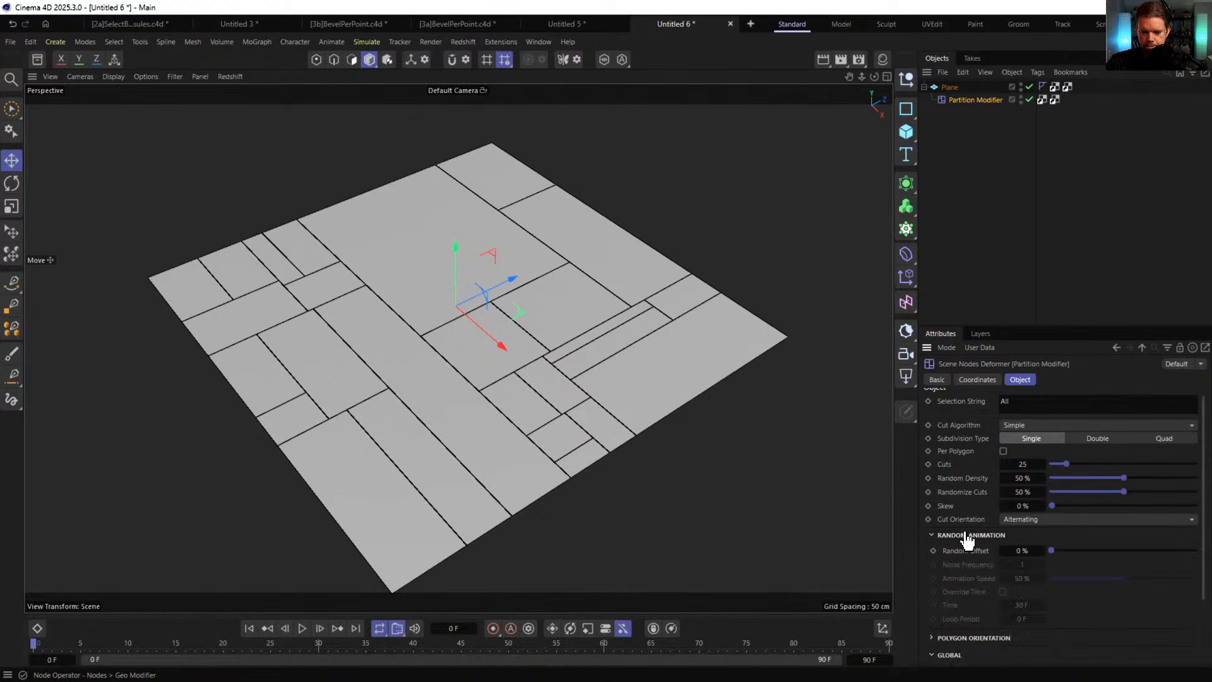
pyautogui.click(964, 554)
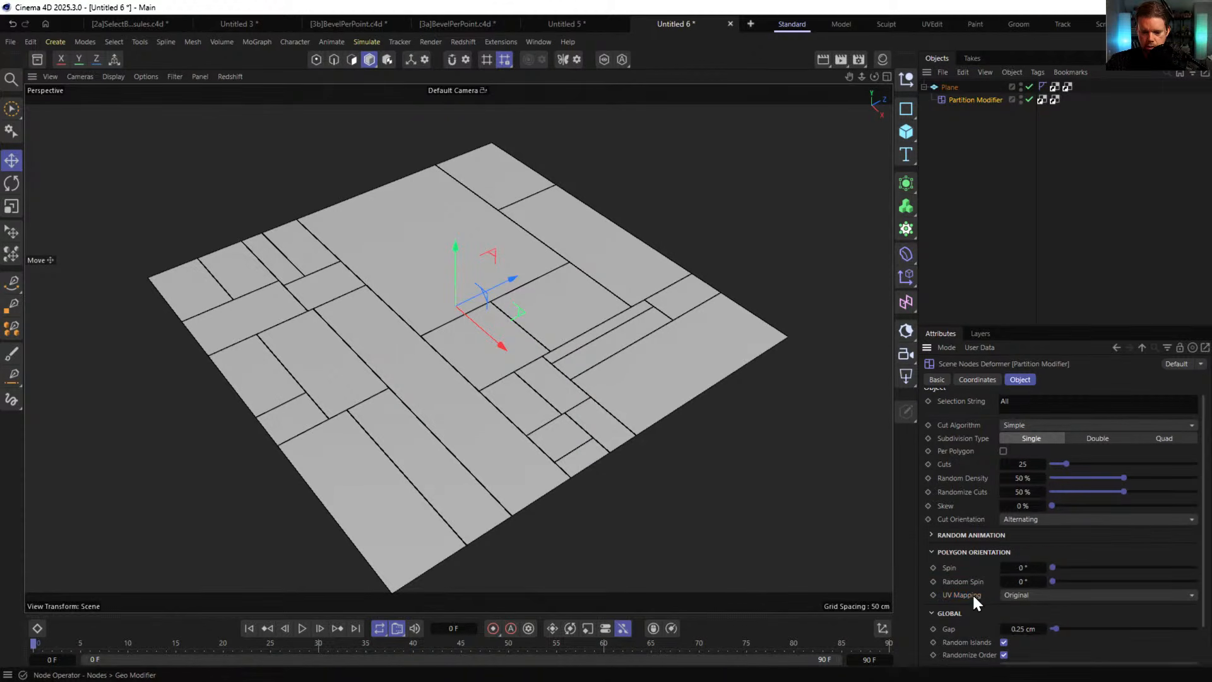
pyautogui.click(967, 552)
pyautogui.click(967, 555)
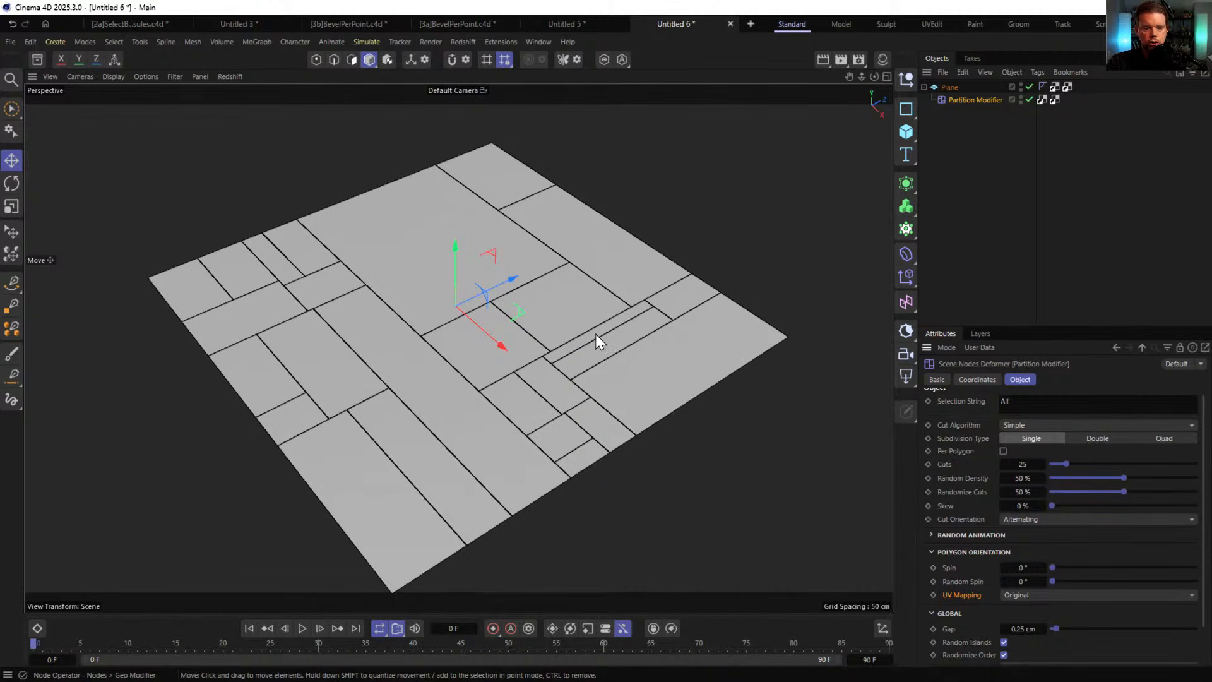
pyautogui.click(1023, 596)
pyautogui.click(1033, 627)
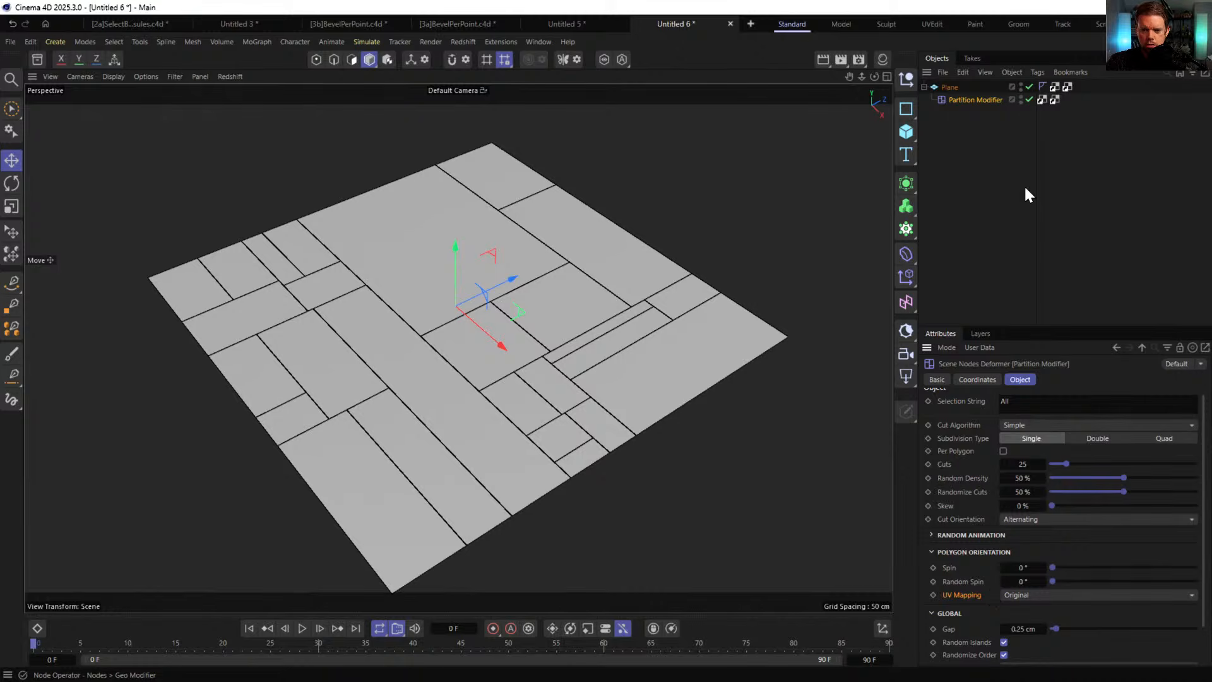
# - Inspect the UVW tags on the Plane and the Partition Modifier
pyautogui.click(1067, 87)
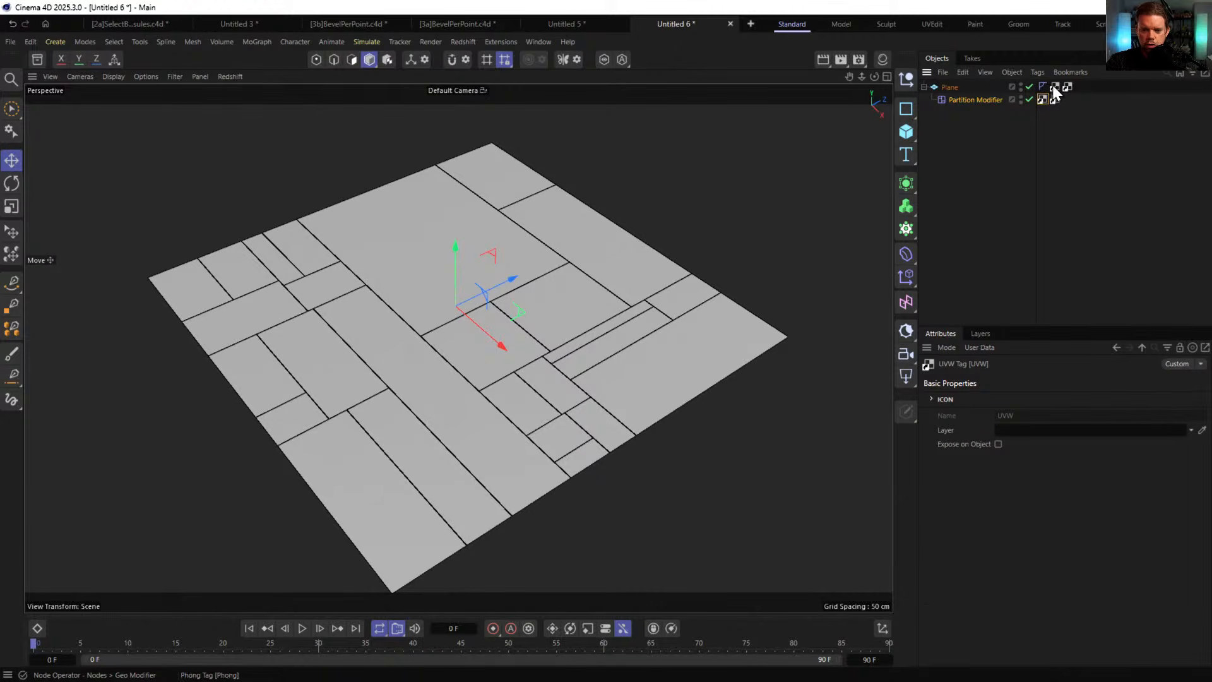
pyautogui.click(1055, 99)
pyautogui.click(1055, 87)
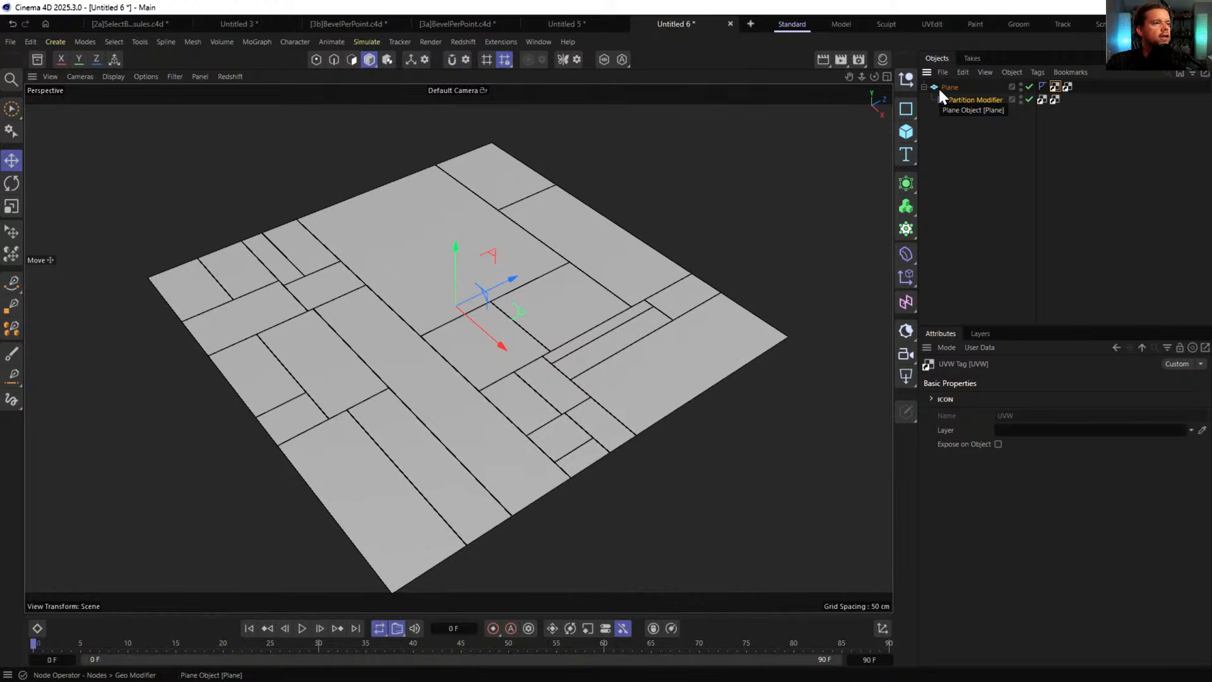
pyautogui.click(972, 88)
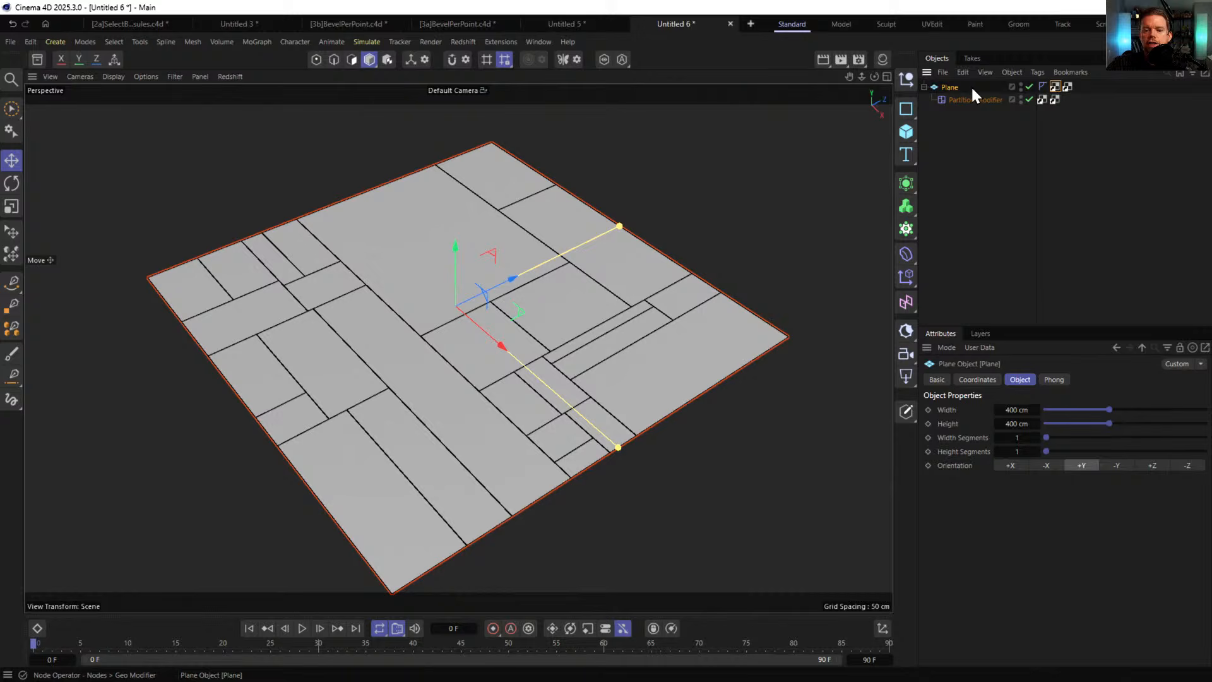
pyautogui.click(1057, 87)
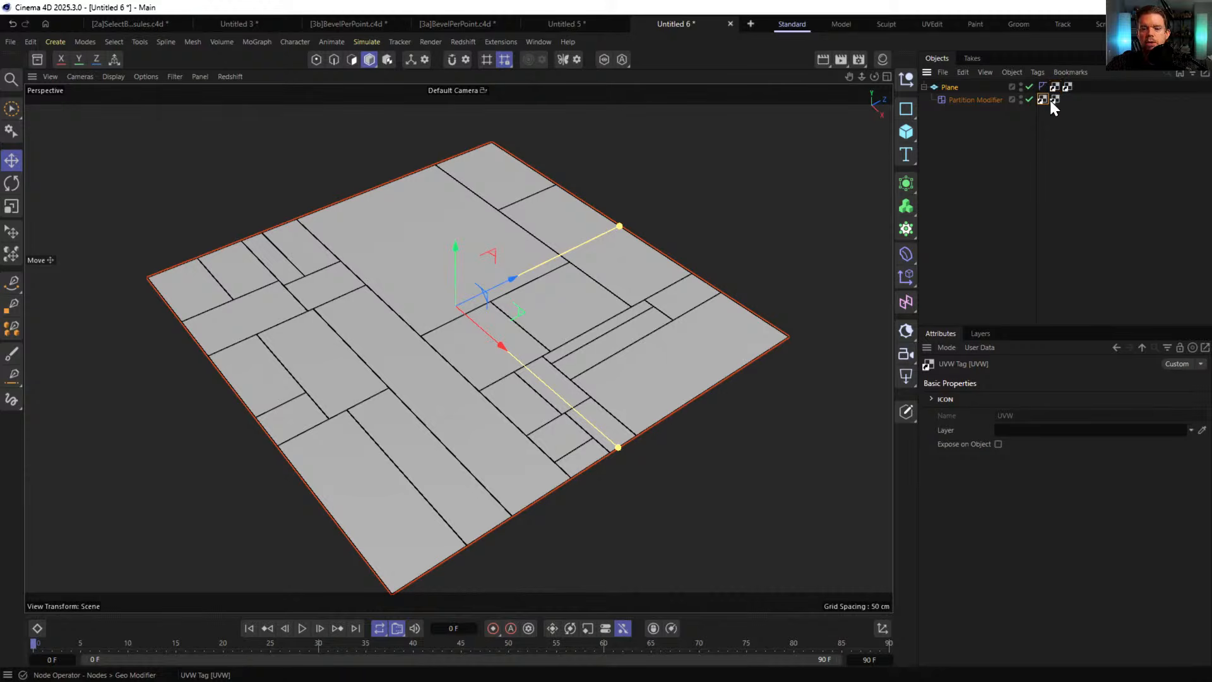
# - Try Per Polygon UV Mapping on the Partition Modifier, return it to Original, and recheck the UVW tags
pyautogui.click(975, 100)
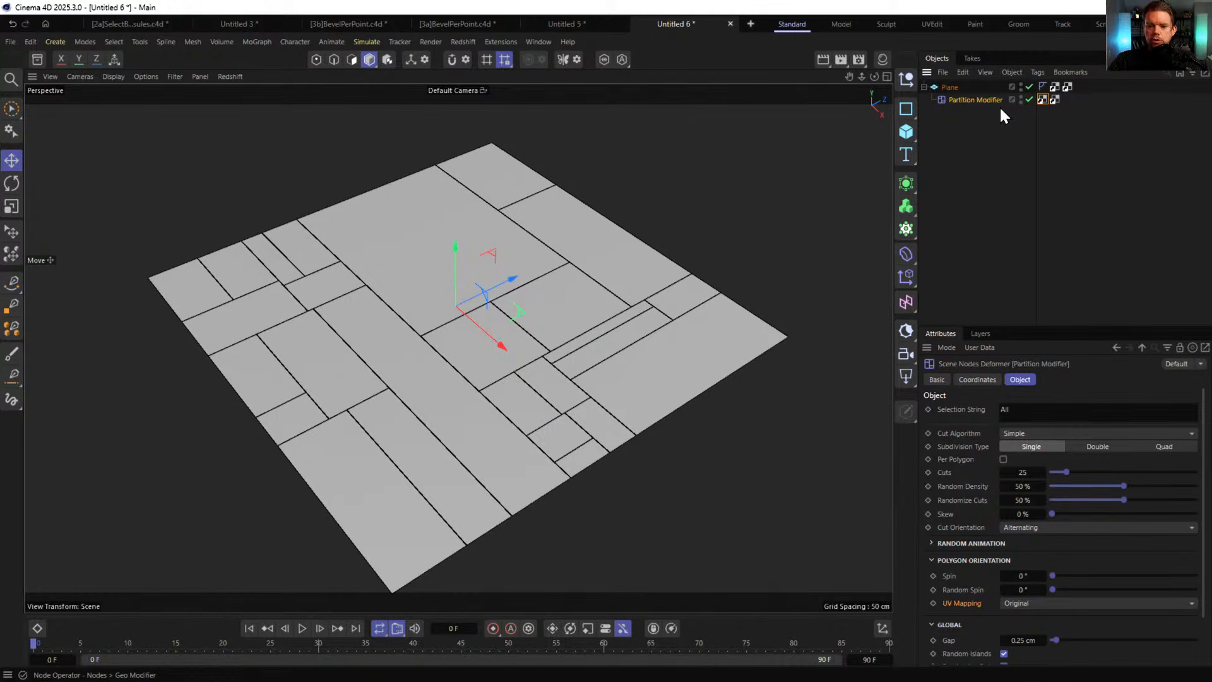
pyautogui.click(1049, 603)
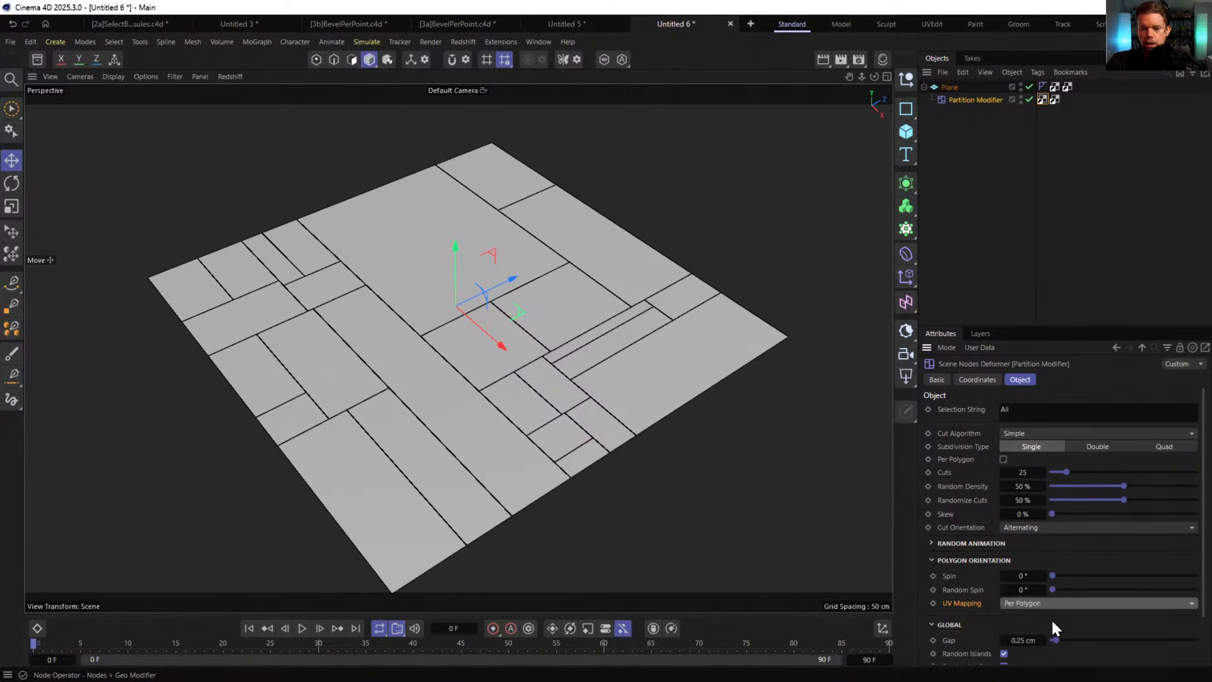
pyautogui.click(1035, 616)
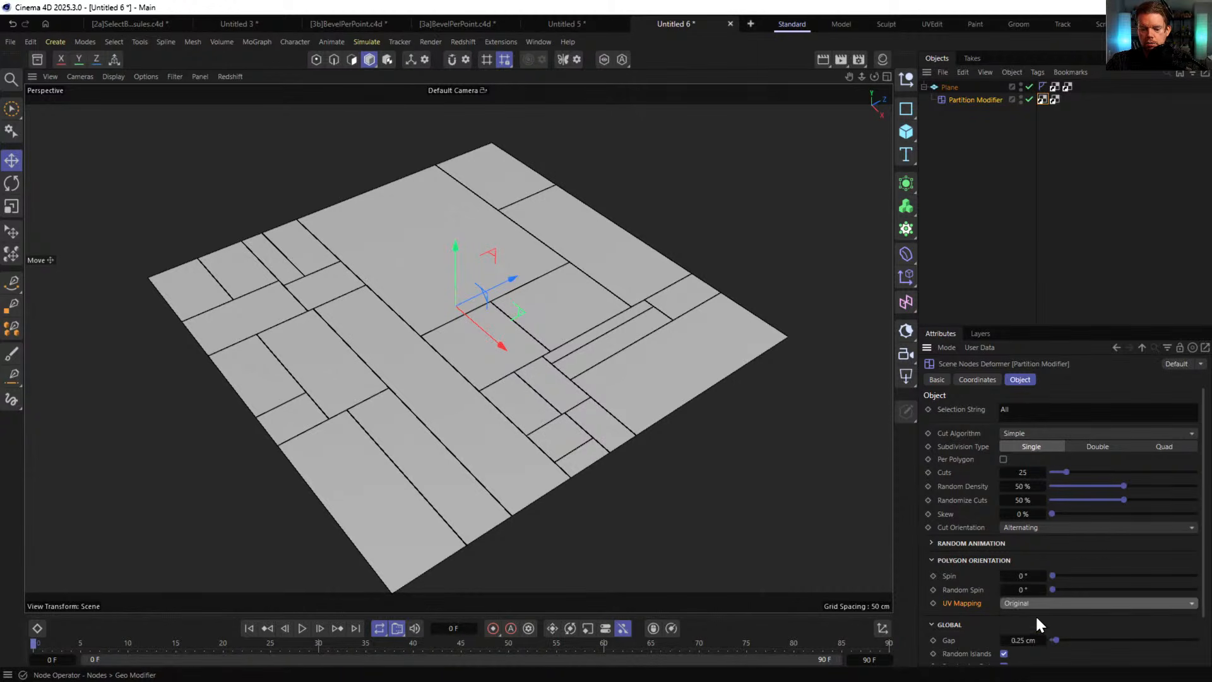
pyautogui.click(1067, 87)
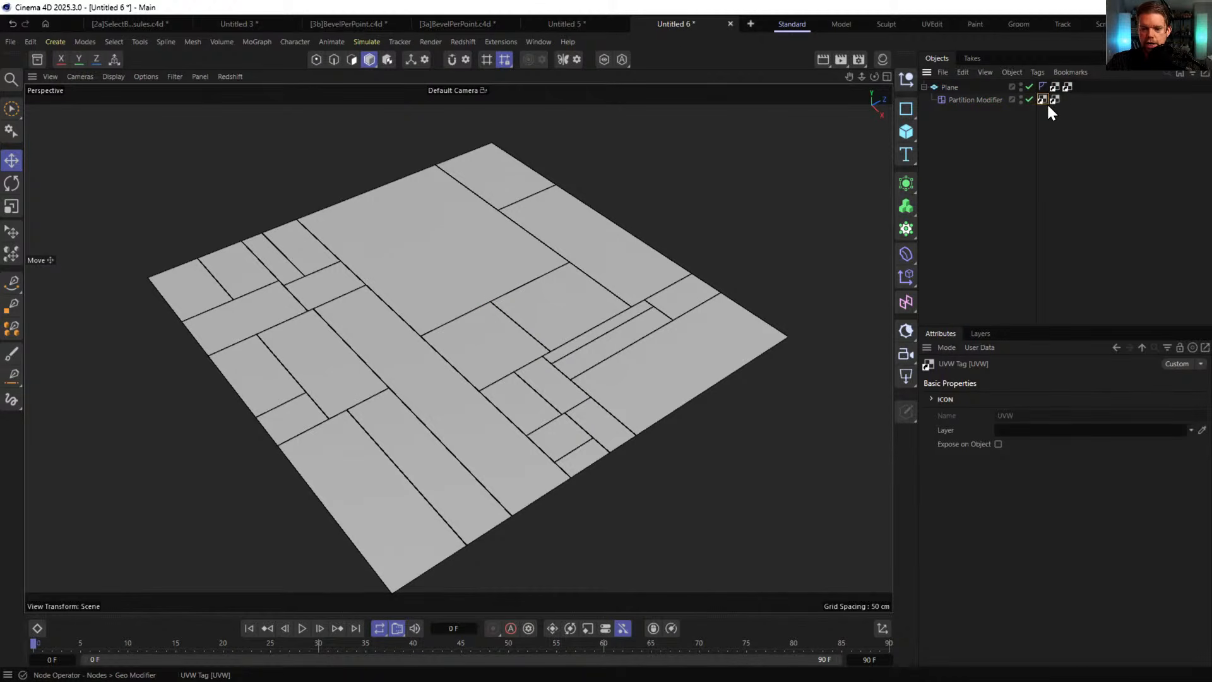
pyautogui.click(982, 99)
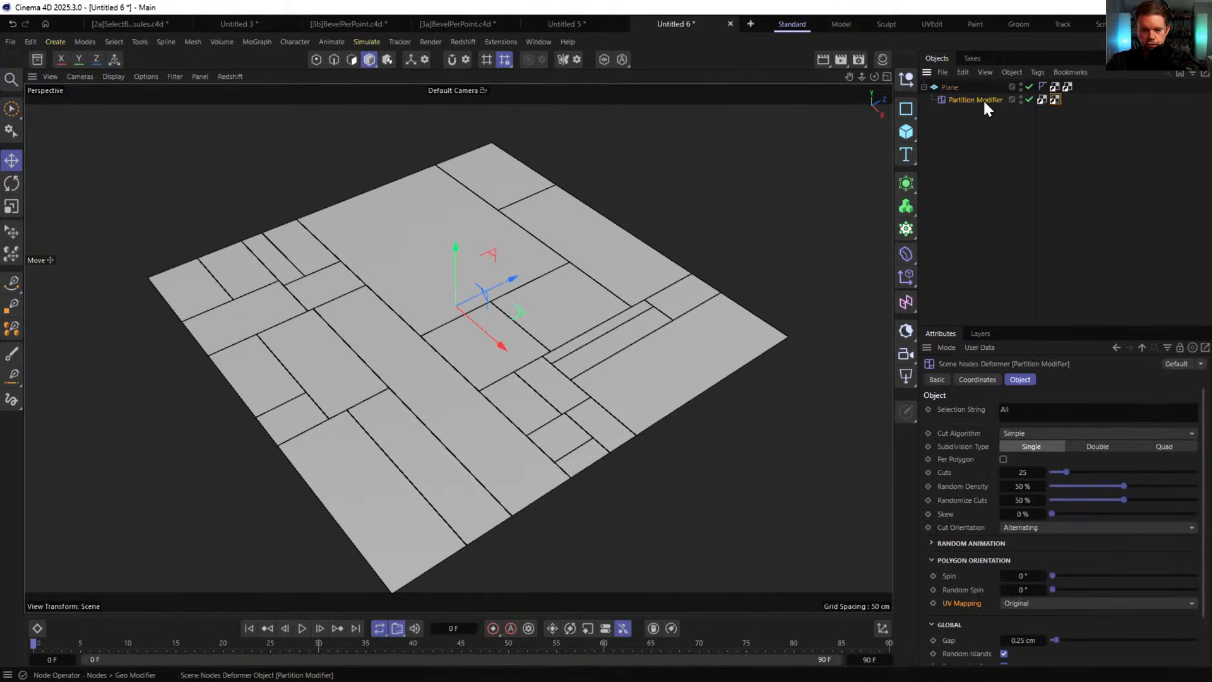
pyautogui.click(1041, 100)
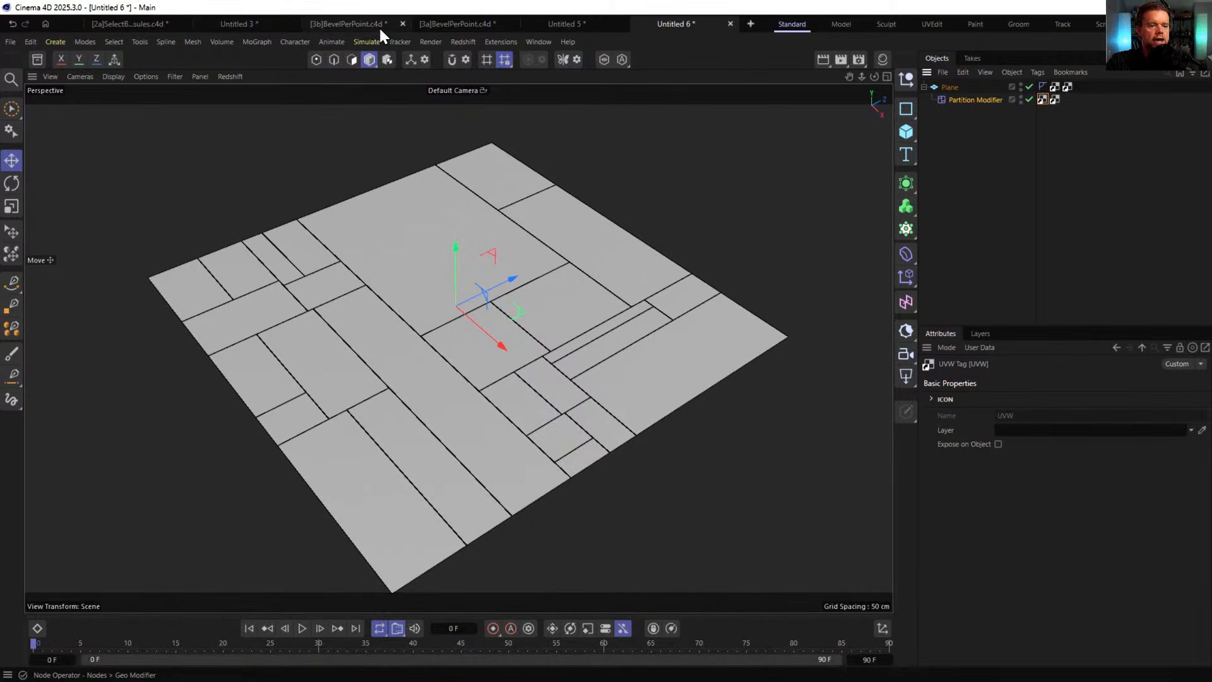
# - Inspect Select Facing's polygon selection tag in the [2a]SelectBevelsWithNodalCapsules.c4d project, and return to Untitled 6
pyautogui.click(317, 24)
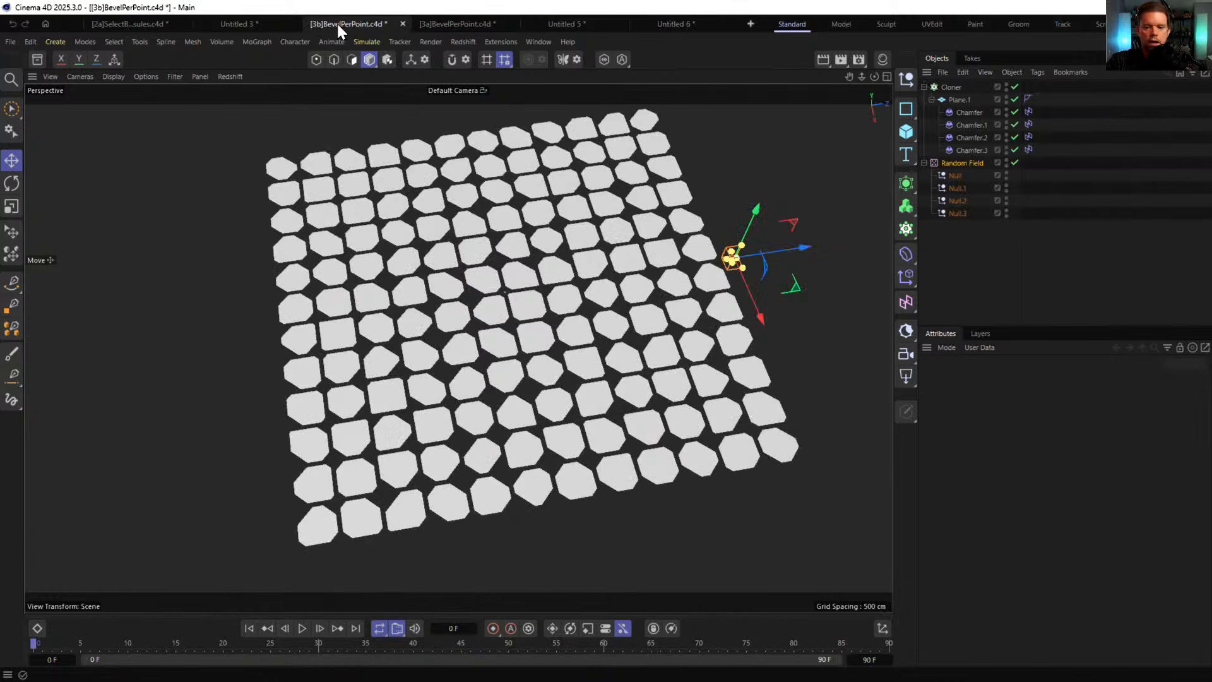
pyautogui.click(239, 24)
pyautogui.click(165, 23)
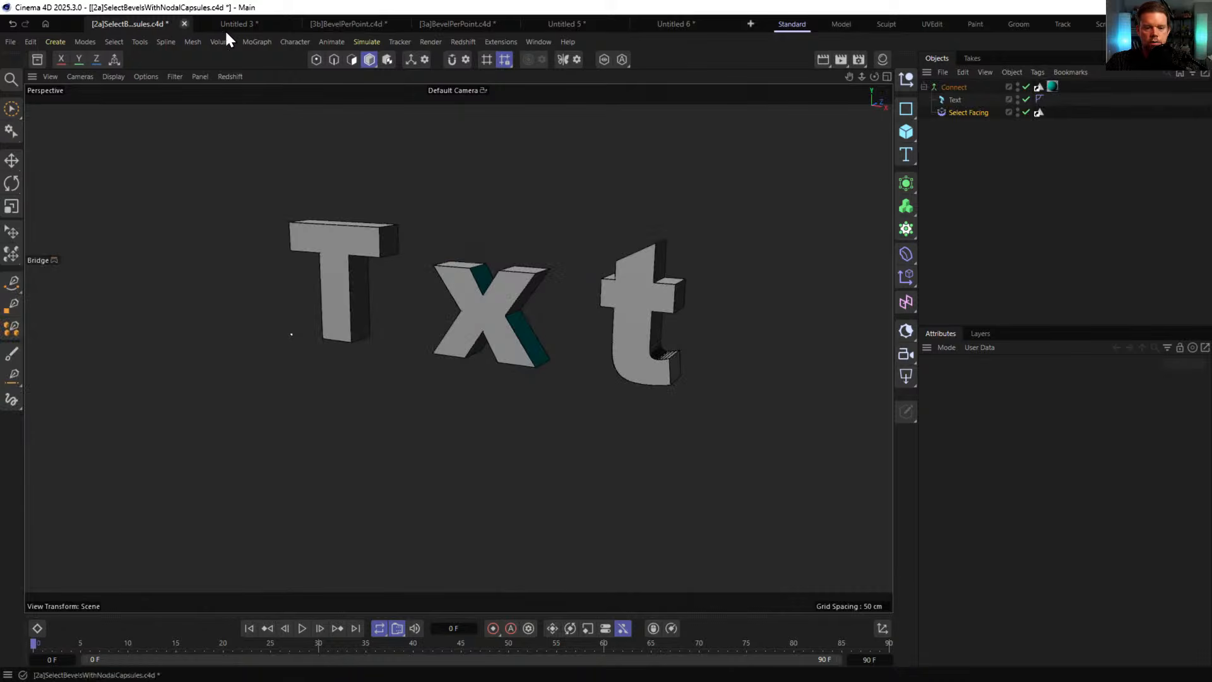
pyautogui.click(1039, 114)
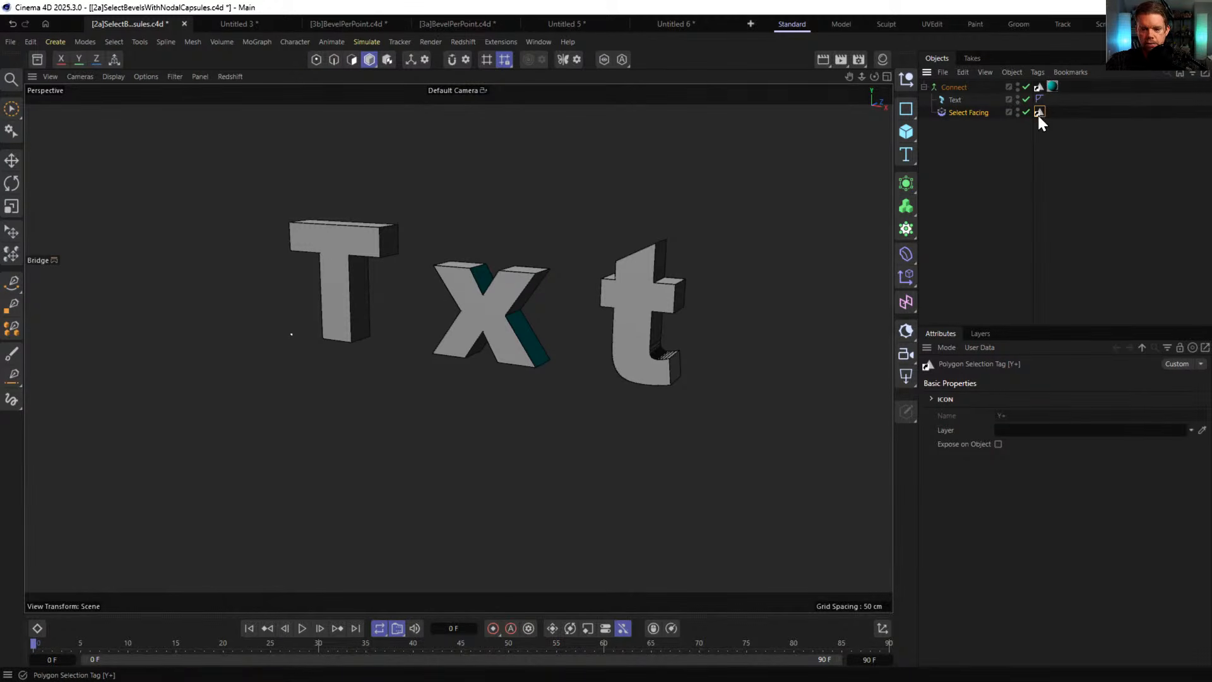
pyautogui.click(682, 24)
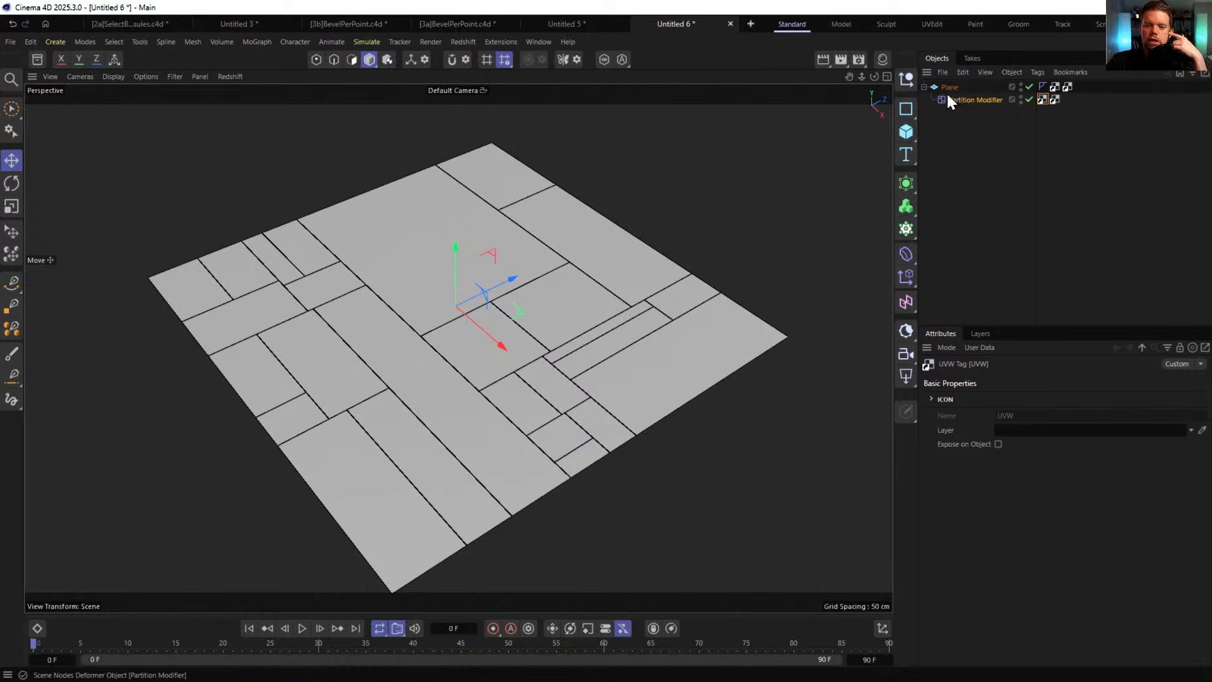
# - Convert the partitioned Plane with Current State to Object, delete the original Plane, and show the new mesh's UVW tag settings
pyautogui.rightClick(945, 86)
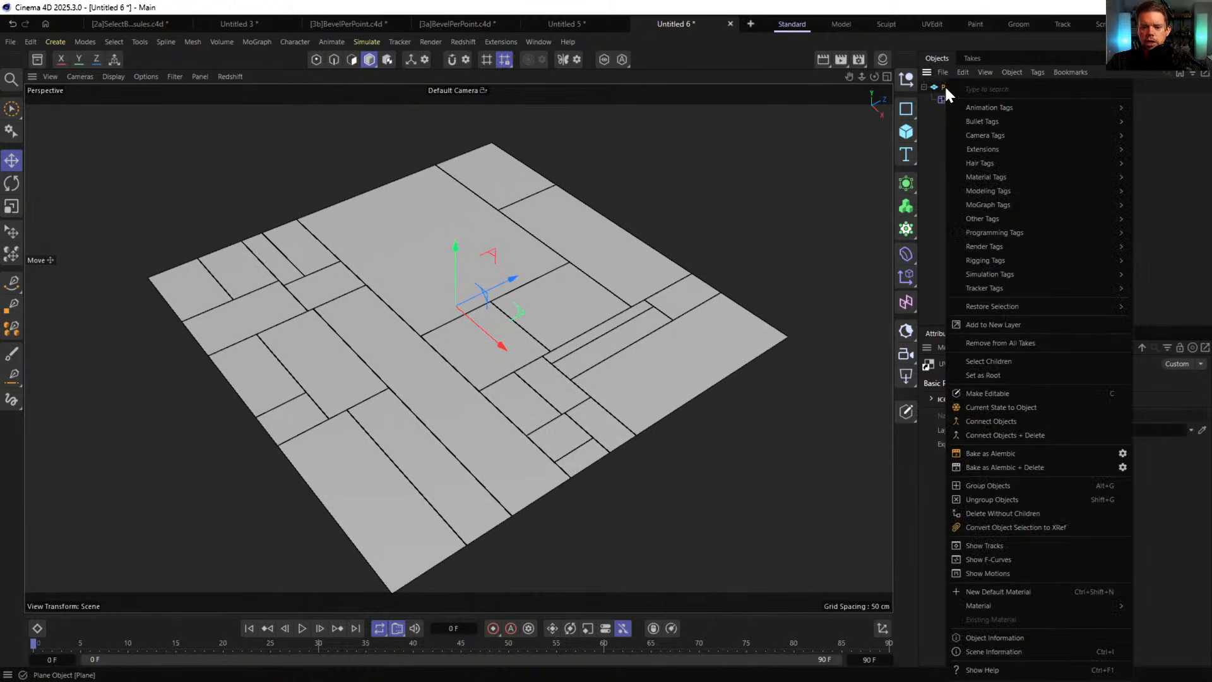
pyautogui.click(1047, 410)
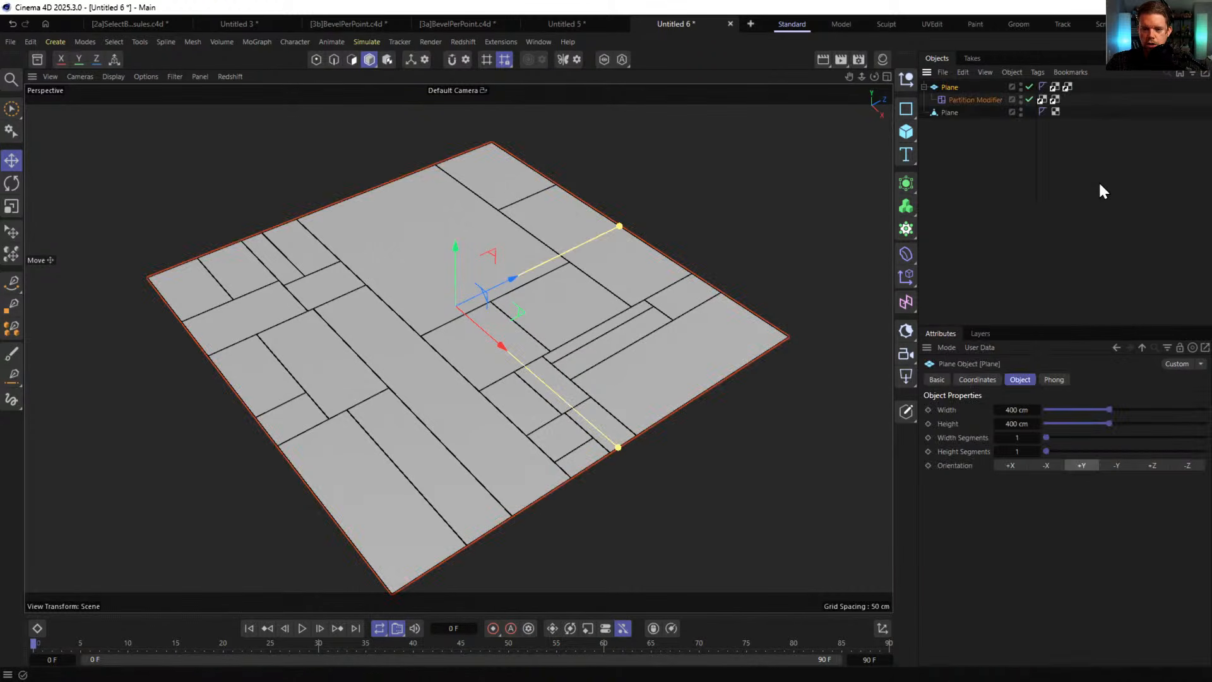
pyautogui.press('Delete')
pyautogui.click(947, 87)
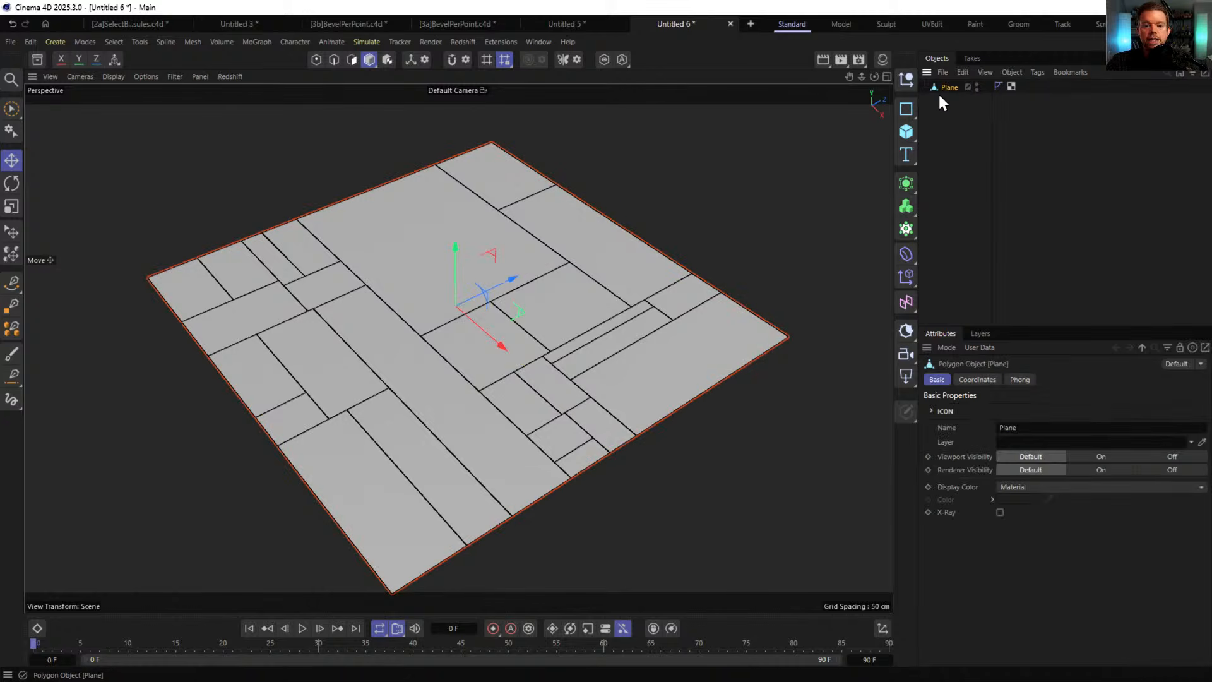
pyautogui.click(1011, 87)
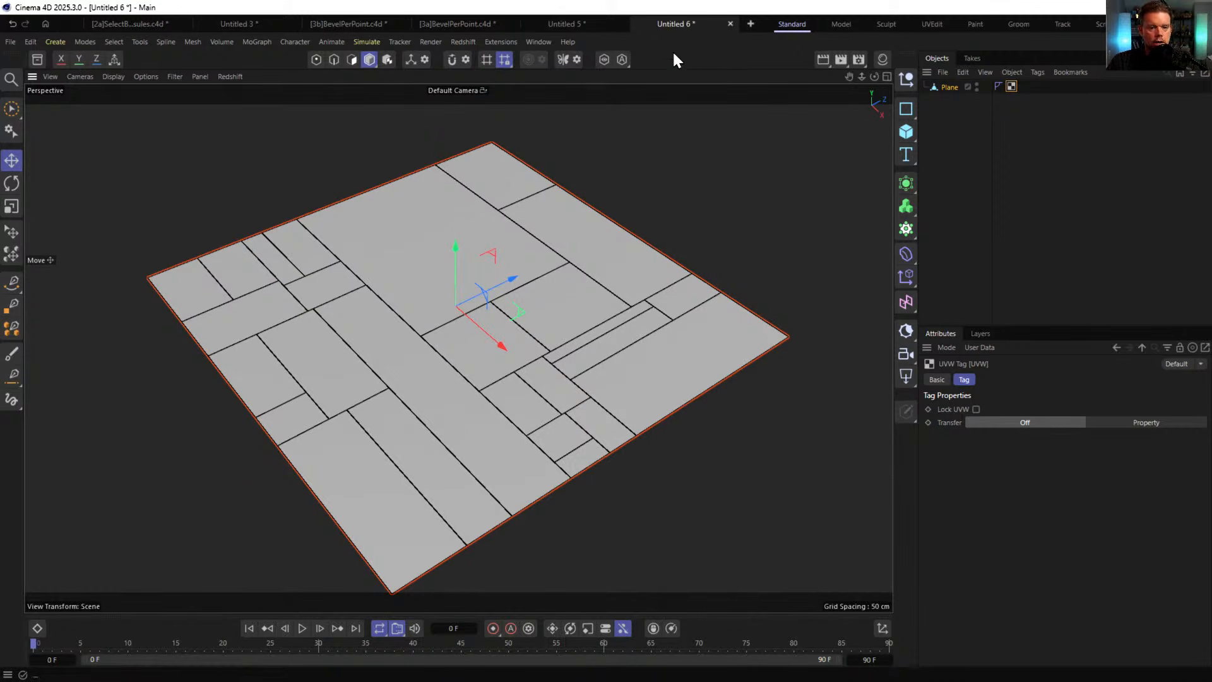
# - Close the Untitled 6 project without saving it, keeping Untitled 5 open
pyautogui.hotkey('ctrl', 'F4')
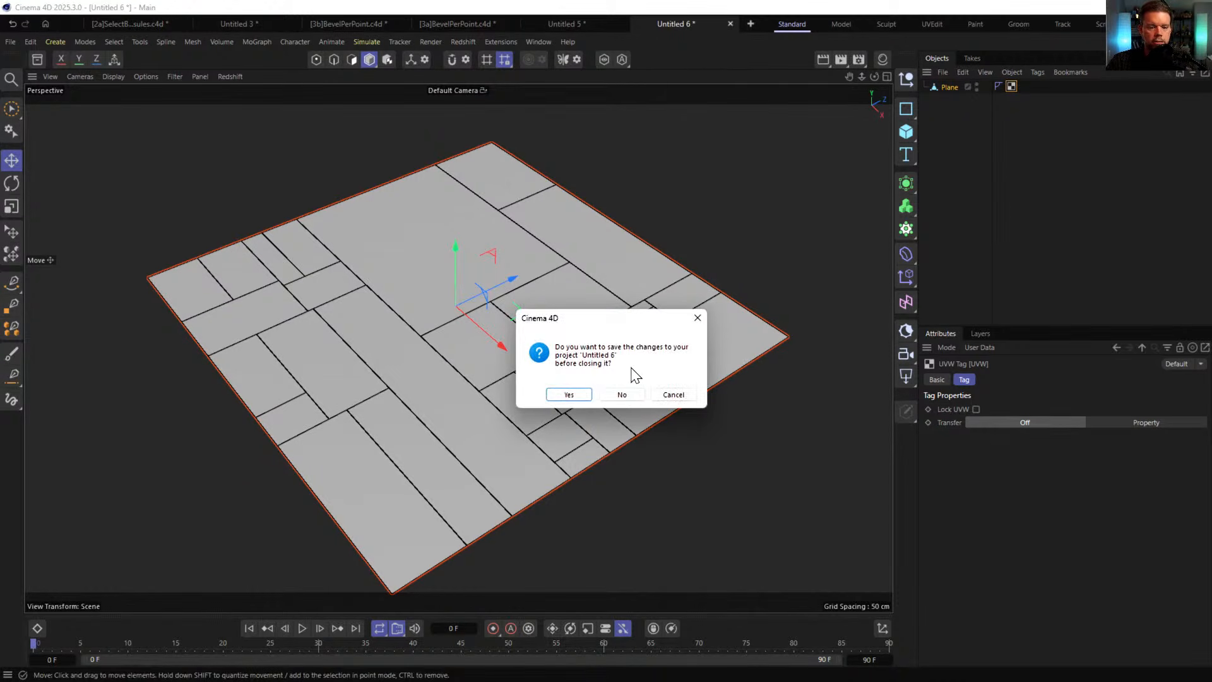
pyautogui.click(623, 393)
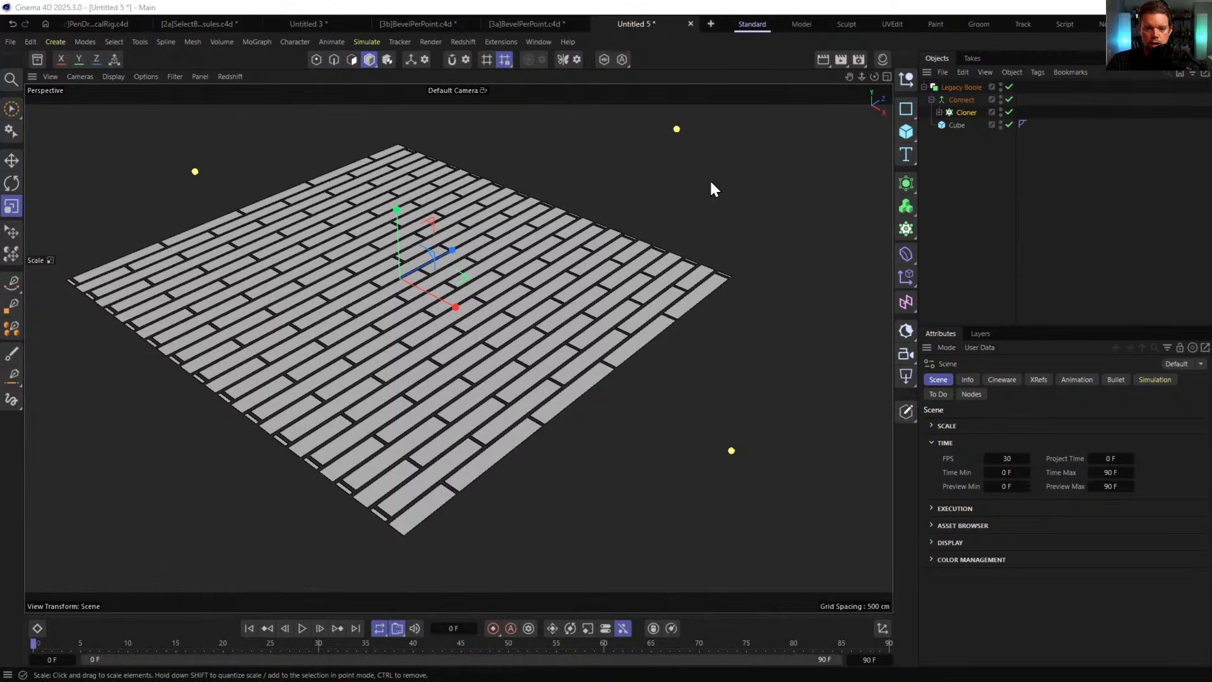
pyautogui.hotkey('ctrl', 'F4')
pyautogui.click(687, 403)
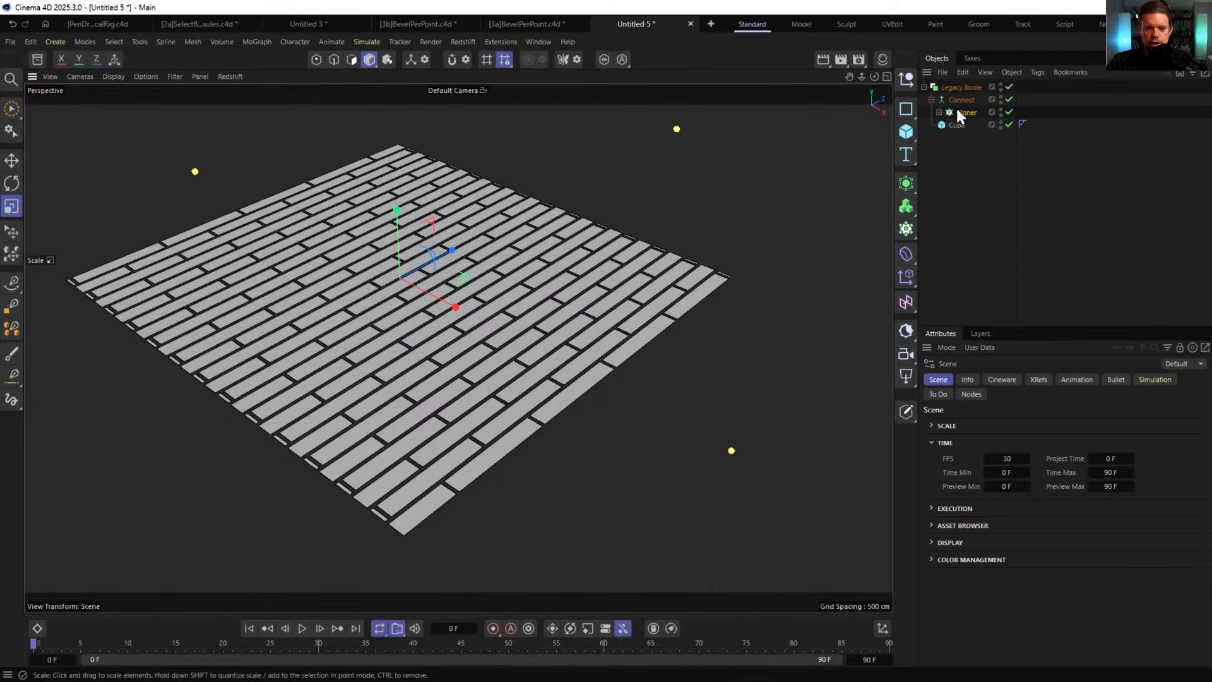
# - Save the Untitled 5 plank project in the SceneFiles folder as [4a]SimplePlankFloor.c4d
pyautogui.click(951, 126)
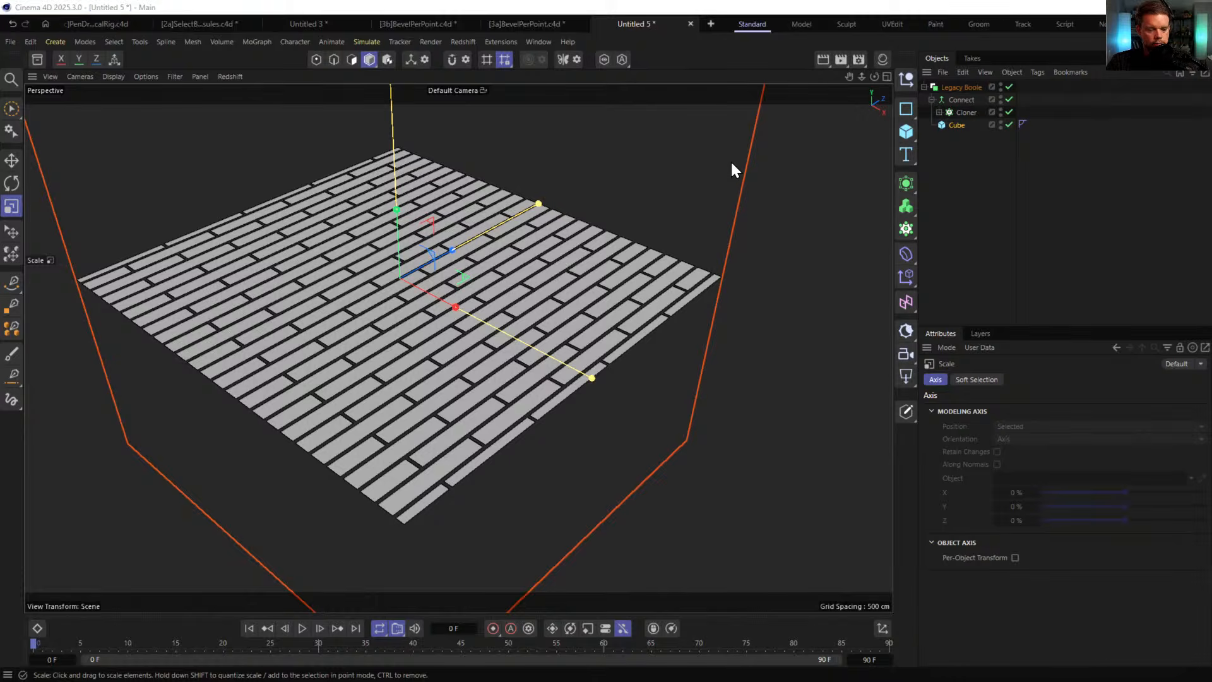
pyautogui.hotkey('ctrl', 's')
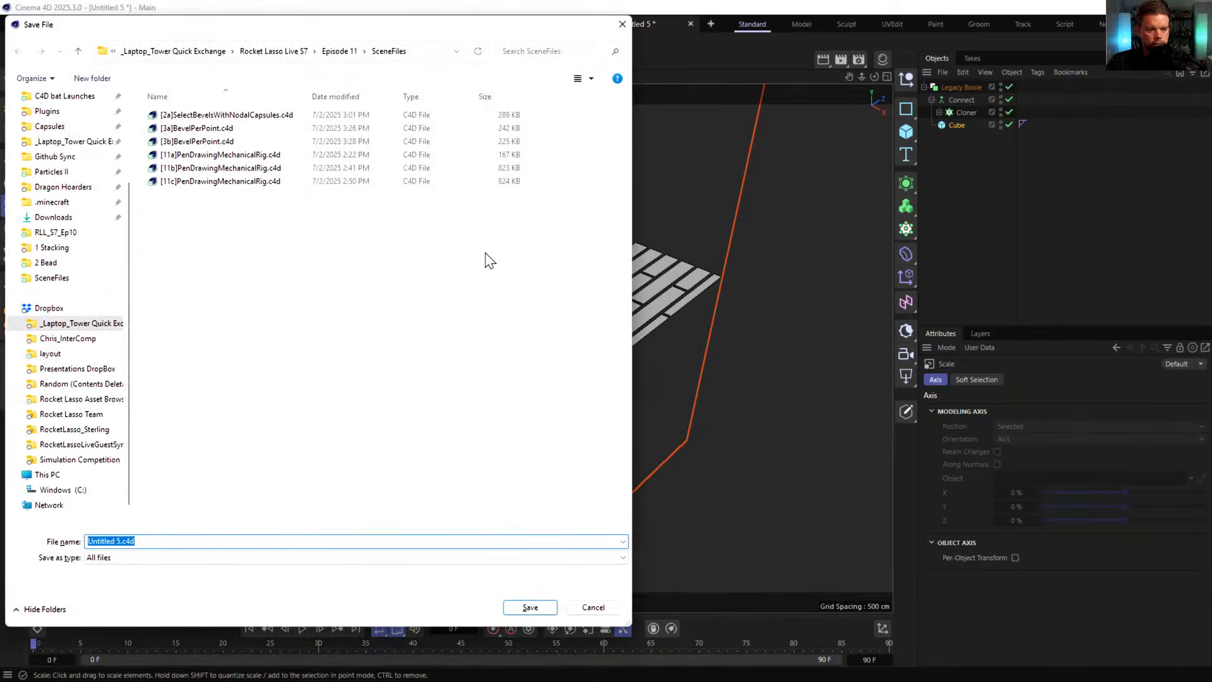
pyautogui.click(197, 141)
pyautogui.click(99, 541)
pyautogui.click(98, 541)
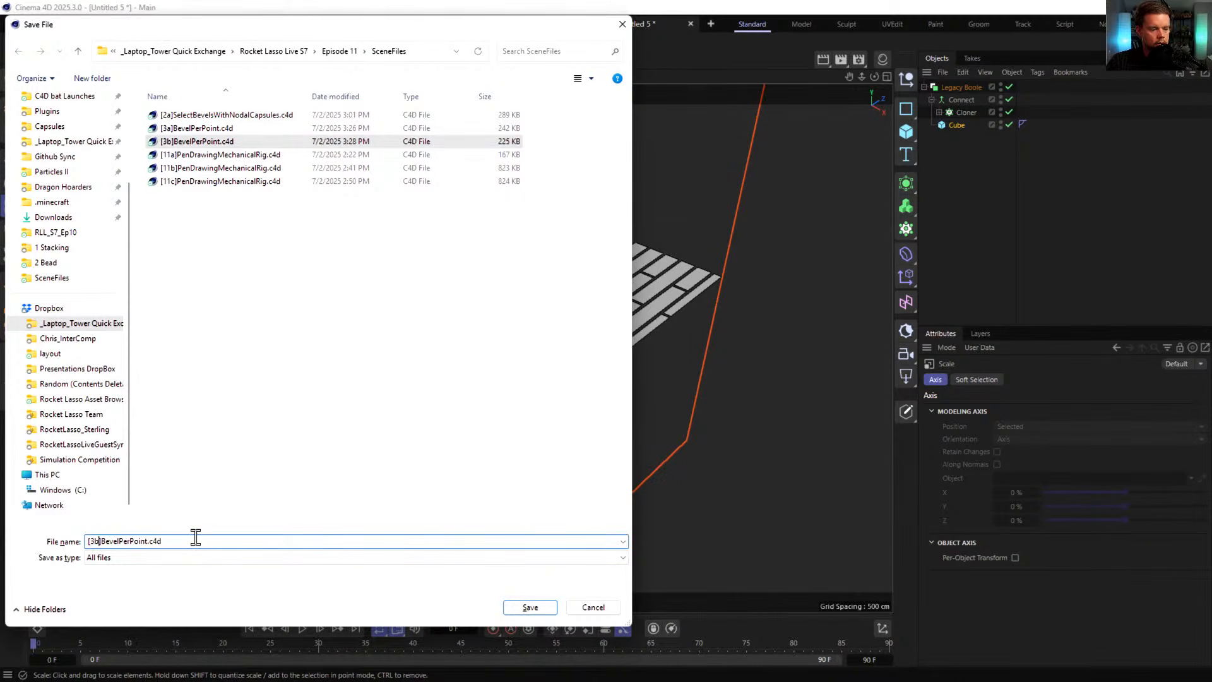
pyautogui.press('BackSpace')
pyautogui.press('BackSpace')
pyautogui.write('4a')
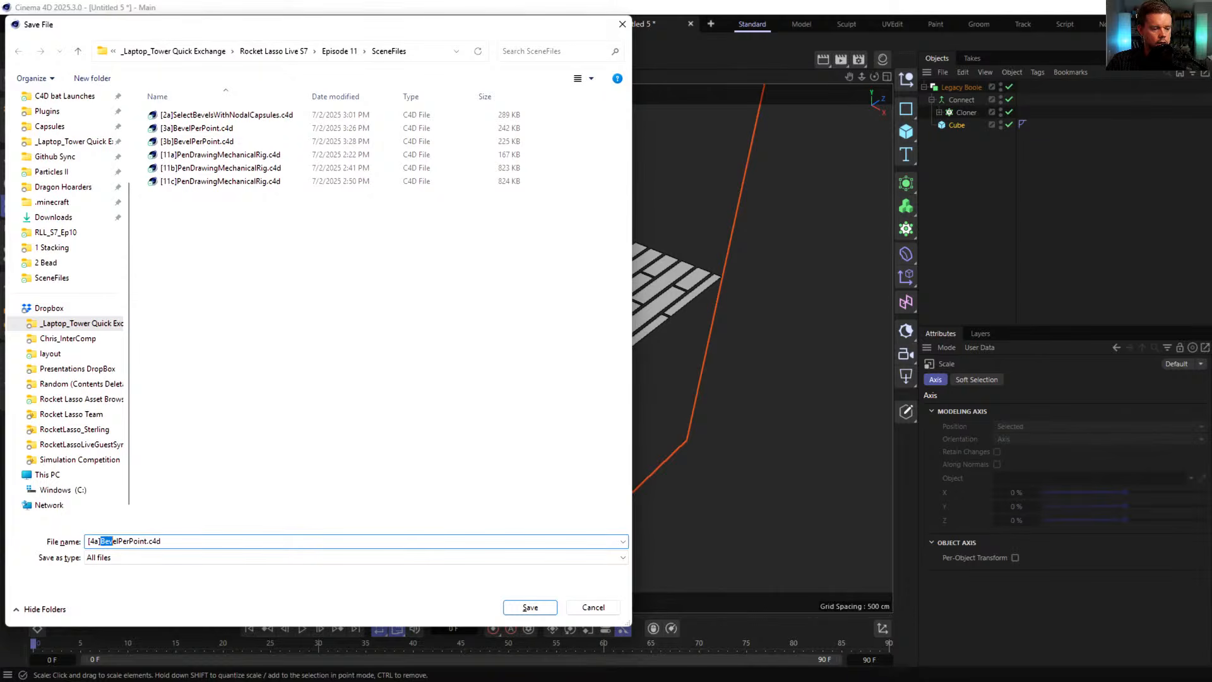
pyautogui.moveTo(112, 541); pyautogui.dragTo(140, 541)
pyautogui.write('SimplePlankFloor')
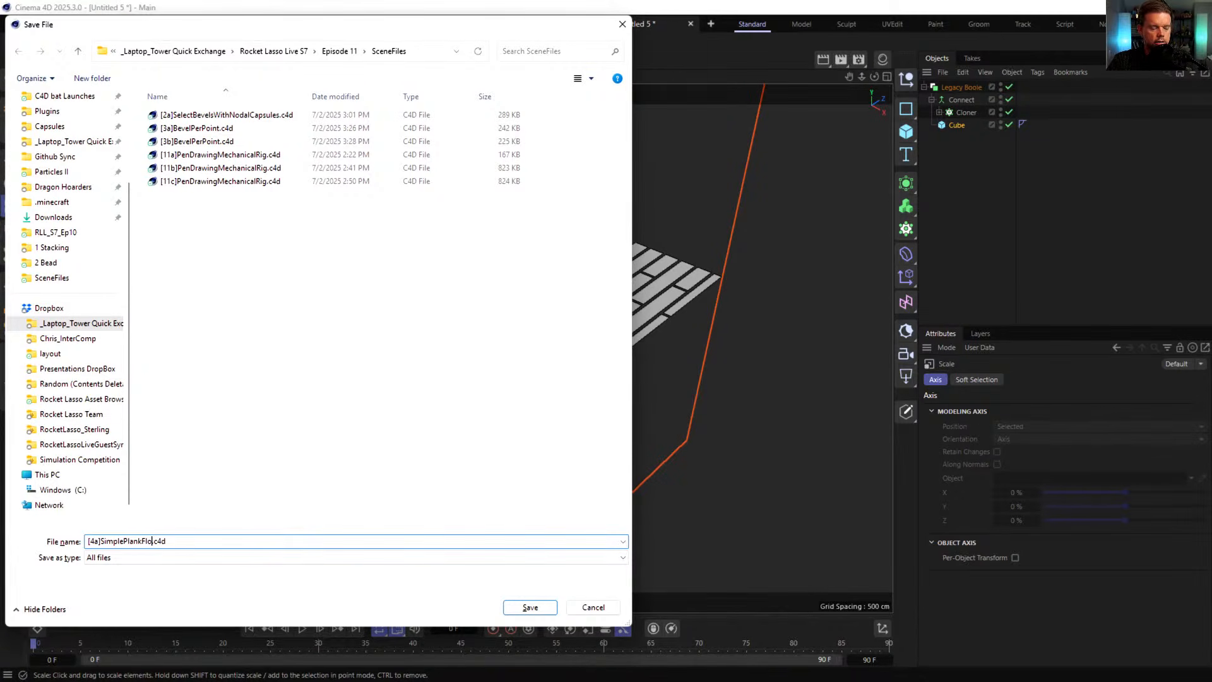
pyautogui.press('Return')
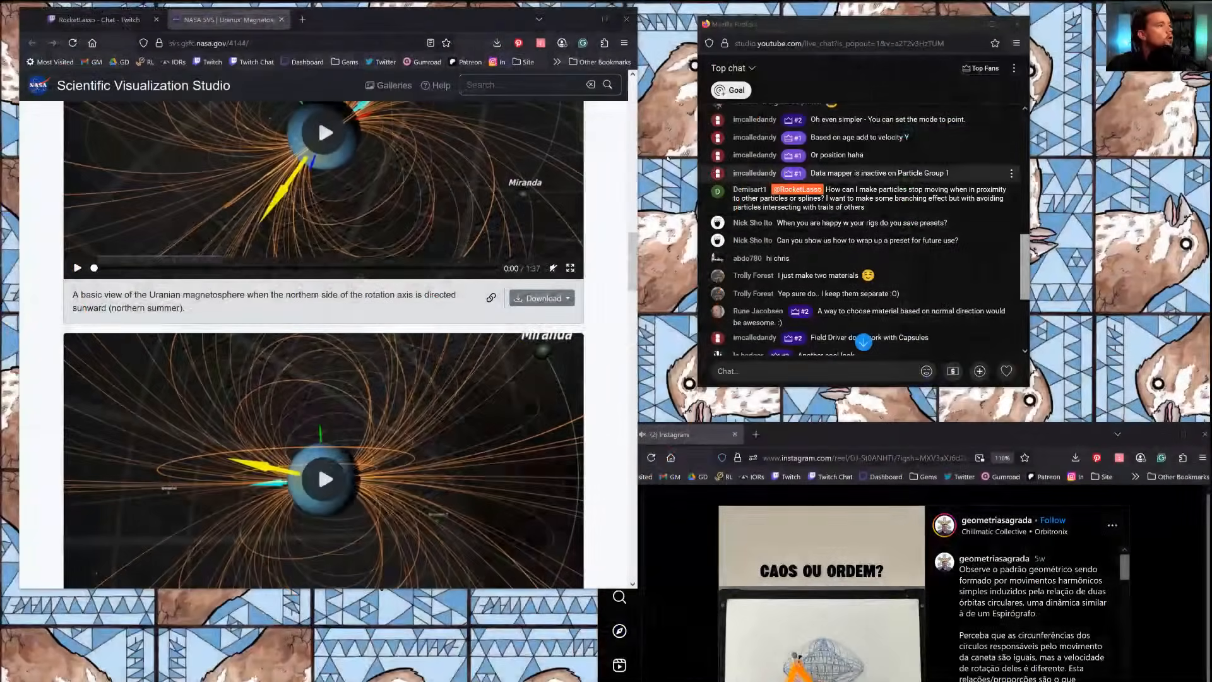
# - Browse the NASA page on Uranus' magnetosphere, then play and pause the northern summer video with the distant orbit camera
pyautogui.scroll(-2, 267, 160)
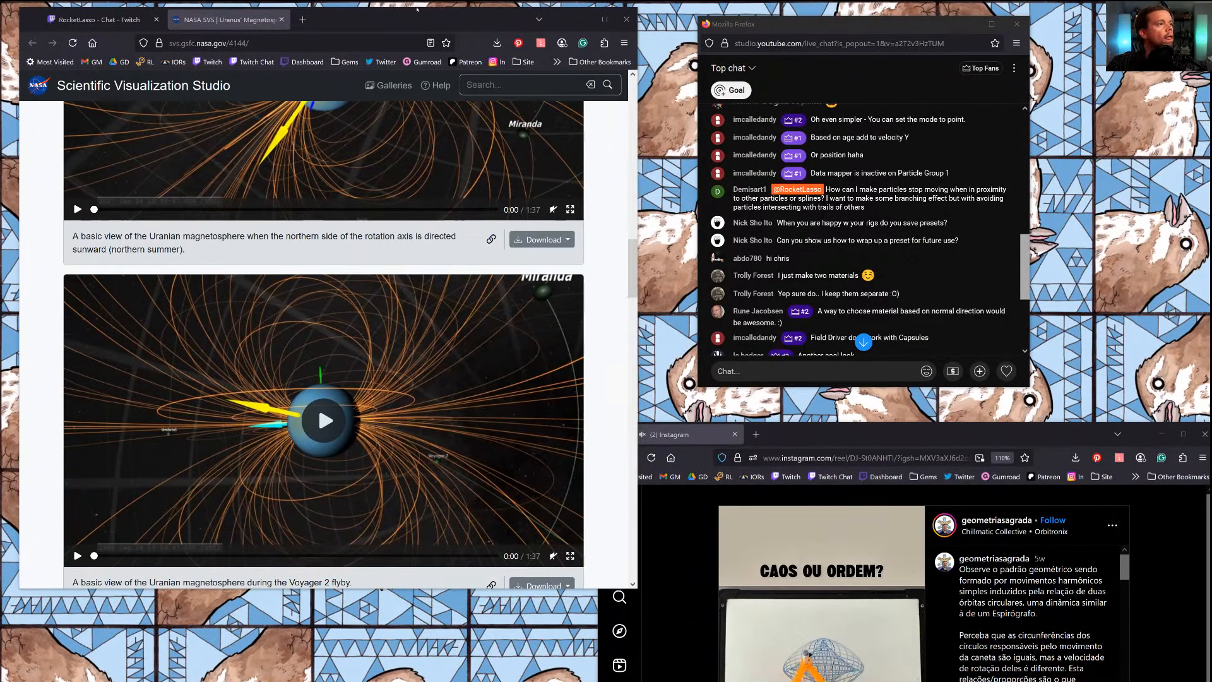
pyautogui.doubleClick(444, 23)
pyautogui.scroll(8, 946, 280)
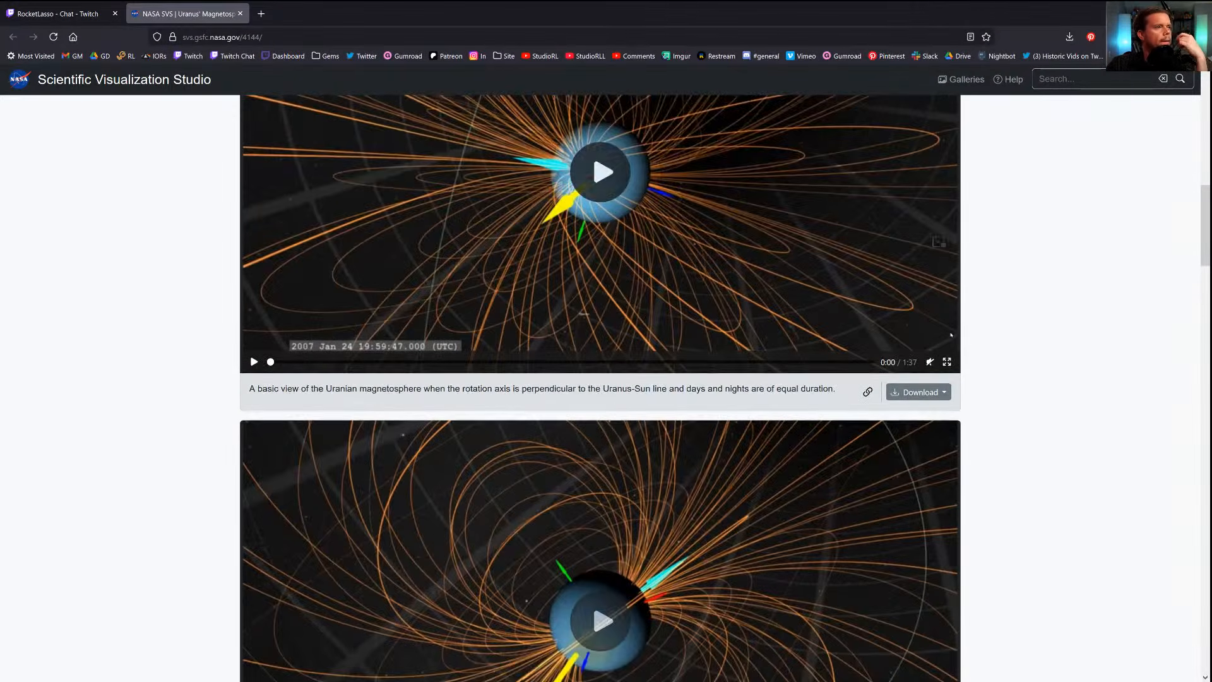
pyautogui.scroll(10, 953, 334)
pyautogui.scroll(-11, 957, 334)
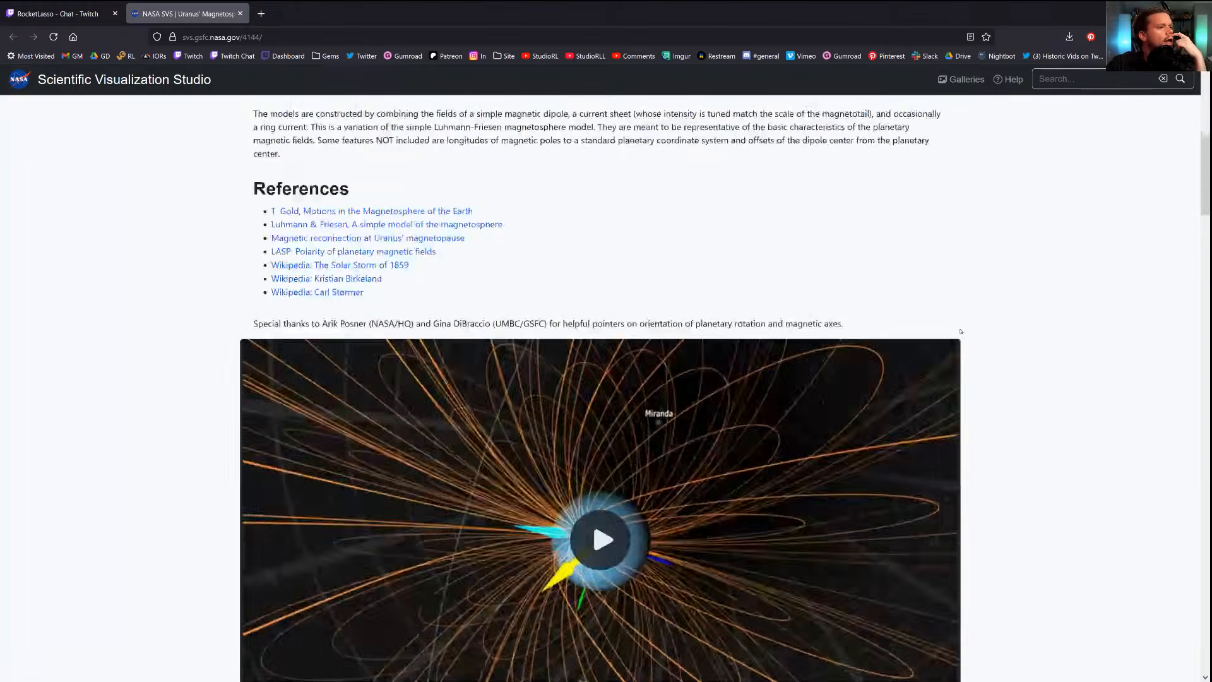
pyautogui.scroll(-3, 960, 332)
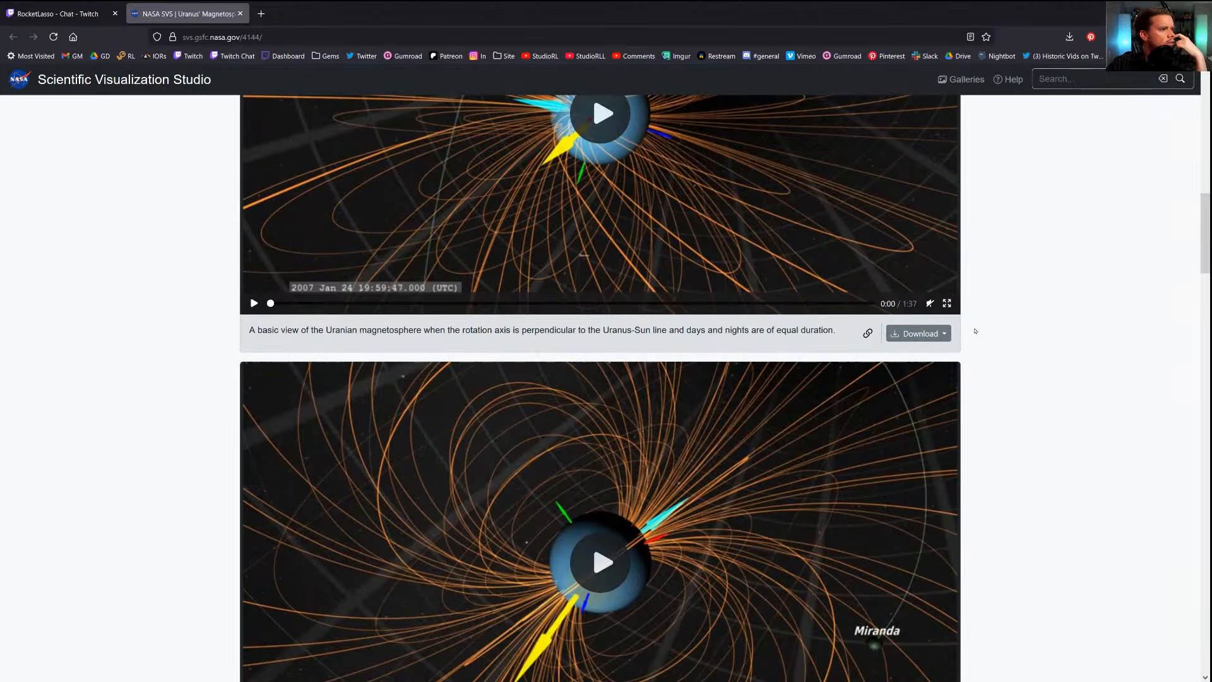
pyautogui.scroll(-20, 975, 331)
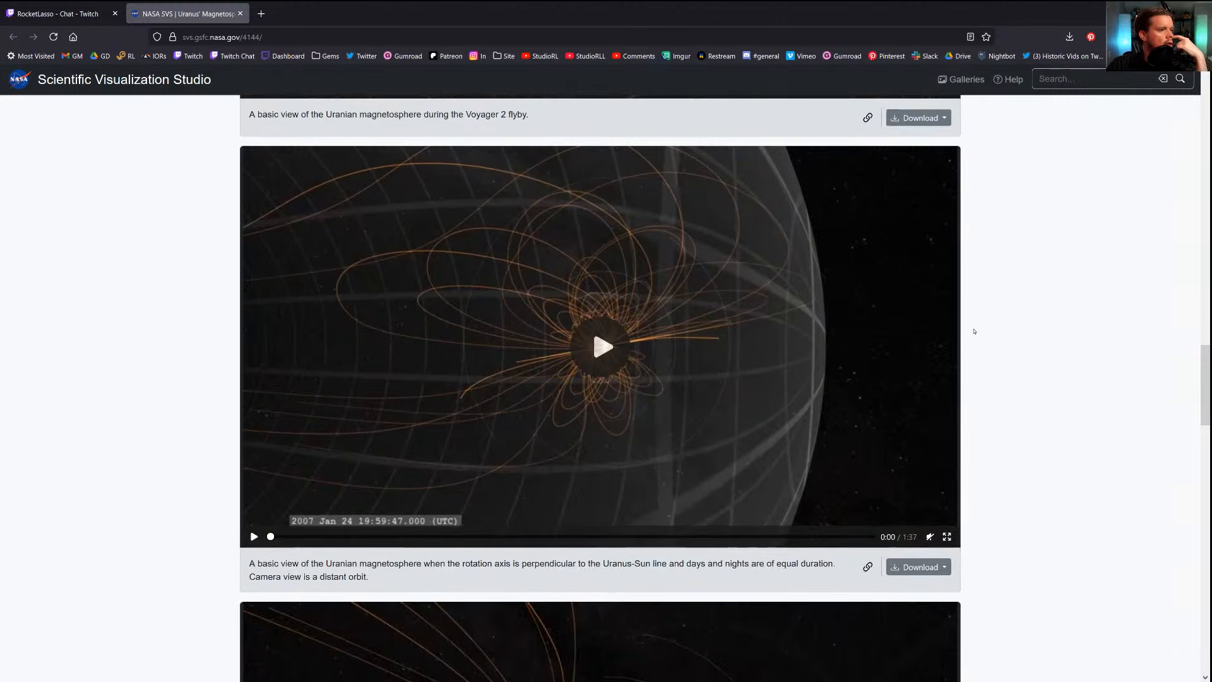
pyautogui.scroll(-17, 975, 330)
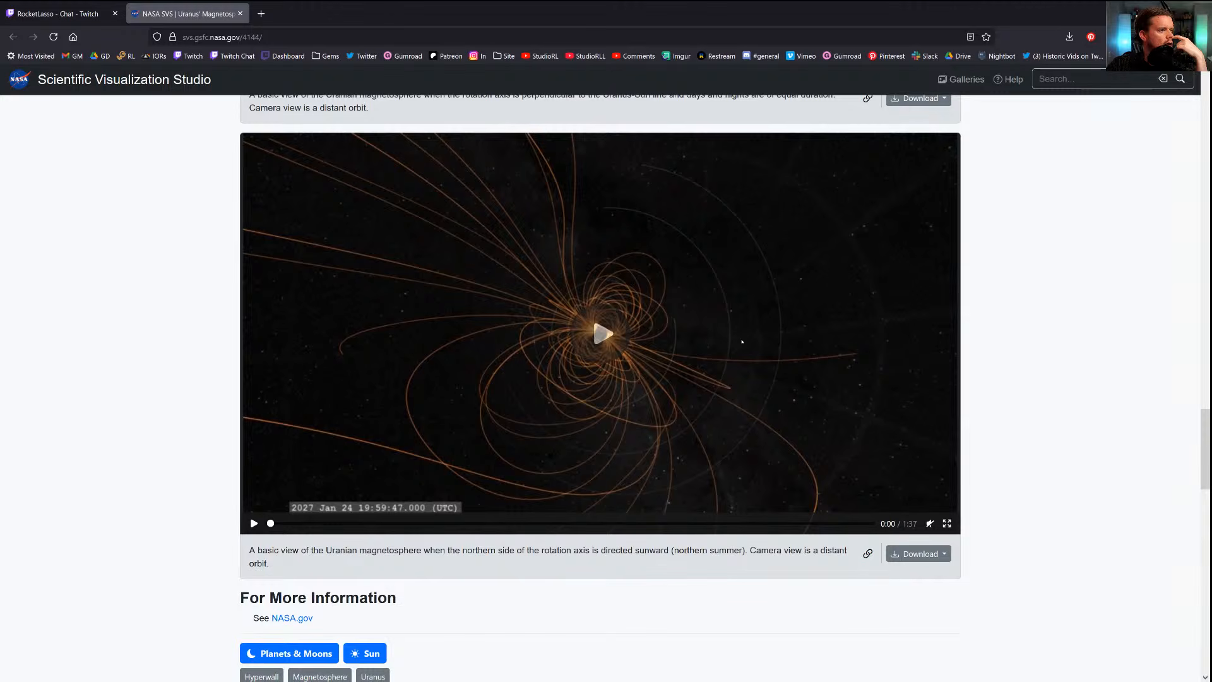
pyautogui.scroll(-17, 602, 334)
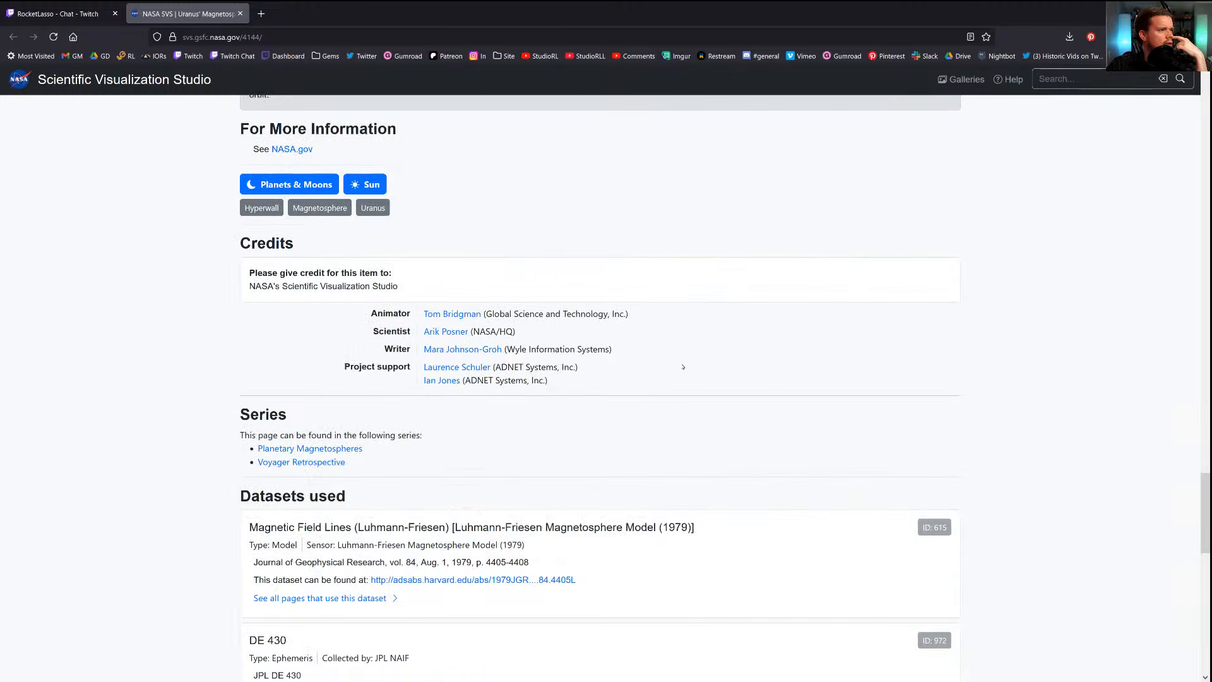
pyautogui.scroll(17, 639, 345)
pyautogui.click(598, 335)
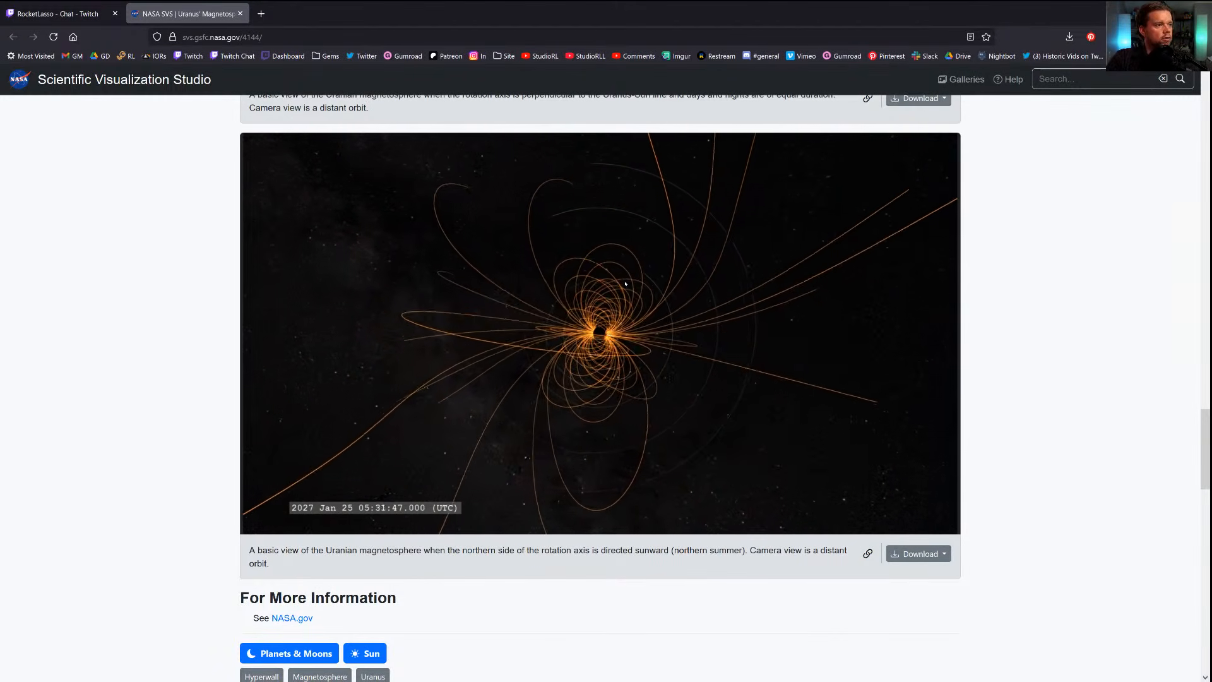
pyautogui.click(585, 377)
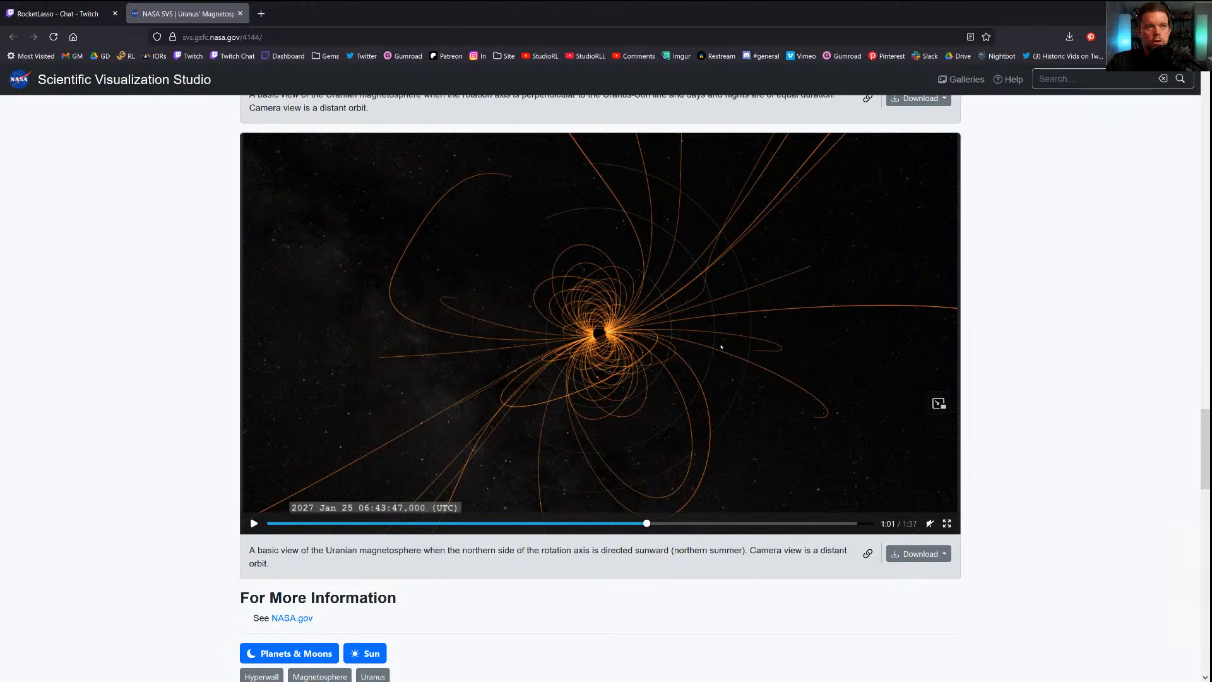
# - Bring the Instagram drawing-machine reel beside the NASA page for comparison, and return the NASA page to full screen
pyautogui.moveTo(655, 6); pyautogui.dragTo(470, 178)
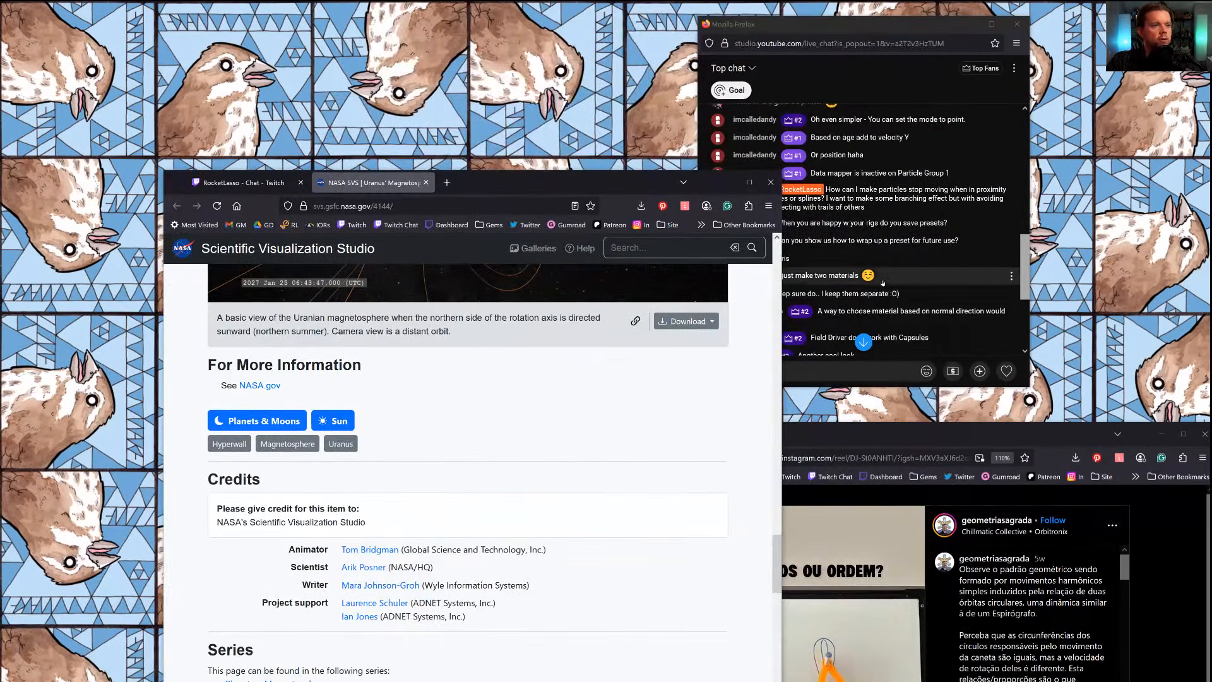
pyautogui.moveTo(984, 447); pyautogui.dragTo(857, 179)
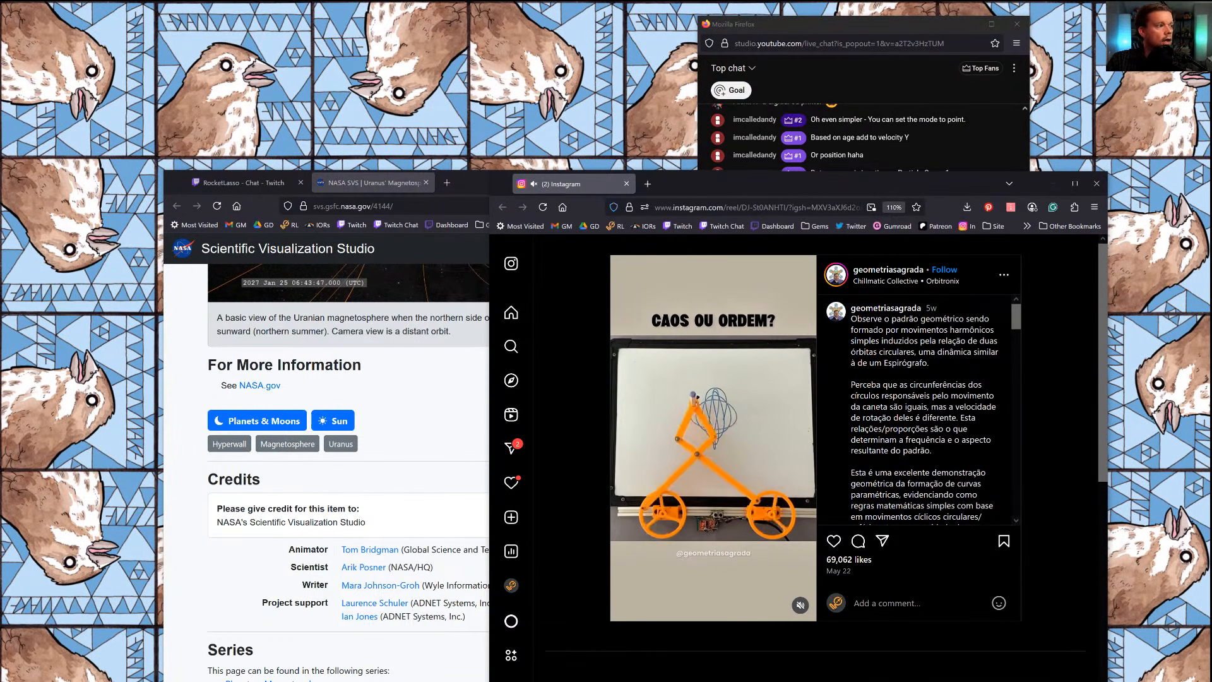
pyautogui.click(419, 379)
pyautogui.moveTo(524, 183); pyautogui.dragTo(416, 1)
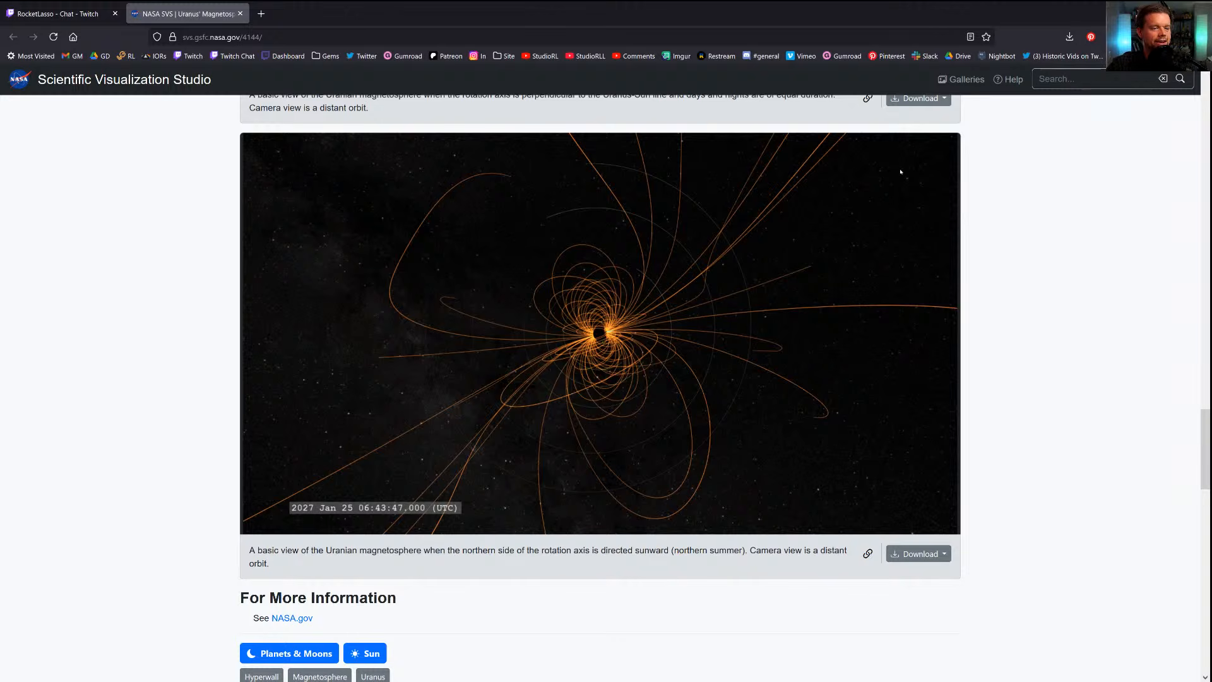
pyautogui.moveTo(901, 171)
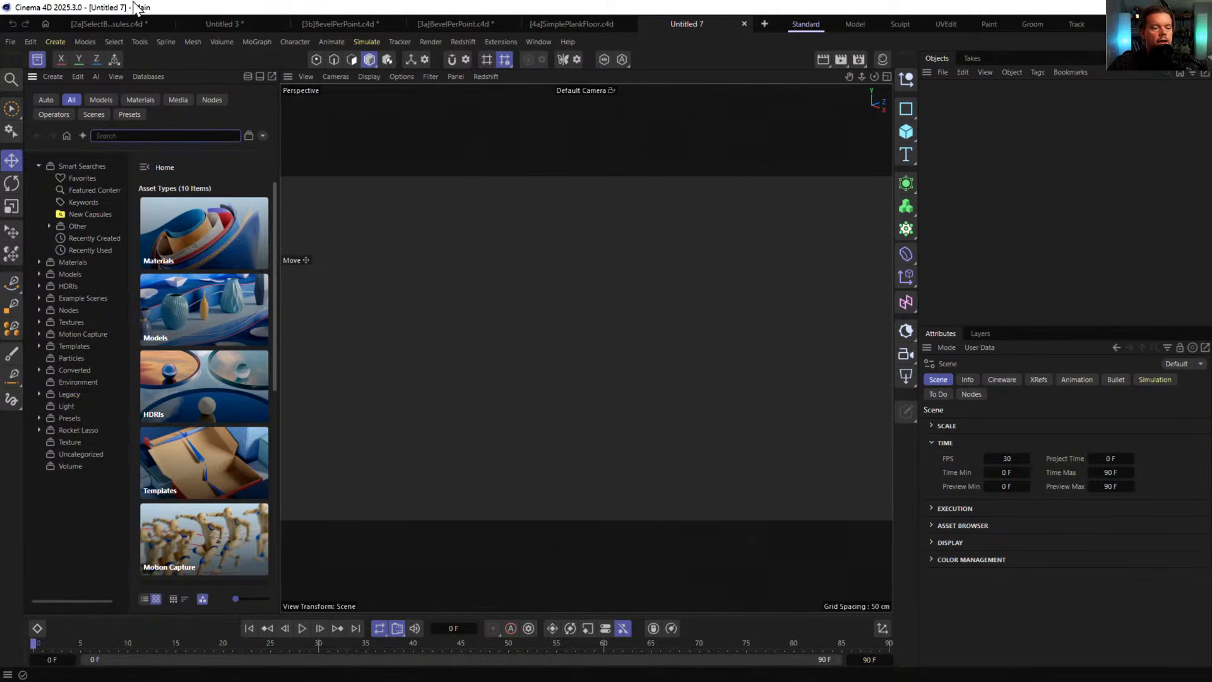
# - Switch to the empty Untitled 7 project in Cinema 4D, hide the Asset Browser, and add a Sphere
pyautogui.click(37, 60)
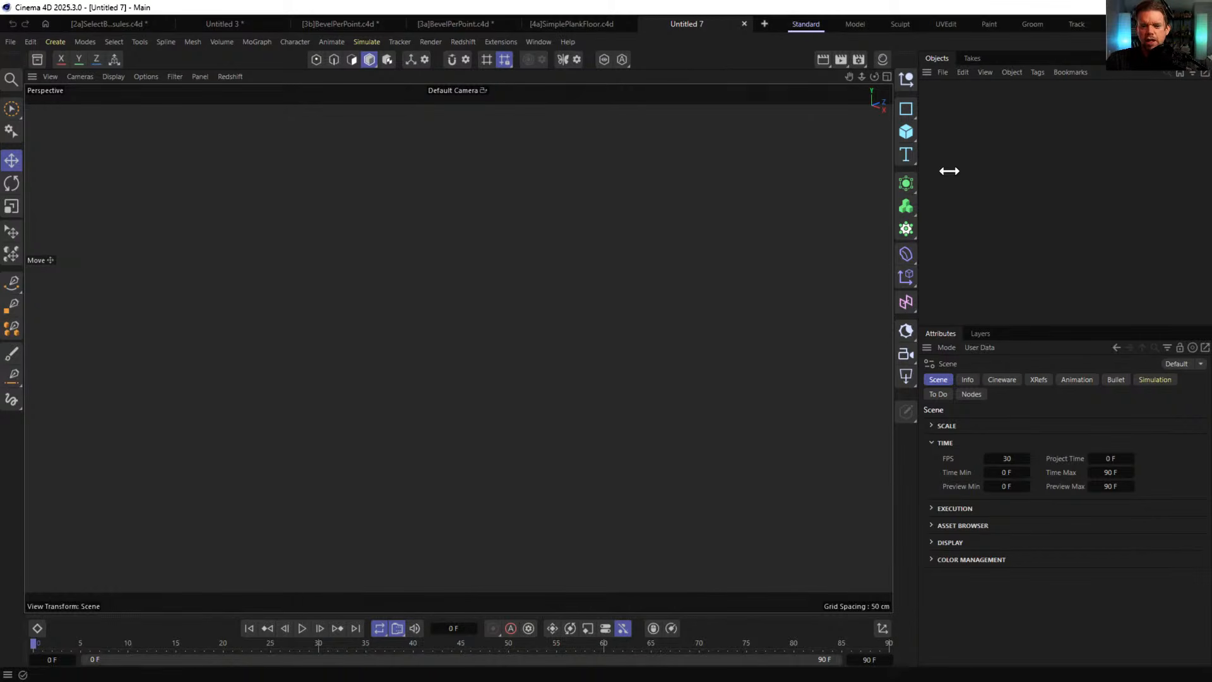
pyautogui.click(906, 132)
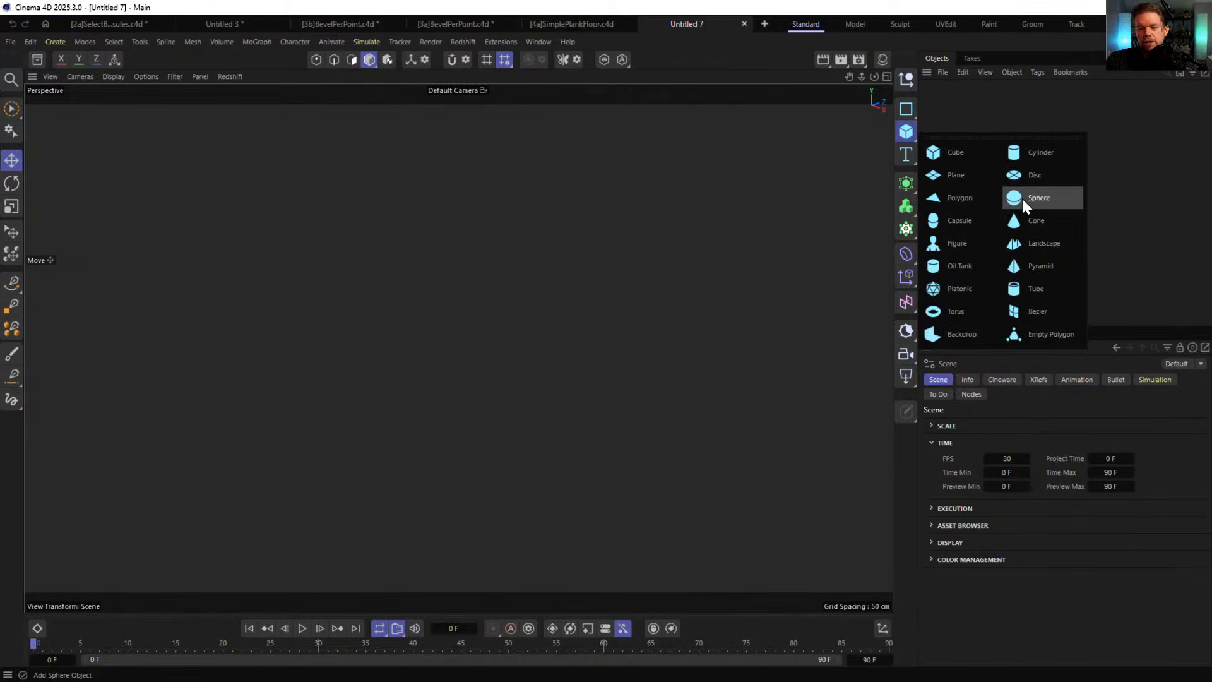
pyautogui.click(1023, 196)
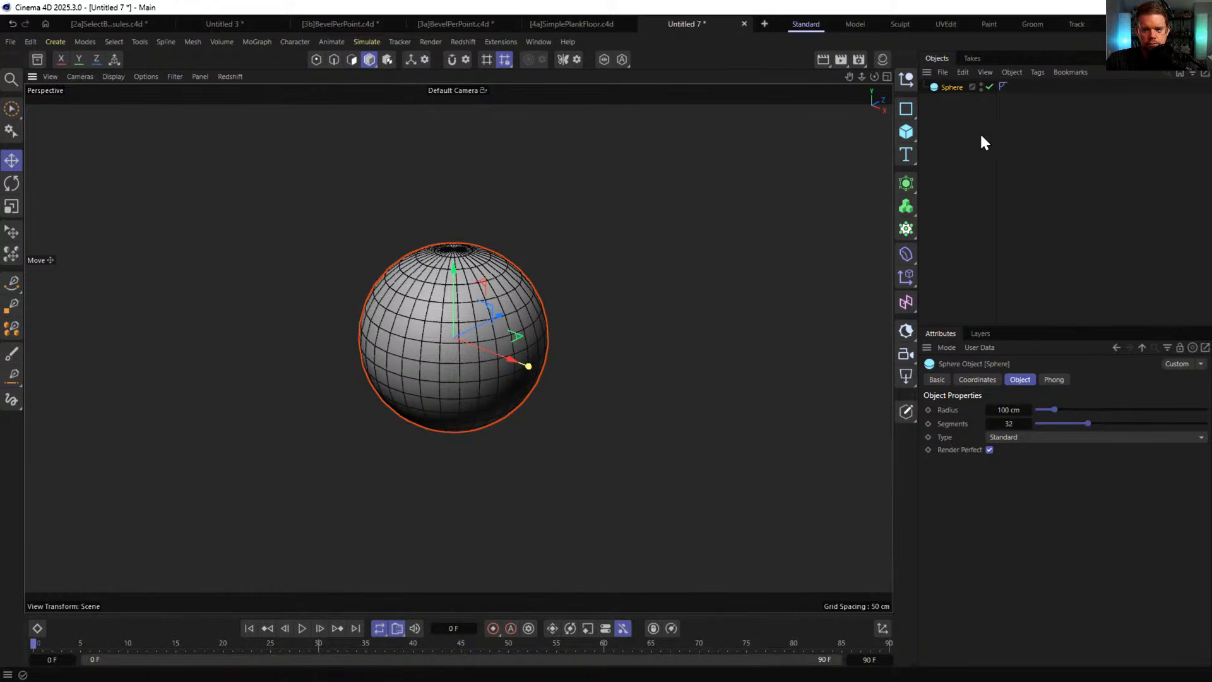
# - Add an n-Side spline and set its number of sides to 124
pyautogui.click(906, 108)
pyautogui.click(957, 197)
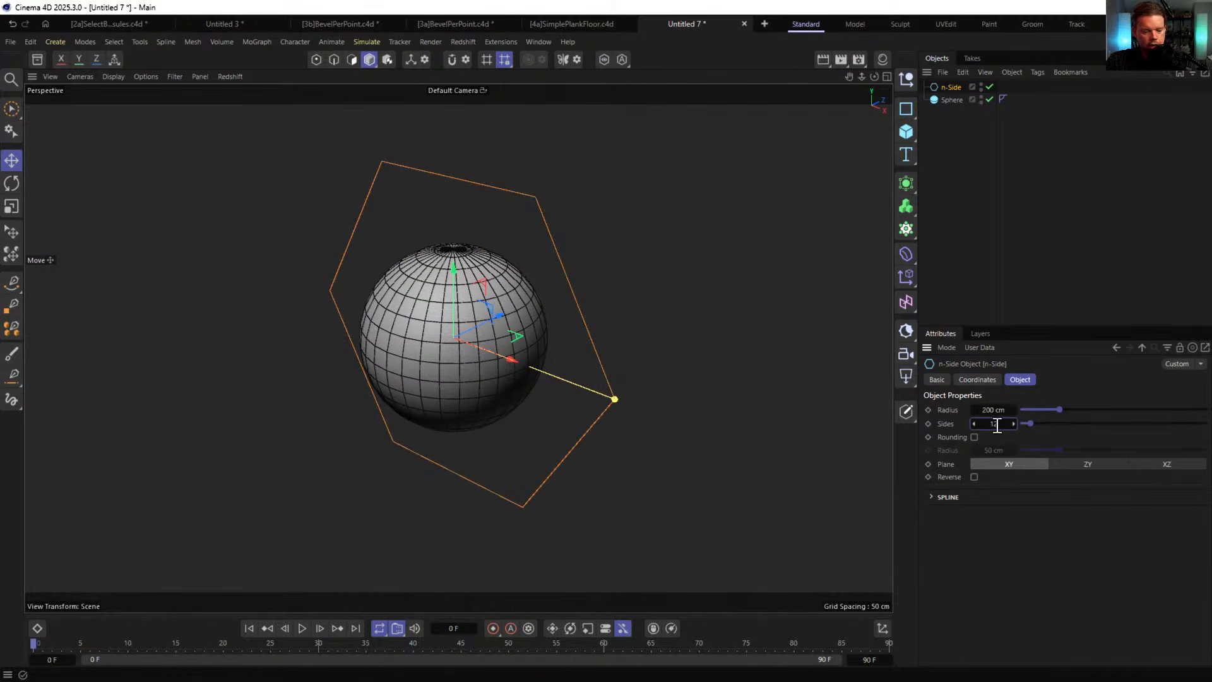
pyautogui.write('4')
pyautogui.press('Return')
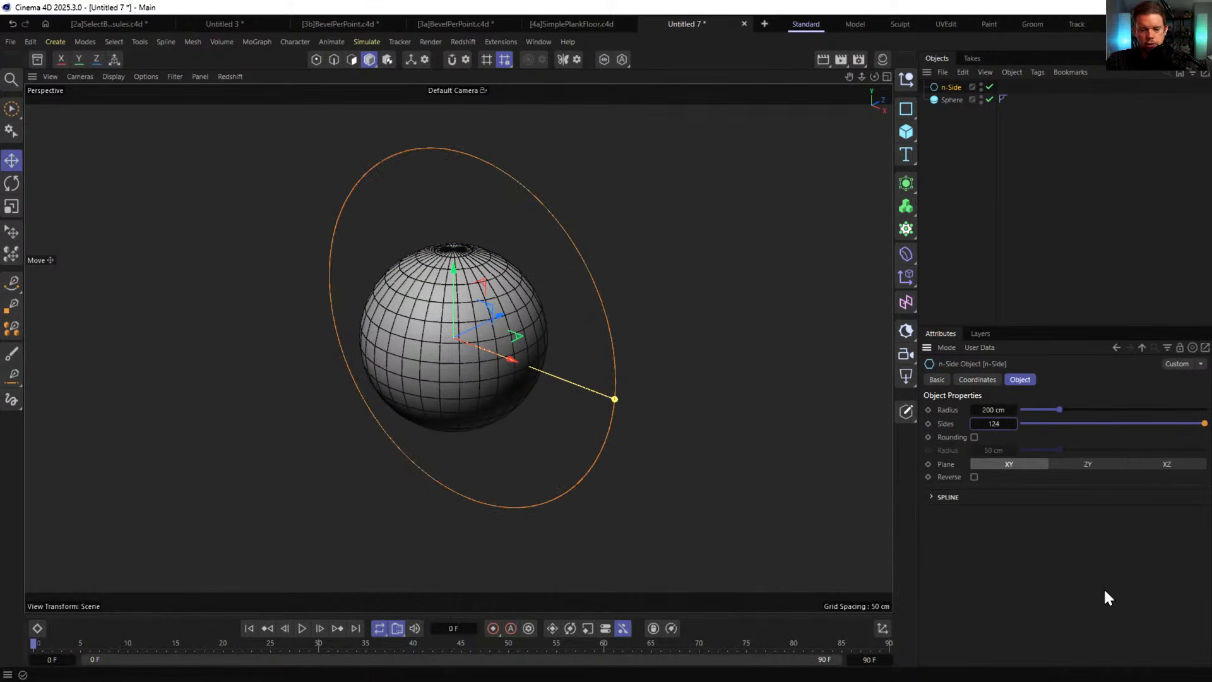
# - Put the n-Side spline inside a new Cloner and set the Cloner's mode to Radial
pyautogui.keyDown('alt'); pyautogui.click(907, 229); pyautogui.keyUp('alt')
pyautogui.click(1036, 409)
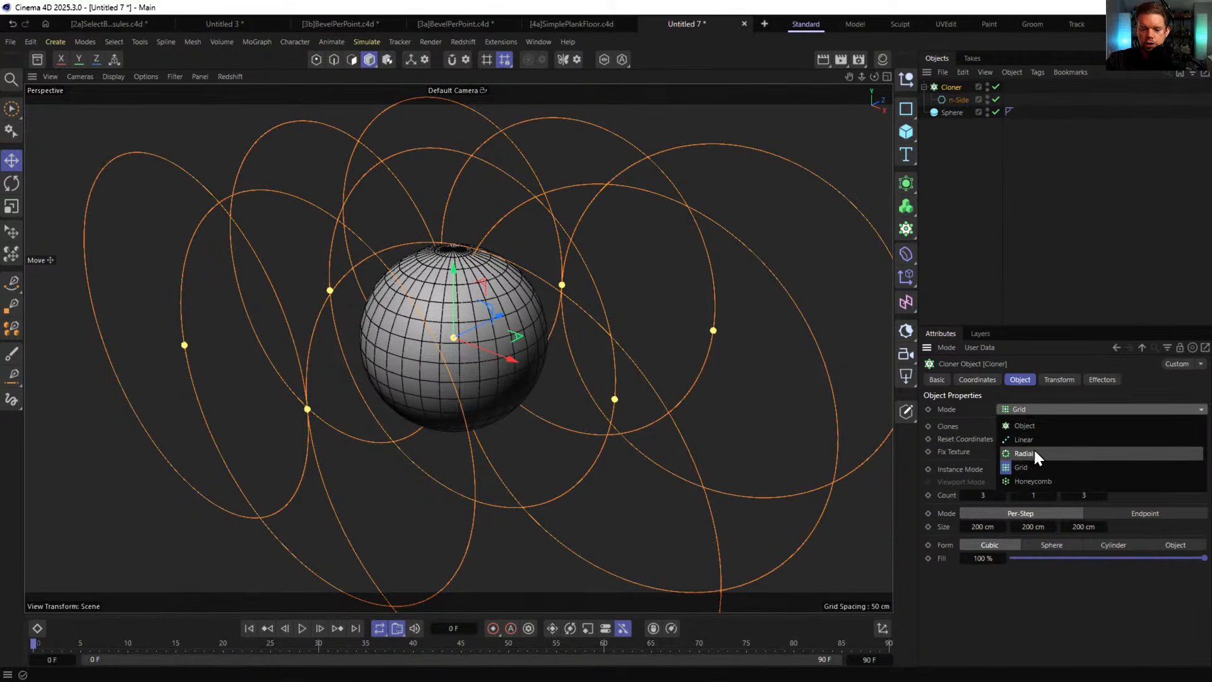
pyautogui.click(1024, 454)
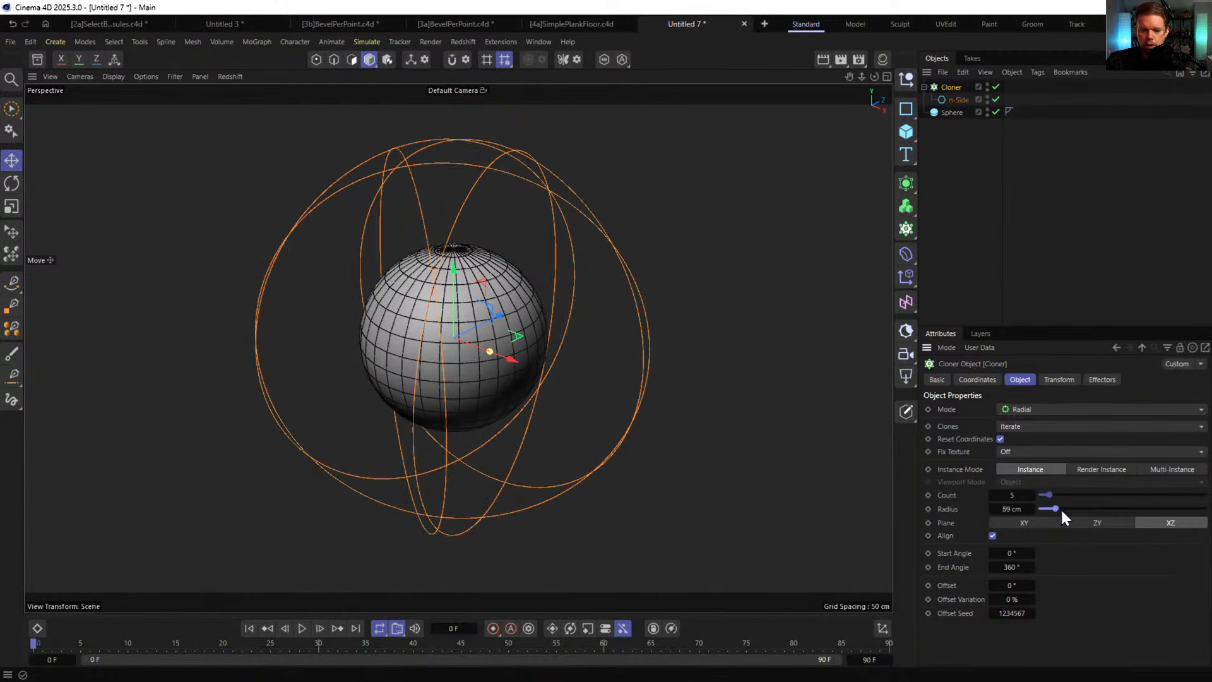
# - Set the radial Cloner's plane to ZY and its radius to 178 cm so the loops radiate around the sphere
pyautogui.moveTo(1061, 508)
pyautogui.mouseDown()
pyautogui.moveTo(1077, 508)
pyautogui.moveTo(1041, 509)
pyautogui.moveTo(1058, 509)
pyautogui.mouseUp()
pyautogui.click(1096, 523)
pyautogui.click(1045, 524)
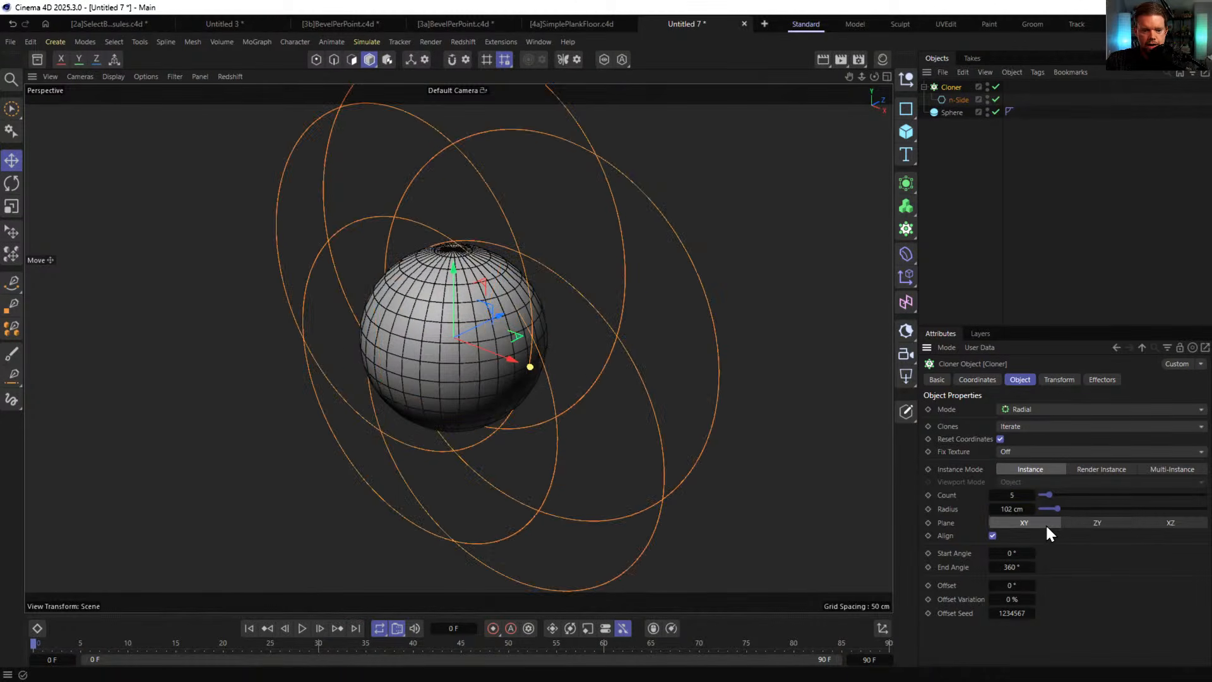
pyautogui.click(1092, 524)
pyautogui.keyDown('alt'); pyautogui.moveTo(575, 386); pyautogui.dragTo(480, 346); pyautogui.keyUp('alt')
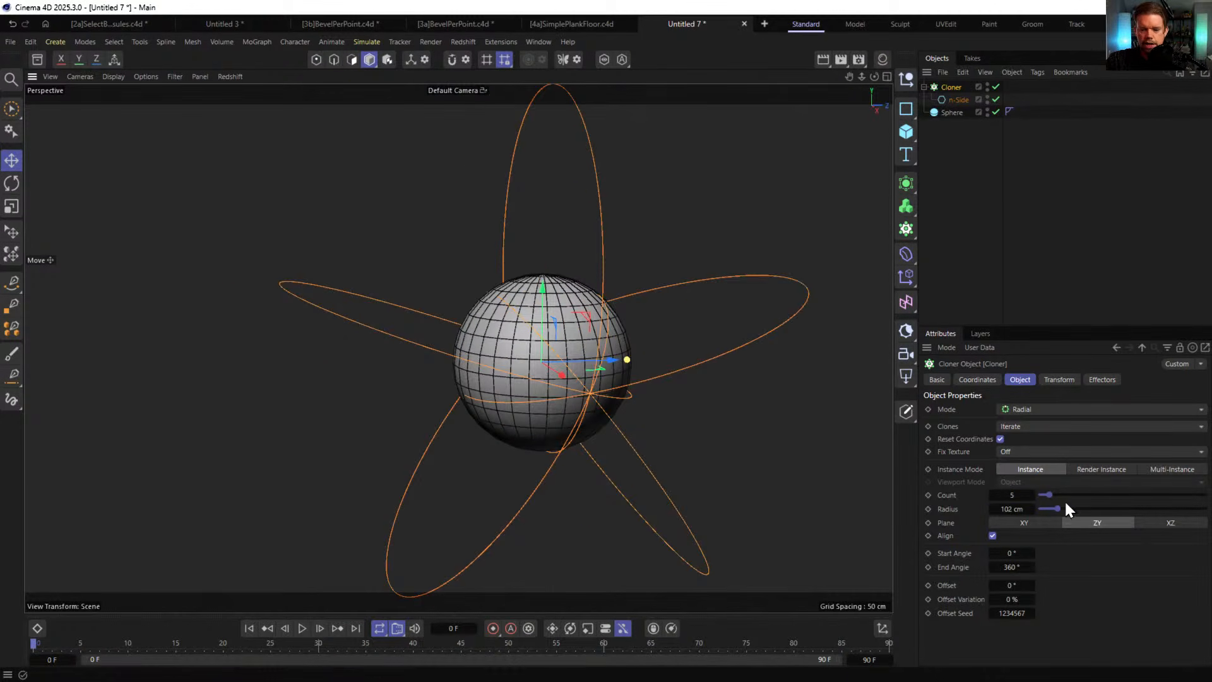
pyautogui.moveTo(1064, 513); pyautogui.dragTo(1068, 512)
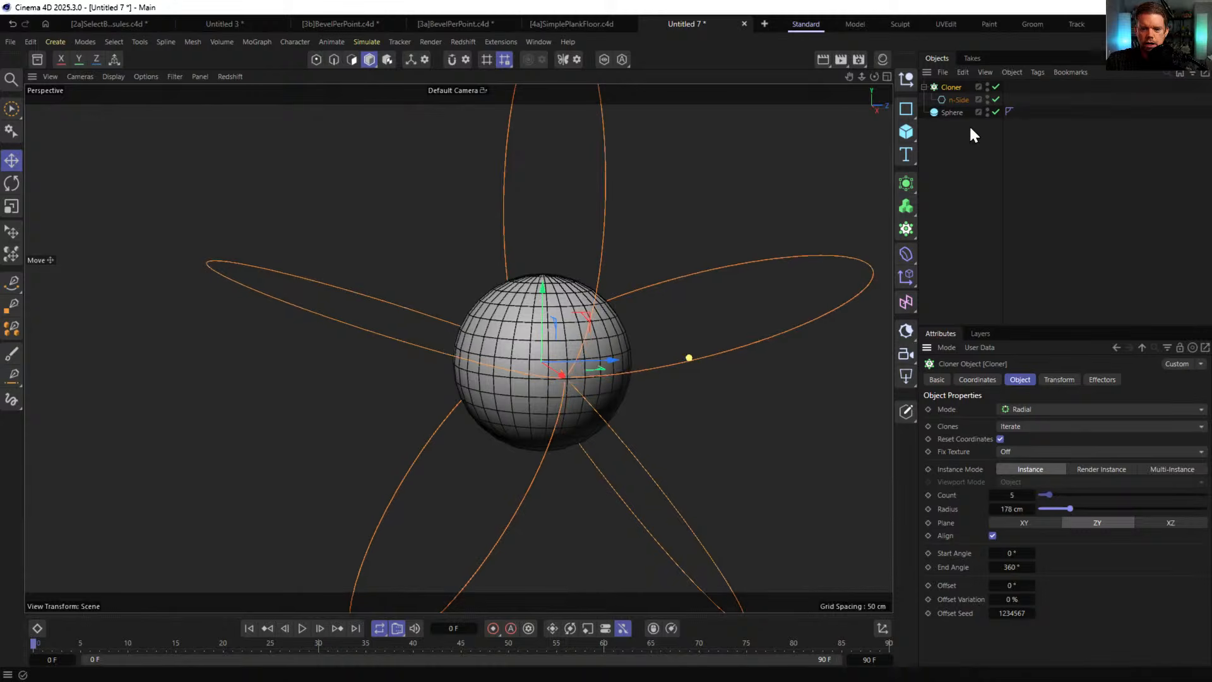
# - Find the Transform Geometry node modifier and add it as a child of the n-Side spline
pyautogui.click(954, 100)
pyautogui.moveTo(520, 356)
pyautogui.keyDown('alt'); pyautogui.mouseDown()
pyautogui.moveTo(537, 307)
pyautogui.moveTo(571, 296)
pyautogui.moveTo(460, 354)
pyautogui.moveTo(453, 273)
pyautogui.moveTo(510, 356)
pyautogui.mouseUp(); pyautogui.keyUp('alt')
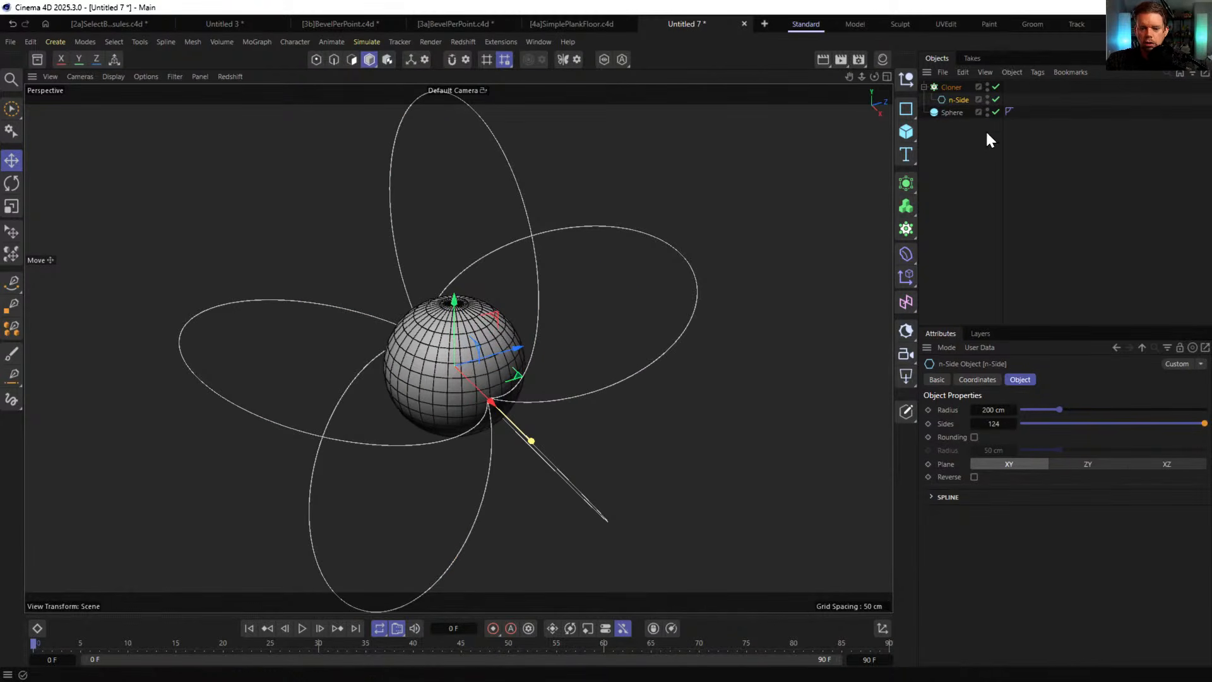
pyautogui.hotkey('shift', 'c')
pyautogui.write('tr')
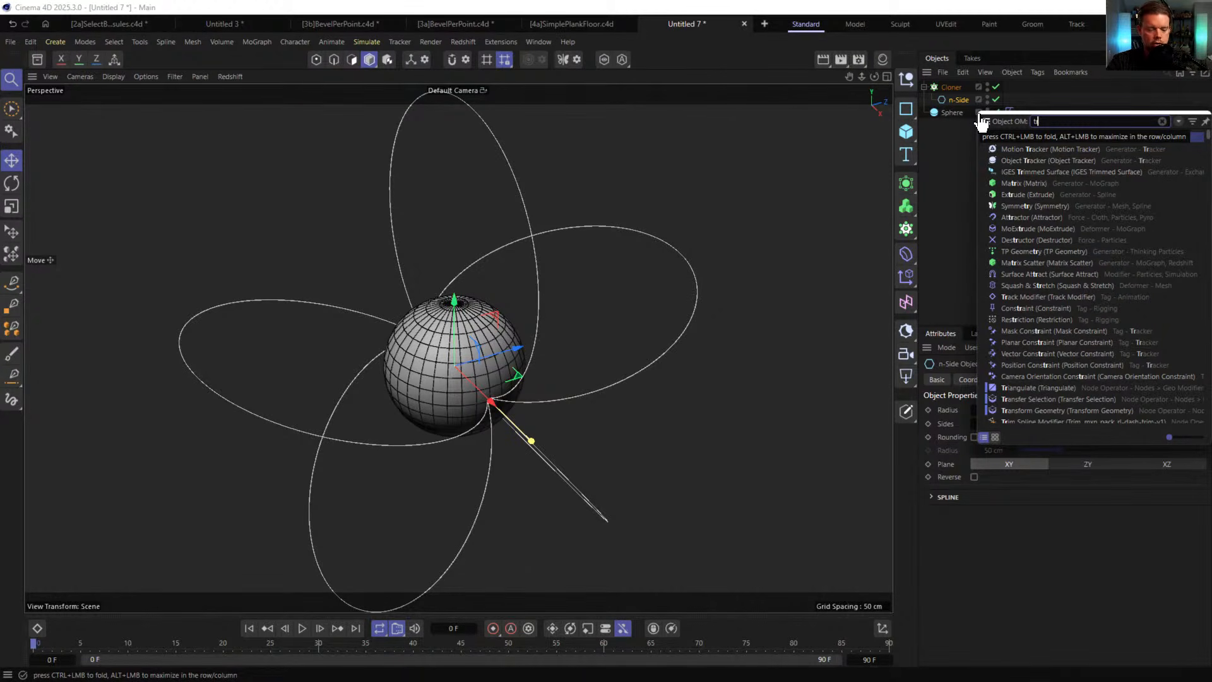
pyautogui.write('a')
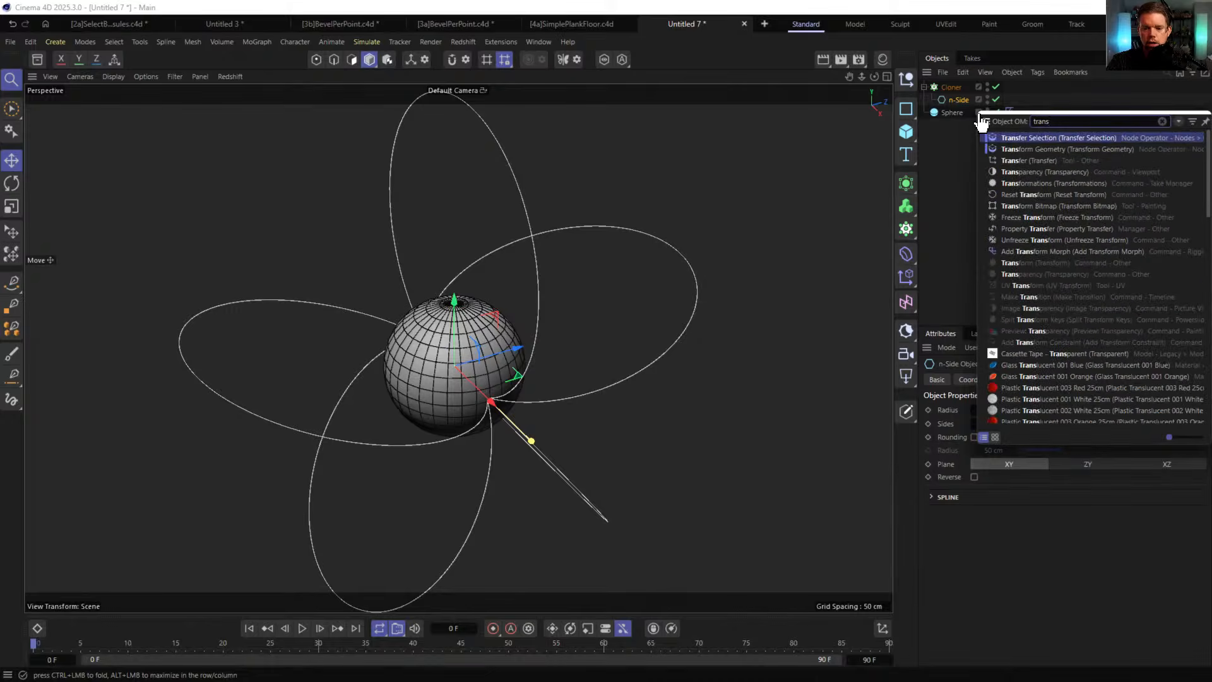
pyautogui.write('ns')
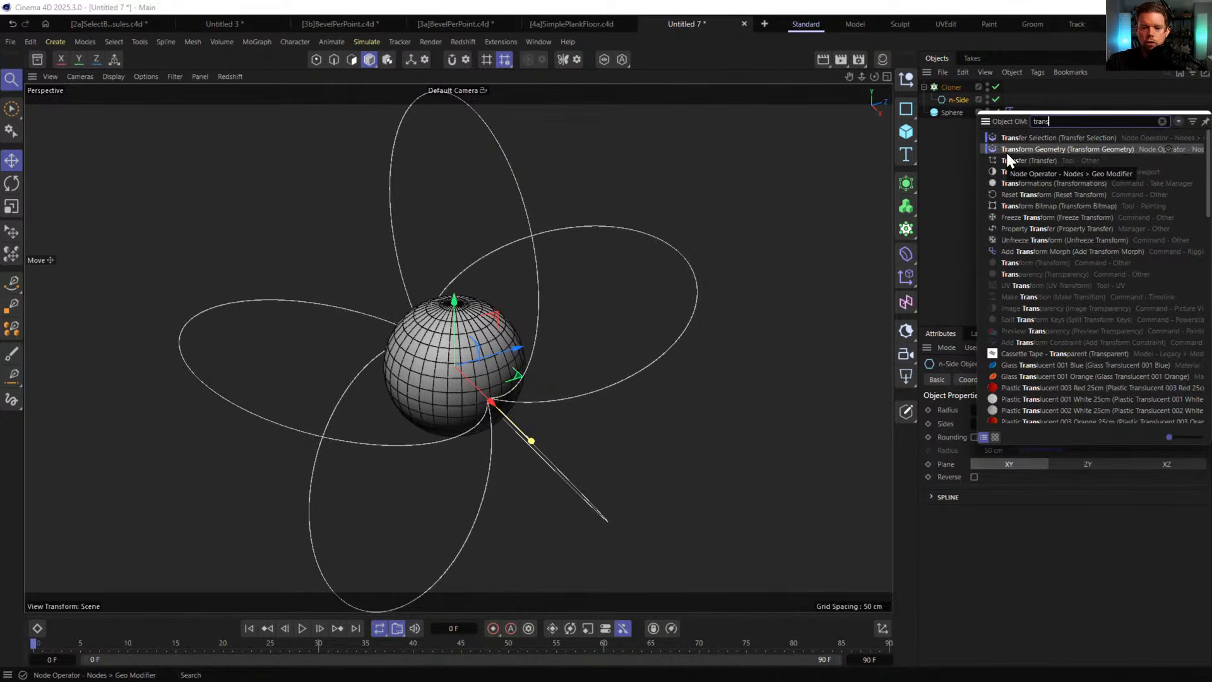
pyautogui.moveTo(1043, 152); pyautogui.dragTo(956, 106)
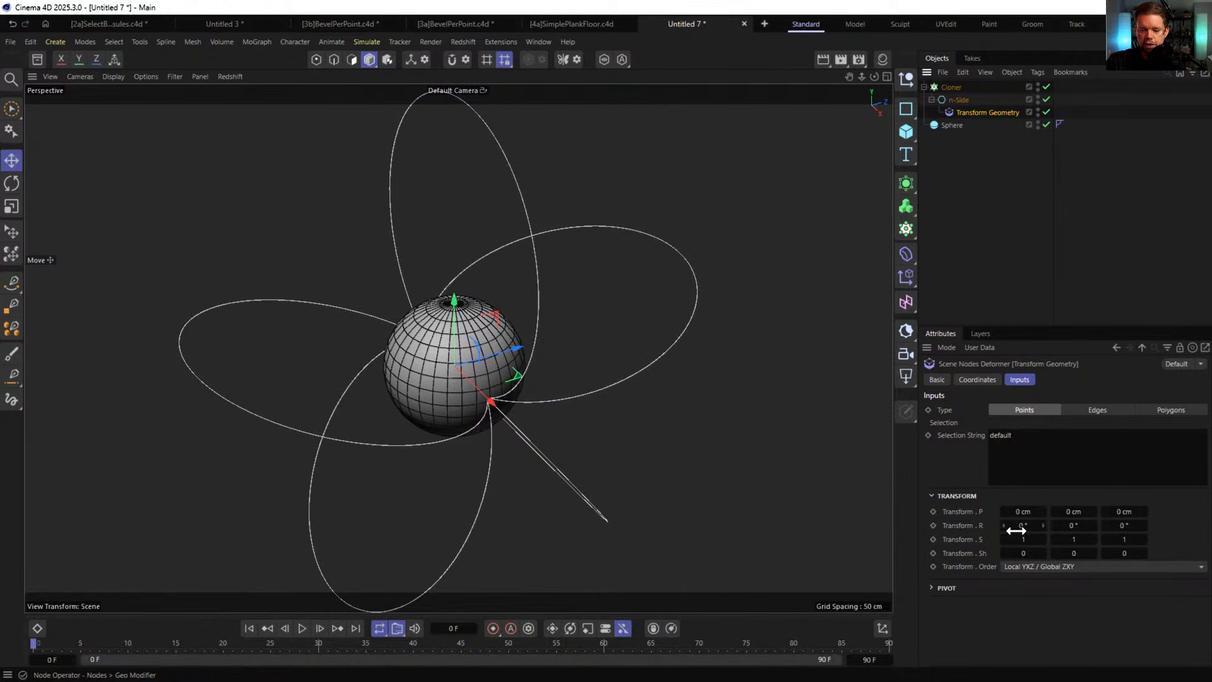
# - Set the Transform Geometry modifier's Y scale to 0.5 to flatten the n-Side loops
pyautogui.moveTo(1122, 540); pyautogui.dragTo(1066, 540)
pyautogui.hotkey('ctrl', 'z')
pyautogui.doubleClick(1072, 539)
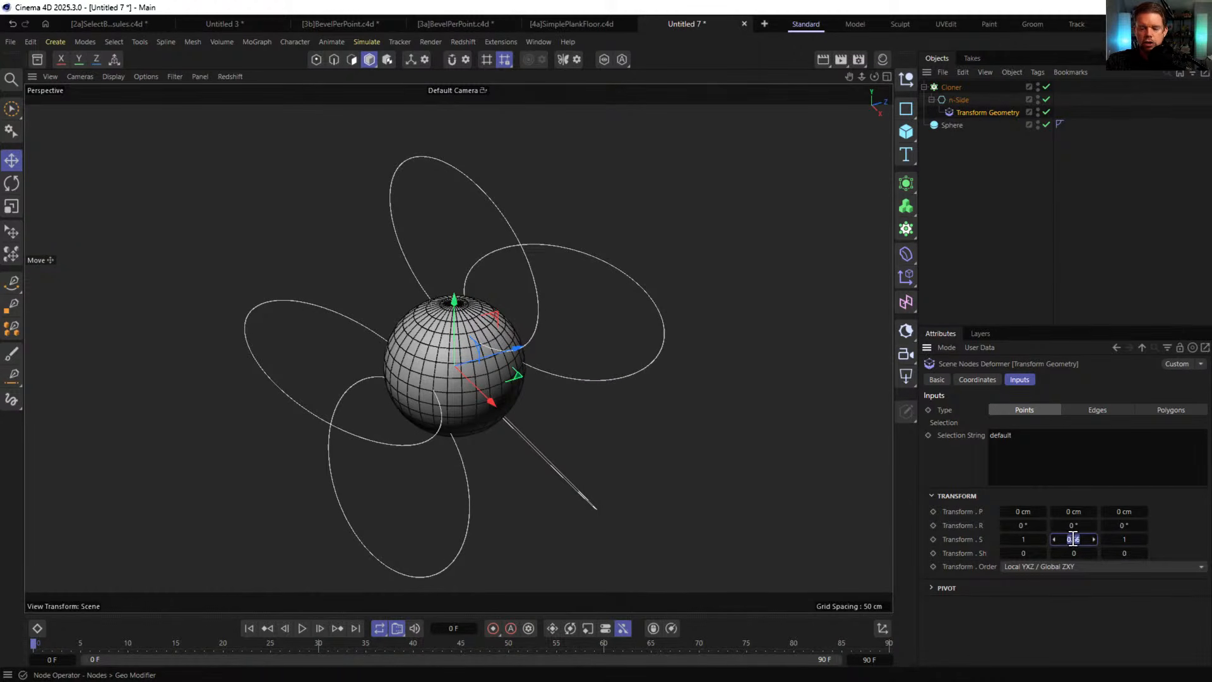
pyautogui.write('5')
pyautogui.press('Return')
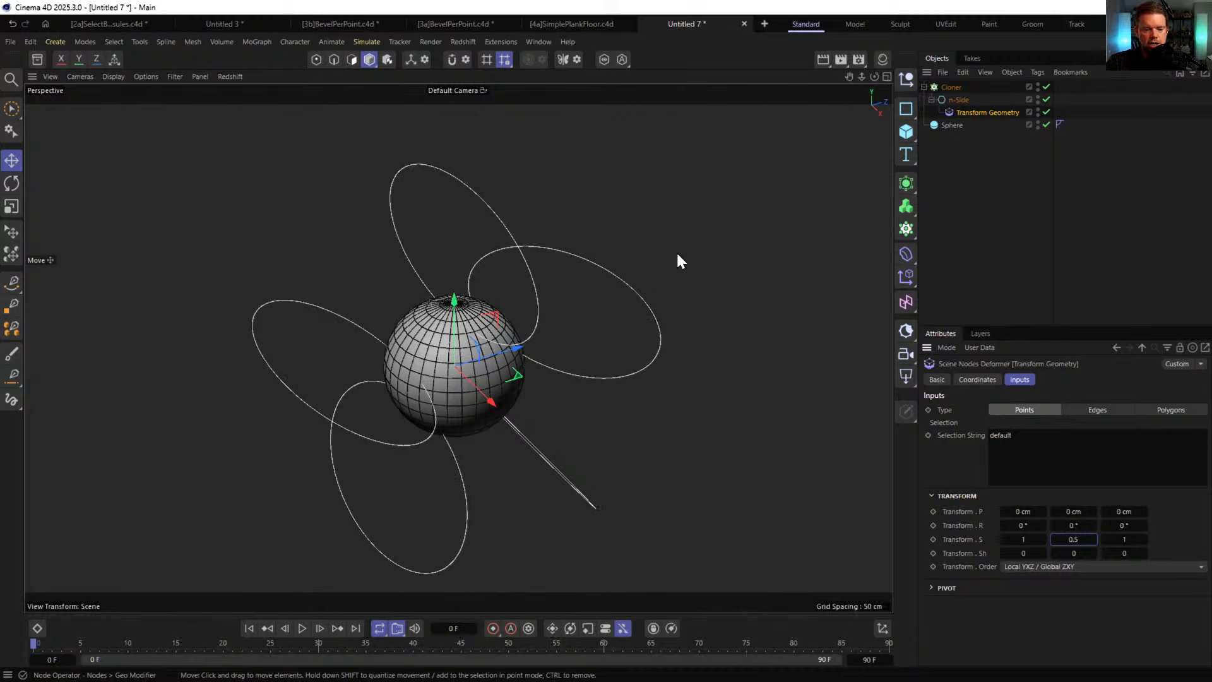
pyautogui.moveTo(538, 330)
pyautogui.keyDown('alt'); pyautogui.mouseDown()
pyautogui.moveTo(494, 254)
pyautogui.moveTo(568, 285)
pyautogui.mouseUp(); pyautogui.keyUp('alt')
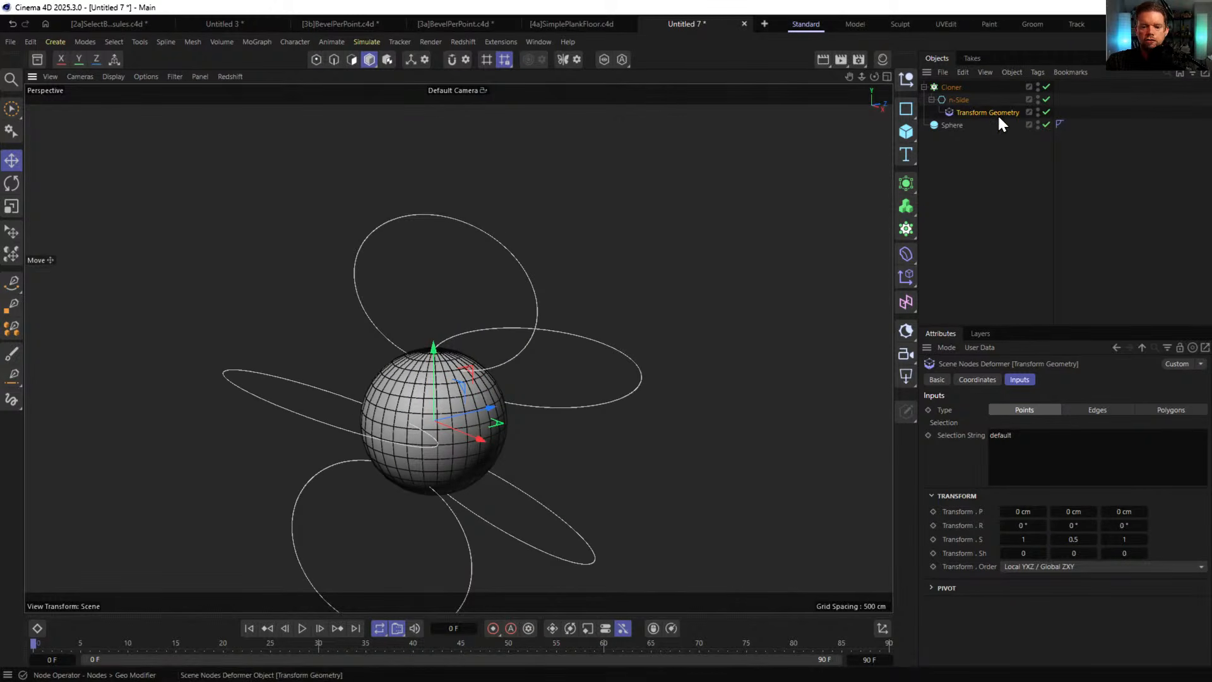
# - Set the radial Cloner's count to 26 and its radius to 147 cm
pyautogui.click(954, 88)
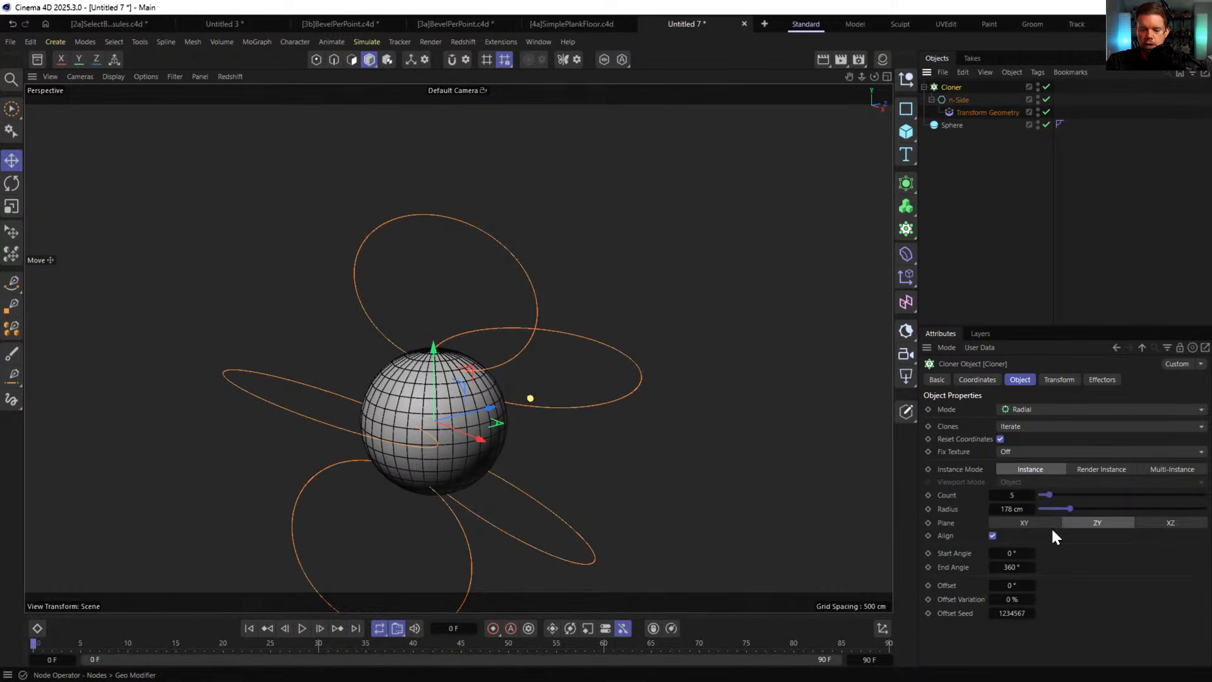
pyautogui.moveTo(1065, 507); pyautogui.dragTo(1056, 508)
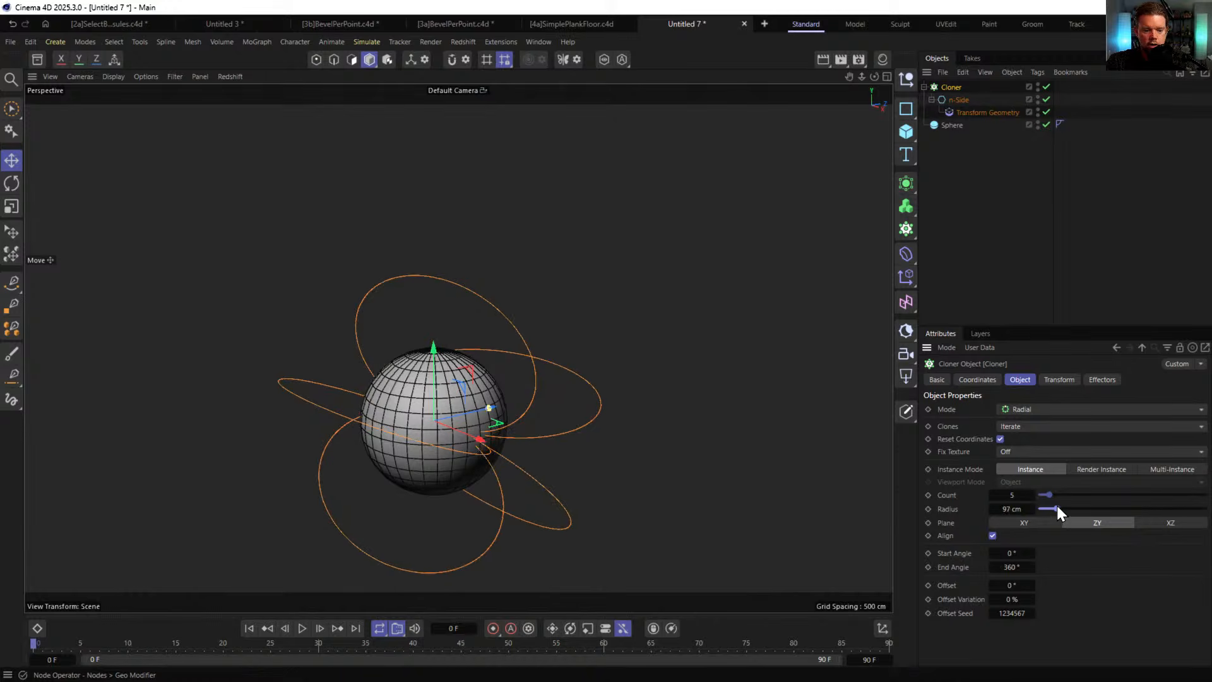
pyautogui.keyDown('alt'); pyautogui.moveTo(412, 423); pyautogui.dragTo(436, 392); pyautogui.keyUp('alt')
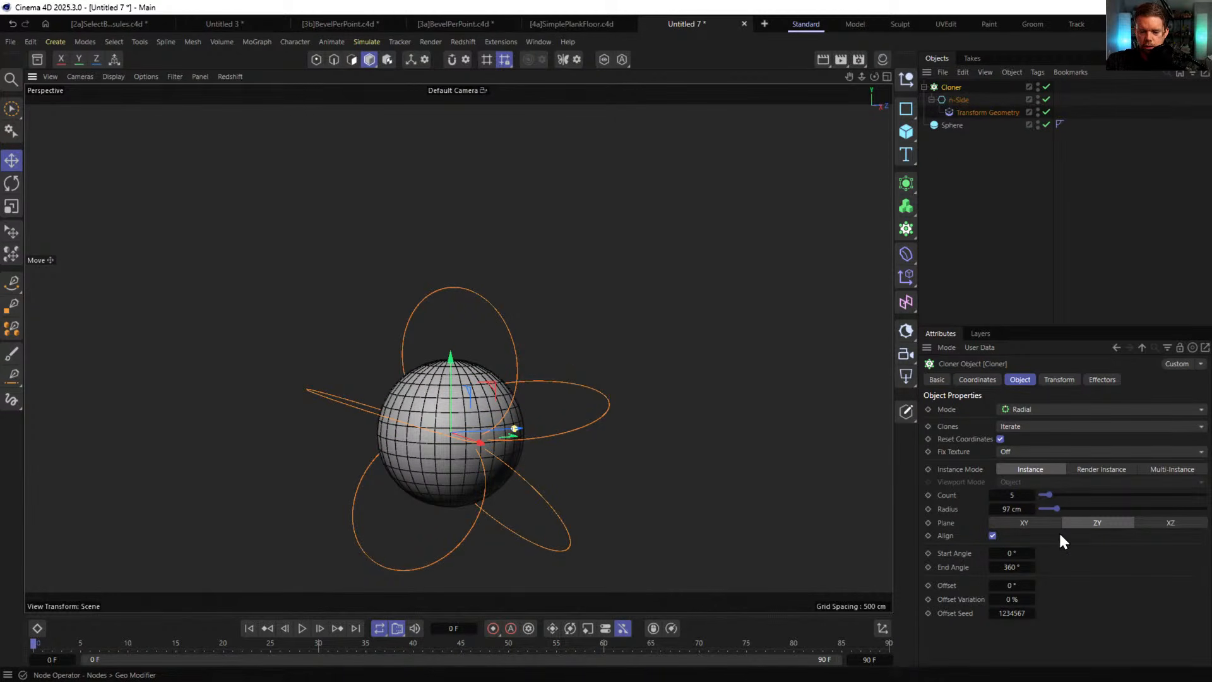
pyautogui.moveTo(1051, 495); pyautogui.dragTo(1081, 492)
pyautogui.keyDown('alt'); pyautogui.moveTo(380, 373); pyautogui.dragTo(373, 420); pyautogui.keyUp('alt')
pyautogui.moveTo(1056, 509); pyautogui.dragTo(1062, 510)
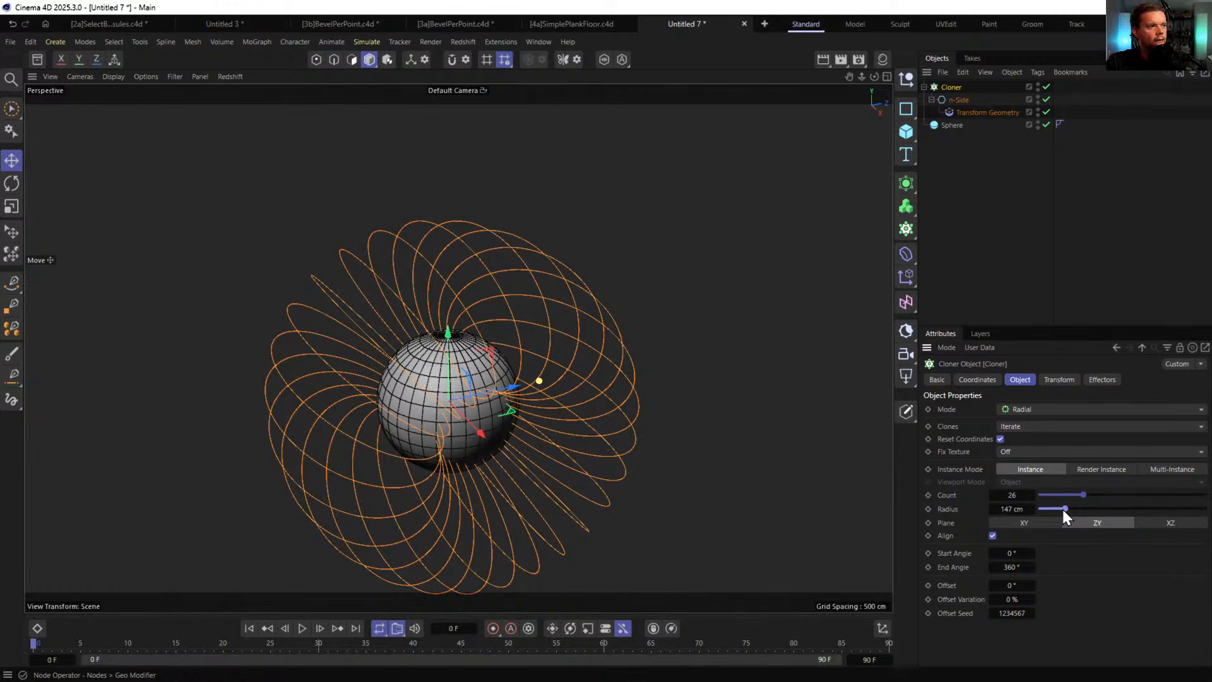
pyautogui.keyDown('alt'); pyautogui.moveTo(449, 370); pyautogui.dragTo(508, 293); pyautogui.keyUp('alt')
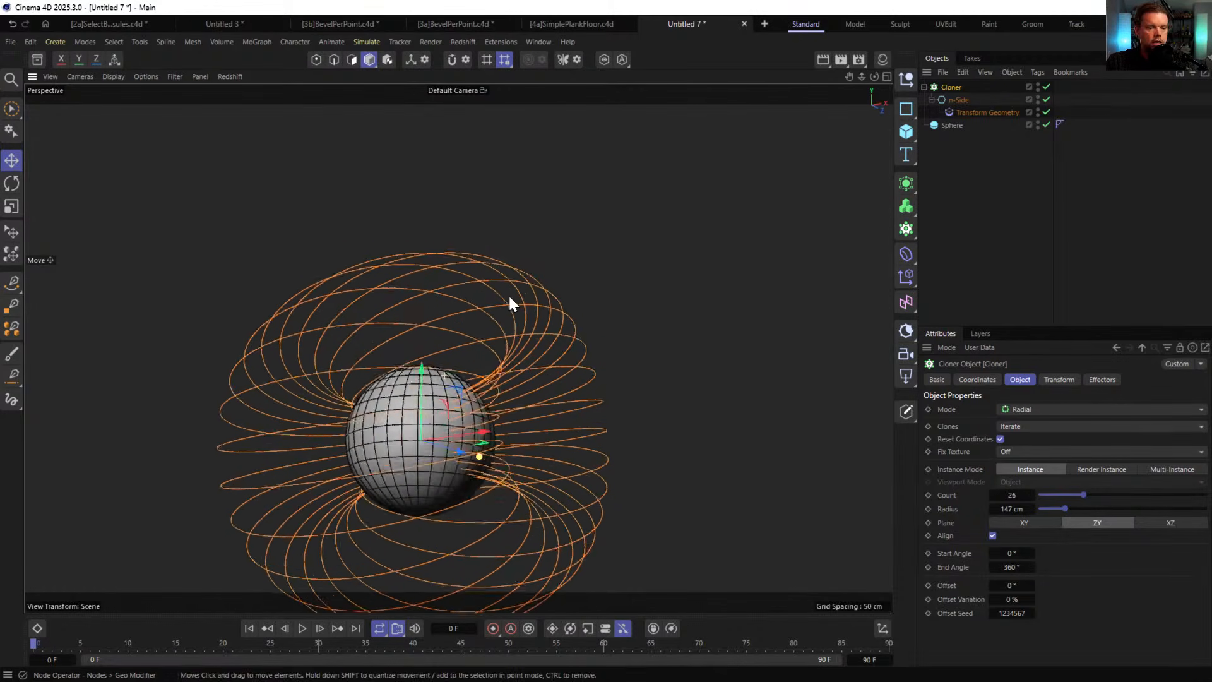
# - Set the Transform Geometry modifier's Y scale to 1.38 and widen the Cloner's radius to 264 cm
pyautogui.click(988, 112)
pyautogui.moveTo(1094, 540)
pyautogui.mouseDown()
pyautogui.moveTo(1124, 540)
pyautogui.moveTo(1078, 538)
pyautogui.mouseUp()
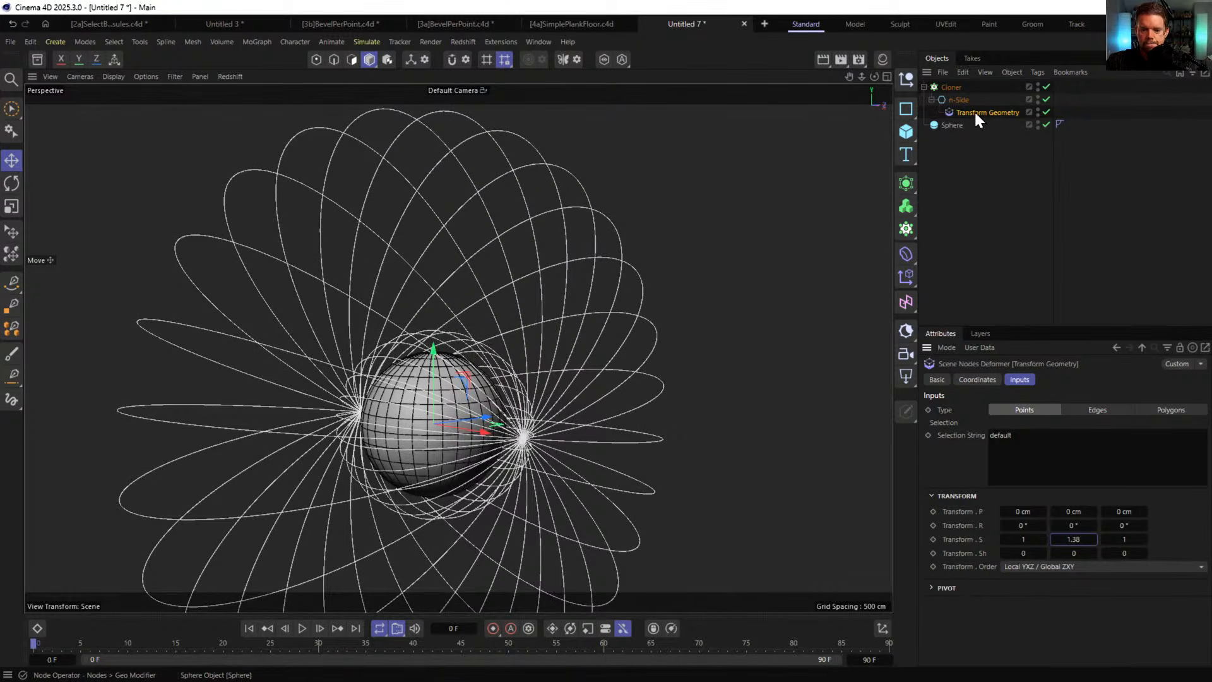
pyautogui.click(950, 88)
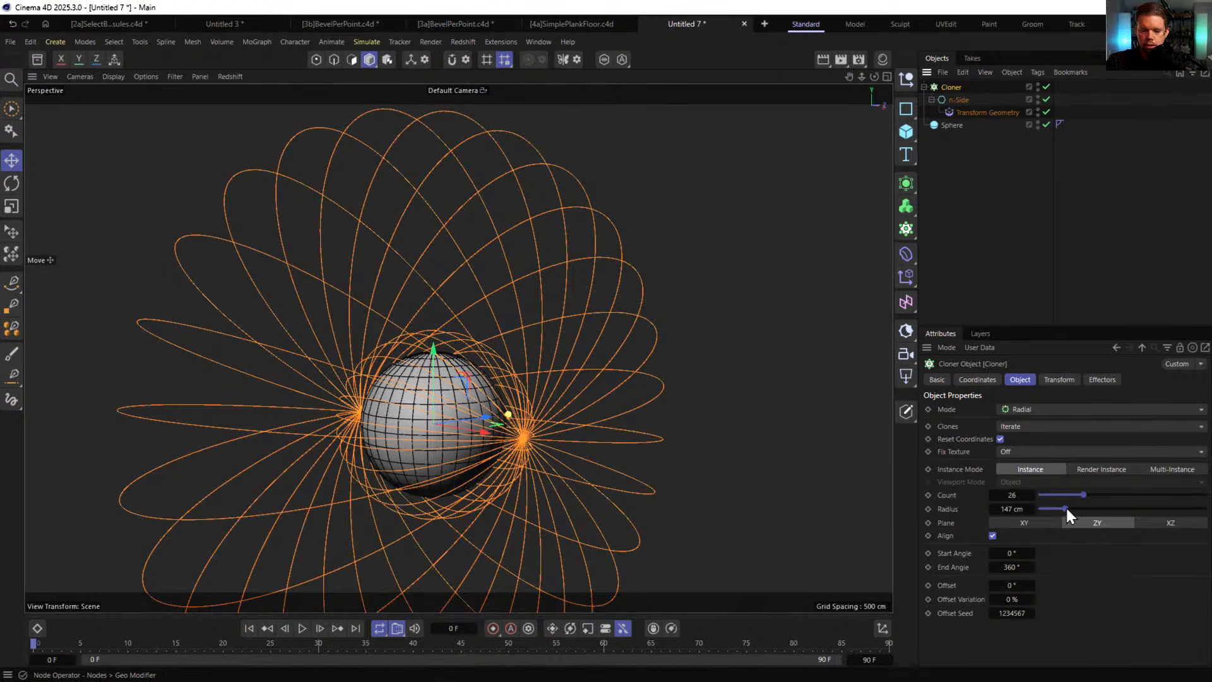
pyautogui.moveTo(1081, 505)
pyautogui.mouseDown()
pyautogui.moveTo(1110, 513)
pyautogui.moveTo(1082, 517)
pyautogui.mouseUp()
pyautogui.moveTo(480, 442)
pyautogui.keyDown('alt'); pyautogui.mouseDown()
pyautogui.moveTo(683, 408)
pyautogui.moveTo(445, 453)
pyautogui.moveTo(517, 456)
pyautogui.moveTo(503, 441)
pyautogui.mouseUp(); pyautogui.keyUp('alt')
pyautogui.scroll(-7, 476, 441)
pyautogui.keyDown('alt'); pyautogui.moveTo(503, 441); pyautogui.dragTo(479, 377, button='middle'); pyautogui.keyUp('alt')
pyautogui.moveTo(479, 378)
pyautogui.keyDown('alt'); pyautogui.mouseDown()
pyautogui.moveTo(407, 363)
pyautogui.moveTo(499, 318)
pyautogui.mouseUp(); pyautogui.keyUp('alt')
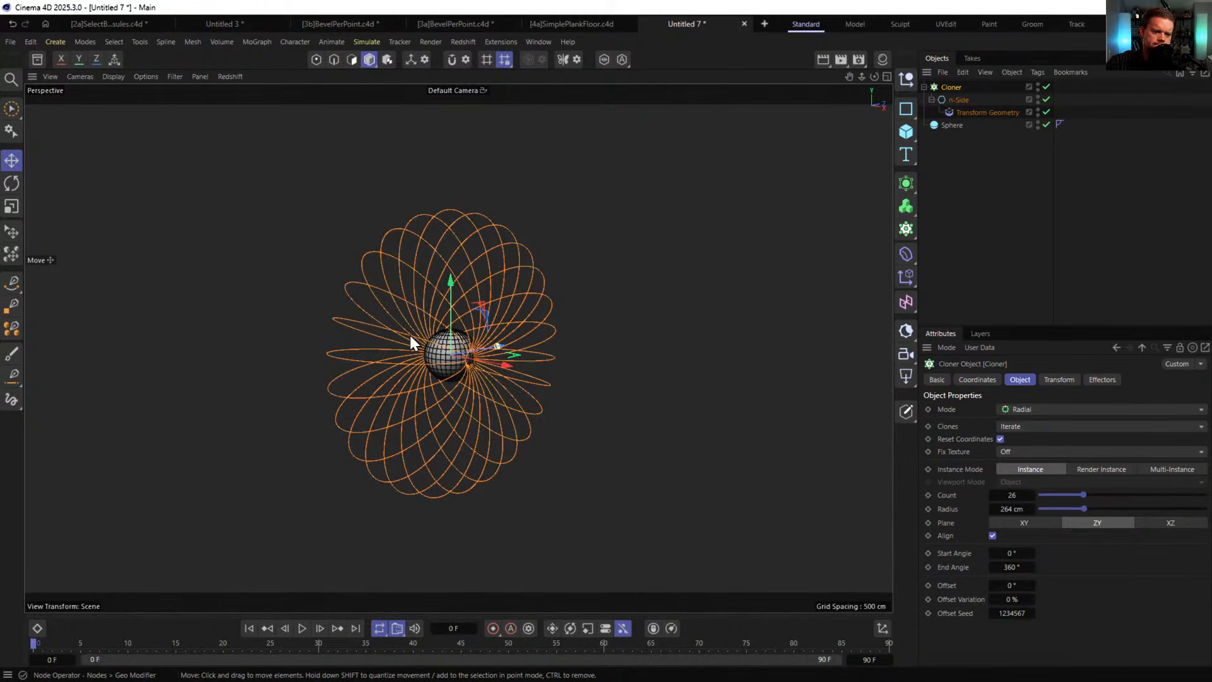
pyautogui.moveTo(410, 335)
pyautogui.keyDown('alt'); pyautogui.mouseDown()
pyautogui.moveTo(302, 289)
pyautogui.moveTo(387, 391)
pyautogui.mouseUp(); pyautogui.keyUp('alt')
pyautogui.keyDown('alt'); pyautogui.moveTo(515, 383); pyautogui.dragTo(413, 320); pyautogui.keyUp('alt')
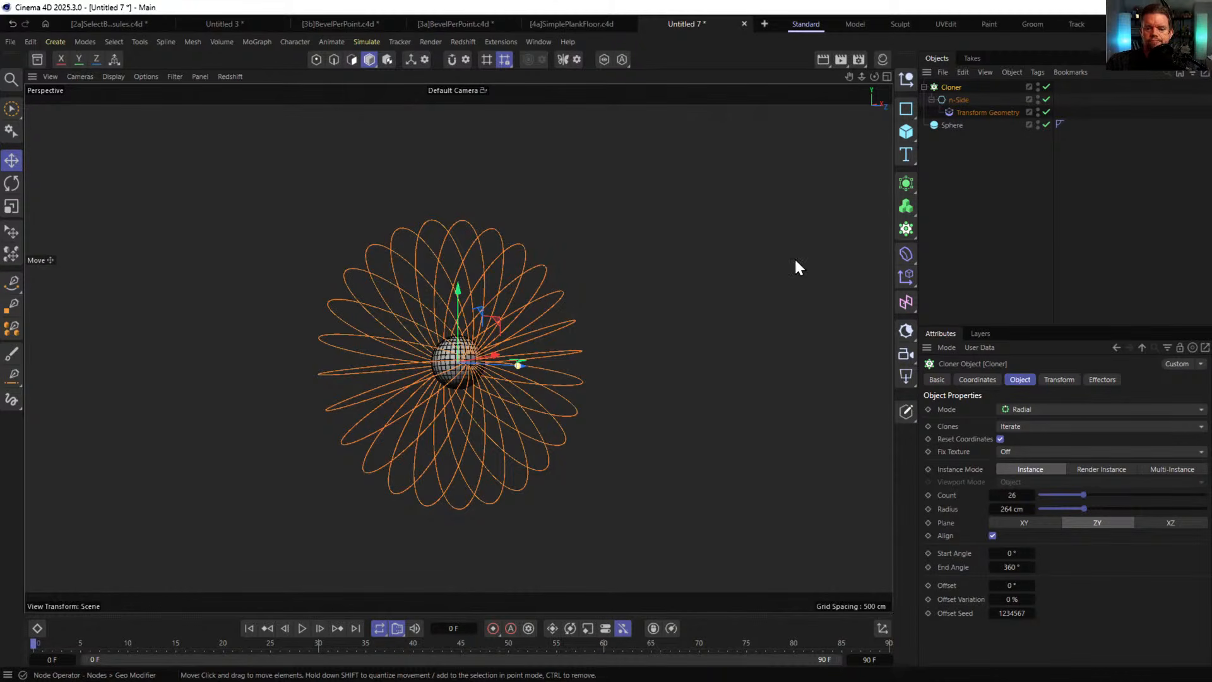
pyautogui.keyDown('alt'); pyautogui.moveTo(449, 328); pyautogui.dragTo(485, 434); pyautogui.keyUp('alt')
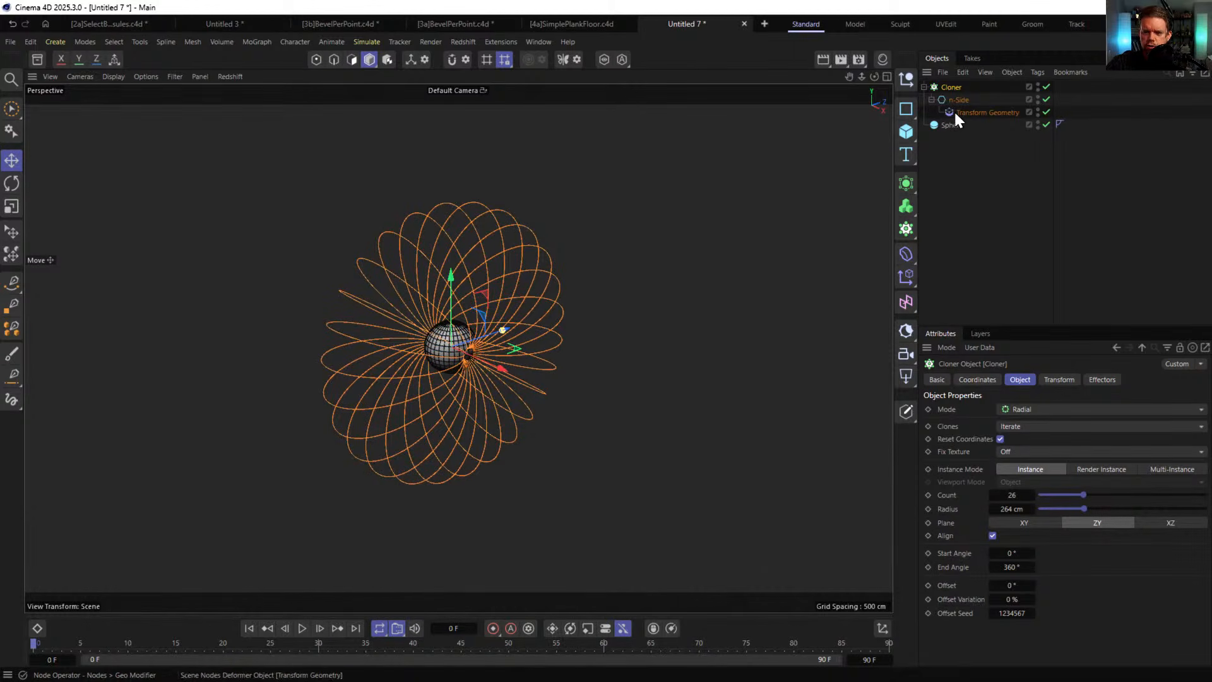
# - Delete the n-Side spline with its Transform Geometry modifier and add an Arc spline
pyautogui.click(906, 181)
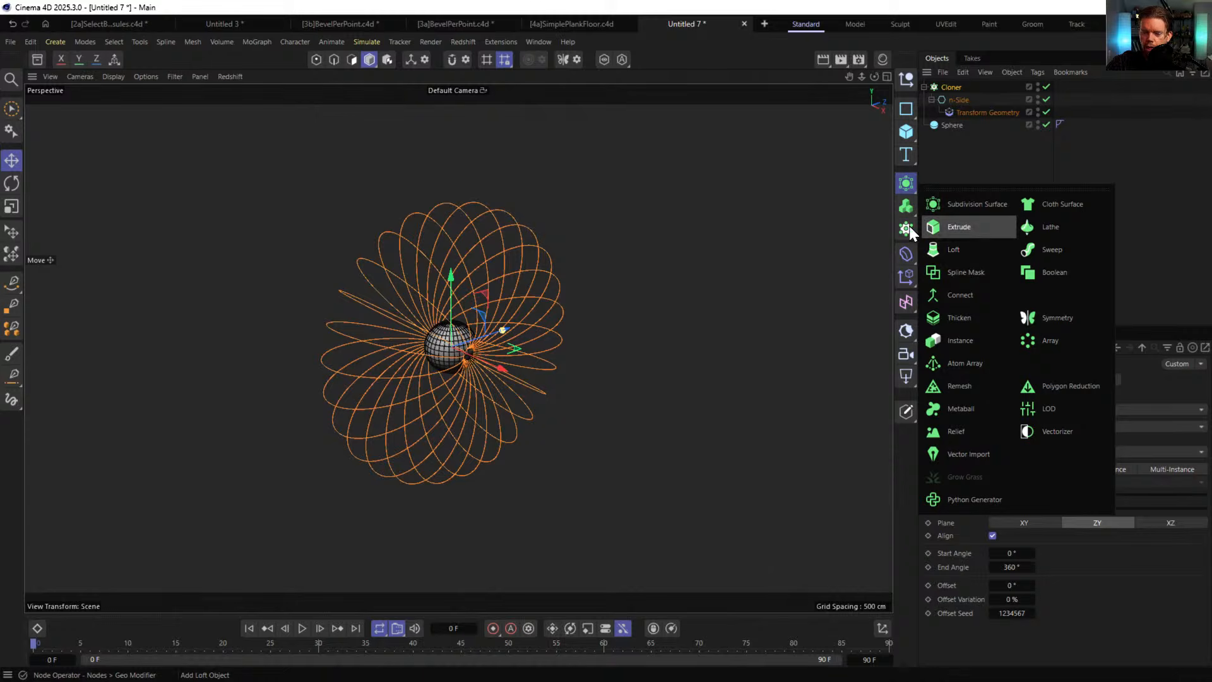
pyautogui.click(956, 104)
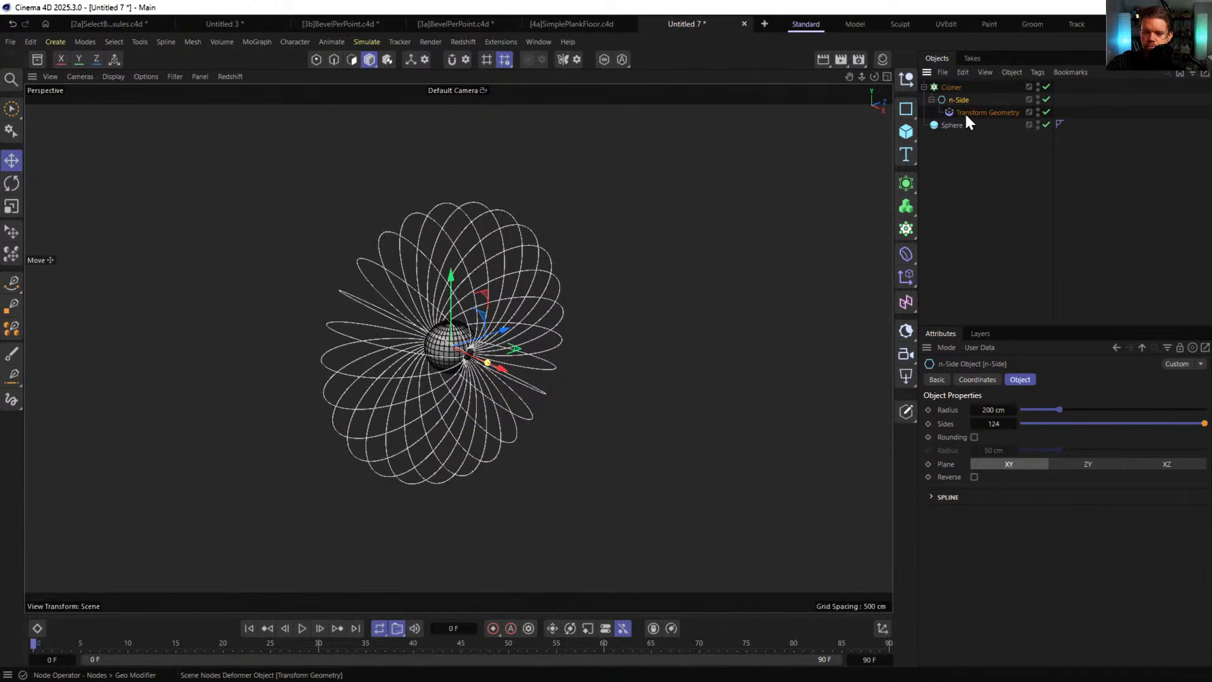
pyautogui.press('Delete')
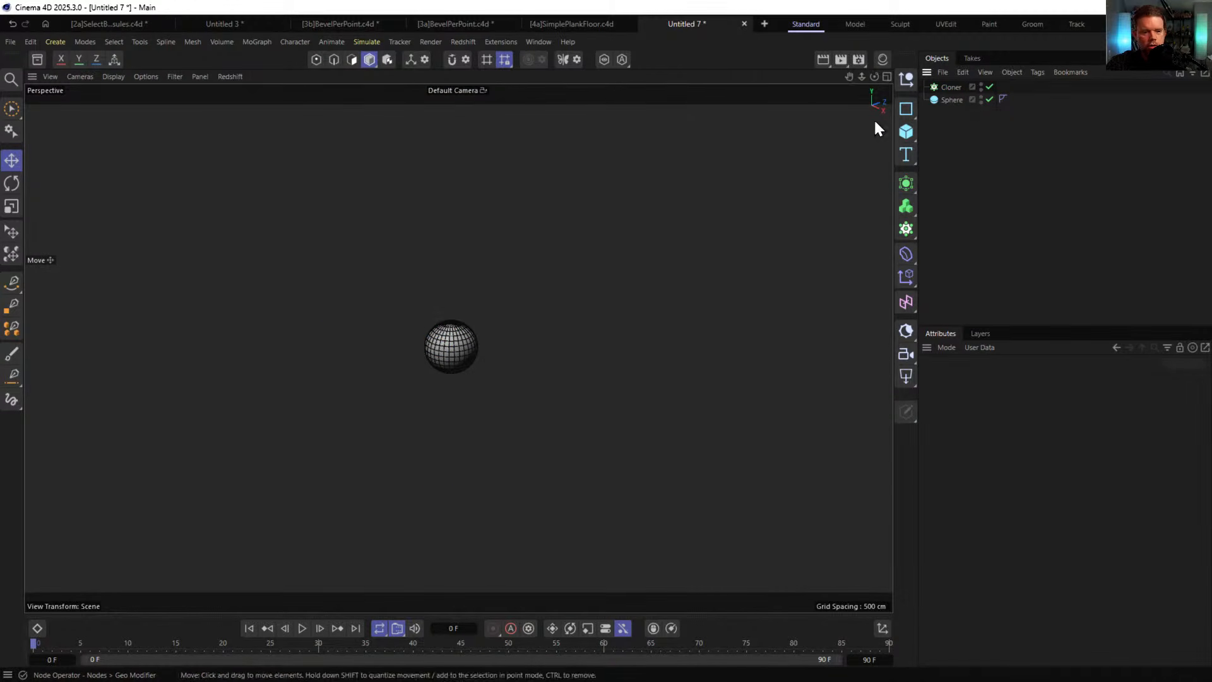
pyautogui.click(914, 111)
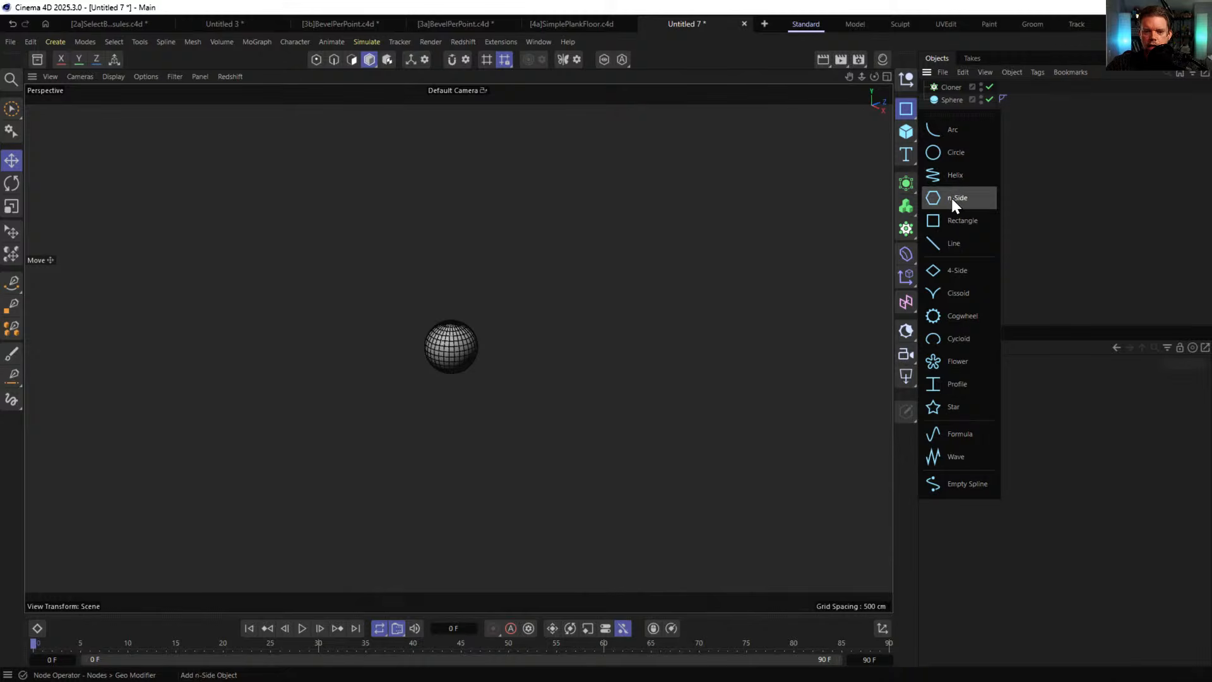
pyautogui.click(952, 130)
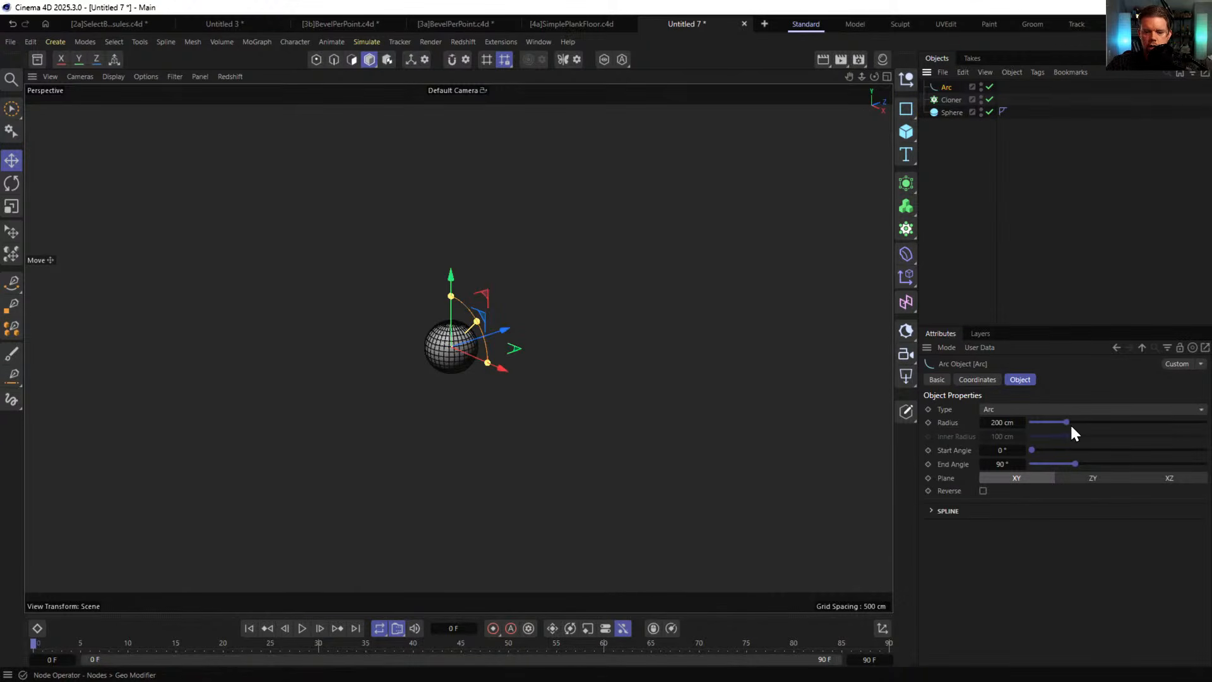
# - Shape the Arc into an almost closed loop with a radius of about 409.5 cm, start angle -71.344° and end angle 275.9169°
pyautogui.moveTo(1076, 464)
pyautogui.mouseDown()
pyautogui.moveTo(1169, 465)
pyautogui.moveTo(1091, 468)
pyautogui.mouseUp()
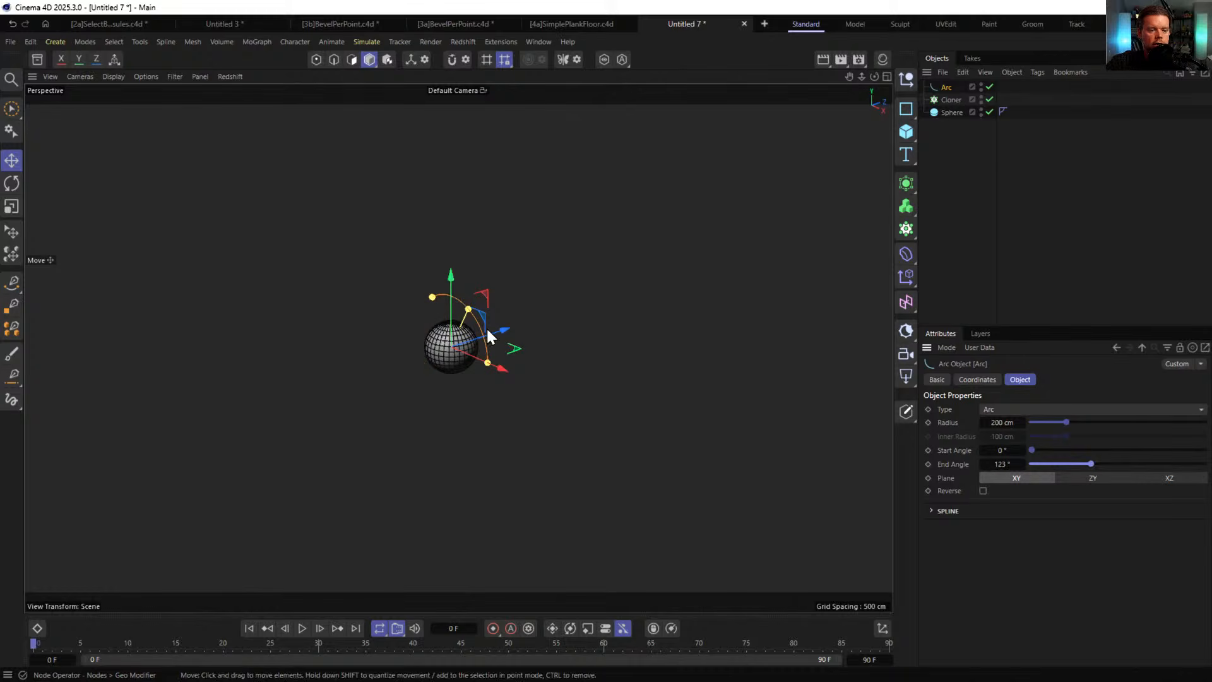
pyautogui.moveTo(463, 304); pyautogui.dragTo(429, 419)
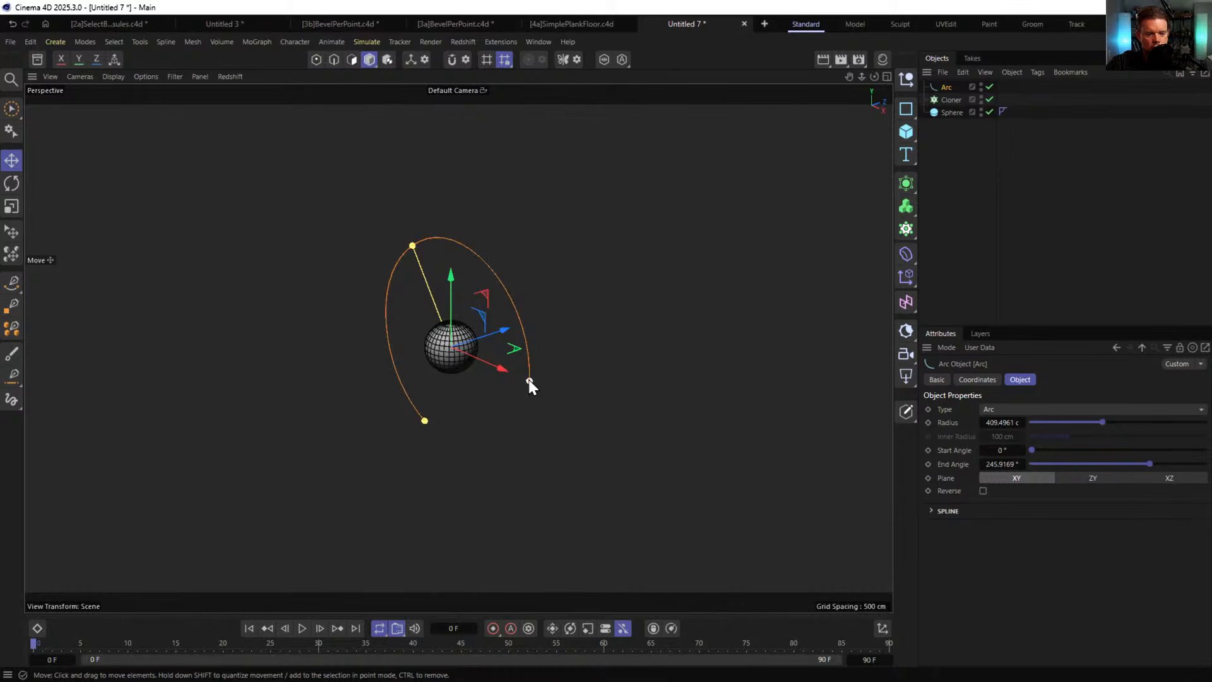
pyautogui.moveTo(529, 381); pyautogui.dragTo(481, 451)
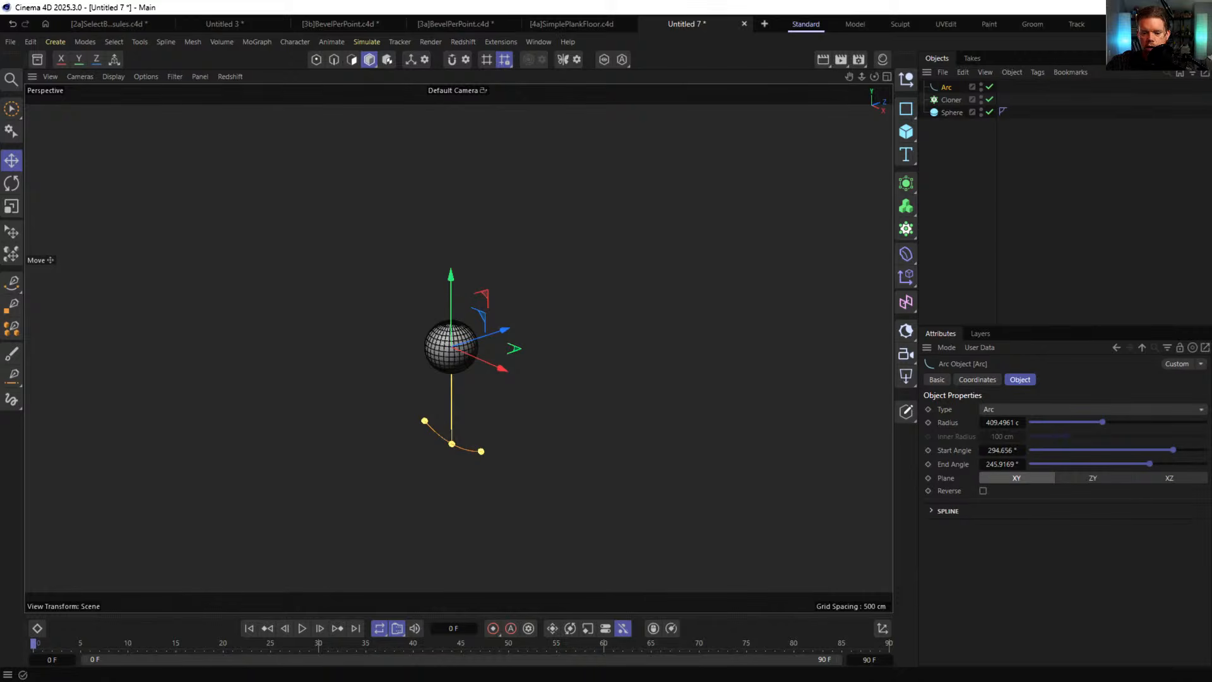
pyautogui.moveTo(1012, 450); pyautogui.dragTo(928, 450)
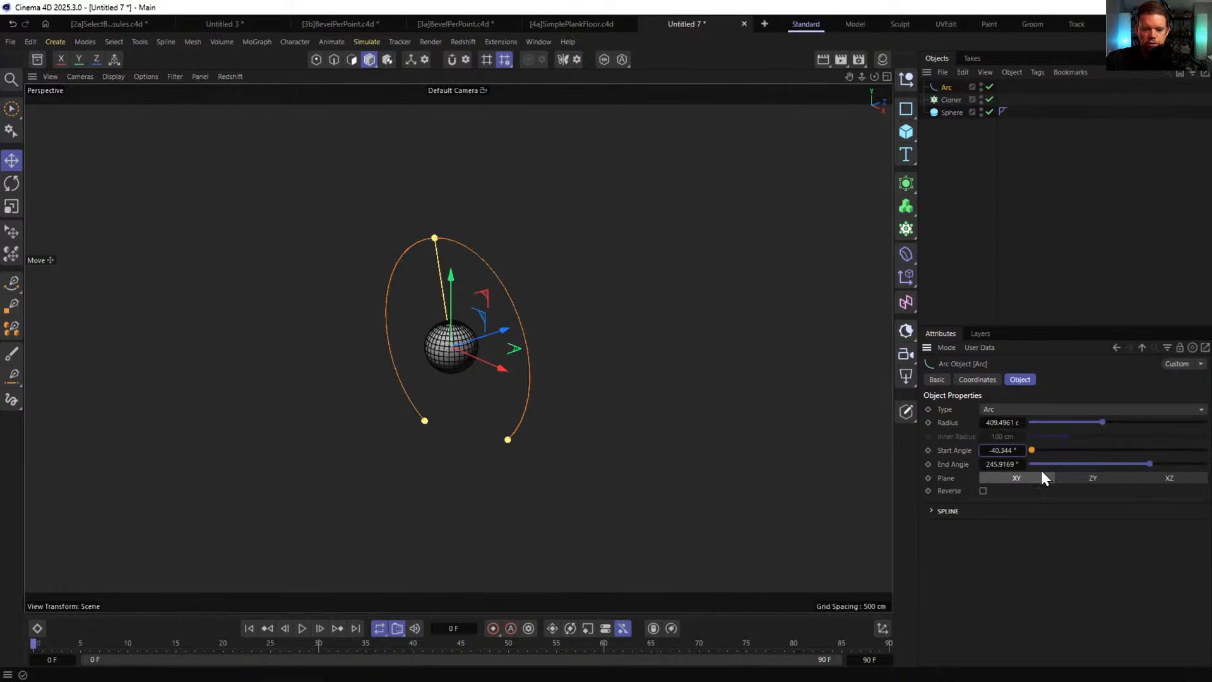
pyautogui.moveTo(507, 438)
pyautogui.mouseDown()
pyautogui.moveTo(487, 451)
pyautogui.moveTo(530, 441)
pyautogui.moveTo(522, 421)
pyautogui.mouseUp()
pyautogui.hotkey('ctrl', 'z')
pyautogui.moveTo(1005, 451)
pyautogui.mouseDown()
pyautogui.moveTo(993, 450)
pyautogui.moveTo(1018, 464)
pyautogui.moveTo(991, 450)
pyautogui.mouseUp()
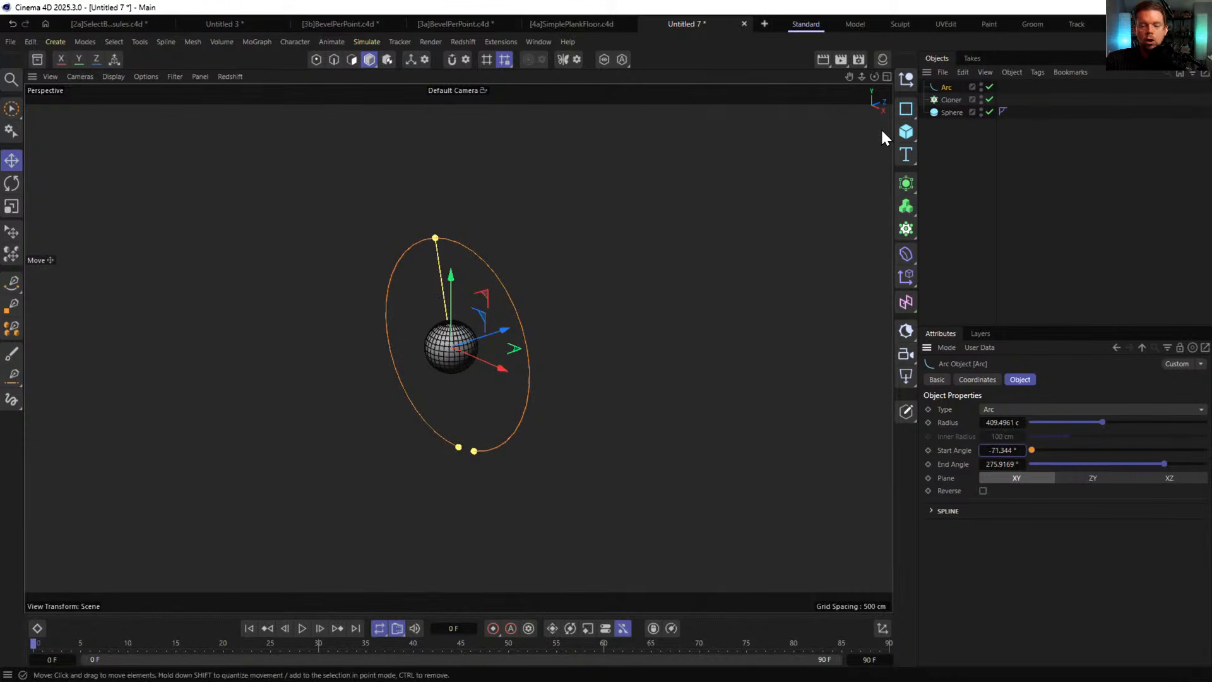
# - Place the Arc spline inside the radial Cloner so it repeats around the sphere
pyautogui.moveTo(941, 99); pyautogui.dragTo(941, 99)
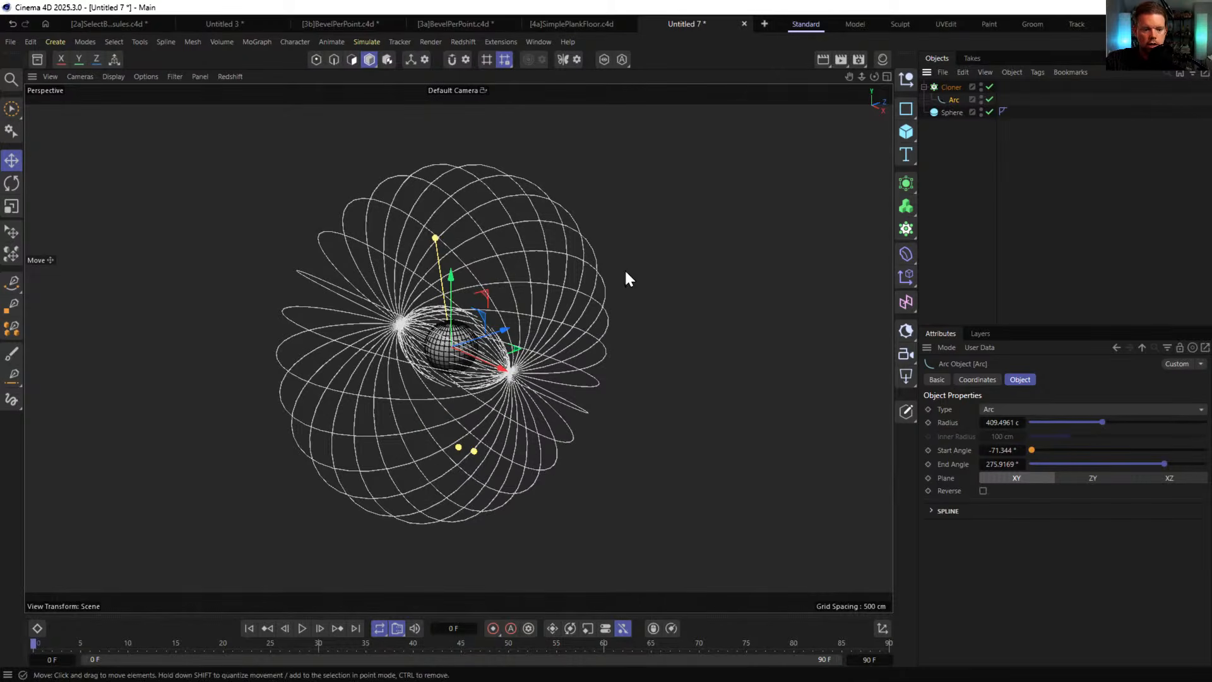
pyautogui.keyDown('alt'); pyautogui.moveTo(534, 334); pyautogui.dragTo(486, 327); pyautogui.keyUp('alt')
pyautogui.keyDown('alt'); pyautogui.moveTo(486, 327); pyautogui.dragTo(707, 303, button='right'); pyautogui.keyUp('alt')
pyautogui.keyDown('alt'); pyautogui.moveTo(460, 359); pyautogui.dragTo(446, 393); pyautogui.keyUp('alt')
pyautogui.press('s')
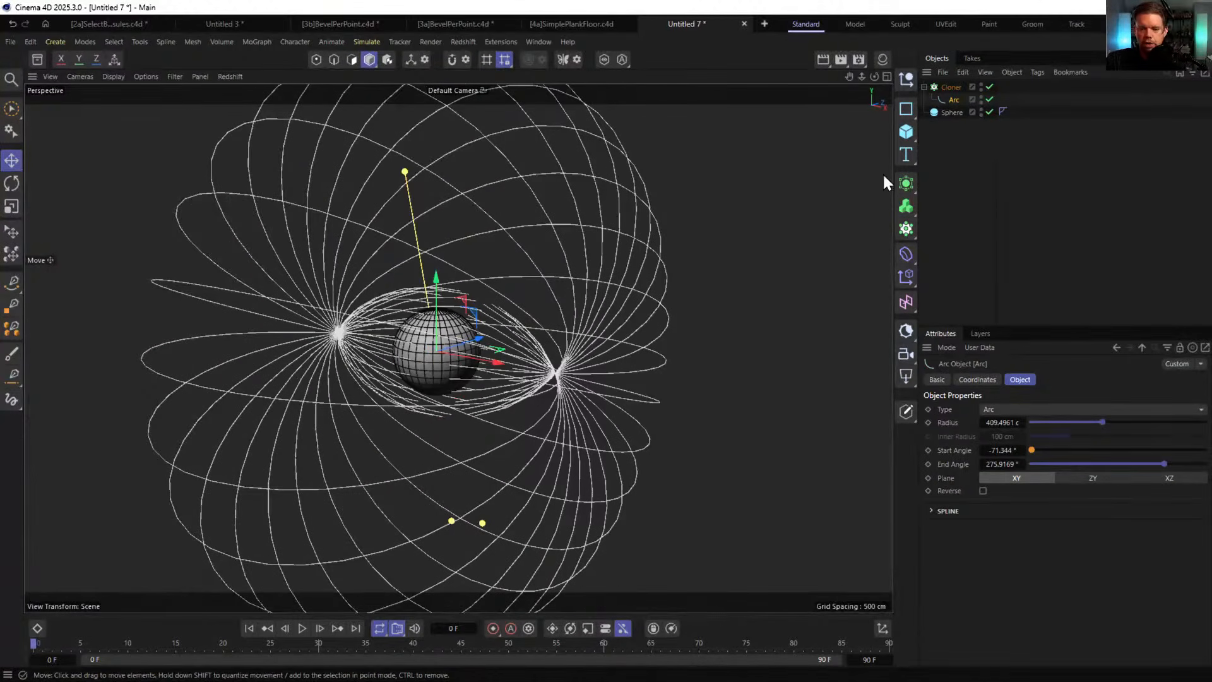
# - Scale the sphere up uniformly to about twice its size so it fills the centre of the loops
pyautogui.click(953, 113)
pyautogui.press('t')
pyautogui.moveTo(678, 200); pyautogui.dragTo(780, 195)
pyautogui.moveTo(434, 125); pyautogui.dragTo(286, 299)
pyautogui.keyDown('alt'); pyautogui.moveTo(288, 299); pyautogui.dragTo(379, 306); pyautogui.keyUp('alt')
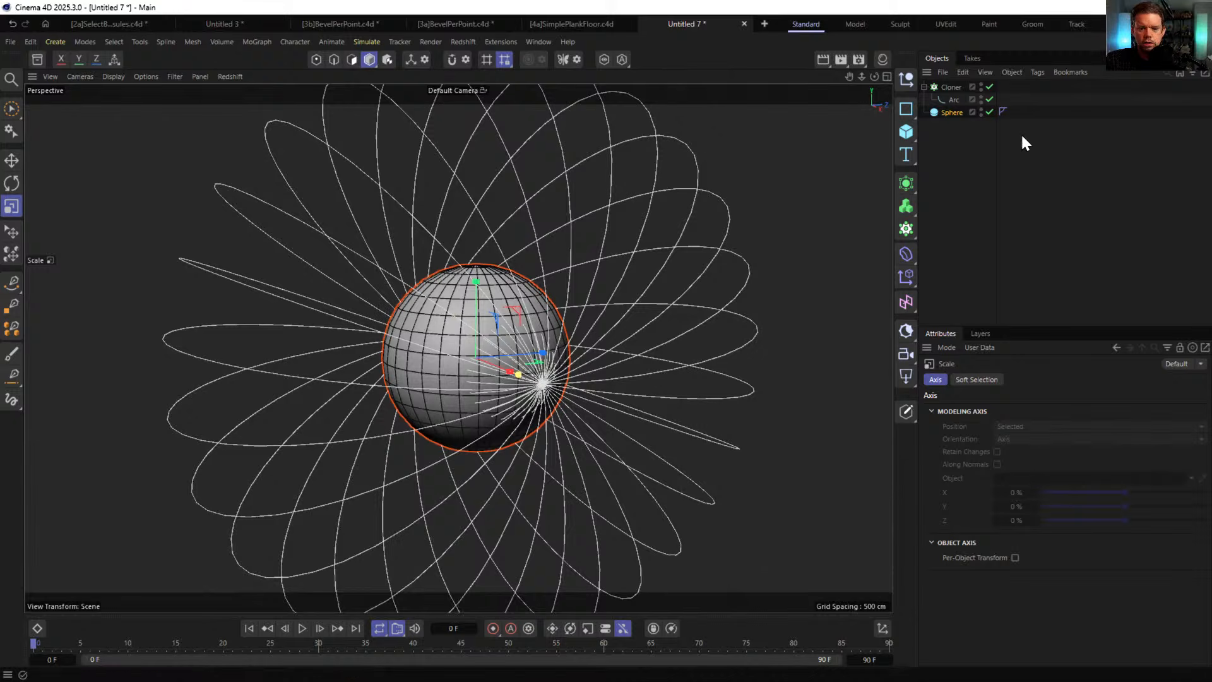
# - Set the radial Cloner's radius to 399 cm so the arcs spread out from the enlarged sphere
pyautogui.click(953, 86)
pyautogui.moveTo(1085, 505); pyautogui.dragTo(1106, 513)
pyautogui.moveTo(666, 420)
pyautogui.keyDown('alt'); pyautogui.mouseDown()
pyautogui.moveTo(553, 386)
pyautogui.moveTo(352, 379)
pyautogui.mouseUp(); pyautogui.keyUp('alt')
pyautogui.scroll(-5, 353, 379)
pyautogui.moveTo(424, 366)
pyautogui.keyDown('alt'); pyautogui.mouseDown()
pyautogui.moveTo(503, 356)
pyautogui.moveTo(342, 354)
pyautogui.moveTo(774, 241)
pyautogui.mouseUp(); pyautogui.keyUp('alt')
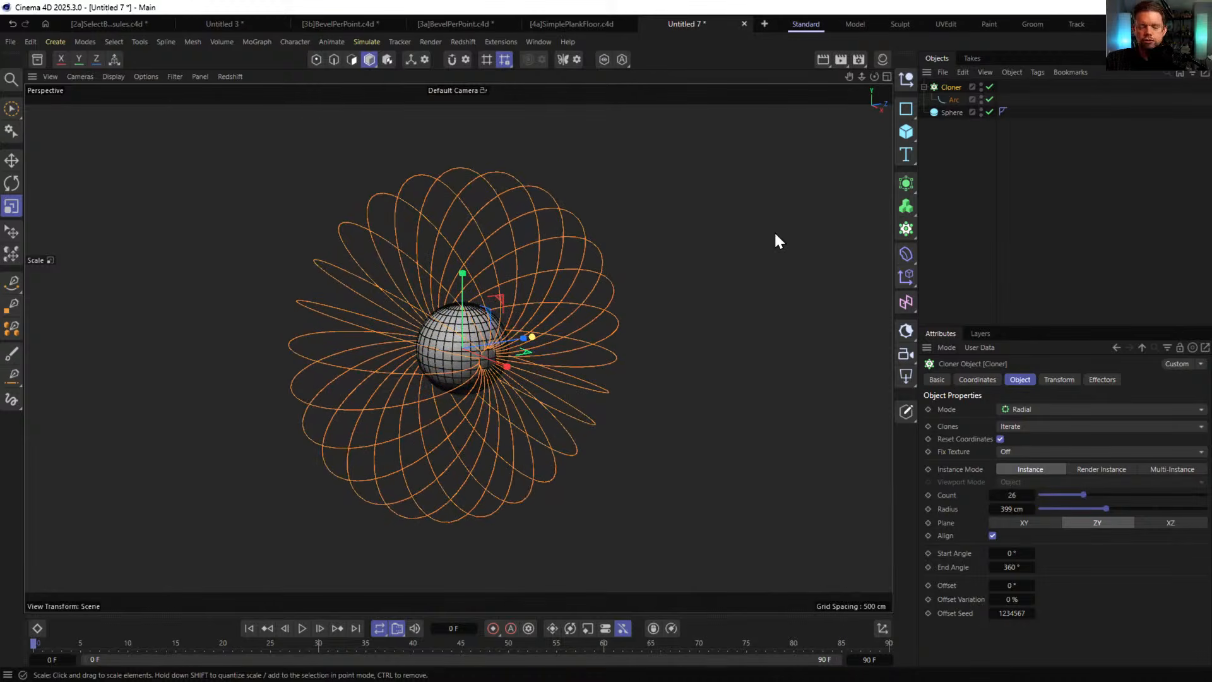
# - Wrap the Cloner in a Connect object, then find the Electric Spline Modifier and add it as a child of the Connect
pyautogui.click(909, 183)
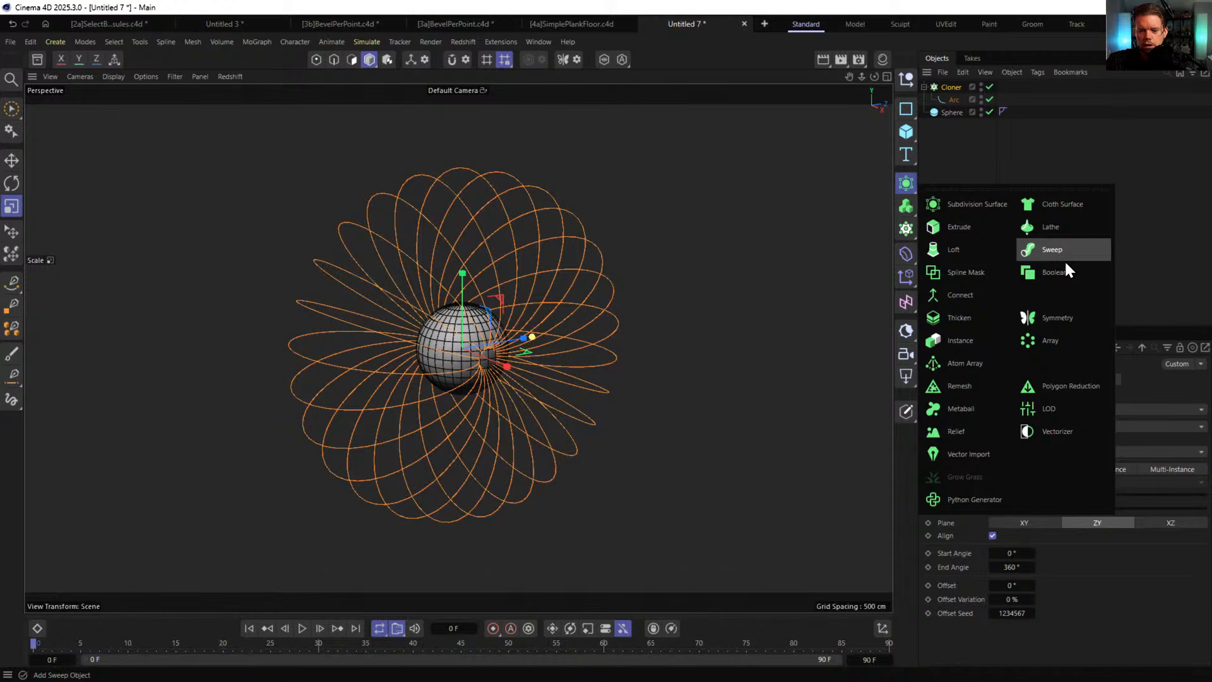
pyautogui.keyDown('alt'); pyautogui.click(960, 294); pyautogui.keyUp('alt')
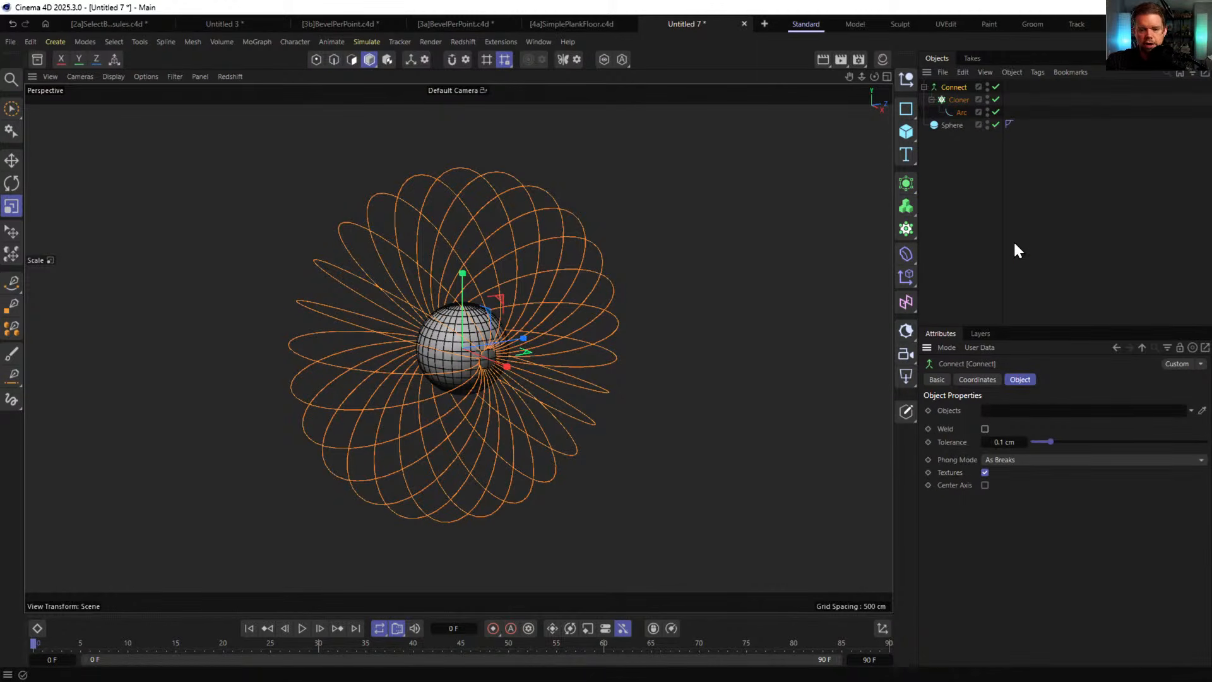
pyautogui.hotkey('shift', 'c')
pyautogui.write('elec')
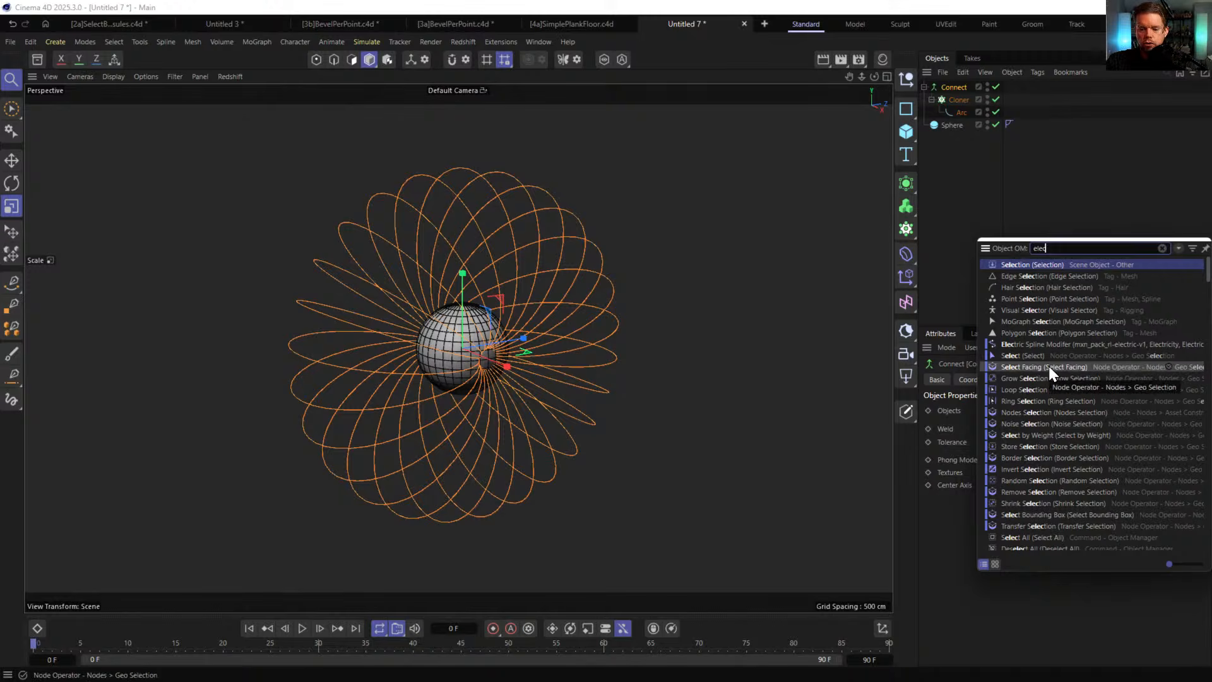
pyautogui.moveTo(1039, 345); pyautogui.dragTo(962, 89)
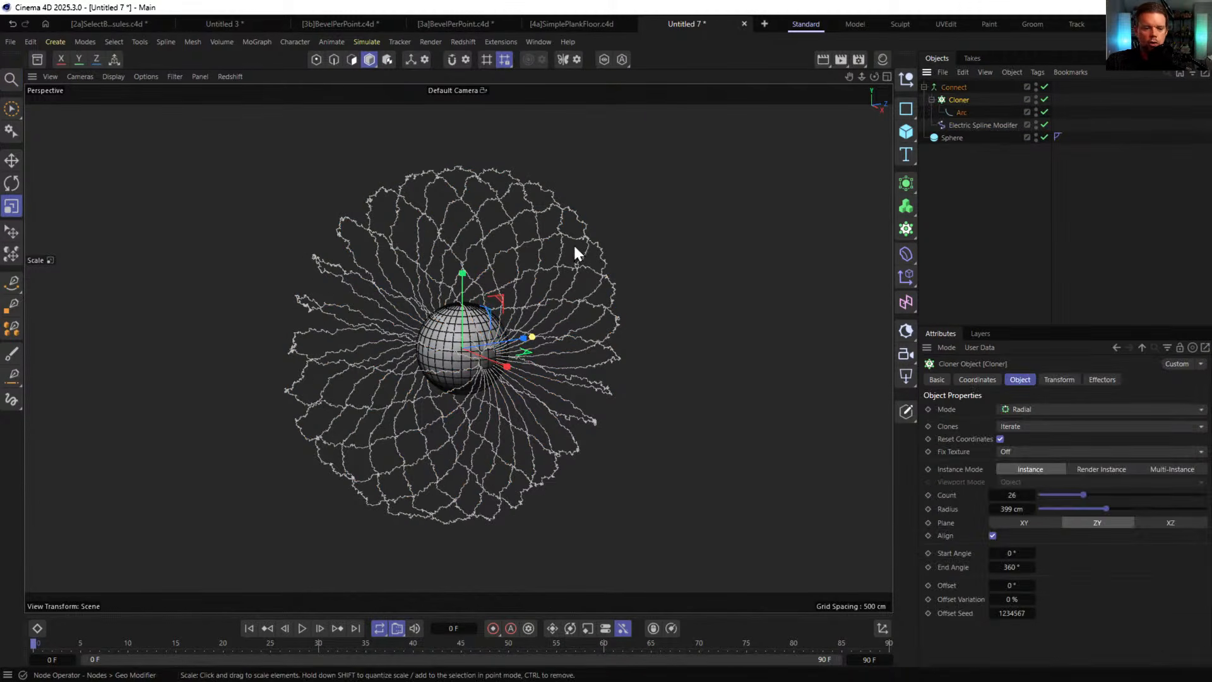
# - Play the animation and set the Electric Spline Modifier's noise type to Perlin
pyautogui.scroll(3, 514, 291)
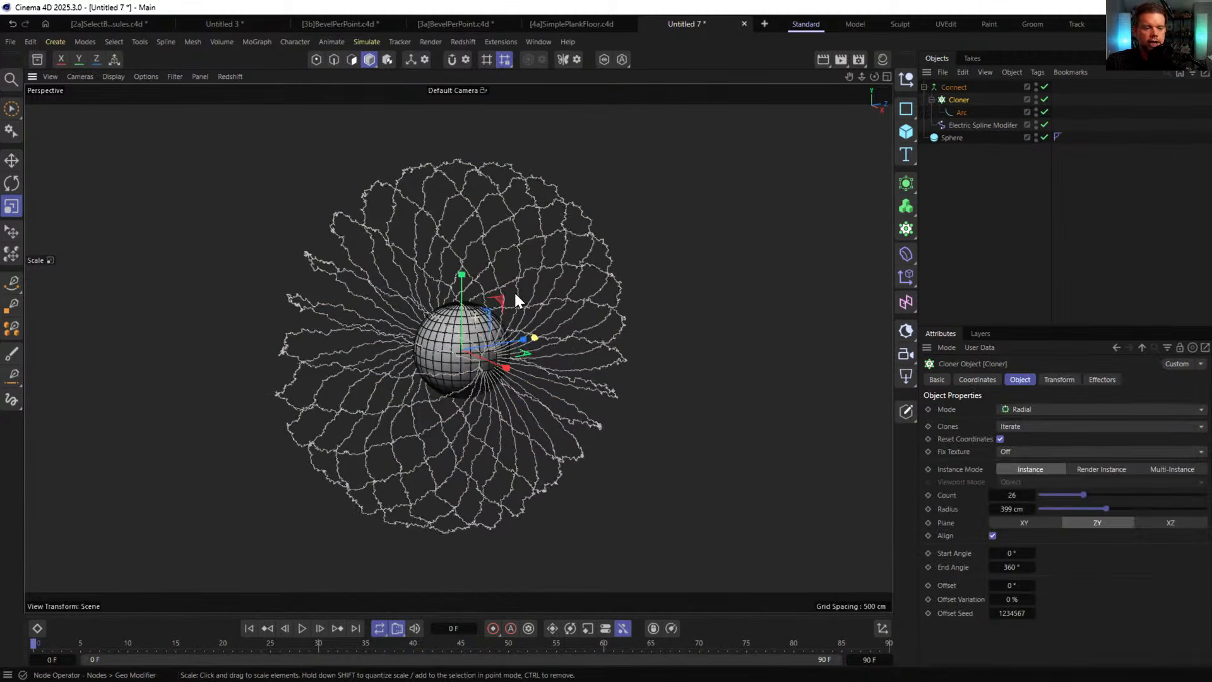
pyautogui.click(301, 628)
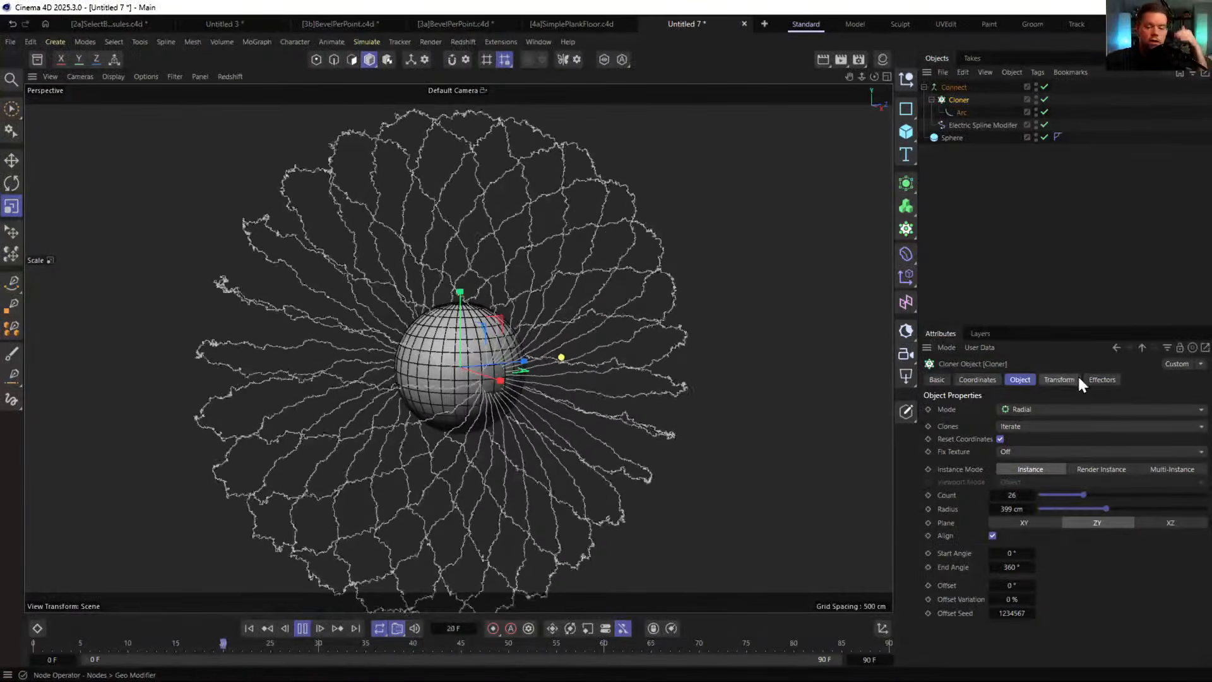
pyautogui.click(960, 125)
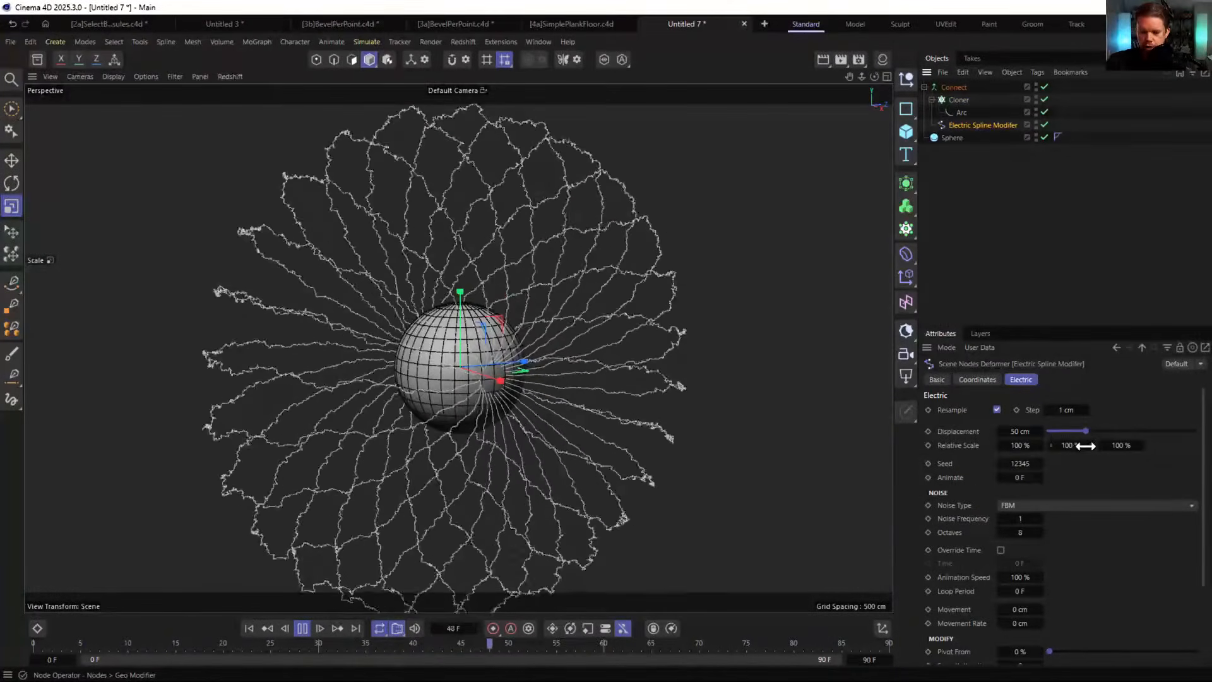
pyautogui.click(1022, 506)
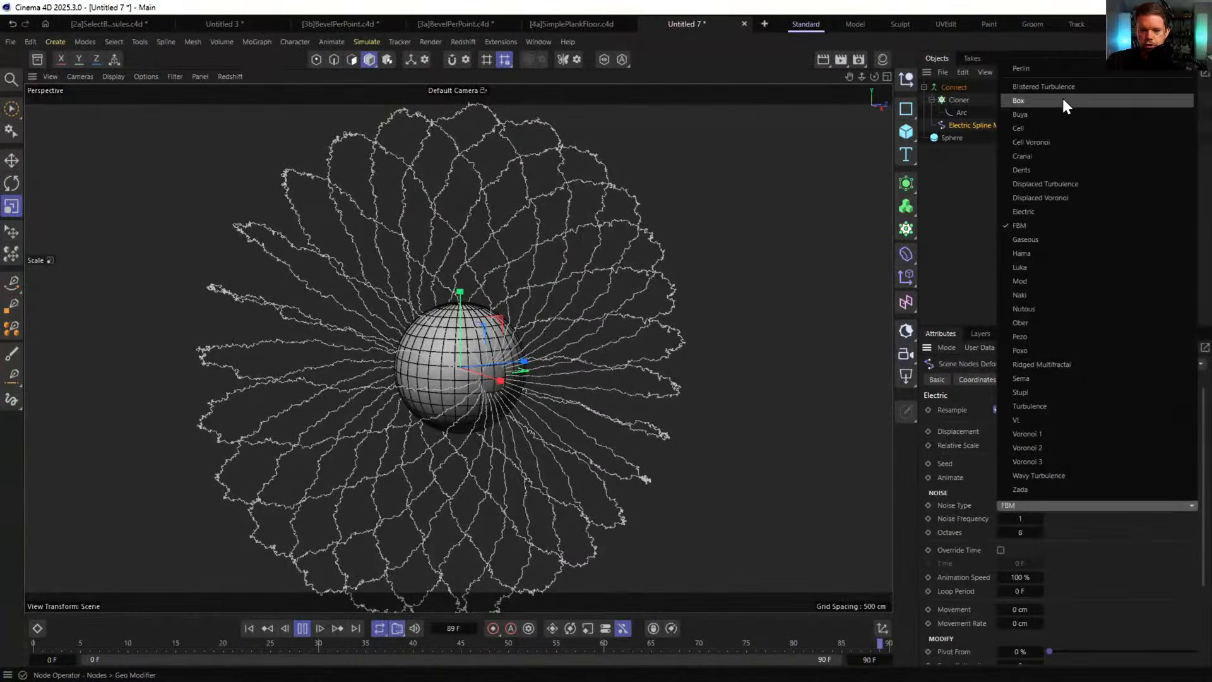
pyautogui.click(1039, 70)
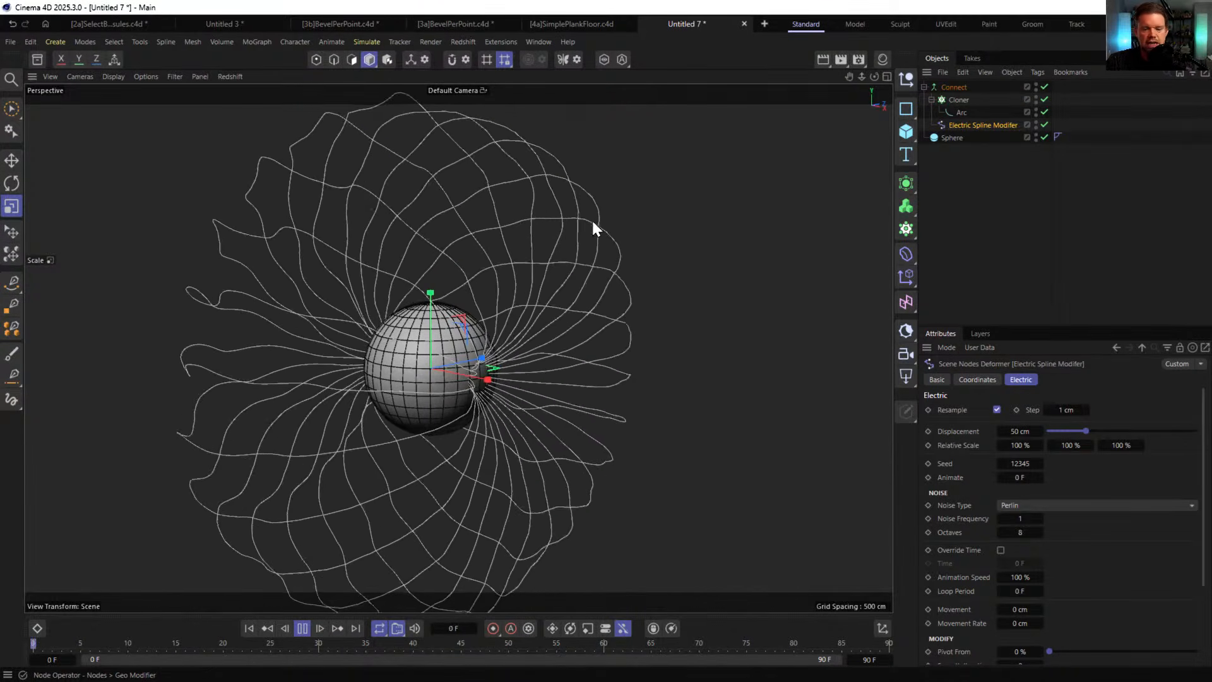
# - Set the Electric Spline Modifier's displacement to 200 cm and its noise frequency to 0.25
pyautogui.moveTo(1086, 431); pyautogui.dragTo(1150, 445)
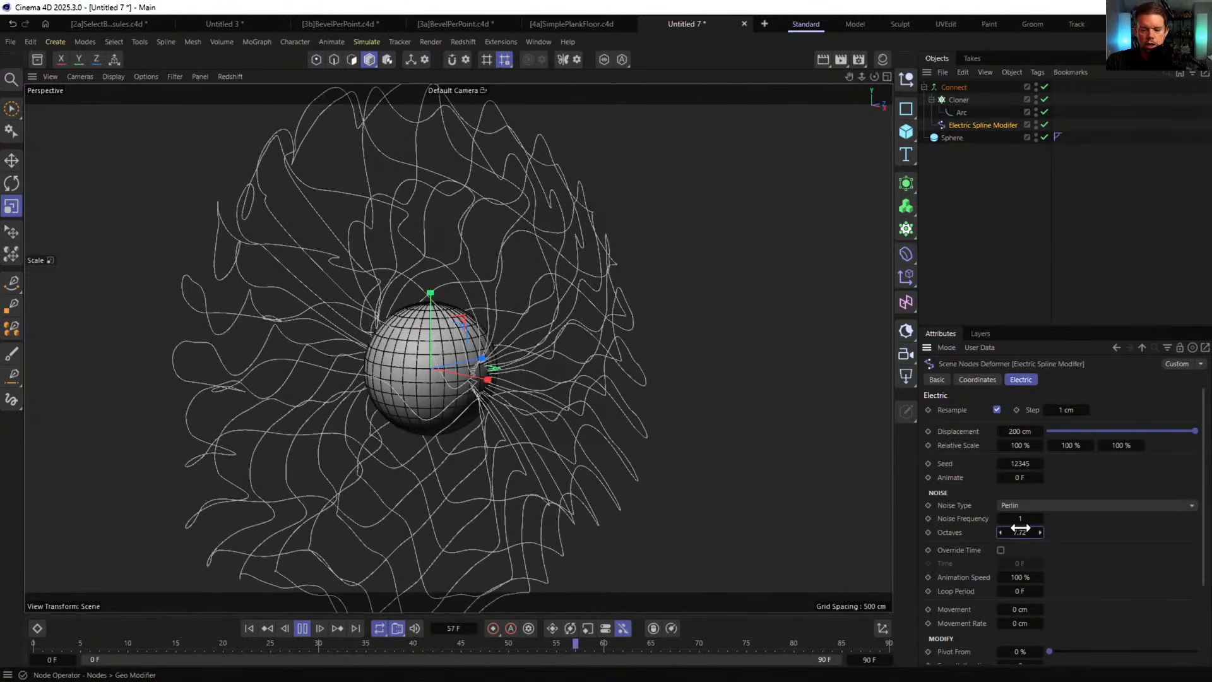
pyautogui.hotkey('ctrl', 'z')
pyautogui.moveTo(1022, 519)
pyautogui.mouseDown()
pyautogui.moveTo(1008, 519)
pyautogui.moveTo(1099, 519)
pyautogui.moveTo(1001, 519)
pyautogui.mouseUp()
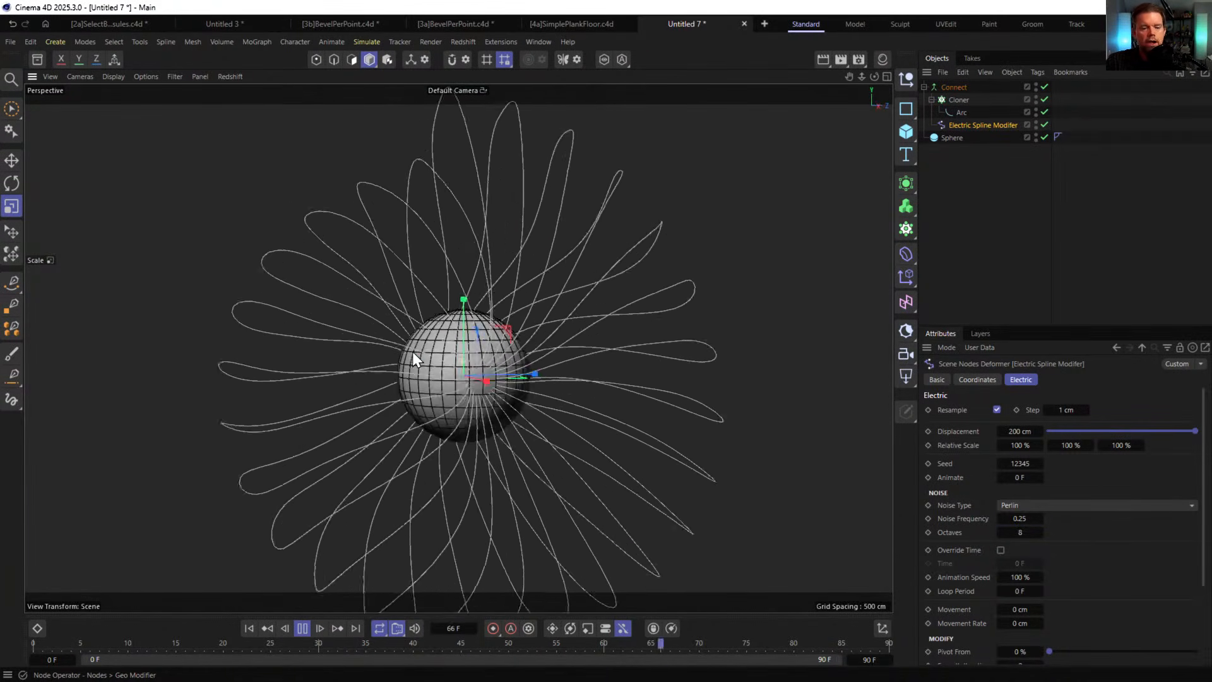
pyautogui.keyDown('alt'); pyautogui.moveTo(414, 353); pyautogui.dragTo(453, 378); pyautogui.keyUp('alt')
pyautogui.keyDown('alt'); pyautogui.moveTo(453, 378); pyautogui.dragTo(414, 282, button='middle'); pyautogui.keyUp('alt')
pyautogui.keyDown('alt'); pyautogui.moveTo(414, 281); pyautogui.dragTo(392, 289, button='right'); pyautogui.keyUp('alt')
pyautogui.keyDown('alt'); pyautogui.moveTo(392, 289); pyautogui.dragTo(419, 356, button='middle'); pyautogui.keyUp('alt')
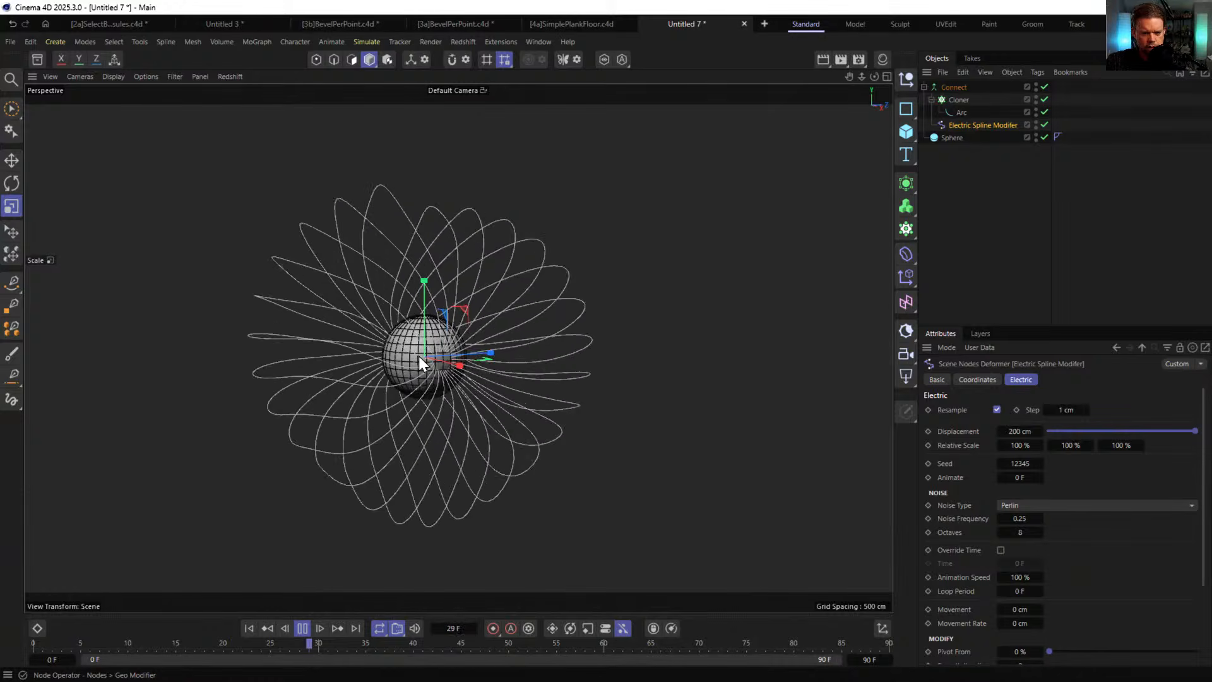
# - Switch the Electric Spline Modifier's Per Segment Seed off and back on to compare the effect on the loops
pyautogui.scroll(-3, 983, 536)
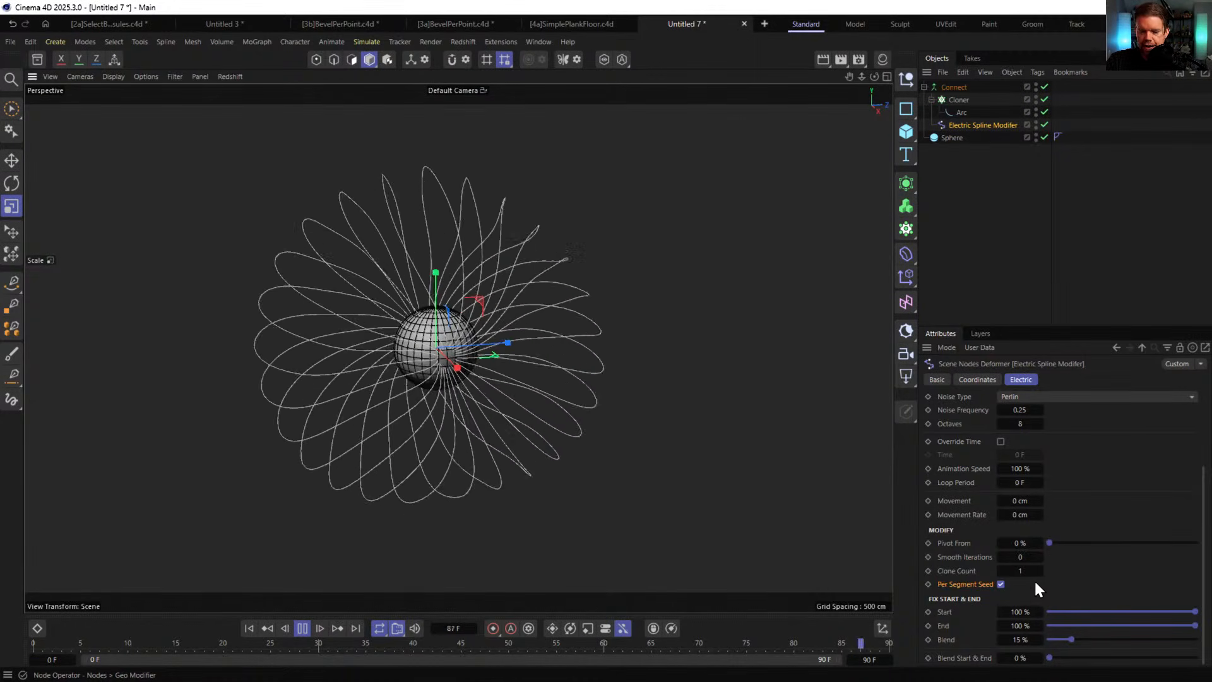
pyautogui.scroll(3, 986, 483)
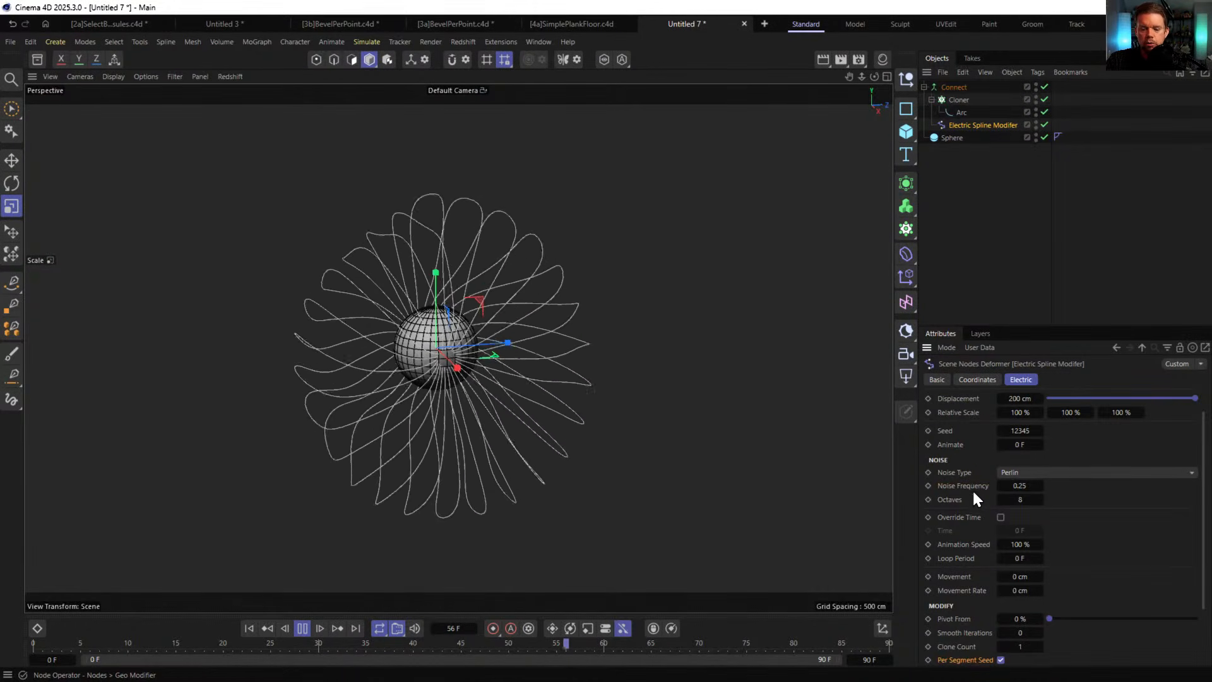
pyautogui.click(989, 487)
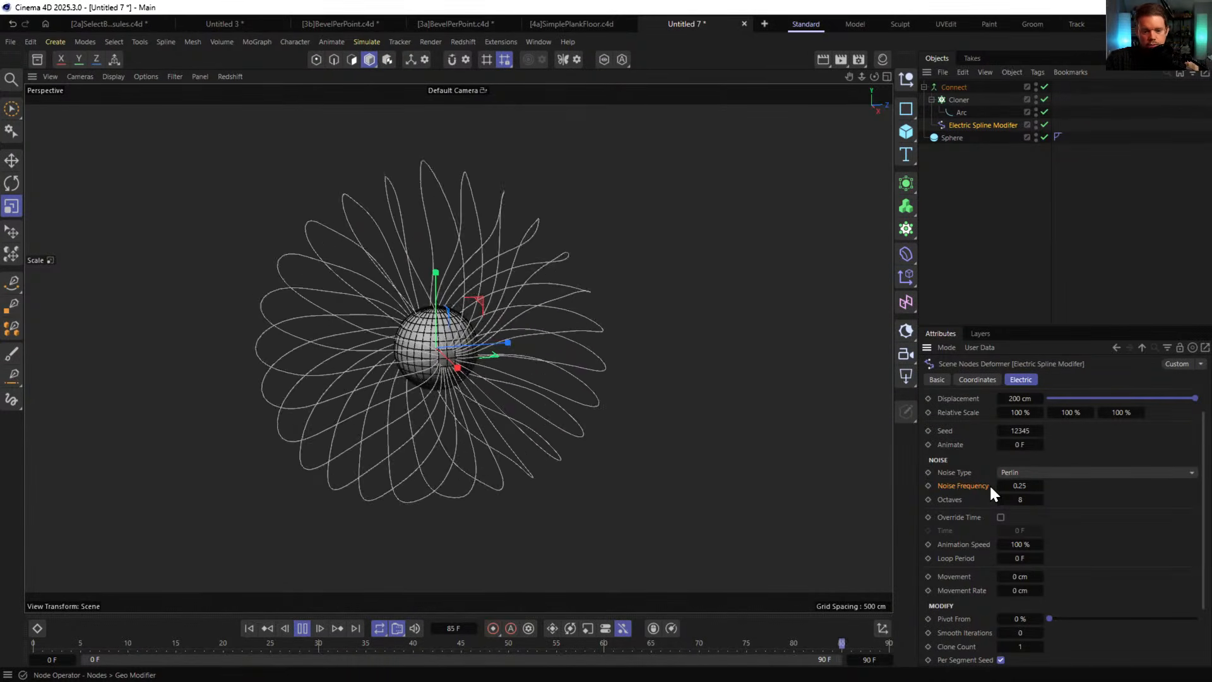
pyautogui.scroll(-3, 975, 521)
pyautogui.click(1001, 584)
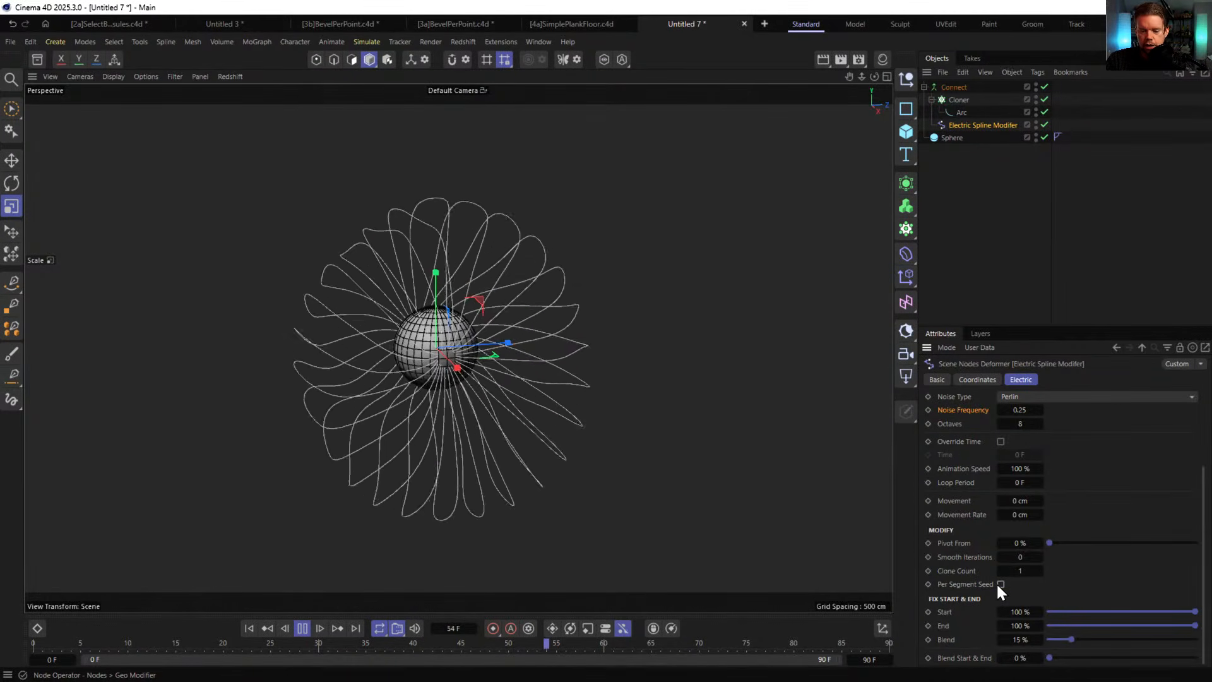
pyautogui.click(1000, 584)
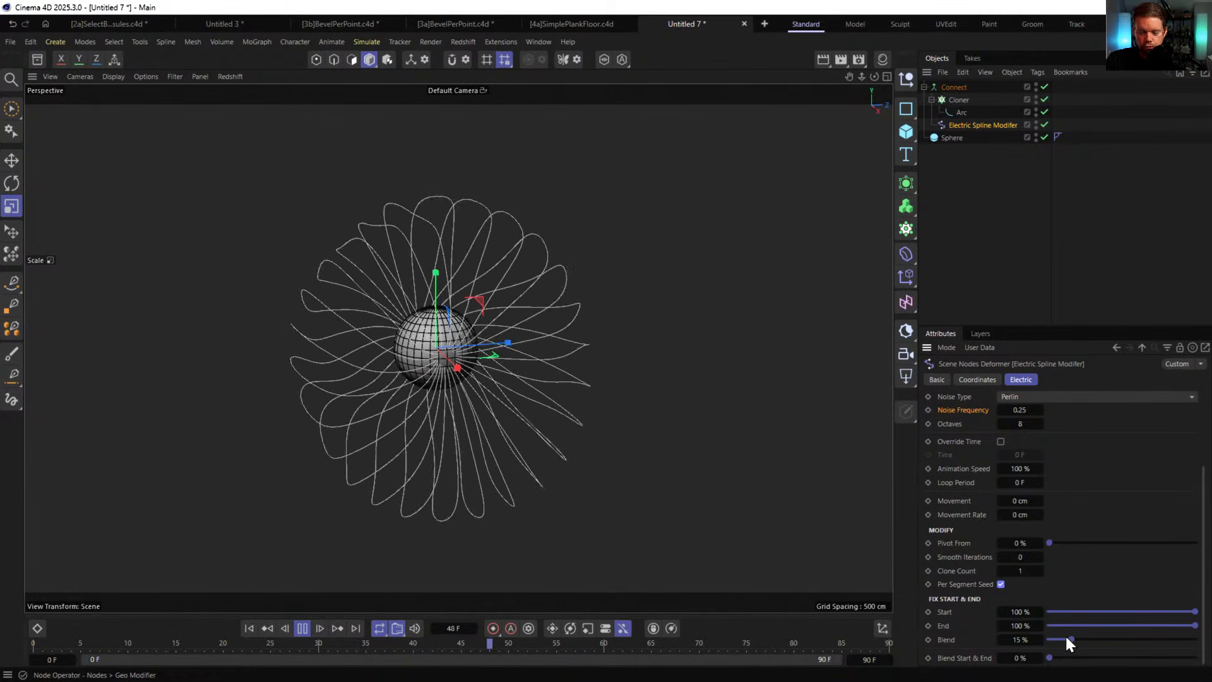
# - Set the Fix Start & End blend to 0%, keeping Start and End at 100%
pyautogui.moveTo(1067, 638); pyautogui.dragTo(1045, 667)
pyautogui.keyDown('alt'); pyautogui.moveTo(453, 366); pyautogui.dragTo(460, 328); pyautogui.keyUp('alt')
pyautogui.moveTo(1128, 611); pyautogui.dragTo(1207, 625)
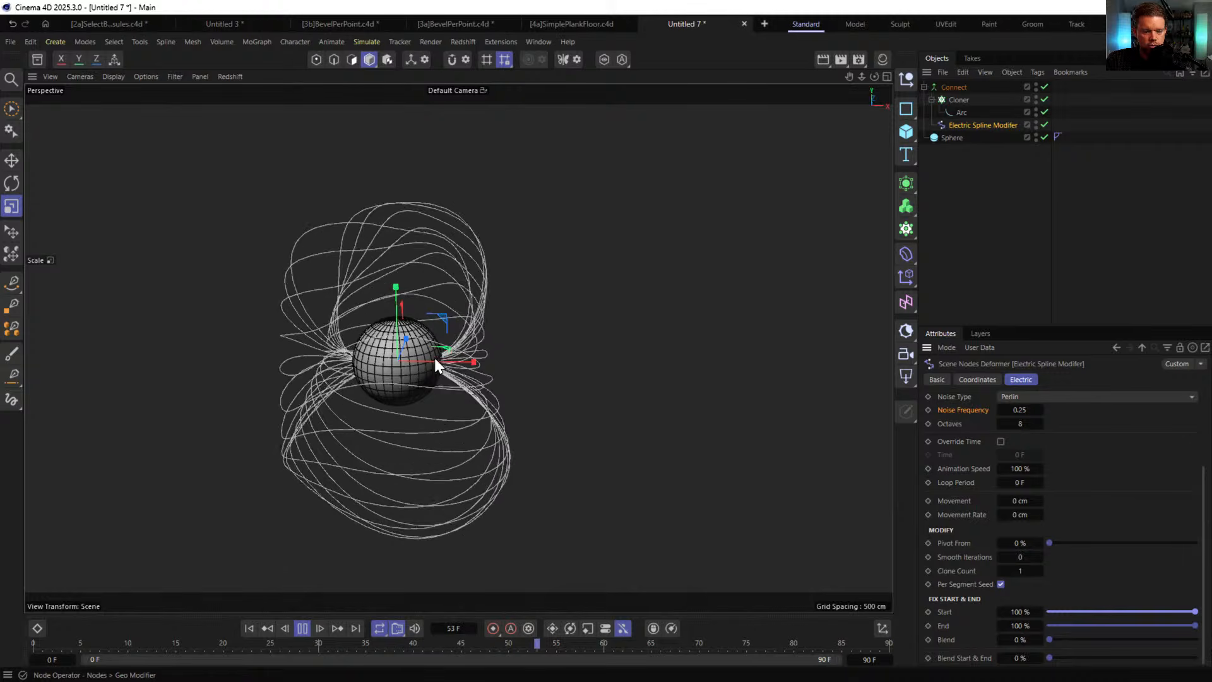
pyautogui.keyDown('alt'); pyautogui.moveTo(449, 358); pyautogui.dragTo(319, 342); pyautogui.keyUp('alt')
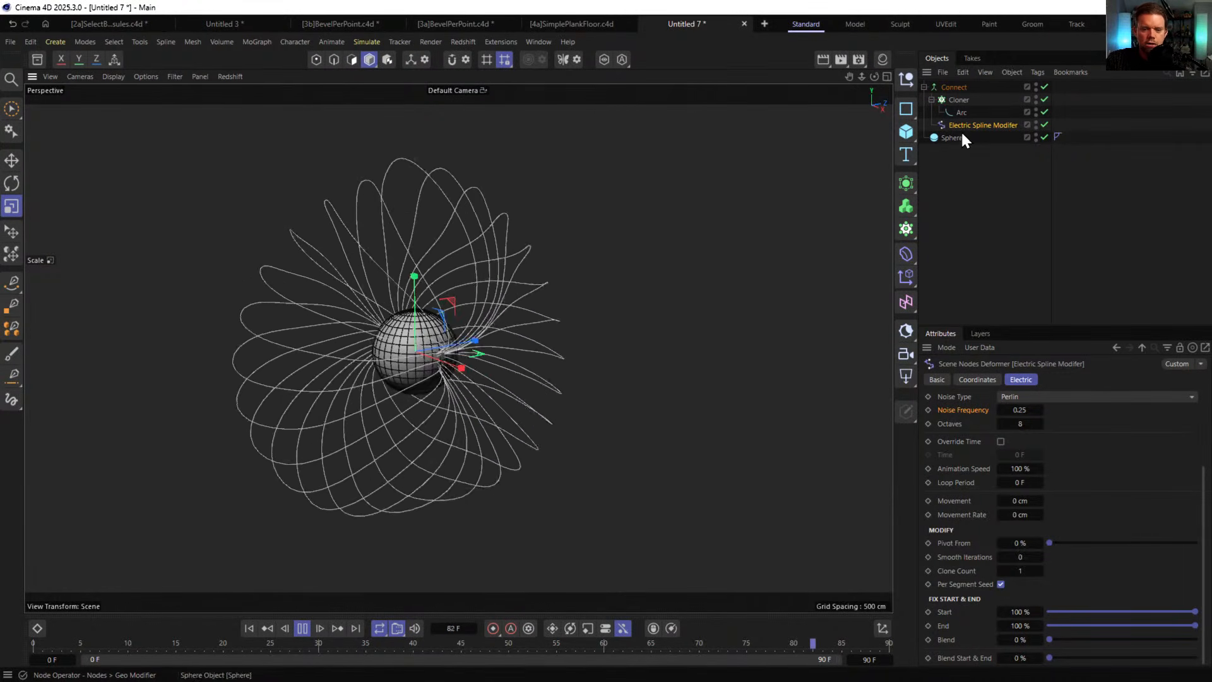
# - Make the Electric Spline Modifier a child of the Arc and duplicate that Arc inside the Cloner
pyautogui.moveTo(960, 129); pyautogui.dragTo(961, 111)
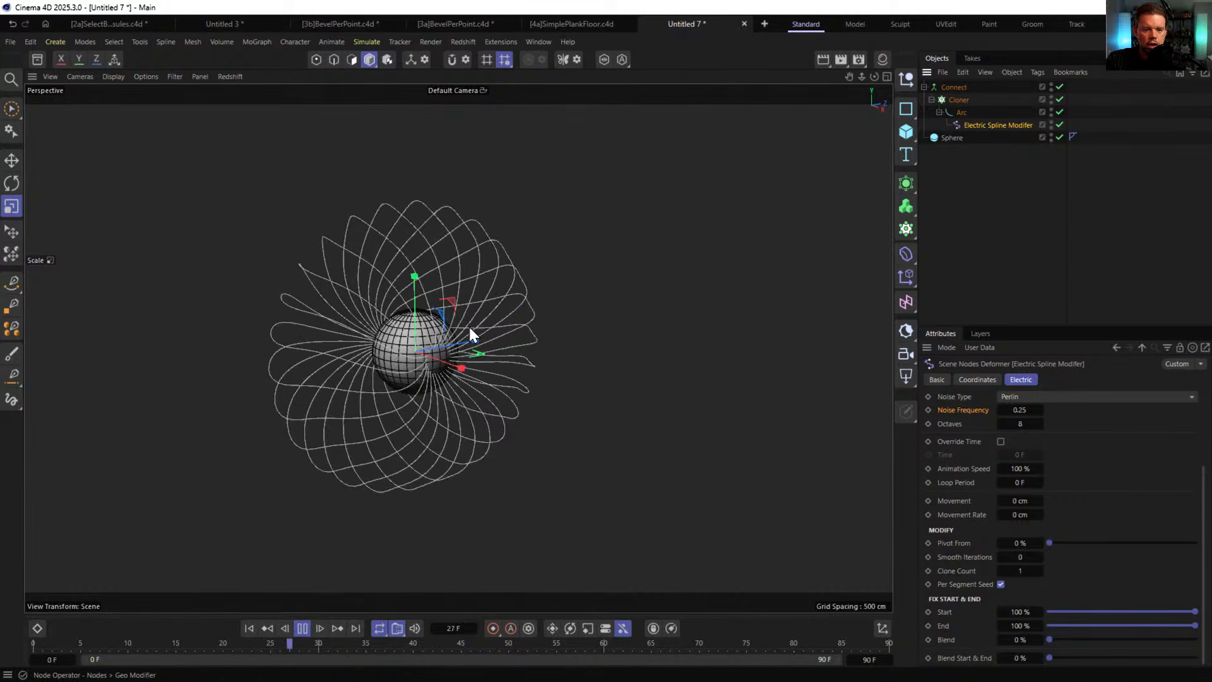
pyautogui.keyDown('alt'); pyautogui.moveTo(470, 328); pyautogui.dragTo(427, 324); pyautogui.keyUp('alt')
pyautogui.keyDown('ctrl'); pyautogui.moveTo(963, 113); pyautogui.dragTo(963, 107); pyautogui.keyUp('ctrl')
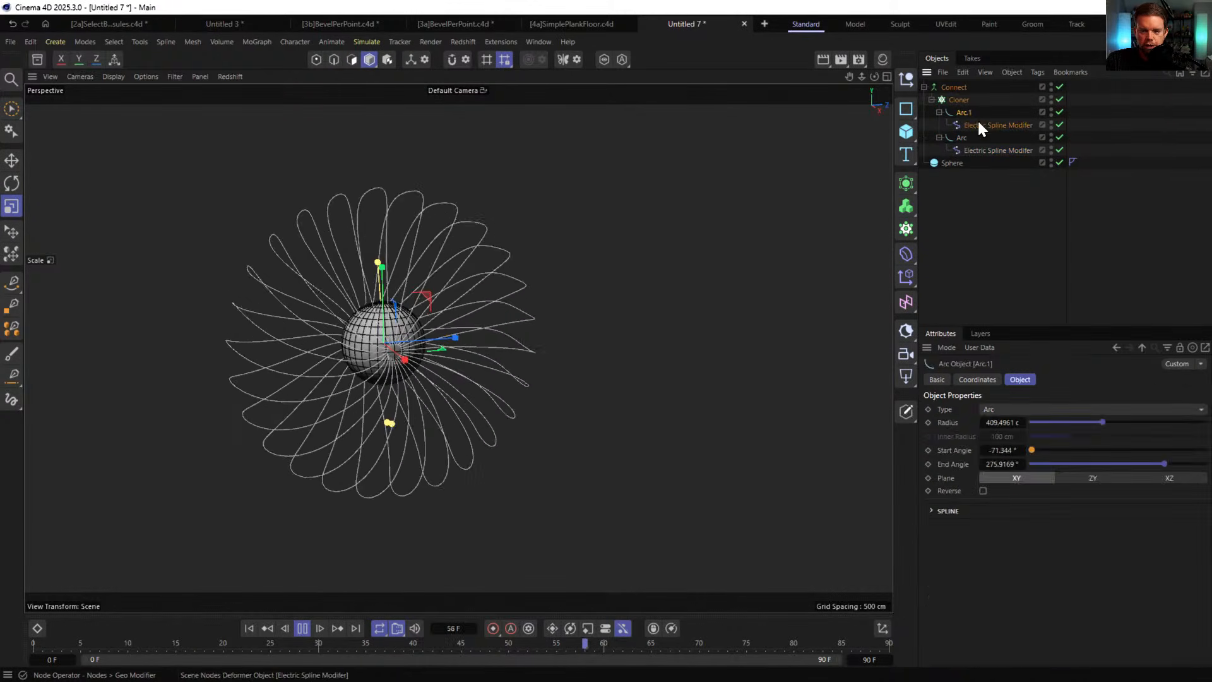
# - Set the seed of the duplicated Arc's Electric Spline Modifier to 143
pyautogui.click(981, 126)
pyautogui.doubleClick(1023, 463)
pyautogui.write('143')
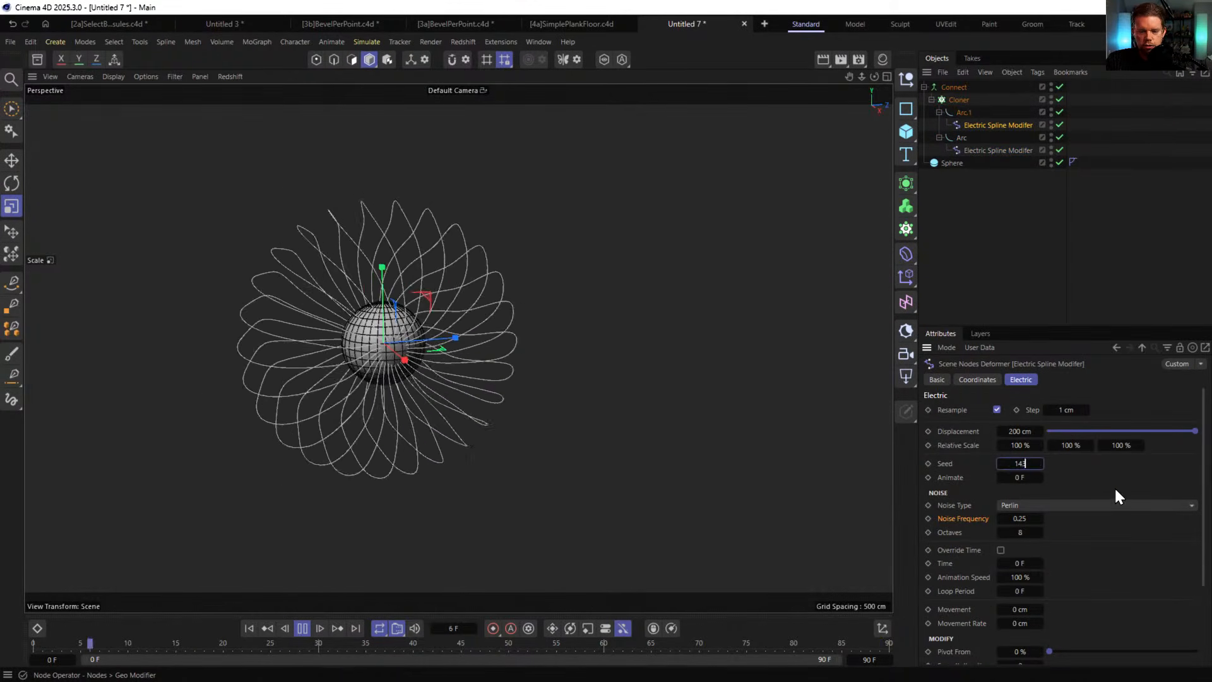
pyautogui.press('Return')
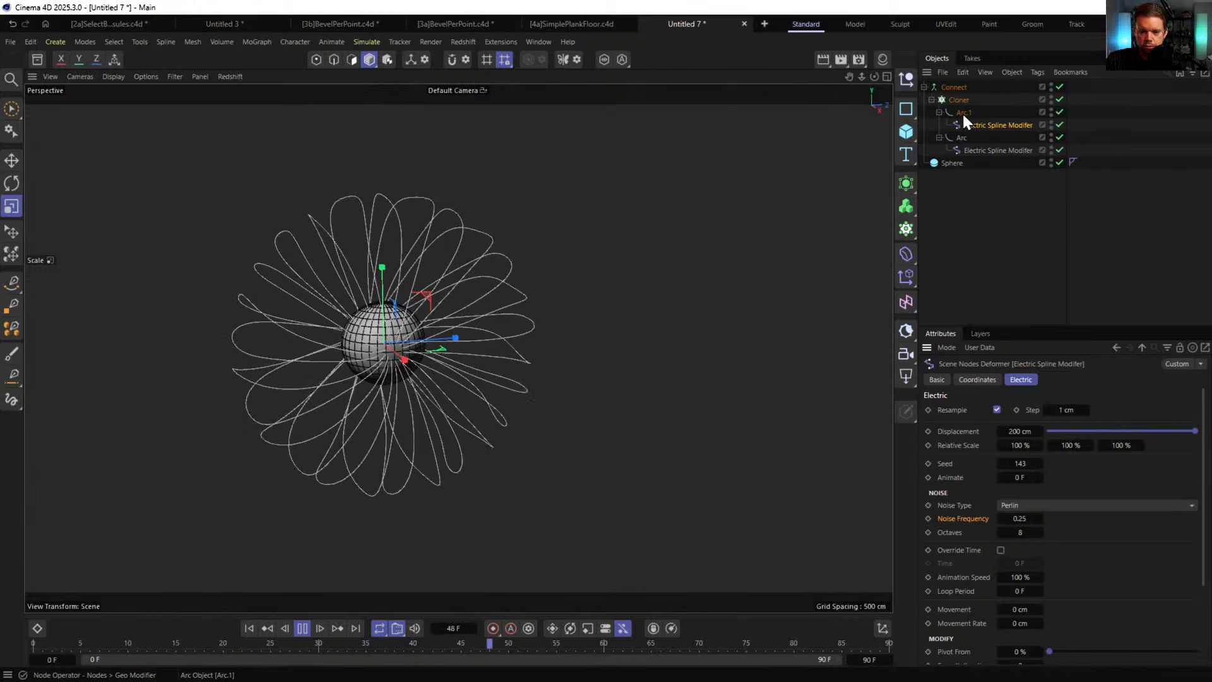
# - Keep only two Arcs in the Cloner and set its Clones mode to Blend
pyautogui.keyDown('ctrl'); pyautogui.moveTo(963, 113); pyautogui.dragTo(963, 107); pyautogui.keyUp('ctrl')
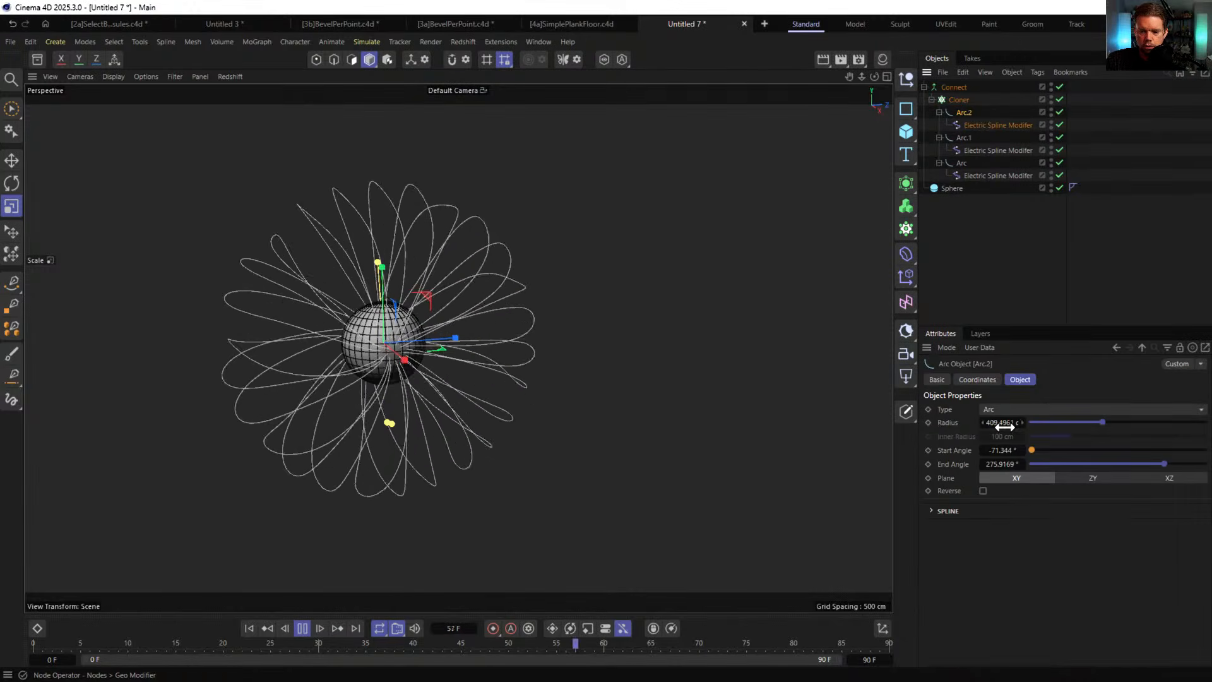
pyautogui.press('Delete')
pyautogui.click(957, 101)
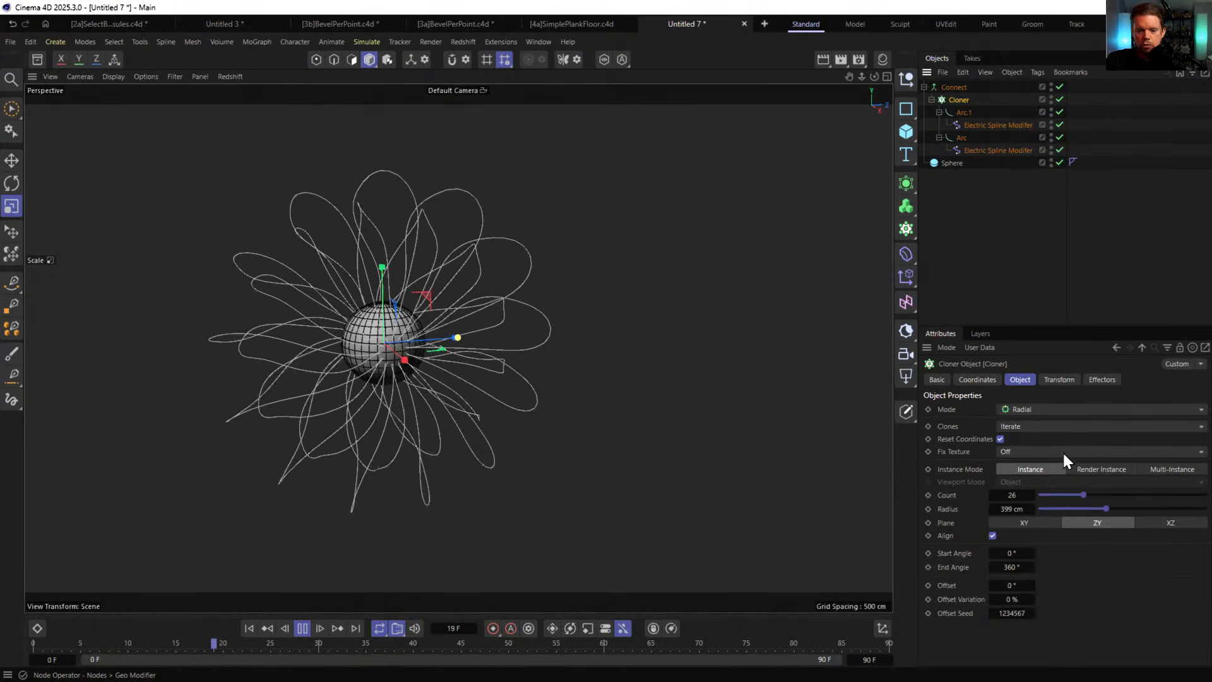
pyautogui.click(1030, 425)
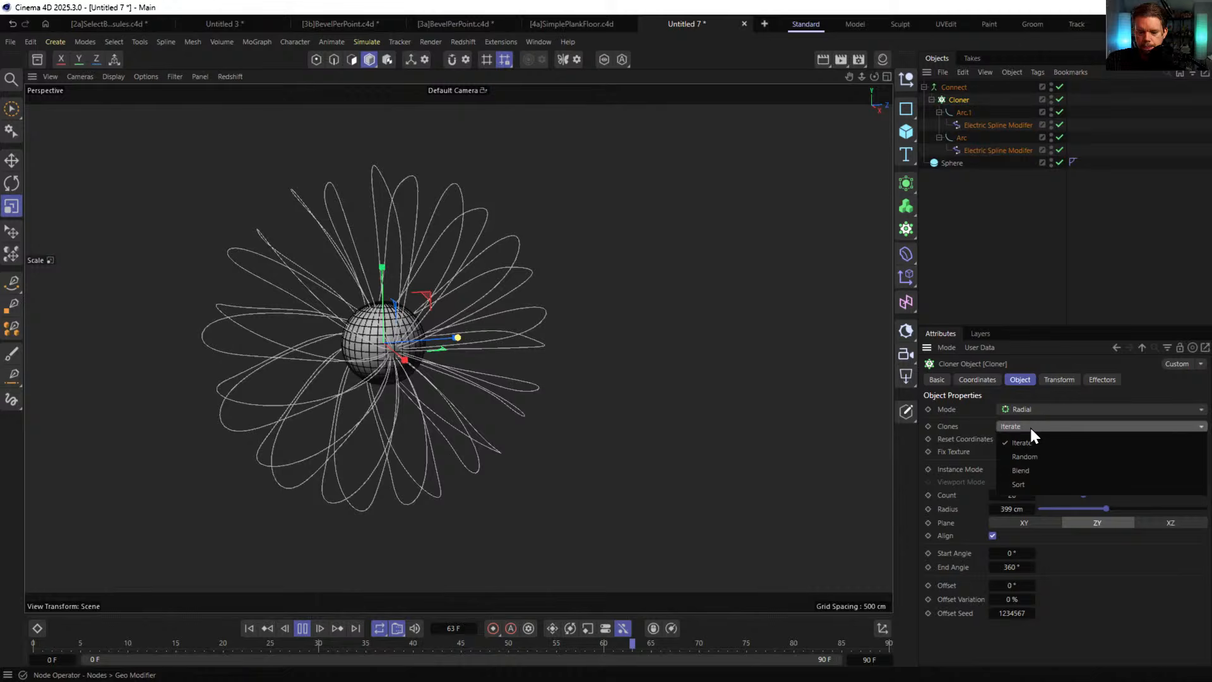
pyautogui.click(1032, 470)
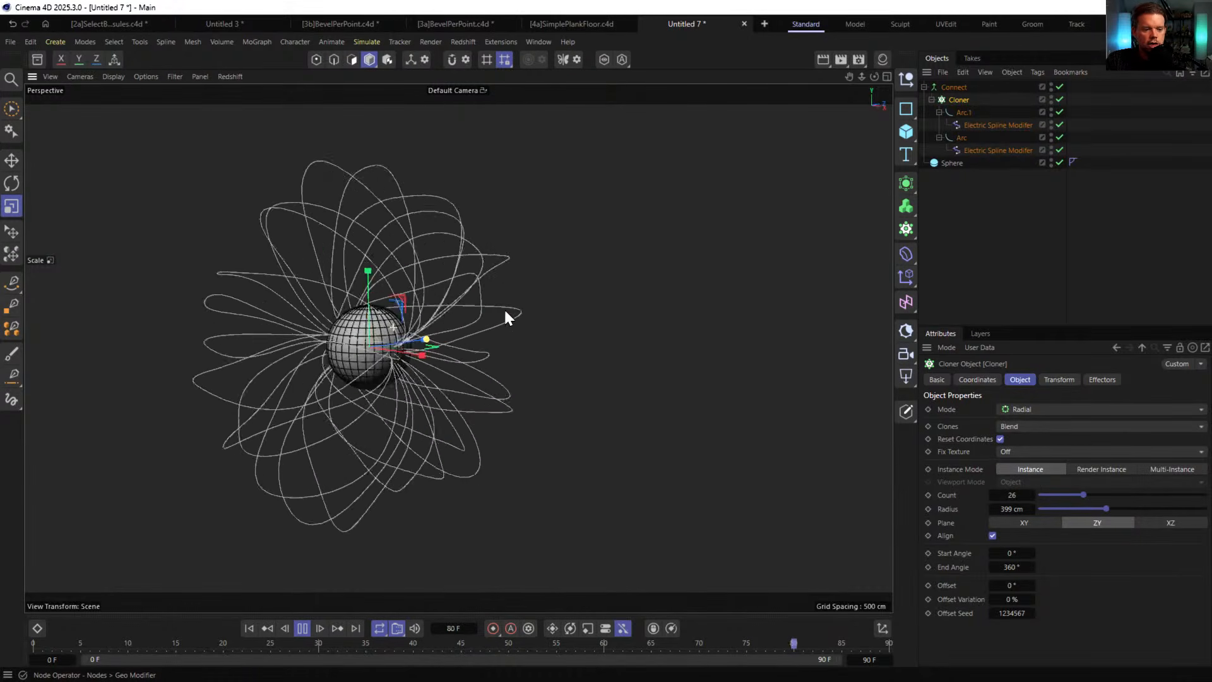
# - Turn off Resample on both Electric Spline Modifiers and disable the Connect object
pyautogui.click(991, 125)
pyautogui.keyDown('ctrl'); pyautogui.click(991, 150); pyautogui.keyUp('ctrl')
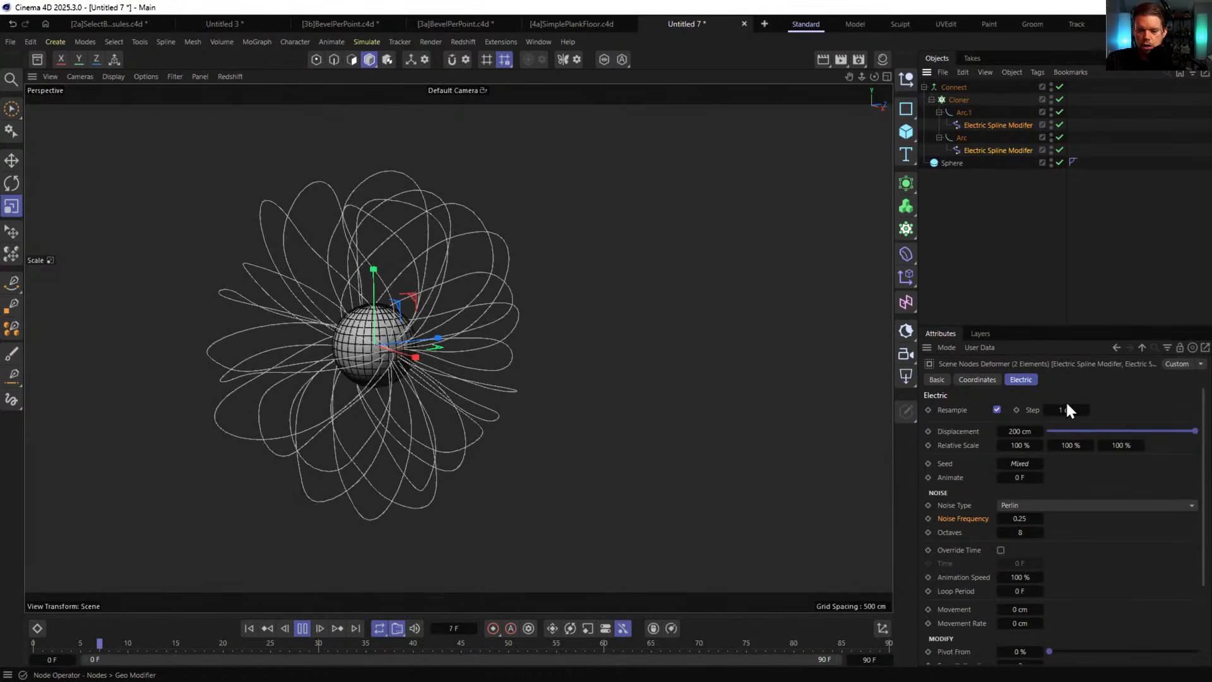
pyautogui.click(997, 410)
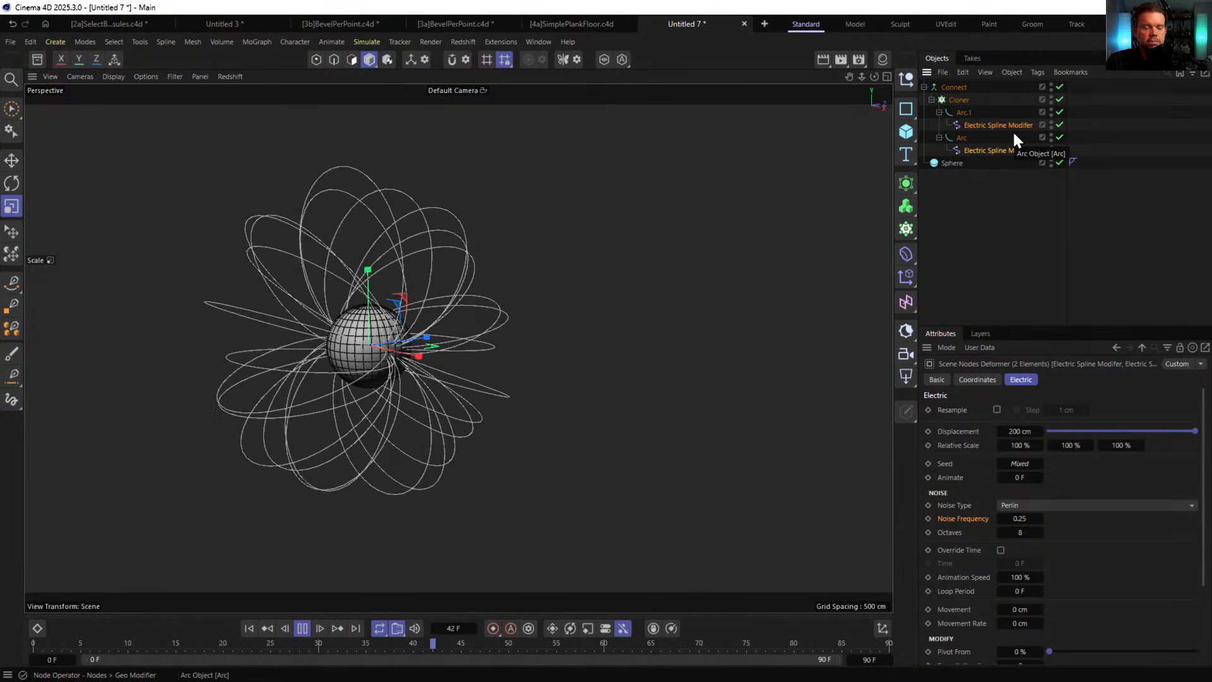
pyautogui.click(1060, 86)
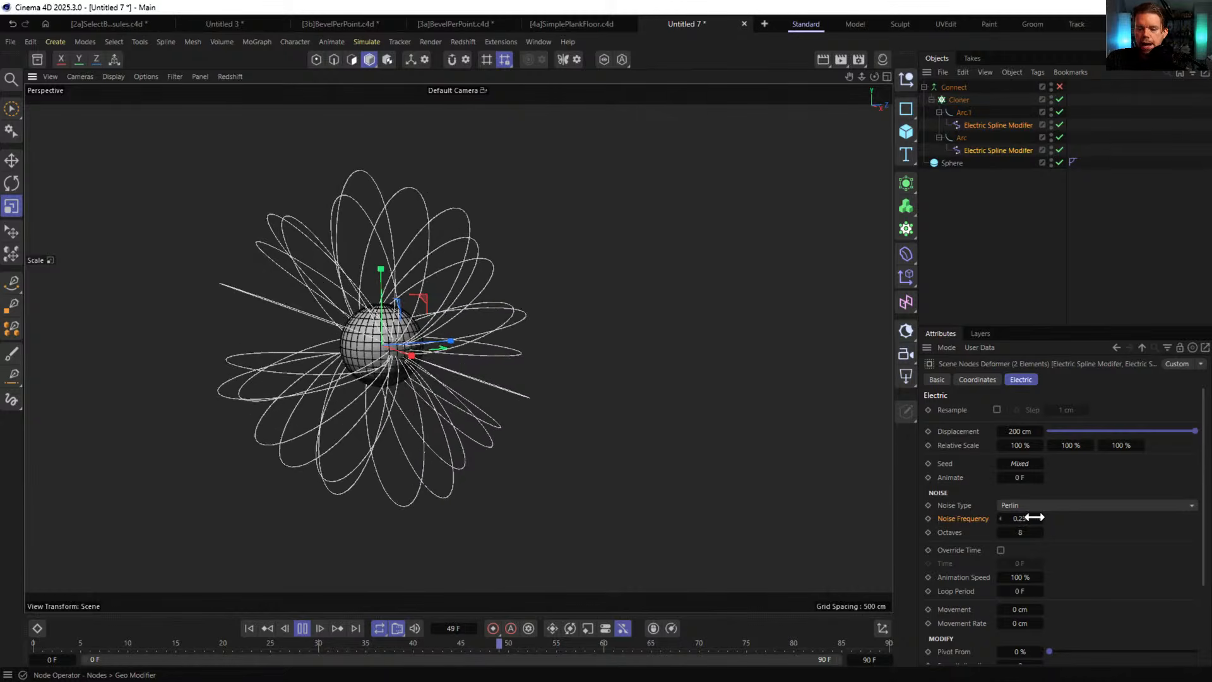
# - Set both Electric Spline Modifiers' displacement to 943 cm and noise frequency to 6.98
pyautogui.moveTo(1035, 517)
pyautogui.mouseDown()
pyautogui.moveTo(1010, 520)
pyautogui.moveTo(1073, 518)
pyautogui.mouseUp()
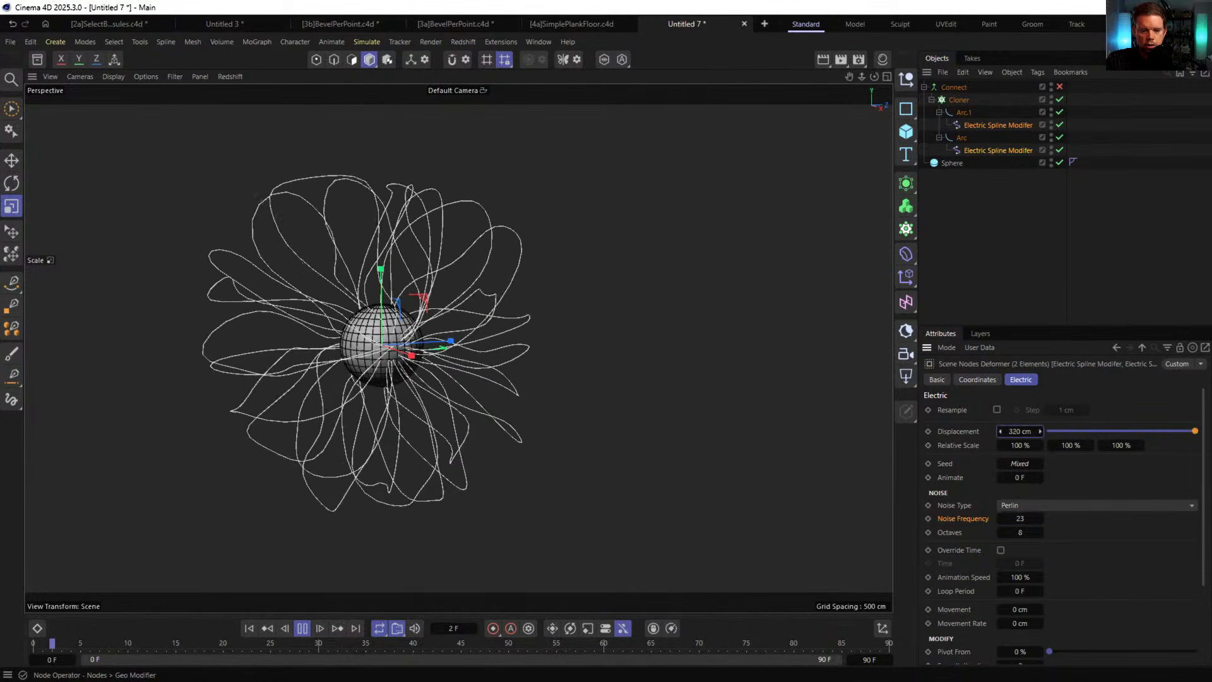
pyautogui.moveTo(1040, 431); pyautogui.dragTo(1111, 431)
pyautogui.moveTo(1020, 431)
pyautogui.mouseDown()
pyautogui.moveTo(1073, 431)
pyautogui.moveTo(1041, 440)
pyautogui.mouseUp()
pyautogui.moveTo(1025, 522); pyautogui.dragTo(1004, 523)
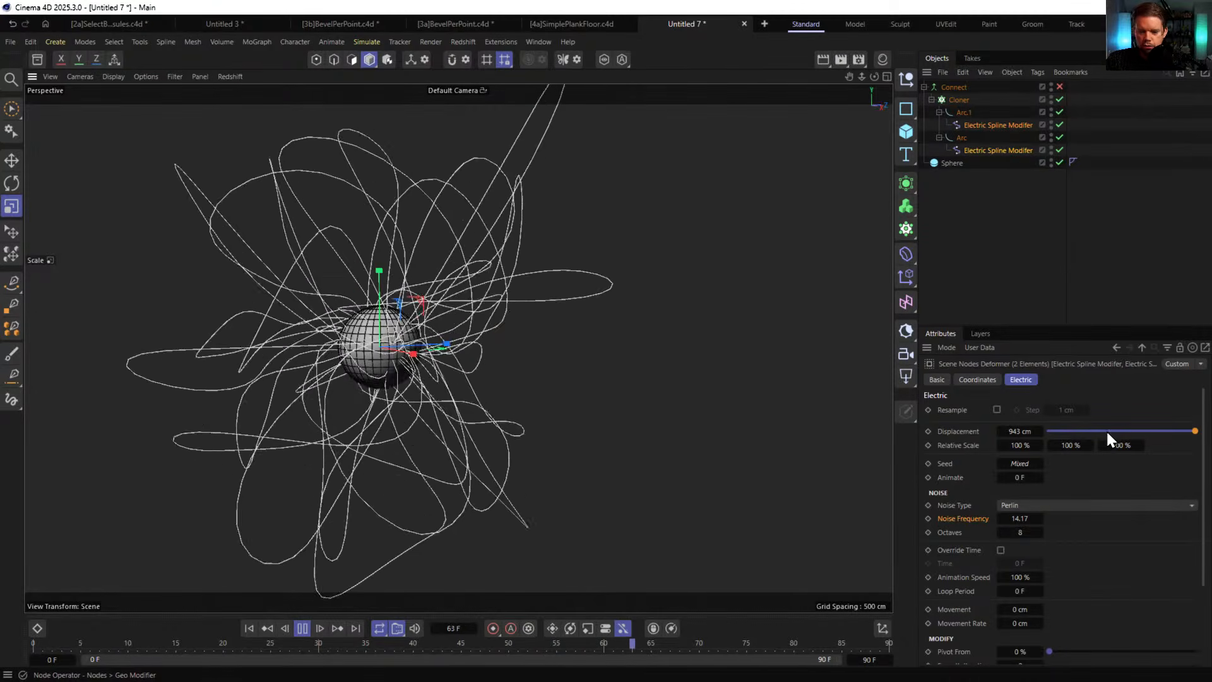
pyautogui.moveTo(1027, 521); pyautogui.dragTo(1019, 524)
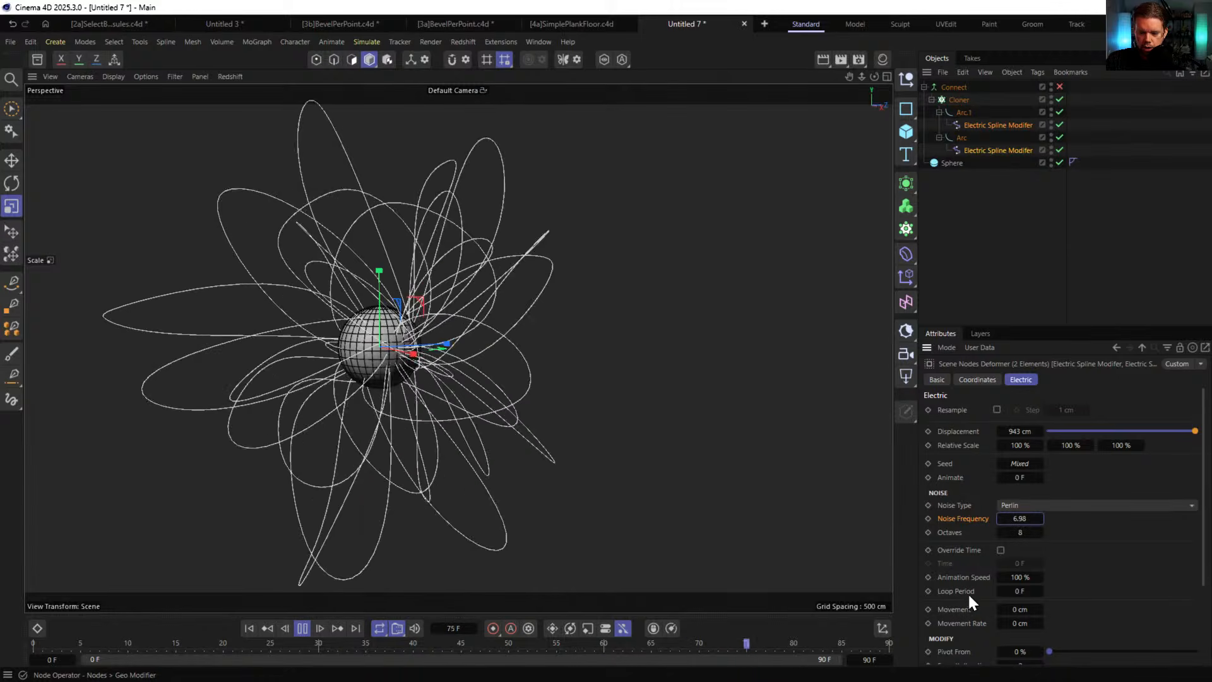
# - Slow both Electric Spline Modifiers' noise to an animation speed of 25% and inspect the loops from other angles
pyautogui.doubleClick(1020, 577)
pyautogui.write('25')
pyautogui.press('Return')
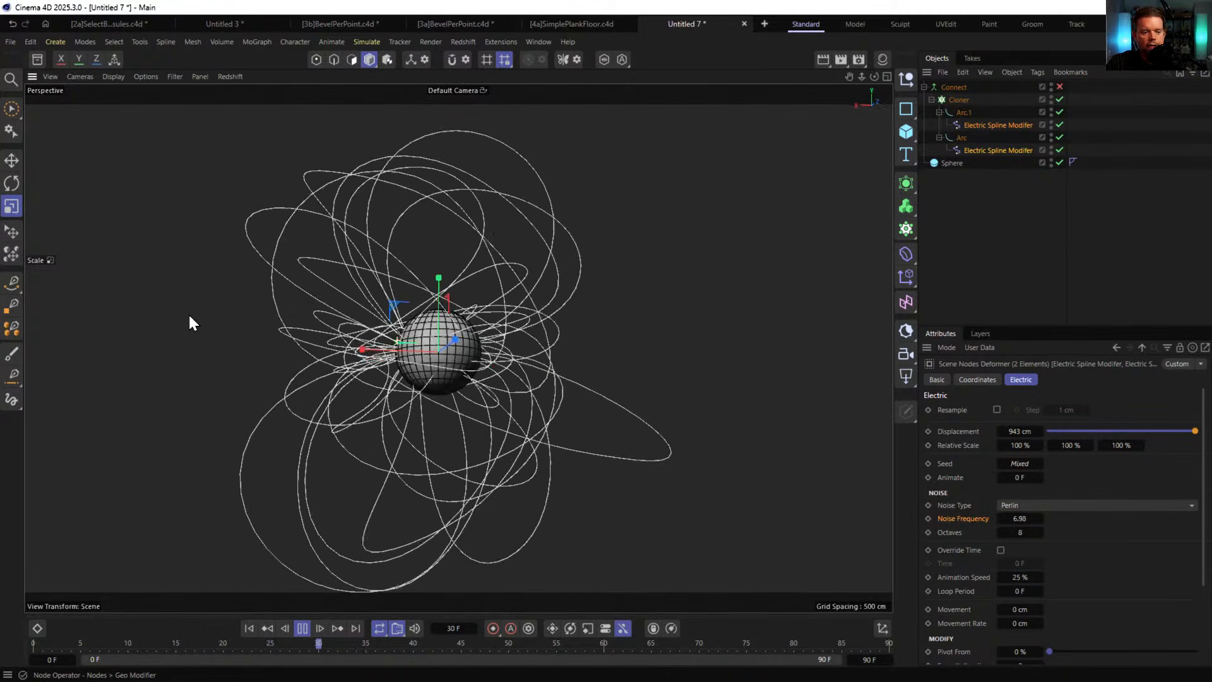
pyautogui.keyDown('alt'); pyautogui.moveTo(188, 311); pyautogui.dragTo(532, 261); pyautogui.keyUp('alt')
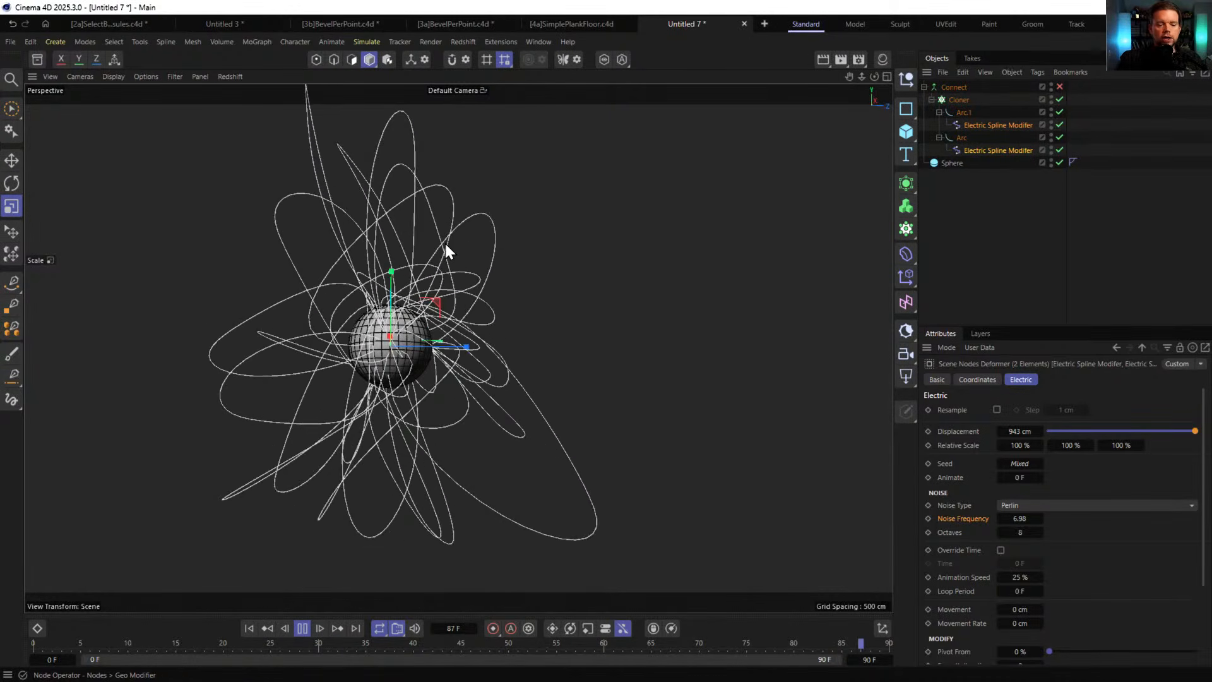
# - Extend the project's timeline to end at frame 999 and watch the longer playback
pyautogui.doubleClick(870, 660)
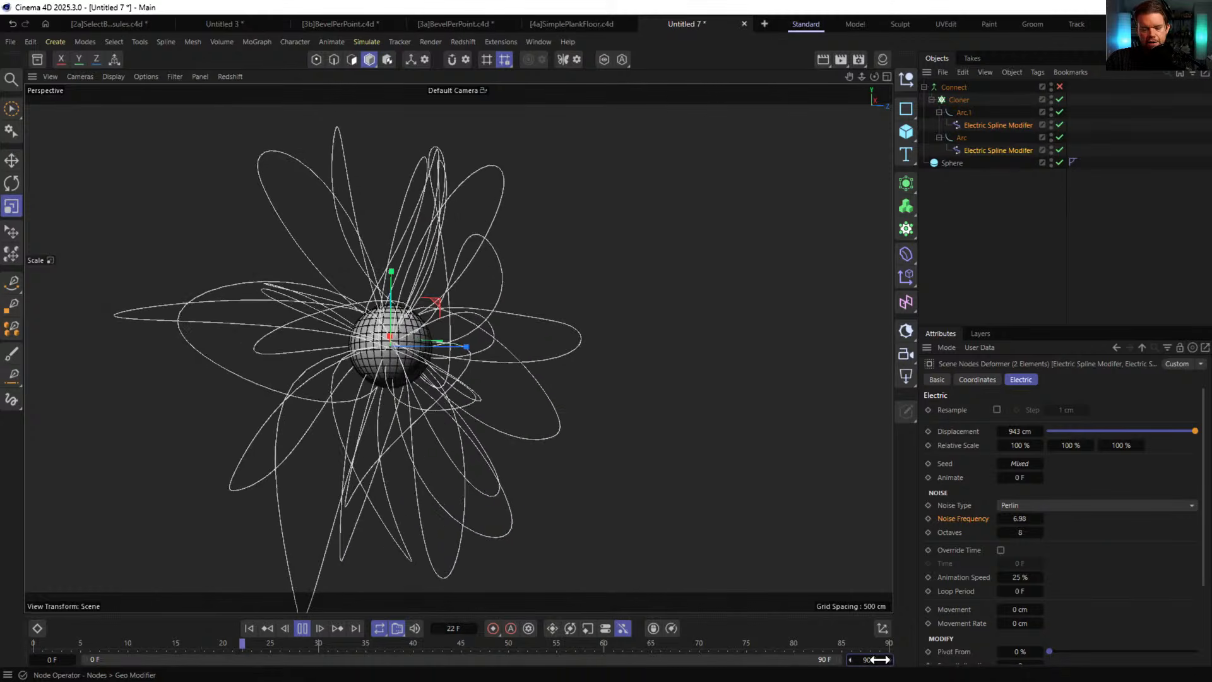
pyautogui.write('999')
pyautogui.press('Return')
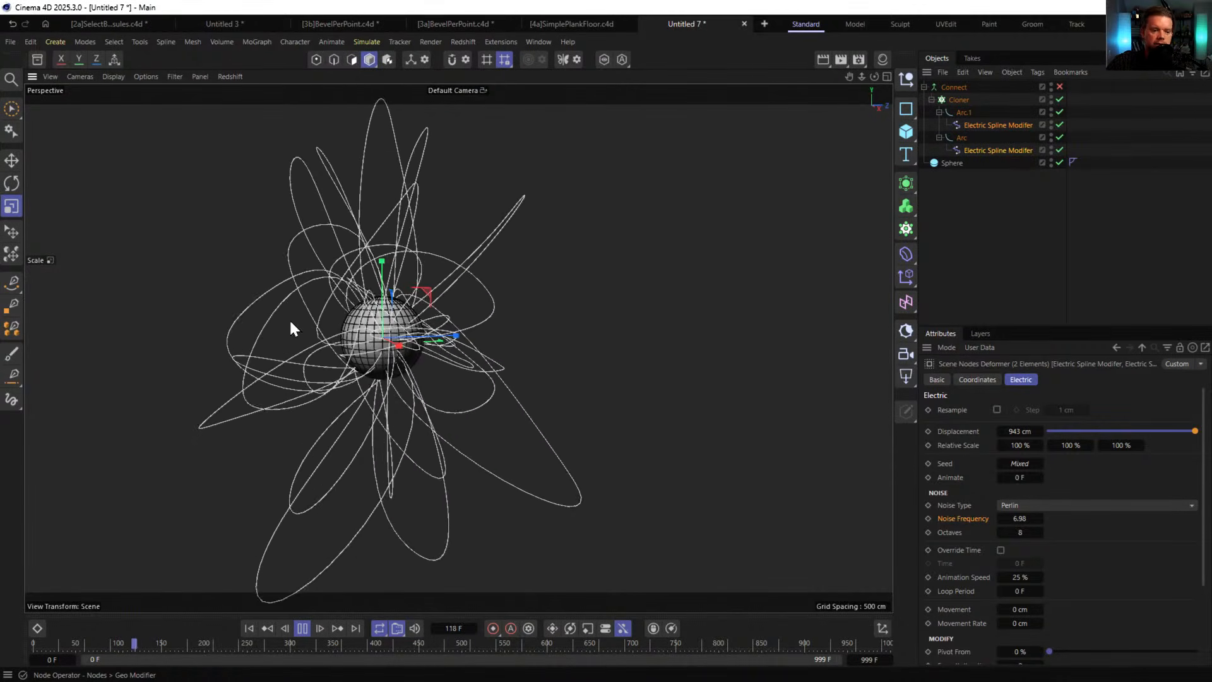
pyautogui.keyDown('alt'); pyautogui.moveTo(370, 318); pyautogui.dragTo(369, 344); pyautogui.keyUp('alt')
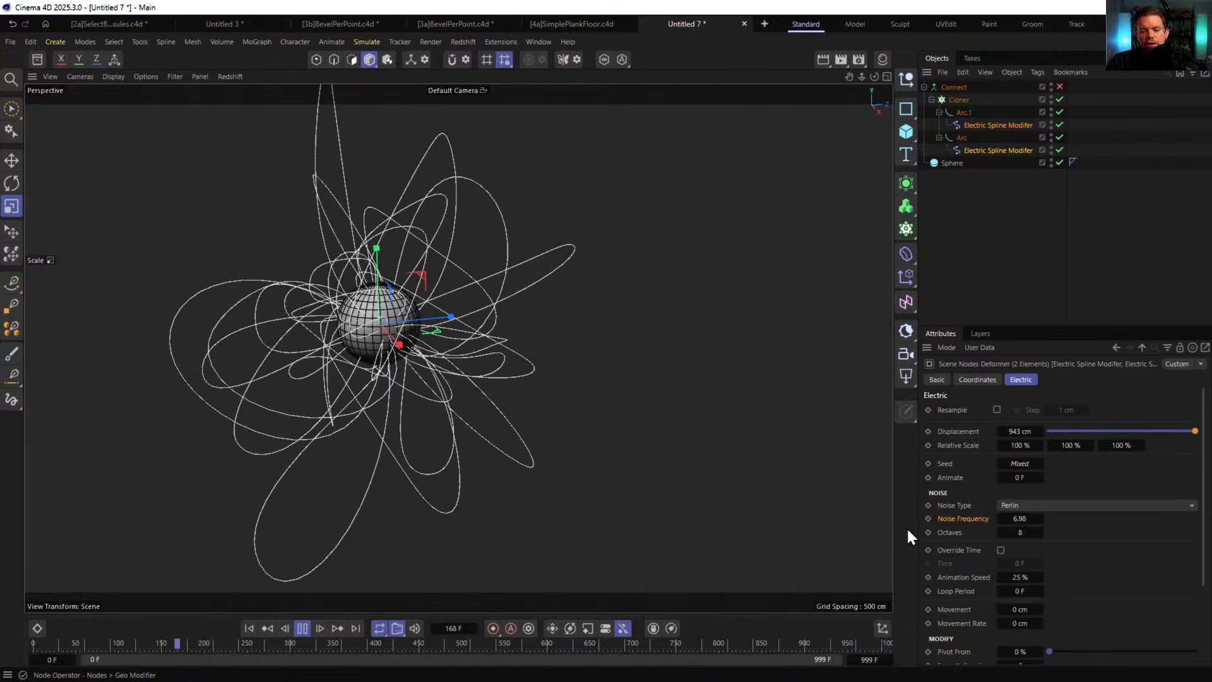
pyautogui.scroll(-4, 1018, 589)
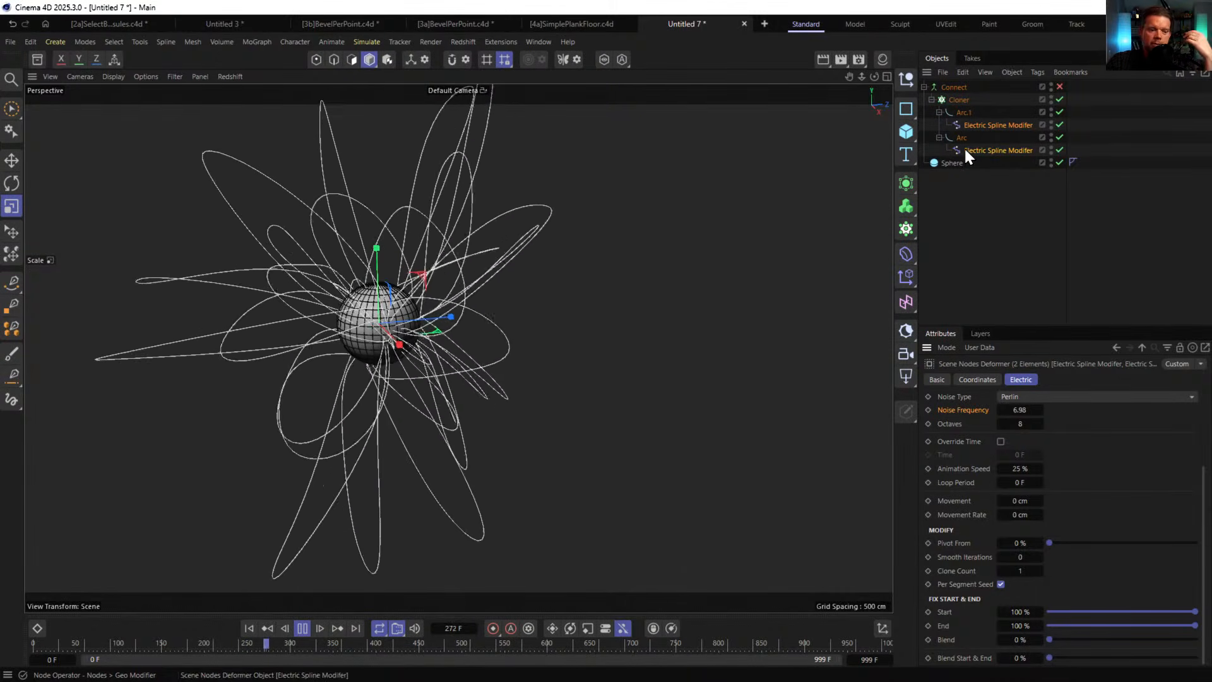
# - Set both Electric Spline Modifiers' displacement to 656 cm and inspect the animated loops from several angles
pyautogui.keyDown('alt'); pyautogui.moveTo(360, 310); pyautogui.dragTo(486, 272); pyautogui.keyUp('alt')
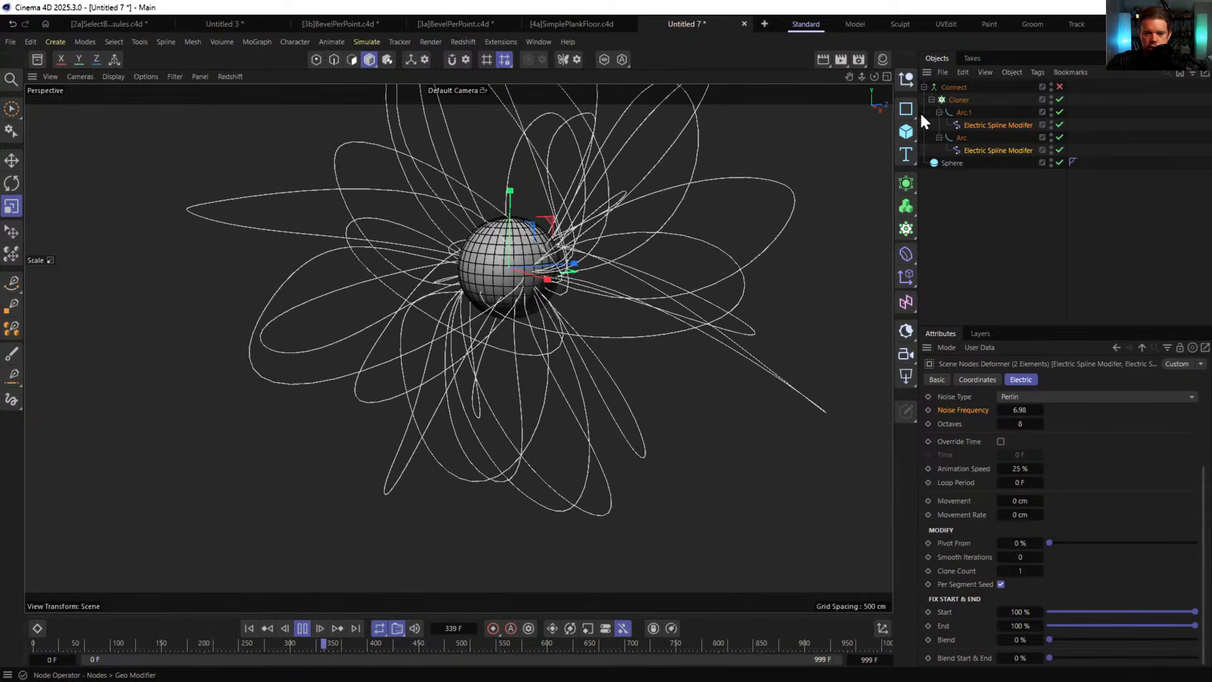
pyautogui.scroll(3, 981, 478)
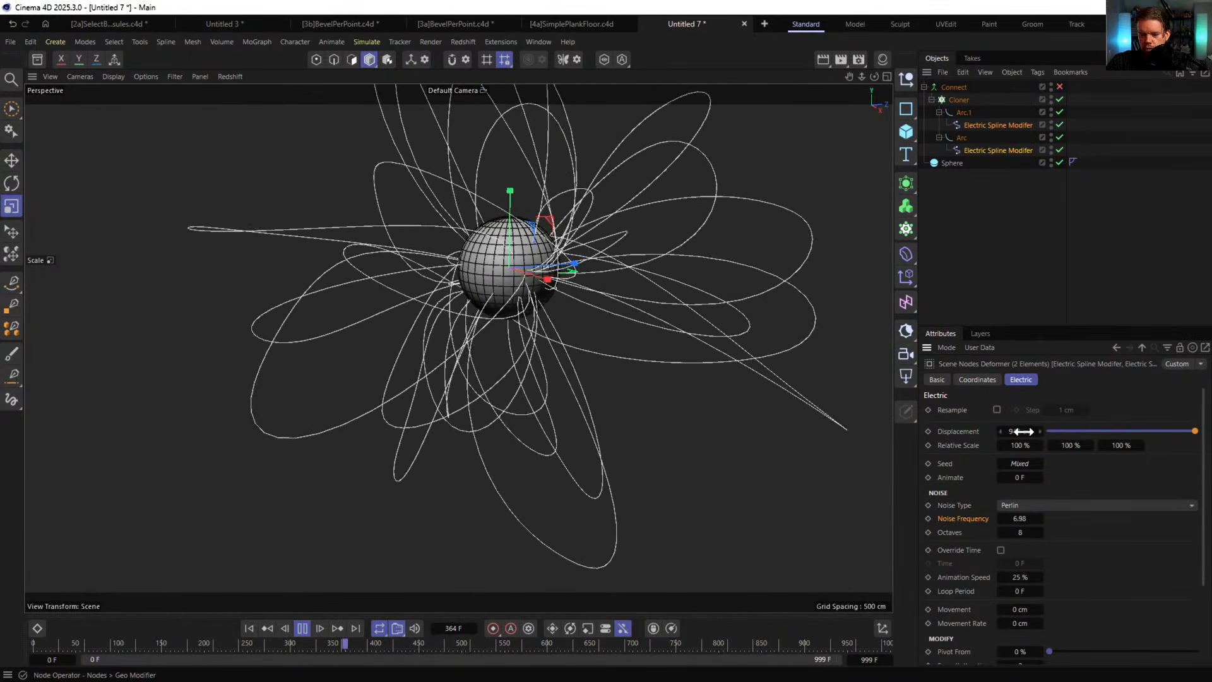
pyautogui.moveTo(1023, 432); pyautogui.dragTo(905, 431)
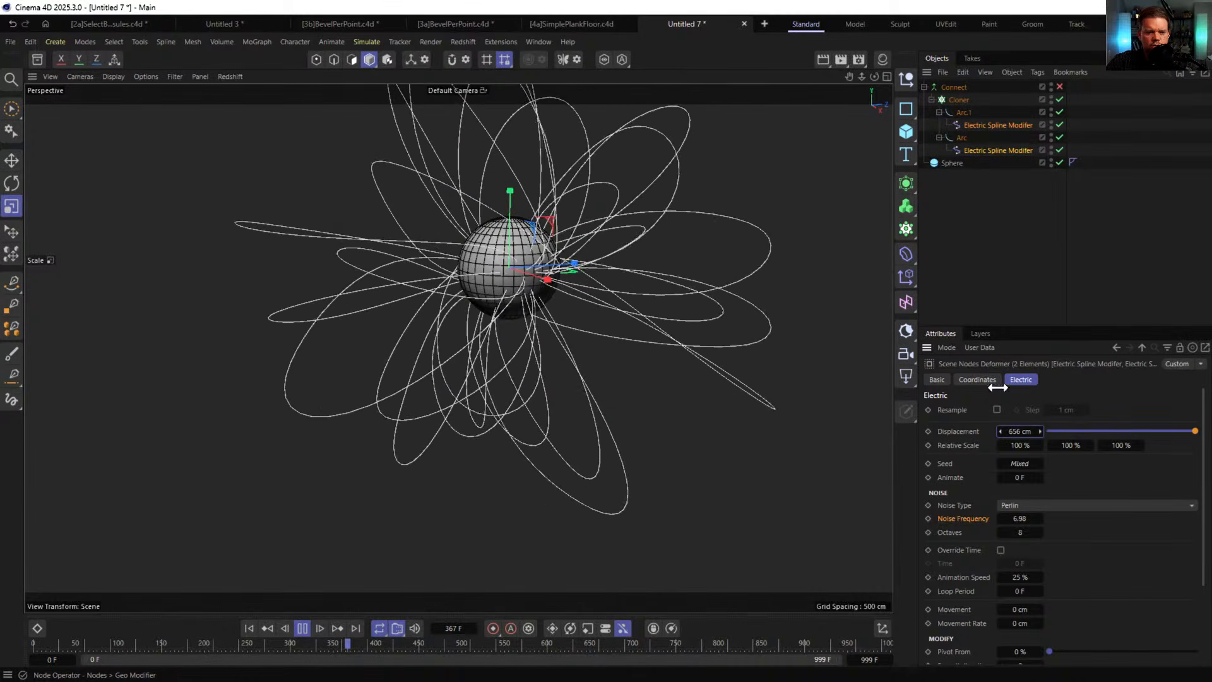
pyautogui.keyDown('alt'); pyautogui.moveTo(537, 268); pyautogui.dragTo(441, 332, button='middle'); pyautogui.keyUp('alt')
pyautogui.keyDown('alt'); pyautogui.moveTo(441, 332); pyautogui.dragTo(486, 323); pyautogui.keyUp('alt')
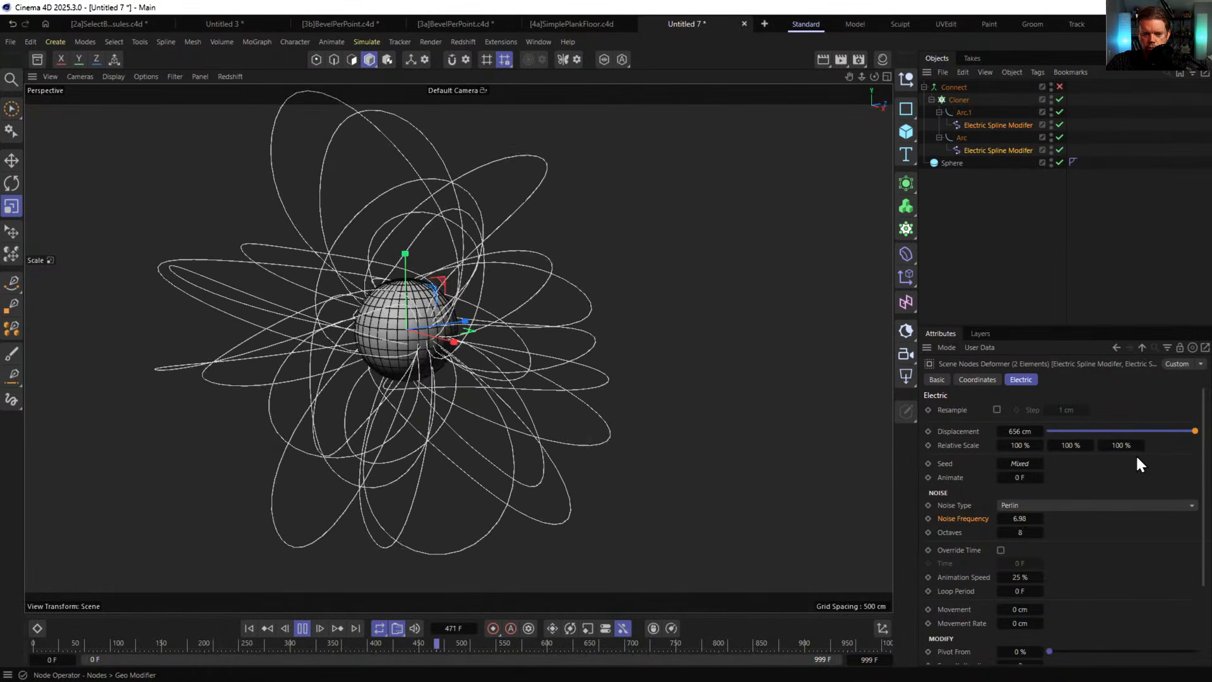
pyautogui.moveTo(439, 331)
pyautogui.keyDown('alt'); pyautogui.mouseDown()
pyautogui.moveTo(330, 310)
pyautogui.moveTo(456, 332)
pyautogui.mouseUp(); pyautogui.keyUp('alt')
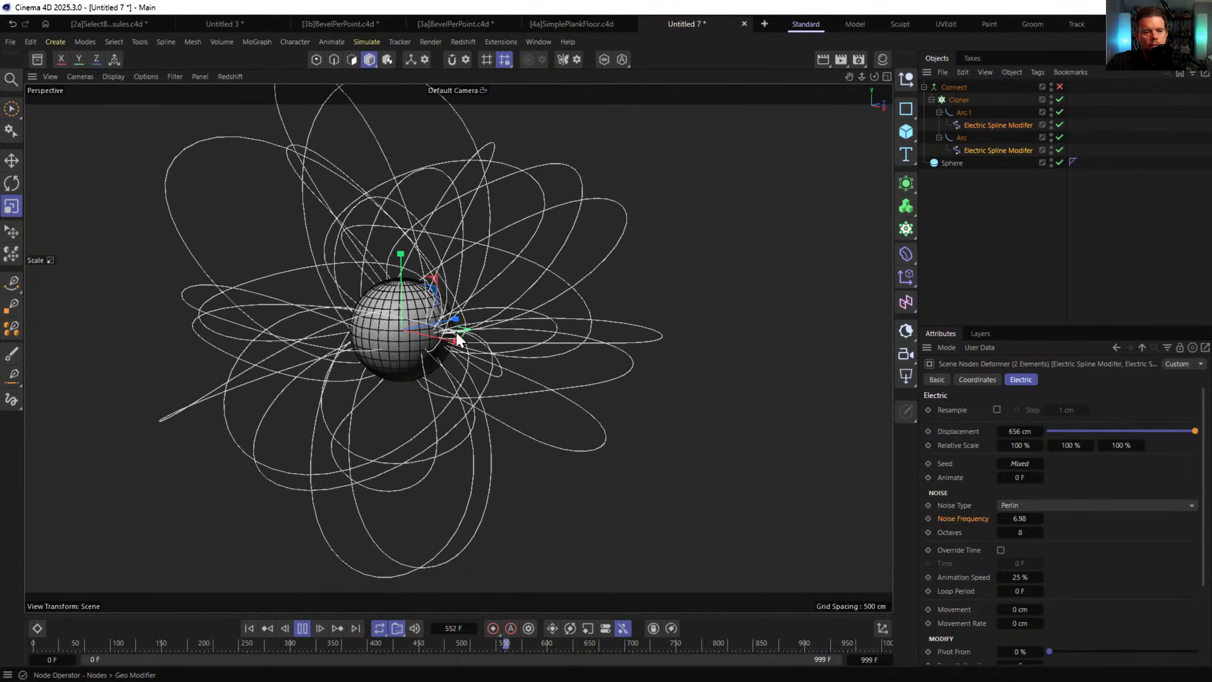
pyautogui.keyDown('alt'); pyautogui.moveTo(456, 332); pyautogui.dragTo(341, 344, button='right'); pyautogui.keyUp('alt')
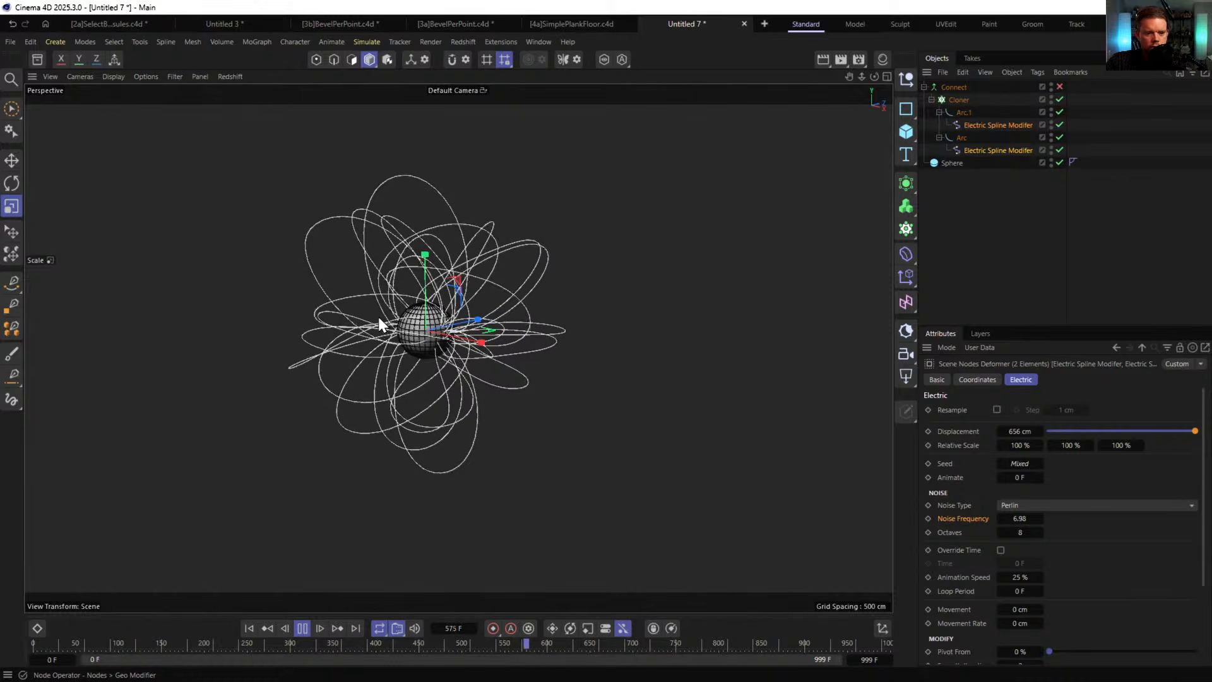
pyautogui.keyDown('alt'); pyautogui.moveTo(378, 318); pyautogui.dragTo(340, 321); pyautogui.keyUp('alt')
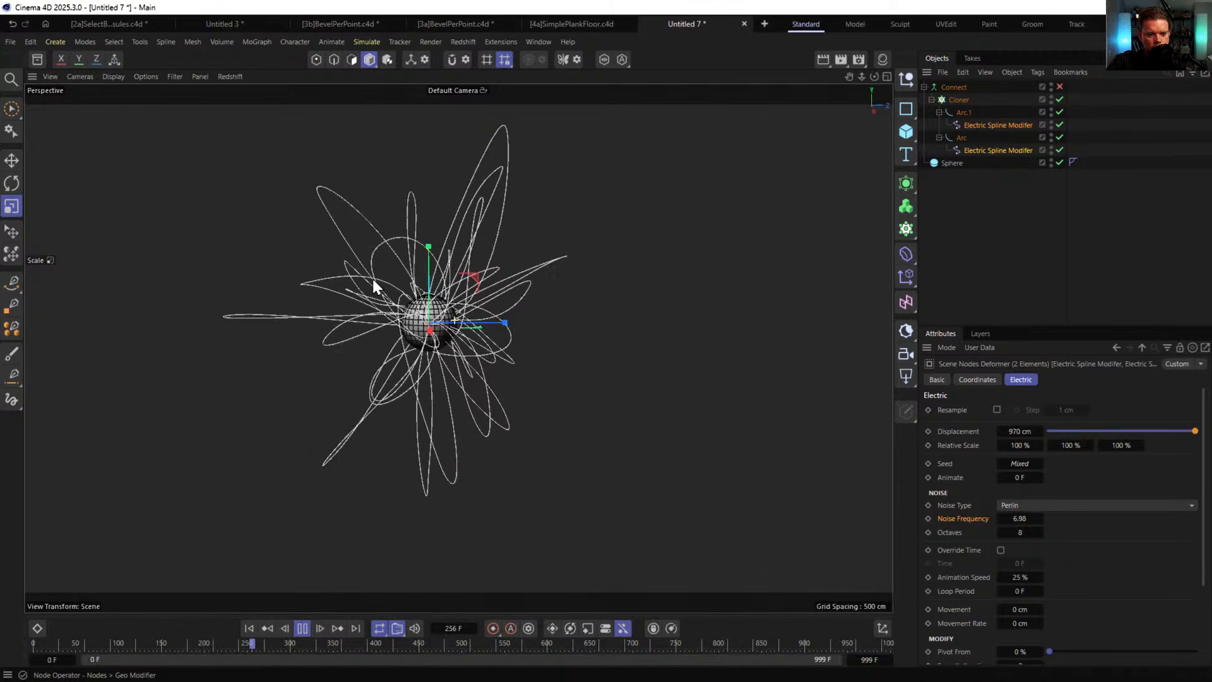
# - Examine the animated loops around the sphere from several angles and distances during playback, and show Arc.1's object properties
pyautogui.keyDown('alt'); pyautogui.moveTo(453, 341); pyautogui.dragTo(518, 329, button='right'); pyautogui.keyUp('alt')
pyautogui.keyDown('alt'); pyautogui.moveTo(518, 329); pyautogui.dragTo(432, 290); pyautogui.keyUp('alt')
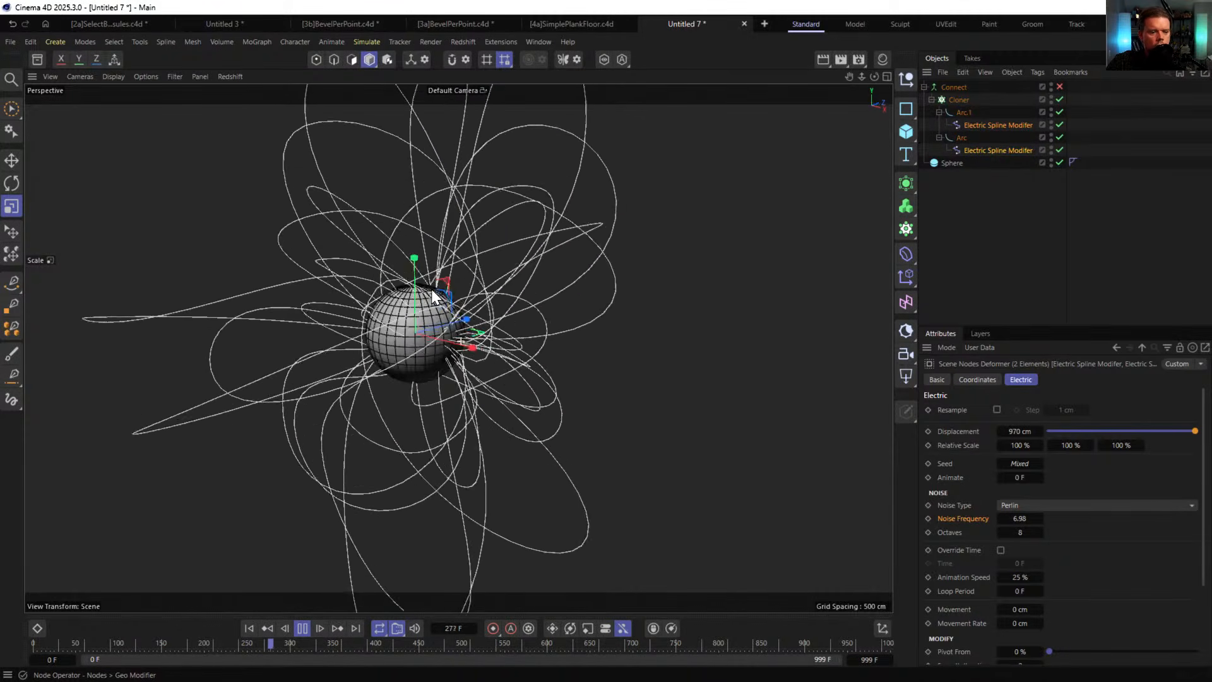
pyautogui.keyDown('alt'); pyautogui.moveTo(430, 289); pyautogui.dragTo(298, 312, button='right'); pyautogui.keyUp('alt')
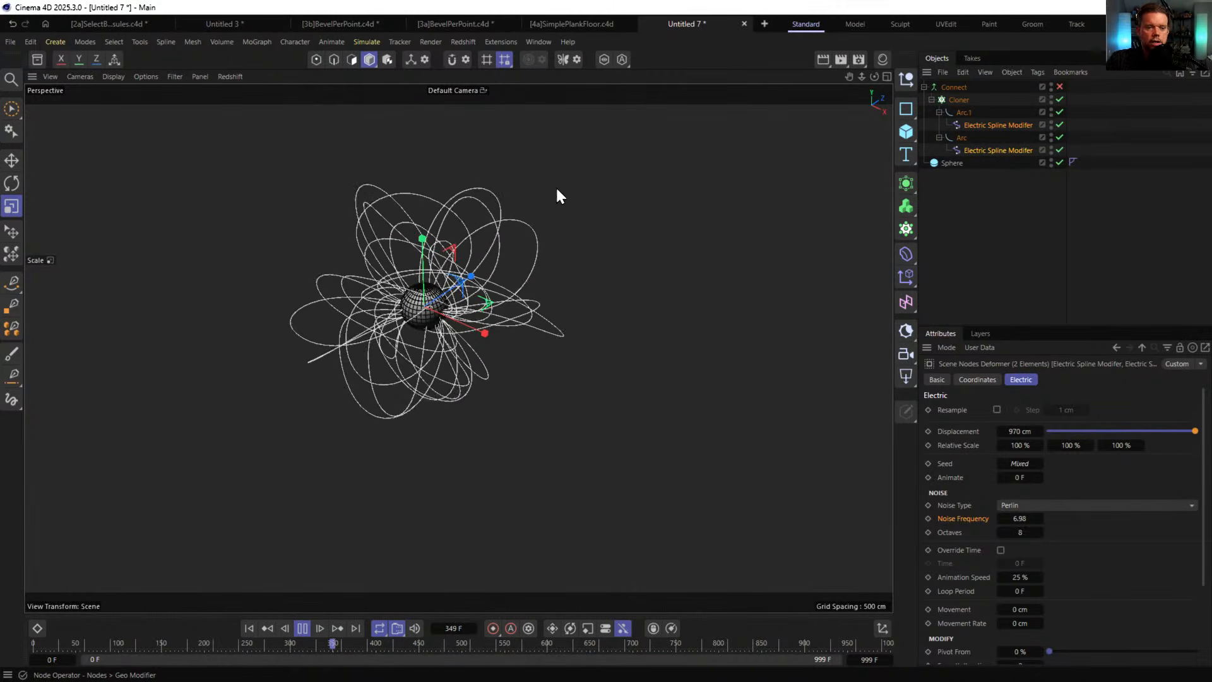
pyautogui.keyDown('alt'); pyautogui.moveTo(434, 331); pyautogui.dragTo(473, 372, button='middle'); pyautogui.keyUp('alt')
pyautogui.keyDown('alt'); pyautogui.moveTo(552, 342); pyautogui.dragTo(587, 341, button='right'); pyautogui.keyUp('alt')
pyautogui.keyDown('alt'); pyautogui.moveTo(446, 344); pyautogui.dragTo(403, 291); pyautogui.keyUp('alt')
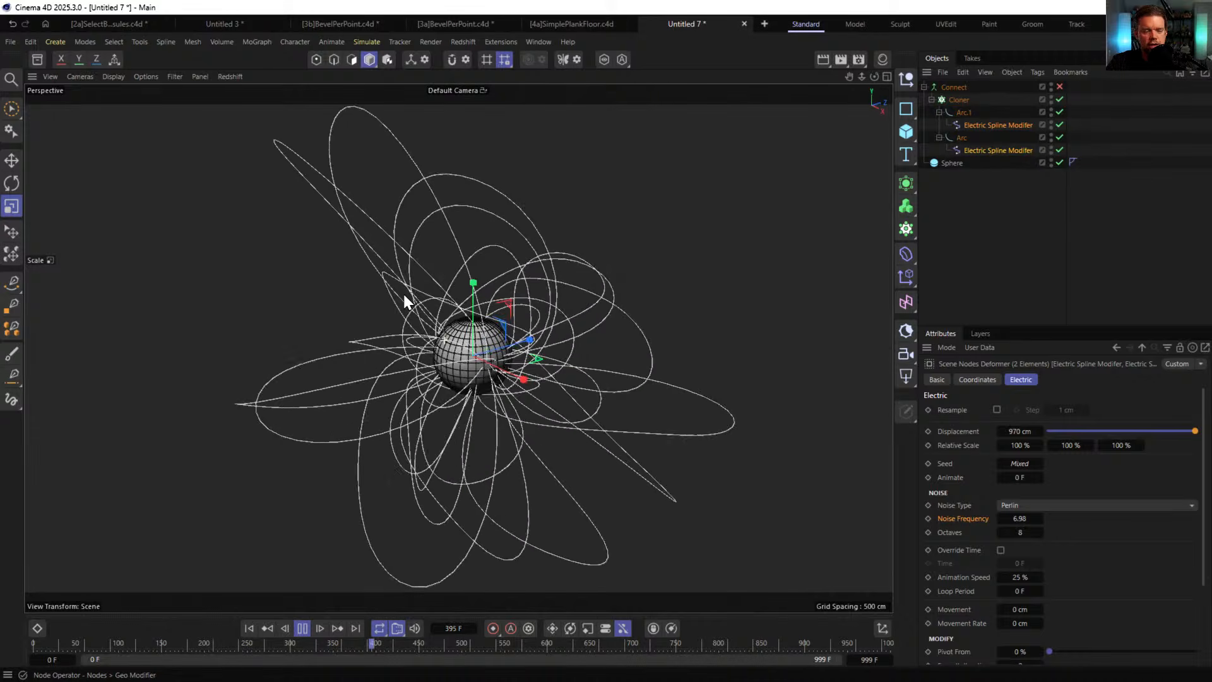
pyautogui.keyDown('alt'); pyautogui.moveTo(477, 341); pyautogui.dragTo(470, 309); pyautogui.keyUp('alt')
pyautogui.keyDown('alt'); pyautogui.moveTo(469, 309); pyautogui.dragTo(461, 314, button='right'); pyautogui.keyUp('alt')
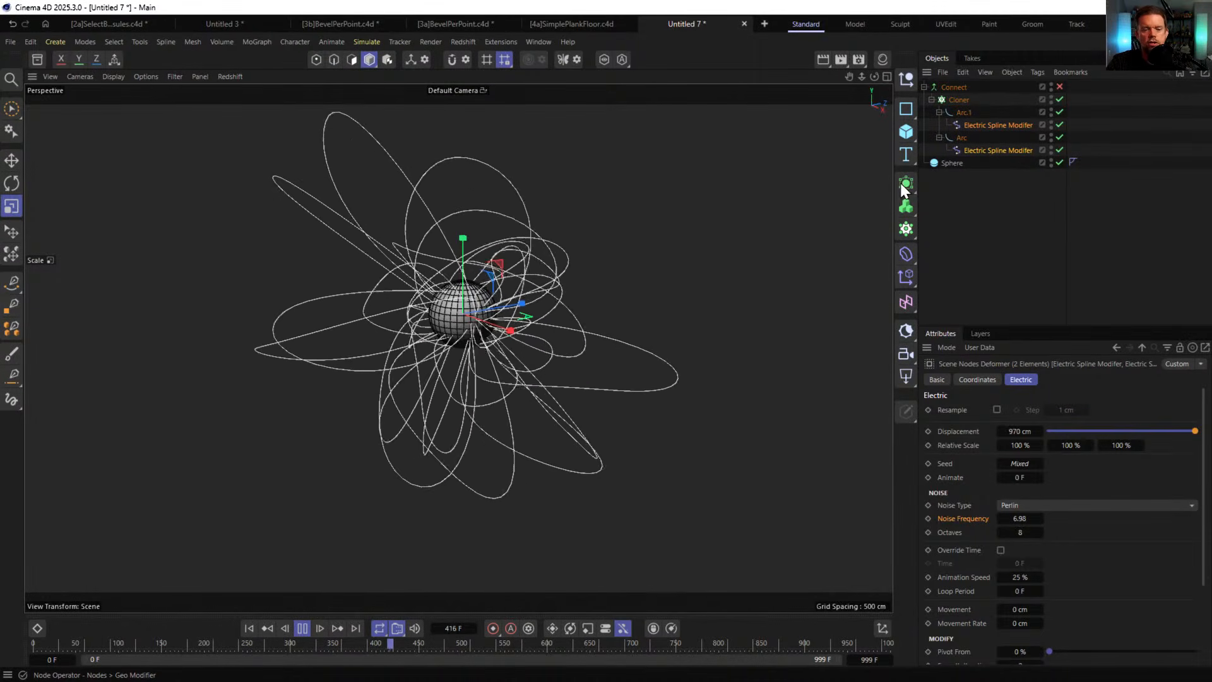
pyautogui.click(964, 112)
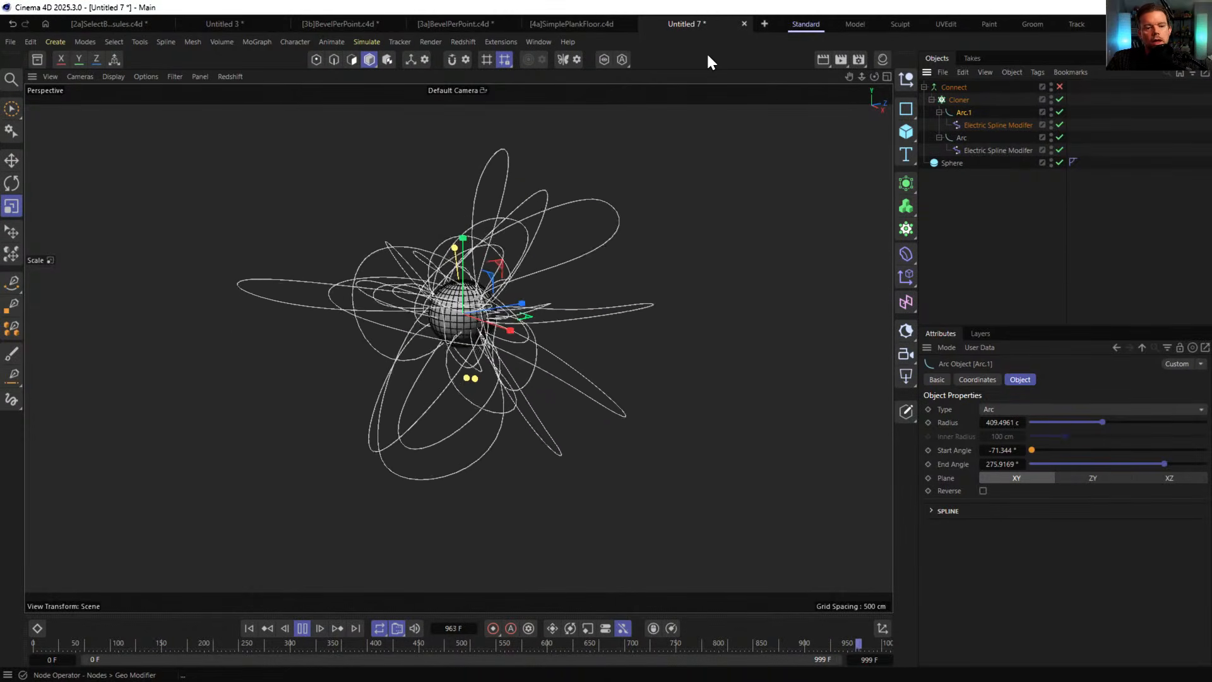
# - Stop the playback and save the scene in the SceneFiles folder as [5a]MagneticPlanetFieldSorta.c4d
pyautogui.click(303, 628)
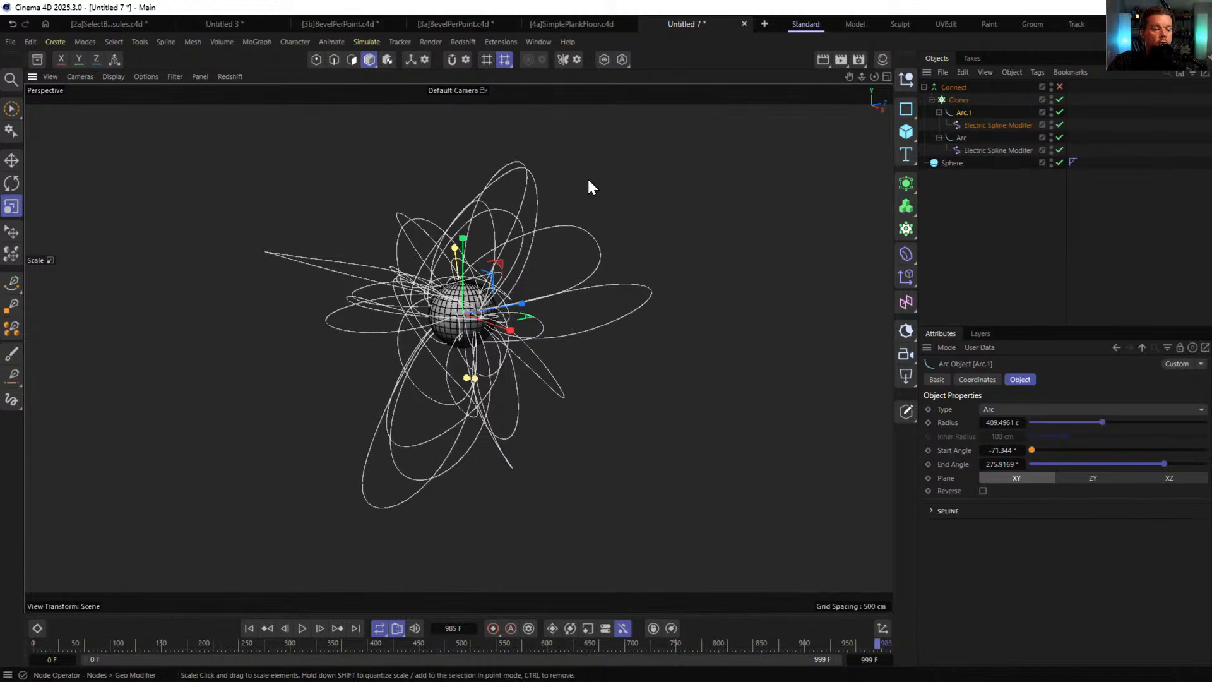
pyautogui.hotkey('ctrl', 's')
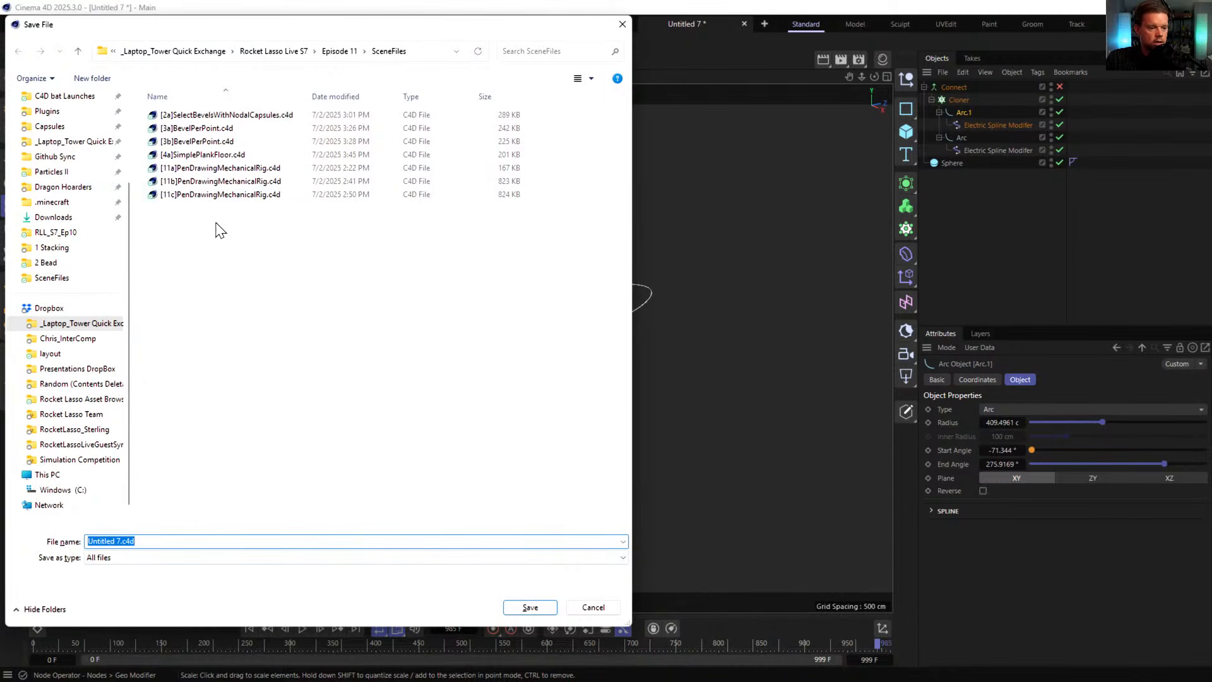
pyautogui.click(217, 155)
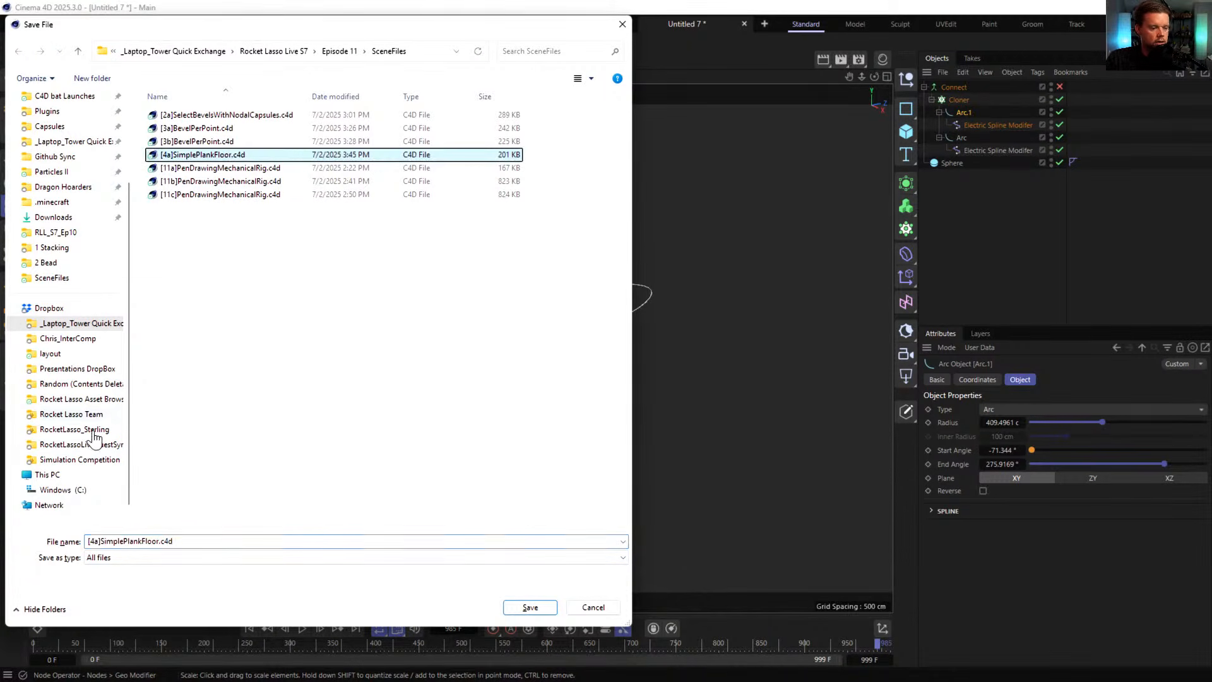
pyautogui.click(93, 541)
pyautogui.press('BackSpace')
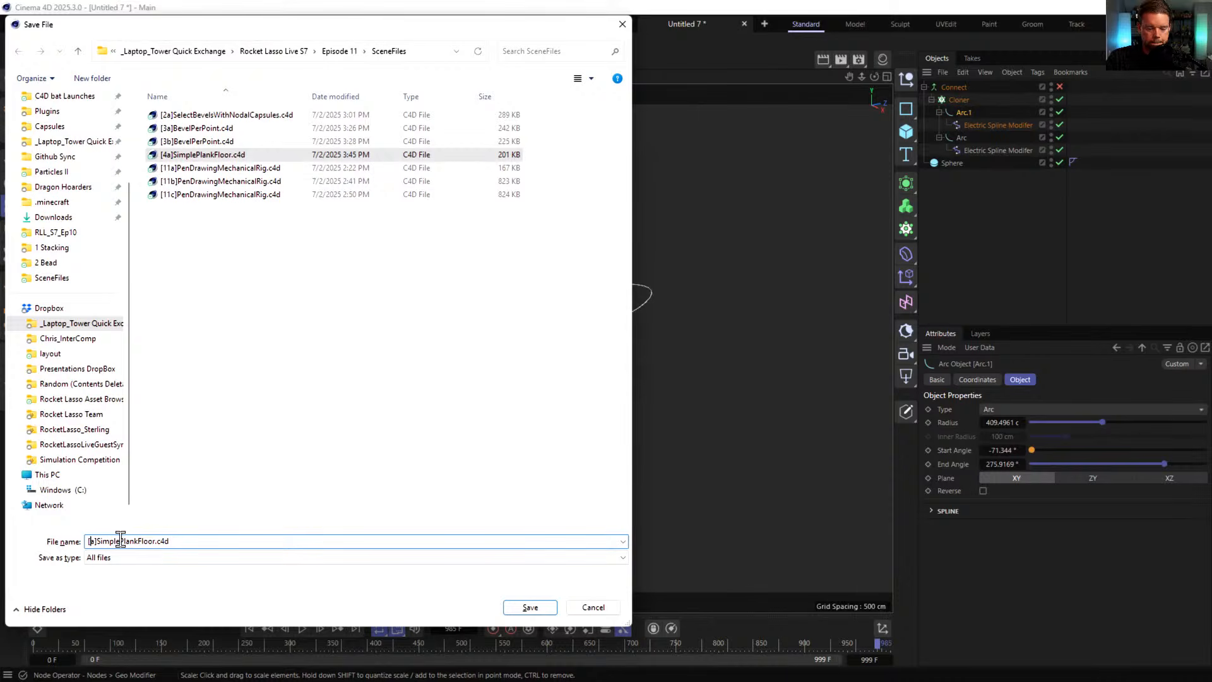
pyautogui.write('5')
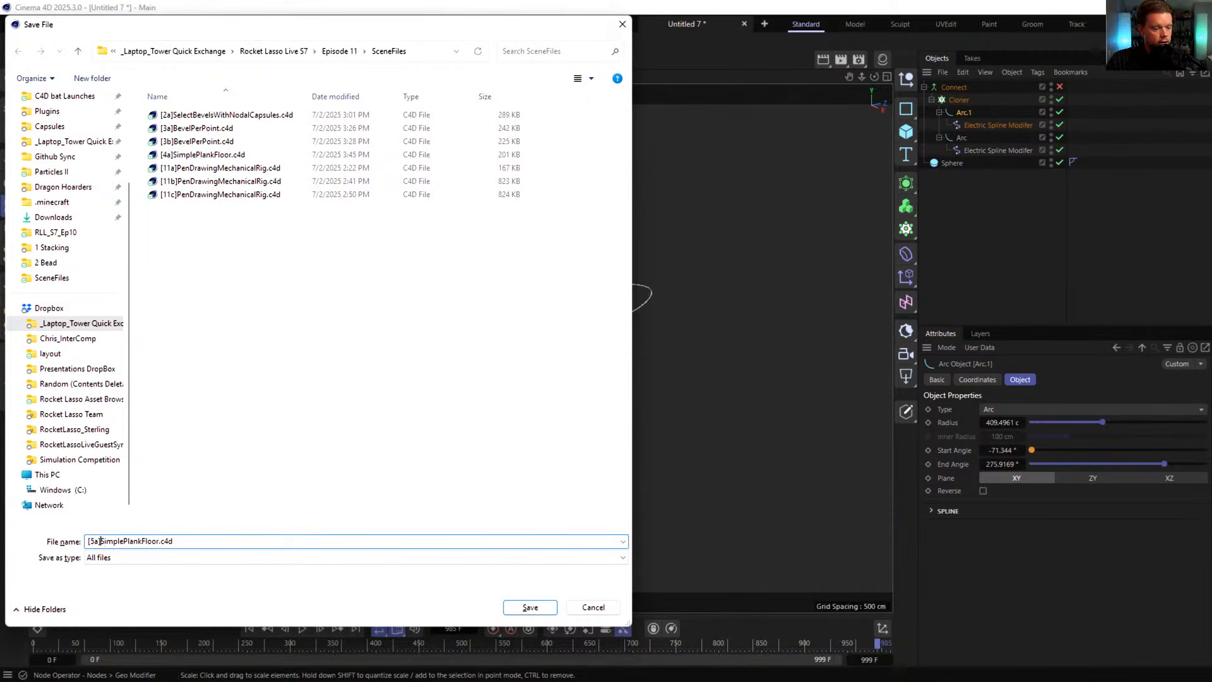
pyautogui.moveTo(101, 541); pyautogui.dragTo(147, 541)
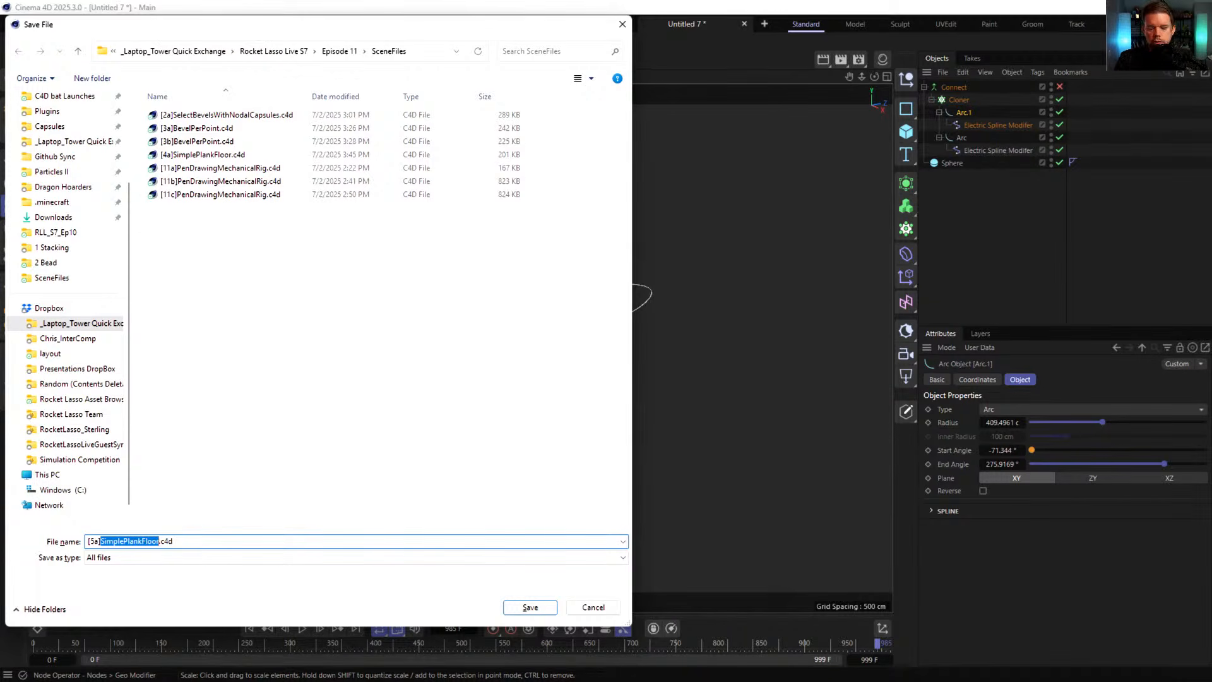
pyautogui.press('BackSpace')
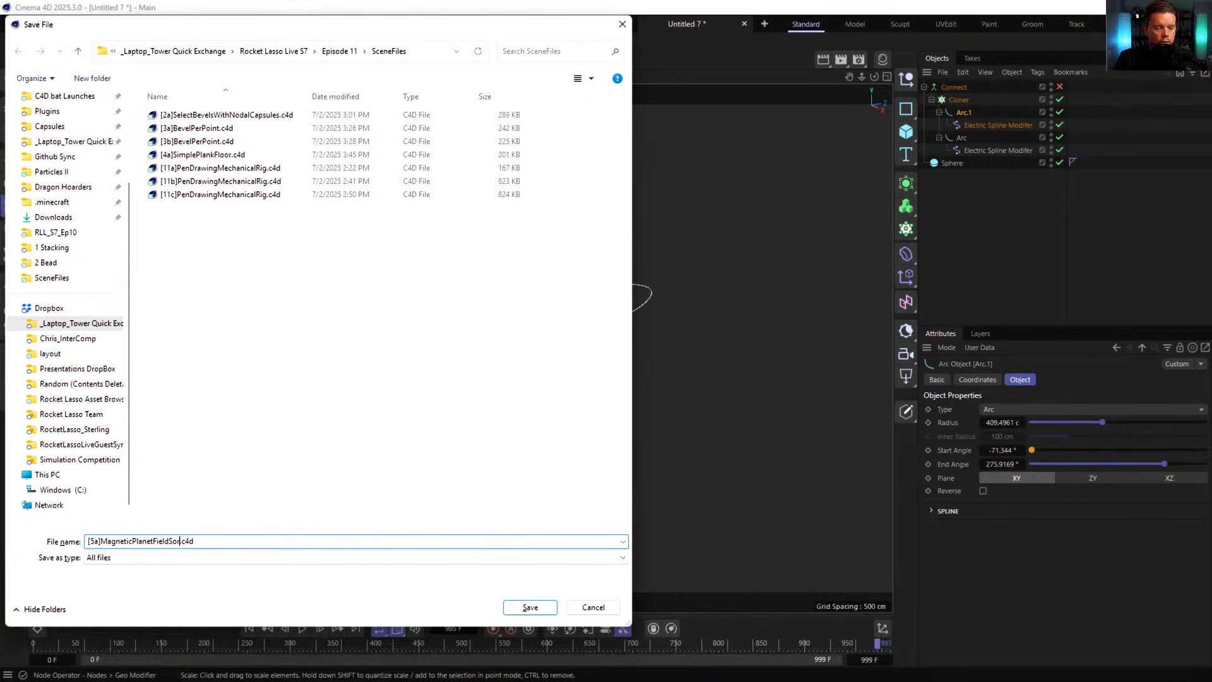
pyautogui.press('Return')
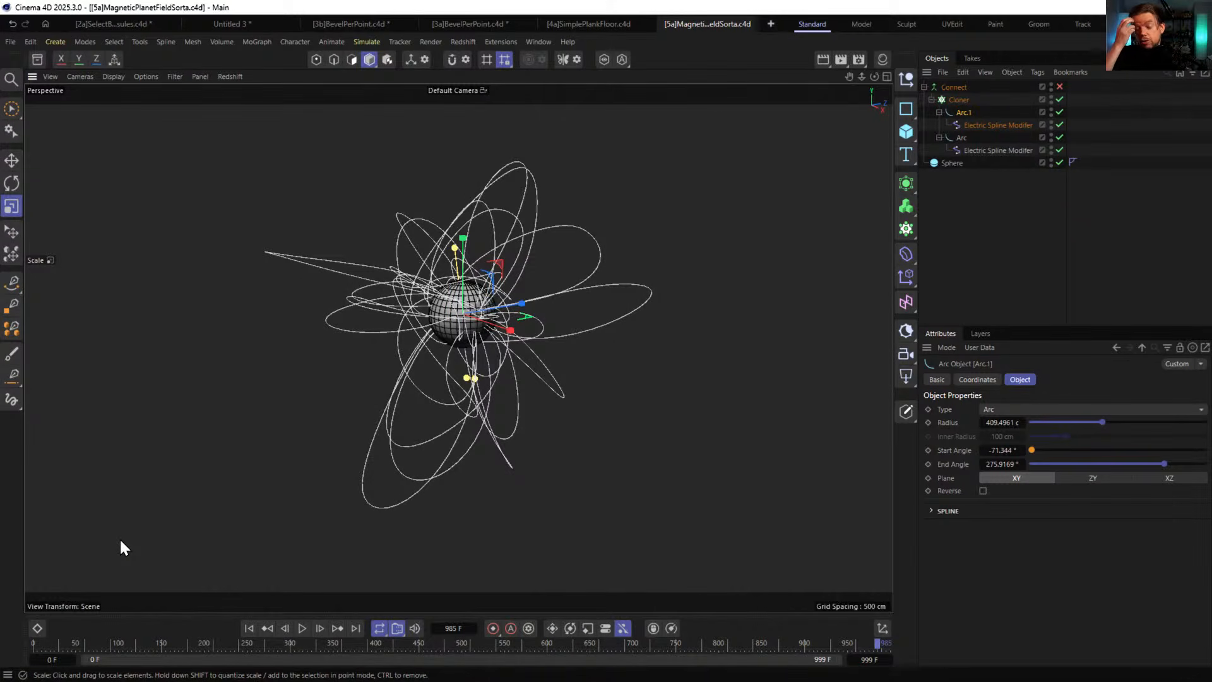